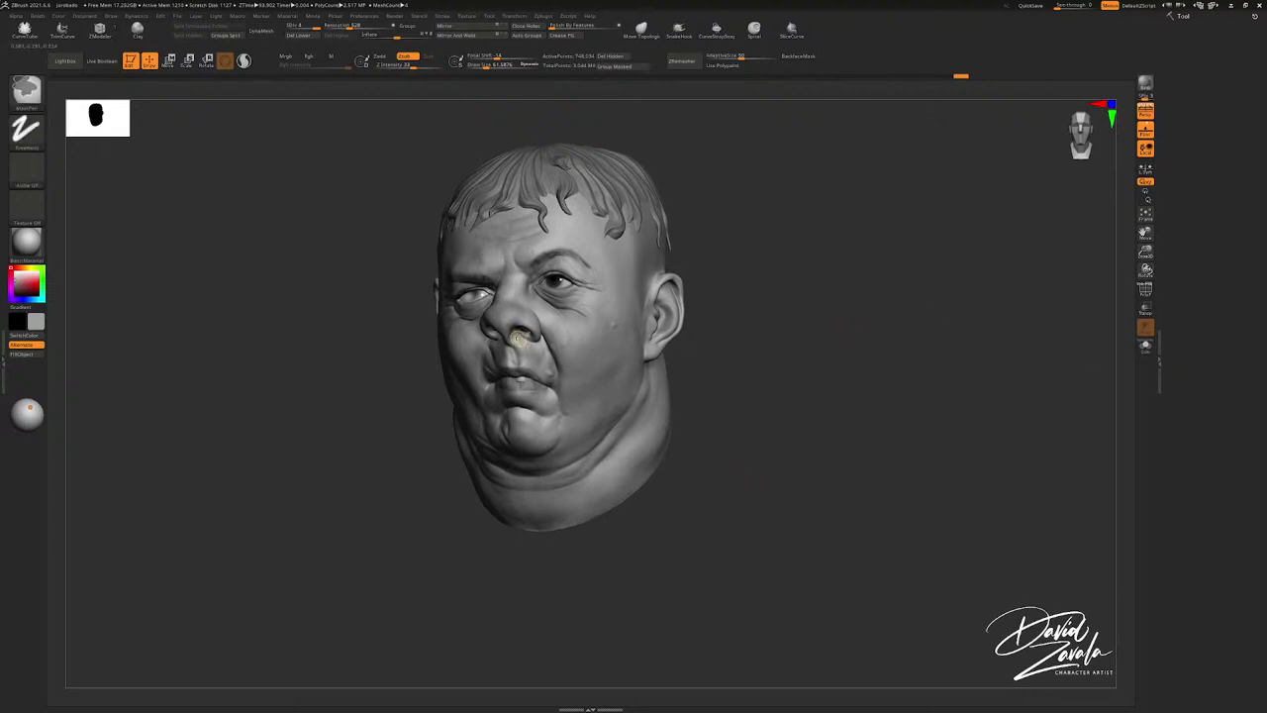
Step: Mask the inside of the character's left nostril and carve its inner edge beside the septum with the DamStandard brush
mouse_move(528, 337)
right_mouse_down("ctrl")
mouse_move(591, 369)
mouse_move(527, 311)
right_mouse_up("ctrl")
key("ctrl")
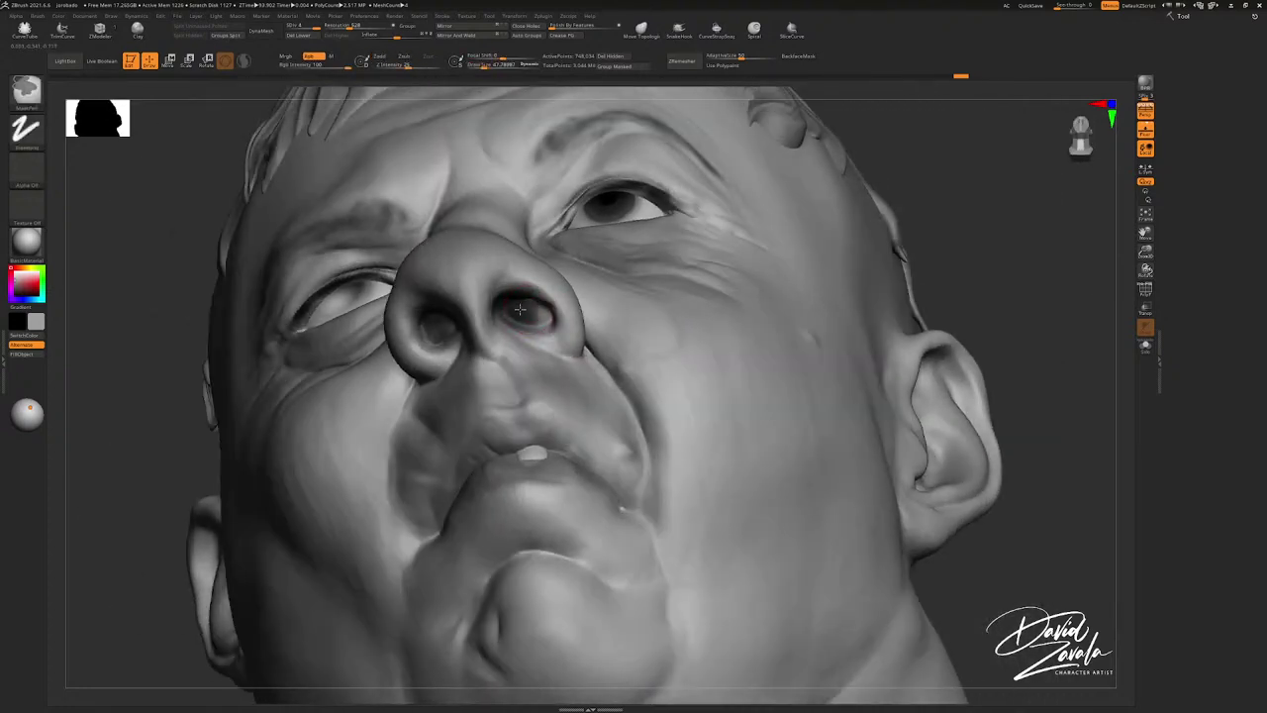
left_click_drag(510, 307, 529, 315, "ctrl")
mouse_move(530, 315)
right_mouse_down("ctrl")
mouse_move(495, 267)
mouse_move(565, 340)
mouse_move(550, 327)
mouse_move(588, 333)
mouse_move(584, 297)
right_mouse_up("ctrl")
left_click(841, 322, "ctrl")
left_click_drag(807, 362, 766, 386, "ctrl")
mouse_move(564, 292)
right_mouse_down("ctrl")
mouse_move(580, 346)
mouse_move(564, 287)
right_mouse_up("ctrl")
key("s")
left_click_drag(552, 325, 540, 325)
key("b")
key("d")
key("s")
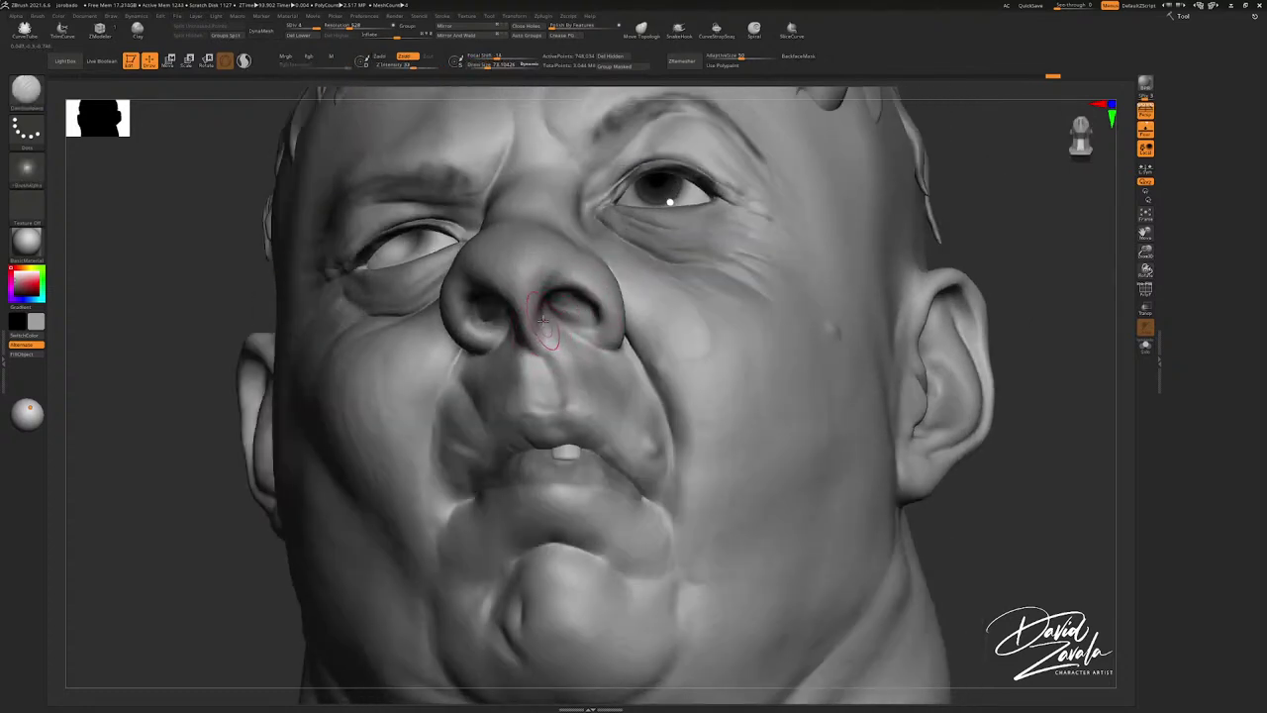
Step: Build up the nostril rims and septum with a smaller ClayTubes brush at reduced intensity
key("b")
key("c")
key("t")
right_click_drag(539, 321, 535, 302)
key("s")
left_click_drag(551, 332, 544, 332)
left_click(409, 65)
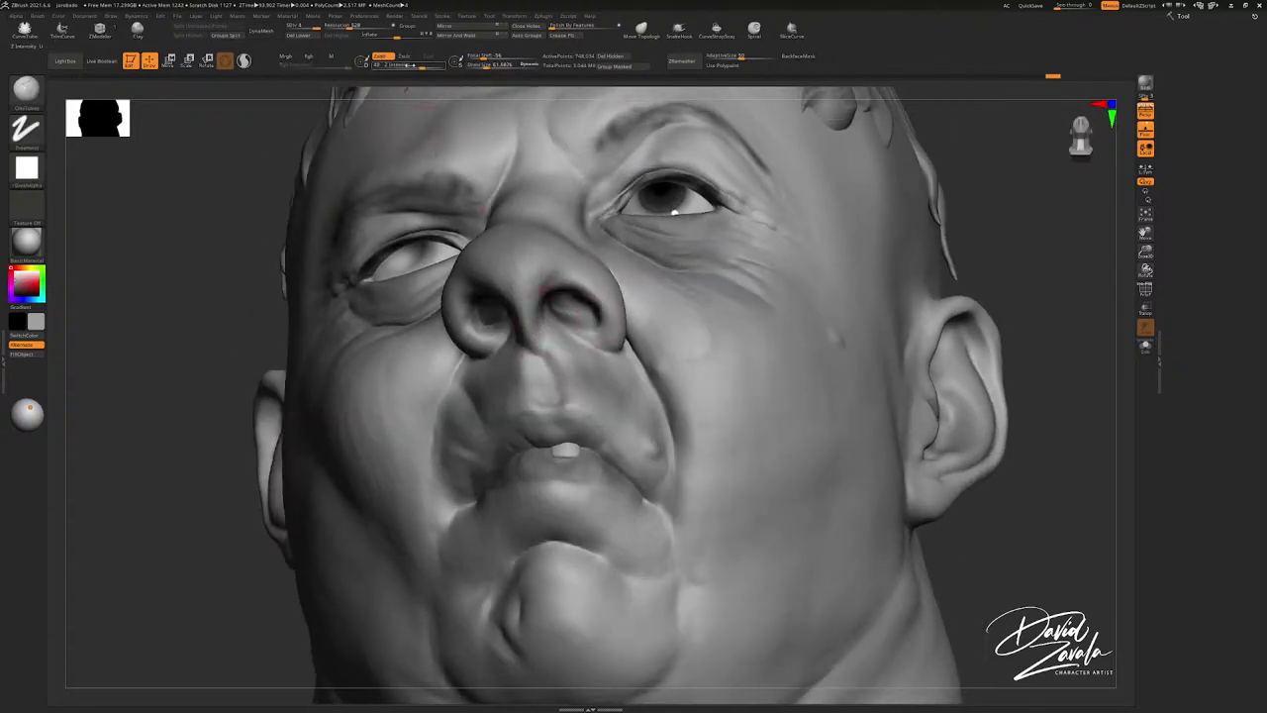
left_click_drag(409, 65, 400, 65)
mouse_move(539, 272)
right_mouse_down("ctrl")
mouse_move(550, 326)
mouse_move(548, 311)
mouse_move(565, 315)
mouse_move(518, 299)
mouse_move(549, 330)
mouse_move(542, 346)
mouse_move(516, 311)
mouse_move(451, 335)
mouse_move(451, 357)
mouse_move(460, 336)
right_mouse_up("ctrl")
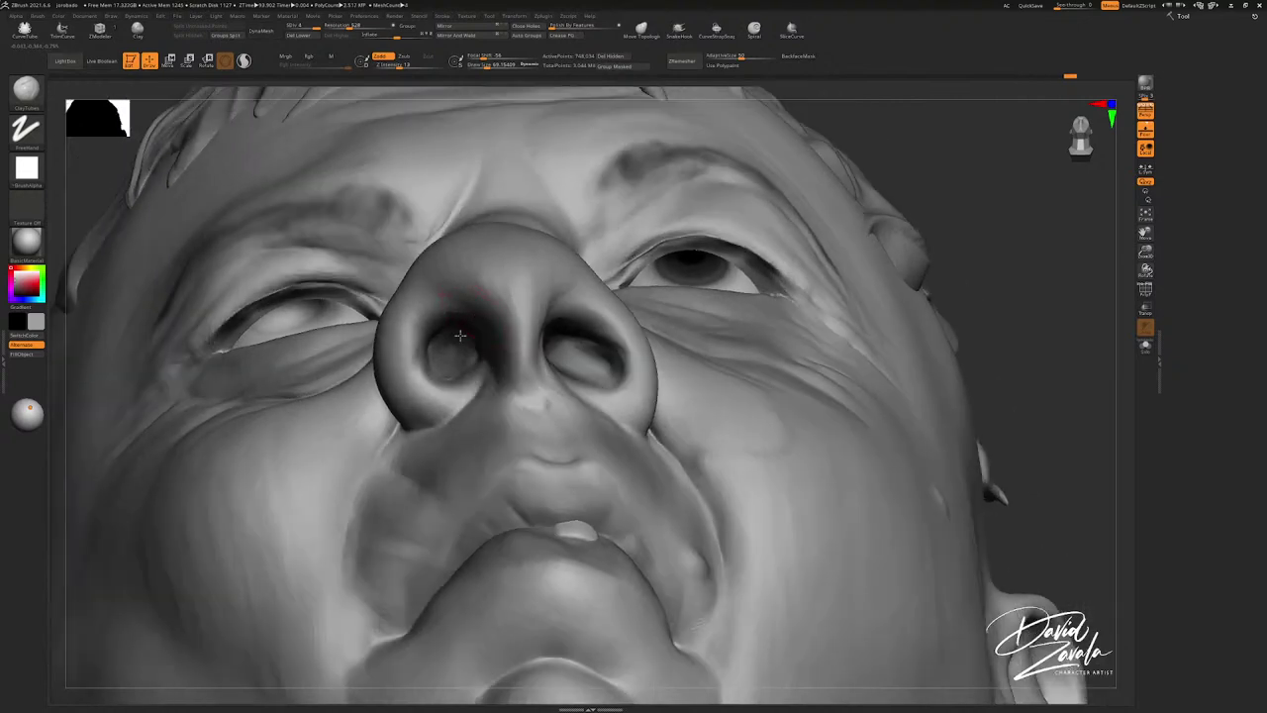
Step: Push in the character's right nostril wing with the Move brush and build up the form above that nostril with ClayTubes
key("b")
key("m")
key("v")
key("s")
left_click(440, 349)
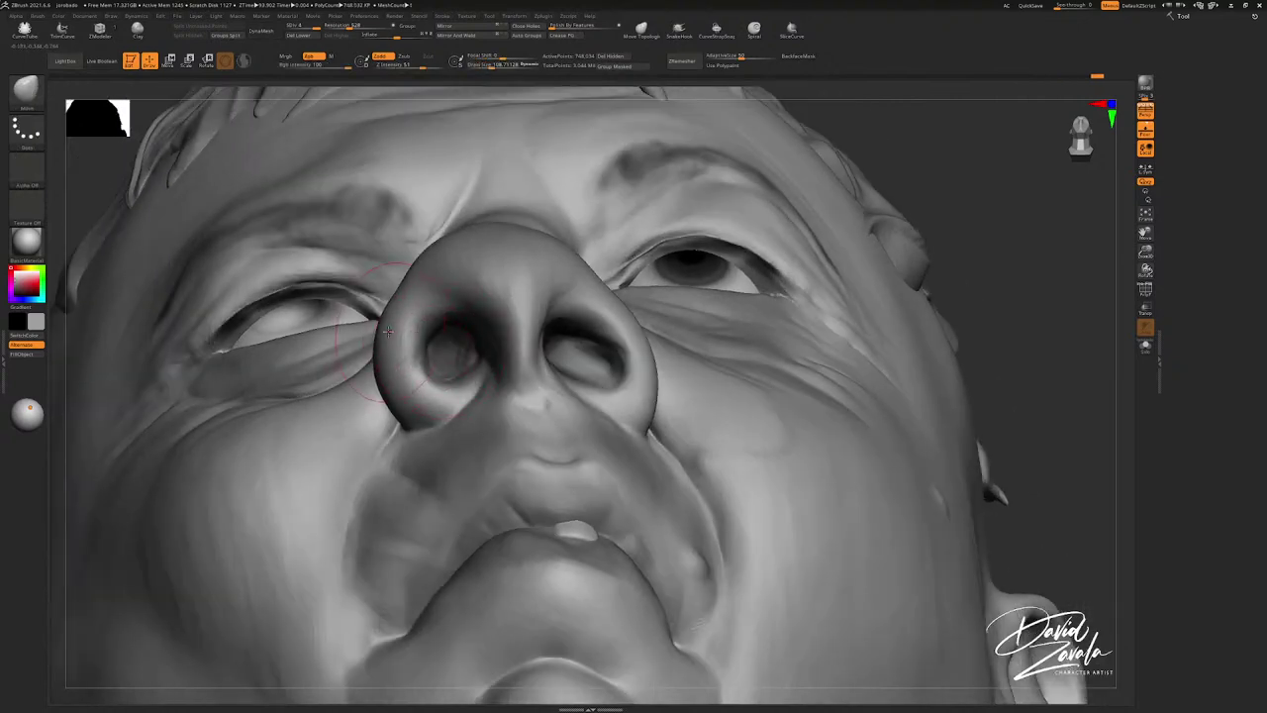
left_click_drag(386, 330, 420, 333)
key("s")
left_click_drag(414, 335, 412, 340)
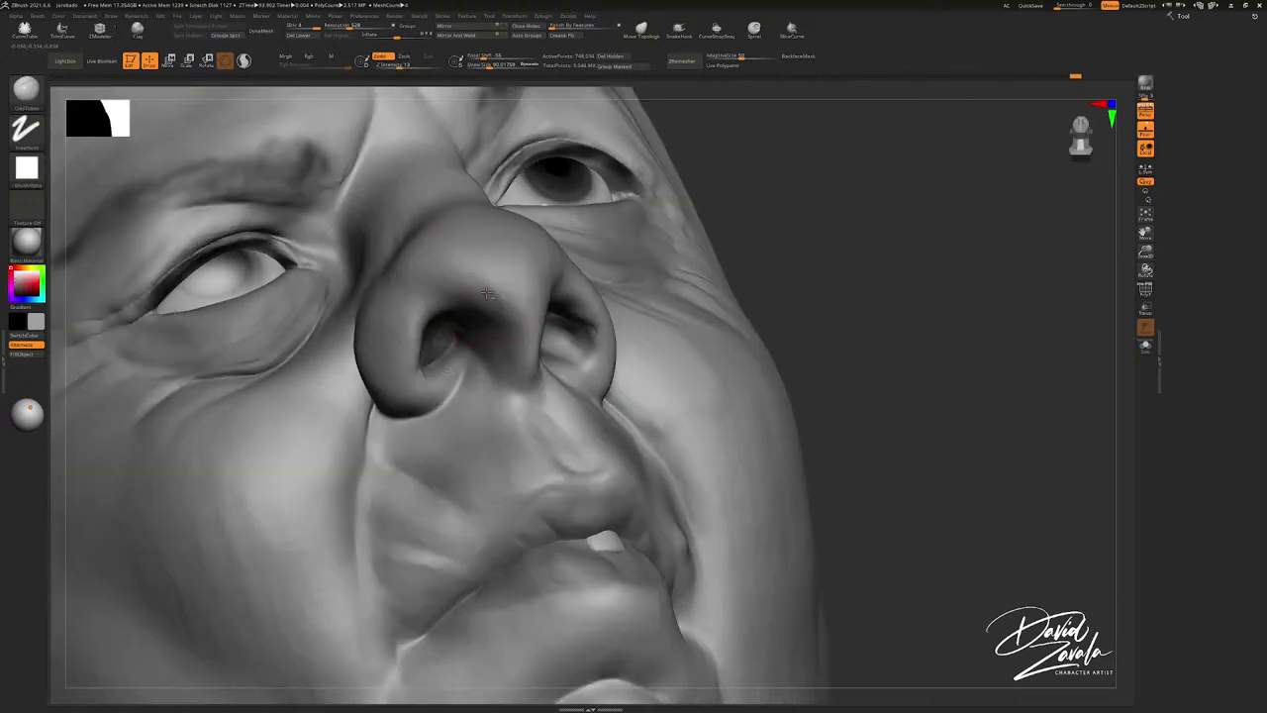
left_click_drag(467, 292, 482, 290)
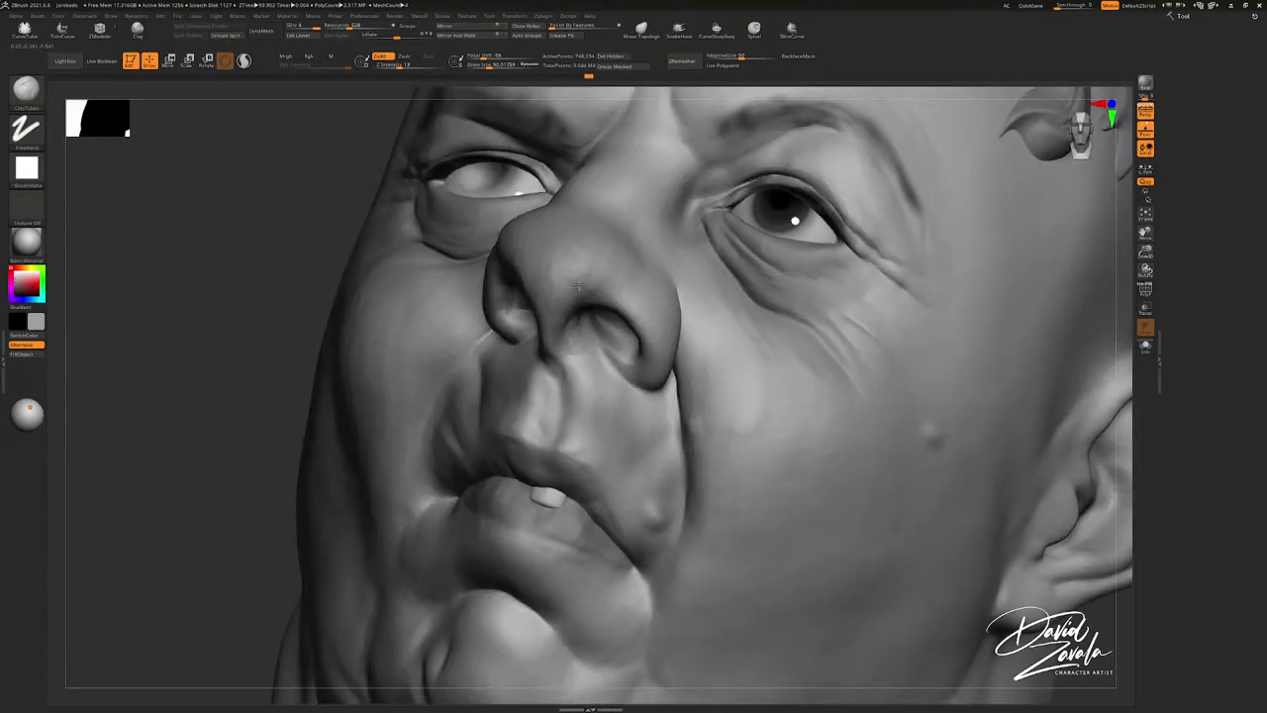
Step: Carve the columella between the nostrils with DamStandard, and smooth it into the underside and tip of the nose
right_click_drag(598, 241, 559, 267)
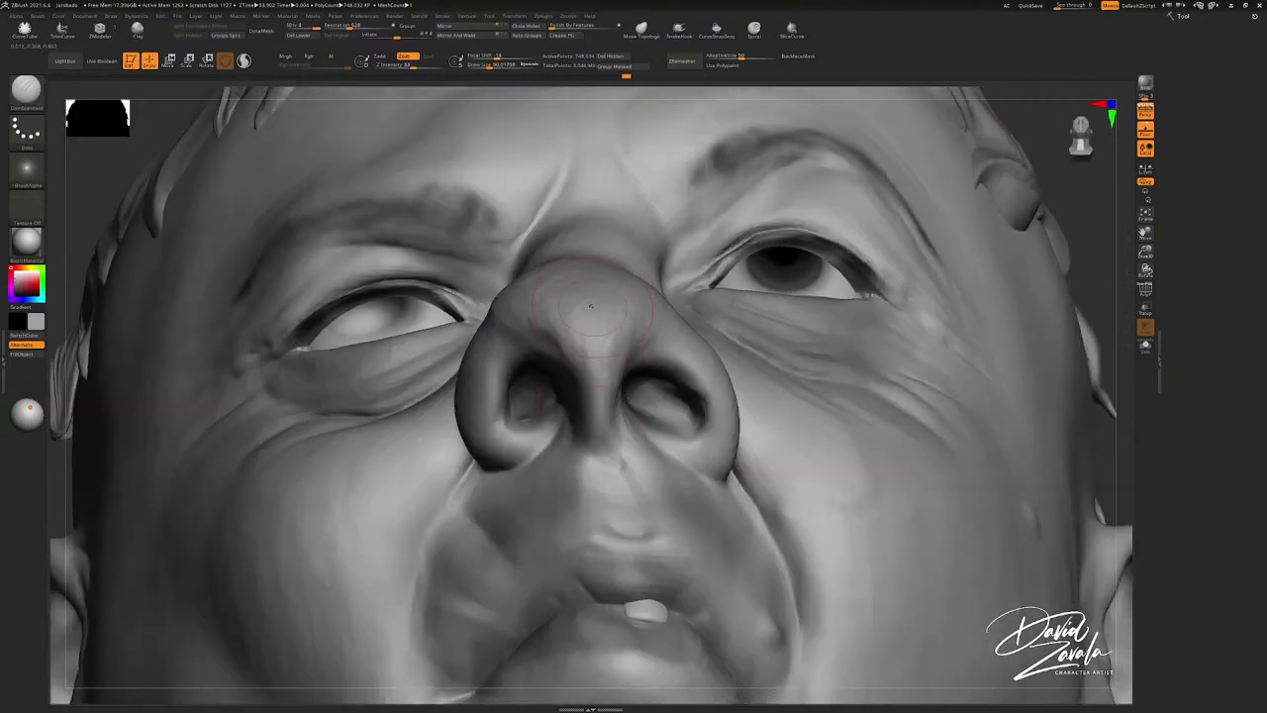
left_click_drag(589, 305, 597, 341)
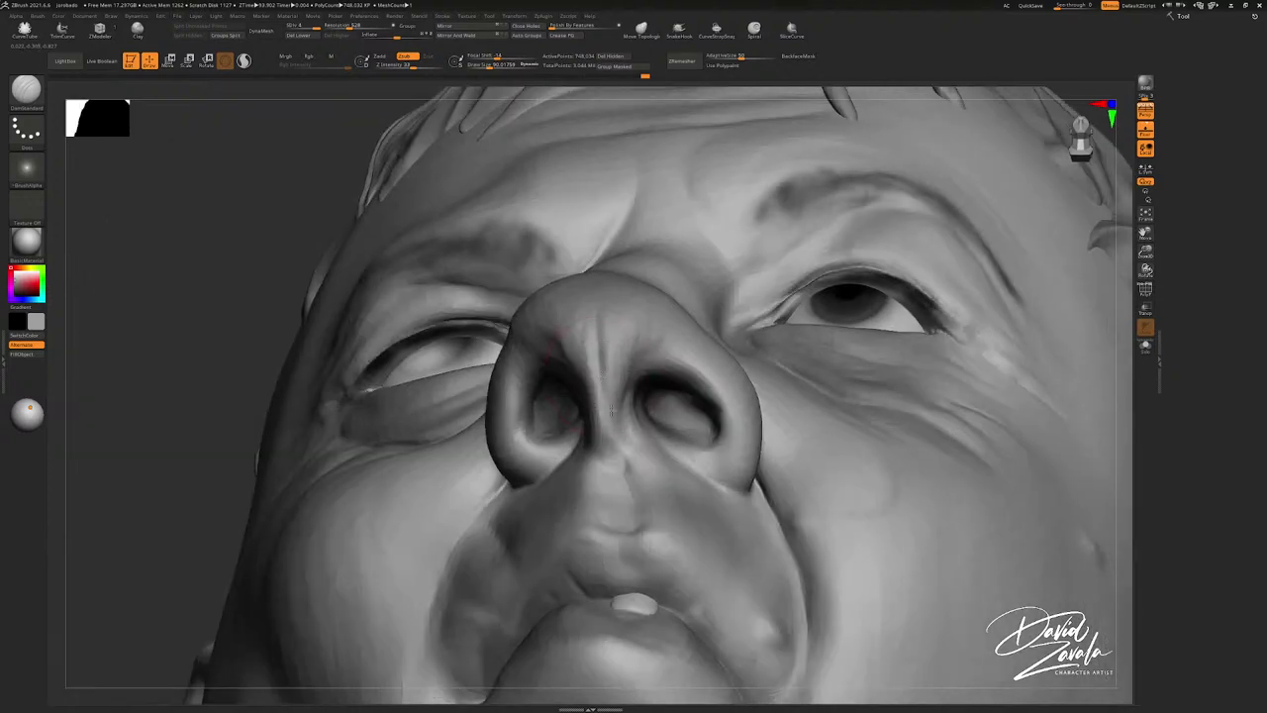
left_click_drag(621, 394, 622, 404)
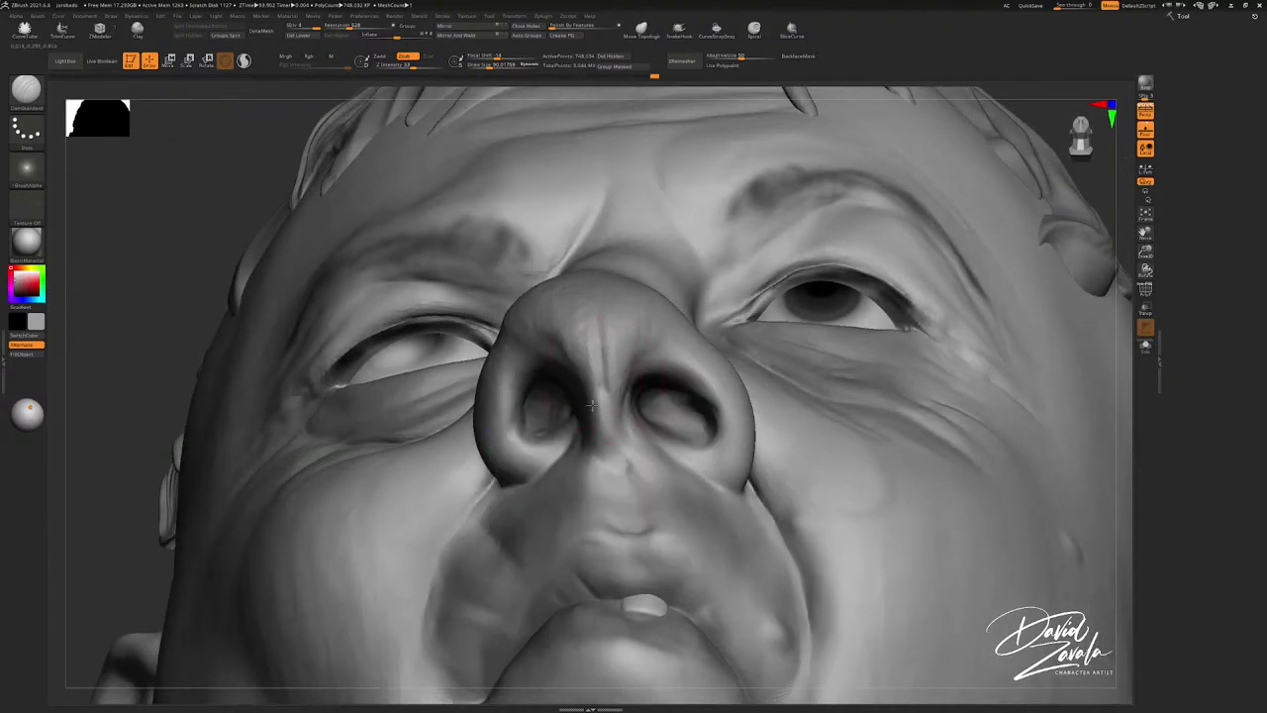
left_click_drag(598, 394, 592, 410)
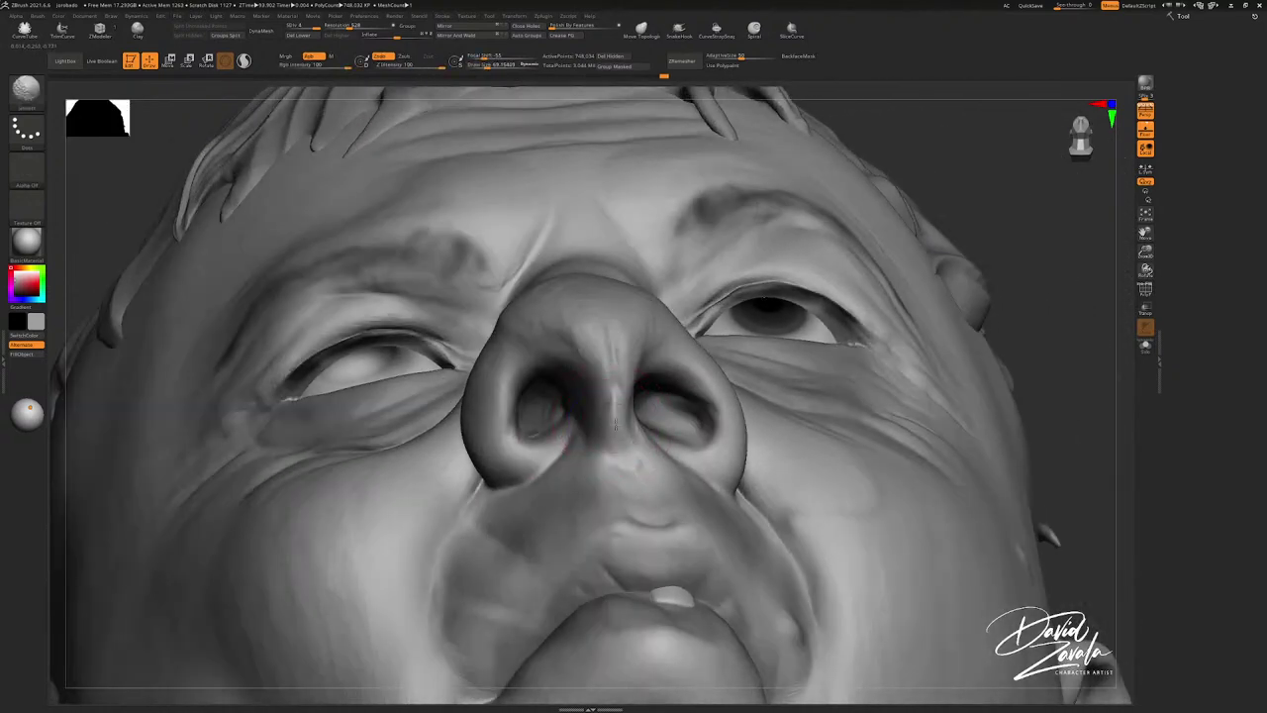
left_click_drag(614, 407, 605, 393)
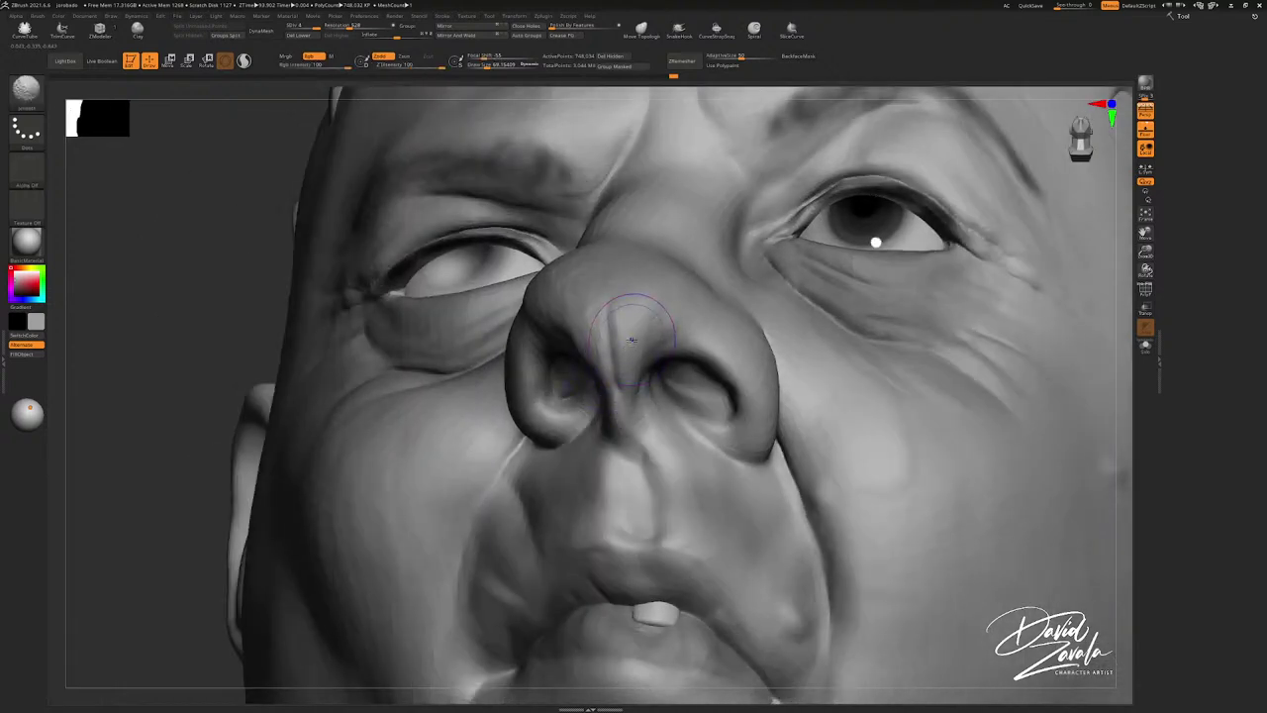
left_click_drag(634, 316, 646, 331)
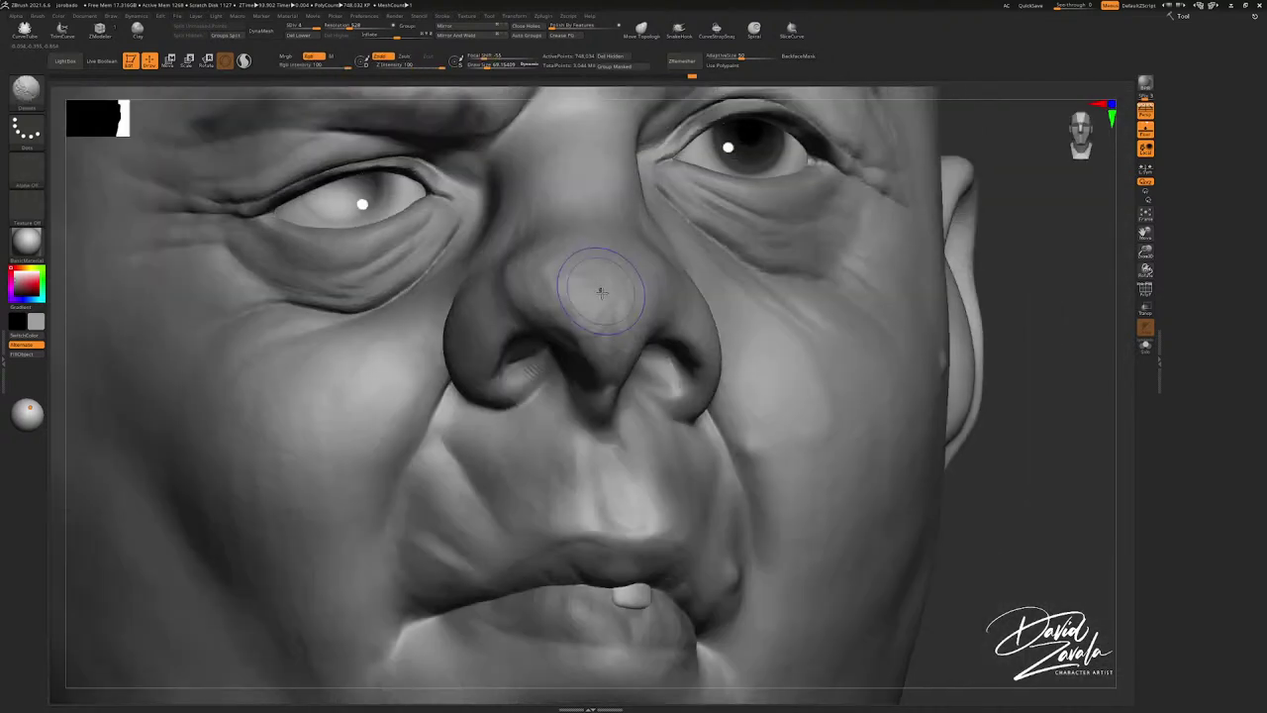
left_click_drag(594, 283, 635, 313)
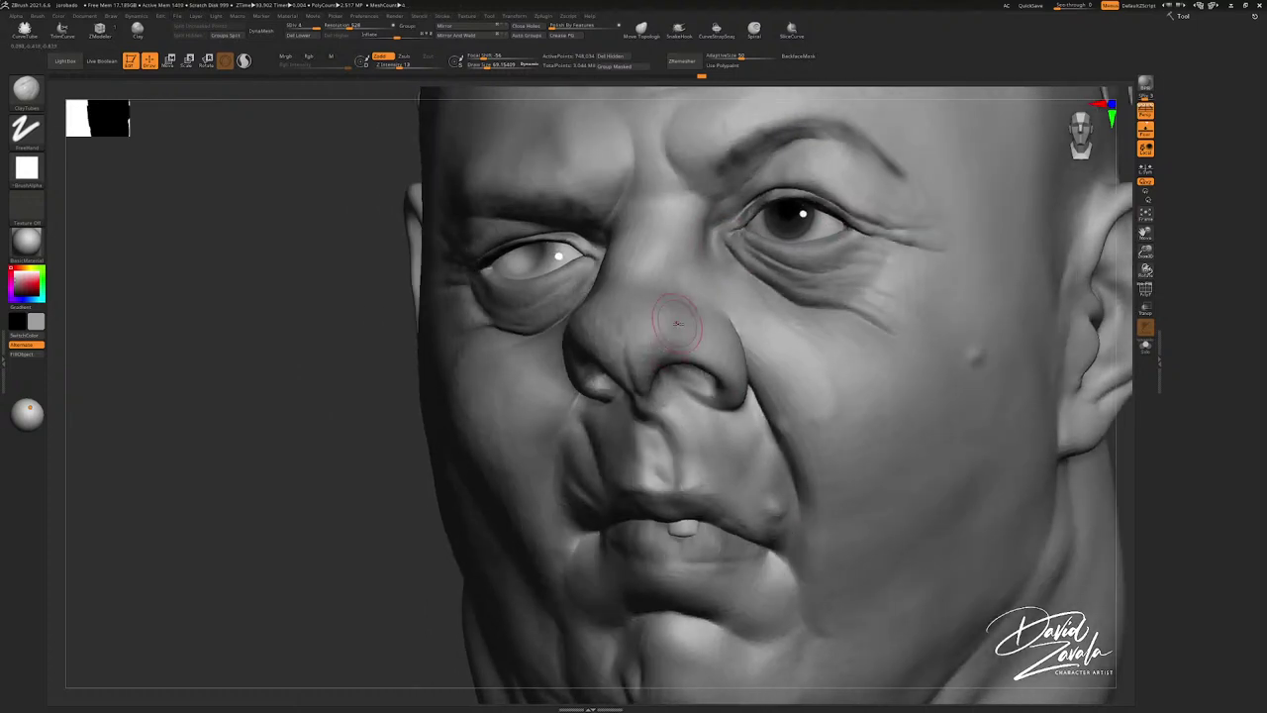
Step: Build up the nose bridge and its side plane near the inner corner of the character's left eye with ClayTubes
key("b")
key("c")
key("t")
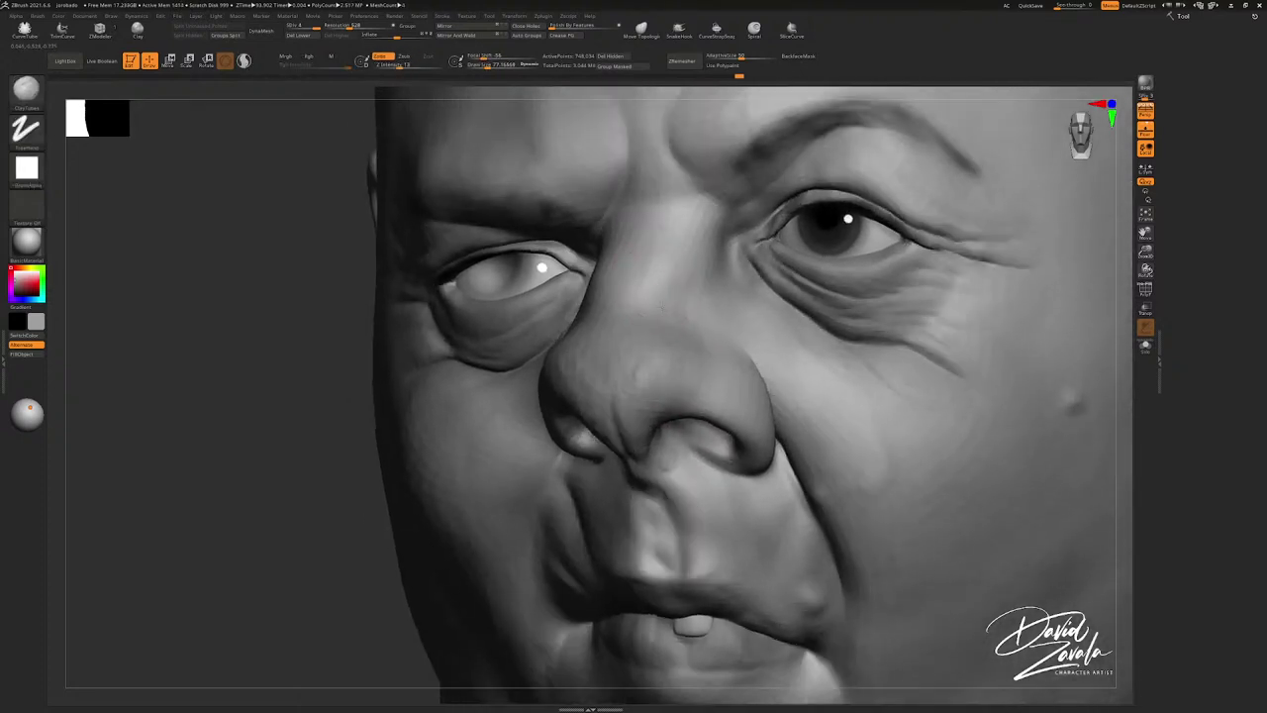
left_click_drag(648, 287, 653, 297)
left_click_drag(711, 230, 738, 214)
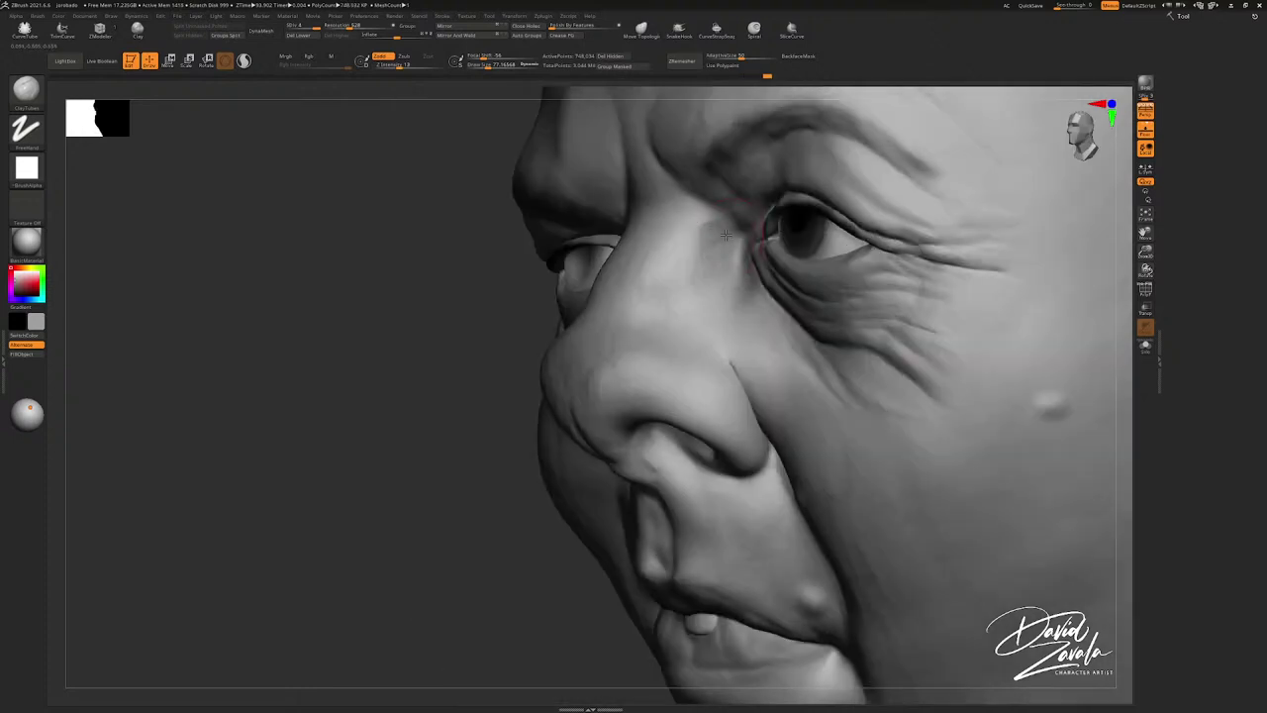
left_click_drag(726, 238, 732, 255)
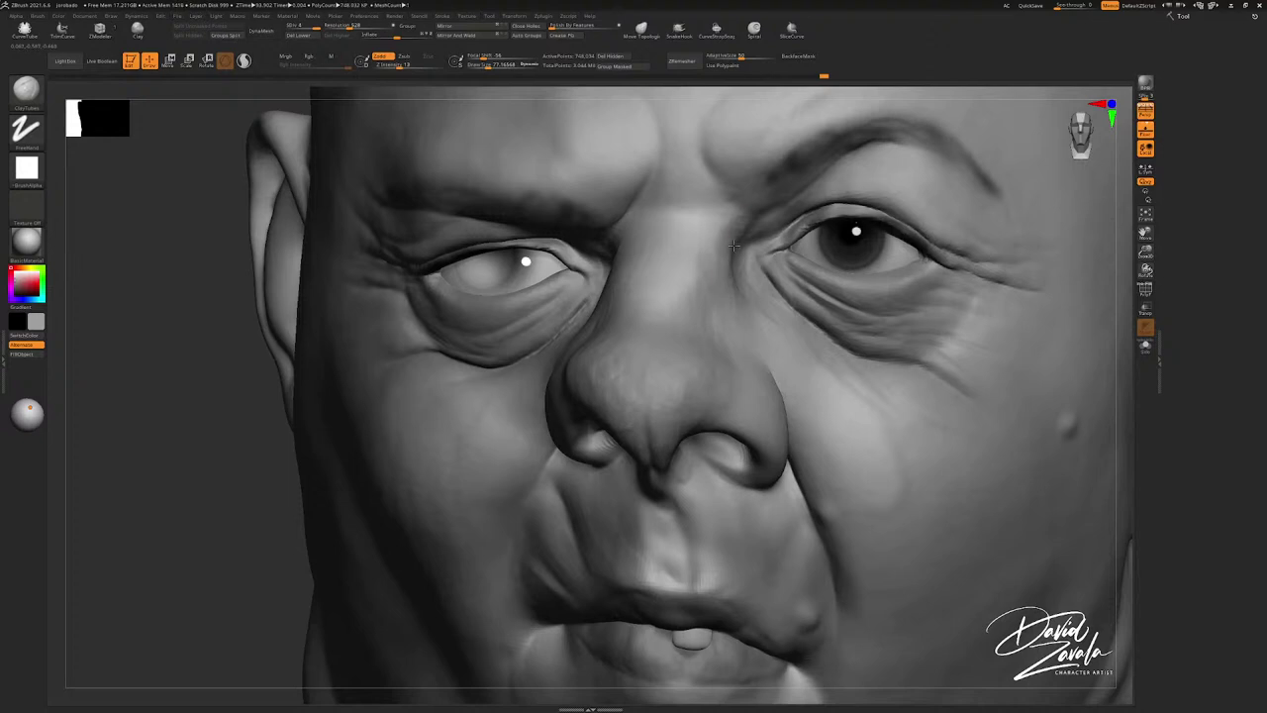
left_click_drag(731, 280, 740, 262)
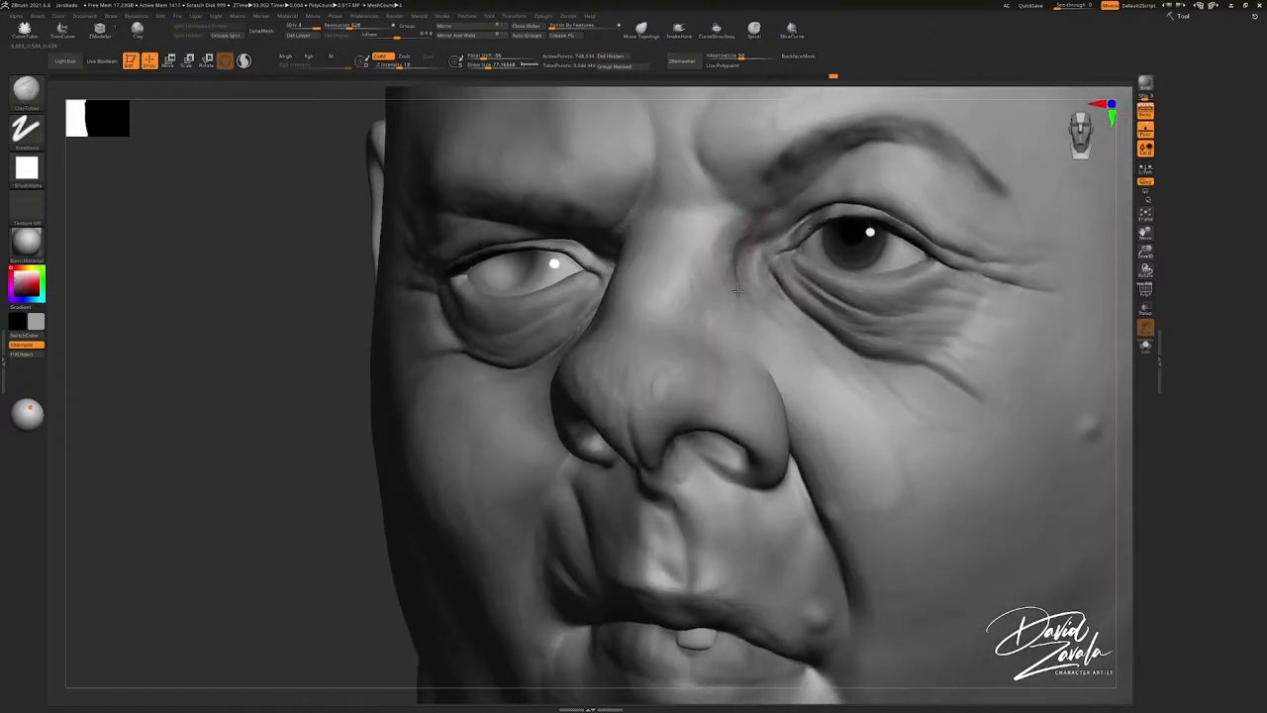
left_click_drag(737, 290, 711, 307)
Step: Refine the sides of the nose bridge and the transition into the cheek on both sides with ClayTubes strokes
right_click_drag(686, 319, 644, 281)
mouse_move(643, 281)
left_mouse_down()
mouse_move(621, 308)
mouse_move(606, 256)
left_mouse_up()
right_click_drag(605, 255, 601, 280)
left_click_drag(618, 312, 677, 299)
mouse_move(677, 299)
right_mouse_down("ctrl")
mouse_move(683, 238)
mouse_move(711, 325)
mouse_move(747, 287)
right_mouse_up("ctrl")
left_click_drag(747, 283, 758, 273)
mouse_move(772, 264)
right_mouse_down("alt")
mouse_move(757, 265)
mouse_move(805, 226)
right_mouse_up("alt")
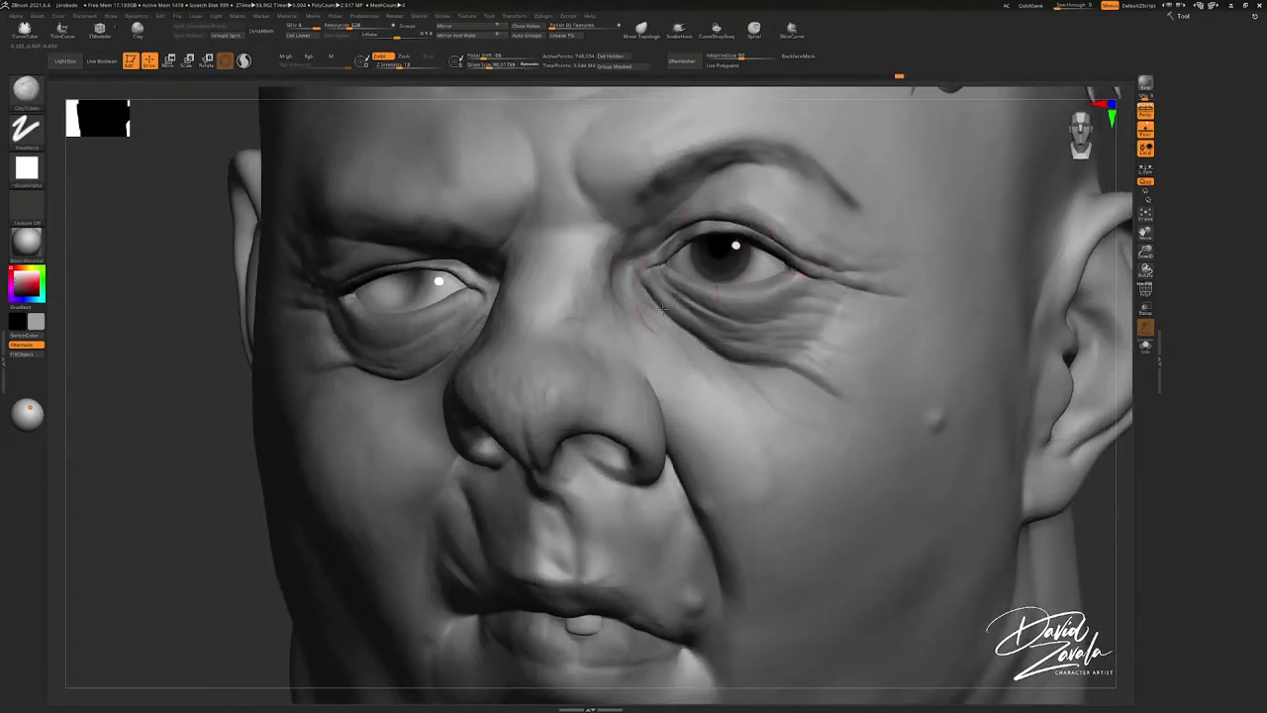
mouse_move(661, 309)
right_mouse_down()
mouse_move(676, 386)
mouse_move(685, 380)
right_mouse_up()
left_click_drag(685, 380, 699, 387)
right_click_drag(698, 387, 709, 387)
Step: Undo the last change and rework the character's left nostril wing where it meets the cheek with the Move and Inflate brushes
key("b")
key("m")
key("v")
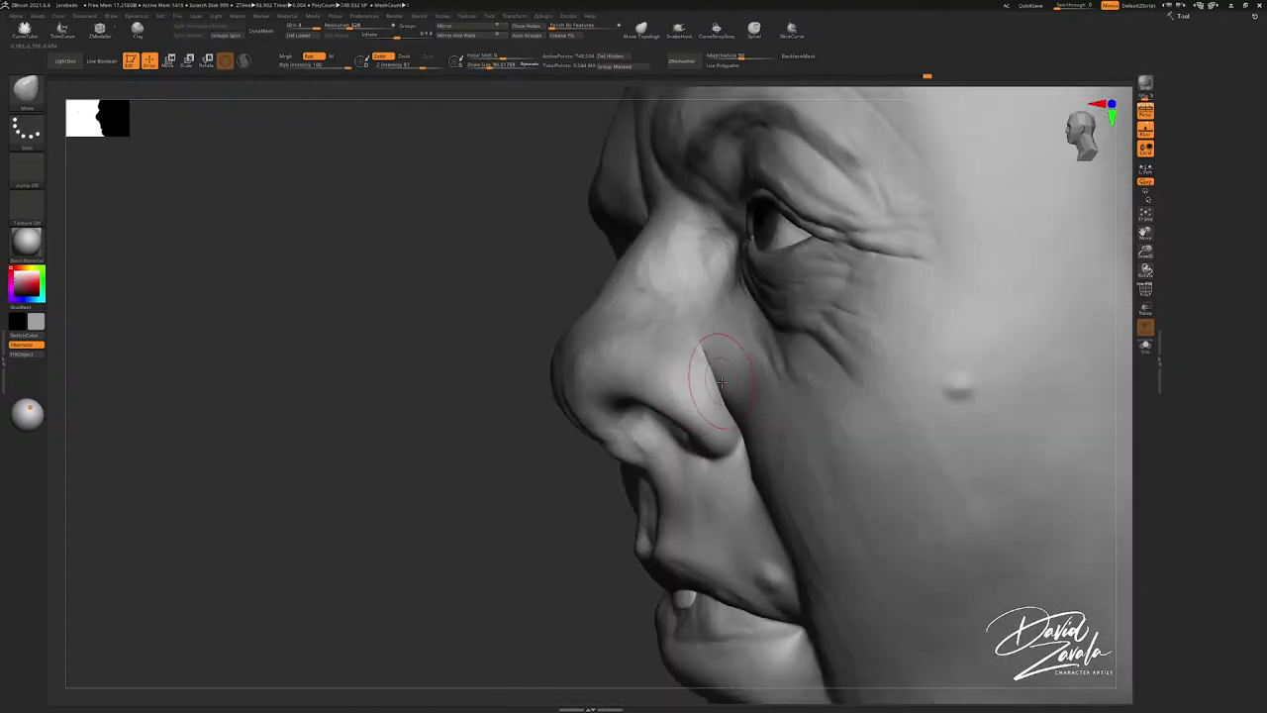
key("ctrl+z")
key("s")
mouse_move(728, 380)
left_mouse_down()
mouse_move(734, 390)
mouse_move(715, 376)
left_mouse_up()
left_click(644, 31)
key("s")
key("shift")
right_click_drag(715, 377, 728, 380)
key("b")
key("i")
key("n")
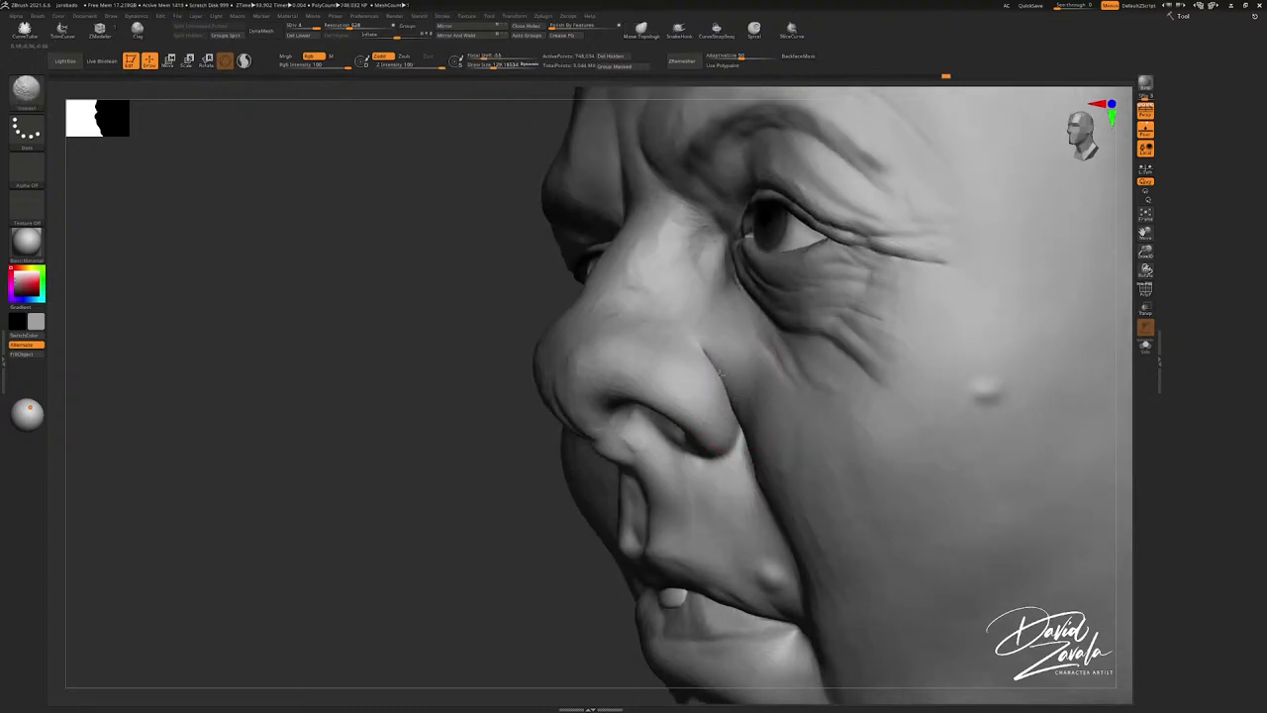
Step: Sharpen the crease behind the character's left nostril wing with the DamStandard brush
key("b")
key("d")
key("s")
right_click_drag(711, 371, 732, 416)
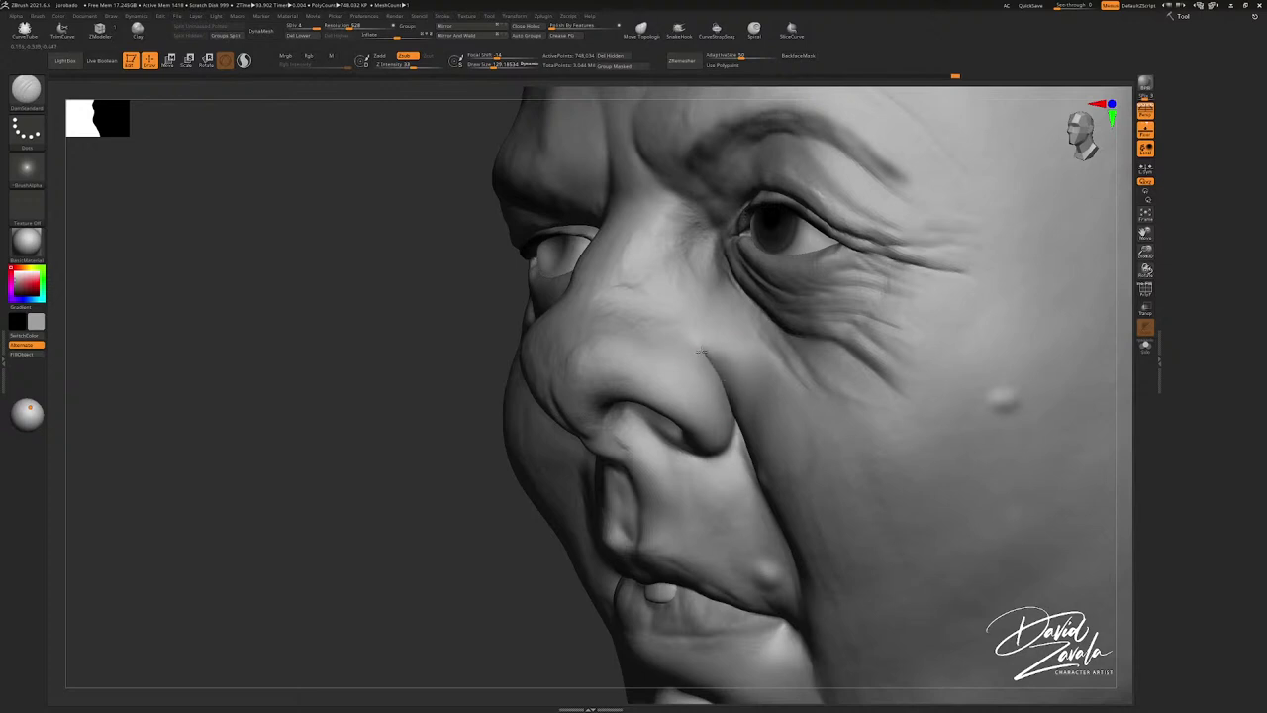
mouse_move(732, 401)
right_mouse_down()
mouse_move(726, 338)
mouse_move(740, 330)
right_mouse_up()
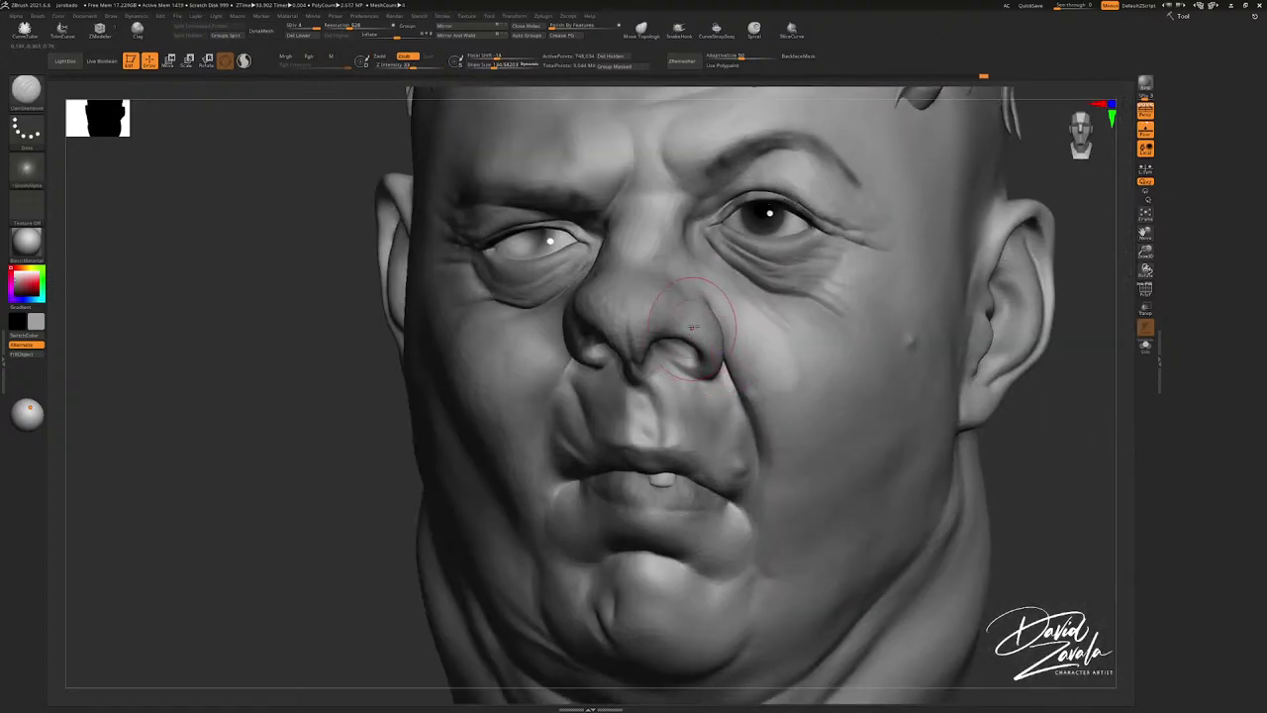
Step: Refine the nose tip and the edges of the nostrils with light ClayTubes strokes and smoothing
key("b")
key("c")
key("t")
left_click_drag(687, 320, 656, 326, "shift")
mouse_move(641, 329)
right_mouse_down("ctrl")
mouse_move(661, 355)
mouse_move(626, 334)
mouse_move(673, 359)
mouse_move(641, 350)
right_mouse_up("ctrl")
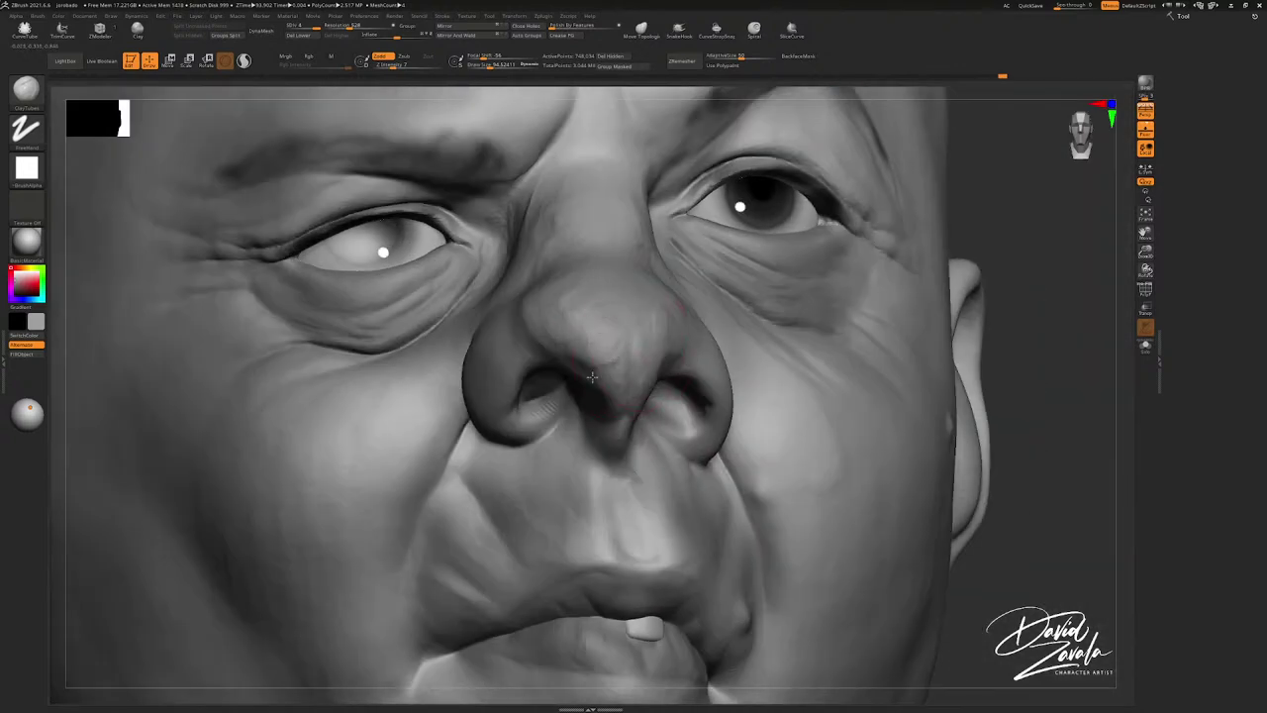
left_click_drag(592, 377, 587, 360)
mouse_move(587, 360)
right_mouse_down()
mouse_move(593, 382)
mouse_move(709, 352)
mouse_move(678, 338)
right_mouse_up()
right_click_drag(677, 344, 577, 332, "ctrl")
key("shift")
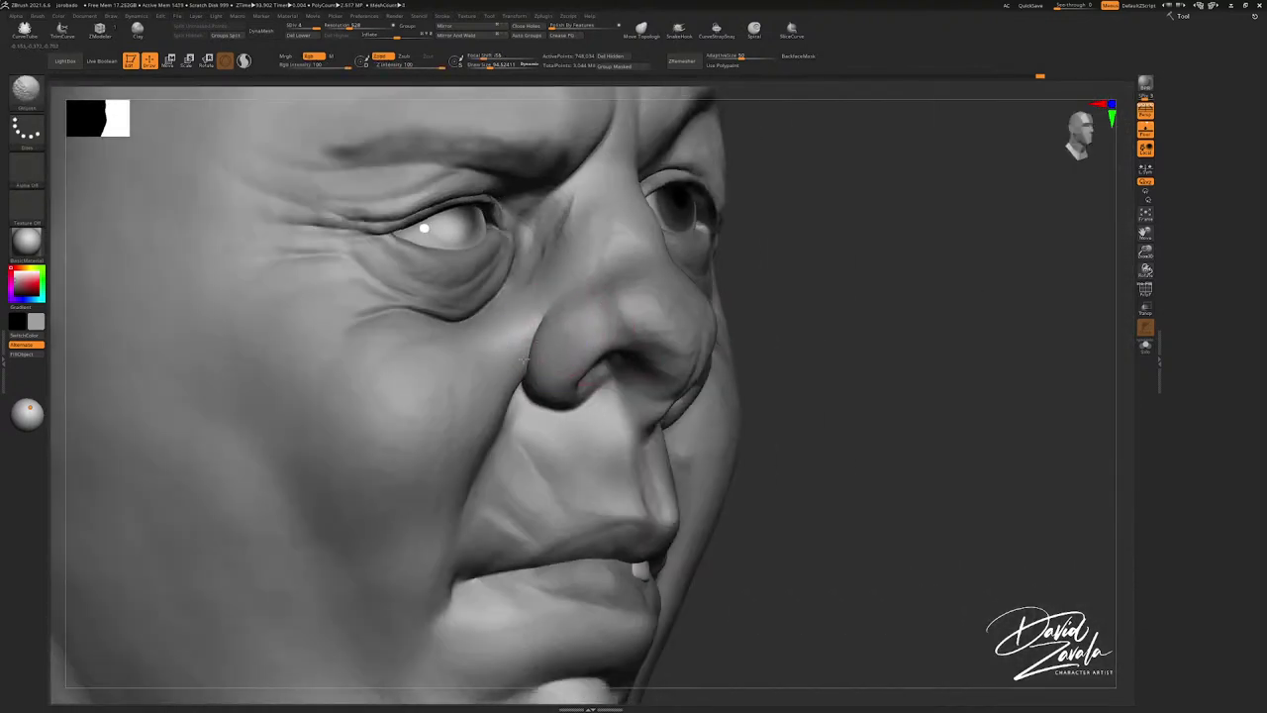
Step: Adjust the character's right nostril wing and the nose's overall silhouette with the Move brush
key("b")
key("m")
key("v")
right_click_drag(525, 369, 533, 366)
key("shift")
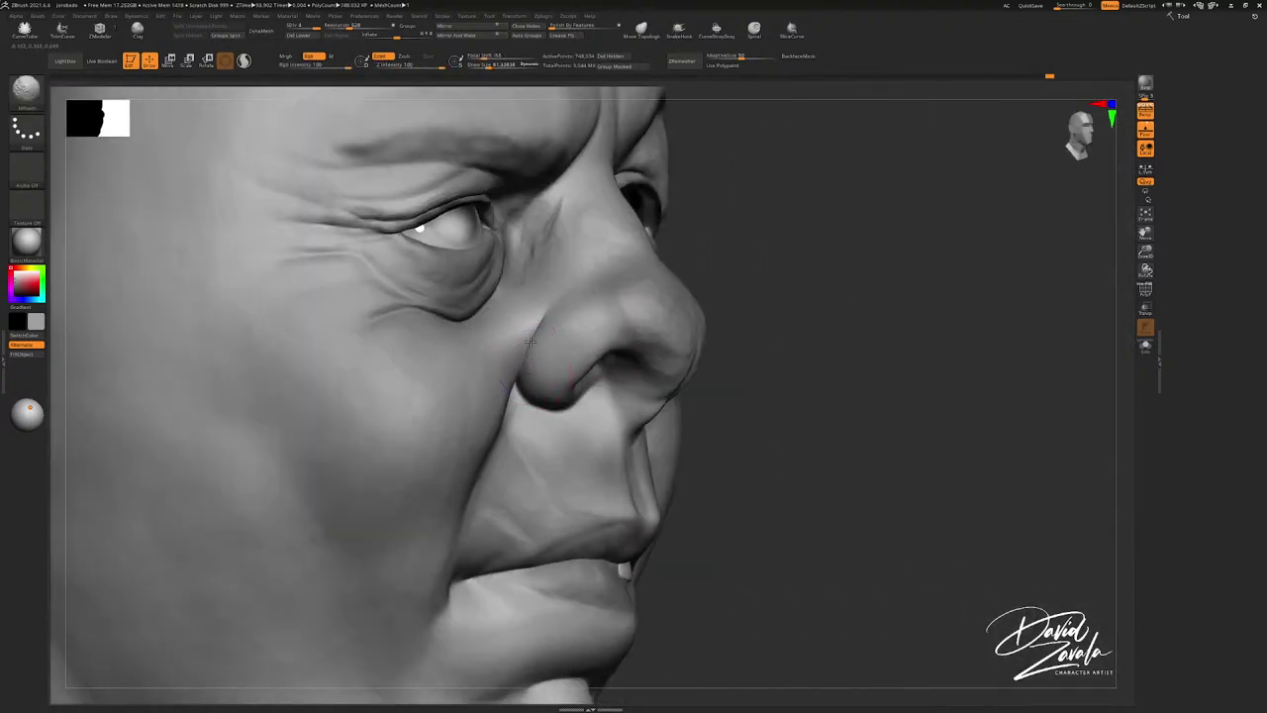
right_click_drag(506, 368, 574, 372)
left_click_drag(574, 372, 578, 372)
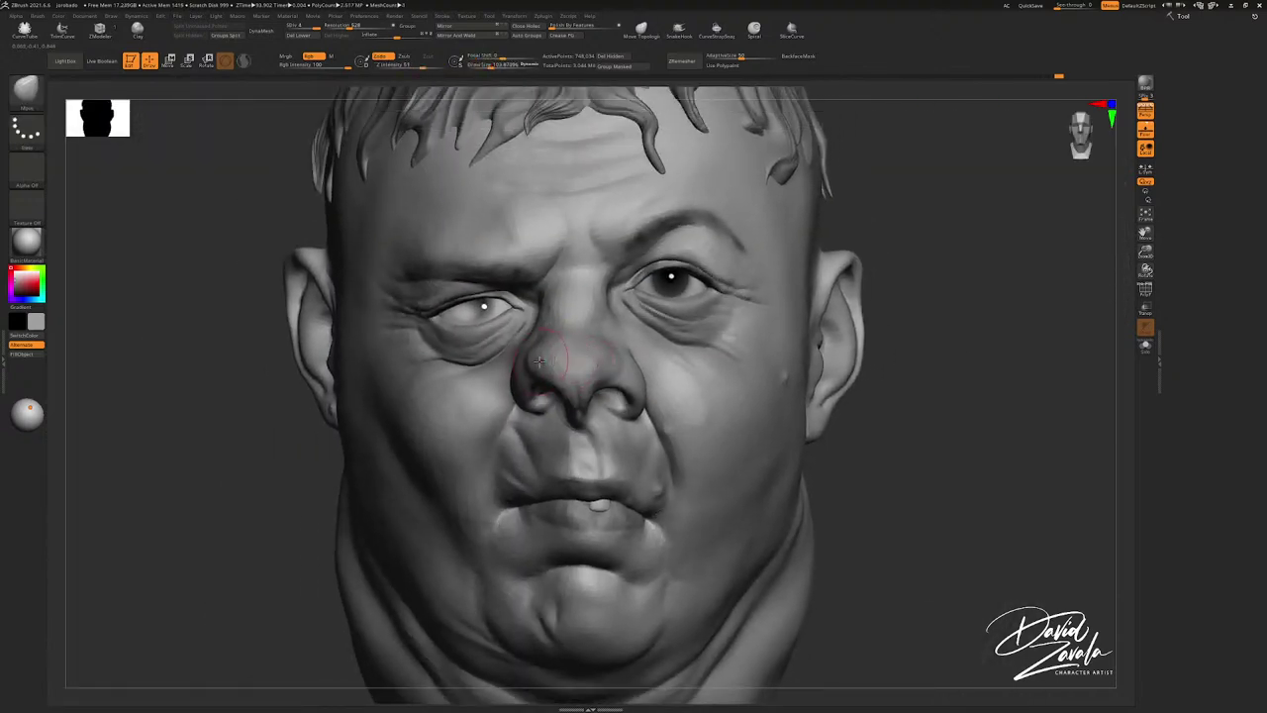
mouse_move(566, 372)
right_mouse_down("ctrl")
mouse_move(599, 345)
mouse_move(568, 317)
mouse_move(601, 342)
mouse_move(699, 306)
mouse_move(573, 388)
mouse_move(584, 379)
mouse_move(566, 366)
right_mouse_up("ctrl")
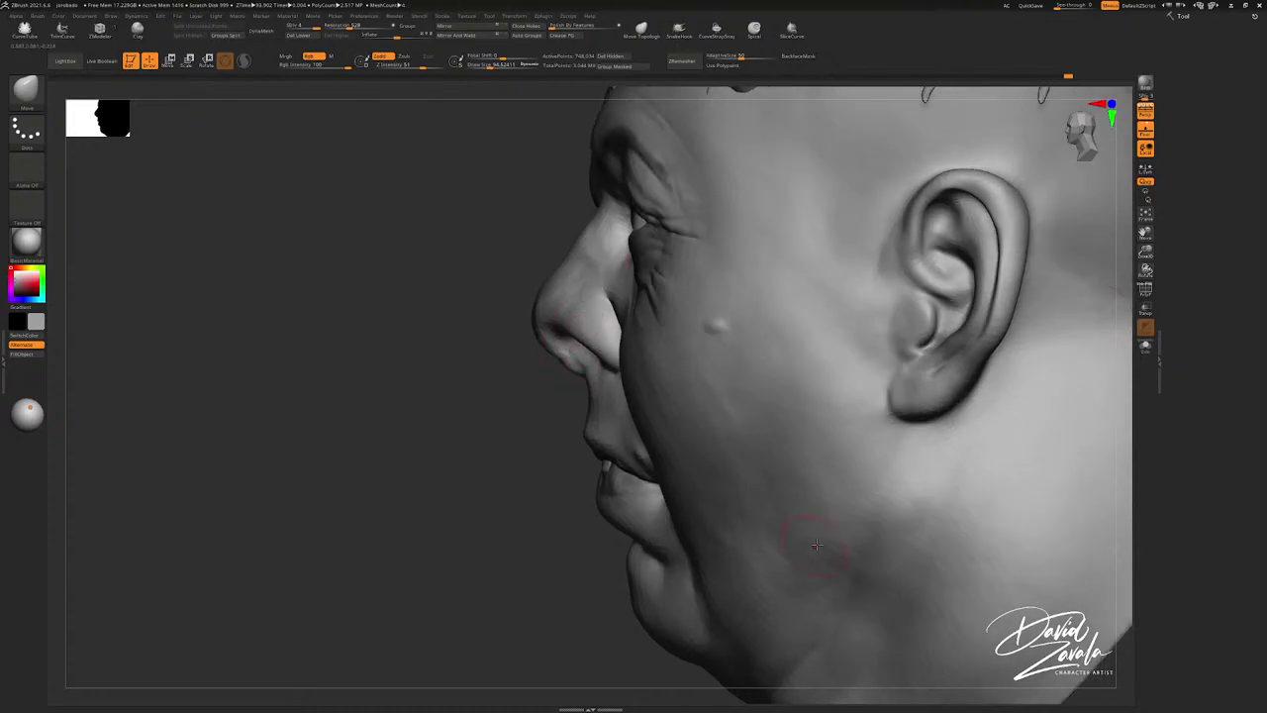
left_click_drag(545, 423, 600, 445)
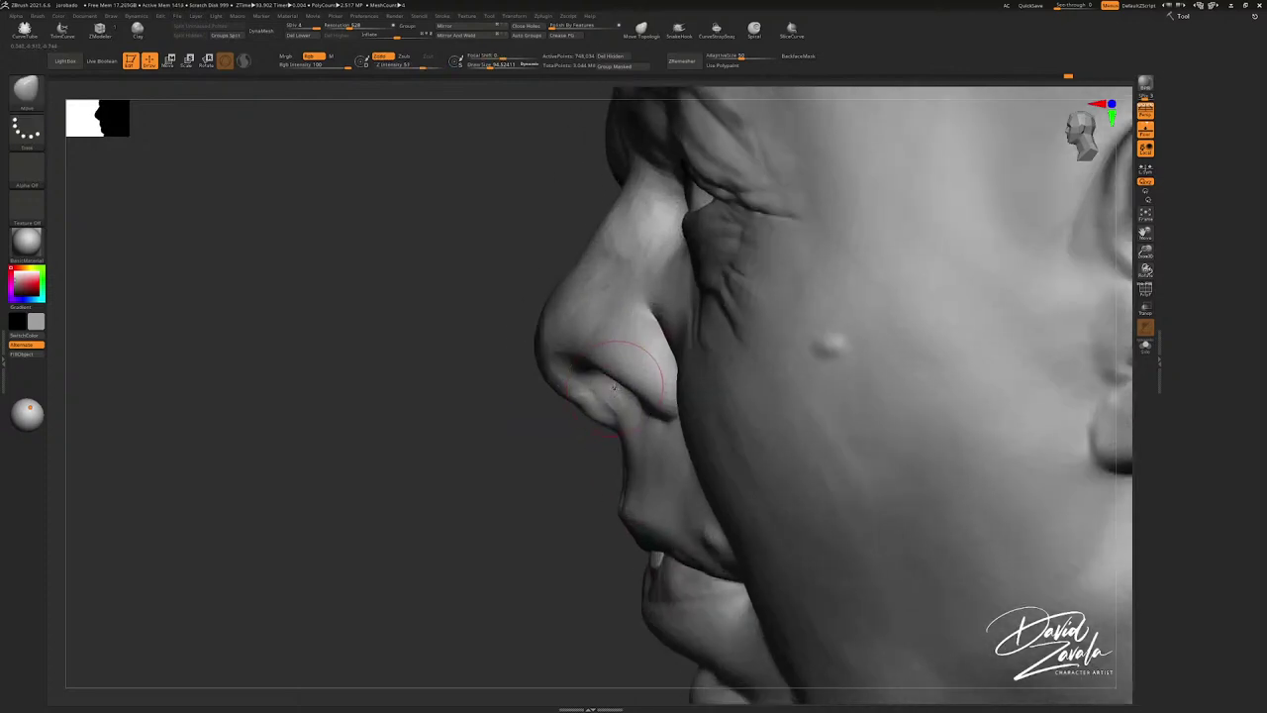
Step: Lower the head to subdivision level 1 and reshape the underside of the nose in profile with the Move brush
left_click(290, 27)
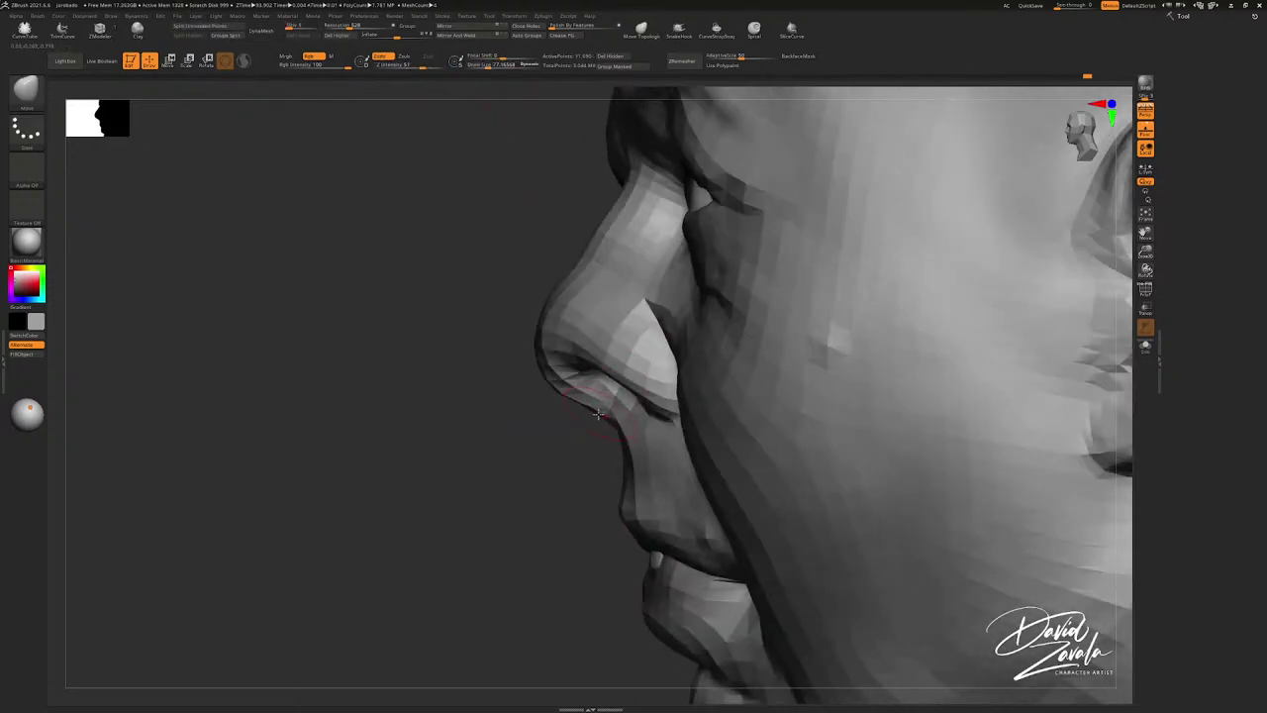
left_click_drag(598, 414, 563, 390)
key("[")
mouse_move(574, 371)
right_mouse_down()
mouse_move(597, 386)
mouse_move(551, 382)
right_mouse_up()
left_click_drag(551, 382, 608, 417, "shift")
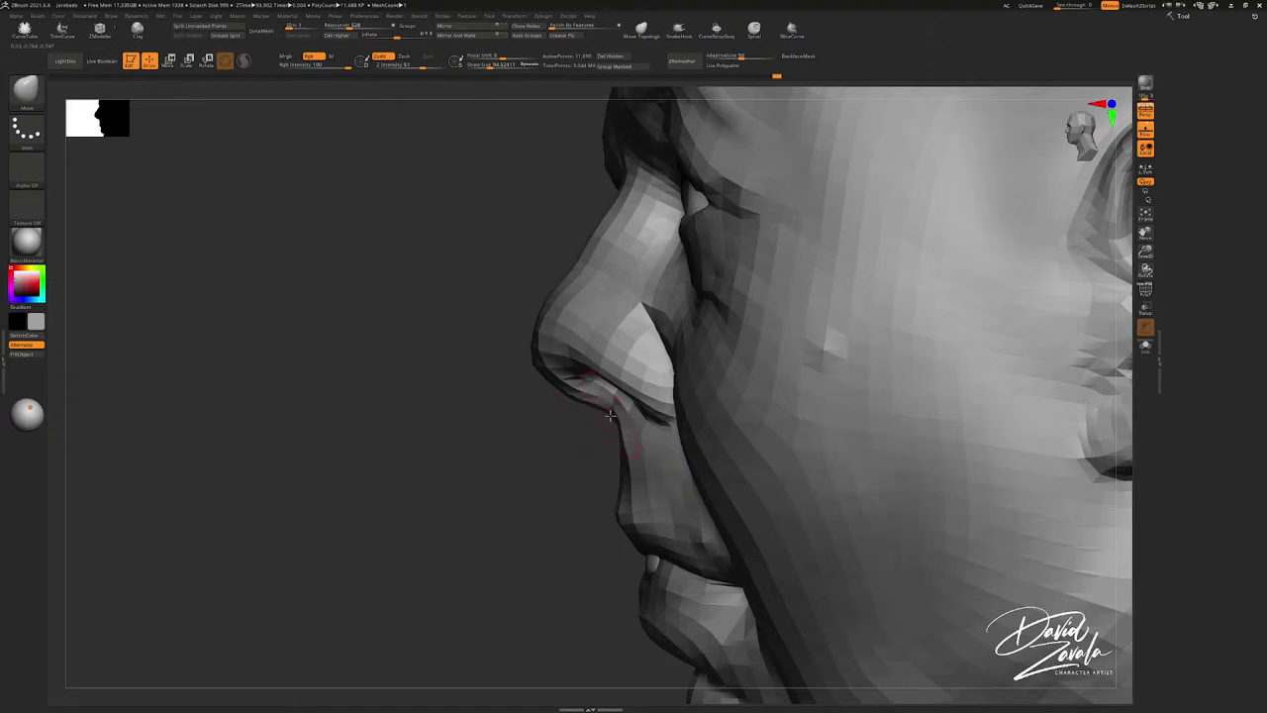
Step: Adjust the nose profile with a larger Move brush and return the head to subdivision level 4
key("s")
left_click_drag(624, 359, 630, 360)
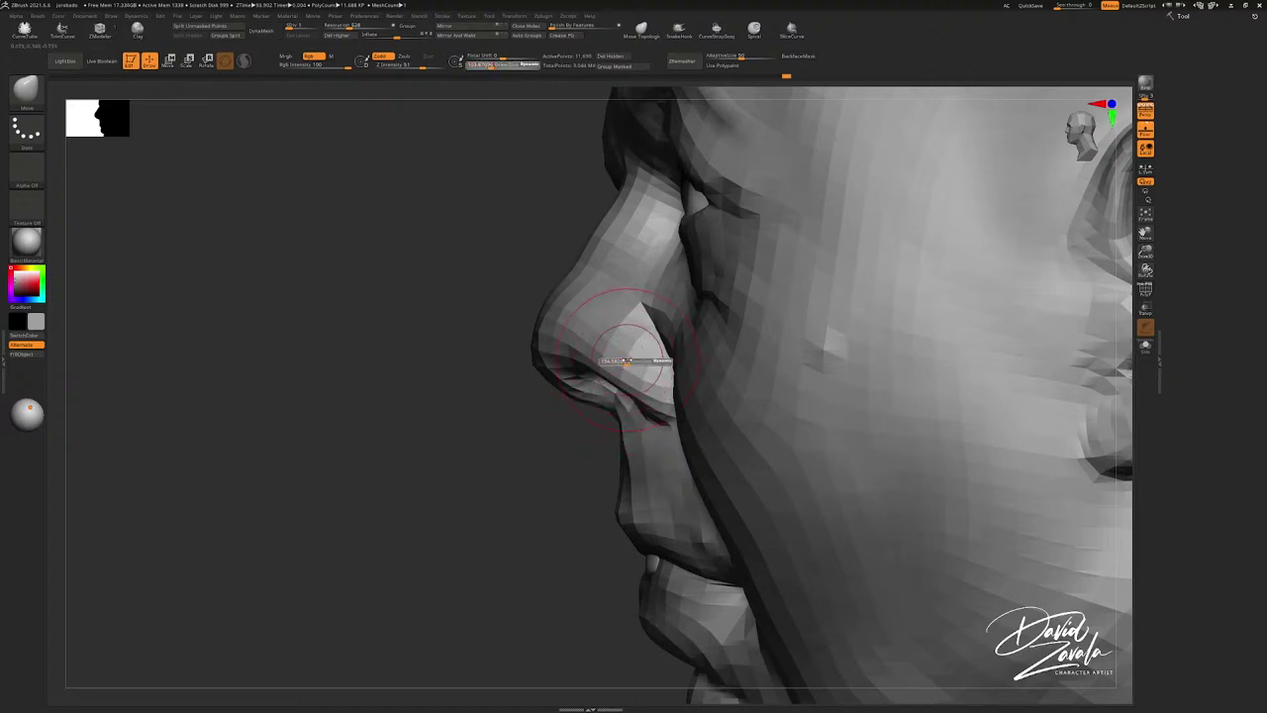
mouse_move(630, 360)
right_mouse_down("alt")
mouse_move(637, 469)
mouse_move(631, 305)
right_mouse_up("alt")
key("s")
left_click_drag(631, 305, 639, 306)
right_click_drag(638, 306, 782, 337)
right_click_drag(782, 337, 655, 283, "ctrl")
left_click(315, 29)
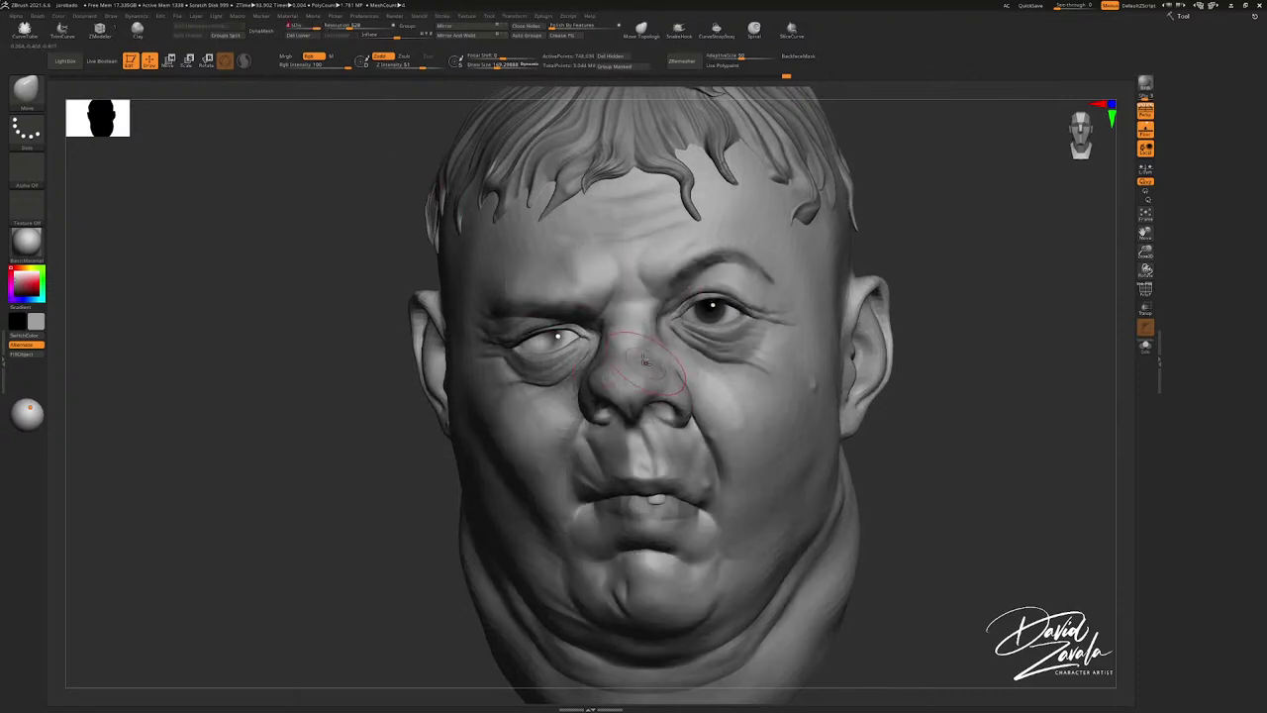
Step: Resize the Move brush and adjust the character's left nostril wing from the front
right_click_drag(667, 367, 639, 300, "alt")
key("s")
left_click_drag(651, 342, 645, 343)
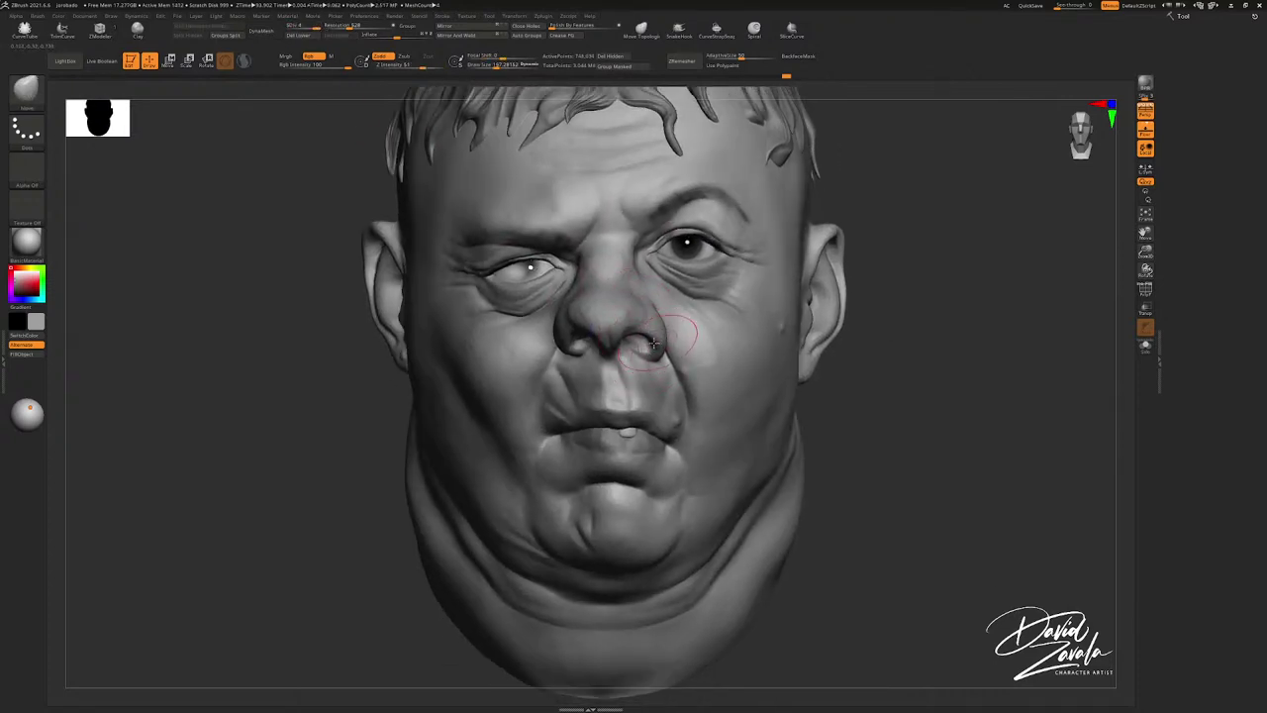
right_click_drag(679, 330, 631, 335)
Step: Sculpt the underside and rim of the character's left nostril from below with the ClayTubes brush
key("b")
key("c")
key("t")
right_click_drag(631, 335, 643, 394, "ctrl")
mouse_move(638, 329)
right_mouse_down()
mouse_move(656, 300)
mouse_move(690, 368)
right_mouse_up()
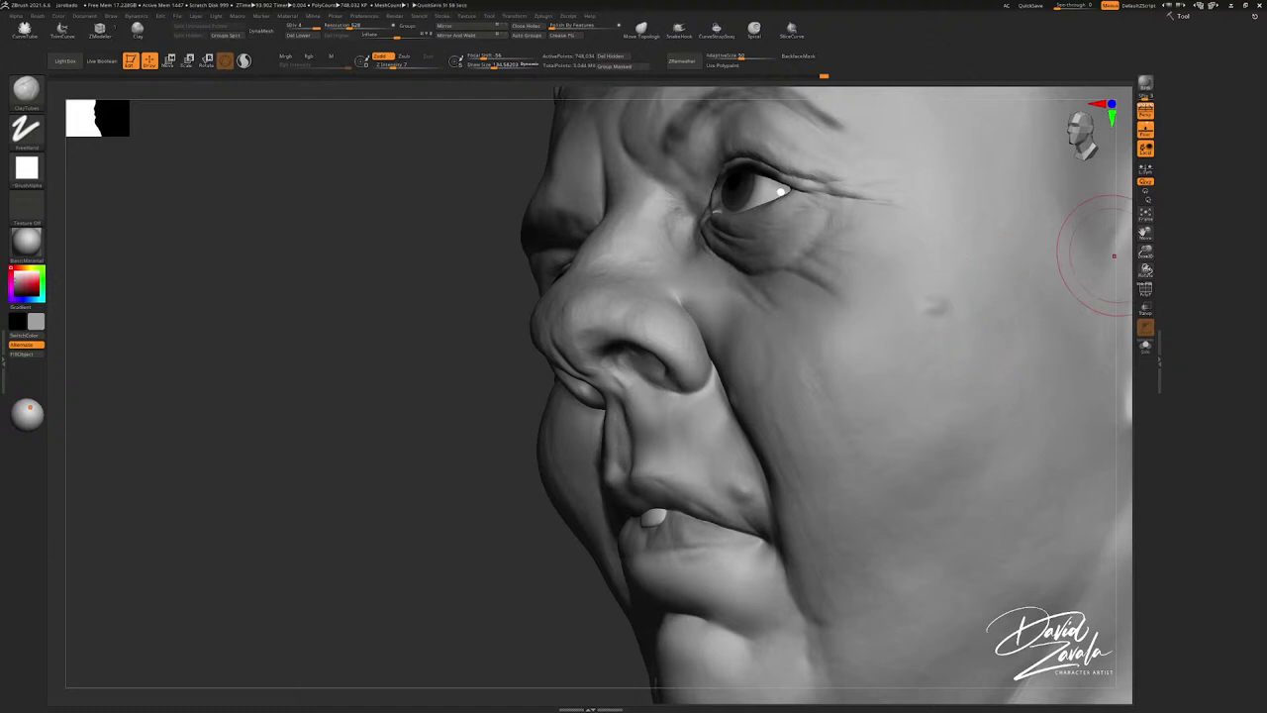
left_click_drag(436, 486, 439, 415)
mouse_move(679, 346)
right_mouse_down("ctrl")
mouse_move(679, 410)
mouse_move(727, 436)
right_mouse_up("ctrl")
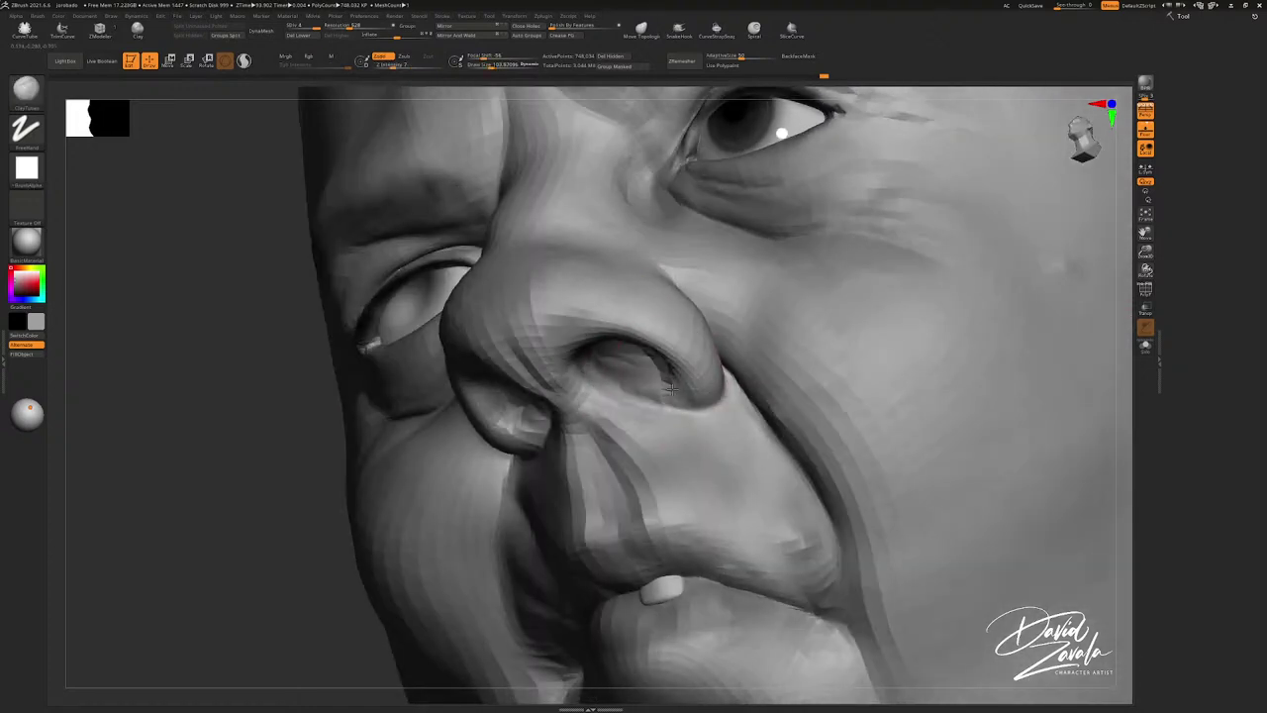
Step: Define the inner edge of the character's left nostril with a resized DamStandard brush
key("b")
key("d")
key("s")
mouse_move(638, 354)
right_mouse_down()
mouse_move(627, 345)
mouse_move(670, 395)
right_mouse_up()
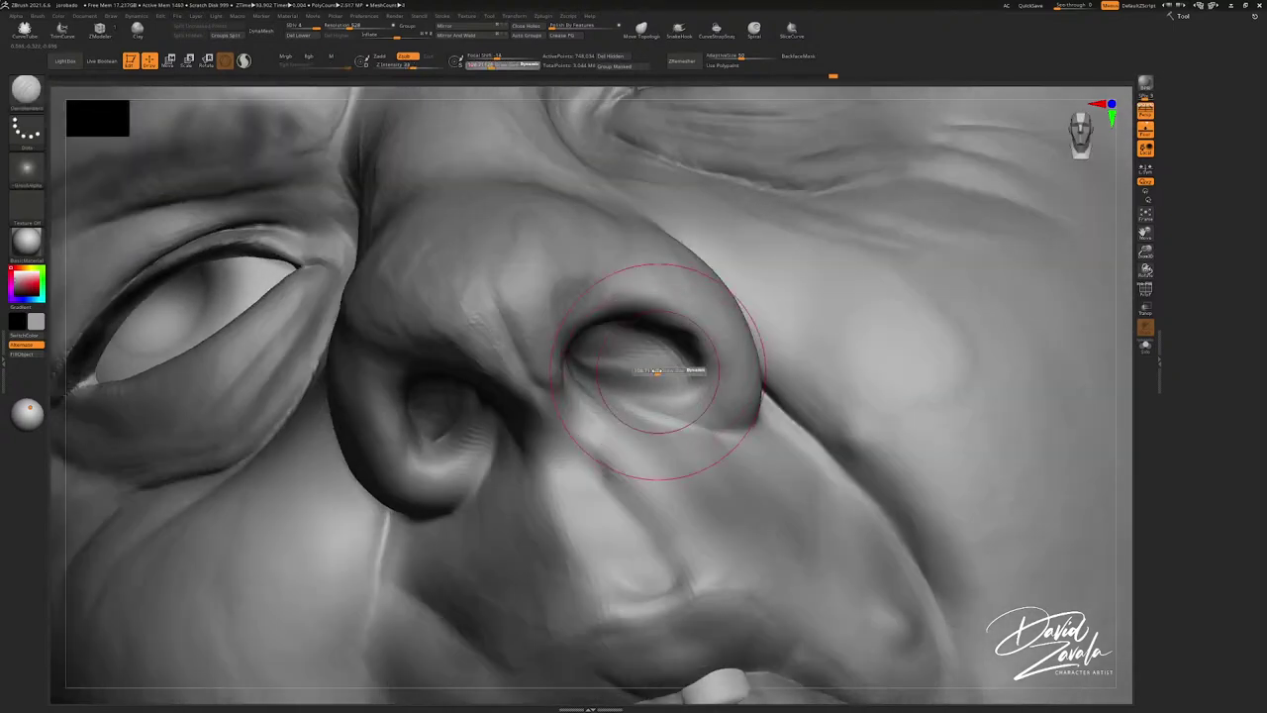
key("s")
mouse_move(675, 365)
left_mouse_down()
mouse_move(688, 362)
mouse_move(684, 374)
left_mouse_up()
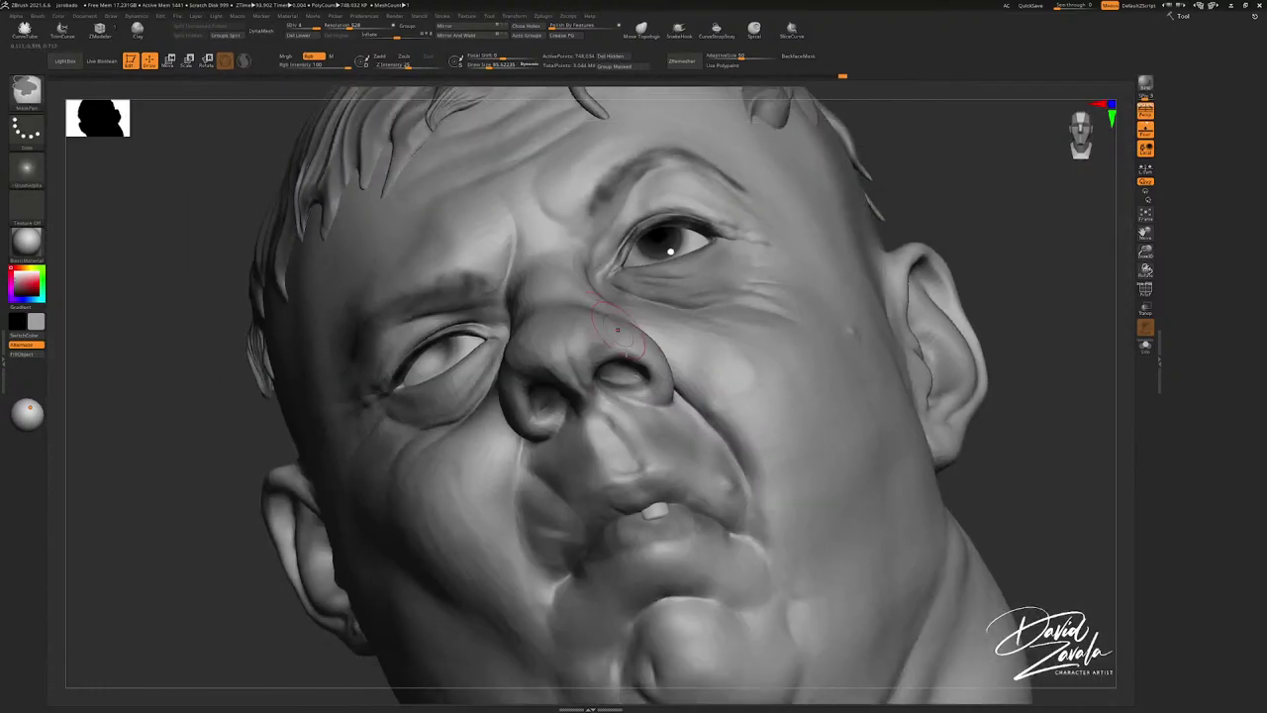
Step: Refine the character's right nostril wing from a low front angle with the DamStandard brush
mouse_move(633, 376)
right_mouse_down()
mouse_move(637, 321)
mouse_move(569, 354)
mouse_move(582, 351)
right_mouse_up()
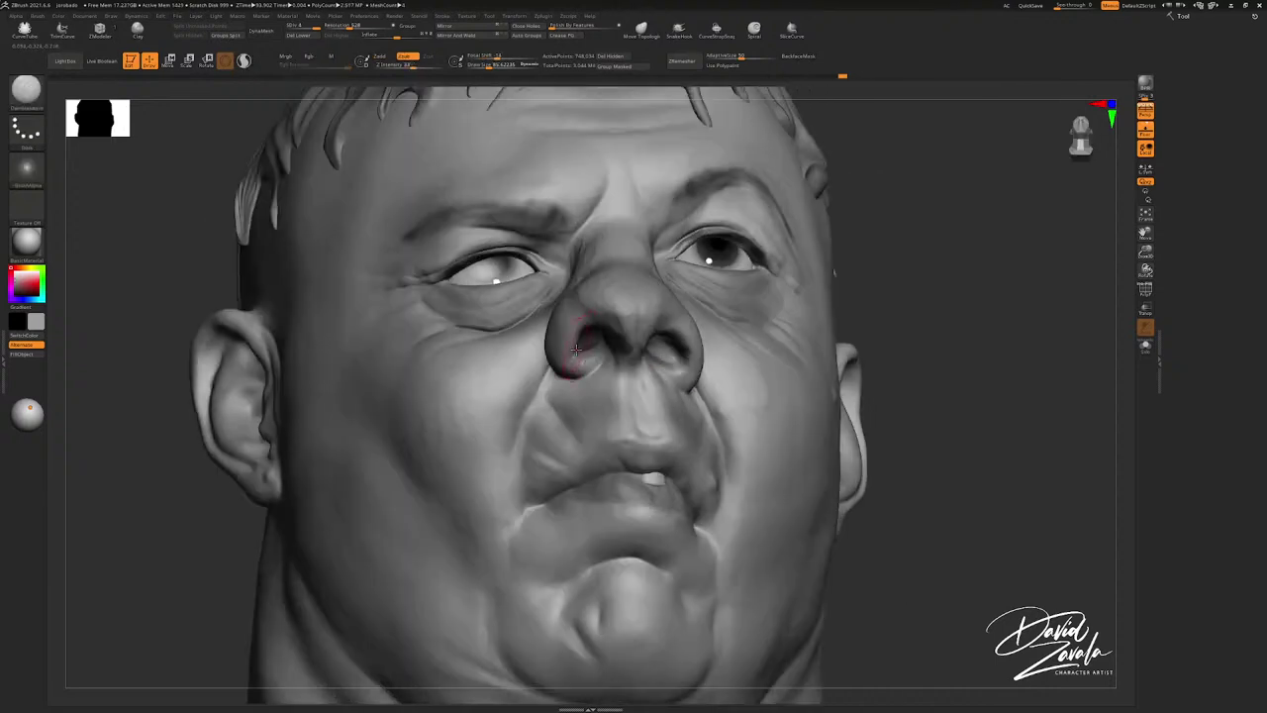
key("2")
left_click_drag(568, 346, 558, 367)
right_click_drag(558, 367, 594, 396)
mouse_move(594, 396)
right_mouse_down("ctrl")
mouse_move(638, 336)
mouse_move(617, 357)
right_mouse_up("ctrl")
Step: Adjust the overall nose shape from the front with a larger Move brush and smooth the bridge
key("s")
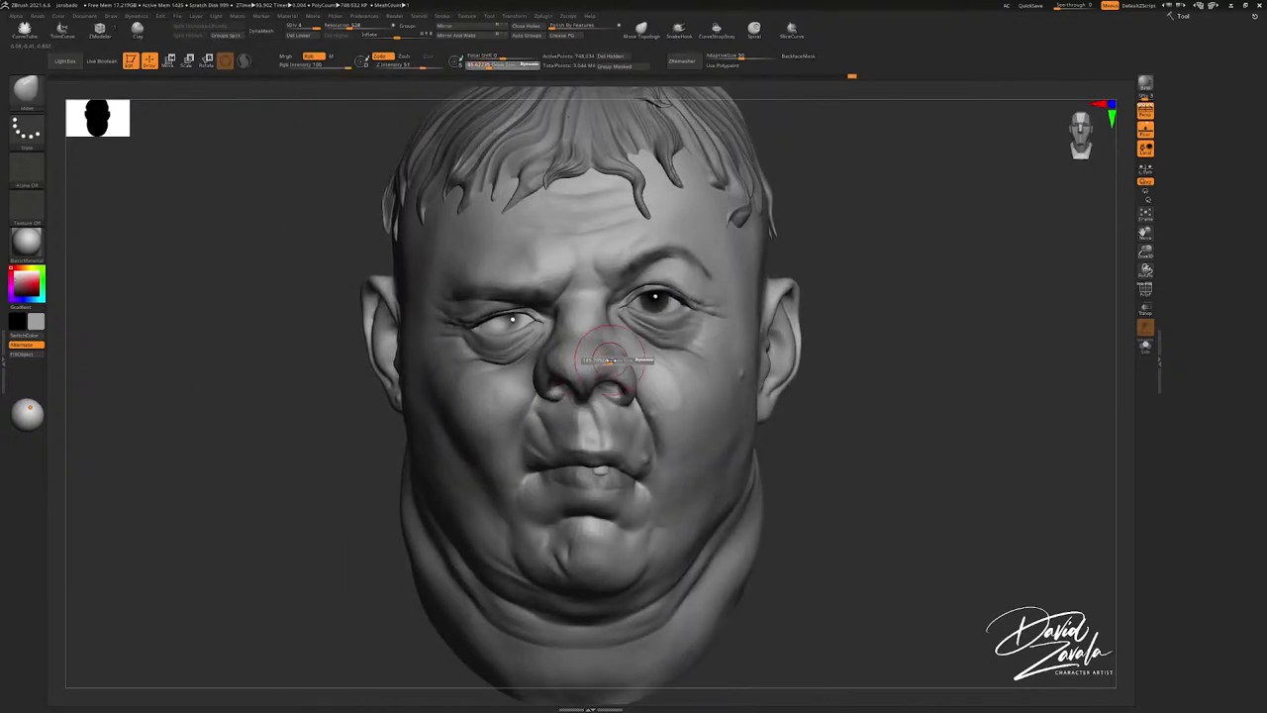
left_click_drag(618, 357, 623, 357)
right_click_drag(624, 356, 646, 336, "ctrl")
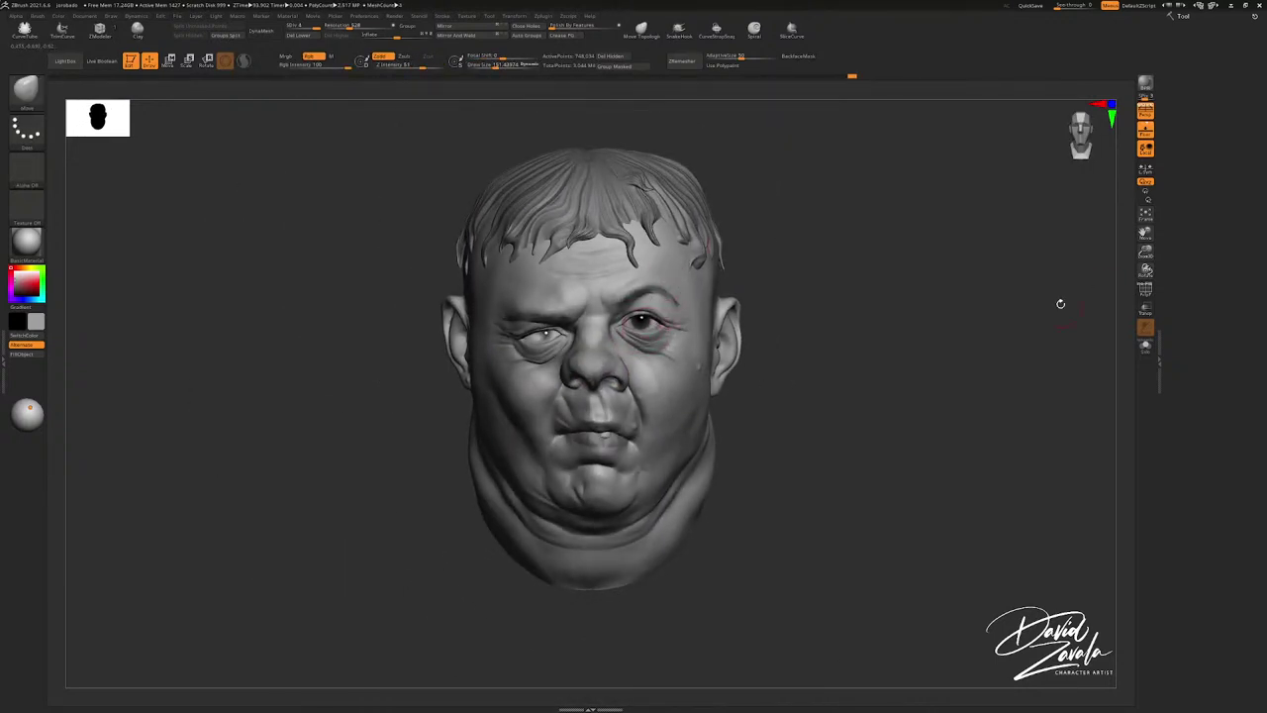
right_click_drag(814, 445, 824, 442)
left_click_drag(609, 334, 603, 342, "shift")
Step: Smooth the character's right side of the nose and sculpt the area beside the bridge with the ClayTubes brush
mouse_move(791, 341)
right_mouse_down("ctrl")
mouse_move(798, 396)
mouse_move(841, 396)
right_mouse_up("ctrl")
key("1")
key("2")
left_click_drag(557, 364, 549, 386, "shift")
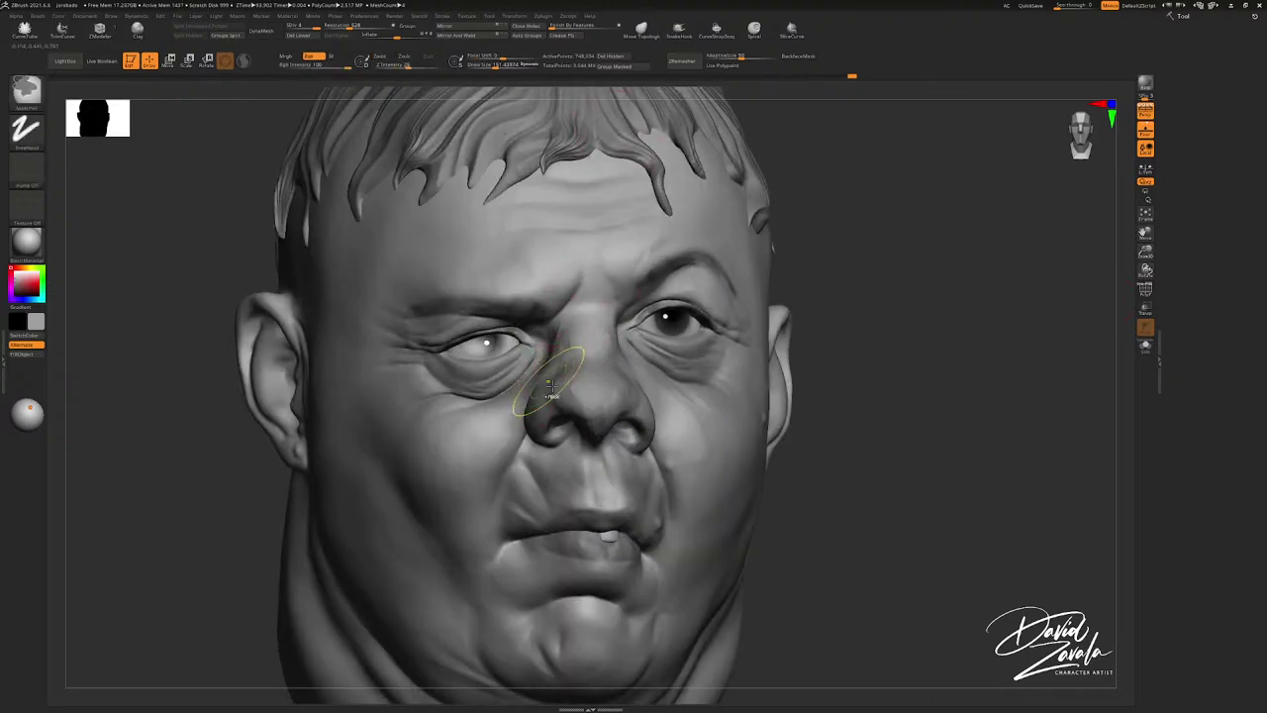
mouse_move(562, 361)
right_mouse_down("ctrl")
mouse_move(593, 396)
mouse_move(633, 356)
mouse_move(546, 353)
mouse_move(554, 340)
right_mouse_up("ctrl")
key("s")
left_click_drag(554, 339, 530, 354)
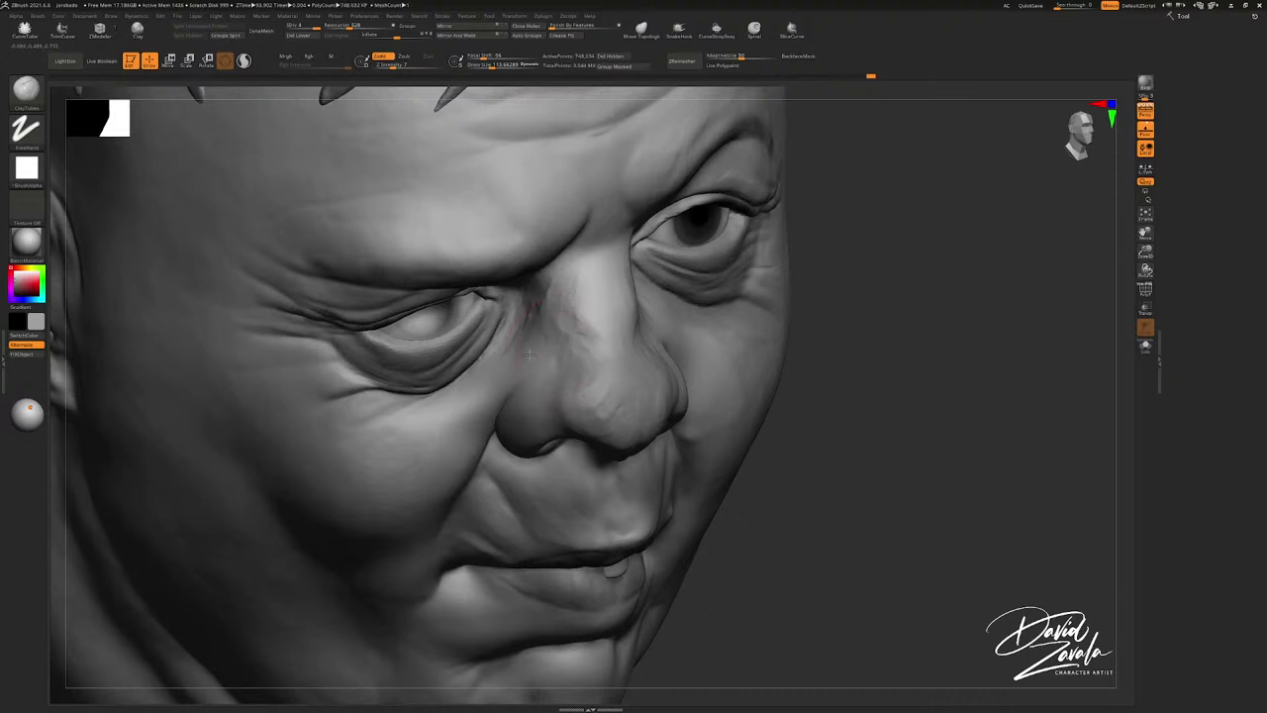
Step: Shape the top and side planes of the nose bridge with the ClayTubes brush
right_click_drag(526, 331, 569, 296)
left_click_drag(584, 247, 592, 315)
mouse_move(592, 283)
right_mouse_down()
mouse_move(563, 271)
mouse_move(639, 265)
mouse_move(645, 250)
mouse_move(640, 288)
right_mouse_up()
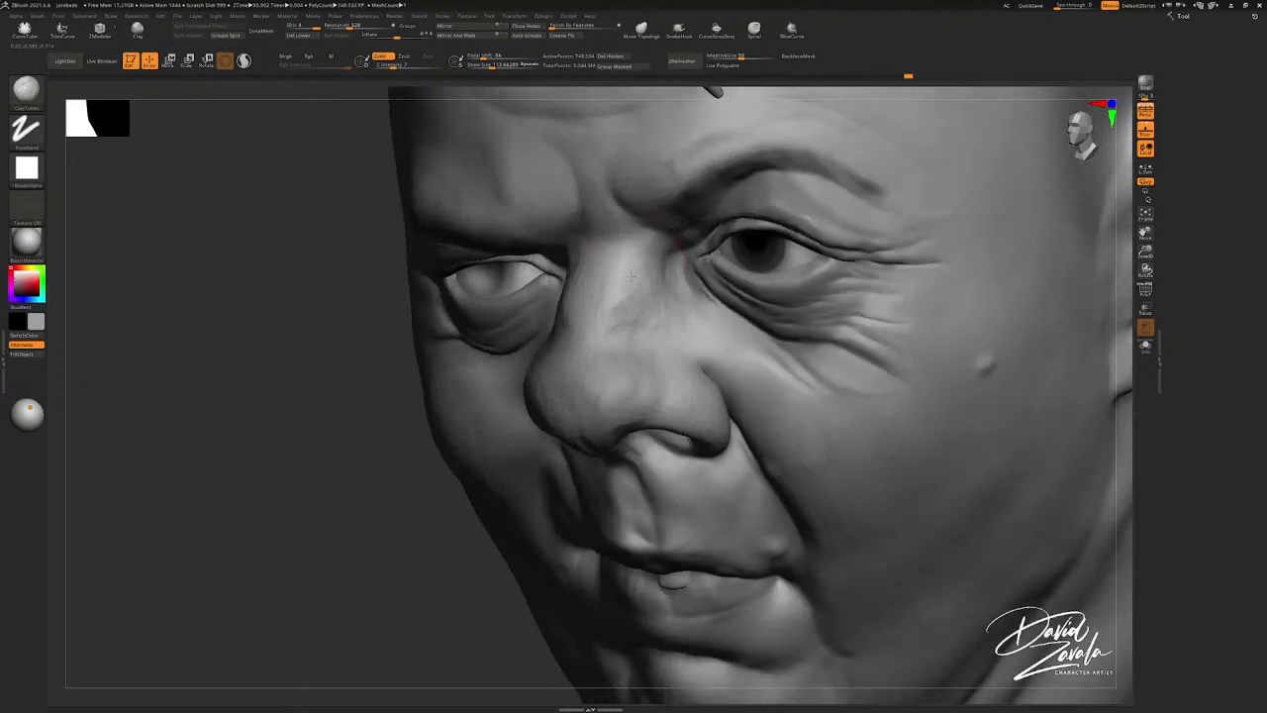
right_click_drag(608, 330, 585, 283)
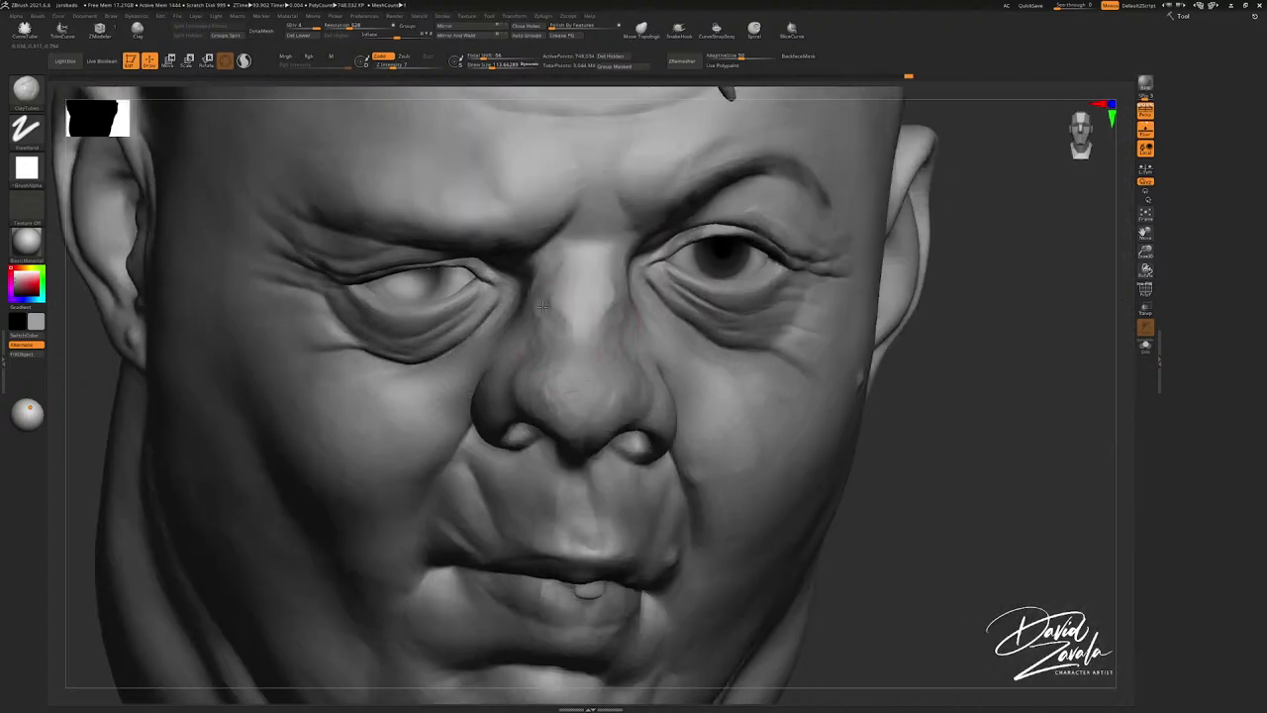
right_click_drag(528, 334, 542, 252, "ctrl")
right_click_drag(683, 308, 615, 317)
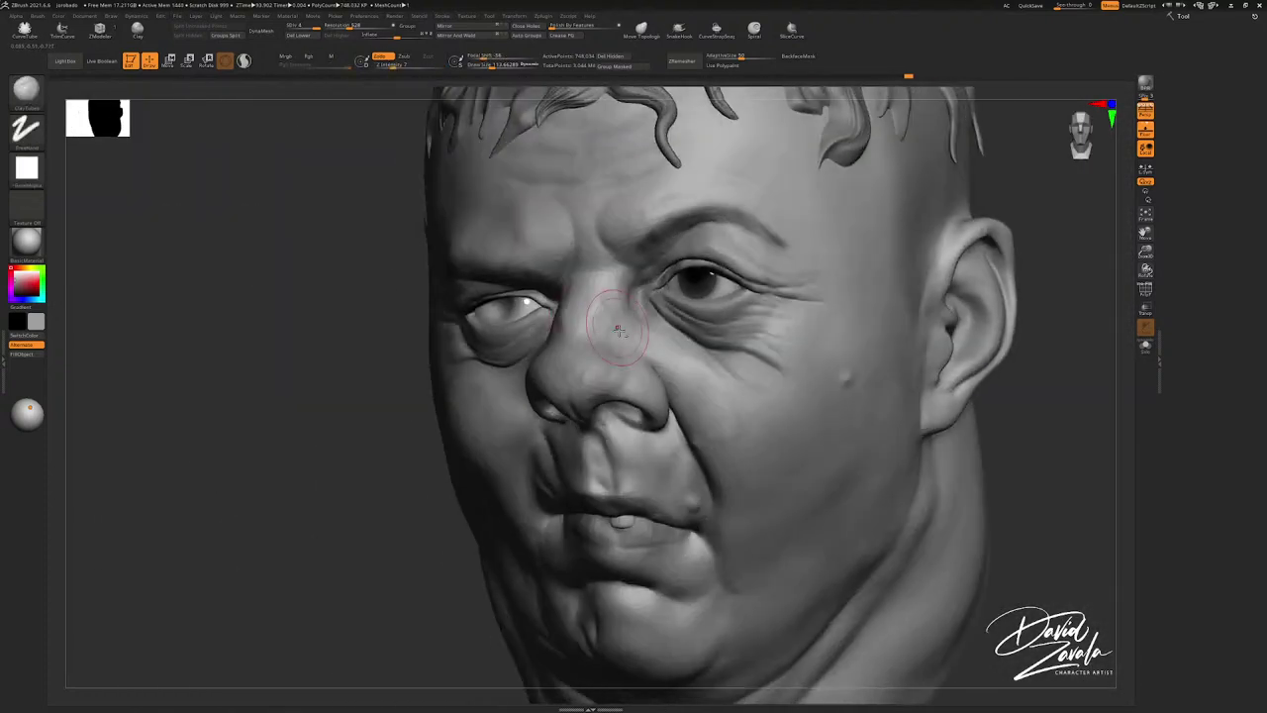
left_click_drag(616, 317, 632, 330)
Step: Carve the crease above the character's left nostril wing in profile with the DamStandard brush
mouse_move(698, 495)
right_mouse_down()
mouse_move(610, 354)
mouse_move(600, 366)
right_mouse_up()
mouse_move(901, 376)
left_mouse_down()
mouse_move(945, 292)
mouse_move(895, 386)
left_mouse_up()
mouse_move(568, 327)
right_mouse_down("alt")
mouse_move(604, 343)
mouse_move(580, 389)
mouse_move(565, 326)
right_mouse_up("alt")
key("b")
key("d")
key("s")
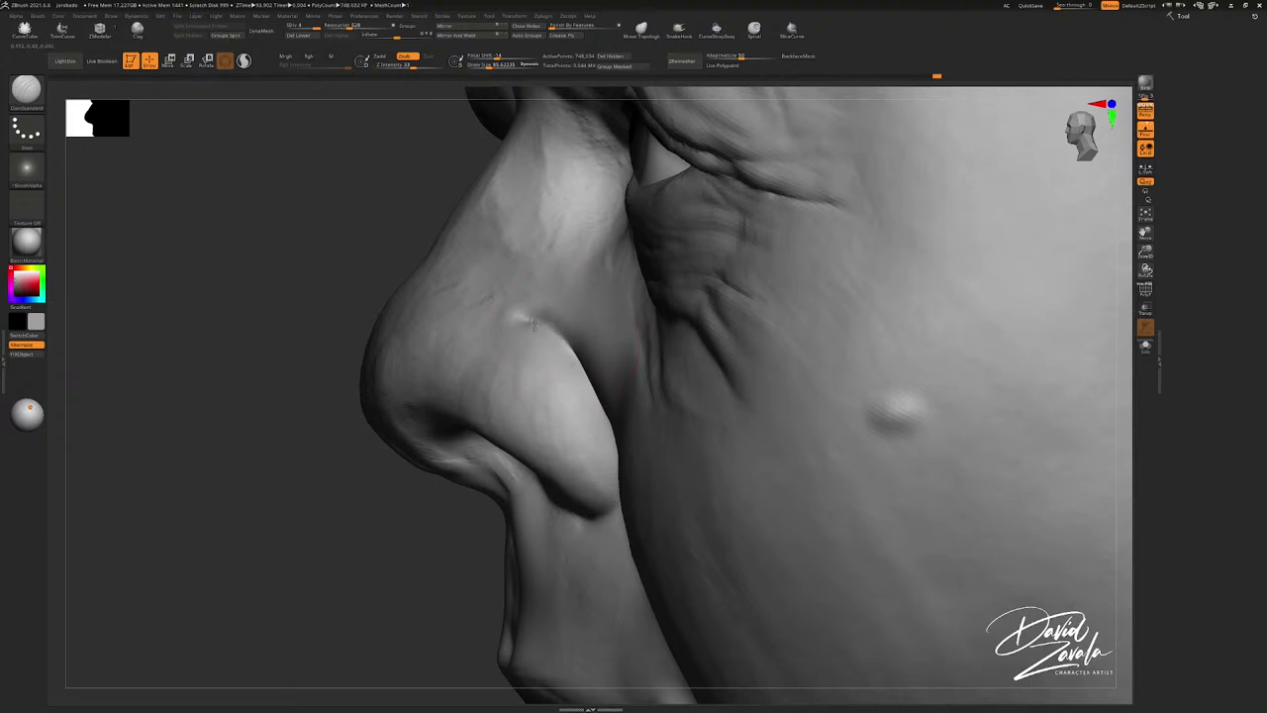
Step: Reshape the character's left nostril wing in profile with a resized Move brush
key("b")
key("m")
key("v")
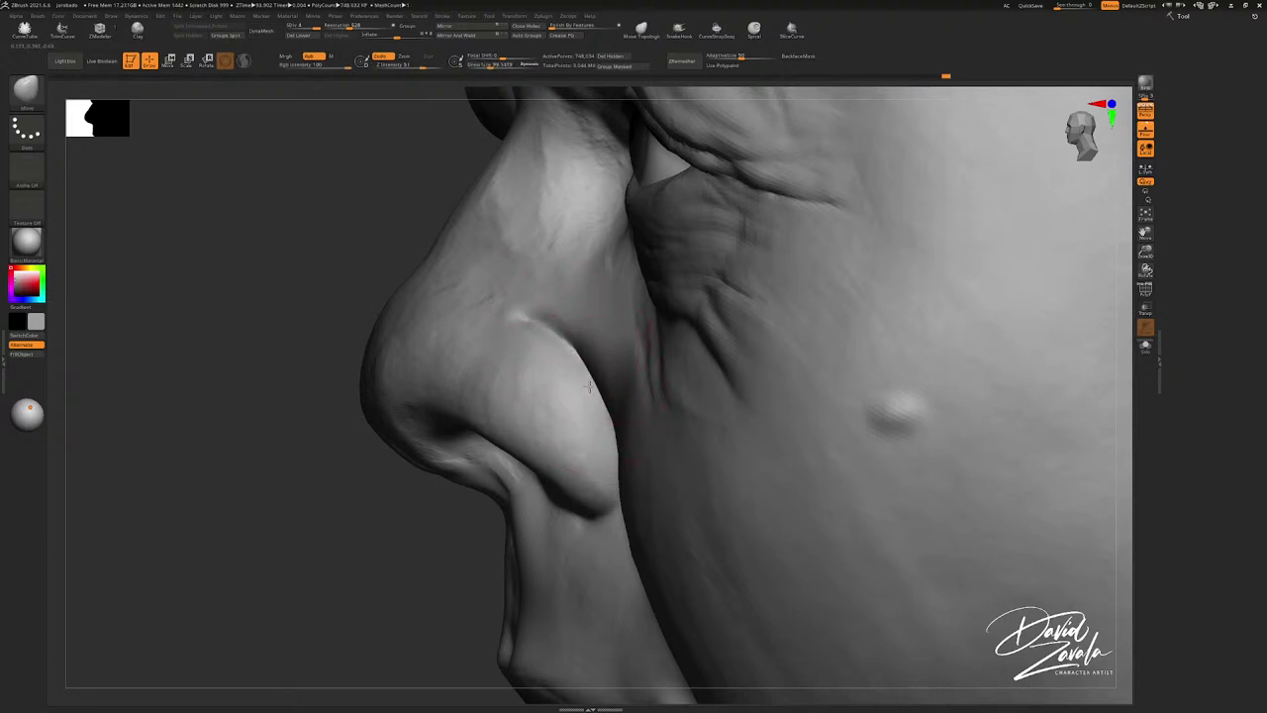
right_click_drag(589, 386, 592, 333, "ctrl")
key("s")
mouse_move(593, 393)
left_mouse_down()
mouse_move(632, 432)
mouse_move(582, 424)
mouse_move(579, 452)
left_mouse_up()
key("s")
key("s")
key("s")
key("s")
key("s")
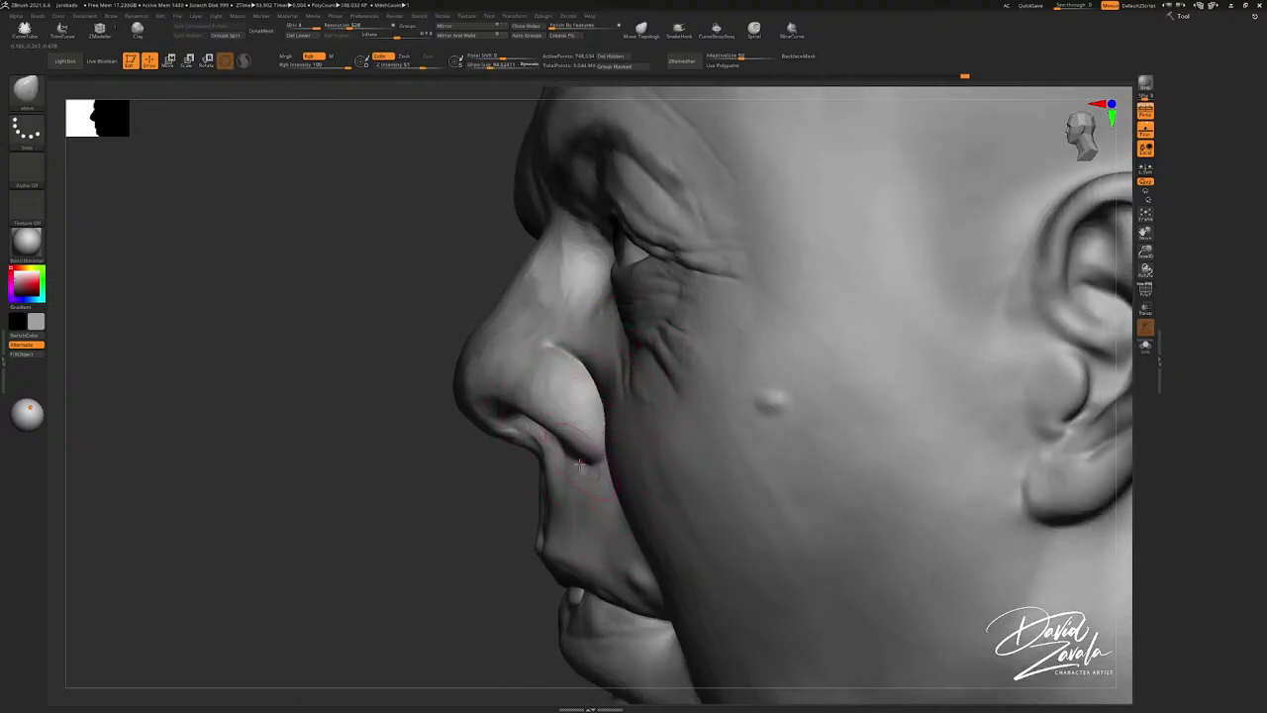
Step: Enlarge the Move brush and adjust the nose tip and overall nose profile from the side
key("bracketright")
key("bracketright")
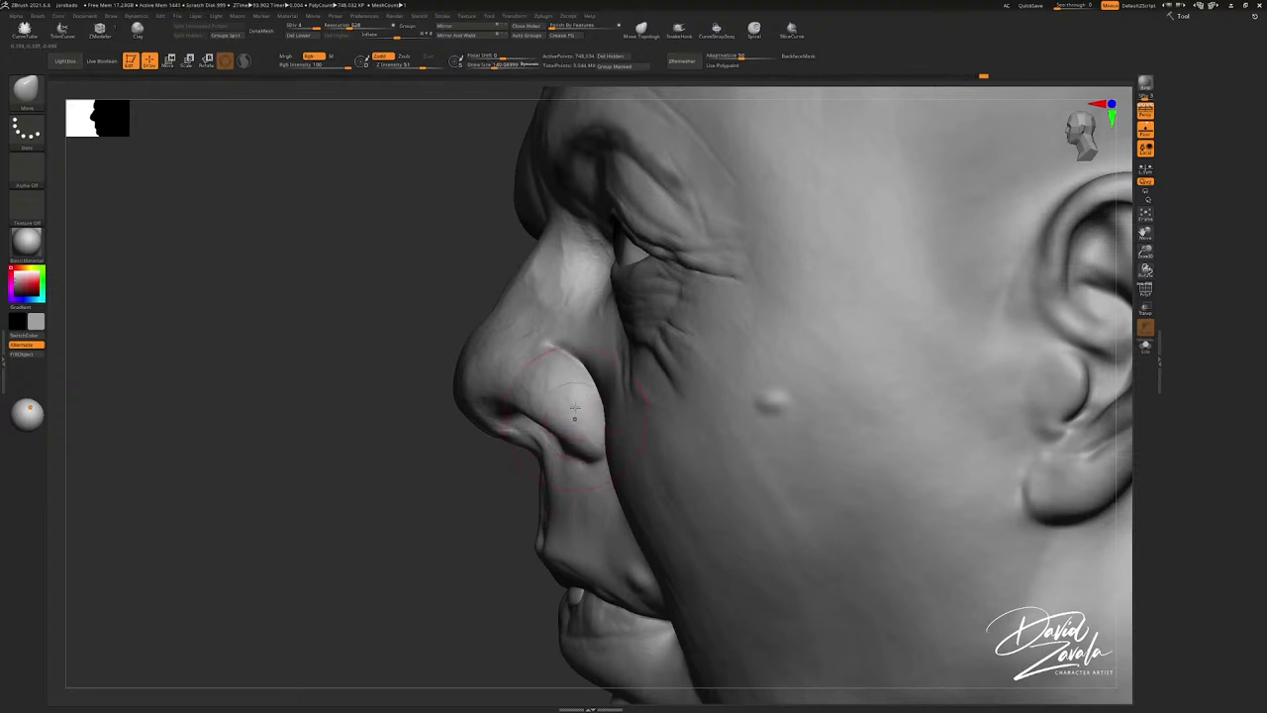
right_click_drag(569, 355, 539, 396, "ctrl")
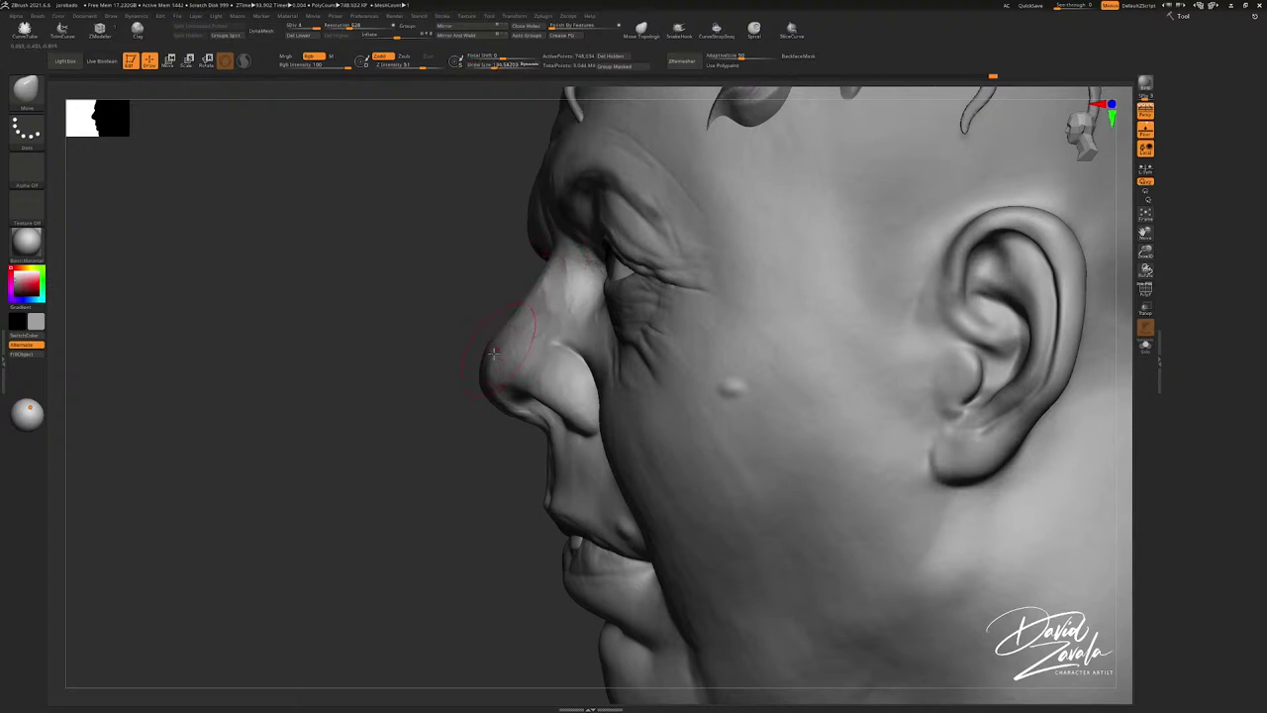
right_click_drag(485, 392, 477, 354, "ctrl")
right_click_drag(477, 354, 545, 348)
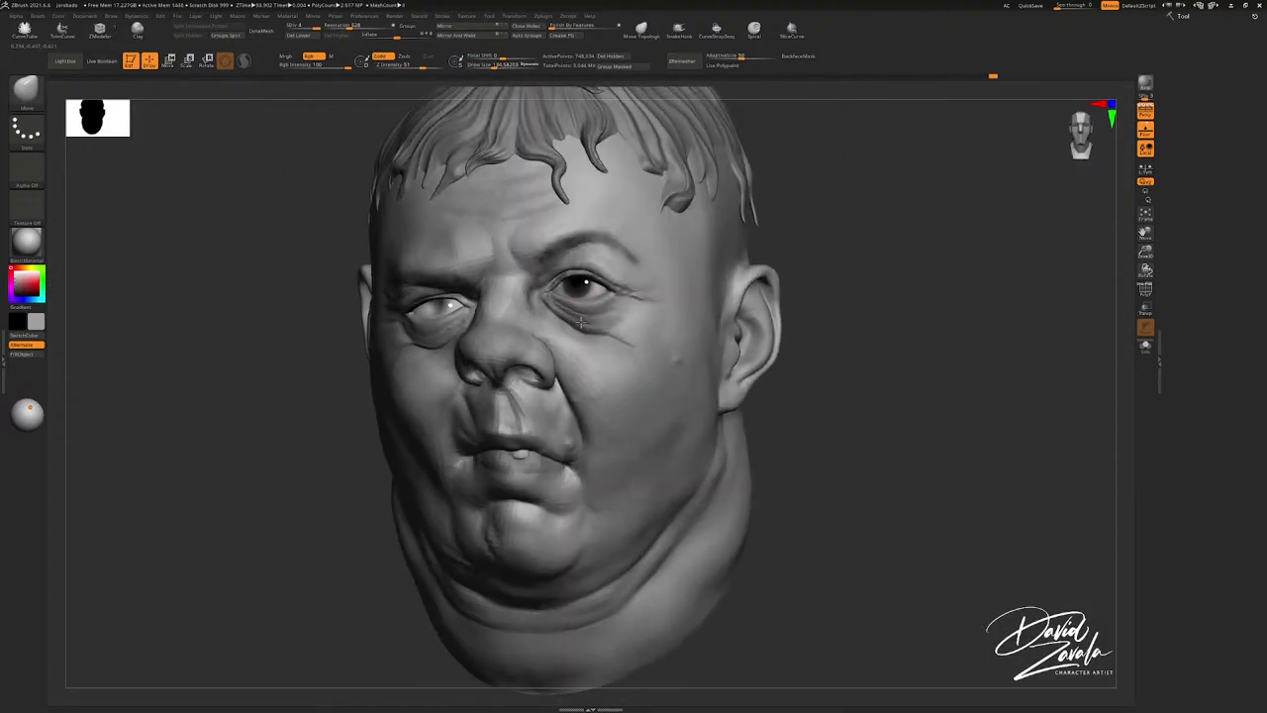
Step: Sculpt the septum and the character's right nostril edge from below with the ClayTubes brush, smoothing the strokes
mouse_move(495, 381)
right_mouse_down()
mouse_move(615, 384)
mouse_move(555, 388)
mouse_move(515, 368)
mouse_move(598, 353)
mouse_move(555, 376)
mouse_move(535, 353)
right_mouse_up()
key("s")
key("b")
key("c")
key("b")
key("b")
key("c")
key("t")
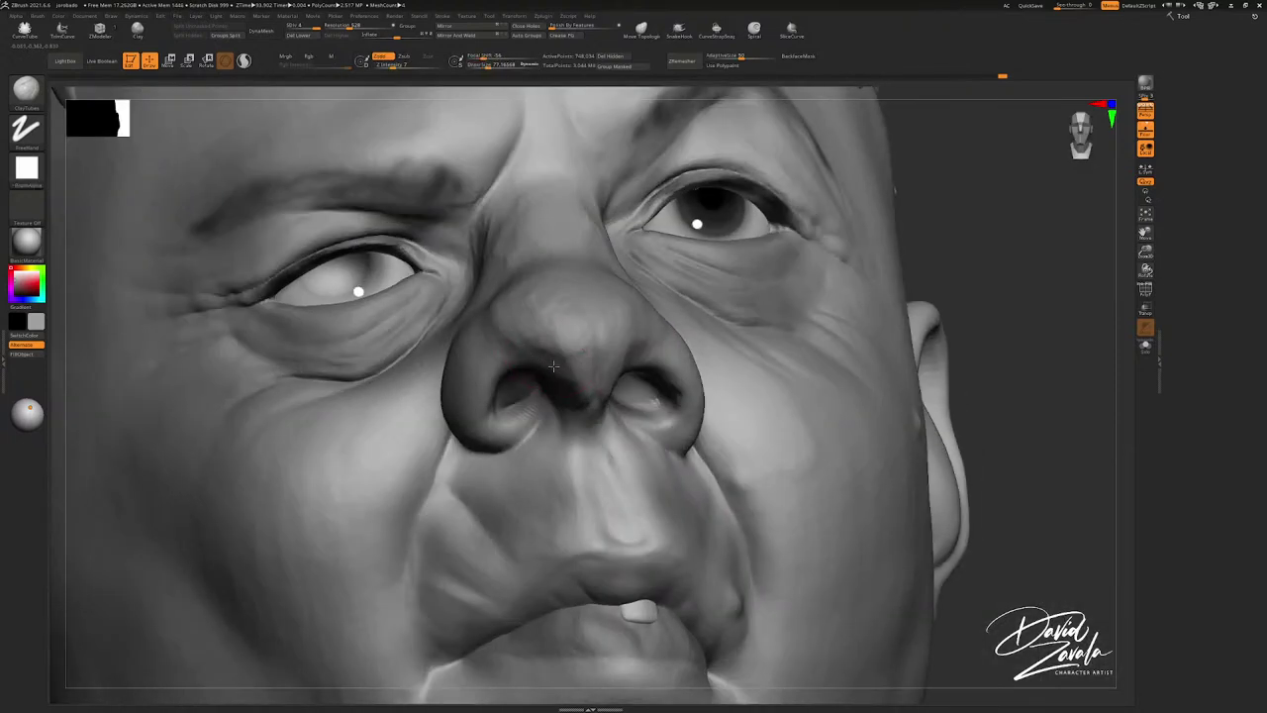
left_click_drag(554, 369, 559, 372, "shift")
Step: Build up the planes of the nose tip from several angles with the ClayTubes brush and smooth them
mouse_move(534, 356)
right_mouse_down()
mouse_move(517, 340)
mouse_move(574, 312)
mouse_move(528, 340)
mouse_move(531, 322)
mouse_move(539, 363)
mouse_move(533, 350)
mouse_move(590, 334)
mouse_move(726, 317)
right_mouse_up()
left_click_drag(727, 316, 702, 345)
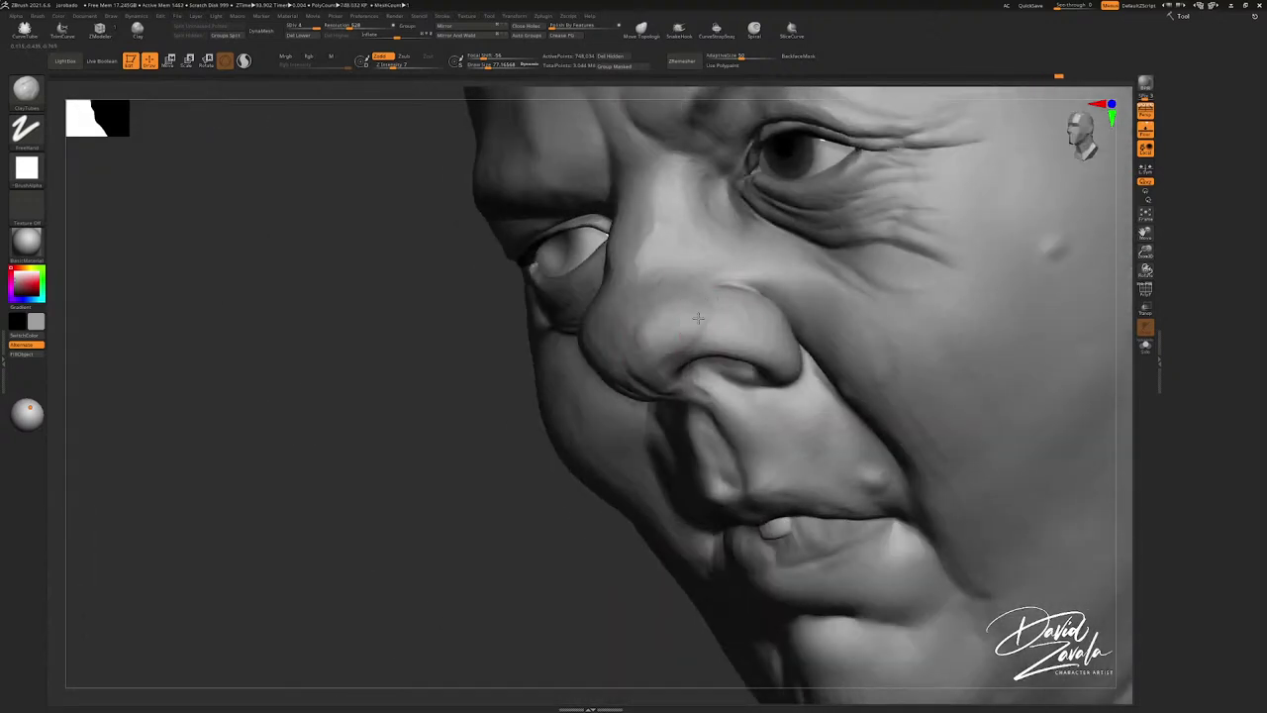
right_click_drag(698, 318, 631, 315)
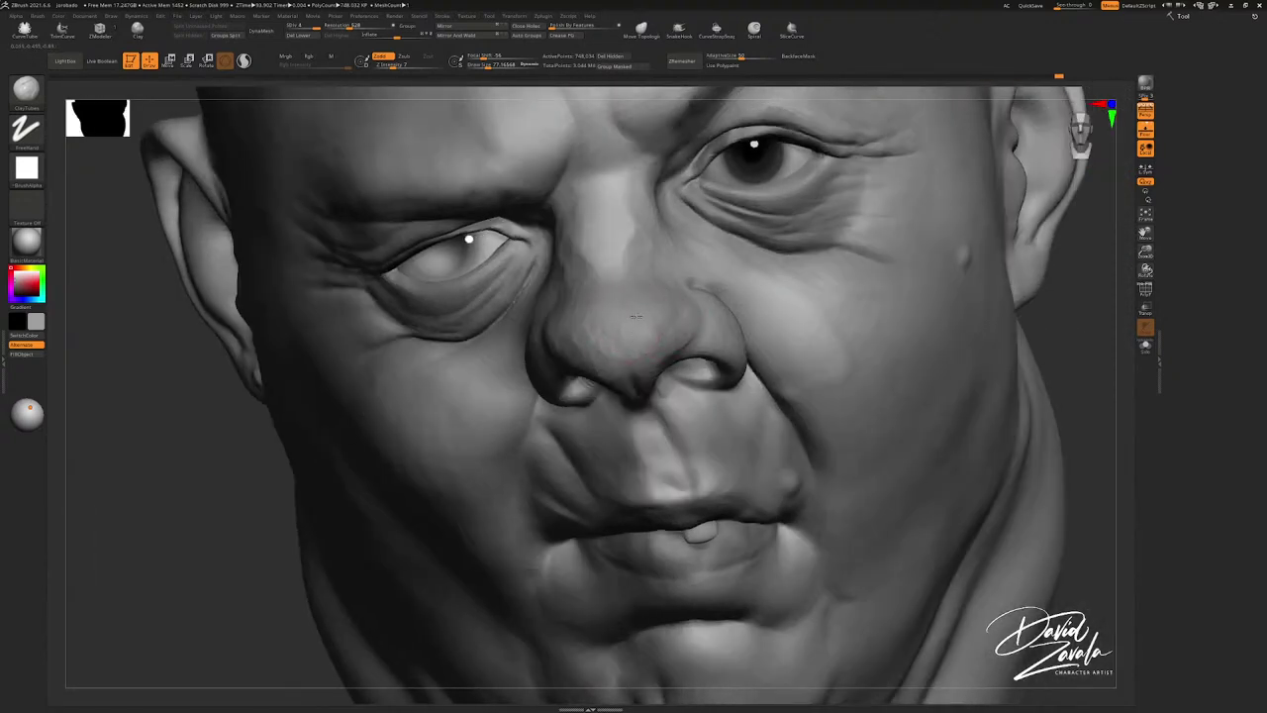
mouse_move(595, 332)
right_mouse_down()
mouse_move(559, 336)
mouse_move(647, 325)
right_mouse_up()
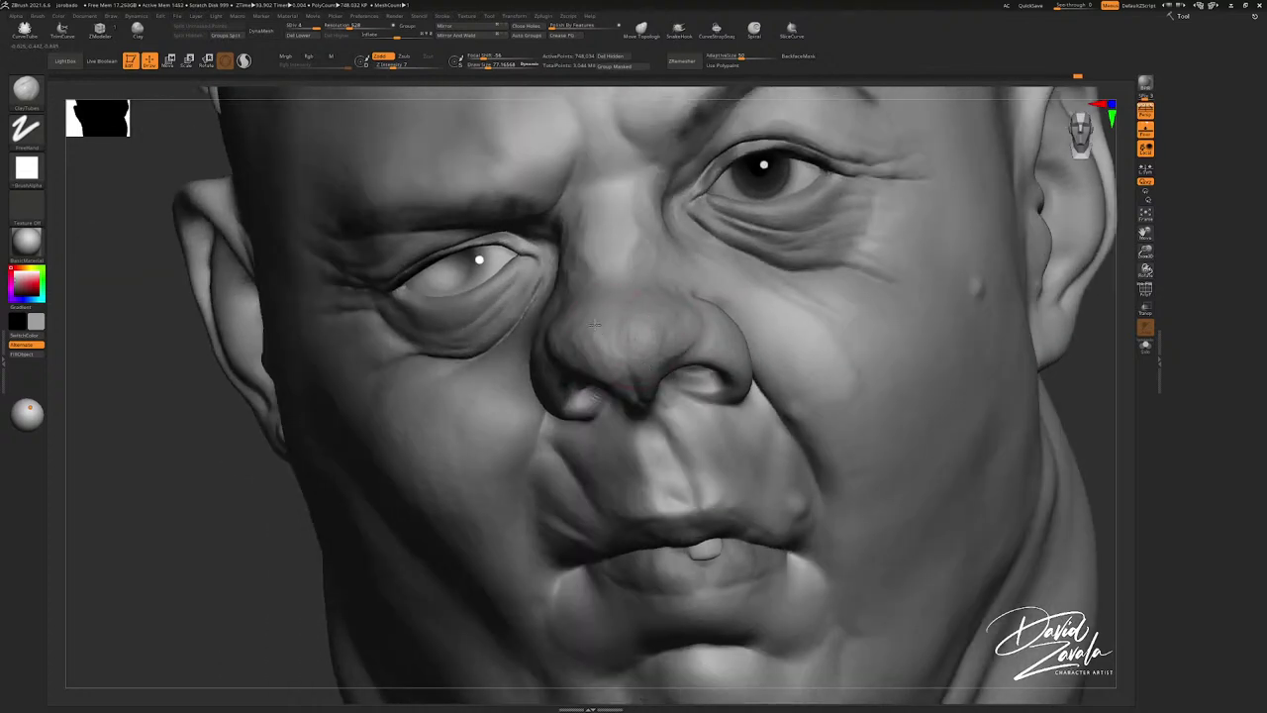
right_click_drag(611, 345, 626, 344)
left_click_drag(642, 353, 631, 319, "shift")
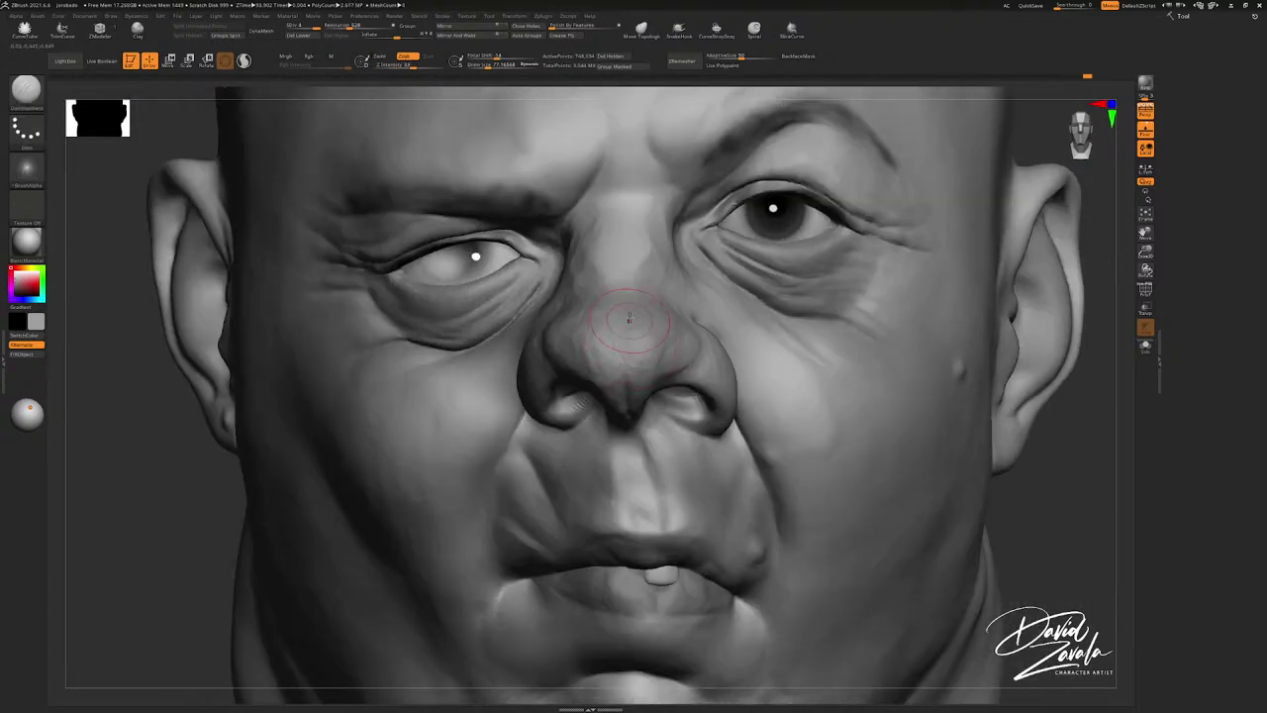
Step: Carve a vertical groove down the centre of the nose tip with the DamStandard brush and soften the surrounding surface
right_click_drag(631, 320, 604, 356, "ctrl")
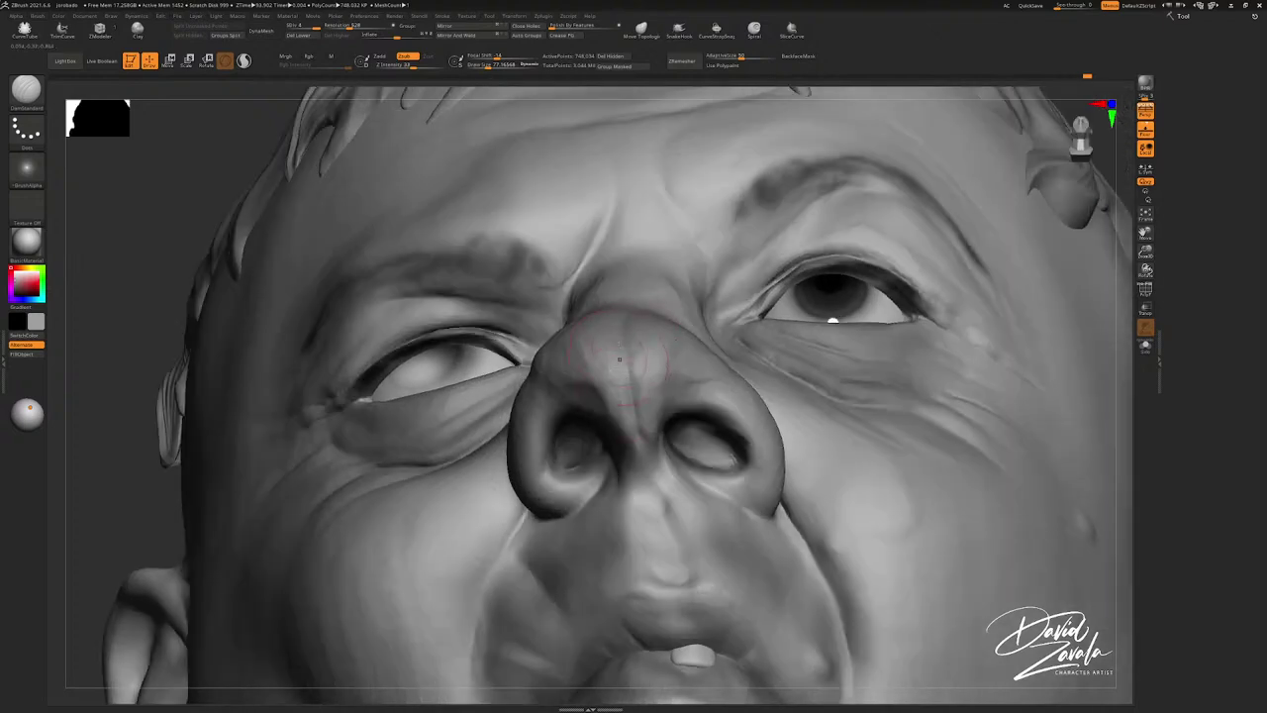
right_click_drag(619, 358, 621, 294)
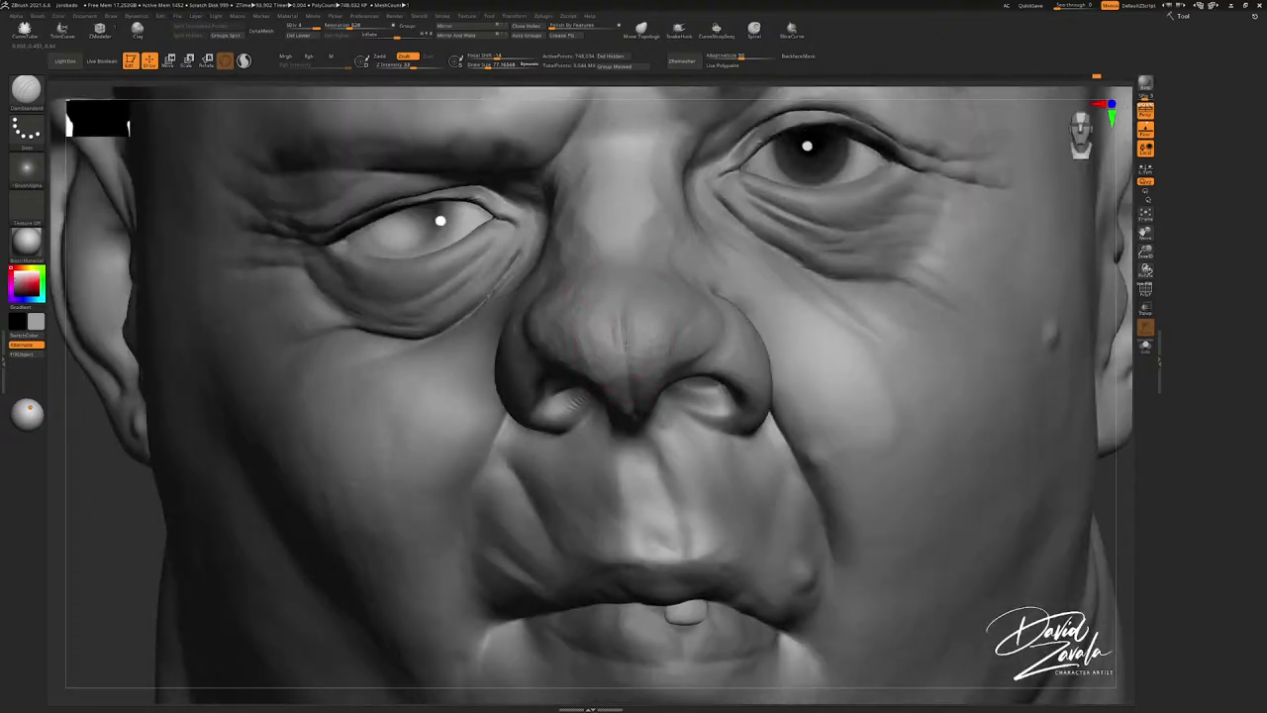
right_click_drag(625, 345, 597, 314)
left_click_drag(596, 314, 578, 275, "shift")
mouse_move(594, 312)
right_mouse_down("ctrl")
mouse_move(590, 291)
mouse_move(625, 286)
right_mouse_up("ctrl")
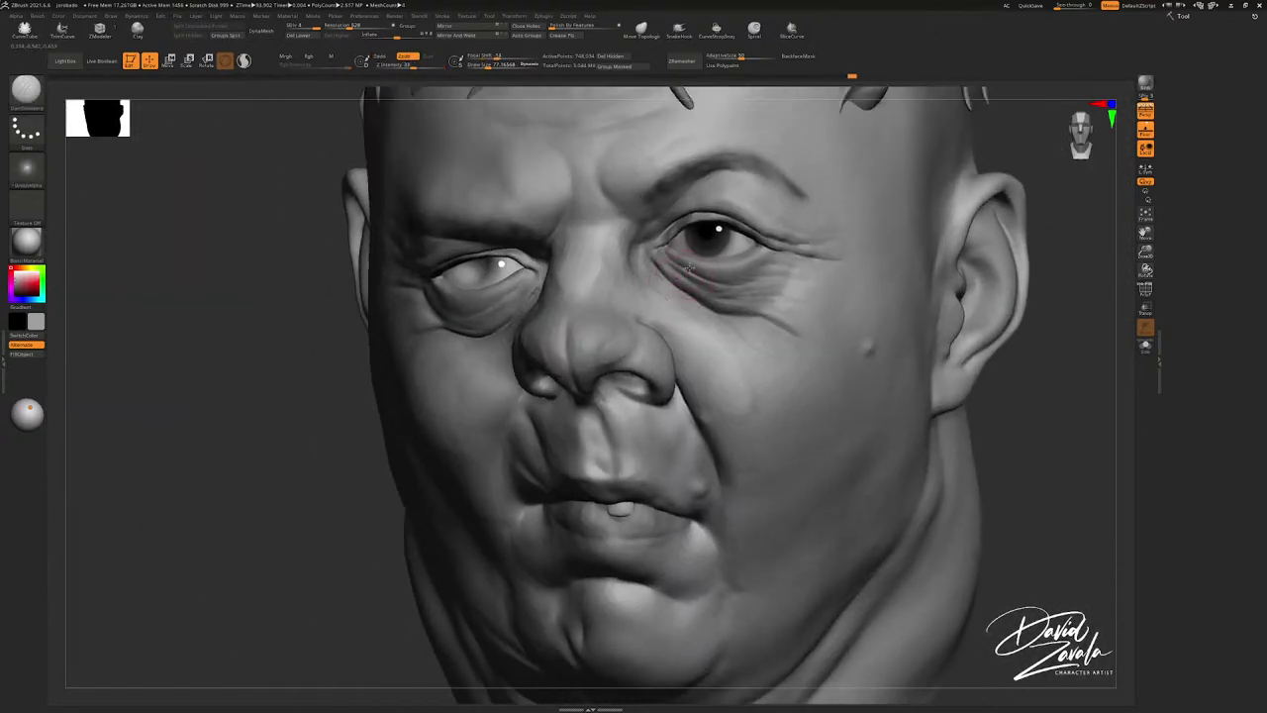
Step: Reshape the inner corner of the character's left eye with a small Move brush
mouse_move(689, 268)
right_mouse_down()
mouse_move(705, 259)
mouse_move(663, 275)
right_mouse_up()
key("s")
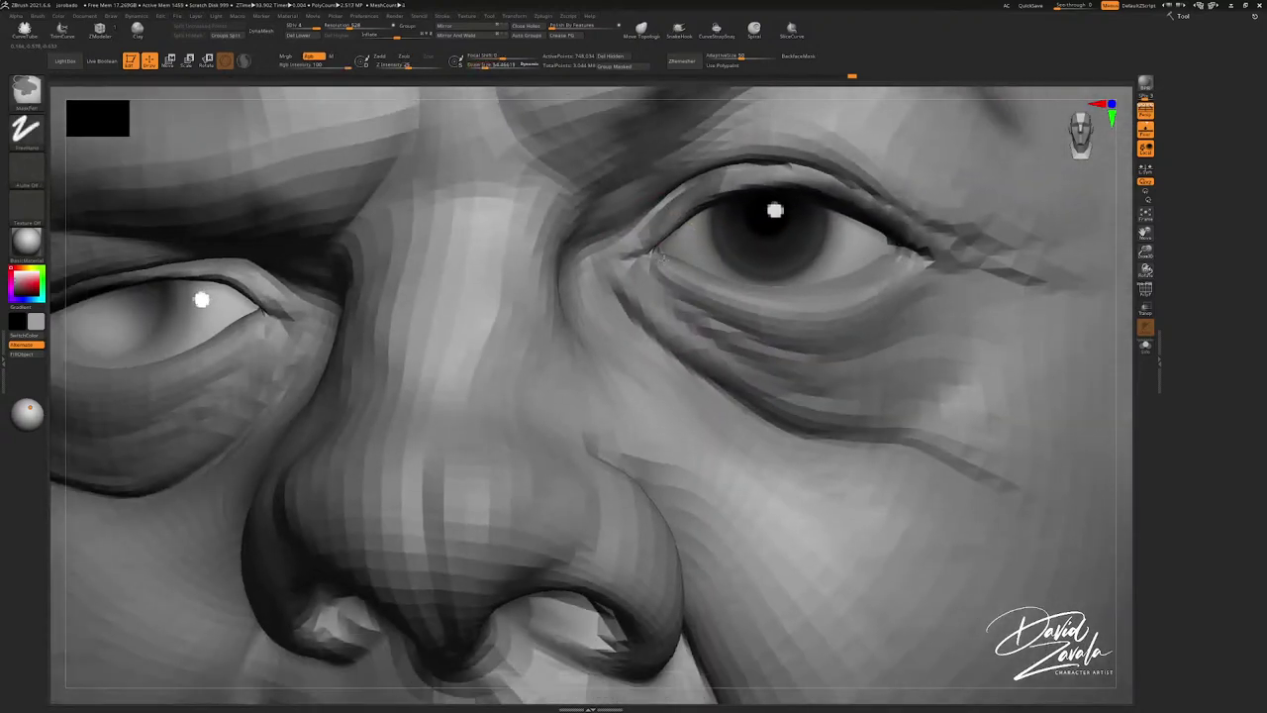
key("b")
key("m")
key("v")
right_click_drag(675, 297, 675, 252, "ctrl")
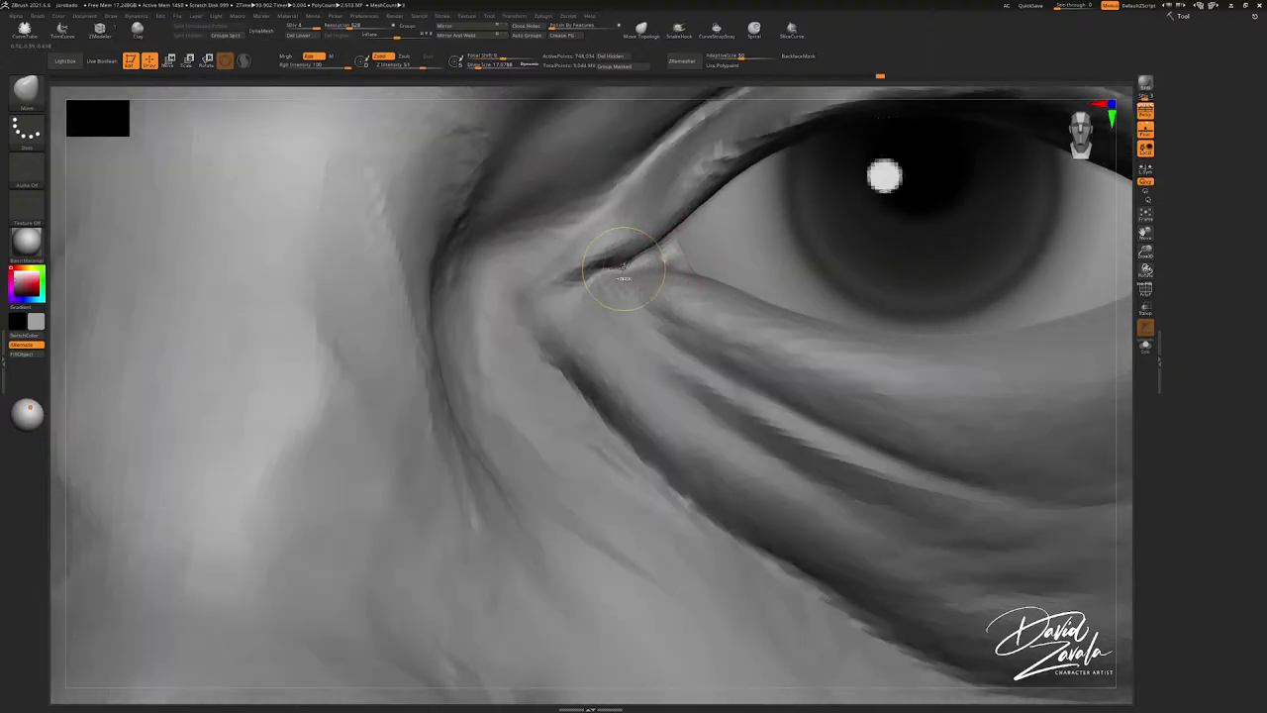
left_click_drag(623, 268, 641, 264)
Step: Carve a crease at the inner corner of the character's right eye with the DamStandard brush
key("b")
key("d")
key("s")
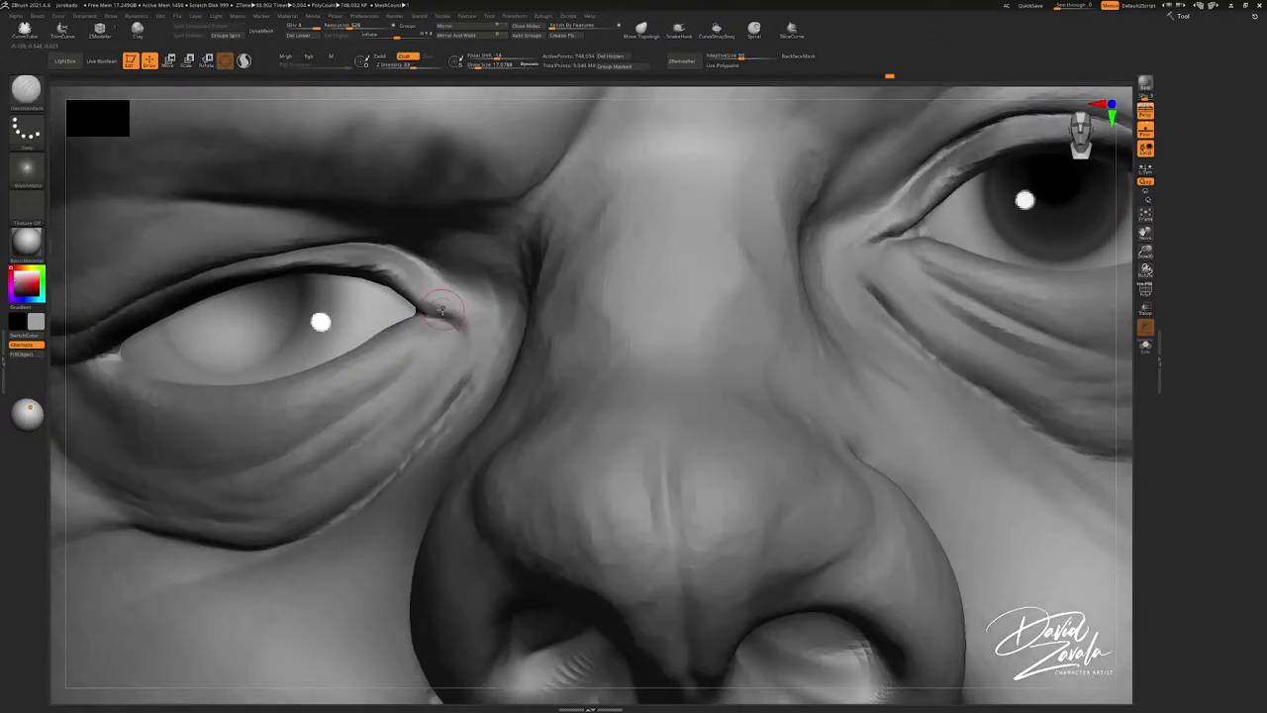
mouse_move(441, 310)
left_mouse_down()
mouse_move(400, 312)
mouse_move(444, 322)
left_mouse_up()
Step: Adjust the inner eyelid corner of the character's right eye with the Move brush and deepen its tear-duct crease with DamStandard
key("b")
key("m")
key("v")
key("b")
key("d")
key("s")
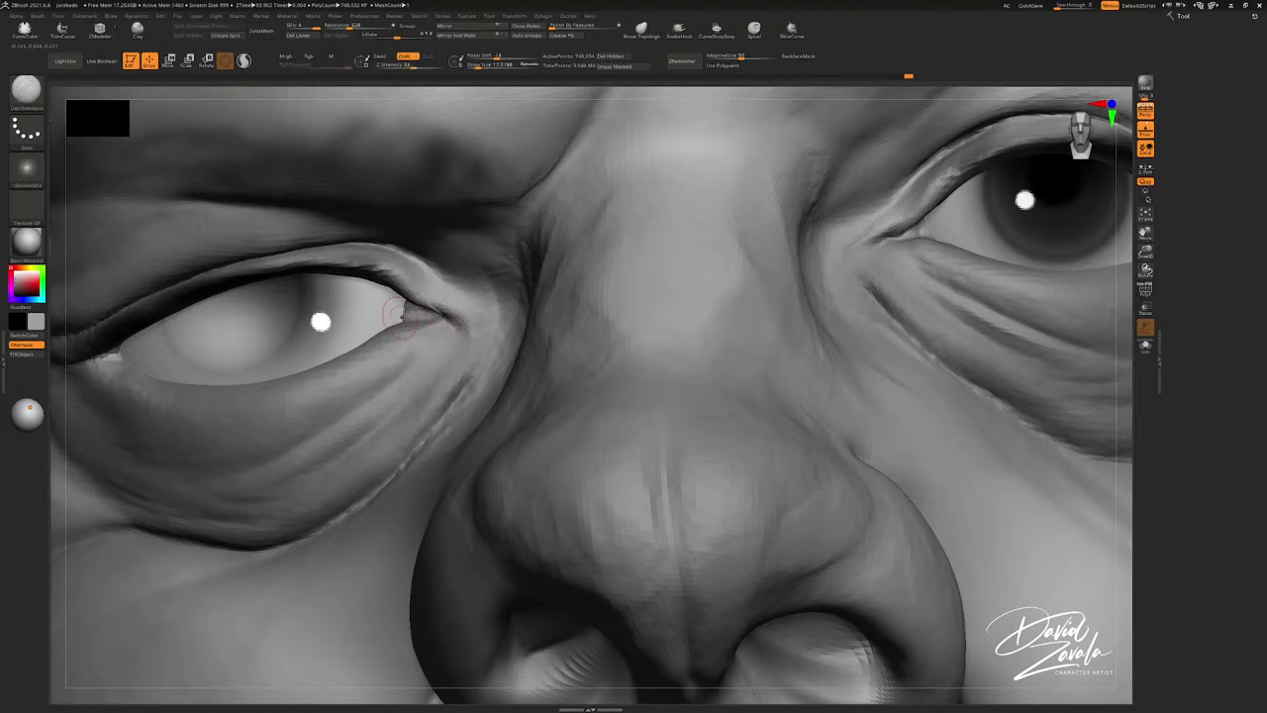
left_click_drag(407, 310, 423, 314)
right_click_drag(452, 319, 444, 331, "ctrl")
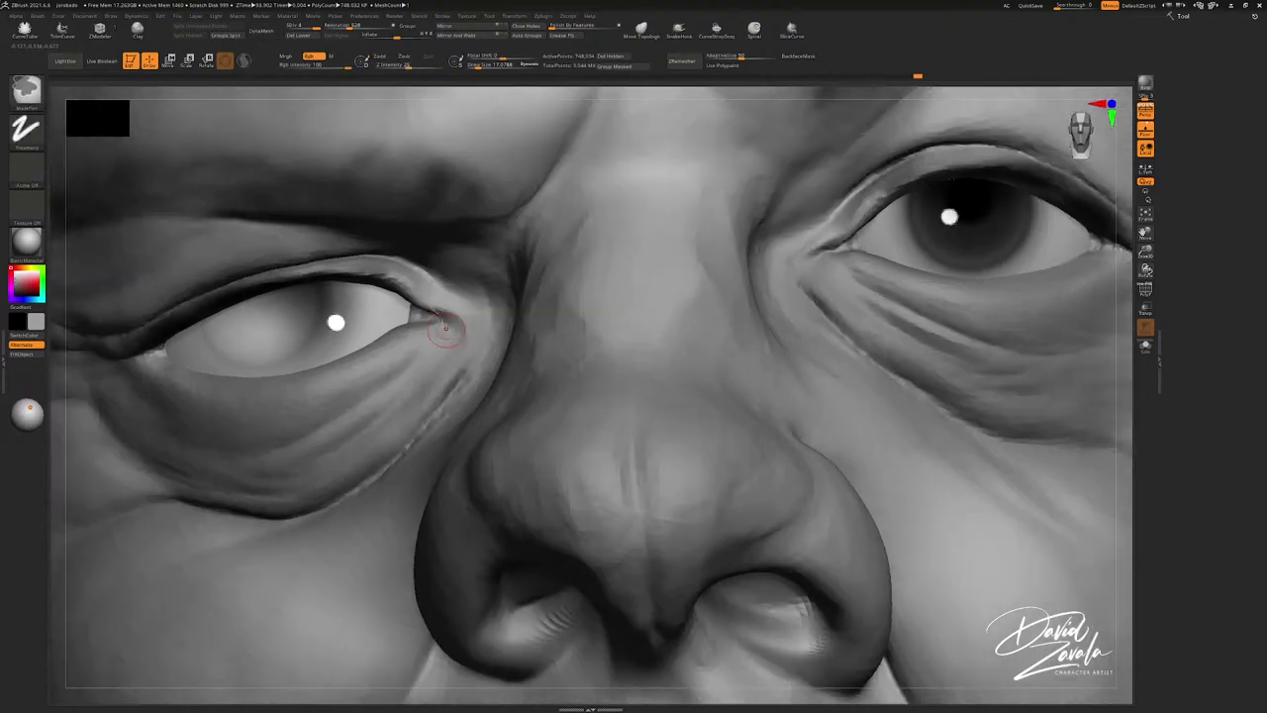
Step: Resize the brush and refine the lower eyelid and inner corner of the character's right eye with smoothing strokes
key("s")
left_click_drag(445, 330, 452, 328)
mouse_move(422, 353)
right_mouse_down("ctrl")
mouse_move(461, 359)
mouse_move(409, 358)
right_mouse_up("ctrl")
left_click_drag(409, 358, 365, 358)
mouse_move(459, 346)
right_mouse_down()
mouse_move(419, 349)
mouse_move(434, 354)
mouse_move(495, 315)
right_mouse_up()
key("s")
left_click_drag(492, 312, 498, 312)
mouse_move(445, 337)
right_mouse_down("ctrl")
mouse_move(470, 331)
mouse_move(454, 301)
right_mouse_up("ctrl")
mouse_move(331, 315)
right_mouse_down()
mouse_move(377, 317)
mouse_move(364, 343)
right_mouse_up()
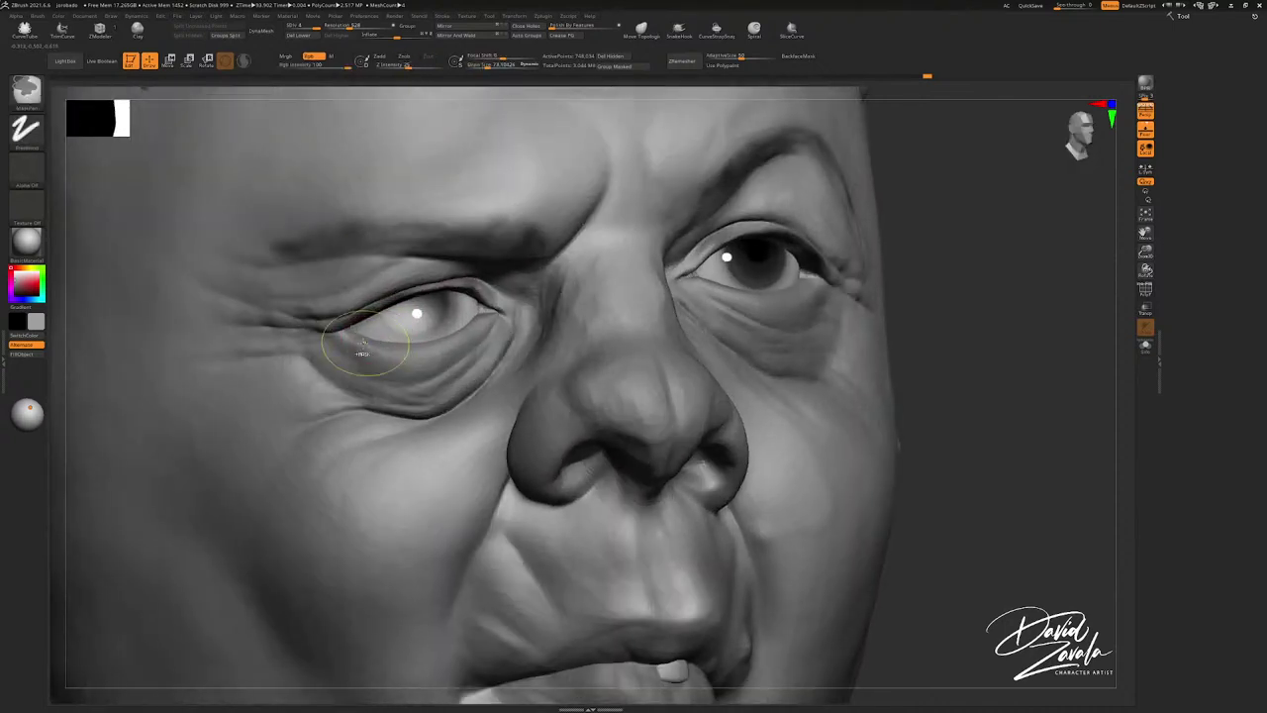
Step: Undo the last smoothing stroke and refine the outer upper eyelid of the character's right eye
key("ctrl+z")
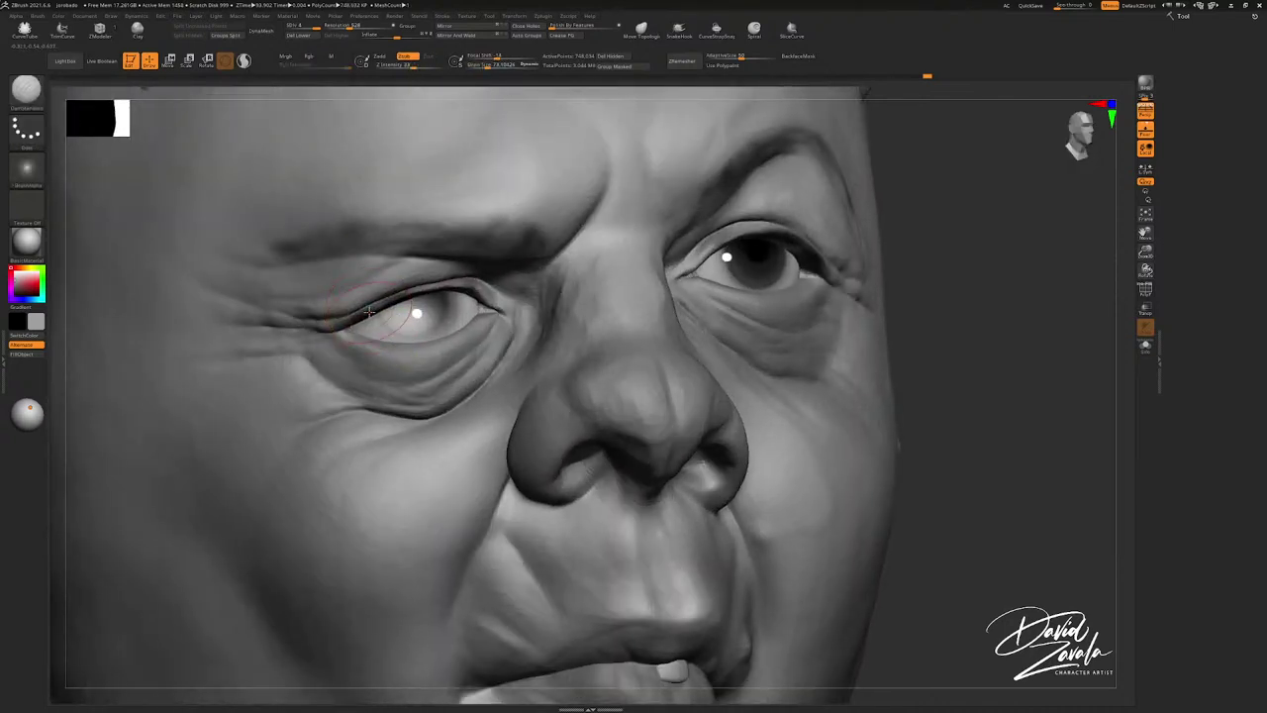
left_click_drag(341, 324, 372, 308, "alt")
right_click_drag(328, 294, 334, 303)
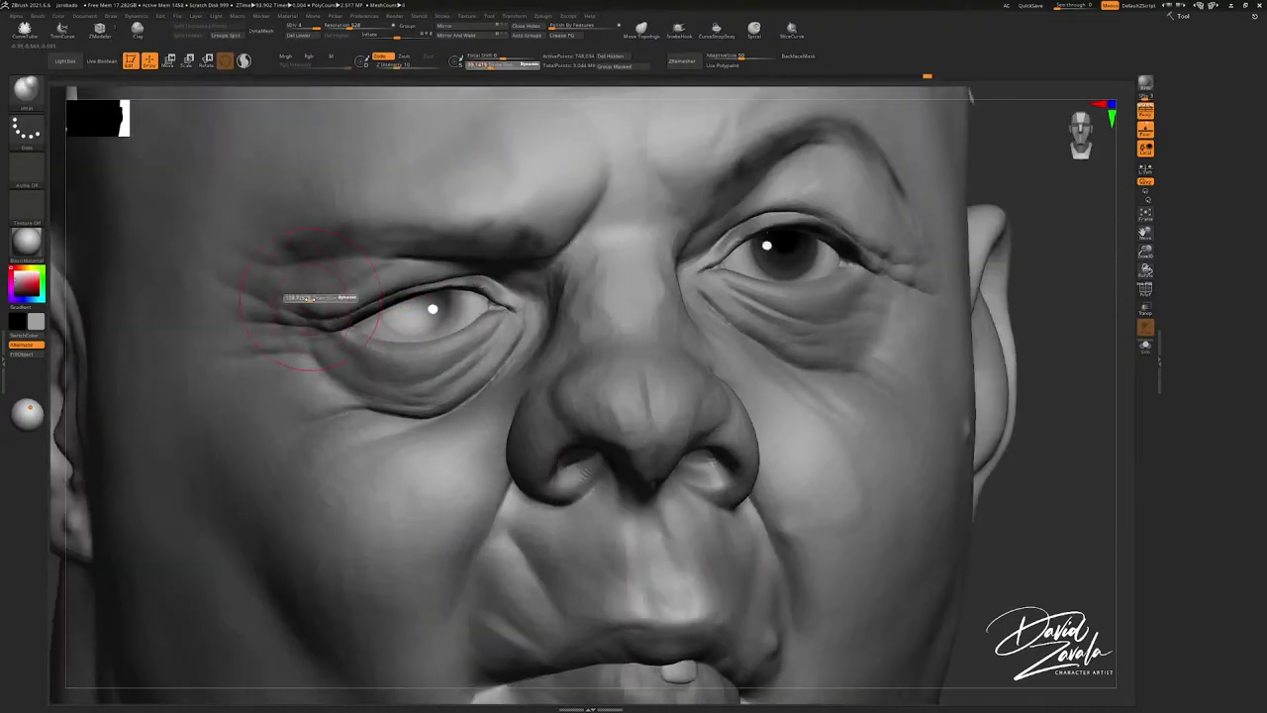
left_click_drag(382, 288, 381, 283)
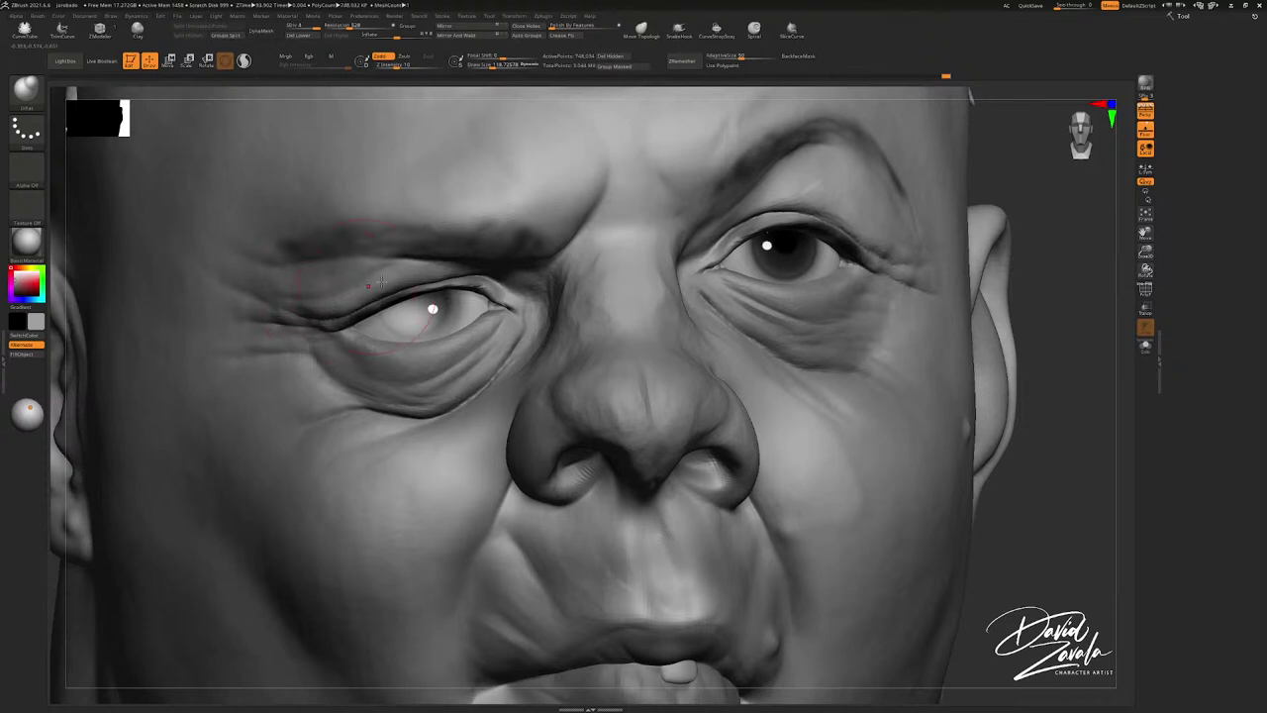
Step: Smooth the upper eyelid fold of the character's right eye and reshape the lid with the Move brush
right_click_drag(337, 295, 315, 299)
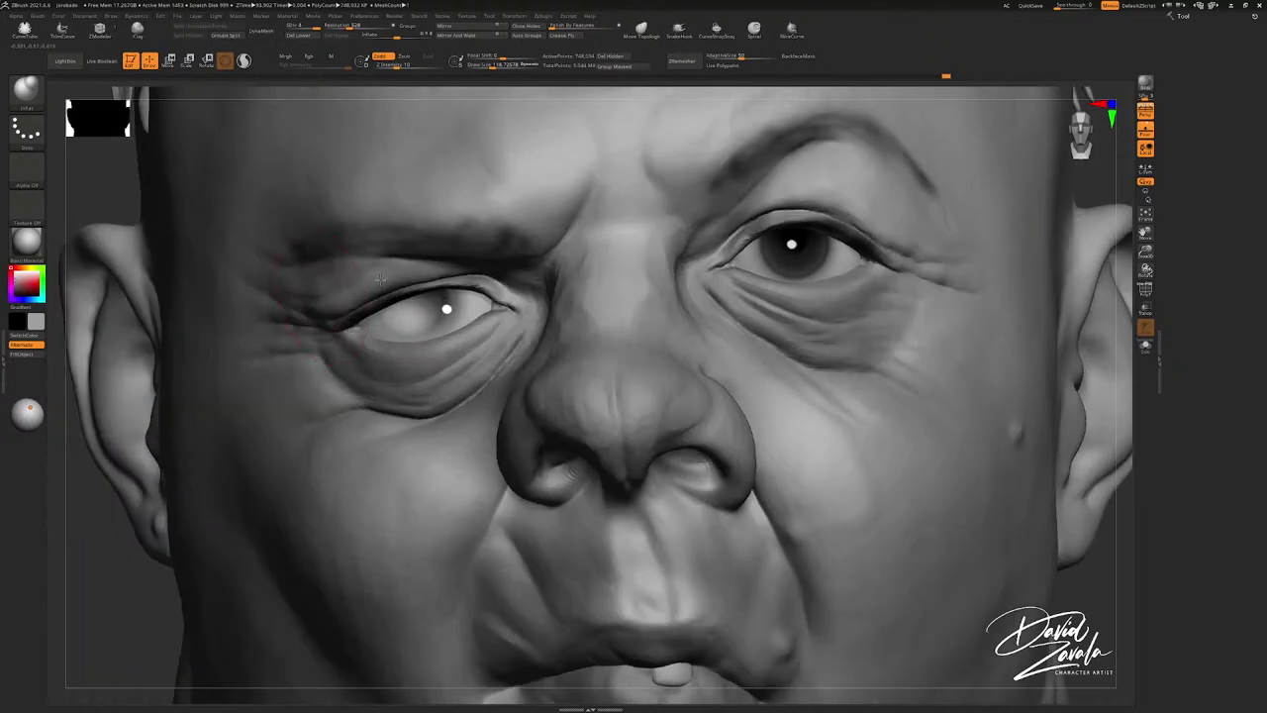
mouse_move(380, 279)
left_mouse_down()
mouse_move(345, 293)
mouse_move(358, 301)
left_mouse_up()
right_click_drag(360, 305, 376, 300, "ctrl")
key("b")
key("m")
key("v")
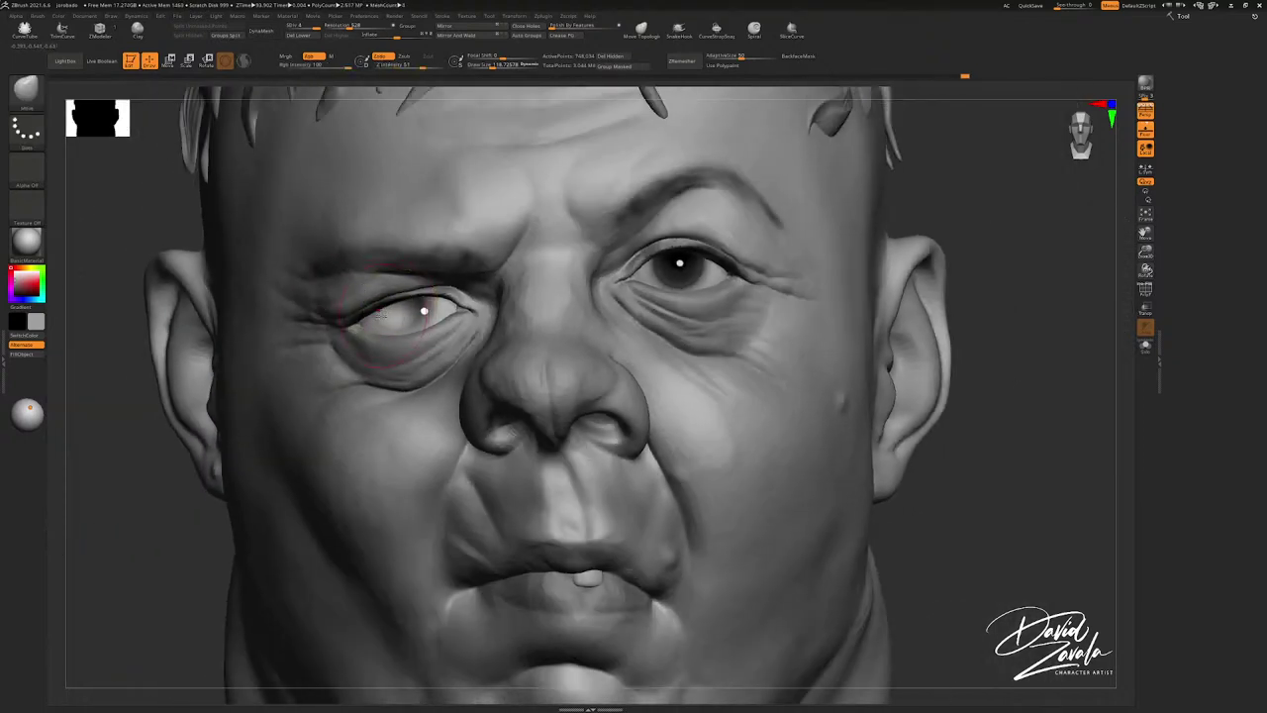
scroll(358, 297, "down", 5)
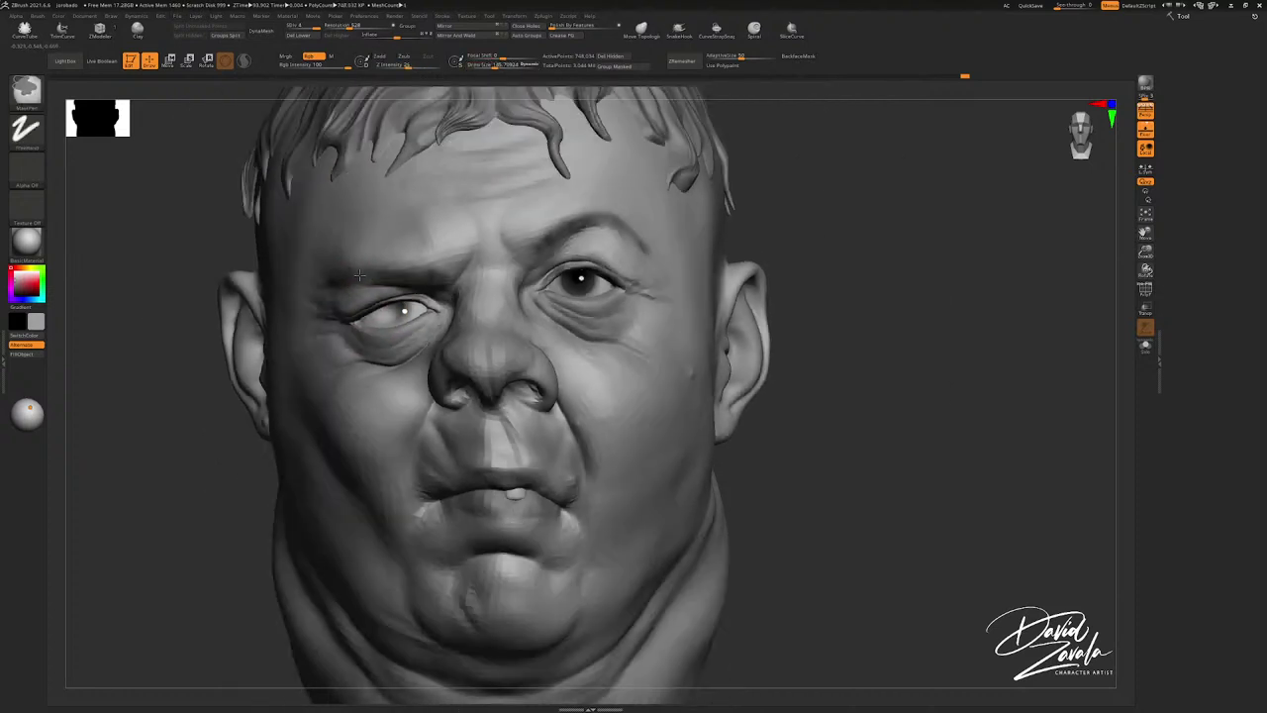
mouse_move(425, 342)
right_mouse_down("ctrl")
mouse_move(426, 362)
mouse_move(426, 339)
right_mouse_up("ctrl")
mouse_move(425, 338)
right_mouse_down()
mouse_move(403, 335)
mouse_move(421, 345)
mouse_move(403, 295)
right_mouse_up()
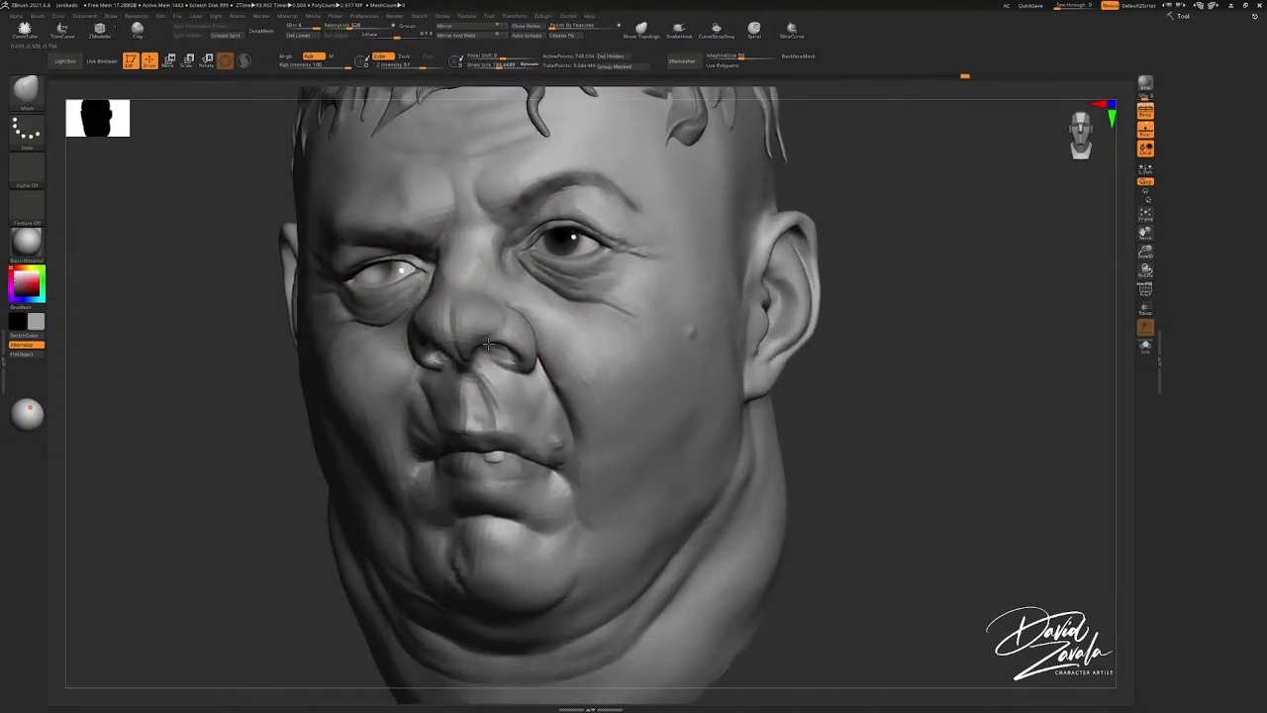
Step: Refine the cleft and surrounding volume at the tip of the nose with small ClayTubes strokes
key("[")
right_click_drag(485, 339, 449, 322)
key("3")
key("2")
key("[")
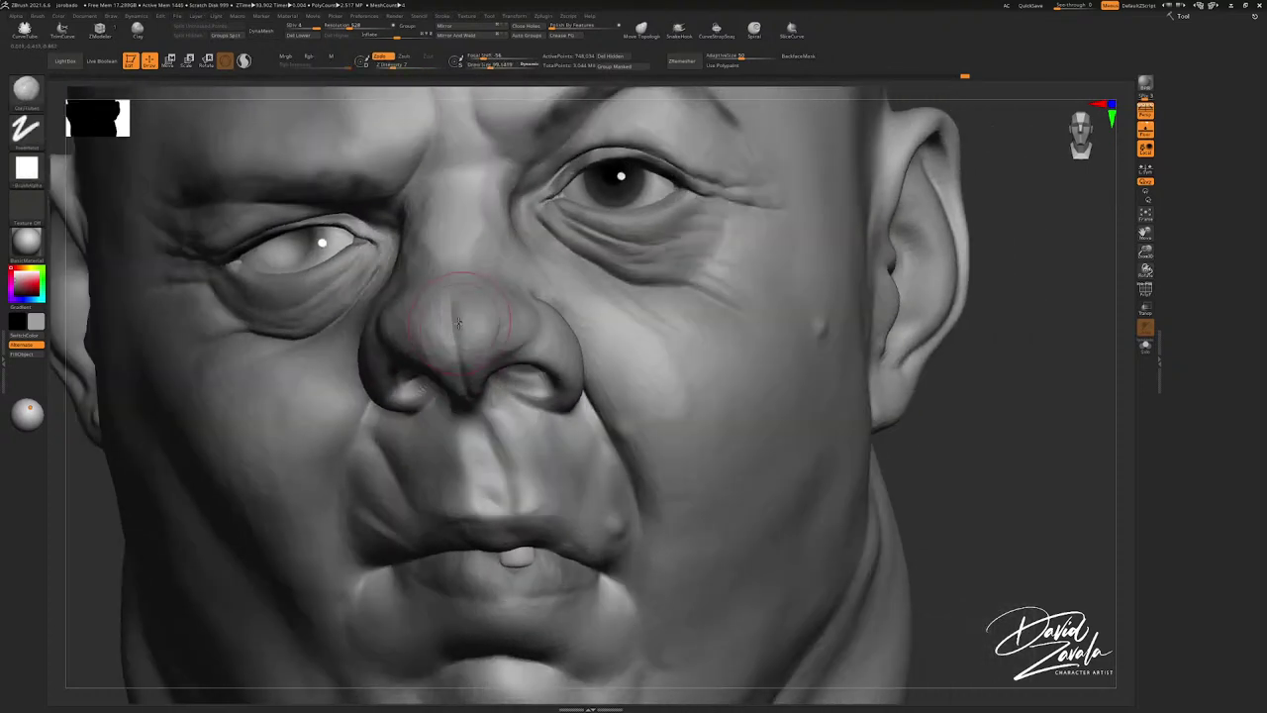
right_click_drag(424, 248, 435, 287, "ctrl")
right_click_drag(486, 383, 466, 326)
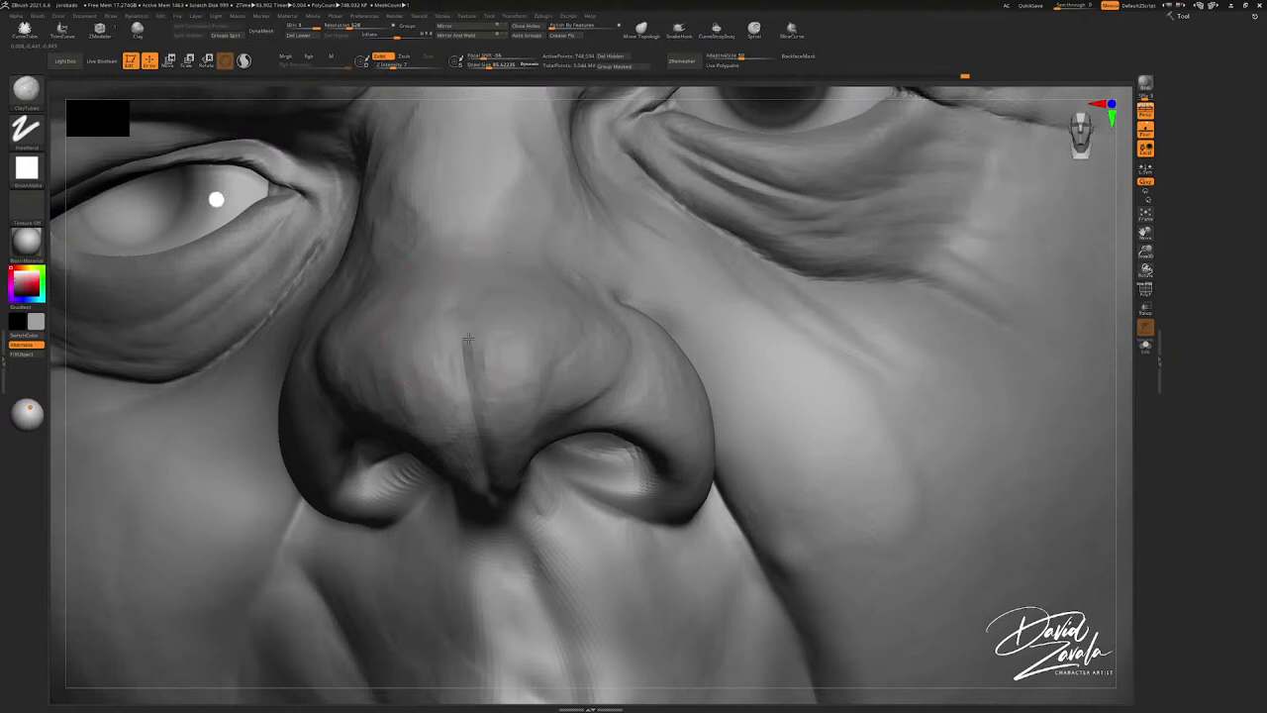
left_click_drag(468, 338, 471, 349)
key("ctrl+z")
left_click_drag(463, 343, 470, 350)
right_click_drag(470, 351, 465, 283, "alt")
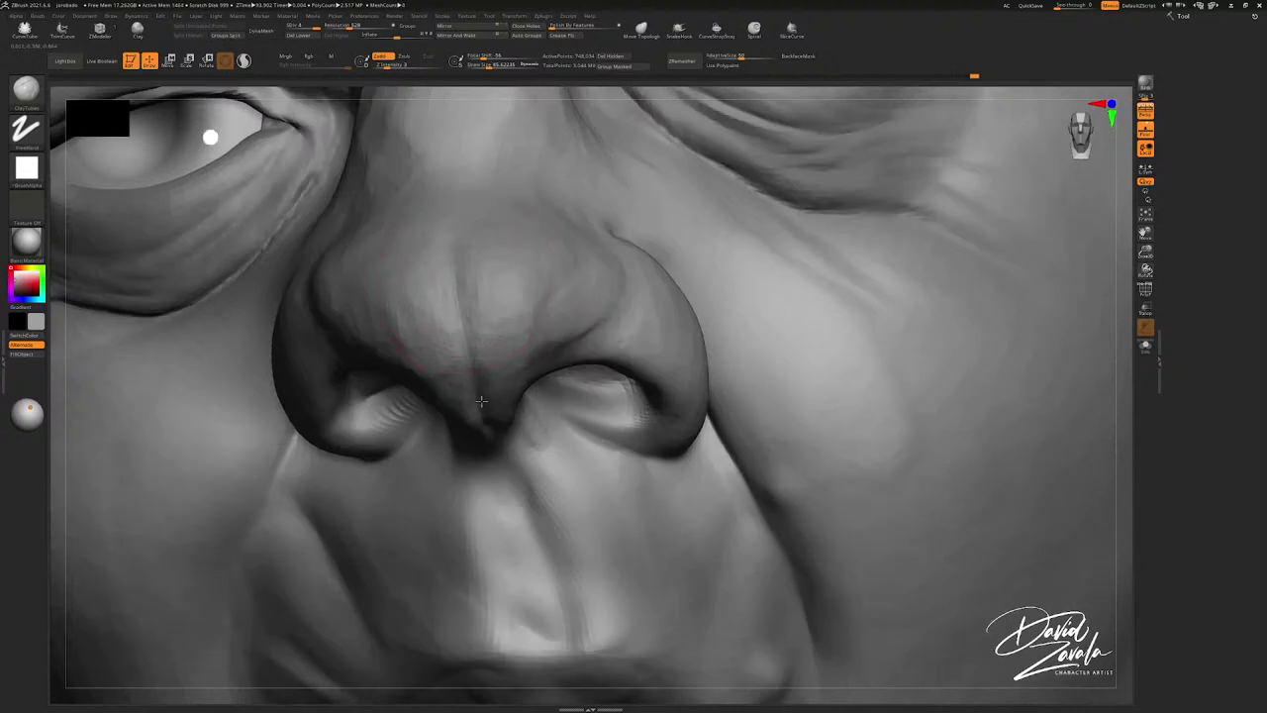
left_click_drag(469, 346, 461, 326)
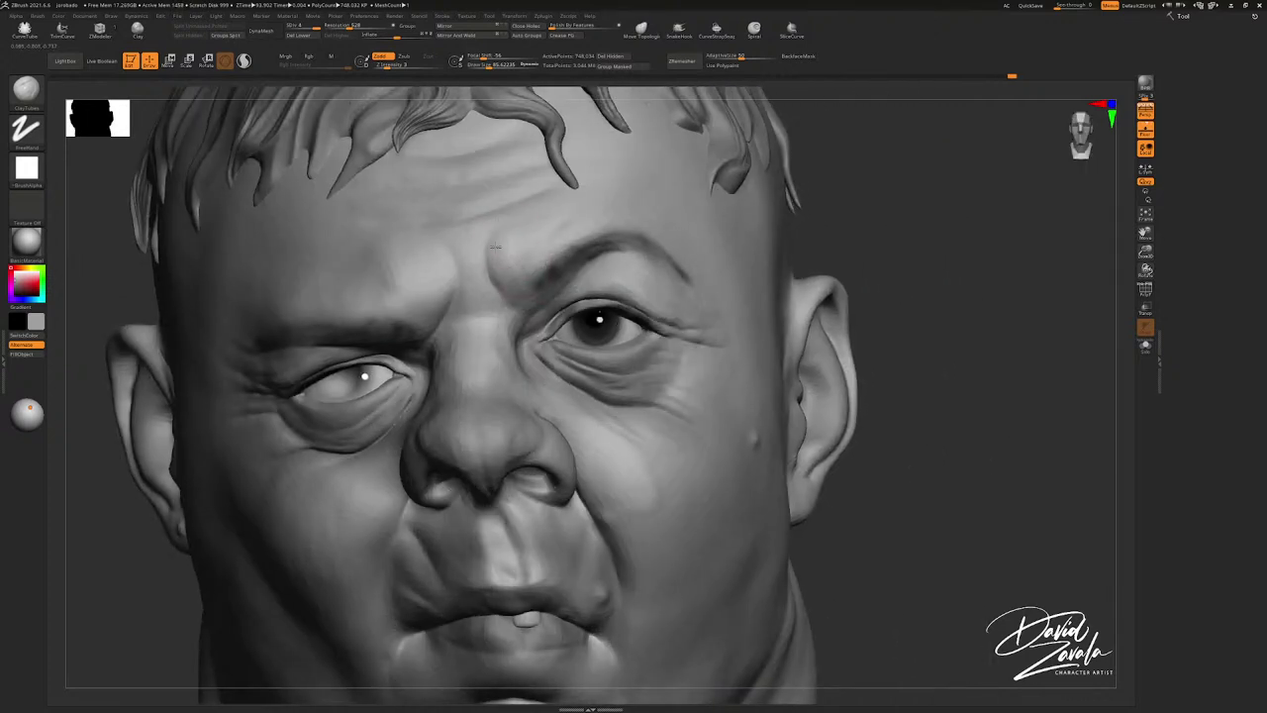
Step: Build up the frown folds between the eyebrows with ClayTubes and sharpen their creases with DamStandard
left_click_drag(496, 246, 500, 277)
mouse_move(515, 273)
right_mouse_down()
mouse_move(531, 251)
mouse_move(512, 255)
mouse_move(534, 255)
right_mouse_up()
mouse_move(535, 256)
right_mouse_down("ctrl")
mouse_move(511, 248)
mouse_move(484, 277)
right_mouse_up("ctrl")
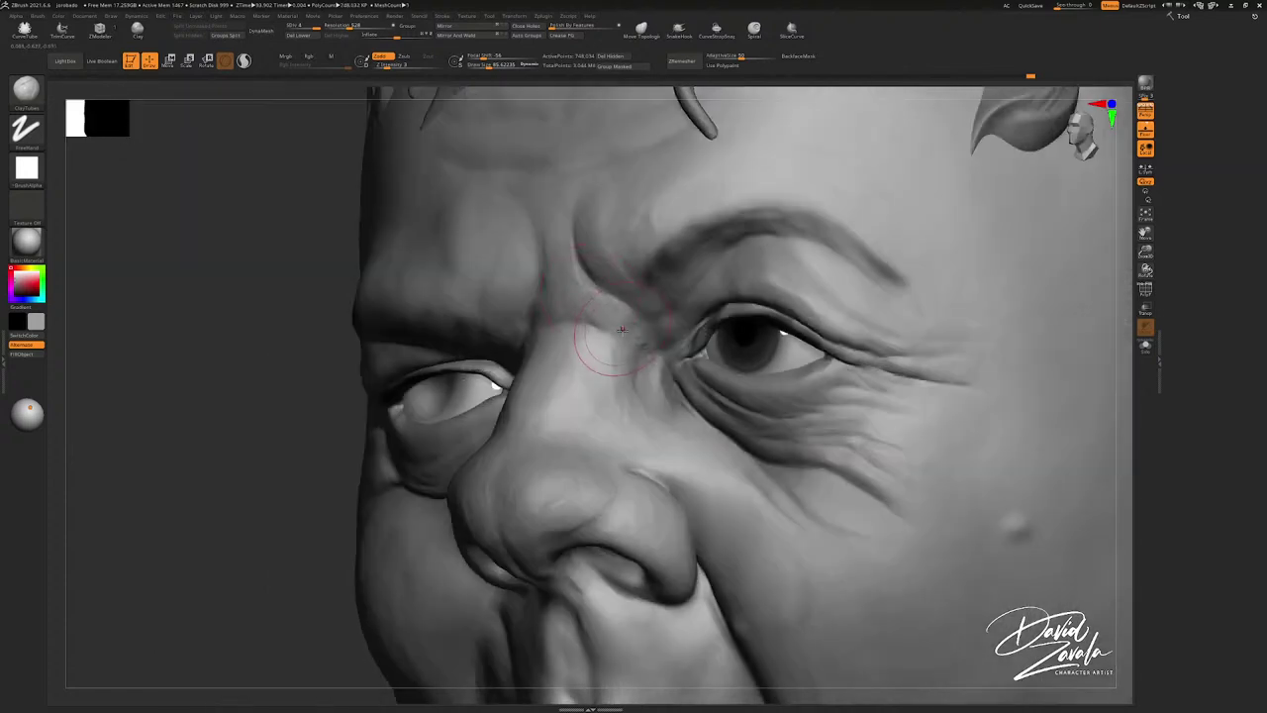
key("b")
key("d")
key("s")
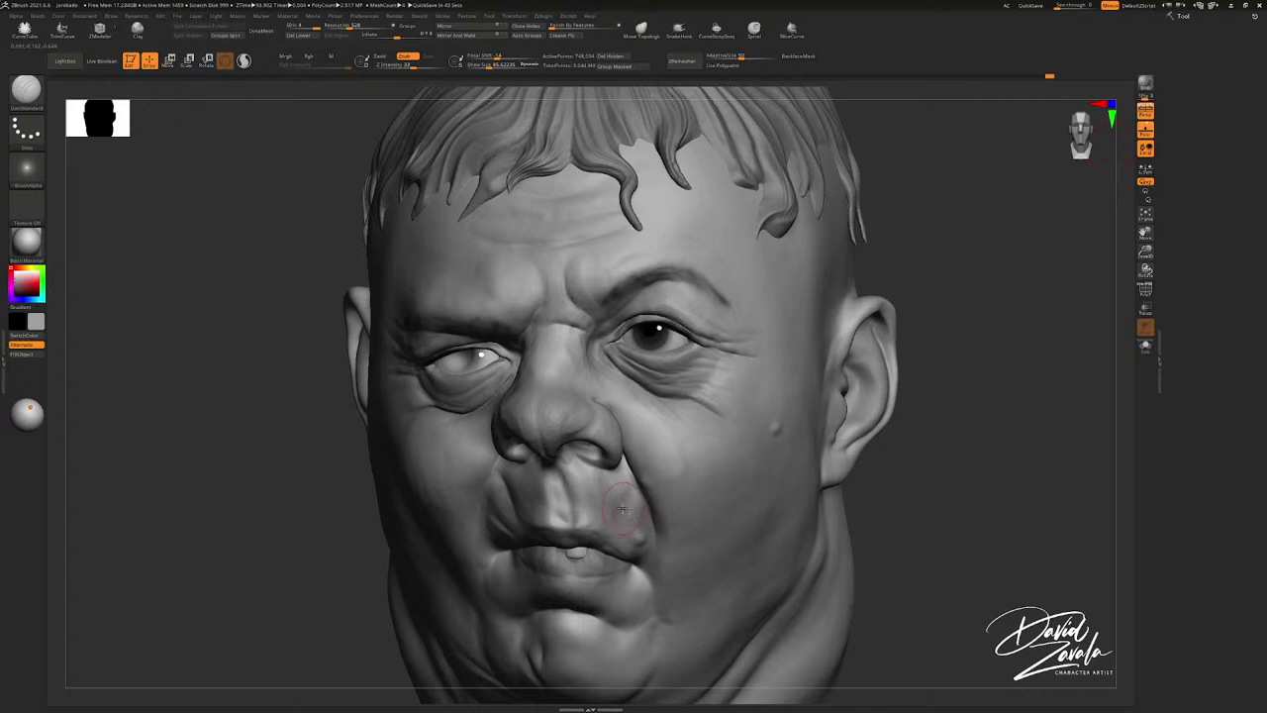
Step: Build volume on the character's left lower cheek beside the mouth corner with an enlarged ClayTubes brush
mouse_move(622, 507)
right_mouse_down("alt")
mouse_move(544, 326)
mouse_move(576, 479)
right_mouse_up("alt")
key("b")
key("c")
key("t")
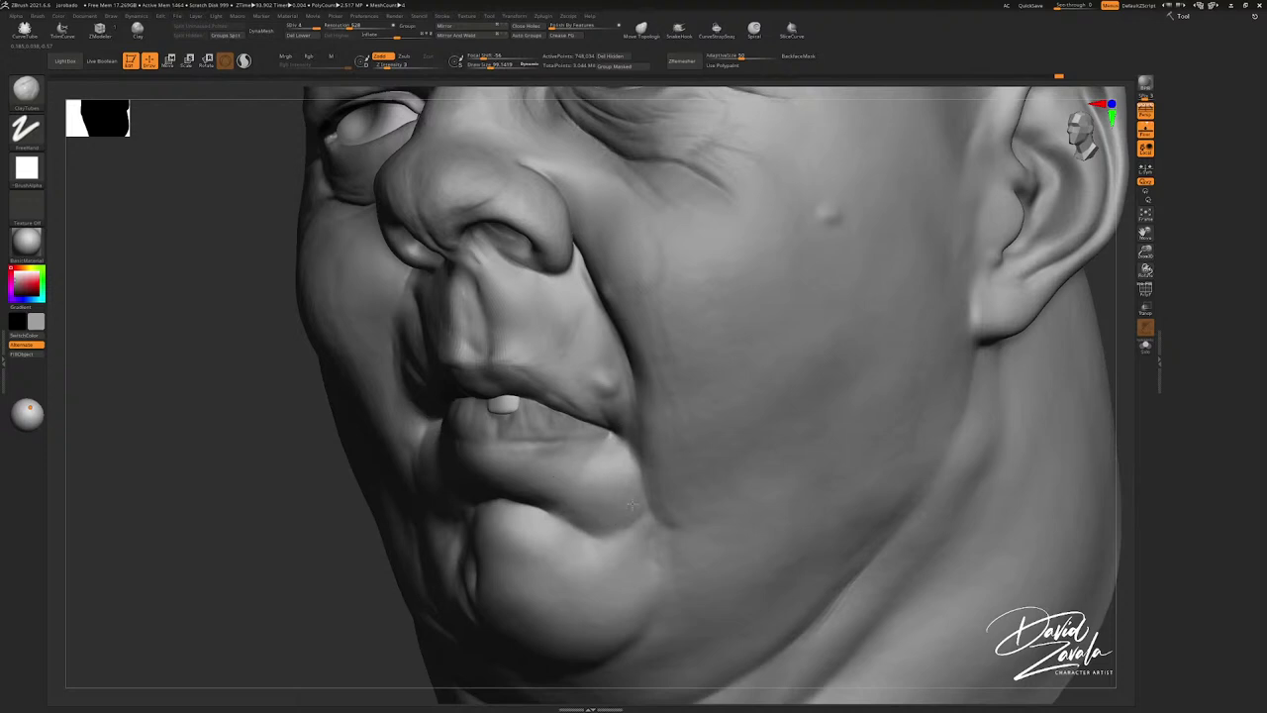
right_click_drag(631, 505, 632, 456, "alt")
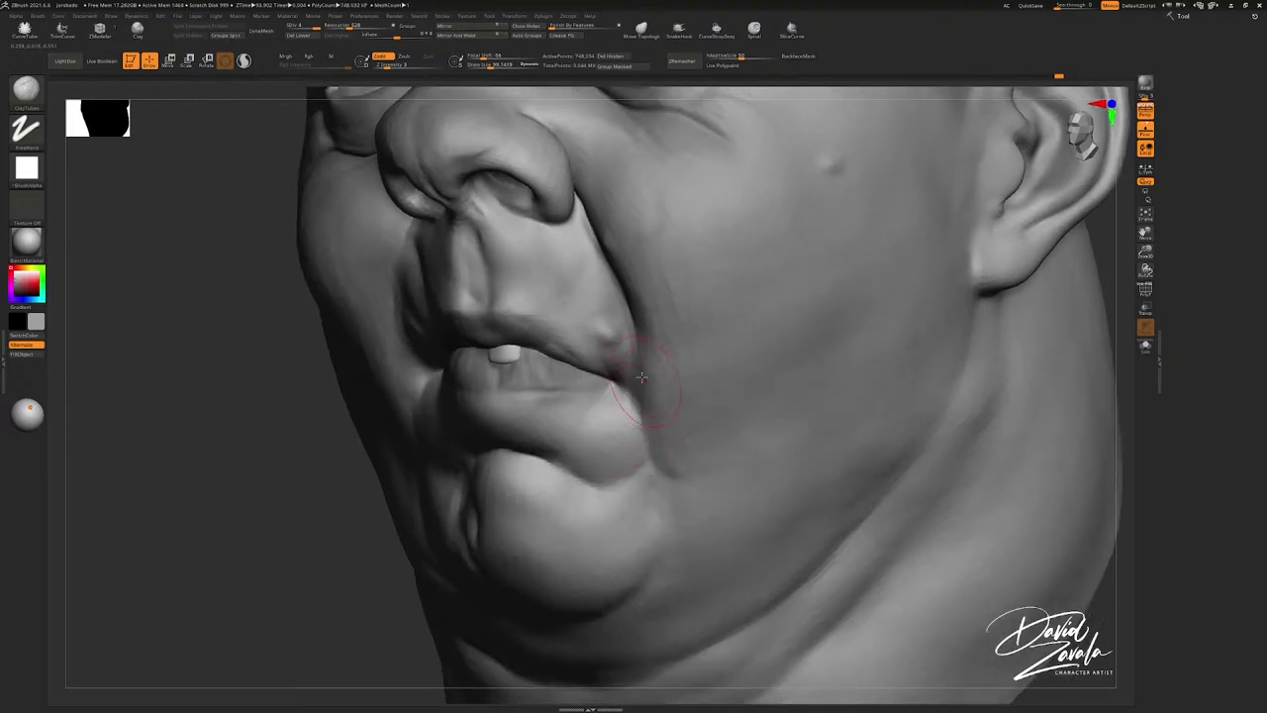
key("s")
left_click_drag(641, 398, 645, 400)
key("s")
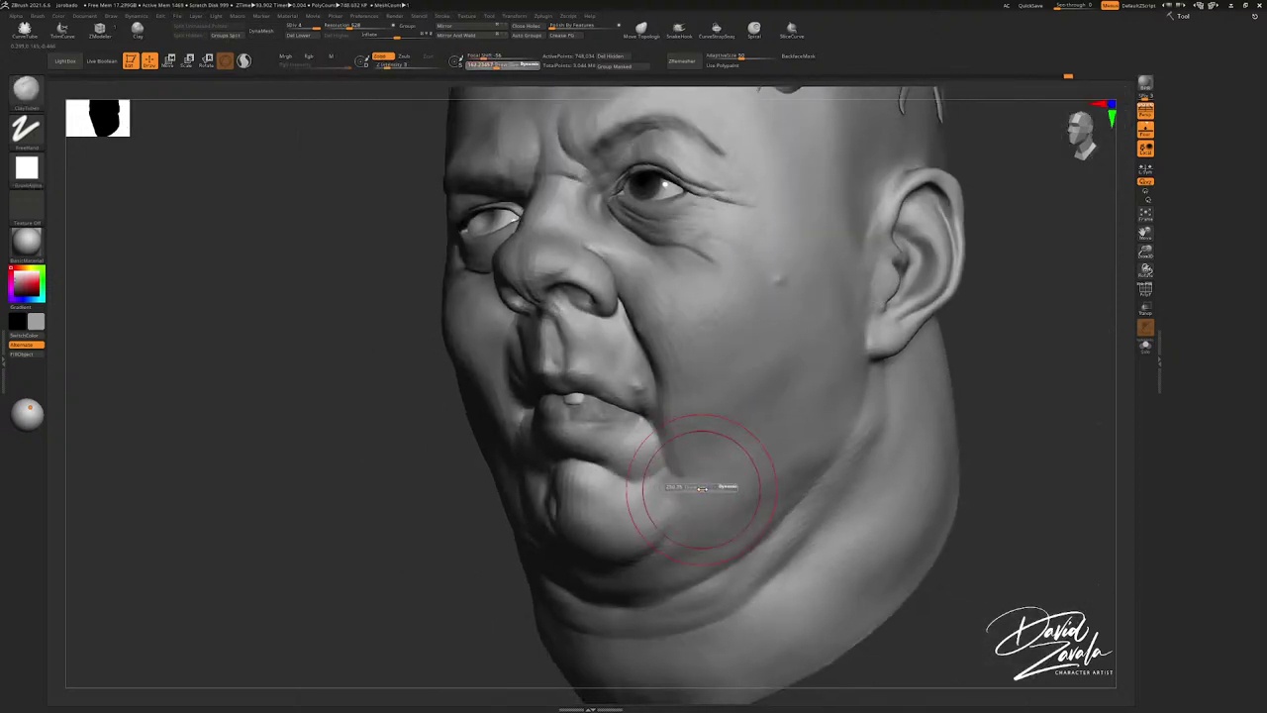
left_click_drag(701, 488, 709, 516)
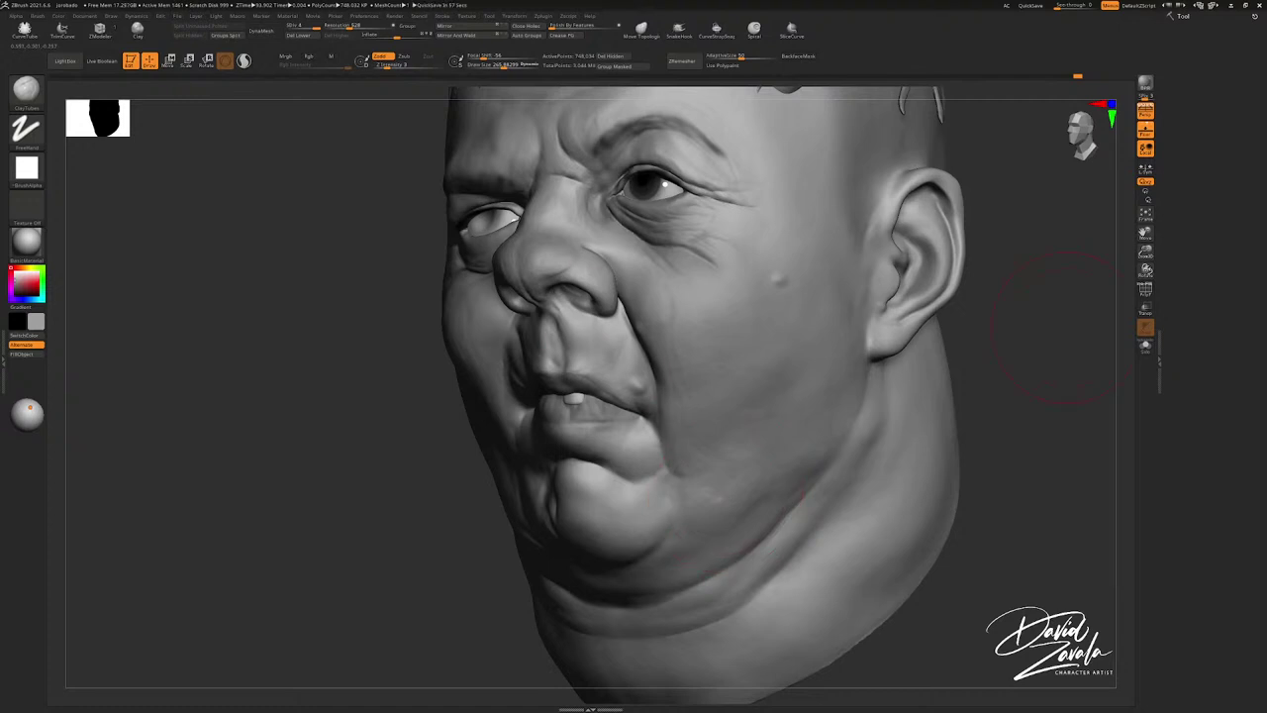
Step: Resize the ClayTubes brush and sculpt the fleshy fold of the left cheek along the nasolabial crease
mouse_move(671, 364)
right_mouse_down("ctrl")
mouse_move(600, 346)
mouse_move(649, 347)
right_mouse_up("ctrl")
key("s")
left_click_drag(651, 362, 647, 362)
left_click_drag(638, 418, 671, 403)
key("s")
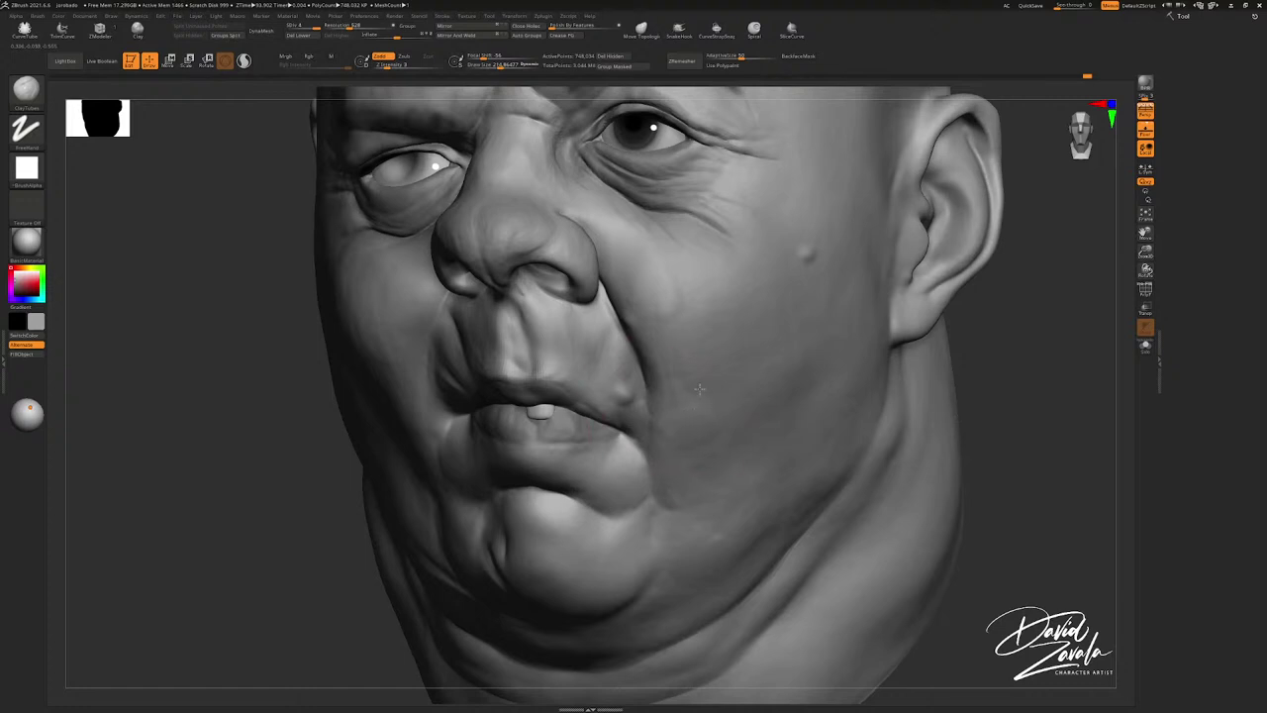
right_click_drag(699, 382, 676, 359)
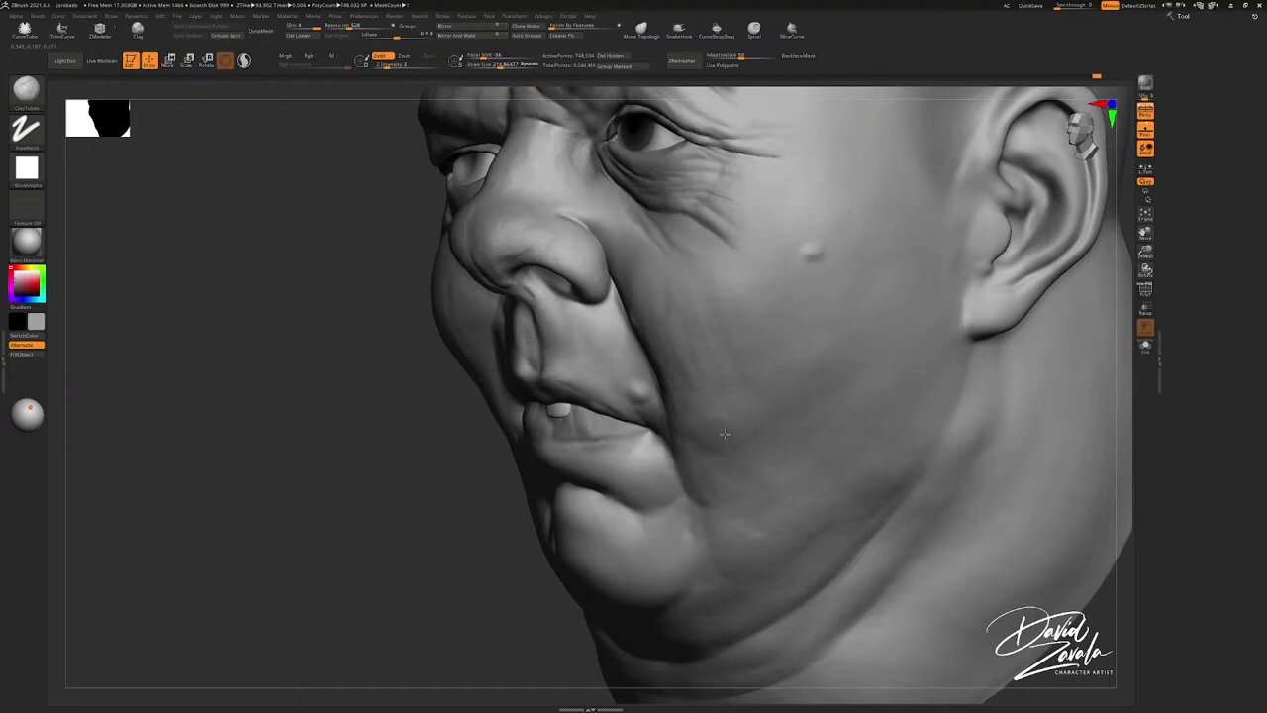
right_click_drag(744, 432, 708, 448)
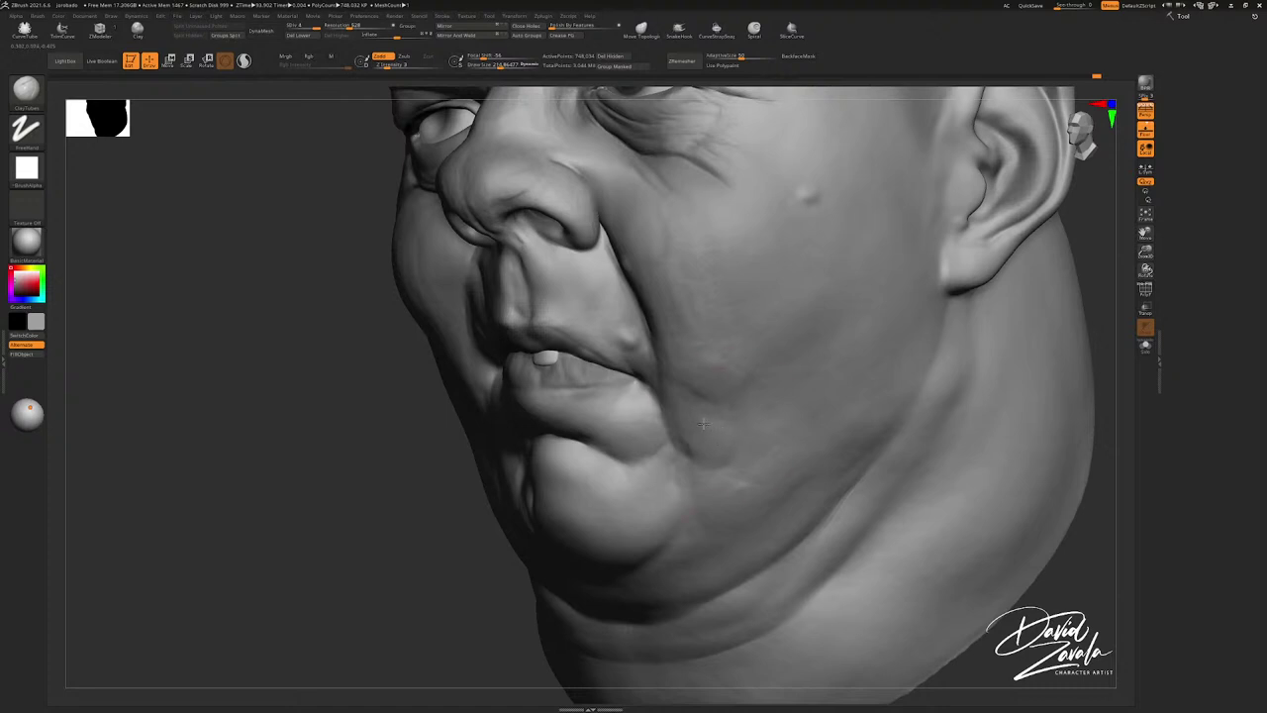
right_click_drag(727, 452, 732, 376)
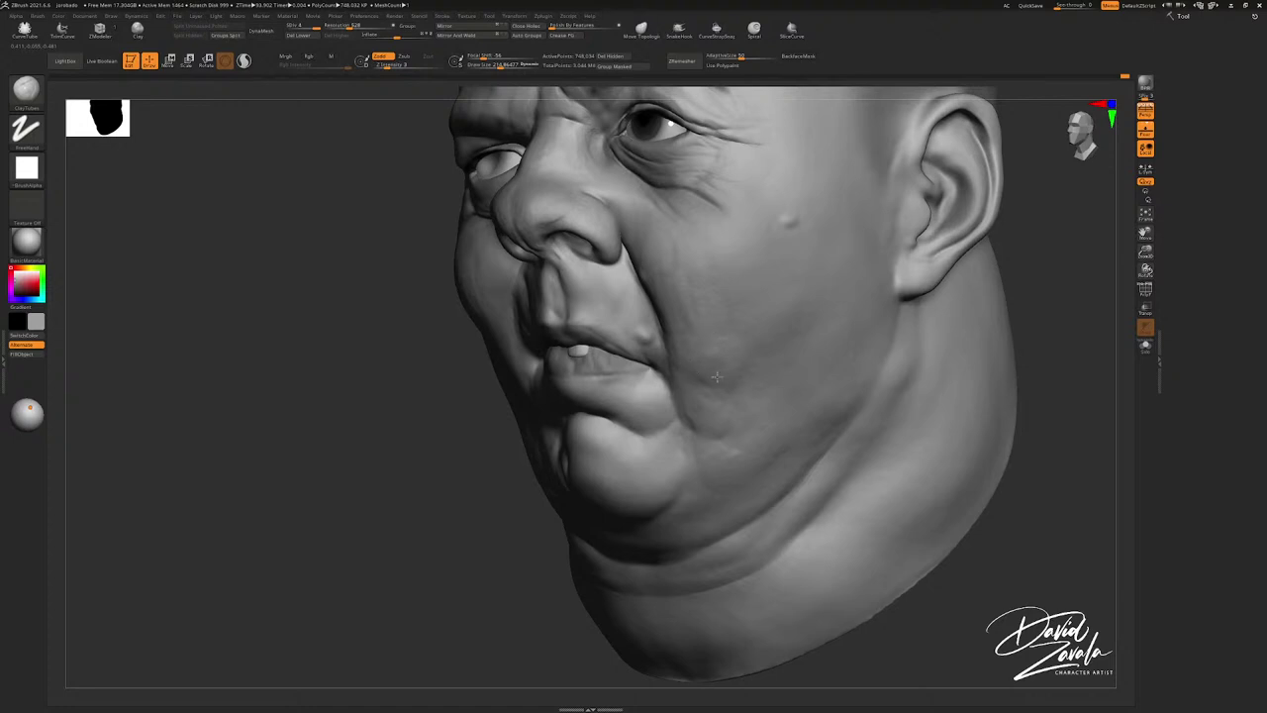
Step: Build up the character's left jowl below the mouth corner with a larger ClayTubes brush
mouse_move(716, 376)
right_mouse_down("ctrl")
mouse_move(700, 380)
mouse_move(740, 384)
mouse_move(708, 395)
mouse_move(701, 450)
right_mouse_up("ctrl")
key("s")
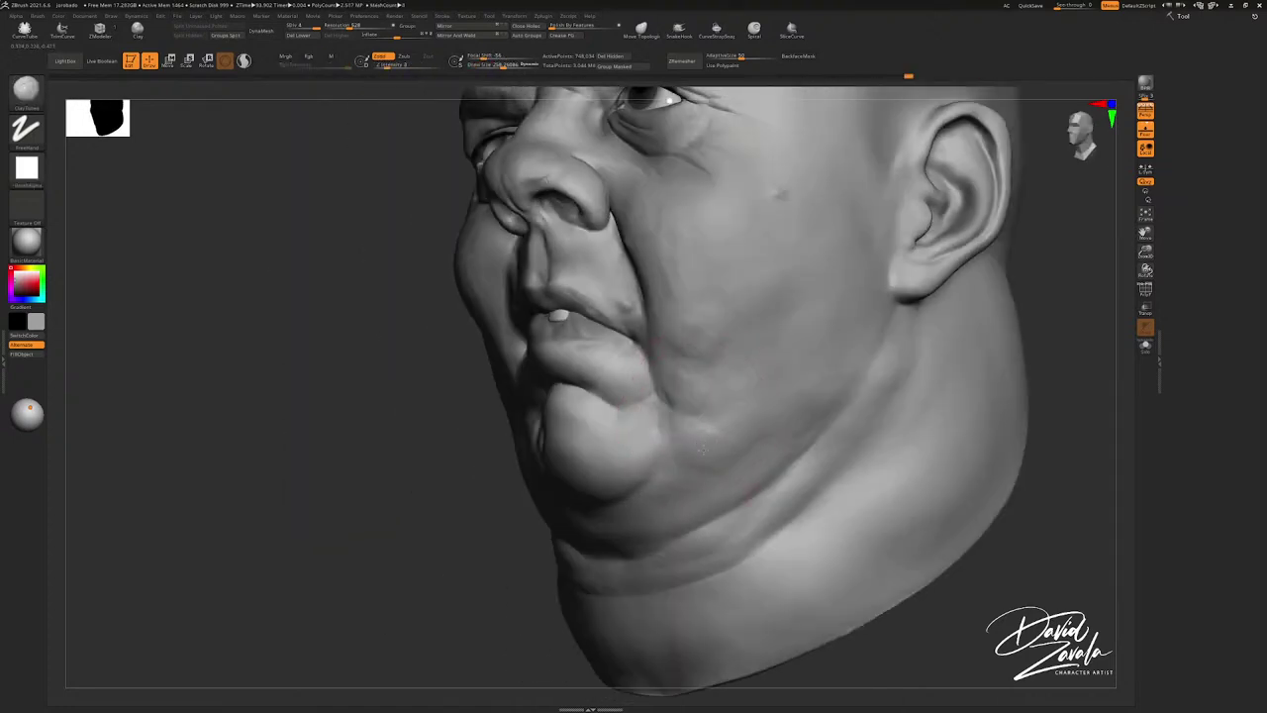
mouse_move(749, 410)
right_mouse_down()
mouse_move(758, 438)
mouse_move(731, 438)
right_mouse_up()
left_click_drag(732, 439, 733, 450)
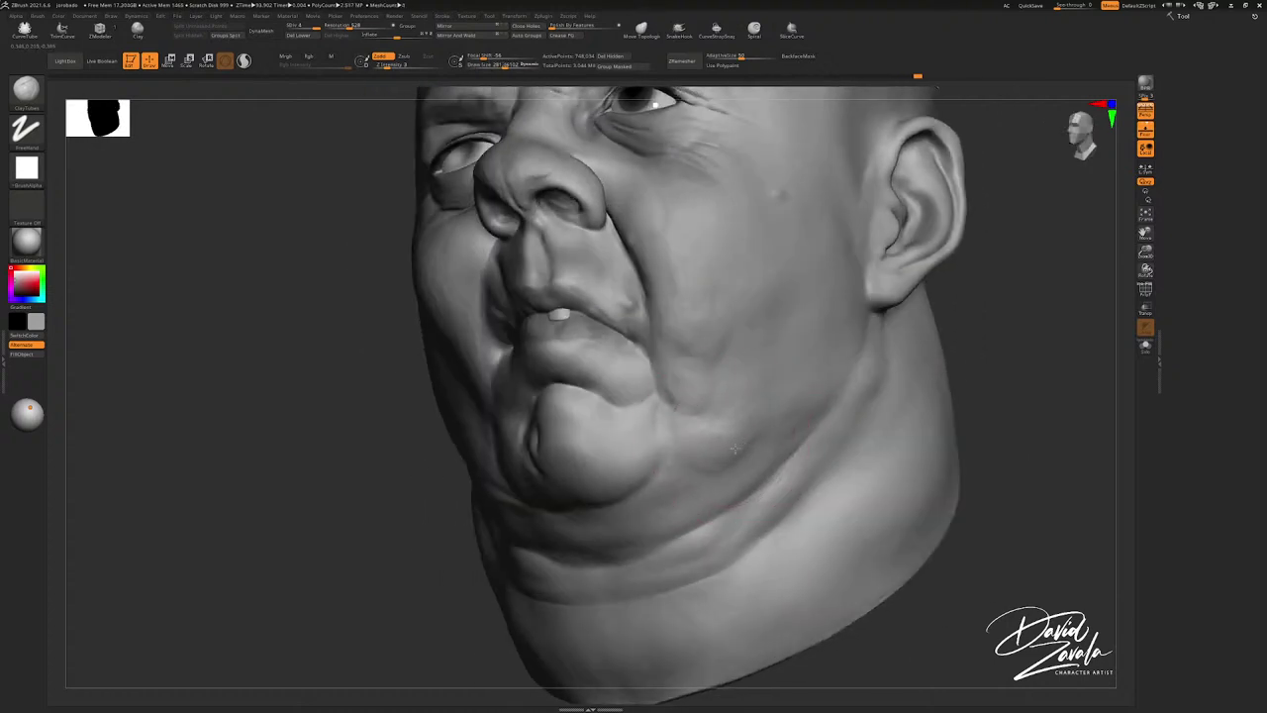
right_click_drag(753, 441, 757, 433)
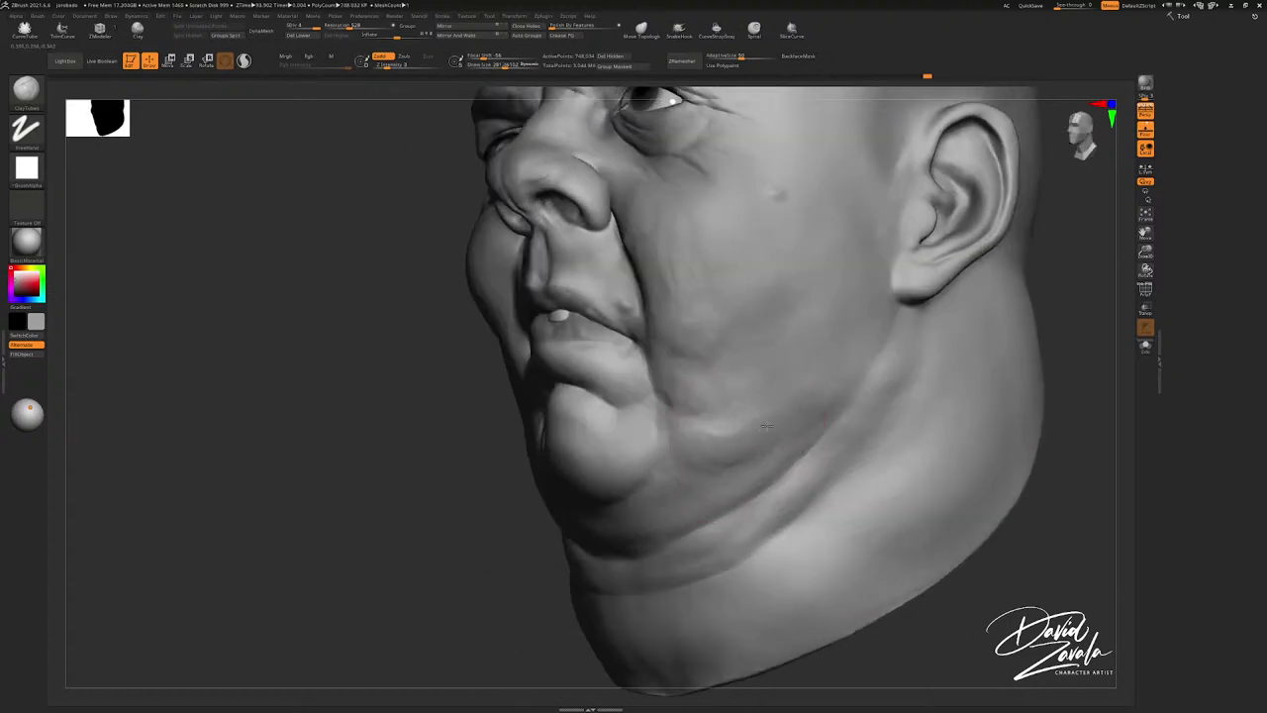
left_click_drag(706, 422, 726, 418)
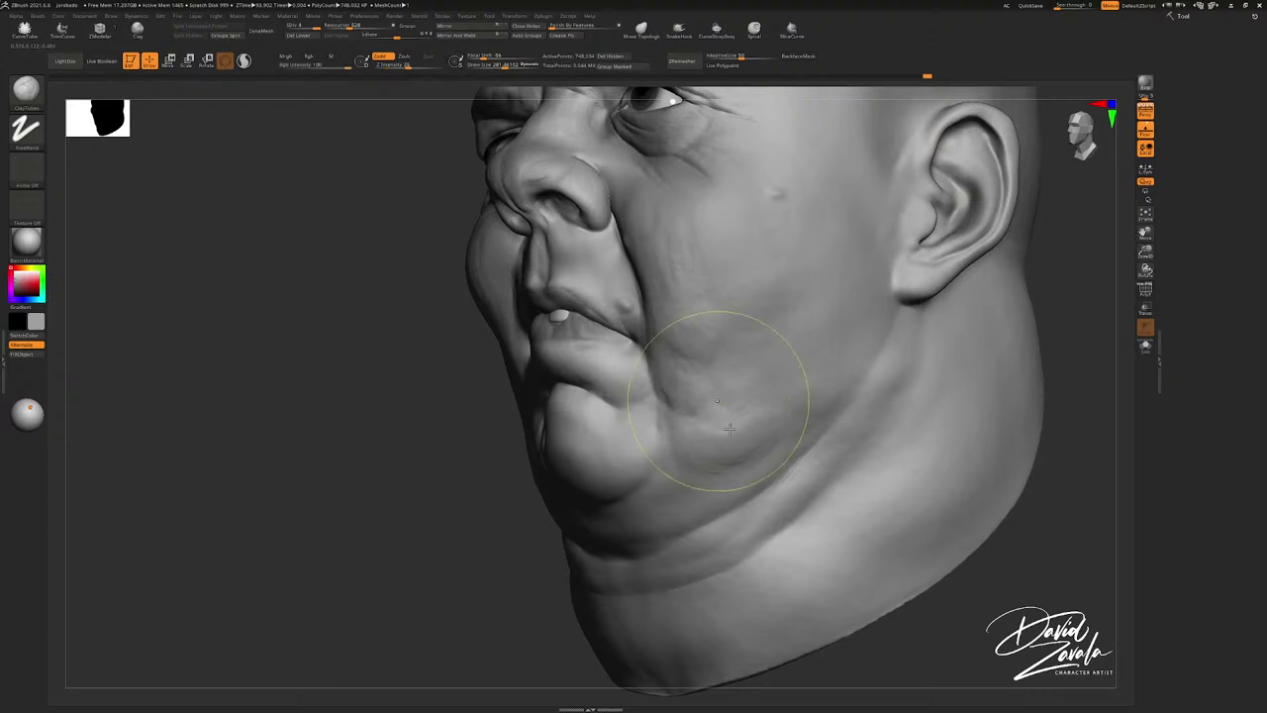
Step: Smooth and refine the transitions between the left jowl, the mouth corner and the side of the chin
right_click_drag(729, 400, 710, 417, "ctrl")
left_click_drag(711, 417, 683, 419)
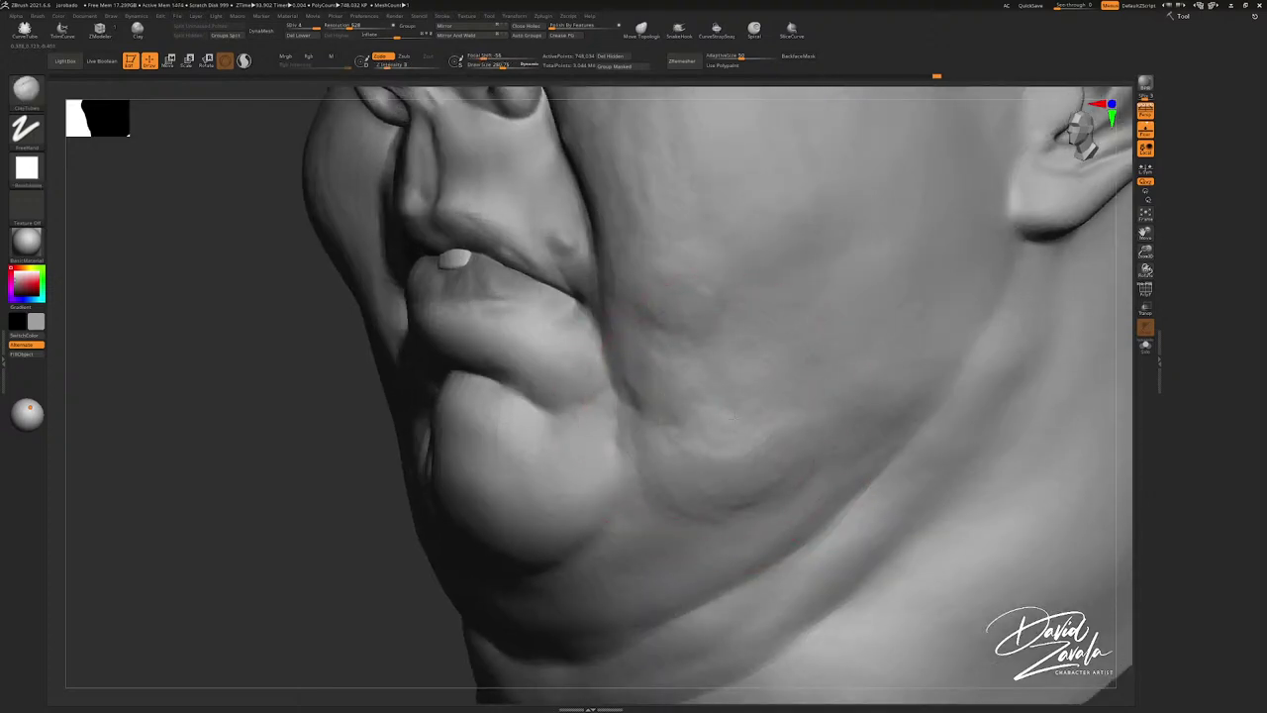
mouse_move(786, 393)
left_mouse_down()
mouse_move(834, 411)
mouse_move(817, 468)
mouse_move(781, 485)
left_mouse_up()
left_click_drag(685, 492, 715, 506)
left_click_drag(755, 466, 778, 487, "shift")
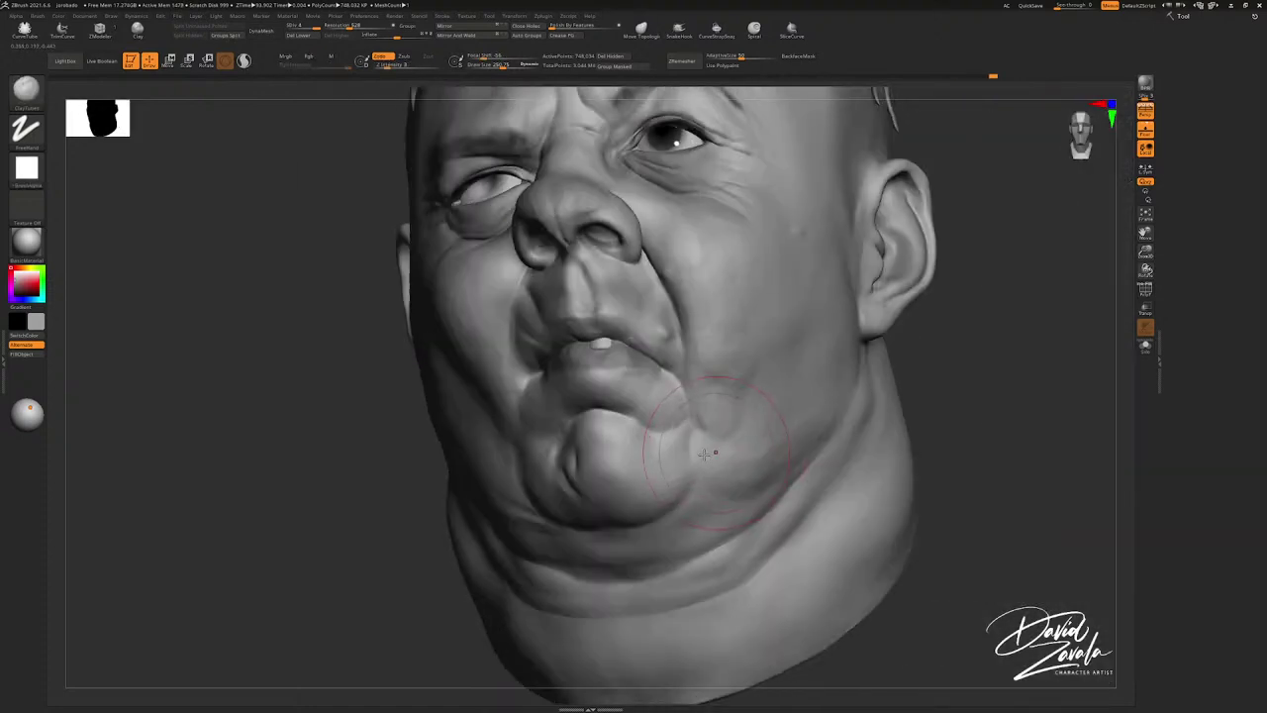
right_click_drag(717, 455, 732, 433, "alt")
left_click_drag(732, 433, 691, 433)
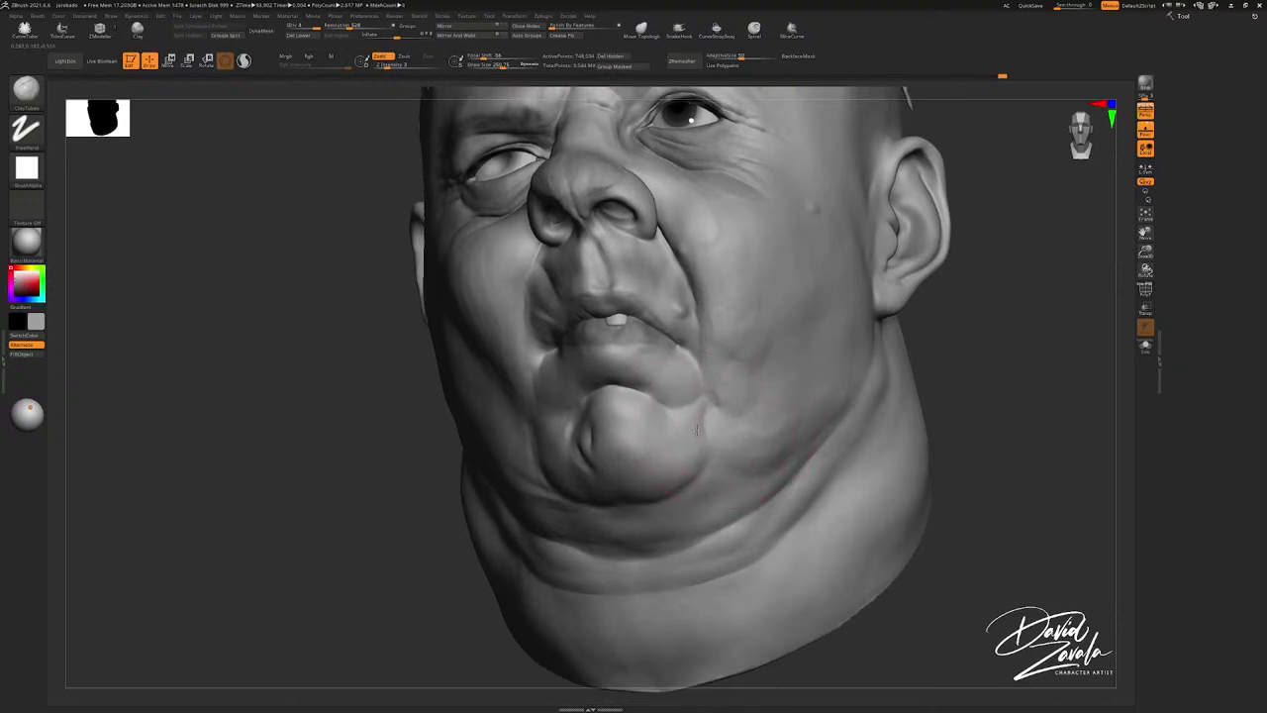
Step: Shape the volumes around the vertical dimple and crease on the right side of the chin with ClayTubes
right_click_drag(661, 442, 598, 459)
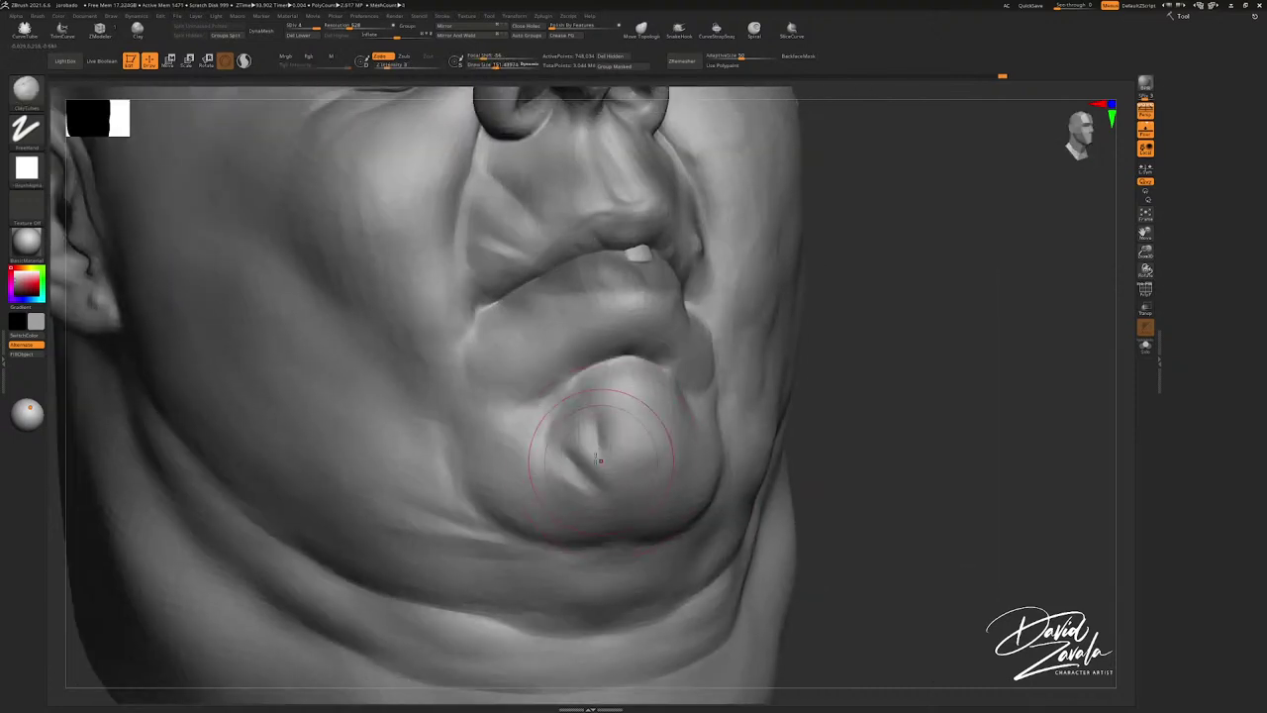
mouse_move(597, 459)
left_mouse_down()
mouse_move(592, 446)
mouse_move(582, 456)
left_mouse_up()
right_click_drag(582, 455, 568, 458)
left_click_drag(578, 452, 585, 466)
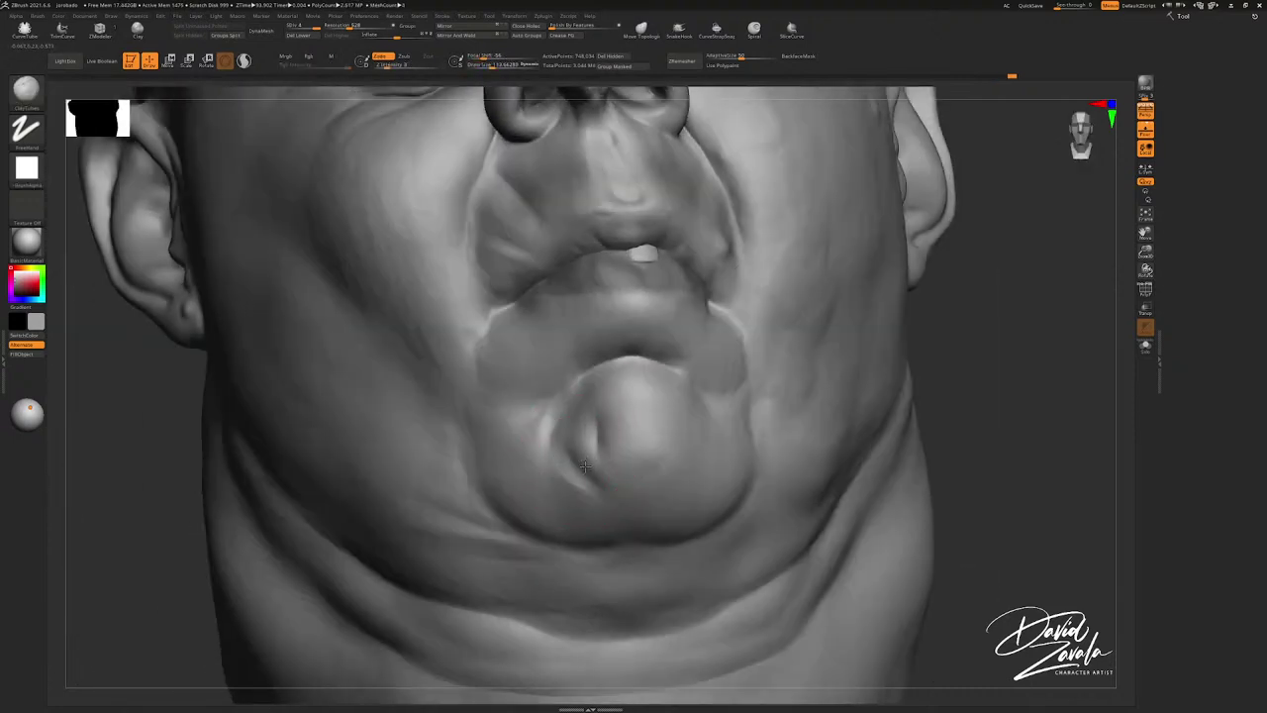
right_click_drag(574, 426, 619, 397, "ctrl")
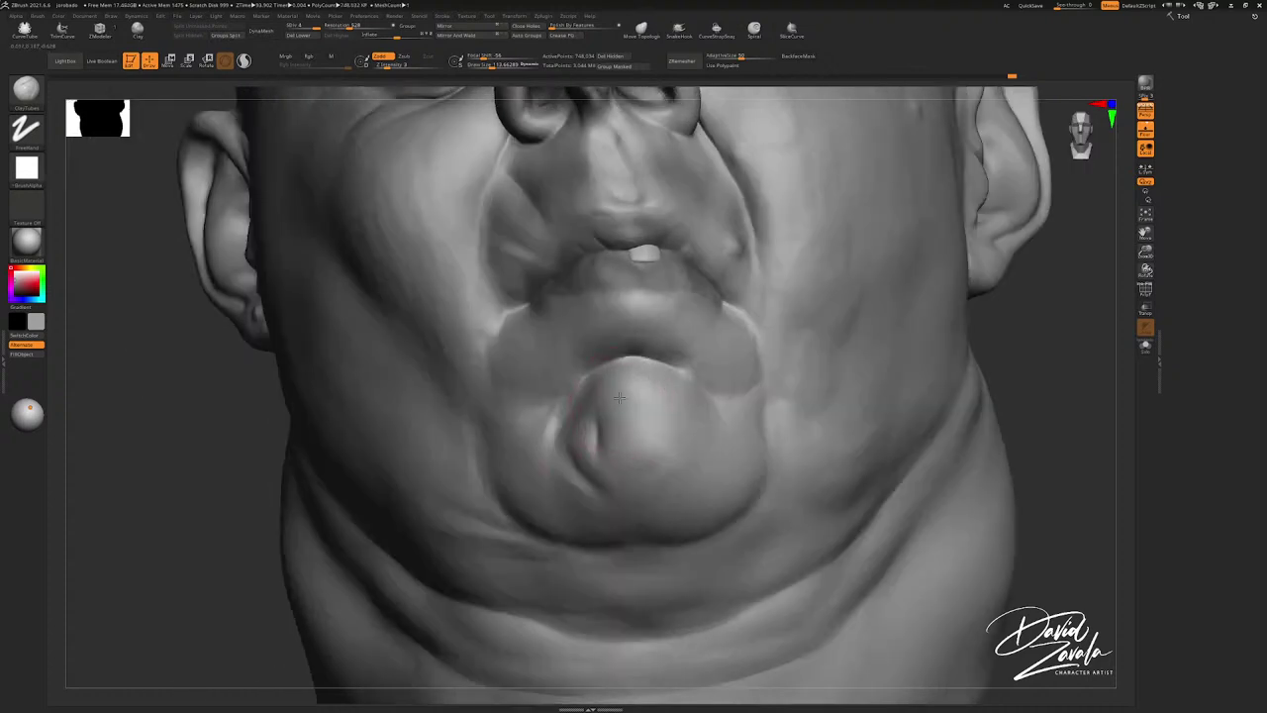
right_click_drag(632, 448, 656, 415)
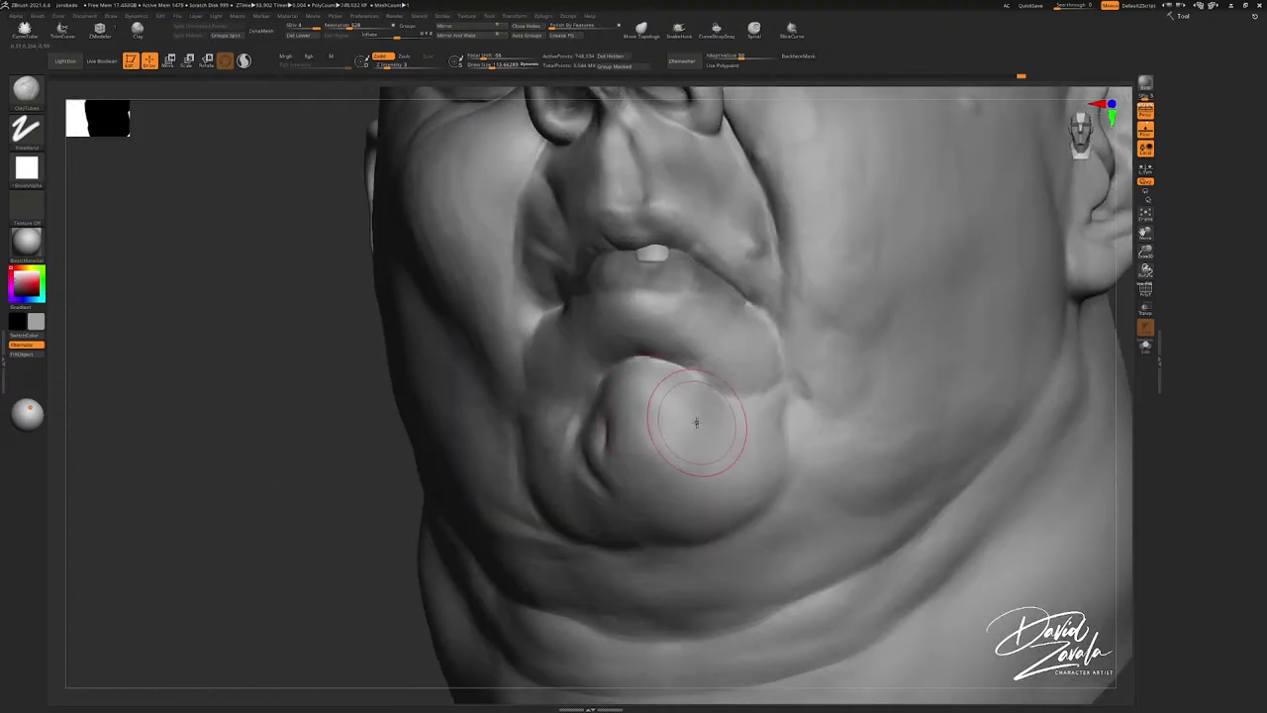
Step: Resize the ClayTubes brush and refine the fold beneath the lower lip and the chin's lower edge
mouse_move(695, 424)
right_mouse_down("ctrl")
mouse_move(695, 400)
mouse_move(704, 435)
mouse_move(697, 418)
mouse_move(693, 438)
mouse_move(713, 424)
mouse_move(700, 429)
right_mouse_up("ctrl")
key("space")
mouse_move(702, 433)
left_mouse_down()
mouse_move(733, 424)
mouse_move(718, 442)
mouse_move(705, 437)
mouse_move(740, 425)
left_mouse_up()
key("s")
right_click_drag(717, 409, 741, 431)
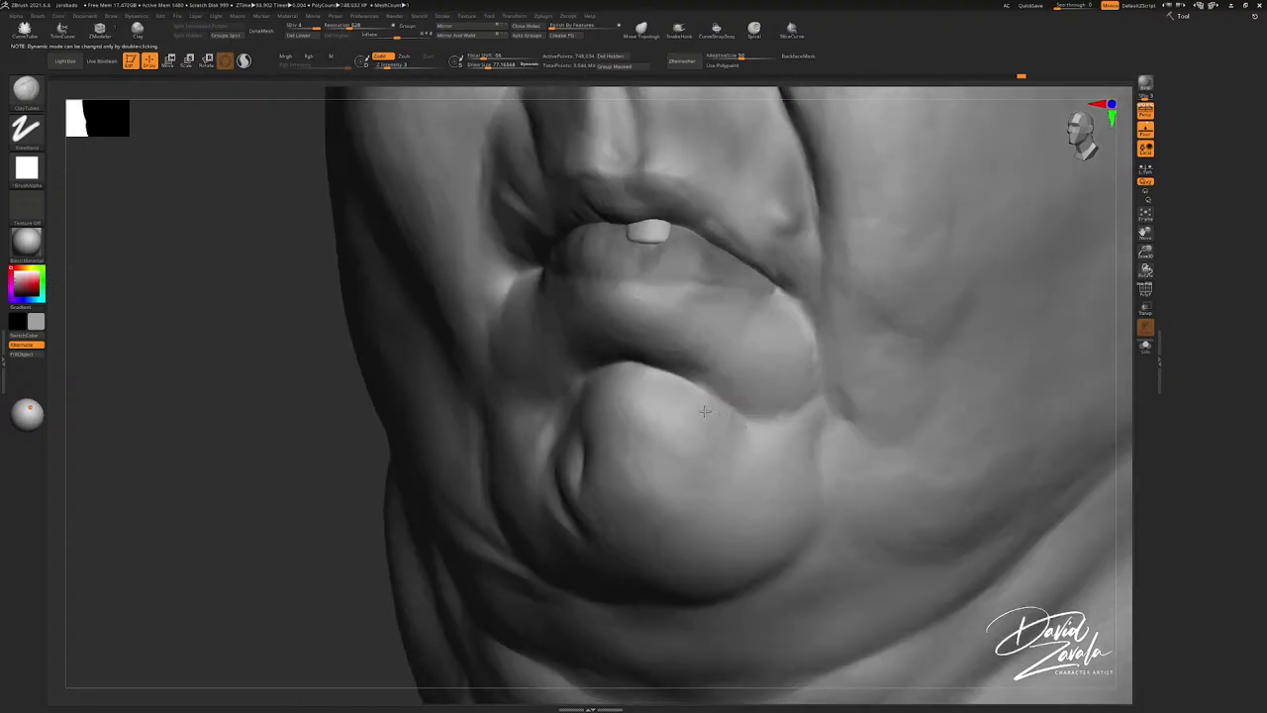
mouse_move(639, 408)
right_mouse_down("ctrl")
mouse_move(664, 418)
mouse_move(673, 402)
mouse_move(662, 456)
right_mouse_up("ctrl")
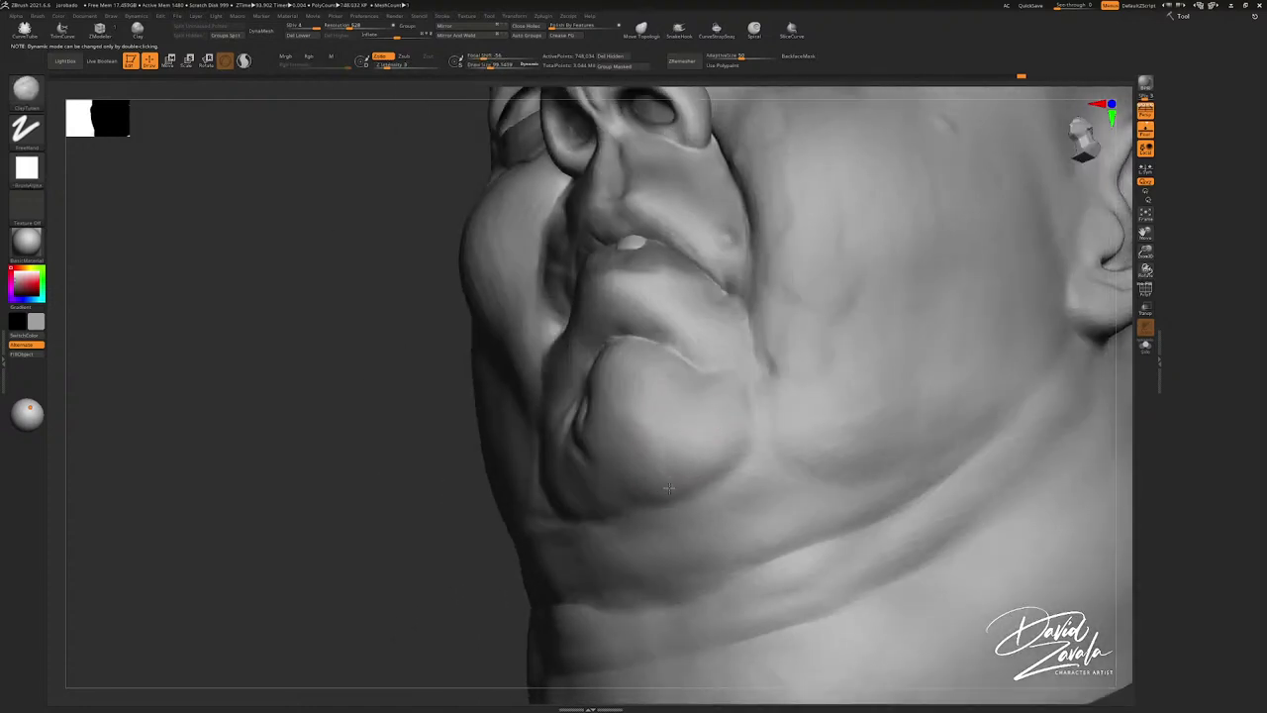
right_click_drag(735, 444, 796, 451)
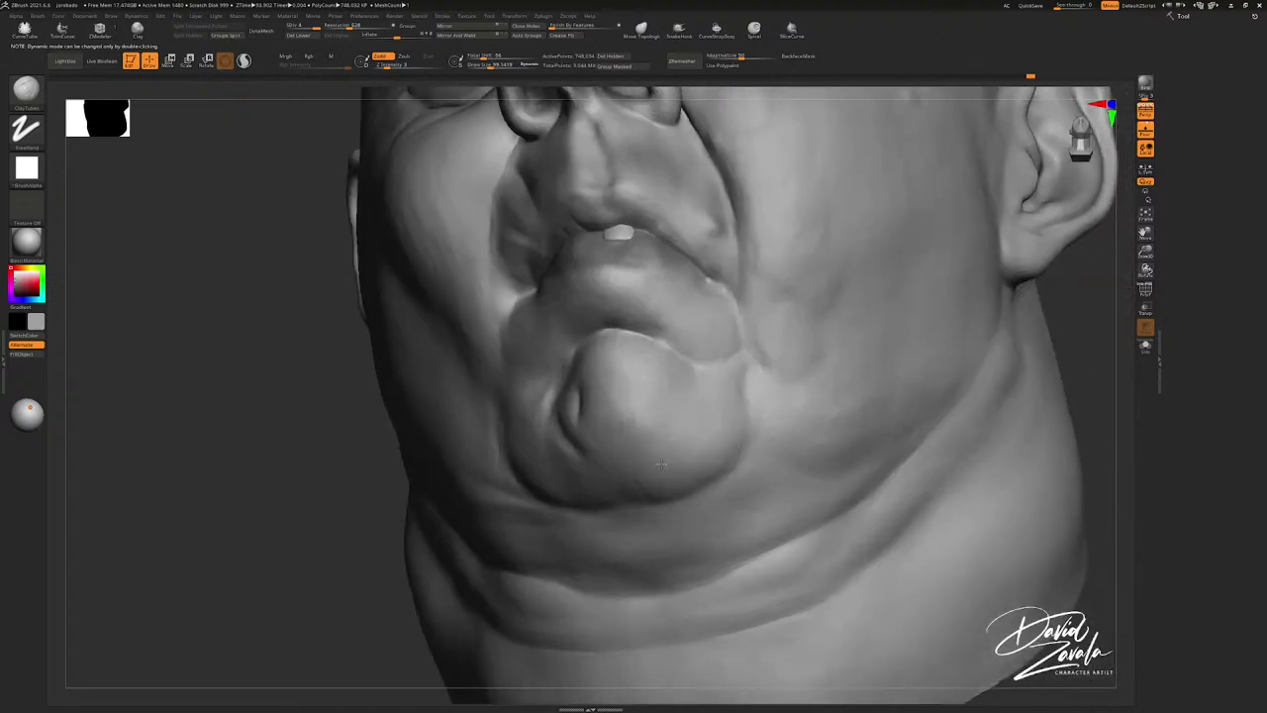
right_click_drag(637, 460, 476, 473)
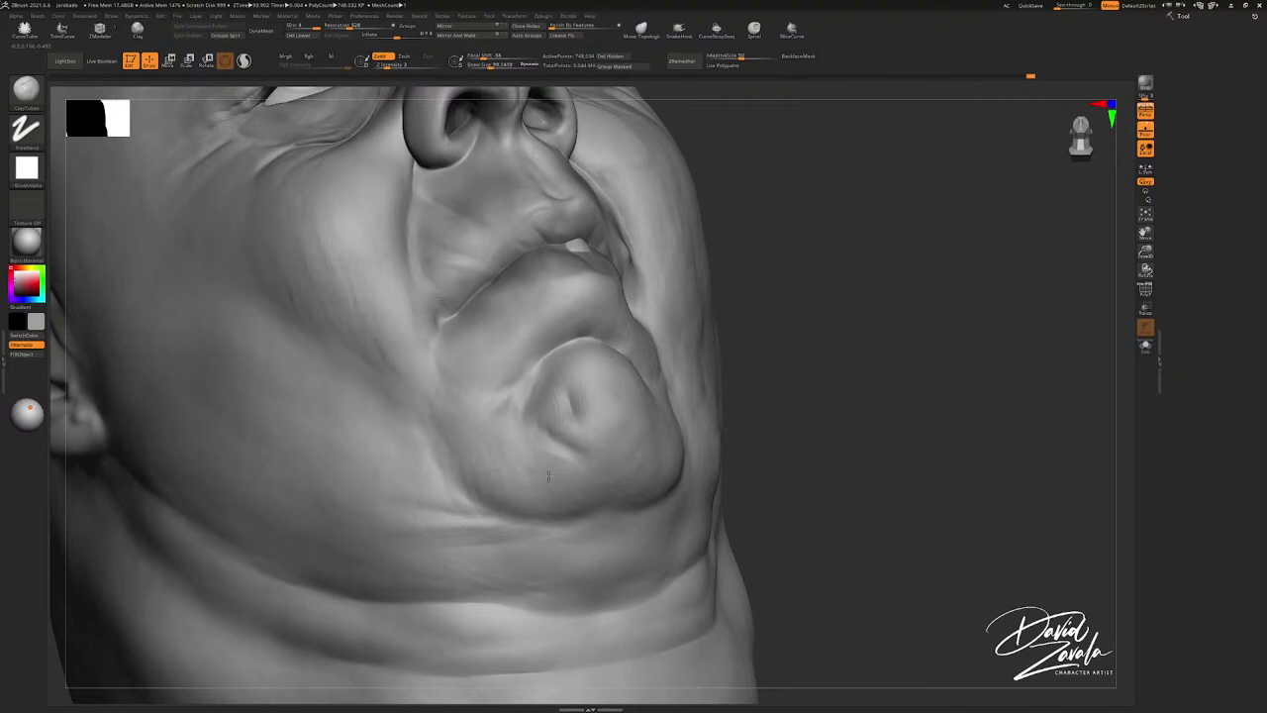
Step: Enlarge the ClayTubes brush and build up the character's left jowl toward the jaw angle
mouse_move(575, 476)
right_mouse_down()
mouse_move(583, 492)
mouse_move(692, 494)
right_mouse_up()
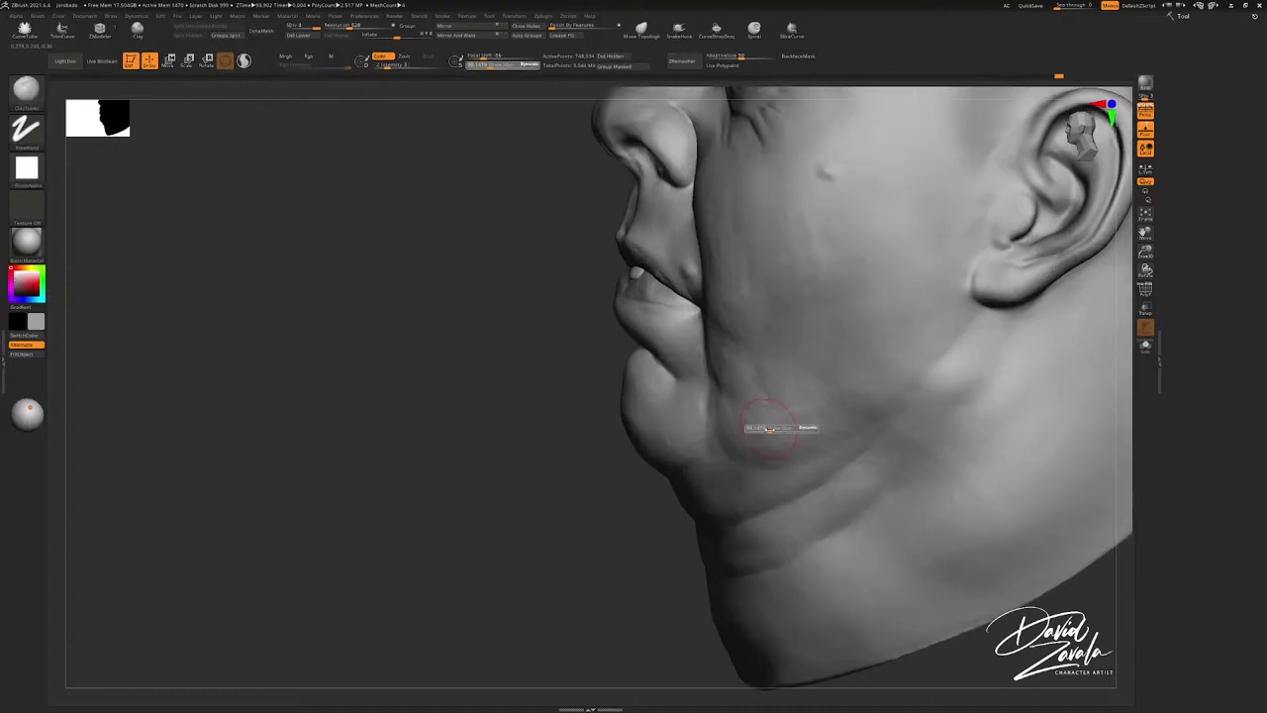
left_click_drag(769, 427, 803, 426)
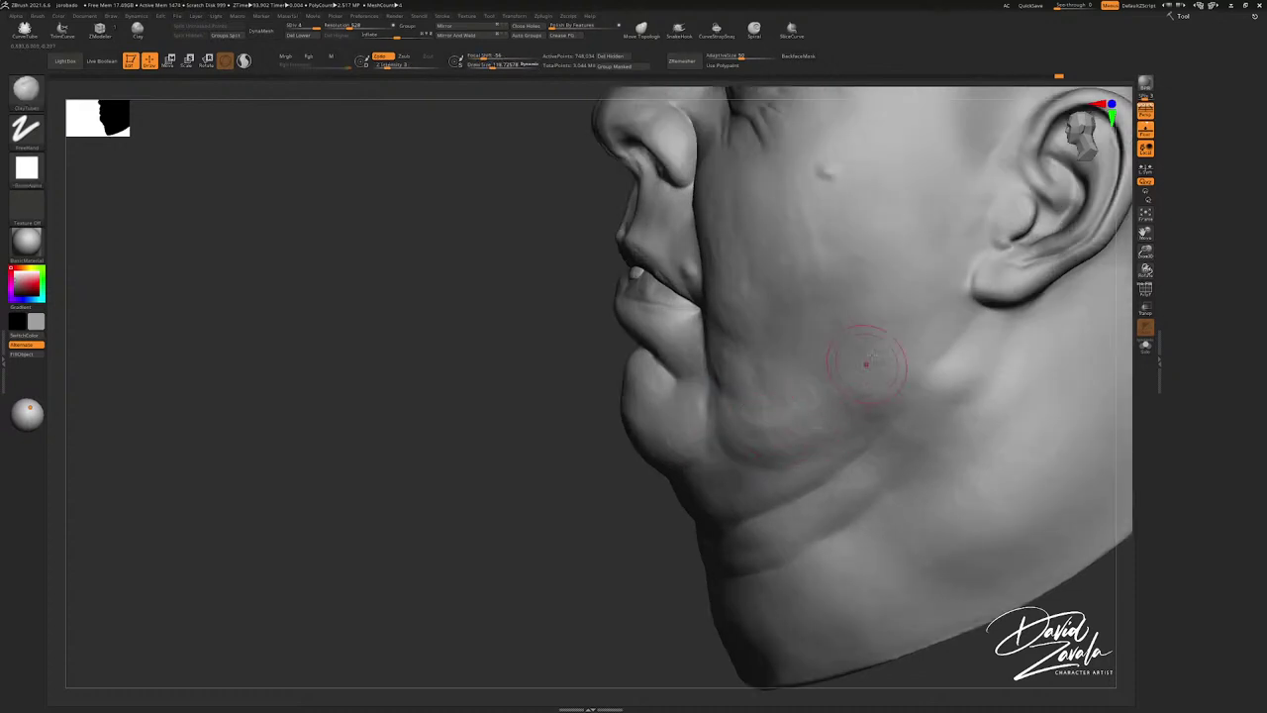
left_click_drag(869, 373, 935, 365)
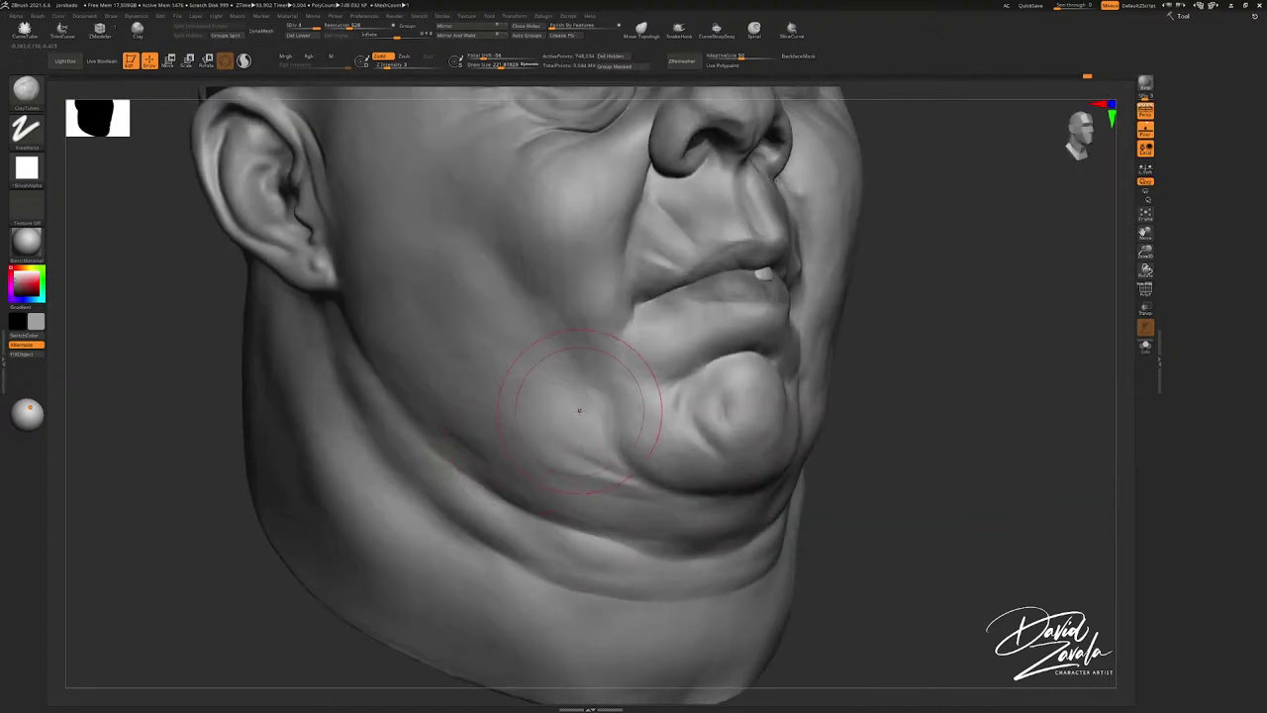
Step: Shape the volume of the character's right lower cheek beside the mouth corner with ClayTubes
left_click_drag(537, 395, 580, 360)
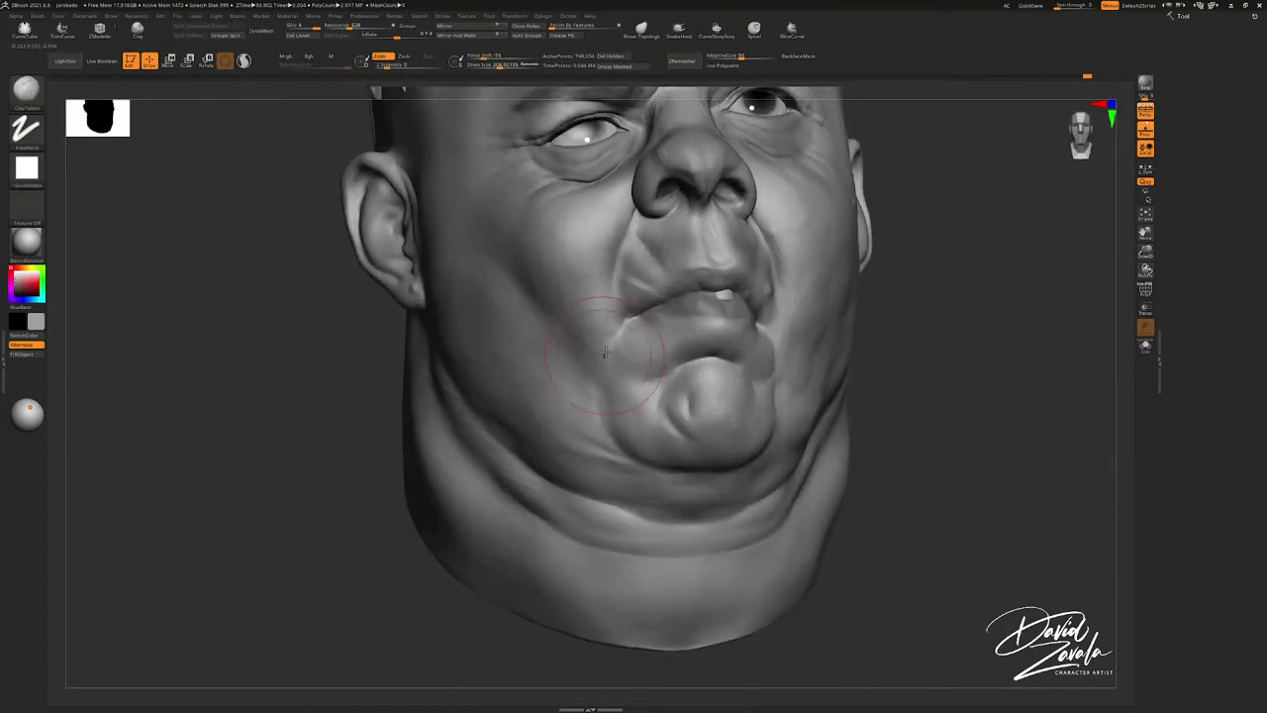
mouse_move(580, 341)
left_mouse_down()
mouse_move(592, 358)
mouse_move(572, 340)
left_mouse_up()
mouse_move(633, 342)
right_mouse_down()
mouse_move(551, 347)
mouse_move(673, 357)
right_mouse_up()
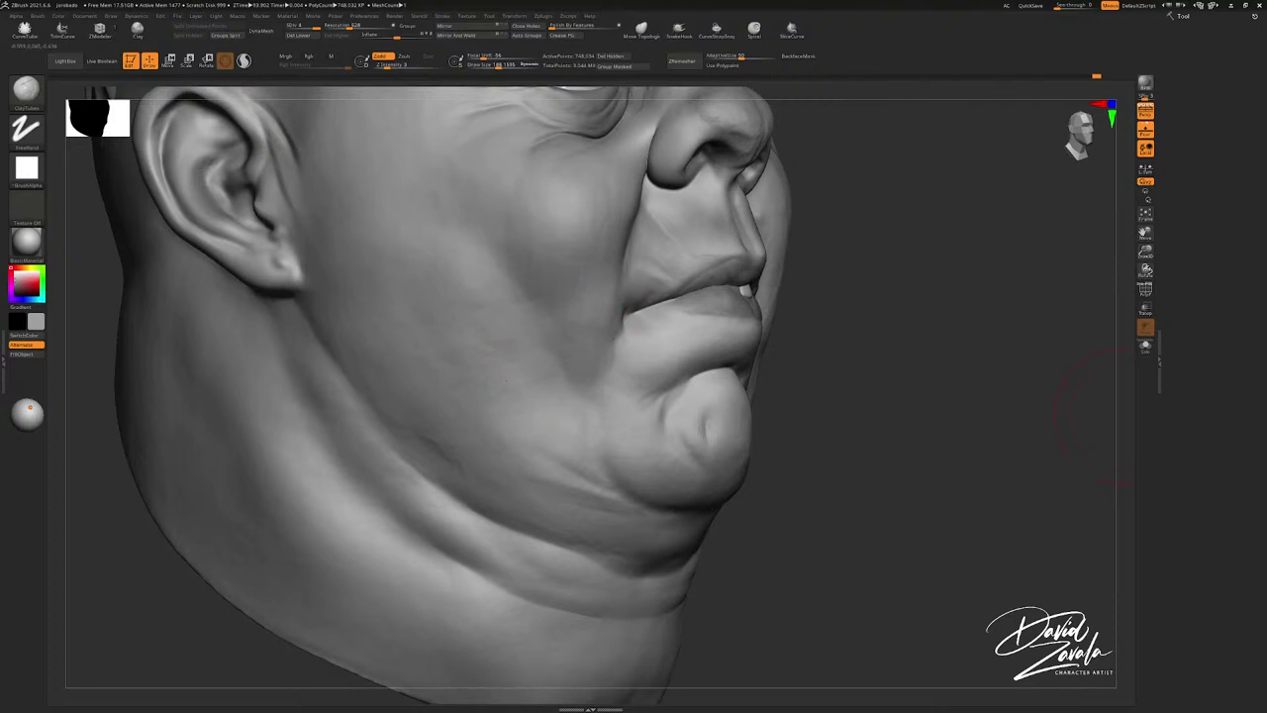
left_click_drag(558, 341, 551, 357)
right_click_drag(551, 356, 551, 346, "ctrl")
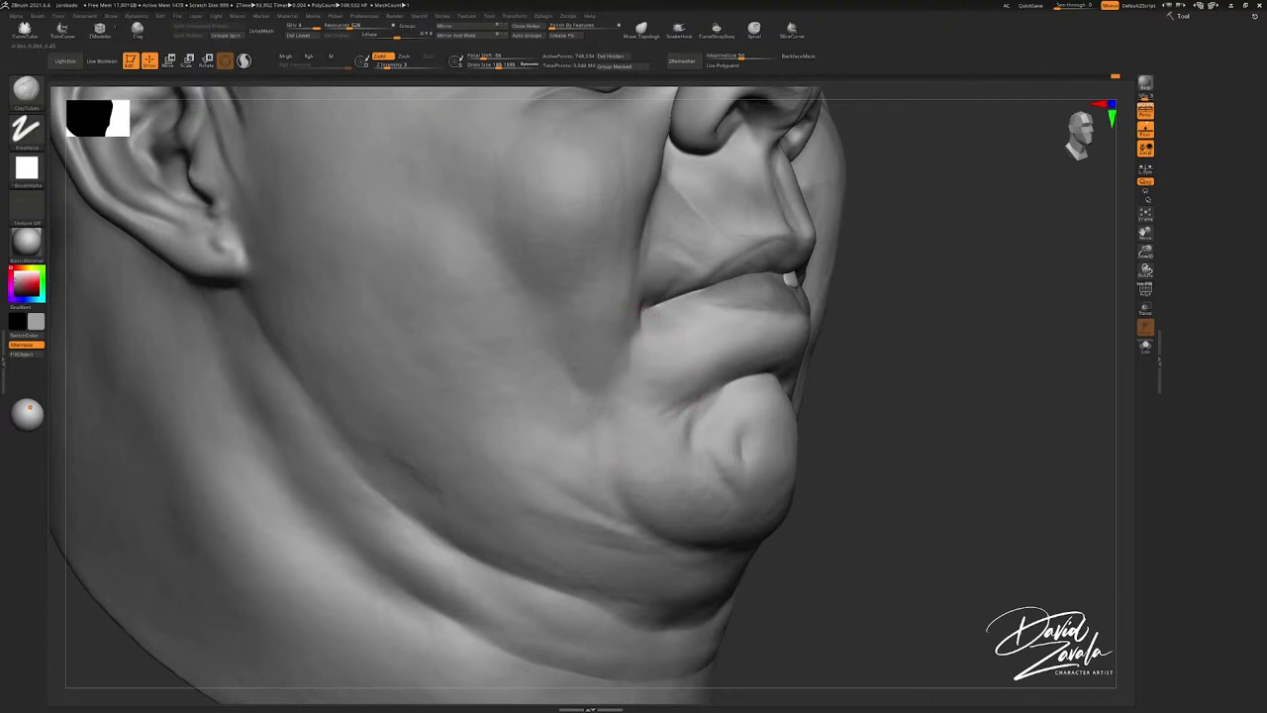
mouse_move(540, 417)
right_mouse_down()
mouse_move(530, 405)
mouse_move(515, 454)
right_mouse_up()
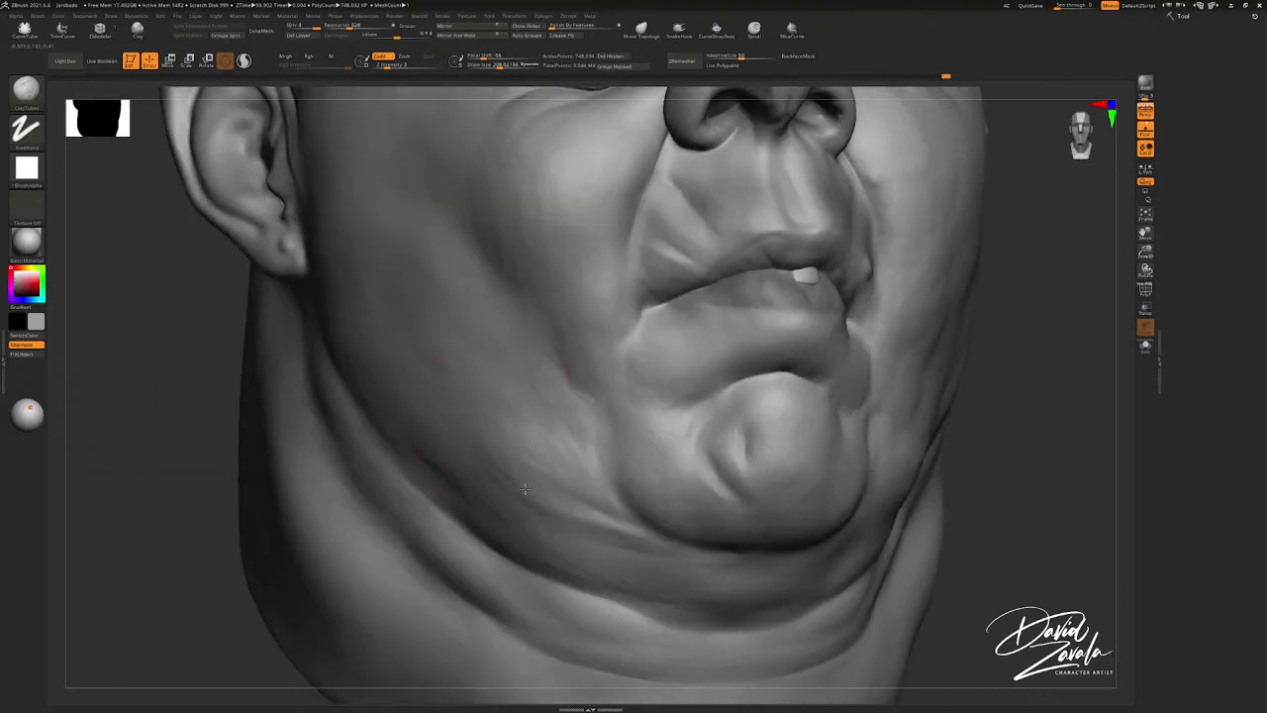
Step: Build up the character's right jowl and blend it into the jawline and the side of the chin
mouse_move(525, 488)
left_mouse_down()
mouse_move(497, 455)
mouse_move(506, 441)
left_mouse_up()
left_click_drag(596, 466, 597, 455)
right_click_drag(571, 429, 567, 397, "ctrl")
right_click_drag(566, 398, 504, 415)
right_click_drag(505, 416, 525, 398)
left_click_drag(524, 398, 551, 426)
right_click_drag(551, 425, 527, 408)
right_click_drag(527, 408, 500, 352, "ctrl")
right_click_drag(501, 352, 560, 342)
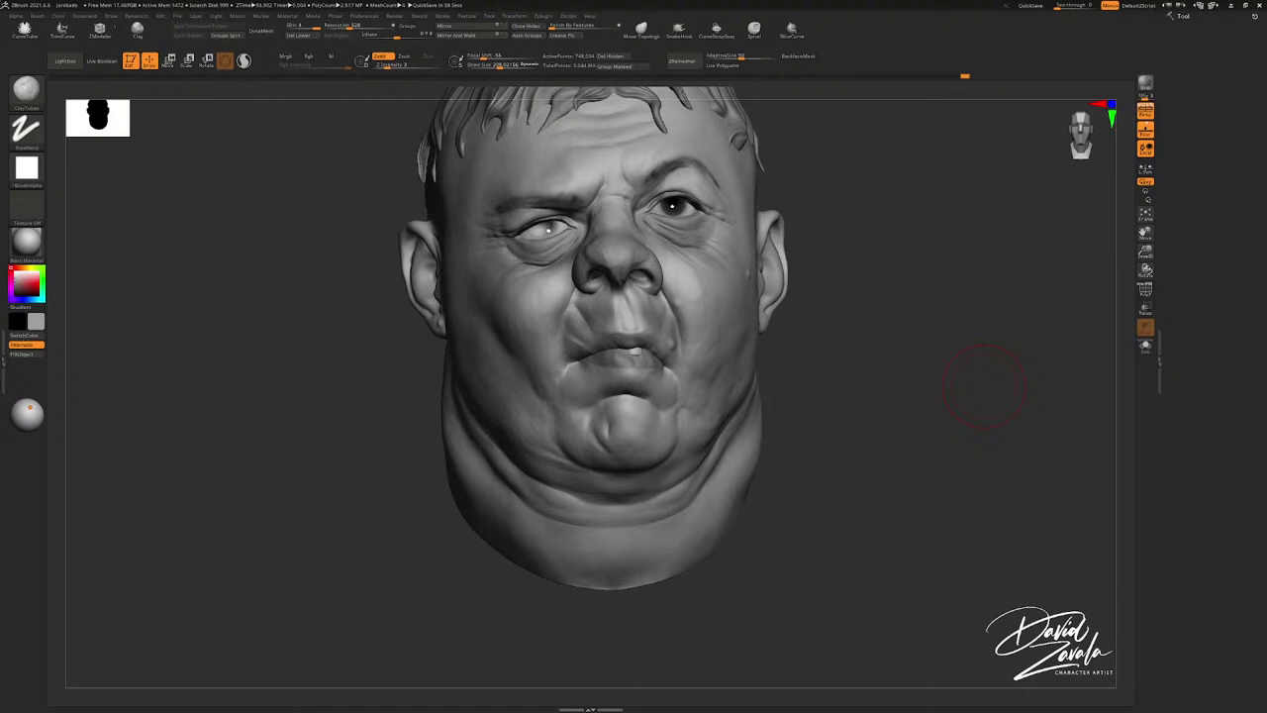
Step: Refine the hollow and fleshy planes across the character's right cheek with ClayTubes
mouse_move(495, 360)
right_mouse_down("alt")
mouse_move(511, 387)
mouse_move(477, 351)
mouse_move(497, 359)
mouse_move(428, 338)
mouse_move(518, 379)
mouse_move(511, 370)
mouse_move(512, 402)
right_mouse_up("alt")
key("b")
key("c")
key("t")
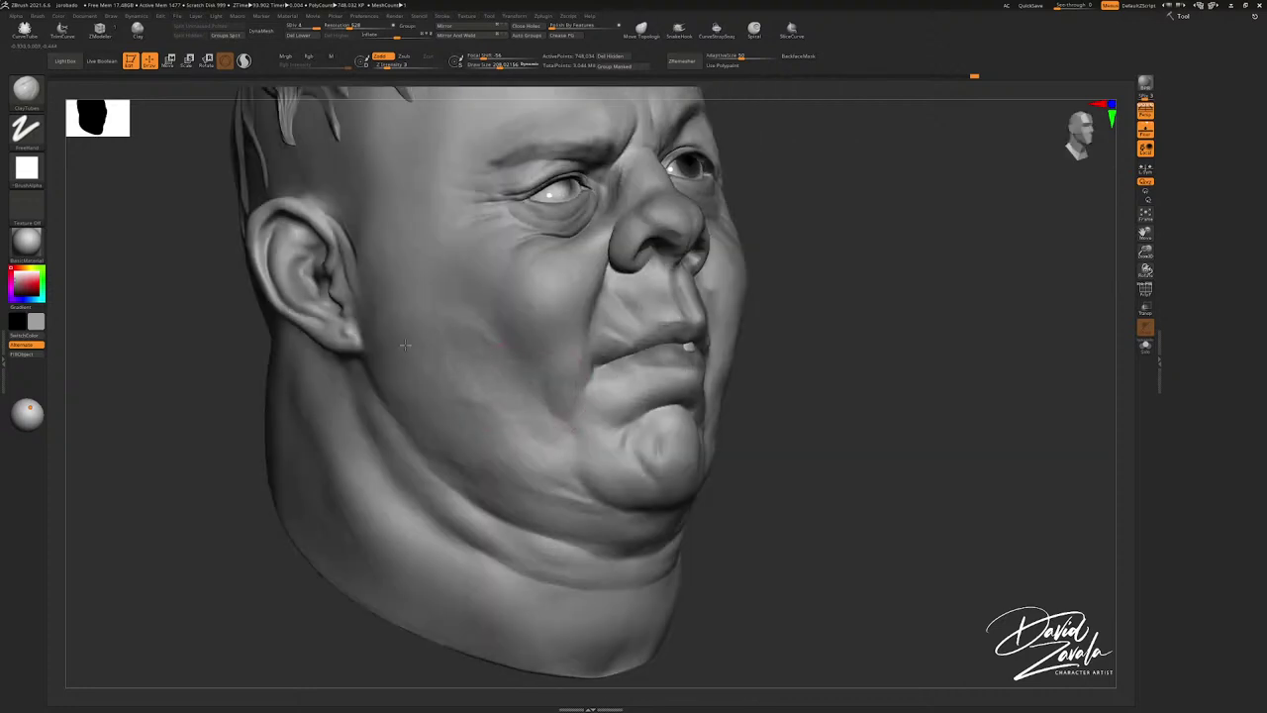
right_click_drag(405, 345, 500, 399)
mouse_move(500, 400)
right_mouse_down("ctrl")
mouse_move(490, 366)
mouse_move(448, 350)
mouse_move(500, 411)
mouse_move(475, 437)
right_mouse_up("ctrl")
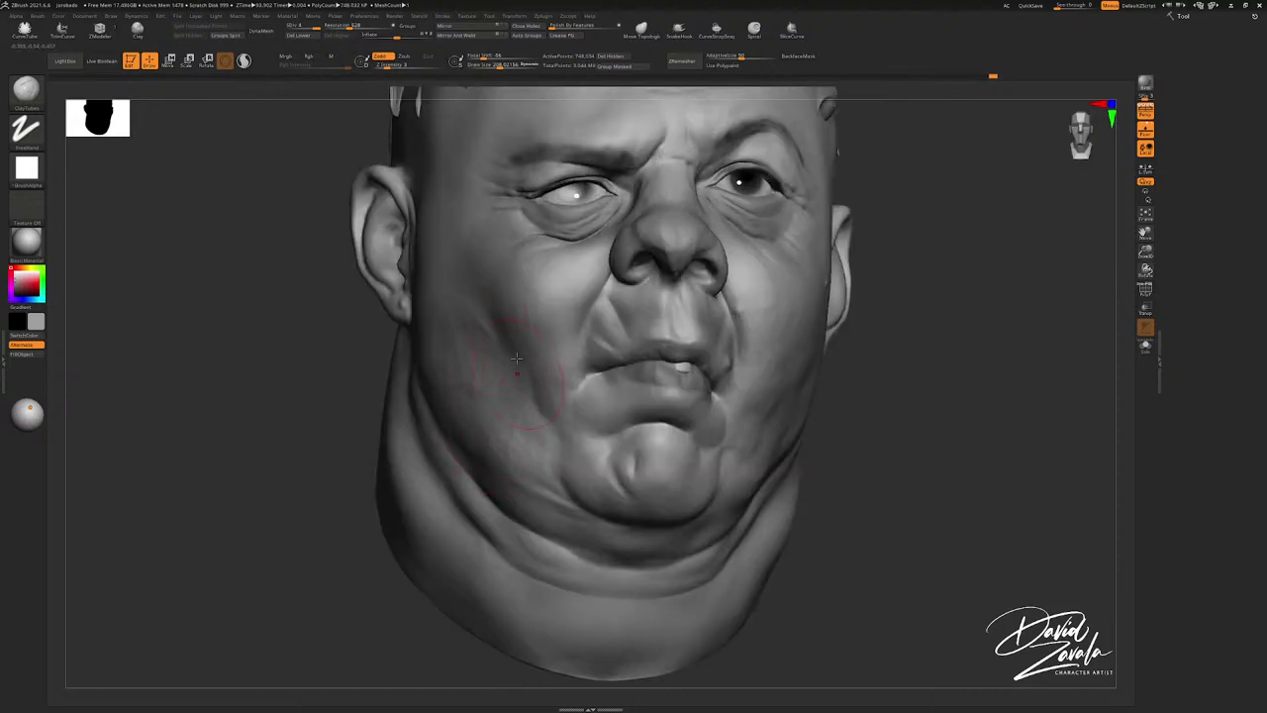
mouse_move(500, 358)
right_mouse_down()
mouse_move(504, 332)
mouse_move(512, 369)
mouse_move(498, 325)
right_mouse_up()
left_click_drag(501, 338, 502, 351)
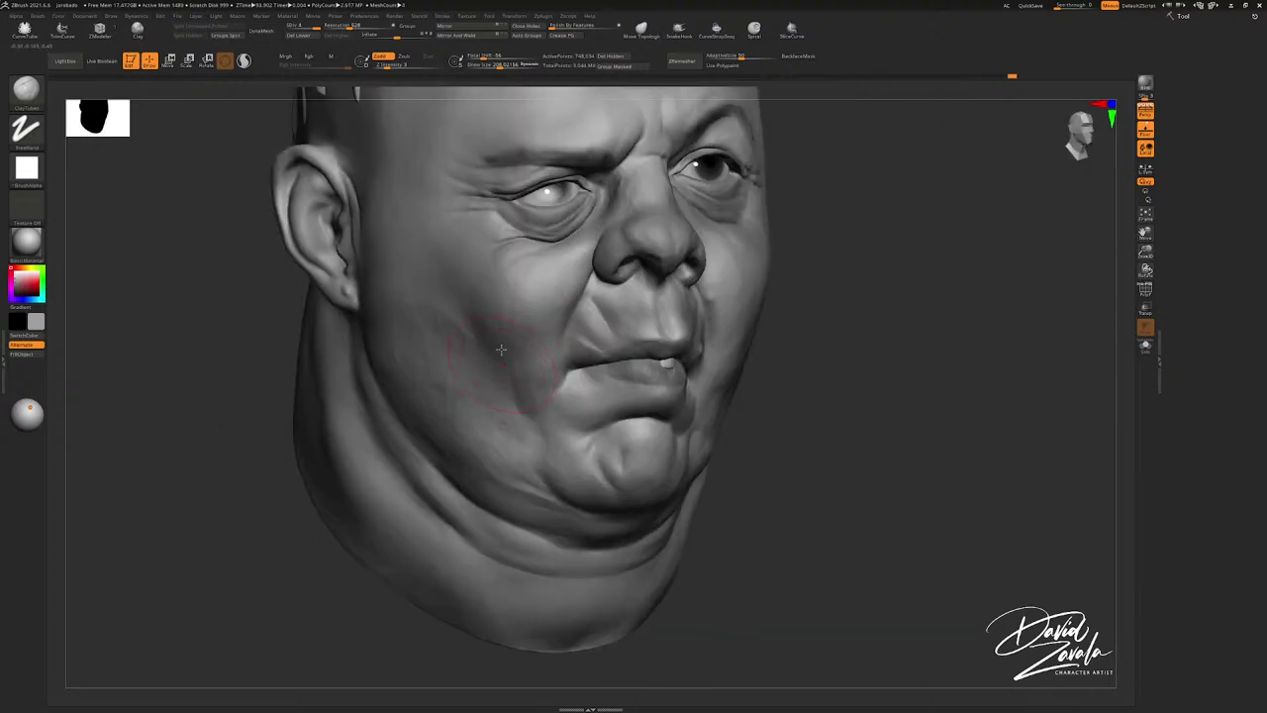
right_click_drag(502, 352, 509, 339)
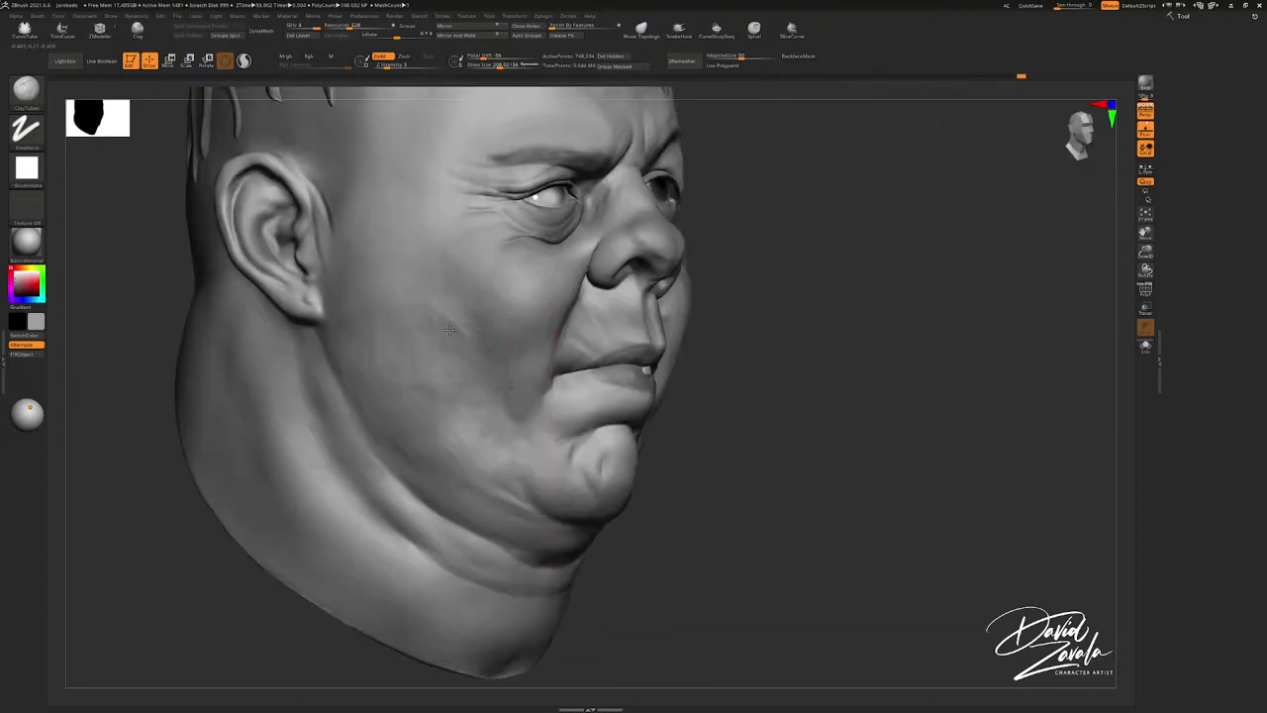
right_click_drag(431, 362, 433, 318)
left_click_drag(452, 357, 457, 381)
right_click_drag(458, 381, 469, 397)
Step: Reduce the ClayTubes brush size and refine the form just below the right mouth corner
mouse_move(469, 398)
right_mouse_down("ctrl")
mouse_move(466, 328)
mouse_move(571, 331)
mouse_move(558, 416)
mouse_move(534, 394)
mouse_move(539, 416)
mouse_move(580, 436)
right_mouse_up("ctrl")
key("bracketleft")
key("bracketleft")
key("bracketleft")
key("bracketleft")
key("bracketleft")
key("bracketleft")
key("bracketleft")
key("bracketleft")
key("bracketleft")
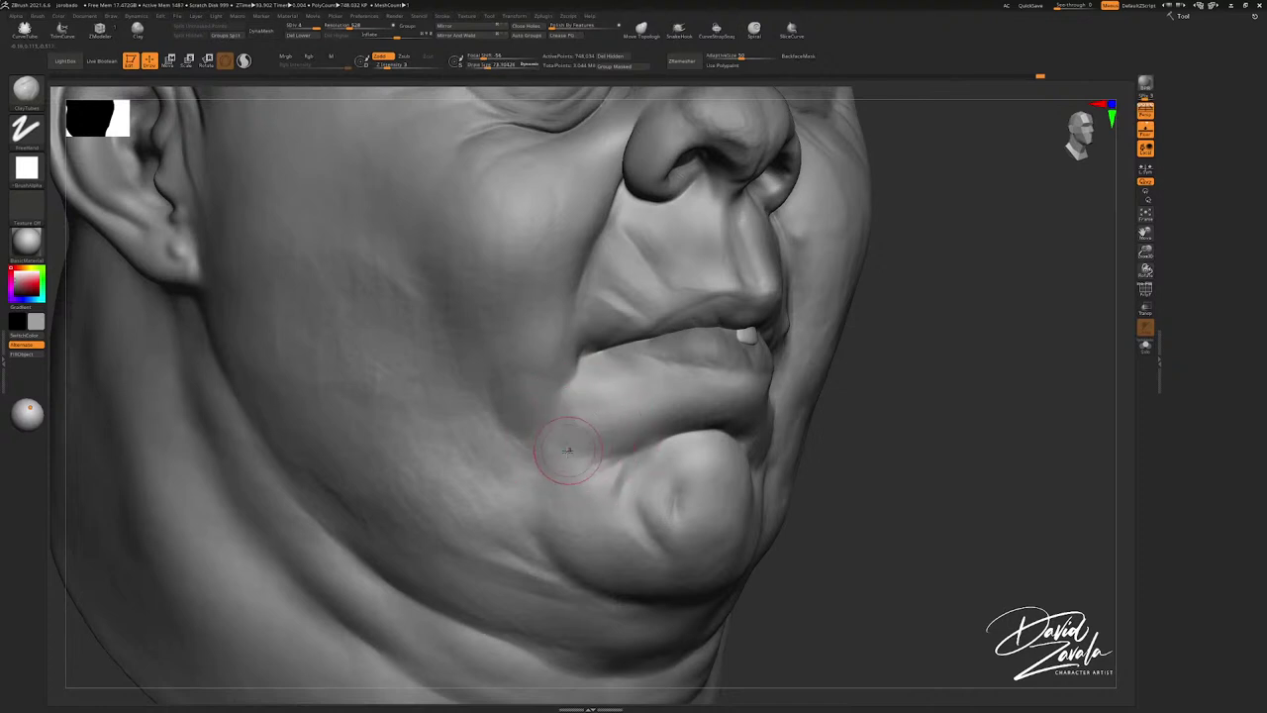
left_click_drag(567, 447, 546, 455)
mouse_move(571, 442)
right_mouse_down()
mouse_move(572, 408)
mouse_move(584, 450)
mouse_move(592, 418)
right_mouse_up()
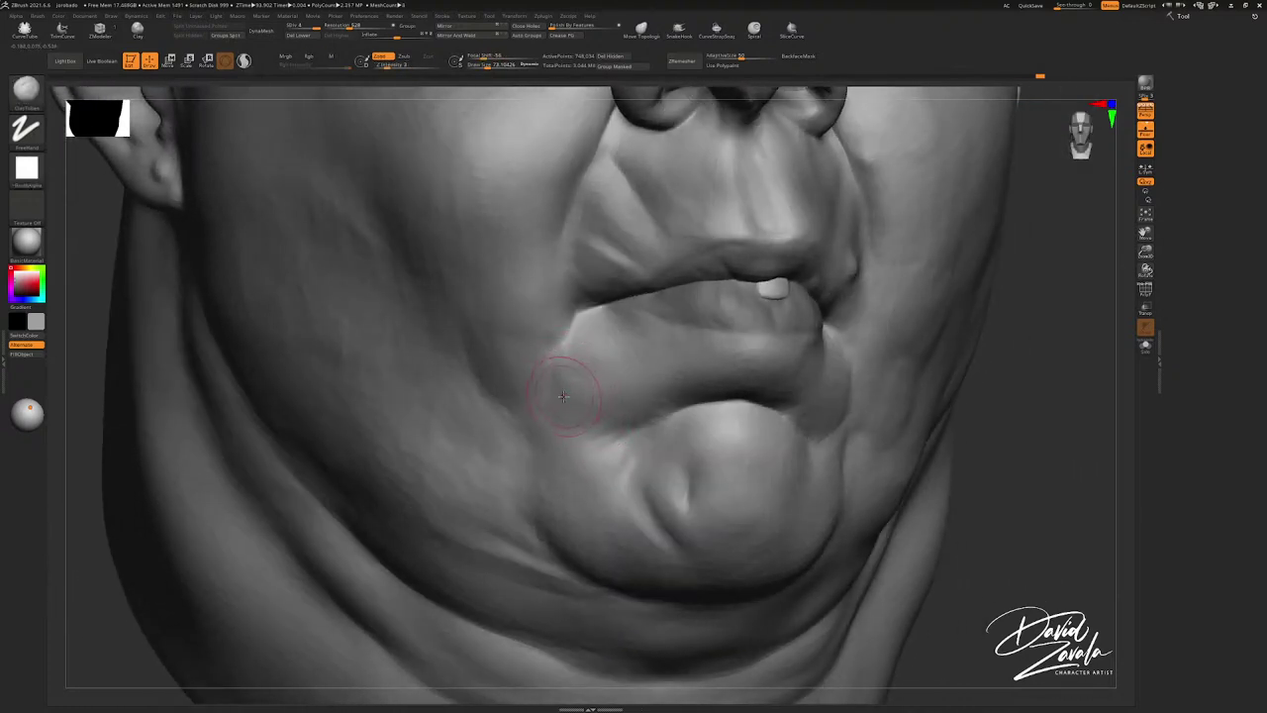
right_click_drag(562, 396, 568, 375)
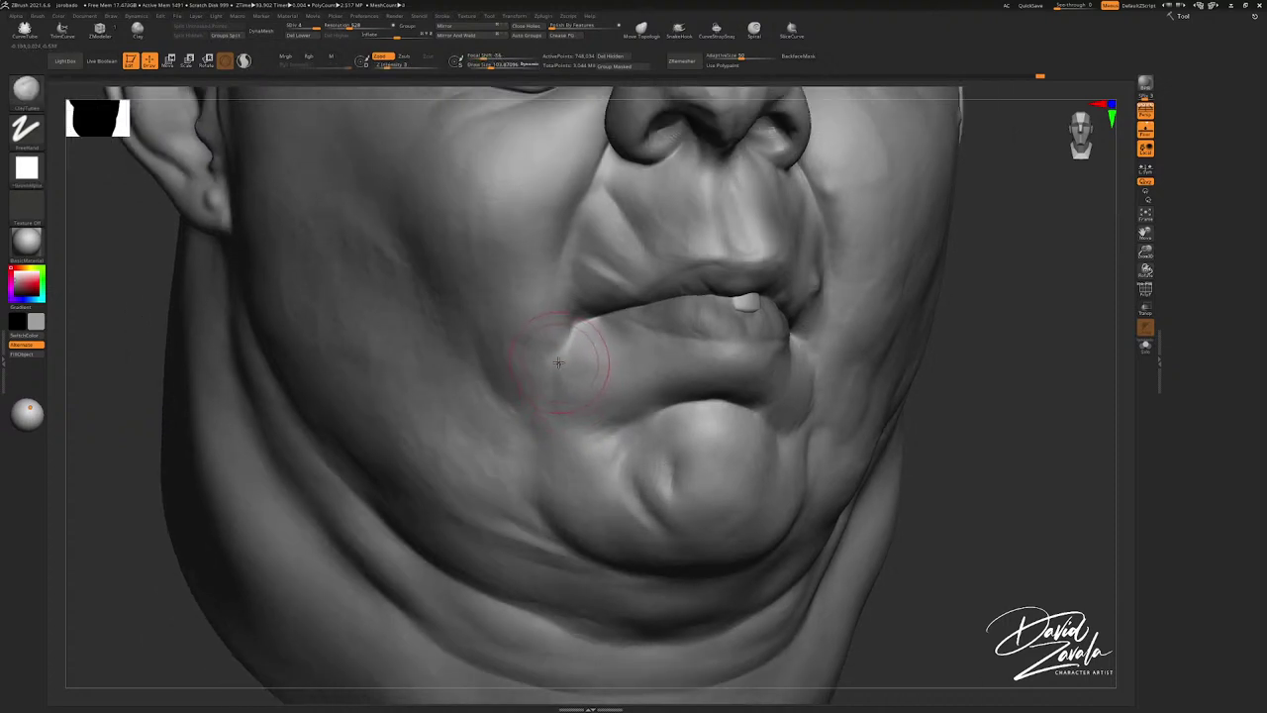
Step: Shape the crease separating the right jowl from the chin and the lower cheek fold above it
mouse_move(557, 359)
right_mouse_down("ctrl")
mouse_move(588, 353)
mouse_move(551, 406)
right_mouse_up("ctrl")
left_click_drag(540, 447, 552, 470)
right_click_drag(552, 473, 548, 465)
left_click_drag(548, 464, 551, 496)
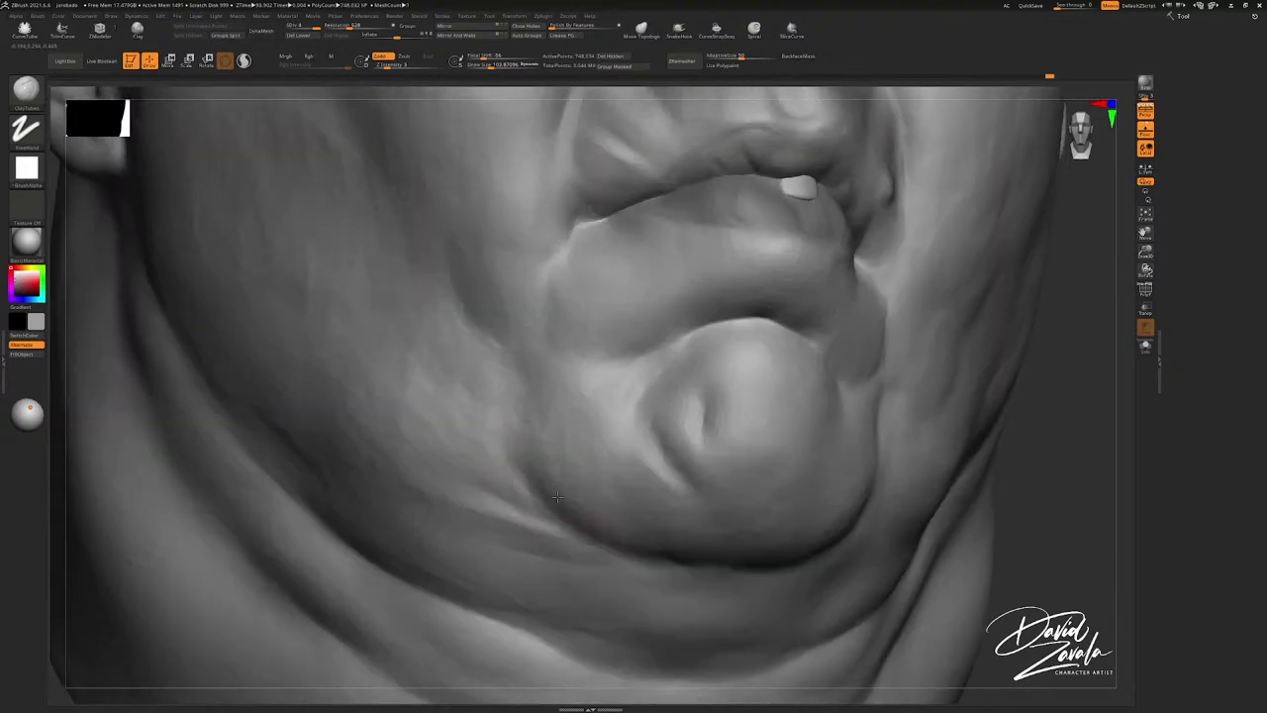
right_click_drag(659, 521, 646, 489, "alt")
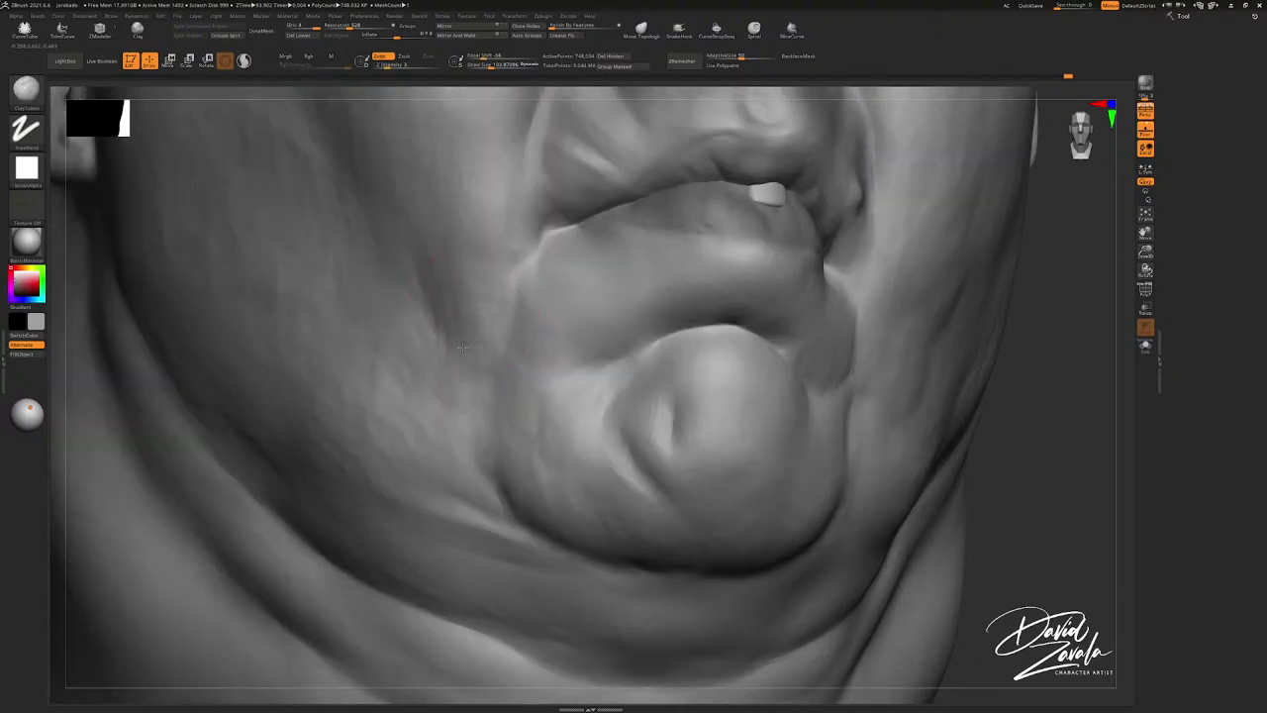
left_click_drag(452, 345, 454, 351)
right_click_drag(459, 401, 442, 402)
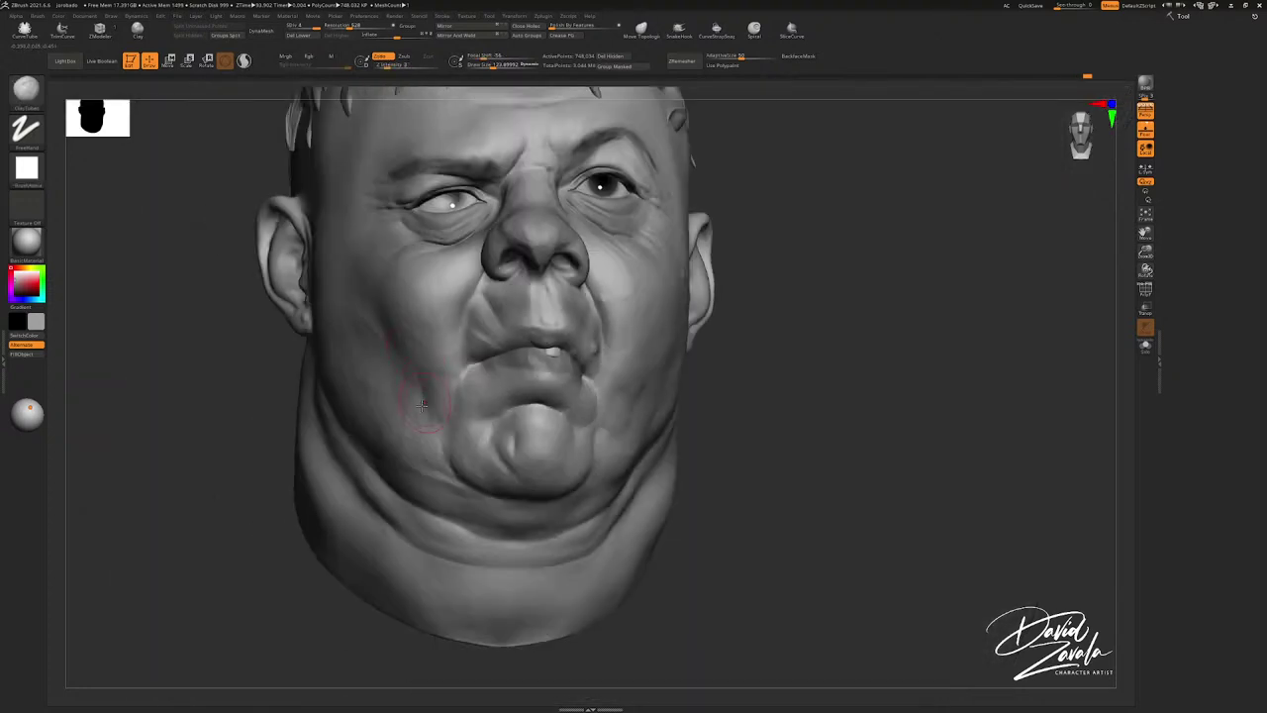
Step: Set up a larger Move brush for the right jowl and smooth the form beside the chin
mouse_move(416, 406)
right_mouse_down()
mouse_move(431, 448)
mouse_move(443, 413)
mouse_move(416, 422)
right_mouse_up()
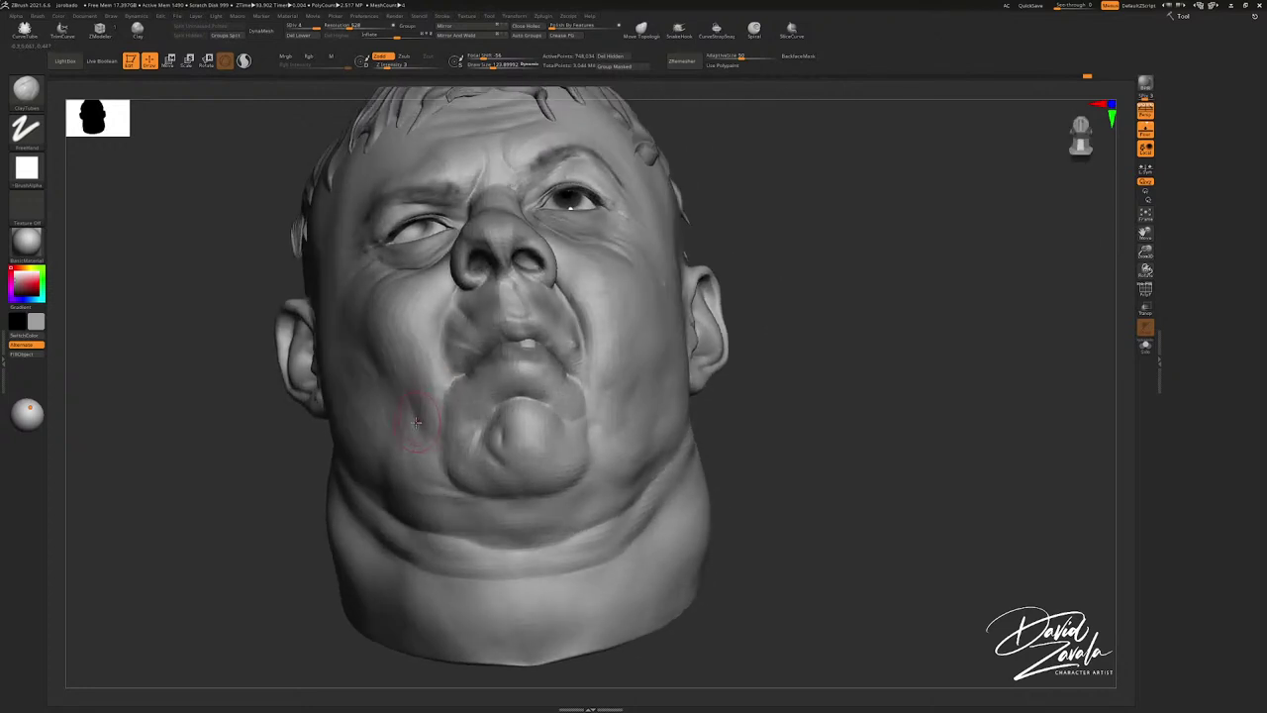
key("b")
key("m")
key("v")
key("s")
key("s")
left_click_drag(409, 410, 417, 410)
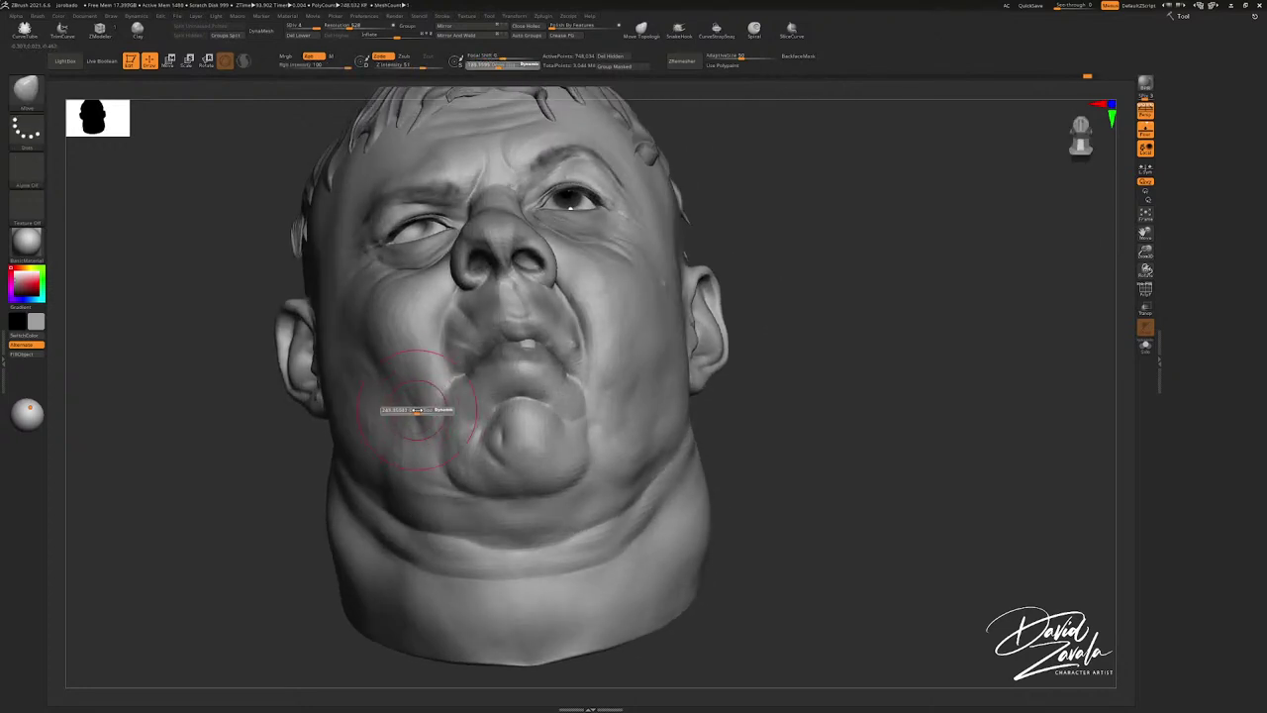
mouse_move(416, 410)
right_mouse_down("ctrl")
mouse_move(427, 382)
mouse_move(412, 390)
right_mouse_up("ctrl")
right_click_drag(465, 354, 495, 351, "alt")
mouse_move(495, 351)
right_mouse_down("ctrl")
mouse_move(515, 392)
mouse_move(515, 455)
right_mouse_up("ctrl")
key("s")
left_click_drag(503, 425, 499, 406, "shift")
Step: Resize the ClayTubes brush and refine the right side and lower edge of the chin
key("b")
key("c")
key("t")
right_click_drag(508, 408, 506, 372, "ctrl")
key("s")
mouse_move(495, 479)
right_mouse_down("alt")
mouse_move(500, 418)
mouse_move(472, 425)
mouse_move(479, 443)
right_mouse_up("alt")
left_click_drag(494, 424, 438, 438)
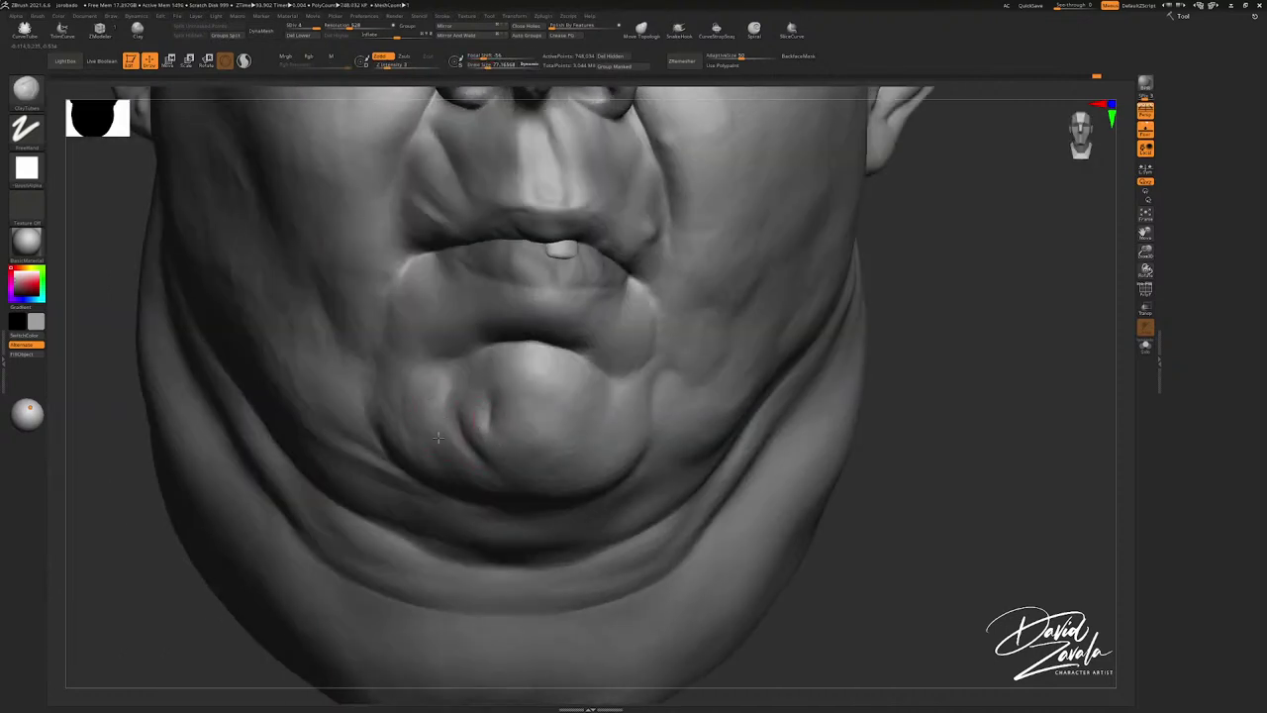
right_click_drag(455, 473, 434, 477)
left_click_drag(483, 488, 503, 488)
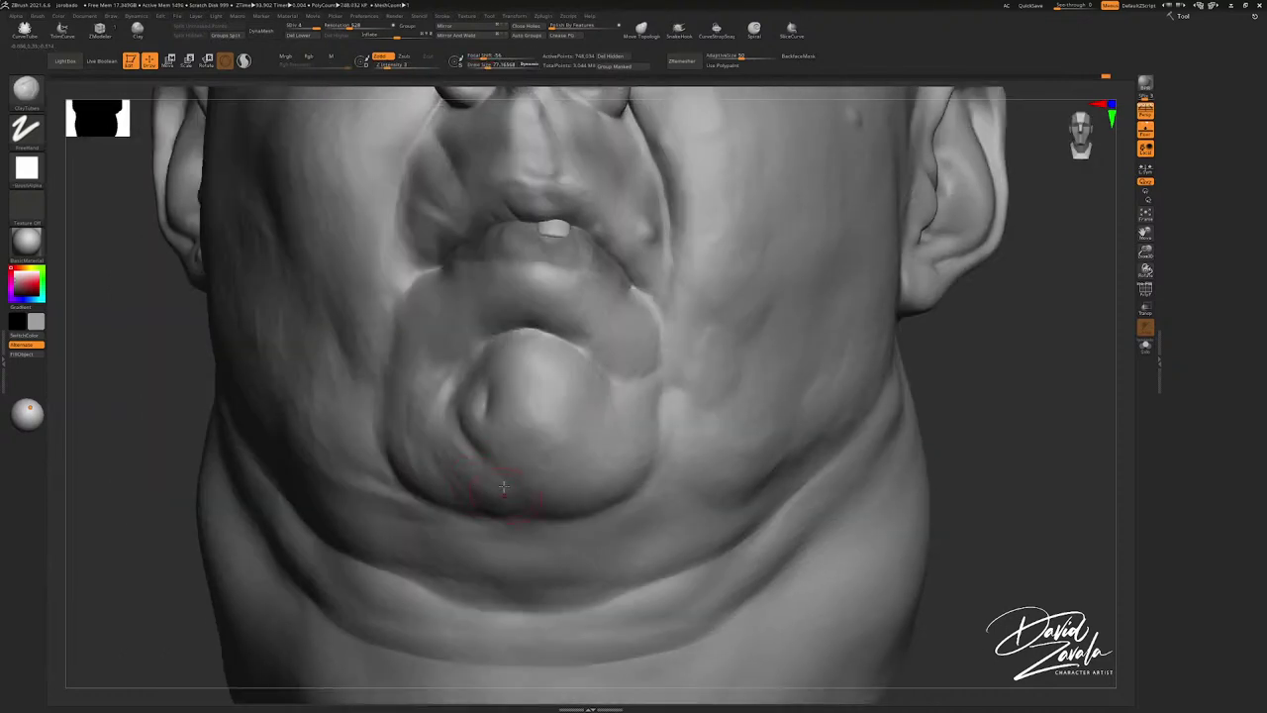
right_click_drag(507, 485, 534, 470)
Step: Refine the fold between the lower lip and the top of the chin with ClayTubes
right_click_drag(558, 347, 539, 346)
right_click_drag(554, 346, 581, 346, "ctrl")
mouse_move(588, 345)
left_mouse_down()
mouse_move(574, 348)
mouse_move(612, 350)
left_mouse_up()
right_click_drag(582, 346, 507, 332)
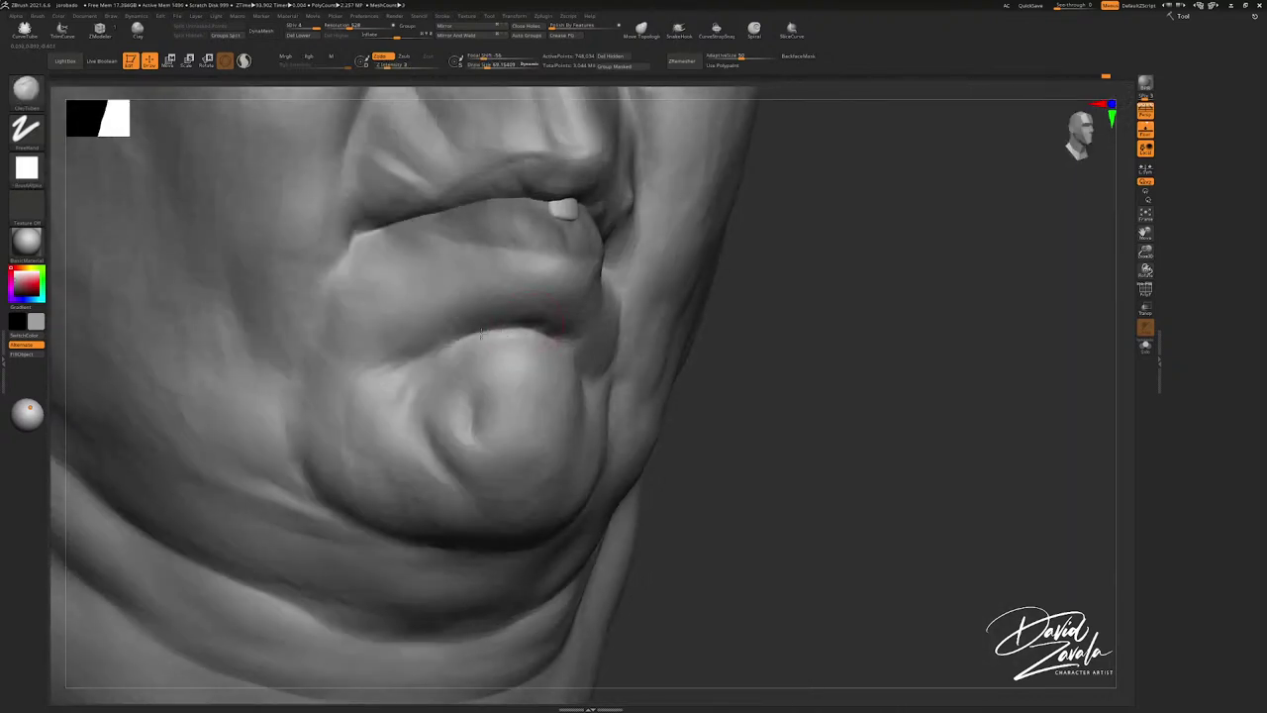
right_click_drag(451, 362, 537, 339)
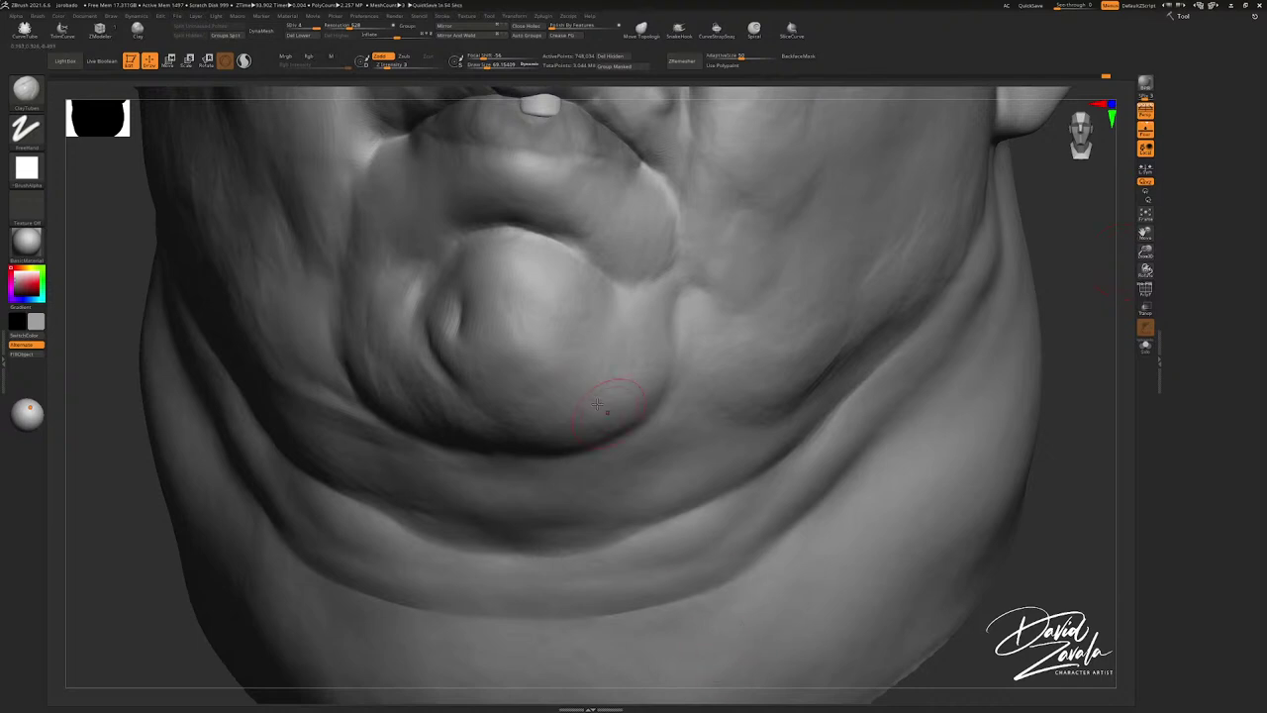
Step: Resize the ClayTubes brush and round out the chin's lower edge on the character's left side
key("s")
left_click_drag(583, 428, 594, 425)
key("s")
right_click_drag(481, 510, 519, 483)
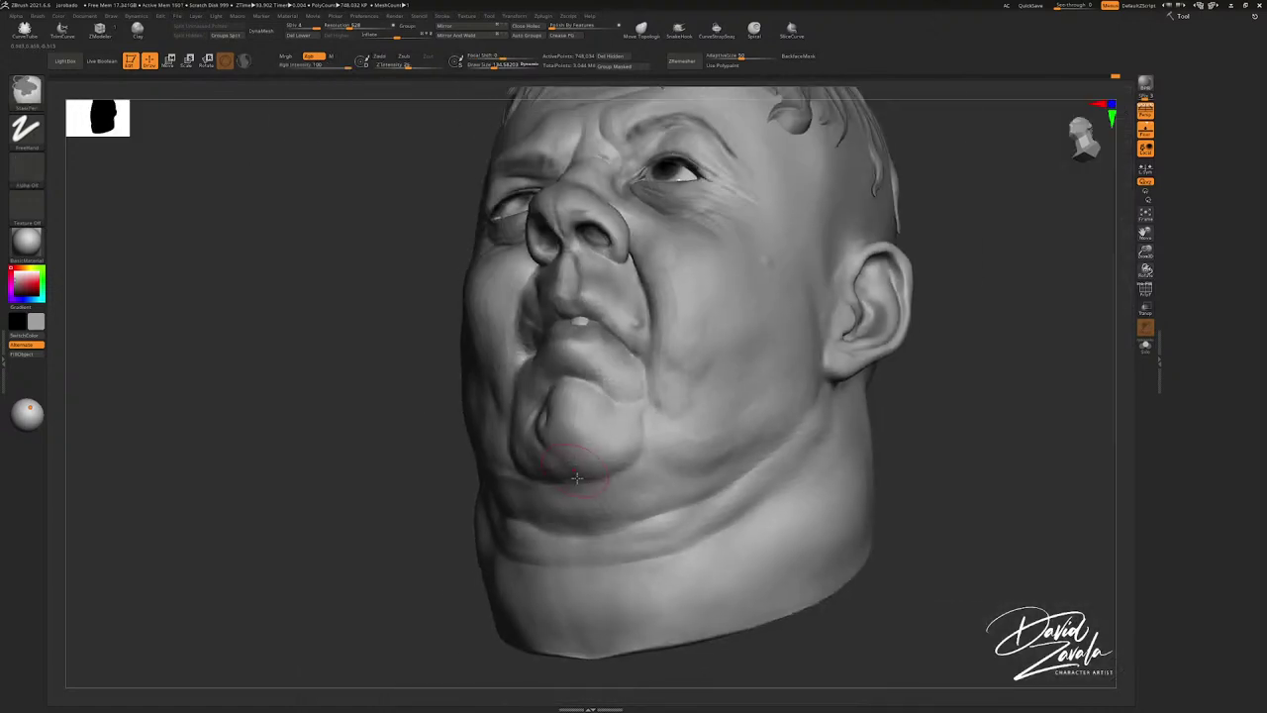
right_click_drag(500, 514, 531, 500)
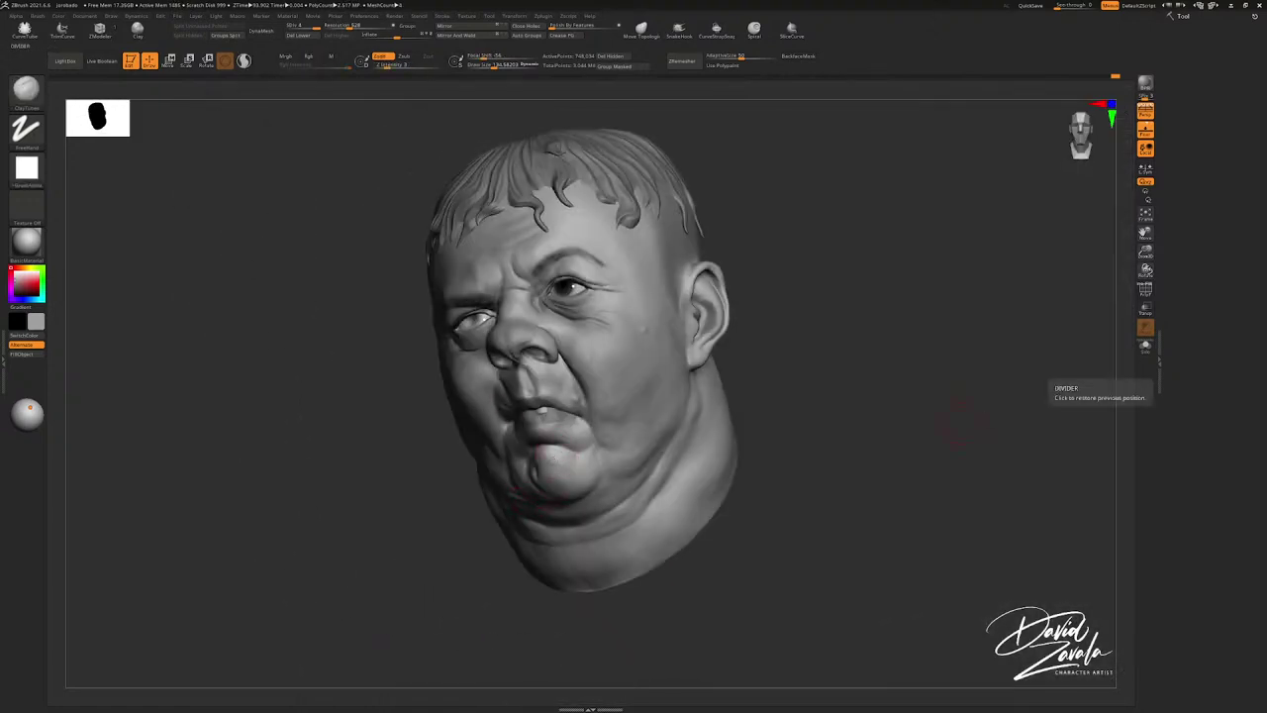
Step: Build up the side of the neck below the character's left ear with a larger ClayTubes brush
mouse_move(821, 557)
right_mouse_down()
mouse_move(749, 425)
mouse_move(722, 430)
right_mouse_up()
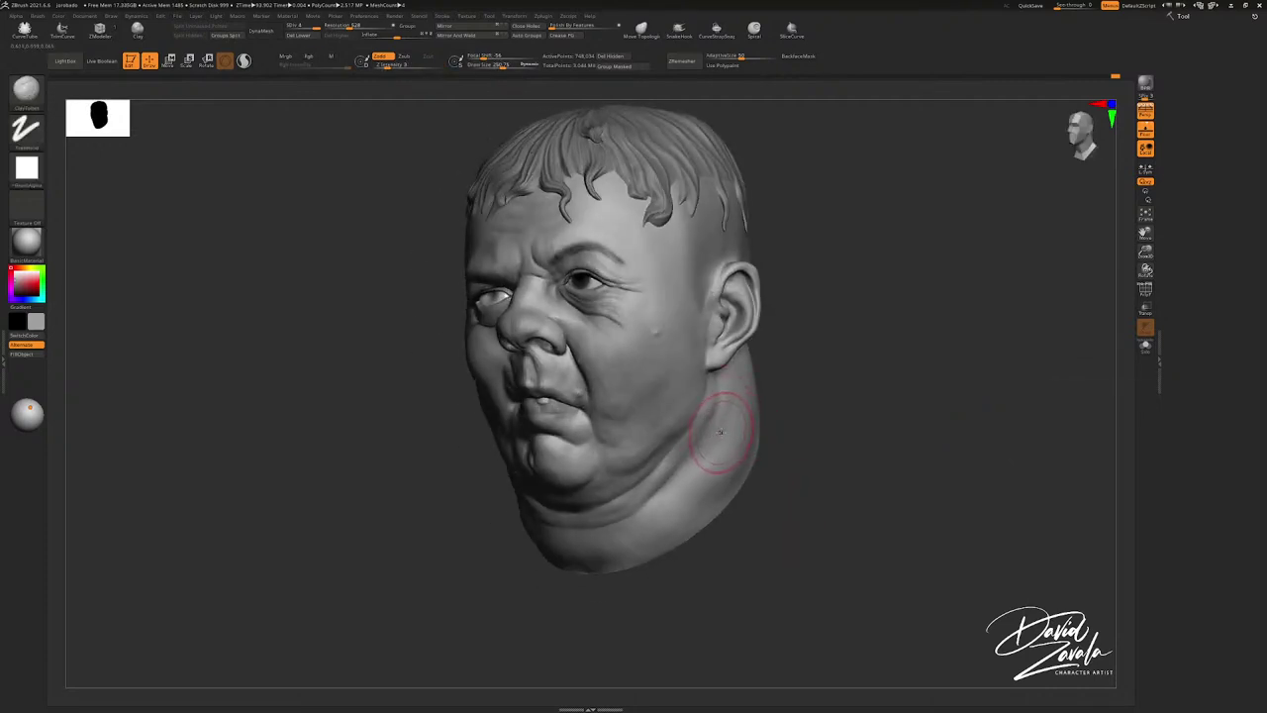
right_click_drag(719, 418, 703, 424)
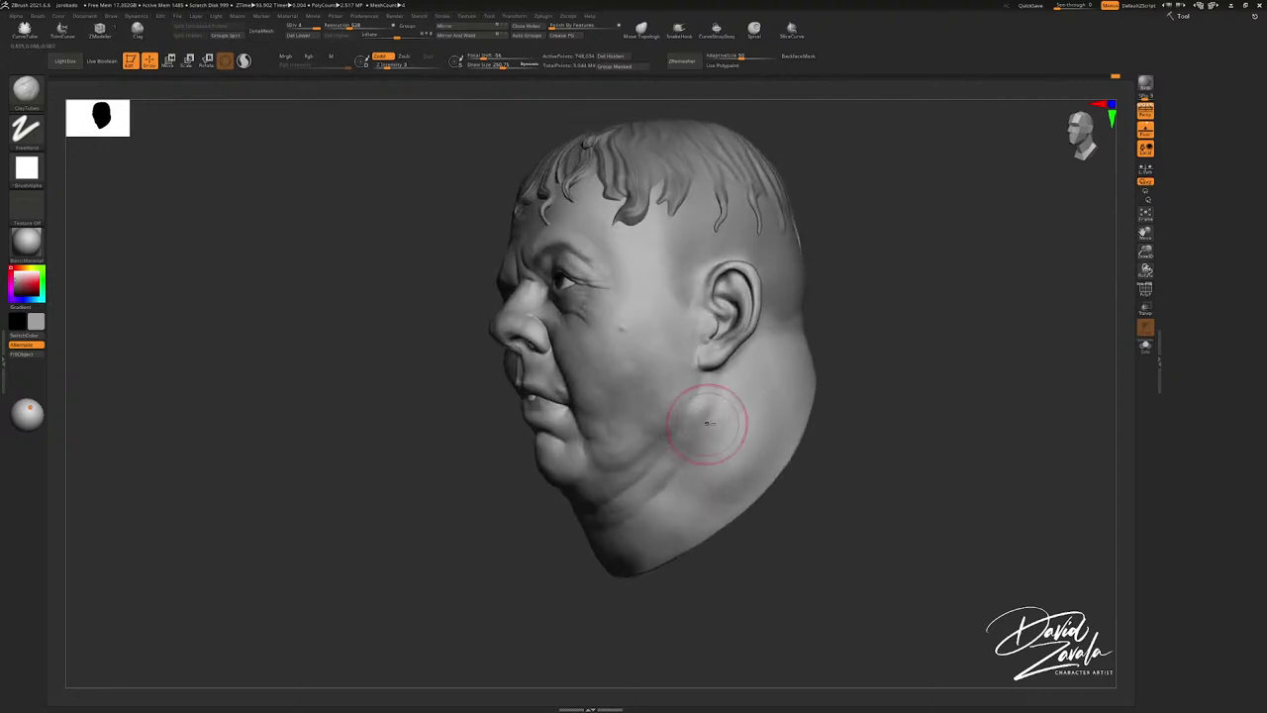
mouse_move(723, 407)
left_mouse_down()
mouse_move(705, 463)
mouse_move(643, 544)
mouse_move(728, 396)
left_mouse_up()
right_click_drag(604, 465, 701, 489)
Step: Mask the neck, invert the mask to protect the face, and enlarge the Move brush
mouse_move(543, 536)
left_mouse_down("ctrl")
mouse_move(528, 530)
mouse_move(549, 538)
left_mouse_up("ctrl")
left_click(760, 467, "ctrl")
key("s")
left_click_drag(681, 471, 695, 471)
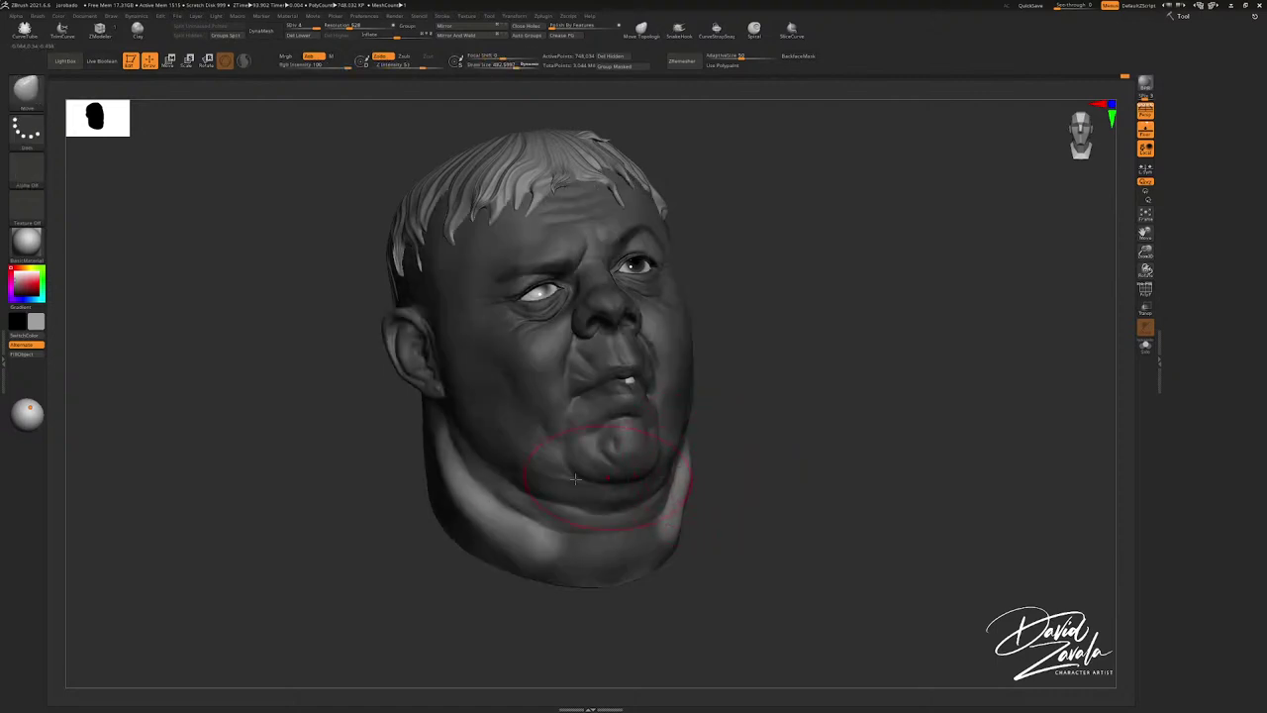
right_click_drag(610, 475, 511, 478)
Step: Enlarge the Move brush further, drop to a lower subdivision level and adjust the neck's right outline
key("s")
left_click_drag(509, 478, 517, 478)
left_click(519, 478)
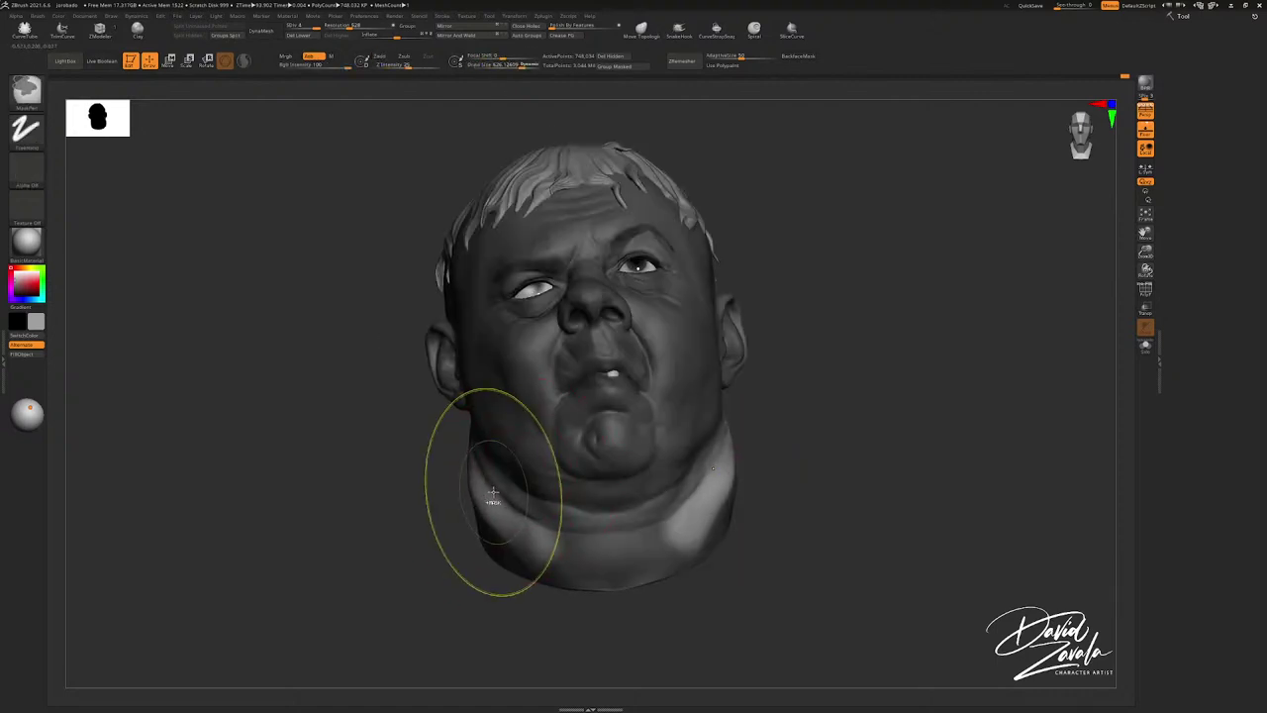
key("shift+d")
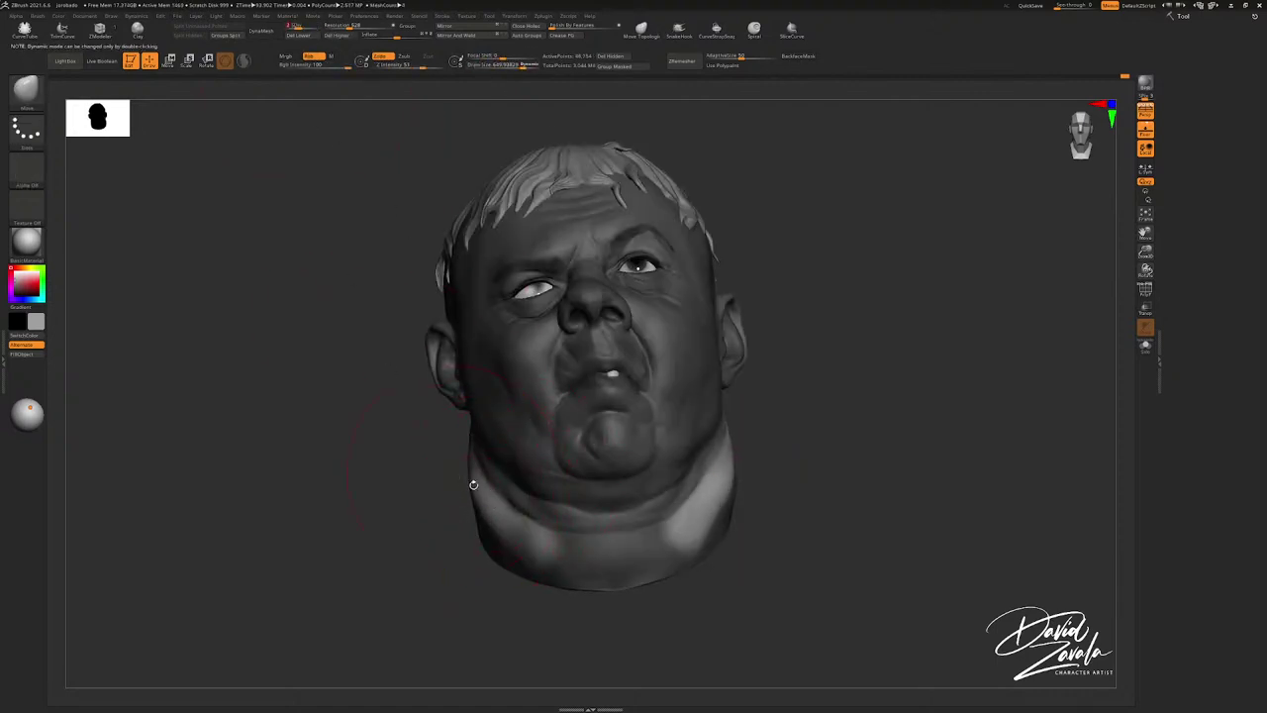
left_click_drag(472, 488, 470, 486)
Step: Invert the neck mask and reshape the front of the neck with the Move brush
left_click(633, 607, "ctrl")
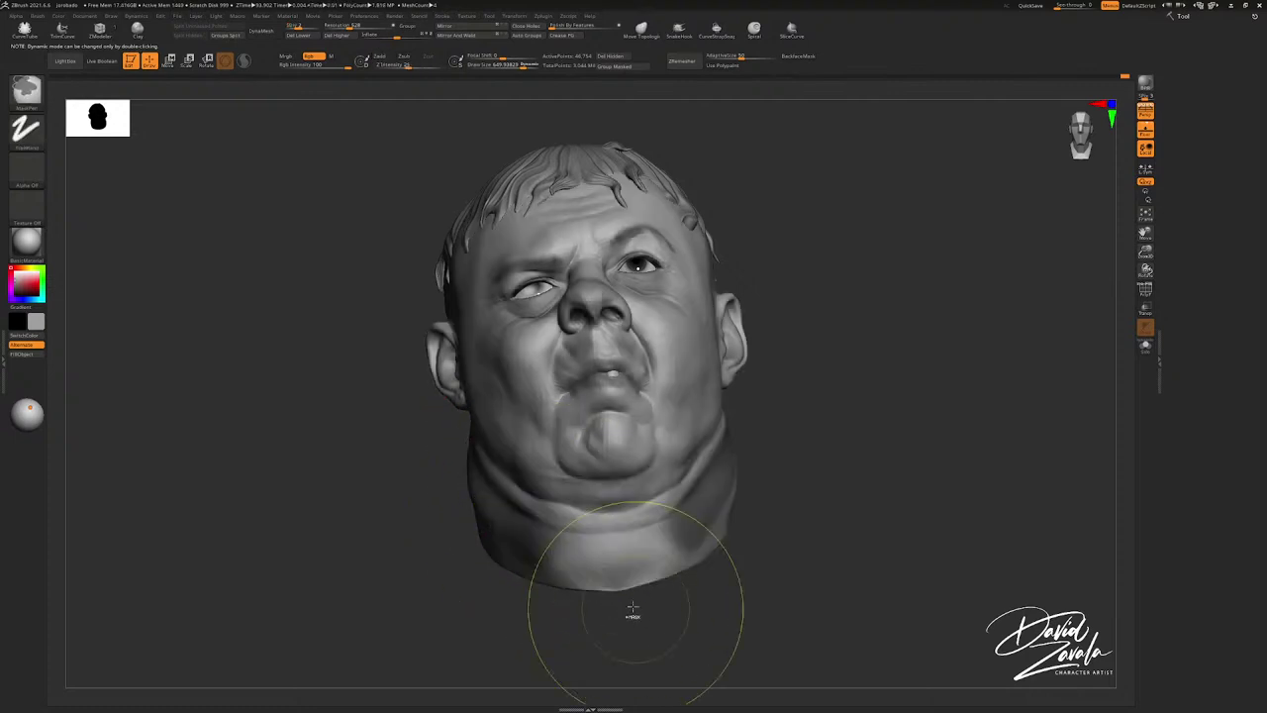
left_click(585, 614, "ctrl")
right_click_drag(467, 500, 574, 523)
left_click_drag(549, 523, 542, 517)
mouse_move(542, 516)
right_mouse_down()
mouse_move(566, 522)
mouse_move(525, 548)
mouse_move(502, 545)
right_mouse_up()
Step: Clear the remaining mask and smooth the front of the lower neck
left_click_drag(684, 541, 694, 551, "ctrl")
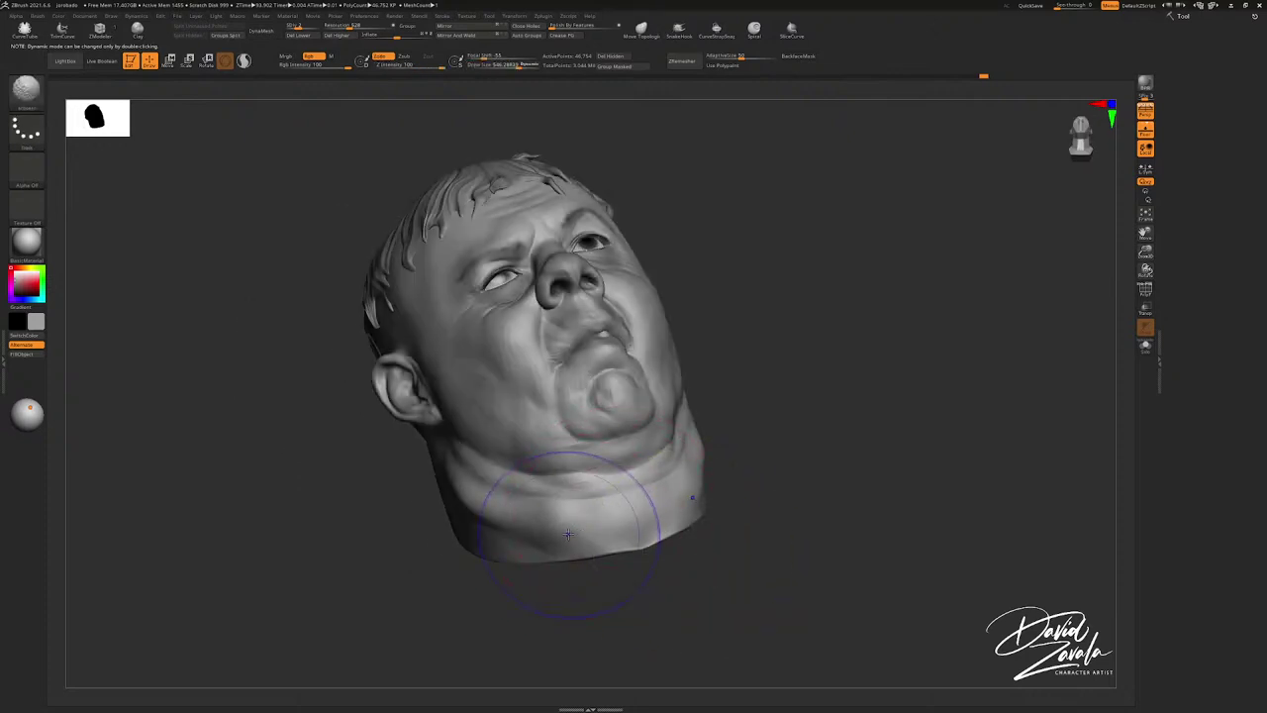
left_click_drag(570, 533, 560, 532, "shift")
right_click_drag(560, 532, 571, 535)
left_click_drag(568, 534, 556, 528, "shift")
Step: Sharpen the folds under the chin and along the neck with the DamStandard brush, adjusting its size as needed
right_click_drag(556, 530, 577, 512, "shift")
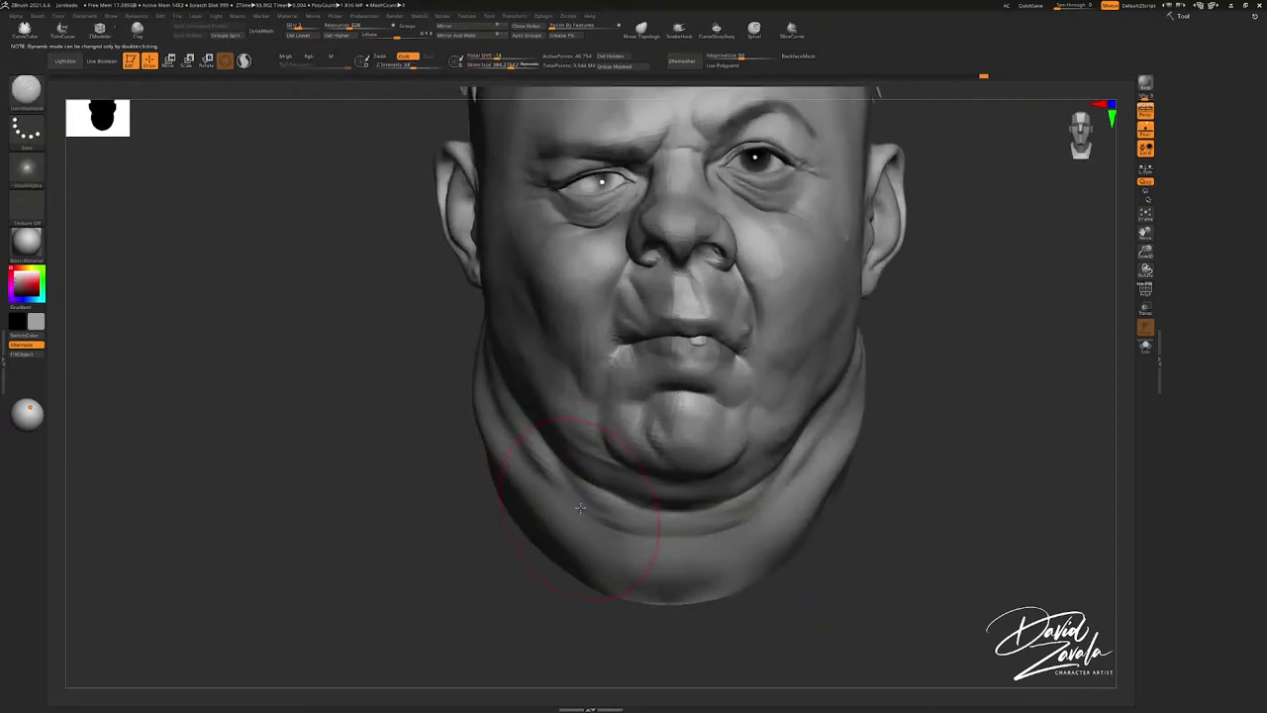
key("s")
left_click_drag(581, 510, 585, 511)
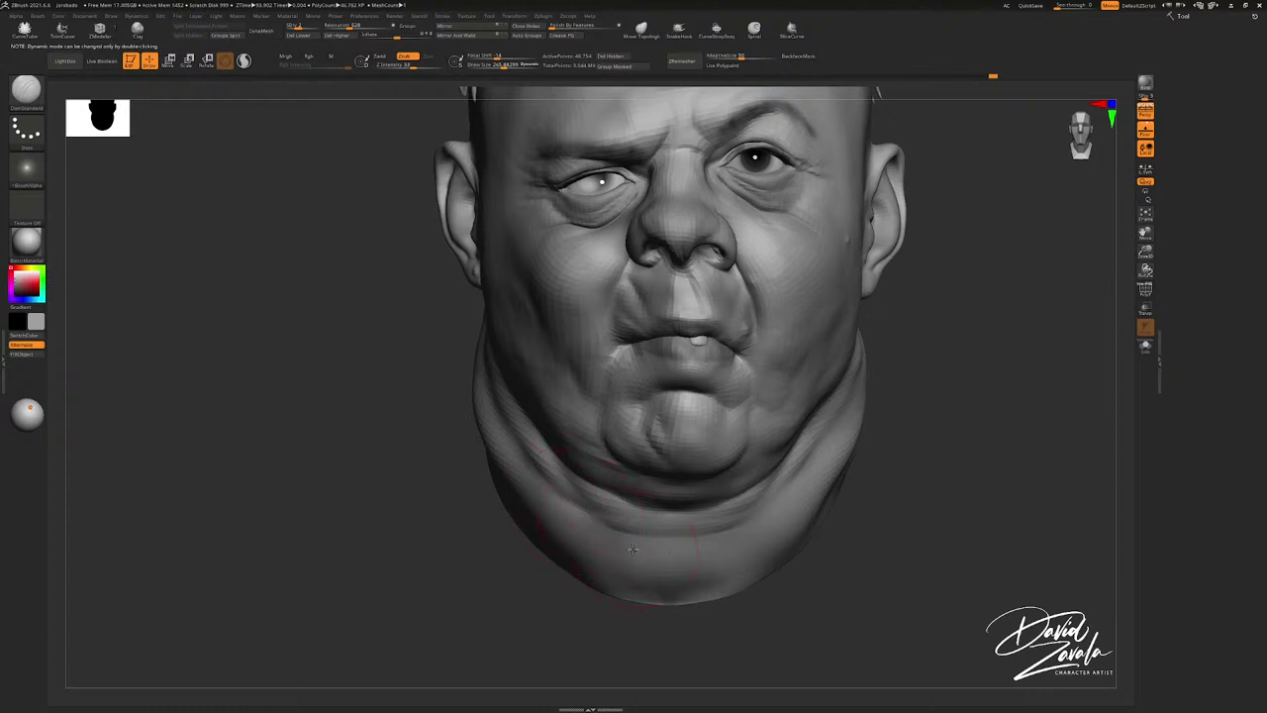
right_click_drag(633, 548, 574, 543)
right_click_drag(575, 543, 645, 474, "alt")
key("s")
left_click_drag(644, 480, 647, 480)
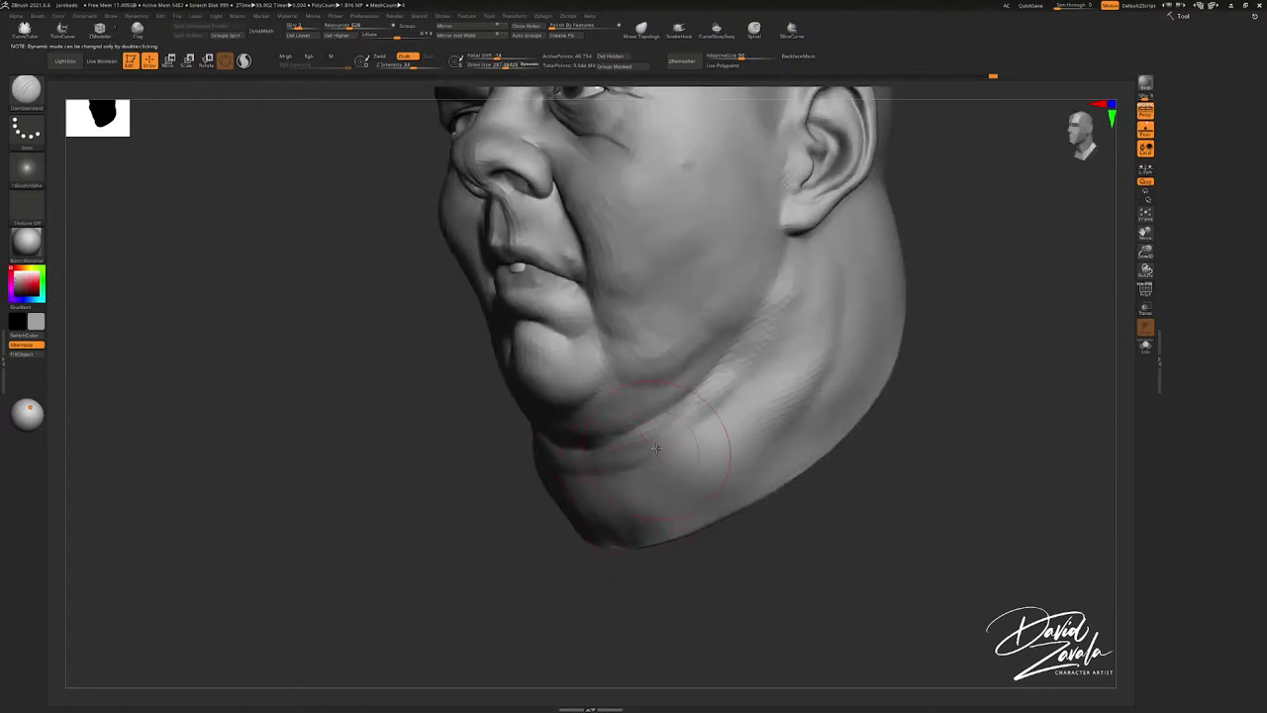
right_click_drag(642, 534, 683, 520)
key("s")
left_click_drag(659, 460, 672, 460)
mouse_move(605, 549)
right_mouse_down("ctrl")
mouse_move(604, 435)
mouse_move(638, 427)
right_mouse_up("ctrl")
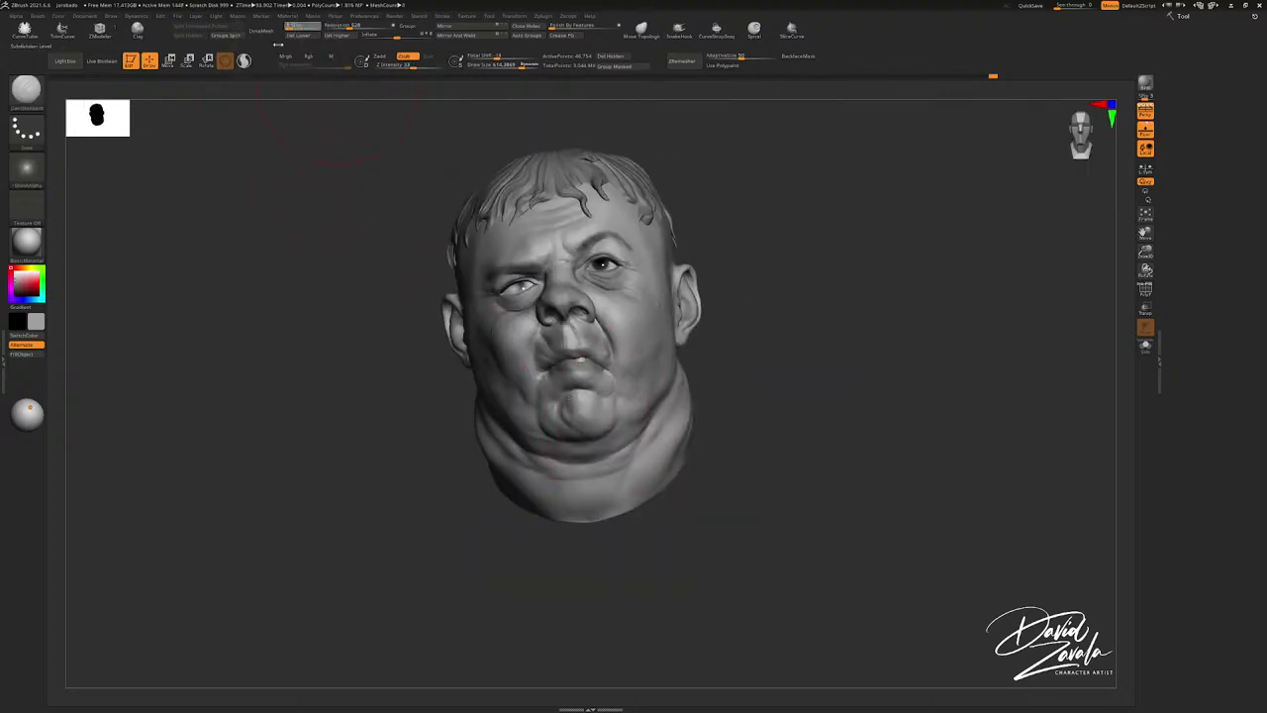
Step: Drop the head to its lowest subdivision level and smooth the neck folds with a resized brush
left_click_drag(278, 44, 277, 44)
mouse_move(673, 472)
right_mouse_down("alt")
mouse_move(653, 381)
mouse_move(620, 370)
right_mouse_up("alt")
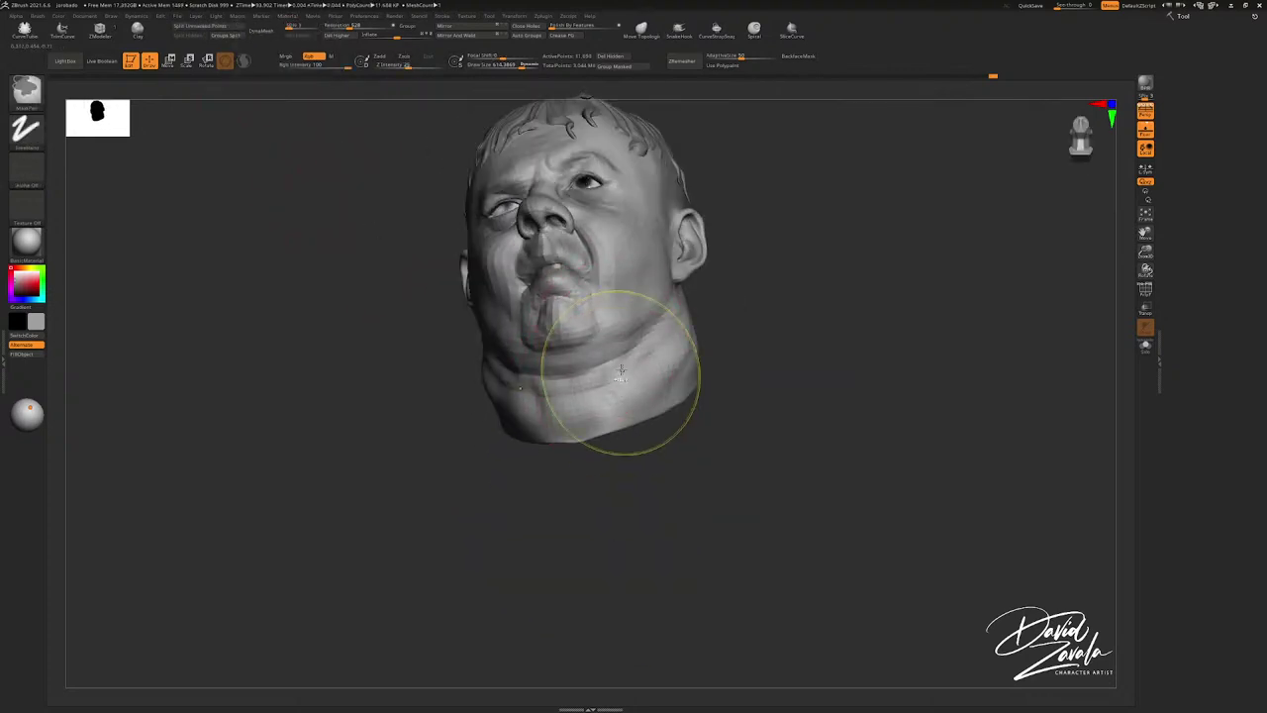
right_click_drag(543, 400, 627, 441)
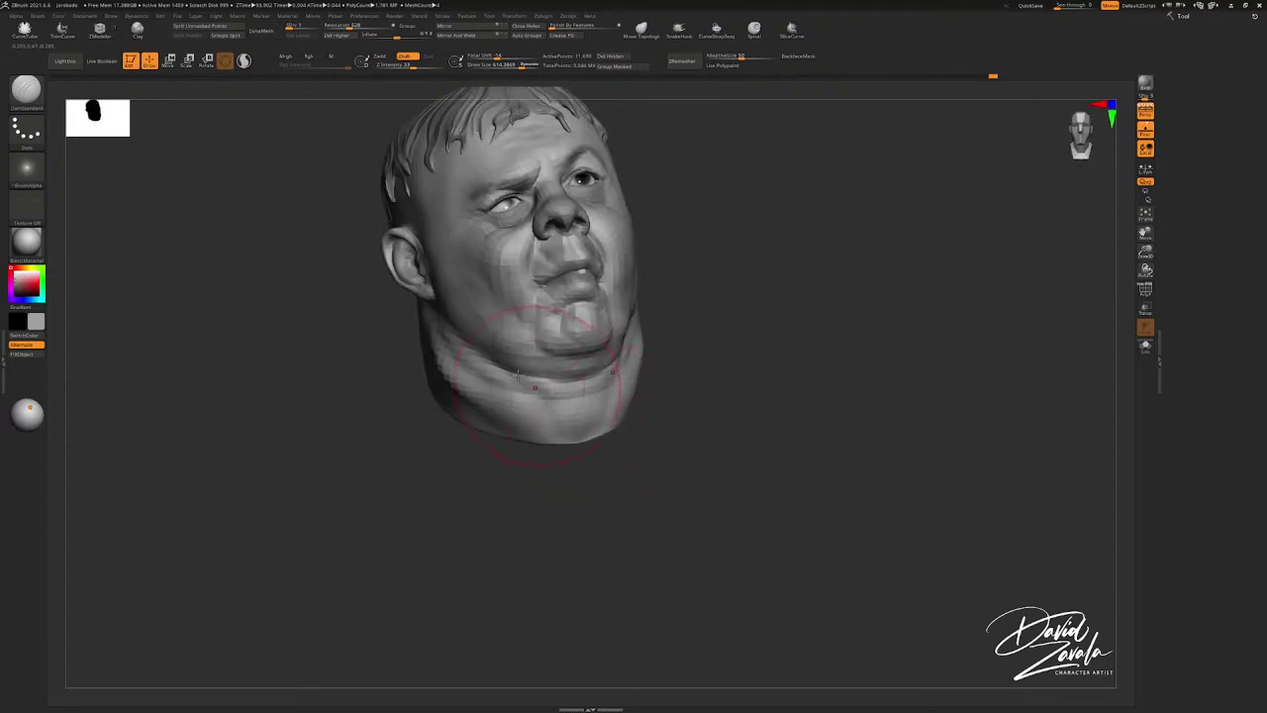
right_click_drag(536, 389, 465, 410)
key("s")
left_click_drag(566, 414, 556, 413)
left_click_drag(579, 410, 599, 401, "shift")
key("s")
mouse_move(606, 402)
right_mouse_down()
mouse_move(648, 408)
mouse_move(578, 432)
right_mouse_up()
Step: Reshape the neck below the chin with the Move brush and return to a higher subdivision level
key("b")
key("m")
key("v")
key("s")
left_click_drag(582, 433, 599, 401)
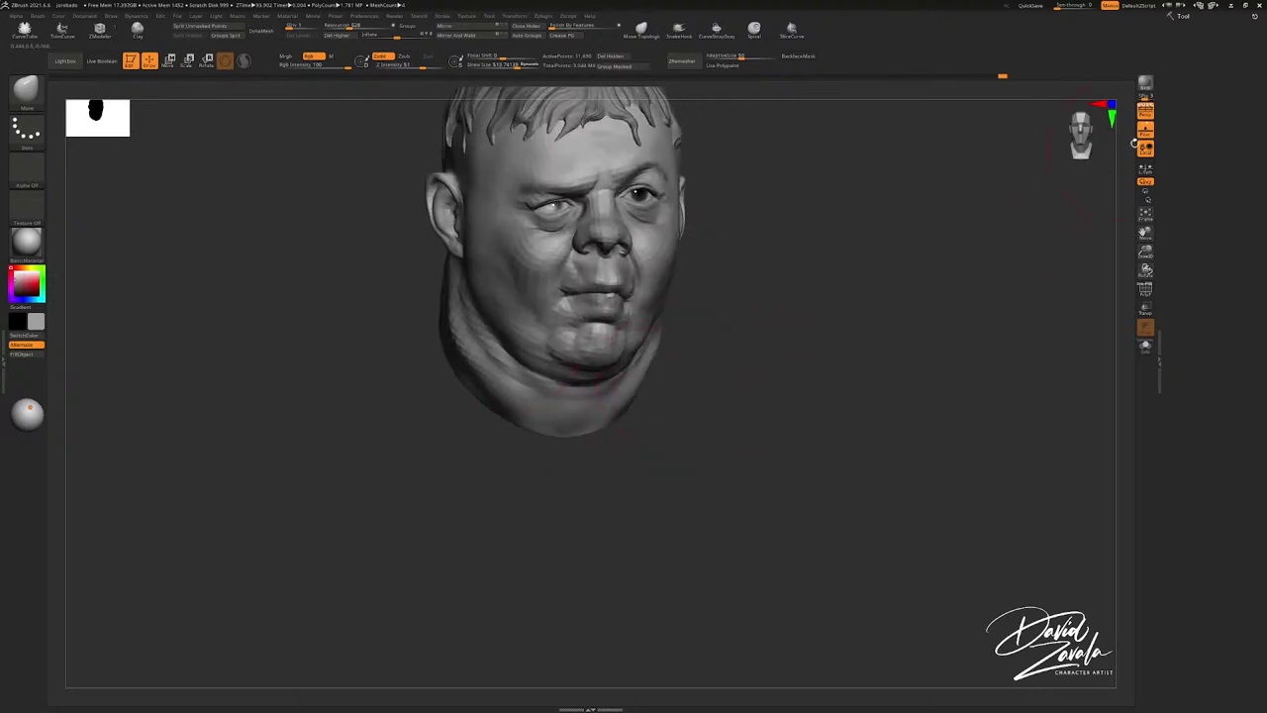
key("d")
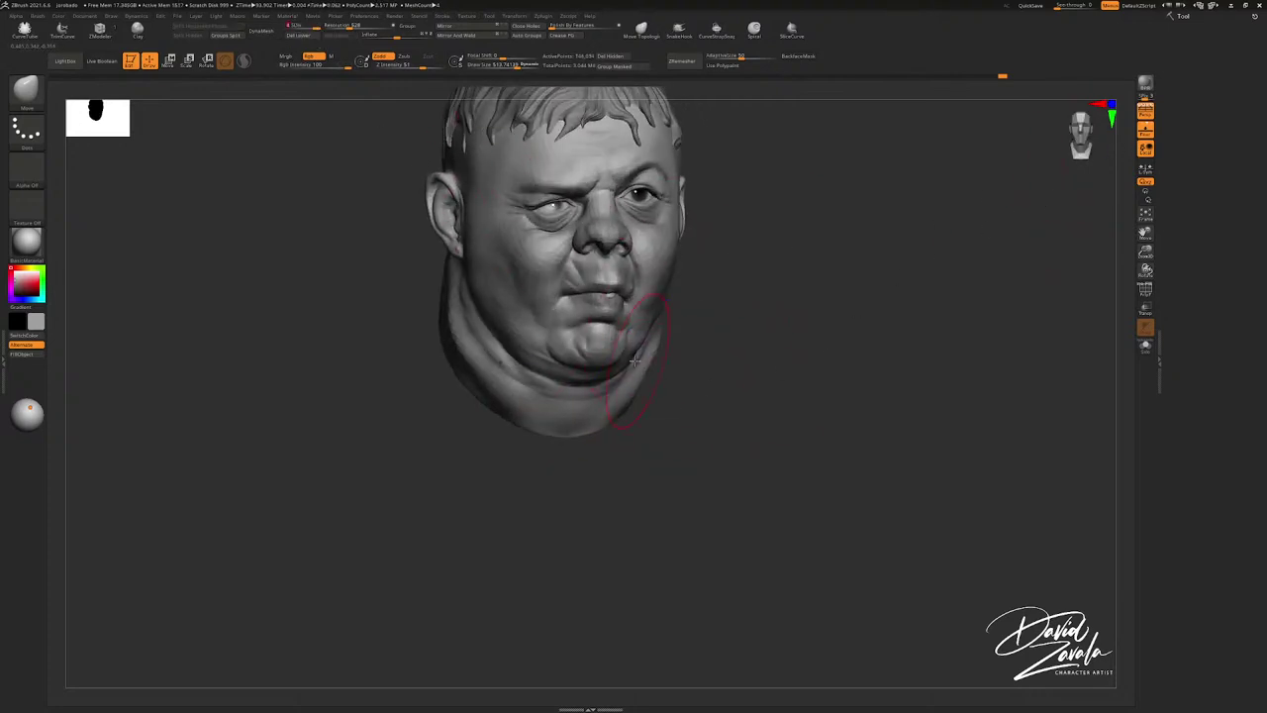
mouse_move(634, 360)
right_mouse_down()
mouse_move(599, 358)
mouse_move(616, 348)
mouse_move(616, 374)
right_mouse_up()
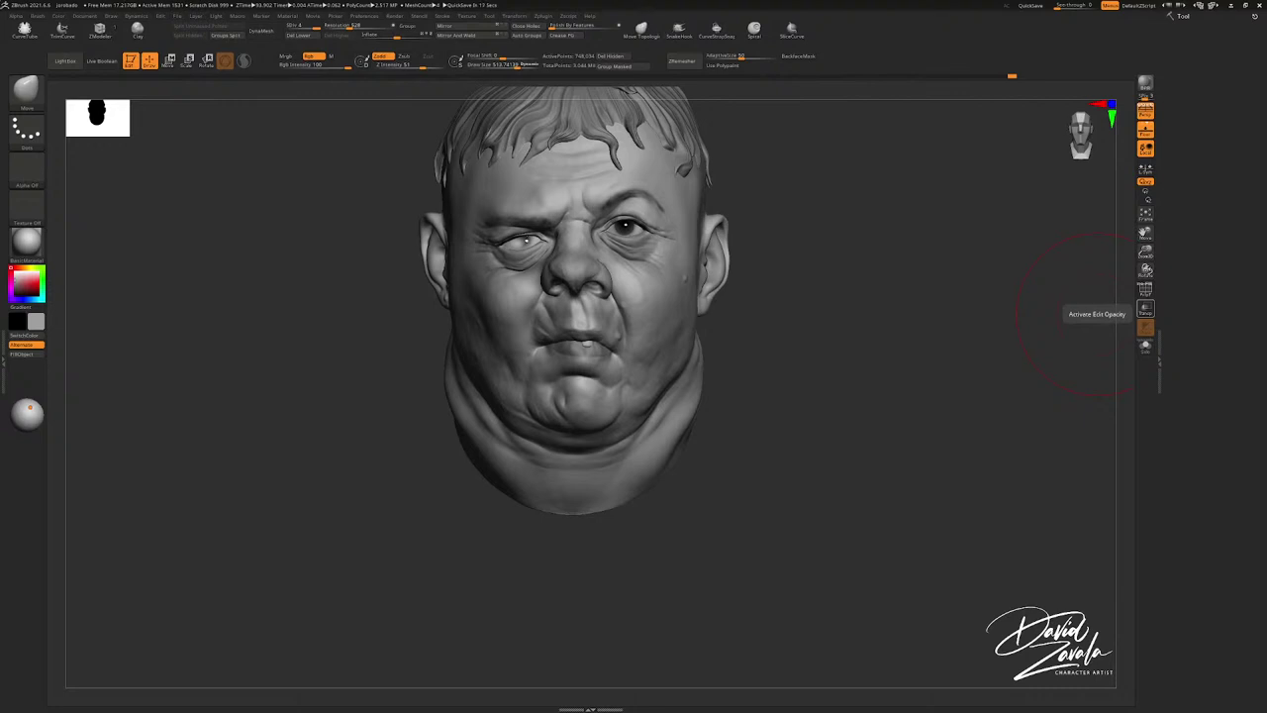
Step: Add volume around the chin and lower jowls with the Inflat brush
mouse_move(624, 410)
right_mouse_down("ctrl")
mouse_move(516, 461)
mouse_move(487, 450)
mouse_move(540, 445)
right_mouse_up("ctrl")
key("b")
key("i")
key("n")
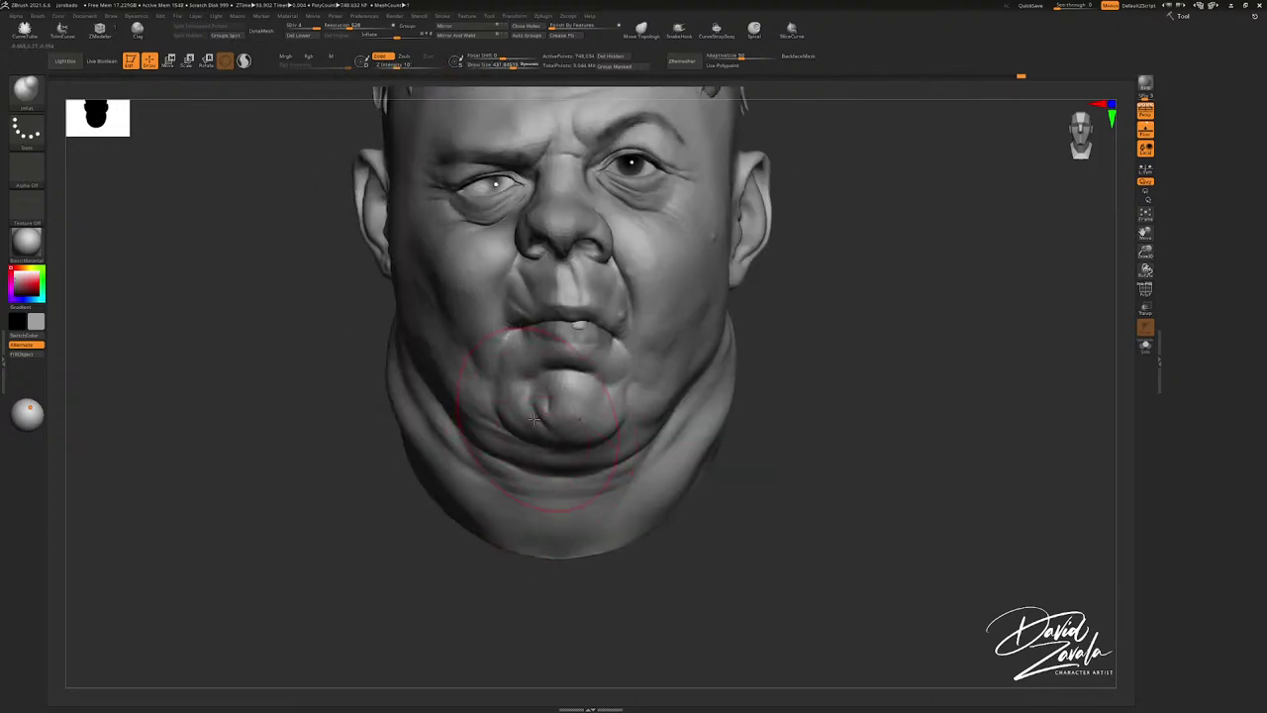
left_click_drag(533, 418, 498, 415)
right_click_drag(475, 423, 537, 425)
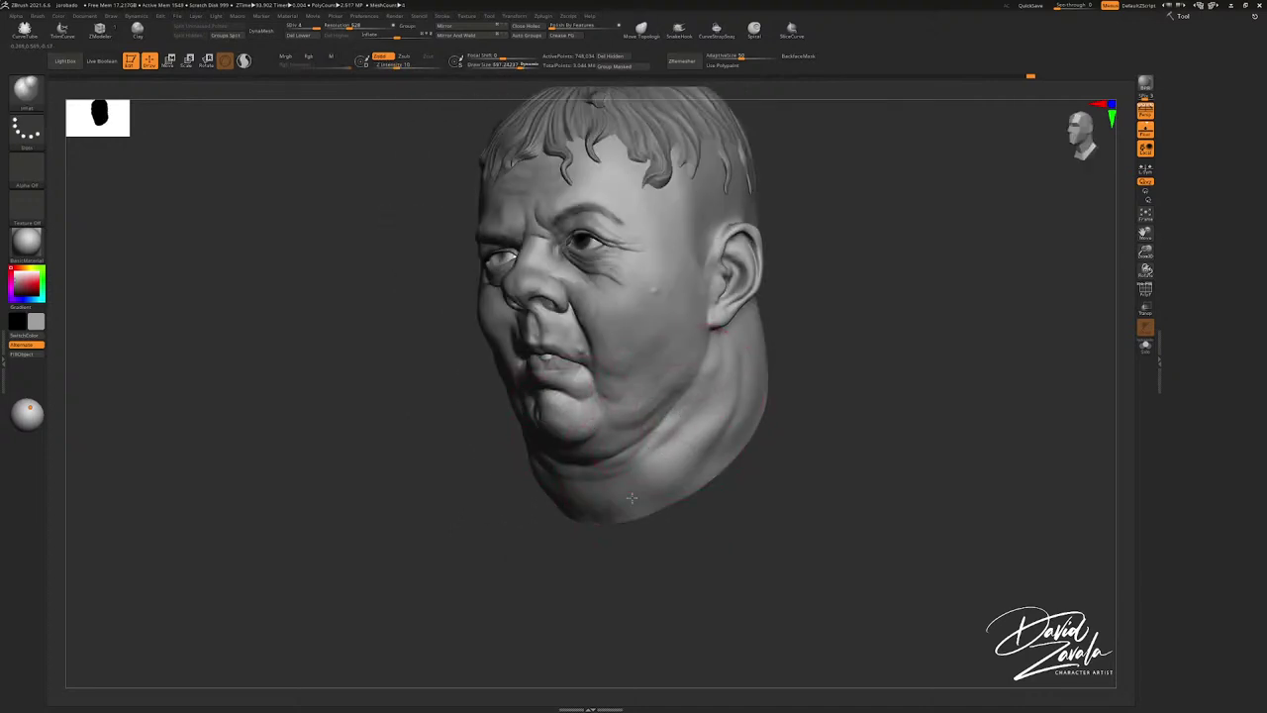
Step: Adjust the neck shape with a resized Move brush and smooth the fold below the jaw
right_click_drag(644, 497, 626, 485)
key("b")
key("m")
key("v")
key("s")
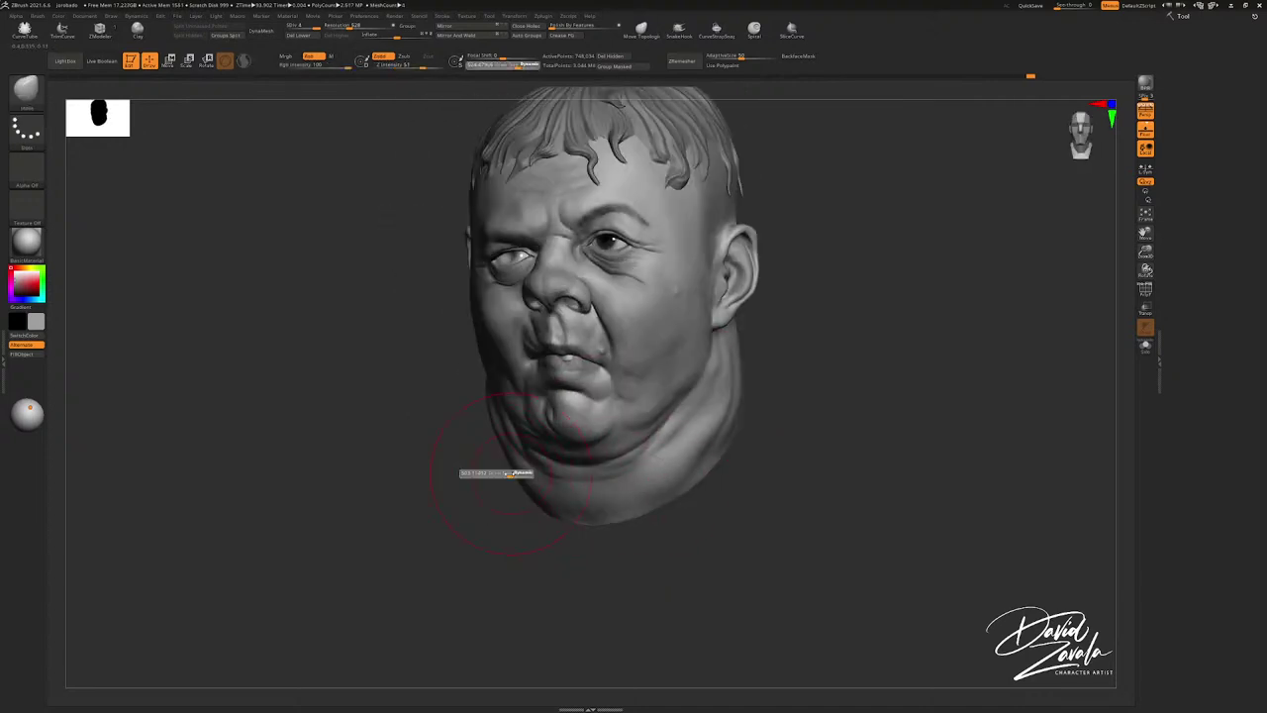
right_click_drag(495, 467, 642, 488)
key("s")
left_click_drag(635, 484, 657, 459, "shift")
mouse_move(604, 494)
right_mouse_down()
mouse_move(627, 506)
mouse_move(609, 515)
mouse_move(603, 539)
right_mouse_up()
Step: Switch to the DamStandard brush and reduce its draw size
key("b")
key("d")
key("s")
right_click_drag(465, 490, 496, 501)
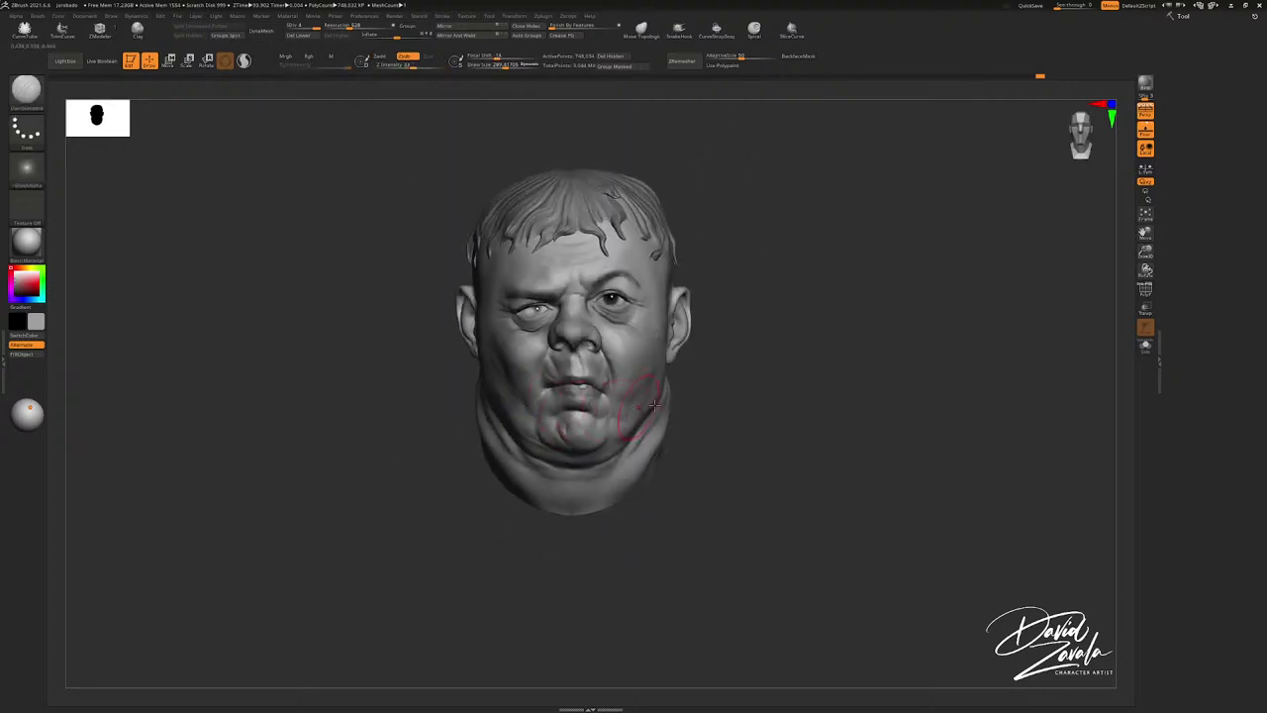
Step: Make the crown subtool visible on top of the head
left_click(1186, 18)
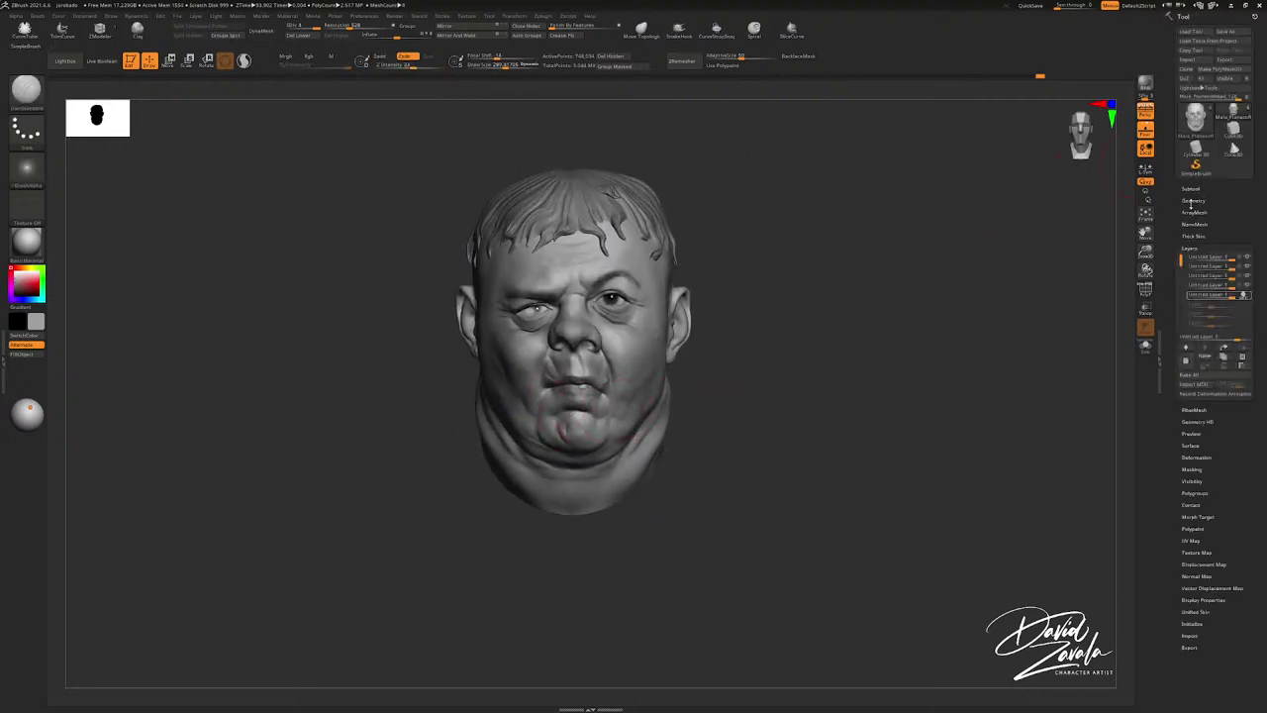
left_click(1191, 188)
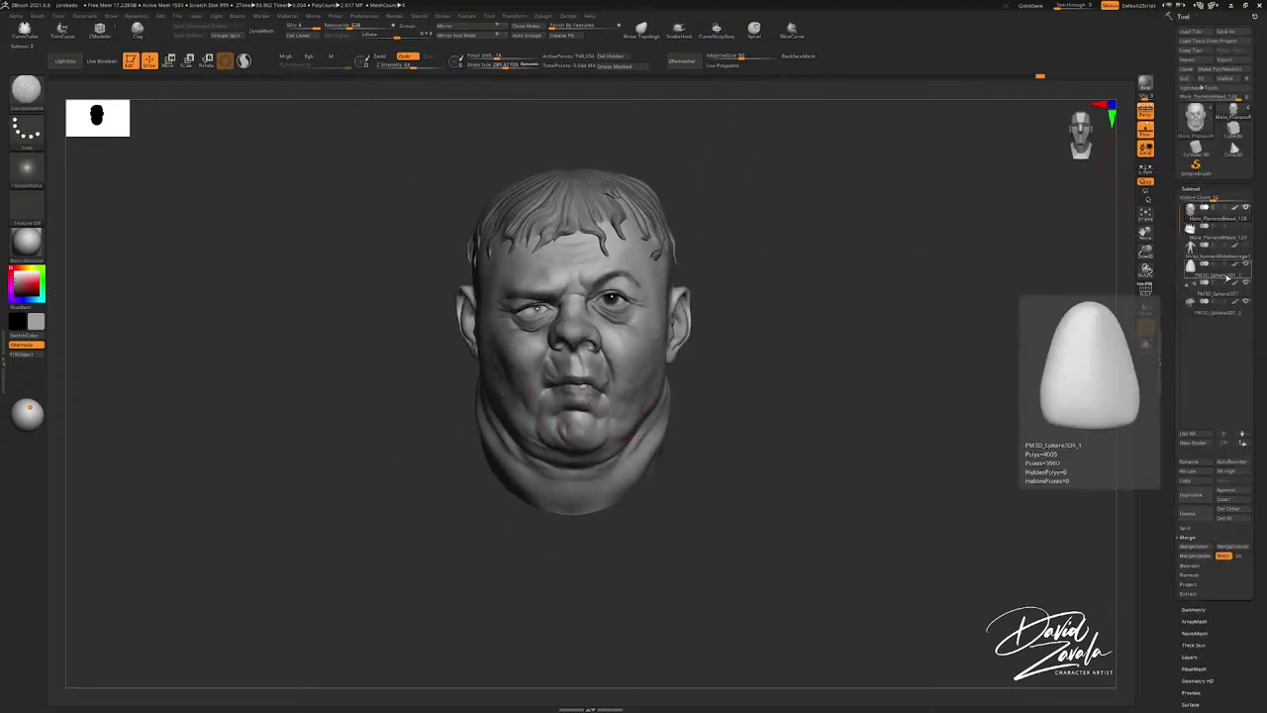
left_click(1246, 227)
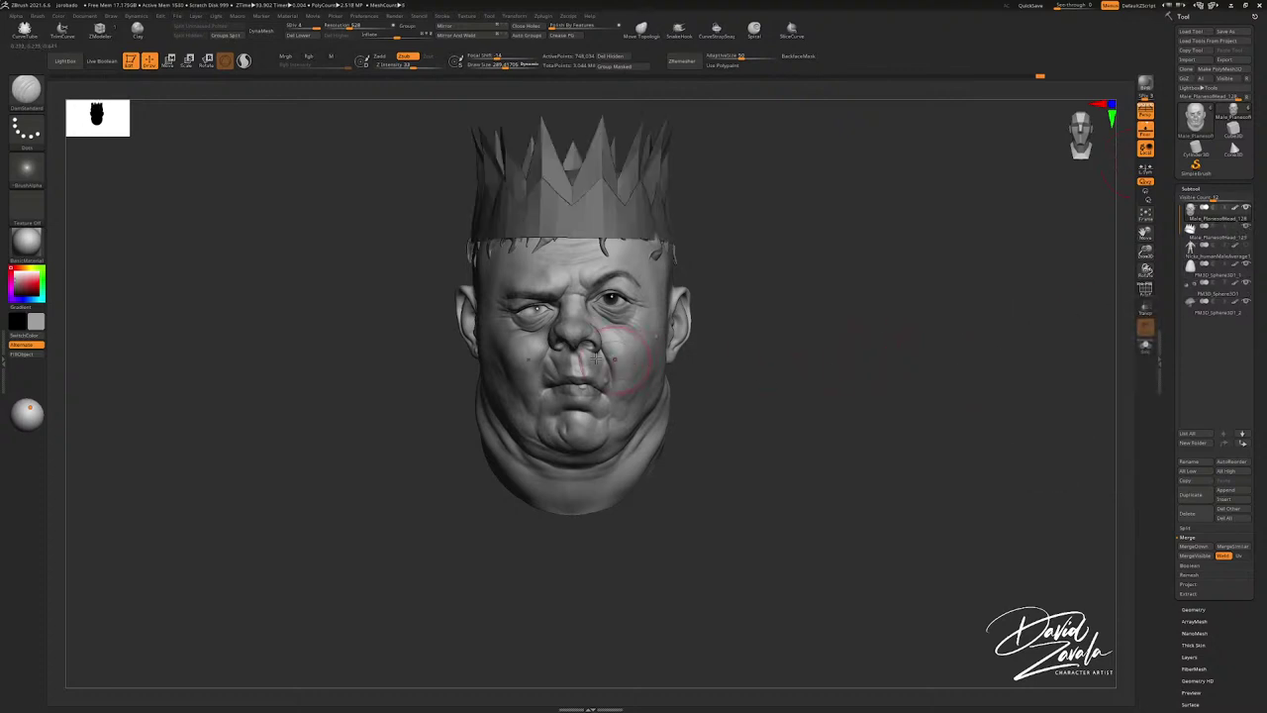
right_click_drag(616, 361, 602, 336)
right_click_drag(602, 336, 629, 327)
right_click_drag(630, 326, 577, 394, "ctrl")
right_click(578, 394)
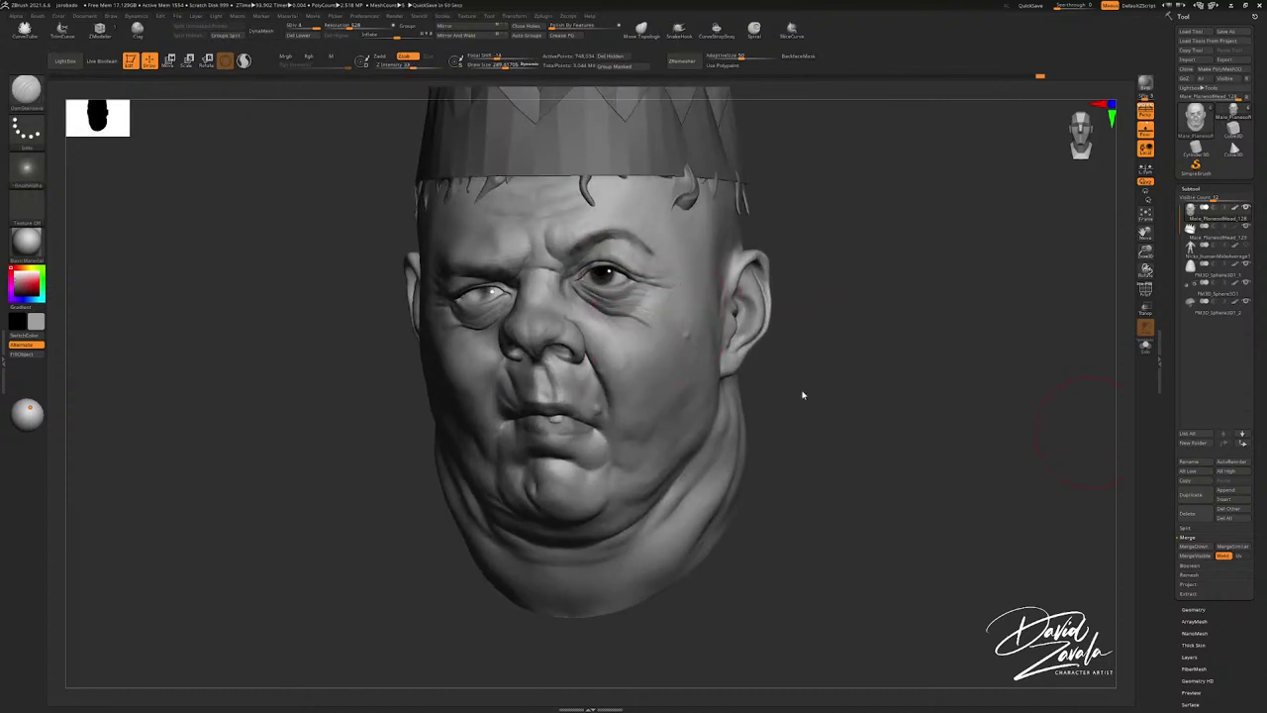
Step: Define the edge beneath the nostril with a resized DamStandard brush
right_click_drag(561, 347, 588, 378, "ctrl")
key("s")
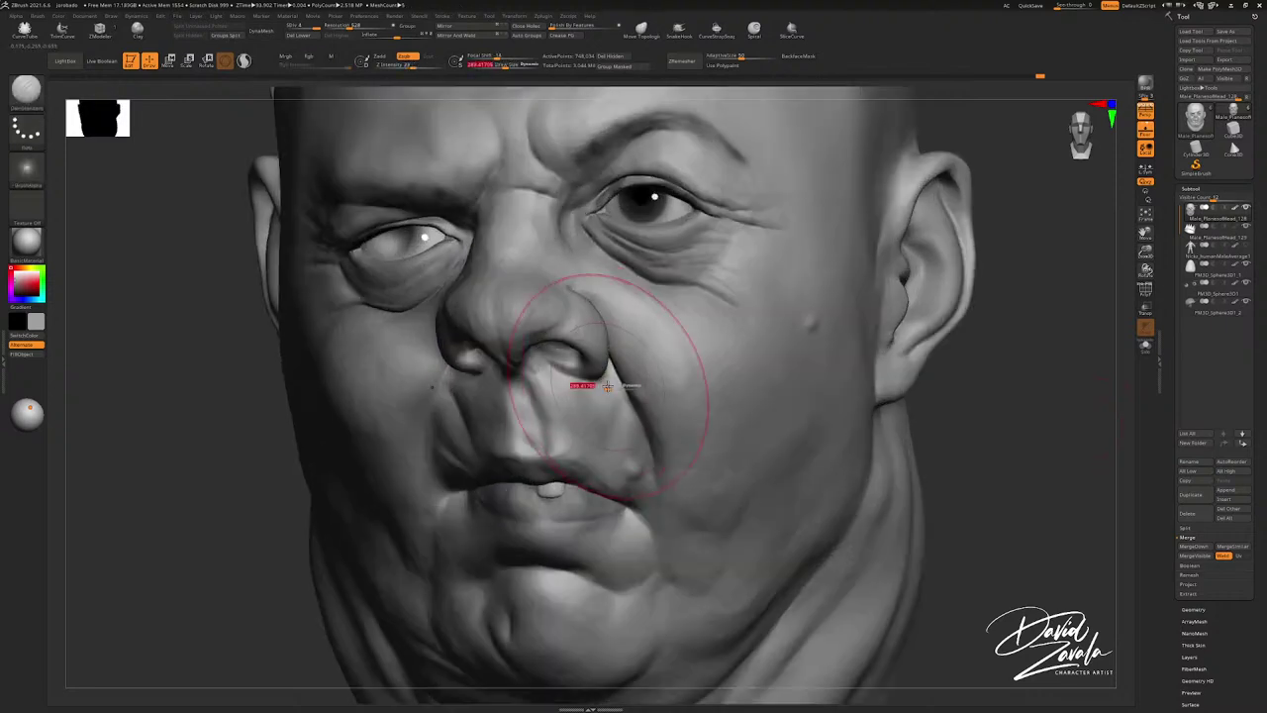
left_click_drag(606, 384, 588, 385)
right_click_drag(588, 388, 587, 372)
left_click_drag(549, 362, 552, 348)
Step: Build up the area between the open eye's bag and the nose with the ClayTubes brush
key("b")
key("c")
key("t")
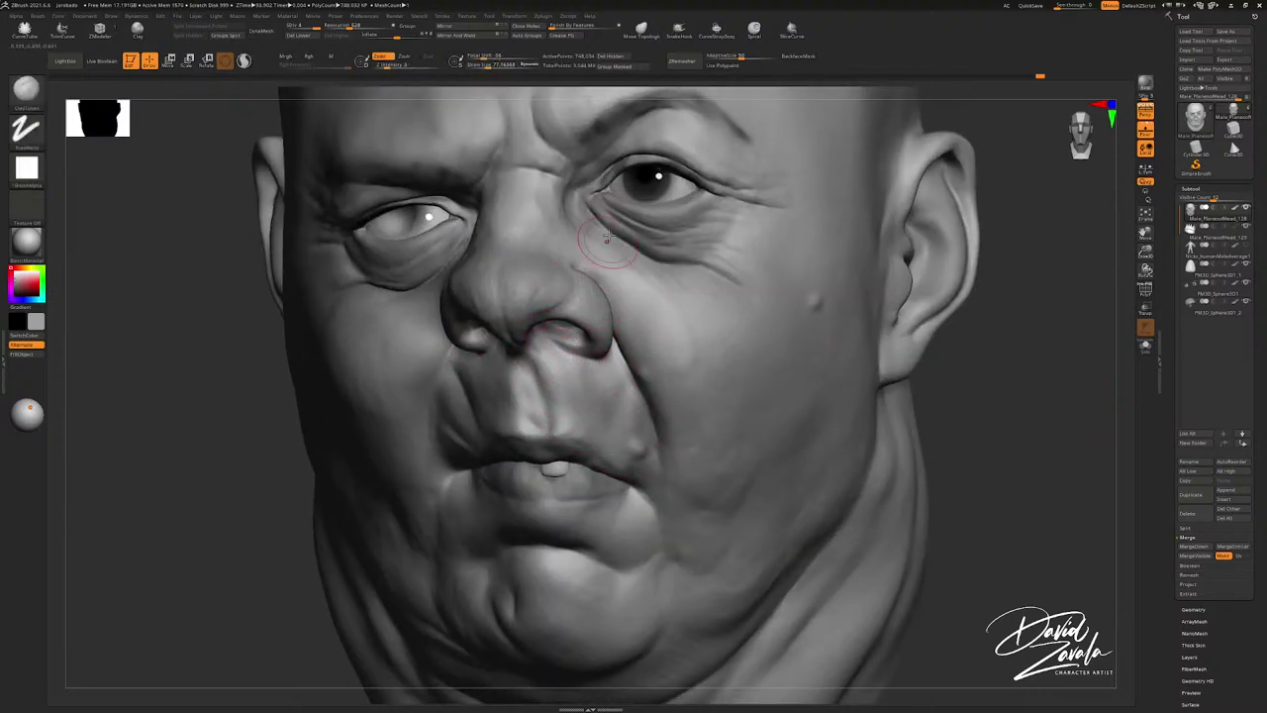
right_click_drag(601, 238, 603, 333, "alt")
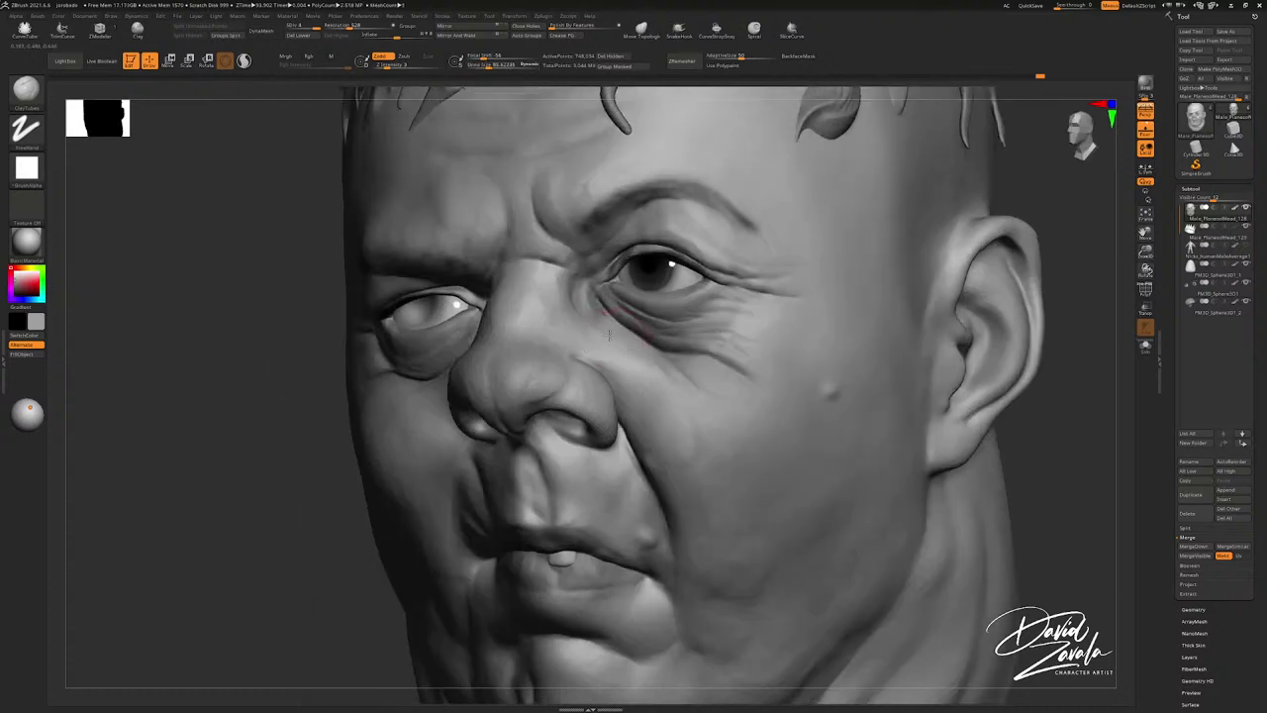
left_click_drag(613, 337, 621, 347)
right_click_drag(633, 342, 602, 338)
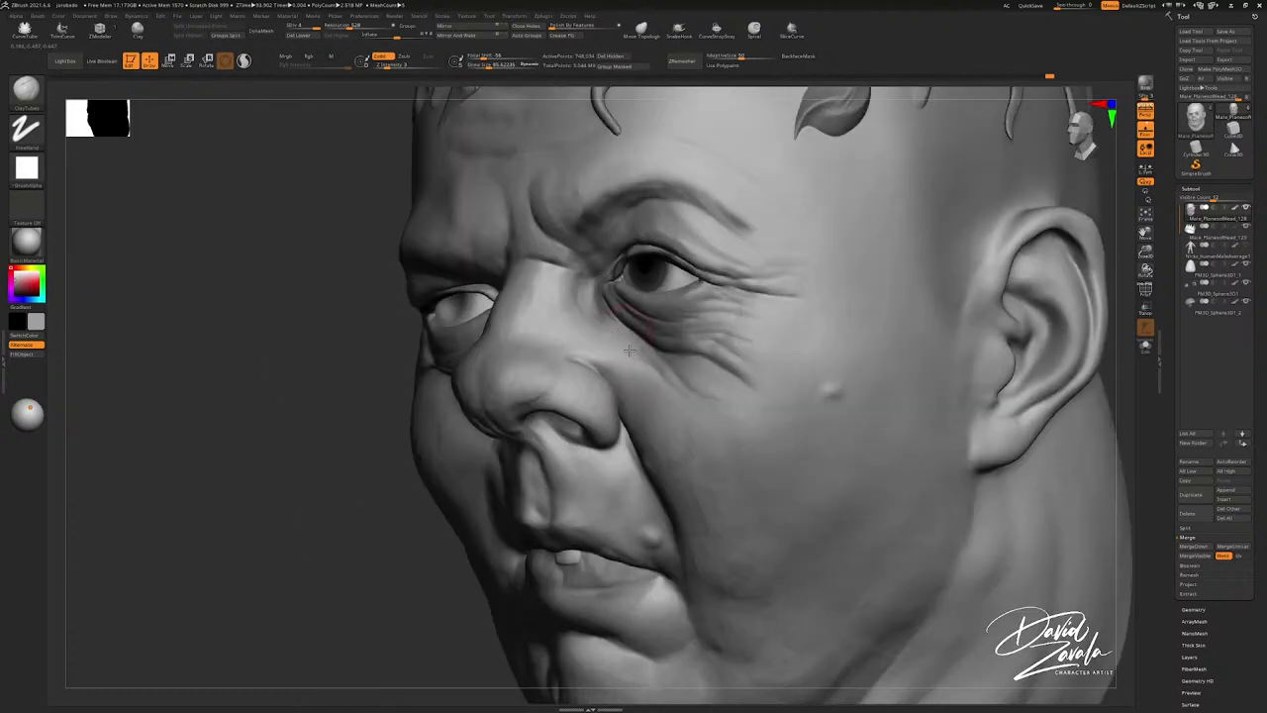
right_click_drag(612, 358, 625, 370)
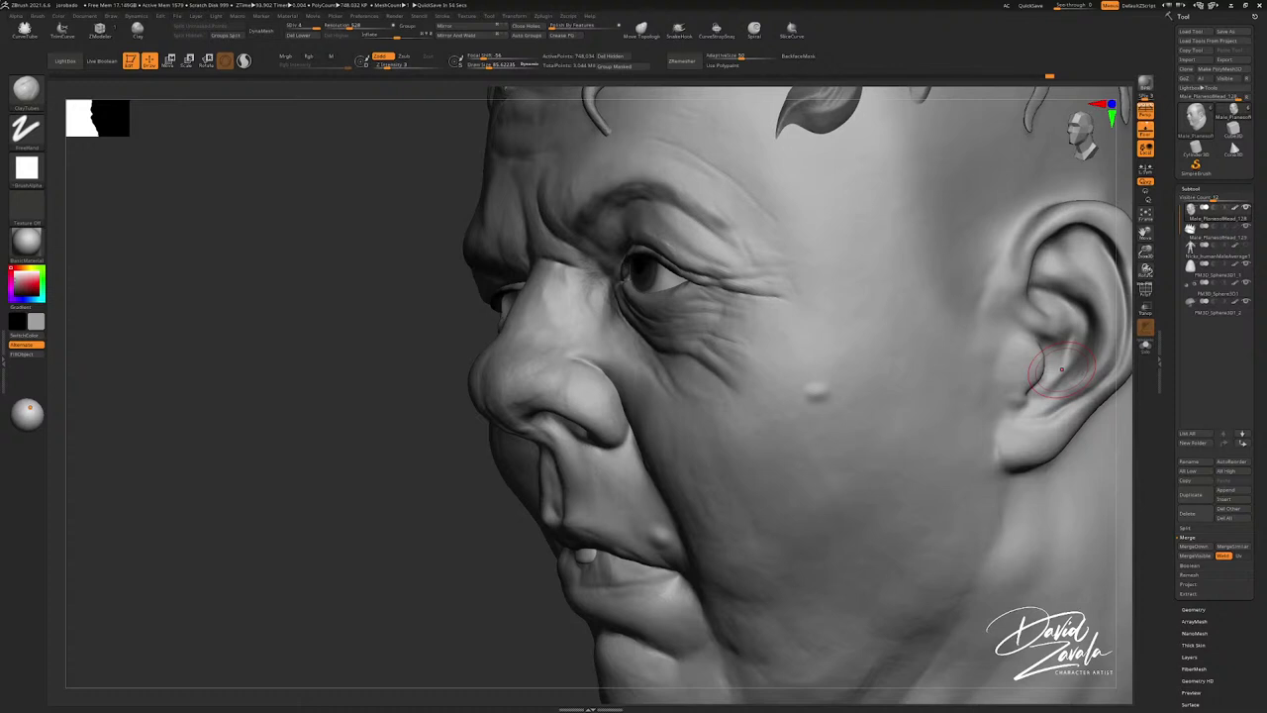
right_click_drag(651, 408, 601, 370)
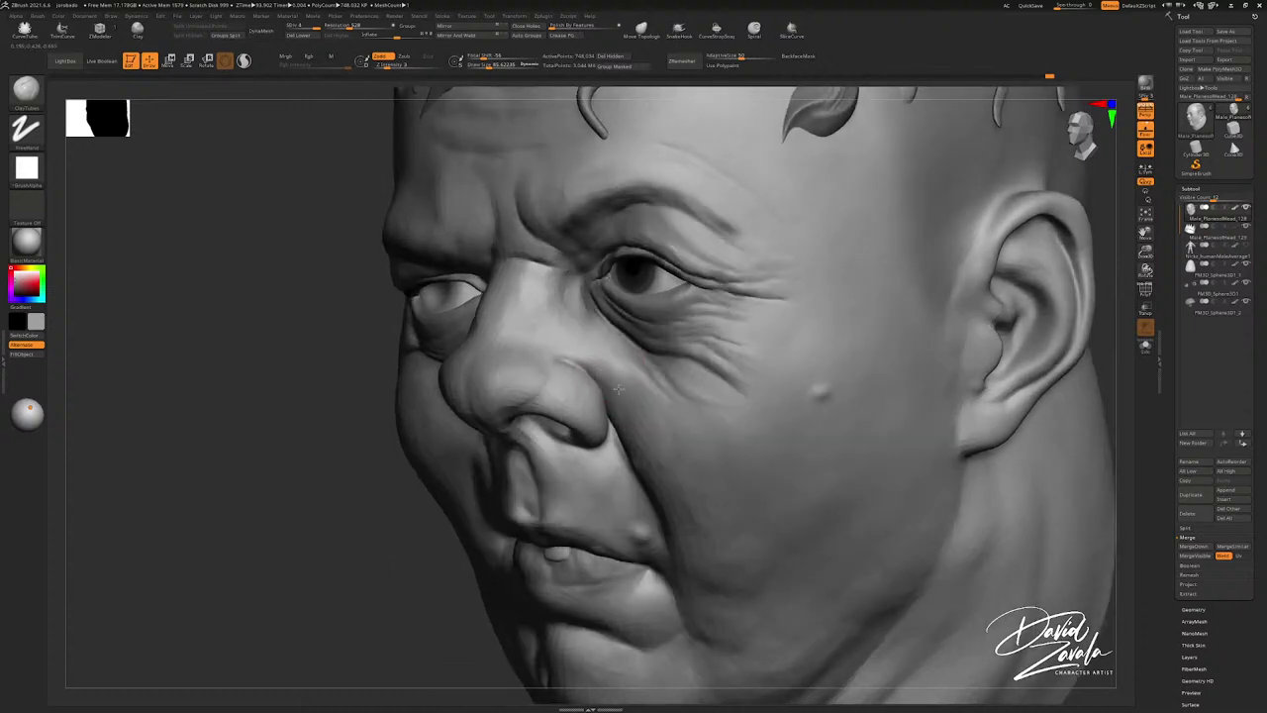
Step: Enlarge the ClayTubes brush and refine the cheek surface beside the nose and below the open eye
key("s")
left_click_drag(621, 393, 638, 390)
key("s")
right_click_drag(638, 390, 657, 380)
key("bracketright")
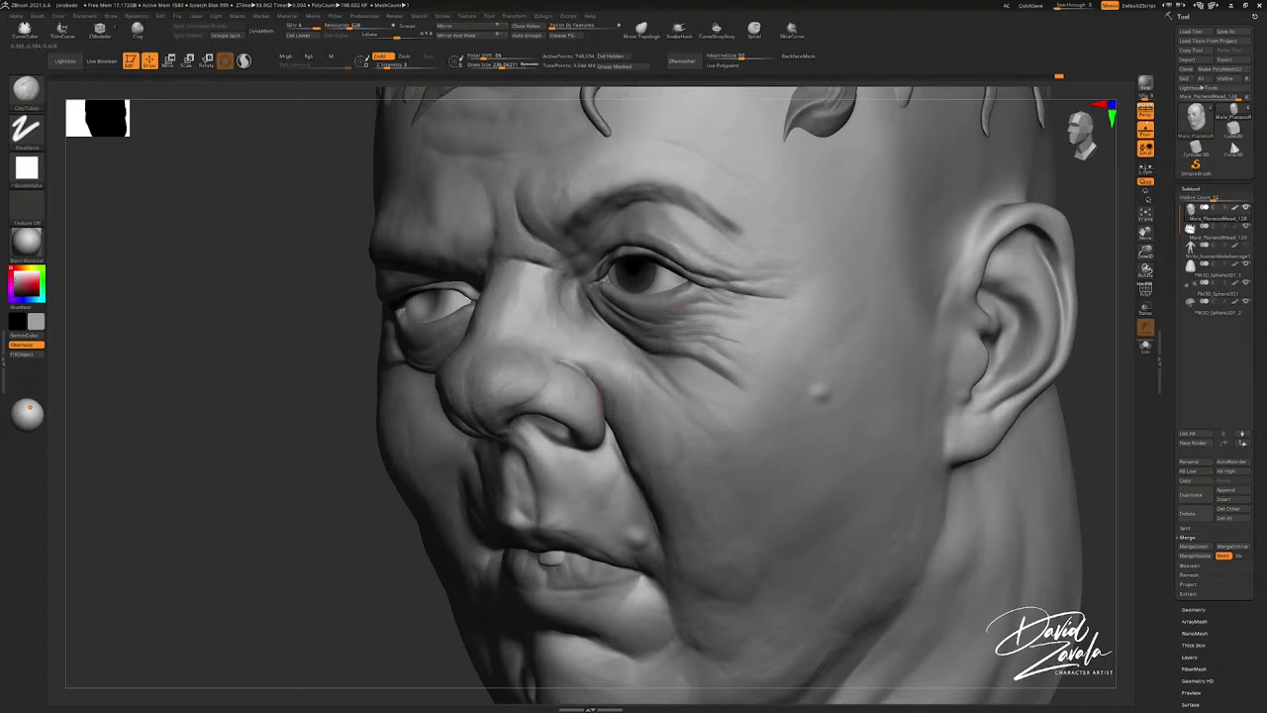
right_click_drag(829, 337, 814, 302, "ctrl")
right_click_drag(791, 354, 757, 370)
right_click_drag(747, 415, 754, 362, "alt")
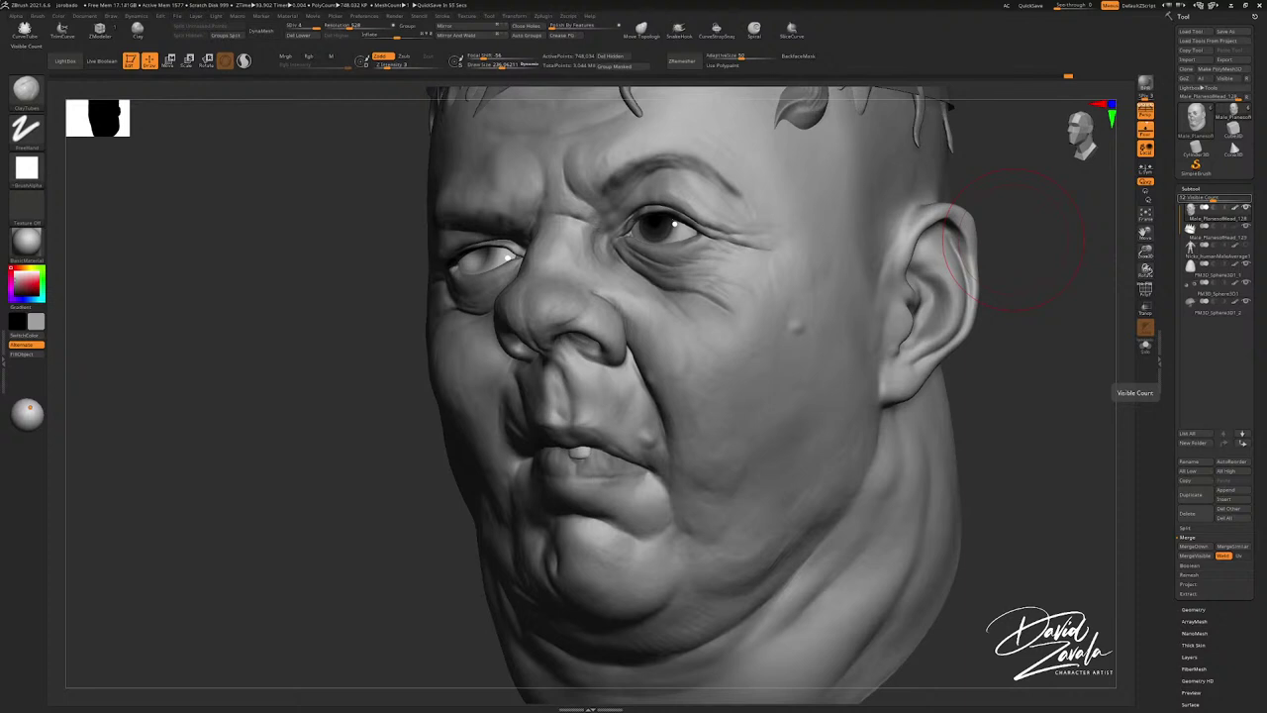
right_click_drag(655, 318, 749, 324)
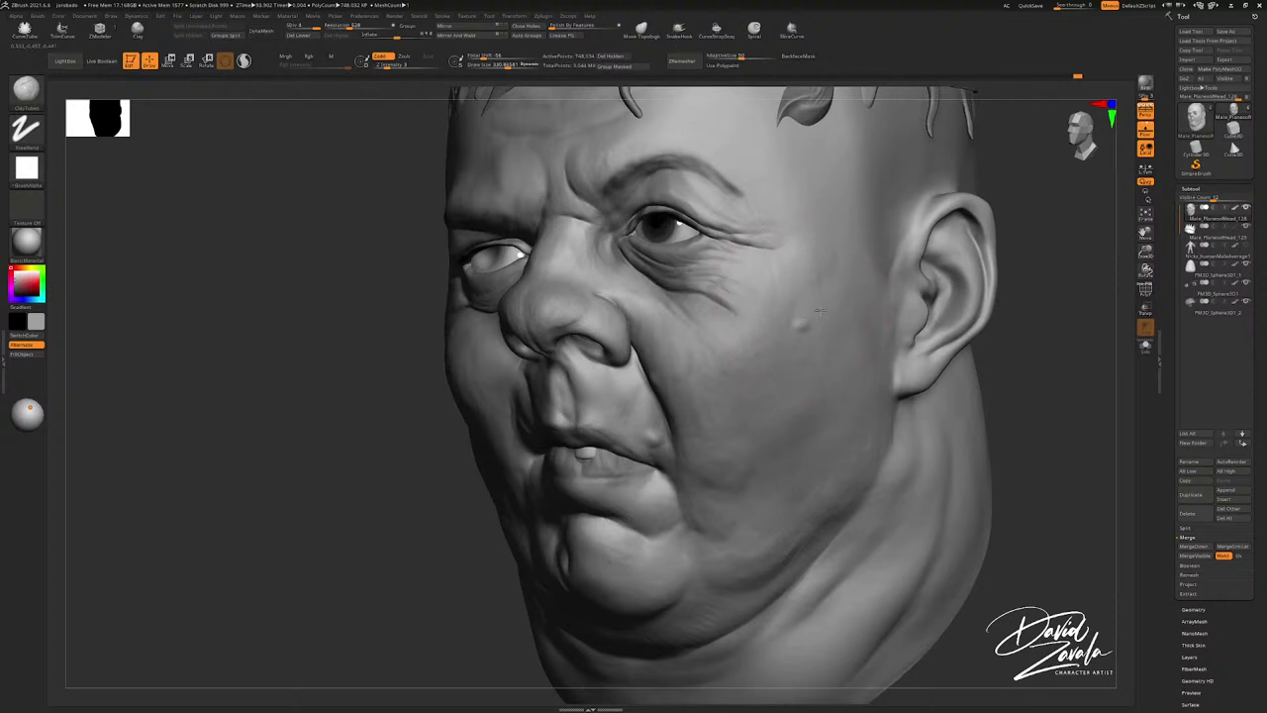
right_click_drag(752, 348, 859, 330)
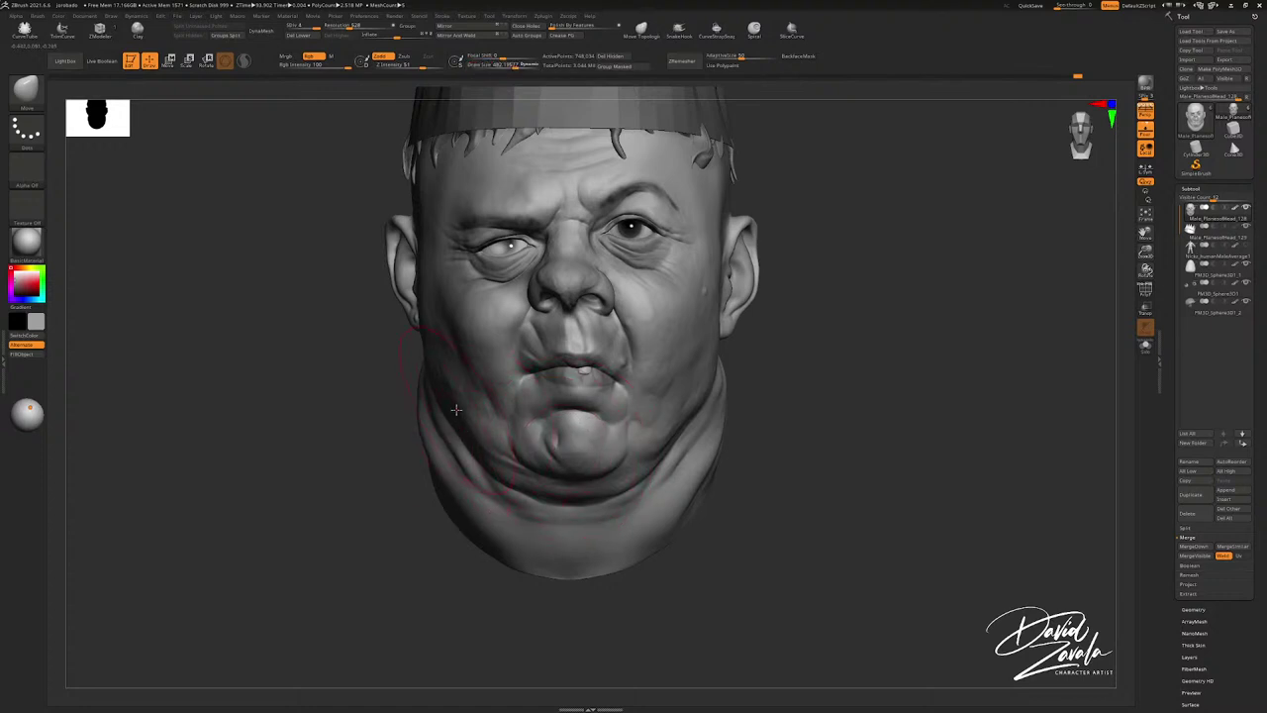
Step: Resize the Move brush and adjust the jaw and lower cheek contours from the front
key("s")
left_click_drag(456, 409, 453, 409)
key("s")
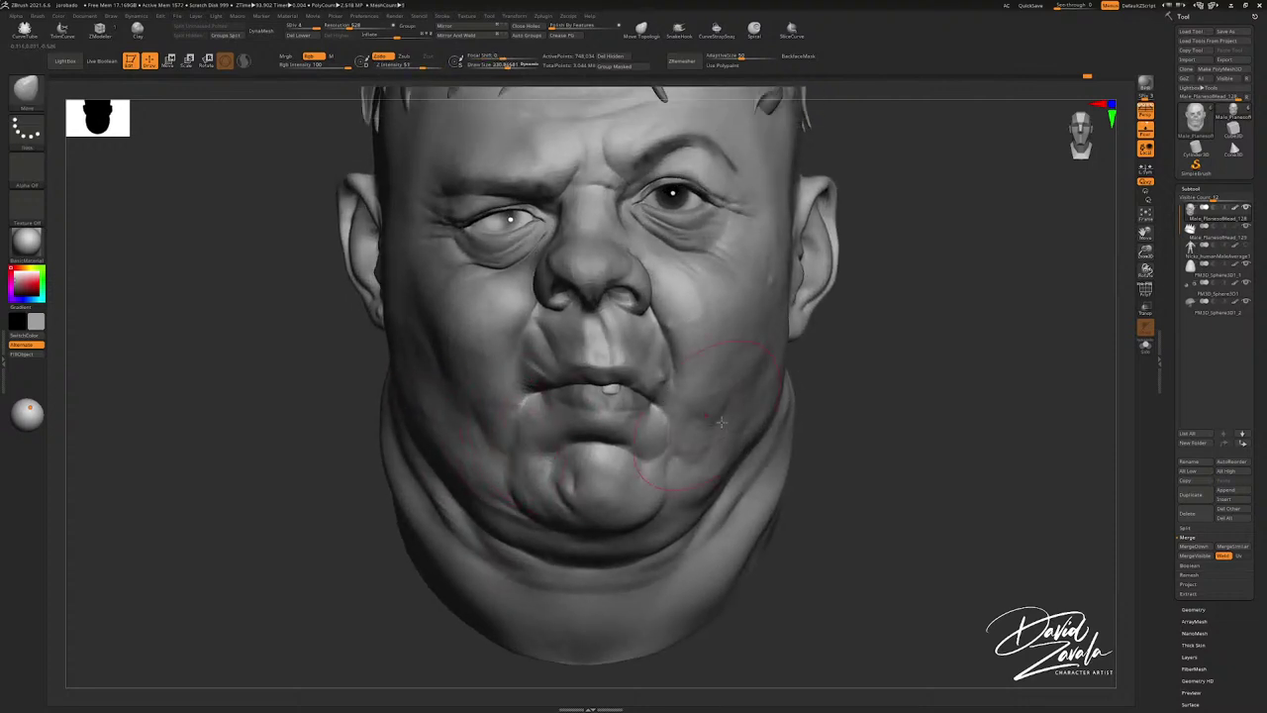
key("s")
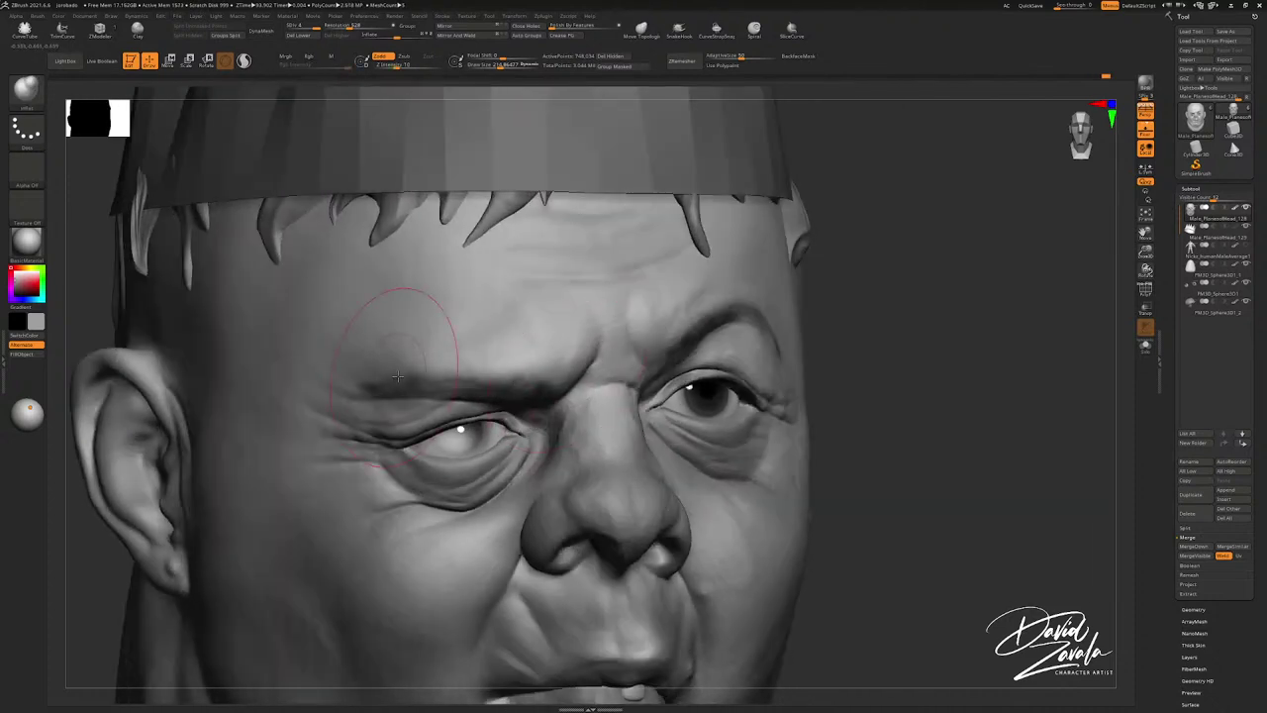
Step: Undo the last Inflat stroke around the lowered eyebrow
key("ctrl+z")
mouse_move(485, 370)
right_mouse_down()
mouse_move(518, 334)
mouse_move(560, 346)
right_mouse_up()
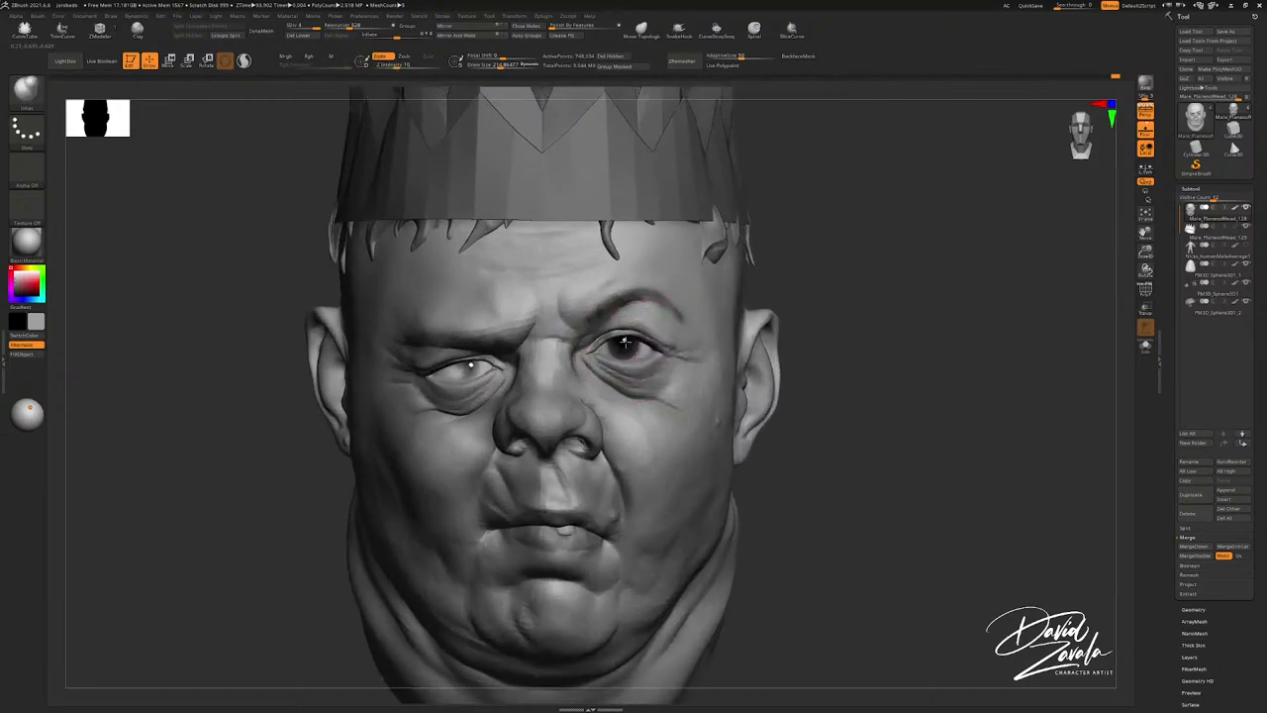
right_click_drag(624, 341, 638, 356, "ctrl")
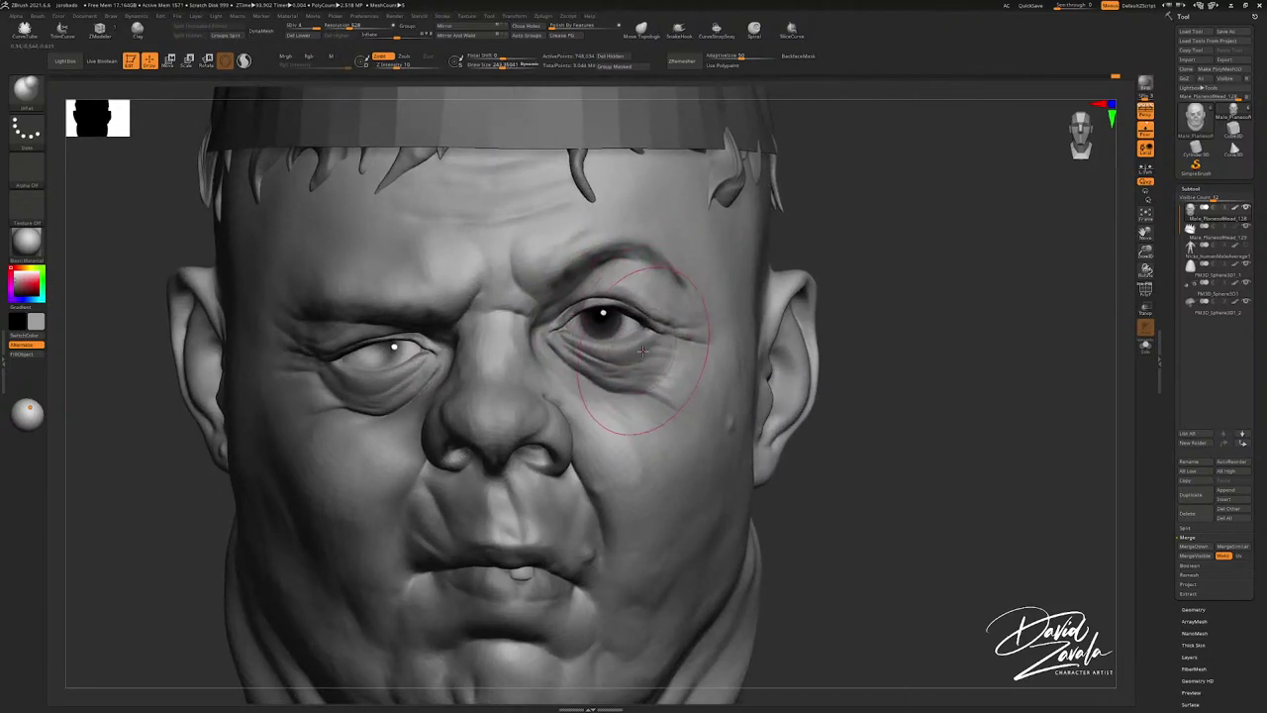
right_click_drag(645, 352, 641, 332, "ctrl")
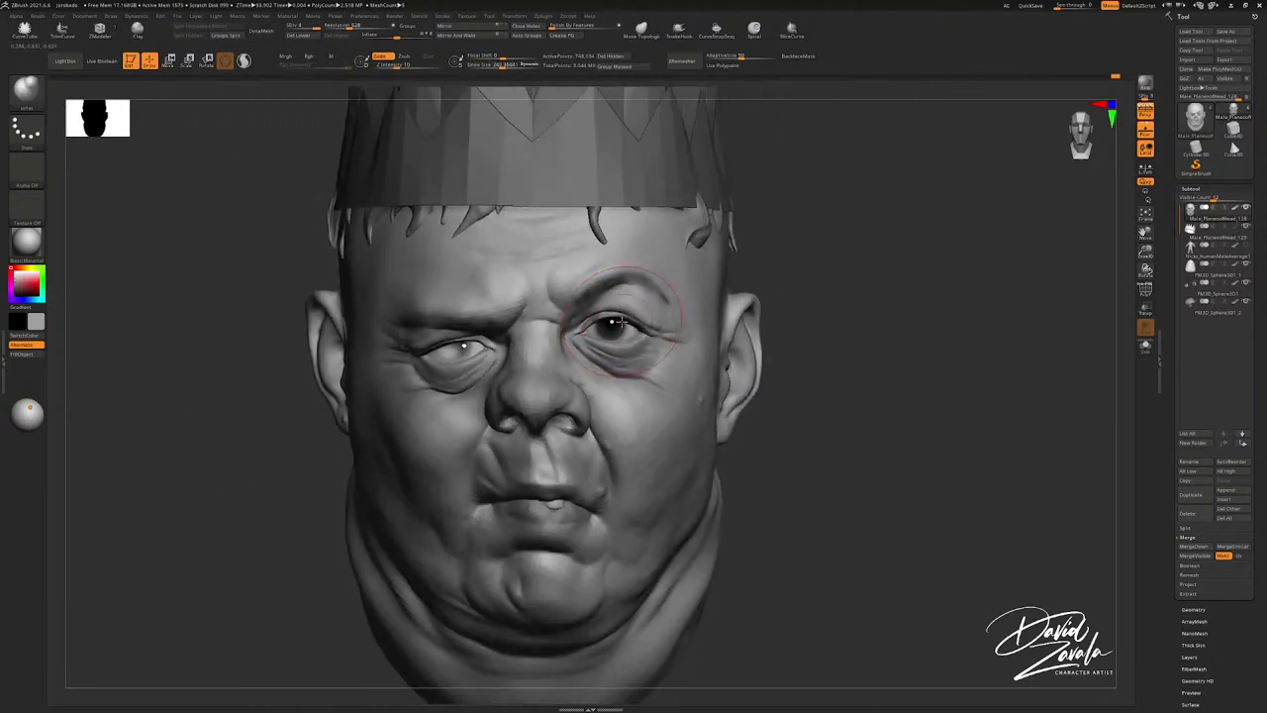
Step: Select the eyeballs subtool and check it through the head by turning transparency on and off
left_click(1216, 297)
left_click(1145, 310)
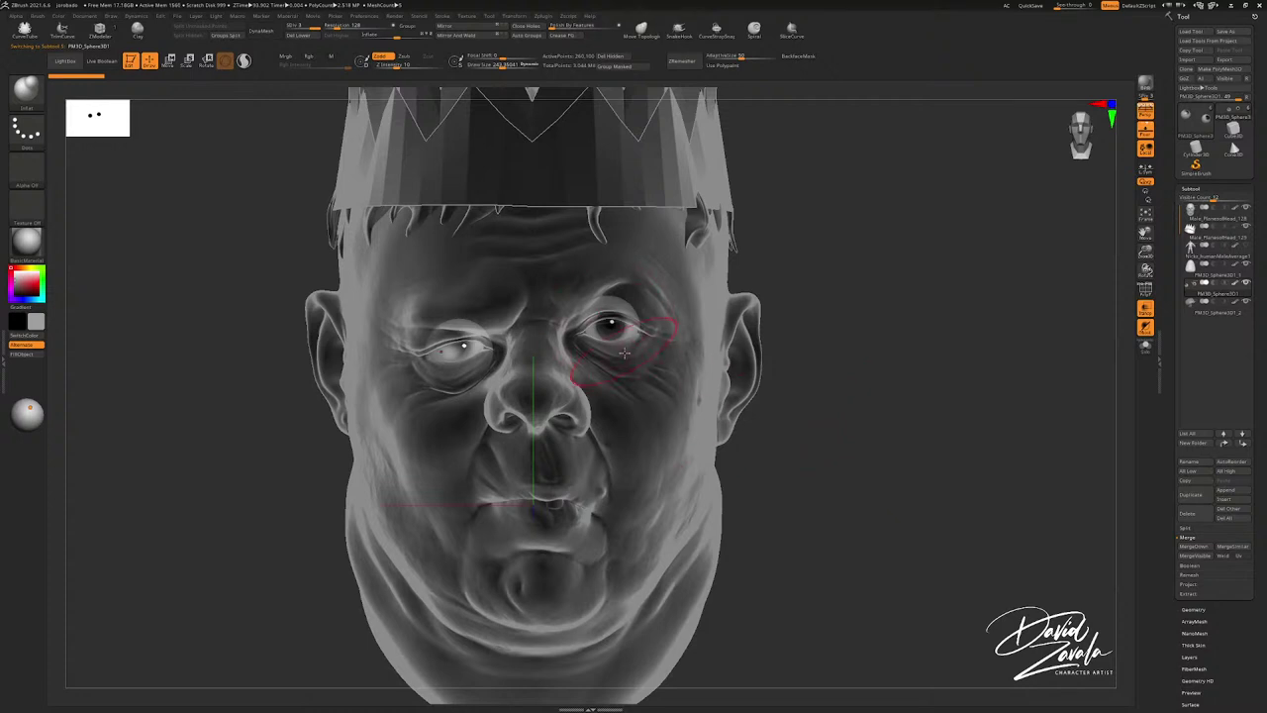
left_click(1146, 307)
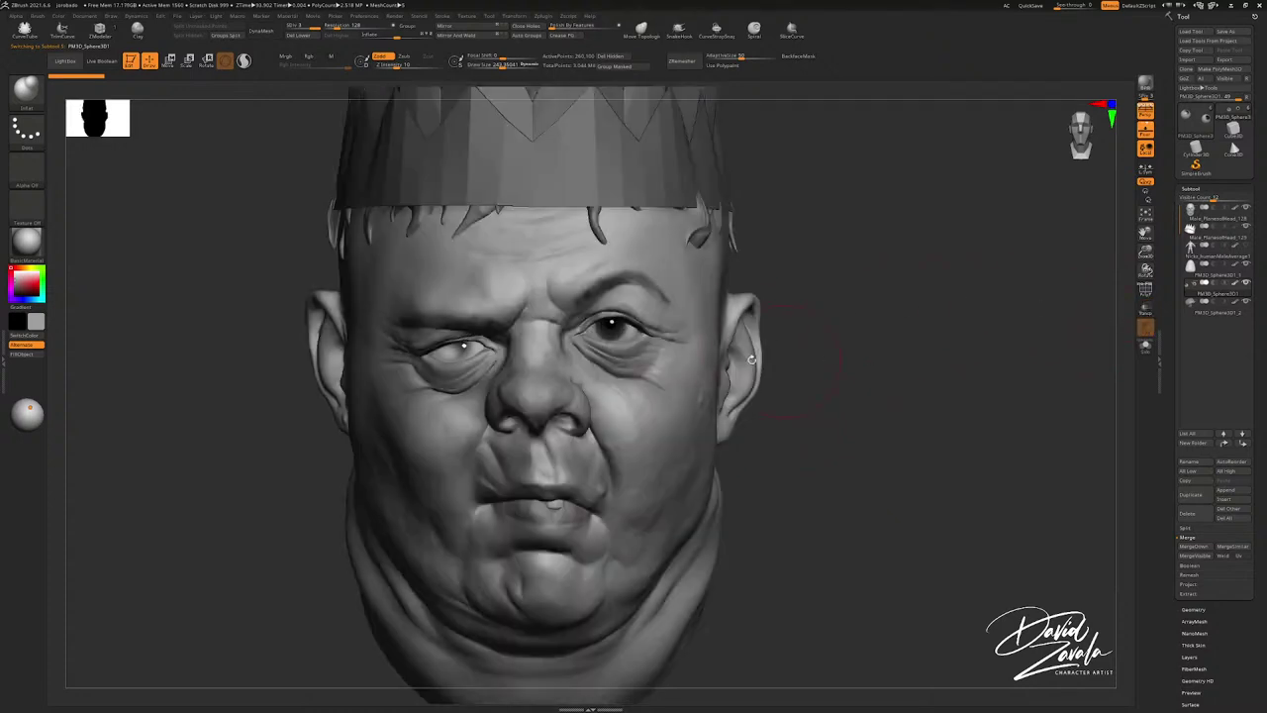
Step: Choose the Pinch brush, resize it and pinch the iris and pupil of the open eye on the eyeballs subtool
key("b")
key("p")
key("i")
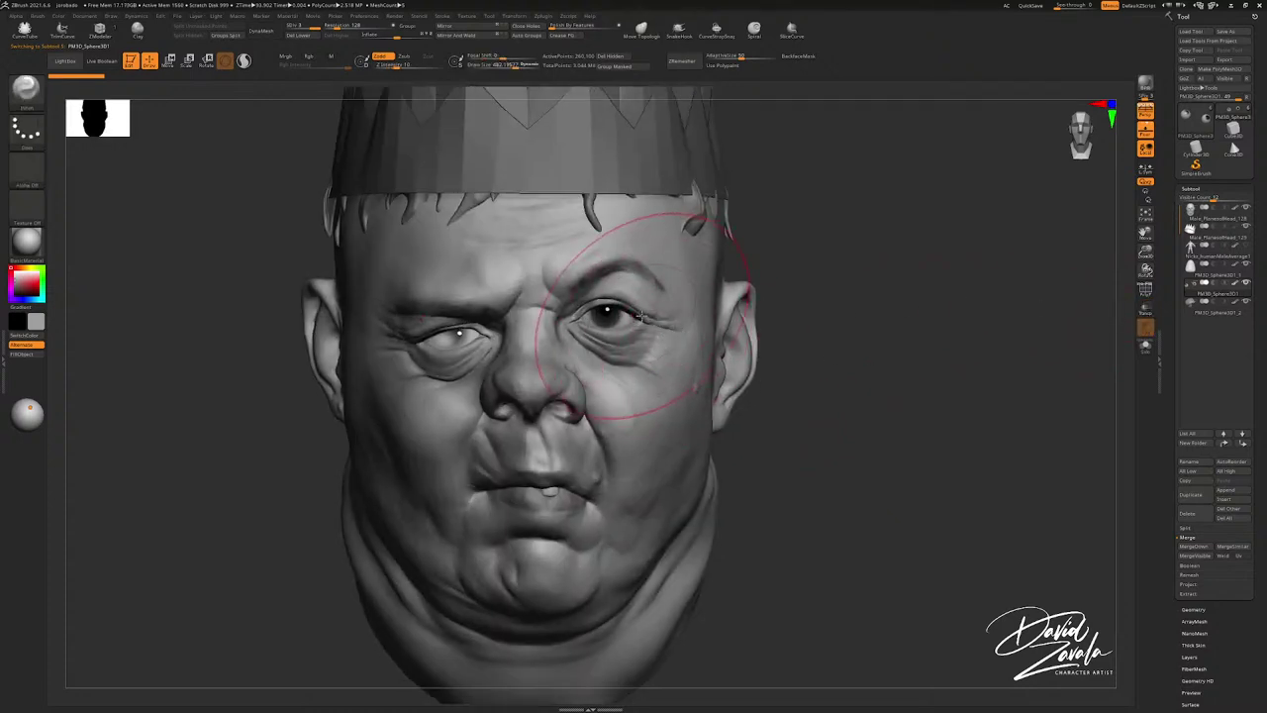
key("s")
left_click_drag(625, 316, 636, 315)
left_click(633, 315)
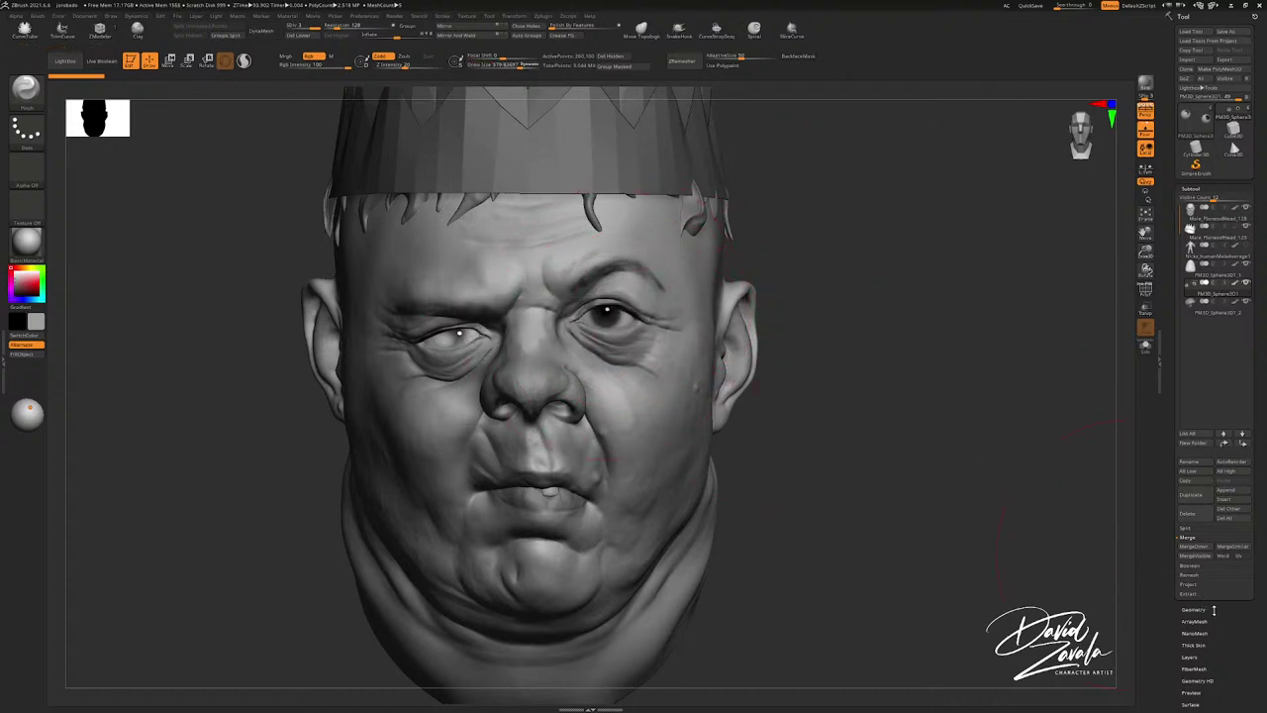
Step: Select the head subtool and reshape the outer end of the raised eyebrow with a resized Move brush
left_click(694, 462, "alt")
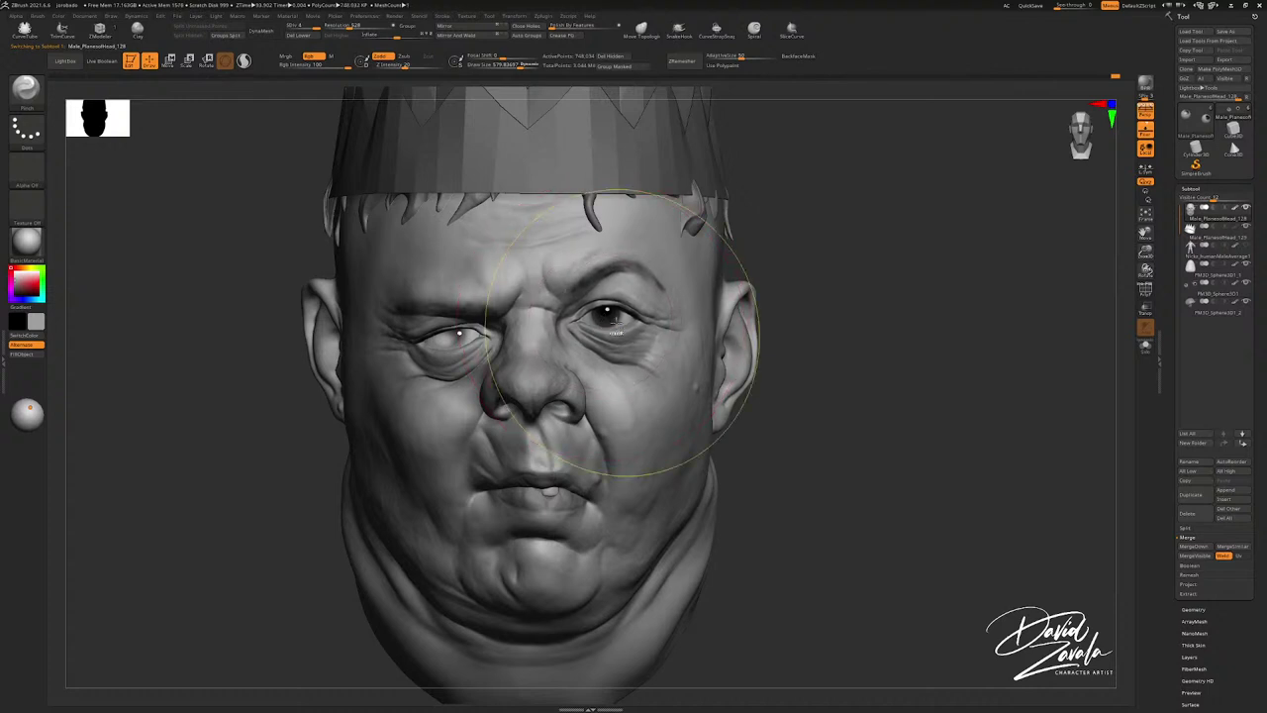
right_click_drag(608, 320, 612, 267, "ctrl")
right_click_drag(612, 267, 611, 358, "ctrl")
scroll(612, 354, "up", 3)
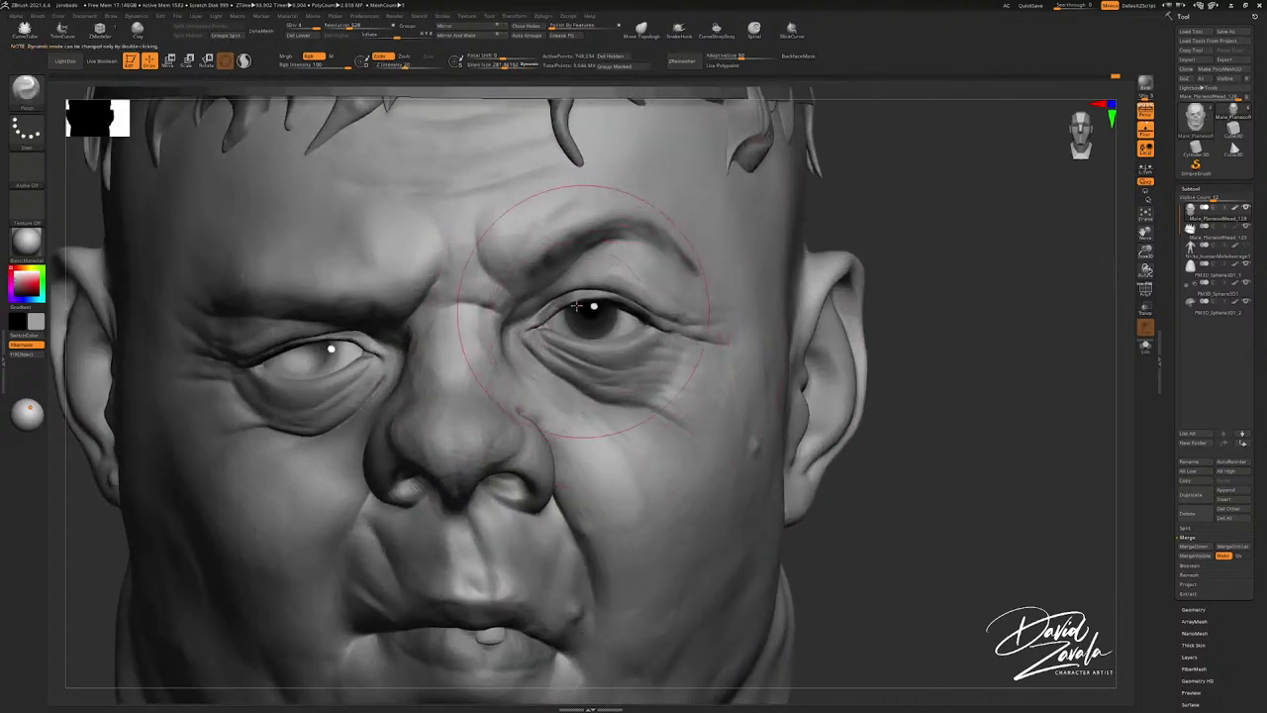
key("b")
key("m")
key("v")
key("s")
left_click_drag(535, 271, 530, 272)
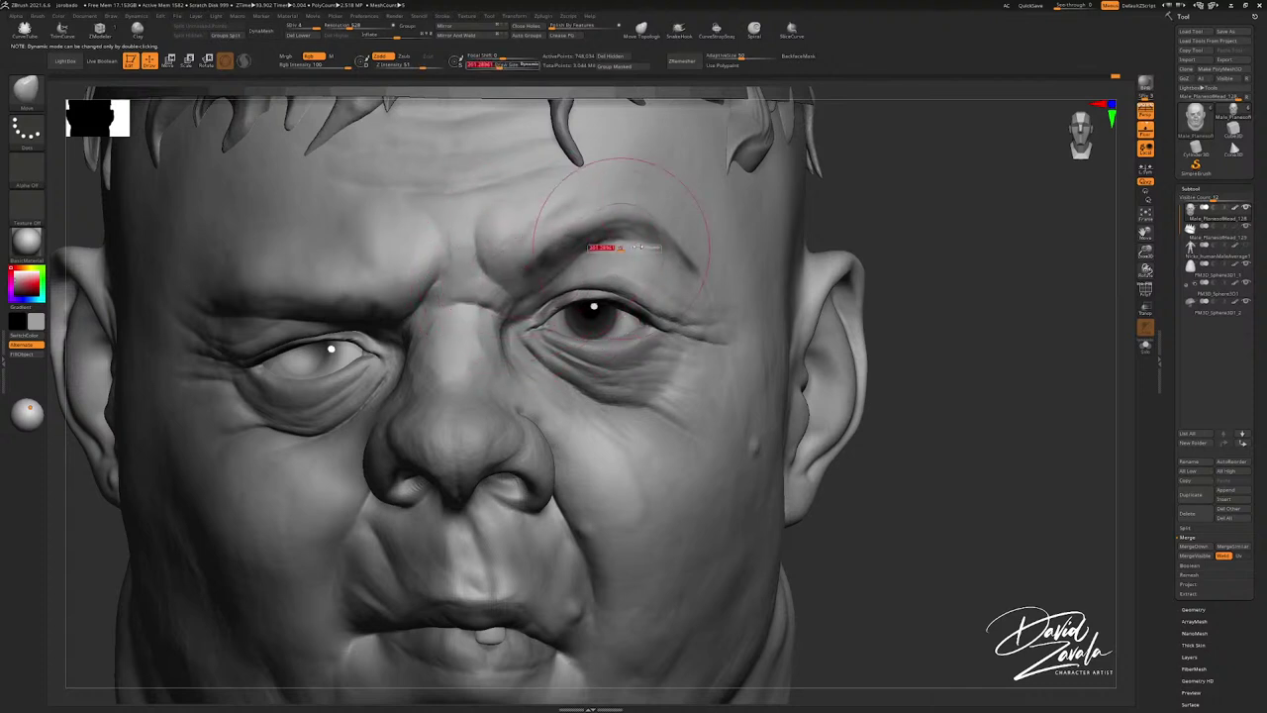
key("bracketright")
key("s")
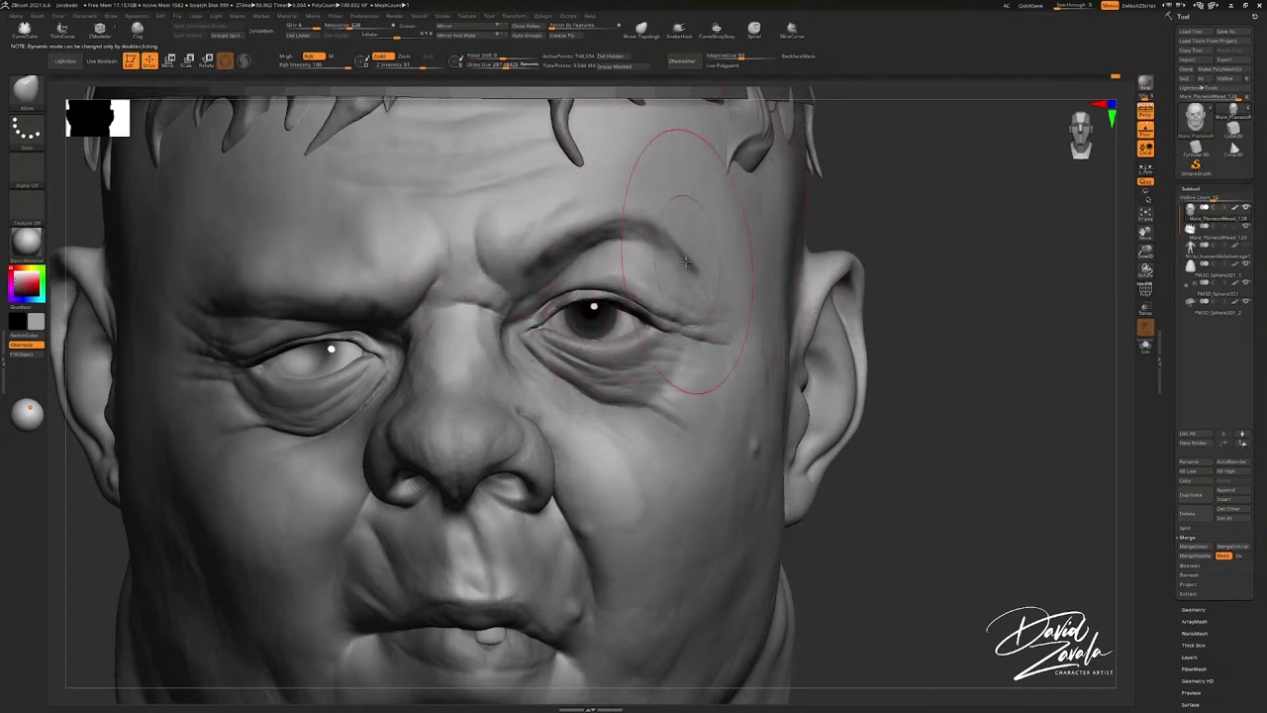
left_click_drag(686, 263, 633, 227)
Step: Reduce the brush size and refine the area between the raised eyebrow and the upper eyelid
mouse_move(664, 215)
right_mouse_down("ctrl")
mouse_move(679, 256)
mouse_move(653, 251)
mouse_move(654, 264)
right_mouse_up("ctrl")
key("s")
key("s")
left_click_drag(641, 264, 630, 265)
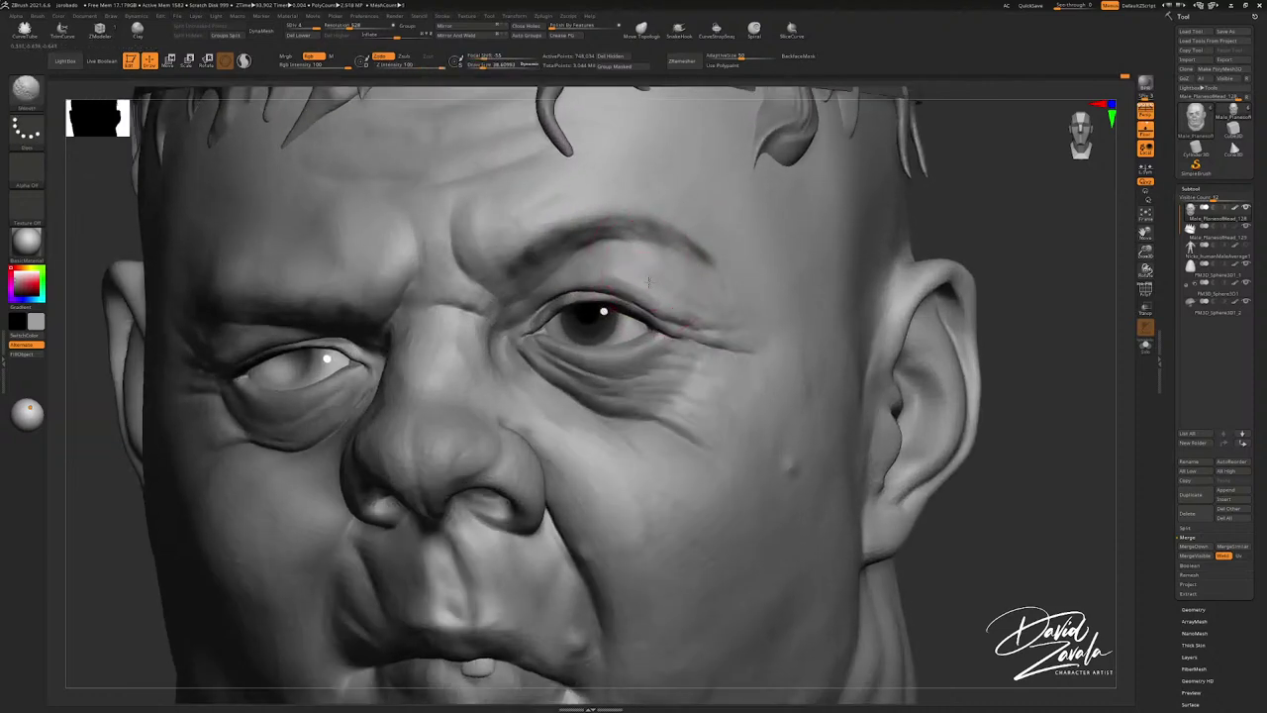
Step: Adjust the inner corner and lid contours of the open eye with a resized Move brush
key("b")
key("m")
key("v")
mouse_move(643, 295)
right_mouse_down()
mouse_move(698, 297)
mouse_move(683, 347)
mouse_move(648, 339)
right_mouse_up()
key("s")
left_click_drag(535, 340, 531, 340)
left_click_drag(513, 337, 521, 343)
key("s")
mouse_move(563, 342)
right_mouse_down("ctrl")
mouse_move(612, 362)
mouse_move(662, 346)
right_mouse_up("ctrl")
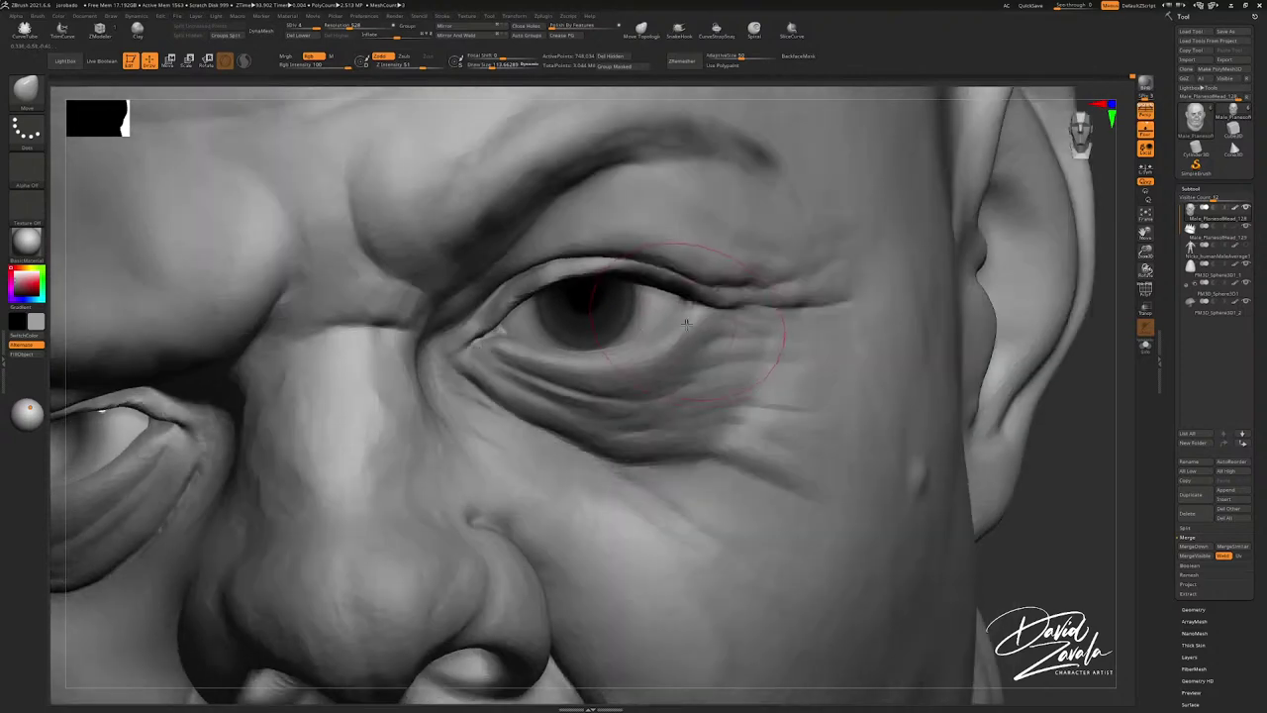
Step: Refine the lower eyelid and the bag folds under the open eye with a small ClayTubes brush
key("b")
key("c")
key("t")
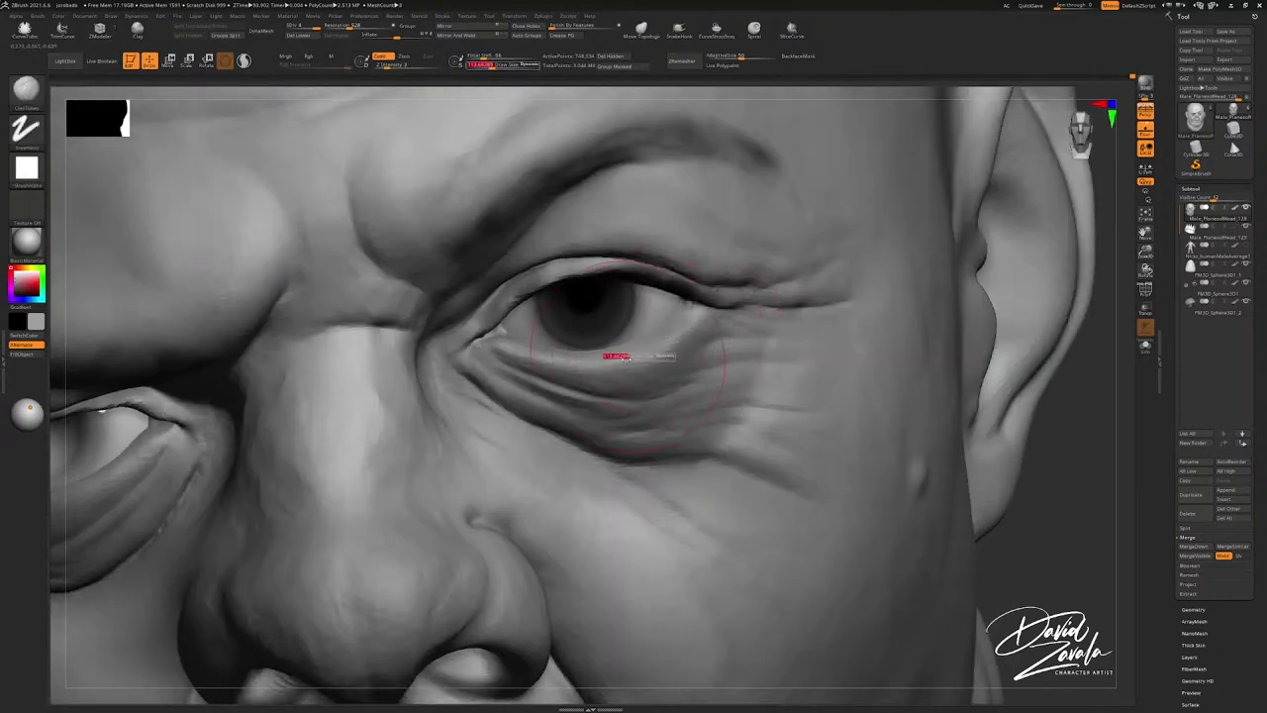
key("shift+d")
right_click_drag(527, 367, 513, 338)
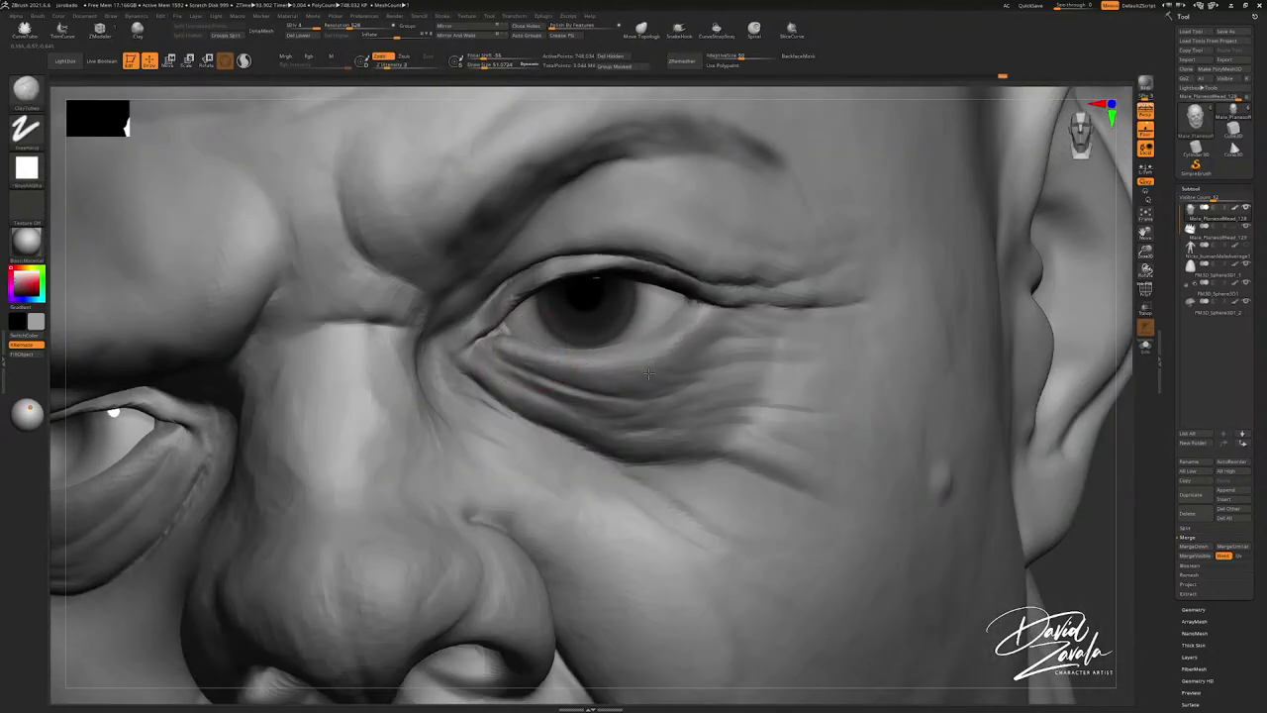
left_click_drag(648, 373, 492, 376)
right_click_drag(524, 394, 567, 420, "ctrl")
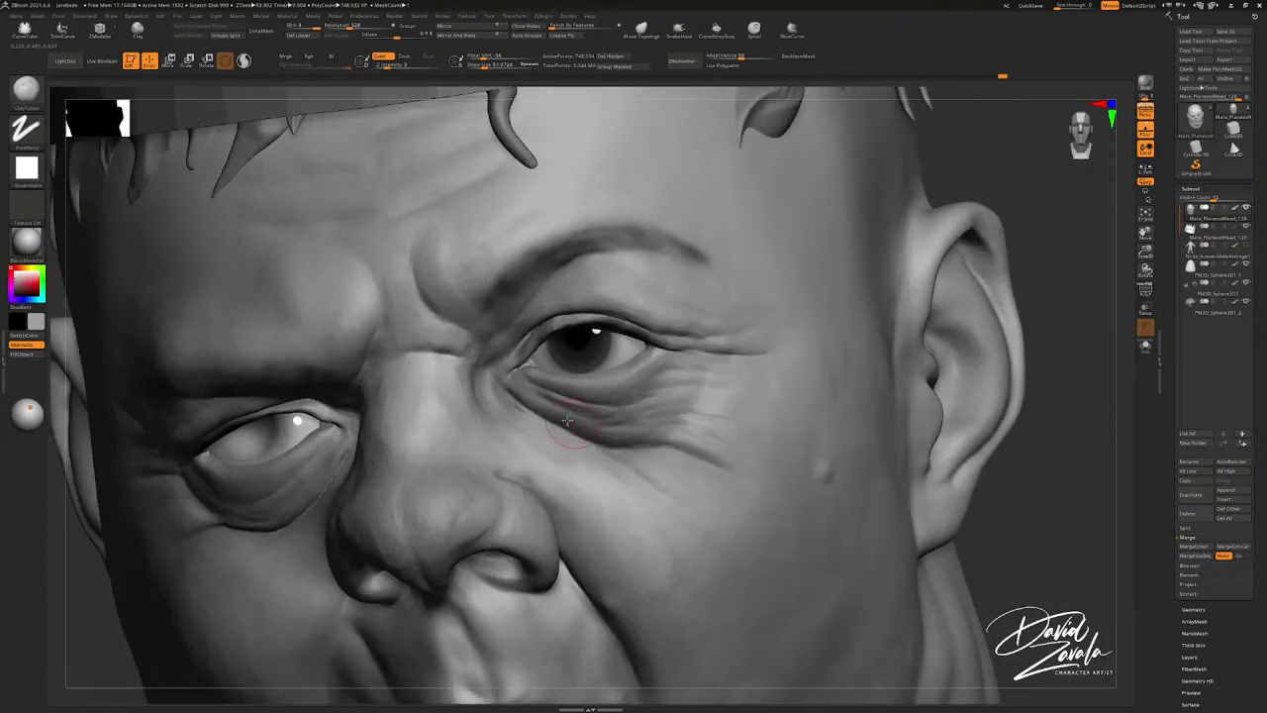
right_click_drag(664, 432, 692, 299, "ctrl")
Step: Resize the ClayTubes brush and build up the cheek beside the nose, below the open eye
mouse_move(1209, 237)
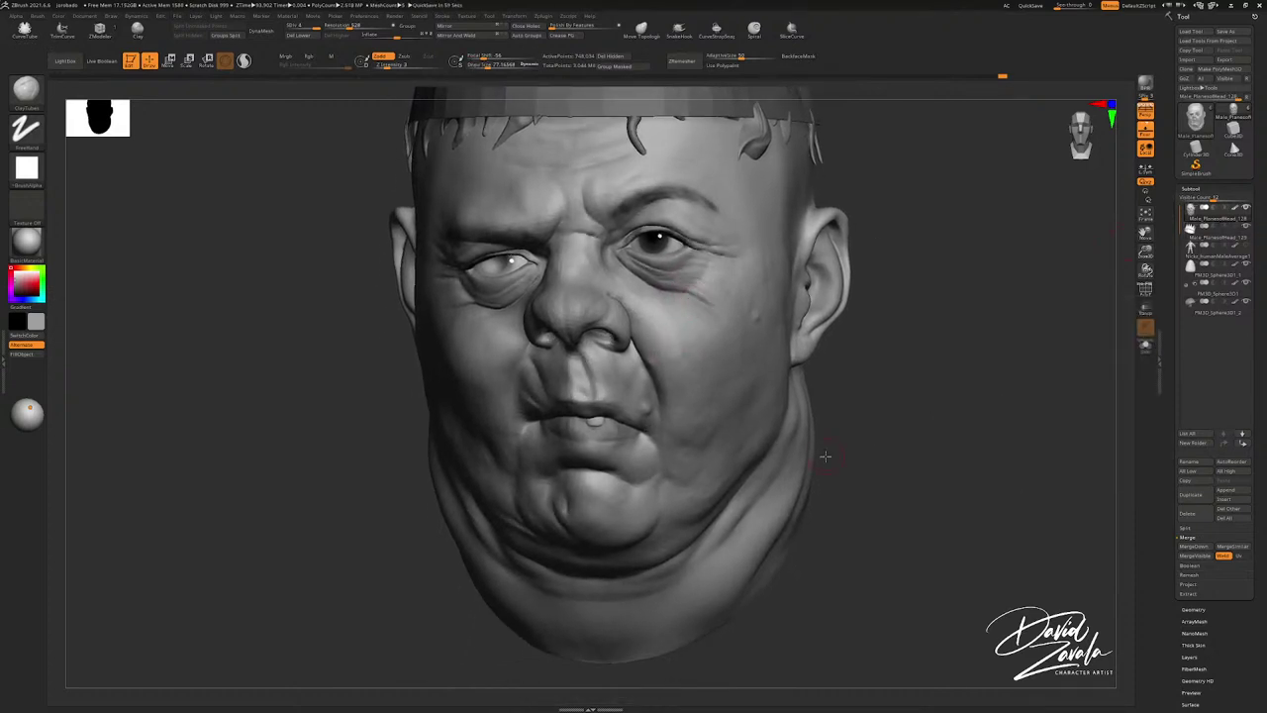
mouse_move(828, 455)
right_mouse_down()
mouse_move(820, 432)
mouse_move(659, 453)
right_mouse_up()
mouse_move(646, 309)
right_mouse_down("alt")
mouse_move(644, 343)
mouse_move(618, 311)
right_mouse_up("alt")
key("s")
left_click_drag(624, 308, 632, 307)
right_click_drag(620, 307, 632, 303)
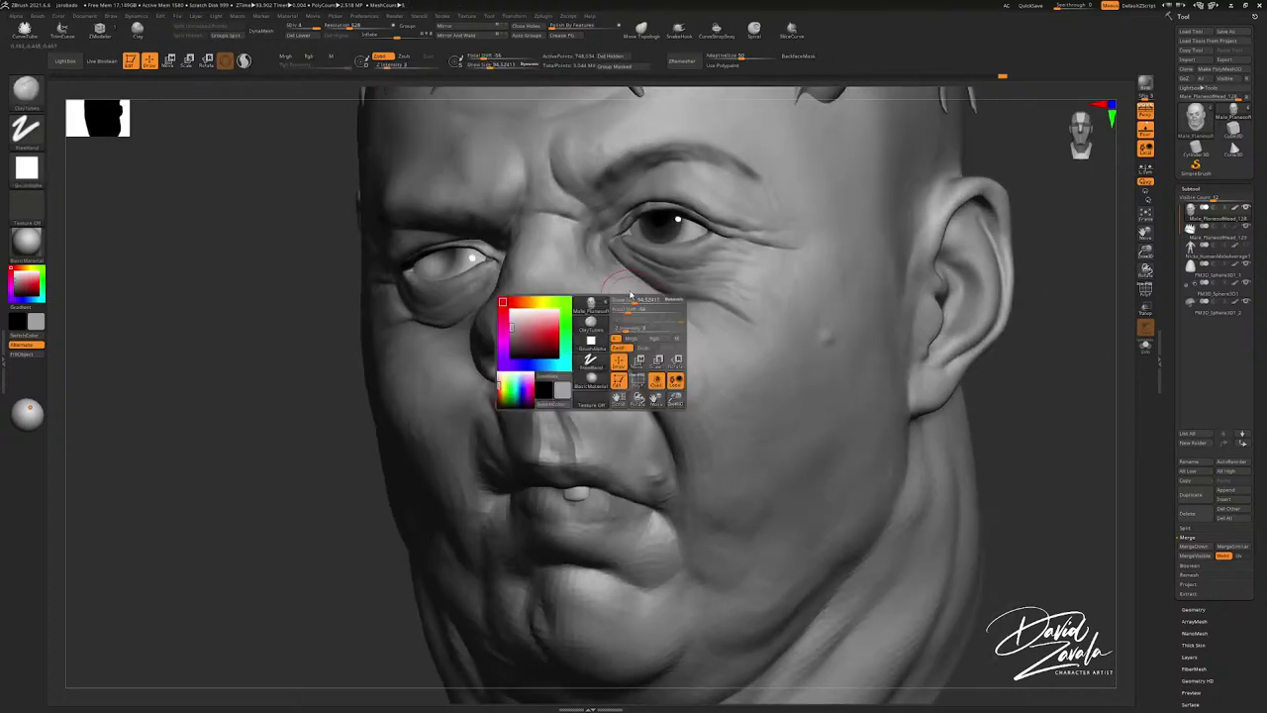
left_click_drag(645, 372, 699, 382)
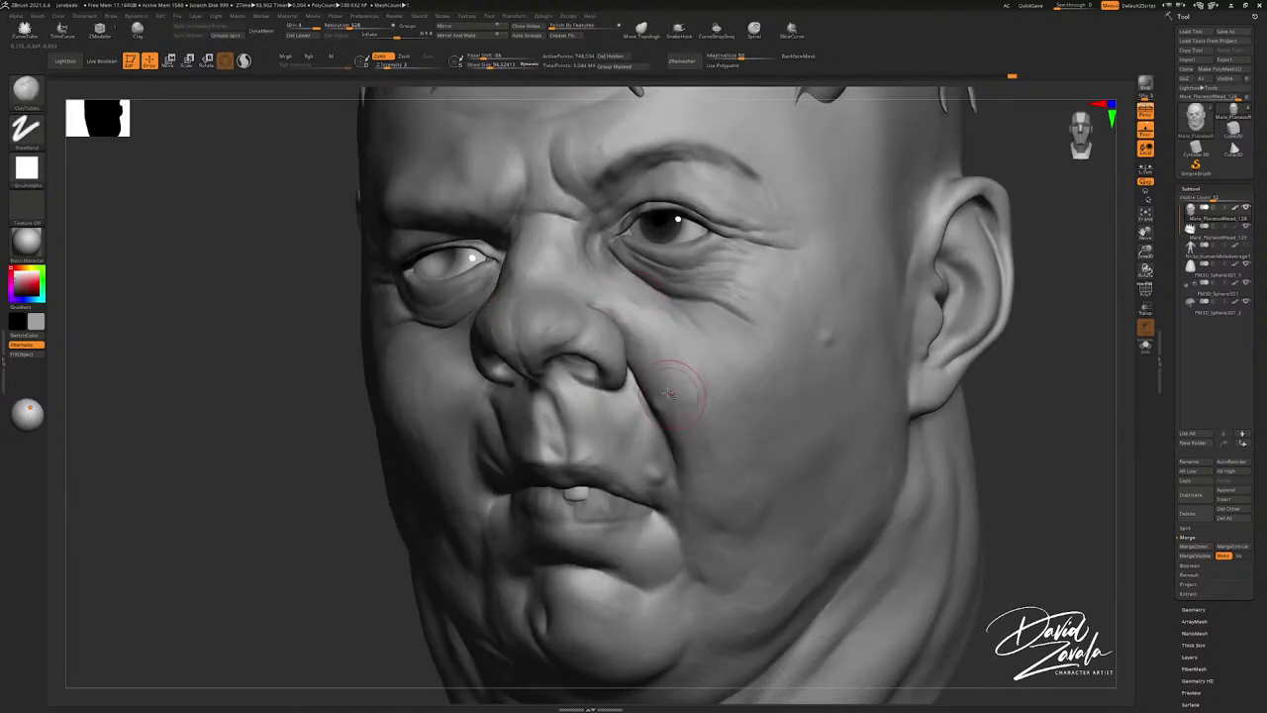
Step: Shrink the ClayTubes brush and refine the nasolabial fold and mouth corner on the open-eye side
right_click_drag(699, 382, 677, 333, "alt")
key("s")
left_click_drag(647, 359, 639, 360)
key("s")
right_click_drag(639, 378, 584, 407, "ctrl")
key("s")
left_click_drag(584, 409, 573, 409)
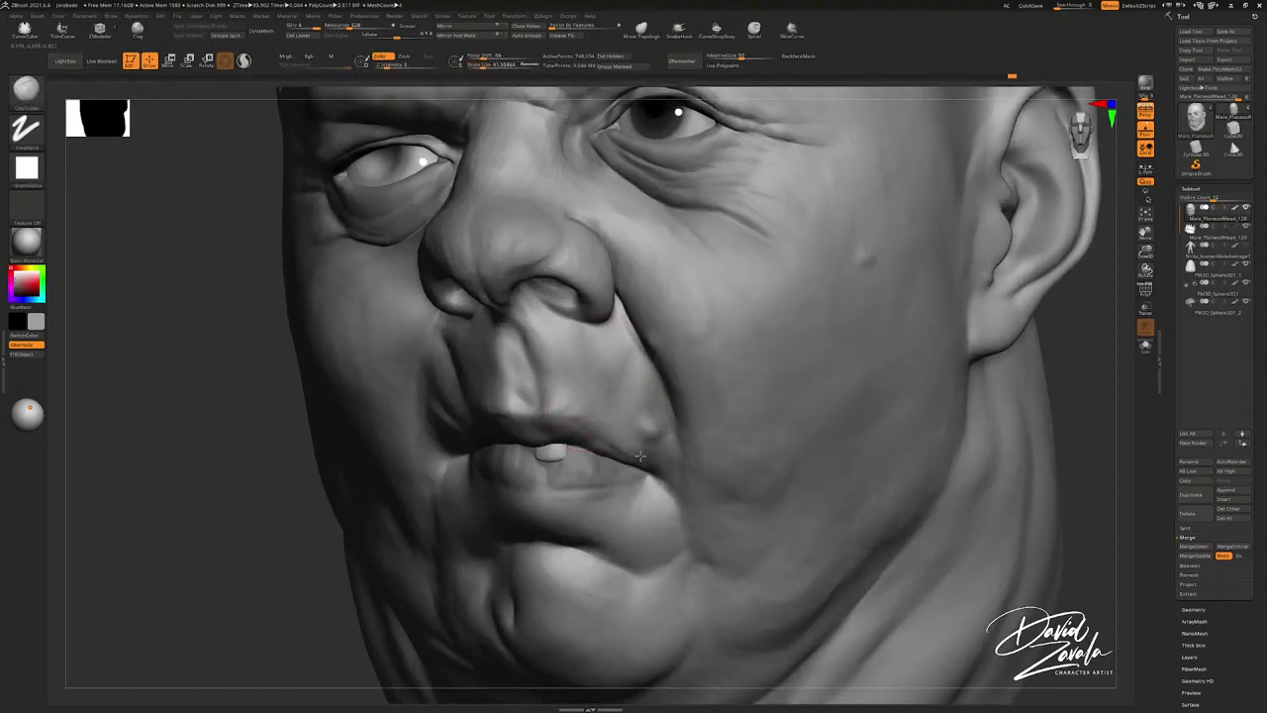
right_click_drag(640, 456, 660, 462)
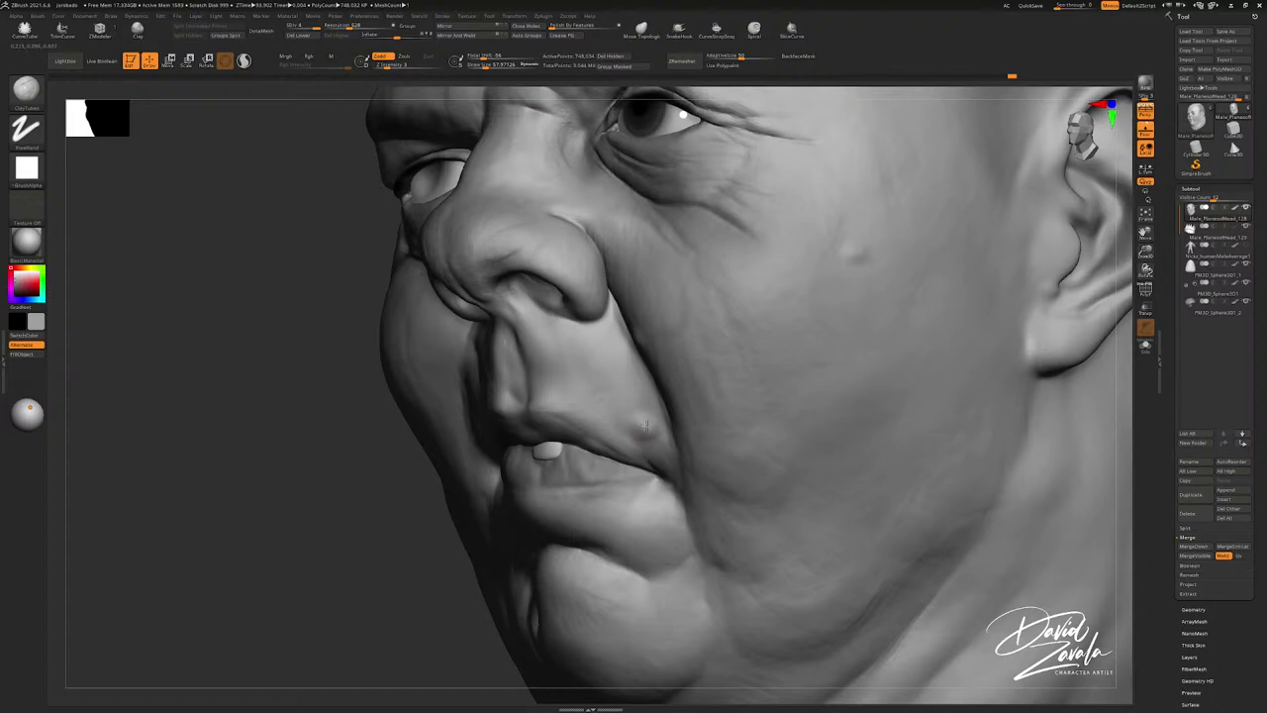
mouse_move(648, 427)
right_mouse_down()
mouse_move(639, 420)
mouse_move(670, 410)
right_mouse_up()
Step: Work the diagonal creases of the upper lip on the squinting-eye side with ClayTubes and undo the last stroke
right_click_drag(457, 434, 495, 436, "alt")
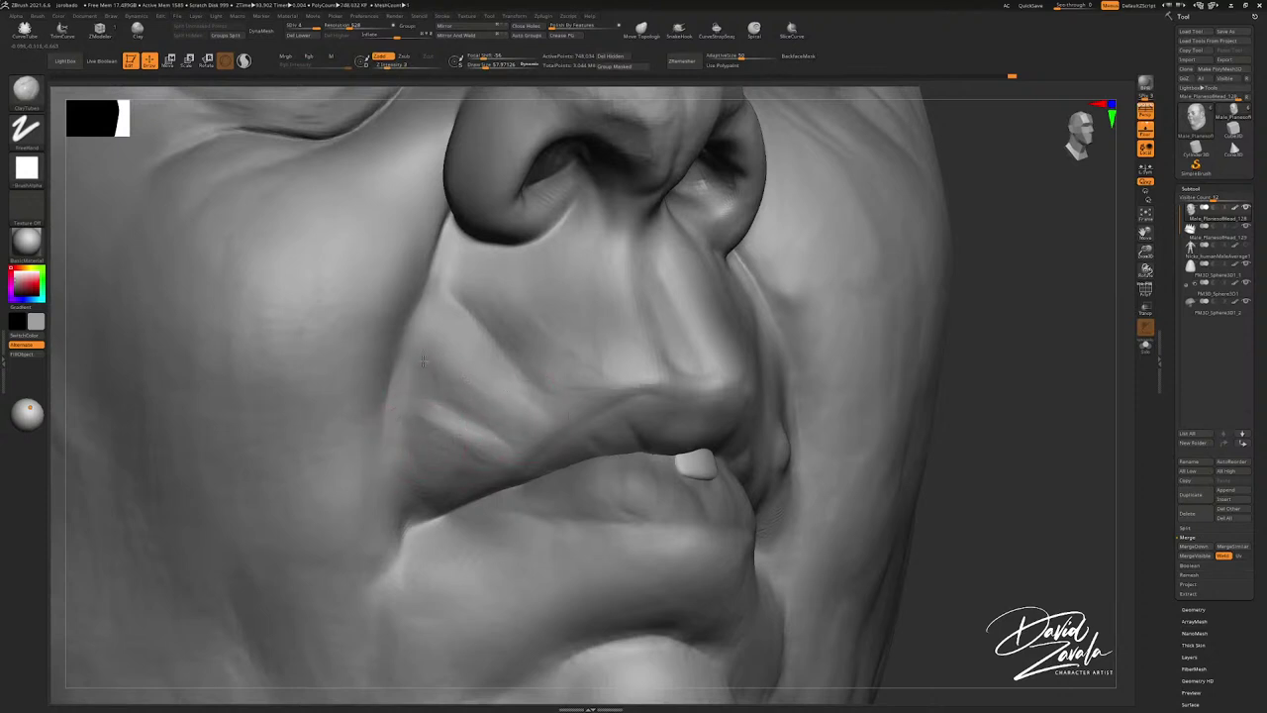
left_click_drag(423, 361, 543, 401)
right_click_drag(533, 406, 491, 386, "alt")
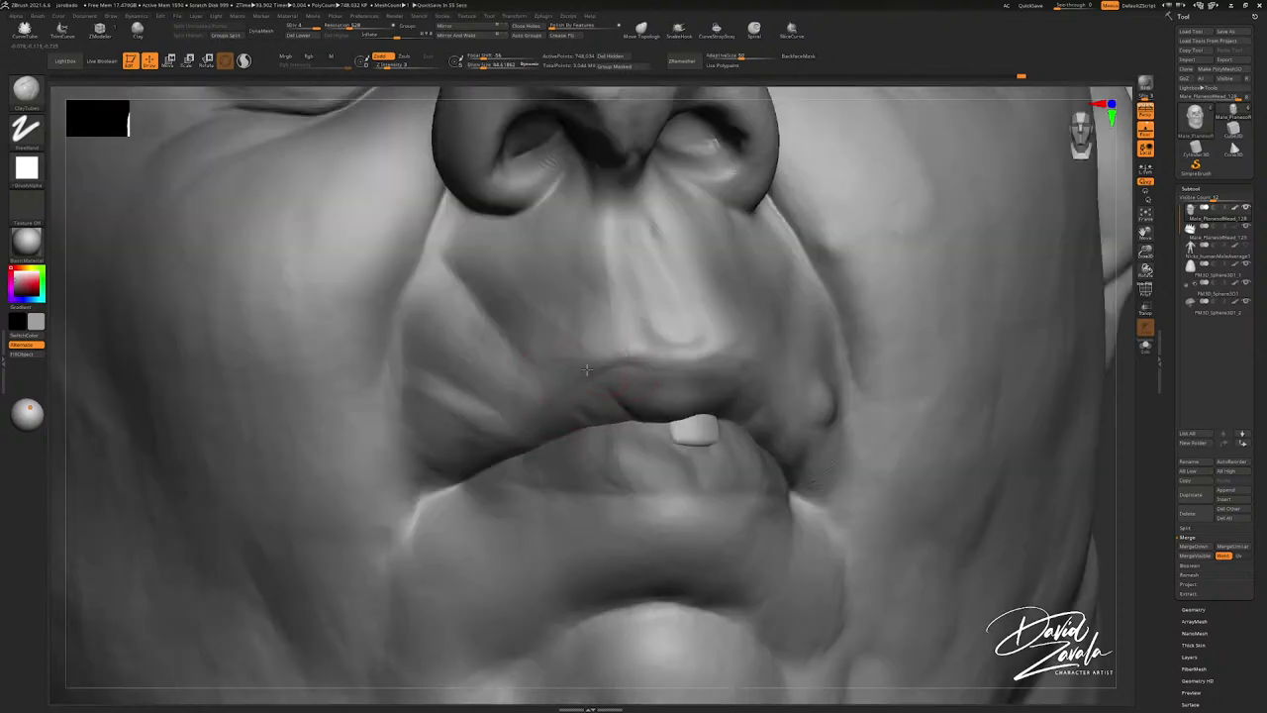
key("ctrl+z")
Step: Reduce the ClayTubes brush and define the upper lip's border from both sides of the mouth
key("bracketleft")
right_click_drag(546, 406, 585, 370)
mouse_move(485, 441)
right_mouse_down()
mouse_move(630, 362)
mouse_move(722, 350)
right_mouse_up()
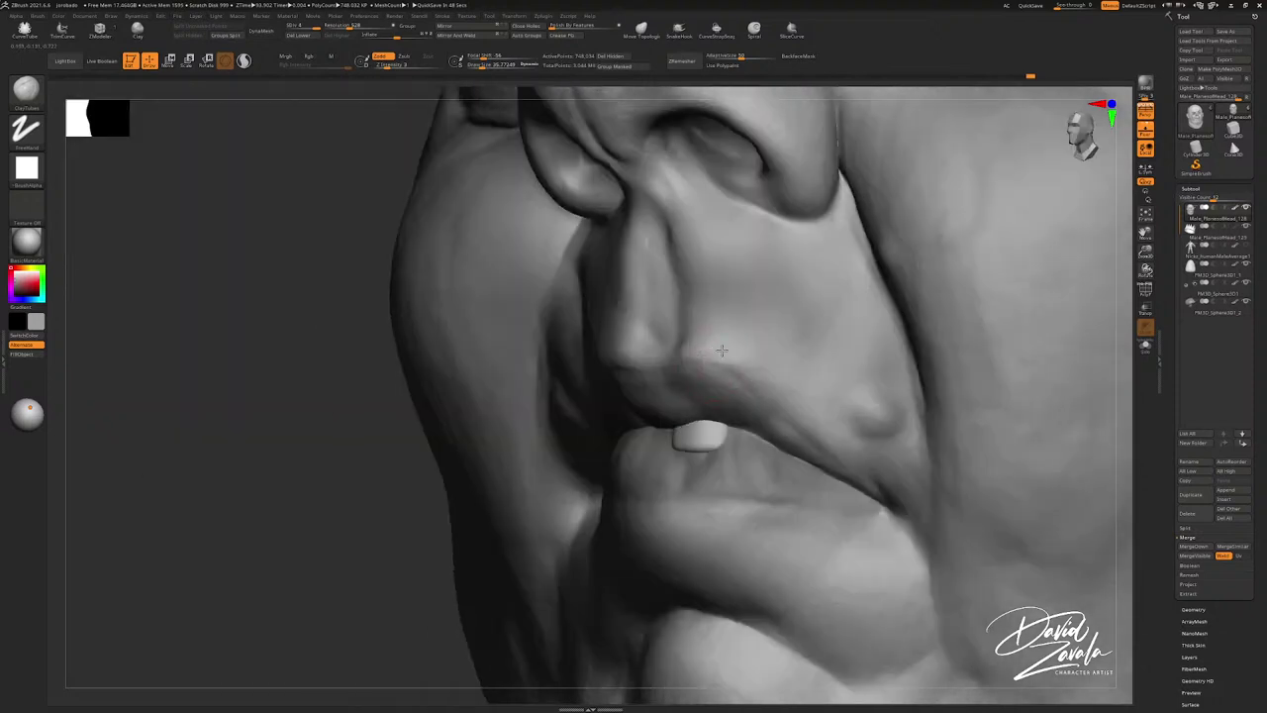
right_click_drag(757, 388, 636, 334)
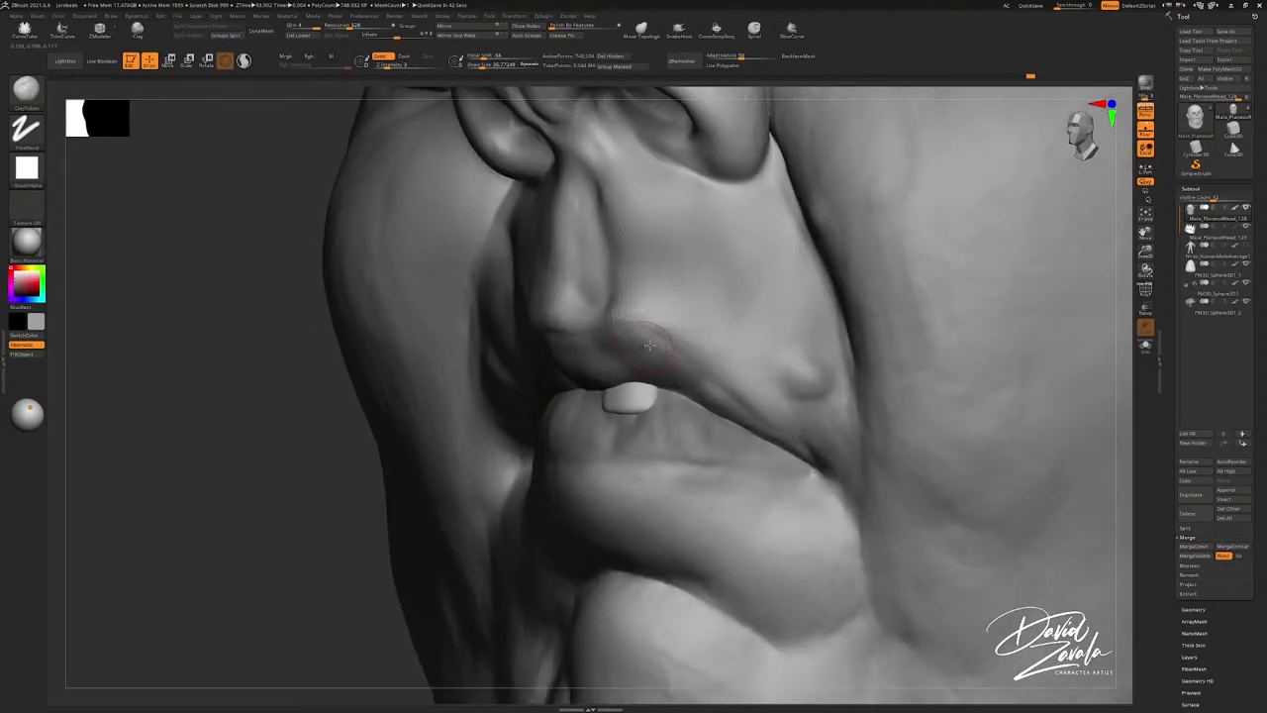
mouse_move(647, 344)
right_mouse_down()
mouse_move(543, 375)
mouse_move(556, 355)
mouse_move(623, 354)
mouse_move(521, 389)
right_mouse_up()
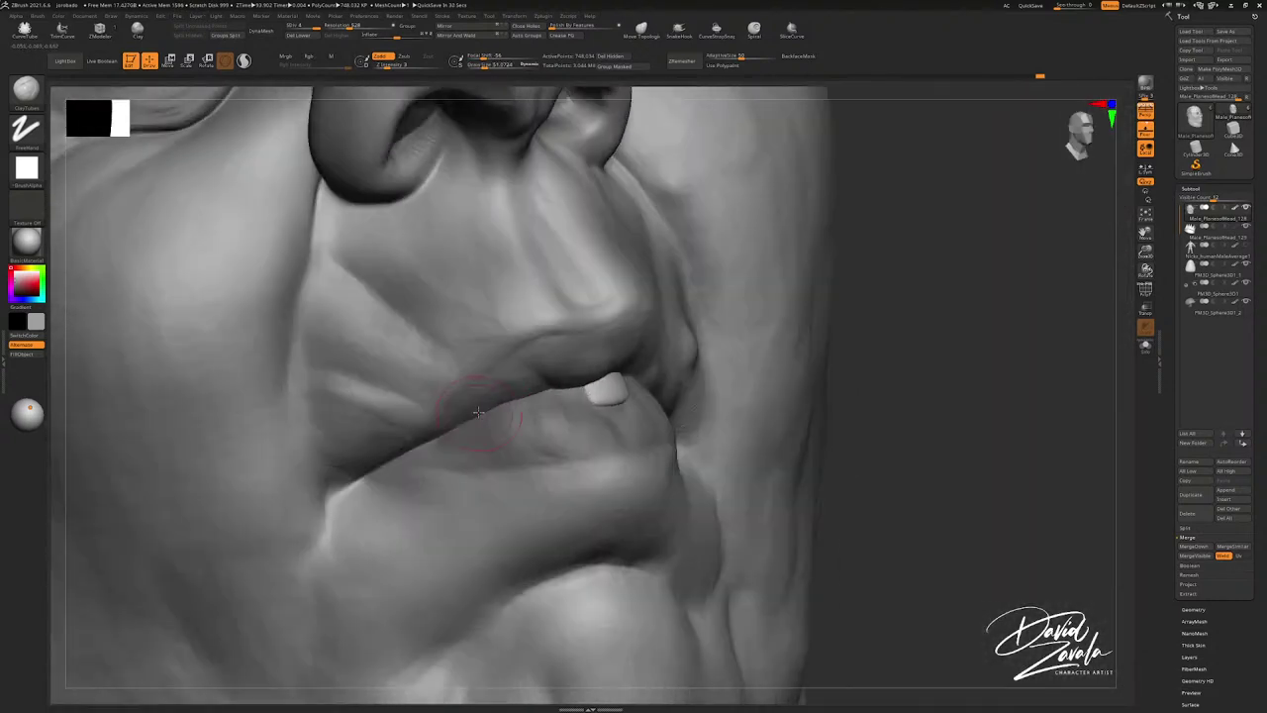
Step: Refine the lower lip and the mouth corner on the squinting-eye side
right_click_drag(436, 461, 421, 462)
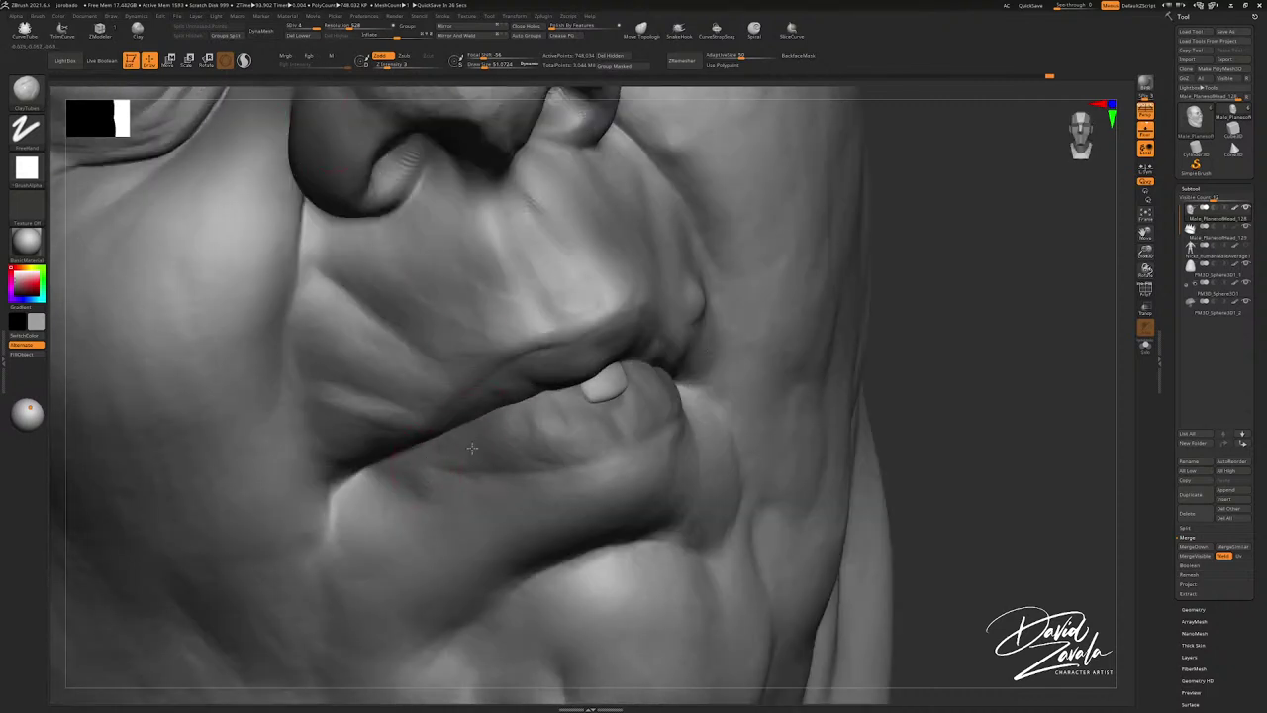
mouse_move(533, 425)
right_mouse_down()
mouse_move(693, 359)
mouse_move(683, 341)
right_mouse_up()
mouse_move(683, 341)
right_mouse_down("shift")
mouse_move(722, 356)
mouse_move(657, 330)
right_mouse_up("shift")
right_click_drag(657, 331, 684, 364, "ctrl")
right_click_drag(685, 364, 663, 378, "alt")
right_click_drag(664, 378, 678, 400, "ctrl")
Step: Resize the ClayTubes brush and start refining the forehead wrinkles below the crown
key("s")
mouse_move(673, 285)
right_mouse_down("ctrl")
mouse_move(611, 256)
mouse_move(635, 281)
right_mouse_up("ctrl")
key("s")
left_click_drag(634, 282, 625, 285)
right_click_drag(584, 224, 639, 260, "alt")
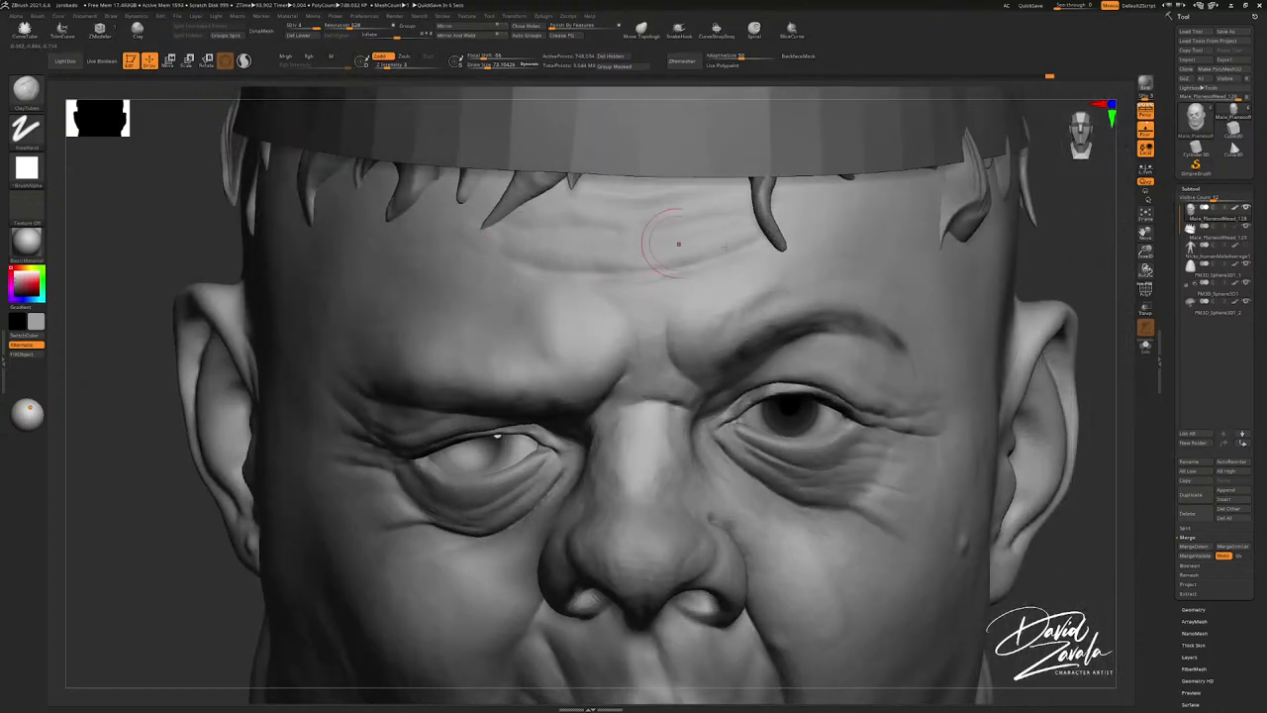
Step: Isolate the head subtool and strengthen the horizontal wrinkles across the forehead with ClayTubes
left_click(1145, 345)
right_click_drag(572, 237, 538, 260, "ctrl")
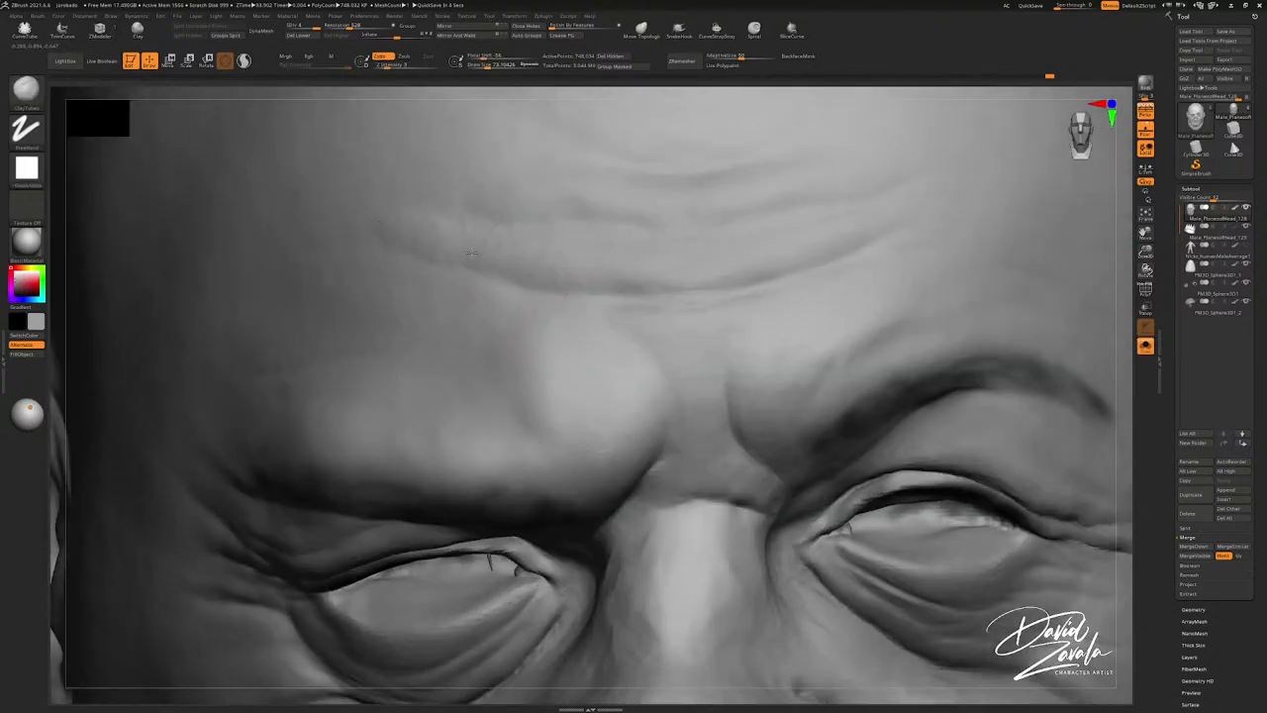
right_click_drag(494, 248, 438, 283, "alt")
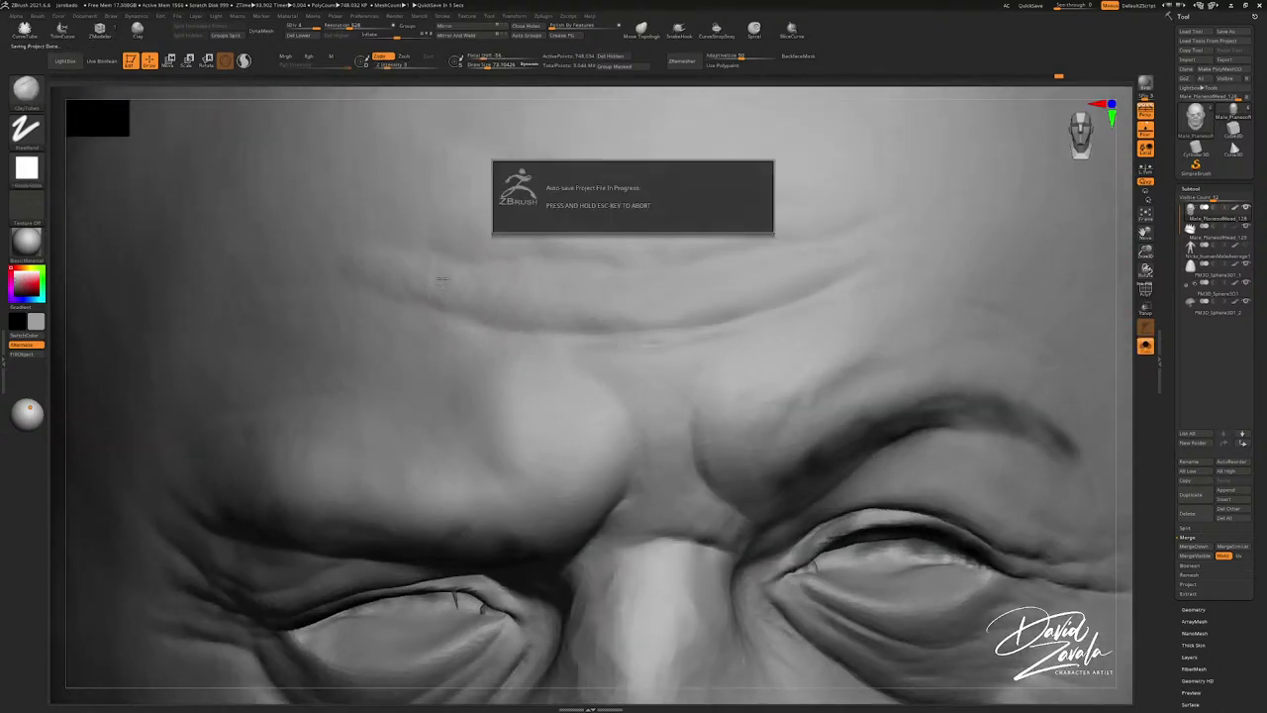
right_click_drag(580, 291, 481, 283, "alt")
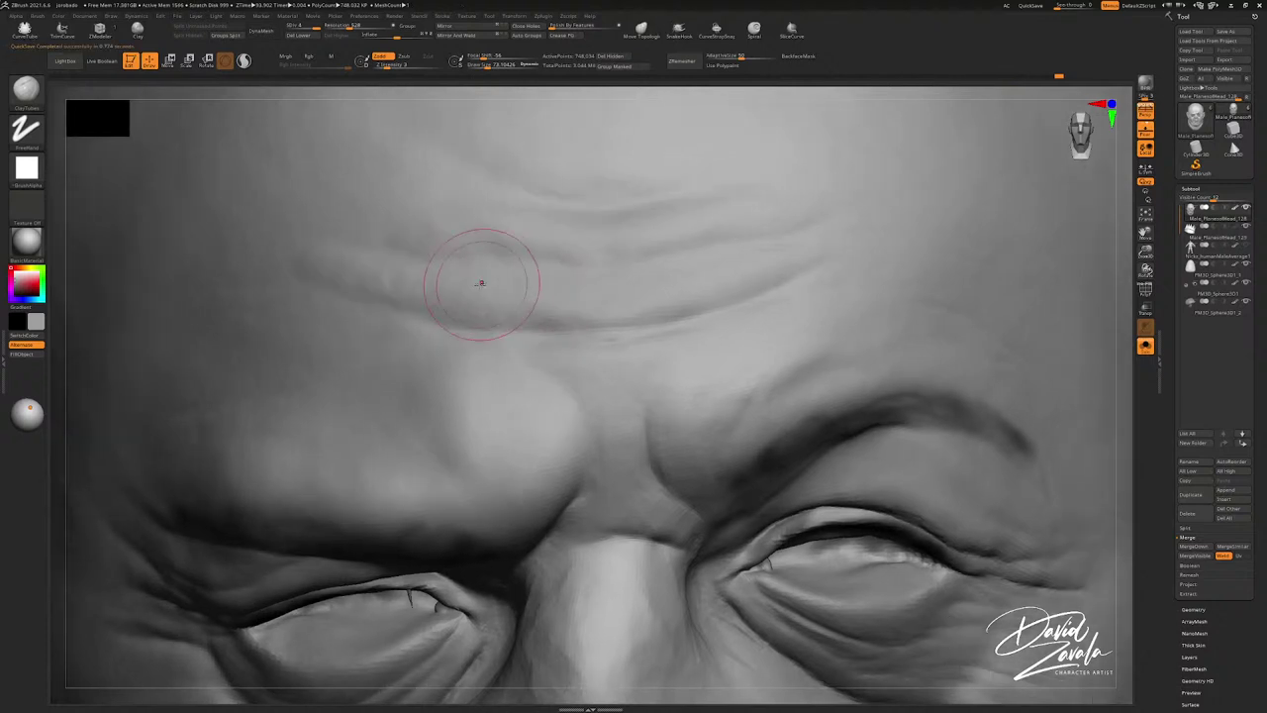
right_click_drag(651, 291, 631, 289, "alt")
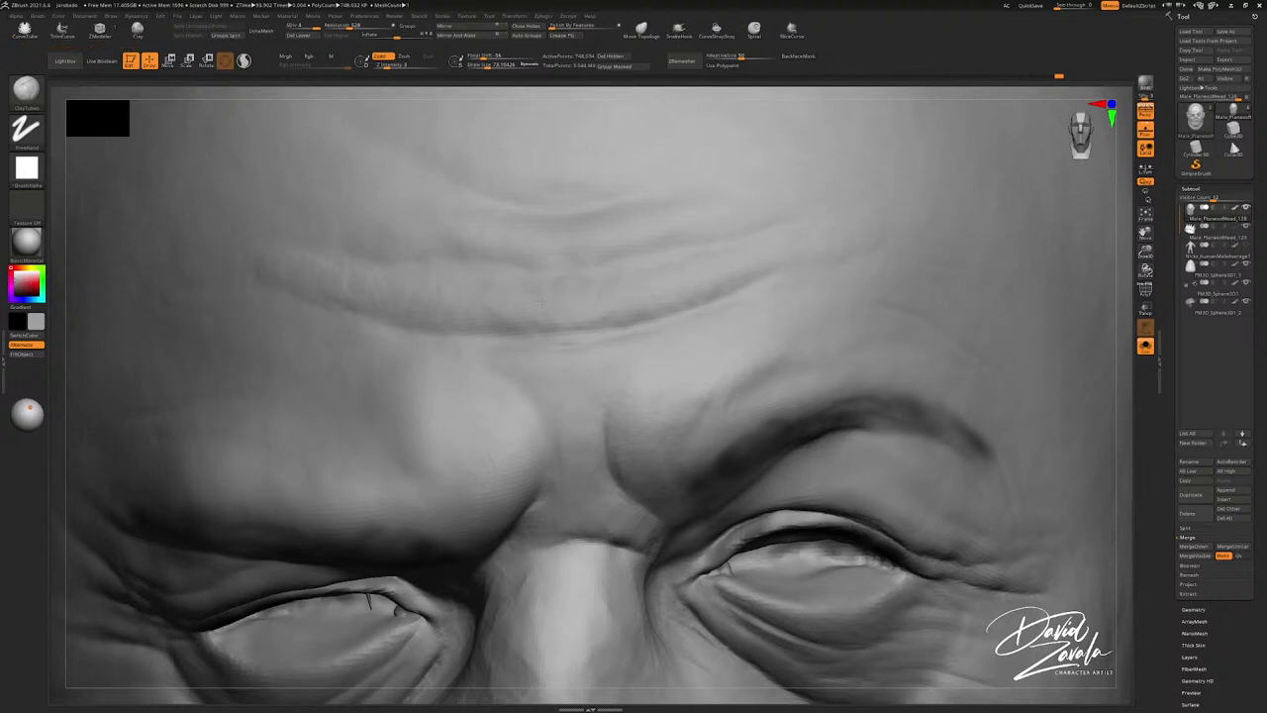
Step: Check the forehead on the full head and refine the mass of the lowered brow and its inner bulge
key("f")
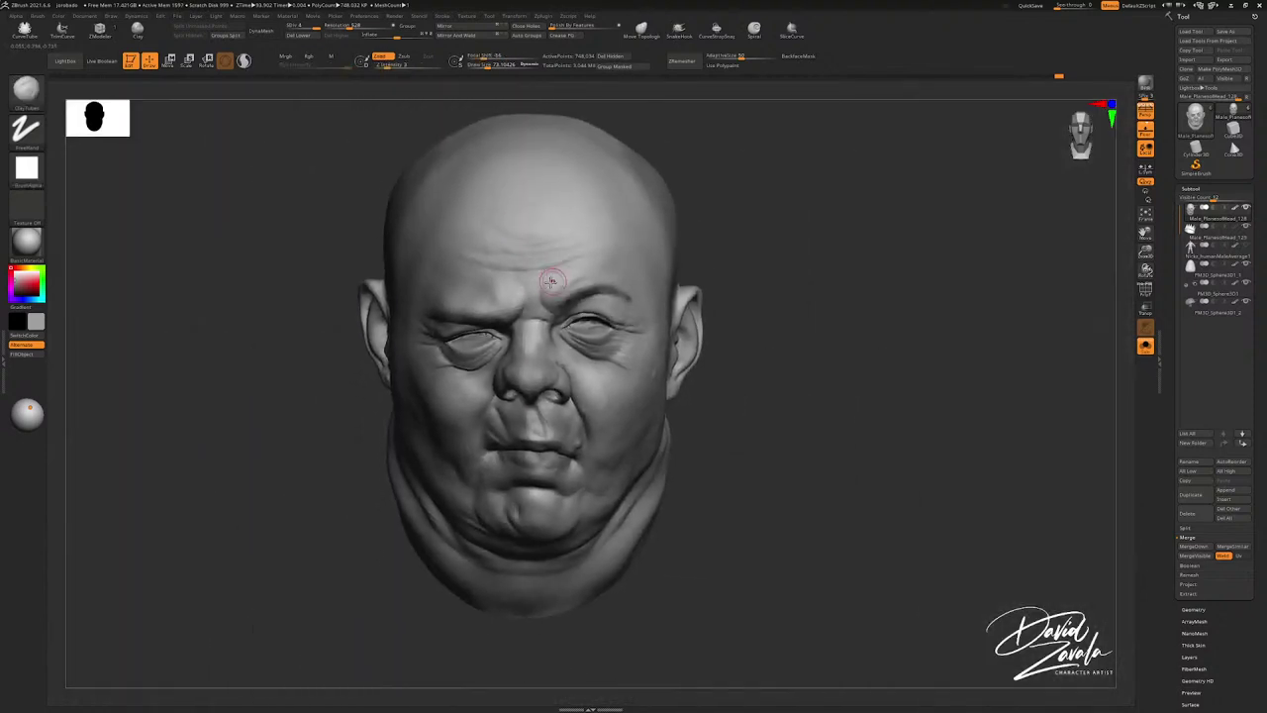
mouse_move(551, 282)
right_mouse_down()
mouse_move(463, 247)
mouse_move(483, 287)
mouse_move(689, 280)
right_mouse_up()
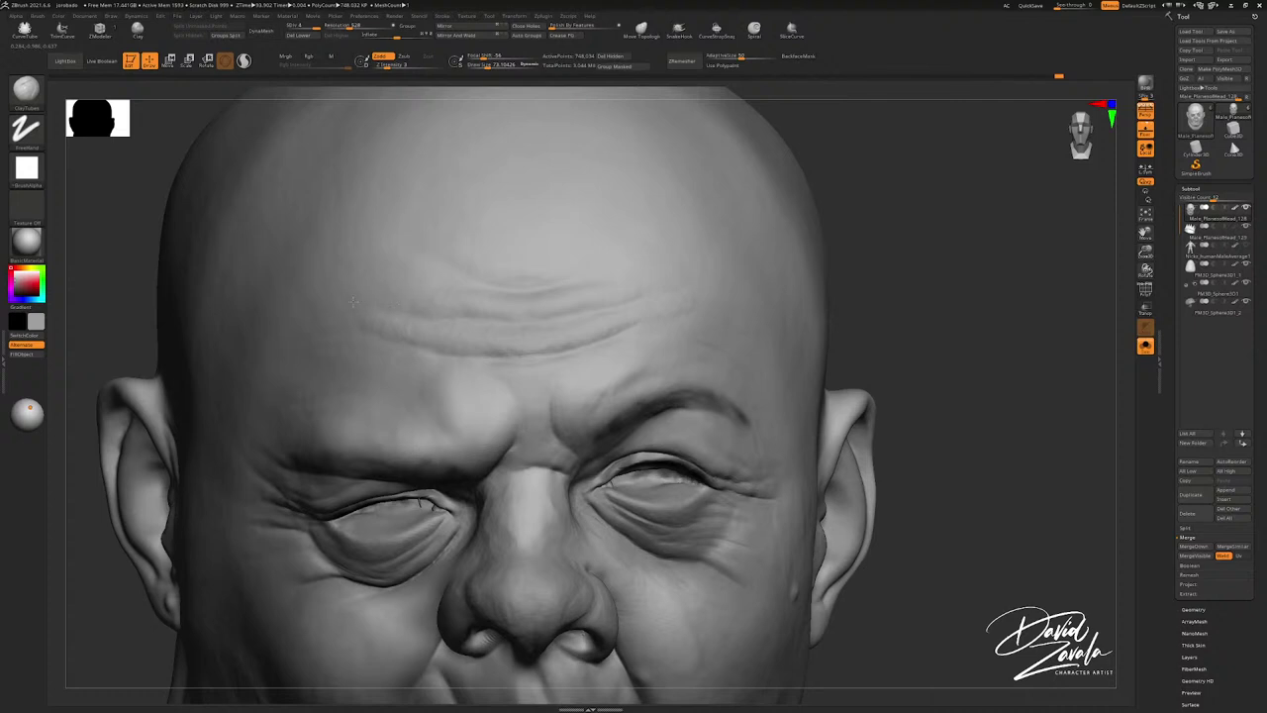
right_click_drag(354, 302, 413, 306, "ctrl")
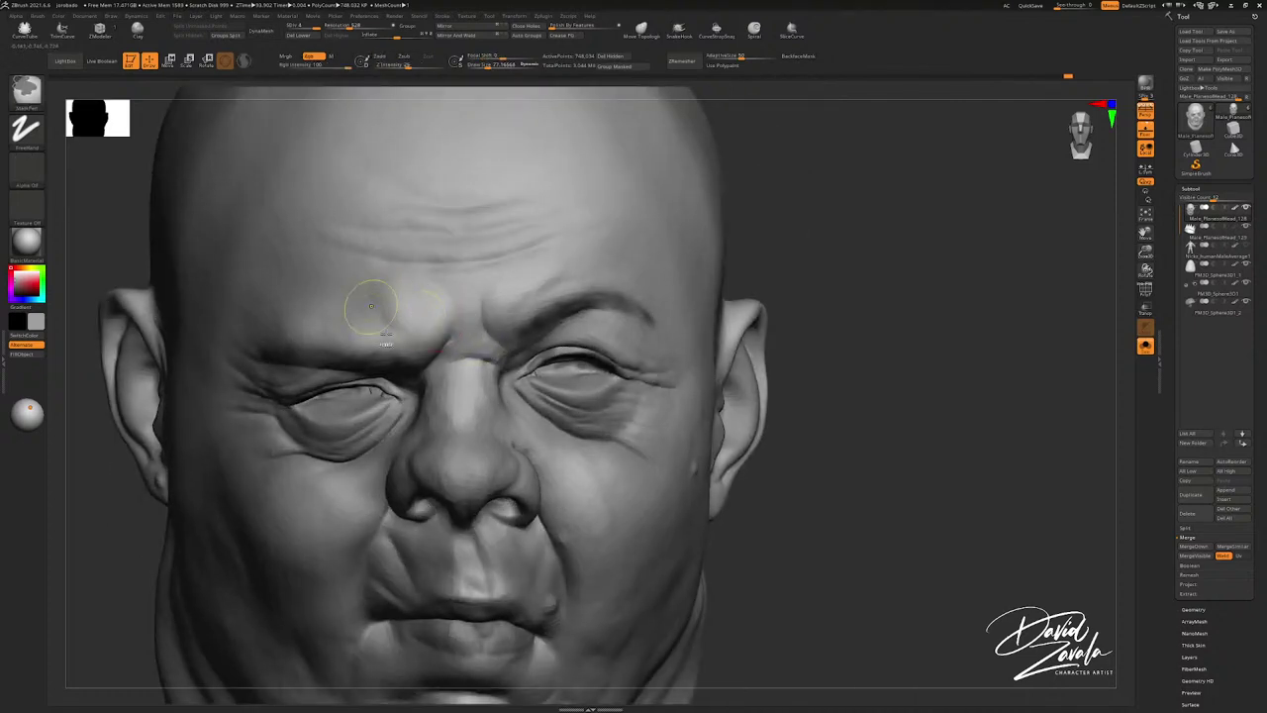
right_click_drag(376, 303, 360, 311, "ctrl")
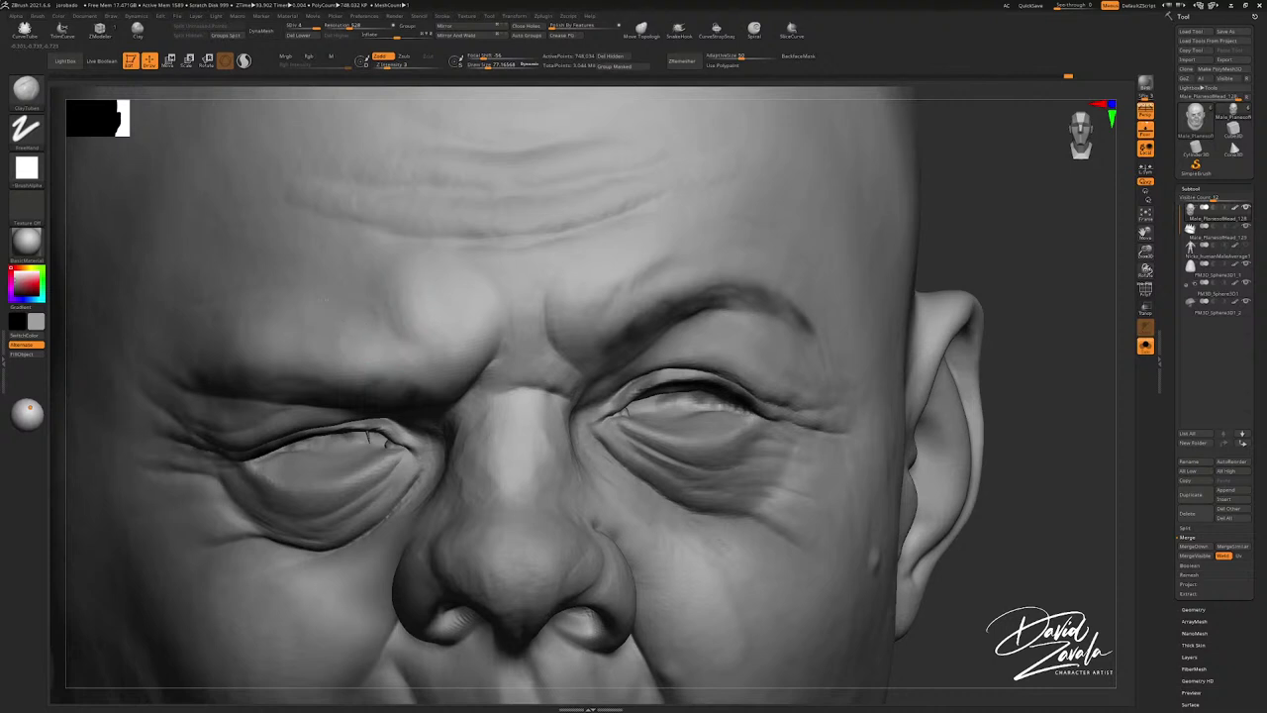
mouse_move(365, 317)
right_mouse_down("alt")
mouse_move(415, 285)
mouse_move(438, 315)
mouse_move(473, 283)
right_mouse_up("alt")
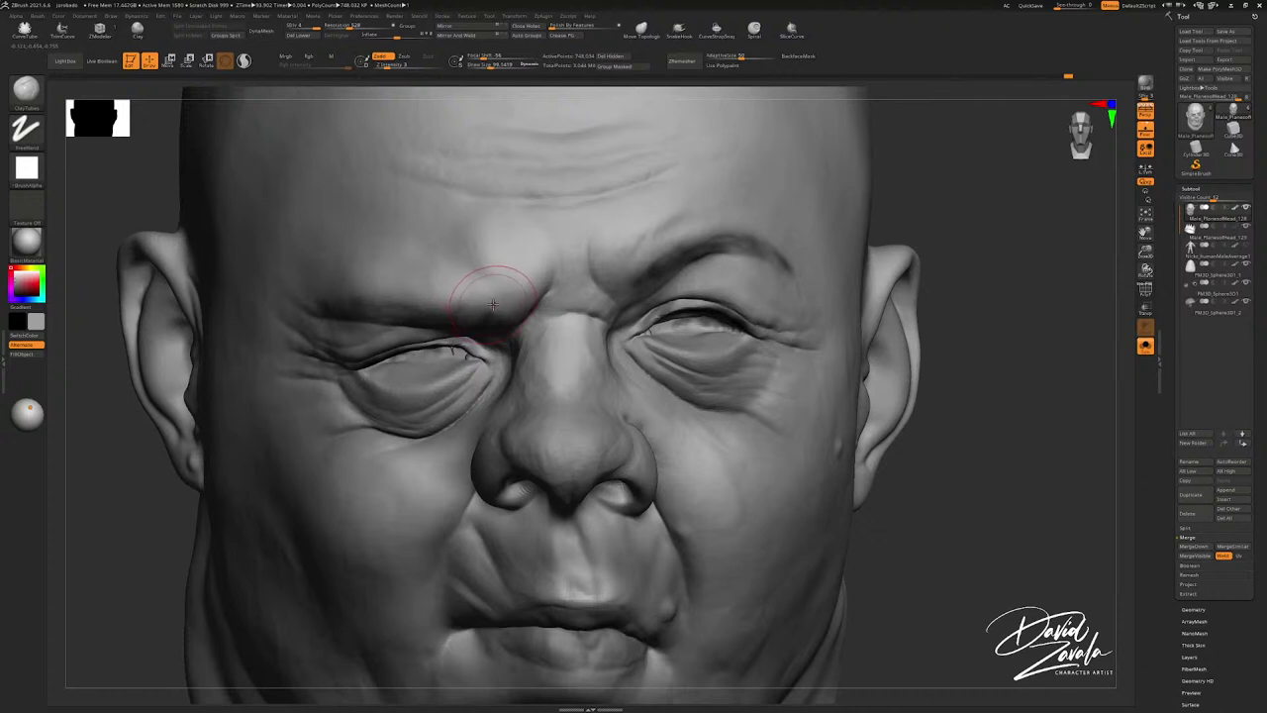
mouse_move(492, 311)
right_mouse_down("ctrl")
mouse_move(497, 323)
mouse_move(510, 315)
right_mouse_up("ctrl")
right_click_drag(511, 315, 465, 285, "ctrl")
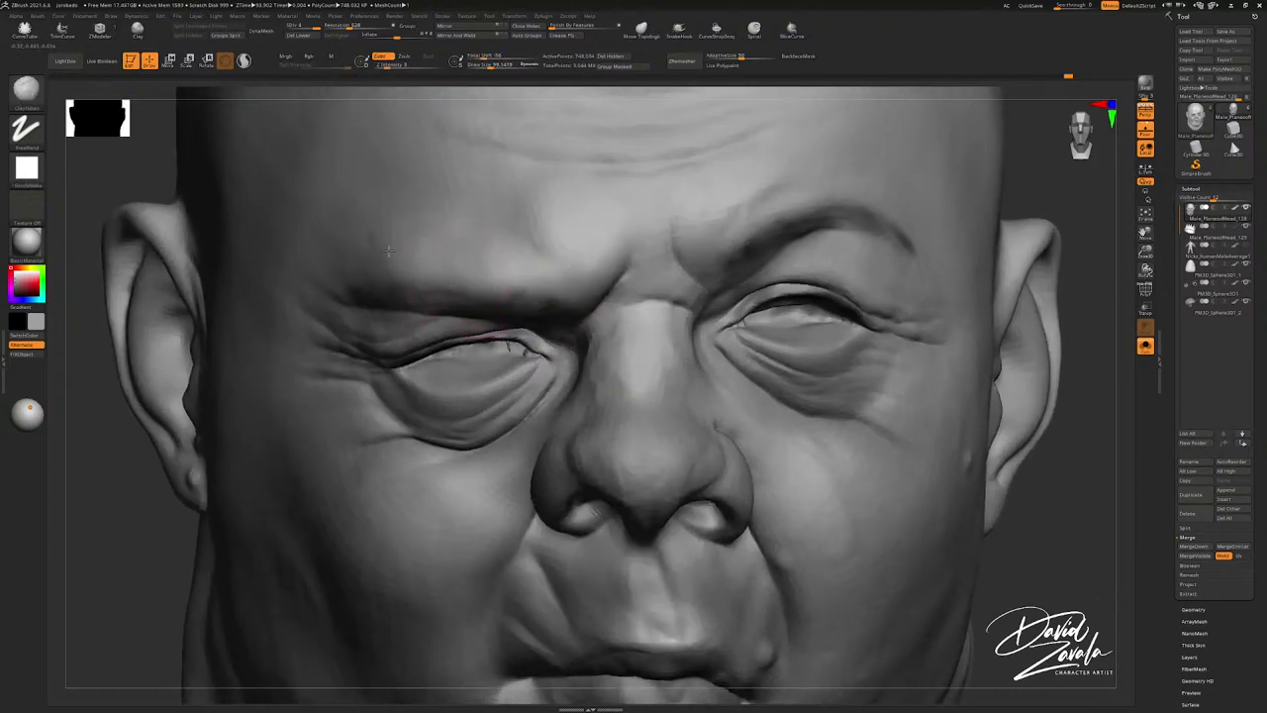
Step: Enlarge the ClayTubes brush and build up the outer end of the lowered eyebrow
key("s")
left_click_drag(342, 260, 349, 262)
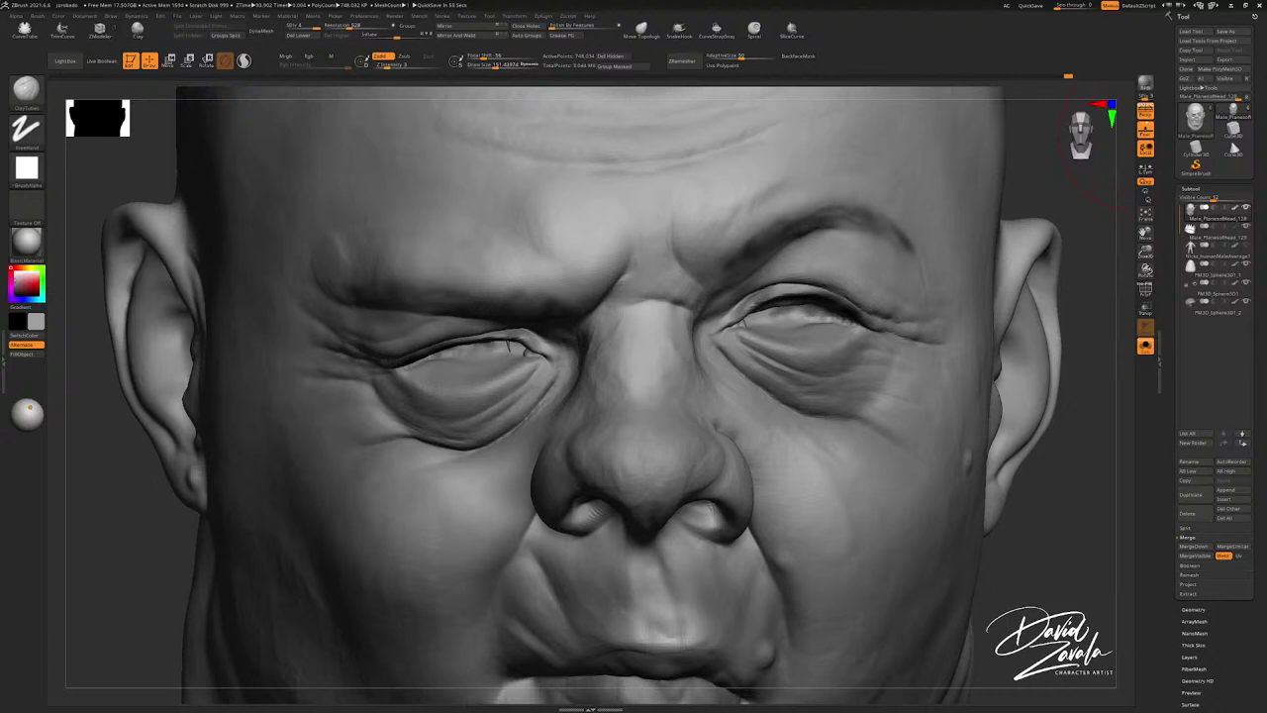
key("alt+Tab")
key("alt+Tab")
right_click_drag(309, 277, 475, 275, "alt")
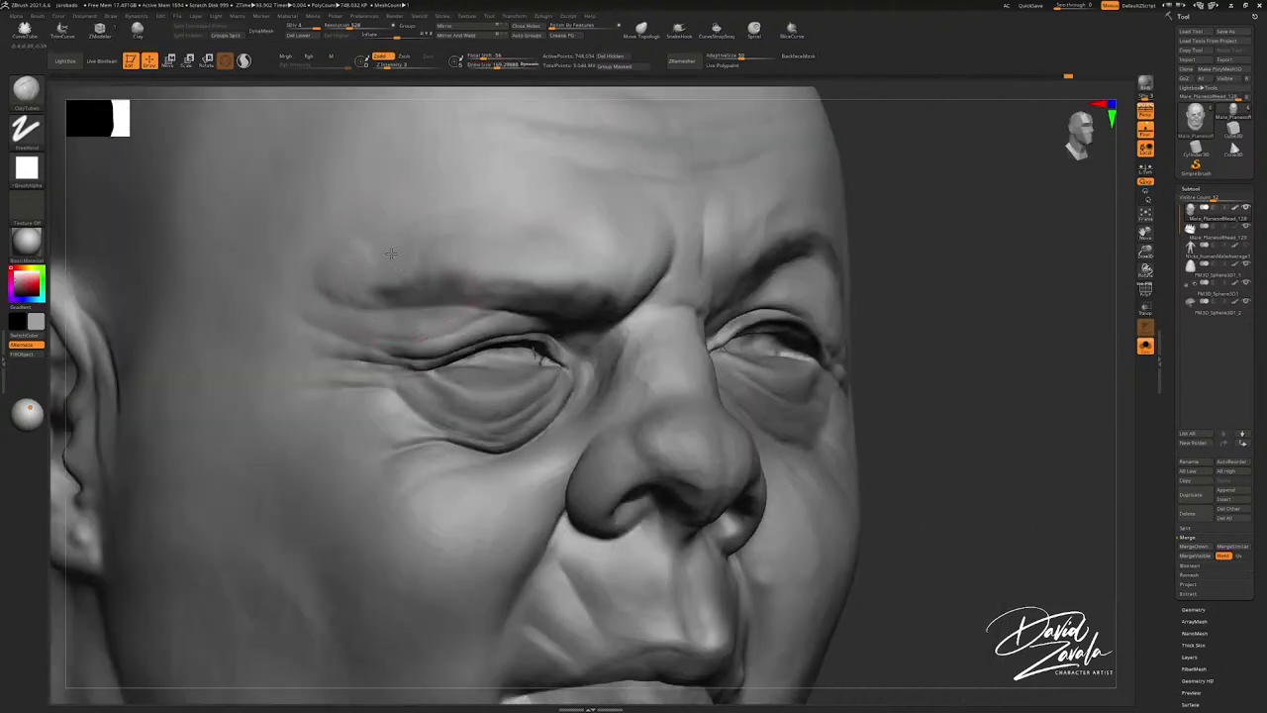
Step: Refine the outer end of the lowered eyebrow with ClayTubes and resize the brush for the brow area
left_click_drag(393, 233, 391, 259)
mouse_move(445, 264)
right_mouse_down()
mouse_move(396, 266)
mouse_move(392, 287)
mouse_move(366, 265)
mouse_move(398, 247)
mouse_move(388, 267)
right_mouse_up()
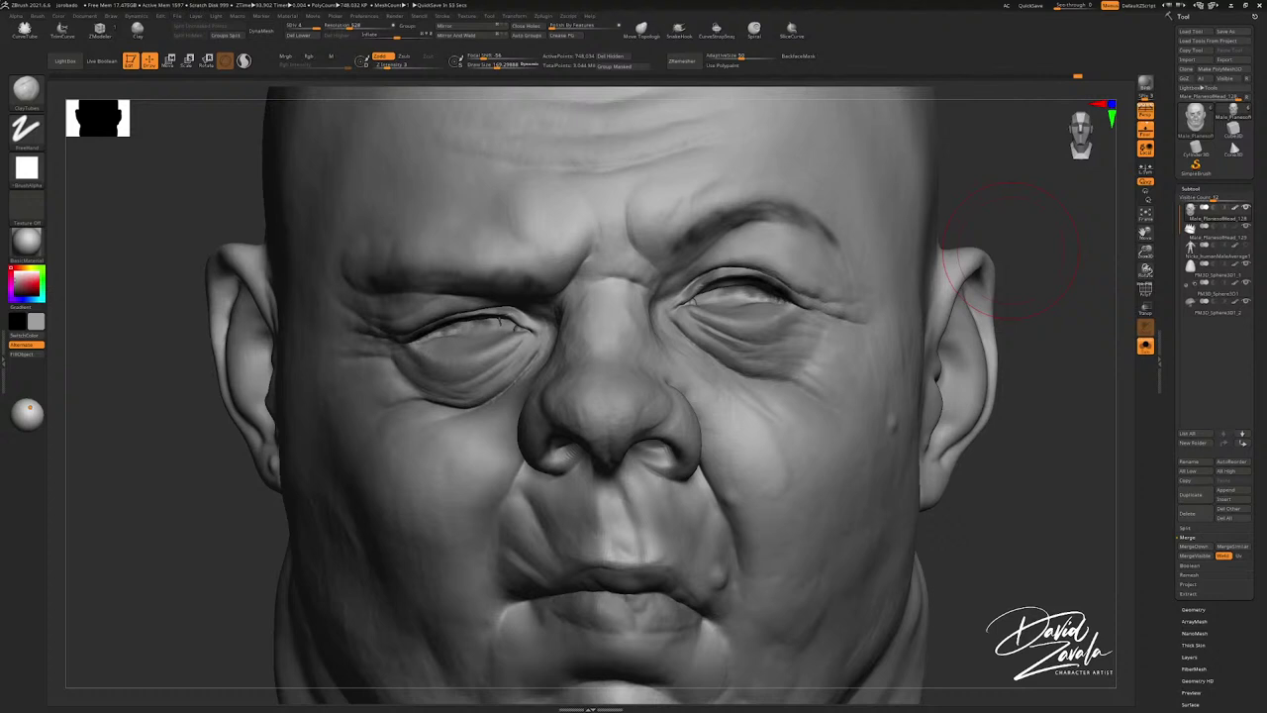
right_click_drag(385, 286, 450, 293, "ctrl")
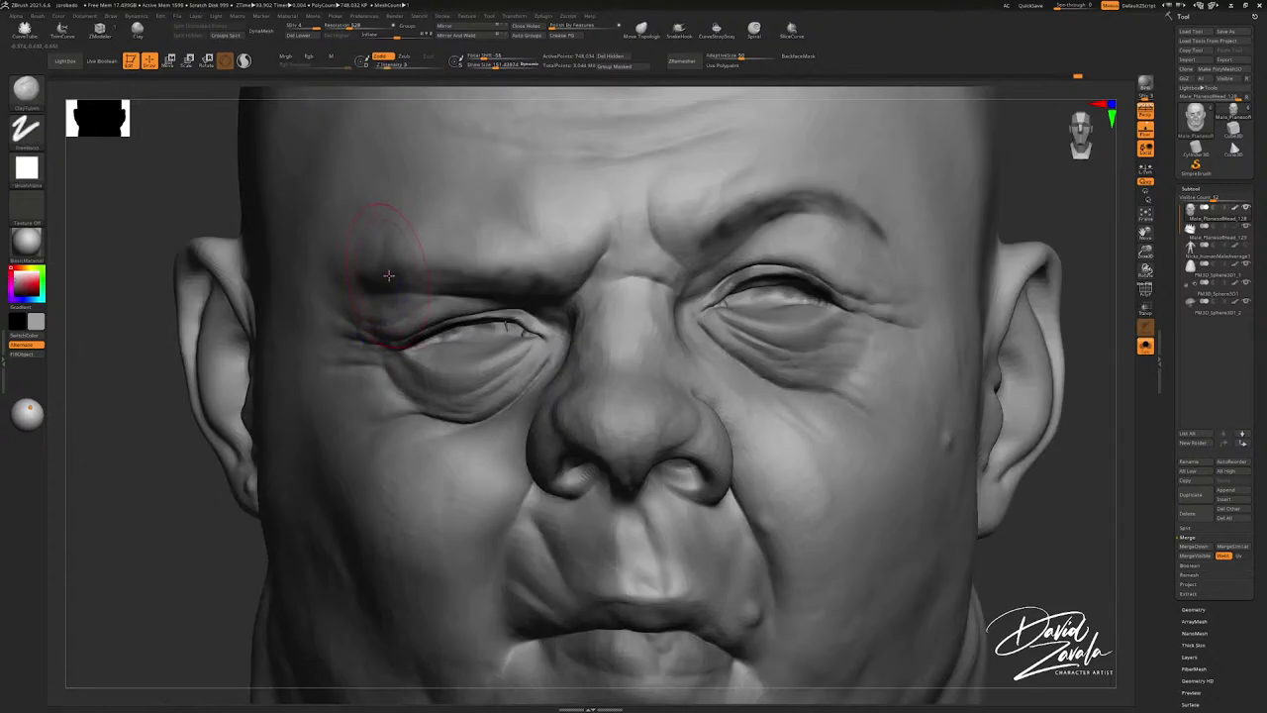
key("s")
key("s")
right_click_drag(407, 289, 422, 297, "ctrl")
key("s")
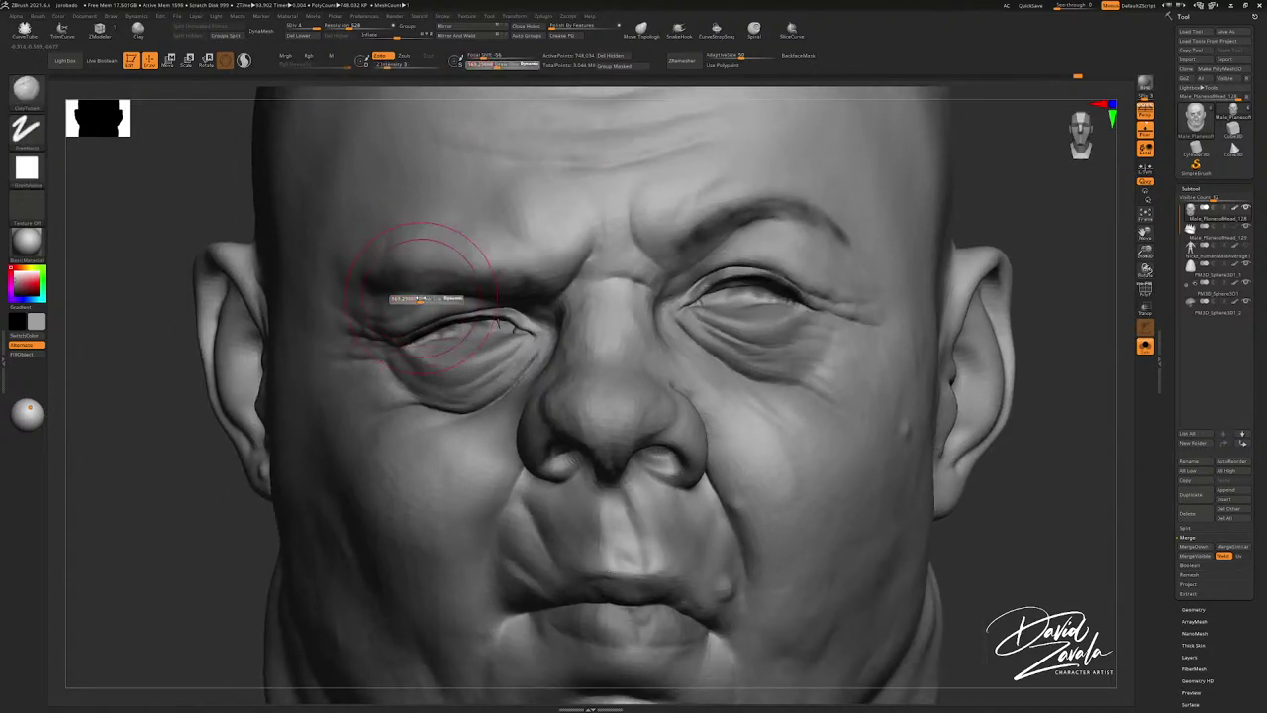
Step: Switch to the Move brush, resize it and drop the head to subdivision level 1
key("b")
key("m")
key("v")
key("s")
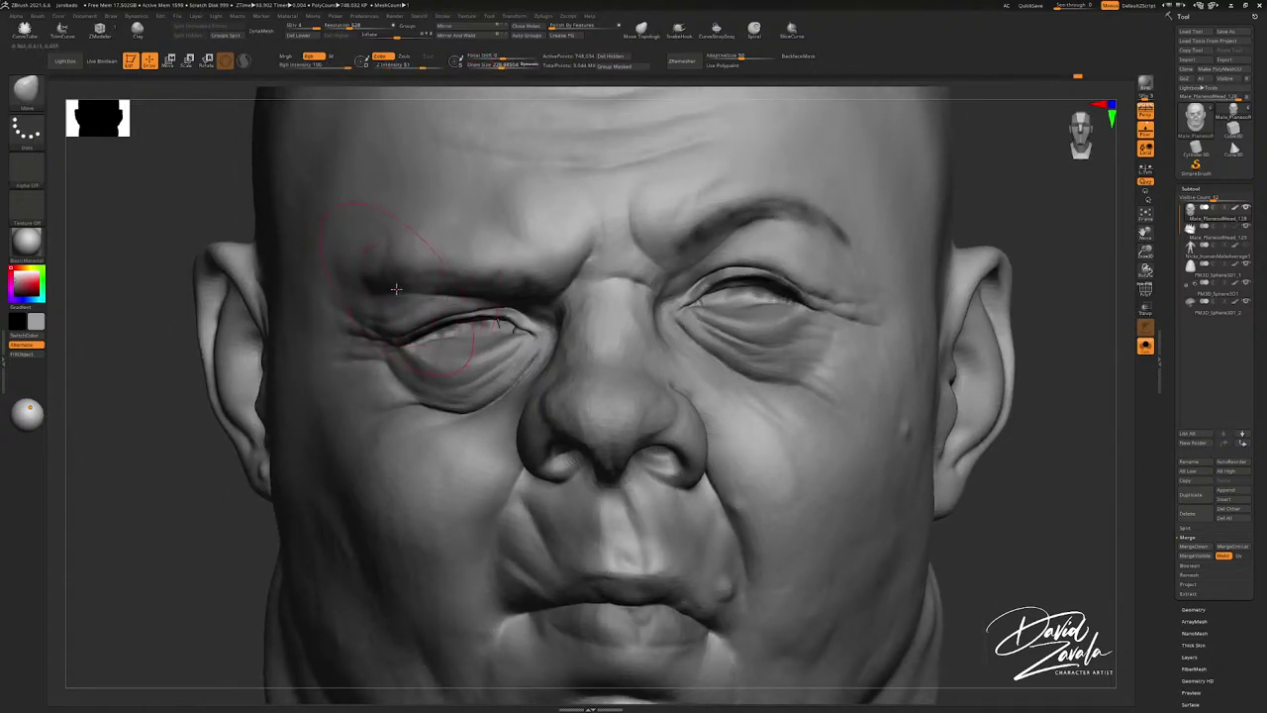
key("s")
key("s")
left_click_drag(301, 27, 285, 27)
Step: Enlarge the Move brush and start reshaping the outer part of the lowered brow, undoing the unwanted change
key("s")
mouse_move(475, 347)
left_mouse_down()
mouse_move(450, 362)
mouse_move(475, 381)
mouse_move(502, 364)
mouse_move(405, 337)
mouse_move(506, 338)
mouse_move(430, 365)
mouse_move(505, 346)
mouse_move(465, 322)
mouse_move(436, 332)
mouse_move(445, 324)
mouse_move(449, 342)
left_mouse_up()
key("s")
key("ctrl+z")
key("s")
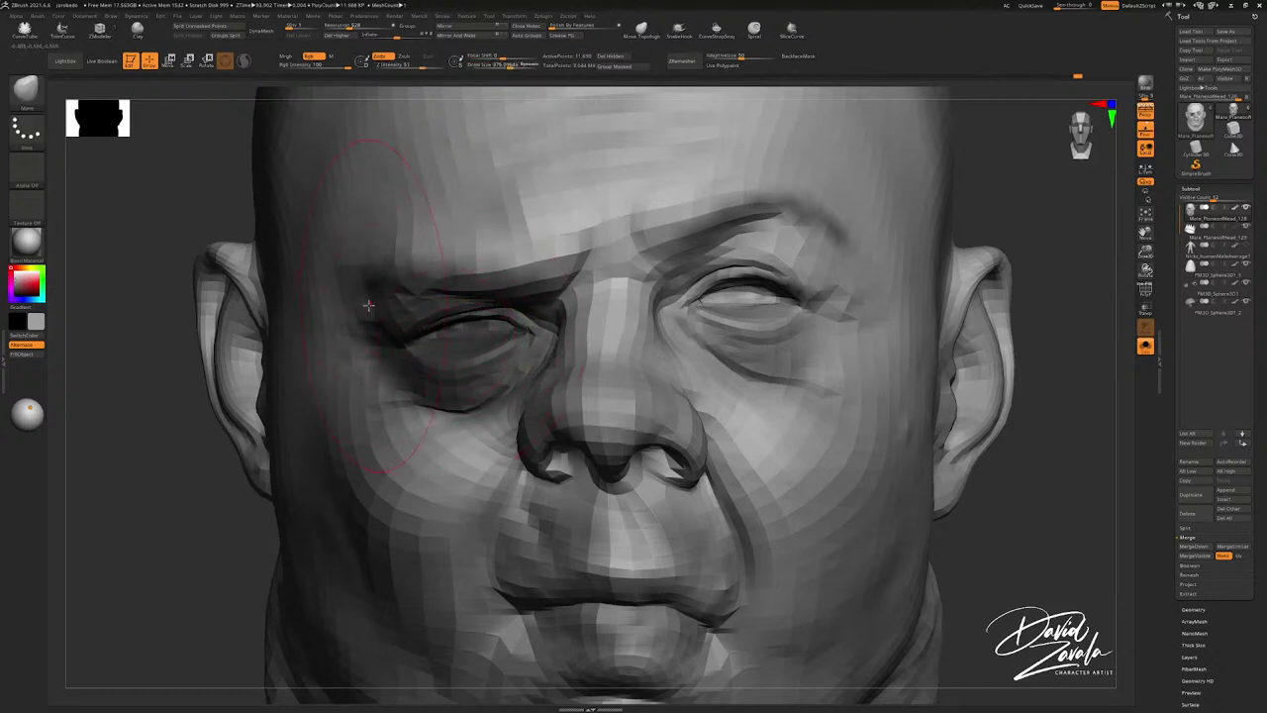
right_click_drag(365, 297, 424, 291)
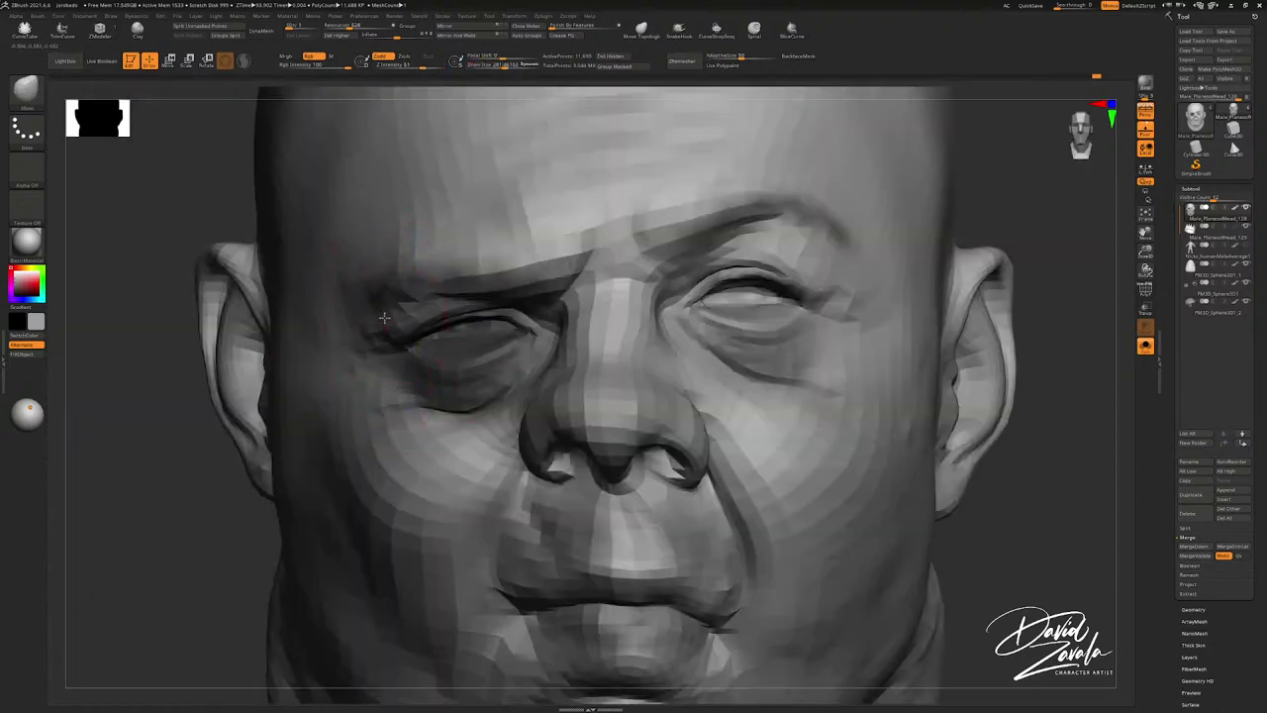
Step: Adjust the outer corner of the lowered eye and the fold beneath the brow with varying Move brush sizes
key("s")
left_click(386, 316)
key("s")
left_click(396, 303)
key("s")
left_click(403, 298)
key("s")
left_click(394, 296)
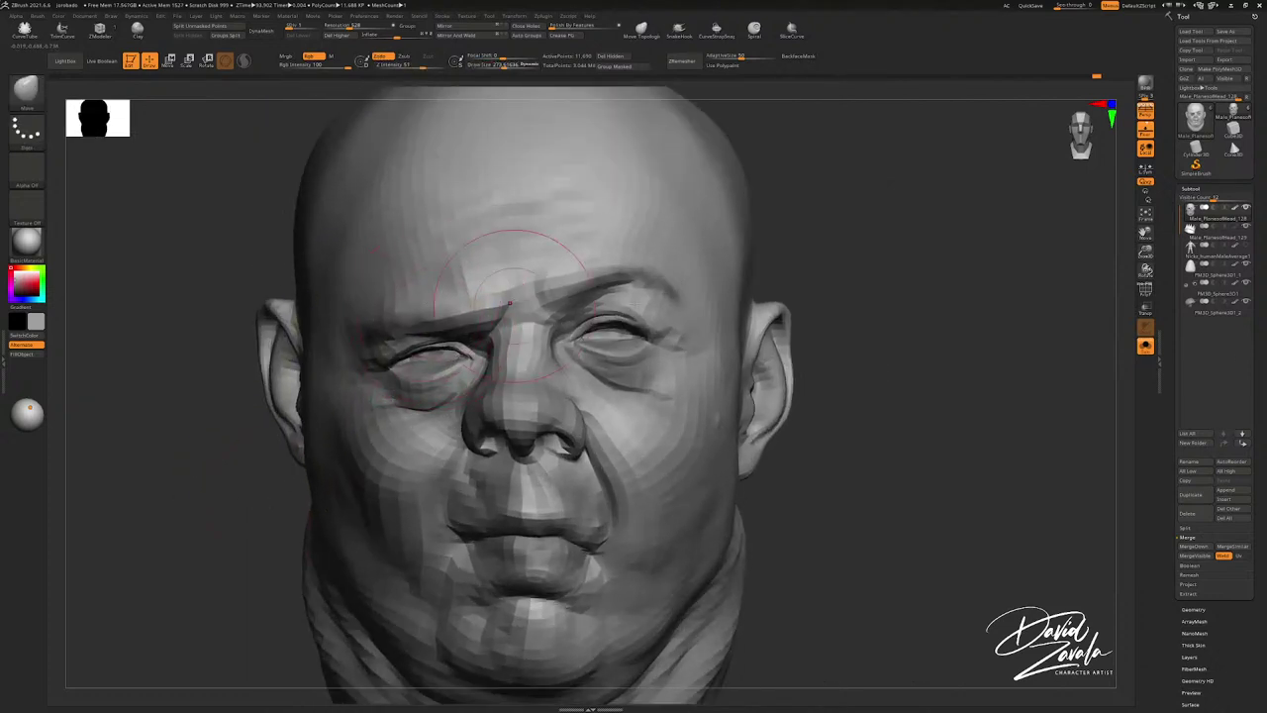
Step: Resize the Move brush and adjust the inner brow beside the nose bridge
mouse_move(1218, 312)
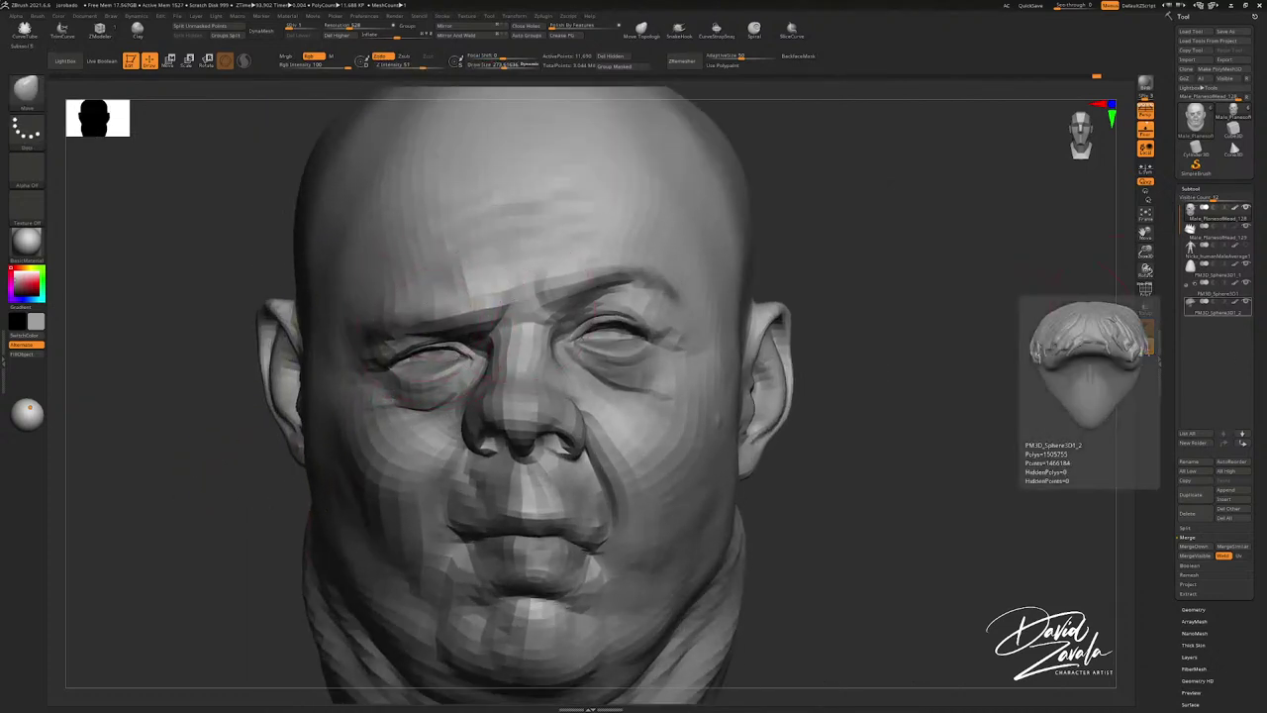
mouse_move(559, 282)
right_mouse_down("ctrl")
mouse_move(532, 264)
mouse_move(533, 304)
mouse_move(544, 303)
right_mouse_up("ctrl")
key("s")
left_click_drag(520, 310, 526, 312)
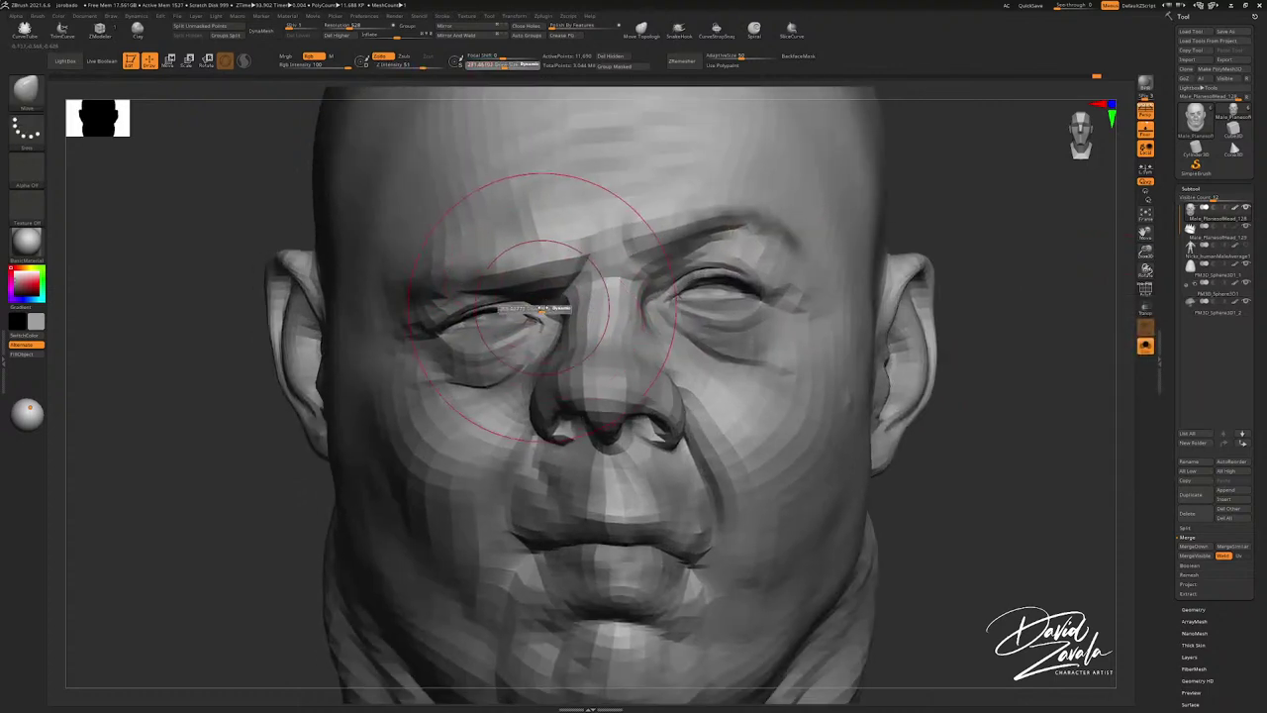
Step: Switch to the Pinch brush, resize it and tighten the upper lid of the lowered eye
key("b")
key("c")
key("t")
key("b")
key("p")
key("i")
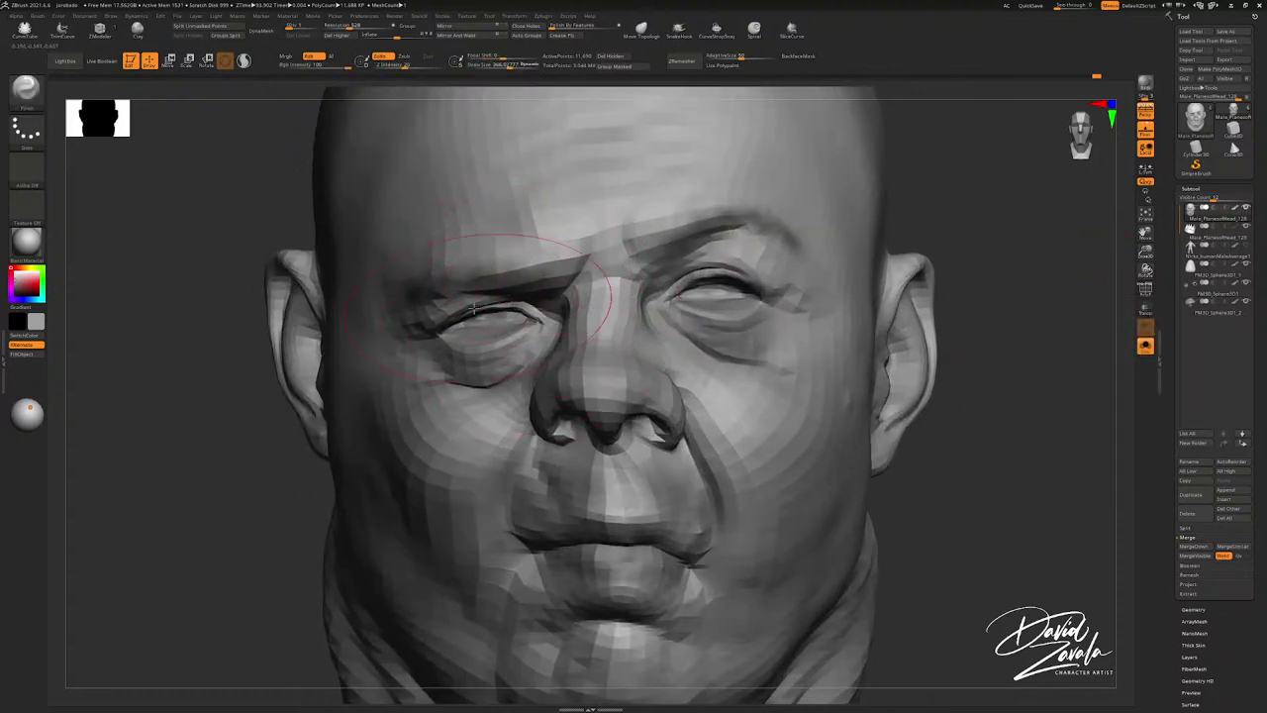
key("s")
left_click_drag(457, 320, 467, 320)
key("s")
Step: Resize the brush and adjust the planes between the lowered eye and the nose with Move
right_click_drag(477, 322, 540, 301, "ctrl")
mouse_move(539, 301)
right_mouse_down("alt")
mouse_move(542, 261)
mouse_move(513, 311)
mouse_move(528, 356)
mouse_move(523, 305)
mouse_move(551, 323)
right_mouse_up("alt")
key("s")
mouse_move(551, 321)
left_mouse_down()
mouse_move(540, 321)
mouse_move(548, 292)
left_mouse_up()
key("s")
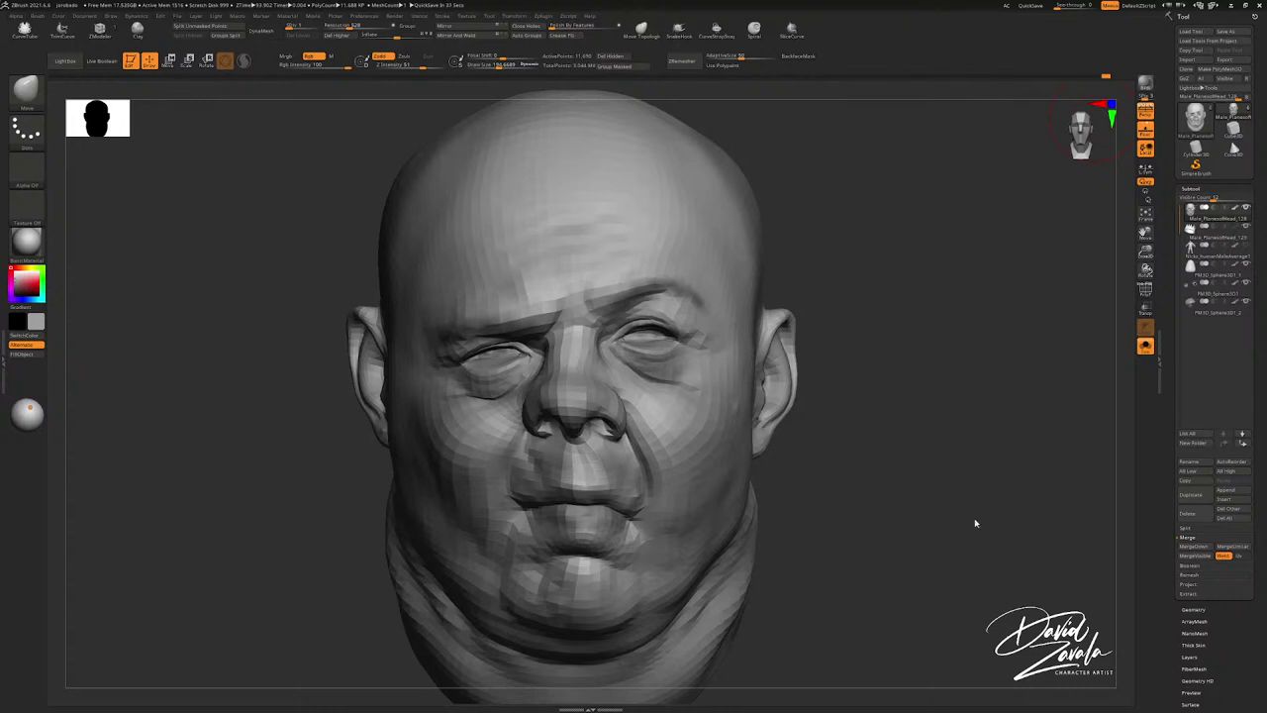
mouse_move(582, 348)
right_mouse_down("alt")
mouse_move(614, 337)
mouse_move(582, 341)
right_mouse_up("alt")
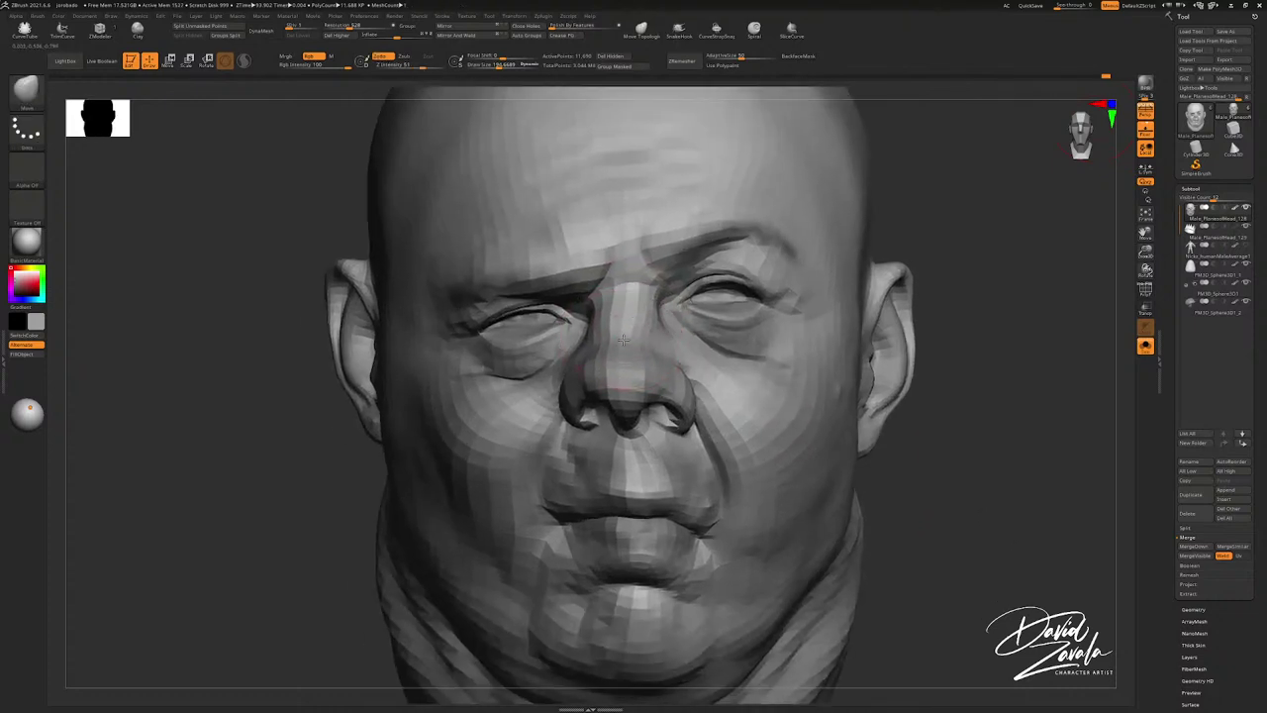
Step: Return the head to subdivision level 4 and show all subtools again with the head active
left_click_drag(302, 28, 319, 28)
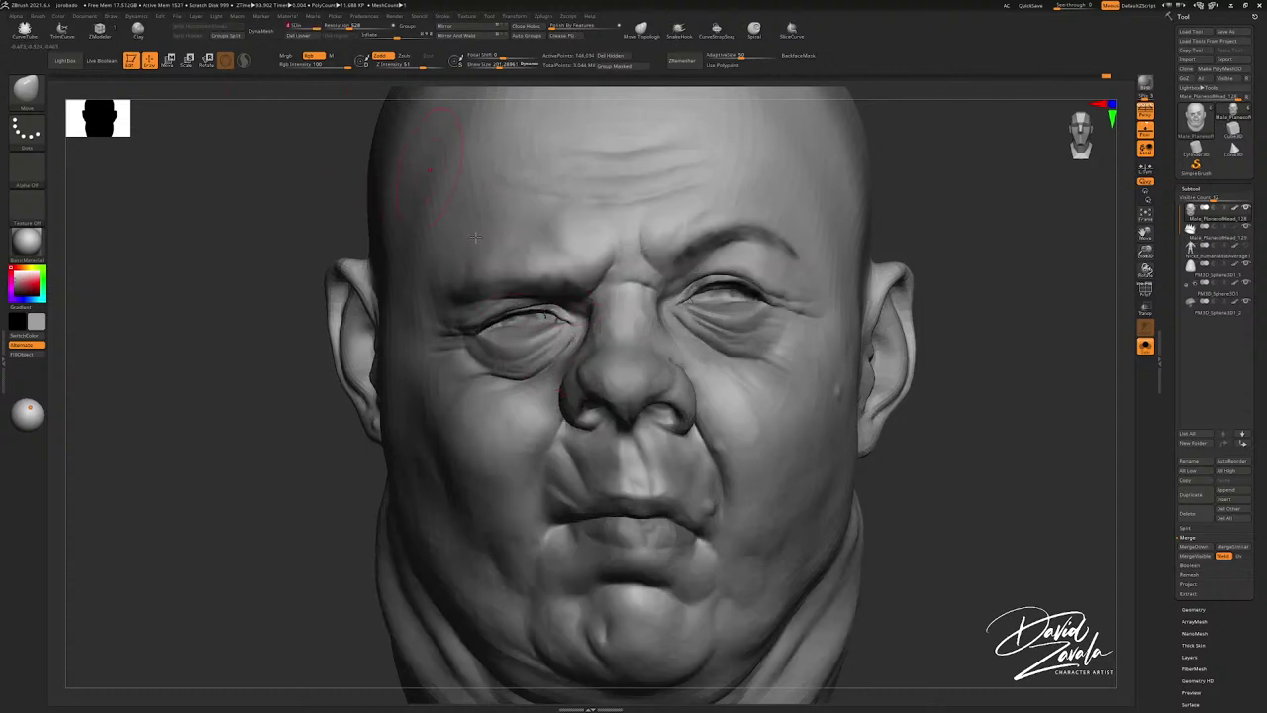
mouse_move(633, 376)
right_mouse_down("ctrl")
mouse_move(556, 439)
mouse_move(636, 344)
mouse_move(550, 359)
mouse_move(530, 326)
mouse_move(477, 335)
right_mouse_up("ctrl")
left_click(1145, 344)
left_click(530, 315, "alt")
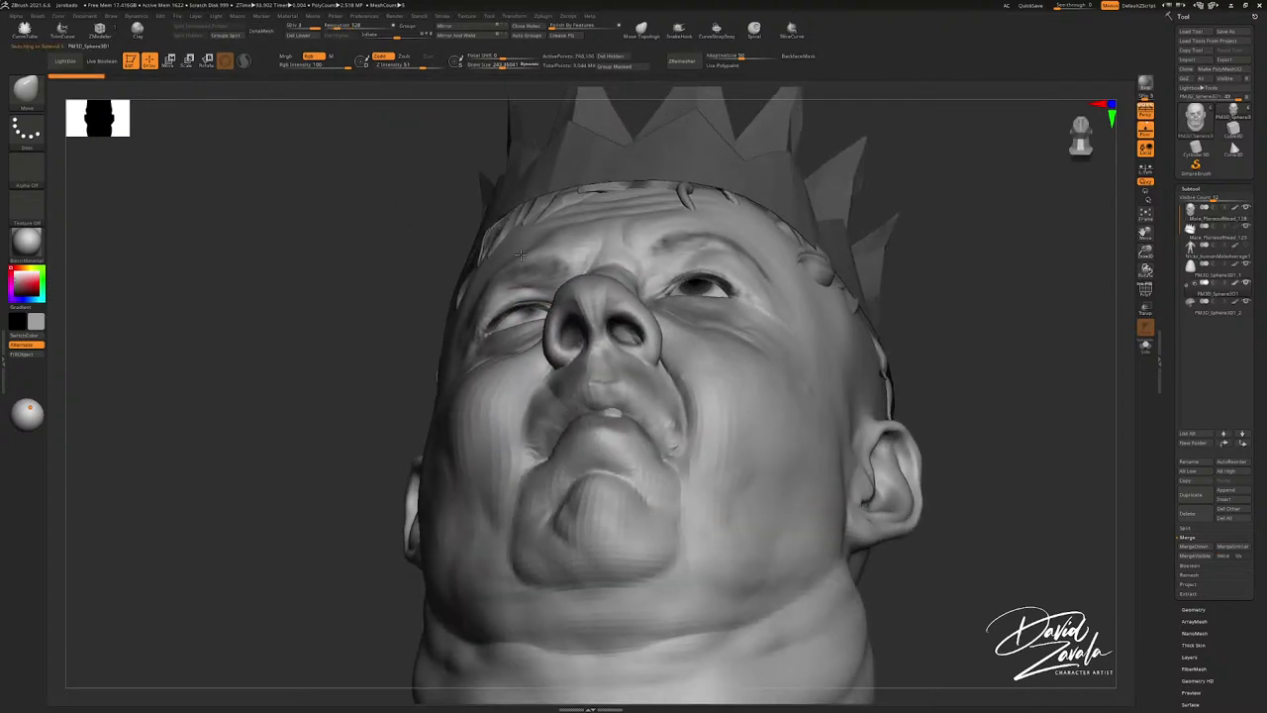
left_click(479, 337, "alt")
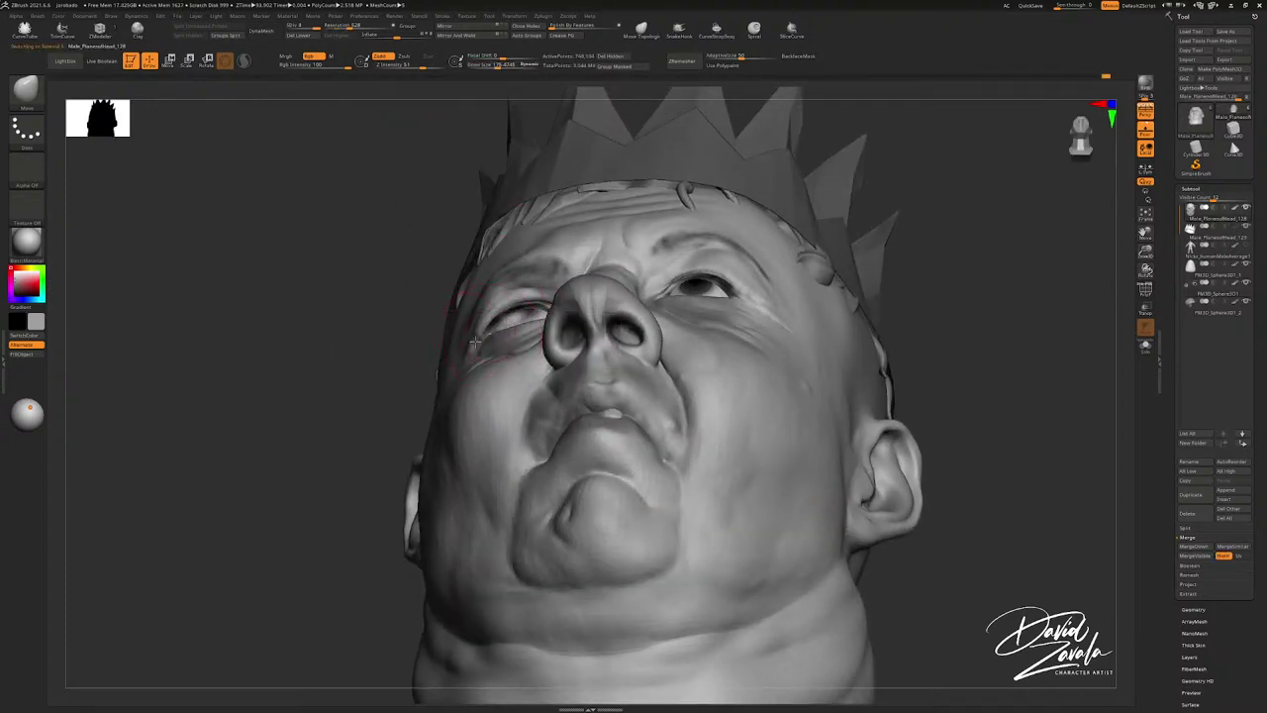
right_click_drag(479, 337, 506, 377)
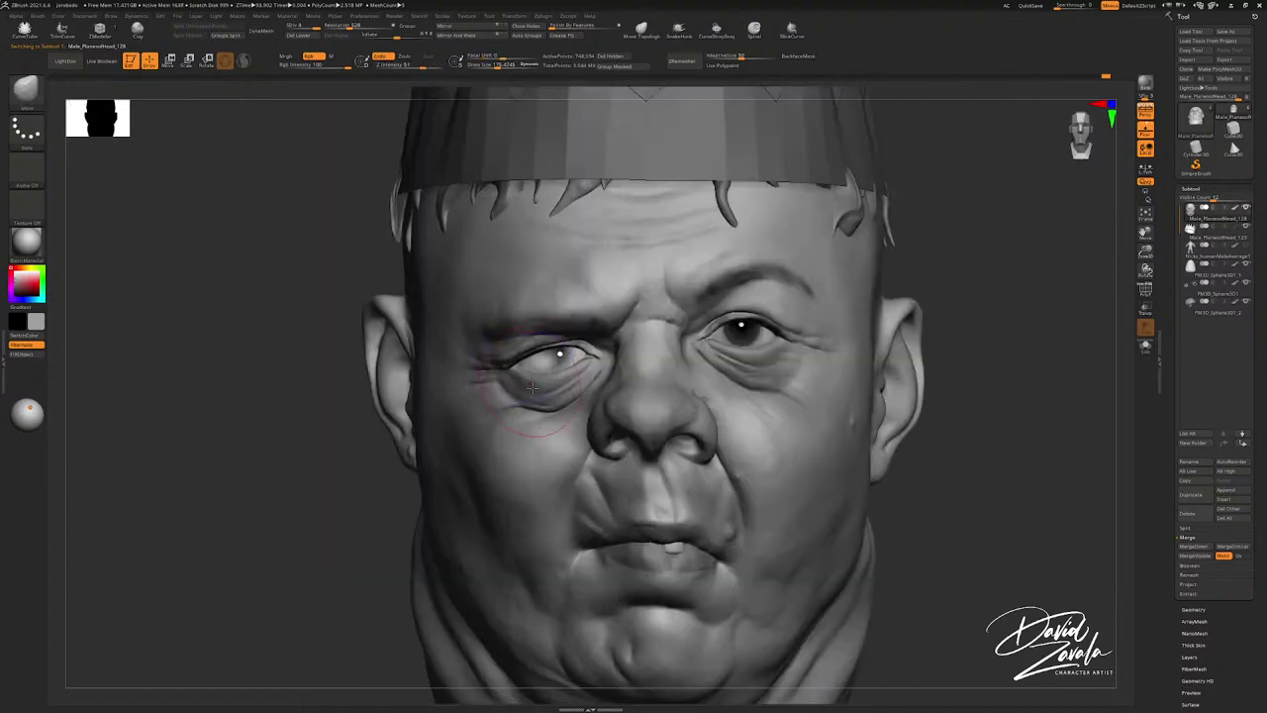
Step: Select the eyeball subtool and set up the Standard brush for colour-only painting in black without a texture
left_click(532, 364, "alt")
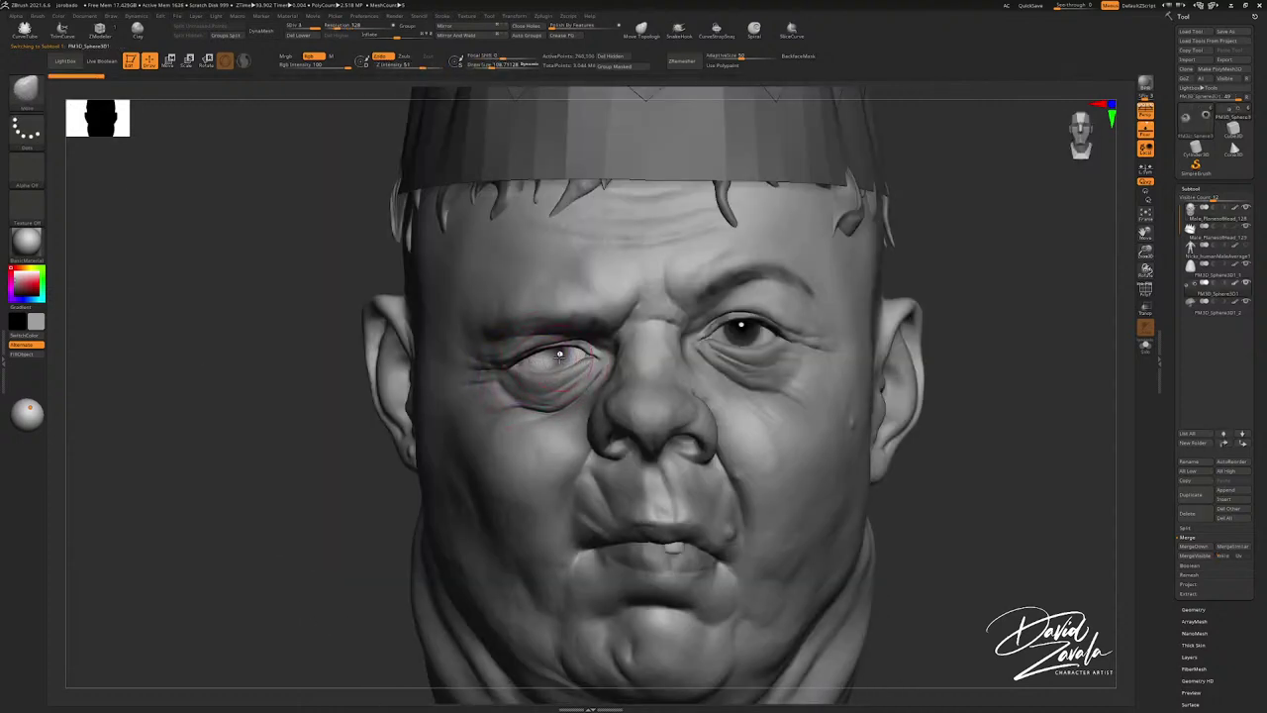
key("b")
key("d")
key("s")
left_click_drag(24, 288, 14, 301)
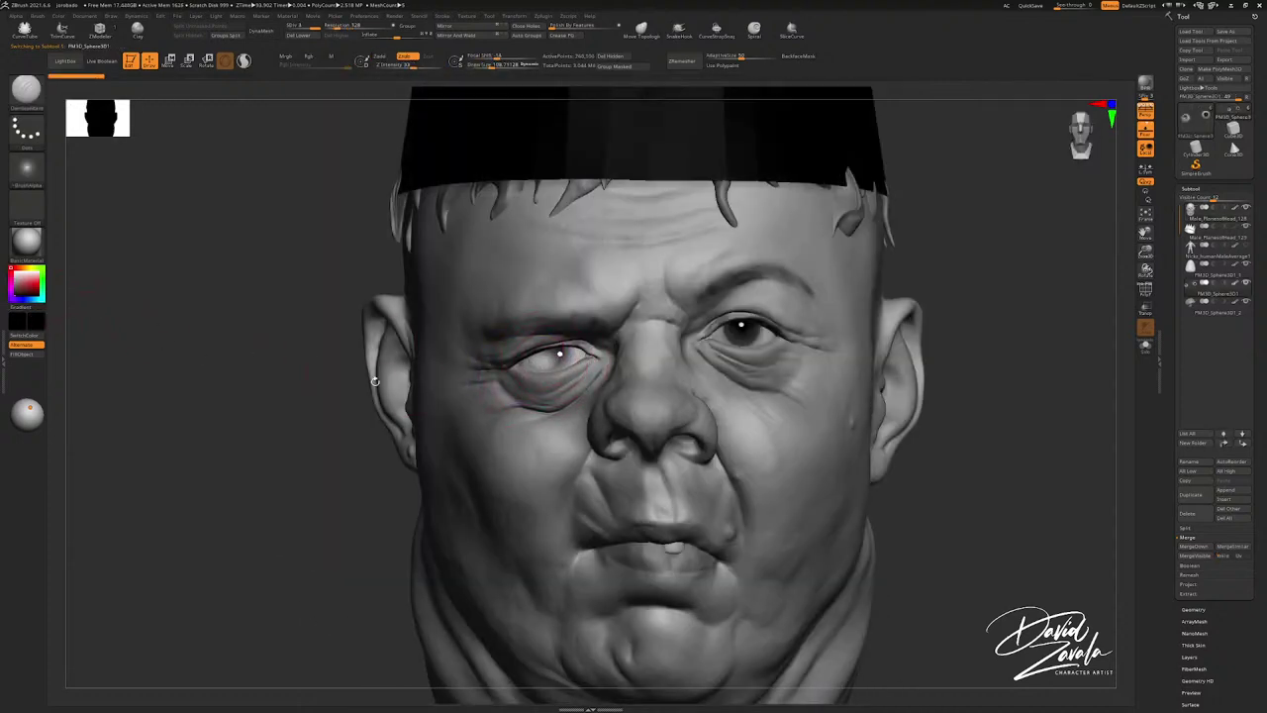
left_click(25, 203)
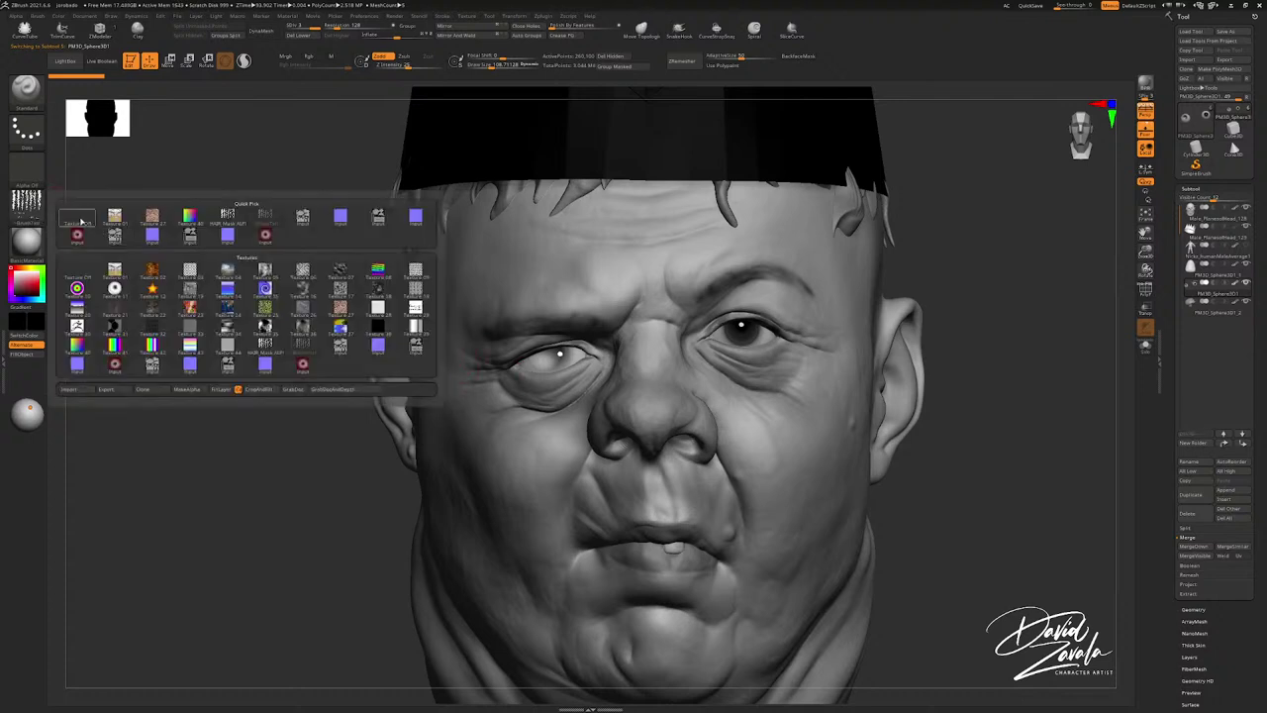
left_click(81, 221)
right_click_drag(134, 213, 145, 257, "ctrl")
left_click(314, 56)
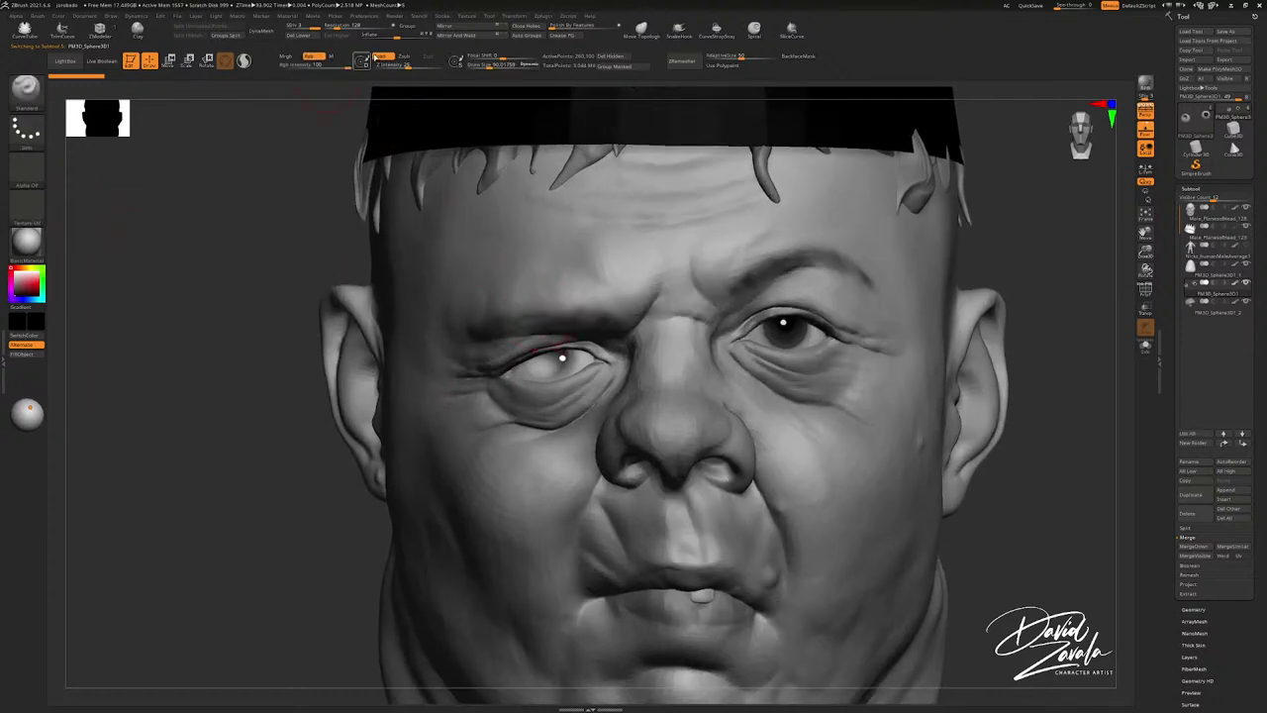
left_click(381, 56)
Step: Undo the solid black stroke on the lowered eye and reduce the RGB intensity for softer iris shading
right_click_drag(560, 337, 567, 367, "ctrl")
left_click(565, 358)
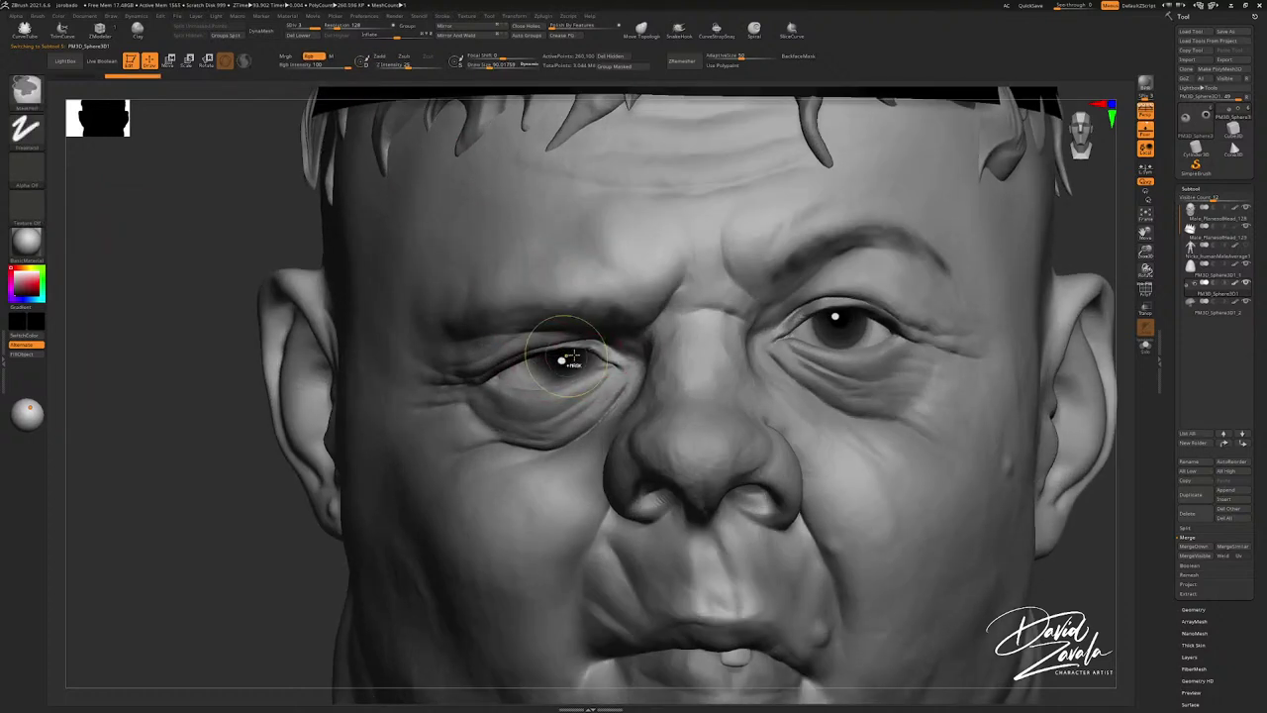
key("ctrl+z")
key("bracketleft")
left_click(300, 68)
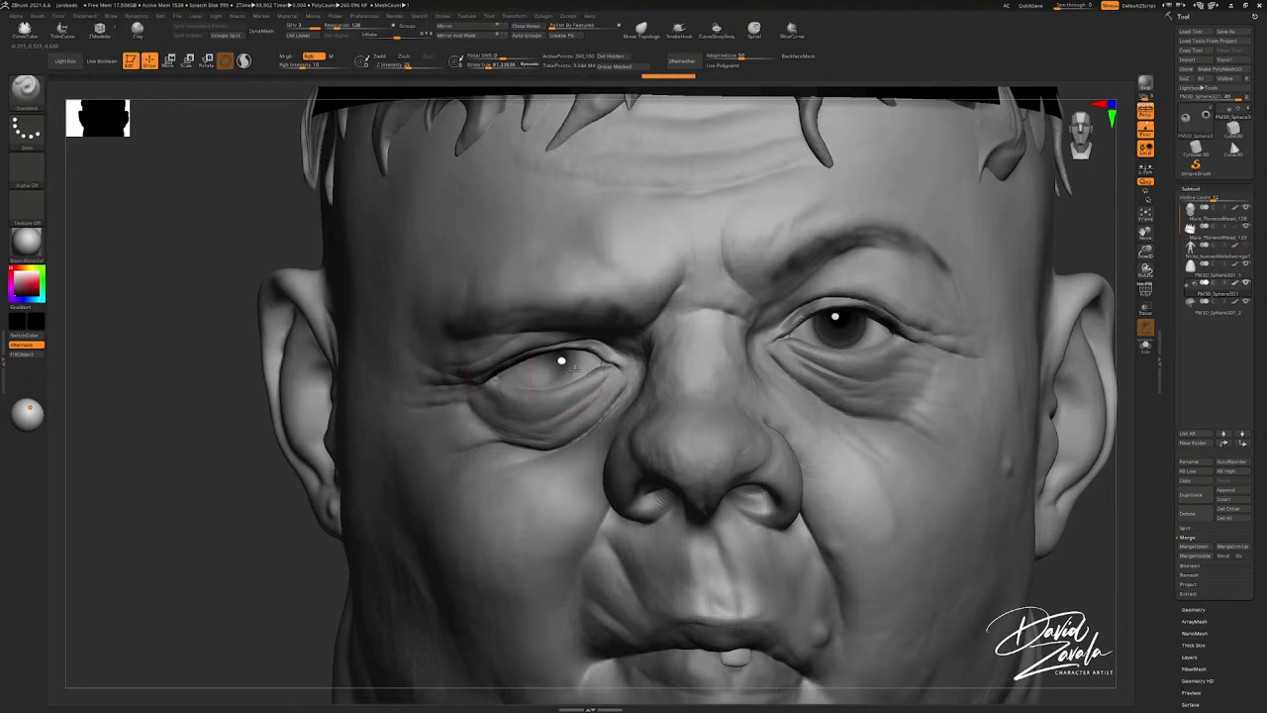
key("bracketright")
right_click_drag(565, 364, 559, 369, "ctrl")
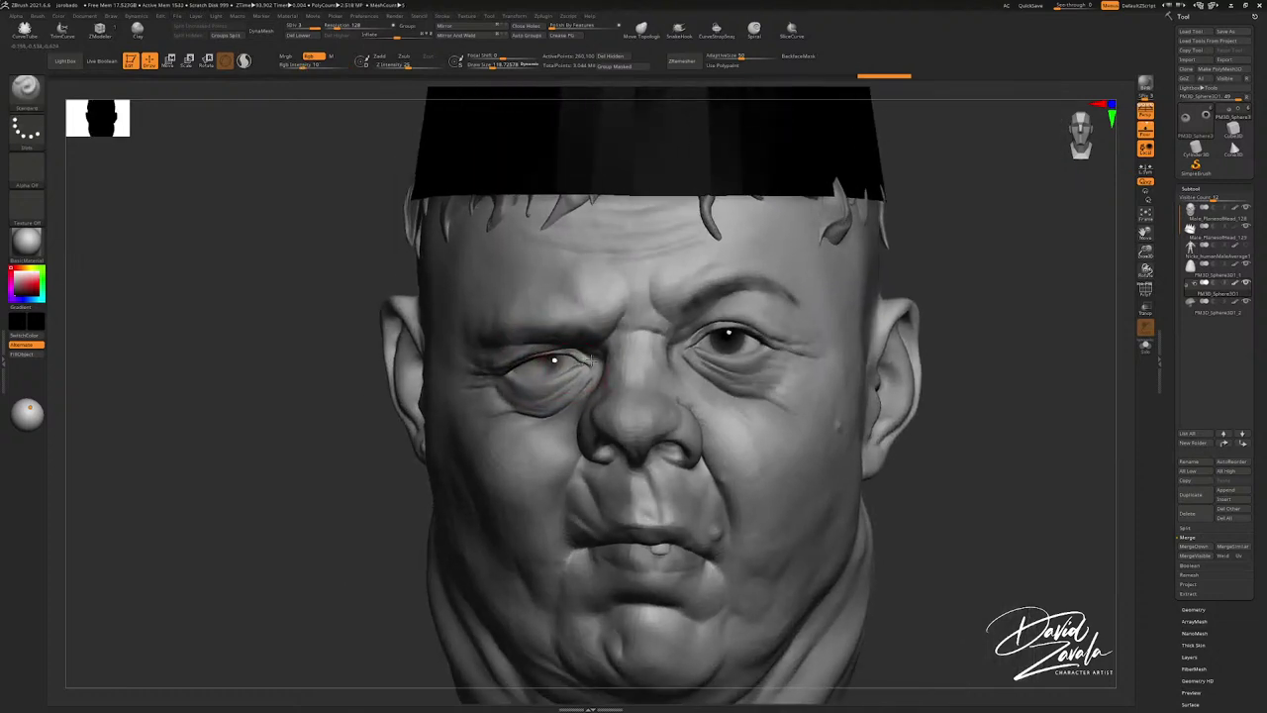
Step: Frame the bust and turn on ambient occlusion in the Preview AO render settings, adjusting its values
key("f")
mouse_move(602, 346)
right_mouse_down("ctrl")
mouse_move(606, 370)
mouse_move(585, 355)
right_mouse_up("ctrl")
left_click(395, 16)
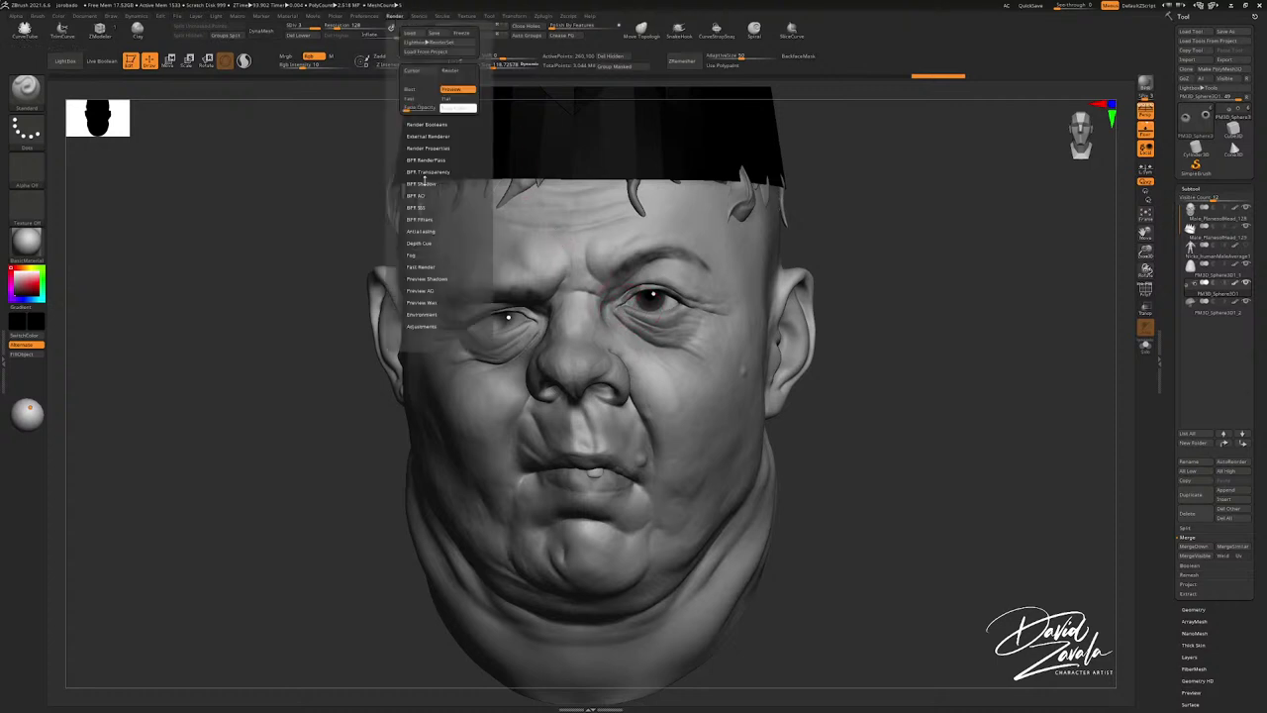
left_click(430, 291)
left_click(425, 299)
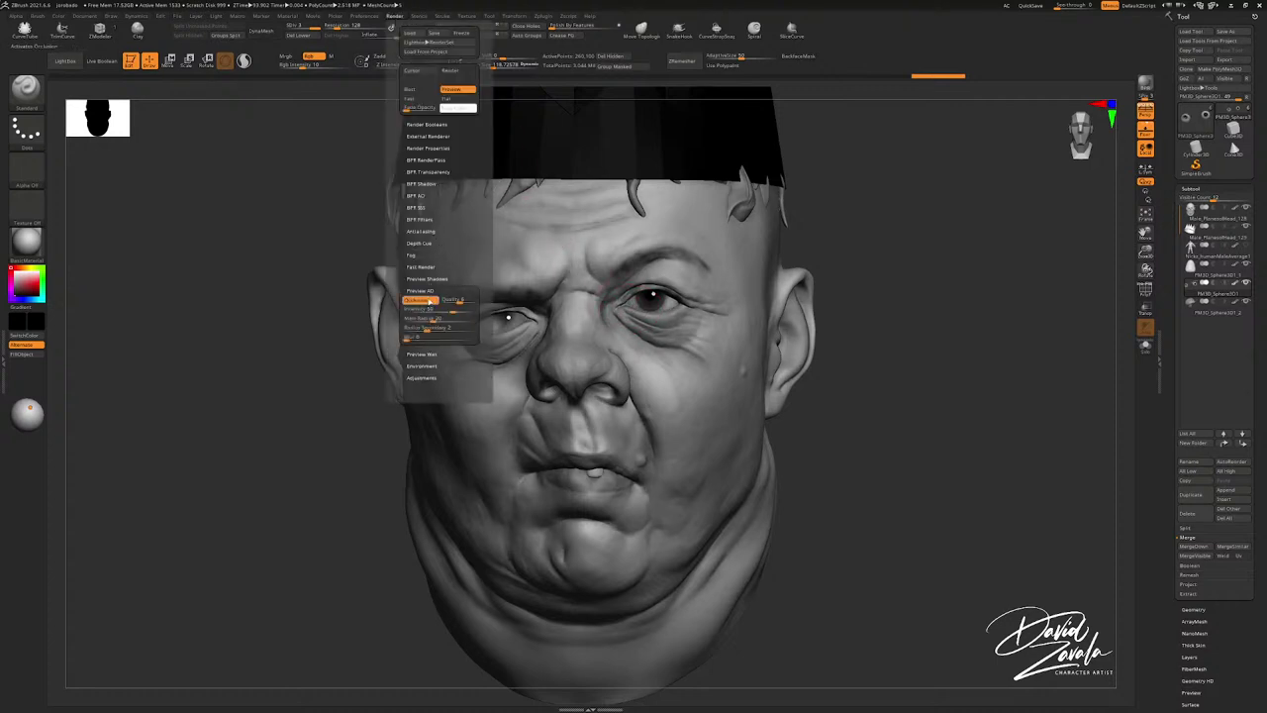
mouse_move(443, 309)
left_mouse_down()
mouse_move(424, 339)
mouse_move(445, 342)
left_mouse_up()
left_click(423, 340)
Step: Select the head subtool and resize the Move brush for adjusting the brow and upper face
right_click_drag(662, 371, 554, 342, "ctrl")
right_click_drag(637, 346, 612, 299, "ctrl")
left_click(628, 280, "alt")
key("b")
key("m")
key("v")
key("s")
left_click_drag(614, 295, 631, 284)
Step: Enlarge the Move brush and check the overall head shape beneath the crown from several angles
mouse_move(639, 281)
right_mouse_down()
mouse_move(708, 288)
mouse_move(693, 247)
right_mouse_up()
key("s")
left_click_drag(669, 278, 681, 279)
right_click_drag(681, 277, 673, 250, "ctrl")
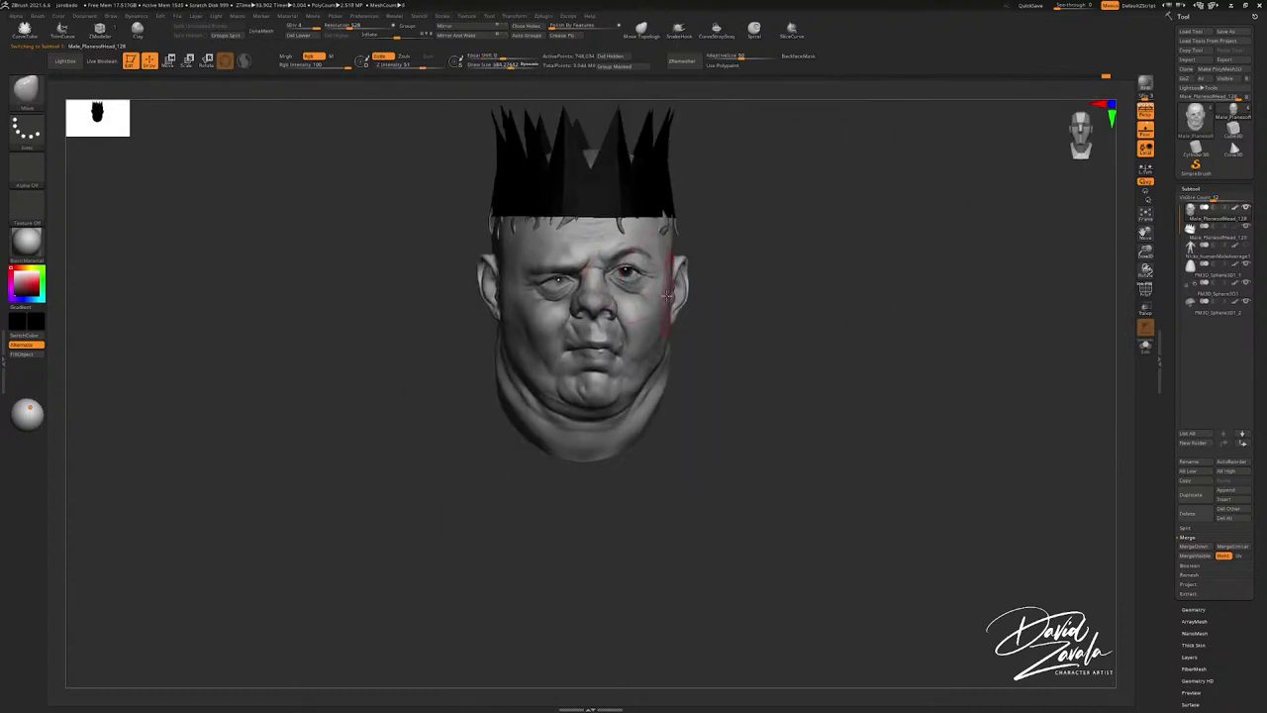
right_click_drag(671, 295, 681, 271)
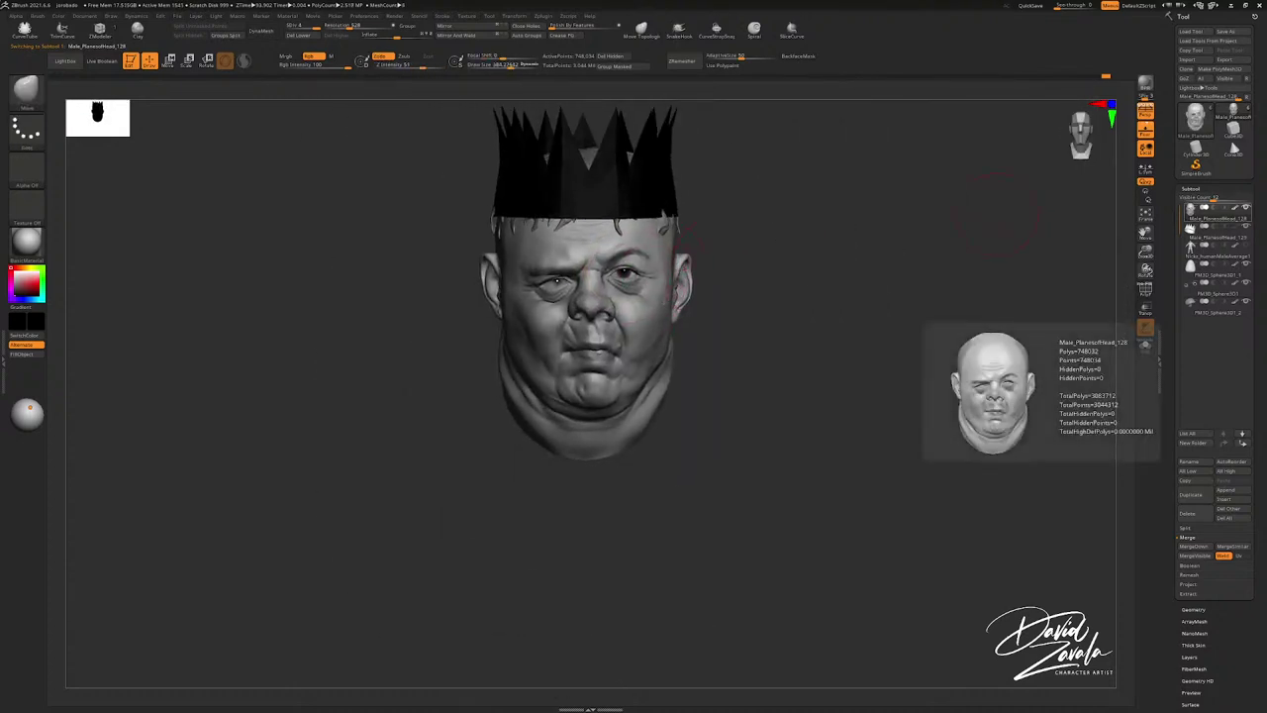
mouse_move(1217, 212)
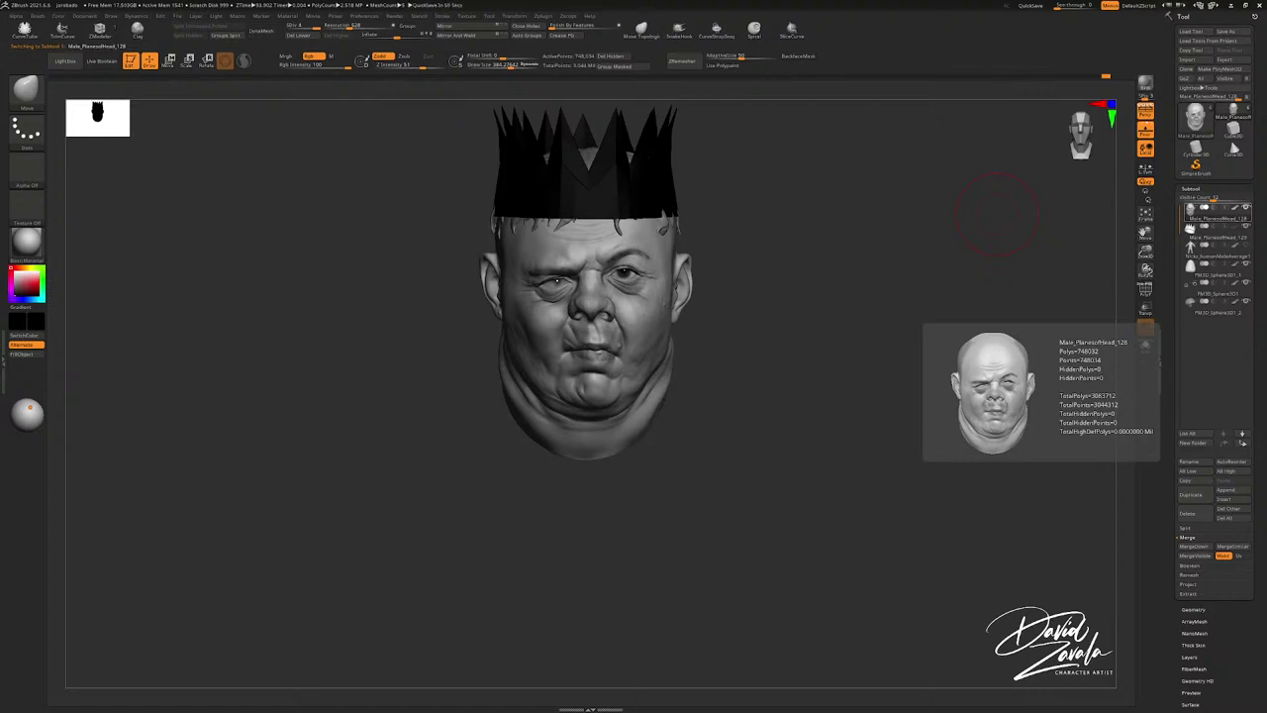
Step: Carve fine wrinkles around the outer corner and underside of the raised eye with DamStandard
mouse_move(795, 438)
left_mouse_down()
mouse_move(766, 445)
mouse_move(807, 455)
left_mouse_up()
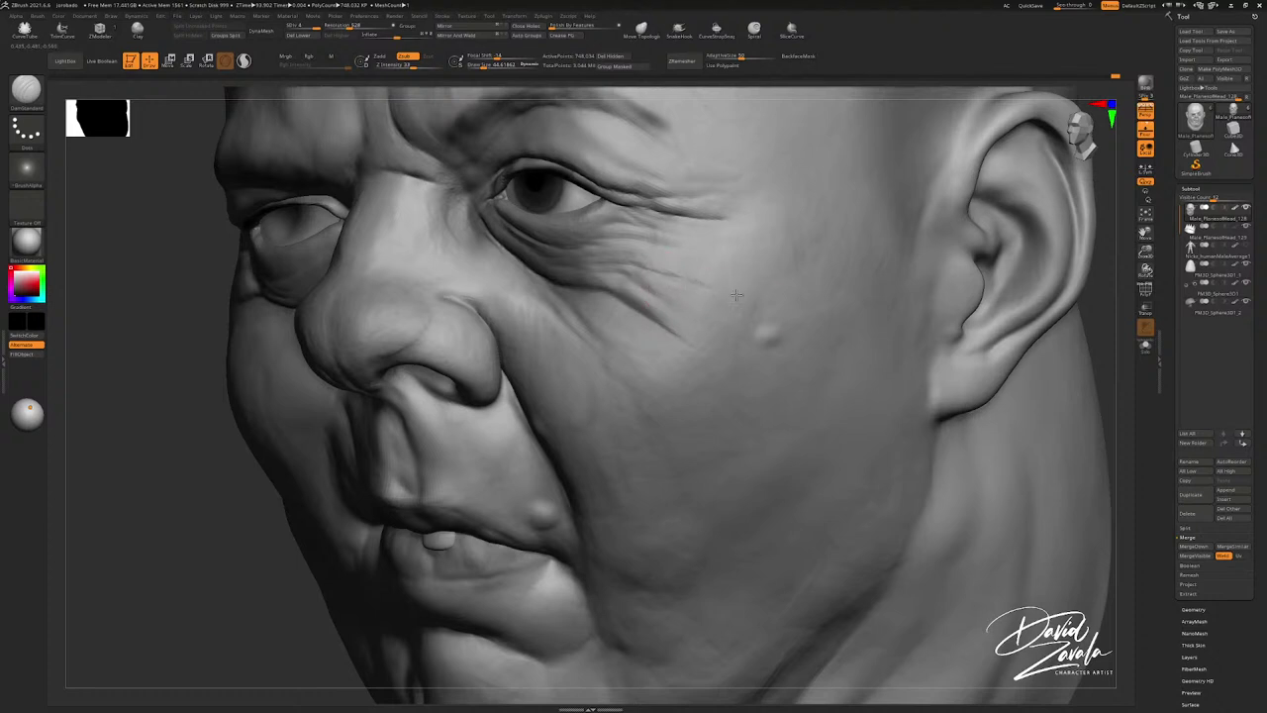
key("shift+d")
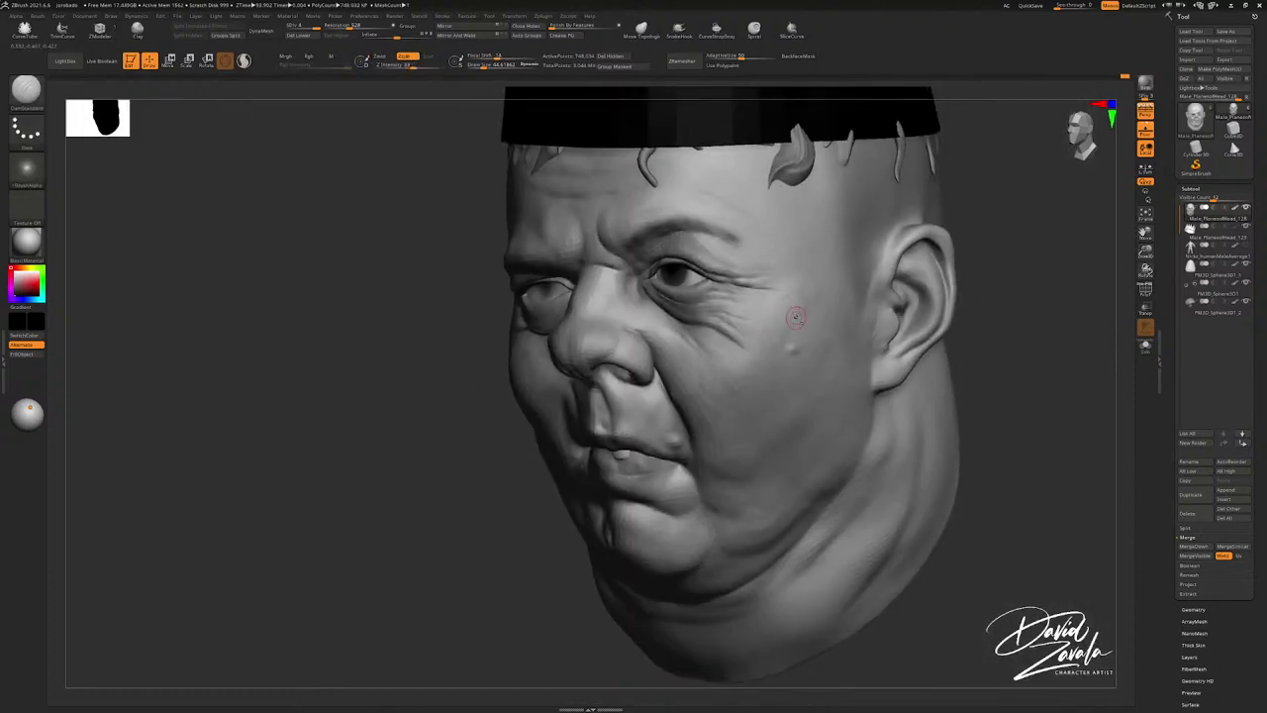
left_click_drag(891, 445, 670, 326)
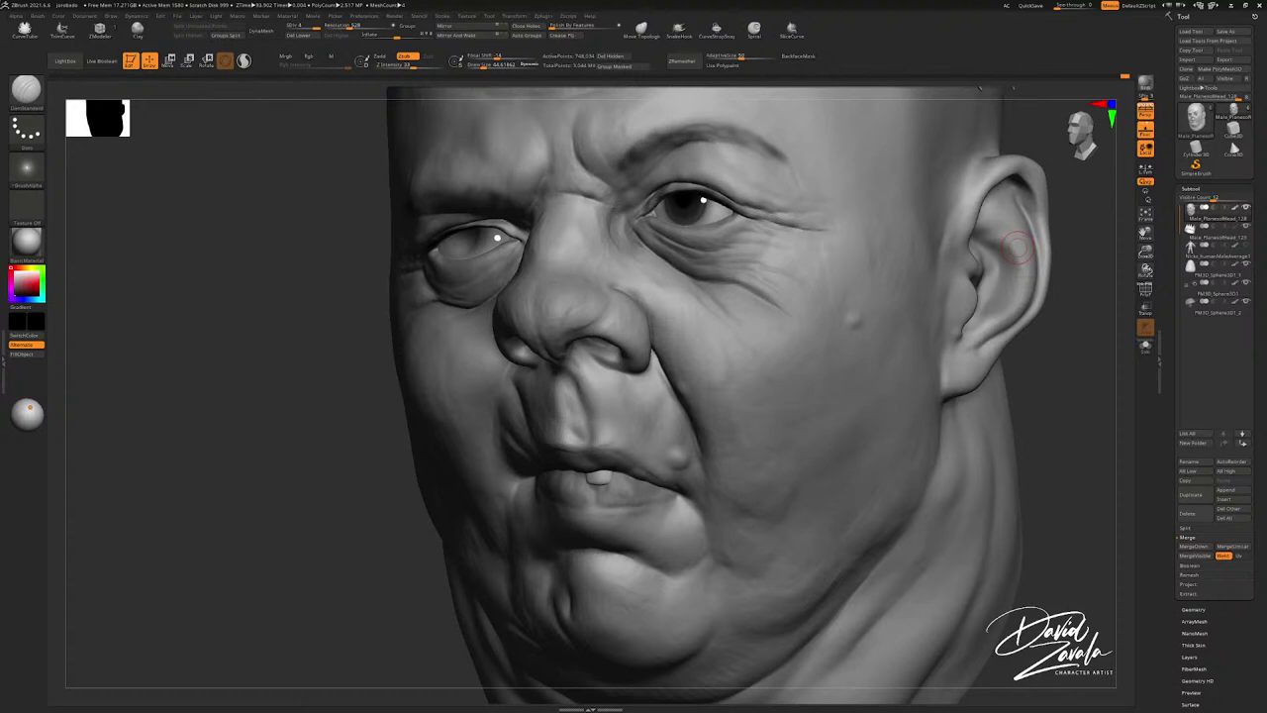
mouse_move(489, 577)
left_mouse_down()
mouse_move(401, 539)
mouse_move(415, 554)
left_mouse_up()
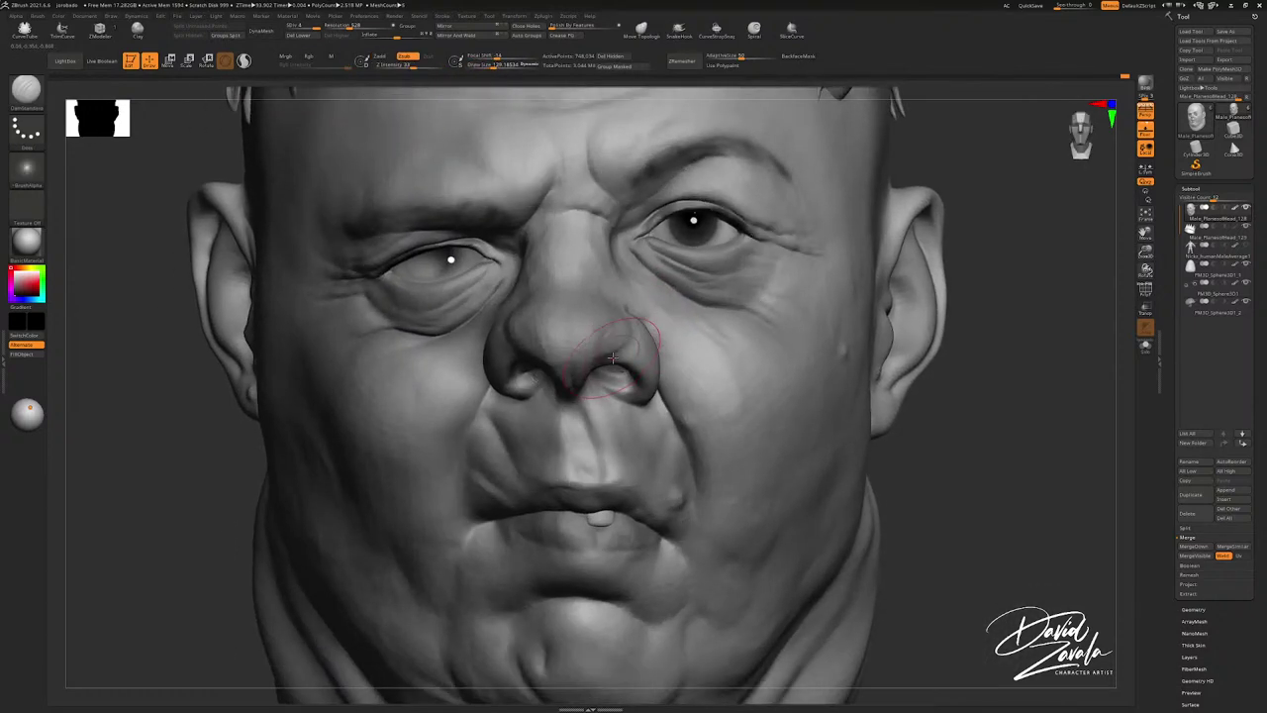
Step: Switch to ClayTubes, resize it and refine the bag under the lowered eye
key("b")
key("c")
key("t")
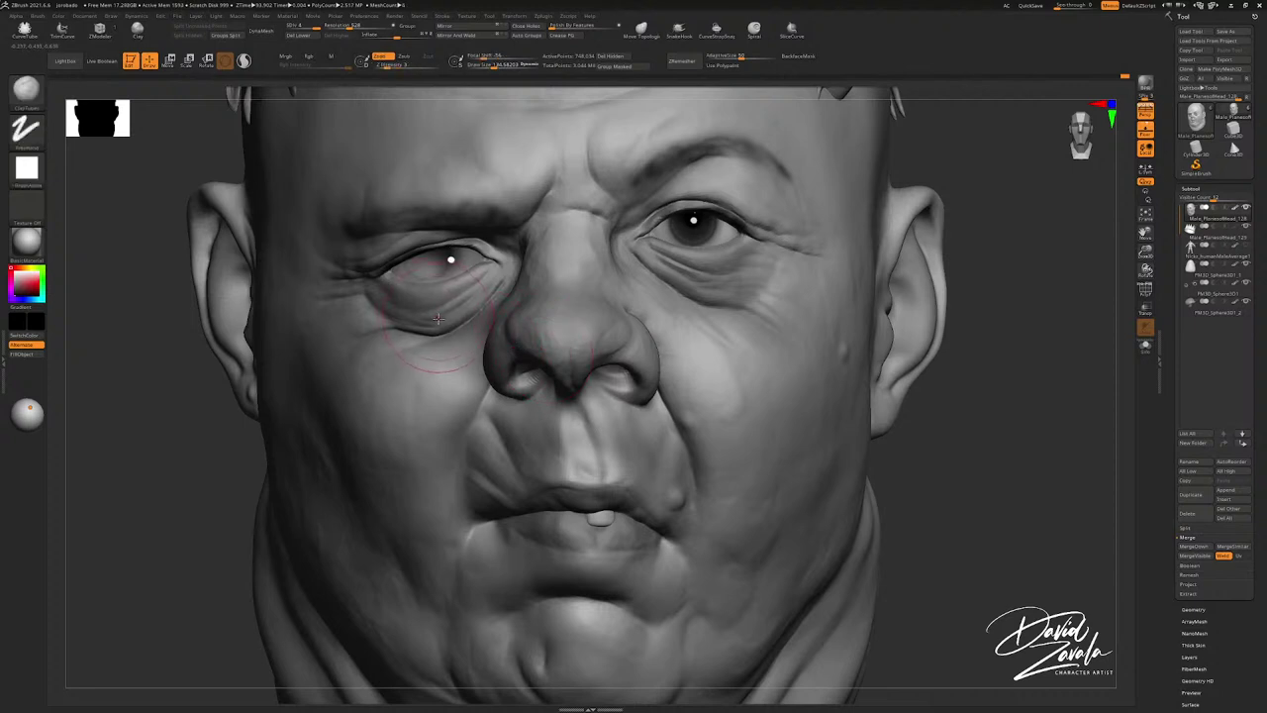
key("s")
left_click_drag(439, 319, 431, 320)
right_click_drag(432, 319, 435, 324, "ctrl")
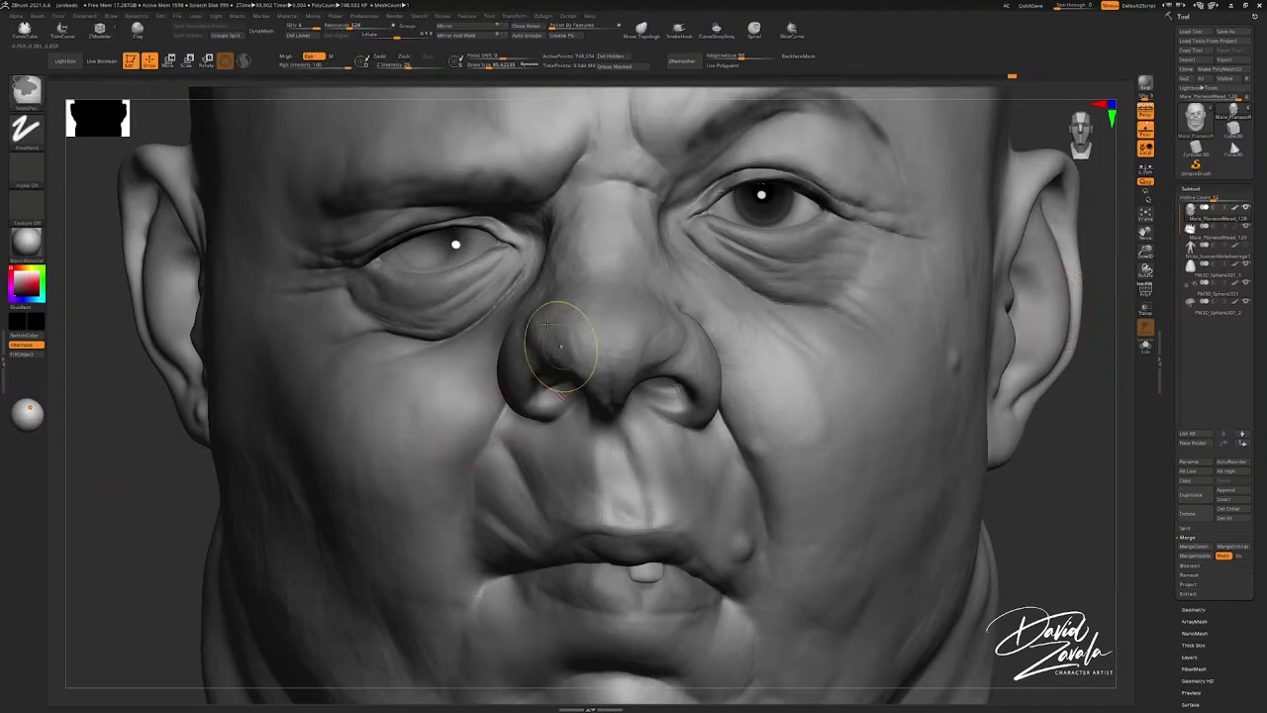
Step: Switch to DamStandard, resize it and carve creases around the inner corner of the lowered eye
mouse_move(560, 345)
right_mouse_down("ctrl")
mouse_move(615, 313)
mouse_move(588, 296)
mouse_move(539, 307)
mouse_move(585, 291)
mouse_move(575, 279)
right_mouse_up("ctrl")
key("b")
key("d")
key("s")
key("s")
key("s")
left_click_drag(611, 276, 599, 276)
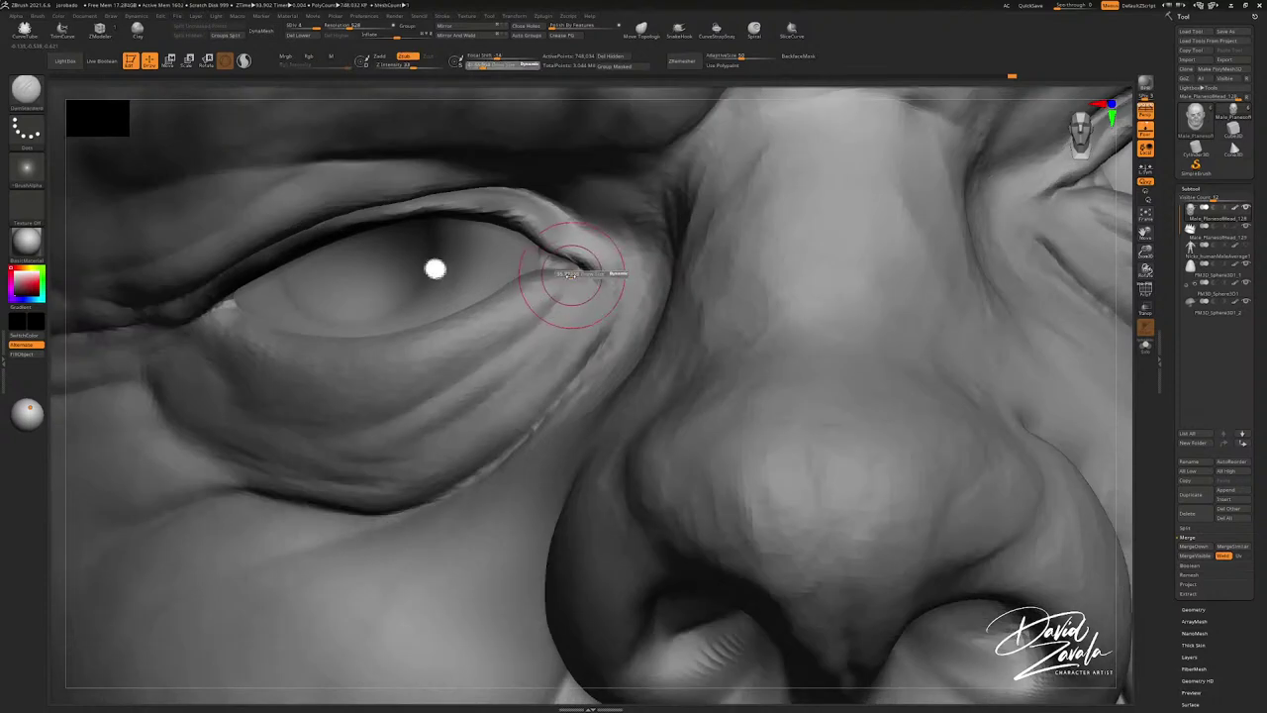
mouse_move(581, 275)
left_mouse_down()
mouse_move(542, 245)
mouse_move(598, 239)
mouse_move(557, 208)
left_mouse_up()
mouse_move(598, 287)
left_mouse_down()
mouse_move(574, 297)
mouse_move(589, 304)
left_mouse_up()
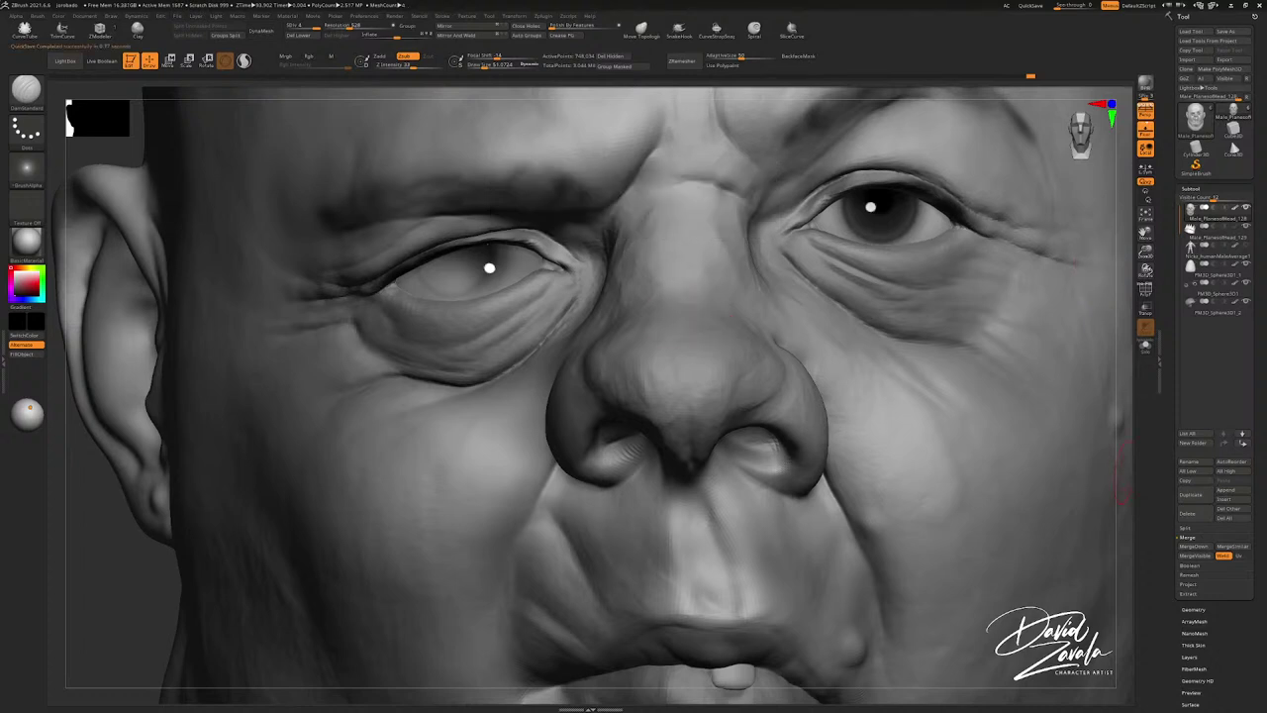
Step: Define the lower lid rim of the lowered eye from the outer corner to the inner corner
mouse_move(714, 380)
right_mouse_down()
mouse_move(535, 349)
mouse_move(597, 327)
mouse_move(653, 328)
right_mouse_up()
right_click_drag(502, 315, 586, 301, "ctrl")
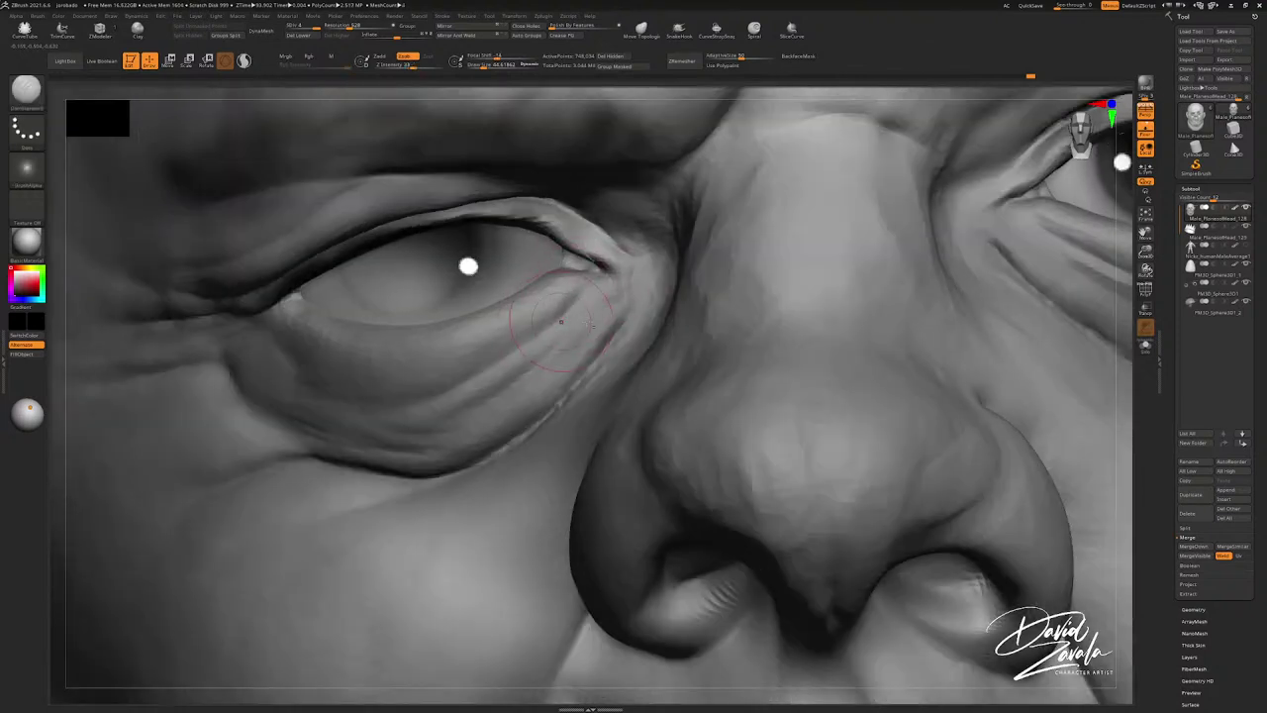
right_click_drag(479, 322, 551, 306, "alt")
right_click_drag(431, 285, 505, 309)
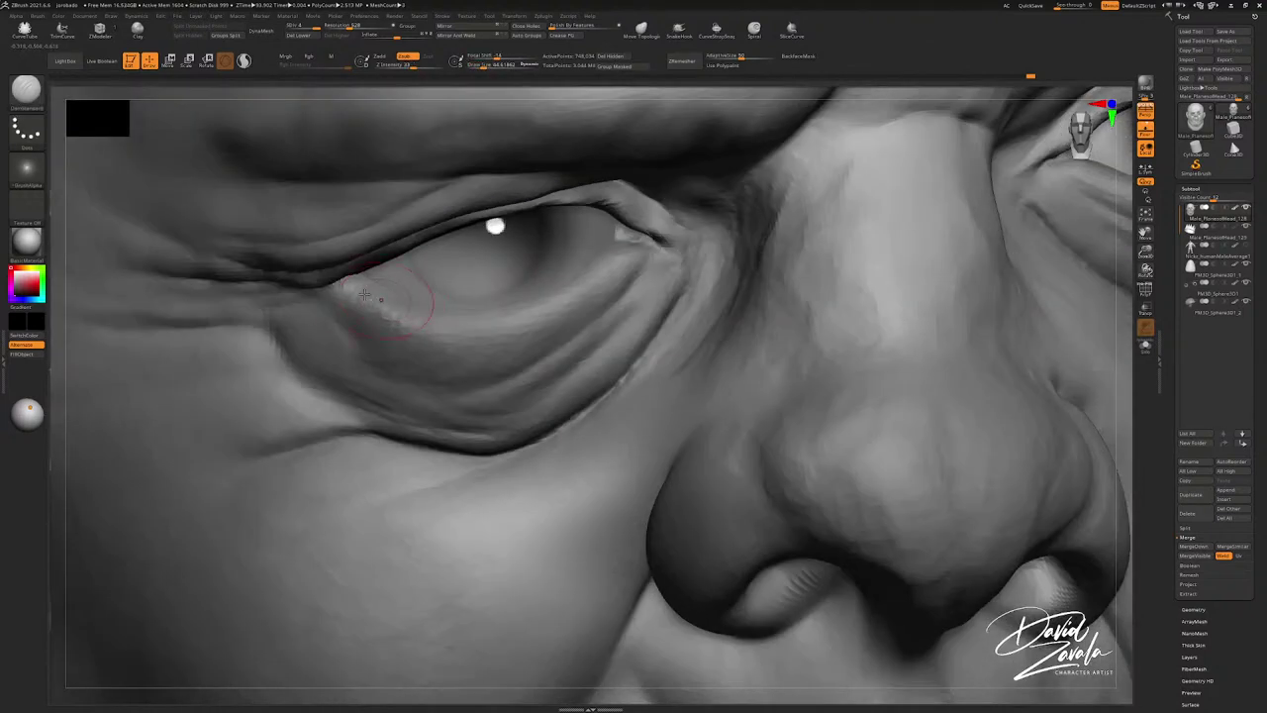
mouse_move(367, 295)
left_mouse_down()
mouse_move(495, 318)
mouse_move(602, 273)
left_mouse_up()
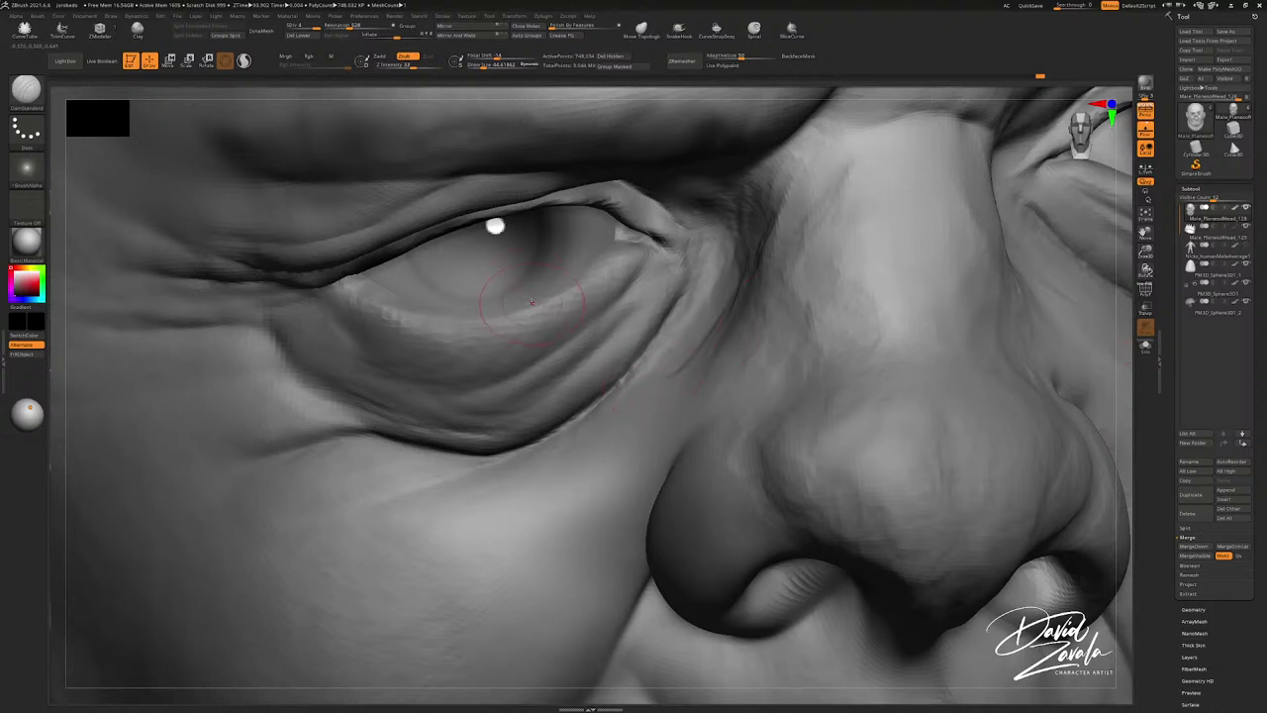
Step: Refine the wrinkles beneath the inner half of the lowered eye with DamStandard
right_click_drag(596, 372, 627, 382)
mouse_move(586, 346)
right_mouse_down()
mouse_move(510, 337)
mouse_move(554, 358)
mouse_move(626, 336)
right_mouse_up()
left_click_drag(623, 332, 649, 373)
right_click_drag(648, 374, 681, 365)
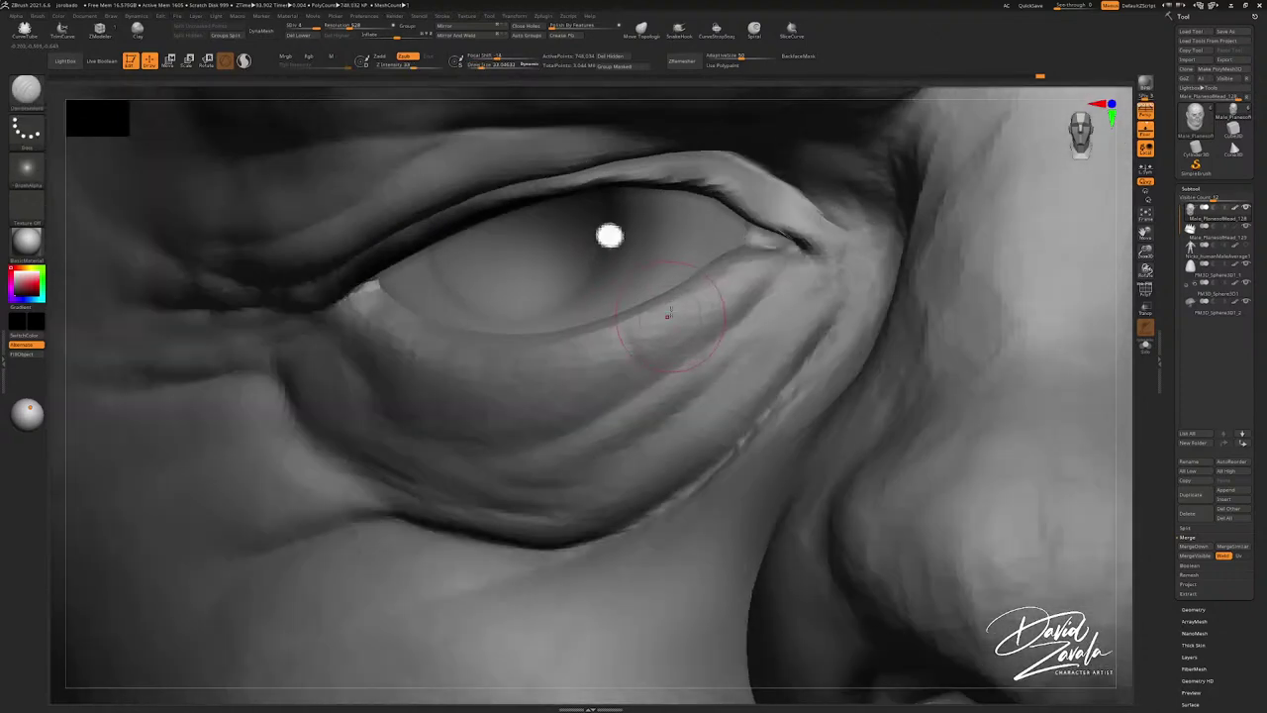
left_click_drag(681, 363, 677, 348)
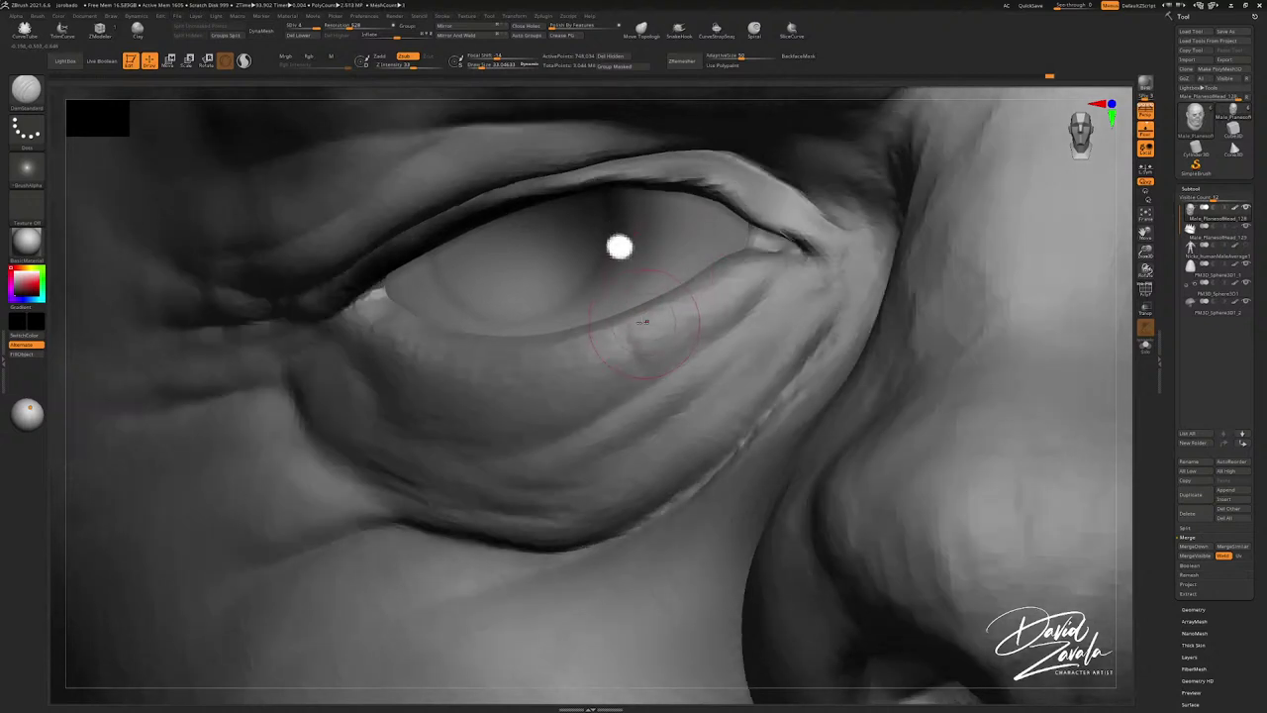
Step: Smooth the short vertical creases on the lower lid of the lowered eye
right_click_drag(485, 337, 455, 335)
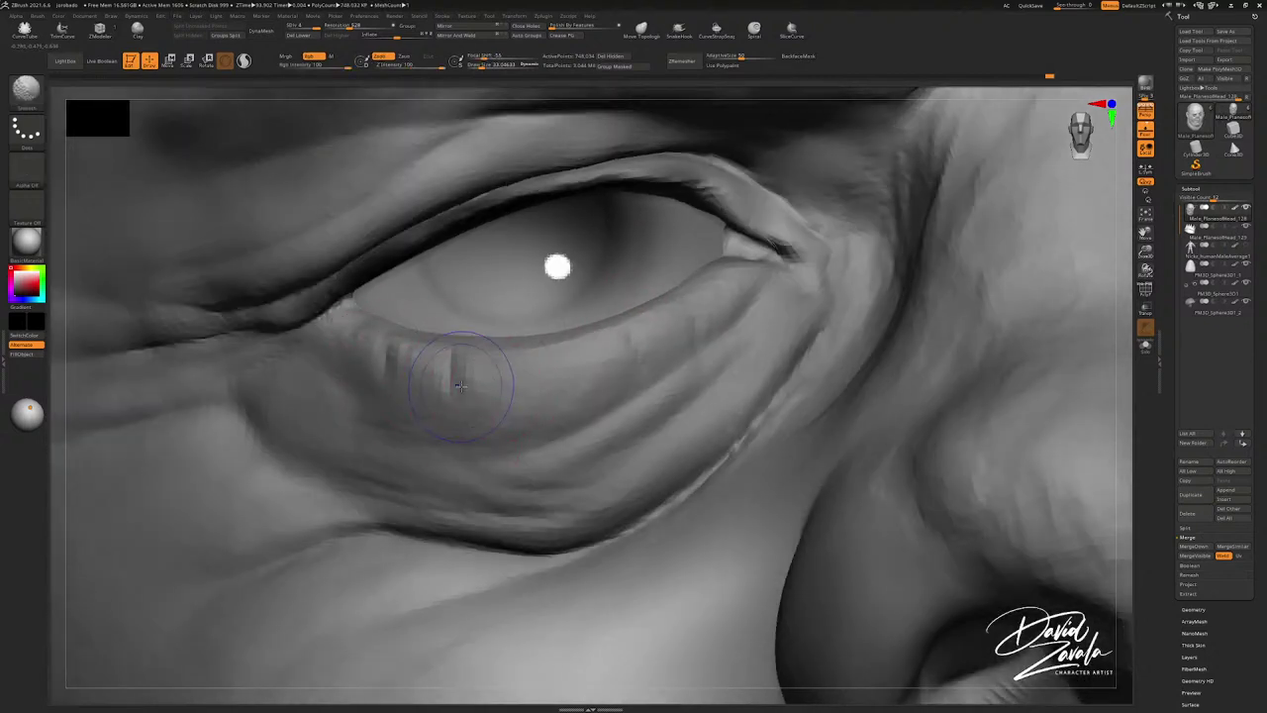
left_click_drag(461, 383, 384, 382, "shift")
mouse_move(475, 380)
left_mouse_down("shift")
mouse_move(456, 362)
mouse_move(415, 367)
left_mouse_up("shift")
right_click_drag(450, 384, 515, 376, "ctrl")
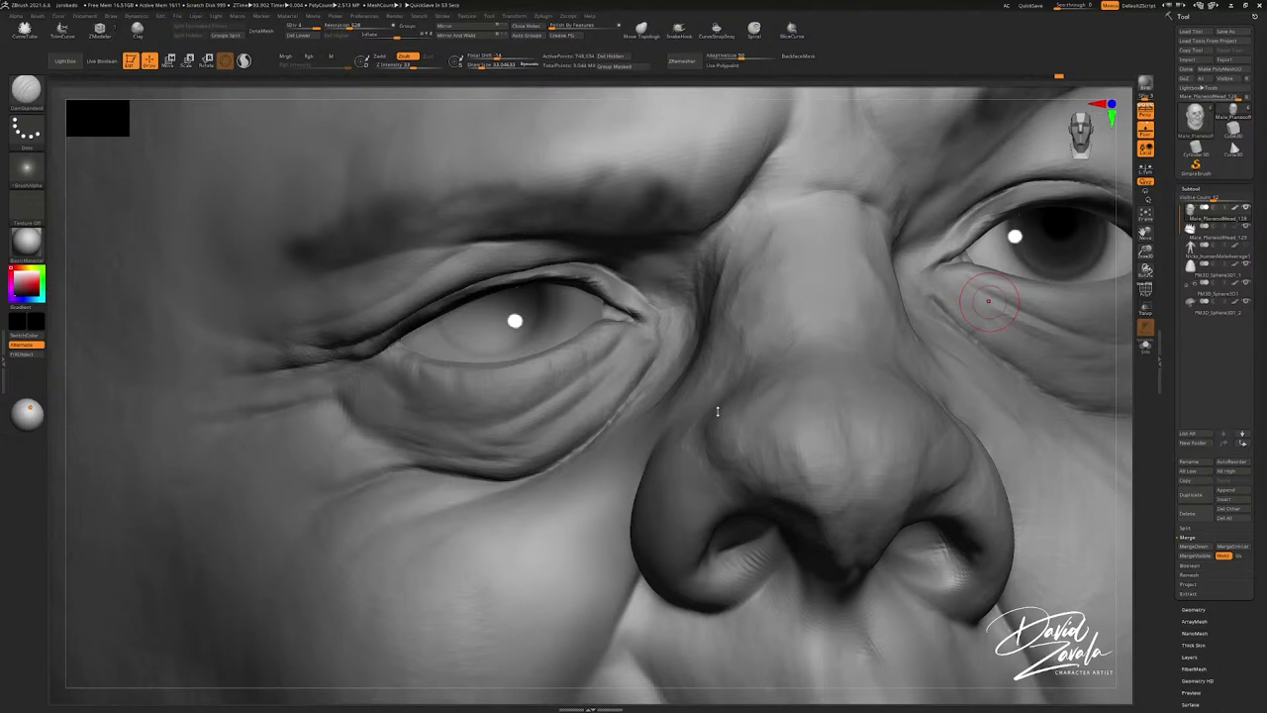
right_click_drag(504, 357, 557, 359, "ctrl")
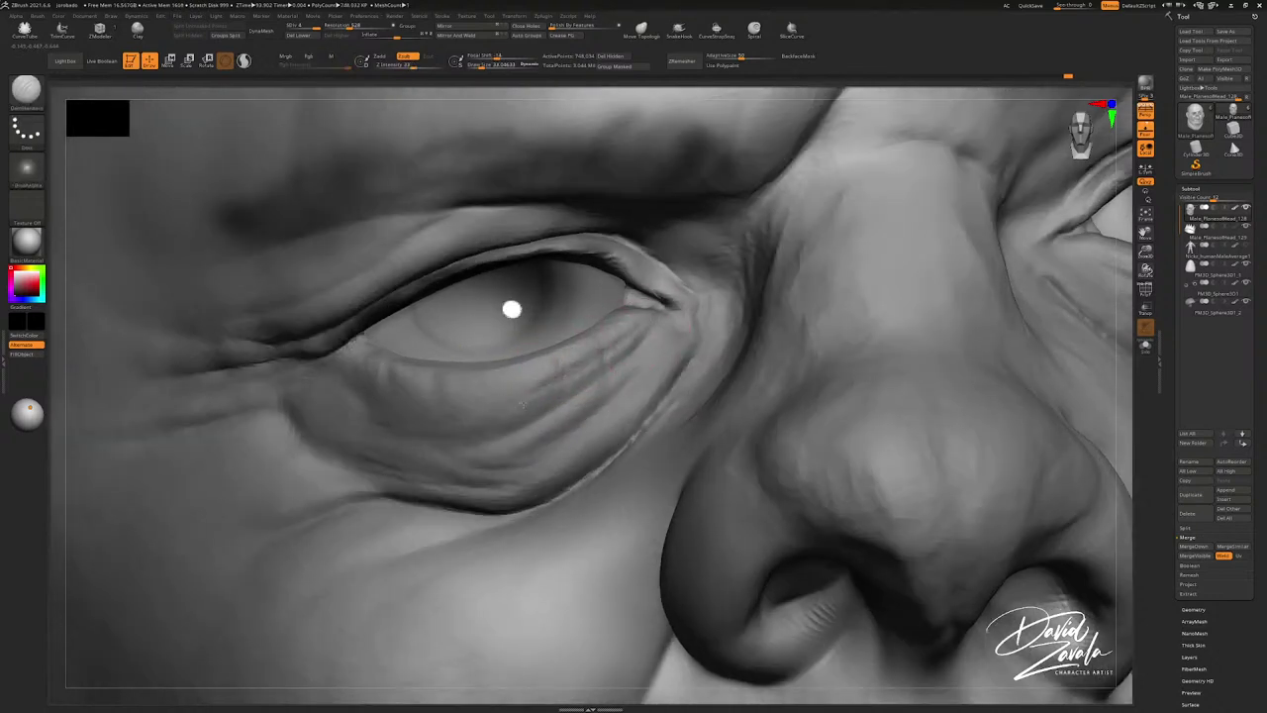
mouse_move(482, 384)
right_mouse_down("ctrl")
mouse_move(476, 340)
mouse_move(504, 367)
right_mouse_up("ctrl")
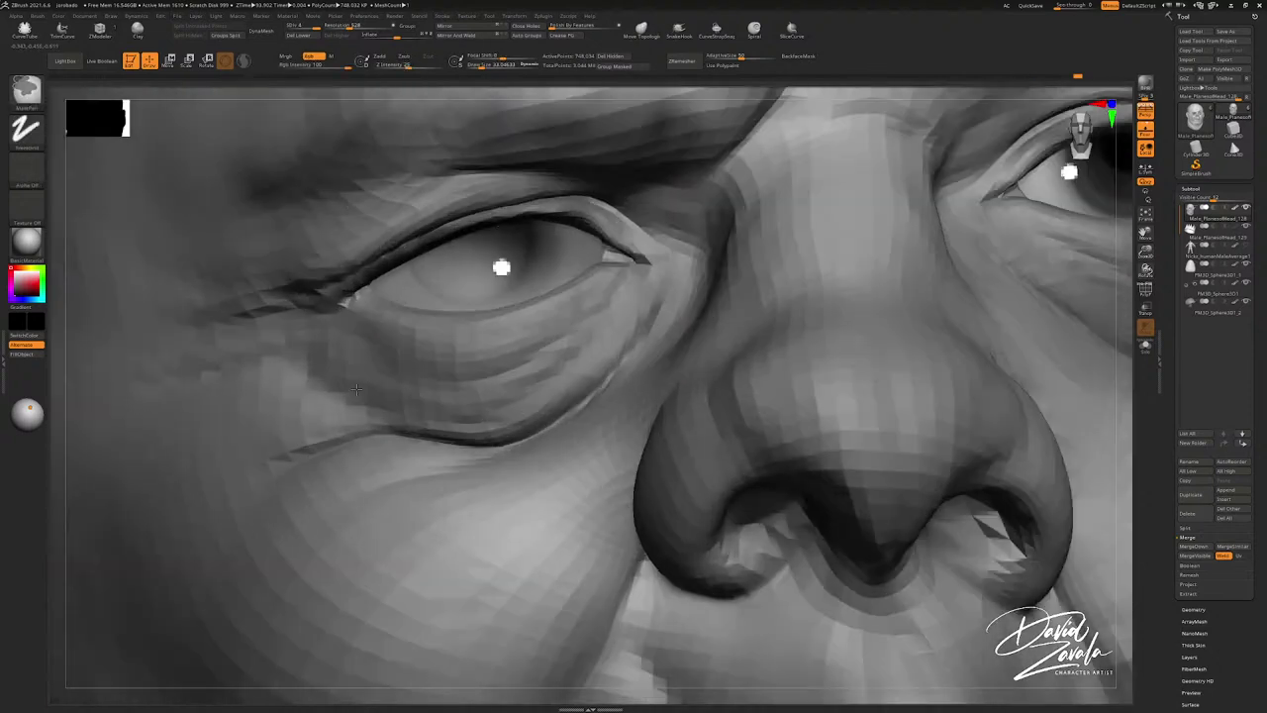
Step: Raise the head's subdivision level and smooth the skin at the outer corner of the lowered eye
key("d")
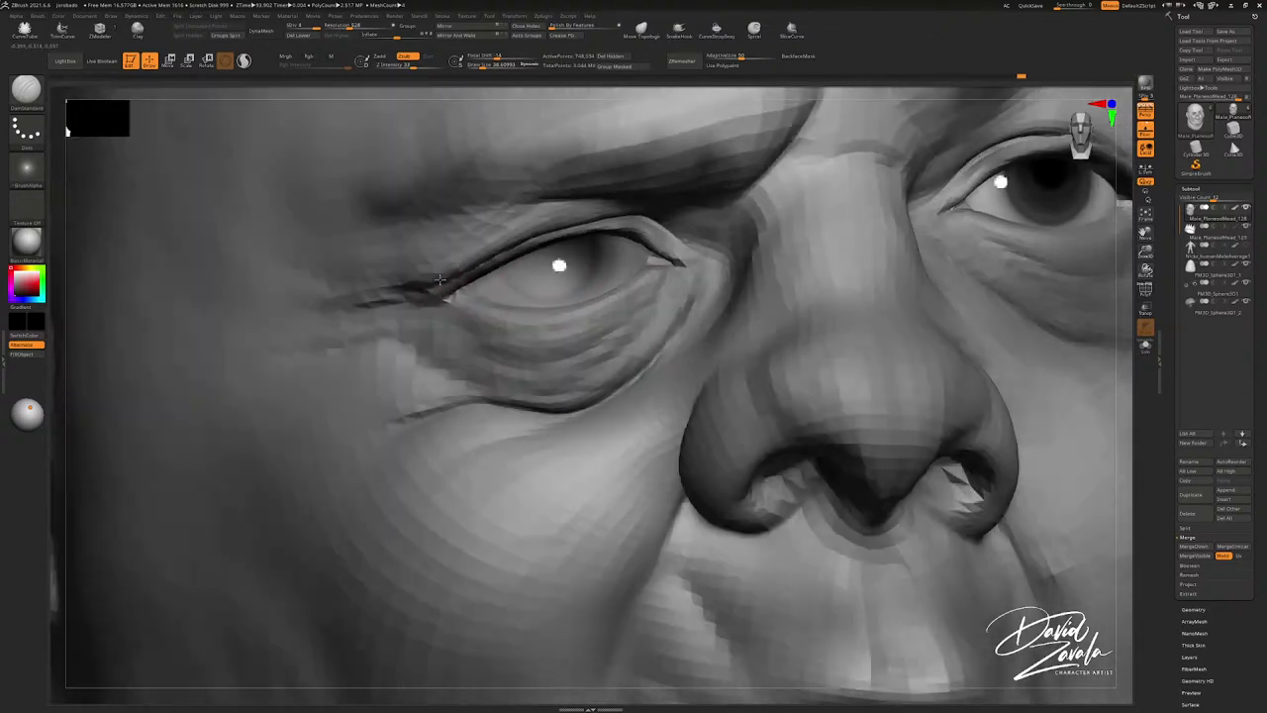
left_click_drag(465, 277, 415, 280, "shift")
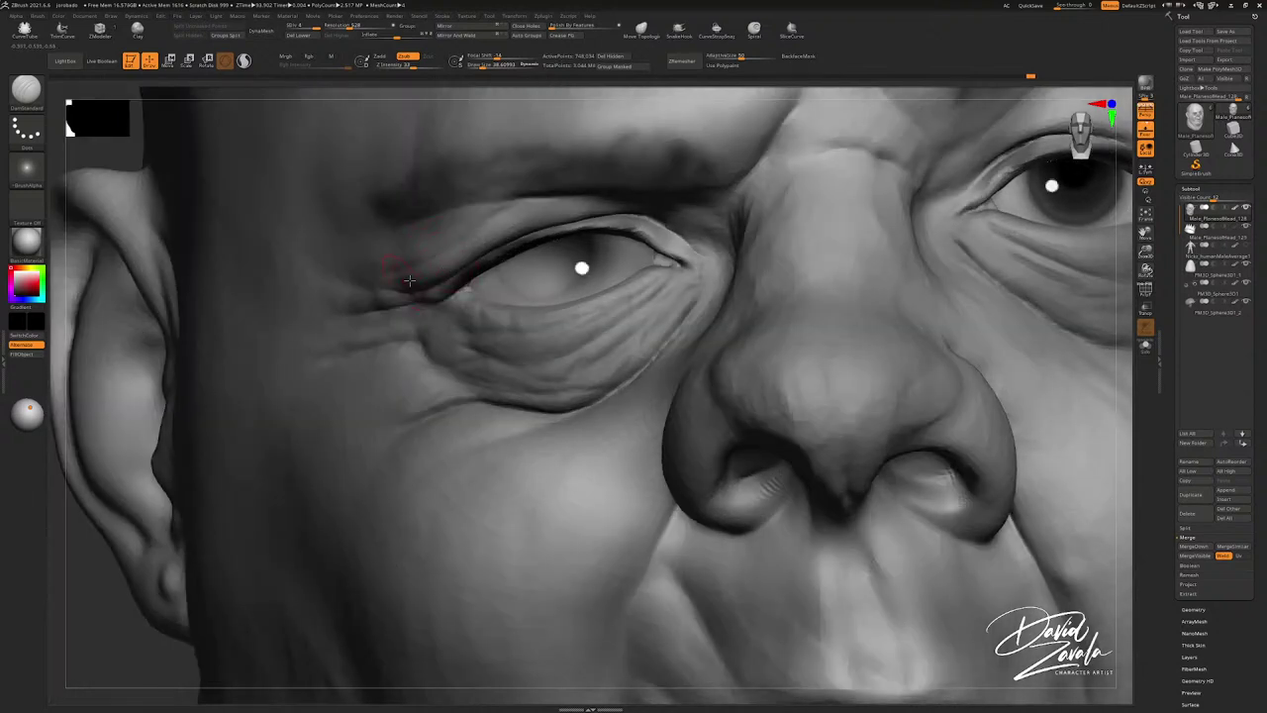
left_click_drag(450, 268, 407, 278, "shift")
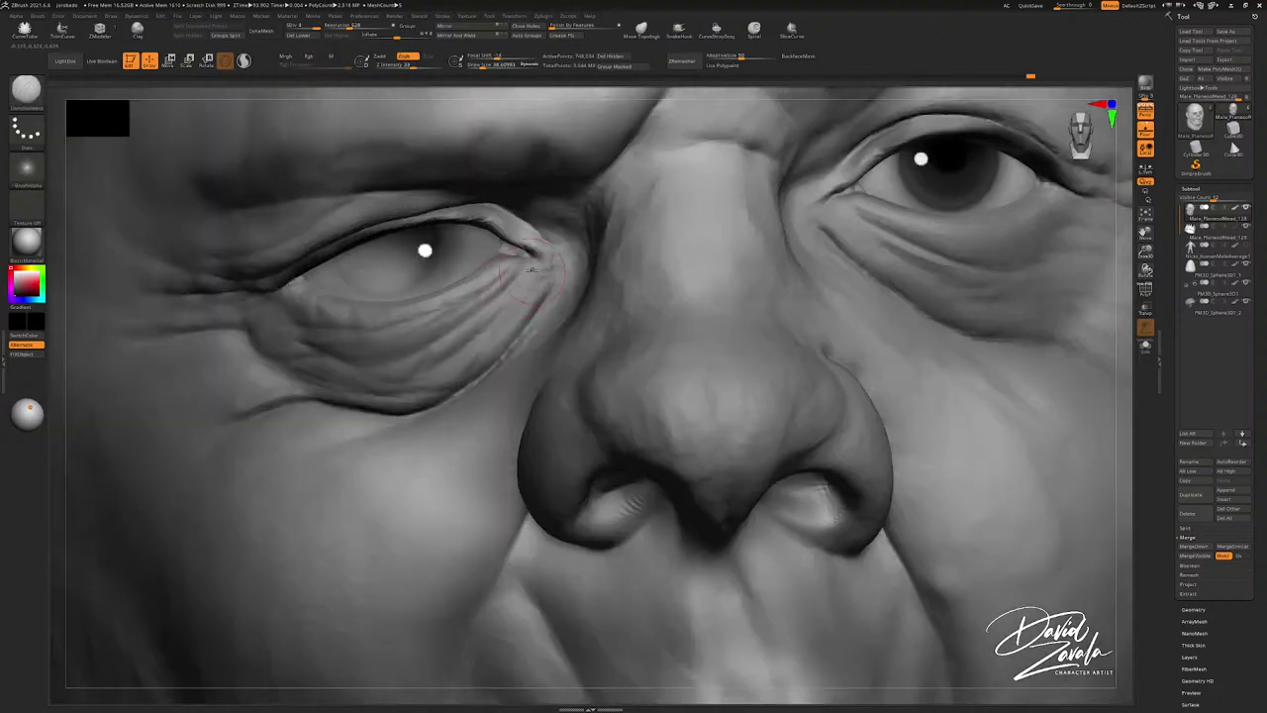
Step: Carve the inner corner and the upper lid crease of the lowered eye
mouse_move(532, 269)
left_mouse_down()
mouse_move(548, 272)
mouse_move(499, 255)
mouse_move(513, 245)
left_mouse_up()
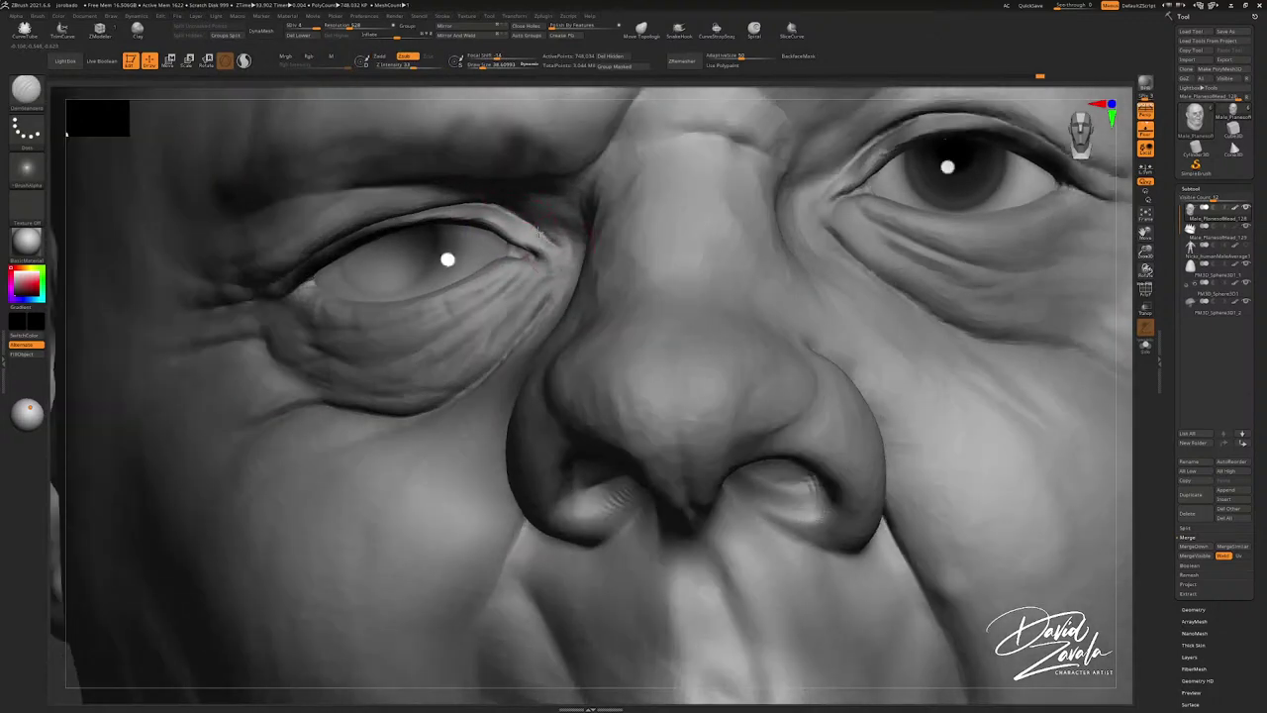
left_click_drag(509, 214, 469, 204)
mouse_move(495, 225)
right_mouse_down()
mouse_move(532, 227)
mouse_move(503, 229)
right_mouse_up()
Step: Switch to the Move brush, resize it and adjust the upper lid near the inner corner of the lowered eye
key("b")
key("m")
key("v")
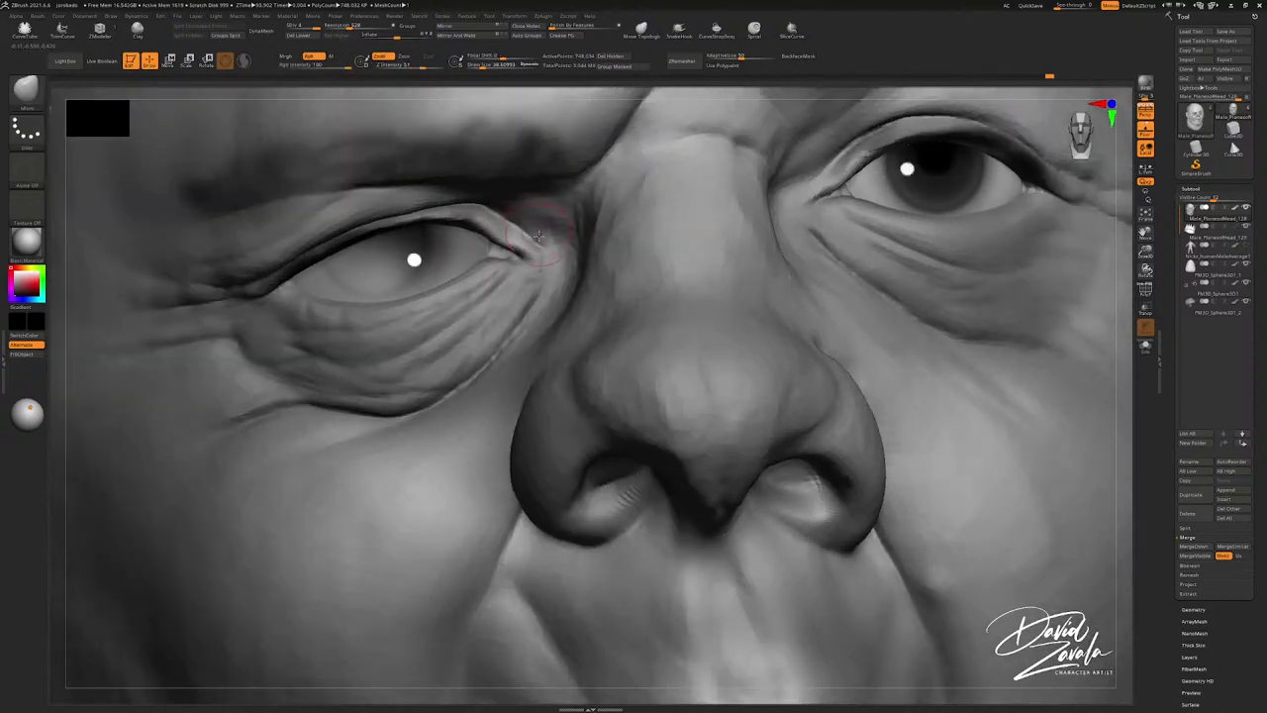
left_click_drag(538, 222, 534, 227)
right_click_drag(540, 257, 533, 251, "ctrl")
key("s")
left_click_drag(532, 253, 538, 253)
mouse_move(517, 233)
right_mouse_down()
mouse_move(539, 228)
mouse_move(564, 272)
mouse_move(537, 249)
right_mouse_up()
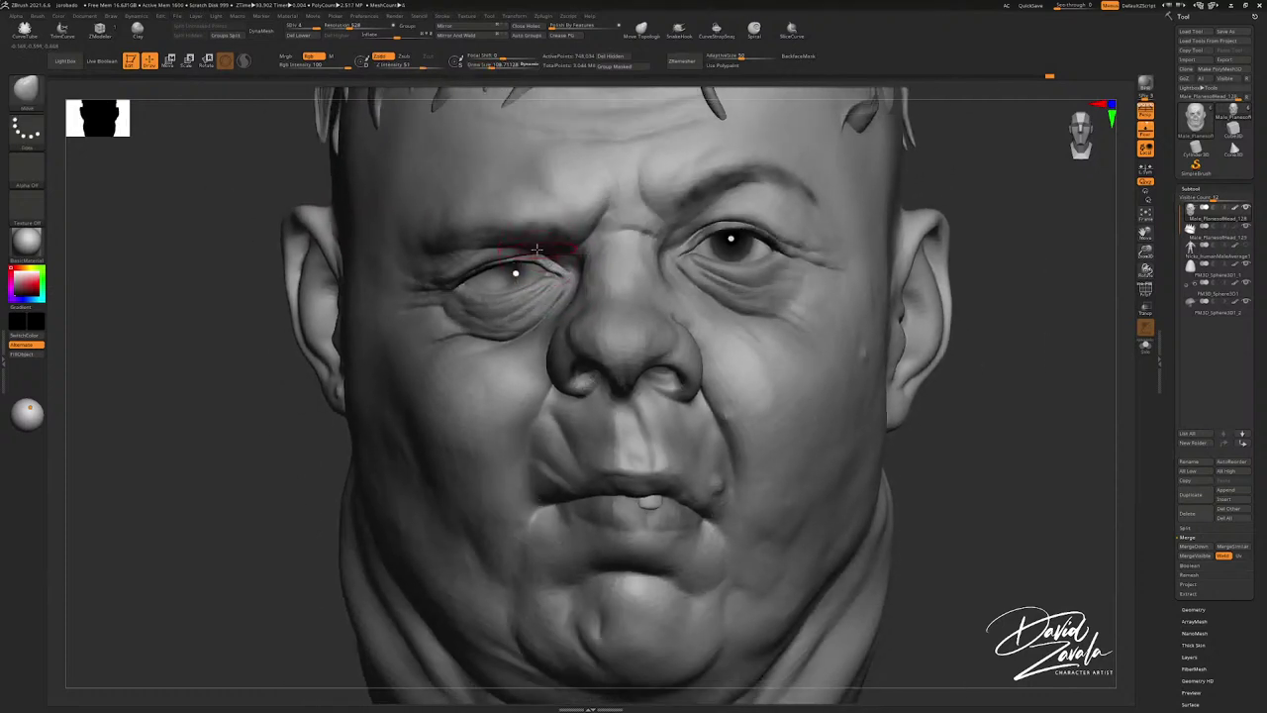
Step: Switch to ClayTubes and lower the head to subdivision level 1 to rework the outer brow above the lowered eye
key("b")
key("d")
key("s")
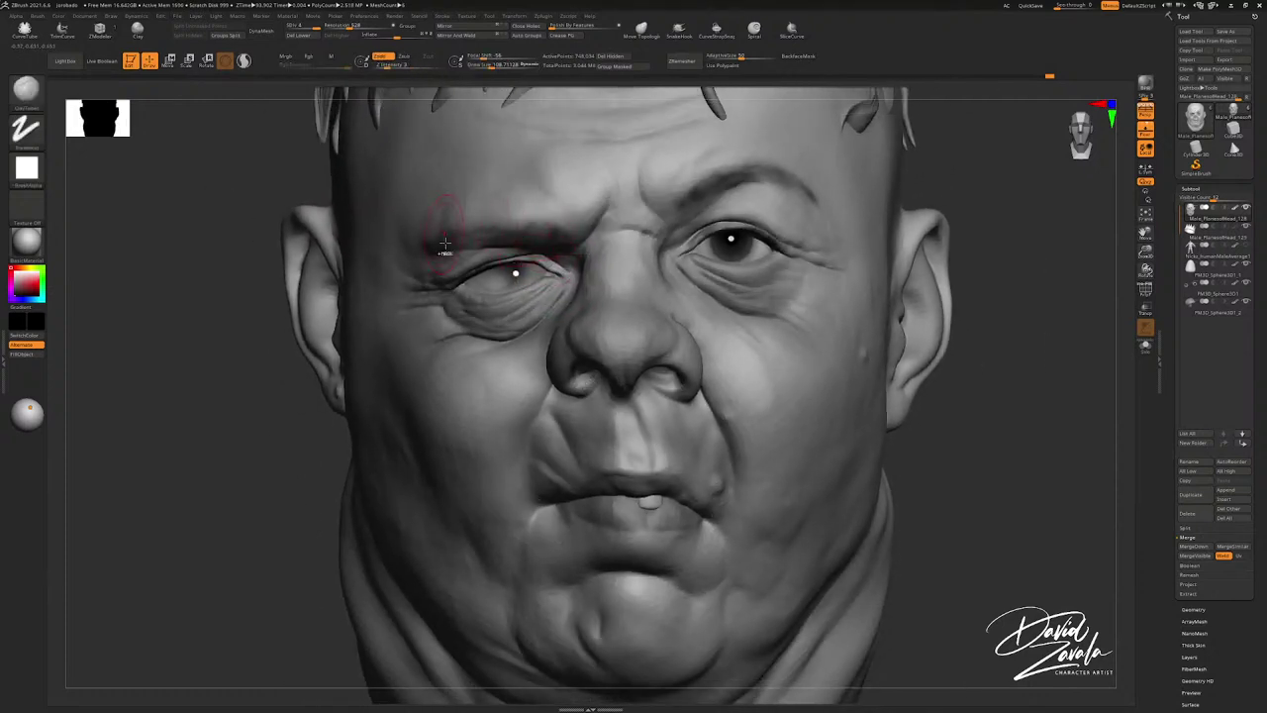
scroll(445, 243, "up", 3)
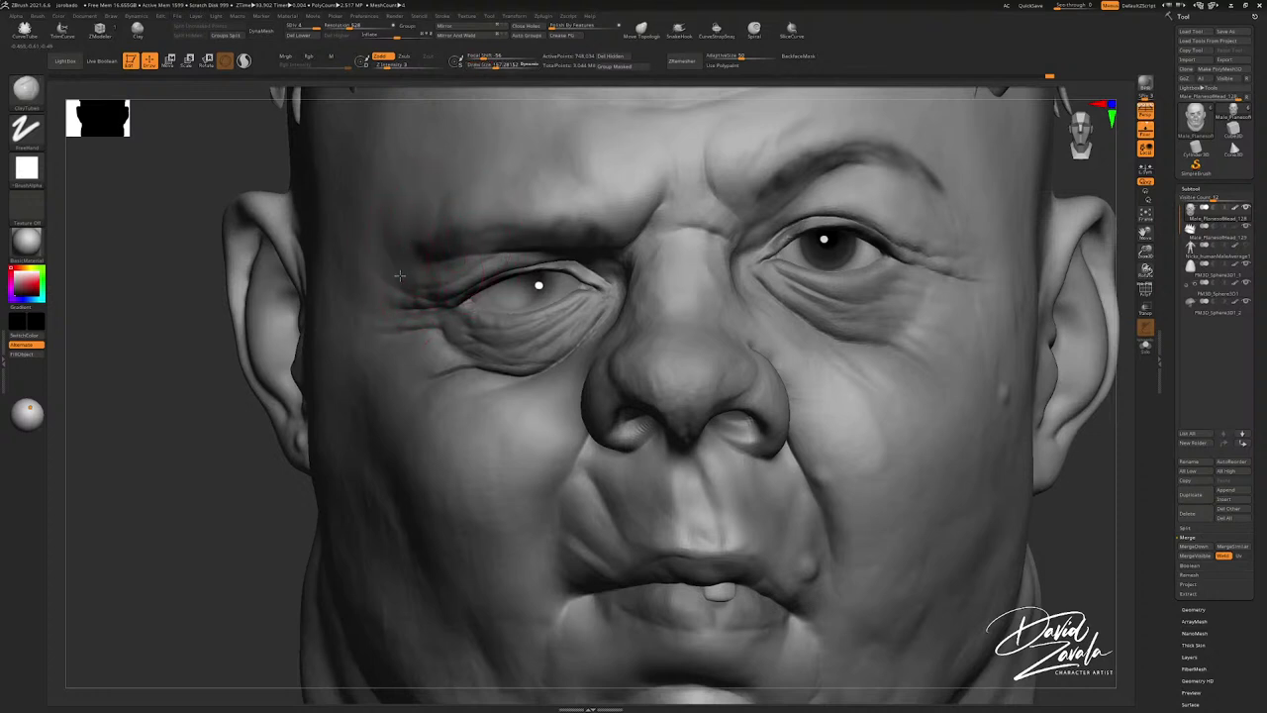
key("shift+d")
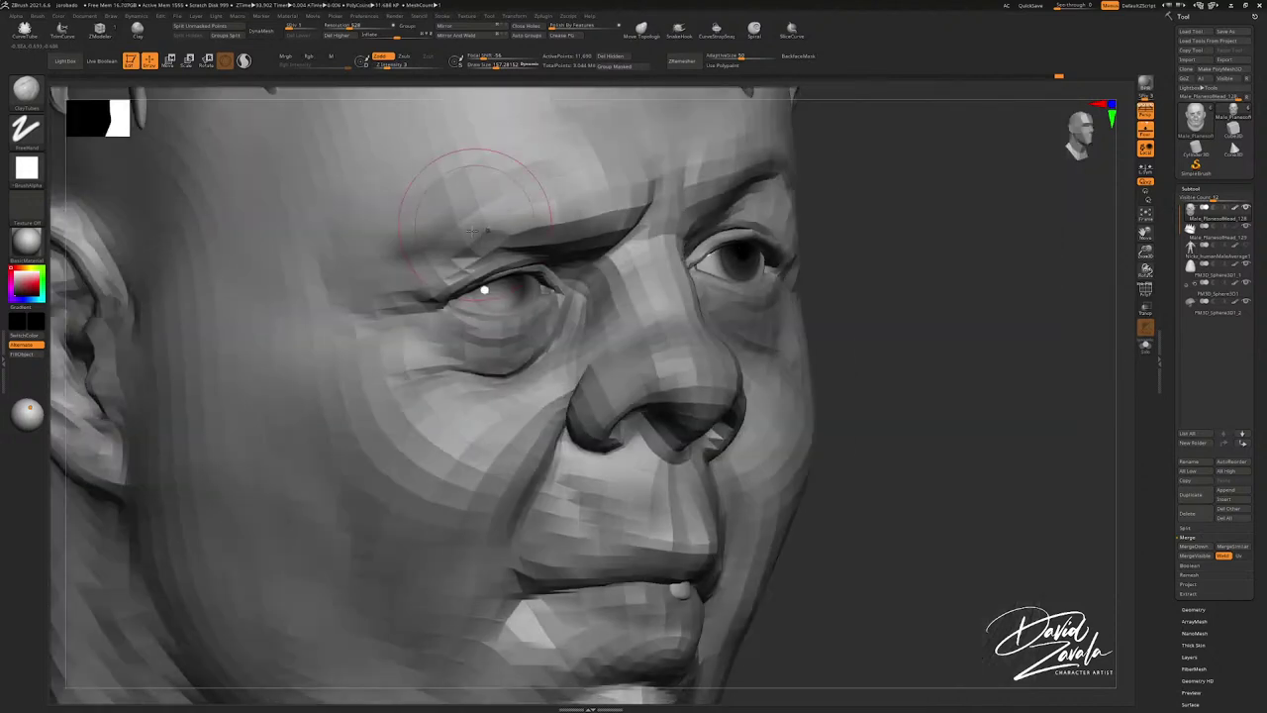
right_click_drag(391, 265, 332, 259)
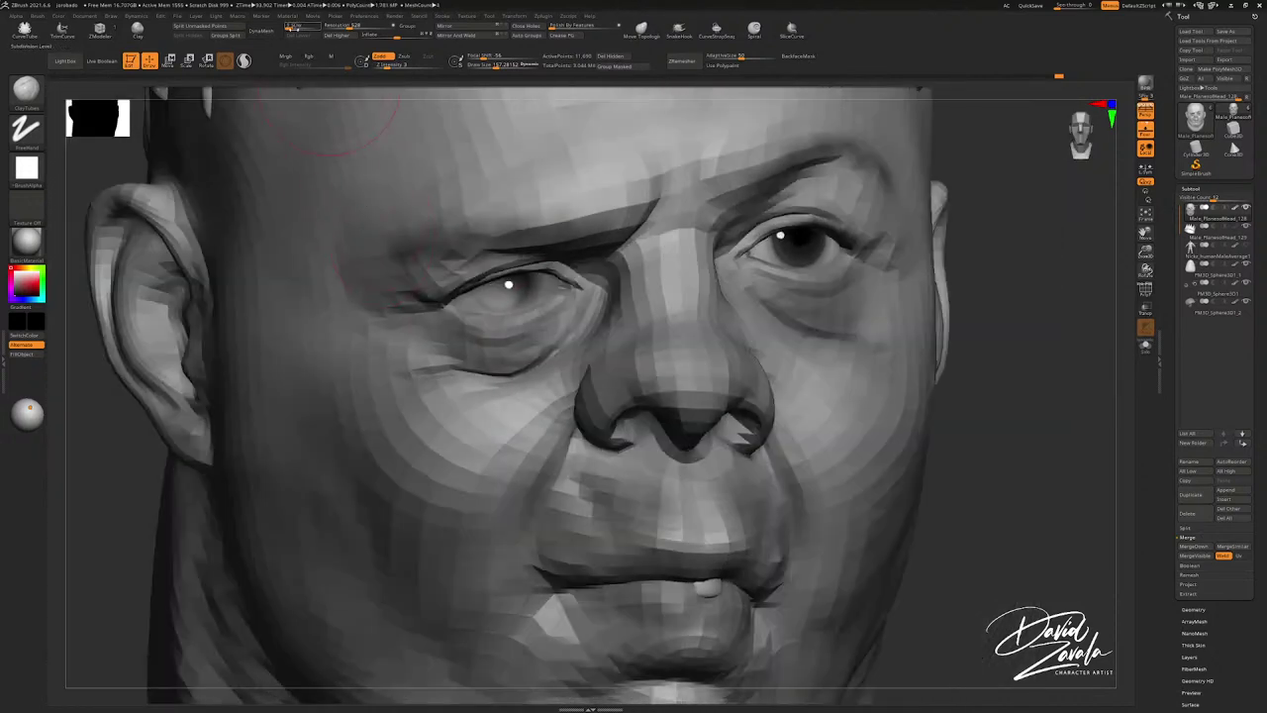
Step: Refine the outer brow area at a higher subdivision level, then set the head's subdivision level to 4
key("d")
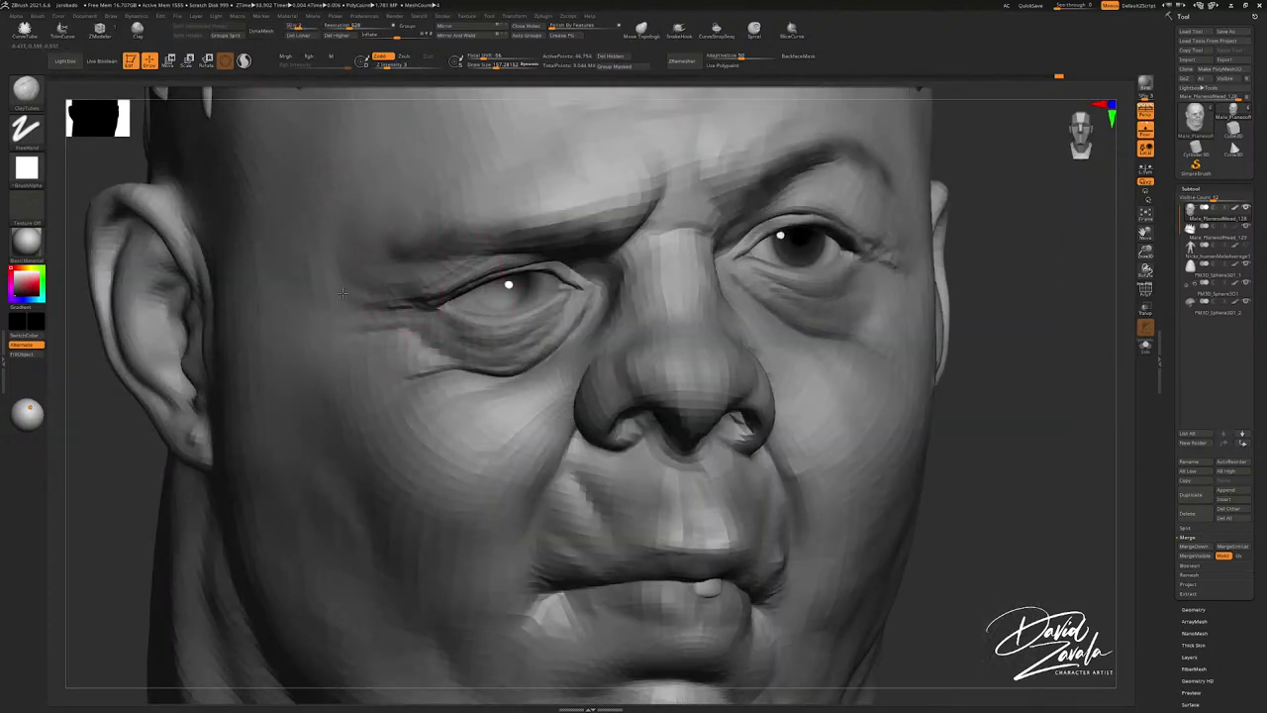
right_click_drag(409, 257, 390, 250)
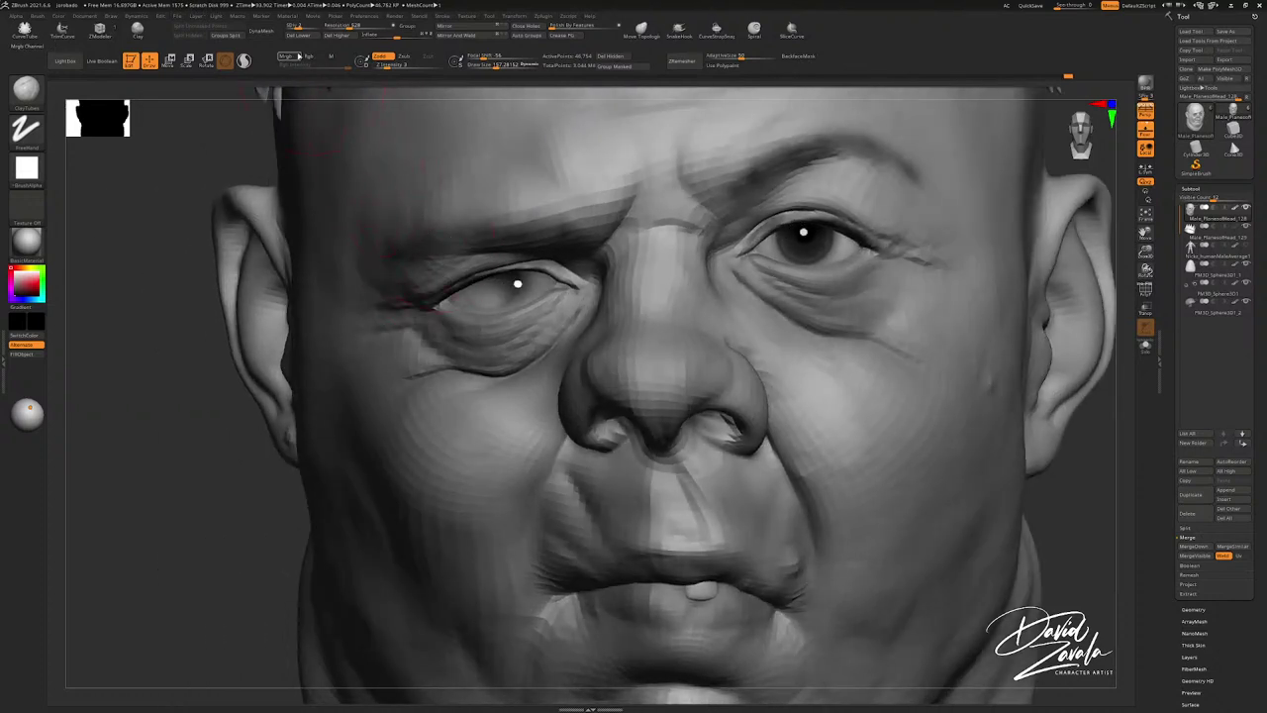
left_click_drag(300, 28, 317, 27)
right_click_drag(529, 304, 475, 315, "ctrl")
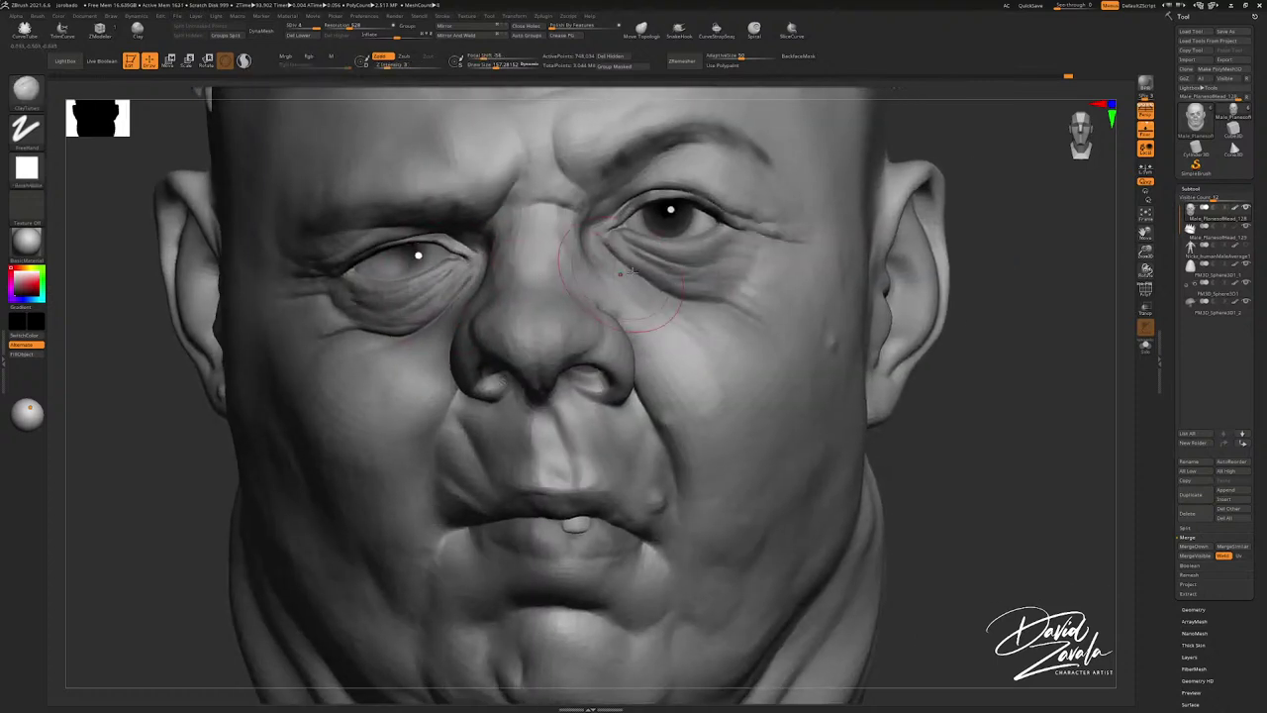
Step: Switch to DamStandard, shrink it and deepen the wrinkles running from the inner corner beneath the raised eye
key("b")
key("d")
key("s")
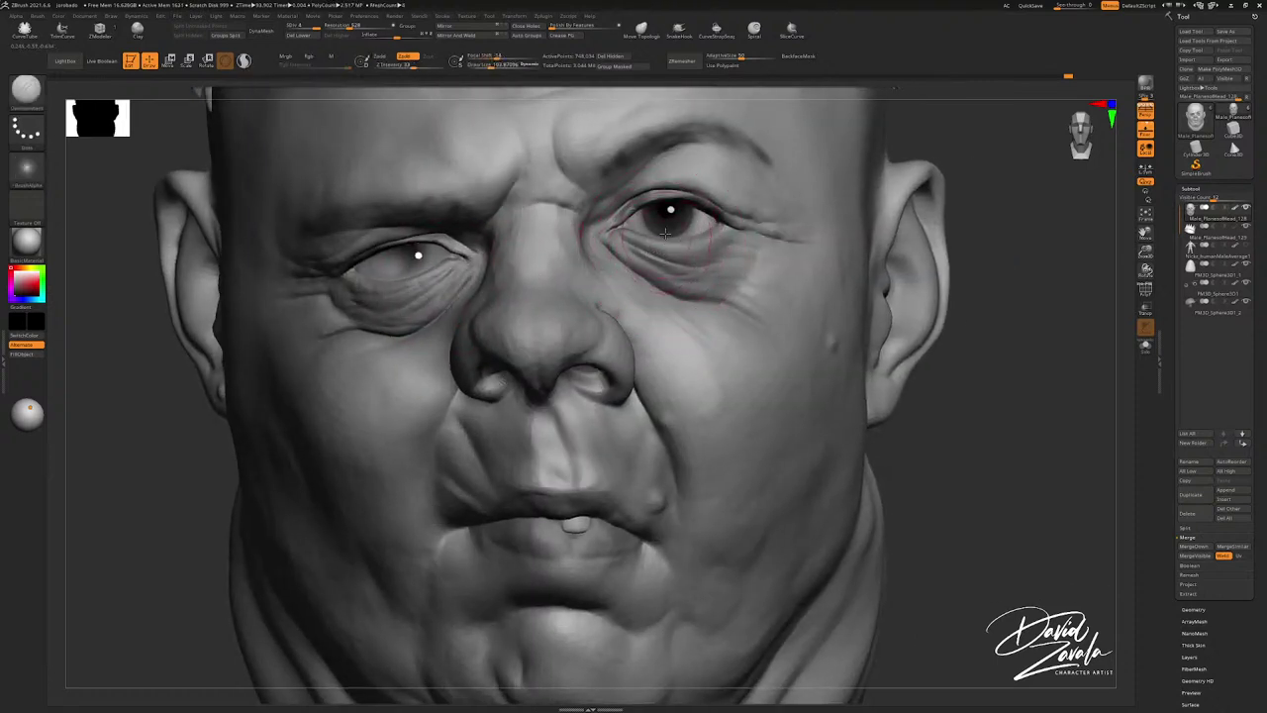
right_click_drag(663, 262, 652, 260, "ctrl")
key("s")
left_click_drag(653, 260, 641, 257)
right_click_drag(604, 238, 605, 252, "ctrl")
key("s")
left_click_drag(606, 253, 602, 253)
right_click_drag(732, 272, 751, 268)
Step: Carve finer creases across the lower lid and bag of the raised eye with a smaller brush
key("s")
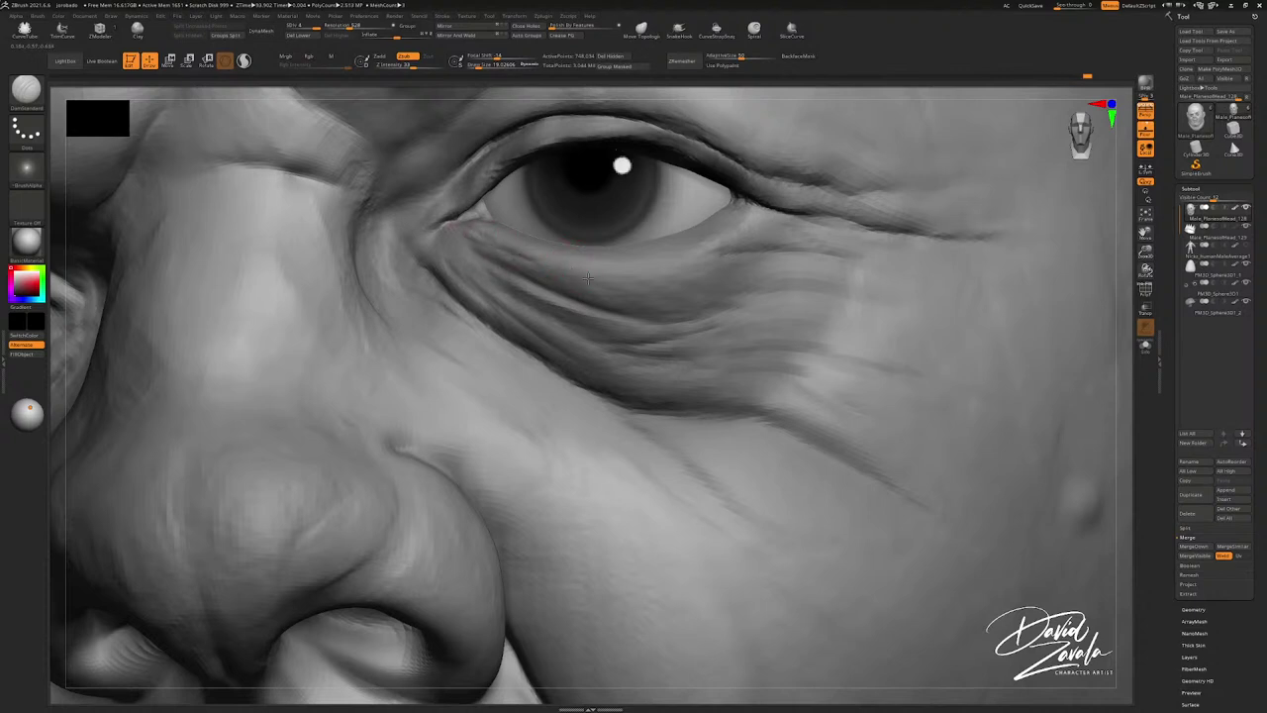
mouse_move(588, 278)
left_mouse_down()
mouse_move(678, 278)
mouse_move(652, 277)
mouse_move(653, 305)
mouse_move(681, 302)
left_mouse_up()
mouse_move(665, 323)
right_mouse_down("ctrl")
mouse_move(687, 330)
mouse_move(638, 314)
mouse_move(624, 325)
mouse_move(636, 343)
mouse_move(685, 340)
mouse_move(606, 338)
mouse_move(634, 335)
right_mouse_up("ctrl")
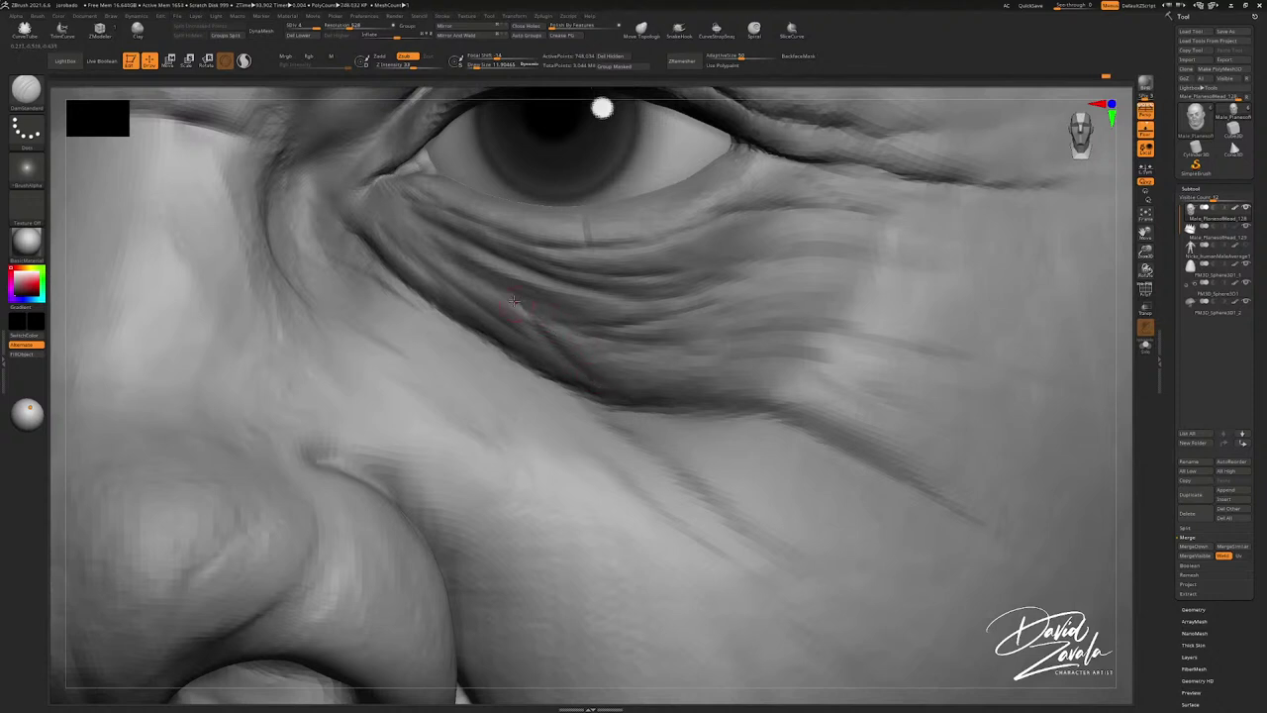
Step: Switch to ClayTubes and build up the skin folds between the wrinkles under the raised eye
key("b")
key("c")
key("t")
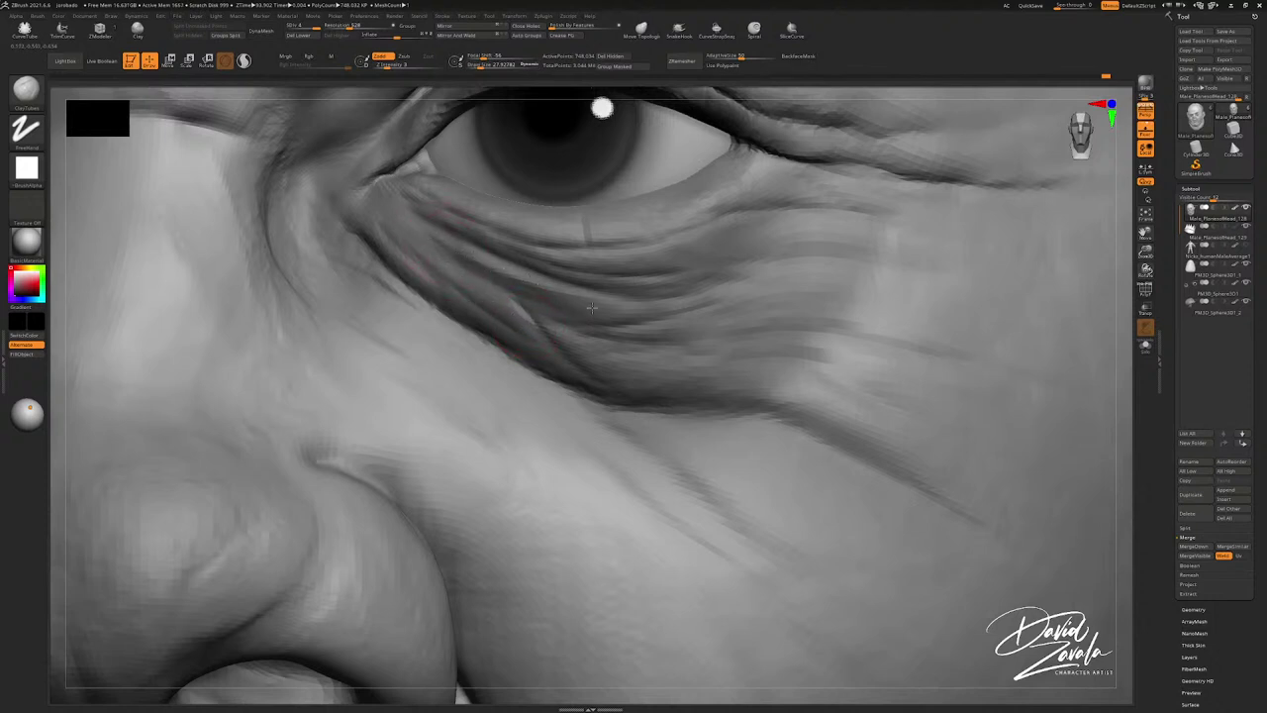
mouse_move(600, 315)
right_mouse_down("ctrl")
mouse_move(602, 287)
mouse_move(645, 345)
right_mouse_up("ctrl")
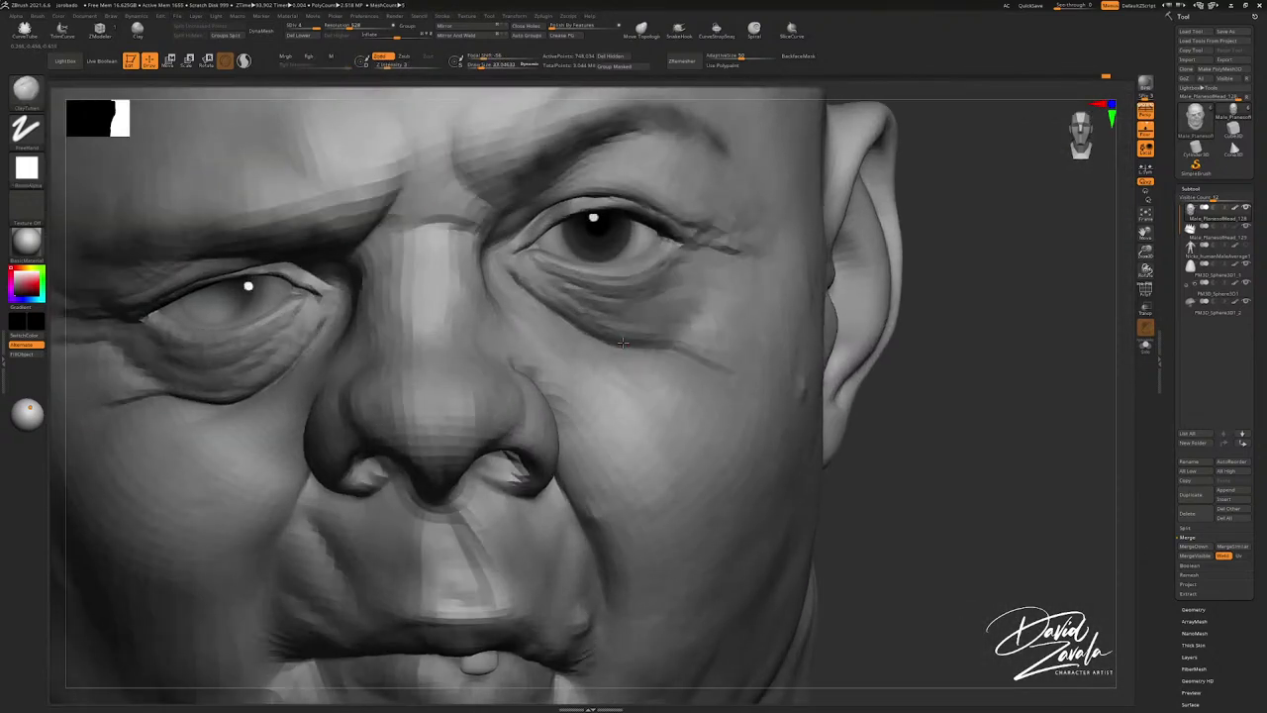
scroll(622, 342, "up", 3)
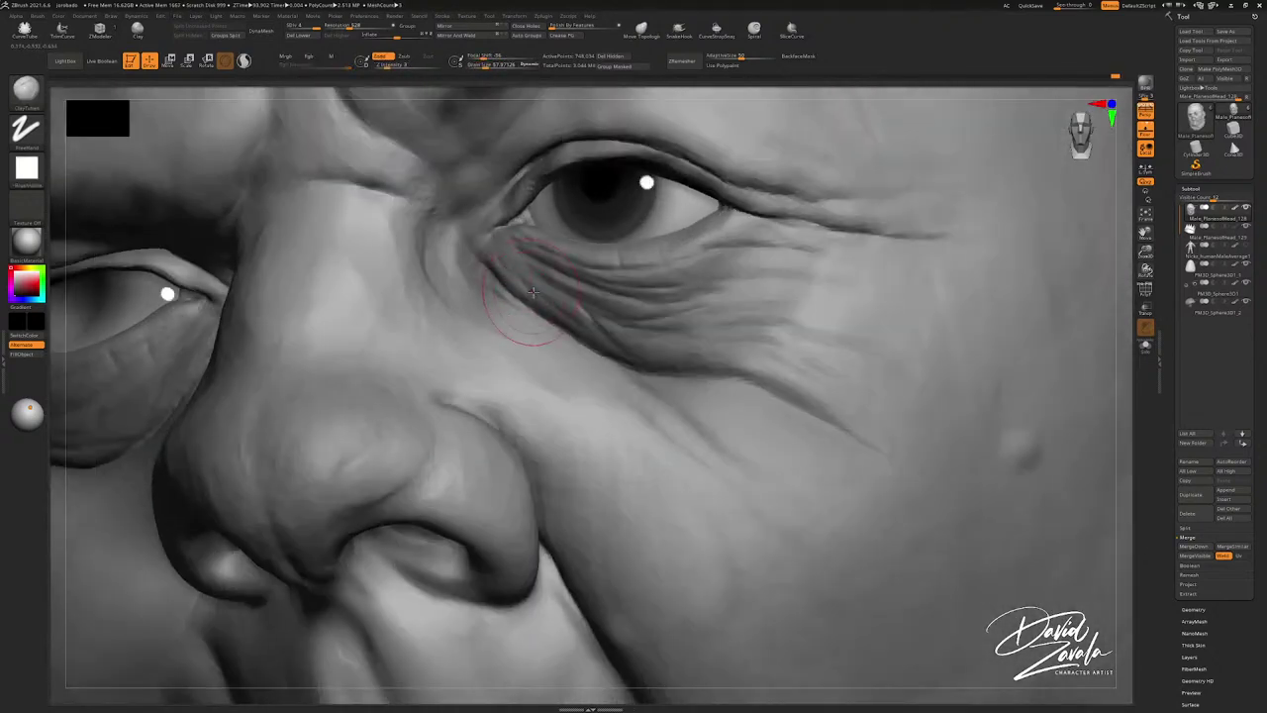
Step: Switch to the Inflate brush, resize it and puff up the folds in the bag under the raised eye
key("b")
key("i")
key("n")
key("s")
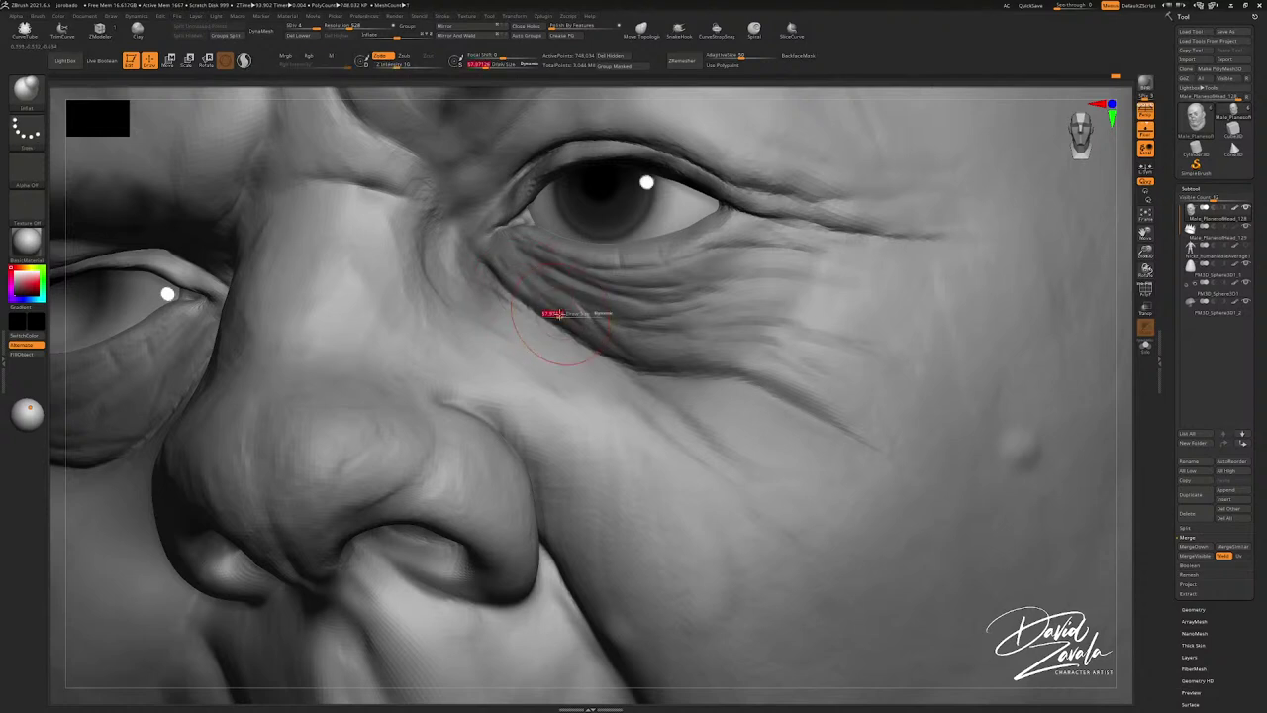
left_click_drag(555, 315, 570, 320)
key("s")
left_click_drag(752, 281, 747, 283)
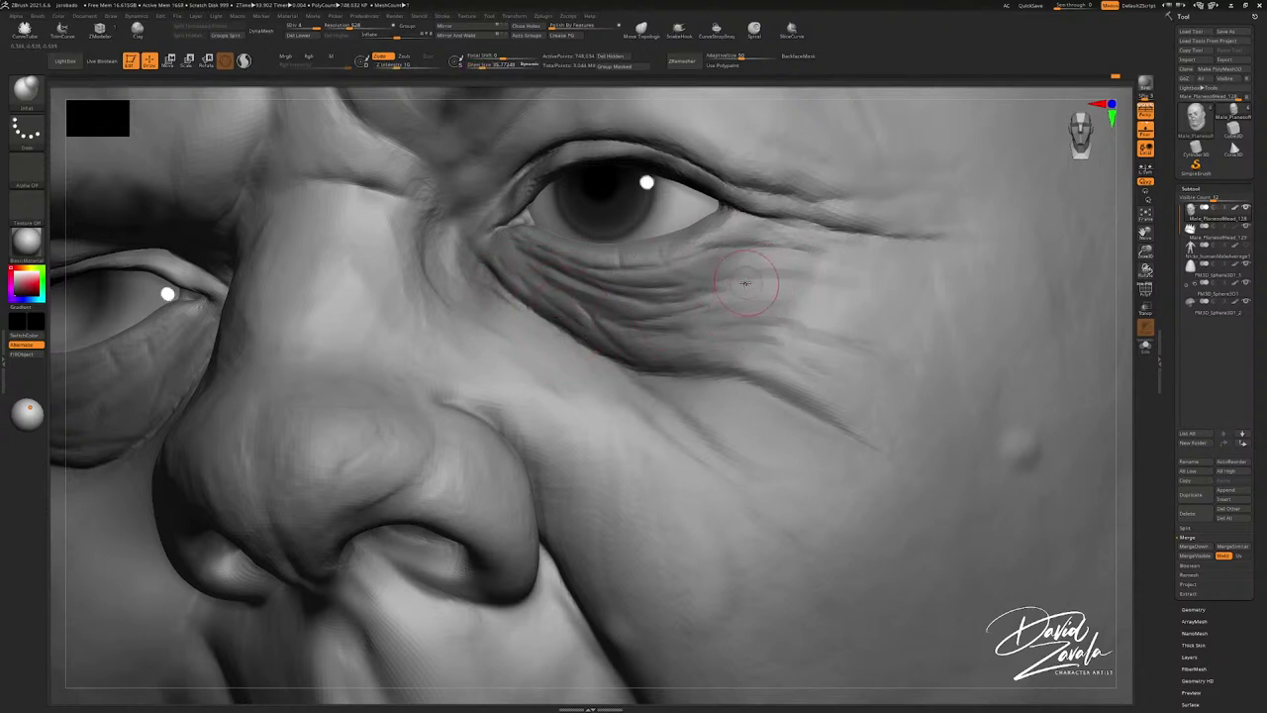
Step: Return to DamStandard, resize it and sharpen the wrinkles toward the outer side of the raised eye's bag
key("b")
key("c")
key("t")
key("b")
key("d")
key("s")
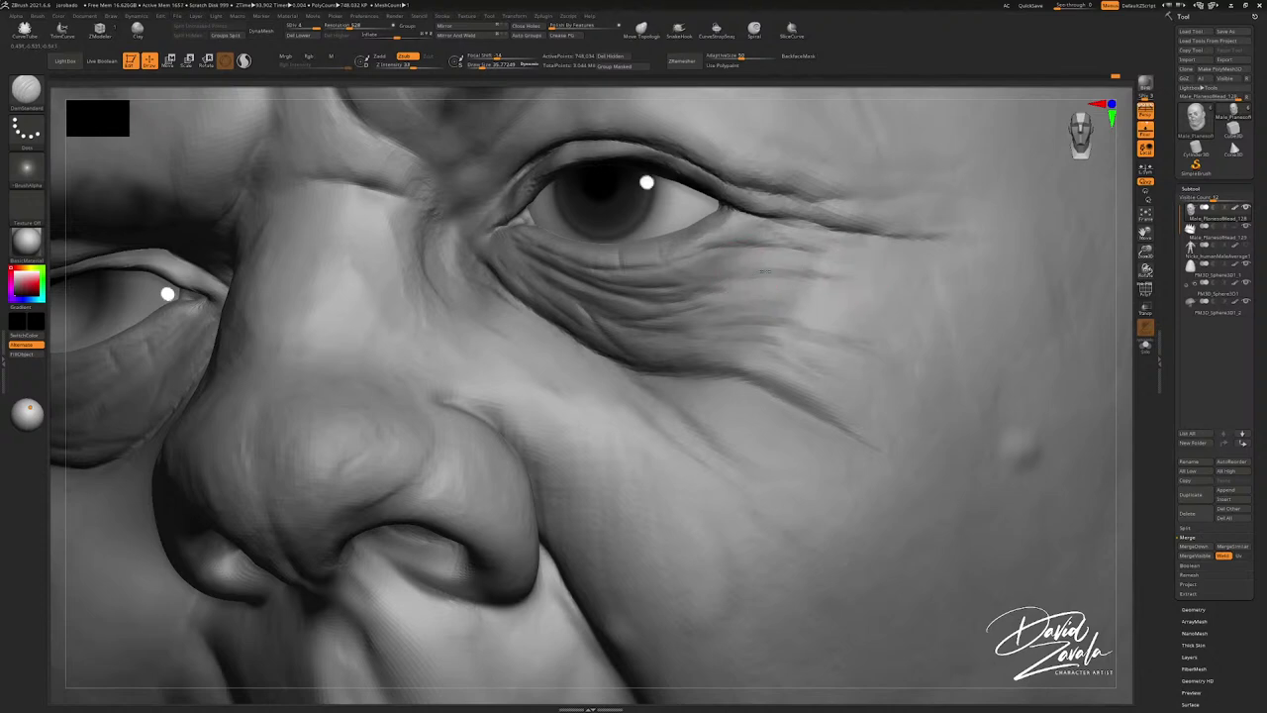
mouse_move(721, 294)
right_mouse_down("ctrl")
mouse_move(679, 283)
mouse_move(712, 297)
right_mouse_up("ctrl")
key("s")
mouse_move(633, 306)
right_mouse_down("ctrl")
mouse_move(683, 315)
mouse_move(613, 297)
right_mouse_up("ctrl")
key("s")
Step: Switch to the Move brush and smooth and adjust the inner corner of the raised eye beside the nose
key("b")
key("m")
key("v")
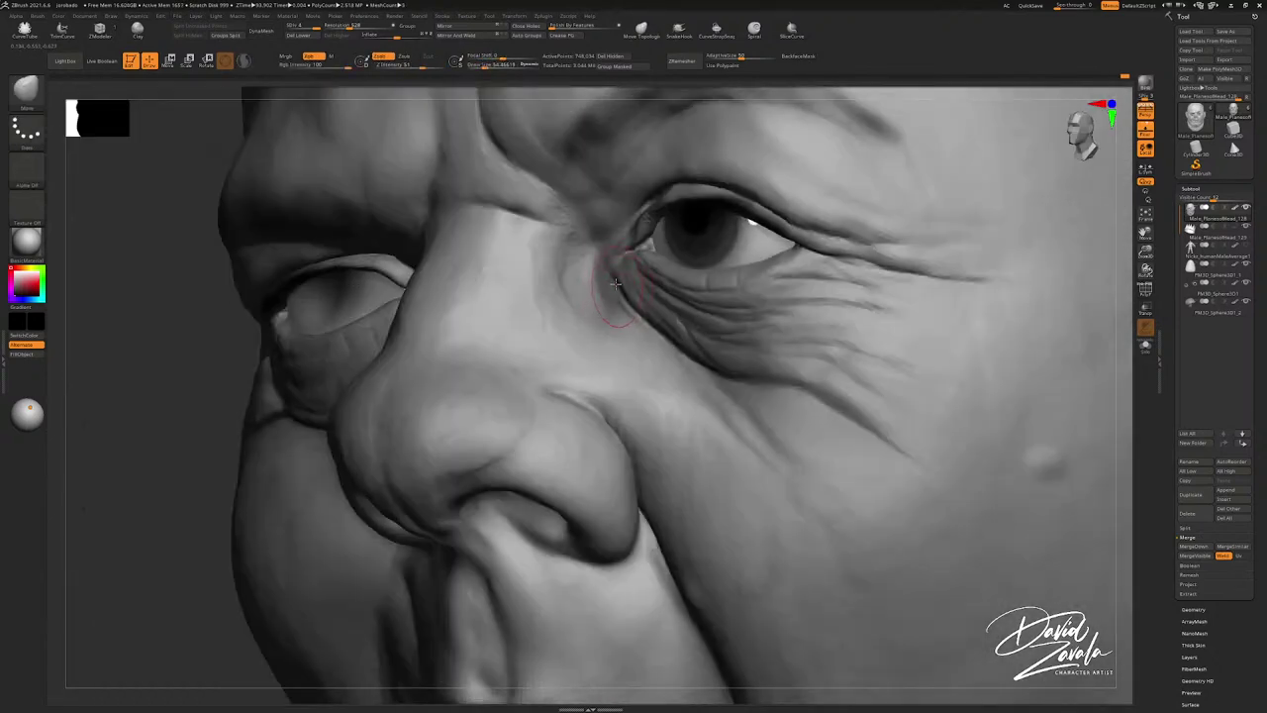
left_click_drag(620, 277, 607, 277, "shift")
right_click_drag(612, 287, 574, 284)
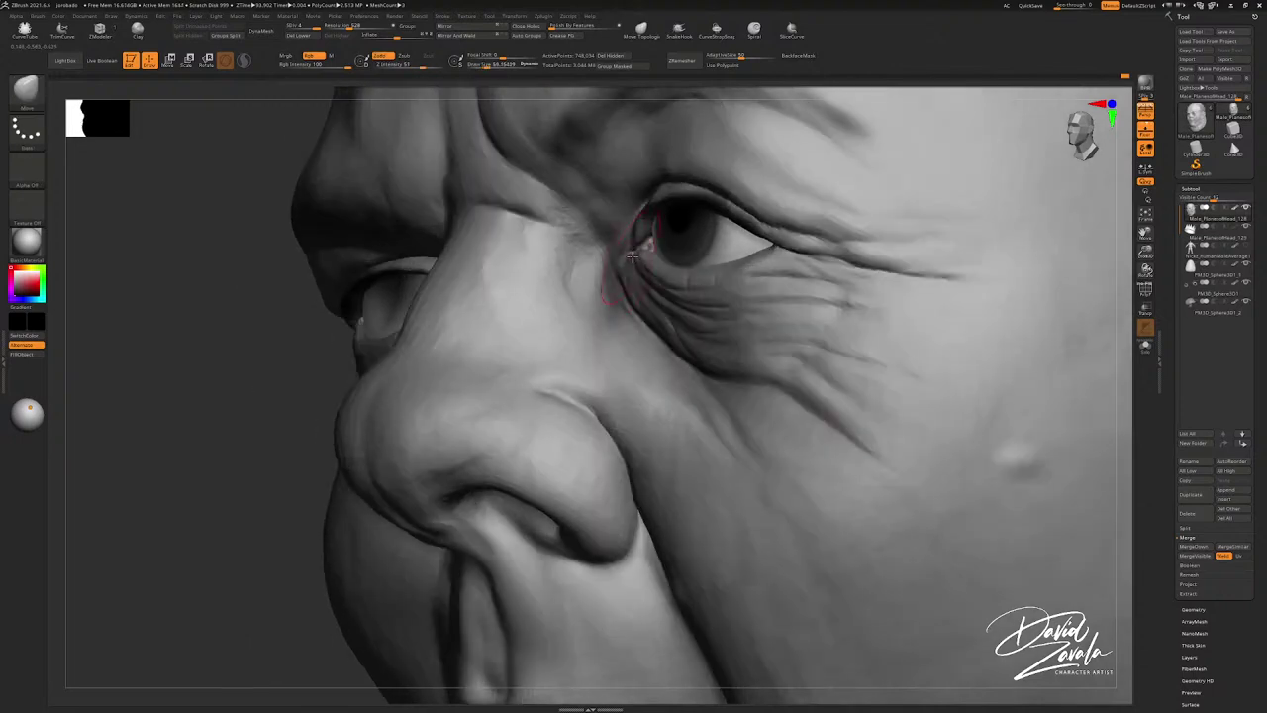
Step: Refine the inner corner and lower lid edge of the raised eye with the Move brush from side and low angles
left_click_drag(640, 257, 643, 252)
mouse_move(653, 254)
right_mouse_down()
mouse_move(741, 227)
mouse_move(683, 178)
right_mouse_up()
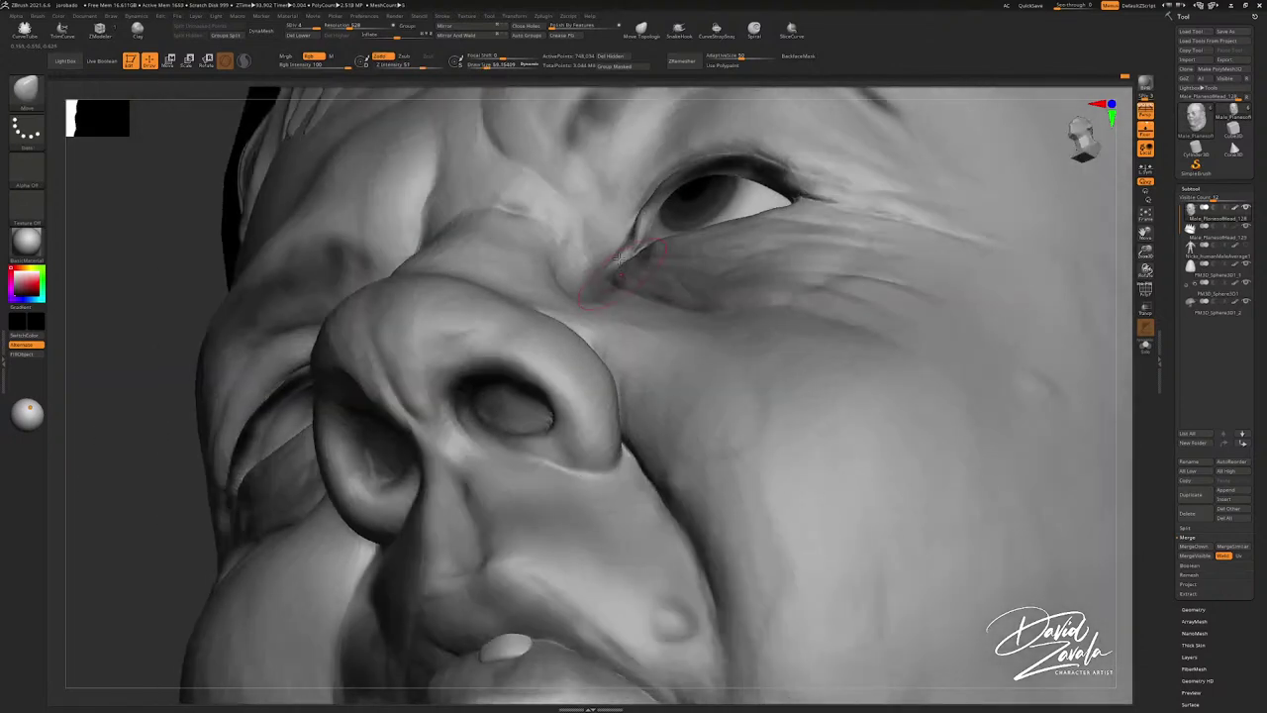
right_click_drag(615, 291, 620, 271)
key("s")
left_click_drag(611, 257, 659, 187)
key("s")
key("s")
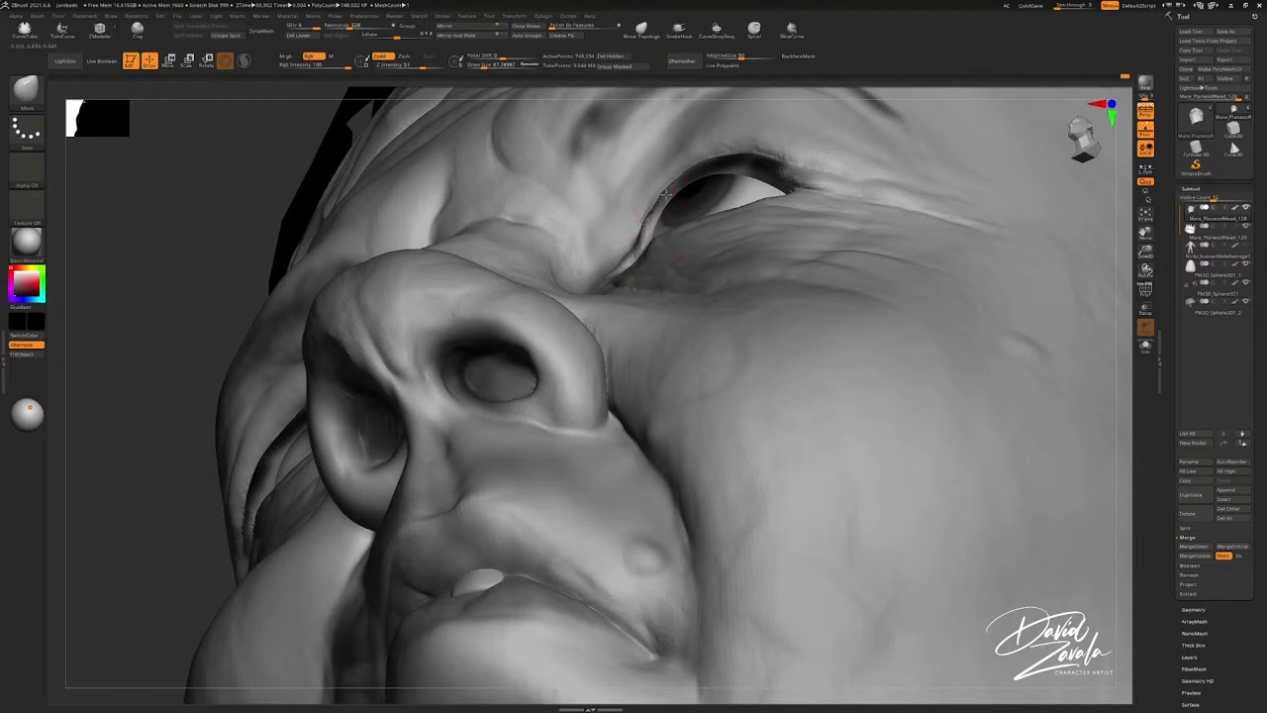
mouse_move(648, 233)
right_mouse_down("ctrl")
mouse_move(645, 206)
mouse_move(681, 240)
mouse_move(653, 194)
mouse_move(627, 426)
mouse_move(662, 236)
right_mouse_up("ctrl")
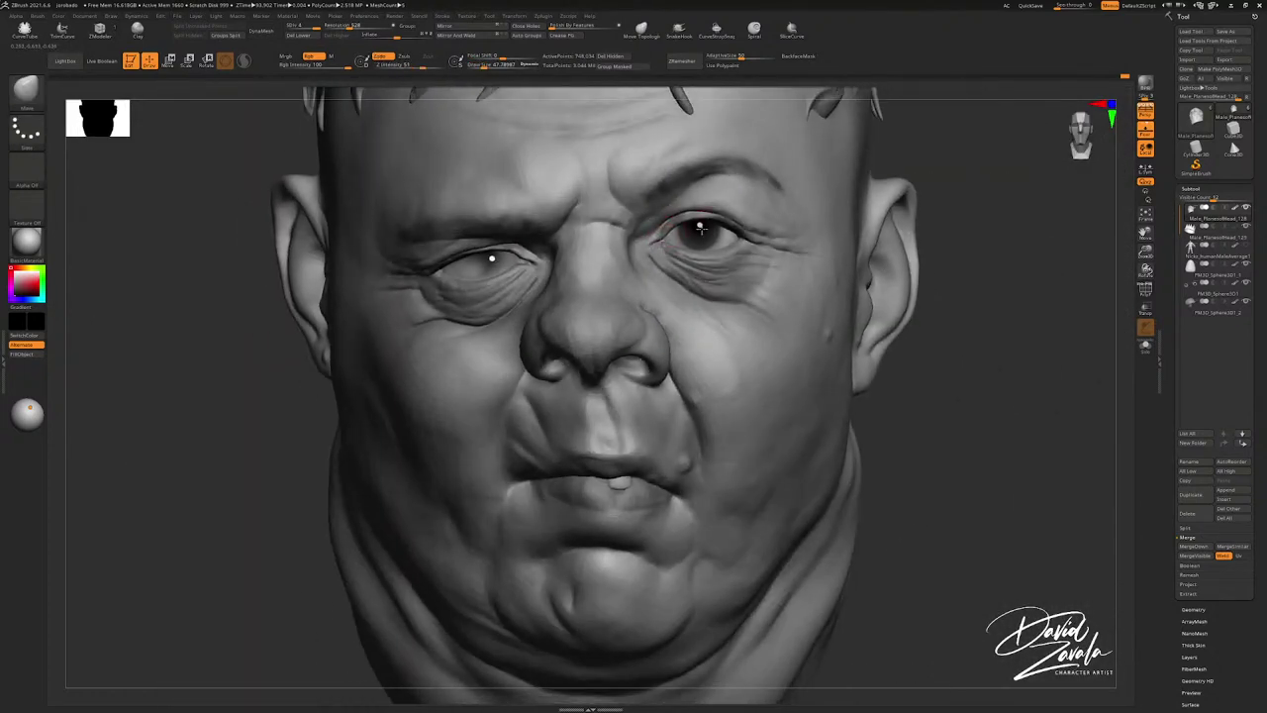
Step: Resize the Move brush and adjust the lids of the raised eye from the front
key("s")
left_click_drag(695, 234, 707, 235)
left_click(708, 235, "alt")
mouse_move(711, 225)
right_mouse_down("ctrl")
mouse_move(682, 168)
mouse_move(665, 259)
mouse_move(649, 187)
right_mouse_up("ctrl")
key("s")
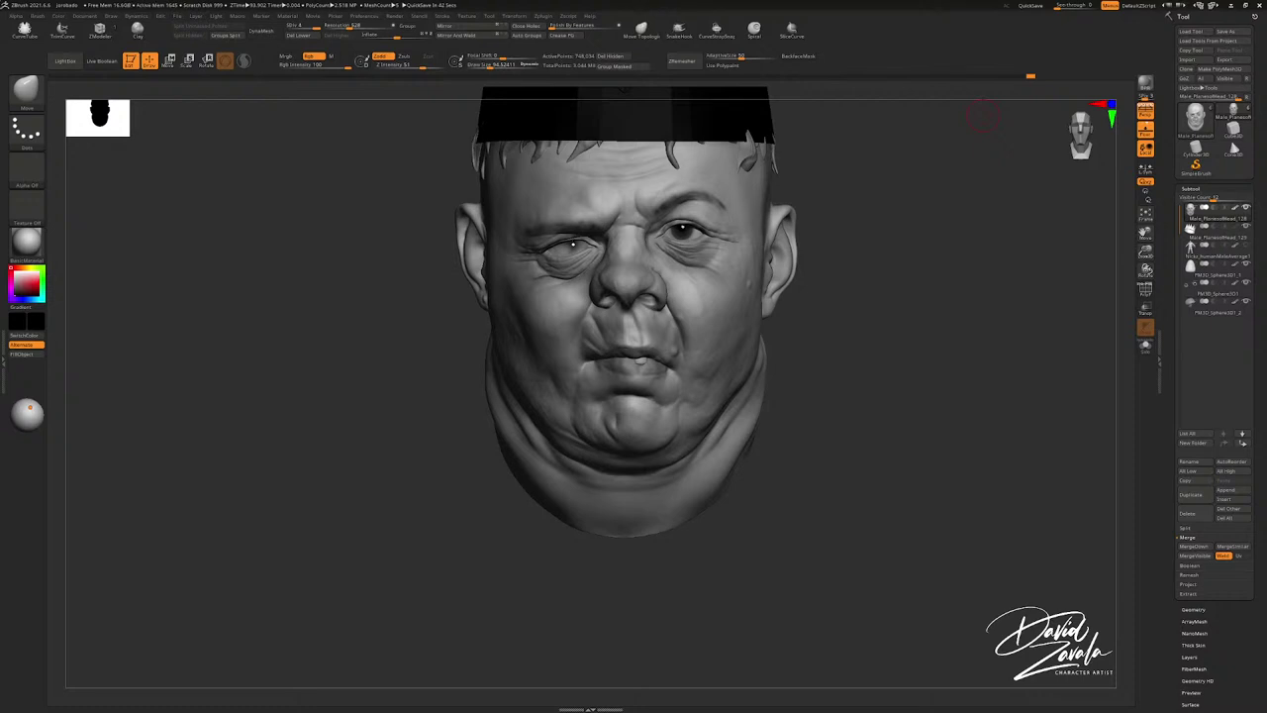
Step: Enlarge the Move brush and adjust the overall shape of both ears, undoing an unwanted stroke
mouse_move(983, 116)
left_mouse_down()
mouse_move(807, 229)
mouse_move(694, 280)
mouse_move(719, 253)
left_mouse_up()
key("bracketright")
key("bracketright")
key("bracketright")
key("bracketright")
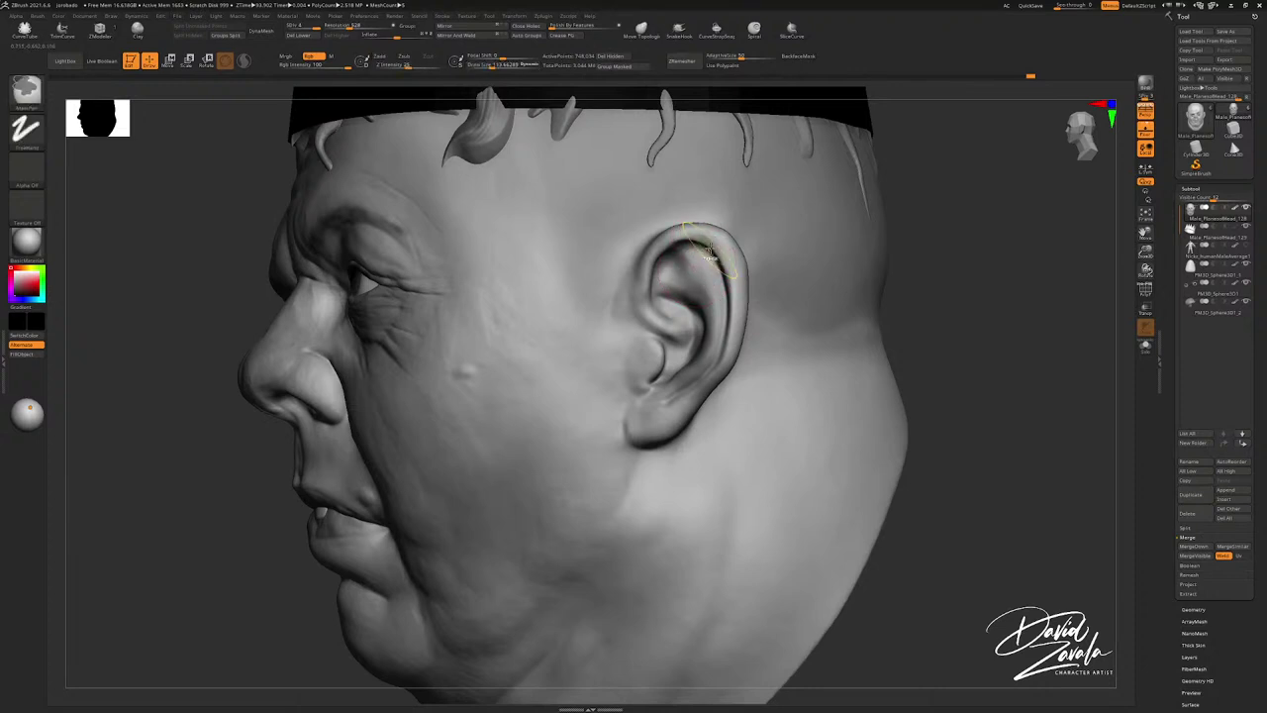
key("ctrl+z")
right_click_drag(713, 248, 714, 265, "ctrl")
right_click_drag(494, 265, 614, 290)
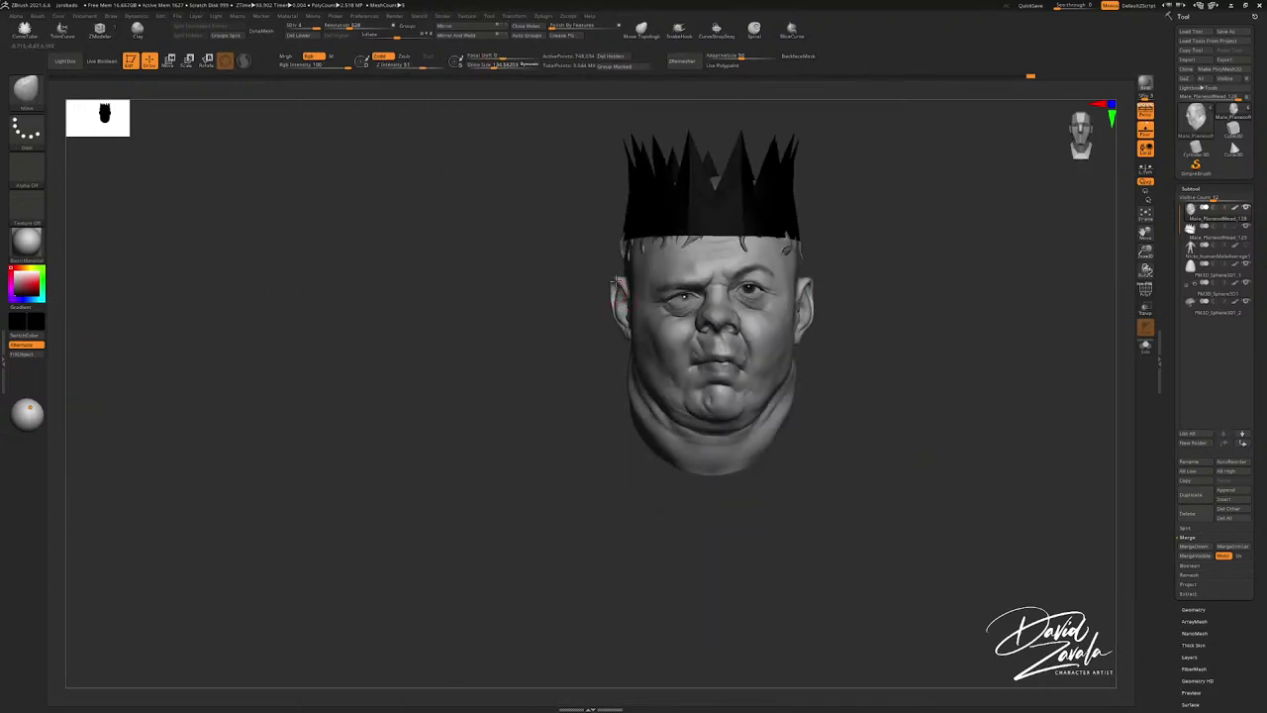
mouse_move(614, 284)
left_mouse_down()
mouse_move(608, 306)
mouse_move(635, 347)
left_mouse_up()
right_click_drag(630, 355, 626, 341, "ctrl")
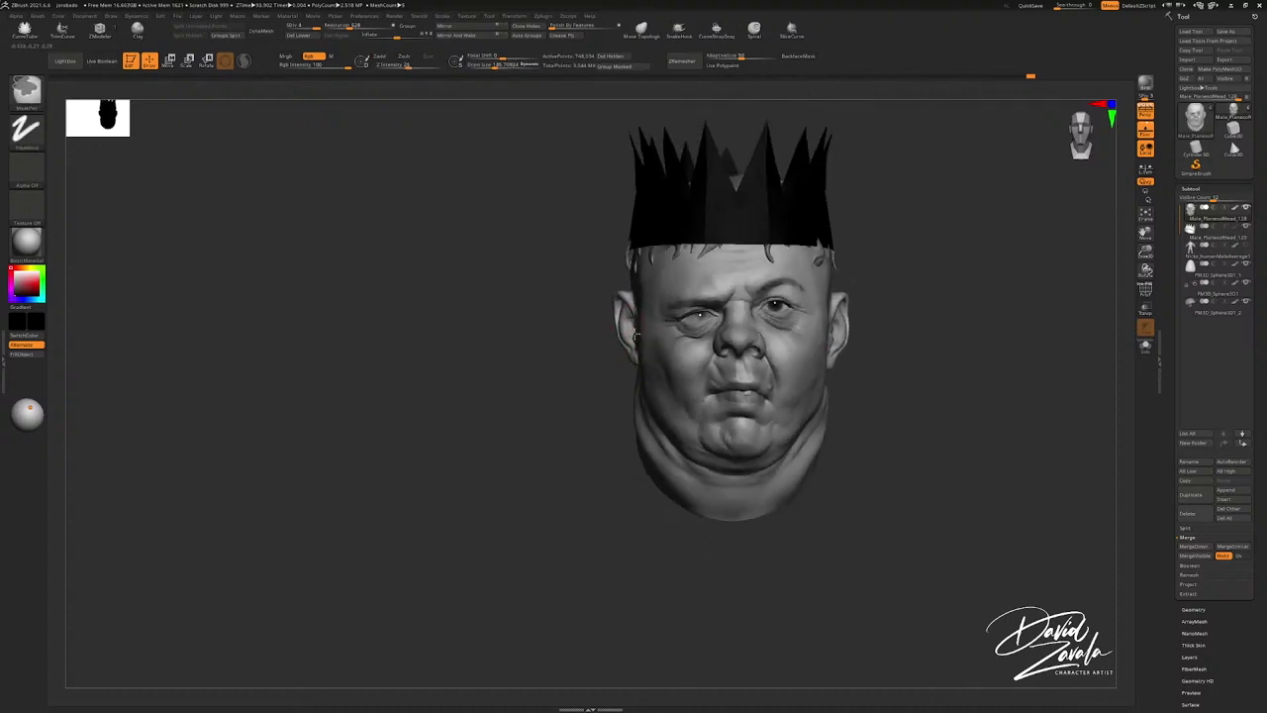
right_click_drag(722, 341, 595, 339)
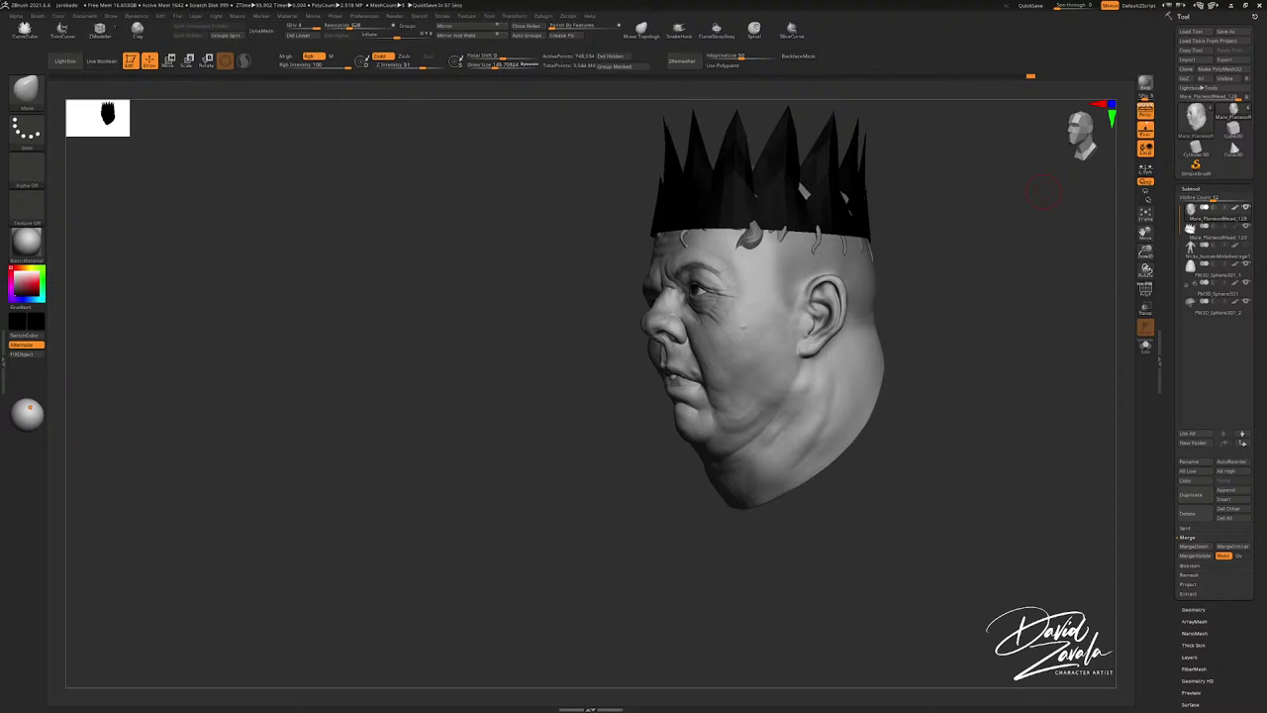
Step: Reshape the upper rim and front attachment of the ear on the raised-eye side with the Move brush
left_click_drag(978, 480, 1057, 456)
right_click_drag(953, 376, 853, 344)
right_click_drag(853, 345, 792, 406, "ctrl")
mouse_move(708, 322)
right_mouse_down()
mouse_move(754, 311)
mouse_move(788, 326)
mouse_move(777, 374)
right_mouse_up()
right_click_drag(777, 375, 758, 319)
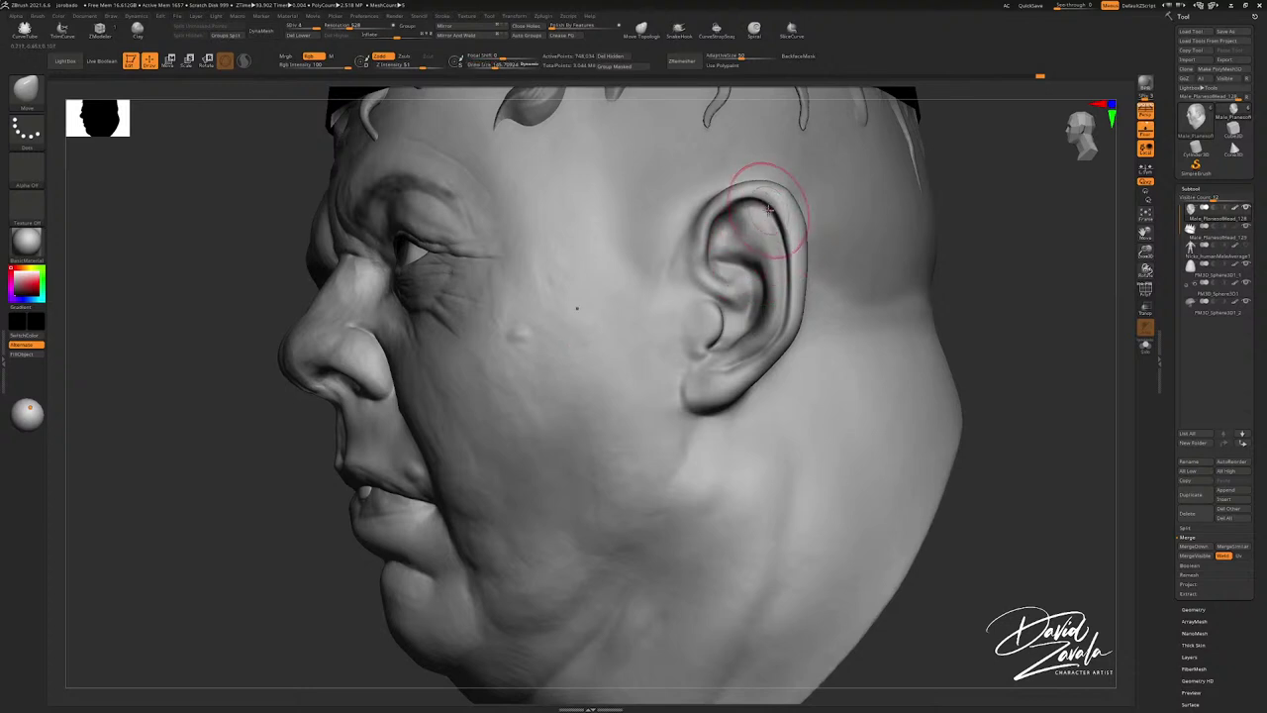
mouse_move(762, 231)
right_mouse_down("alt")
mouse_move(736, 250)
mouse_move(749, 243)
right_mouse_up("alt")
key("s")
left_click_drag(751, 244, 755, 243)
left_click_drag(680, 291, 691, 301)
mouse_move(699, 313)
left_mouse_down()
mouse_move(660, 336)
mouse_move(683, 325)
left_mouse_up()
key("s")
Step: Adjust the ear shape while comparing both sides of the head, resizing the Move brush for finer changes
right_click_drag(679, 338, 673, 287, "ctrl")
mouse_move(673, 287)
right_mouse_down()
mouse_move(891, 327)
mouse_move(807, 316)
mouse_move(658, 337)
right_mouse_up()
right_click_drag(643, 389, 670, 376)
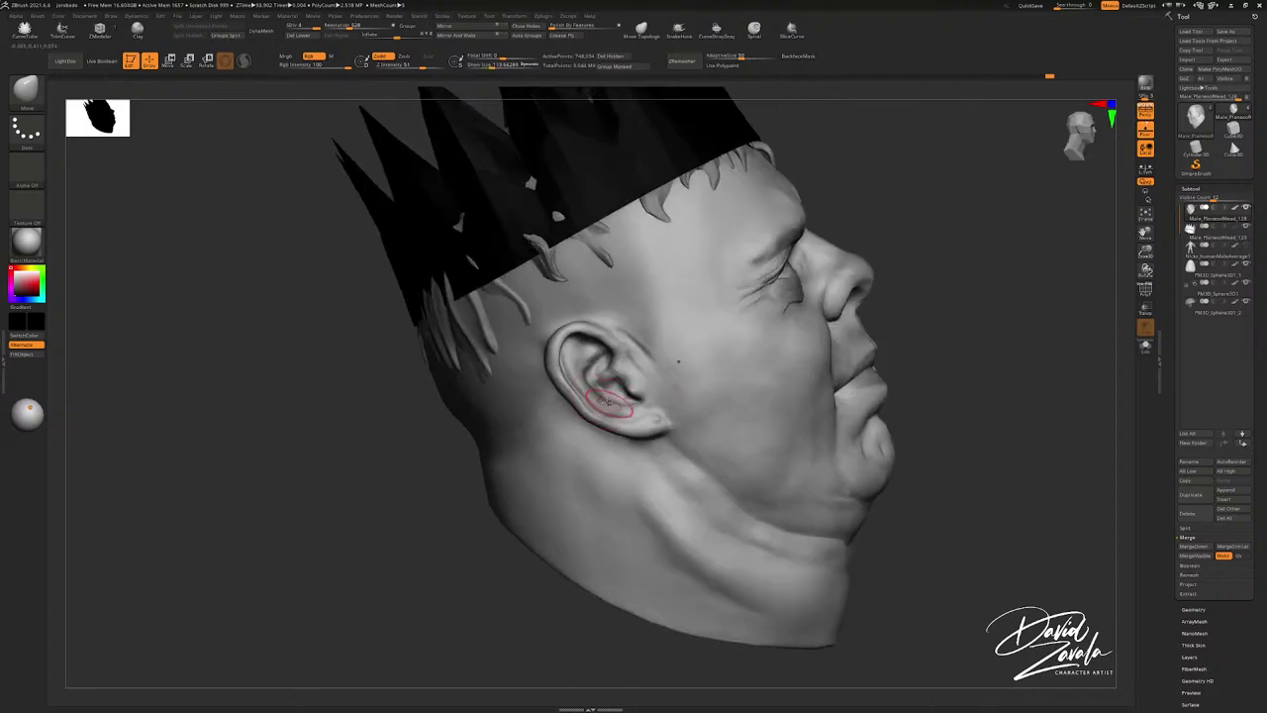
mouse_move(581, 355)
right_mouse_down()
mouse_move(906, 392)
mouse_move(653, 318)
right_mouse_up()
mouse_move(737, 297)
right_mouse_down("ctrl")
mouse_move(737, 371)
mouse_move(698, 386)
right_mouse_up("ctrl")
key("s")
left_click_drag(698, 394, 688, 426)
key("s")
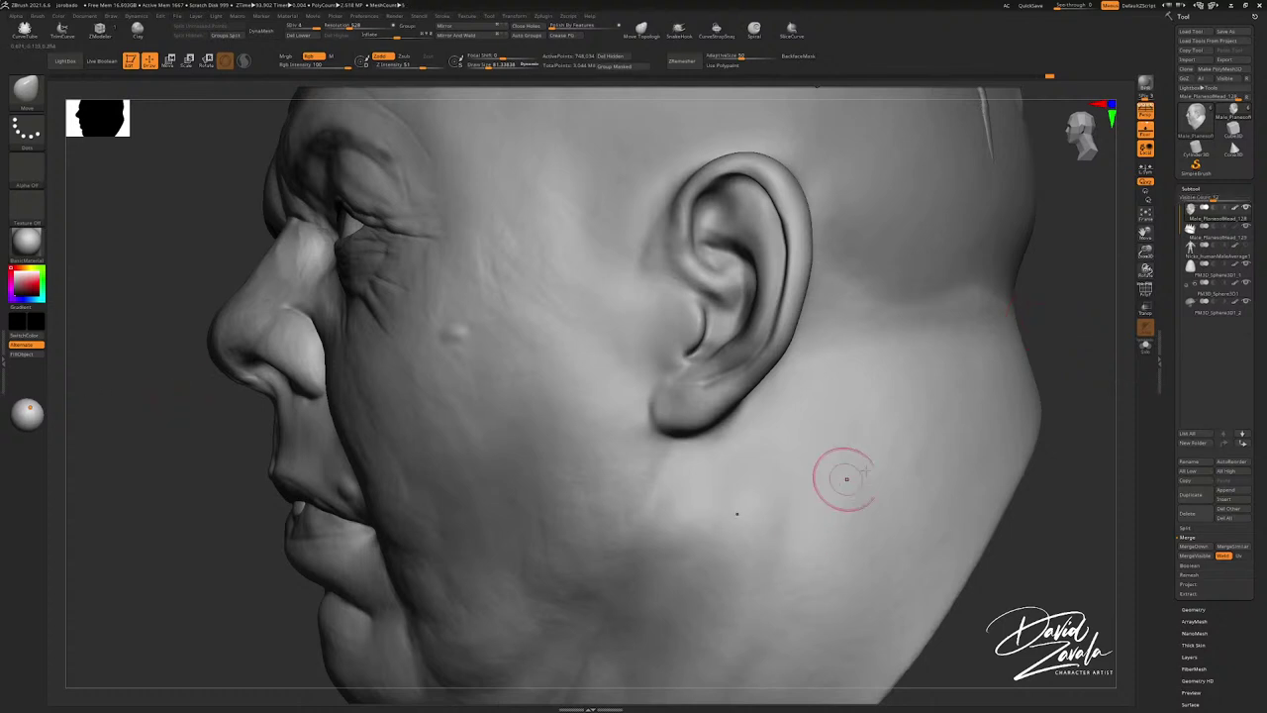
Step: Shrink the Move brush and refine the earlobe and tragus of the ear on the raised-eye side
mouse_move(1218, 309)
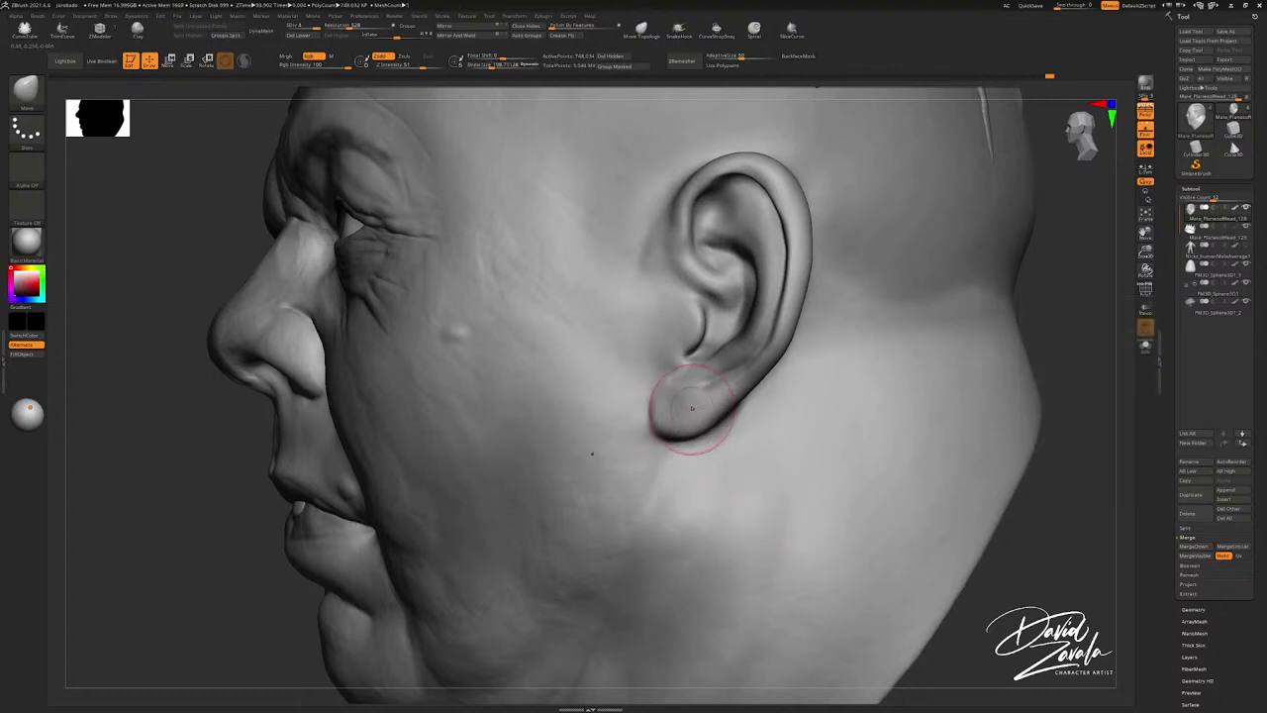
right_click_drag(692, 408, 676, 379, "alt")
key("bracketleft")
left_click_drag(667, 350, 679, 336)
key("bracketleft")
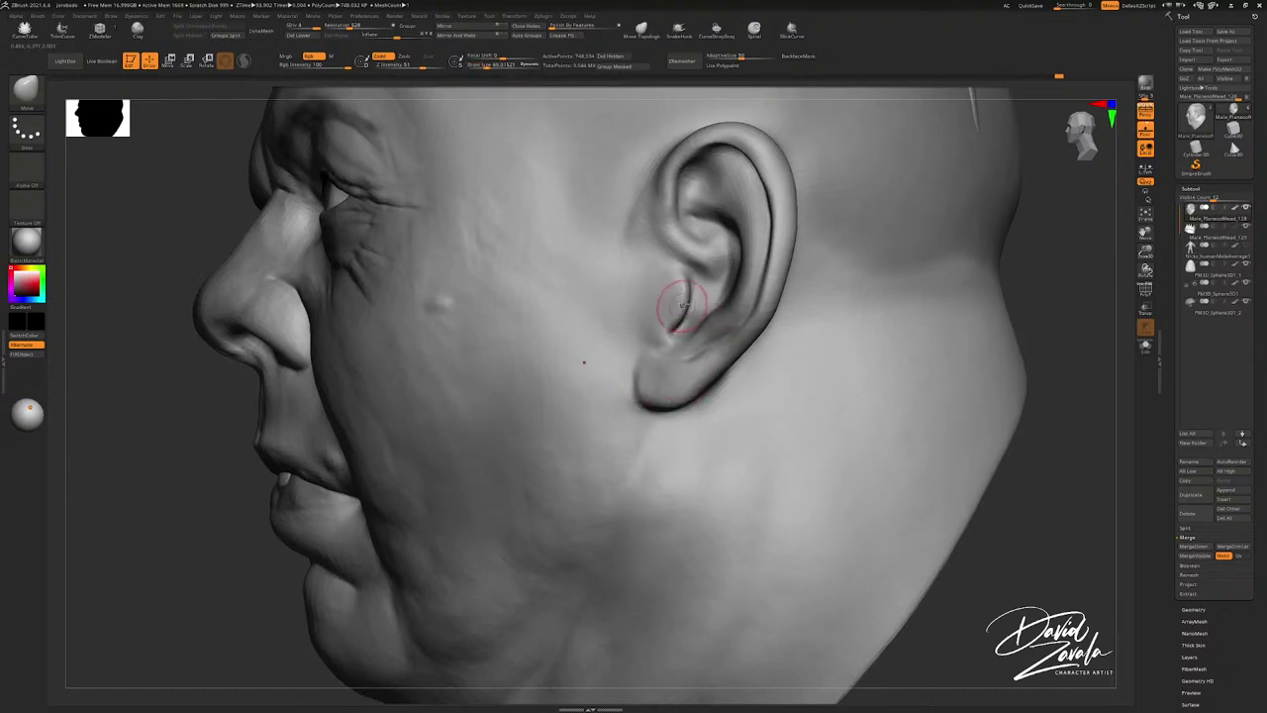
key("s")
mouse_move(696, 294)
right_mouse_down()
mouse_move(614, 289)
mouse_move(792, 269)
right_mouse_up()
key("s")
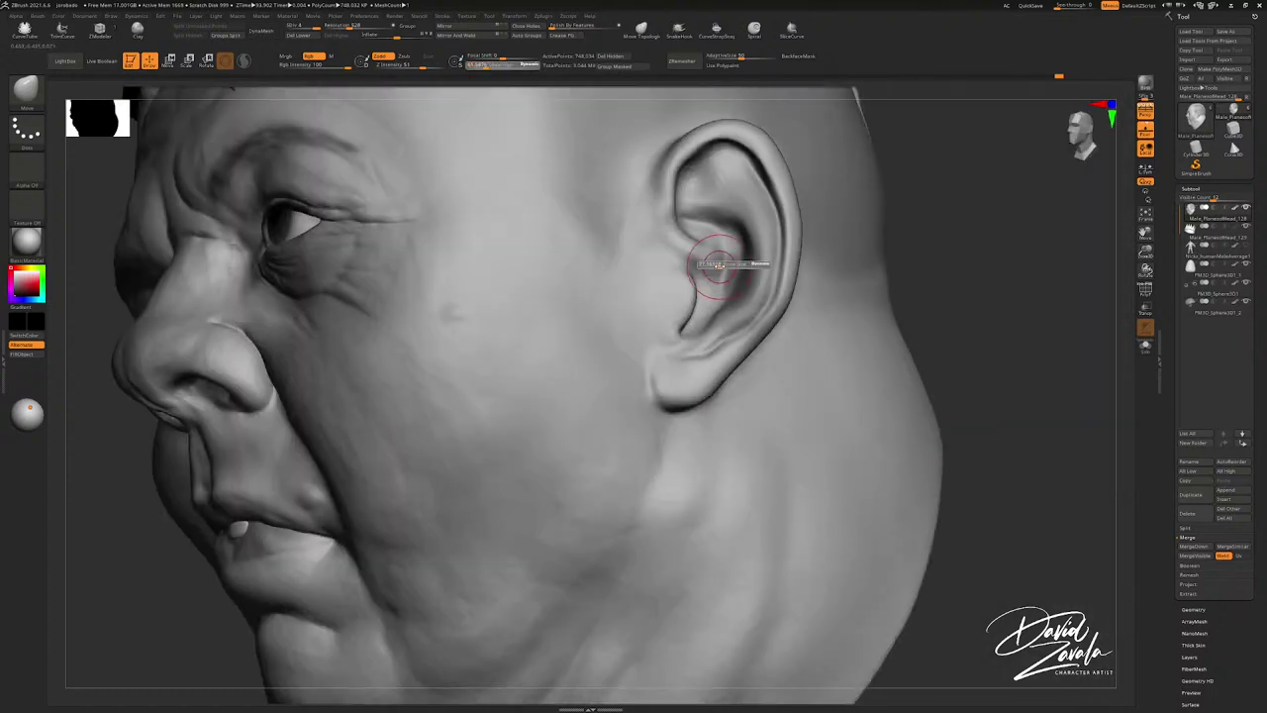
left_click_drag(720, 265, 716, 265)
right_click_drag(715, 264, 644, 259)
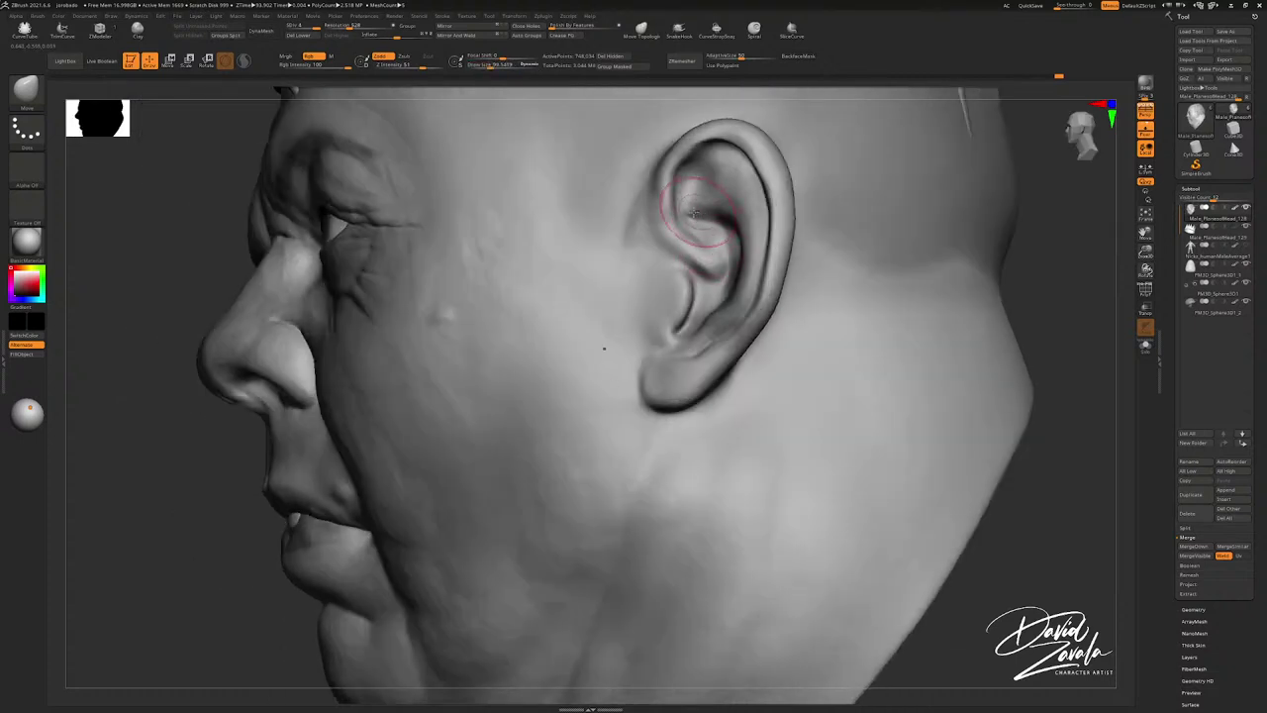
Step: Reshape the inner folds and bowl of the ear with the Move brush at varying sizes
mouse_move(695, 214)
right_mouse_down()
mouse_move(701, 229)
mouse_move(758, 155)
mouse_move(744, 259)
mouse_move(701, 281)
right_mouse_up()
left_click_drag(684, 265, 698, 265)
mouse_move(665, 255)
left_mouse_down()
mouse_move(682, 281)
mouse_move(668, 317)
left_mouse_up()
key("s")
key("s")
right_click_drag(649, 333, 687, 350, "ctrl")
key("s")
key("s")
mouse_move(689, 334)
left_mouse_down()
mouse_move(657, 285)
mouse_move(652, 299)
mouse_move(679, 227)
left_mouse_up()
key("s")
left_click_drag(666, 329, 701, 339)
mouse_move(686, 324)
right_mouse_down()
mouse_move(866, 315)
mouse_move(749, 306)
right_mouse_up()
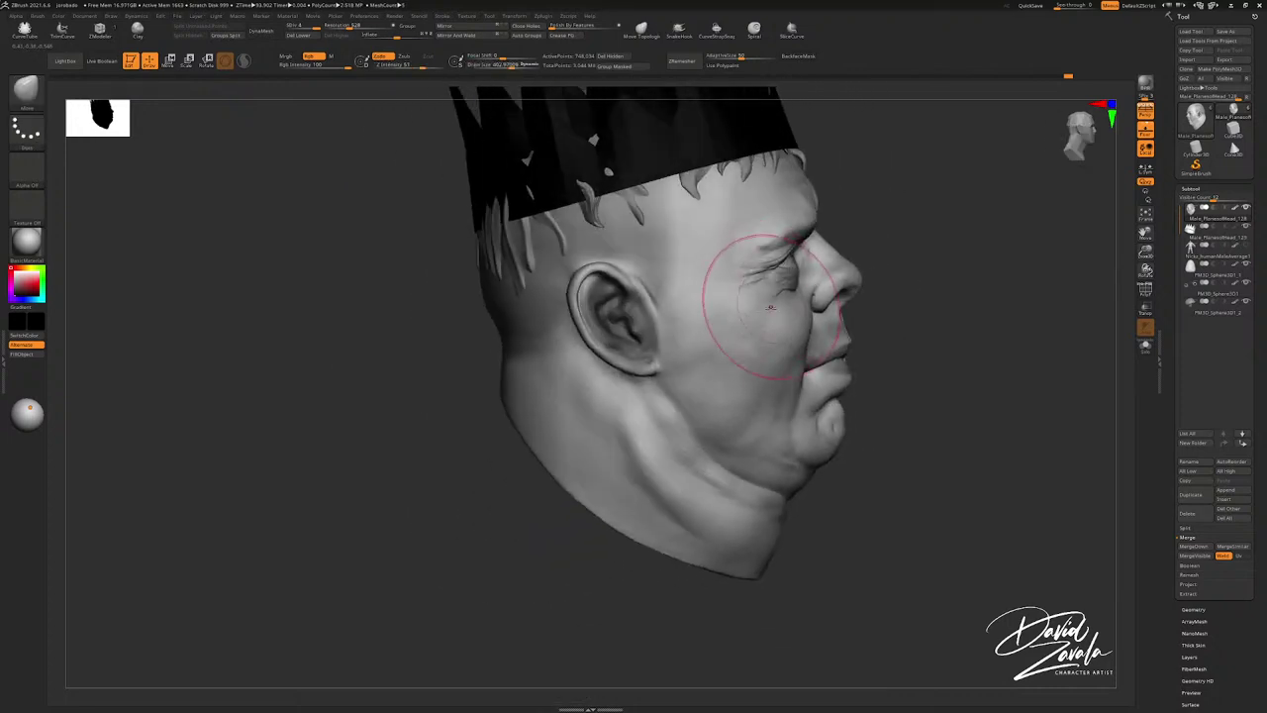
Step: Clear the mask from the head and smooth the earlobe and its attachment to the jaw
mouse_move(851, 305)
right_mouse_down()
mouse_move(654, 290)
mouse_move(727, 297)
right_mouse_up()
mouse_move(863, 252)
right_mouse_down("alt")
mouse_move(783, 308)
mouse_move(715, 277)
mouse_move(717, 342)
mouse_move(795, 339)
right_mouse_up("alt")
key("s")
left_click_drag(794, 338, 767, 346)
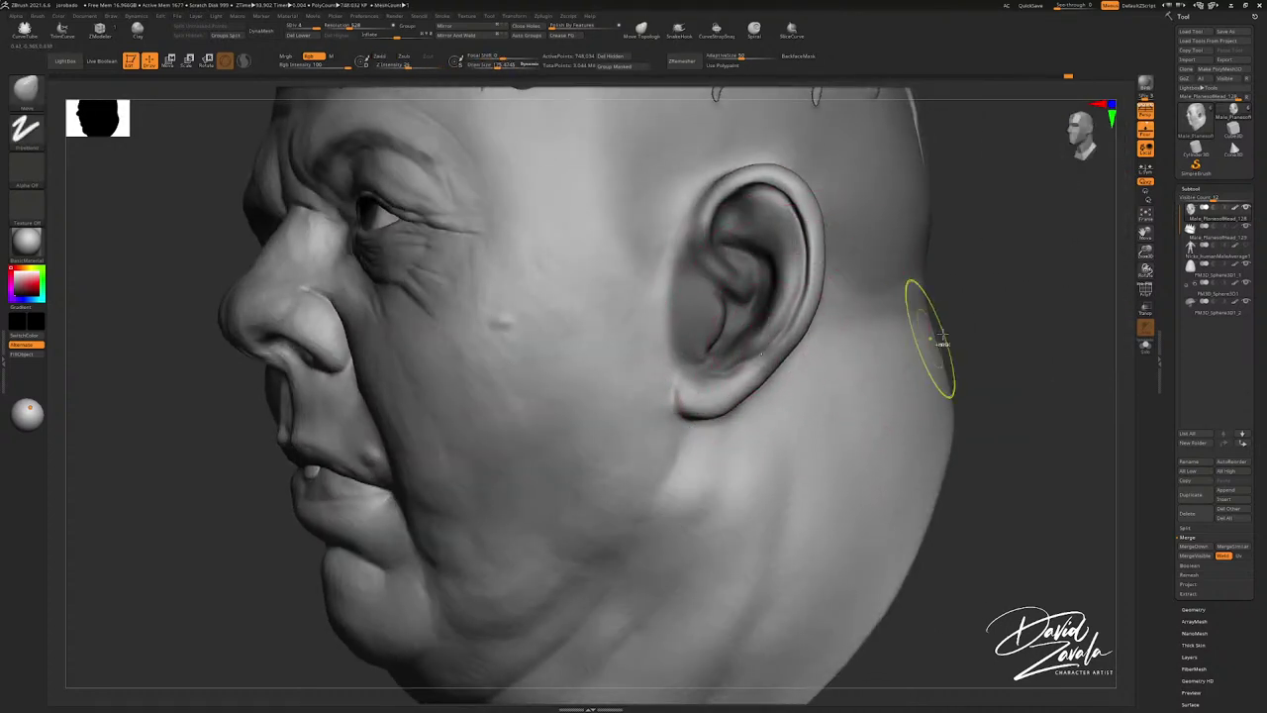
left_click_drag(975, 341, 997, 358, "ctrl")
right_click_drag(841, 354, 737, 348)
key("s")
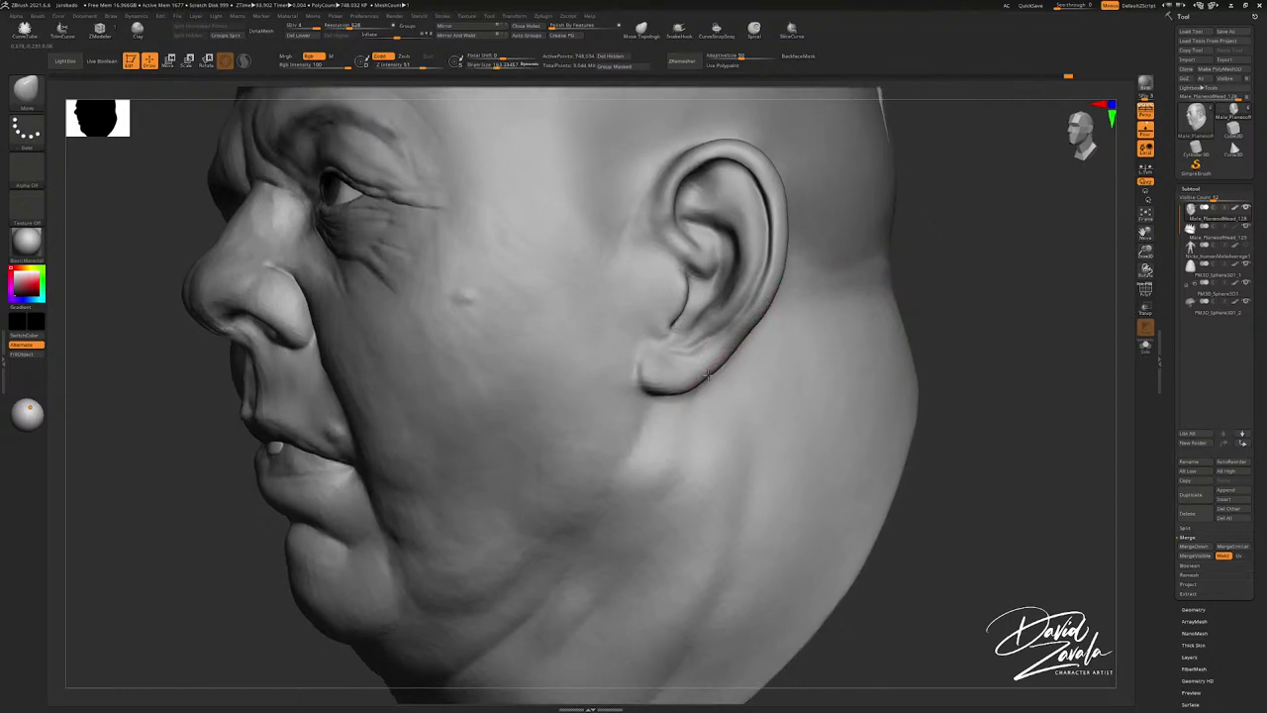
left_click_drag(702, 370, 693, 353, "shift")
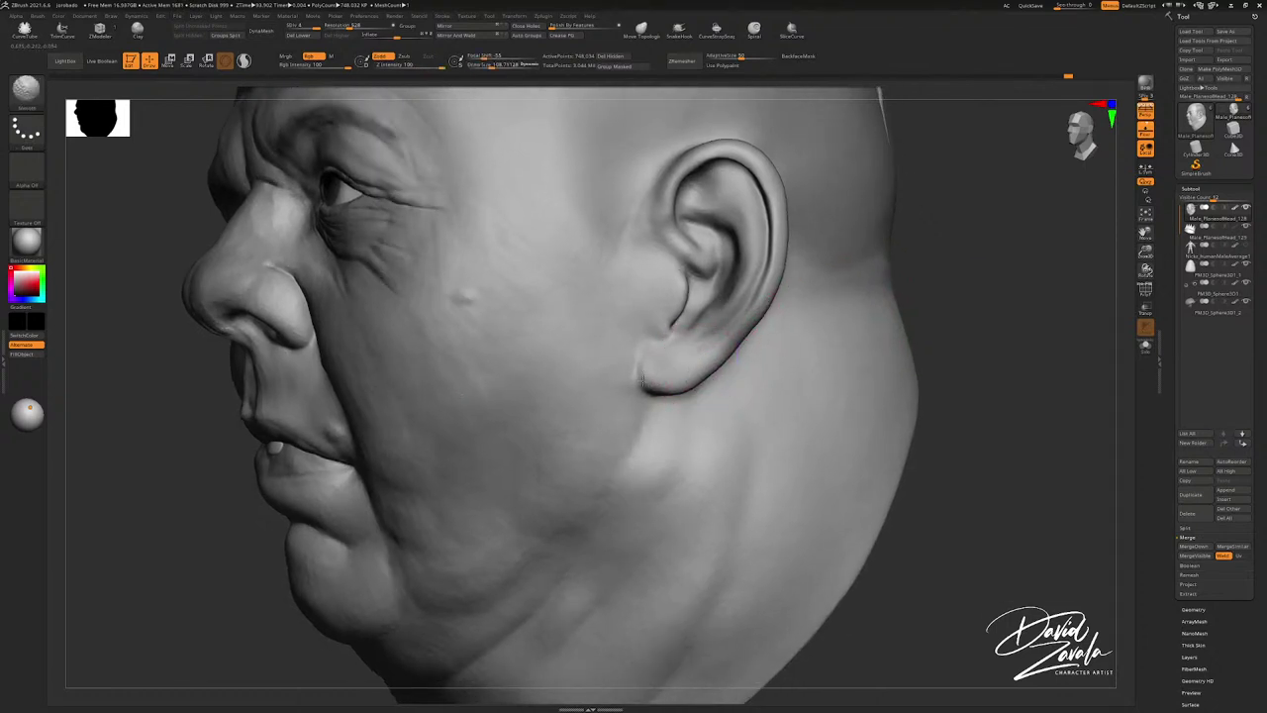
left_click_drag(641, 379, 648, 375, "shift")
Step: Resize the Move brush and refine the lower ear rim where it runs into the lobe
mouse_move(695, 342)
right_mouse_down("alt")
mouse_move(693, 368)
mouse_move(716, 363)
right_mouse_up("alt")
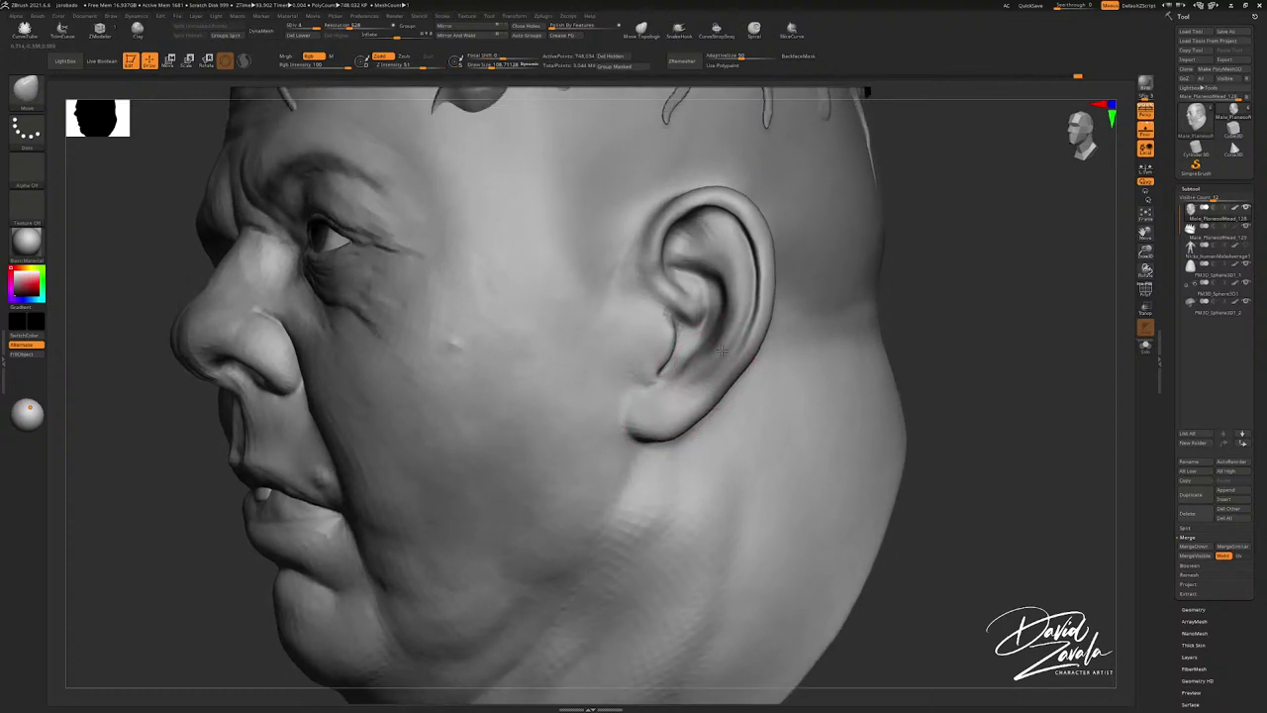
left_click_drag(731, 341, 729, 370)
key("s")
key("s")
left_click_drag(728, 371, 734, 377)
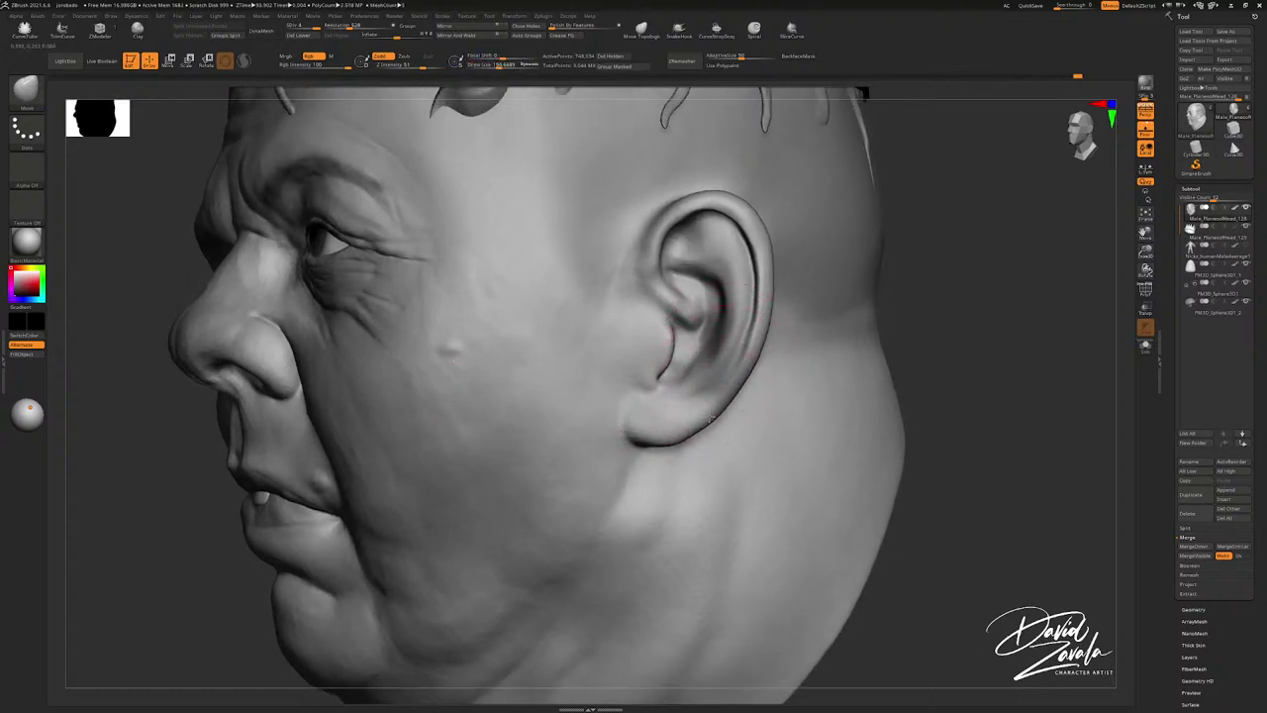
Step: Show the male body subtool to check the head against the shoulders and hide it again
left_click(1246, 246)
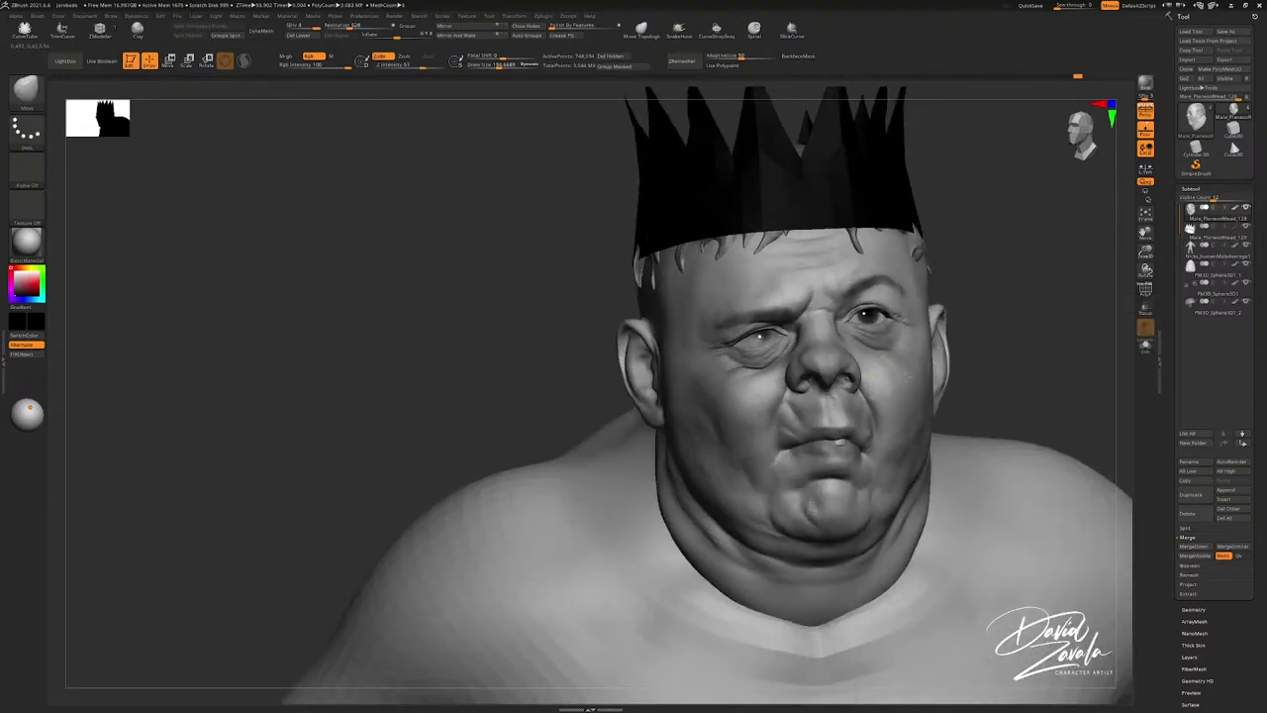
mouse_move(906, 376)
right_mouse_down("ctrl")
mouse_move(882, 396)
mouse_move(803, 367)
mouse_move(728, 362)
mouse_move(906, 356)
mouse_move(859, 355)
mouse_move(867, 339)
right_mouse_up("ctrl")
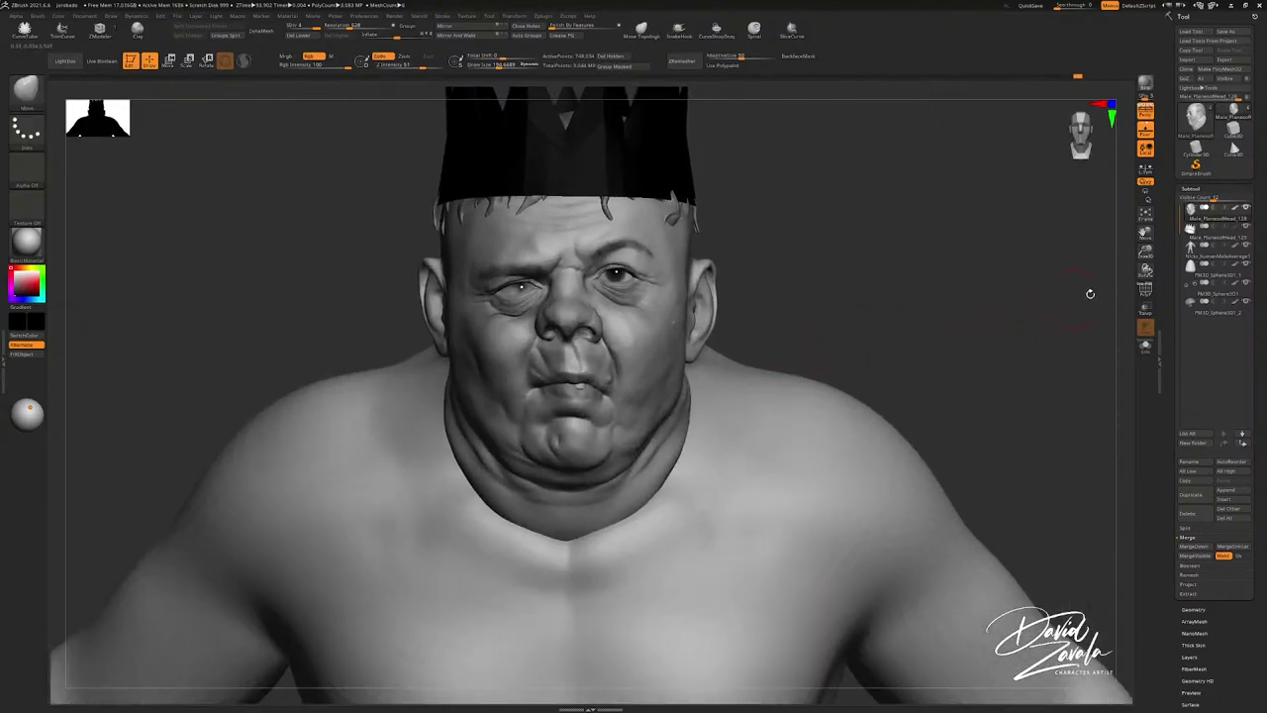
left_click(1247, 246)
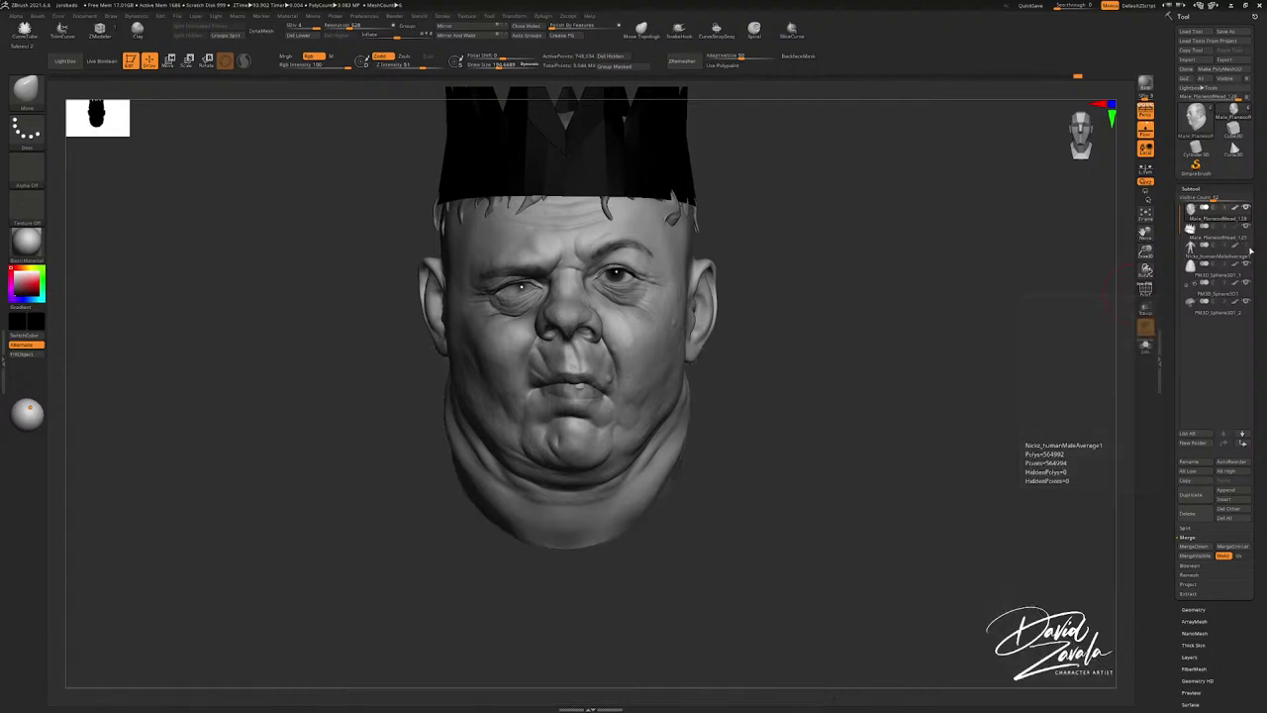
Step: Shrink the Move brush and adjust the area between the nose and the raised eye's inner corner
right_click_drag(715, 360, 658, 339, "alt")
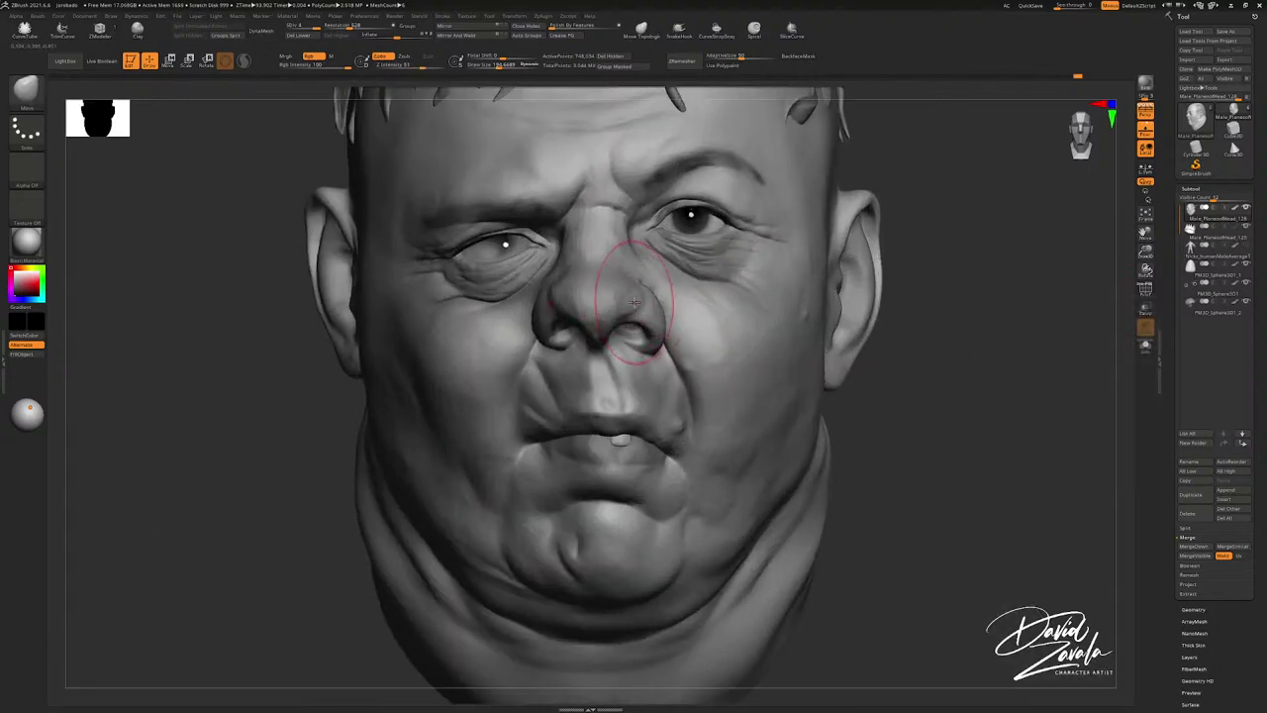
key("bracketleft")
key("bracketleft")
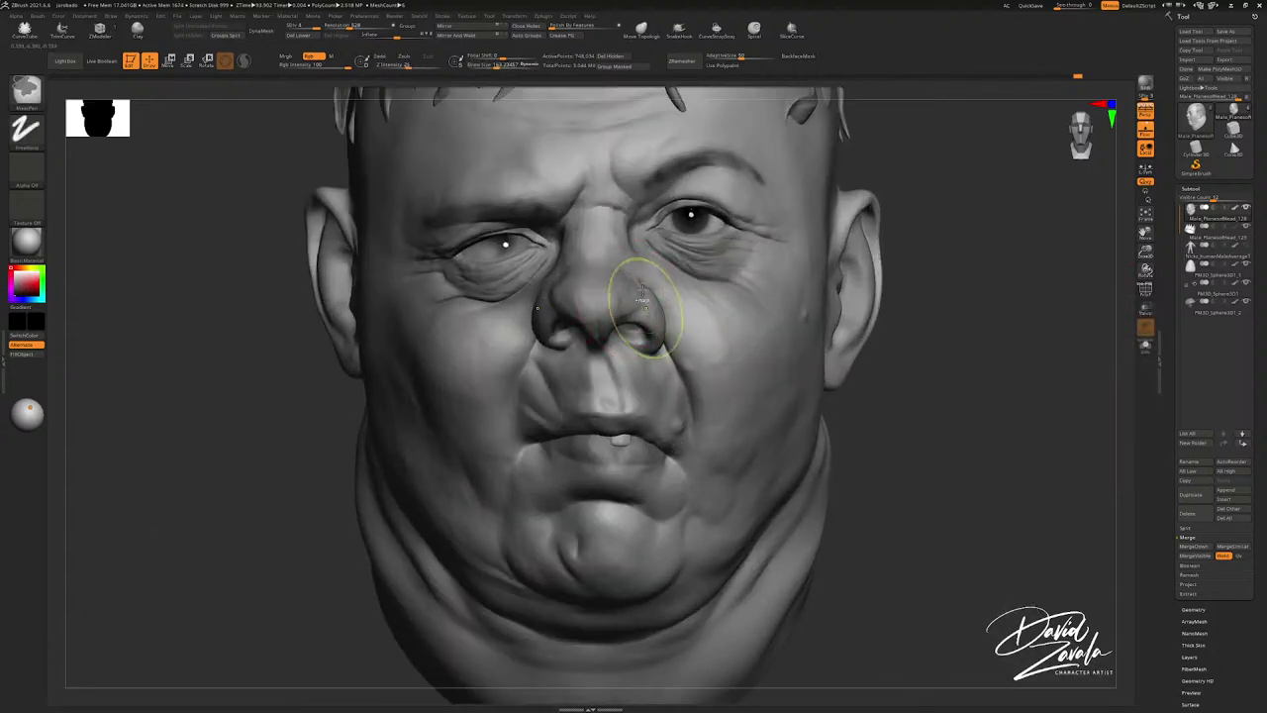
right_click_drag(650, 310, 688, 299, "ctrl")
mouse_move(688, 300)
right_mouse_down("alt")
mouse_move(656, 294)
mouse_move(620, 240)
right_mouse_up("alt")
left_click_drag(621, 244, 601, 228)
right_click_drag(591, 228, 624, 318, "ctrl")
right_click_drag(624, 318, 630, 194)
key("s")
left_click_drag(627, 191, 621, 189)
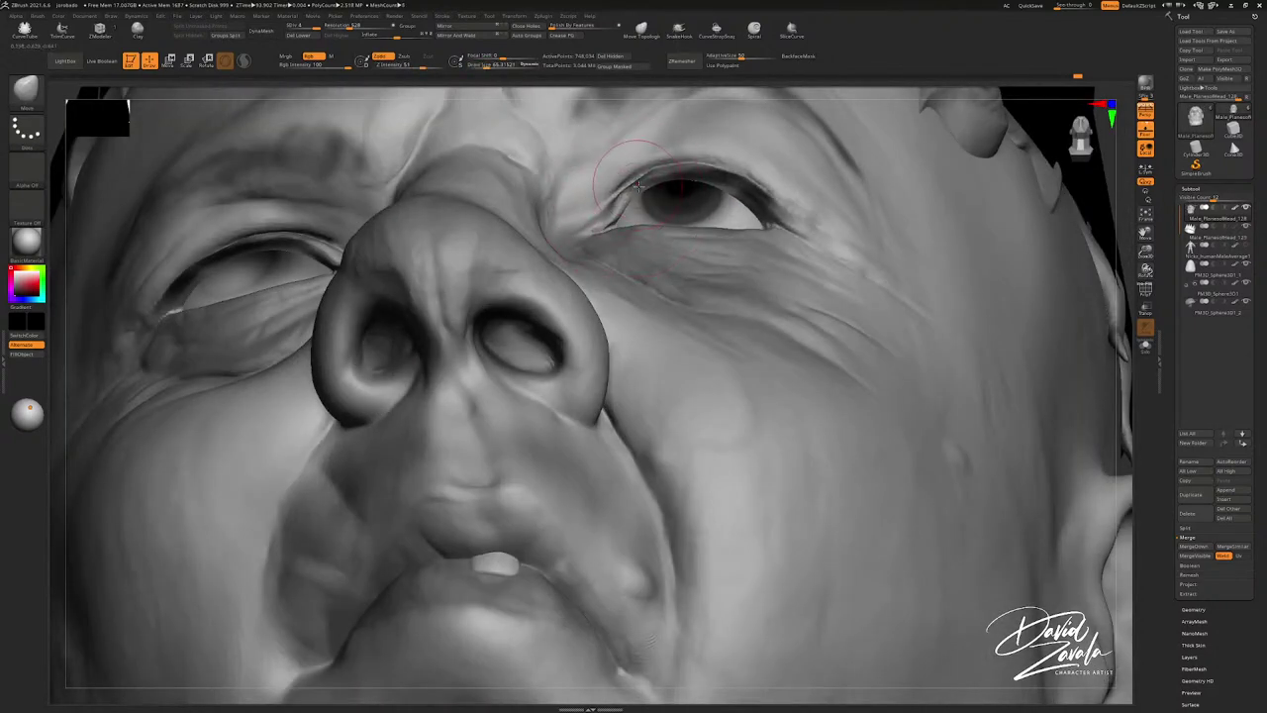
Step: Resize the Move brush and adjust the cheek fold beside the mouth from below
right_click_drag(641, 187, 637, 198)
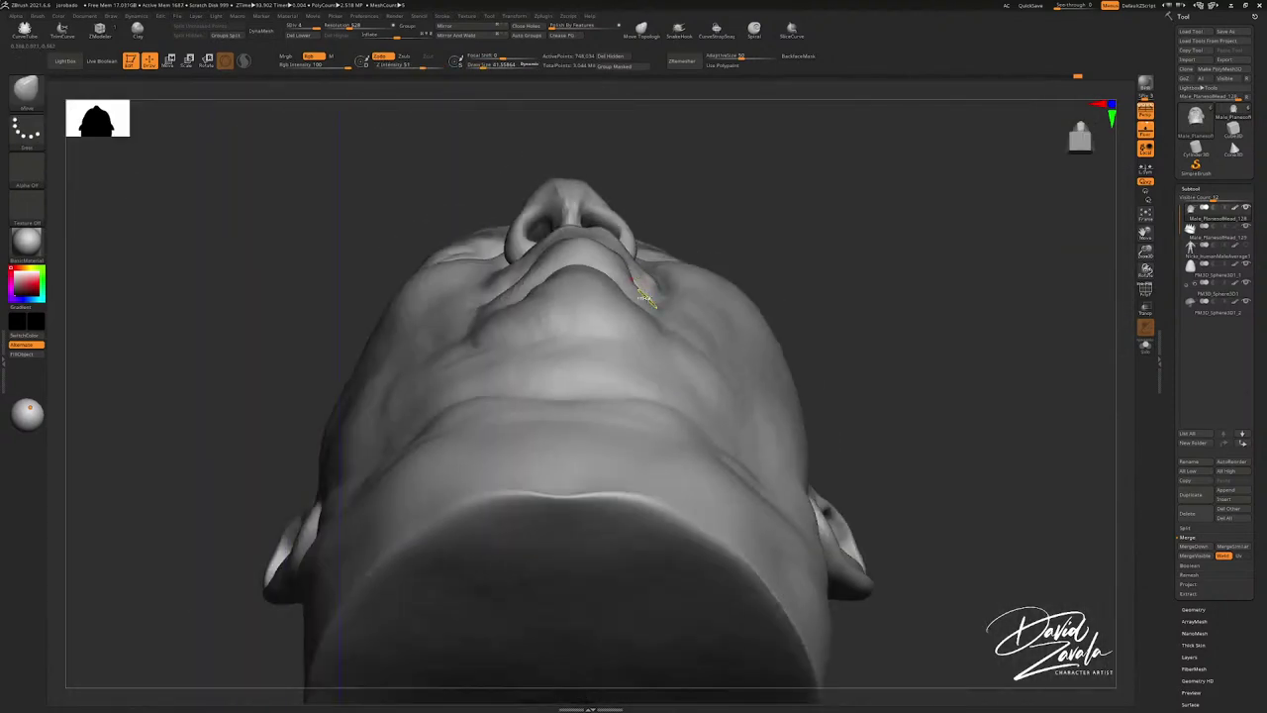
mouse_move(644, 297)
right_mouse_down()
mouse_move(643, 359)
mouse_move(653, 304)
right_mouse_up()
key("s")
left_click_drag(655, 304, 663, 305)
mouse_move(663, 305)
right_mouse_down()
mouse_move(613, 291)
mouse_move(693, 305)
mouse_move(639, 332)
mouse_move(715, 381)
right_mouse_up()
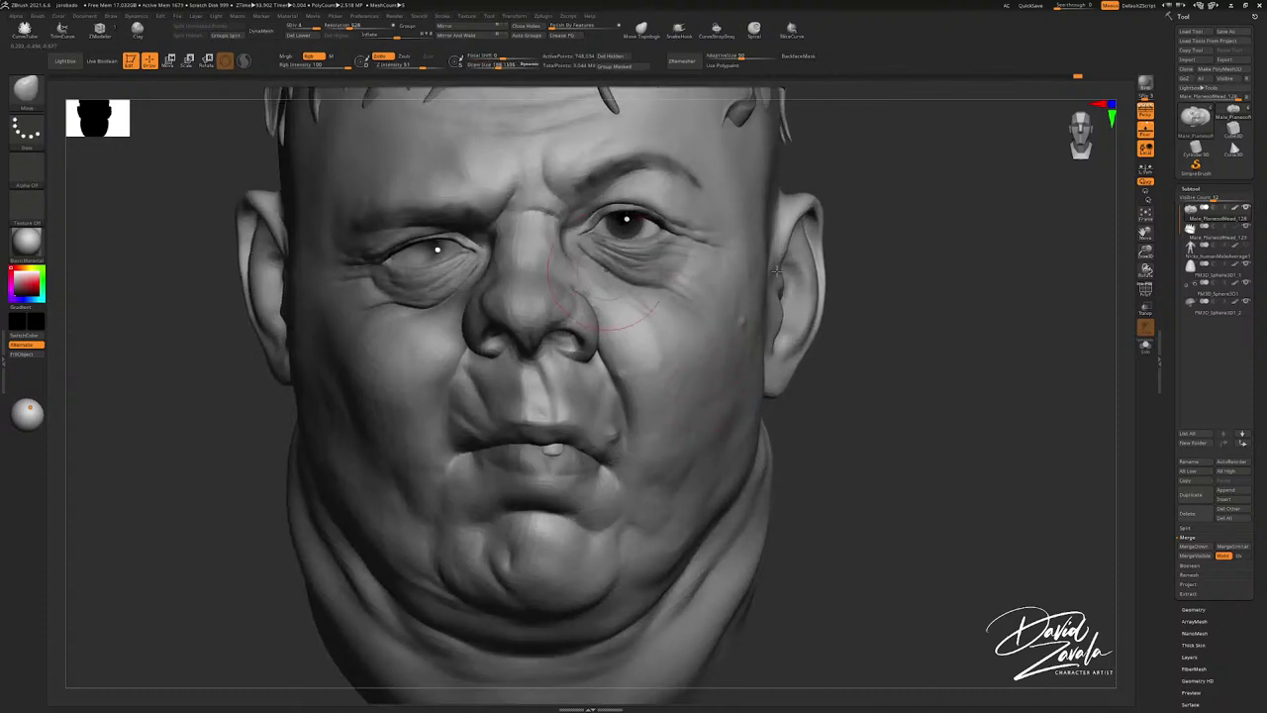
Step: Shrink the Move brush and adjust how the raised-eye side's ear stands out from the head in front view
mouse_move(1087, 457)
right_mouse_down()
mouse_move(857, 338)
mouse_move(856, 285)
right_mouse_up()
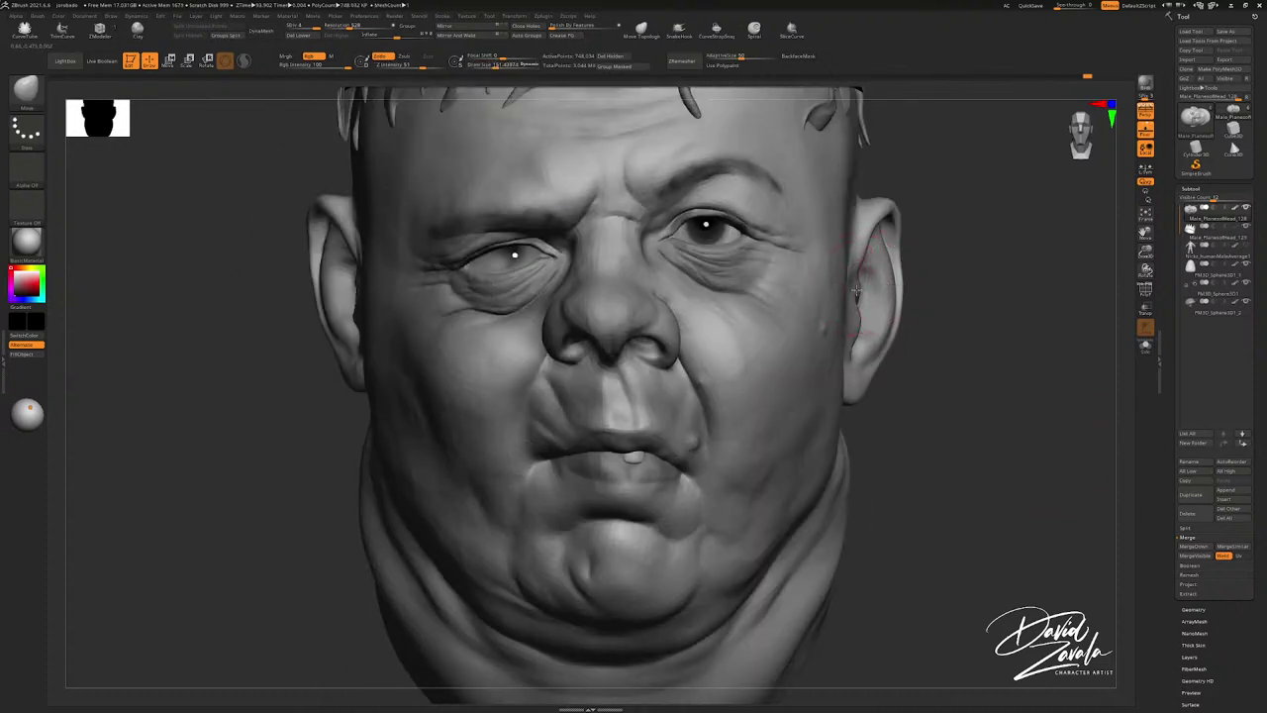
key("bracketleft")
key("bracketleft")
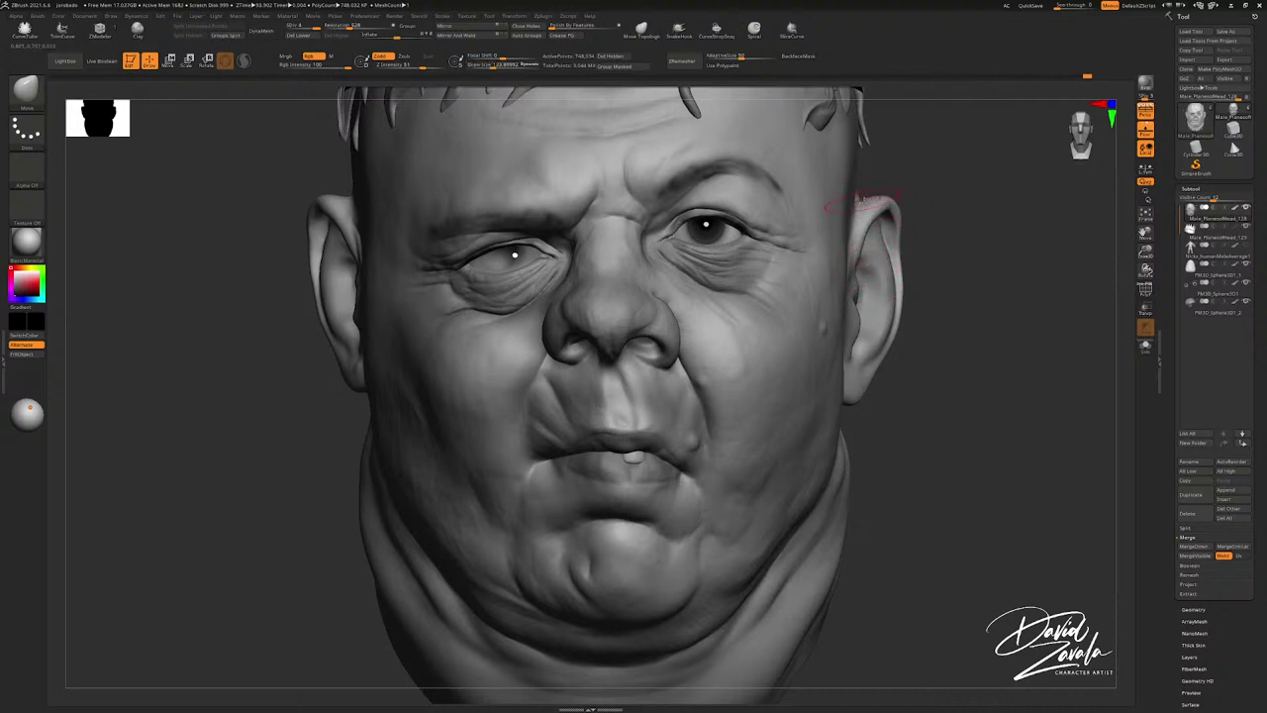
mouse_move(862, 199)
right_mouse_down()
mouse_move(836, 243)
mouse_move(859, 237)
mouse_move(831, 248)
mouse_move(776, 395)
mouse_move(695, 407)
mouse_move(807, 398)
mouse_move(701, 382)
mouse_move(782, 386)
mouse_move(741, 405)
mouse_move(717, 391)
right_mouse_up()
Step: Switch to the ClayTubes brush and open its quick settings for work on the lower ear
key("b")
key("c")
key("t")
right_click(718, 391)
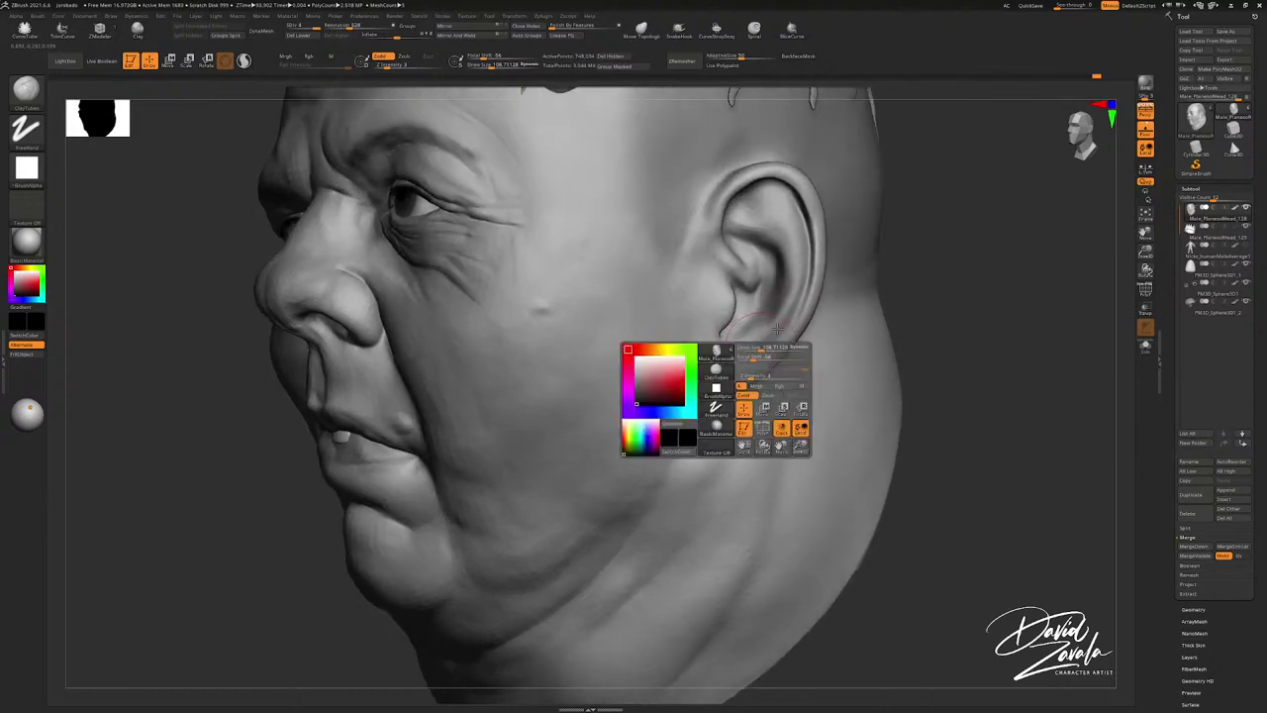
Step: Refine the notch and creases of the raised-eye side's lower inner ear with the DamStandard brush and smooth them
key("b")
key("d")
key("s")
right_click_drag(789, 328, 816, 284, "ctrl")
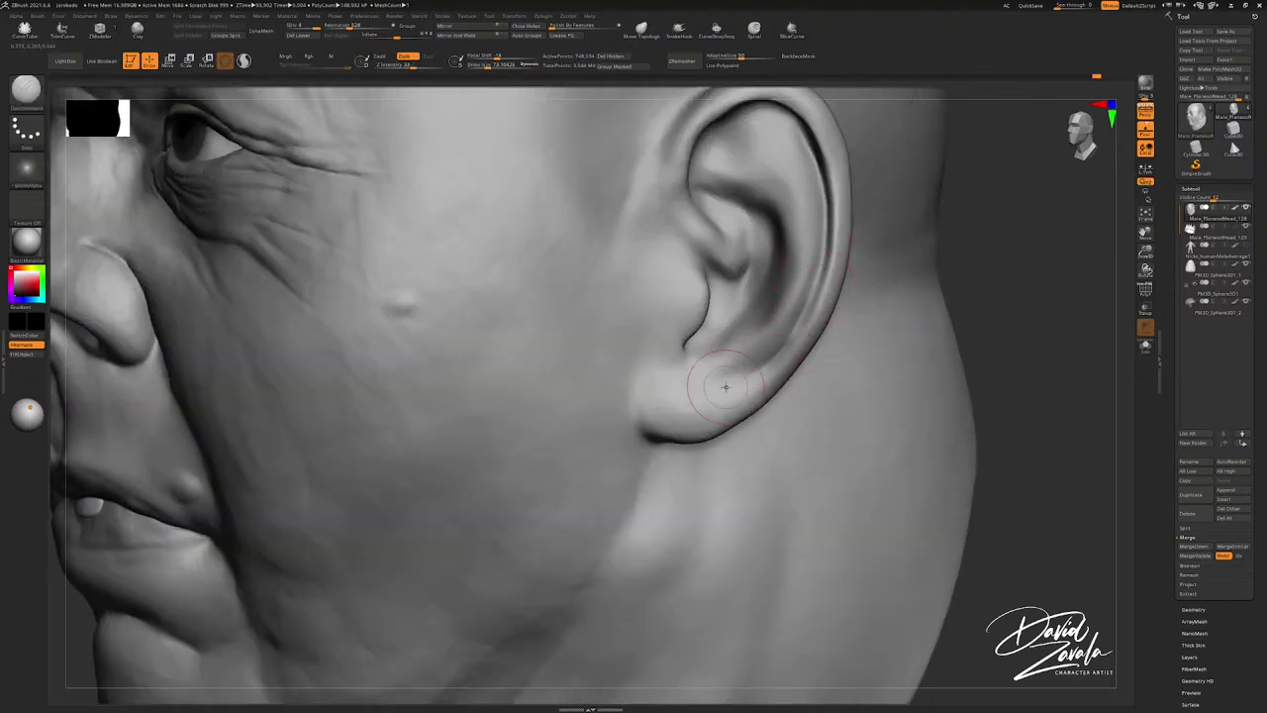
right_click_drag(785, 311, 771, 296)
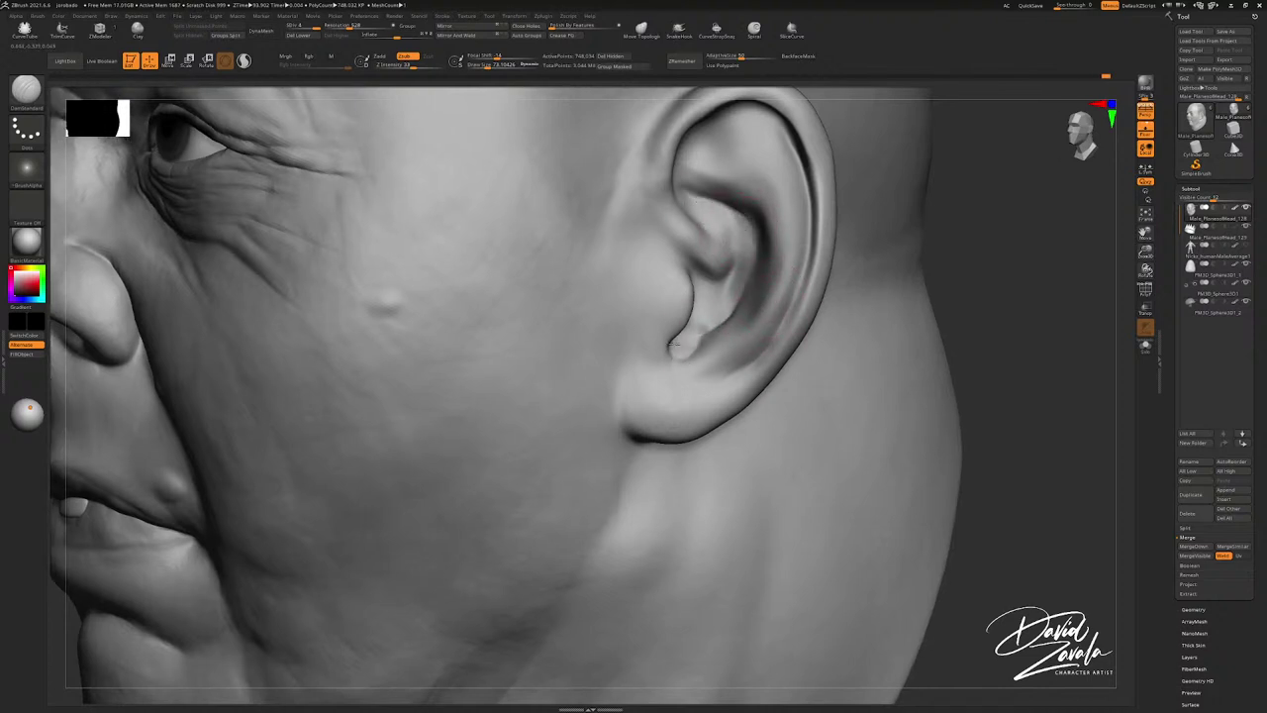
key("shift")
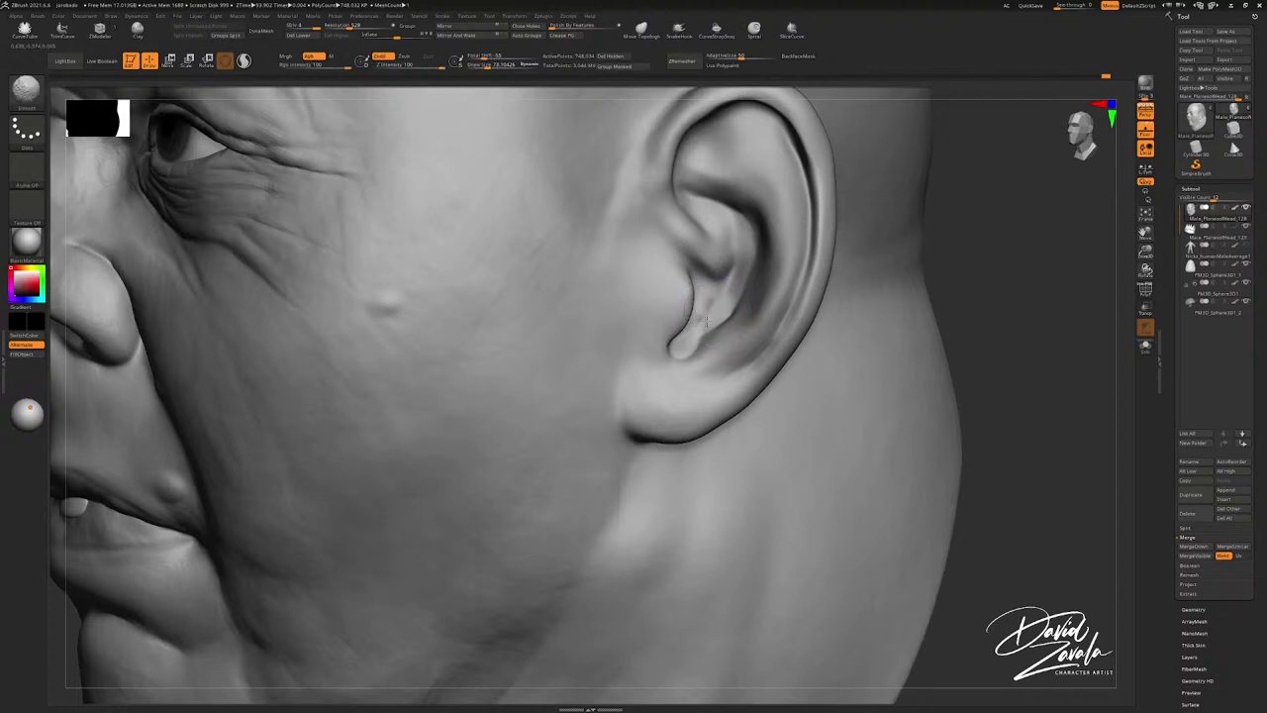
Step: Resize the Move brush, adjust the ear's inner bowl behind the tragus and smooth the surface
key("b")
key("m")
key("v")
key("s")
left_click_drag(726, 307, 750, 281)
key("shift")
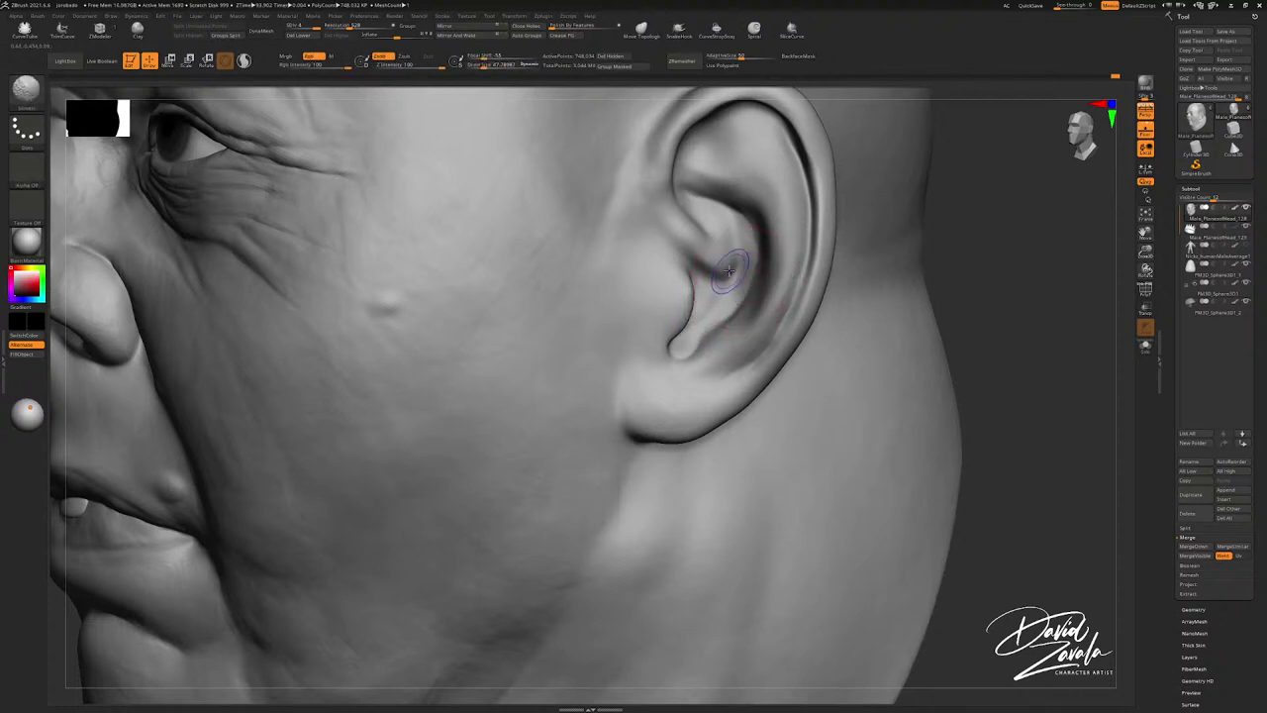
Step: Build up the fold inside the ear bowl with the ClayTubes brush and smooth it
key("b")
key("c")
key("t")
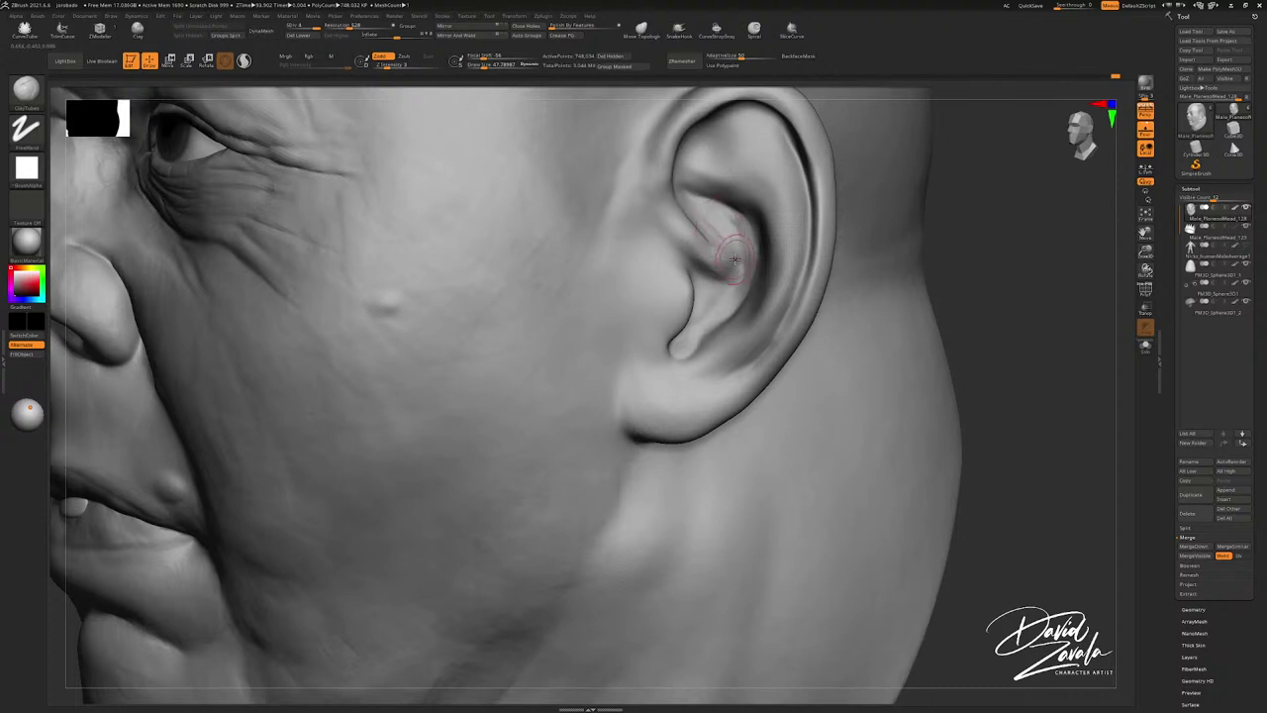
left_click_drag(736, 259, 735, 244, "shift")
key("shift")
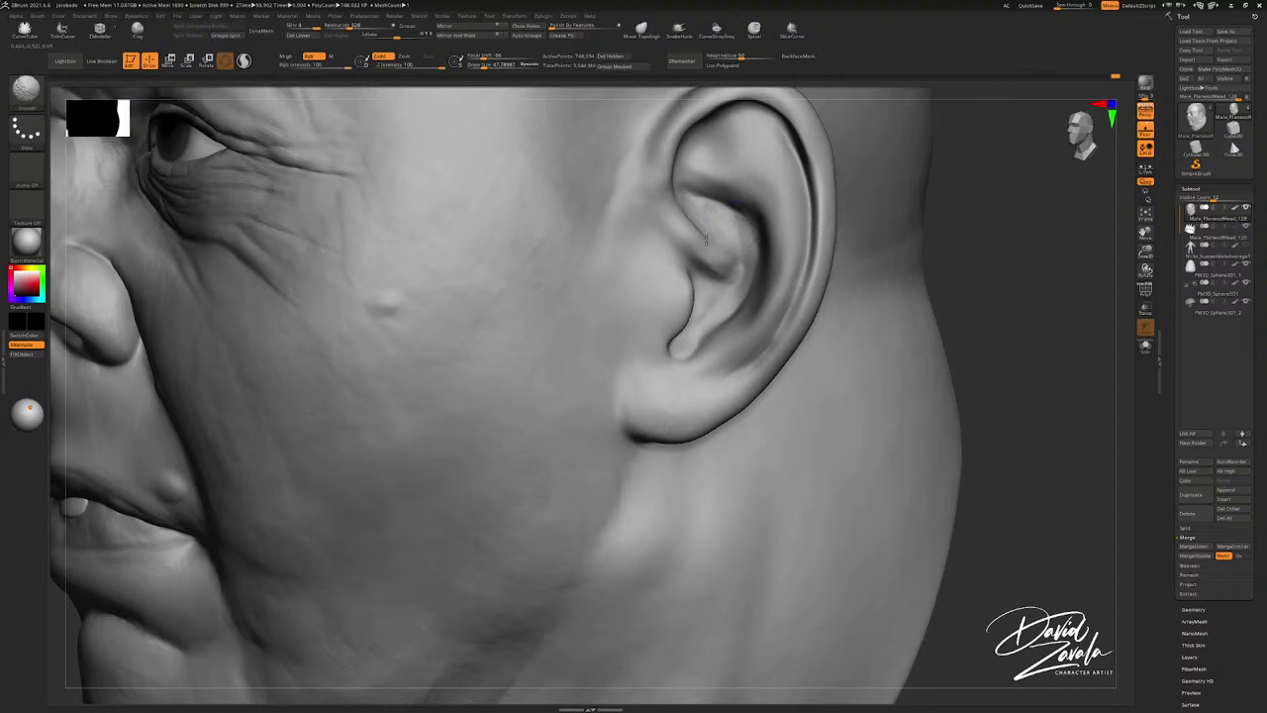
left_click_drag(731, 268, 718, 237)
key("shift")
Step: Resize the Move brush and reposition the fold running from the front rim into the ear bowl
key("b")
key("m")
key("v")
key("s")
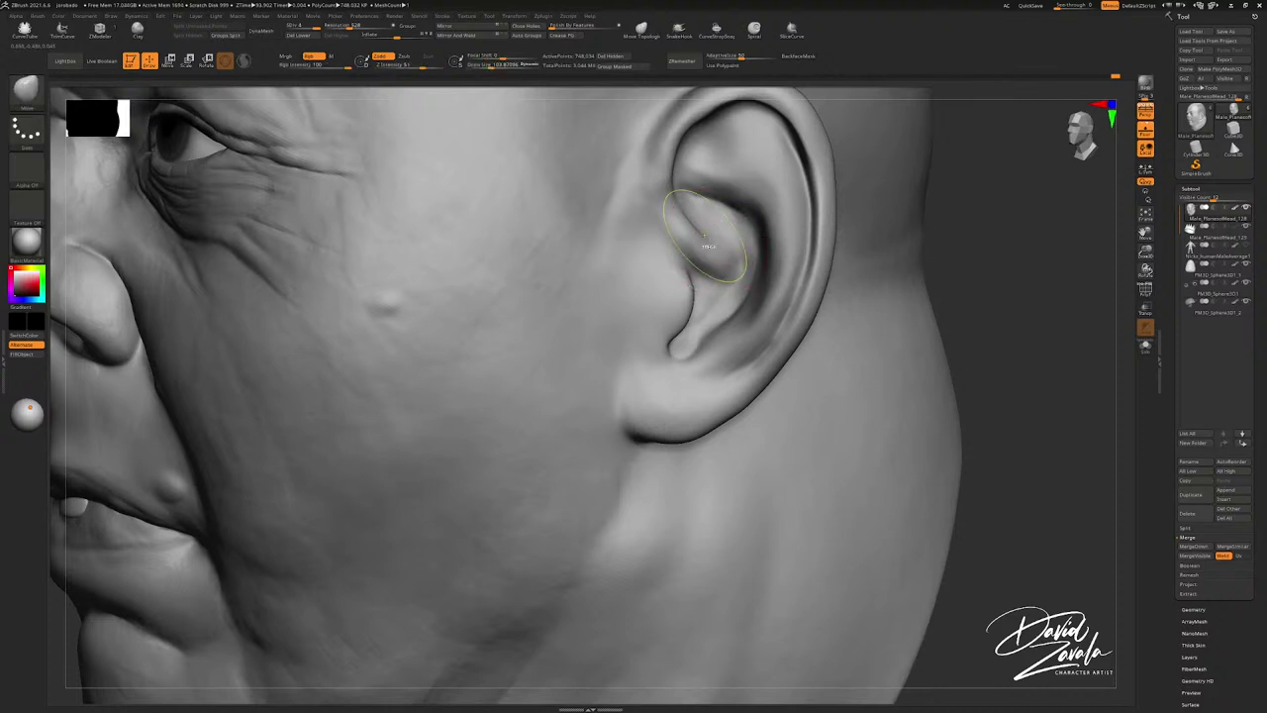
right_click_drag(704, 236, 729, 215, "ctrl")
key("s")
left_click_drag(729, 215, 740, 216)
right_click_drag(738, 224, 742, 197, "ctrl")
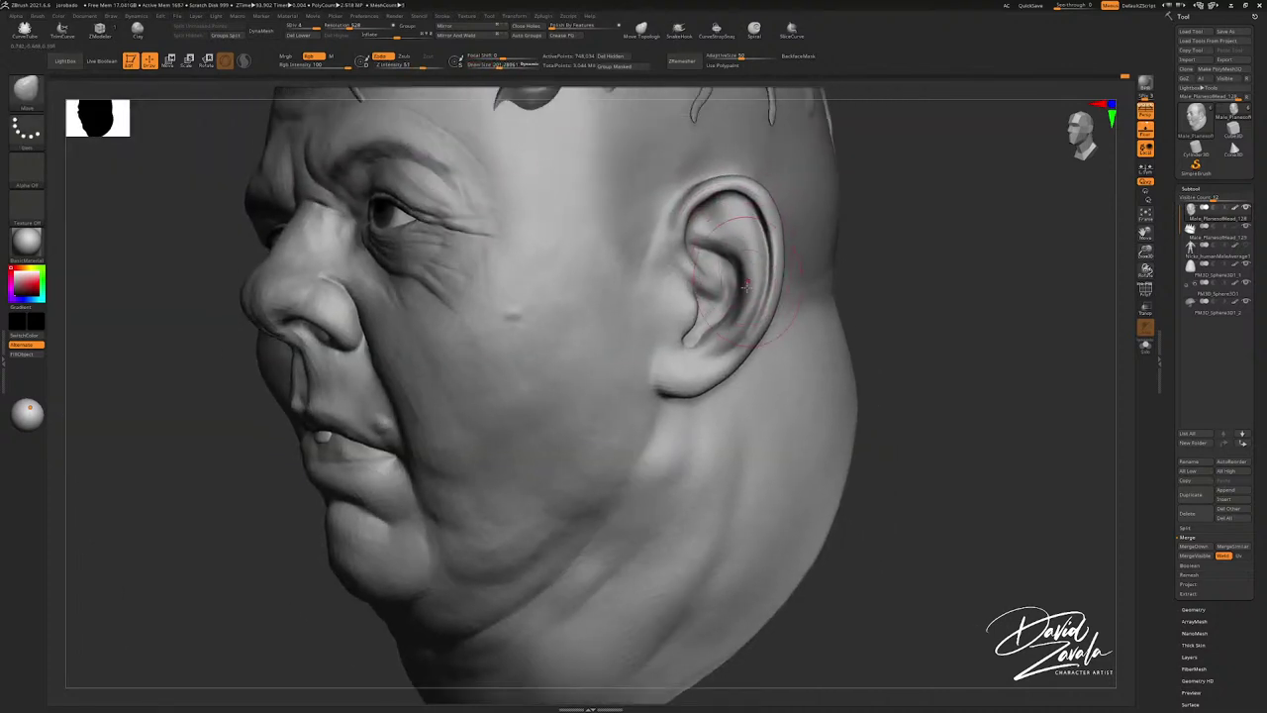
Step: Adjust the ear's inner ridge and the notch below the tragus with a resized Move brush from side angles
key("s")
left_click_drag(746, 286, 715, 292)
right_click_drag(750, 299, 735, 298)
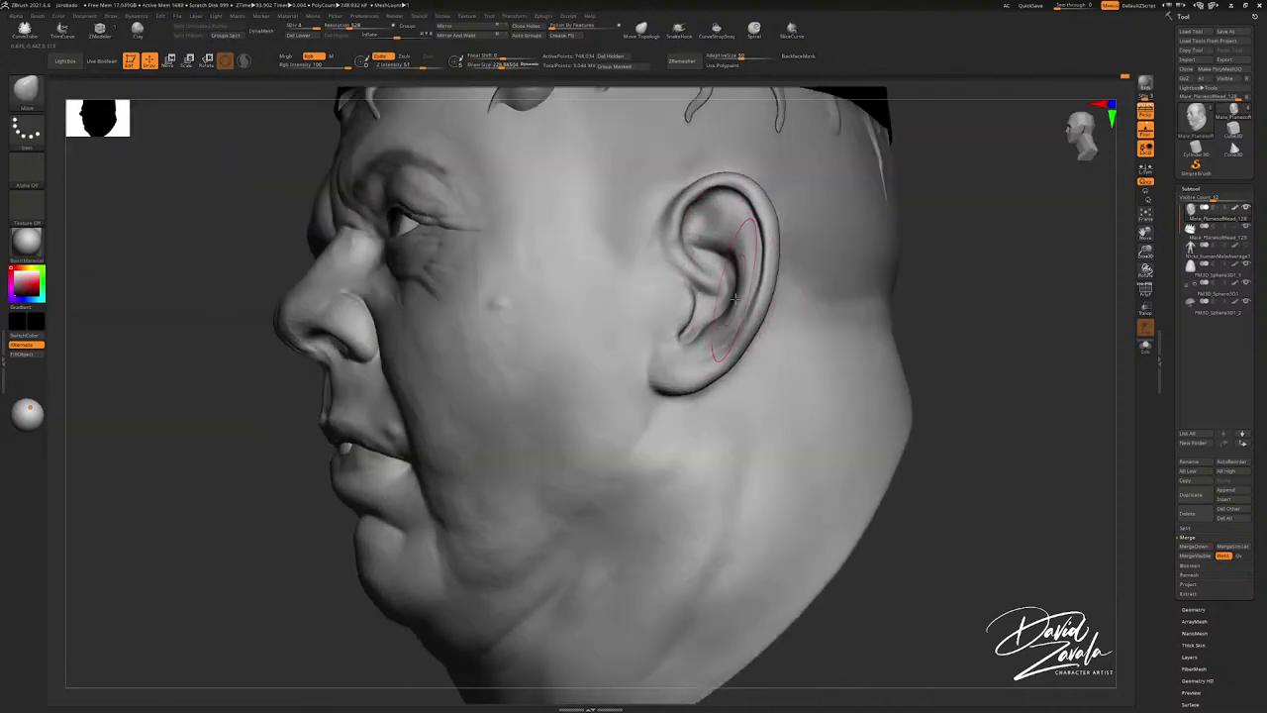
mouse_move(744, 373)
right_mouse_down()
mouse_move(742, 331)
mouse_move(774, 315)
mouse_move(734, 349)
mouse_move(700, 341)
right_mouse_up()
left_click_drag(678, 333, 664, 329)
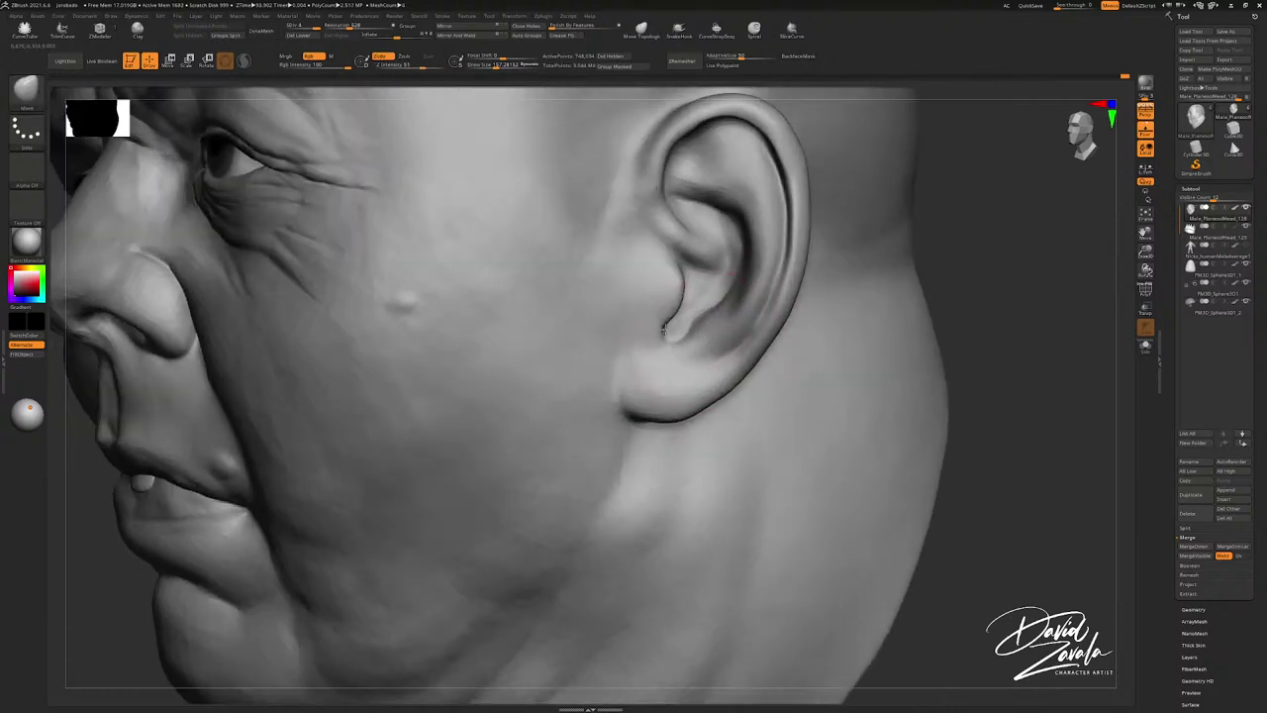
right_click_drag(673, 327, 688, 303)
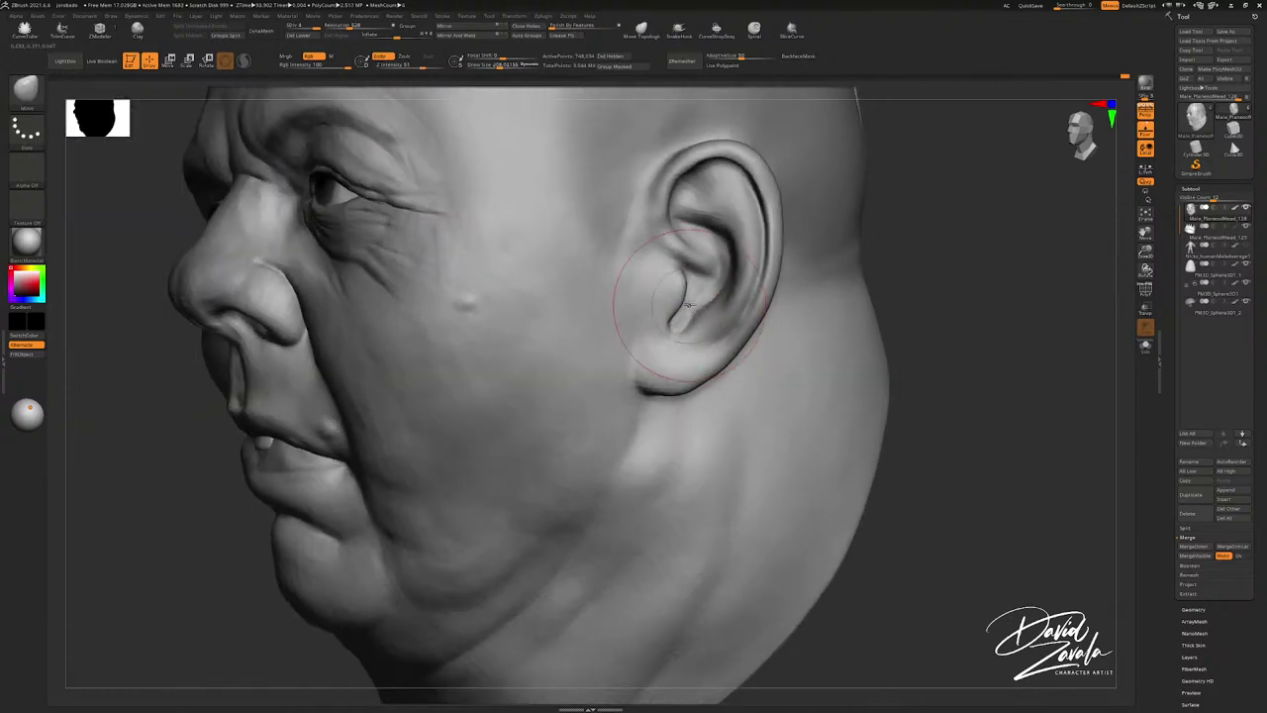
Step: Vary the Move brush size and adjust the ear's inner ridge and the curve of its upper rim
key("s")
left_click_drag(721, 227, 716, 226)
key("s")
left_click_drag(745, 170, 709, 157)
key("s")
left_click_drag(754, 221, 761, 221)
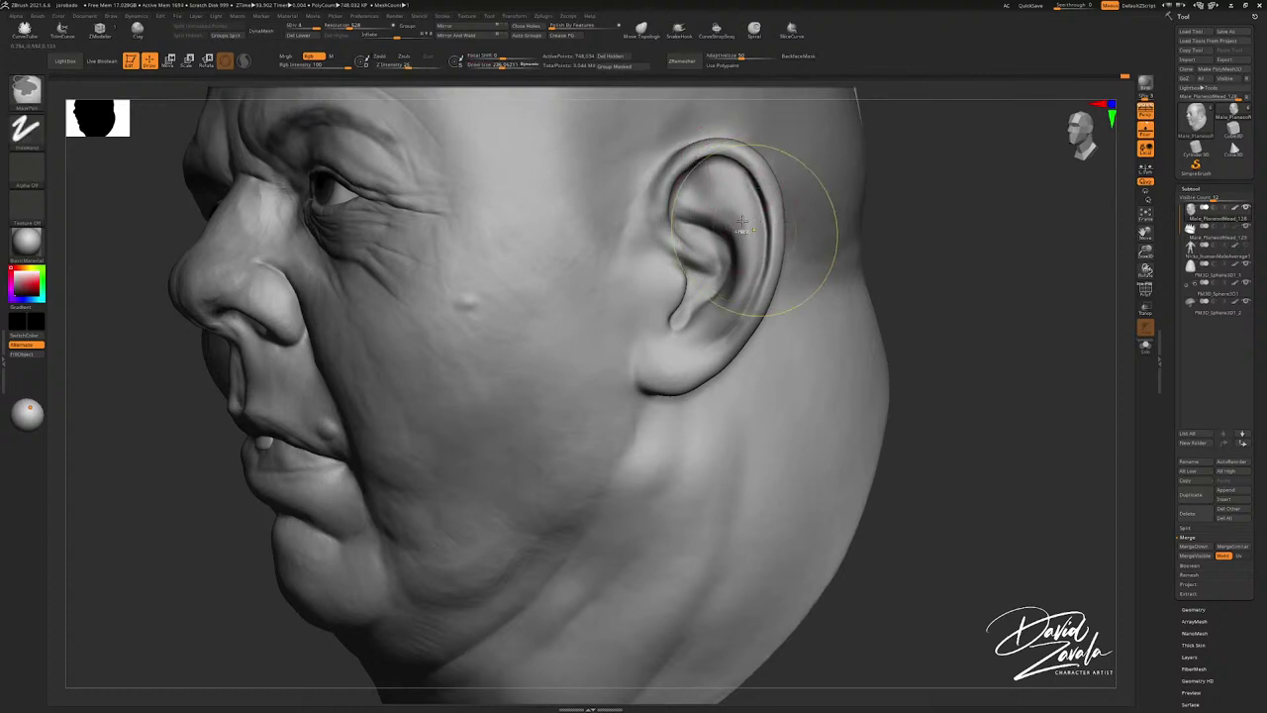
right_click_drag(763, 231, 756, 206, "ctrl")
right_click_drag(735, 256, 730, 234, "ctrl")
Step: Adjust the opposite ear's back edge and inner bowl with the Move brush at several sizes
right_click_drag(730, 233, 787, 249)
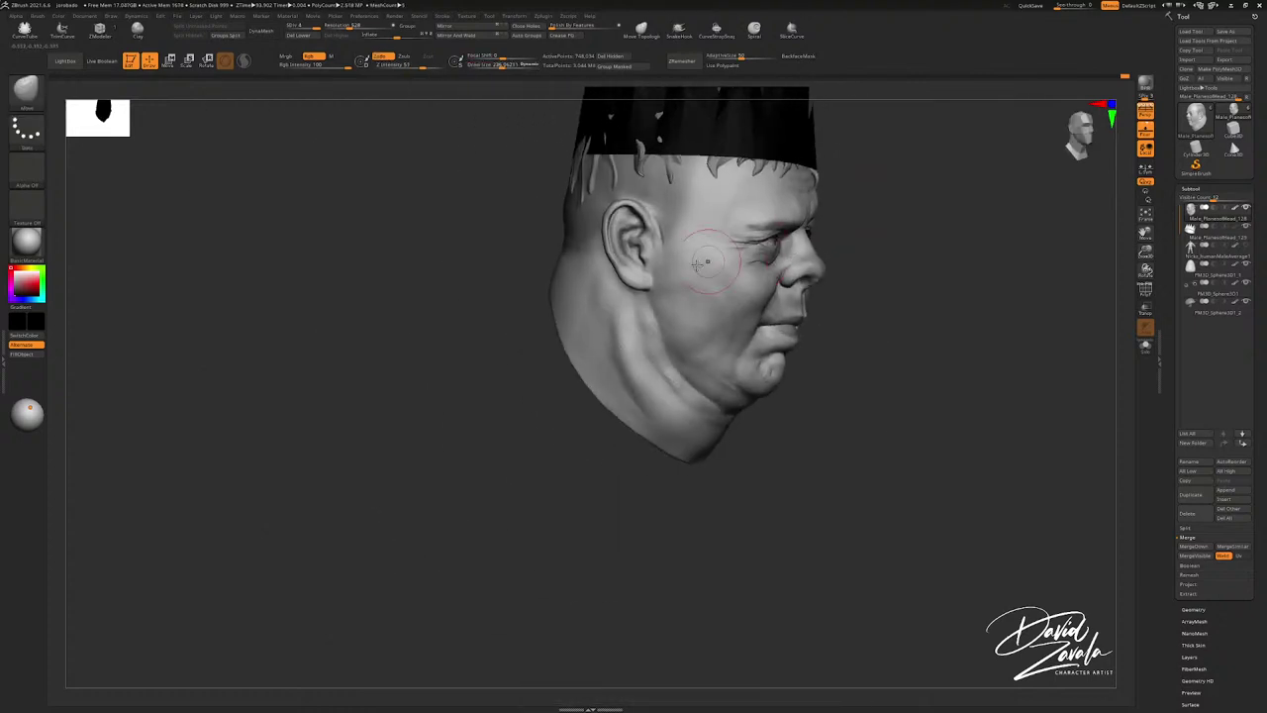
mouse_move(584, 264)
right_mouse_down()
mouse_move(611, 261)
mouse_move(613, 288)
mouse_move(582, 287)
right_mouse_up()
key("s")
left_click_drag(612, 288, 591, 292)
key("s")
right_click_drag(582, 287, 612, 259)
key("s")
left_click_drag(613, 256, 590, 257)
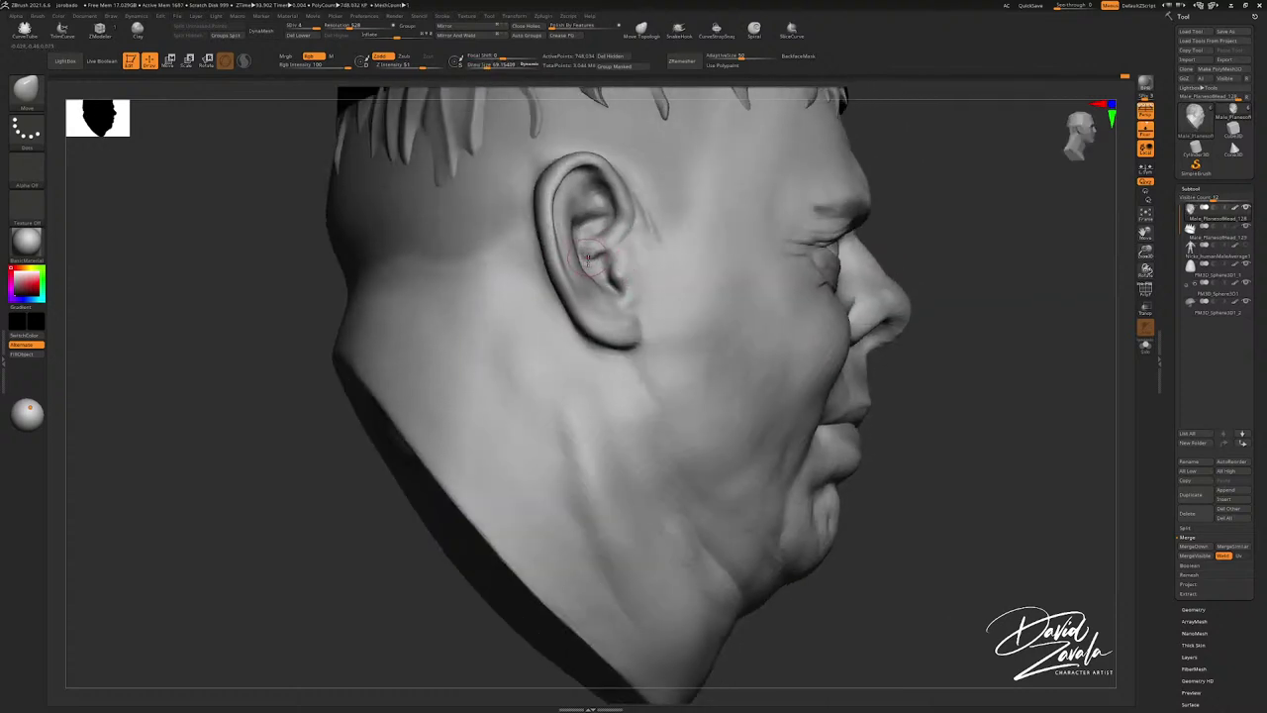
Step: Return to the raised-eye side and set the size of the Inflate brush for work on its ear
mouse_move(590, 257)
right_mouse_down()
mouse_move(569, 253)
mouse_move(586, 272)
mouse_move(803, 258)
mouse_move(805, 273)
mouse_move(890, 233)
right_mouse_up()
mouse_move(1191, 229)
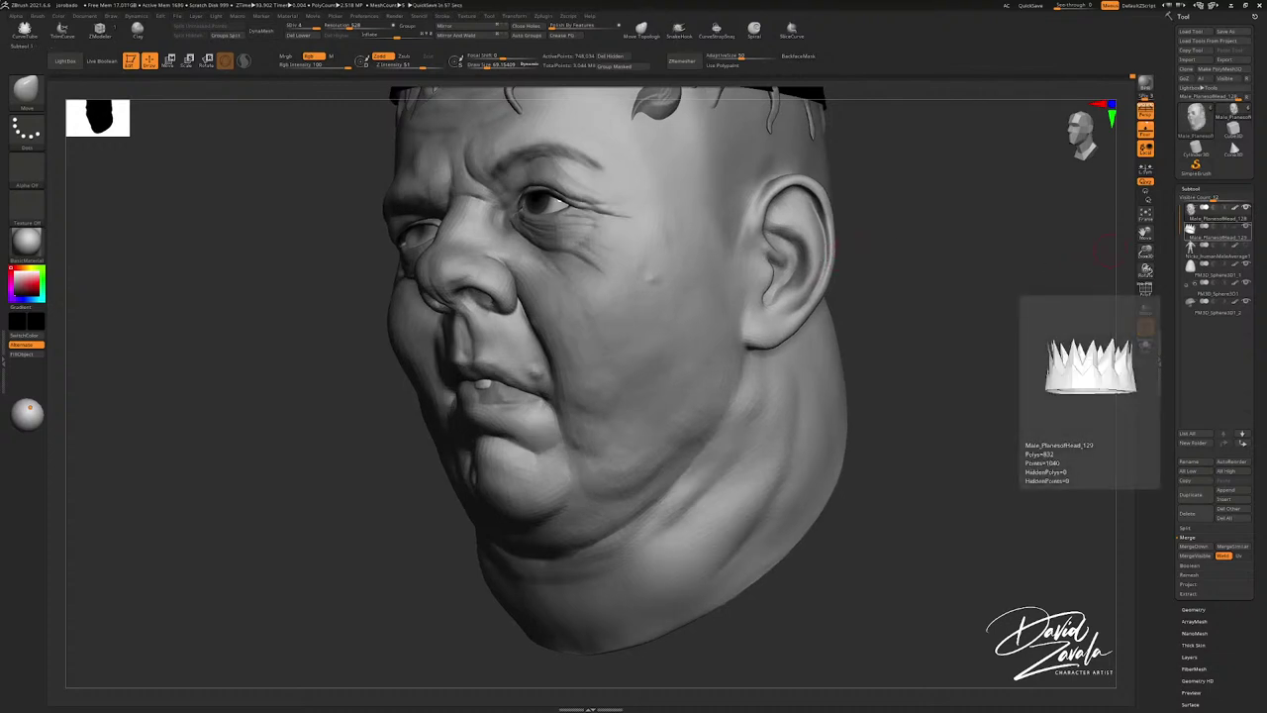
right_click_drag(891, 257, 818, 283)
key("3")
key("s")
left_click_drag(771, 350, 786, 350)
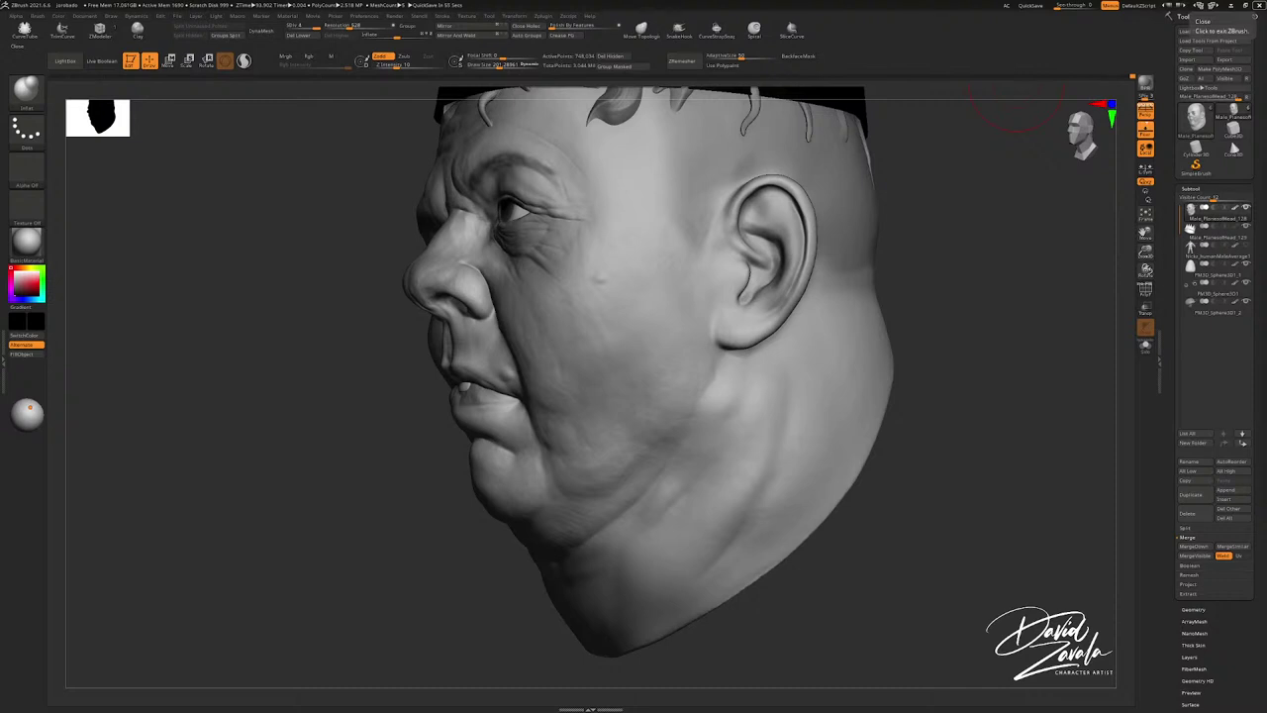
mouse_move(1054, 487)
left_mouse_down()
mouse_move(732, 326)
mouse_move(747, 346)
left_mouse_up()
Step: Thicken parts of the raised-eye side's ear with a resized Inflate brush from three-quarter and side angles
right_click_drag(734, 332, 639, 332)
key("s")
mouse_move(749, 344)
right_mouse_down()
mouse_move(787, 342)
mouse_move(759, 326)
right_mouse_up()
mouse_move(759, 326)
left_mouse_down()
mouse_move(762, 315)
mouse_move(742, 346)
mouse_move(747, 336)
left_mouse_up()
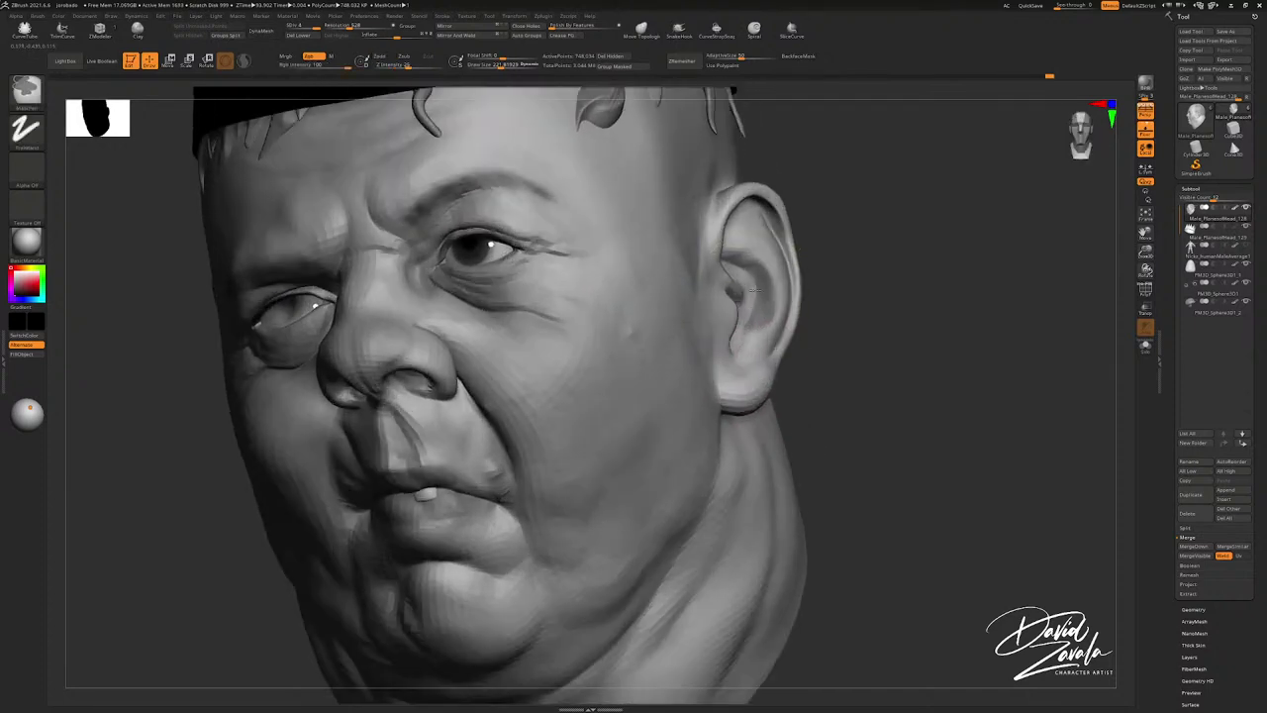
left_click_drag(754, 288, 772, 285)
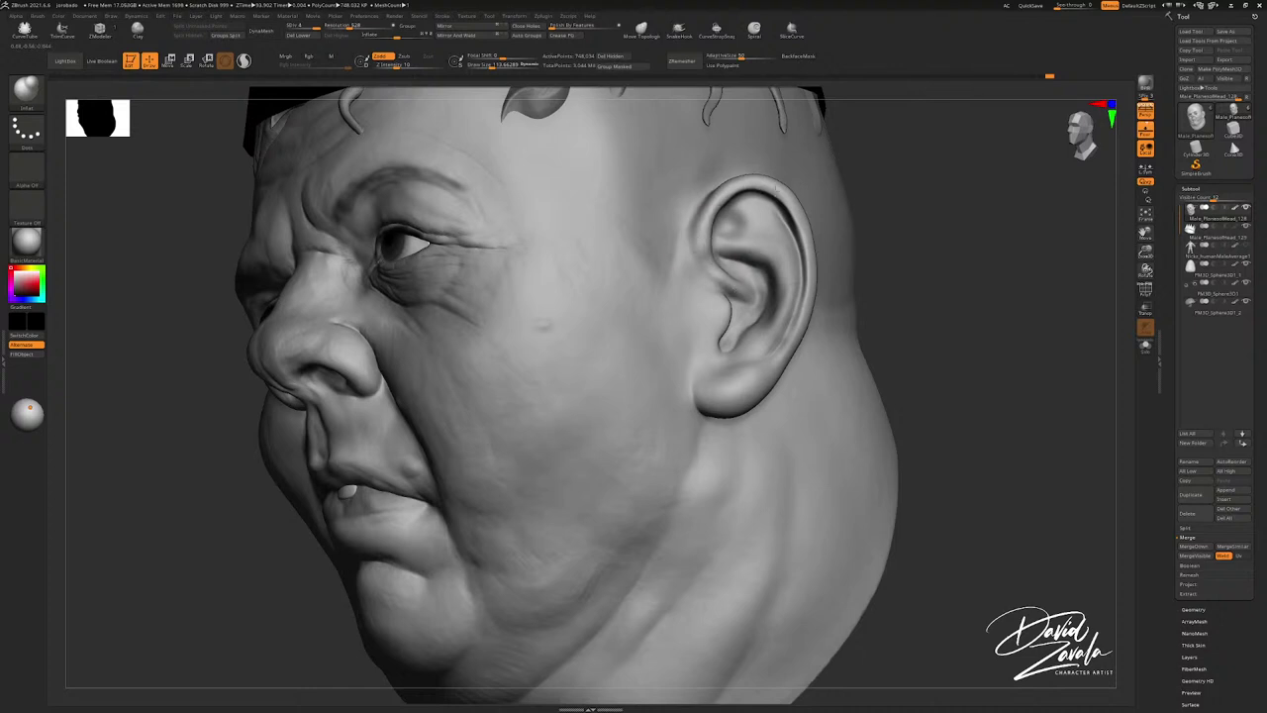
mouse_move(776, 187)
right_mouse_down("ctrl")
mouse_move(742, 248)
mouse_move(693, 255)
mouse_move(801, 260)
mouse_move(798, 289)
mouse_move(752, 326)
mouse_move(693, 307)
mouse_move(734, 313)
mouse_move(696, 333)
mouse_move(766, 309)
mouse_move(688, 299)
mouse_move(738, 276)
mouse_move(697, 276)
right_mouse_up("ctrl")
key("b")
key("i")
key("n")
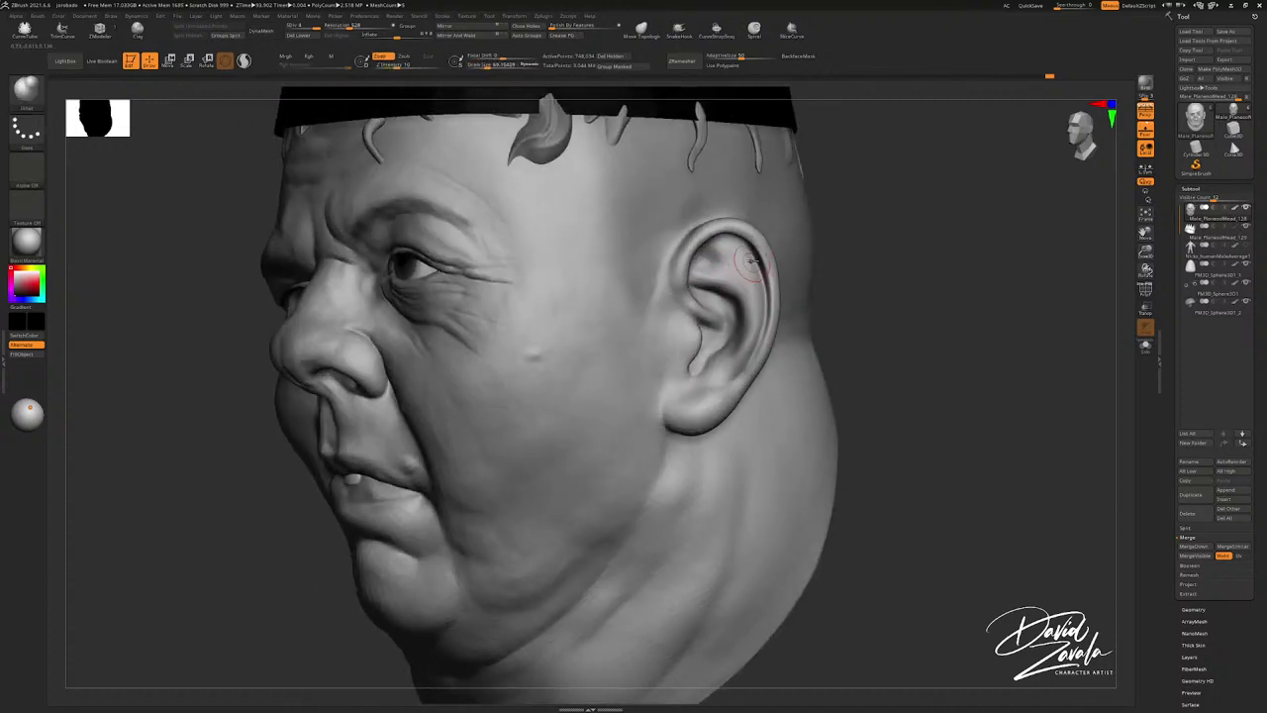
Step: Build up the upper inner ridge of the ear beside the rim with the ClayTubes brush
key("b")
key("c")
key("t")
right_click_drag(757, 277, 764, 249, "ctrl")
right_click_drag(778, 264, 752, 265)
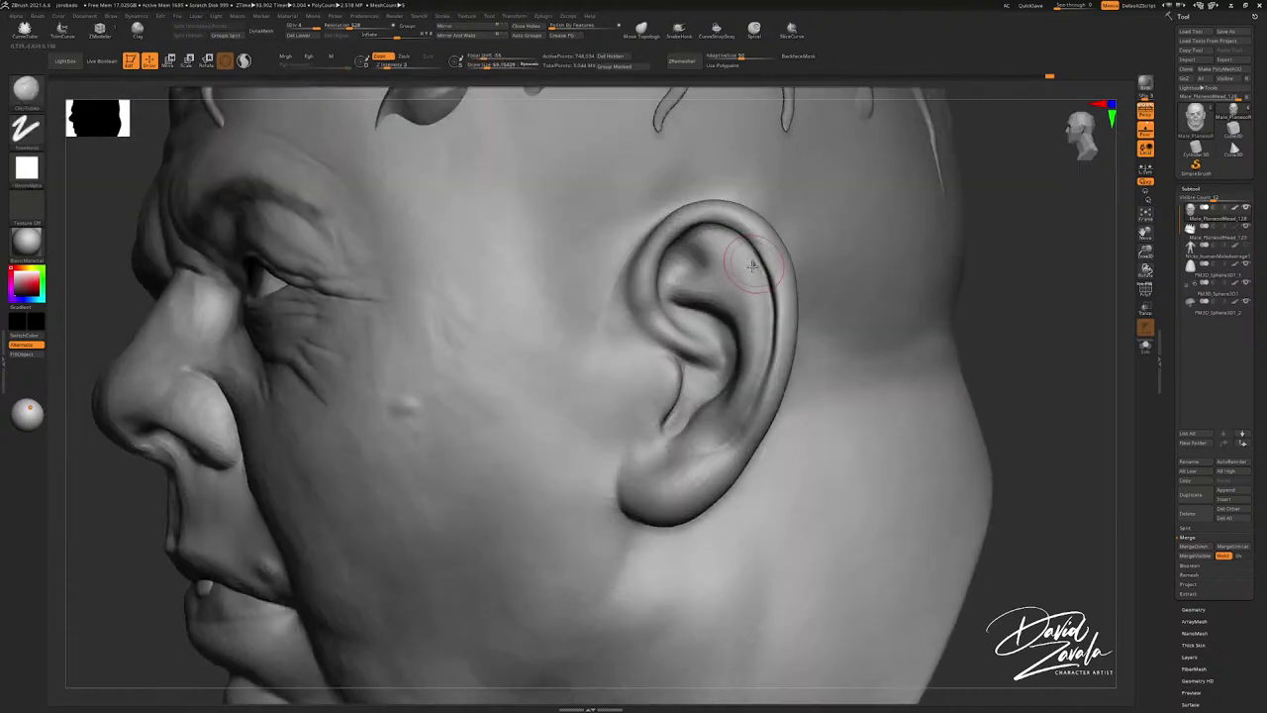
mouse_move(754, 265)
left_mouse_down()
mouse_move(730, 242)
mouse_move(747, 254)
left_mouse_up()
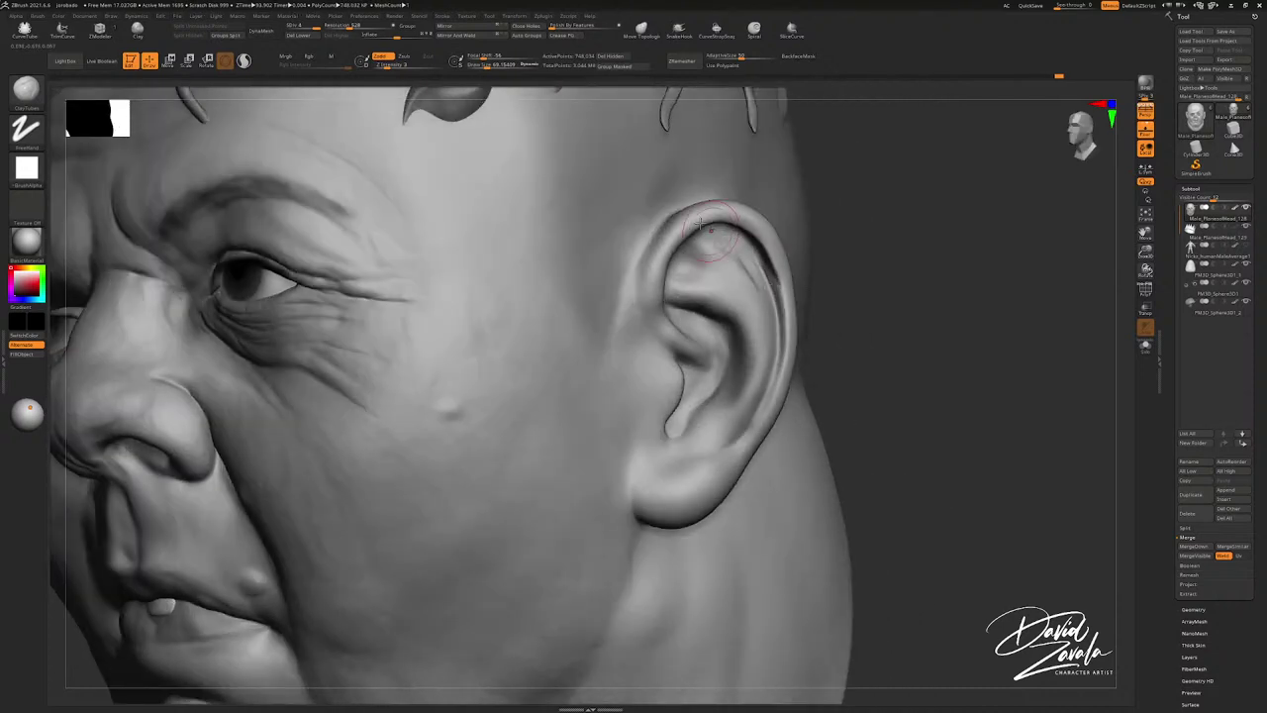
Step: Add clay strokes in the hollow beneath the ear's top rim and smooth them
right_click_drag(782, 236, 709, 238)
left_click_drag(737, 224, 709, 237)
right_click_drag(722, 236, 762, 239)
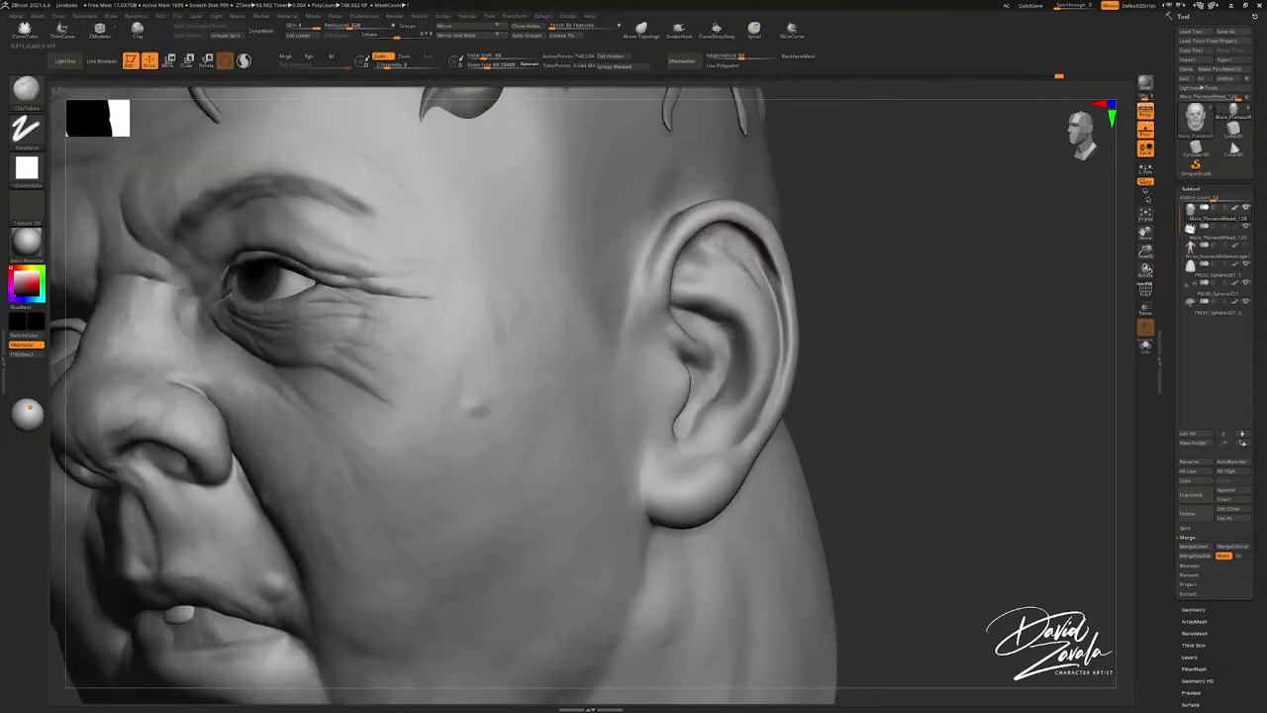
mouse_move(721, 240)
left_mouse_down("shift")
mouse_move(748, 278)
mouse_move(699, 281)
left_mouse_up("shift")
Step: Refine the ear's front rim and its transition into the bowl with the Inflate brush and smoothing
key("b")
key("i")
key("n")
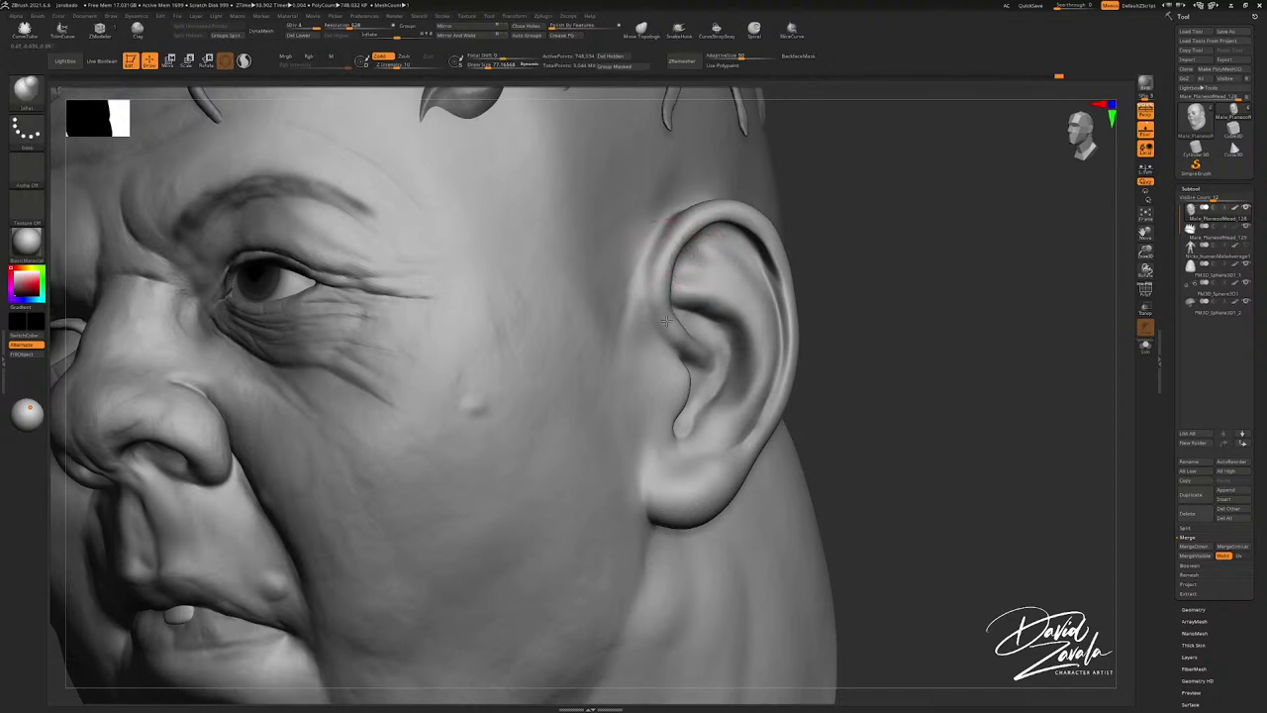
left_click_drag(657, 271, 703, 264, "shift")
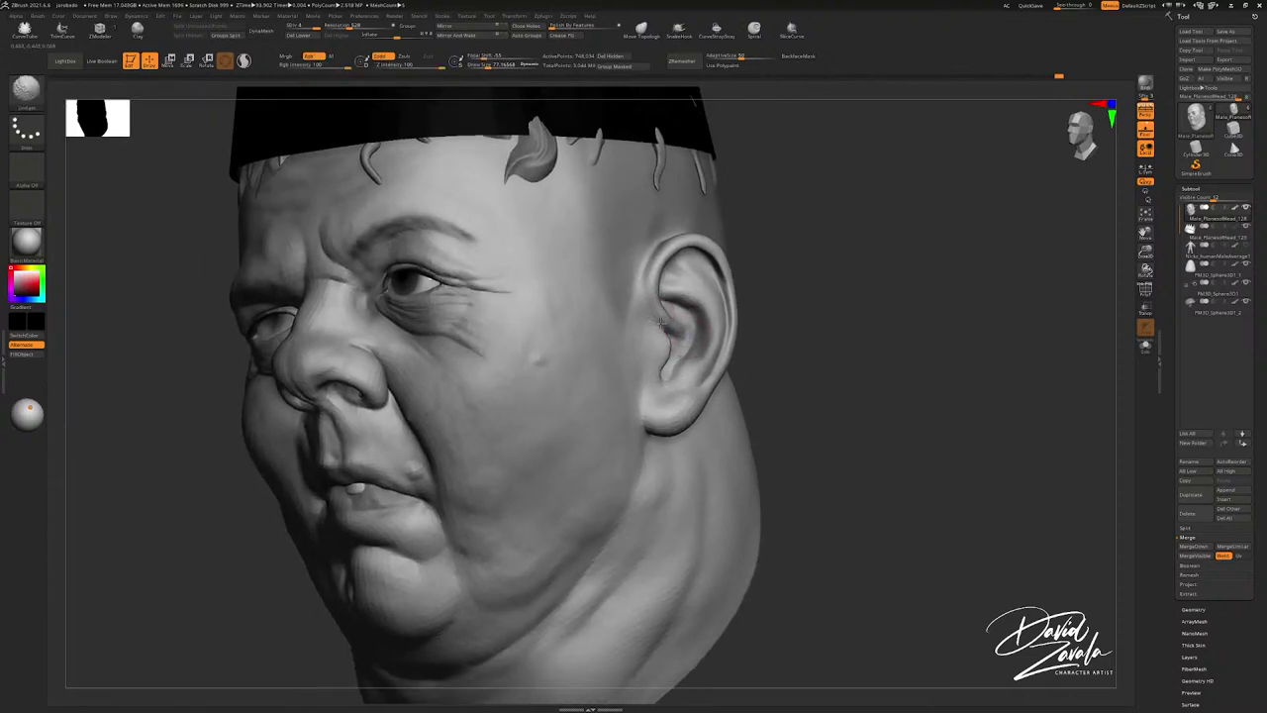
key("shift")
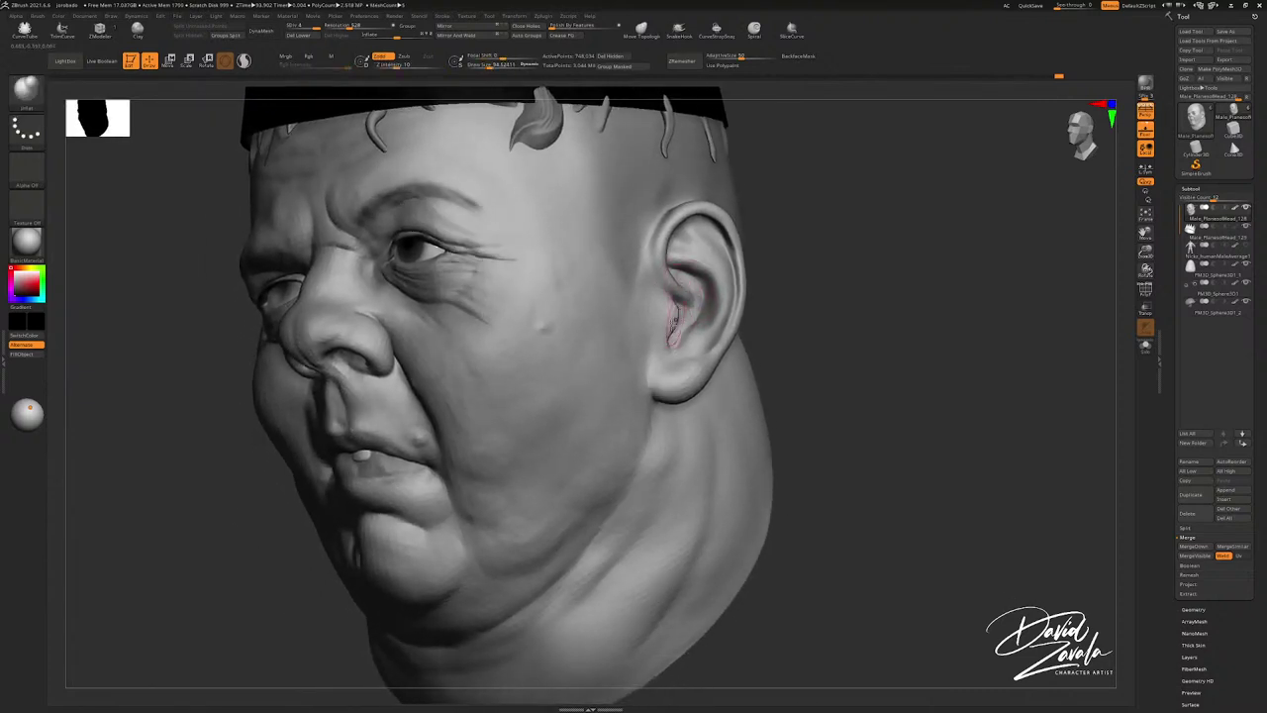
key("shift")
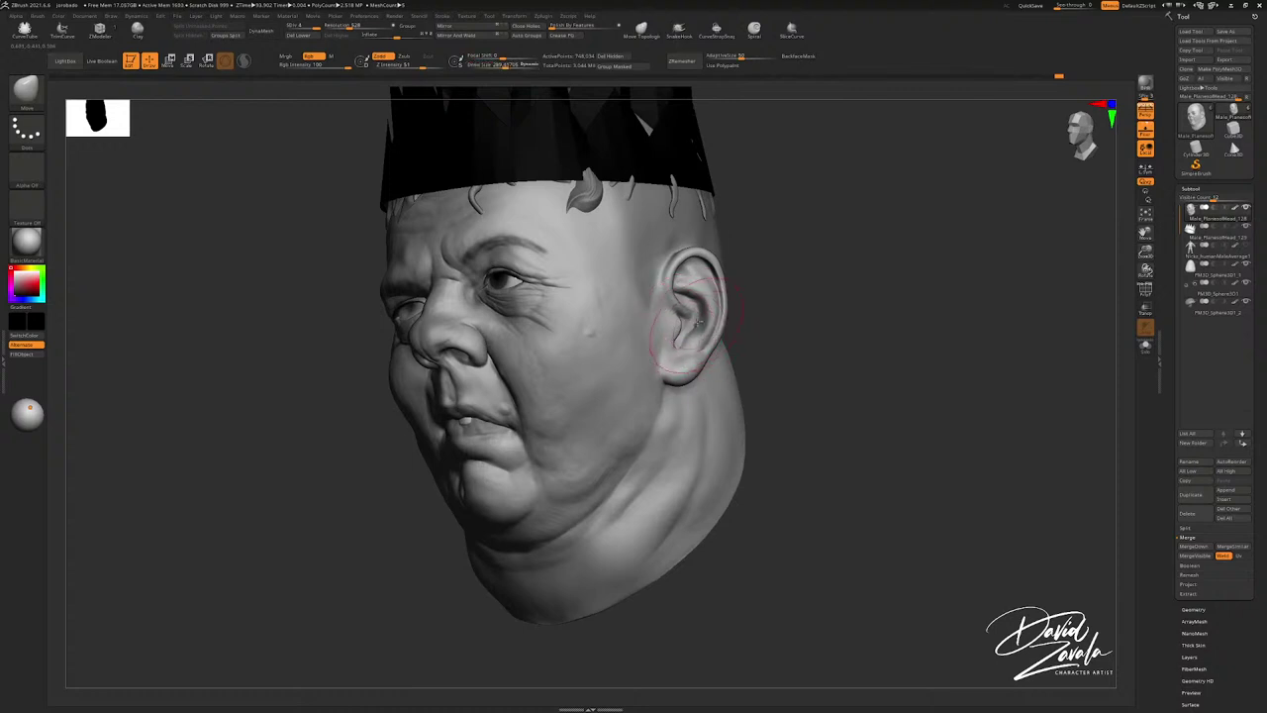
Step: Adjust the ear's lower half with a large Move brush in three-quarter view
left_click_drag(658, 346, 711, 309)
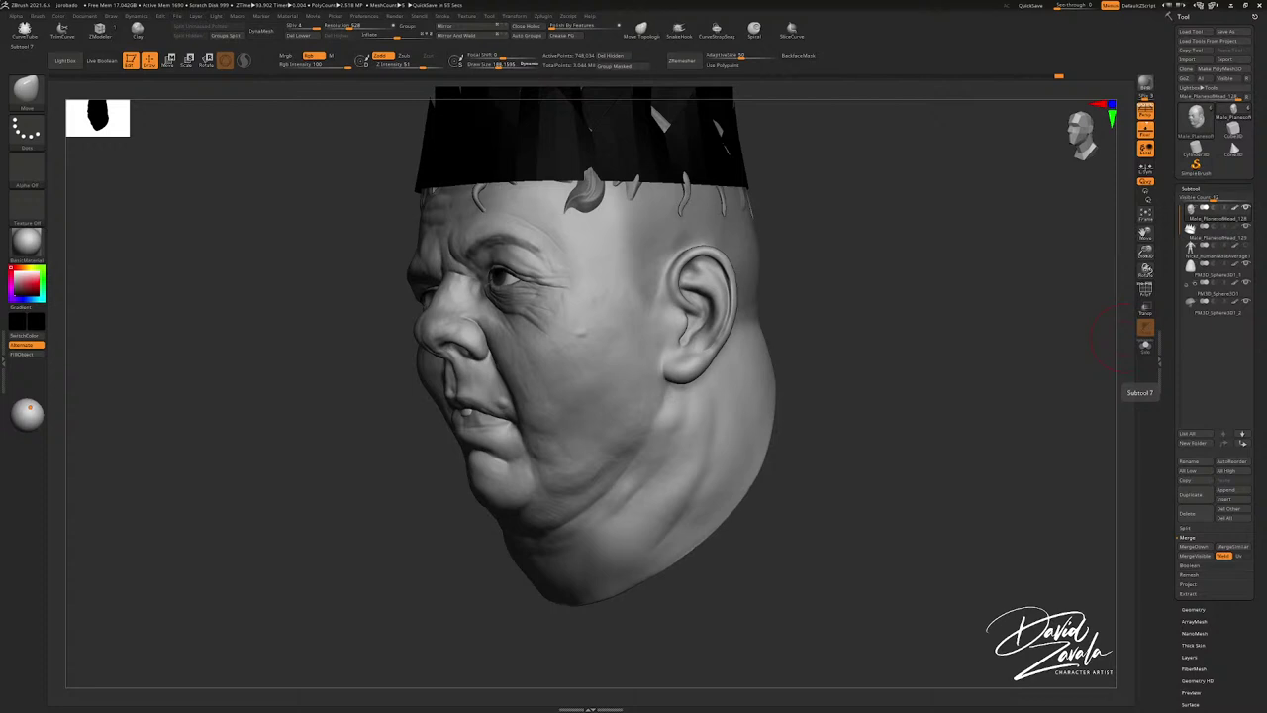
left_click_drag(942, 469, 888, 442)
mouse_move(851, 386)
left_mouse_down()
mouse_move(682, 328)
mouse_move(699, 323)
left_mouse_up()
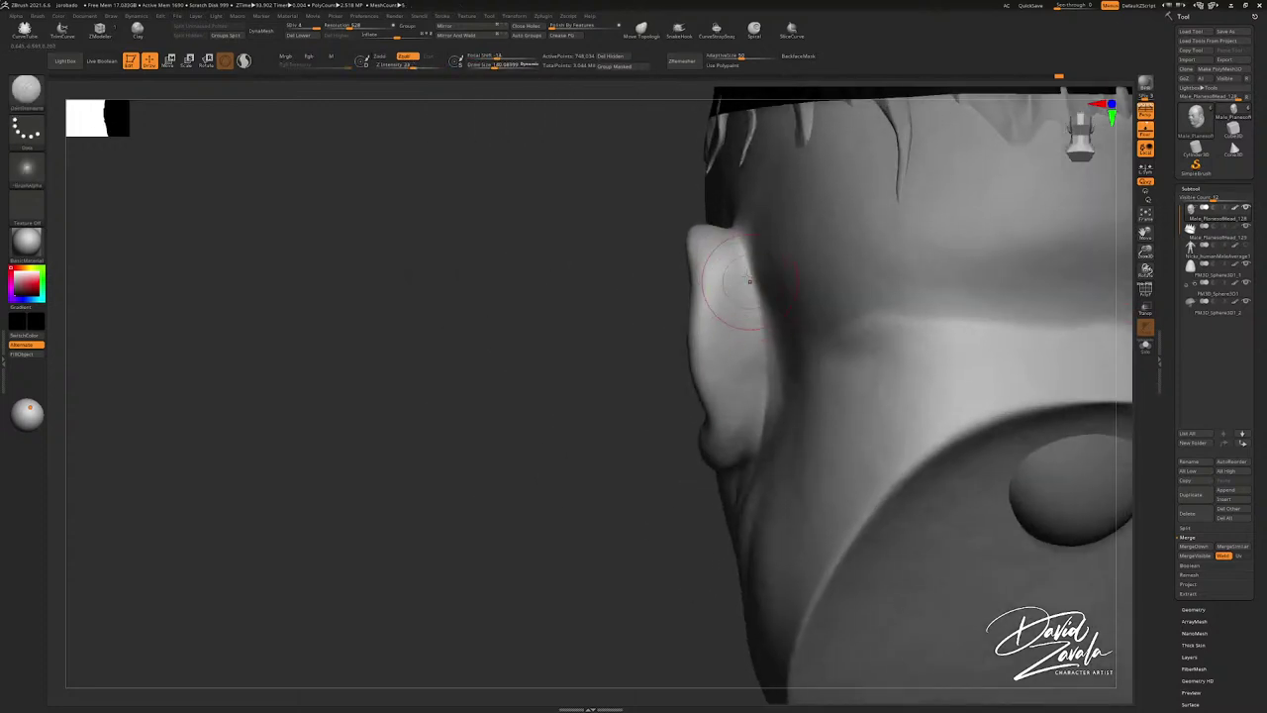
Step: Carve a vertical groove behind the ear's outer rim with the DamStandard brush, undoing the first stroke
mouse_move(737, 340)
left_mouse_down()
mouse_move(758, 403)
mouse_move(730, 405)
mouse_move(723, 250)
left_mouse_up()
key("ctrl+z")
right_click_drag(728, 264, 707, 233)
left_click_drag(719, 235, 721, 299)
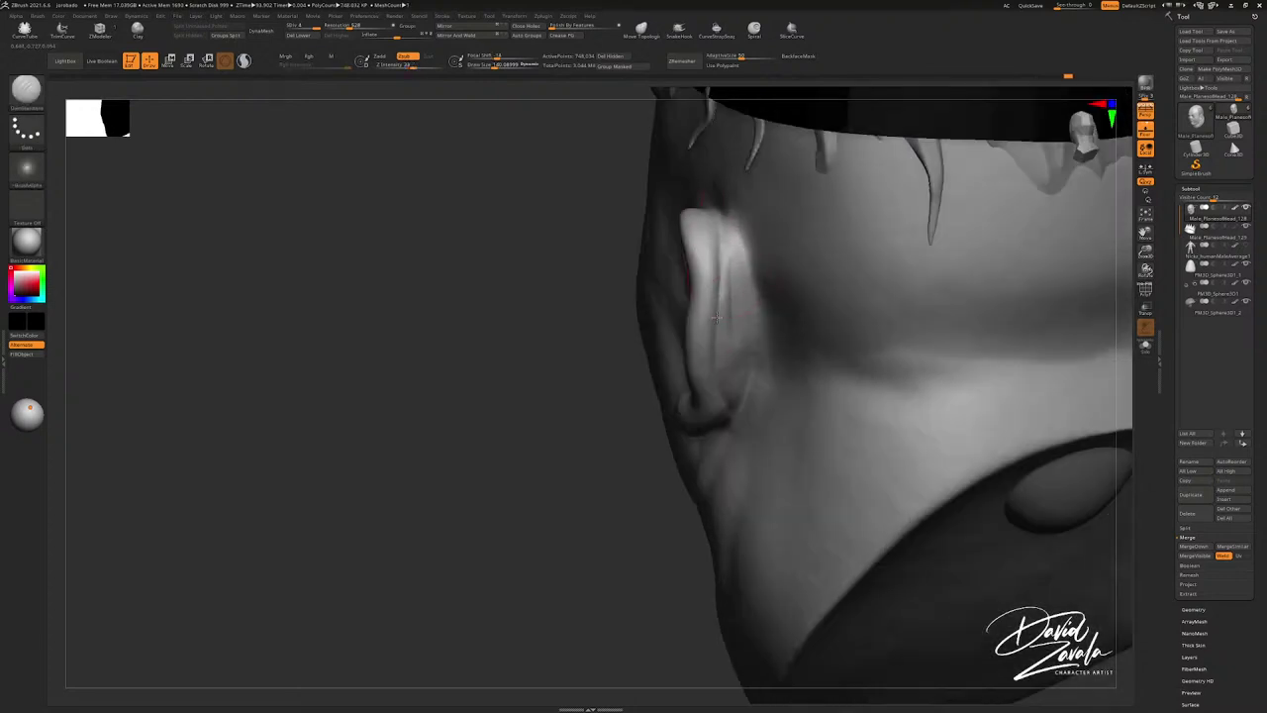
mouse_move(722, 299)
right_mouse_down()
mouse_move(732, 269)
mouse_move(695, 323)
right_mouse_up()
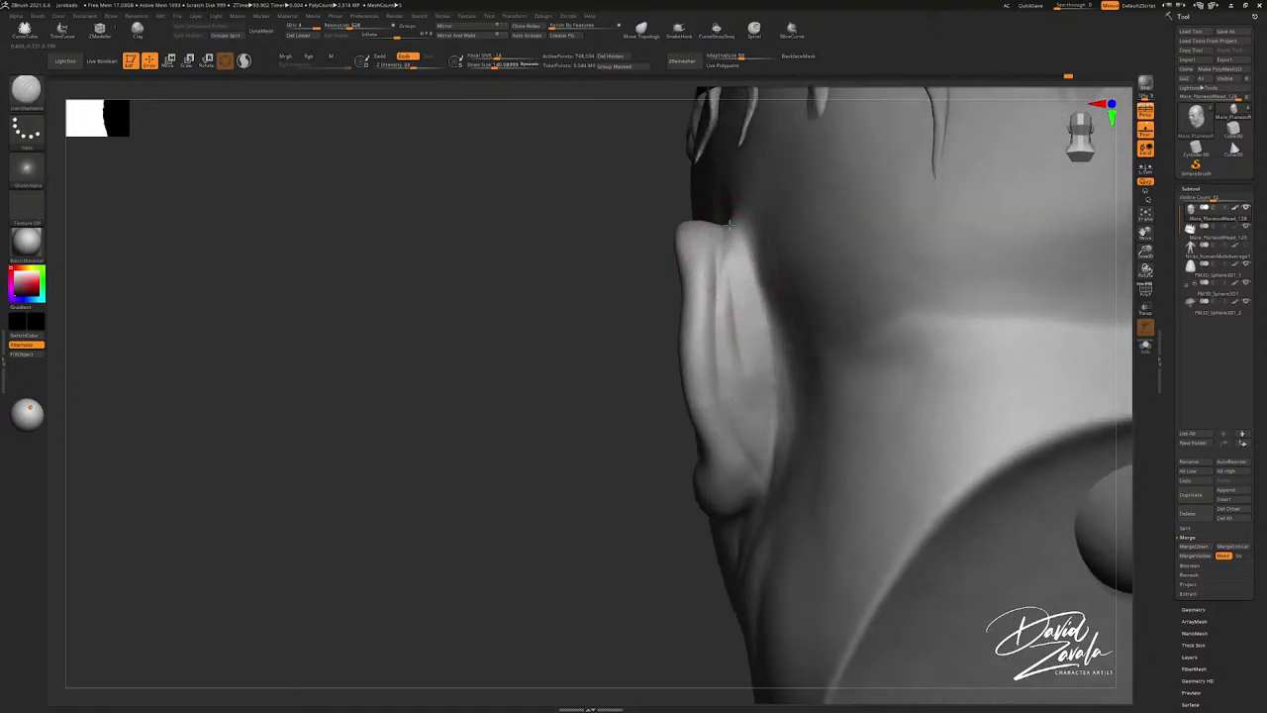
Step: Deepen the crease along the back of the ear from its top down to the lobe, resizing the brush
mouse_move(733, 225)
left_mouse_down()
mouse_move(765, 310)
mouse_move(769, 460)
left_mouse_up()
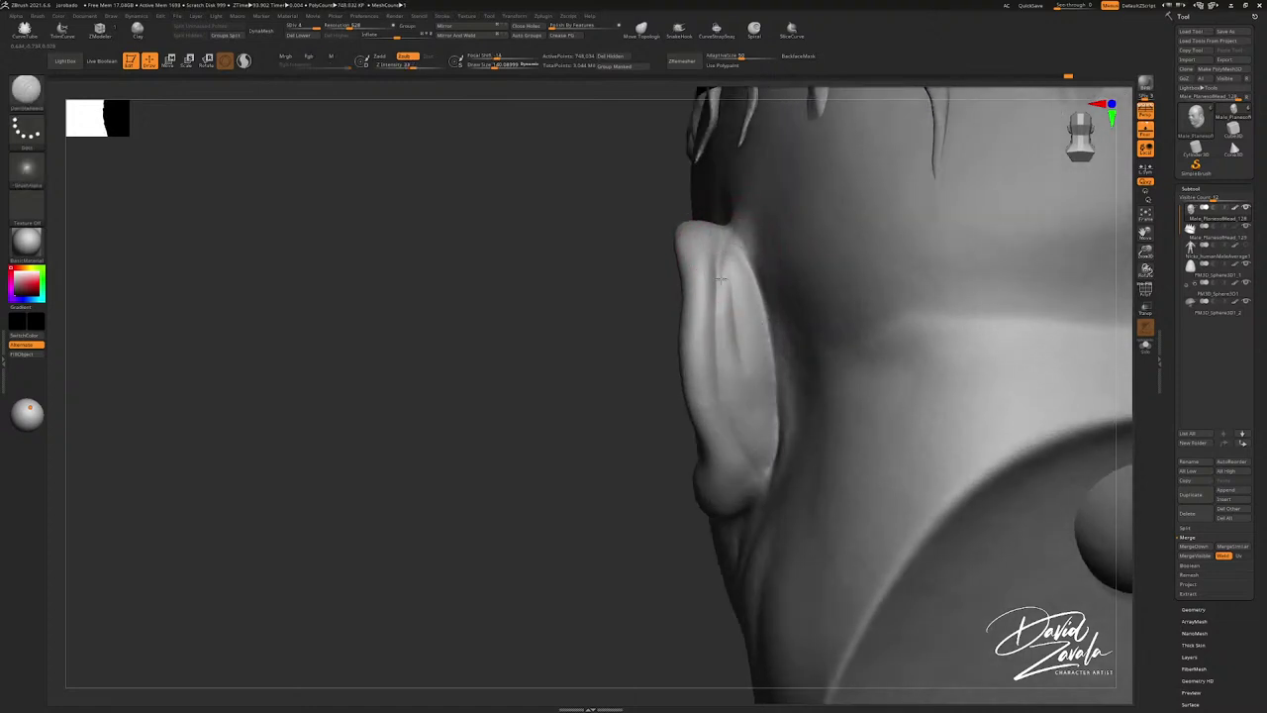
mouse_move(731, 233)
left_mouse_down()
mouse_move(726, 368)
mouse_move(752, 436)
left_mouse_up()
right_click_drag(752, 437, 723, 361, "alt")
key("s")
left_click_drag(699, 295, 735, 406)
Step: Fill out the back surface of the ear with the ClayTubes brush and smooth it
key("b")
key("c")
key("t")
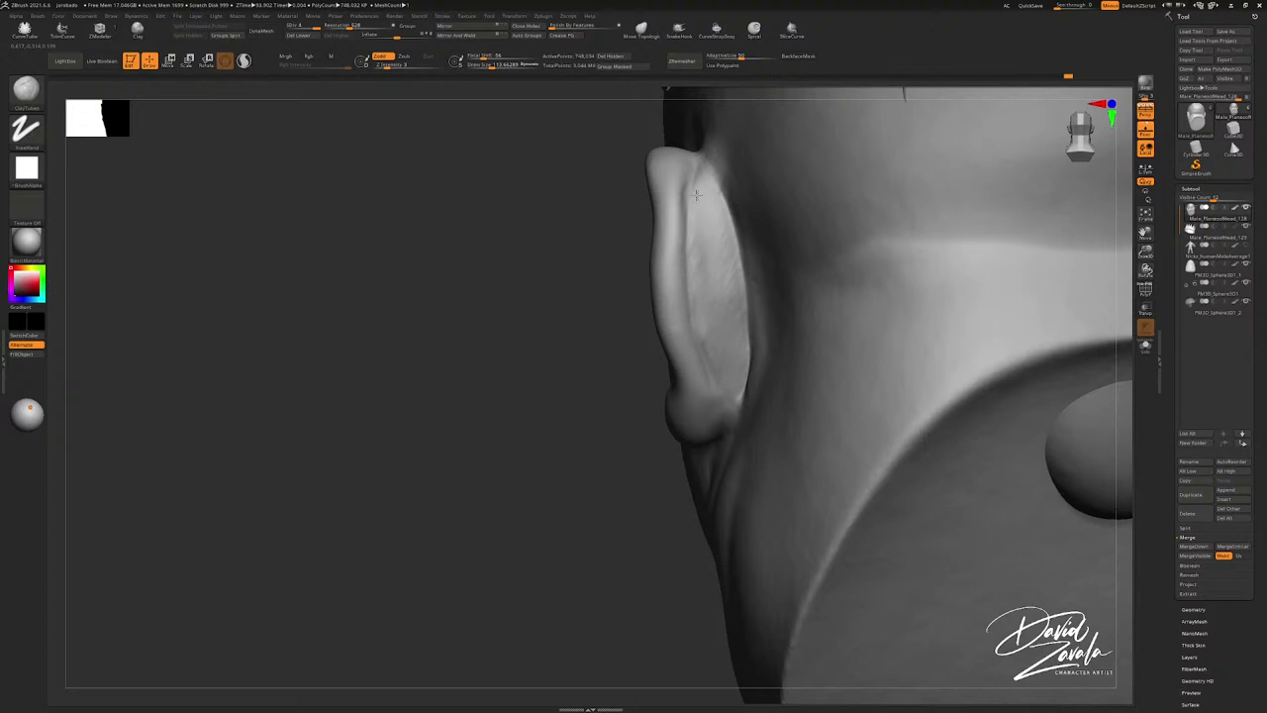
mouse_move(700, 188)
right_mouse_down()
mouse_move(781, 195)
mouse_move(705, 202)
mouse_move(714, 230)
mouse_move(721, 182)
right_mouse_up()
left_click_drag(717, 289, 744, 364)
mouse_move(718, 210)
right_mouse_down()
mouse_move(709, 247)
mouse_move(692, 189)
mouse_move(711, 169)
mouse_move(777, 208)
mouse_move(732, 244)
mouse_move(715, 284)
right_mouse_up()
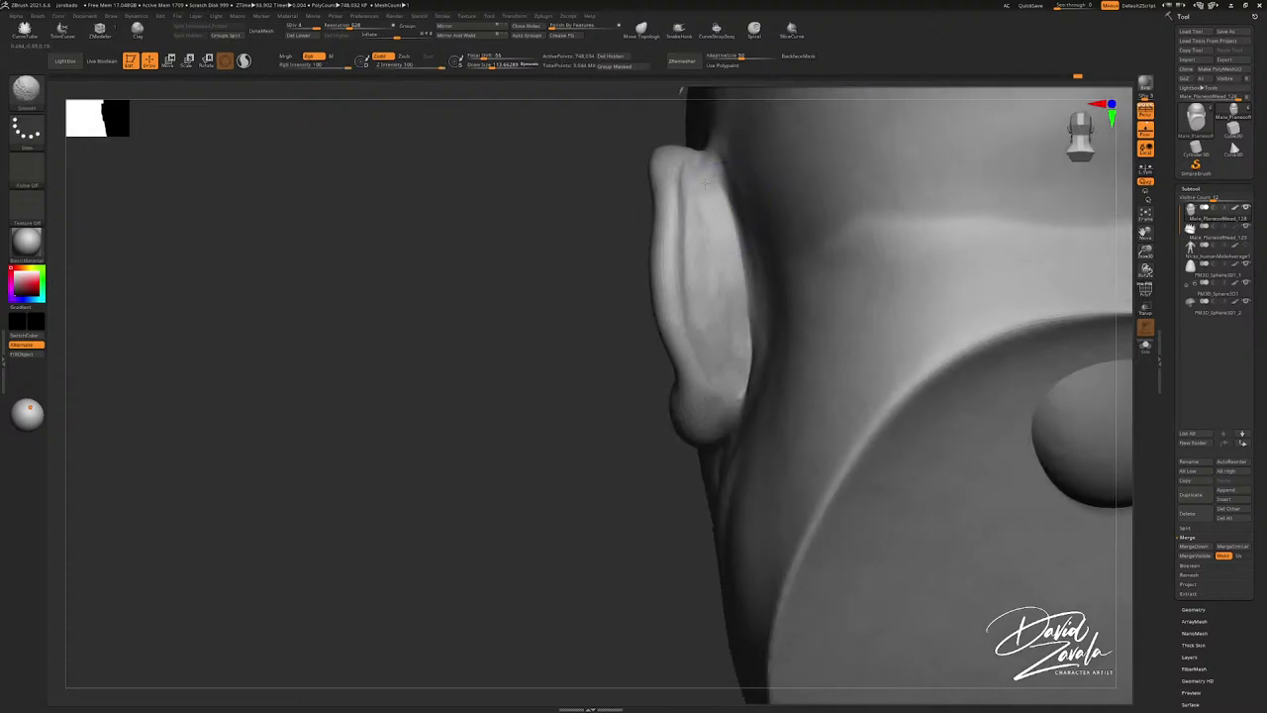
right_click_drag(704, 183, 680, 394)
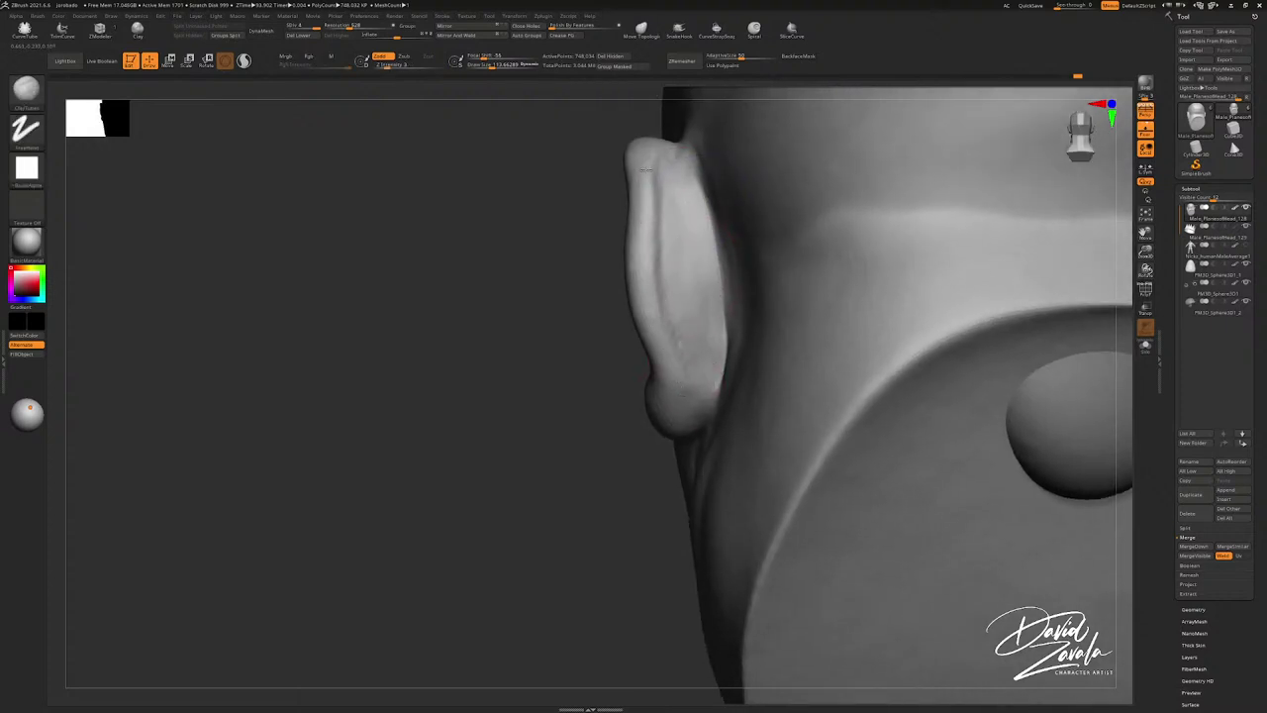
mouse_move(643, 170)
right_mouse_down()
mouse_move(644, 291)
mouse_move(679, 246)
right_mouse_up()
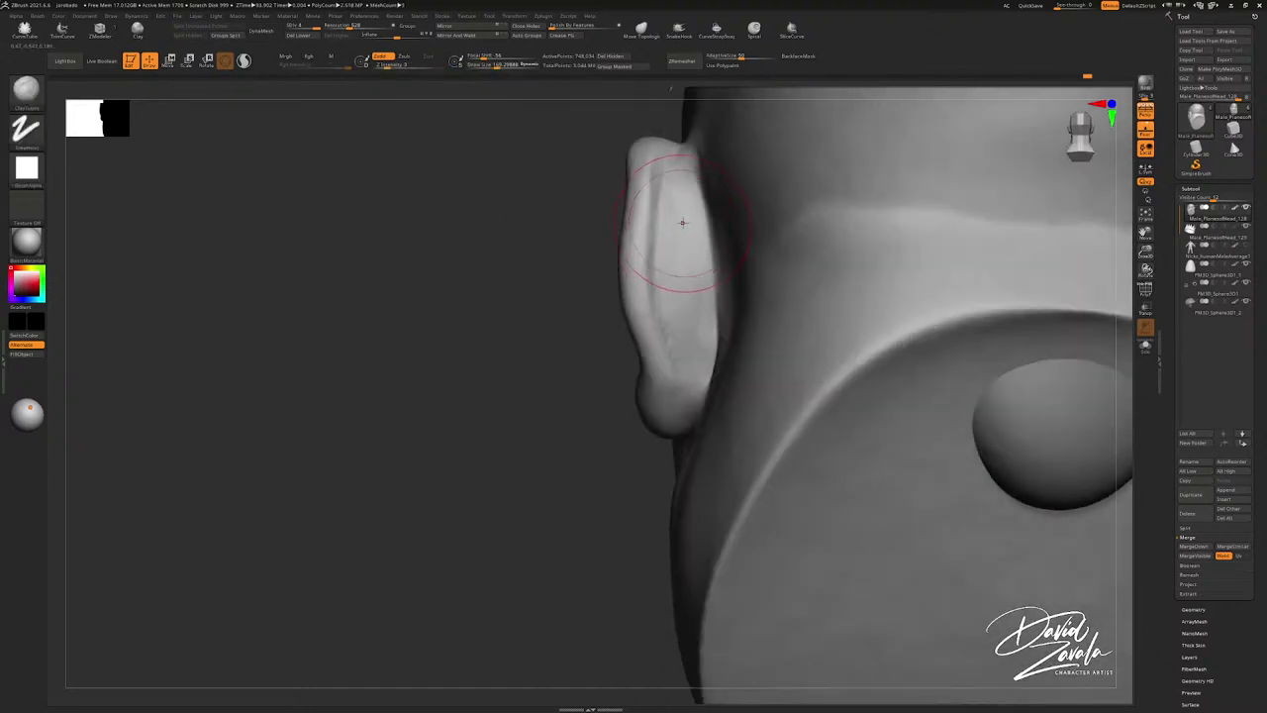
Step: Refine the groove along the inside of the ear's outer rim with a resized DamStandard brush
key("ctrl")
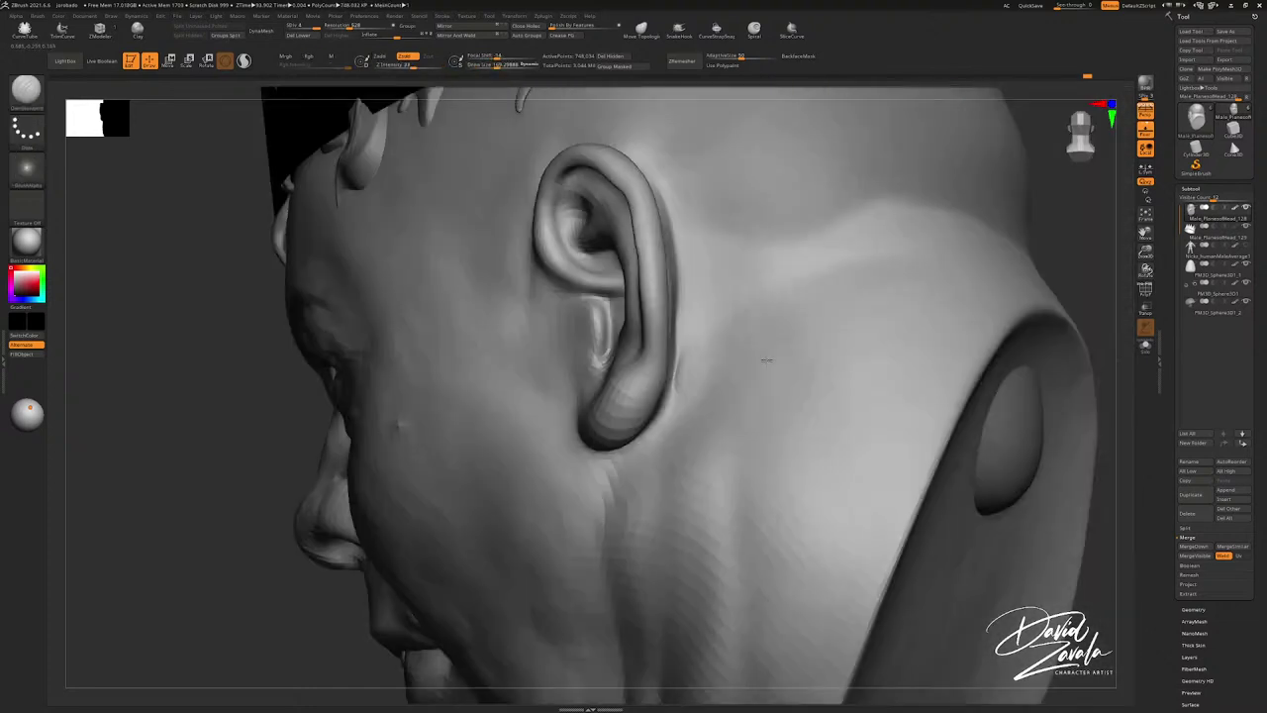
right_click_drag(693, 296, 792, 223)
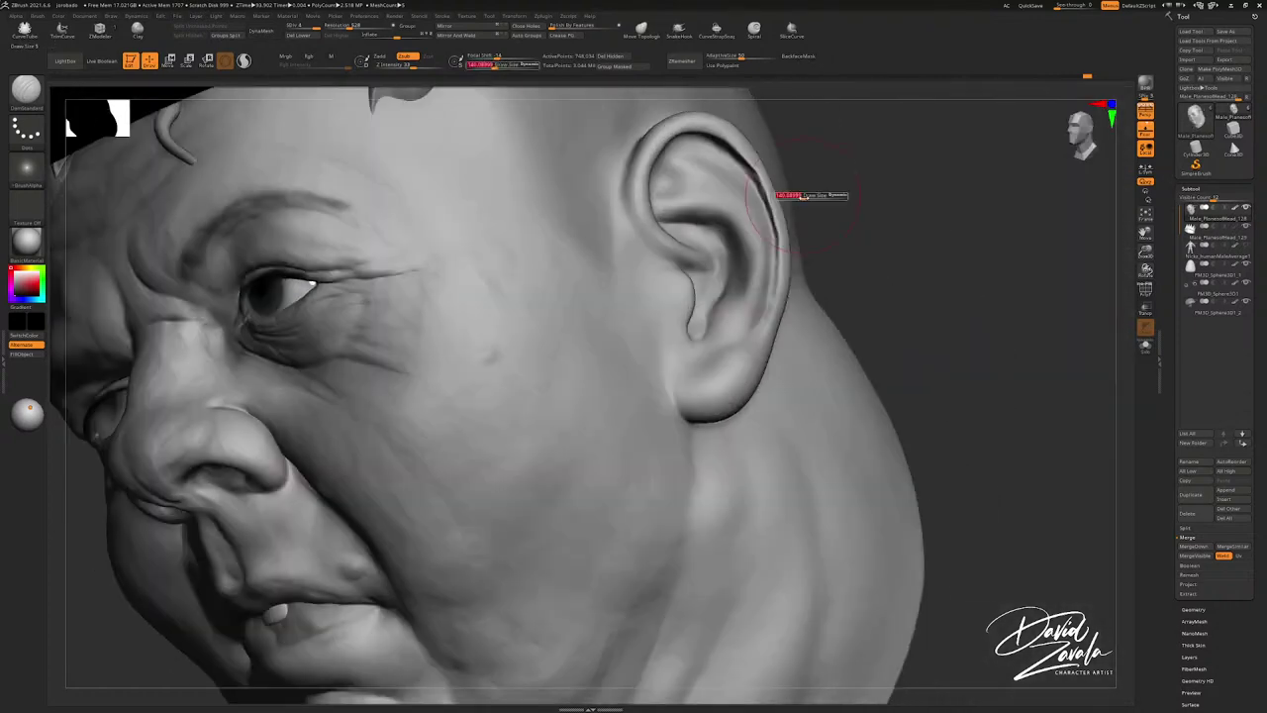
mouse_move(846, 198)
left_mouse_down()
mouse_move(822, 208)
mouse_move(761, 188)
left_mouse_up()
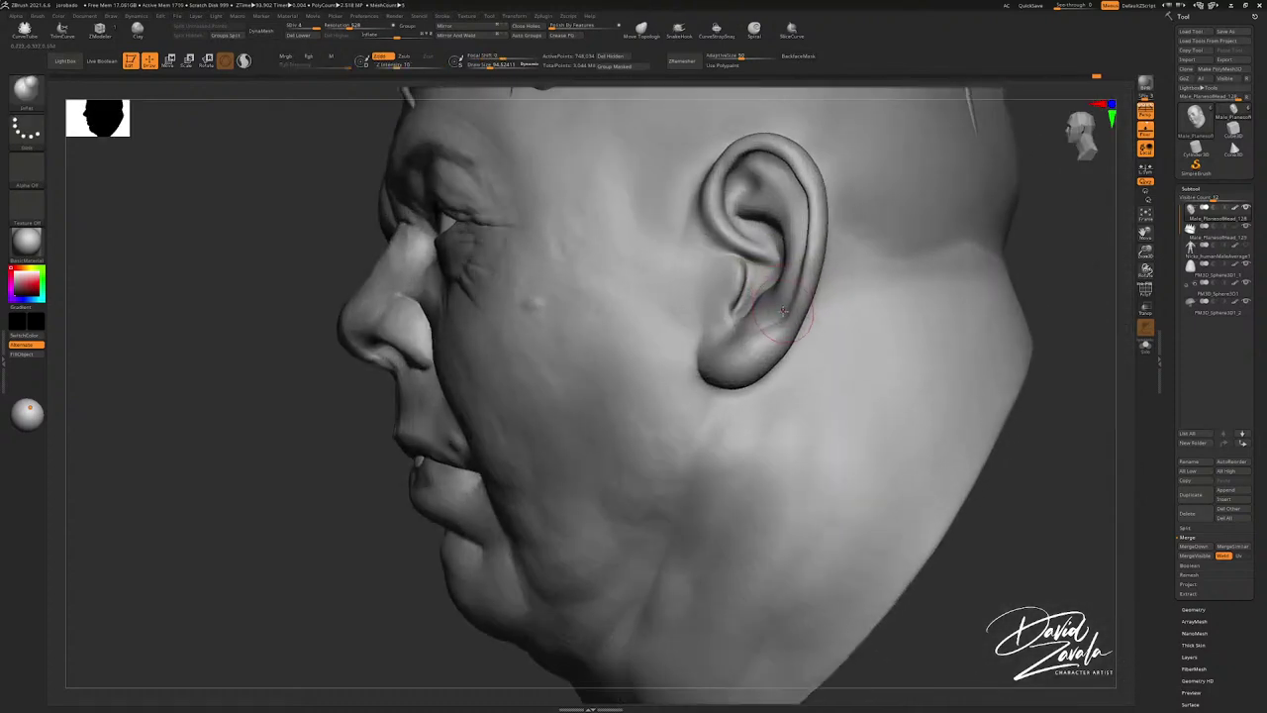
Step: Adjust the tragus and the lower inner edge of the ear with a small Move brush
key("s")
key("s")
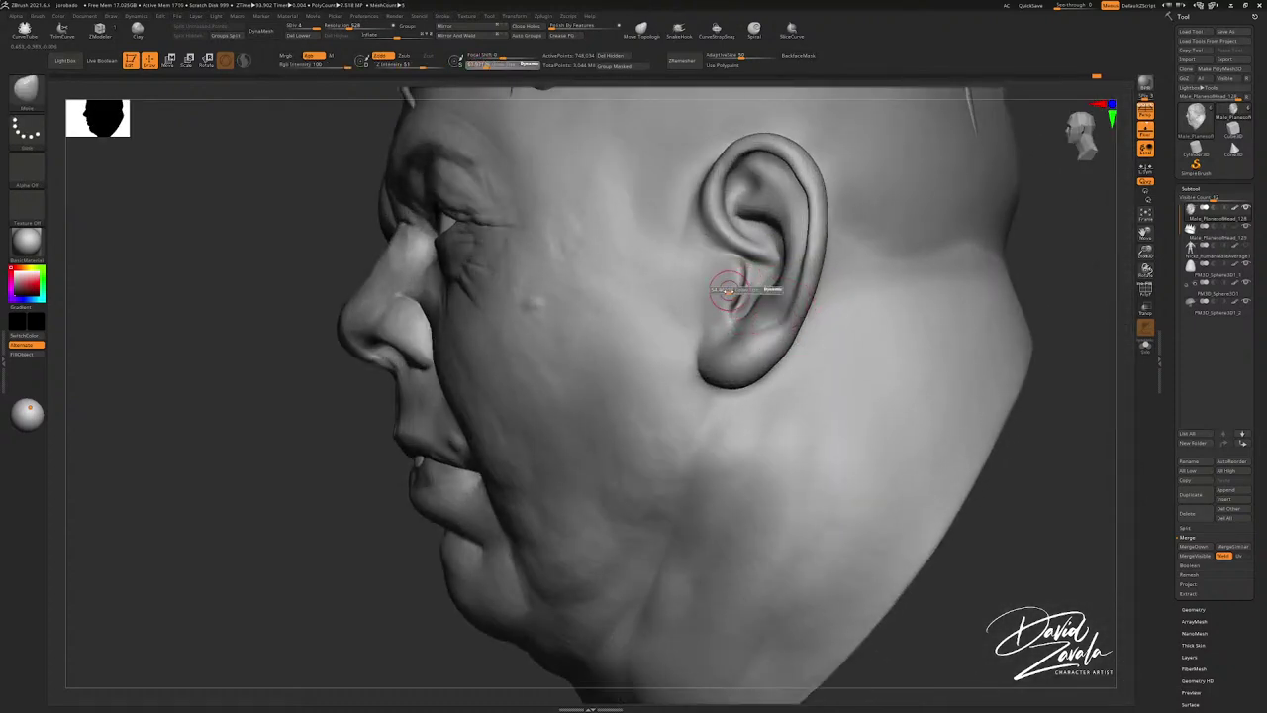
left_click_drag(726, 288, 716, 289)
key("s")
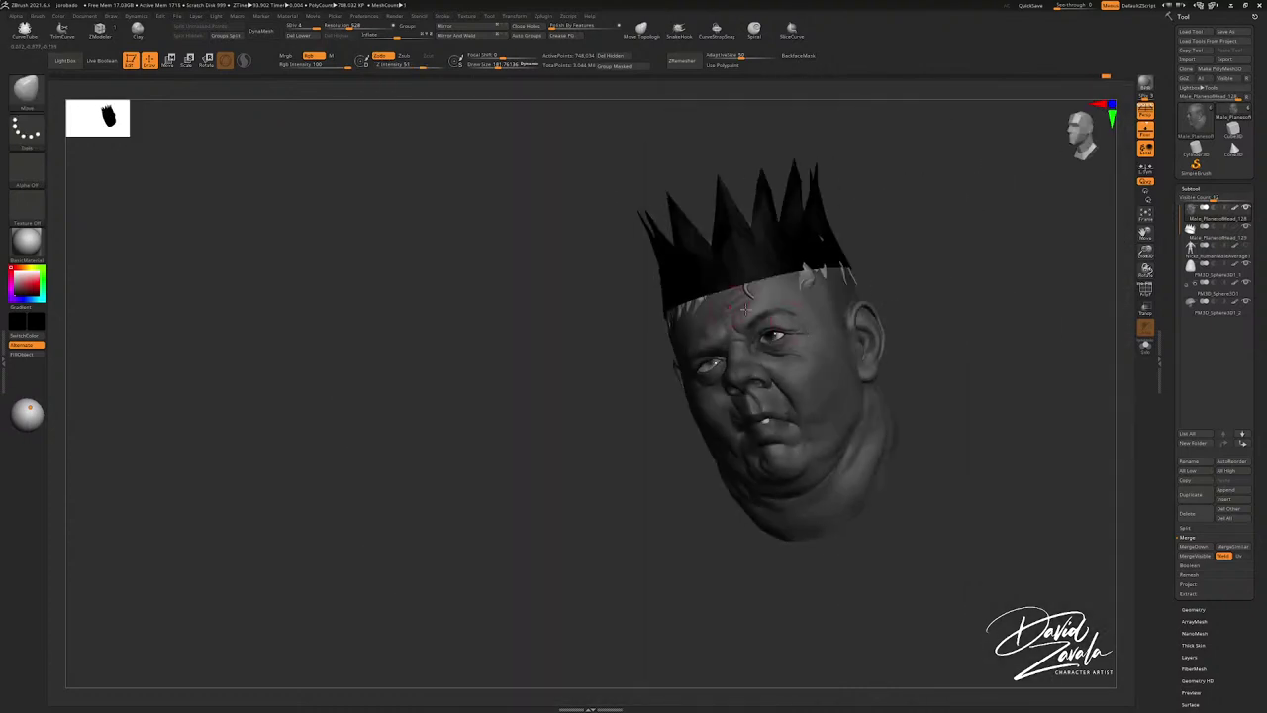
Step: Reshape the ear's upper rim and front fold with the Move brush in side view, enlarging the brush
mouse_move(871, 357)
left_mouse_down()
mouse_move(833, 336)
mouse_move(792, 341)
left_mouse_up()
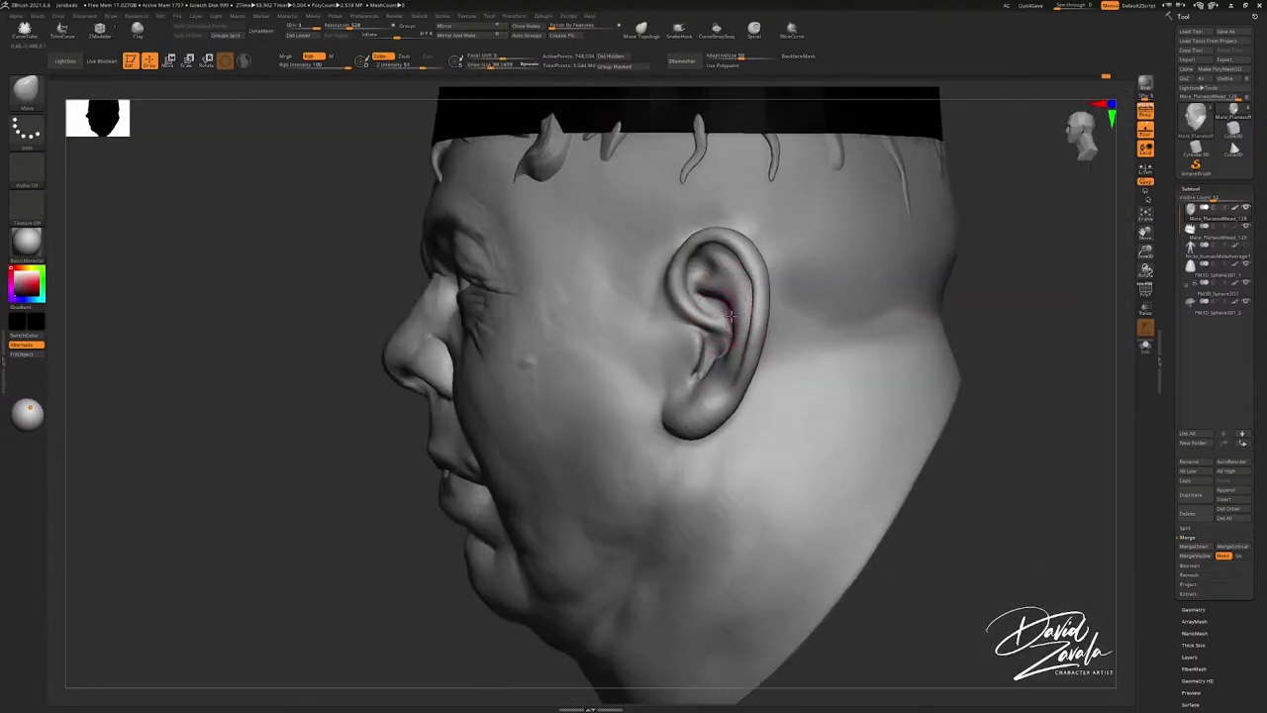
key("ctrl+shift")
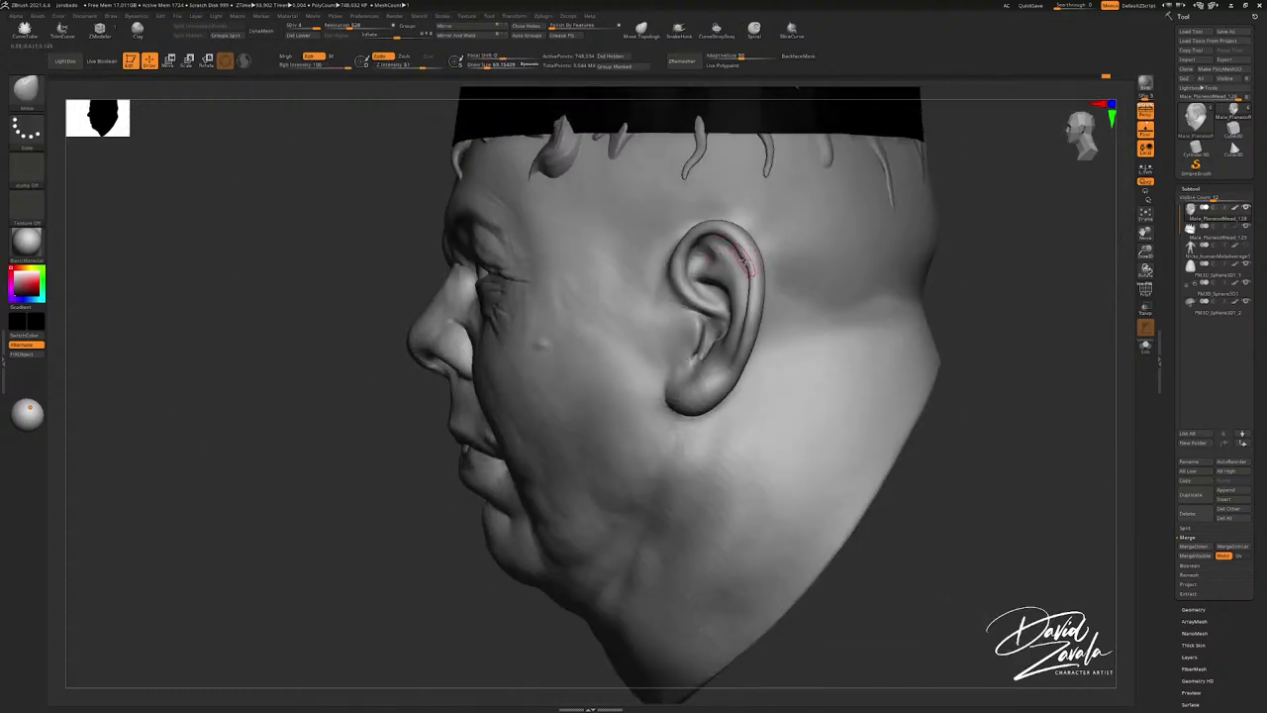
key("]")
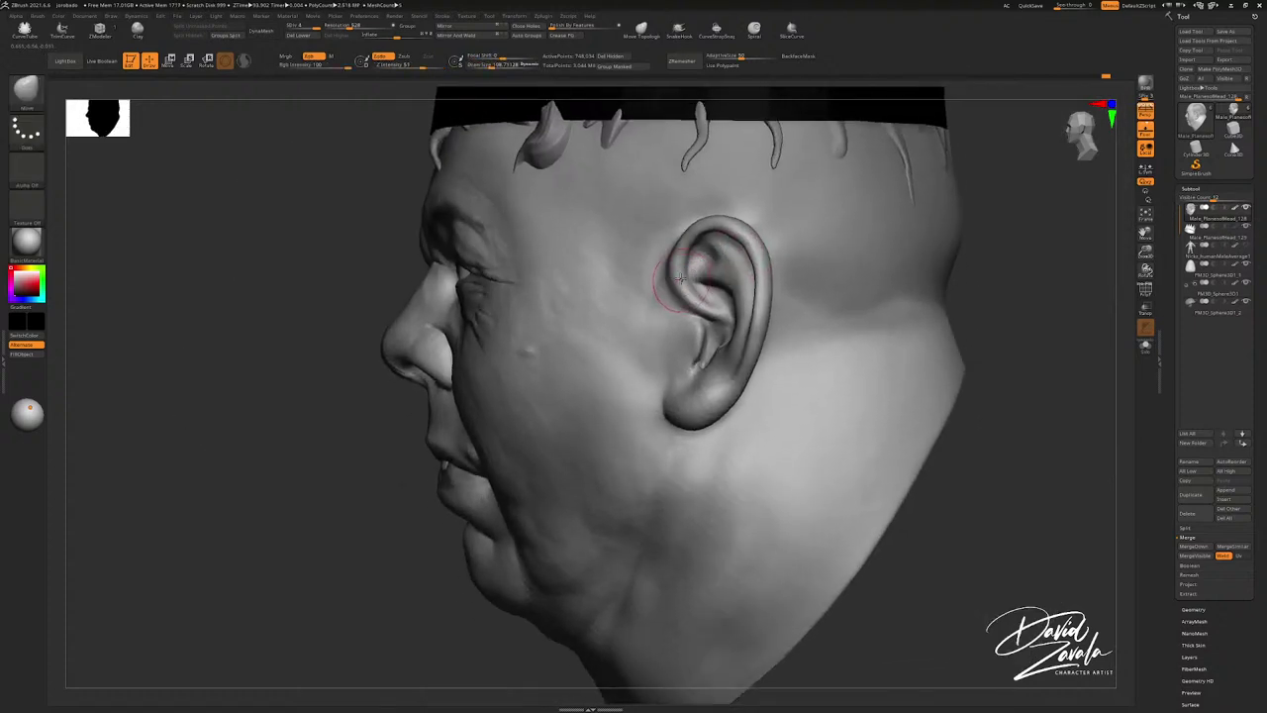
left_click_drag(692, 265, 683, 269)
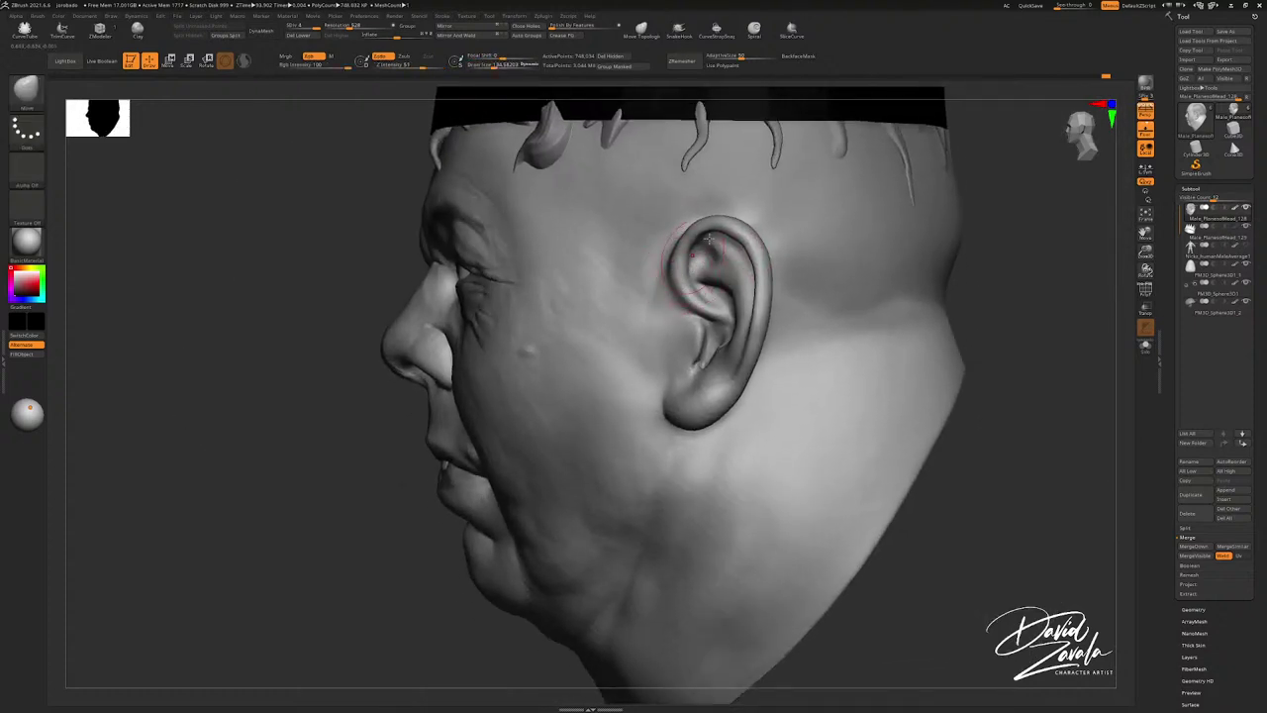
mouse_move(1219, 252)
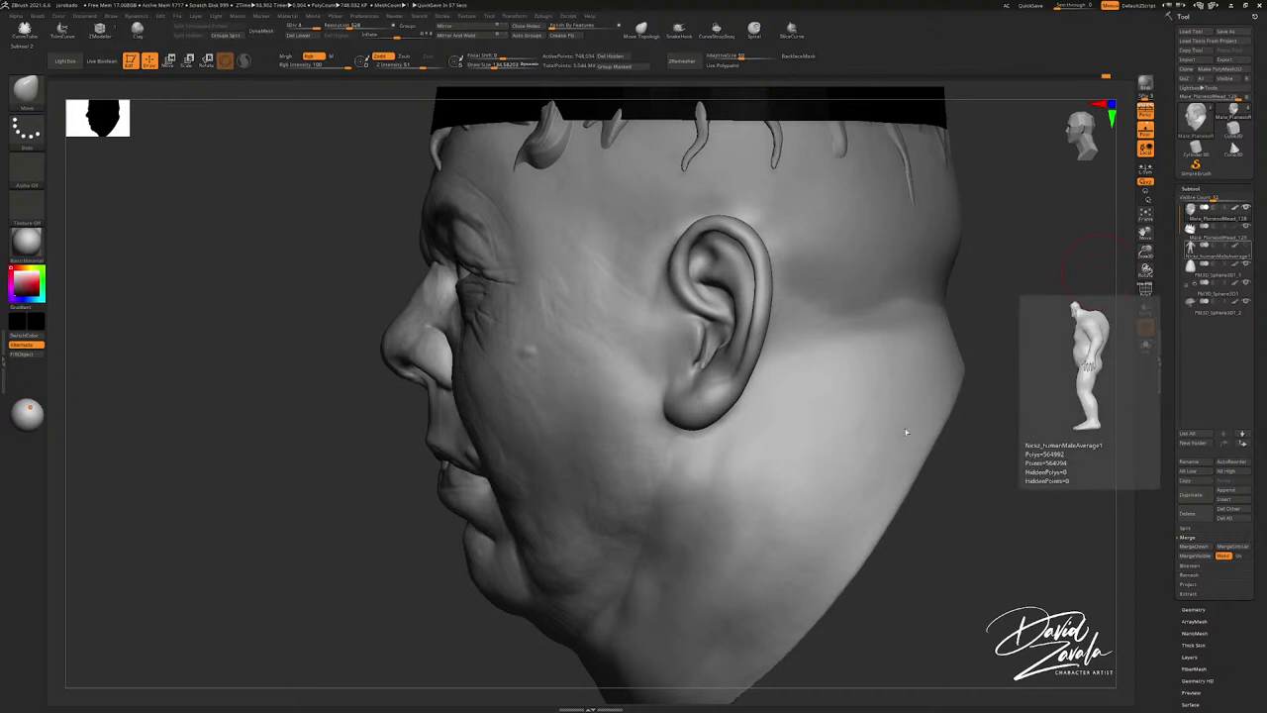
Step: Refine the inner folds around the tragus and ear opening in three-quarter view, varying the brush size
right_click_drag(882, 408, 975, 404)
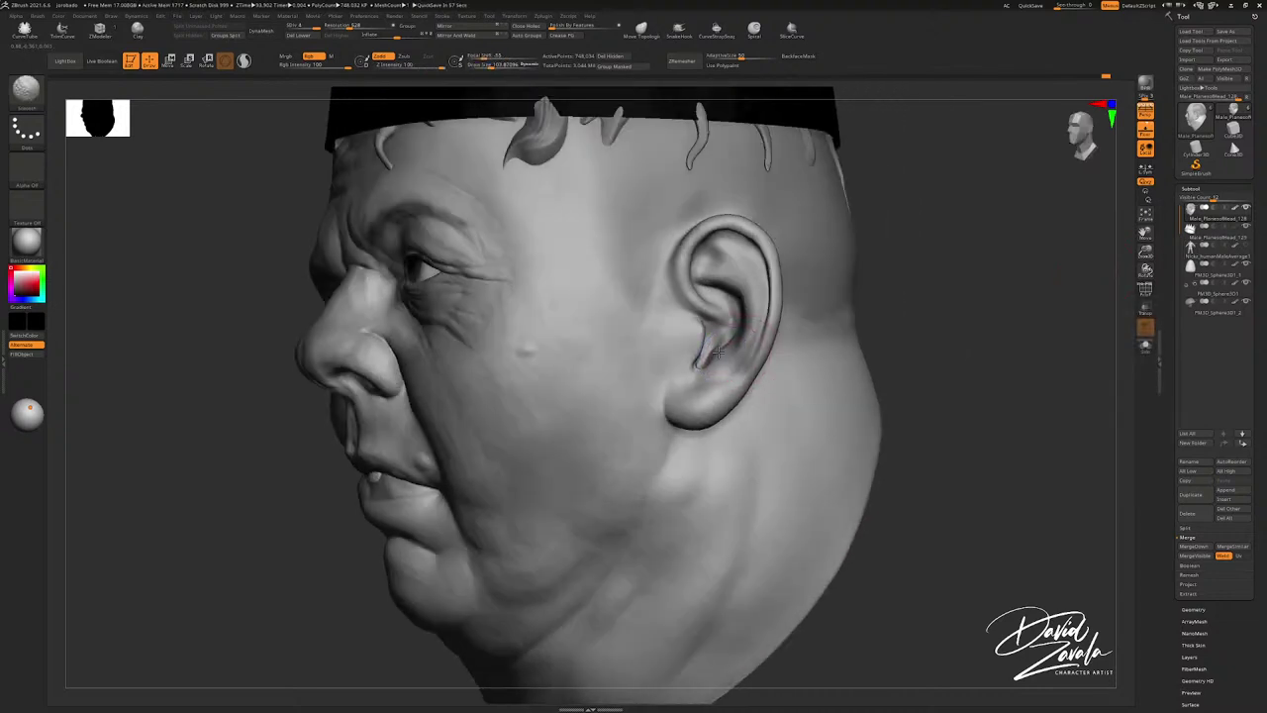
key("s")
left_click_drag(723, 338, 736, 334)
mouse_move(734, 338)
right_mouse_down()
mouse_move(681, 340)
mouse_move(710, 338)
right_mouse_up()
mouse_move(710, 338)
right_mouse_down("ctrl")
mouse_move(782, 328)
mouse_move(735, 346)
right_mouse_up("ctrl")
key("s")
left_click_drag(735, 348, 739, 328)
key("s")
mouse_move(749, 328)
right_mouse_down()
mouse_move(774, 327)
mouse_move(751, 345)
mouse_move(741, 325)
right_mouse_up()
key("s")
left_click_drag(742, 333, 759, 333)
Step: Adjust the jaw and lower head profile with a large Move brush, resizing it for the area
right_click_drag(759, 334, 775, 303, "ctrl")
key("s")
left_click_drag(775, 303, 823, 303)
key("s")
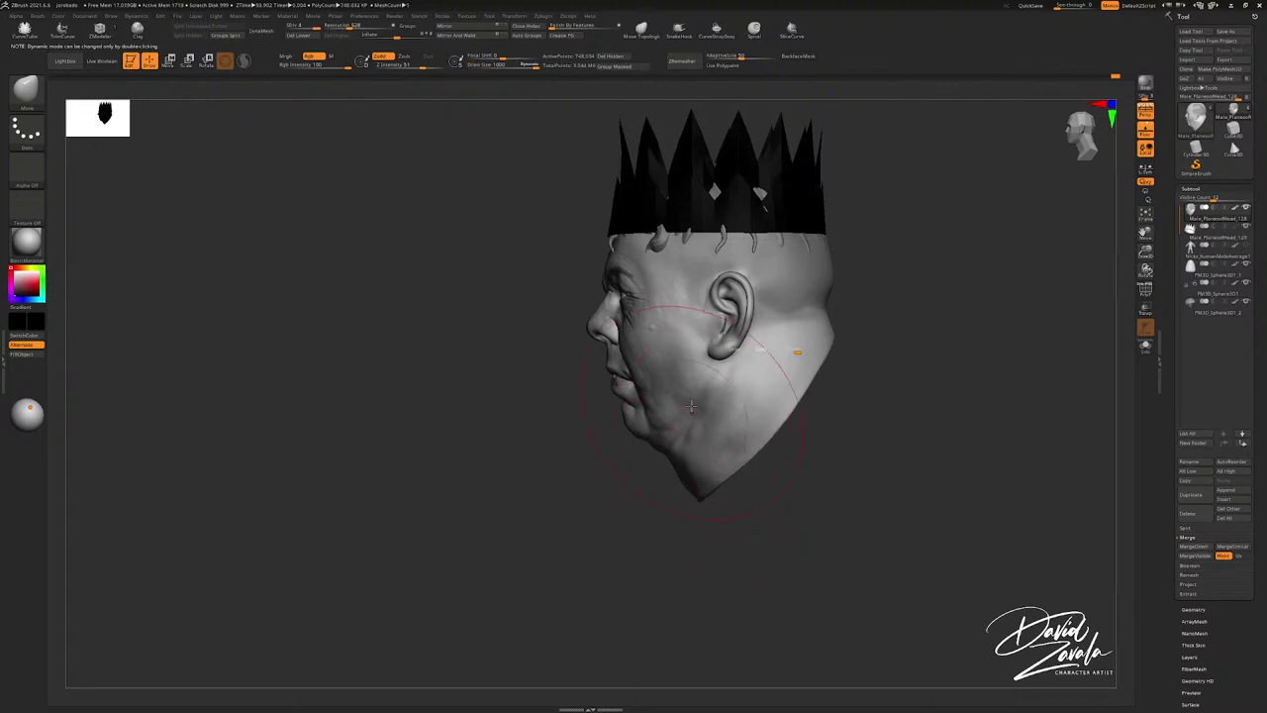
key("s")
left_click_drag(730, 372, 709, 373)
mouse_move(701, 373)
right_mouse_down()
mouse_move(559, 378)
mouse_move(634, 374)
mouse_move(604, 371)
mouse_move(621, 368)
mouse_move(636, 334)
mouse_move(699, 300)
mouse_move(635, 310)
mouse_move(619, 361)
mouse_move(644, 309)
right_mouse_up()
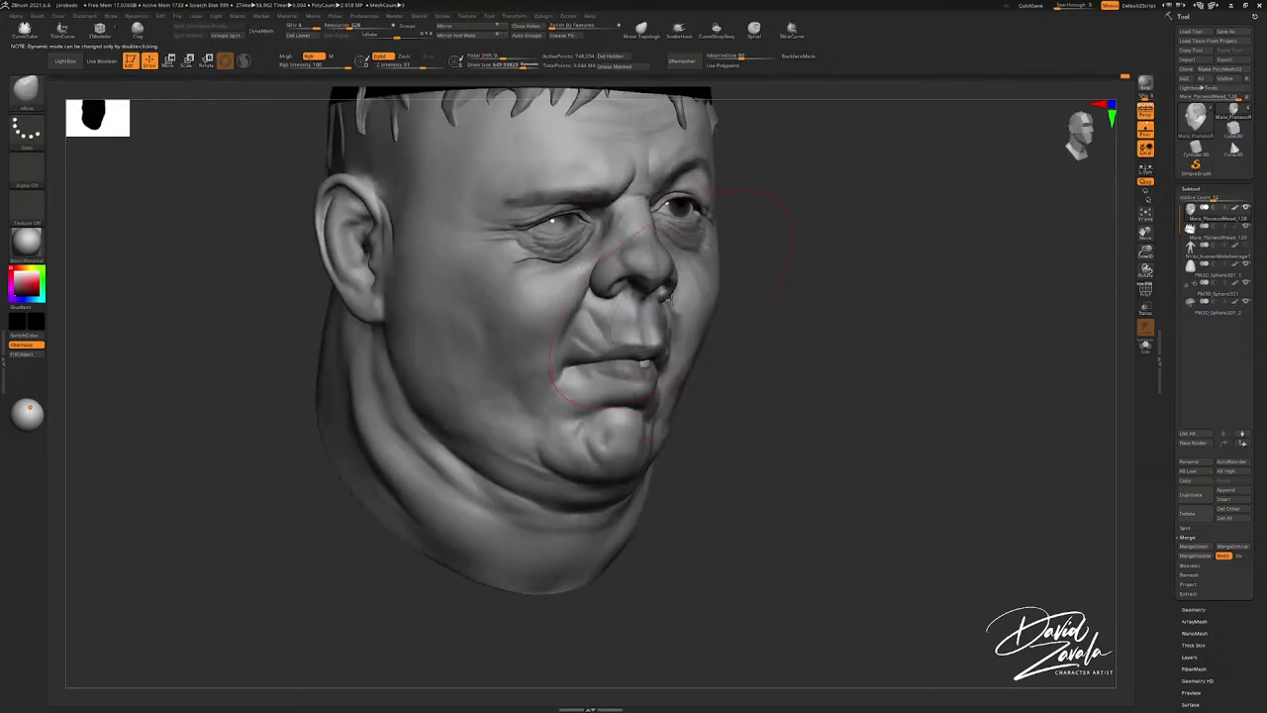
Step: Add volume to the cheek beside the nose and mouth with a large Inflate brush
key("s")
right_click_drag(567, 293, 567, 349, "ctrl")
key("s")
left_click_drag(568, 349, 564, 348)
key("b")
key("i")
key("n")
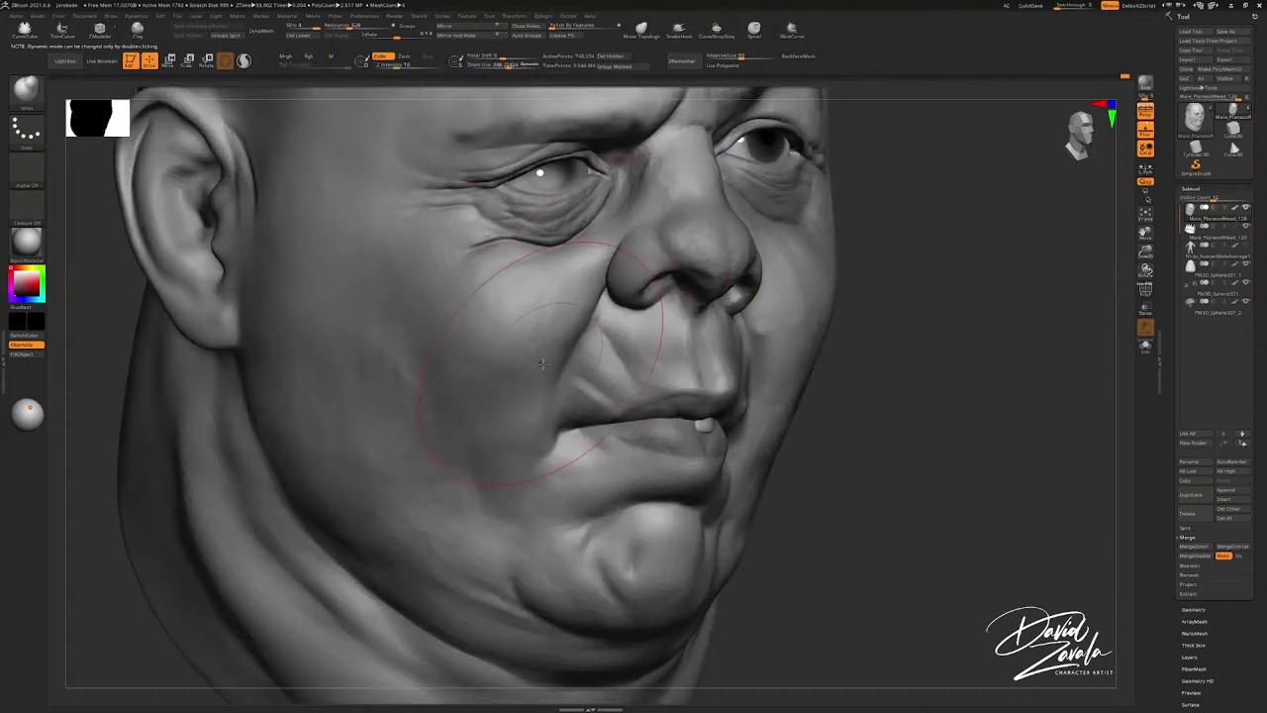
right_click_drag(537, 431, 538, 376, "alt")
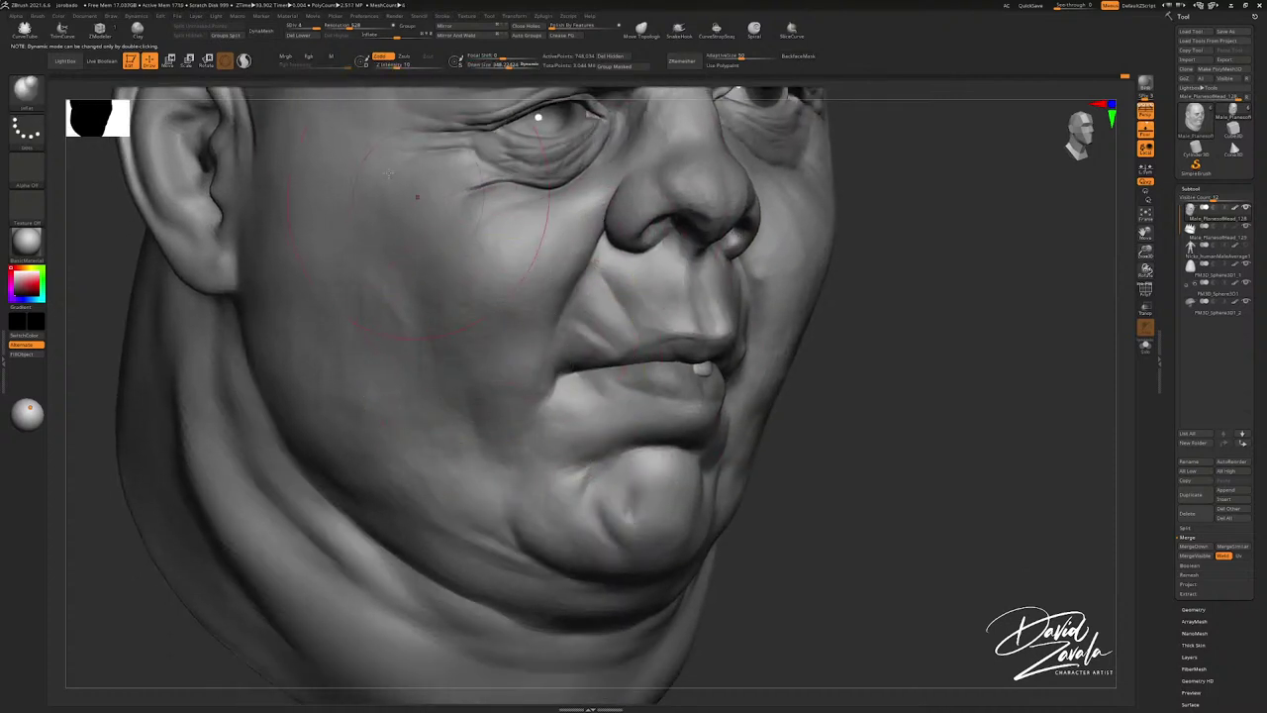
Step: Inflate the broad cheek volume at subdivision level 1, then return the head to its higher subdivision level
left_click_drag(307, 27, 287, 28)
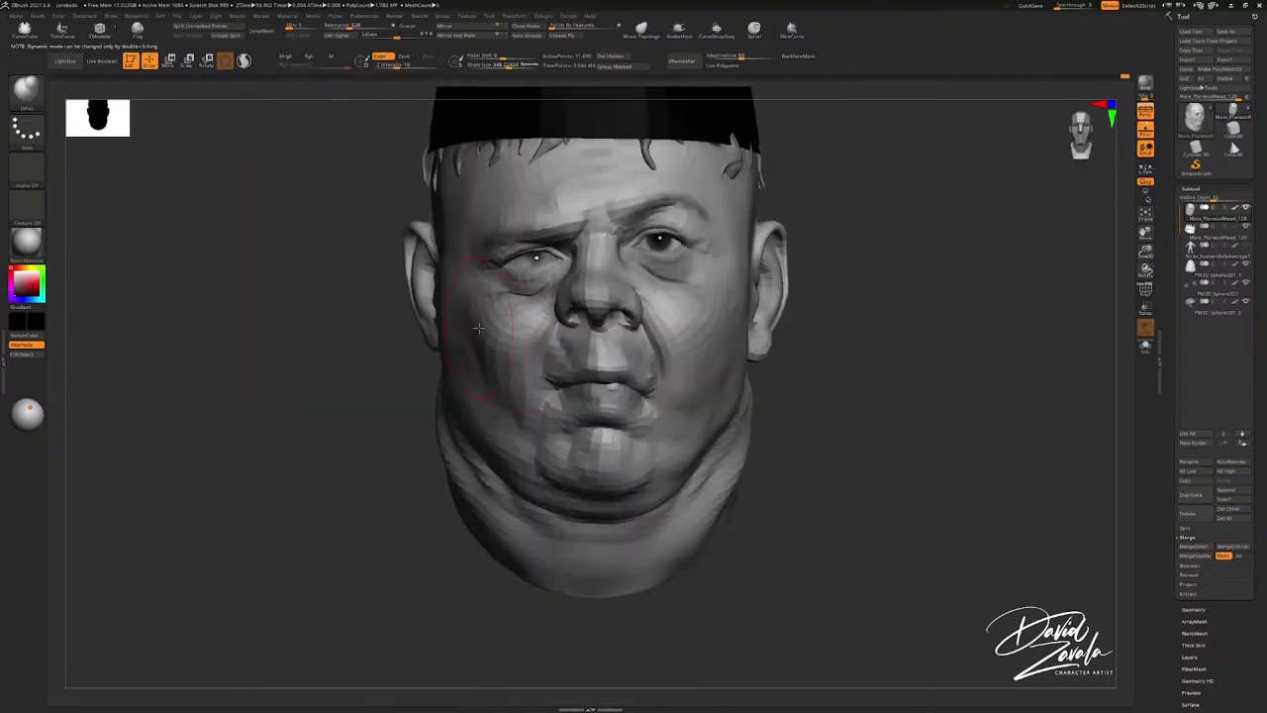
key("s")
left_click_drag(479, 327, 486, 323)
left_click_drag(394, 314, 452, 309)
right_click_drag(457, 319, 405, 307)
right_click_drag(406, 307, 403, 145, "ctrl")
left_click_drag(302, 27, 364, 60)
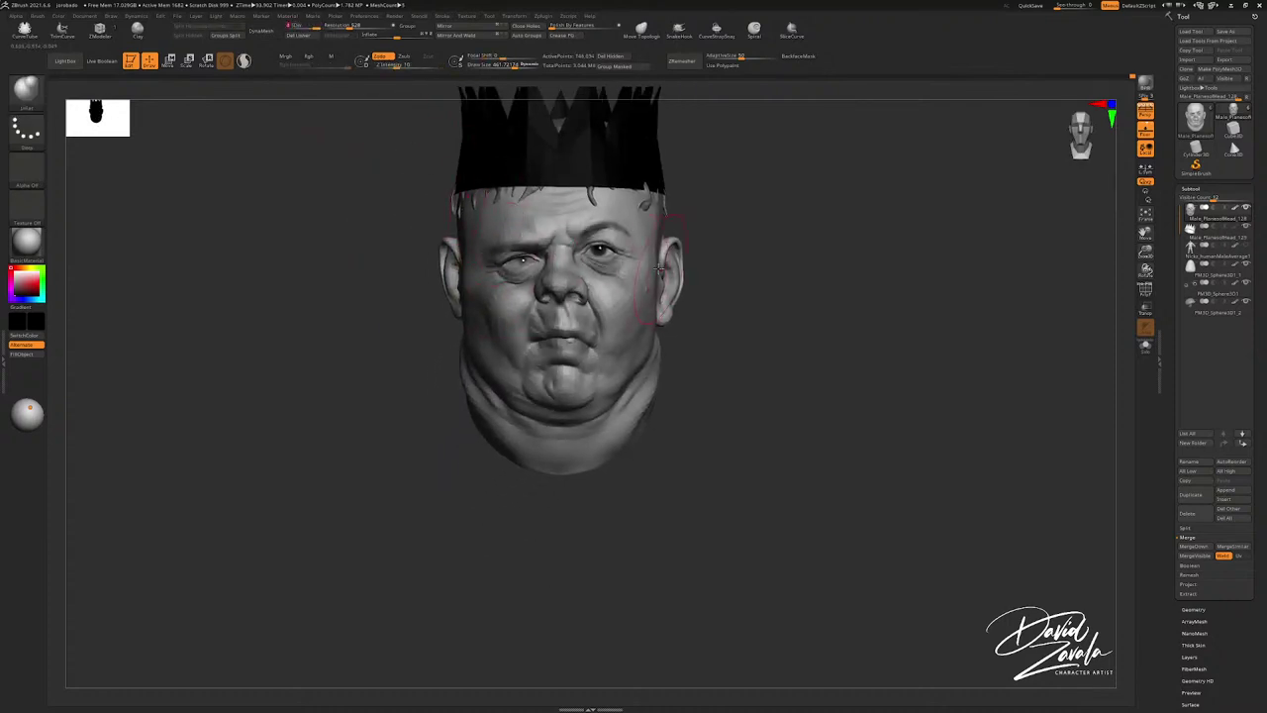
Step: Fill out the area between the nose and upper lip with a resized Inflate brush in close view
right_click_drag(633, 259, 594, 231)
right_click_drag(593, 231, 803, 262)
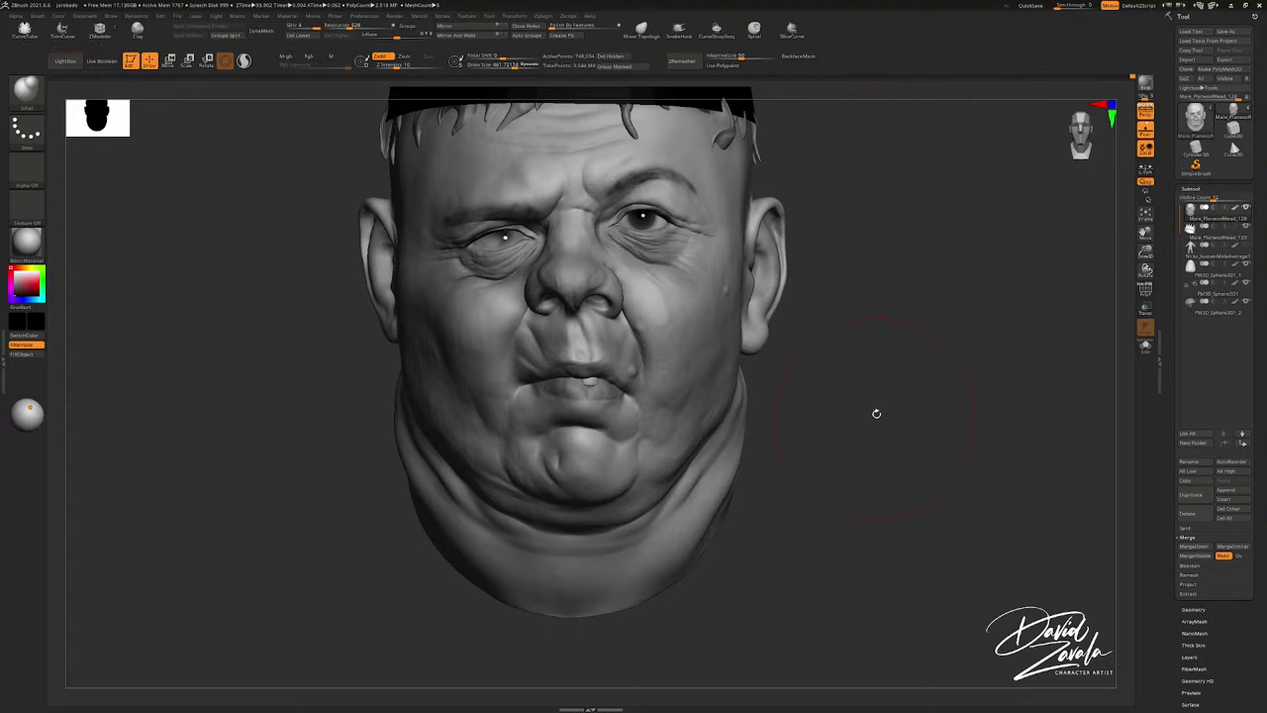
right_click_drag(653, 353, 655, 406, "ctrl")
right_click_drag(655, 406, 594, 395)
key("s")
left_click_drag(640, 332, 633, 332)
right_click_drag(632, 332, 619, 373, "ctrl")
key("s")
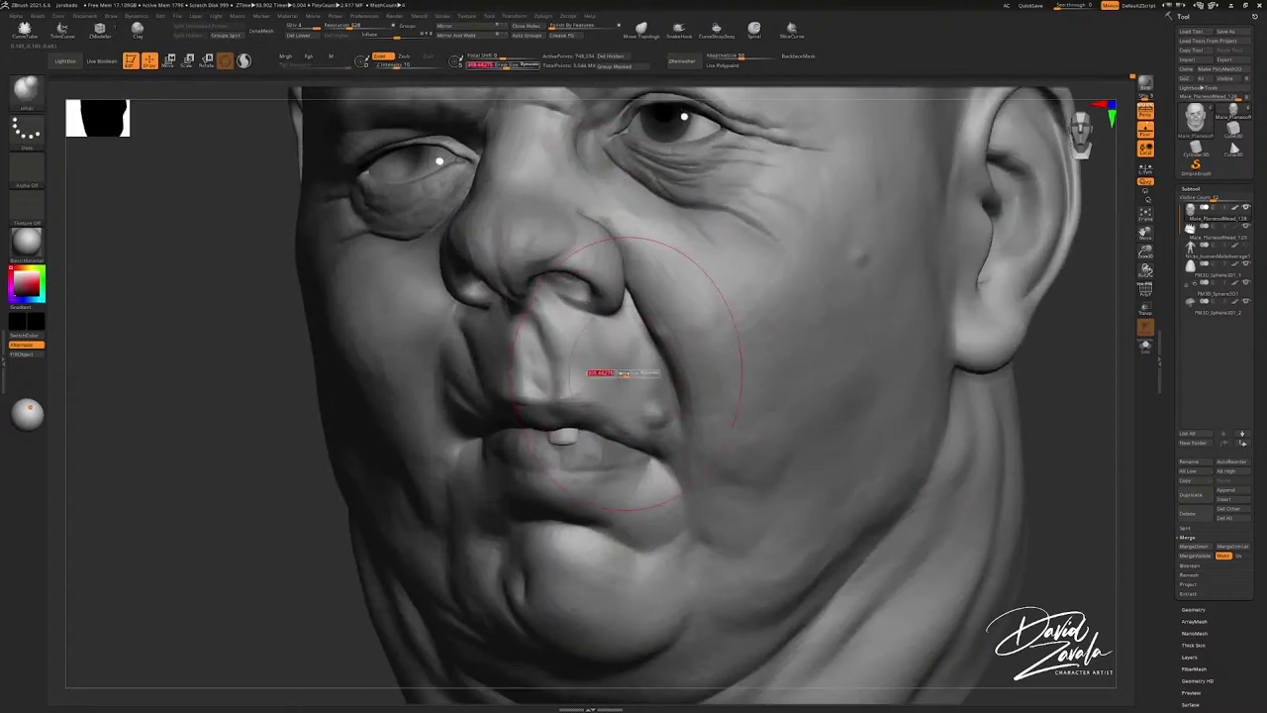
left_click_drag(620, 373, 611, 375)
Step: Build up the upper lip near the mouth corner with the ClayTubes brush and check the face from several angles
key("b")
key("c")
key("t")
right_click_drag(615, 384, 634, 424)
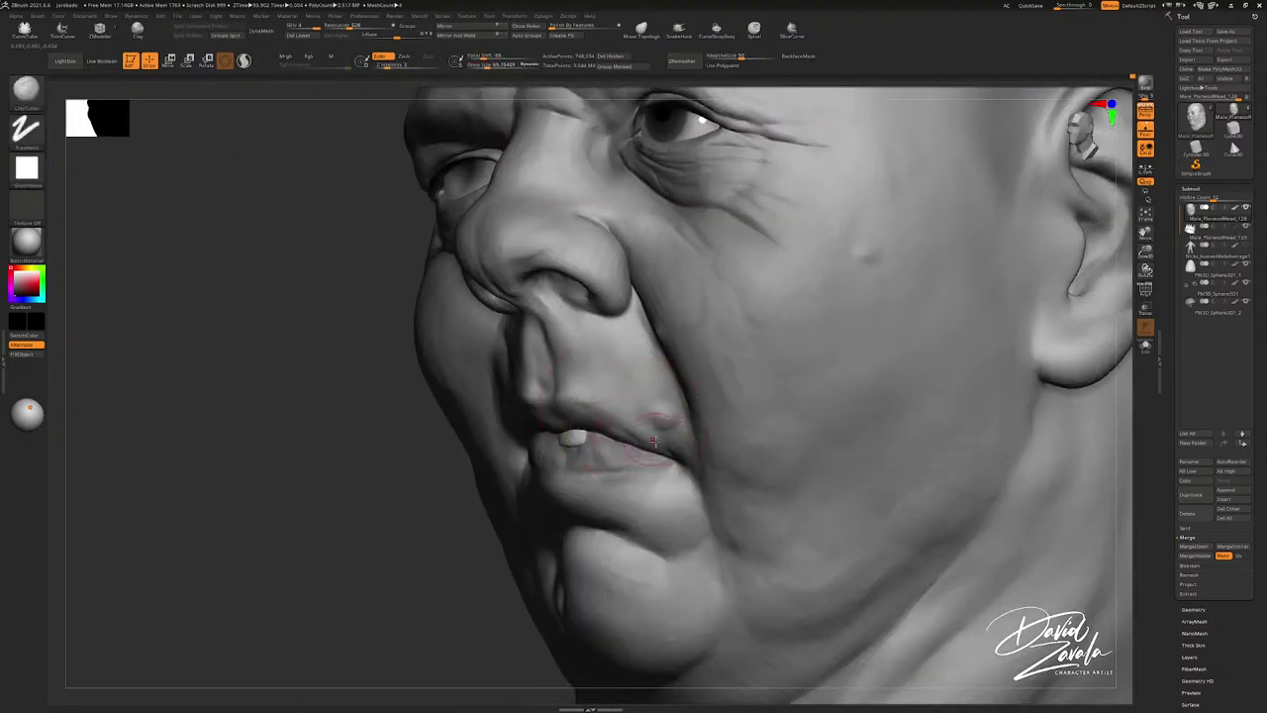
left_click_drag(660, 430, 643, 432)
mouse_move(581, 401)
right_mouse_down()
mouse_move(597, 408)
mouse_move(530, 393)
right_mouse_up()
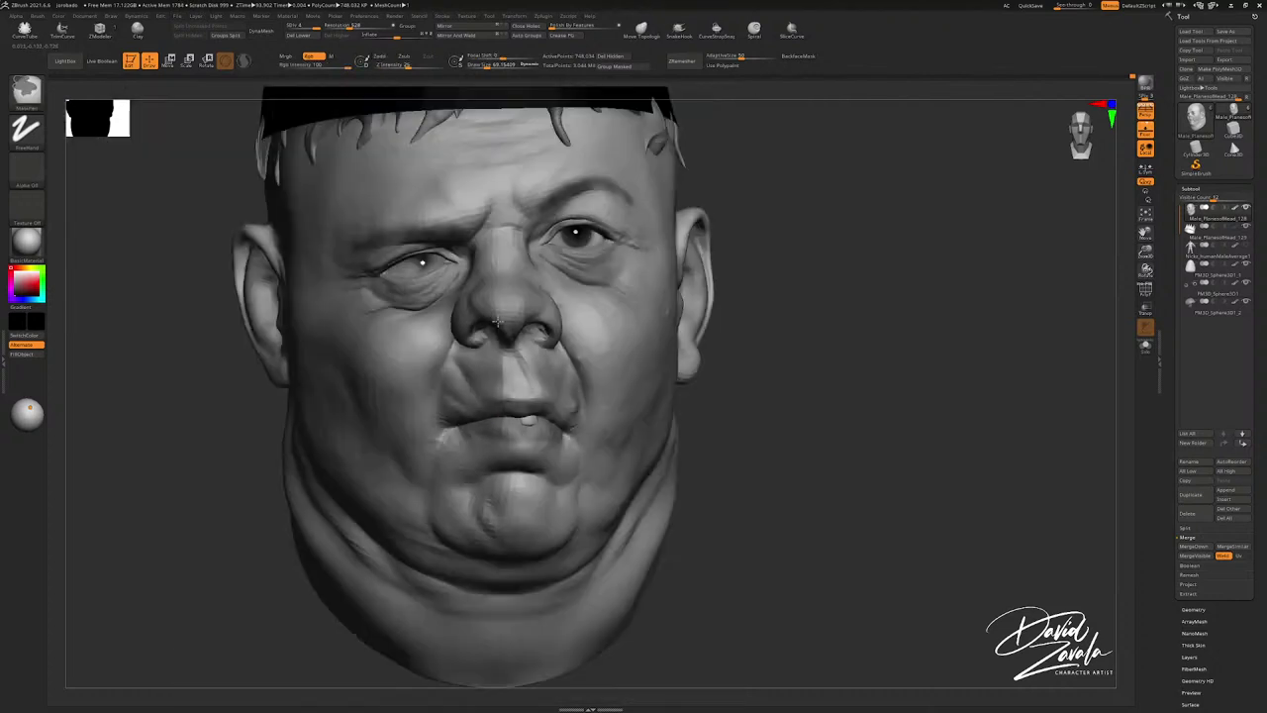
mouse_move(498, 320)
right_mouse_down("ctrl")
mouse_move(500, 299)
mouse_move(514, 374)
mouse_move(540, 373)
right_mouse_up("ctrl")
mouse_move(463, 357)
right_mouse_down("ctrl")
mouse_move(452, 324)
mouse_move(539, 356)
mouse_move(544, 335)
right_mouse_up("ctrl")
mouse_move(643, 336)
right_mouse_down()
mouse_move(584, 344)
mouse_move(592, 309)
right_mouse_up()
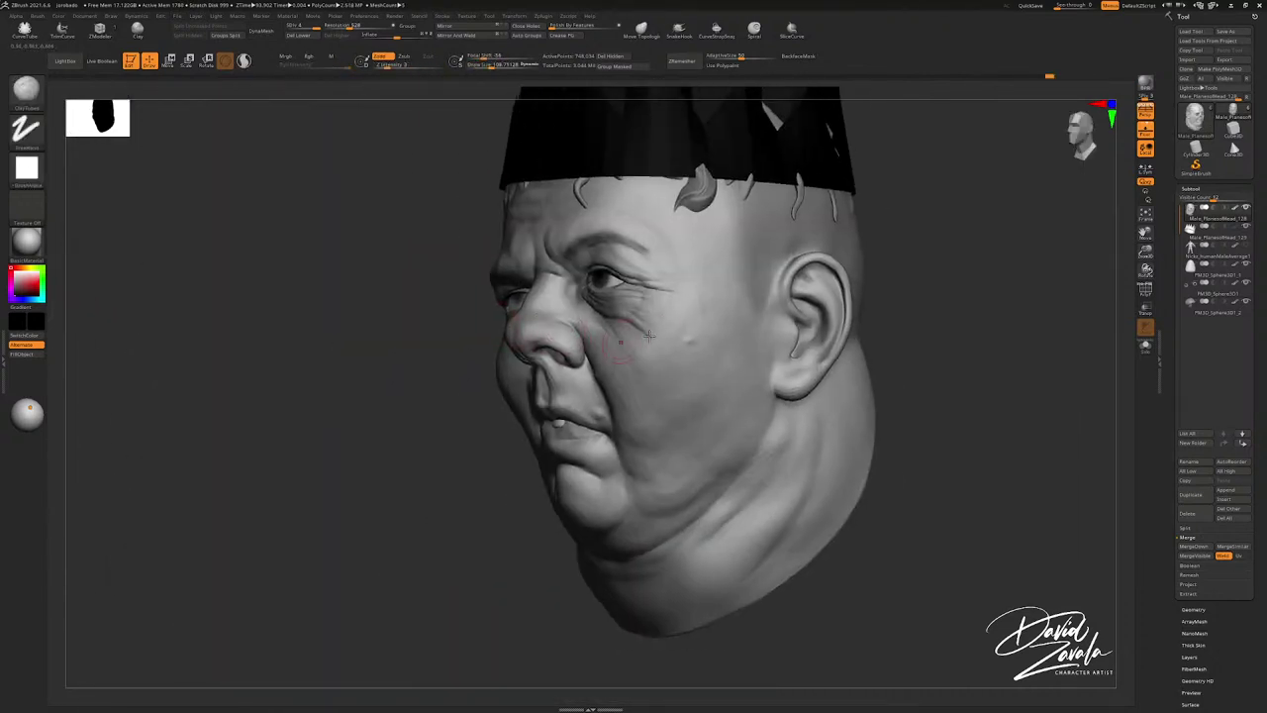
Step: Thicken the ear's upper rim with a resized Inflate brush
right_click_drag(787, 322, 731, 302, "alt")
mouse_move(737, 232)
right_mouse_down("ctrl")
mouse_move(760, 272)
mouse_move(768, 262)
mouse_move(744, 250)
right_mouse_up("ctrl")
key("s")
key("b")
key("i")
key("n")
key("s")
key("s")
mouse_move(795, 269)
left_mouse_down()
mouse_move(775, 201)
mouse_move(752, 186)
left_mouse_up()
Step: Build up the front of the ear where the upper rim meets the head with a clay brush
right_click_drag(682, 216, 726, 228)
key("s")
key("b")
key("c")
key("b")
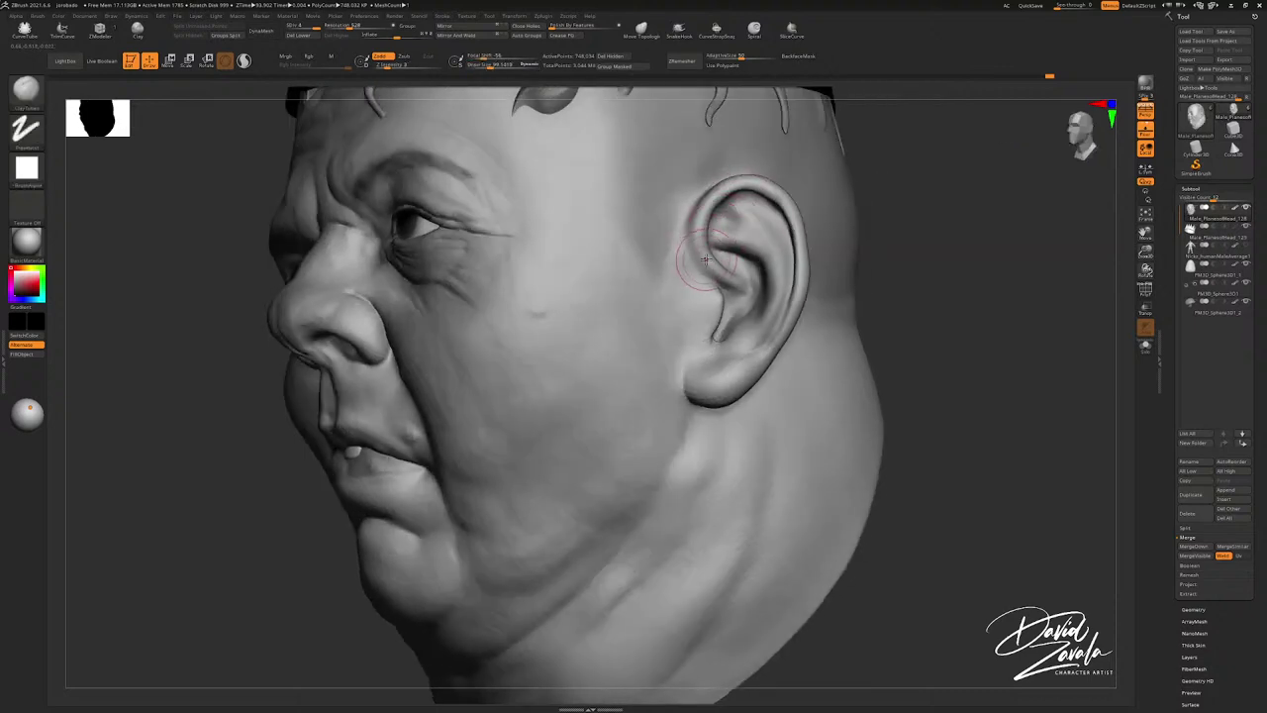
Step: Carve the crease along the front of the helix and into the upper concha with the DamStandard brush, smoothing as needed
key("s")
left_click_drag(702, 261, 706, 262)
key("b")
key("d")
key("s")
right_click_drag(701, 245, 700, 200, "ctrl")
left_click_drag(694, 195, 683, 226)
left_click_drag(685, 283, 718, 309)
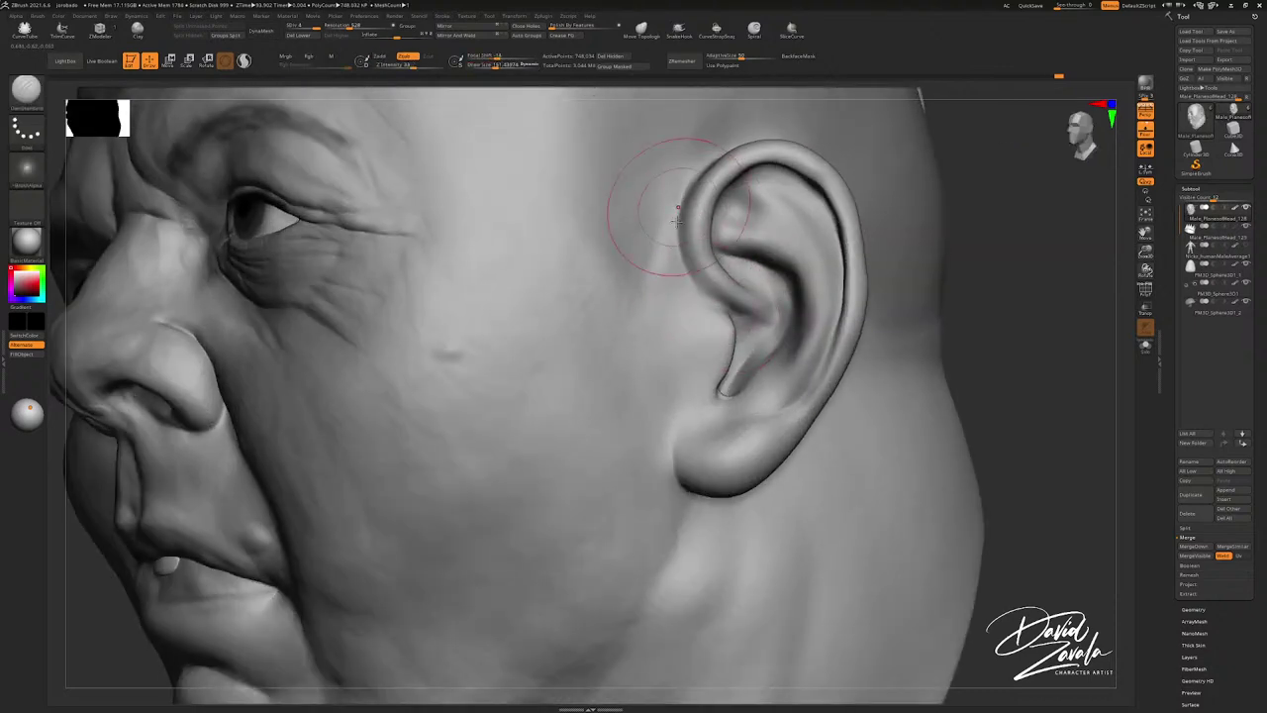
key("shift")
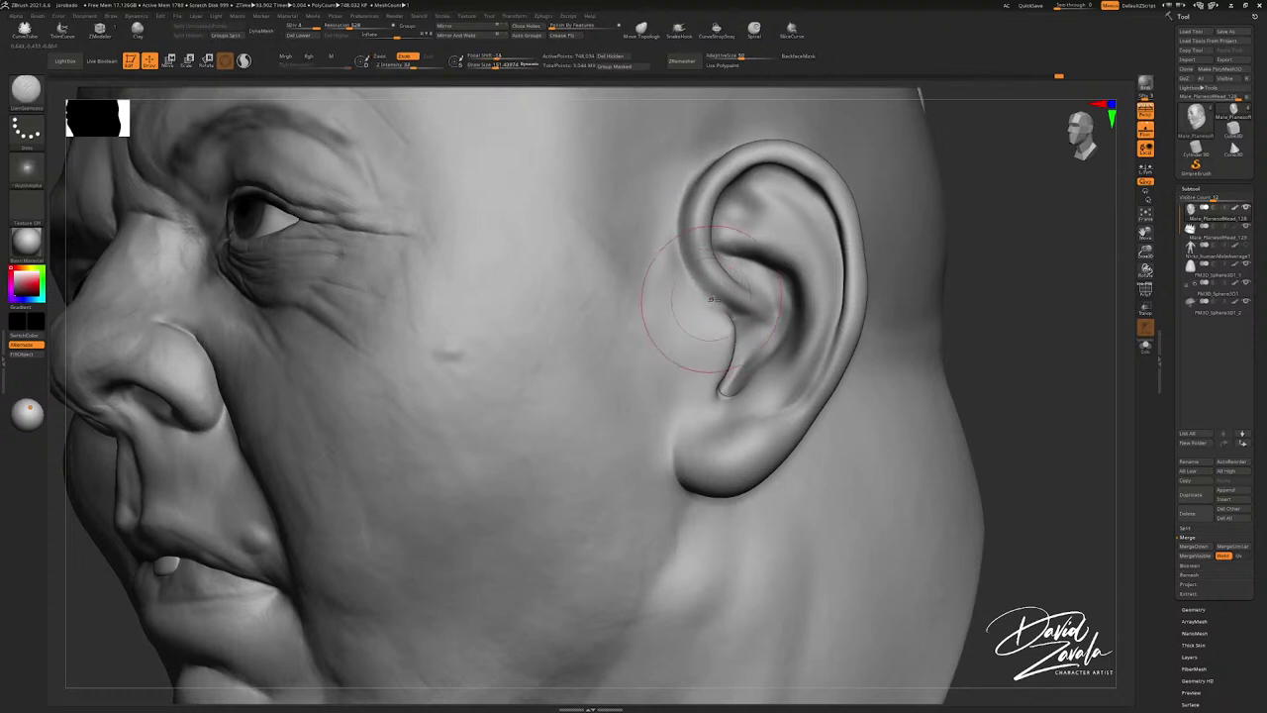
left_click_drag(715, 302, 767, 307)
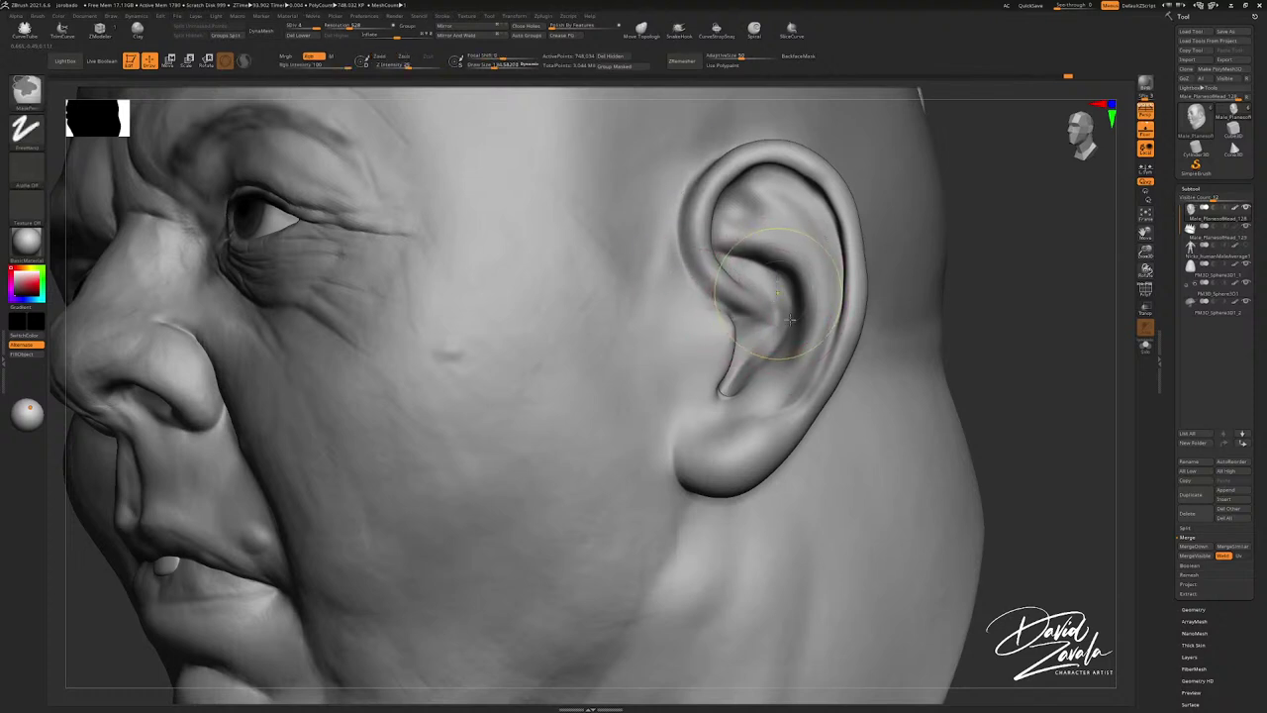
Step: Deepen the hollow beside the helix crus inside the ear with the DamStandard brush
right_click_drag(773, 281, 787, 292, "ctrl")
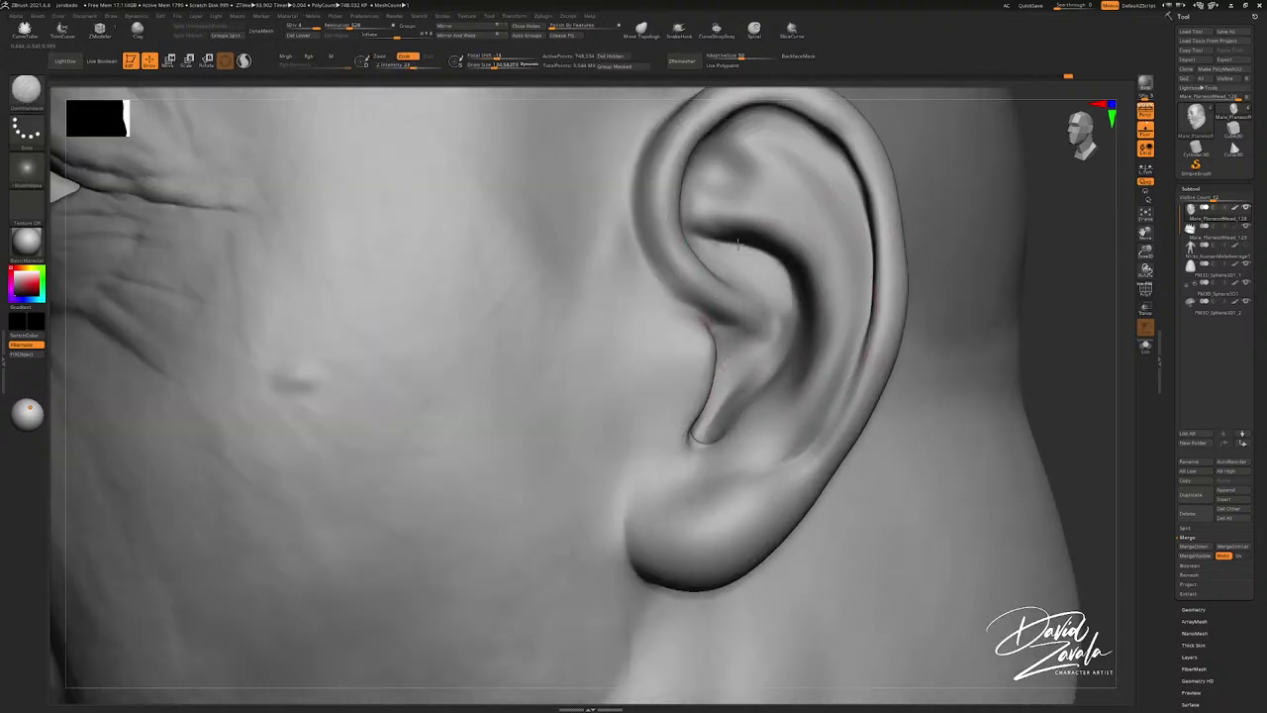
mouse_move(749, 241)
right_mouse_down()
mouse_move(700, 255)
mouse_move(744, 289)
right_mouse_up()
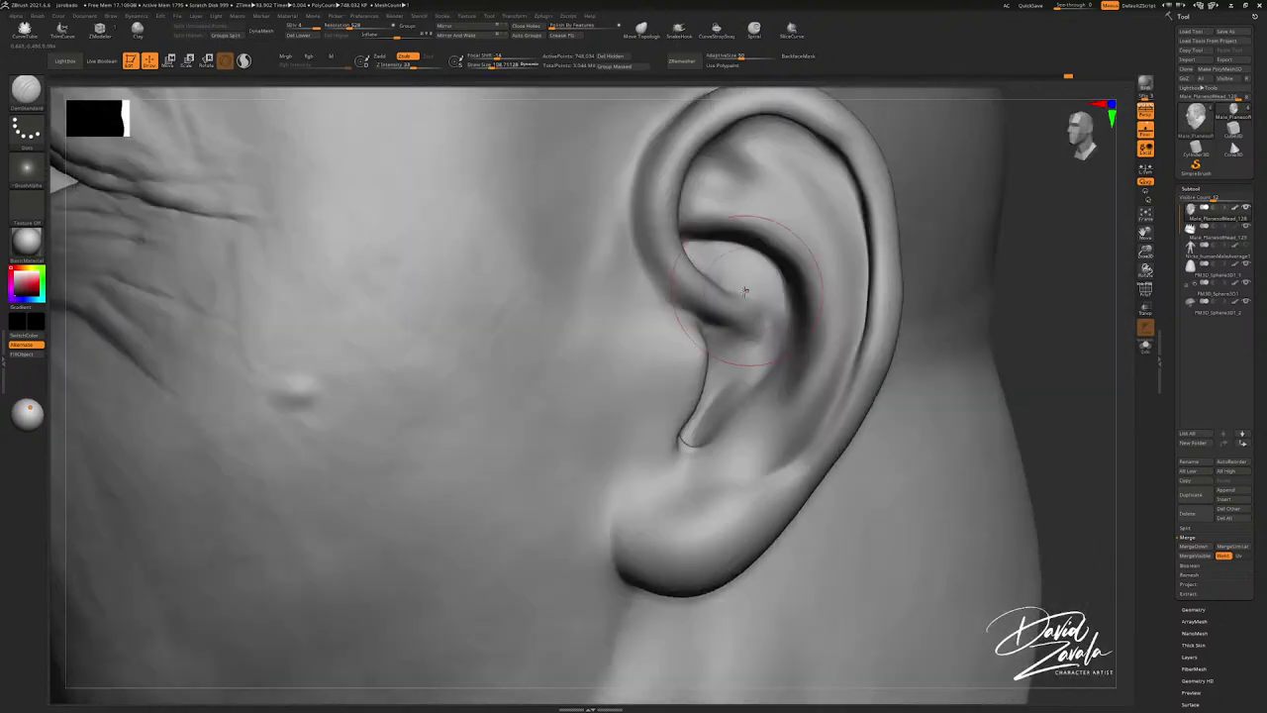
left_click_drag(744, 289, 766, 296)
mouse_move(737, 269)
right_mouse_down()
mouse_move(709, 264)
mouse_move(777, 280)
mouse_move(769, 302)
right_mouse_up()
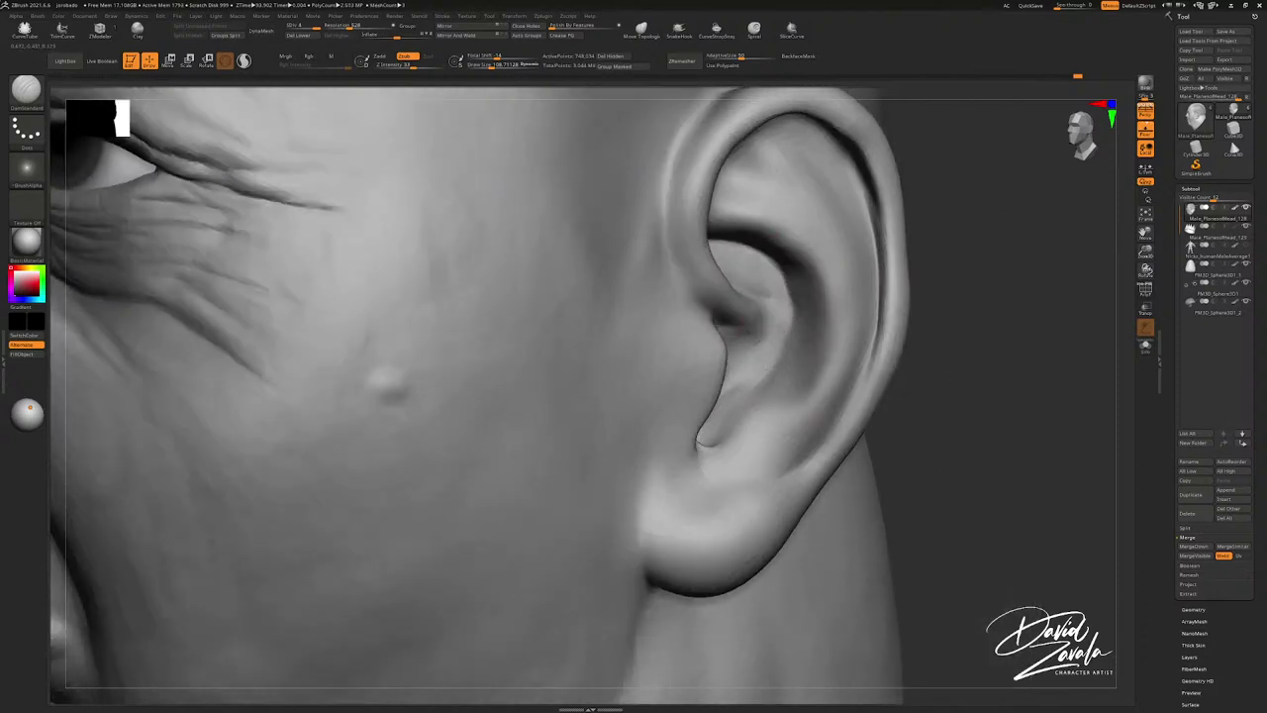
Step: Build up the upper concha floor and the inner end of the antihelix fold with the ClayTubes brush, smoothing as needed
mouse_move(784, 228)
right_mouse_down()
mouse_move(795, 323)
mouse_move(755, 285)
right_mouse_up()
key("b")
key("c")
key("t")
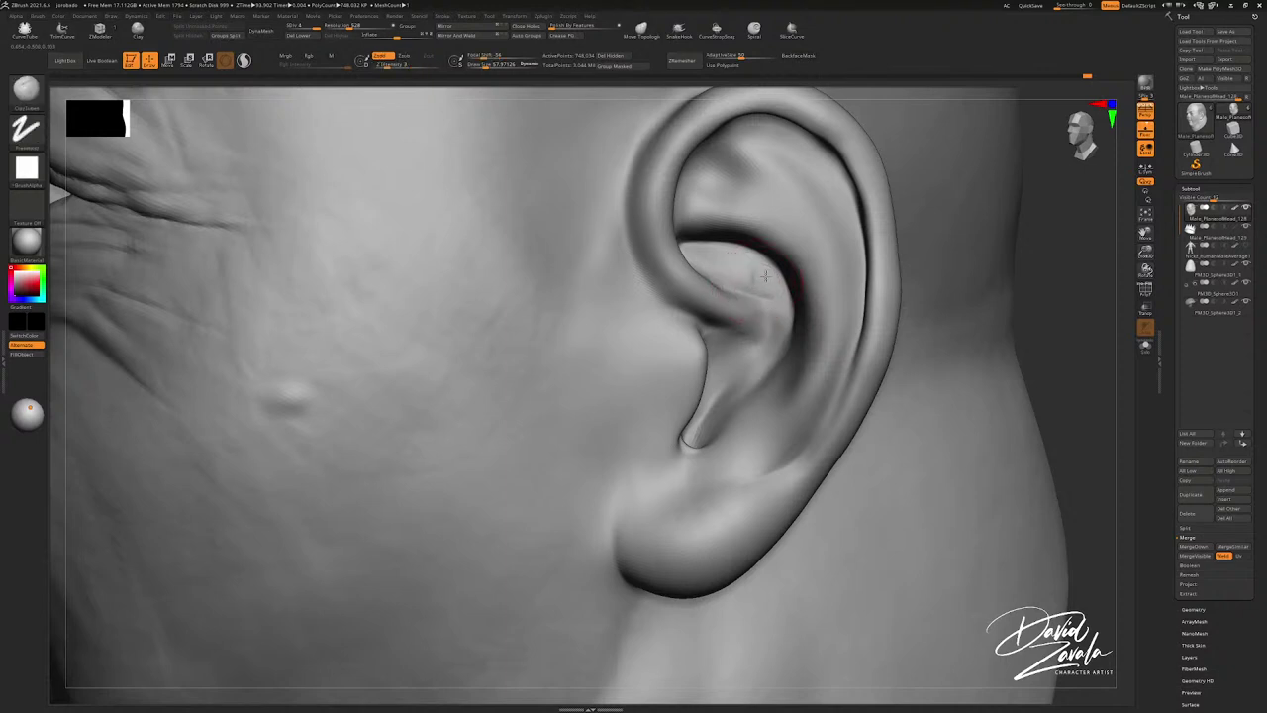
mouse_move(735, 267)
right_mouse_down()
mouse_move(716, 261)
mouse_move(754, 275)
right_mouse_up()
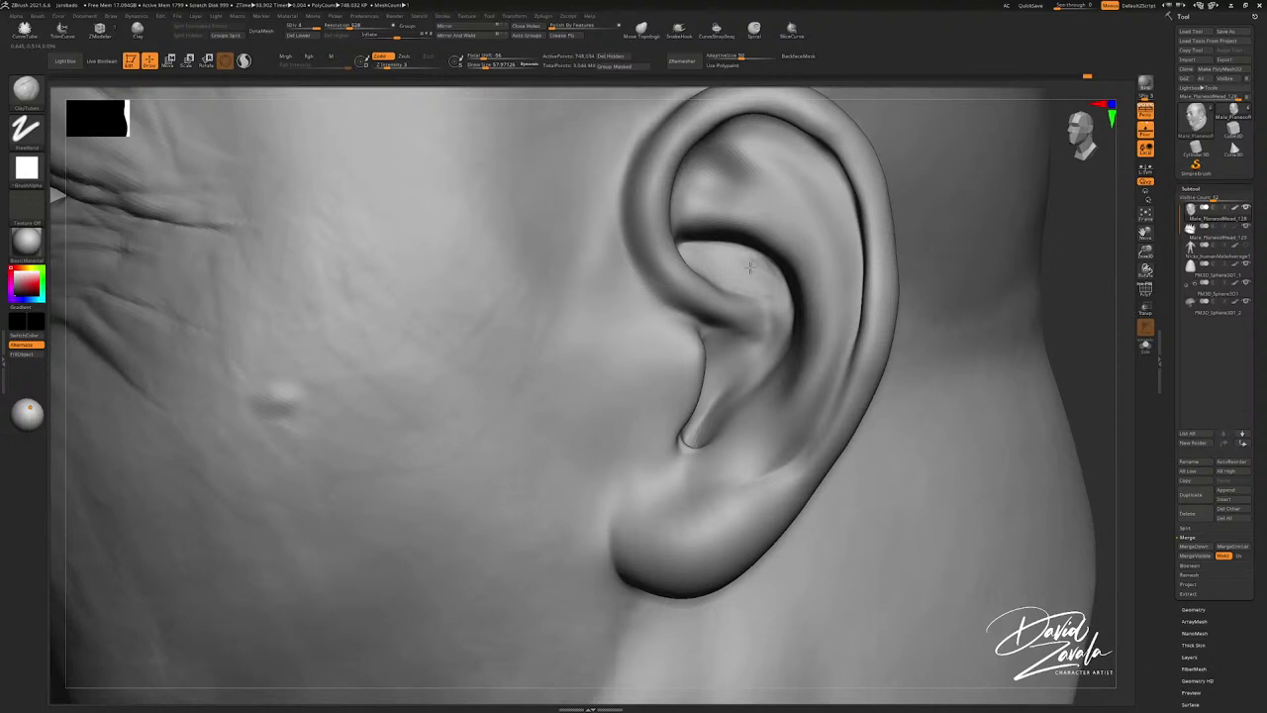
mouse_move(712, 261)
right_mouse_down()
mouse_move(695, 259)
mouse_move(764, 302)
right_mouse_up()
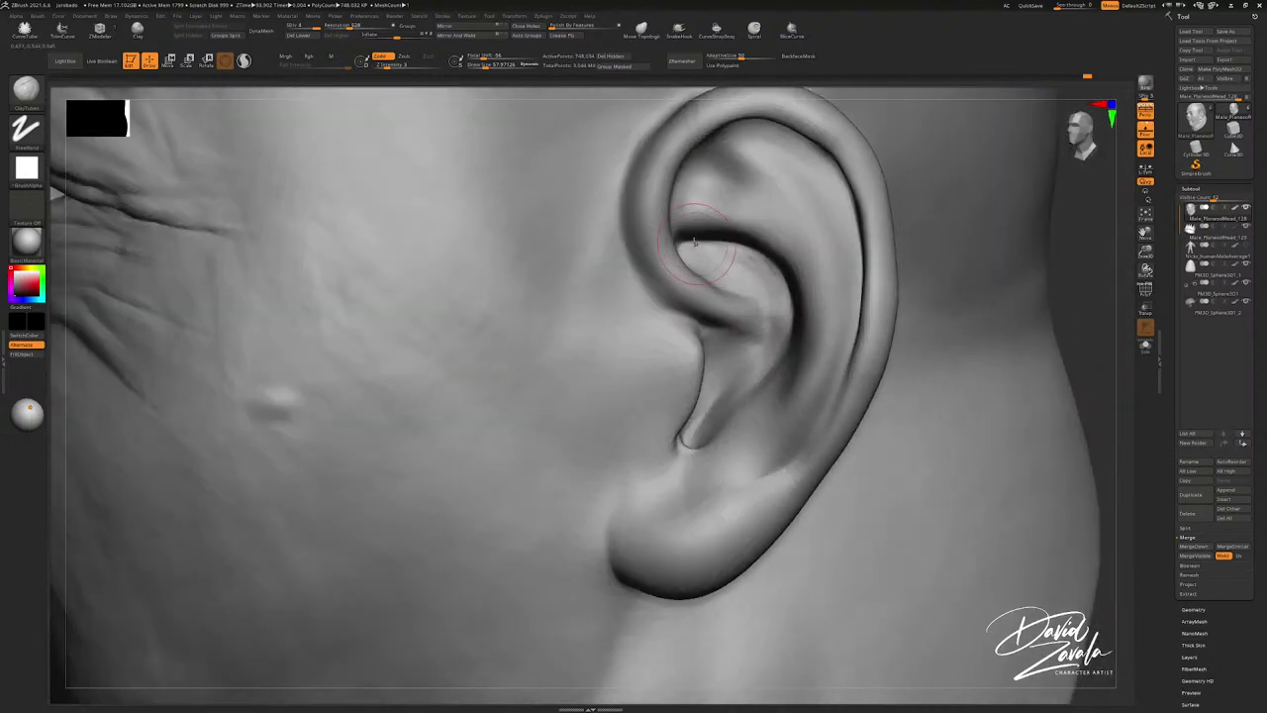
right_click_drag(685, 240, 686, 238)
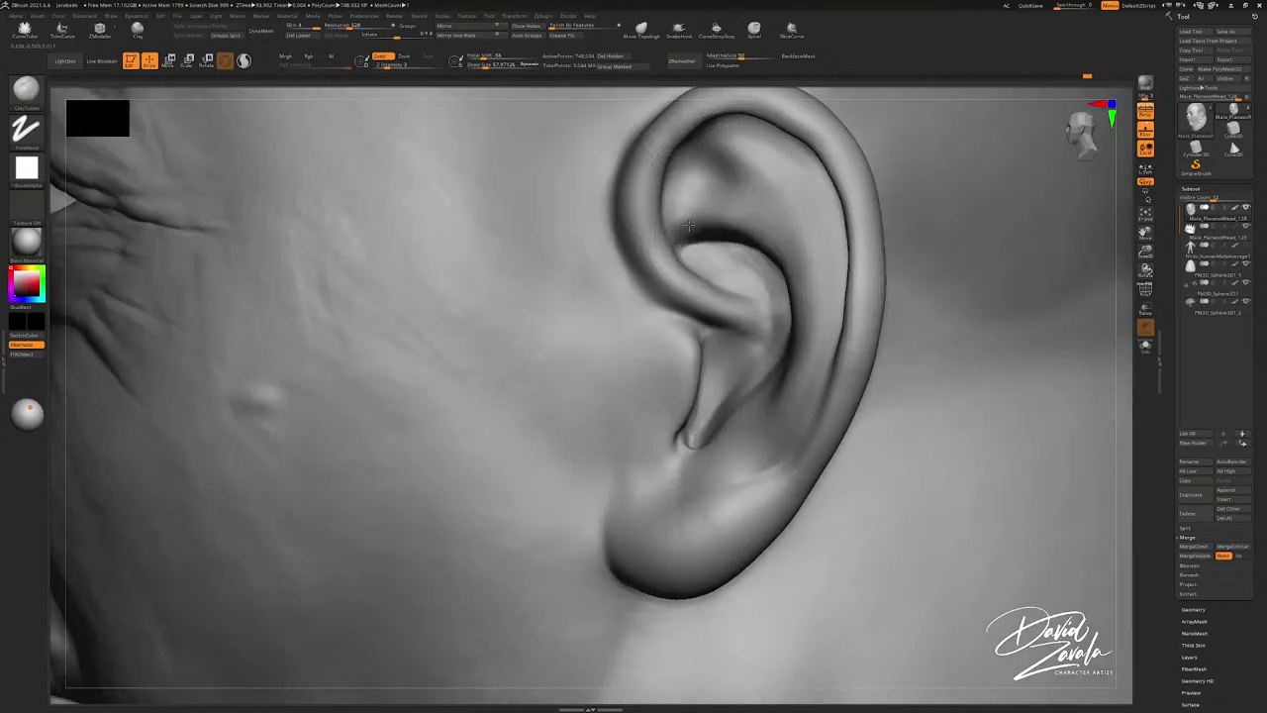
right_click_drag(720, 228, 692, 218)
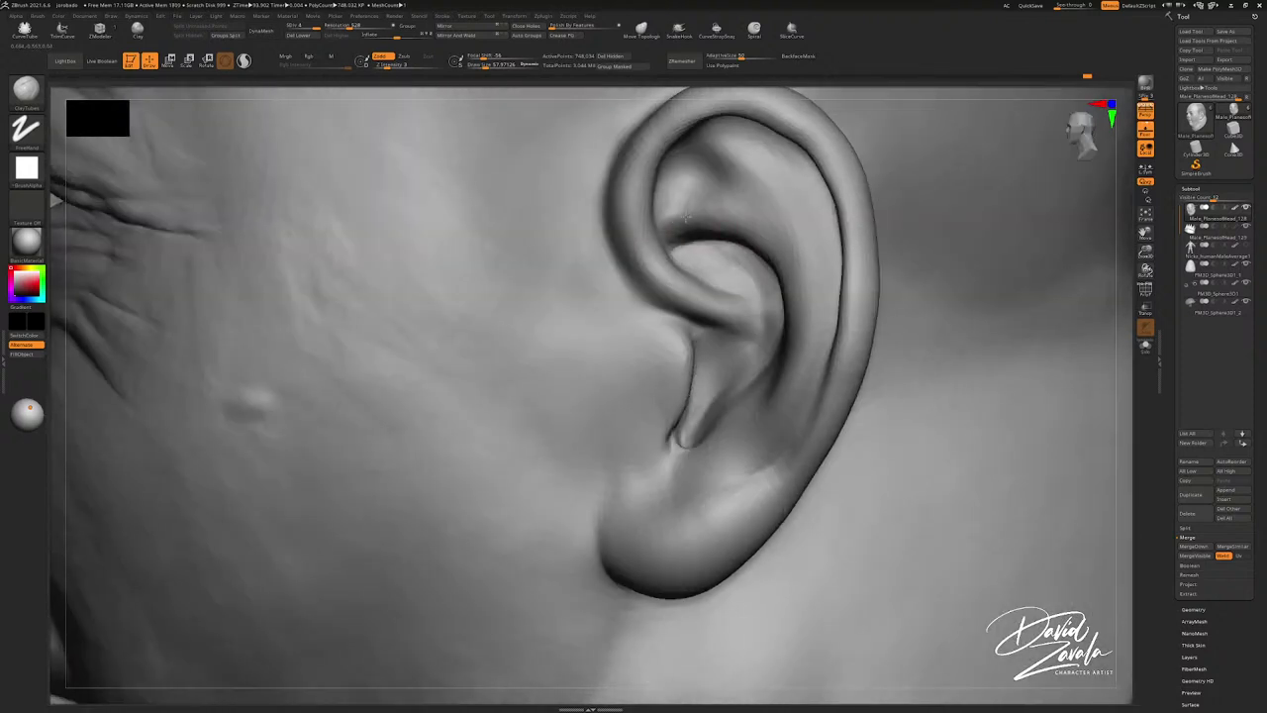
key("shift")
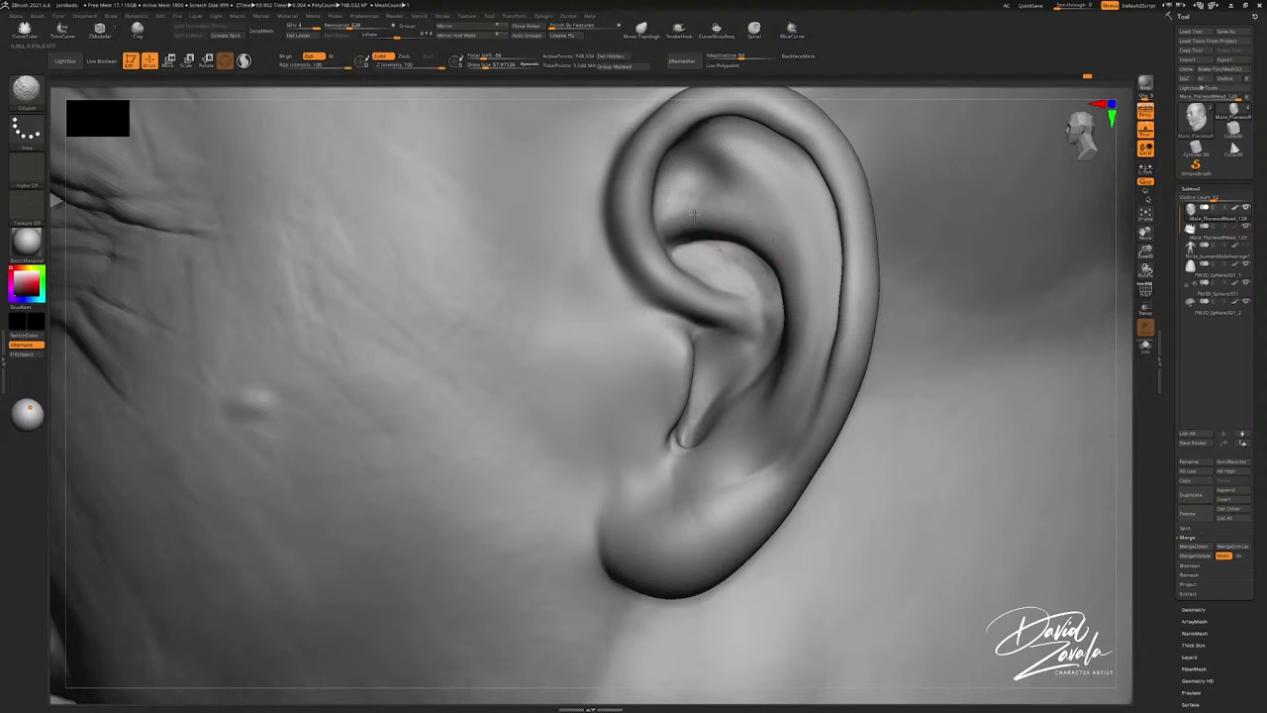
Step: Adjust the upper inner fold and the lower inner ear with the Move brush
mouse_move(694, 215)
right_mouse_down("ctrl")
mouse_move(681, 212)
mouse_move(716, 206)
right_mouse_up("ctrl")
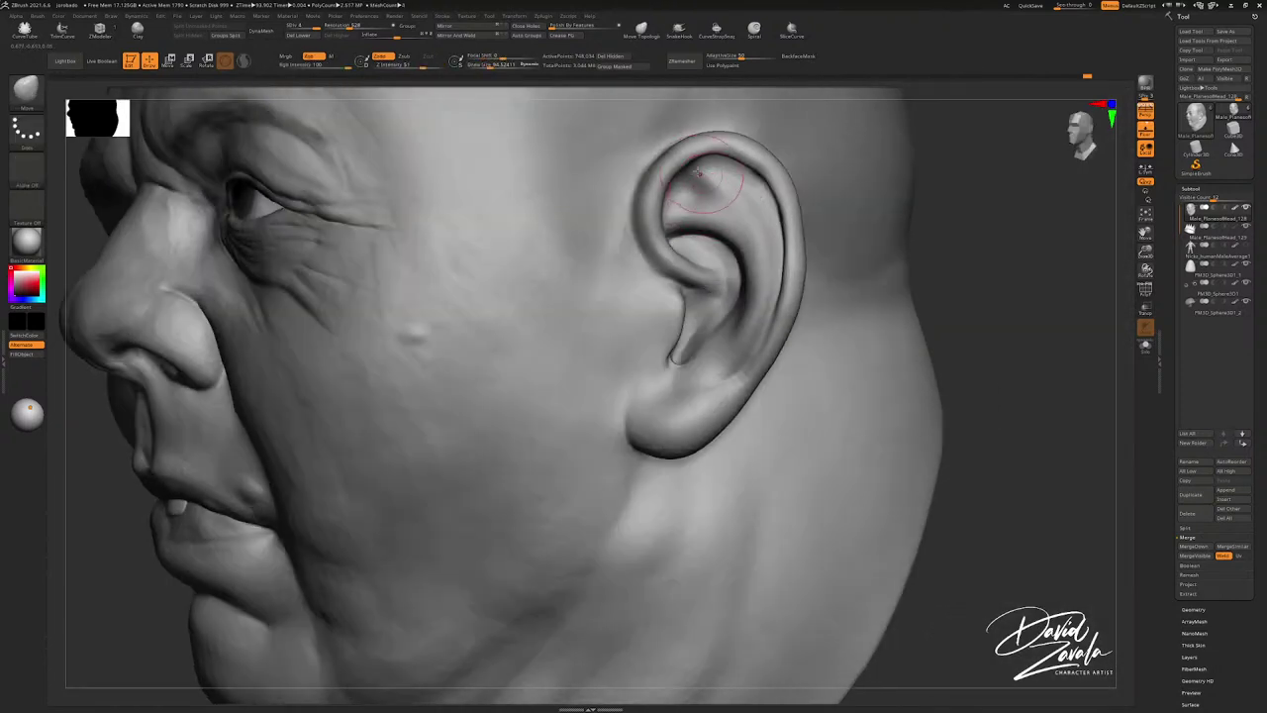
left_click_drag(697, 174, 675, 170)
right_click_drag(688, 180, 690, 267, "ctrl")
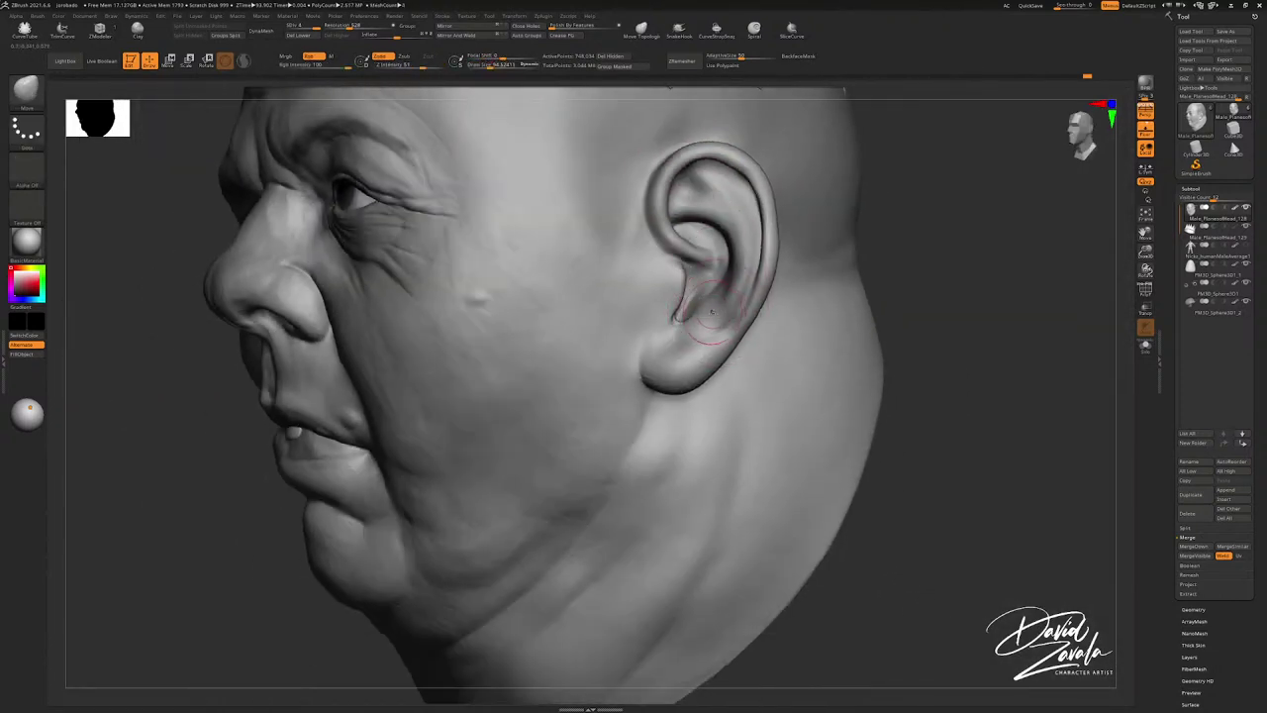
left_click_drag(716, 333, 713, 328)
mouse_move(725, 329)
right_mouse_down()
mouse_move(691, 293)
mouse_move(707, 297)
right_mouse_up()
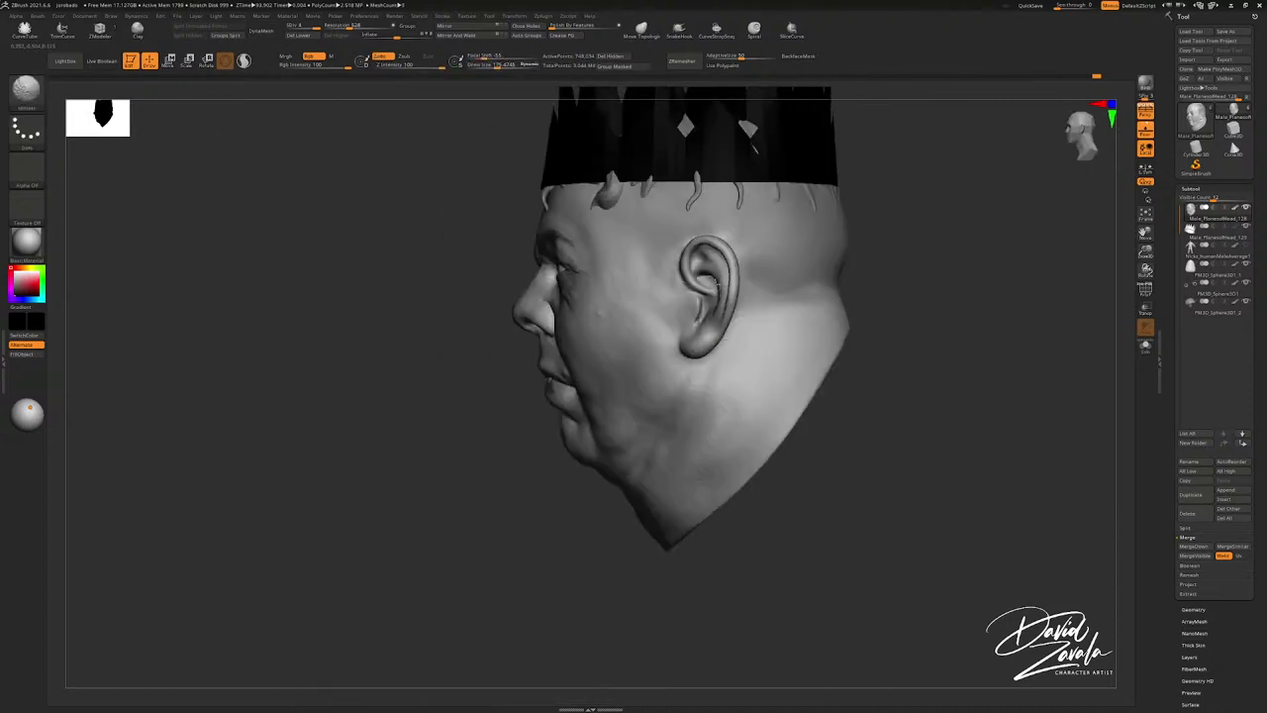
key("b")
key("m")
key("v")
mouse_move(602, 304)
right_mouse_down()
mouse_move(761, 296)
mouse_move(711, 317)
mouse_move(791, 309)
mouse_move(707, 306)
mouse_move(780, 303)
mouse_move(692, 248)
mouse_move(771, 197)
right_mouse_up()
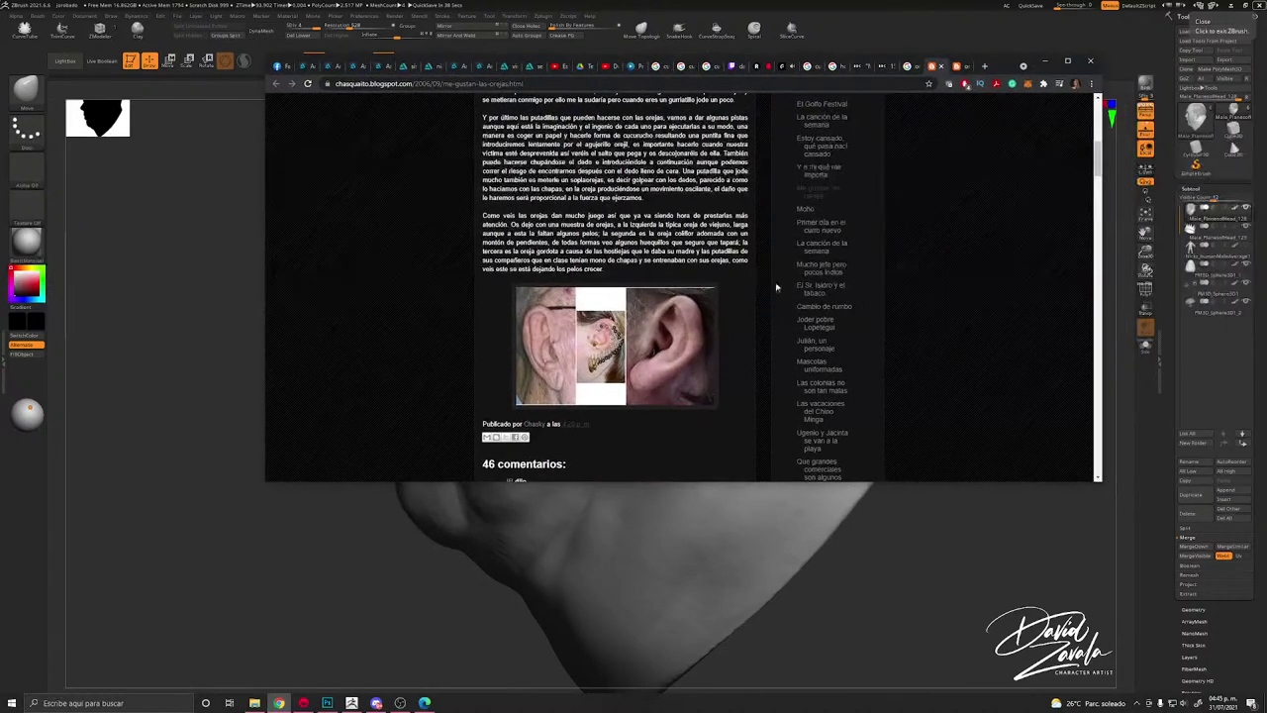
Step: Open the blog's ear reference image in its own browser tab, enlarge it to 250%, and move the browser window aside
scroll(656, 362, "up", 3)
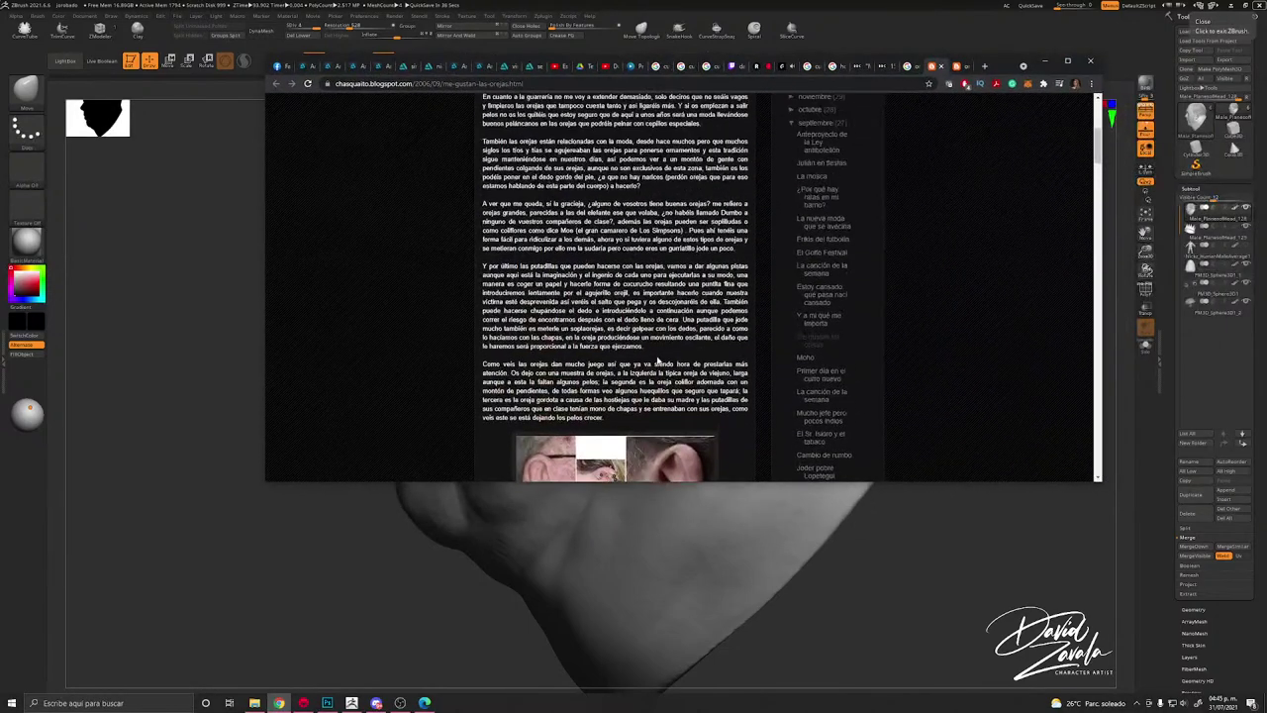
scroll(657, 363, "down", 3)
right_click(664, 348)
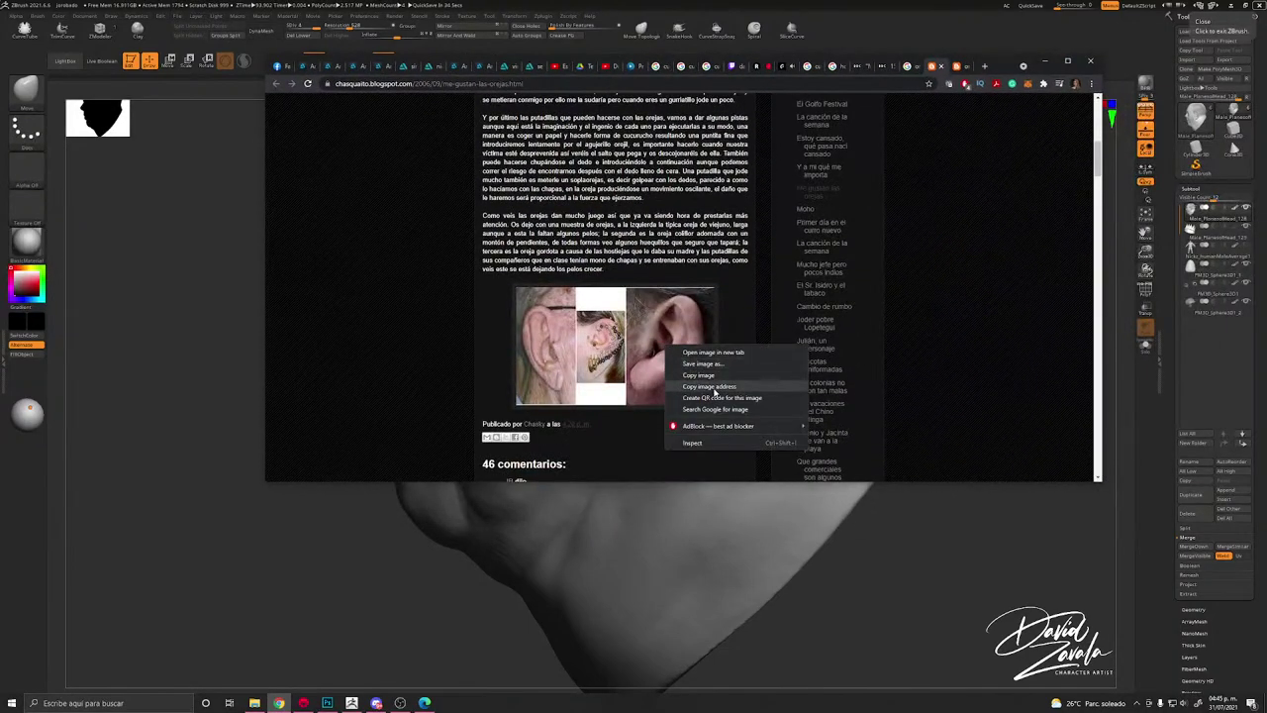
left_click(713, 353)
left_click(957, 66)
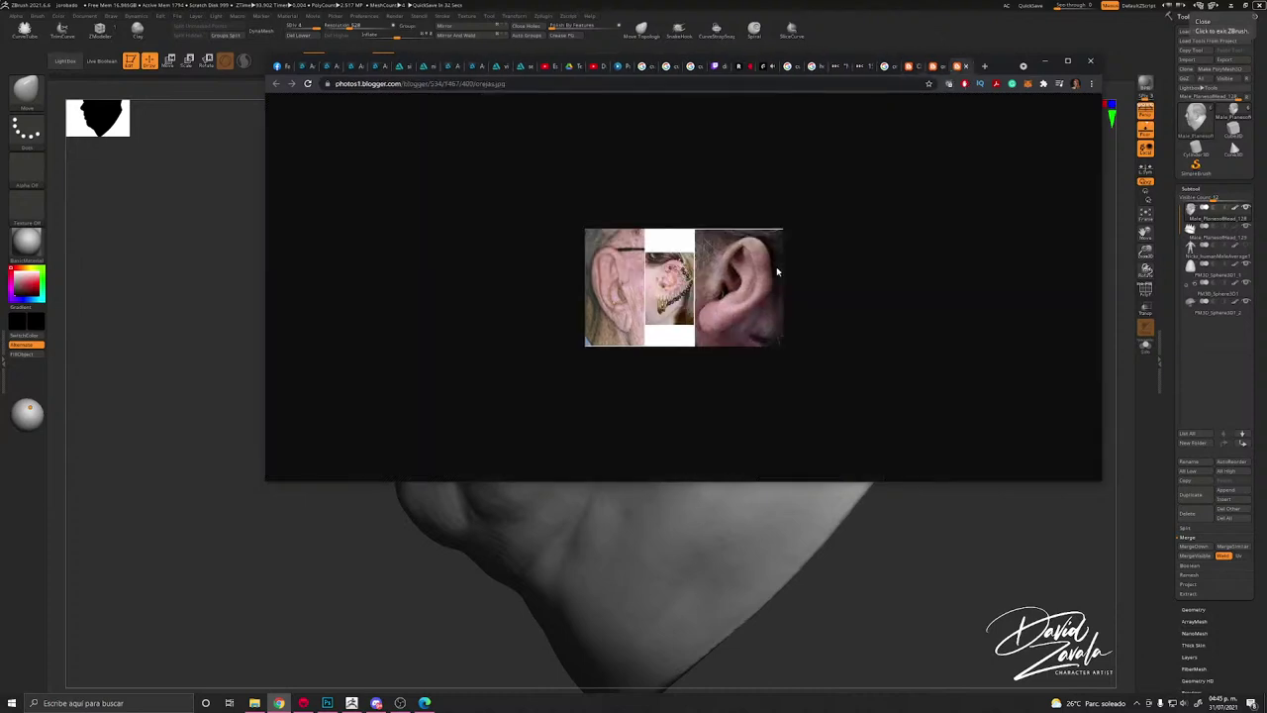
scroll(782, 302, "up", 6, "ctrl")
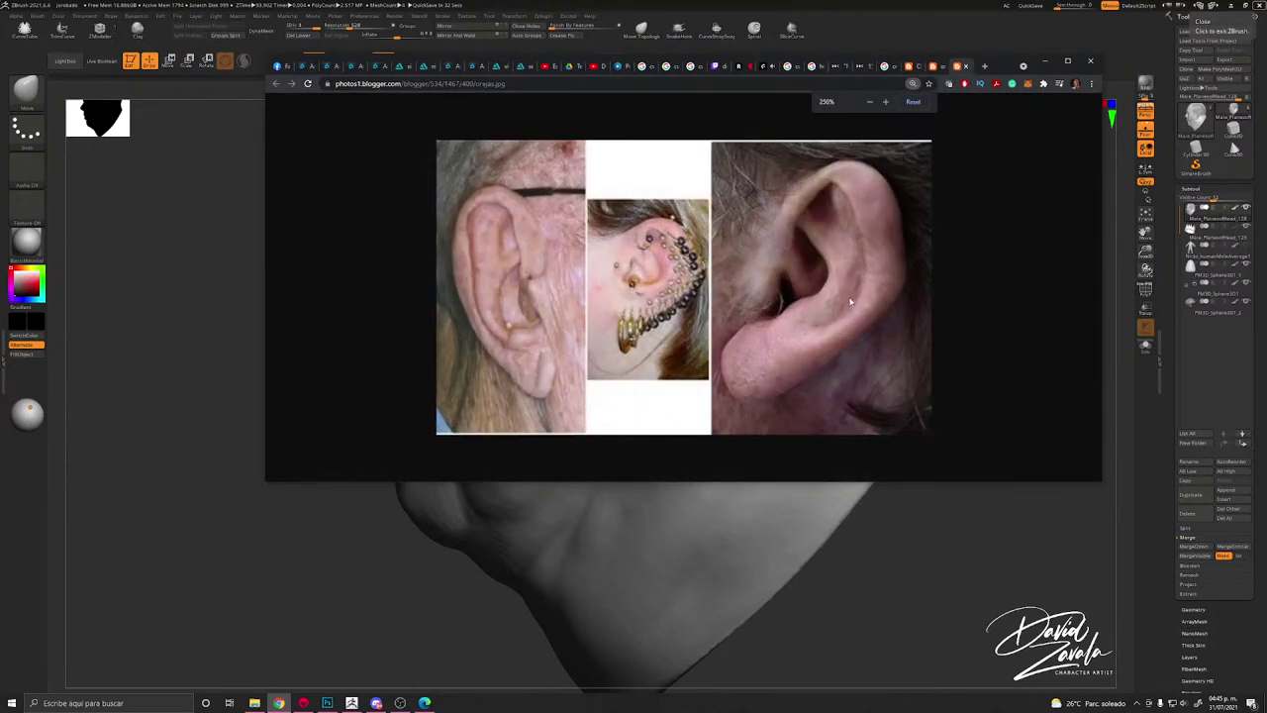
left_click_drag(1000, 63, 1265, 55)
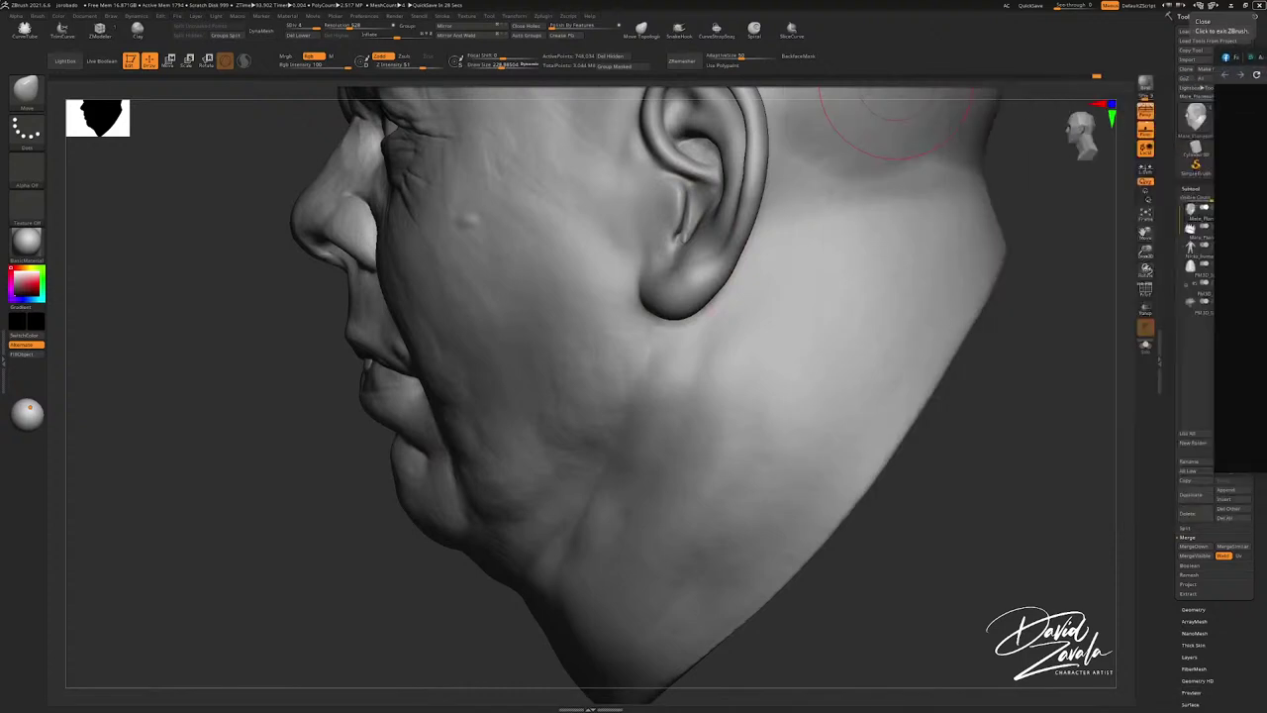
Step: Return to ZBrush and nudge the earlobe downward and forward with the Move brush
left_click(712, 425)
mouse_move(704, 273)
right_mouse_down("alt")
mouse_move(699, 326)
mouse_move(711, 334)
right_mouse_up("alt")
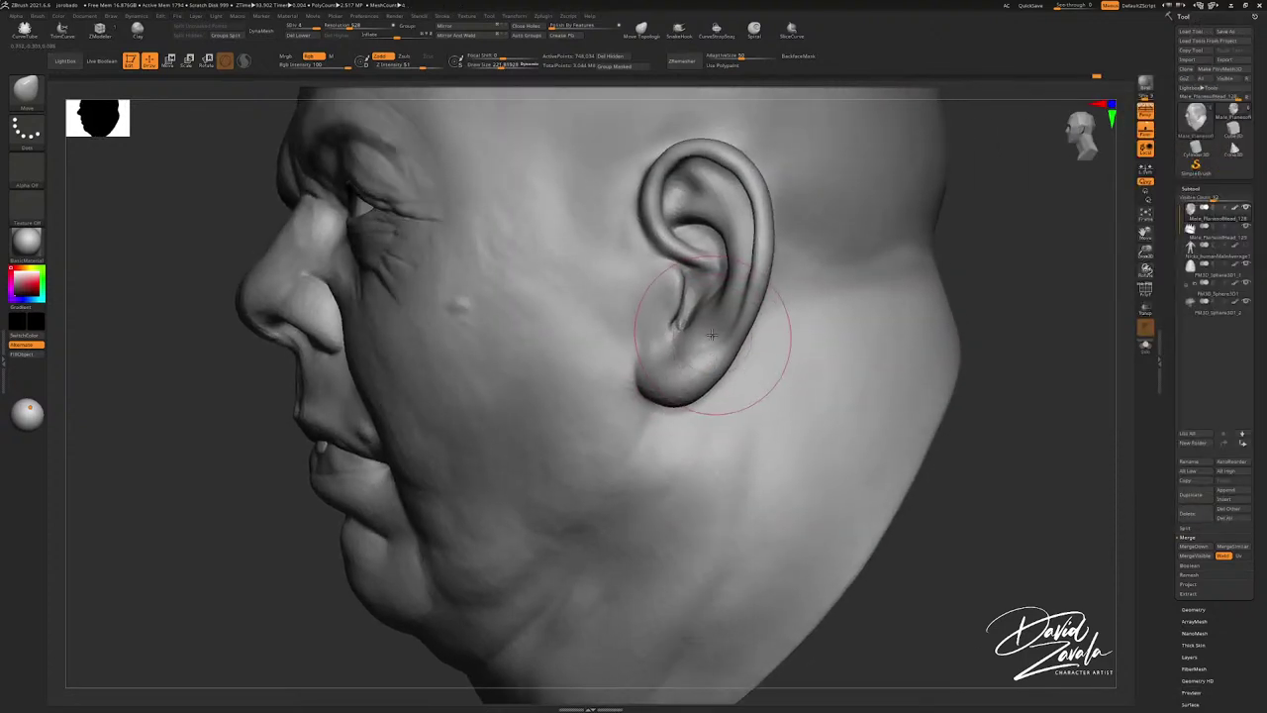
left_click_drag(712, 335, 688, 371)
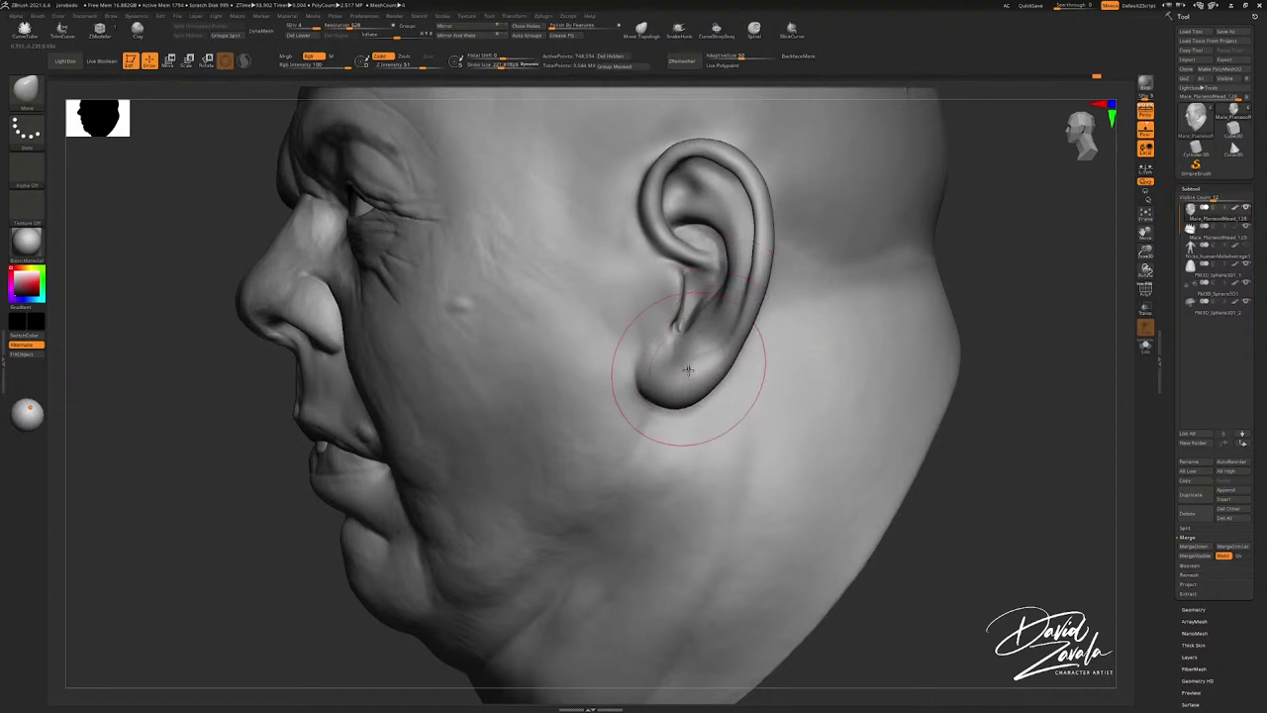
Step: Carve the groove from the lower concha toward the notch behind the tragus with the DamStandard brush
key("b")
key("d")
key("s")
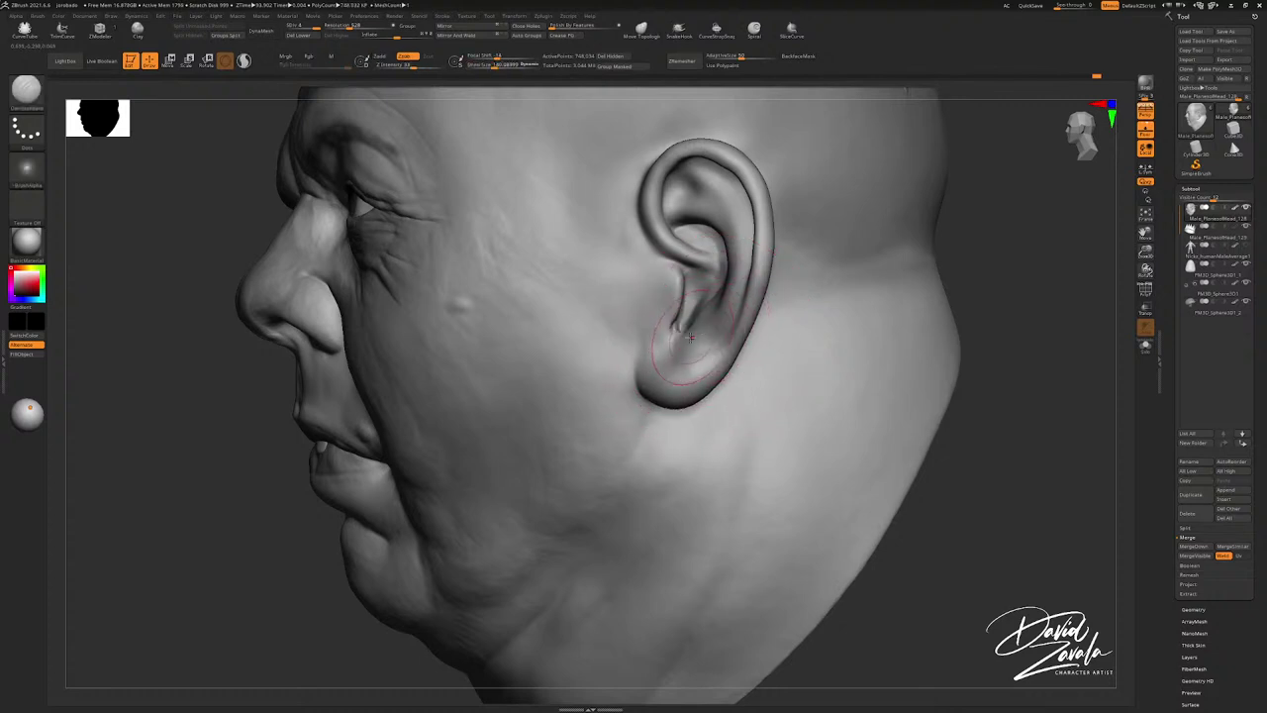
mouse_move(649, 379)
right_mouse_down()
mouse_move(678, 366)
mouse_move(634, 368)
mouse_move(675, 364)
right_mouse_up()
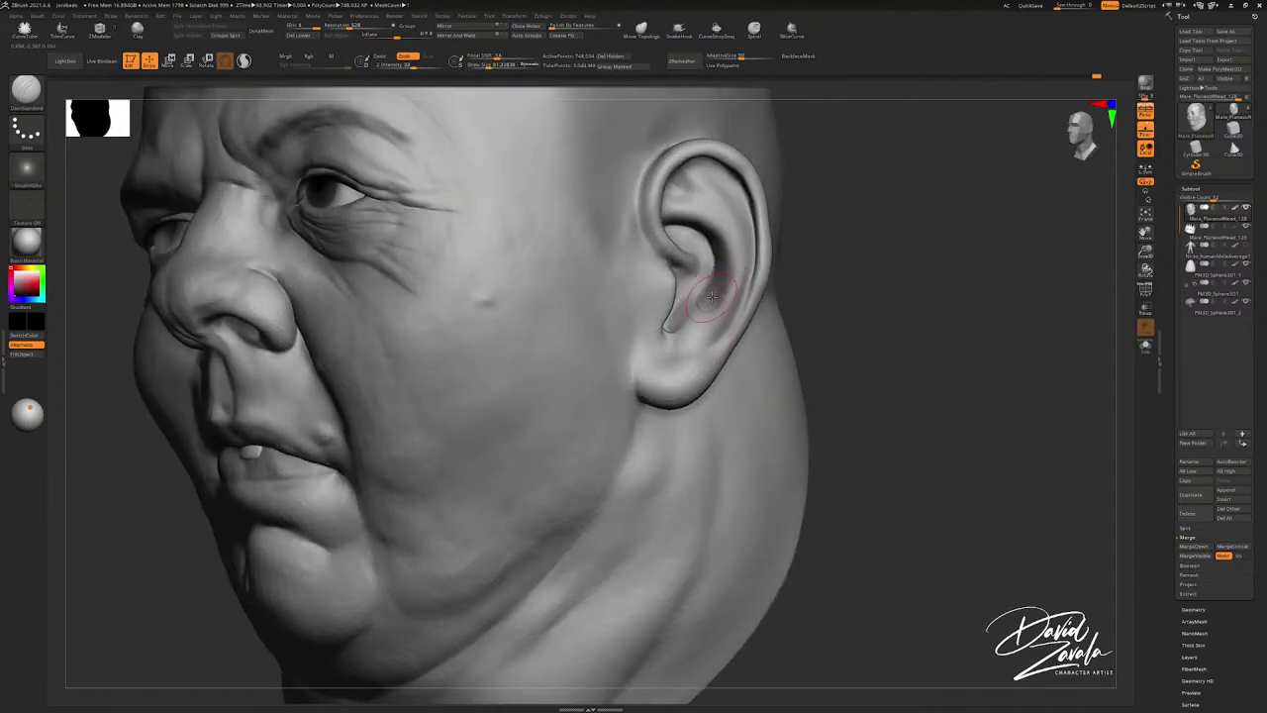
right_click_drag(712, 297, 713, 299, "ctrl")
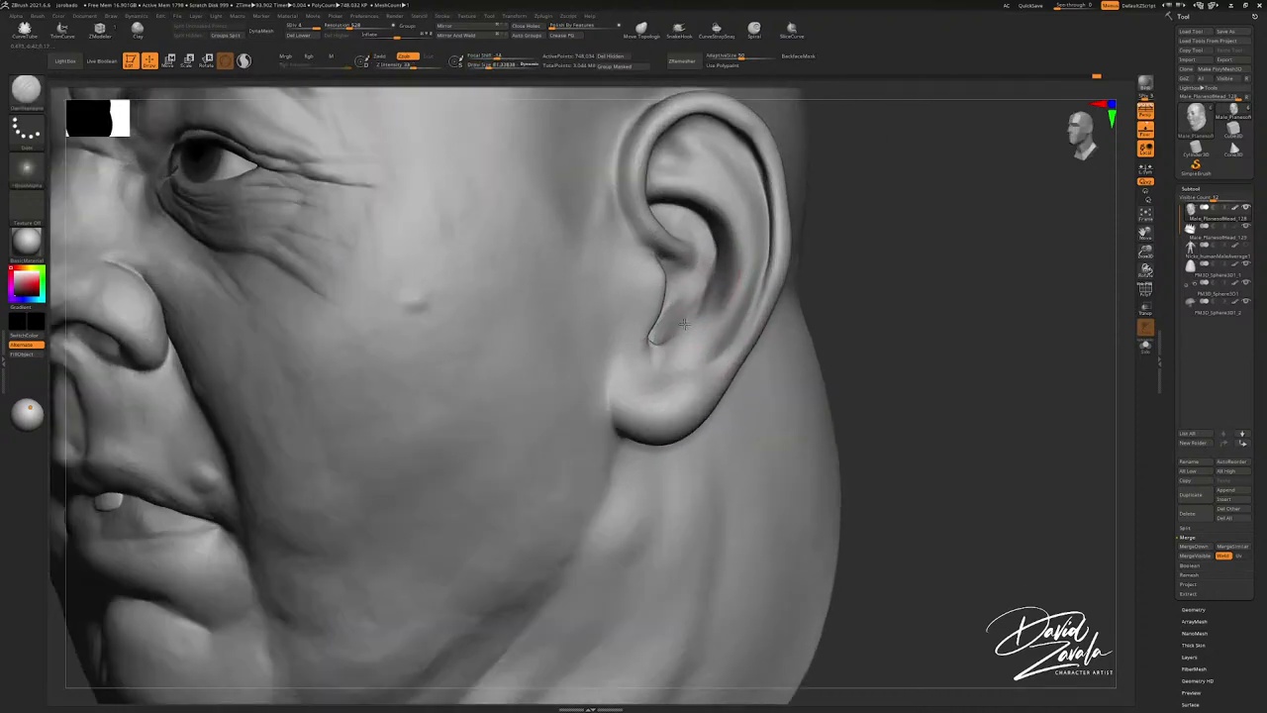
left_click_drag(681, 329, 704, 291)
right_click_drag(696, 281, 709, 275)
left_click_drag(707, 297, 686, 327)
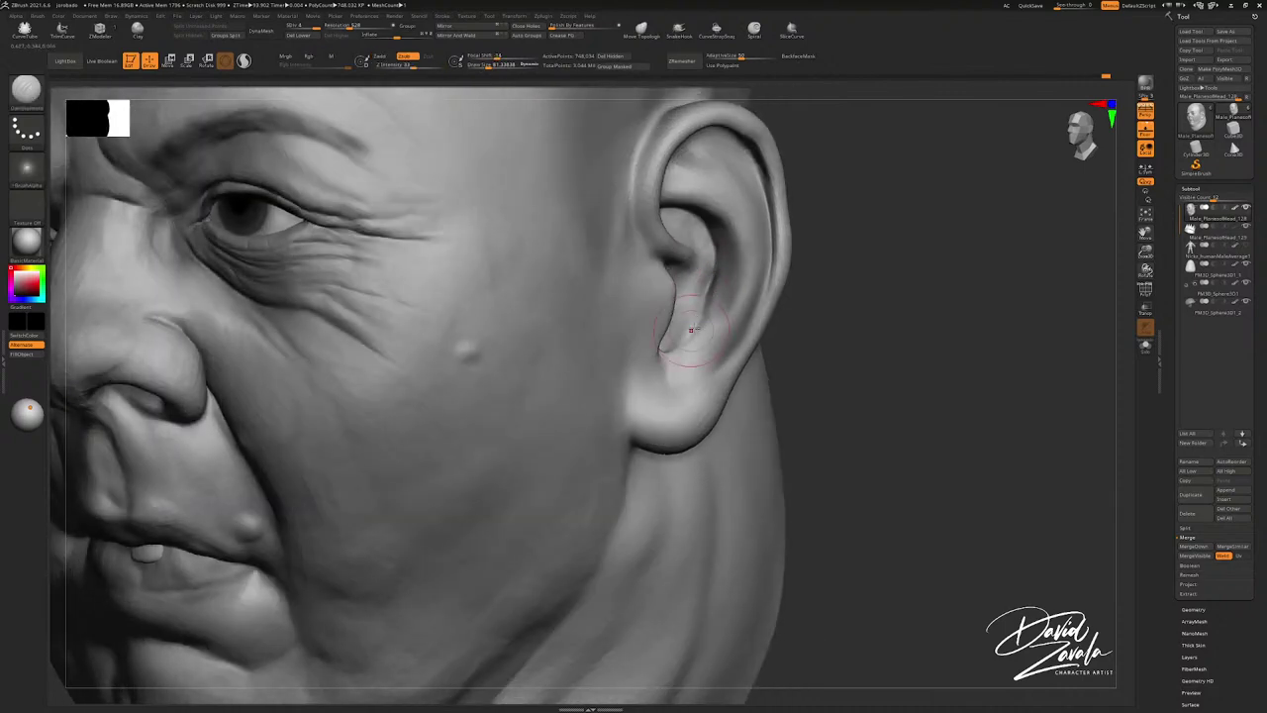
Step: Deepen the hollow behind the tragus and define the antitragus edge with the DamStandard brush
mouse_move(687, 328)
right_mouse_down()
mouse_move(701, 339)
mouse_move(623, 237)
right_mouse_up()
left_click_drag(683, 272, 686, 339)
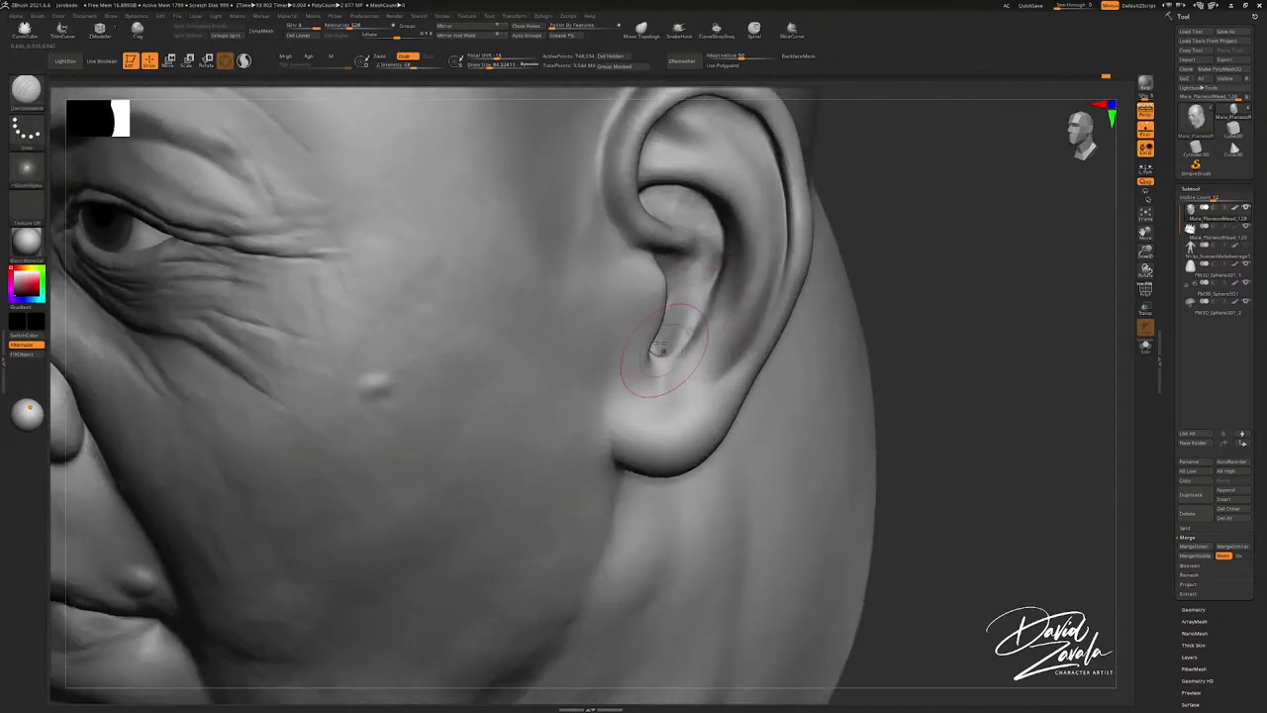
right_click_drag(660, 346, 654, 309)
mouse_move(677, 297)
left_mouse_down()
mouse_move(661, 344)
mouse_move(679, 309)
left_mouse_up()
right_click_drag(653, 314, 699, 315)
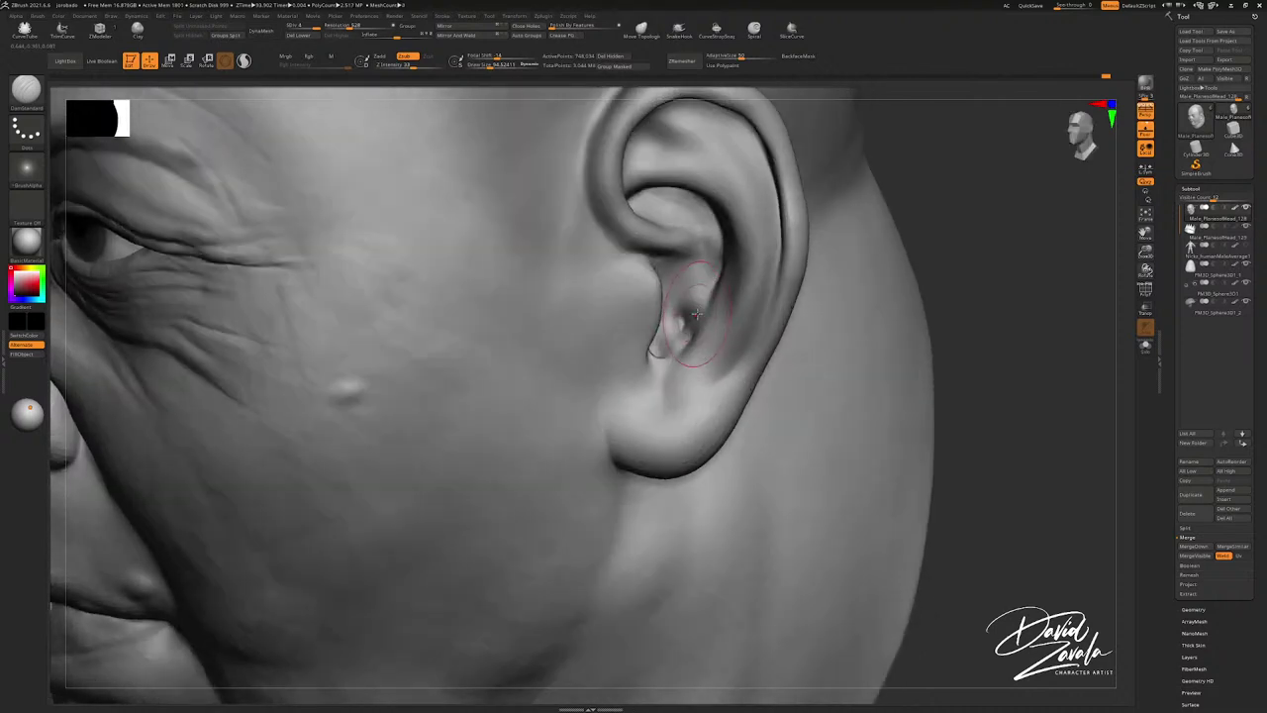
left_click_drag(699, 317, 687, 325)
Step: Build up and shape the notch and lower concha behind the tragus with the ClayTubes brush, adjusting its draw size
key("b")
key("c")
key("t")
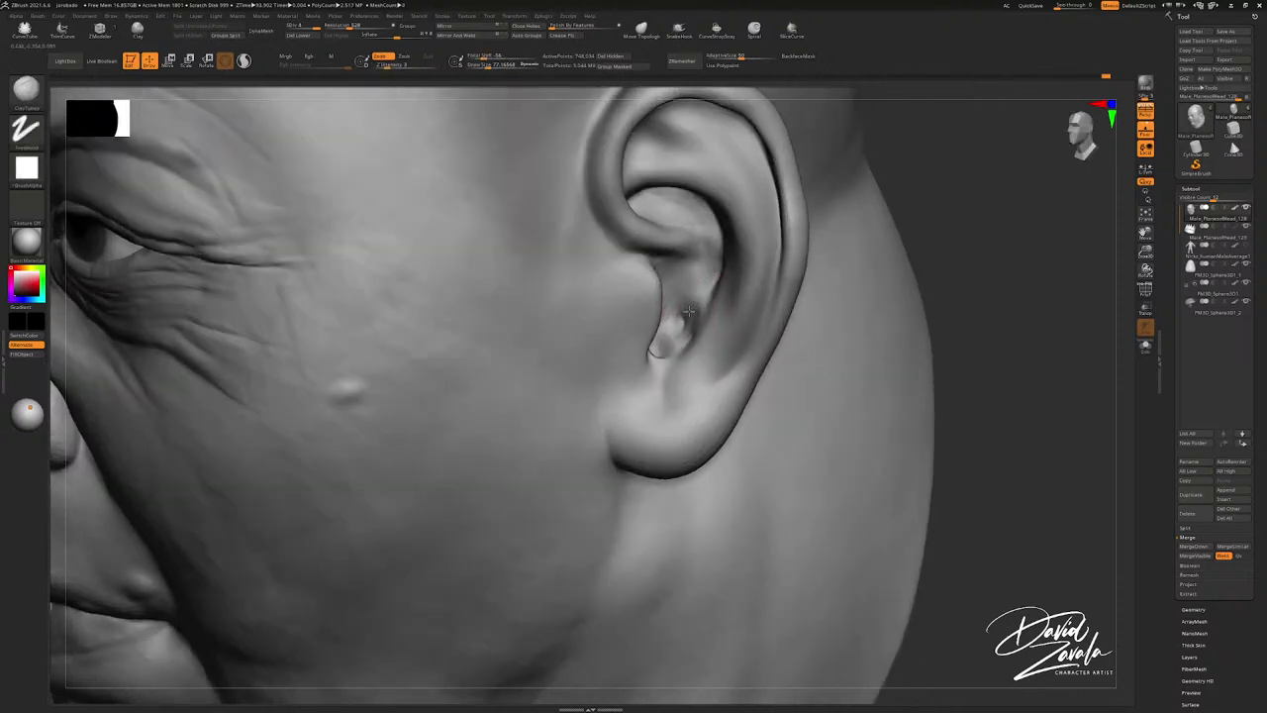
mouse_move(1233, 129)
mouse_move(669, 321)
right_mouse_down("ctrl")
mouse_move(650, 271)
mouse_move(665, 311)
right_mouse_up("ctrl")
left_click_drag(657, 329, 632, 358)
right_click_drag(665, 331, 644, 336)
key("s")
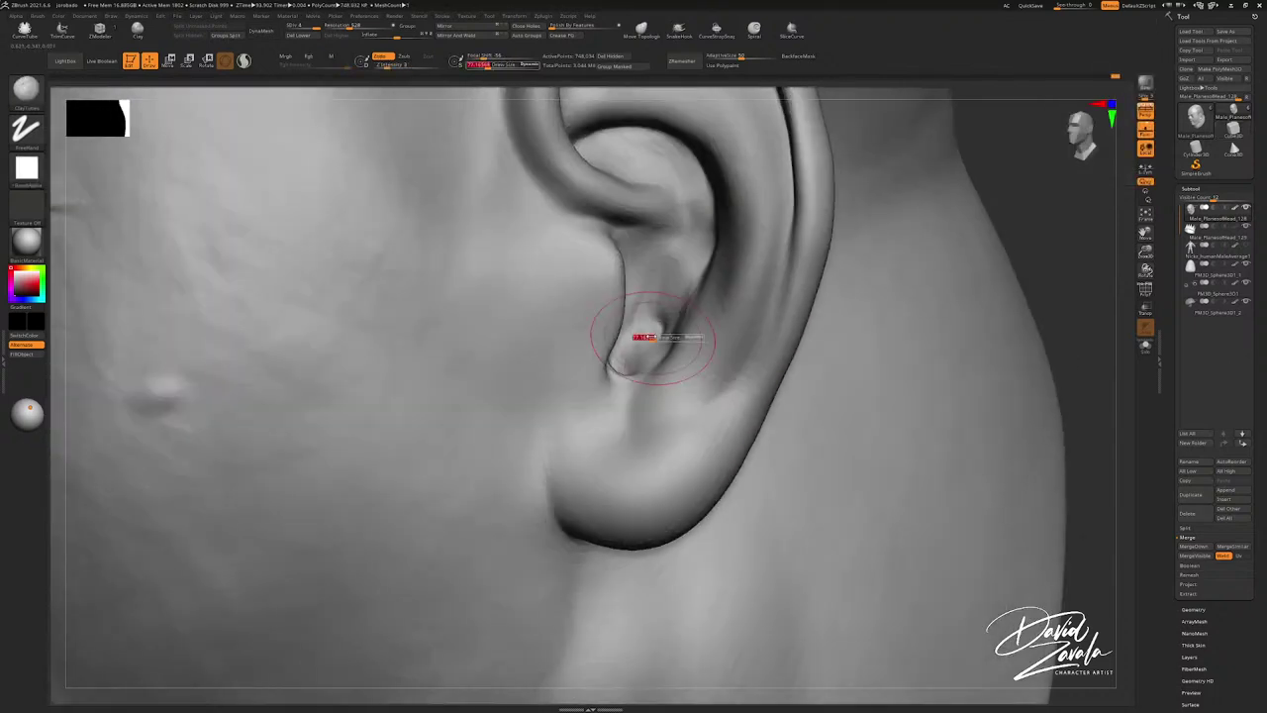
left_click_drag(645, 336, 636, 338)
left_click_drag(654, 325, 640, 348)
mouse_move(645, 359)
right_mouse_down()
mouse_move(678, 258)
mouse_move(658, 267)
right_mouse_up()
right_click_drag(634, 312, 667, 302)
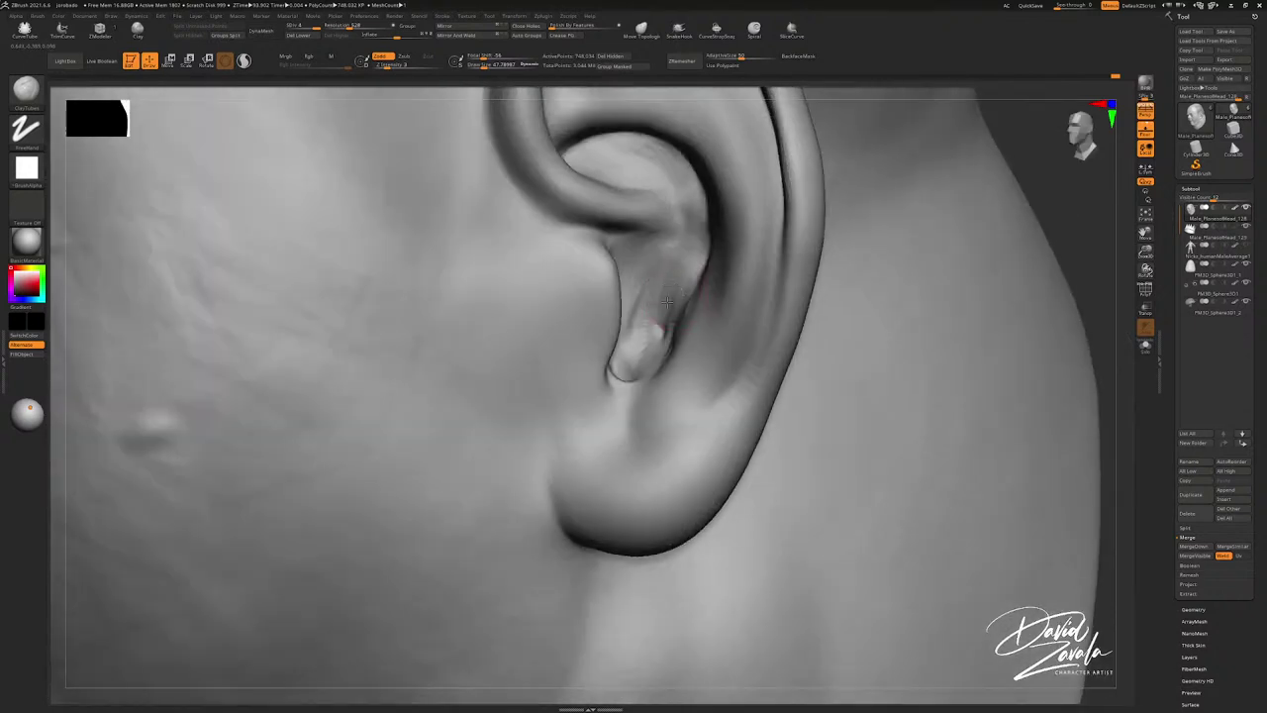
Step: Adjust and fill out the antihelix behind the concha with enlarged Move and Inflate brushes, working from a three-quarter front view
mouse_move(661, 381)
right_mouse_down("ctrl")
mouse_move(653, 321)
mouse_move(664, 345)
right_mouse_up("ctrl")
key("b")
key("m")
key("v")
key("s")
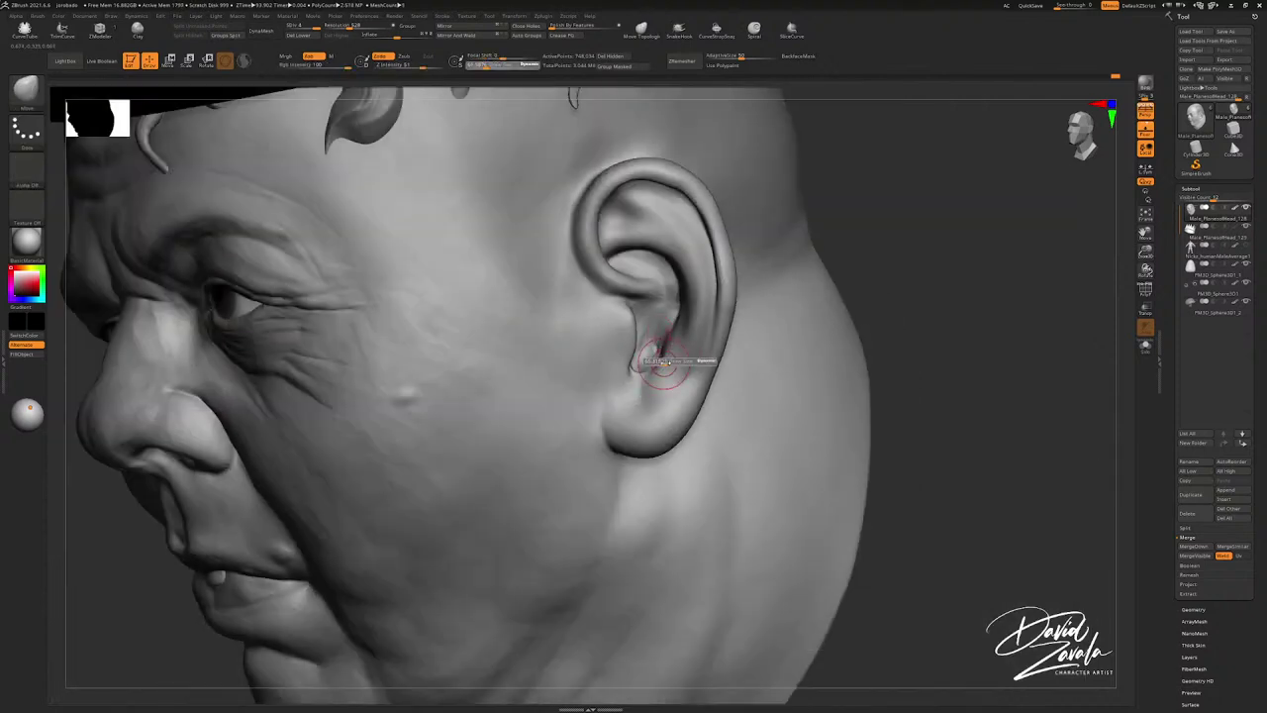
left_click_drag(669, 360, 693, 360)
mouse_move(661, 374)
right_mouse_down()
mouse_move(653, 356)
mouse_move(692, 381)
mouse_move(688, 343)
right_mouse_up()
key("s")
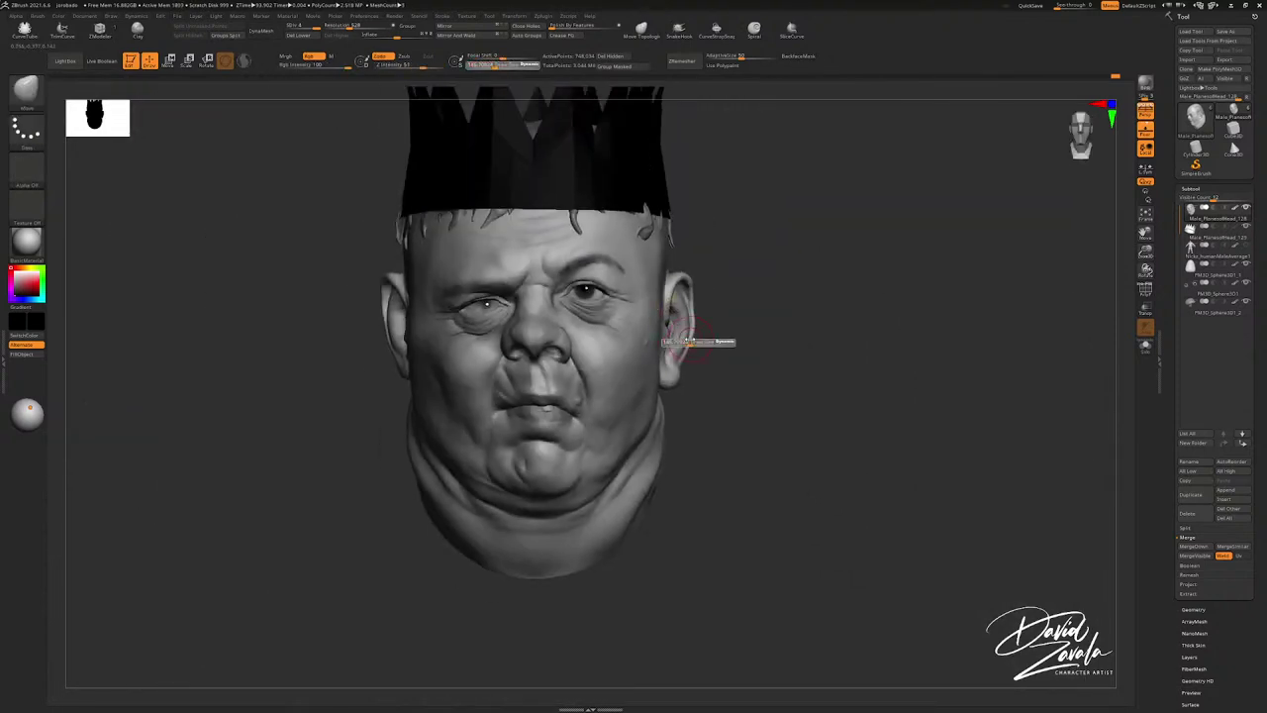
left_click_drag(681, 343, 695, 342)
key("b")
key("m")
key("v")
mouse_move(682, 346)
right_mouse_down("ctrl")
mouse_move(677, 399)
mouse_move(677, 309)
right_mouse_up("ctrl")
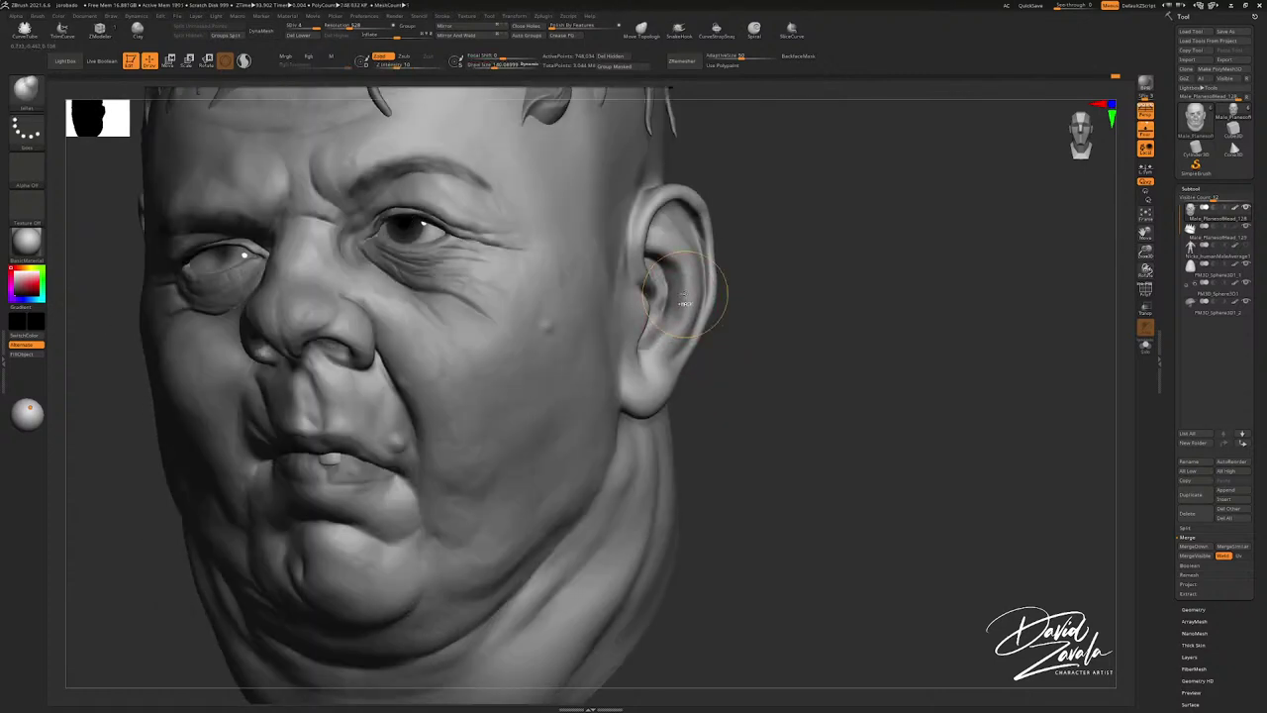
left_click_drag(683, 305, 675, 293)
key("s")
Step: Build up the lower antihelix between the concha and the outer rim with the ClayTubes brush
key("b")
key("c")
key("t")
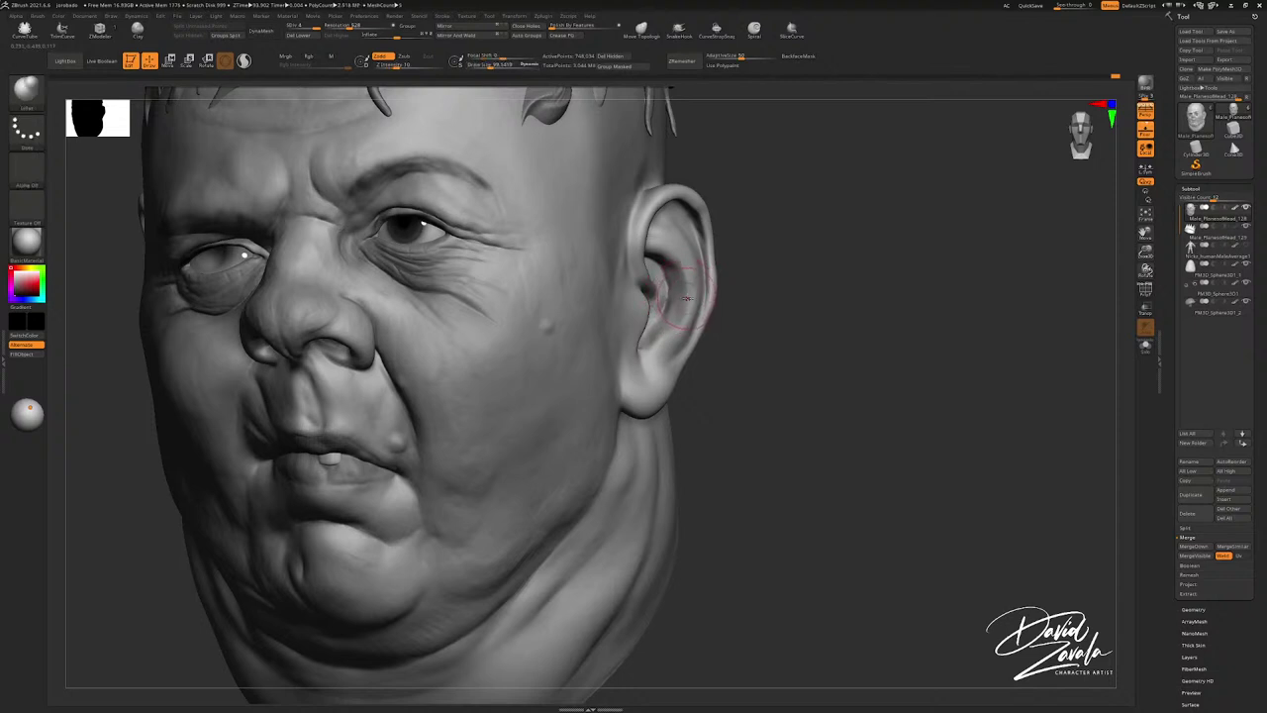
right_click_drag(682, 295, 671, 252)
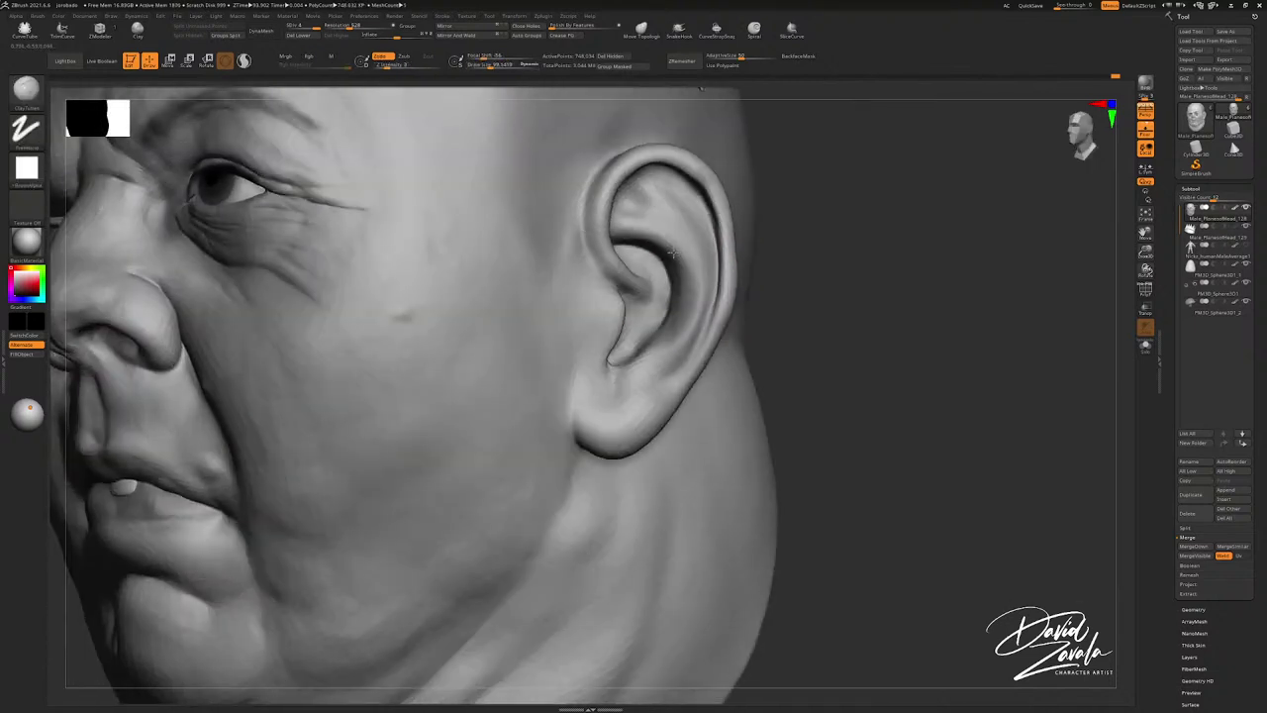
left_click_drag(693, 292, 671, 331)
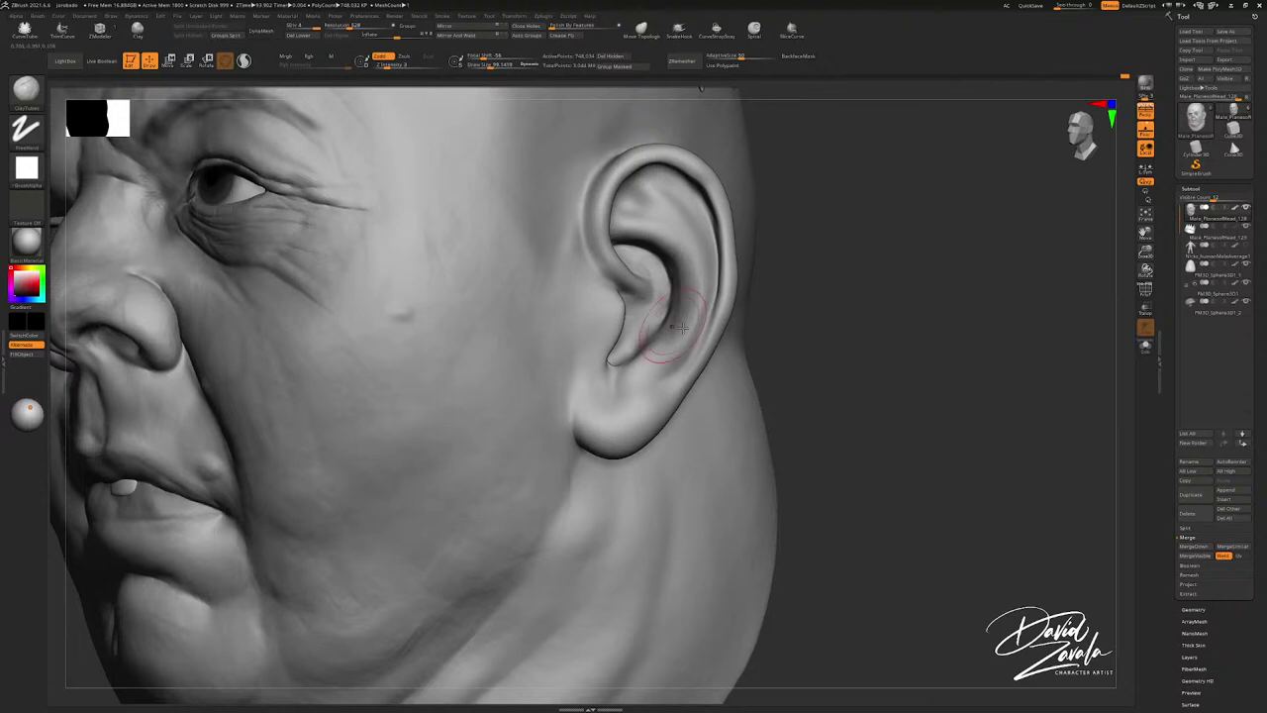
right_click_drag(658, 322, 705, 317)
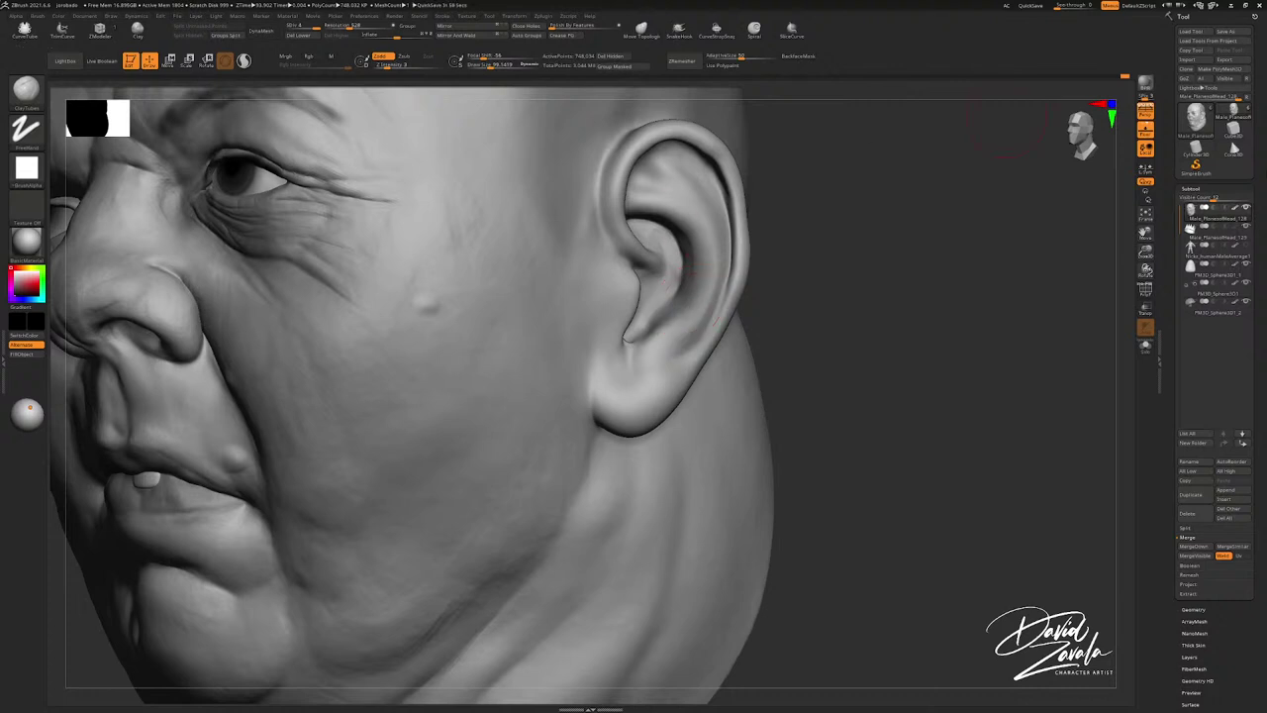
Step: Switch to the browser, look through the Google ear images for reference, and return to ZBrush
key("alt+Tab")
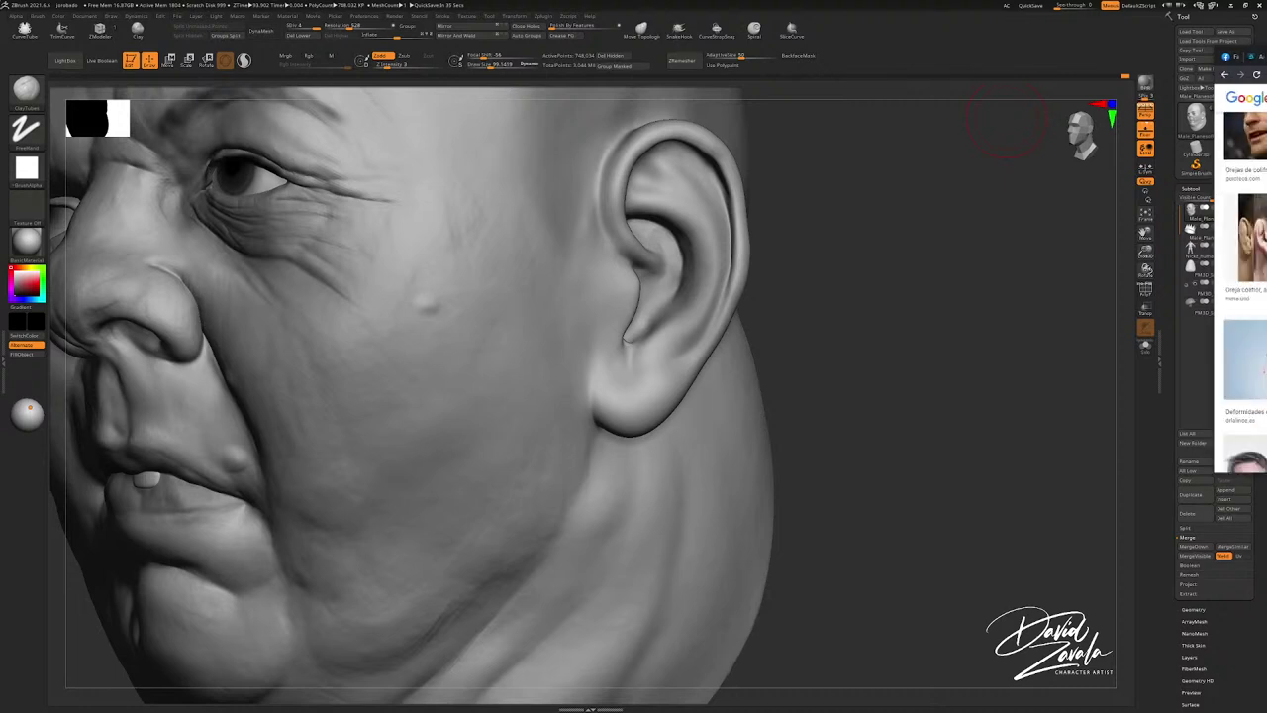
scroll(1240, 287, "down", 4)
scroll(1240, 287, "down", 2)
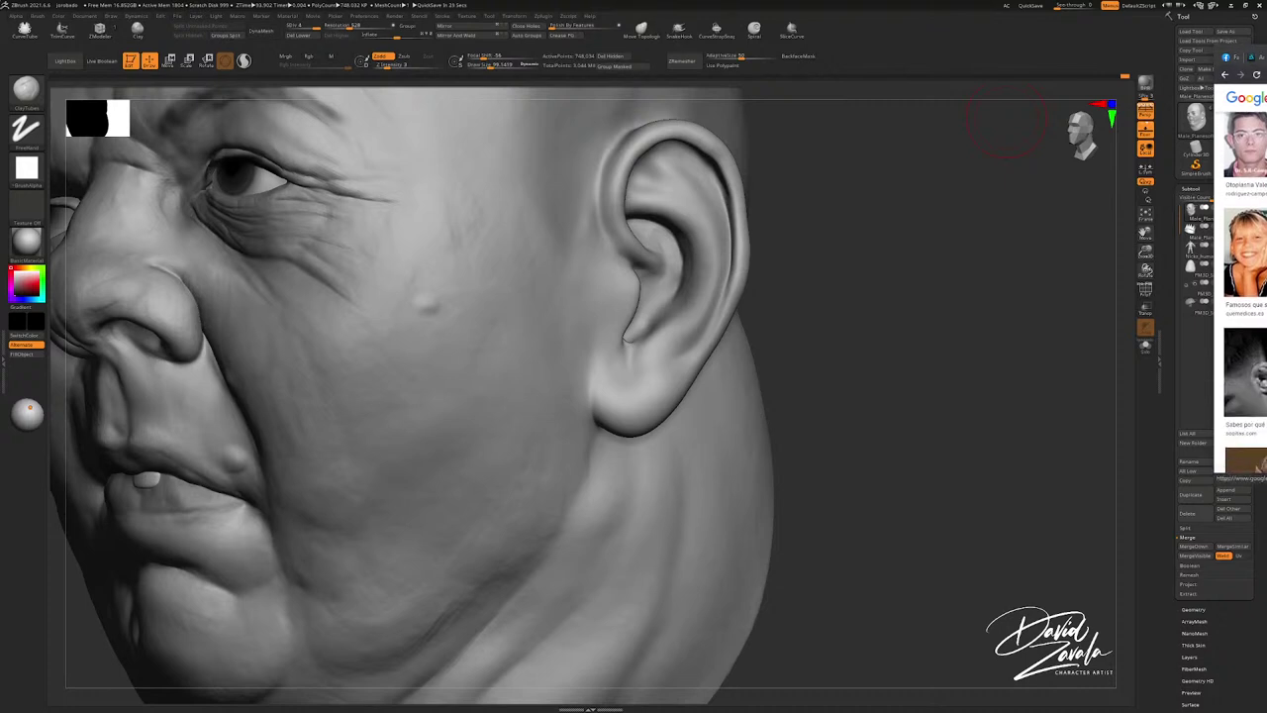
left_click(819, 519)
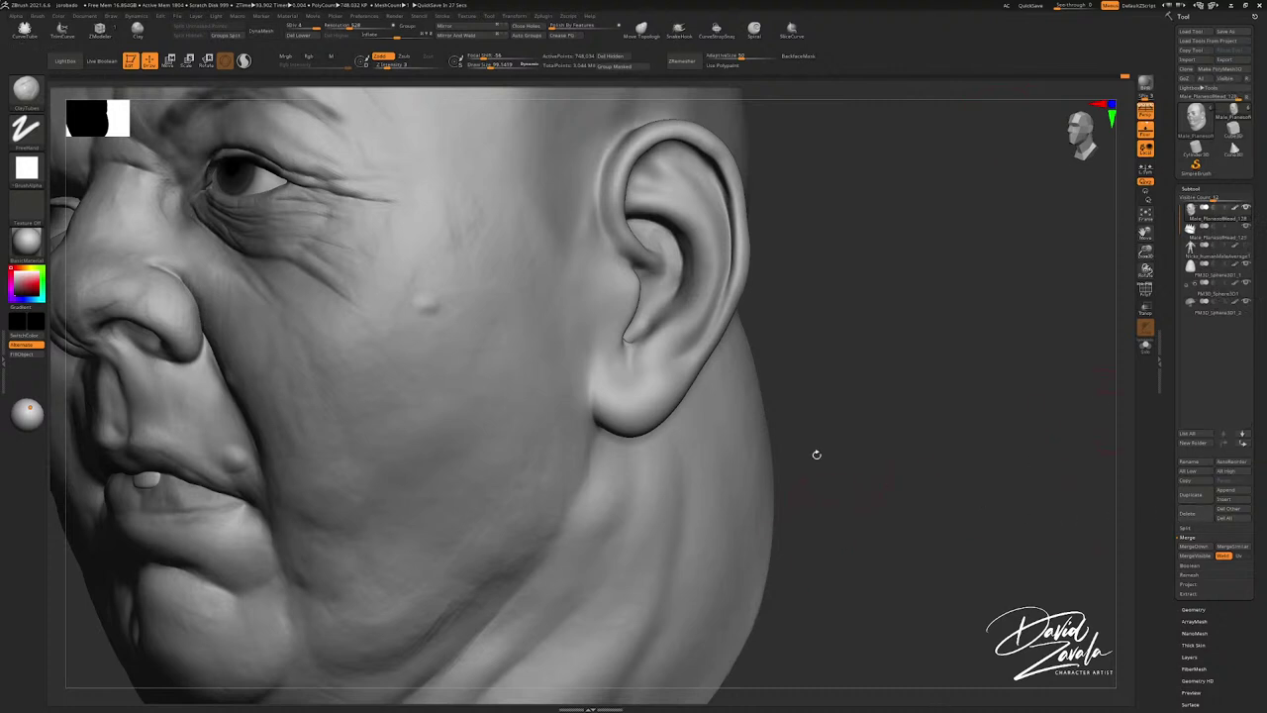
Step: Nudge the front rim of the helix backward with a smaller Move brush, working from behind the ear
mouse_move(816, 453)
left_mouse_down()
mouse_move(613, 435)
mouse_move(594, 420)
left_mouse_up()
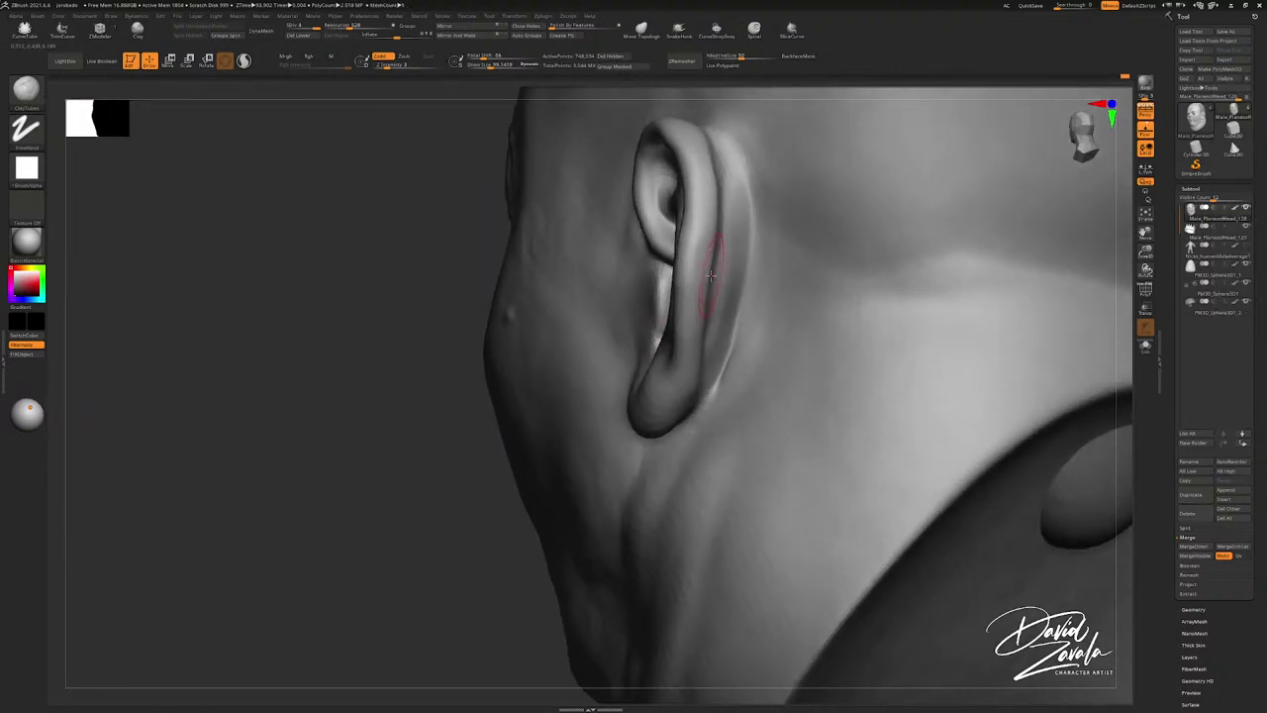
key("b")
key("m")
key("v")
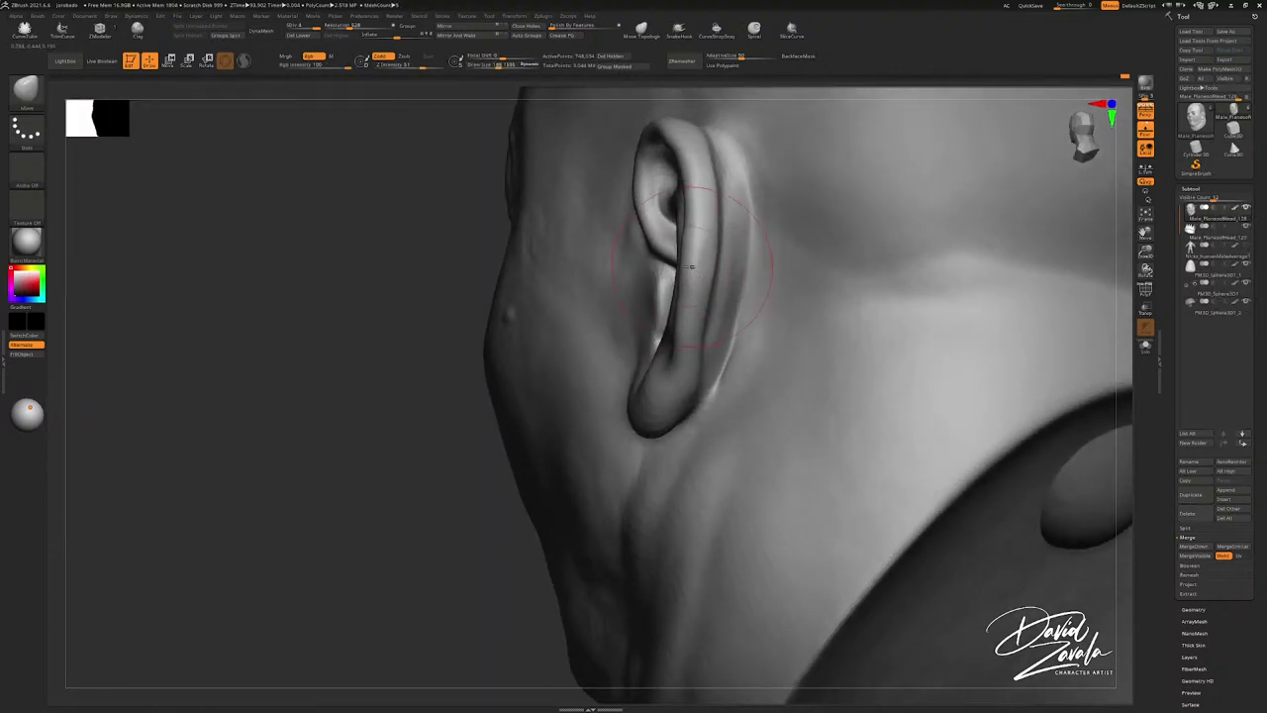
right_click_drag(693, 262, 715, 278, "alt")
key("[")
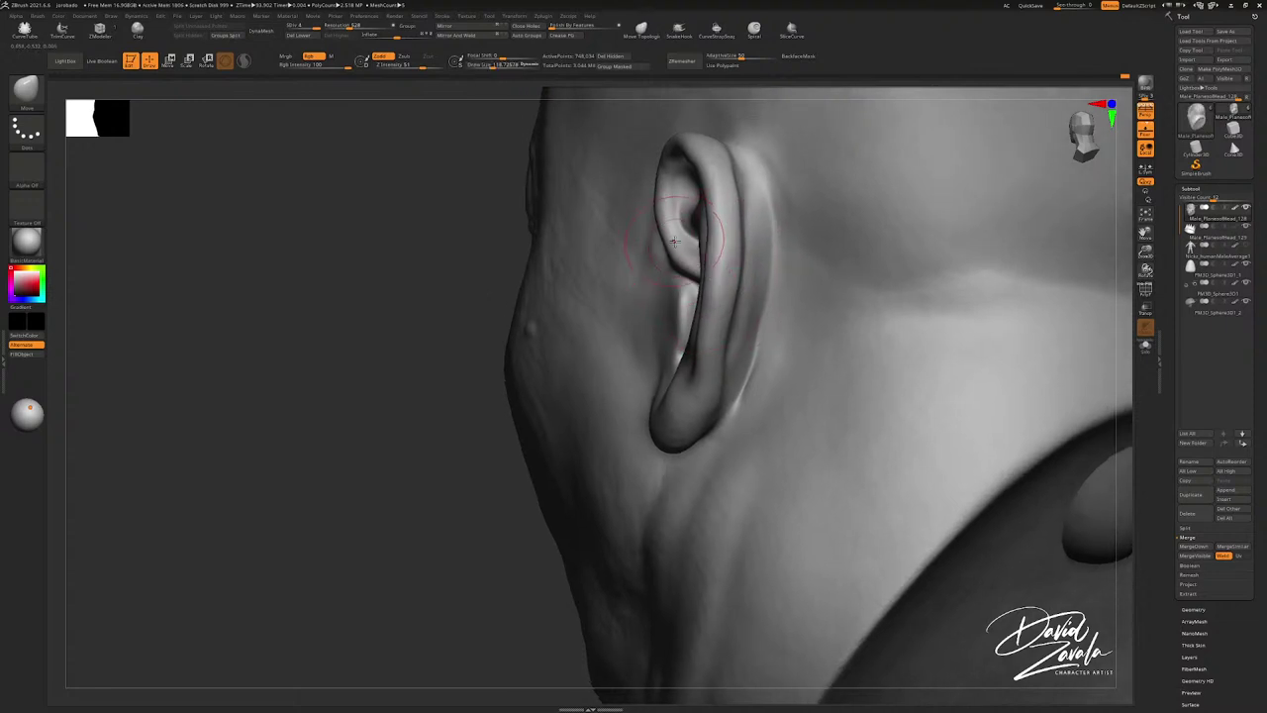
left_click_drag(675, 241, 682, 240)
right_click_drag(682, 239, 685, 259, "ctrl")
Step: Carve the groove under the upper helix and down its front inner side with the DamStandard brush
right_click_drag(685, 259, 728, 188)
key("b")
key("d")
key("s")
mouse_move(742, 115)
left_mouse_down()
mouse_move(705, 117)
mouse_move(677, 154)
left_mouse_up()
mouse_move(688, 184)
right_mouse_down()
mouse_move(674, 184)
mouse_move(690, 238)
right_mouse_up()
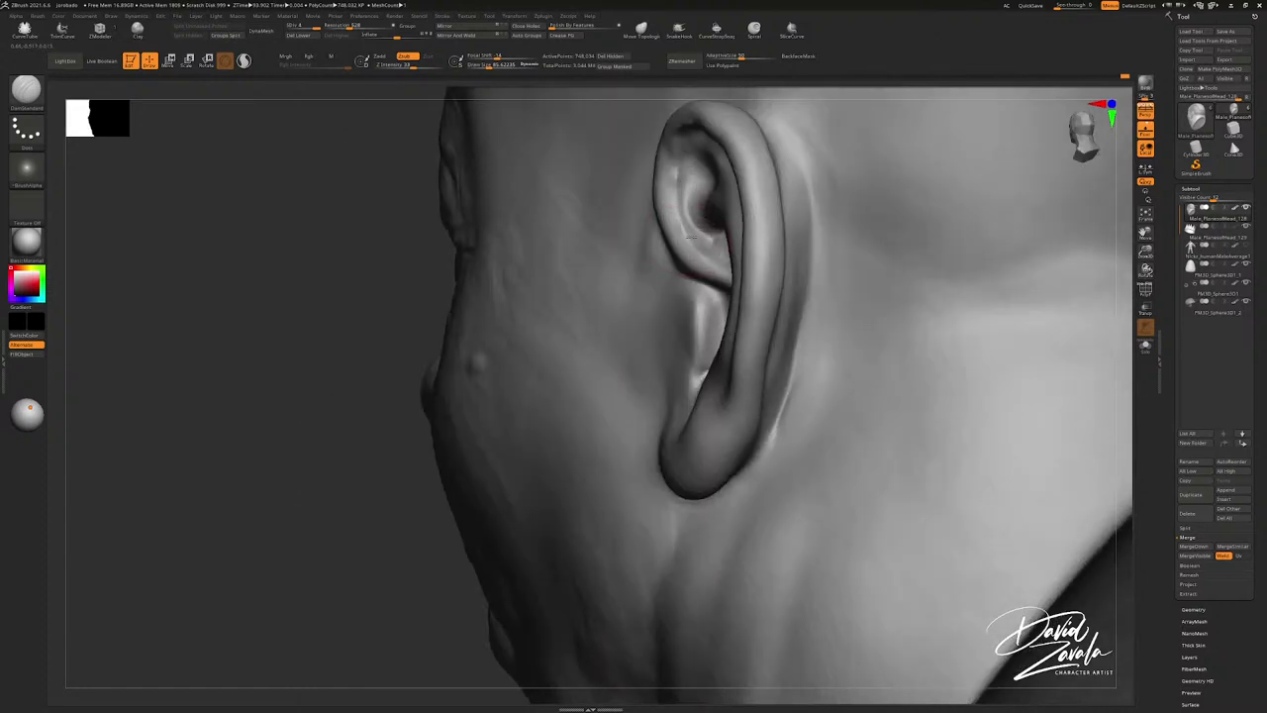
mouse_move(673, 146)
left_mouse_down()
mouse_move(674, 211)
mouse_move(687, 196)
left_mouse_up()
key("s")
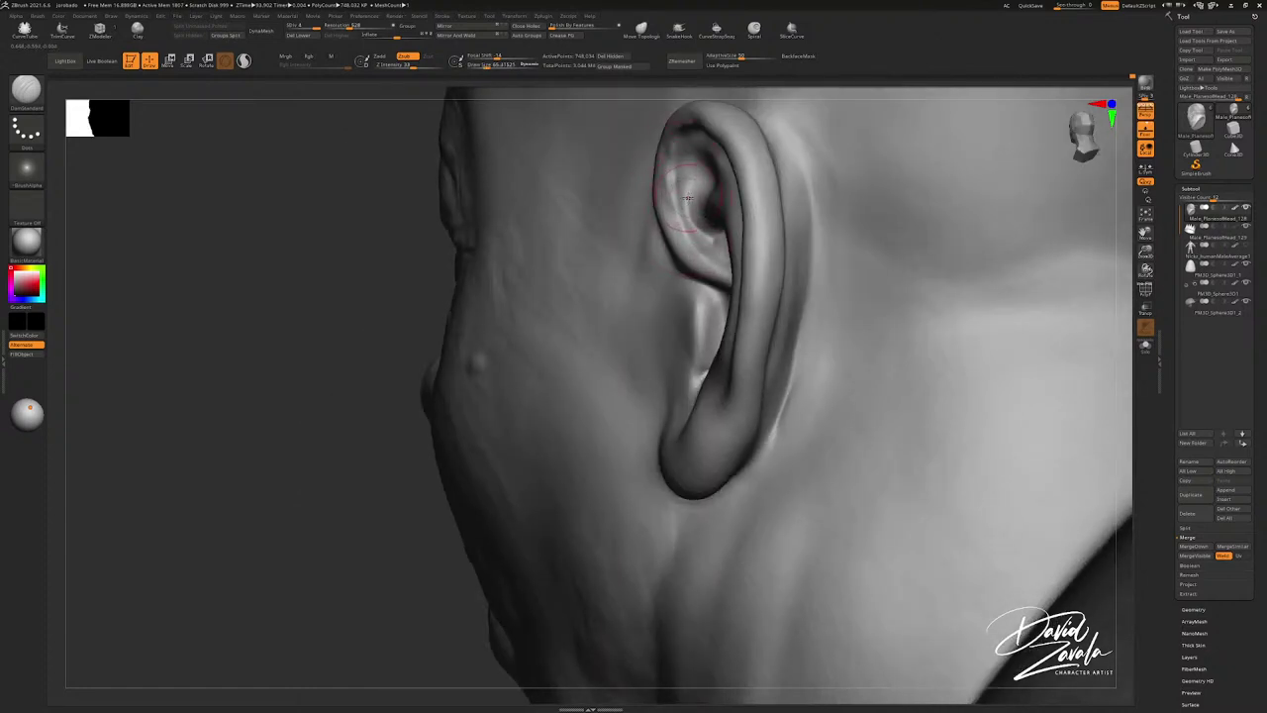
Step: Thicken the front rim of the helix with the Inflate brush and smooth the fold beside it
key("b")
key("c")
key("t")
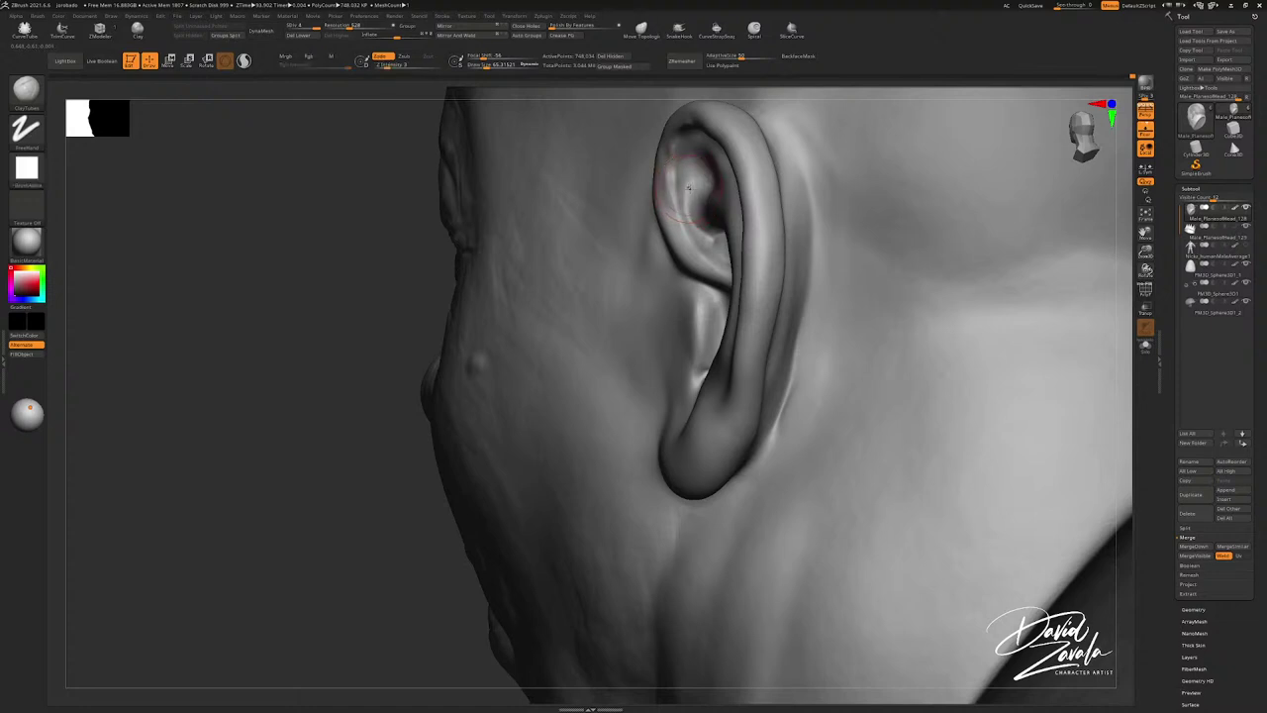
key("b")
key("i")
key("n")
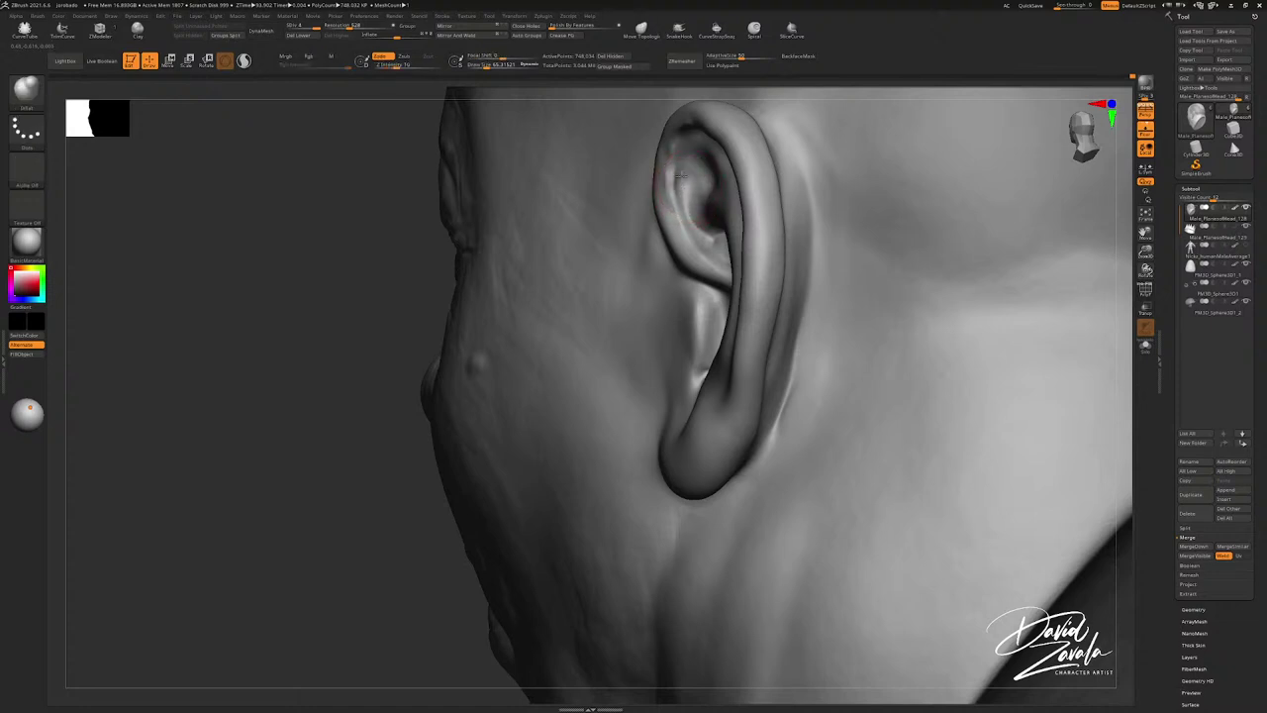
right_click_drag(680, 175, 682, 230)
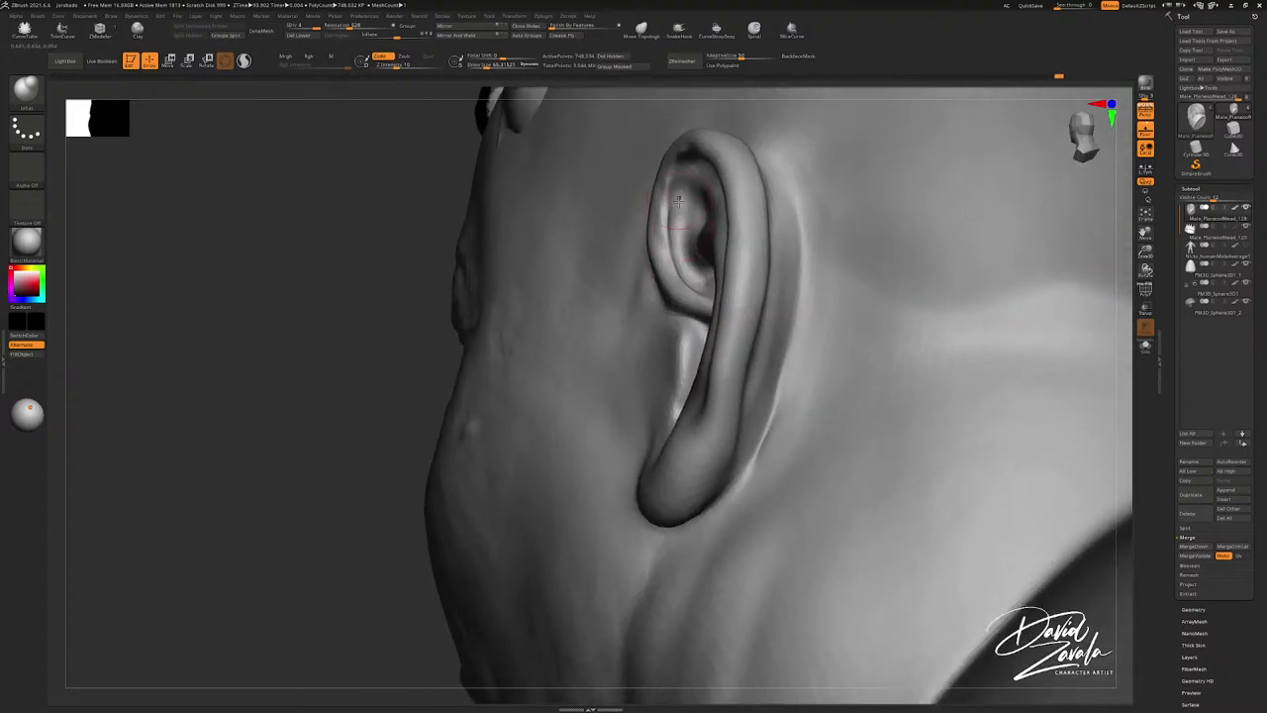
mouse_move(675, 198)
left_mouse_down()
mouse_move(671, 250)
mouse_move(659, 239)
left_mouse_up()
key("s")
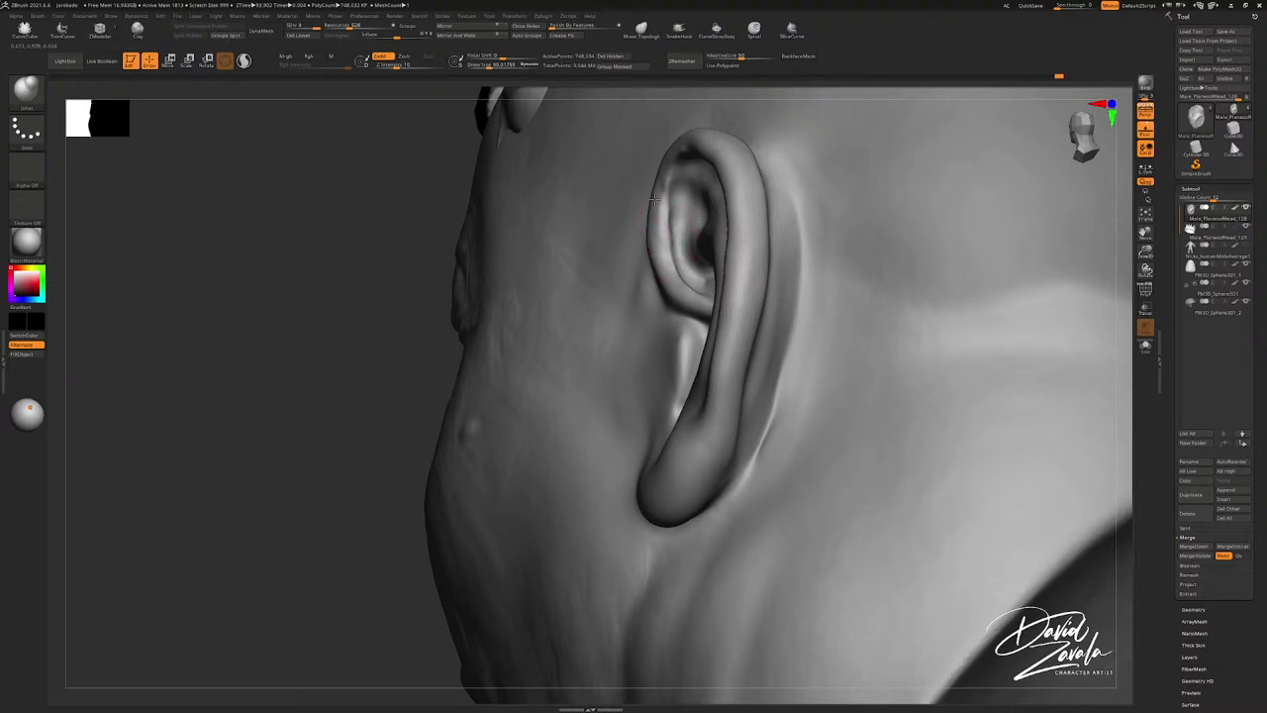
right_click_drag(660, 206, 679, 198)
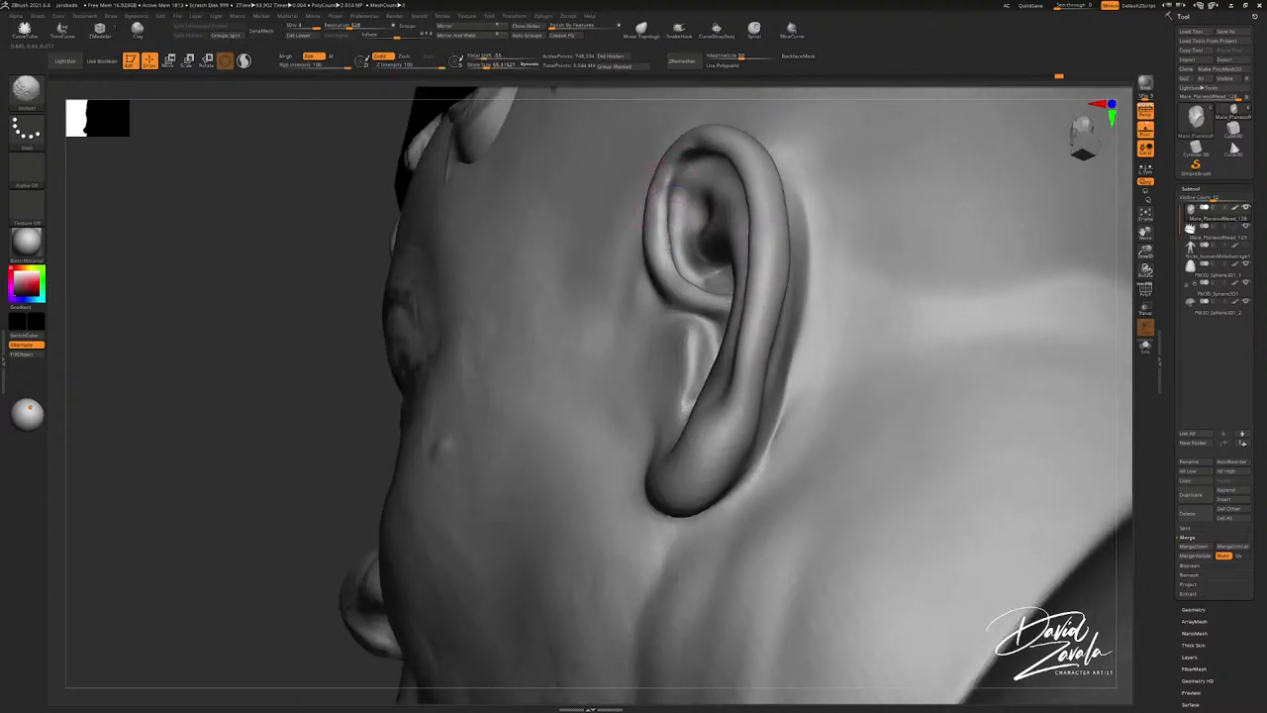
left_click_drag(675, 204, 681, 241, "shift")
Step: Refine the front helix rim and the adjoining upper hollow with the Move, Inflate and ClayTubes brushes
key("b")
key("m")
key("v")
right_click_drag(667, 276, 645, 297)
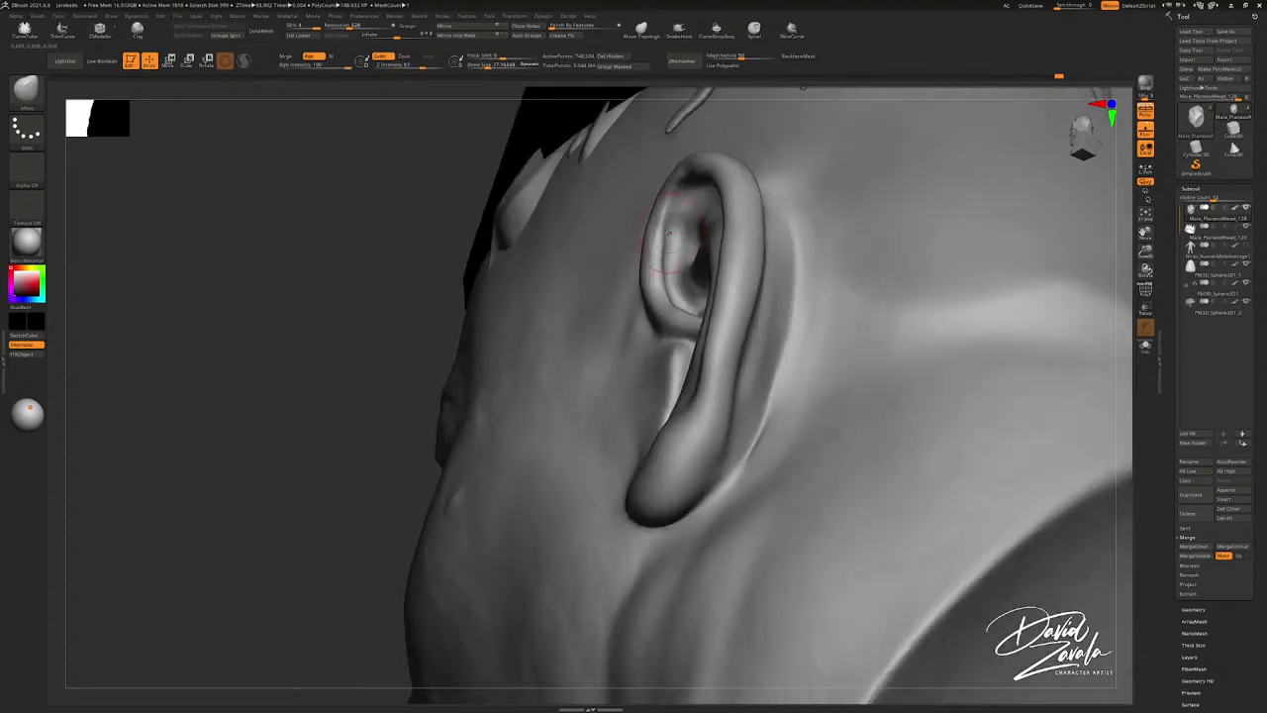
key("b")
key("i")
key("n")
mouse_move(663, 204)
right_mouse_down()
mouse_move(683, 210)
mouse_move(658, 212)
mouse_move(666, 174)
mouse_move(667, 238)
mouse_move(679, 244)
mouse_move(692, 224)
right_mouse_up()
key("s")
key("b")
key("c")
key("t")
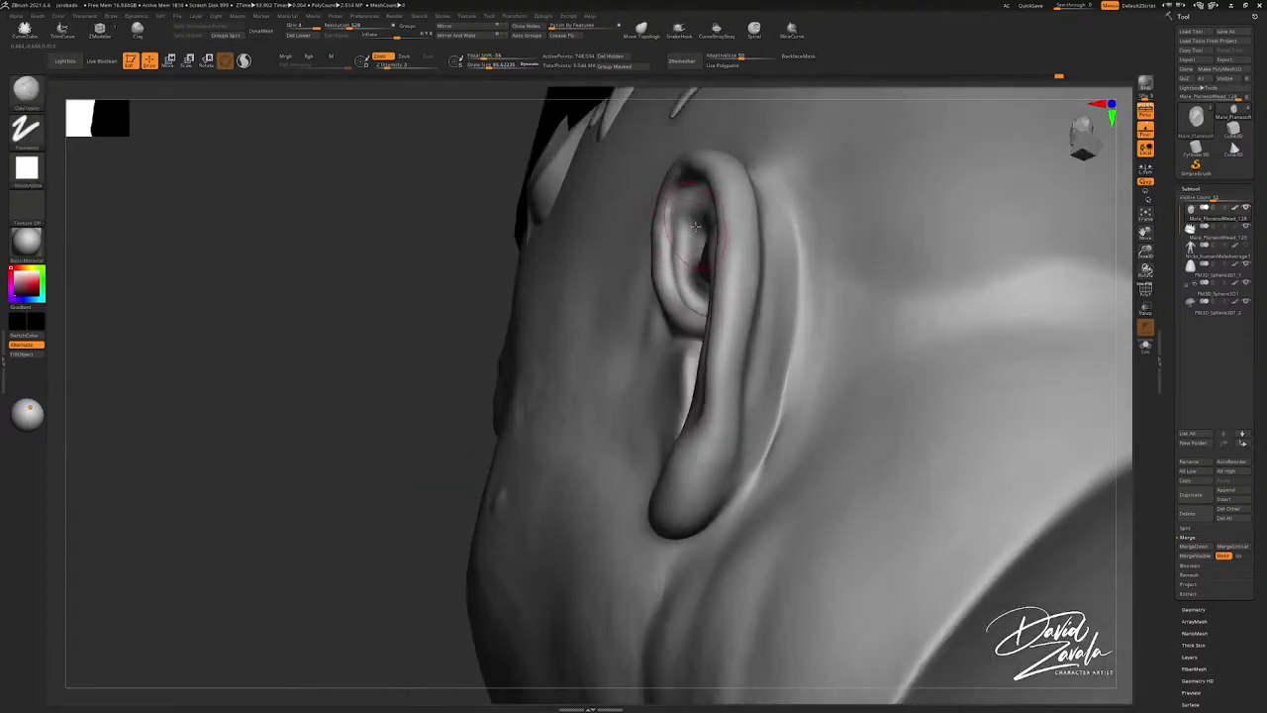
Step: Sharpen the crease between the front helix rim and the upper inner fold with the DamStandard brush
key("b")
key("d")
key("s")
right_click_drag(690, 237, 681, 203)
mouse_move(700, 158)
right_mouse_down()
mouse_move(789, 135)
mouse_move(741, 144)
mouse_move(685, 191)
mouse_move(719, 141)
right_mouse_up()
mouse_move(679, 208)
right_mouse_down()
mouse_move(698, 193)
mouse_move(700, 258)
right_mouse_up()
Step: Undo a Move stroke near the helix root, then push the rim just above the earlobe slightly forward with an enlarged Move brush
key("b")
key("m")
key("v")
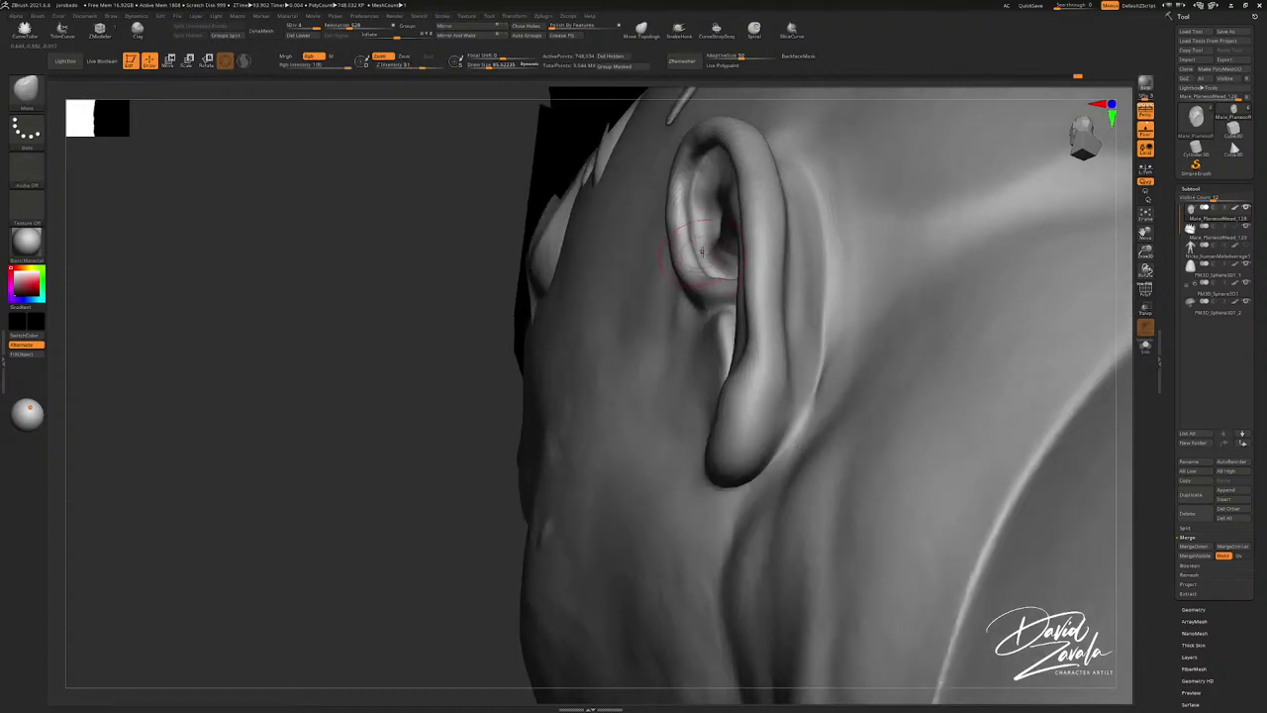
key("s")
key("s")
left_click_drag(695, 281, 725, 328)
key("ctrl+z")
key("s")
key("s")
key("s")
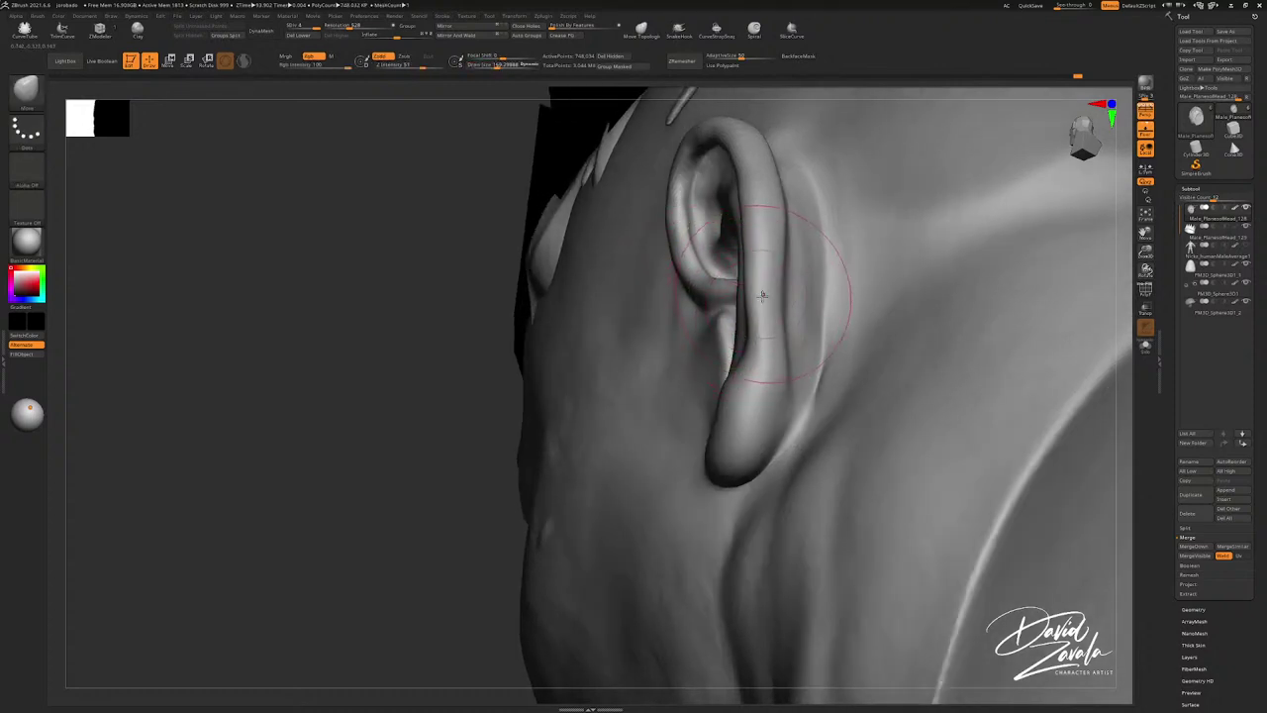
key("s")
left_click_drag(730, 399, 726, 398)
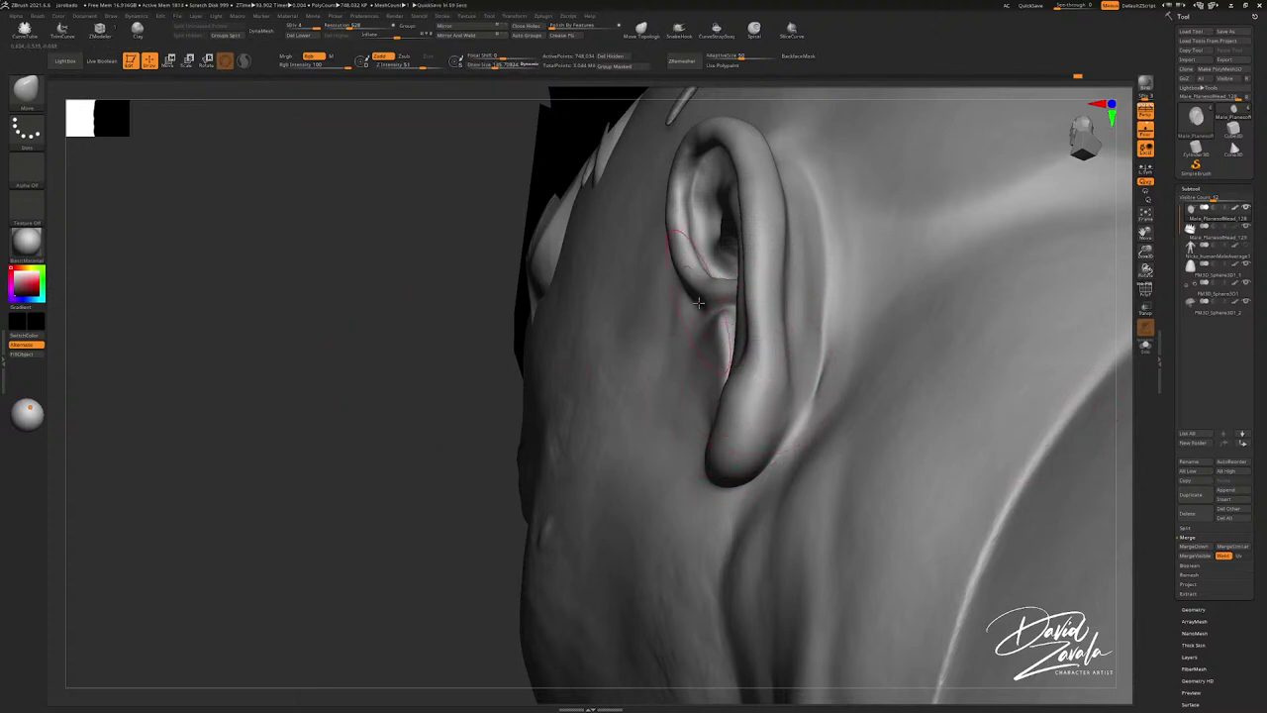
Step: Straighten the transition from the outer rim into the earlobe with the Move brush, adjusting its draw size
mouse_move(742, 303)
right_mouse_down("alt")
mouse_move(705, 296)
mouse_move(716, 281)
mouse_move(719, 304)
right_mouse_up("alt")
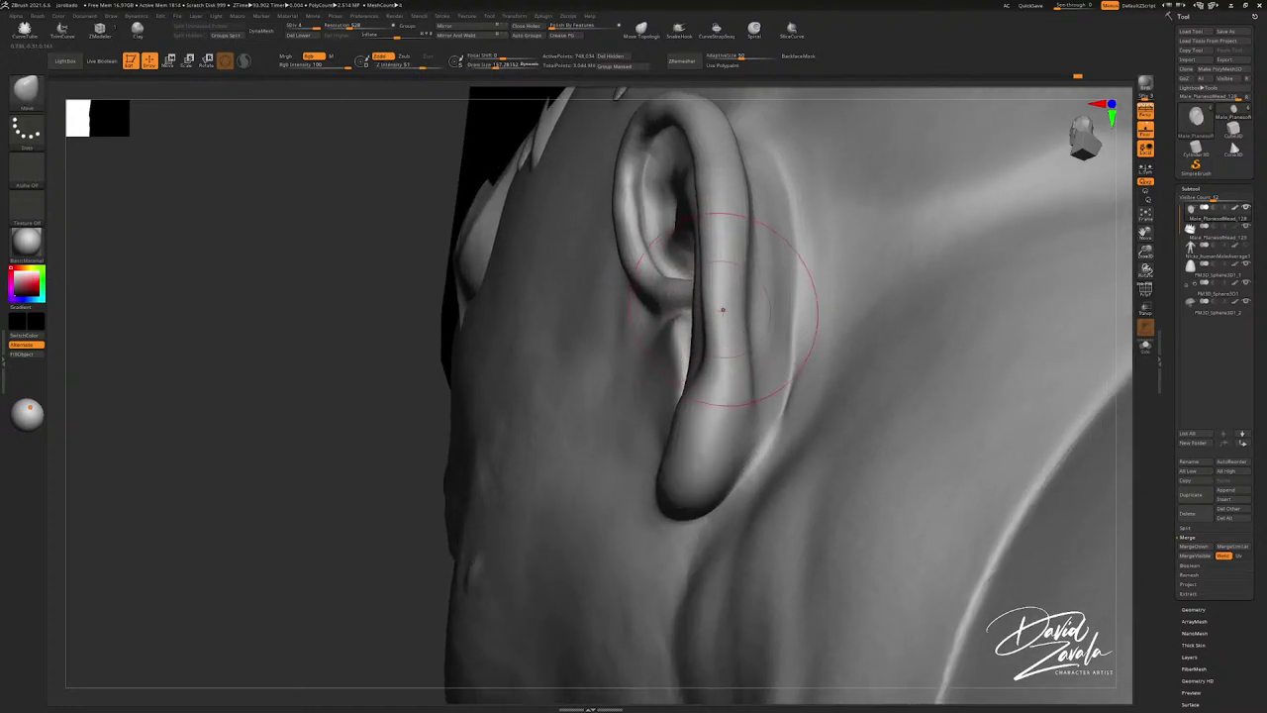
key("s")
key("s")
left_click_drag(692, 412, 686, 414)
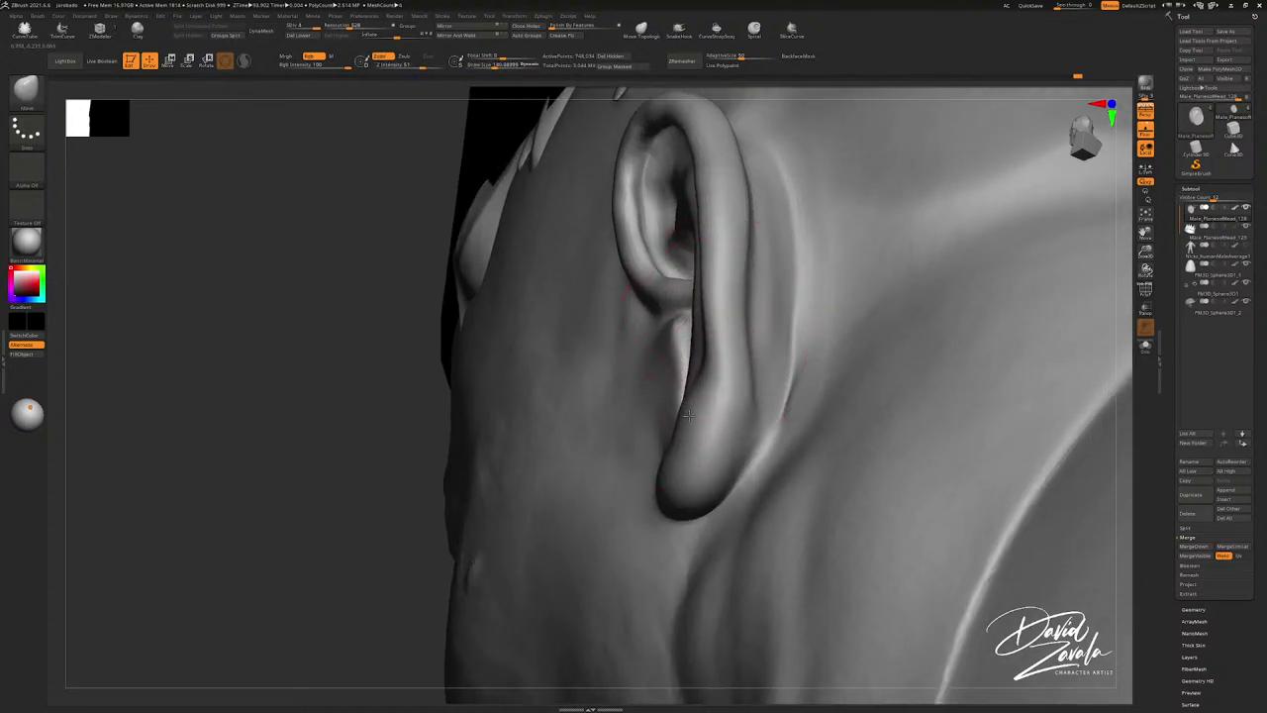
mouse_move(685, 416)
right_mouse_down()
mouse_move(705, 372)
mouse_move(692, 401)
mouse_move(673, 366)
right_mouse_up()
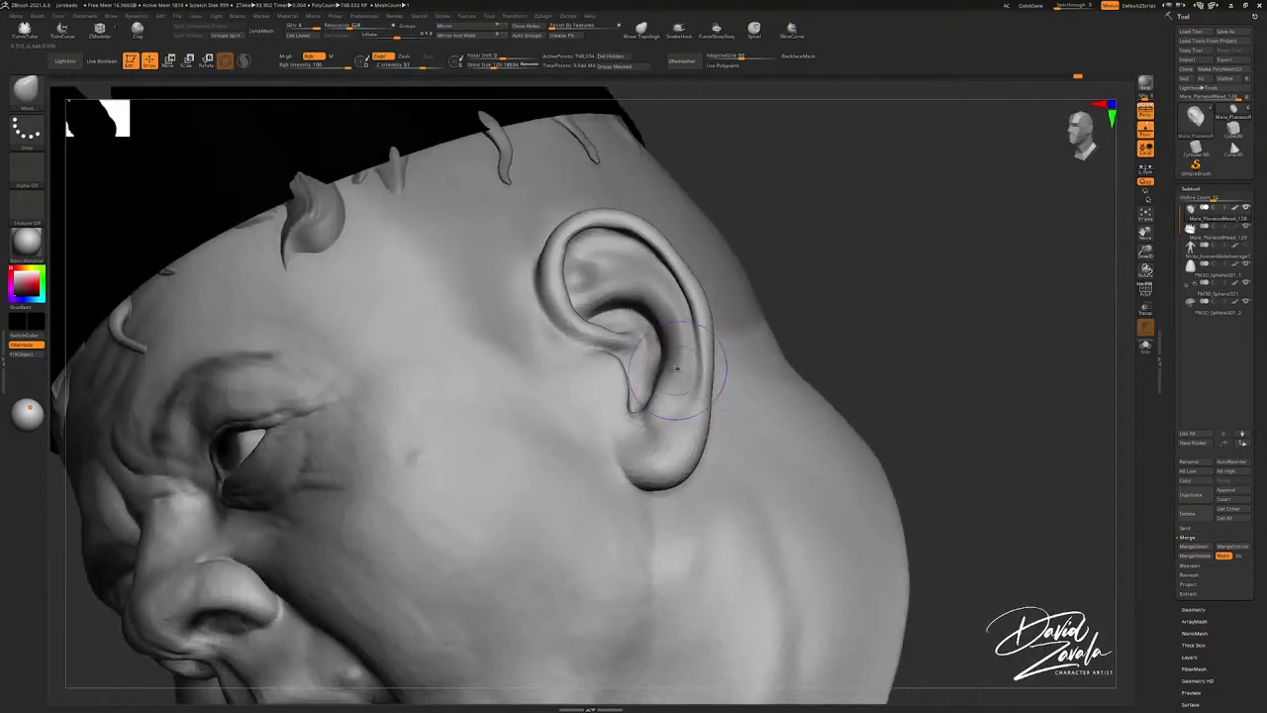
key("b")
key("m")
key("v")
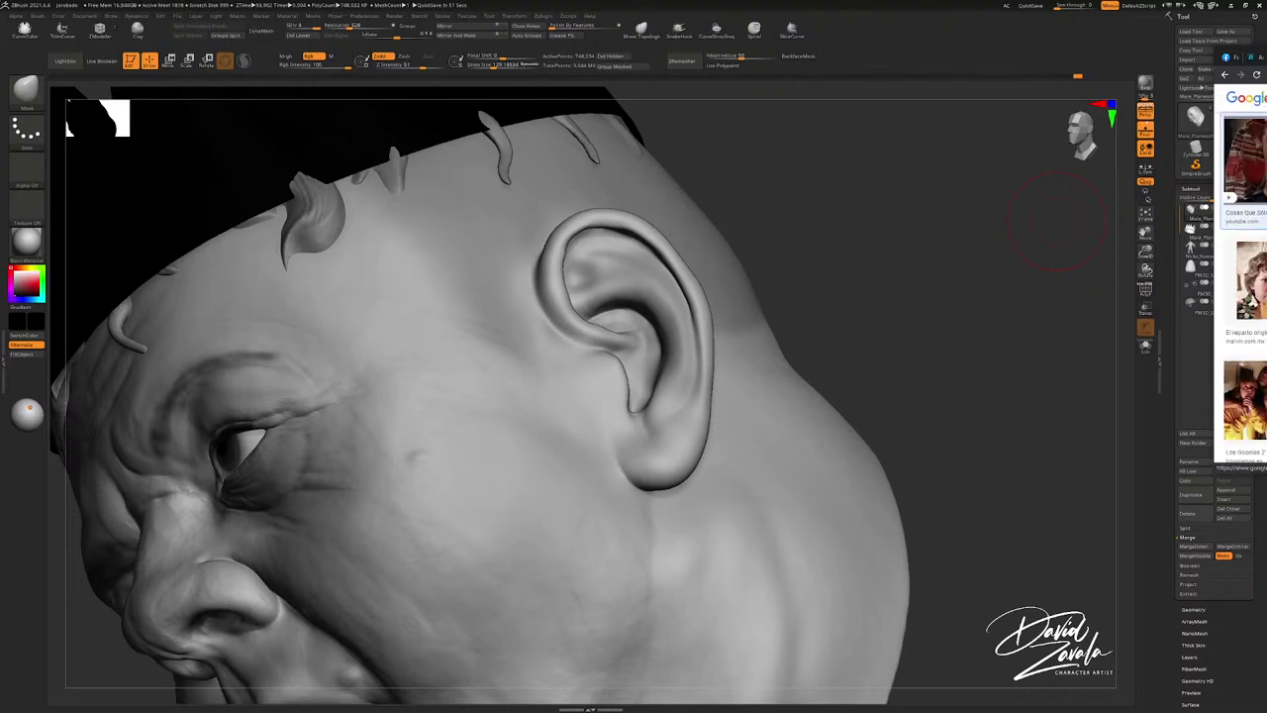
Step: Bring the browser's "goonies" image results into view, examine the shouting character's ears, and move the window aside
left_click_drag(1266, 56, 661, 155)
scroll(612, 319, "up", 1)
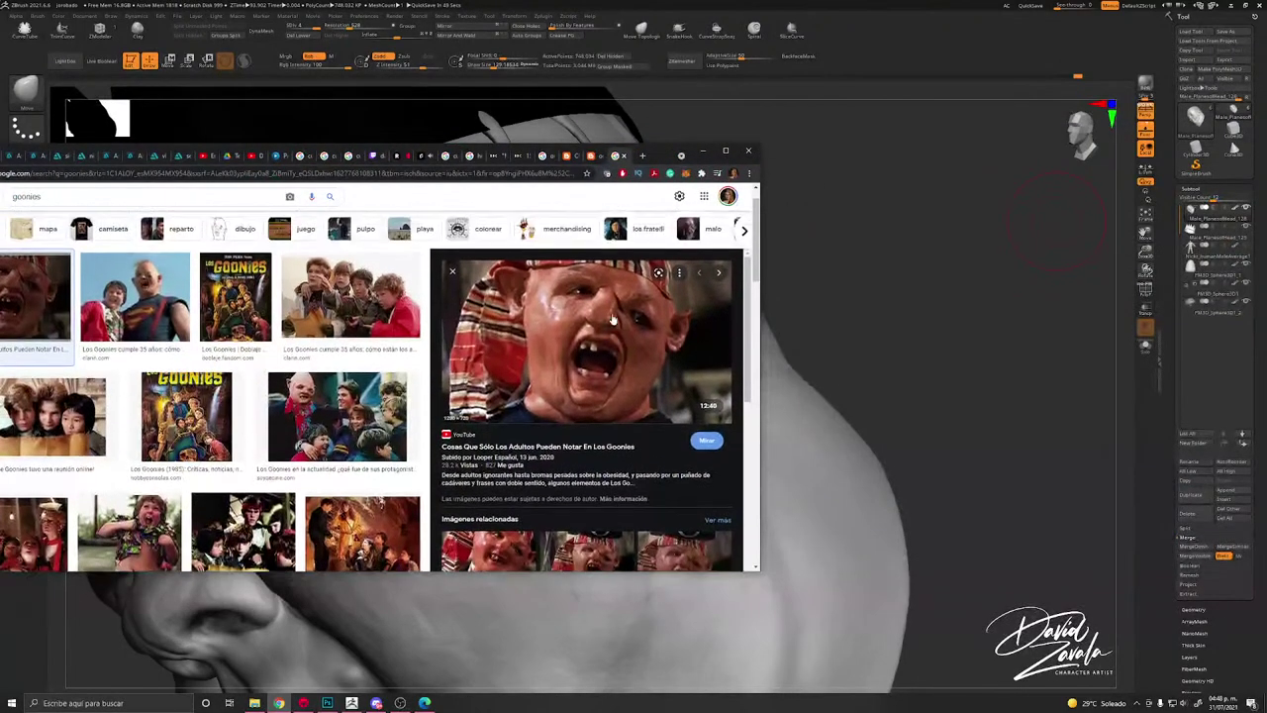
scroll(614, 324, "up", 1)
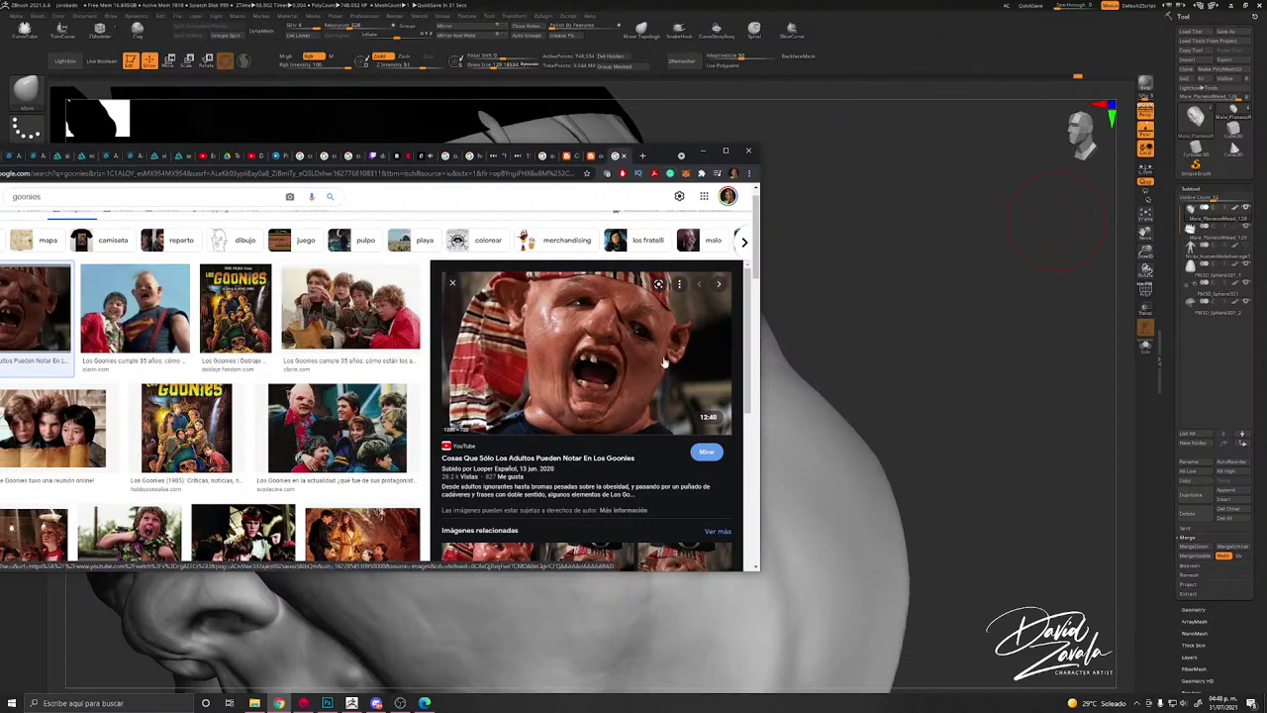
mouse_move(660, 158)
left_mouse_down()
mouse_move(721, 198)
mouse_move(1098, 149)
mouse_move(1266, 75)
mouse_move(1266, 277)
mouse_move(1266, 265)
left_mouse_up()
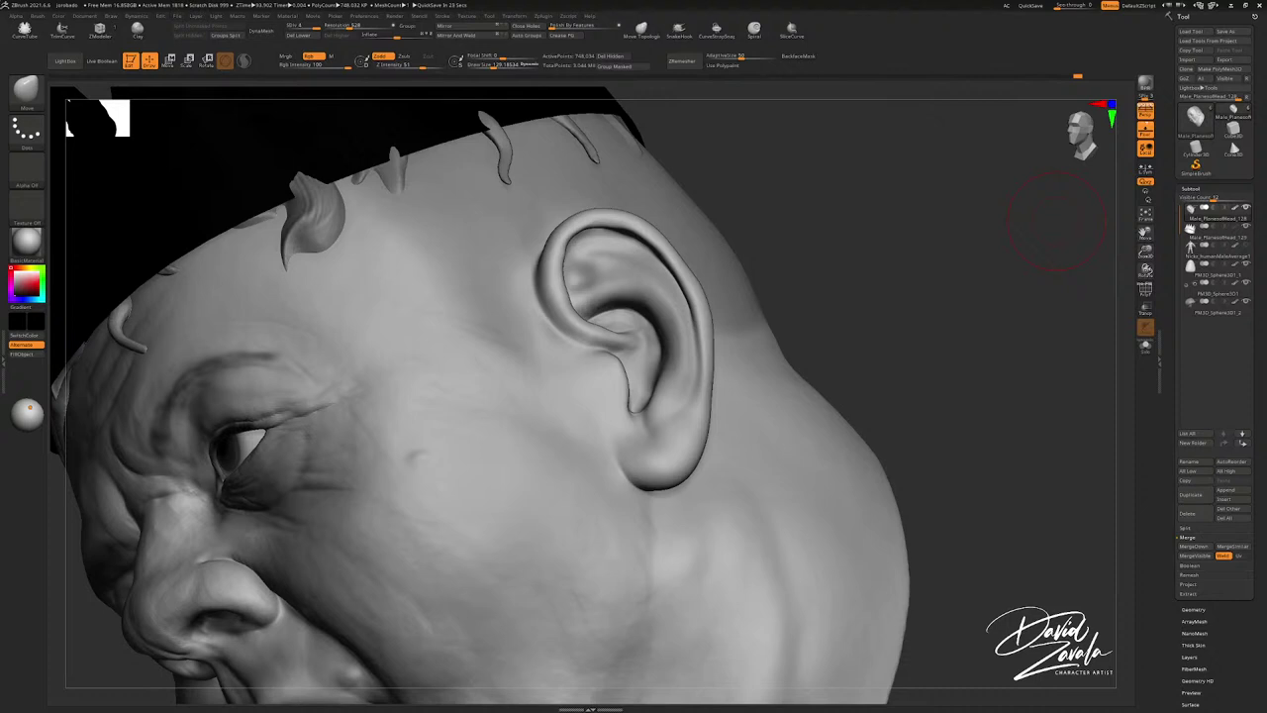
Step: Thicken the upper front rim of the helix with the Inflate brush
left_click_drag(817, 270, 819, 258)
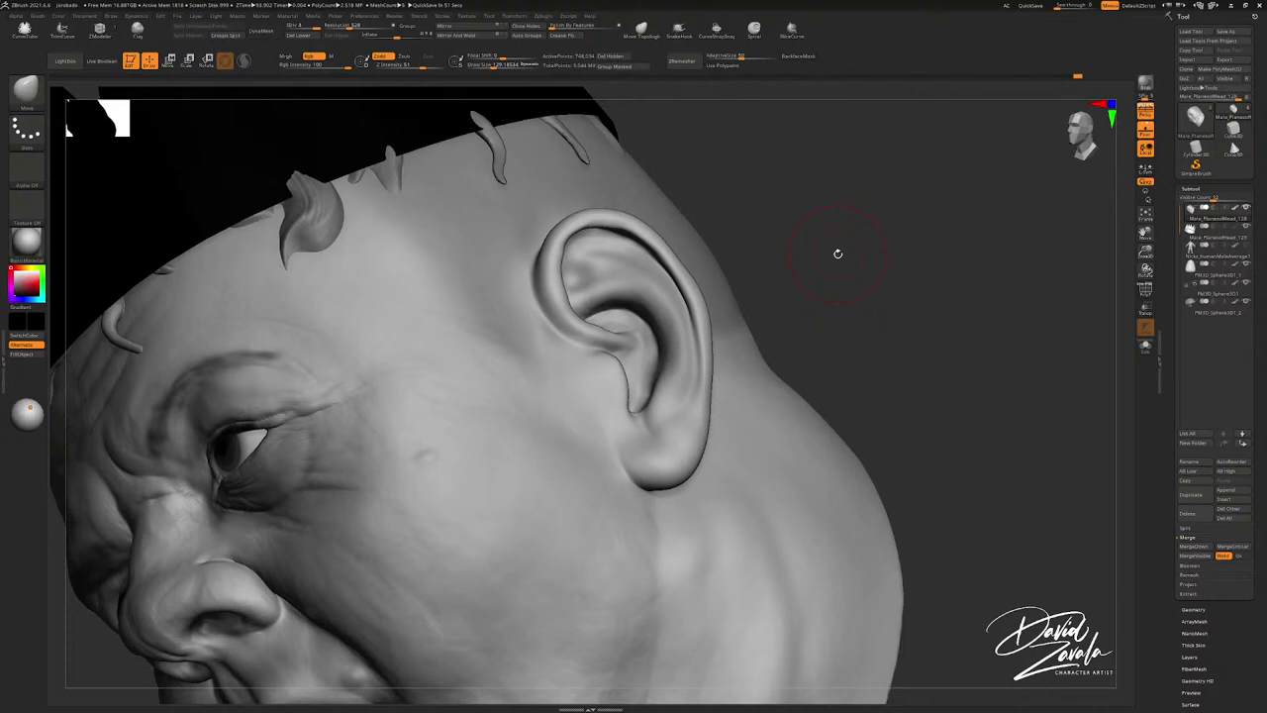
key("b")
key("i")
key("n")
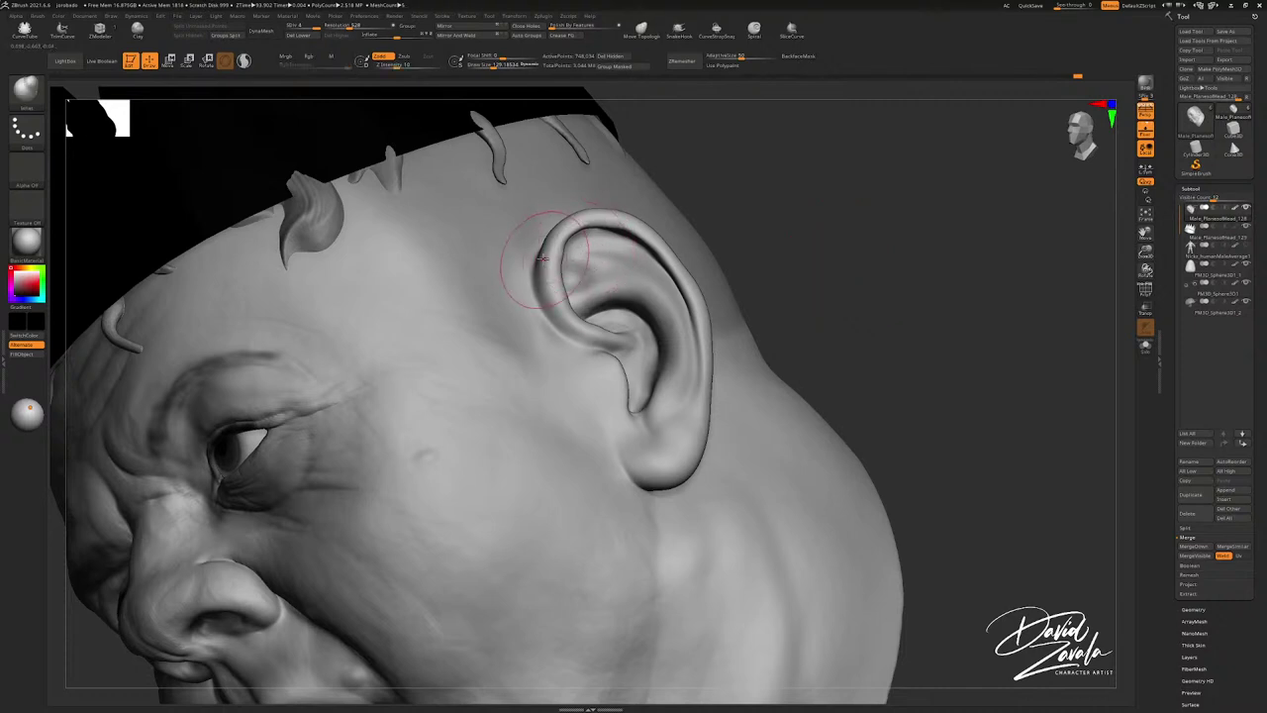
left_click_drag(554, 270, 550, 264)
right_click_drag(549, 265, 555, 283)
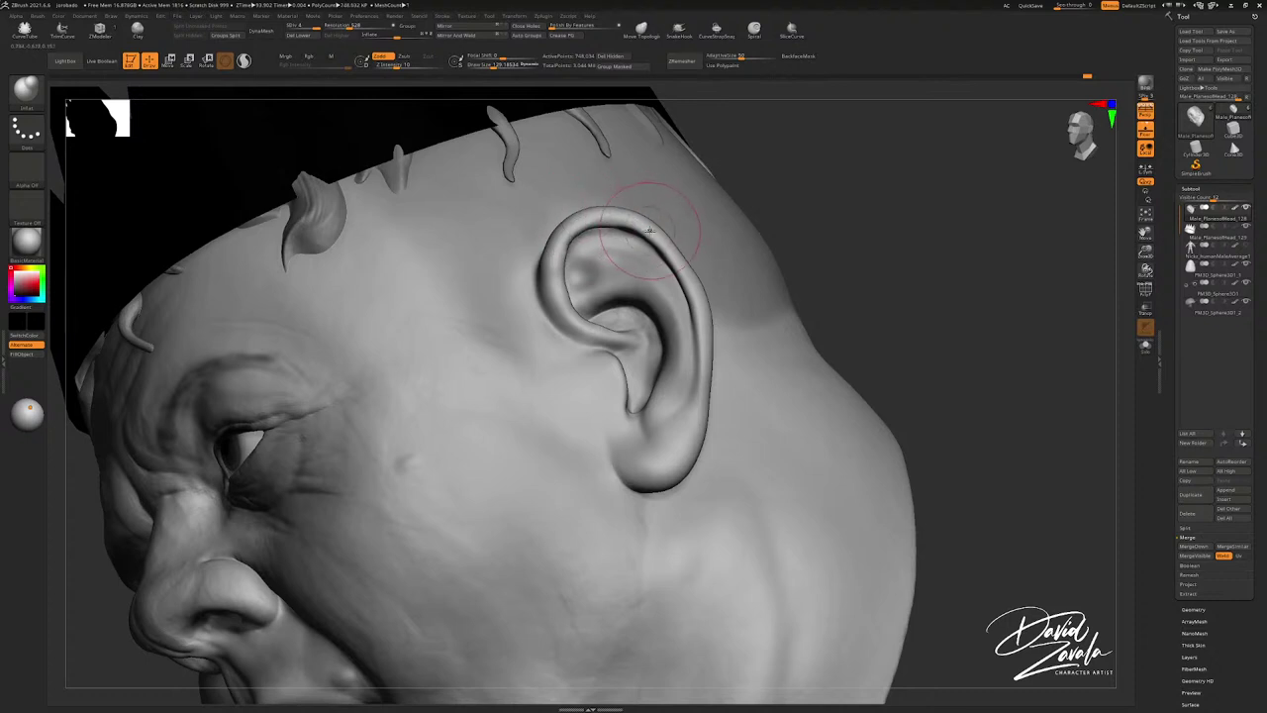
Step: Resize the brush and smooth the freshly inflated upper rim of the helix
key("s")
left_click_drag(649, 232, 655, 231)
key("shift")
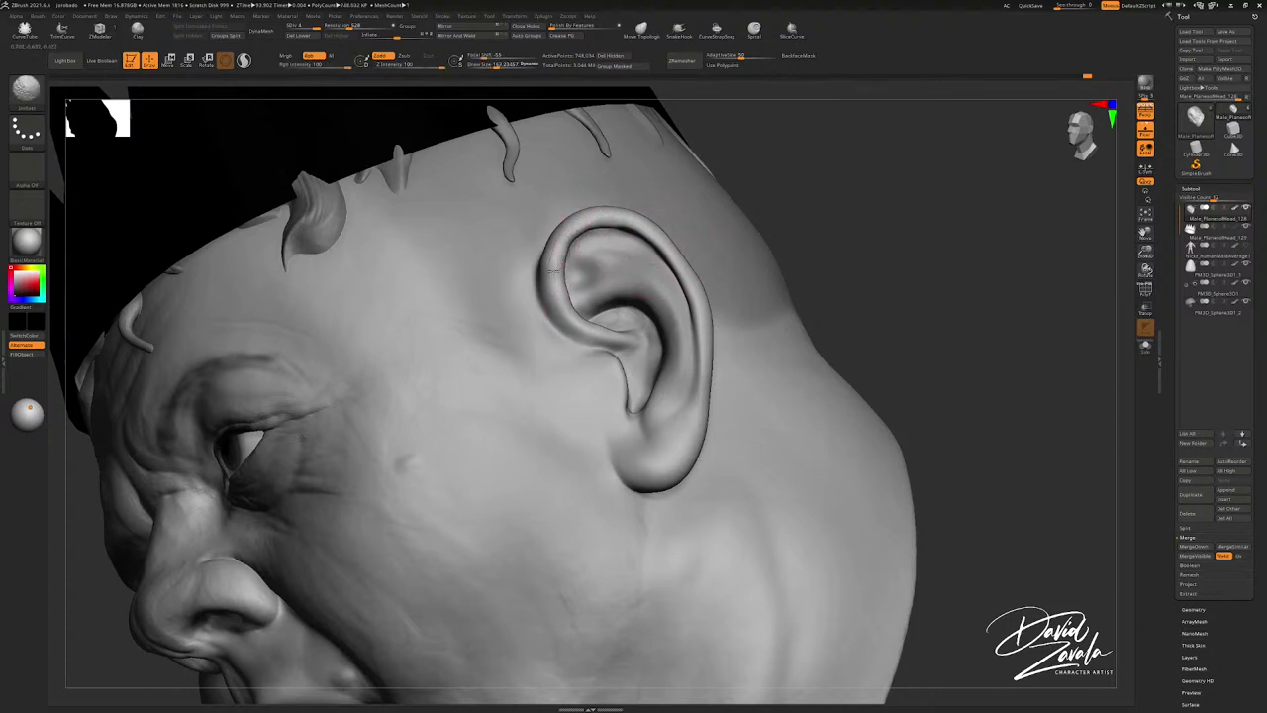
Step: Nudge the upper inner fold of the ear with the Move brush and soften the area around the tragus
mouse_move(645, 222)
right_mouse_down("ctrl")
mouse_move(638, 240)
mouse_move(564, 282)
mouse_move(633, 294)
mouse_move(596, 73)
right_mouse_up("ctrl")
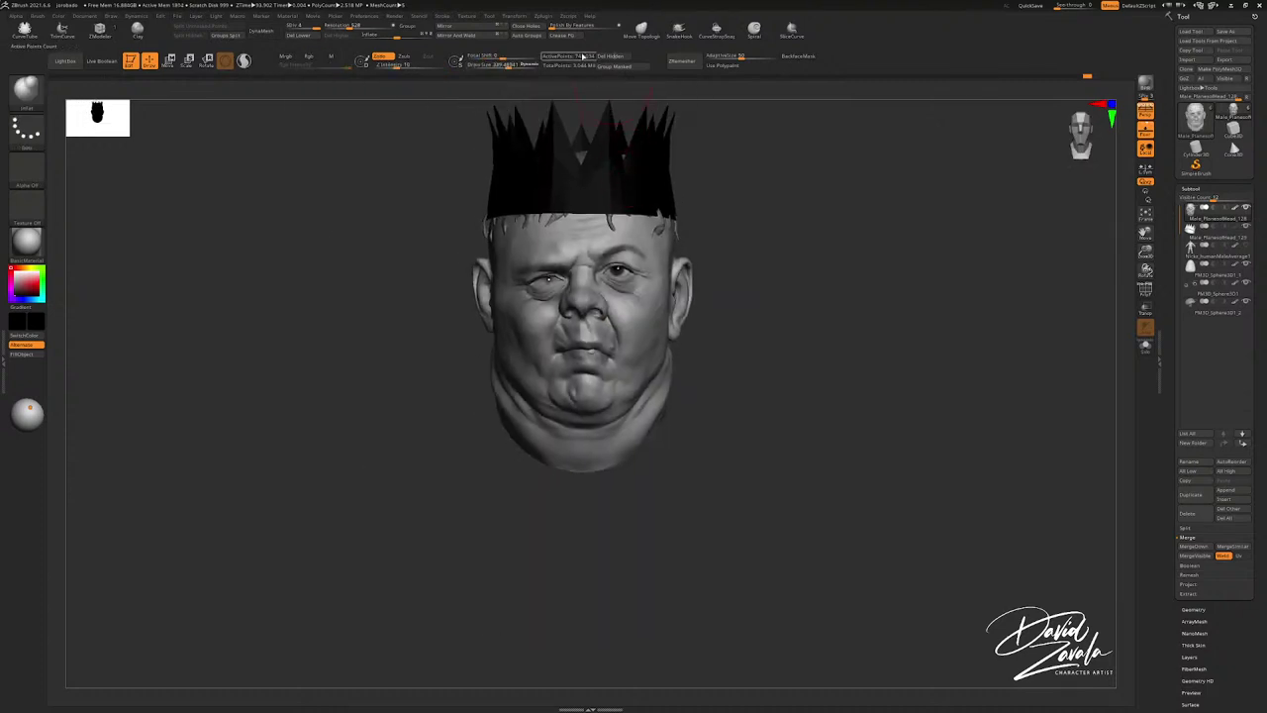
mouse_move(757, 223)
right_mouse_down()
mouse_move(633, 247)
mouse_move(714, 300)
mouse_move(700, 286)
right_mouse_up()
key("bracketleft")
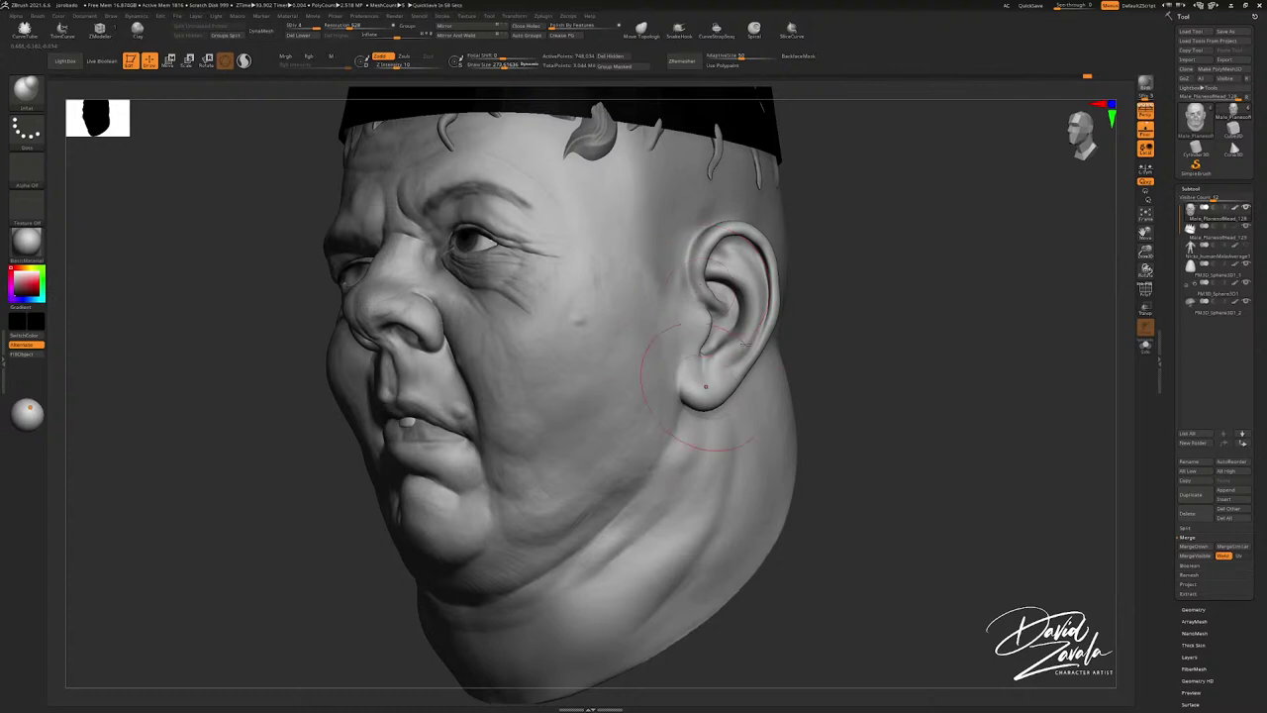
right_click_drag(700, 289, 725, 317)
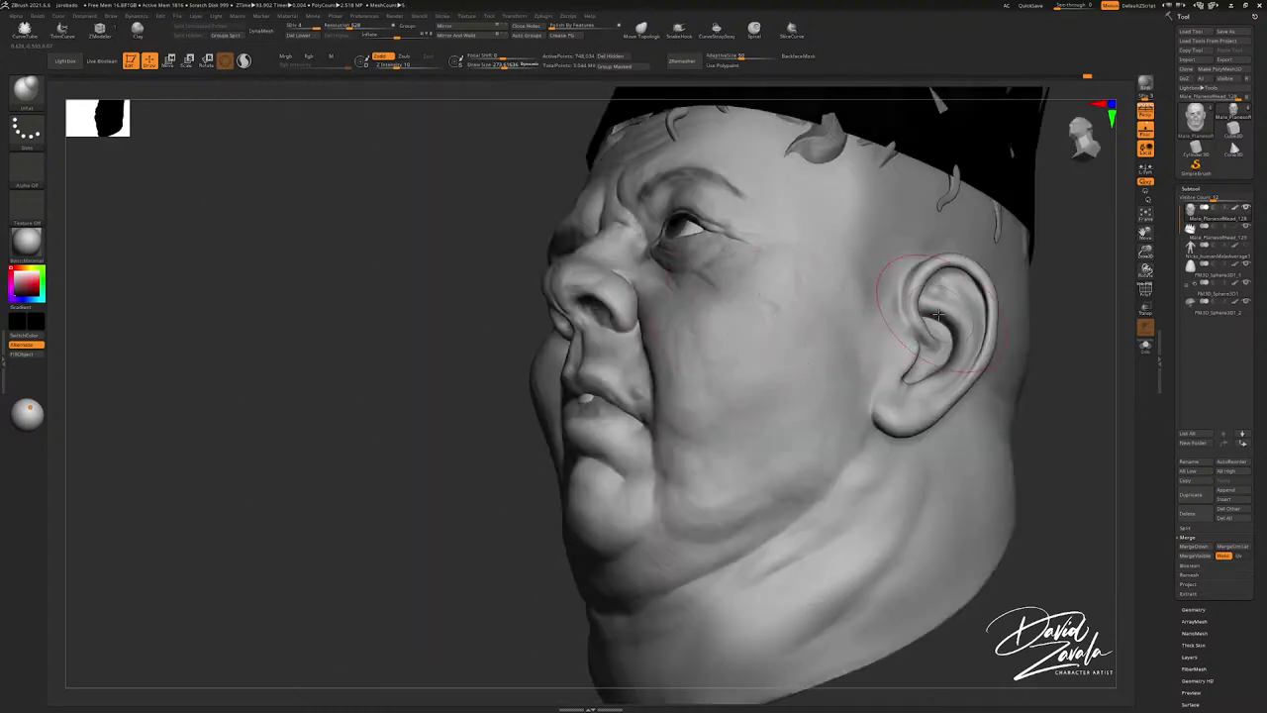
right_click_drag(1009, 300, 785, 282)
mouse_move(785, 282)
right_mouse_down("ctrl")
mouse_move(792, 304)
mouse_move(834, 297)
right_mouse_up("ctrl")
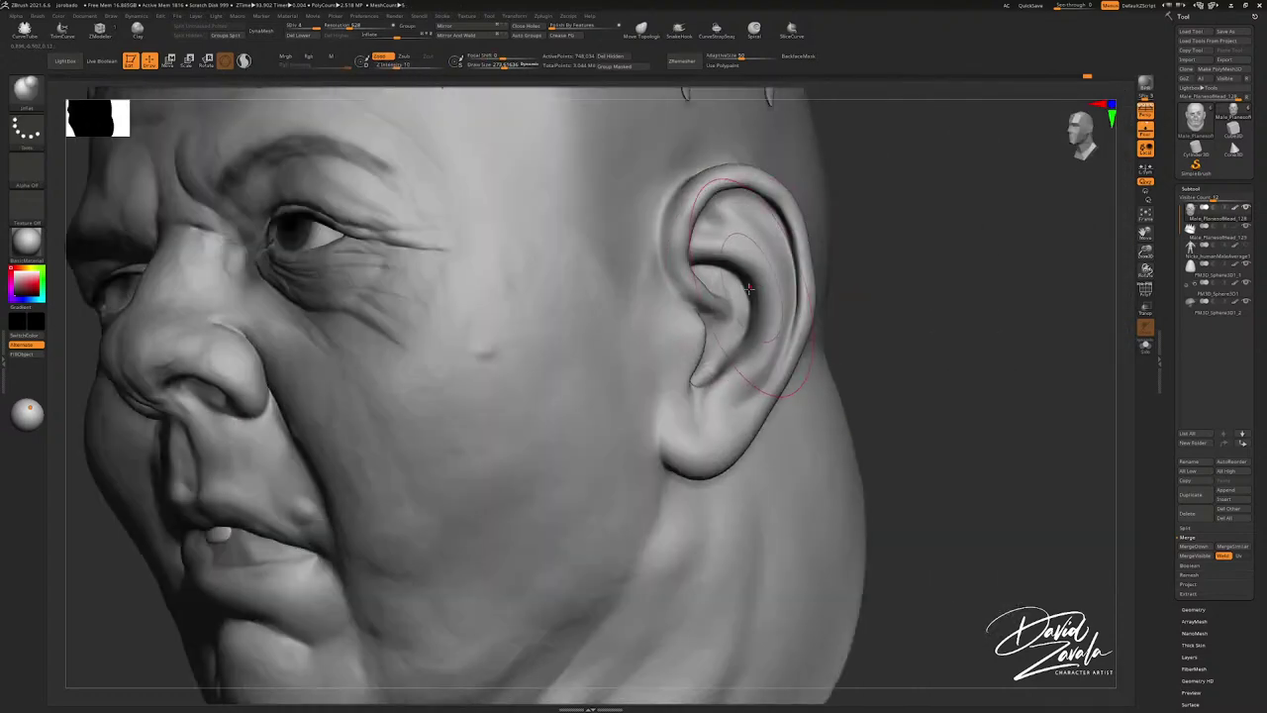
key("s")
left_click_drag(739, 288, 742, 250)
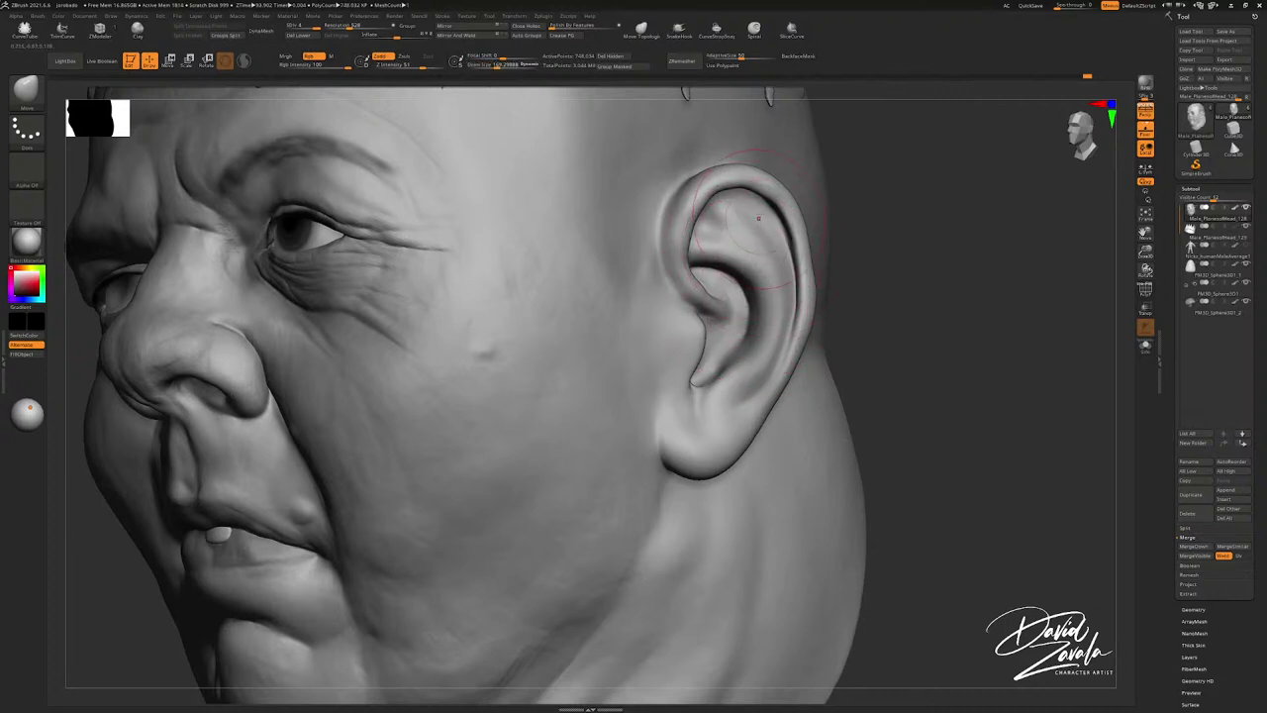
right_click_drag(744, 221, 699, 218)
right_click_drag(699, 329, 712, 331)
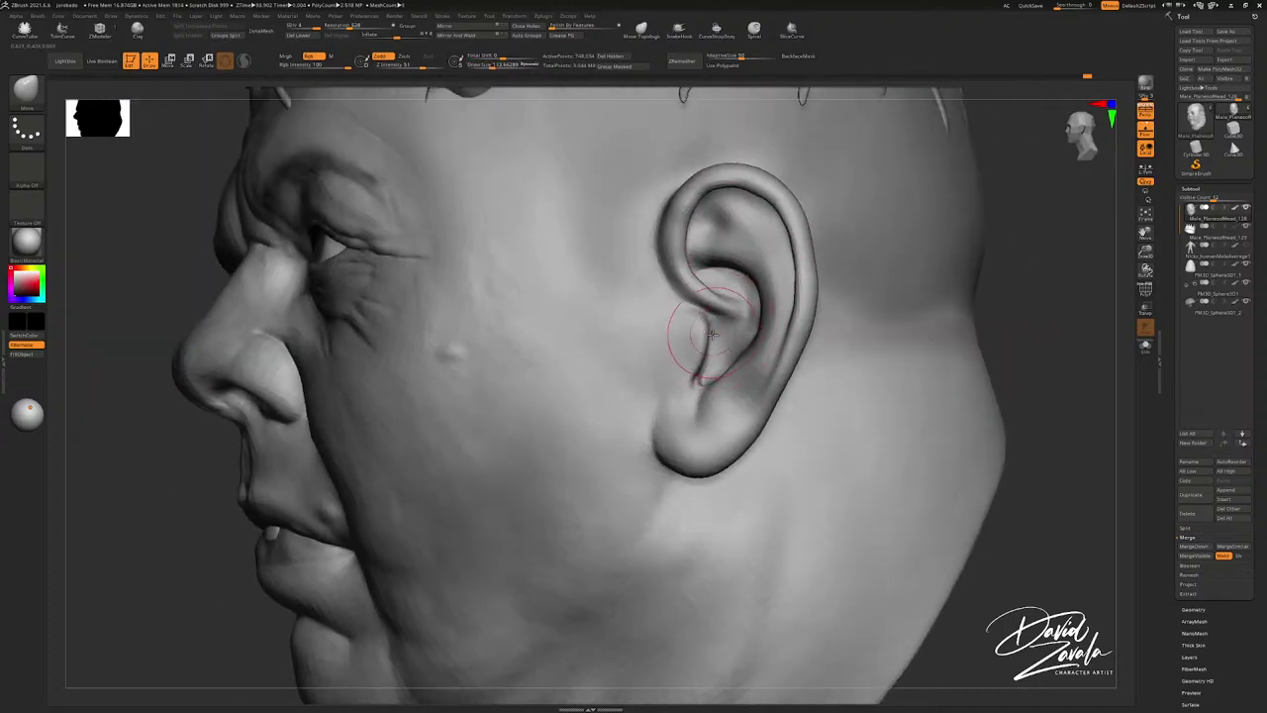
key("shift")
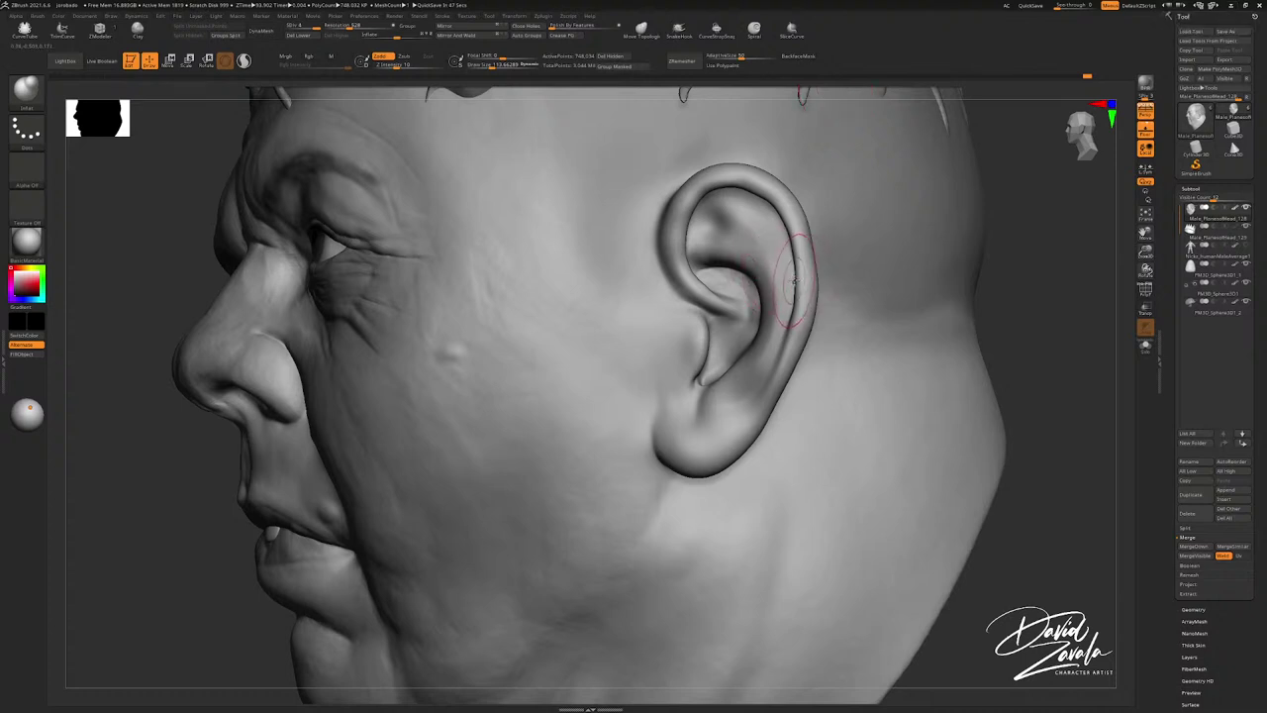
Step: Inflate the rear rim of the helix with a smaller brush and undo the last stroke
key("s")
left_click_drag(800, 280, 808, 279)
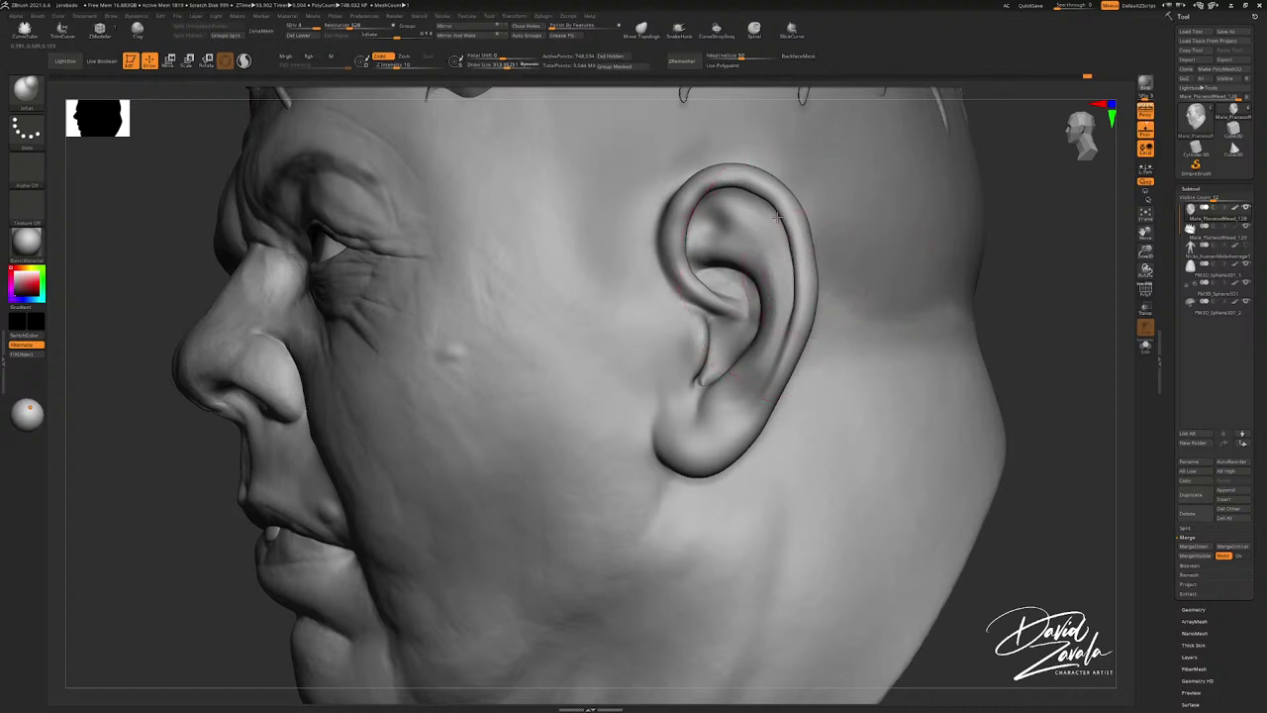
key("s")
key("ctrl+z")
Step: Switch to the Move brush, enlarge its draw size and adjust the rear contour of the ear
key("b")
key("m")
key("v")
key("s")
left_click_drag(765, 346, 765, 334)
right_click_drag(758, 315, 693, 319, "ctrl")
mouse_move(693, 319)
right_mouse_down()
mouse_move(770, 327)
mouse_move(880, 269)
right_mouse_up()
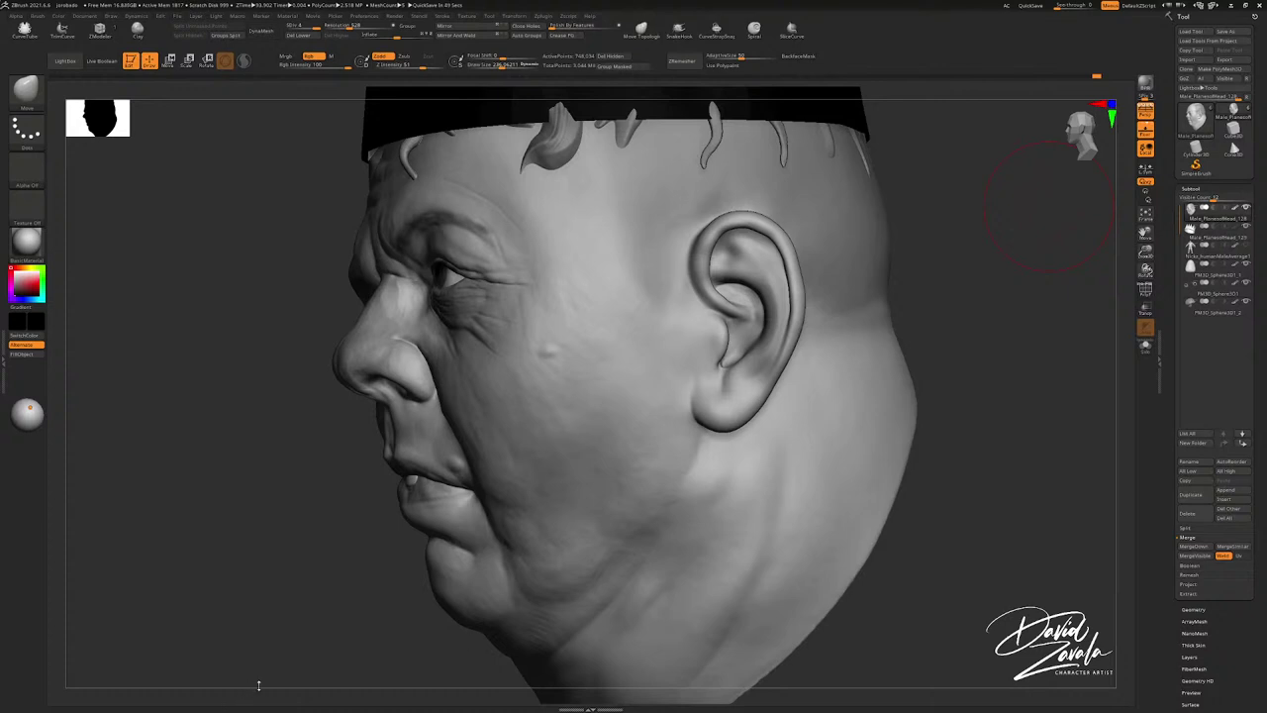
Step: Open PureRef and place the ear reference photo beside the head, framed so the whole ear shows
key("super")
type("pu")
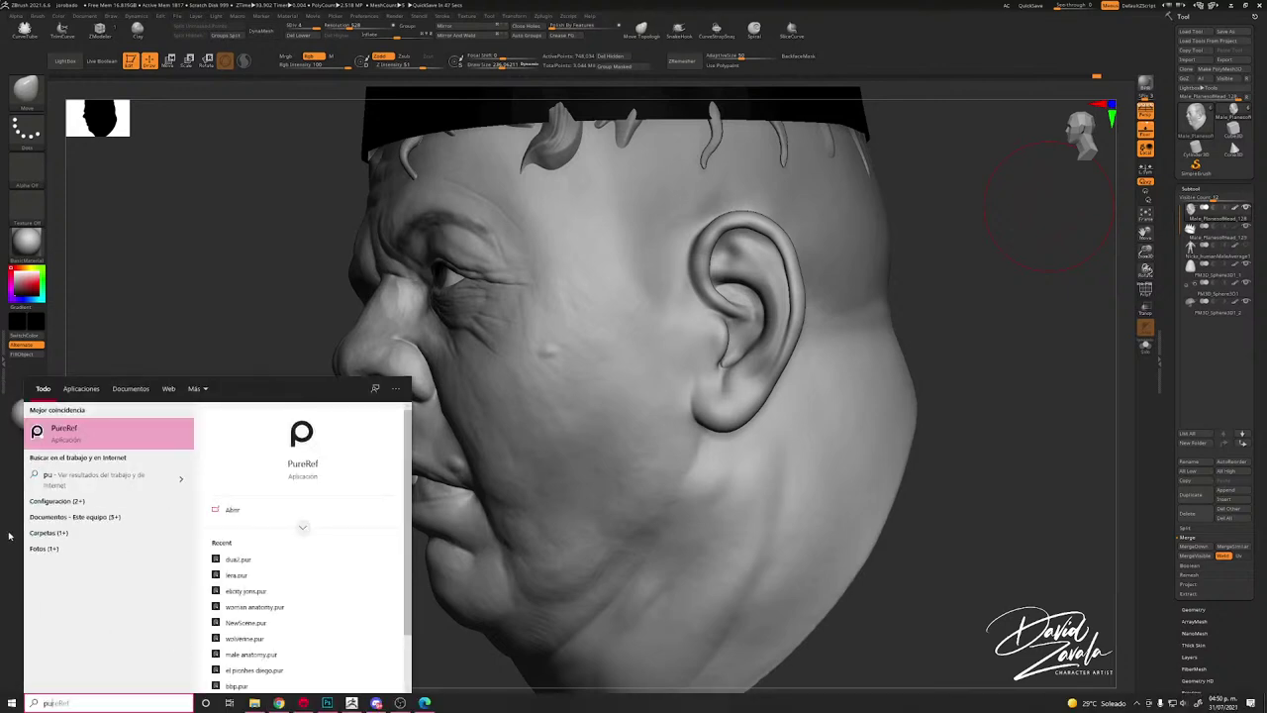
left_click(98, 452)
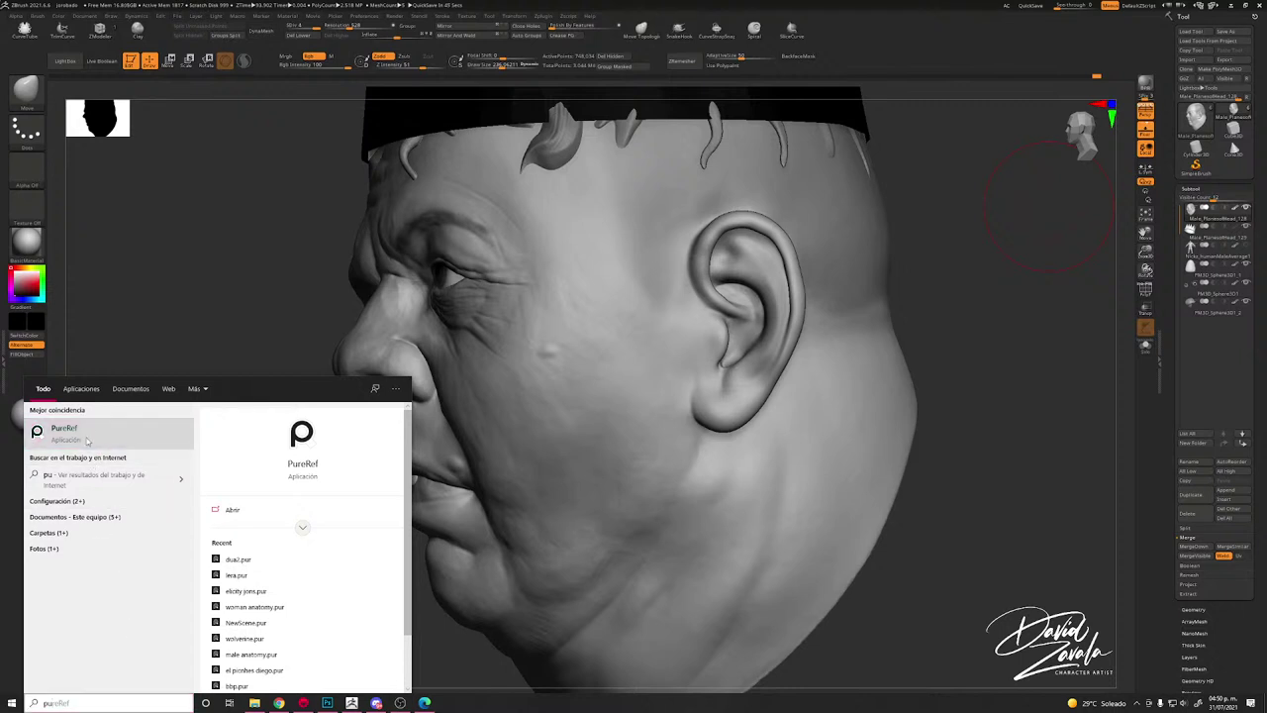
left_click(88, 438)
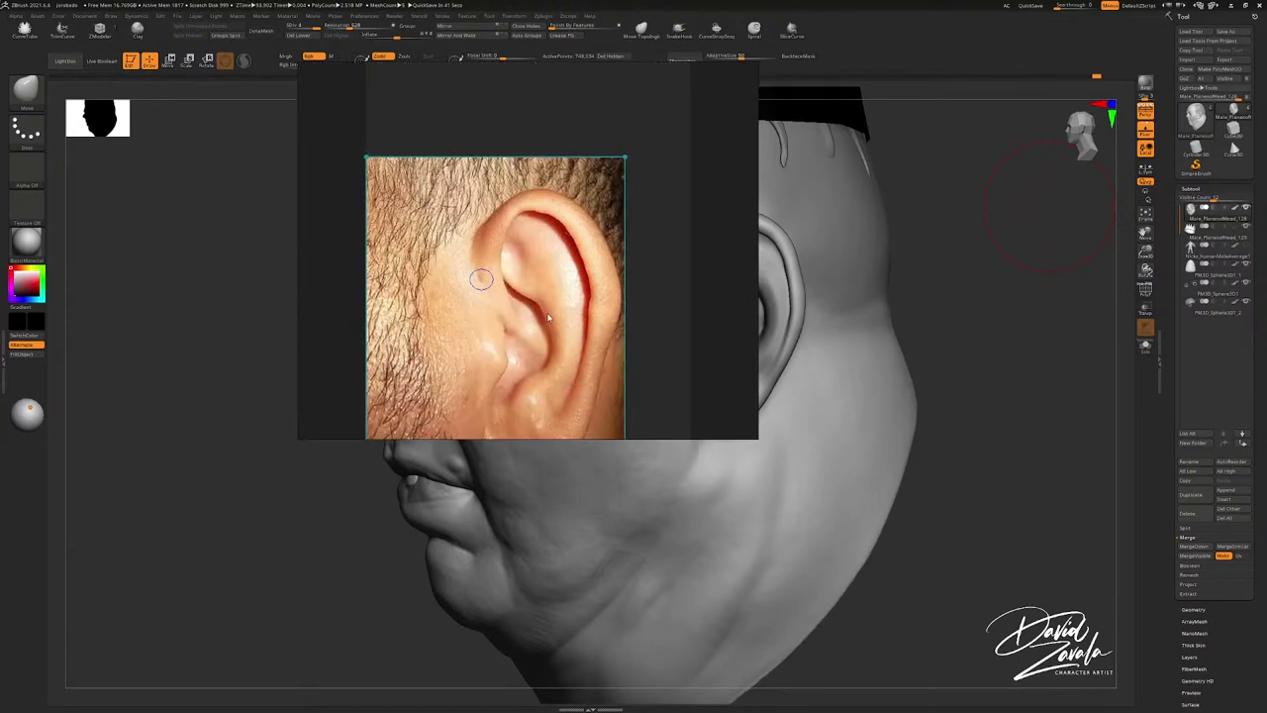
right_click_drag(564, 309, 264, 381)
scroll(262, 380, "up", 1)
middle_click_drag(258, 377, 222, 330)
scroll(223, 330, "down", 2)
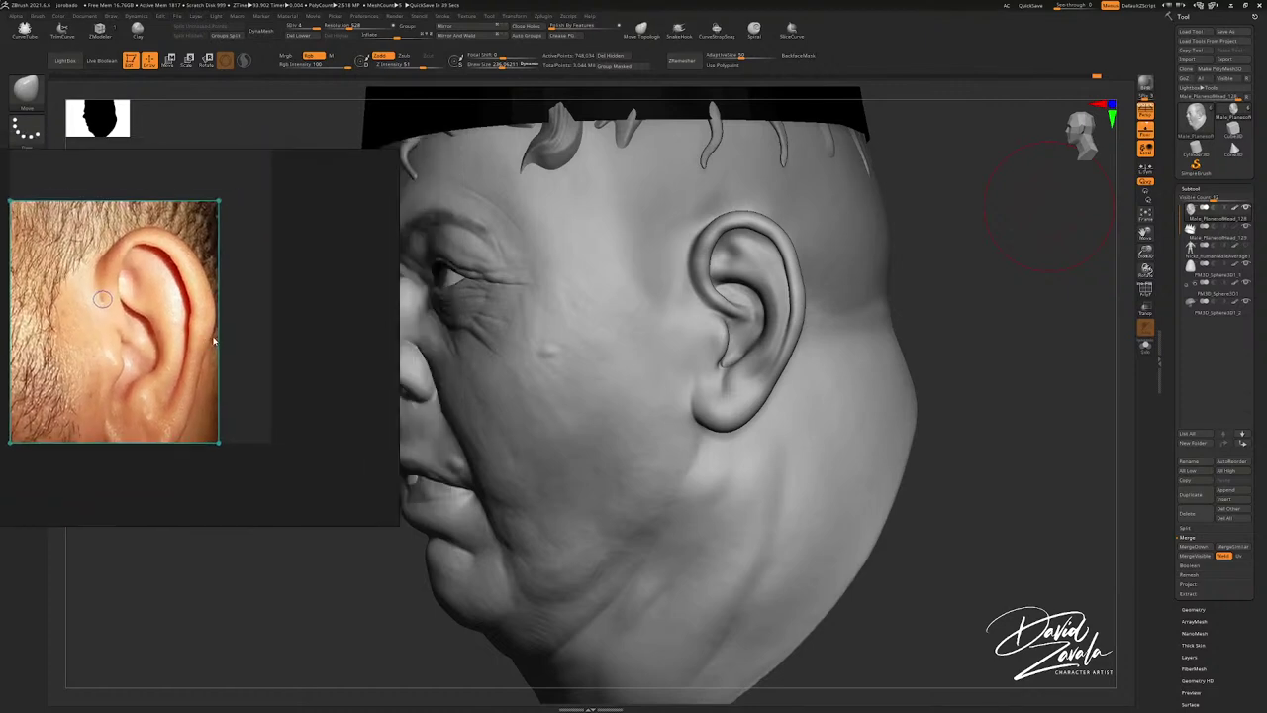
Step: Lower the head's subdivision level to 2, smooth the area beneath the eye and enlarge the draw size to 1000
mouse_move(594, 390)
right_mouse_down()
mouse_move(707, 371)
mouse_move(682, 307)
mouse_move(657, 343)
mouse_move(668, 342)
mouse_move(651, 338)
right_mouse_up()
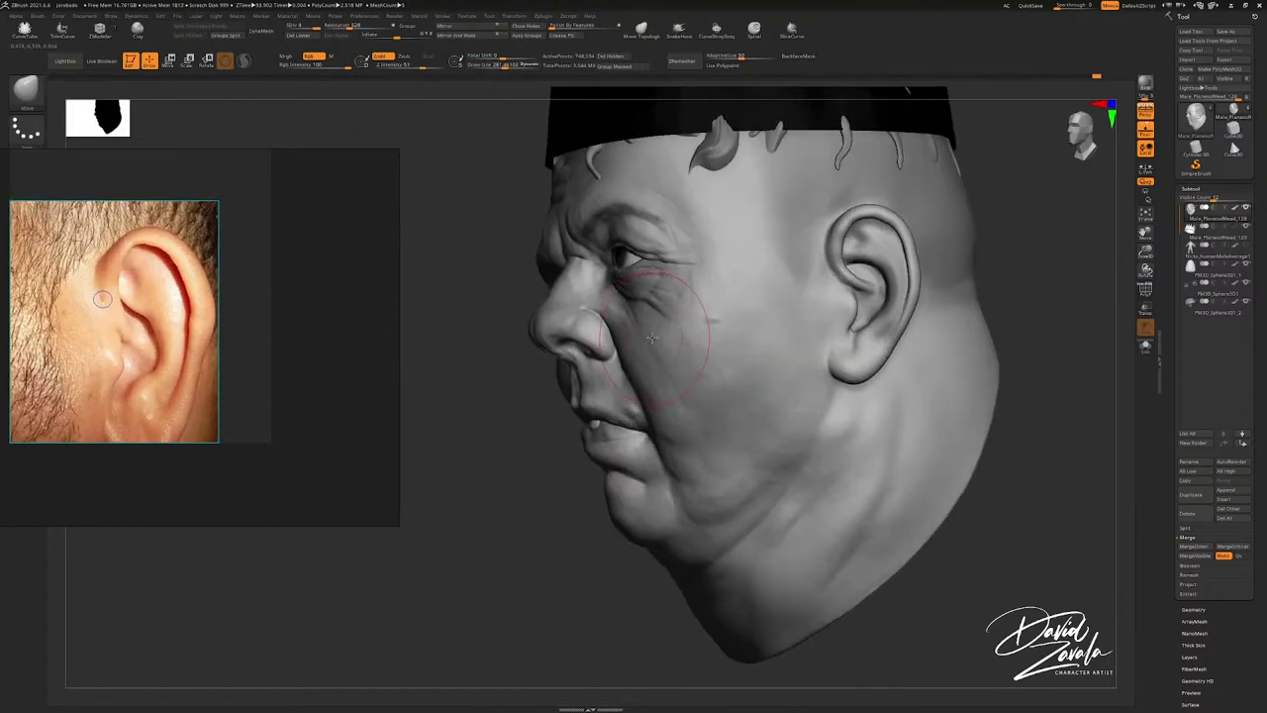
key("s")
left_click_drag(630, 341, 639, 342)
left_click_drag(314, 26, 298, 27)
left_click_drag(637, 279, 658, 276, "shift")
key("s")
key("s")
left_click_drag(673, 358, 690, 367)
right_click_drag(690, 382, 669, 382)
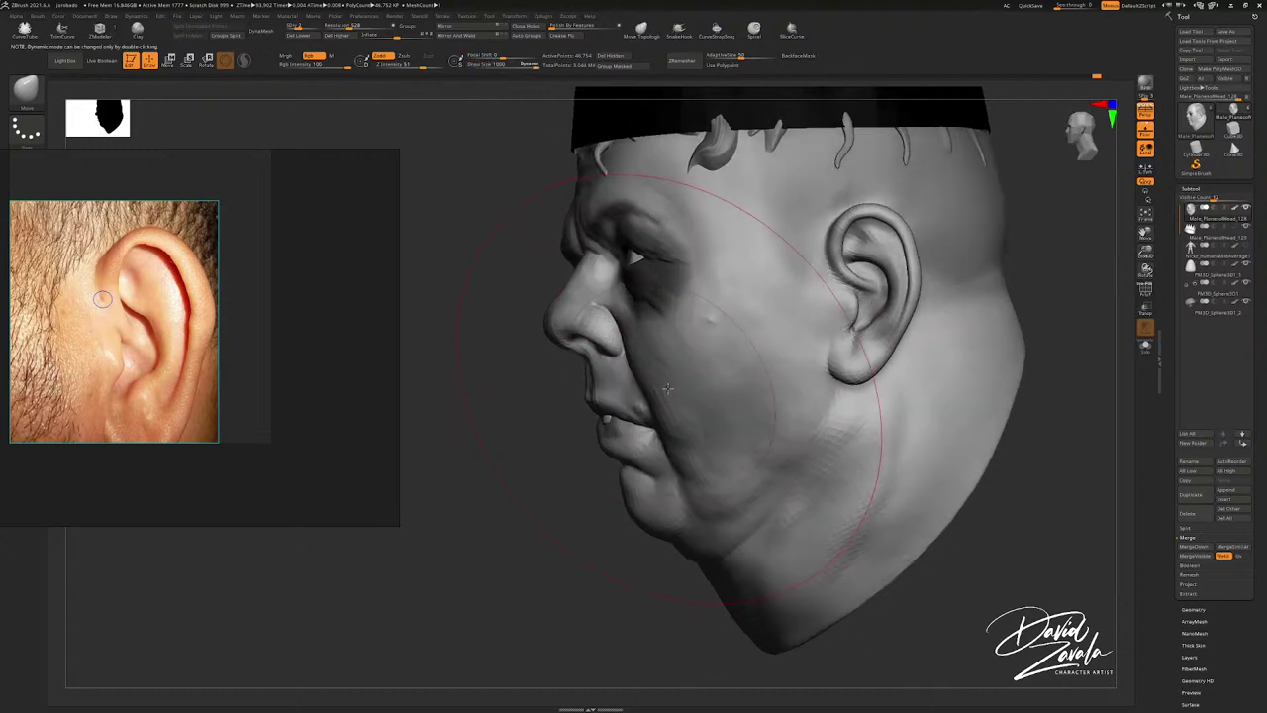
Step: Reshape the cheek in broad strokes with the Move brush, gradually reducing its draw size
key("s")
left_click_drag(669, 382, 654, 382)
right_click_drag(656, 382, 661, 364)
key("s")
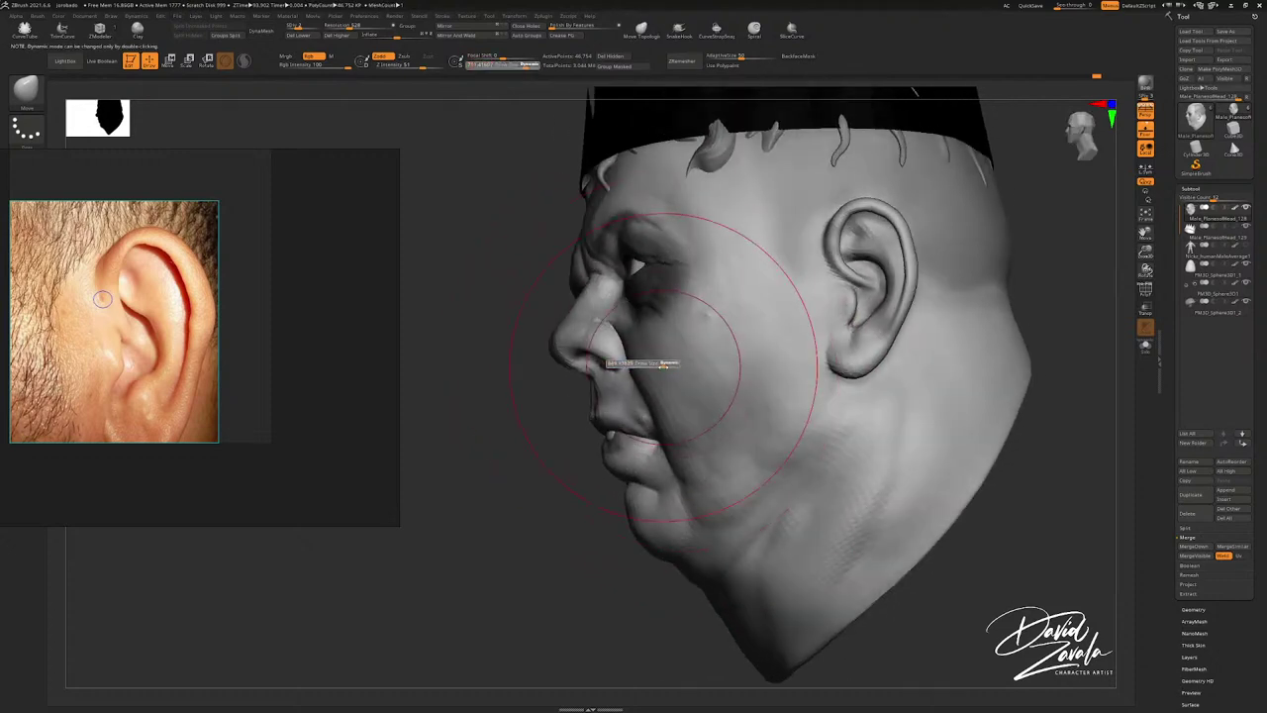
left_click_drag(661, 363, 654, 363)
right_click_drag(670, 355, 662, 354)
left_click_drag(662, 353, 668, 356)
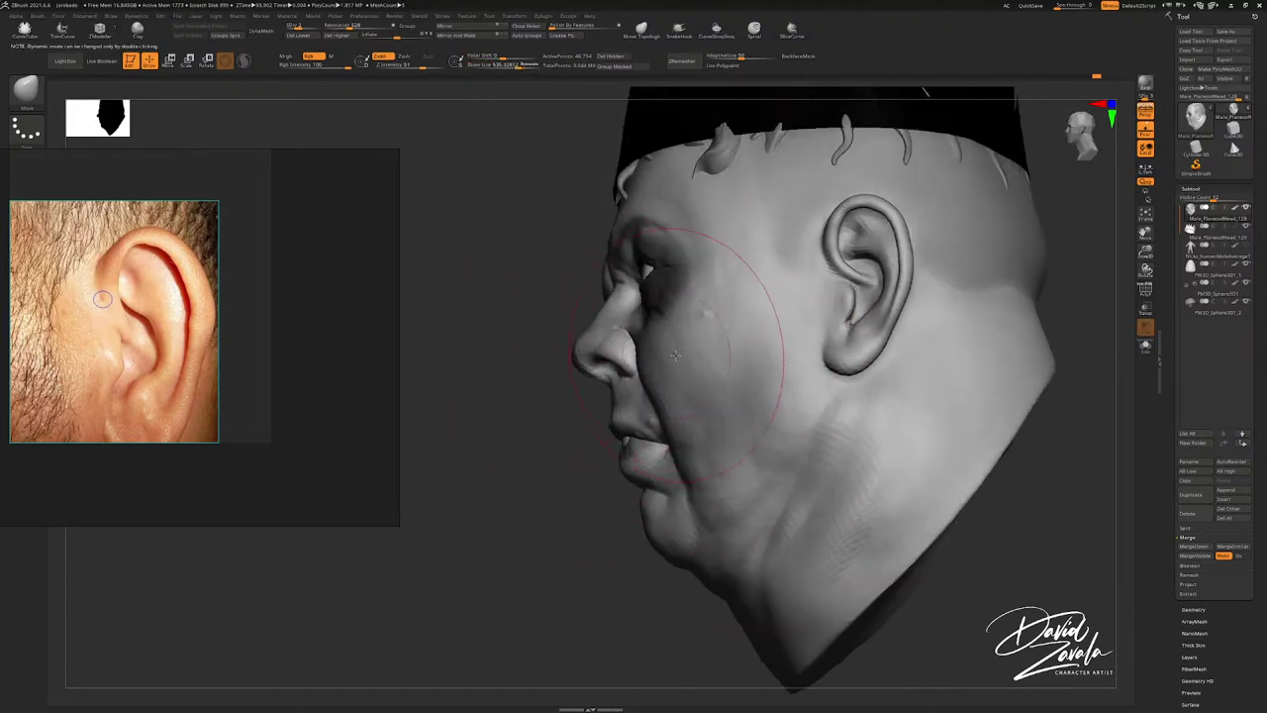
right_click_drag(681, 374, 692, 364)
key("s")
mouse_move(676, 360)
left_mouse_down()
mouse_move(671, 331)
mouse_move(666, 351)
mouse_move(618, 357)
left_mouse_up()
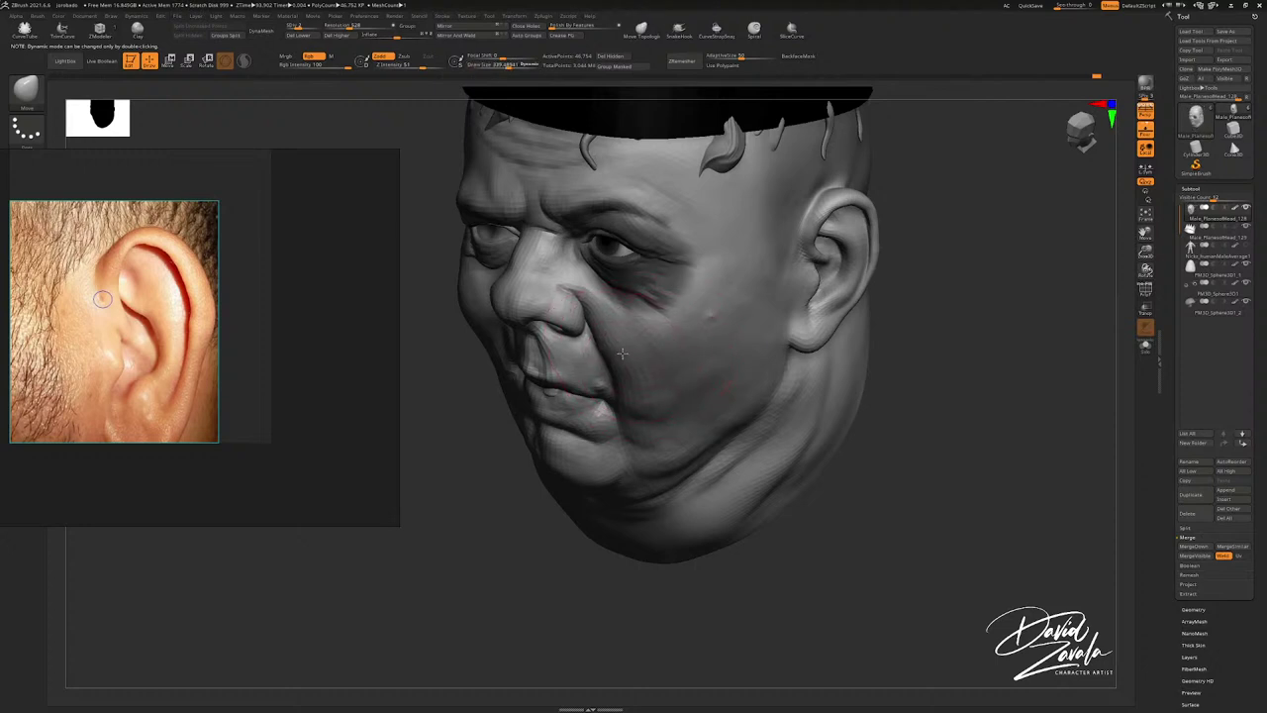
Step: Resize the Move brush and shift the mass of the cheek below the eye
mouse_move(623, 354)
right_mouse_down("ctrl")
mouse_move(649, 352)
mouse_move(520, 364)
mouse_move(554, 364)
right_mouse_up("ctrl")
key("bracketleft")
key("bracketright")
key("bracketright")
key("bracketright")
key("bracketright")
key("bracketright")
right_click_drag(654, 367, 705, 320)
mouse_move(703, 319)
left_mouse_down()
mouse_move(653, 337)
mouse_move(723, 360)
left_mouse_up()
mouse_move(724, 360)
right_mouse_down()
mouse_move(710, 356)
mouse_move(699, 294)
right_mouse_up()
Step: Adjust the far cheek's silhouette from under the eye down to the jaw with the Move brush and check the face frontally
key("s")
key("s")
mouse_move(683, 278)
left_mouse_down()
mouse_move(735, 335)
mouse_move(727, 357)
left_mouse_up()
key("s")
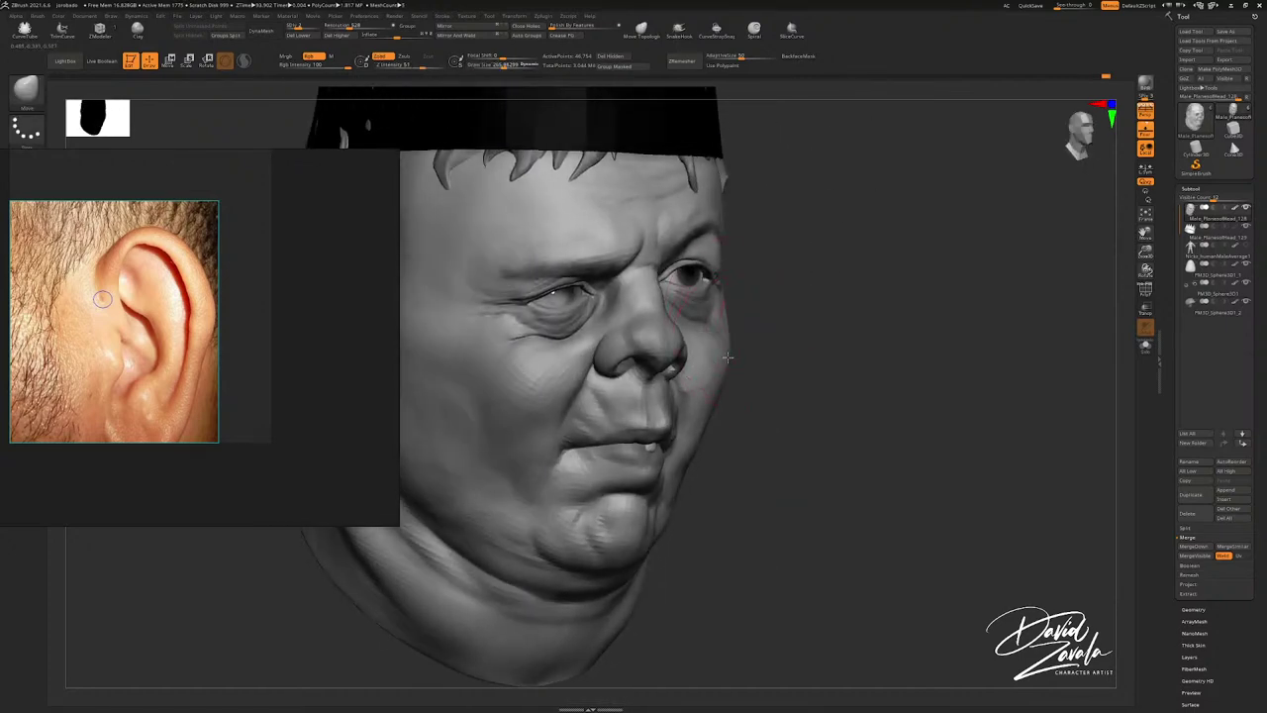
key("s")
key("s")
left_click_drag(724, 430, 721, 438)
key("s")
key("s")
key("s")
left_click(685, 483)
right_click_drag(660, 527, 683, 415, "ctrl")
right_click_drag(851, 425, 772, 425)
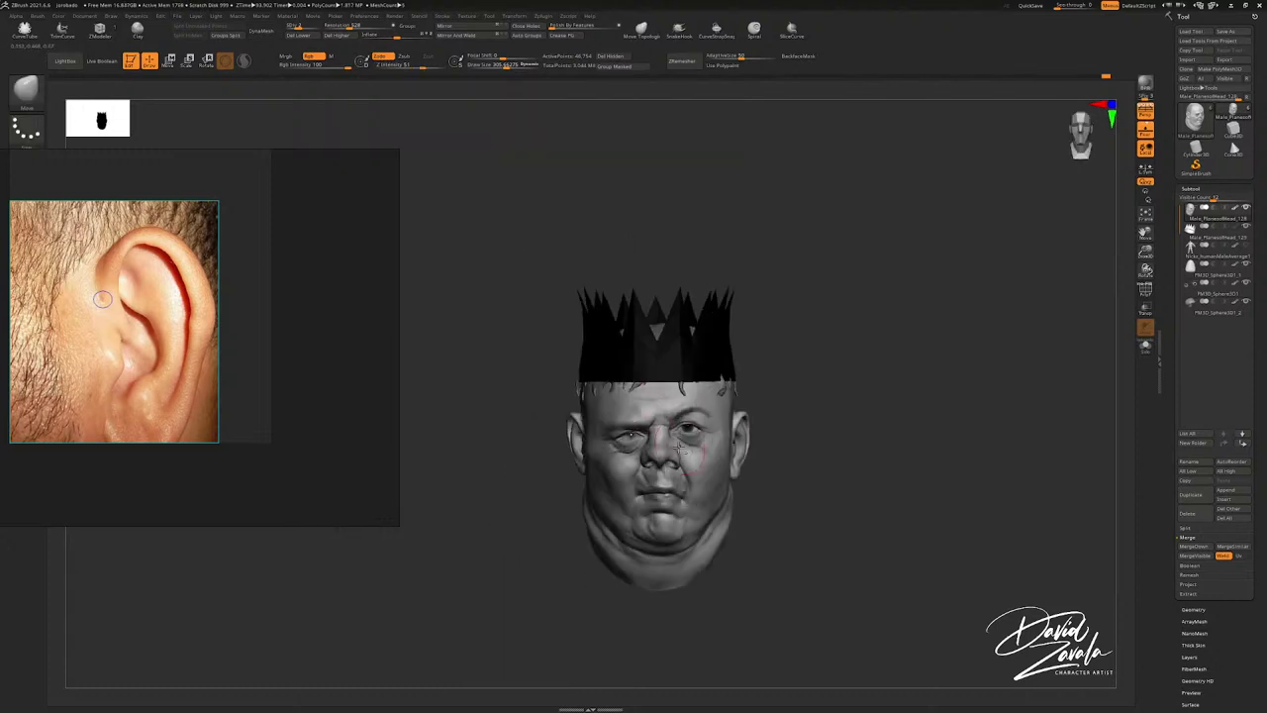
Step: Try to pull the front rim of the helix upward with a smaller Move brush, and undo the stroke
right_click_drag(831, 396, 841, 465, "ctrl")
mouse_move(920, 469)
right_mouse_down()
mouse_move(792, 469)
mouse_move(660, 319)
mouse_move(683, 391)
mouse_move(704, 384)
right_mouse_up()
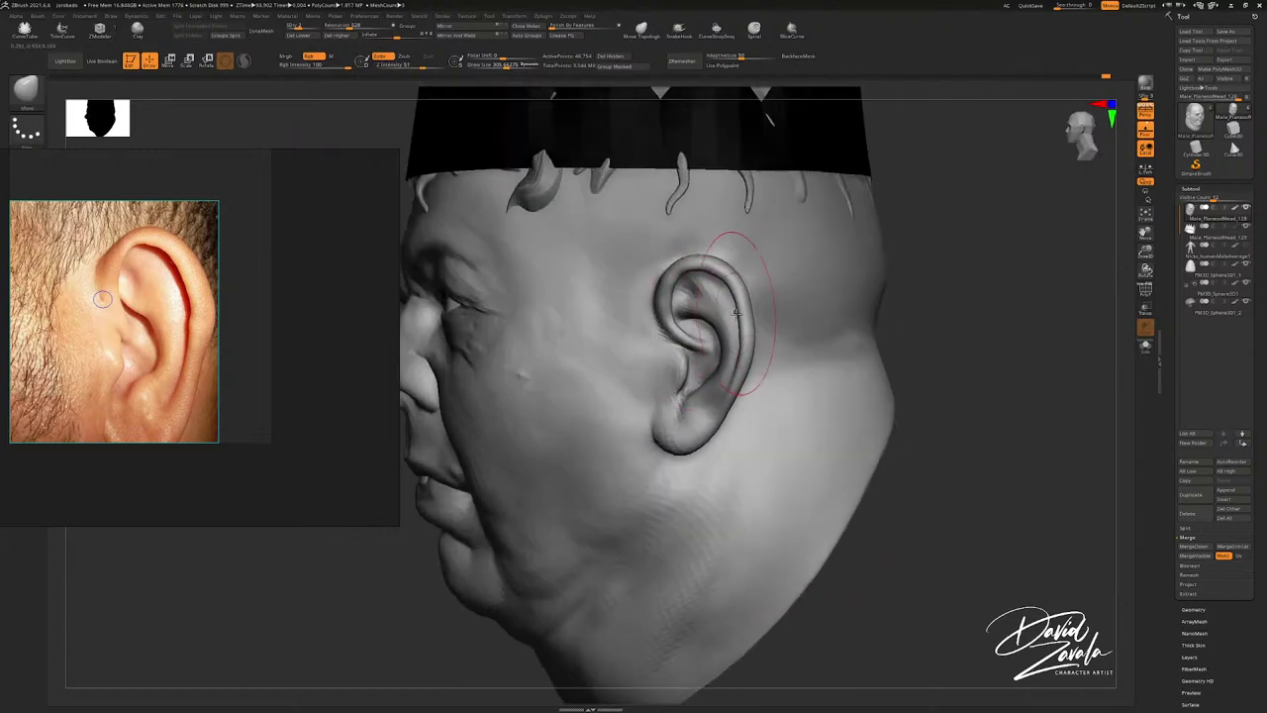
right_click_drag(675, 322, 680, 372, "ctrl")
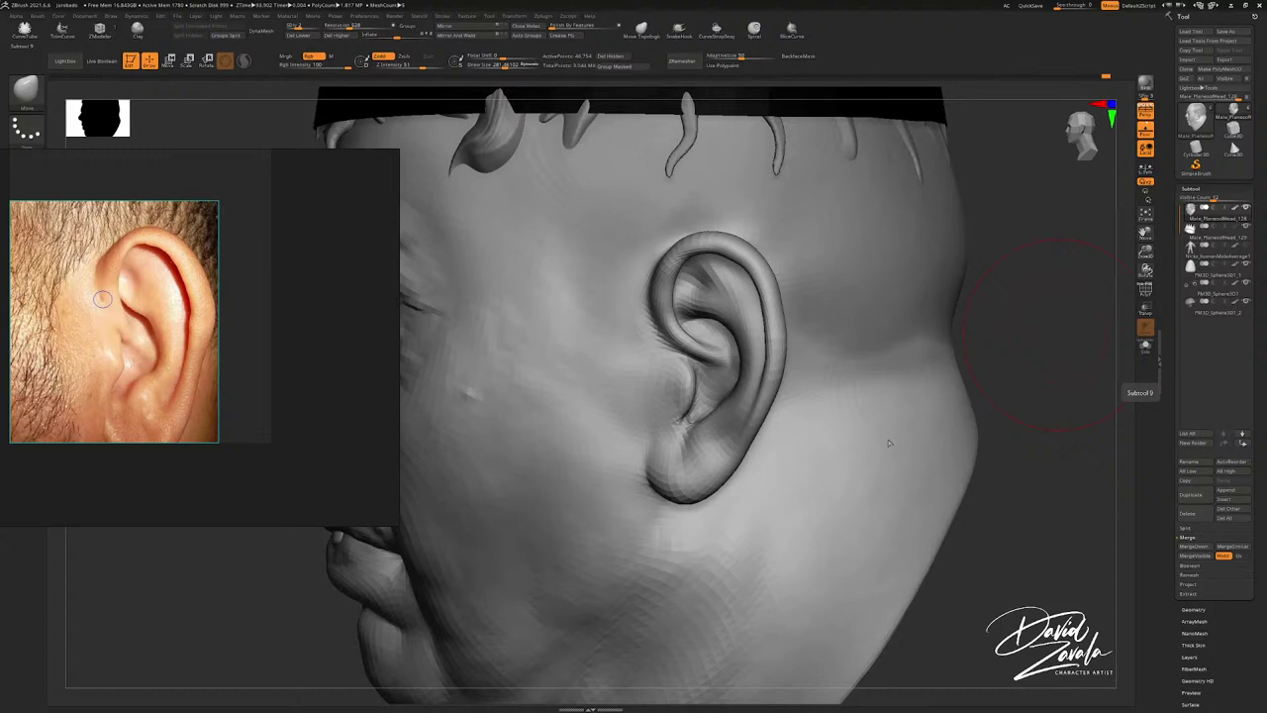
mouse_move(682, 252)
right_mouse_down("alt")
mouse_move(699, 302)
mouse_move(699, 335)
mouse_move(683, 336)
right_mouse_up("alt")
key("s")
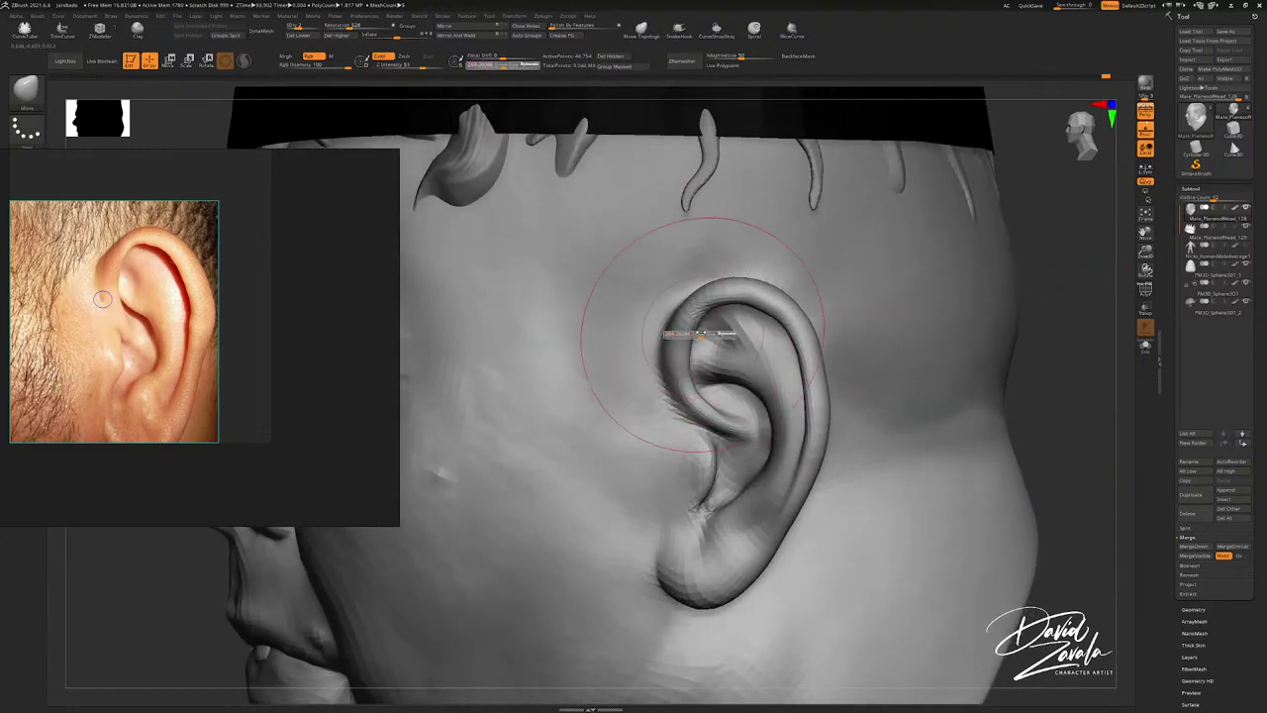
key("s")
left_click_drag(701, 334, 684, 359)
right_click_drag(684, 342, 695, 336)
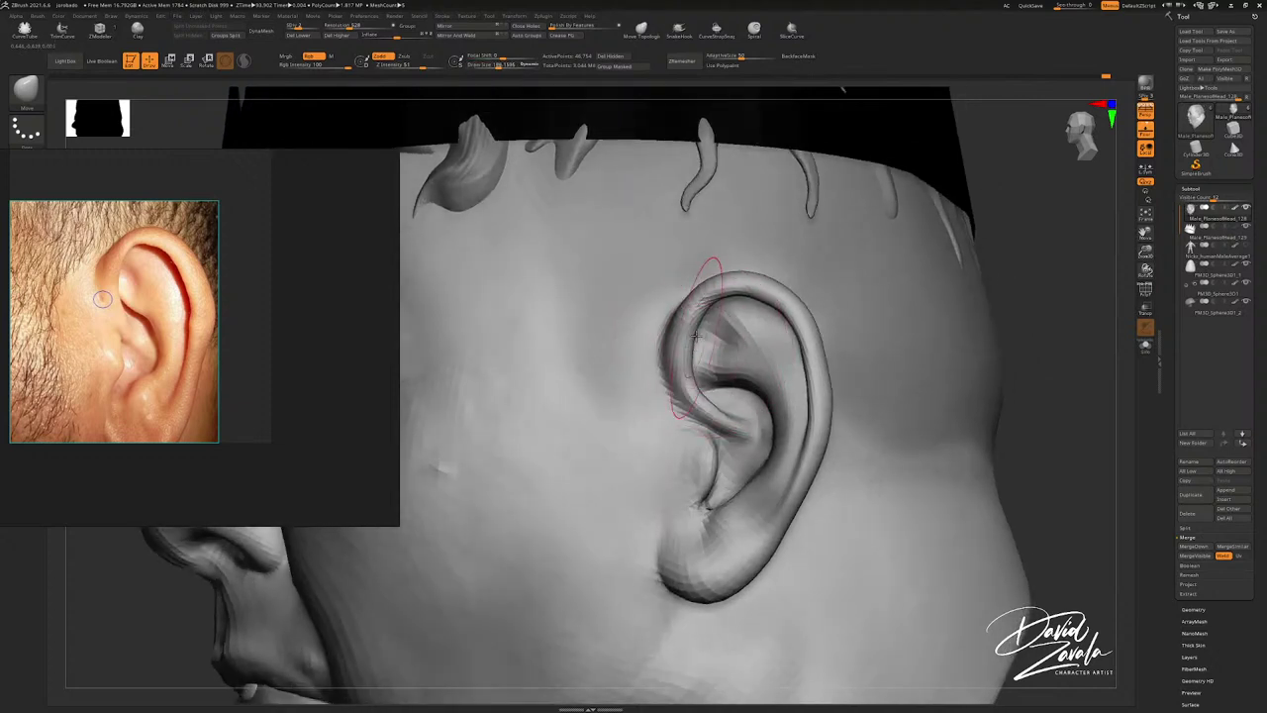
mouse_move(709, 339)
left_mouse_down()
mouse_move(683, 326)
mouse_move(722, 312)
left_mouse_up()
key("ctrl+z")
key("s")
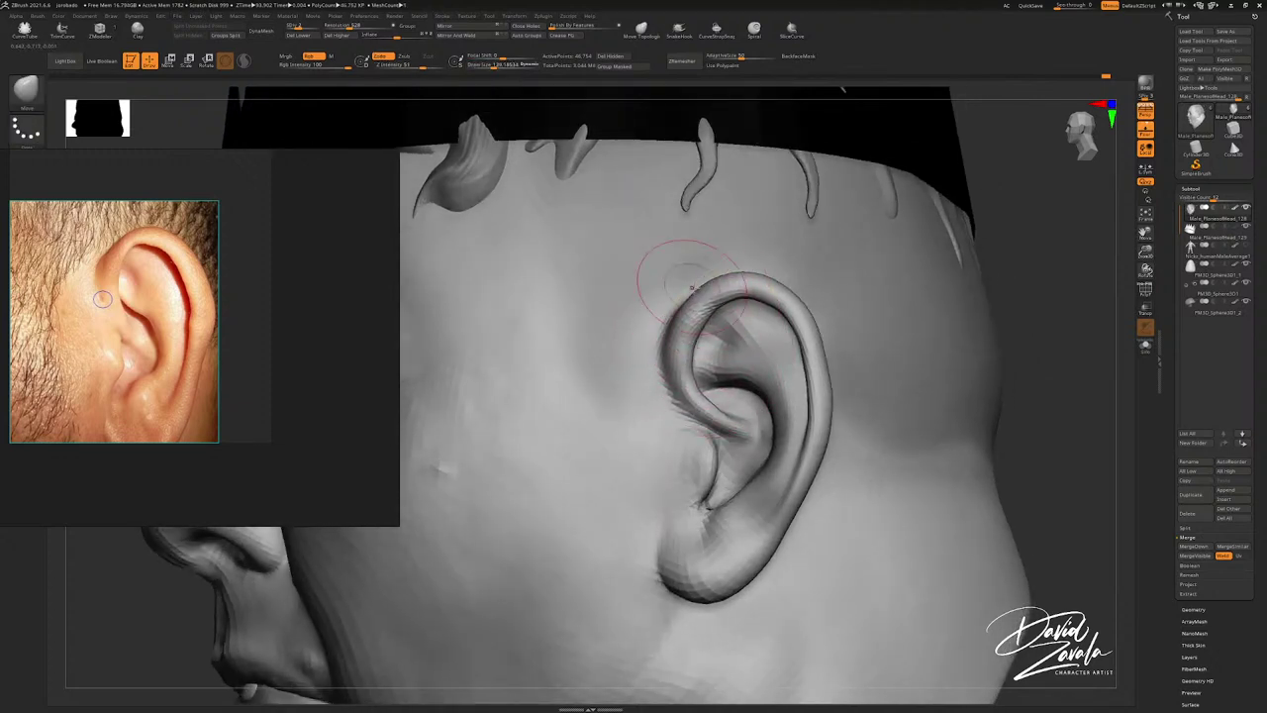
right_click_drag(691, 287, 896, 394)
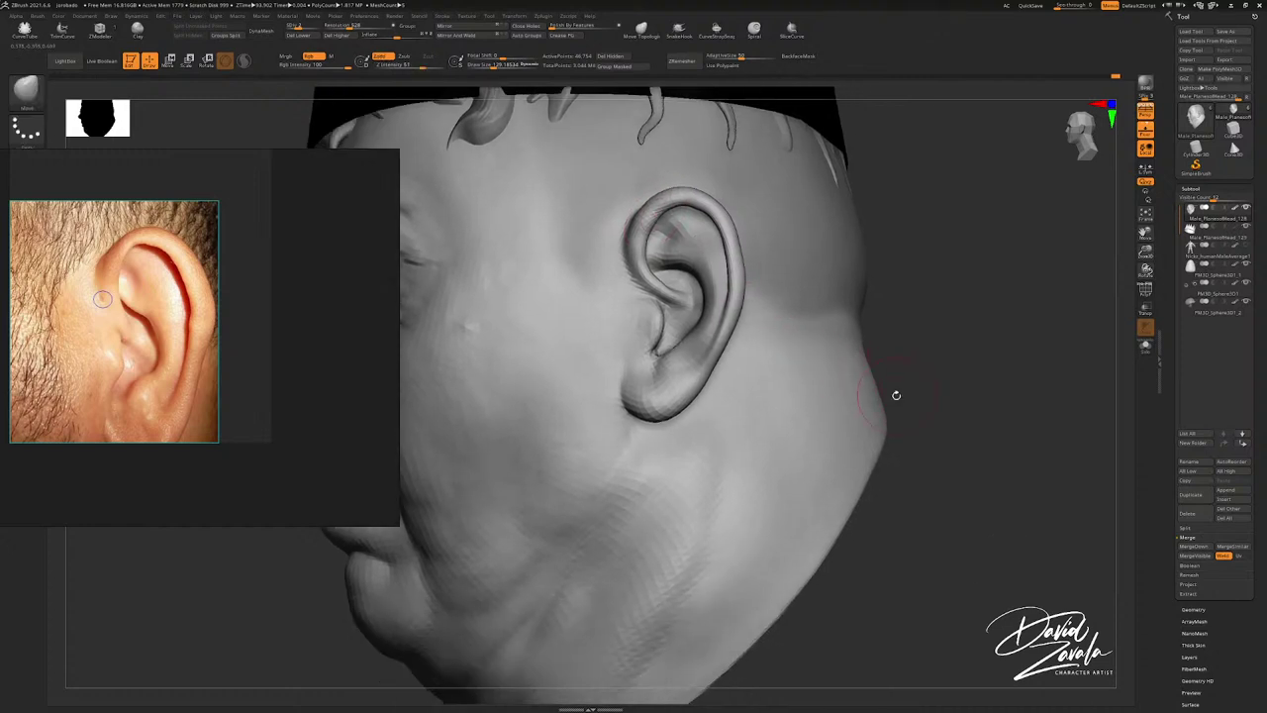
left_click(1192, 611)
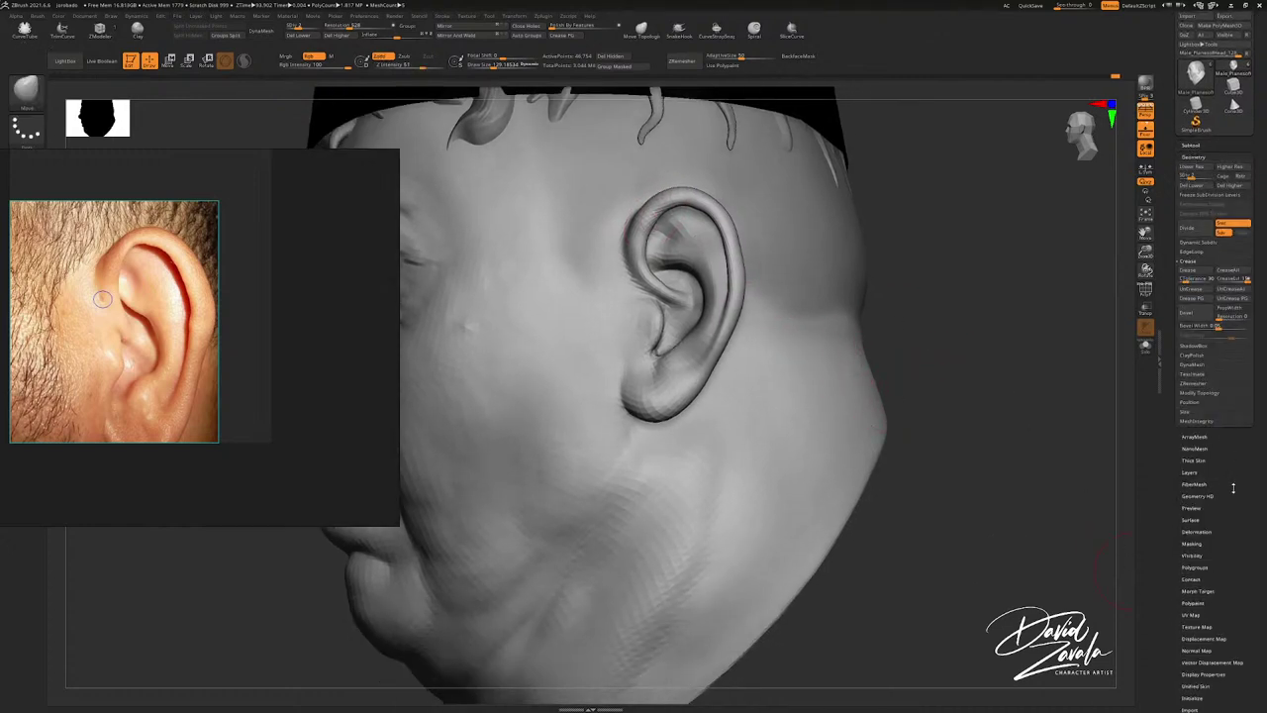
left_click_drag(1233, 488, 1221, 459)
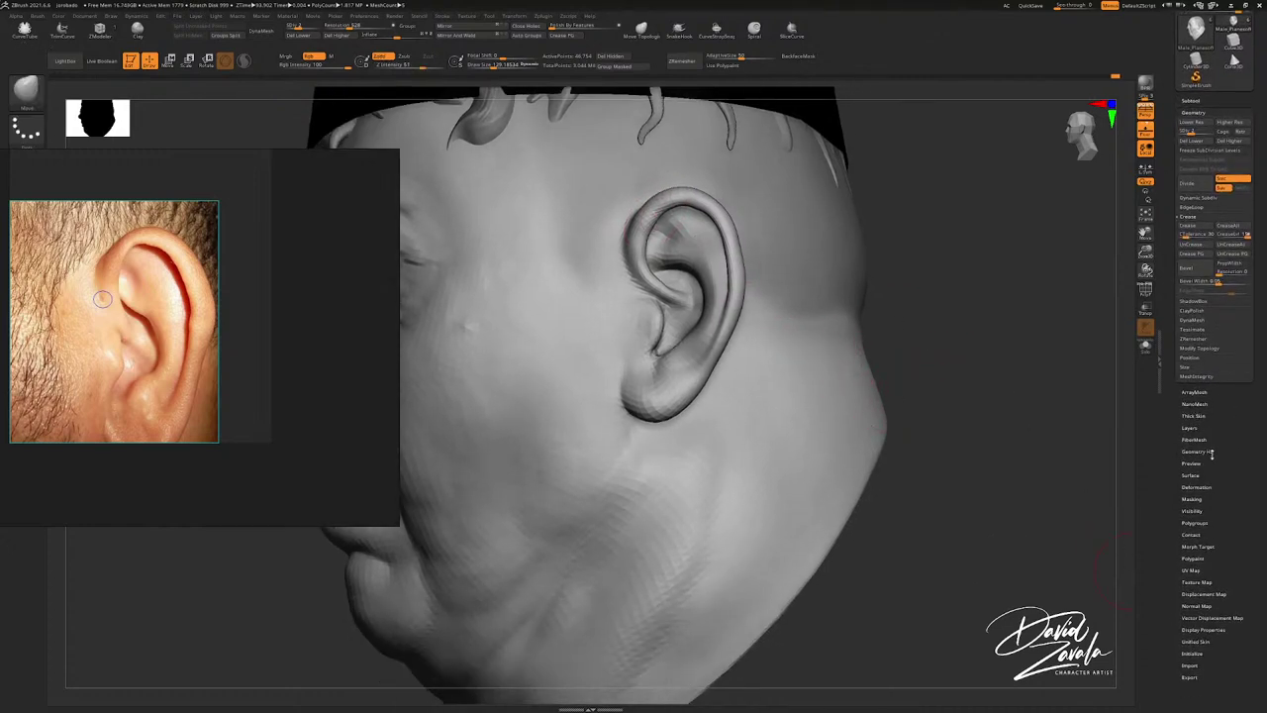
left_click(1197, 451)
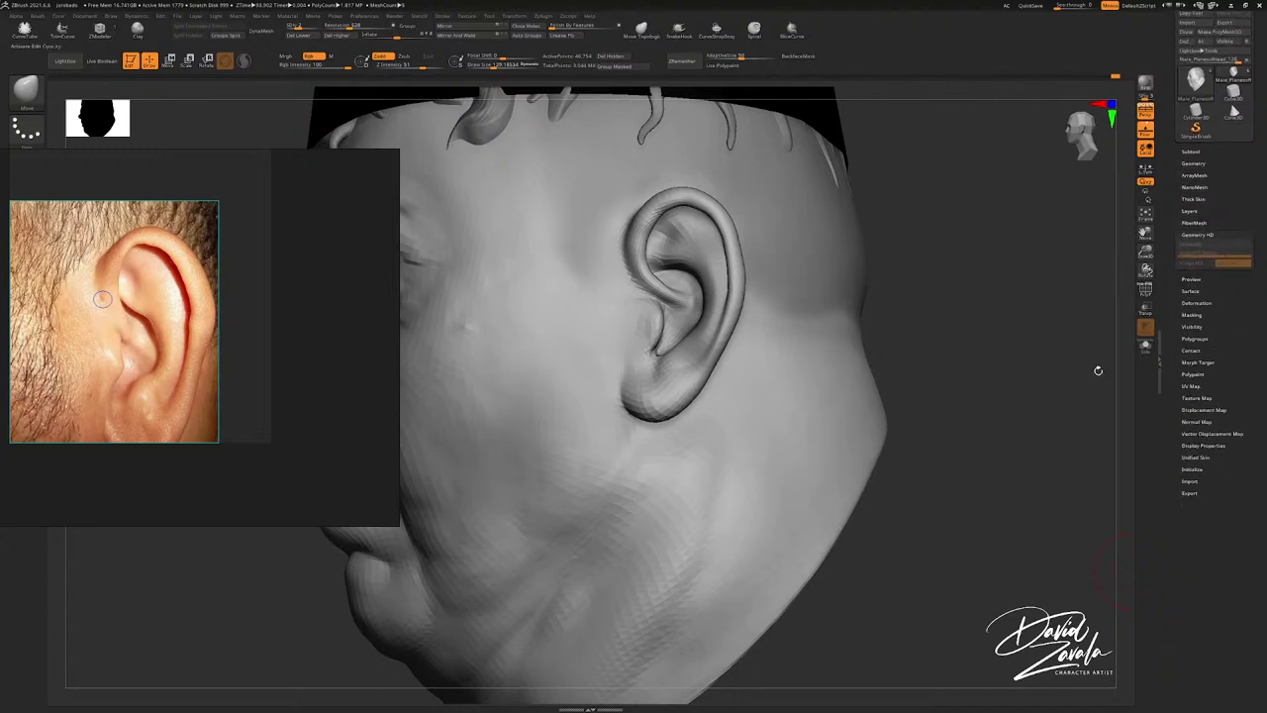
mouse_move(599, 337)
right_mouse_down("ctrl")
mouse_move(555, 346)
mouse_move(660, 334)
mouse_move(619, 297)
mouse_move(746, 309)
right_mouse_up("ctrl")
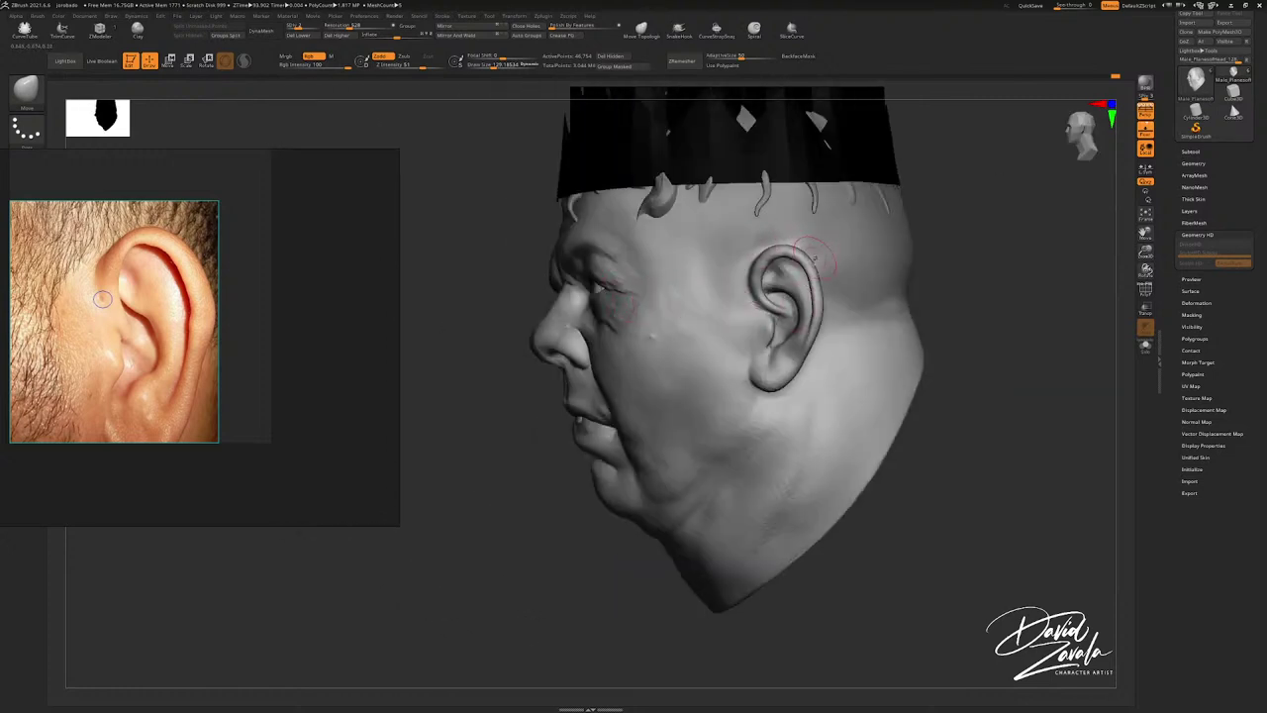
Step: Nudge the front of the helix and the skin before the tragus with a resized Move brush, and reposition the ear reference photo
right_click_drag(815, 258, 809, 244)
right_click_drag(808, 245, 800, 295, "ctrl")
right_click_drag(799, 295, 789, 297)
key("s")
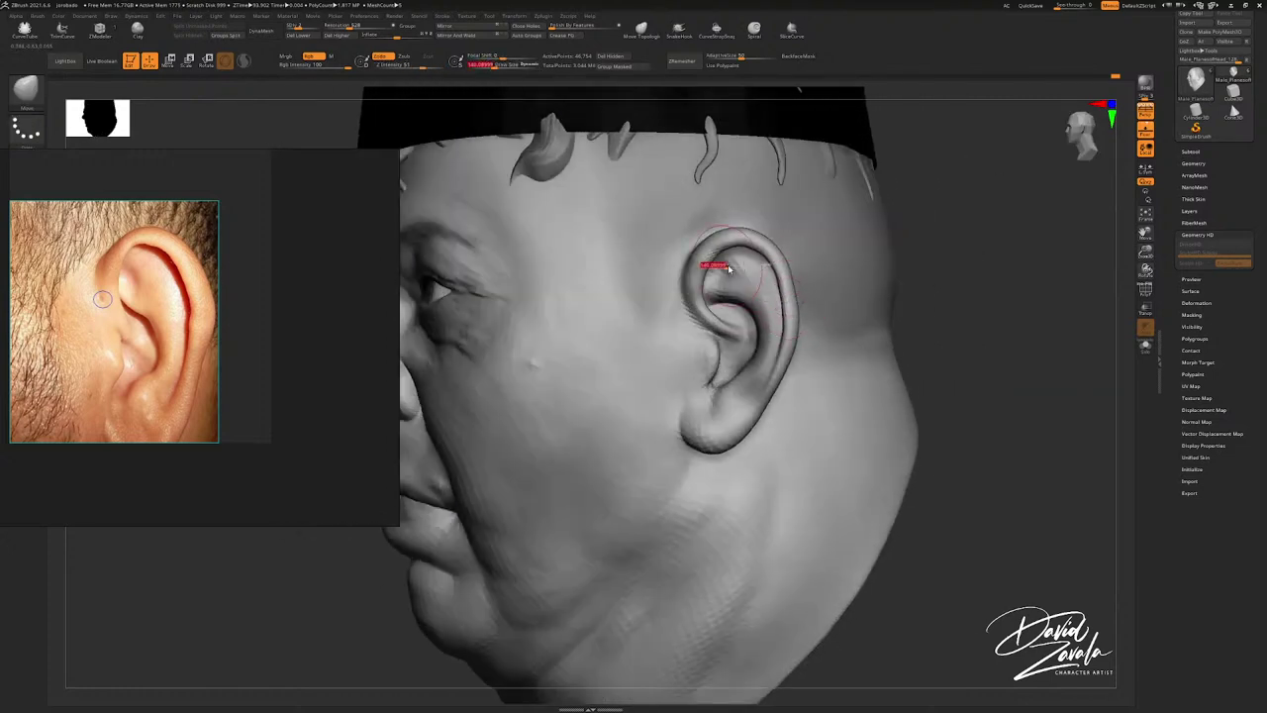
left_click_drag(728, 268, 715, 254)
right_click_drag(716, 260, 715, 290, "ctrl")
key("s")
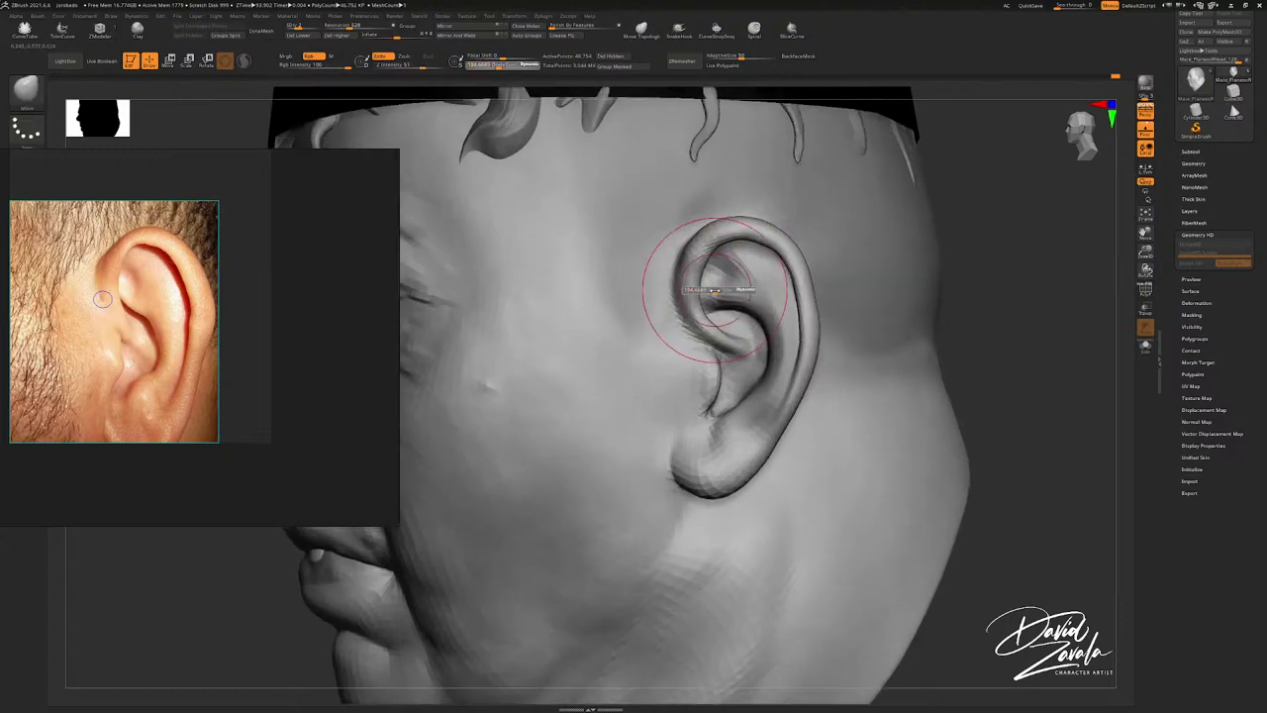
left_click_drag(714, 290, 707, 306)
right_click_drag(674, 382, 658, 346, "alt")
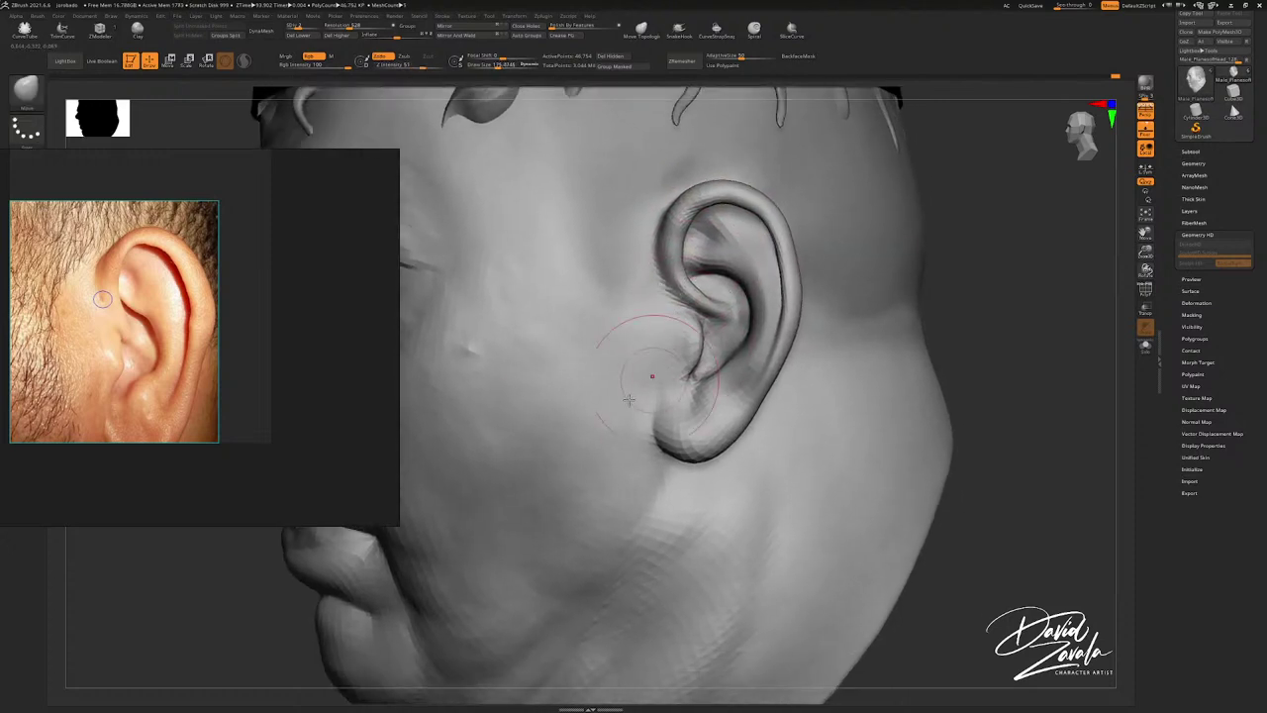
left_click_drag(253, 382, 234, 334)
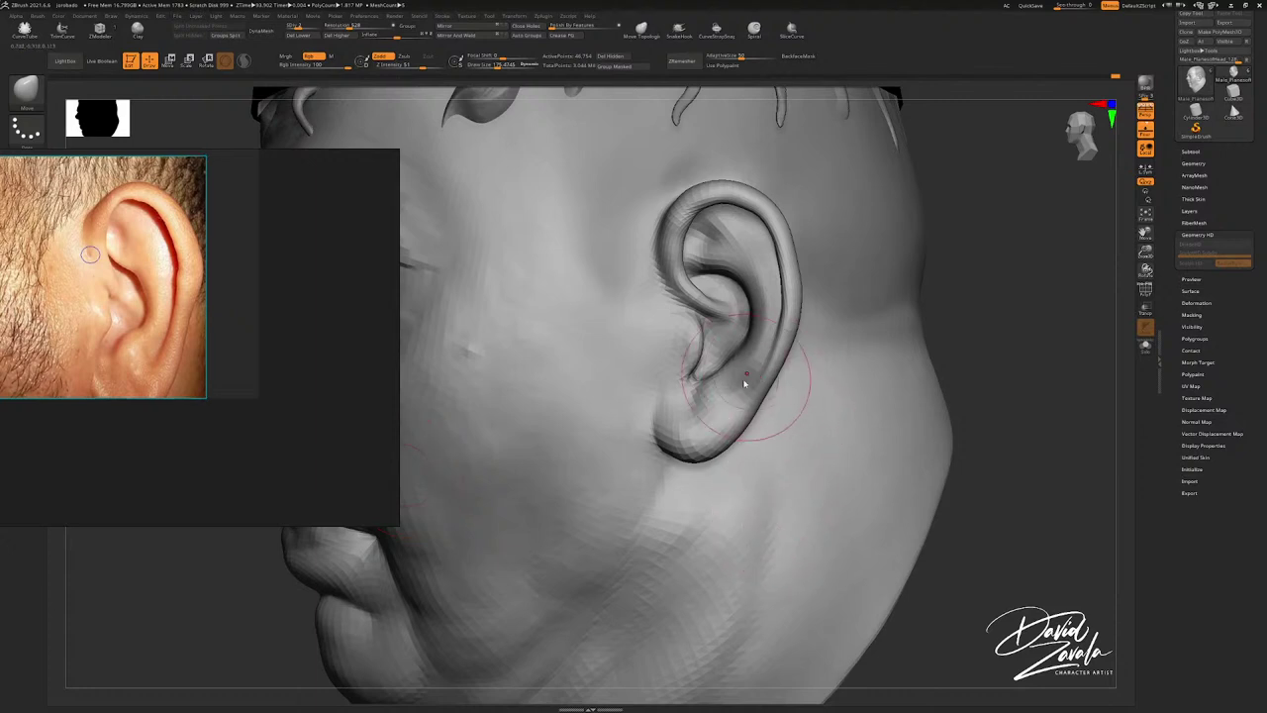
Step: Rework the lower end of the antihelix above the lobe with the Inflate brush, smoothing and the Dam Standard brush
key("b")
key("i")
key("n")
key("s")
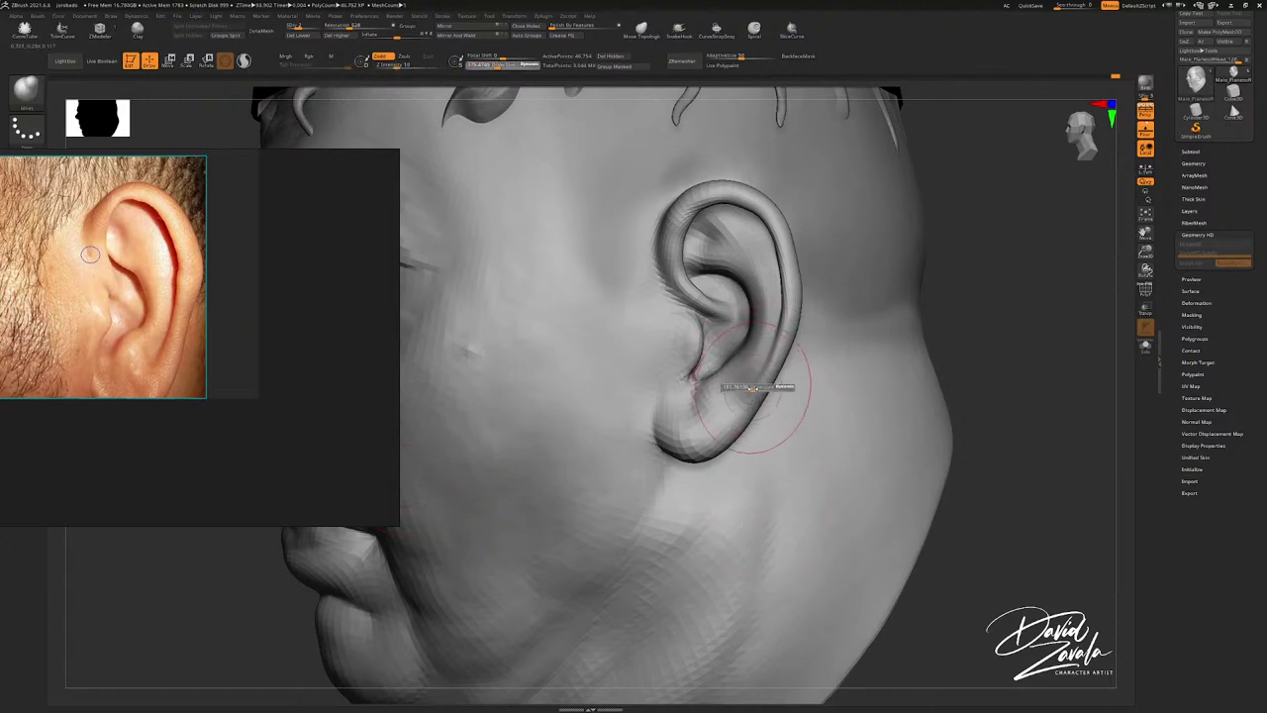
left_click(753, 389)
left_click_drag(754, 384, 752, 378, "shift")
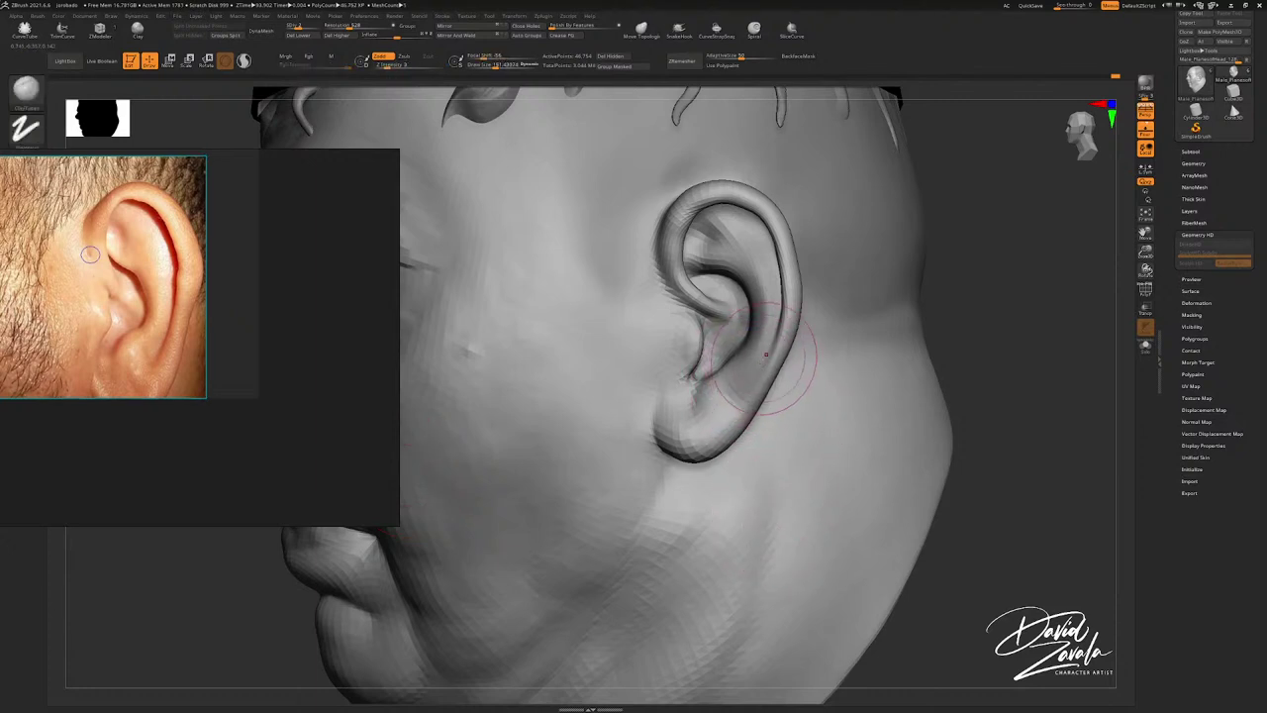
key("b")
key("d")
key("s")
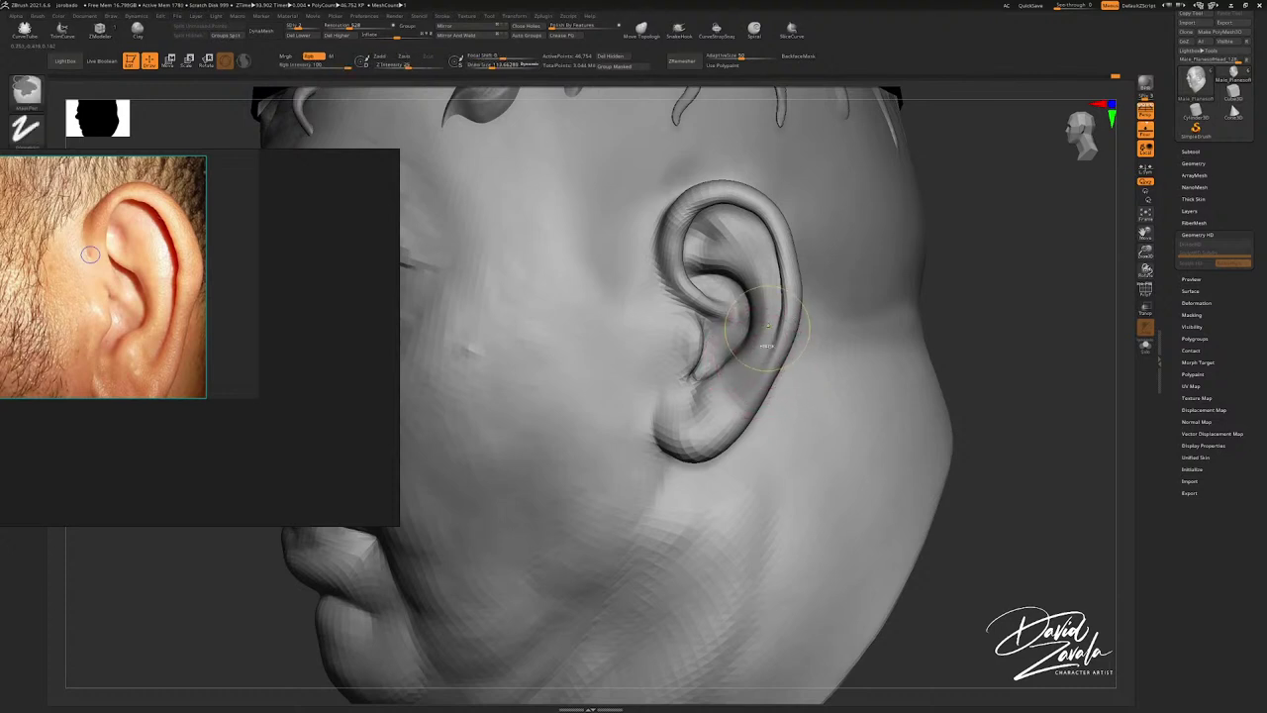
right_click_drag(767, 345, 787, 307, "ctrl")
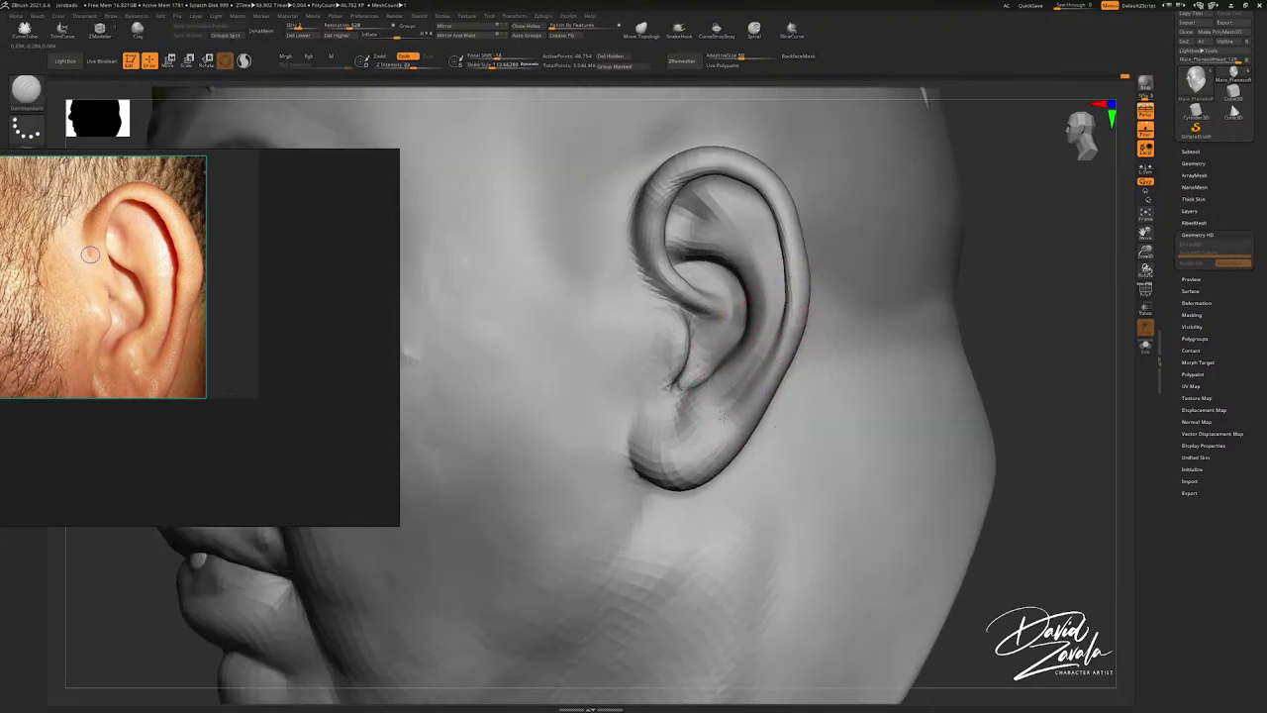
Step: Nudge the antihelix's edge bordering the concha with a smaller Move brush
key("bracketleft")
key("bracketleft")
key("b")
key("m")
key("v")
key("bracketleft")
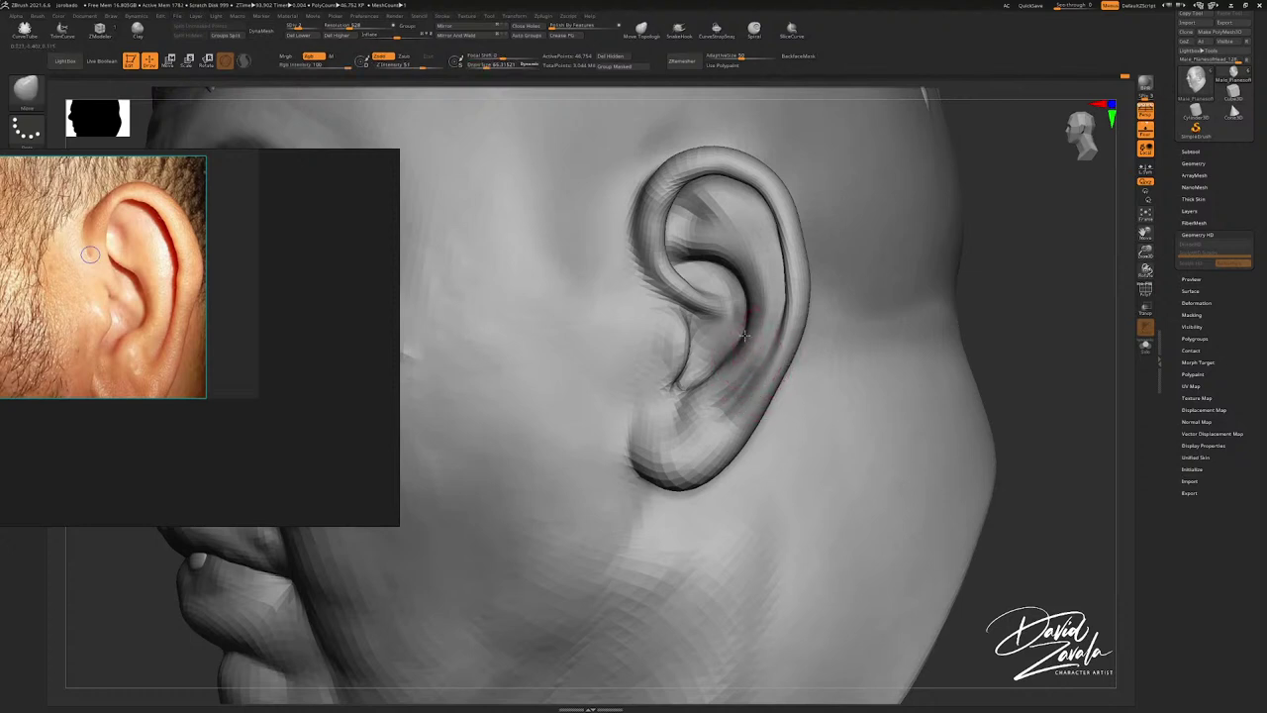
key("s")
left_click_drag(744, 331, 749, 329)
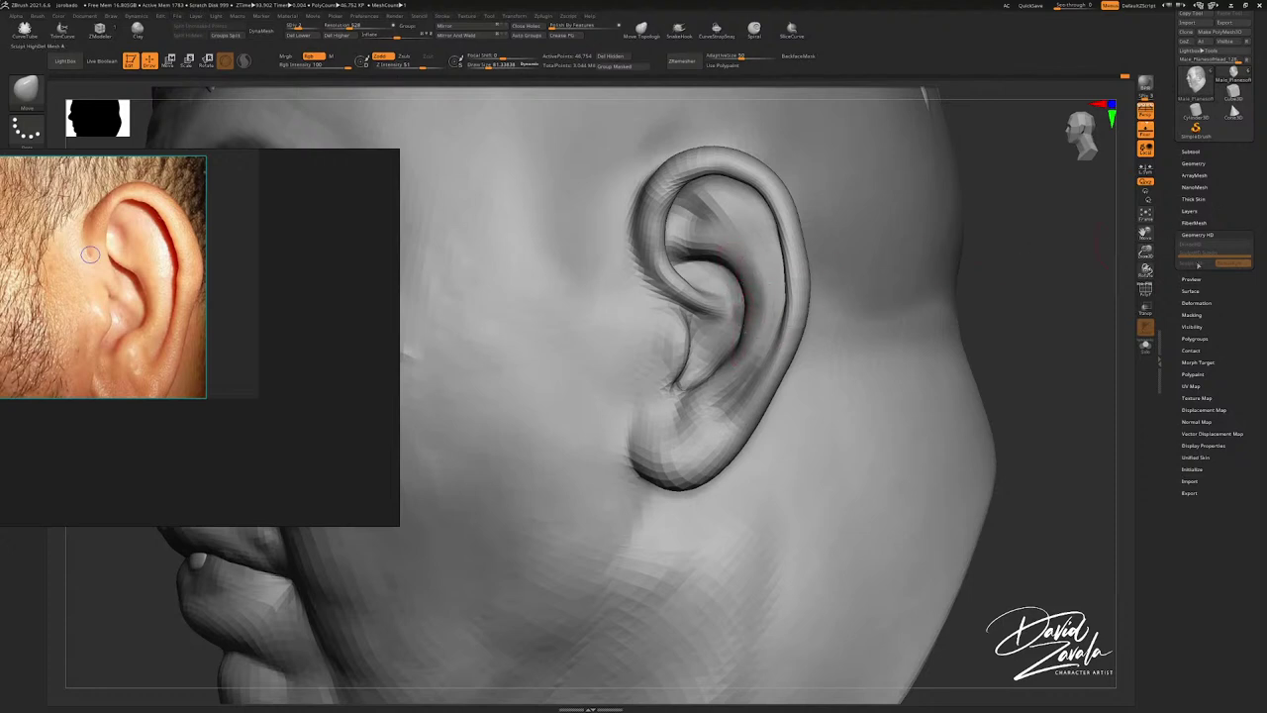
Step: Raise the head to subdivision level 4 and nudge the antitragus above the lobe with a resized Move brush
key("d")
key("d")
key("d")
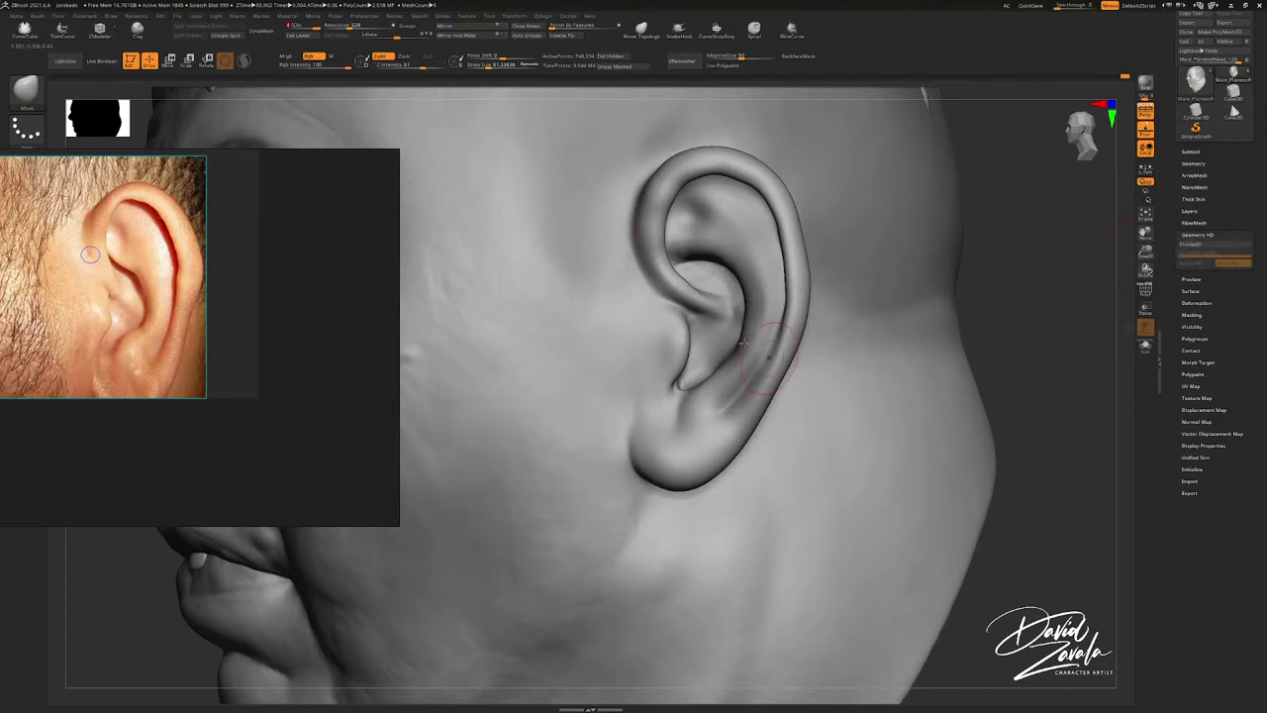
key("s")
left_click_drag(709, 420, 706, 416)
key("s")
key("s")
key("1")
right_click_drag(697, 394, 745, 367)
key("bracketright")
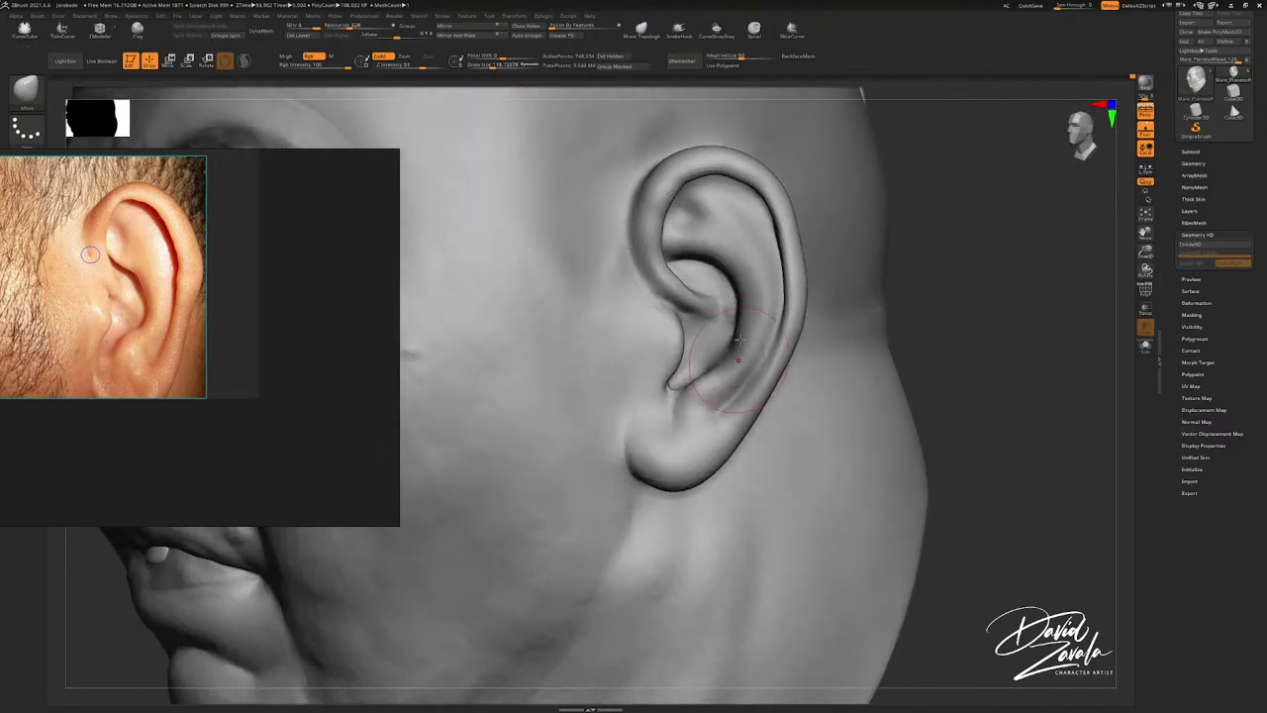
Step: Shift the concha's rear edge, the notch below the tragus and the lobe's lower edge with the Move brush
key("s")
mouse_move(739, 345)
left_mouse_down()
mouse_move(749, 342)
mouse_move(714, 319)
left_mouse_up()
key("s")
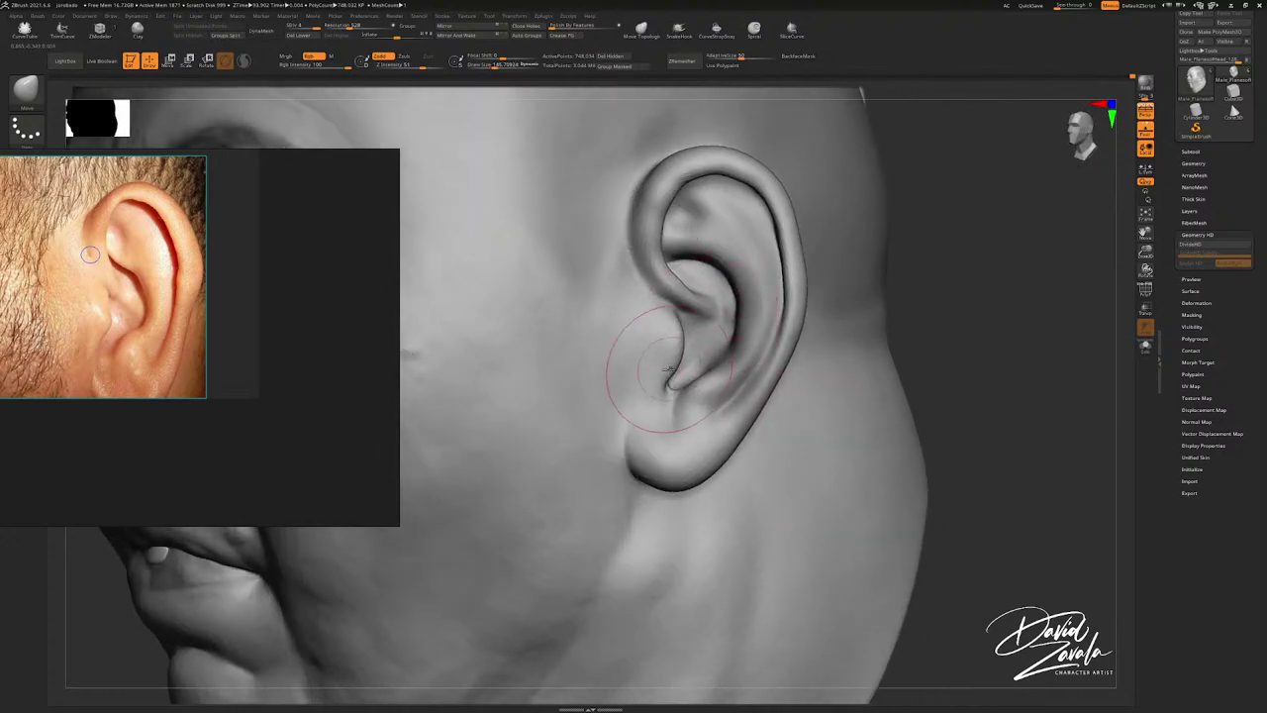
key("s")
left_click_drag(673, 373, 669, 374)
left_click_drag(666, 474, 667, 480)
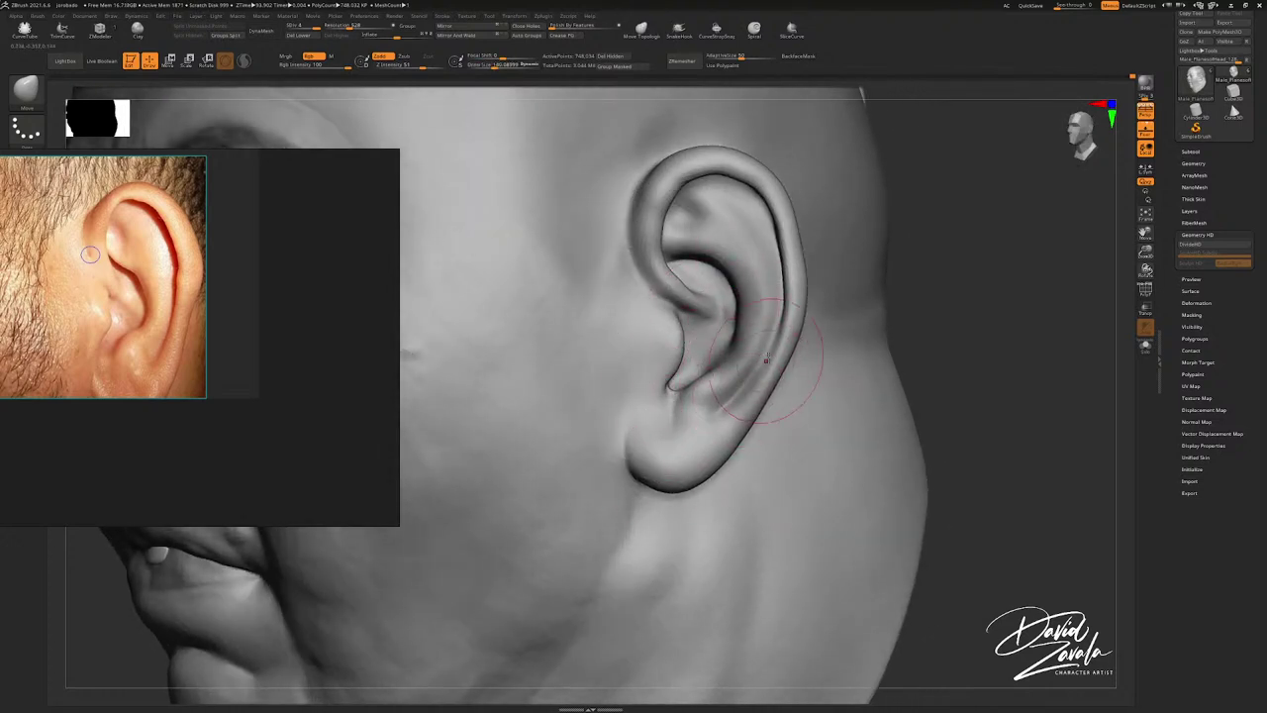
Step: Try a clay brush stroke along the rear of the helix and undo it
key("b")
key("c")
key("t")
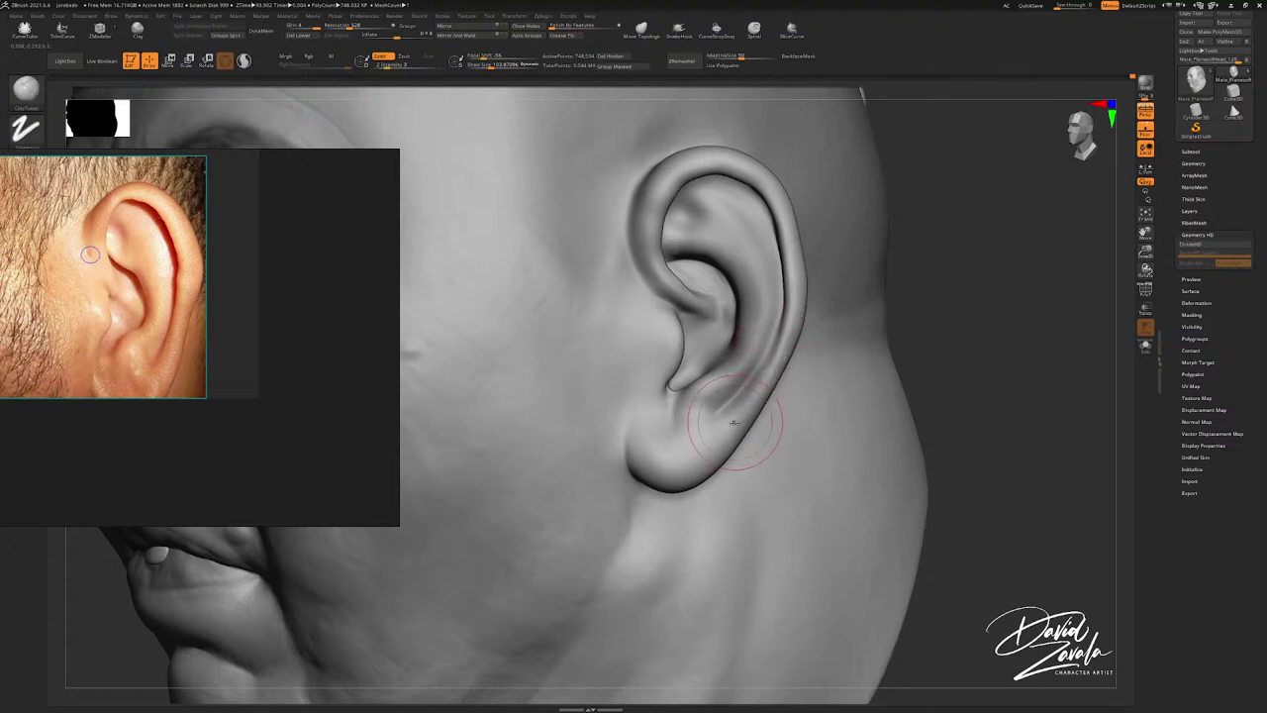
left_click_drag(789, 326, 790, 315)
key("ctrl+z")
Step: Examine the ear's shape and placement on the head from three-quarter and side views
key("b")
key("i")
key("n")
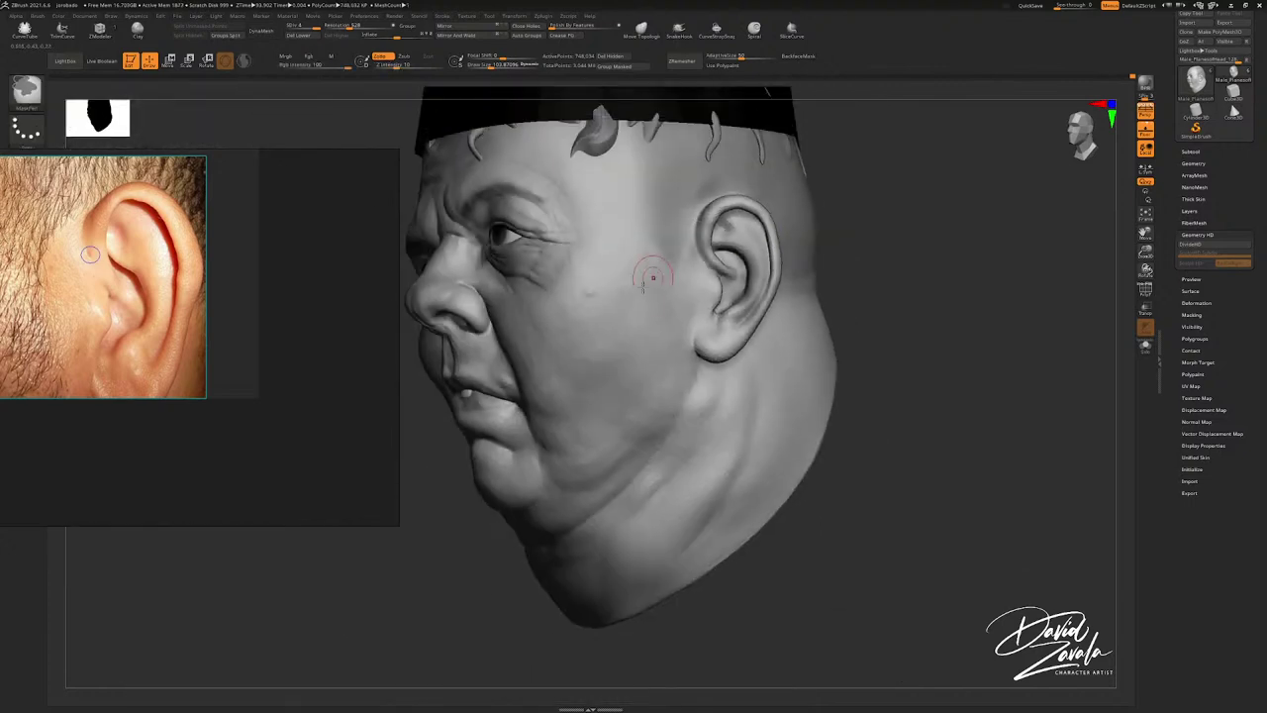
left_click_drag(554, 297, 737, 295)
mouse_move(737, 296)
right_mouse_down()
mouse_move(715, 293)
mouse_move(627, 204)
mouse_move(732, 247)
mouse_move(582, 283)
right_mouse_up()
left_click_drag(582, 282, 813, 265)
right_click_drag(816, 265, 720, 266, "alt")
right_click_drag(719, 265, 720, 317, "ctrl")
Step: Adjust the upper inner folds of the ear with a smaller Move brush
key("b")
key("m")
key("v")
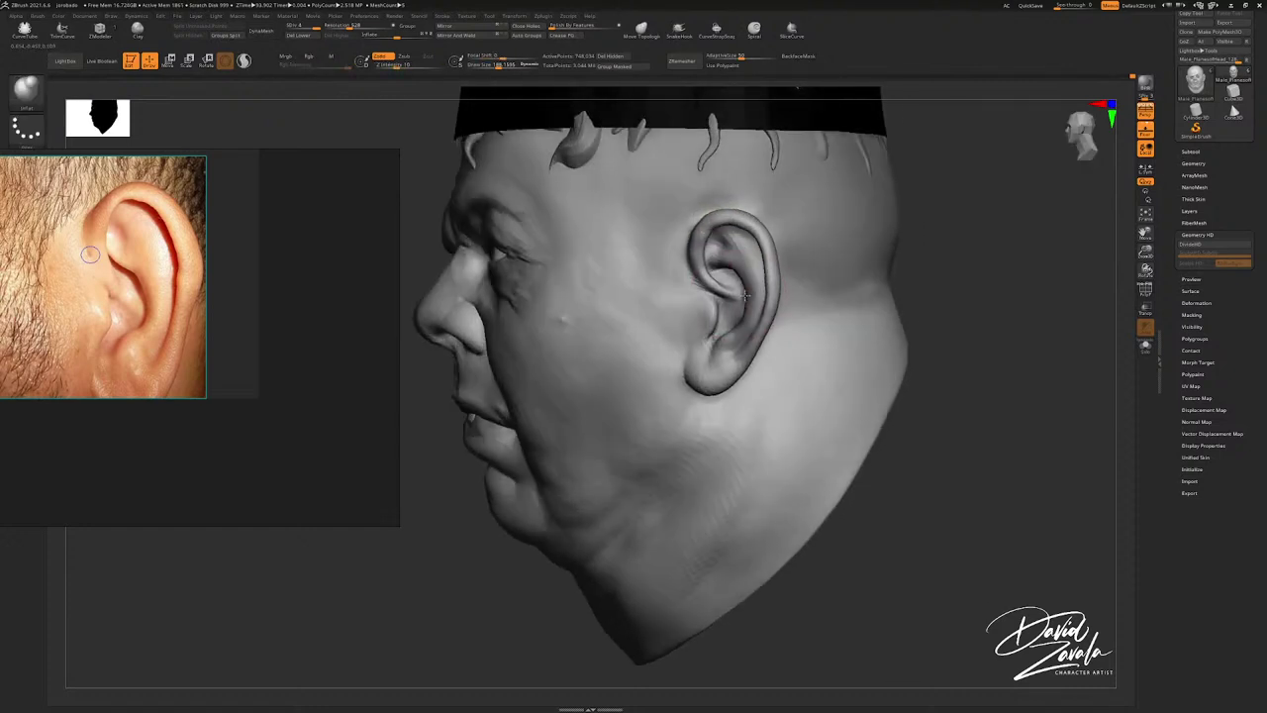
right_click_drag(719, 228, 720, 266, "ctrl")
key("[")
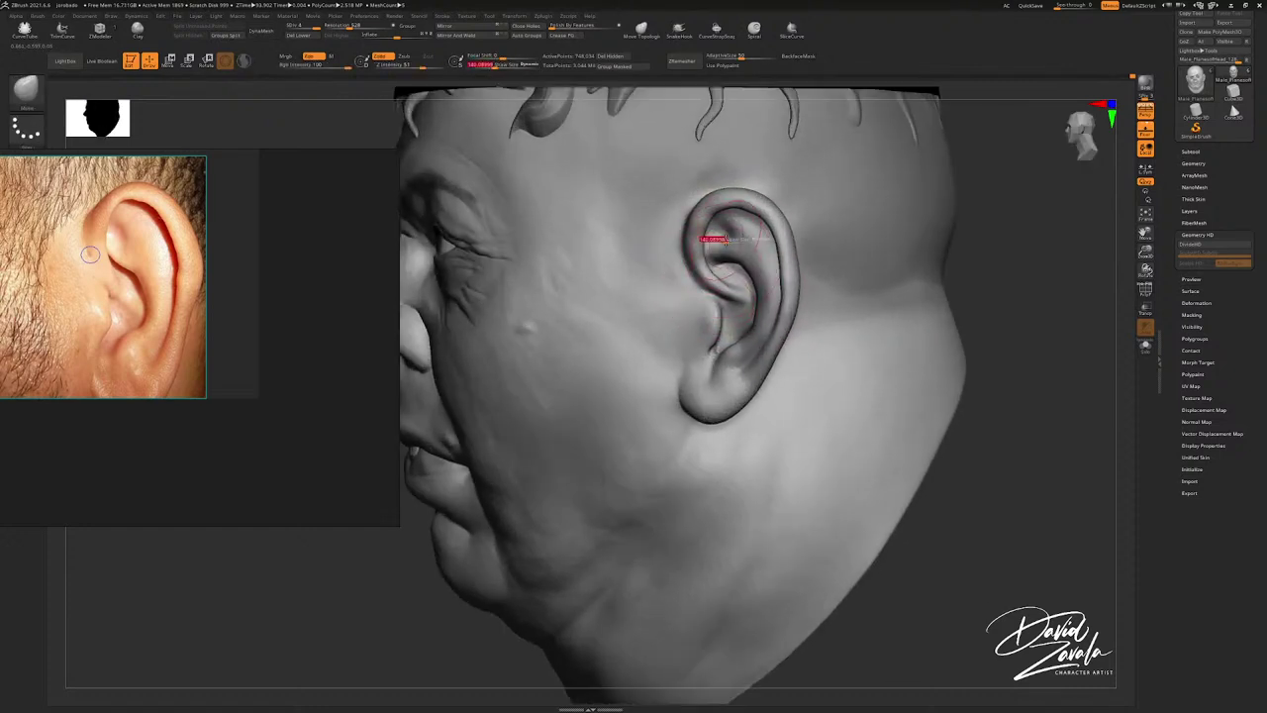
left_click_drag(715, 236, 743, 267)
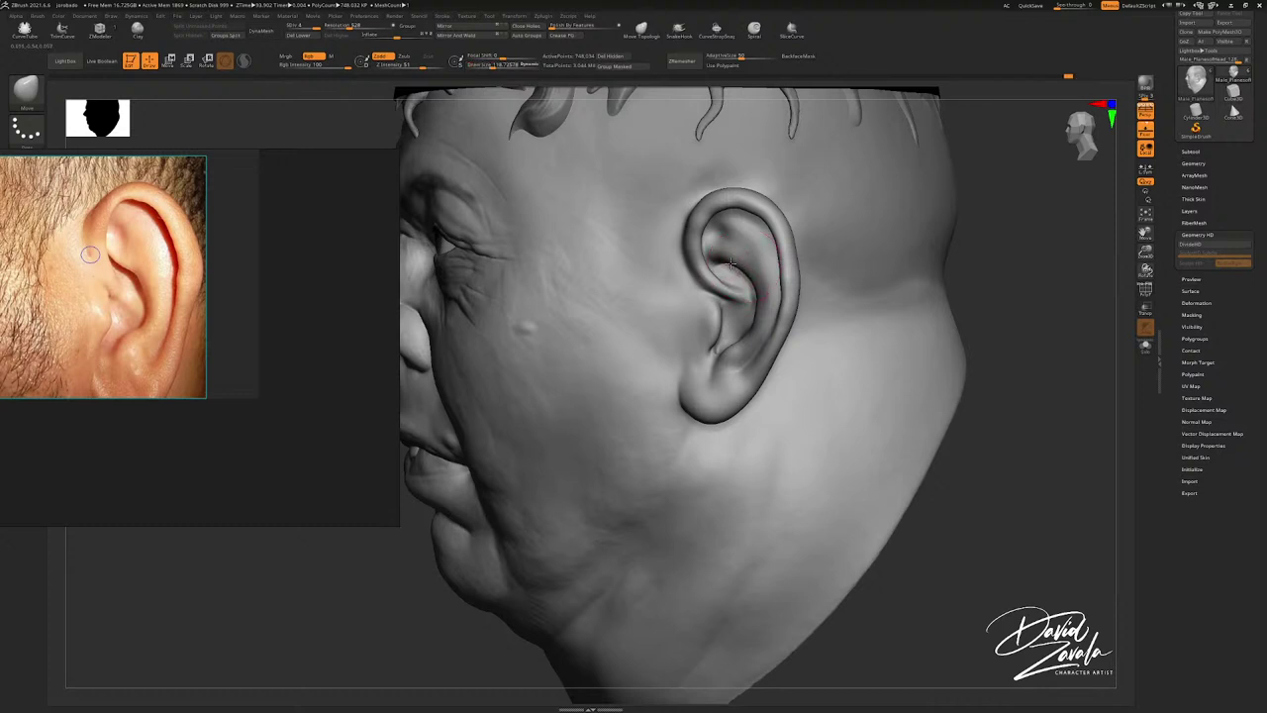
Step: Nudge the concha's rear edge and the tragus with the Move brush
right_click_drag(730, 263, 755, 300)
left_click_drag(755, 300, 756, 305)
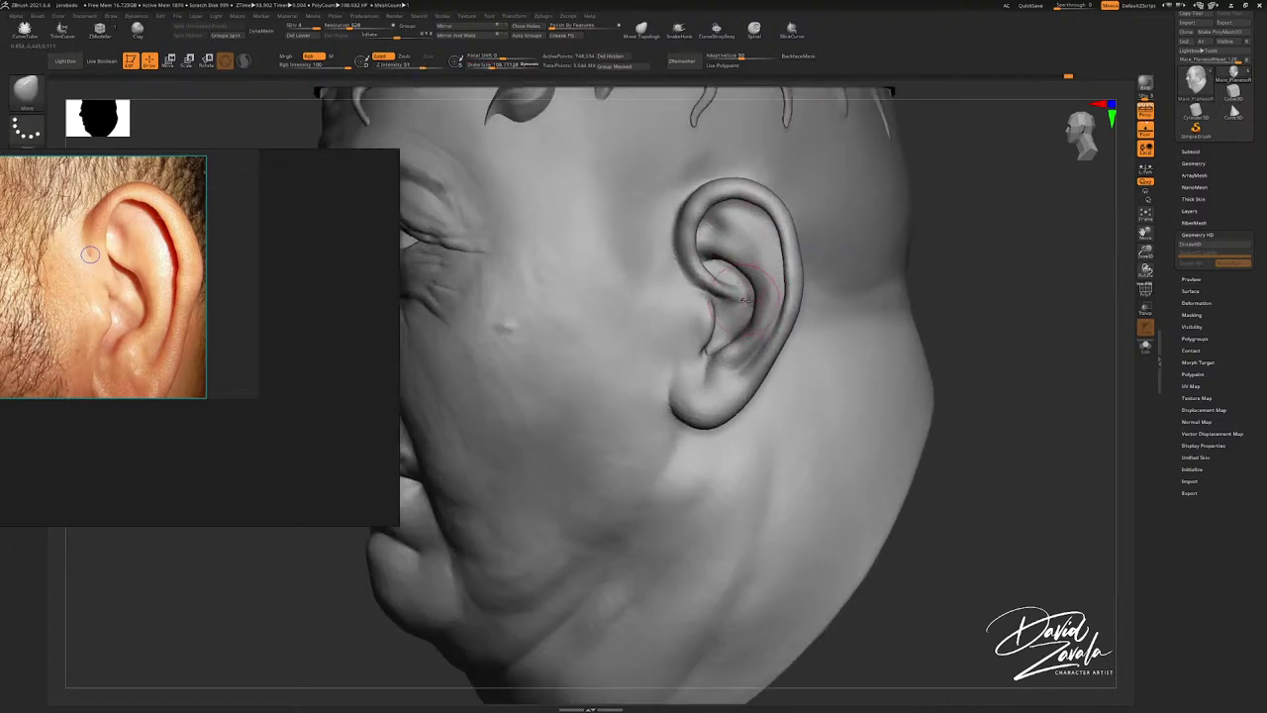
right_click_drag(707, 330, 708, 341, "ctrl")
left_click_drag(702, 338, 706, 333)
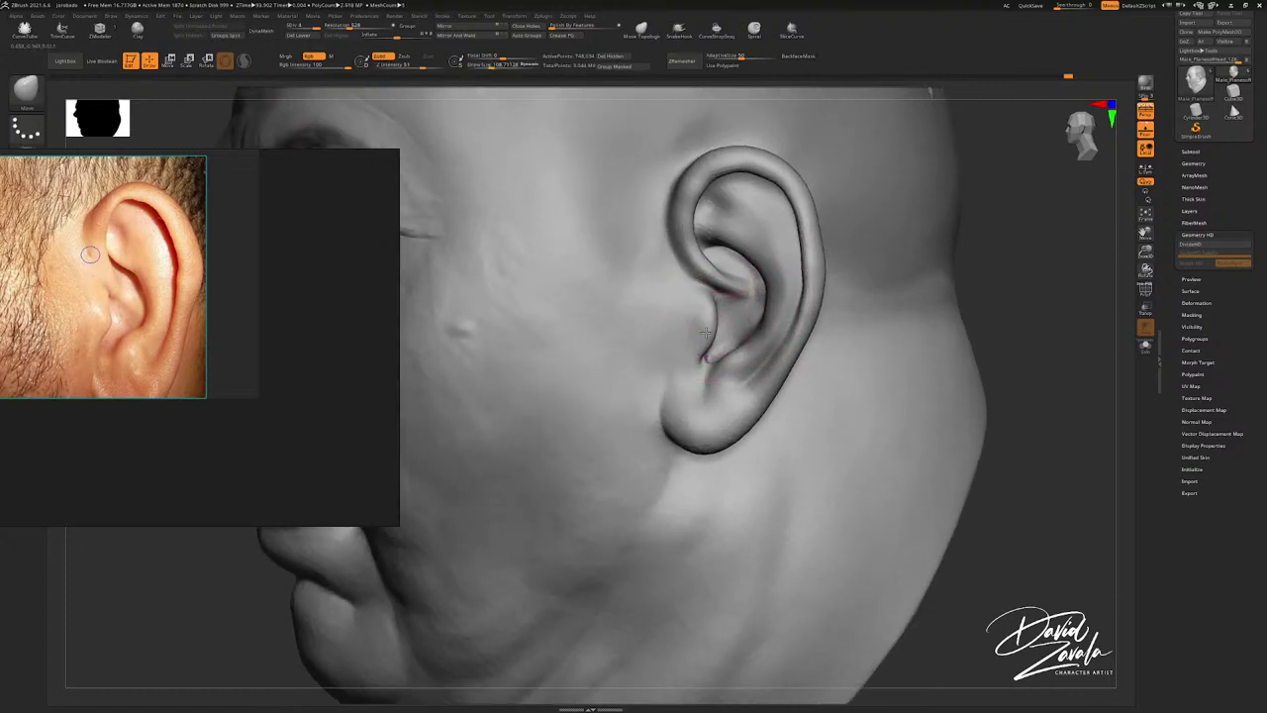
right_click_drag(740, 346, 736, 319, "ctrl")
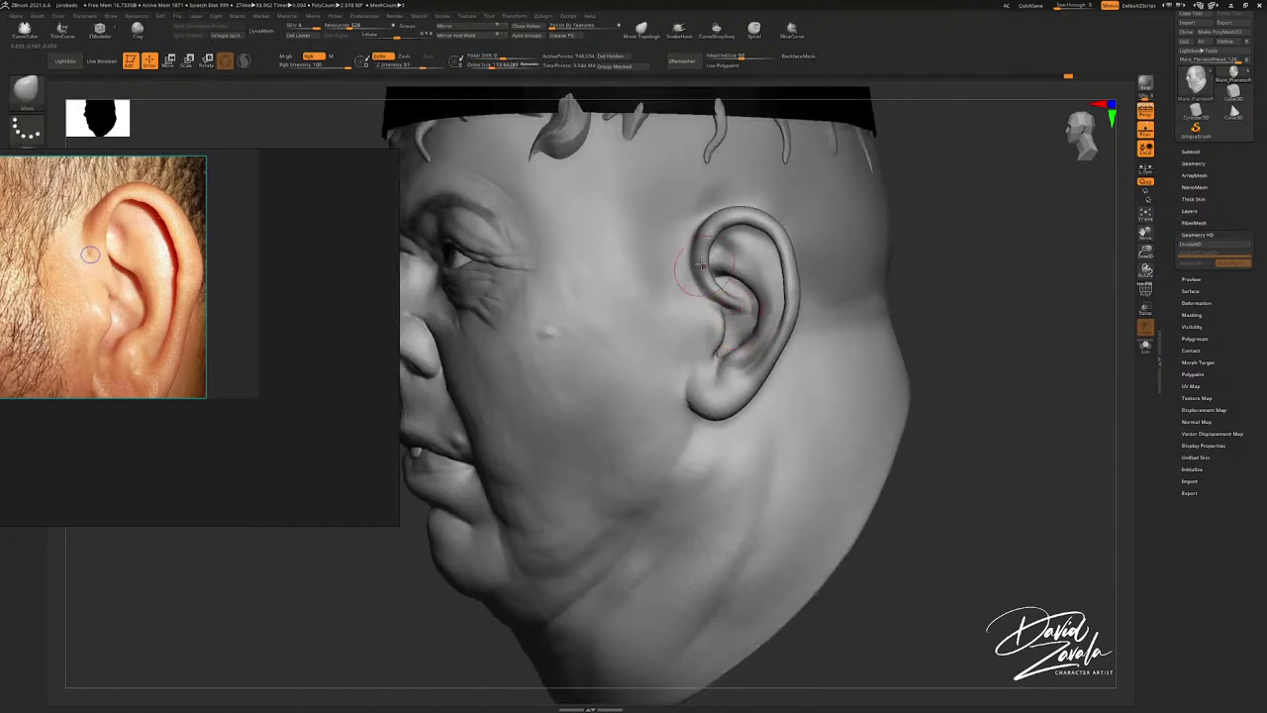
Step: Smooth the transition between the front of the helix and the temple, lowering the head to subdivision level 3
right_click_drag(693, 259, 686, 258)
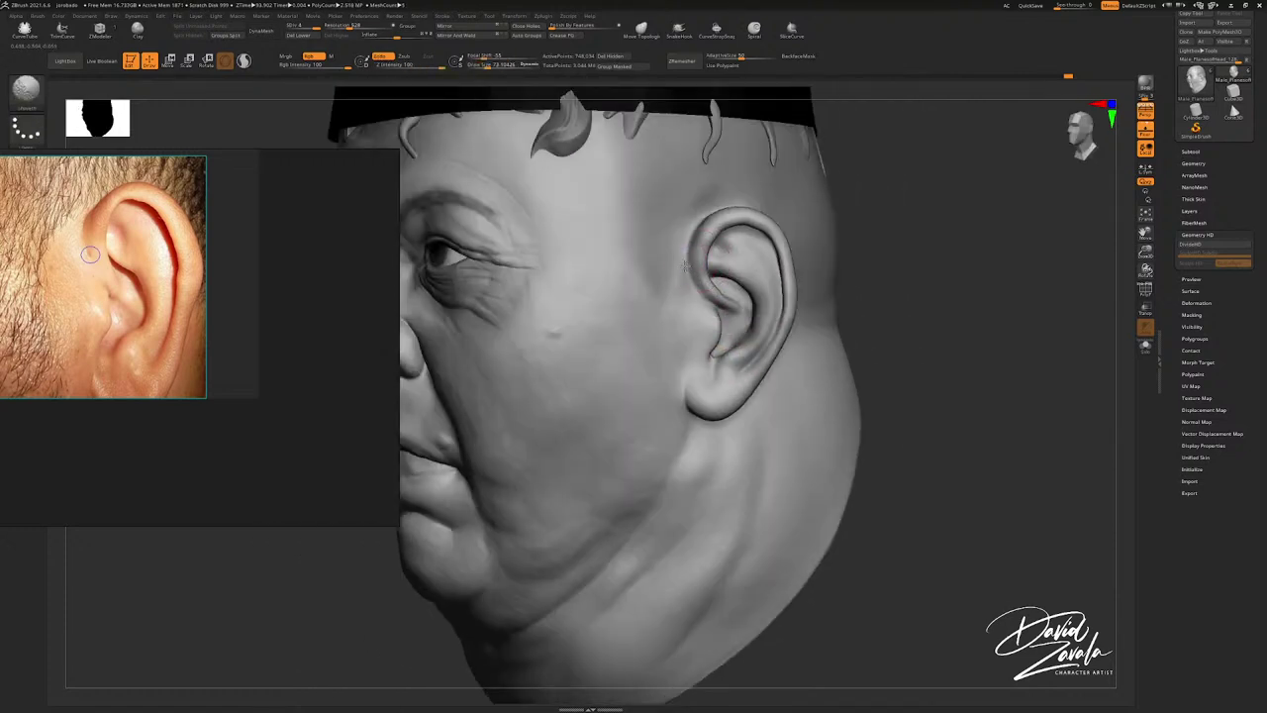
left_click_drag(684, 276, 683, 265, "shift")
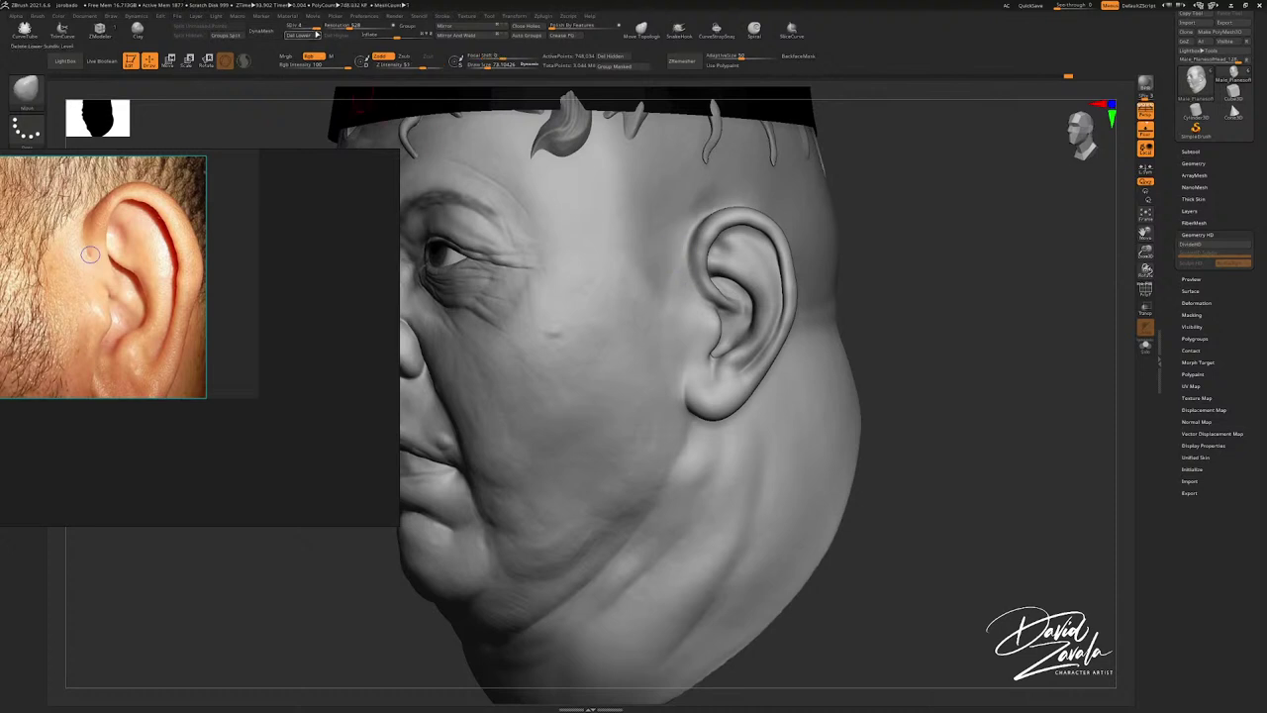
left_click(314, 35)
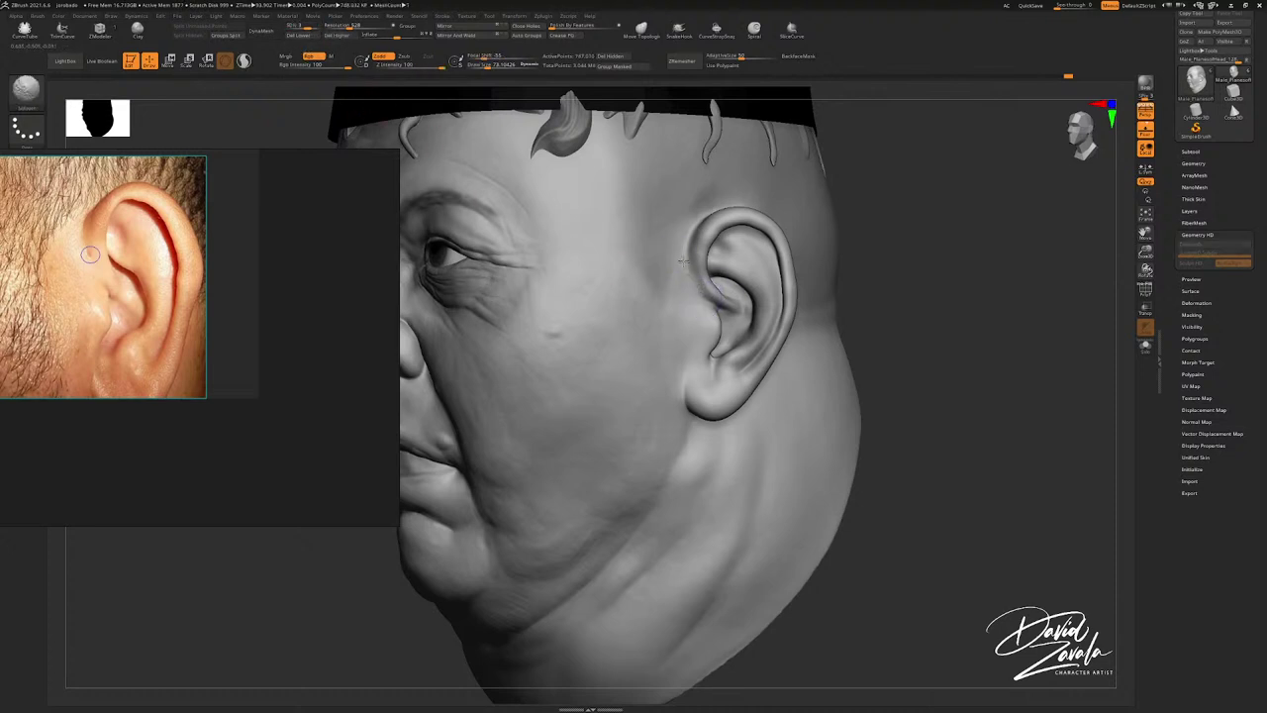
left_click_drag(683, 261, 681, 270, "shift")
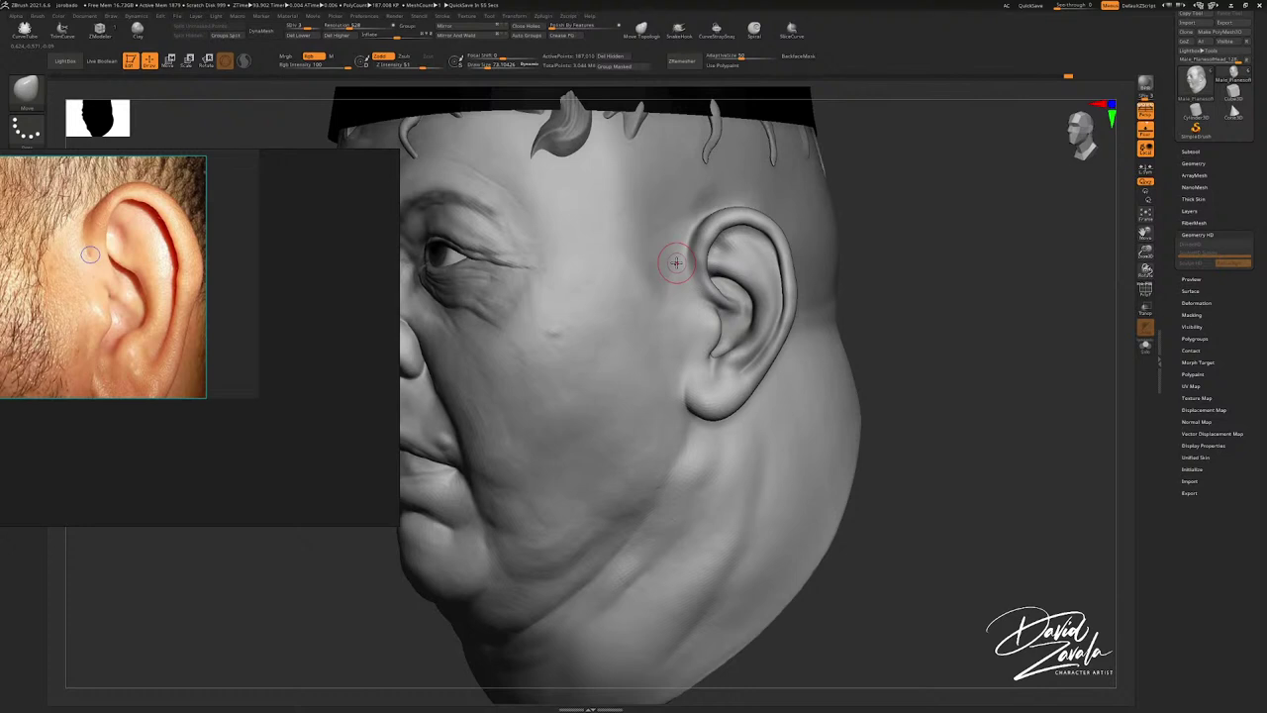
Step: Build up the root of the helix inside the concha with a resized Inflate brush
key("b")
key("i")
key("n")
right_click_drag(690, 307, 726, 300)
key("s")
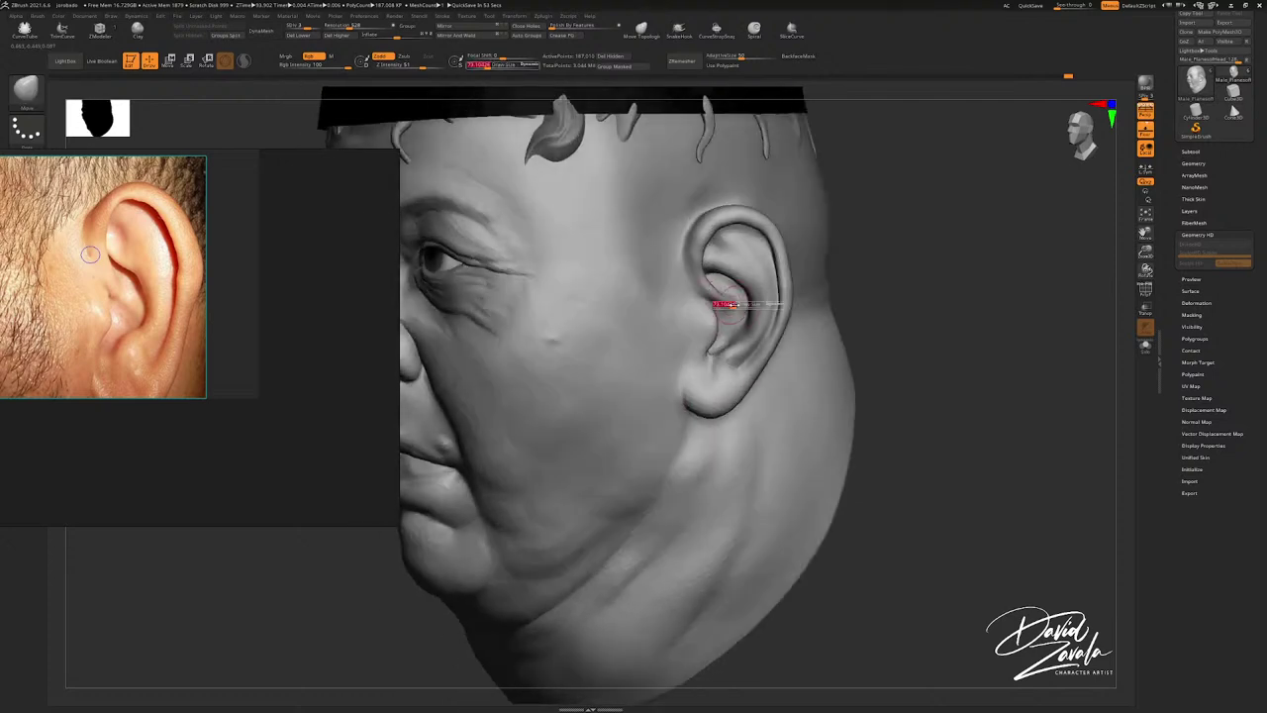
left_click_drag(726, 300, 748, 305)
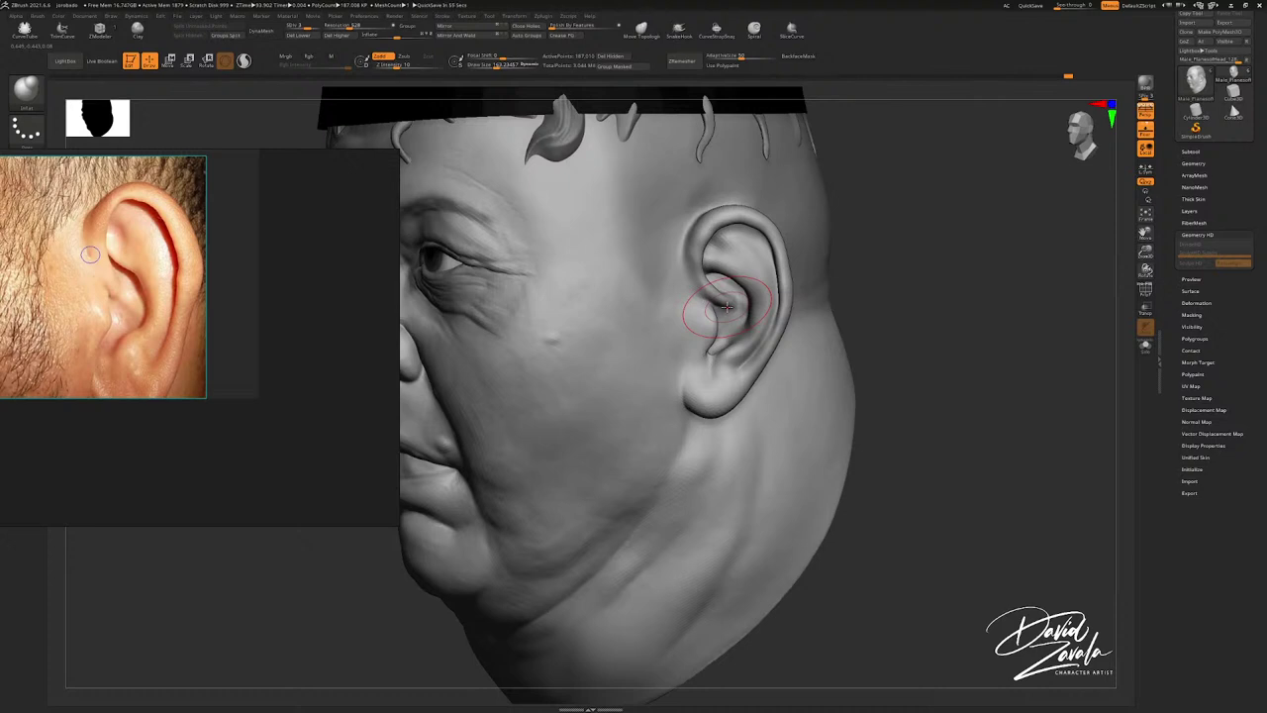
left_click_drag(731, 318, 653, 331)
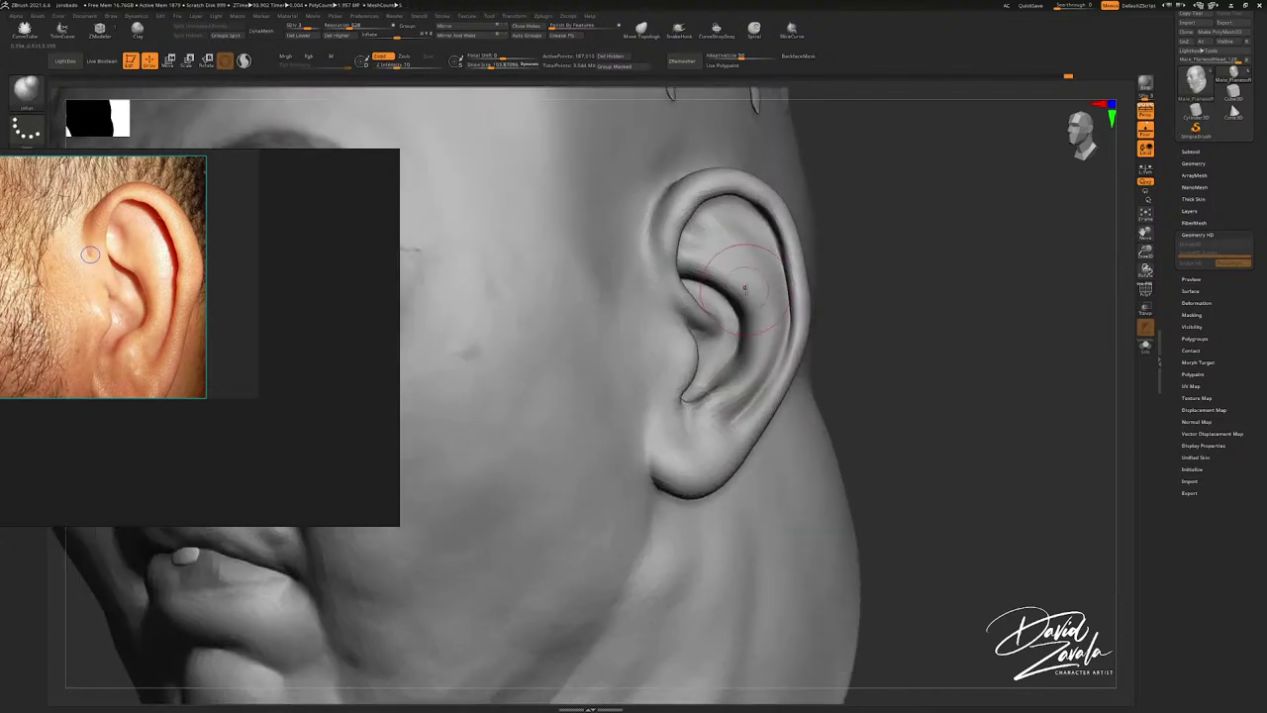
Step: Mask the inner surfaces of the ear, then blur and invert the mask
mouse_move(749, 291)
left_mouse_down("ctrl")
mouse_move(754, 318)
mouse_move(730, 392)
mouse_move(755, 366)
mouse_move(758, 302)
mouse_move(744, 252)
mouse_move(718, 223)
left_mouse_up("ctrl")
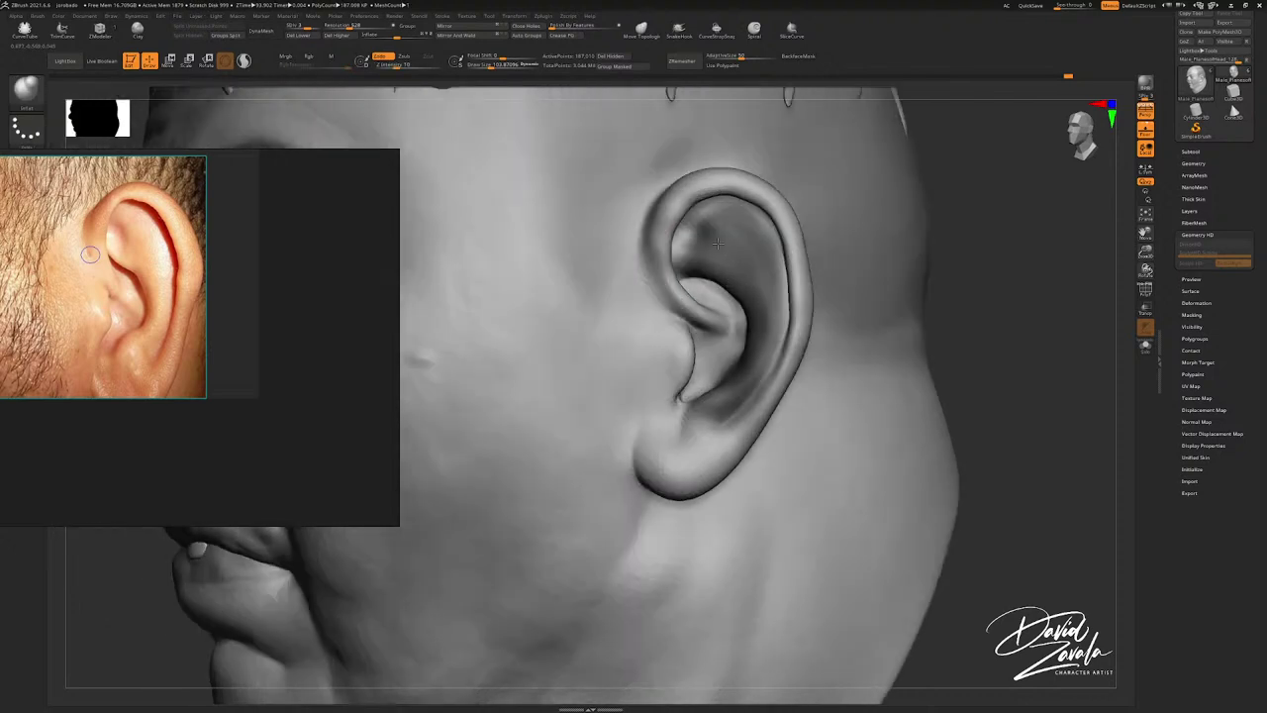
mouse_move(717, 242)
left_mouse_down("shift")
mouse_move(678, 259)
mouse_move(725, 327)
mouse_move(683, 319)
mouse_move(672, 242)
mouse_move(697, 376)
mouse_move(658, 416)
mouse_move(714, 393)
left_mouse_up("shift")
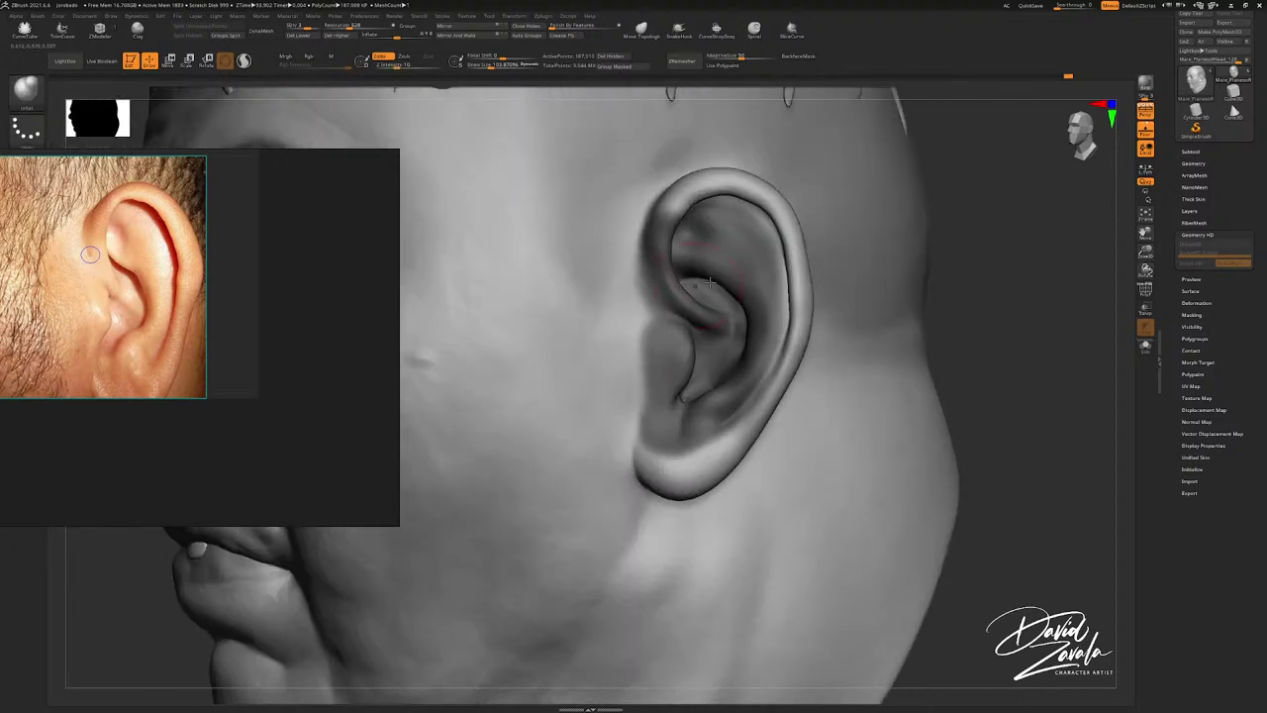
right_click_drag(688, 279, 760, 288)
key("s")
left_click_drag(744, 288, 763, 289)
right_click_drag(768, 289, 756, 295)
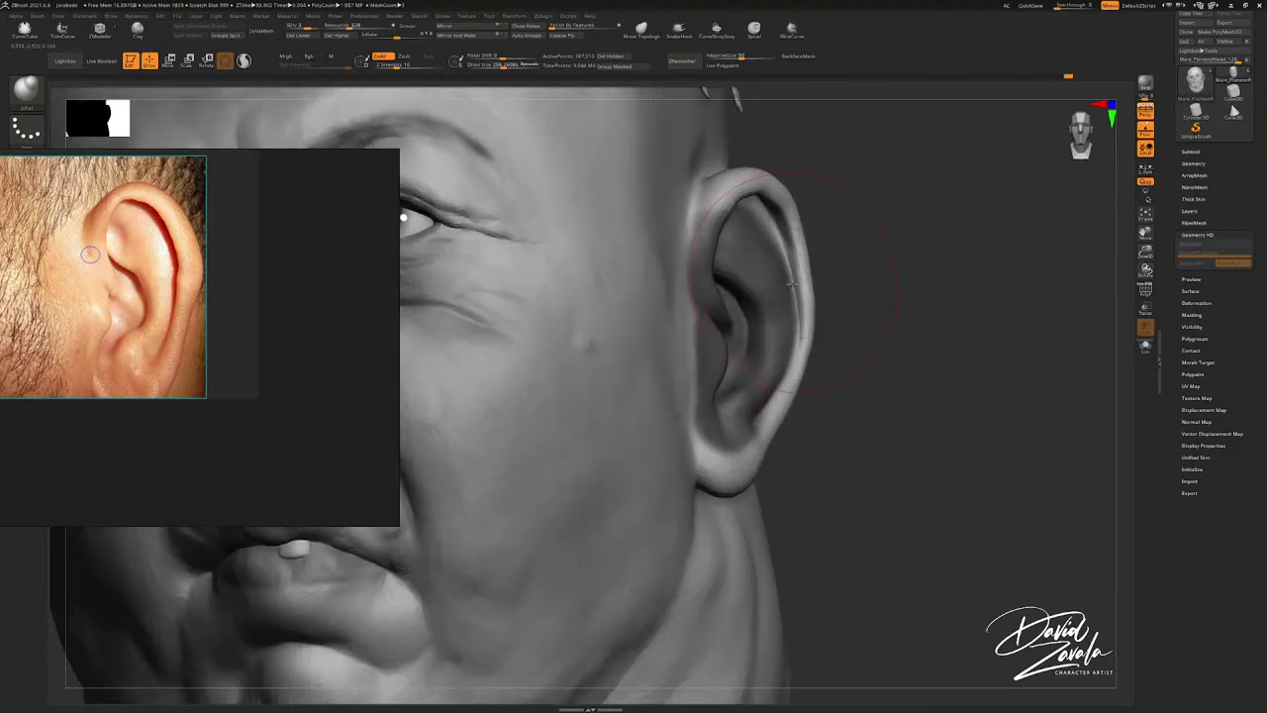
left_click(853, 327, "ctrl")
left_click(794, 321, "ctrl")
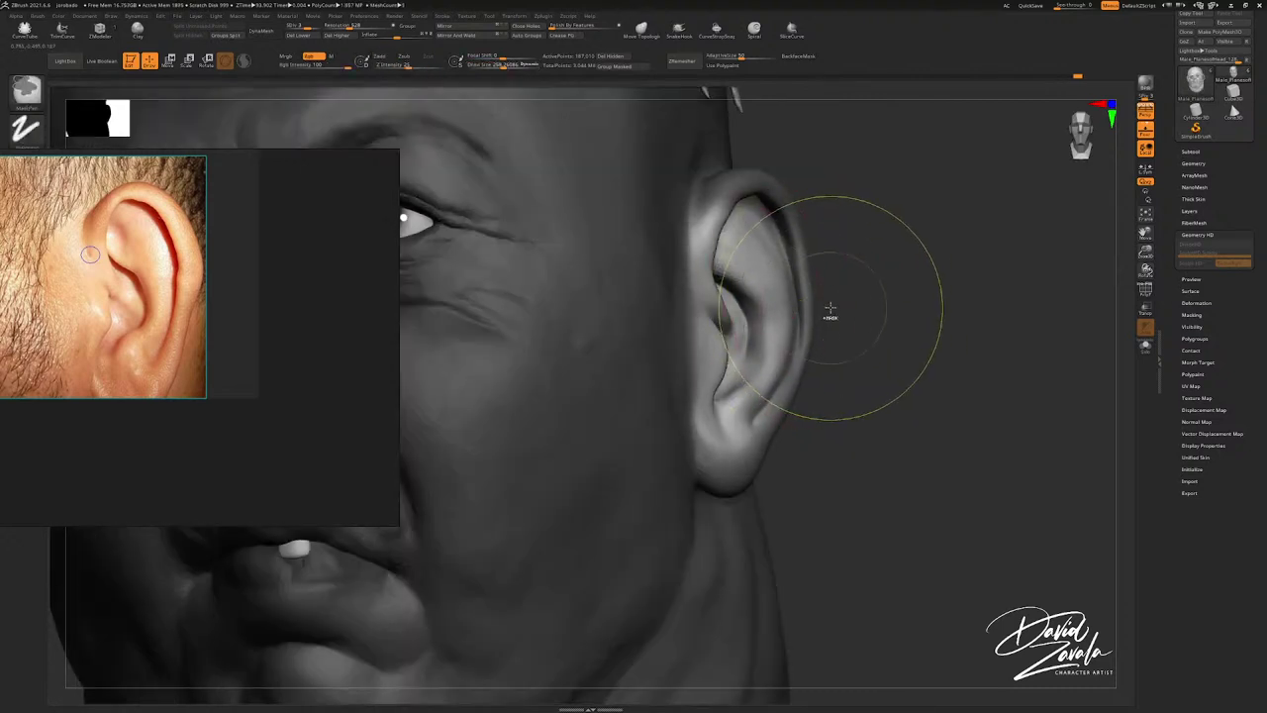
left_click(829, 310, "ctrl")
Step: Adjust the ear's outward projection with a resized Move brush and check it from the front
right_click_drag(829, 313, 779, 297)
key("space")
mouse_move(778, 295)
left_mouse_down()
mouse_move(811, 289)
mouse_move(780, 296)
mouse_move(791, 299)
left_mouse_up()
key("s")
mouse_move(782, 295)
right_mouse_down()
mouse_move(821, 283)
mouse_move(772, 282)
mouse_move(820, 283)
mouse_move(803, 248)
mouse_move(814, 234)
mouse_move(800, 287)
right_mouse_up()
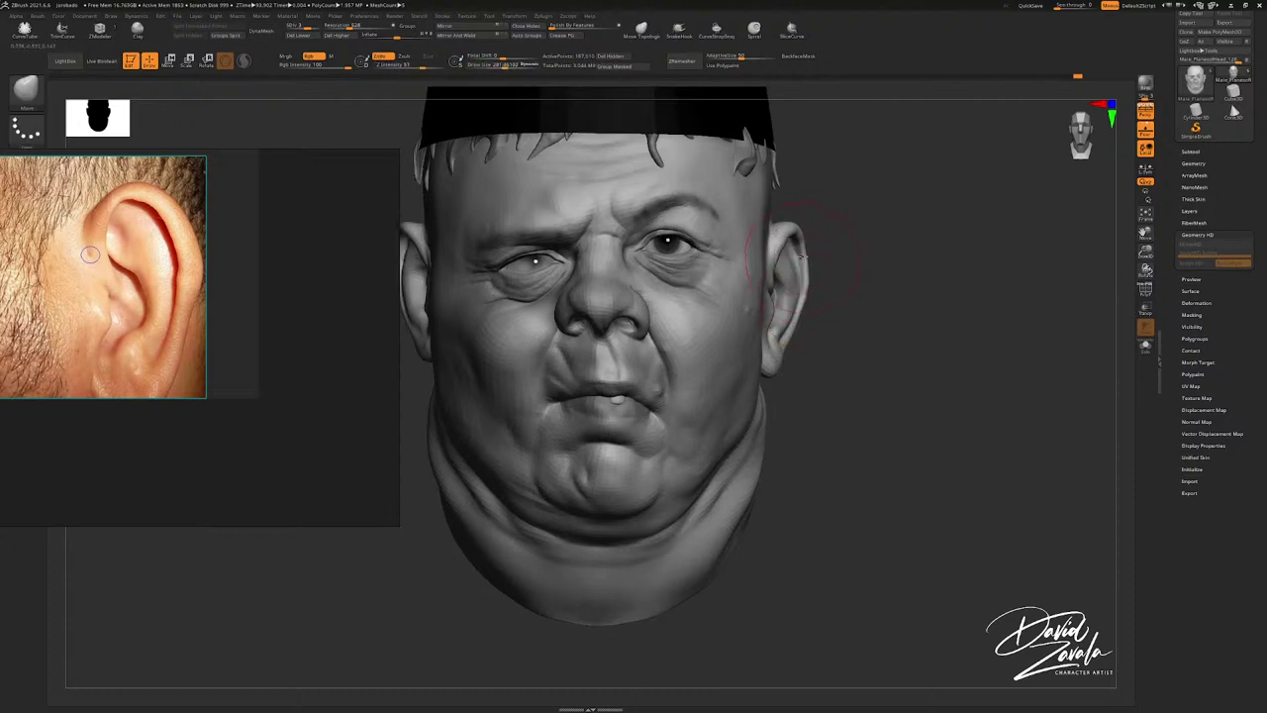
right_click_drag(820, 240, 967, 313)
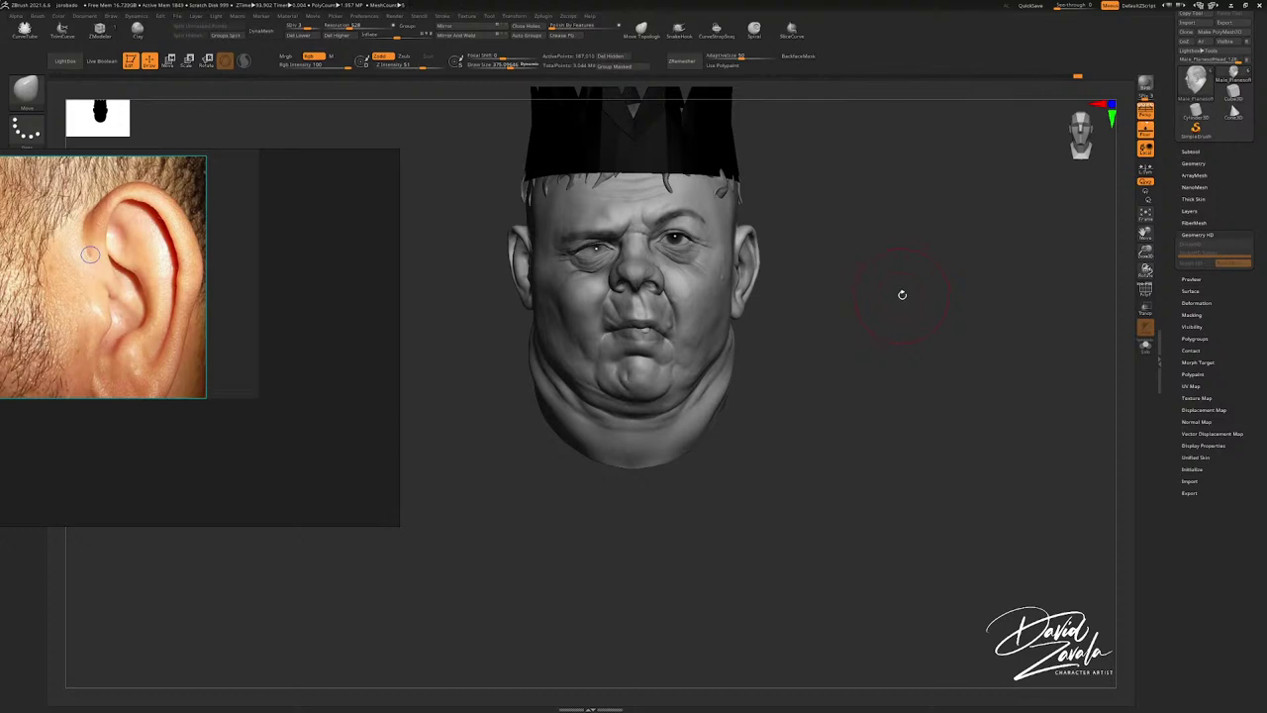
Step: Mask the ear and the skin just in front of it from the side view
left_click_drag(901, 294, 725, 262)
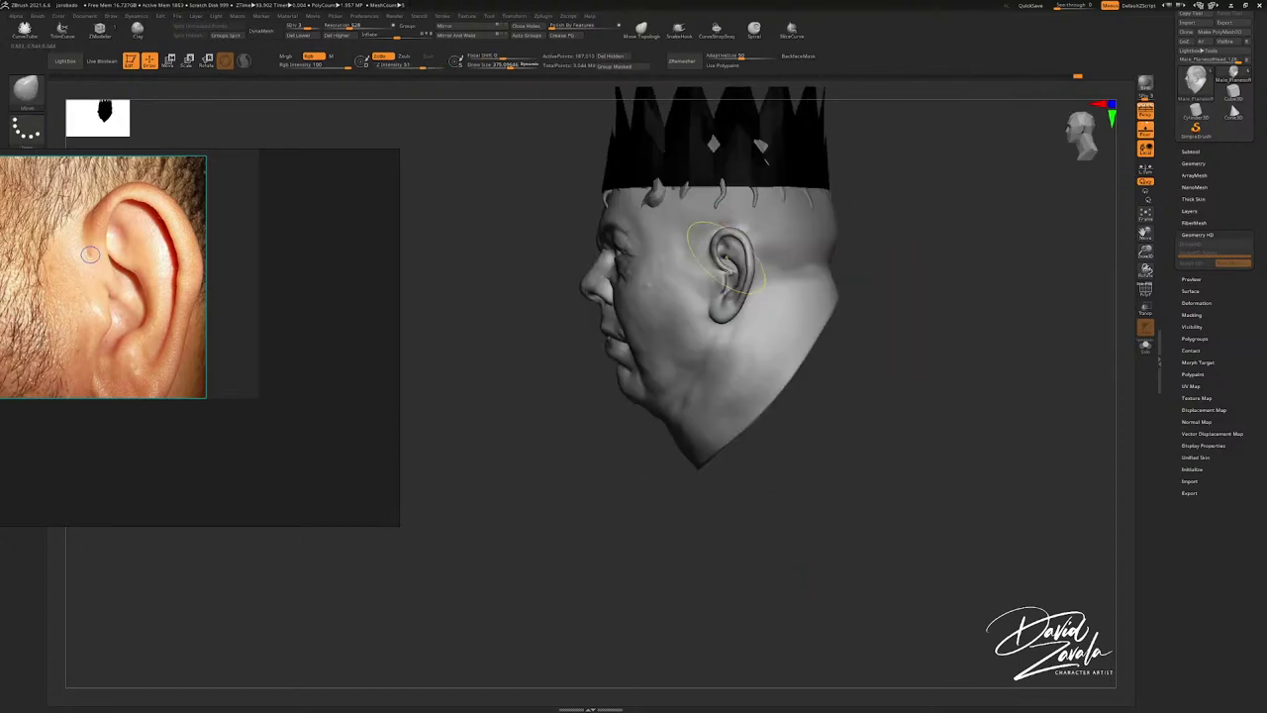
right_click_drag(725, 271, 722, 296, "ctrl")
mouse_move(722, 297)
left_mouse_down("ctrl")
mouse_move(728, 318)
mouse_move(734, 253)
mouse_move(691, 241)
left_mouse_up("ctrl")
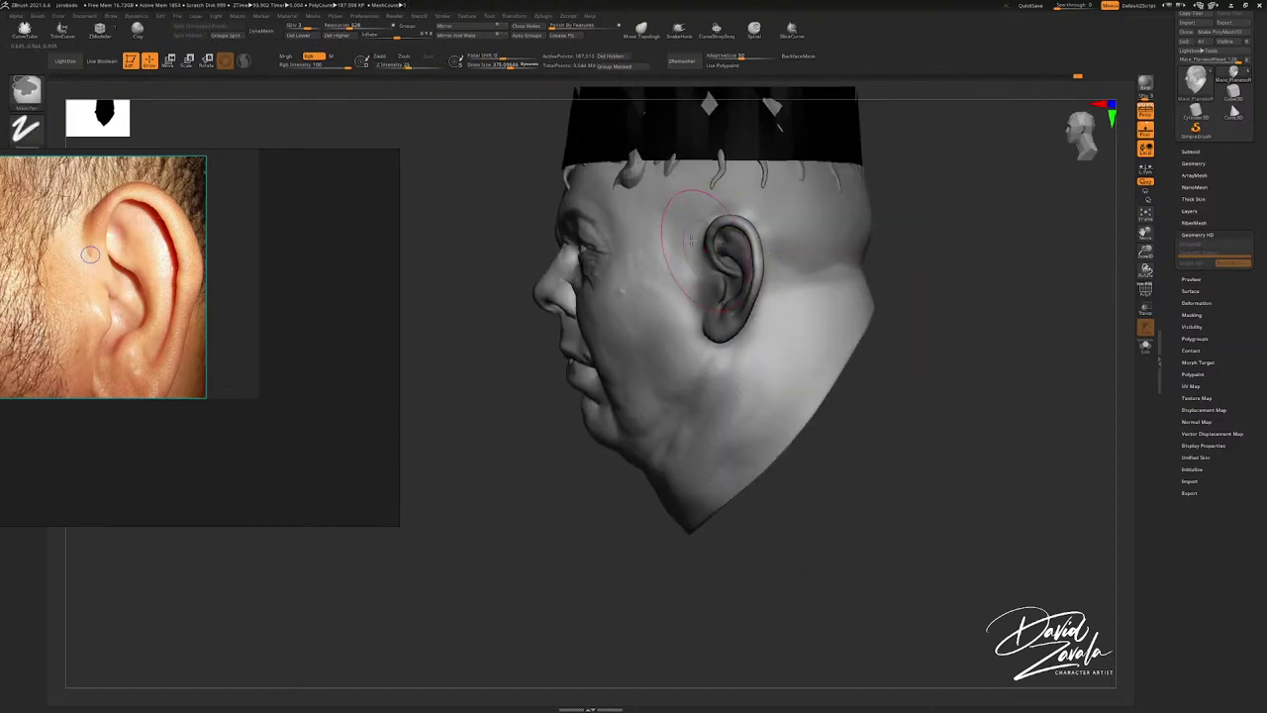
Step: Lower the head to subdivision level 1, soften the ear mask and prepare a resized Move brush for the ear
key("b")
key("m")
key("v")
left_click_drag(307, 28, 288, 28)
left_click(716, 292, "ctrl")
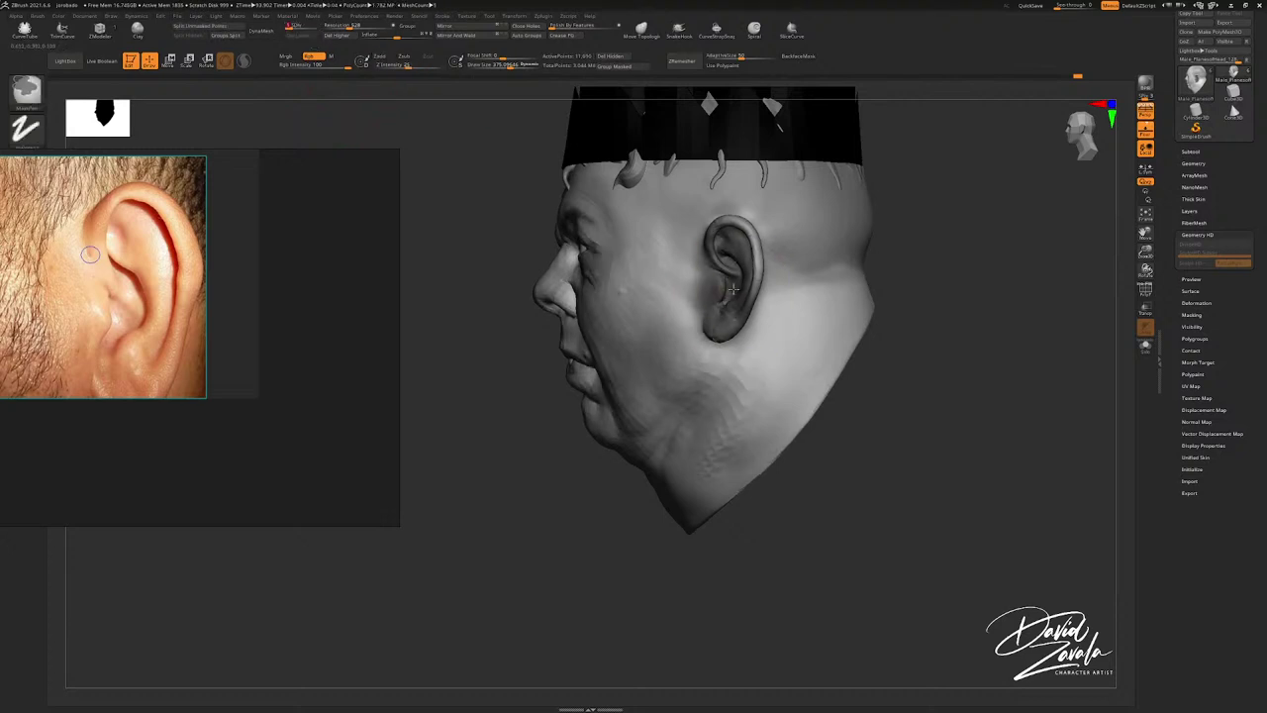
mouse_move(891, 312)
left_mouse_down()
mouse_move(737, 271)
mouse_move(731, 245)
left_mouse_up()
key("s")
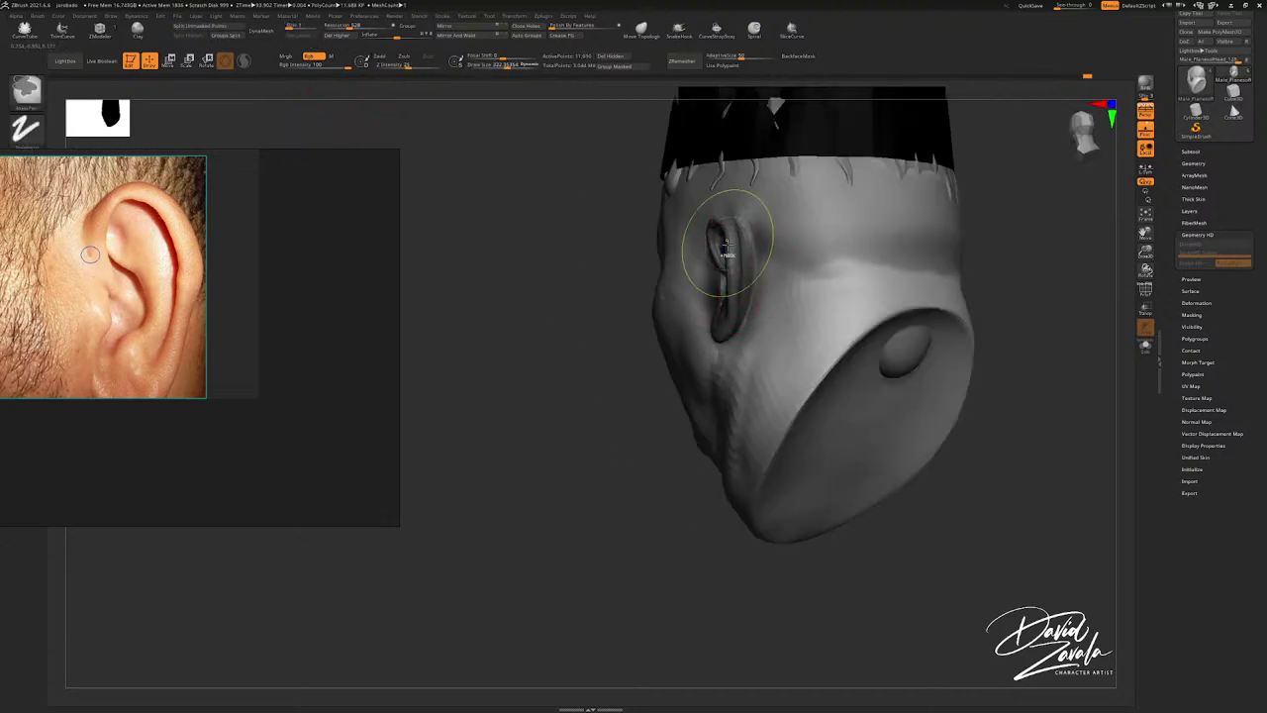
mouse_move(731, 217)
right_mouse_down()
mouse_move(735, 243)
mouse_move(699, 302)
right_mouse_up()
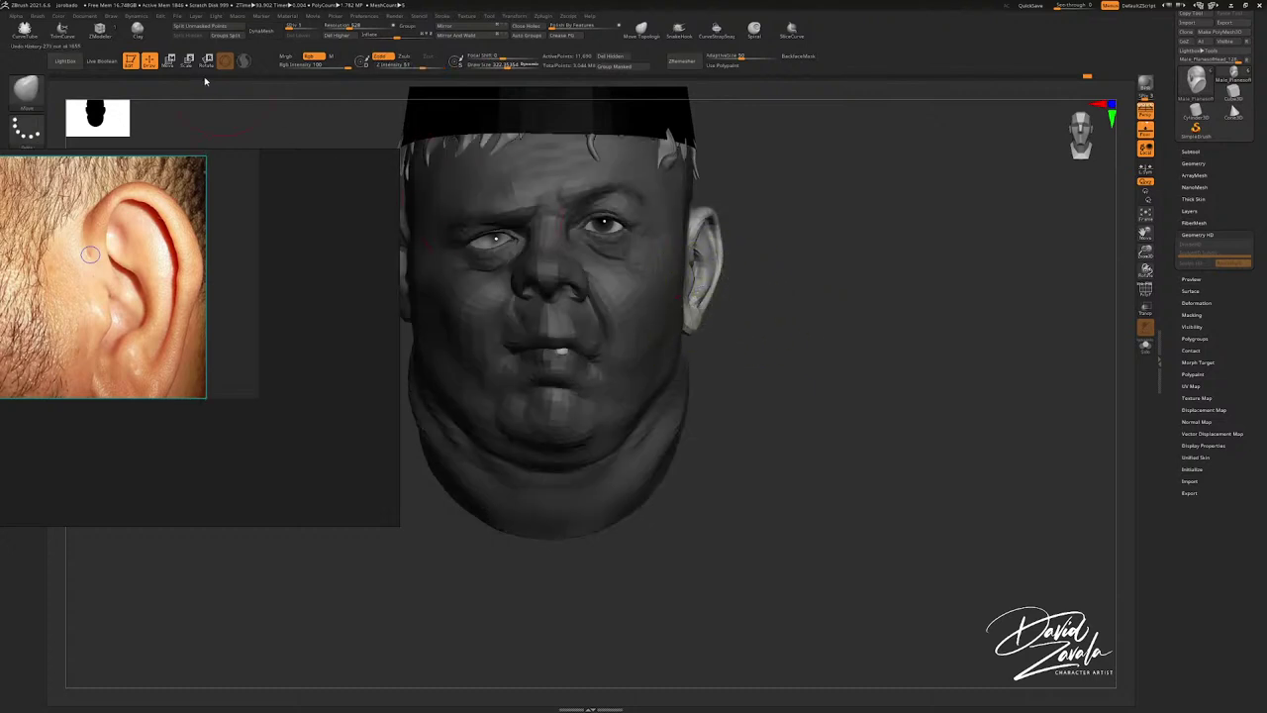
Step: Scale the unmasked ear along the Y axis with the transform gizmo, using a mask over the rest of the head
key("w")
left_click(569, 149)
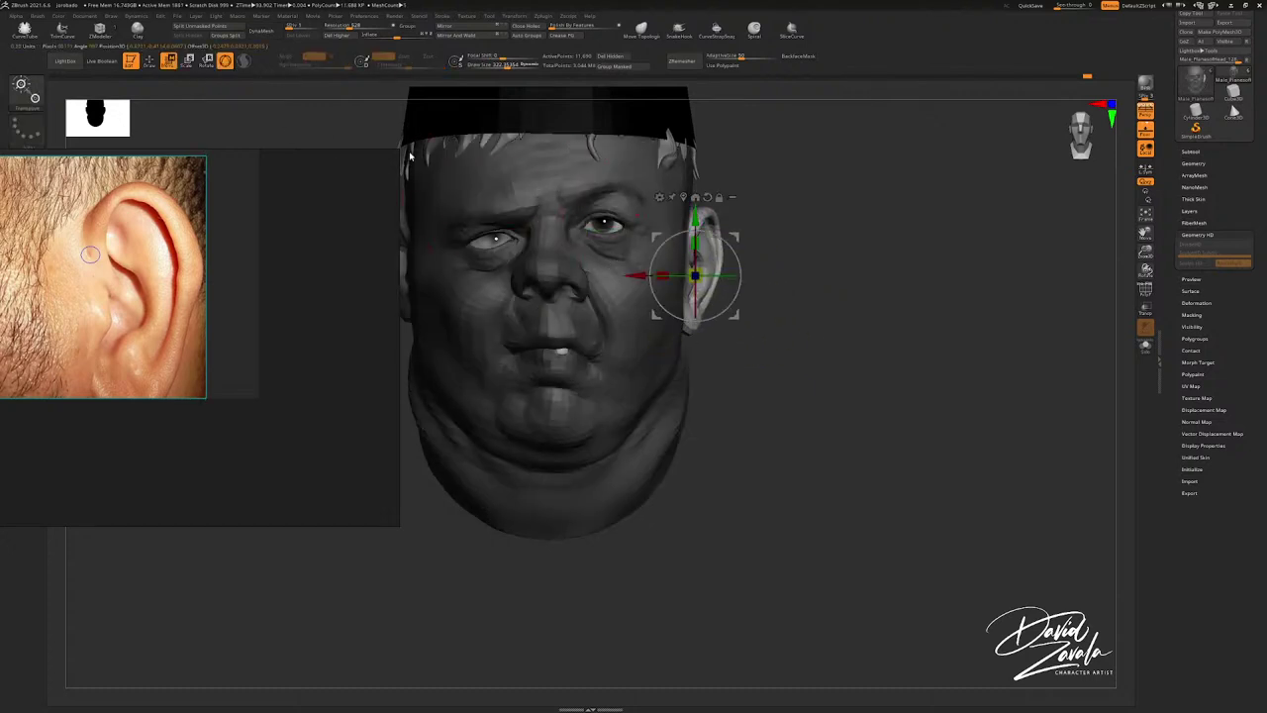
left_click(151, 63)
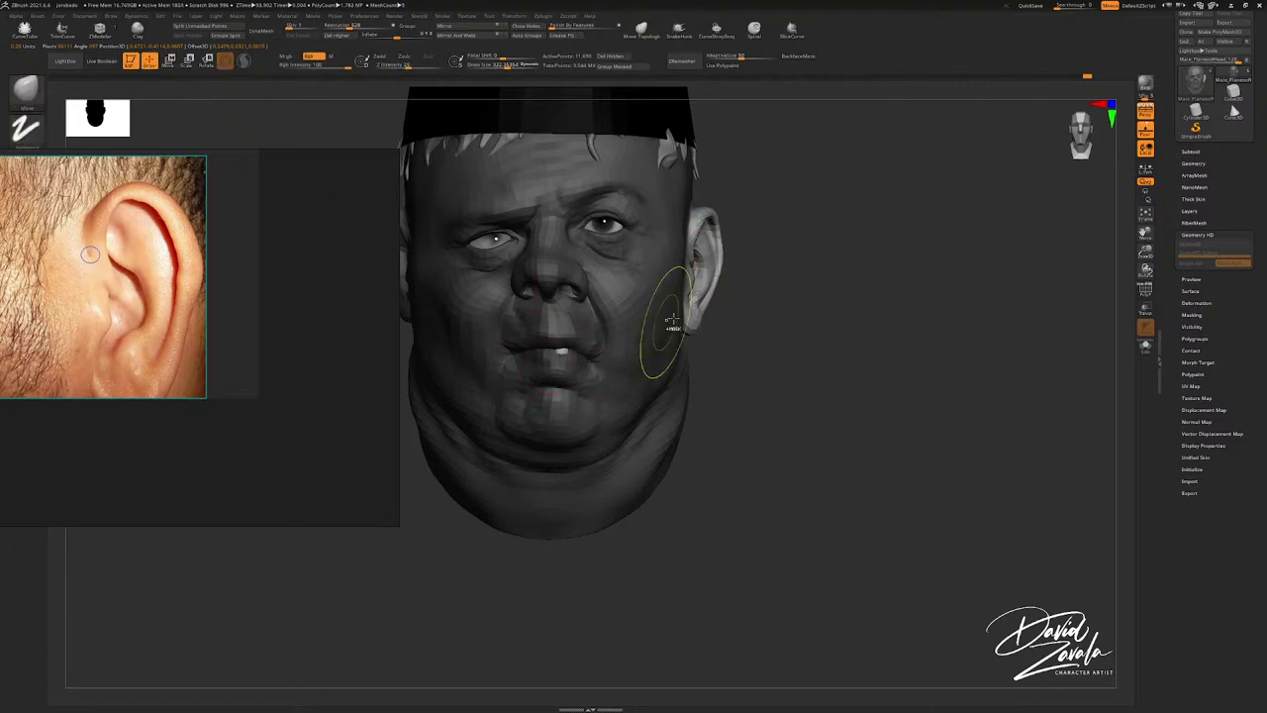
left_click(742, 320, "ctrl")
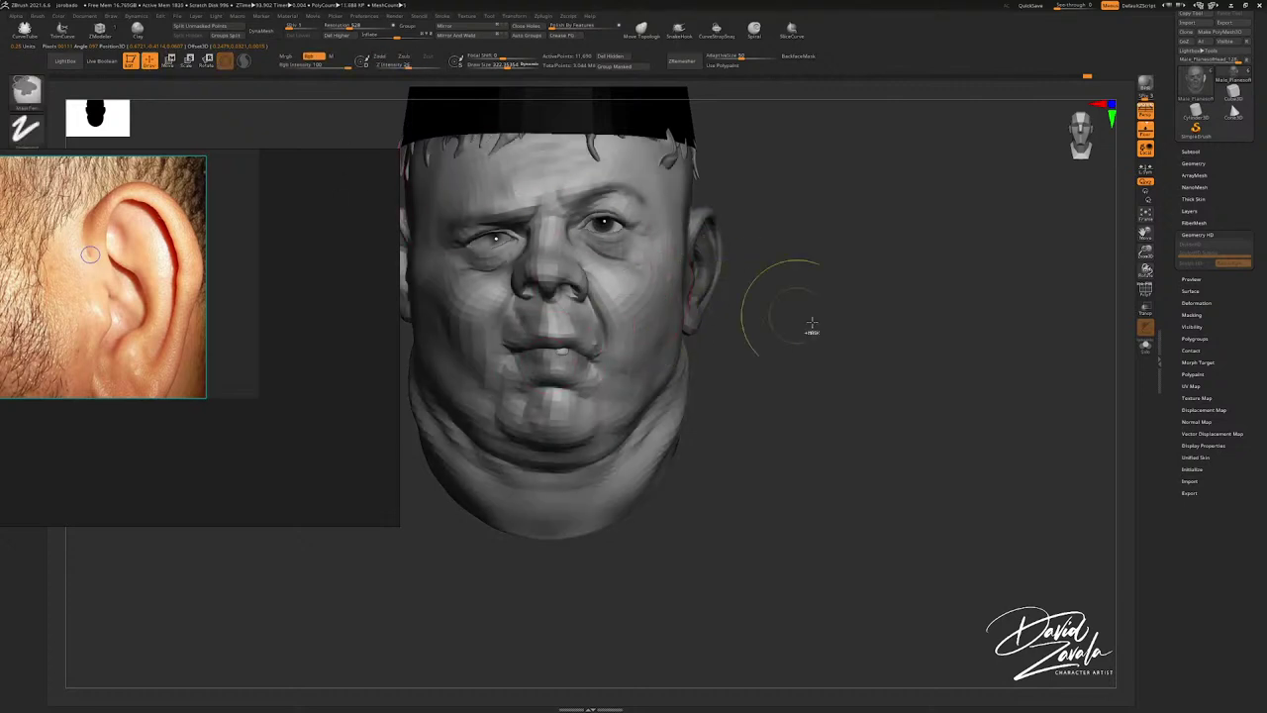
left_click(817, 329, "ctrl")
left_click(170, 65)
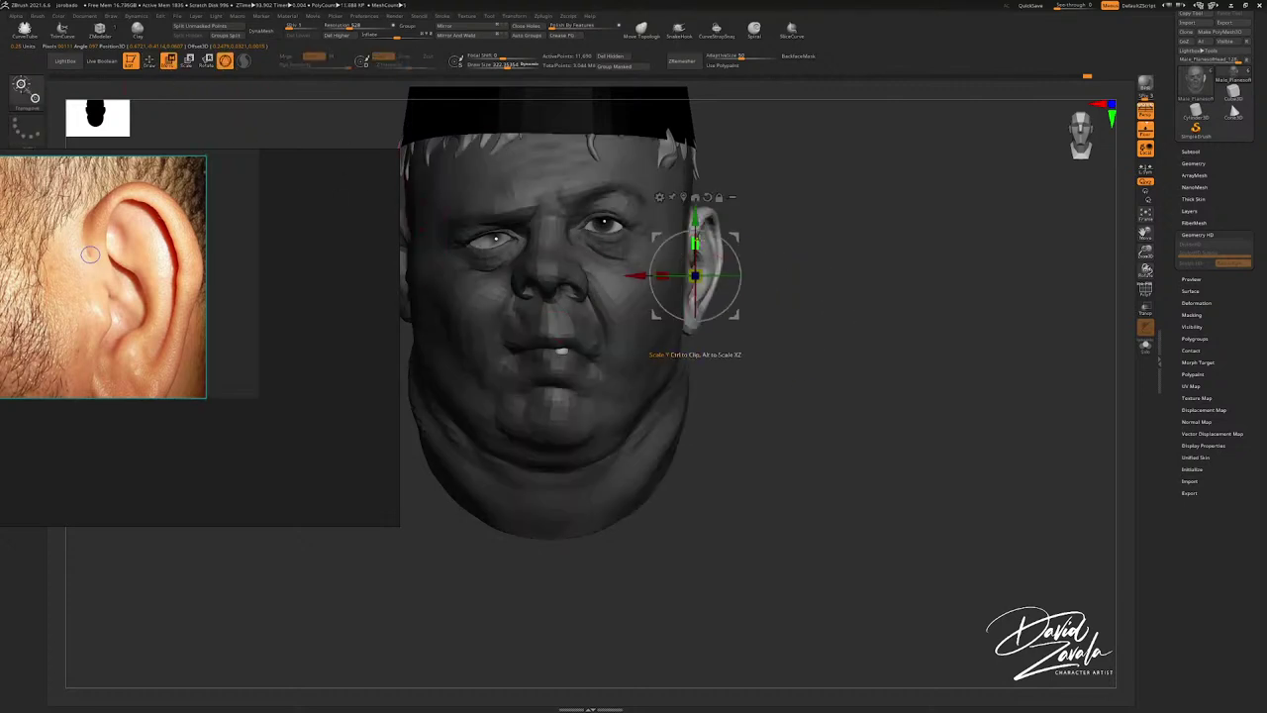
left_click_drag(697, 241, 699, 245)
right_click_drag(792, 244, 820, 230)
left_click_drag(818, 233, 748, 215)
right_click_drag(789, 206, 795, 169, "ctrl")
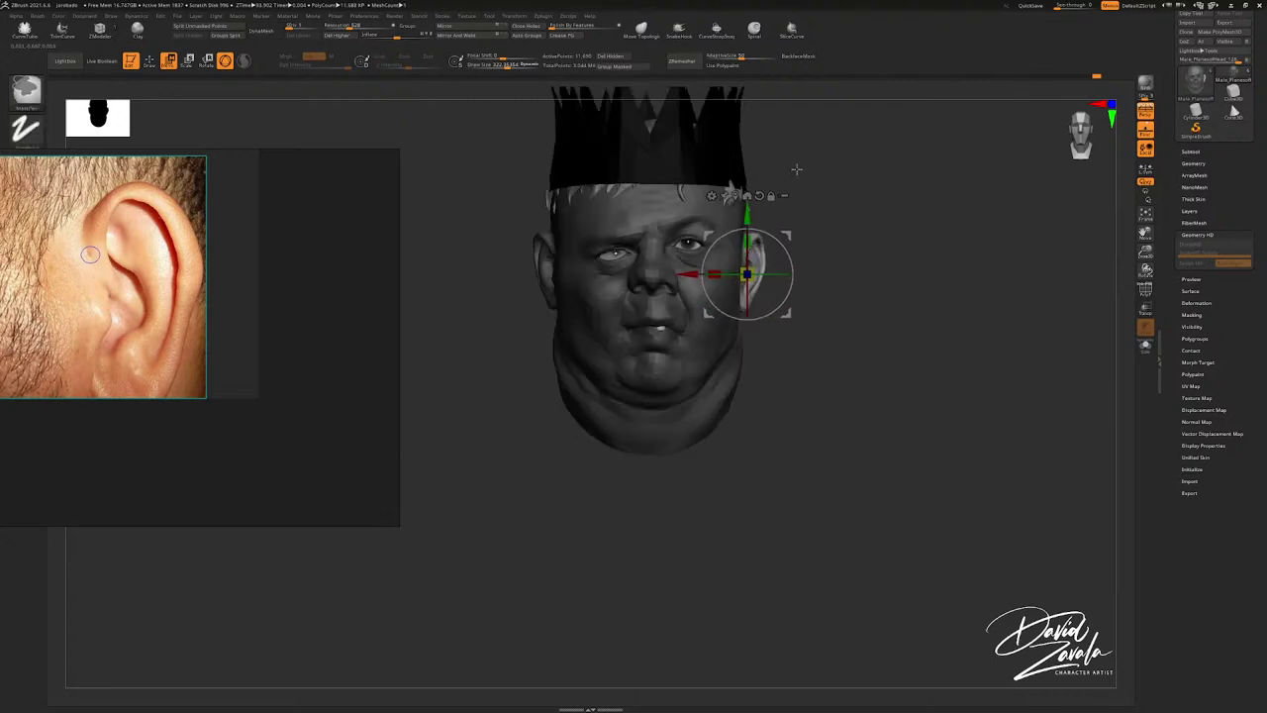
Step: Clear the mask and return the head to subdivision level 4 for brush work
left_click(154, 66)
left_click_drag(461, 246, 485, 272, "ctrl")
mouse_move(757, 326)
right_mouse_down()
mouse_move(769, 336)
mouse_move(673, 332)
right_mouse_up()
mouse_move(786, 309)
right_mouse_down()
mouse_move(745, 305)
mouse_move(749, 288)
mouse_move(803, 265)
right_mouse_up()
left_click(316, 25)
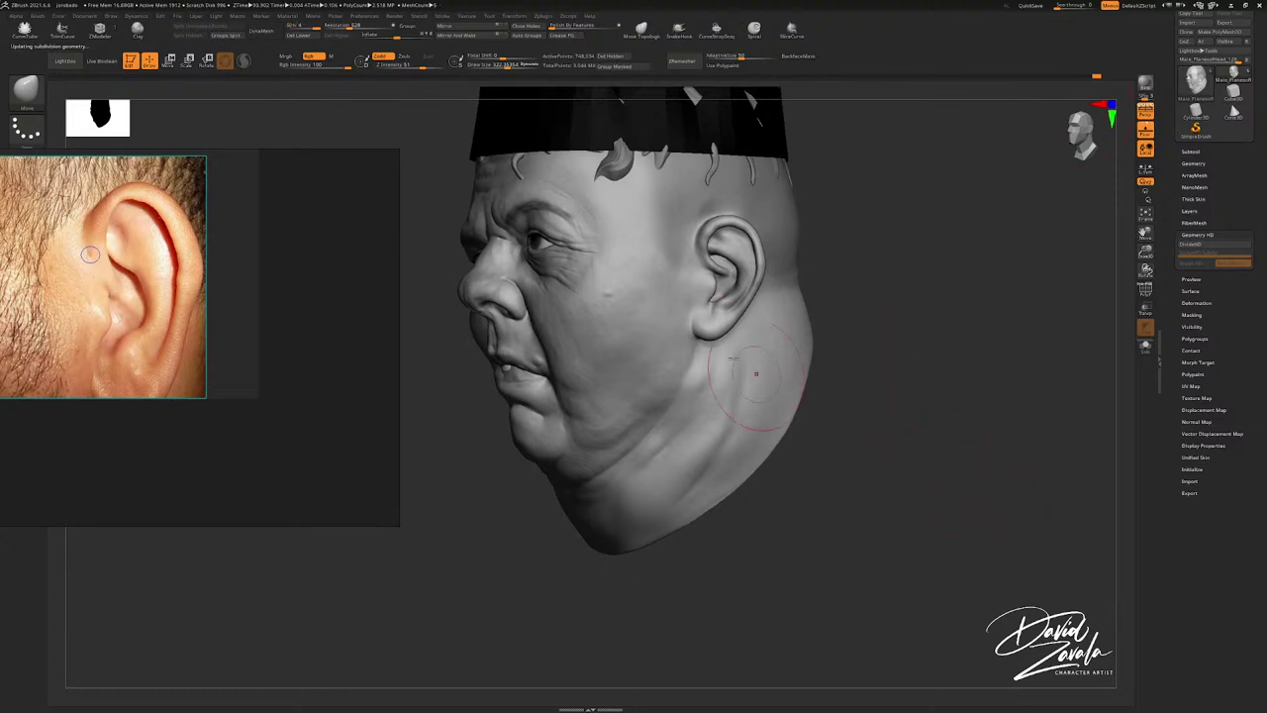
Step: Refine the antihelix and the hollow above it with progressively smaller Move brush sizes
right_click_drag(726, 281, 752, 267, "ctrl")
key("bracketleft")
key("bracketleft")
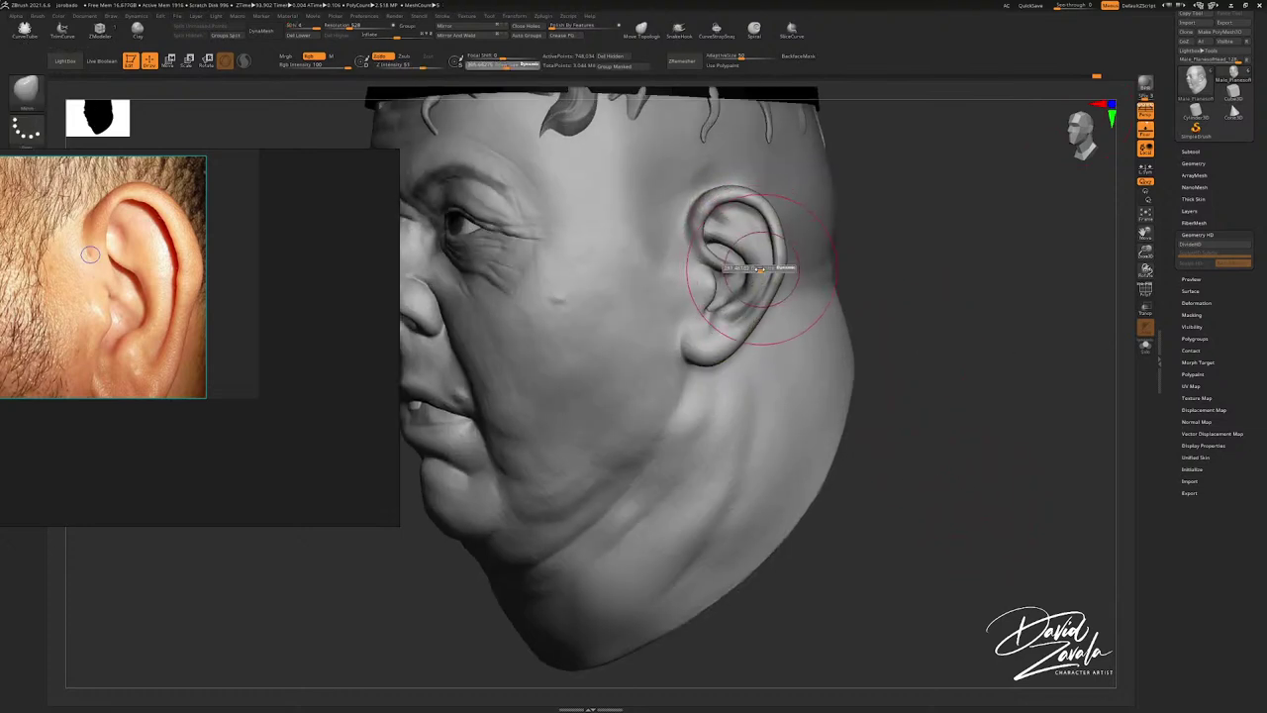
mouse_move(752, 248)
right_mouse_down("ctrl")
mouse_move(748, 226)
mouse_move(744, 259)
mouse_move(722, 243)
mouse_move(697, 251)
right_mouse_up("ctrl")
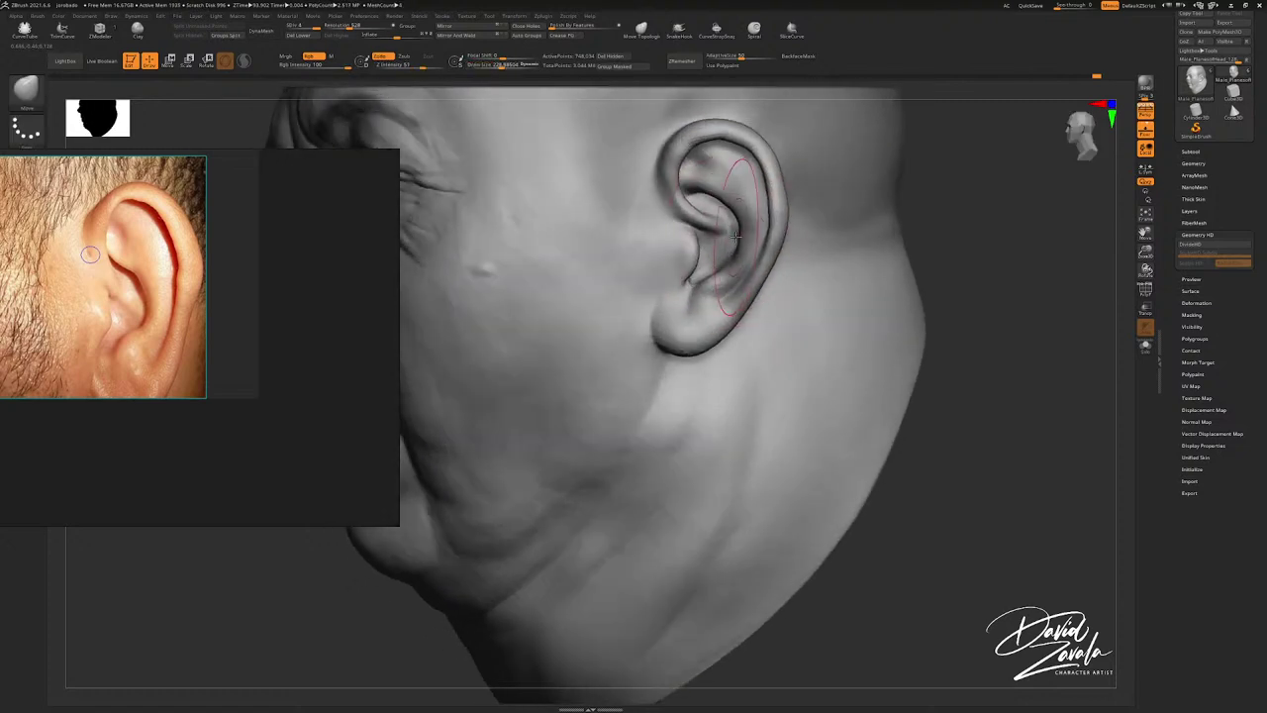
key("bracketleft")
key("bracketleft")
key("bracketleft")
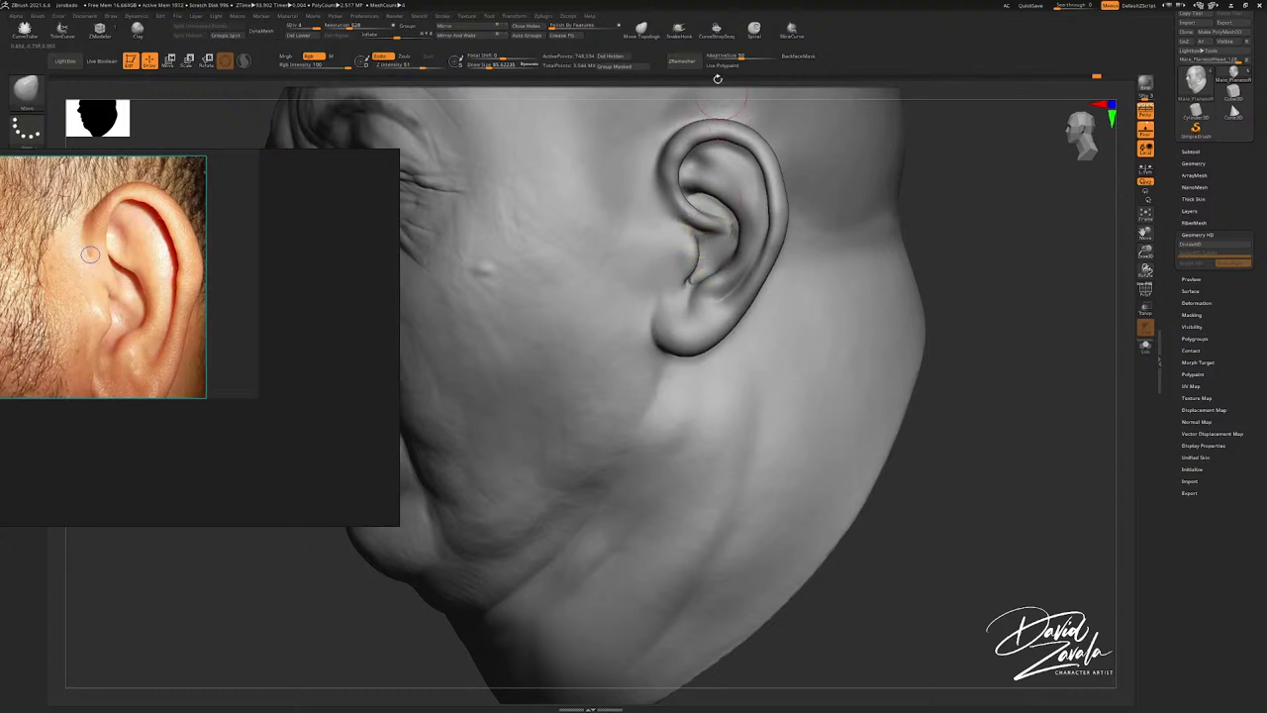
Step: Reshape the tragus and the notch beneath it with a resized Move Topological brush
left_click(642, 29)
mouse_move(693, 178)
right_mouse_down("ctrl")
mouse_move(683, 218)
mouse_move(702, 231)
mouse_move(686, 269)
mouse_move(680, 247)
right_mouse_up("ctrl")
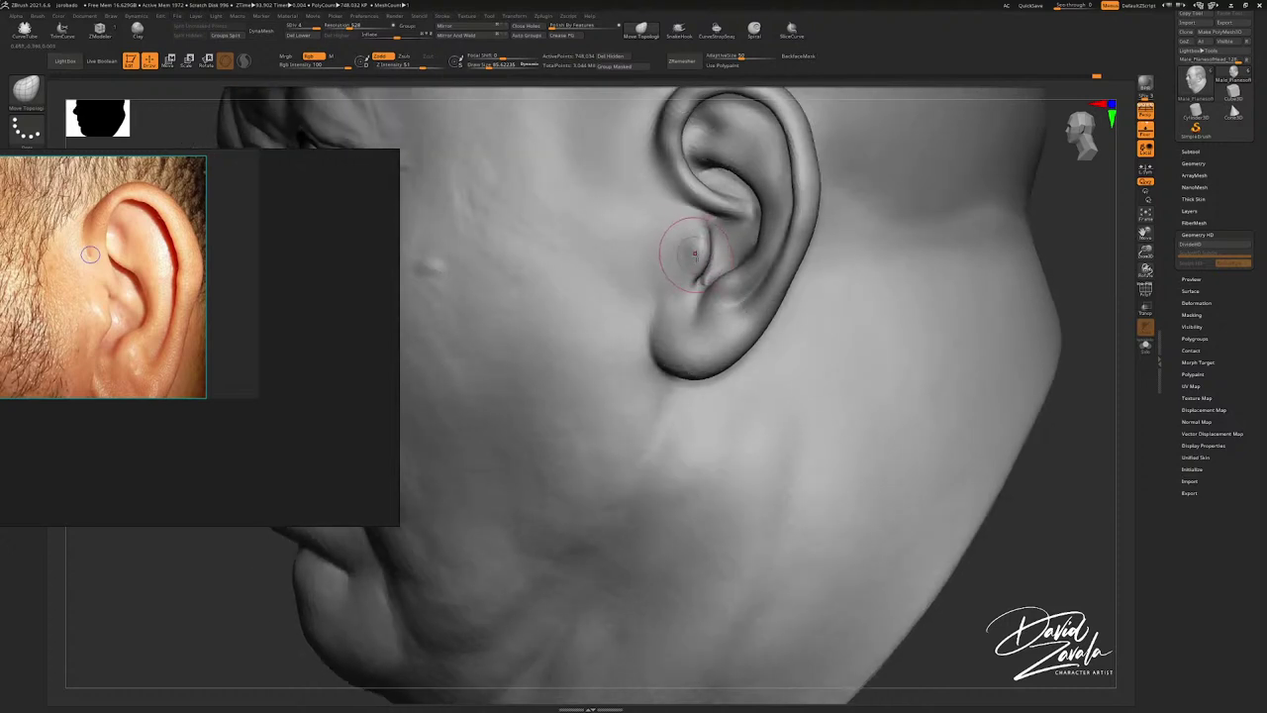
right_click_drag(682, 249, 690, 284)
key("s")
left_click_drag(691, 282, 687, 284)
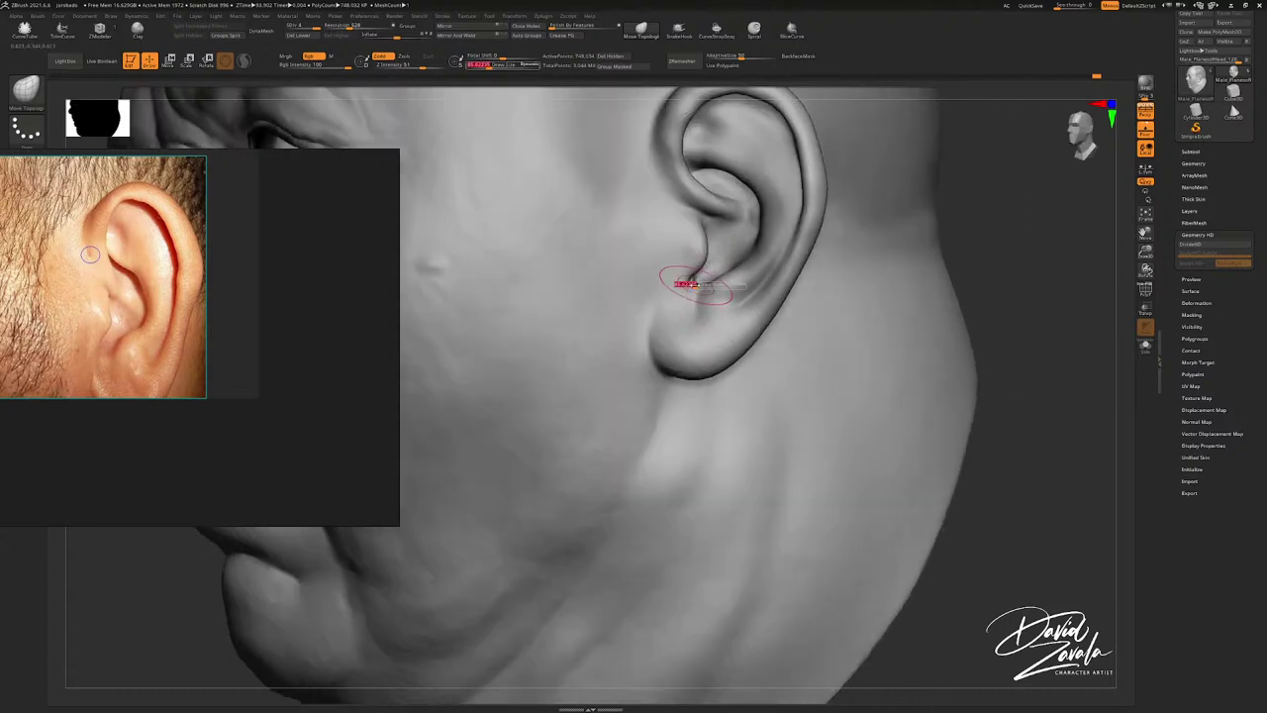
mouse_move(701, 292)
right_mouse_down("ctrl")
mouse_move(696, 280)
mouse_move(701, 291)
right_mouse_up("ctrl")
Step: Smooth the skin around the tragus and readjust its contour with an enlarged Move Topological brush
key("shift")
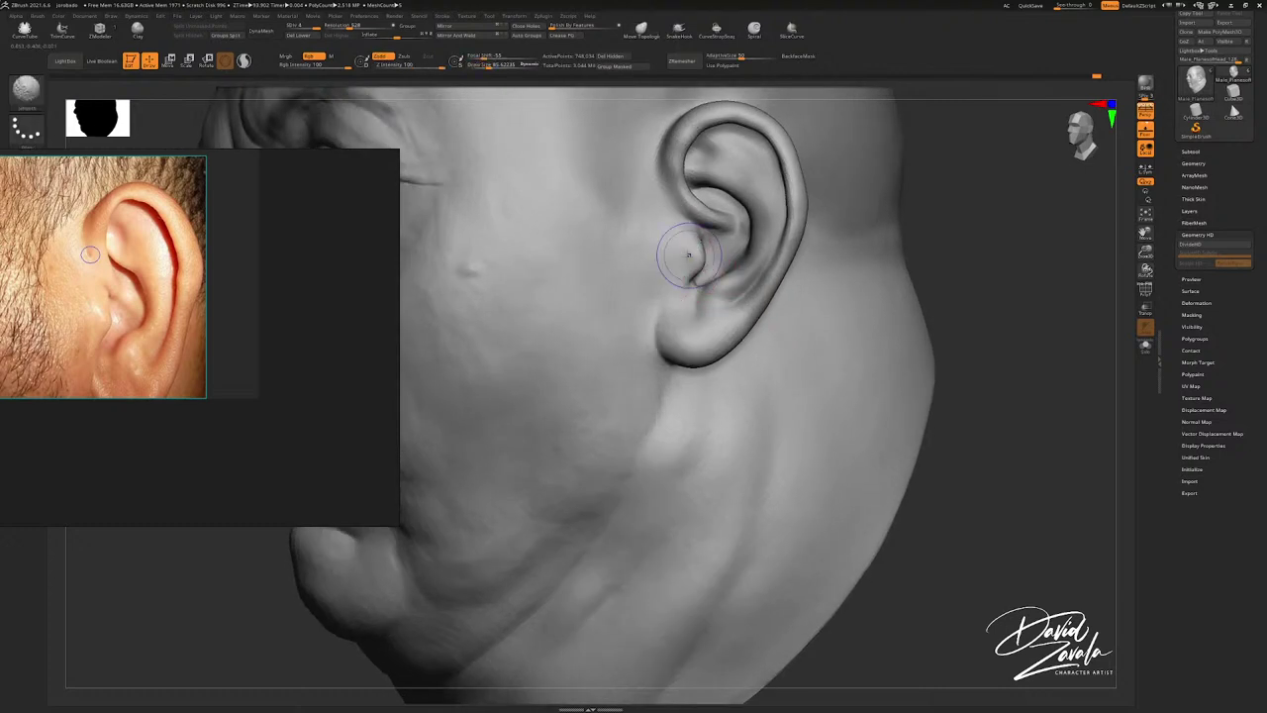
left_click_drag(691, 260, 702, 267, "shift")
key("s")
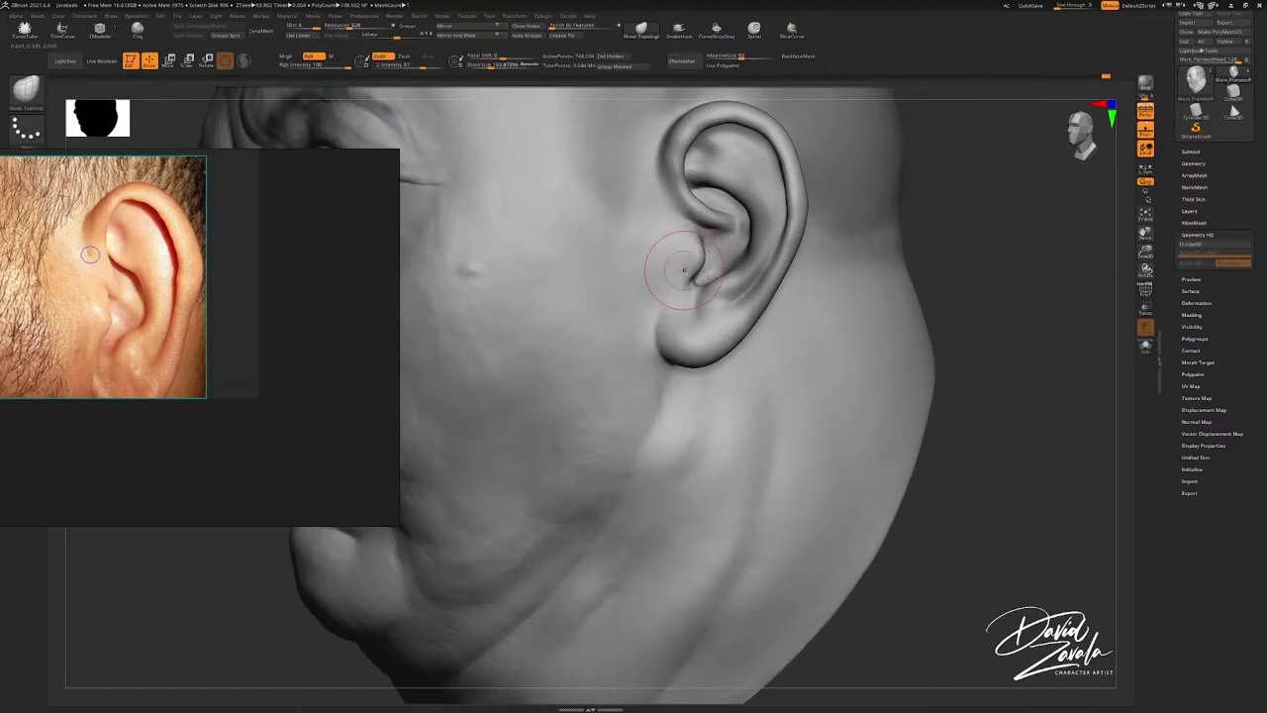
right_click_drag(690, 277, 685, 224)
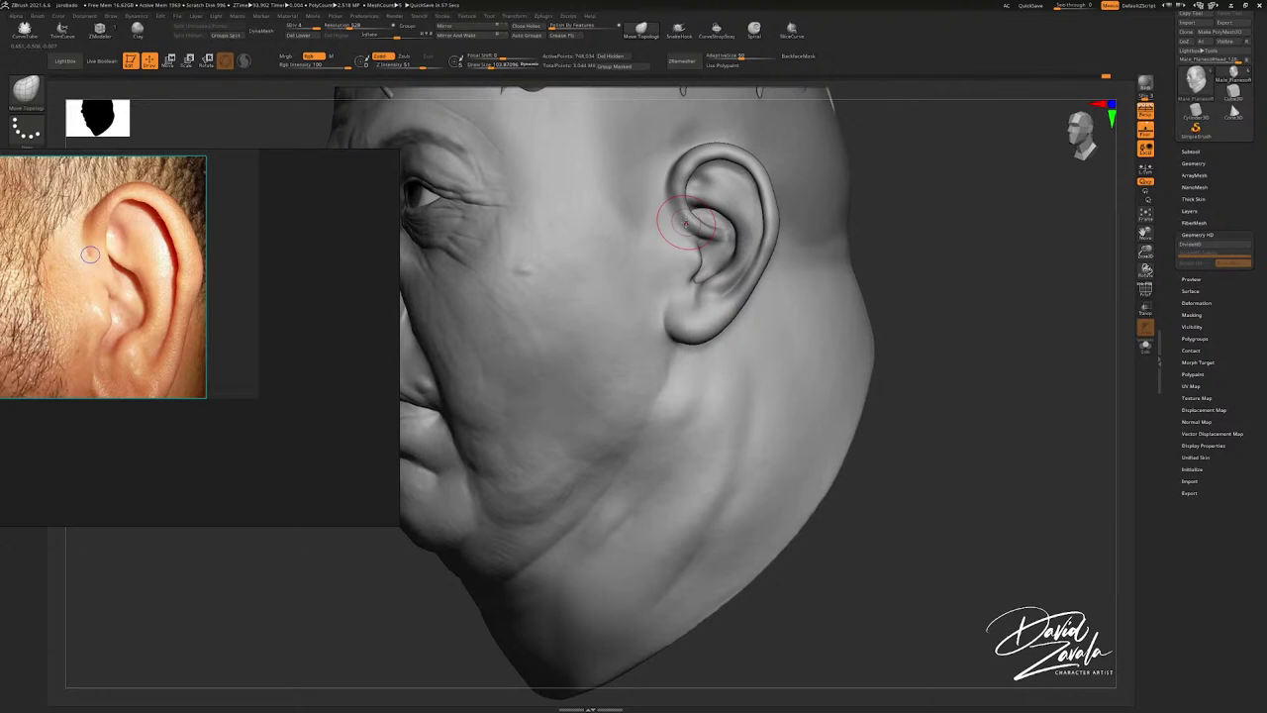
Step: Tighten the notch above the earlobe and refine the tragus edge up close with smaller brush sizes
right_click_drag(694, 287, 696, 328, "ctrl")
key("s")
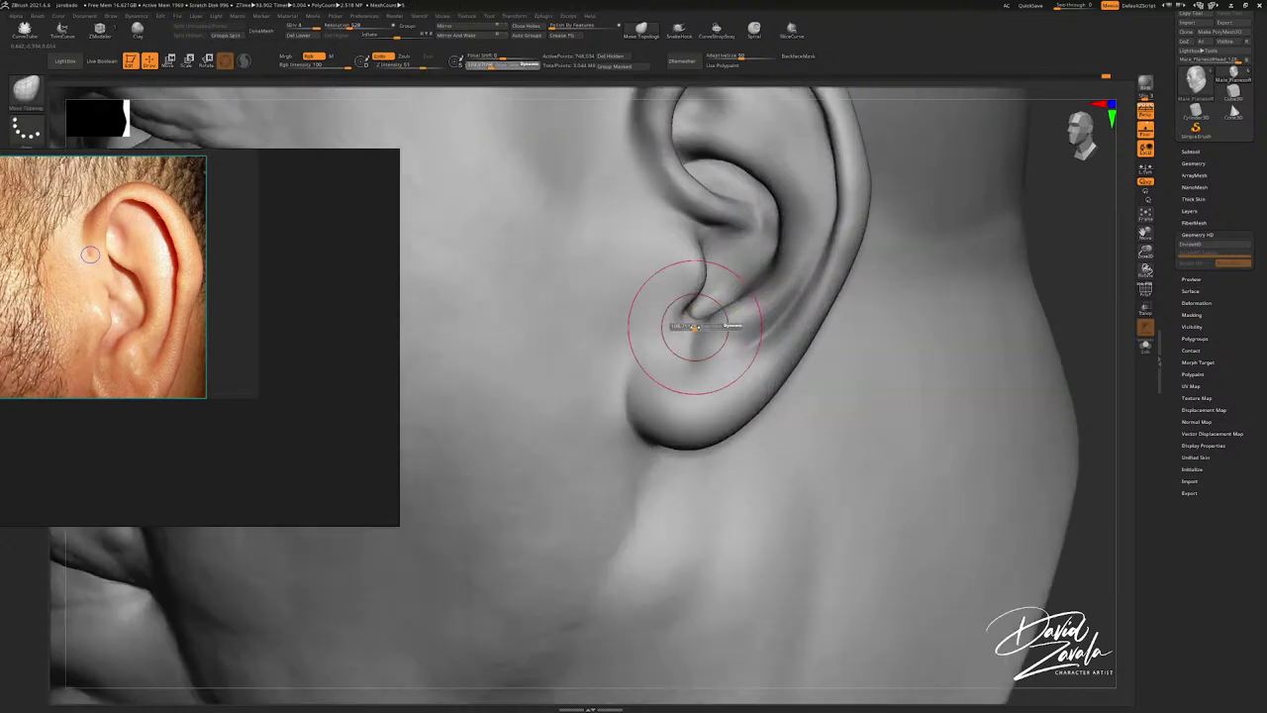
left_click_drag(697, 328, 677, 320)
key("s")
key("s")
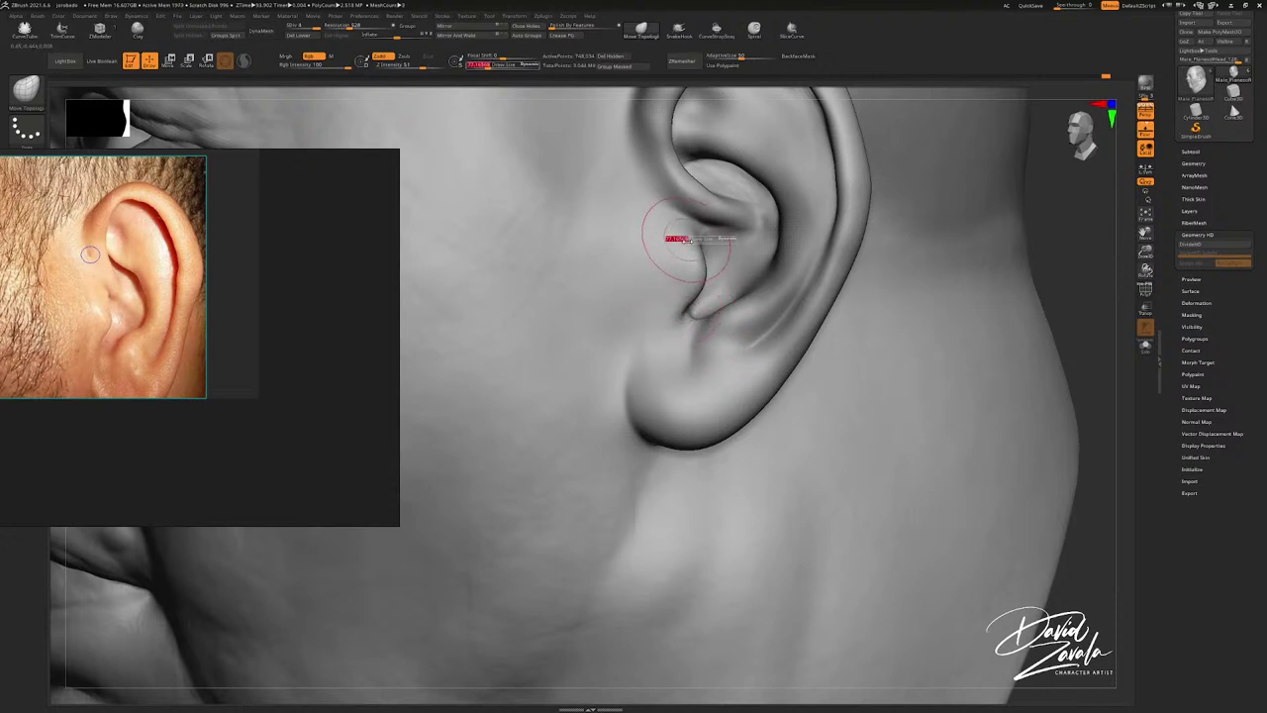
mouse_move(689, 244)
left_mouse_down()
mouse_move(740, 257)
mouse_move(712, 237)
mouse_move(741, 239)
mouse_move(707, 231)
mouse_move(735, 252)
left_mouse_up()
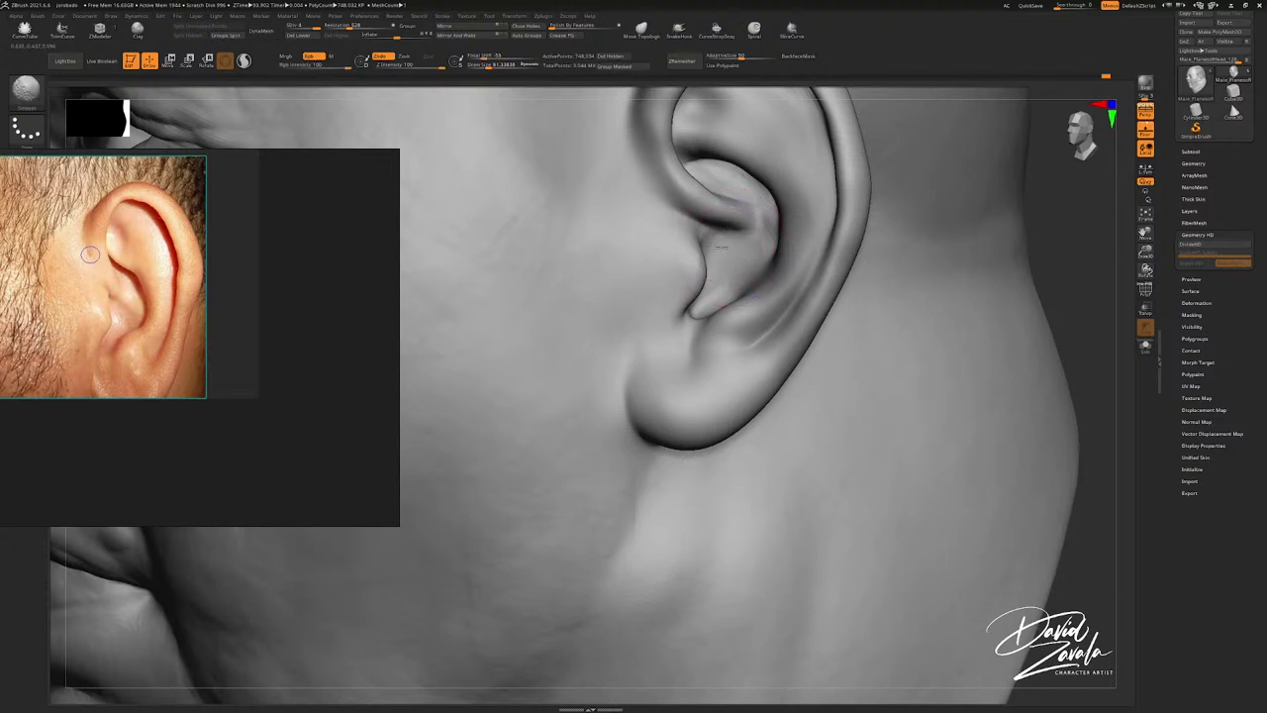
Step: Smooth the concha's back edge, adjust the lower antihelix branch with the Move brush and blend it into the helix
right_click_drag(719, 176, 754, 210, "ctrl")
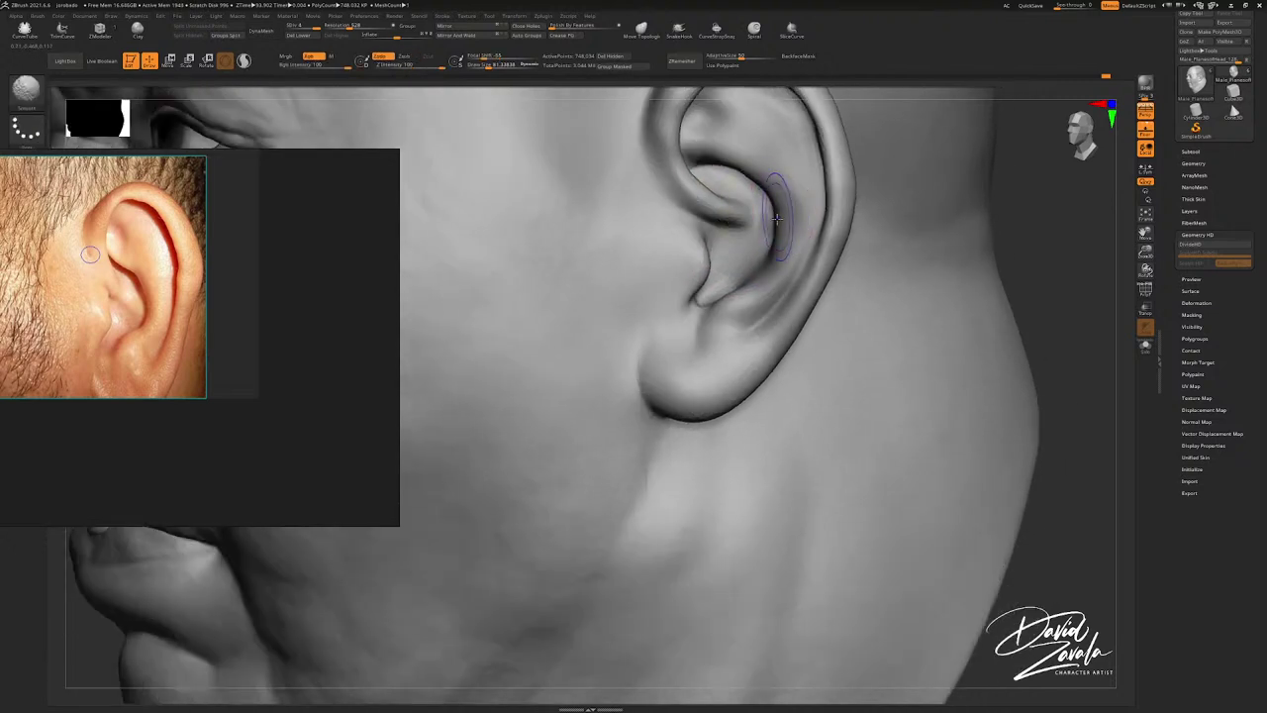
left_click_drag(771, 217, 768, 208, "shift")
right_click_drag(718, 160, 728, 223, "alt")
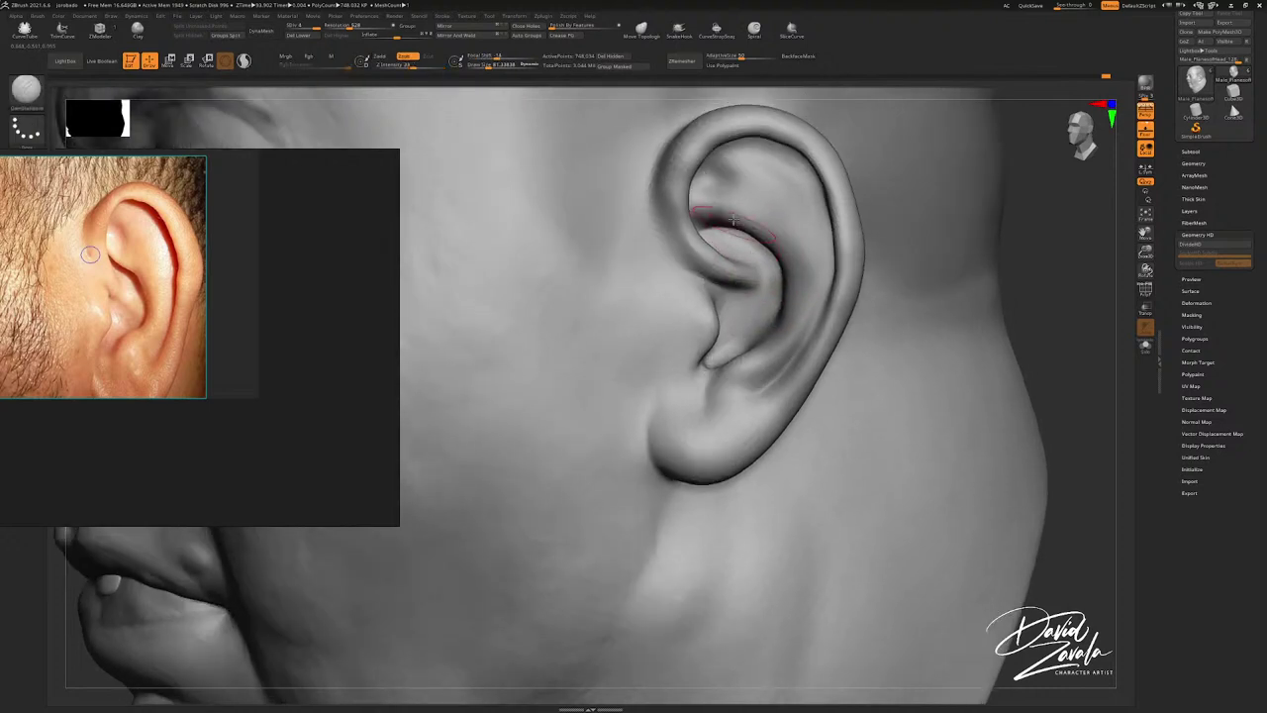
key("b")
key("m")
key("v")
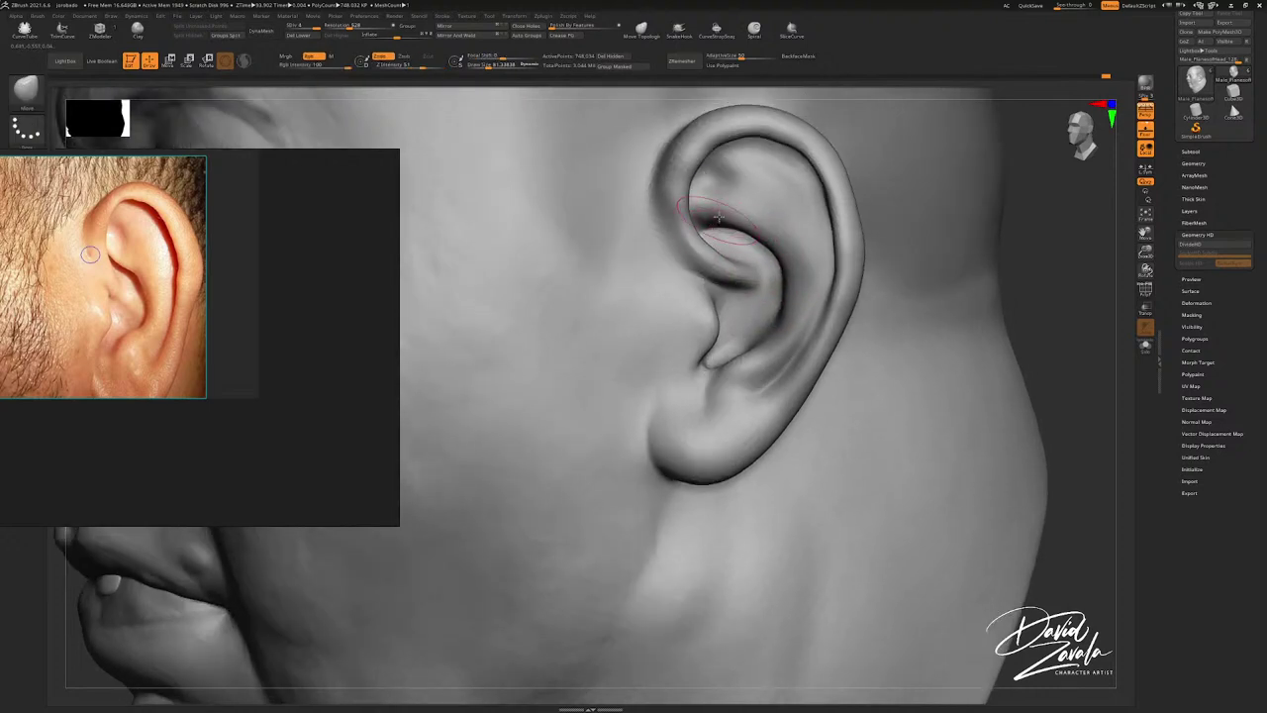
left_click_drag(716, 218, 714, 212)
key("shift")
mouse_move(734, 184)
left_mouse_down("shift")
mouse_move(720, 205)
mouse_move(679, 217)
left_mouse_up("shift")
Step: Refine and smooth the front of the helix, changing from the DamStandard brush back to the Move brush
key("s")
key("b")
key("d")
key("s")
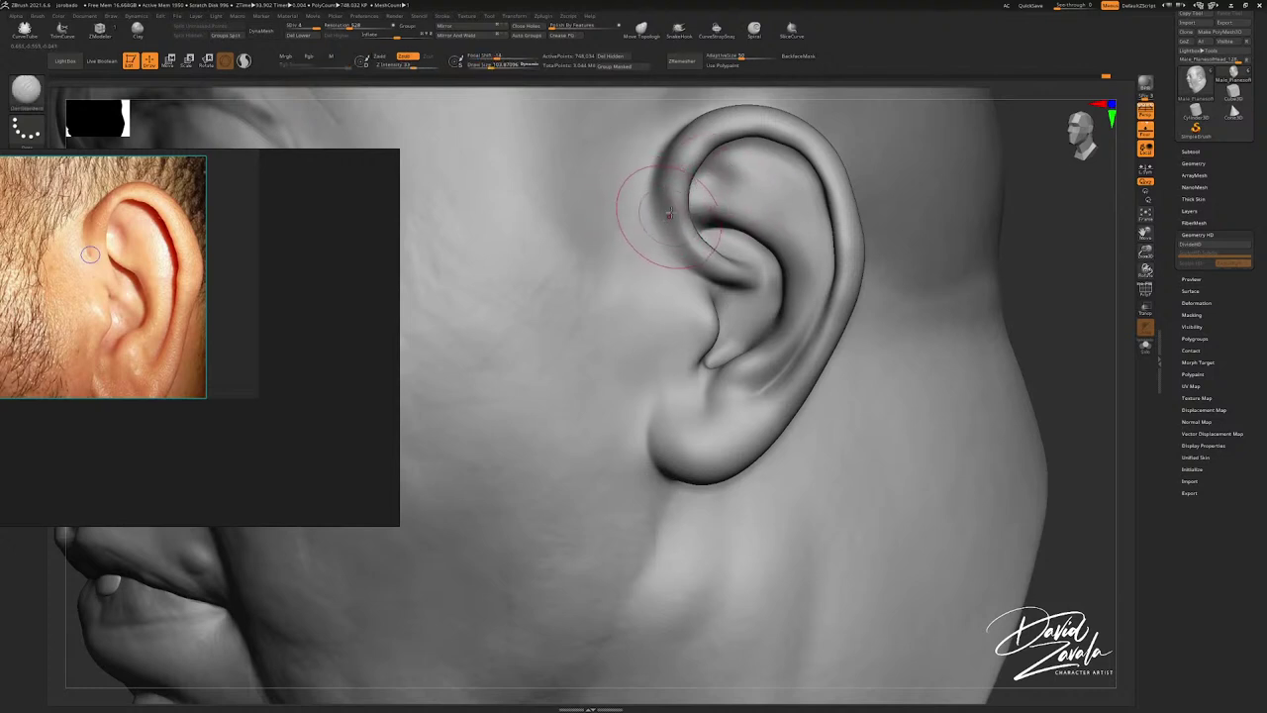
key("b")
key("m")
key("v")
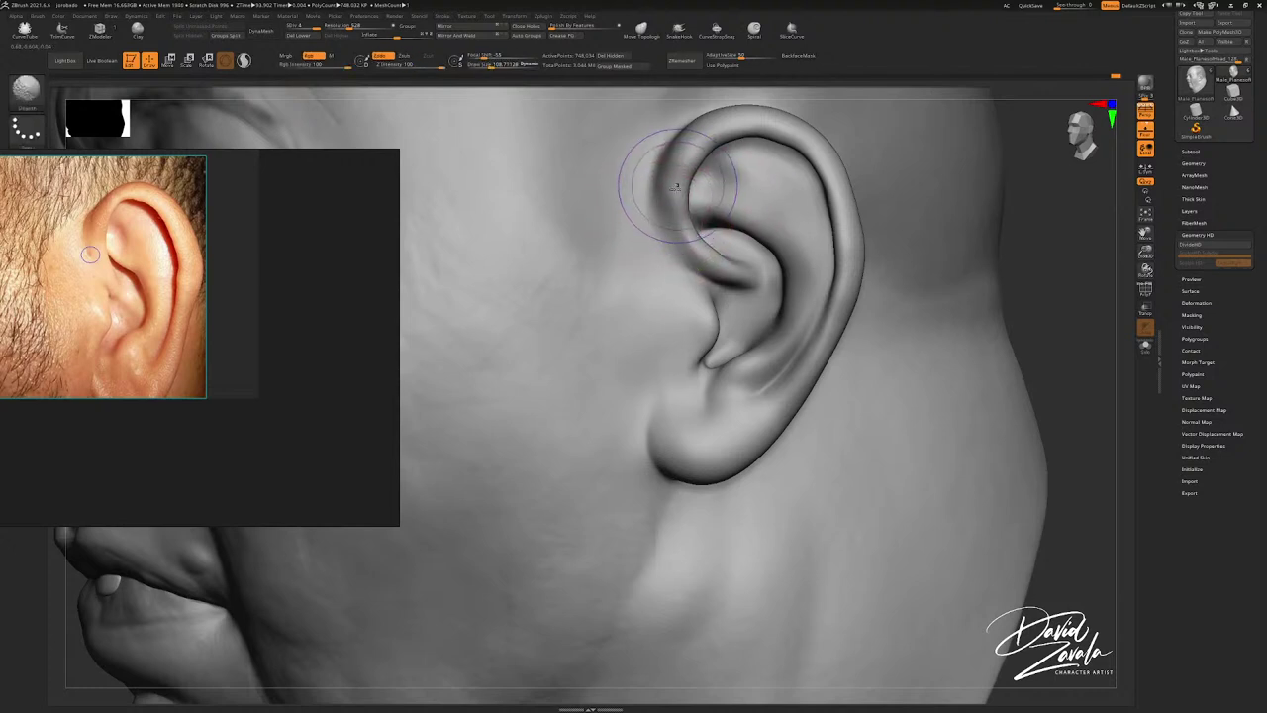
Step: Adjust the upper curve of the helix with a resized Move brush
mouse_move(673, 184)
right_mouse_down()
mouse_move(713, 210)
mouse_move(710, 254)
right_mouse_up()
key("s")
key("s")
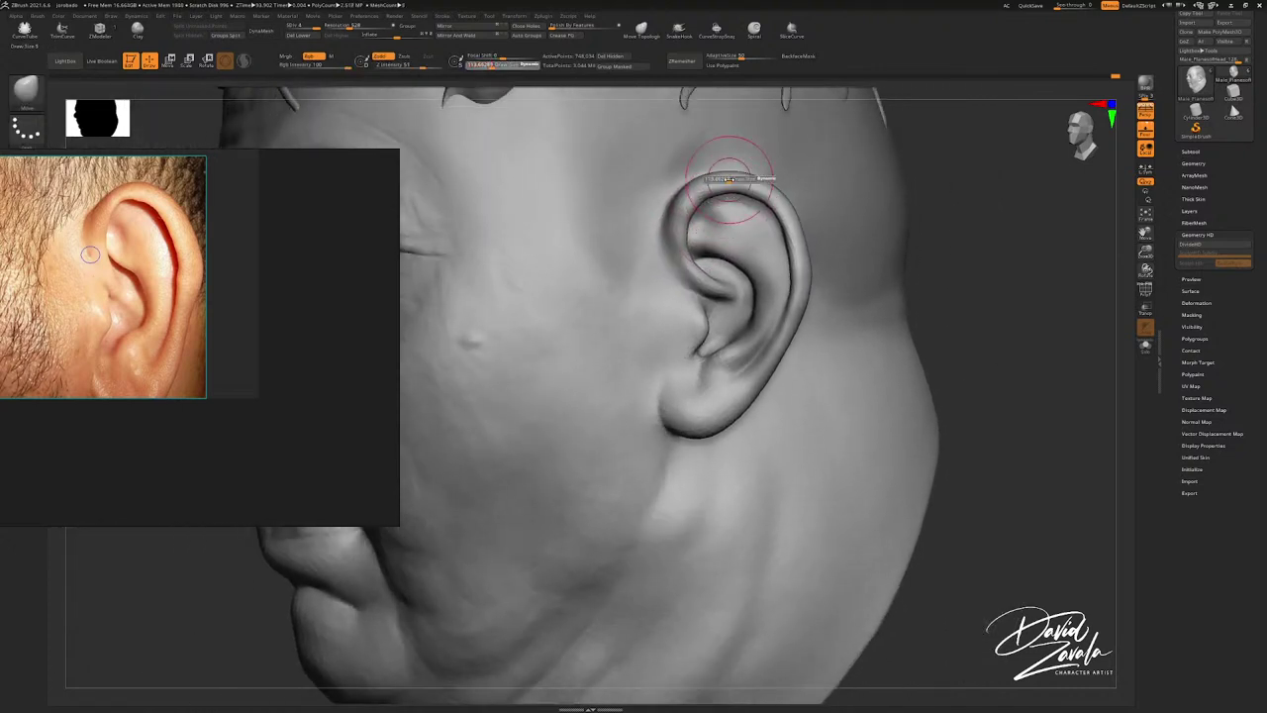
left_click_drag(730, 178, 738, 189)
key("s")
key("s")
mouse_move(738, 188)
right_mouse_down("ctrl")
mouse_move(757, 201)
mouse_move(718, 297)
right_mouse_up("ctrl")
Step: Adjust the lower ear just above the lobe with a resized brush
key("b")
key("s")
key("t")
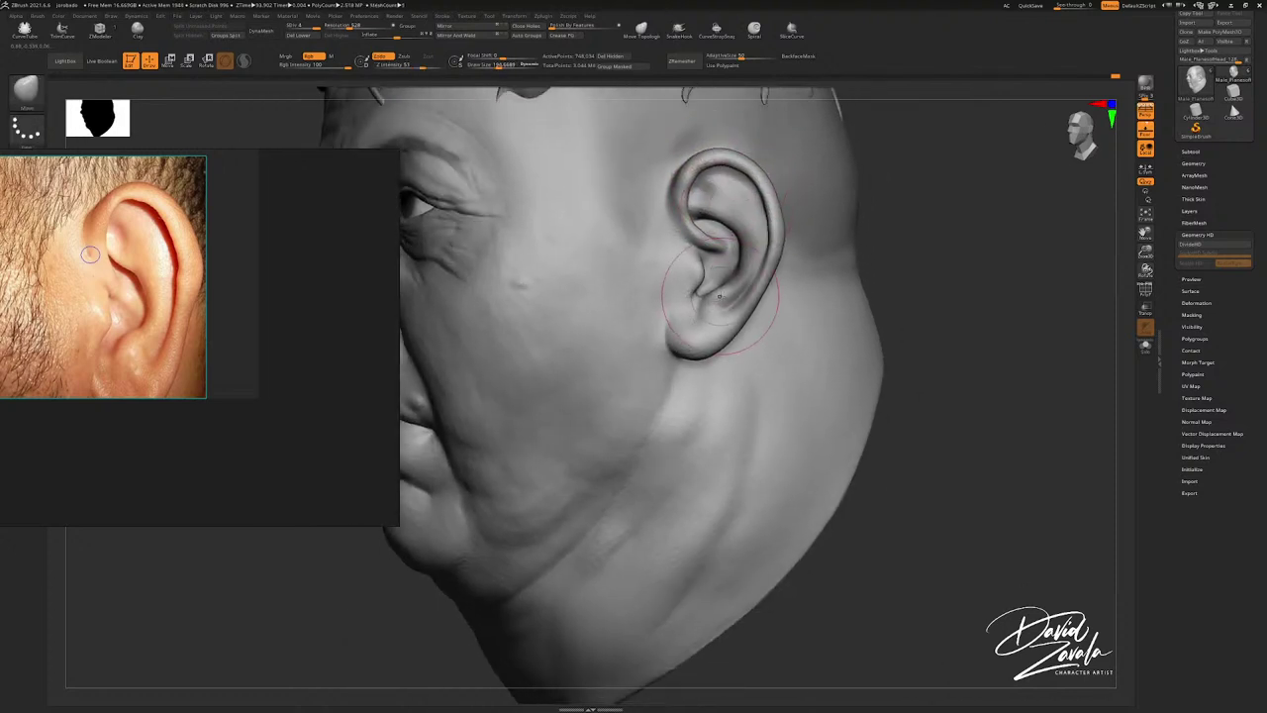
key("s")
left_click_drag(715, 311, 717, 311)
right_click_drag(711, 324, 720, 253, "ctrl")
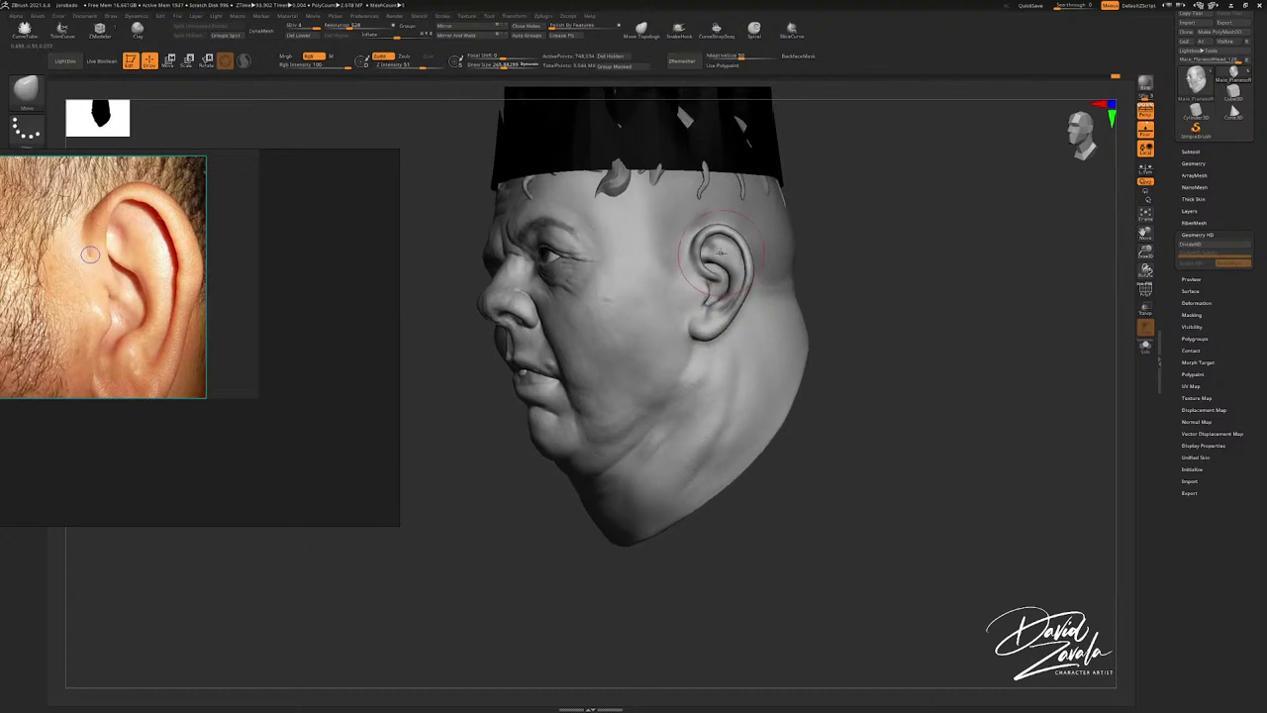
Step: Adjust the ear's silhouette from the front with a smaller Move brush
right_click_drag(525, 305, 584, 273, "ctrl")
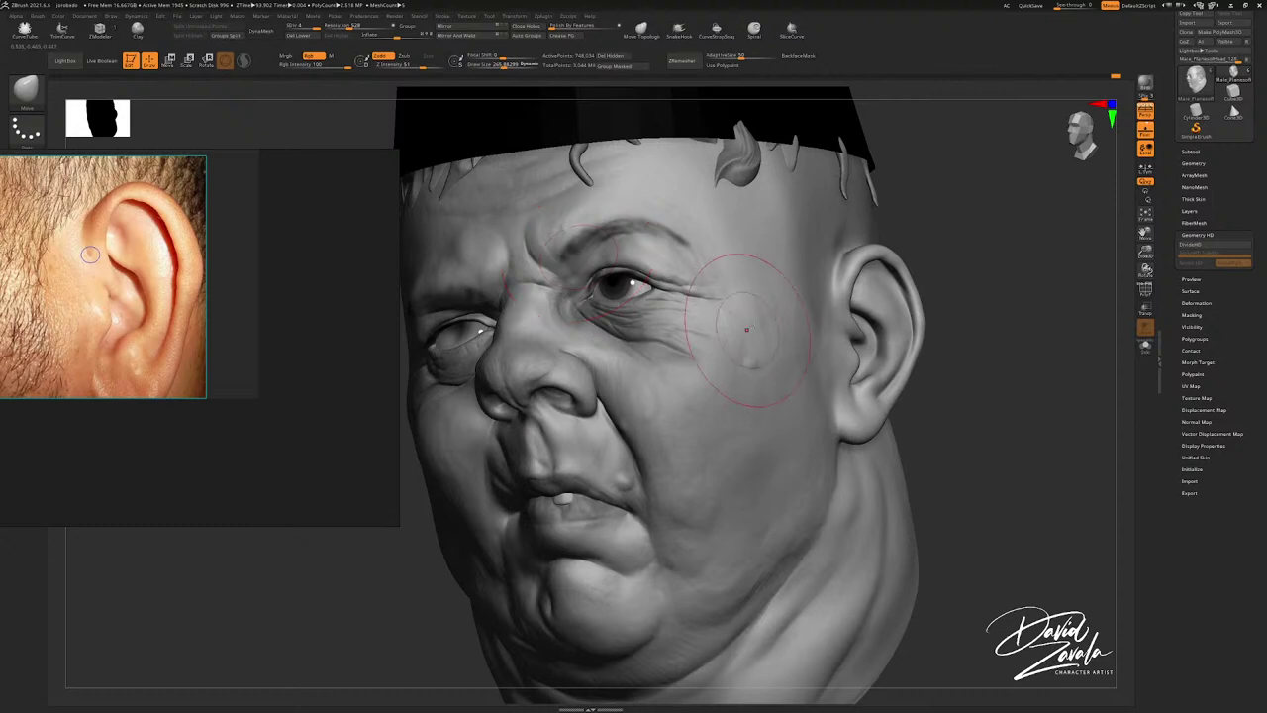
mouse_move(766, 327)
right_mouse_down("shift")
mouse_move(901, 314)
mouse_move(829, 287)
right_mouse_up("shift")
key("s")
left_click_drag(771, 293, 768, 293)
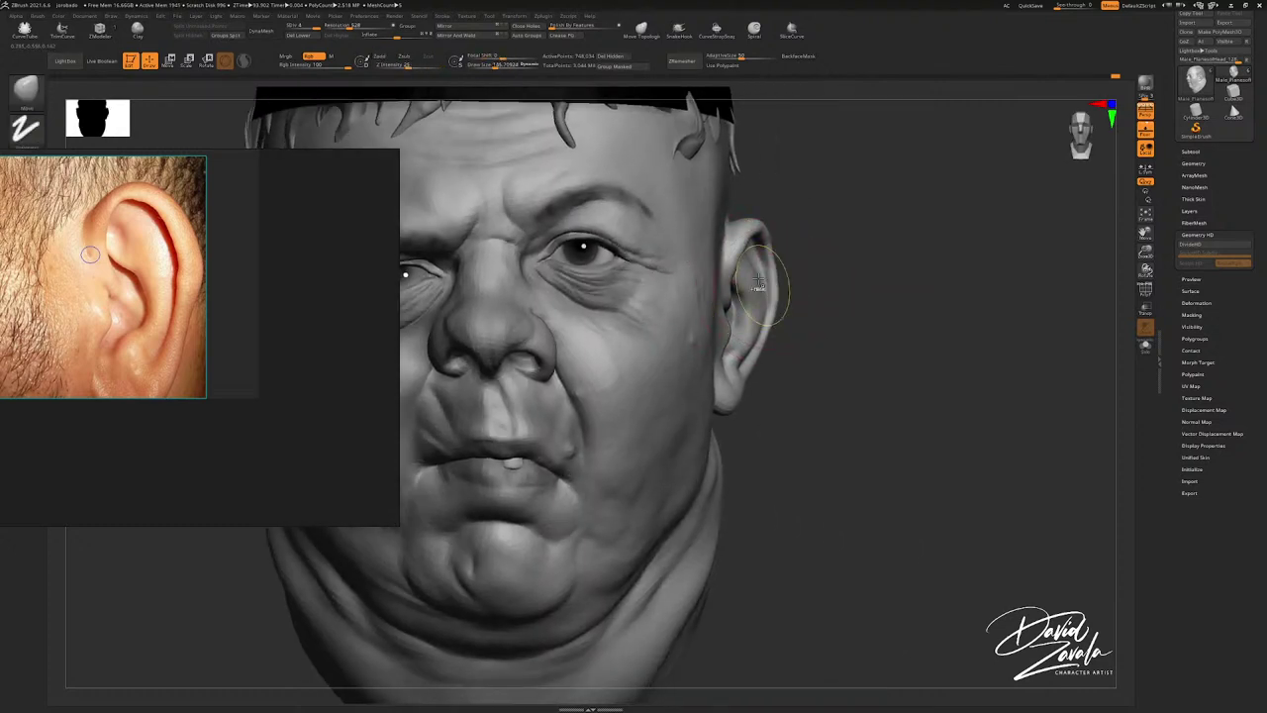
Step: Mask the inner surfaces of the ear inside the helix, from the antihelix up to the upper hollow
right_click_drag(770, 287, 782, 322, "ctrl")
right_click_drag(782, 323, 741, 308)
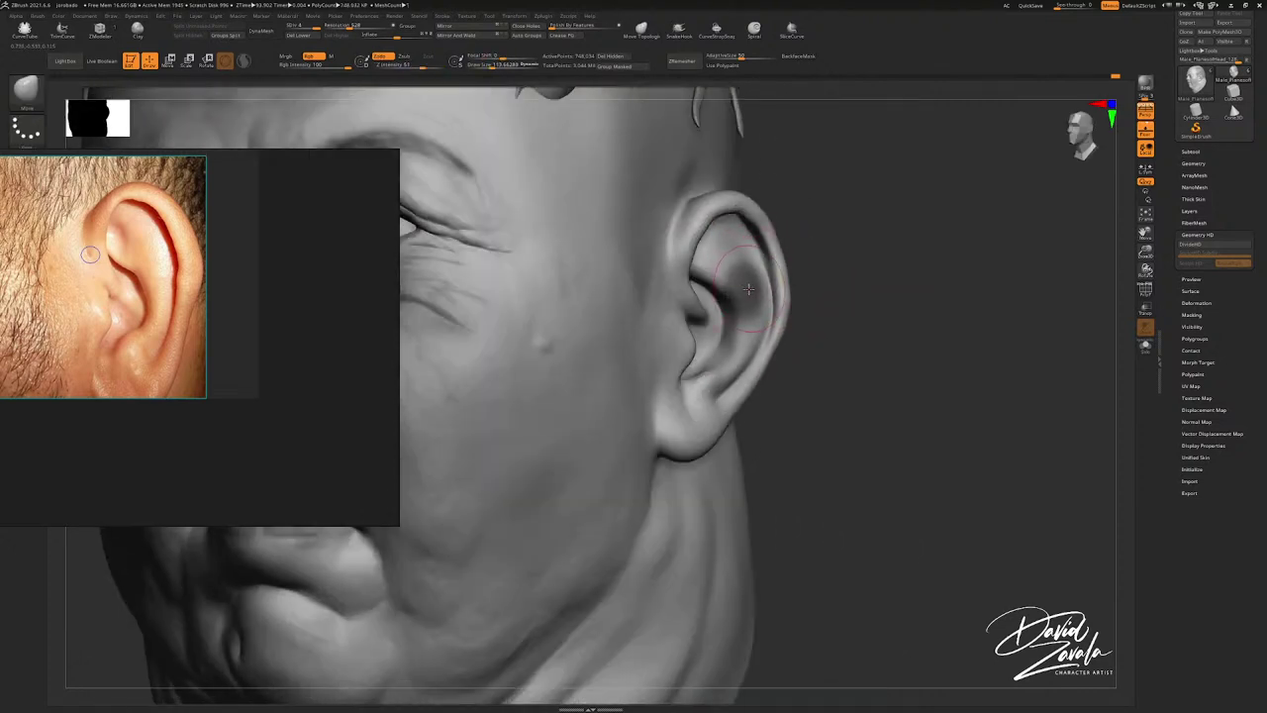
left_click_drag(739, 281, 746, 287, "ctrl")
mouse_move(746, 291)
right_mouse_down("alt")
mouse_move(740, 261)
mouse_move(740, 273)
right_mouse_up("alt")
mouse_move(745, 259)
left_mouse_down("ctrl")
mouse_move(727, 225)
mouse_move(715, 234)
left_mouse_up("ctrl")
right_click_drag(744, 236, 727, 234)
mouse_move(728, 235)
left_mouse_down("ctrl")
mouse_move(711, 238)
mouse_move(685, 202)
mouse_move(677, 227)
mouse_move(699, 250)
mouse_move(701, 280)
mouse_move(683, 354)
mouse_move(730, 318)
mouse_move(740, 243)
left_mouse_up("ctrl")
Step: Shift the outer rim of the helix with a resized Move brush while the inner ear is masked
right_click_drag(723, 278, 750, 280)
key("s")
left_click_drag(750, 279, 759, 276)
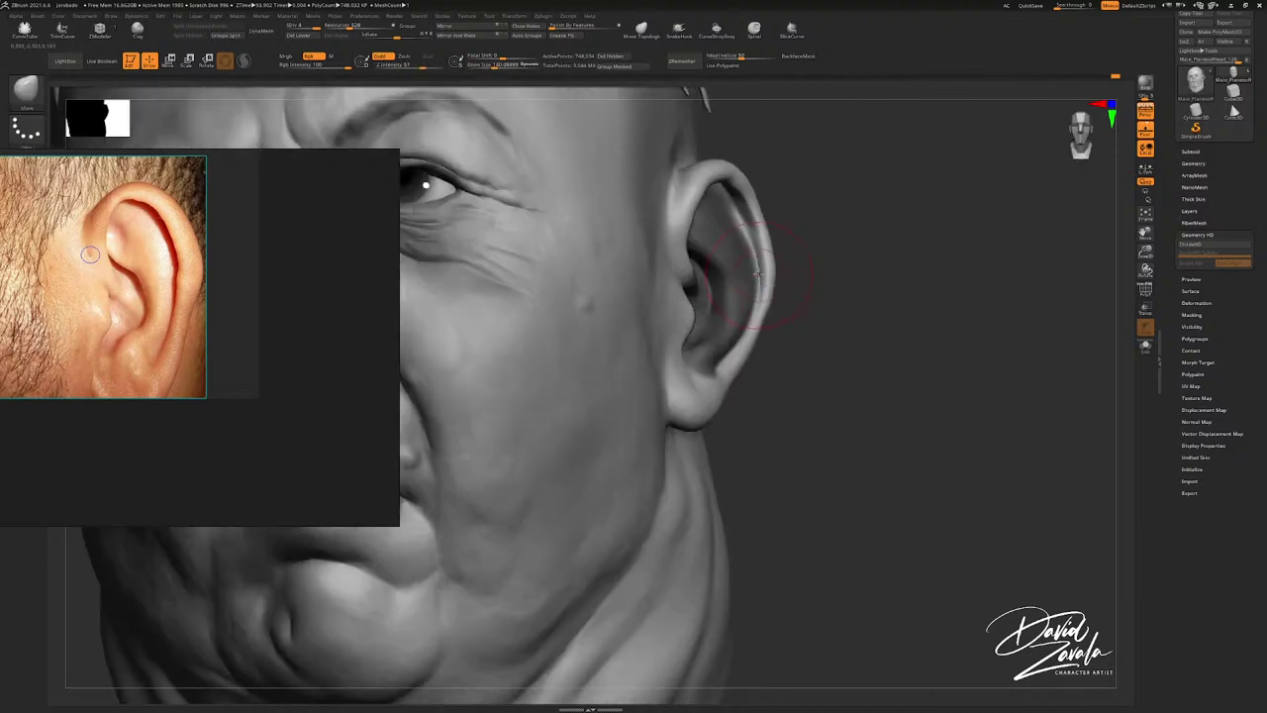
Step: Expand the subtool list and make the crowned man's head mesh the active subtool
mouse_move(759, 259)
right_mouse_down()
mouse_move(744, 227)
mouse_move(812, 227)
mouse_move(815, 247)
mouse_move(788, 275)
mouse_move(780, 201)
right_mouse_up()
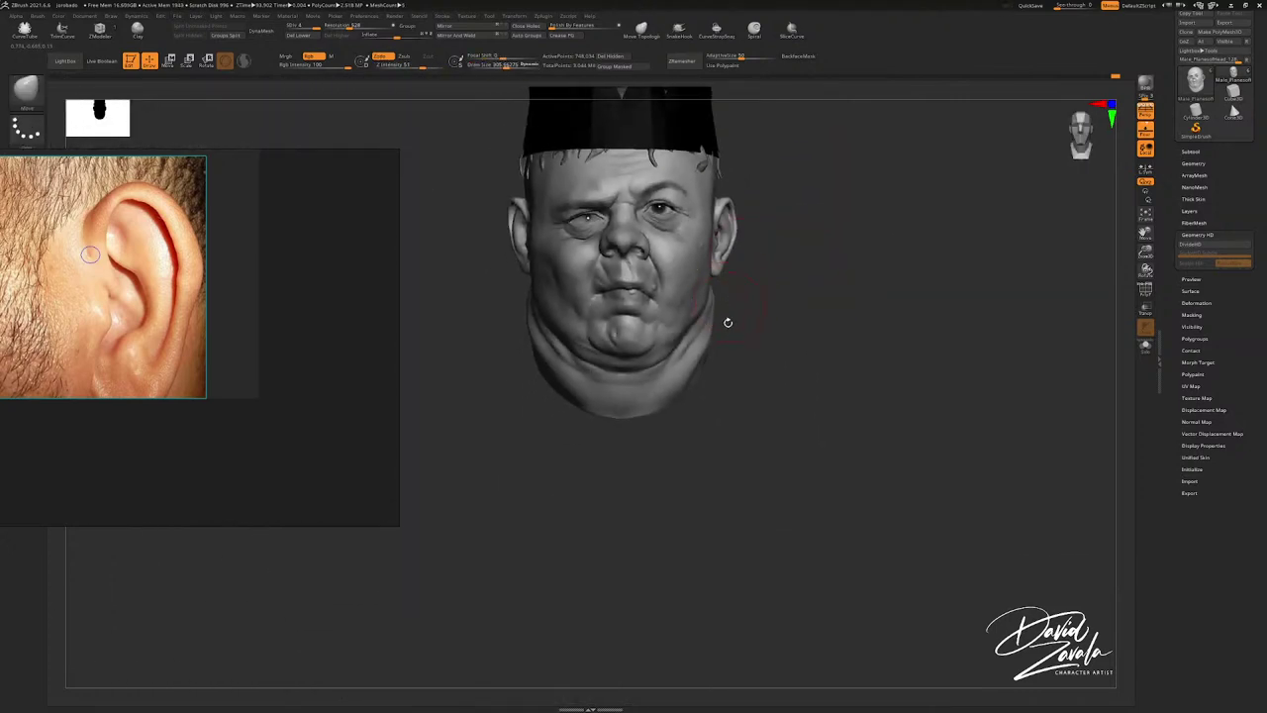
right_click_drag(727, 321, 756, 380, "alt")
right_click_drag(756, 380, 707, 329, "ctrl")
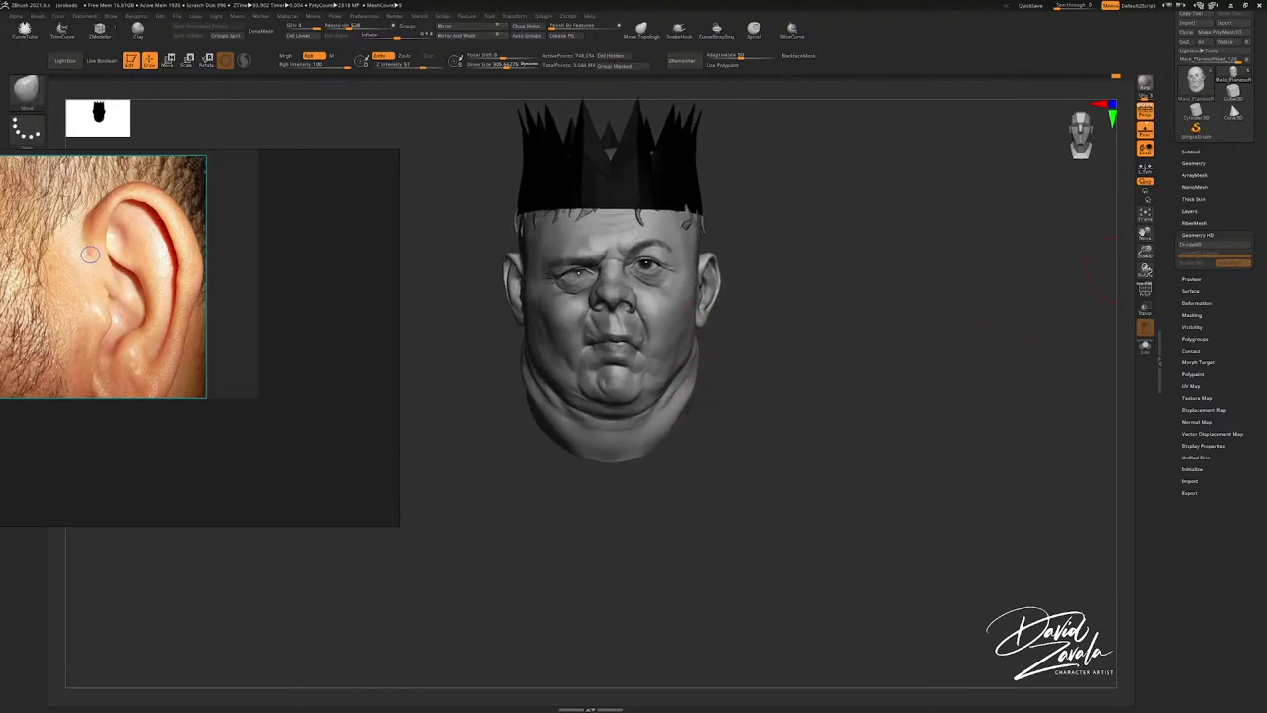
left_click(1190, 151)
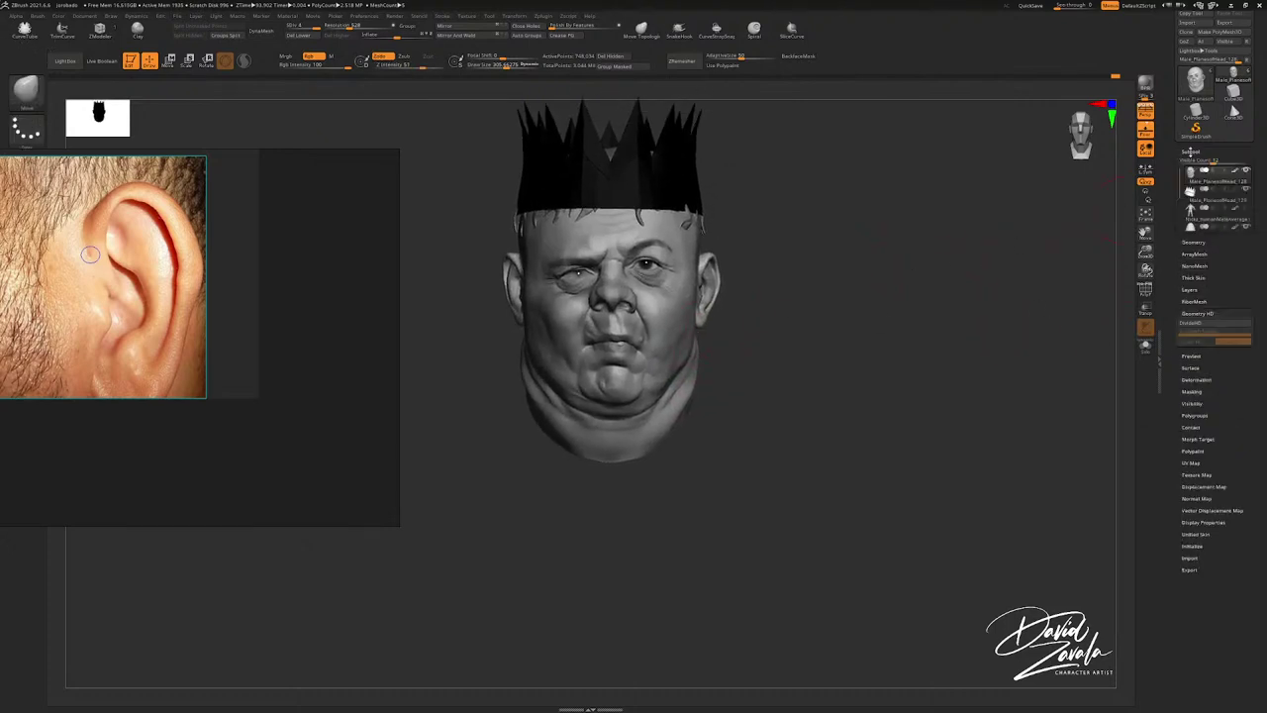
mouse_move(1198, 238)
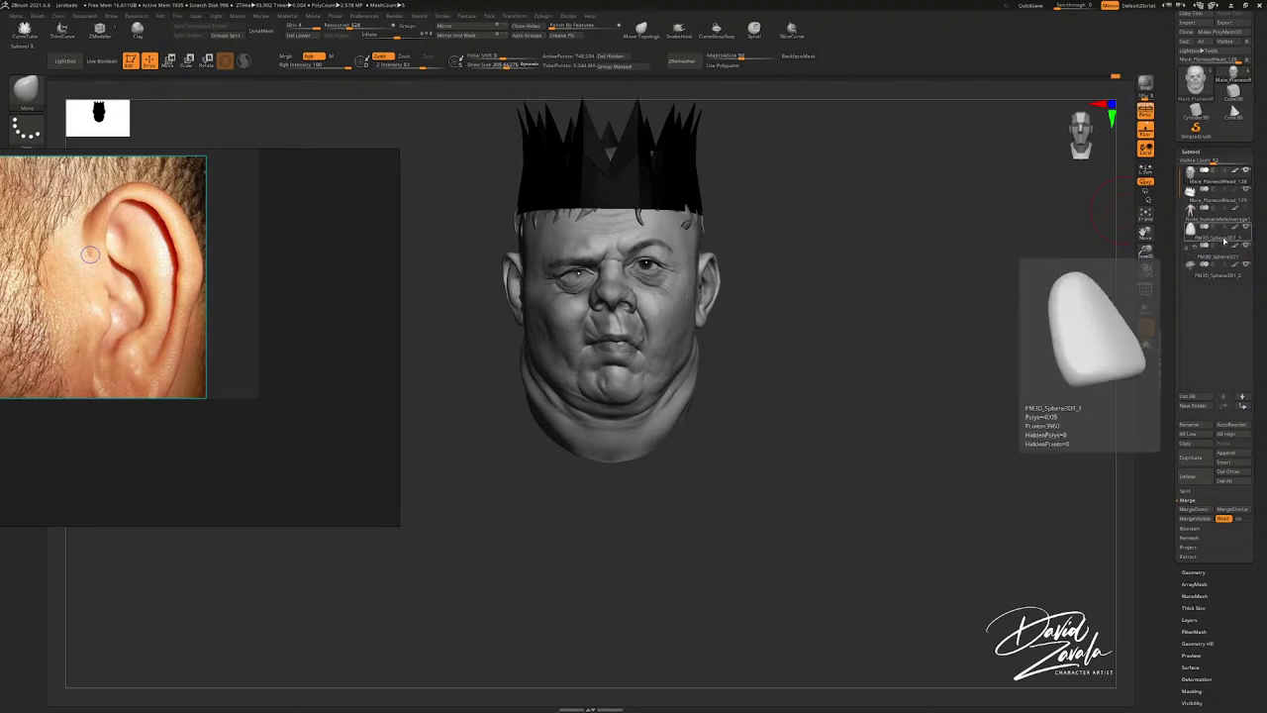
left_click(1223, 240)
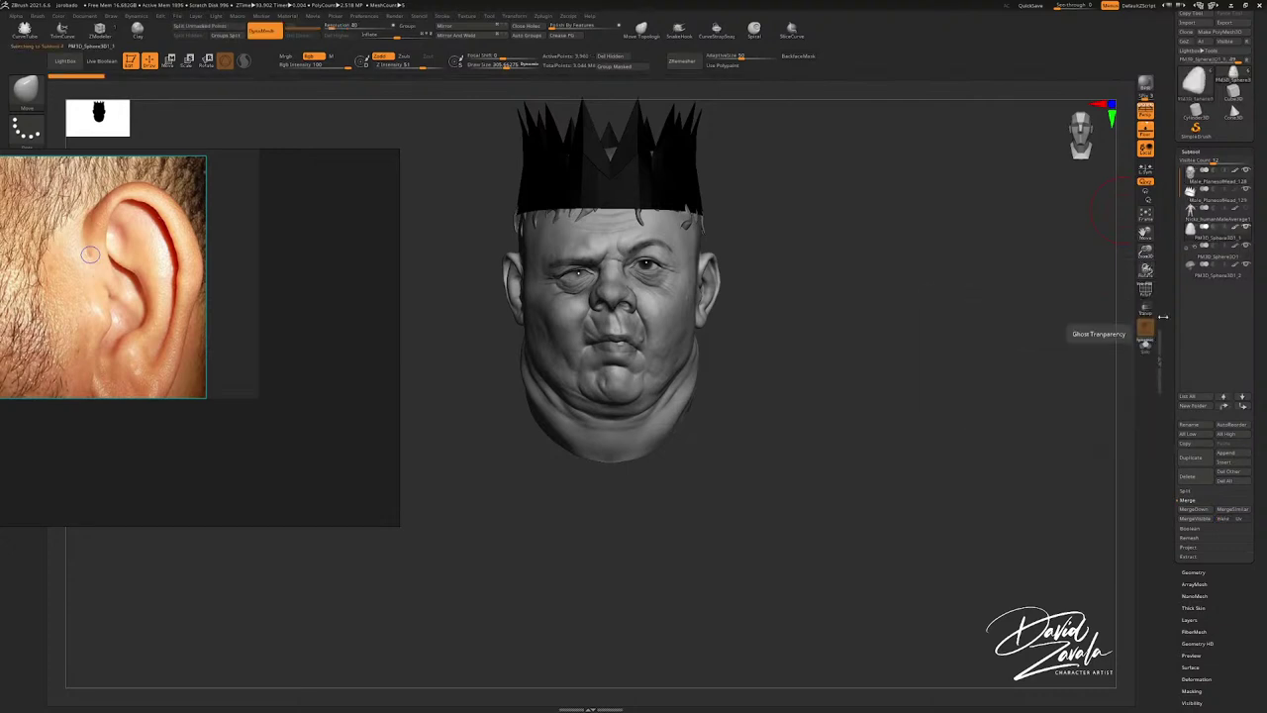
left_click(1207, 179)
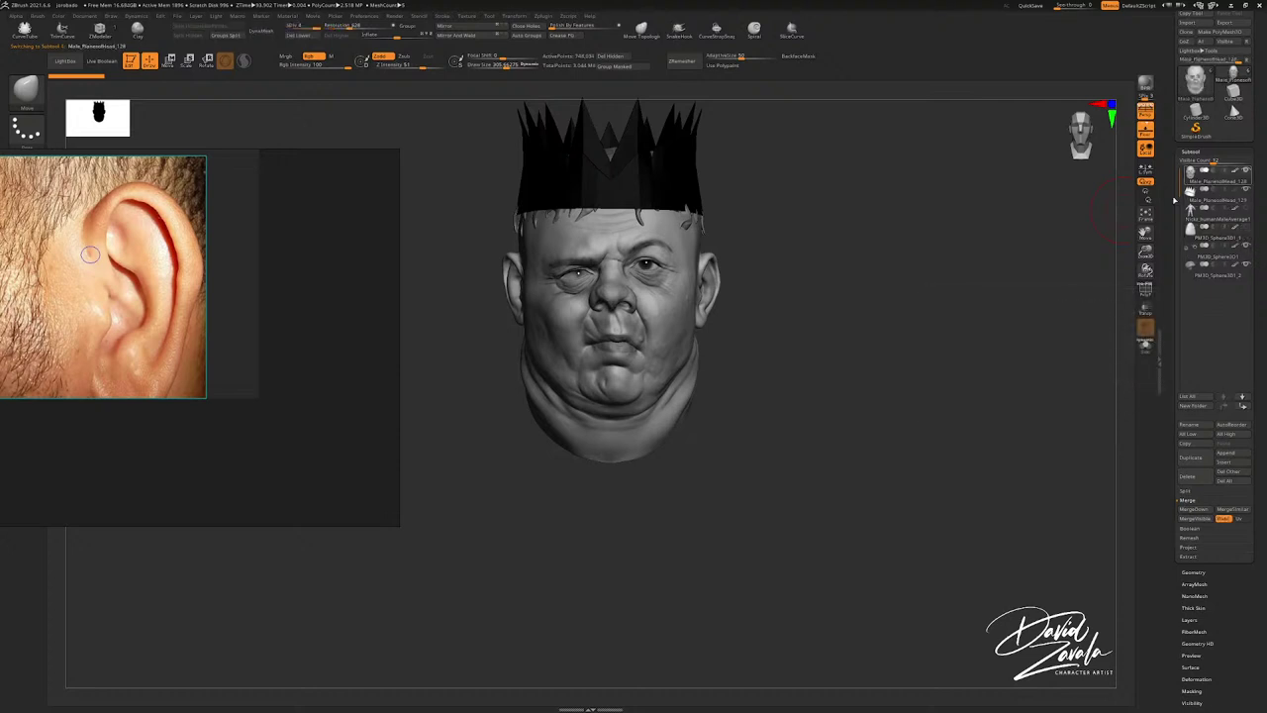
Step: Show the body subtool temporarily to check the head against the shoulders from front and side, and hide it again
key("f")
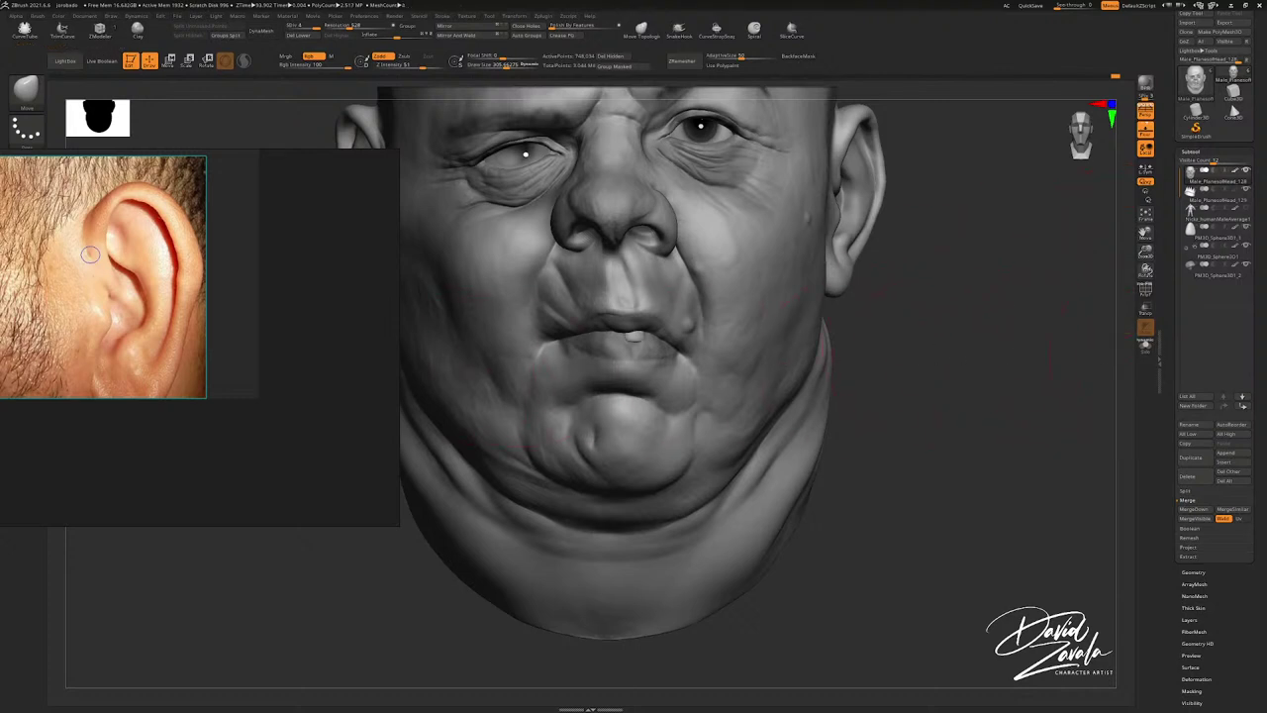
left_click_drag(1134, 309, 1062, 265, "alt")
right_click_drag(1063, 265, 905, 283)
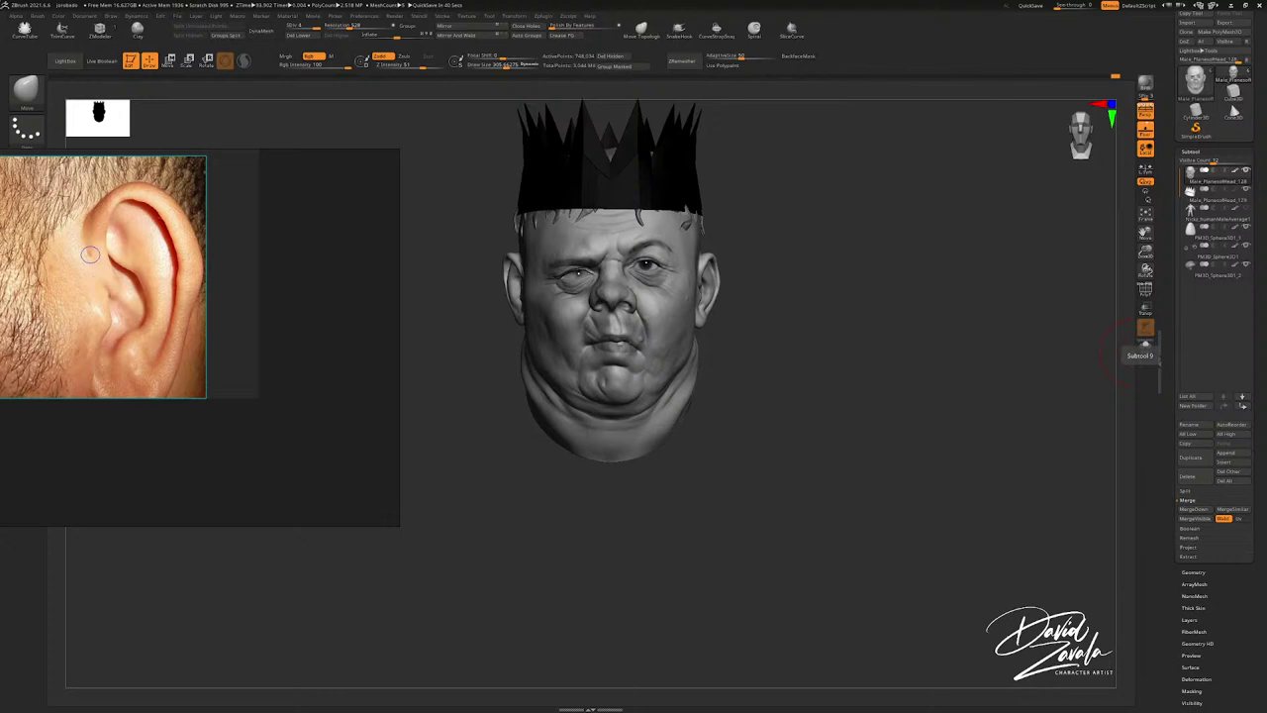
mouse_move(890, 438)
left_mouse_down()
mouse_move(835, 446)
mouse_move(870, 435)
left_mouse_up()
left_click_drag(841, 297, 772, 288)
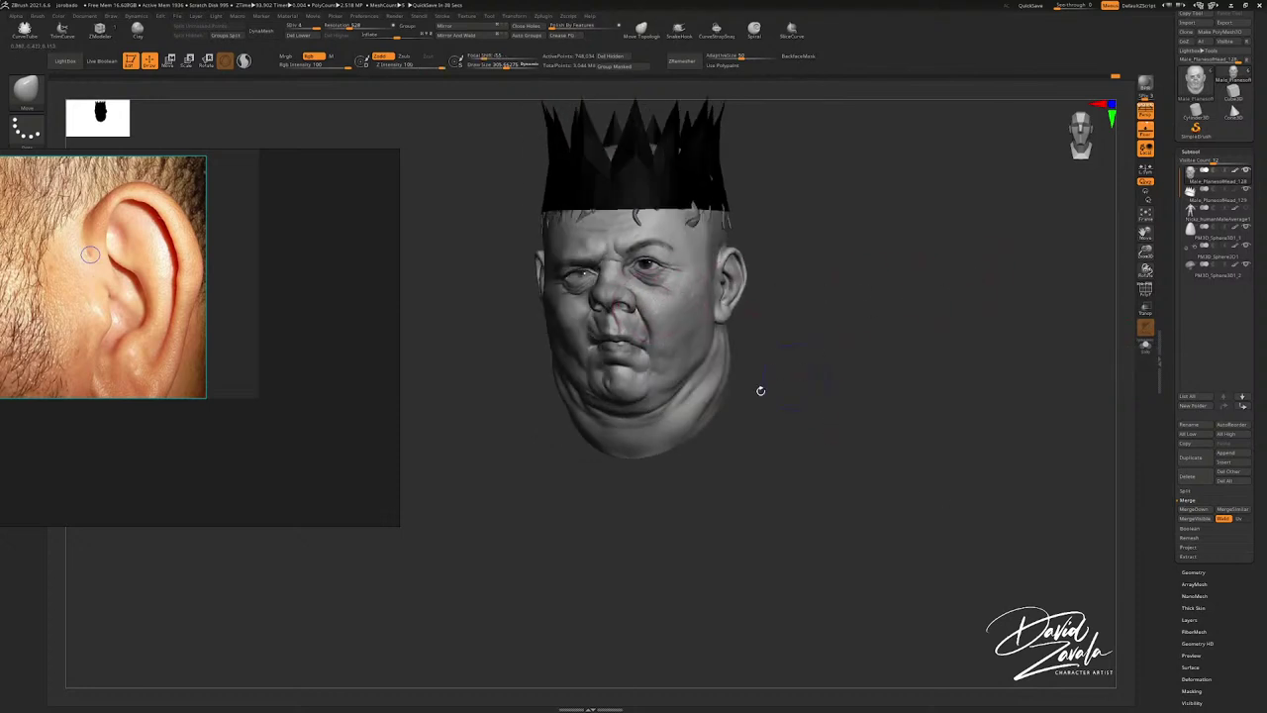
left_click_drag(760, 391, 851, 352, "shift")
left_click(1246, 208)
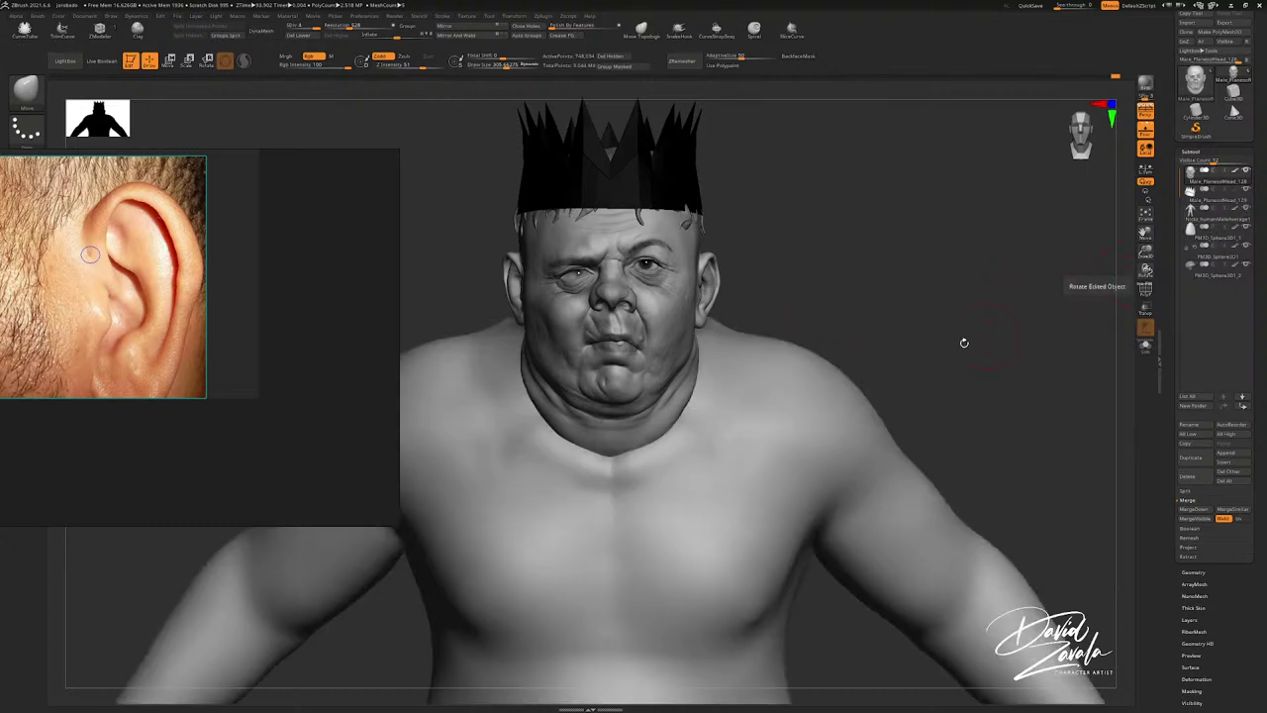
left_click_drag(862, 371, 766, 396)
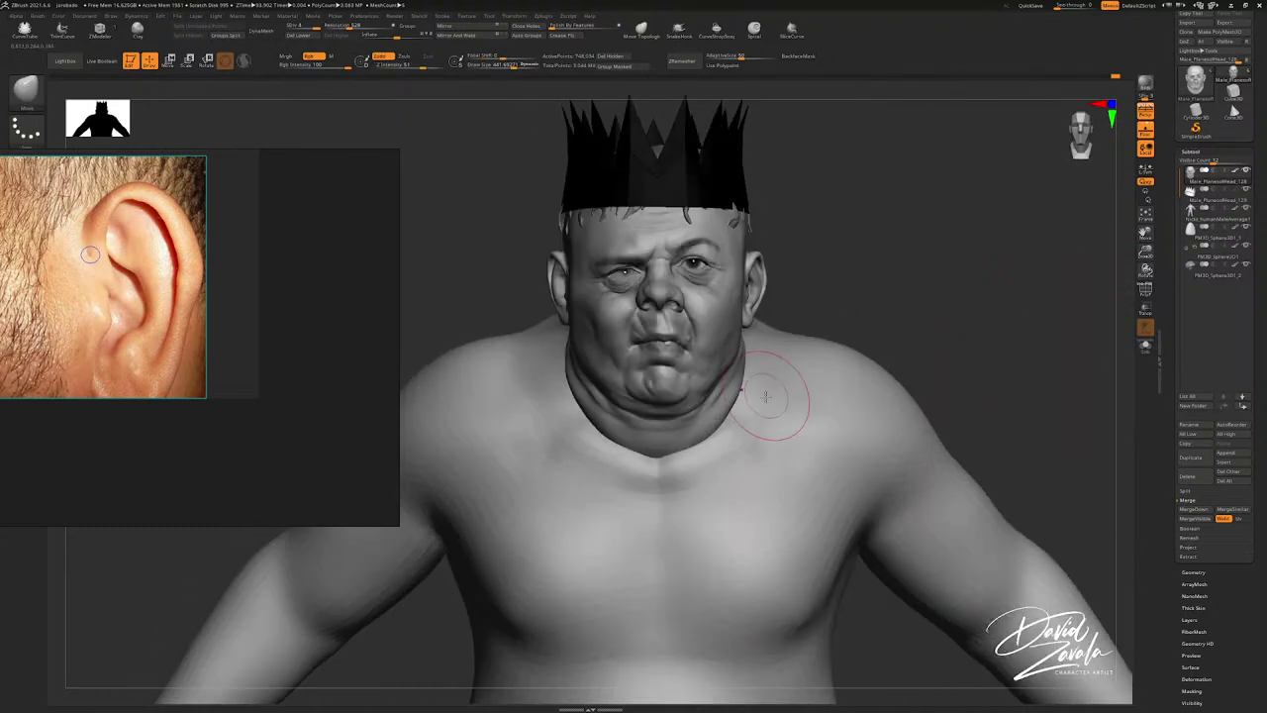
right_click_drag(721, 424, 776, 368, "ctrl")
right_click_drag(776, 368, 767, 354)
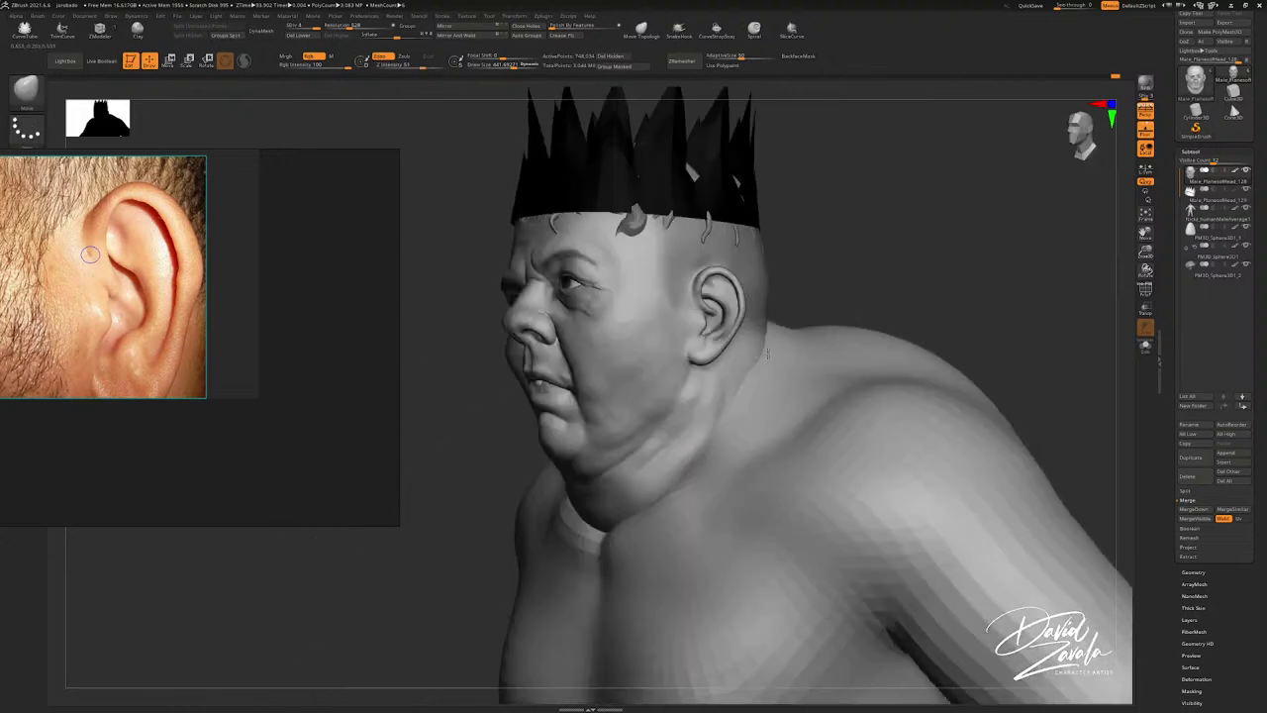
left_click(1247, 209)
Step: Refine the back of the ear with the DamStandard brush and smoothing
right_click_drag(651, 312, 673, 315)
mouse_move(673, 314)
right_mouse_down("ctrl")
mouse_move(681, 333)
mouse_move(624, 314)
mouse_move(685, 325)
right_mouse_up("ctrl")
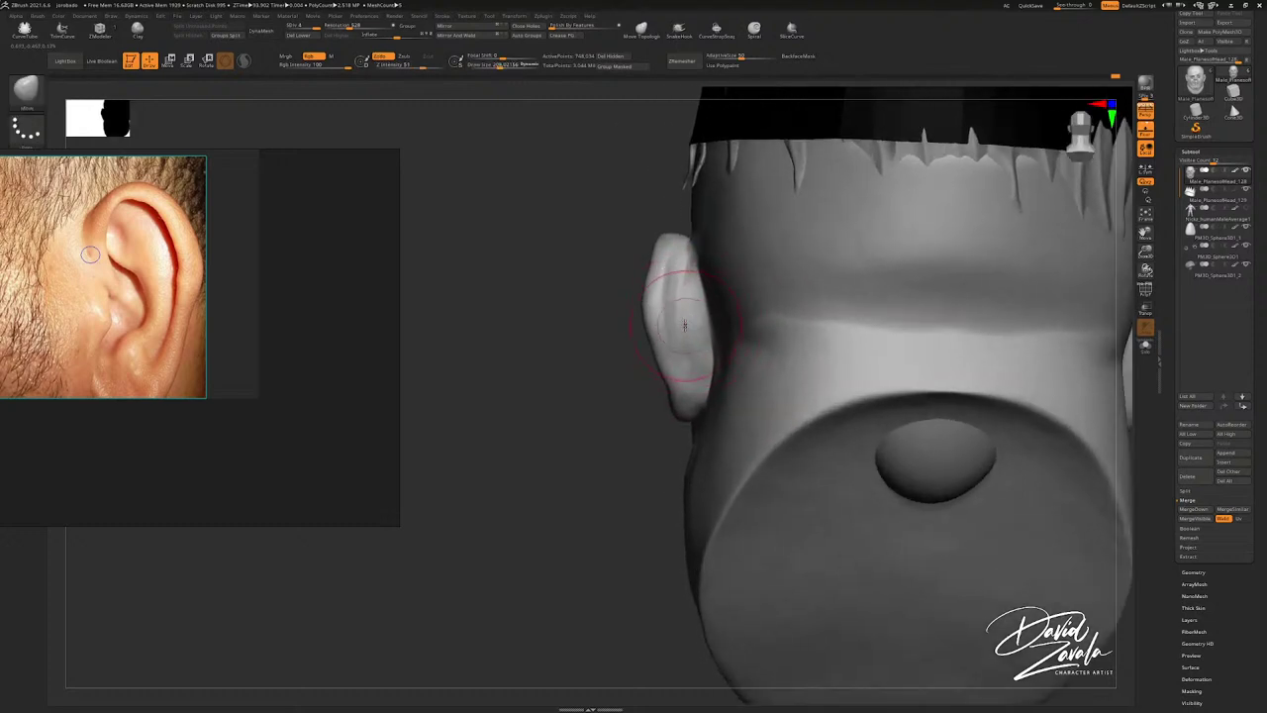
key("b")
key("d")
key("s")
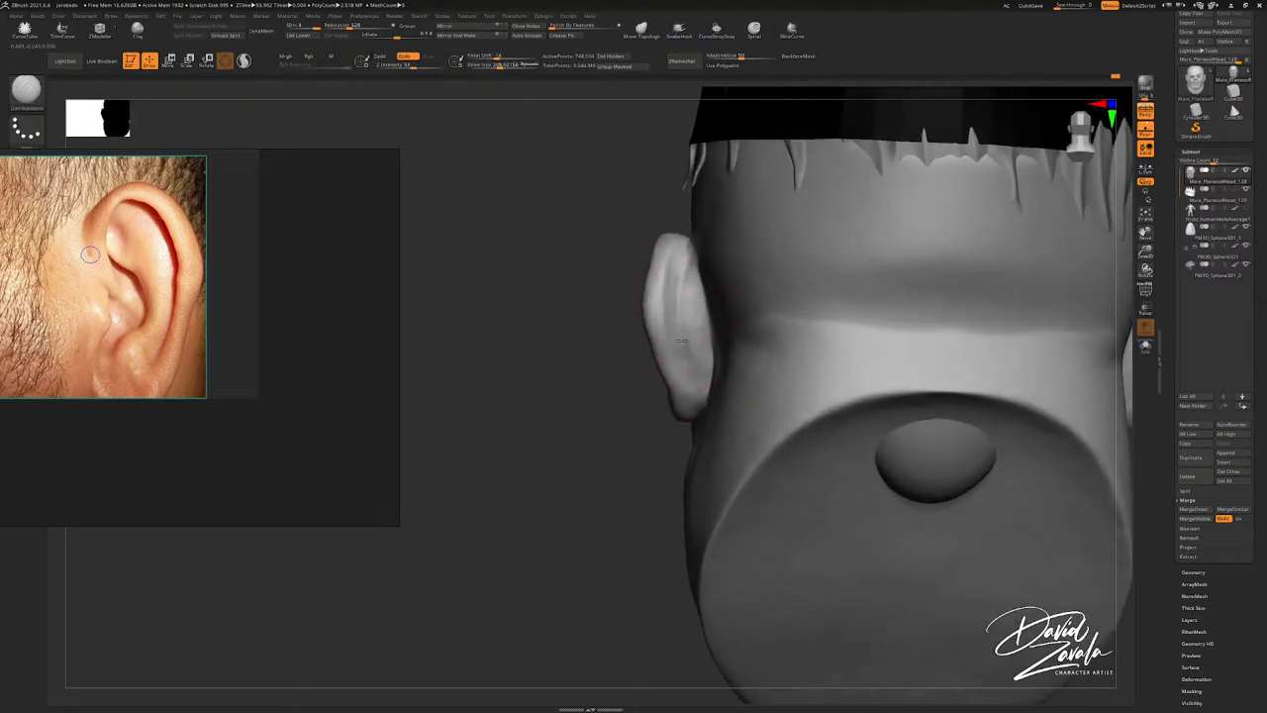
left_click_drag(673, 300, 687, 330, "shift")
mouse_move(677, 293)
right_mouse_down()
mouse_move(750, 345)
mouse_move(706, 325)
mouse_move(766, 323)
mouse_move(707, 319)
mouse_move(769, 314)
mouse_move(617, 342)
mouse_move(683, 317)
mouse_move(694, 270)
right_mouse_up()
Step: Bring the three-photo ear collage into view on the reference board beside the head
scroll(220, 316, "down", 5)
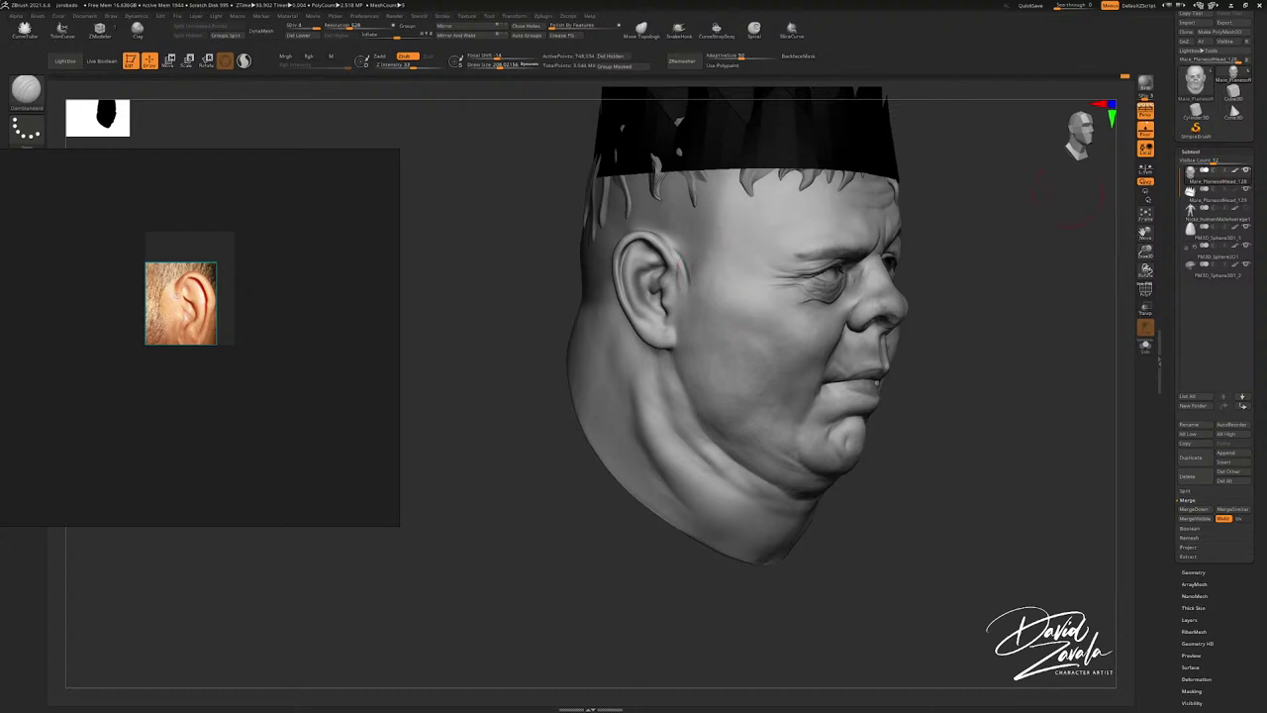
left_click_drag(730, 354, 309, 340)
scroll(311, 340, "up", 8)
middle_click_drag(345, 326, 324, 307)
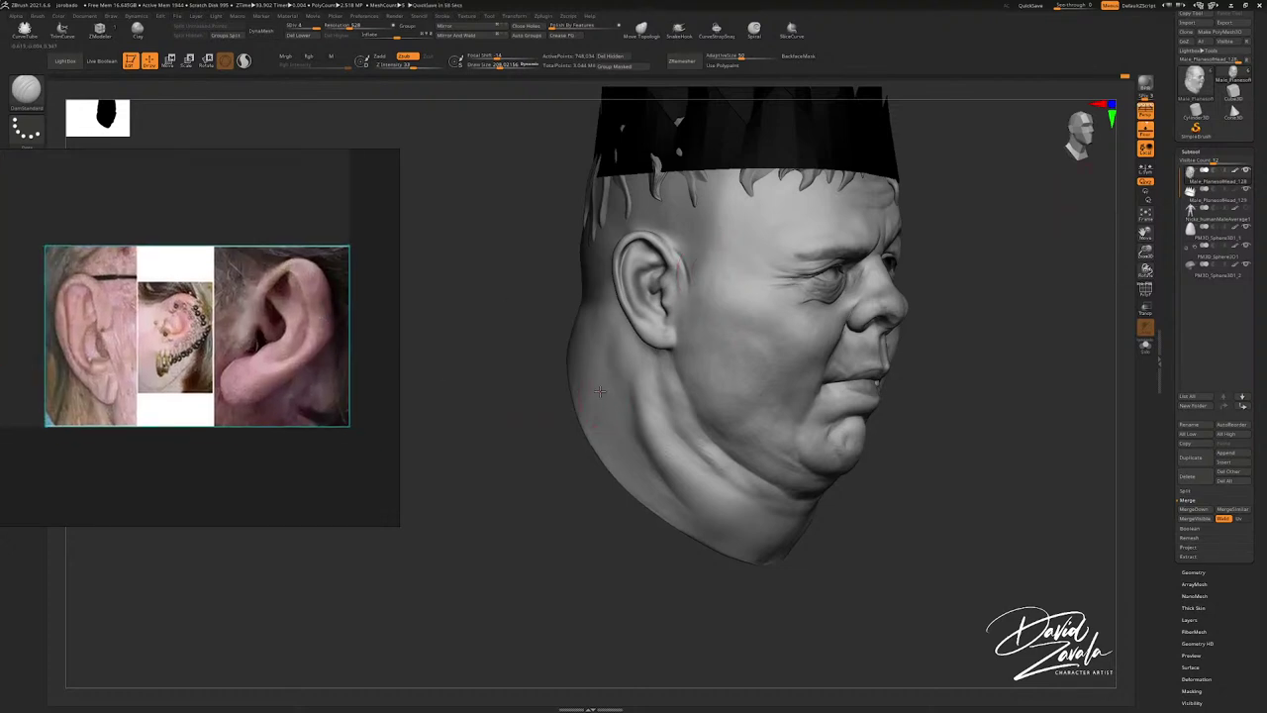
right_click_drag(600, 392, 556, 390)
right_click(260, 330)
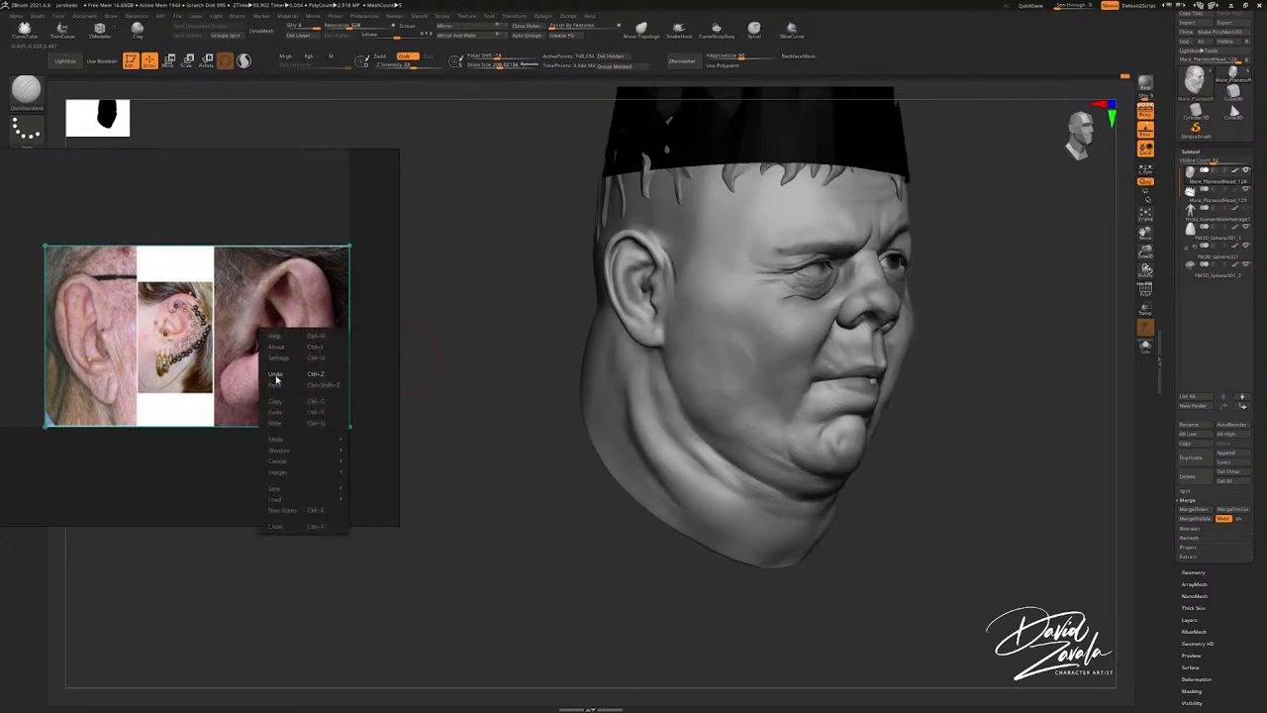
mouse_move(312, 438)
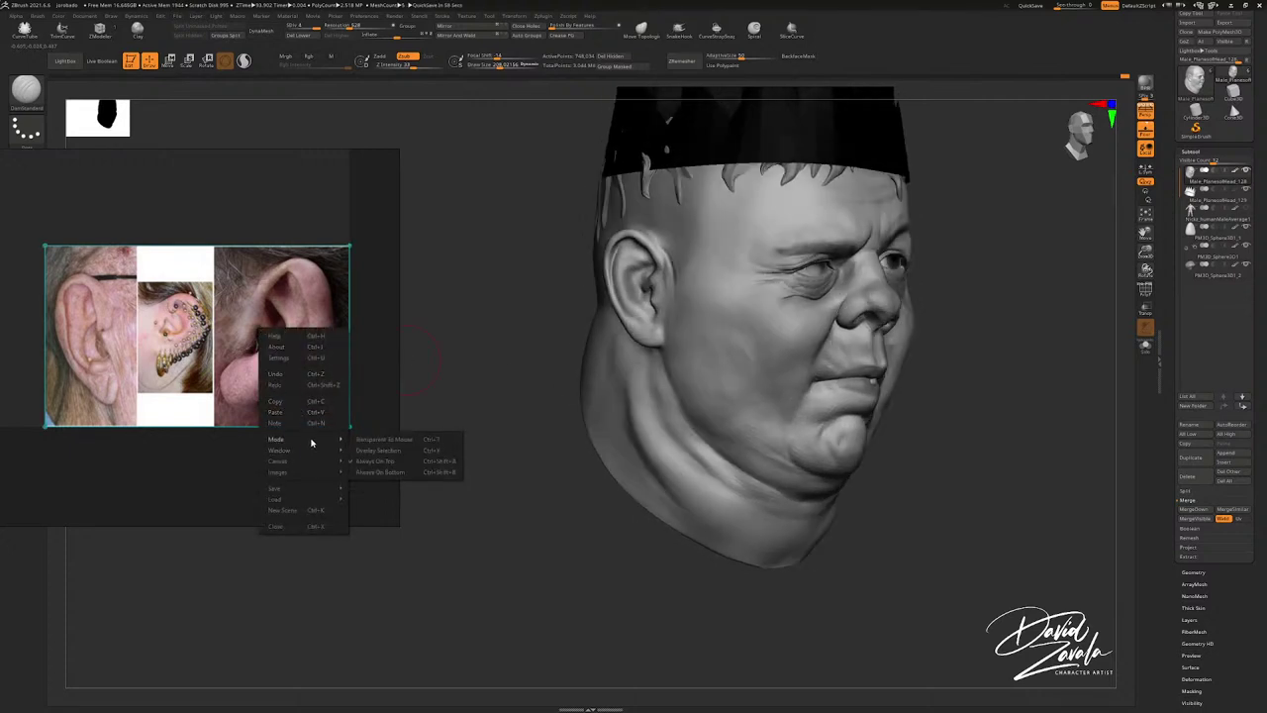
mouse_move(309, 464)
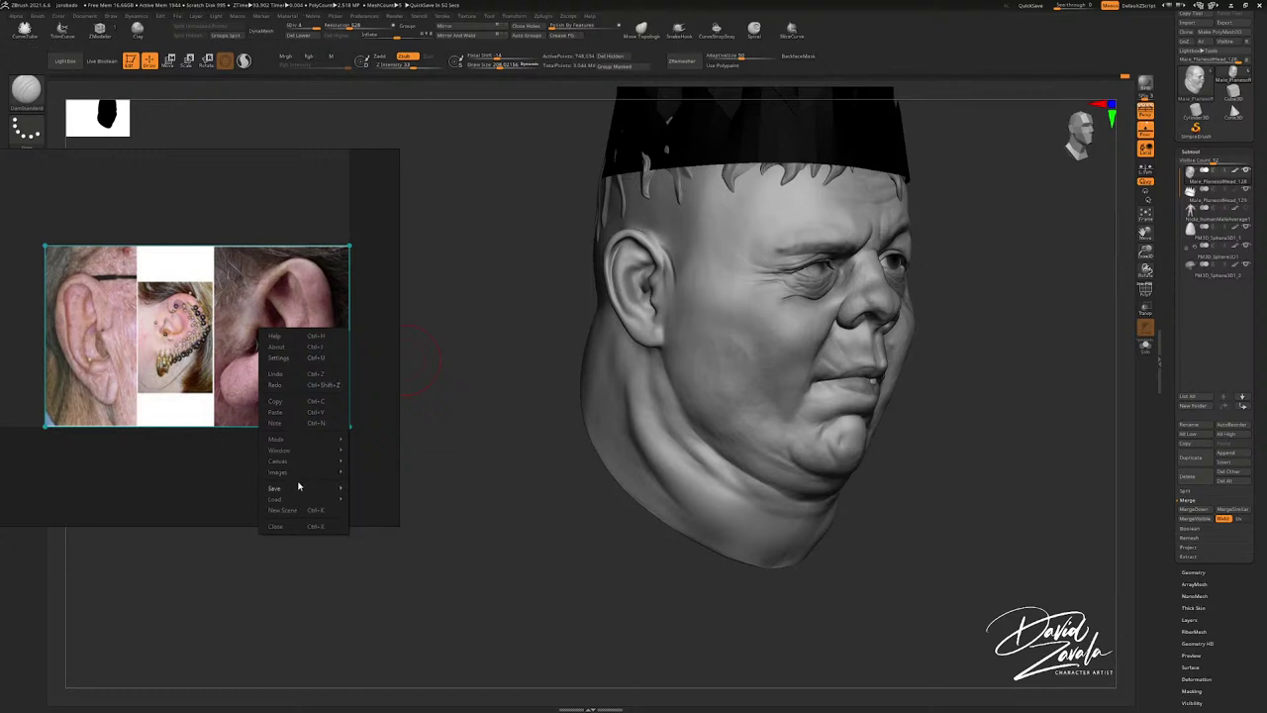
left_click(348, 246)
scroll(348, 247, "down", 4)
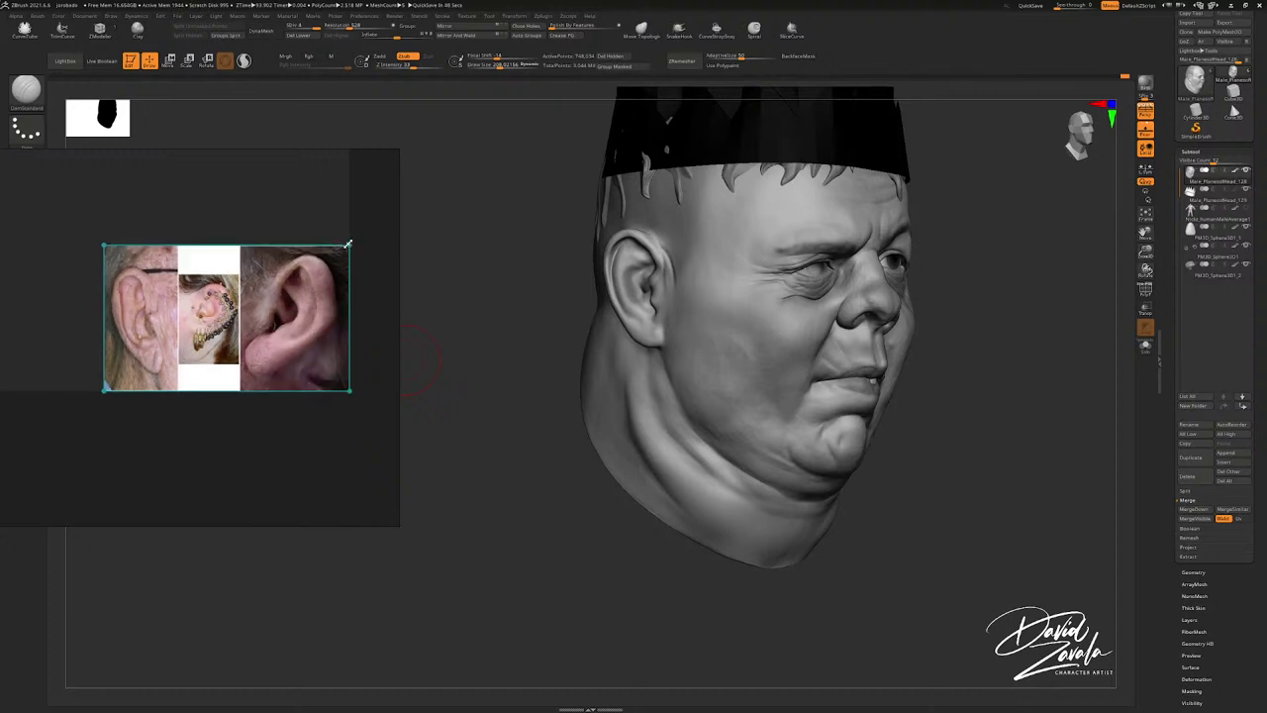
left_click_drag(348, 319, 322, 297)
right_click(277, 265)
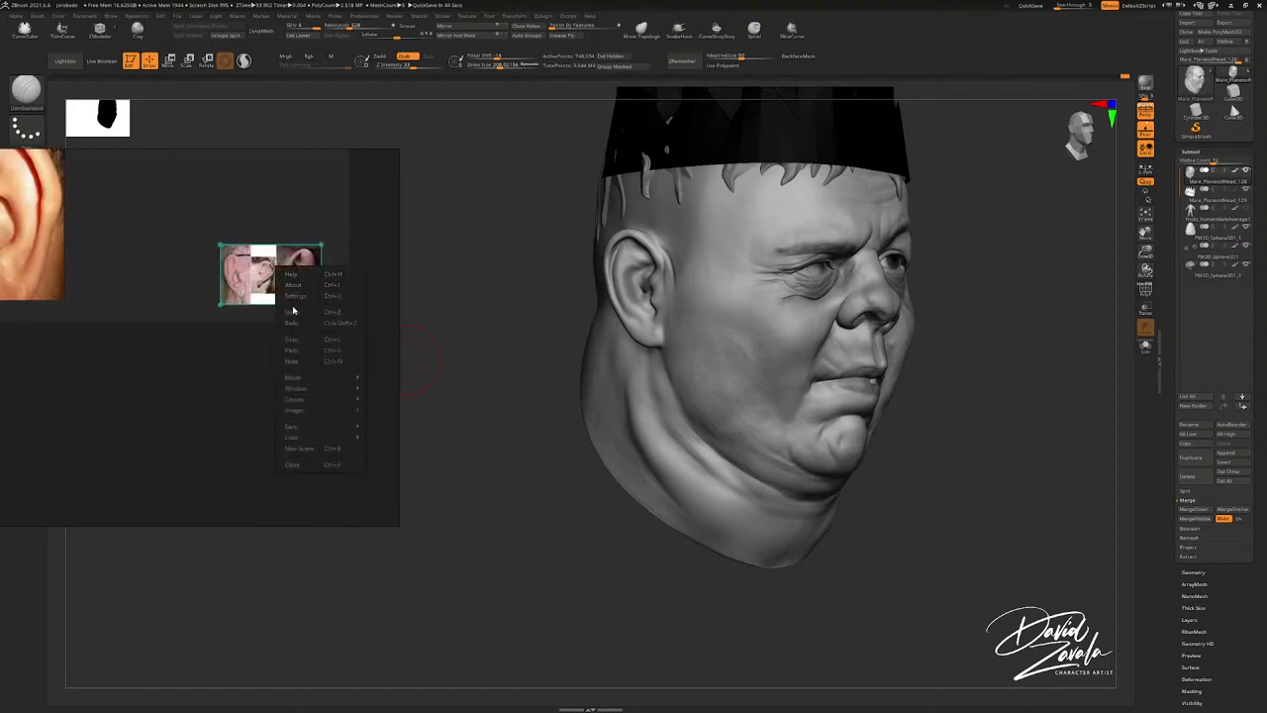
mouse_move(317, 378)
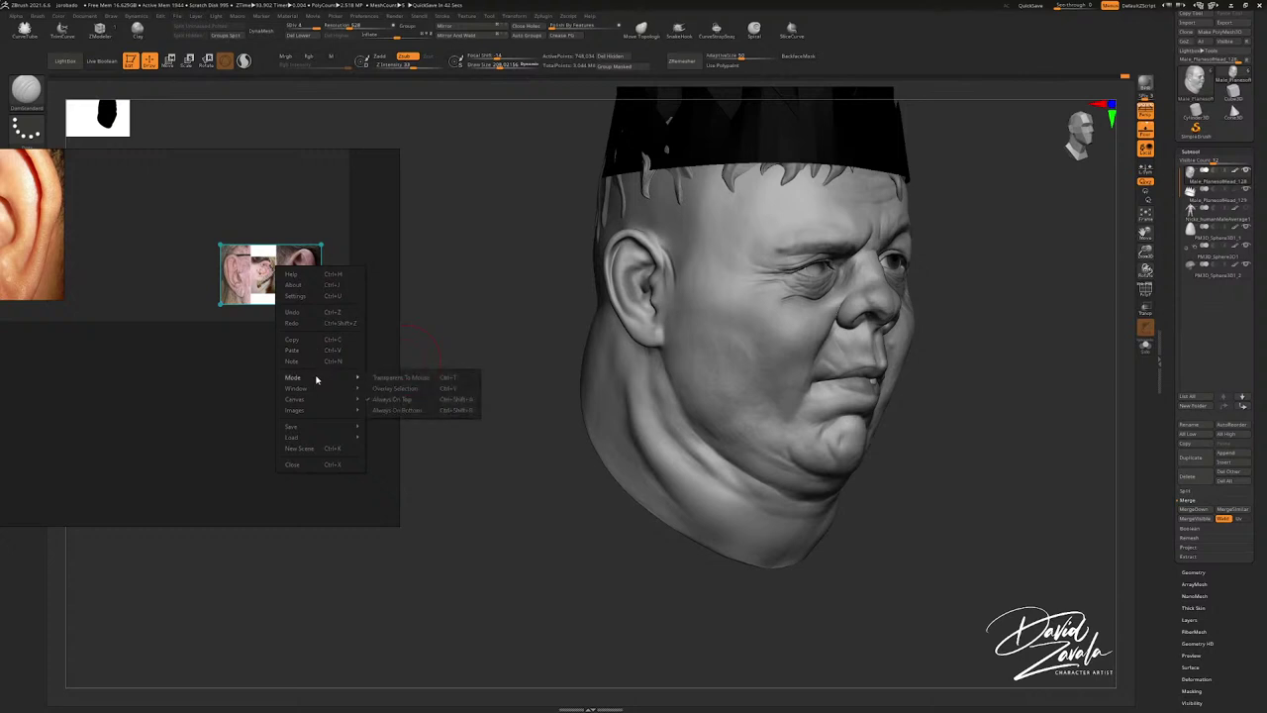
mouse_move(319, 411)
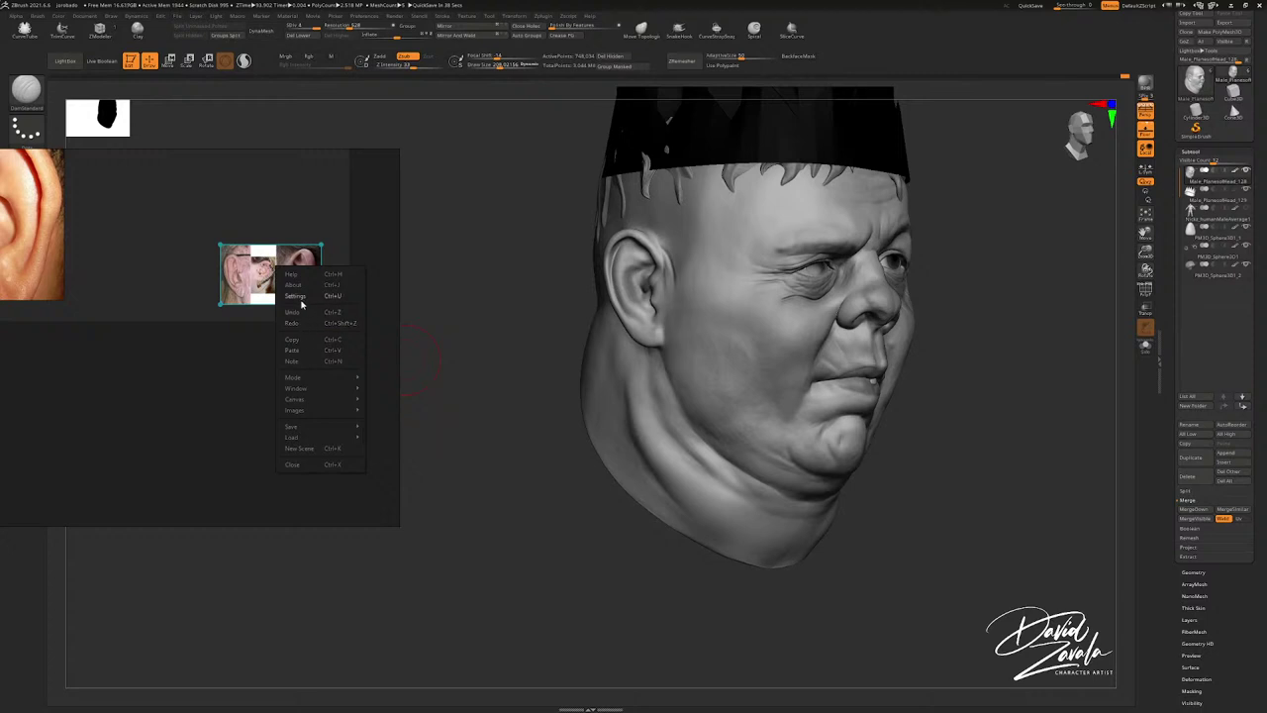
left_click(297, 296)
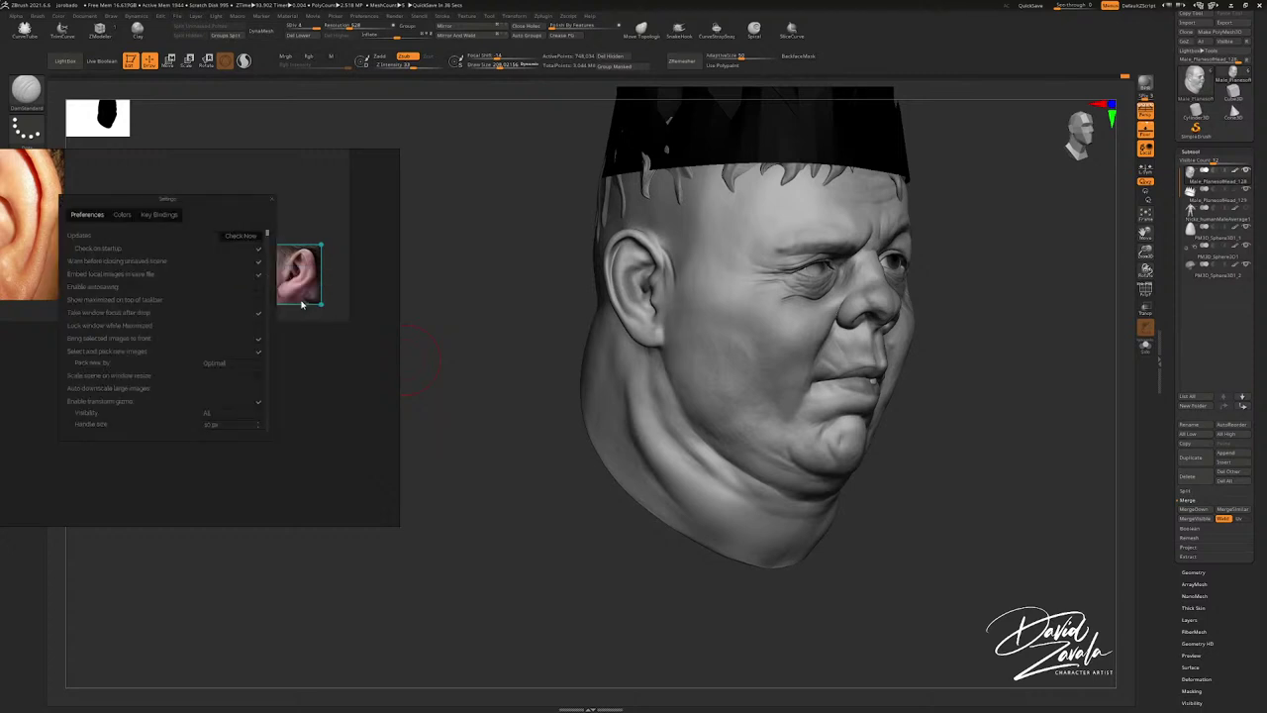
left_click(273, 199)
scroll(316, 296, "up", 3)
right_click(296, 289)
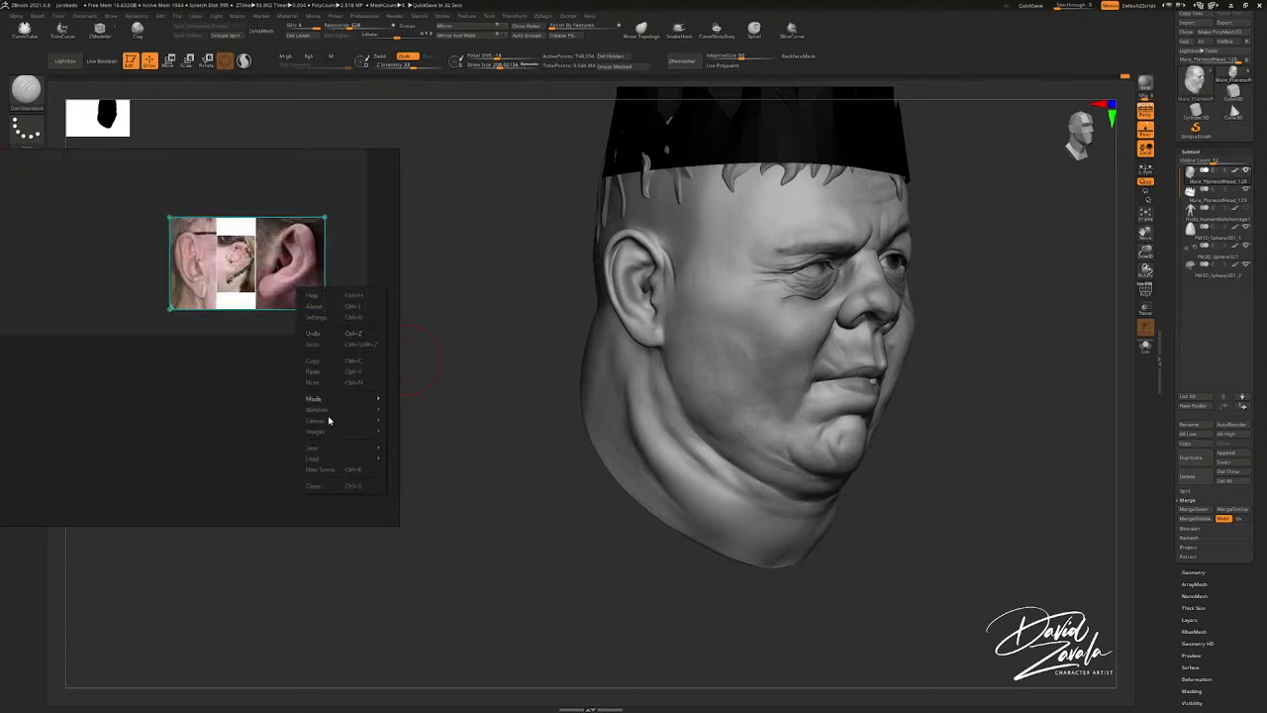
mouse_move(339, 432)
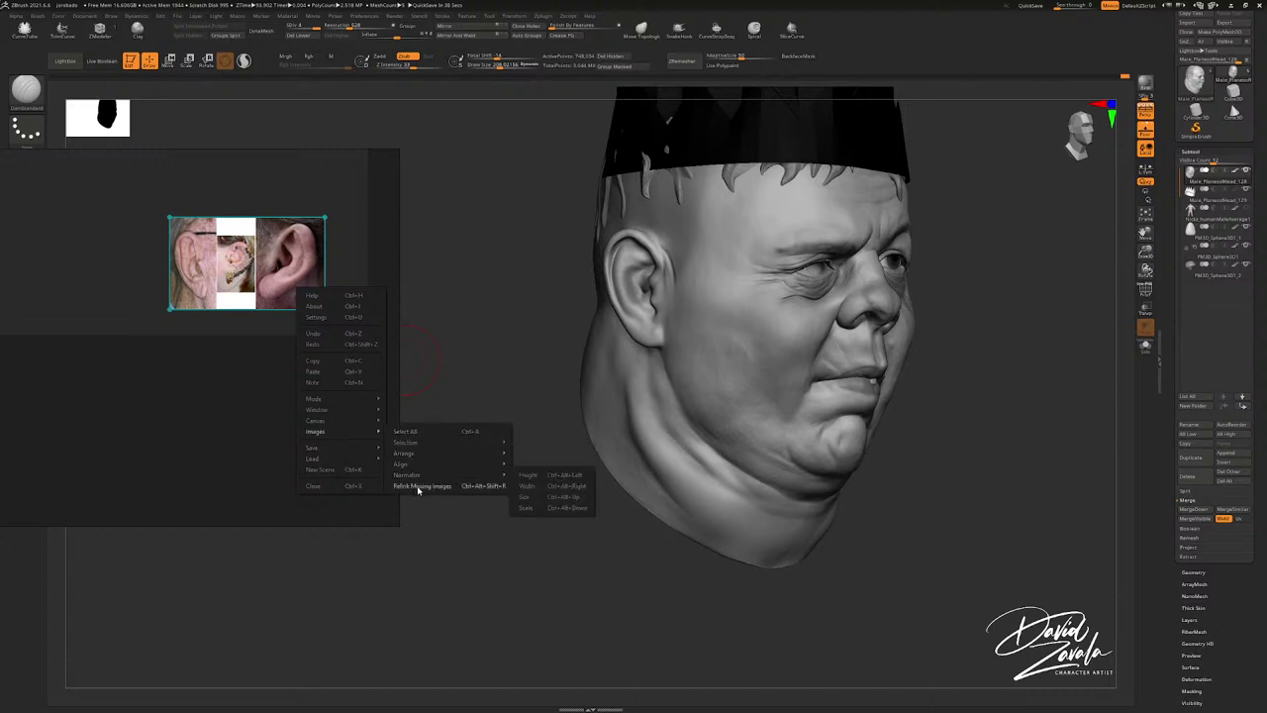
mouse_move(416, 478)
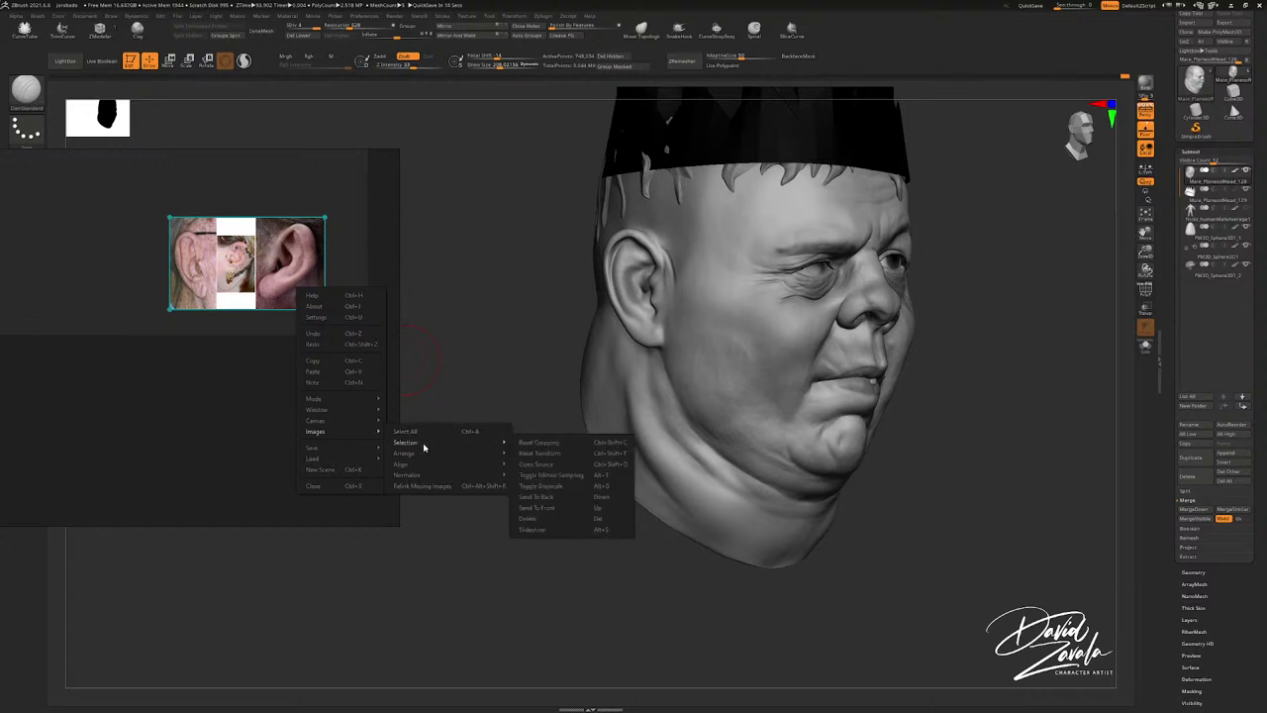
left_click(203, 420)
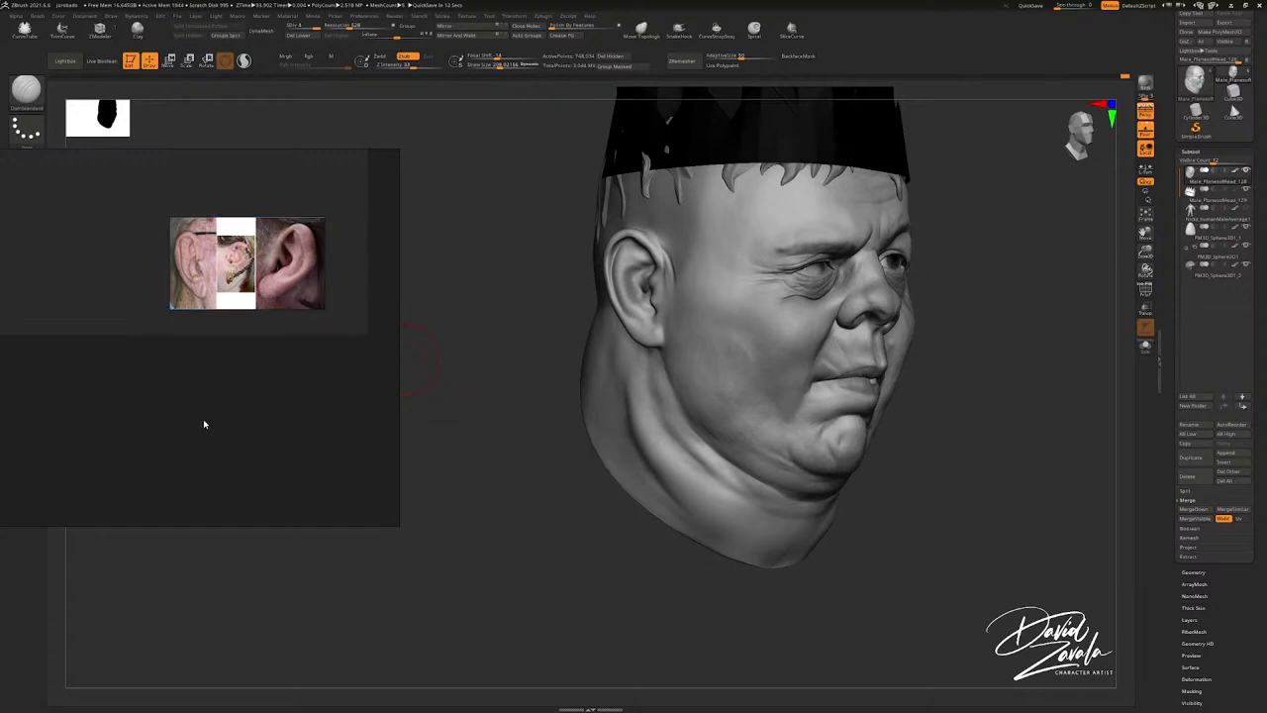
Step: Enlarge the reference photo of the ear with the heavy lobe and smooth the sculpted ear's front edge around the tragus
scroll(261, 297, "up", 5)
middle_click_drag(337, 272, 222, 359)
scroll(227, 354, "up", 2)
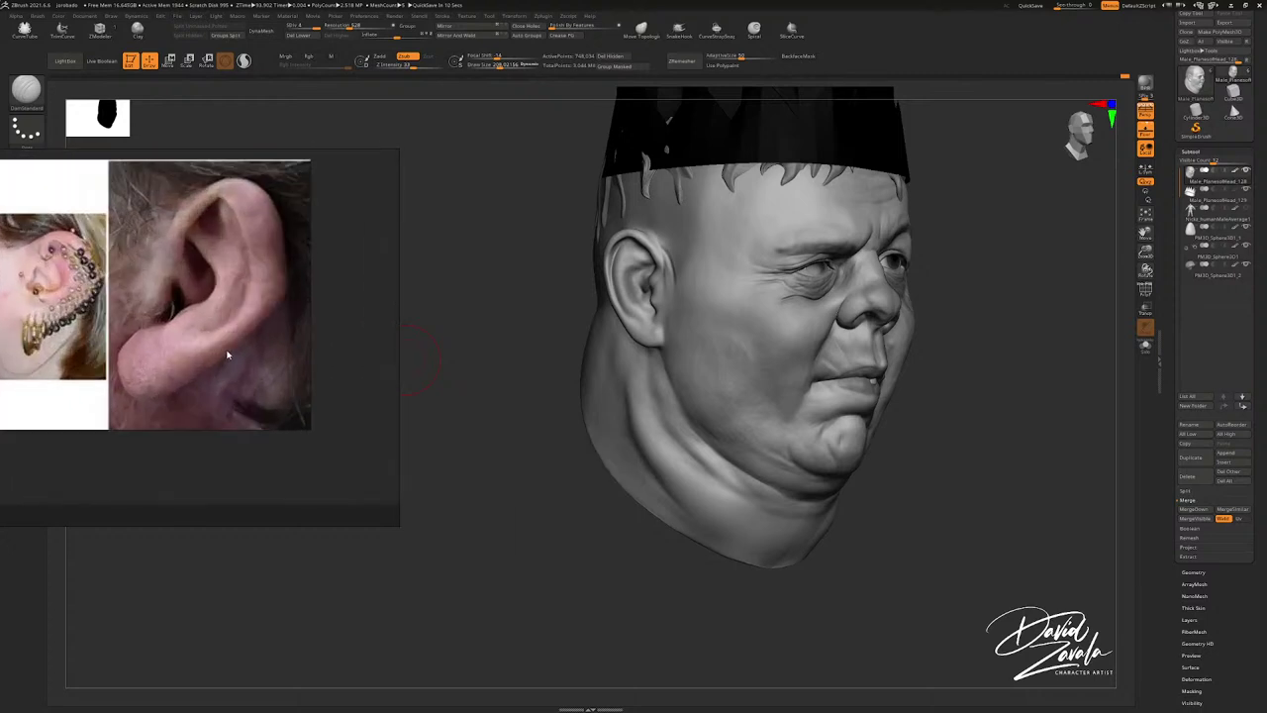
mouse_move(626, 237)
right_mouse_down()
mouse_move(690, 248)
mouse_move(705, 297)
right_mouse_up()
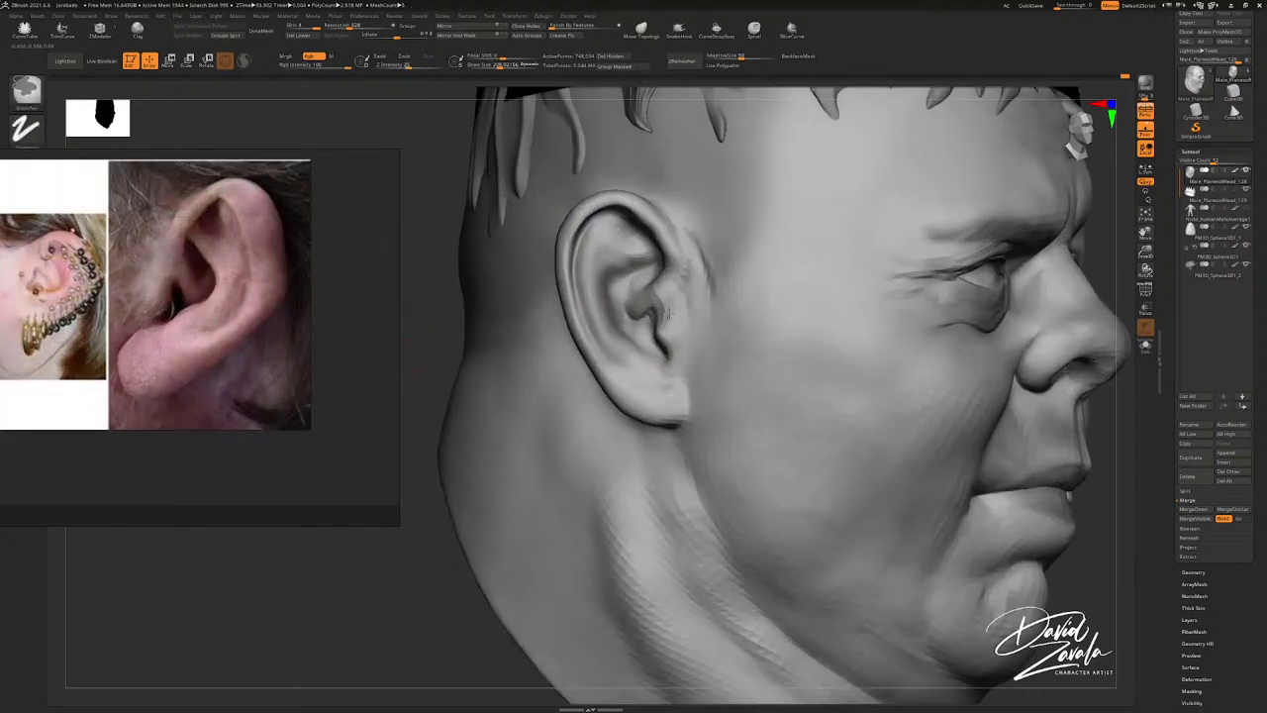
left_click_drag(667, 266, 675, 281, "shift")
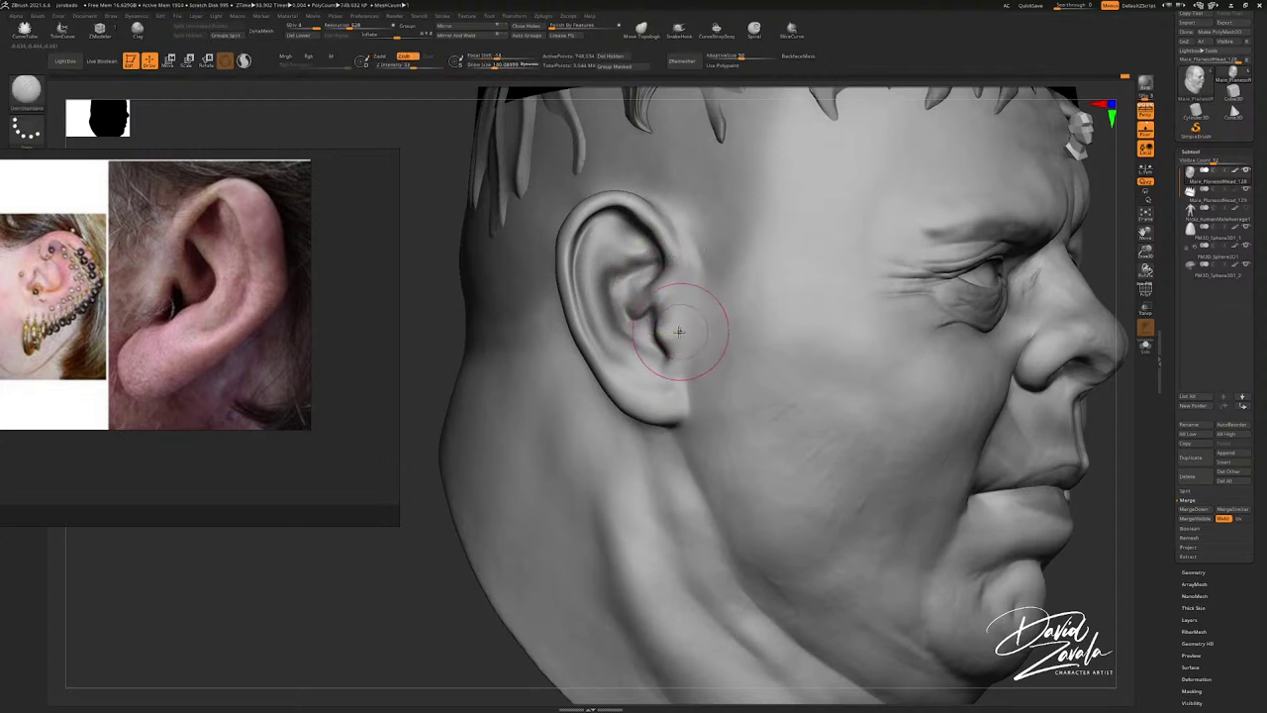
right_click_drag(653, 332, 674, 331)
key("bracketright")
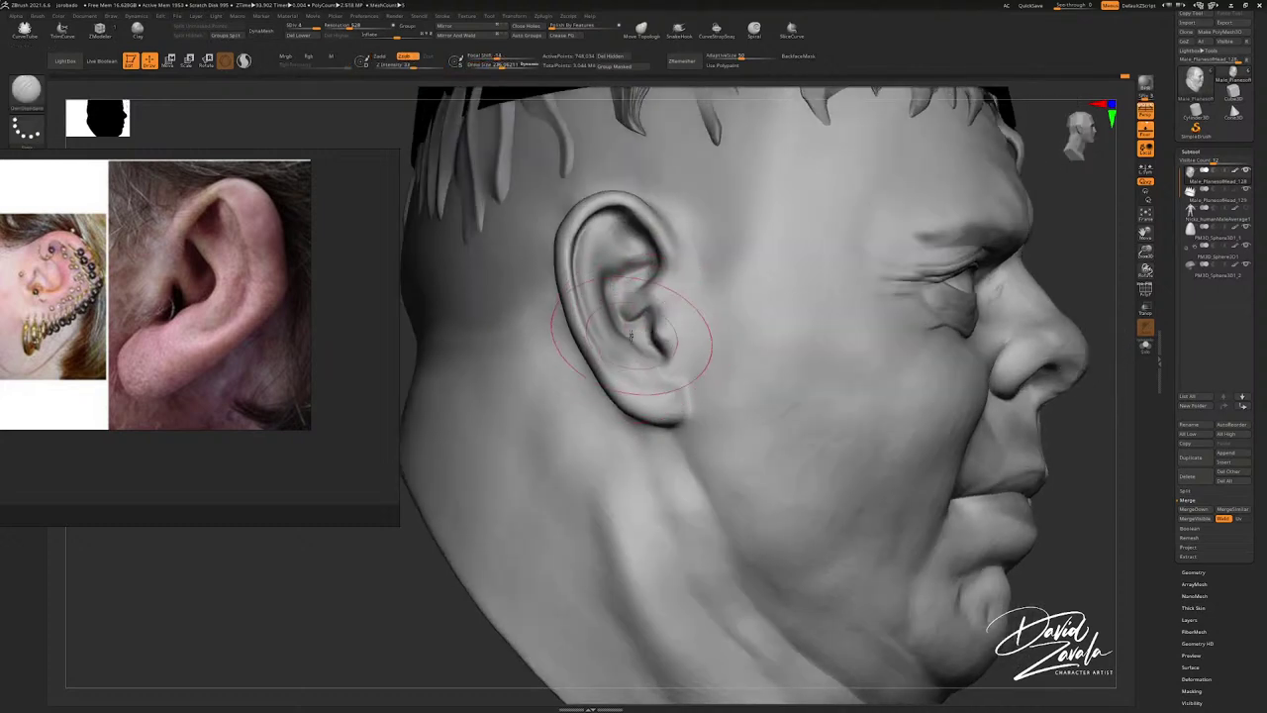
Step: Thicken the lower helix toward the lobe with a resized Inflate brush
key("b")
key("i")
key("n")
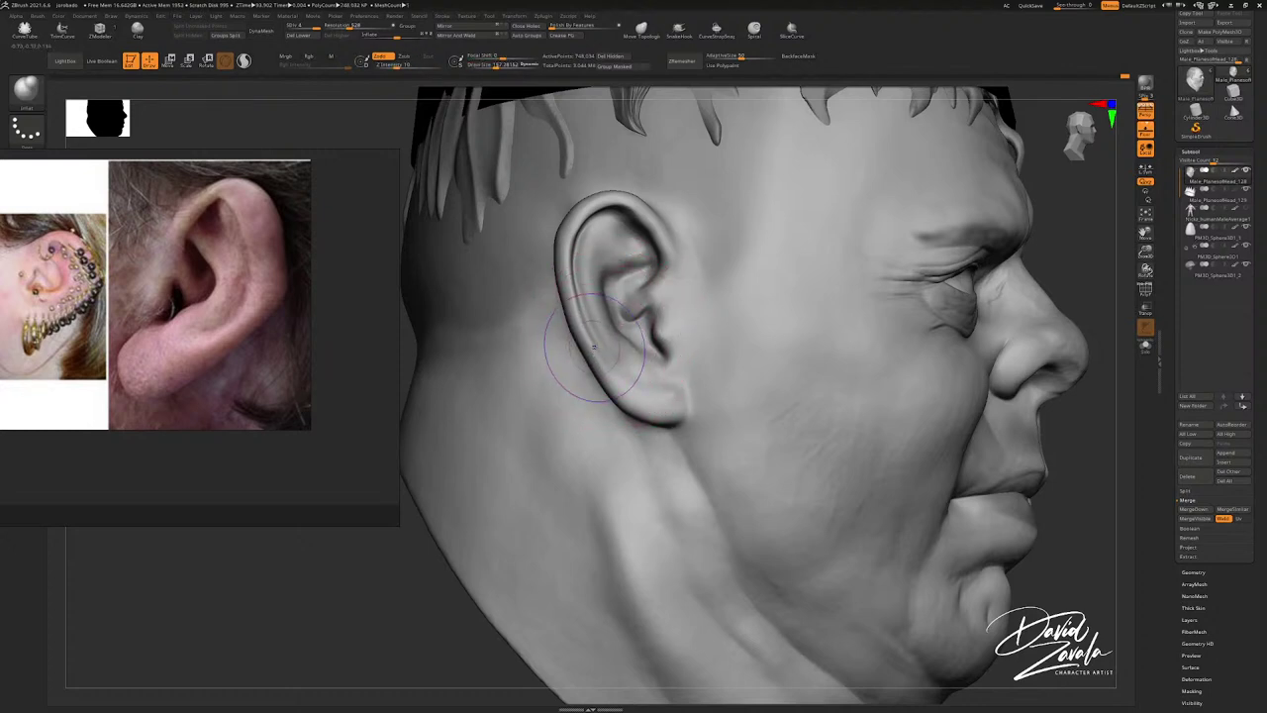
left_click_drag(587, 332, 584, 326, "shift")
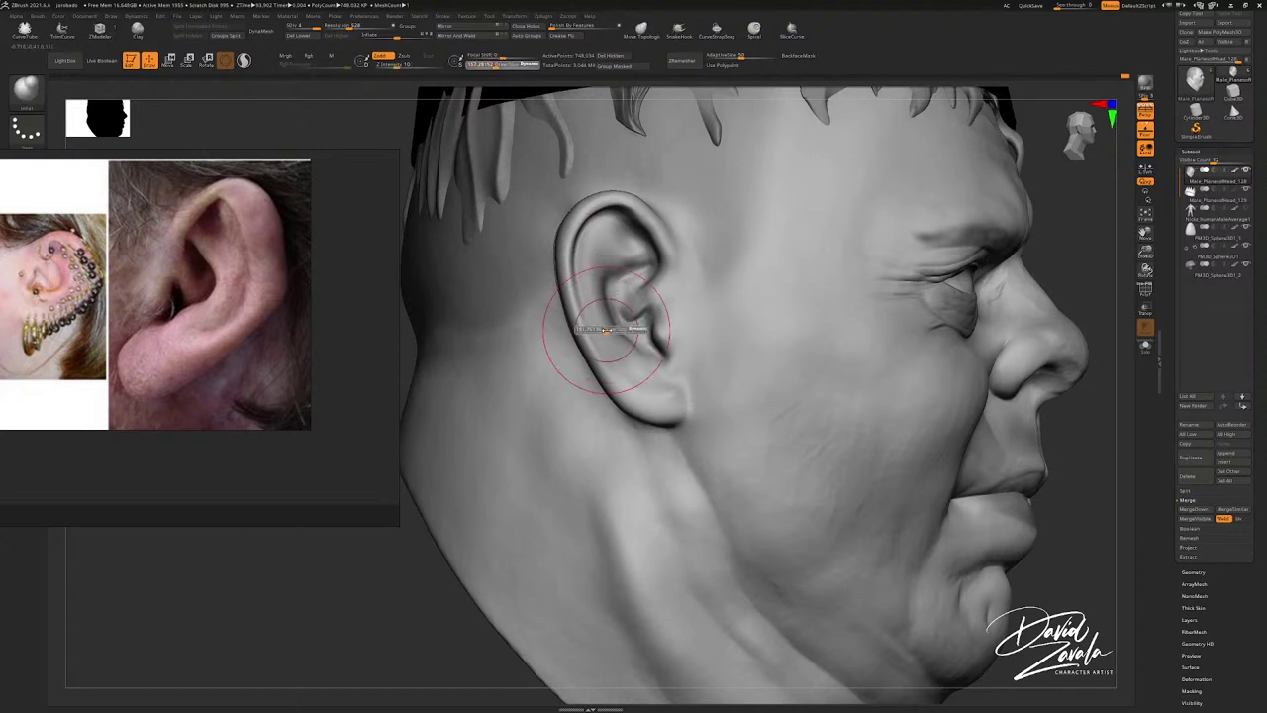
left_click_drag(599, 360, 580, 327)
key("]")
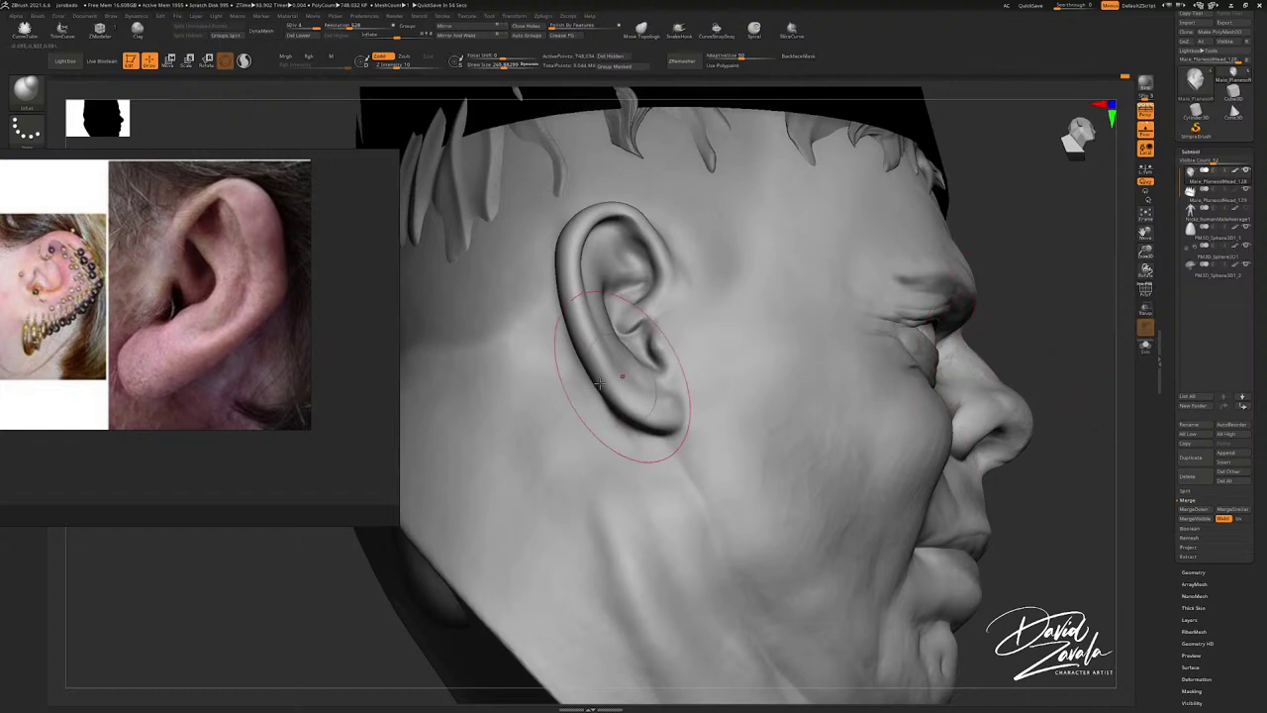
Step: Turn the head to face front and pull the reference board further into view with the whole ear collage visible
key("s")
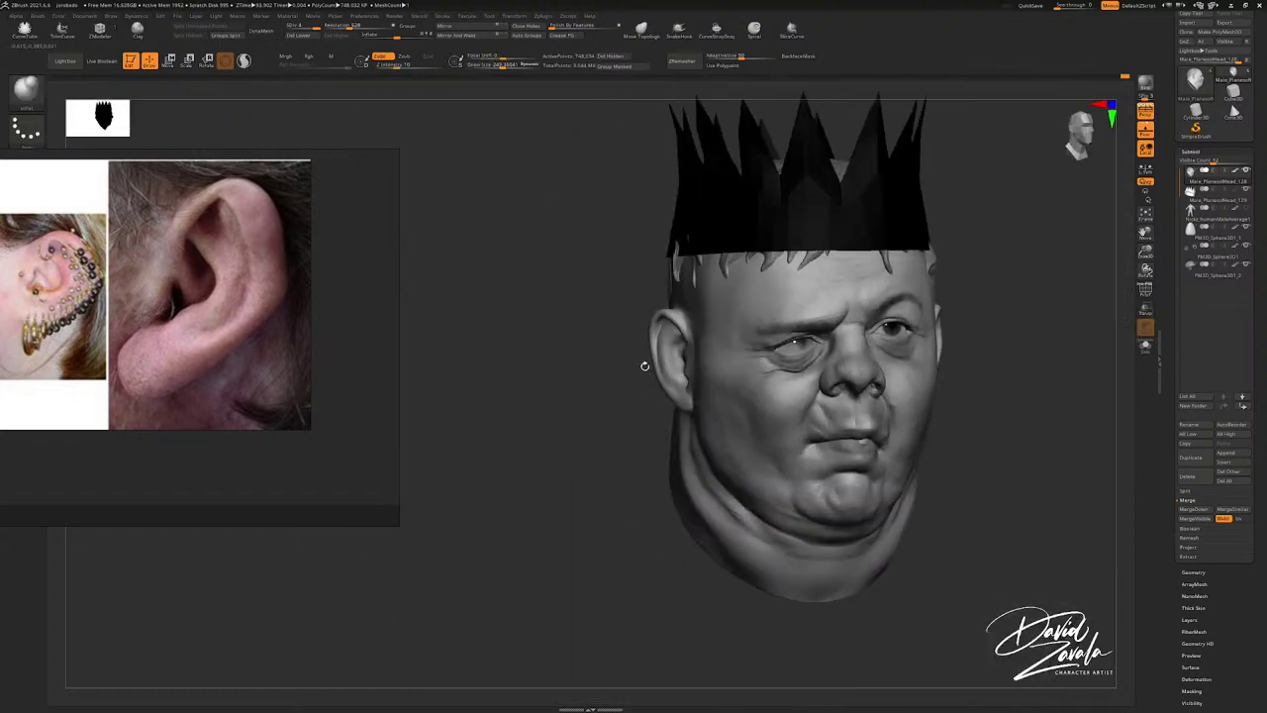
mouse_move(669, 355)
right_mouse_down("ctrl")
mouse_move(758, 386)
mouse_move(685, 321)
right_mouse_up("ctrl")
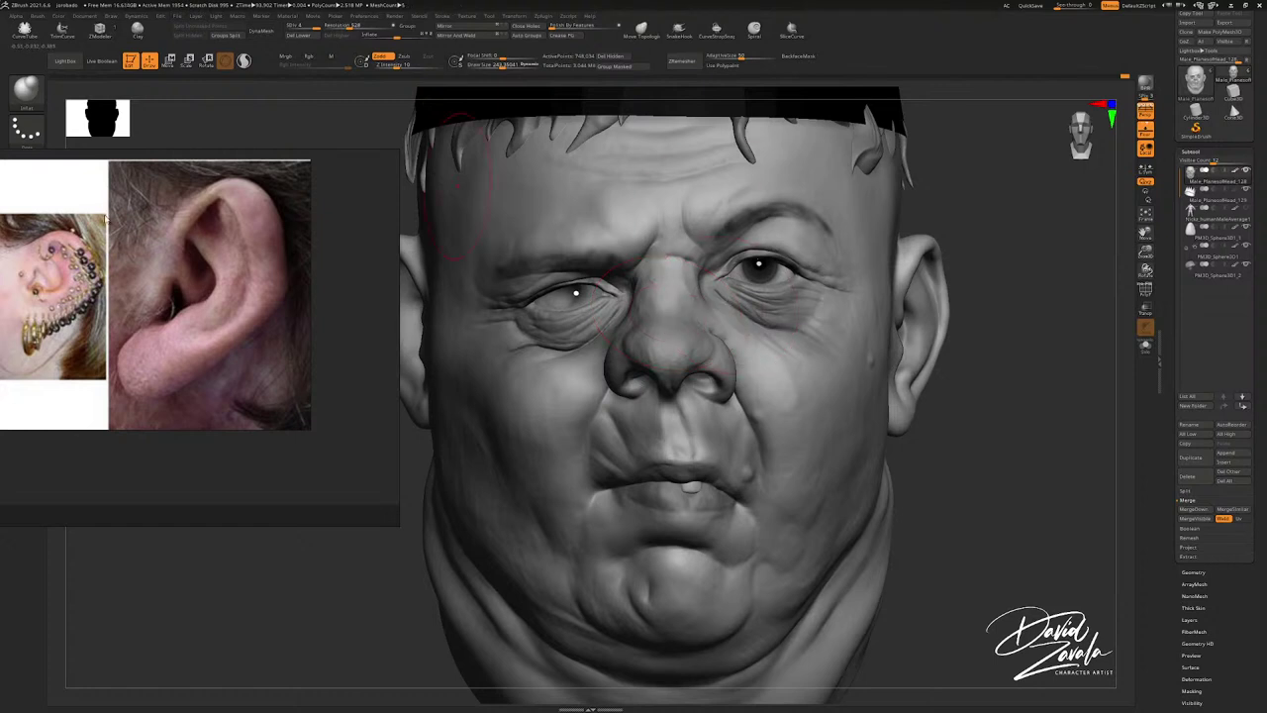
scroll(144, 247, "down", 3)
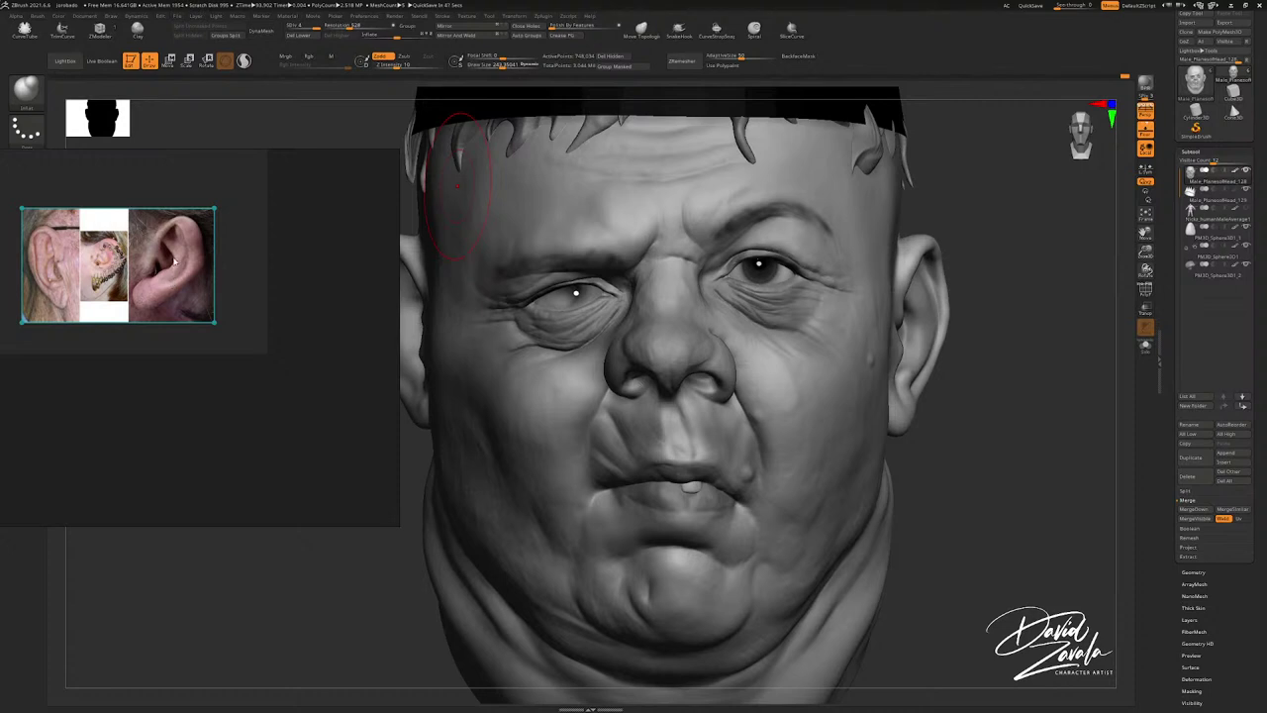
left_click_drag(181, 285, 293, 273)
scroll(297, 266, "down", 2)
scroll(297, 266, "up", 3)
right_click(297, 265)
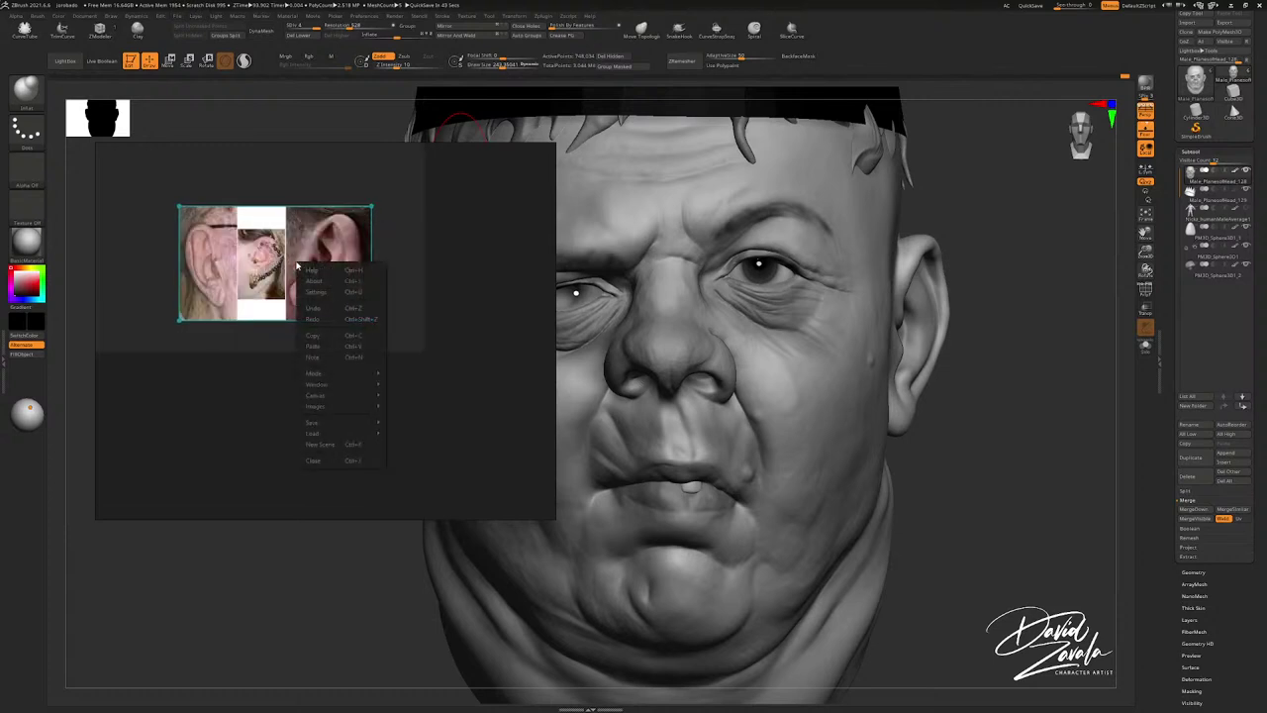
left_click(233, 282)
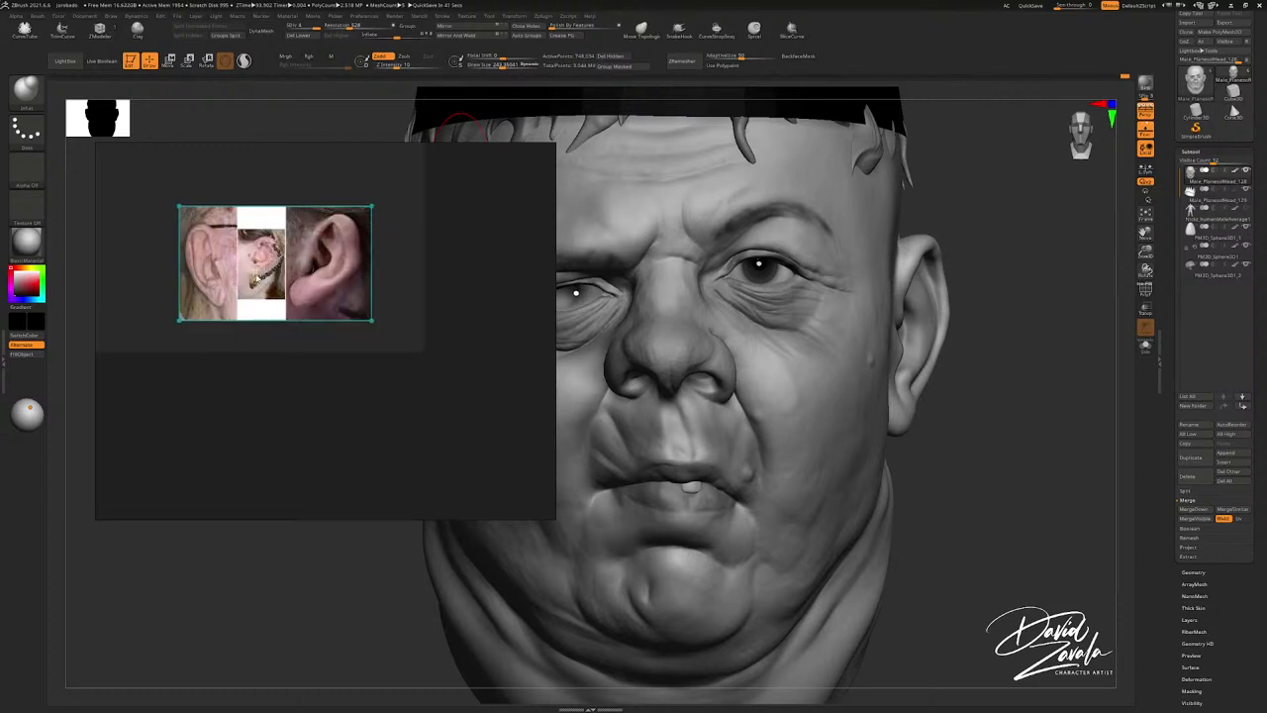
left_click_drag(291, 279, 316, 302, "ctrl")
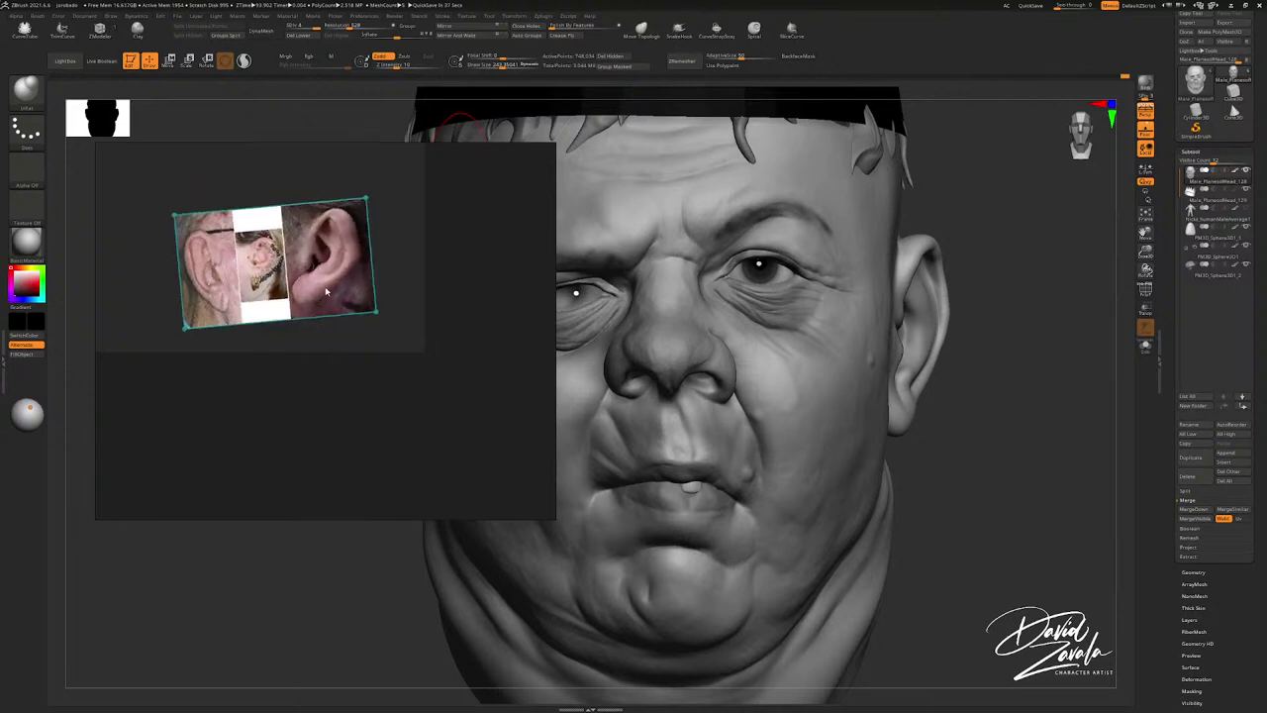
key("ctrl+n")
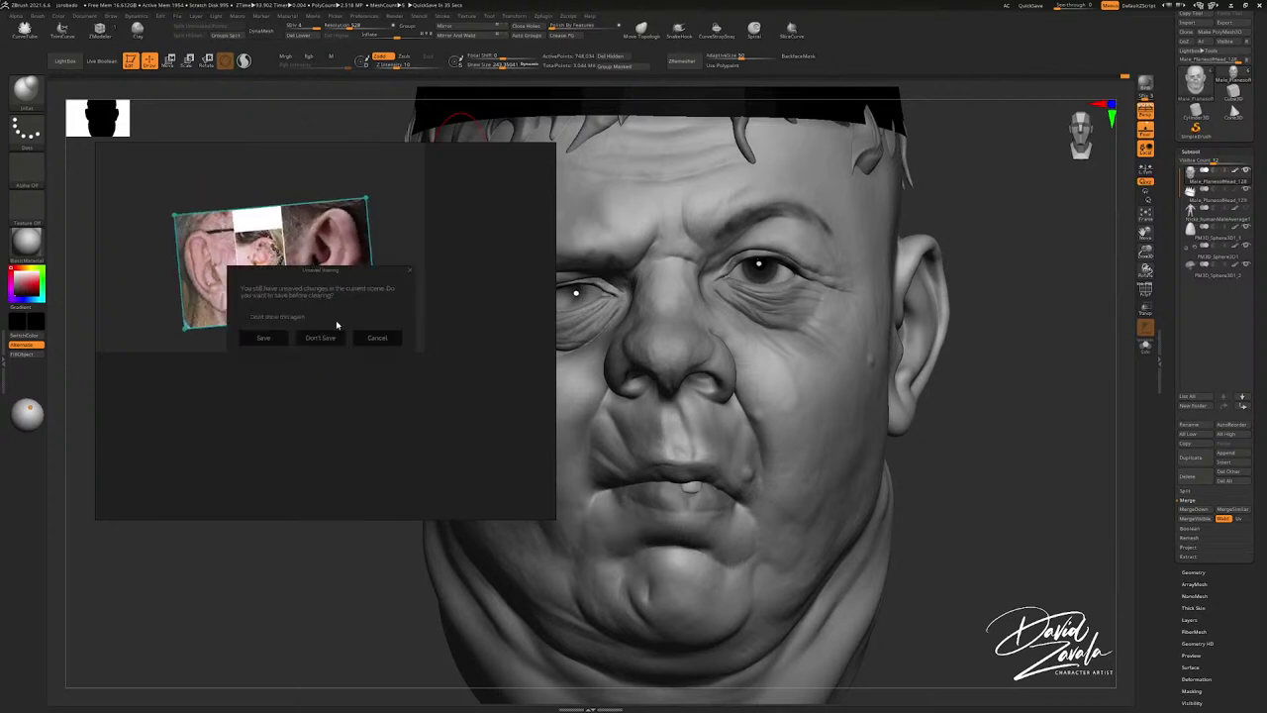
left_click(374, 339)
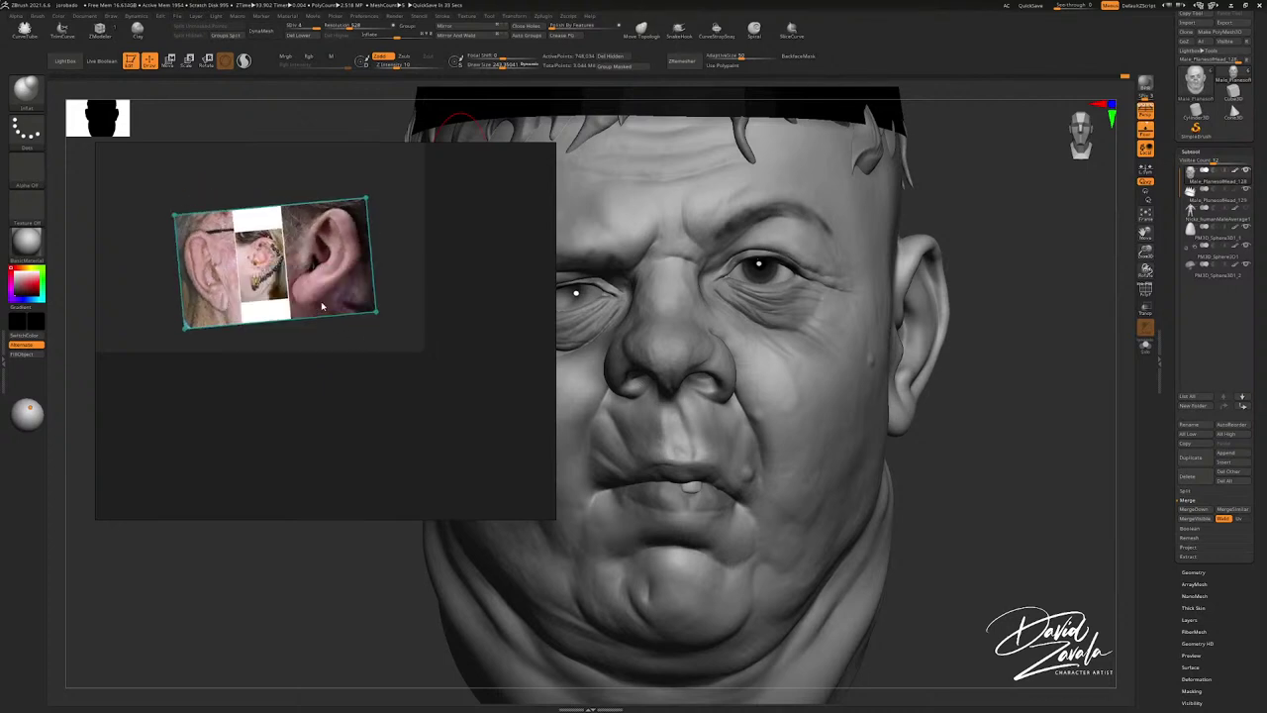
left_click_drag(346, 305, 381, 318)
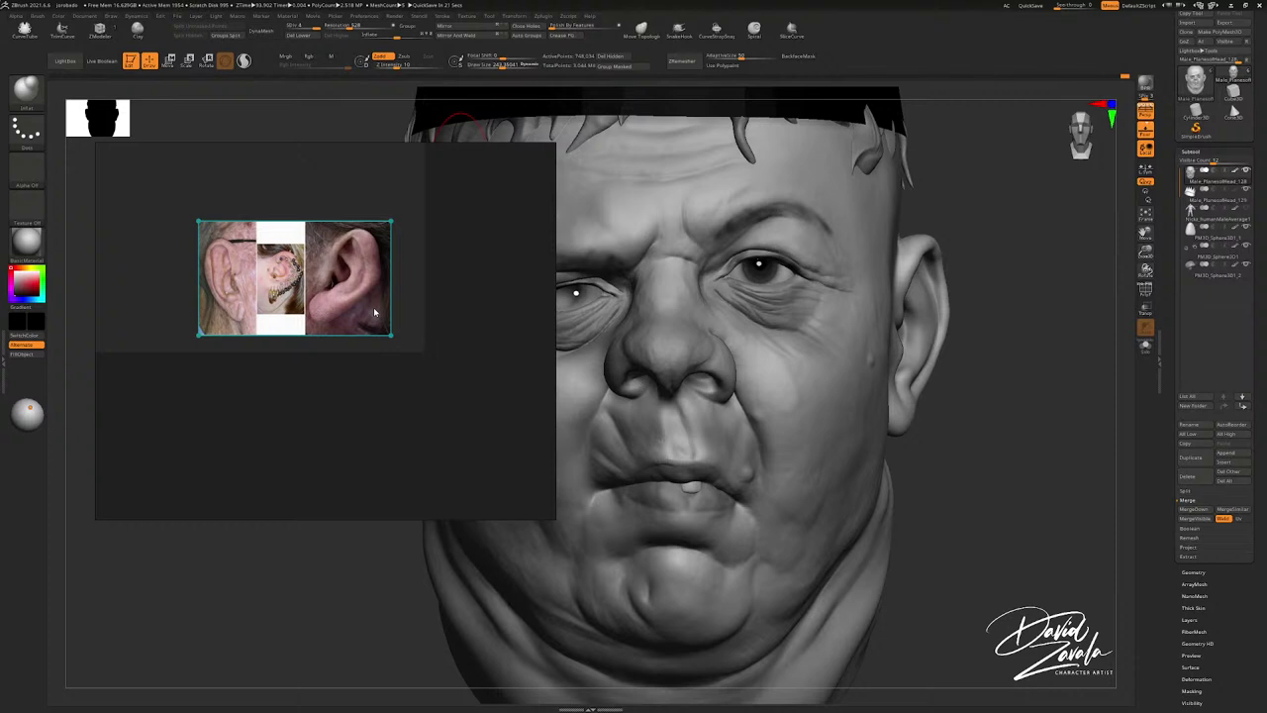
Step: Mirror the ear collage horizontally and enlarge it on the reference board beside the head's side view
left_click_drag(373, 298, 315, 303, "alt+shift")
scroll(231, 269, "down", 2)
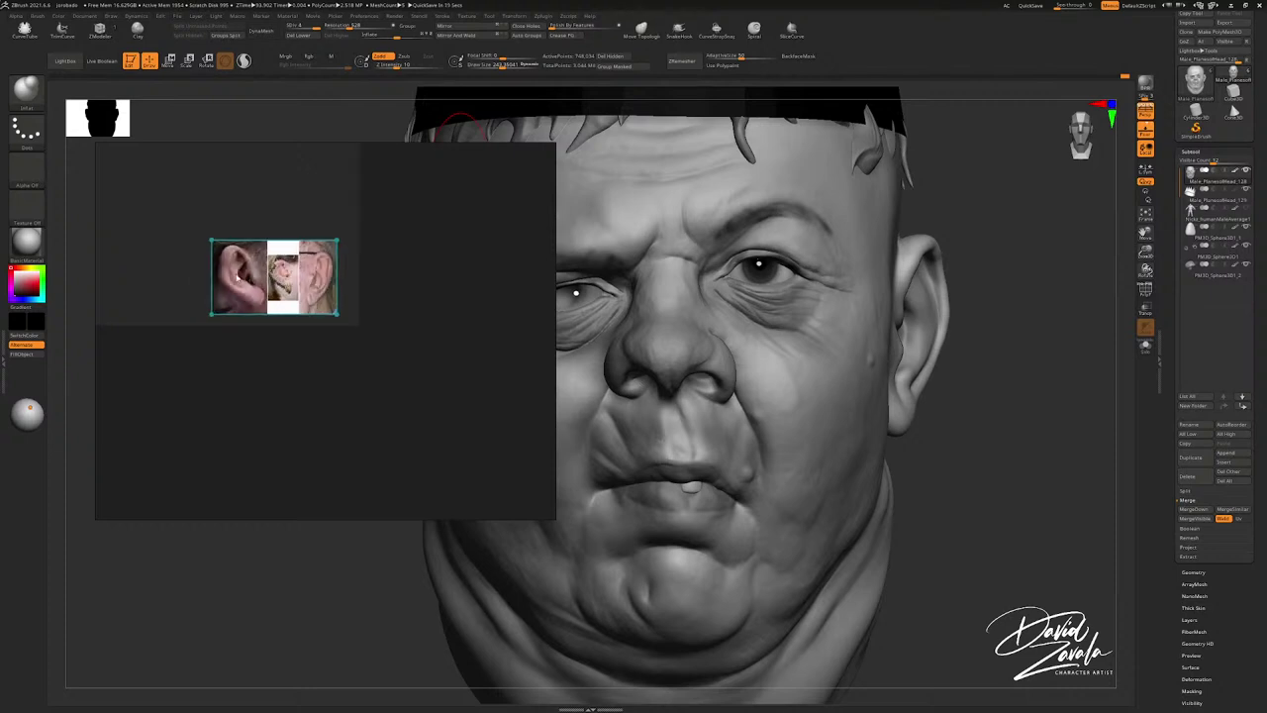
scroll(232, 267, "up", 4)
right_click_drag(330, 295, 207, 284)
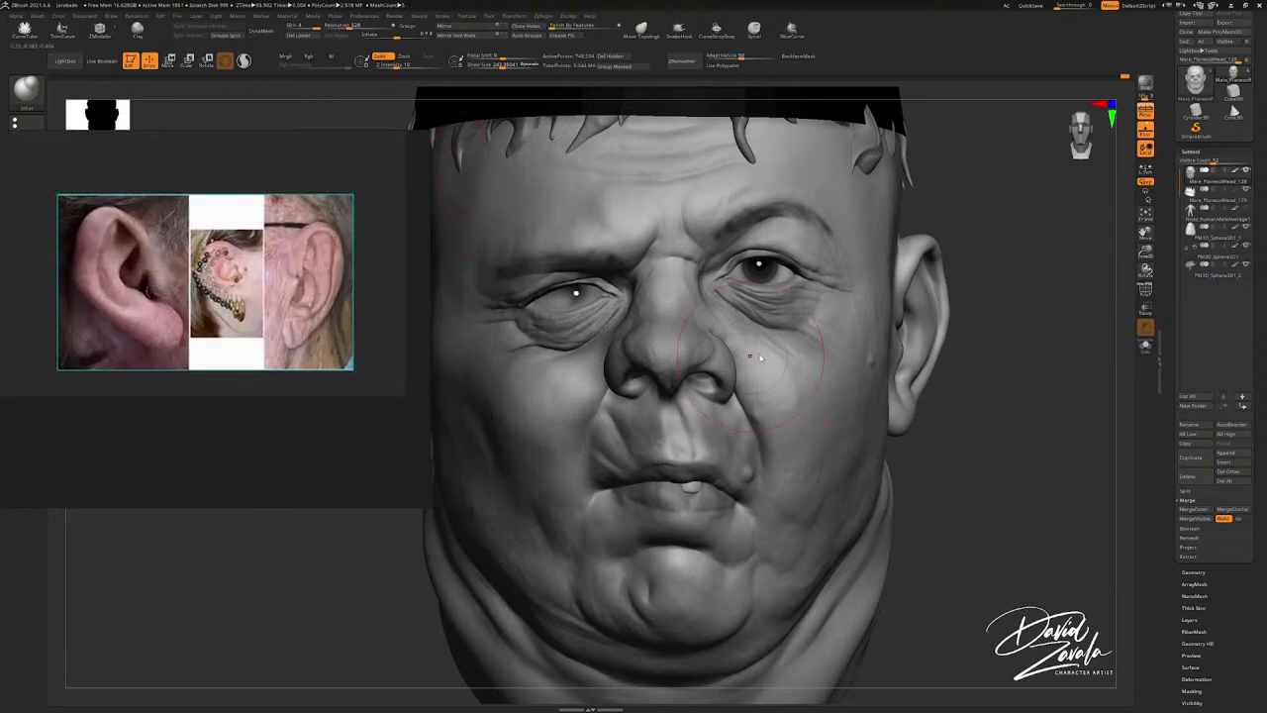
mouse_move(777, 411)
right_mouse_down("ctrl")
mouse_move(796, 337)
mouse_move(849, 350)
mouse_move(802, 367)
right_mouse_up("ctrl")
scroll(289, 361, "up", 3)
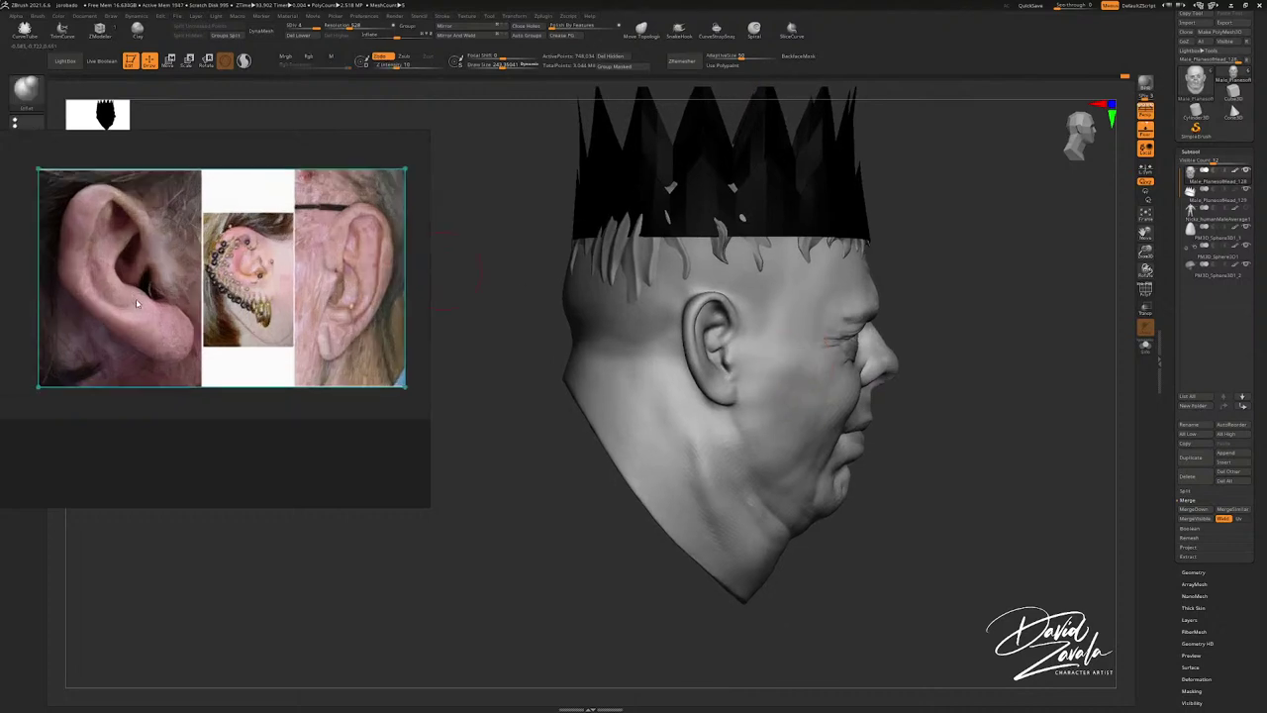
Step: Adjust the ear's lower back contour toward the lobe with a resized Move brush
mouse_move(647, 611)
right_mouse_down()
mouse_move(627, 618)
mouse_move(625, 605)
mouse_move(673, 638)
right_mouse_up()
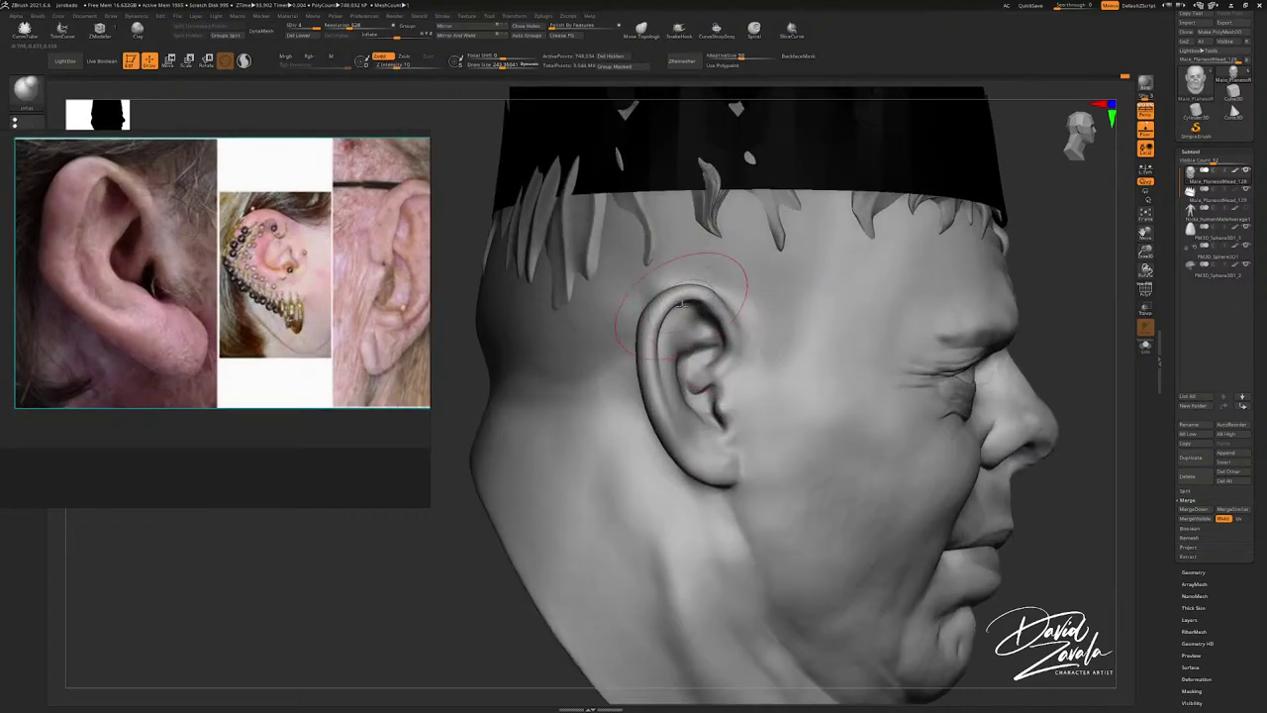
mouse_move(705, 305)
right_mouse_down()
mouse_move(678, 300)
mouse_move(645, 330)
right_mouse_up()
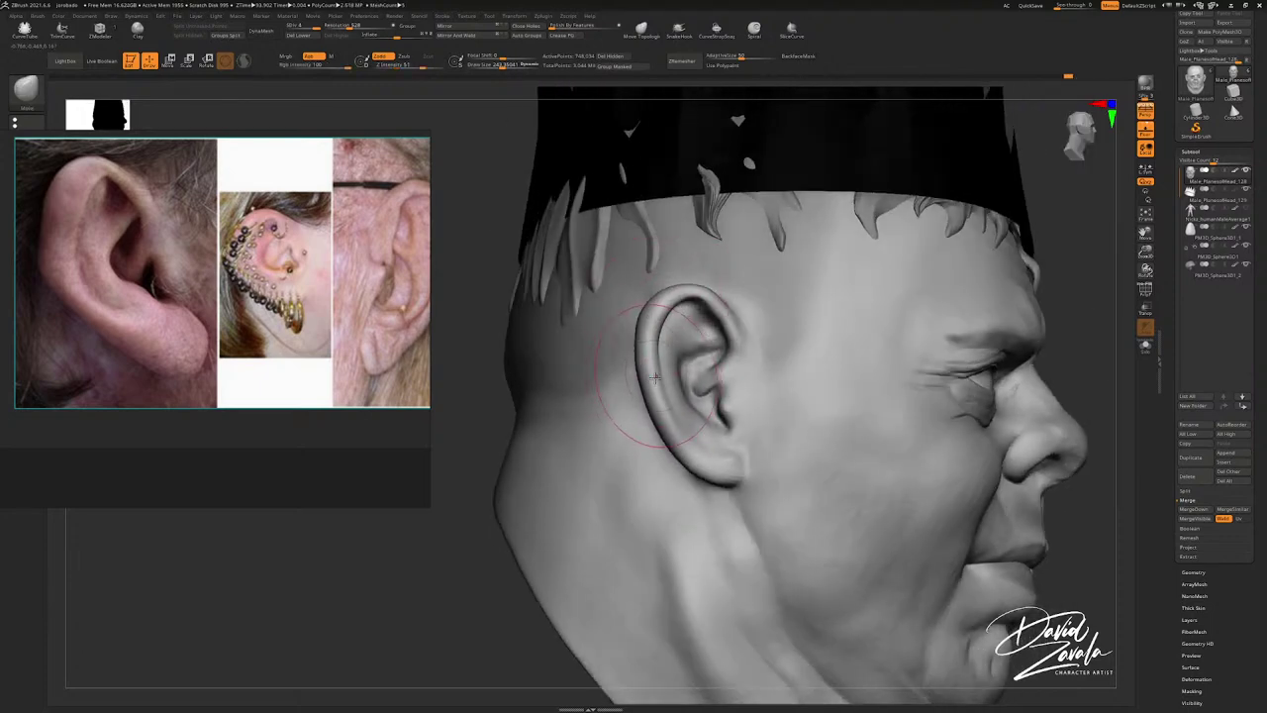
right_click_drag(650, 395, 654, 400)
key("s")
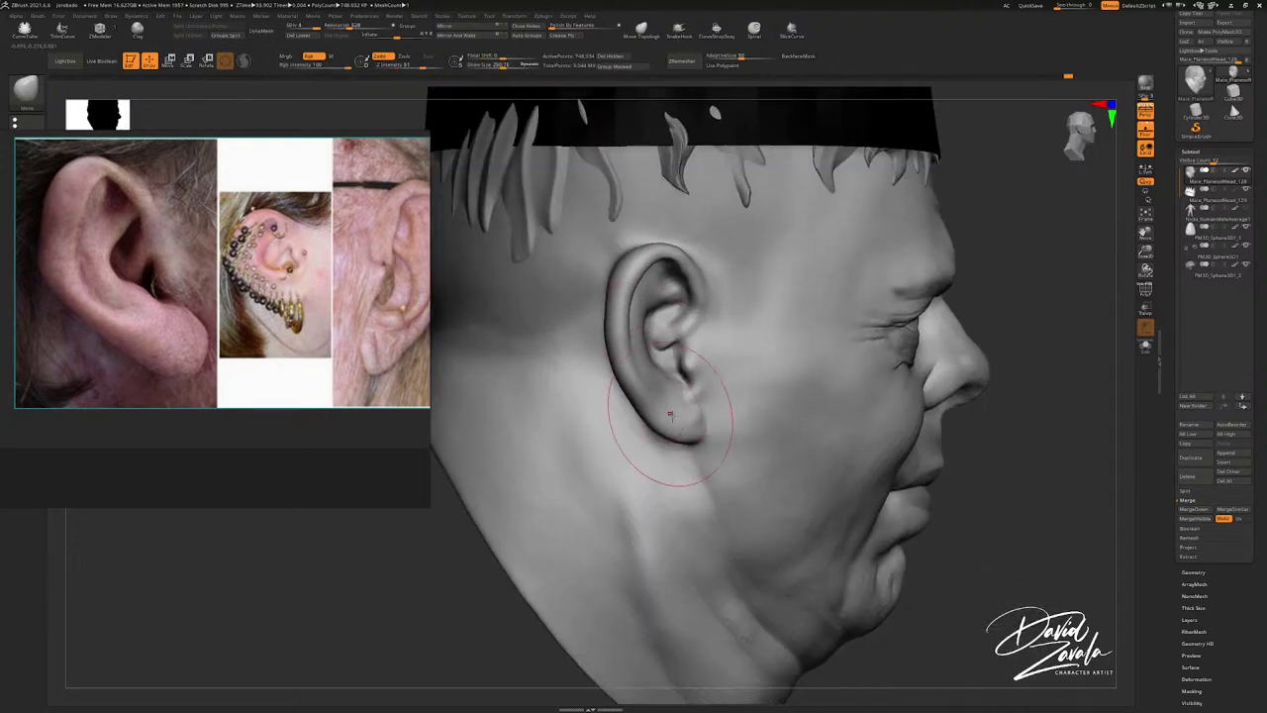
key("s")
mouse_move(687, 420)
left_mouse_down()
mouse_move(641, 393)
mouse_move(648, 413)
left_mouse_up()
key("s")
key("s")
right_click_drag(651, 414, 639, 395, "alt")
left_click_drag(620, 354, 616, 353)
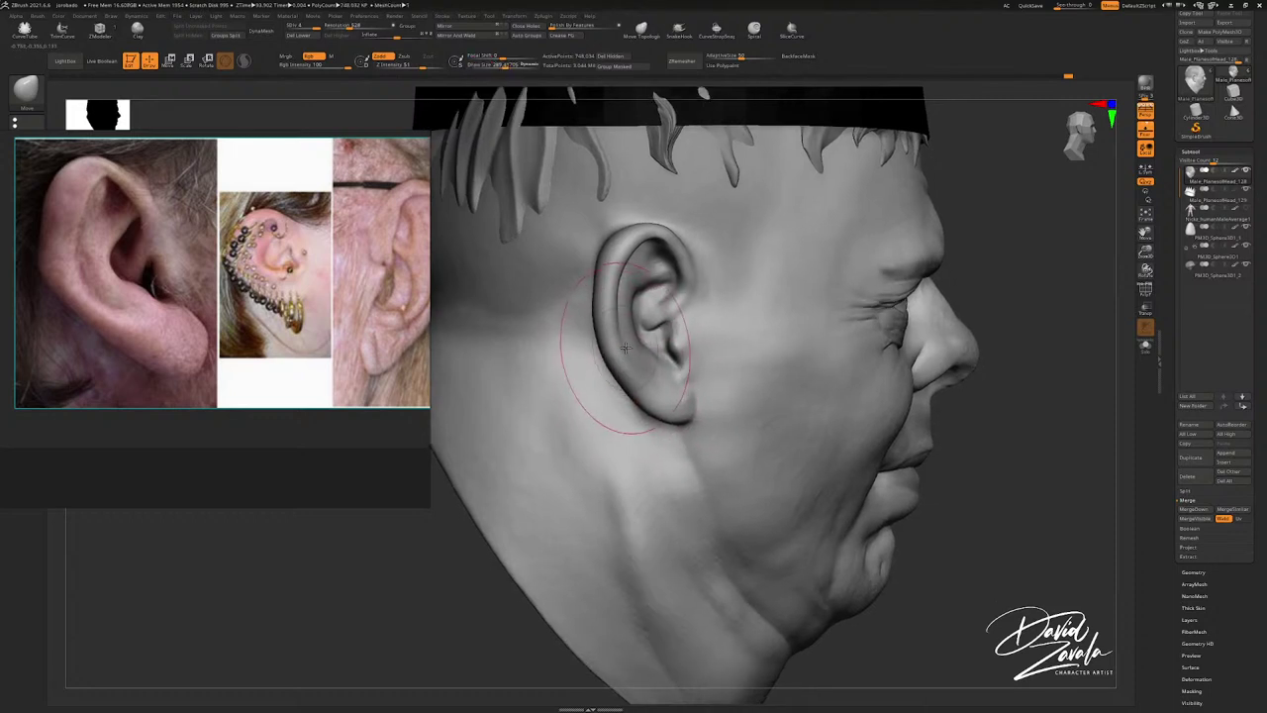
Step: Reposition the inner ear folds with the Move brush and fill out and smooth the lobe
key("s")
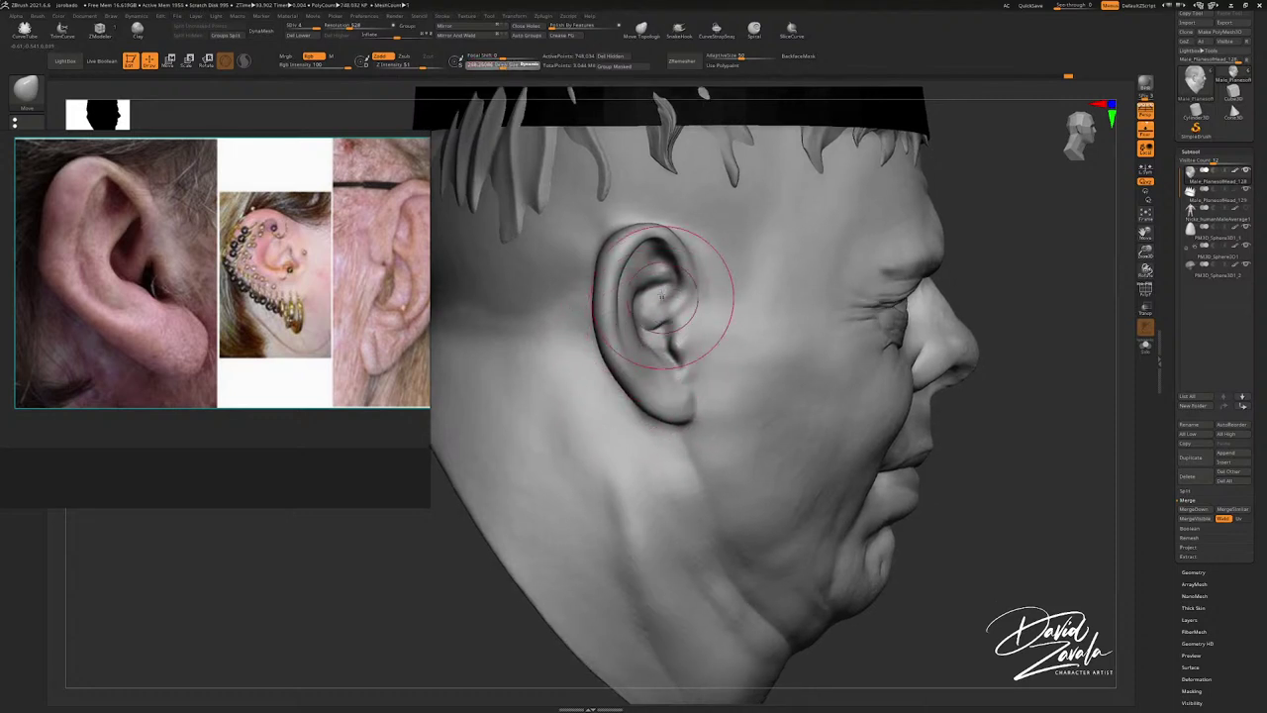
left_click_drag(670, 302, 669, 318)
right_click_drag(675, 373, 664, 347, "alt")
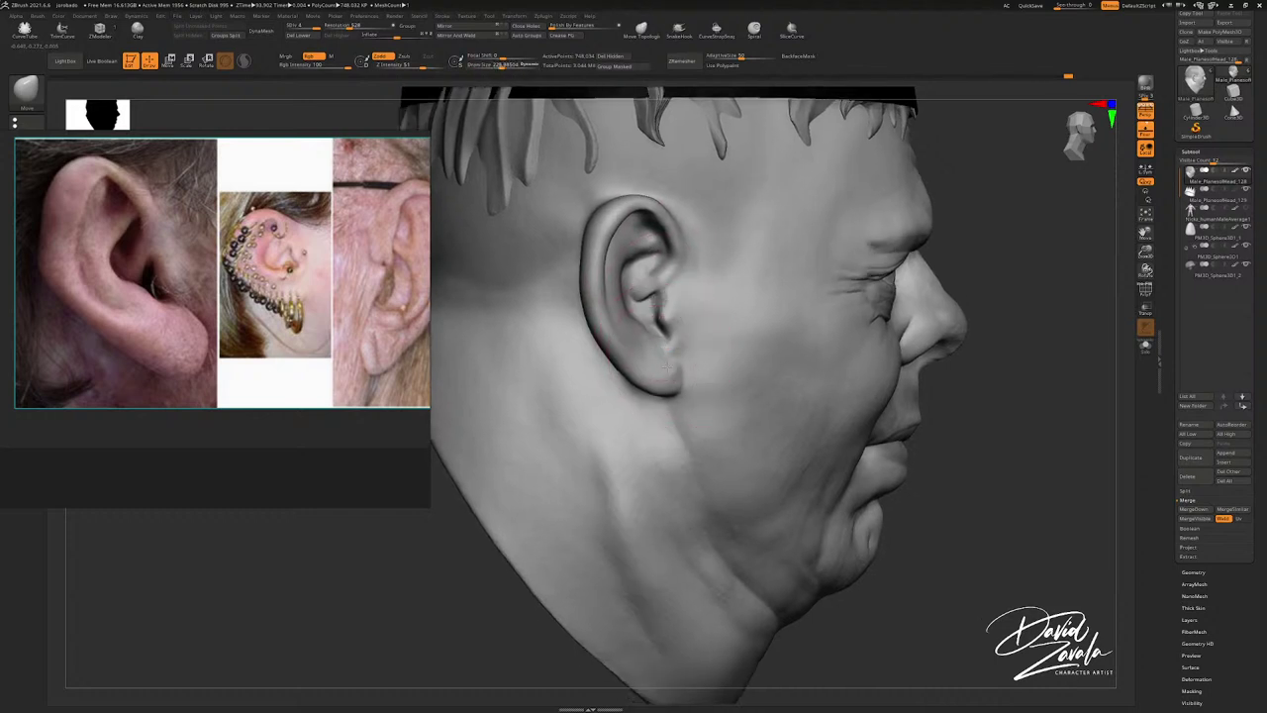
mouse_move(673, 375)
left_mouse_down("shift")
mouse_move(653, 373)
mouse_move(664, 368)
left_mouse_up("shift")
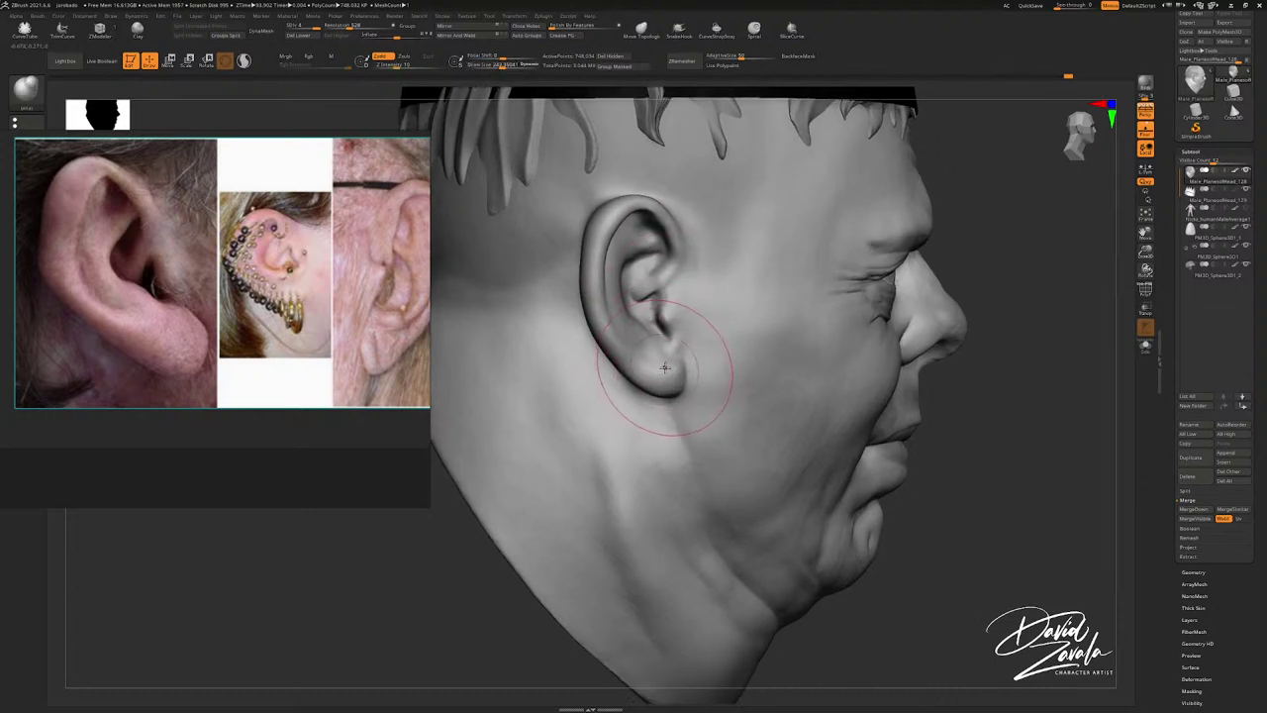
mouse_move(665, 368)
right_mouse_down()
mouse_move(646, 372)
mouse_move(712, 367)
mouse_move(683, 361)
mouse_move(693, 326)
right_mouse_up()
left_click_drag(664, 314, 654, 291, "shift")
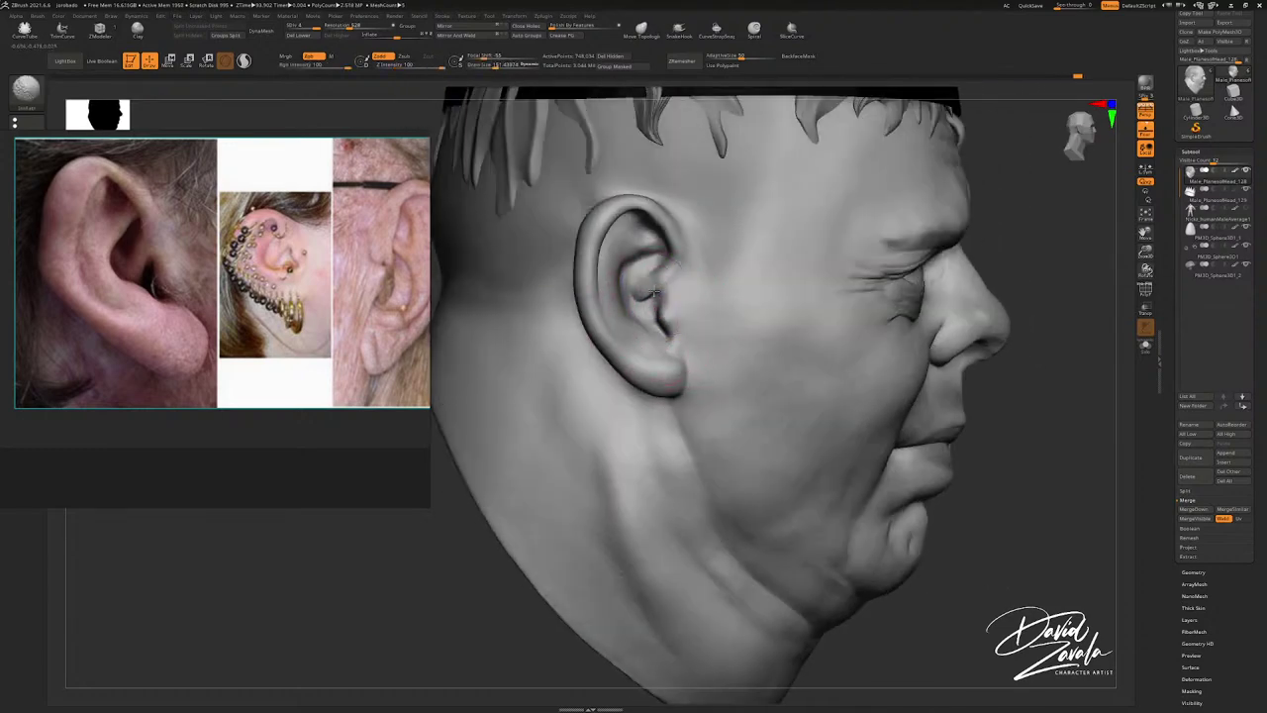
Step: Reshape the middle of the helix and its inner rim with a resized Move brush, smoothing toward the concha
right_click_drag(648, 282, 609, 277)
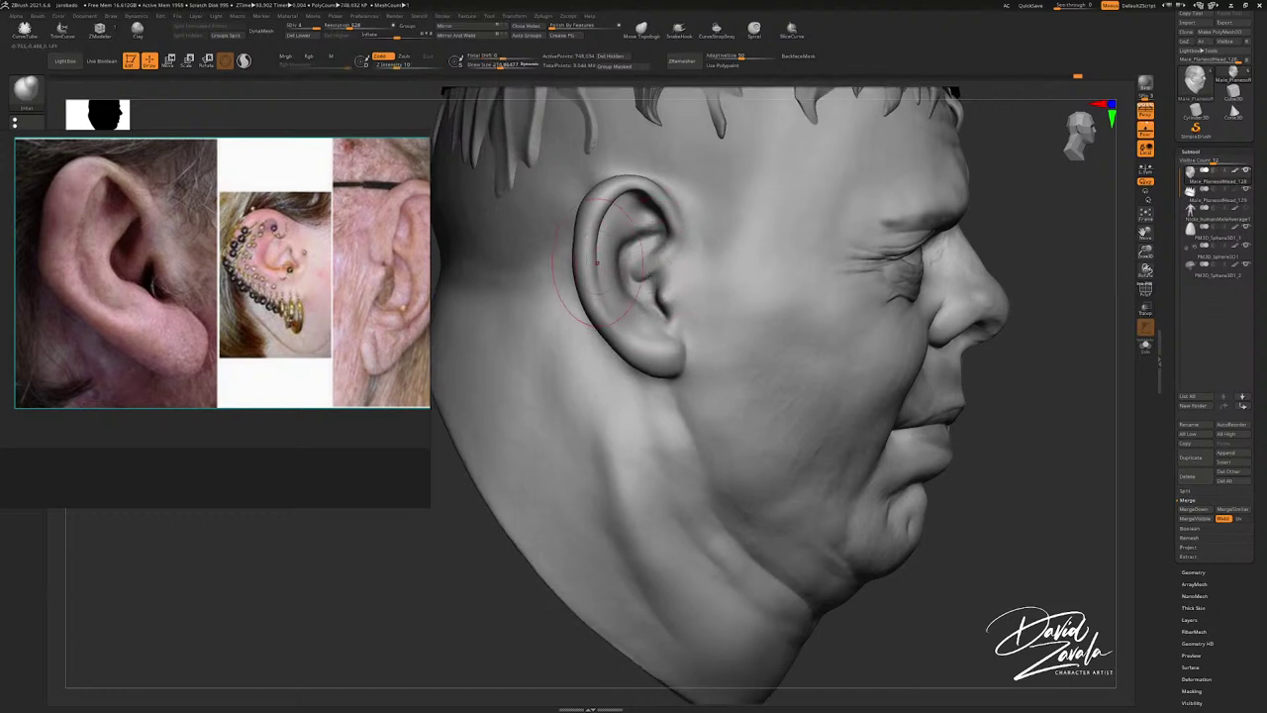
key("ctrl")
key("ctrl")
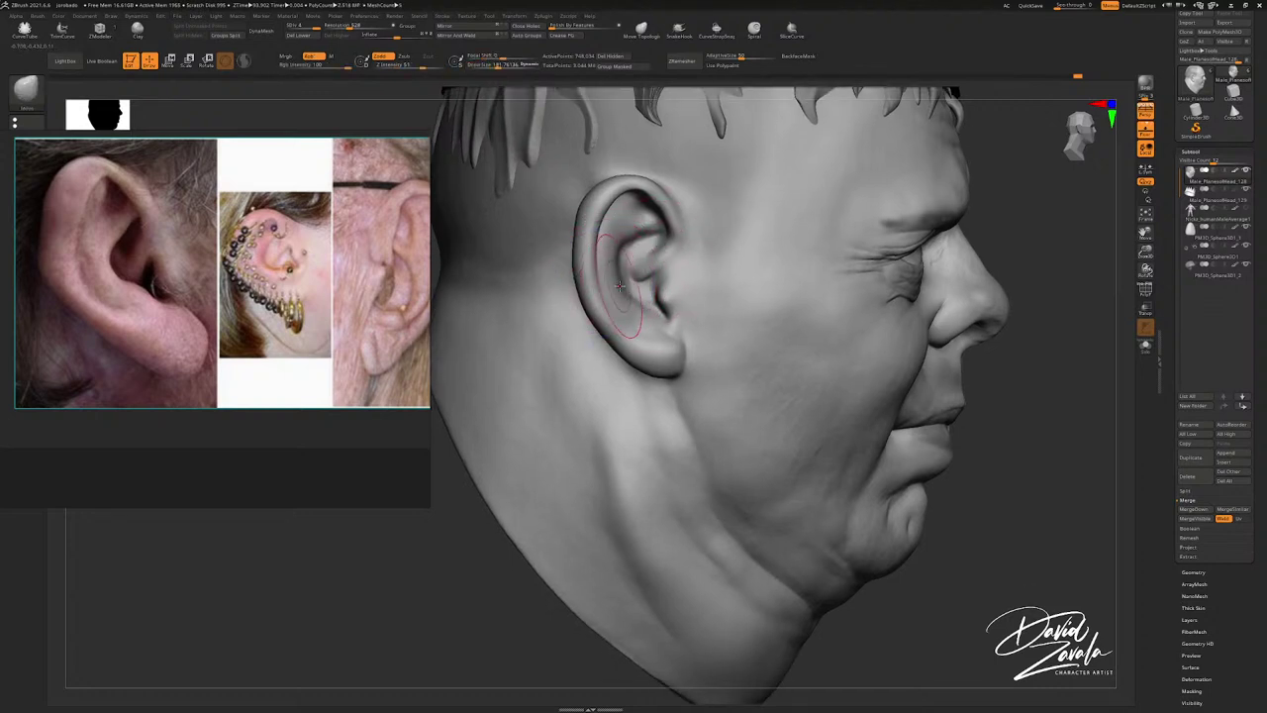
key("s")
mouse_move(622, 284)
left_mouse_down()
mouse_move(632, 240)
mouse_move(573, 241)
mouse_move(623, 259)
left_mouse_up()
key("s")
key("s")
key("s")
key("s")
key("s")
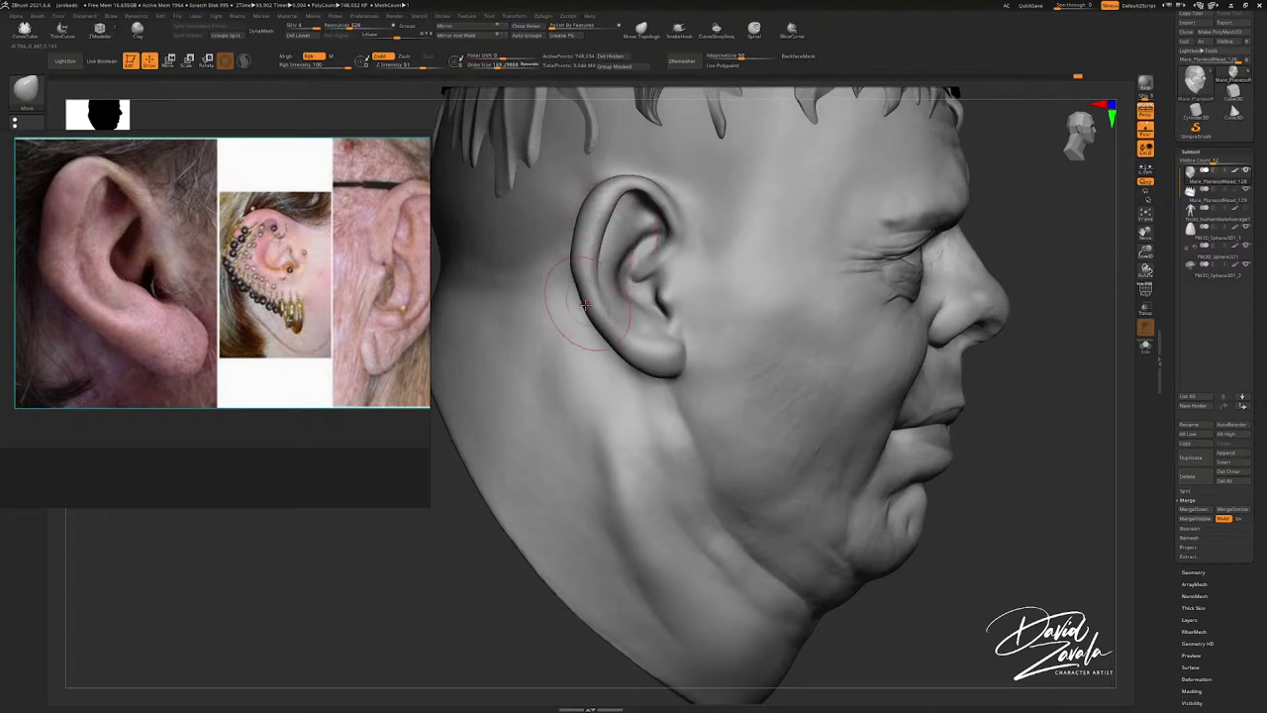
left_click_drag(593, 304, 588, 299)
left_click_drag(587, 298, 646, 274, "shift")
key("s")
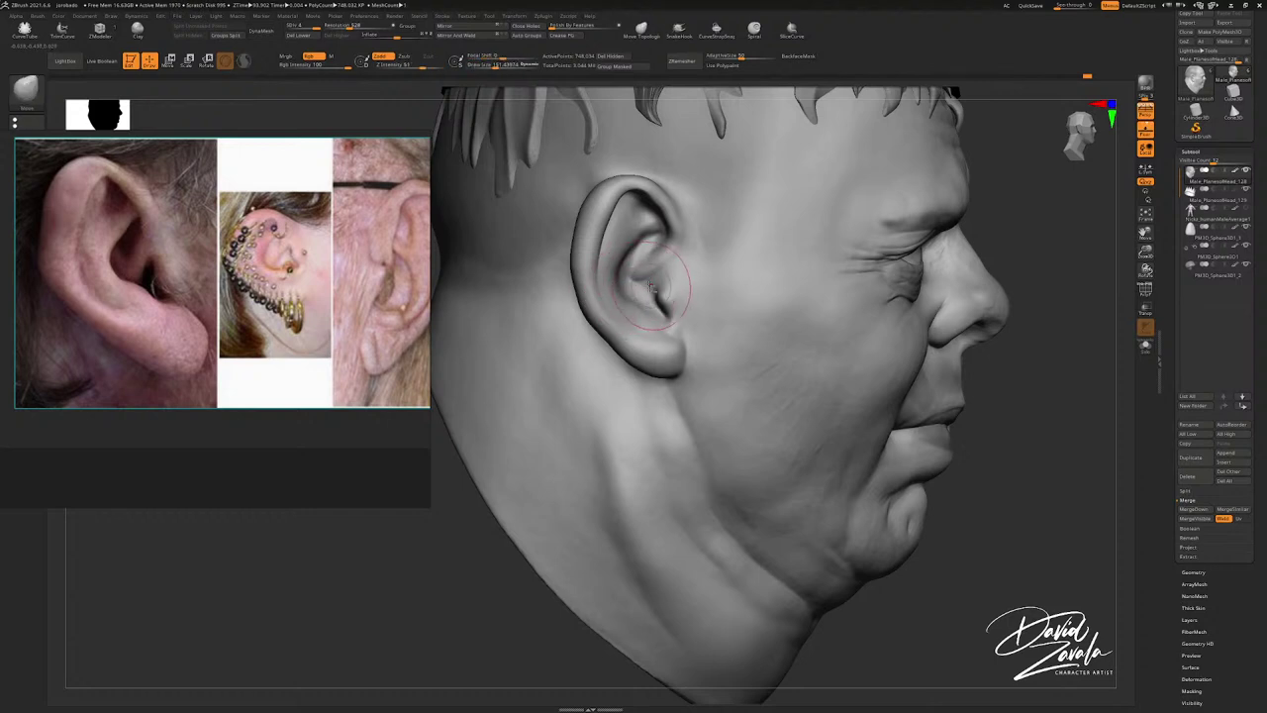
Step: Carve the concha hollow and the crease behind the tragus with a resized DamStandard brush
mouse_move(653, 293)
right_mouse_down()
mouse_move(643, 288)
mouse_move(667, 319)
right_mouse_up()
key("[")
key("b")
key("d")
key("s")
left_click_drag(632, 265, 616, 278)
key("s")
right_click_drag(618, 263, 627, 260)
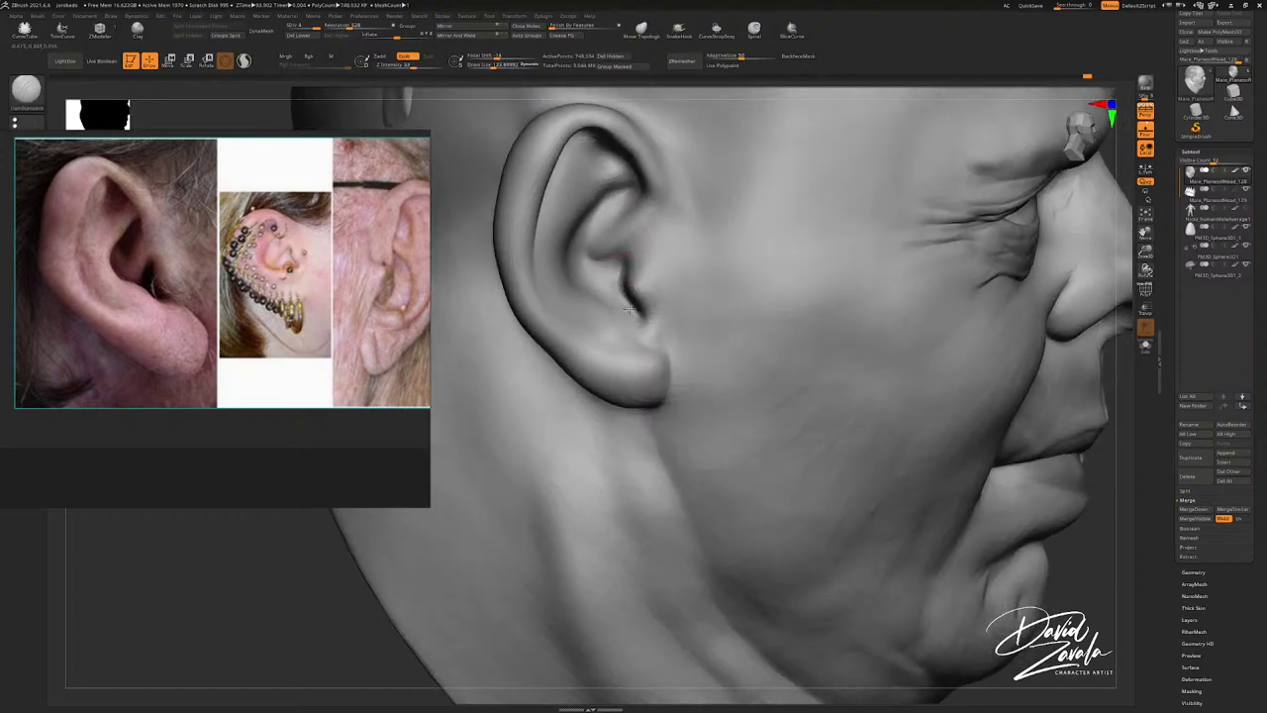
mouse_move(587, 269)
right_mouse_down()
mouse_move(599, 296)
mouse_move(580, 269)
mouse_move(608, 283)
right_mouse_up()
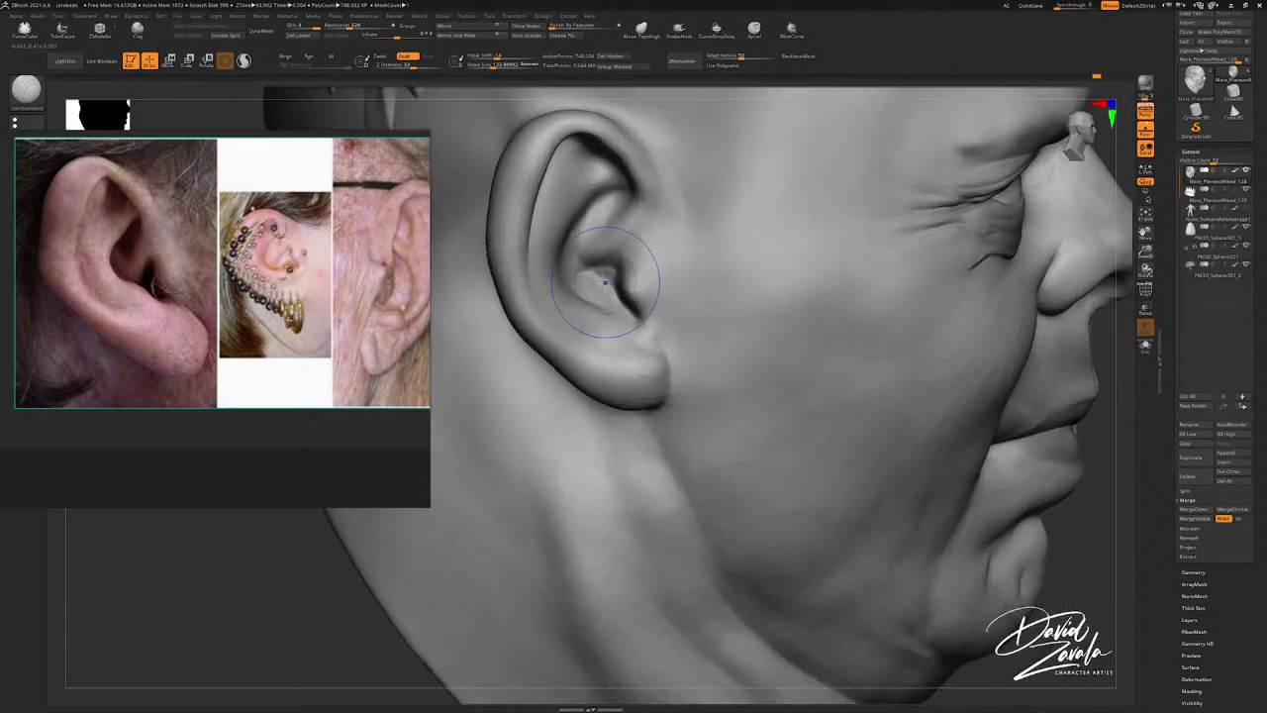
Step: Smooth the floor of the concha and the fold above it
left_click_drag(607, 283, 600, 275, "shift")
mouse_move(599, 276)
right_mouse_down()
mouse_move(580, 281)
mouse_move(613, 197)
mouse_move(579, 233)
right_mouse_up()
mouse_move(580, 227)
left_mouse_down("shift")
mouse_move(565, 238)
mouse_move(580, 237)
left_mouse_up("shift")
mouse_move(580, 237)
right_mouse_down()
mouse_move(596, 229)
mouse_move(603, 179)
mouse_move(592, 221)
mouse_move(606, 198)
right_mouse_up()
Step: Build up the antihelix between the concha and the helix with a resized Inflate brush
right_click_drag(608, 254, 594, 274, "ctrl")
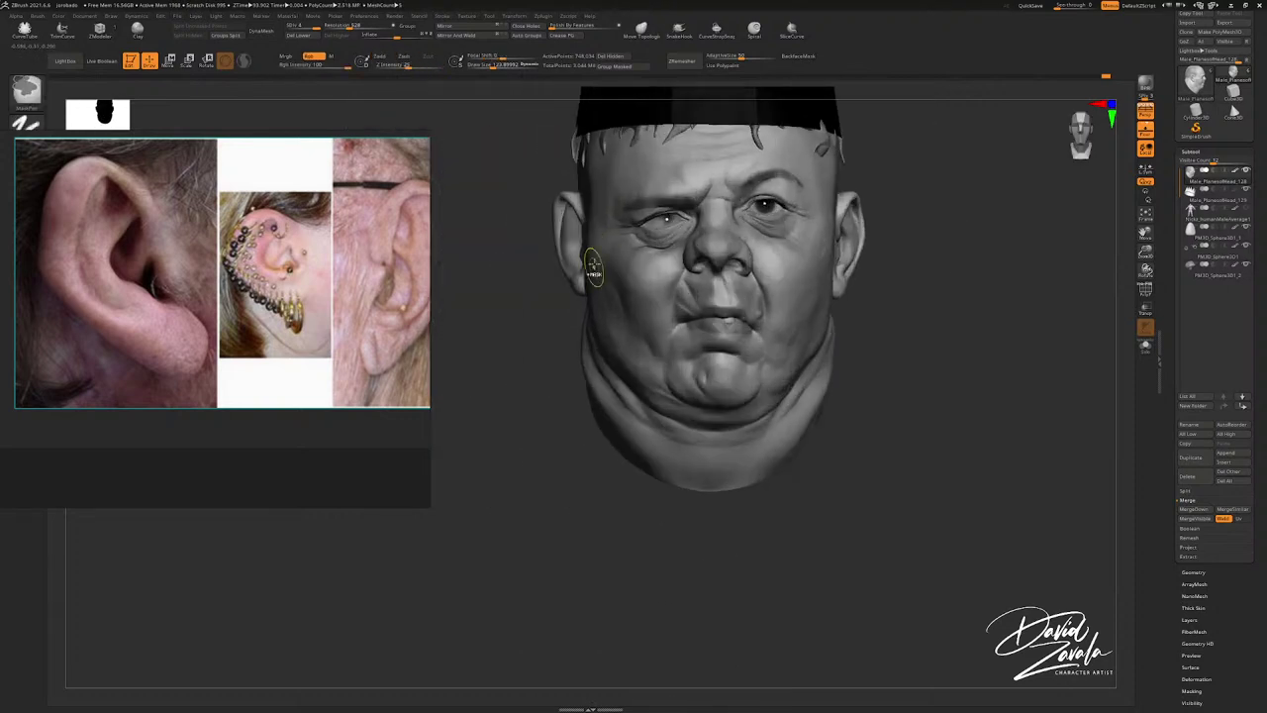
key("s")
left_click_drag(600, 240, 578, 226)
key("s")
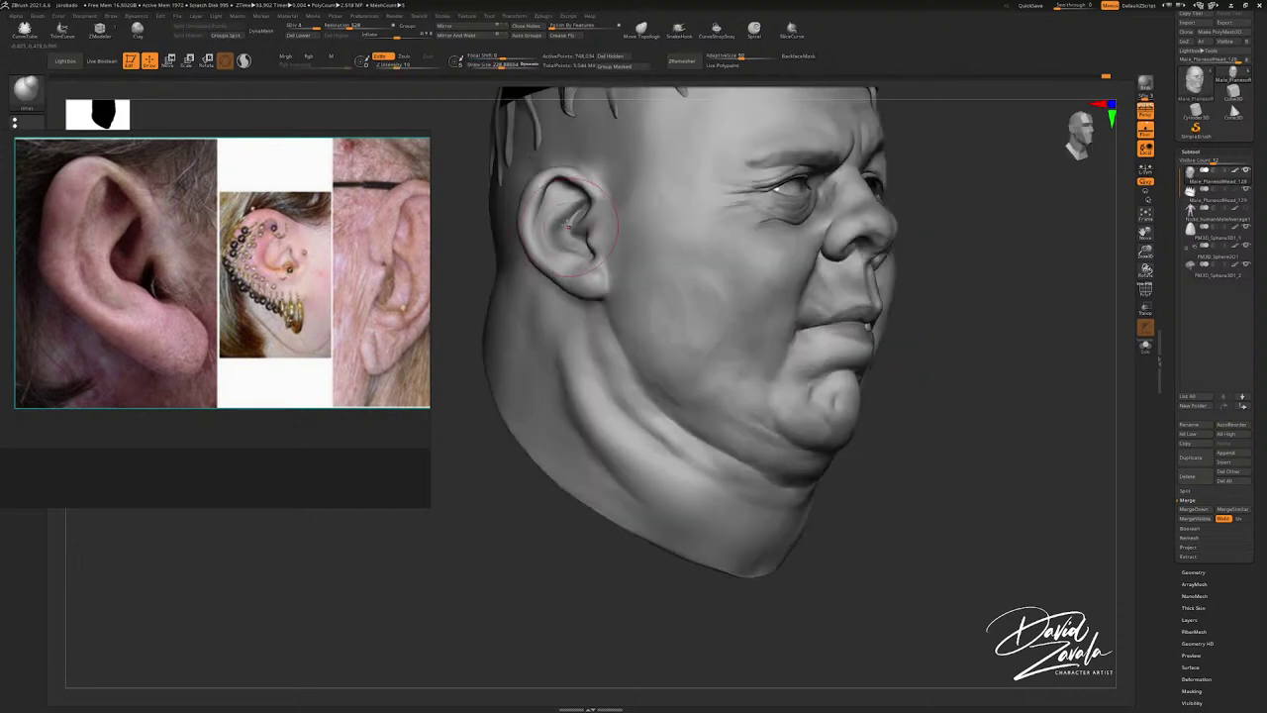
left_click_drag(567, 226, 559, 238)
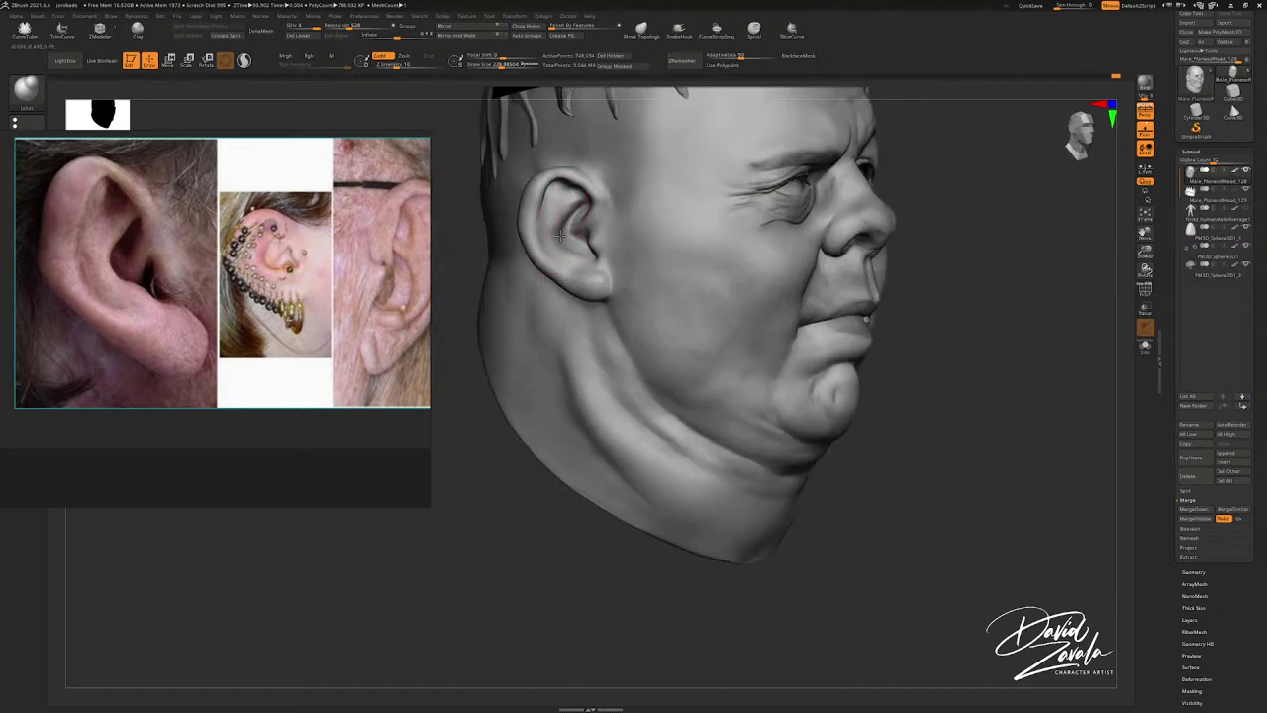
mouse_move(540, 249)
left_mouse_down()
mouse_move(567, 245)
mouse_move(554, 247)
left_mouse_up()
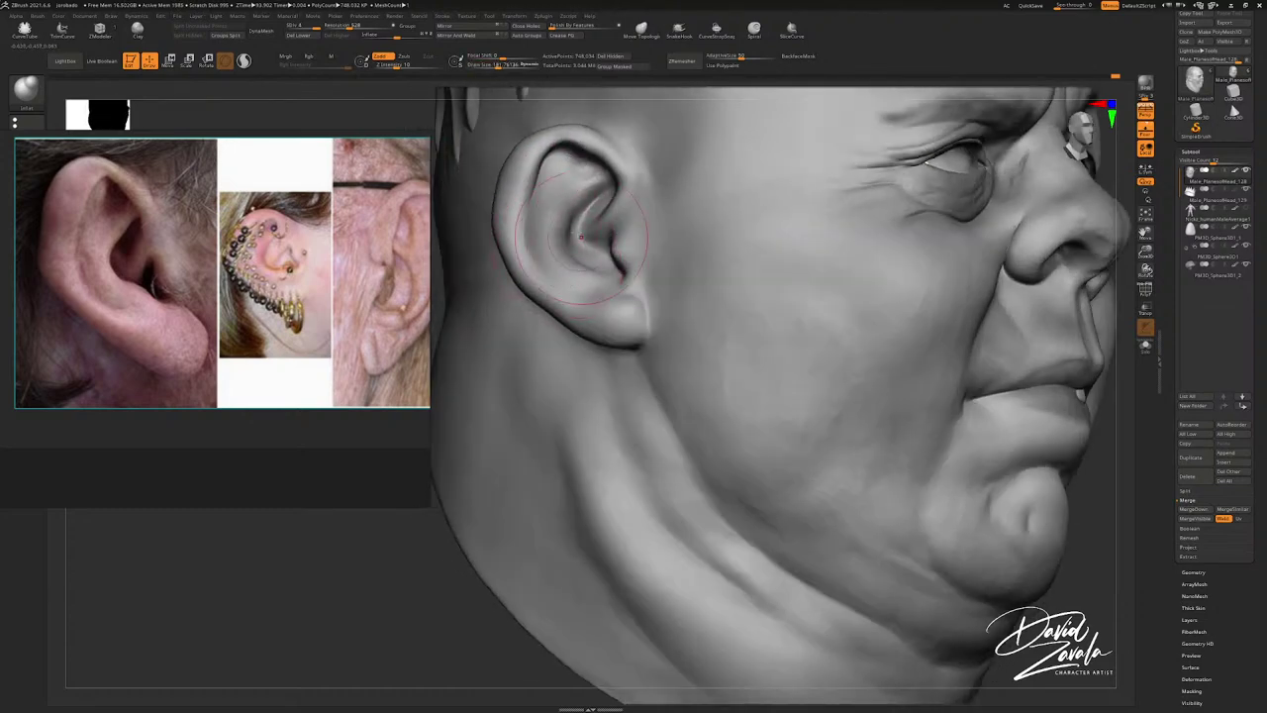
Step: Narrow the reference board to the heavy-lobed ear photo and check the back of the sculpted ear
right_click_drag(561, 233, 558, 261, "ctrl")
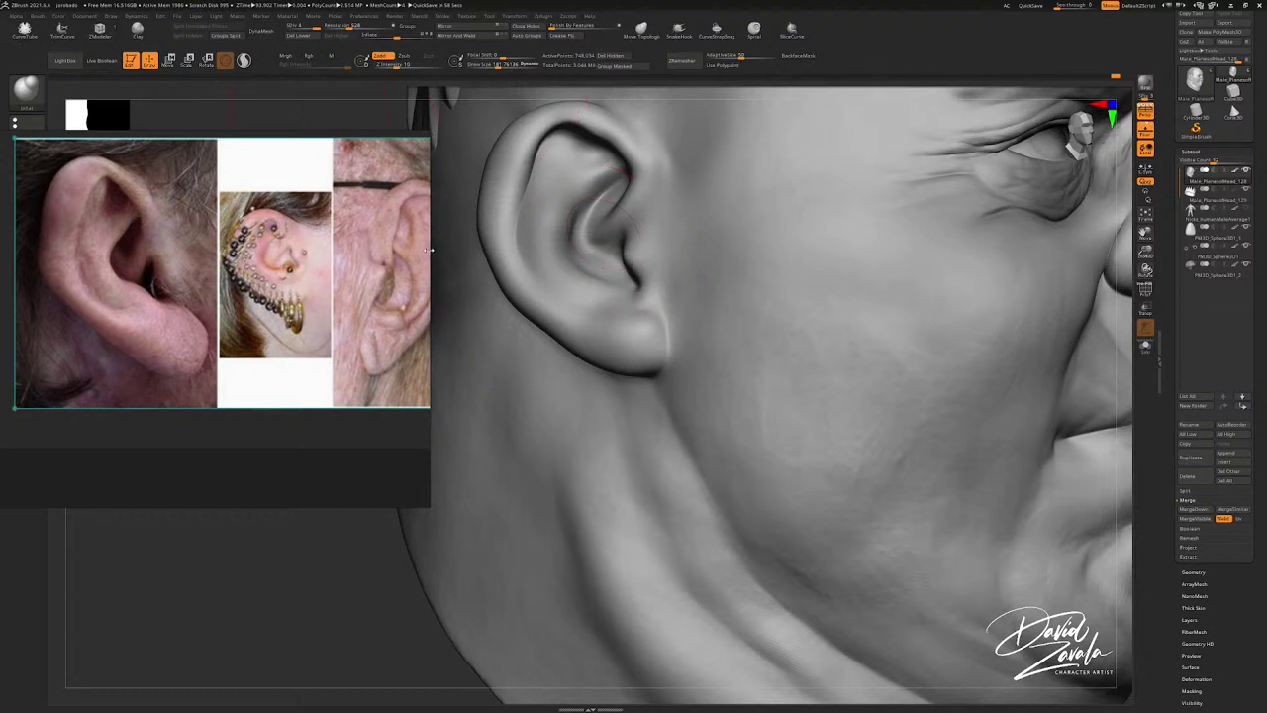
left_click_drag(429, 249, 229, 238)
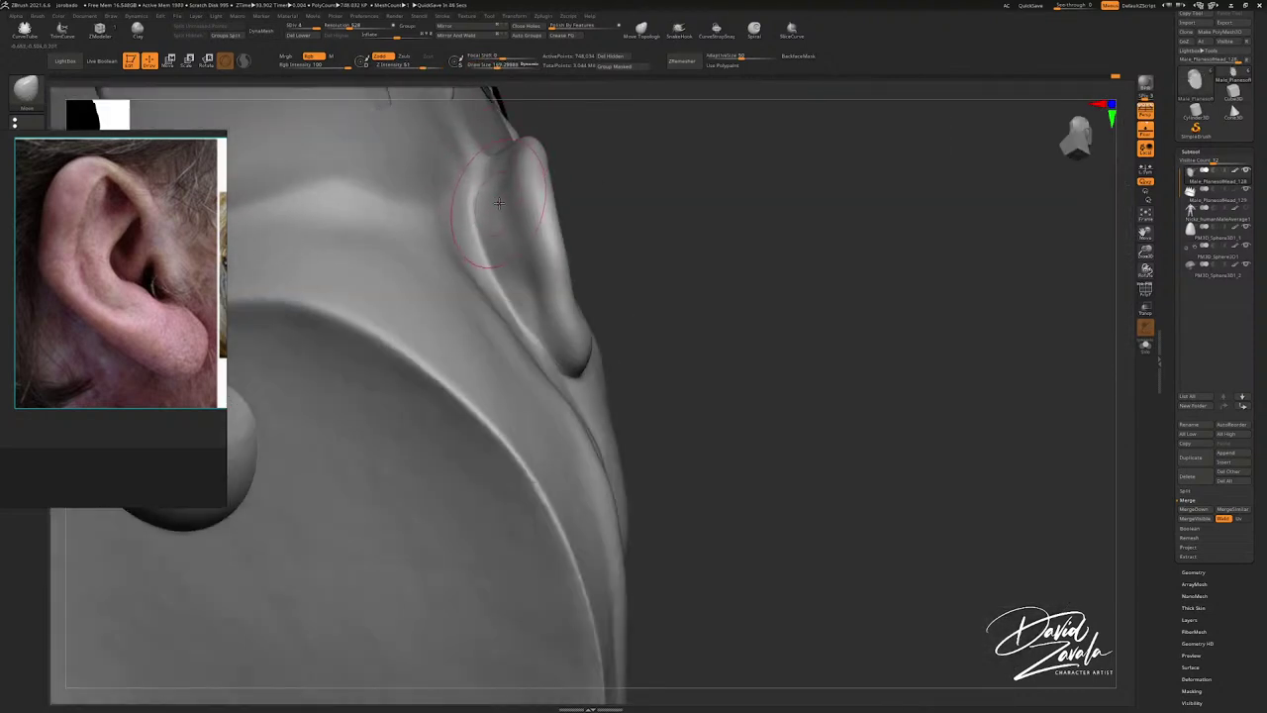
mouse_move(500, 208)
right_mouse_down()
mouse_move(515, 210)
mouse_move(492, 182)
mouse_move(495, 204)
right_mouse_up()
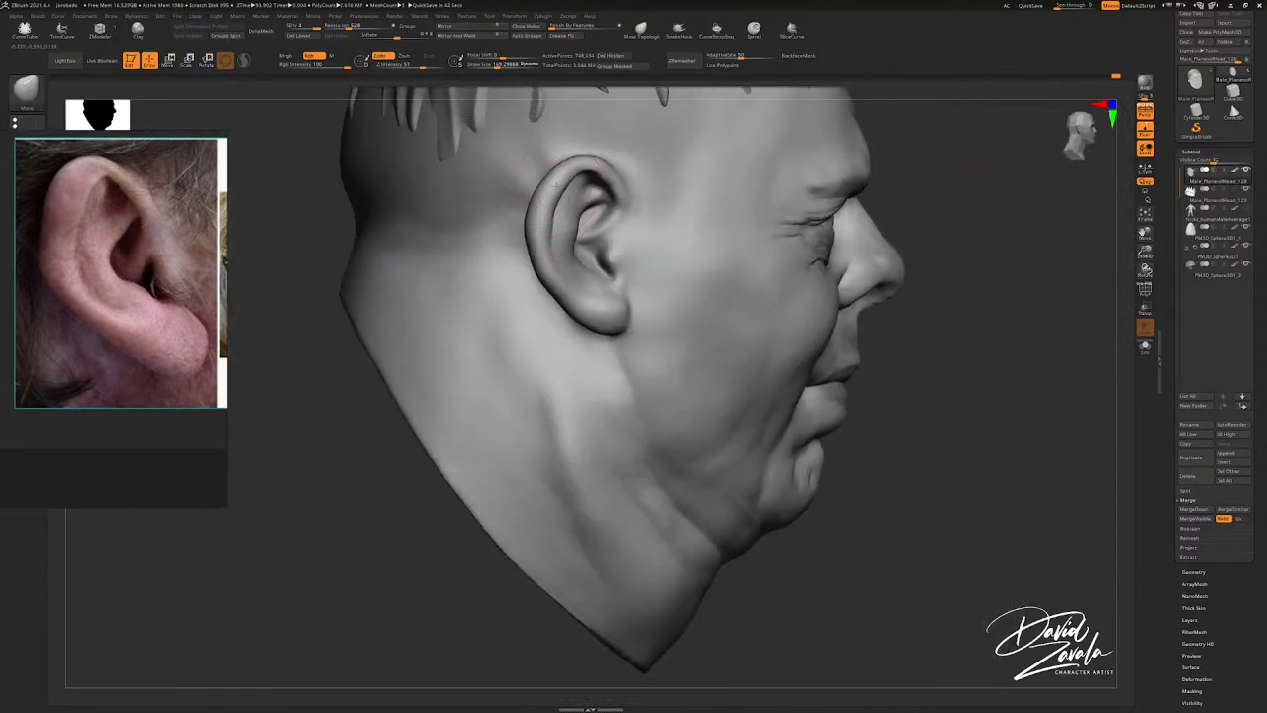
Step: Reshape the helix and antihelix of the ear with a resized Move brush
key("b")
key("i")
key("n")
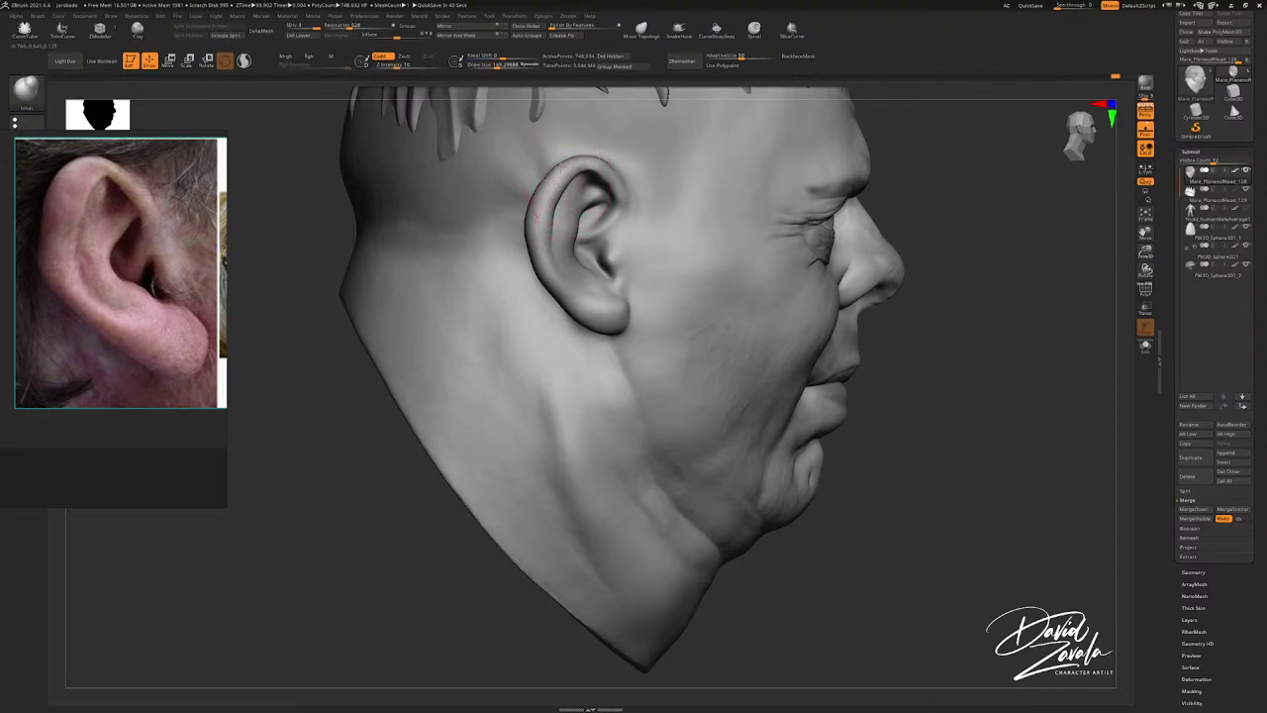
key("b")
key("m")
key("v")
key("bracketright")
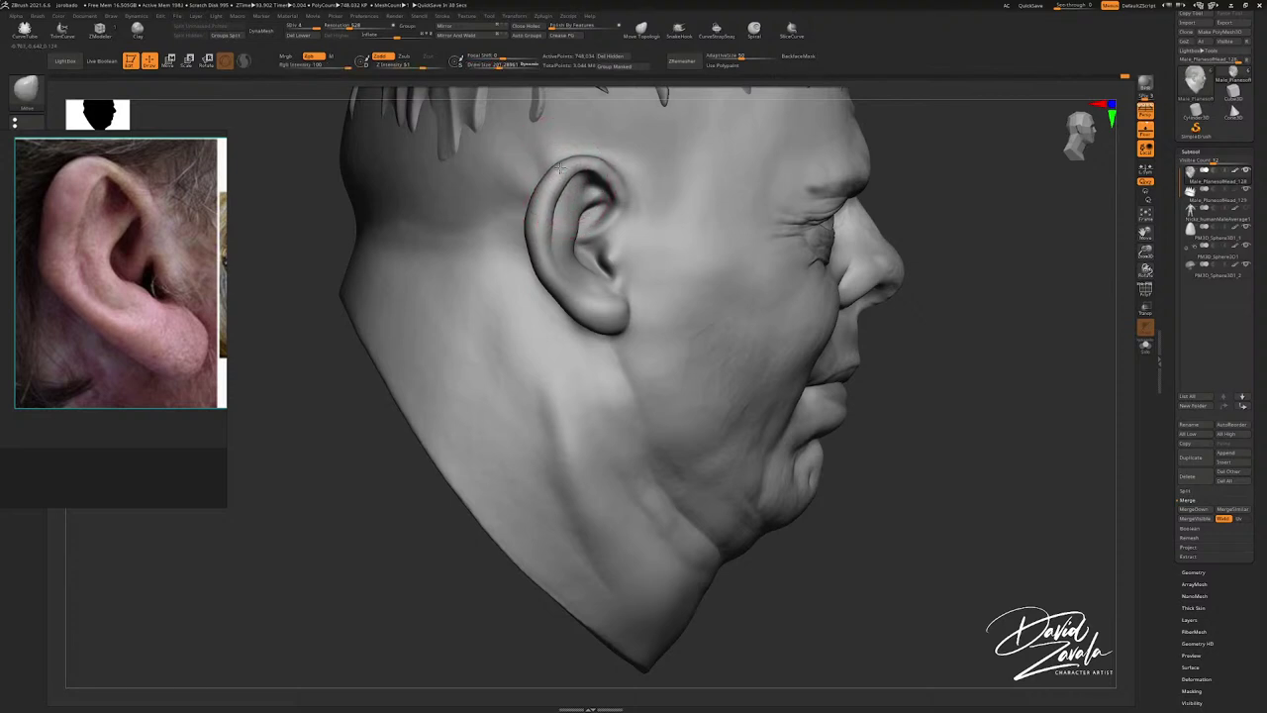
right_click_drag(560, 168, 538, 150, "alt")
right_click_drag(551, 198, 569, 220, "ctrl")
key("s")
key("s")
left_click_drag(578, 215, 572, 180)
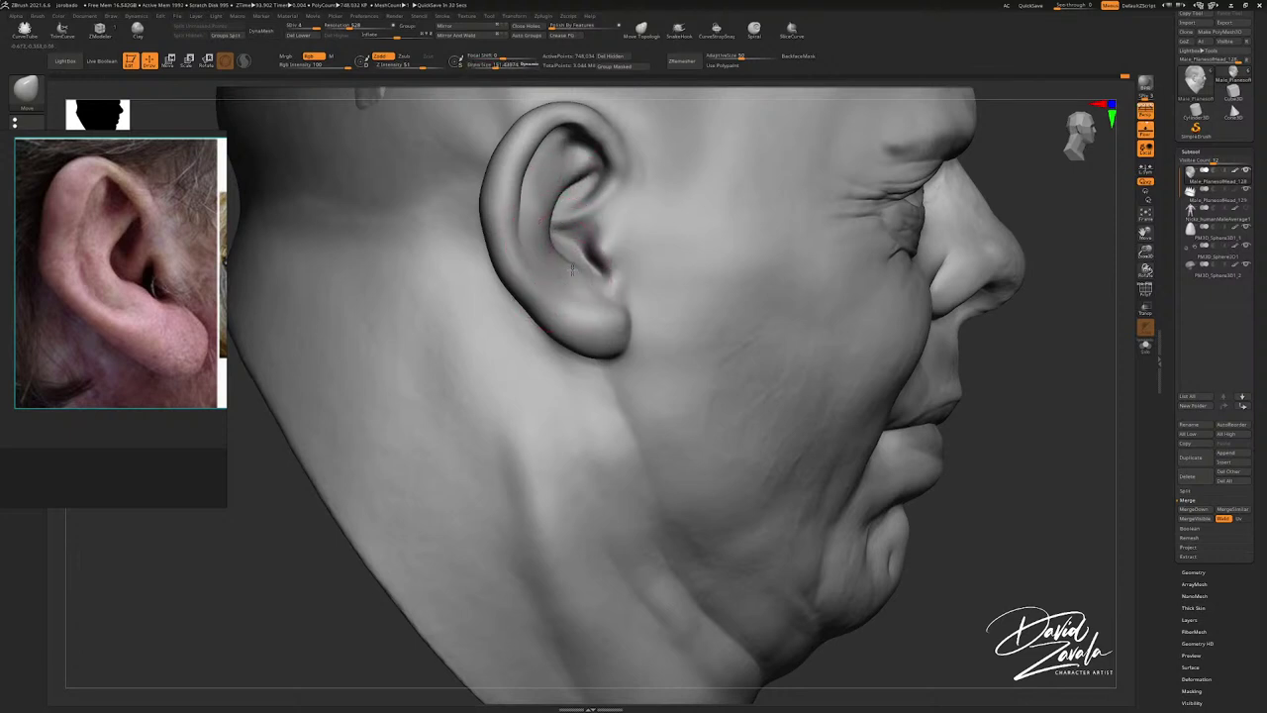
Step: Refine the rear edge of the helix with the Inflate and Move brushes, and smooth the fold above the lobe
key("b")
key("i")
key("n")
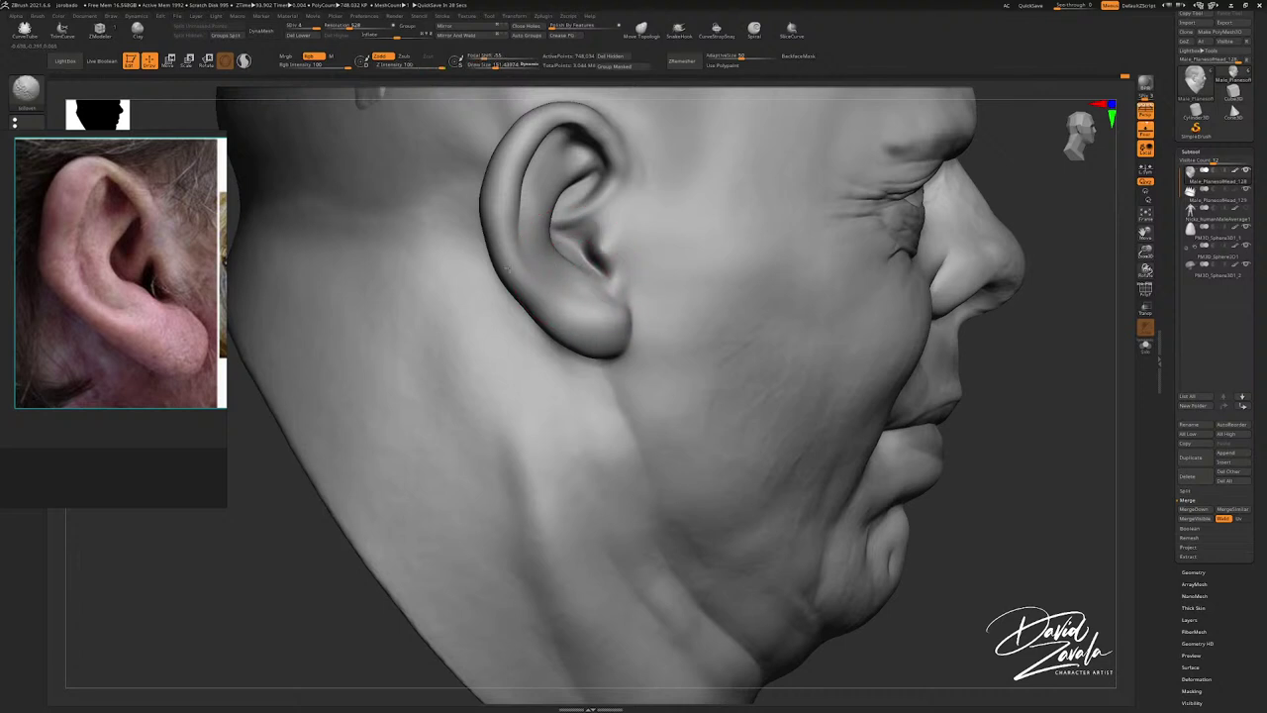
key("s")
left_click_drag(475, 220, 503, 215)
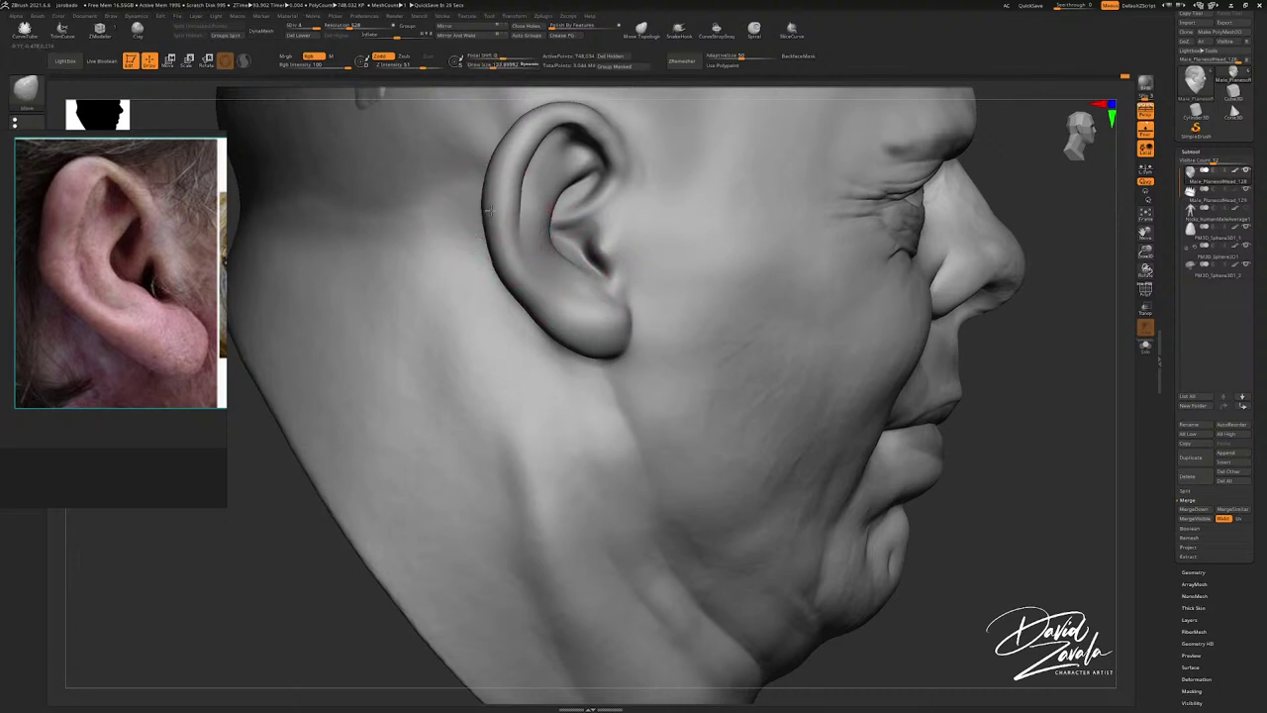
mouse_move(515, 252)
right_mouse_down("ctrl")
mouse_move(515, 238)
mouse_move(584, 261)
mouse_move(586, 219)
mouse_move(586, 237)
mouse_move(511, 227)
mouse_move(556, 271)
mouse_move(534, 276)
right_mouse_up("ctrl")
left_click_drag(537, 259, 583, 278, "shift")
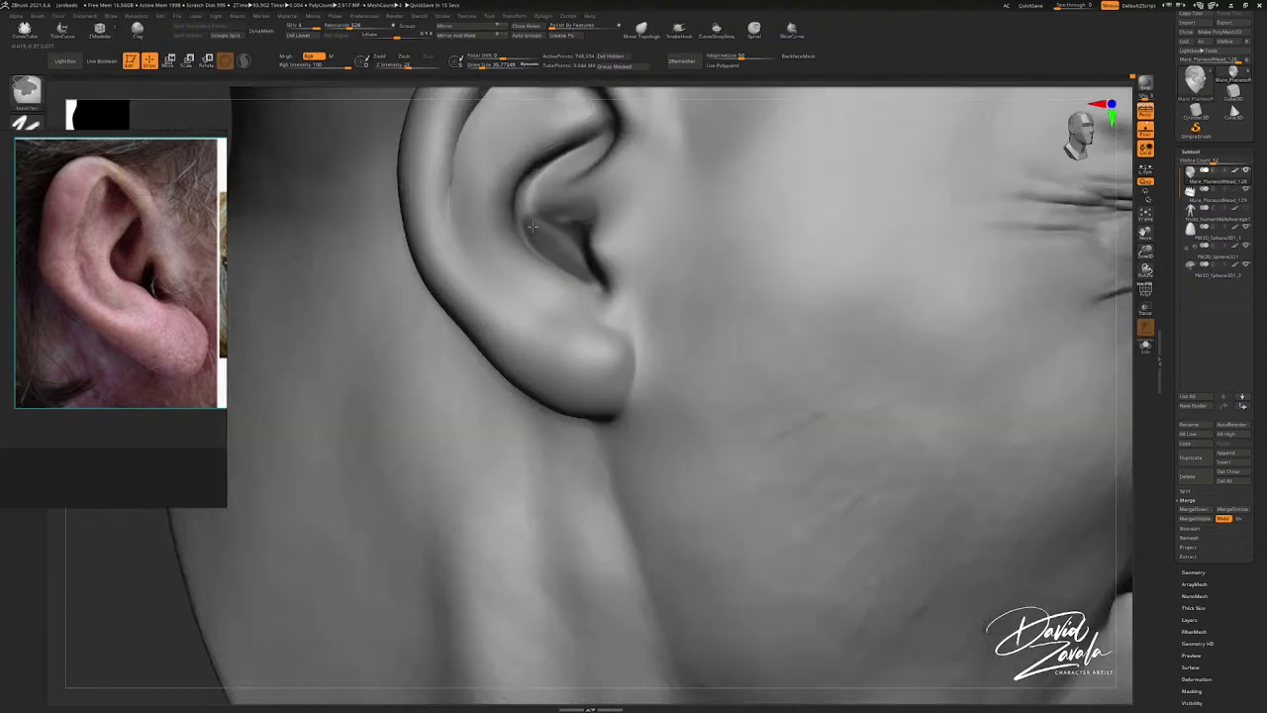
Step: Isolate the concha hollow with an inverted mask, adjust it with a resized Move brush and clear the mask
left_click_drag(556, 226, 580, 275, "shift")
right_click_drag(580, 275, 396, 466, "ctrl")
left_click(447, 472, "ctrl")
key("s")
left_click_drag(571, 297, 603, 297)
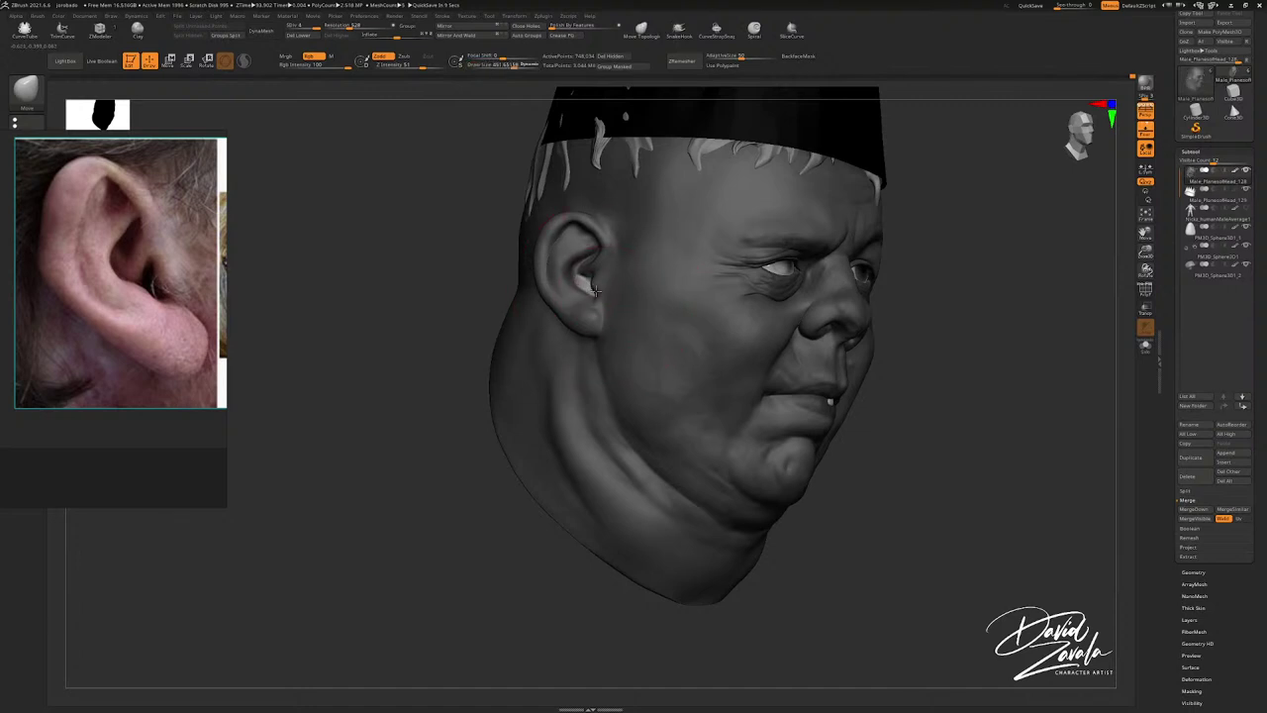
right_click_drag(596, 293, 880, 362)
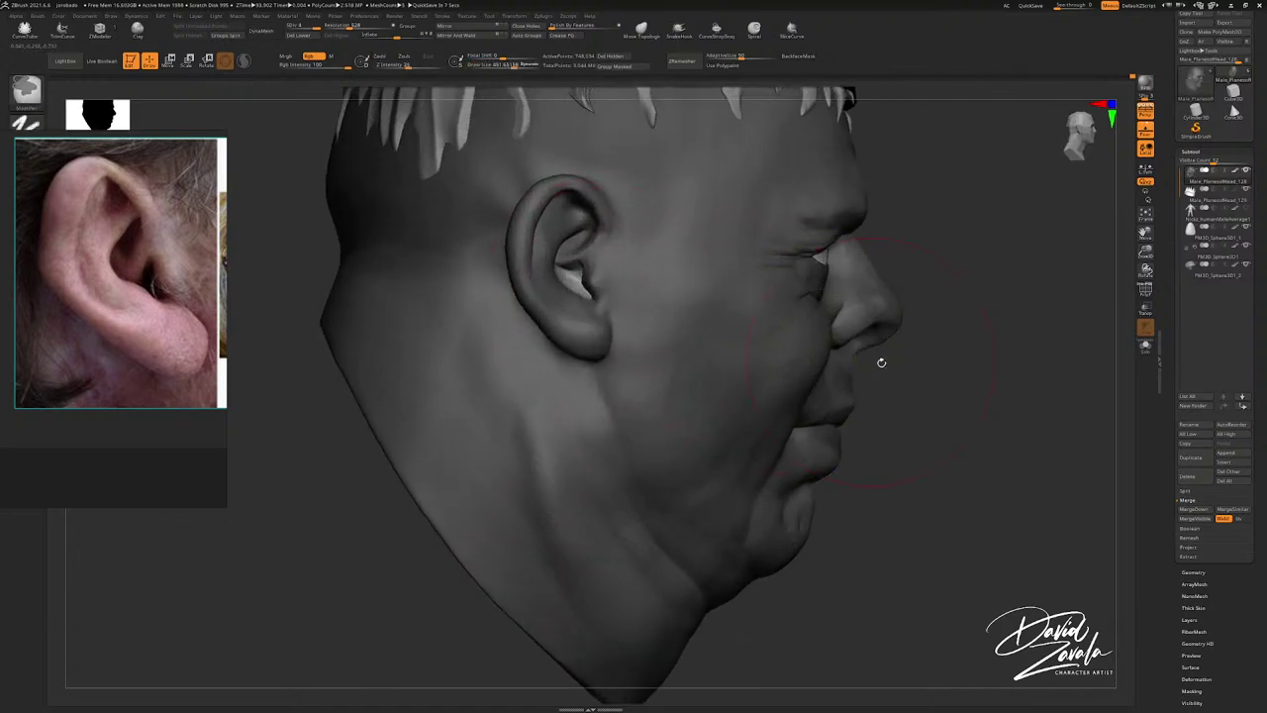
left_click_drag(880, 362, 883, 373, "ctrl")
Step: Reshape the tragus and the notch beneath it with a small Move brush
right_click_drag(883, 373, 898, 437, "ctrl")
right_click_drag(597, 296, 683, 302)
key("s")
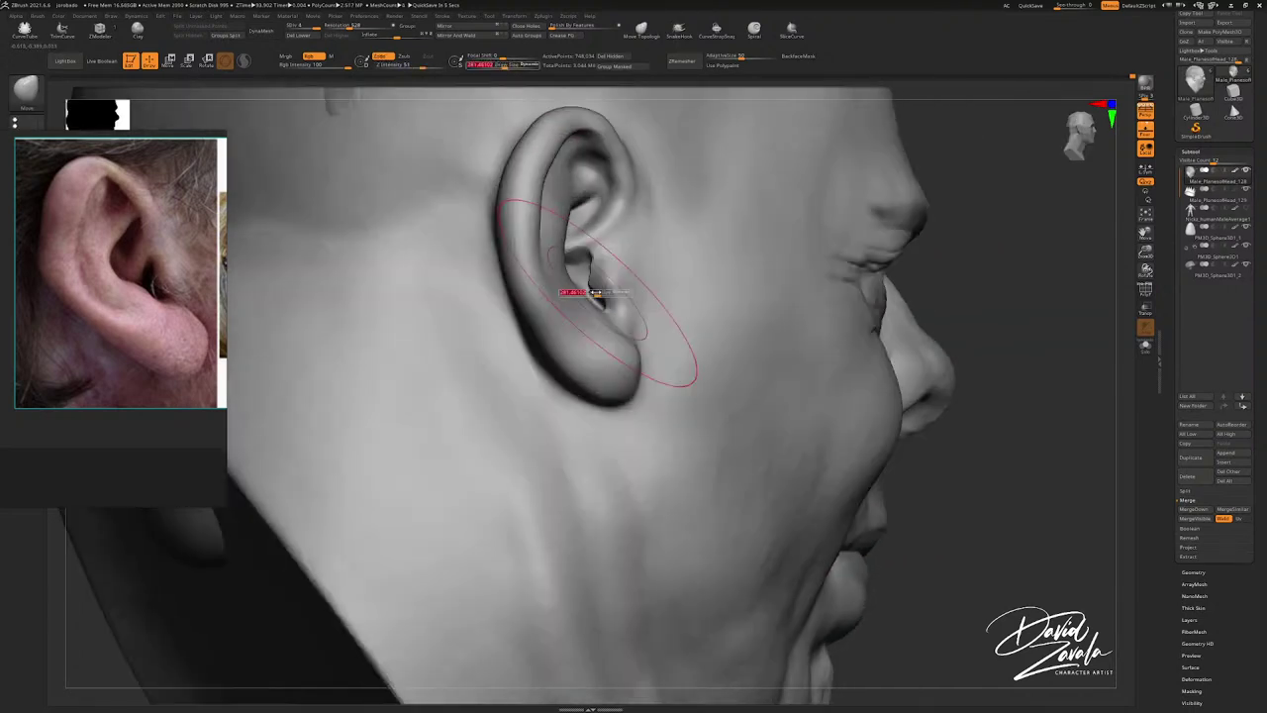
left_click_drag(600, 293, 582, 291)
left_click_drag(601, 267, 598, 288, "shift")
right_click_drag(598, 288, 554, 288)
key("s")
left_click_drag(600, 288, 592, 285)
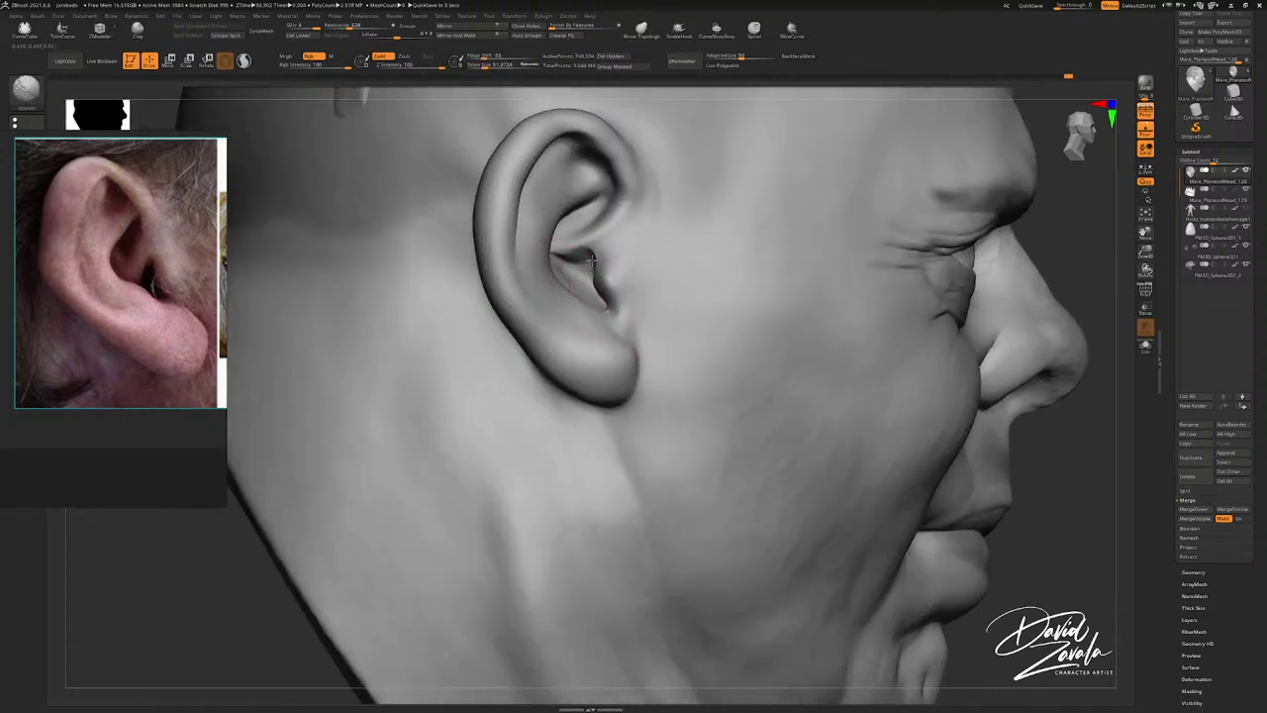
Step: Smooth the concha hollow and the transition behind the tragus
left_click_drag(580, 258, 591, 282, "shift")
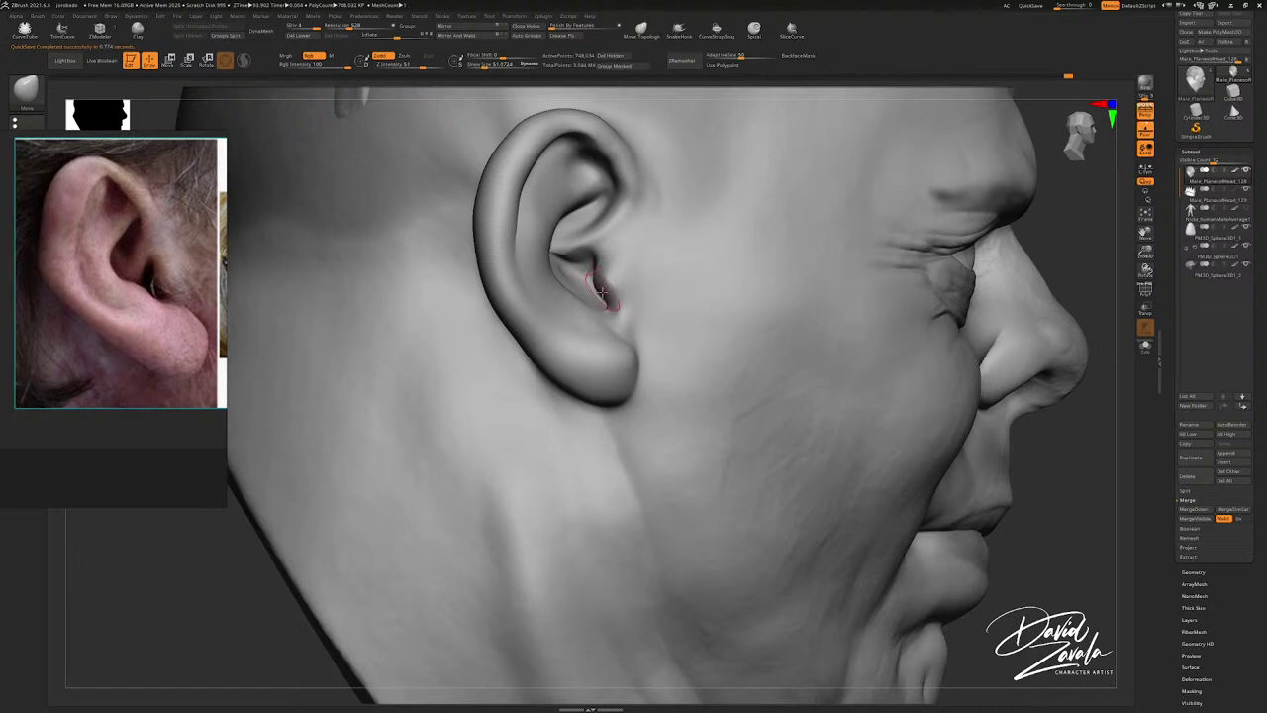
left_click_drag(595, 272, 584, 267)
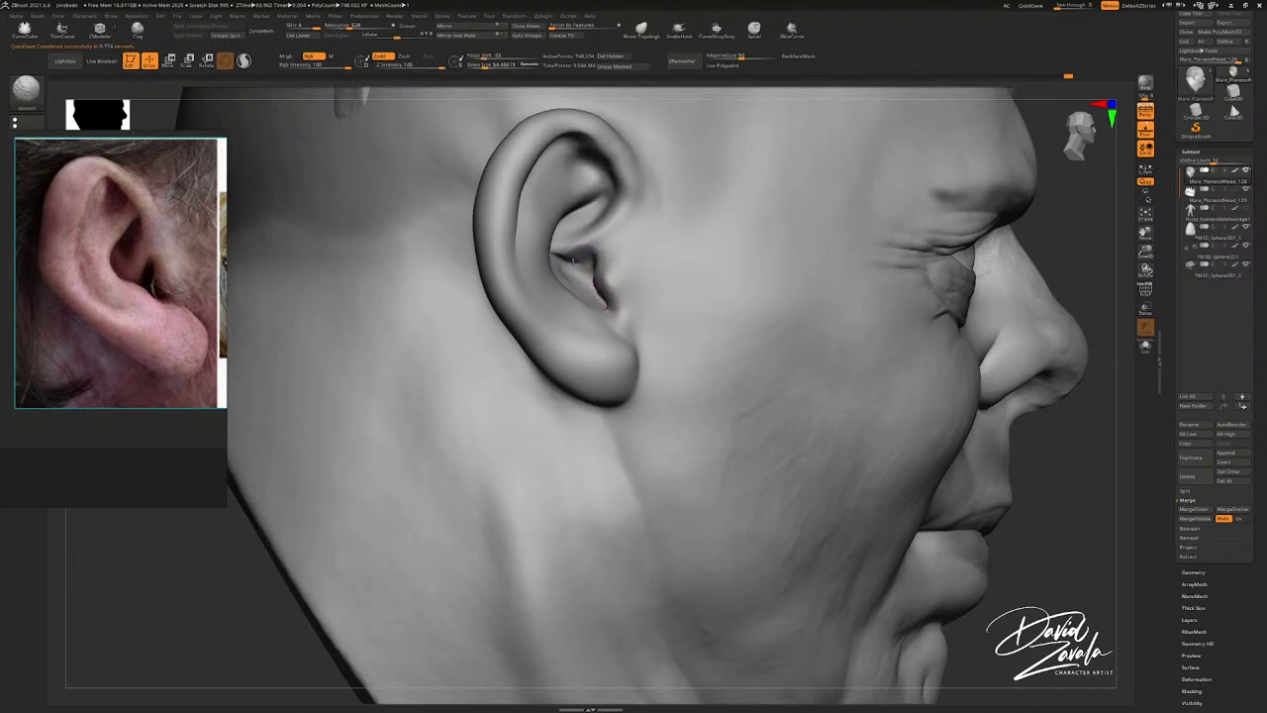
left_click_drag(570, 257, 589, 265, "shift")
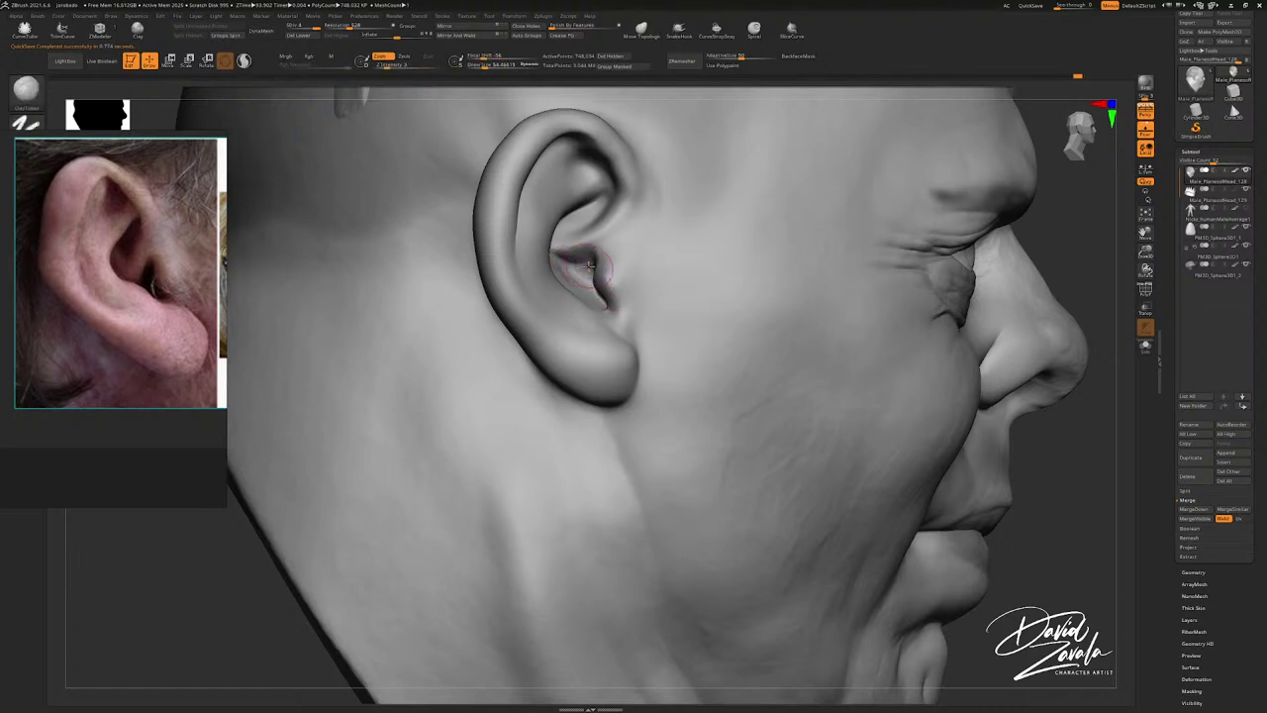
right_click_drag(571, 261, 568, 253)
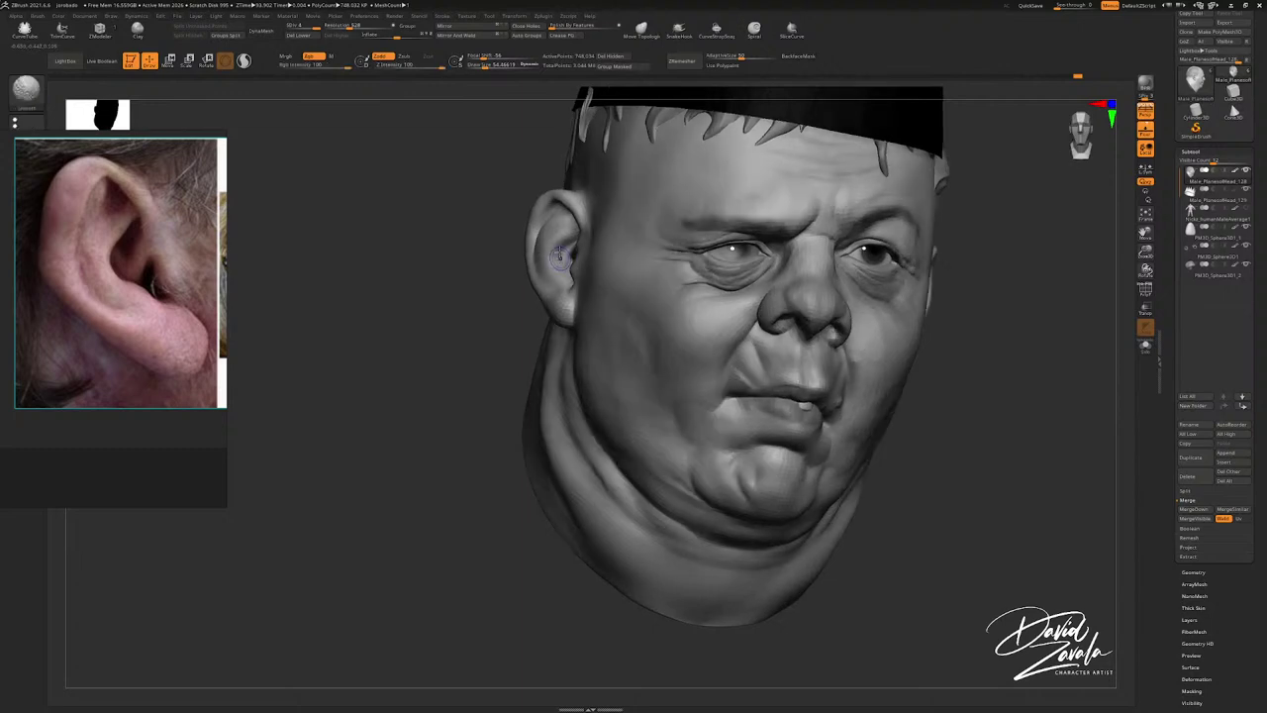
Step: Build up the ear's folds with the Inflate brush from a three-quarter view
mouse_move(560, 258)
right_mouse_down()
mouse_move(604, 266)
mouse_move(581, 212)
mouse_move(615, 300)
mouse_move(610, 259)
mouse_move(557, 273)
mouse_move(618, 288)
mouse_move(500, 299)
mouse_move(554, 273)
mouse_move(549, 260)
mouse_move(475, 238)
right_mouse_up()
key("b")
key("i")
key("n")
mouse_move(475, 238)
right_mouse_down("ctrl")
mouse_move(501, 257)
mouse_move(466, 261)
right_mouse_up("ctrl")
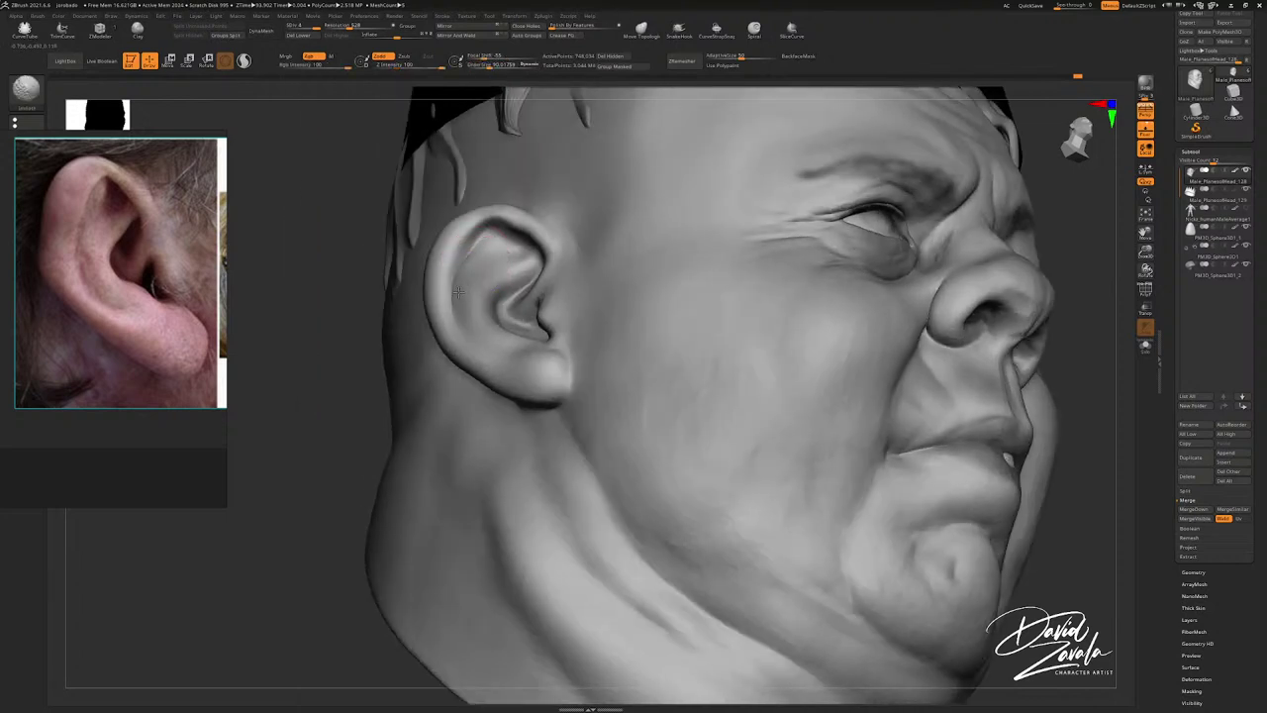
Step: Define the groove between the helix and antihelix with the DamStandard brush and soften it
key("b")
key("c")
key("t")
key("b")
key("d")
key("s")
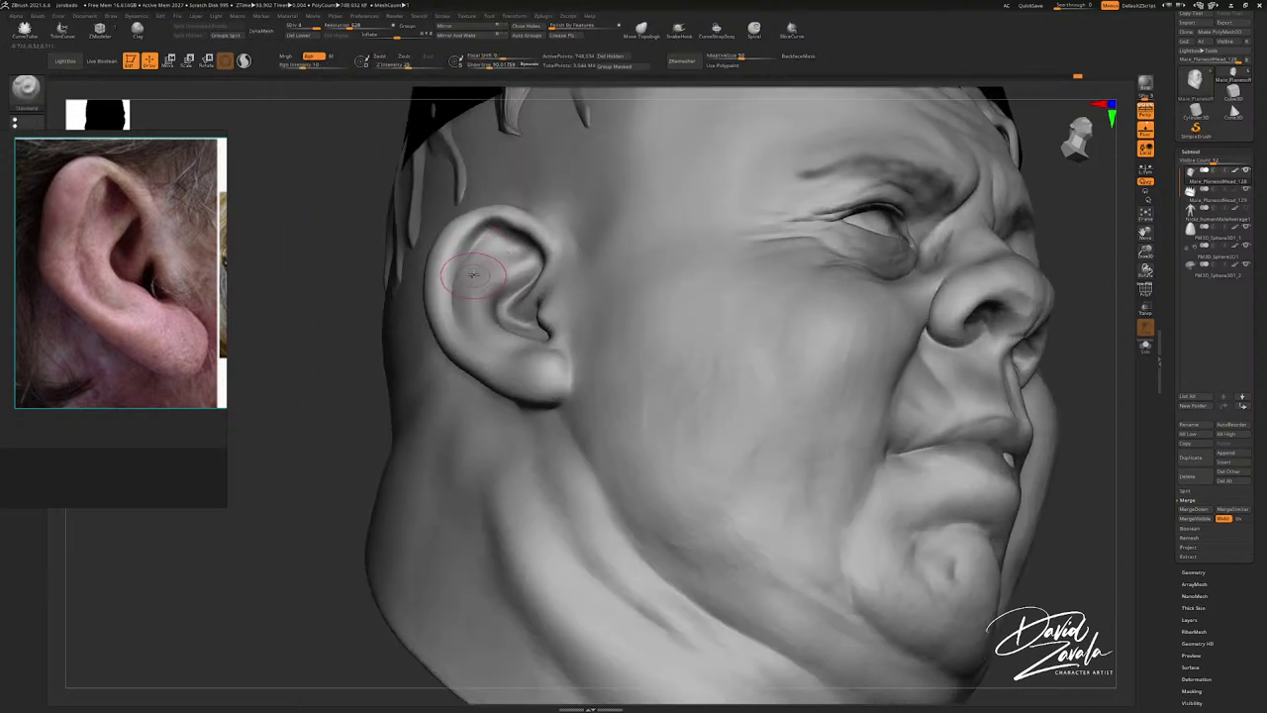
right_click_drag(472, 270, 485, 230)
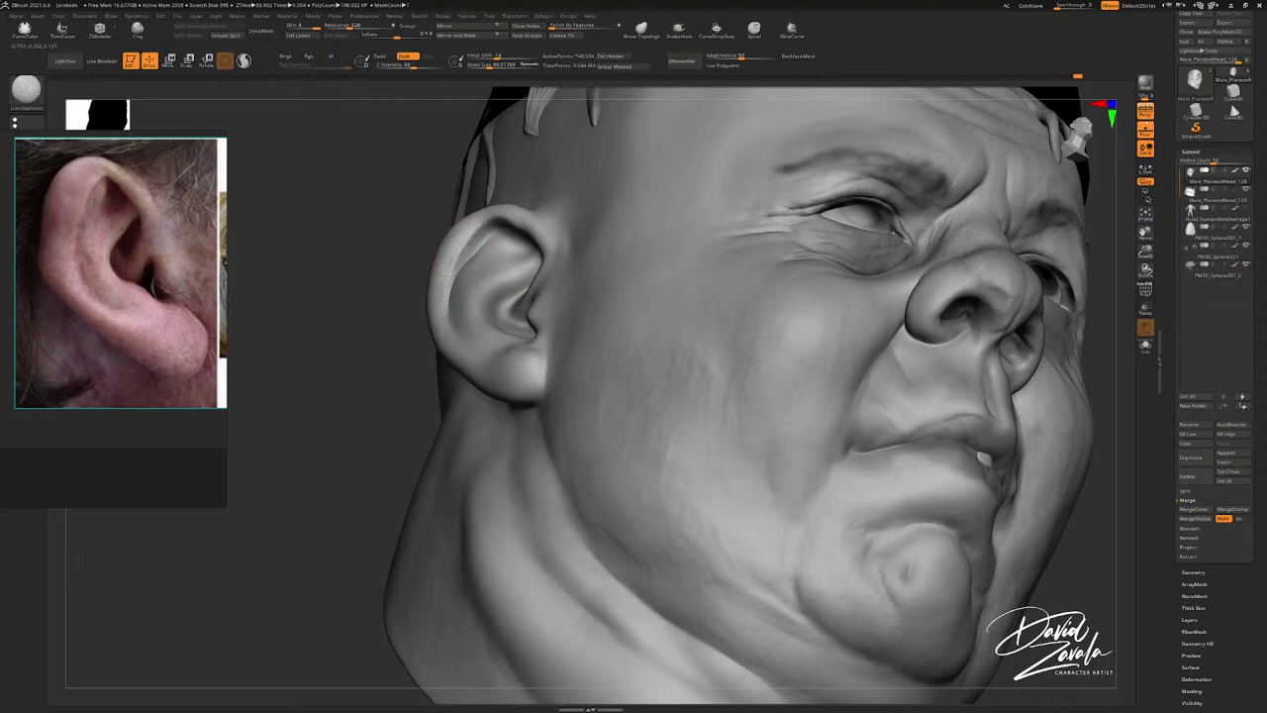
key("shift")
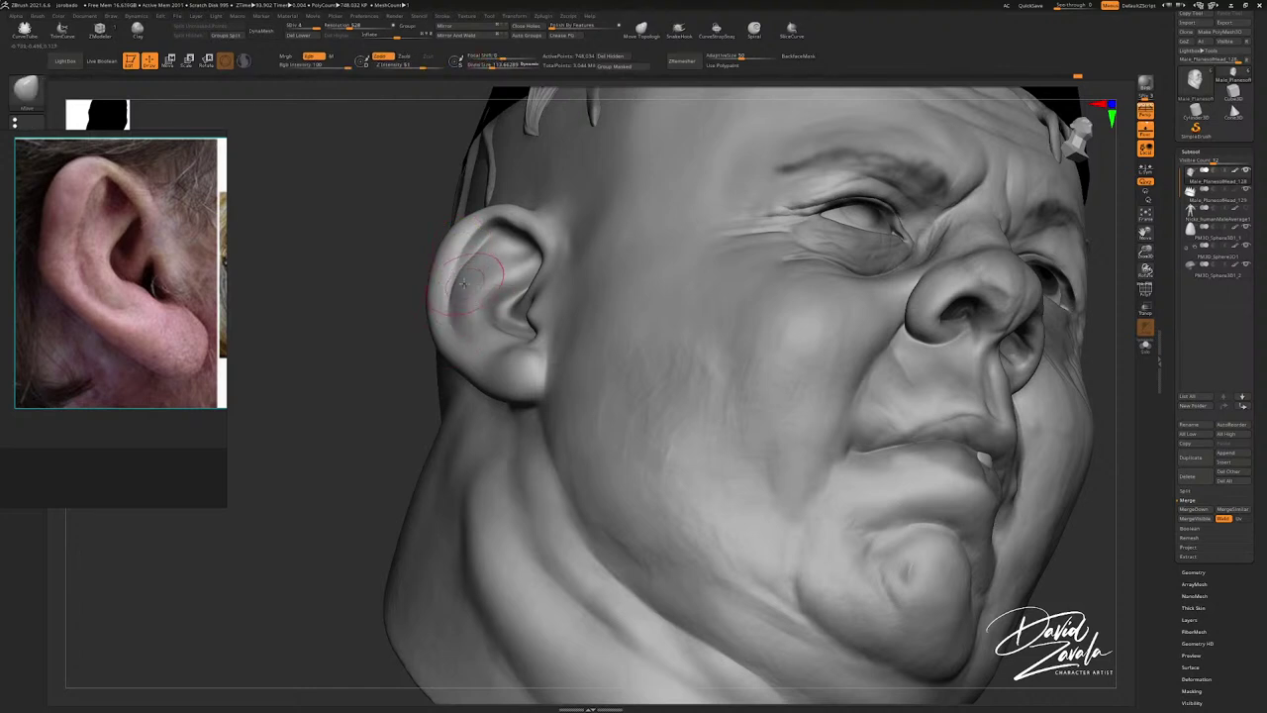
Step: Adjust the curve of the upper helix with a resized Move brush and smooth the rim
left_click_drag(456, 255, 463, 244)
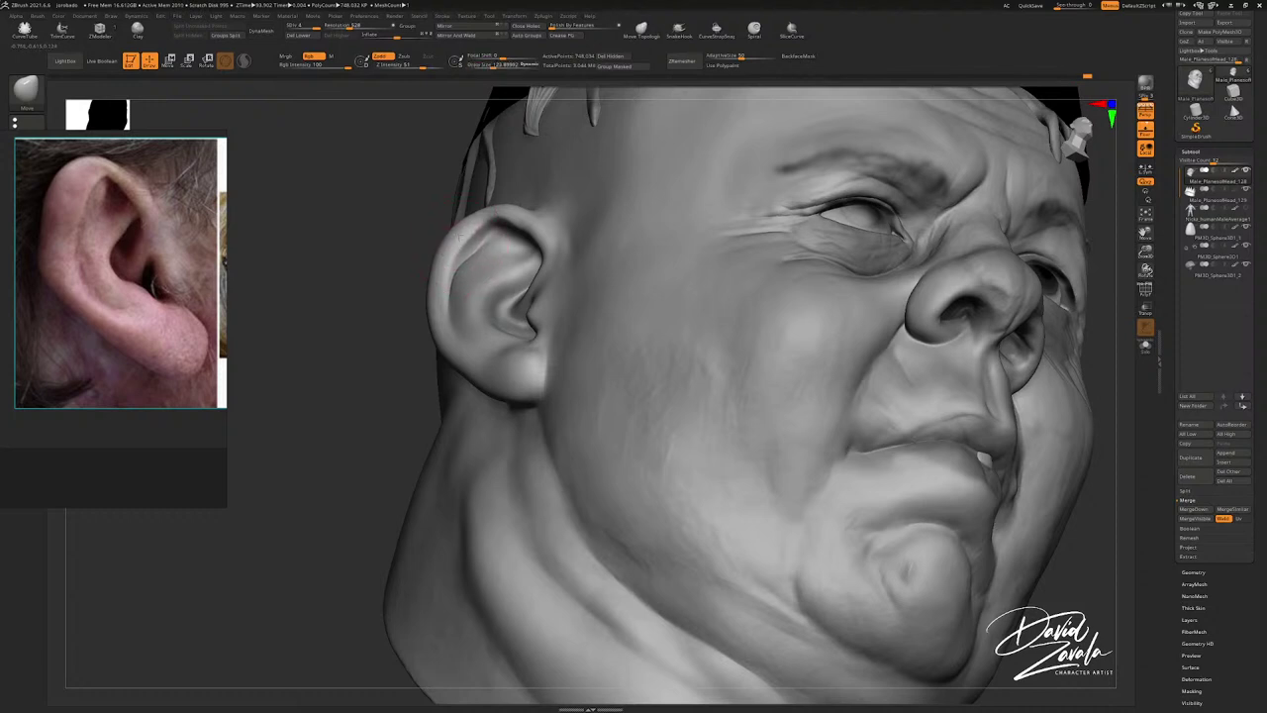
right_click_drag(462, 240, 472, 289, "ctrl")
key("shift")
key("s")
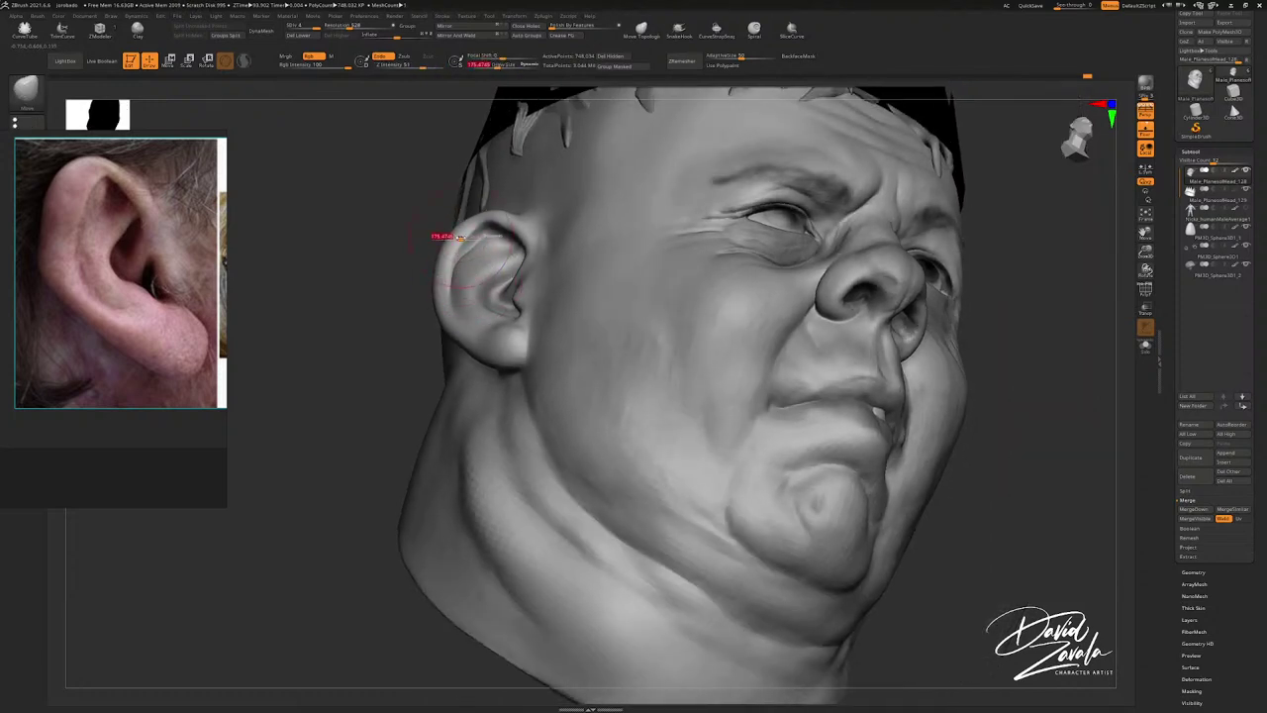
left_click_drag(462, 237, 458, 238)
key("shift")
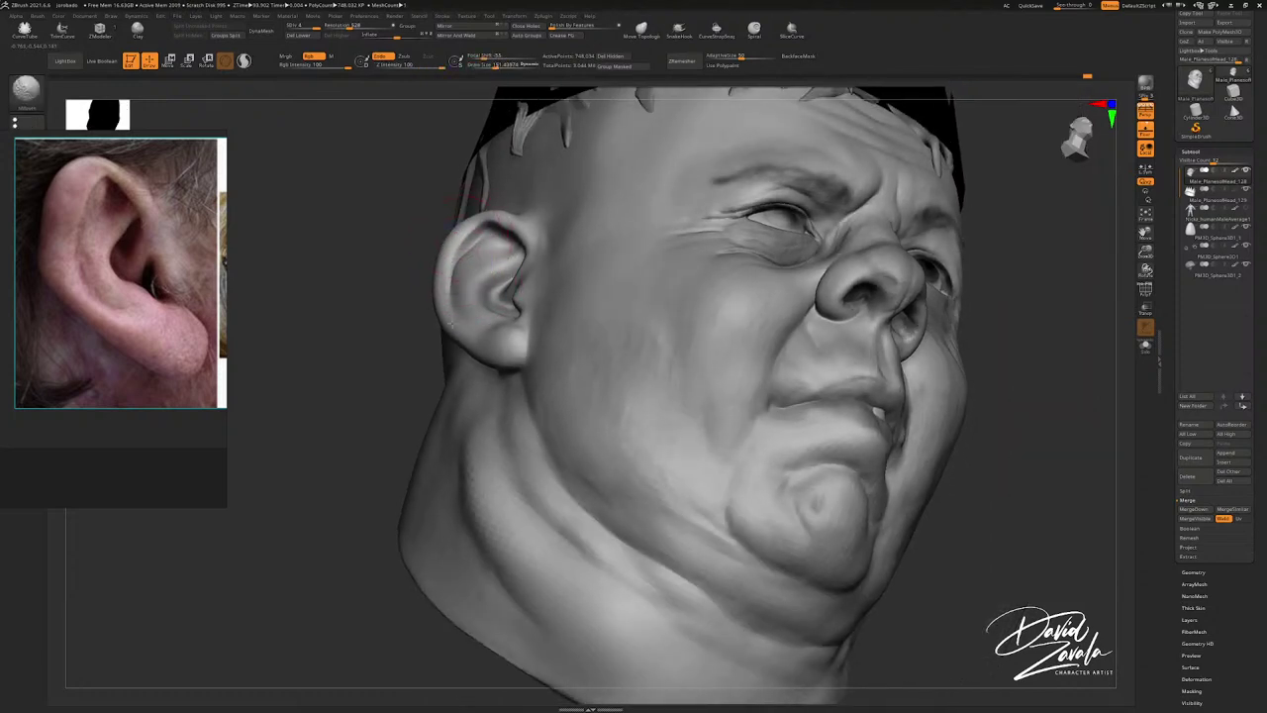
Step: Adjust how the ear sits against the side of the head from the front, using a larger Move brush
right_click_drag(452, 325, 366, 371)
right_click_drag(475, 259, 514, 310, "ctrl")
key("s")
left_click_drag(505, 310, 514, 309)
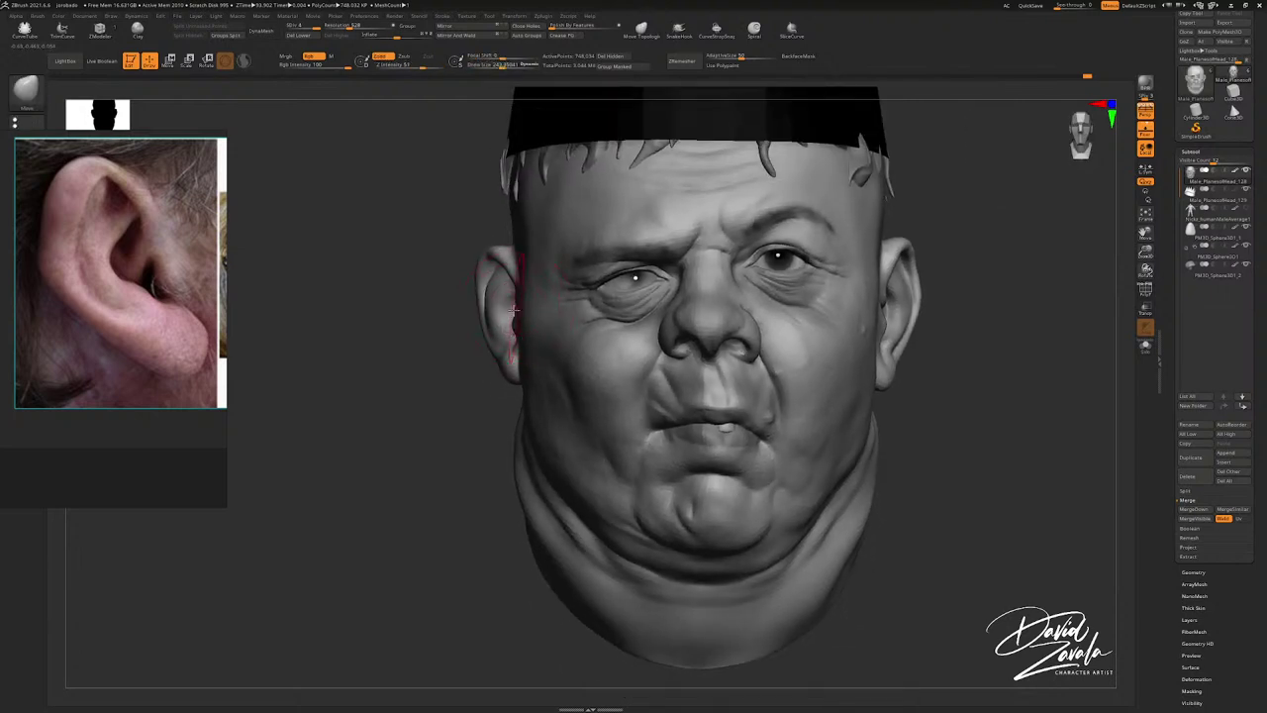
right_click_drag(513, 310, 557, 309)
key("s")
mouse_move(520, 303)
left_mouse_down()
mouse_move(531, 303)
mouse_move(482, 331)
mouse_move(522, 303)
mouse_move(479, 308)
mouse_move(489, 329)
left_mouse_up()
left_click(482, 331, "ctrl")
key("ctrl+h")
key("s")
left_click(754, 31)
key("ctrl+z")
key("ctrl+z")
key("ctrl+z")
key("ctrl+z")
Step: Try to rotate the ear on the opposite side of the head with the Spiral brush
right_click_drag(489, 329, 483, 338)
mouse_move(599, 344)
right_mouse_down()
mouse_move(498, 324)
mouse_move(431, 329)
right_mouse_up()
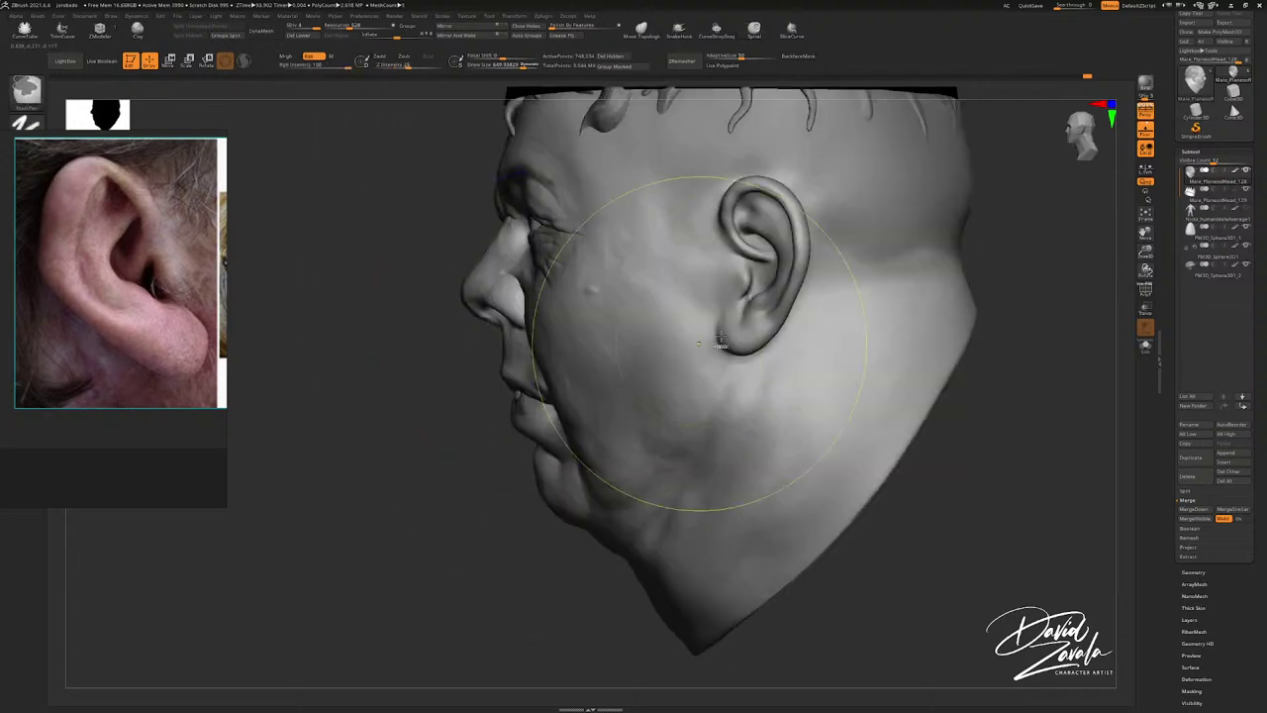
key("s")
left_click(750, 285)
mouse_move(767, 289)
left_mouse_down()
mouse_move(770, 277)
mouse_move(753, 291)
mouse_move(756, 335)
mouse_move(777, 297)
mouse_move(758, 267)
left_mouse_up()
key("s")
key("ctrl+z")
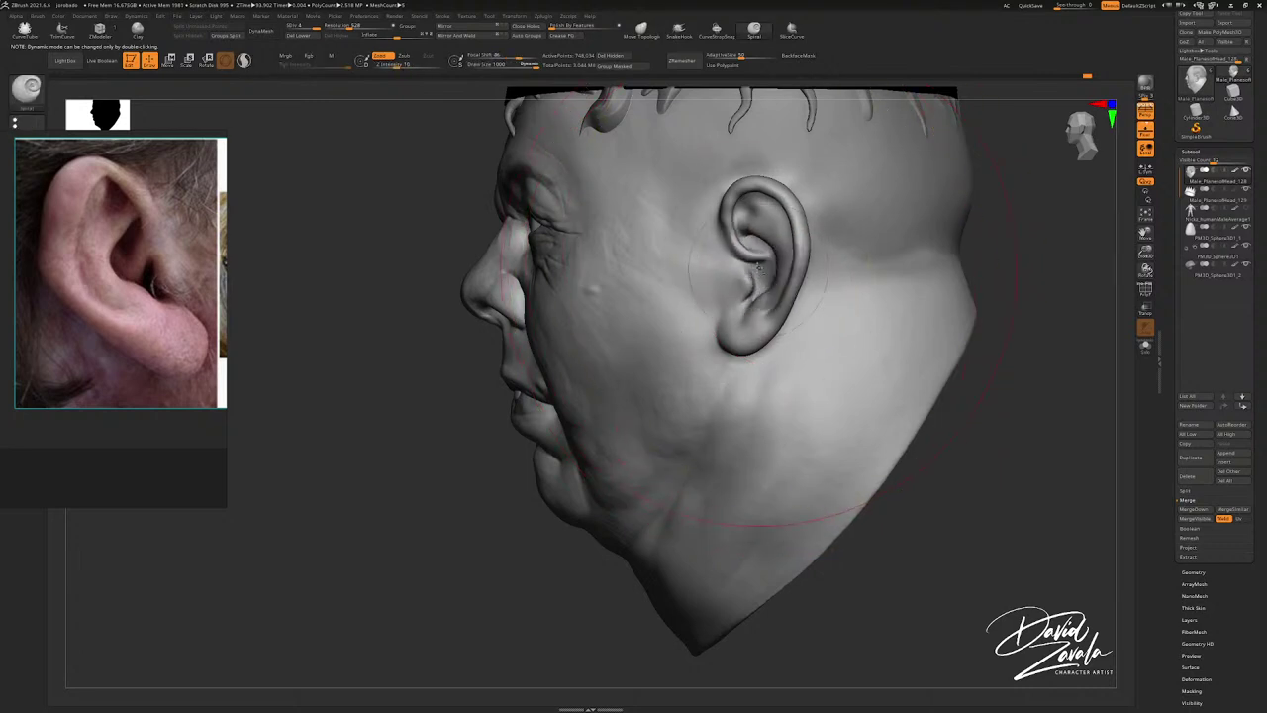
key("ctrl+z")
Step: Tilt the opposite ear in profile with a very large Spiral brush
scroll(756, 267, "down", 4)
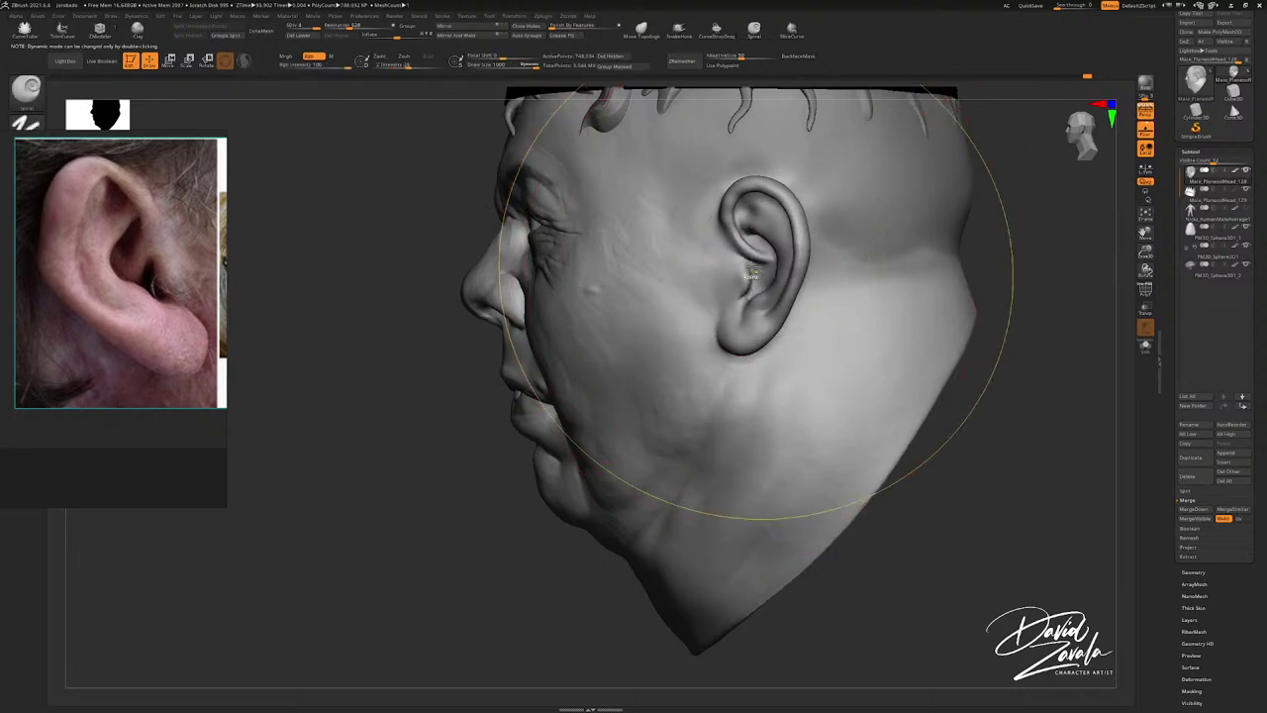
left_click_drag(756, 280, 740, 294)
scroll(738, 295, "up", 3)
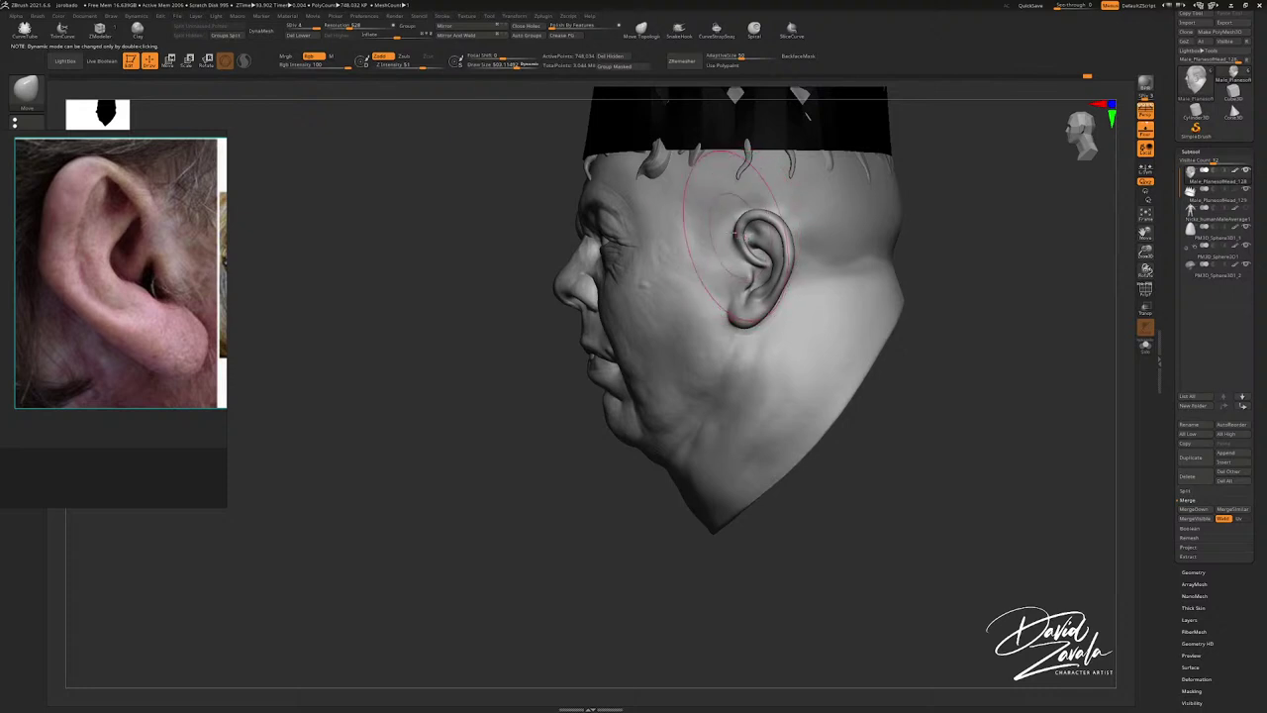
left_click_drag(465, 279, 708, 257)
key("s")
right_click_drag(708, 257, 730, 246, "ctrl")
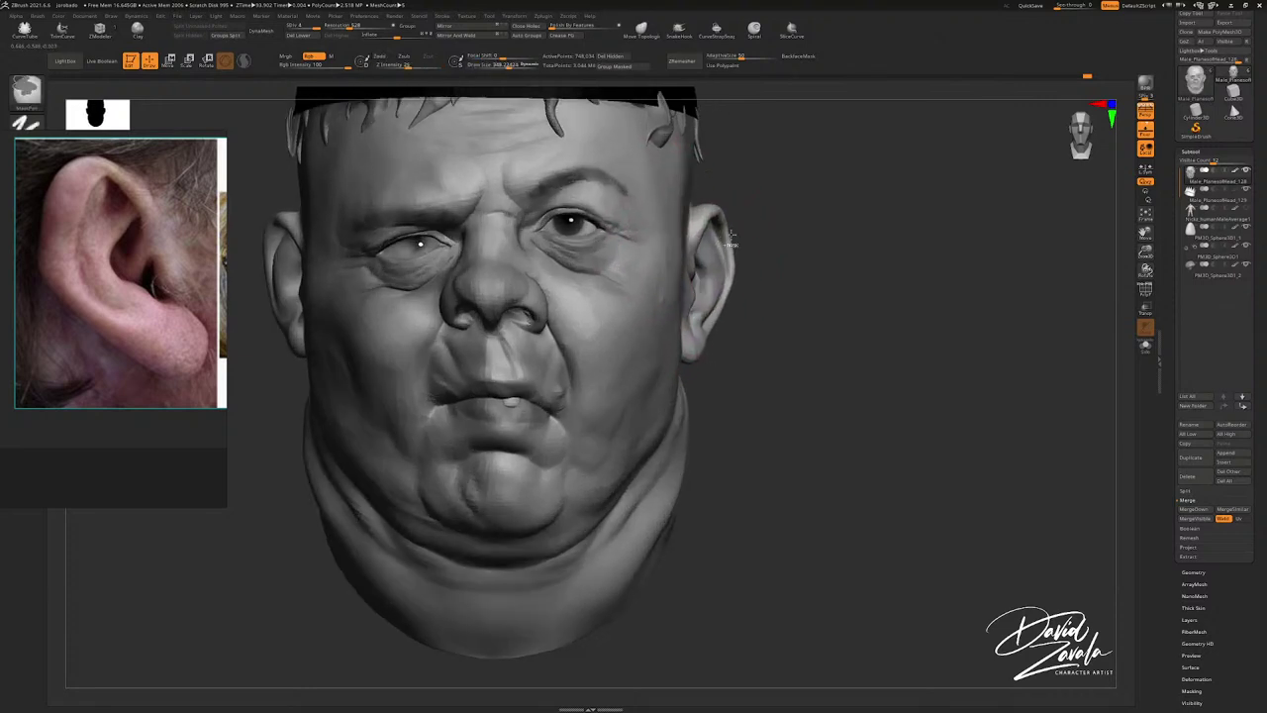
Step: Reshape the upper helix rim of that ear from the front with a small Move brush
key("s")
left_click_drag(744, 237, 731, 238)
mouse_move(730, 238)
right_mouse_down("ctrl")
mouse_move(762, 239)
mouse_move(726, 237)
right_mouse_up("ctrl")
key("s")
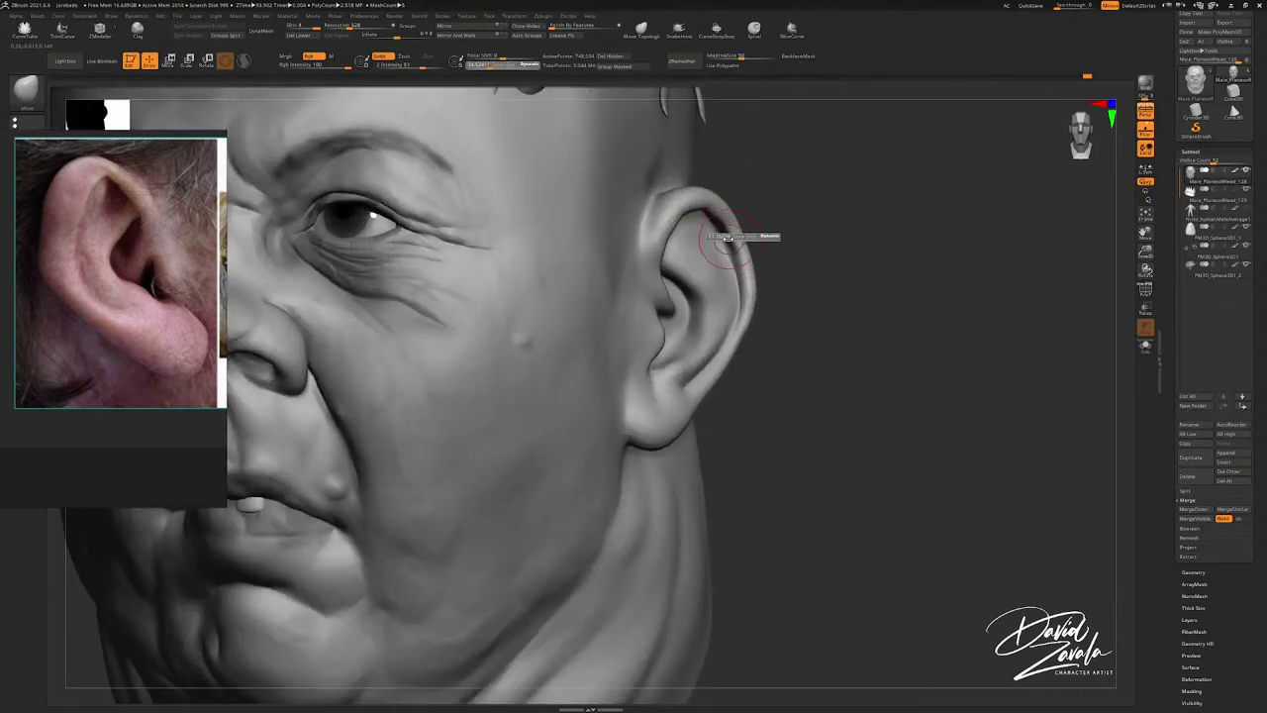
left_click_drag(729, 237, 718, 237)
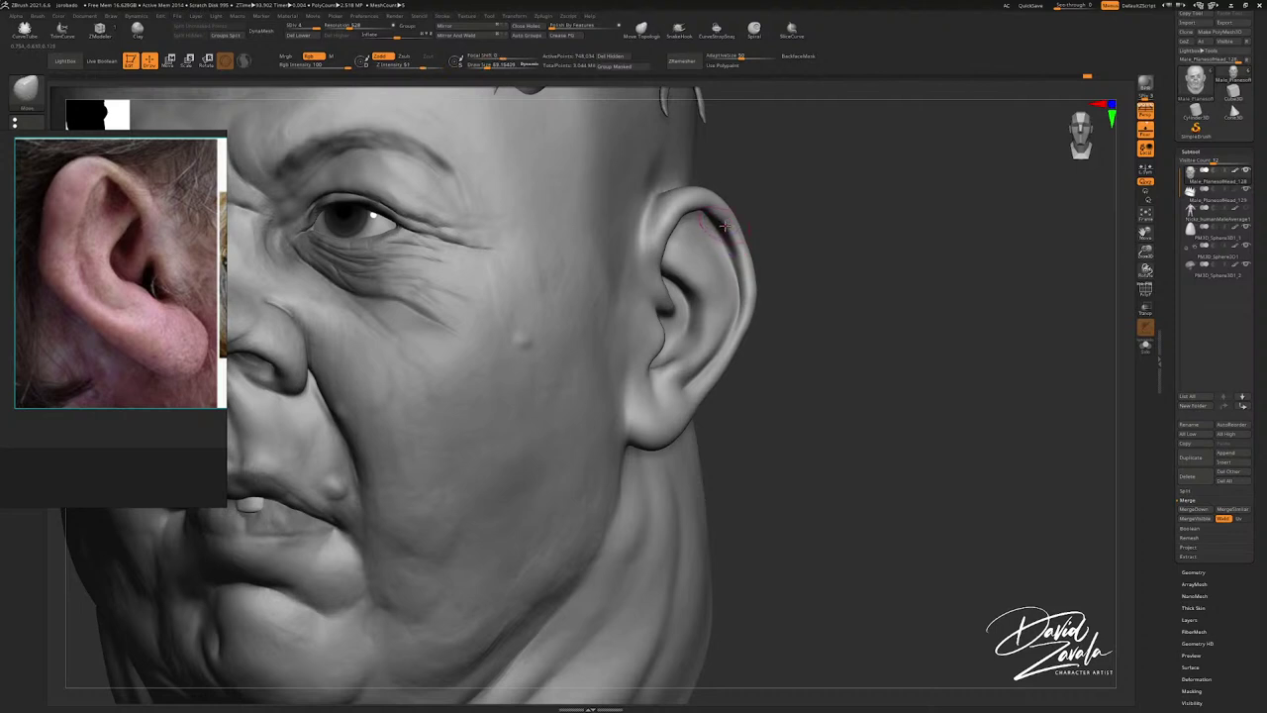
key("bracketright")
mouse_move(726, 220)
left_mouse_down()
mouse_move(721, 210)
mouse_move(739, 248)
left_mouse_up()
right_click_drag(738, 247, 714, 212, "ctrl")
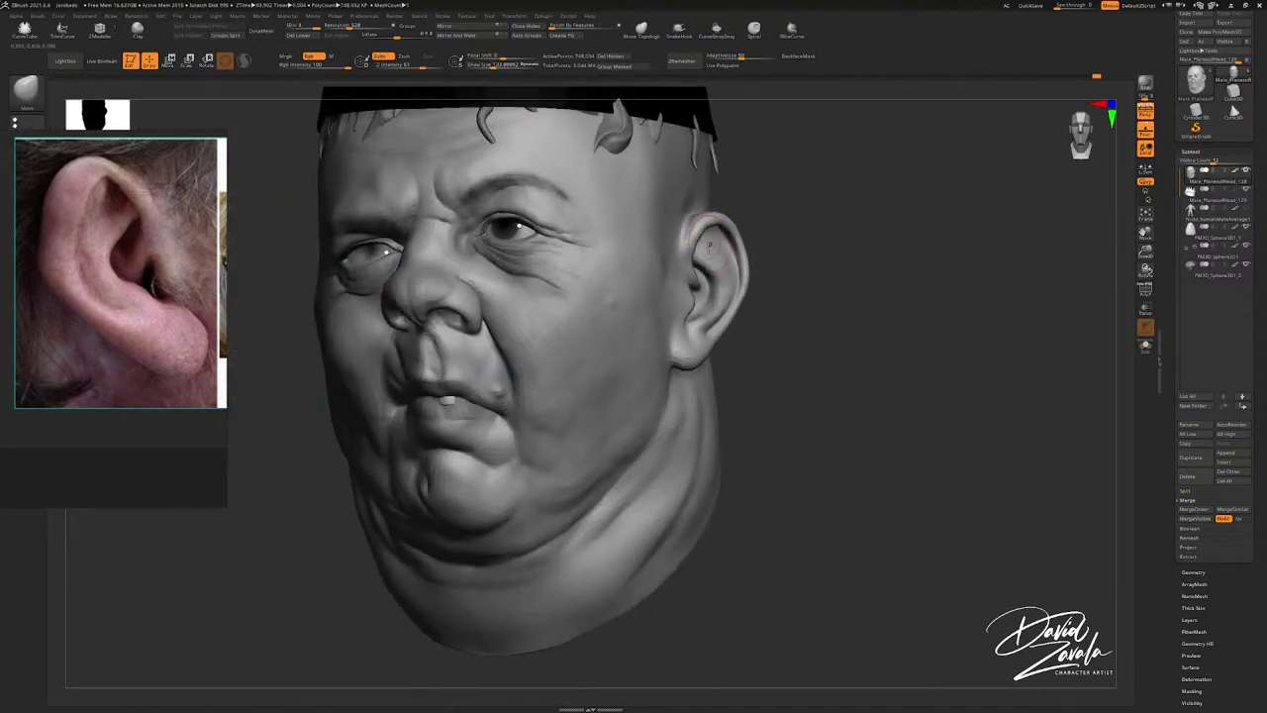
Step: Adjust the ear's lobe and its attachment to the jaw with a resized Move brush
mouse_move(705, 259)
right_mouse_down("ctrl")
mouse_move(696, 238)
mouse_move(693, 307)
right_mouse_up("ctrl")
key("s")
mouse_move(690, 320)
left_mouse_down()
mouse_move(700, 320)
mouse_move(687, 355)
left_mouse_up()
key("s")
right_click_drag(697, 355, 673, 366)
left_click_drag(665, 379, 667, 362)
mouse_move(669, 360)
right_mouse_down("ctrl")
mouse_move(677, 299)
mouse_move(752, 300)
right_mouse_up("ctrl")
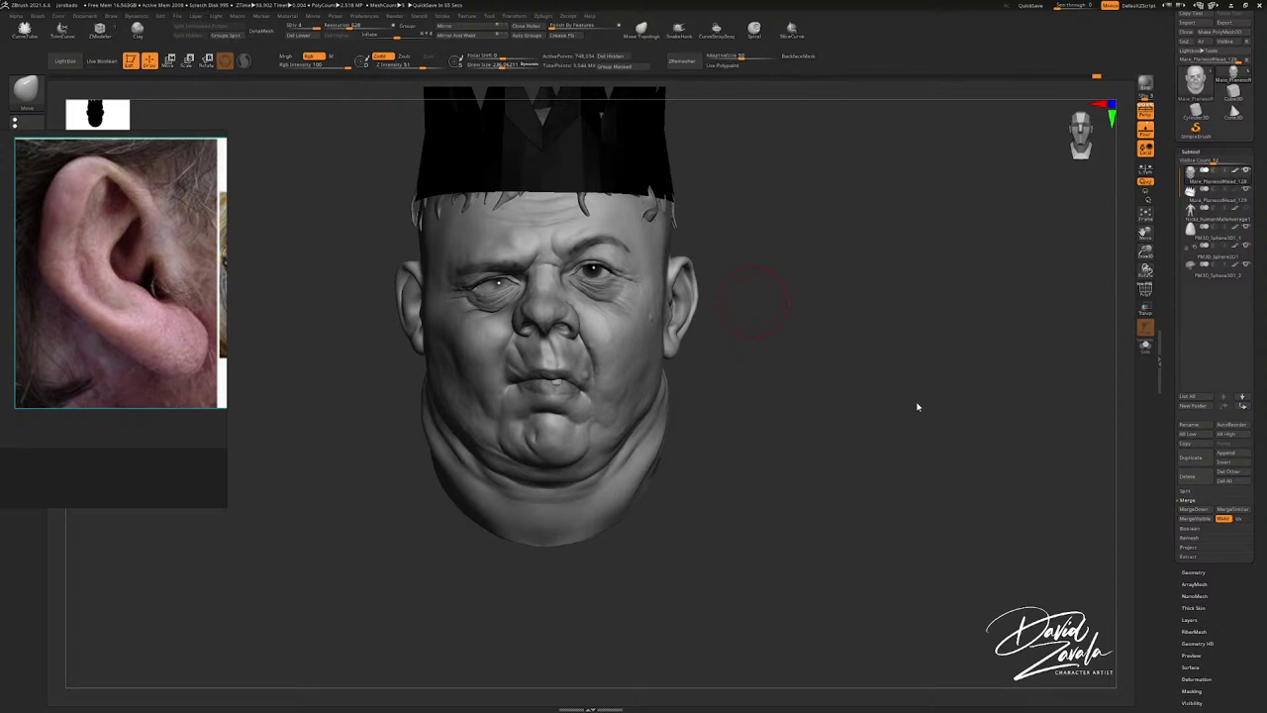
Step: Examine both ears on the whole crowned head from the front and three-quarter views, and zoom out the reference board
mouse_move(893, 378)
left_mouse_down()
mouse_move(890, 353)
mouse_move(785, 342)
mouse_move(1101, 342)
left_mouse_up()
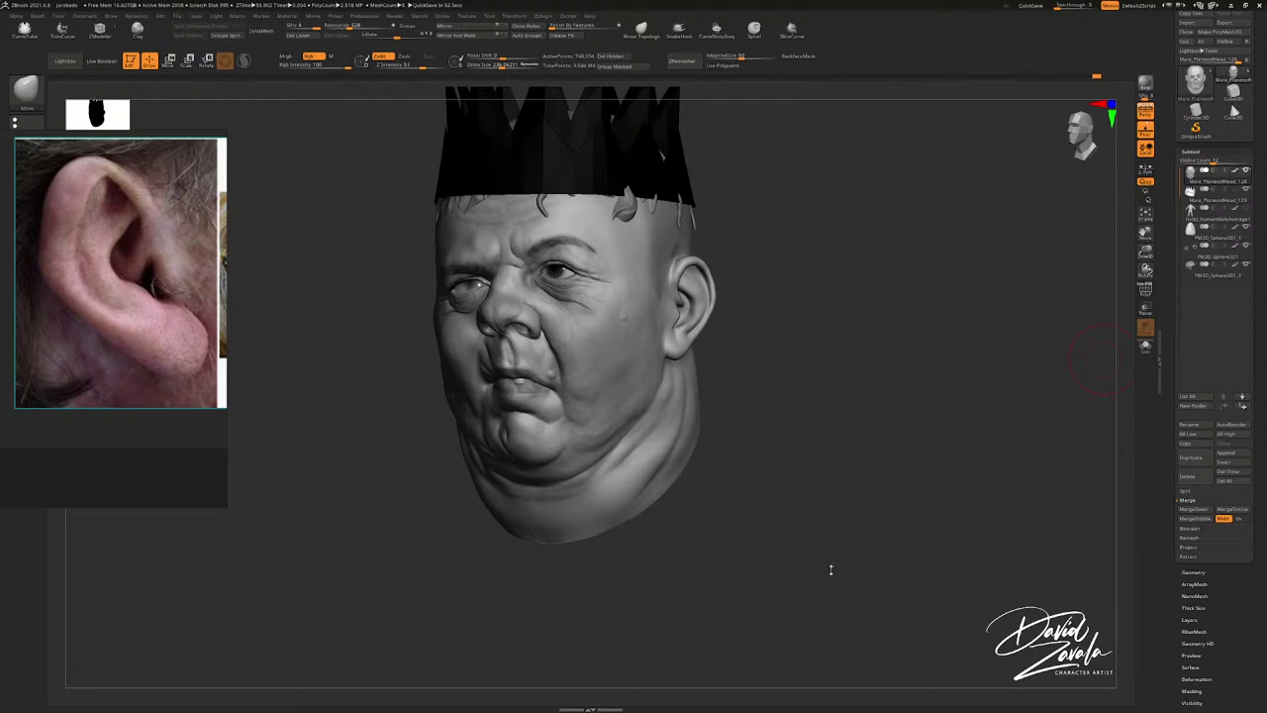
left_click_drag(740, 388, 628, 314)
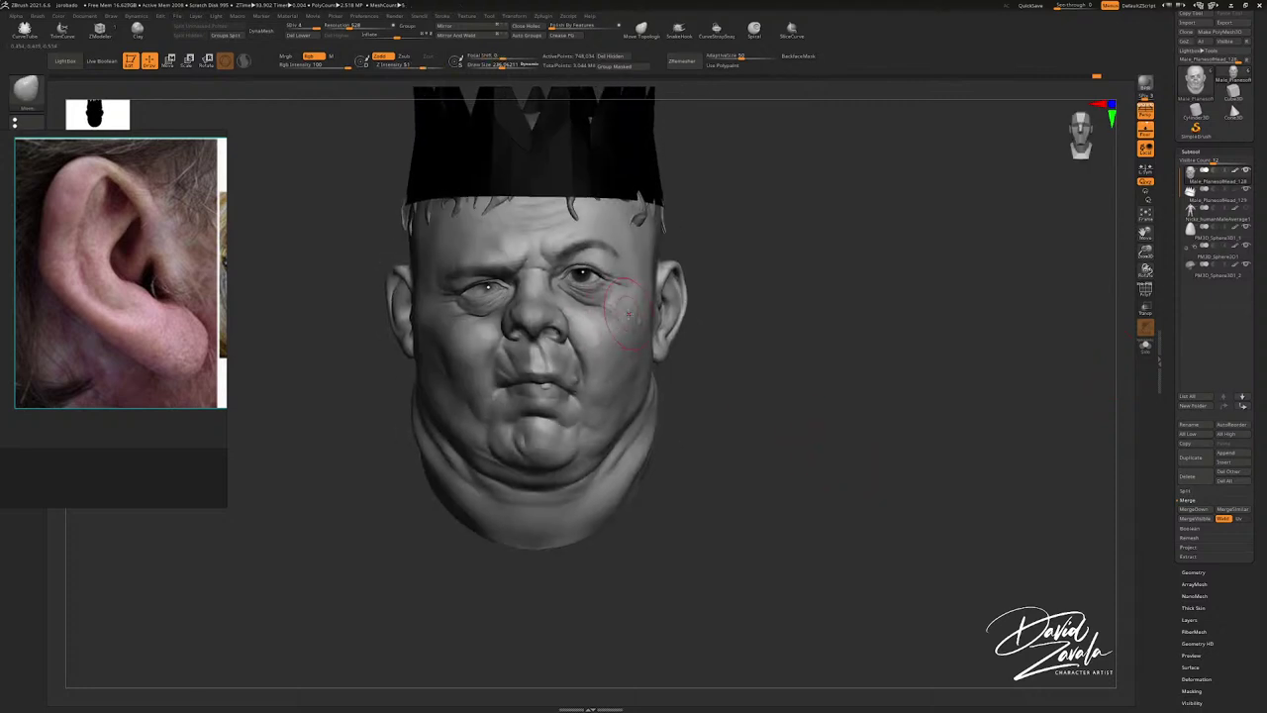
mouse_move(391, 280)
left_mouse_down("alt")
mouse_move(439, 290)
mouse_move(432, 252)
mouse_move(466, 236)
left_mouse_up("alt")
key("s")
left_click(442, 289)
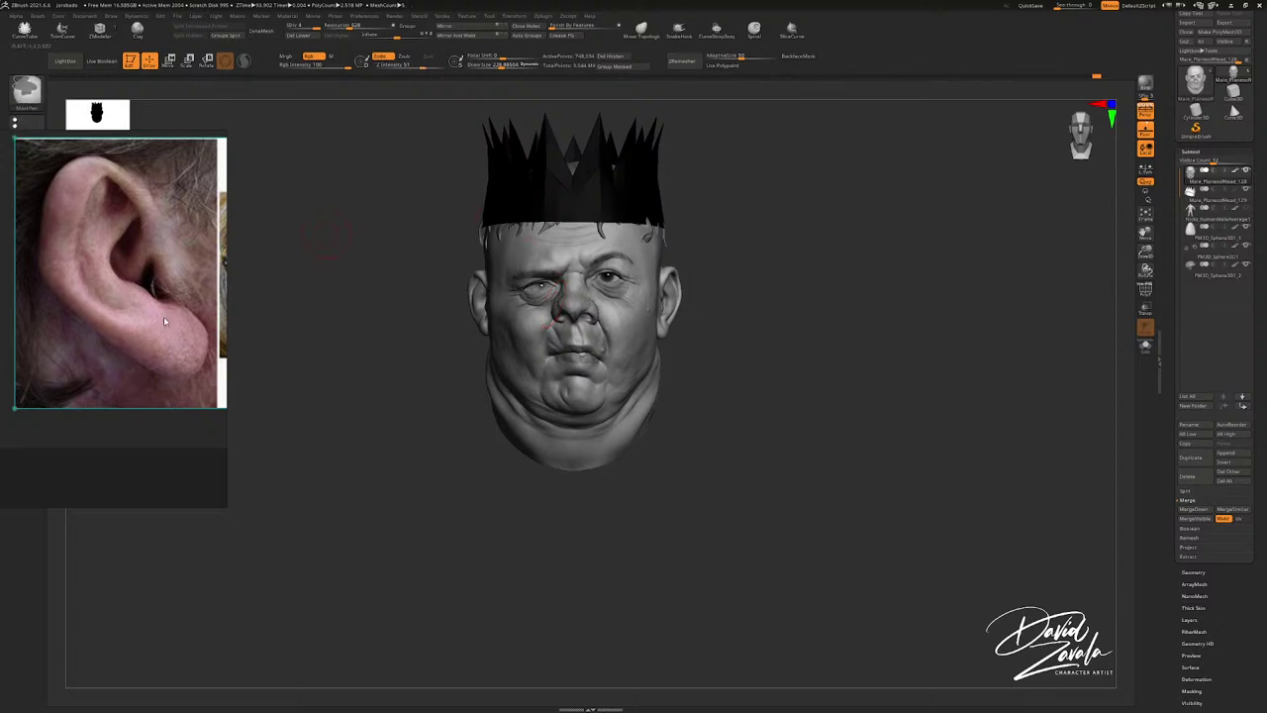
scroll(163, 316, "down", 3)
scroll(161, 323, "down", 2)
scroll(171, 323, "up", 3)
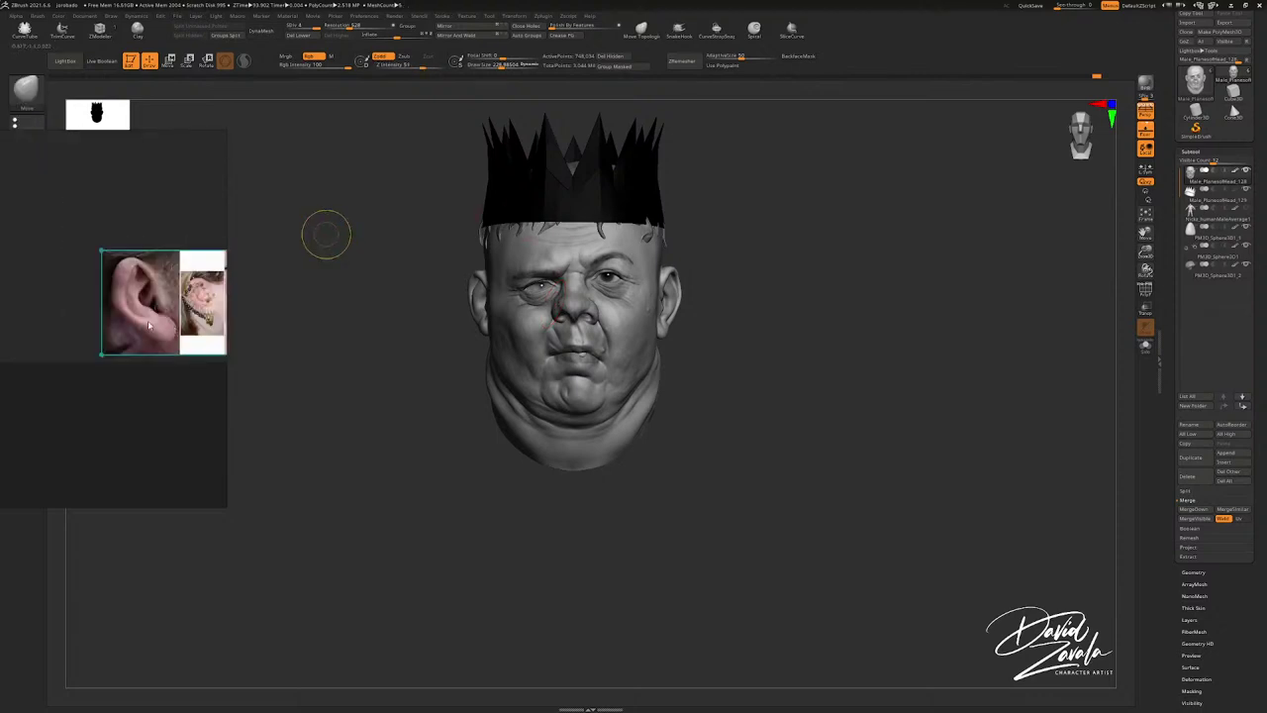
Step: Enlarge the ear photo on the reference board and place the board beside the crowned head for comparison
scroll(153, 329, "down", 4)
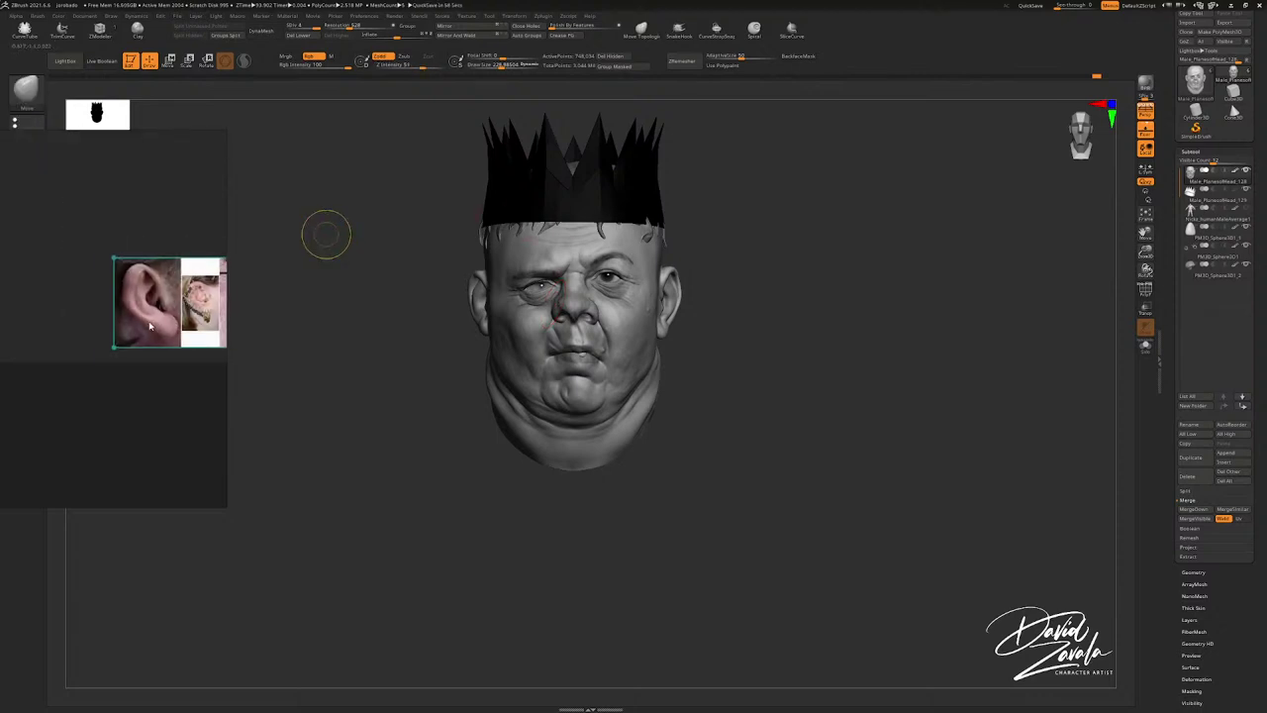
scroll(143, 337, "up", 4)
scroll(142, 337, "down", 3)
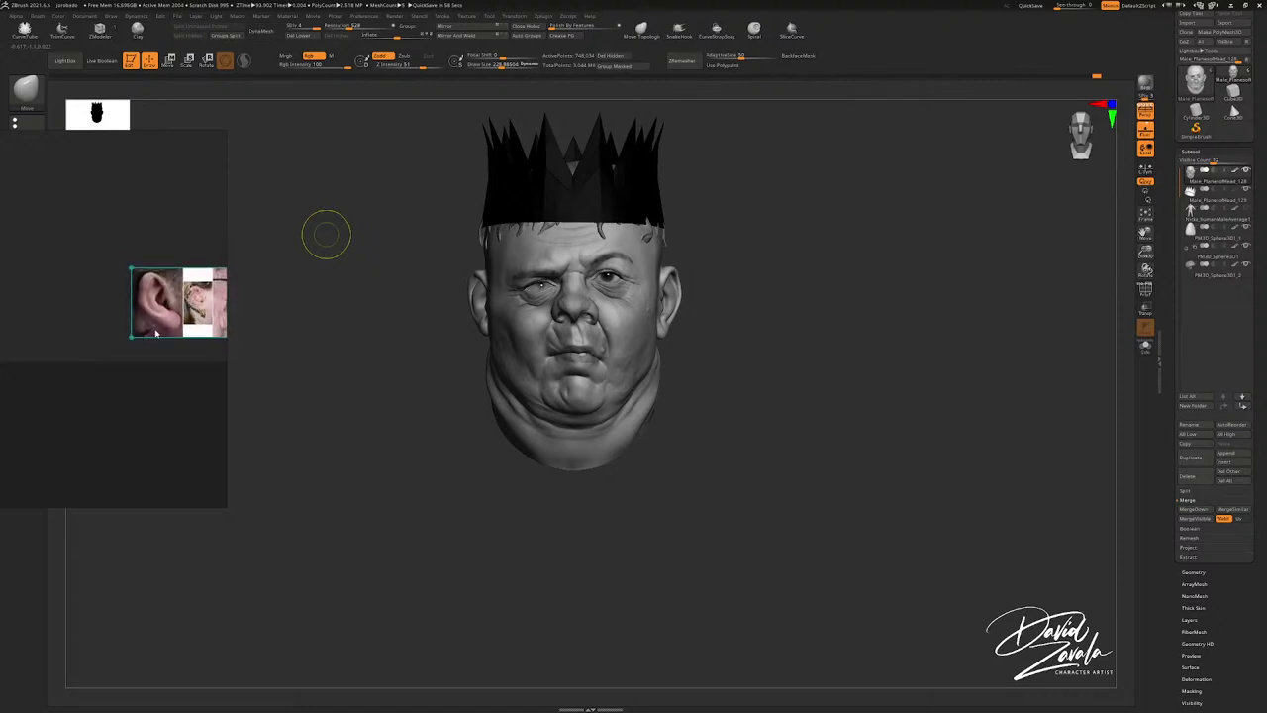
scroll(163, 351, "up", 4)
middle_click_drag(174, 368, 134, 366)
right_click_drag(136, 364, 304, 342)
middle_click_drag(286, 345, 276, 353)
scroll(274, 334, "up", 3)
left_click_drag(276, 354, 286, 347)
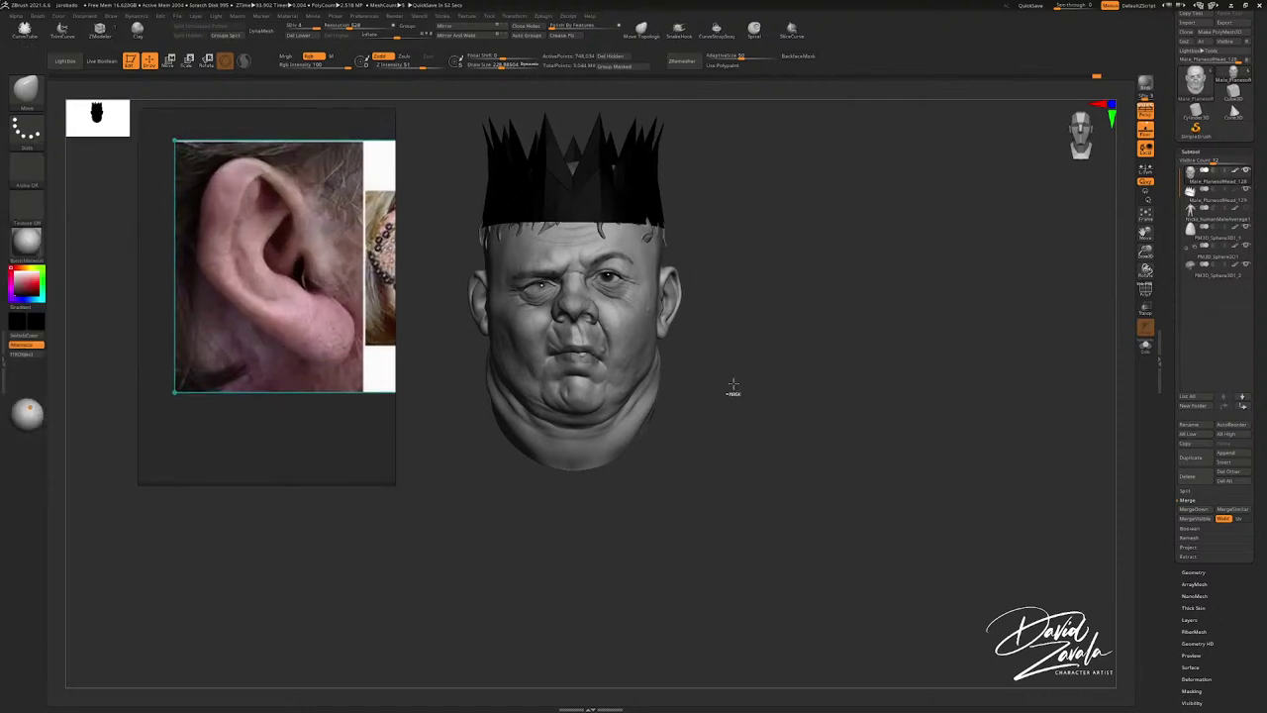
Step: Refine the ear in three-quarter view with a smaller Move brush and switch to the Spiral brush
mouse_move(695, 369)
left_mouse_down()
mouse_move(656, 370)
mouse_move(814, 376)
left_mouse_up()
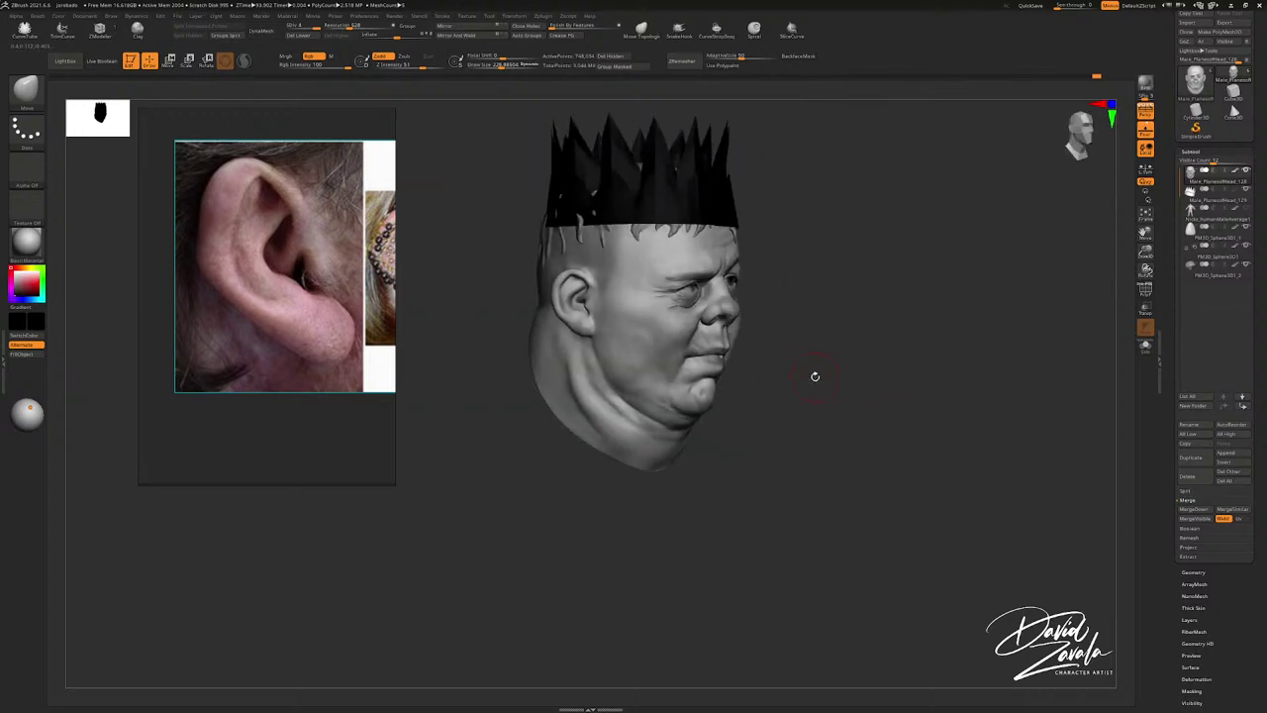
right_click_drag(557, 338, 599, 368, "ctrl")
key("[")
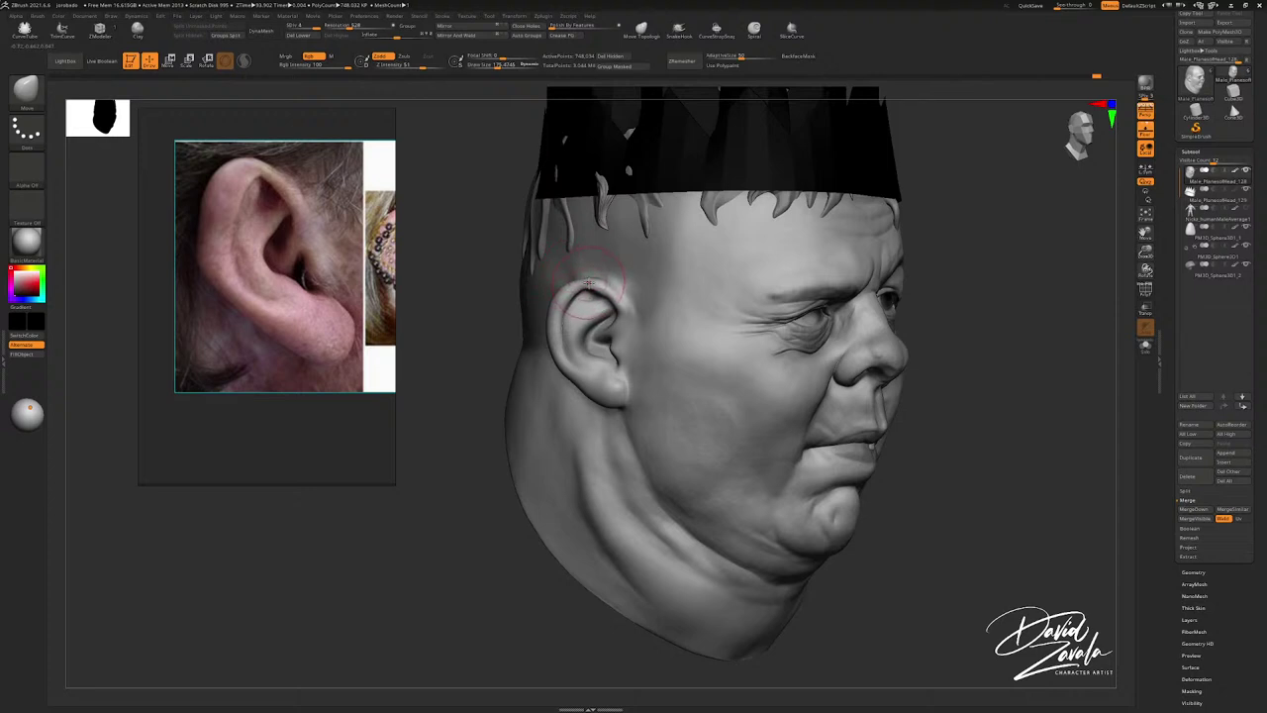
left_click(754, 31)
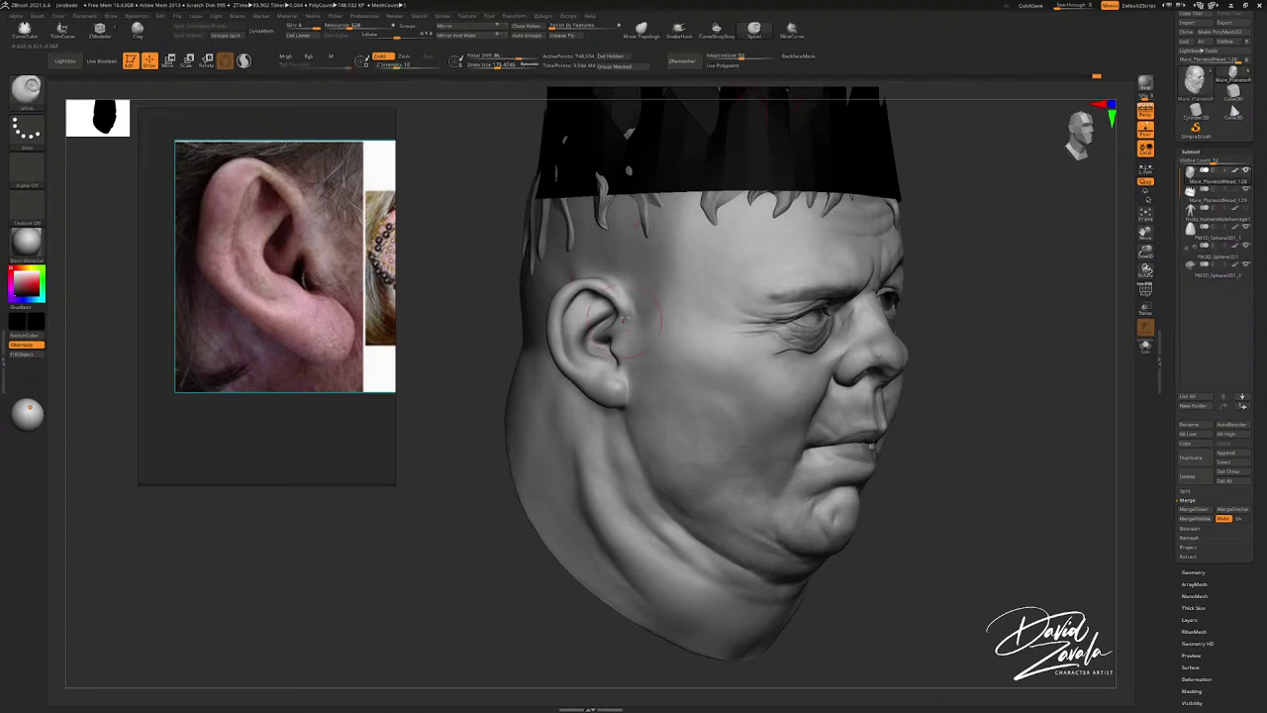
right_click_drag(661, 319, 753, 322)
Step: Enlarge the Spiral brush to the 1000 draw size and look up the Draw preferences
mouse_move(752, 322)
right_mouse_down("ctrl")
mouse_move(792, 247)
mouse_move(732, 347)
mouse_move(653, 330)
mouse_move(633, 341)
right_mouse_up("ctrl")
key("s")
left_click(665, 329)
mouse_move(634, 342)
right_mouse_down("ctrl")
mouse_move(654, 387)
mouse_move(647, 426)
right_mouse_up("ctrl")
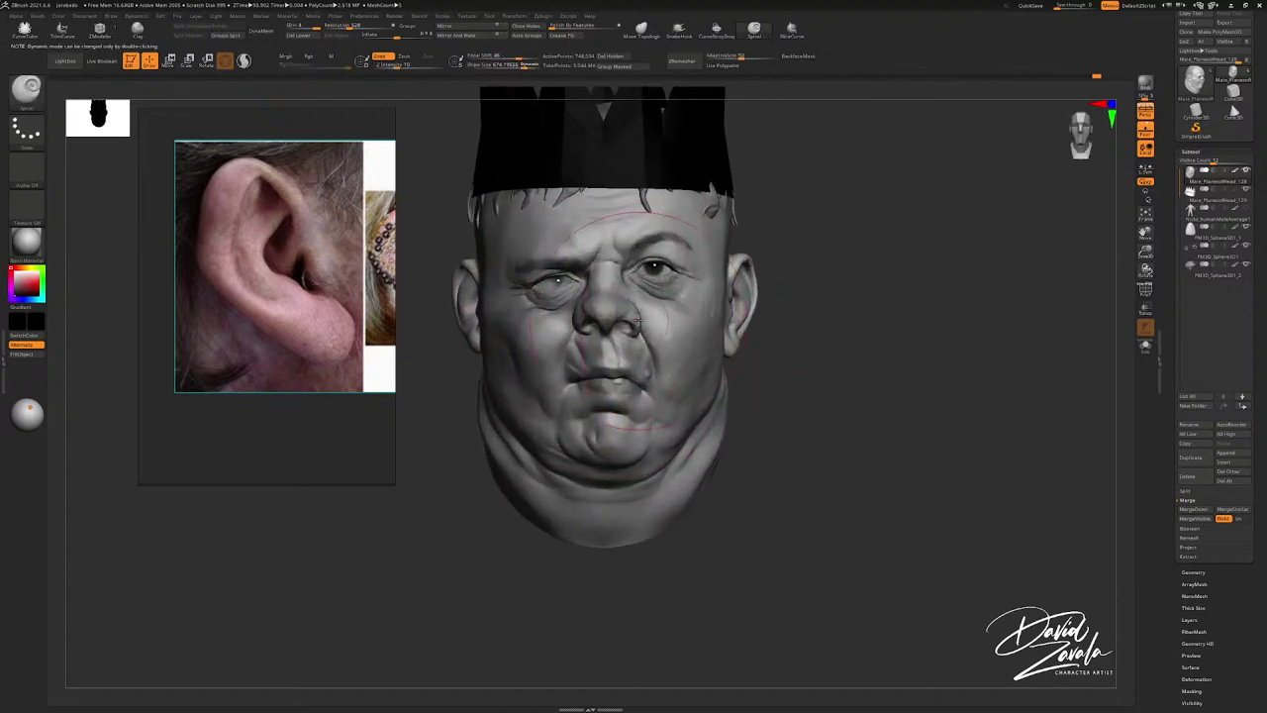
key("s")
left_click_drag(651, 320, 659, 318)
left_click(368, 17)
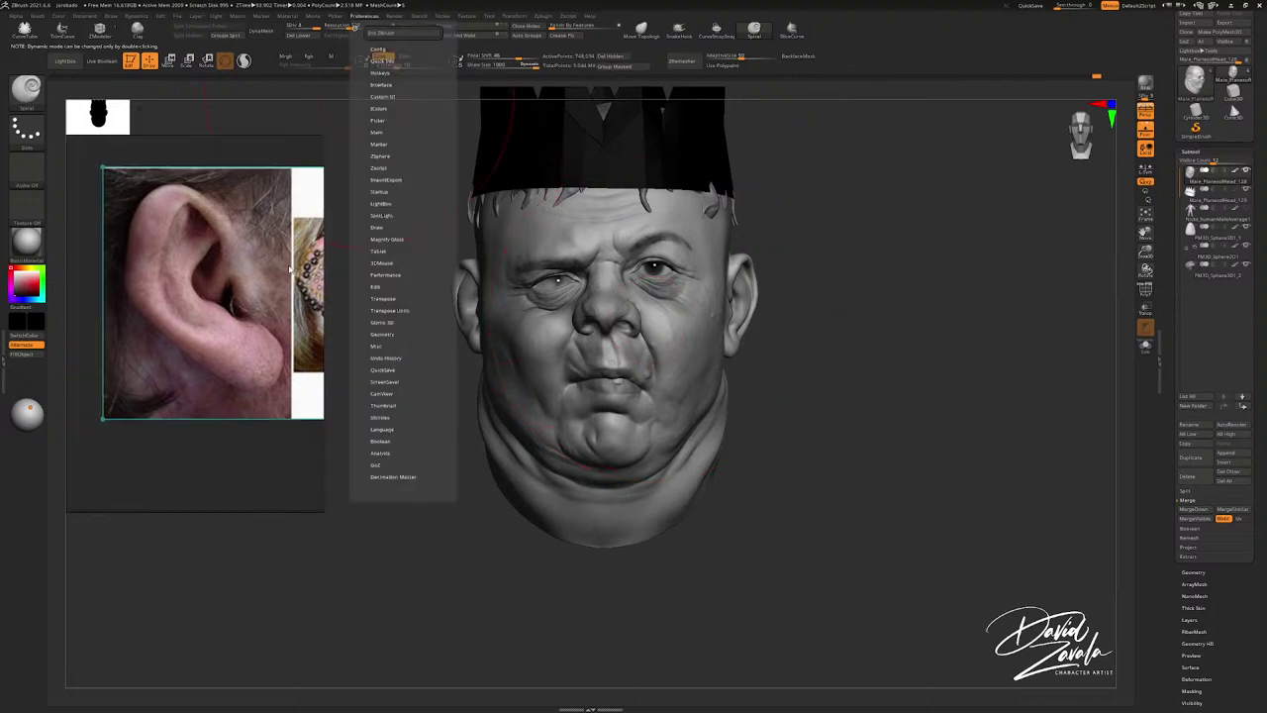
left_click(376, 227)
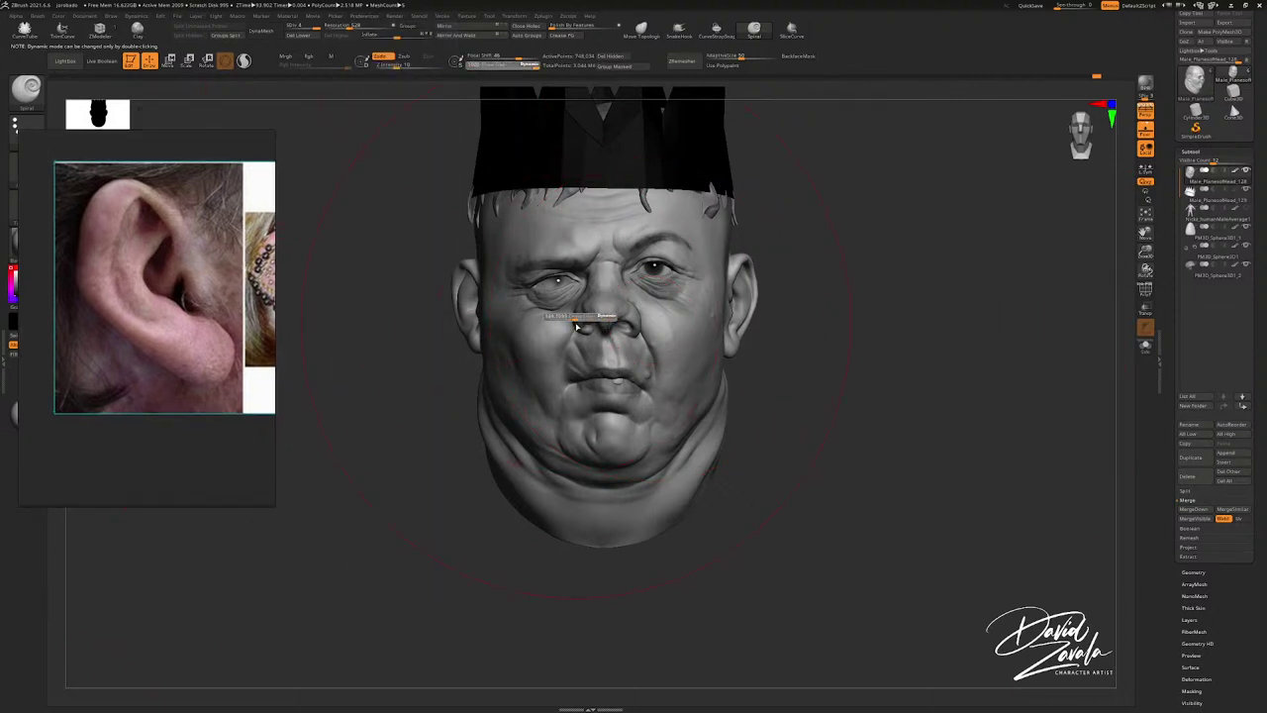
left_click(571, 322)
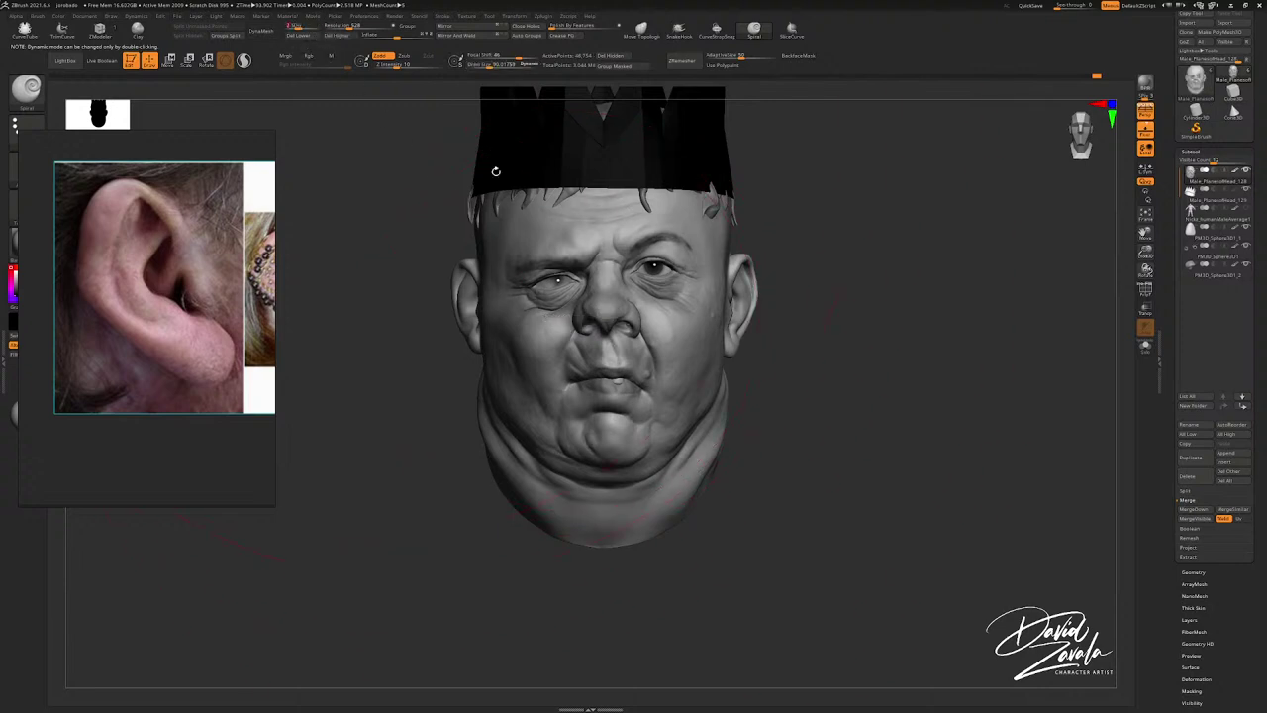
Step: Try to twist the whole face around the nose with a very large Spiral brush
left_click_drag(613, 328, 599, 331)
key("ctrl+z")
right_click_drag(608, 327, 633, 297, "ctrl")
right_click_drag(717, 311, 655, 318)
key("ctrl+z")
key("ctrl+z")
key("ctrl+z")
key("ctrl+z")
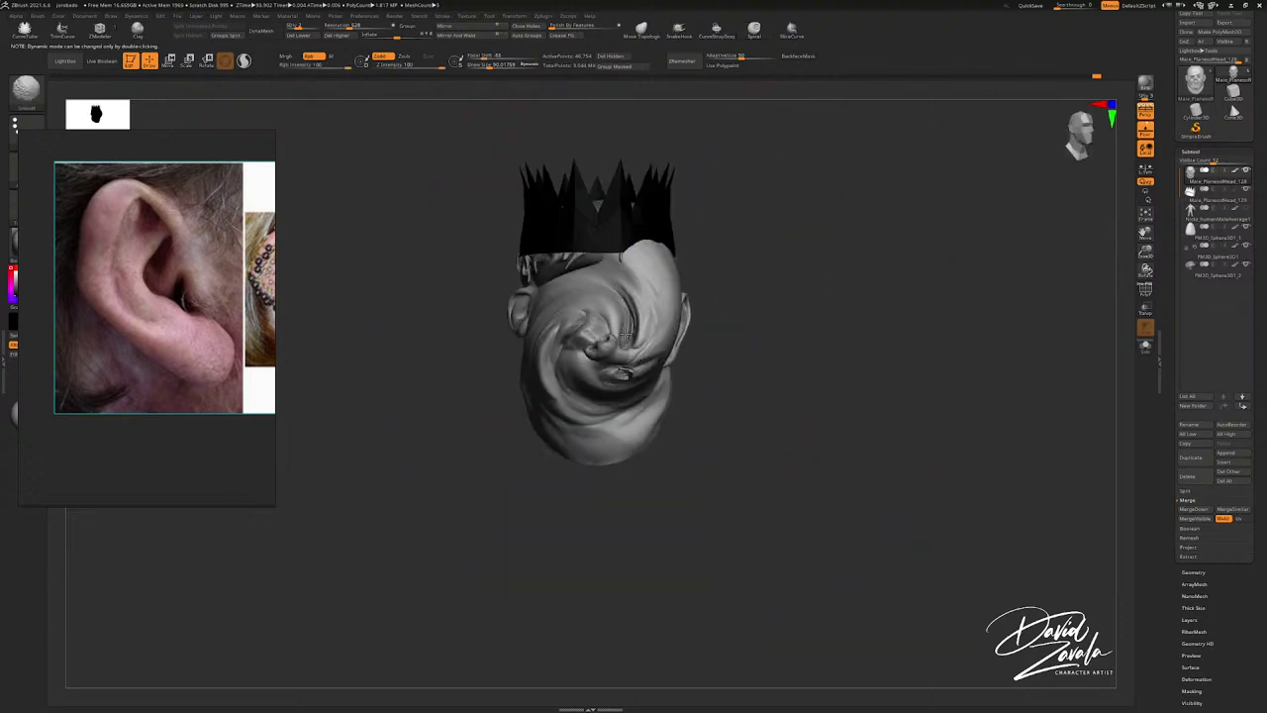
Step: Try more Spiral twists on the face at other brush sizes and undo them
left_click_drag(604, 333, 593, 336)
key("ctrl+z")
right_click_drag(594, 334, 633, 358, "ctrl")
key("ctrl+z")
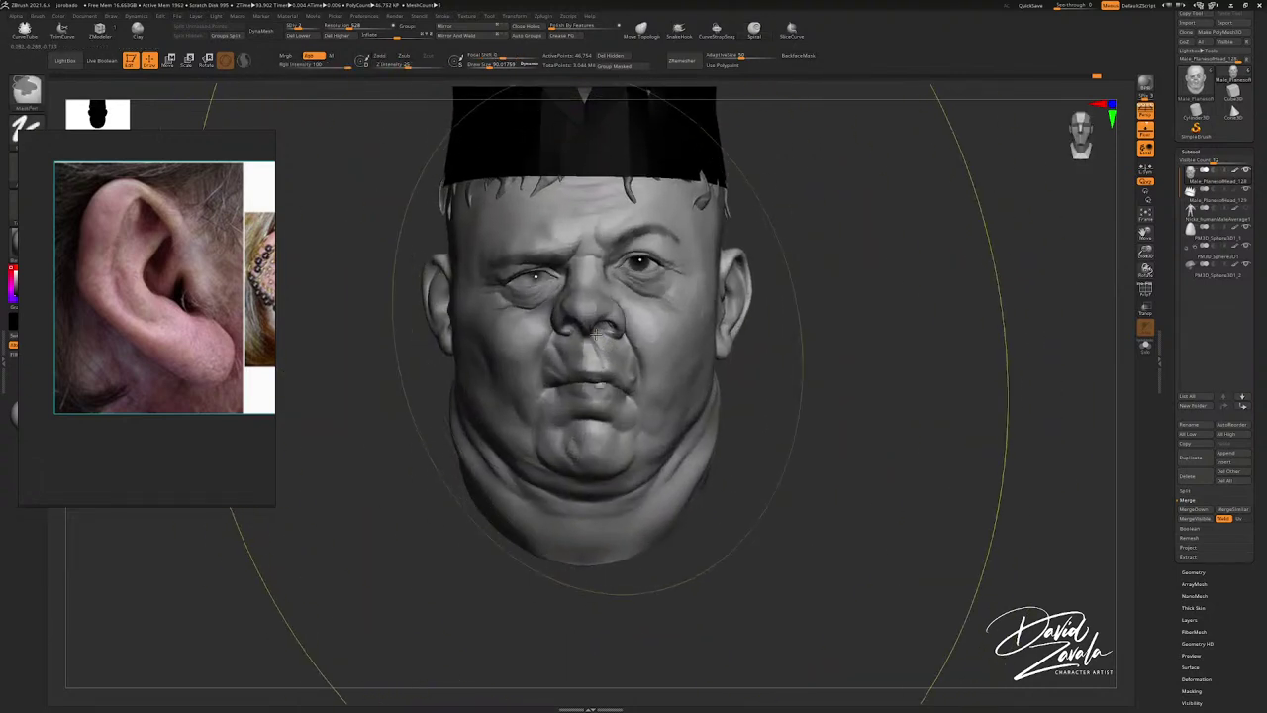
mouse_move(594, 336)
left_mouse_down()
mouse_move(606, 335)
mouse_move(590, 327)
left_mouse_up()
key("ctrl+z")
key("s")
key("ctrl+z")
key("s")
key("ctrl+z")
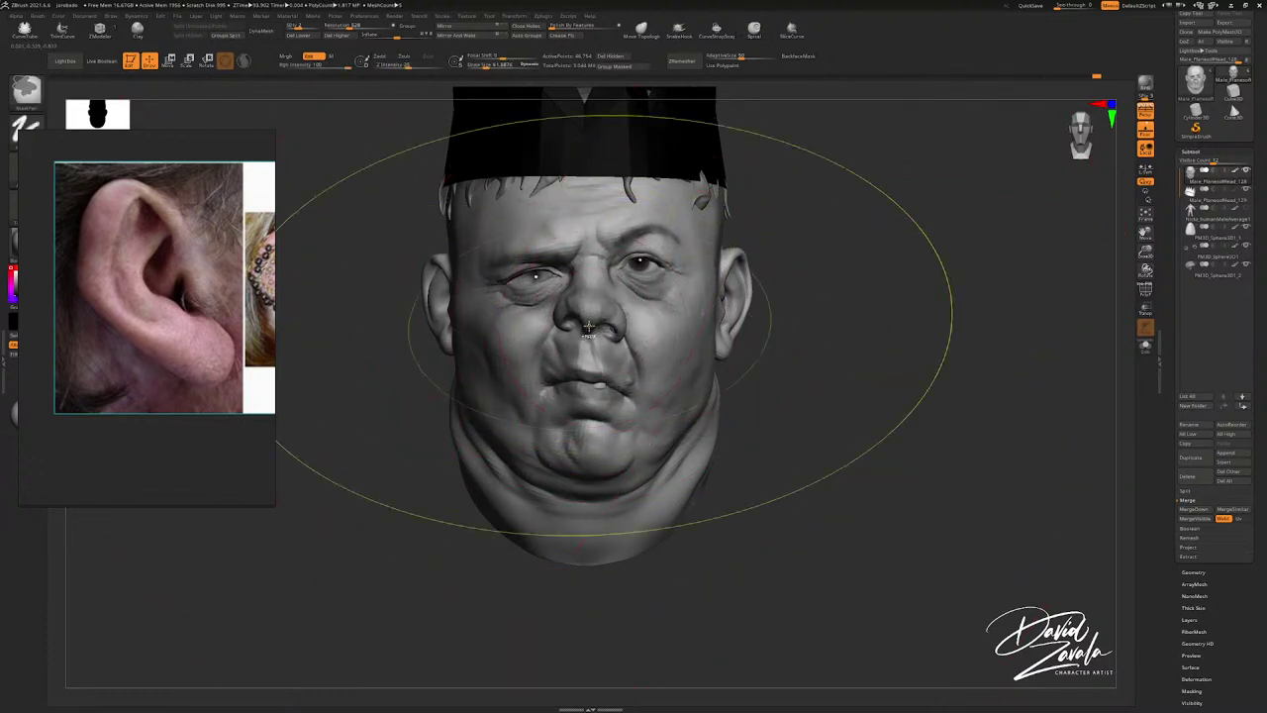
Step: Test other Spiral brush sizes over the face from the front and reopen the preferences
right_click_drag(589, 327, 588, 342, "ctrl")
key("s")
left_click_drag(588, 327, 589, 323)
mouse_move(590, 325)
right_mouse_down("ctrl")
mouse_move(638, 303)
mouse_move(673, 315)
right_mouse_up("ctrl")
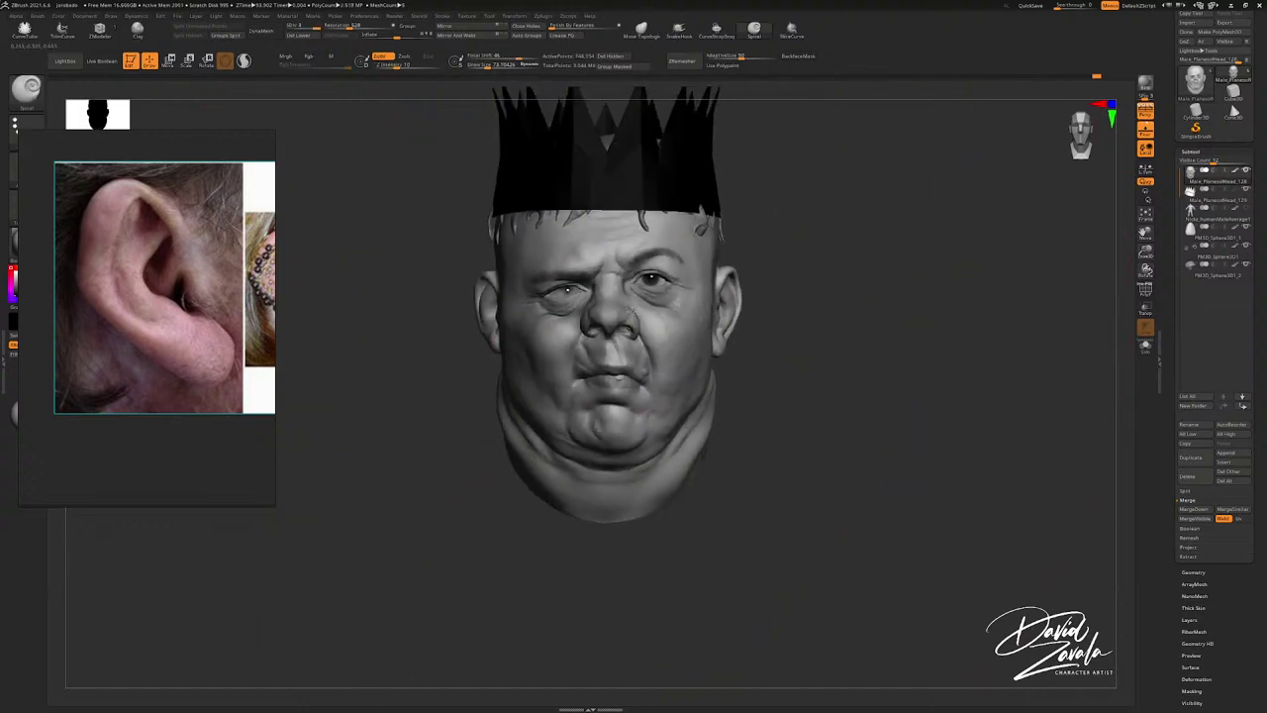
key("s")
left_click_drag(649, 323, 641, 323)
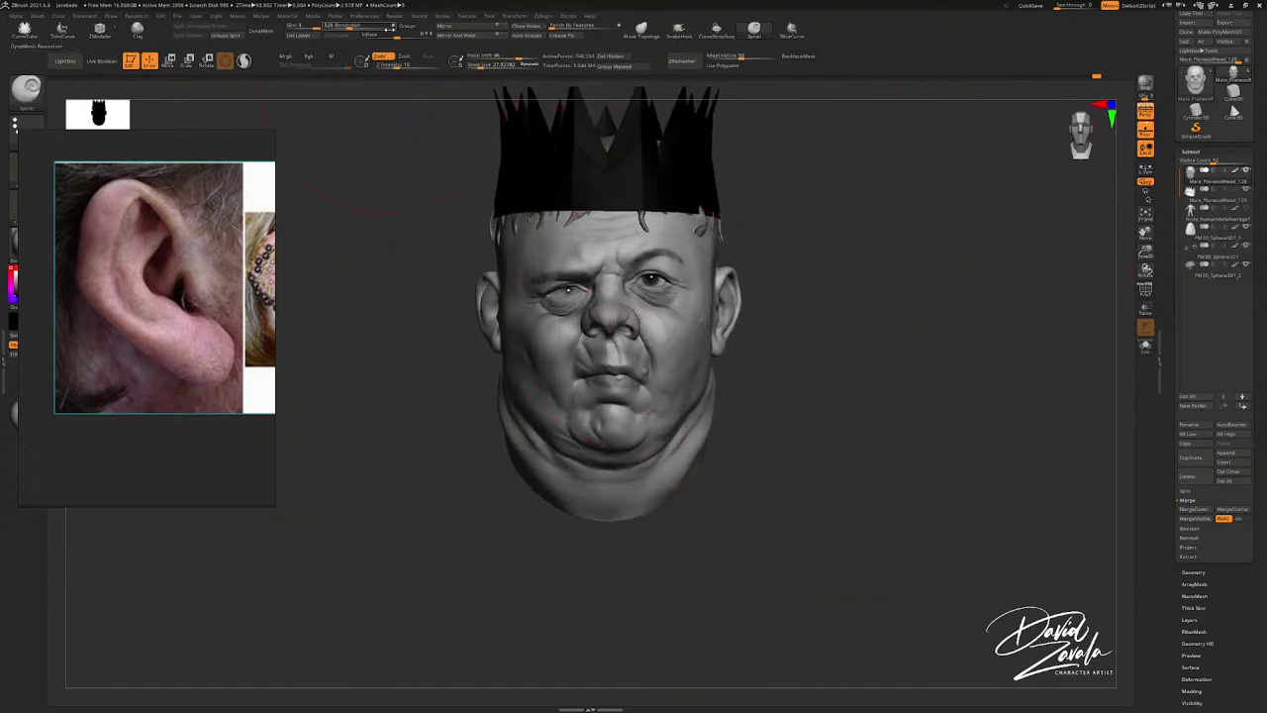
left_click(366, 15)
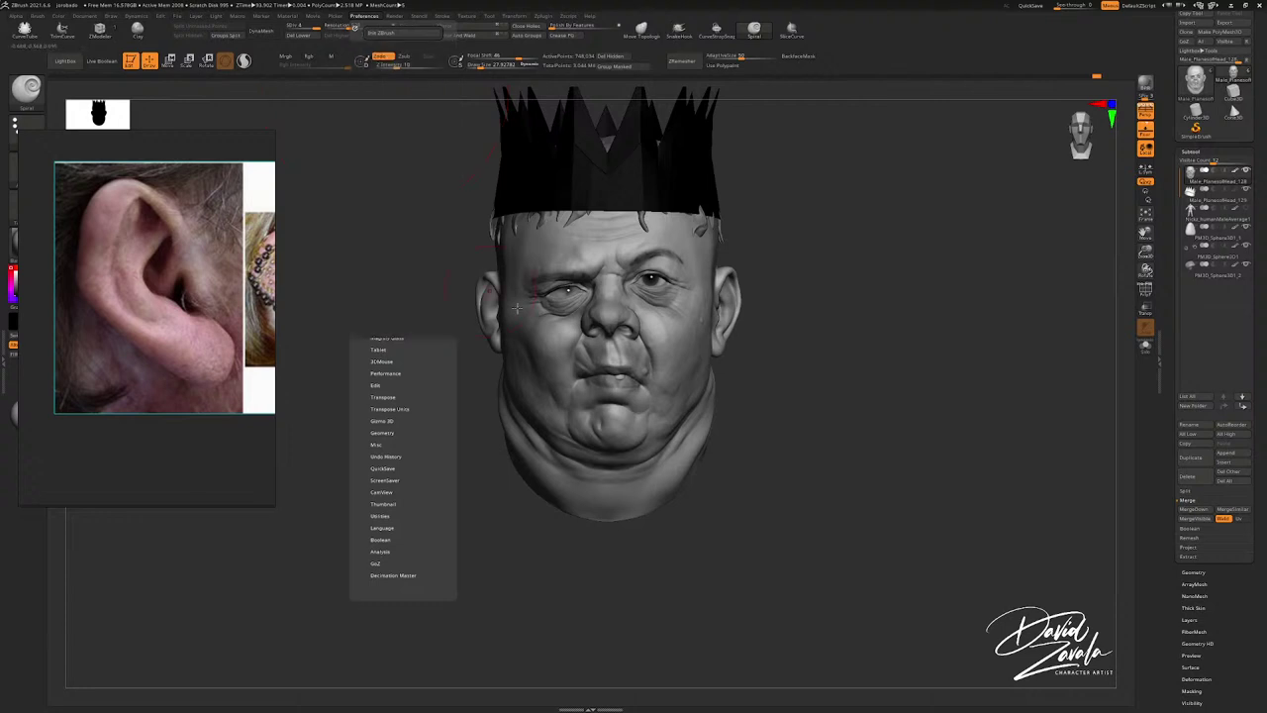
Step: Shape the helix rim and inner folds of the ear from a low side angle with a small Move brush
mouse_move(519, 311)
right_mouse_down("ctrl")
mouse_move(614, 366)
mouse_move(554, 339)
right_mouse_up("ctrl")
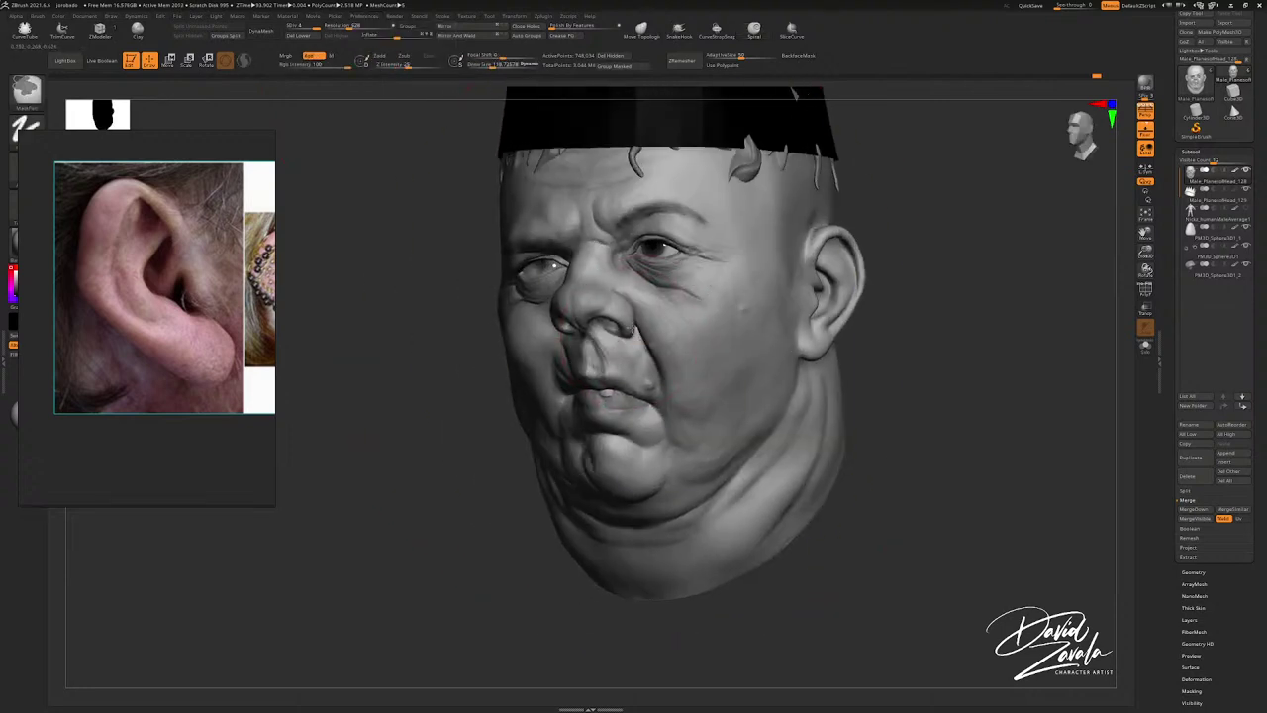
right_click_drag(632, 329, 643, 309, "ctrl")
right_click_drag(506, 361, 626, 363)
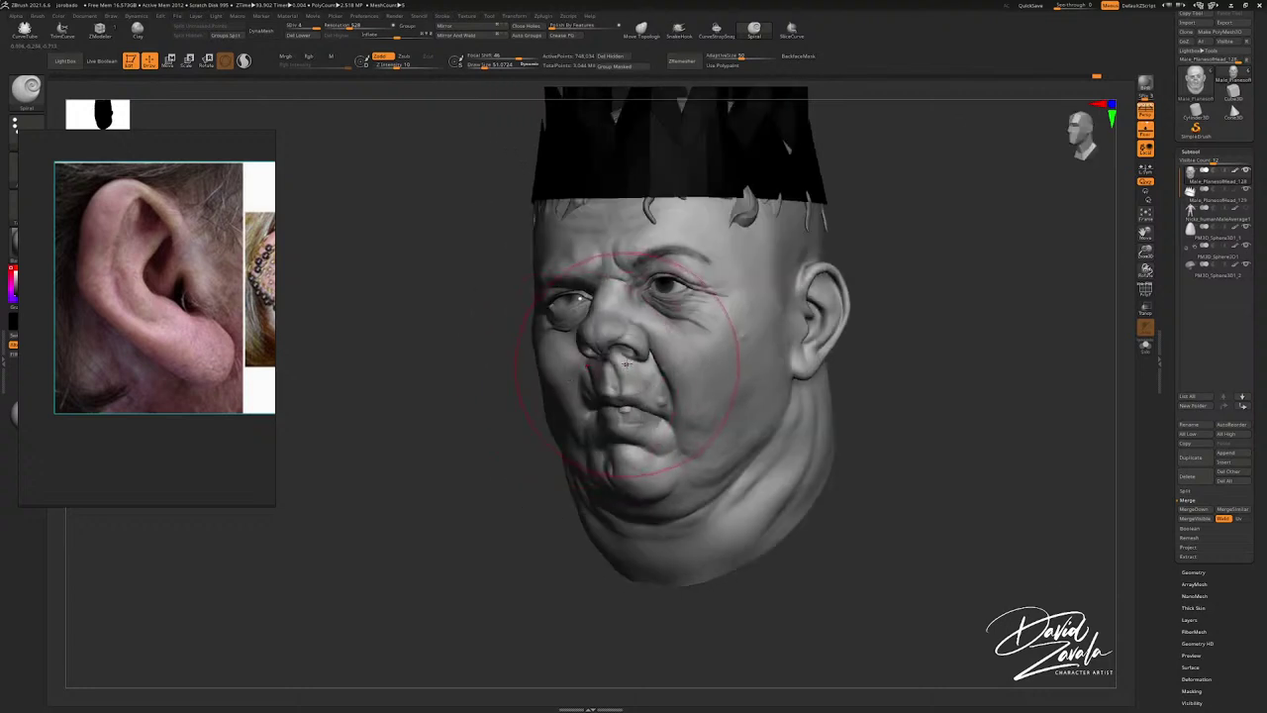
mouse_move(625, 364)
right_mouse_down()
mouse_move(690, 295)
mouse_move(785, 316)
right_mouse_up()
mouse_move(584, 275)
right_mouse_down("ctrl")
mouse_move(733, 319)
mouse_move(598, 234)
mouse_move(606, 260)
mouse_move(597, 242)
mouse_move(606, 247)
right_mouse_up("ctrl")
key("s")
key("b")
key("m")
key("v")
key("s")
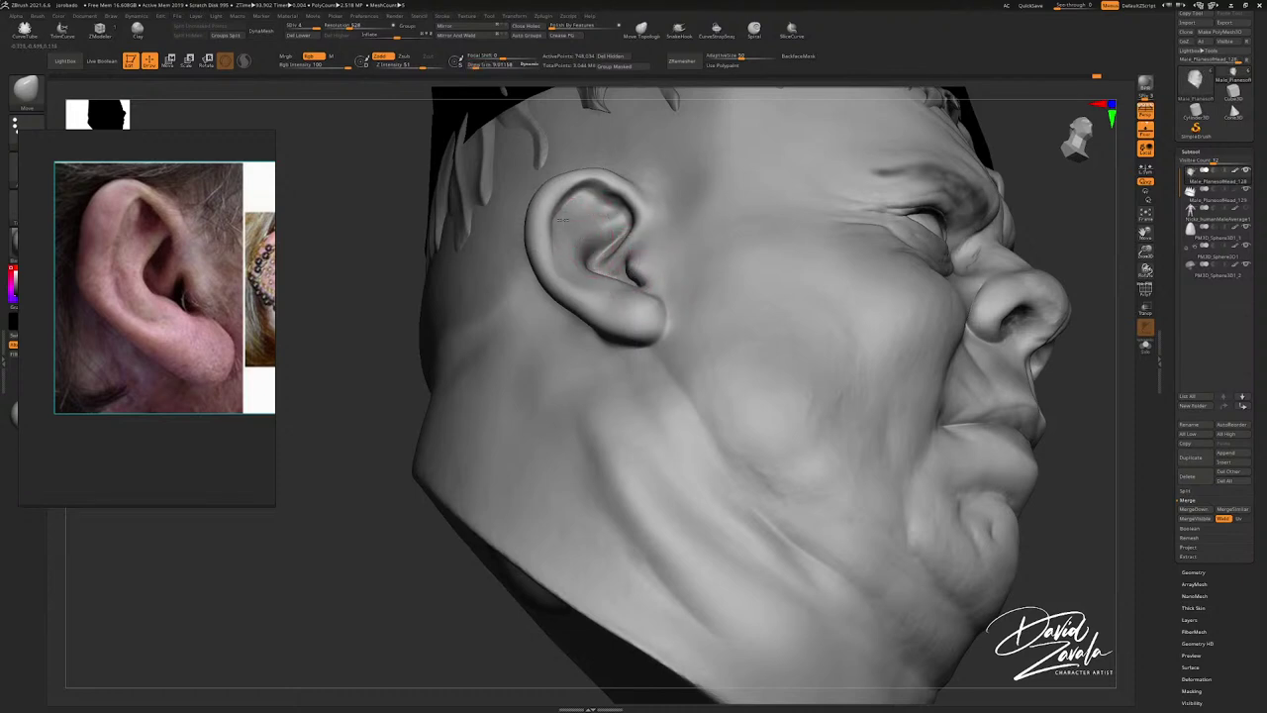
right_click_drag(561, 220, 559, 228)
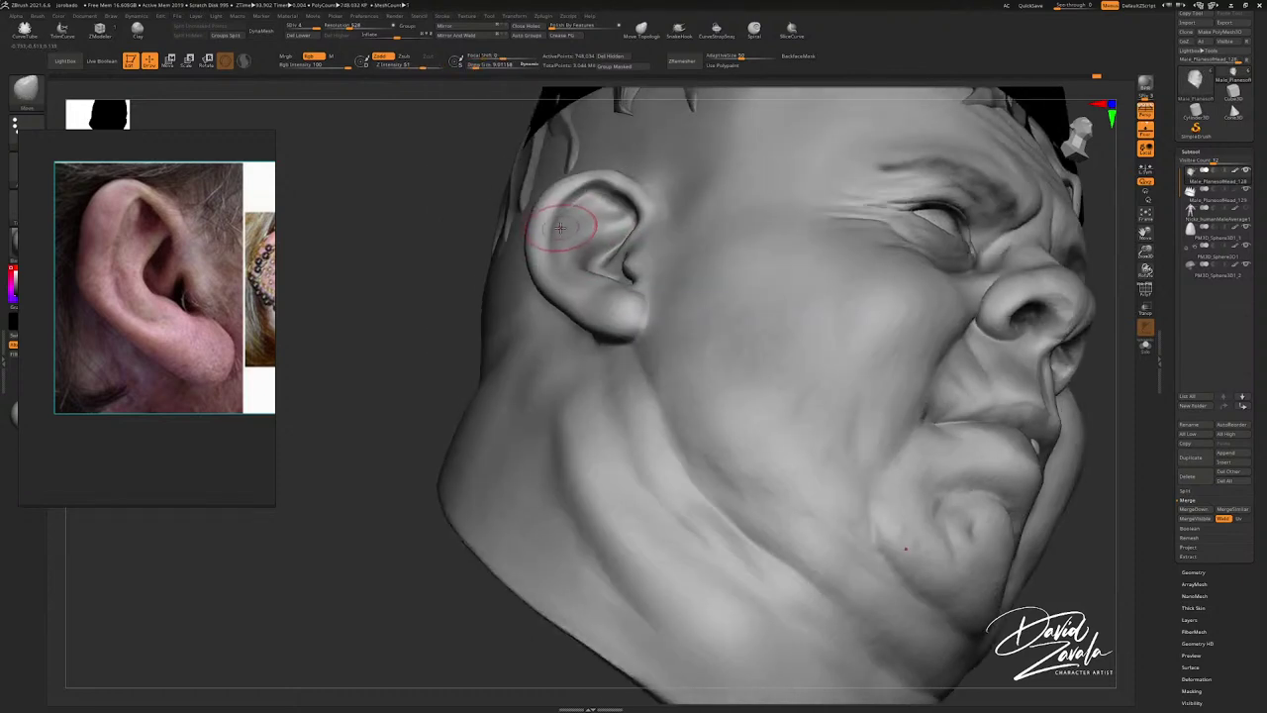
key("shift")
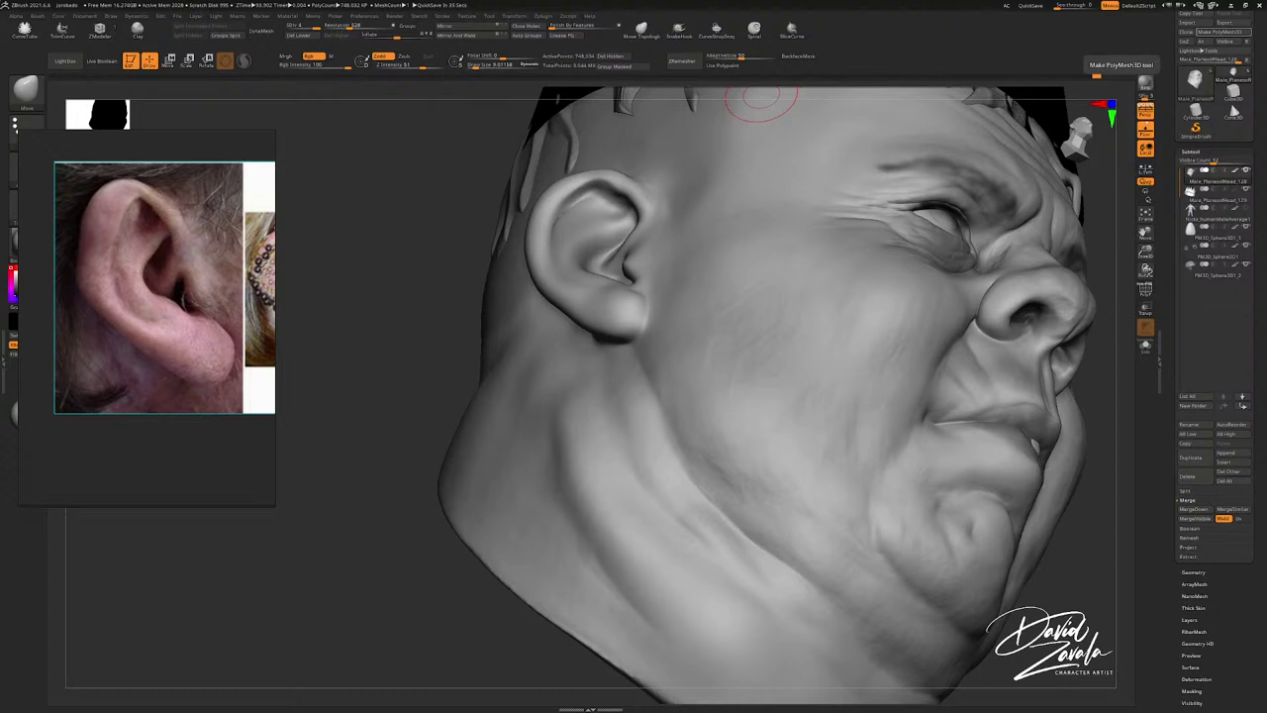
Step: Adjust the helix thickness and the concha edge in profile while reducing the Move brush size
right_click_drag(580, 373, 729, 376)
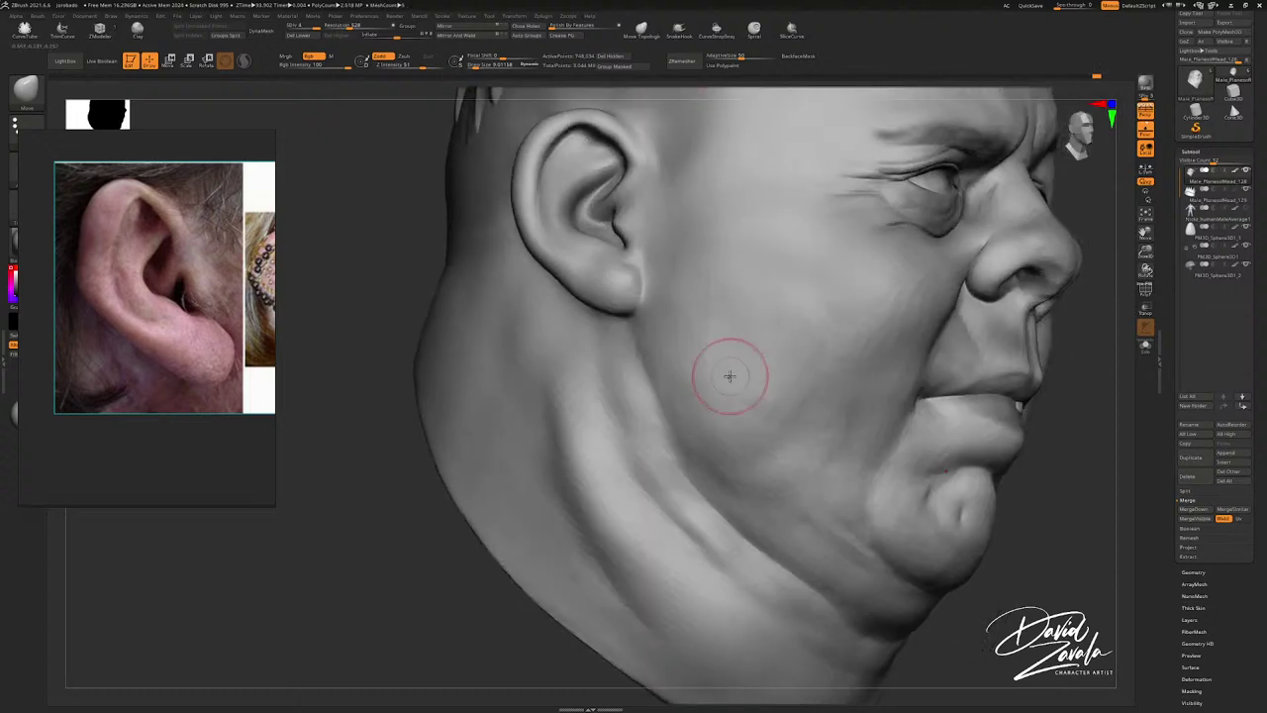
mouse_move(582, 244)
right_mouse_down()
mouse_move(683, 247)
mouse_move(658, 280)
right_mouse_up()
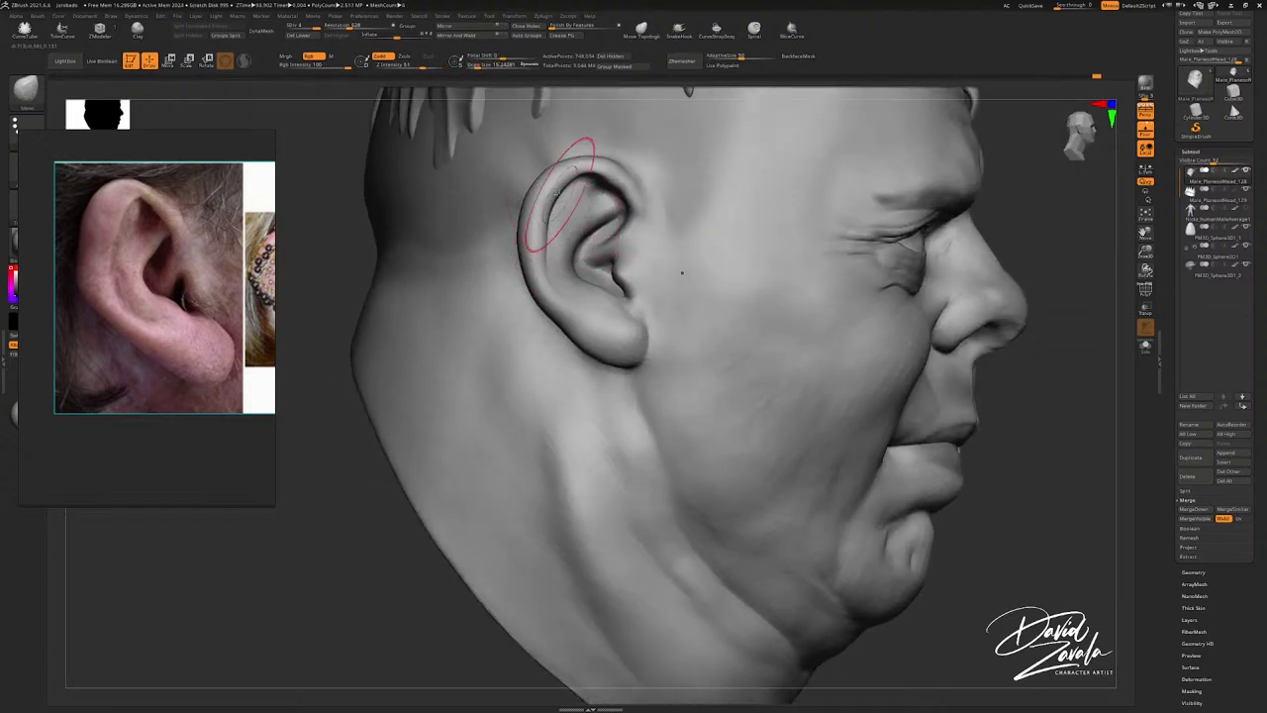
key("s")
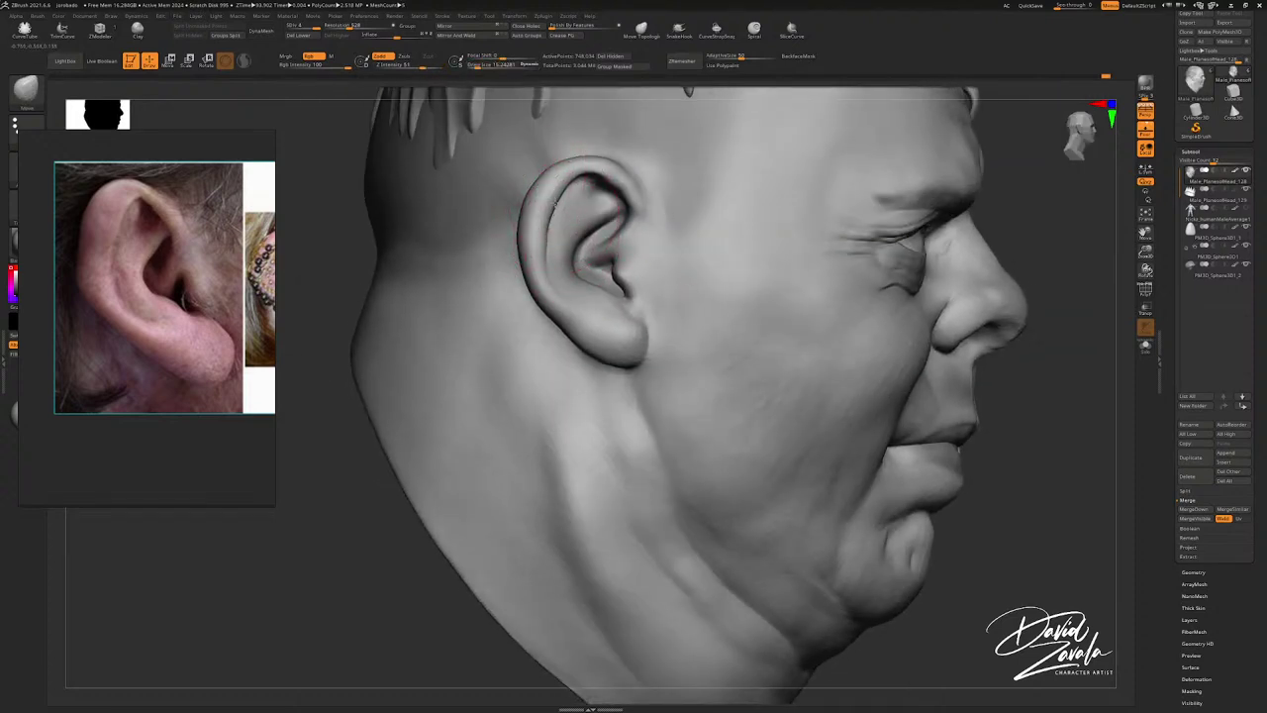
key("s")
left_click_drag(542, 287, 545, 287)
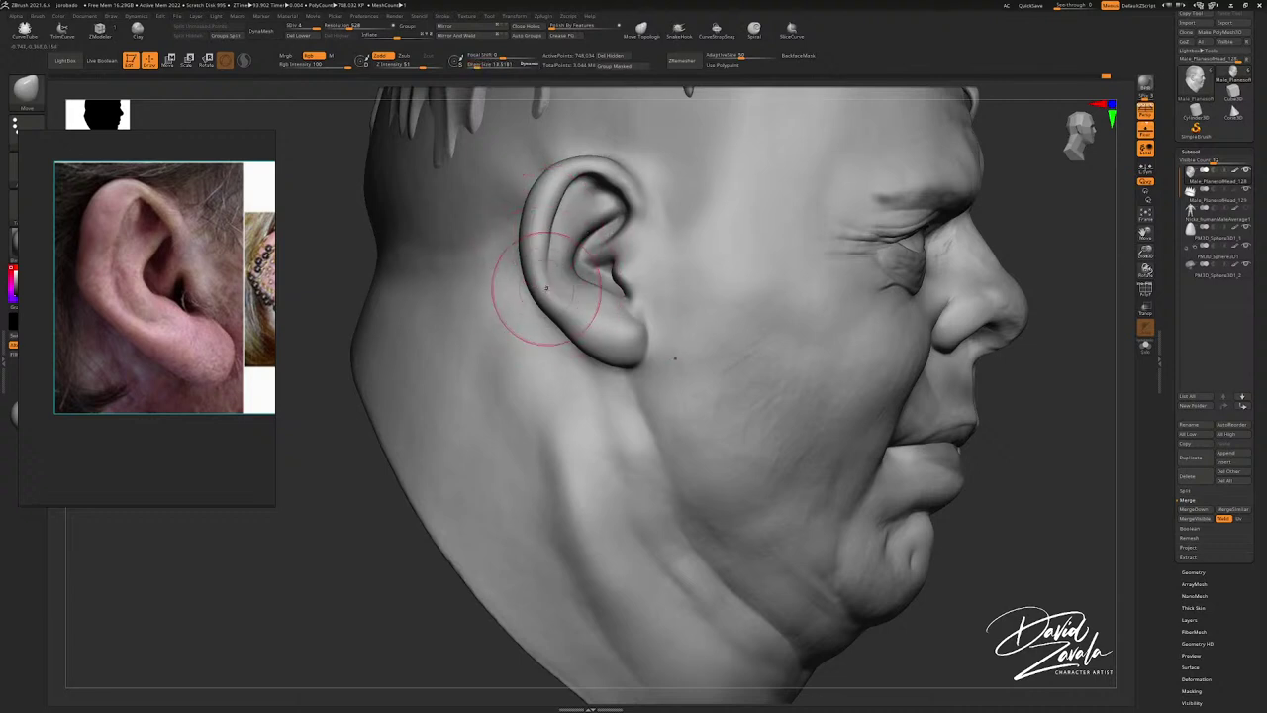
key("bracketleft")
key("bracketleft")
key("bracketleft")
key("bracketleft")
key("bracketleft")
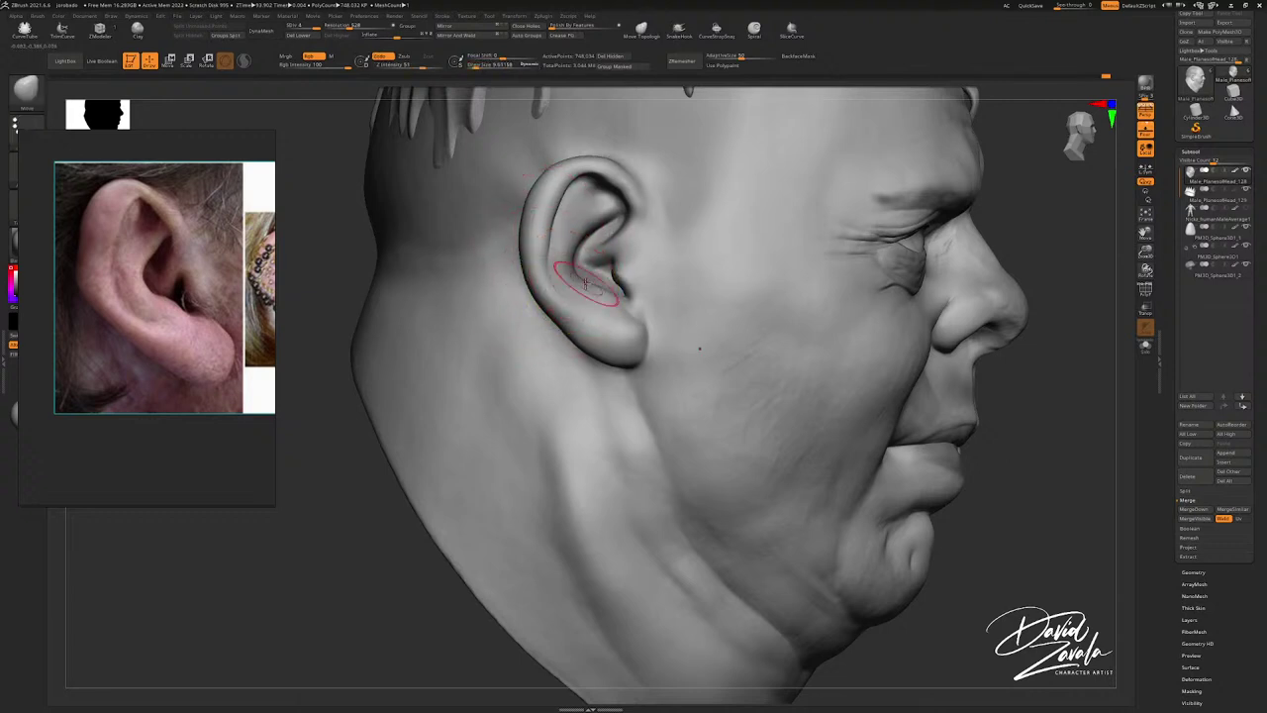
Step: Adjust the ear's angle in front and three-quarter views with a resized Spiral brush
mouse_move(588, 272)
right_mouse_down()
mouse_move(621, 252)
mouse_move(537, 227)
mouse_move(538, 248)
mouse_move(629, 236)
right_mouse_up()
left_click(755, 30)
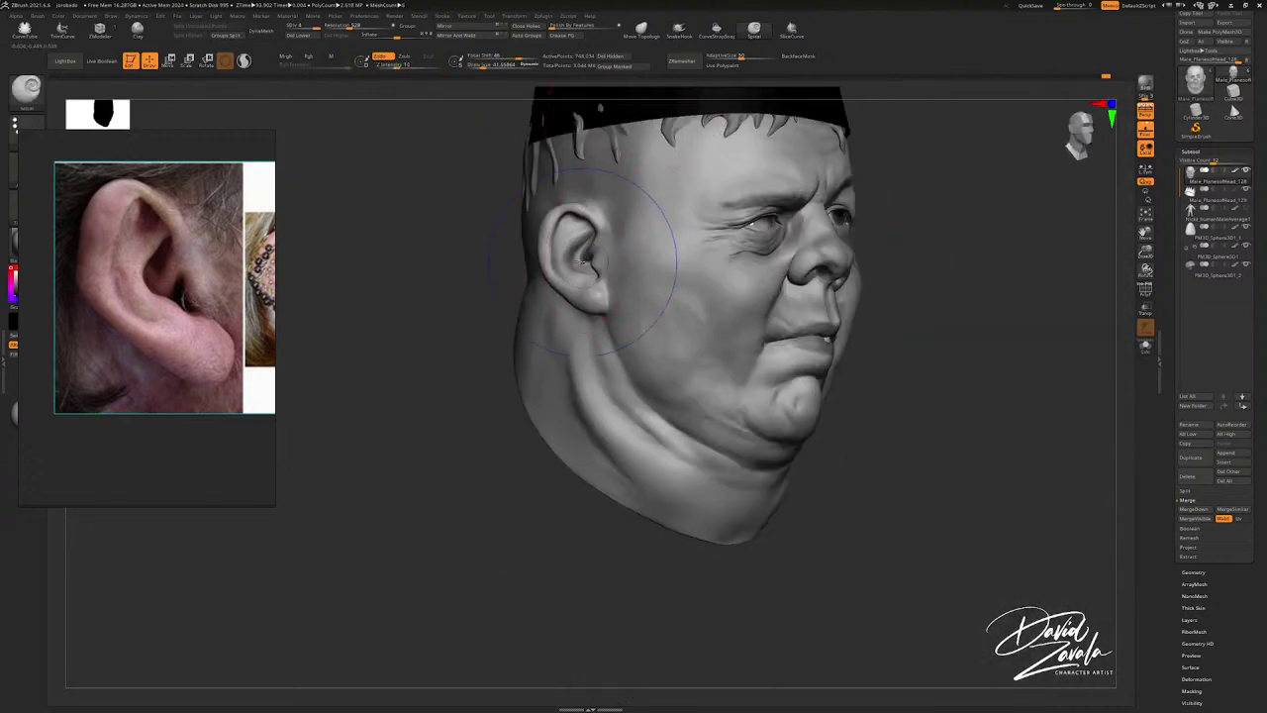
right_click_drag(505, 250, 579, 256)
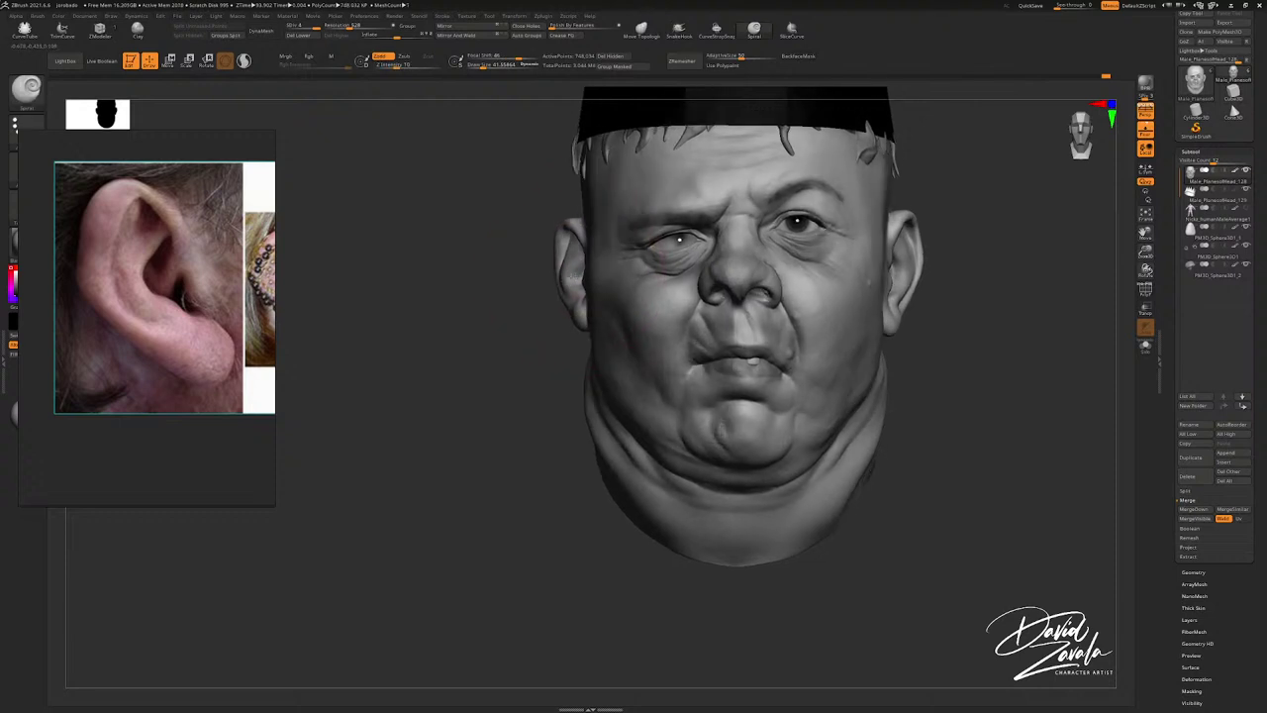
key("space")
left_click_drag(592, 267, 588, 266)
right_click_drag(588, 265, 594, 269)
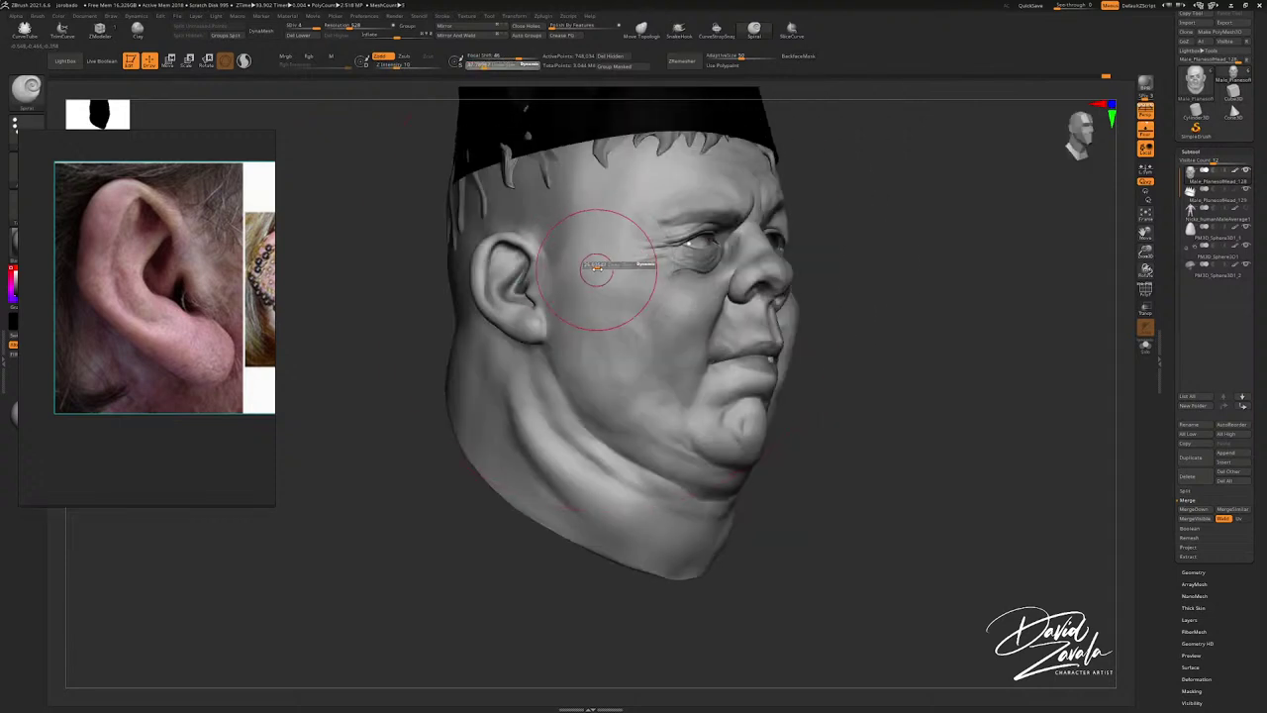
right_click_drag(511, 286, 512, 293)
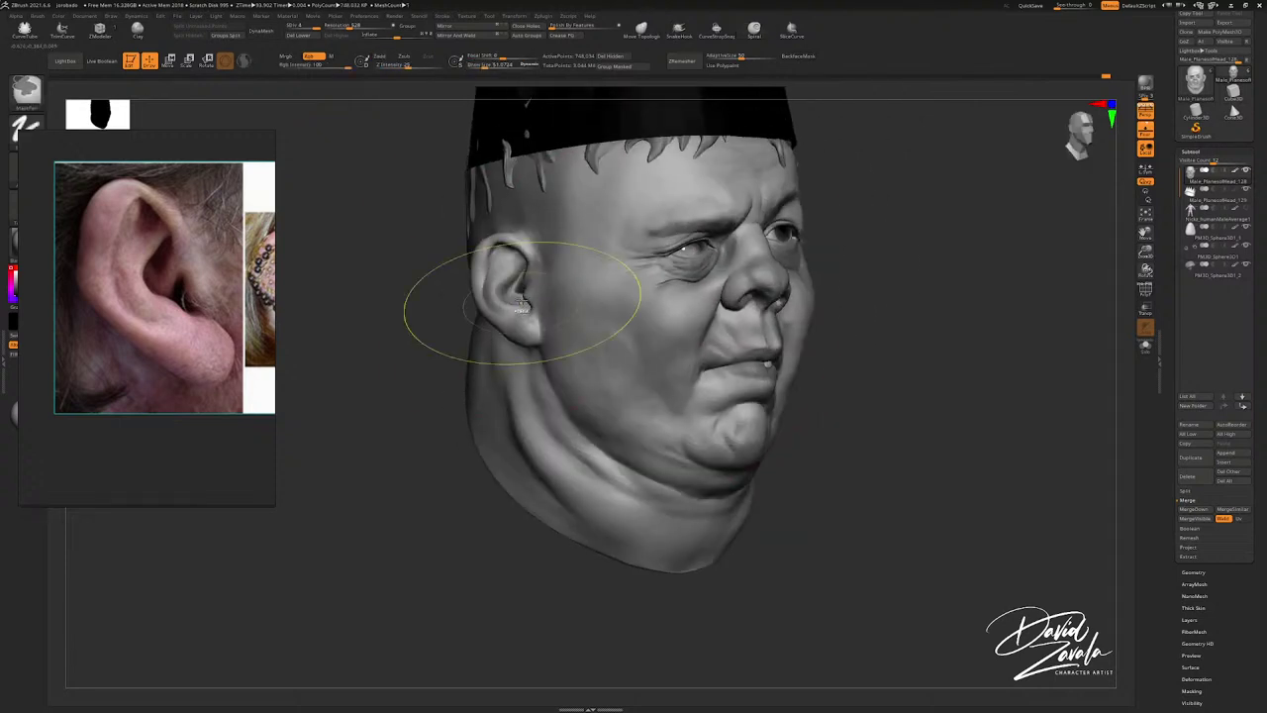
Step: Tilt the ear in profile with an enlarged Spiral brush
key("s")
left_click_drag(518, 292, 515, 279)
right_click_drag(504, 281, 518, 284)
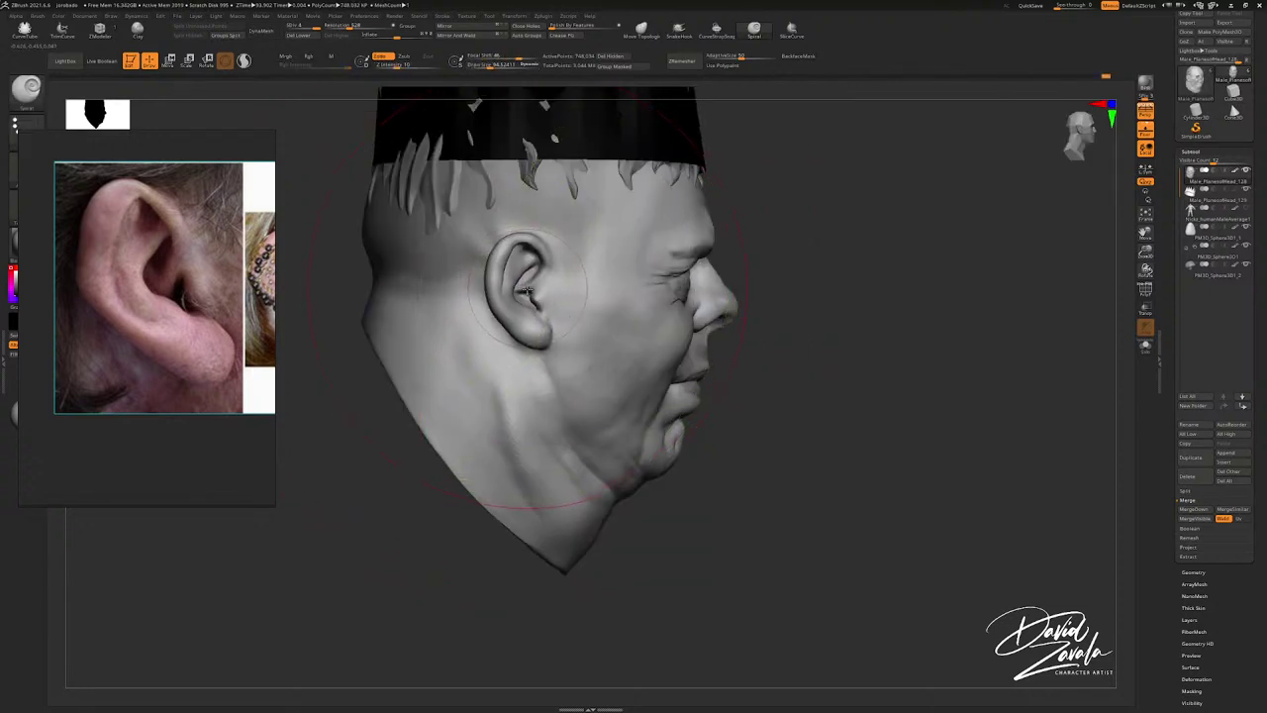
right_click_drag(523, 290, 544, 293)
key("s")
left_click_drag(546, 294, 483, 265)
Step: Adjust the ear's lobe and outline from the front with the Move brush
key("b")
key("m")
key("v")
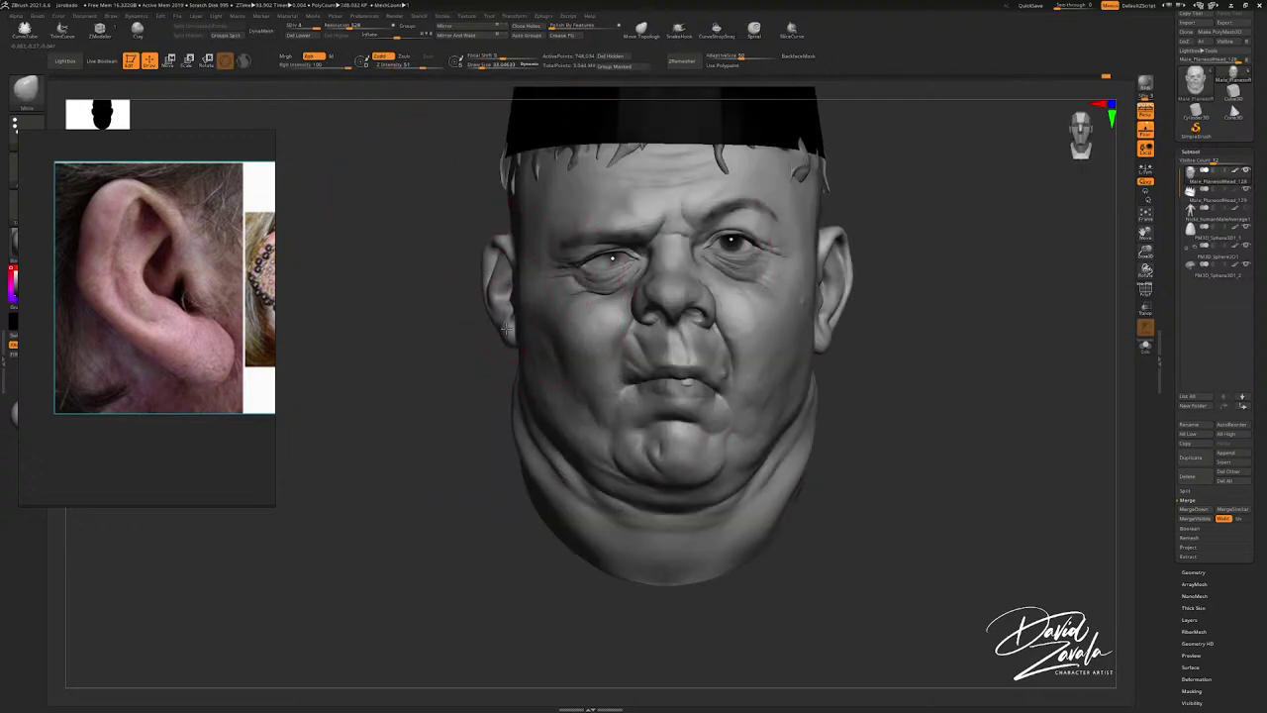
right_click_drag(505, 325, 523, 321, "ctrl")
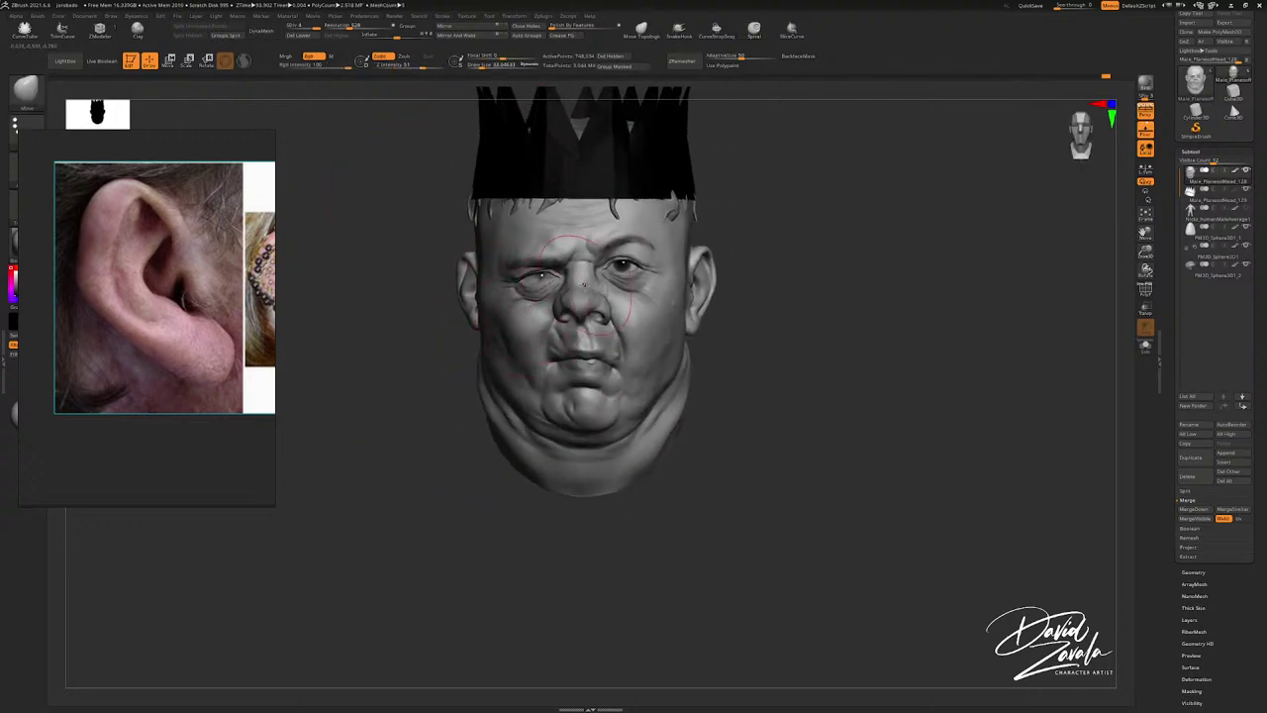
Step: Zoom out the ear reference board and resize the Move brush for broad face adjustments
scroll(180, 299, "down", 8)
scroll(183, 301, "down", 3)
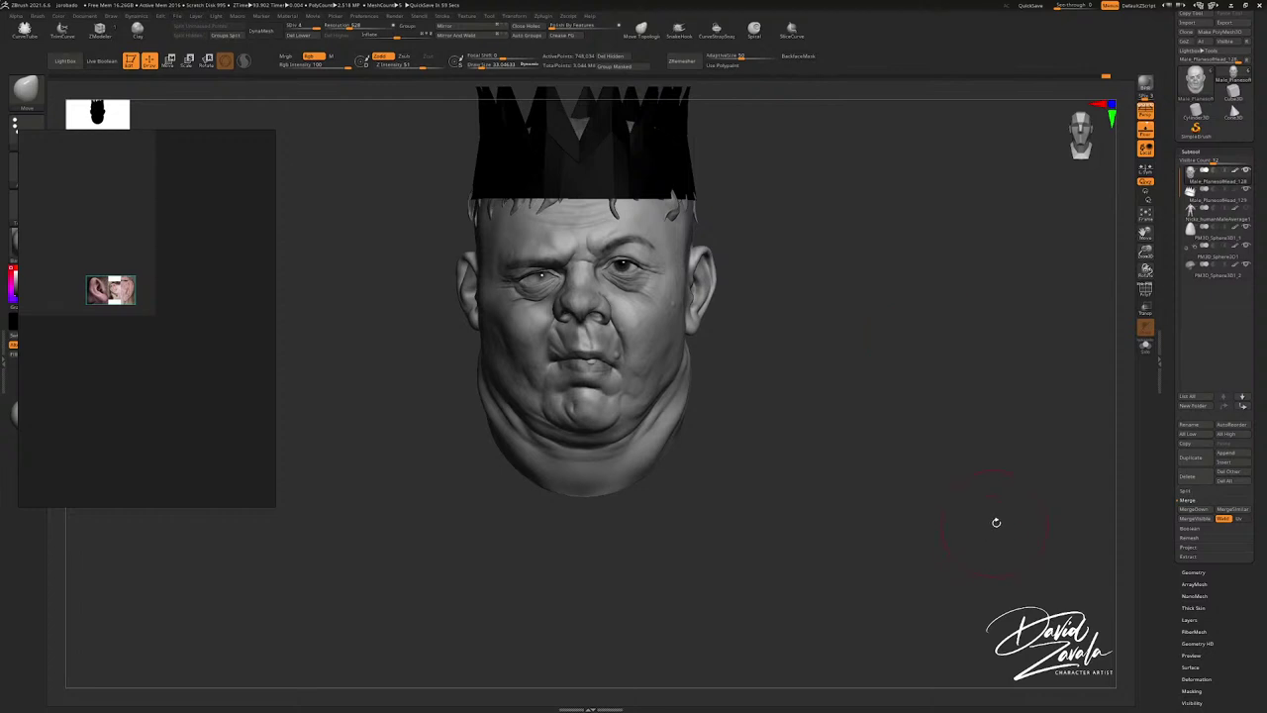
key("s")
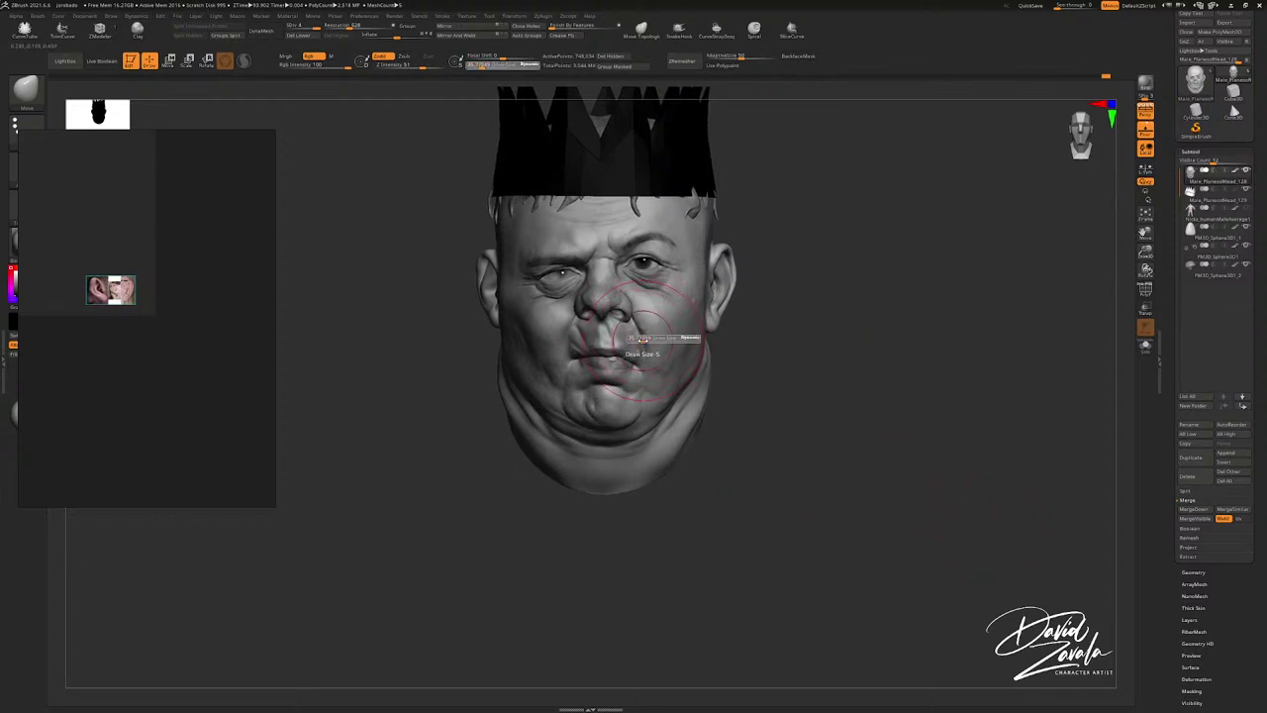
right_click_drag(653, 334, 653, 346, "ctrl")
key("s")
left_click_drag(653, 347, 661, 346)
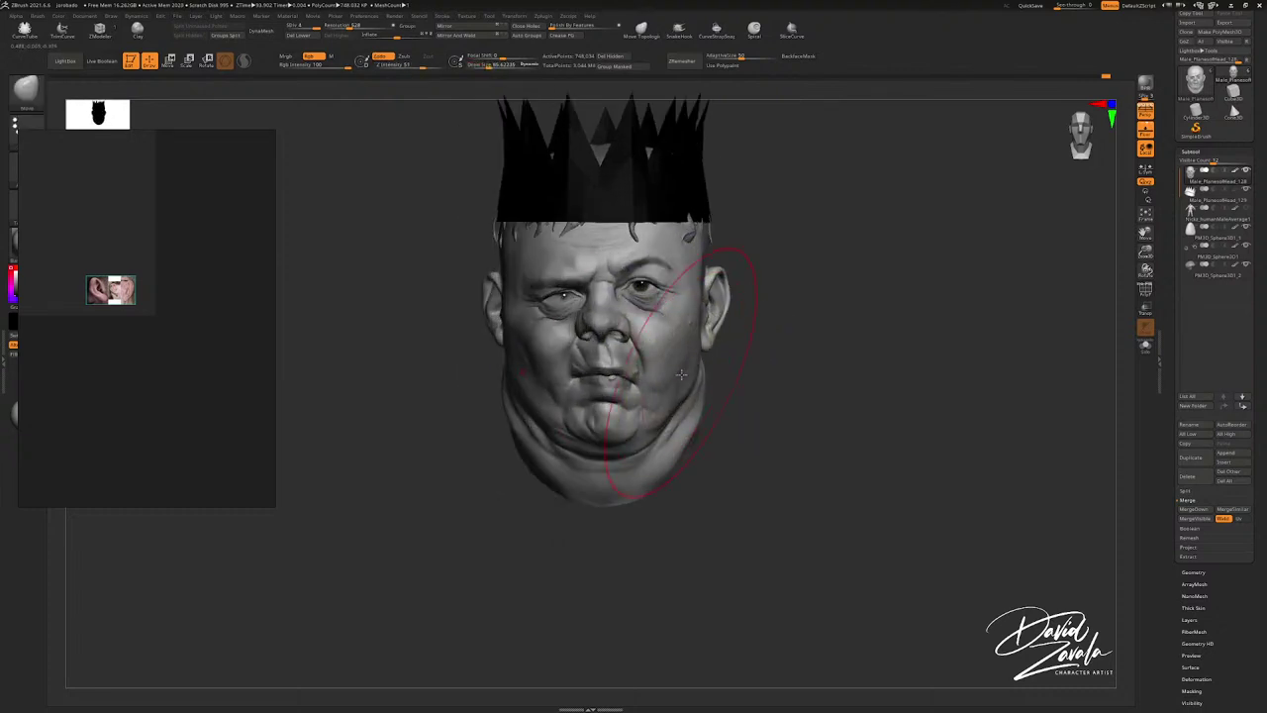
Step: Try to reshape the jaw and the cheek below the ear with broad Move strokes
left_click_drag(681, 370, 666, 370)
key("ctrl+z")
key("[")
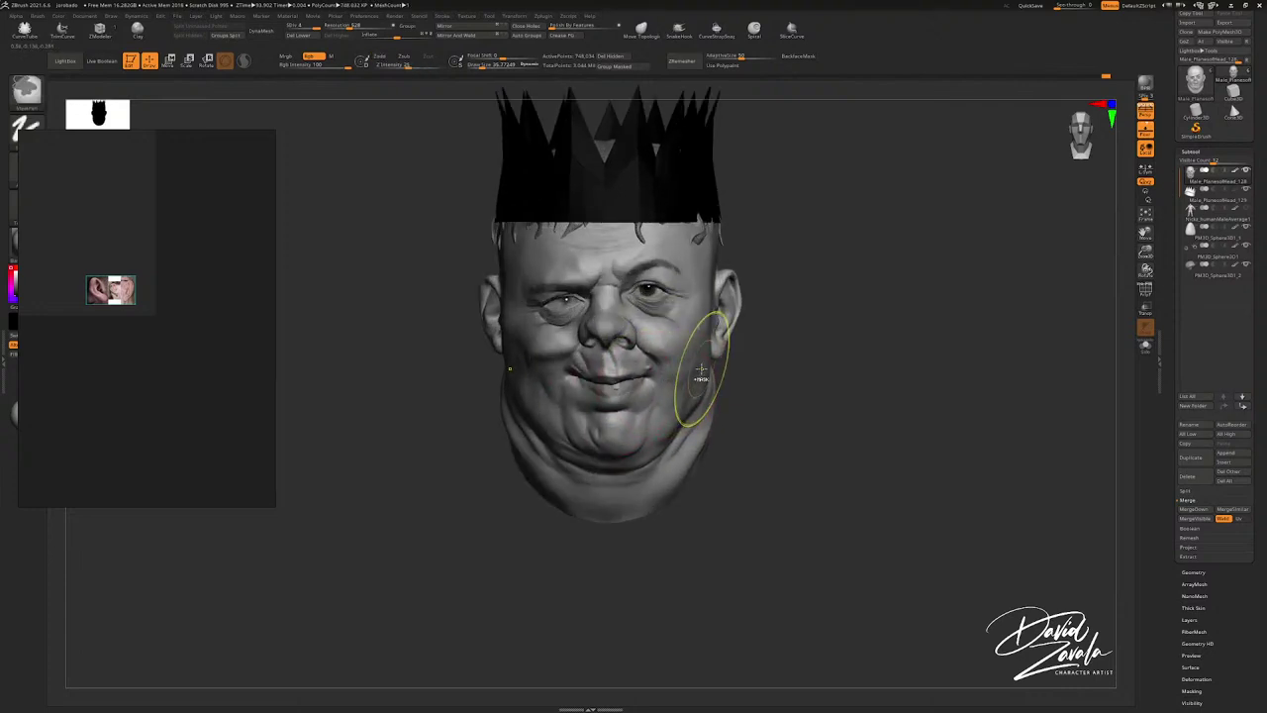
key("ctrl+z")
key("ctrl+z")
right_click_drag(698, 372, 661, 377)
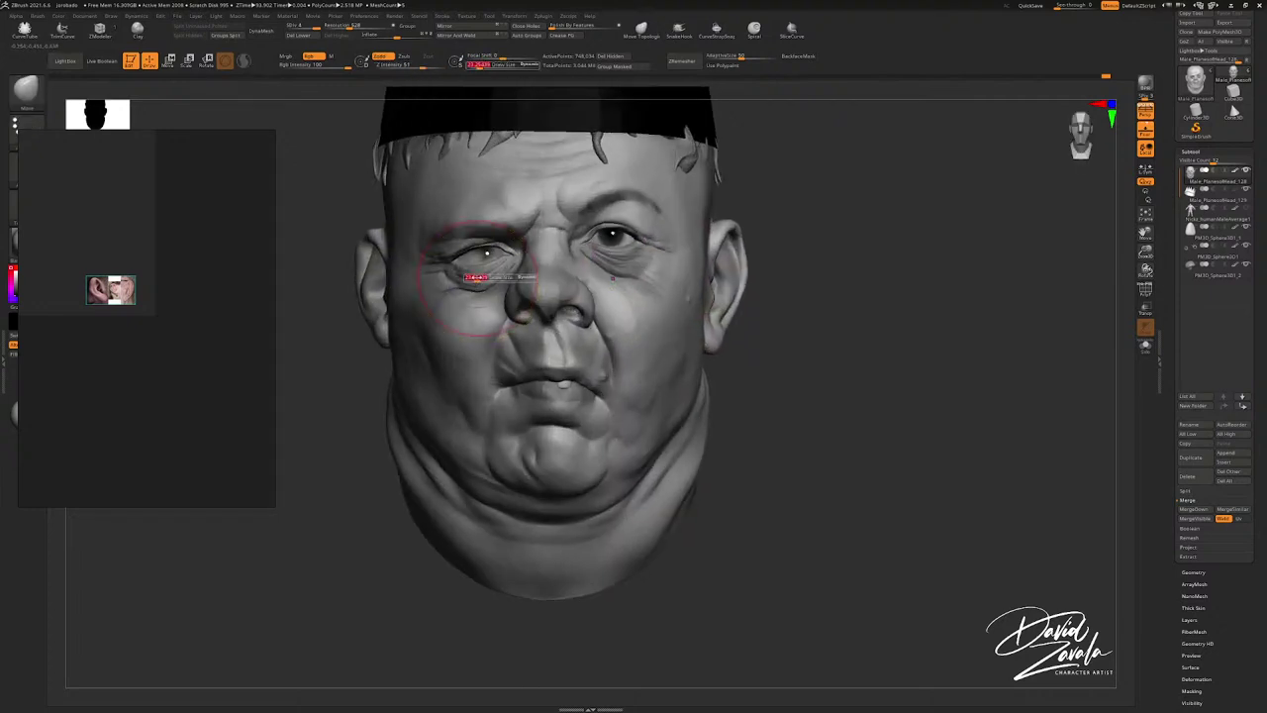
Step: Try small adjustments to the side of the face and the ear edge with a reduced Move brush
key("s")
left_click_drag(375, 275, 368, 275)
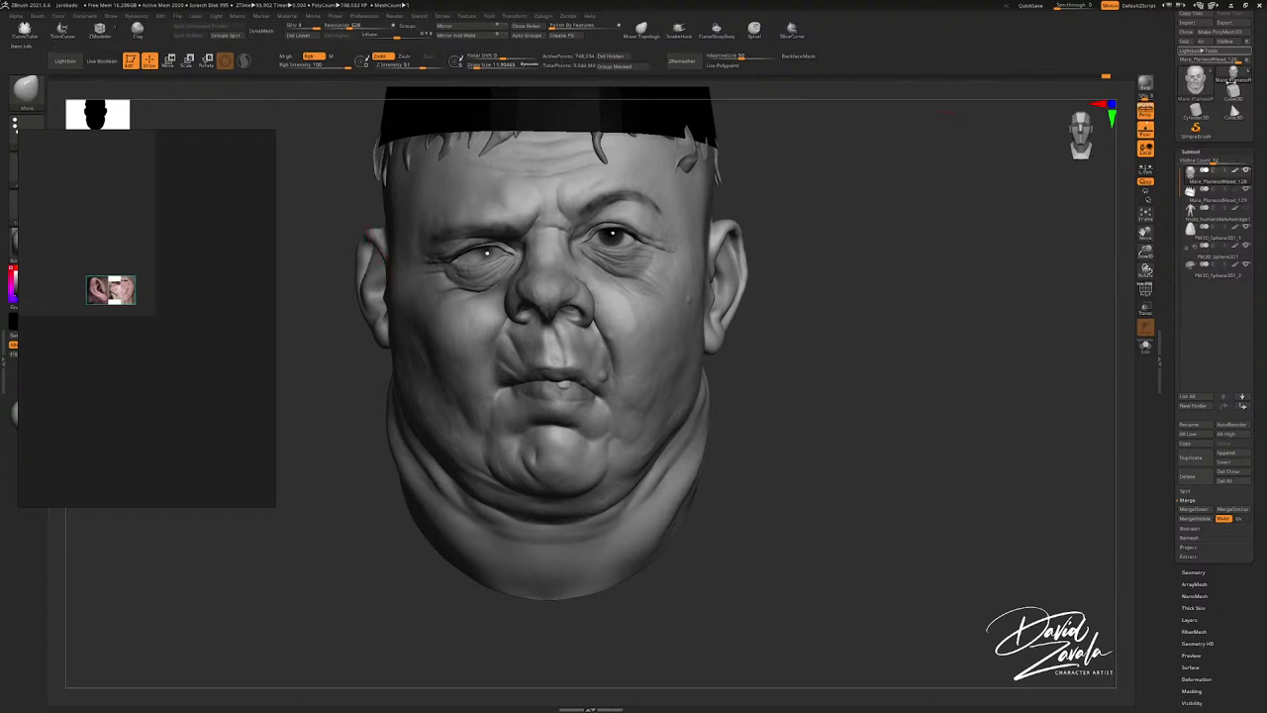
mouse_move(1232, 92)
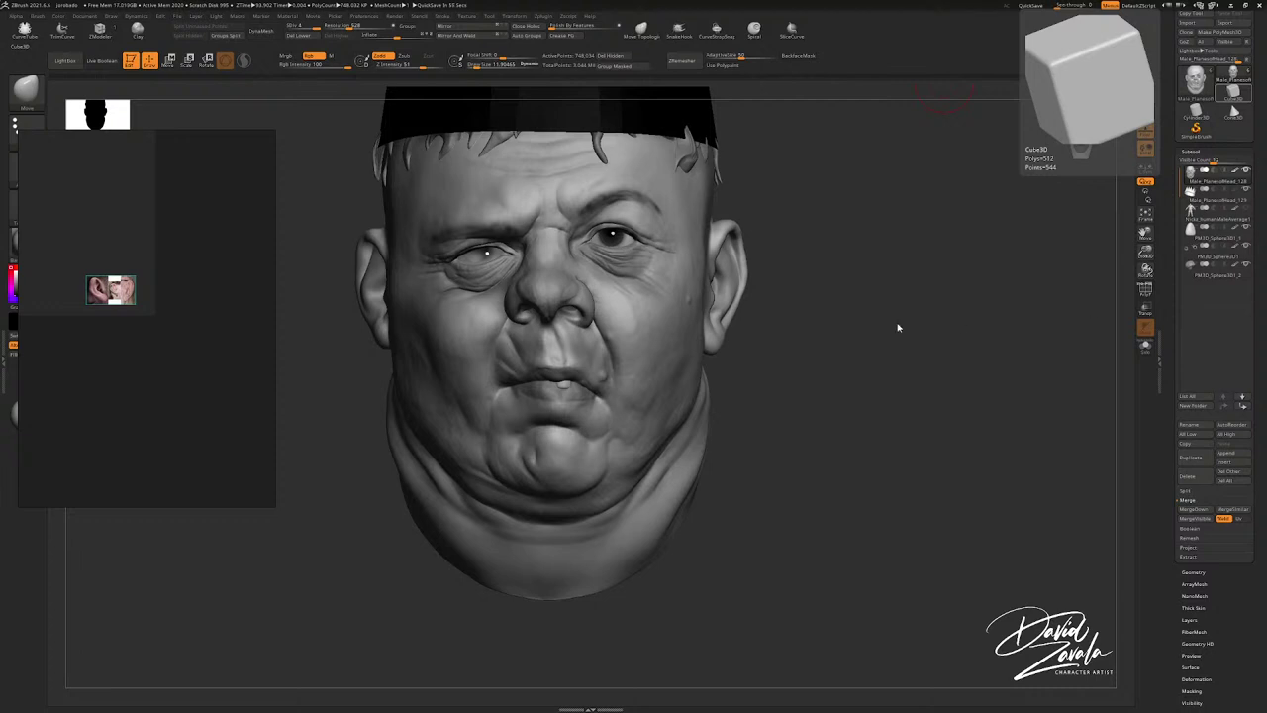
left_click_drag(870, 314, 880, 314)
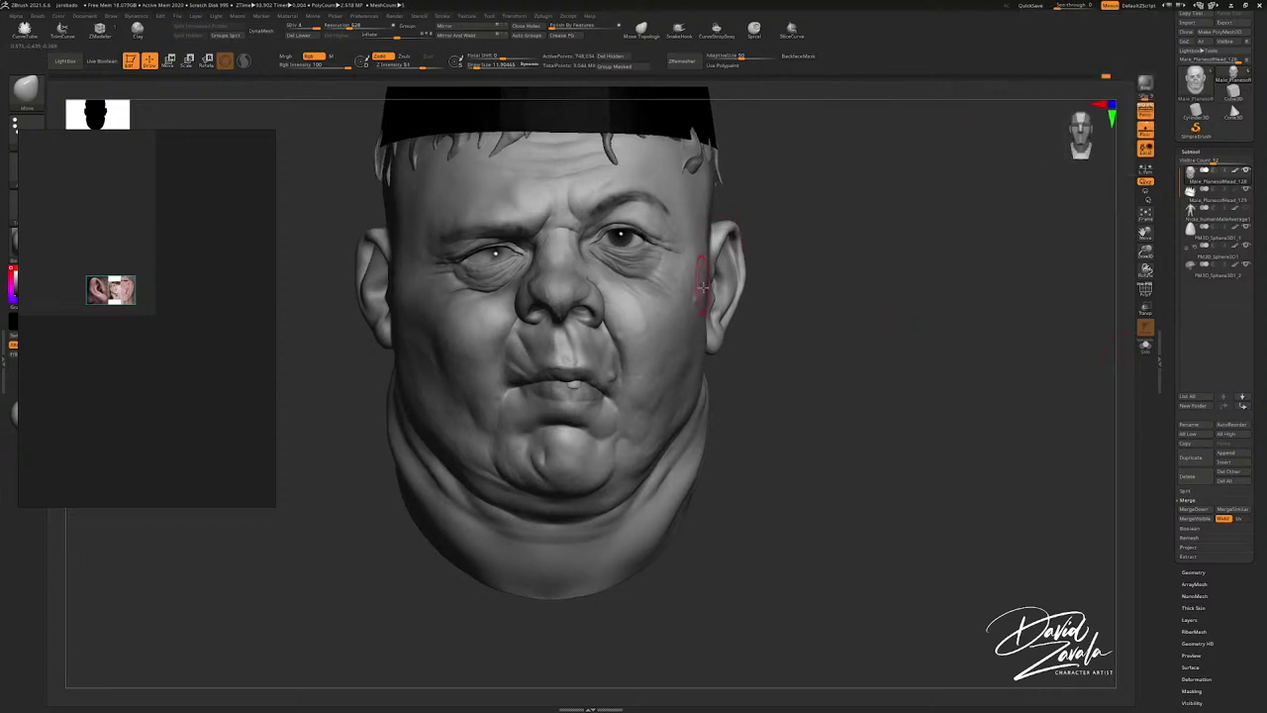
key("ctrl+z")
key("ctrl+z")
key("ctrl+z")
Step: Adjust the cheek and jaw in front of the ear with an enlarged Move brush, checking a three-quarter view
right_click_drag(706, 287, 706, 308, "alt")
right_click_drag(706, 308, 710, 315, "ctrl")
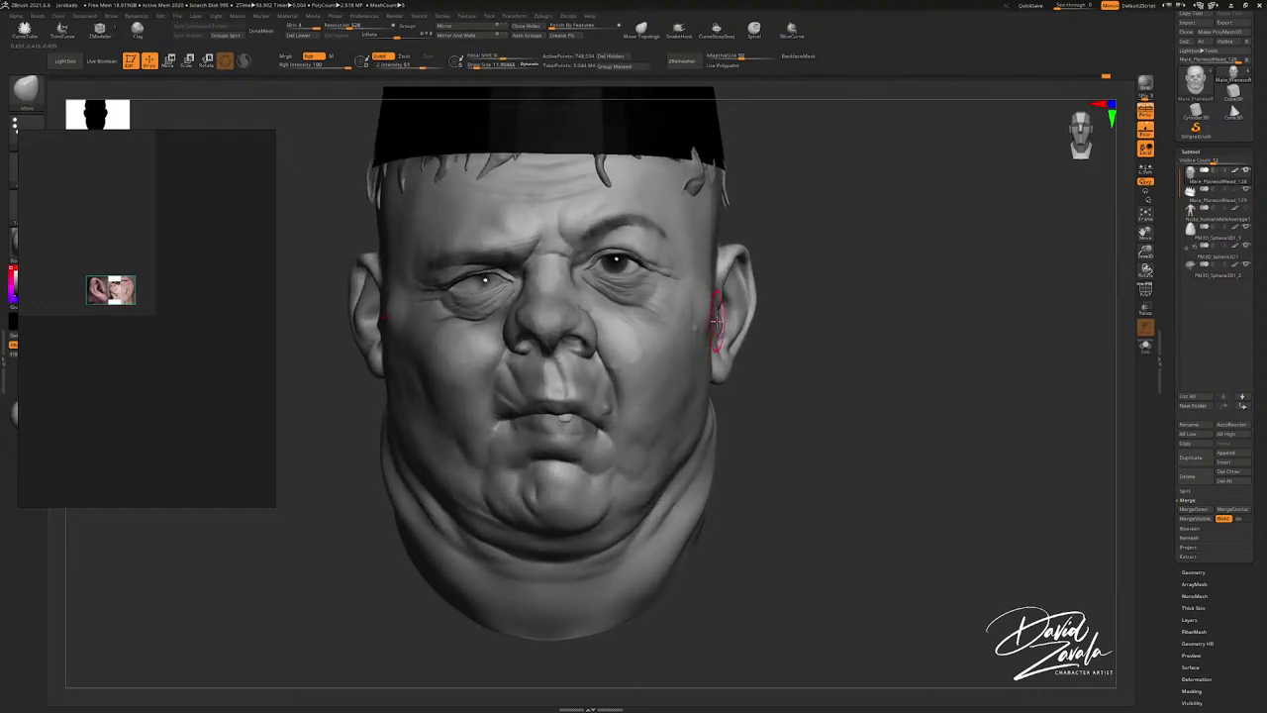
key("ctrl")
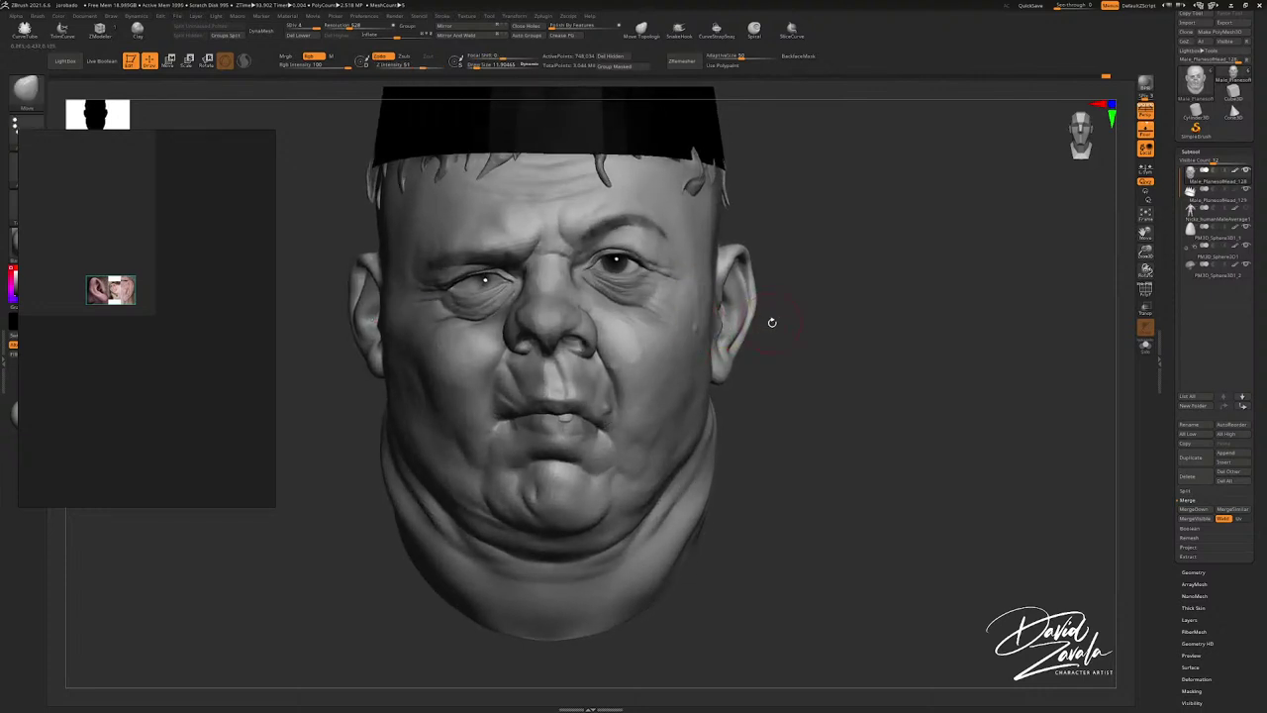
key("s")
mouse_move(771, 315)
right_mouse_down("ctrl")
mouse_move(787, 291)
mouse_move(772, 305)
mouse_move(782, 320)
mouse_move(711, 319)
mouse_move(718, 342)
right_mouse_up("ctrl")
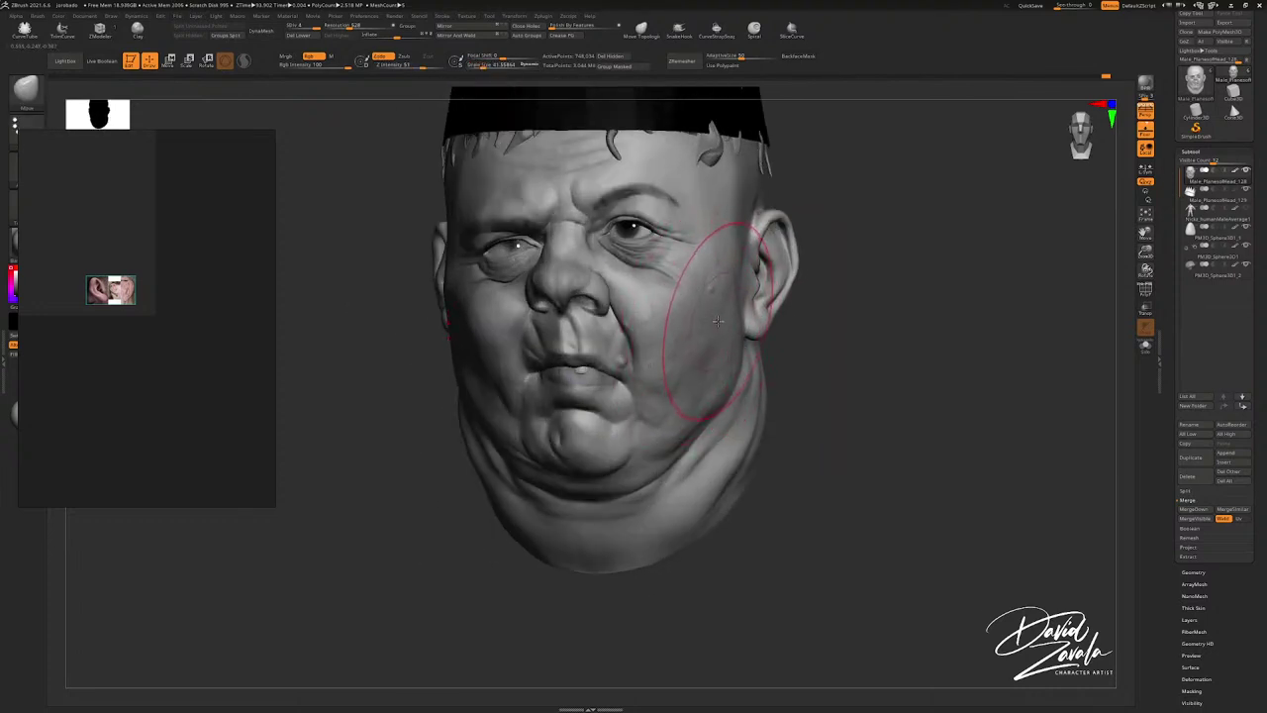
mouse_move(713, 321)
right_mouse_down("alt")
mouse_move(746, 329)
mouse_move(731, 328)
mouse_move(739, 311)
right_mouse_up("alt")
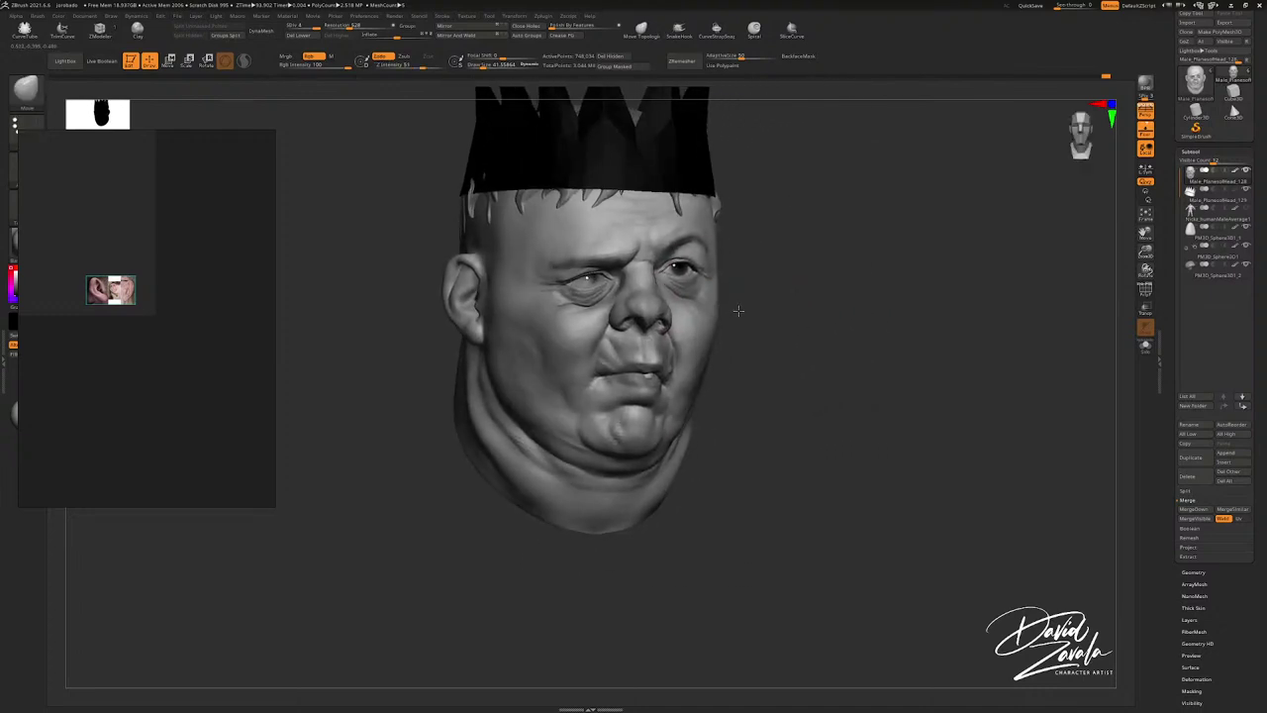
Step: Refine the ear's outline and its attachment to the head in three-quarter view with a smaller Move brush
mouse_move(415, 274)
right_mouse_down("ctrl")
mouse_move(452, 295)
mouse_move(689, 311)
right_mouse_up("ctrl")
key("s")
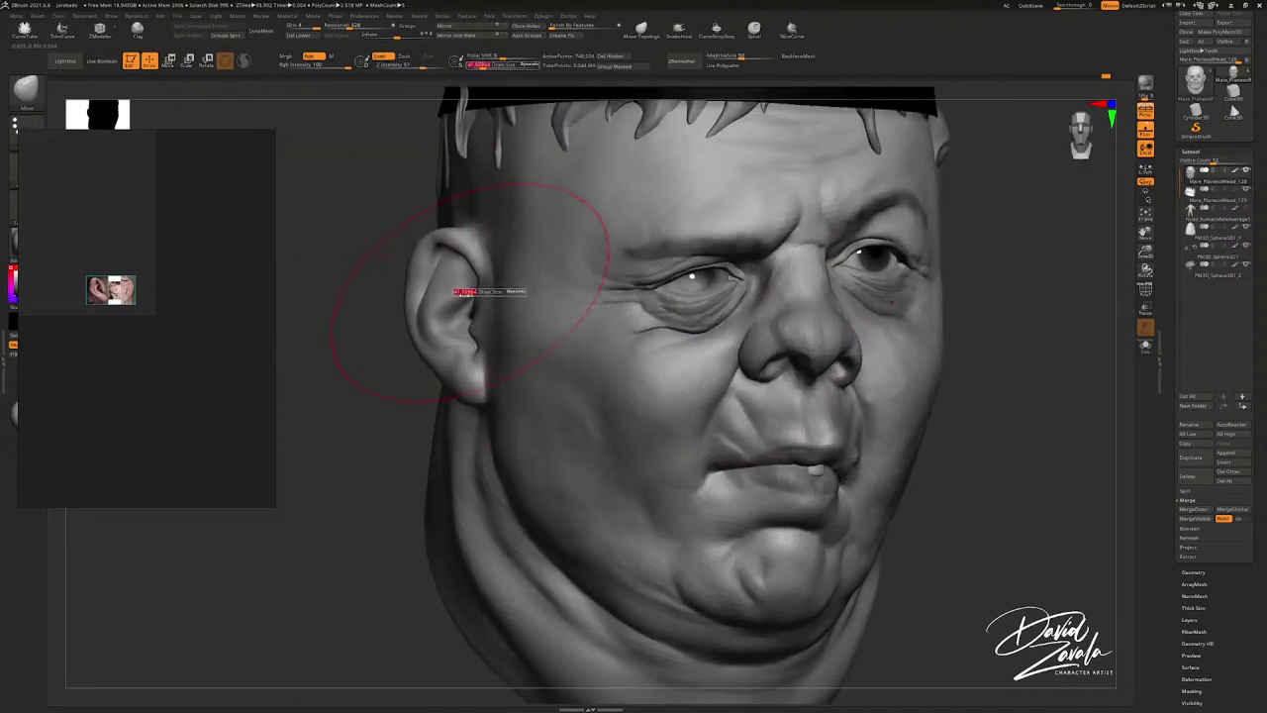
left_click_drag(463, 292, 422, 287)
key("s")
key("s")
key("s")
key("s")
right_click_drag(407, 270, 398, 255, "ctrl")
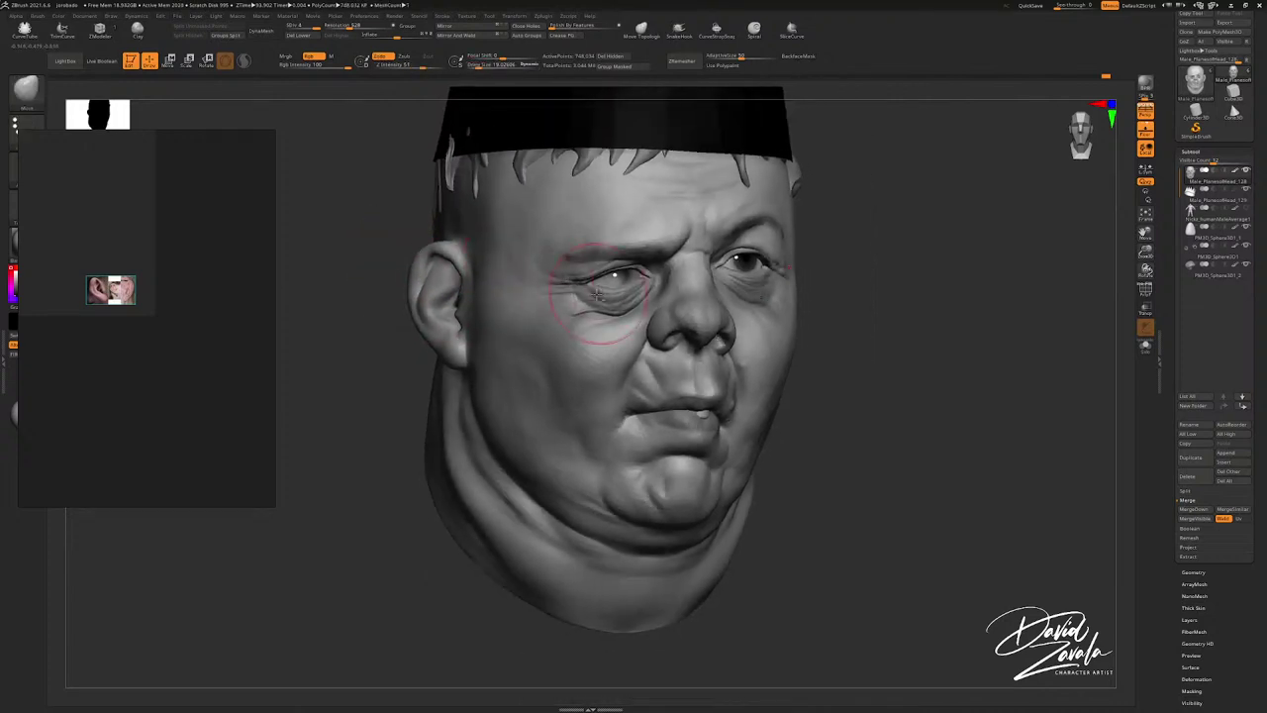
Step: Try a small adjustment around the mouth in front view, switching from the Move brush to the Spiral brush
right_click_drag(597, 295, 560, 281)
mouse_move(569, 285)
right_mouse_down("alt")
mouse_move(646, 290)
mouse_move(496, 279)
right_mouse_up("alt")
right_click_drag(582, 386, 547, 367, "alt")
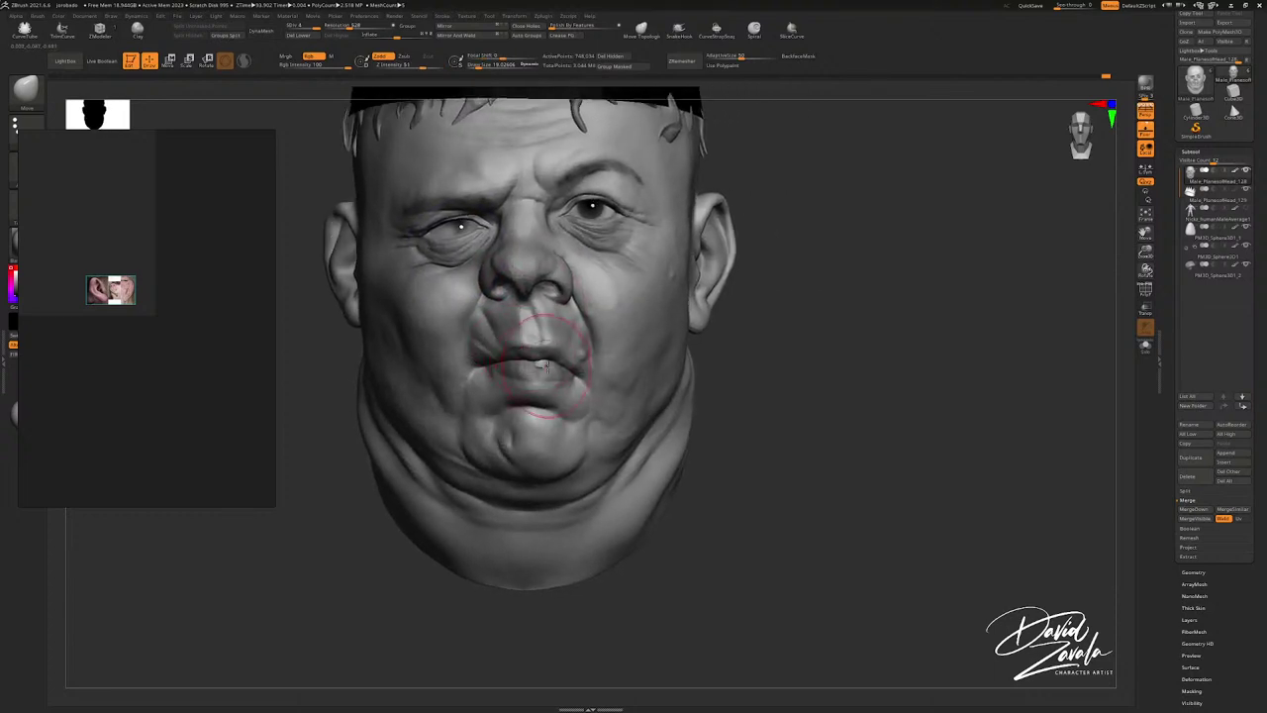
key("s")
left_click_drag(548, 367, 538, 371)
left_click(754, 32)
key("ctrl+z")
Step: Adjust the tilt of the mouth and nose area with a resized Spiral brush
right_click_drag(538, 370, 533, 333, "ctrl")
key("s")
left_click_drag(522, 334, 519, 334)
mouse_move(524, 335)
right_mouse_down("ctrl")
mouse_move(529, 368)
mouse_move(545, 353)
mouse_move(686, 368)
right_mouse_up("ctrl")
key("s")
left_click_drag(547, 339, 542, 339)
mouse_move(539, 262)
right_mouse_down()
mouse_move(489, 300)
mouse_move(453, 298)
right_mouse_up()
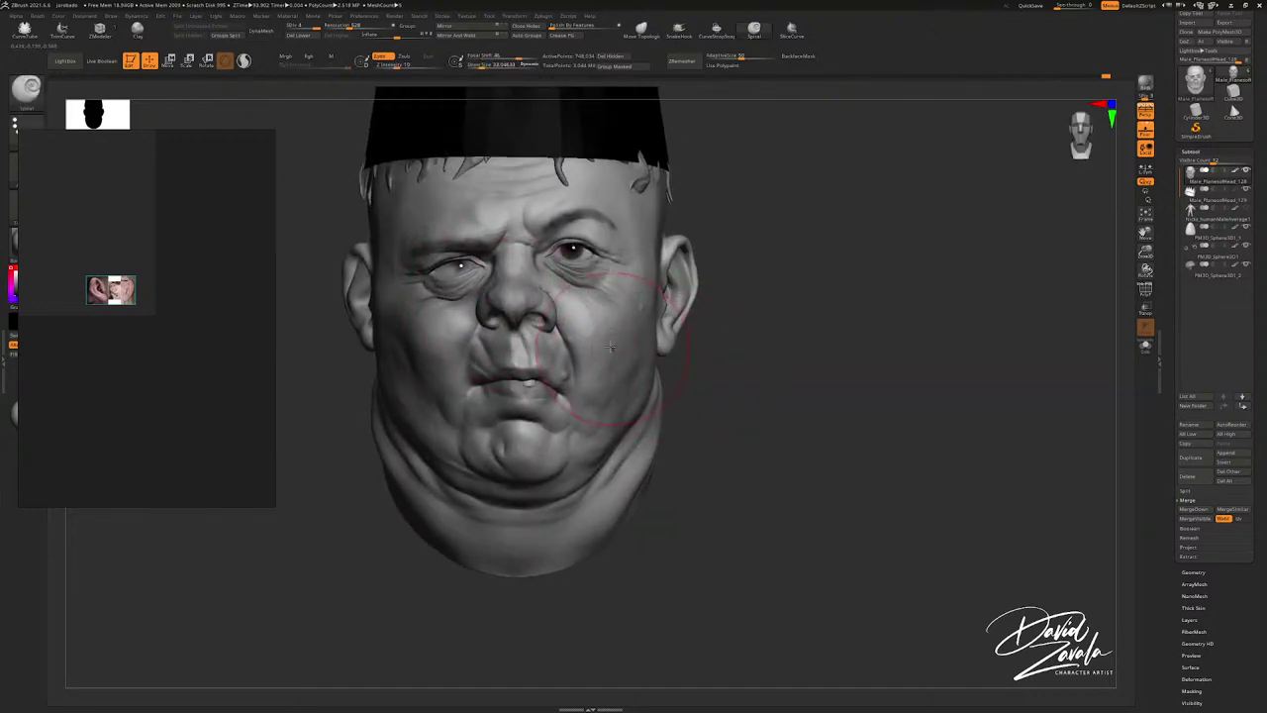
Step: Undo the last stroke and rework the wide-open eye's lids with a smaller Move brush
right_click_drag(560, 334, 570, 260)
mouse_move(570, 259)
right_mouse_down("ctrl")
mouse_move(574, 279)
mouse_move(563, 242)
right_mouse_up("ctrl")
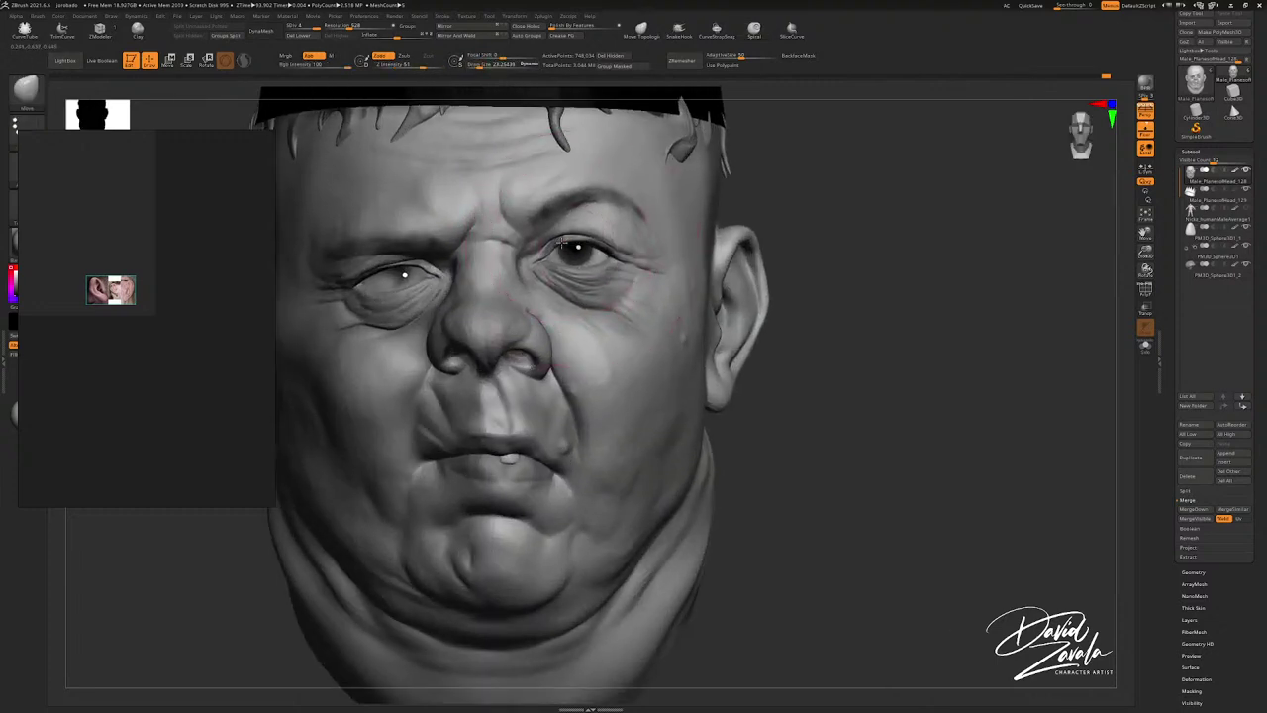
key("ctrl+z")
key("s")
left_click_drag(574, 240, 571, 242)
right_click_drag(573, 244, 616, 314, "ctrl")
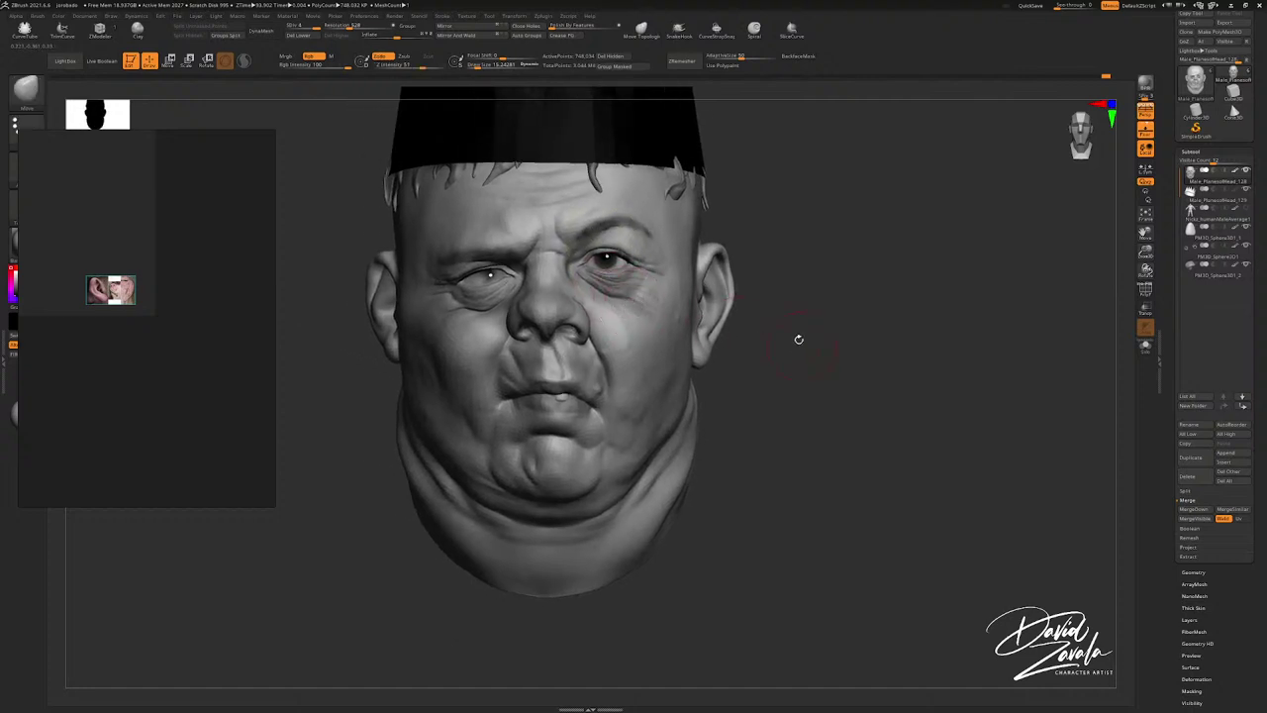
Step: Adjust the eyelids and brow area in a close front view while resizing the Move brush
mouse_move(1195, 109)
right_click_drag(648, 289, 659, 241, "ctrl")
key("s")
mouse_move(617, 253)
left_mouse_down()
mouse_move(632, 254)
mouse_move(612, 261)
left_mouse_up()
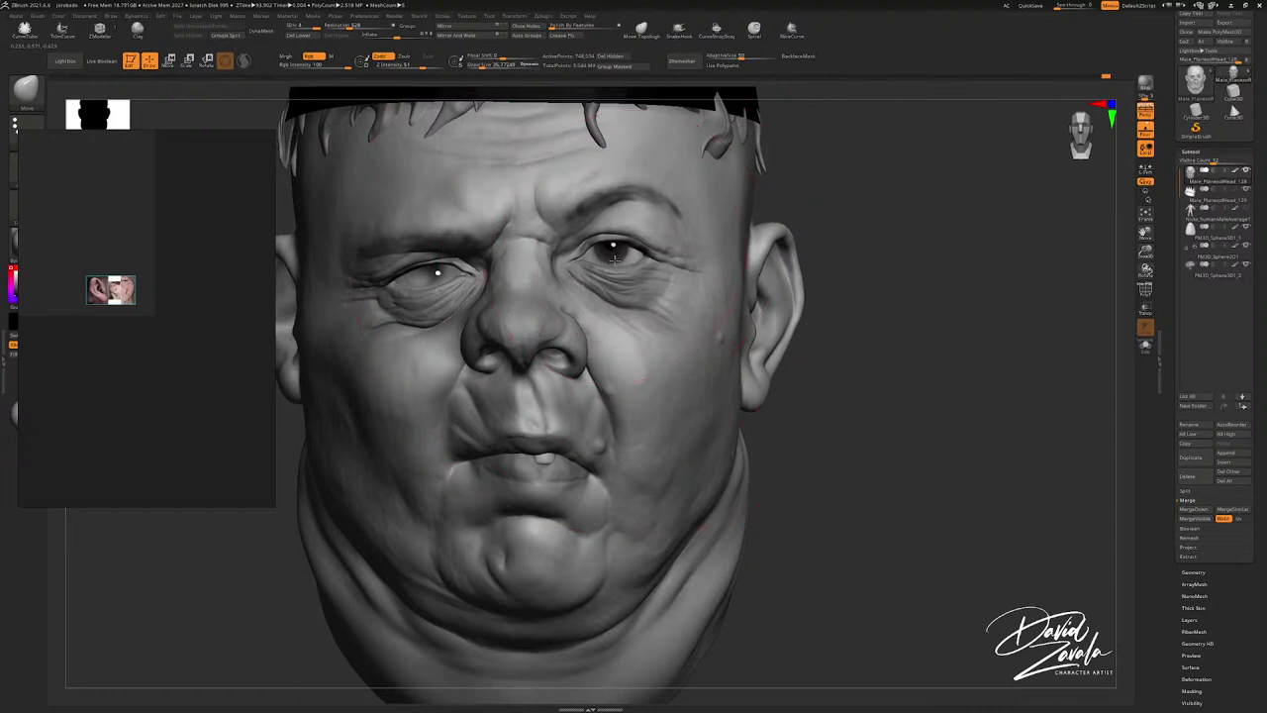
mouse_move(610, 226)
right_mouse_down("ctrl")
mouse_move(608, 299)
mouse_move(630, 283)
mouse_move(633, 269)
mouse_move(617, 270)
mouse_move(591, 285)
right_mouse_up("ctrl")
key("s")
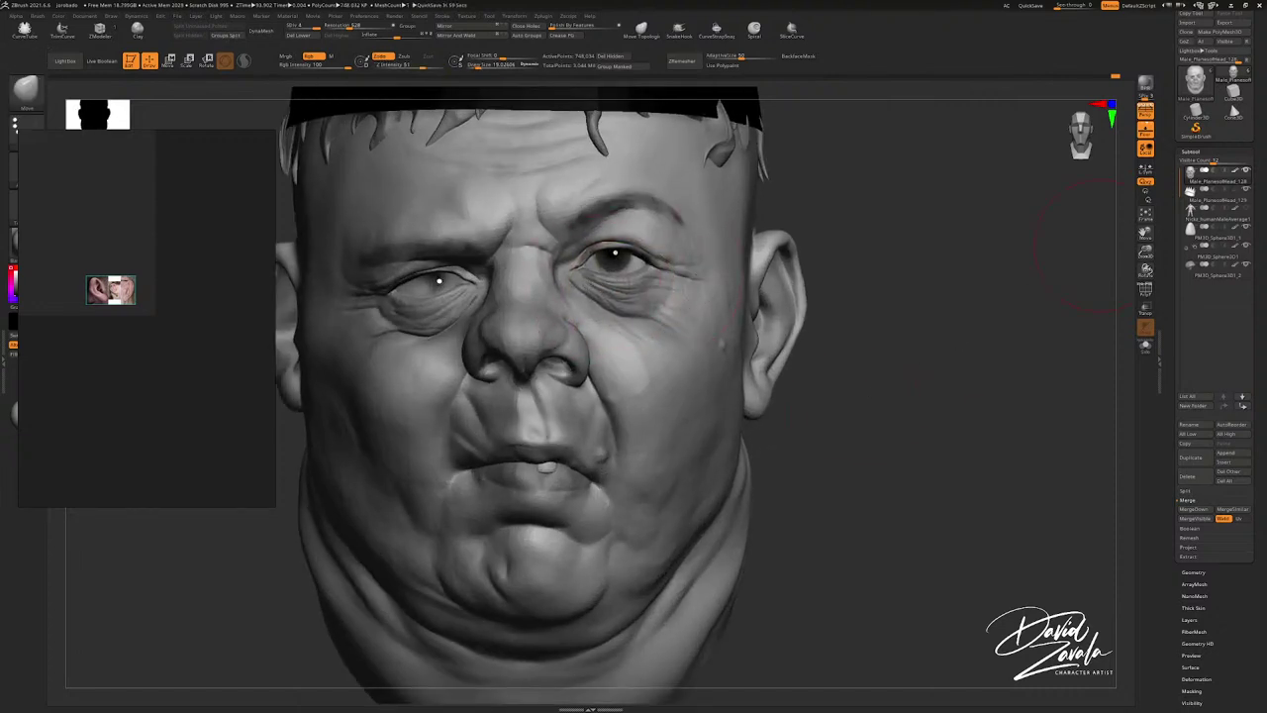
Step: Adjust the overall face proportions in front view with the Move brush enlarged to about 73
left_click(111, 290)
left_click_drag(921, 296, 959, 297)
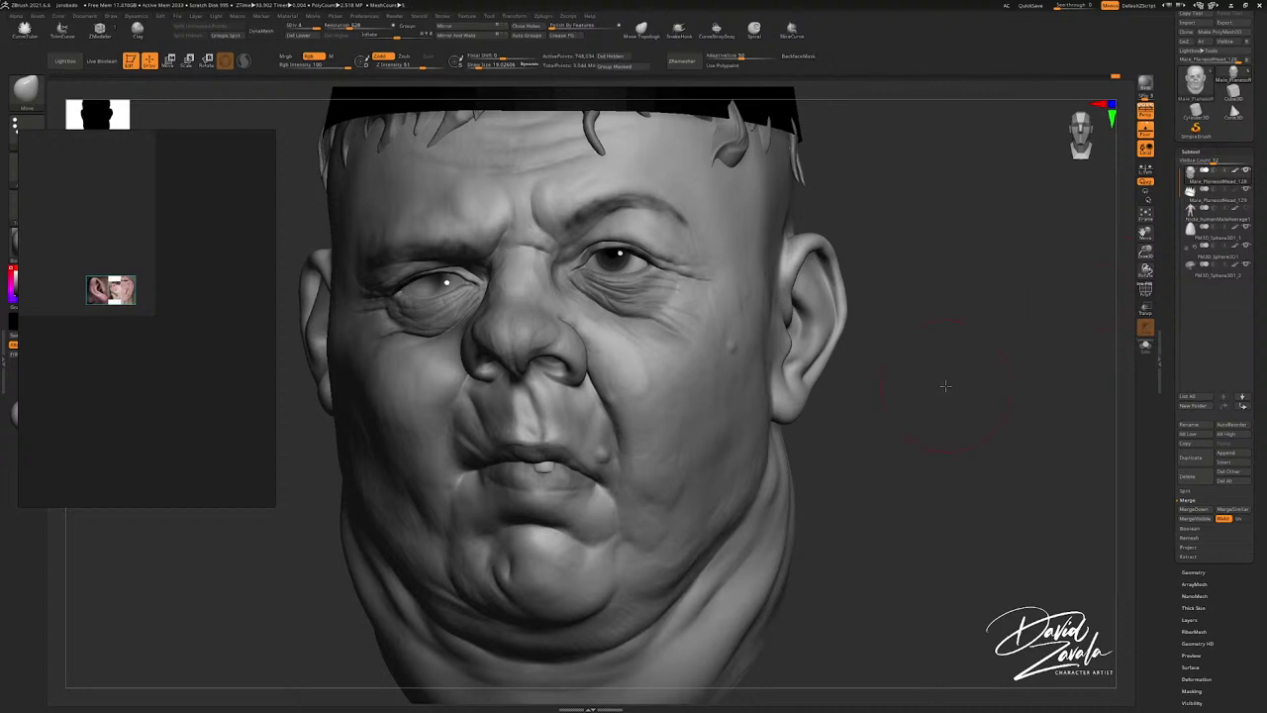
mouse_move(608, 358)
right_mouse_down("ctrl")
mouse_move(606, 332)
mouse_move(638, 326)
right_mouse_up("ctrl")
key("s")
key("s")
left_click_drag(639, 327, 624, 327)
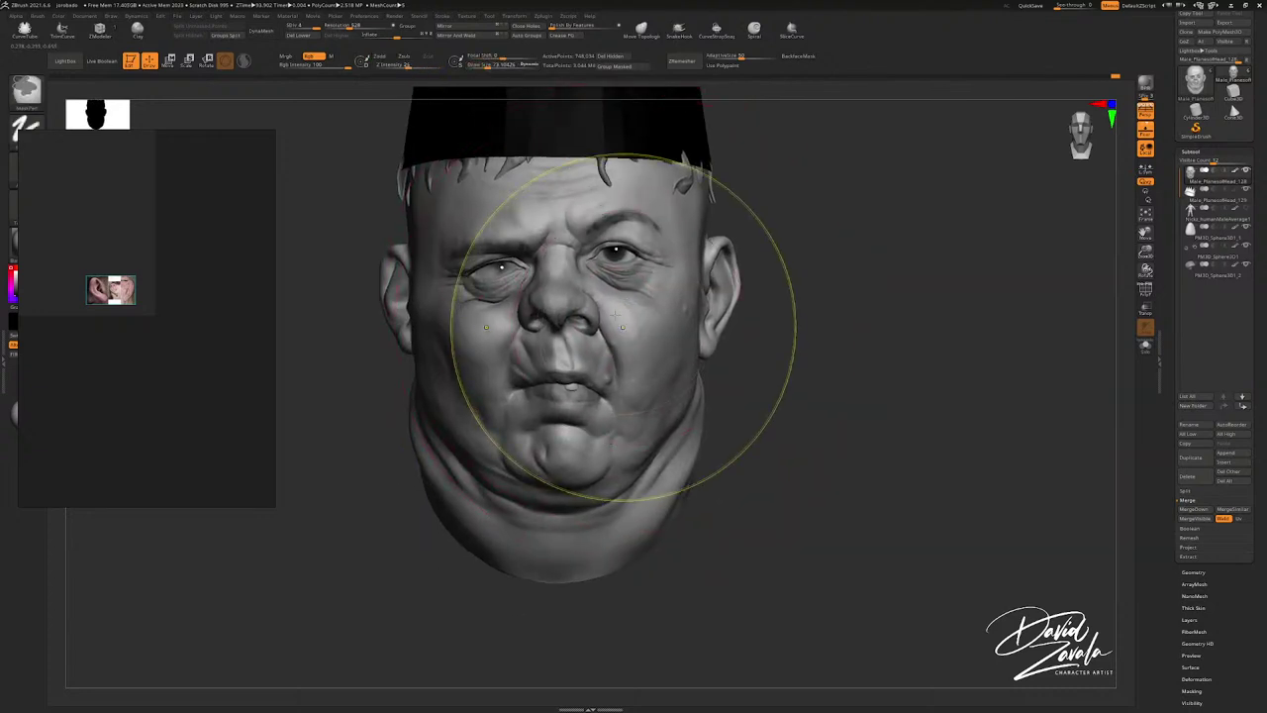
right_click_drag(624, 328, 621, 305, "ctrl")
mouse_move(622, 305)
right_mouse_down()
mouse_move(564, 307)
mouse_move(607, 321)
mouse_move(613, 298)
right_mouse_up()
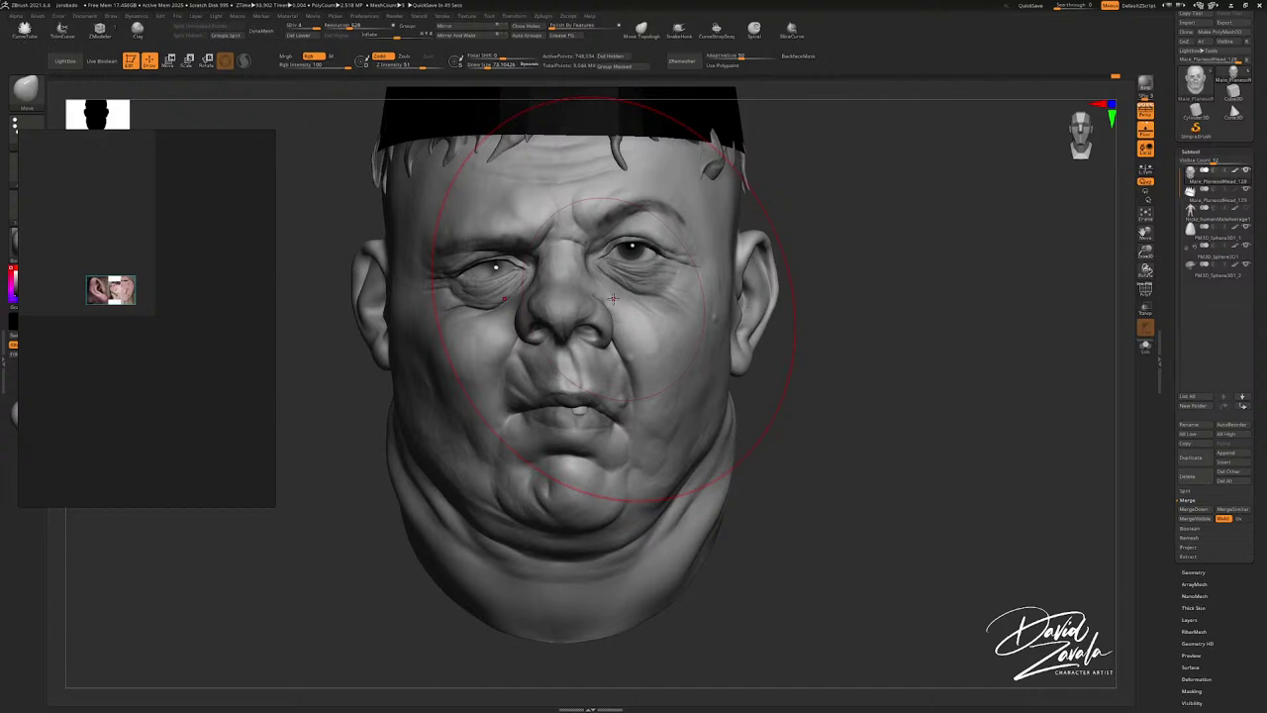
left_click_drag(1103, 408, 1027, 413)
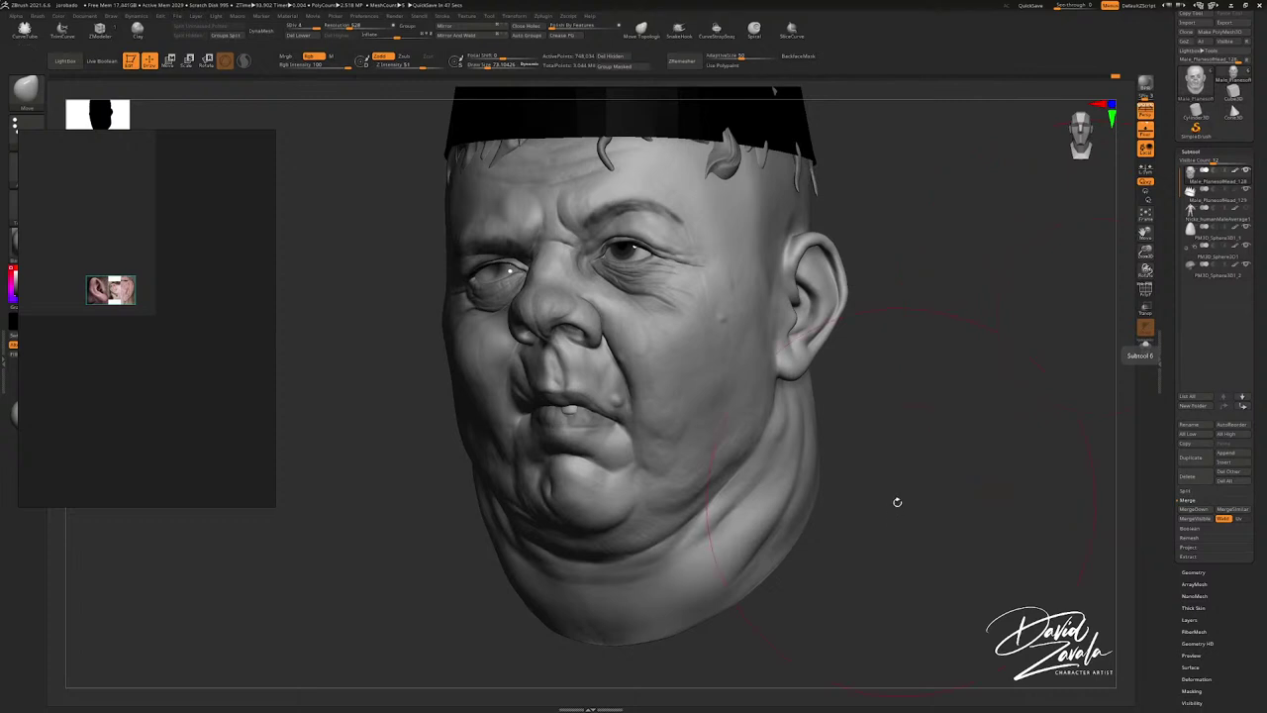
Step: Refine the folds beside and below the wide-open eye in three-quarter view with a reduced Move brush
right_click_drag(653, 308, 670, 303, "ctrl")
key("s")
left_click_drag(691, 294, 674, 294)
right_click_drag(674, 294, 683, 285)
key("s")
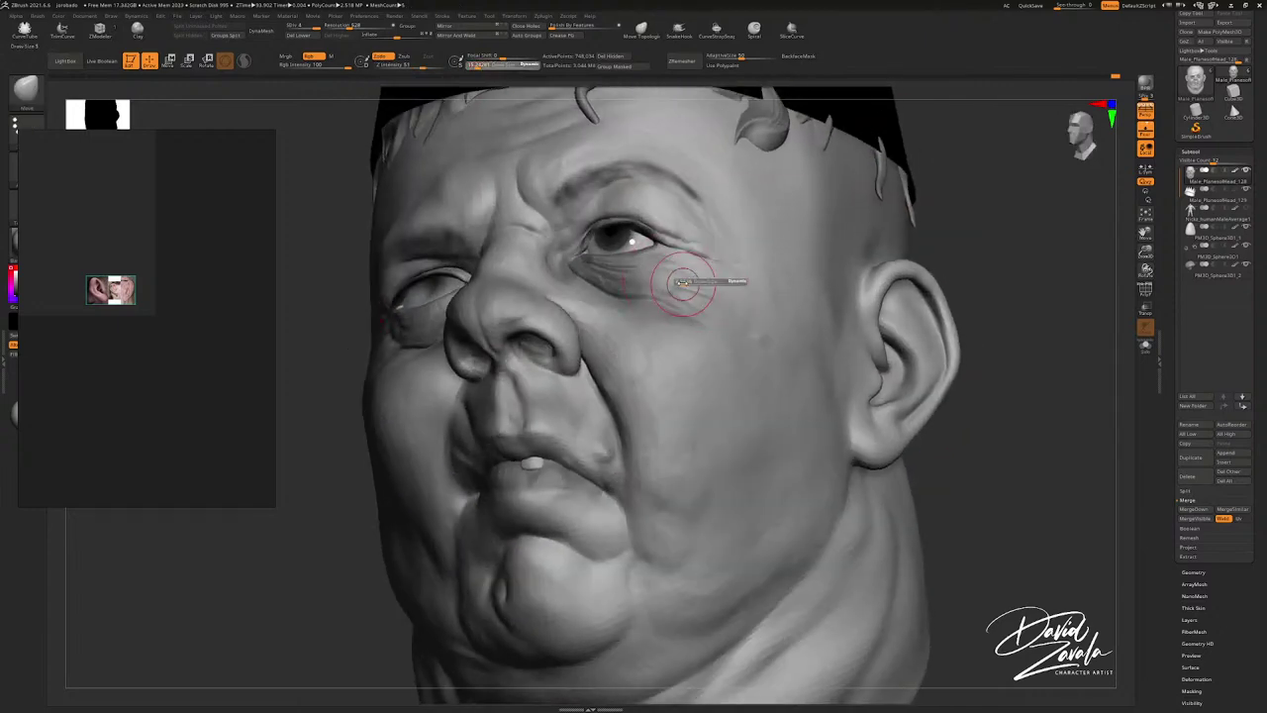
left_click_drag(682, 284, 678, 284)
mouse_move(678, 284)
right_mouse_down("ctrl")
mouse_move(687, 275)
mouse_move(729, 291)
mouse_move(713, 294)
right_mouse_up("ctrl")
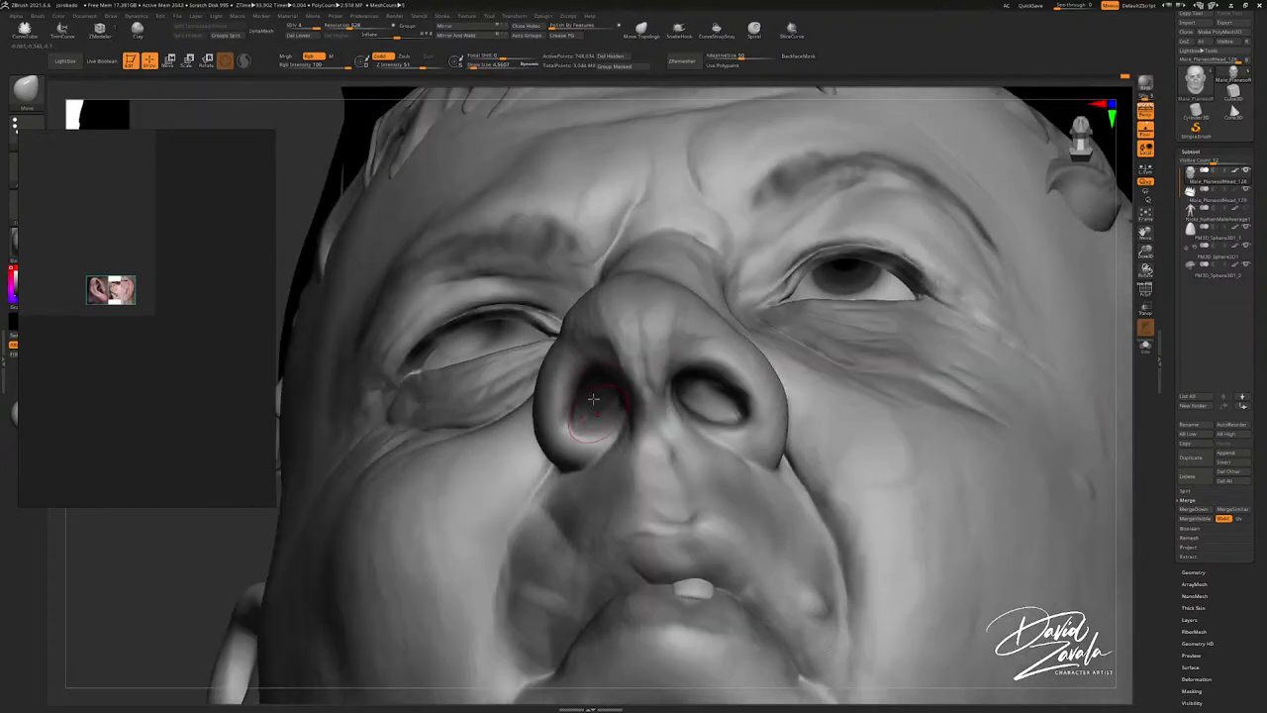
Step: Shape and smooth the nostril rim on the squinting eye's side, and resize the Move brush for the nose
mouse_move(593, 398)
right_mouse_down()
mouse_move(605, 416)
mouse_move(613, 402)
mouse_move(615, 422)
right_mouse_up()
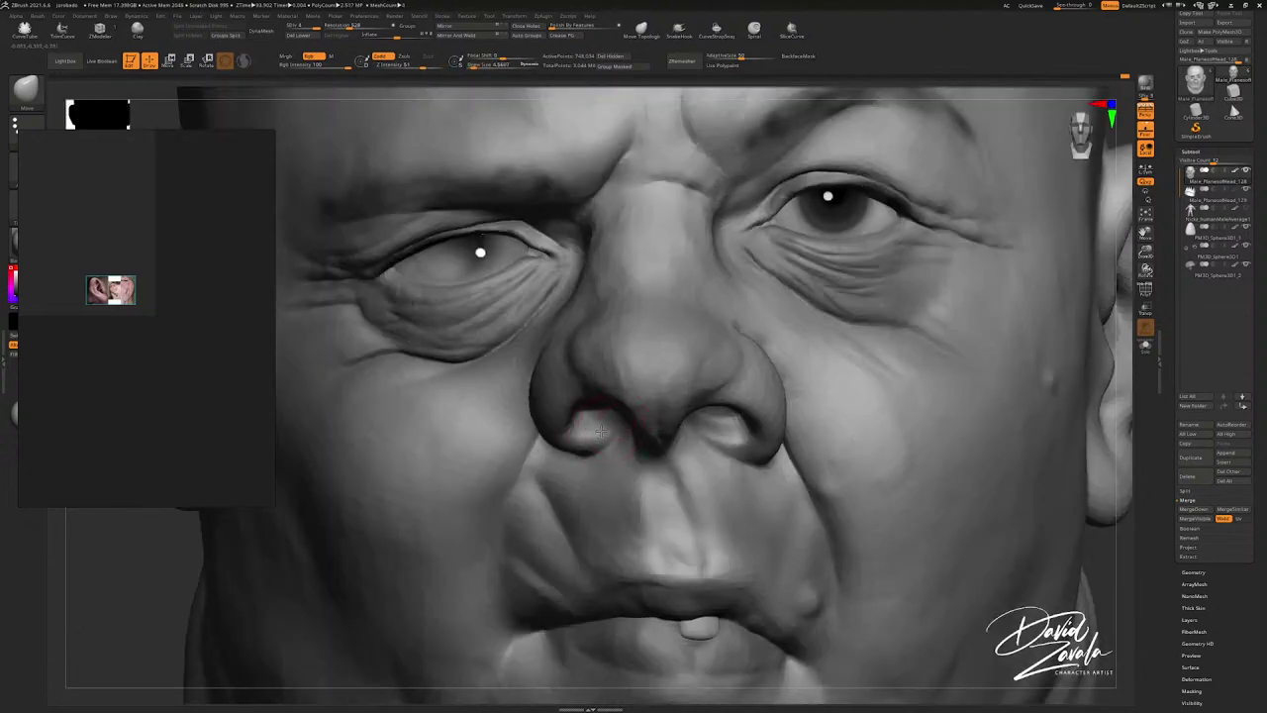
left_click_drag(568, 427, 561, 410, "shift")
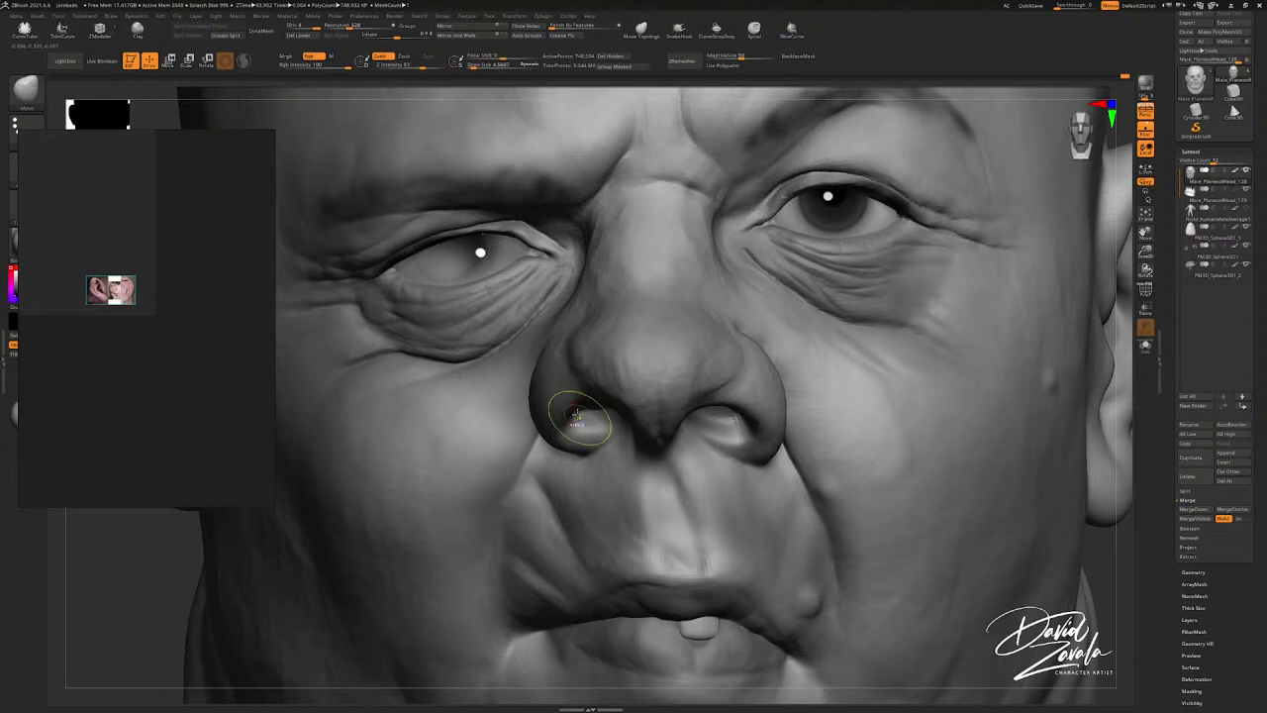
mouse_move(577, 416)
right_mouse_down("ctrl")
mouse_move(579, 326)
mouse_move(578, 341)
right_mouse_up("ctrl")
key("s")
left_click(577, 339)
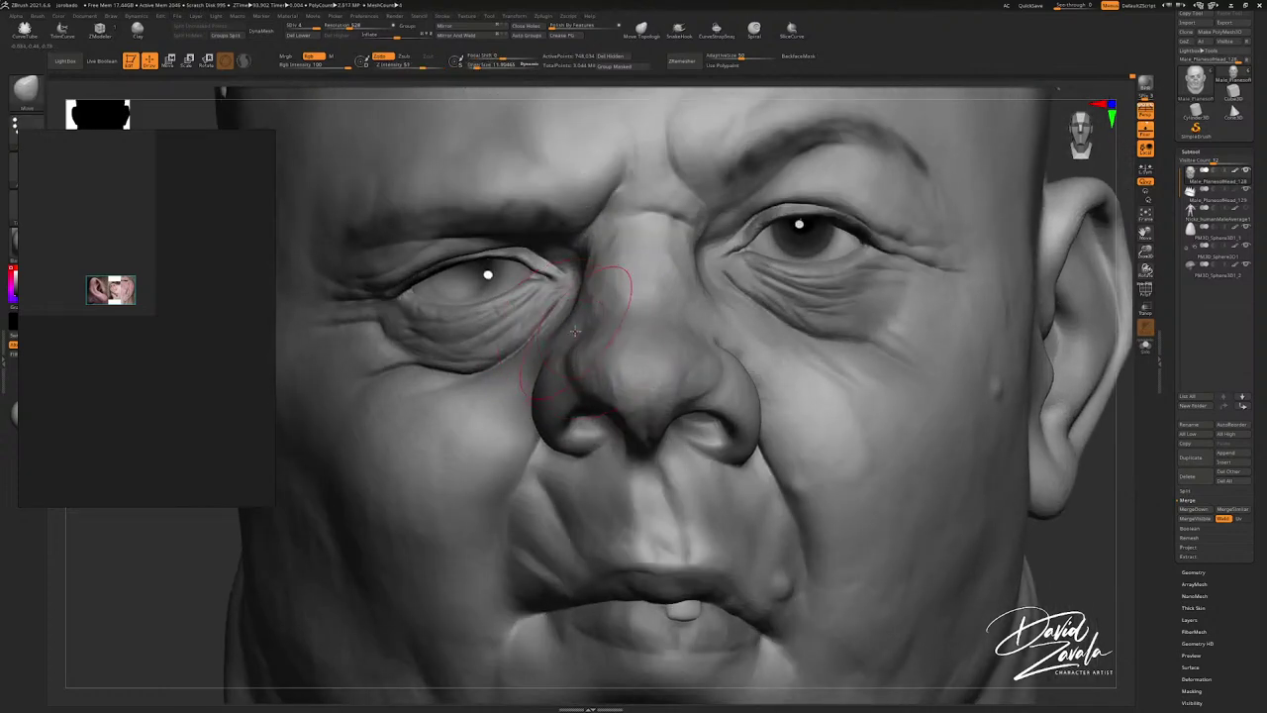
Step: Refine the transition between the nose and the squinting eye's inner corner with a smaller Move brush
key("bracketleft")
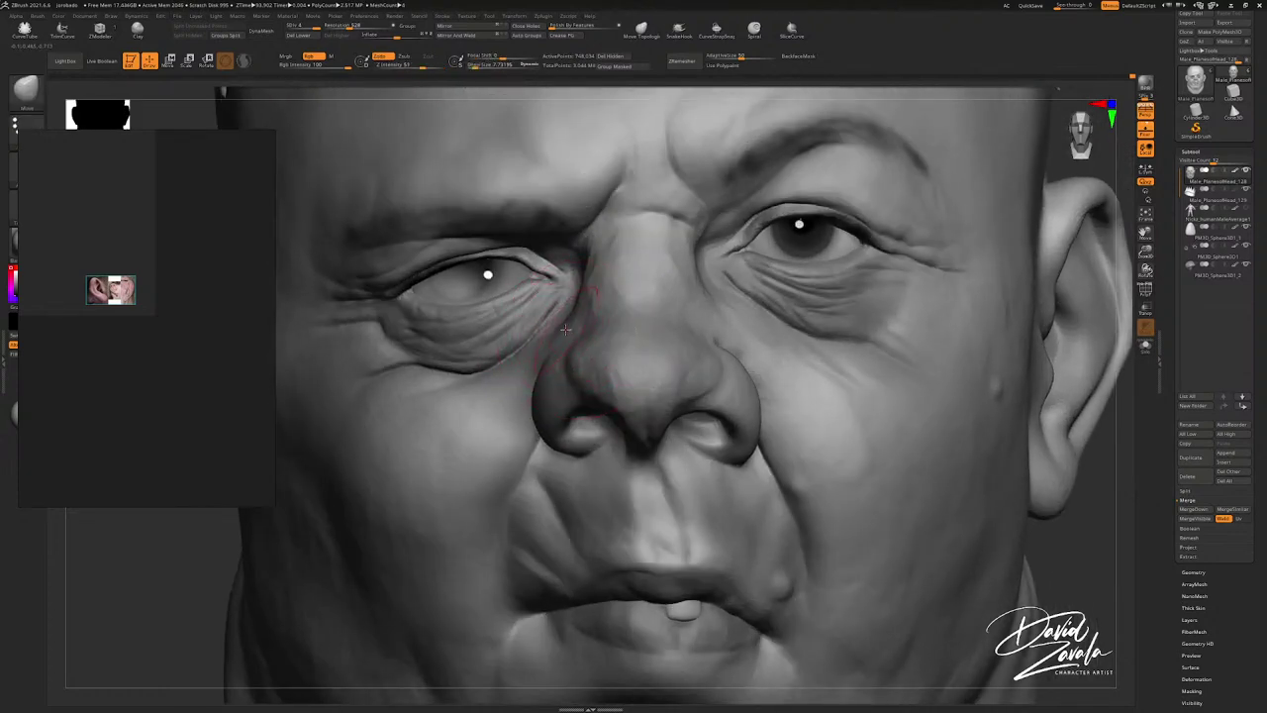
right_click_drag(568, 325, 592, 368, "ctrl")
key("s")
left_click(577, 324)
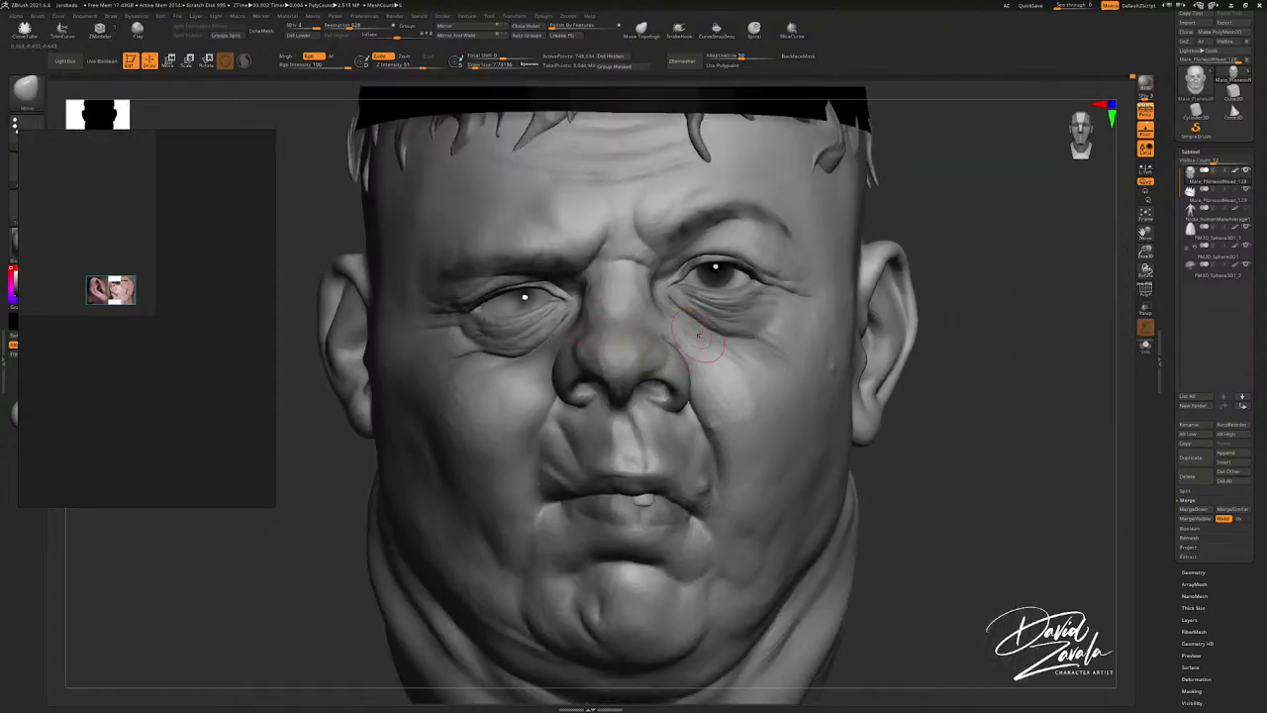
Step: Move the reference board aside and bring up the camera's perspective and focal length settings
mouse_move(1217, 238)
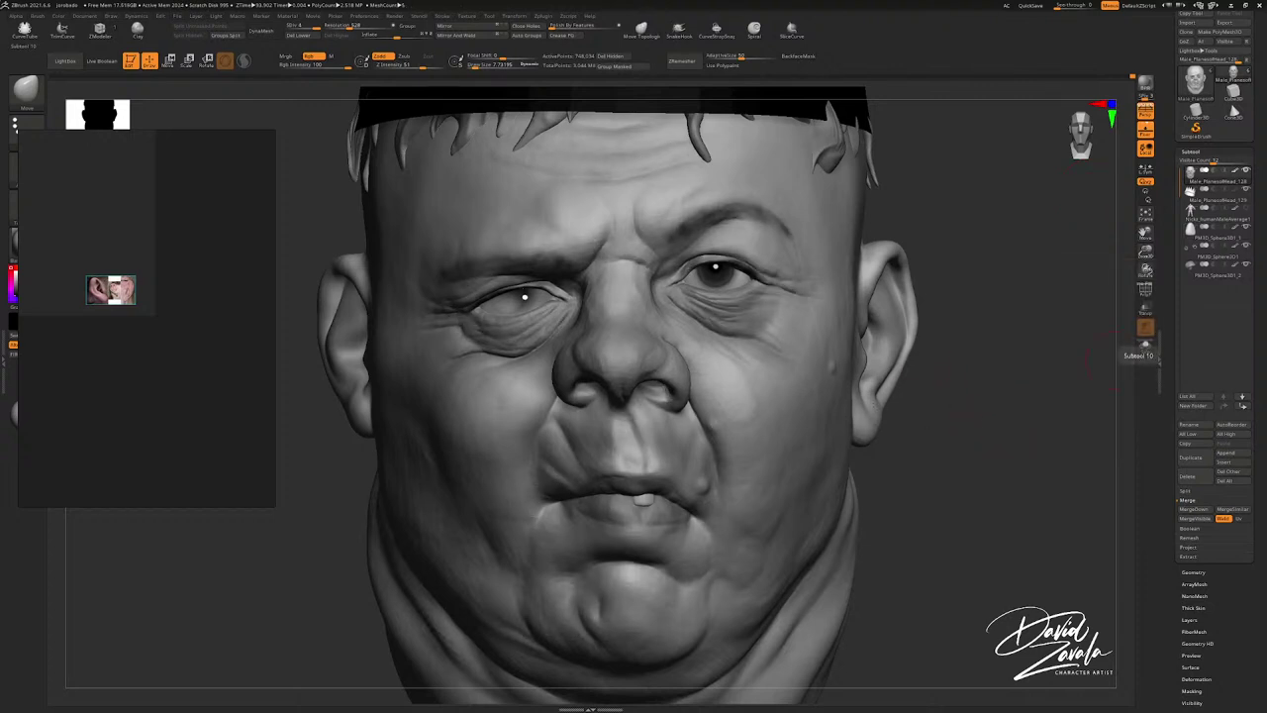
mouse_move(1217, 216)
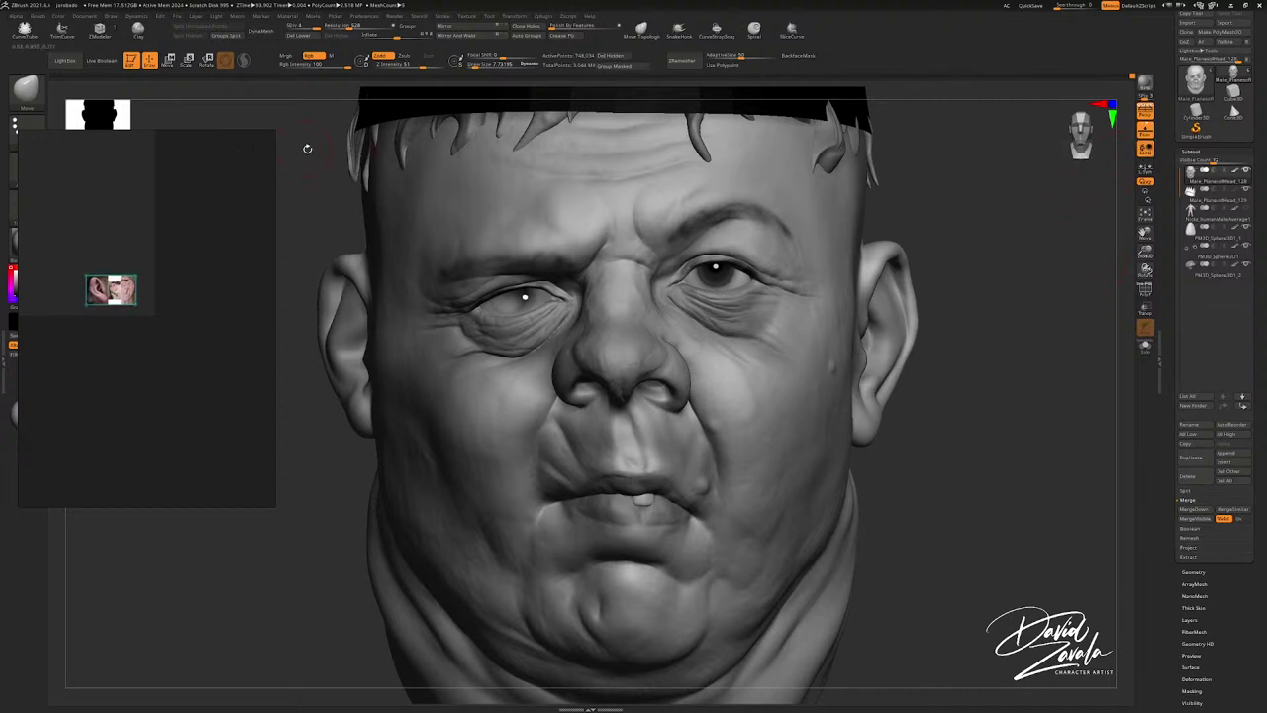
right_click_drag(253, 154, 74, 292)
left_click(111, 16)
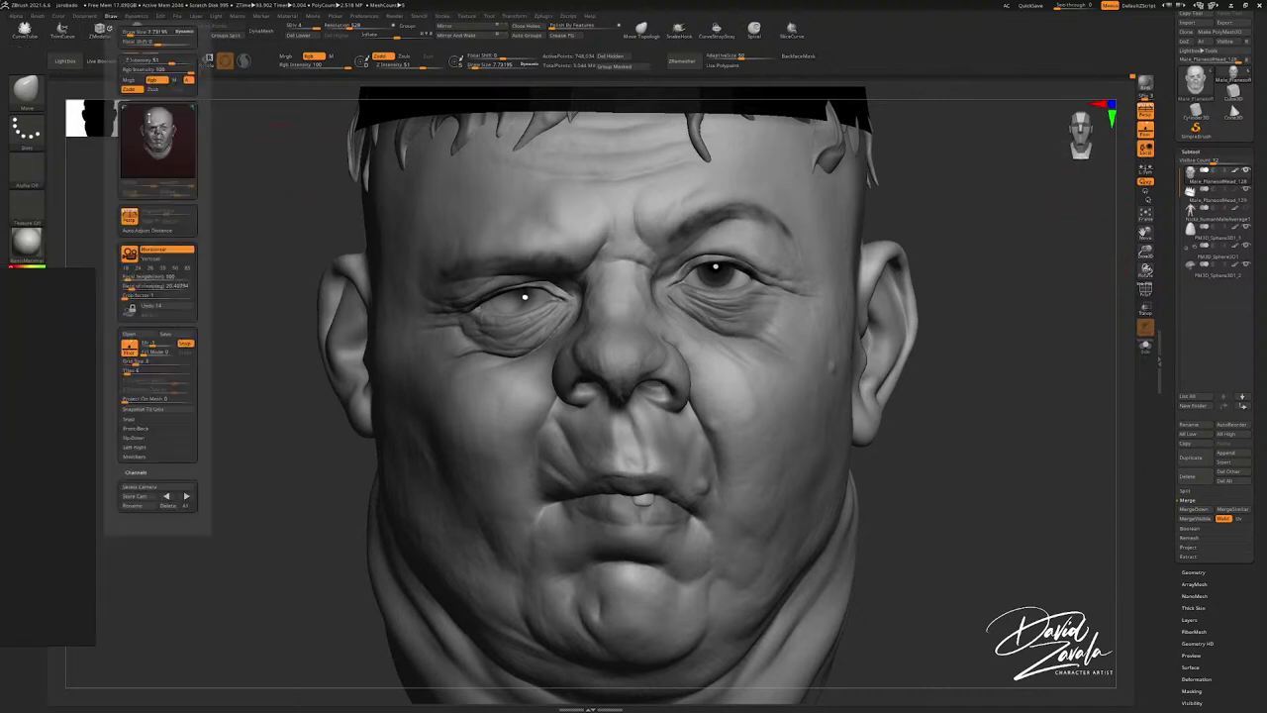
left_click(187, 267)
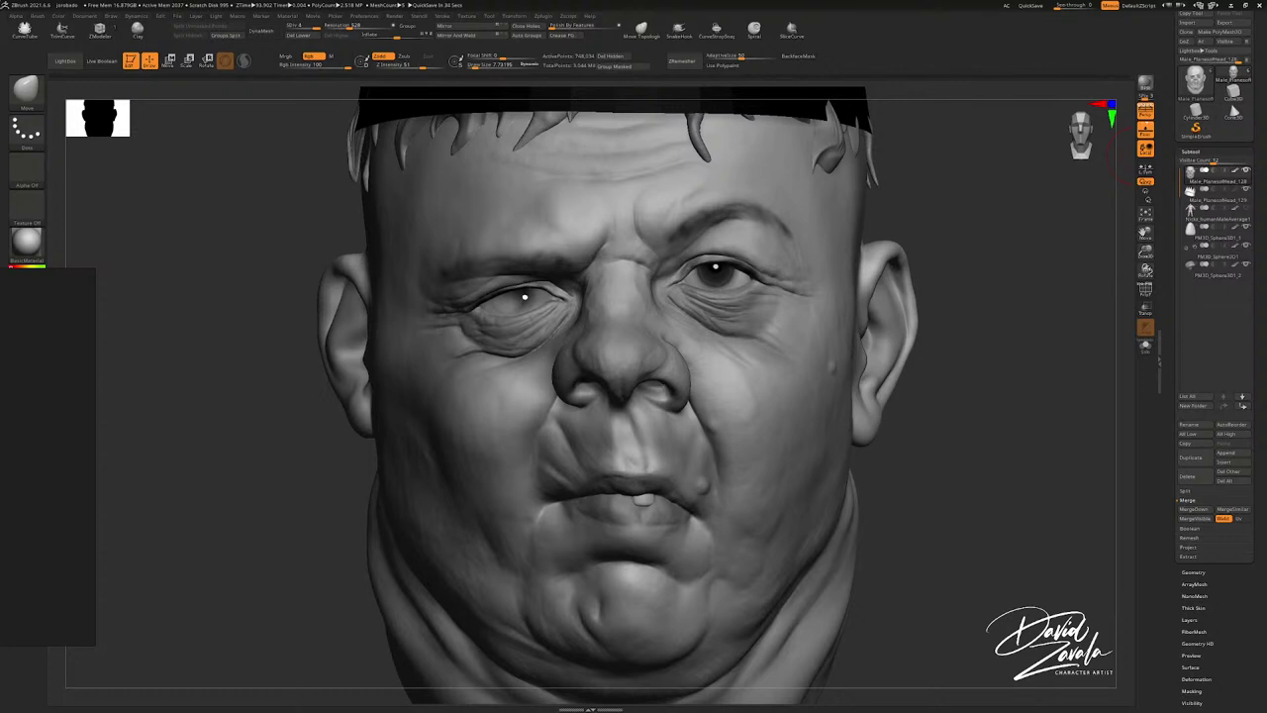
Step: Undo the last Move stroke on the face and resize the brush for the folds below the wide-open eye in three-quarter view
right_click_drag(673, 460, 554, 510)
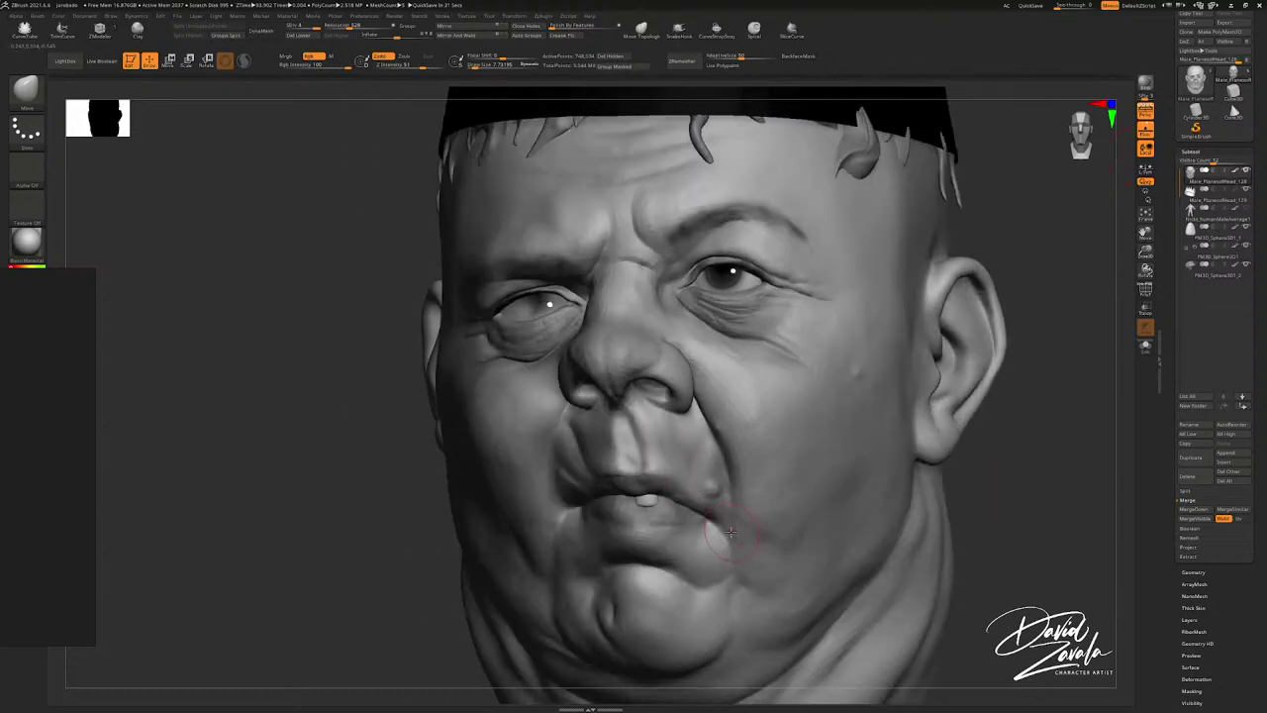
key("s")
left_click_drag(731, 532, 730, 546)
key("s")
right_click_drag(731, 542, 759, 535)
mouse_move(758, 584)
right_mouse_down()
mouse_move(727, 546)
mouse_move(749, 522)
mouse_move(758, 468)
mouse_move(749, 493)
mouse_move(693, 395)
mouse_move(697, 433)
mouse_move(755, 426)
mouse_move(708, 409)
mouse_move(687, 381)
mouse_move(706, 419)
right_mouse_up()
key("ctrl+z")
key("s")
left_click_drag(706, 419, 701, 417)
right_click_drag(704, 408, 715, 435, "alt")
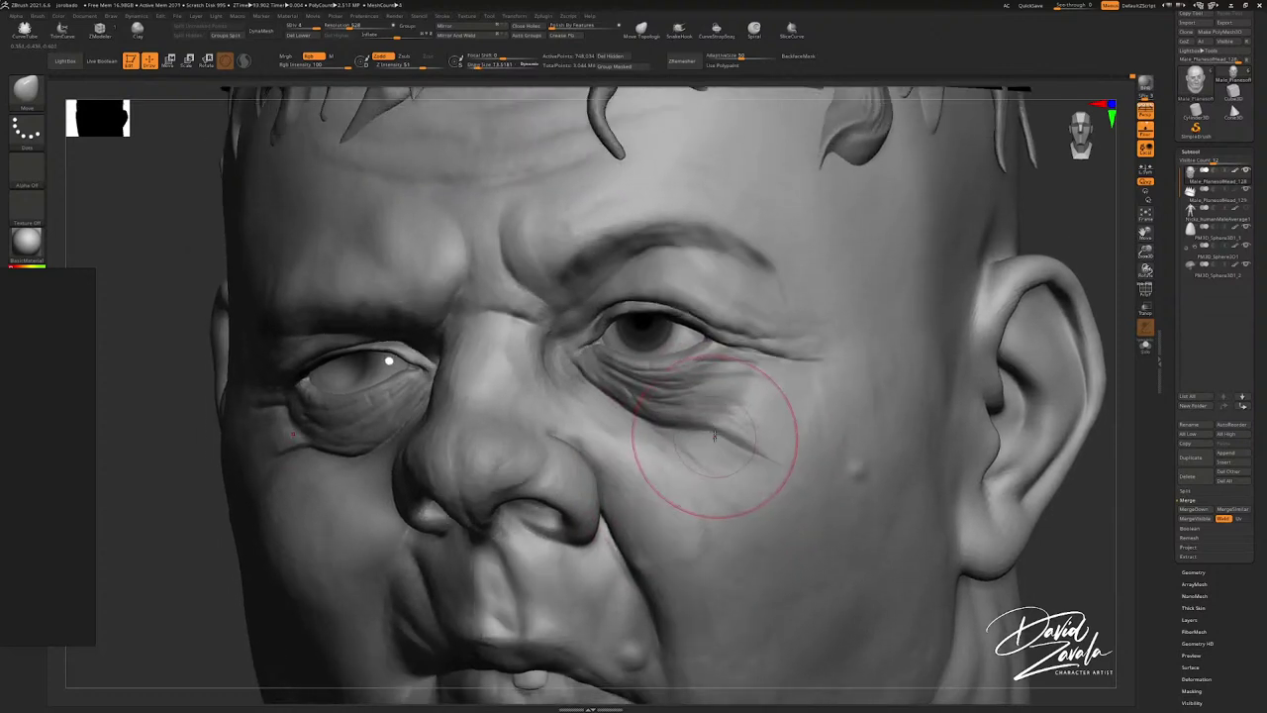
Step: Smooth the area between the raised eyebrow and the wide-open eye at the head's lowest subdivision level, with an enlarged brush size
key("s")
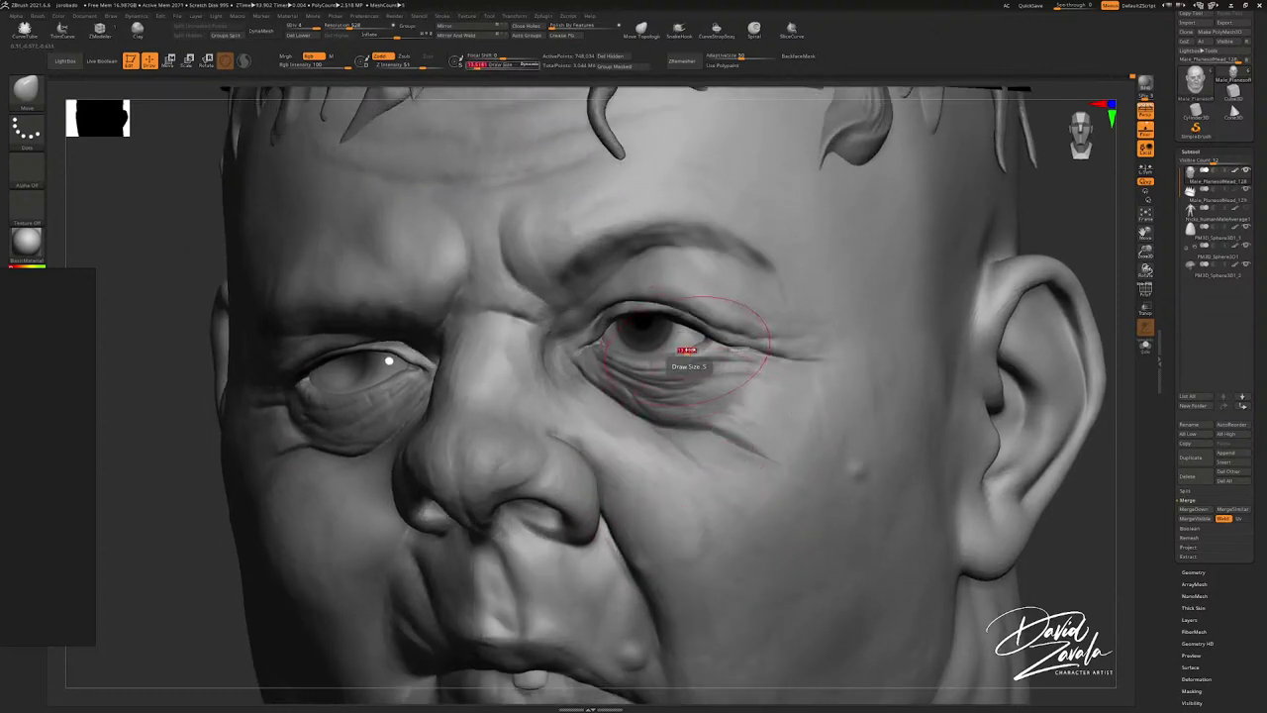
right_click_drag(693, 349, 717, 343)
key("1")
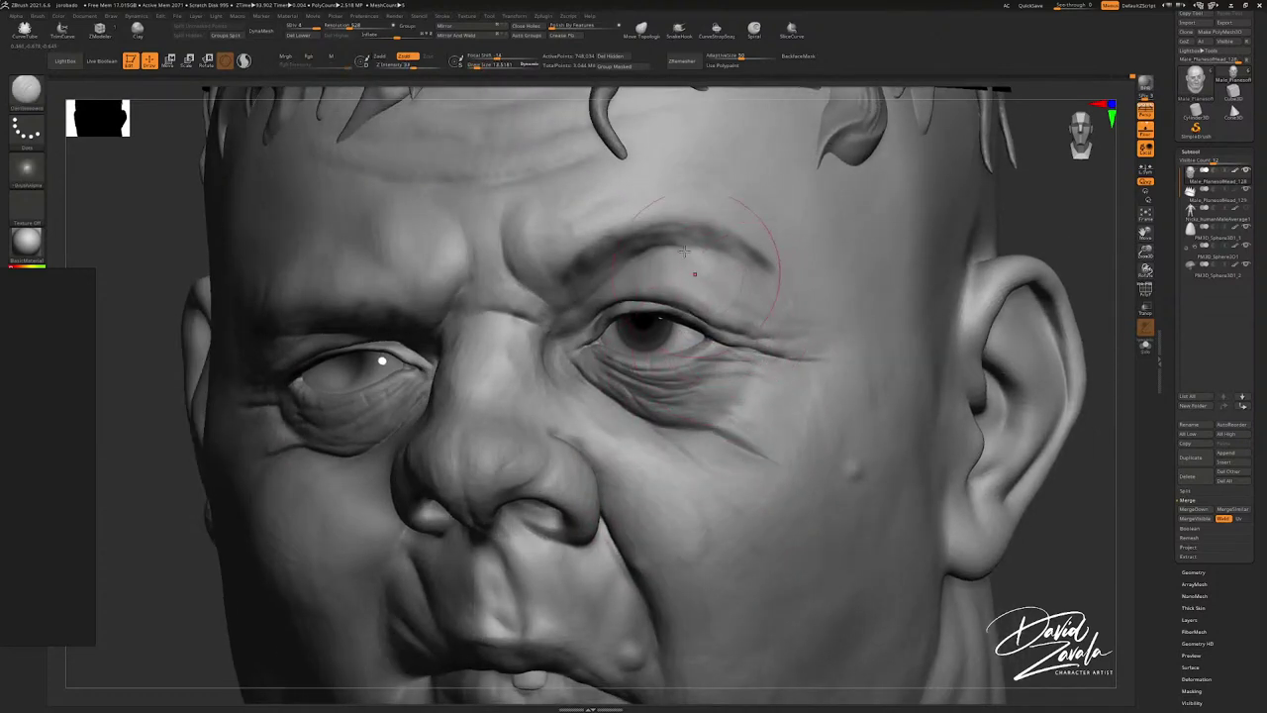
key("shift+d")
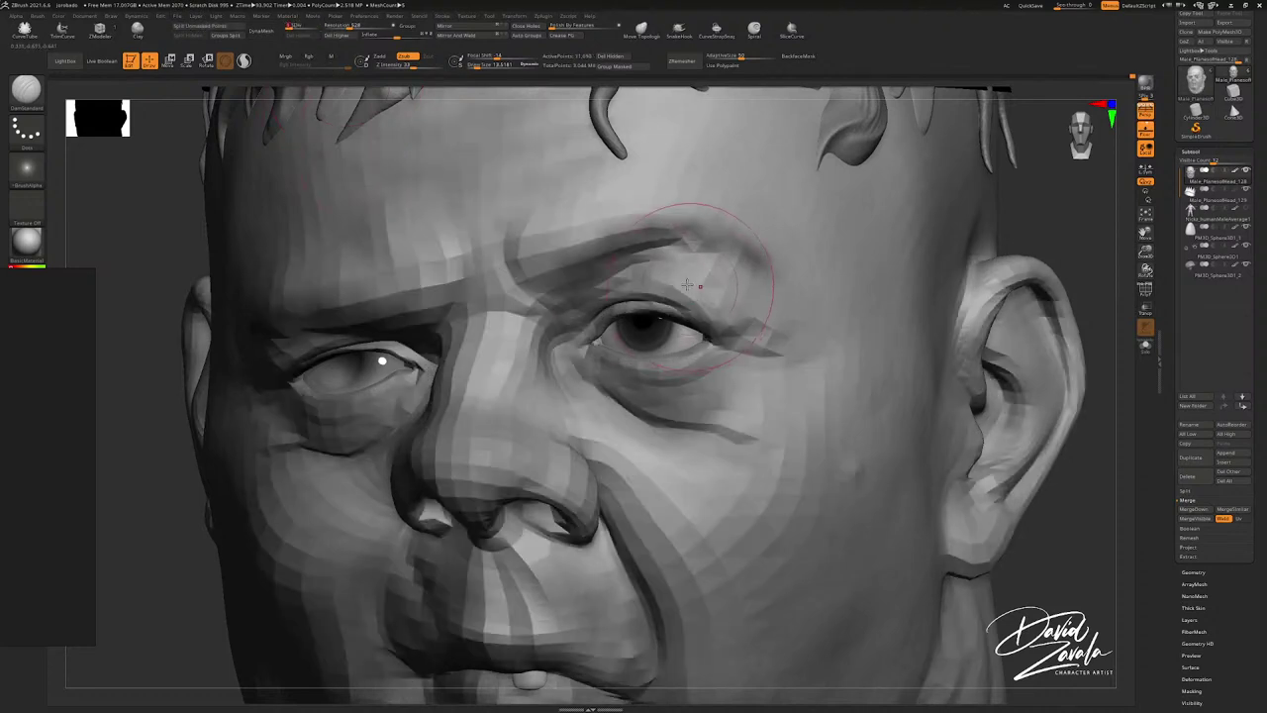
left_click_drag(661, 282, 700, 290, "shift")
key("s")
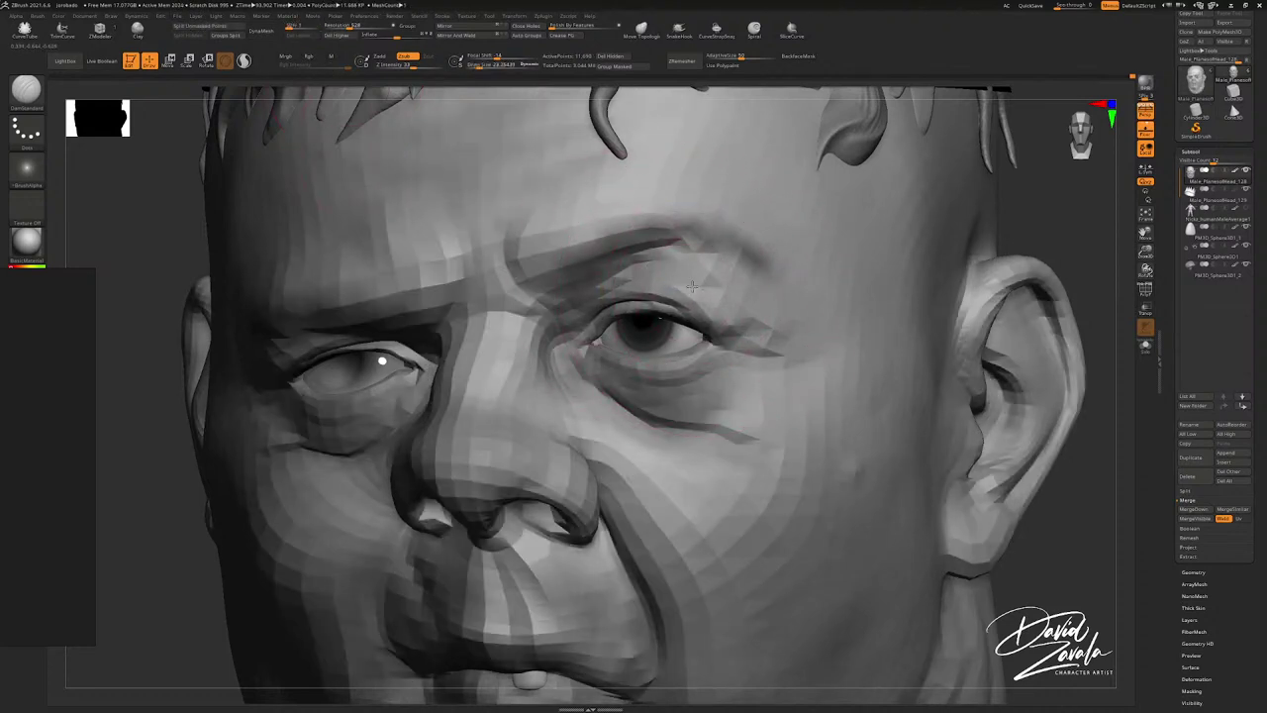
key("d")
key("shift+d")
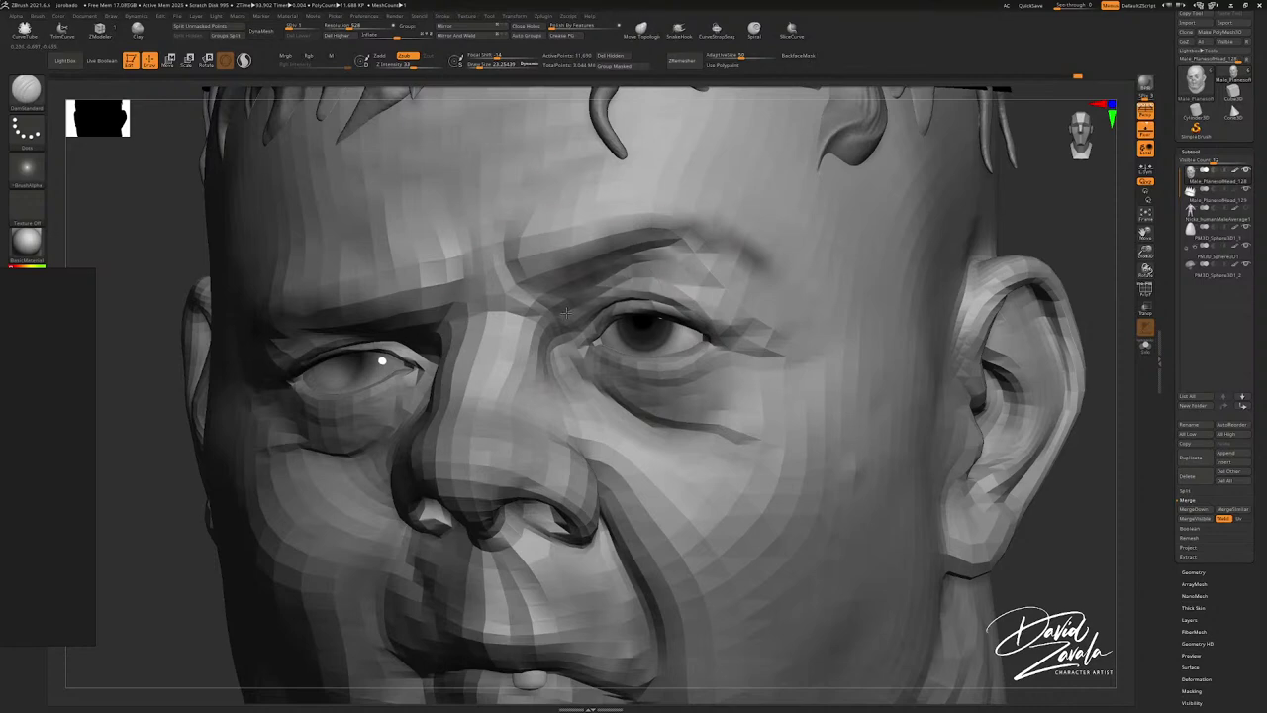
key("d")
right_click_drag(565, 313, 630, 344, "ctrl")
key("shift+d")
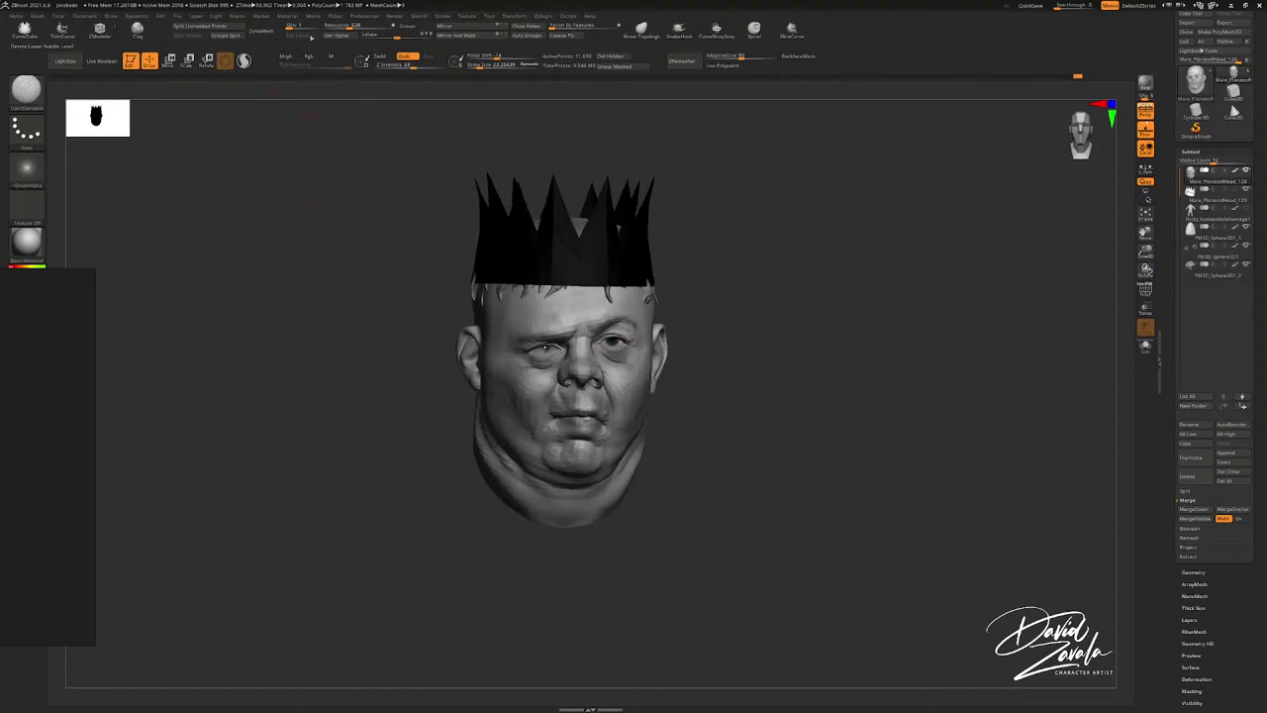
Step: Return the head to its highest subdivision level, switch to a resized Spiral brush and undo the last stroke
left_click_drag(333, 33, 336, 33)
mouse_move(561, 331)
right_mouse_down("ctrl")
mouse_move(626, 394)
mouse_move(592, 326)
right_mouse_up("ctrl")
mouse_move(592, 327)
right_mouse_down()
mouse_move(571, 301)
mouse_move(575, 313)
right_mouse_up()
key("s")
left_click_drag(575, 313, 566, 304)
left_click(754, 30)
key("ctrl+z")
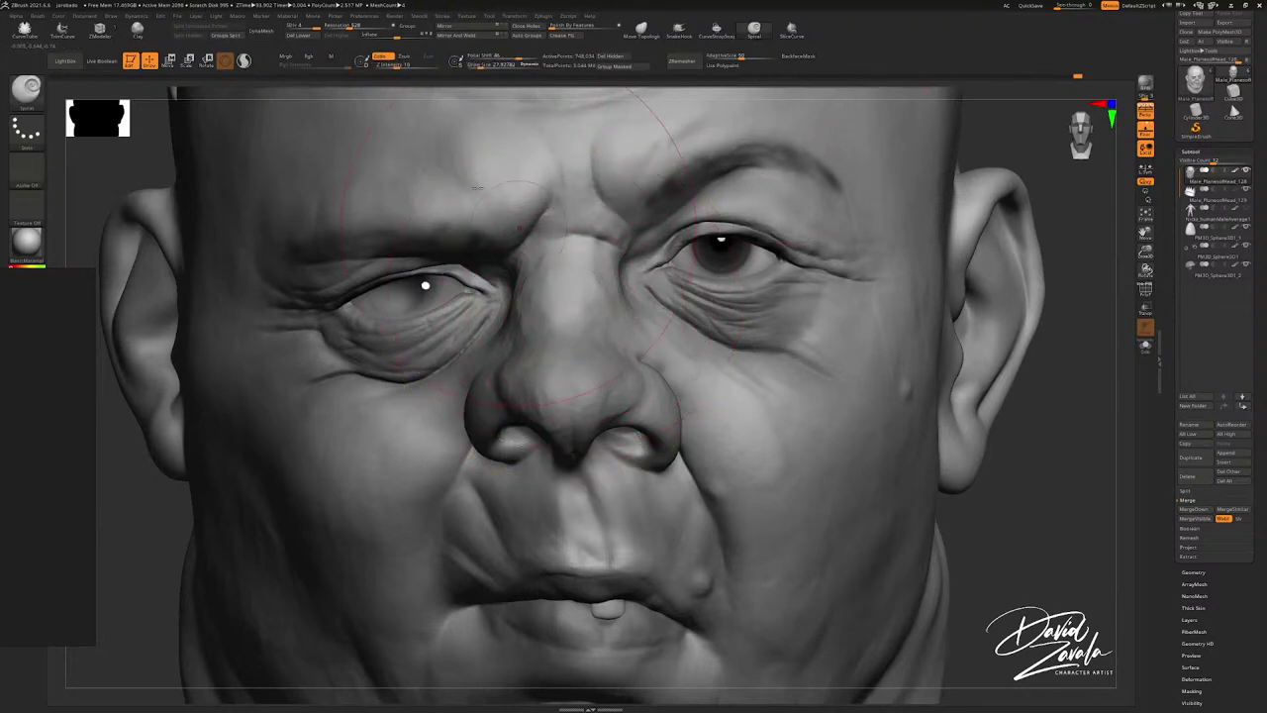
Step: Set the head to subdivision level 2 and enlarge the Spiral brush around the nose and eyes
left_click_drag(313, 27, 299, 26)
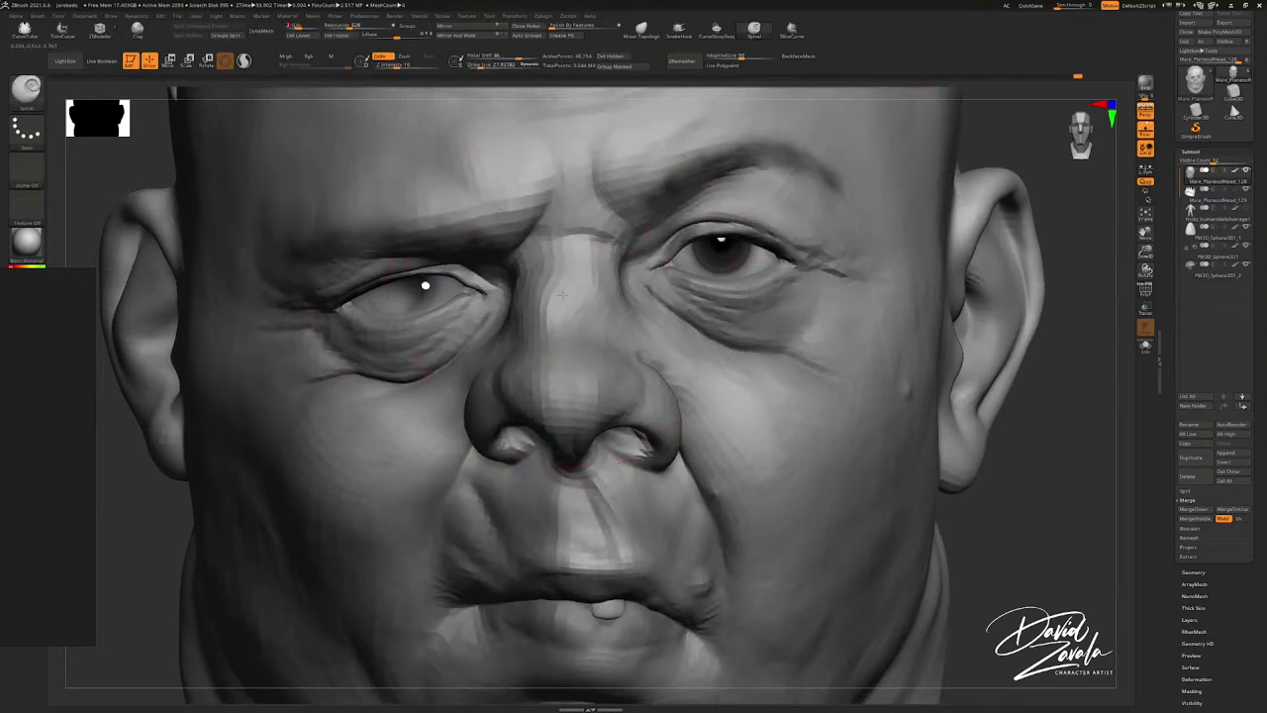
key("s")
left_click_drag(570, 294, 573, 294)
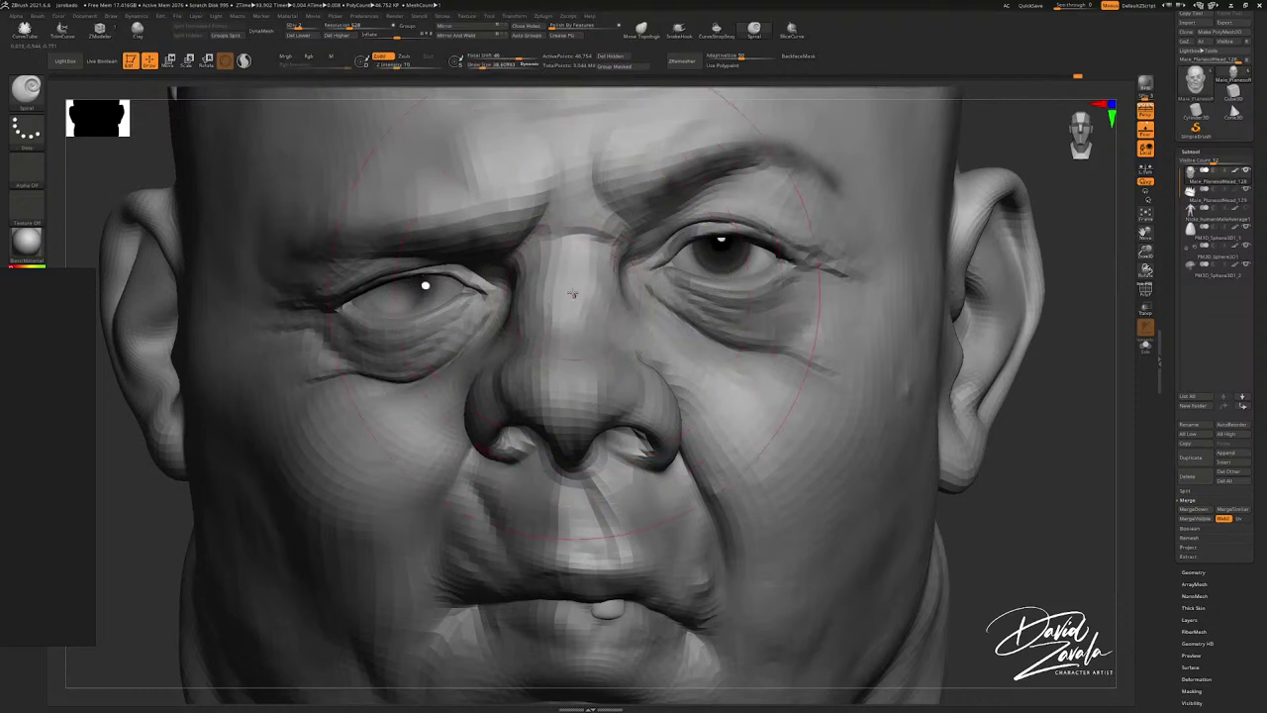
mouse_move(572, 295)
right_mouse_down("ctrl")
mouse_move(640, 288)
mouse_move(574, 295)
right_mouse_up("ctrl")
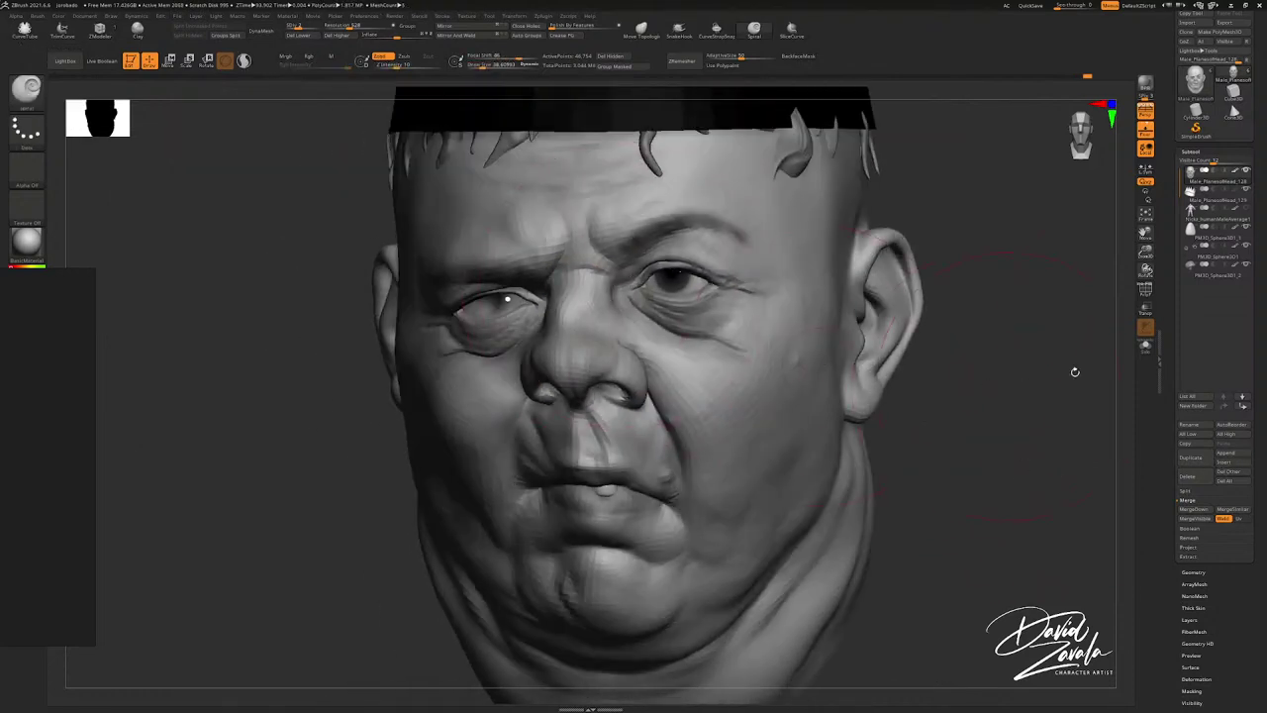
Step: Turn on the polyframe display for the head and reduce the Spiral brush size
left_click(1146, 294)
mouse_move(675, 344)
right_mouse_down("ctrl")
mouse_move(709, 306)
mouse_move(687, 320)
right_mouse_up("ctrl")
key("s")
left_click_drag(687, 321, 683, 320)
mouse_move(670, 343)
right_mouse_down("ctrl")
mouse_move(534, 346)
mouse_move(557, 345)
right_mouse_up("ctrl")
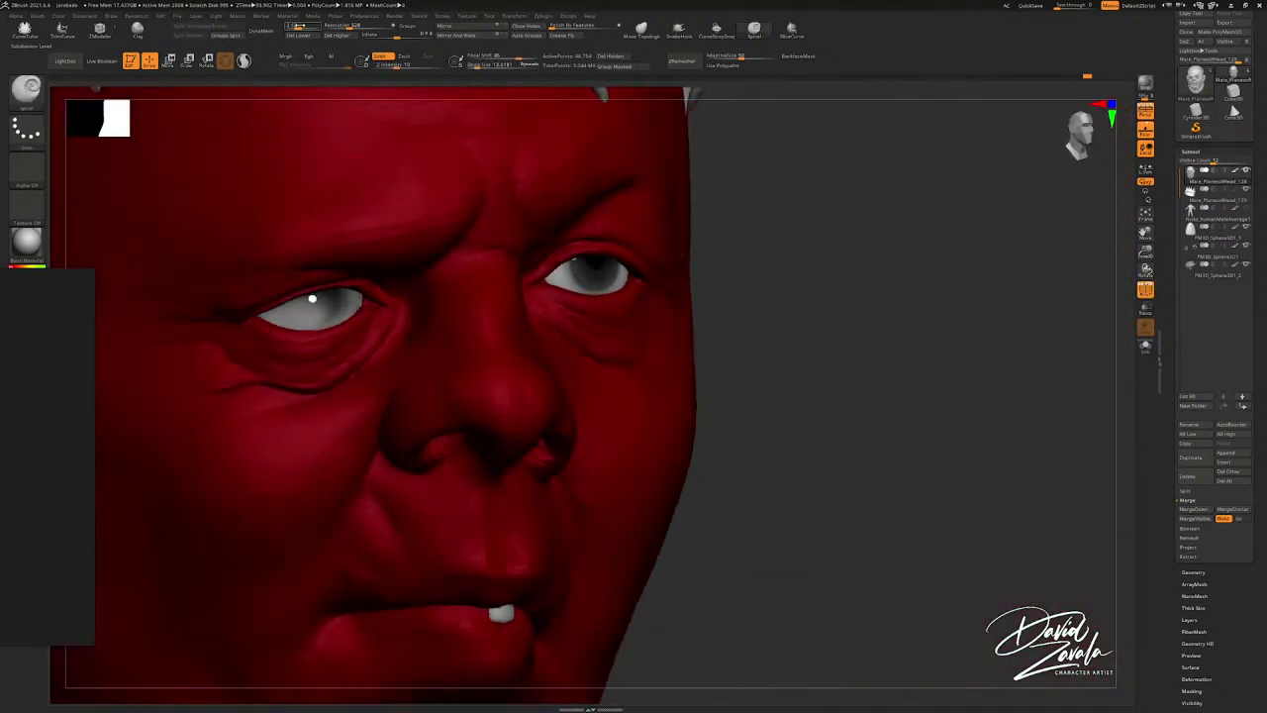
Step: Set the head to subdivision level 1 and isolate it from the eyes, tooth, hair and crown
left_click(287, 29)
mouse_move(318, 262)
right_mouse_down()
mouse_move(601, 308)
mouse_move(645, 297)
mouse_move(740, 376)
mouse_move(821, 349)
right_mouse_up()
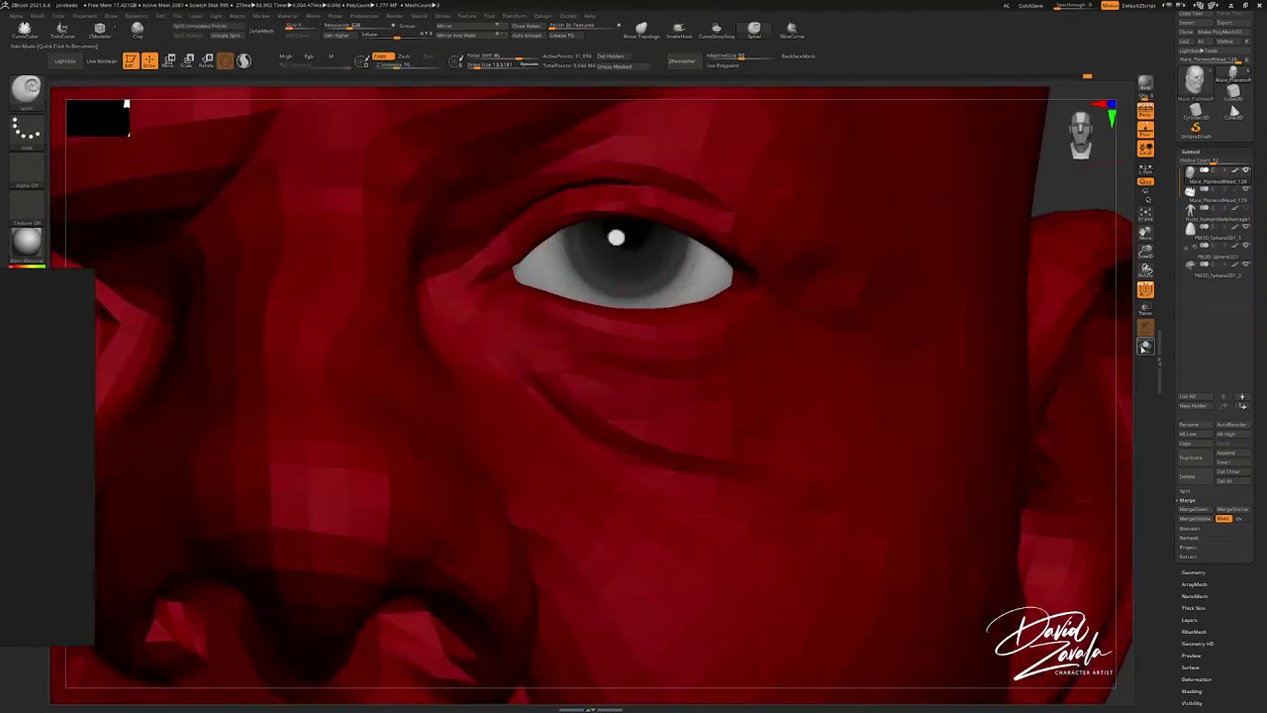
left_click(1144, 347)
mouse_move(742, 351)
right_mouse_down("ctrl")
mouse_move(667, 316)
mouse_move(679, 319)
mouse_move(631, 366)
mouse_move(518, 317)
mouse_move(548, 293)
mouse_move(616, 291)
mouse_move(586, 268)
mouse_move(608, 304)
right_mouse_up("ctrl")
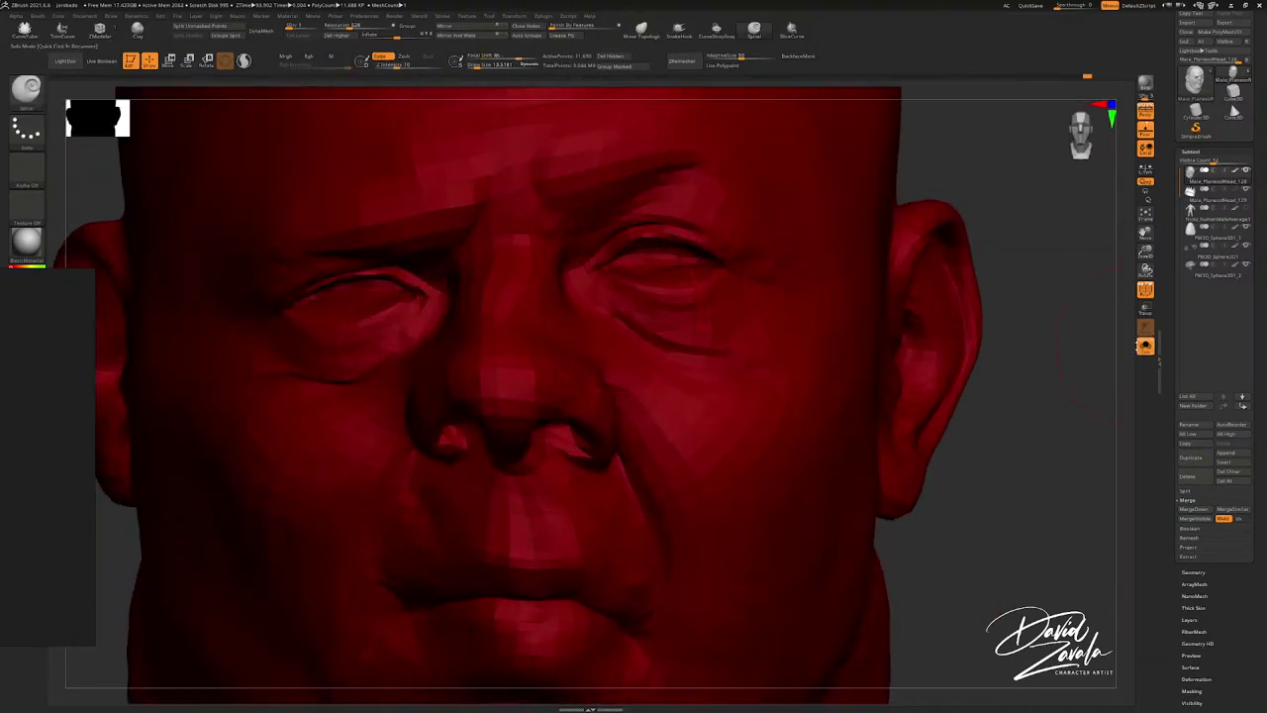
Step: Try a different active colour while viewing the squinting eye with the polyframe display
left_click(1146, 293)
left_click(1146, 293)
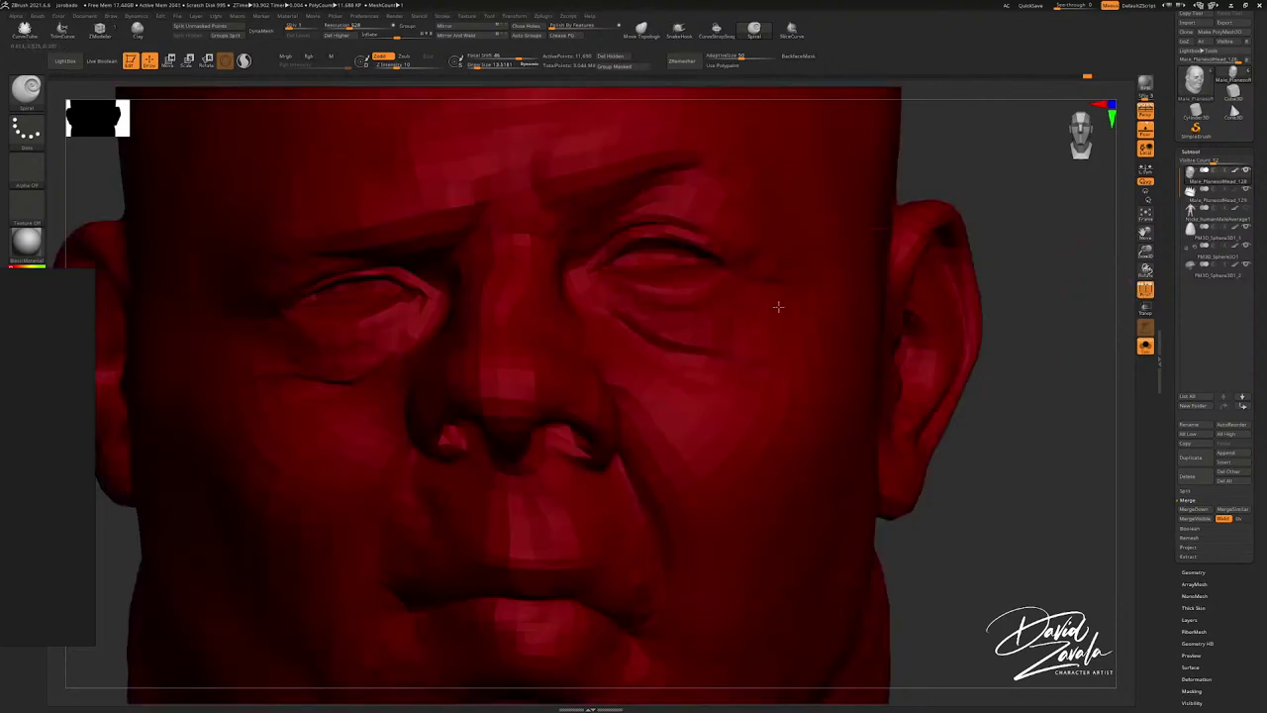
right_click_drag(389, 308, 461, 299, "alt")
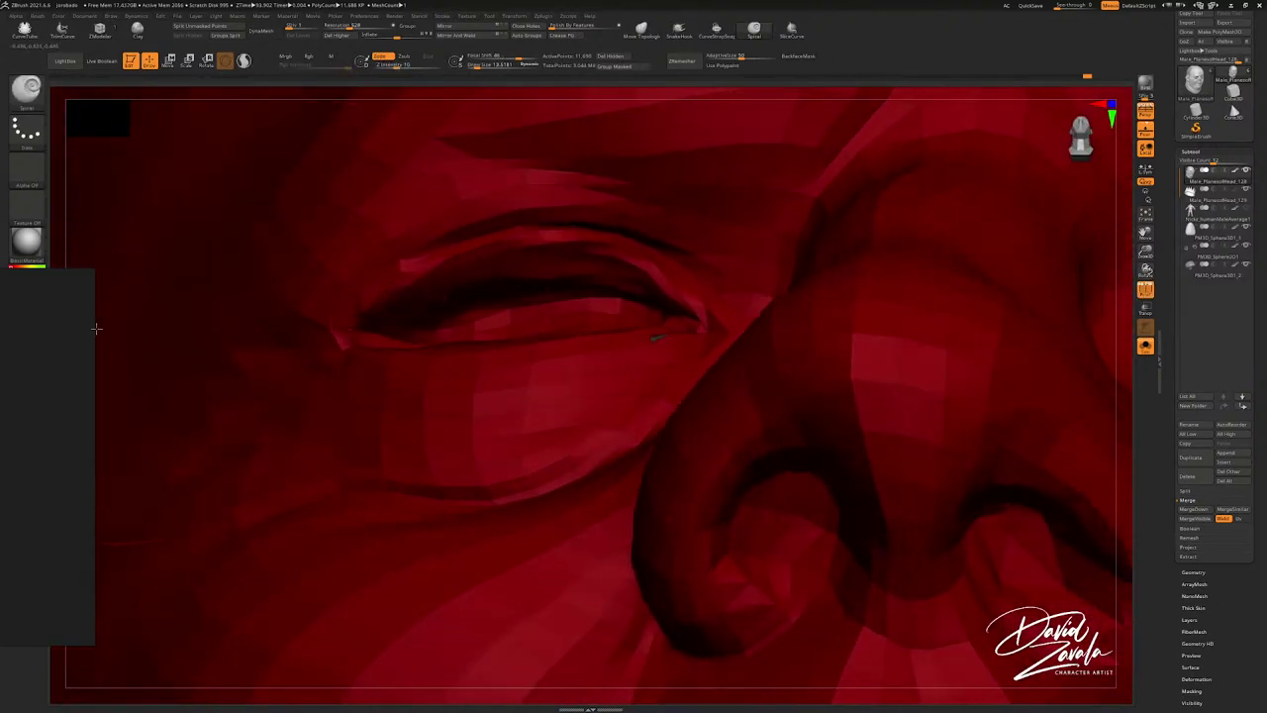
right_click_drag(71, 333, 14, 483)
left_click(40, 291)
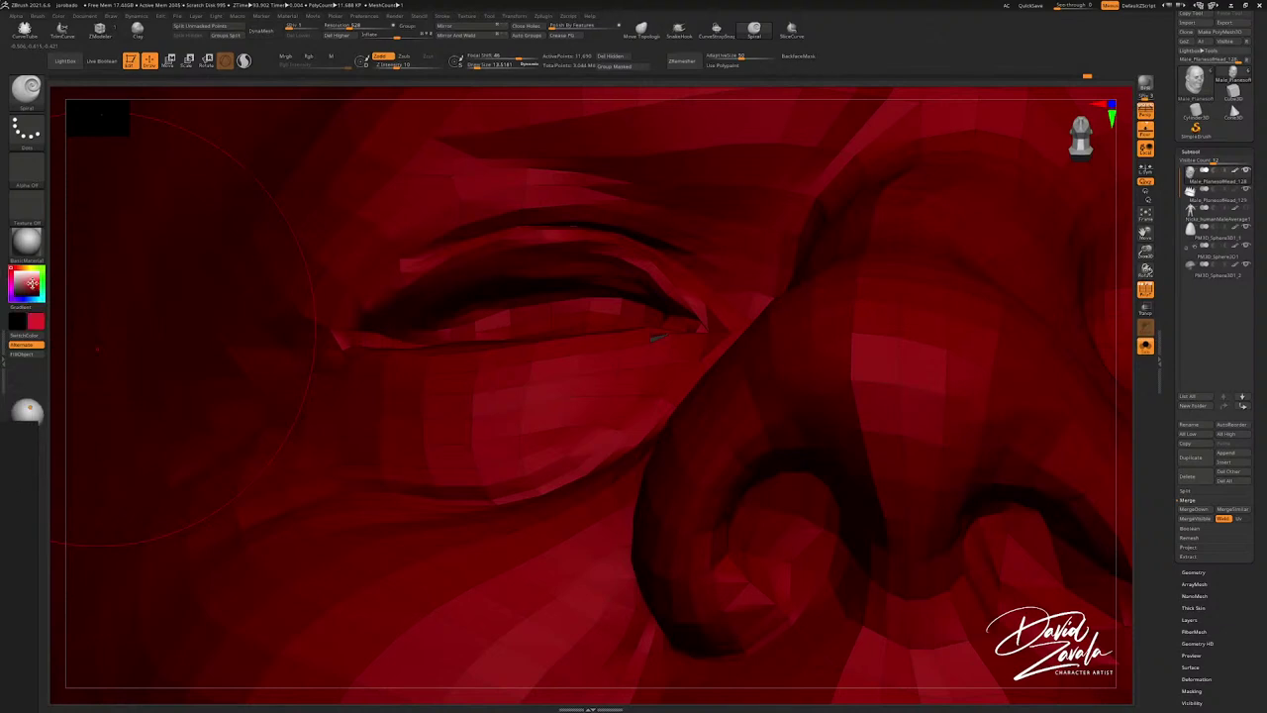
left_click(32, 296)
right_click_drag(647, 322, 518, 303)
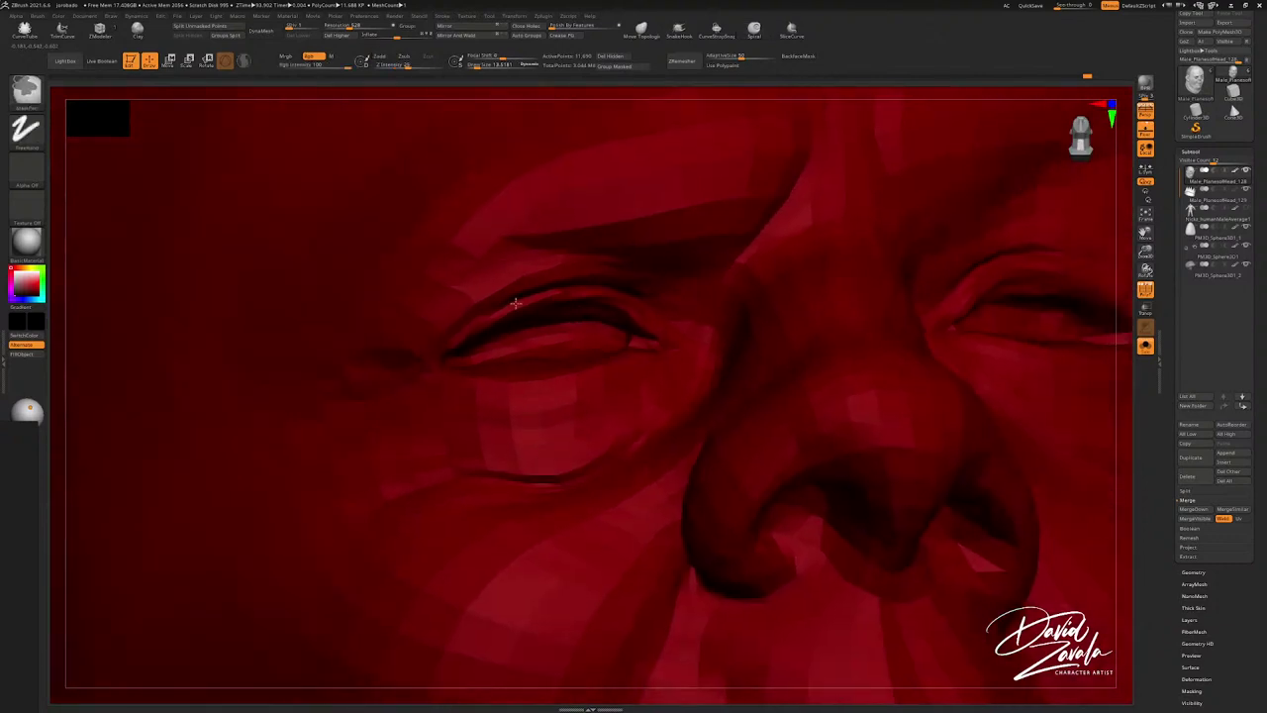
Step: Try isolating the lower face with a selection rectangle in profile view, and restore the full head's visibility
right_click_drag(612, 335, 566, 294, "ctrl")
right_click_drag(679, 318, 585, 319)
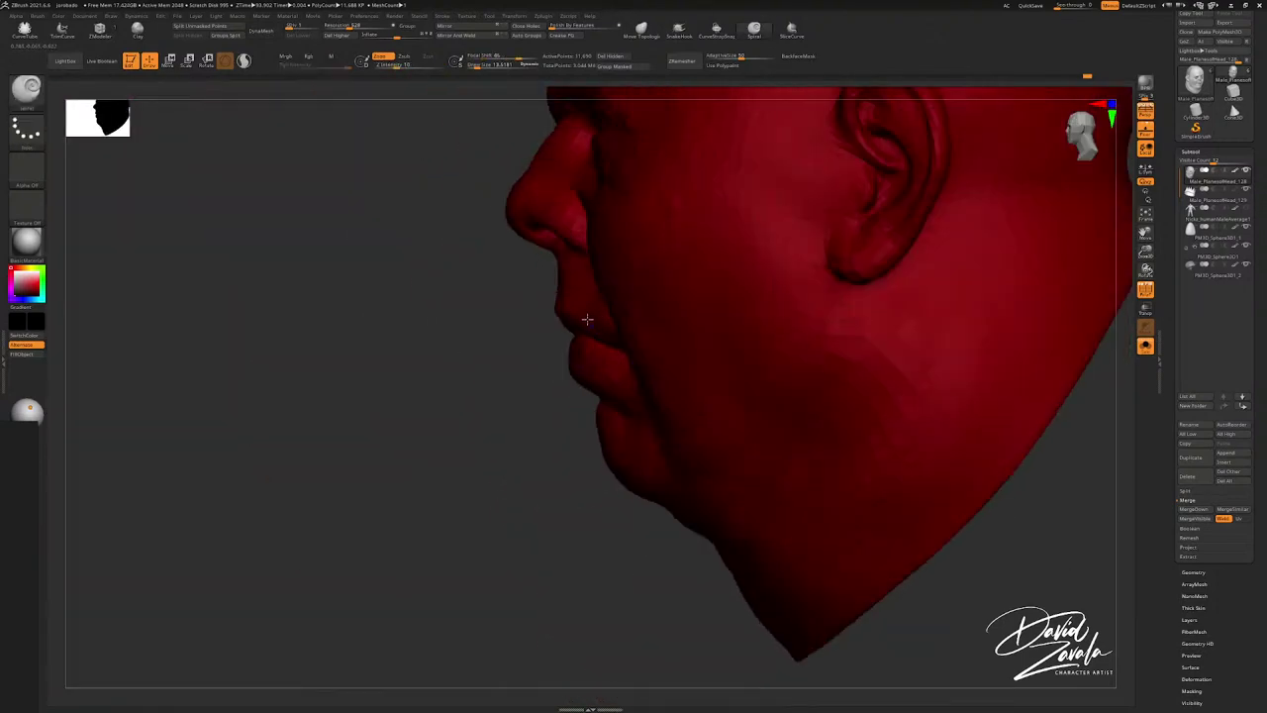
left_click_drag(466, 234, 794, 468, "ctrl+shift")
right_click_drag(792, 460, 911, 443)
left_click(914, 444, "ctrl+shift")
Step: Compare the lower face of the isolated head with the polyframe display off and on
left_click(1151, 288)
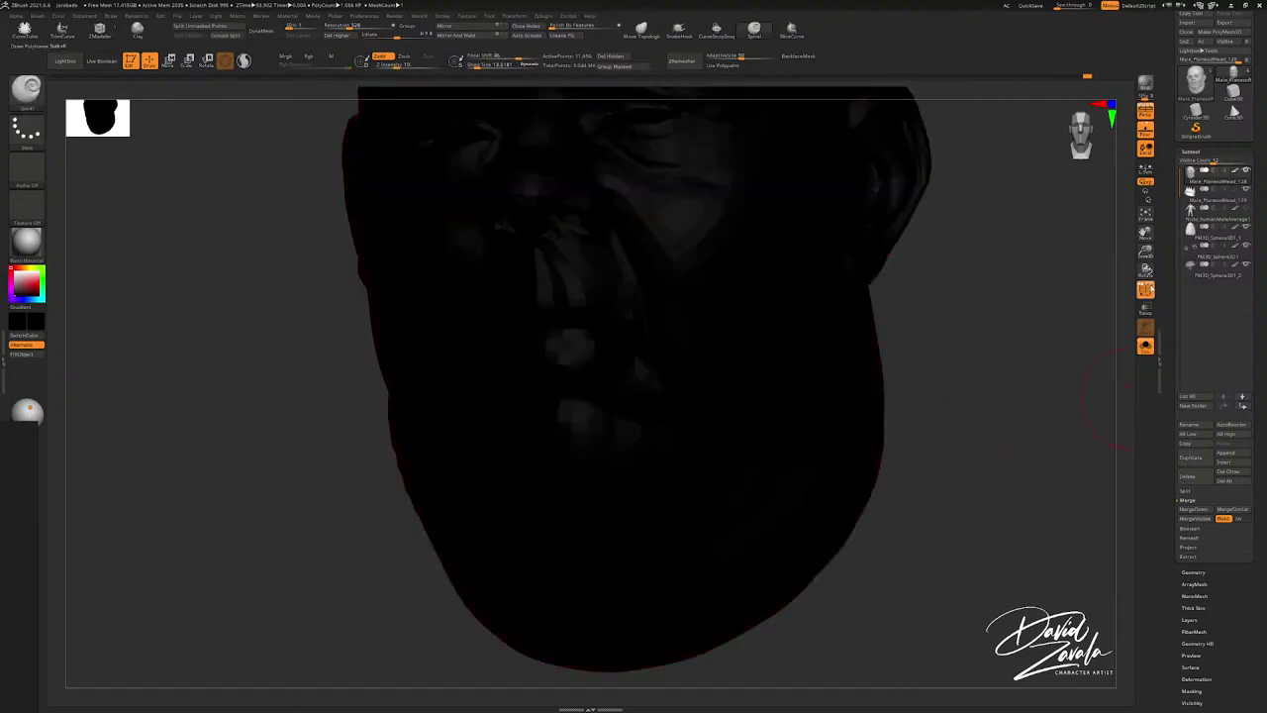
left_click(1142, 288)
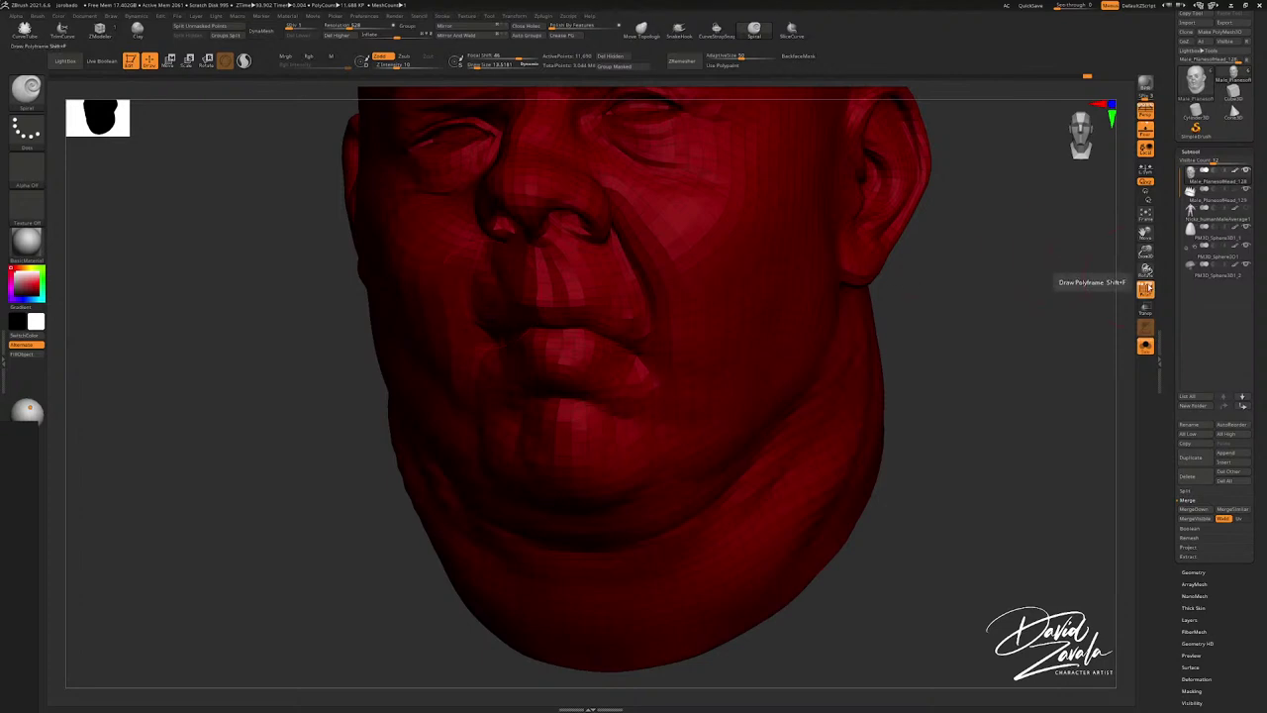
left_click(1145, 288)
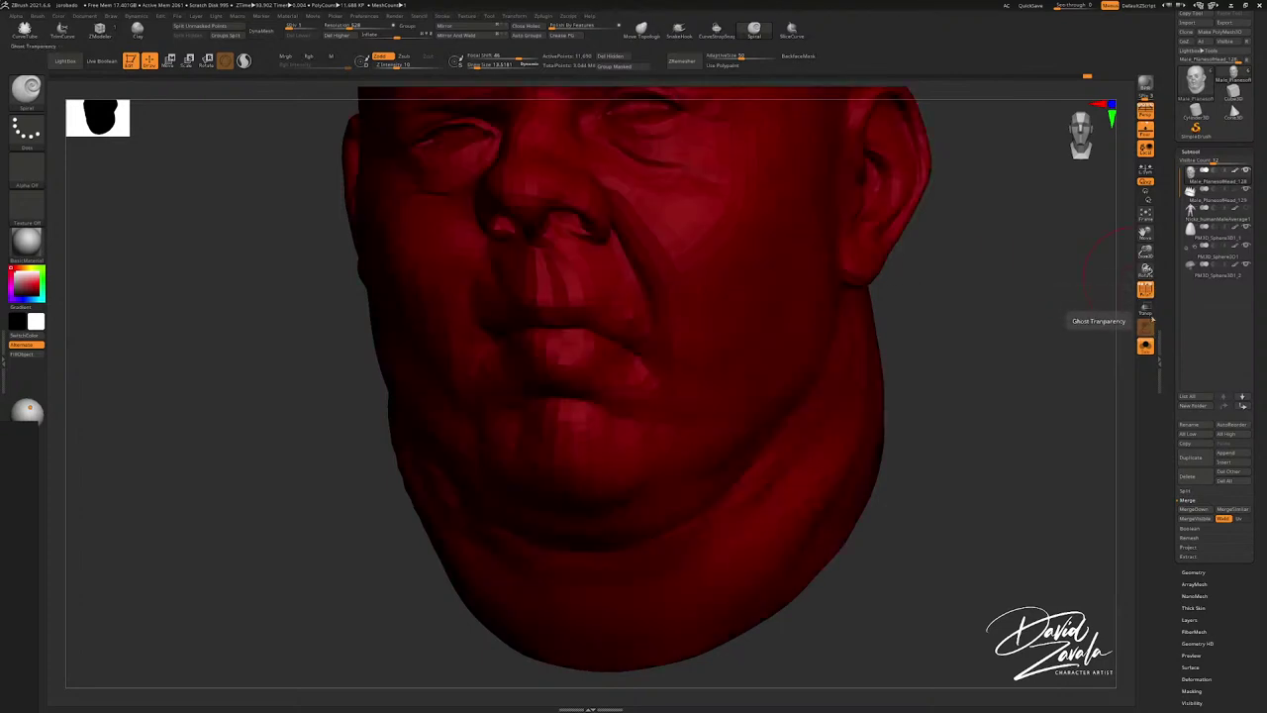
left_click(1145, 289)
left_click(1145, 289)
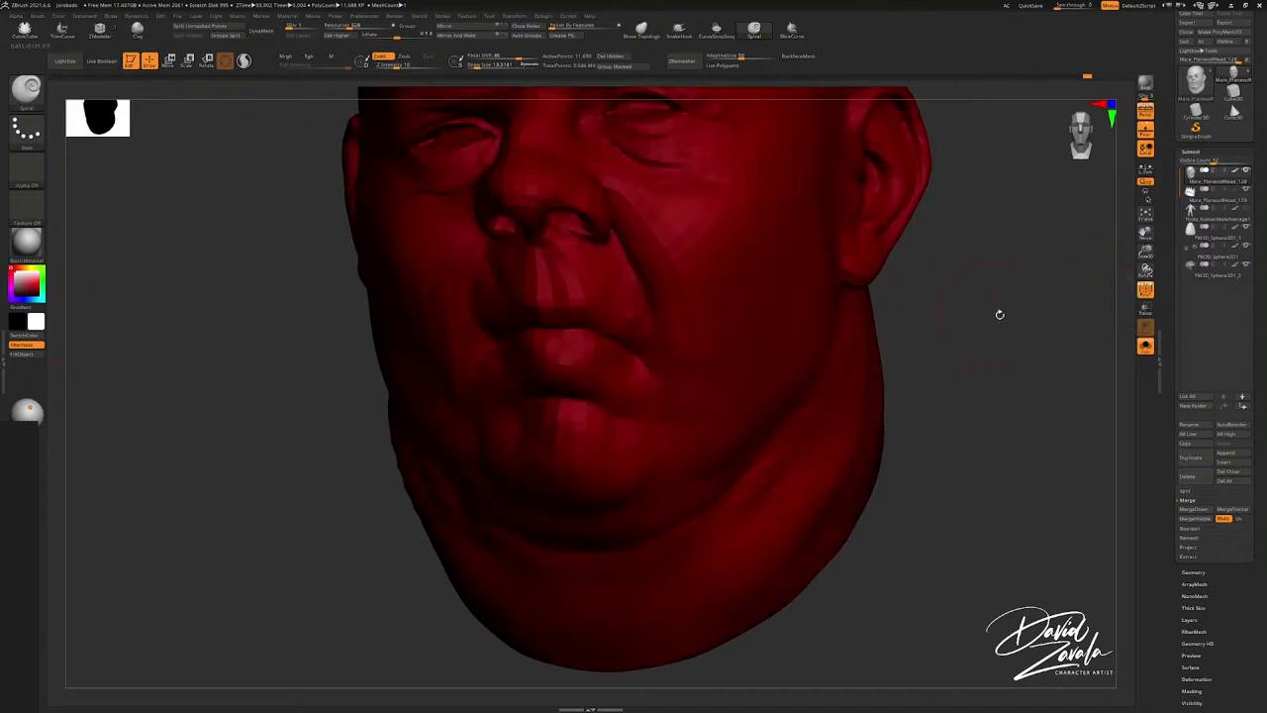
mouse_move(955, 322)
right_mouse_down("ctrl")
mouse_move(912, 320)
mouse_move(943, 323)
right_mouse_up("ctrl")
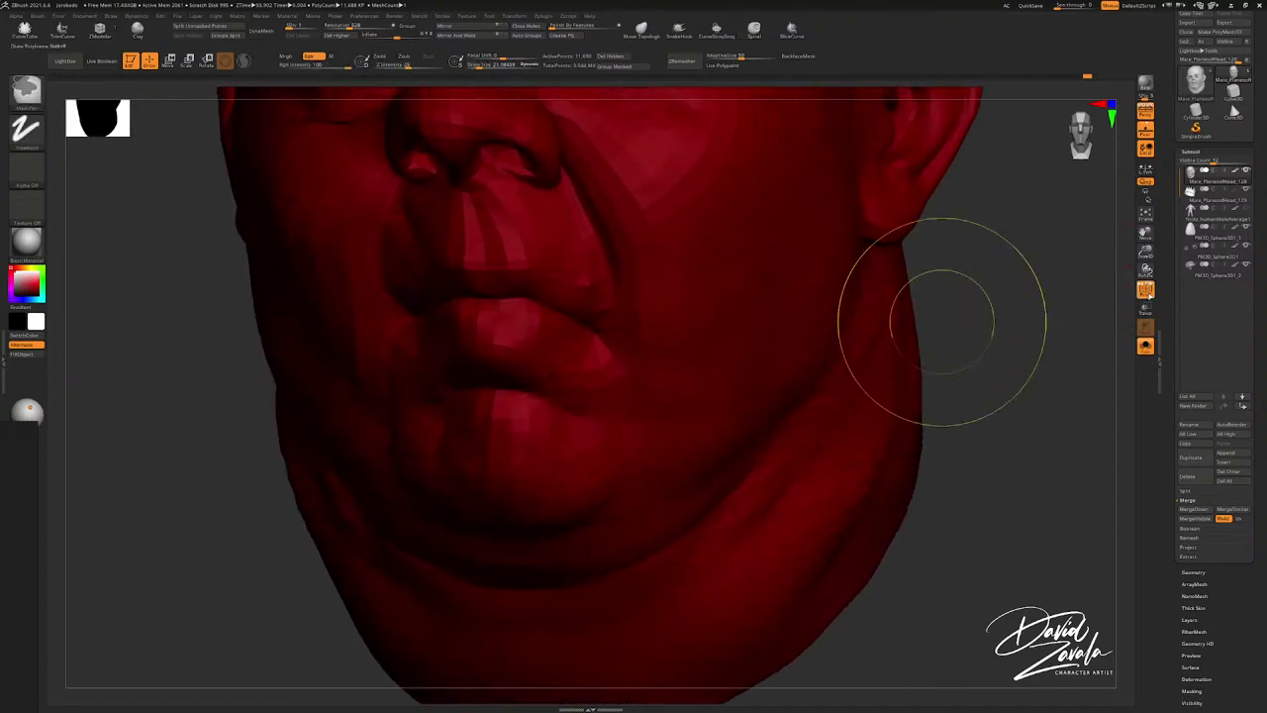
Step: Toggle the polyframe display on the isolated head to check the mesh around the nose and mouth
left_click(1148, 293, "ctrl")
left_click(1145, 289)
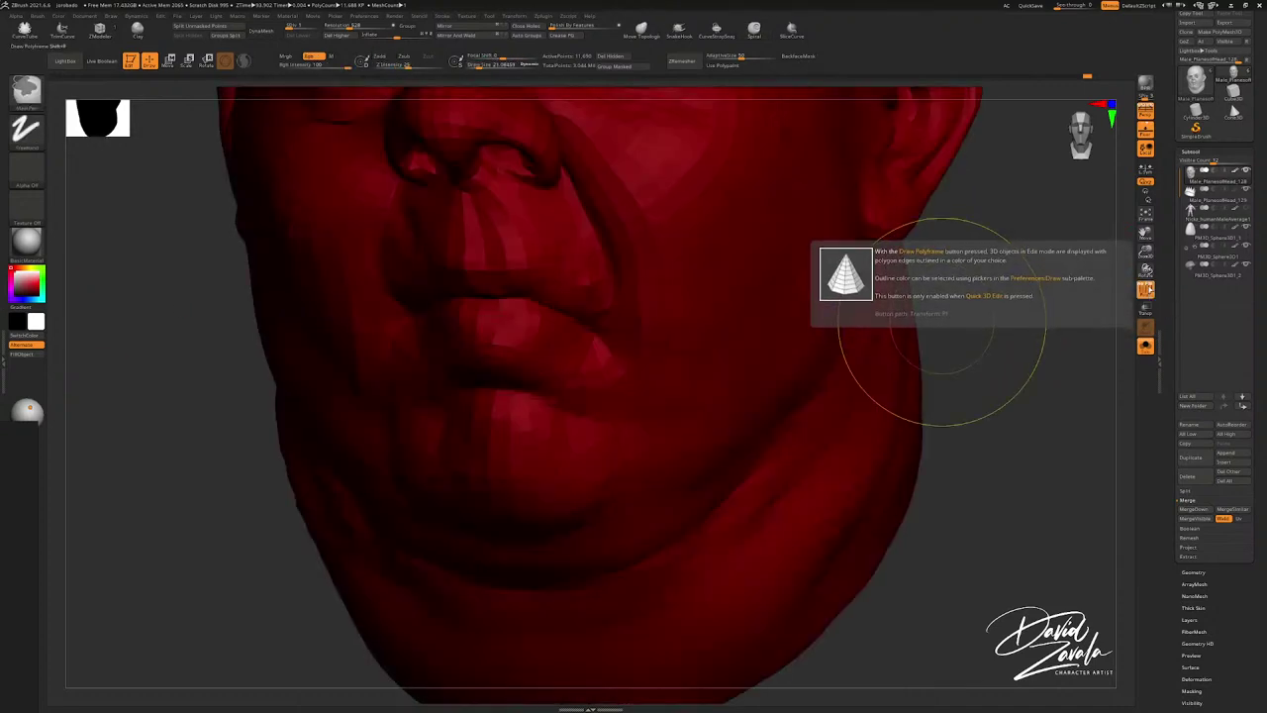
left_click(1145, 289)
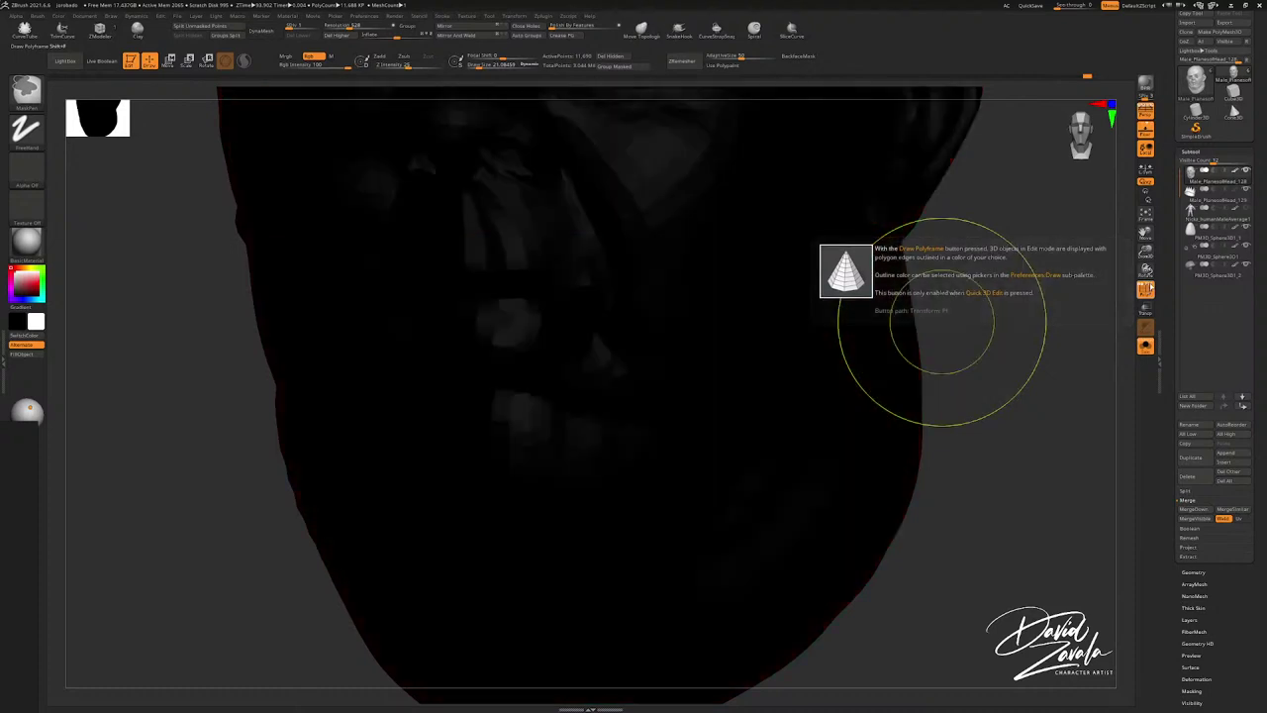
left_click(1145, 289)
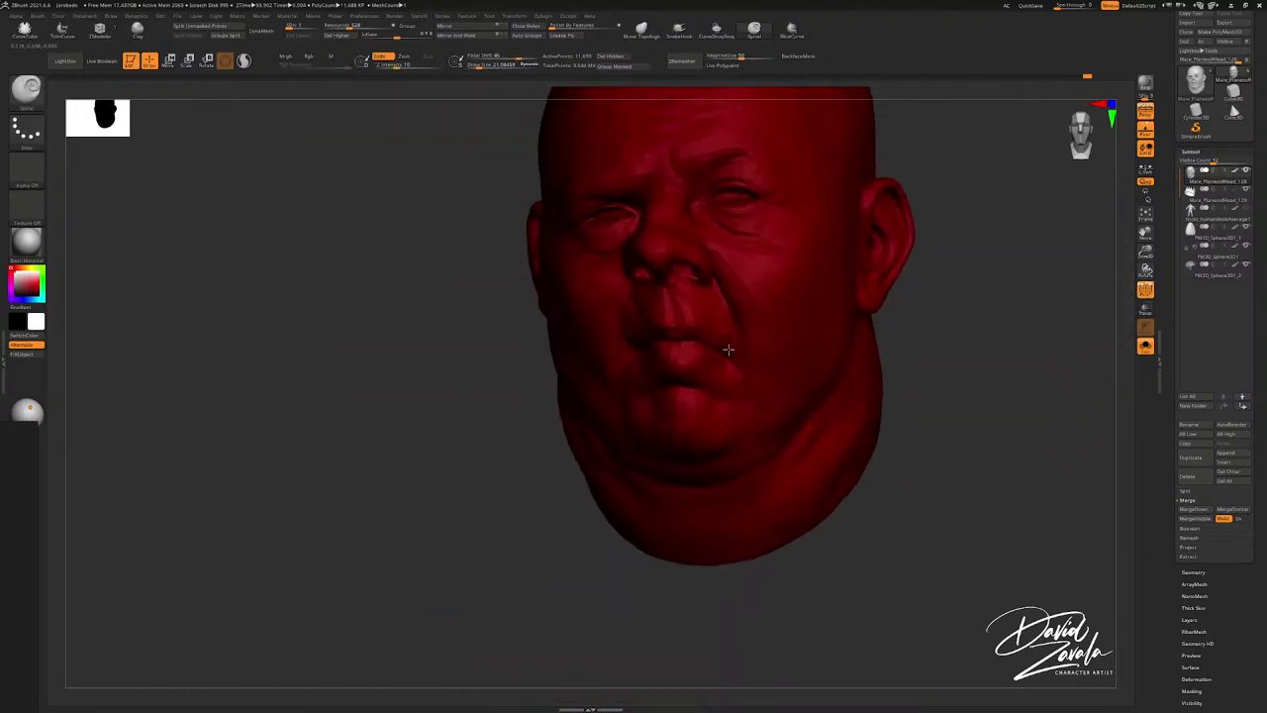
mouse_move(729, 345)
left_mouse_down()
mouse_move(693, 353)
mouse_move(1066, 313)
left_mouse_up()
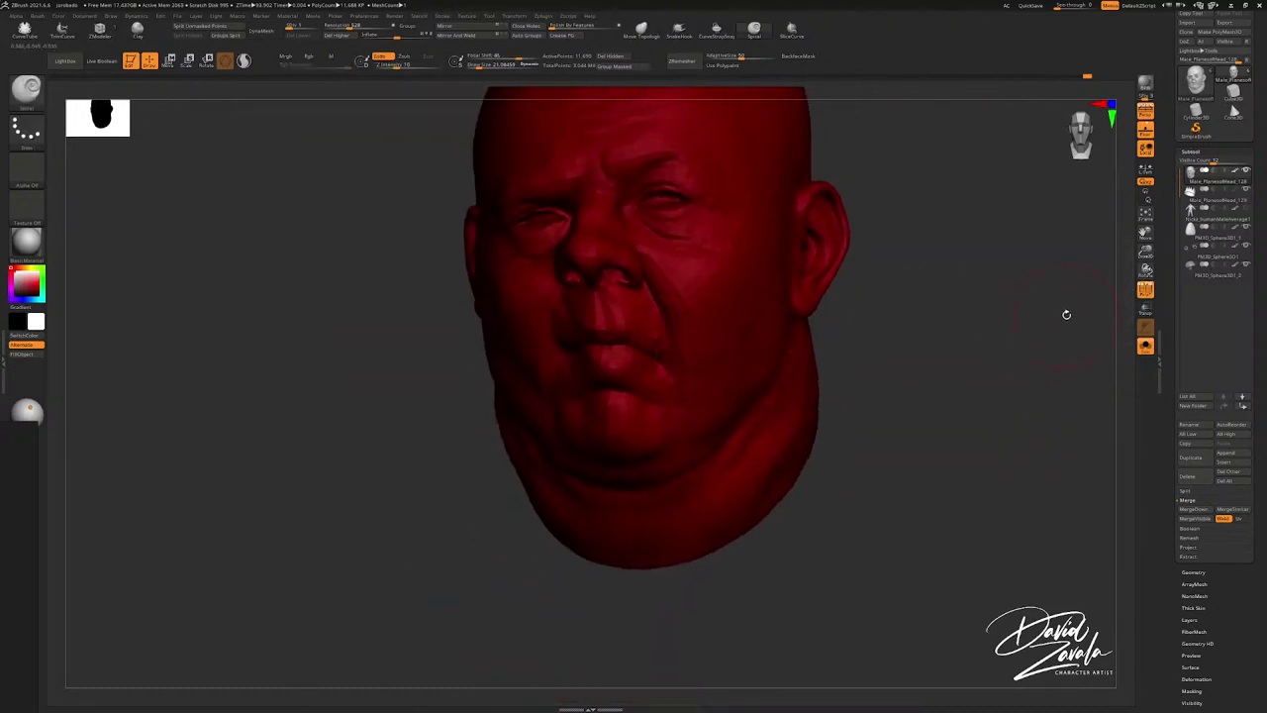
right_click_drag(832, 313, 825, 344, "ctrl")
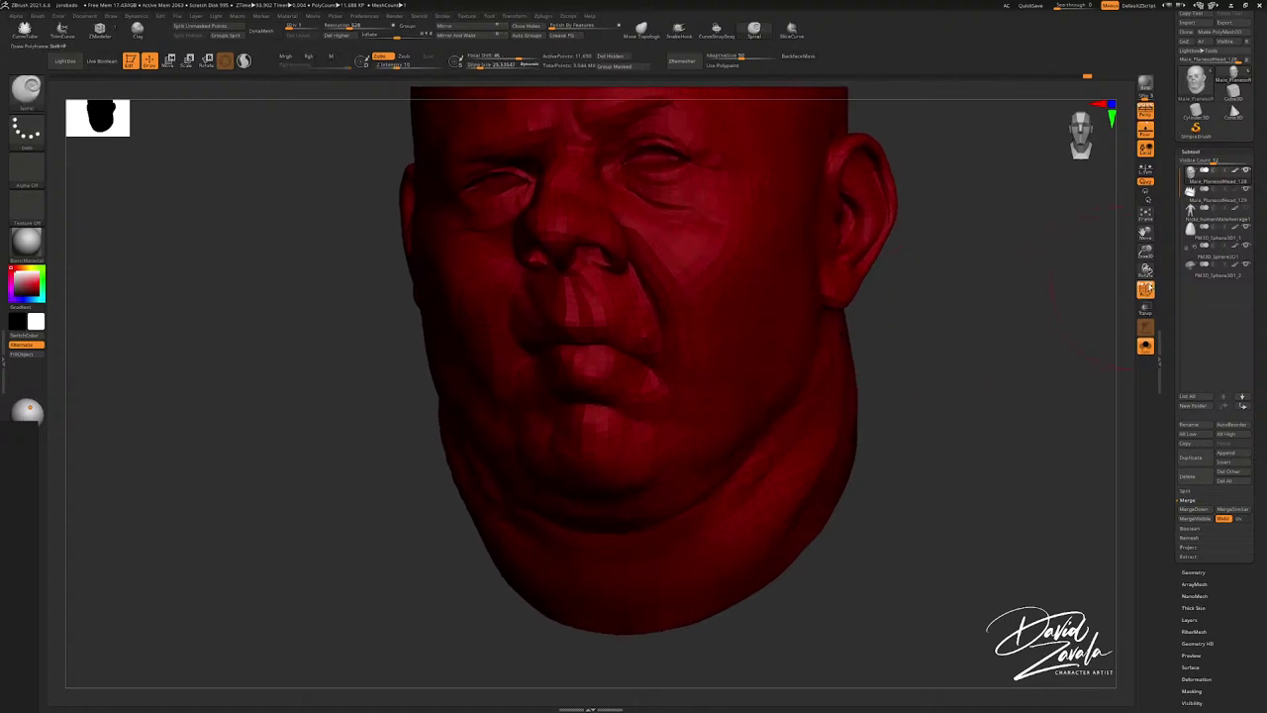
left_click(1149, 287)
left_click(1149, 287)
key("s")
key("s")
mouse_move(572, 265)
right_mouse_down("ctrl")
mouse_move(568, 294)
mouse_move(530, 327)
right_mouse_up("ctrl")
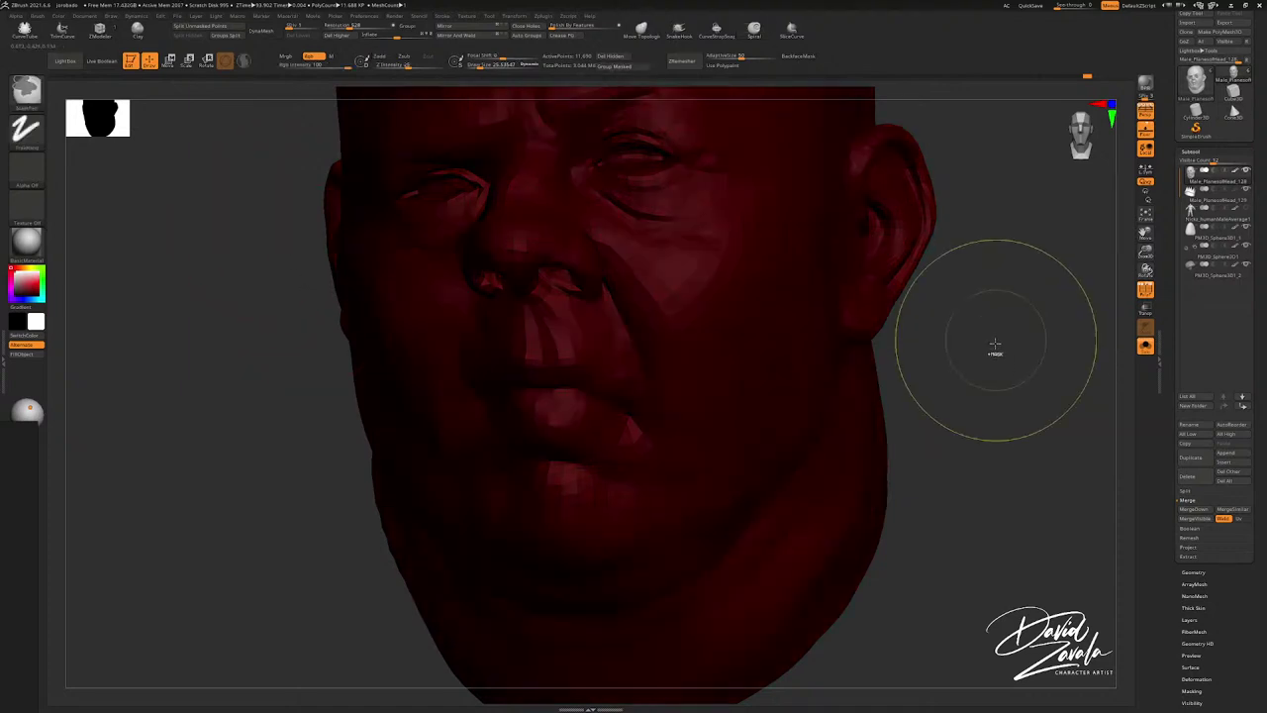
Step: Show the head's polyframe and rerun Auto Groups until the polygroup colour is teal
key("shift+f")
left_click(527, 36)
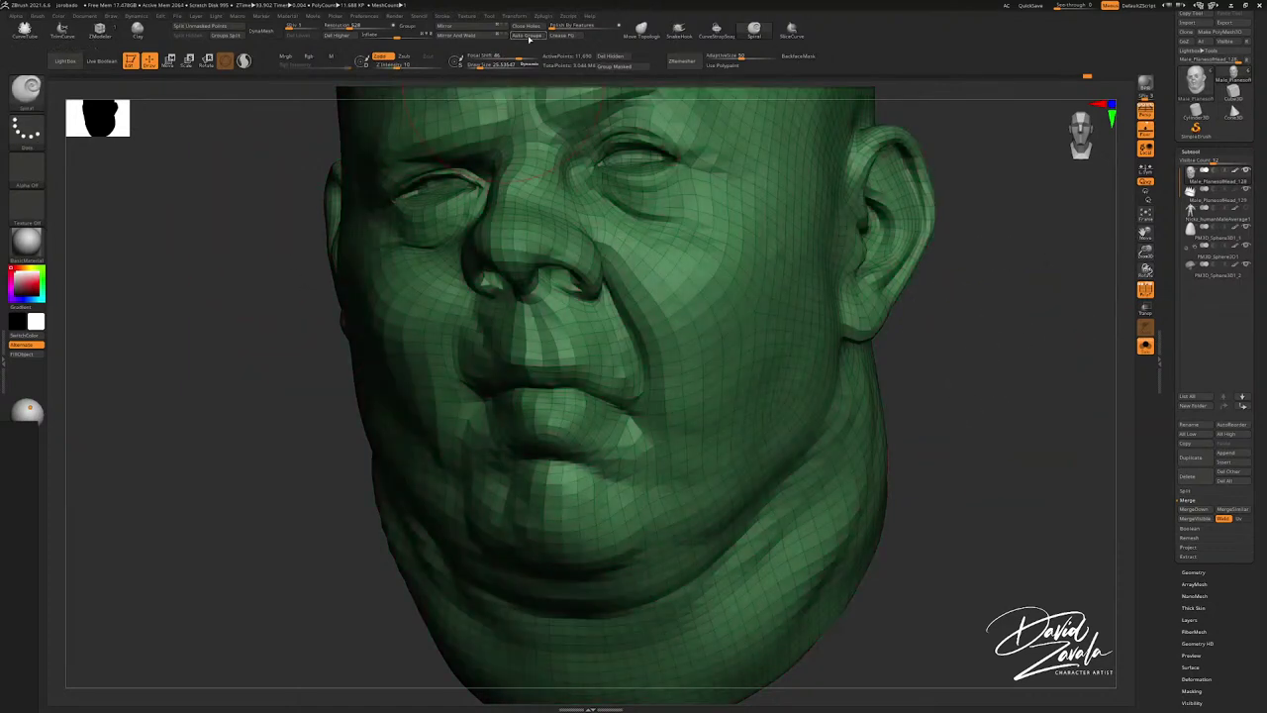
left_click(527, 36)
left_click(527, 37)
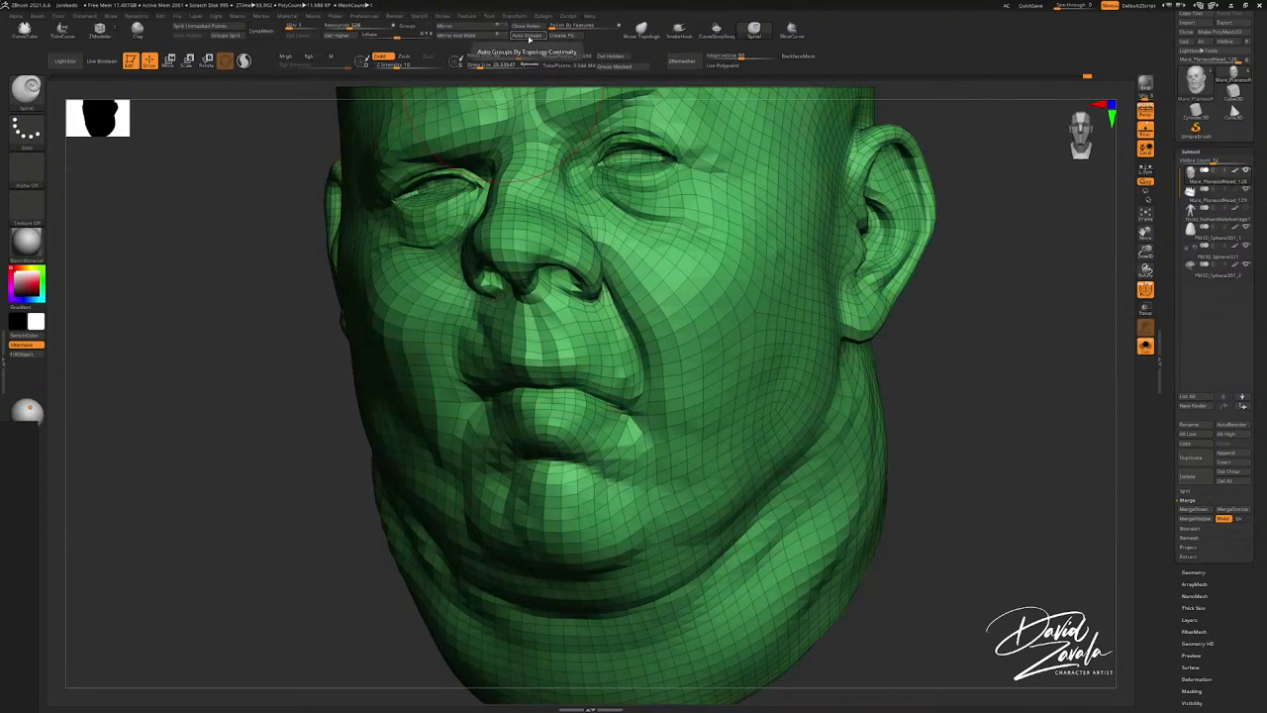
left_click(527, 36)
left_click(528, 37)
left_click(529, 36)
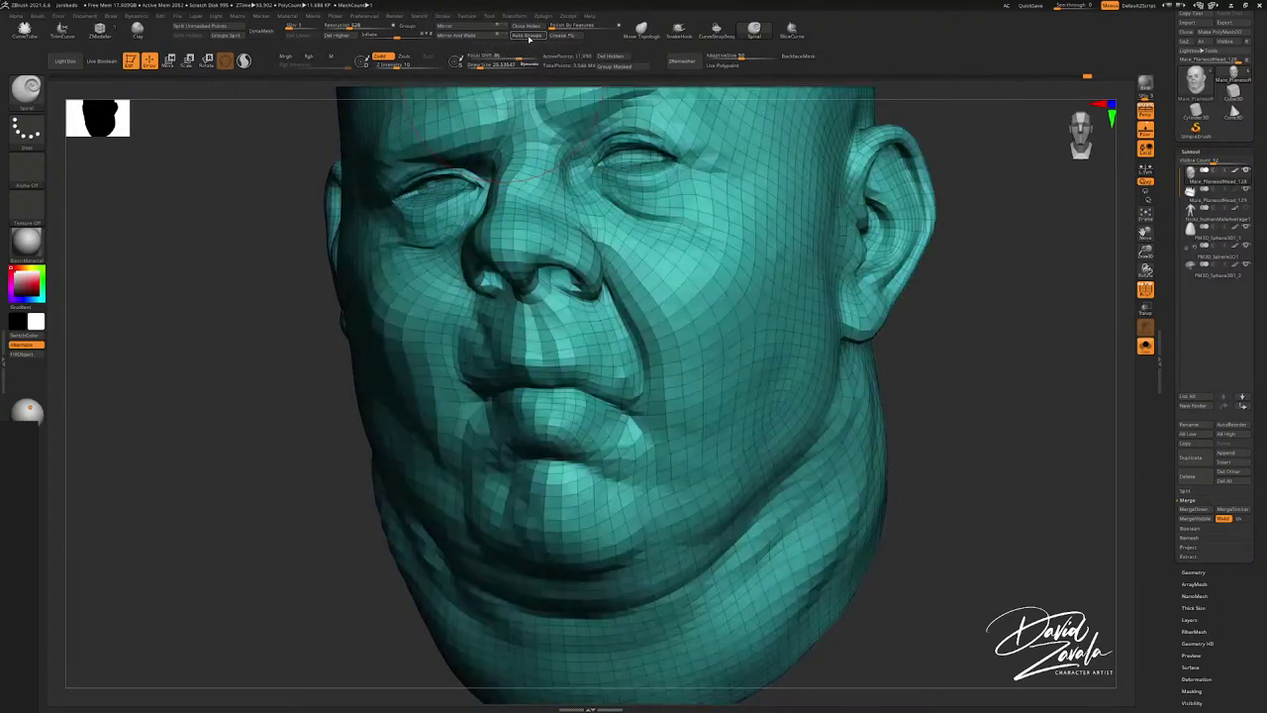
Step: Examine the head's topology around the eyes and nostrils and from below the chin
right_click_drag(648, 183, 646, 243, "ctrl")
mouse_move(623, 146)
right_mouse_down("alt")
mouse_move(643, 262)
mouse_move(635, 295)
mouse_move(651, 295)
right_mouse_up("alt")
left_click_drag(646, 293, 641, 293)
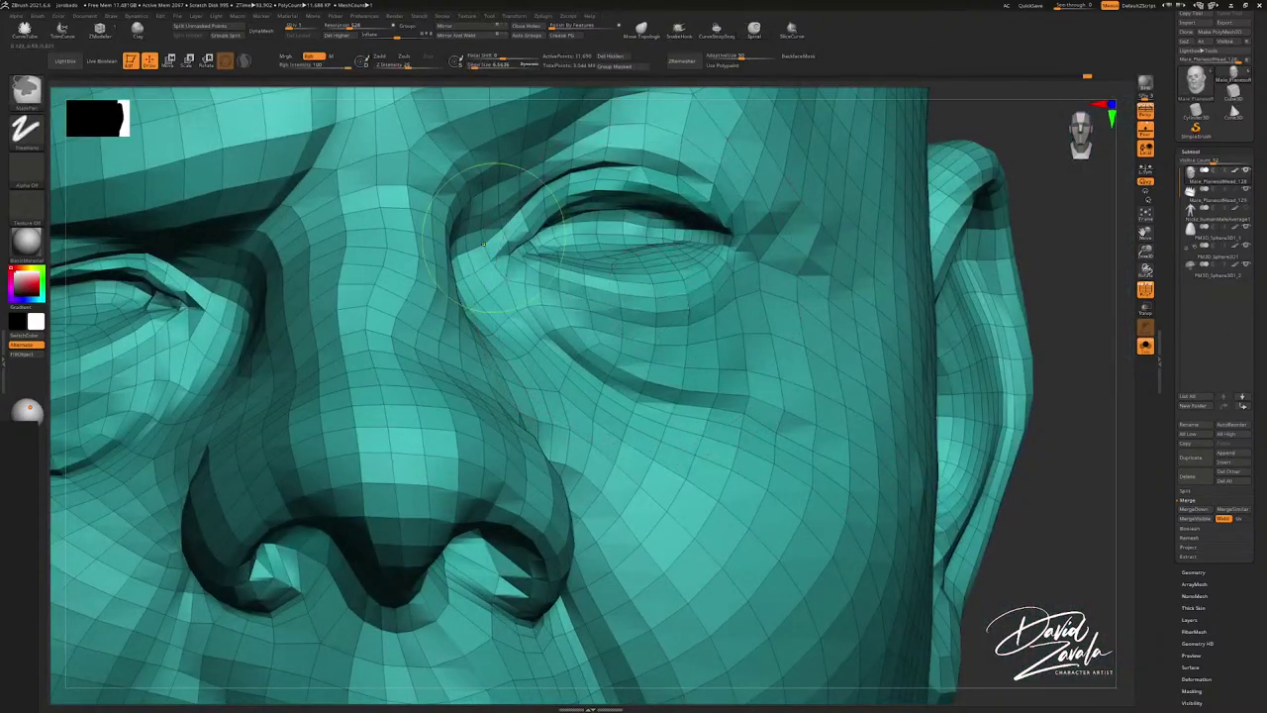
mouse_move(642, 287)
right_mouse_down("ctrl")
mouse_move(641, 342)
mouse_move(594, 267)
mouse_move(510, 233)
mouse_move(490, 203)
mouse_move(395, 260)
mouse_move(462, 266)
mouse_move(437, 128)
right_mouse_up("ctrl")
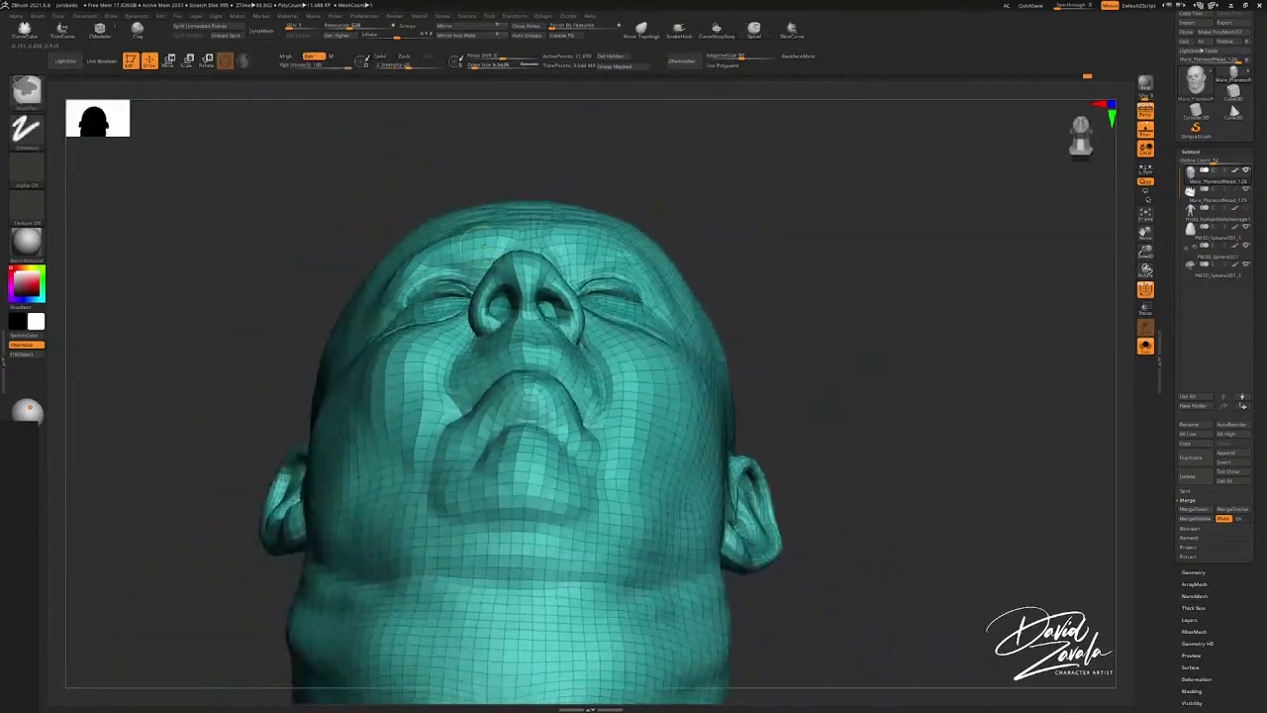
right_click_drag(530, 336, 890, 296, "ctrl")
mouse_move(408, 335)
right_mouse_down()
mouse_move(461, 189)
mouse_move(456, 227)
mouse_move(303, 327)
mouse_move(303, 296)
mouse_move(397, 343)
right_mouse_up()
mouse_move(281, 305)
right_mouse_down()
mouse_move(302, 266)
mouse_move(320, 376)
mouse_move(349, 363)
mouse_move(590, 485)
mouse_move(528, 291)
mouse_move(490, 316)
right_mouse_up()
Step: Switch to the Move brush with a draw size of about 17 and frame the whole head
key("s")
key("b")
key("m")
key("v")
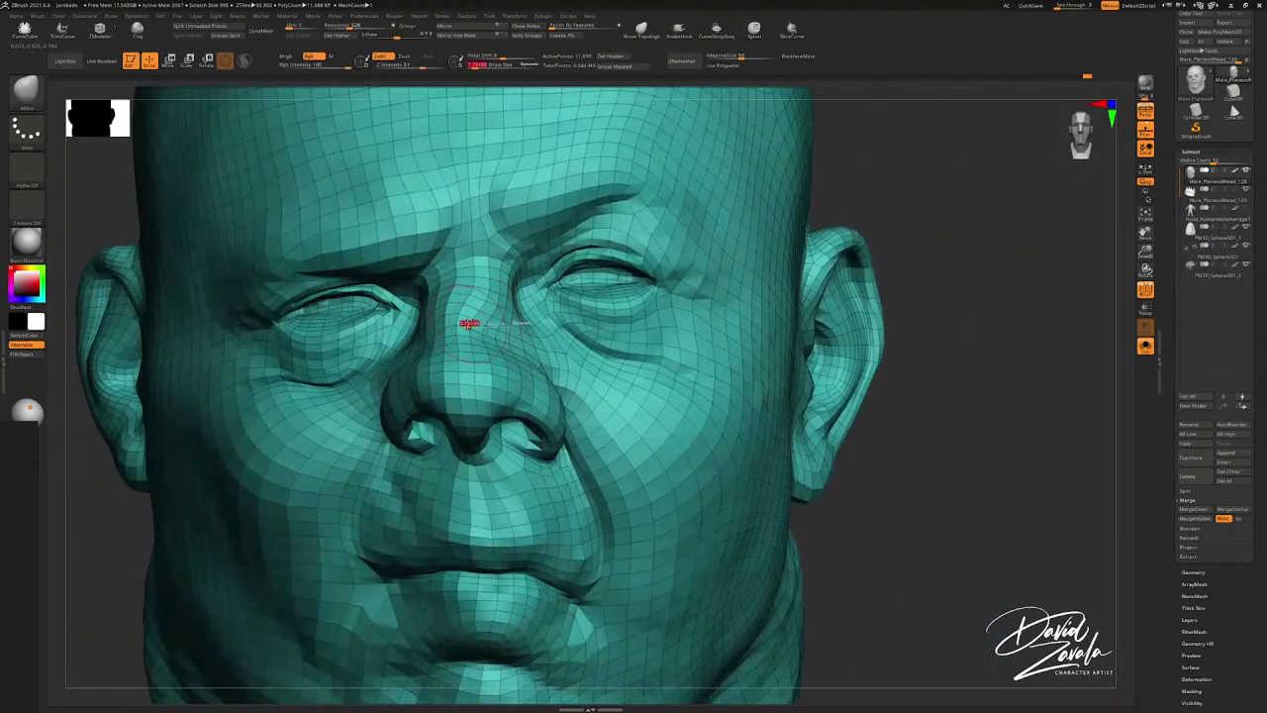
key("f")
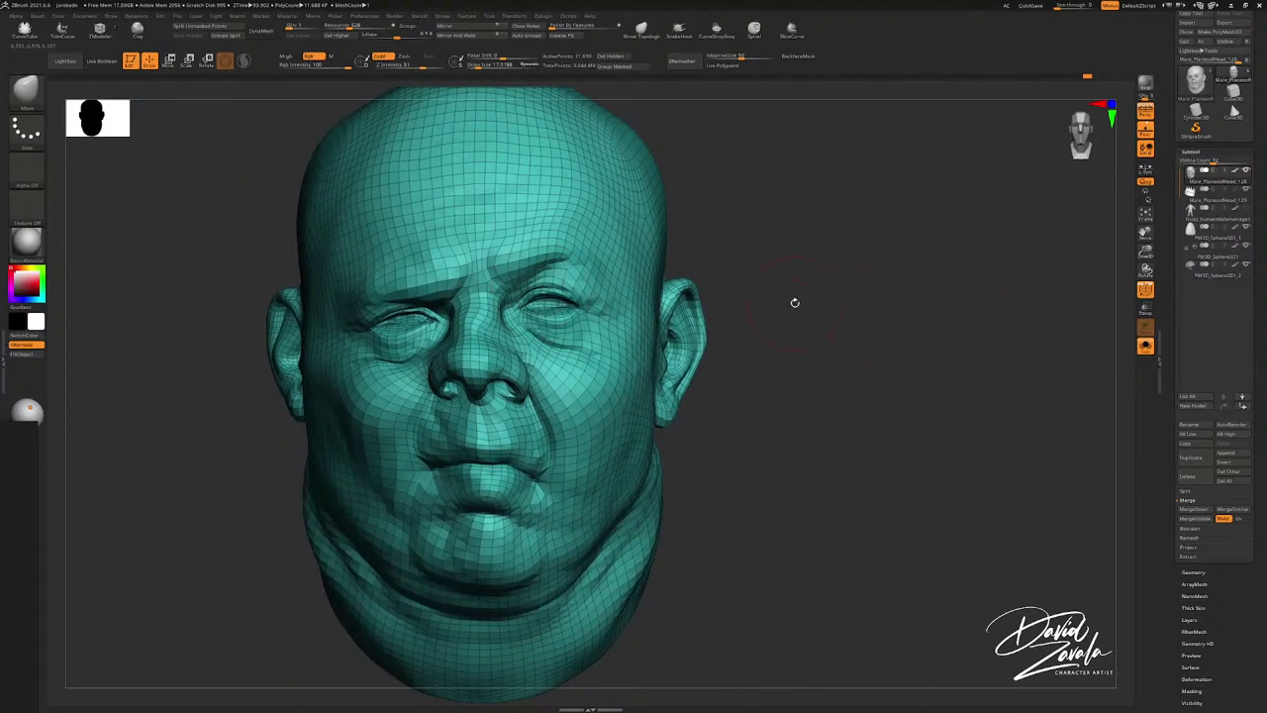
left_click_drag(805, 303, 1041, 282)
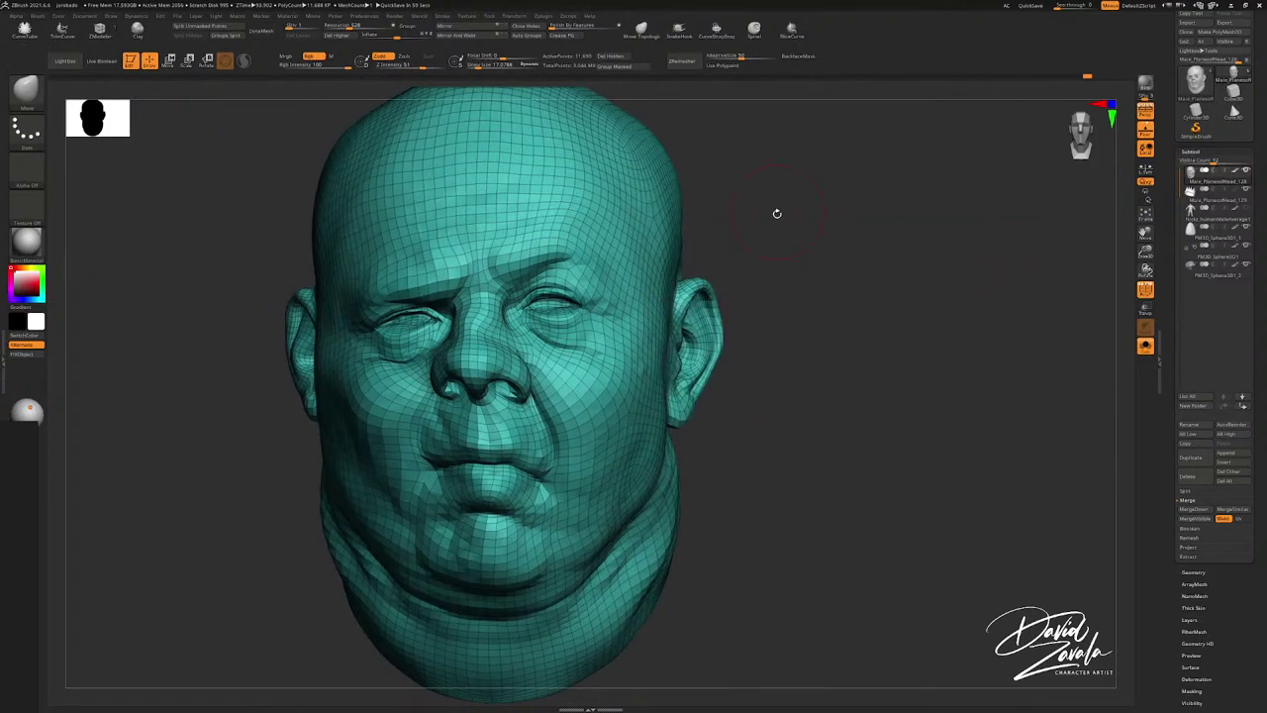
Step: Open the head's UV Map settings followed by its Texture Map settings
scroll(1241, 527, "down", 5)
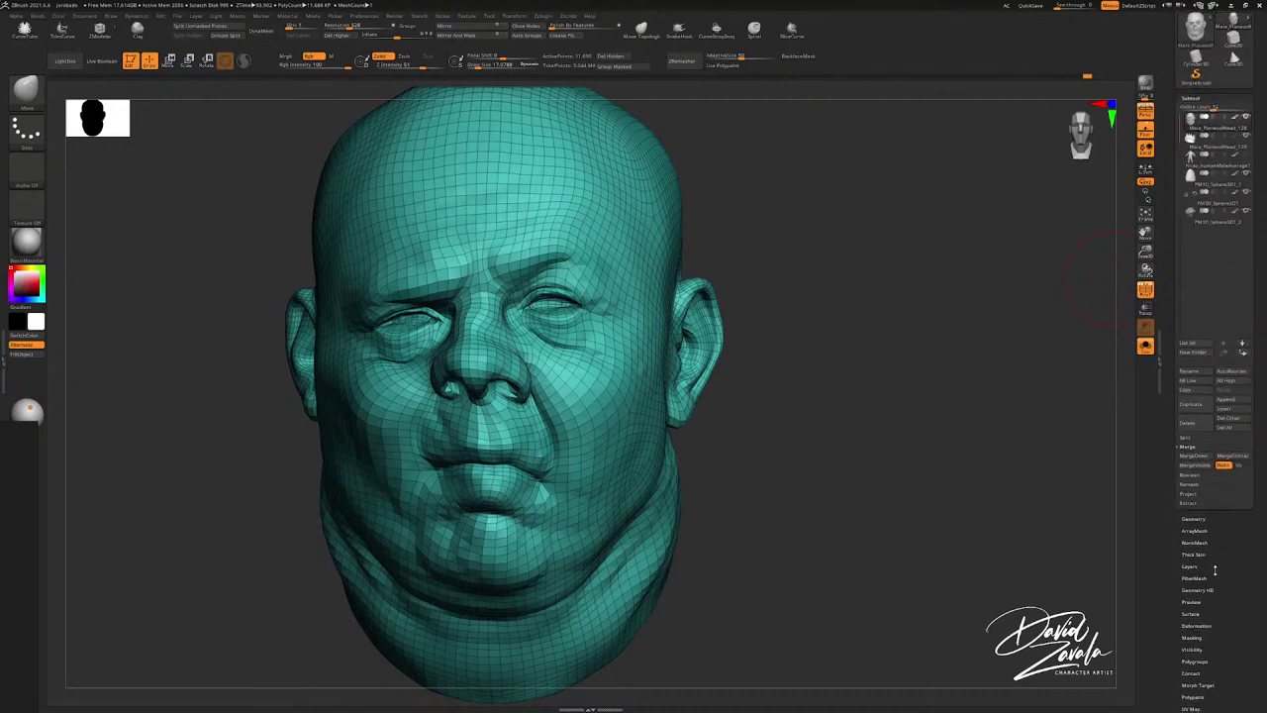
left_click(1192, 443)
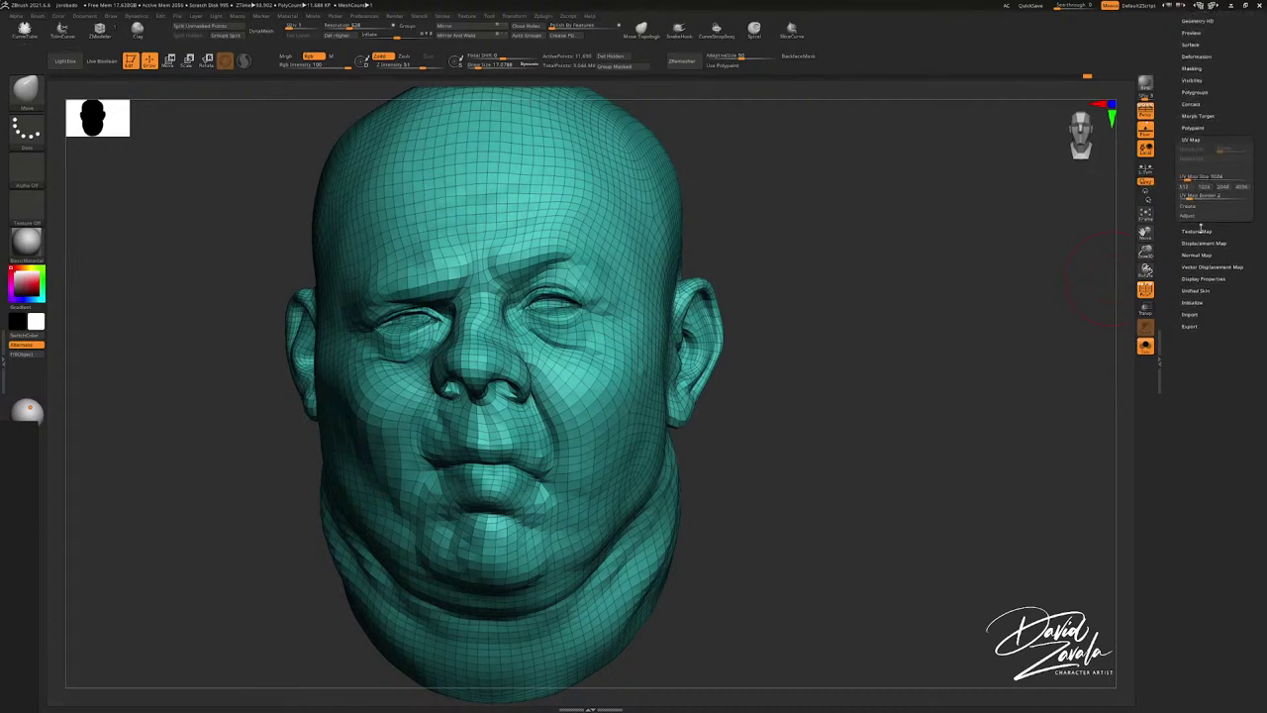
left_click(1196, 231)
left_click_drag(1214, 260, 1214, 314)
Step: Adjust the brush size and smooth the mesh around the nostrils from below
left_click_drag(731, 273, 707, 279)
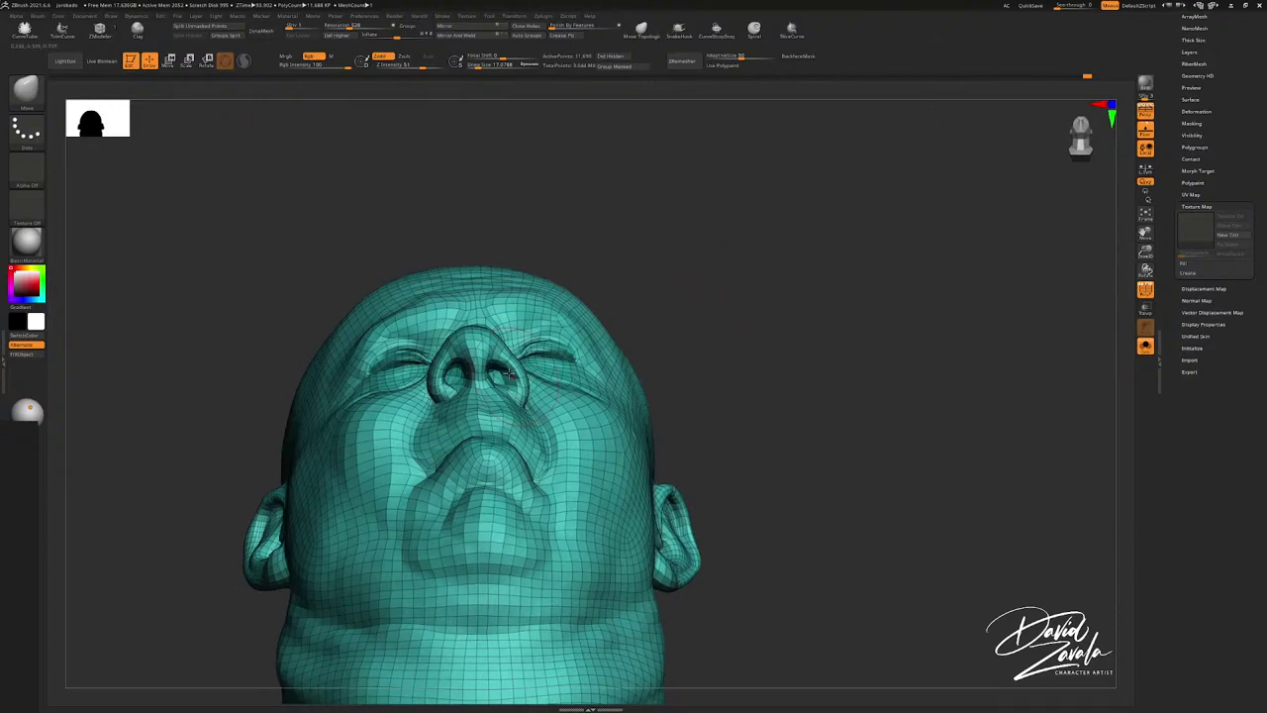
right_click_drag(509, 374, 556, 438, "ctrl")
key("s")
left_click_drag(556, 439, 544, 438)
key("s")
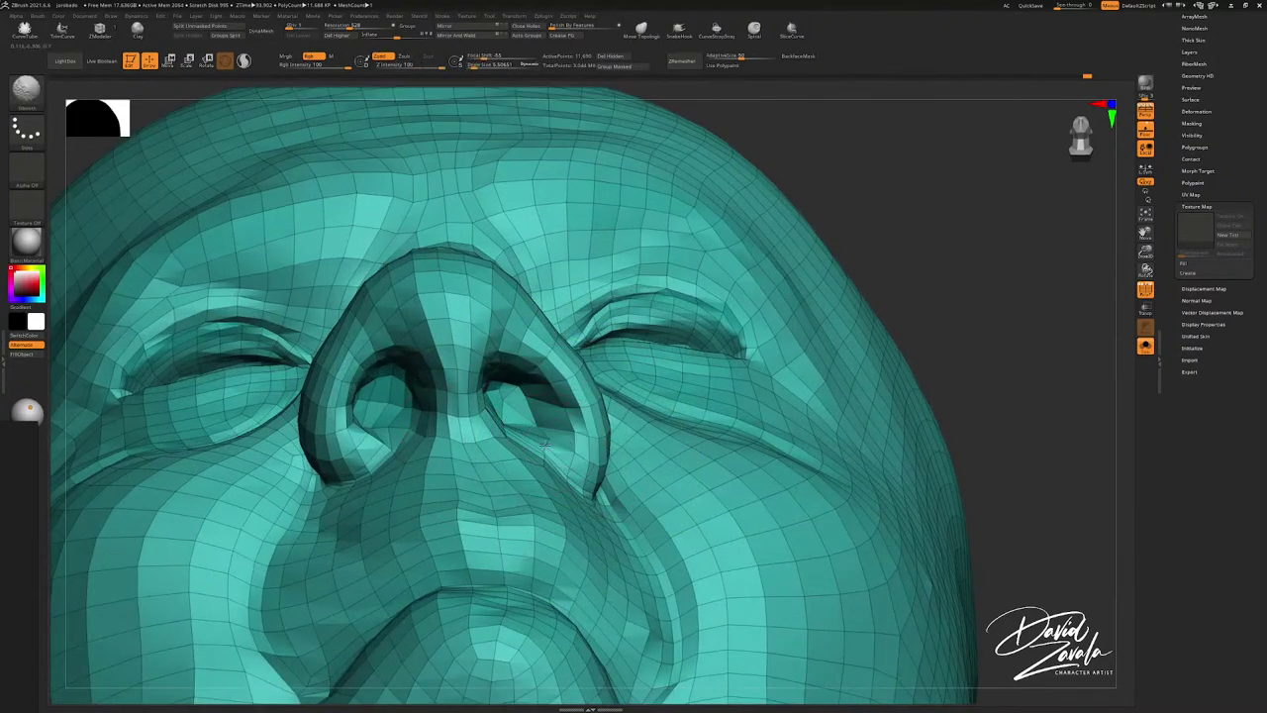
right_click_drag(538, 440, 528, 408)
key("f")
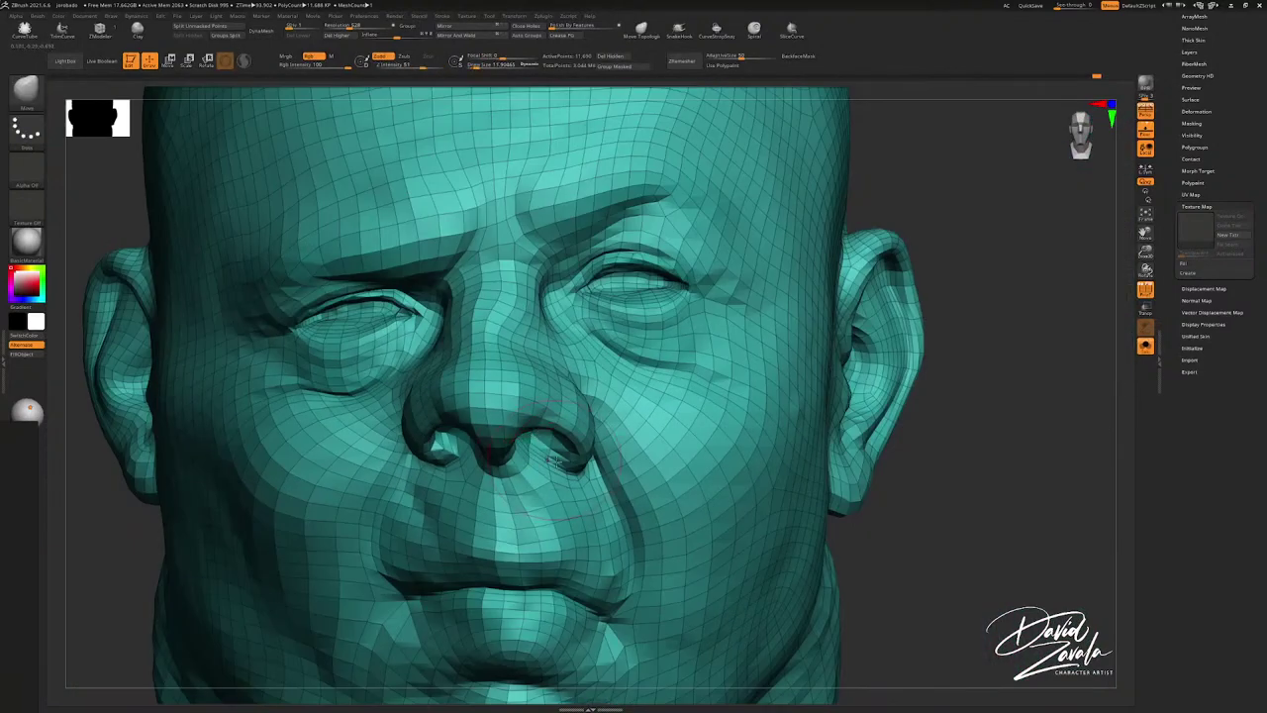
Step: Adjust the upper lip and mouth corner with the Move Topological brush, smooth the area and undo the last change
mouse_move(556, 461)
right_mouse_down()
mouse_move(555, 437)
mouse_move(557, 483)
right_mouse_up()
mouse_move(556, 483)
right_mouse_down("ctrl")
mouse_move(571, 427)
mouse_move(602, 453)
mouse_move(602, 475)
right_mouse_up("ctrl")
left_click(641, 33)
key("s")
mouse_move(596, 474)
left_mouse_down()
mouse_move(597, 517)
mouse_move(599, 478)
mouse_move(584, 484)
left_mouse_up()
right_click_drag(584, 484, 550, 477)
right_click_drag(551, 477, 584, 500, "ctrl")
left_click_drag(648, 500, 665, 506, "shift")
mouse_move(655, 503)
right_mouse_down()
mouse_move(616, 507)
mouse_move(702, 508)
right_mouse_up()
key("ctrl+z")
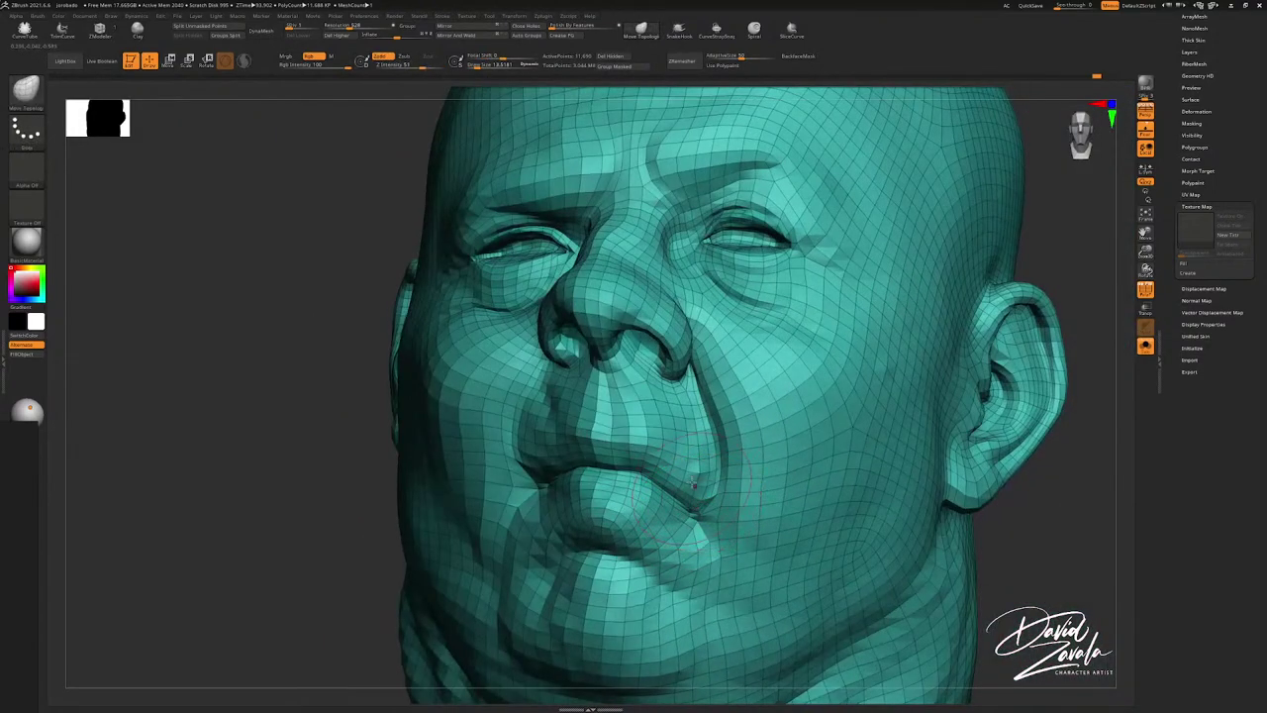
mouse_move(683, 405)
right_mouse_down()
mouse_move(707, 361)
mouse_move(639, 381)
mouse_move(760, 374)
right_mouse_up()
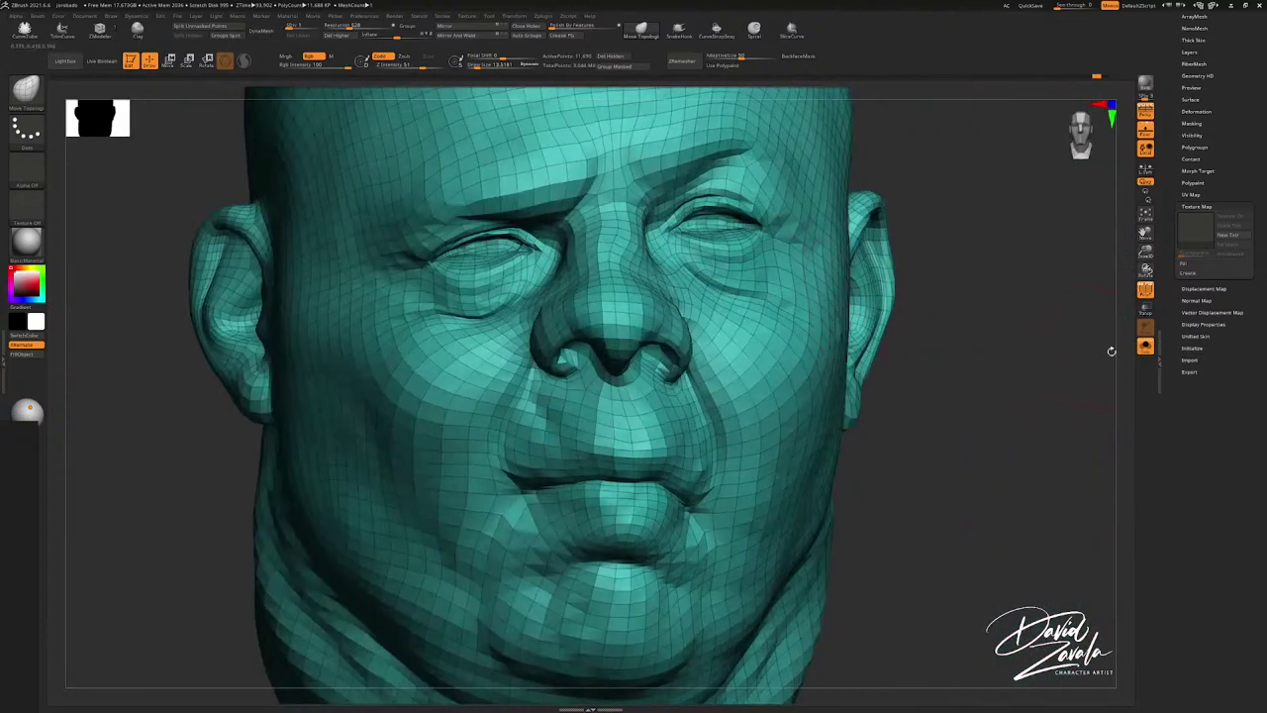
Step: Turn off Solo to show the hair, eyes and tooth with the head, keeping the Move Topological brush and polyframe active
left_click(1145, 348)
mouse_move(1044, 380)
right_mouse_down("ctrl")
mouse_move(987, 367)
mouse_move(1039, 365)
mouse_move(946, 359)
right_mouse_up("ctrl")
left_click(1145, 290)
key("b")
key("m")
key("t")
left_click(1145, 293)
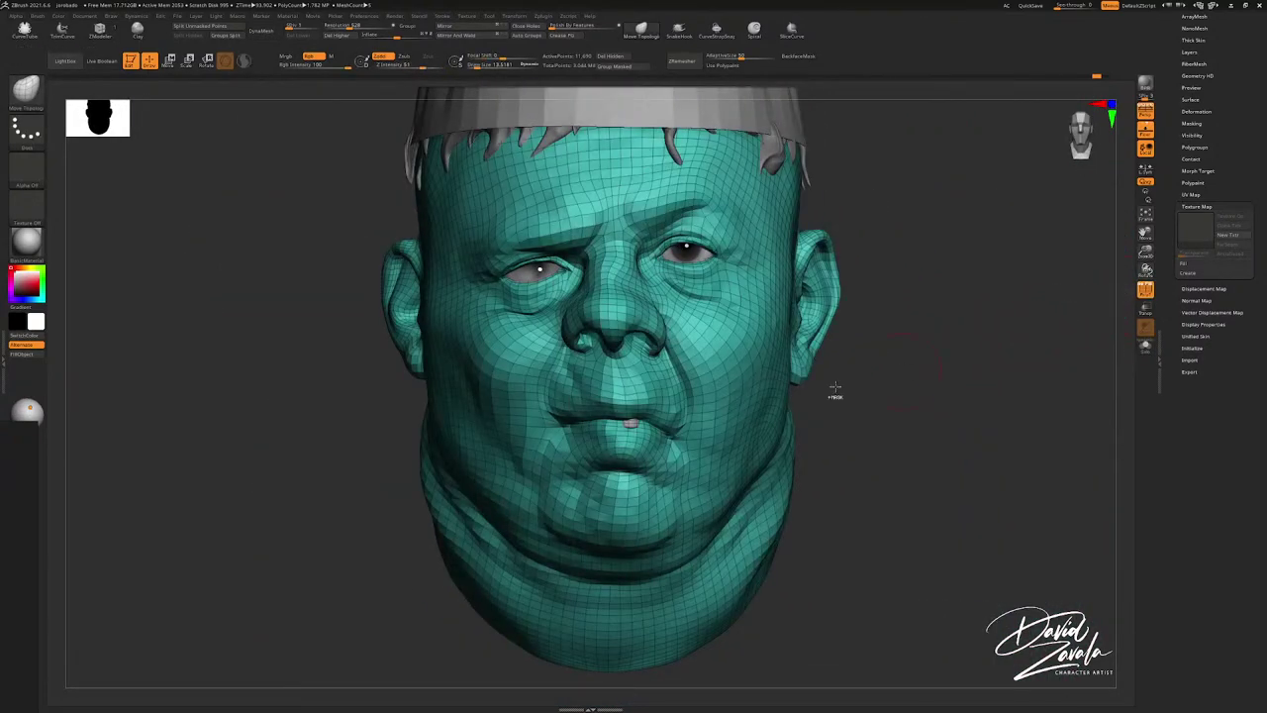
right_click_drag(834, 390, 863, 322, "ctrl")
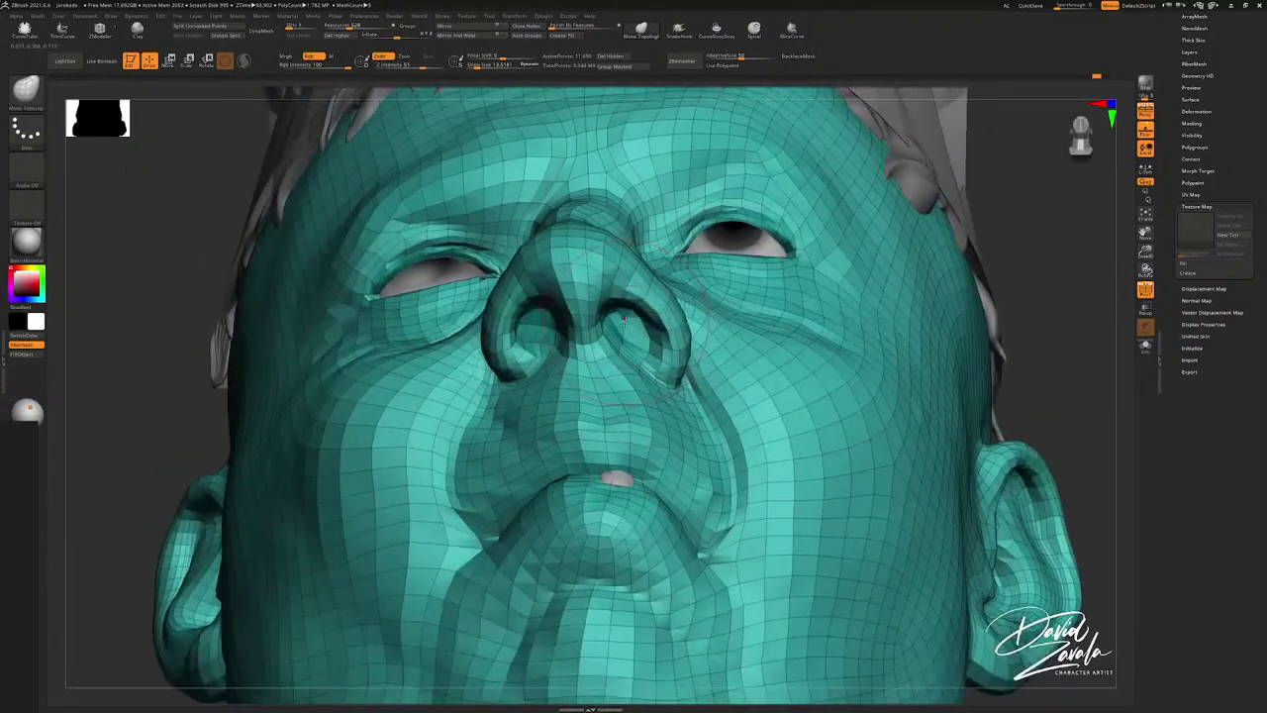
mouse_move(624, 319)
right_mouse_down()
mouse_move(606, 289)
mouse_move(634, 480)
right_mouse_up()
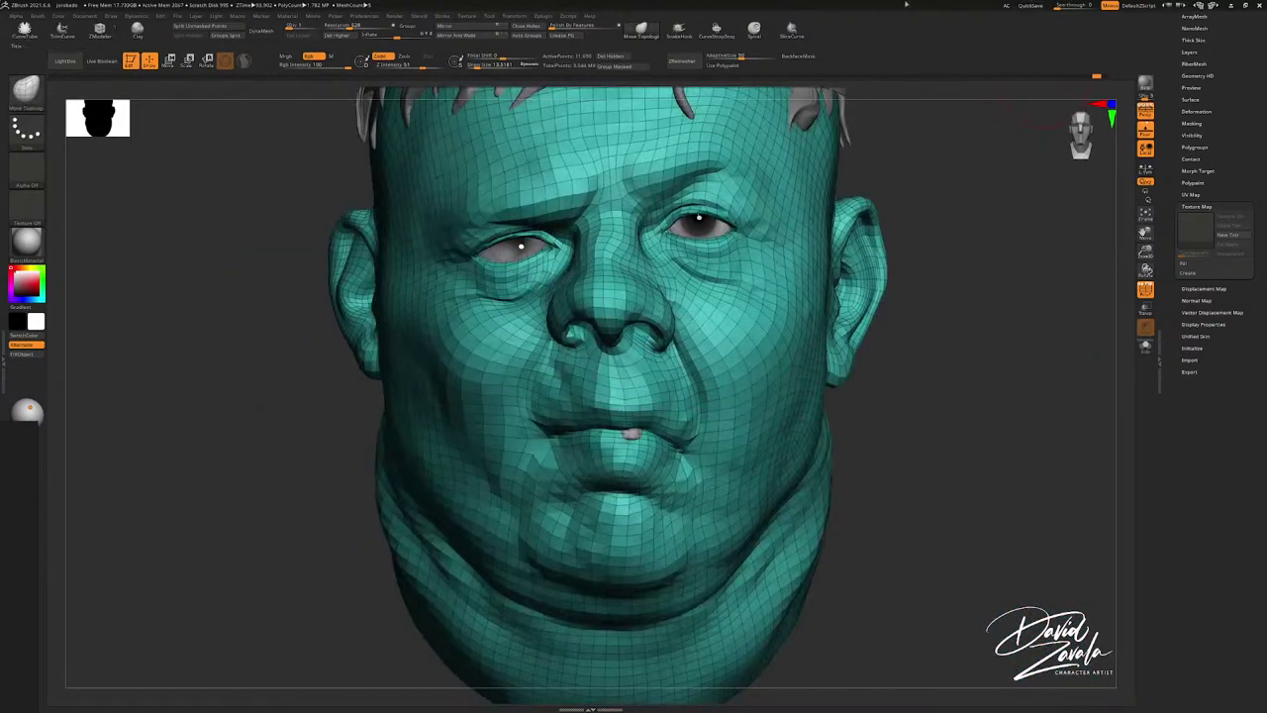
Step: Raise the head to subdivision level 4 and turn off the polyframe display
key("d")
key("d")
key("d")
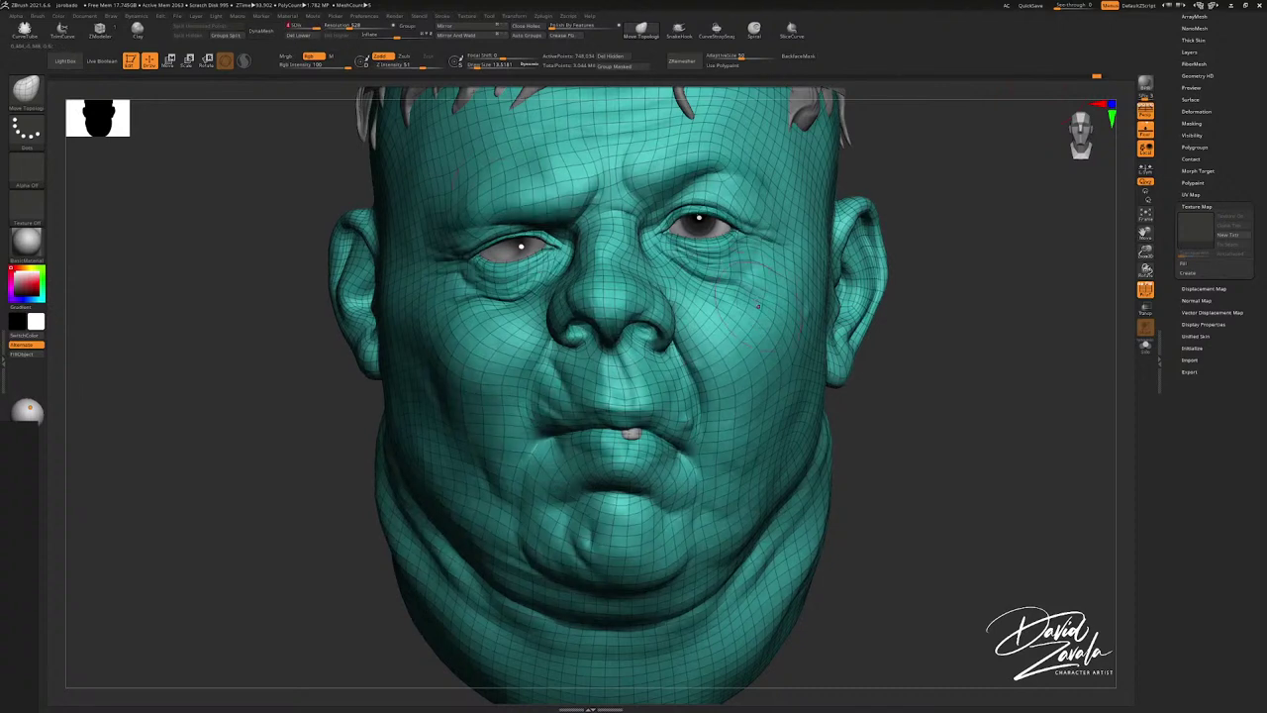
left_click(1145, 290)
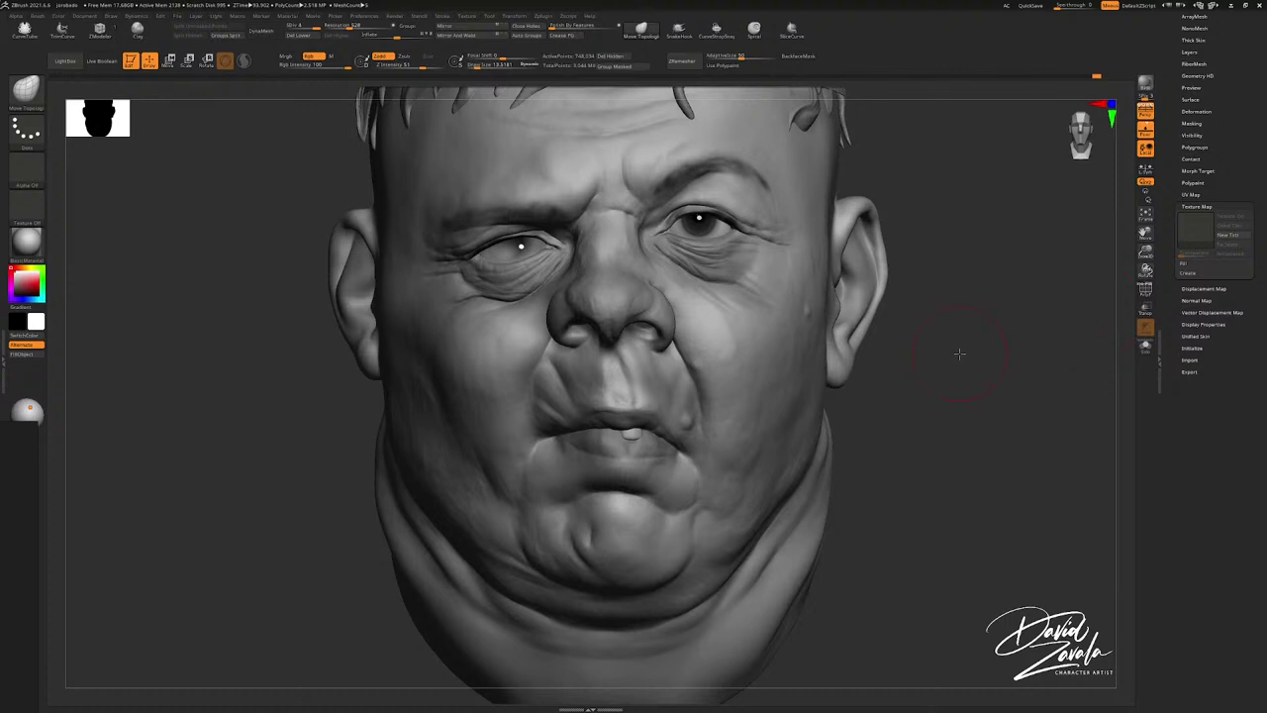
Step: Select the Move brush and adjust its draw size for working on the upper lip
right_click_drag(835, 452, 814, 456)
mouse_move(579, 398)
right_mouse_down("ctrl")
mouse_move(584, 341)
mouse_move(594, 406)
right_mouse_up("ctrl")
right_click_drag(594, 405, 515, 386)
mouse_move(632, 372)
right_mouse_down("ctrl")
mouse_move(639, 407)
mouse_move(594, 402)
right_mouse_up("ctrl")
key("b")
key("m")
key("v")
key("s")
key("s")
mouse_move(568, 447)
right_mouse_down()
mouse_move(582, 428)
mouse_move(572, 440)
mouse_move(592, 448)
mouse_move(593, 411)
right_mouse_up()
Step: Carve the philtrum groove between the nose and upper lip with the DamStandard brush
key("b")
key("d")
key("s")
mouse_move(593, 410)
right_mouse_down("ctrl")
mouse_move(592, 437)
mouse_move(585, 430)
right_mouse_up("ctrl")
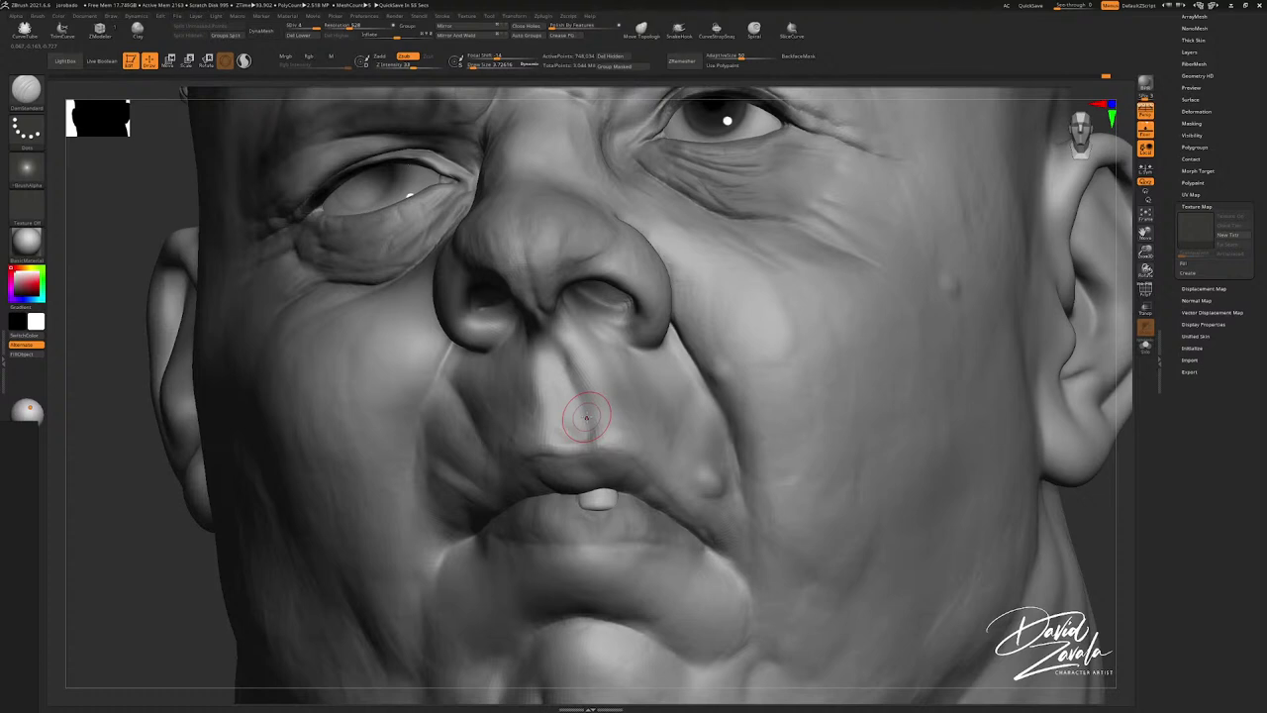
left_click_drag(586, 416, 595, 441)
right_click_drag(558, 382, 547, 349)
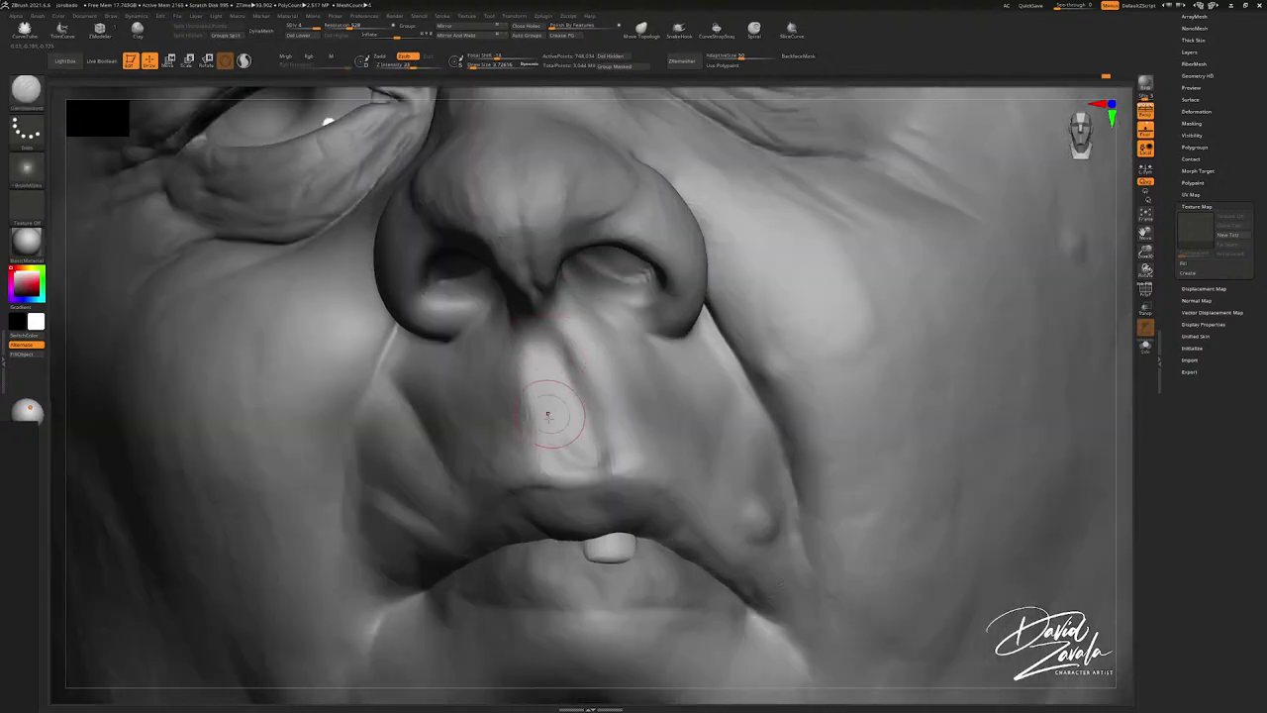
mouse_move(547, 414)
left_mouse_down()
mouse_move(564, 455)
mouse_move(596, 452)
left_mouse_up()
Step: Compare the upper lip with the next lower subdivision level and smooth the area beside the philtrum
key("shift+d")
key("d")
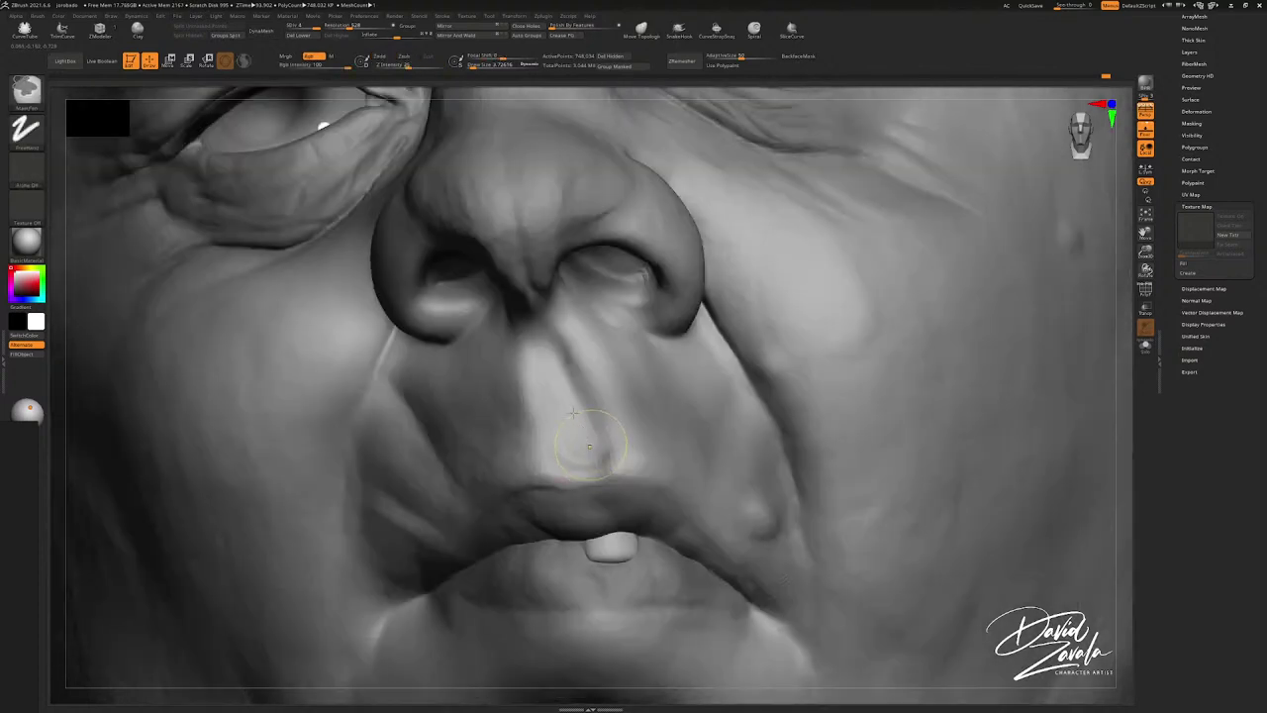
mouse_move(575, 423)
right_mouse_down("ctrl")
mouse_move(590, 490)
mouse_move(555, 471)
mouse_move(557, 503)
mouse_move(600, 512)
mouse_move(619, 465)
mouse_move(671, 446)
mouse_move(648, 471)
mouse_move(671, 452)
right_mouse_up("ctrl")
key("shift+d")
key("d")
left_click_drag(671, 452, 667, 481, "shift")
mouse_move(724, 471)
right_mouse_down()
mouse_move(627, 520)
mouse_move(580, 495)
right_mouse_up()
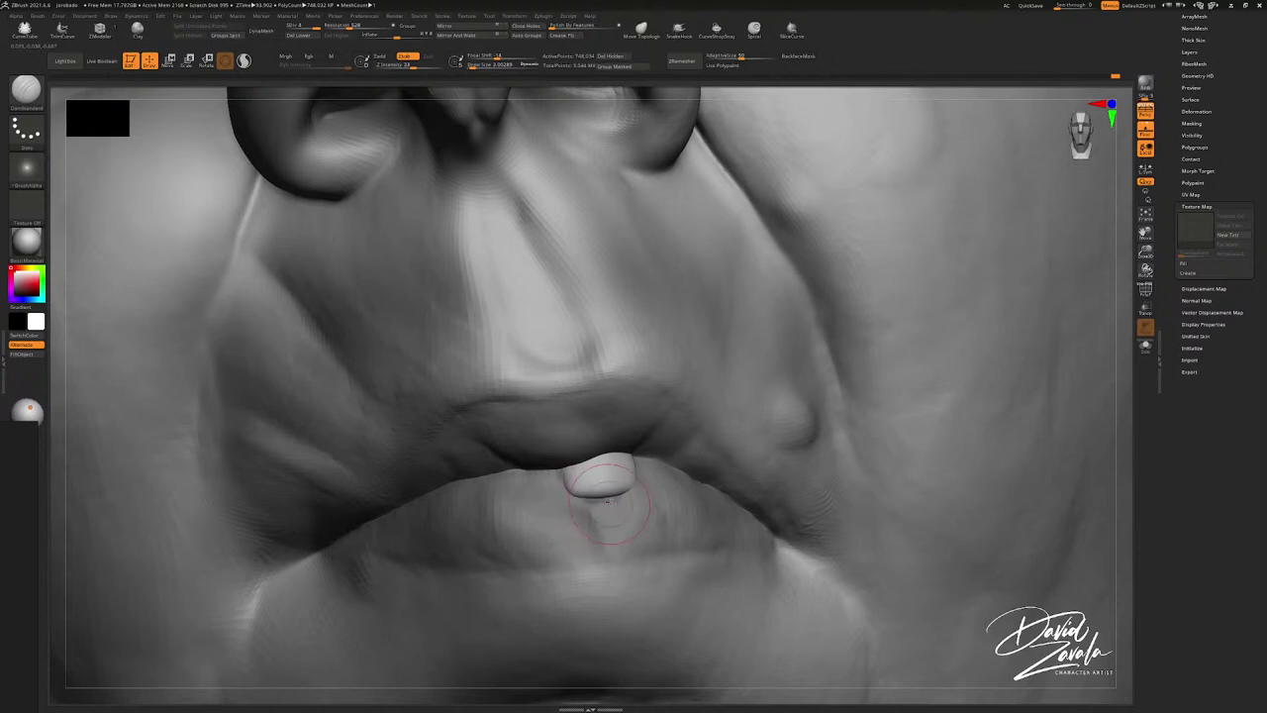
Step: Switch to the ClayTubes brush and review the whole face from the front and three-quarter side
key("b")
key("c")
key("t")
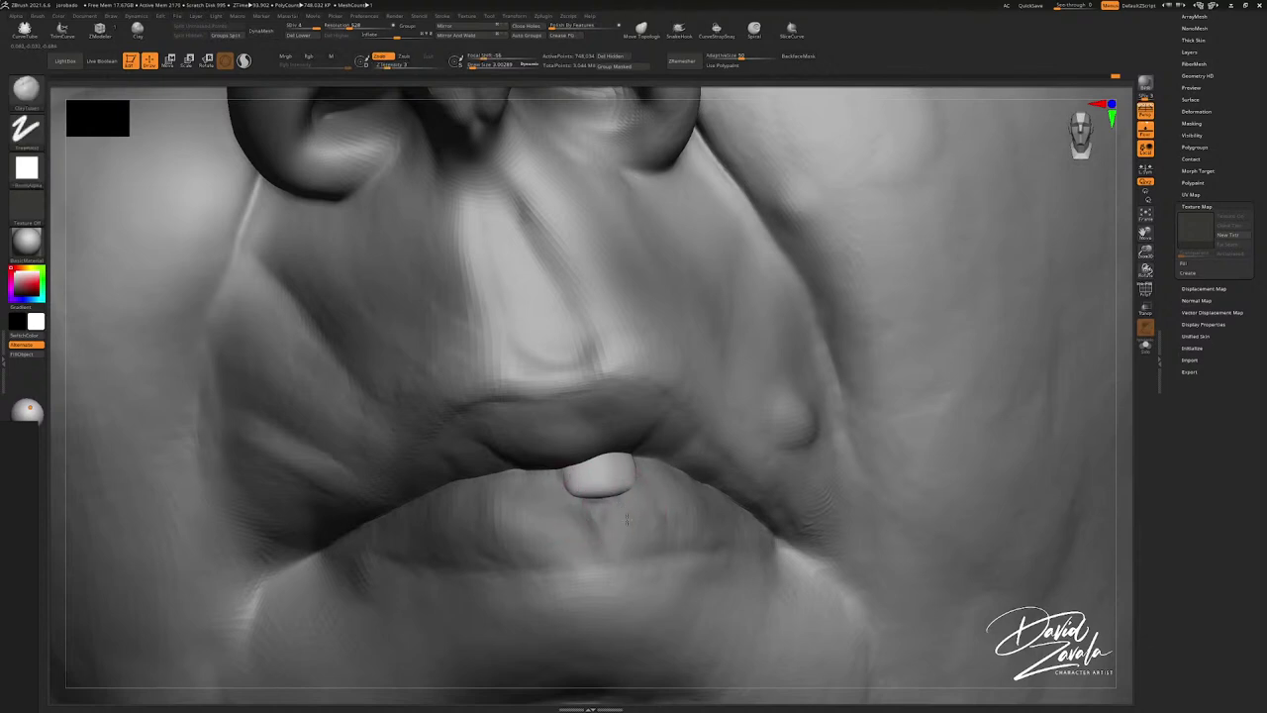
mouse_move(635, 531)
right_mouse_down()
mouse_move(513, 505)
mouse_move(514, 436)
mouse_move(554, 386)
right_mouse_up()
mouse_move(673, 426)
right_mouse_down("shift")
mouse_move(571, 426)
mouse_move(605, 398)
mouse_move(554, 398)
mouse_move(600, 397)
right_mouse_up("shift")
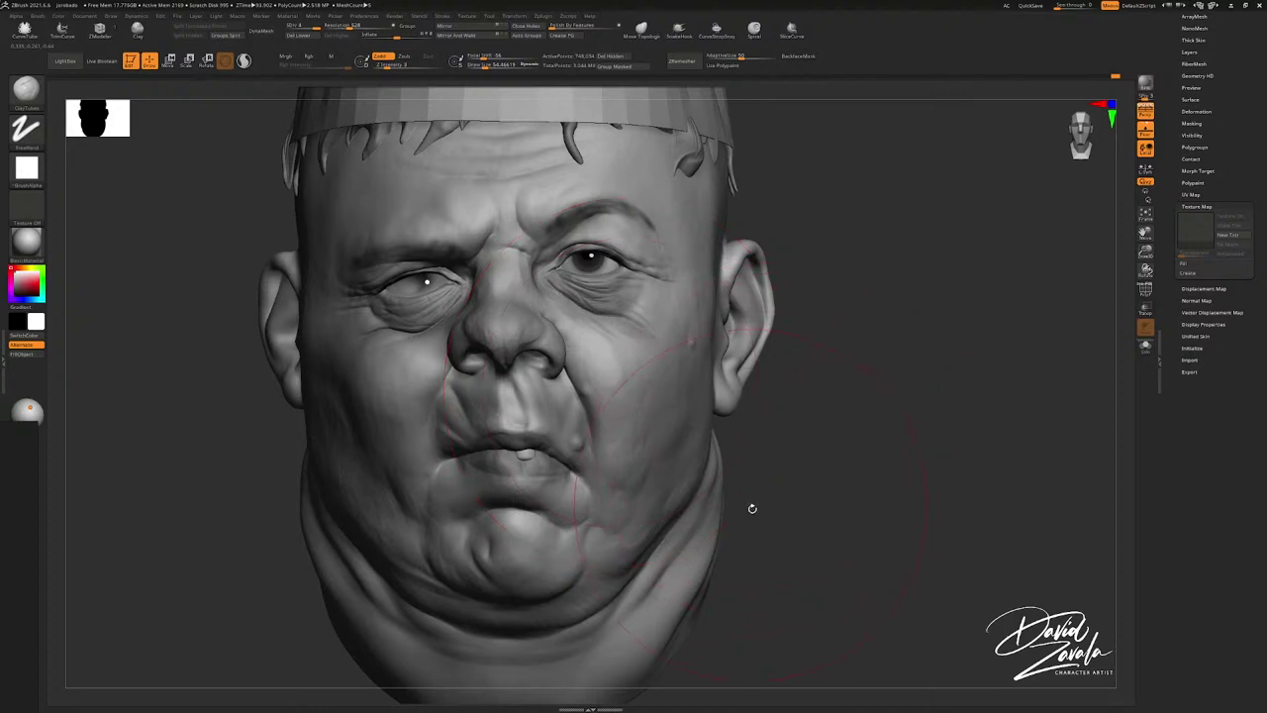
right_click_drag(747, 502, 720, 494)
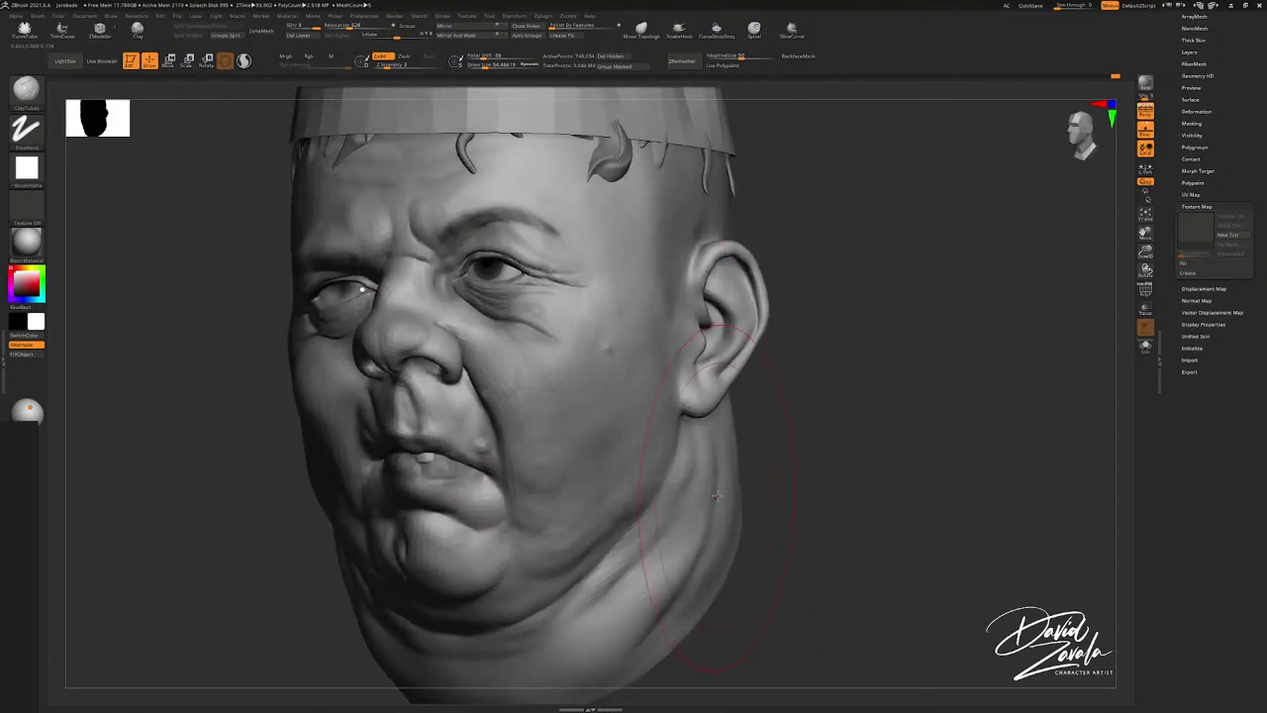
Step: Refine the frown crease and the fold across the nose bridge using the DamStandard brush and smoothing
mouse_move(483, 296)
right_mouse_down("ctrl")
mouse_move(483, 354)
mouse_move(484, 331)
right_mouse_up("ctrl")
key("s")
left_click_drag(484, 332, 465, 332)
mouse_move(459, 331)
right_mouse_down("ctrl")
mouse_move(451, 308)
mouse_move(522, 333)
mouse_move(486, 271)
mouse_move(505, 307)
mouse_move(514, 286)
right_mouse_up("ctrl")
key("b")
key("d")
key("s")
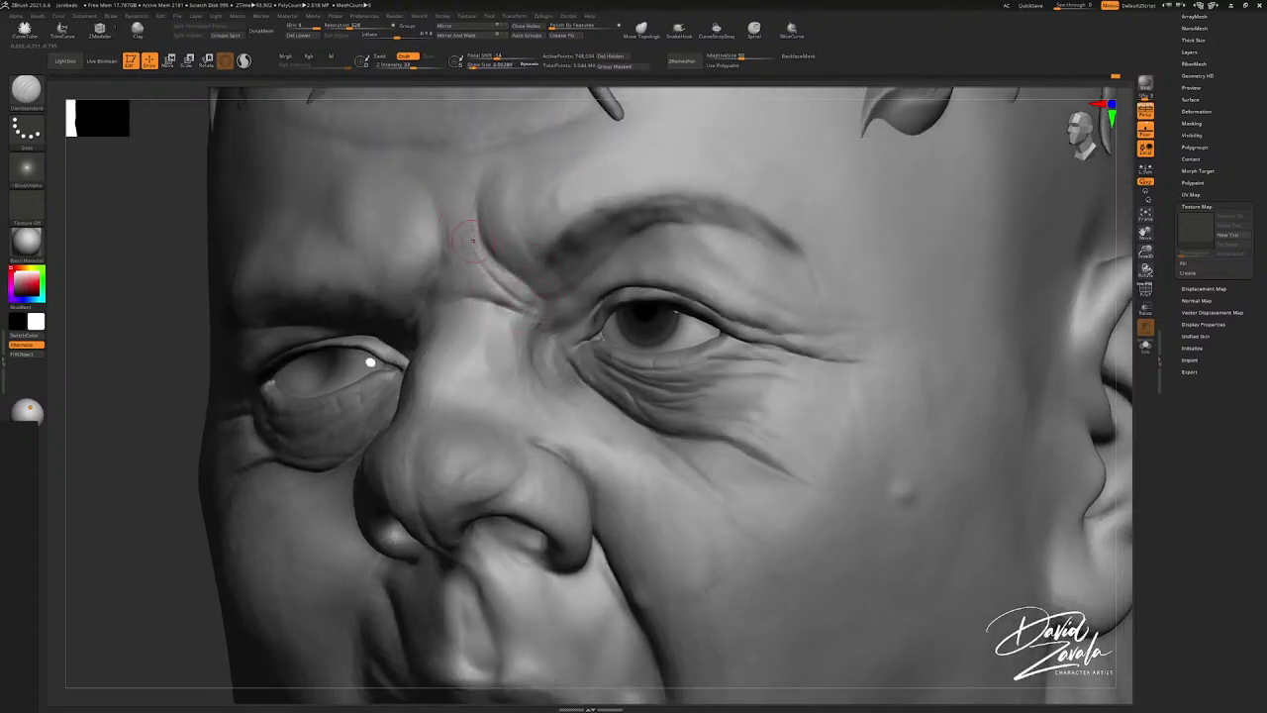
left_click_drag(550, 289, 479, 261, "shift")
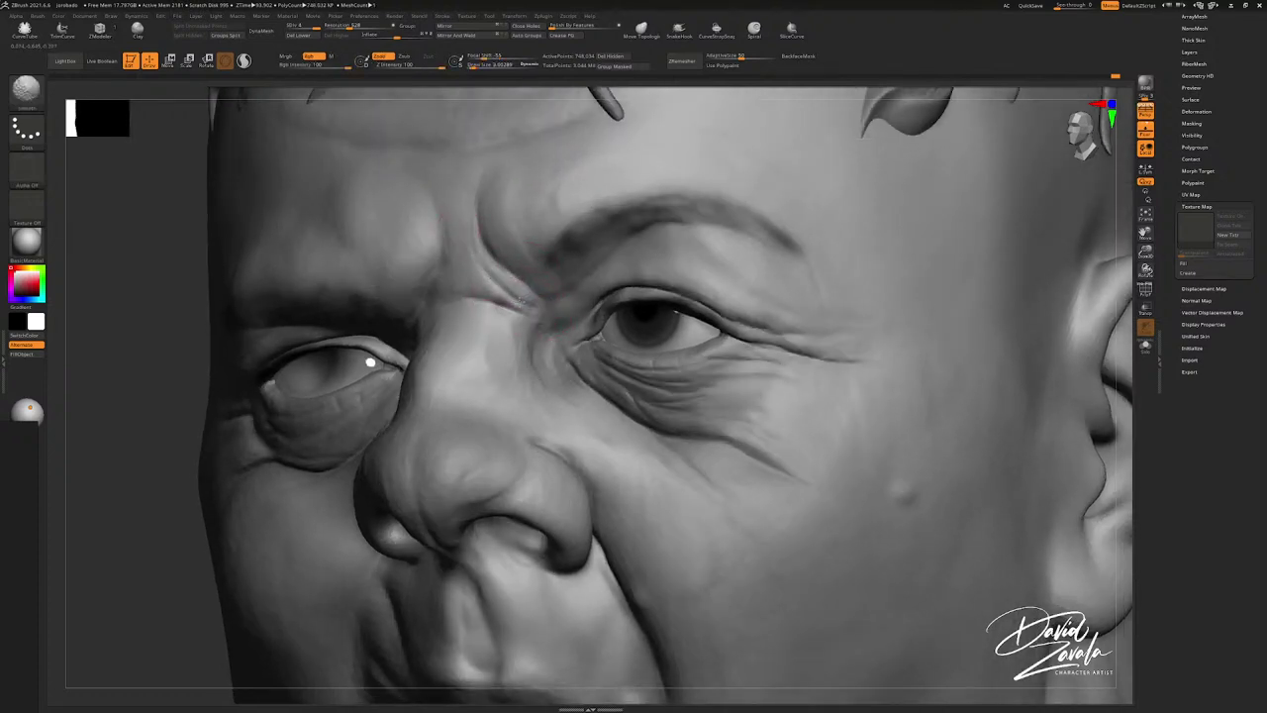
left_click_drag(521, 300, 543, 318, "shift")
right_click_drag(512, 283, 524, 315, "ctrl")
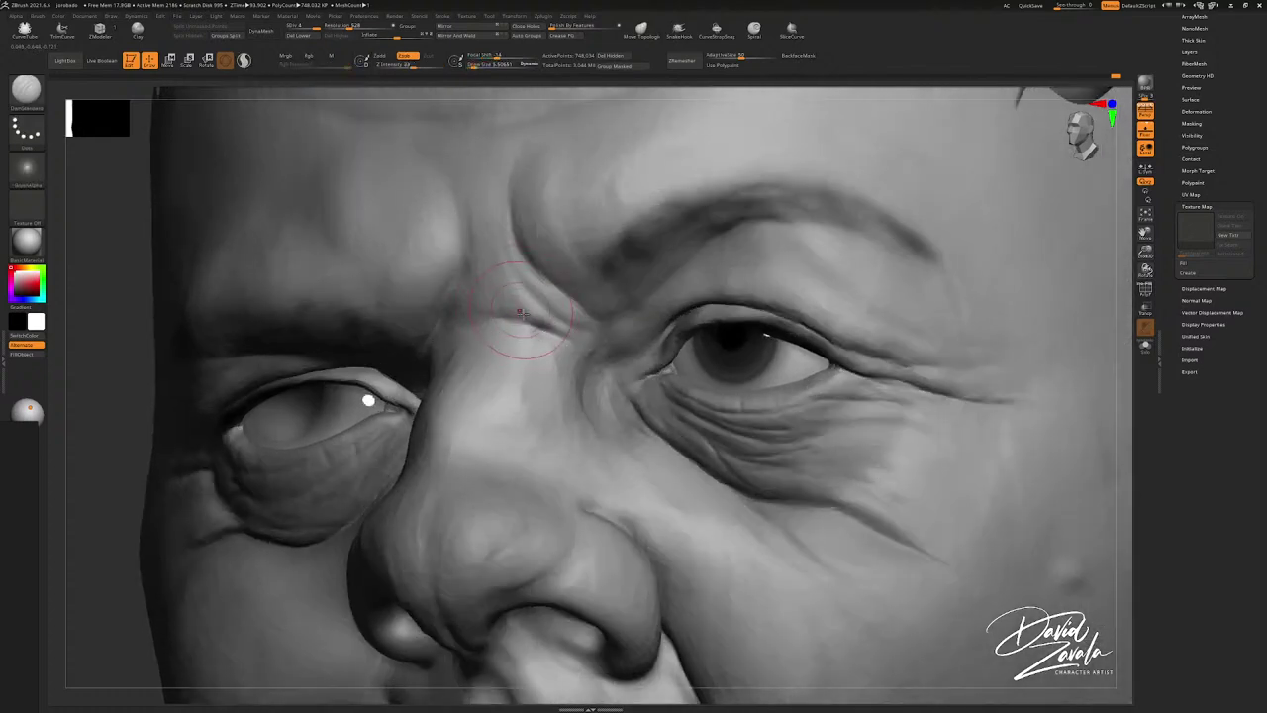
left_click_drag(519, 318, 531, 322, "shift")
Step: Build up the inner end of the lowered brow beside the nose bridge with the Inflate brush and soften it
mouse_move(519, 323)
right_mouse_down("ctrl")
mouse_move(503, 291)
mouse_move(440, 317)
mouse_move(492, 315)
mouse_move(409, 379)
mouse_move(472, 319)
mouse_move(441, 339)
right_mouse_up("ctrl")
key("ctrl")
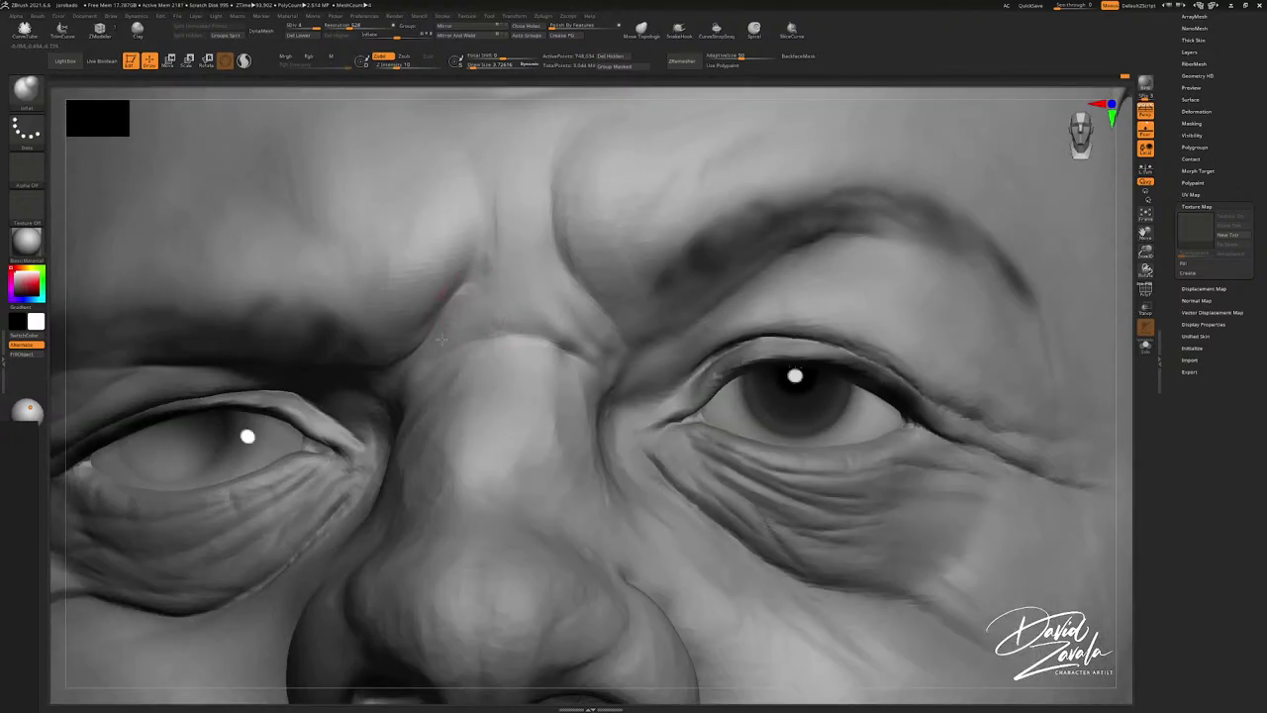
key("shift")
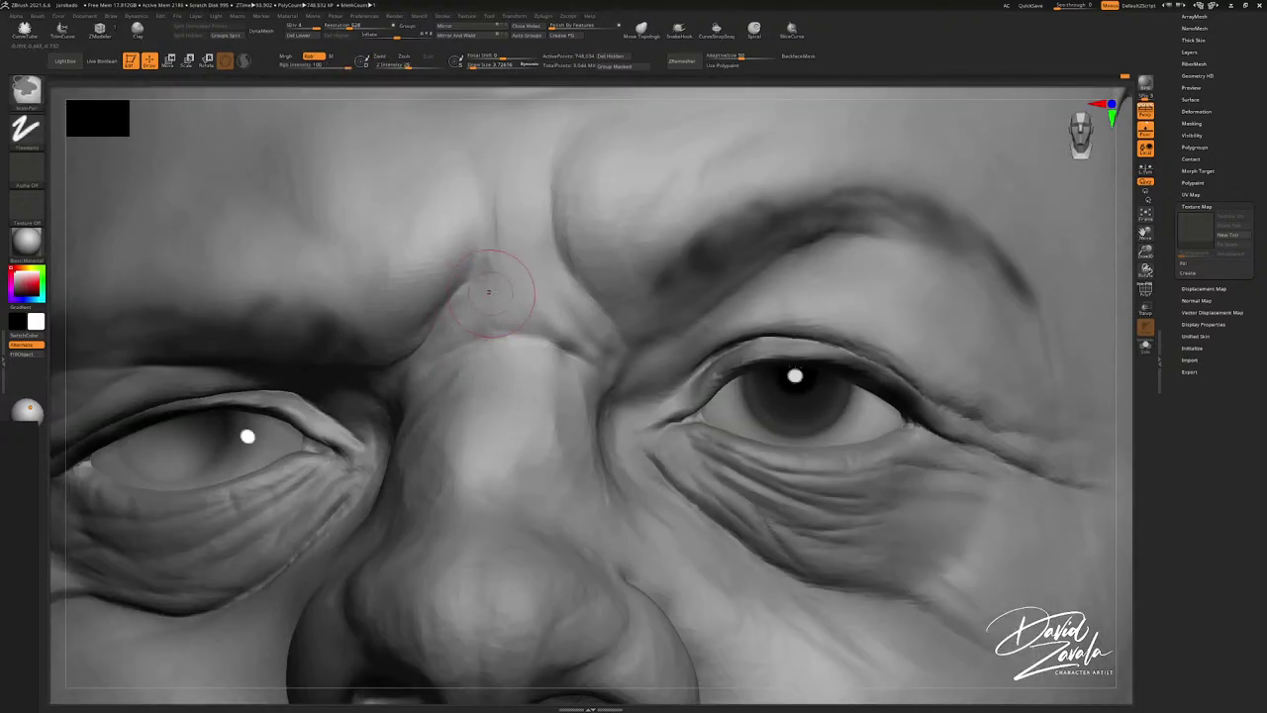
mouse_move(488, 309)
right_mouse_down("ctrl")
mouse_move(516, 247)
mouse_move(475, 260)
mouse_move(481, 292)
mouse_move(489, 242)
right_mouse_up("ctrl")
Step: Switch to the DamStandard brush and smooth the skin around the raised brow's eye and its outer corner
key("b")
key("d")
key("s")
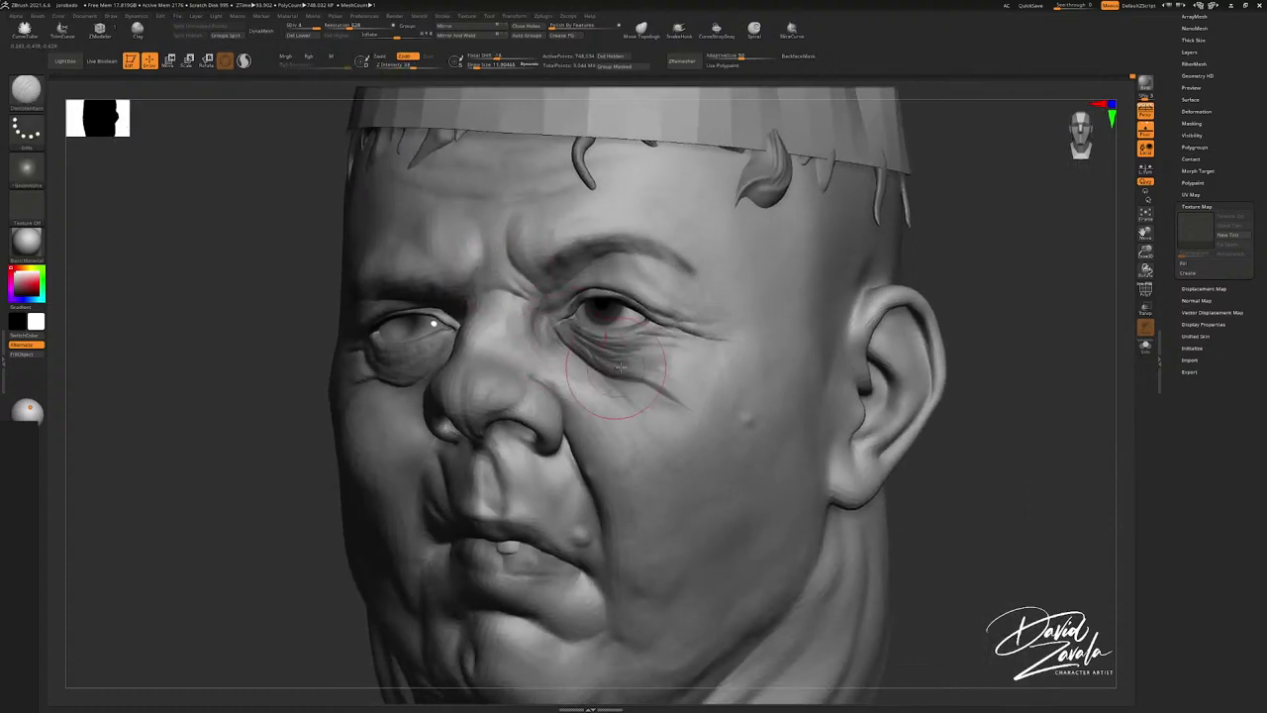
right_click_drag(620, 367, 661, 285, "alt")
key("s")
key("shift")
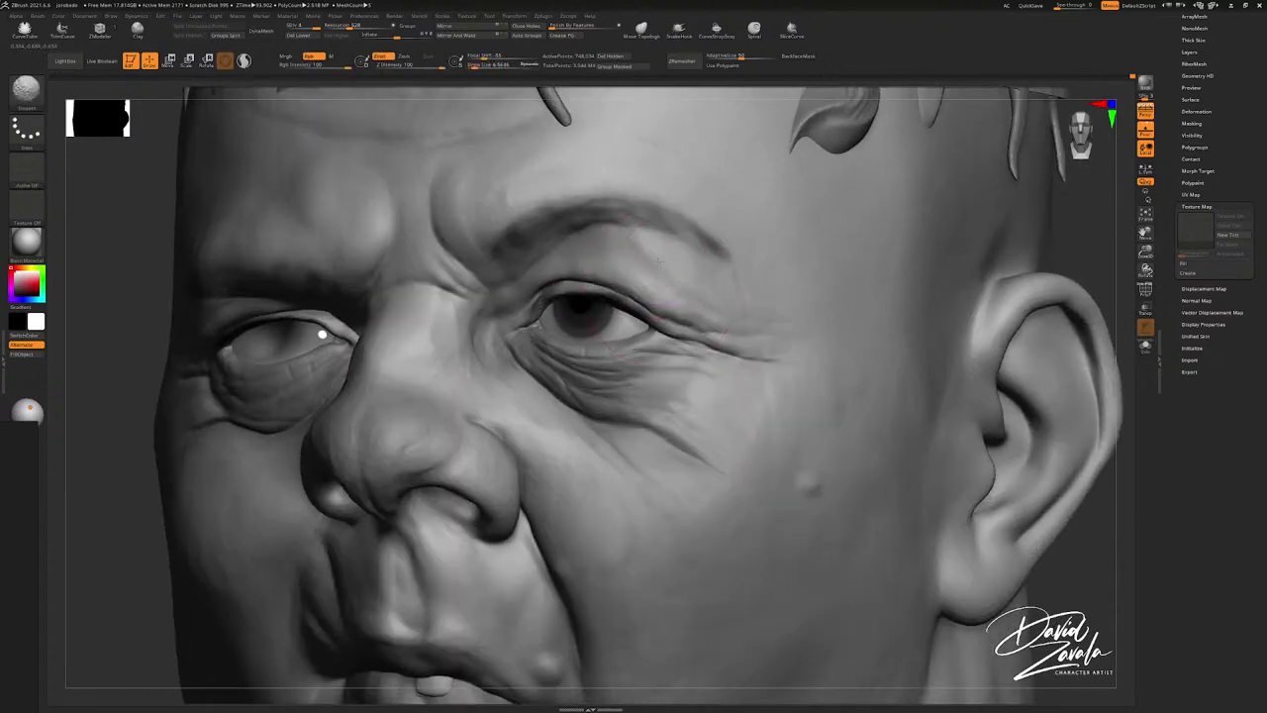
mouse_move(650, 260)
right_mouse_down("ctrl")
mouse_move(634, 217)
mouse_move(652, 242)
mouse_move(626, 295)
right_mouse_up("ctrl")
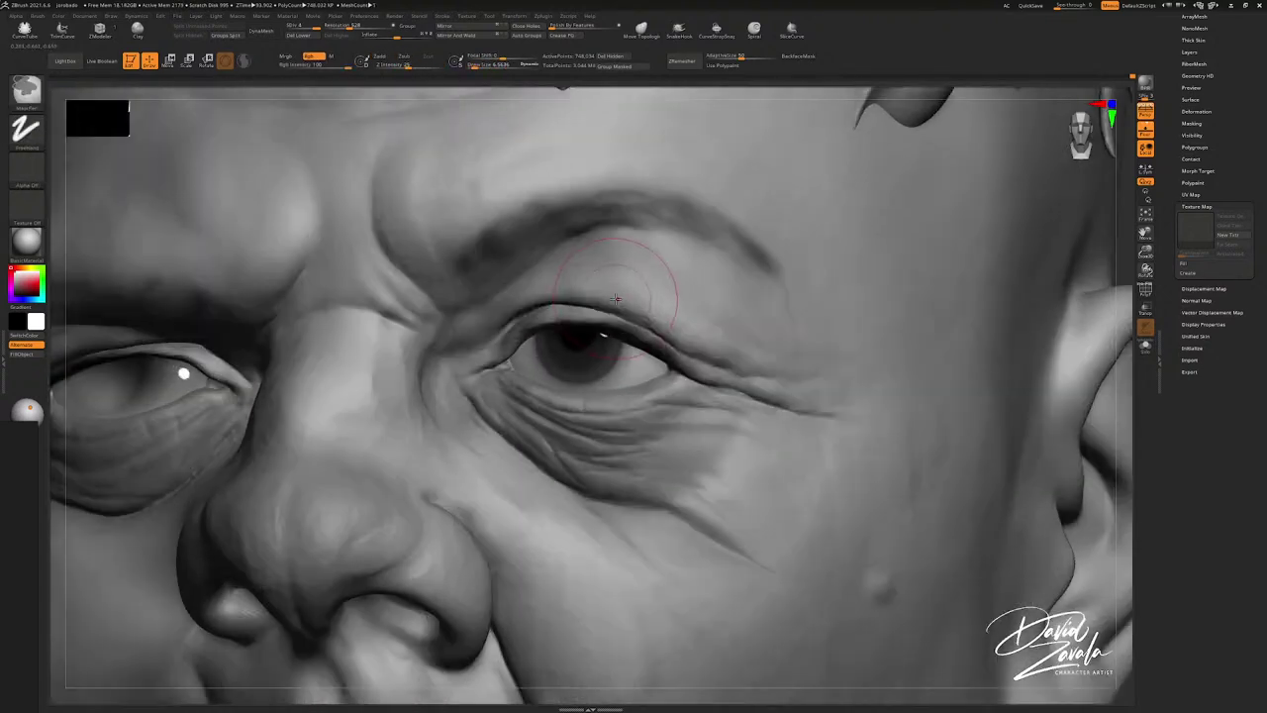
Step: Puff up the upper eyelid fold beneath the raised brow with the Inflate brush and smooth it
key("b")
key("i")
key("n")
key("bracketright")
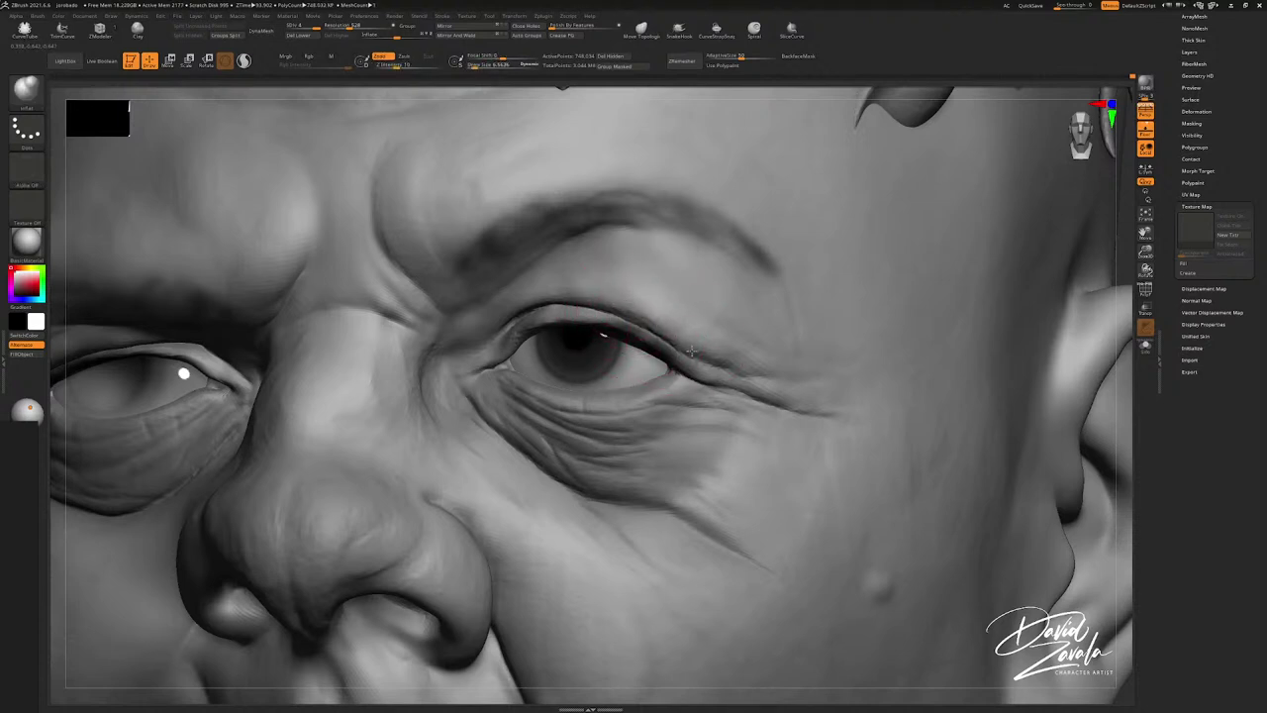
right_click_drag(577, 302, 604, 289)
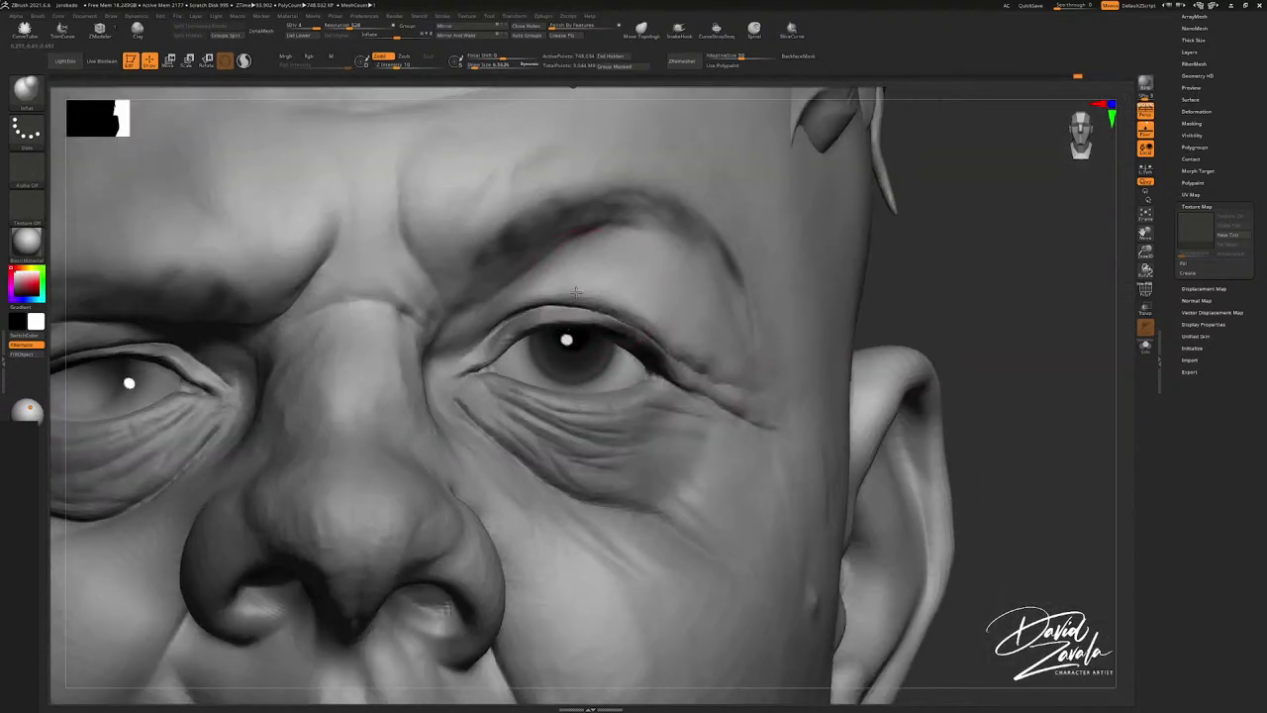
right_click_drag(503, 300, 525, 341)
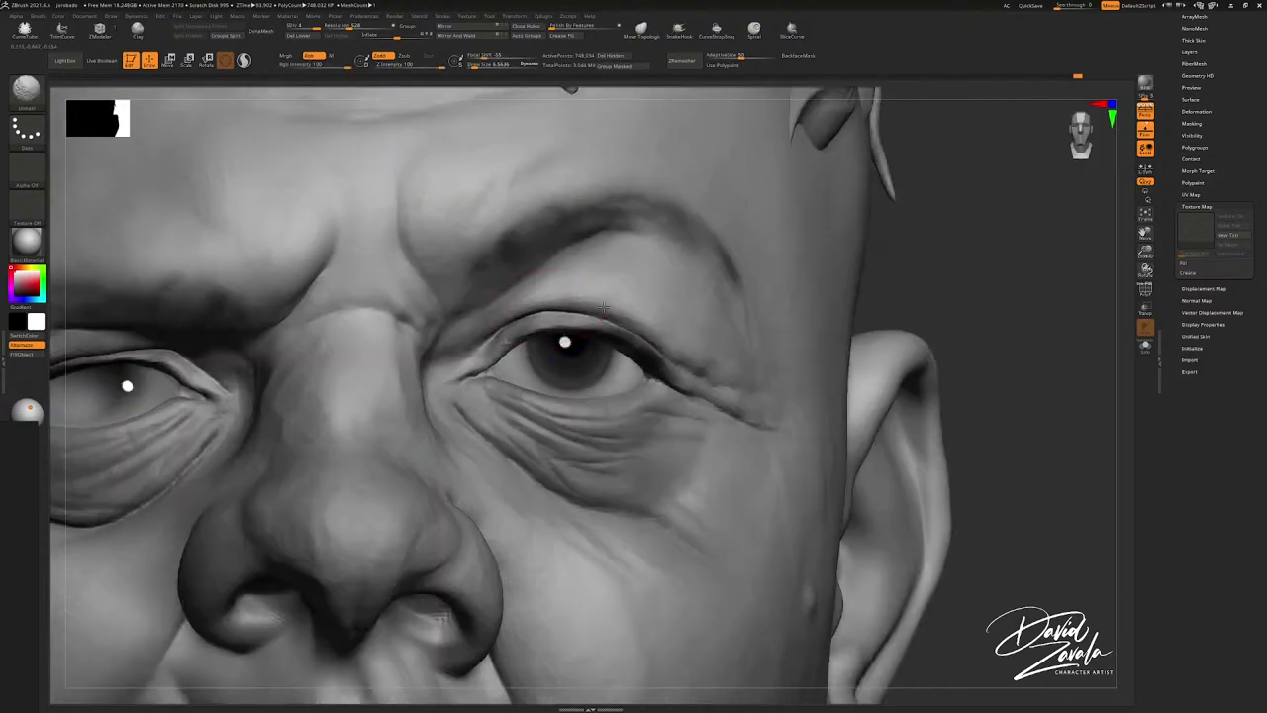
left_click_drag(607, 285, 626, 308)
right_click_drag(650, 308, 613, 319)
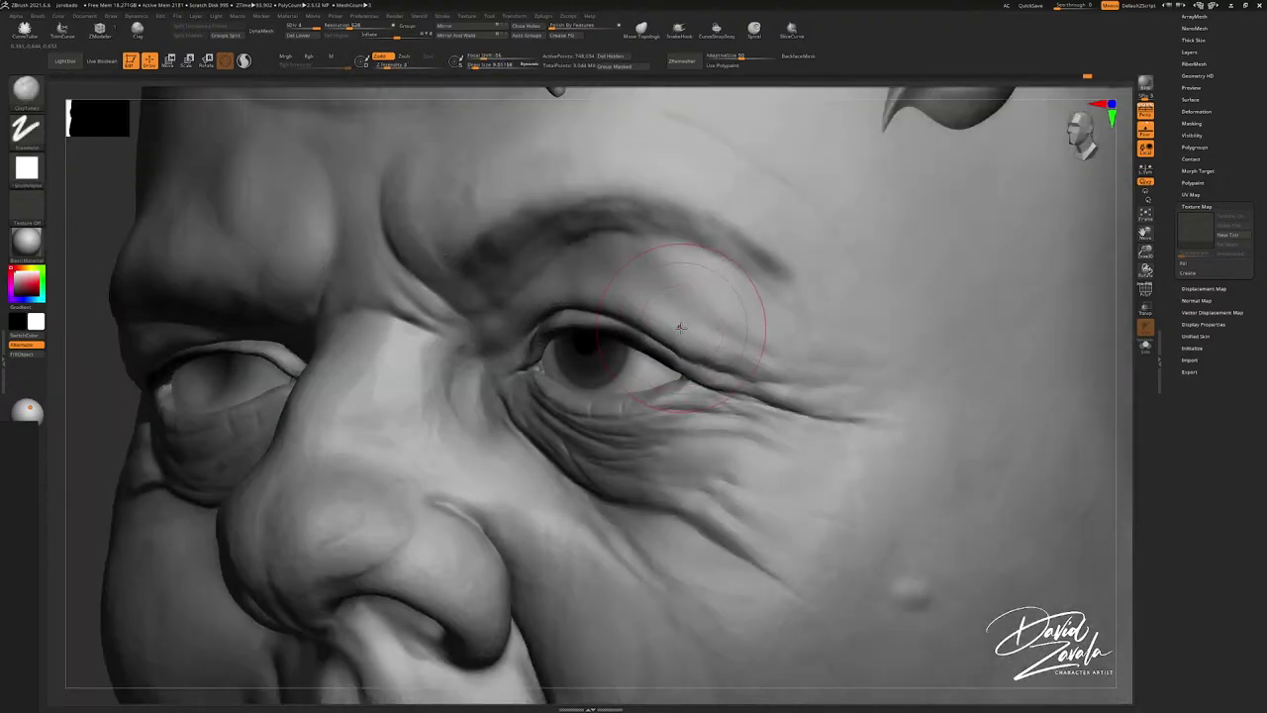
Step: Sculpt fine creases into the upper eyelid beneath the raised brow using the DamStandard brush at a reduced draw size
key("ctrl+1")
key("s")
left_click_drag(690, 328, 706, 331)
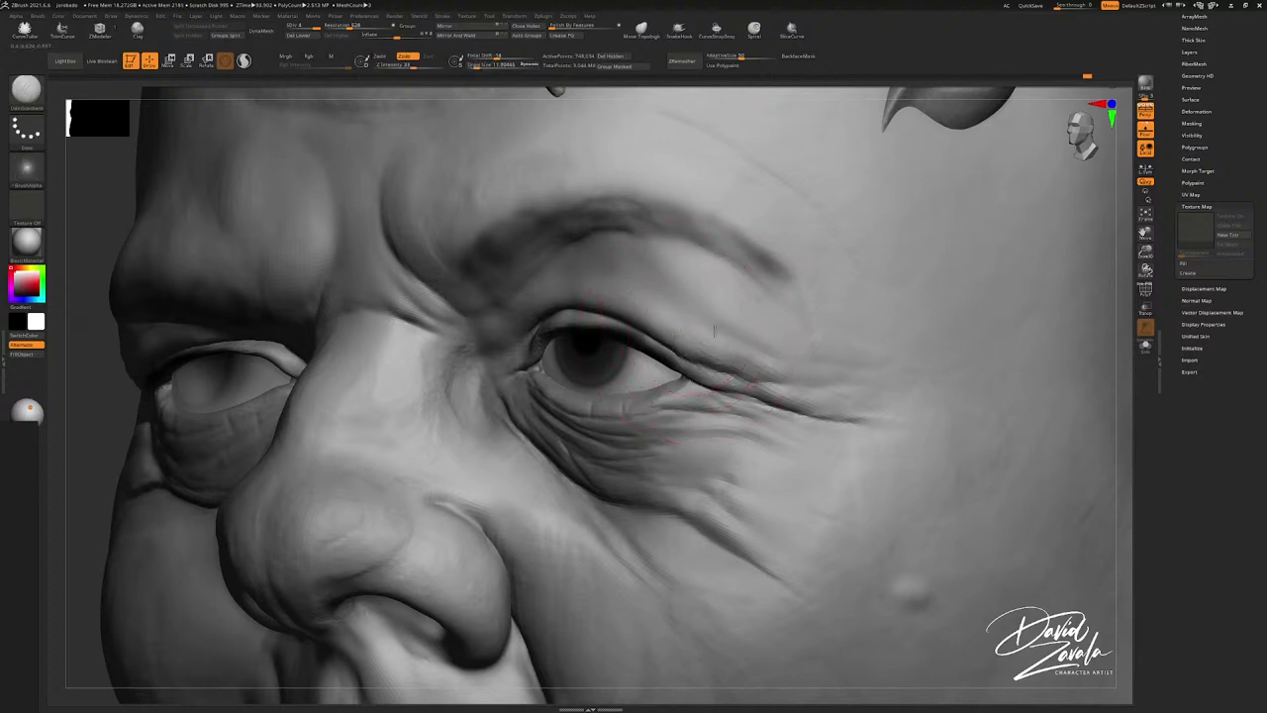
mouse_move(697, 311)
right_mouse_down()
mouse_move(675, 297)
mouse_move(692, 384)
right_mouse_up()
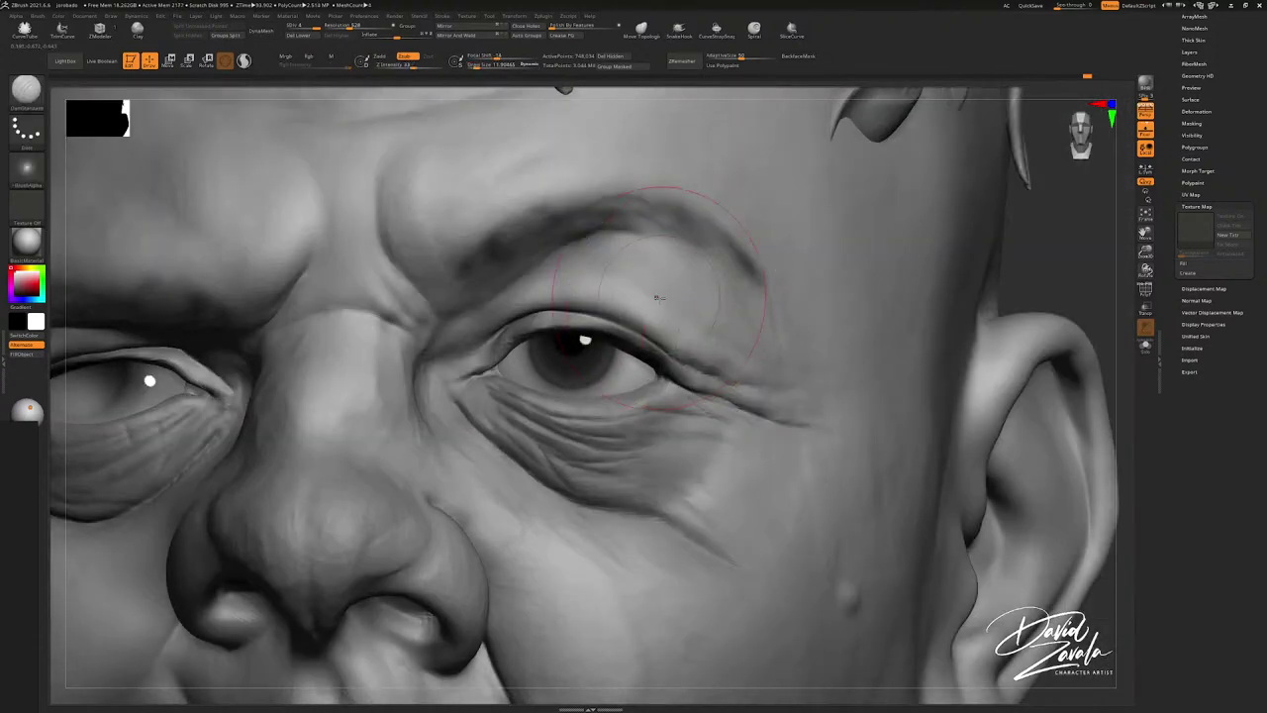
key("s")
key("s")
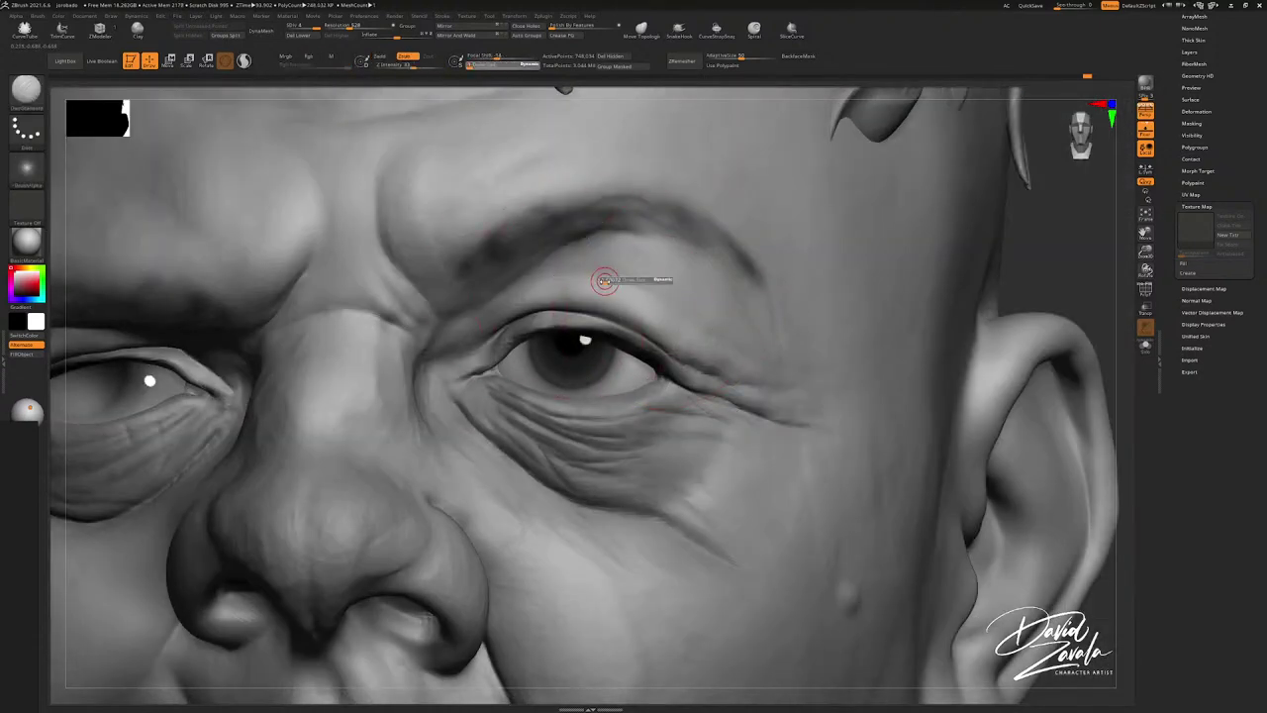
left_click_drag(603, 280, 654, 306)
mouse_move(654, 307)
right_mouse_down("ctrl")
mouse_move(660, 283)
mouse_move(654, 330)
mouse_move(651, 313)
right_mouse_up("ctrl")
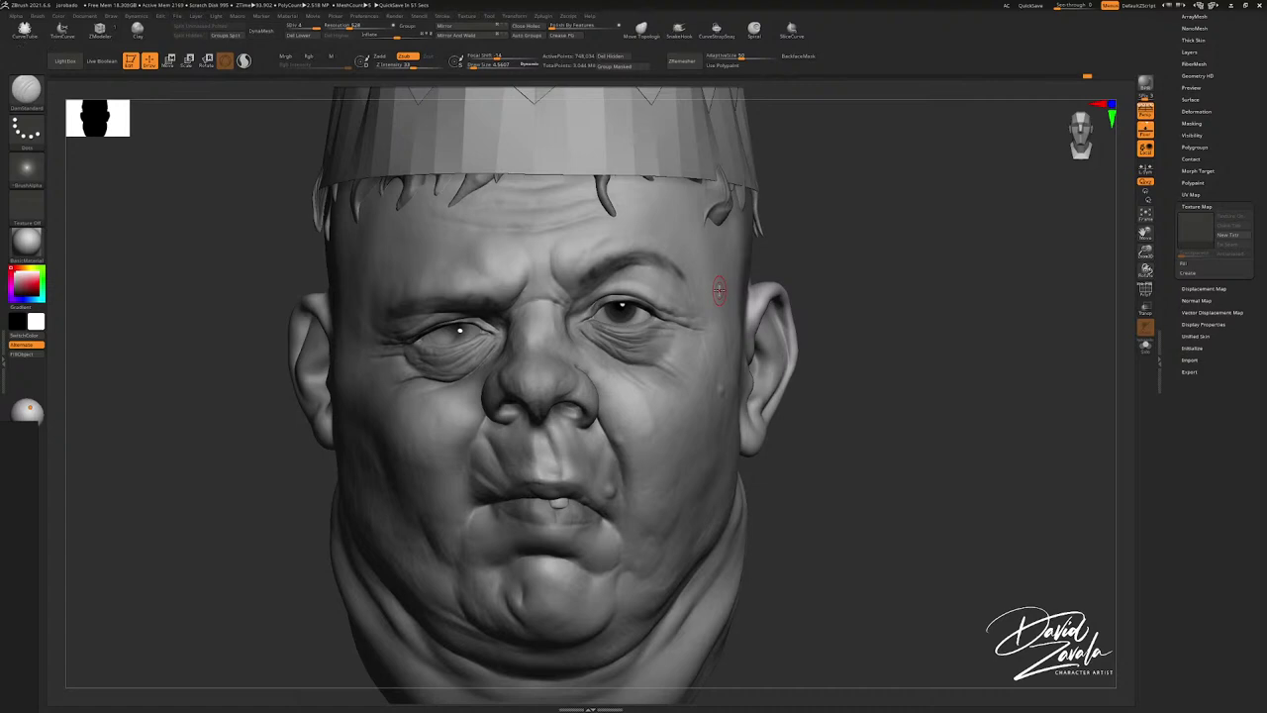
Step: Drop the head to a lower subdivision level and smooth the forehead above the raised brow and the area between the brows
right_click_drag(719, 290, 575, 373)
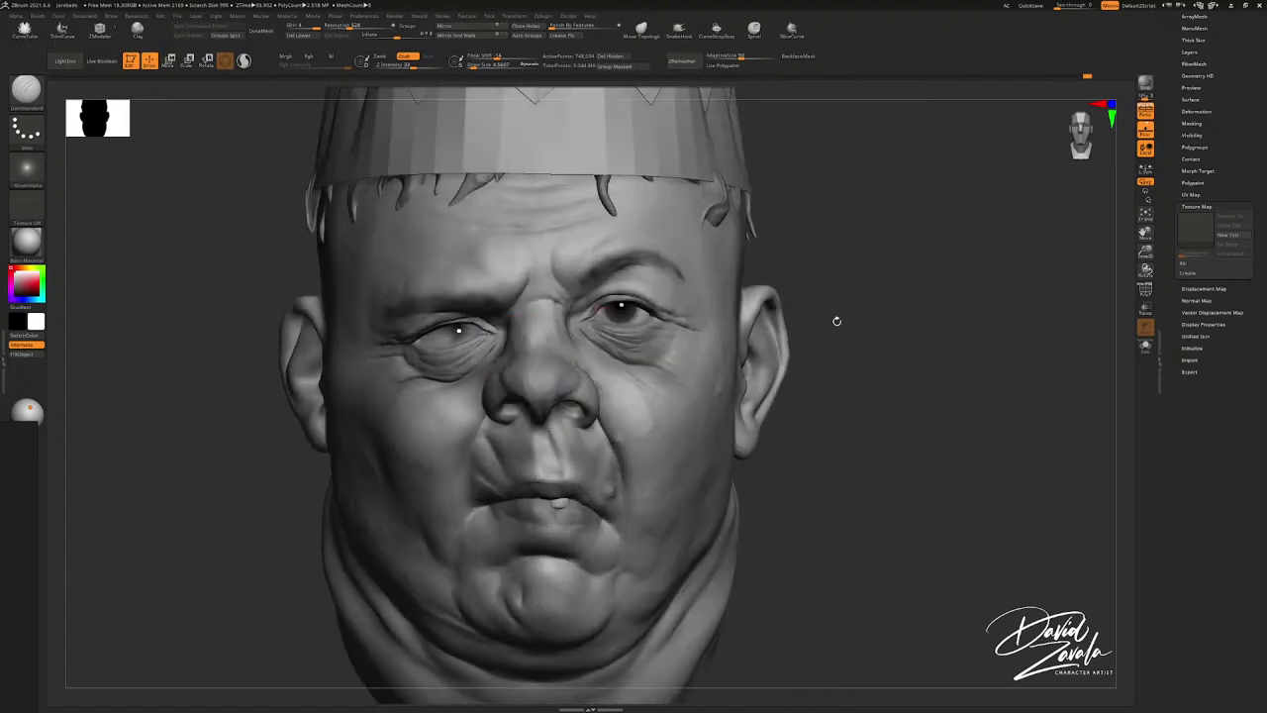
right_click_drag(837, 319, 780, 340)
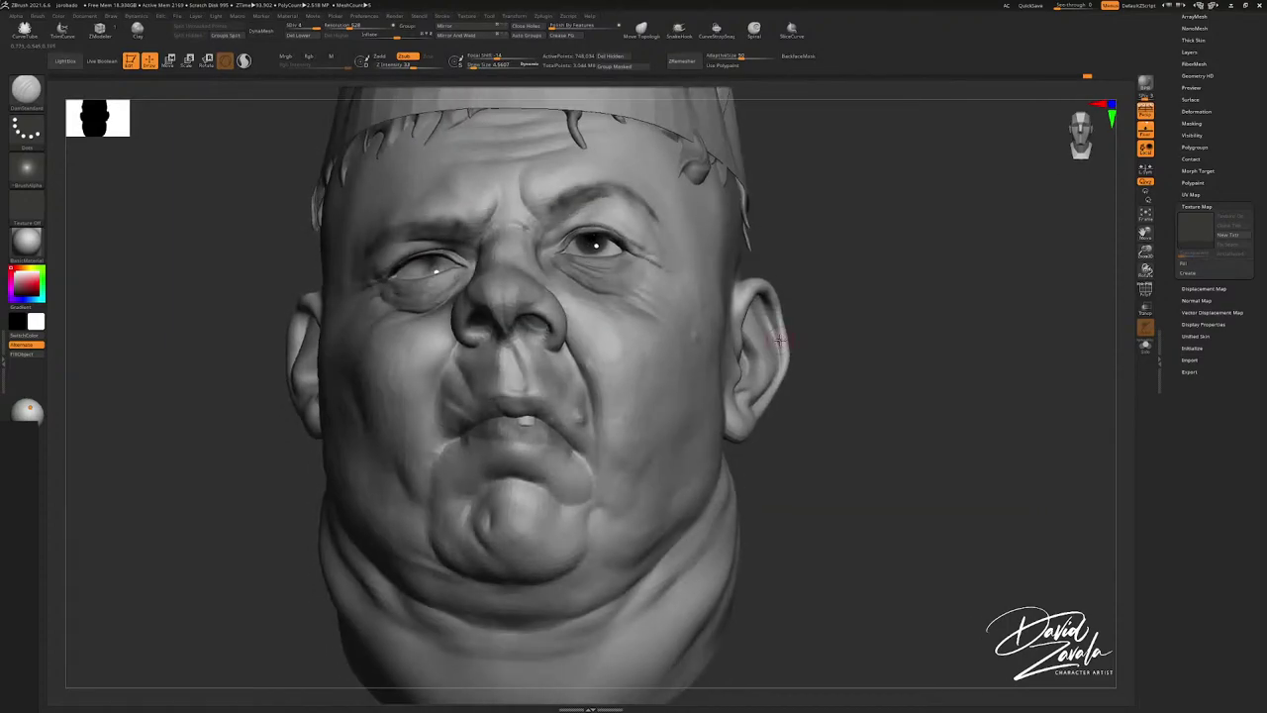
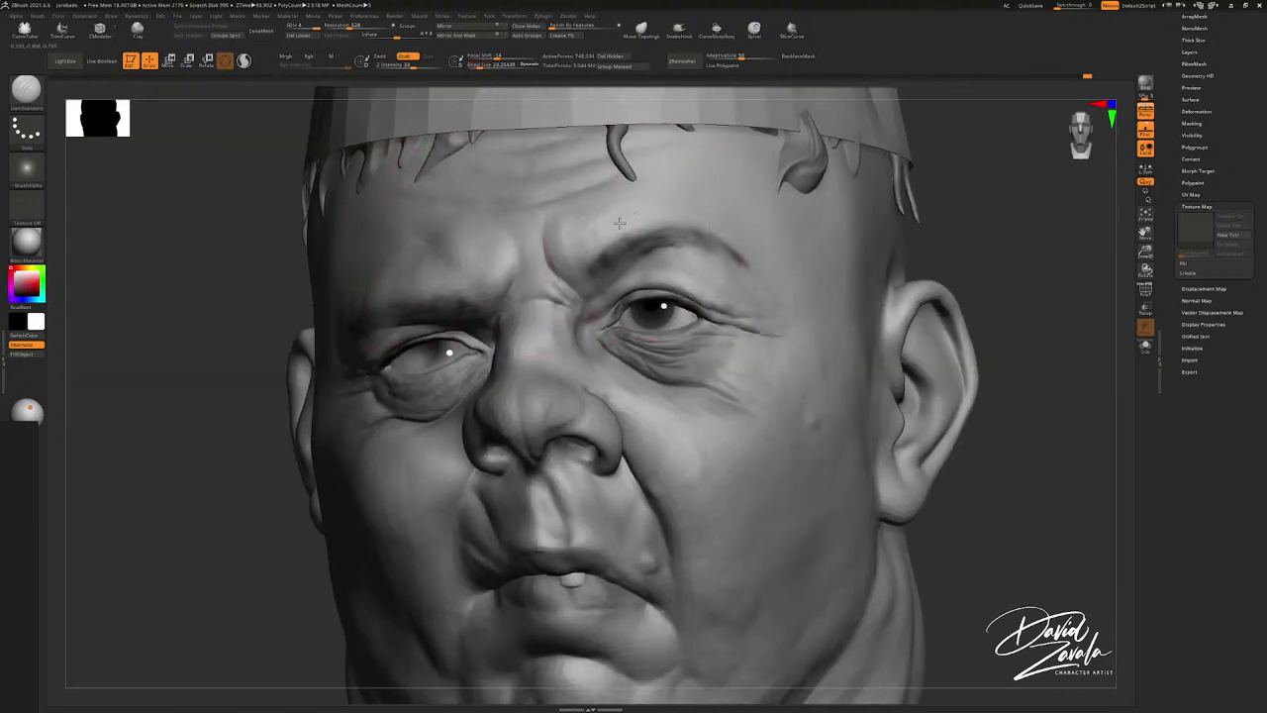
left_click(297, 25)
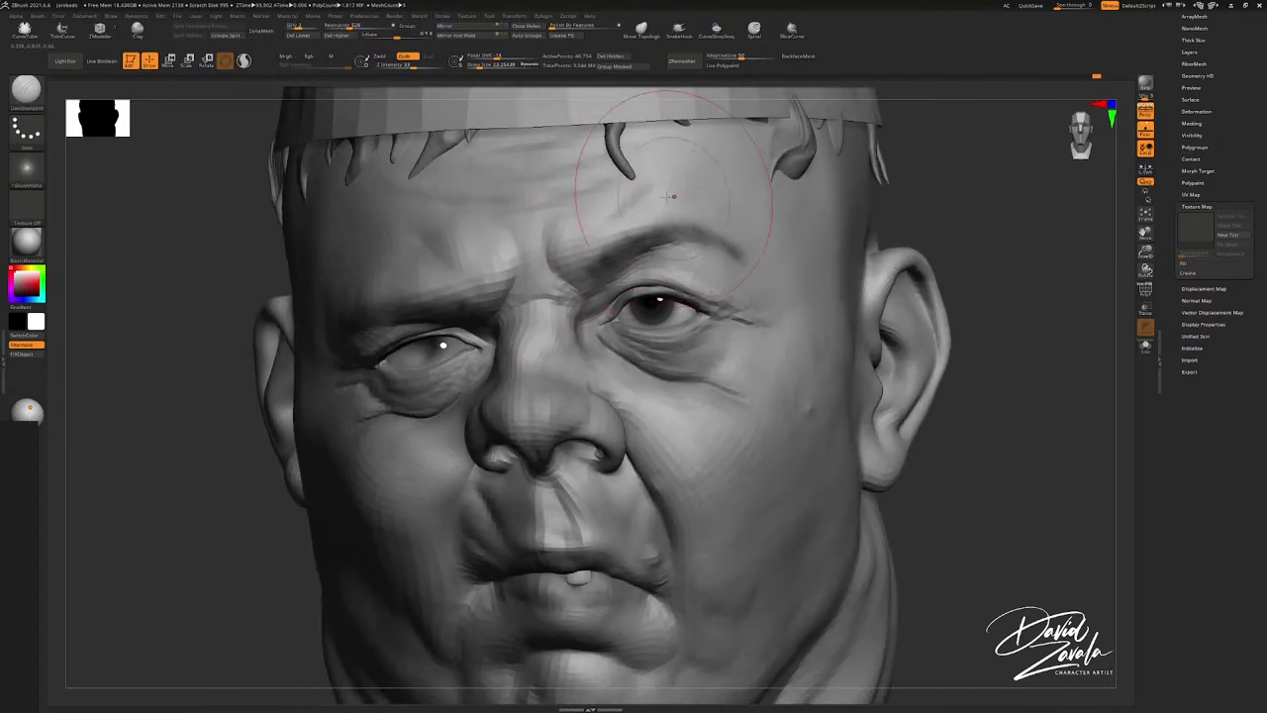
mouse_move(670, 195)
left_mouse_down("shift")
mouse_move(683, 202)
mouse_move(591, 238)
left_mouse_up("shift")
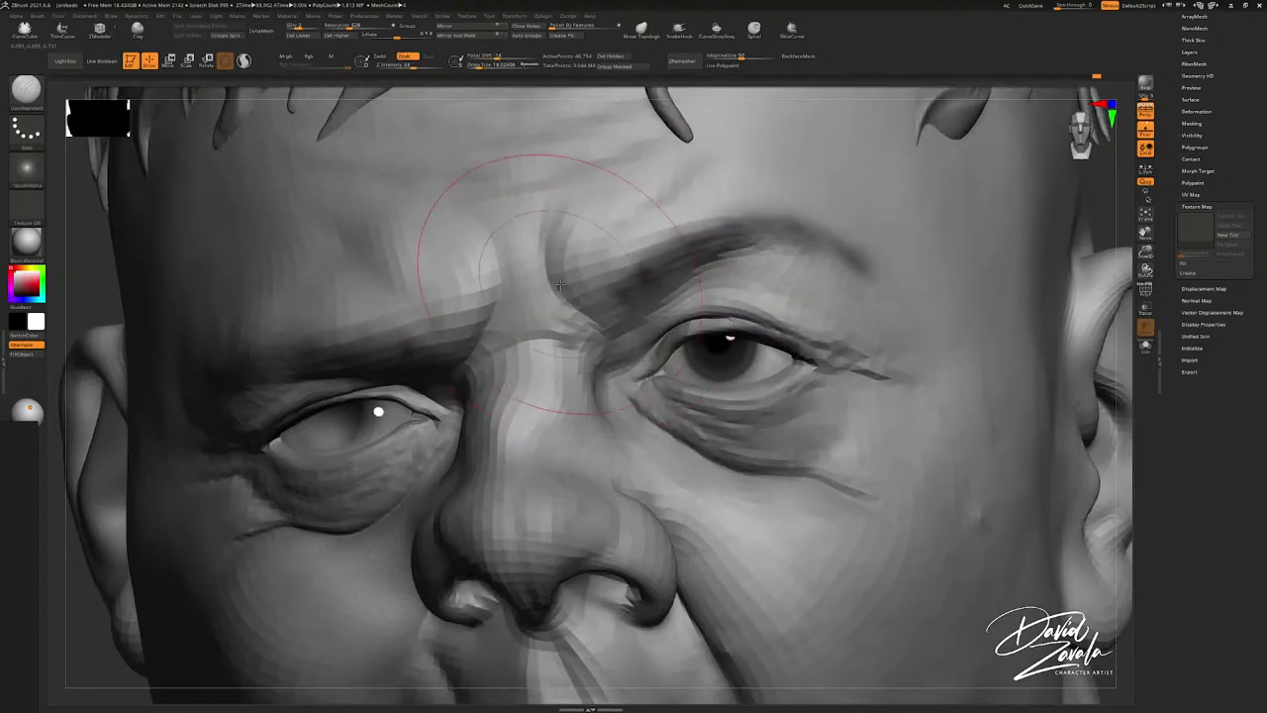
key("b")
key("i")
key("n")
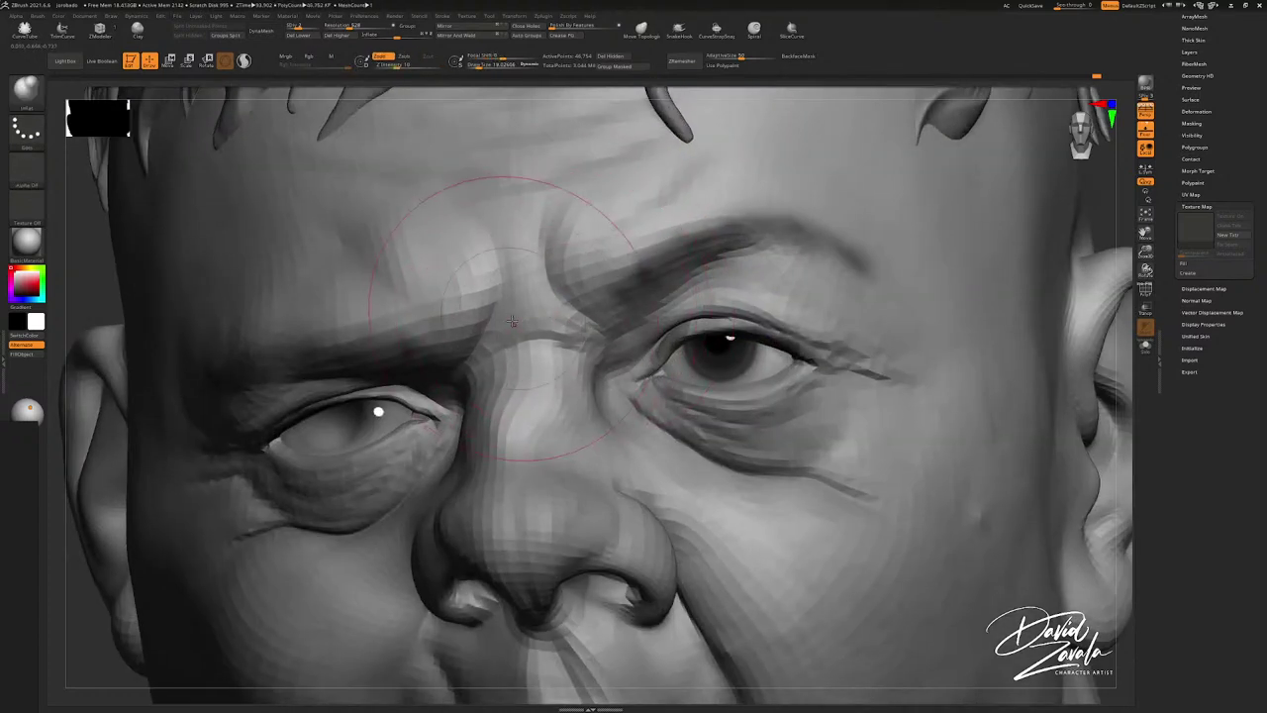
left_click_drag(512, 321, 537, 293, "shift")
Step: Switch to the Move brush and adjust the nostril wing in profile view
right_click_drag(537, 293, 554, 238, "ctrl")
mouse_move(599, 327)
right_mouse_down("alt")
mouse_move(601, 267)
mouse_move(619, 332)
right_mouse_up("alt")
right_click_drag(732, 342, 611, 358)
key("space")
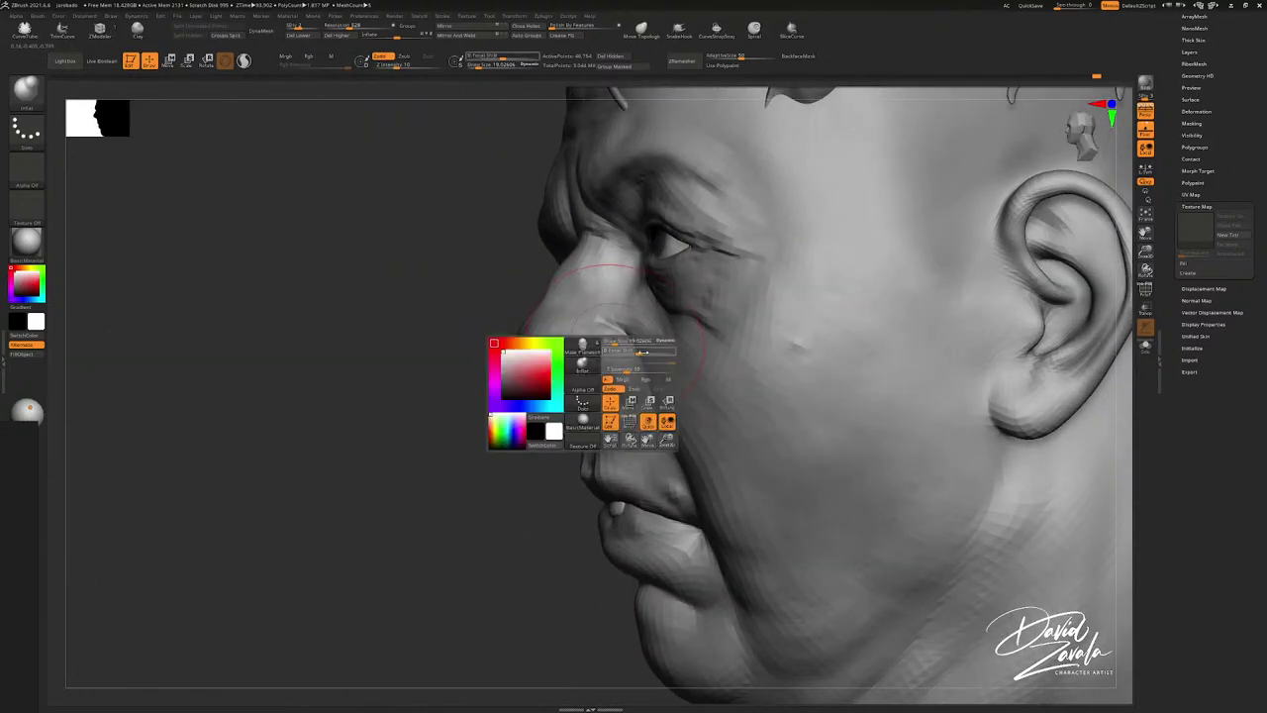
key("b")
key("m")
key("v")
key("s")
left_click_drag(631, 395, 627, 394)
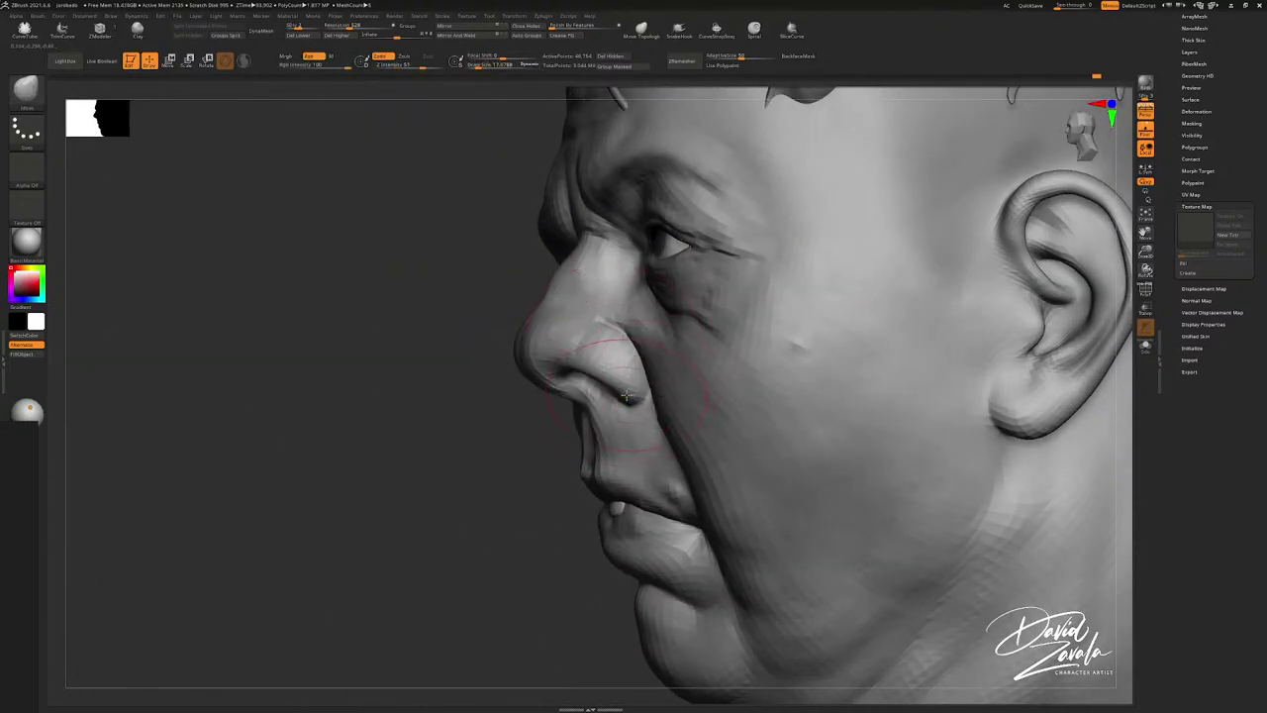
Step: Reshape the nose contour from both side profiles with the Move brush, adjusting its draw size as needed
right_click_drag(627, 396, 631, 359)
key("s")
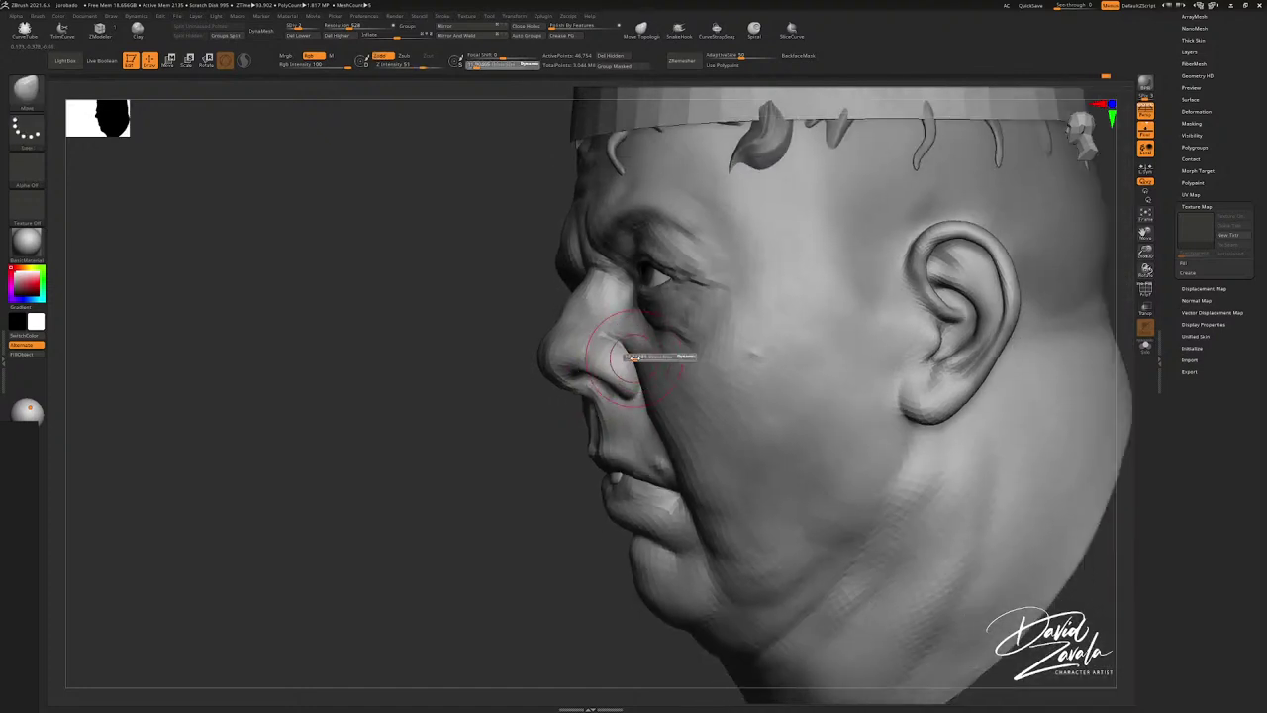
key("s")
left_click_drag(635, 357, 628, 359)
mouse_move(495, 361)
right_mouse_down()
mouse_move(624, 367)
mouse_move(609, 334)
mouse_move(580, 353)
right_mouse_up()
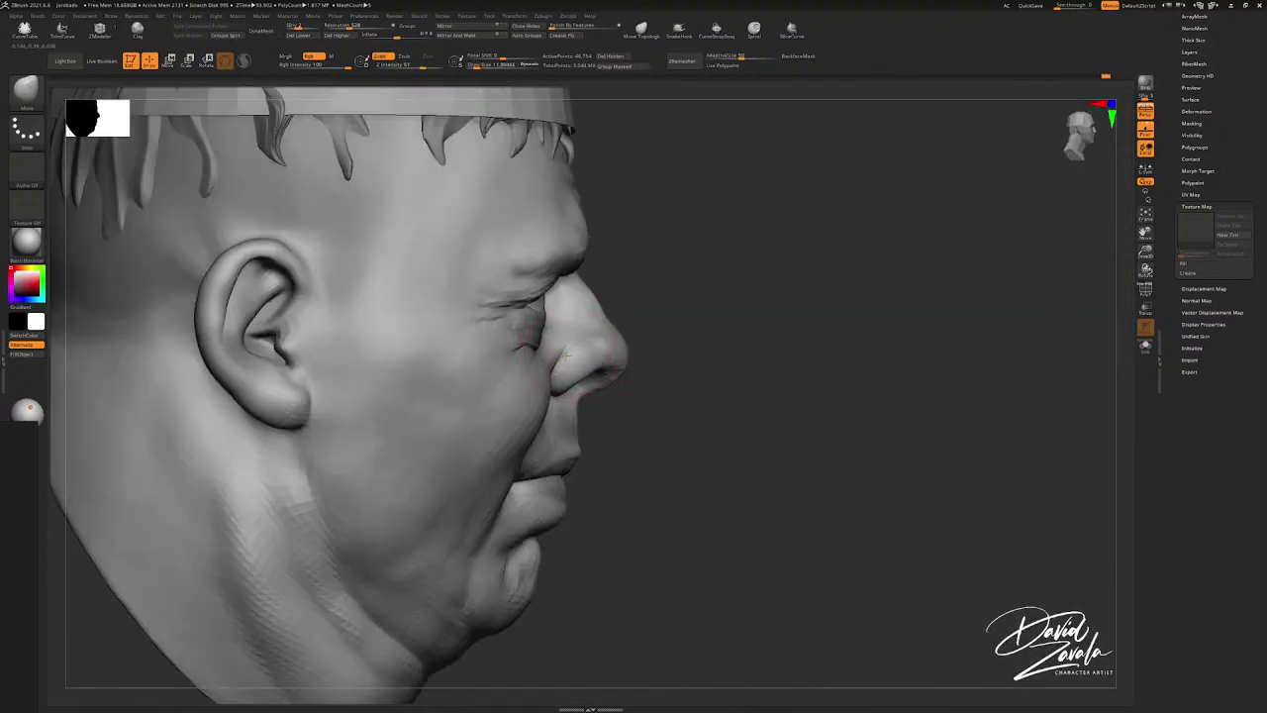
key("s")
key("s")
right_click_drag(638, 370, 495, 364)
right_click_drag(585, 367, 570, 366, "ctrl")
key("shift")
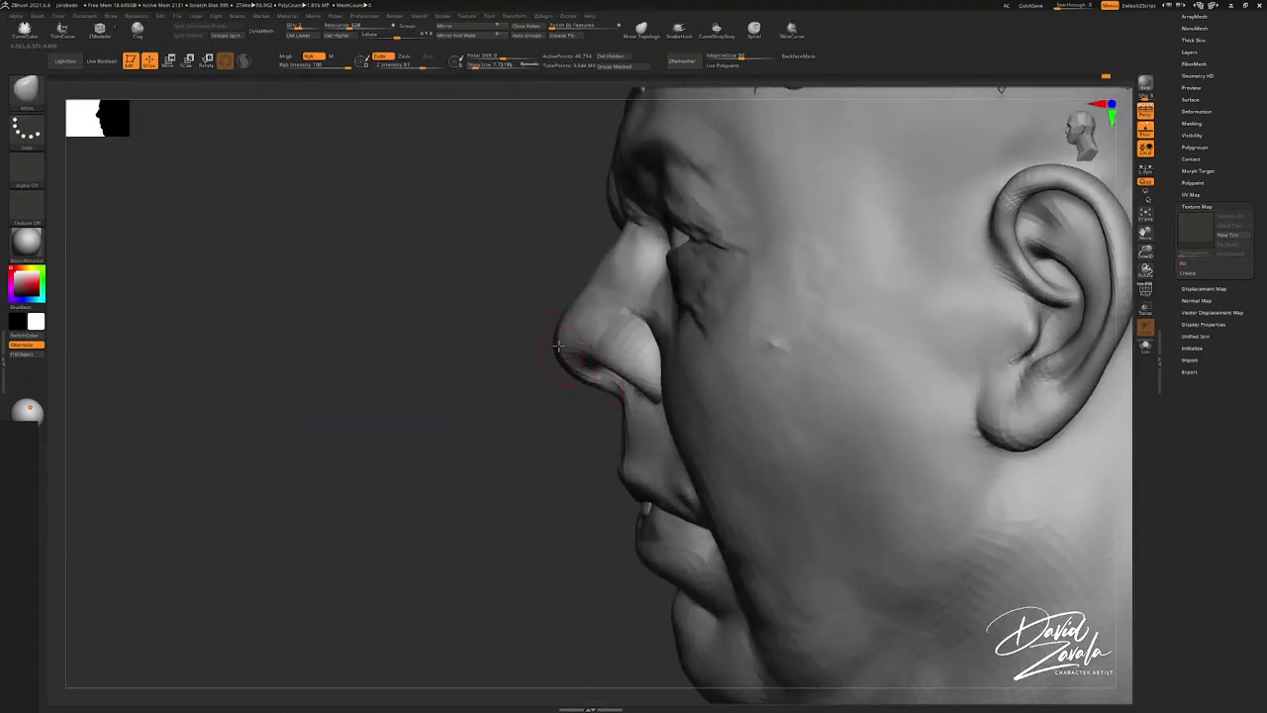
Step: Resize the Move brush and refine the tip of the nose in profile
key("s")
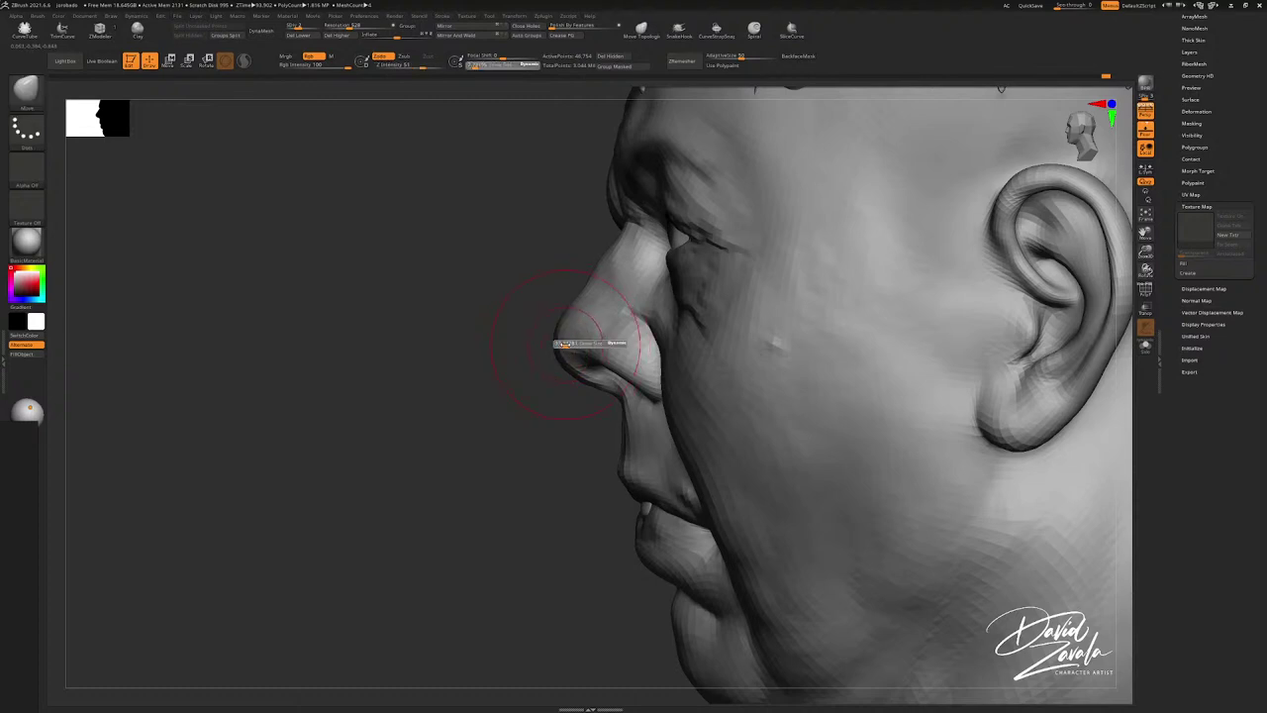
left_click(561, 343)
left_click_drag(436, 396, 683, 401)
right_click_drag(550, 327, 426, 329)
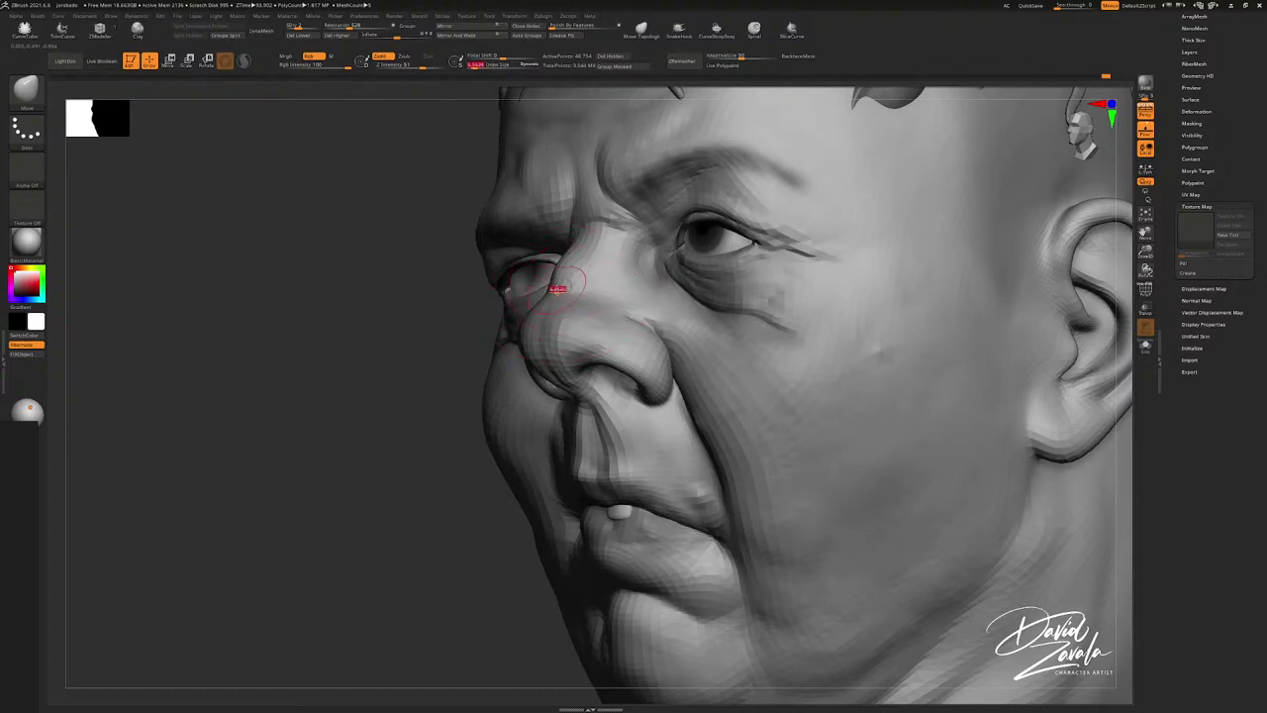
Step: Adjust the nose bridge and the side of the nose from both three-quarter views with the Move brush
key("s")
left_click(560, 288)
mouse_move(326, 272)
left_mouse_down()
mouse_move(633, 264)
mouse_move(588, 271)
mouse_move(580, 260)
mouse_move(552, 287)
left_mouse_up()
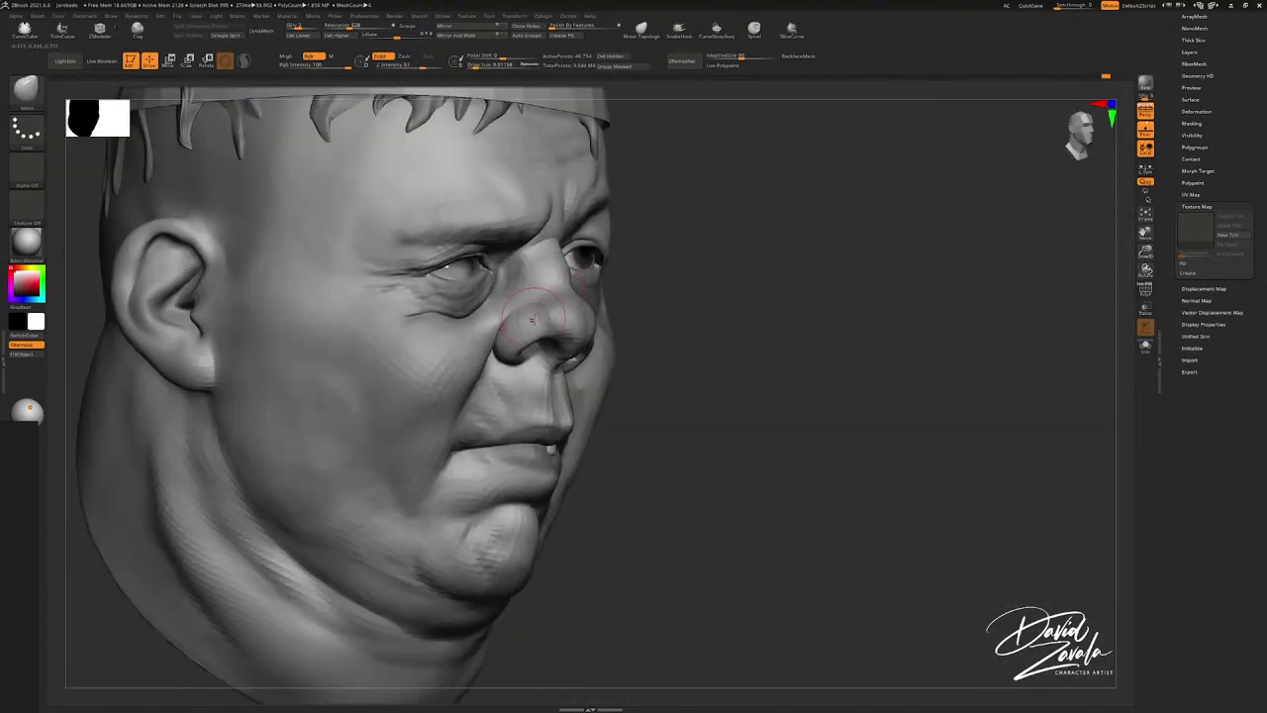
left_click_drag(495, 322, 612, 299)
right_click_drag(611, 302, 615, 408, "ctrl")
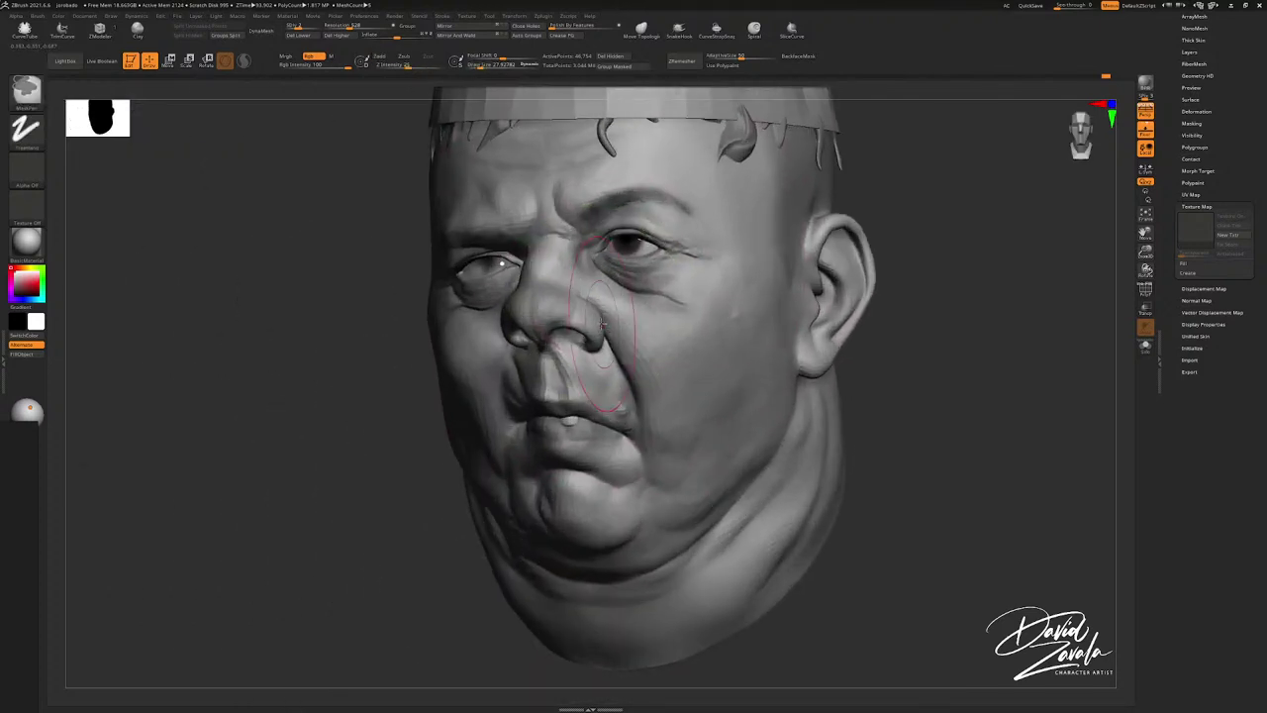
Step: Adjust the jowl and neck silhouette of the whole head with the Move brush at a larger draw size
right_click_drag(556, 257, 571, 271, "alt")
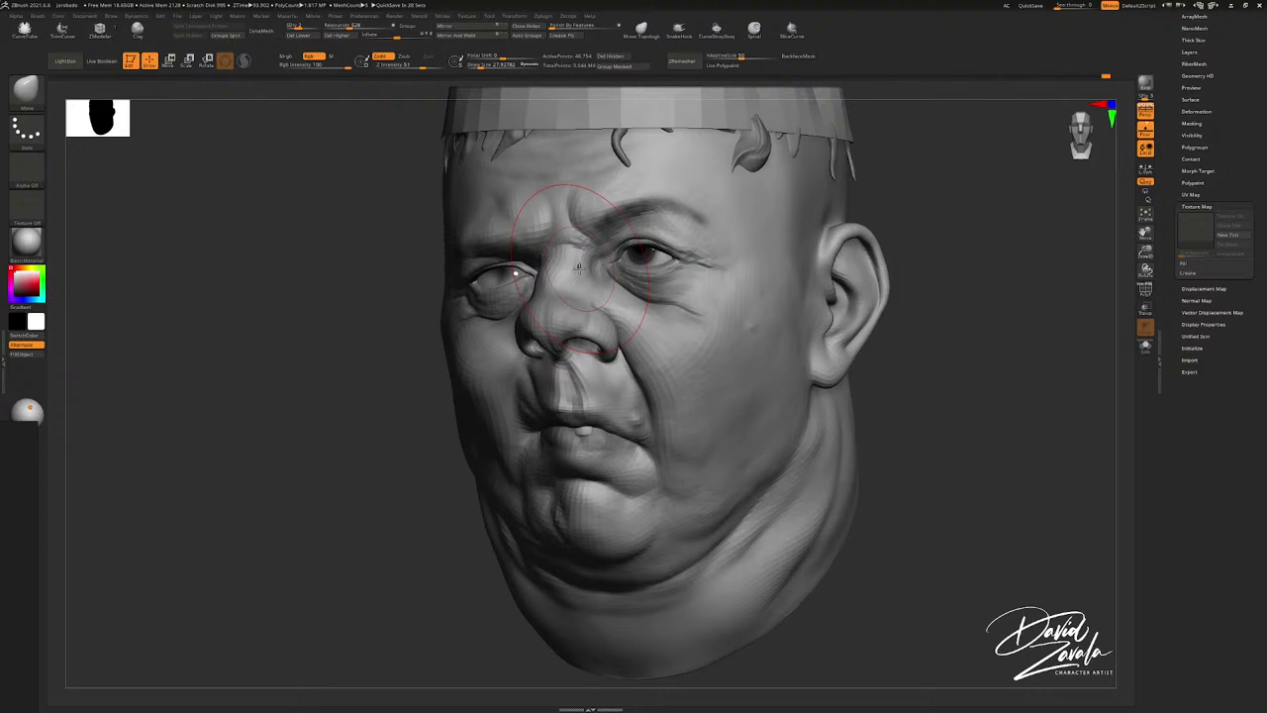
mouse_move(566, 287)
right_mouse_down("ctrl")
mouse_move(485, 332)
mouse_move(474, 397)
right_mouse_up("ctrl")
mouse_move(476, 396)
left_mouse_down()
mouse_move(509, 428)
mouse_move(455, 439)
left_mouse_up()
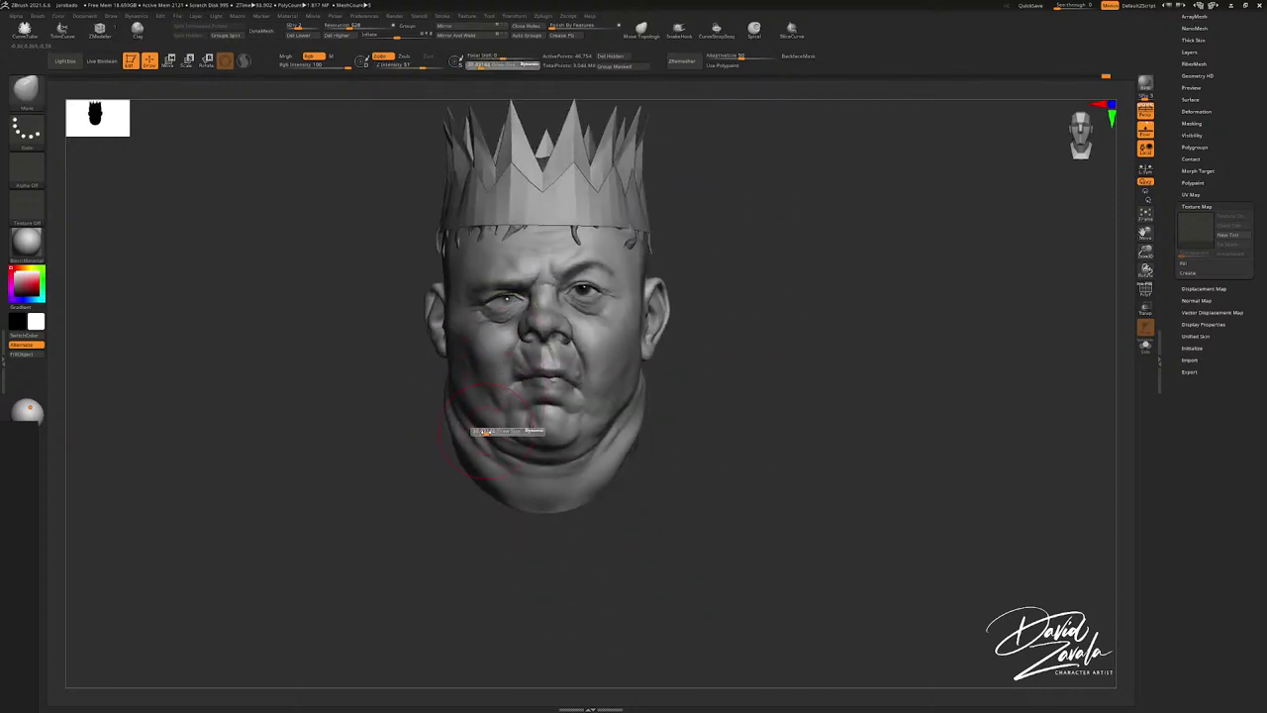
key("s")
right_click_drag(550, 419, 619, 470, "ctrl")
right_click_drag(561, 430, 683, 460, "alt")
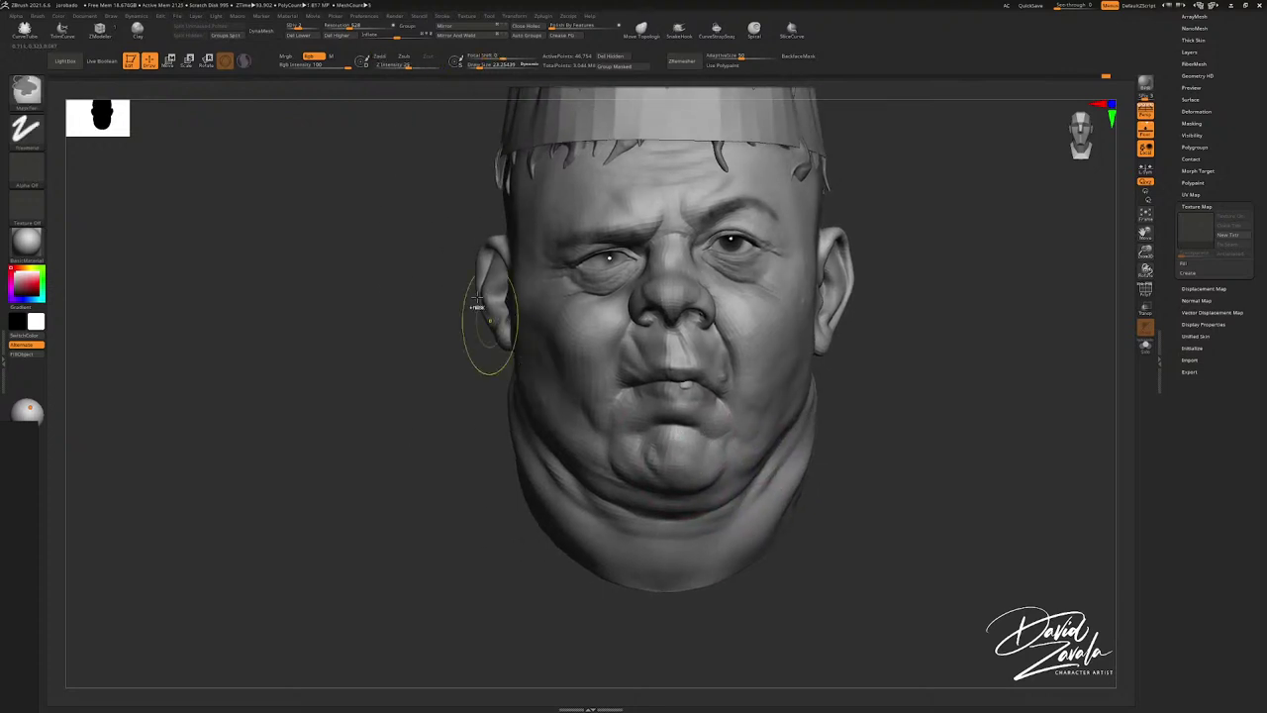
Step: Carve the inner folds of the ear with the Dam Standard brush at a smaller draw size
right_click_drag(486, 320, 524, 396, "ctrl")
right_click_drag(445, 297, 682, 395)
key("b")
key("d")
key("s")
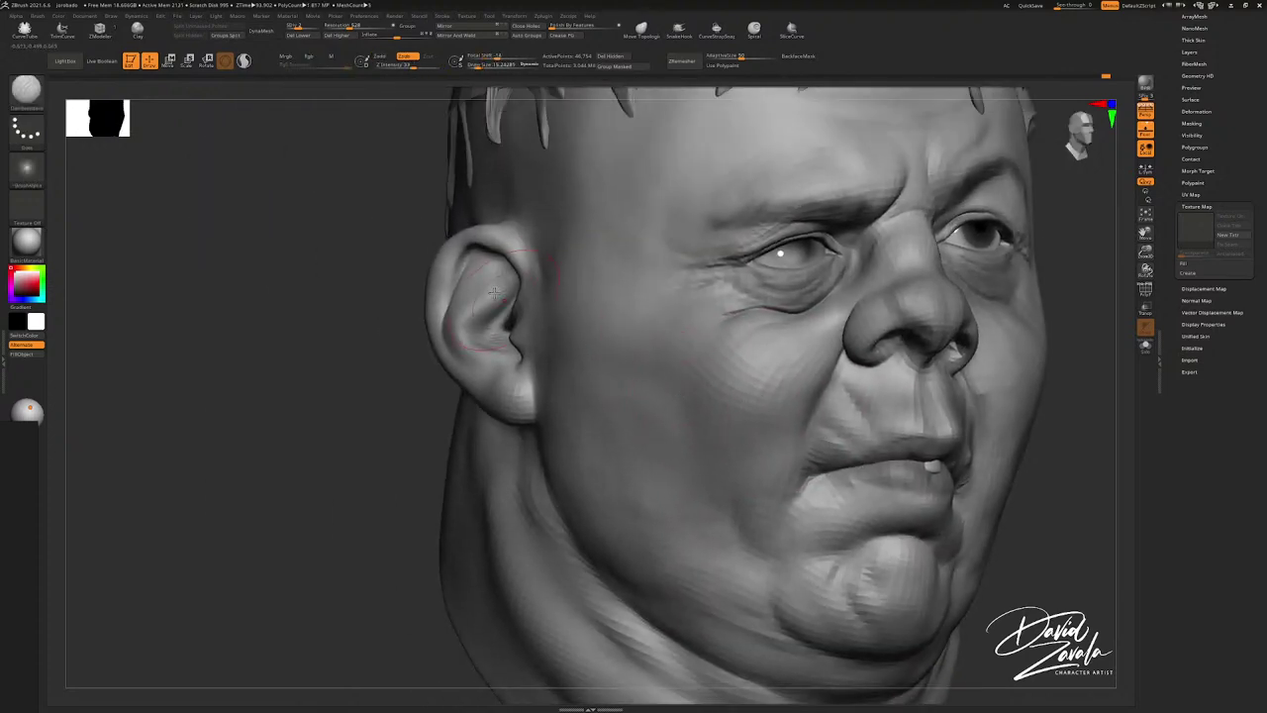
mouse_move(439, 278)
right_mouse_down()
mouse_move(500, 287)
mouse_move(515, 301)
mouse_move(493, 317)
mouse_move(504, 319)
right_mouse_up()
key("s")
left_click(498, 317)
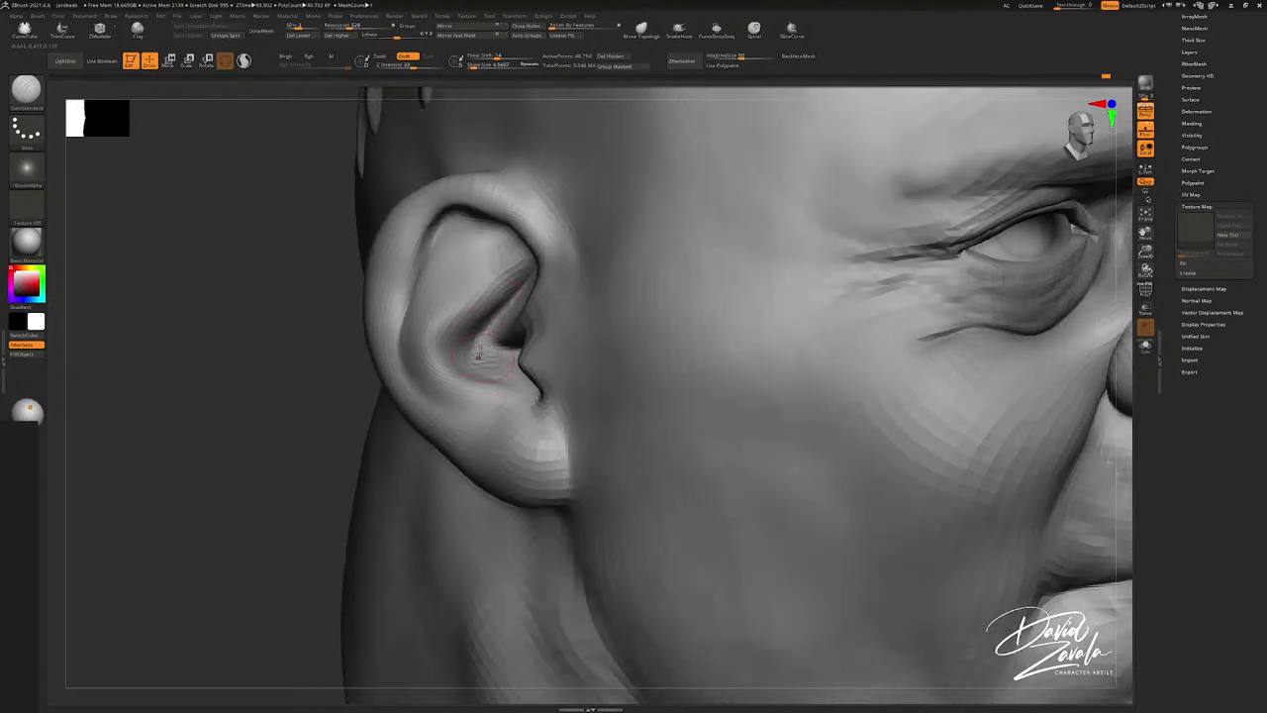
right_click_drag(502, 366, 518, 373)
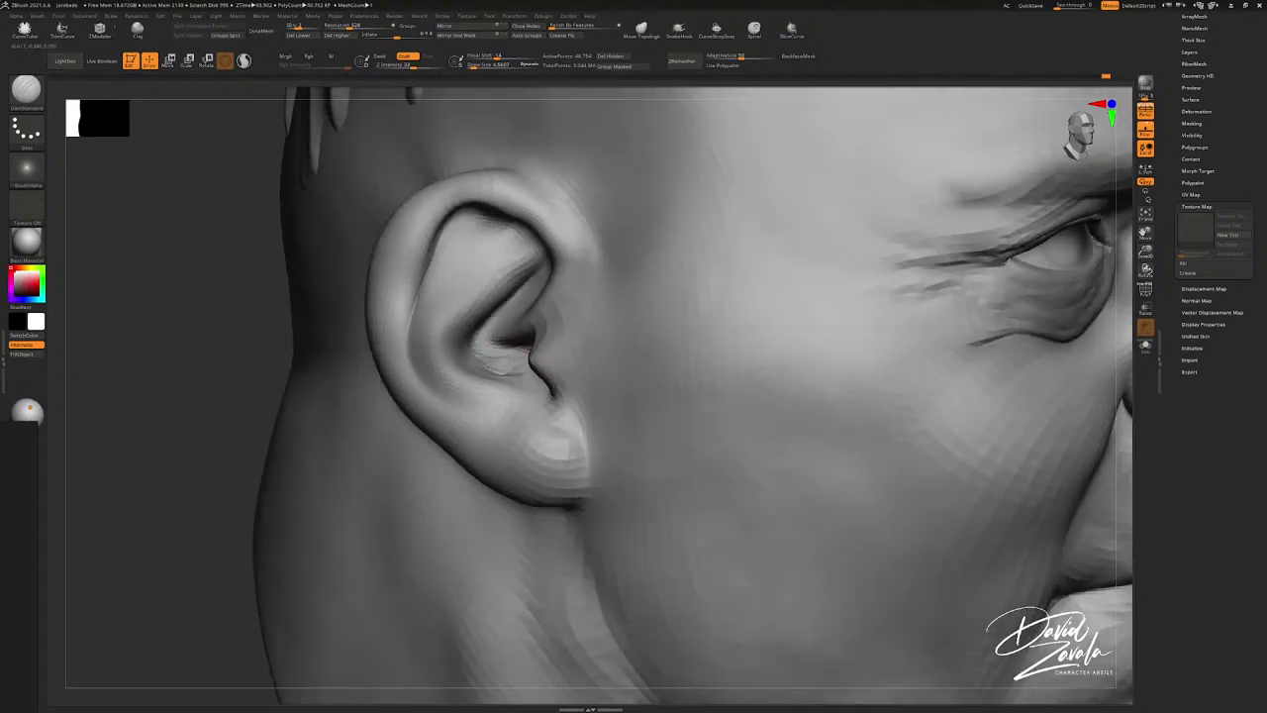
left_click_drag(477, 357, 491, 365)
right_click_drag(492, 314, 486, 326)
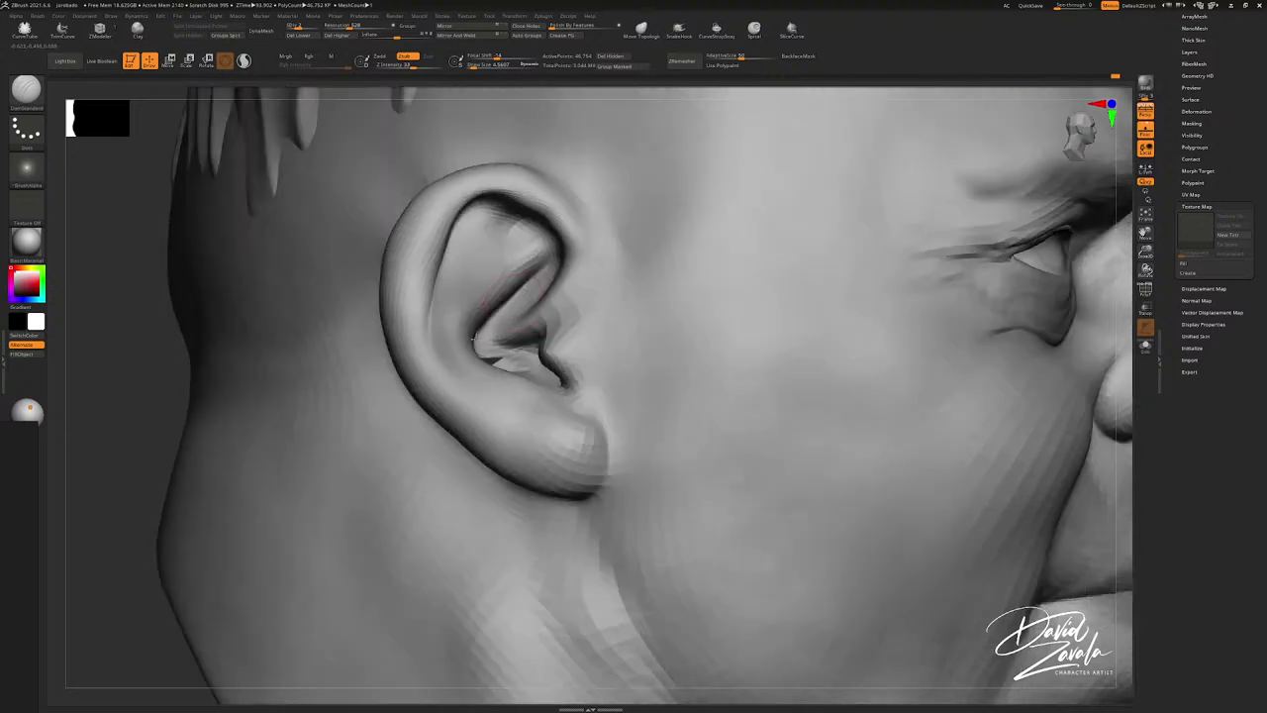
Step: Reshape the upper inner folds of the ear with the Move brush, adjusting its draw size
key("s")
key("b")
key("m")
key("v")
left_click_drag(516, 265, 543, 265)
key("s")
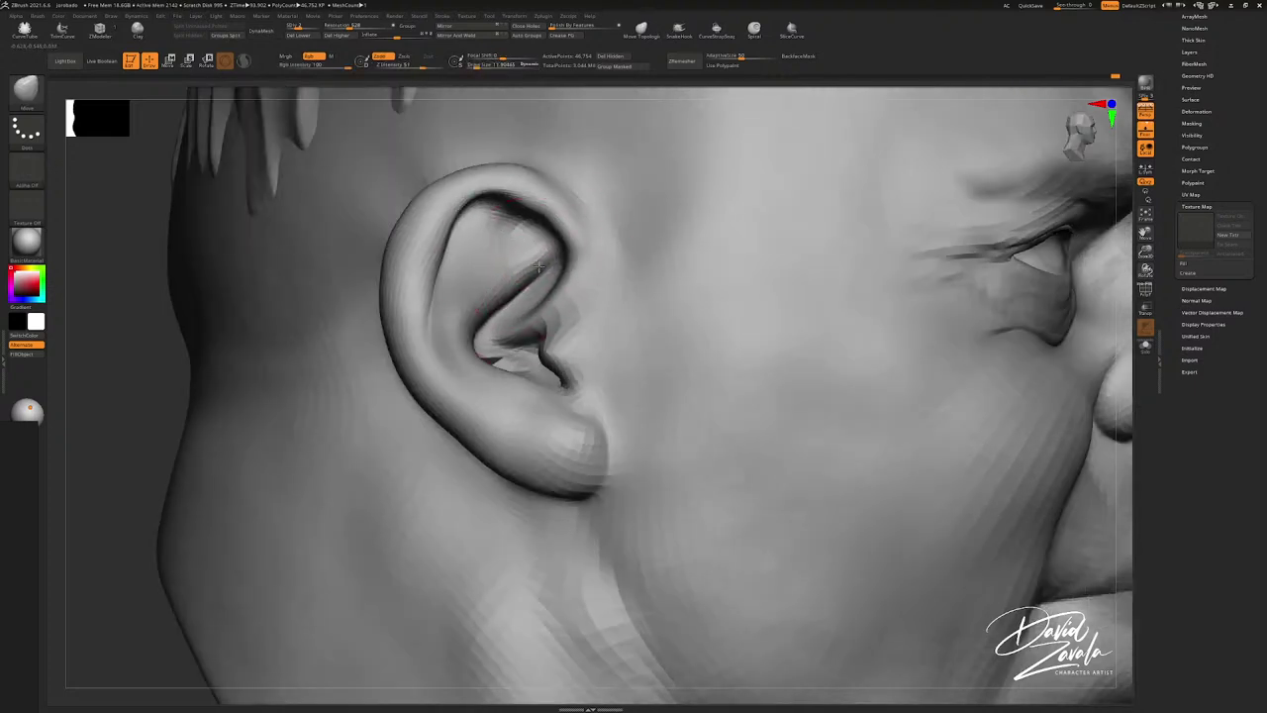
key("s")
mouse_move(465, 269)
left_mouse_down()
mouse_move(436, 263)
mouse_move(430, 287)
left_mouse_up()
key("s")
key("s")
Step: Enlarge the Move brush's draw size for broad adjustments to the whole head
mouse_move(530, 282)
right_mouse_down()
mouse_move(446, 277)
mouse_move(527, 268)
right_mouse_up()
key("s")
left_click_drag(366, 294, 378, 294)
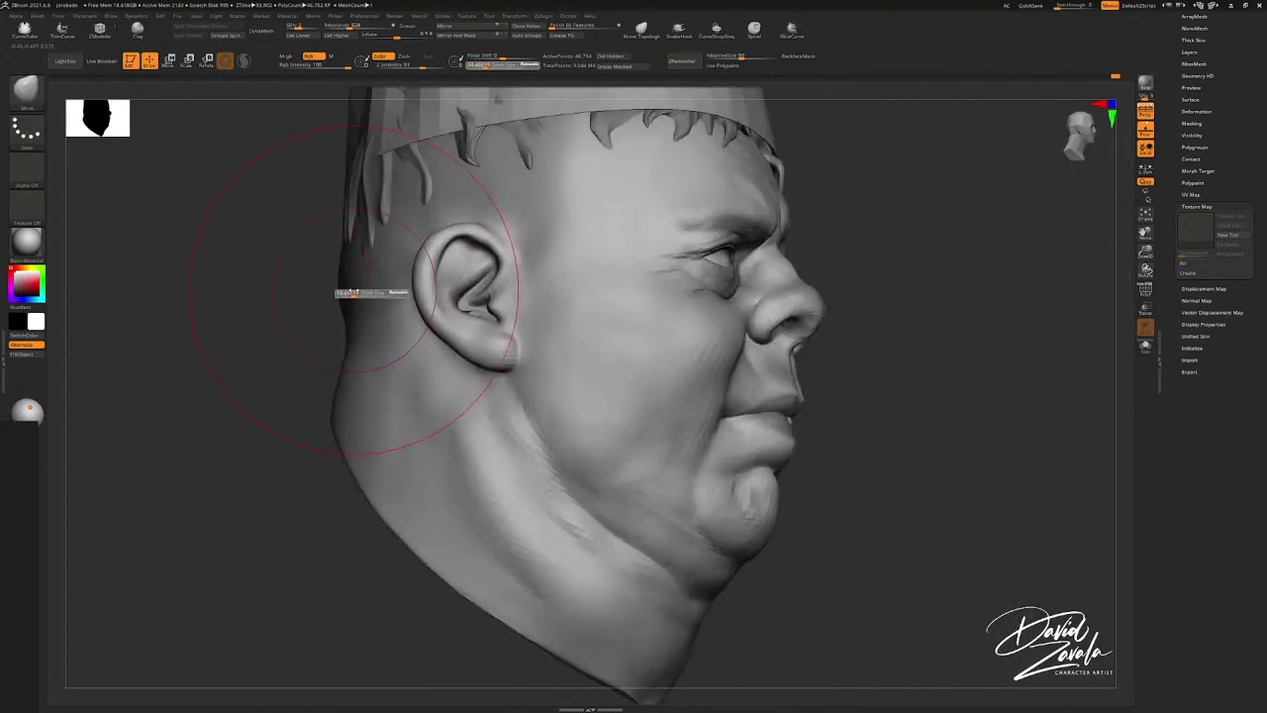
right_click_drag(437, 312, 384, 299)
right_click_drag(384, 298, 358, 305, "ctrl")
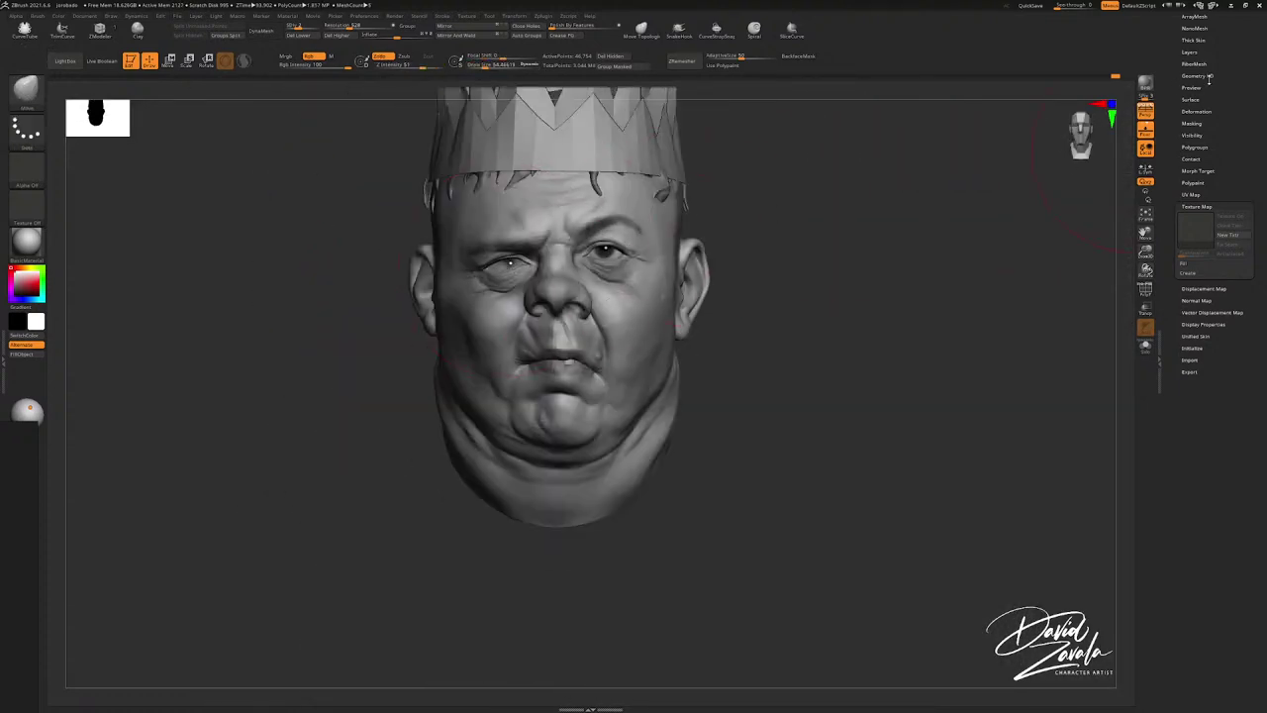
Step: Hide the crown subtool so the hair and whole head can be judged
left_click_drag(1209, 76, 1209, 192)
left_click(1190, 111)
left_click(1246, 150)
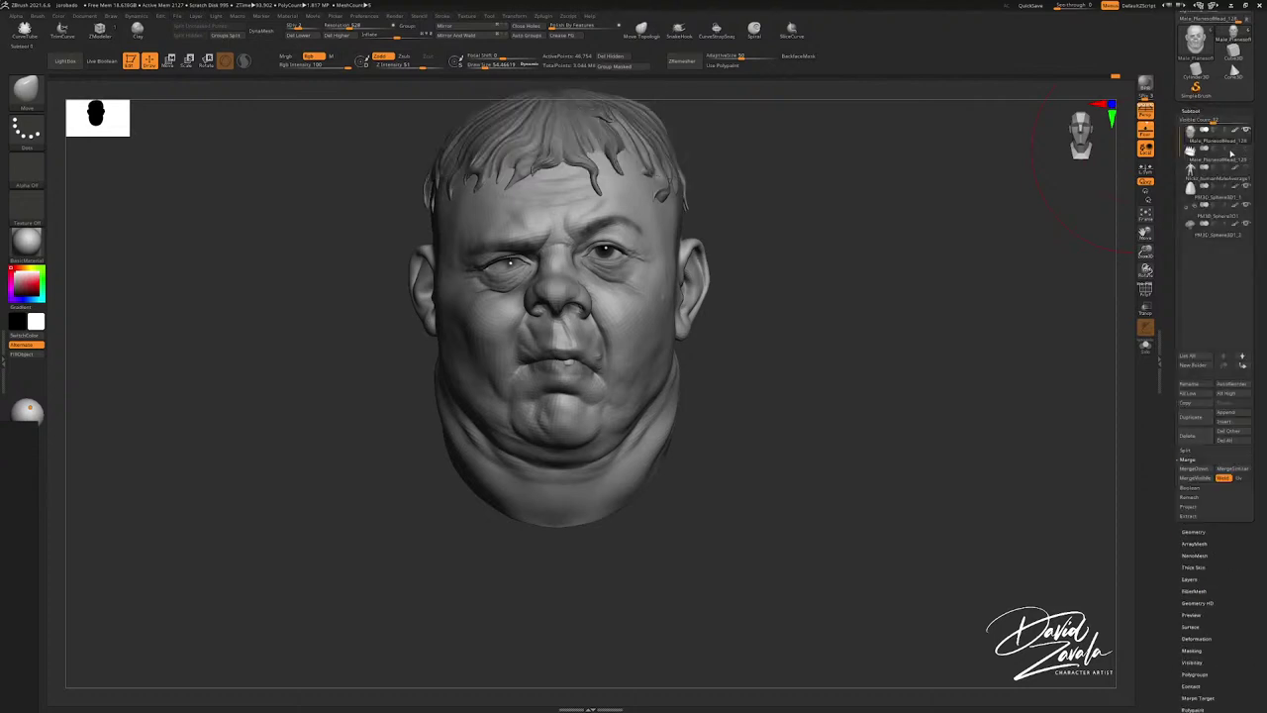
right_click_drag(664, 305, 700, 325, "alt")
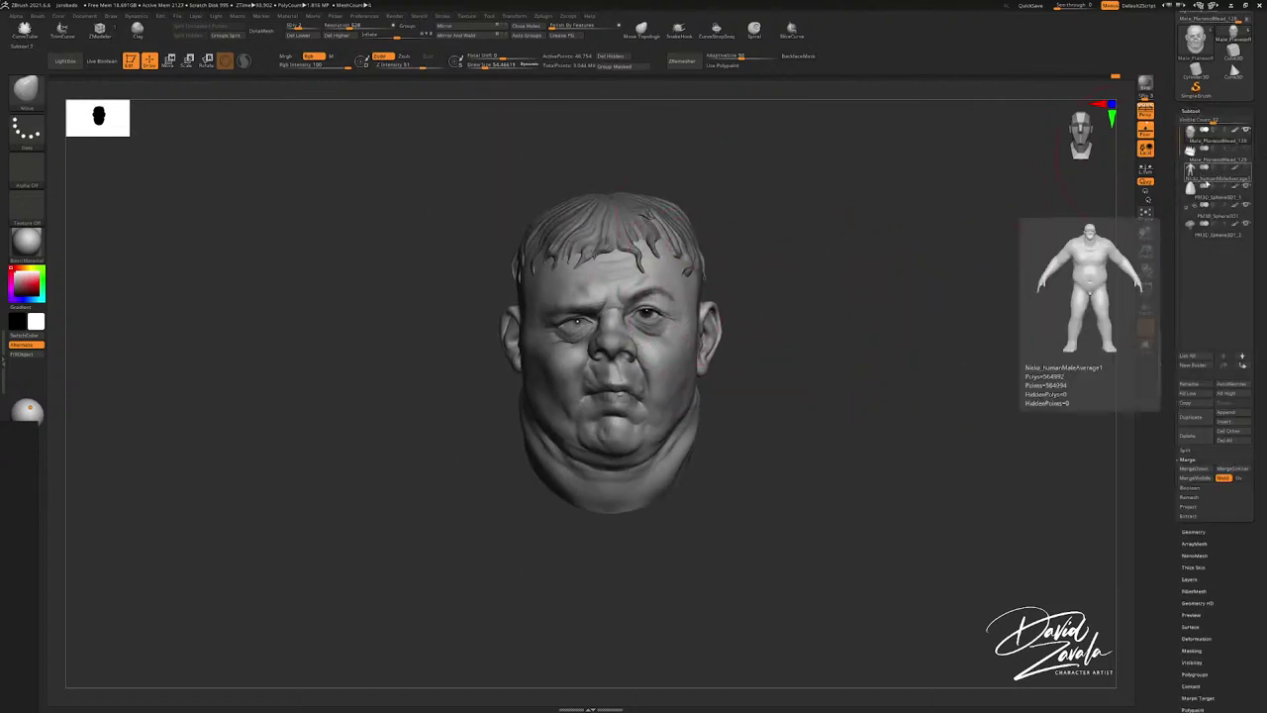
Step: Fill the hair subtool PM3D_Sphere3D1_2 with a dark grey colour and reselect the head subtool
left_click(1228, 234)
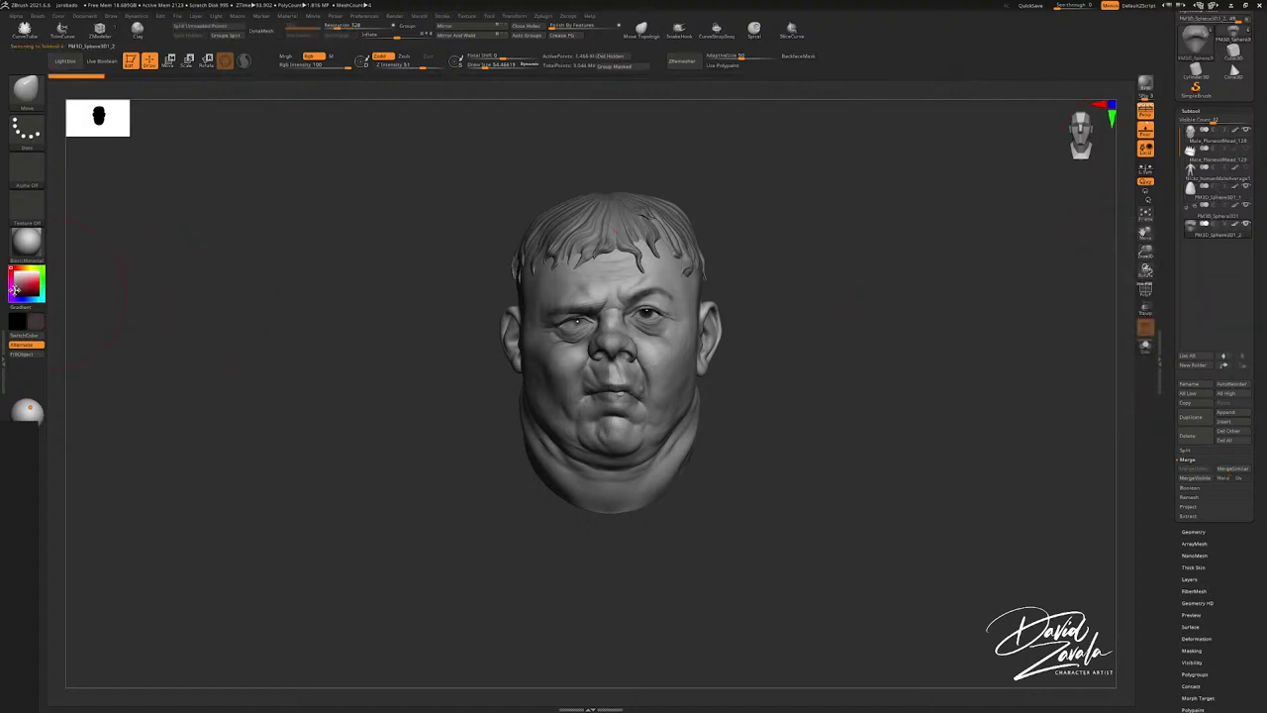
left_click(35, 354)
mouse_move(394, 309)
left_mouse_down()
mouse_move(422, 303)
mouse_move(333, 304)
left_mouse_up()
left_click(1210, 136)
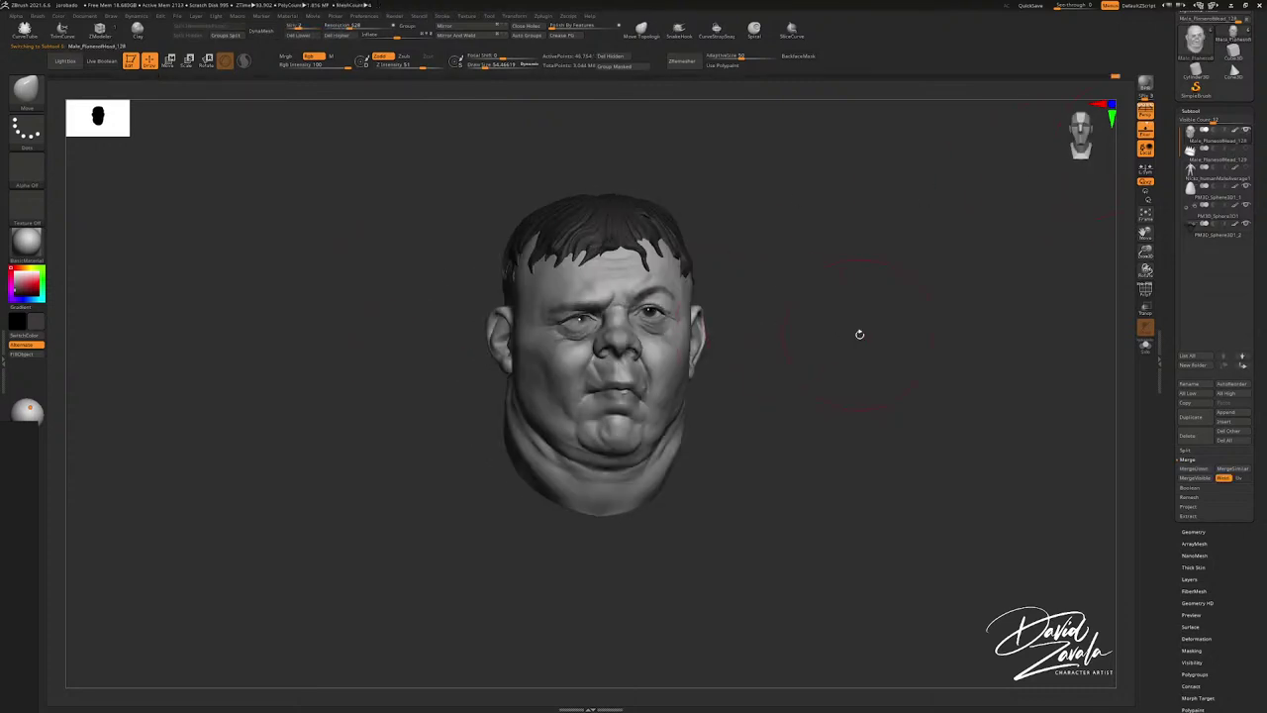
left_click_drag(859, 335, 840, 337)
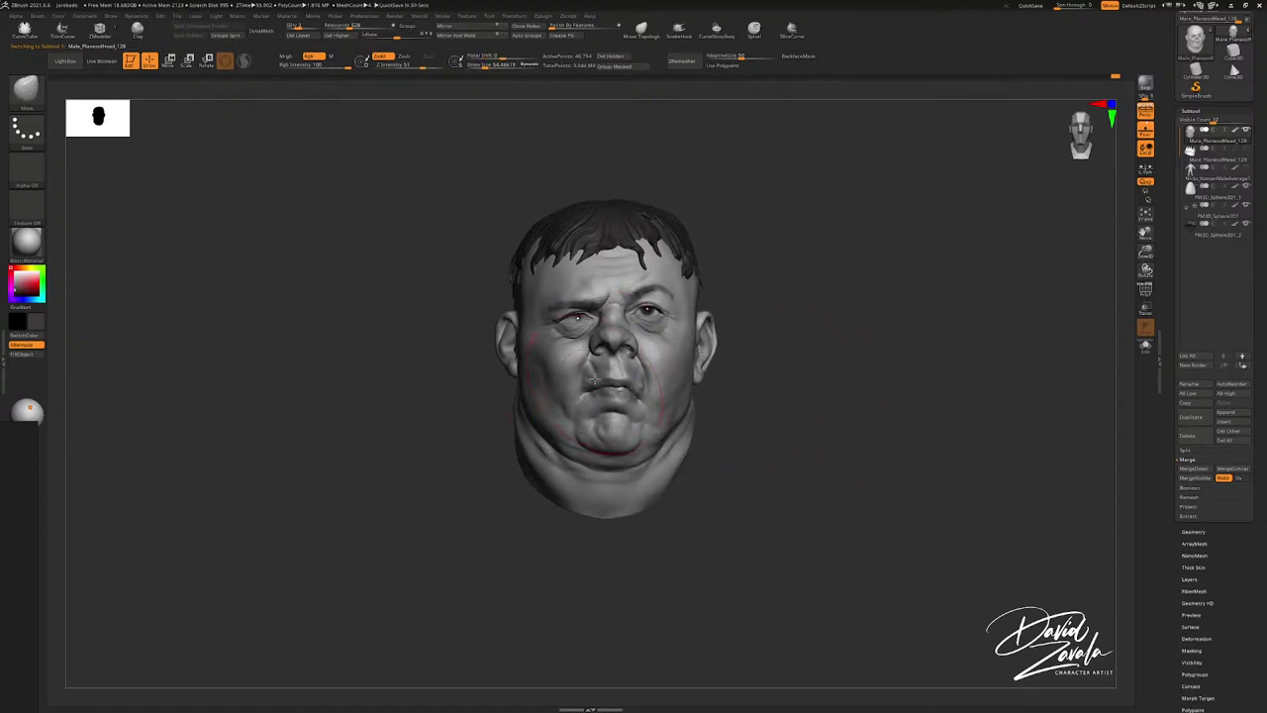
Step: Adjust the nose and mouth area with the Move brush, reducing its draw size
left_click_drag(599, 358, 606, 351)
right_click_drag(604, 351, 621, 393, "ctrl")
key("s")
left_click(638, 401)
right_click_drag(701, 380, 644, 358)
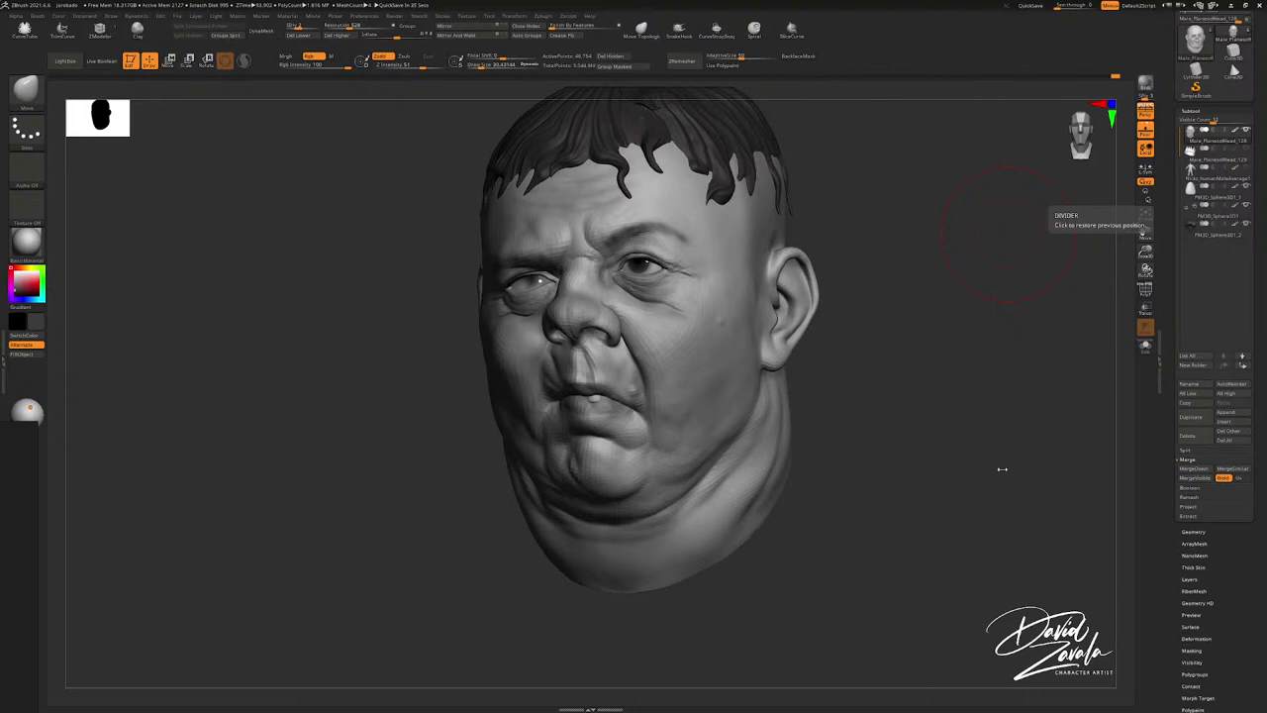
mouse_move(694, 429)
right_mouse_down("shift")
mouse_move(702, 443)
mouse_move(715, 433)
right_mouse_up("shift")
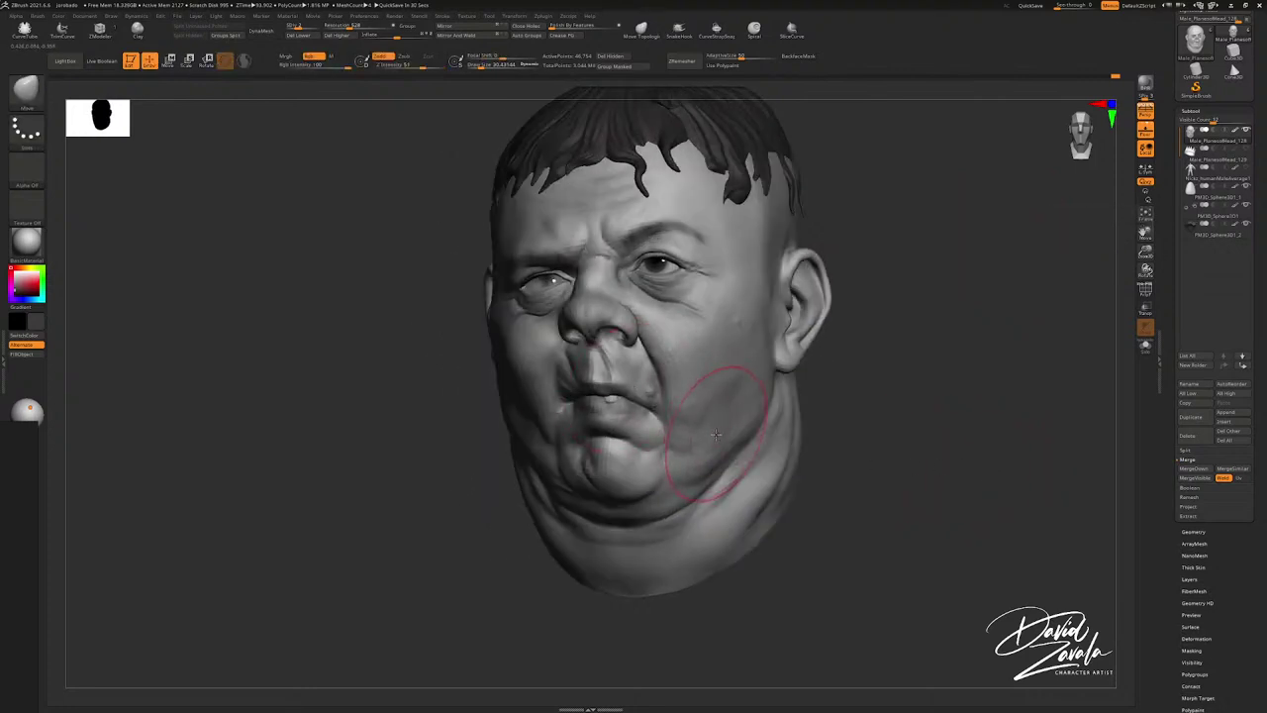
Step: Puff out the fold between the jaw and neck with the Inflate brush
key("b")
key("i")
key("n")
mouse_move(738, 453)
left_mouse_down()
mouse_move(721, 458)
mouse_move(729, 450)
left_mouse_up()
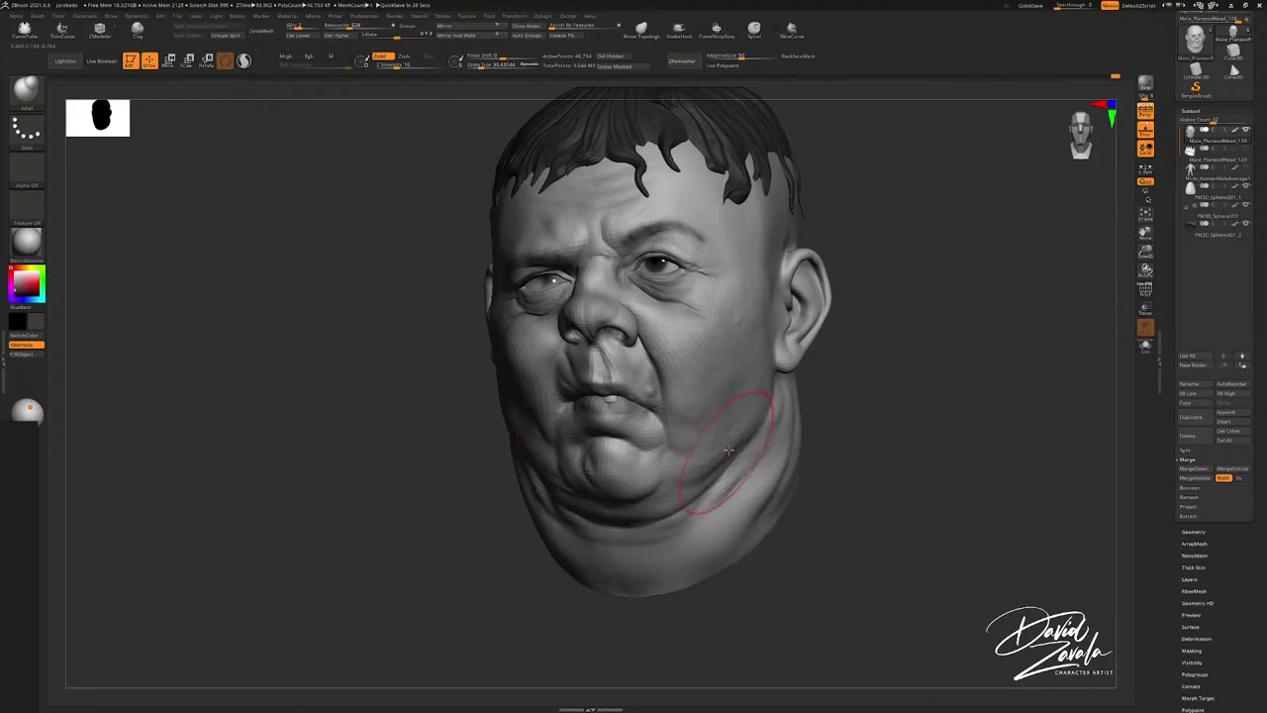
right_click_drag(729, 455, 614, 432)
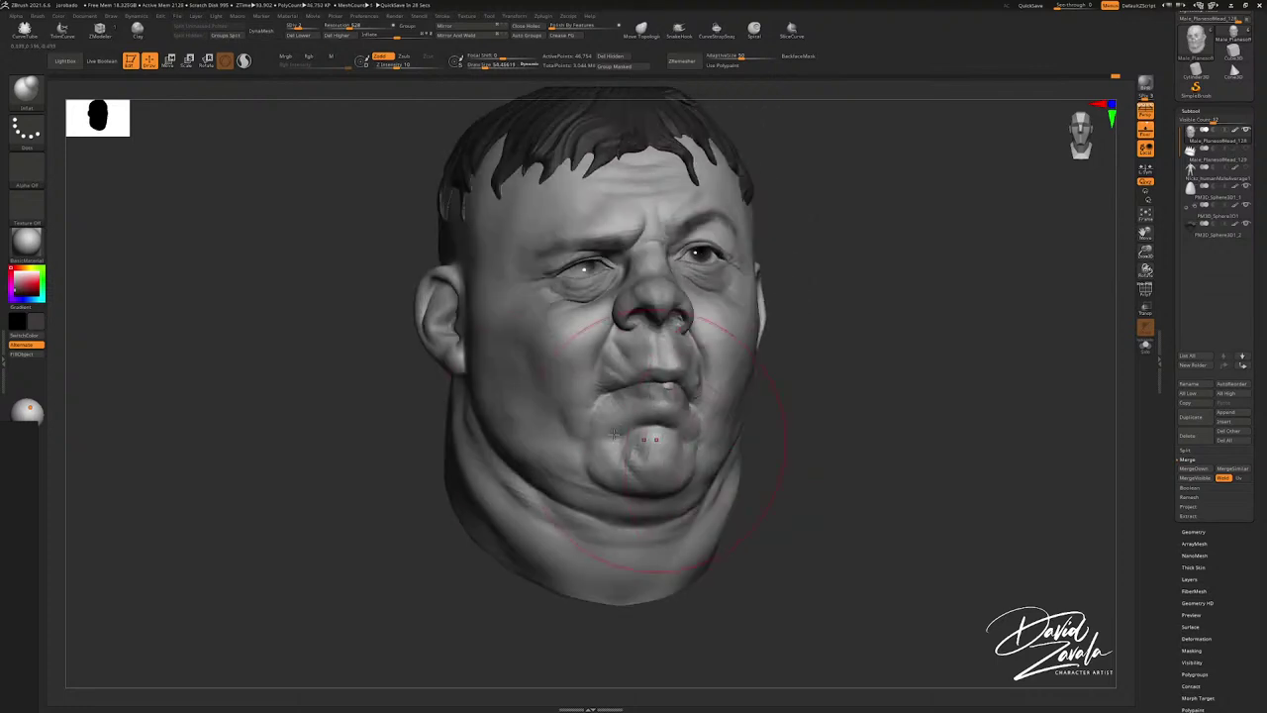
Step: Add volume to the jowl and chin on the opposite side with the Inflate brush, varying its draw size
key("s")
left_click_drag(522, 445, 514, 445)
mouse_move(450, 445)
right_mouse_down()
mouse_move(538, 452)
mouse_move(502, 453)
right_mouse_up()
key("]")
key("]")
key("]")
mouse_move(611, 442)
right_mouse_down()
mouse_move(596, 427)
mouse_move(586, 447)
right_mouse_up()
key("s")
left_click_drag(586, 449, 582, 448)
Step: Sharpen the creases along the jowl and double chin with the Dam Standard brush, adjusting its draw size
key("b")
key("d")
key("s")
mouse_move(477, 451)
right_mouse_down()
mouse_move(512, 439)
mouse_move(509, 465)
right_mouse_up()
right_click_drag(518, 462, 536, 457)
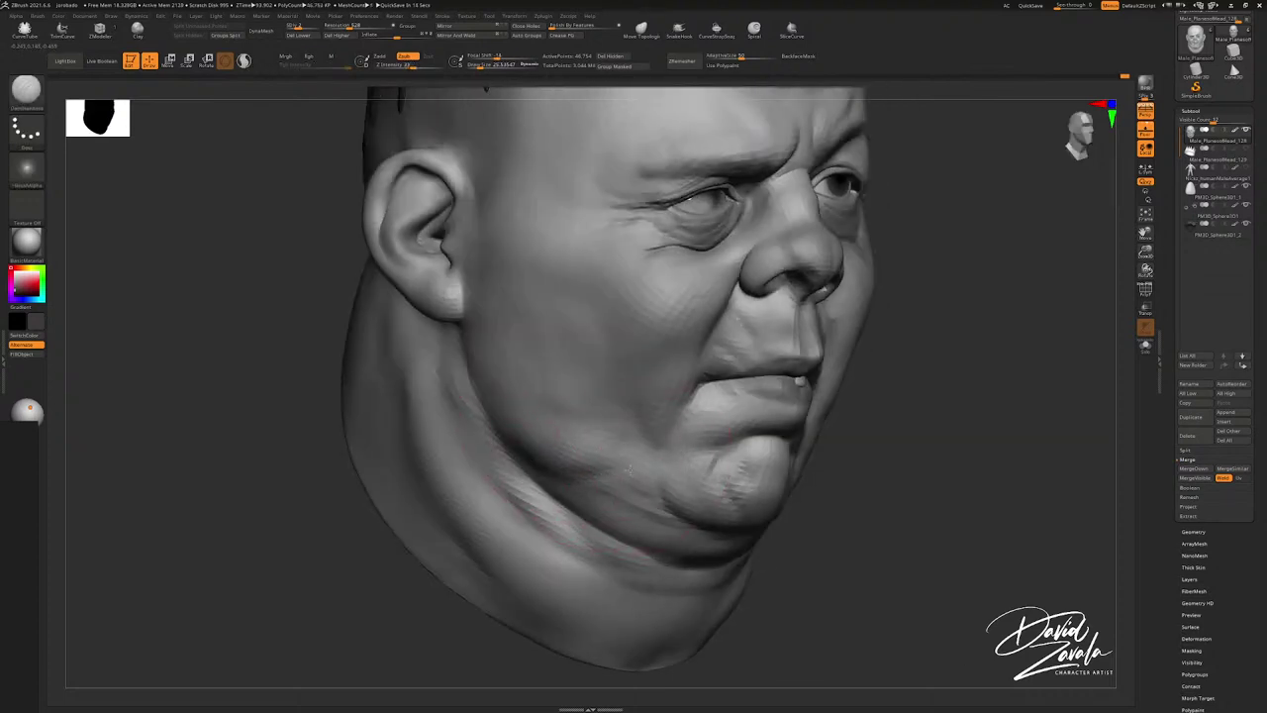
mouse_move(627, 470)
right_mouse_down()
mouse_move(721, 396)
mouse_move(719, 377)
mouse_move(628, 406)
mouse_move(655, 366)
mouse_move(655, 414)
mouse_move(628, 438)
right_mouse_up()
right_click(628, 439)
key("s")
left_click_drag(679, 376, 675, 376)
Step: Refine the cheek and lower eyelid folds beside the nose with the Inflate, Dam Standard and Standard brushes
key("b")
key("i")
key("n")
mouse_move(764, 376)
right_mouse_down()
mouse_move(709, 380)
mouse_move(721, 390)
right_mouse_up()
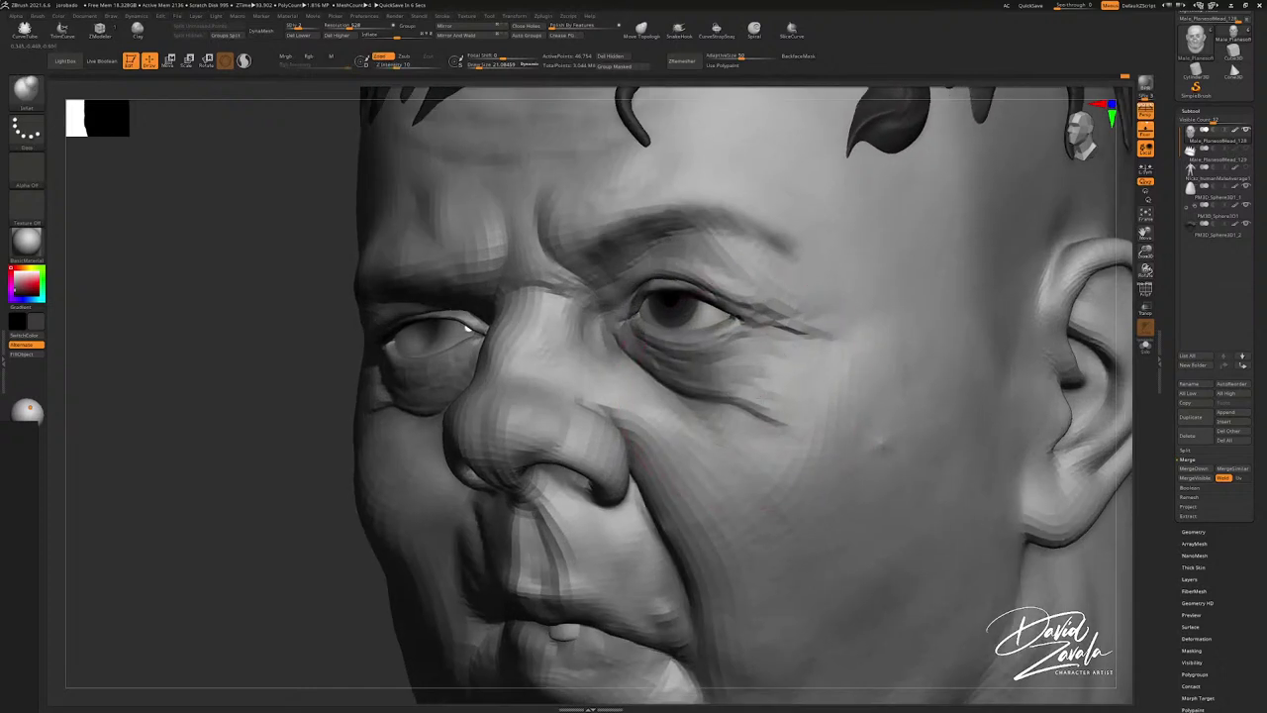
key("b")
key("d")
key("s")
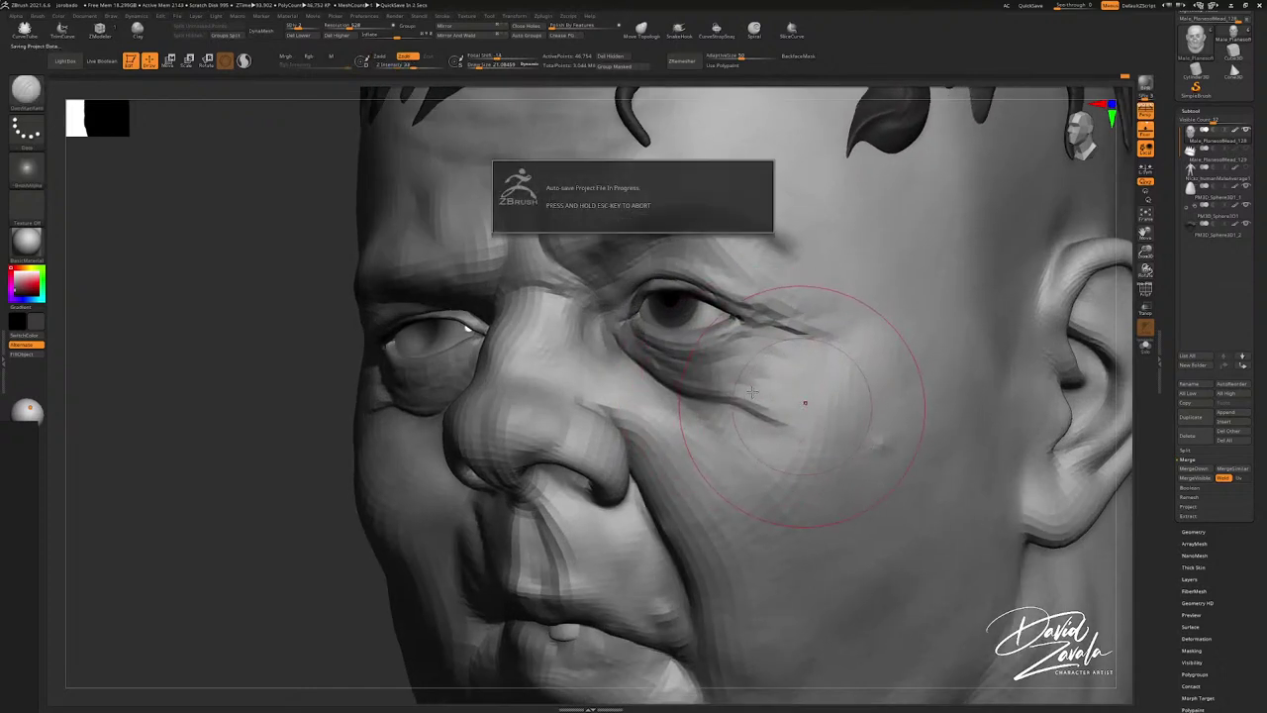
key("b")
key("s")
key("t")
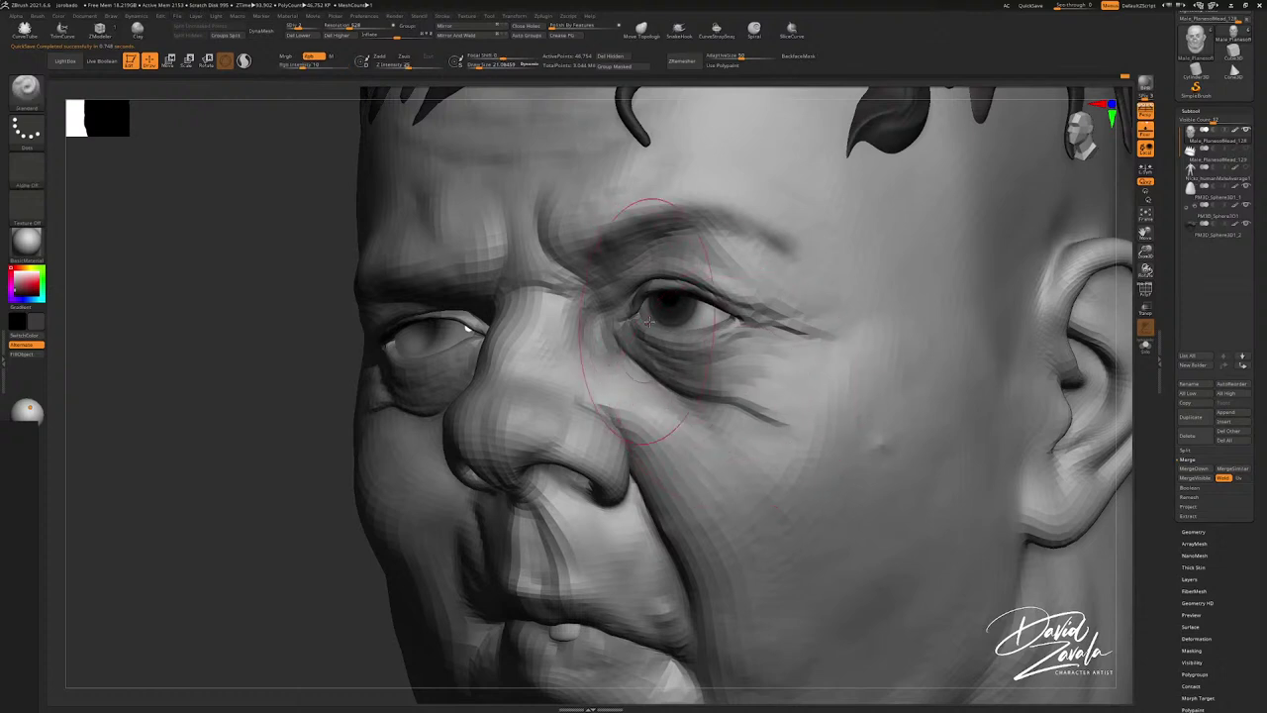
Step: Build up fine wrinkles under both eyes and around the nose bridge with the Clay Tubes brush at a higher subdivision level
key("b")
key("c")
key("t")
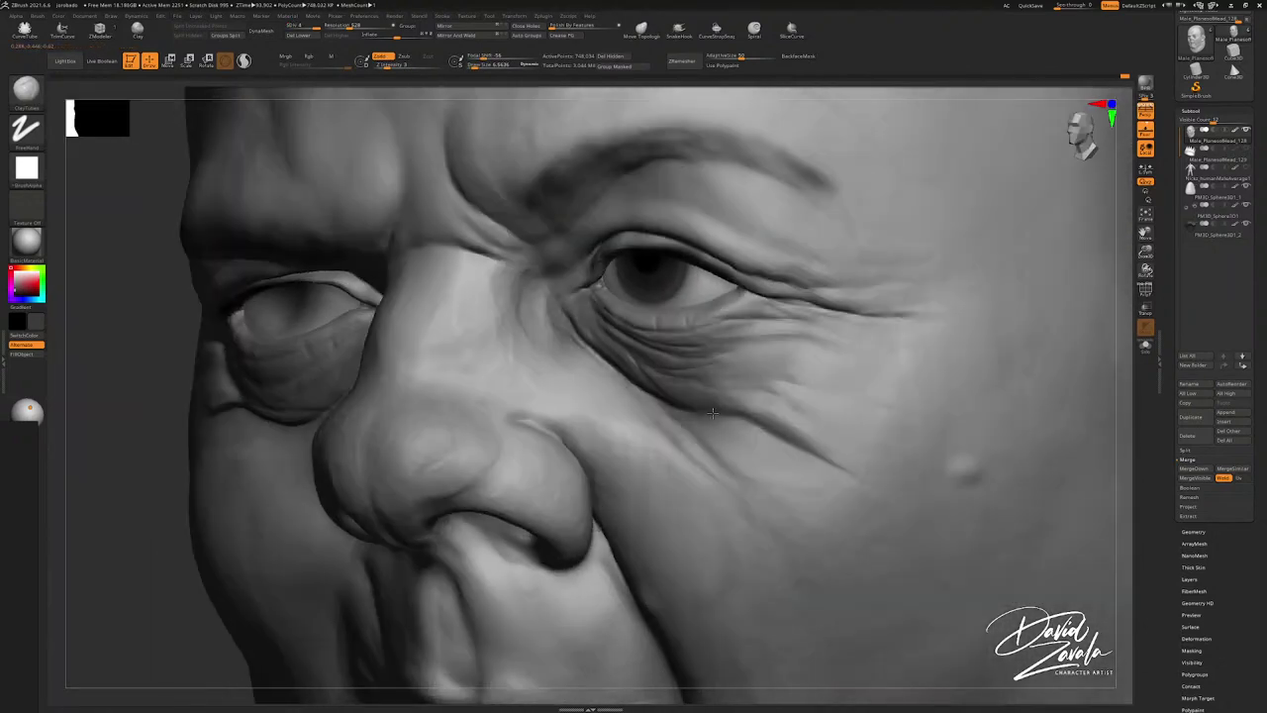
left_click_drag(712, 414, 754, 444)
mouse_move(649, 417)
right_mouse_down()
mouse_move(733, 426)
mouse_move(651, 466)
mouse_move(673, 366)
right_mouse_up()
mouse_move(625, 520)
right_mouse_down("alt")
mouse_move(651, 495)
mouse_move(698, 597)
right_mouse_up("alt")
right_click_drag(479, 379, 514, 430, "ctrl")
right_click_drag(552, 368, 574, 420, "ctrl")
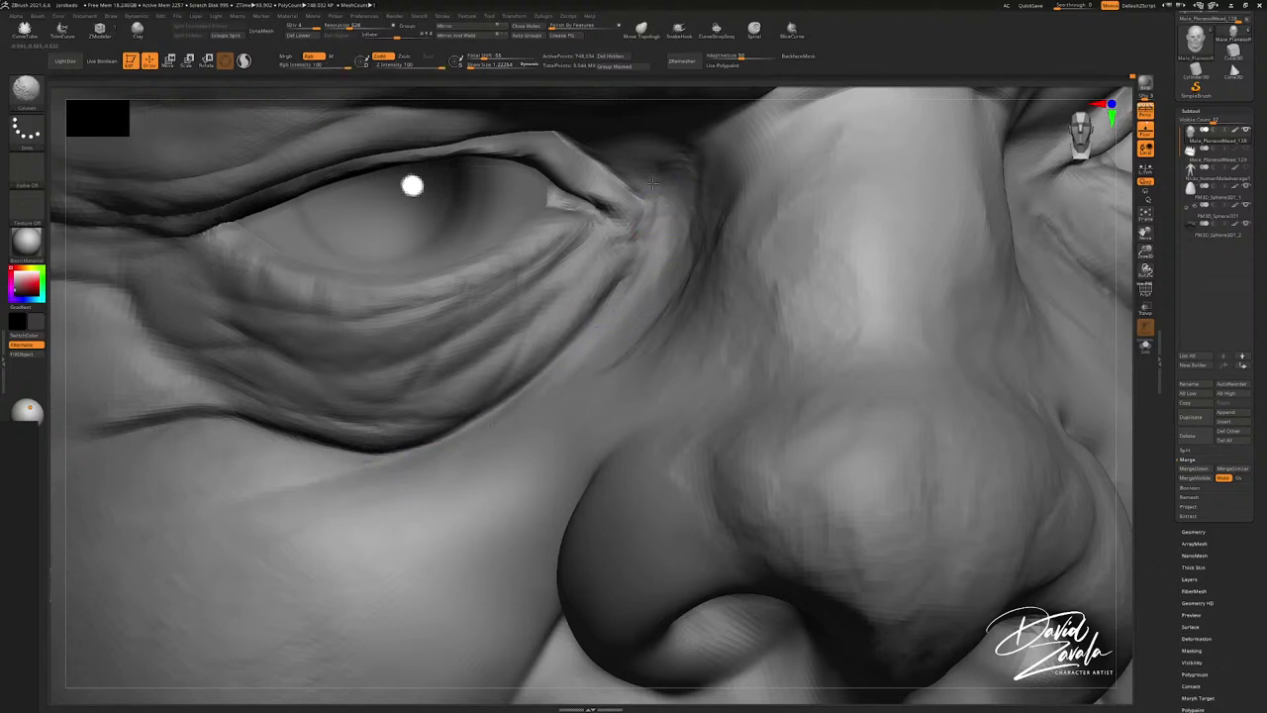
mouse_move(656, 212)
right_mouse_down("ctrl")
mouse_move(622, 245)
mouse_move(587, 254)
right_mouse_up("ctrl")
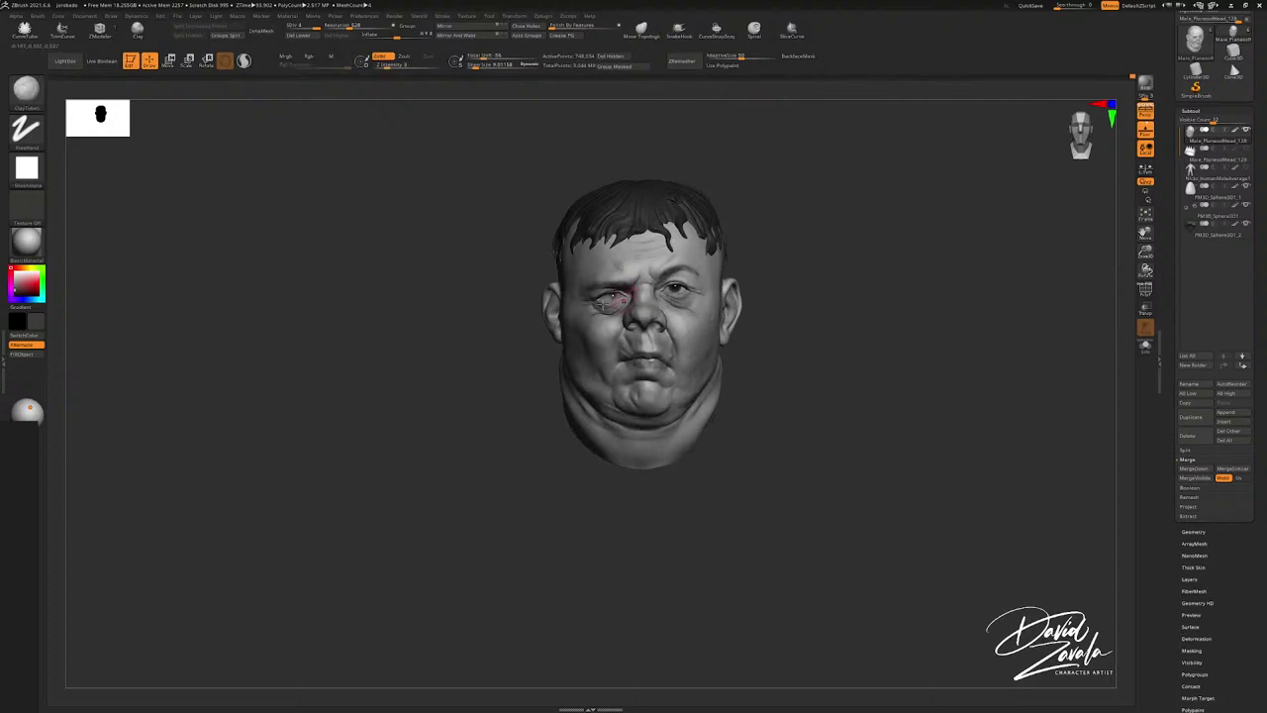
Step: Define the groove inside the ear's outer rim with the Dam Standard brush and smooth the strokes
left_click_drag(782, 357, 672, 338)
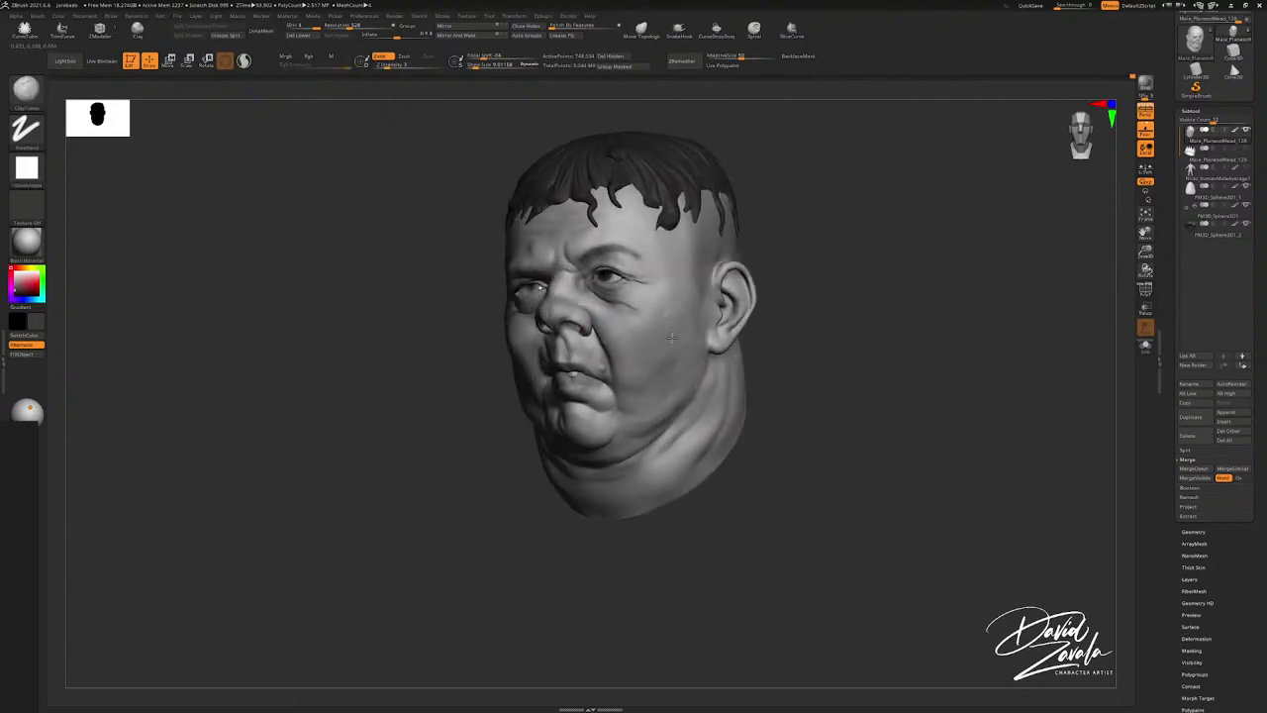
mouse_move(672, 337)
right_mouse_down()
mouse_move(707, 334)
mouse_move(676, 305)
right_mouse_up()
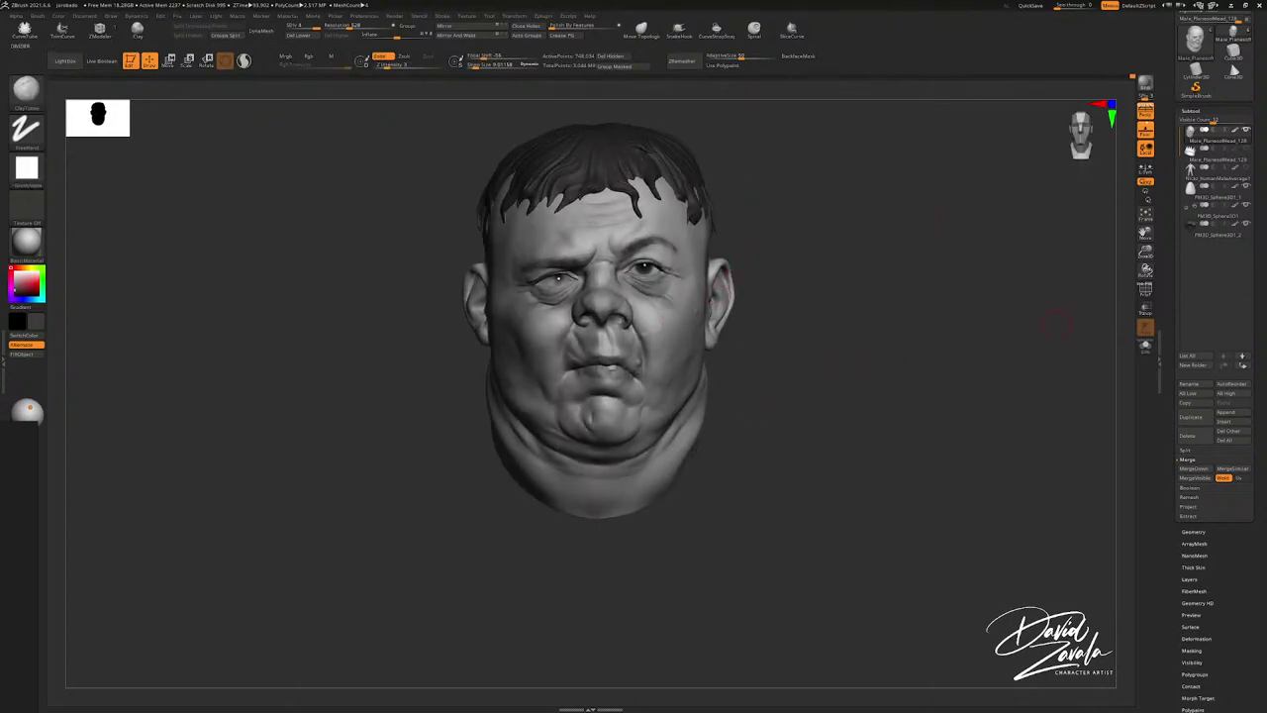
mouse_move(905, 258)
right_mouse_down()
mouse_move(848, 254)
mouse_move(906, 255)
mouse_move(707, 419)
right_mouse_up()
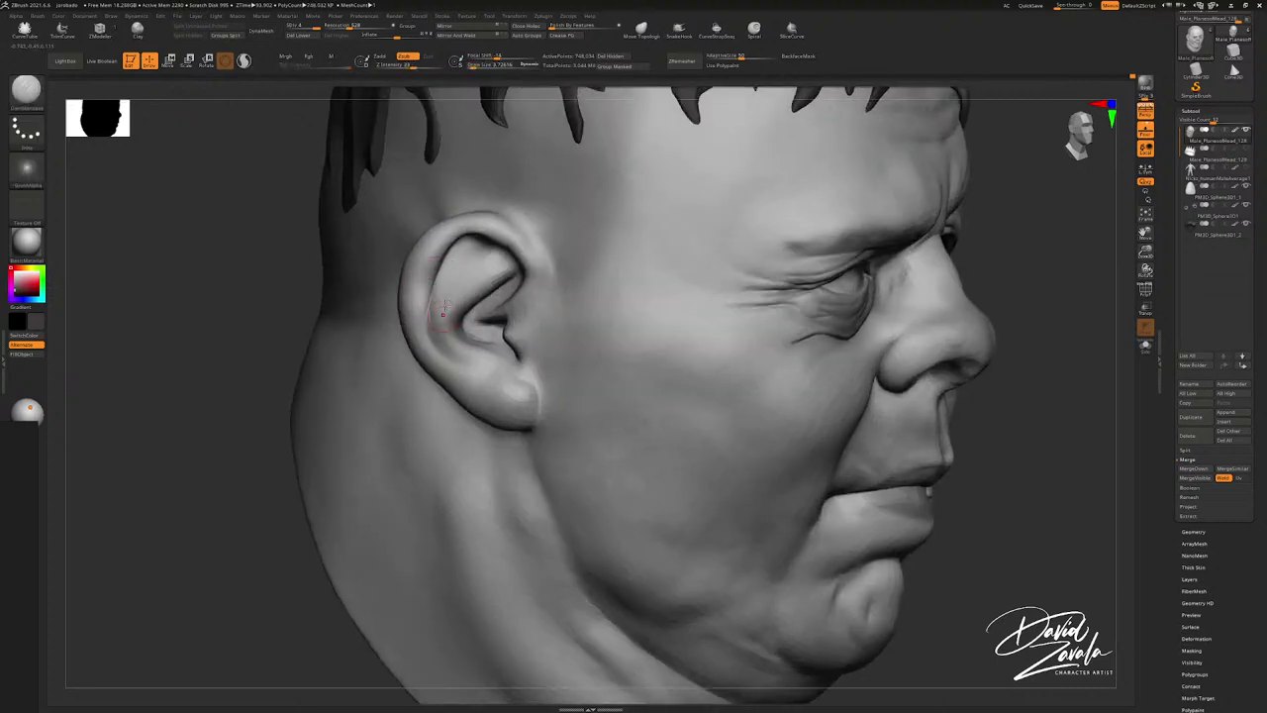
right_click_drag(433, 288, 445, 302)
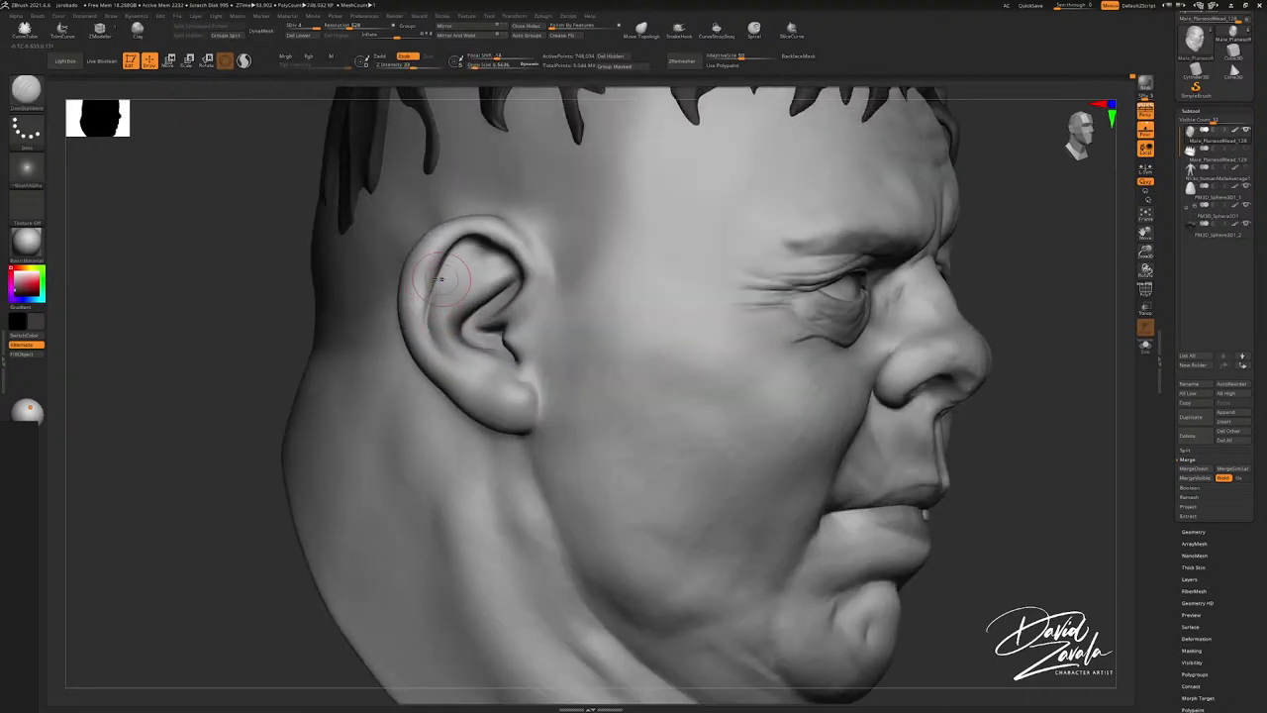
left_click_drag(432, 333, 479, 374)
key("shift")
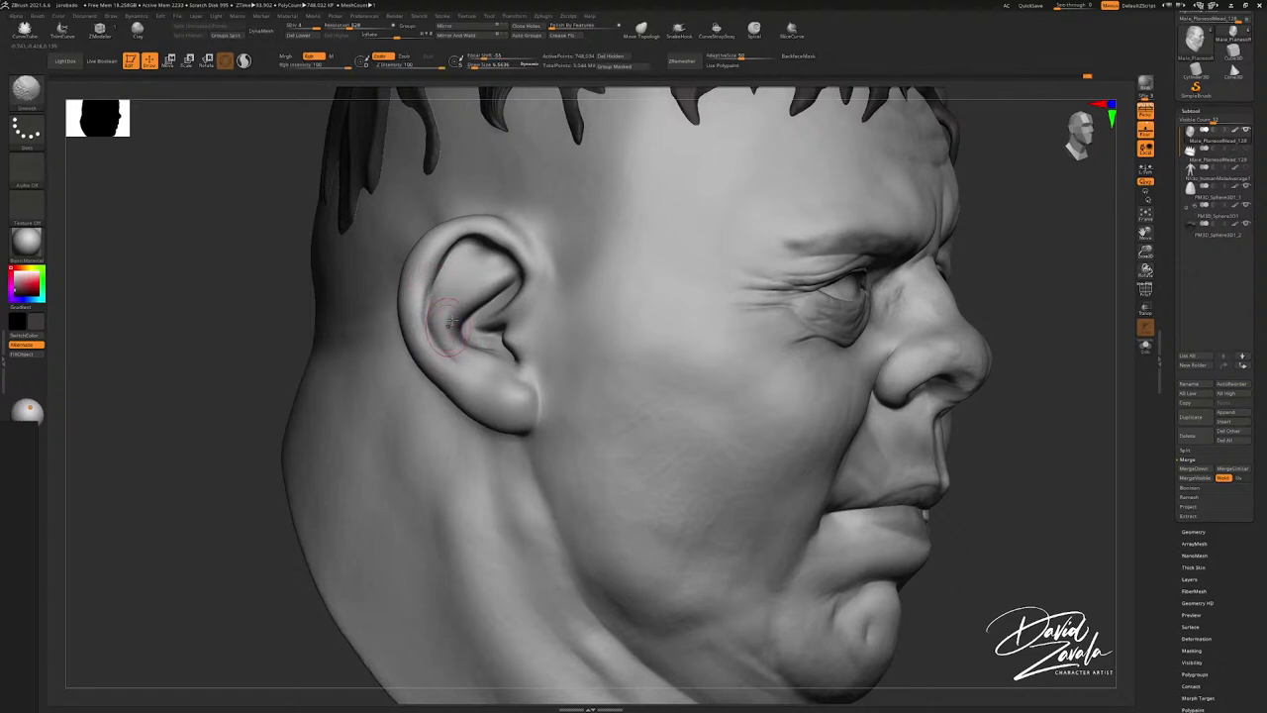
Step: Adjust the upper hollow of the ear with the Move brush at a new draw size
key("s")
key("b")
key("m")
key("v")
left_click_drag(500, 248, 487, 236)
key("s")
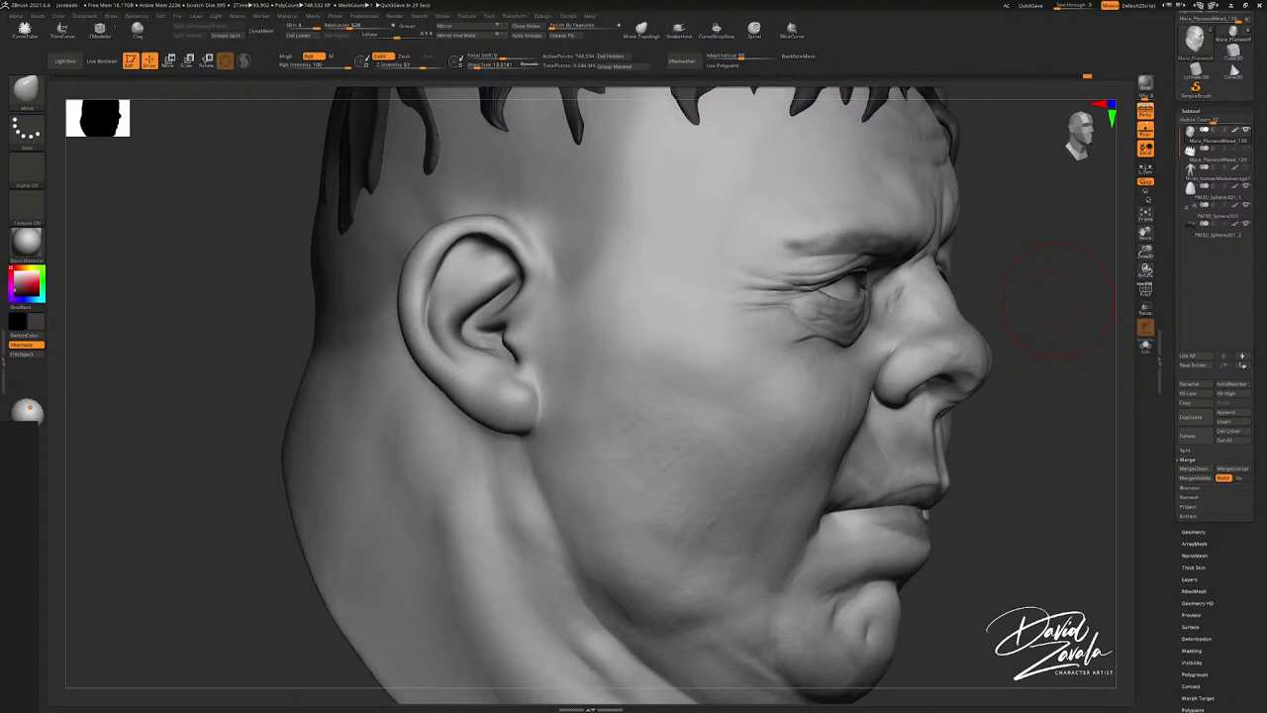
Step: Bring up the ear reference photo beside the model and frame it close up for comparison
left_click_drag(226, 447, 73, 463)
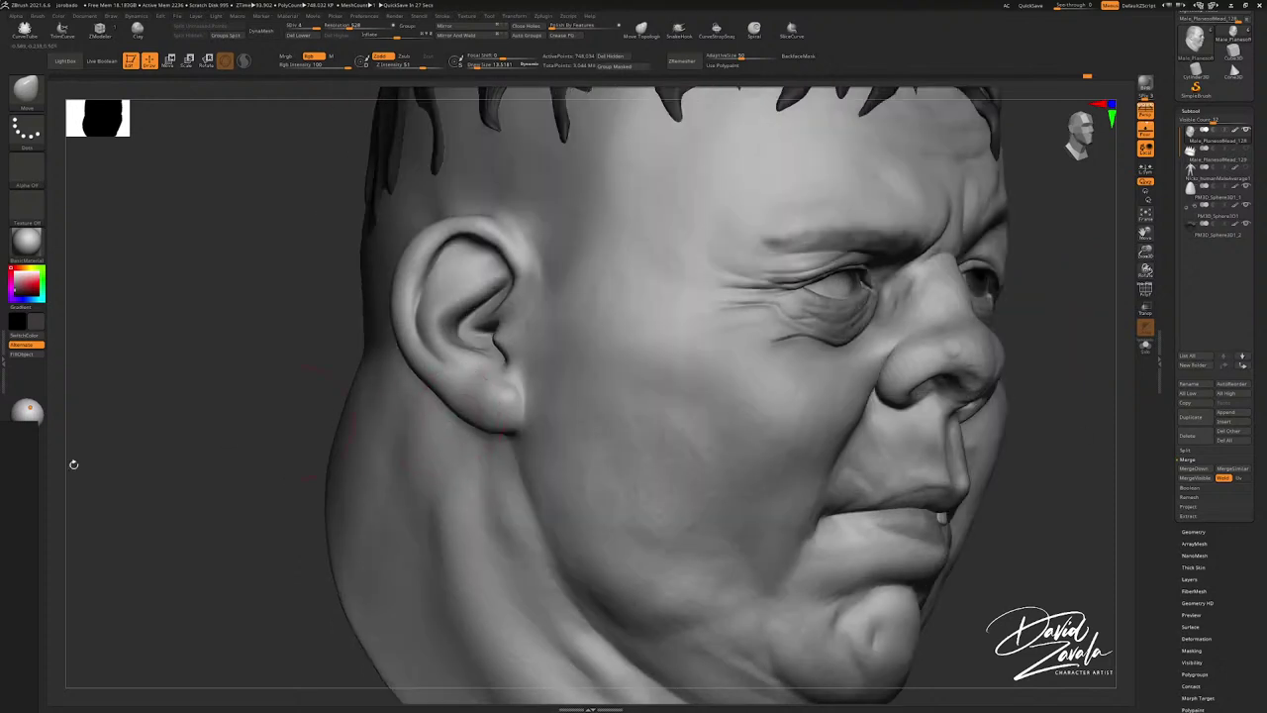
right_click_drag(2, 661, 363, 407)
scroll(270, 342, "up", 10)
scroll(283, 326, "down", 2)
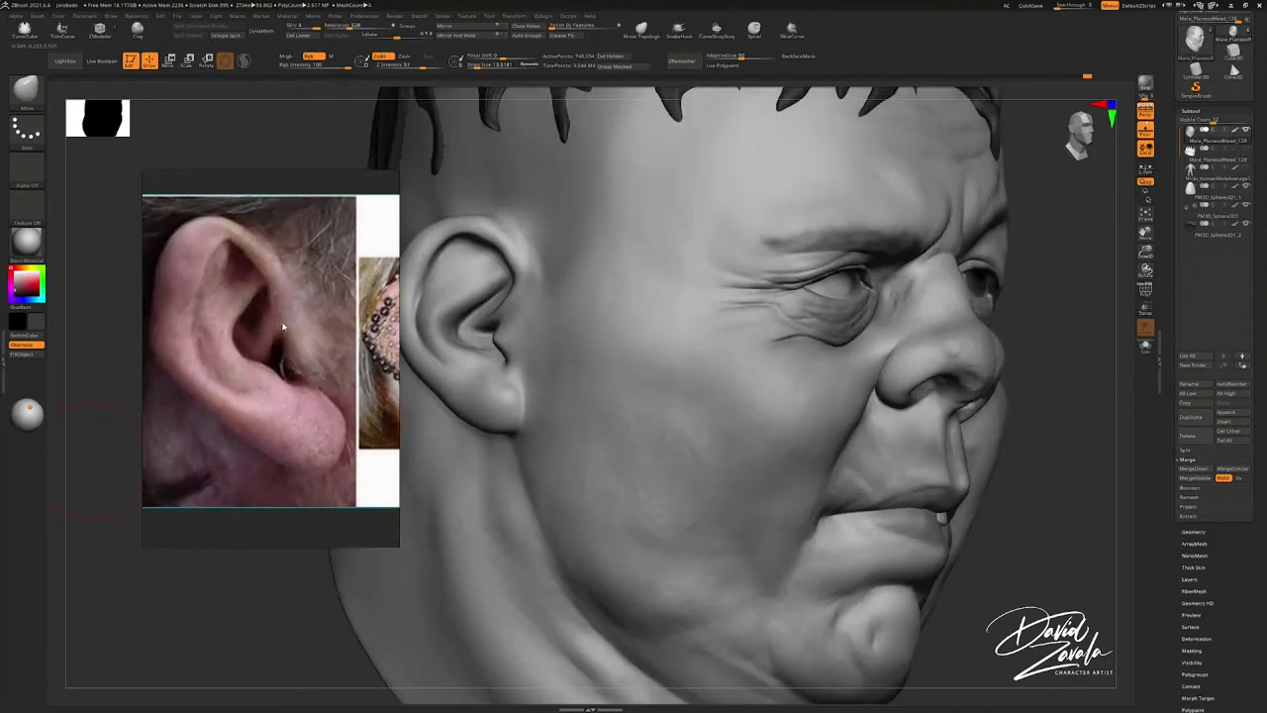
scroll(282, 327, "up", 2)
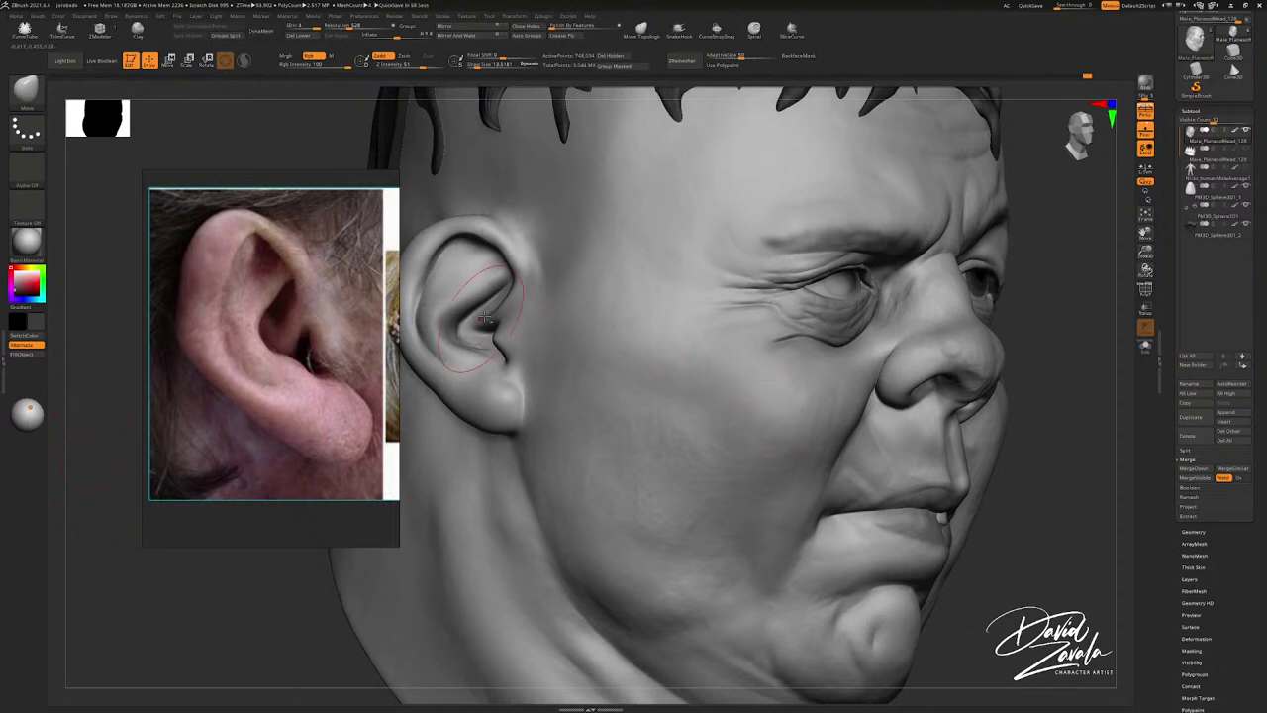
Step: Refine the ear's central hollow to match the reference with the Move and Dam Standard brushes, adjusting the draw size
mouse_move(485, 318)
right_mouse_down("alt")
mouse_move(632, 380)
mouse_move(681, 378)
mouse_move(623, 387)
right_mouse_up("alt")
key("s")
left_click_drag(623, 387, 631, 388)
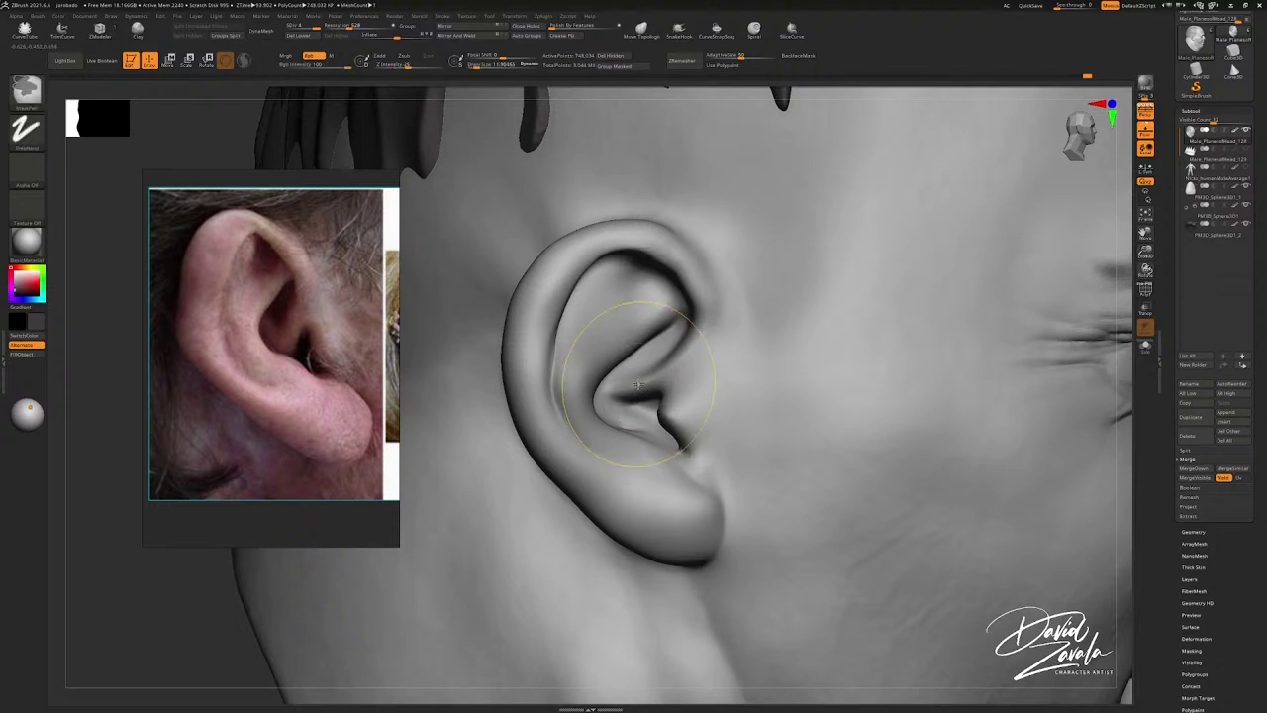
key("b")
key("d")
key("s")
Step: Build up the tragus and the front of the inner ear with the Clay Tubes brush and smooth it
key("b")
key("c")
key("t")
right_click_drag(632, 387, 614, 386, "ctrl")
mouse_move(627, 394)
left_mouse_down()
mouse_move(673, 382)
mouse_move(686, 353)
left_mouse_up()
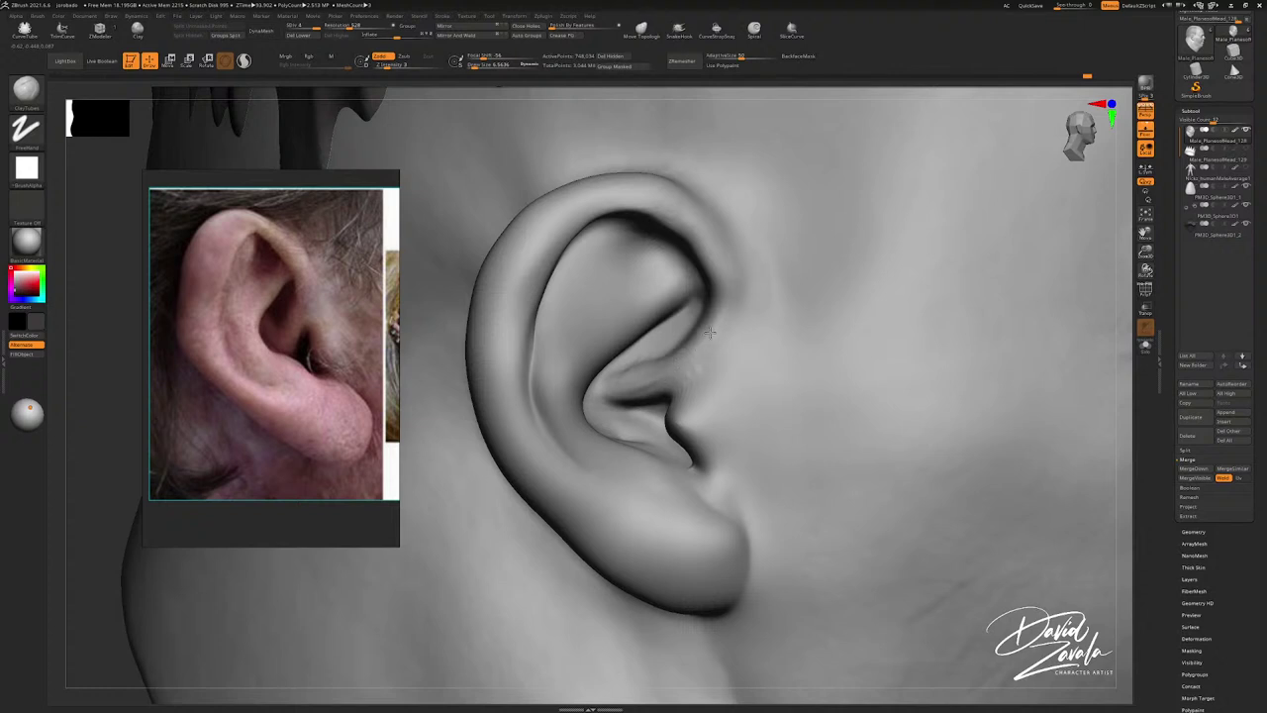
key("shift")
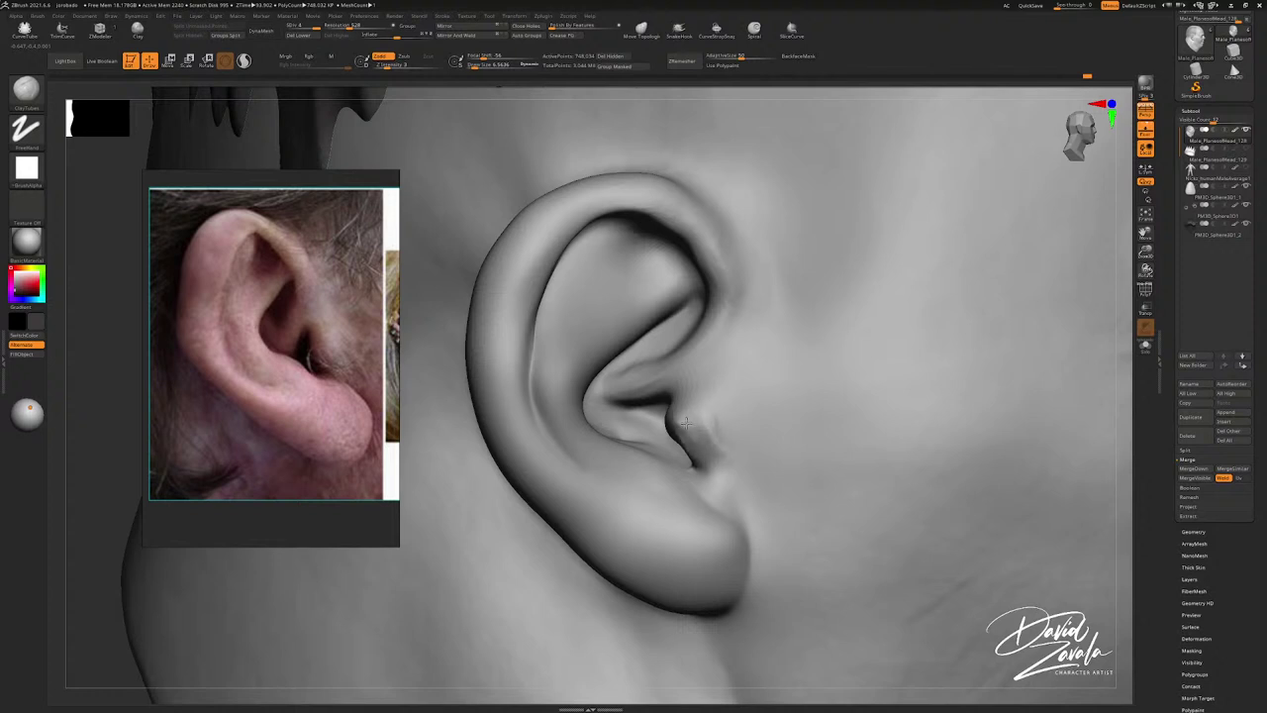
Step: Smooth the tragus and build up the antitragus and the upper earlobe with the Clay Tubes brush
key("shift")
right_click_drag(695, 498, 664, 439, "alt")
left_click_drag(668, 467, 697, 500)
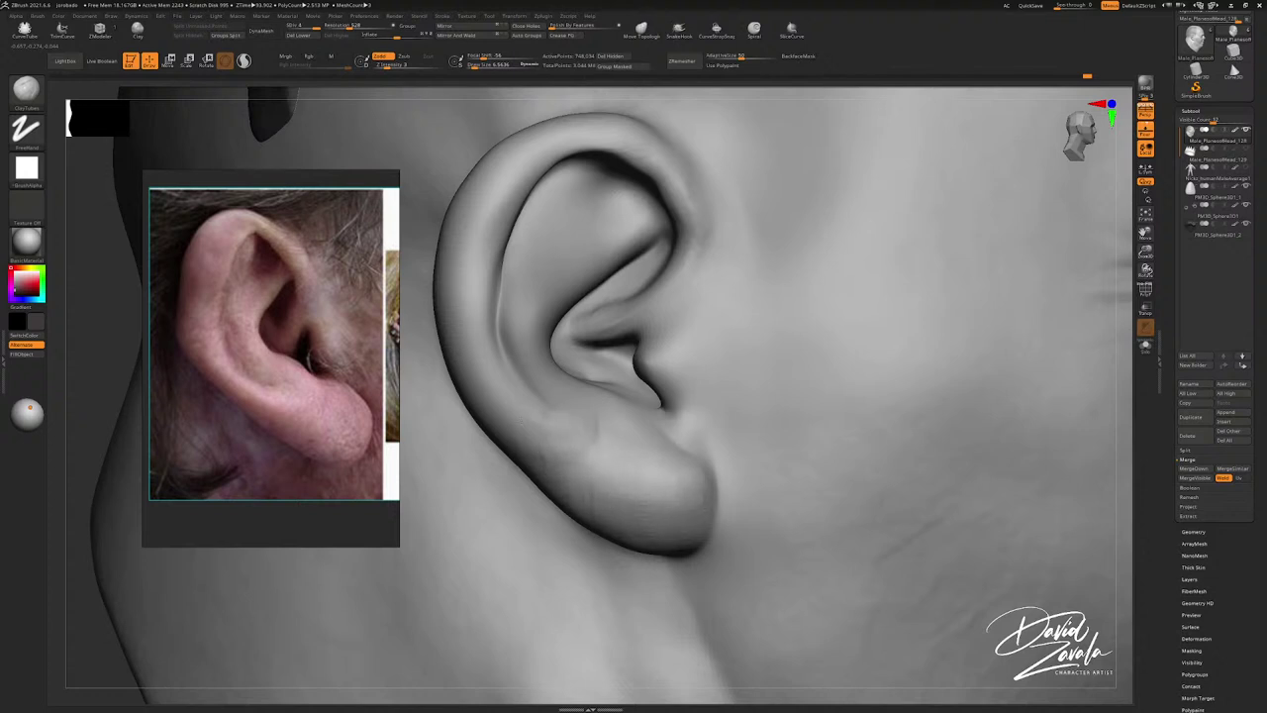
left_click_drag(580, 435, 592, 426)
mouse_move(600, 419)
right_mouse_down()
mouse_move(624, 392)
mouse_move(598, 382)
mouse_move(633, 353)
mouse_move(625, 366)
right_mouse_up()
Step: Build up the floor of the concha and the antitragus ridge with a smaller Clay Tubes brush, smoothing in between
key("[")
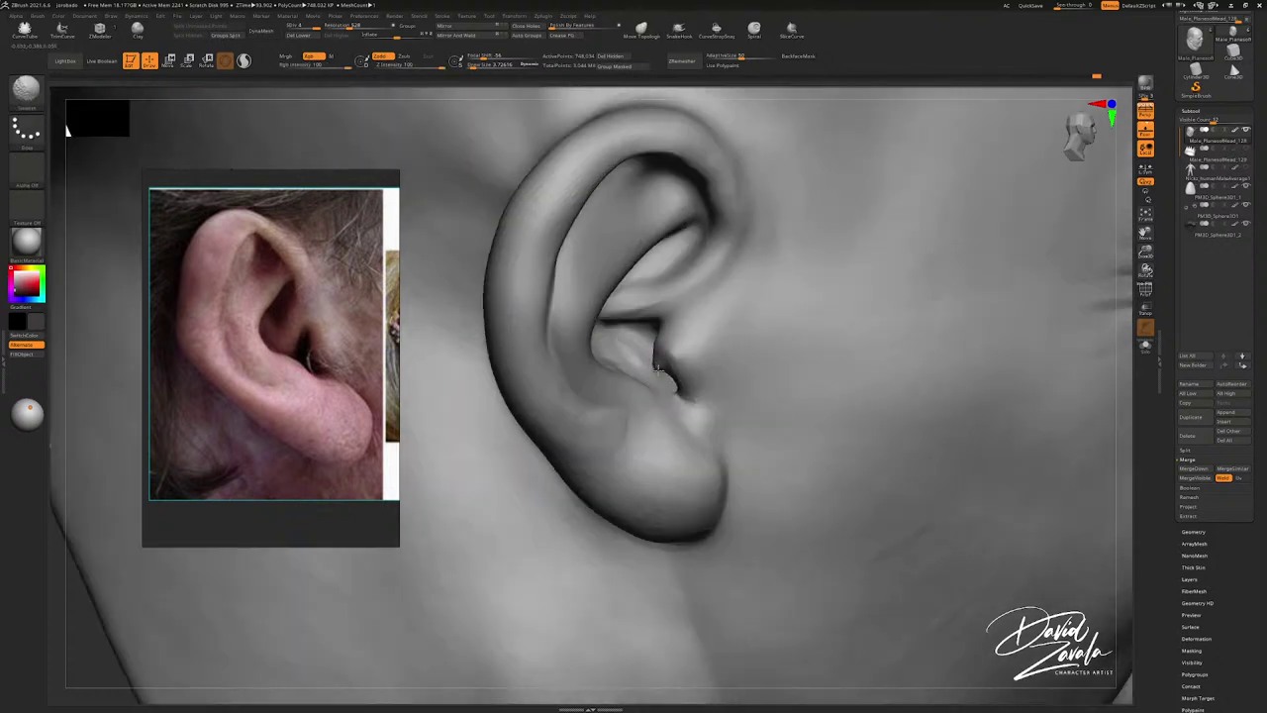
key("shift")
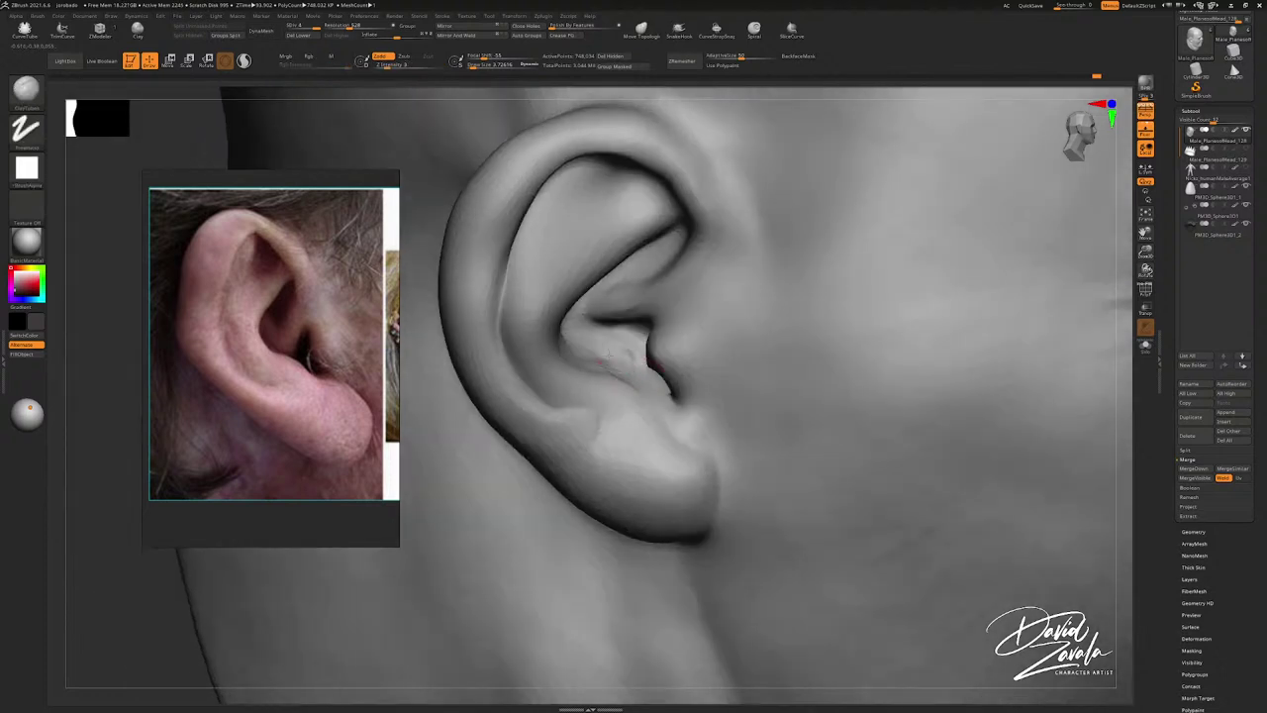
right_click_drag(626, 351, 621, 382)
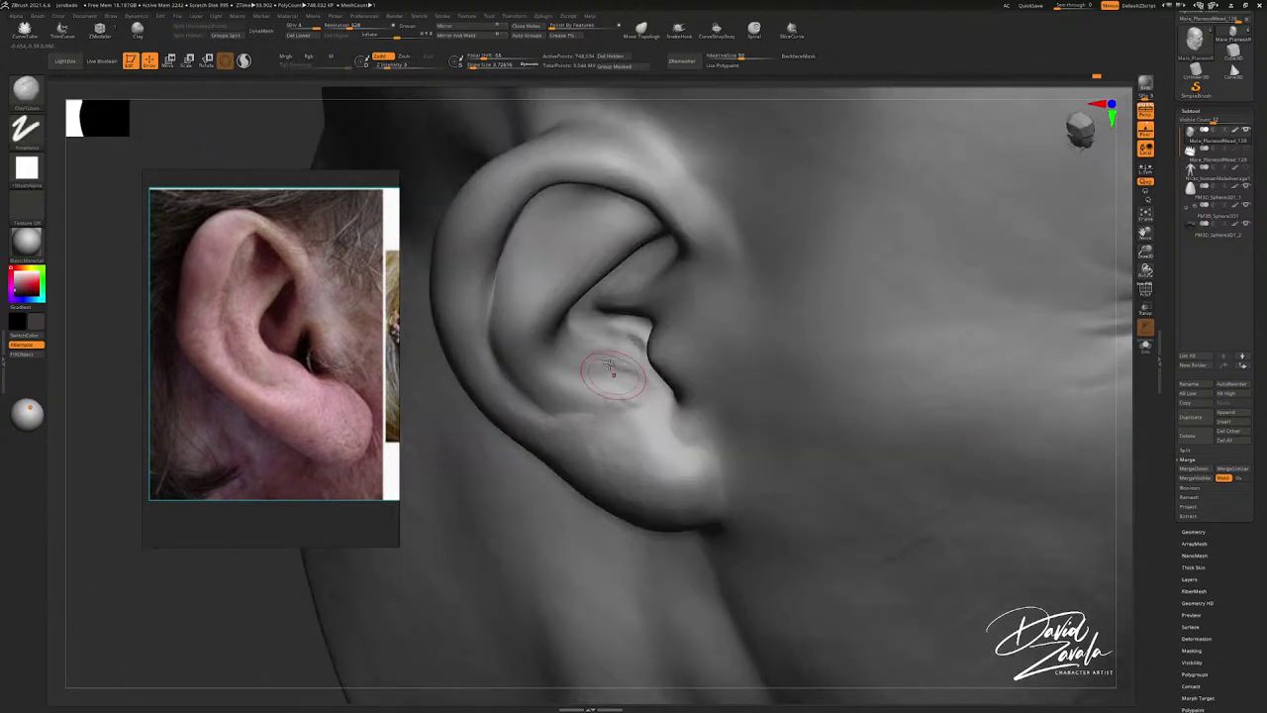
mouse_move(609, 365)
right_mouse_down()
mouse_move(633, 391)
mouse_move(582, 338)
mouse_move(584, 314)
mouse_move(585, 345)
mouse_move(576, 326)
mouse_move(572, 344)
mouse_move(686, 383)
right_mouse_up()
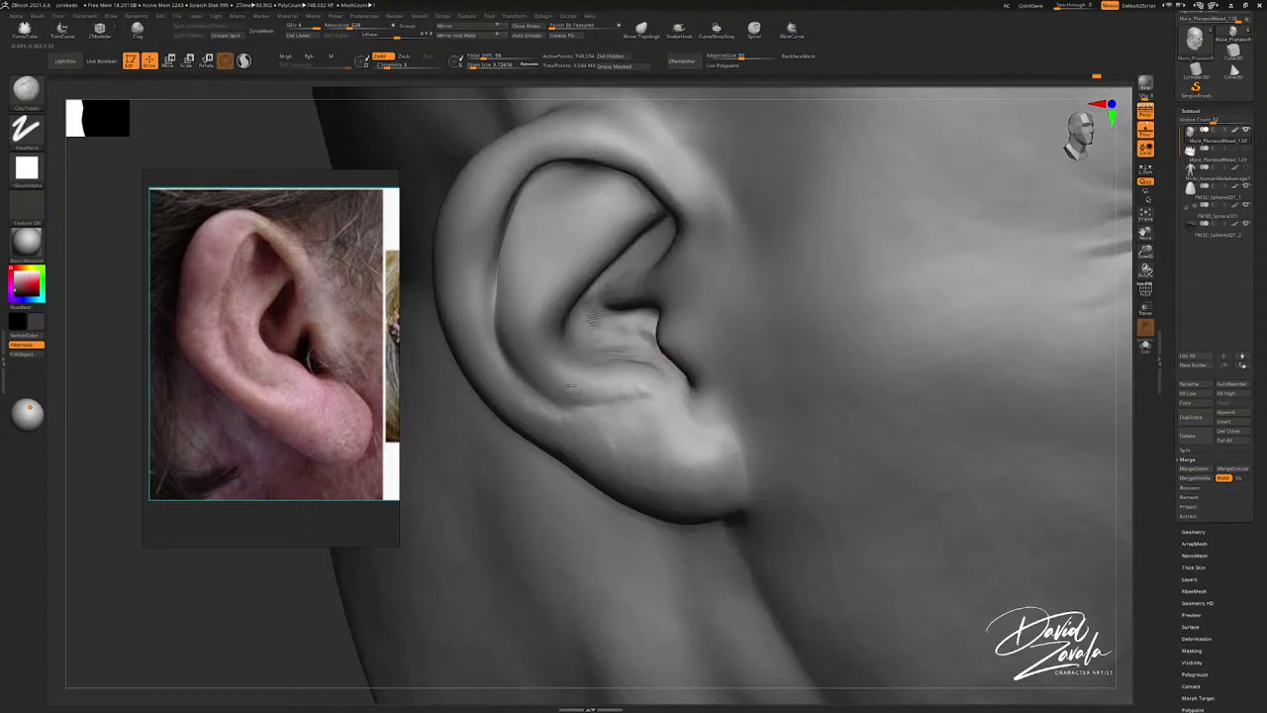
right_click_drag(565, 378, 574, 374)
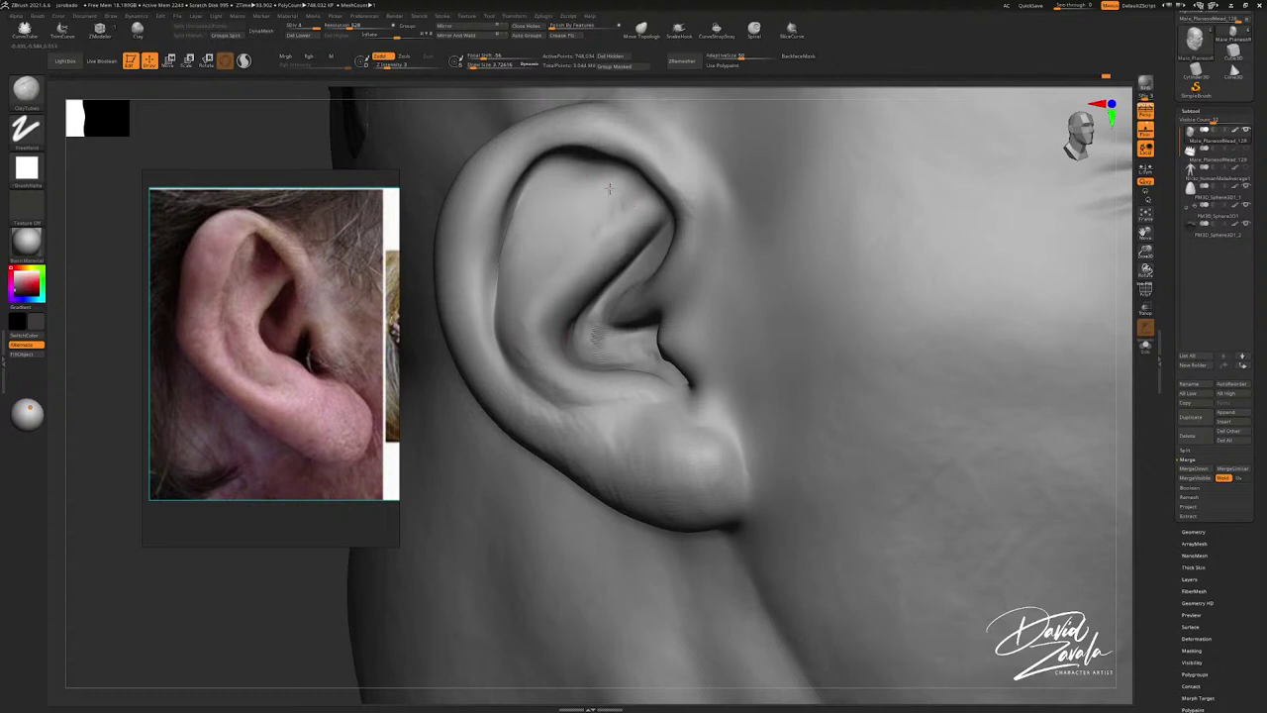
Step: Add volume to the upper antihelix with Clay Tubes strokes and smooth them into the surface
mouse_move(592, 179)
right_mouse_down()
mouse_move(602, 168)
mouse_move(534, 175)
mouse_move(585, 161)
mouse_move(590, 179)
right_mouse_up()
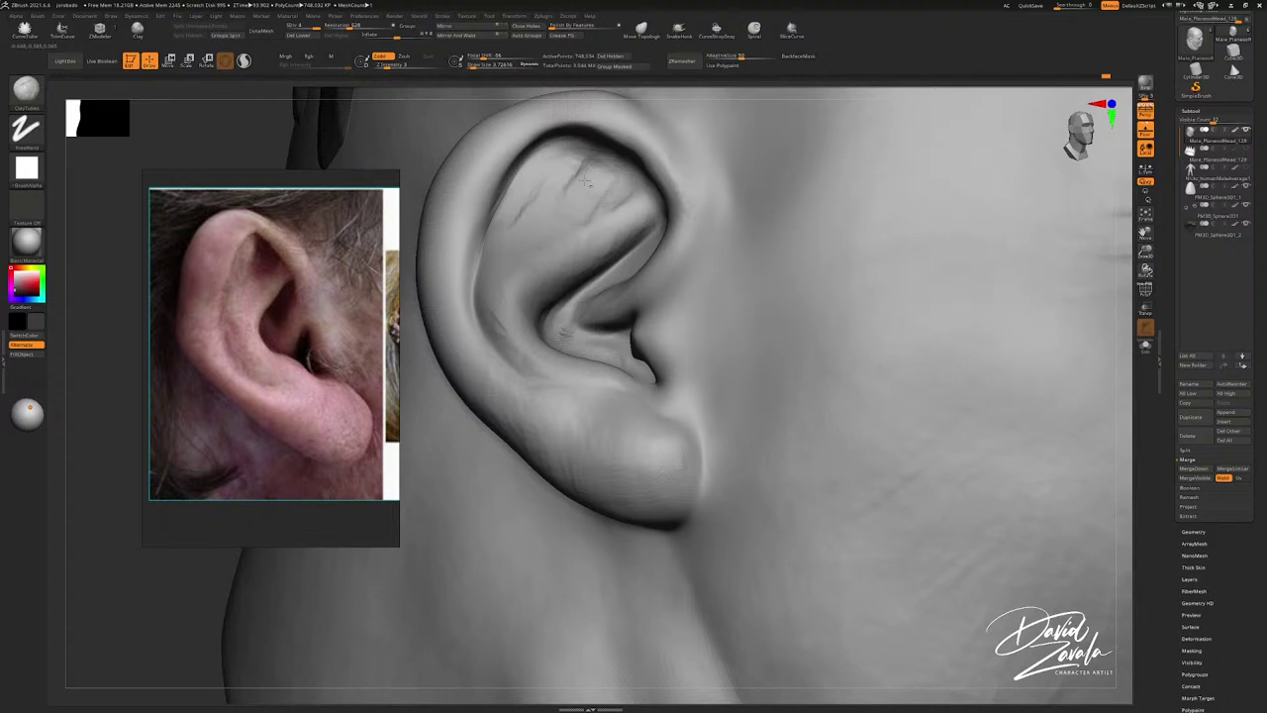
key("shift")
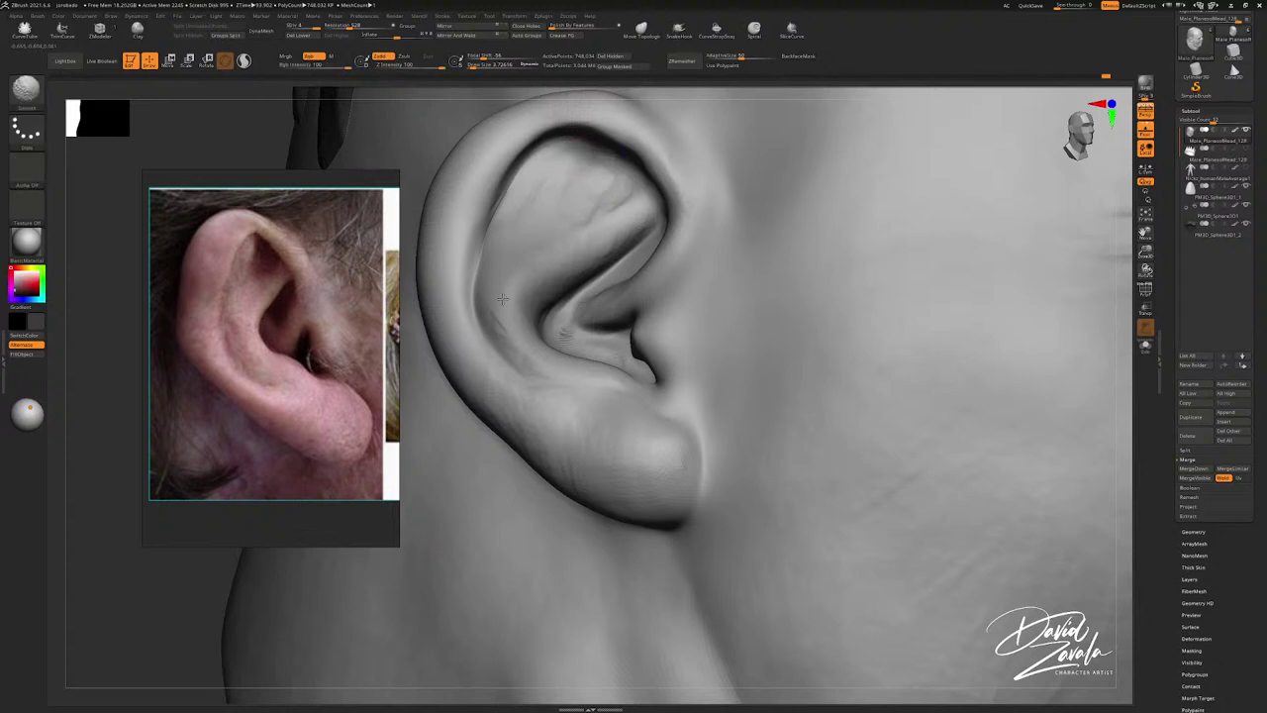
right_click_drag(626, 209, 594, 220)
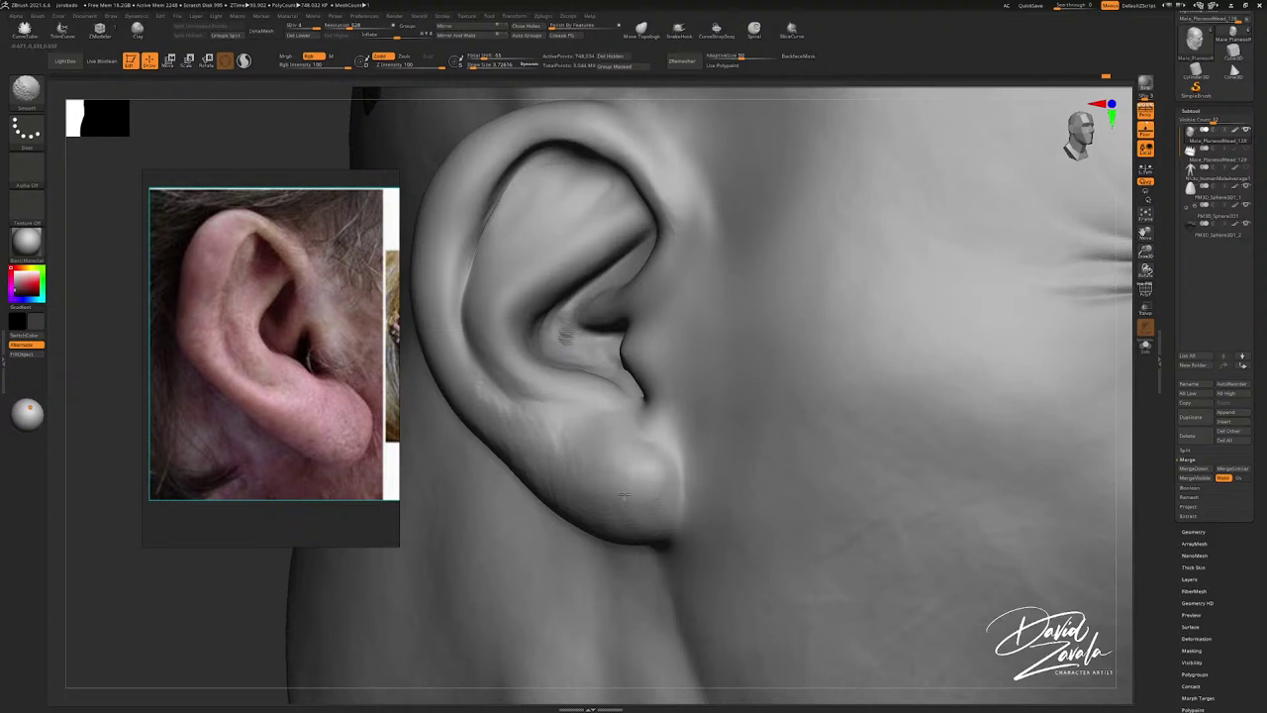
Step: Adjust the edge of the tragus and ear canal opening with the Move brush at a new draw size
mouse_move(529, 410)
right_mouse_down("ctrl")
mouse_move(566, 358)
mouse_move(619, 401)
right_mouse_up("ctrl")
key("shift")
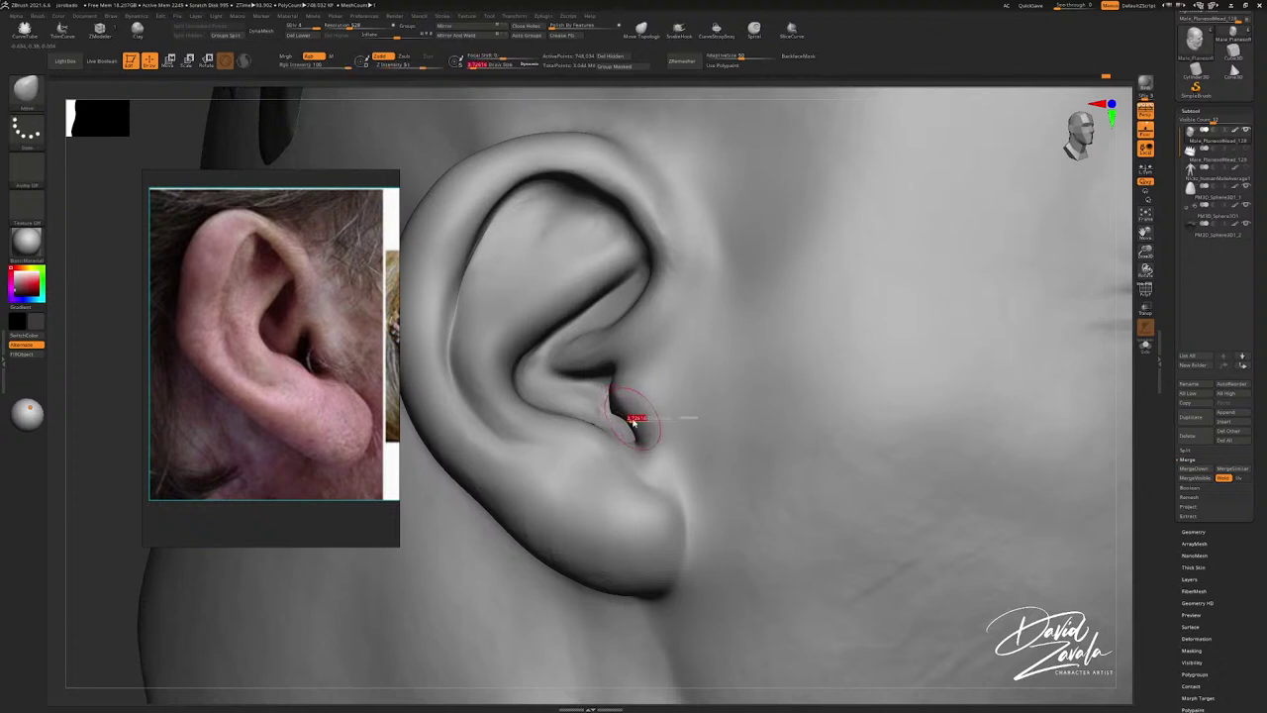
left_click_drag(633, 420, 628, 418)
right_click_drag(627, 418, 607, 409)
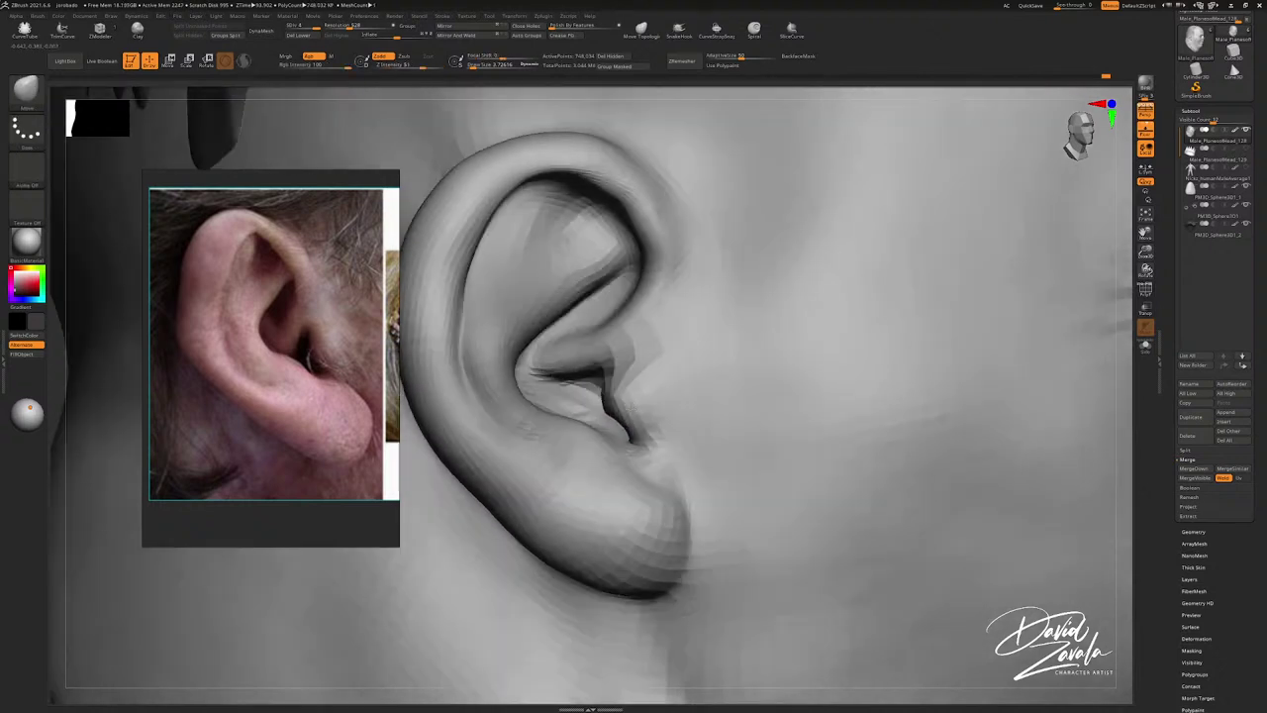
key("shift")
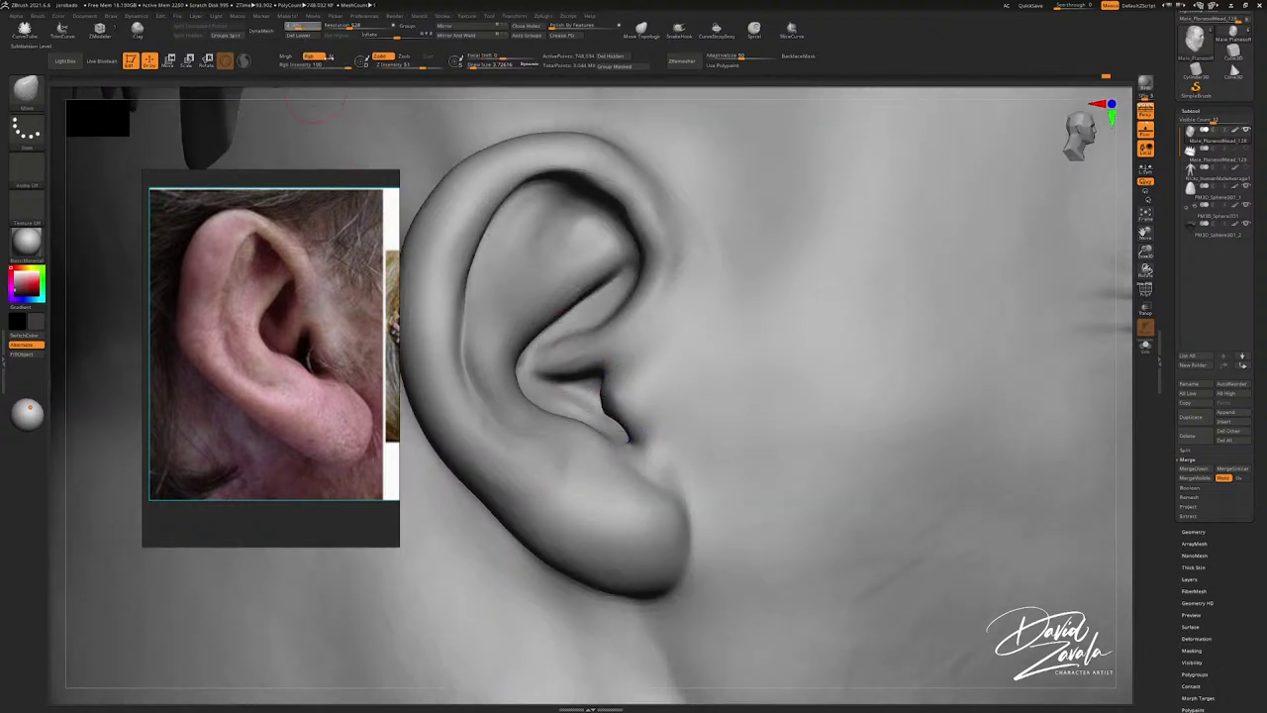
Step: Lower the head's subdivision level and reshape the tragus and inner ear folds with a larger Move brush
key("shift+d")
left_click_drag(608, 402, 606, 402, "shift")
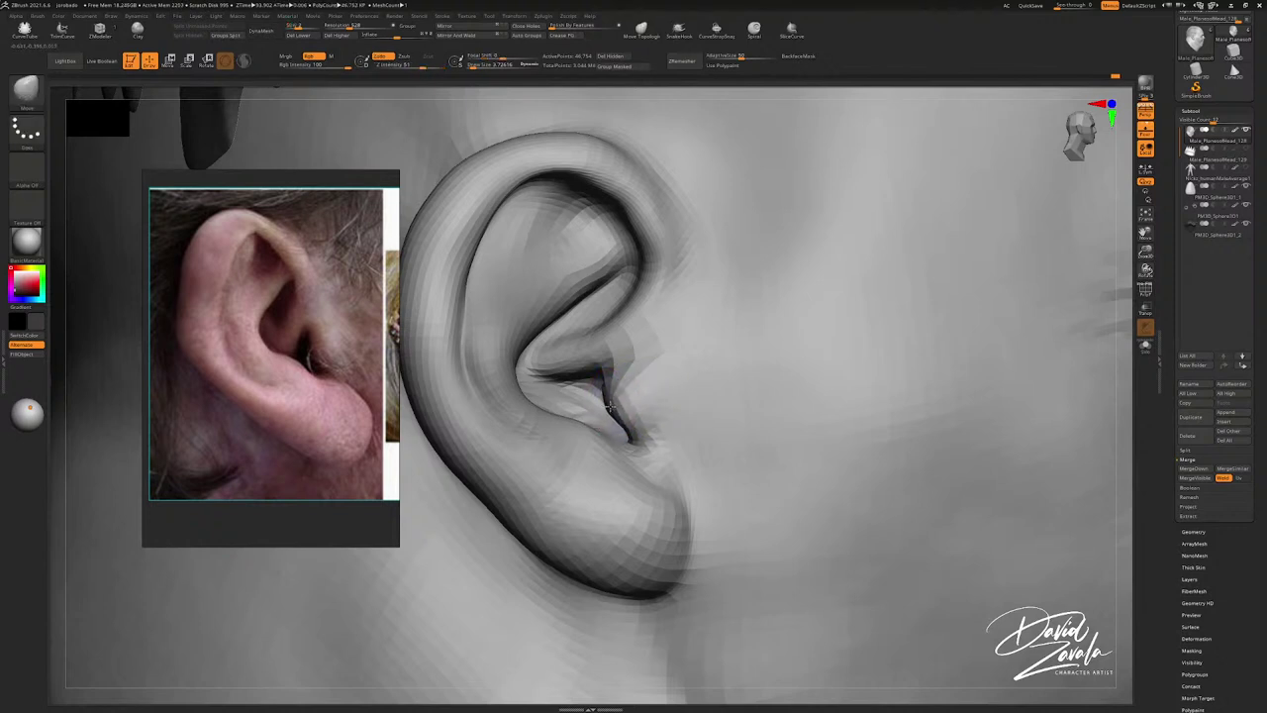
key("bracketright")
right_click_drag(617, 376, 611, 335)
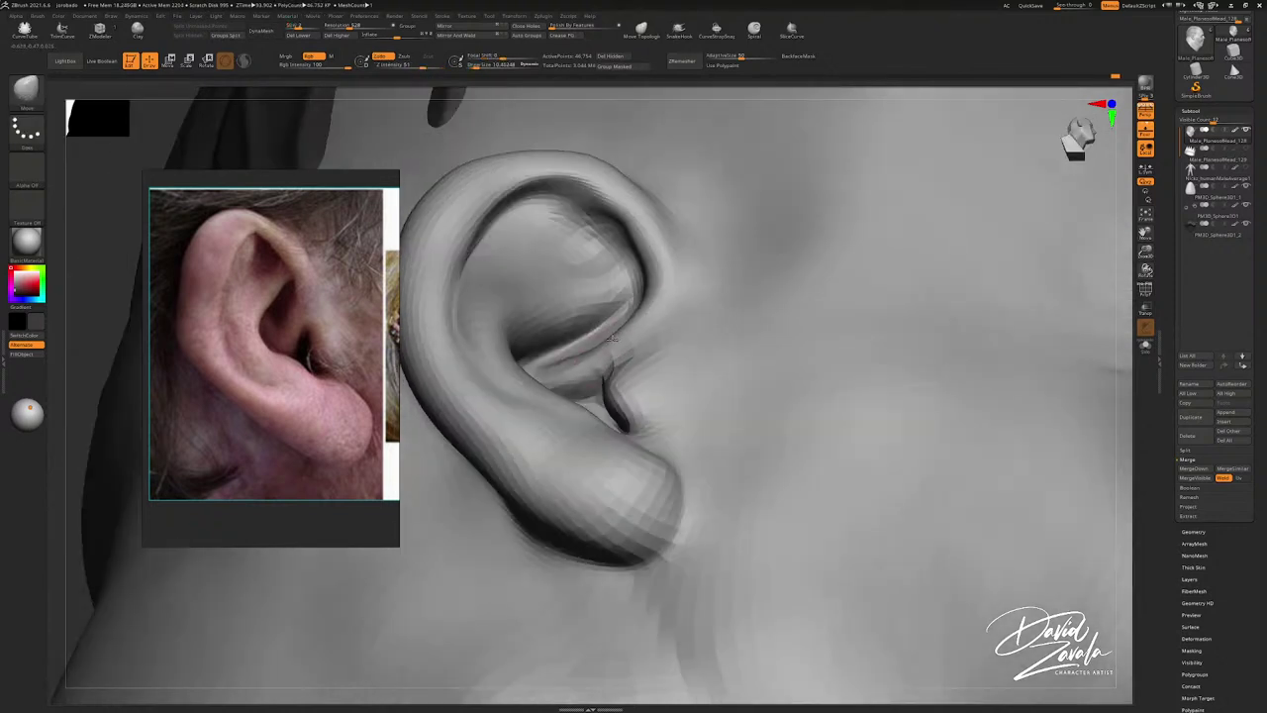
left_click_drag(611, 335, 602, 308)
right_click_drag(604, 309, 574, 291)
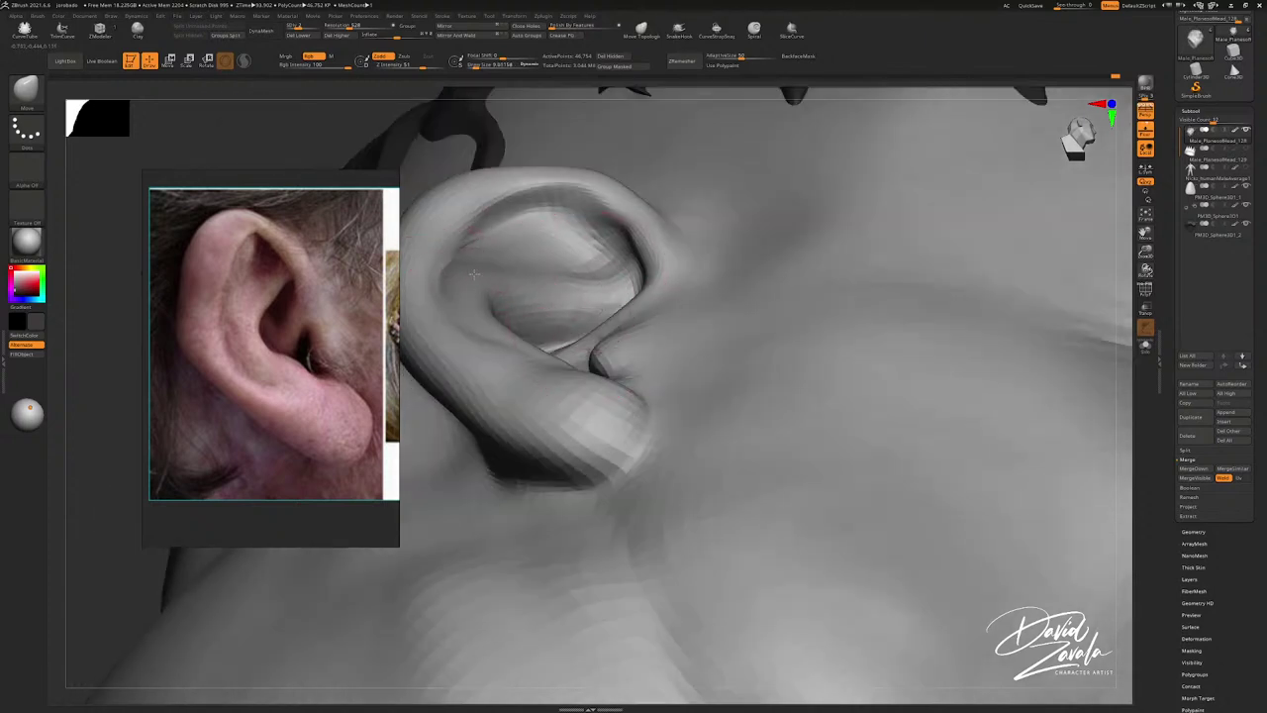
right_click_drag(478, 275, 524, 295)
left_click_drag(537, 297, 543, 291)
mouse_move(544, 291)
right_mouse_down()
mouse_move(604, 263)
mouse_move(565, 268)
mouse_move(574, 284)
mouse_move(583, 268)
mouse_move(580, 336)
right_mouse_up()
Step: Resize the Move brush for the lower ear and define the crease between earlobe and cheek with Dam Standard
key("s")
right_click_drag(579, 386, 552, 302)
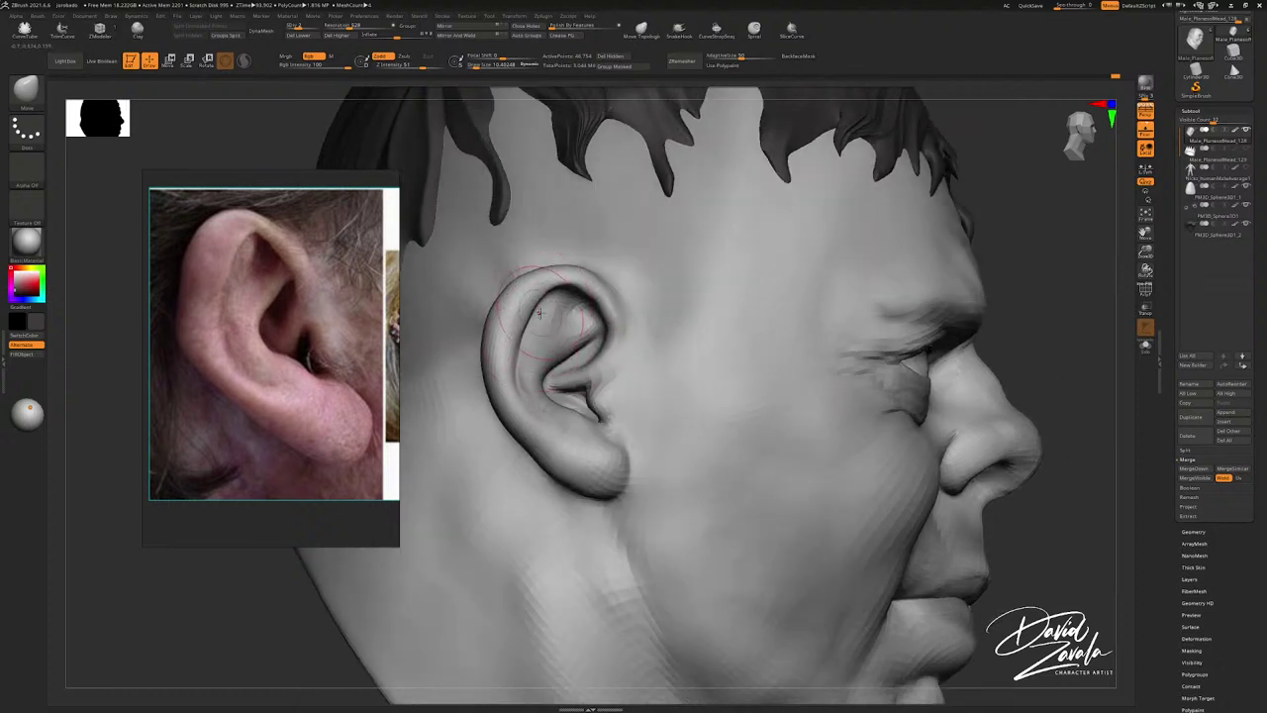
key("s")
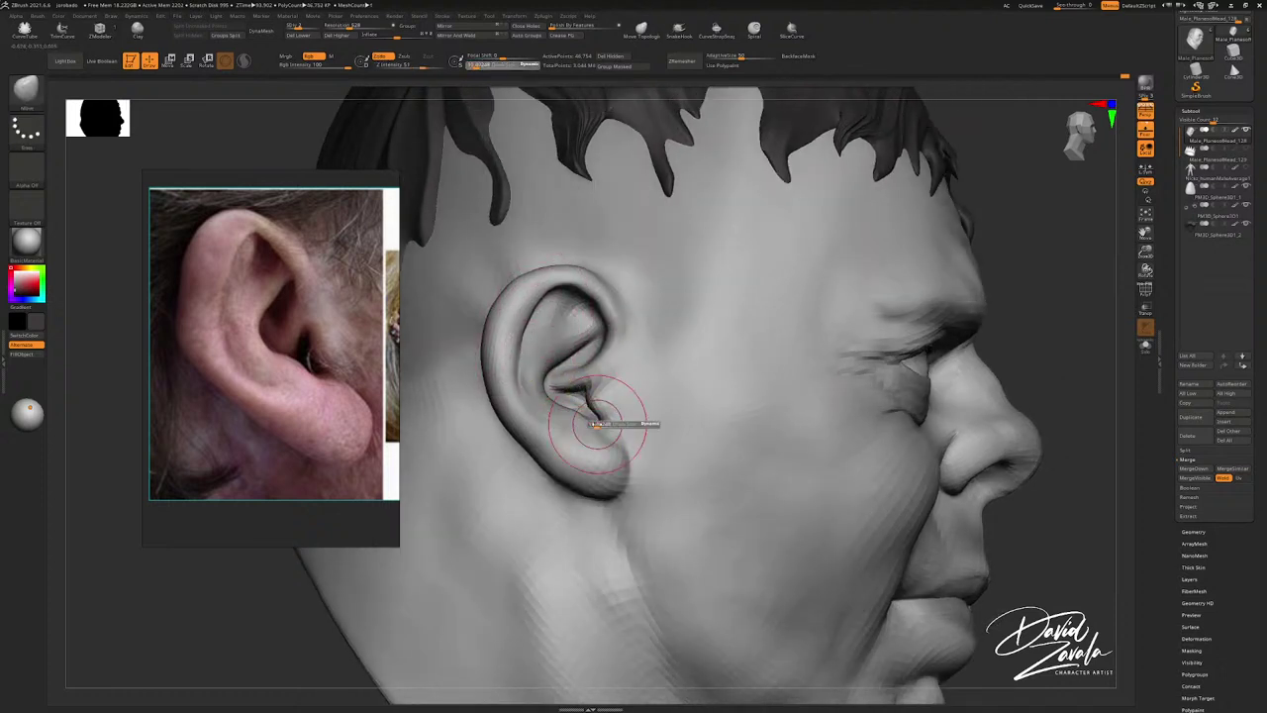
left_click_drag(602, 424, 595, 424)
right_click_drag(628, 451, 629, 468, "ctrl")
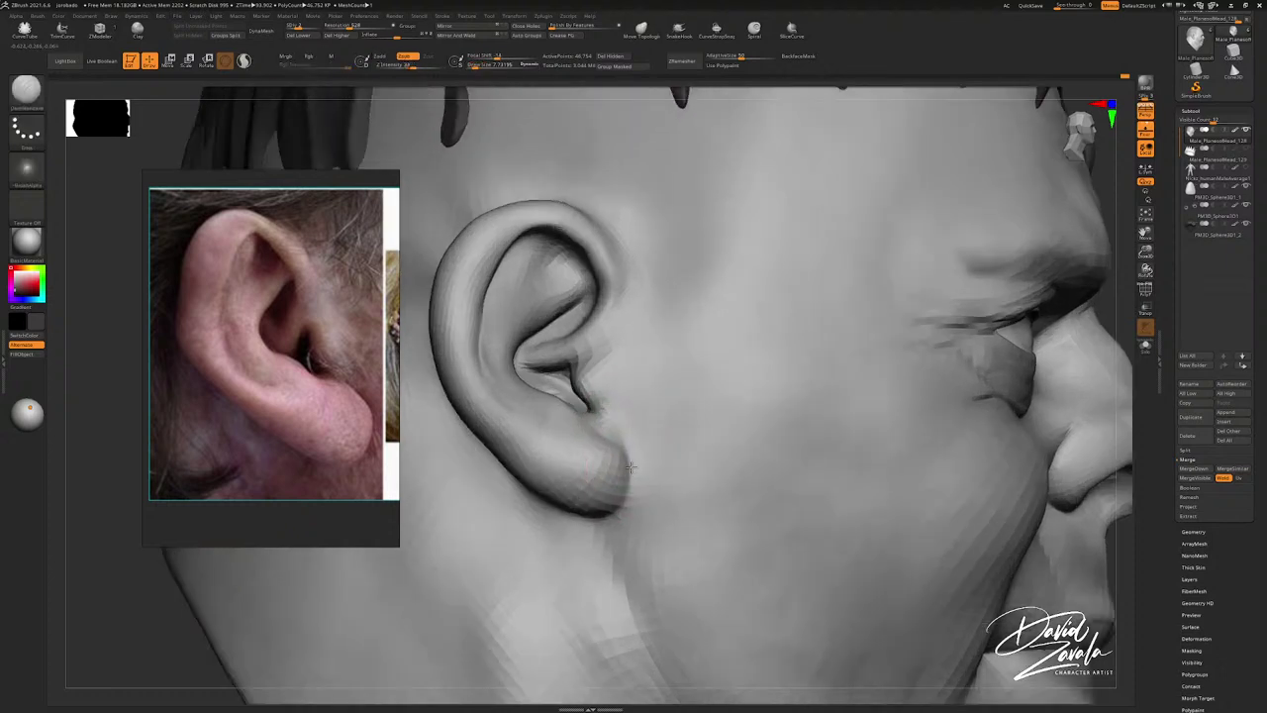
left_click_drag(622, 443, 630, 461)
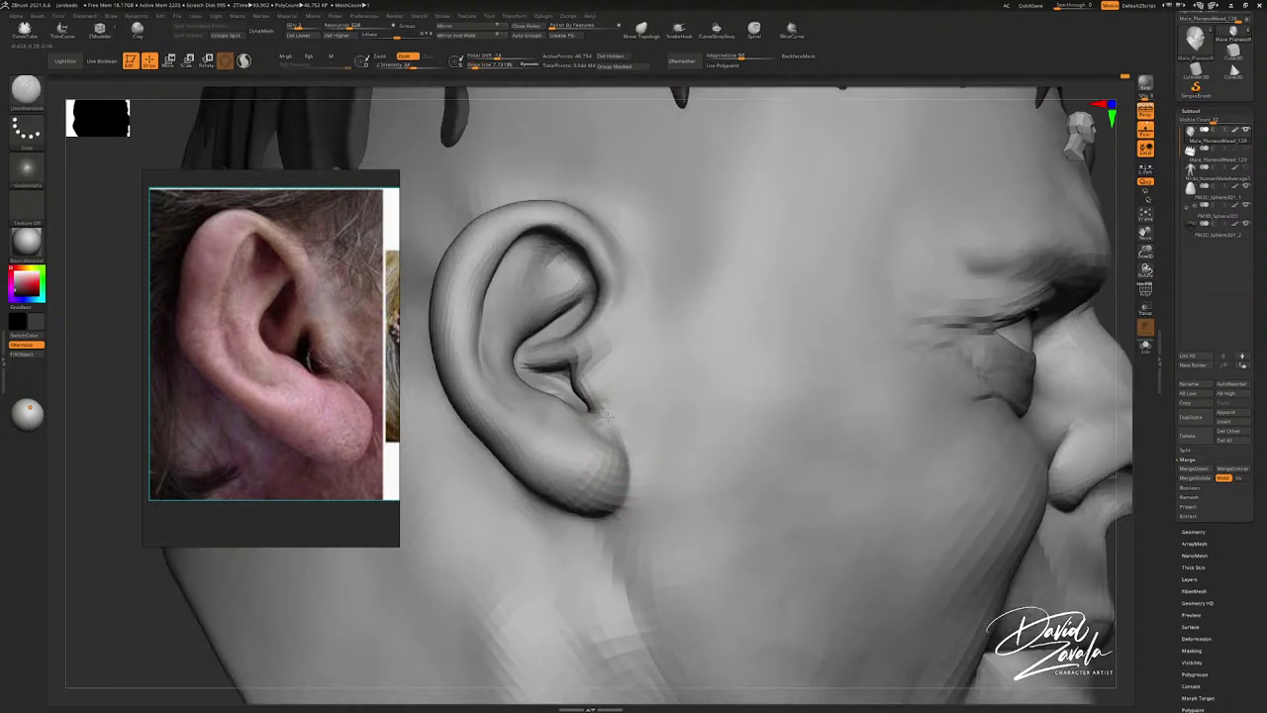
Step: Reshape the front of the earlobe and its attachment to the cheek with the Move brush, adjusting the draw size
right_click_drag(643, 424, 641, 379, "ctrl")
key("b")
key("m")
key("v")
key("s")
mouse_move(632, 417)
left_mouse_down()
mouse_move(610, 444)
mouse_move(598, 431)
left_mouse_up()
key("s")
right_click_drag(614, 436, 612, 411, "ctrl")
mouse_move(612, 411)
right_mouse_down()
mouse_move(589, 435)
mouse_move(504, 406)
right_mouse_up()
Step: Thicken the inner edge of the helix rim with the Inflat brush, adjusting the draw size
key("s")
mouse_move(584, 356)
right_mouse_down("ctrl")
mouse_move(569, 443)
mouse_move(623, 425)
mouse_move(582, 369)
right_mouse_up("ctrl")
key("s")
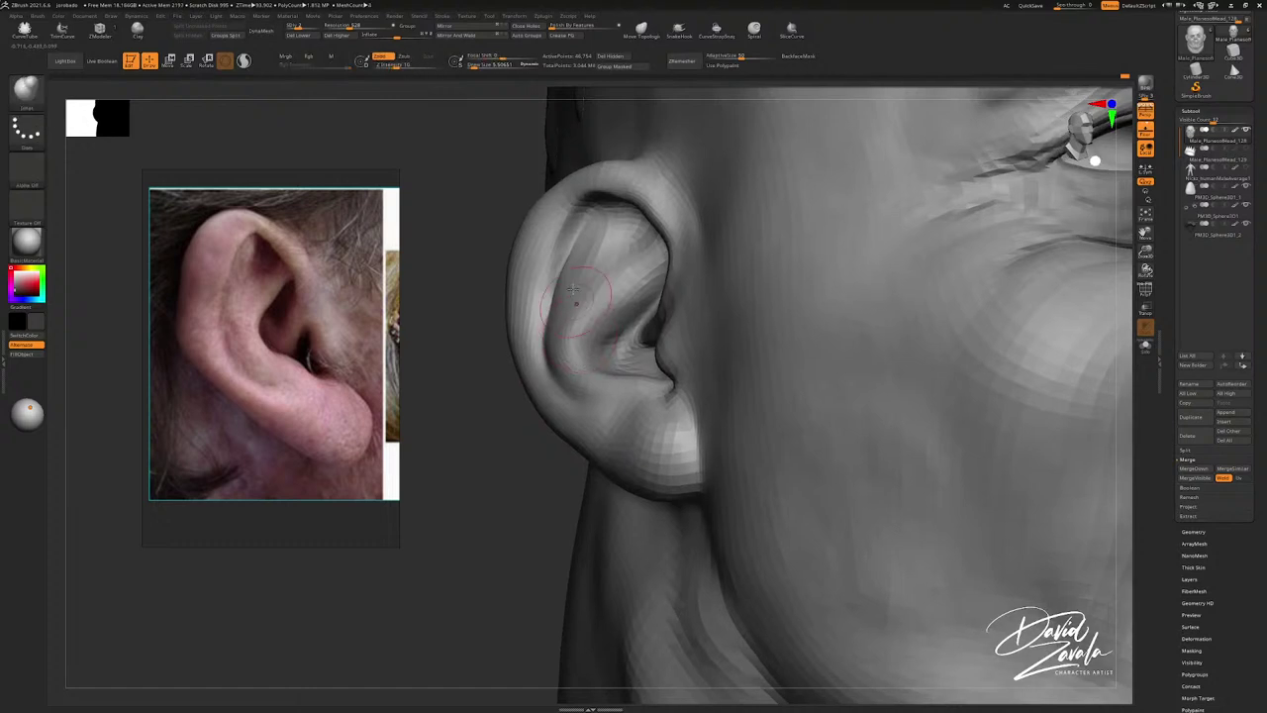
mouse_move(574, 287)
right_mouse_down()
mouse_move(577, 247)
mouse_move(576, 272)
right_mouse_up()
mouse_move(576, 272)
right_mouse_down()
mouse_move(572, 236)
mouse_move(556, 245)
mouse_move(582, 212)
right_mouse_up()
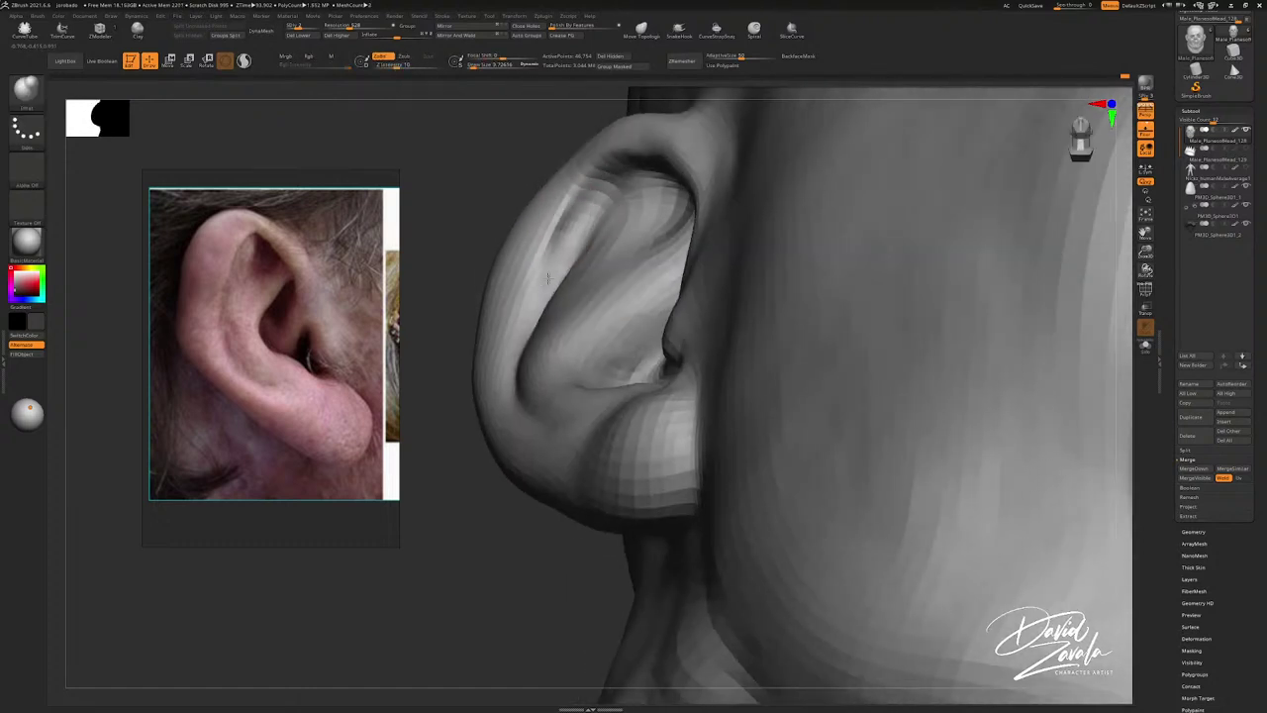
mouse_move(542, 294)
right_mouse_down()
mouse_move(516, 288)
mouse_move(561, 247)
right_mouse_up()
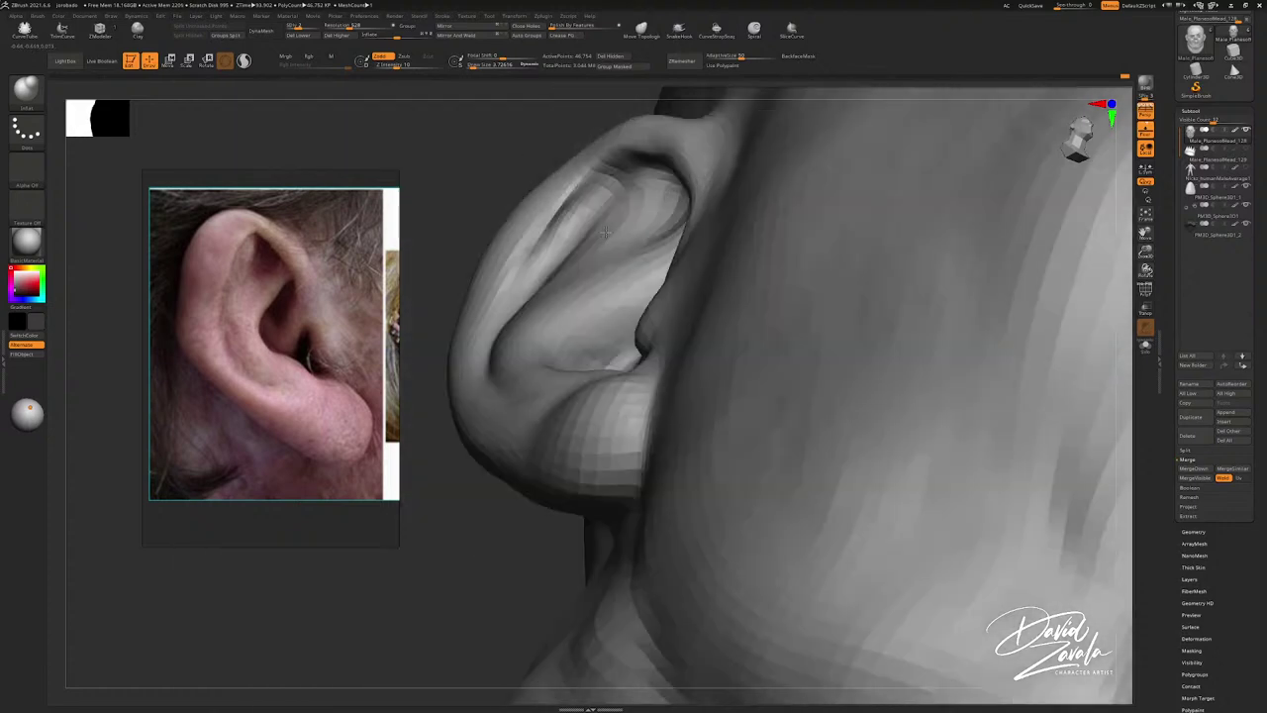
Step: Refine the helix rim and the groove behind the antihelix with the Move brush at a new draw size
key("s")
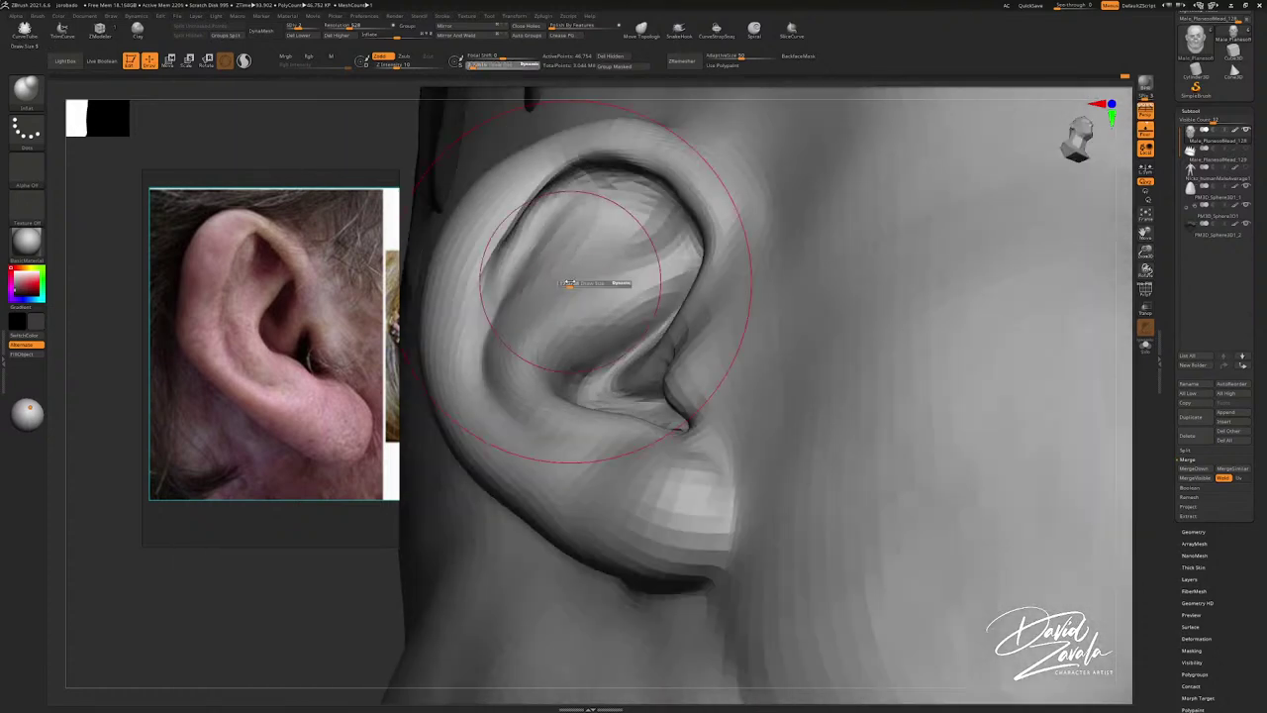
left_click_drag(569, 283, 554, 283)
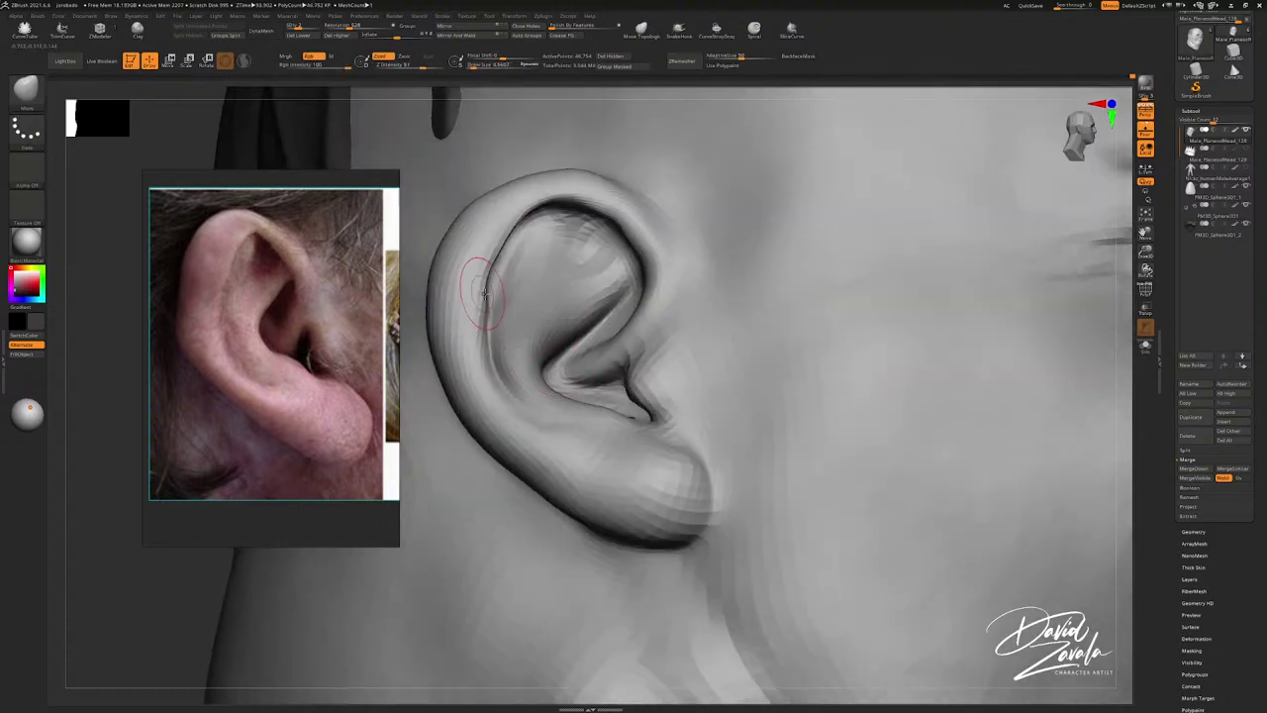
key("s")
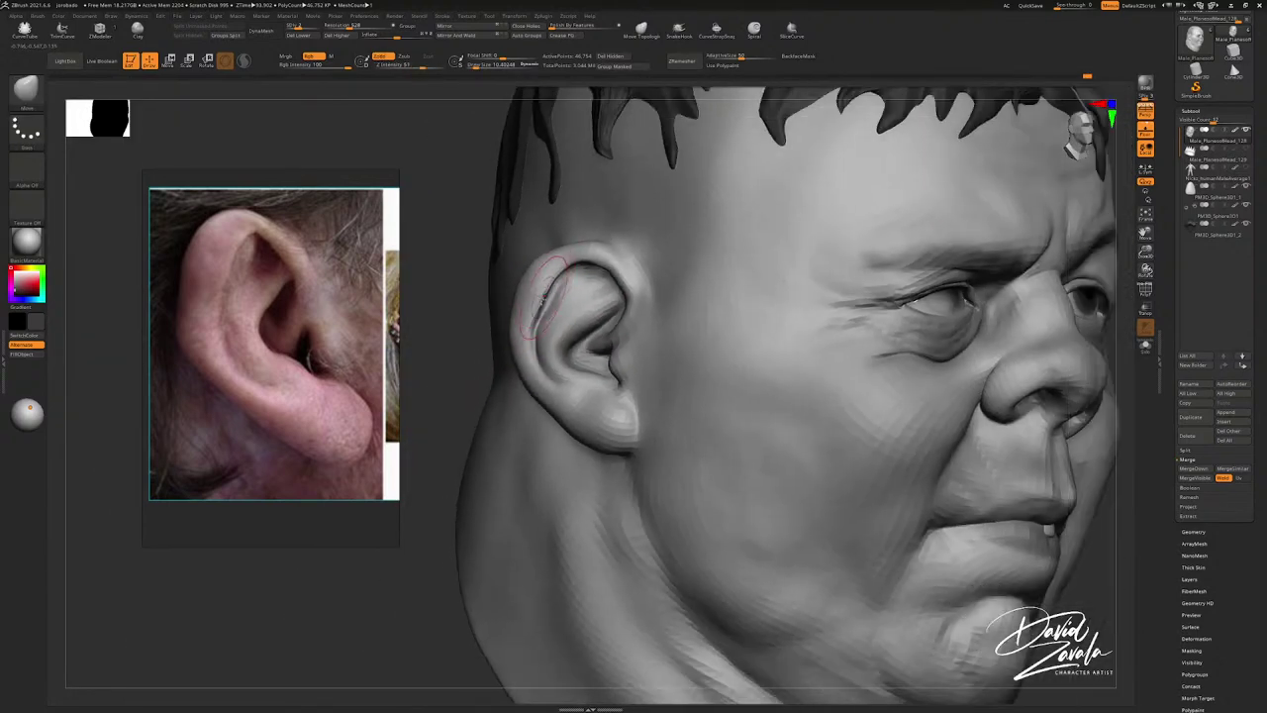
Step: Twist the ear beside the narrowed eye in front view with the Spiral brush at an enlarged draw size
key("shift")
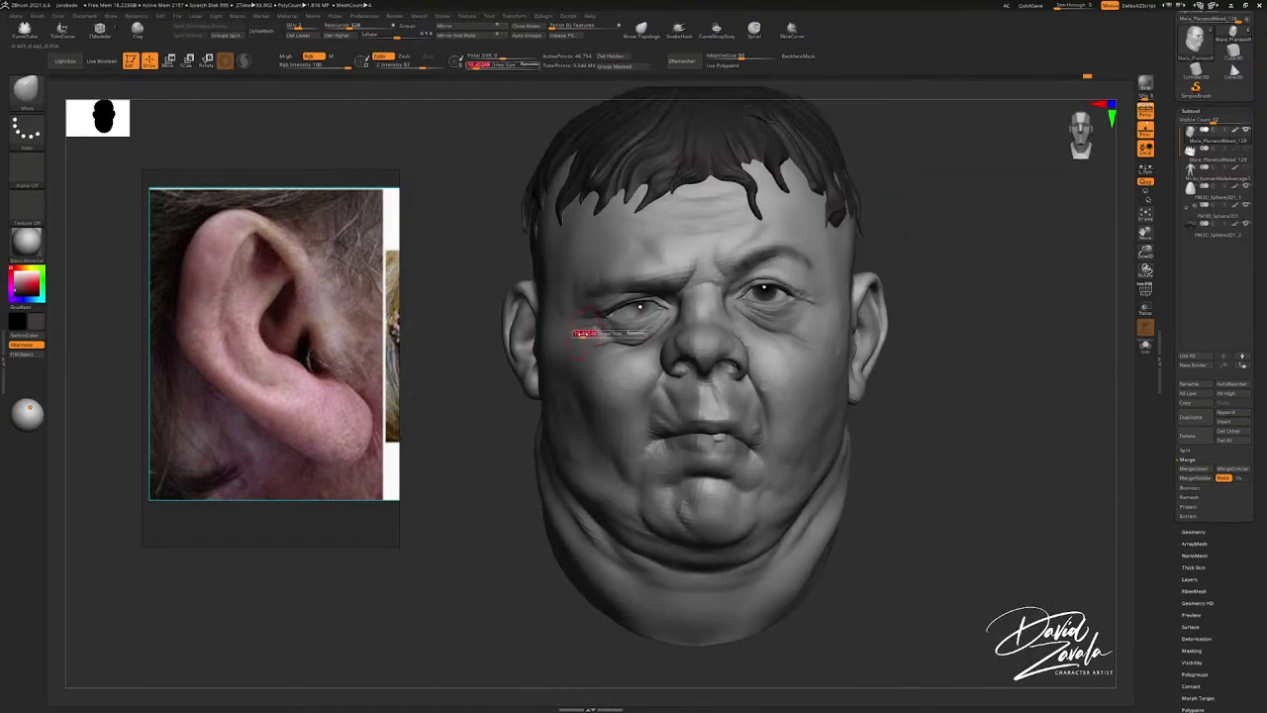
key("s")
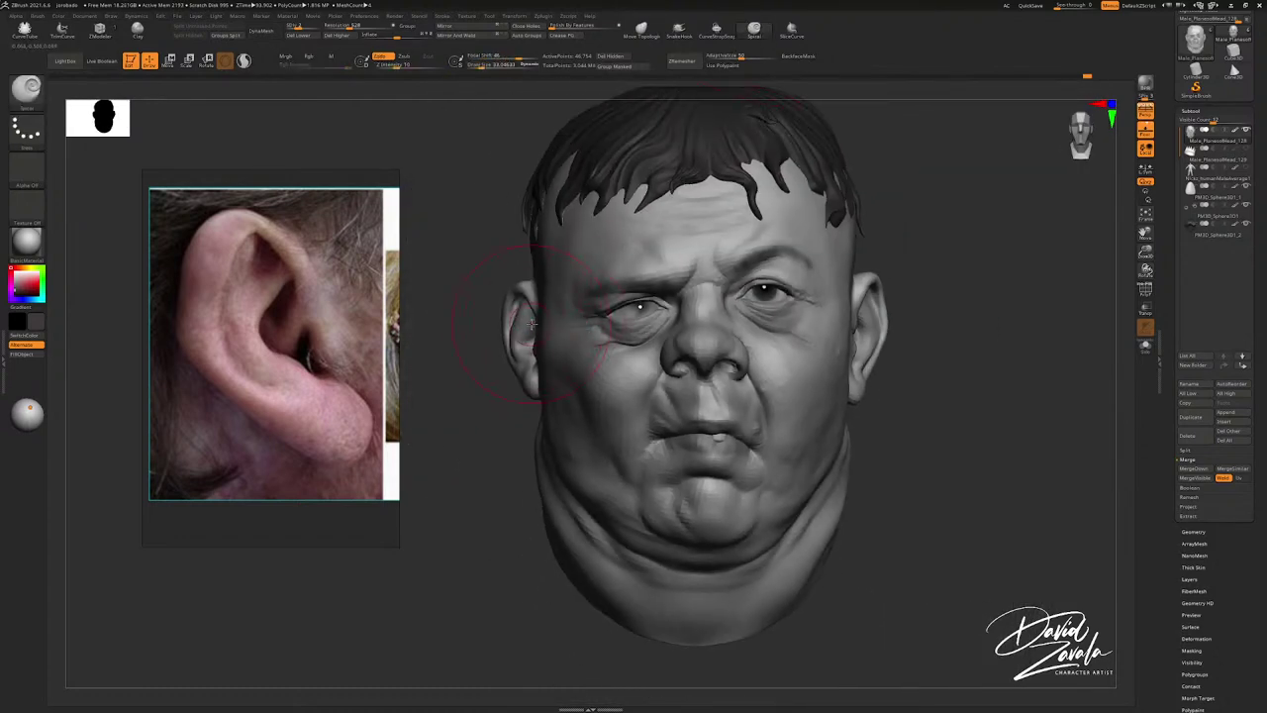
key("s")
left_click_drag(524, 330, 530, 330)
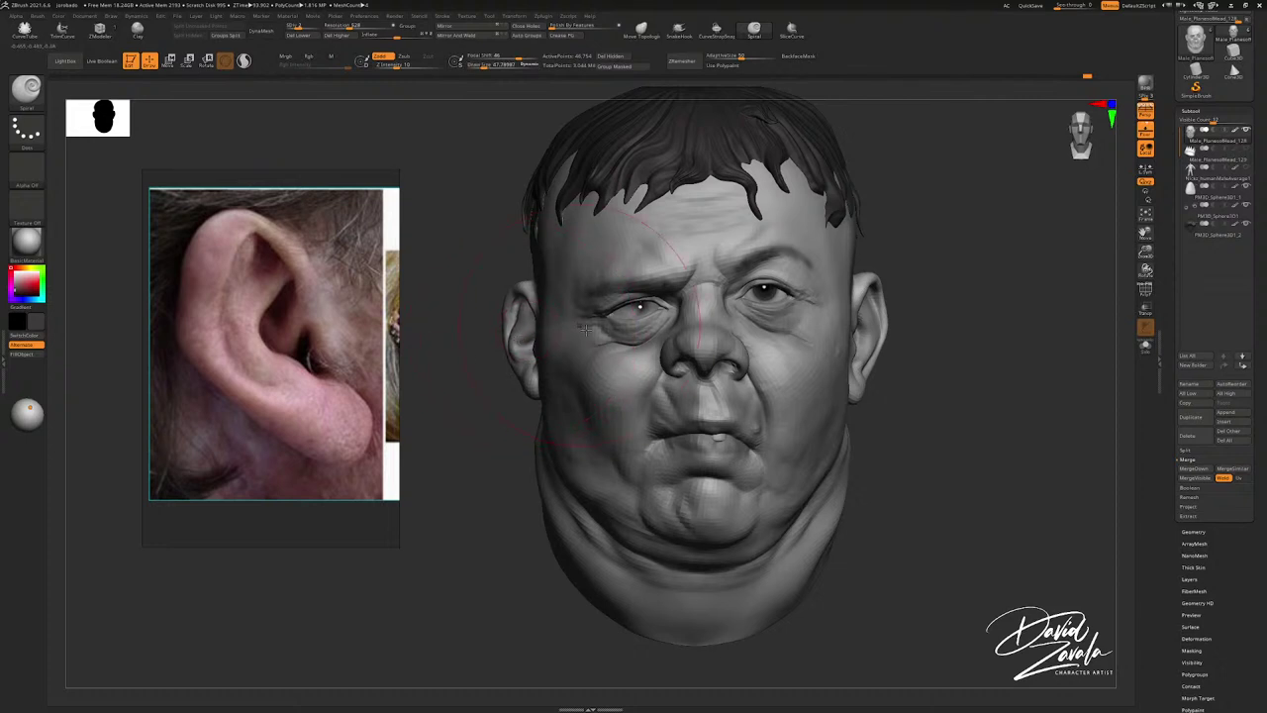
mouse_move(586, 330)
right_mouse_down("ctrl")
mouse_move(567, 339)
mouse_move(539, 314)
right_mouse_up("ctrl")
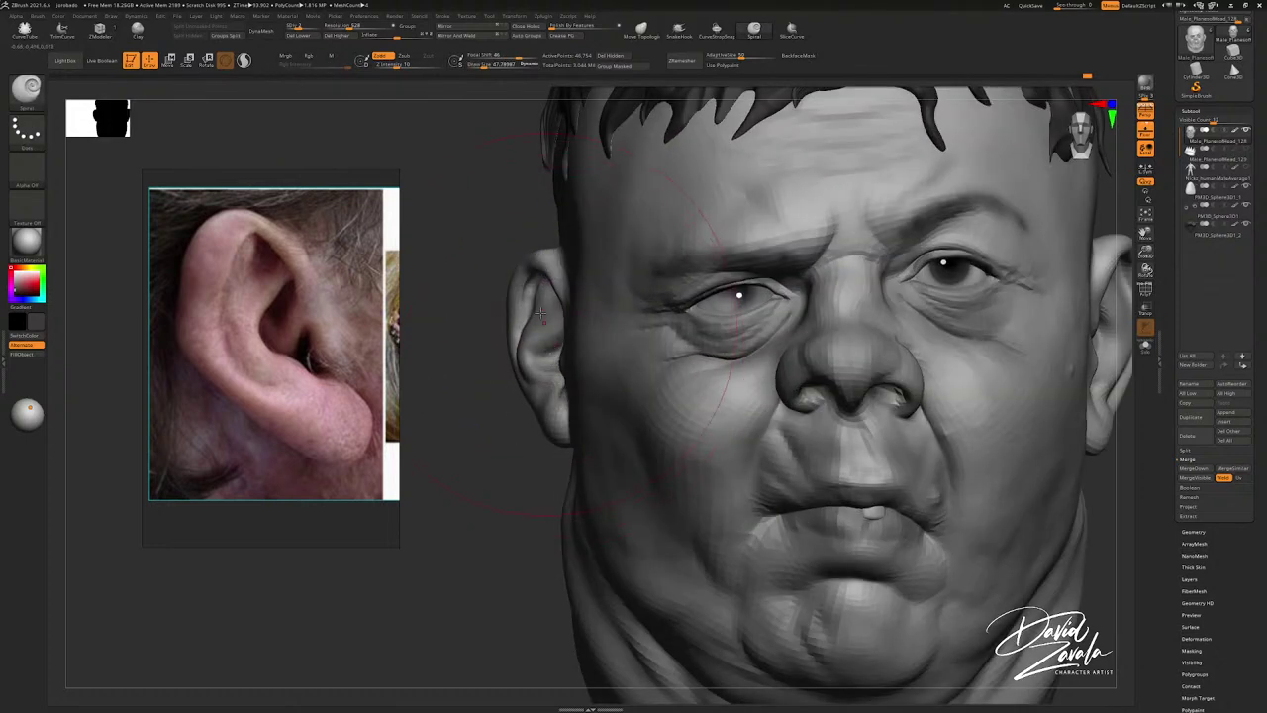
key("shift")
key("f")
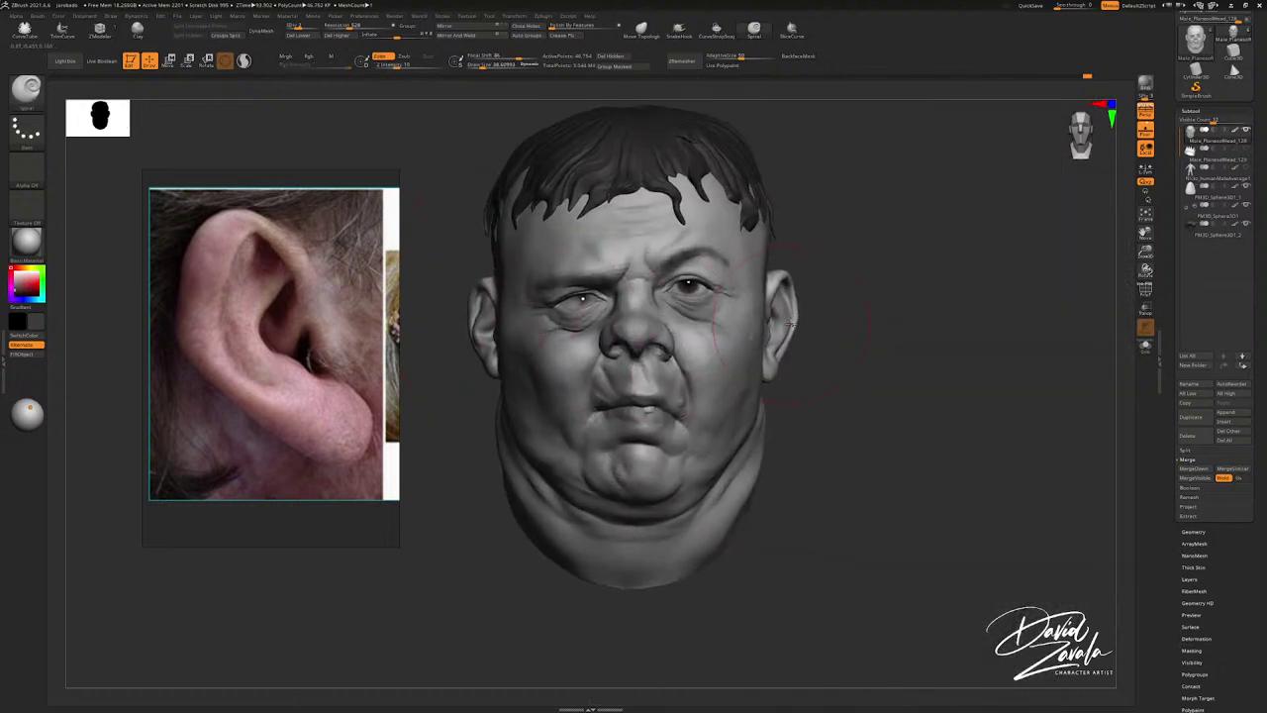
Step: Twist the ear on the raised-eyebrow side with the Spiral brush, resizing it to cover the whole ear
right_click_drag(791, 324, 781, 334, "ctrl")
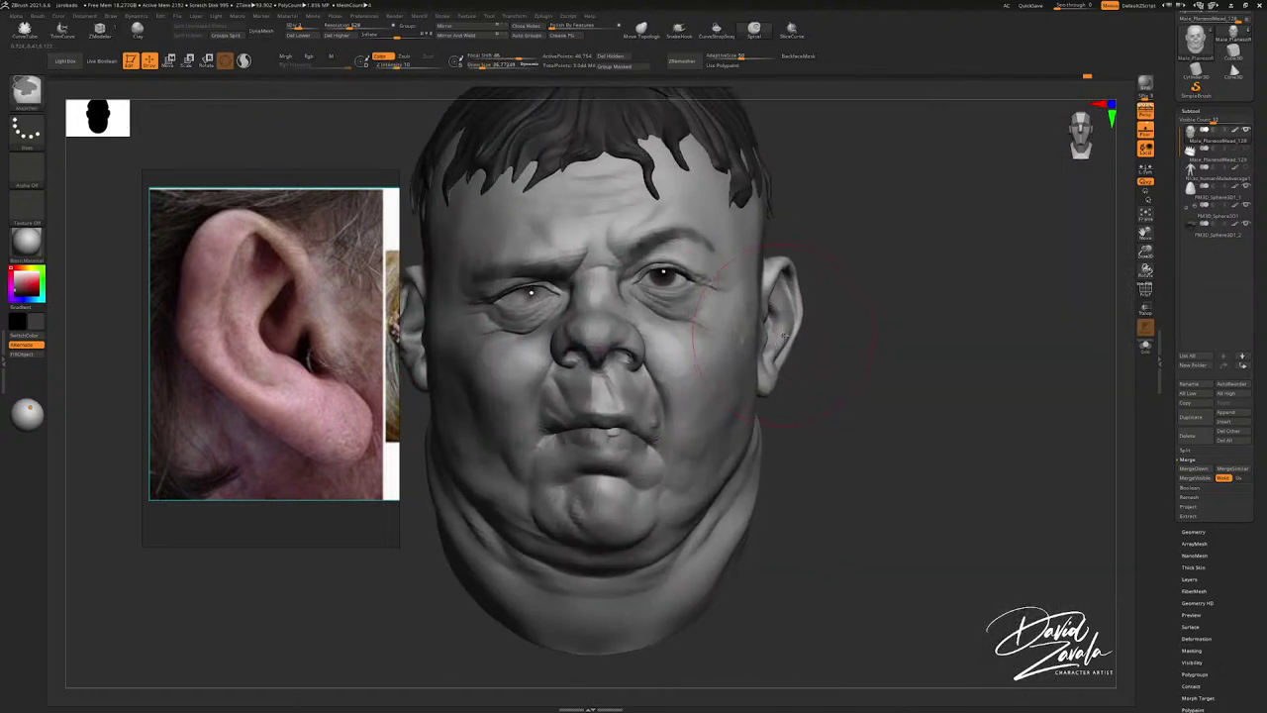
key("s")
left_click_drag(780, 336, 783, 336)
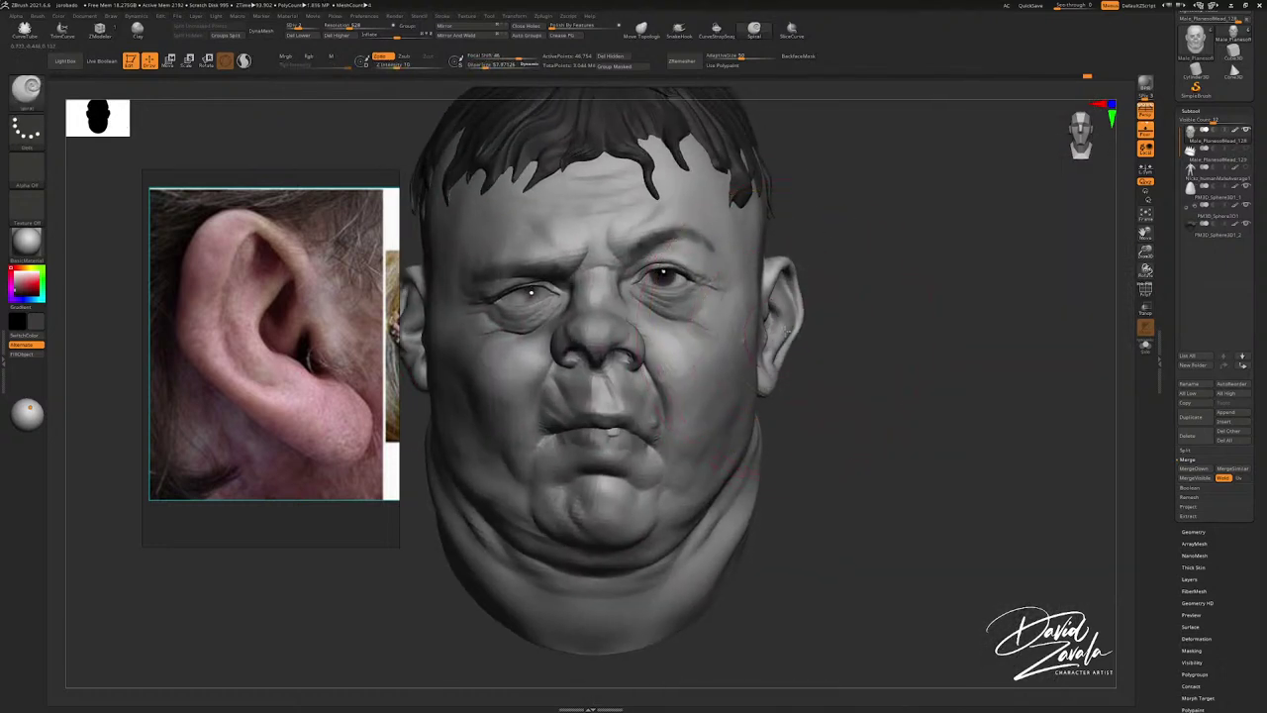
mouse_move(793, 341)
right_mouse_down("ctrl")
mouse_move(789, 331)
mouse_move(819, 324)
mouse_move(765, 321)
mouse_move(823, 331)
mouse_move(833, 314)
mouse_move(737, 289)
right_mouse_up("ctrl")
mouse_move(738, 289)
right_mouse_down("ctrl")
mouse_move(766, 296)
mouse_move(802, 275)
mouse_move(783, 288)
mouse_move(791, 267)
mouse_move(777, 240)
mouse_move(822, 213)
mouse_move(804, 192)
mouse_move(836, 188)
mouse_move(796, 268)
mouse_move(793, 255)
right_mouse_up("ctrl")
Step: Adjust the ear on the raised-eyebrow side with the Move brush at changed draw sizes, working from front and three-quarter views
key("s")
key("s")
key("s")
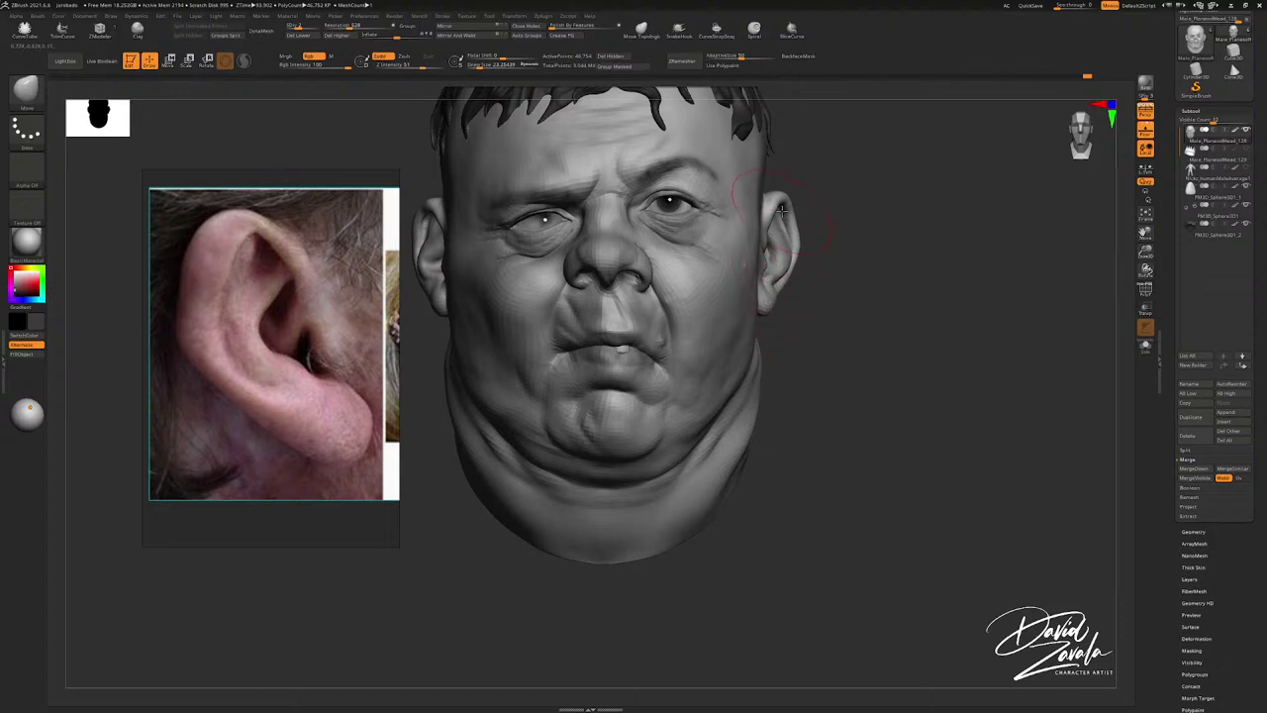
right_click_drag(781, 209, 789, 280, "ctrl")
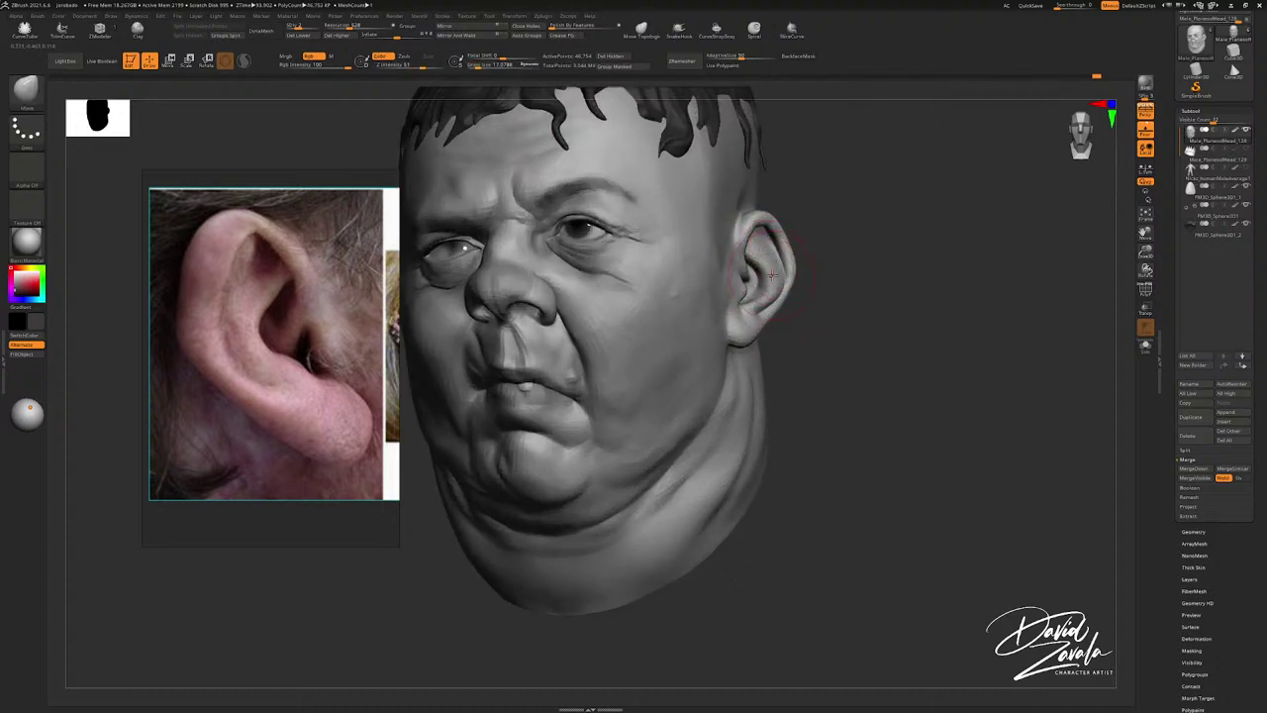
right_click_drag(772, 260, 722, 335)
key("s")
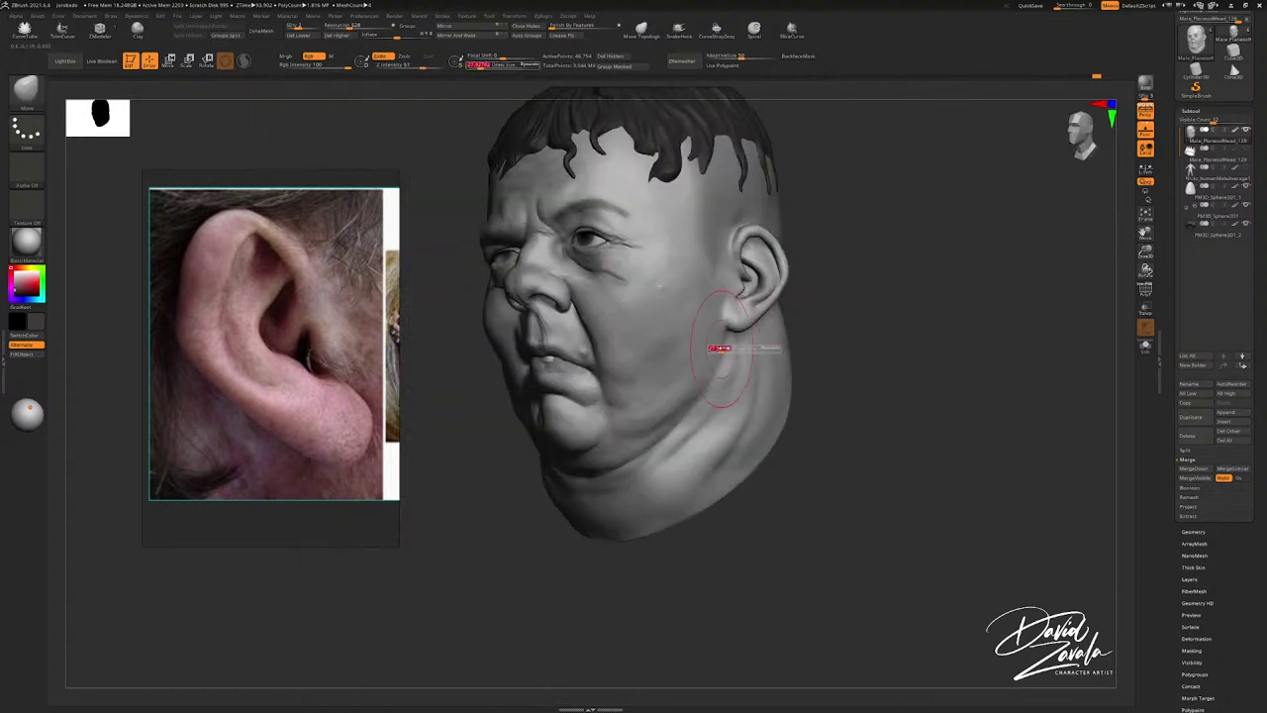
left_click_drag(718, 349, 727, 348)
mouse_move(621, 512)
right_mouse_down()
mouse_move(603, 530)
mouse_move(619, 539)
mouse_move(638, 524)
right_mouse_up()
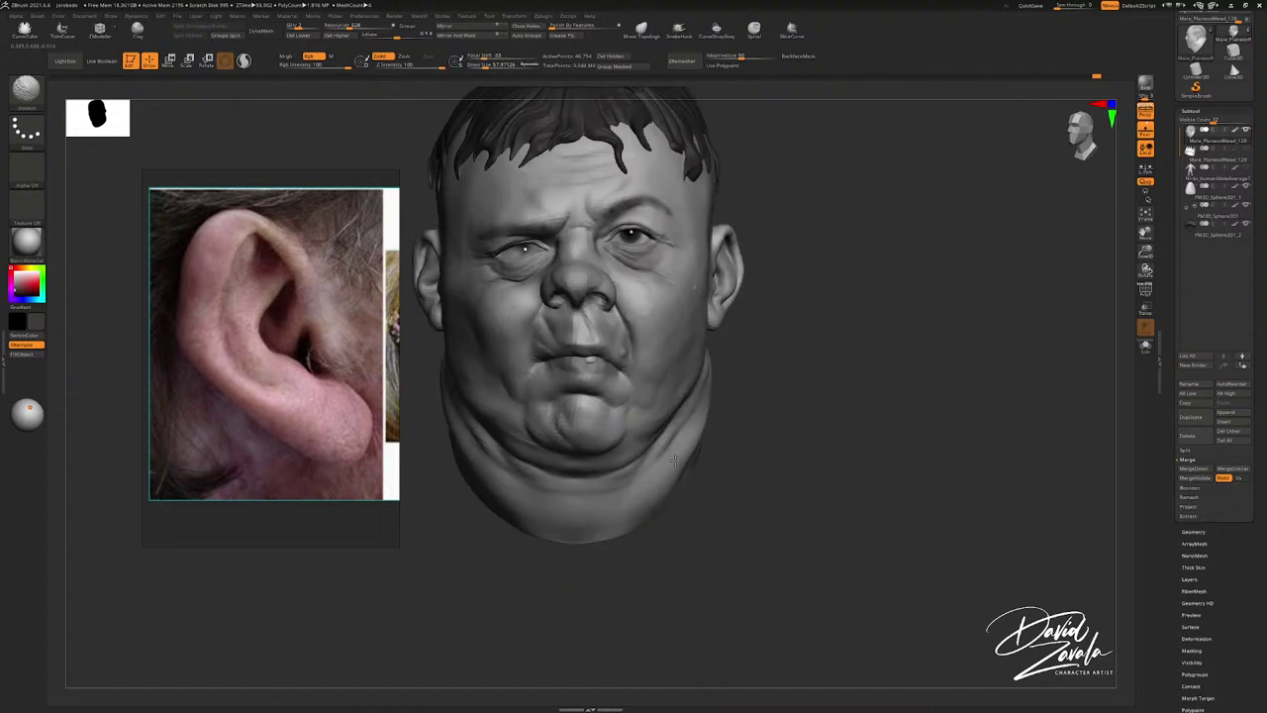
Step: Show the body subtool beneath the head and set the selection brush to SelectLasso
left_click(1246, 169)
right_click_drag(880, 396, 777, 315, "ctrl")
left_click(26, 90, "ctrl+shift")
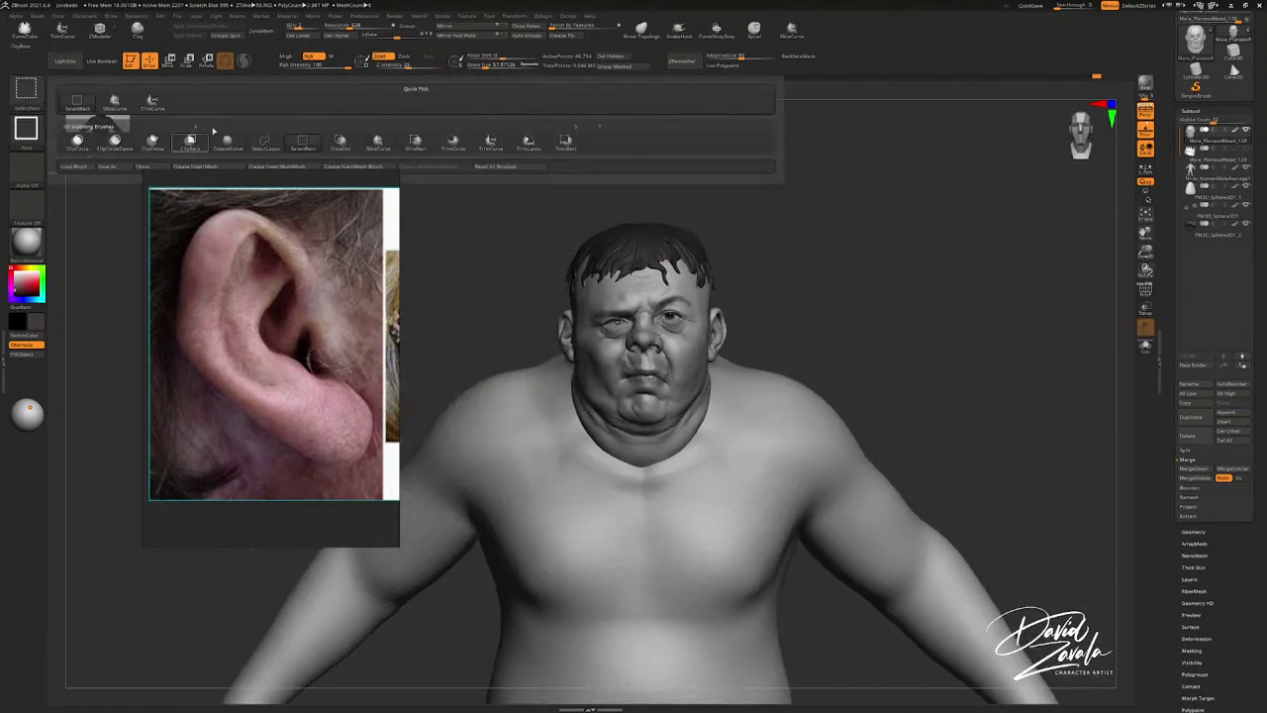
left_click(277, 147)
mouse_move(704, 155)
left_mouse_down("ctrl+shift")
mouse_move(508, 164)
mouse_move(532, 527)
mouse_move(716, 523)
mouse_move(836, 248)
left_mouse_up("ctrl+shift")
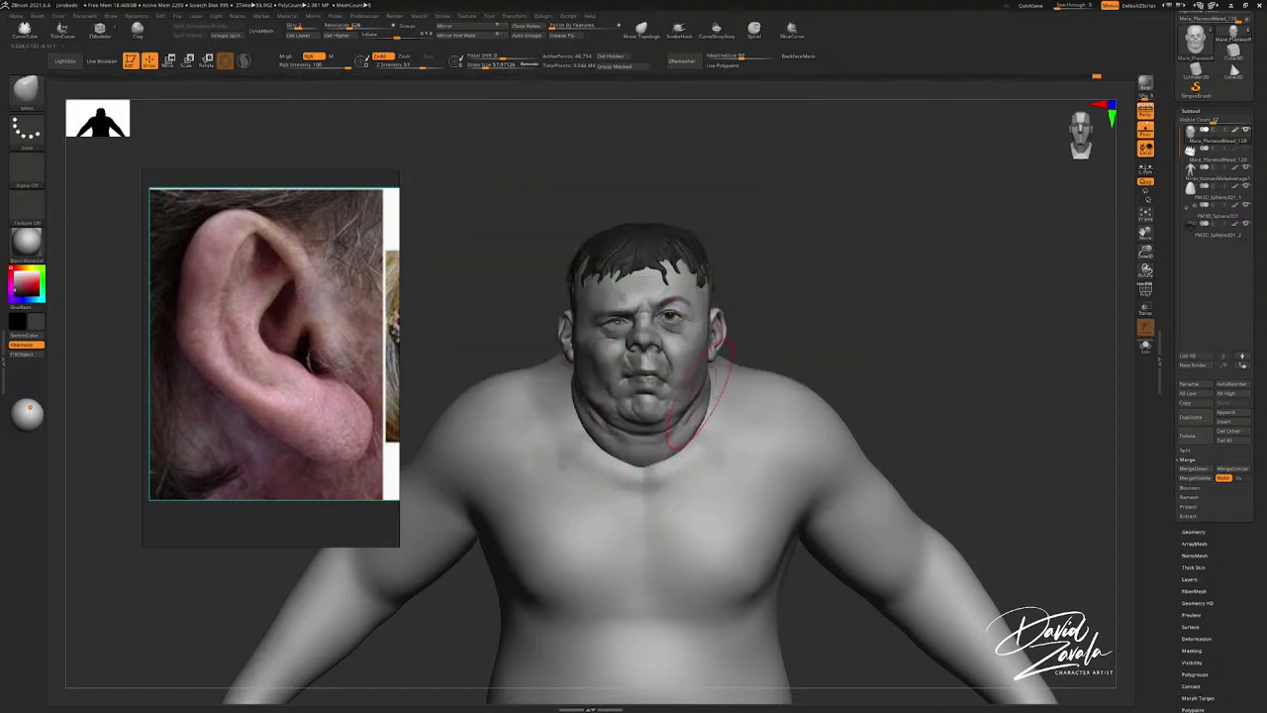
Step: Make the body the active subtool and isolate its upper chest and shoulders with a lasso selection, hiding the arms and torso
left_click(789, 437, "alt")
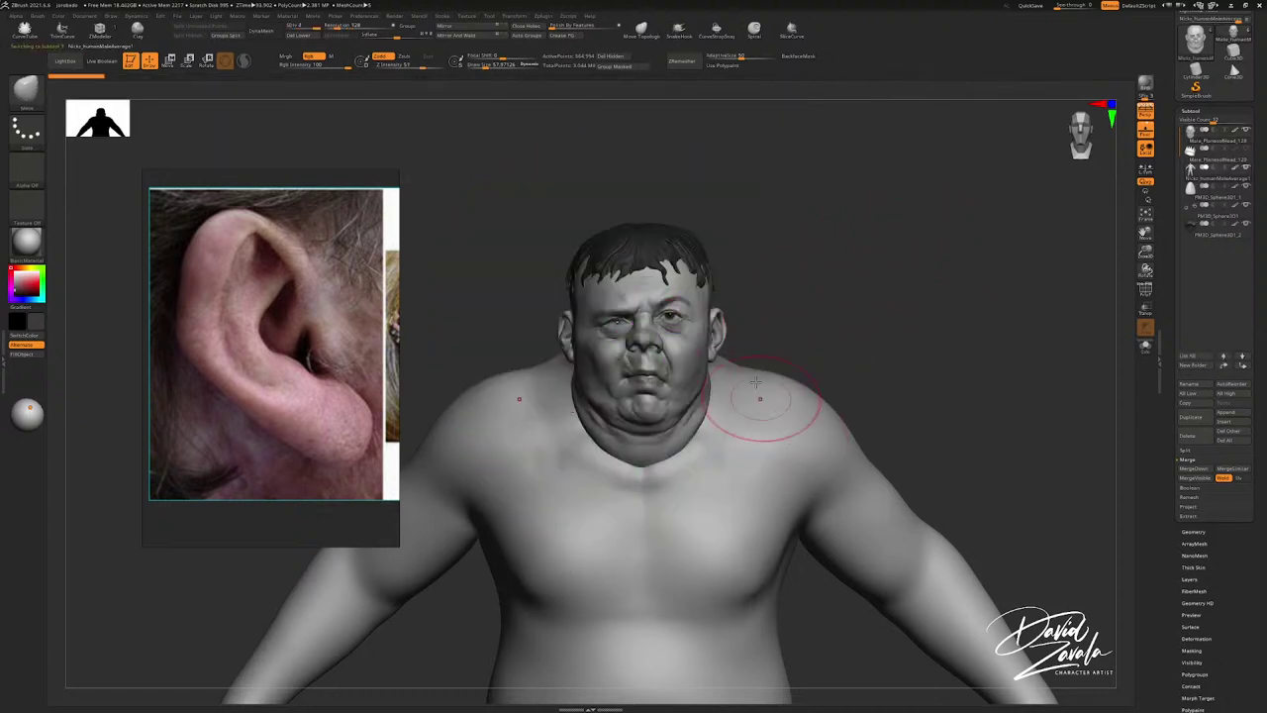
mouse_move(765, 210)
left_mouse_down("ctrl+shift")
mouse_move(437, 376)
mouse_move(656, 580)
mouse_move(863, 198)
mouse_move(657, 368)
mouse_move(693, 365)
mouse_move(633, 344)
mouse_move(588, 368)
mouse_move(753, 322)
left_mouse_up("ctrl+shift")
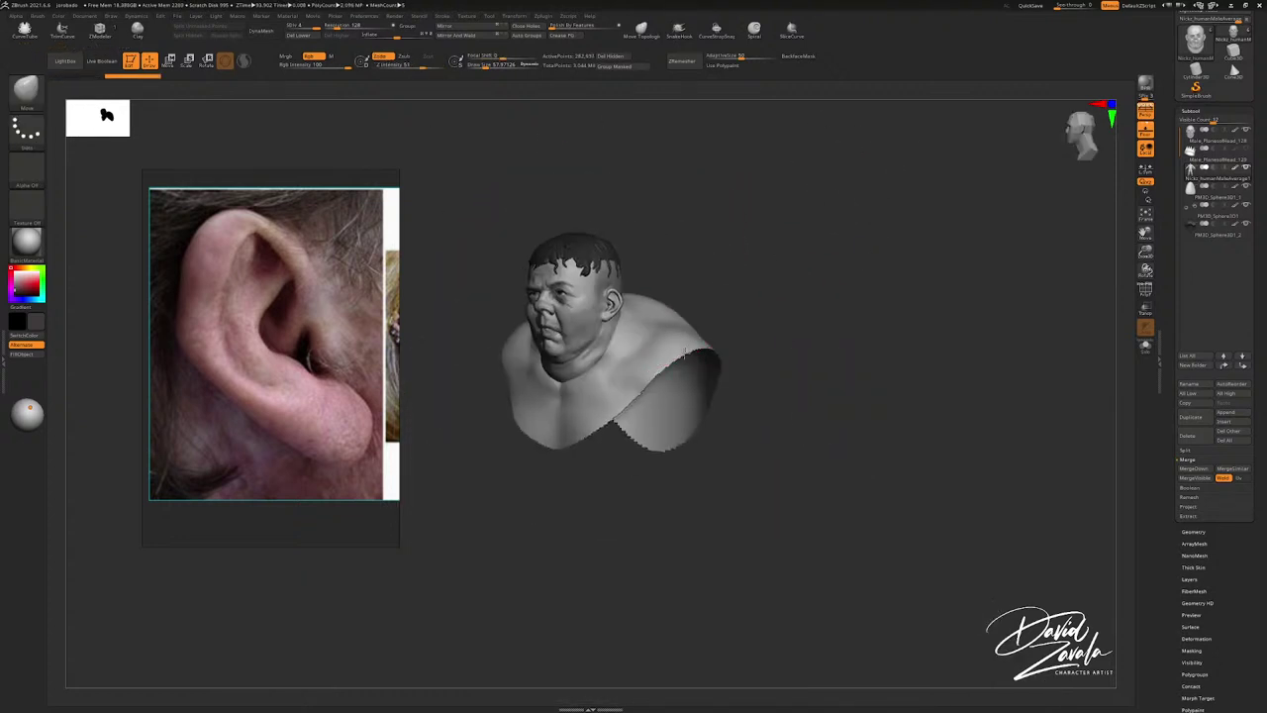
left_click(755, 320, "ctrl+shift")
mouse_move(720, 324)
right_mouse_down("shift")
mouse_move(712, 345)
mouse_move(755, 366)
mouse_move(651, 296)
right_mouse_up("shift")
mouse_move(626, 281)
right_mouse_down("ctrl")
mouse_move(677, 327)
mouse_move(743, 357)
mouse_move(719, 382)
mouse_move(643, 384)
mouse_move(683, 404)
mouse_move(718, 345)
mouse_move(707, 342)
right_mouse_up("ctrl")
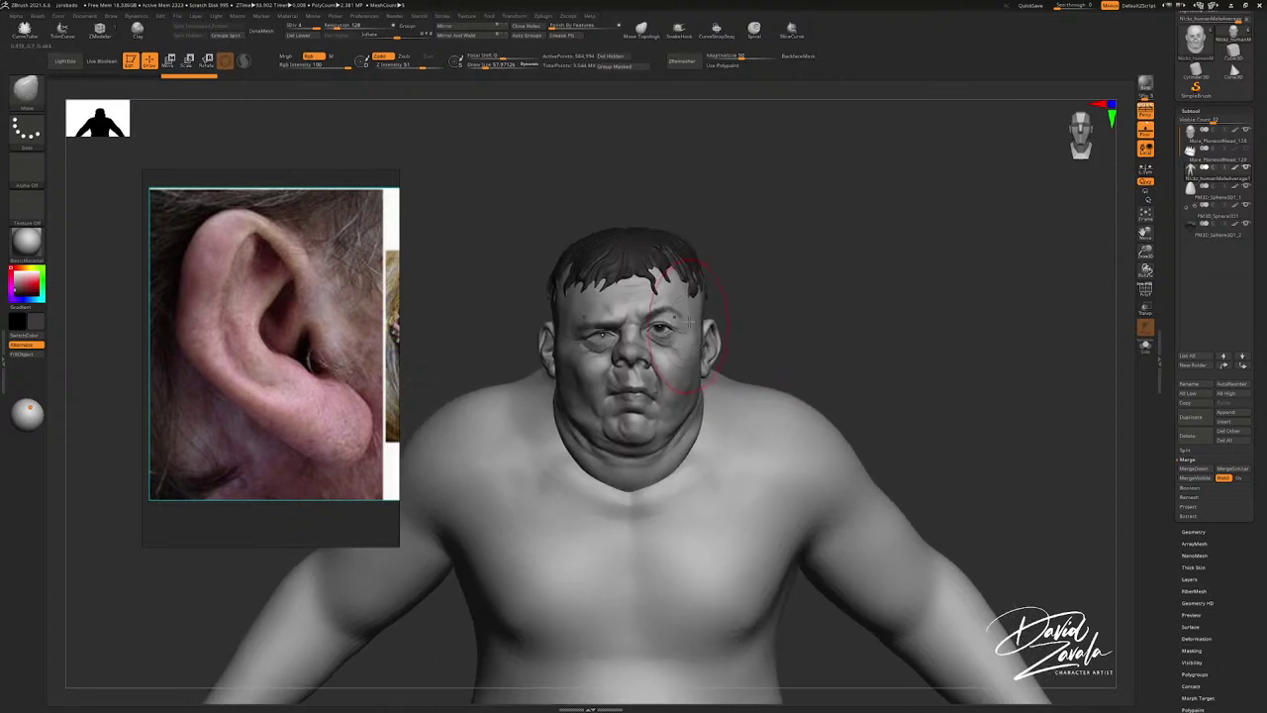
right_click_drag(663, 301, 605, 284, "alt")
mouse_move(716, 205)
left_mouse_down("ctrl+shift")
mouse_move(763, 238)
mouse_move(678, 460)
mouse_move(490, 435)
mouse_move(576, 169)
left_mouse_up("ctrl+shift")
mouse_move(710, 237)
right_mouse_down("ctrl")
mouse_move(721, 259)
mouse_move(638, 261)
mouse_move(717, 256)
right_mouse_up("ctrl")
Step: Adjust the side of the head subtool's neck where it meets the shoulder, using the Move brush at a smaller draw size
key("b")
key("m")
key("v")
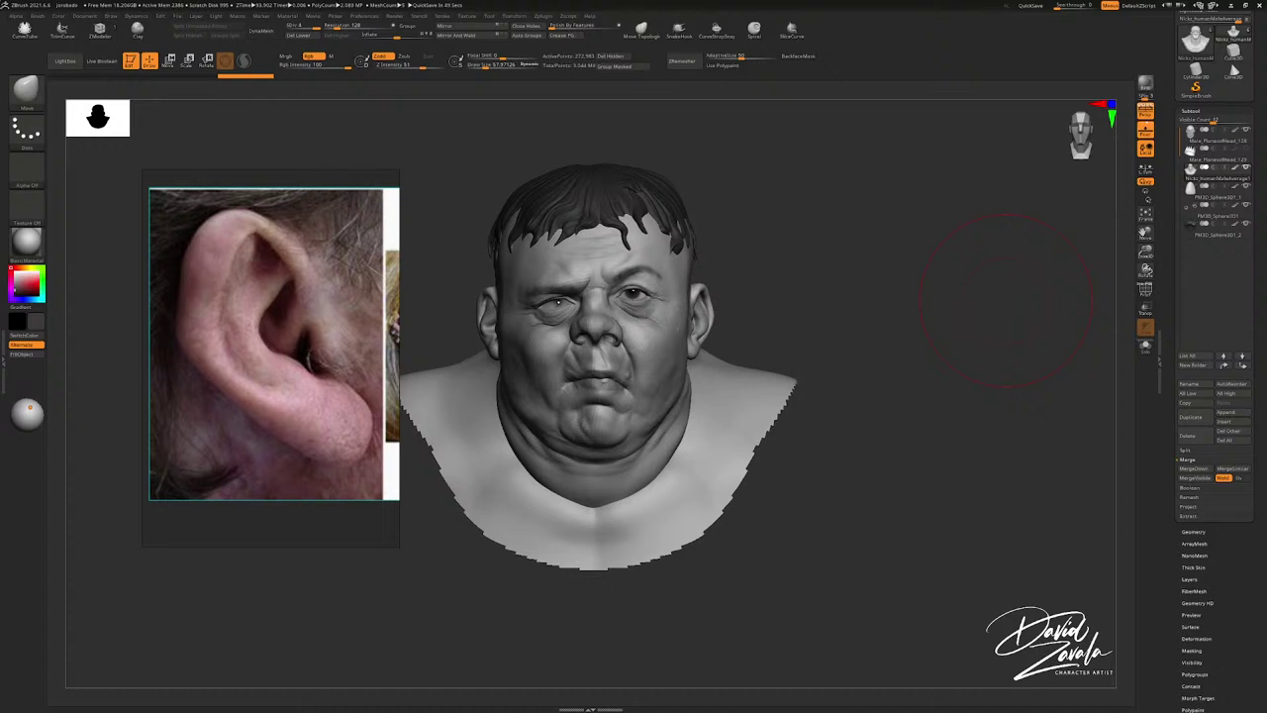
mouse_move(675, 442)
right_mouse_down("ctrl")
mouse_move(695, 467)
mouse_move(689, 445)
mouse_move(635, 431)
right_mouse_up("ctrl")
key("s")
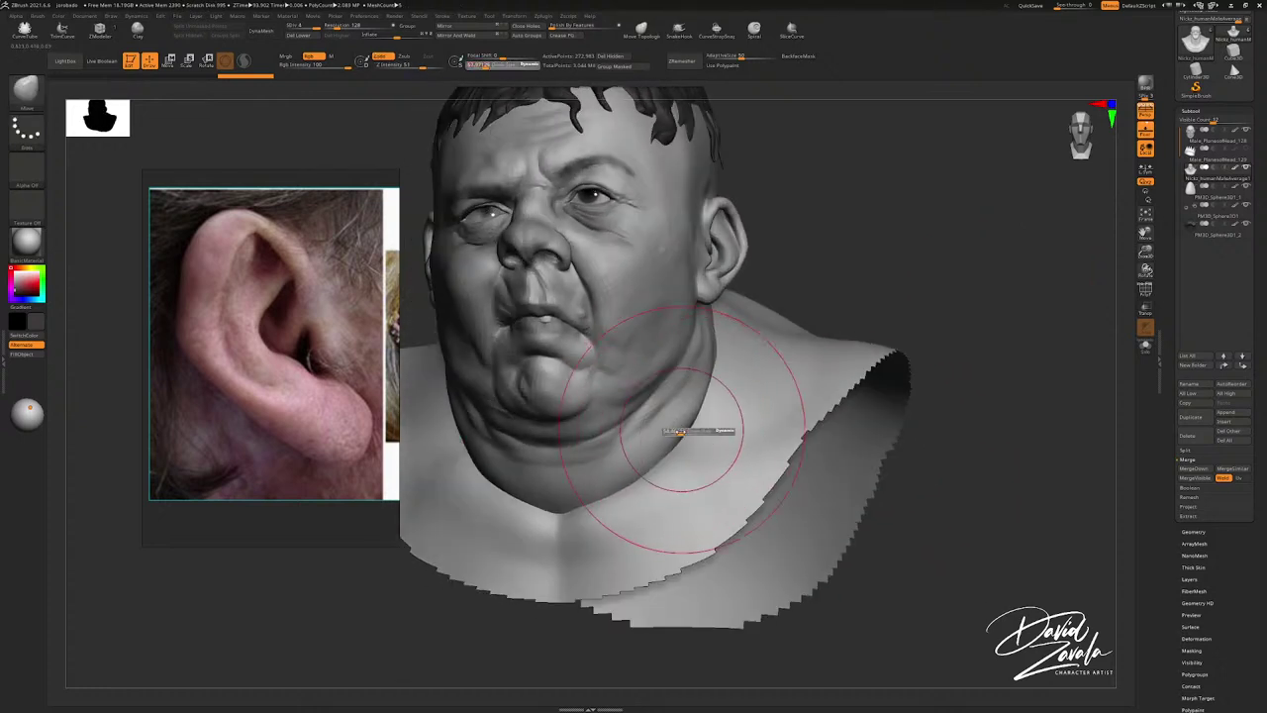
left_click_drag(679, 429, 672, 430)
right_click_drag(693, 424, 687, 448)
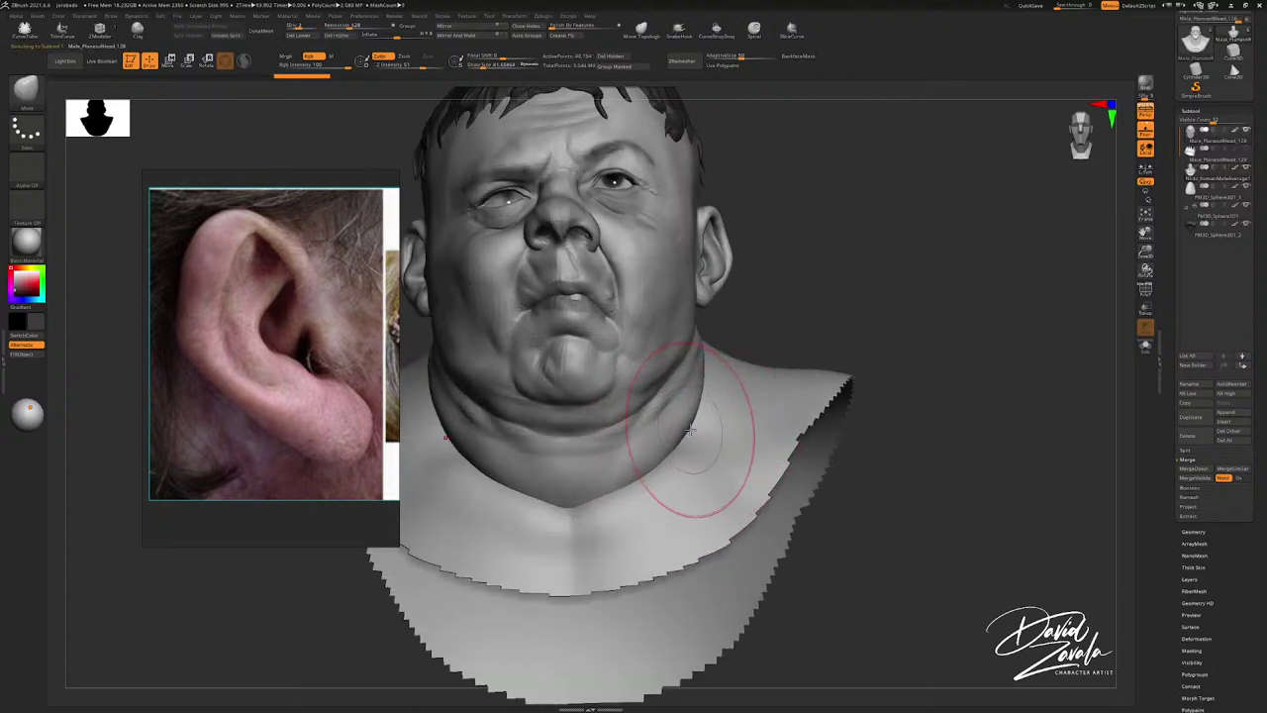
left_click(694, 433, "alt")
left_click_drag(694, 433, 685, 430)
mouse_move(685, 430)
right_mouse_down()
mouse_move(668, 460)
mouse_move(727, 455)
right_mouse_up()
right_click_drag(727, 455, 730, 426, "ctrl")
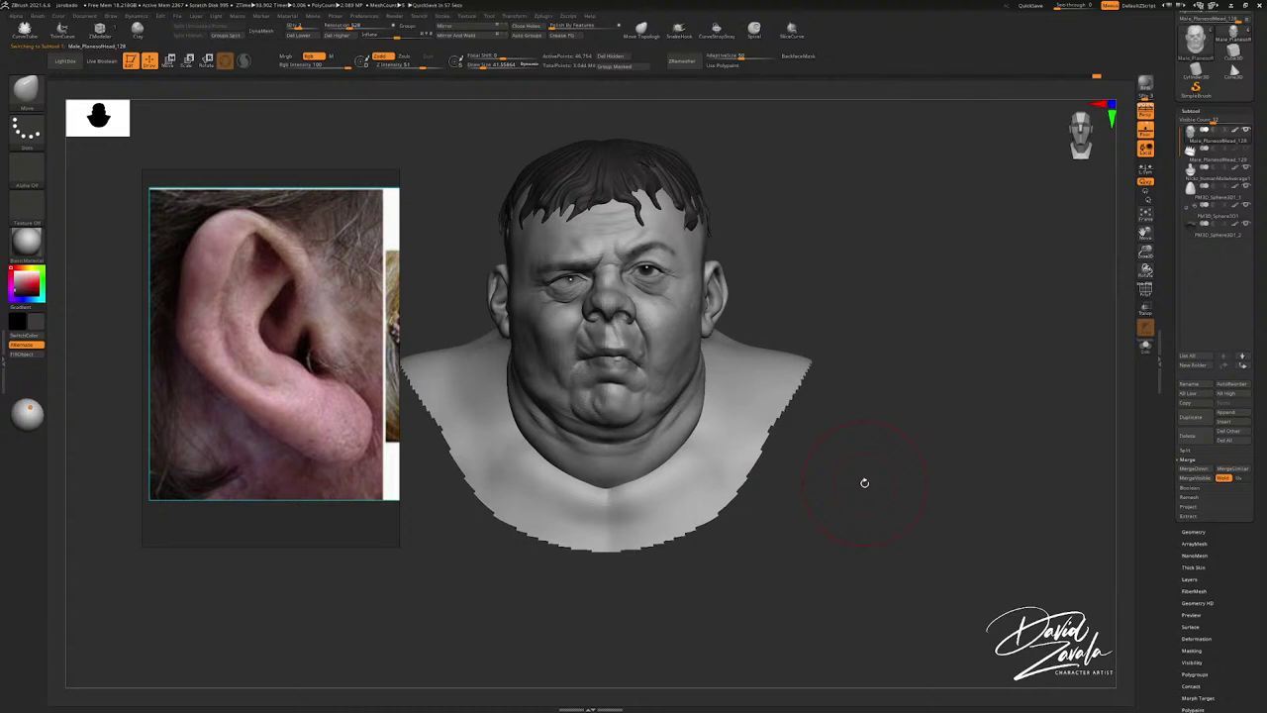
Step: Zoom out the ear reference and move the reference board clear of the bust
scroll(304, 389, "down", 5)
right_click_drag(352, 385, 216, 434)
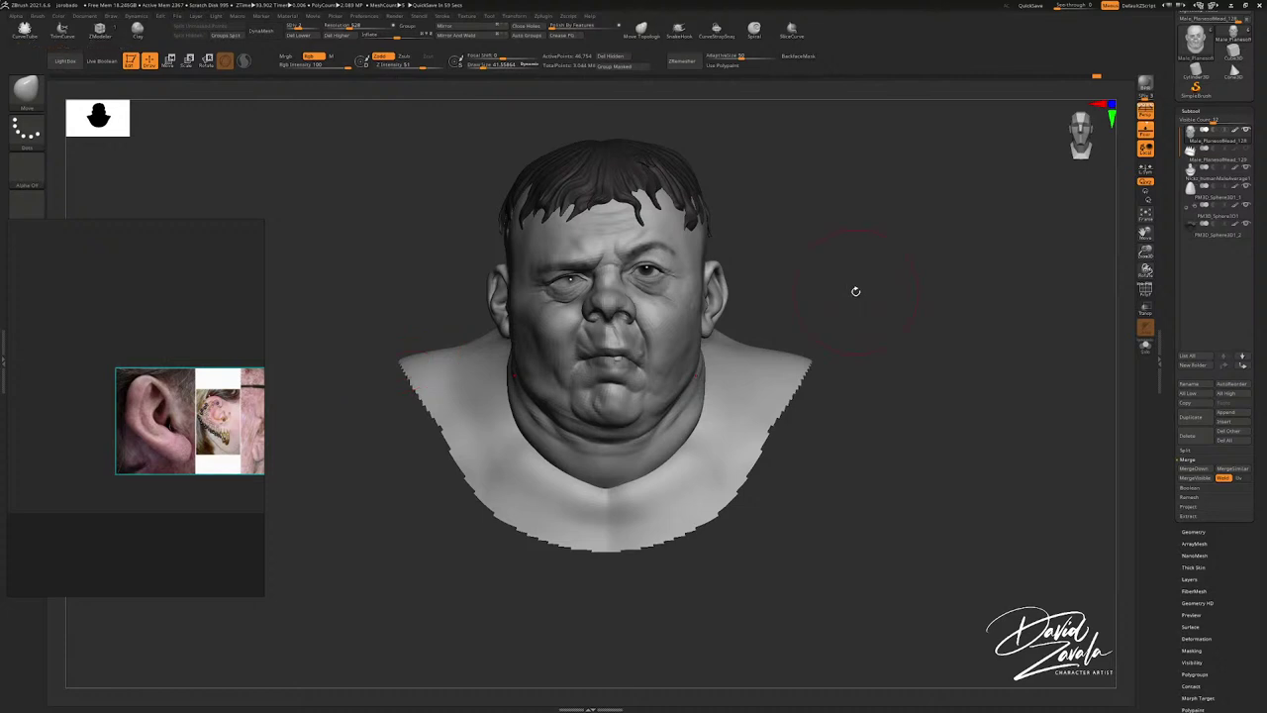
left_click_drag(792, 178, 766, 226)
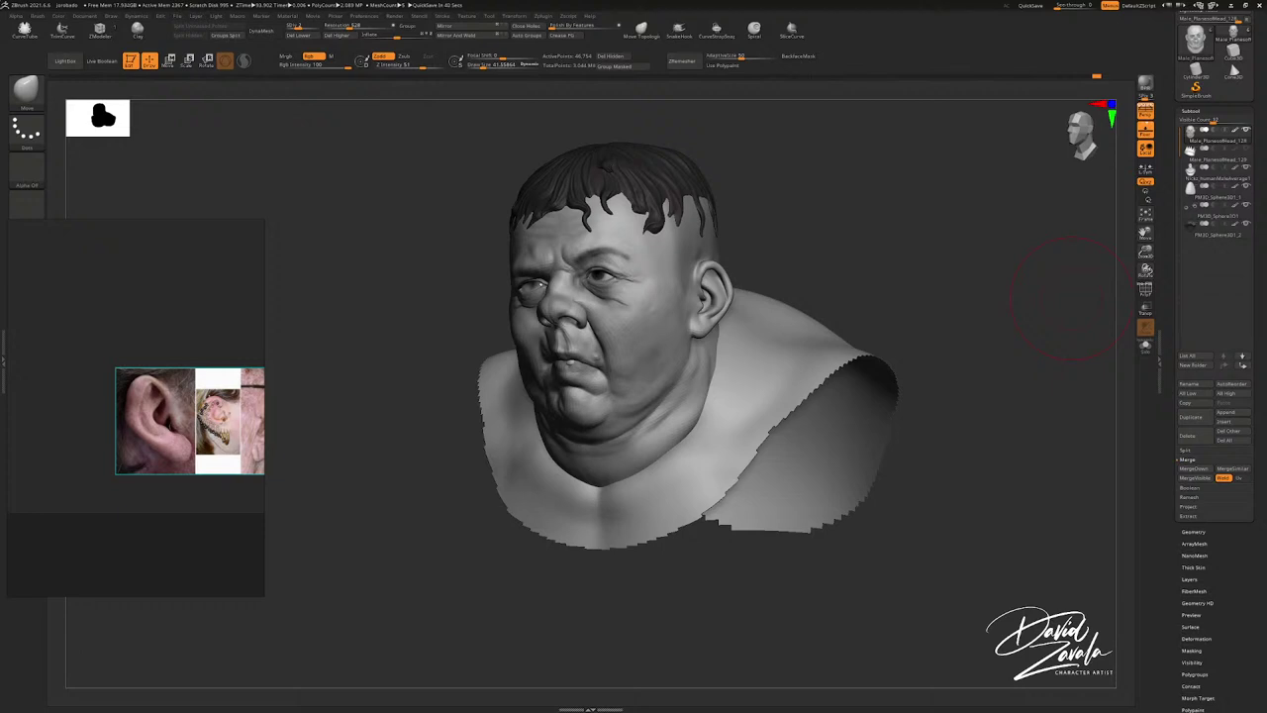
right_click_drag(687, 341, 767, 326, "shift")
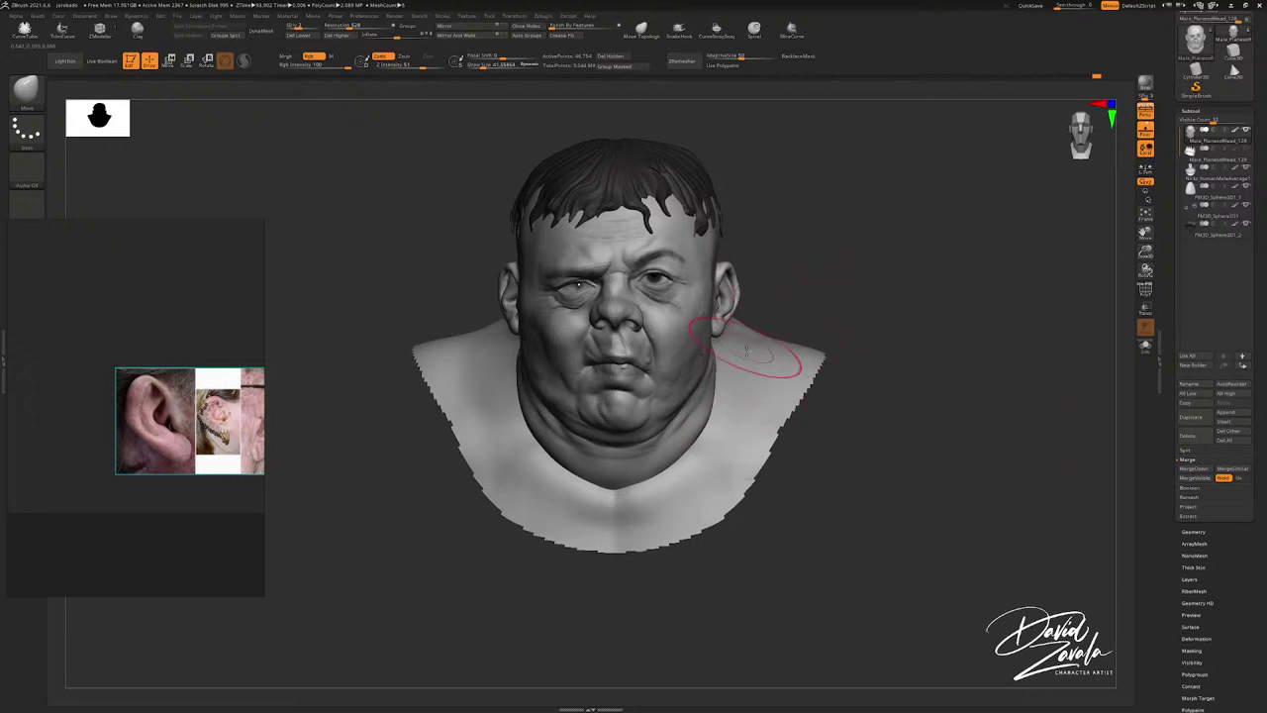
Step: Enlarge the Move brush draw size and check the head against the shoulders in front view
right_click_drag(760, 339, 716, 331)
key("s")
mouse_move(717, 332)
left_mouse_down()
mouse_move(733, 338)
mouse_move(714, 354)
left_mouse_up()
mouse_move(726, 339)
right_mouse_down("shift")
mouse_move(767, 341)
mouse_move(746, 317)
mouse_move(730, 330)
right_mouse_up("shift")
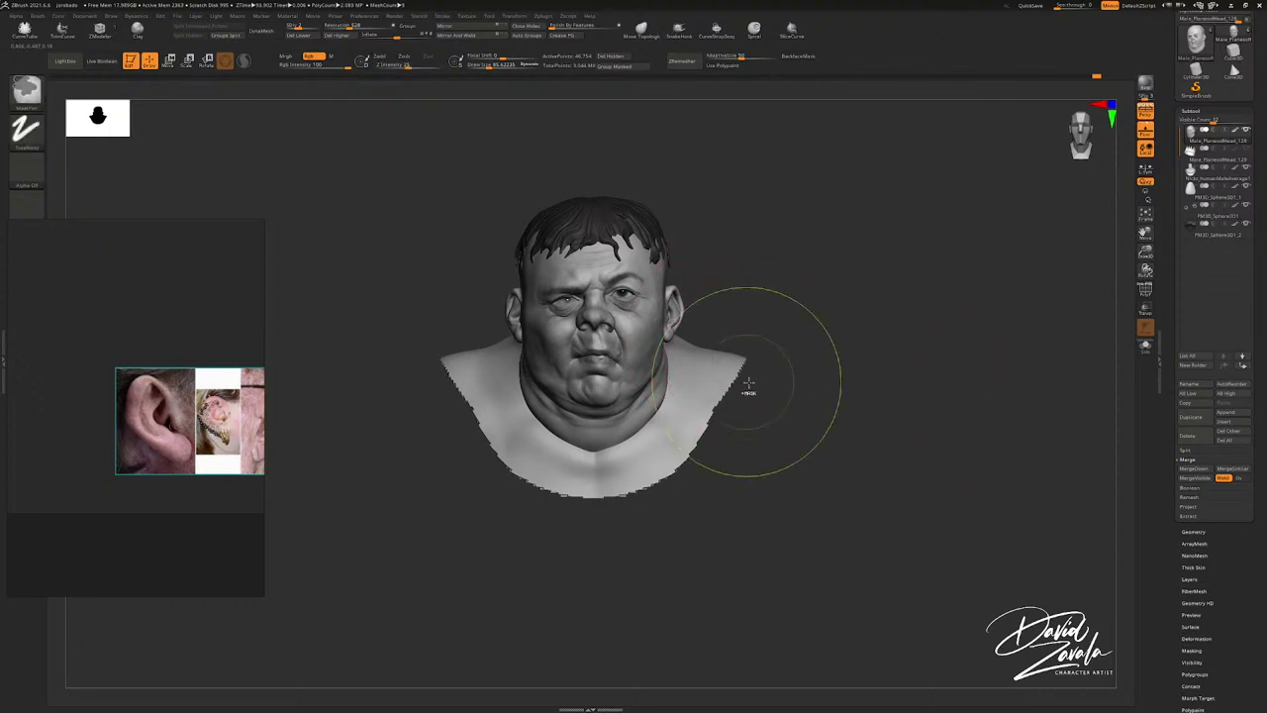
right_click_drag(750, 383, 770, 397, "ctrl")
mouse_move(721, 339)
right_mouse_down("alt")
mouse_move(779, 395)
mouse_move(755, 364)
mouse_move(728, 388)
right_mouse_up("alt")
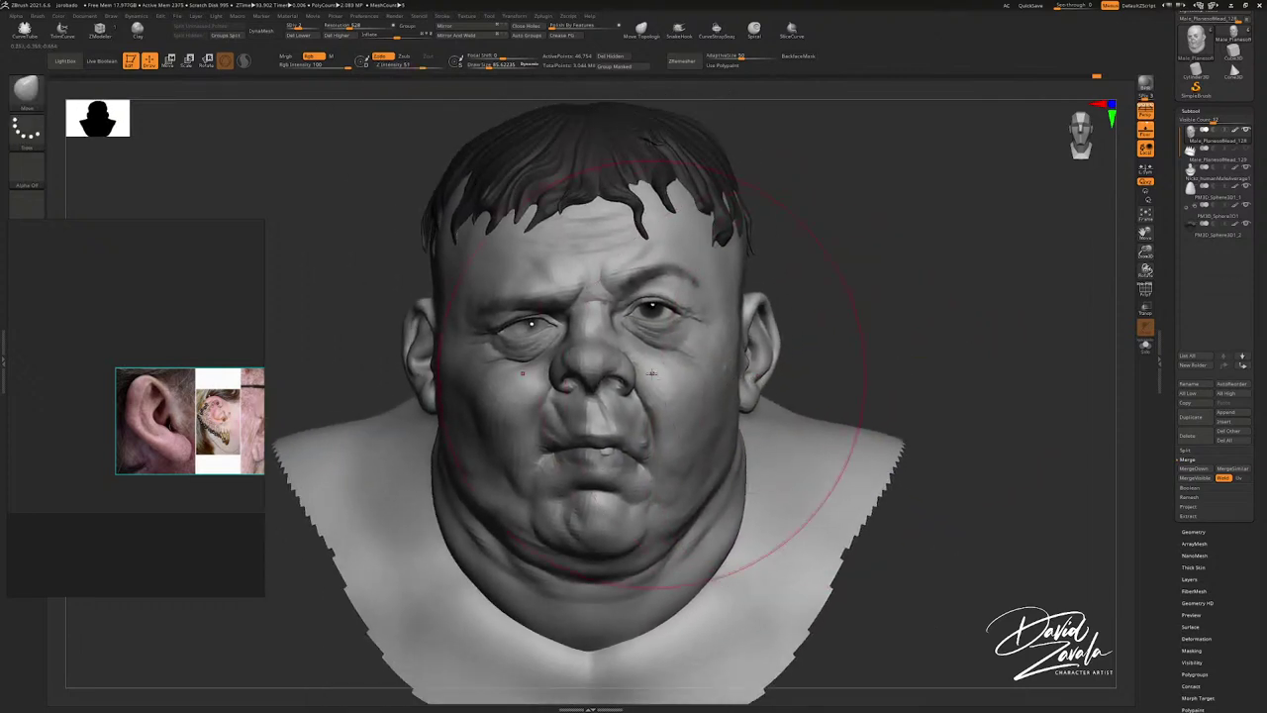
right_click_drag(808, 326, 644, 275, "alt")
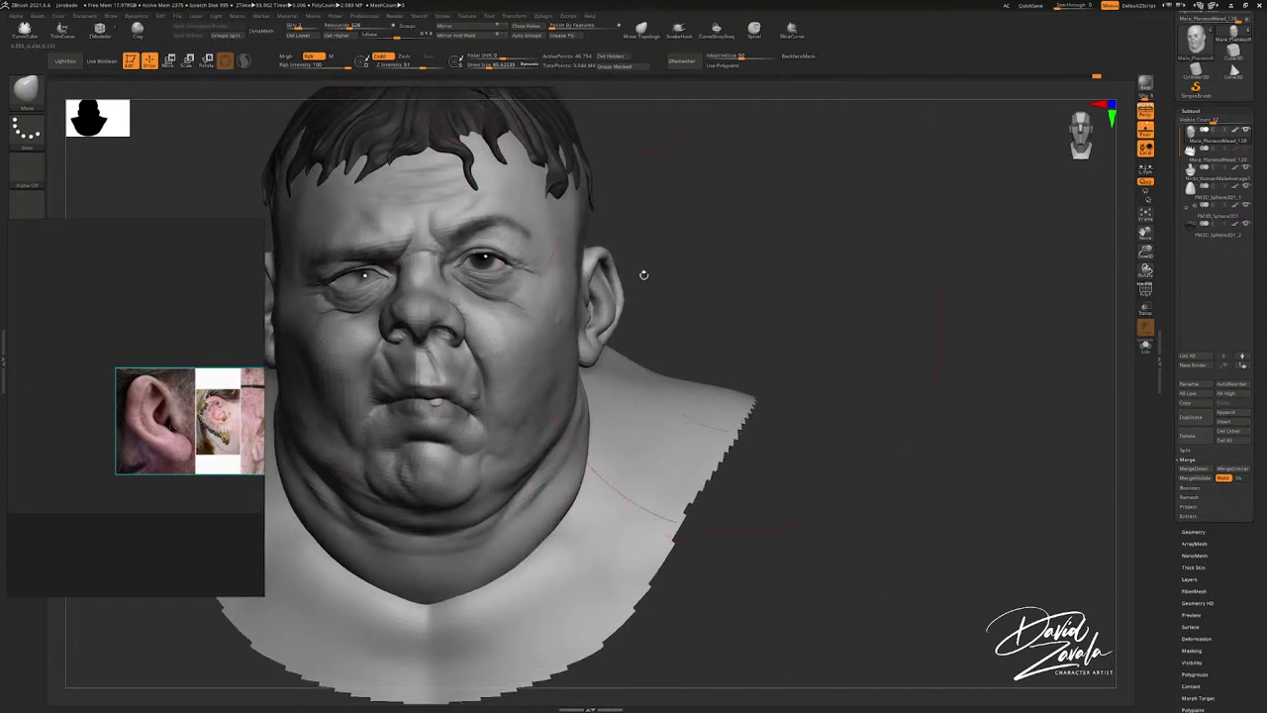
Step: Raise the head to subdivision level 4 and reduce the brush draw size
left_click(318, 27)
right_click_drag(491, 251, 584, 276, "alt")
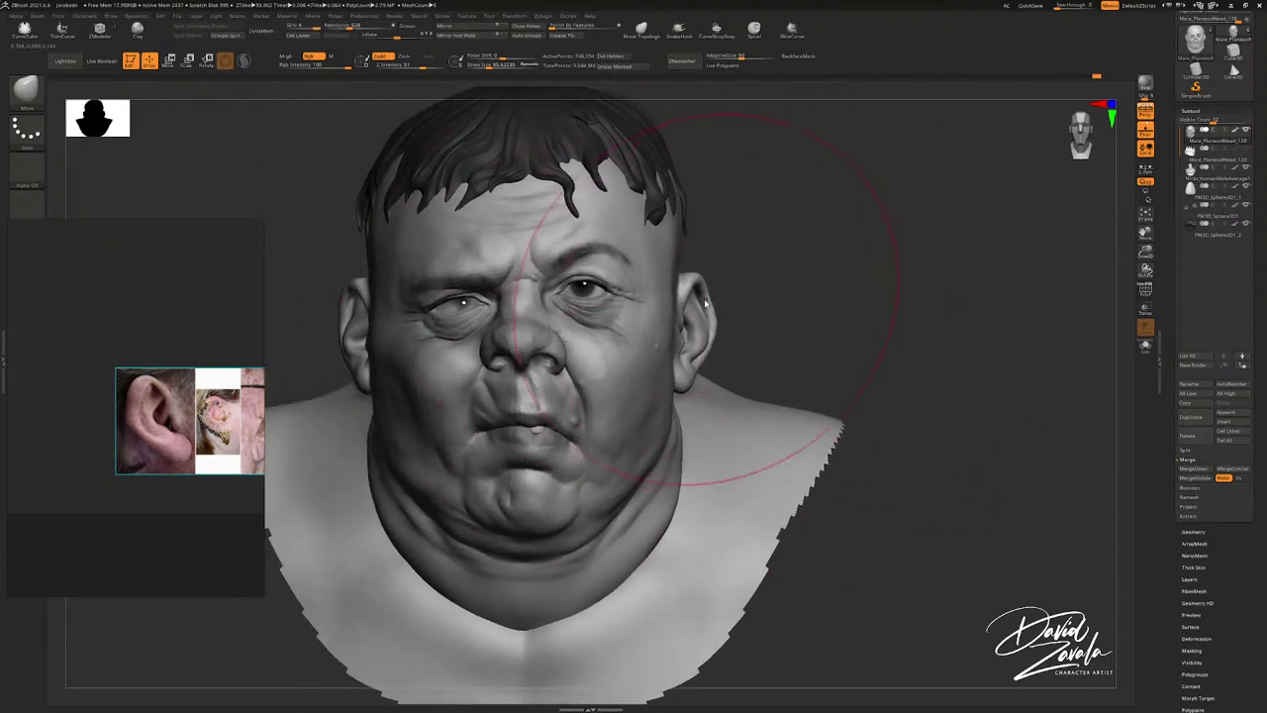
key("bracketleft")
key("bracketleft")
key("bracketleft")
right_click_drag(723, 303, 772, 297, "alt")
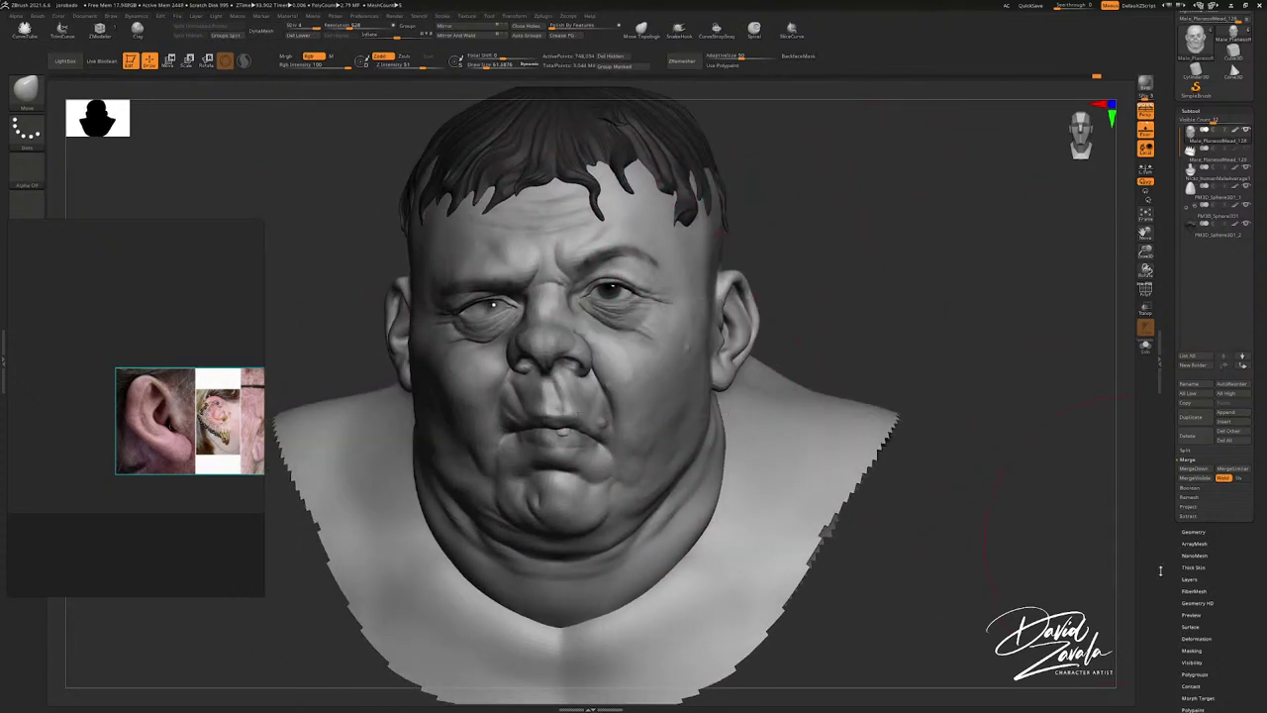
Step: Turn on surface noise for the head and apply it to the mesh
scroll(1196, 587, "down", 5)
right_click_drag(644, 331, 704, 370, "ctrl")
left_click(1187, 187)
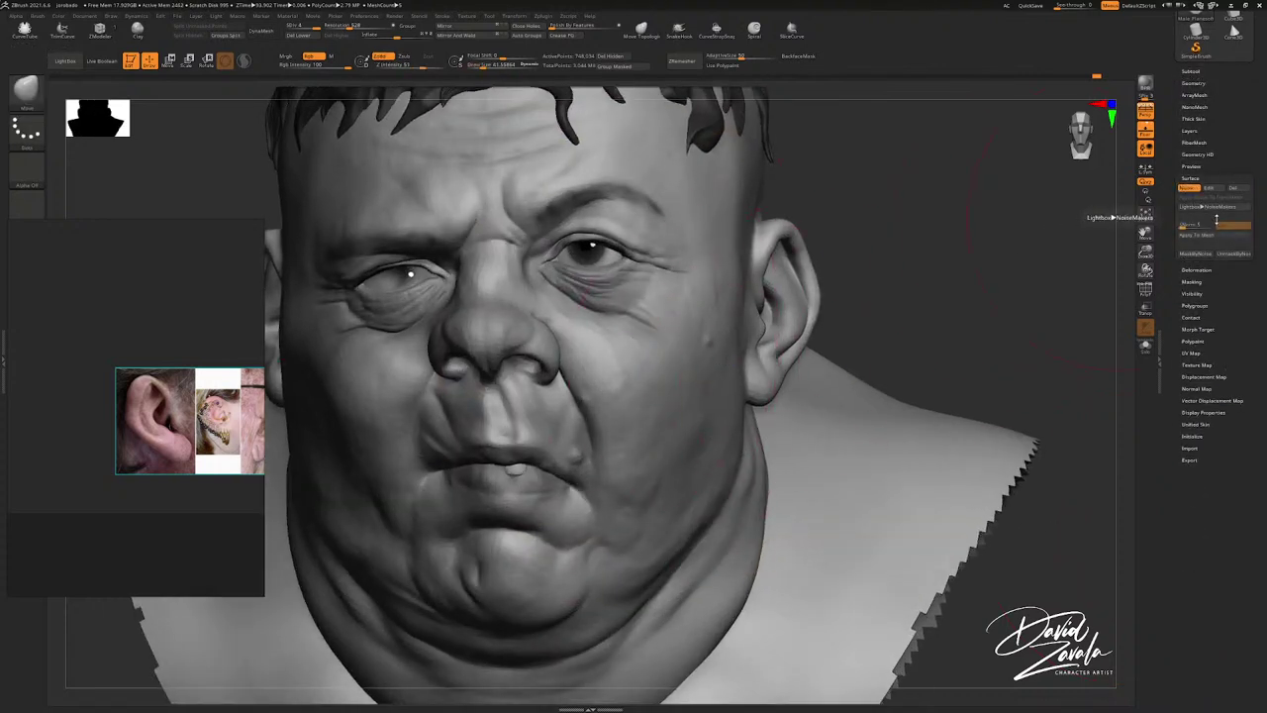
left_click(1195, 235)
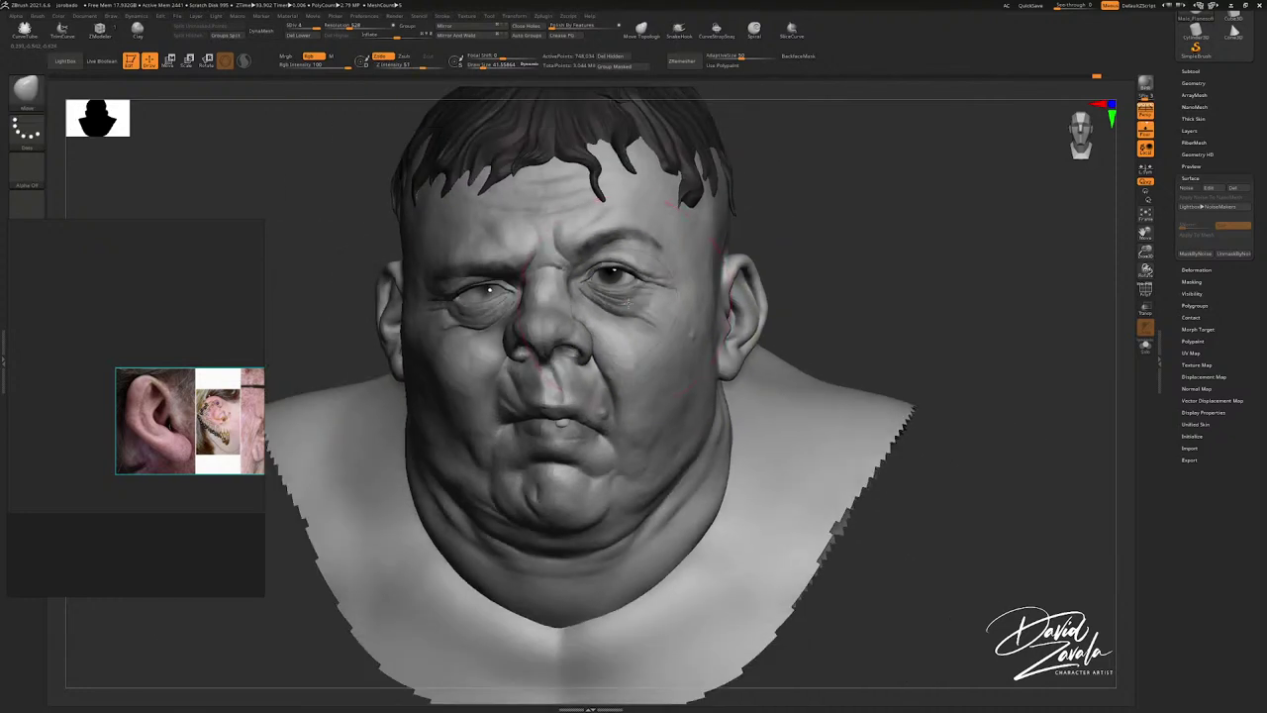
Step: Render a BPR preview of the bust and view it from slightly different front angles
right_click_drag(628, 301, 684, 292)
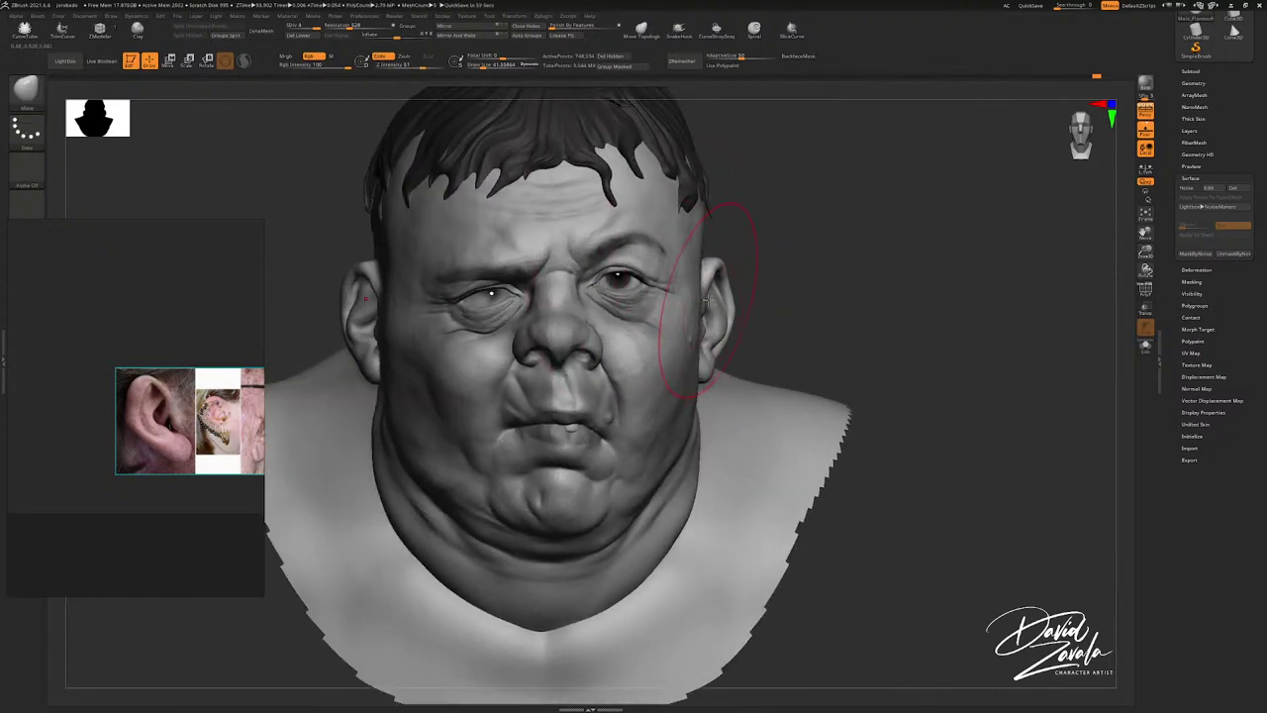
key("shift+r")
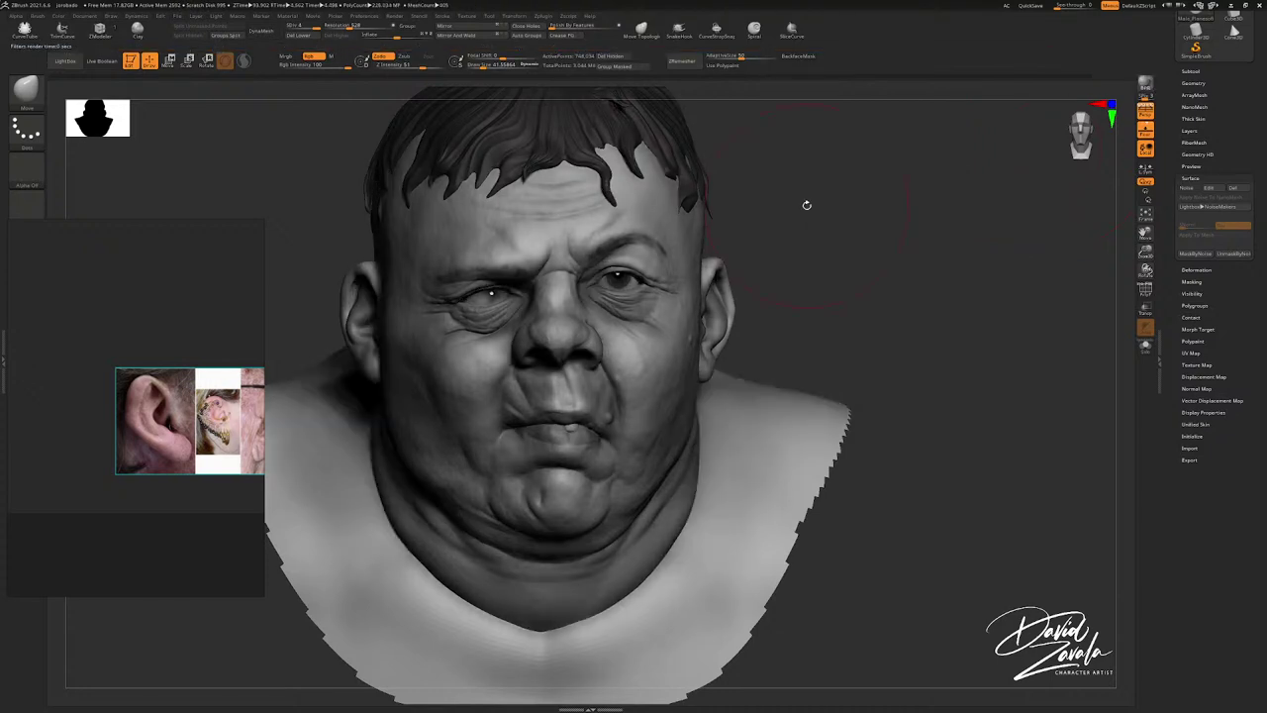
left_click_drag(758, 322, 788, 334)
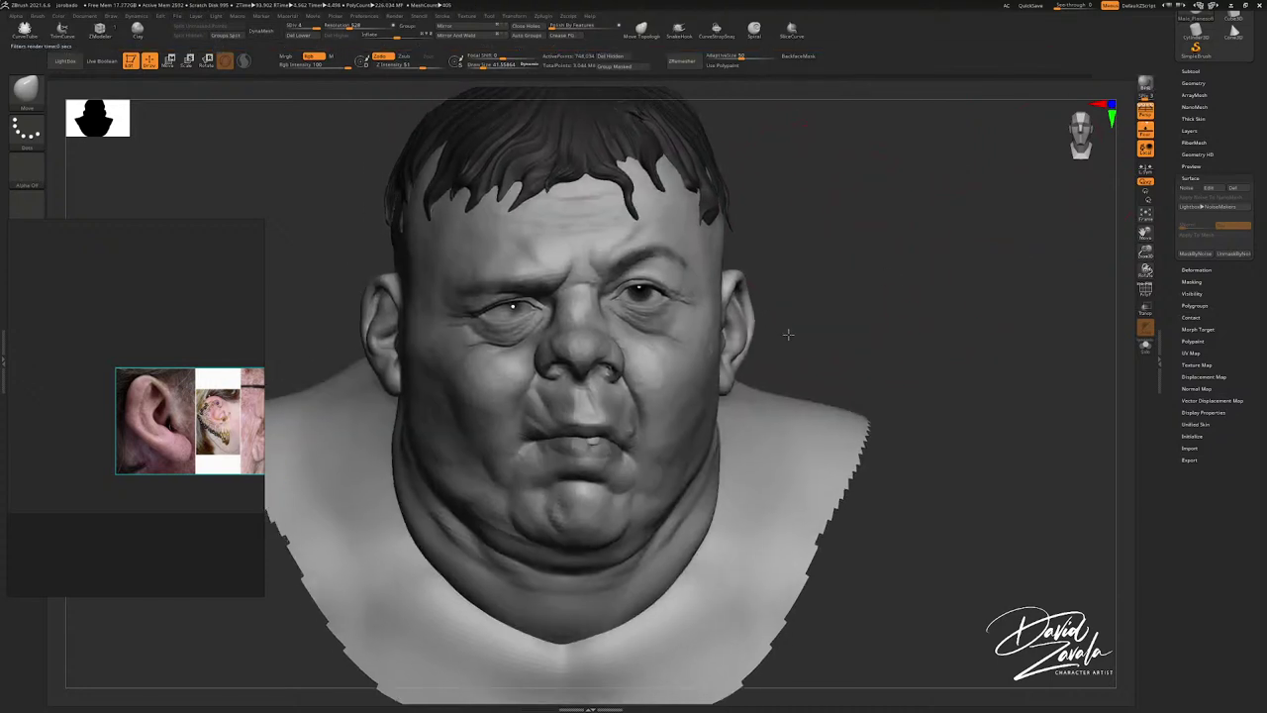
right_click_drag(787, 335, 756, 309)
right_click_drag(756, 309, 796, 331)
Step: Move the reference board farther from the bust and run another BPR render from a new angle
right_click_drag(108, 292, 42, 433)
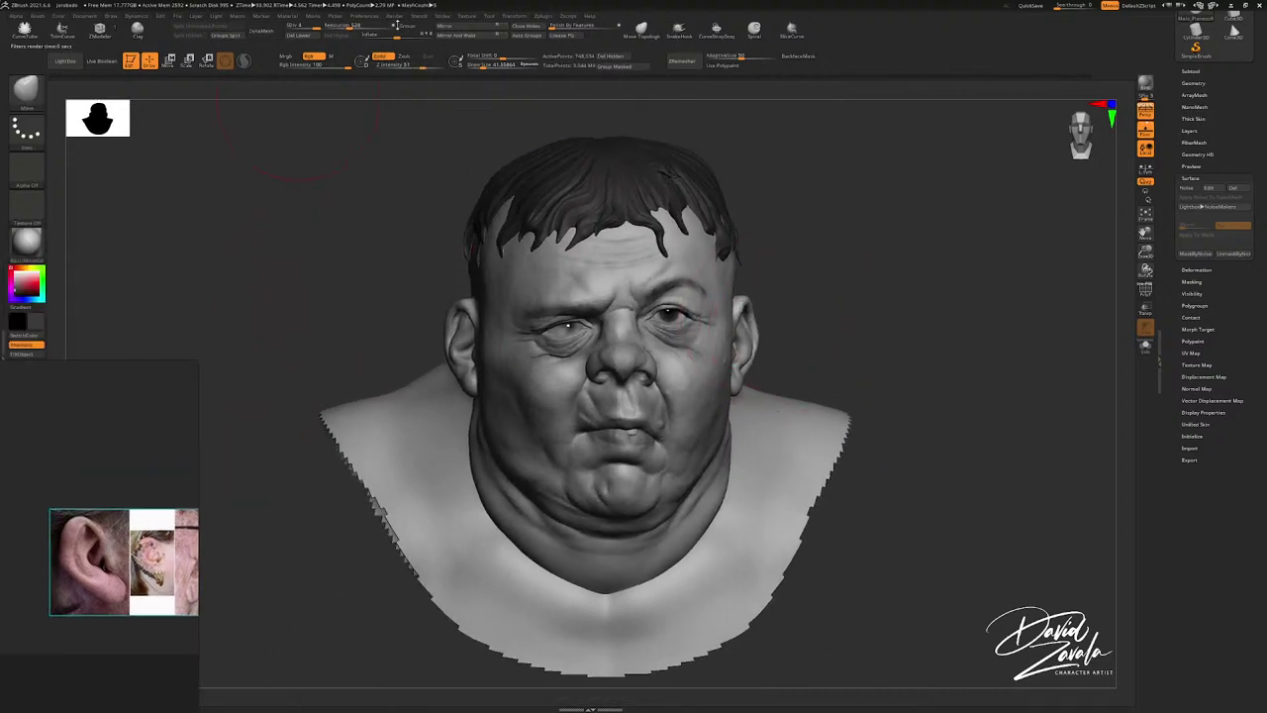
left_click(394, 16)
right_click_drag(957, 181, 918, 233)
left_click(1147, 87)
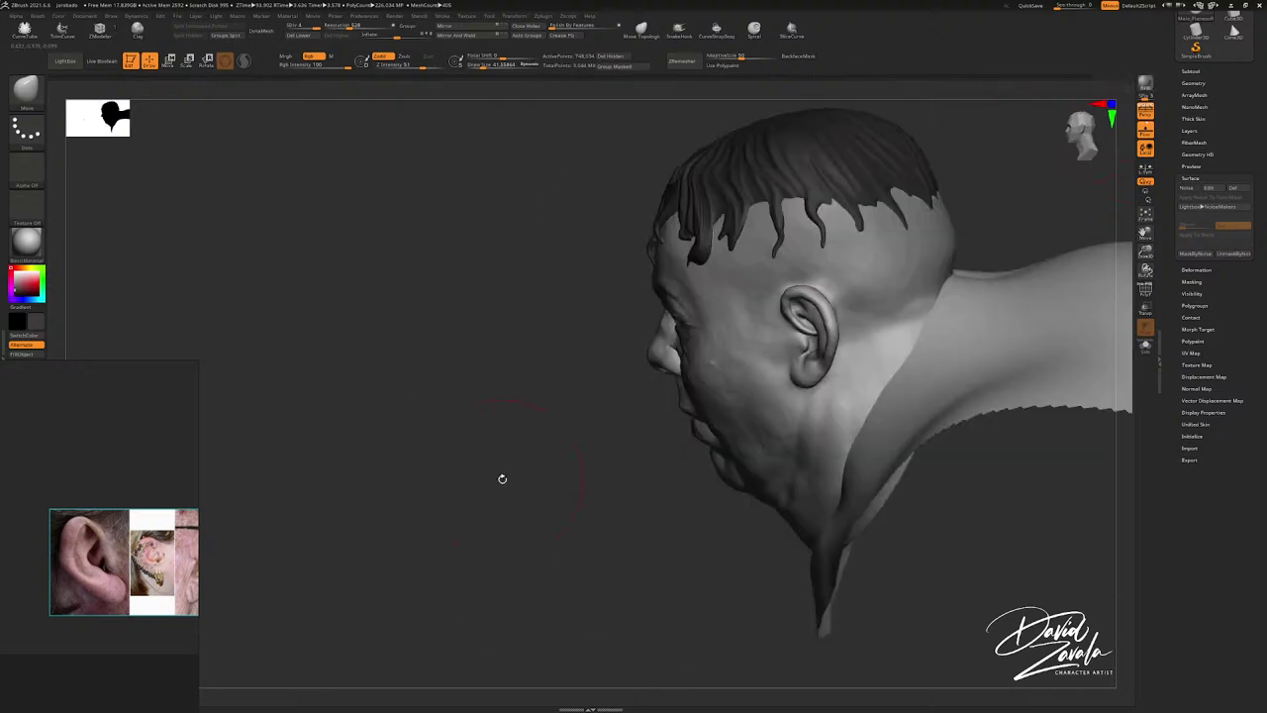
Step: Examine the head and neck silhouette from the side, the front and slightly below
left_click_drag(501, 478, 597, 366)
right_click_drag(597, 367, 673, 354, "ctrl")
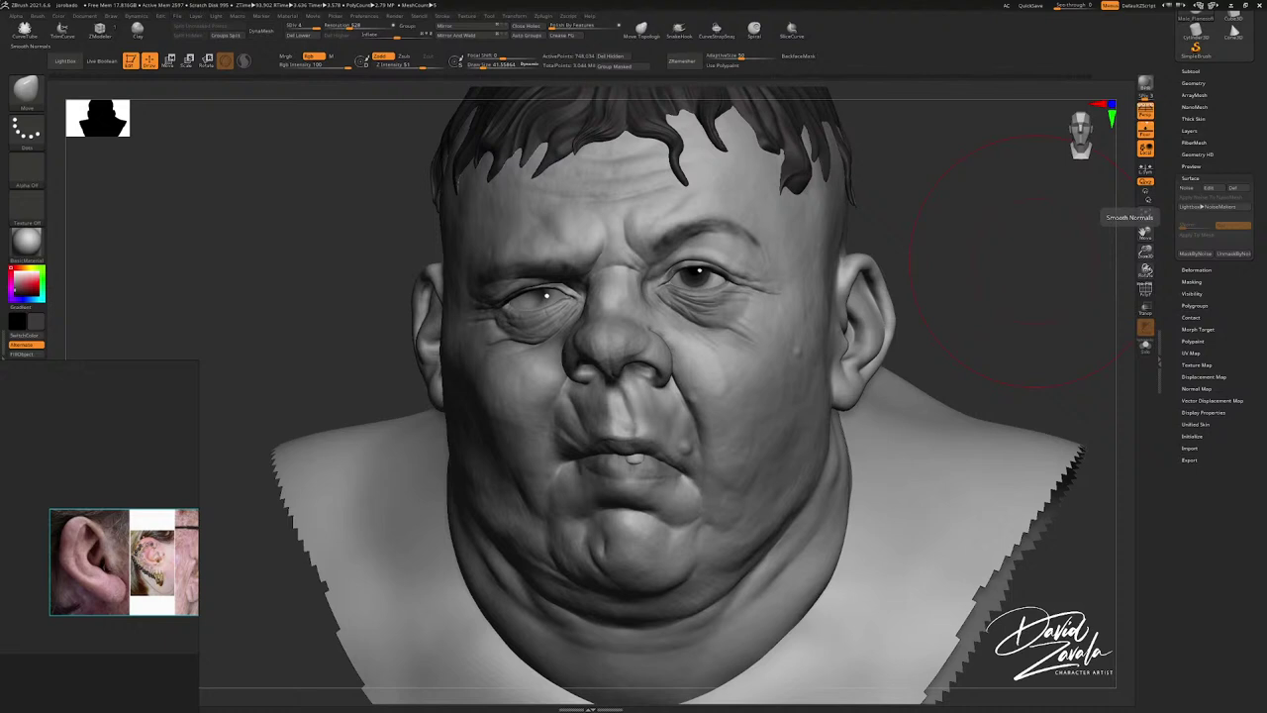
right_click_drag(608, 537, 613, 384)
mouse_move(602, 465)
right_mouse_down("ctrl")
mouse_move(657, 478)
mouse_move(631, 468)
mouse_move(642, 486)
right_mouse_up("ctrl")
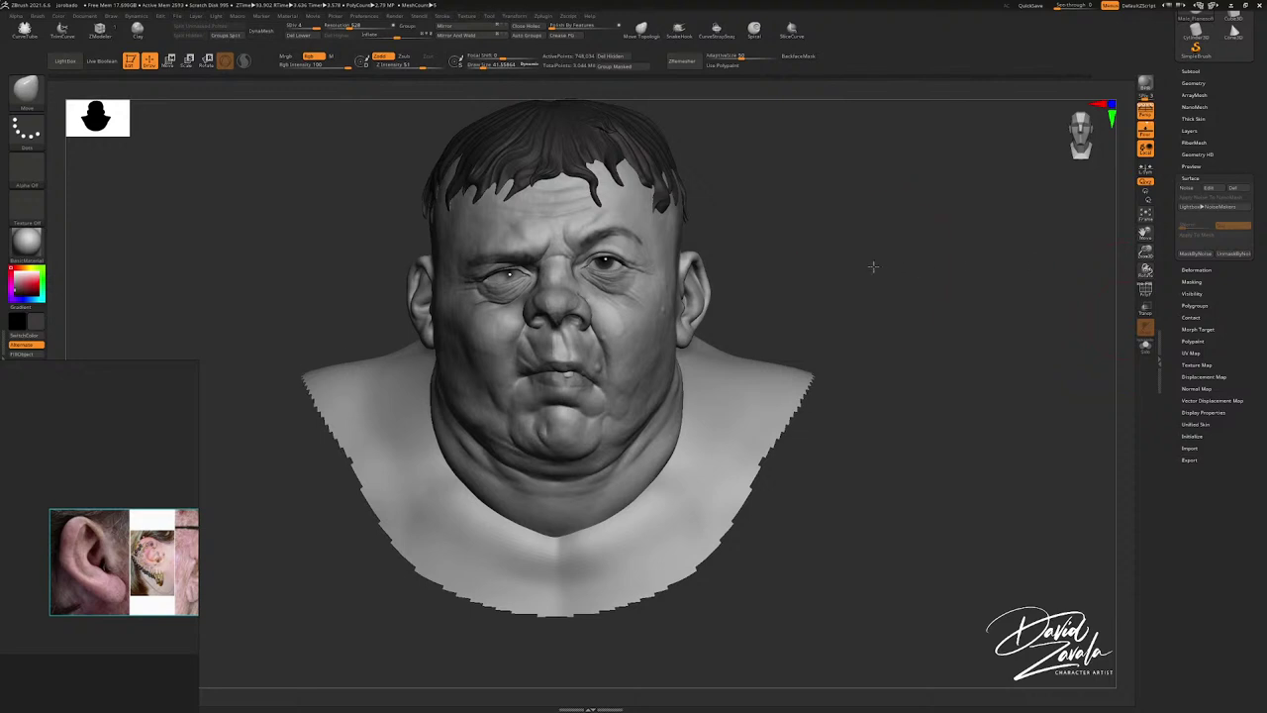
right_click_drag(873, 266, 838, 319)
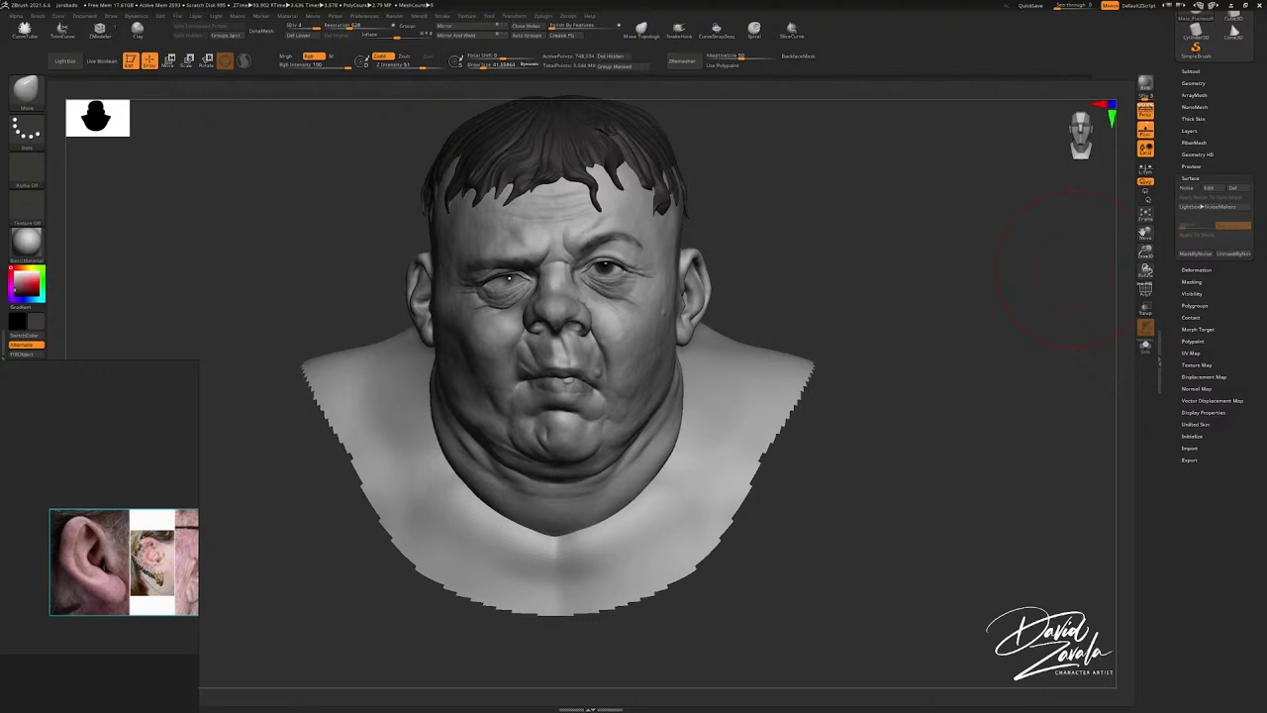
mouse_move(711, 405)
right_mouse_down()
mouse_move(756, 404)
mouse_move(671, 396)
mouse_move(705, 388)
right_mouse_up()
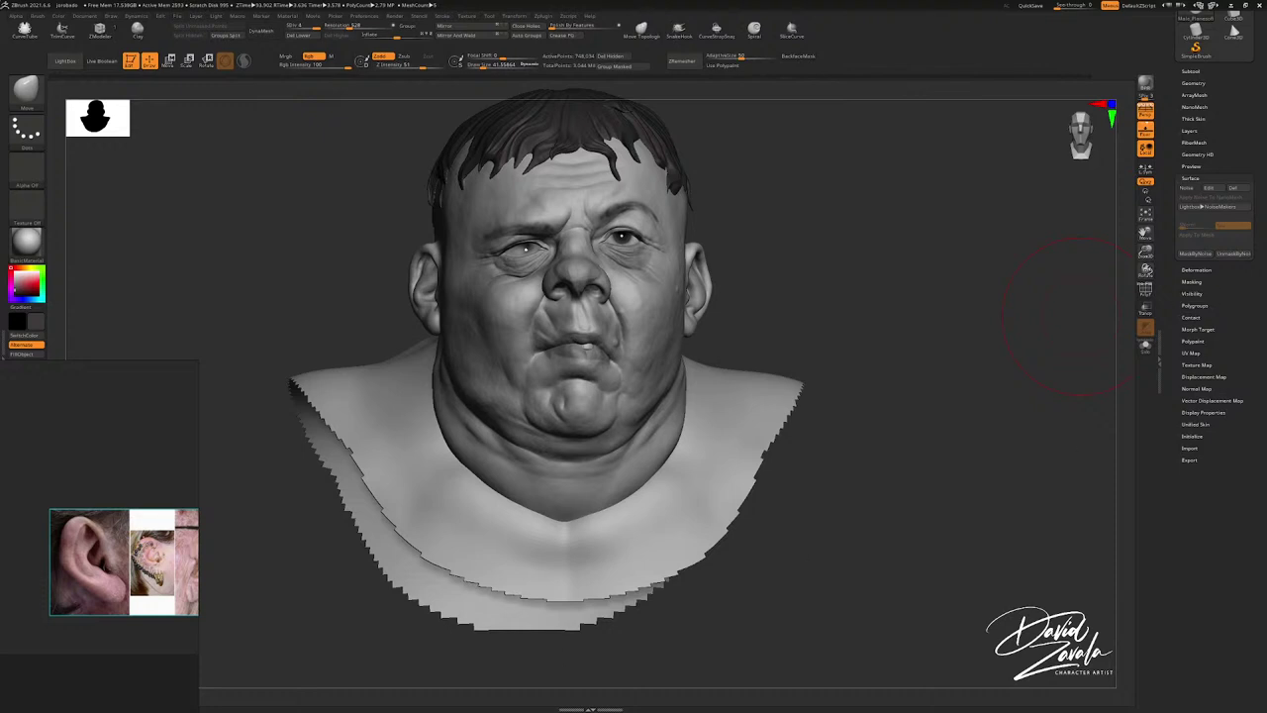
Step: Bring the reference board beside the face and show the red-haired cartoon character image for comparison
left_click_drag(195, 652, 527, 521)
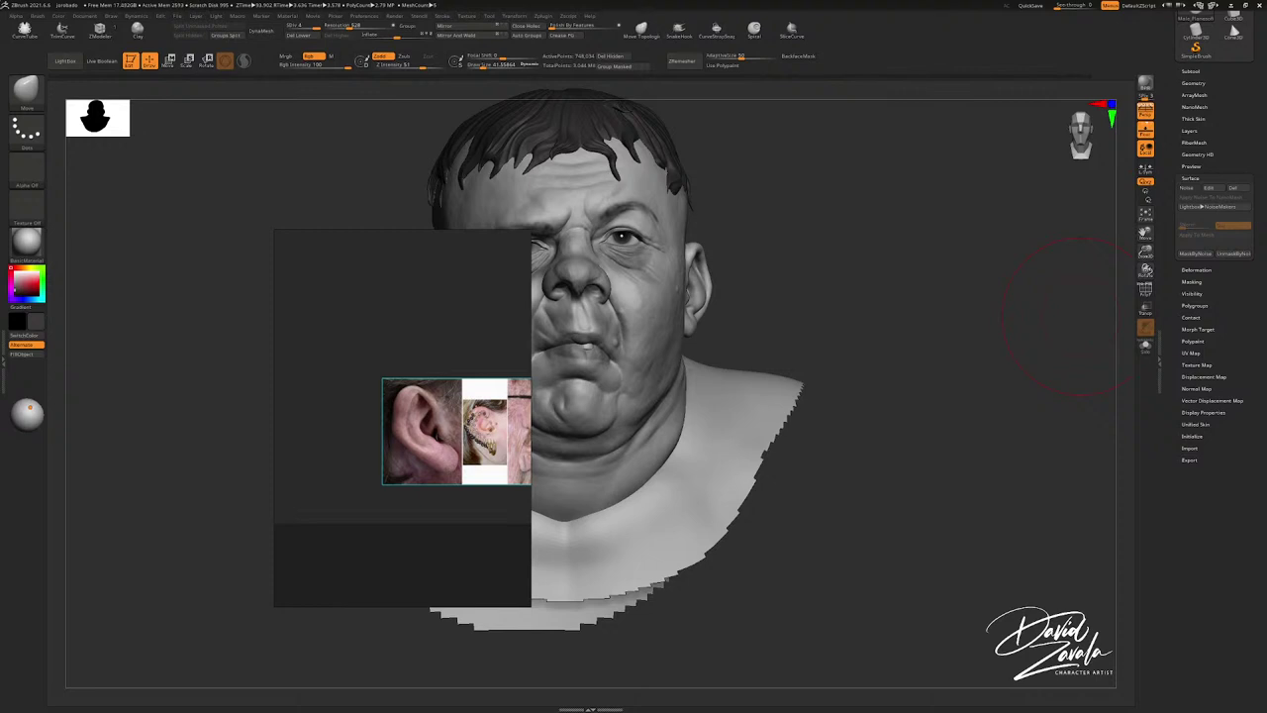
left_click_drag(956, 254, 372, 326)
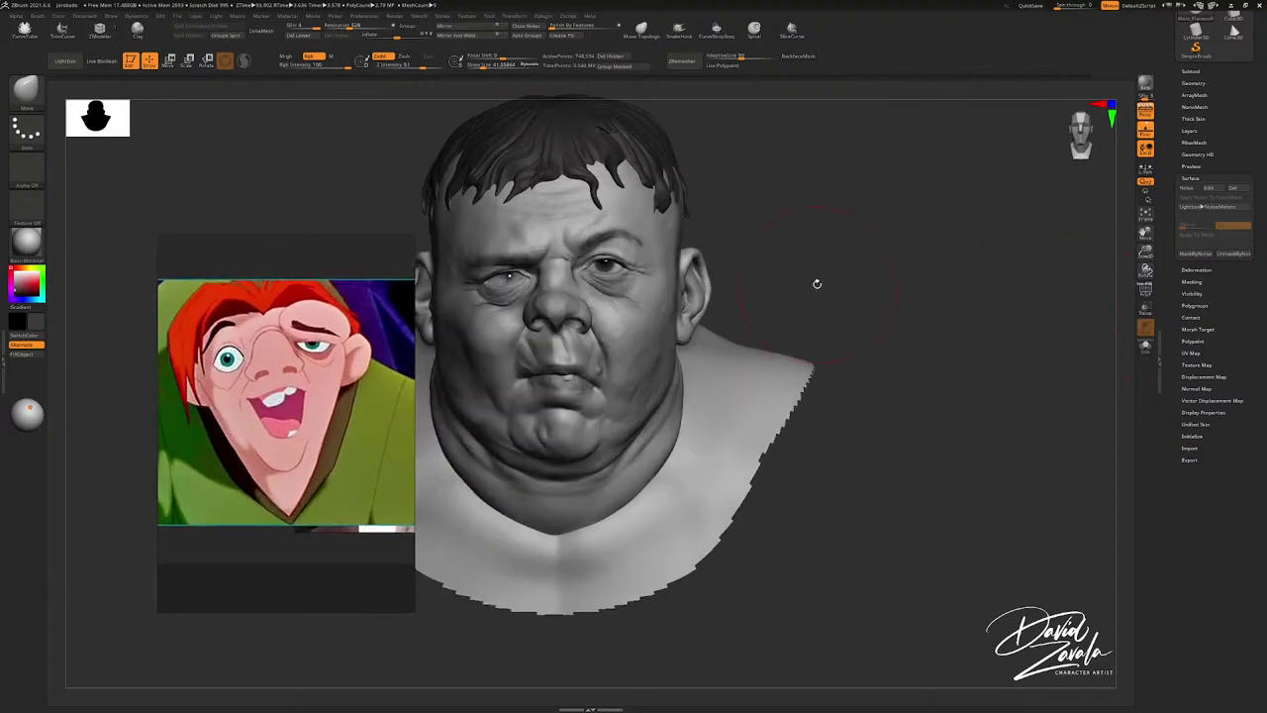
key("space")
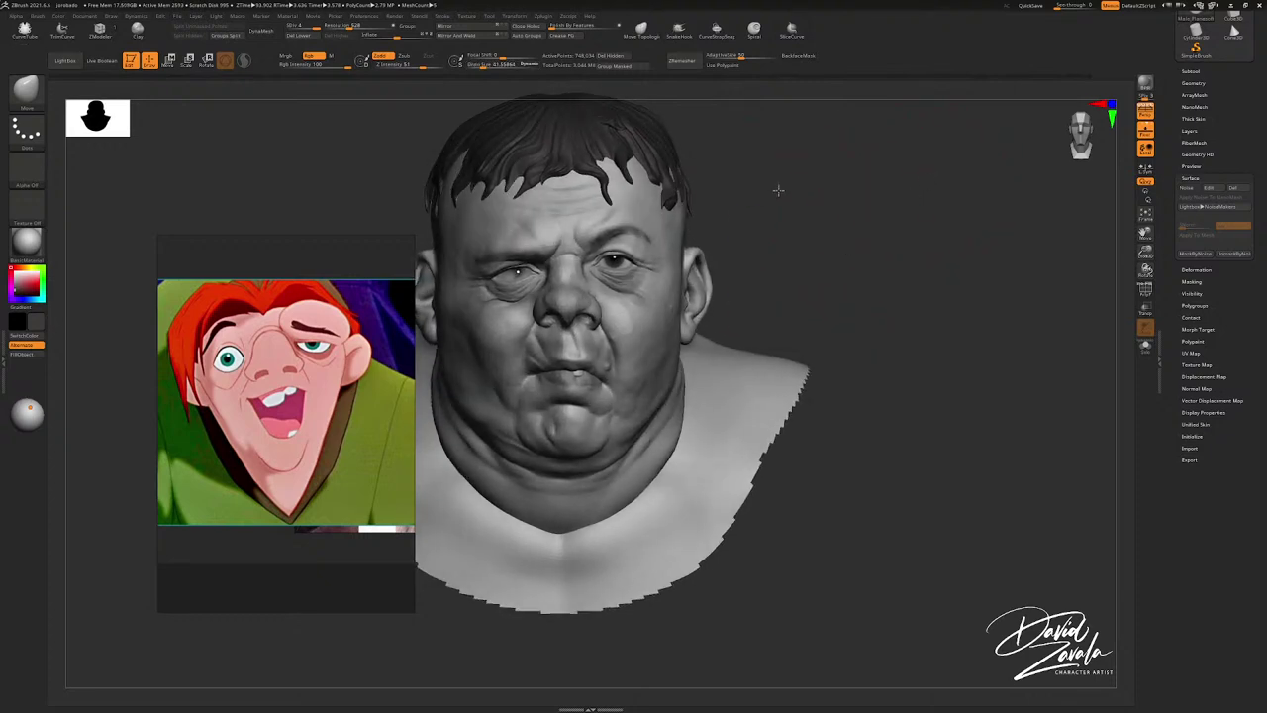
Step: Switch the reference board to the black-and-white creature photo and compare it with the bust from three-quarter and front views
key("space")
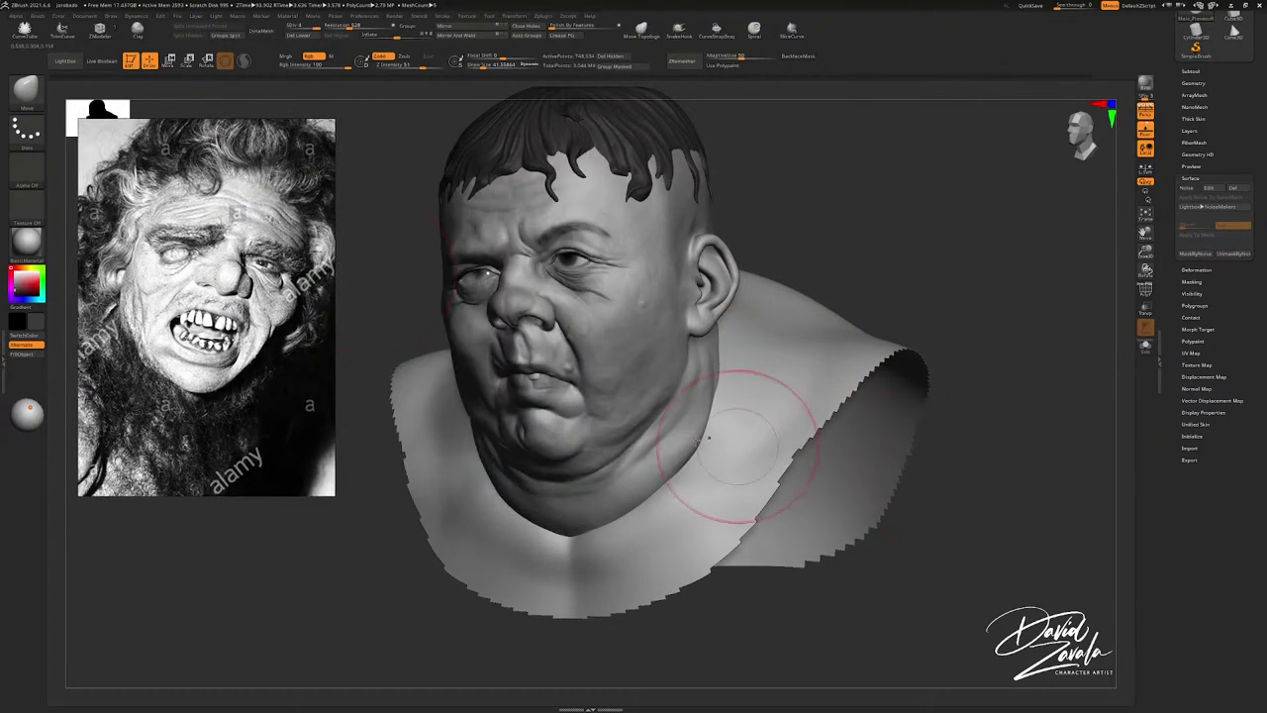
left_click_drag(861, 584, 980, 564)
left_click_drag(890, 534, 908, 552, "alt")
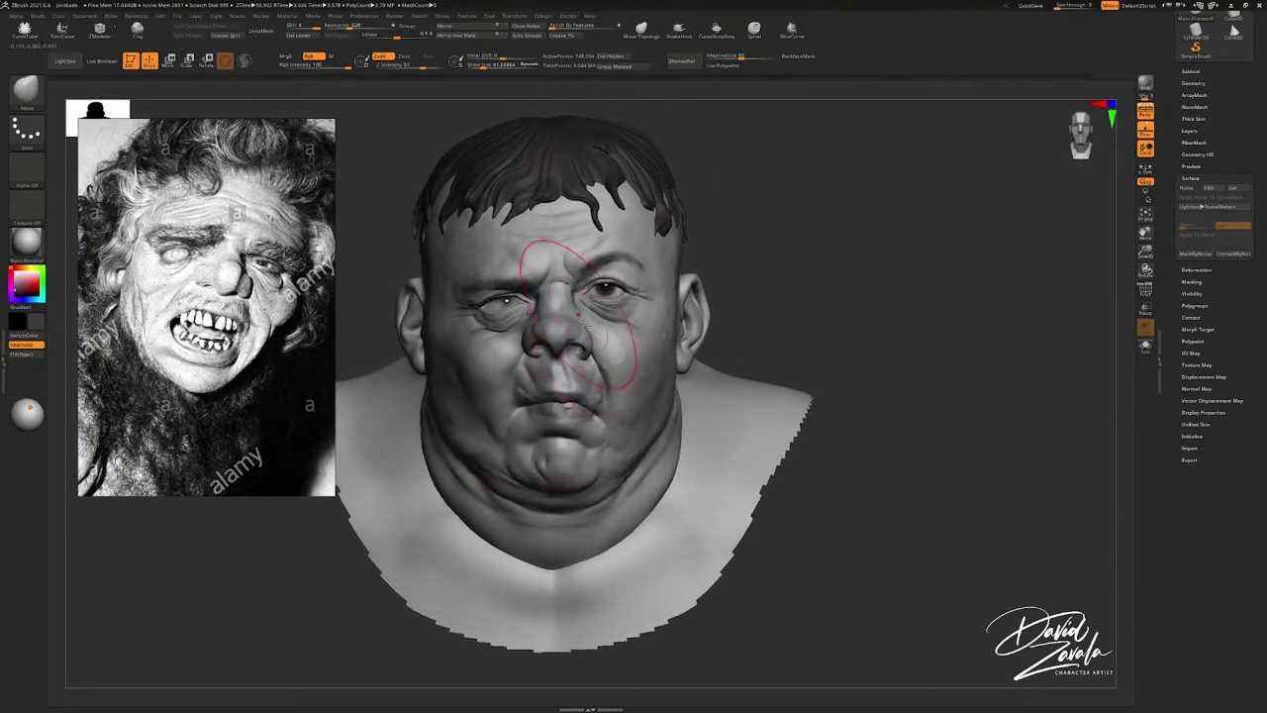
Step: Refine the lower eyelid and eye bag beneath the lowered brow with a smaller Move brush
right_click_drag(585, 326, 633, 347, "alt")
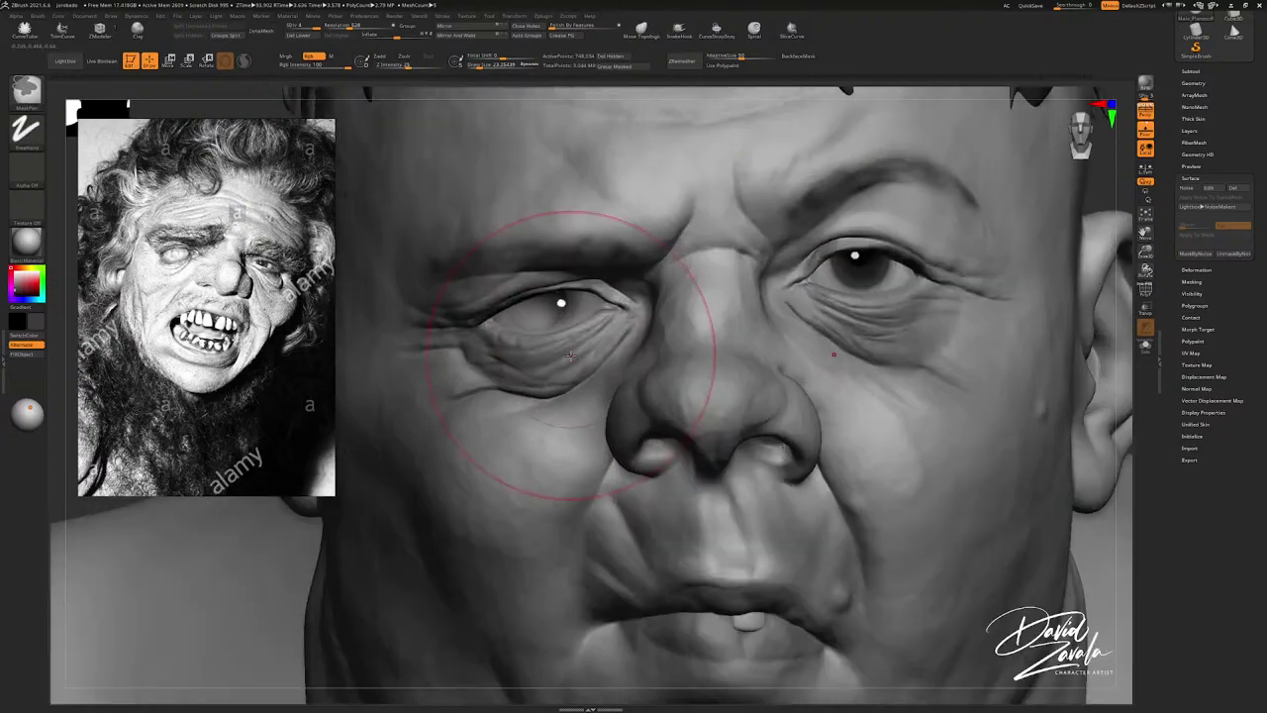
key("bracketleft")
key("bracketleft")
key("bracketleft")
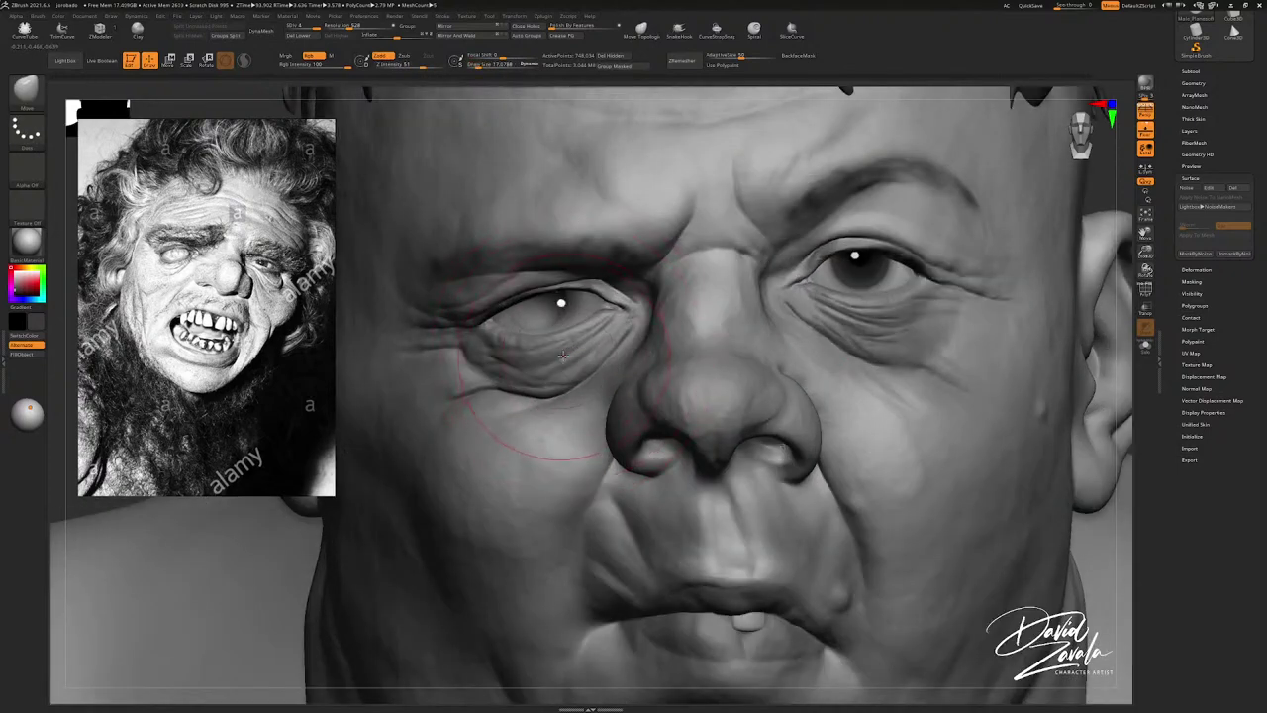
right_click_drag(538, 339, 539, 350, "ctrl")
key("bracketleft")
key("bracketleft")
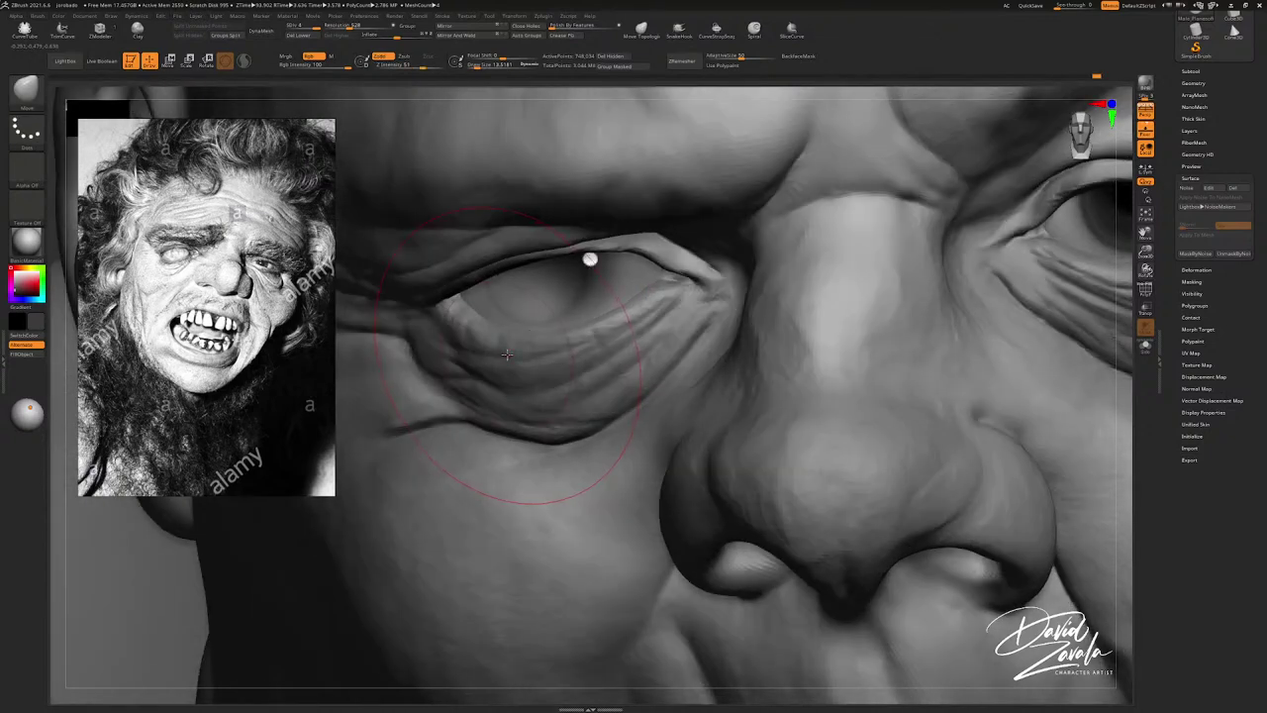
mouse_move(510, 355)
right_mouse_down()
mouse_move(596, 343)
mouse_move(539, 339)
right_mouse_up()
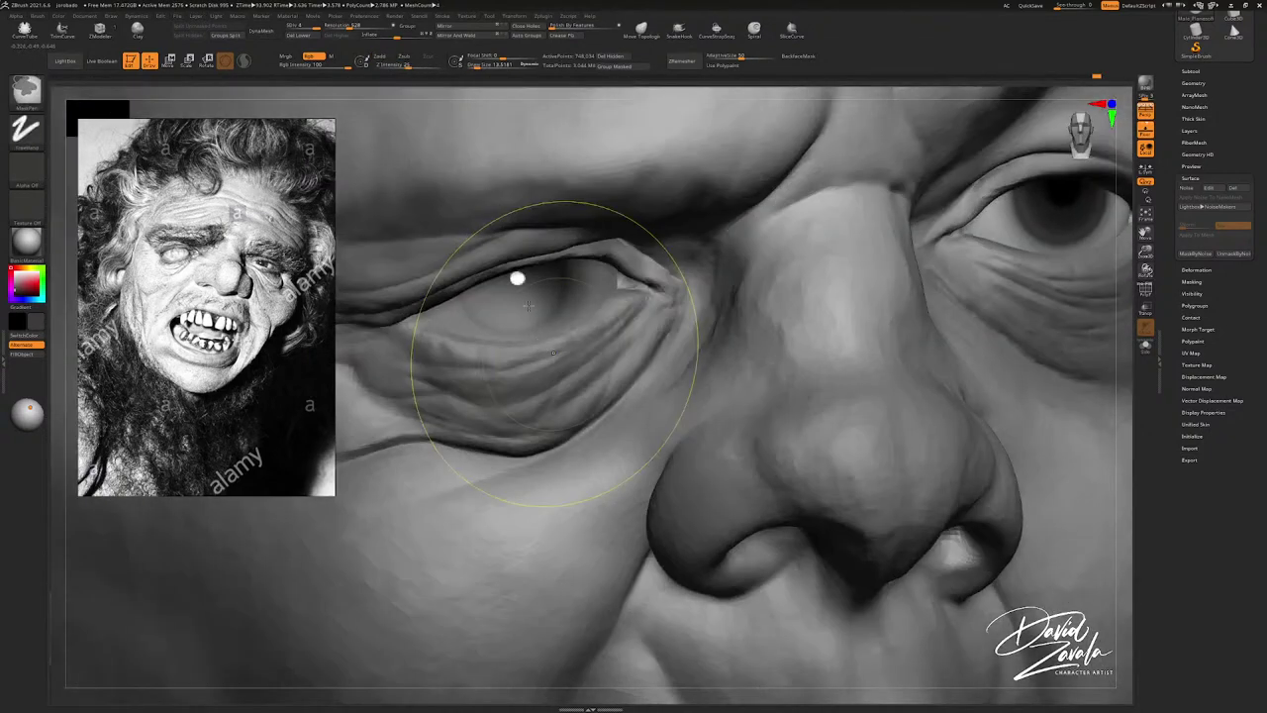
scroll(621, 351, "down", 5)
mouse_move(621, 350)
right_mouse_down()
mouse_move(658, 366)
mouse_move(630, 372)
mouse_move(693, 361)
right_mouse_up()
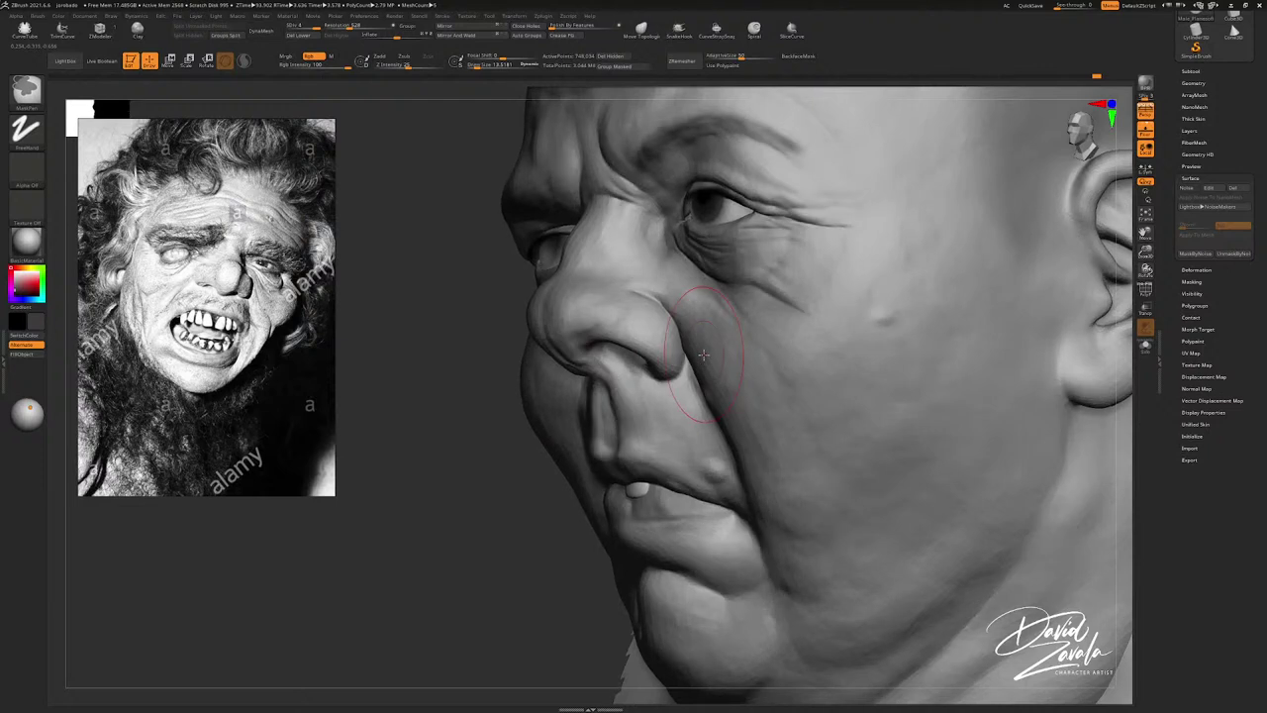
Step: Adjust the cheek fold beside the nostril under the raised brow with the Move brush, checking it in profile
key("s")
left_click_drag(703, 355, 707, 354)
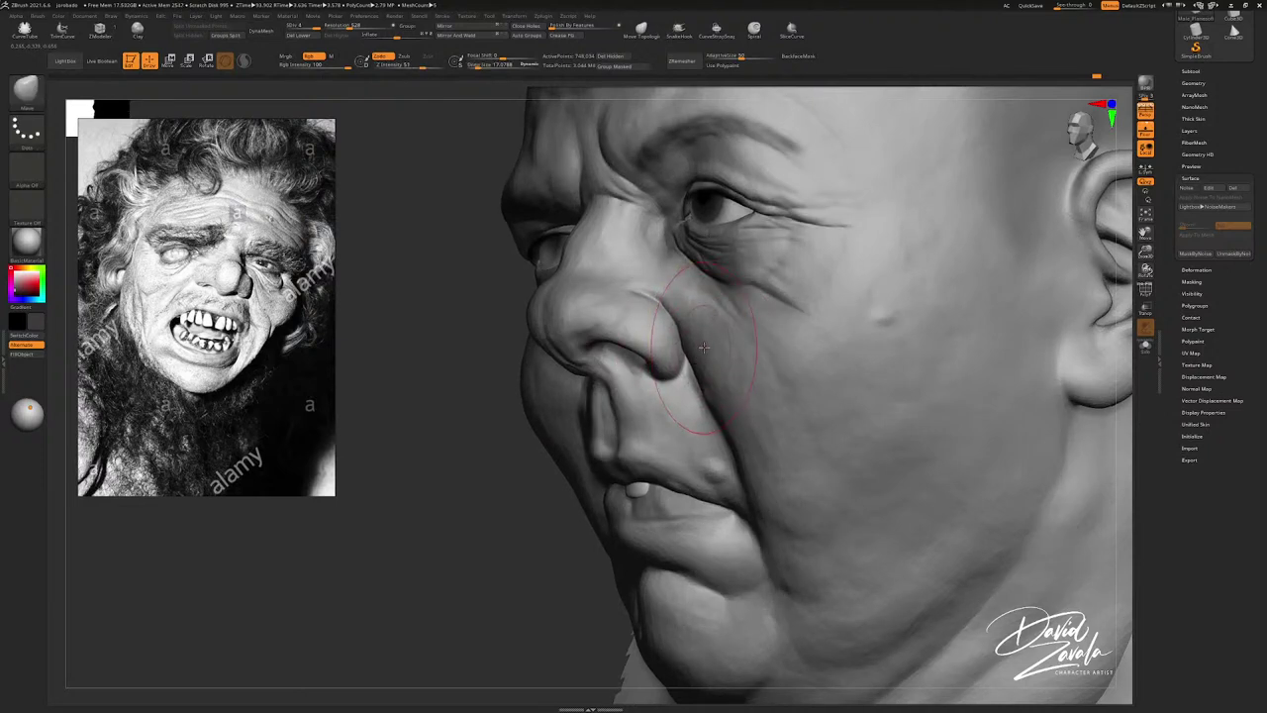
mouse_move(704, 347)
right_mouse_down()
mouse_move(716, 341)
mouse_move(705, 335)
right_mouse_up()
key("s")
key("s")
left_click_drag(705, 335, 703, 334)
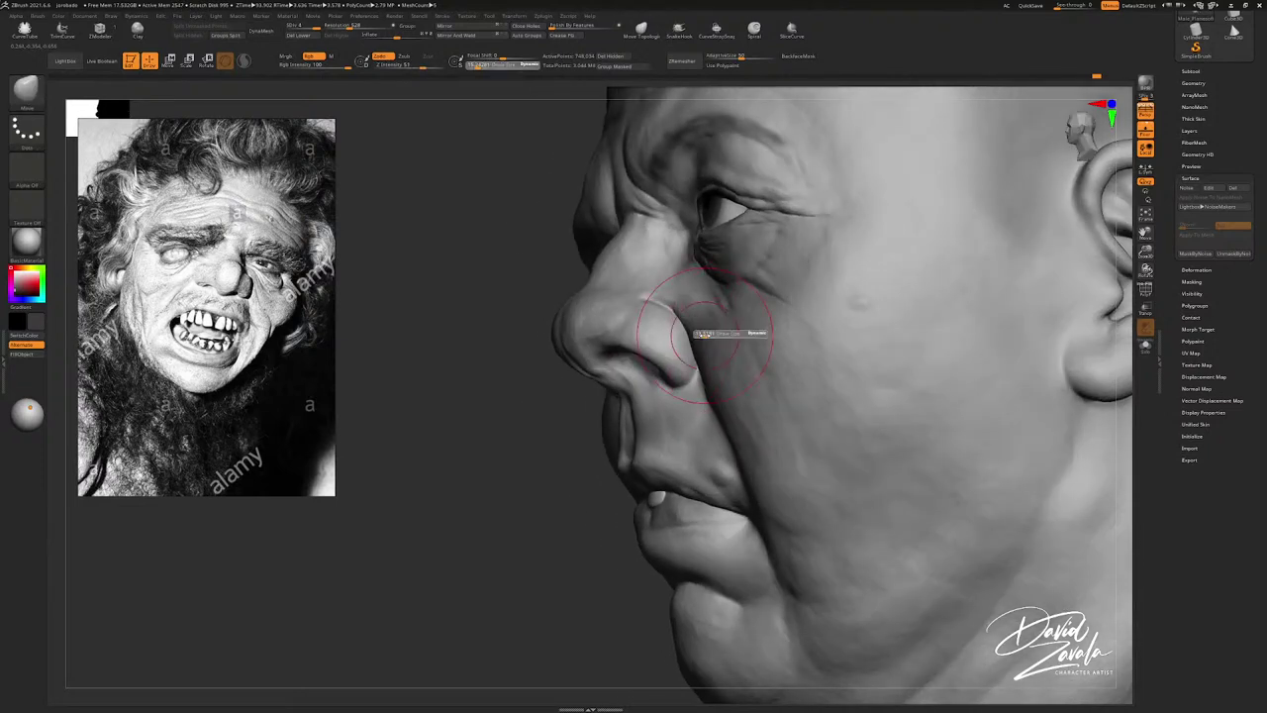
key("s")
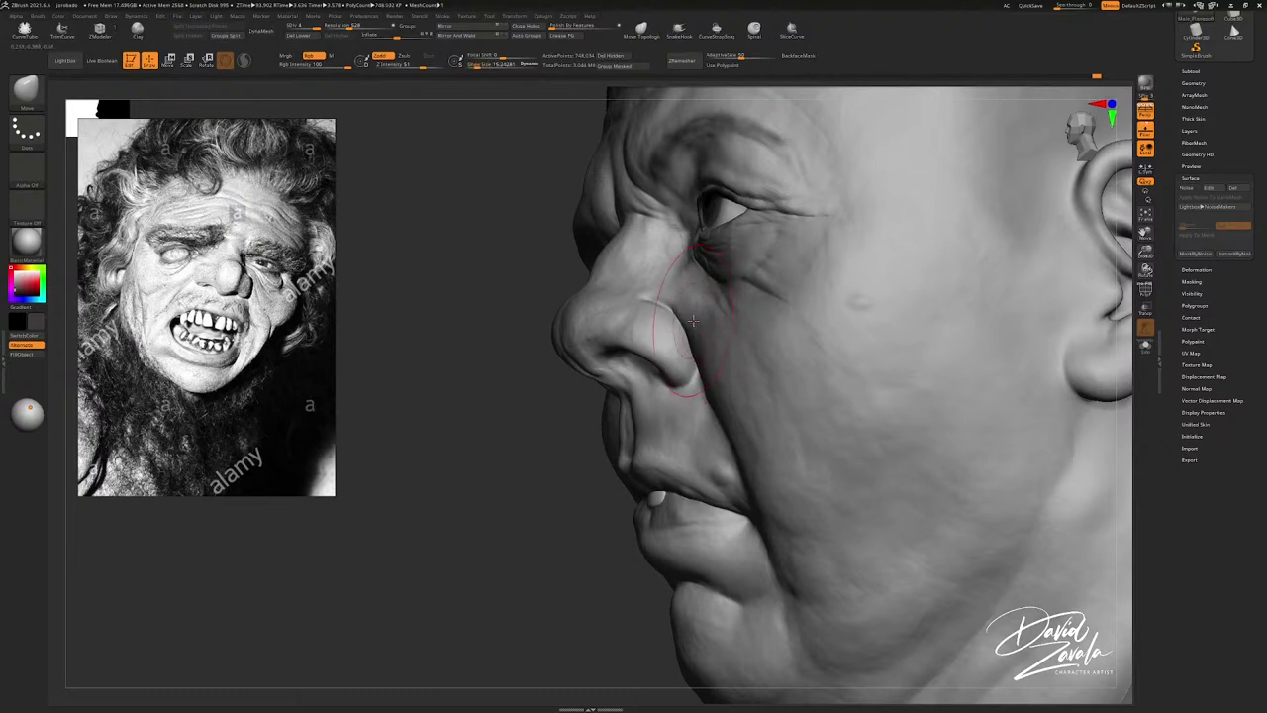
right_click_drag(692, 320, 709, 333)
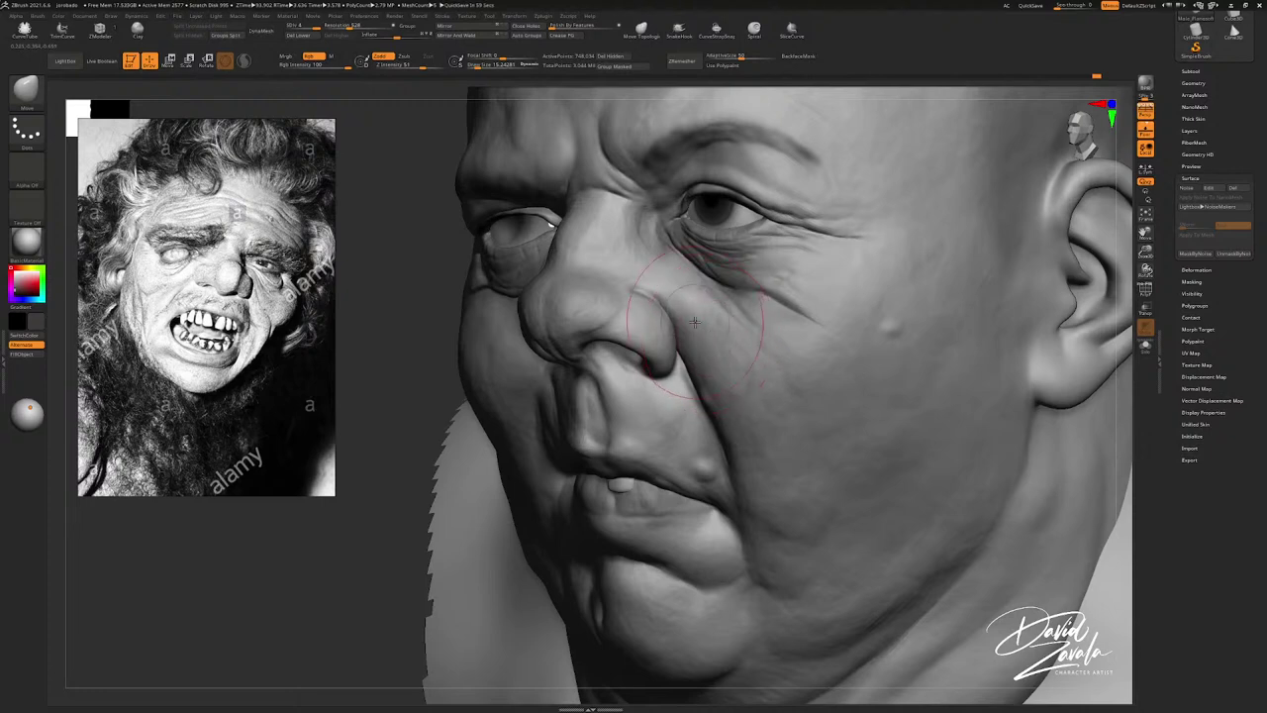
Step: Build up the lower lip around the protruding tooth with a small ClayTubes brush
right_click_drag(692, 324, 754, 316)
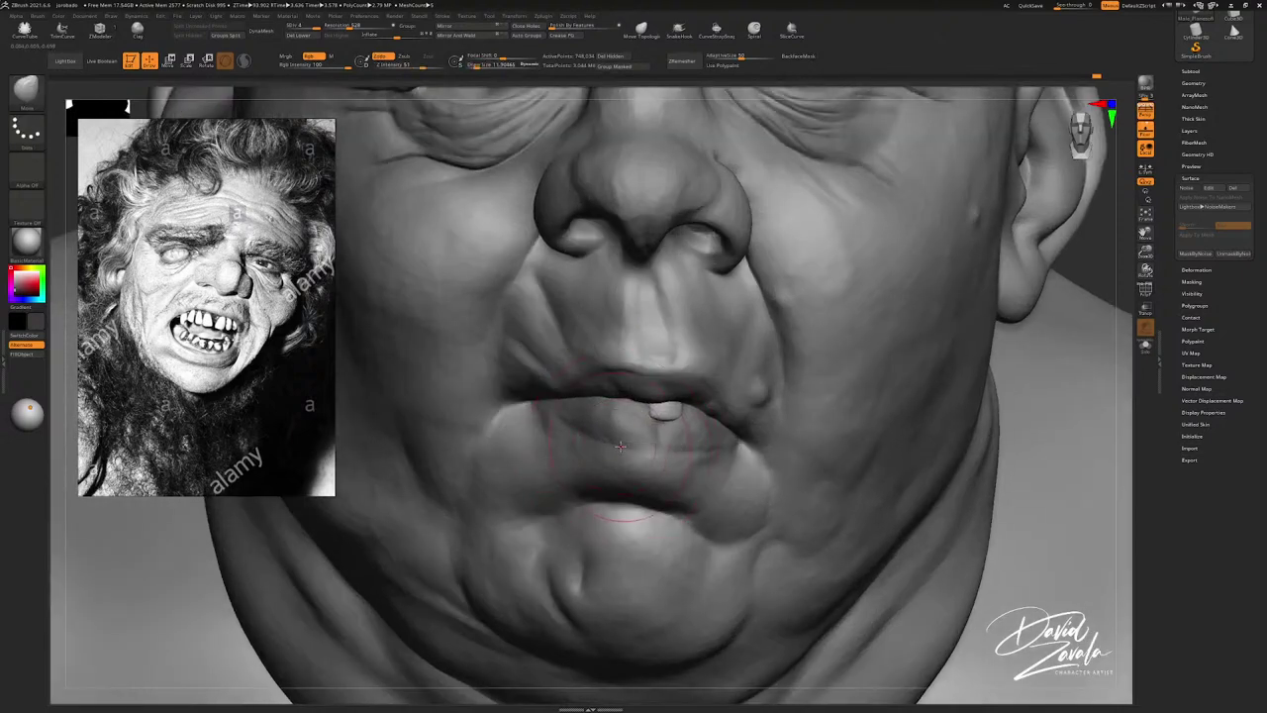
key("b")
key("c")
key("t")
right_click_drag(629, 446, 629, 444, "ctrl")
key("s")
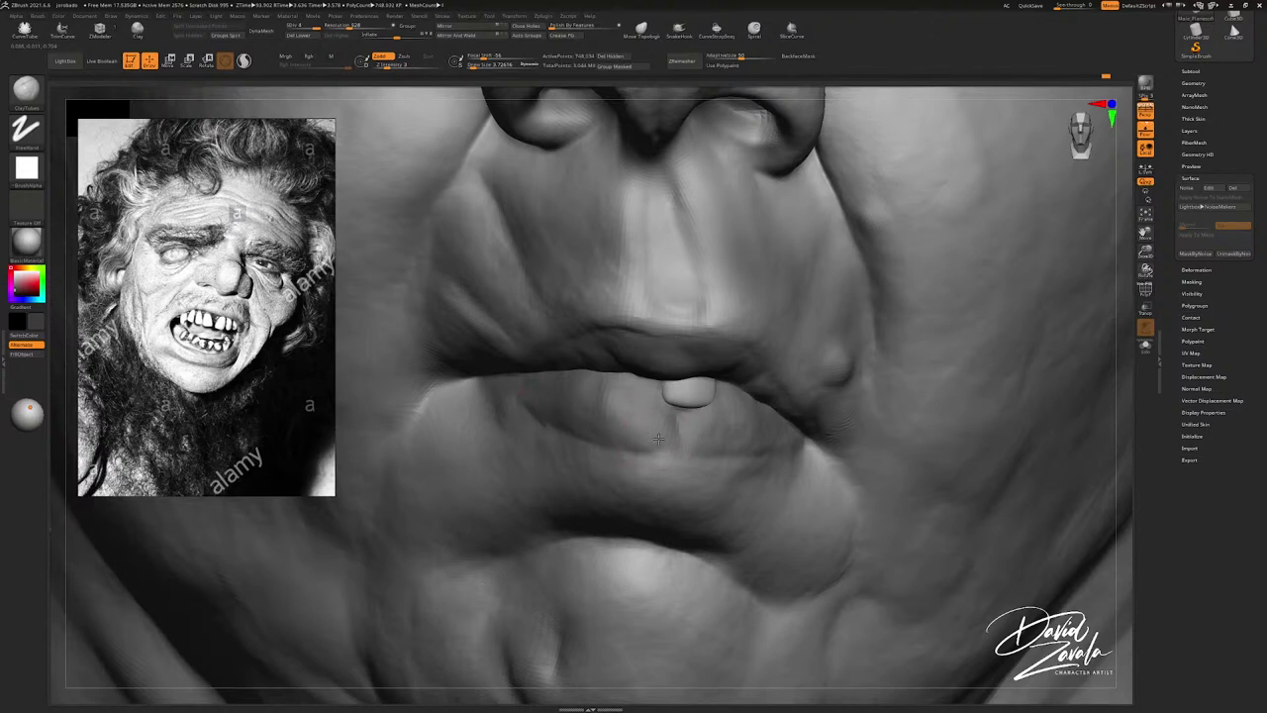
mouse_move(717, 423)
right_mouse_down("alt")
mouse_move(656, 373)
mouse_move(632, 379)
right_mouse_up("alt")
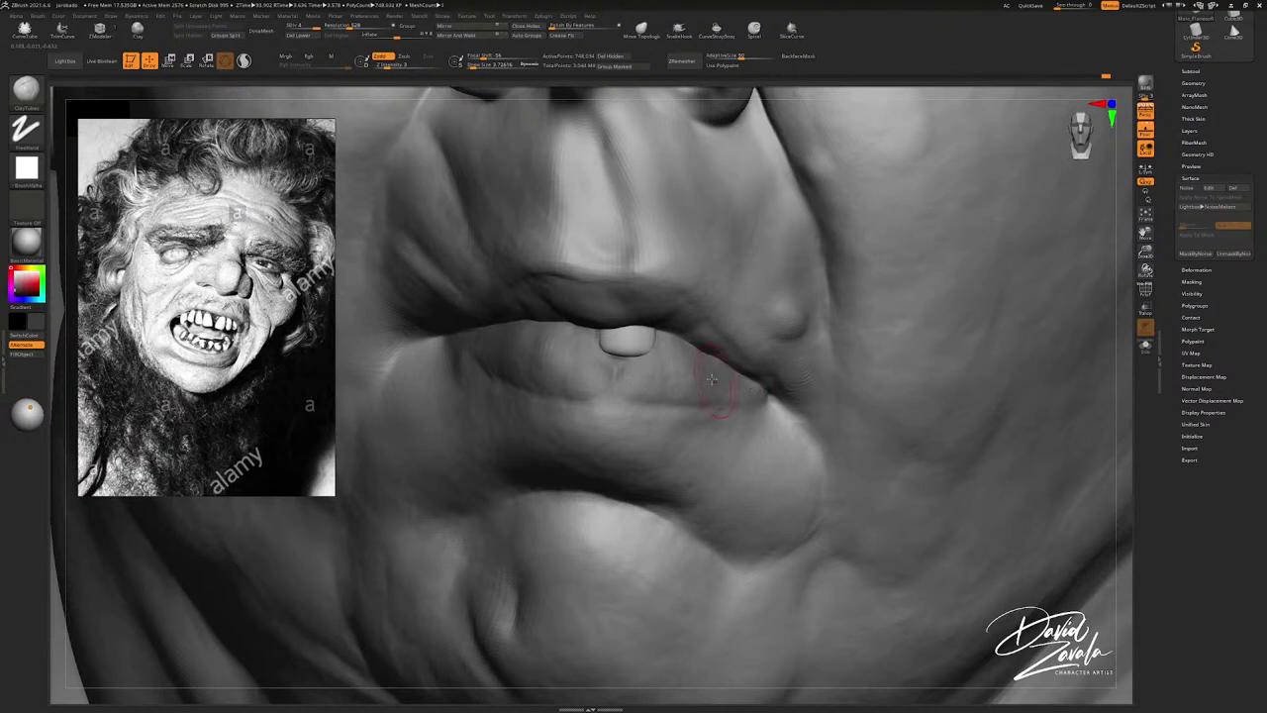
key("shift+d")
mouse_move(654, 350)
right_mouse_down("ctrl")
mouse_move(648, 282)
mouse_move(651, 341)
right_mouse_up("ctrl")
mouse_move(651, 341)
right_mouse_down()
mouse_move(693, 346)
mouse_move(679, 387)
mouse_move(683, 261)
mouse_move(692, 265)
right_mouse_up()
Step: Examine the whole bust from several front angles and run a BPR preview render
key("space")
left_click_drag(679, 342, 699, 342)
right_click_drag(762, 322, 792, 317)
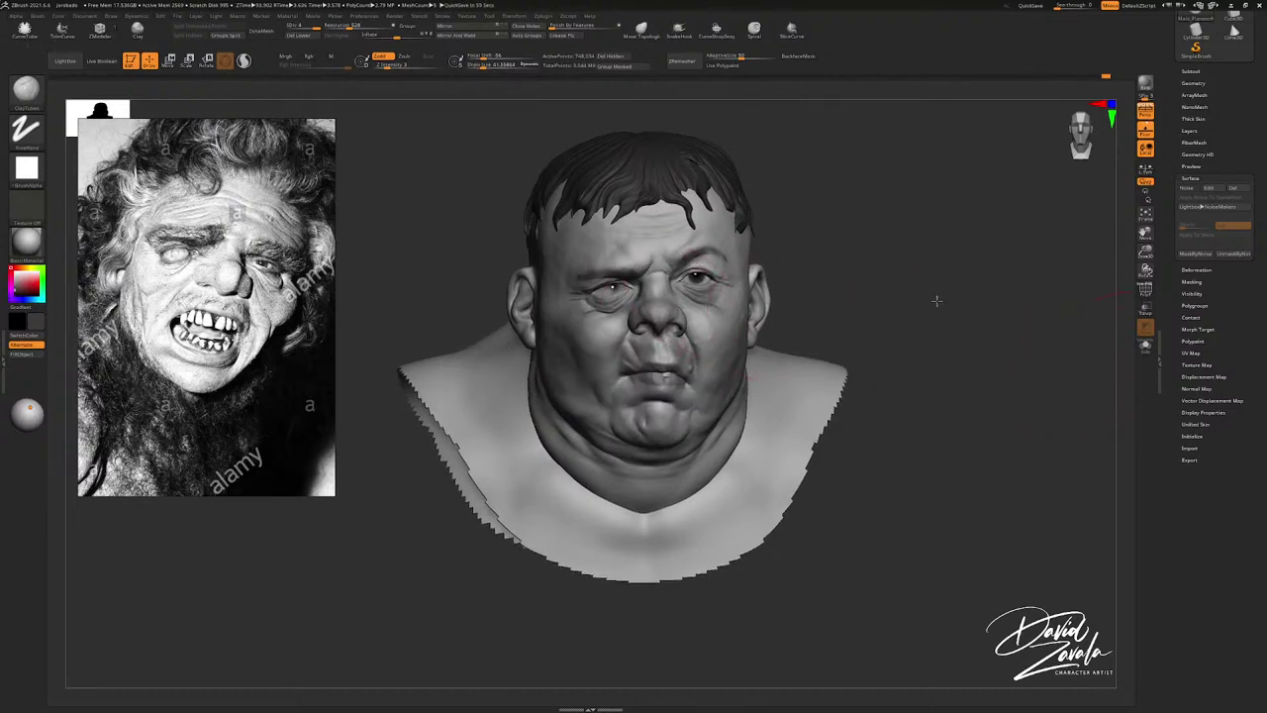
right_click_drag(936, 300, 916, 297)
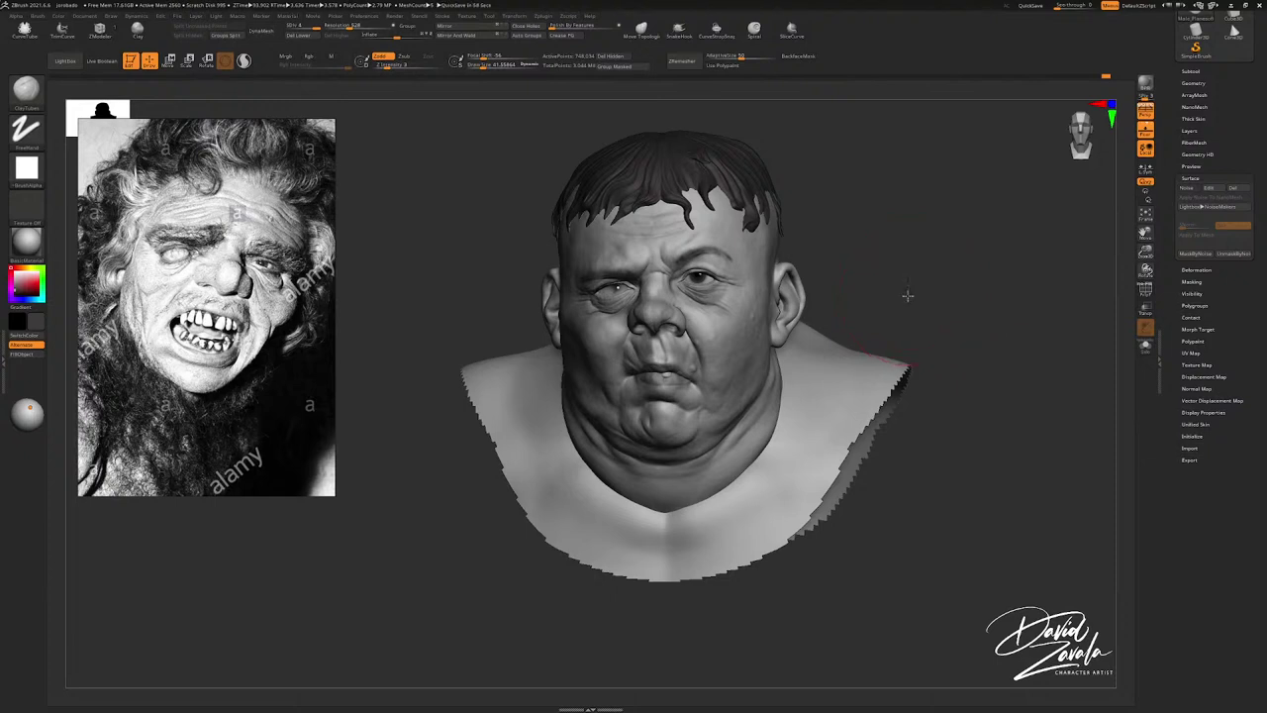
right_click(910, 296, "shift")
right_click_drag(734, 312, 745, 347, "ctrl")
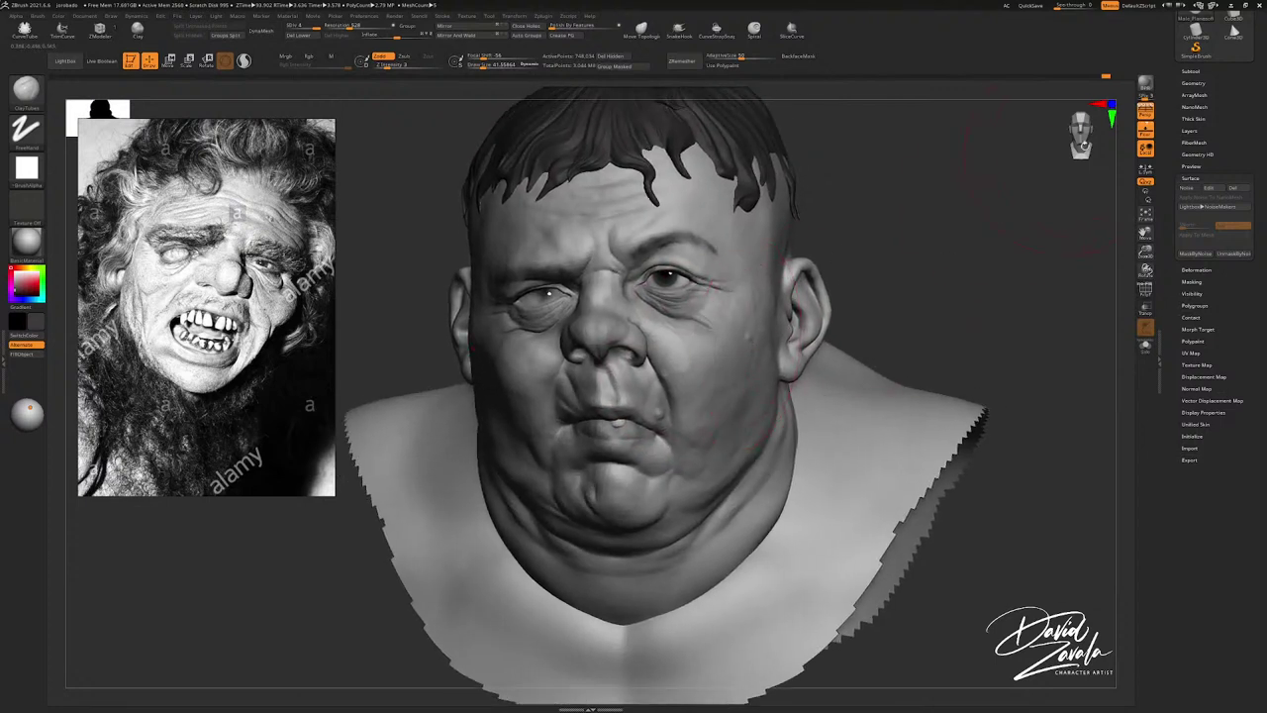
left_click(1140, 85)
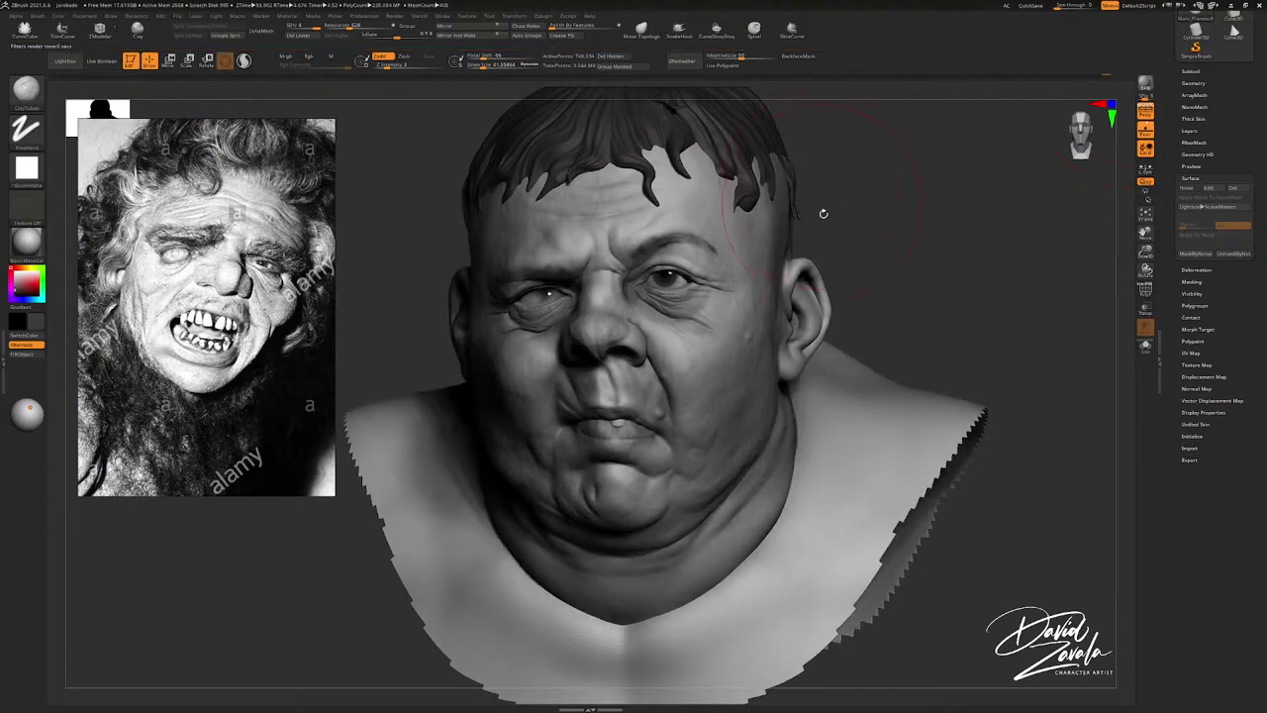
right_click_drag(823, 209, 1106, 163)
Step: Move the reference photo clear of the bust and hide the body subtool, leaving the head, neck and hair displayed
left_click(1191, 72)
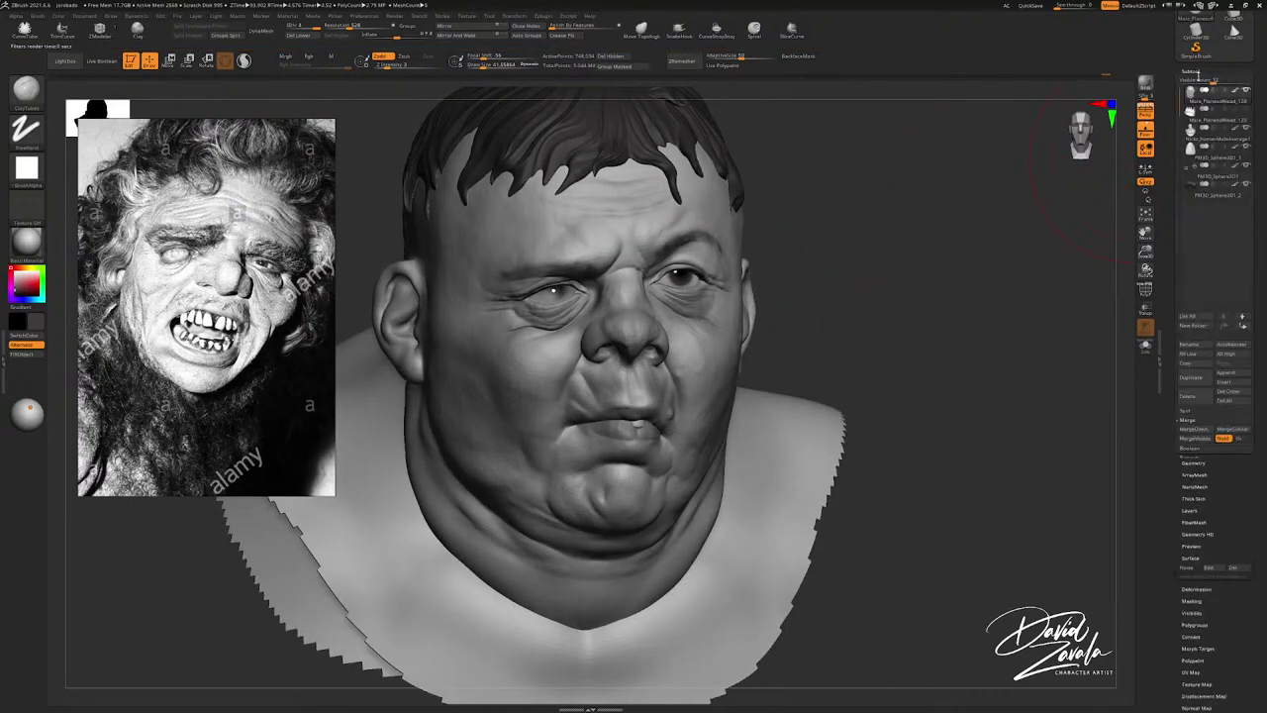
mouse_move(1244, 148)
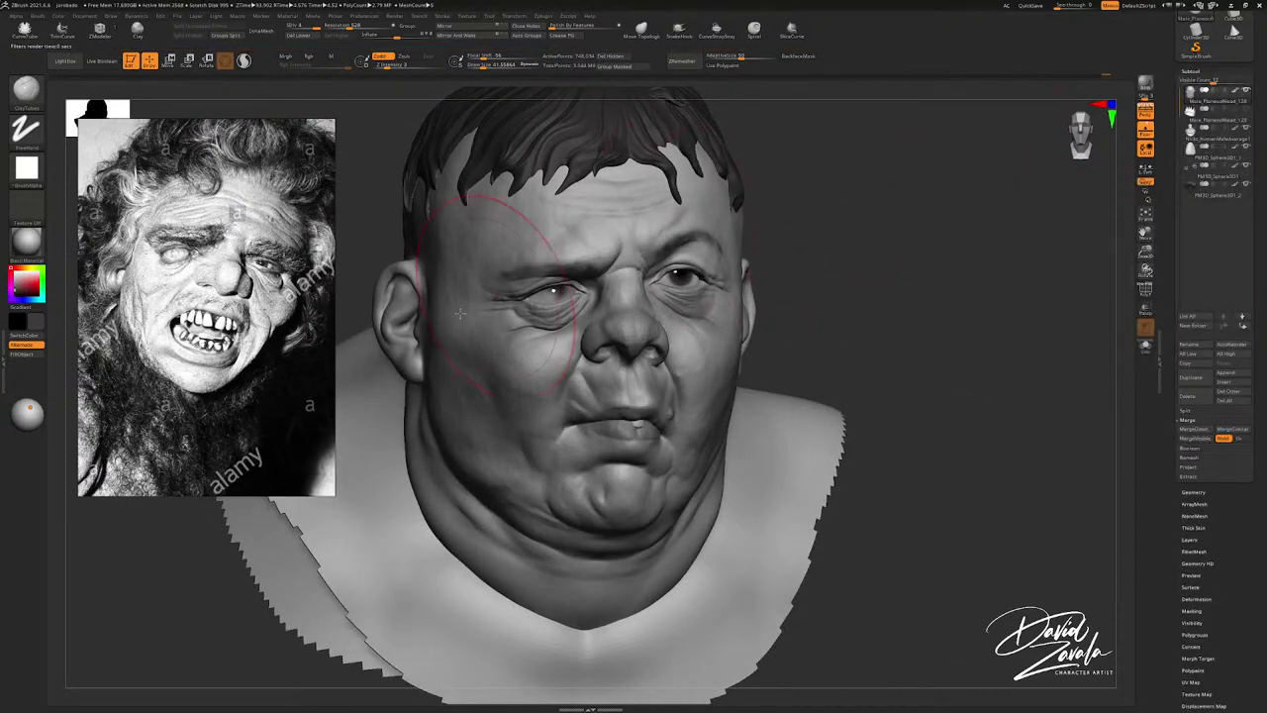
left_click_drag(289, 245, 101, 309)
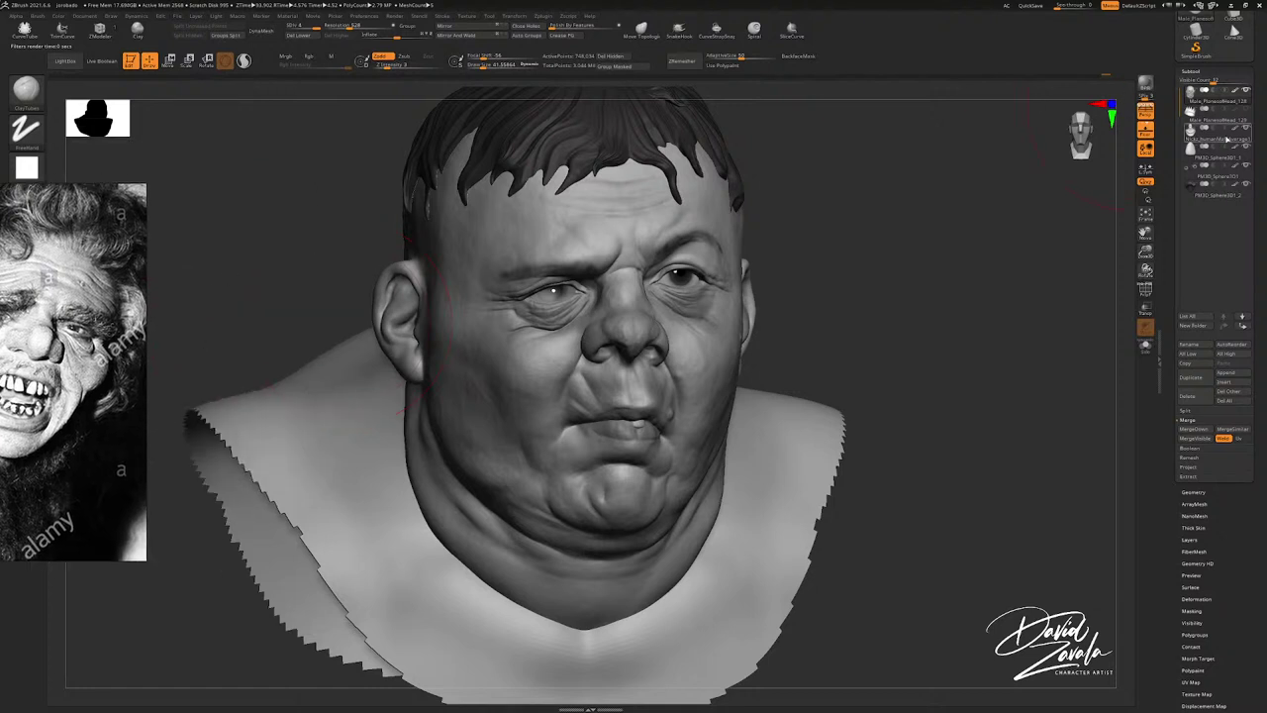
mouse_move(1218, 139)
mouse_move(862, 210)
left_mouse_down("shift")
mouse_move(862, 233)
mouse_move(873, 232)
left_mouse_up("shift")
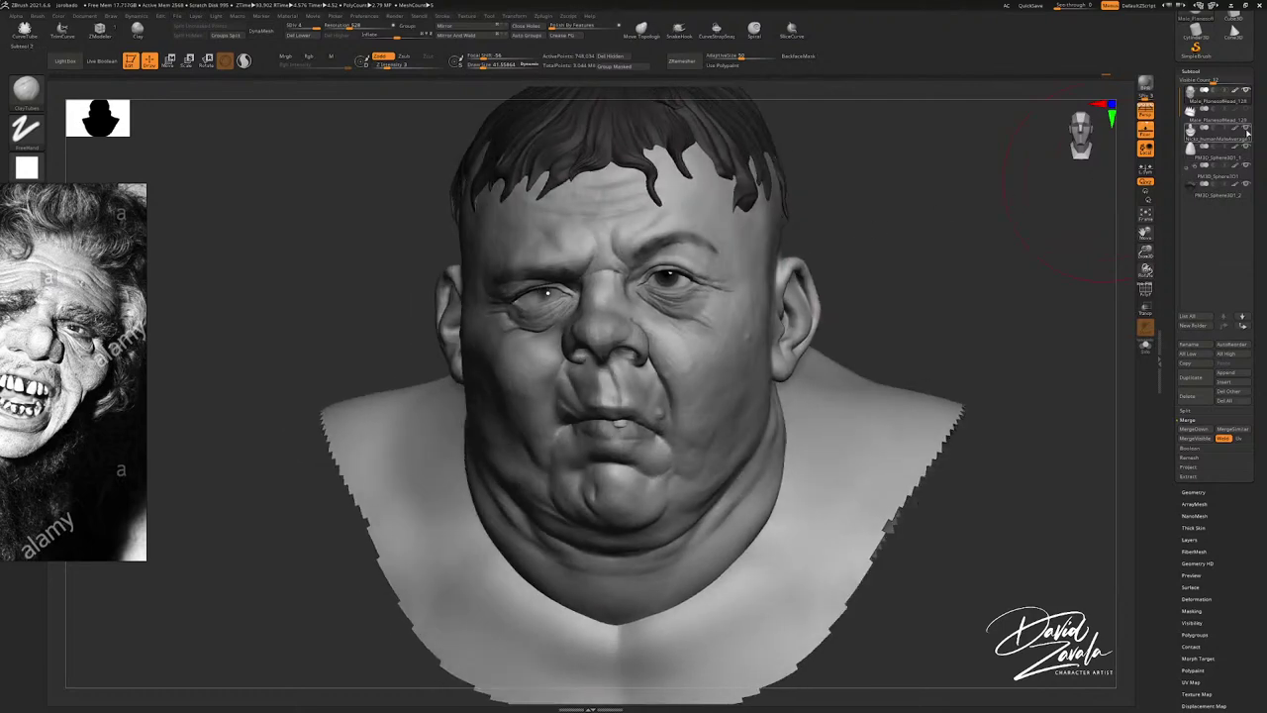
left_click(1247, 131)
right_click_drag(701, 241, 746, 246)
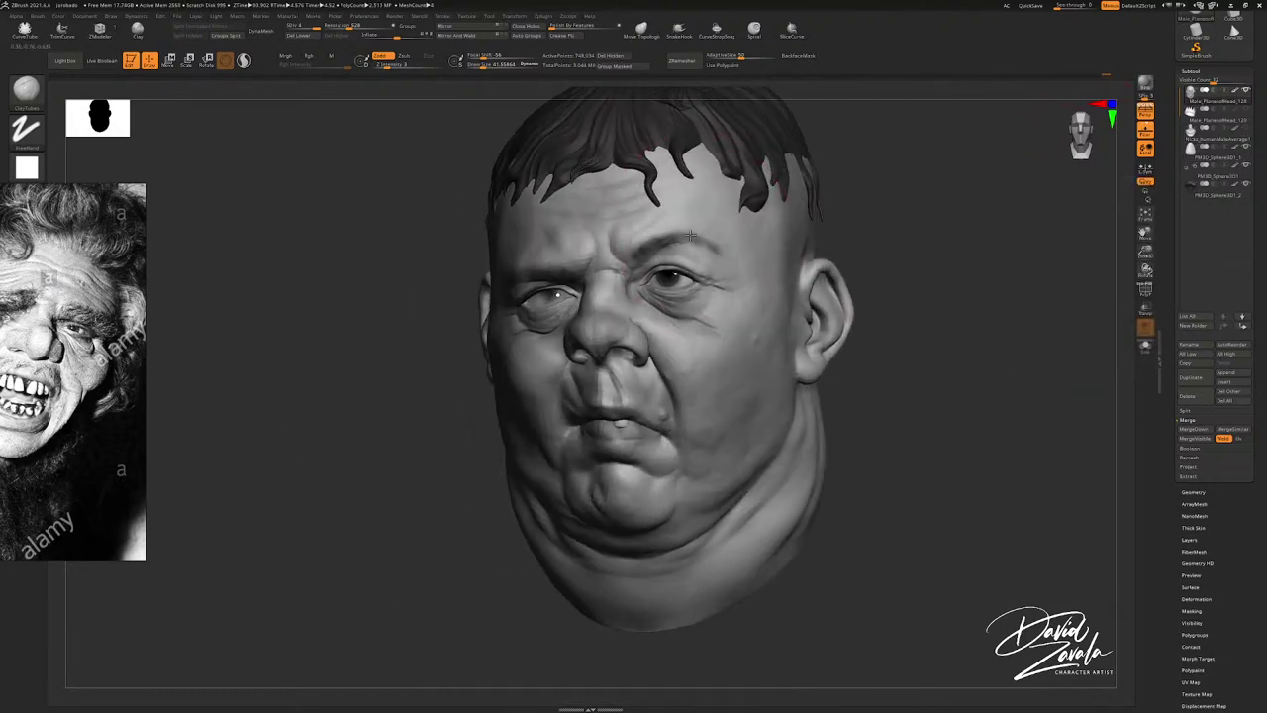
right_click_drag(716, 331, 727, 251, "ctrl")
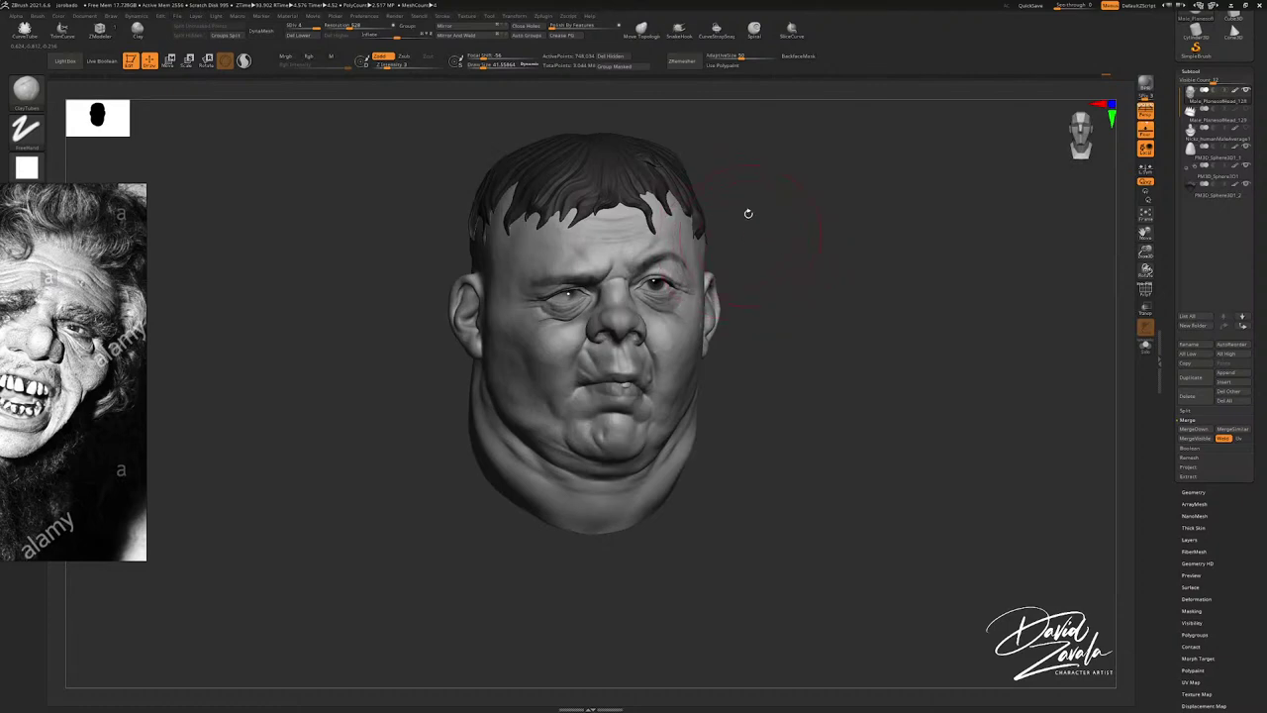
Step: Export the visible subtools of the head as an FBX file
left_click(542, 16)
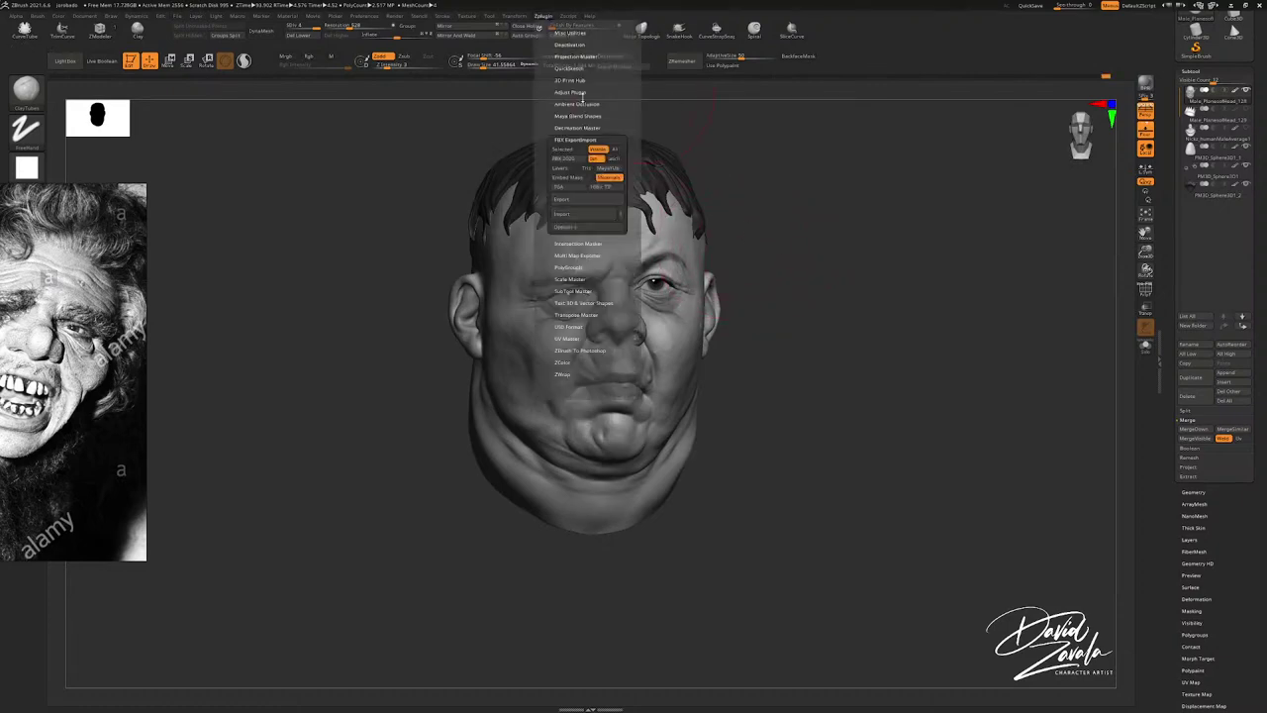
left_click(561, 201)
left_click_drag(642, 118, 1266, 119)
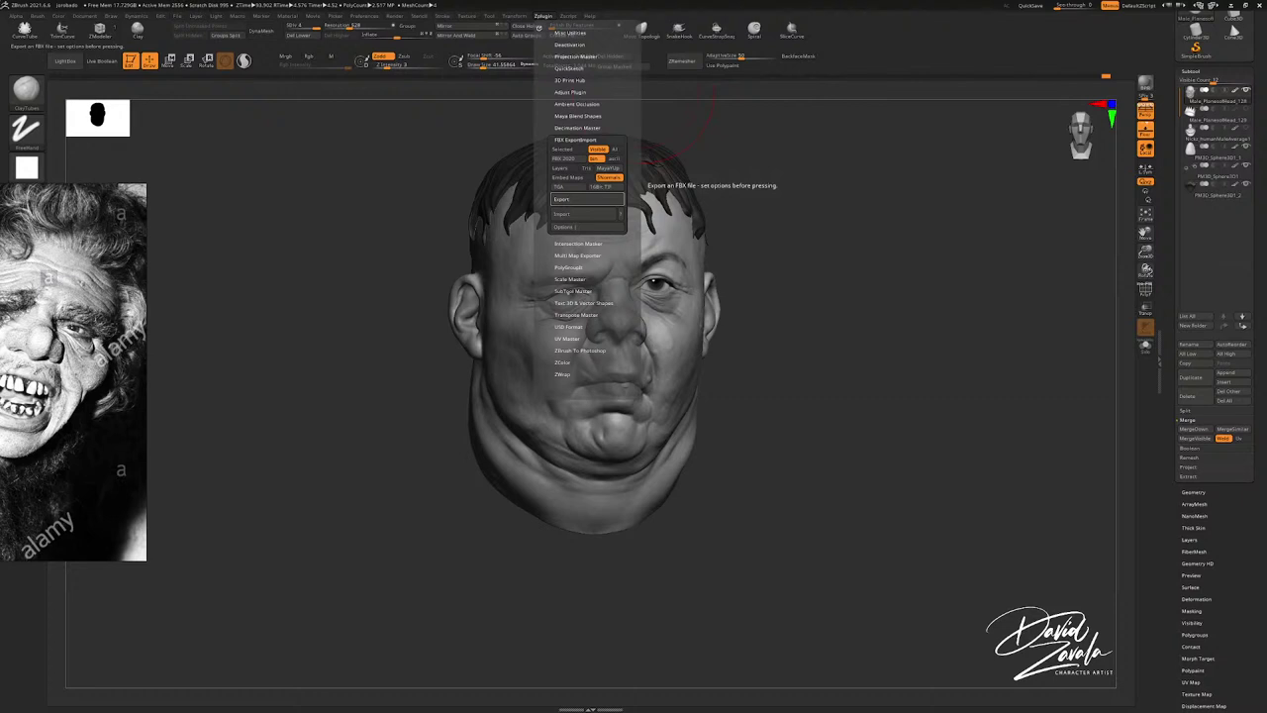
left_click(586, 199)
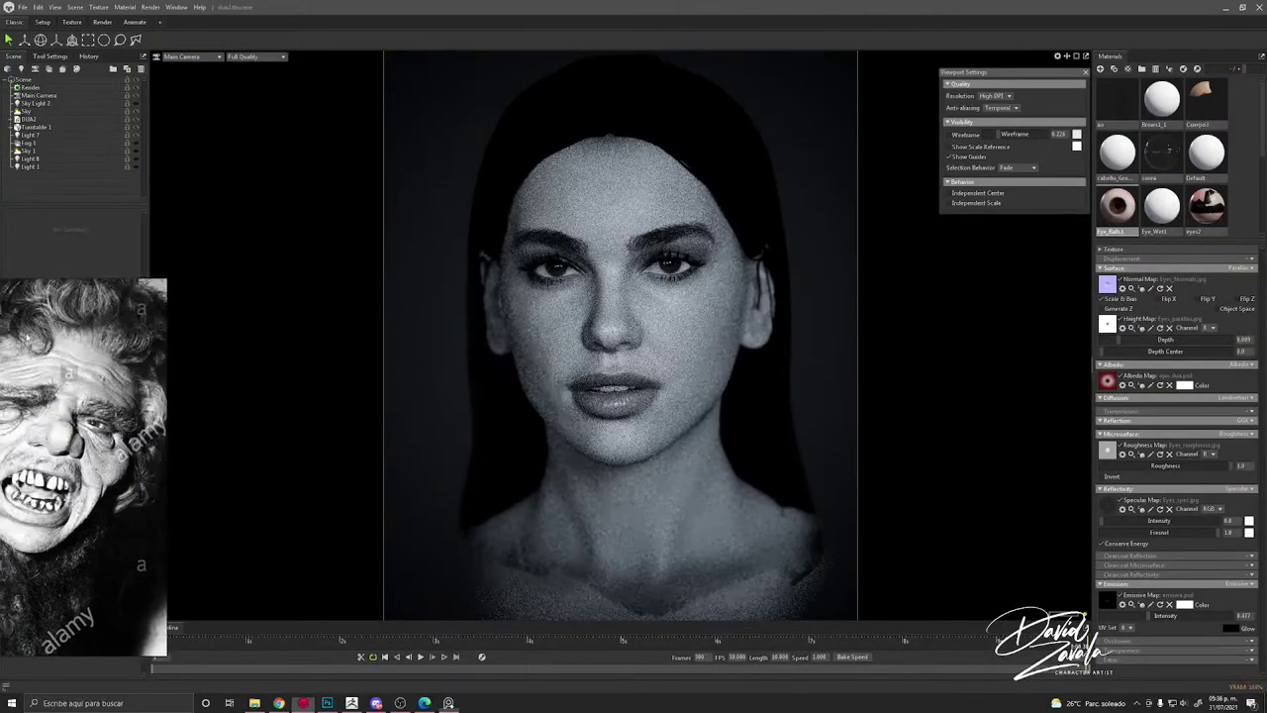
Step: Try to open the scene file dua.tbscene
left_click(24, 8)
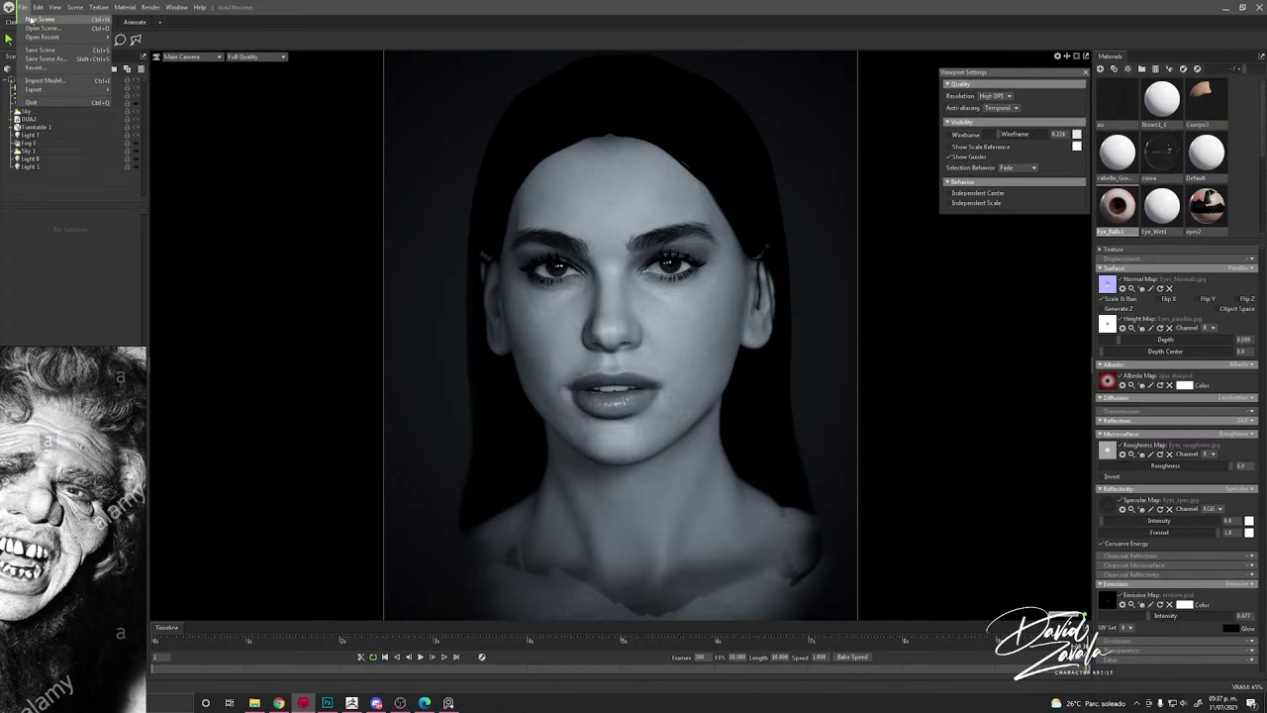
left_click(66, 198)
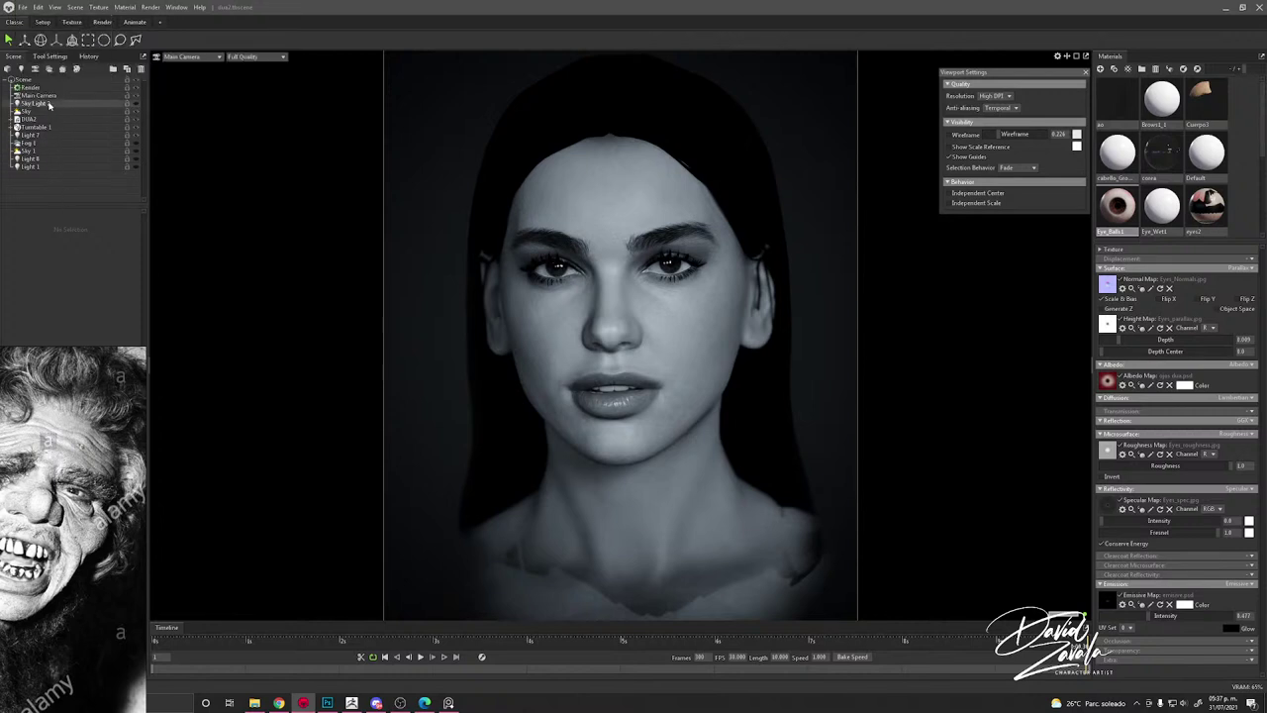
left_click(22, 7)
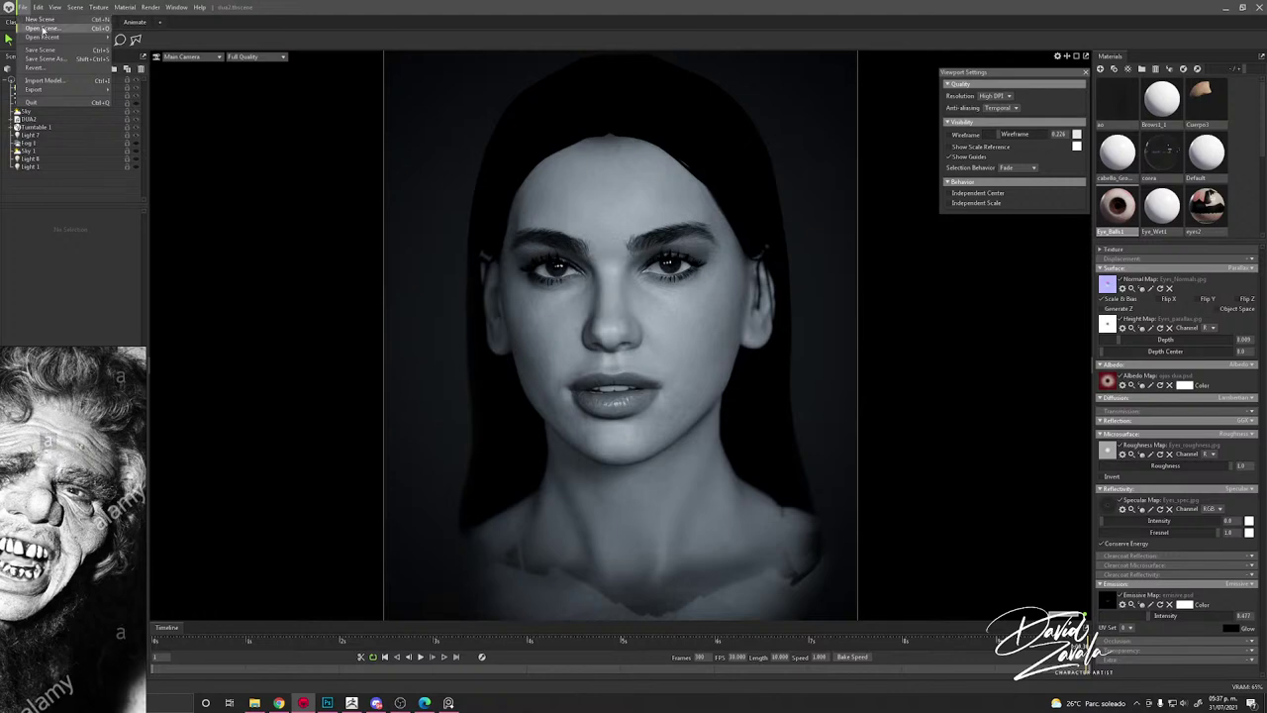
left_click(43, 29)
left_click(669, 384)
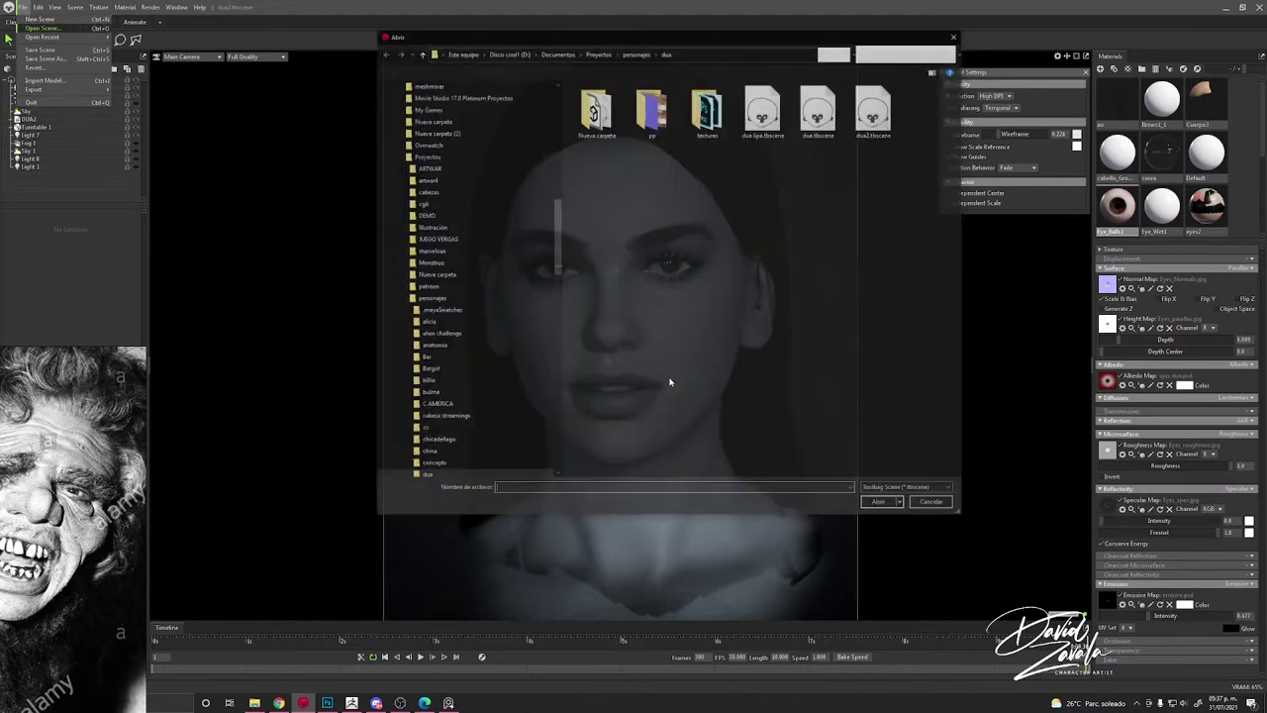
left_click(874, 110)
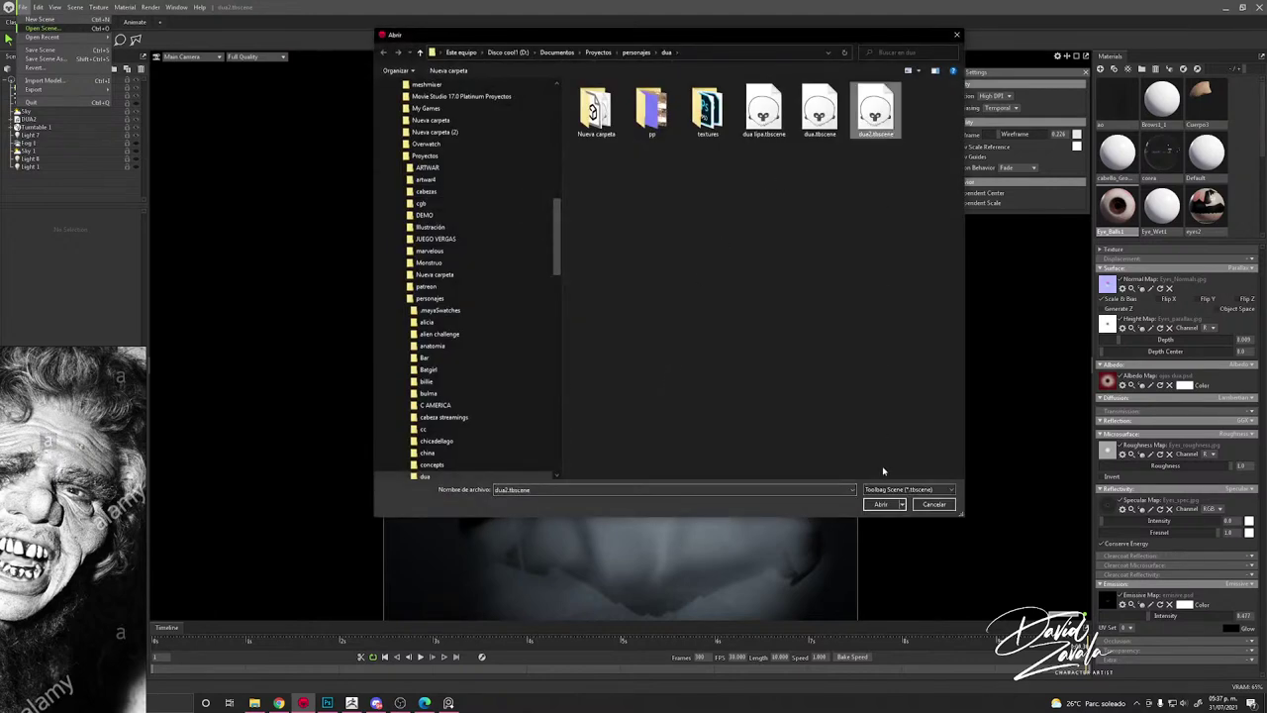
left_click(819, 143)
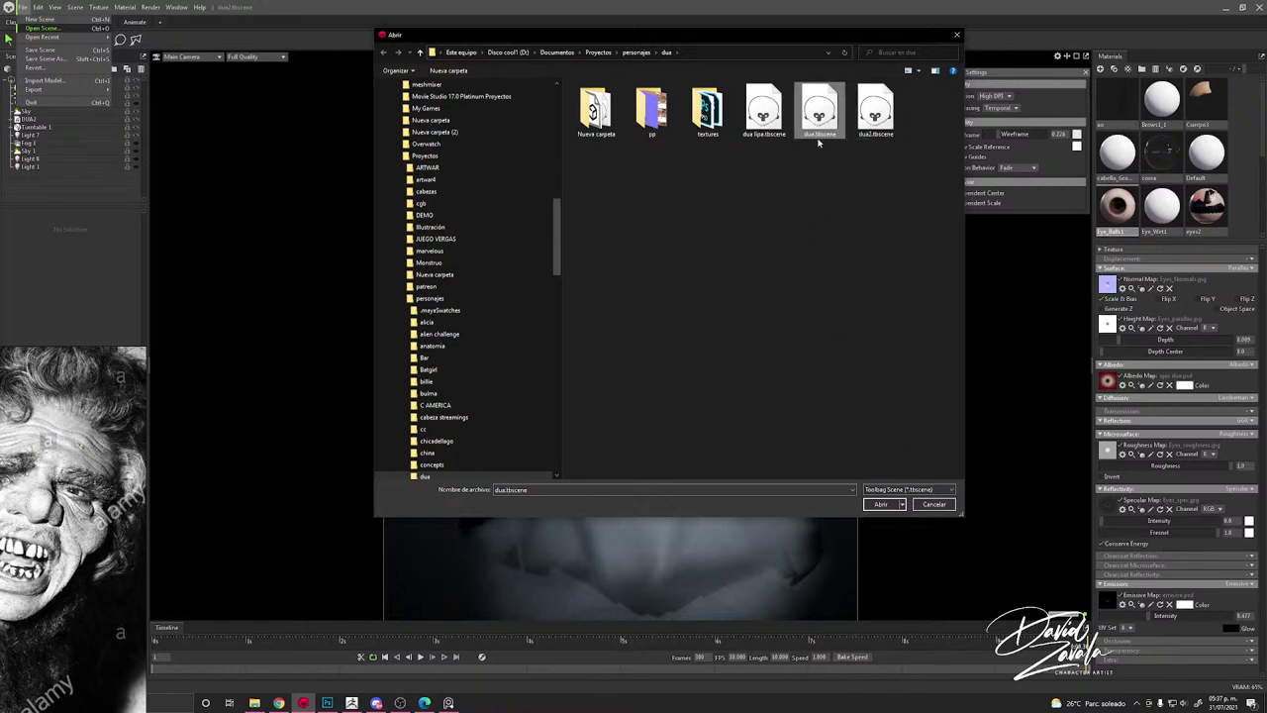
left_click(886, 504)
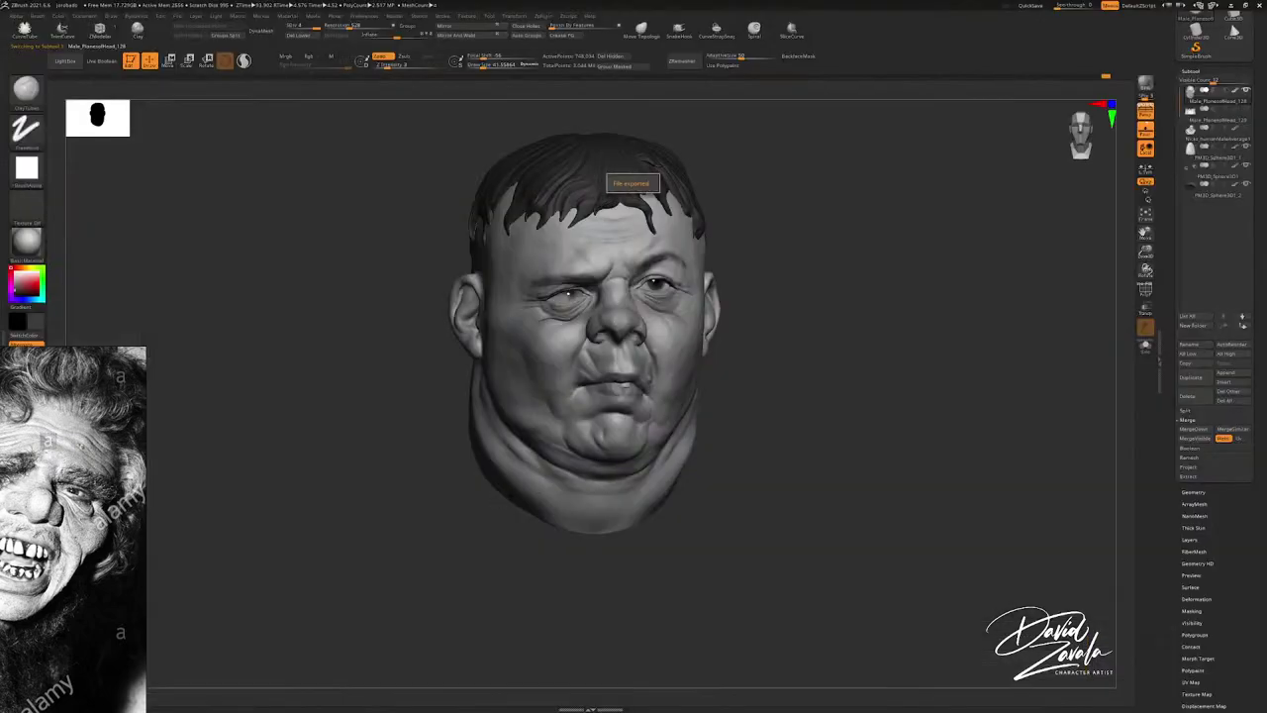
mouse_move(478, 484)
left_mouse_down()
mouse_move(445, 484)
mouse_move(462, 486)
left_mouse_up()
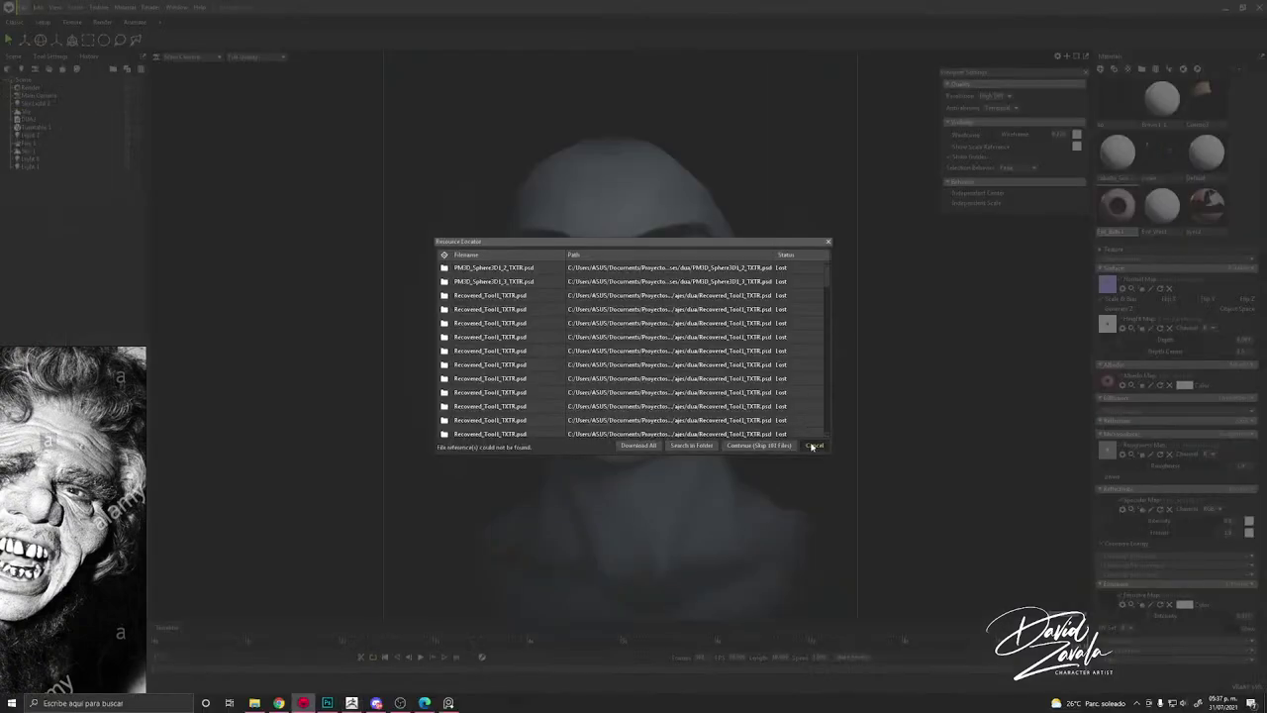
left_click(813, 445)
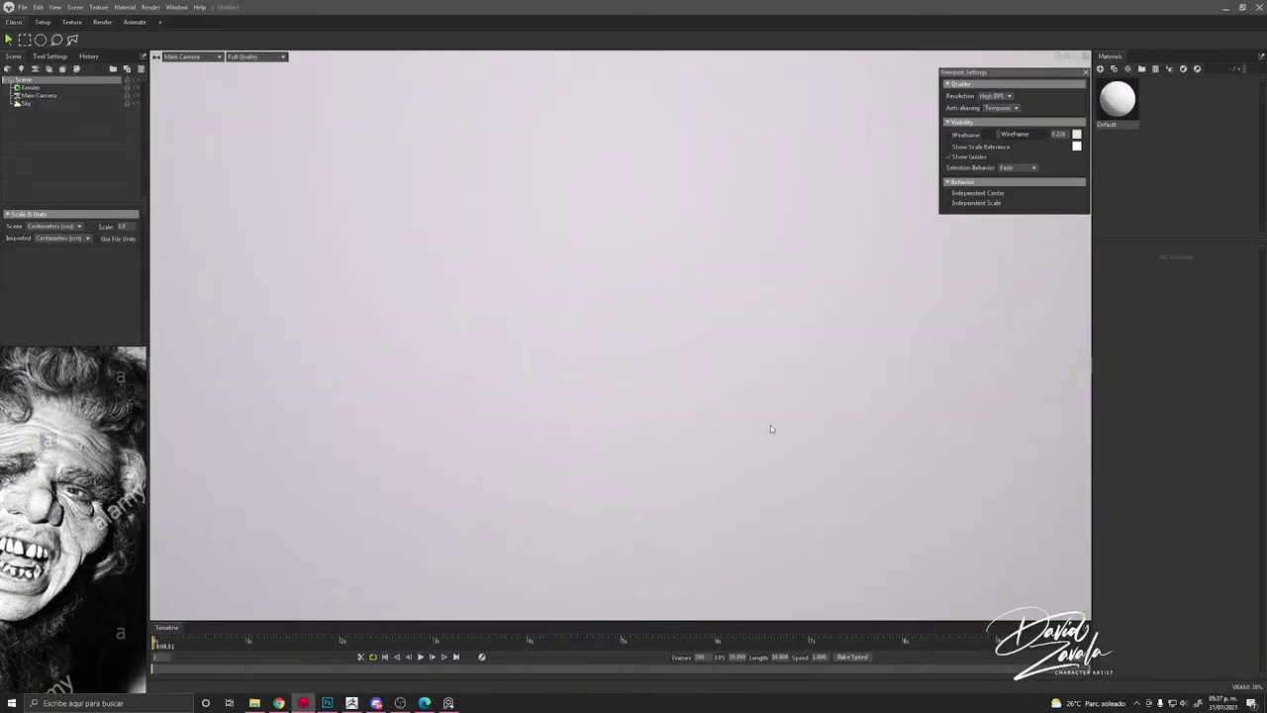
Step: Reopen the dua2.tbscene scene from the recently used scenes
left_click(22, 7)
mouse_move(45, 36)
left_click(195, 37)
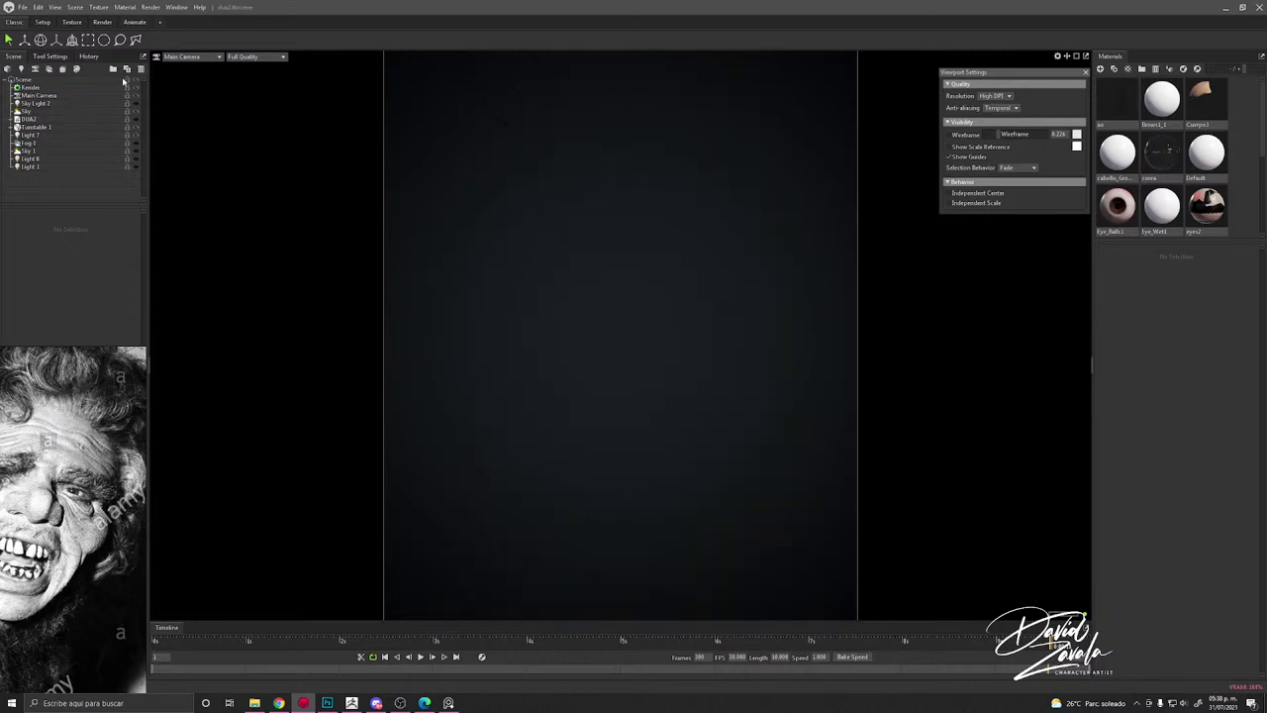
Step: Import the exported head FBX into the scene and bring its face into frame
left_click(23, 7)
left_click(44, 80)
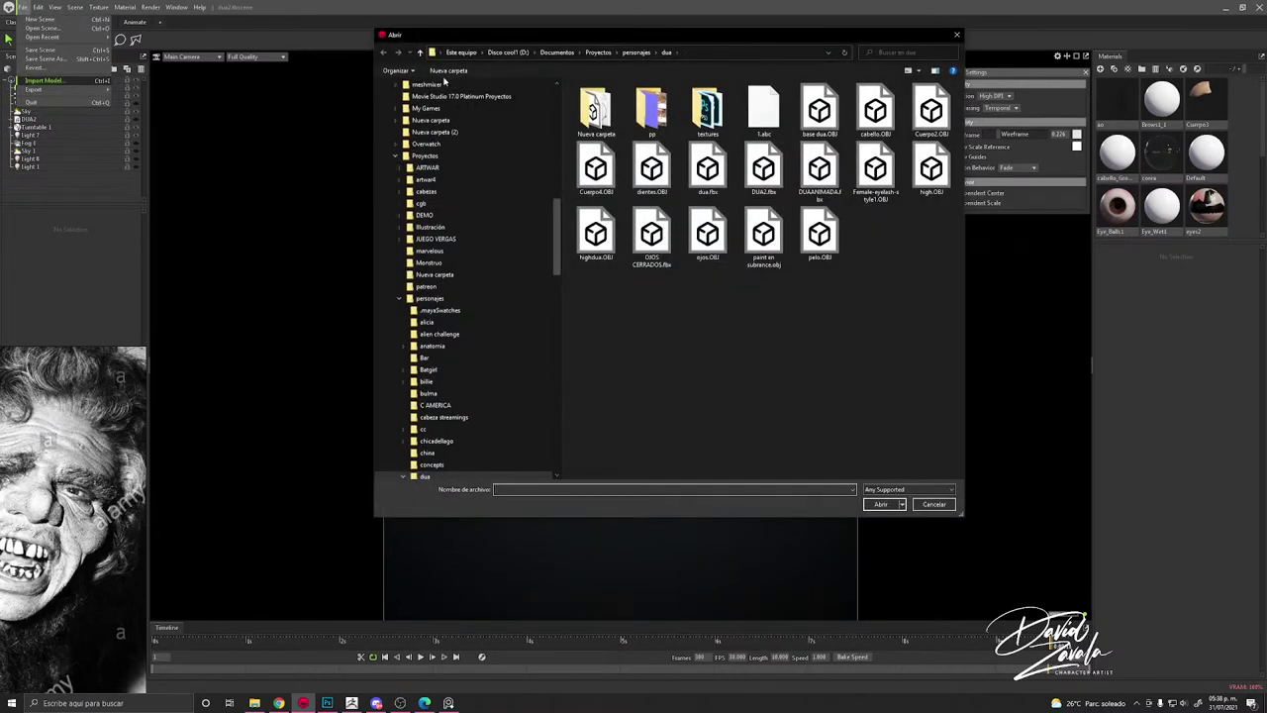
left_click(421, 57)
left_click_drag(597, 38, 1266, 41)
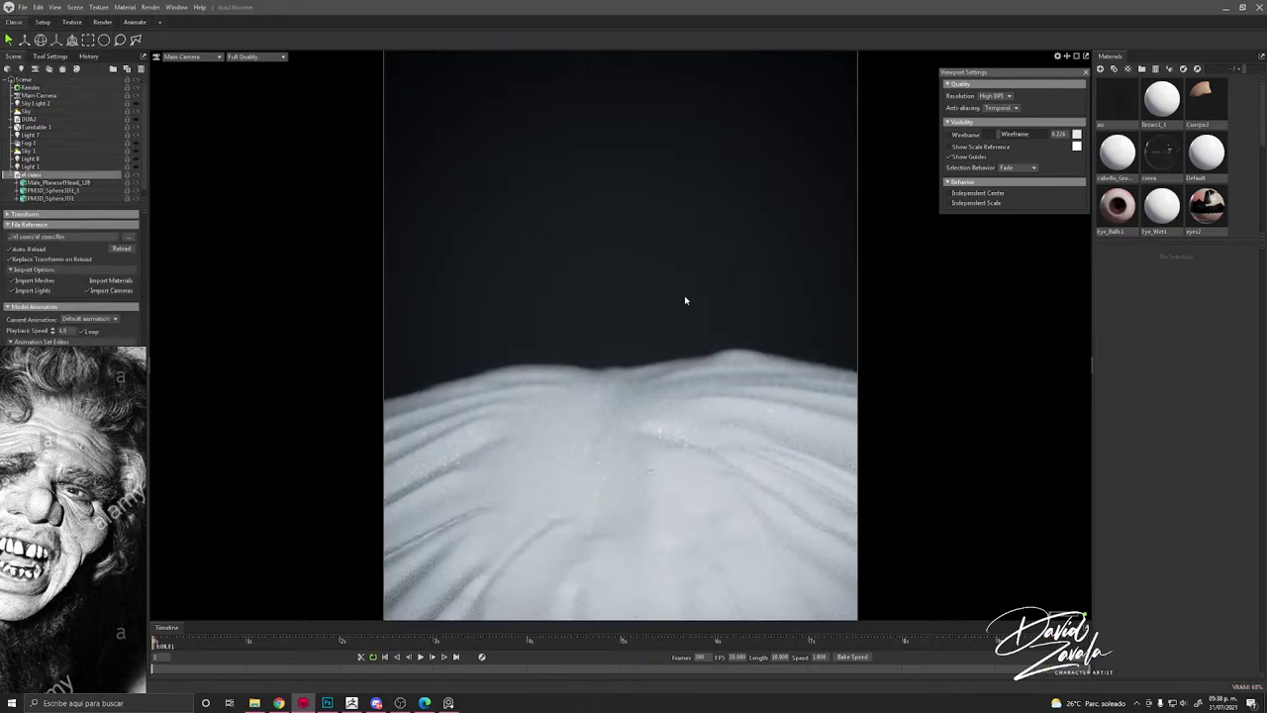
scroll(680, 302, "down", 10)
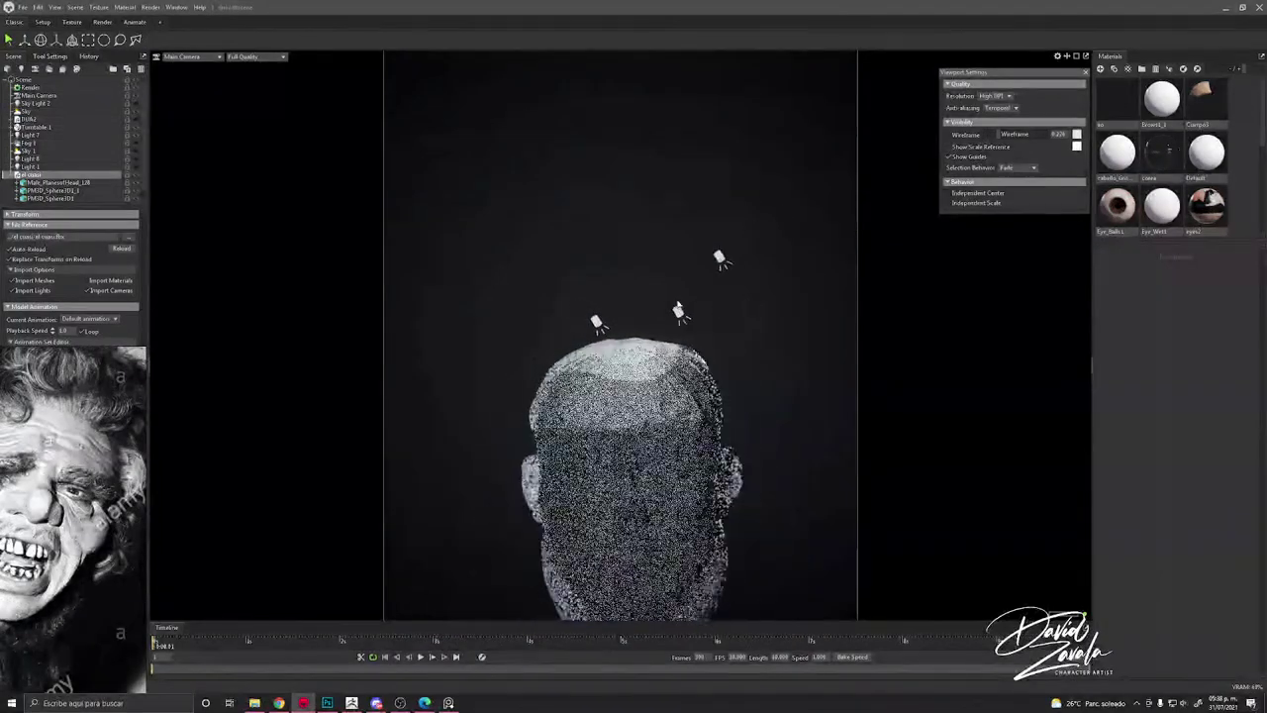
middle_click_drag(681, 302, 684, 247)
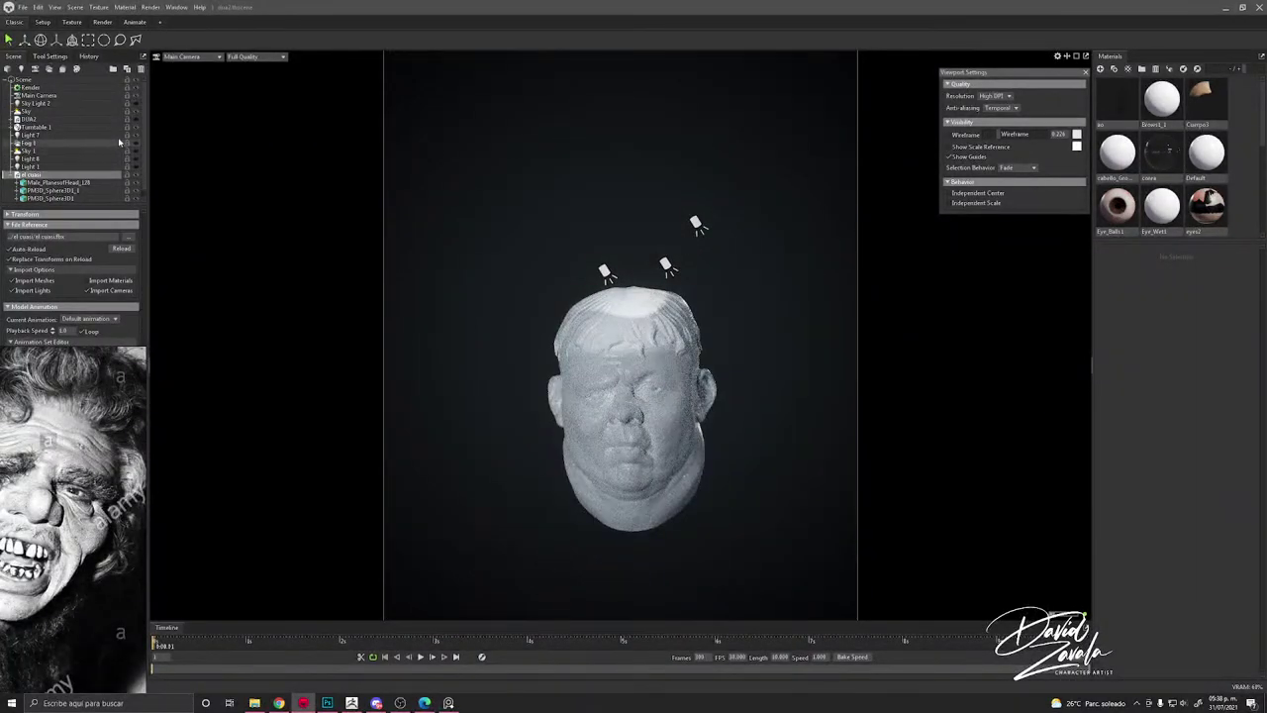
Step: Show the DUA2 model as a size reference, then scale the imported head down and raise it towards that model
left_click(137, 119)
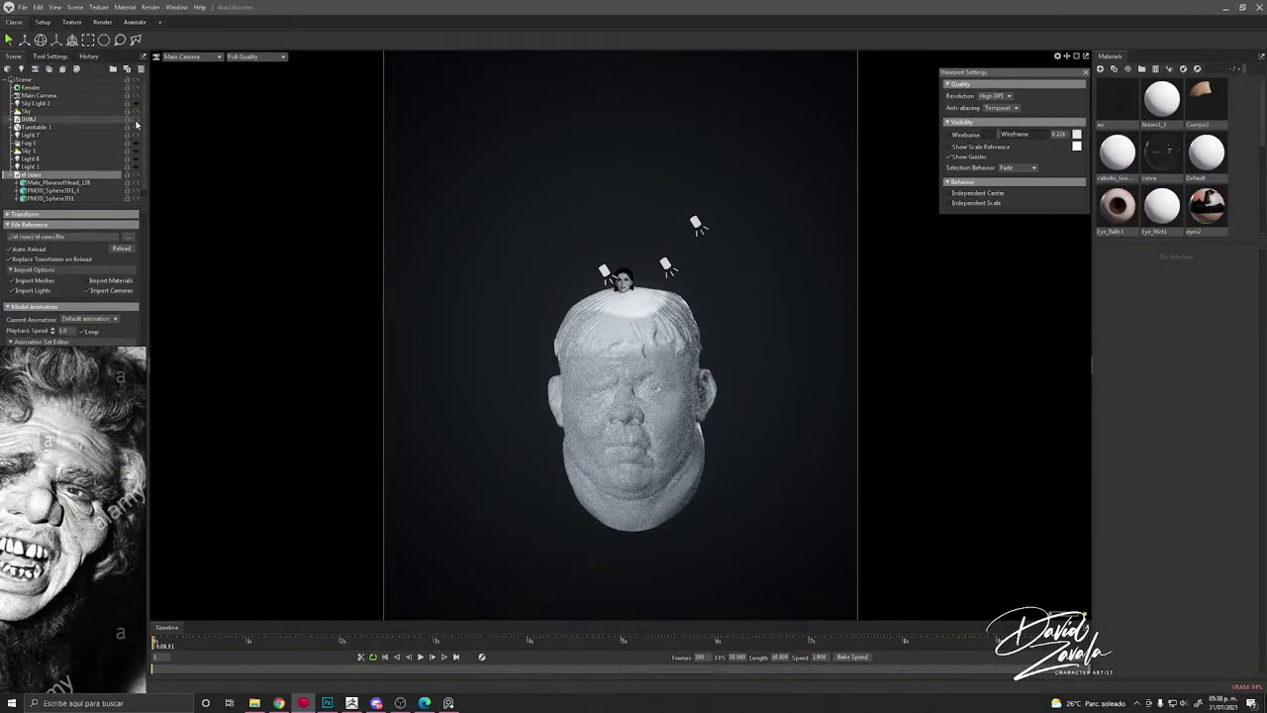
left_click(55, 40)
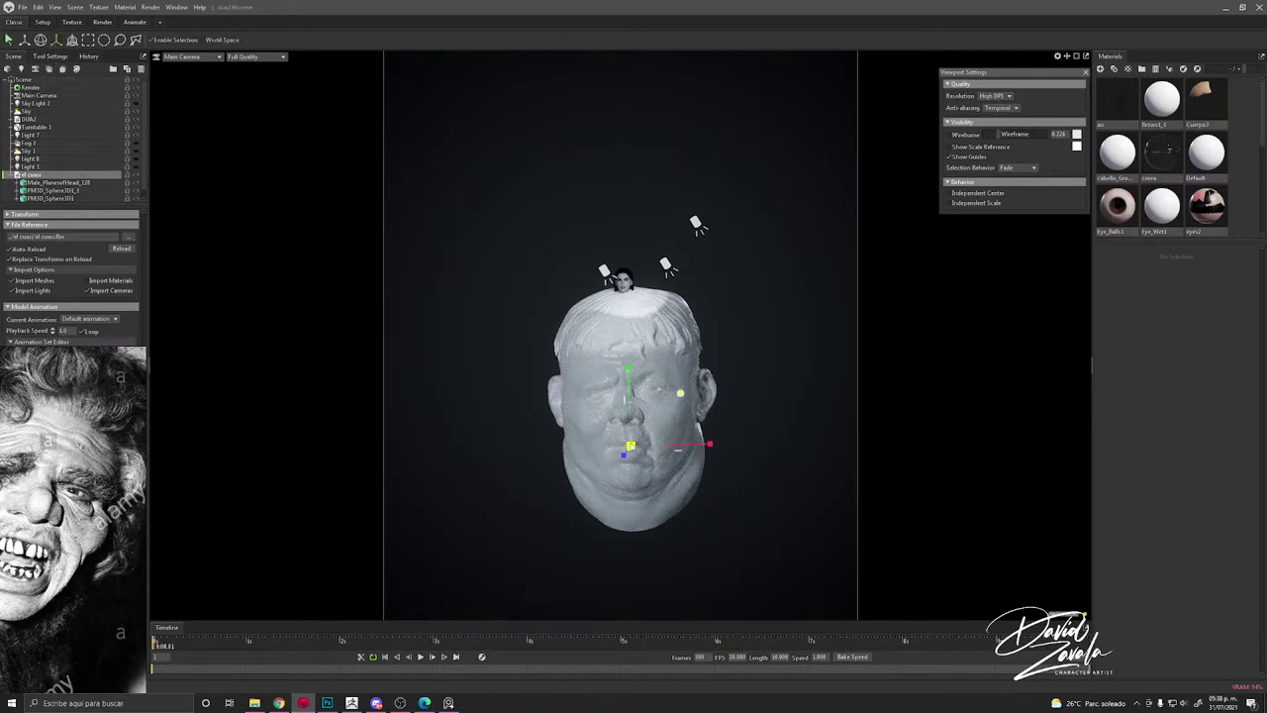
left_click_drag(631, 447, 547, 447)
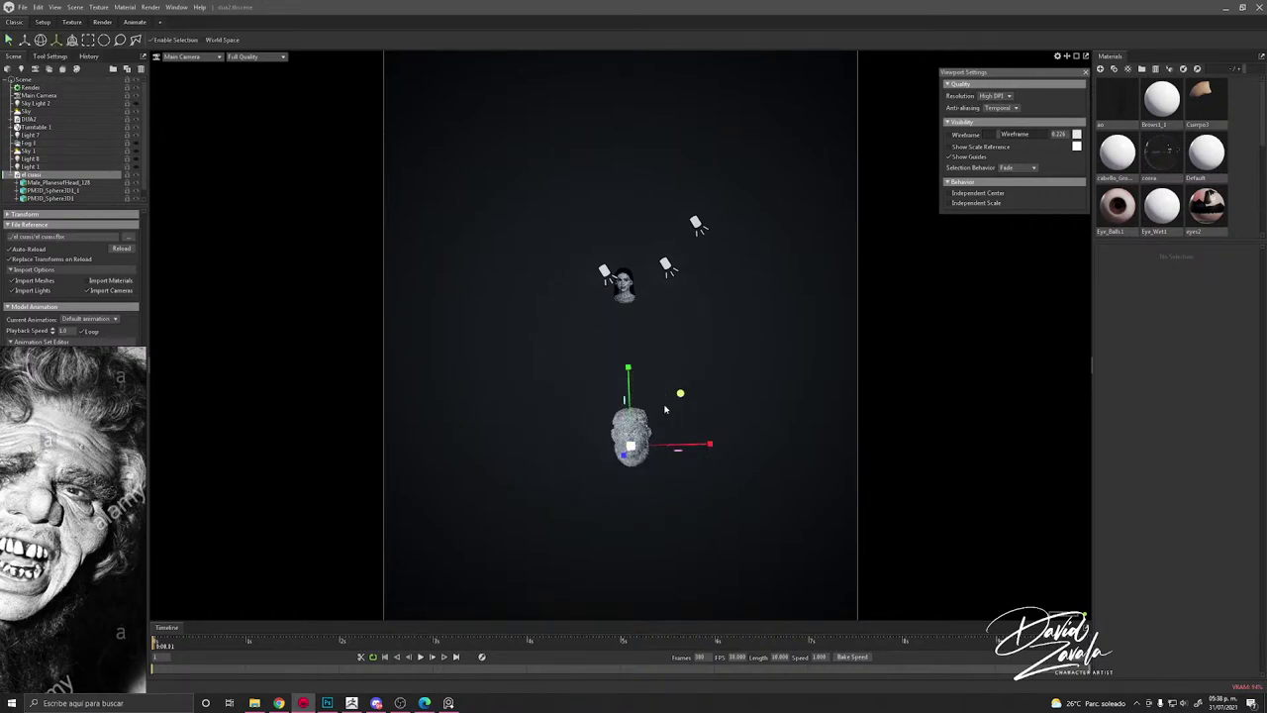
key("w")
left_click_drag(631, 403, 617, 281)
scroll(640, 333, "up", 5)
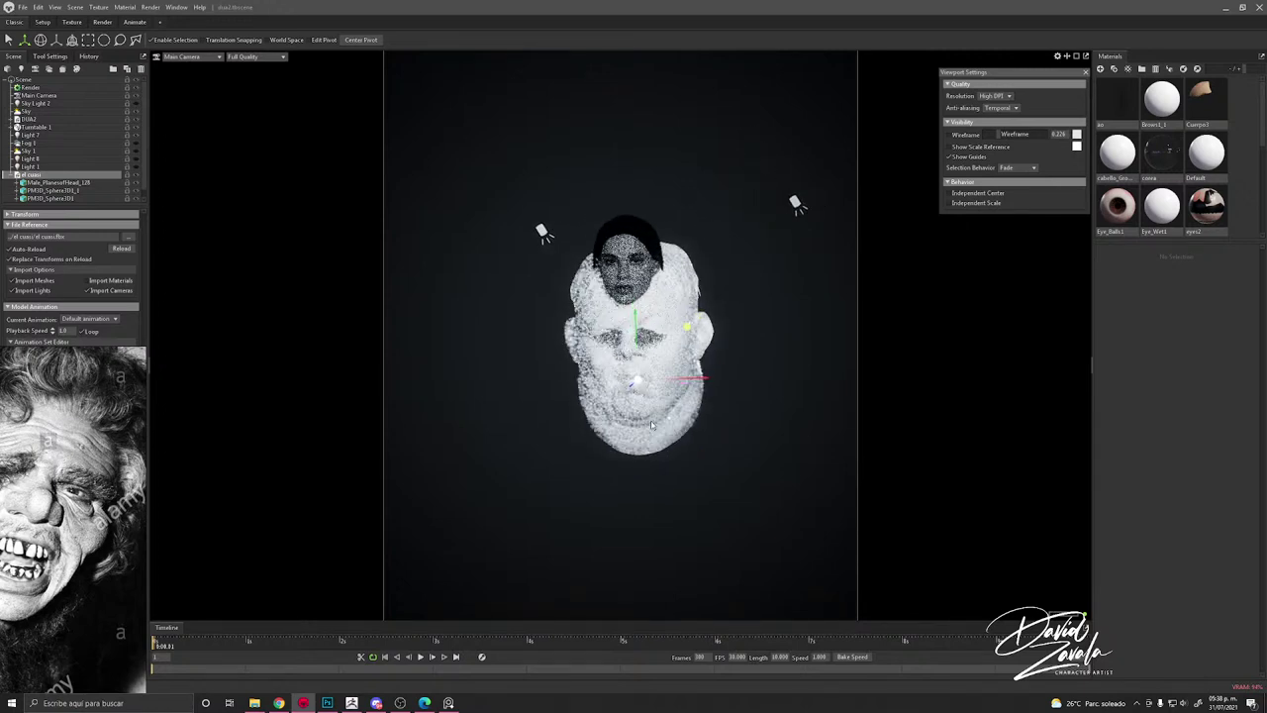
Step: Shrink the imported head further to match the DUA2 head's size and move it onto that head's position
left_click_drag(652, 426, 564, 419)
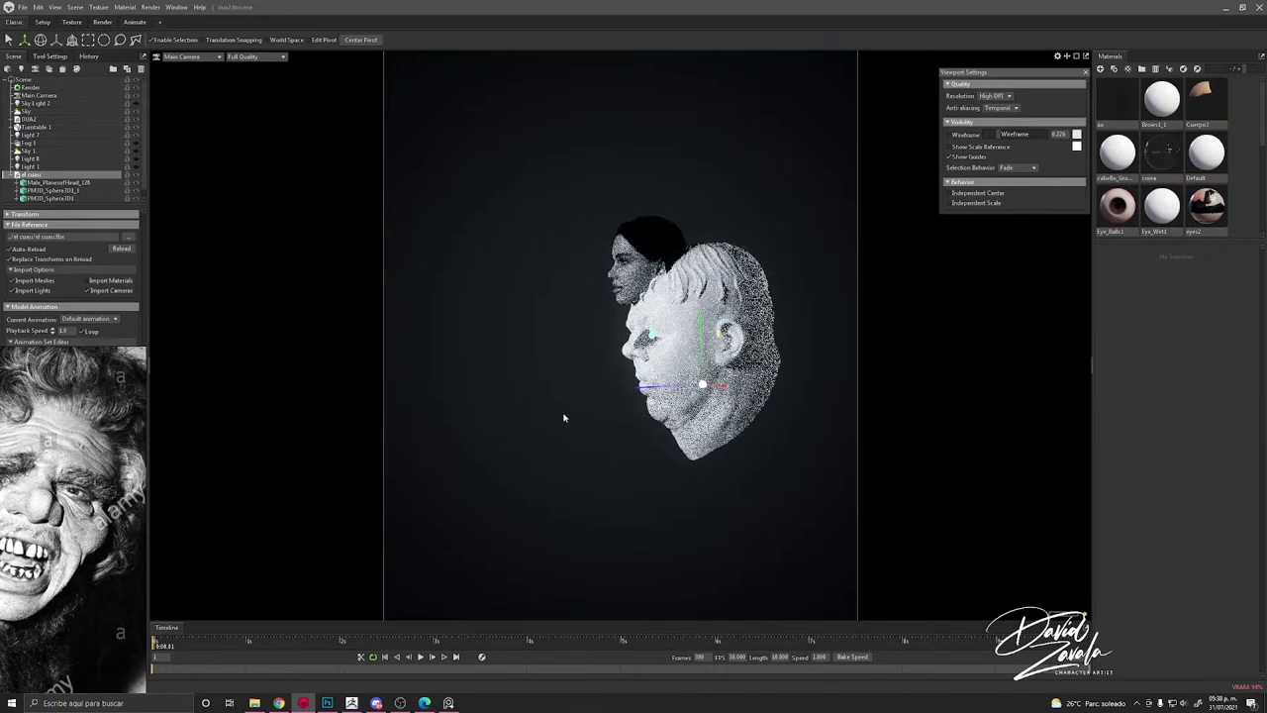
left_click(57, 41)
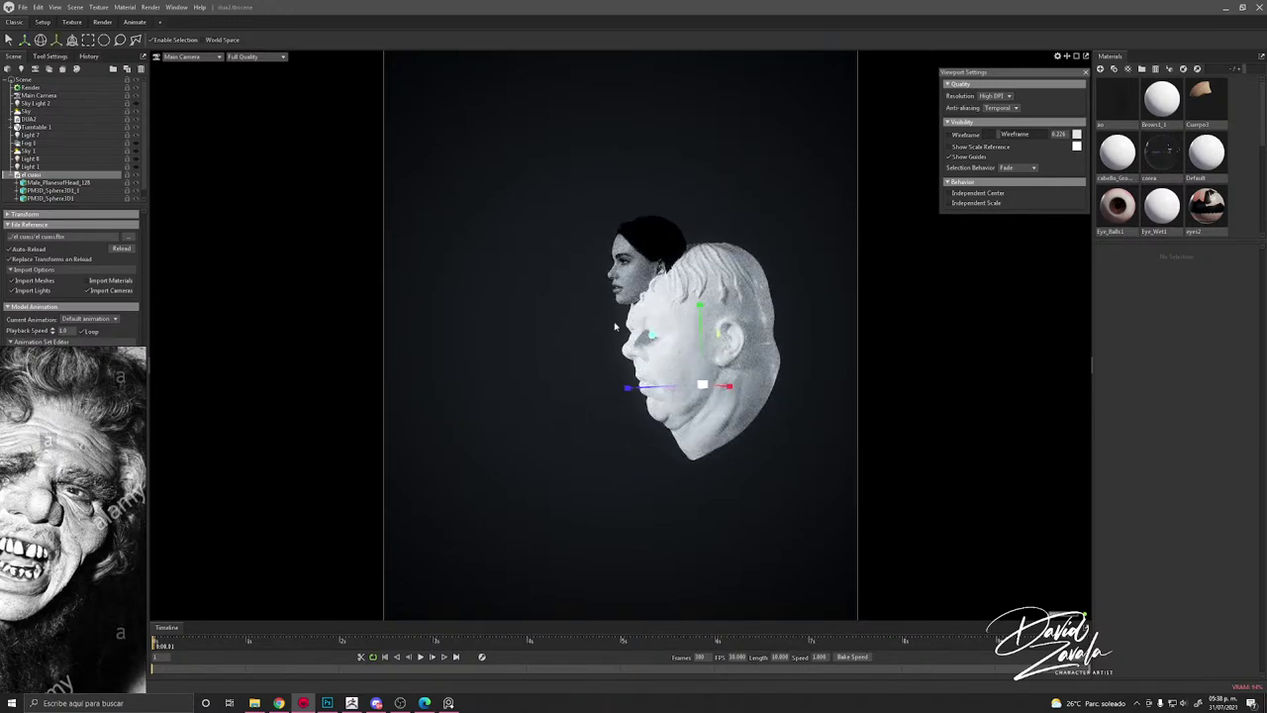
left_click_drag(702, 384, 675, 387)
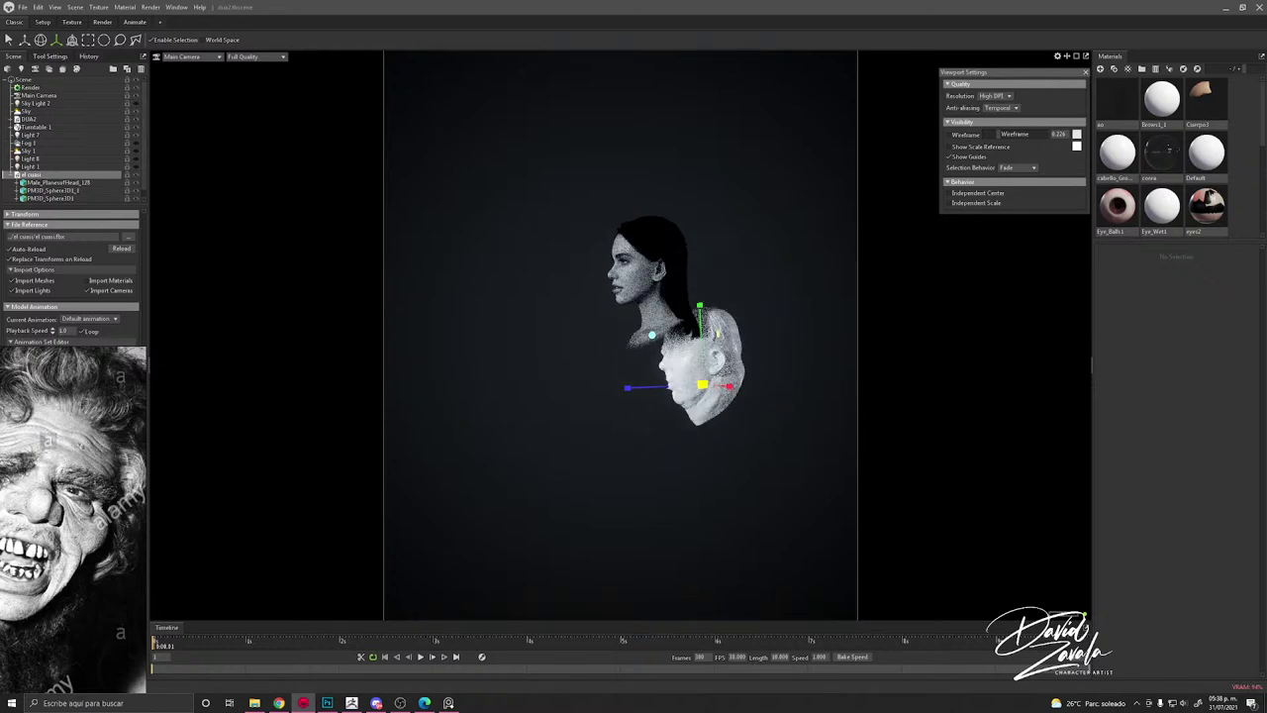
left_click(24, 41)
left_click_drag(700, 338, 673, 250)
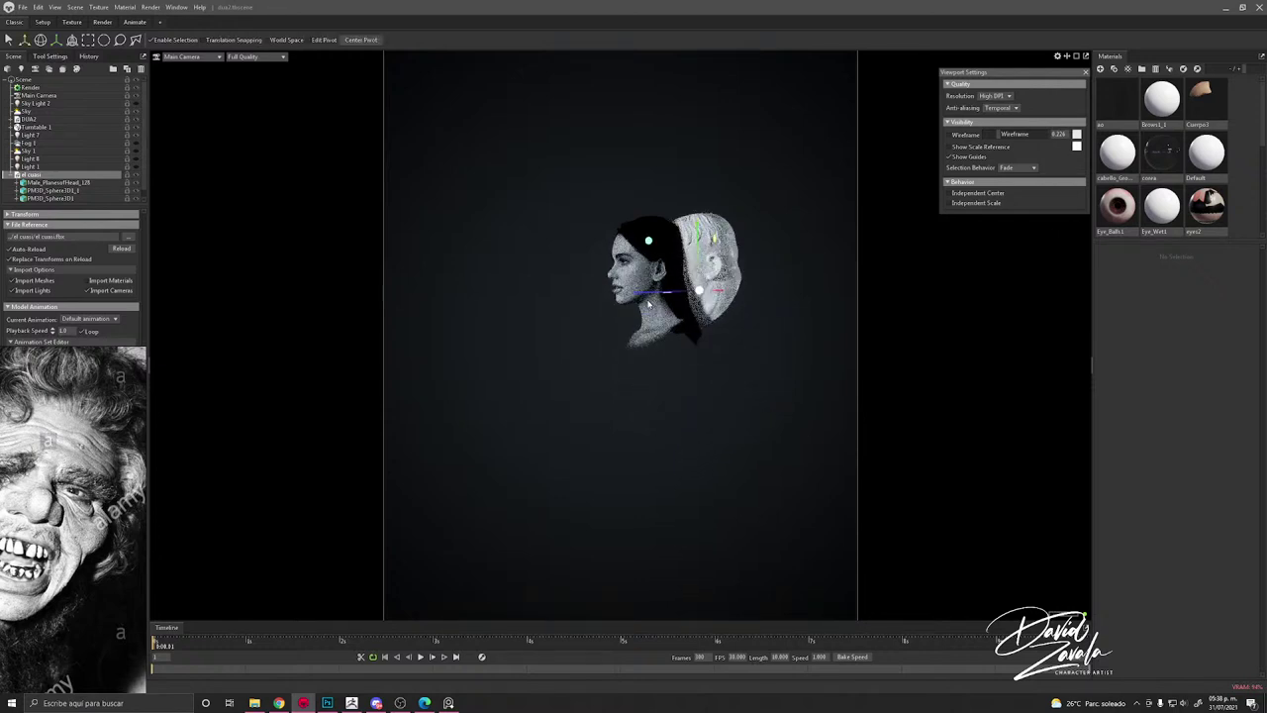
left_click_drag(645, 296, 680, 283)
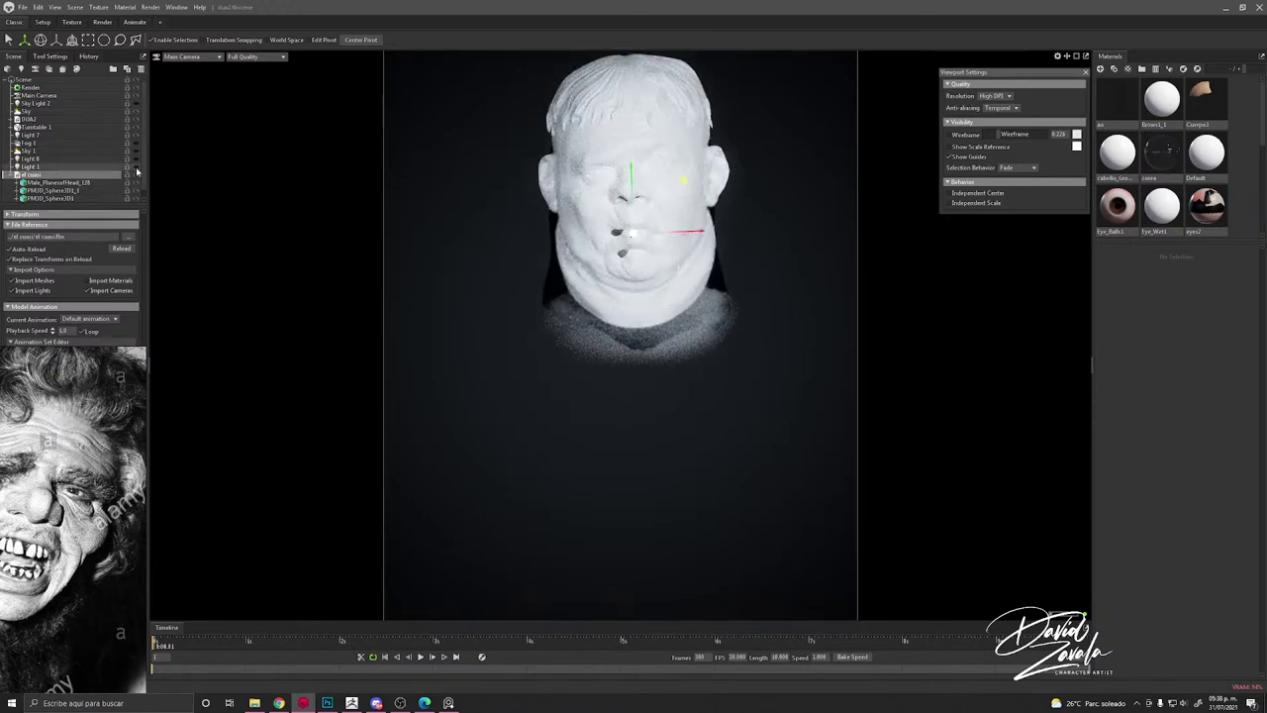
Step: Hide the DUA2 model and save the scene under the new name el cuasi
left_click(98, 120)
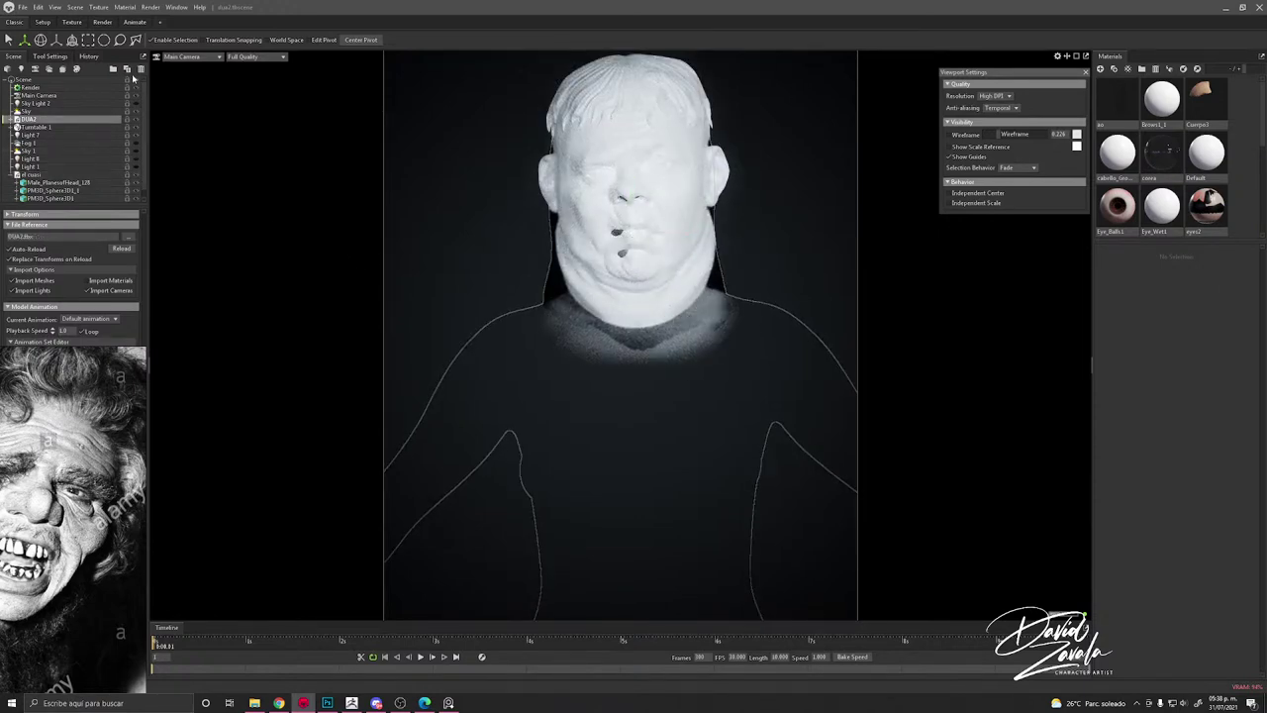
left_click(136, 120)
middle_click_drag(634, 309, 633, 458)
scroll(642, 398, "up", 3)
scroll(632, 457, "up", 3)
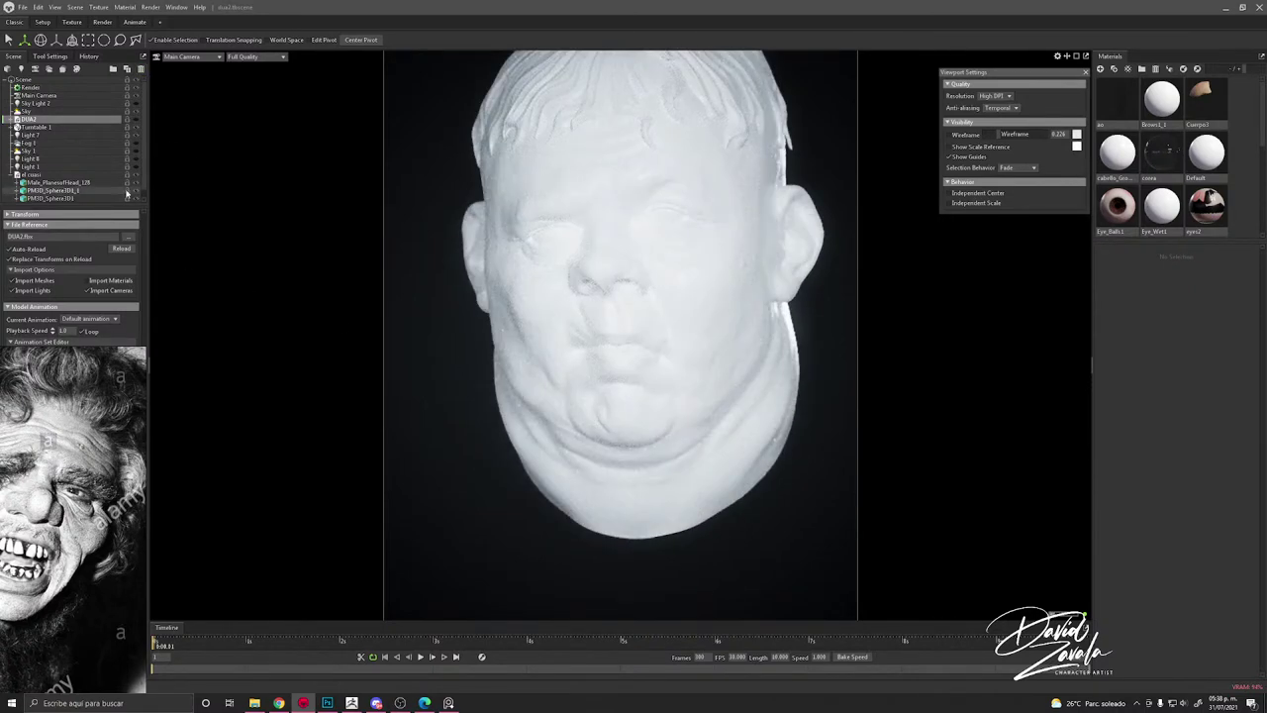
left_click(21, 7)
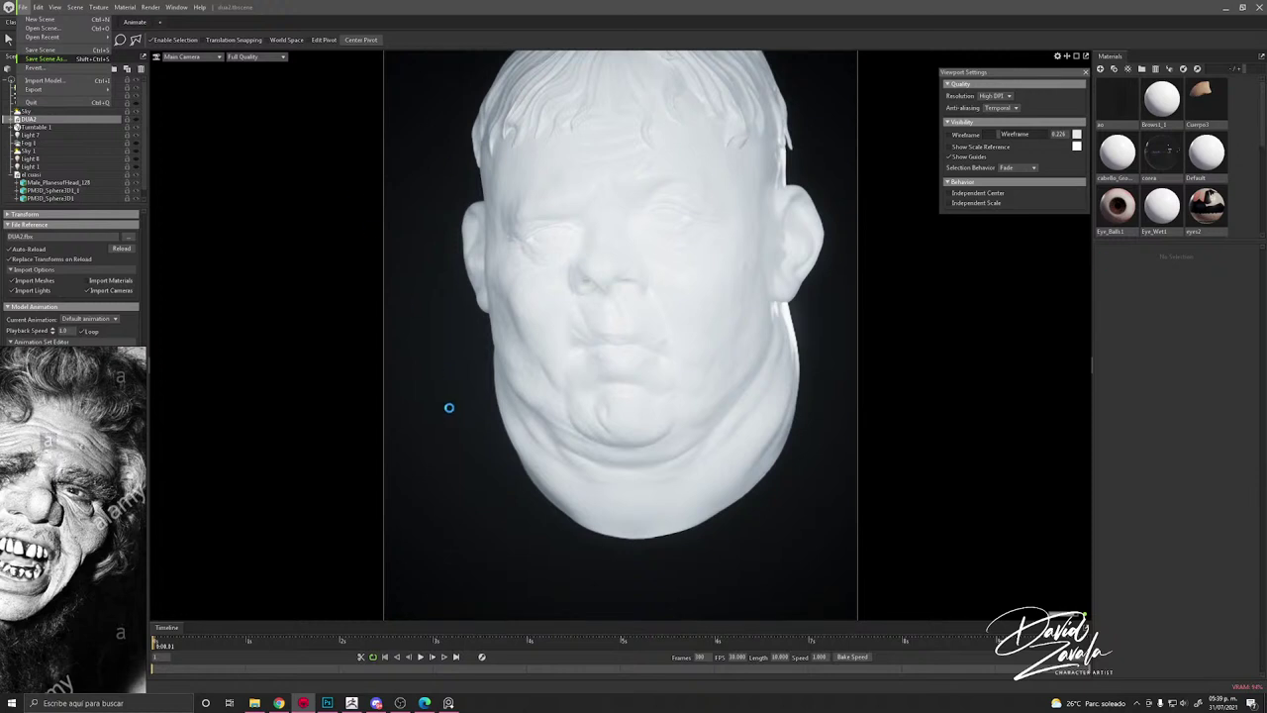
Step: Assign a plain white NewMat material to the head mesh and set its albedo colour to dark grey, RGB 58, 58, 58
left_click(705, 300)
scroll(656, 300, "down", 1)
right_click_drag(655, 303, 759, 302, "alt")
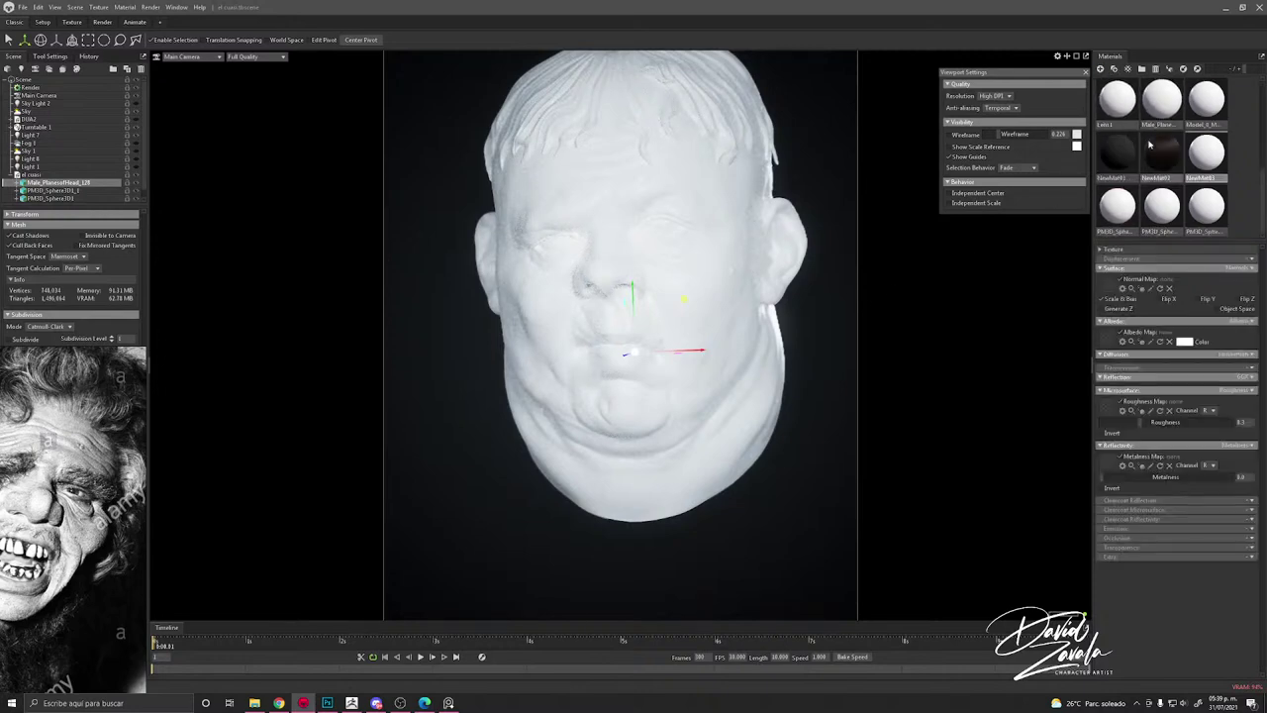
left_click_drag(1200, 116, 709, 309)
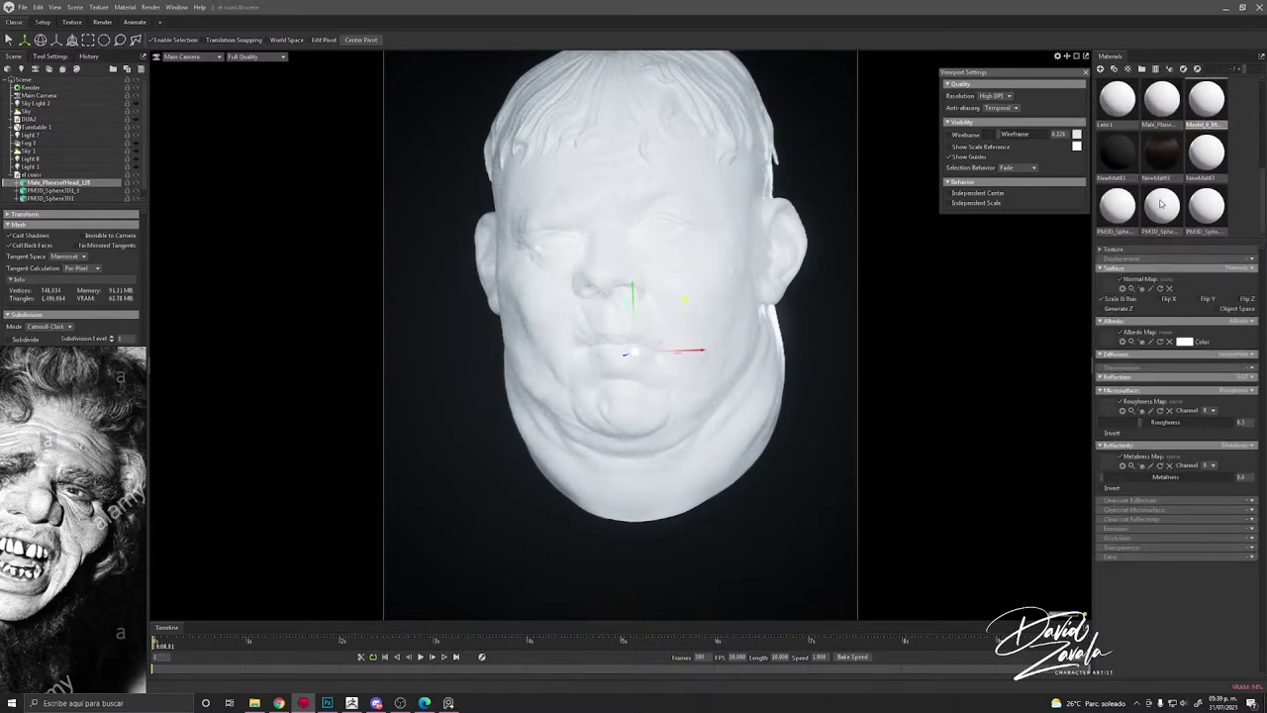
left_click_drag(1200, 162, 689, 333)
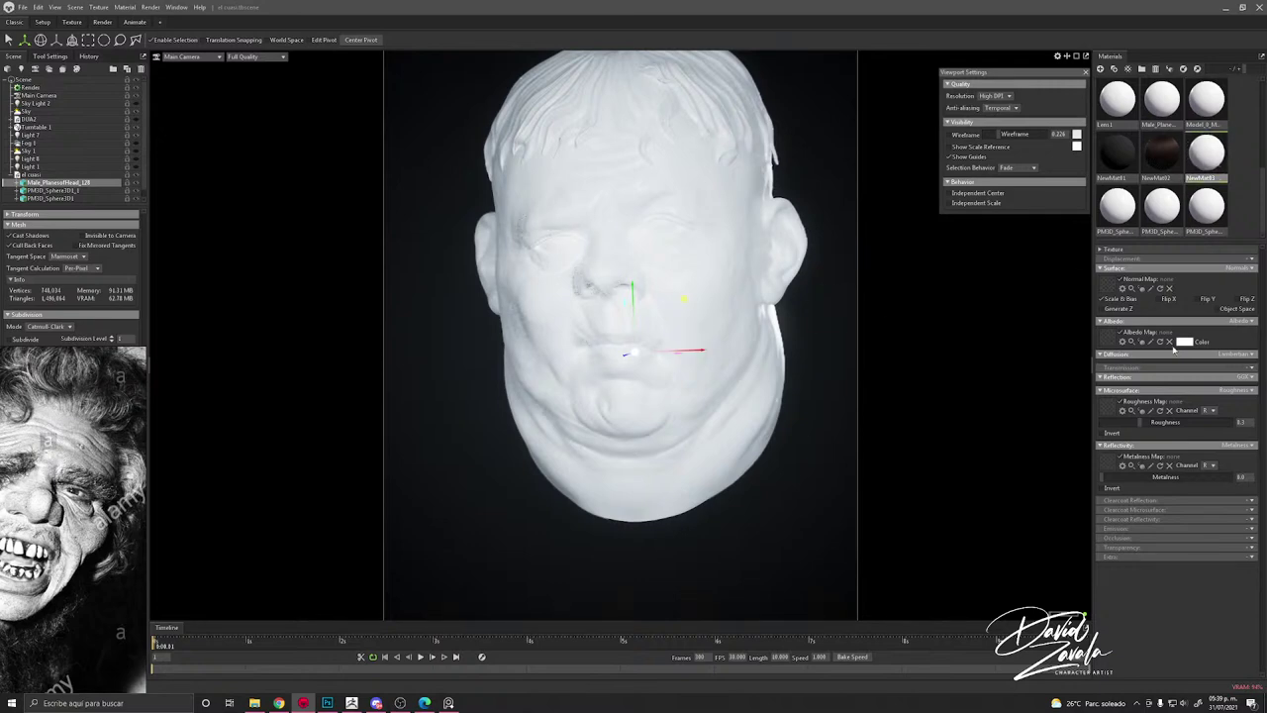
left_click(1182, 343)
left_click(875, 340)
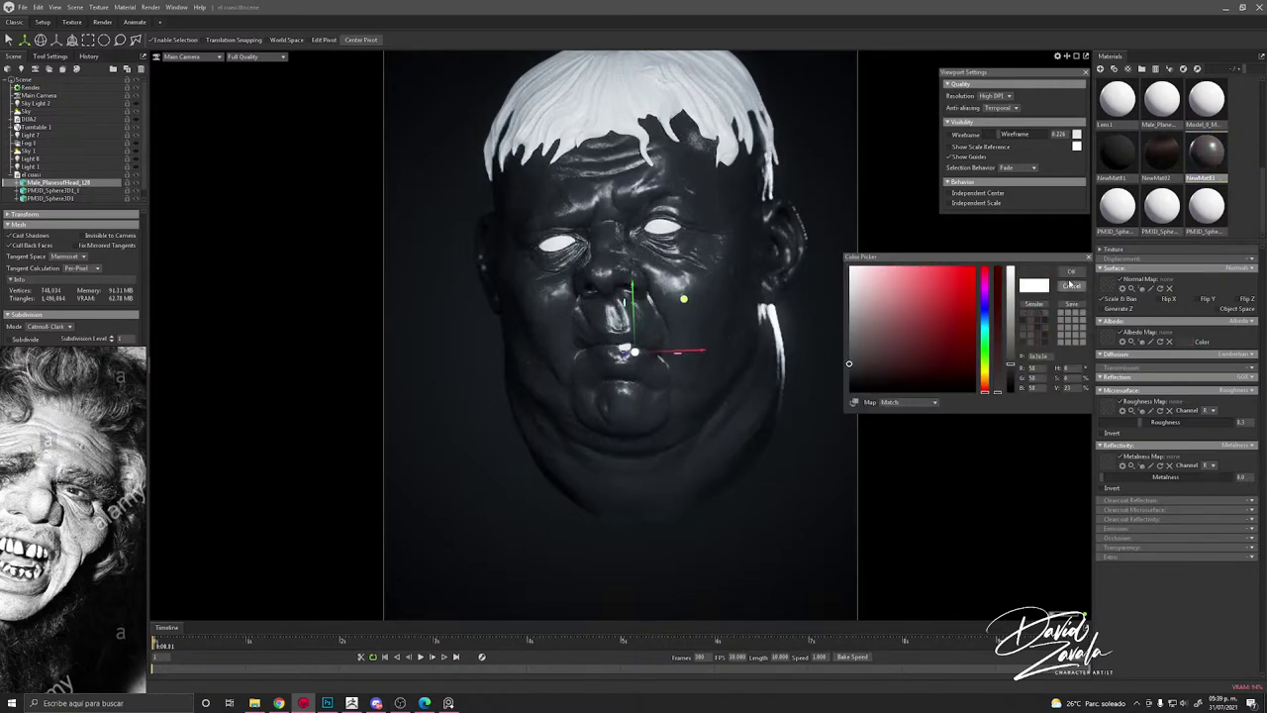
left_click(1071, 271)
Step: Raise the roughness of the head's material to about 0.645
scroll(683, 312, "up", 6)
left_click_drag(668, 313, 642, 357)
middle_click_drag(642, 358, 634, 372)
left_click_drag(1152, 423, 1185, 421)
Step: Select the eyeballs and give their material a roughness of about 0.66 and a grey albedo colour
scroll(833, 377, "down", 4)
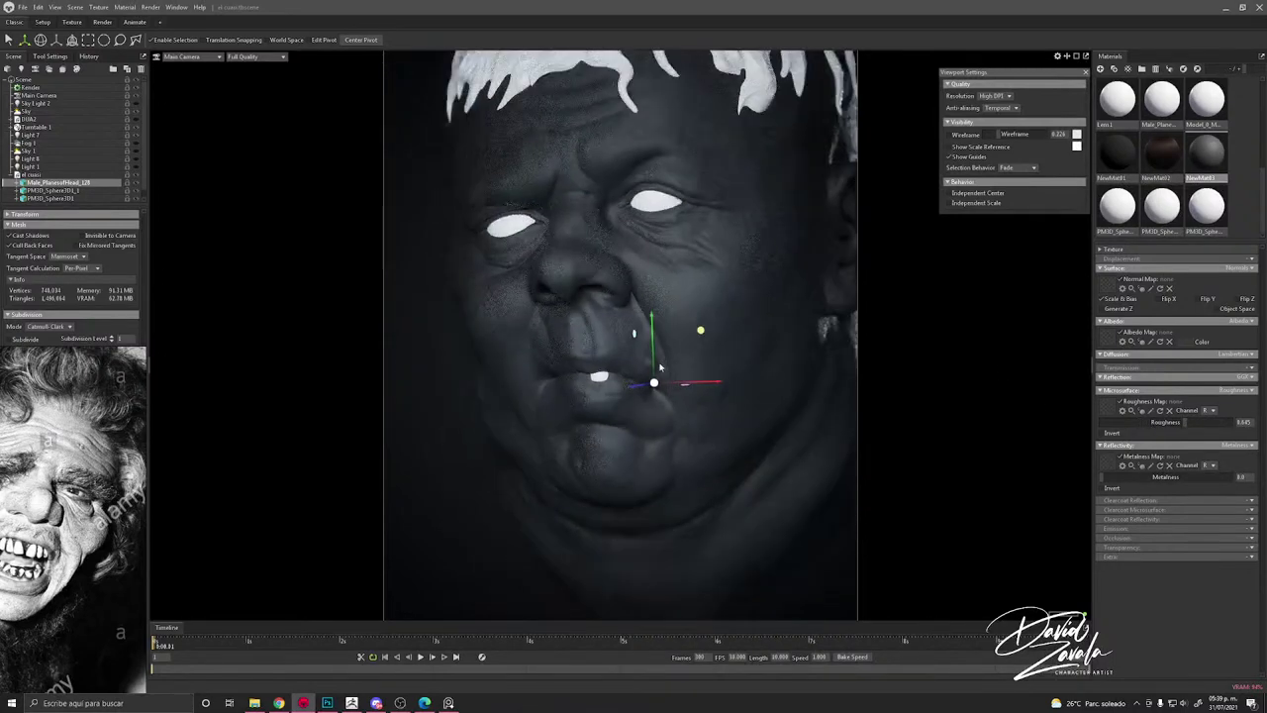
left_click_drag(669, 371, 717, 380)
left_click(749, 370)
scroll(745, 358, "up", 2)
left_click(700, 179)
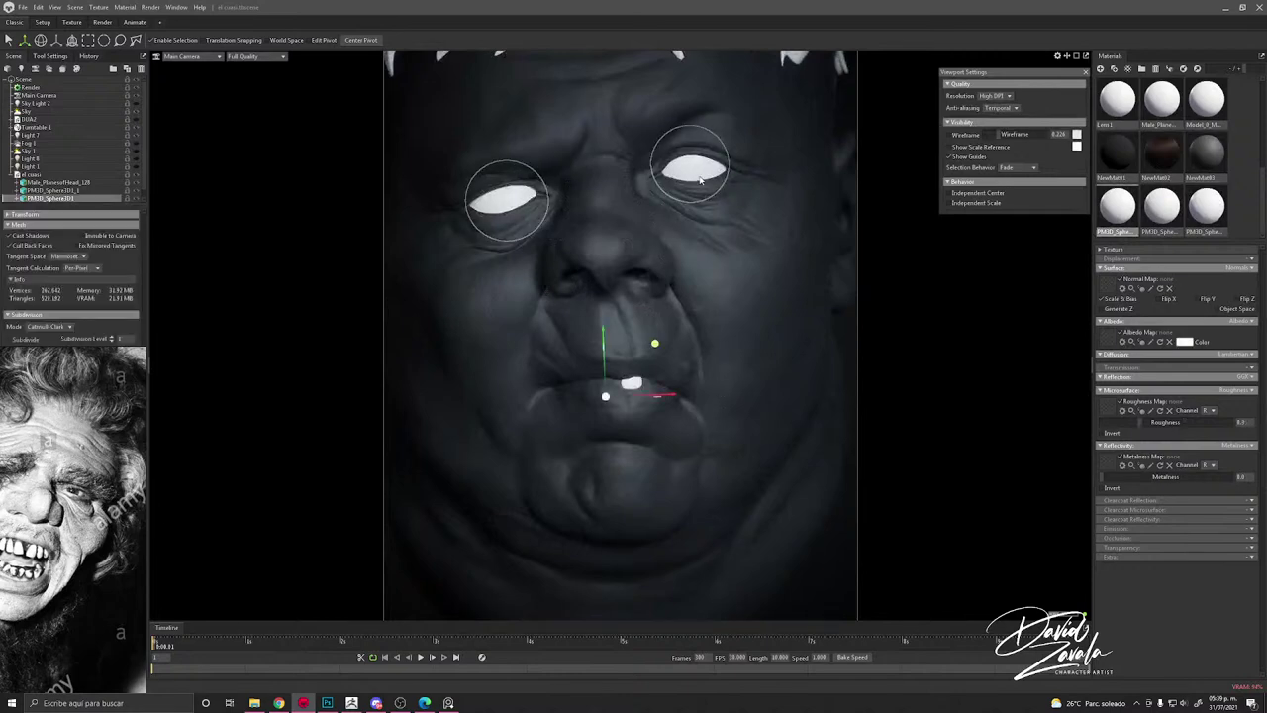
scroll(716, 252, "down", 2)
left_click_drag(716, 251, 702, 257)
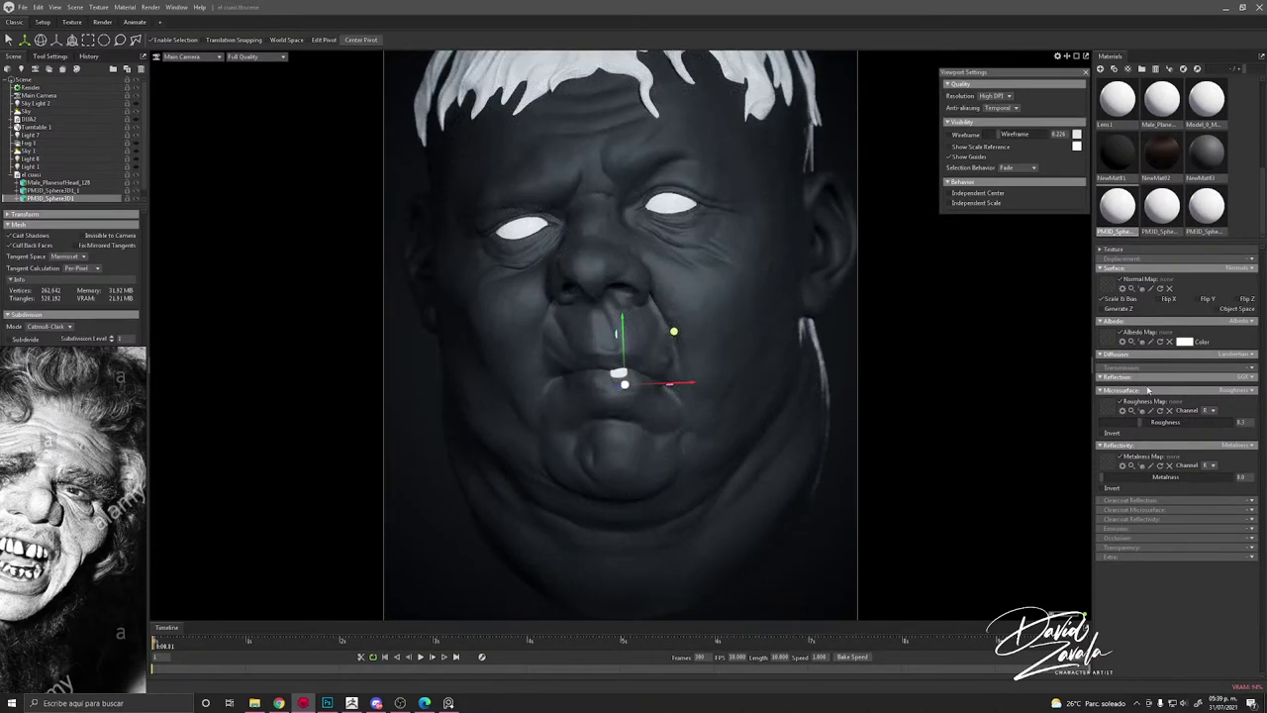
left_click_drag(1149, 422, 1163, 416)
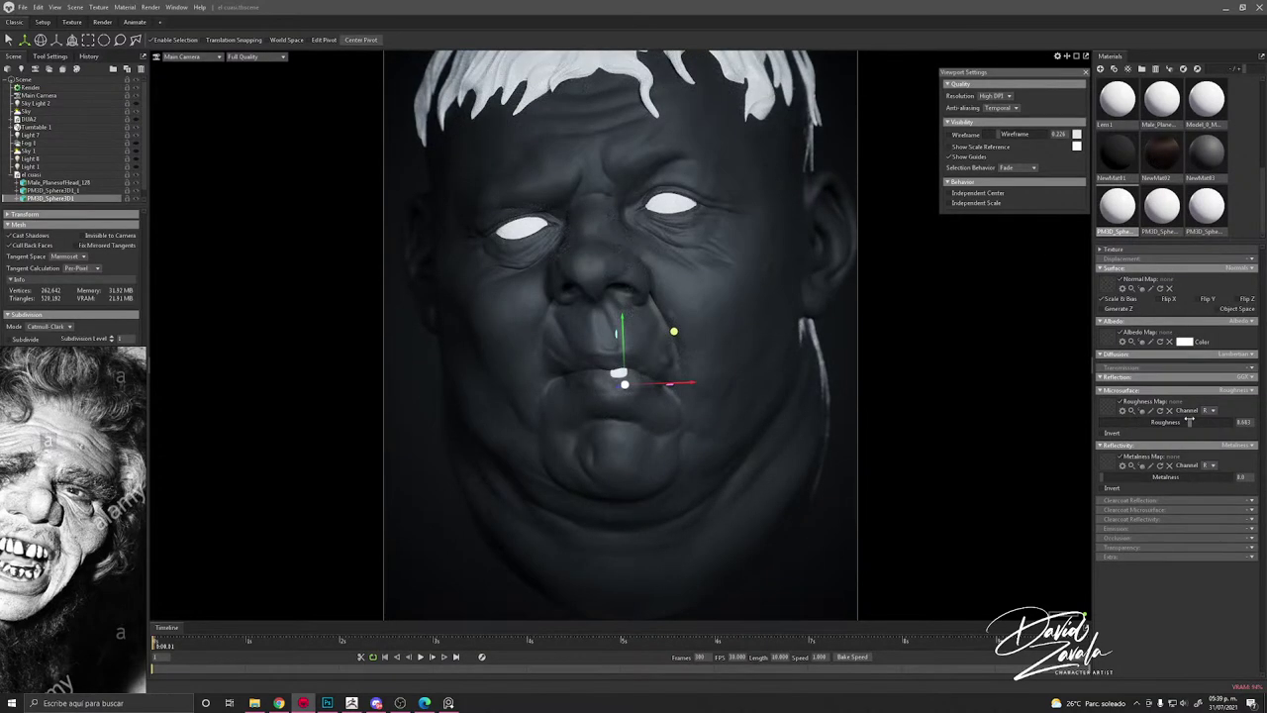
left_click(1185, 341)
mouse_move(874, 276)
left_mouse_down()
mouse_move(848, 323)
mouse_move(862, 341)
mouse_move(851, 392)
left_mouse_up()
left_click(1071, 271)
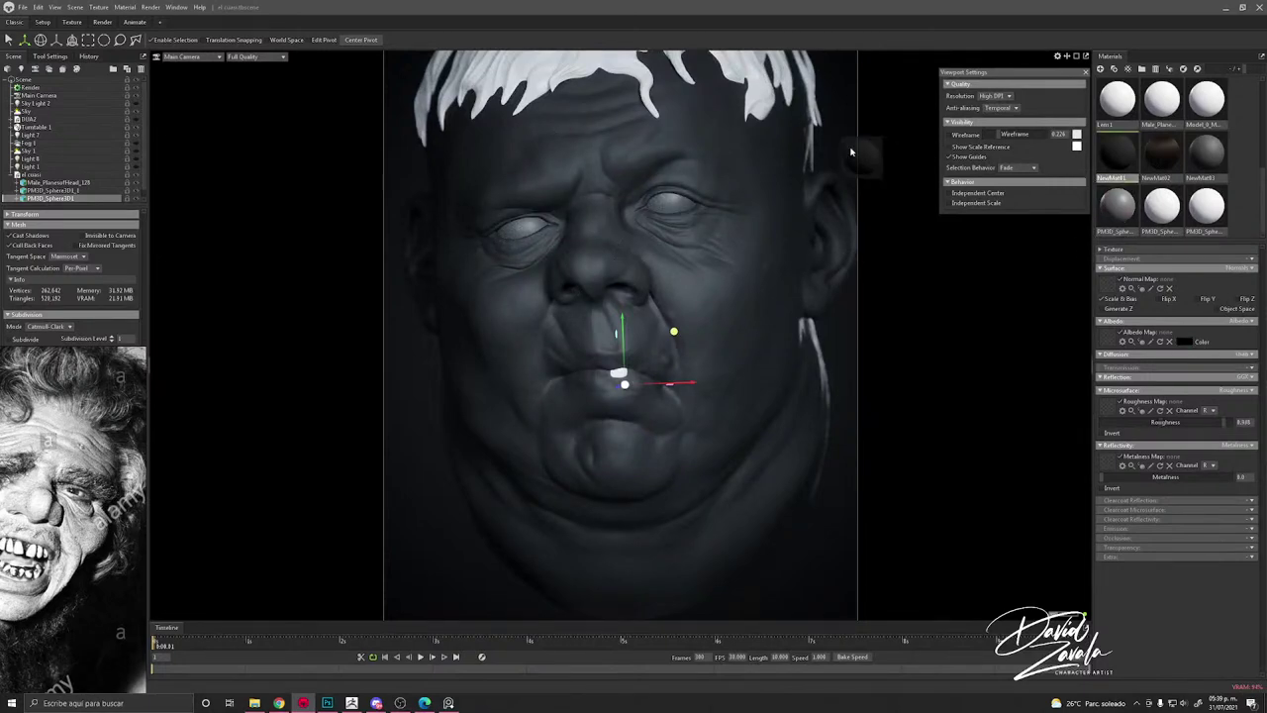
Step: Assign the black material to the character's hair mesh
left_click_drag(850, 149, 764, 101)
scroll(682, 237, "down", 5)
mouse_move(680, 244)
left_mouse_down()
mouse_move(724, 248)
mouse_move(627, 254)
mouse_move(699, 253)
left_mouse_up()
left_click(813, 291)
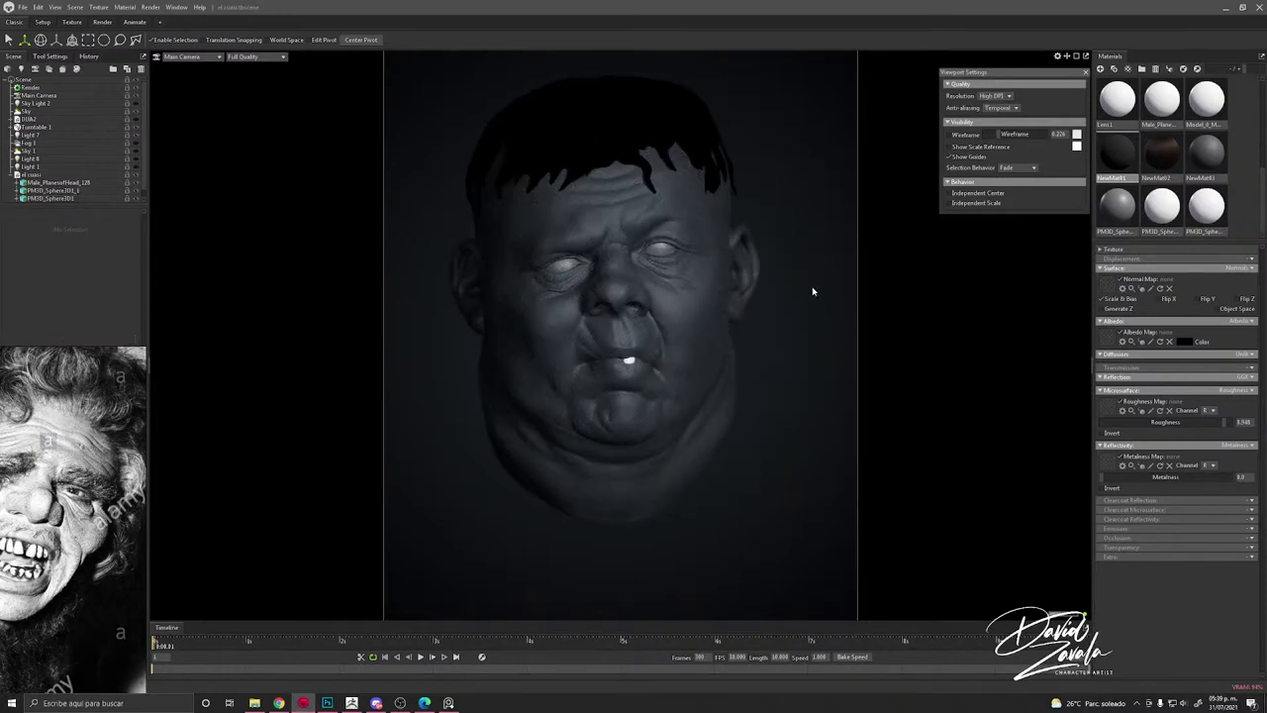
scroll(813, 291, "up", 2)
scroll(683, 293, "up", 2)
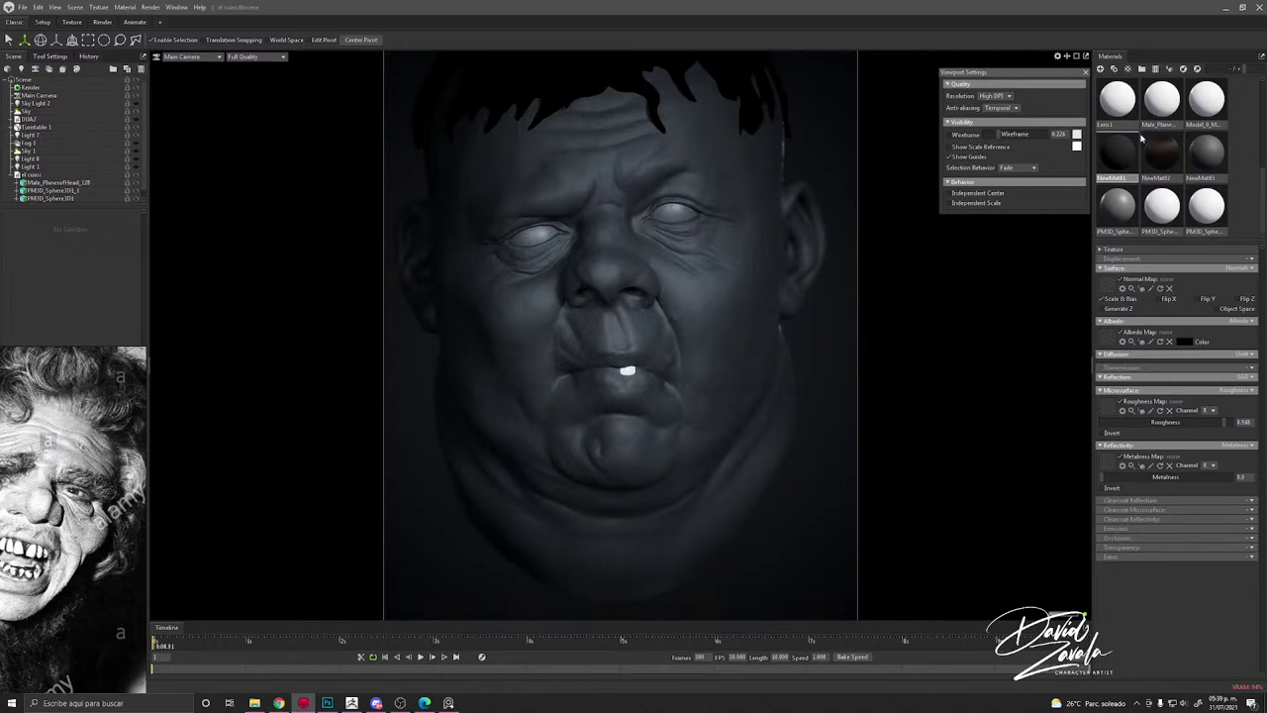
Step: Assign the head's dark grey material to the white tooth between the lips
left_click_drag(1219, 162, 632, 371)
left_click(763, 361)
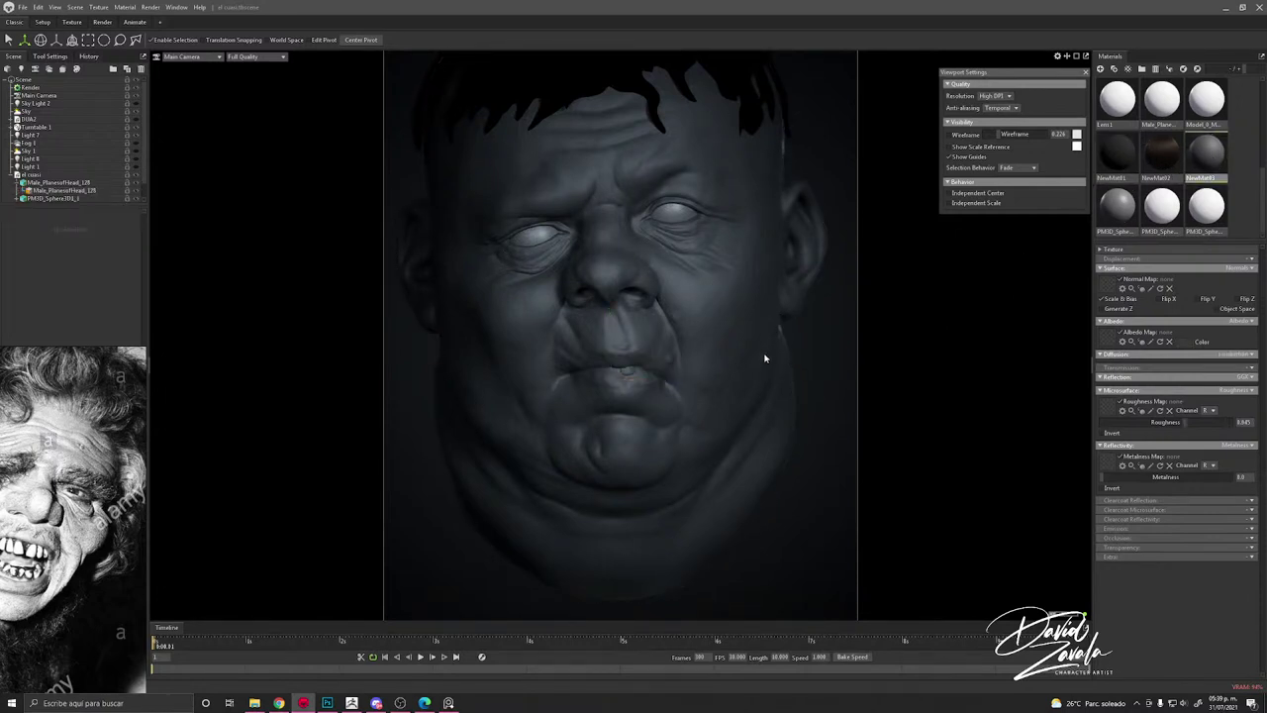
scroll(749, 351, "down", 1)
left_click(715, 335)
scroll(692, 295, "up", 1)
scroll(691, 293, "down", 2)
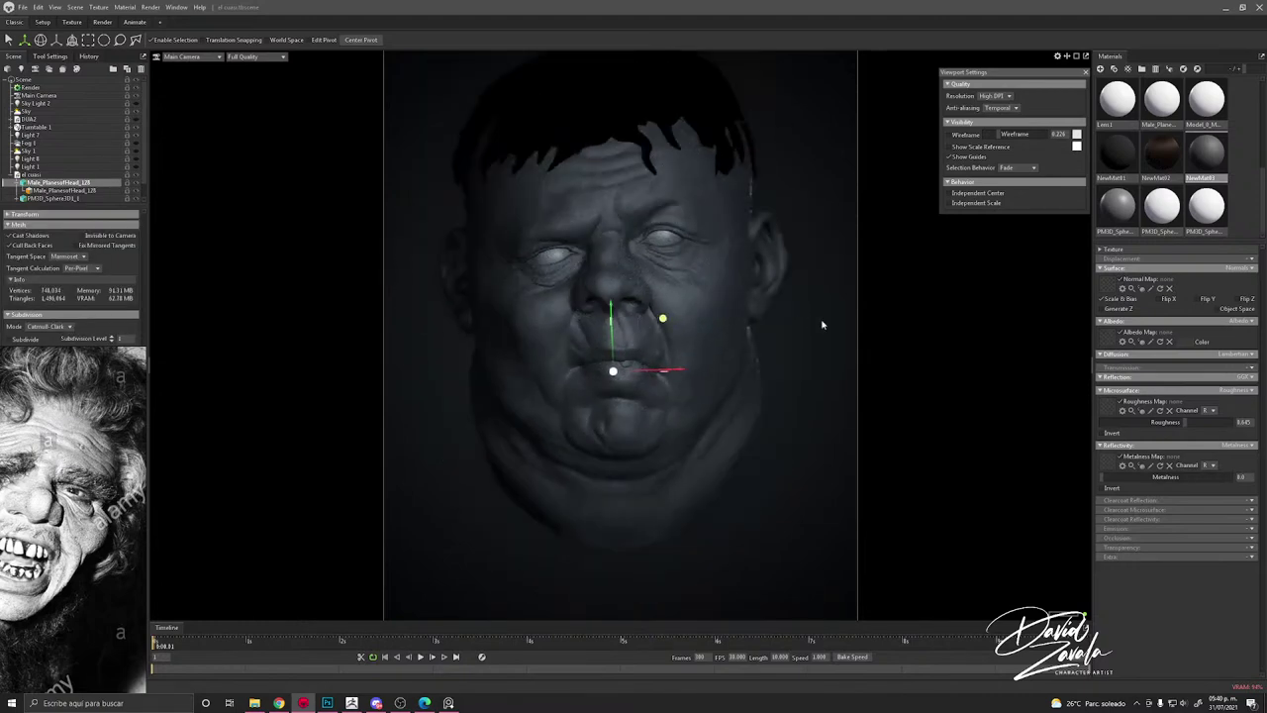
left_click(823, 324)
Step: Scrub the timeline to change the lighting angle and toggle Light 1 off and on to compare its effect on the face
left_click_drag(275, 642, 978, 614)
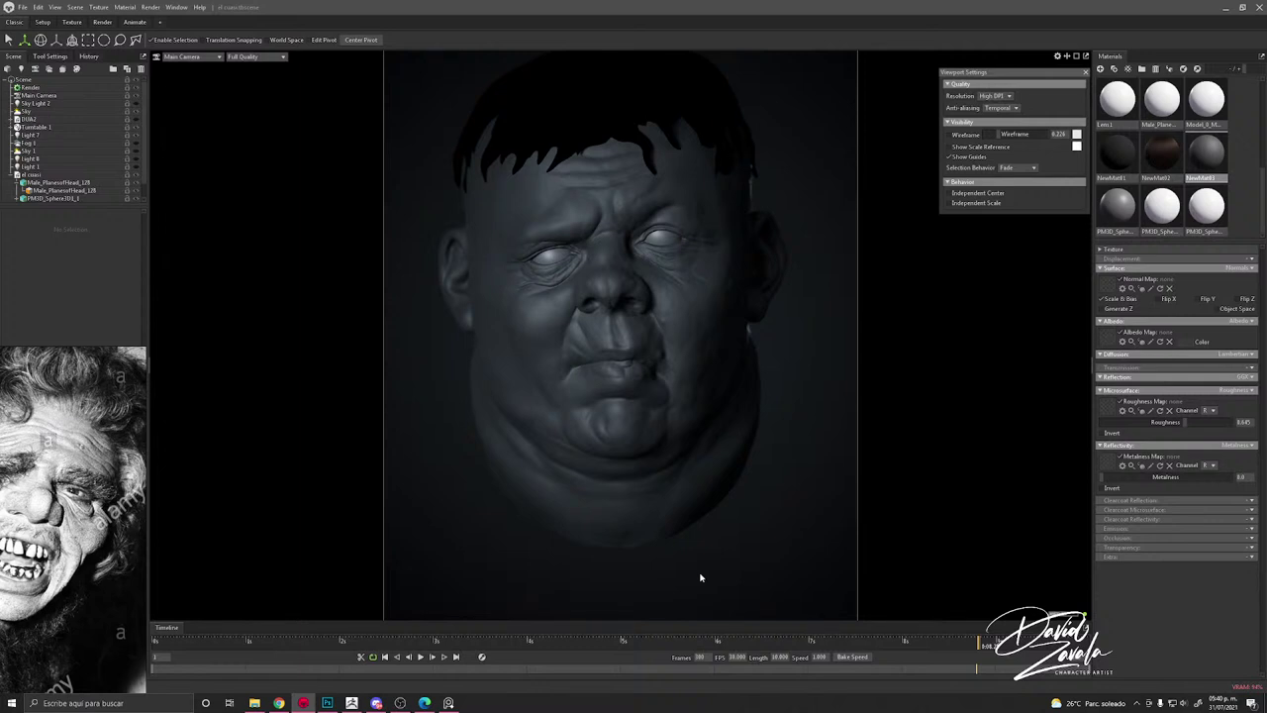
scroll(59, 127, "down", 1)
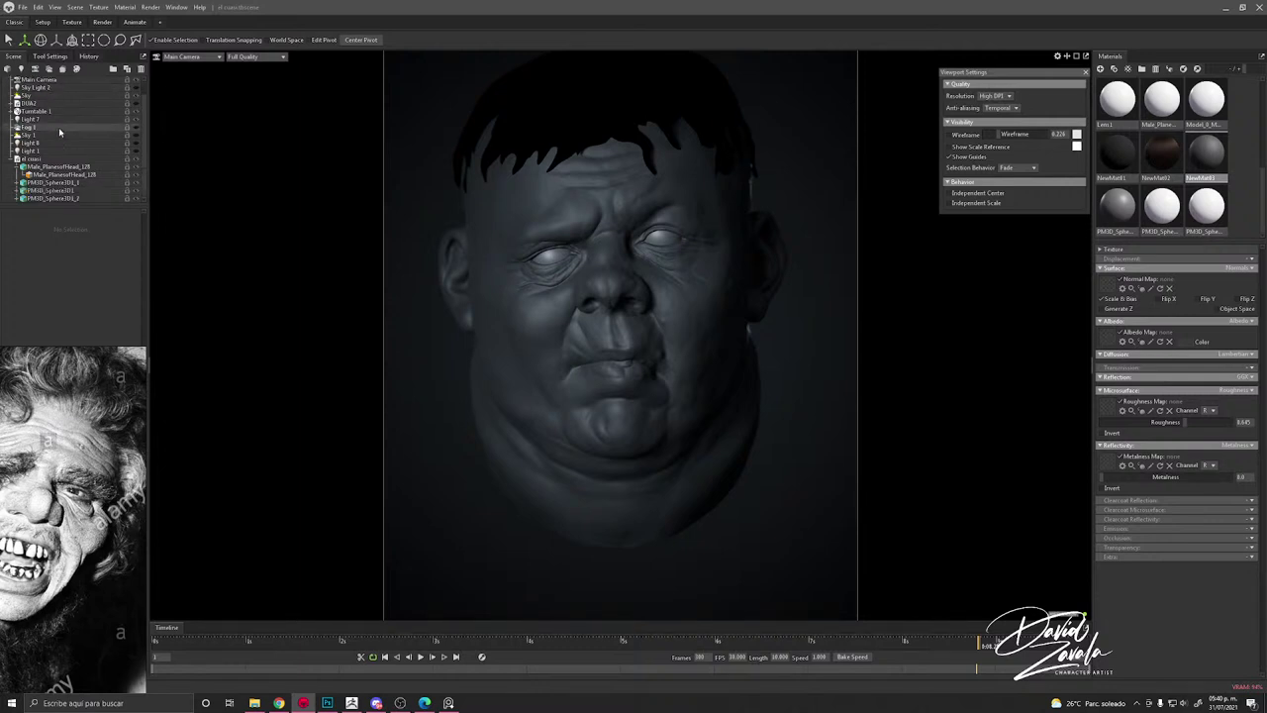
left_click(136, 154)
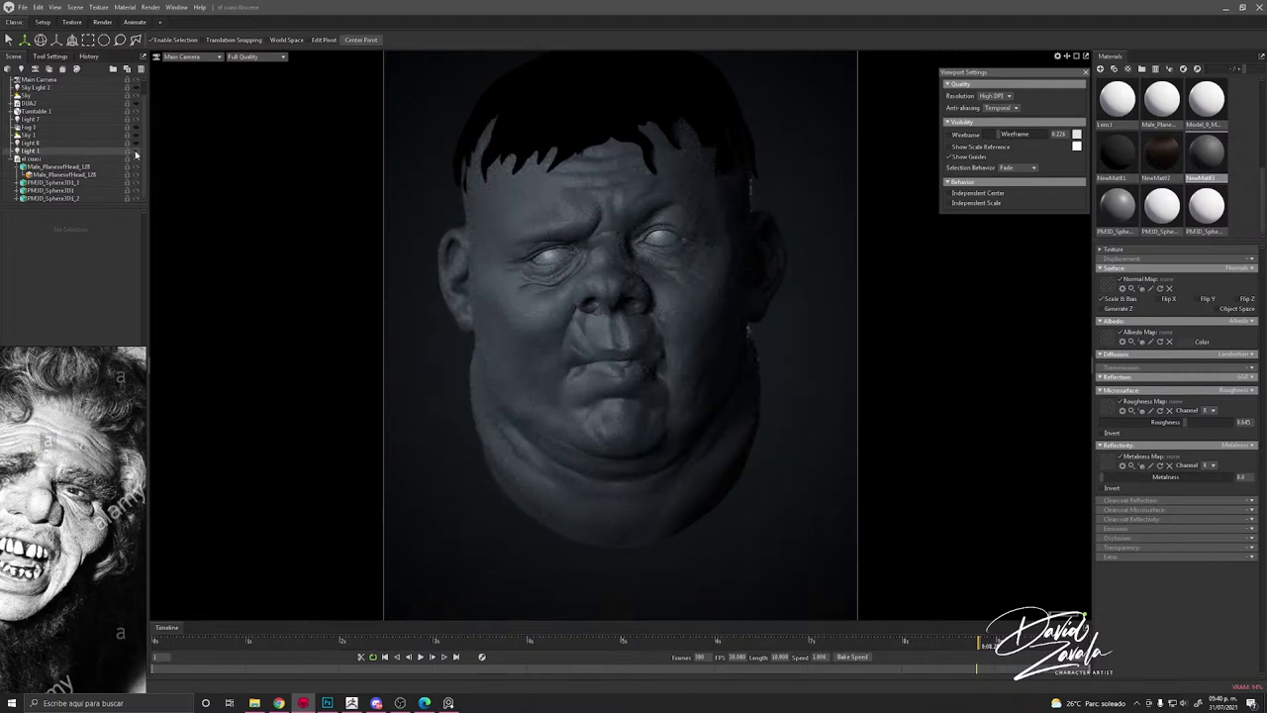
left_click(137, 152)
left_click(137, 152)
left_click(136, 153)
left_click(136, 153)
left_click(136, 152)
left_click(136, 153)
left_click(137, 153)
left_click(136, 153)
left_click(136, 152)
left_click(136, 152)
left_click(137, 152)
left_click(137, 152)
left_click(136, 153)
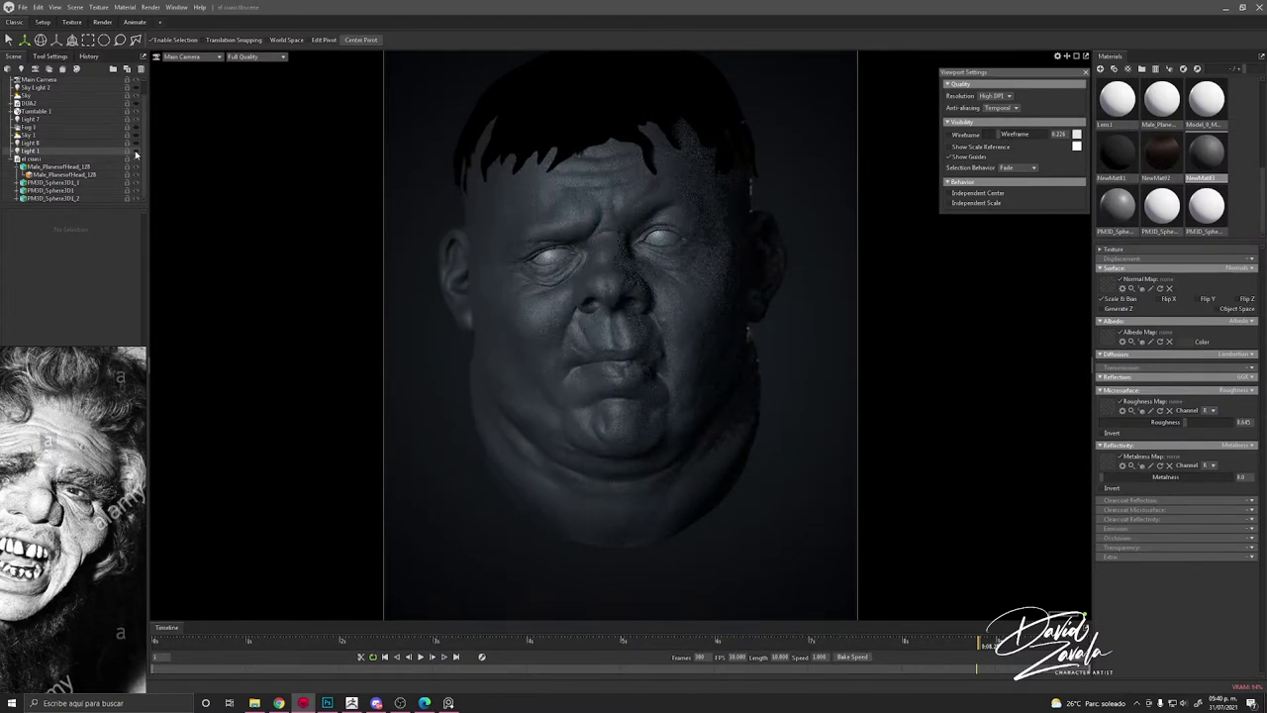
Step: Toggle Sky Light 2, Sky and Light 7 off and on to compare how each one lights the head
scroll(135, 148, "up", 1)
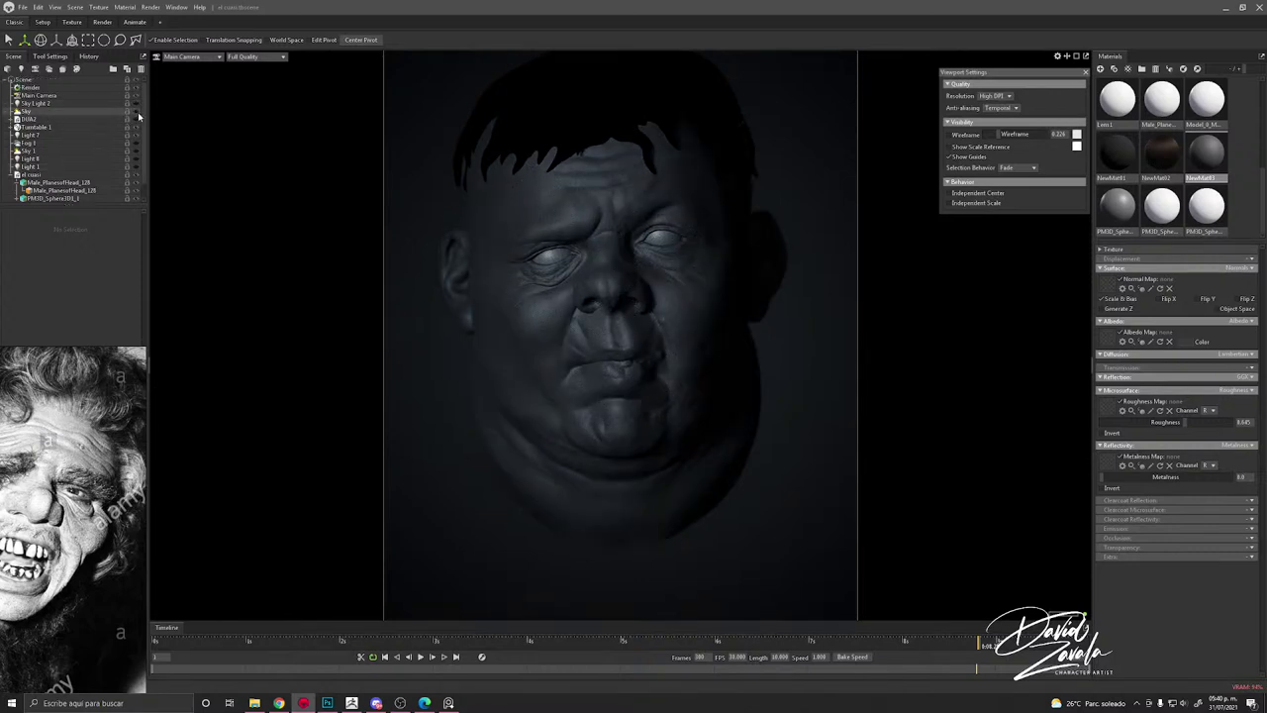
scroll(124, 159, "down", 1)
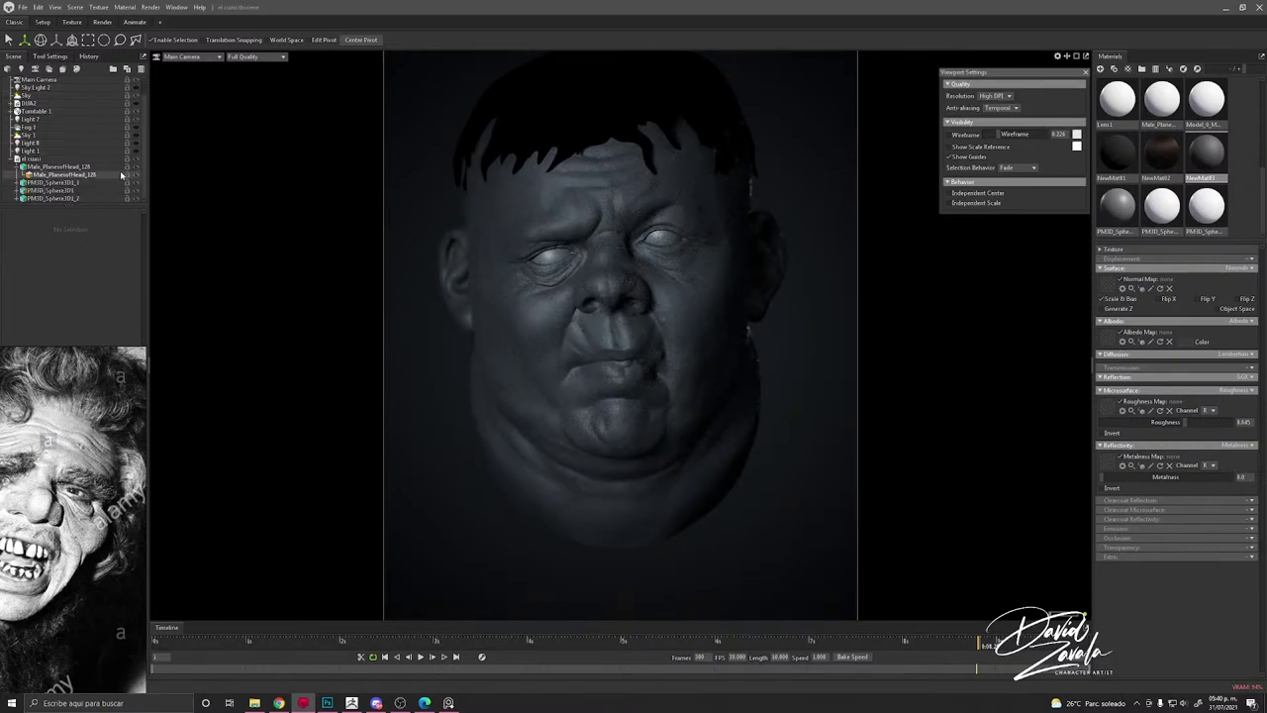
left_click(136, 113)
scroll(135, 113, "up", 1)
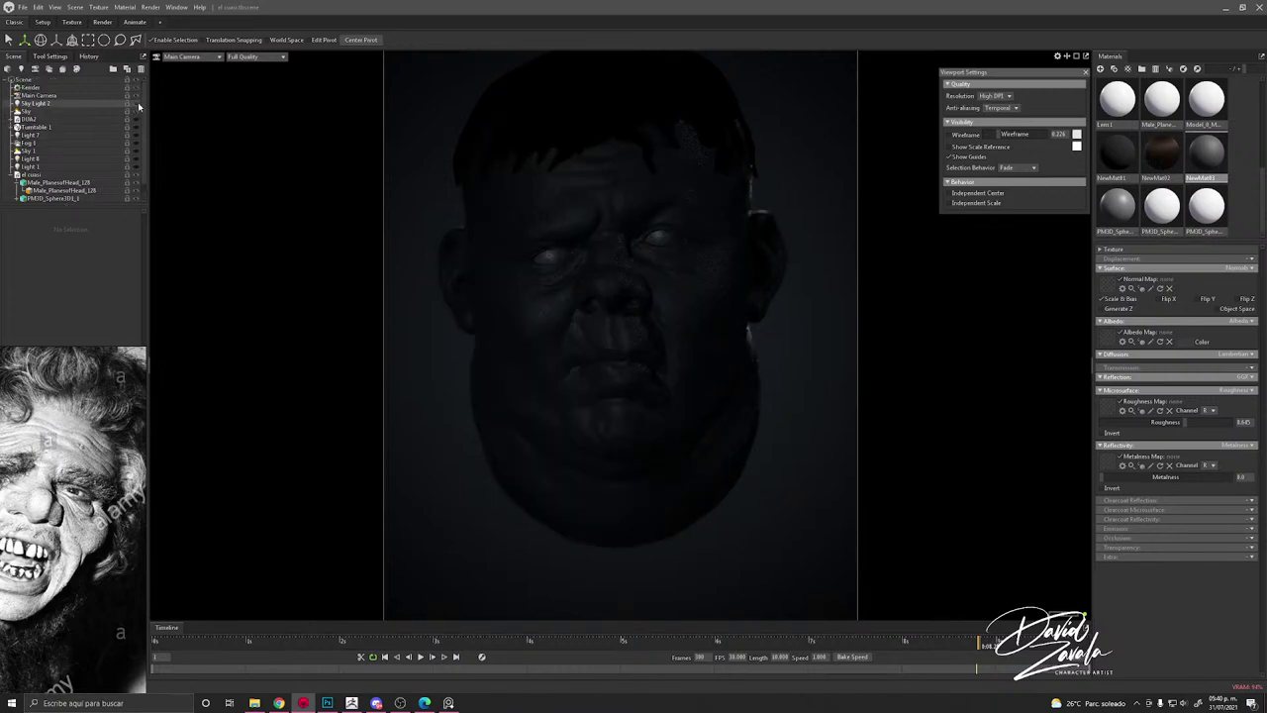
left_click(137, 102)
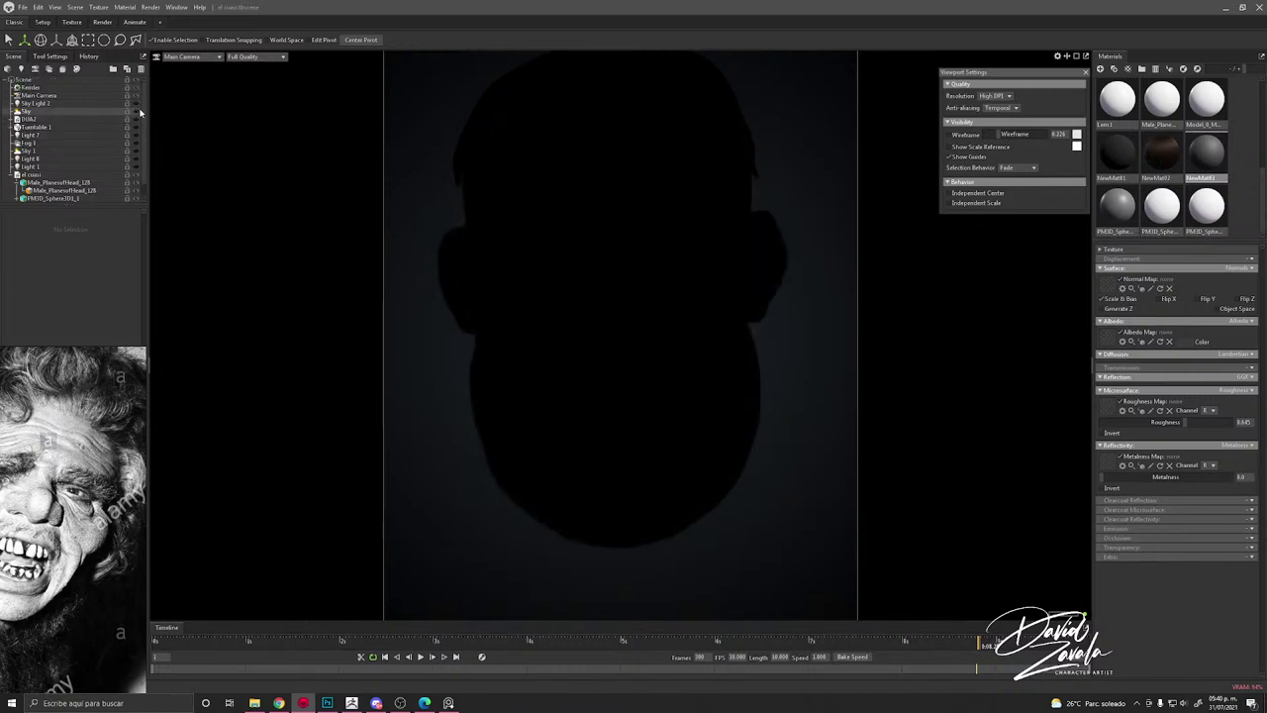
scroll(114, 140, "down", 1)
scroll(111, 134, "up", 1)
left_click(132, 112)
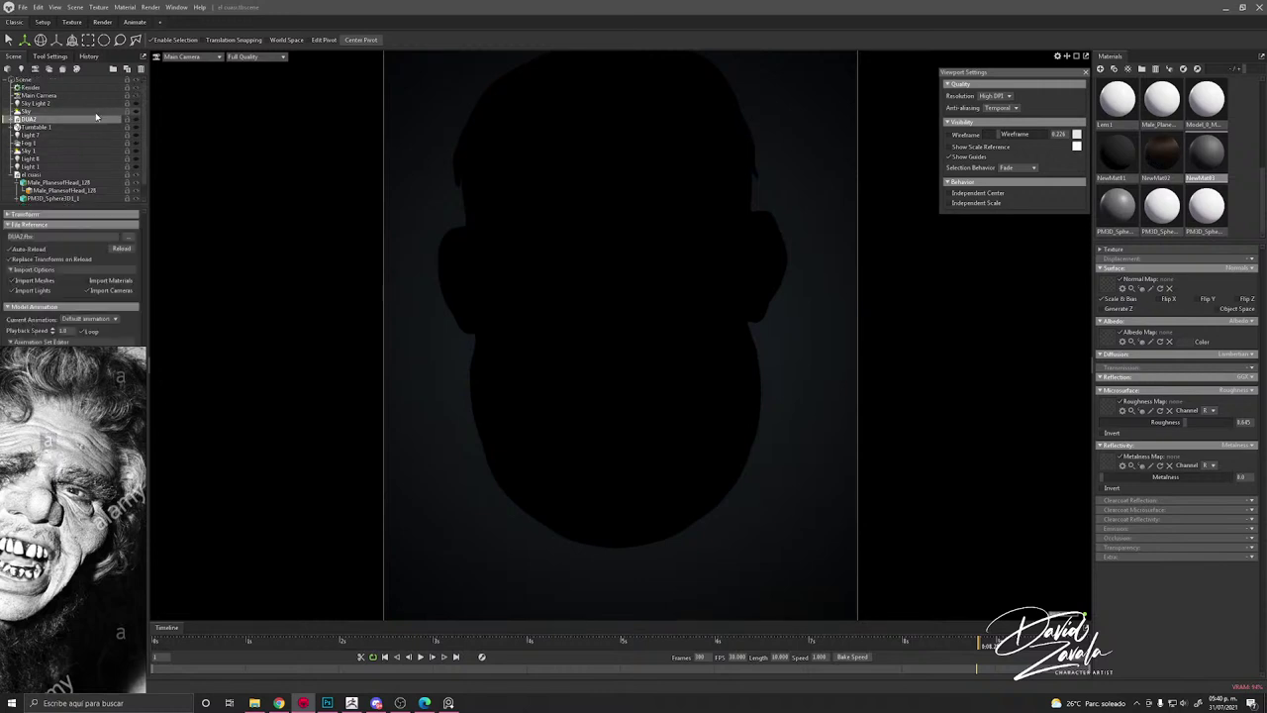
left_click(134, 117)
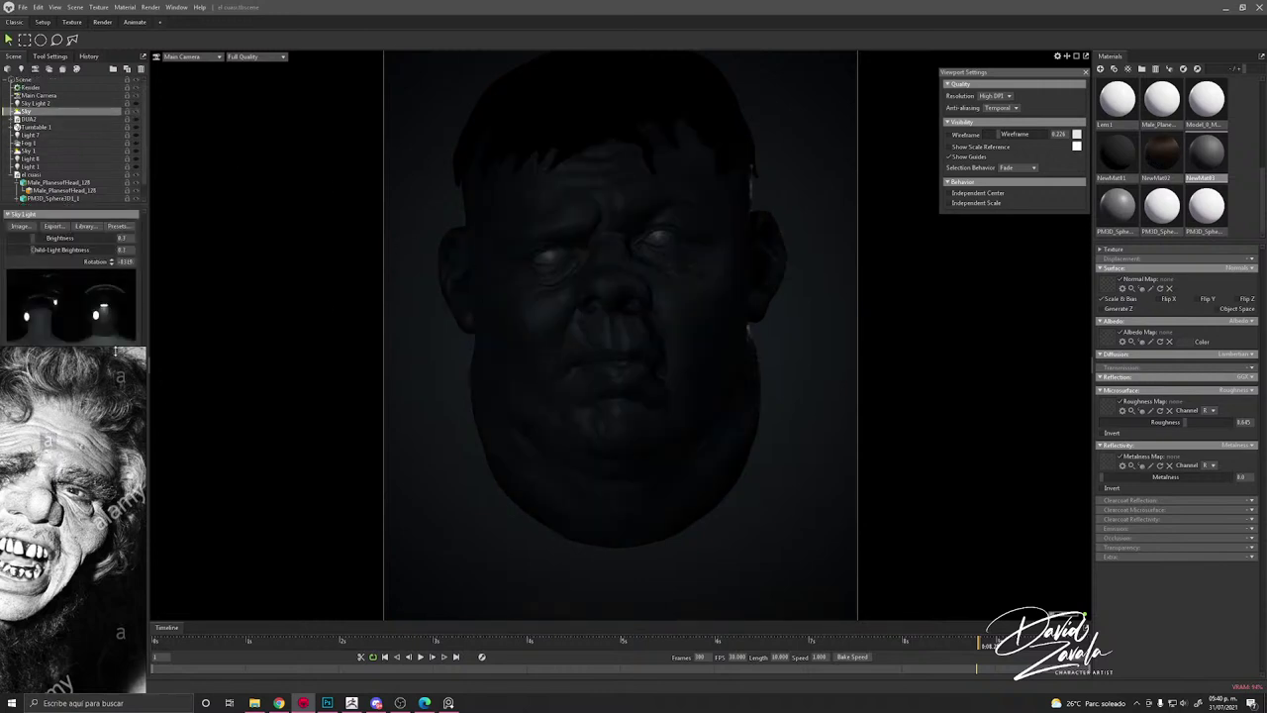
left_click(137, 138)
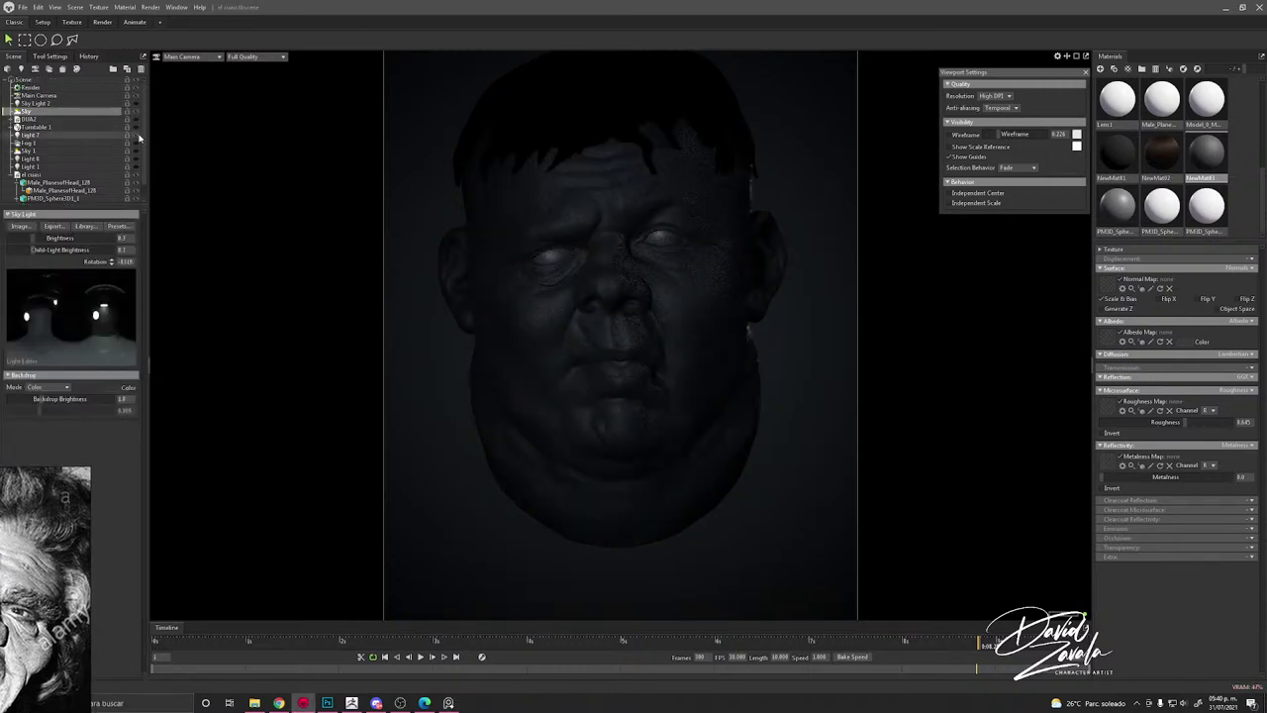
left_click(137, 137)
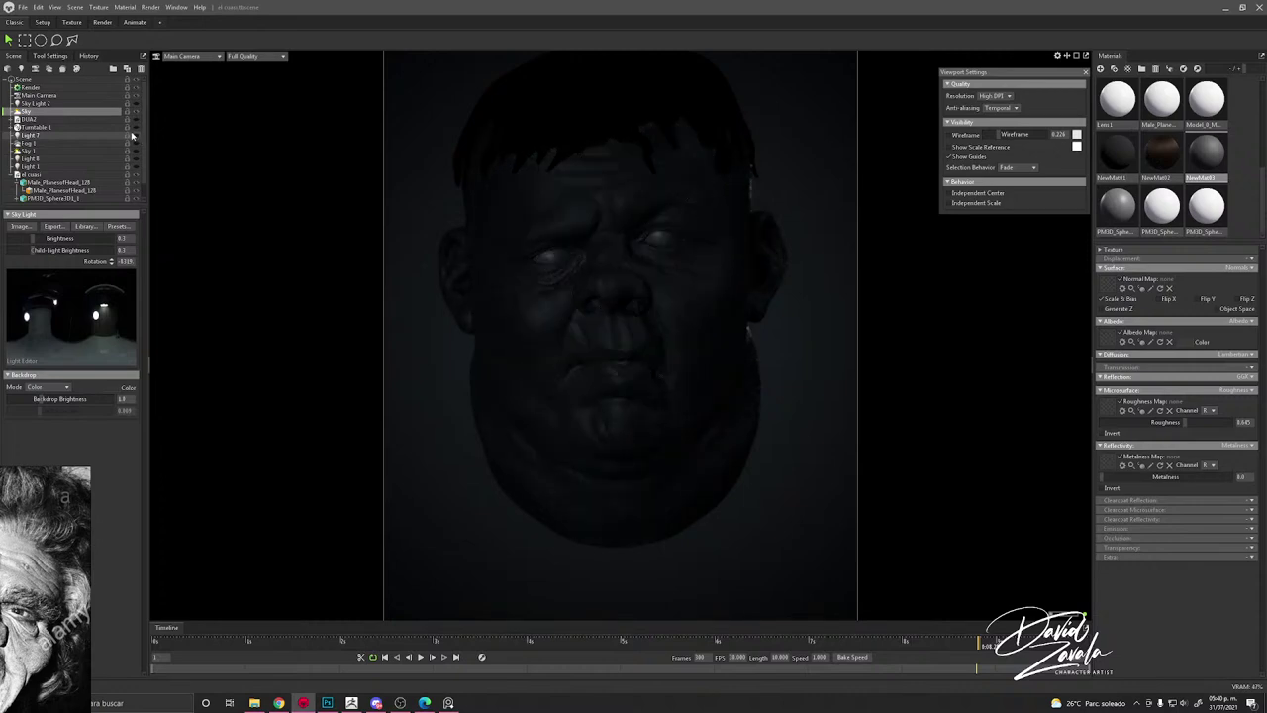
left_click(136, 132)
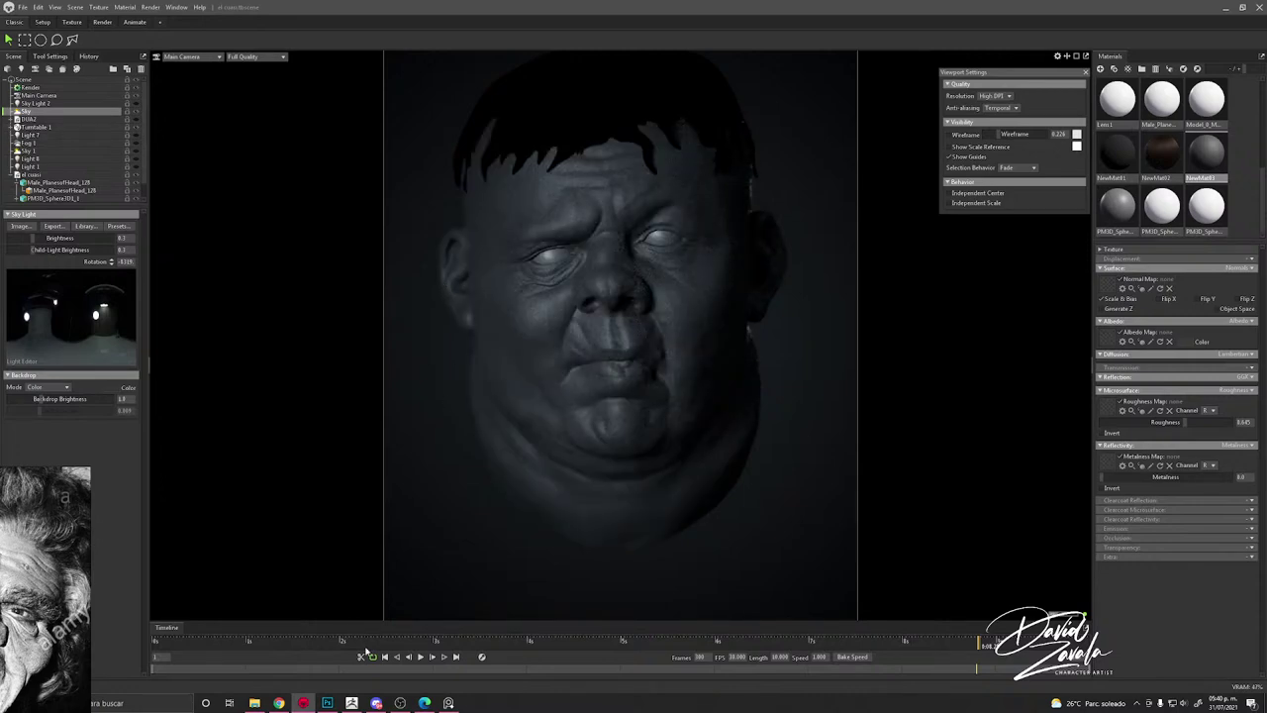
Step: Enable Subsurface Scattering transmission on the head's material and raise its scatter depth
left_click_drag(171, 640, 962, 624)
scroll(631, 230, "up", 5)
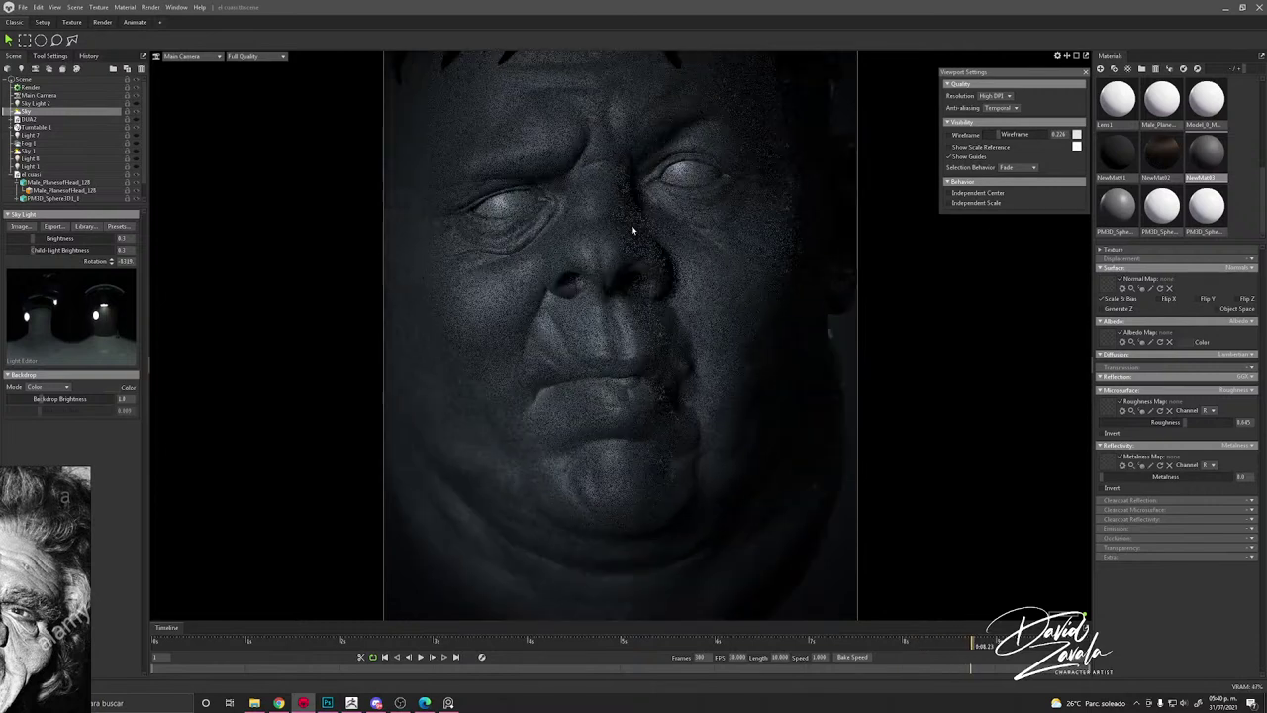
left_click(633, 230)
left_click(1242, 366)
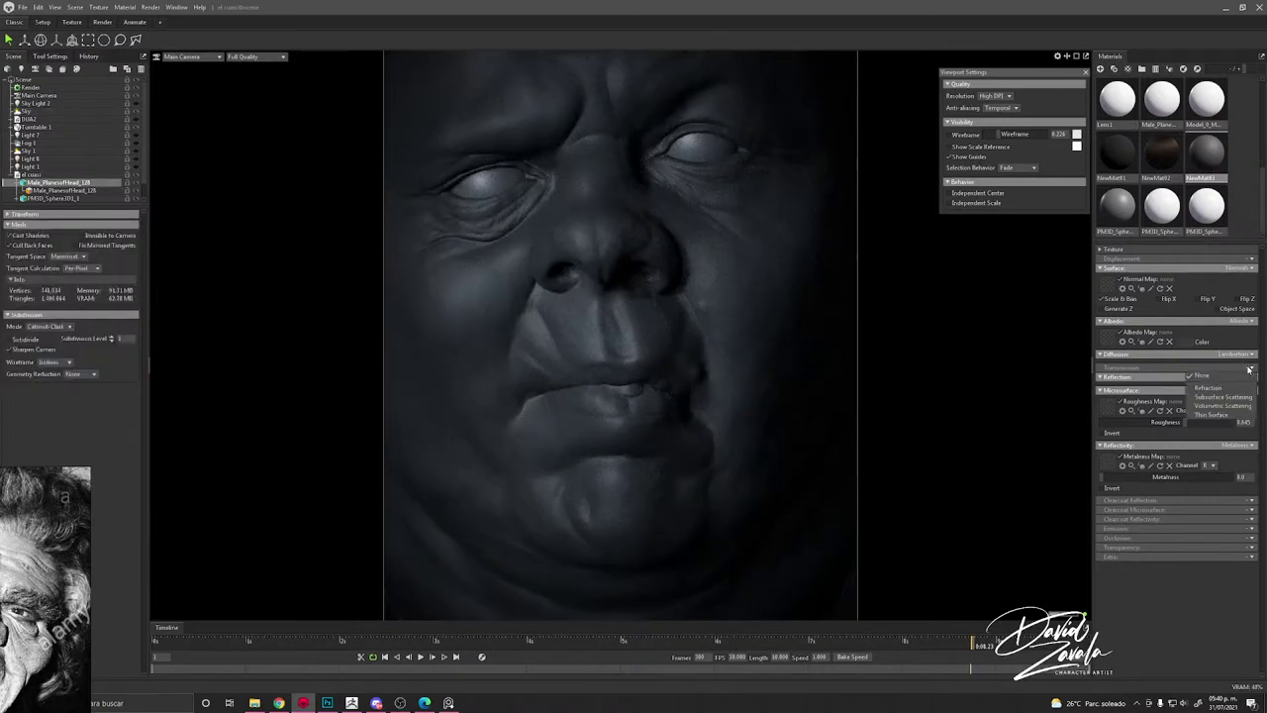
left_click(1222, 401)
scroll(836, 380, "down", 2)
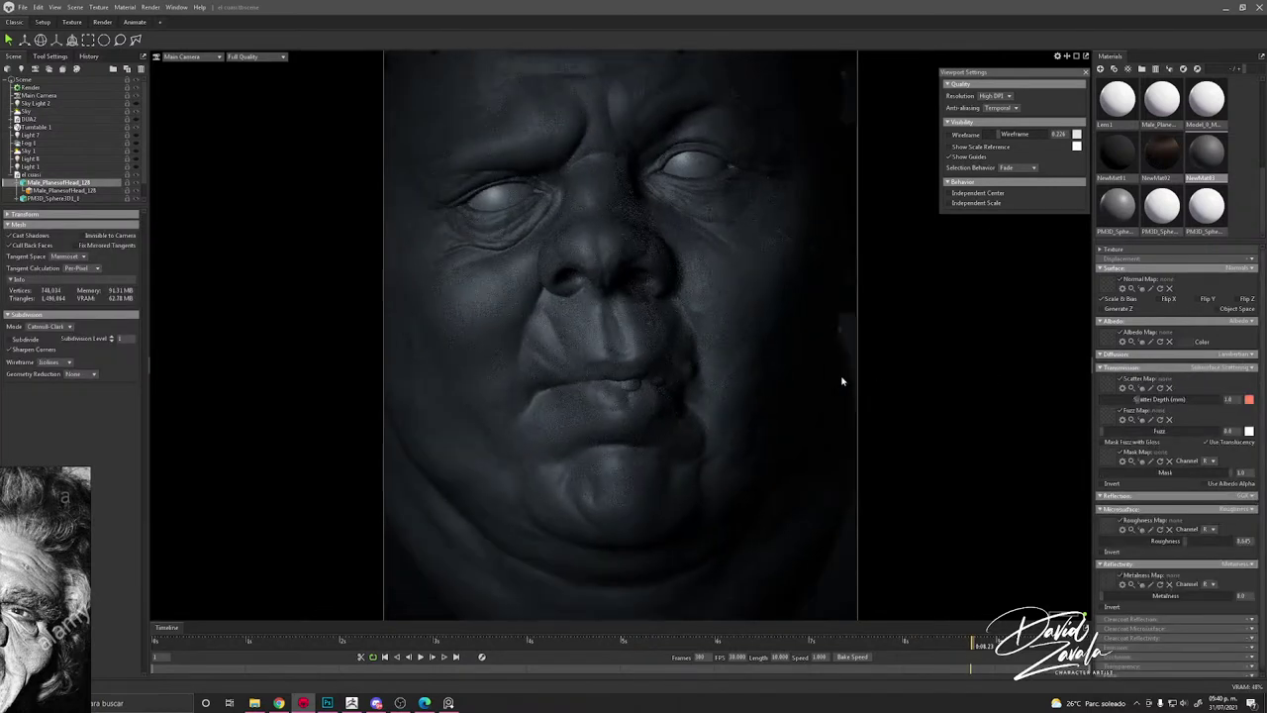
left_click_drag(1139, 399, 1164, 399)
Step: Lower the head material's transmission mask to about 0.58 under Volumetric Scattering, and switch the transmission back to Subsurface Scattering
left_click(1227, 367)
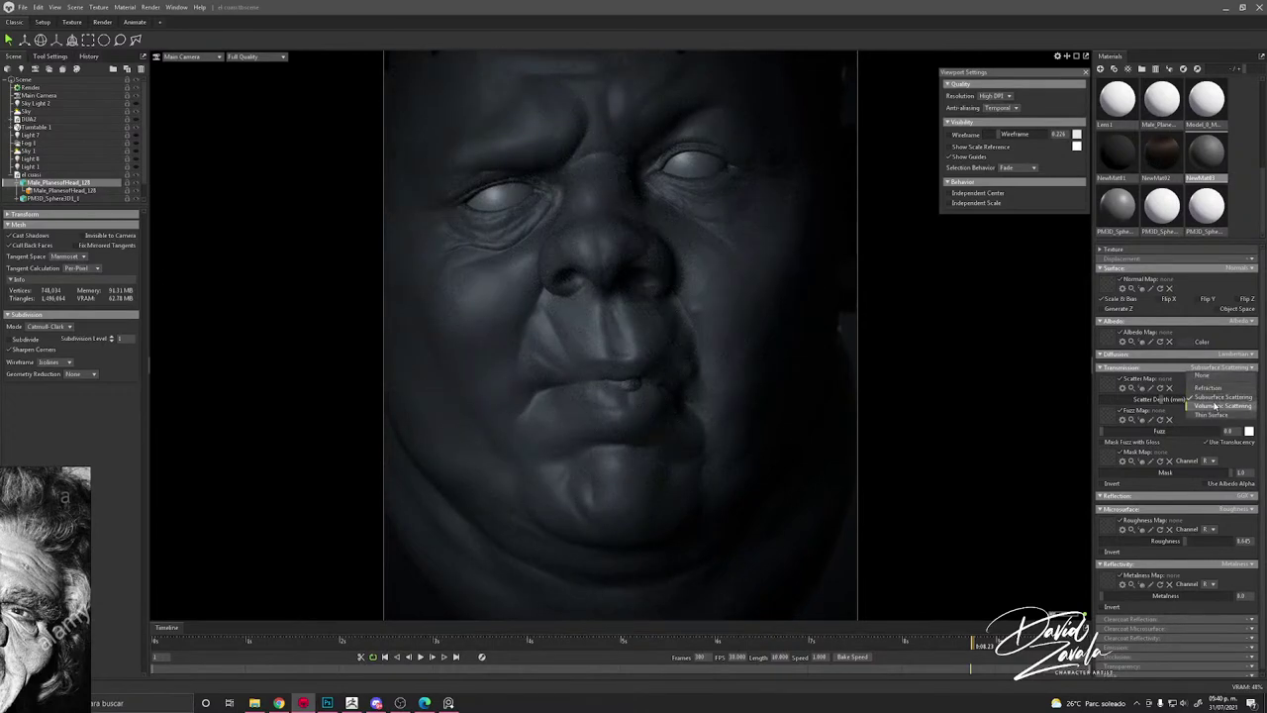
left_click(1222, 409)
left_click_drag(763, 386, 741, 379)
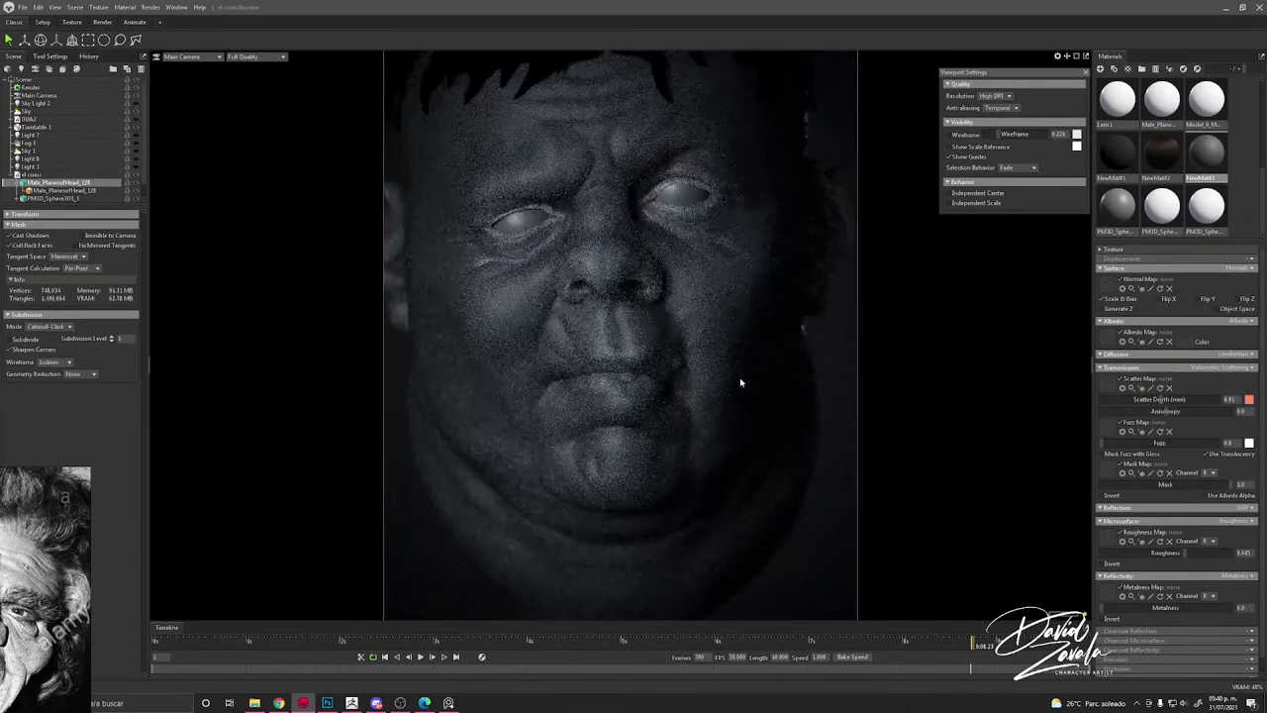
left_click_drag(1126, 444, 1060, 439)
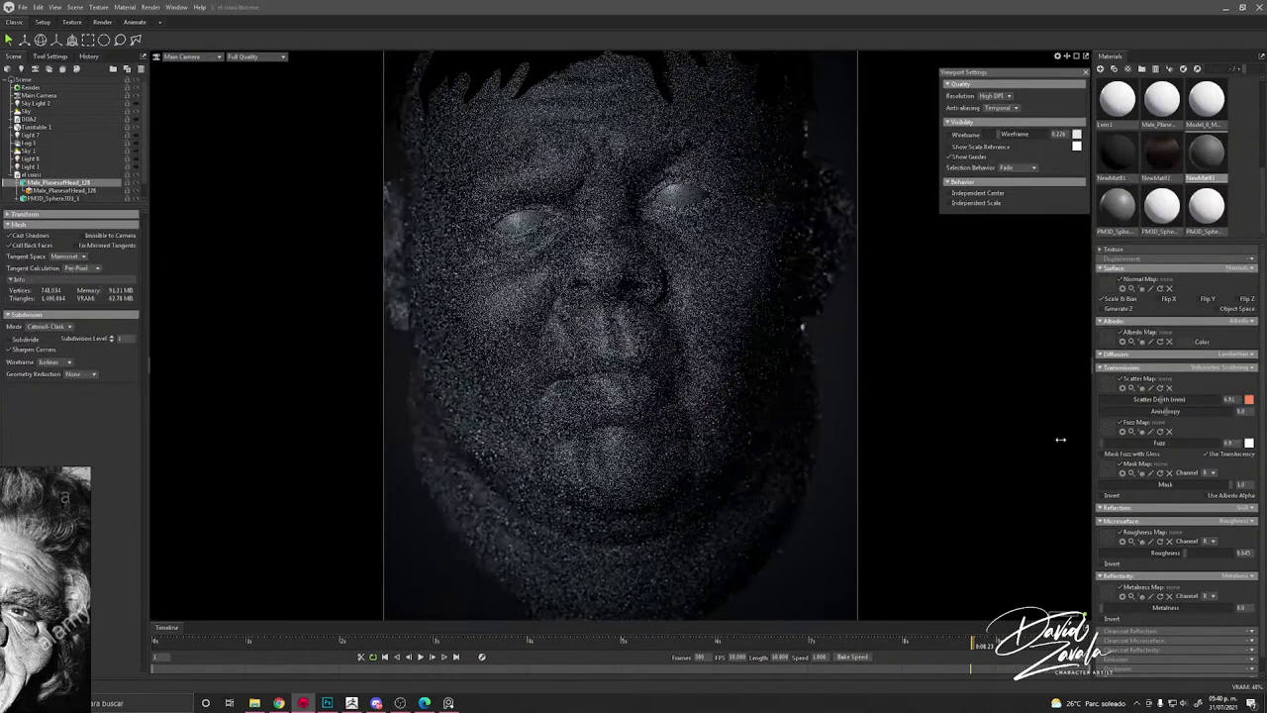
left_click_drag(1159, 485, 1073, 474)
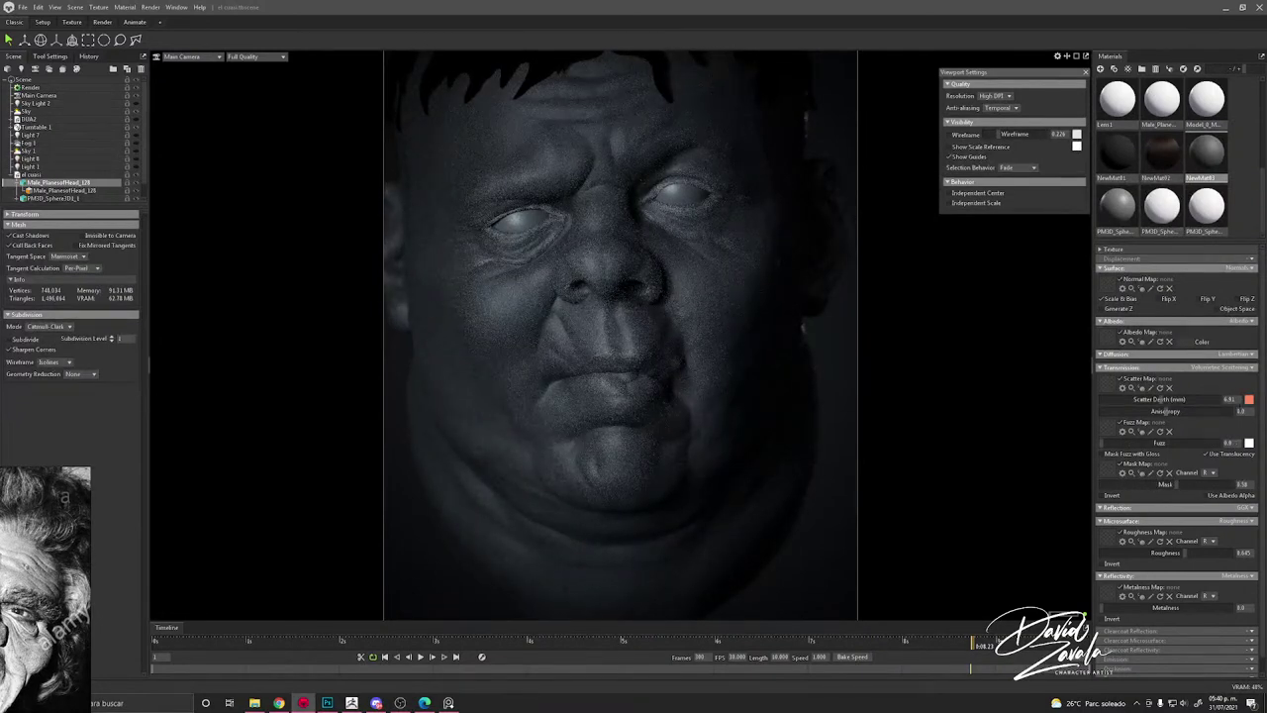
left_click(1221, 367)
left_click(1208, 397)
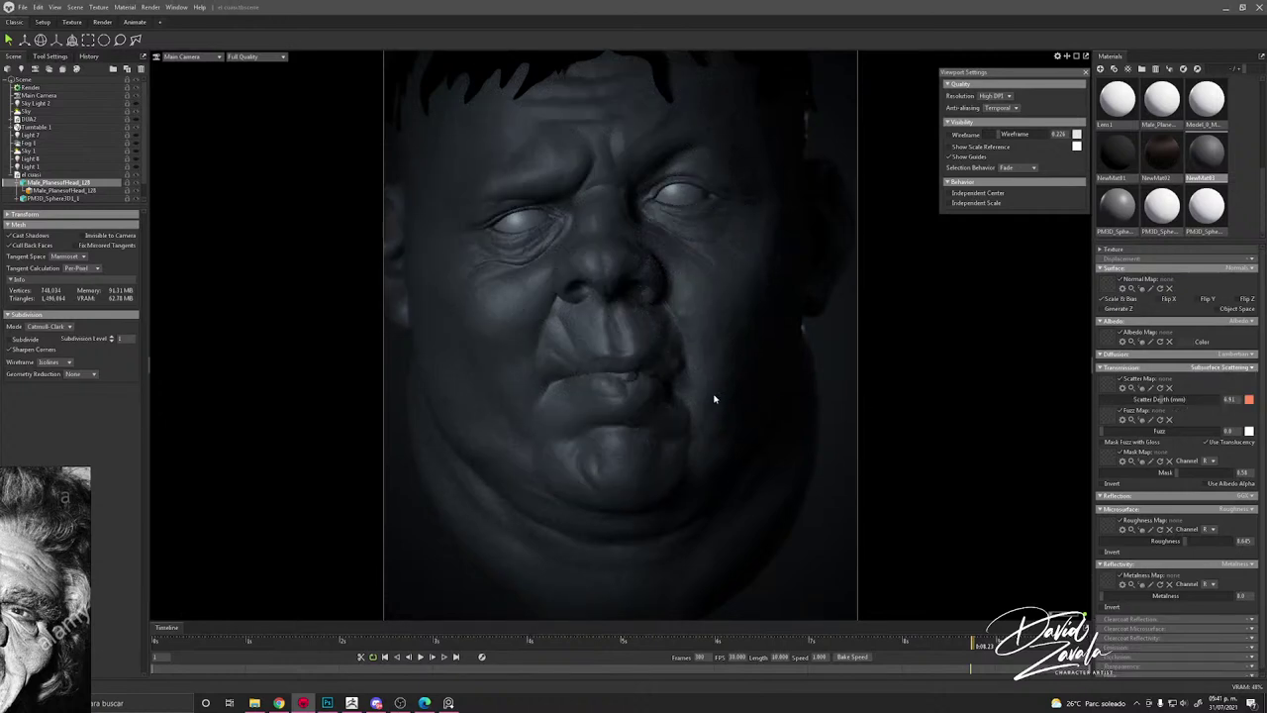
Step: Change the head material's albedo colour to a reddish-orange skin tone
left_click(1185, 345)
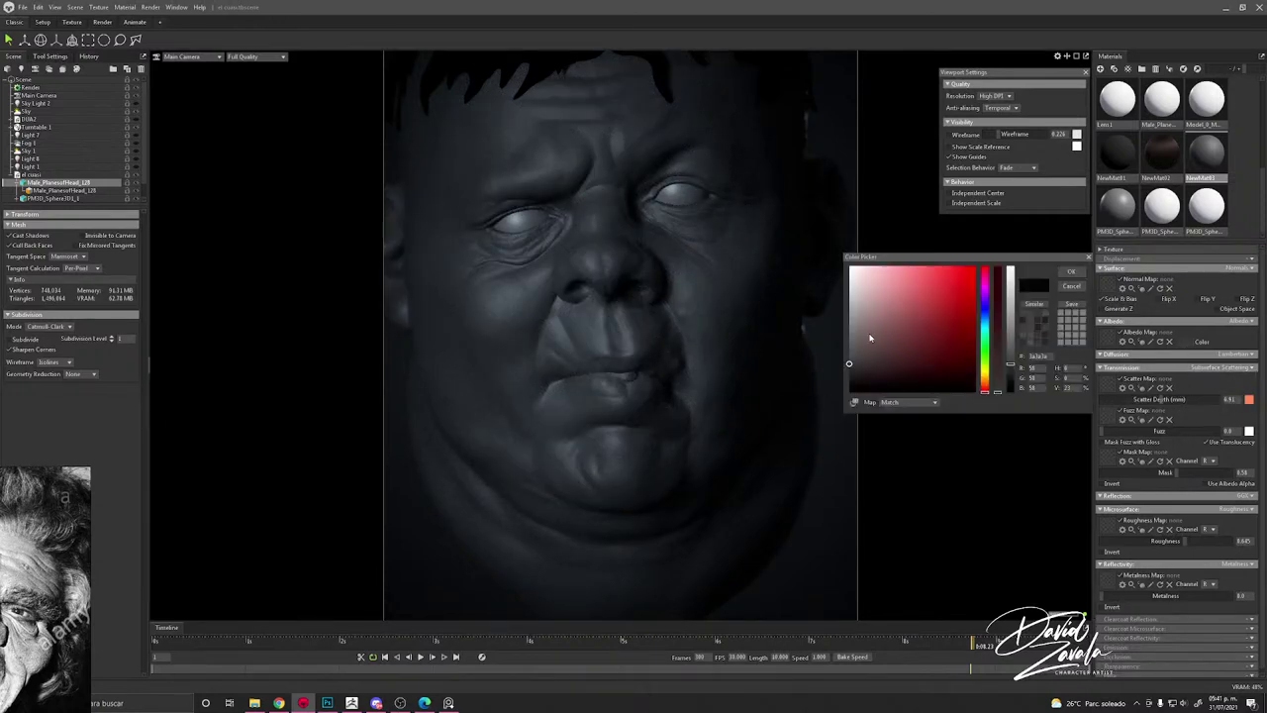
left_click_drag(870, 339, 871, 292)
left_click(984, 389)
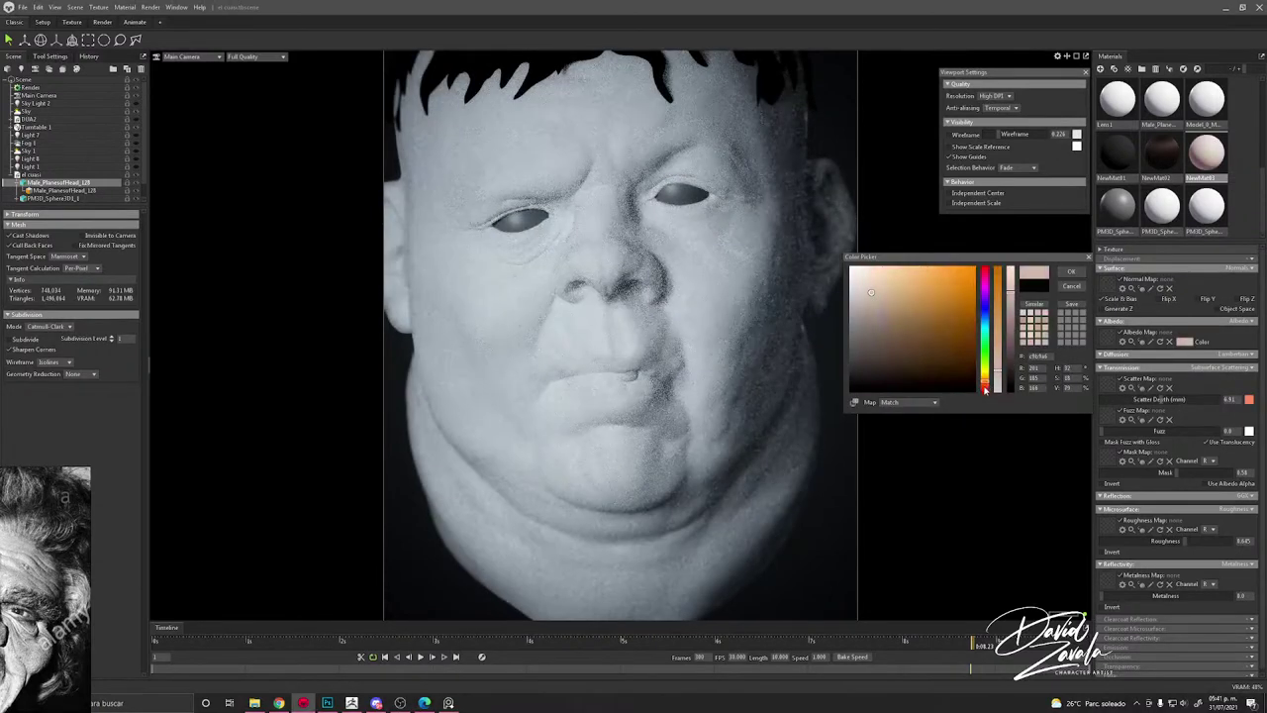
left_click_drag(984, 384, 984, 387)
mouse_move(915, 321)
left_mouse_down()
mouse_move(905, 280)
mouse_move(914, 306)
left_mouse_up()
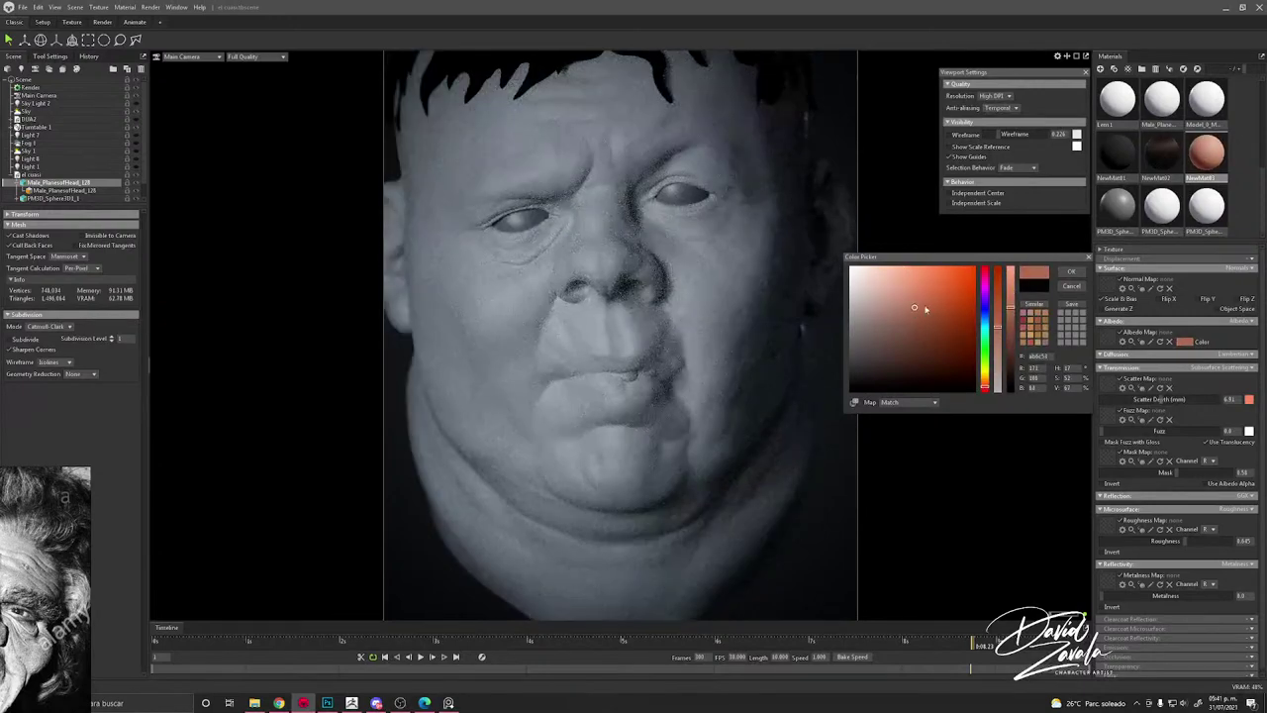
left_click(953, 318)
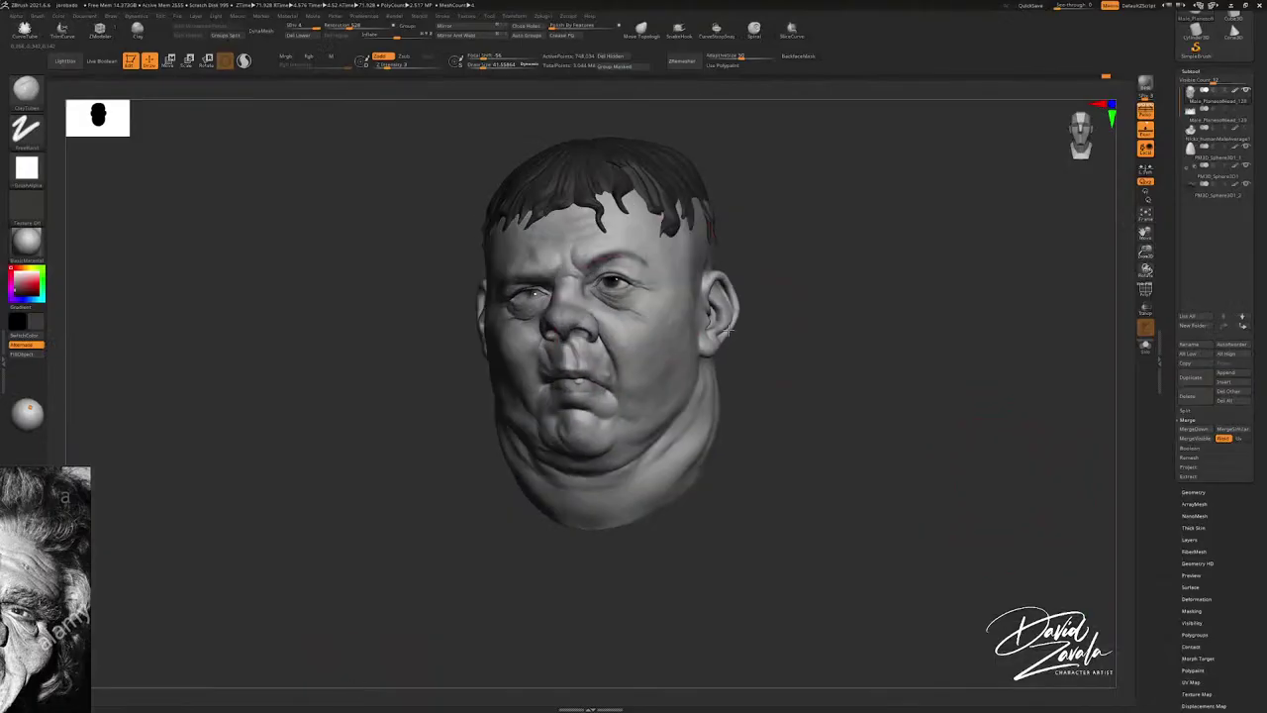
Step: Switch to ZBrush, lower the head subtool to subdivision level 1 and unwrap its UVs with UV Master, keeping Symmetry on
left_click_drag(313, 27, 288, 27)
left_click_drag(385, 175, 445, 188)
left_click(543, 17)
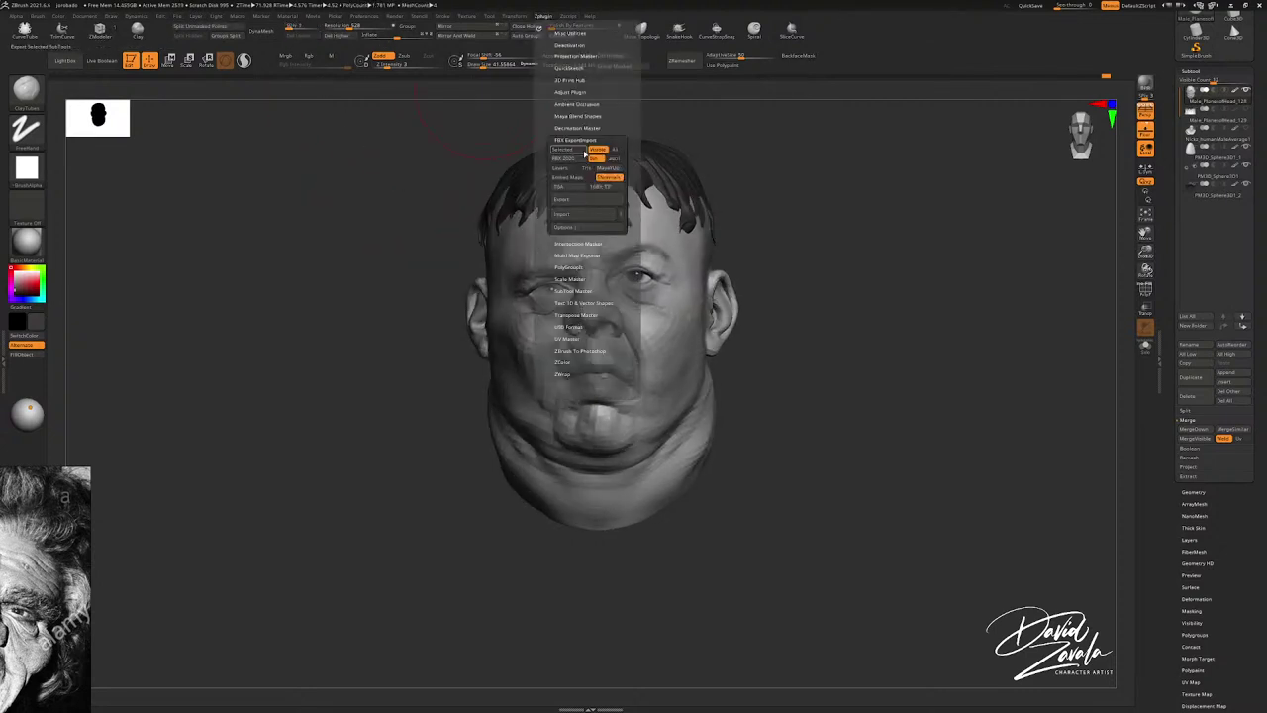
left_click(572, 339)
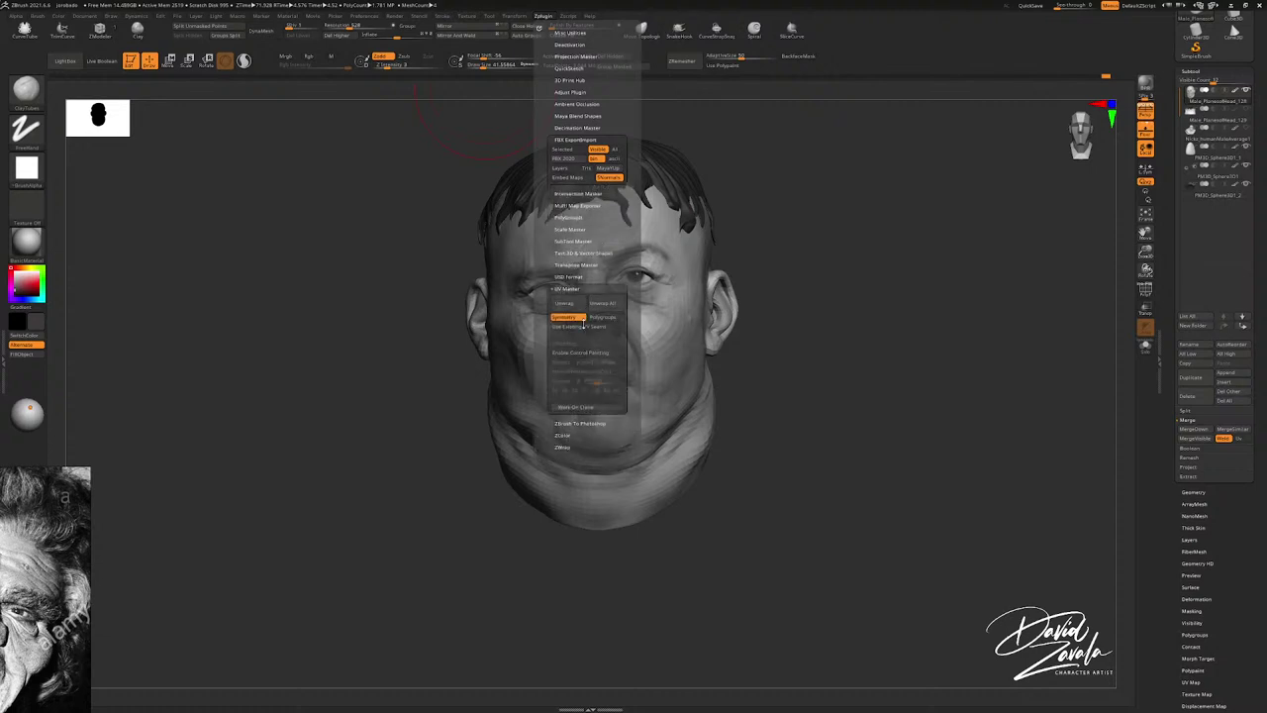
left_click(569, 276)
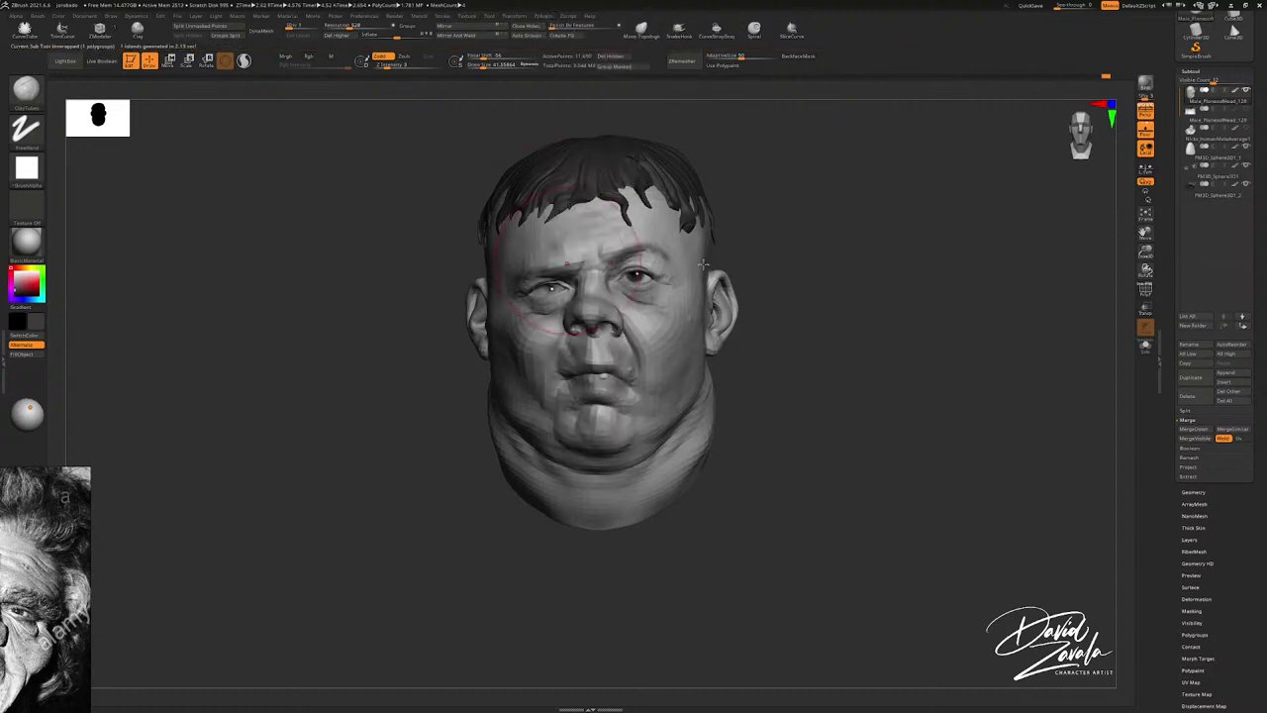
right_click_drag(703, 260, 726, 286)
right_click(725, 286)
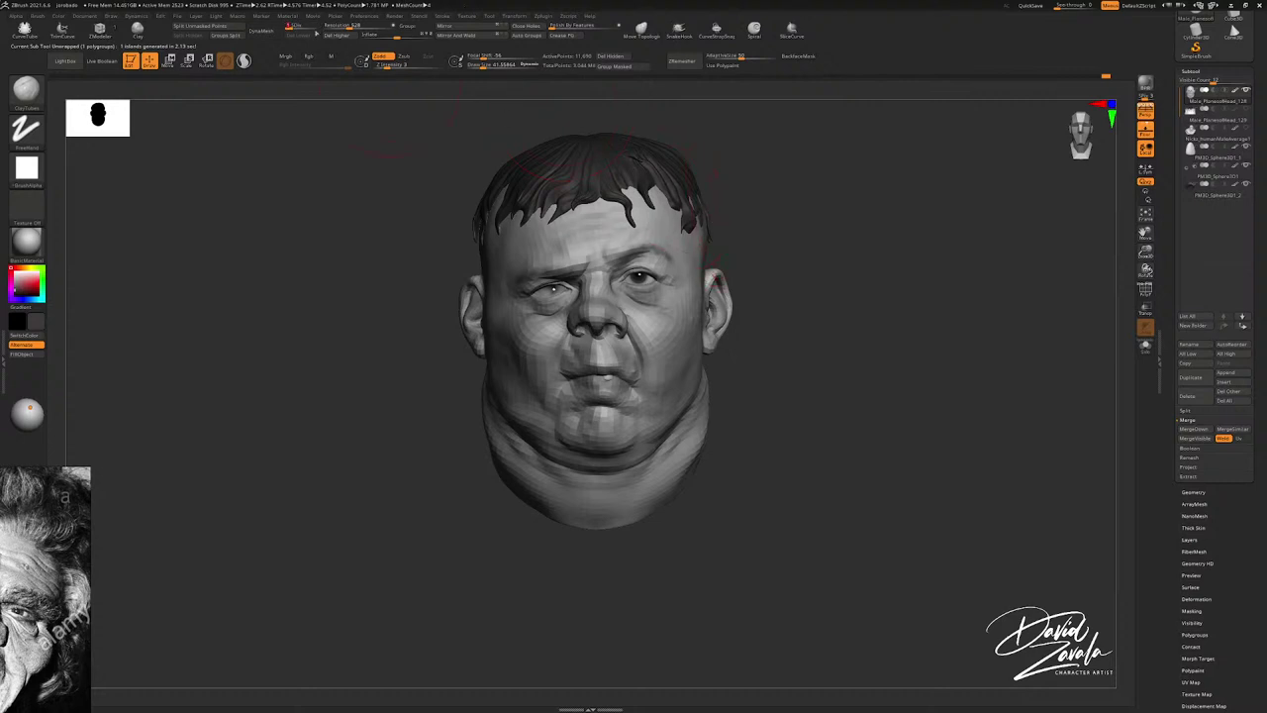
Step: Raise the head to subdivision level 4, try creating a texture map from its polypaint, and undo it
left_click(317, 28)
left_click_drag(1211, 620, 1210, 582)
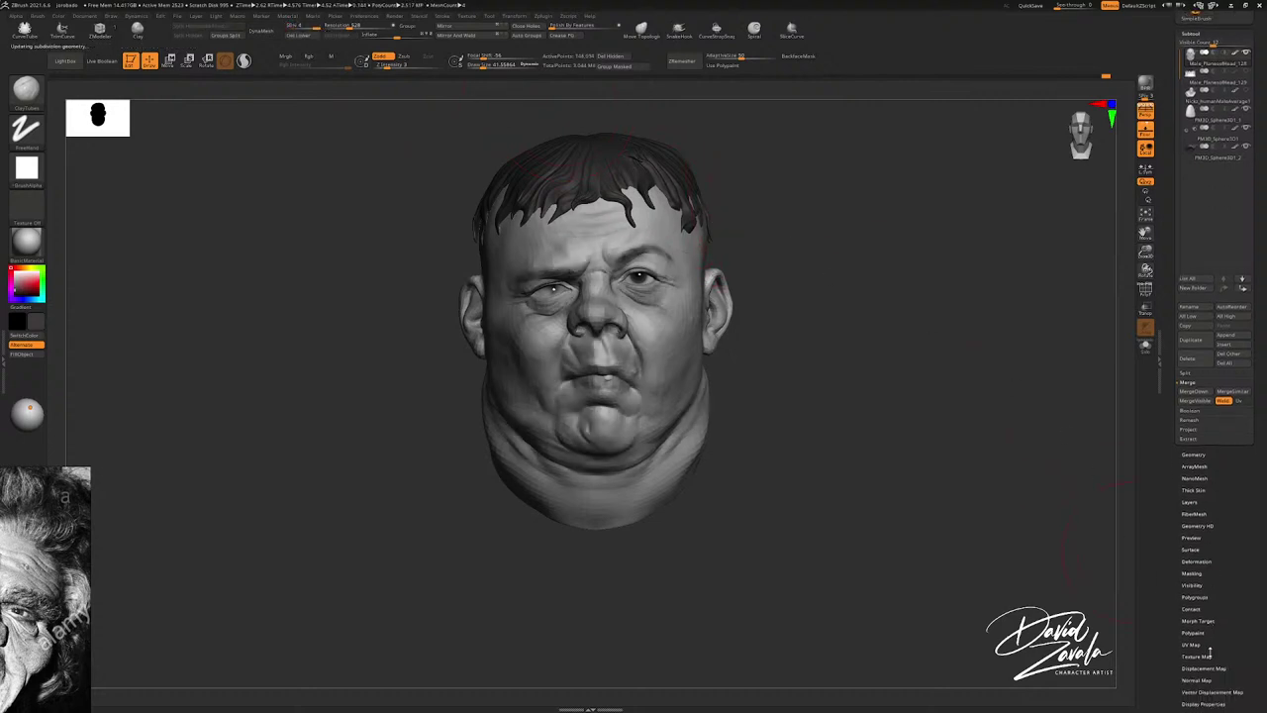
left_click(1199, 656)
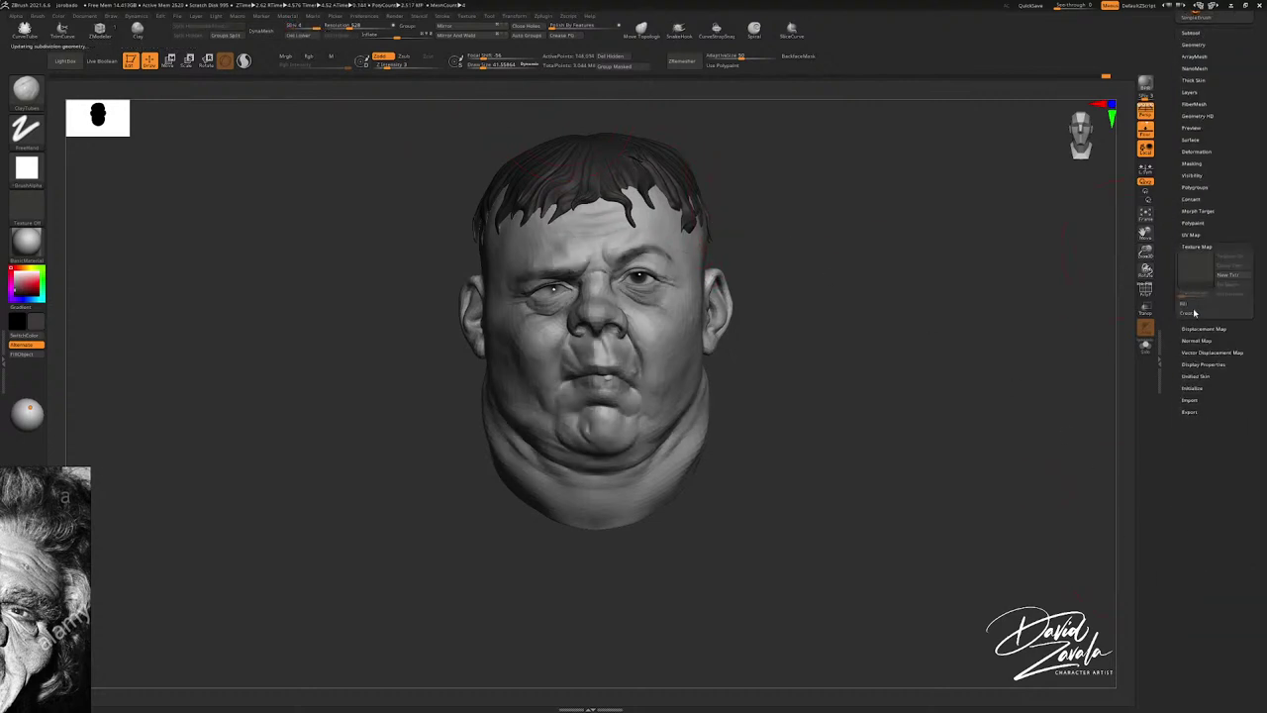
left_click(1188, 313)
left_click(1202, 322)
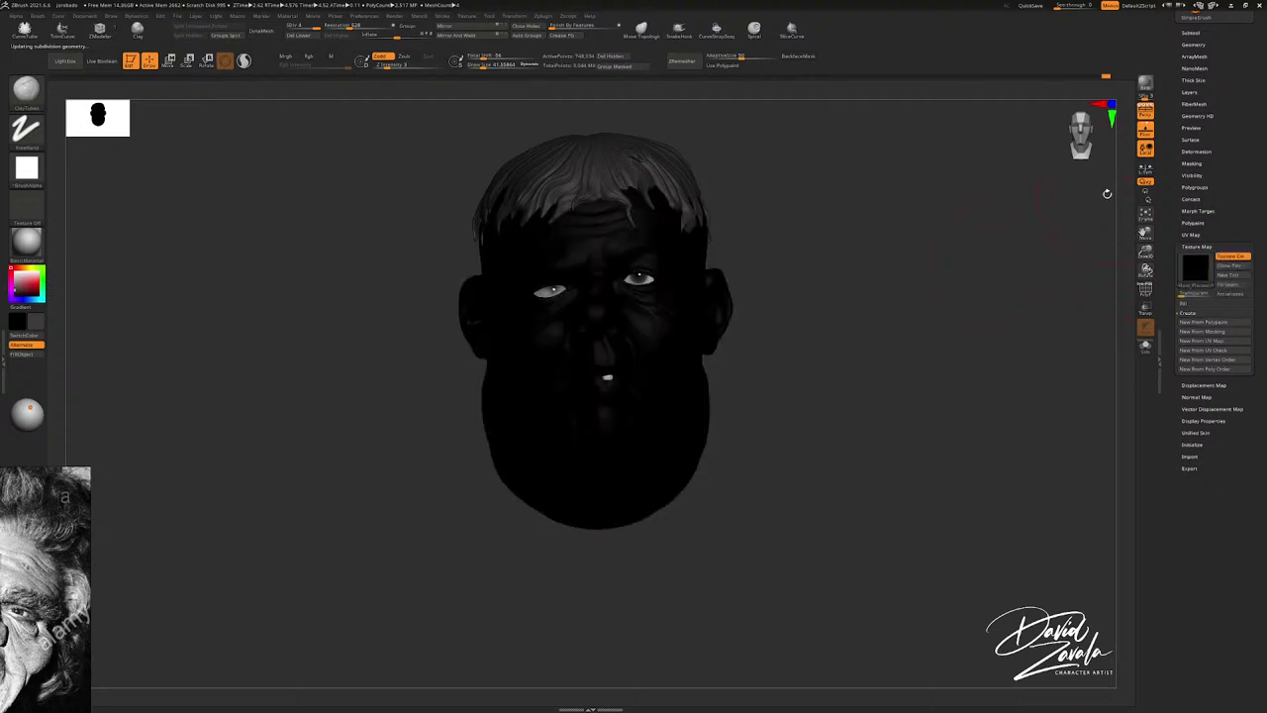
key("ctrl+z")
Step: Toggle the last layer in the head's layer list and create a new texture map from the head's polypaint
left_click(1188, 92)
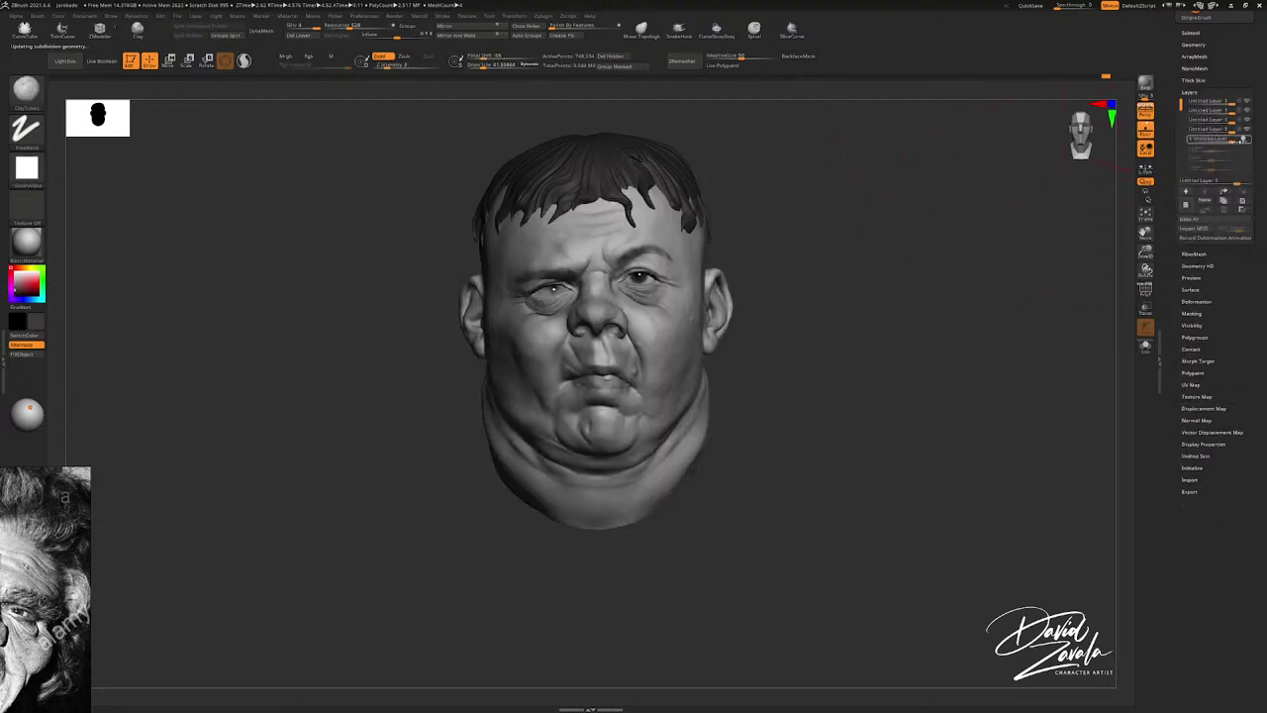
left_click(1196, 395)
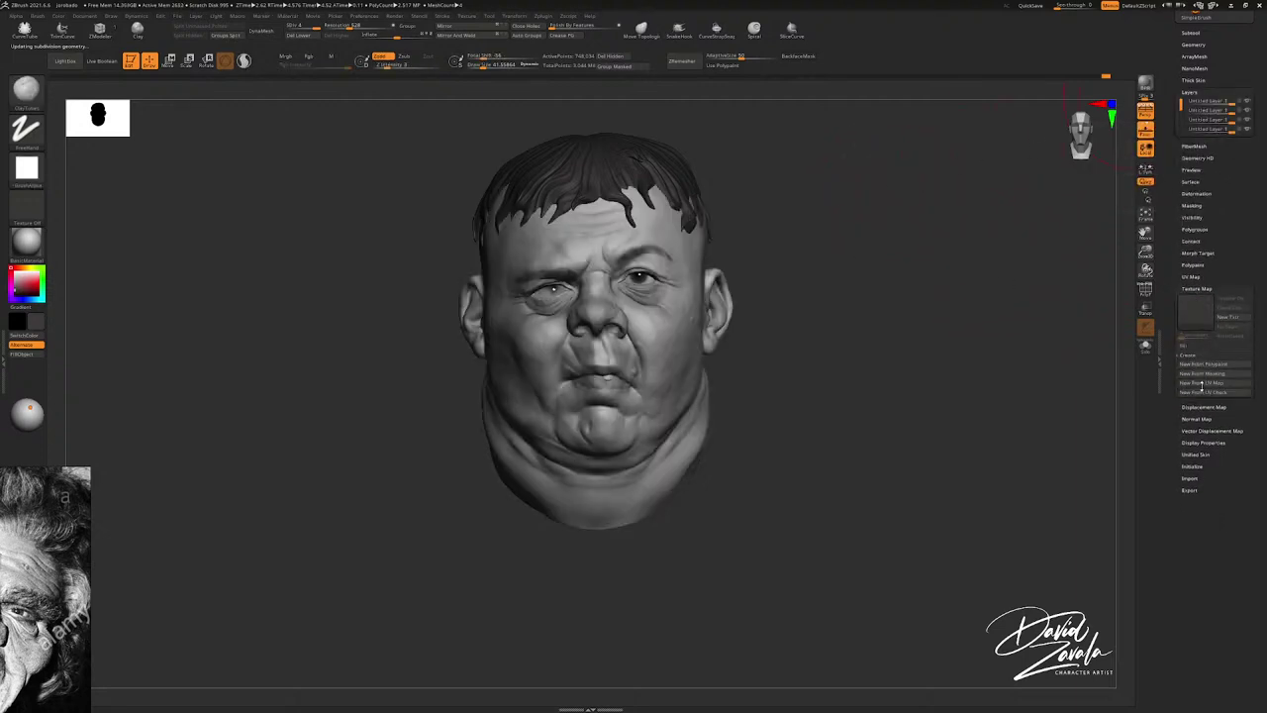
left_click(1209, 323)
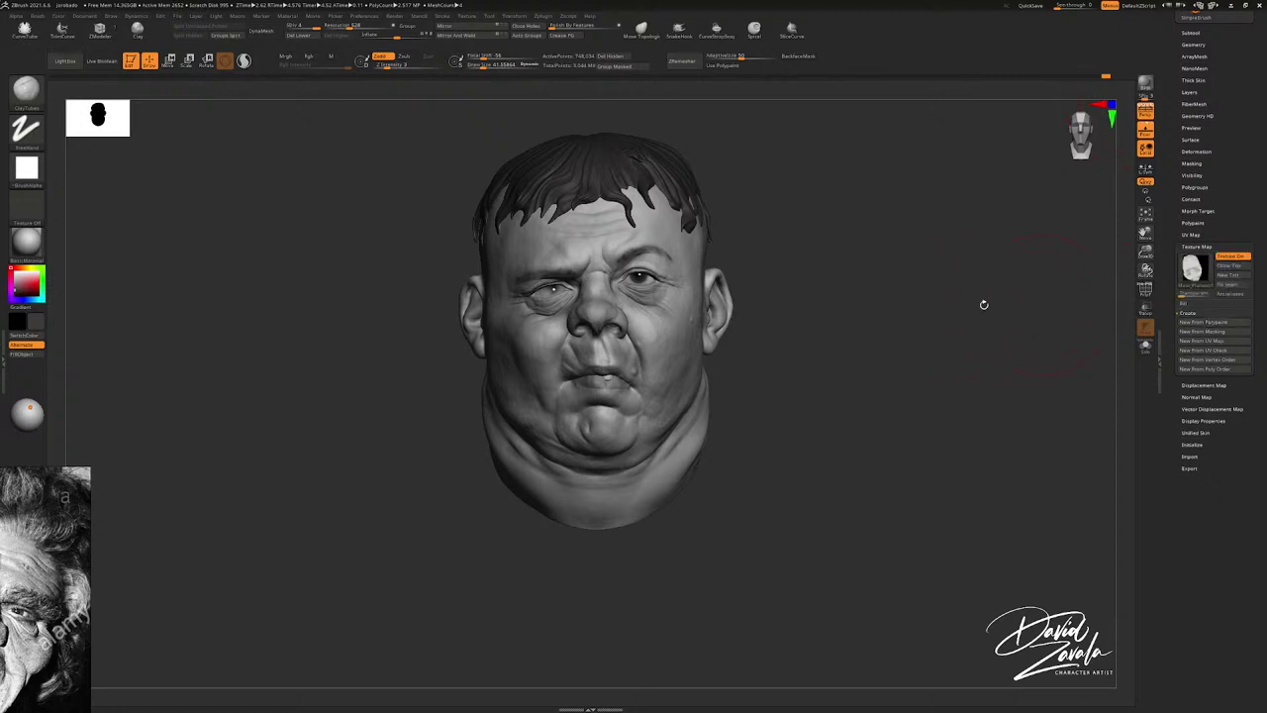
mouse_move(1192, 267)
Step: Lower the head to subdivision level 1 and create its tangent-space normal map
left_click_drag(1089, 336, 1114, 390)
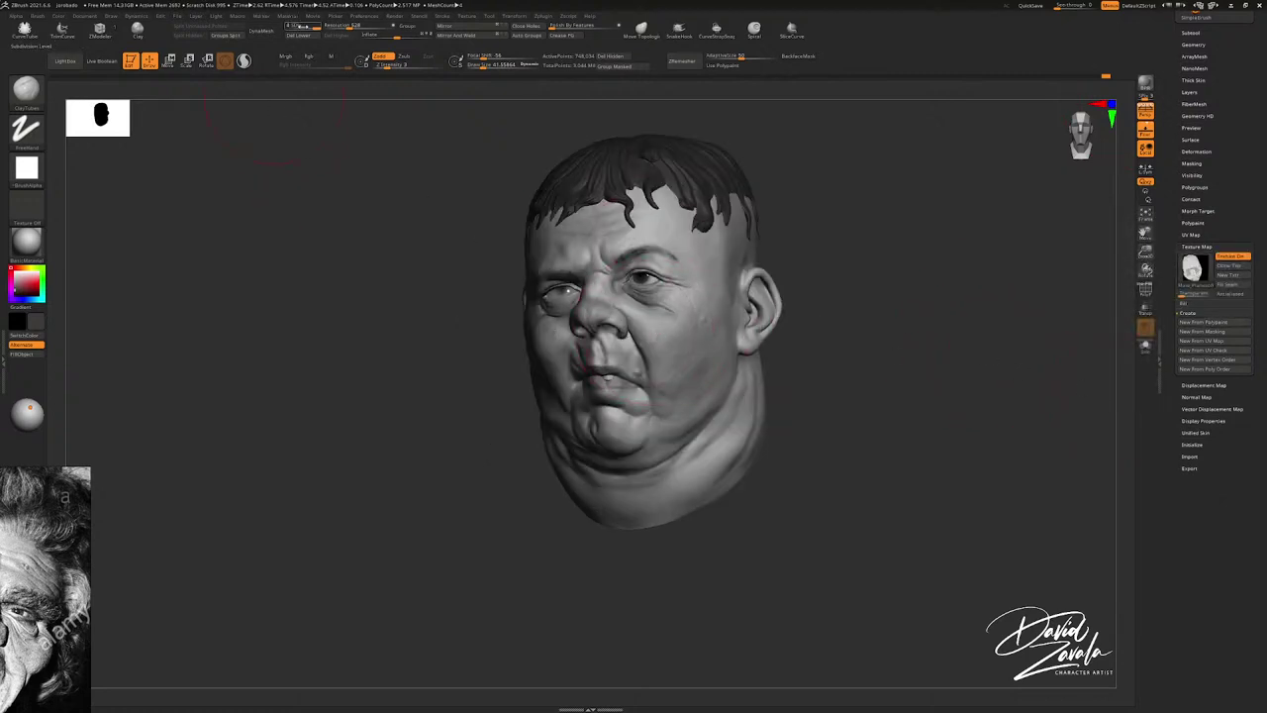
key("shift+d")
left_click(1193, 397)
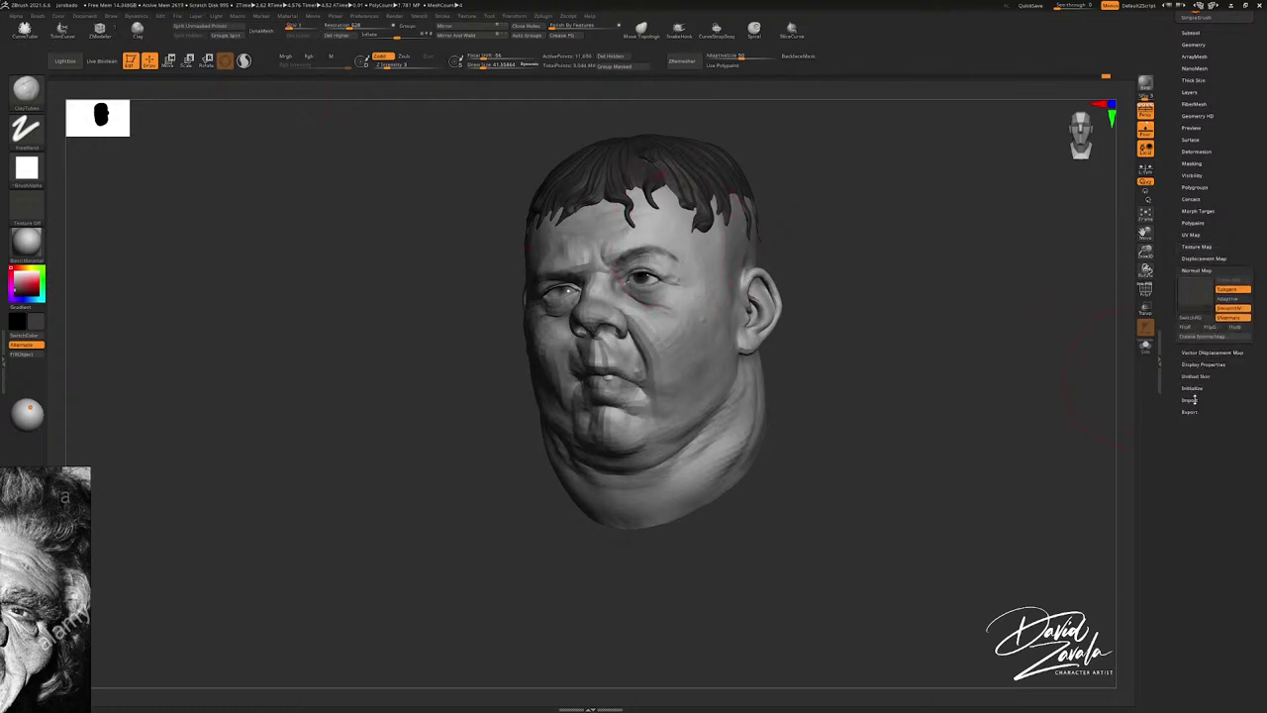
left_click(1200, 336)
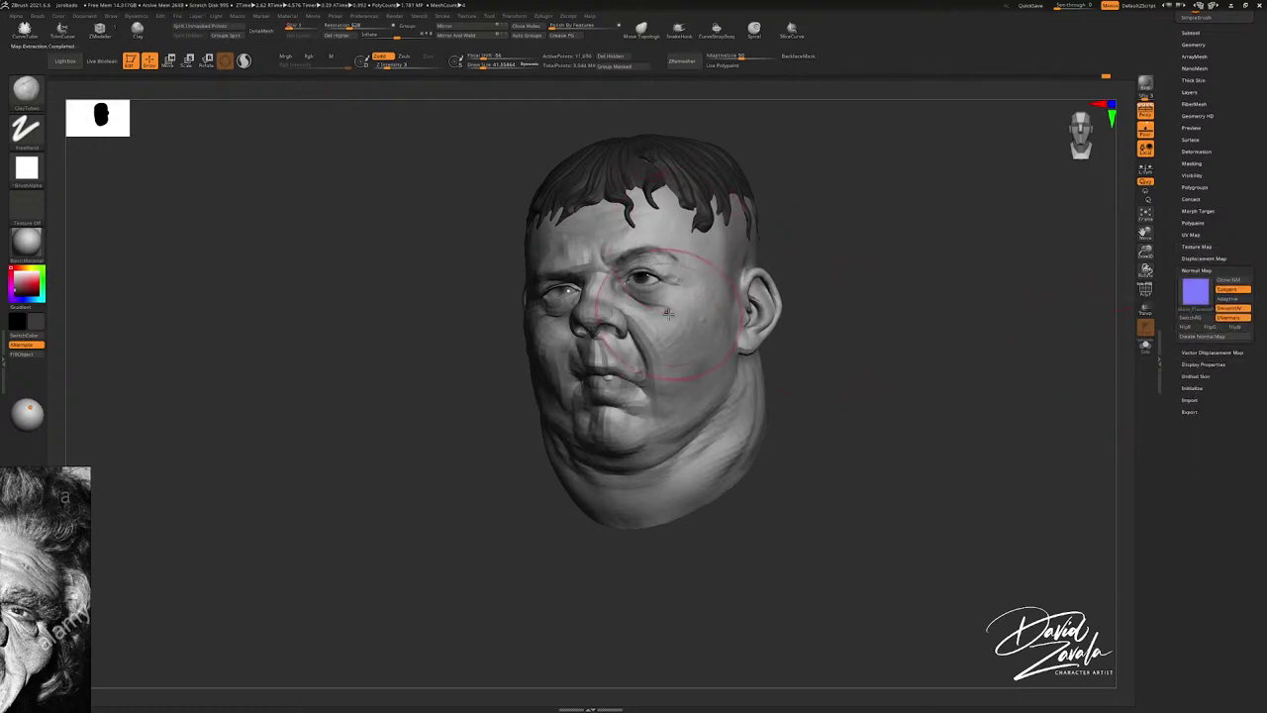
Step: Select the eyes subtool and try creating a texture map from its polypaint
left_click_drag(814, 327, 678, 315)
left_click(645, 281, "alt")
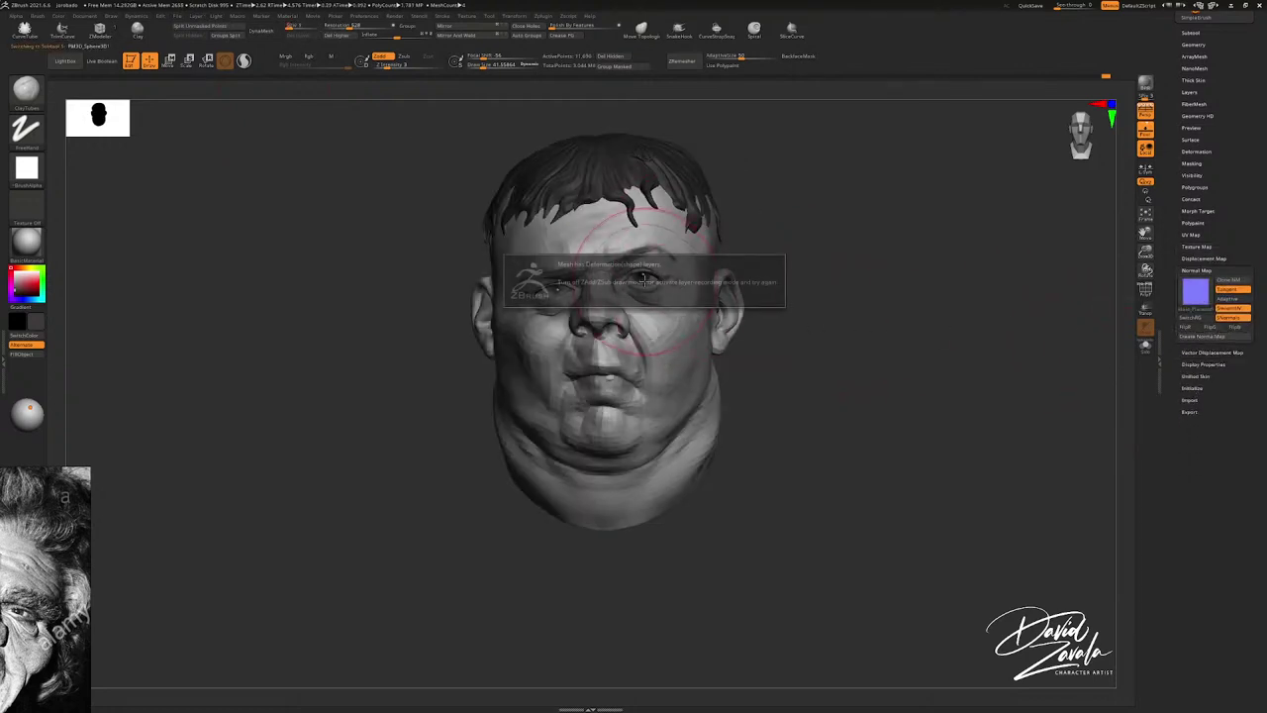
right_click_drag(705, 229, 653, 259, "ctrl")
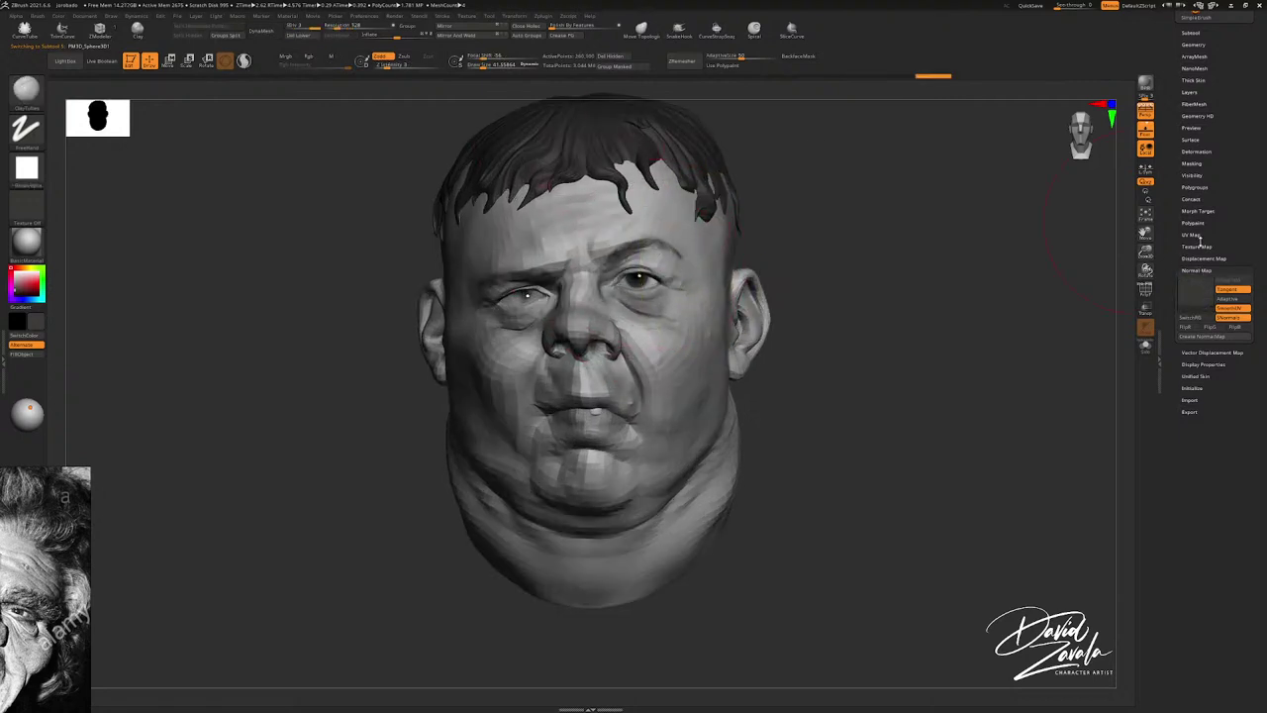
left_click(1197, 246)
left_click(1208, 314)
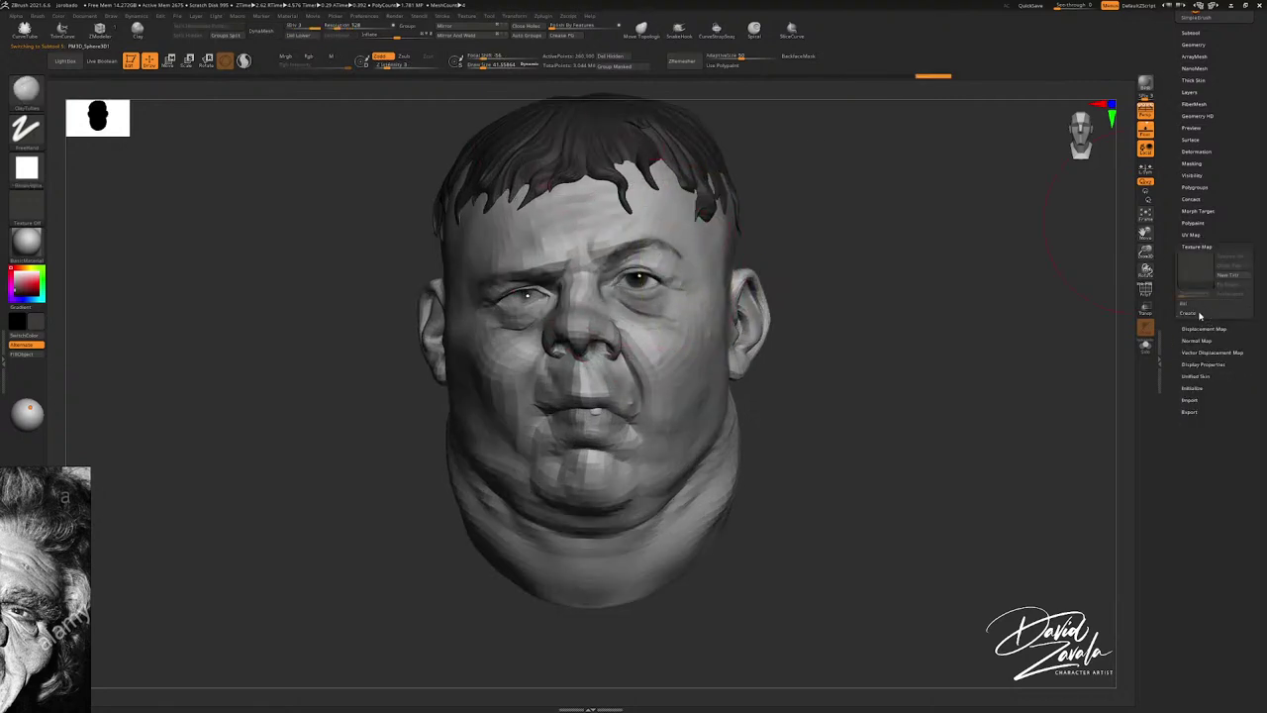
left_click(1199, 315)
left_click(1207, 322)
right_click_drag(629, 363, 713, 327, "ctrl")
key("ctrl+z")
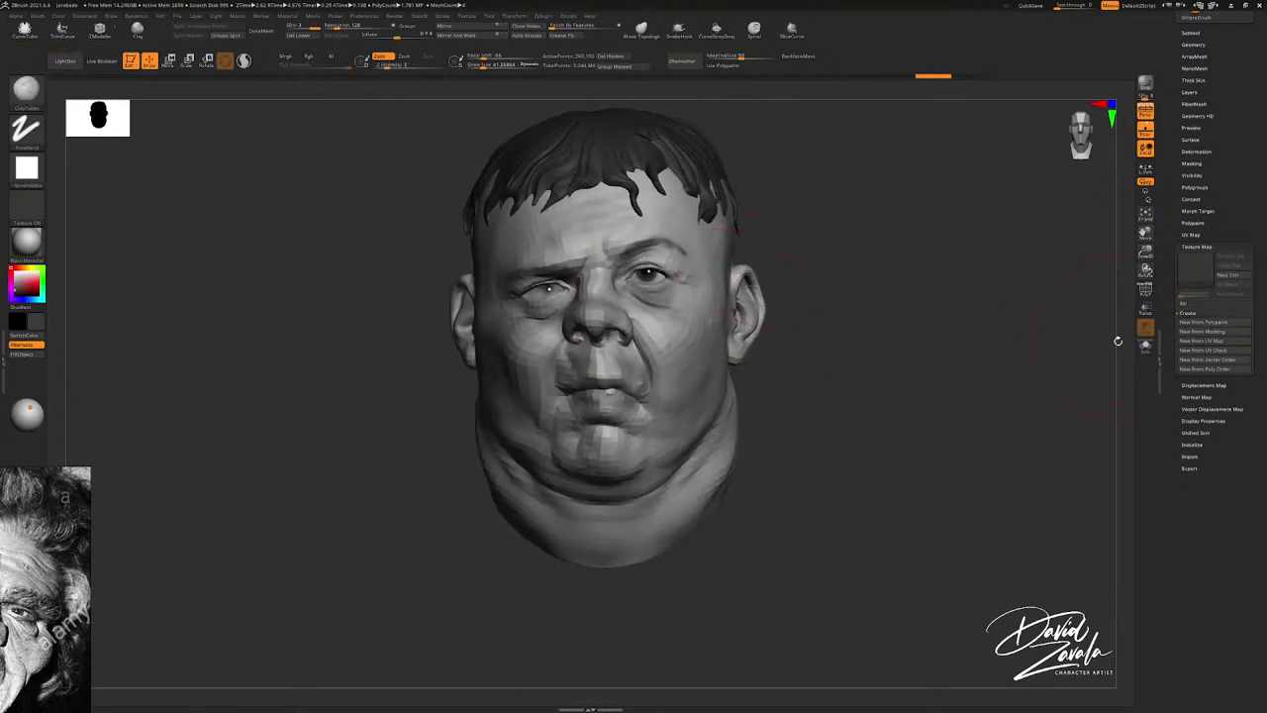
Step: Isolate the eyes in Solo mode, mask one eye and clear the mask
left_click(1145, 344)
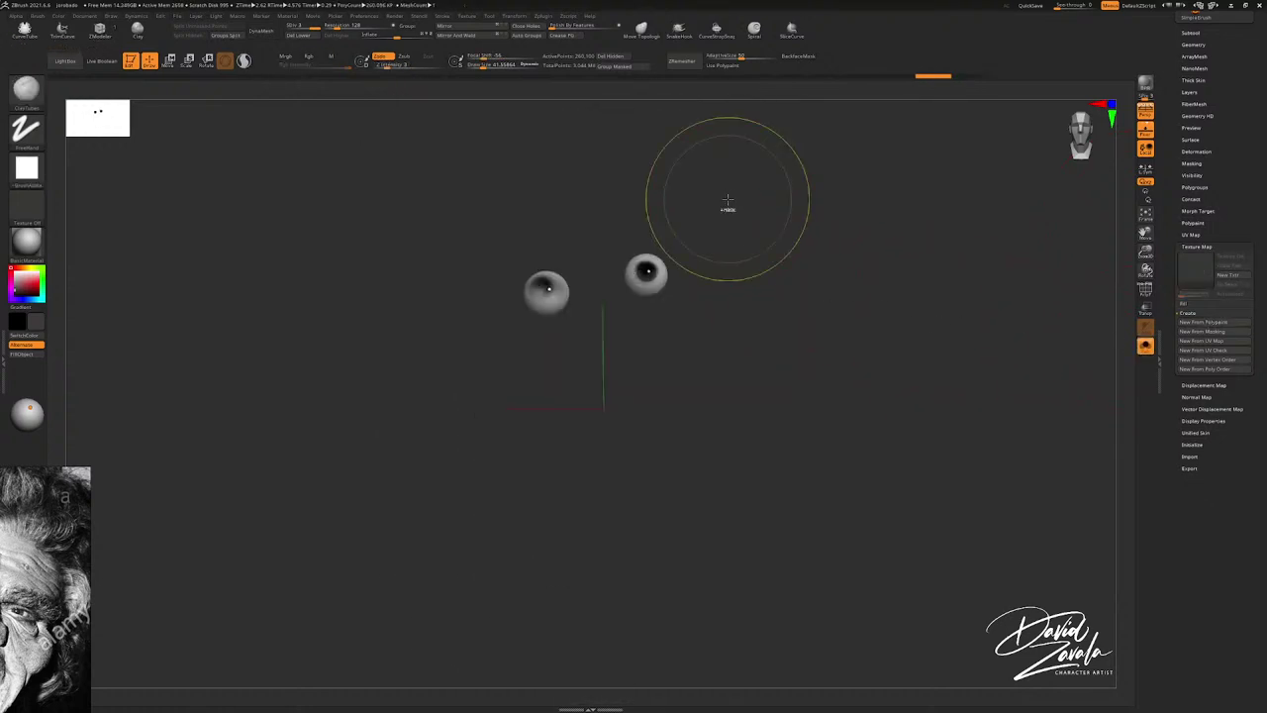
left_click_drag(725, 201, 611, 352, "ctrl")
left_click(733, 328, "ctrl")
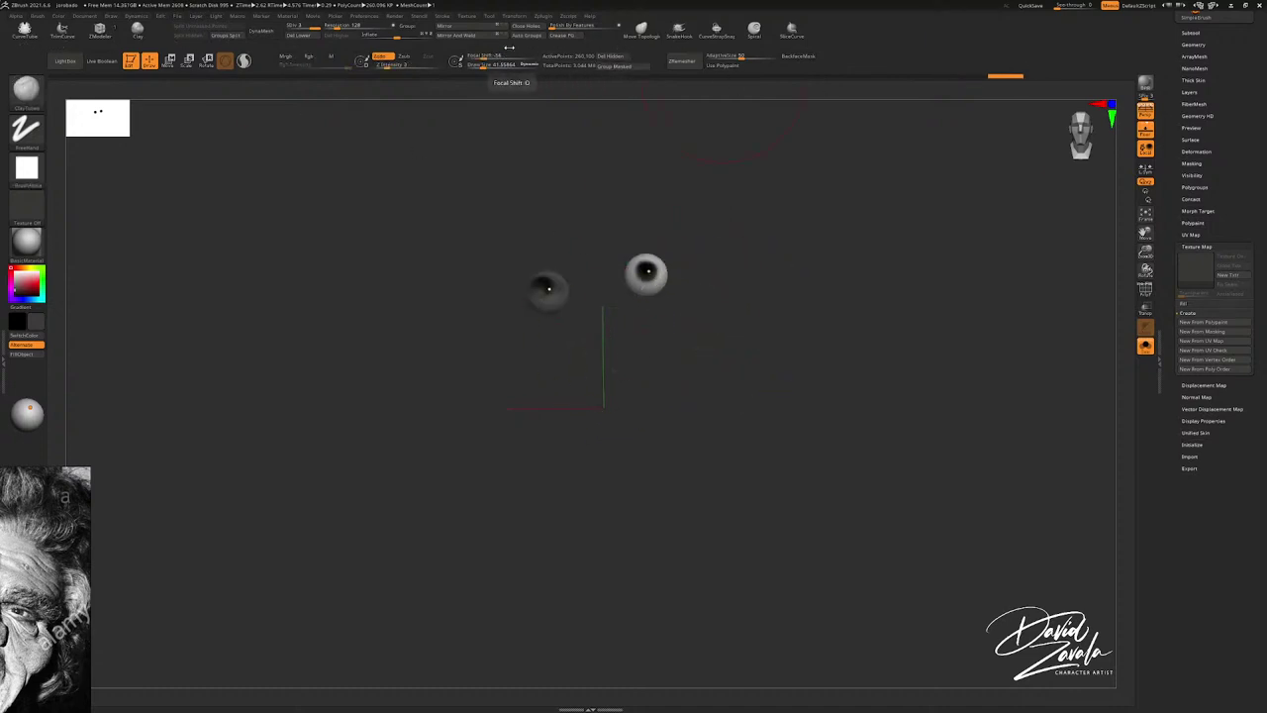
left_click_drag(855, 249, 891, 263, "ctrl")
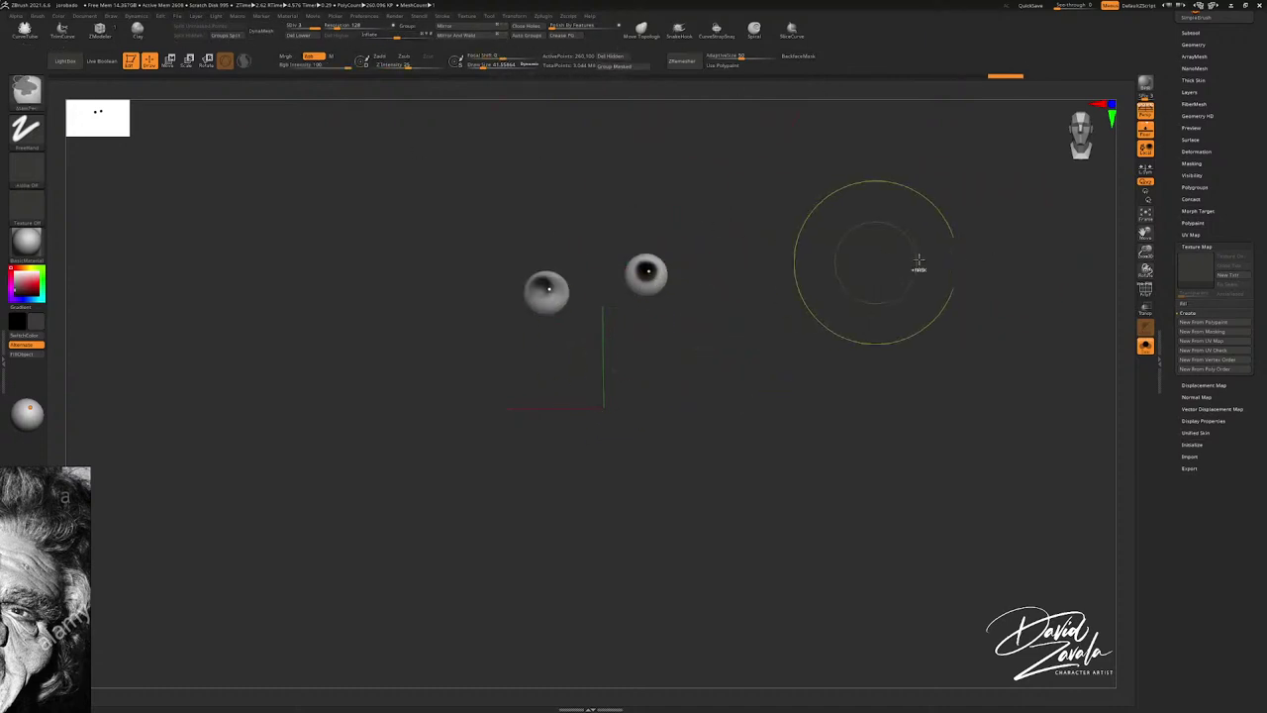
Step: Create a new texture map for the eyes from their polypaint
left_click_drag(1232, 189, 1229, 218)
left_click(1217, 359)
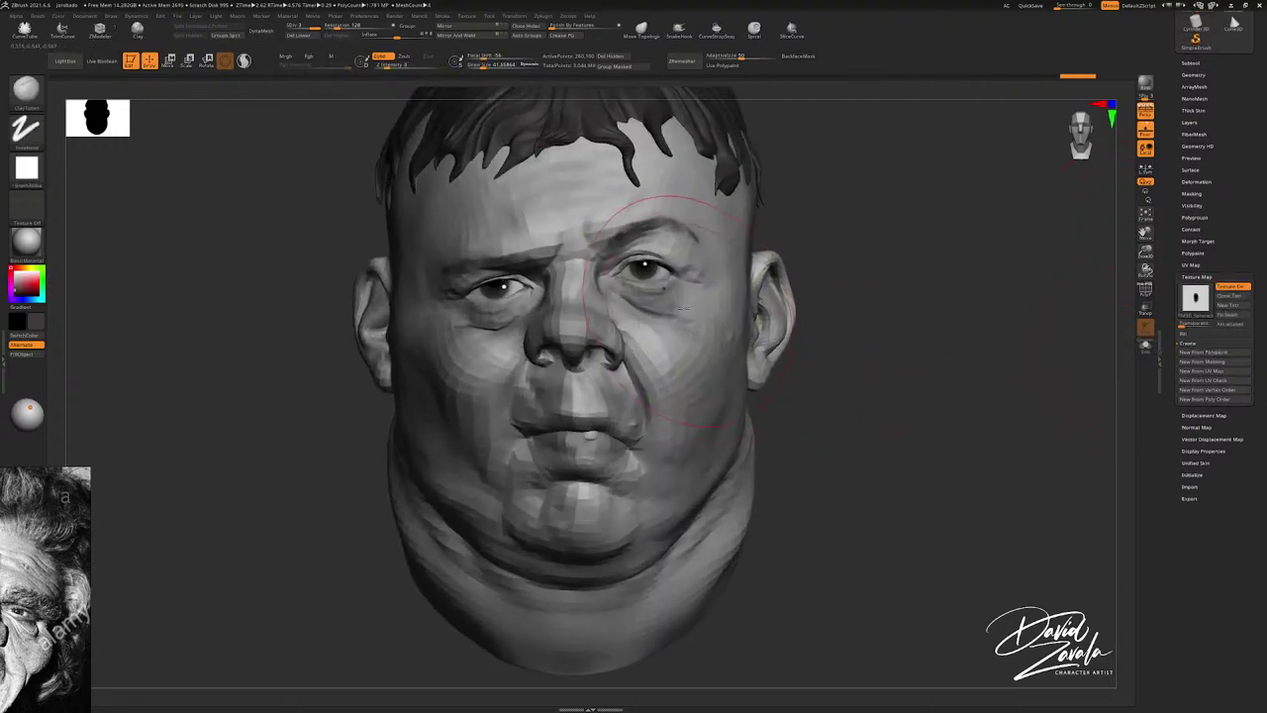
left_click_drag(831, 294, 657, 240)
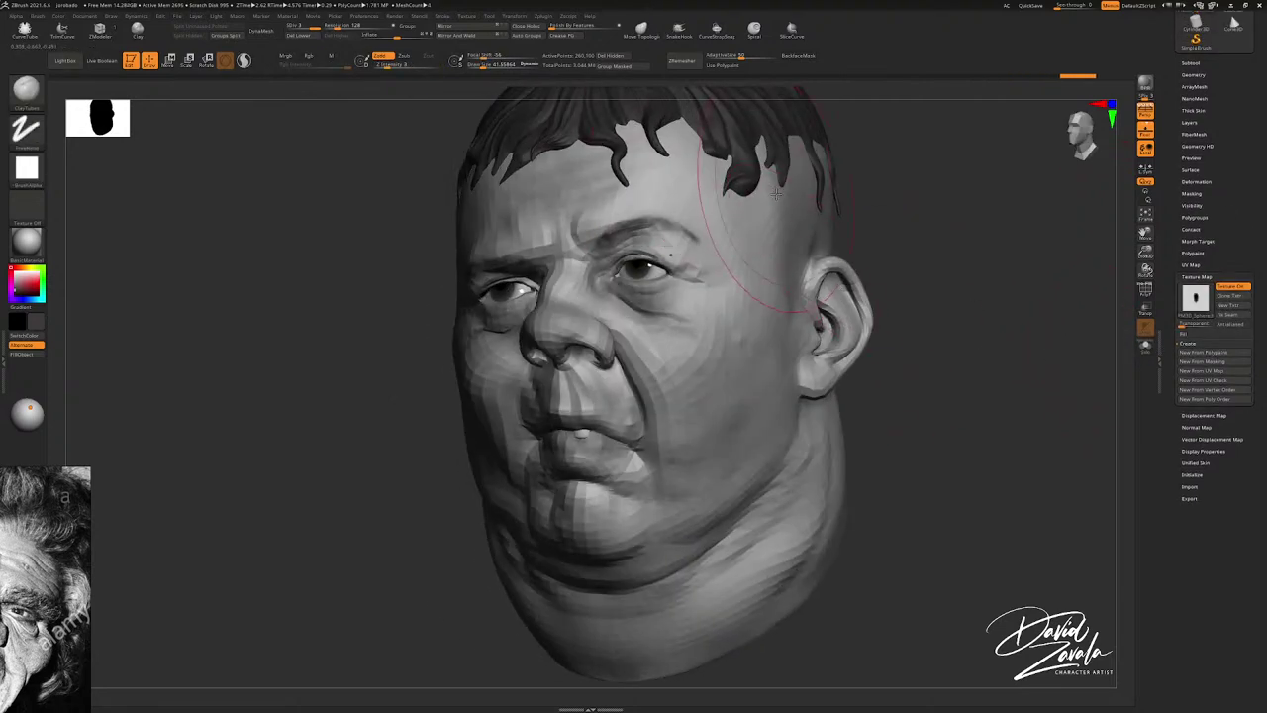
Step: Lower the eyes to subdivision level 1 and export the visible subtools with FBX ExportImport
left_click(290, 26)
left_click(543, 17)
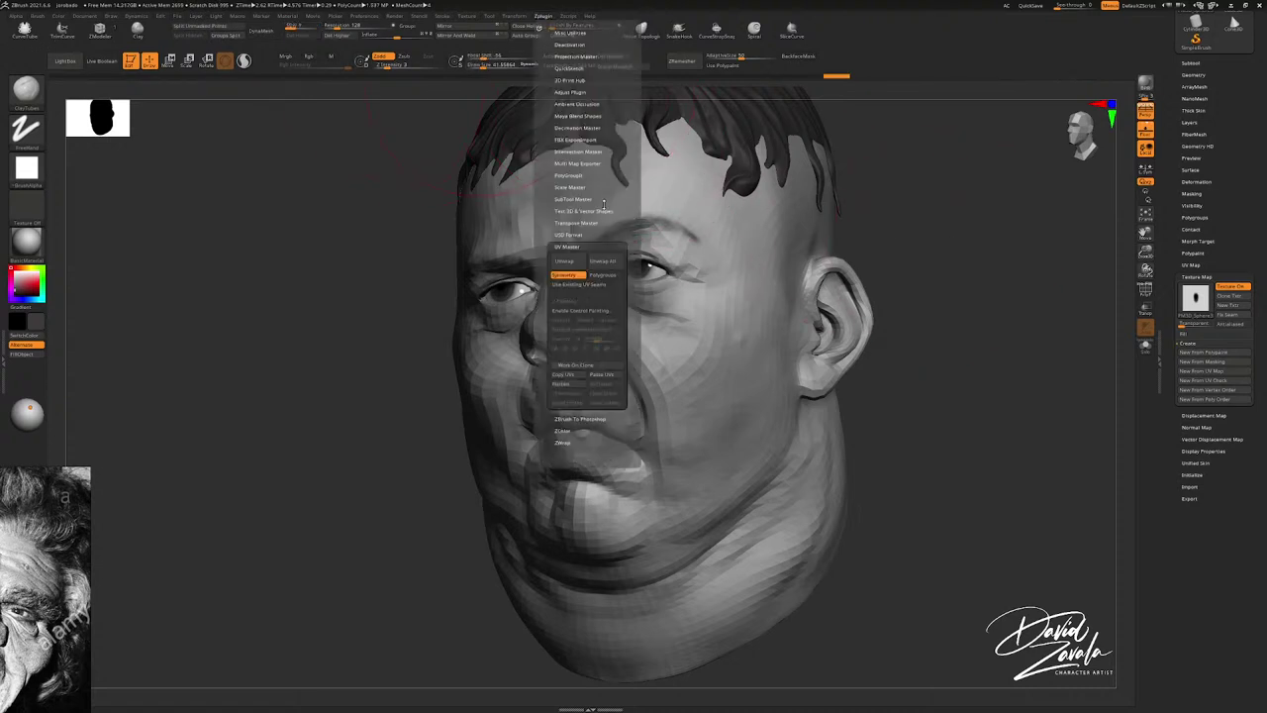
left_click(575, 141)
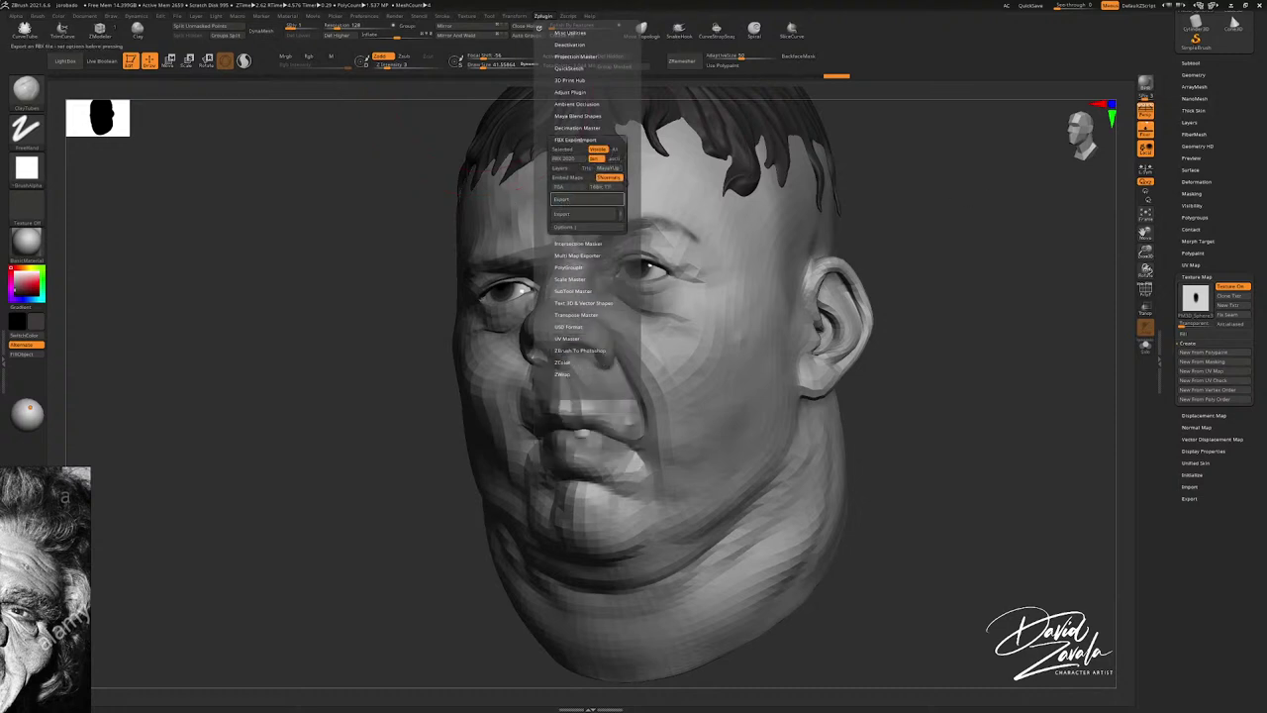
left_click(587, 199)
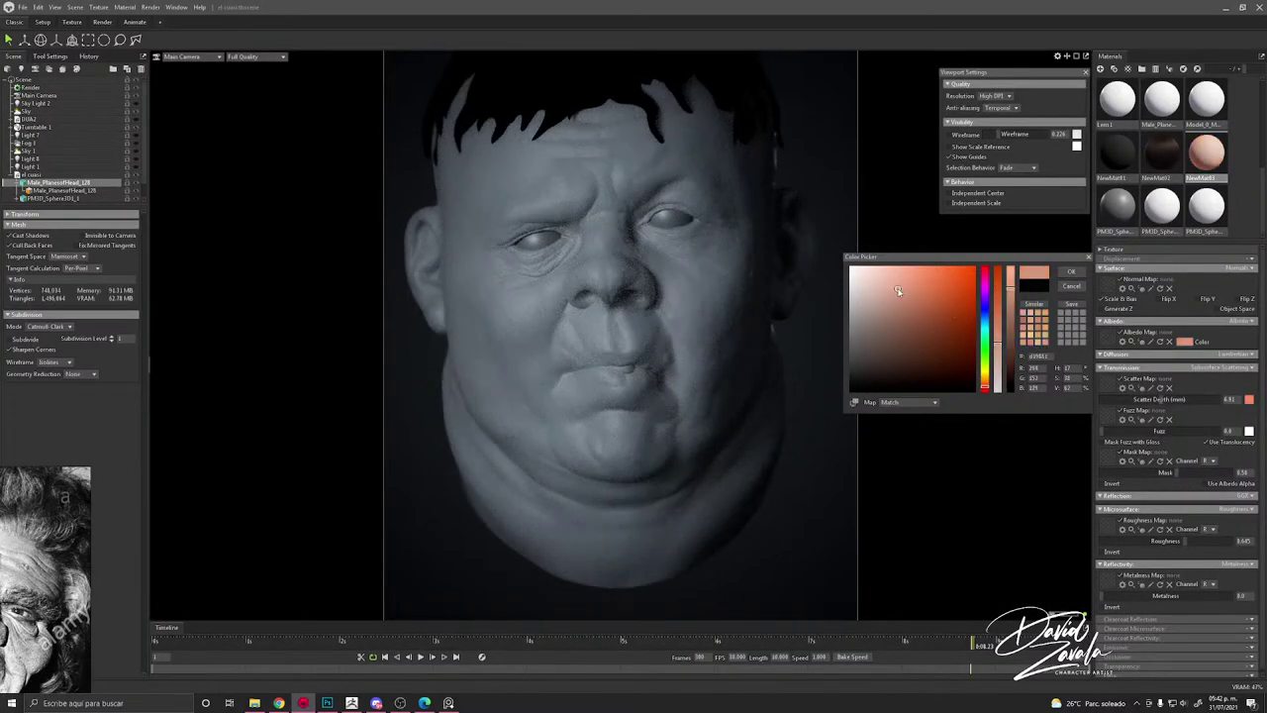
Step: Switch to Marmoset Toolbag and darken the head material's albedo to a muted reddish brown, accepting the colour
mouse_move(899, 290)
left_mouse_down()
mouse_move(921, 267)
mouse_move(918, 329)
left_mouse_up()
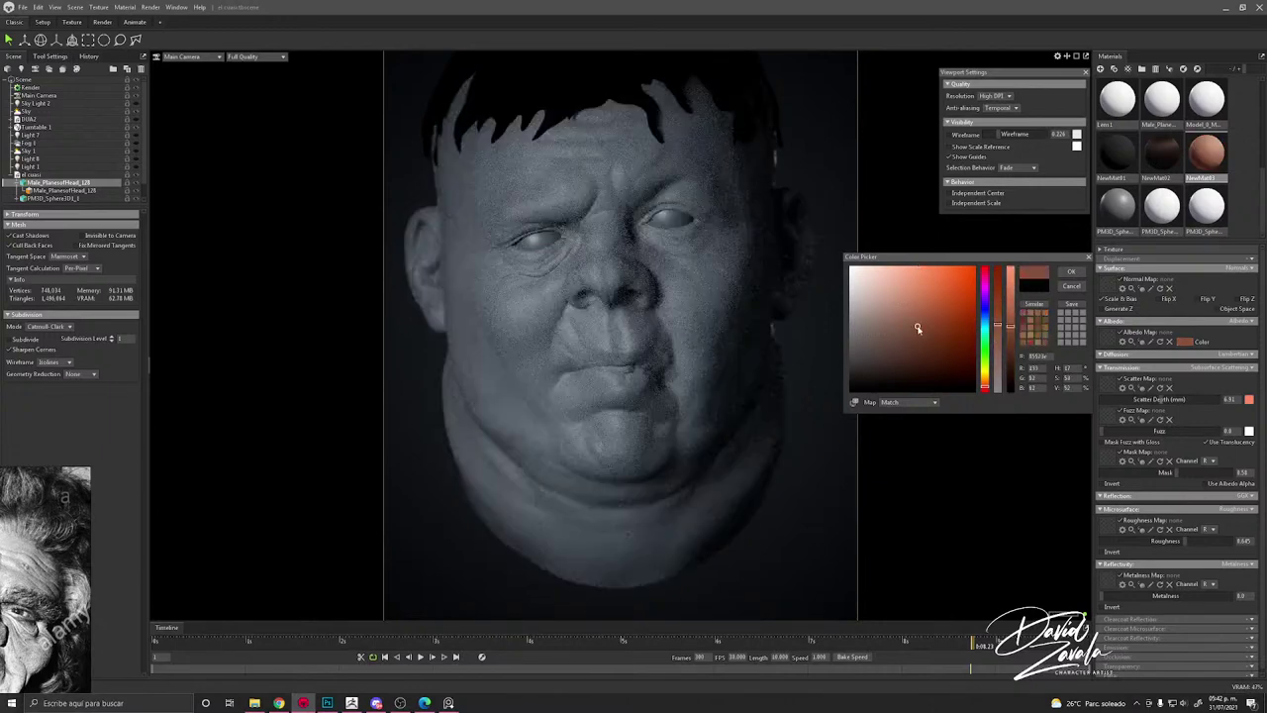
left_click(1059, 276)
scroll(758, 318, "down", 2)
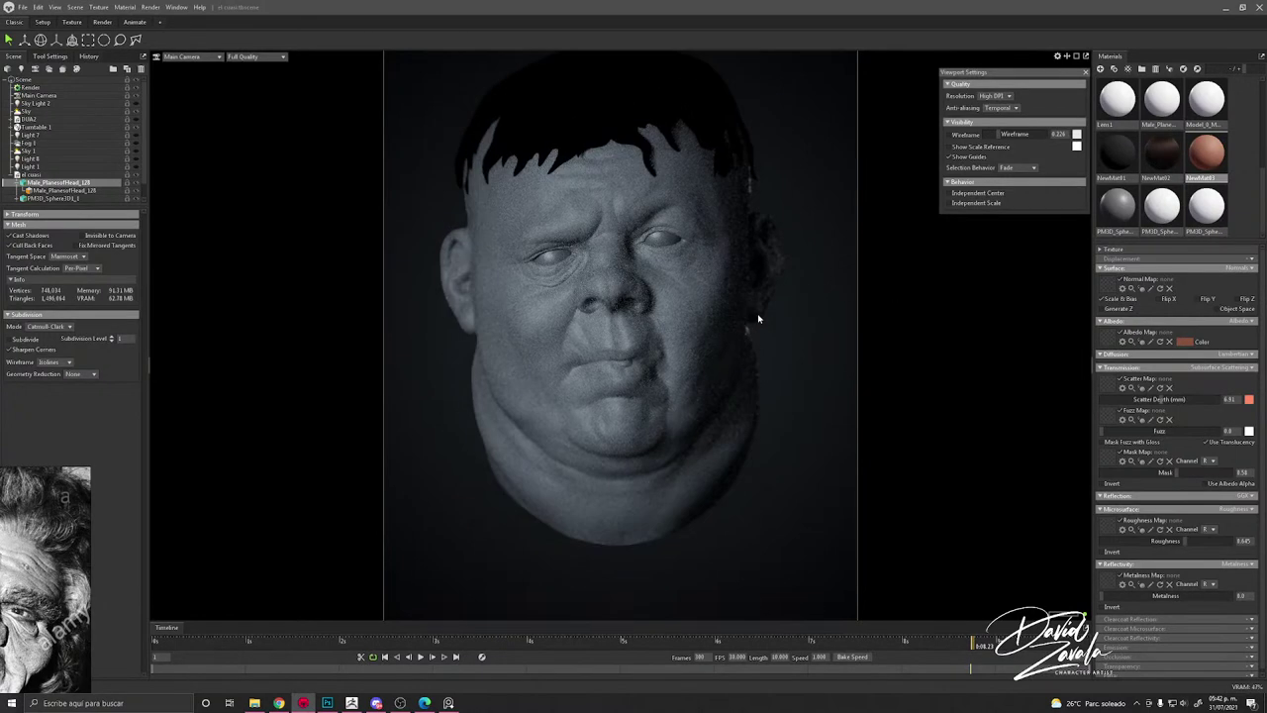
left_click(792, 337)
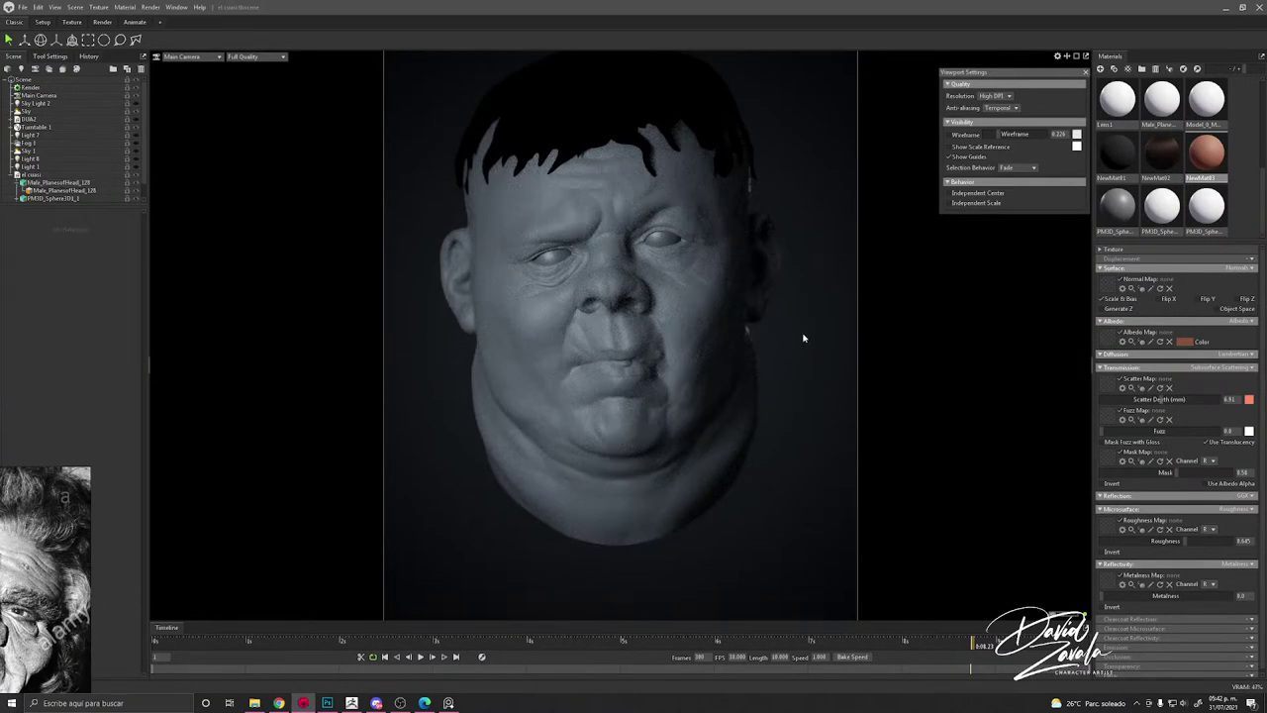
Step: Expand Turntable 1 in the scene and switch Light 5 off and on to check its effect on the head
left_click(658, 315)
scroll(657, 314, "down", 2)
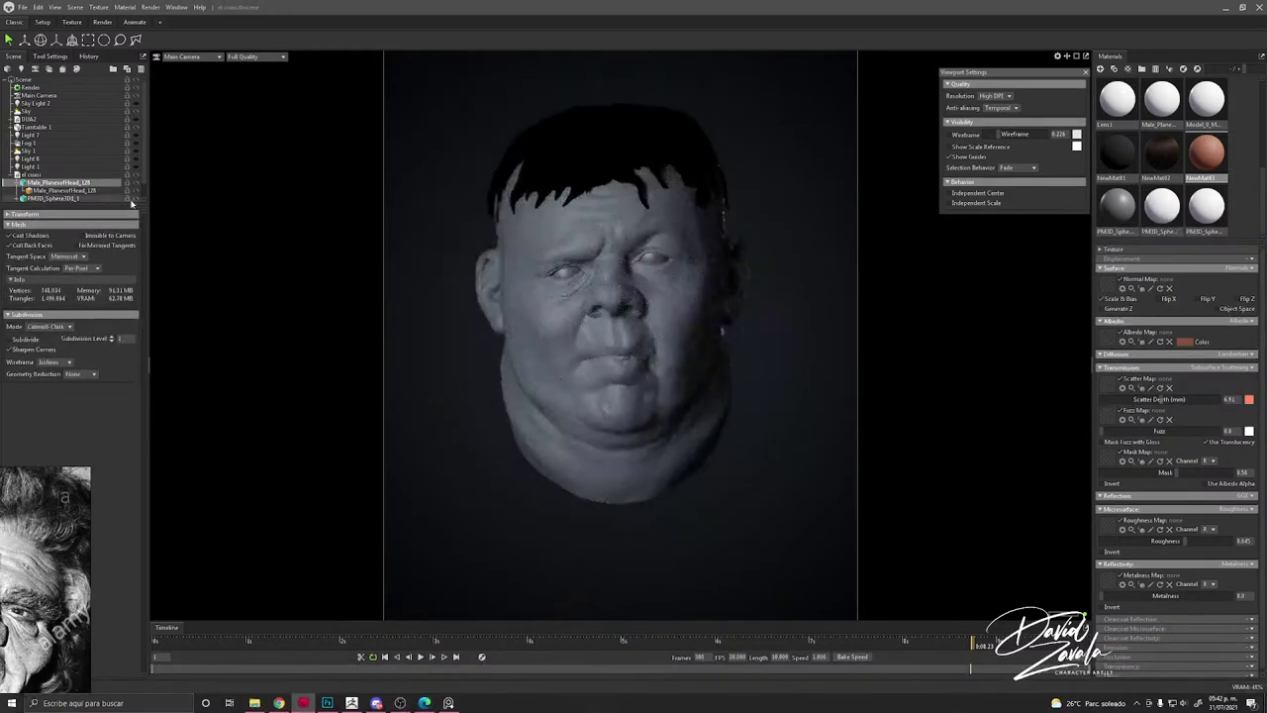
scroll(101, 185, "down", 1)
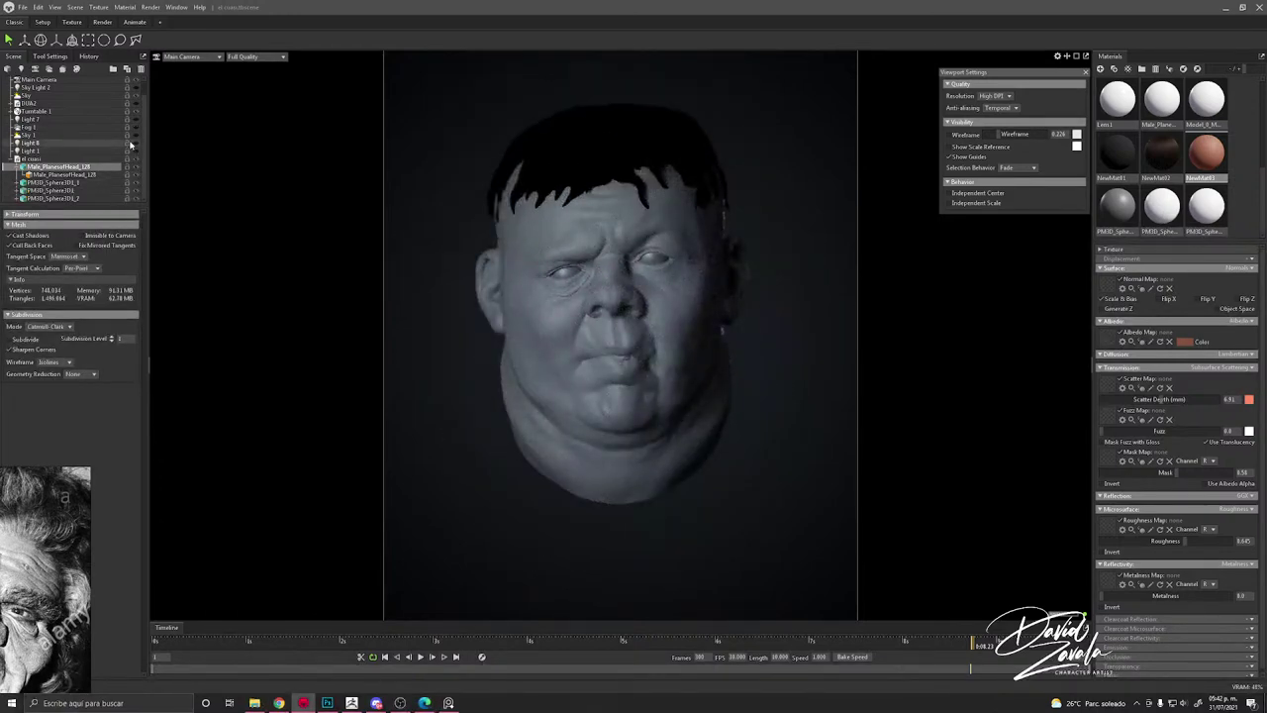
left_click(115, 112)
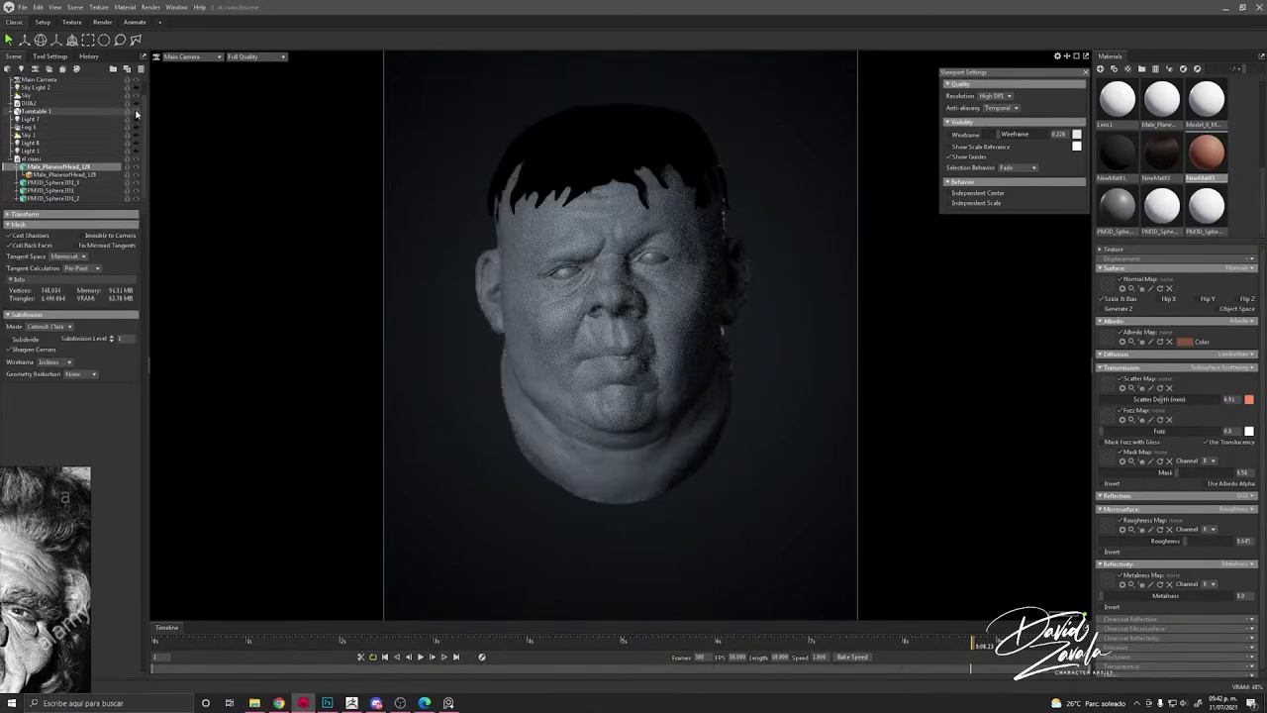
left_click(10, 112)
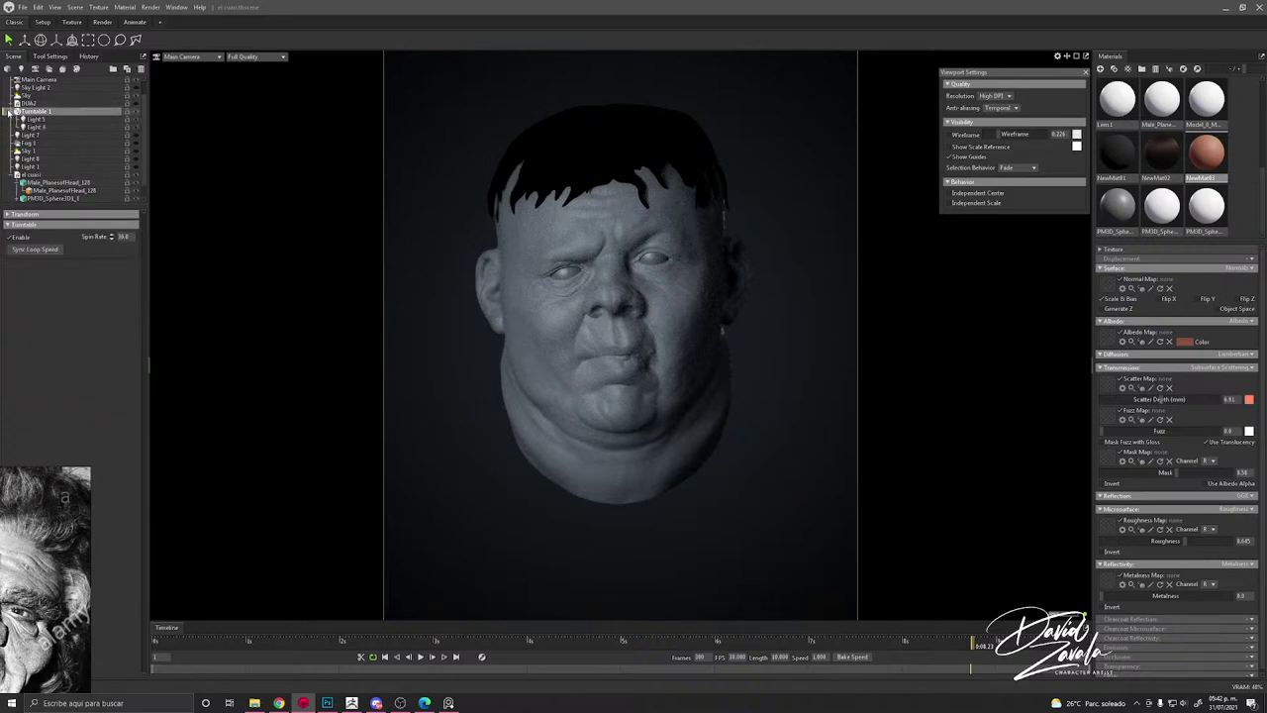
left_click(135, 120)
left_click(136, 120)
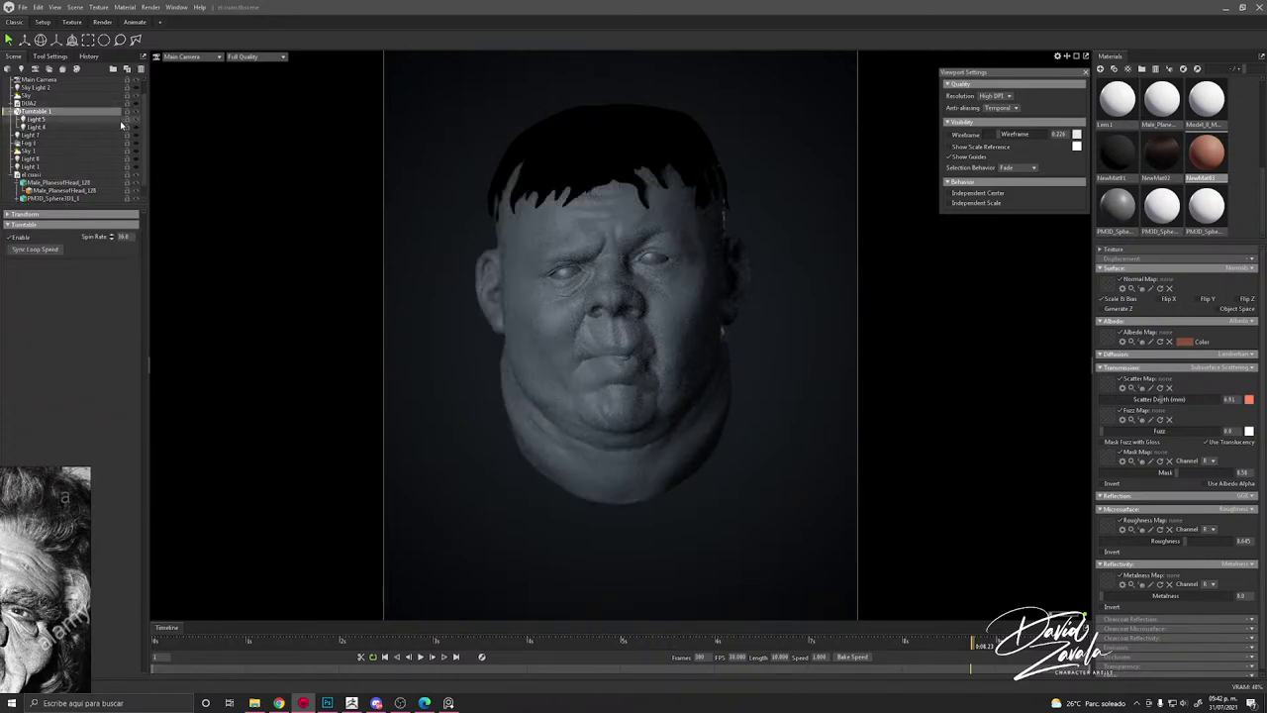
Step: Select the Light 5 spotlight, move it higher beside the head and angle its beam down towards the face
left_click(120, 120)
scroll(368, 192, "down", 10)
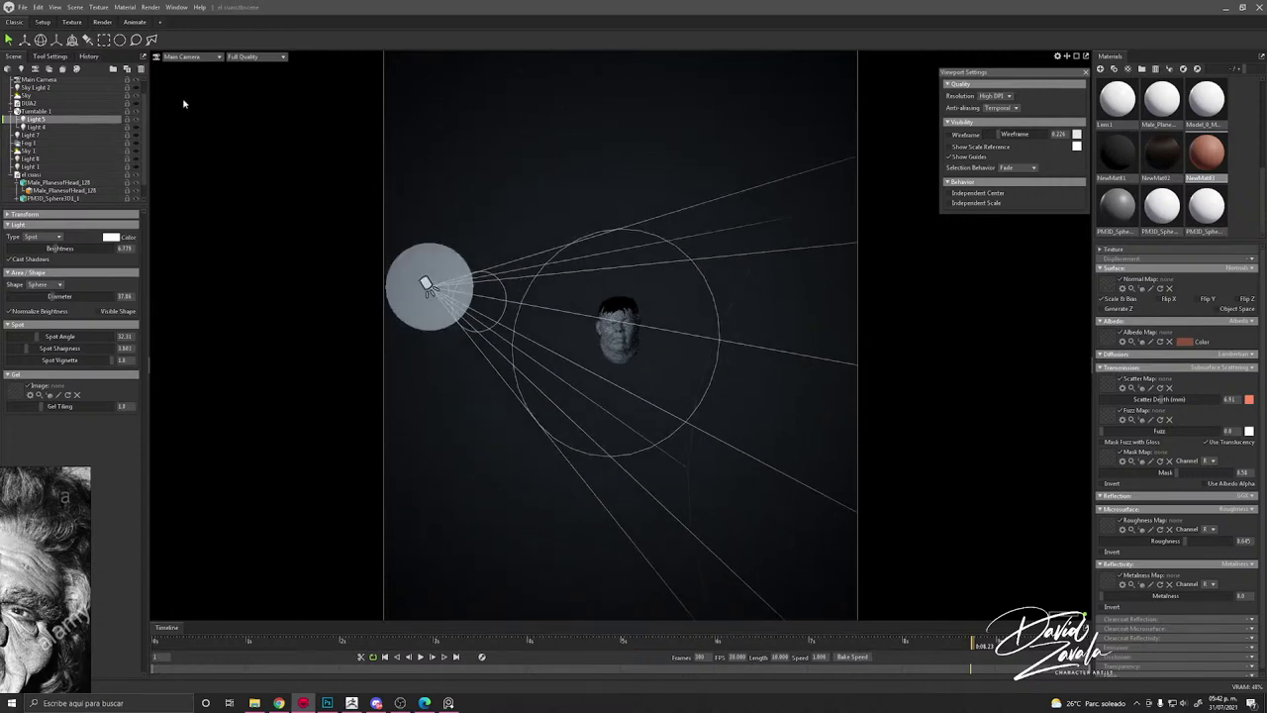
left_click(24, 39)
left_click_drag(423, 231, 452, 185)
left_click(41, 39)
left_click(25, 39)
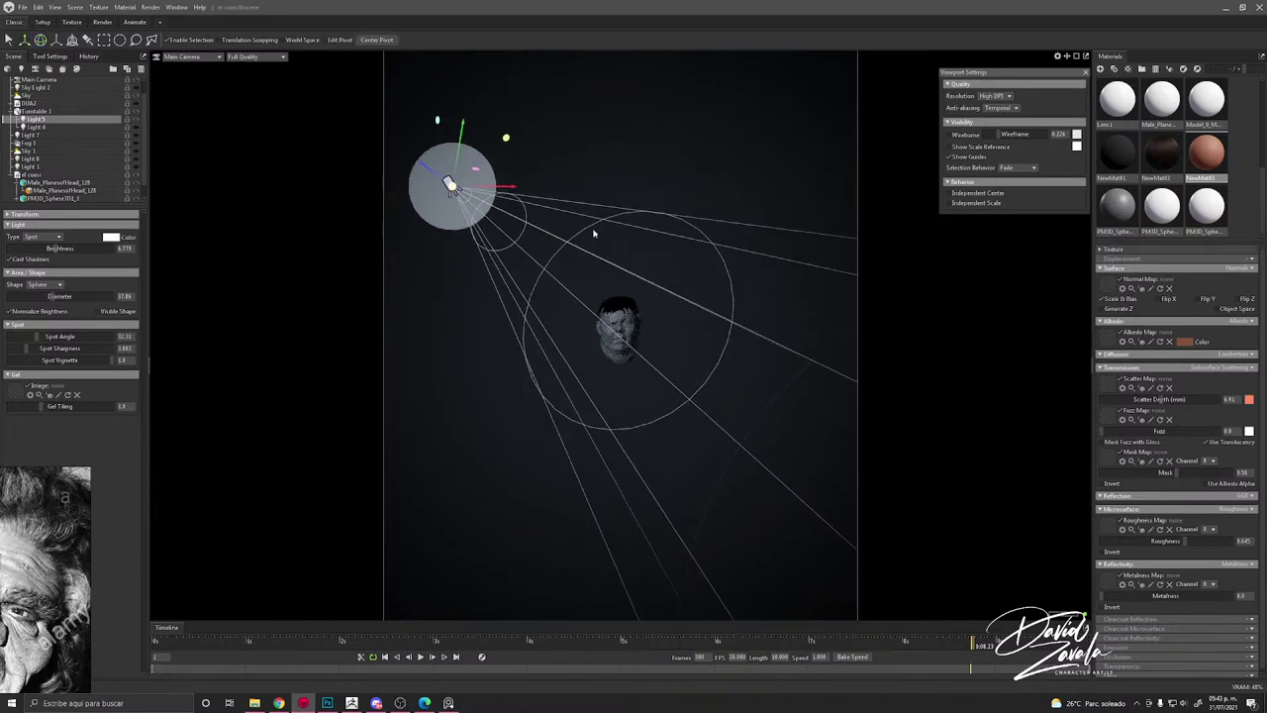
left_click(594, 233)
scroll(662, 350, "up", 8)
scroll(662, 347, "up", 3)
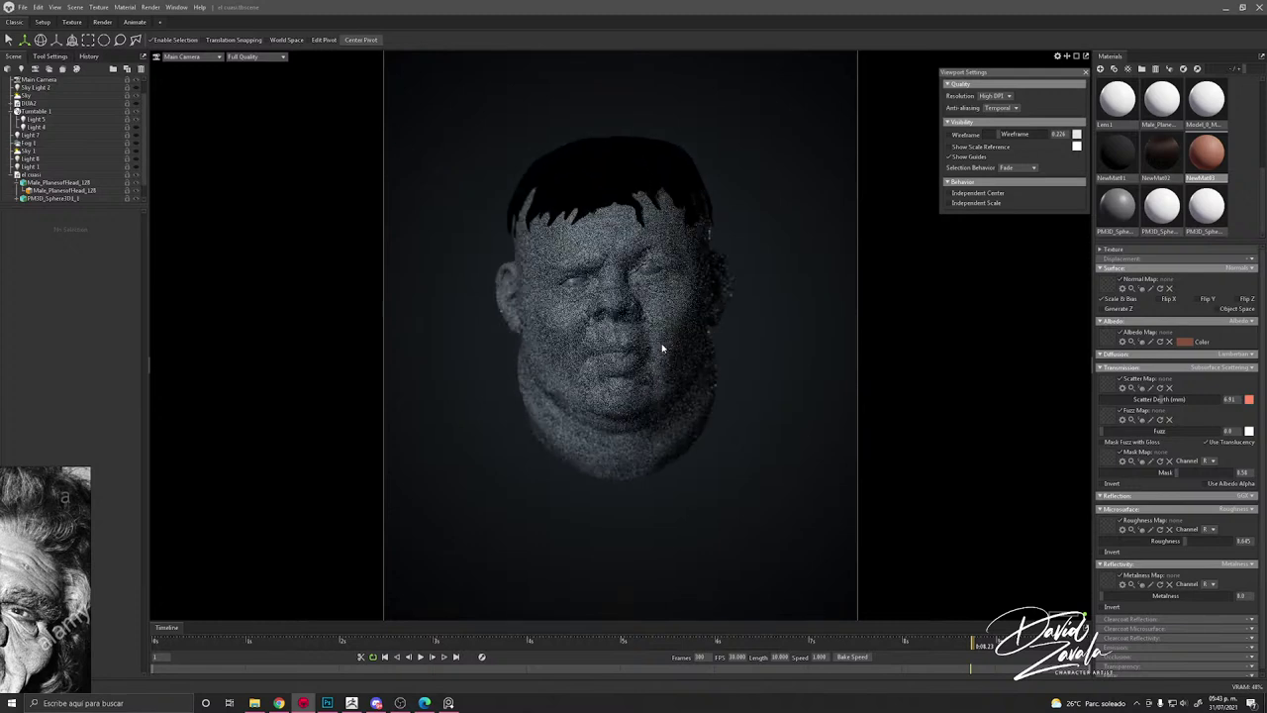
Step: Switch Light 4 off and on and select it to check its contribution to the head's lighting
left_click(137, 128)
left_click(137, 129)
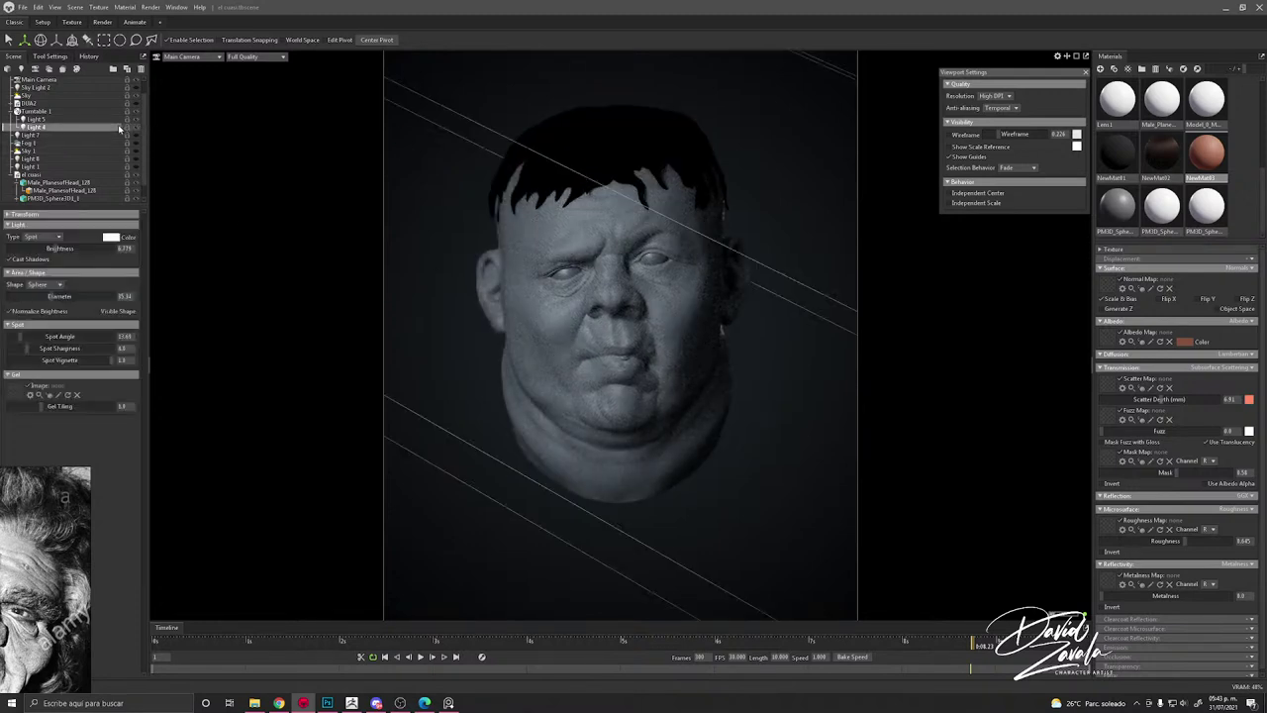
left_click(753, 331)
scroll(700, 322, "up", 2)
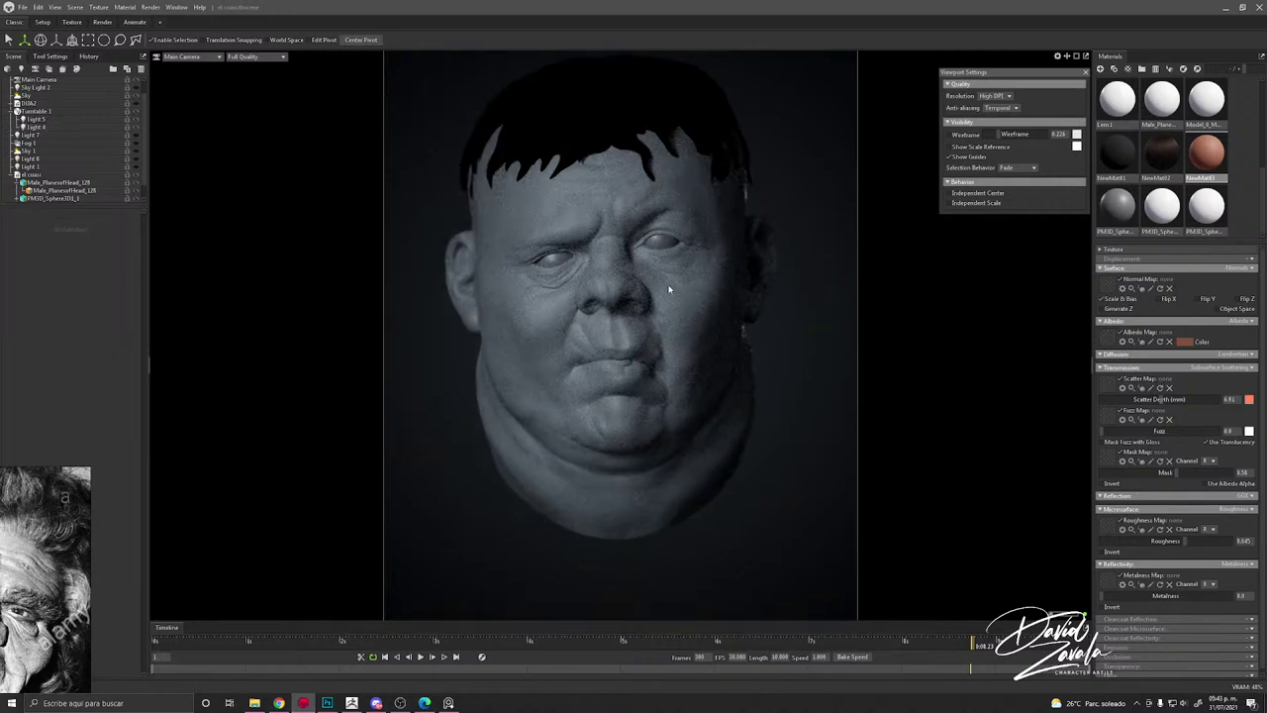
mouse_move(376, 700)
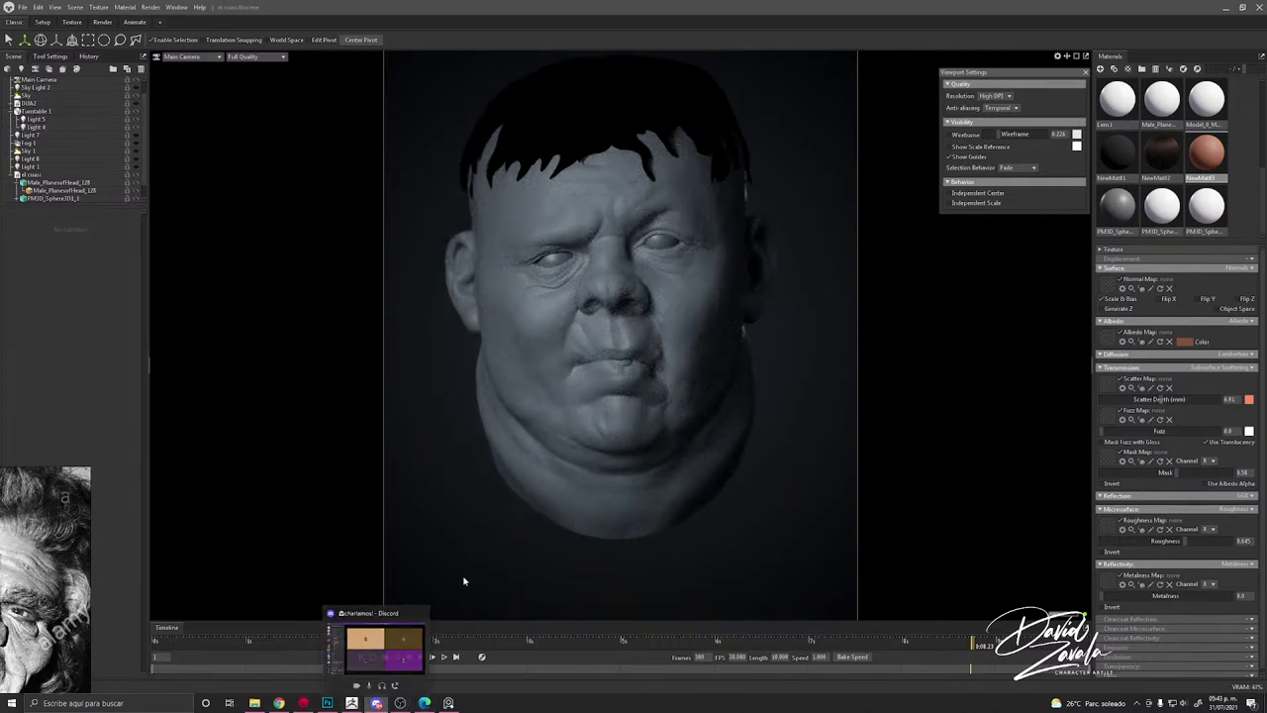
Step: Check ZBrush, return to Marmoset Toolbag, and load the head's normal map and polypaint texture into the head material's normal and albedo slots
left_click(352, 701)
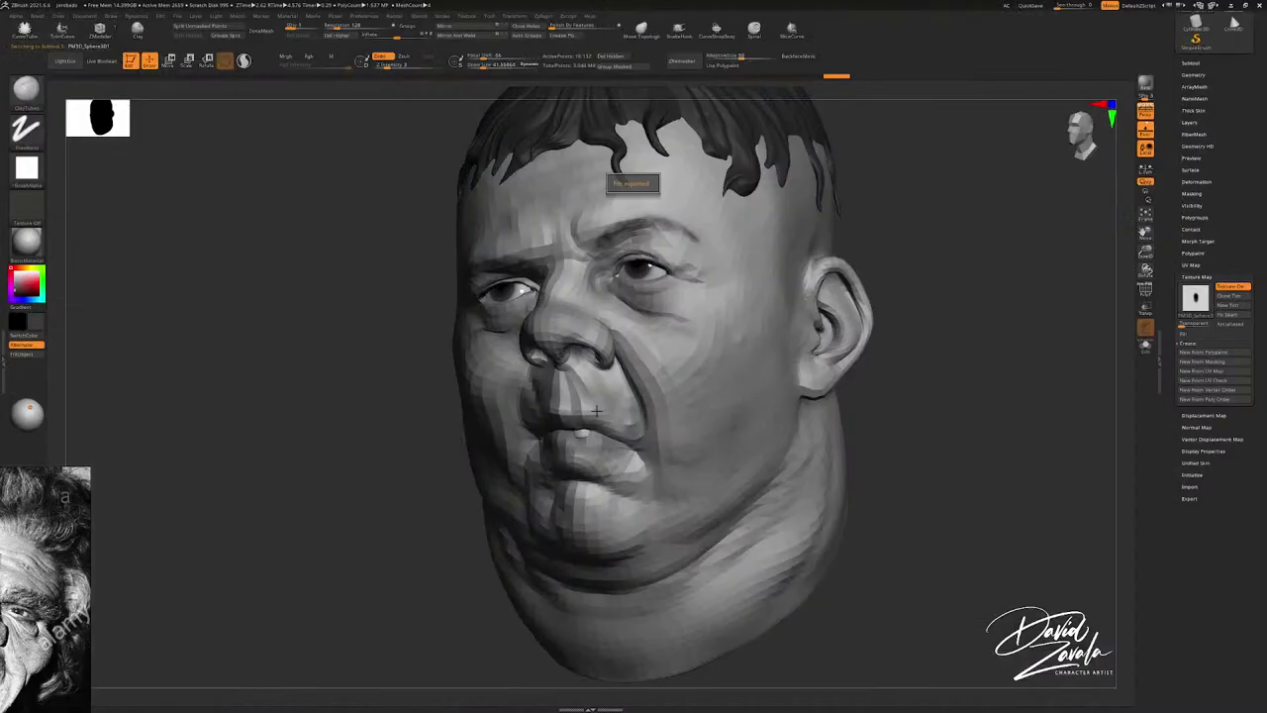
key("alt+Tab")
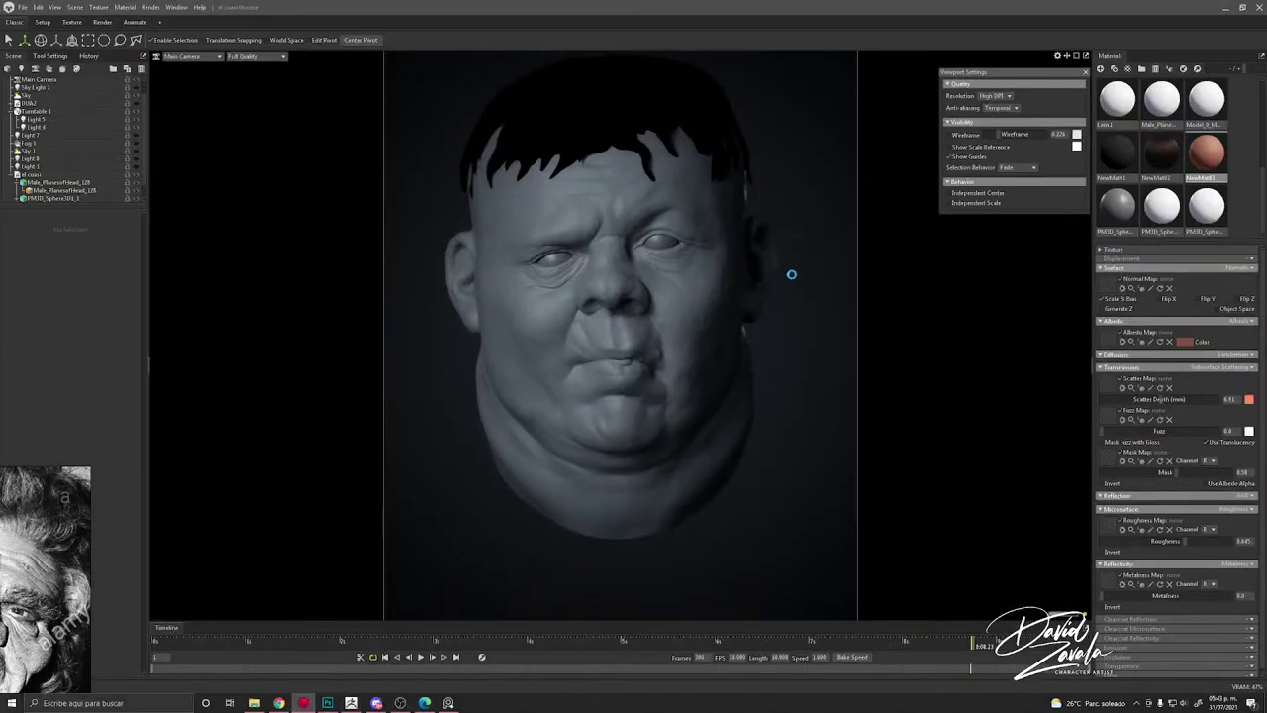
left_click(722, 295)
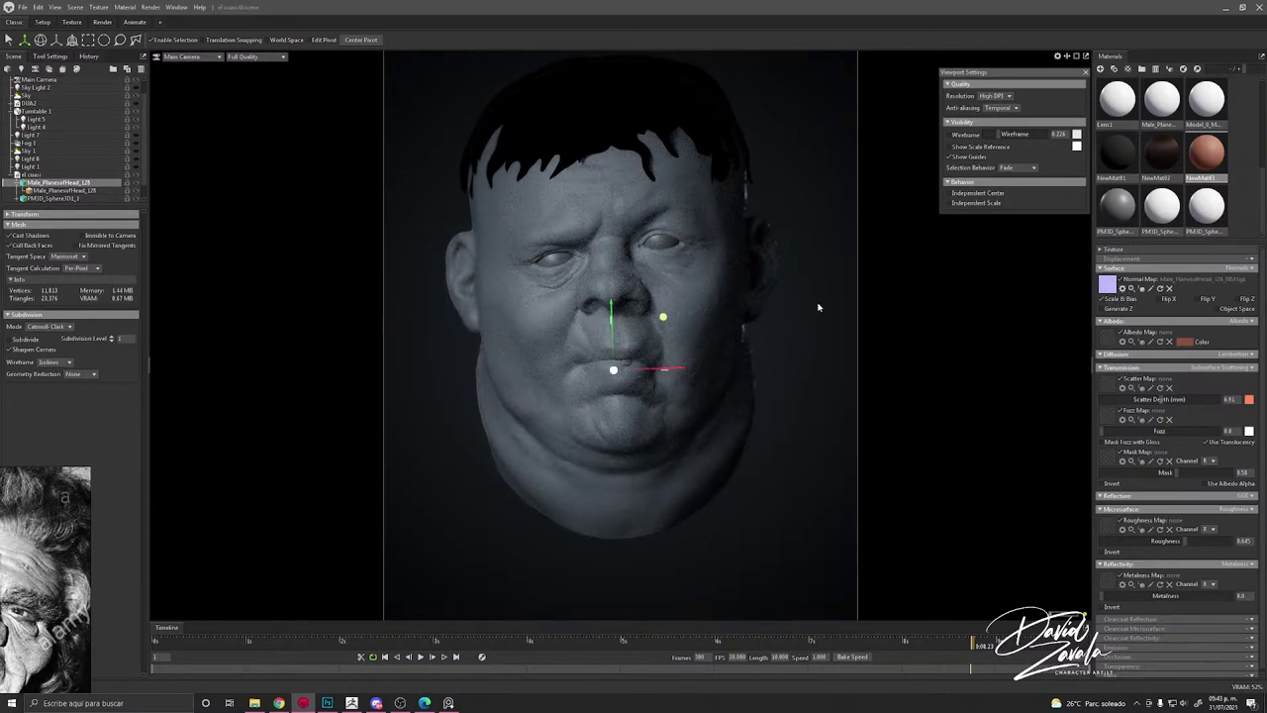
left_click_drag(817, 307, 722, 293)
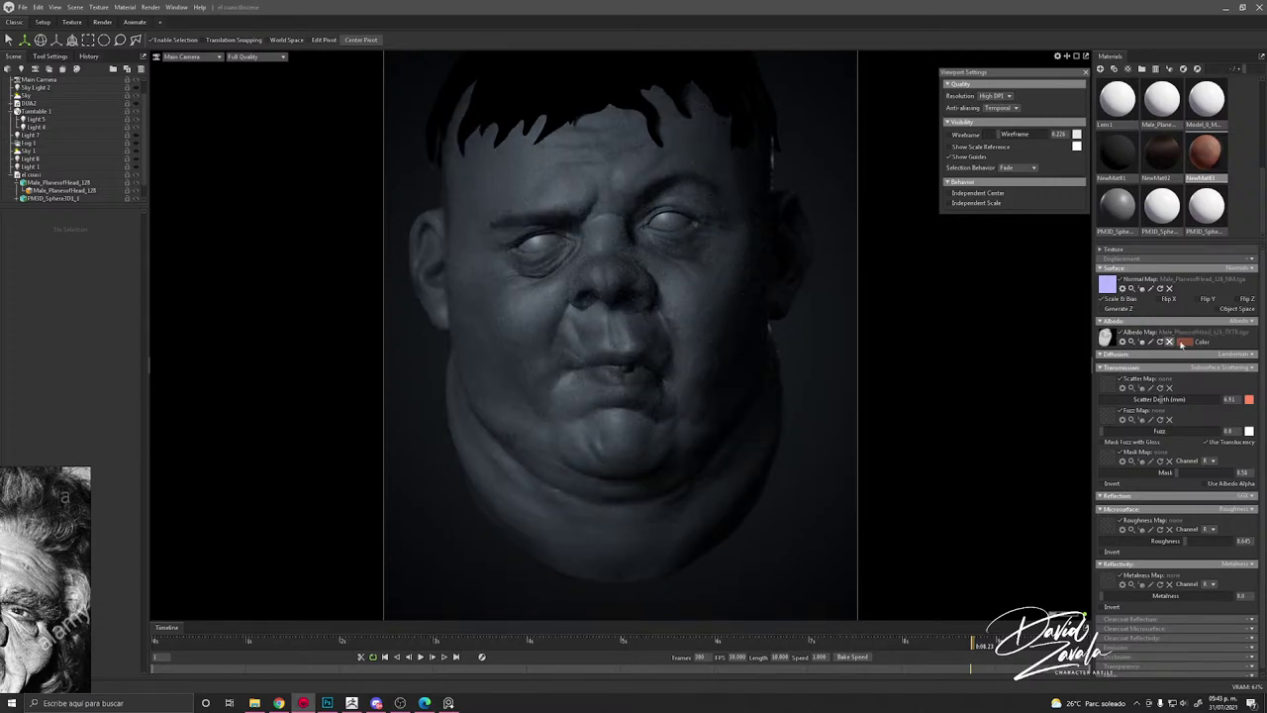
Step: Lighten the head material's albedo tint to a desaturated pinkish brown and accept the colour
left_click(1184, 343)
mouse_move(881, 290)
left_mouse_down()
mouse_move(865, 269)
mouse_move(887, 303)
left_mouse_up()
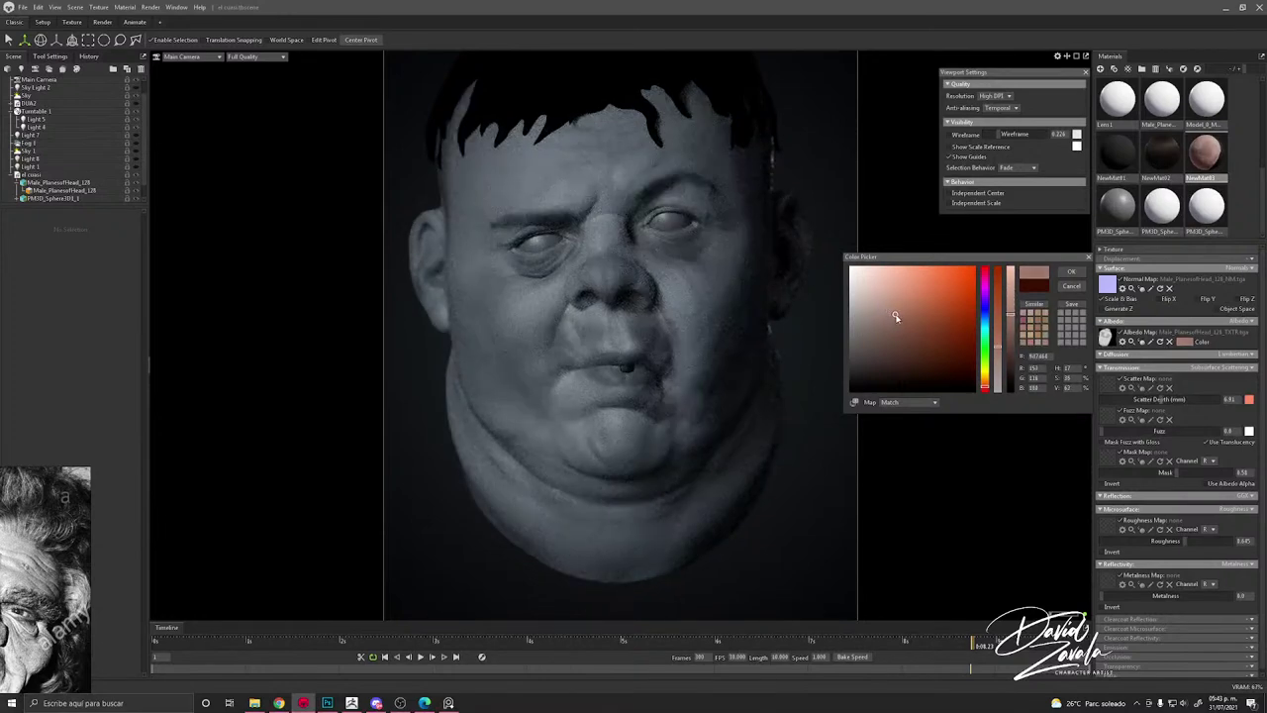
left_click(1071, 272)
Step: Assign the plain white Model_8 material to the teeth mesh in the mouth and set its albedo colour to dark grey
left_click_drag(1209, 103, 632, 368)
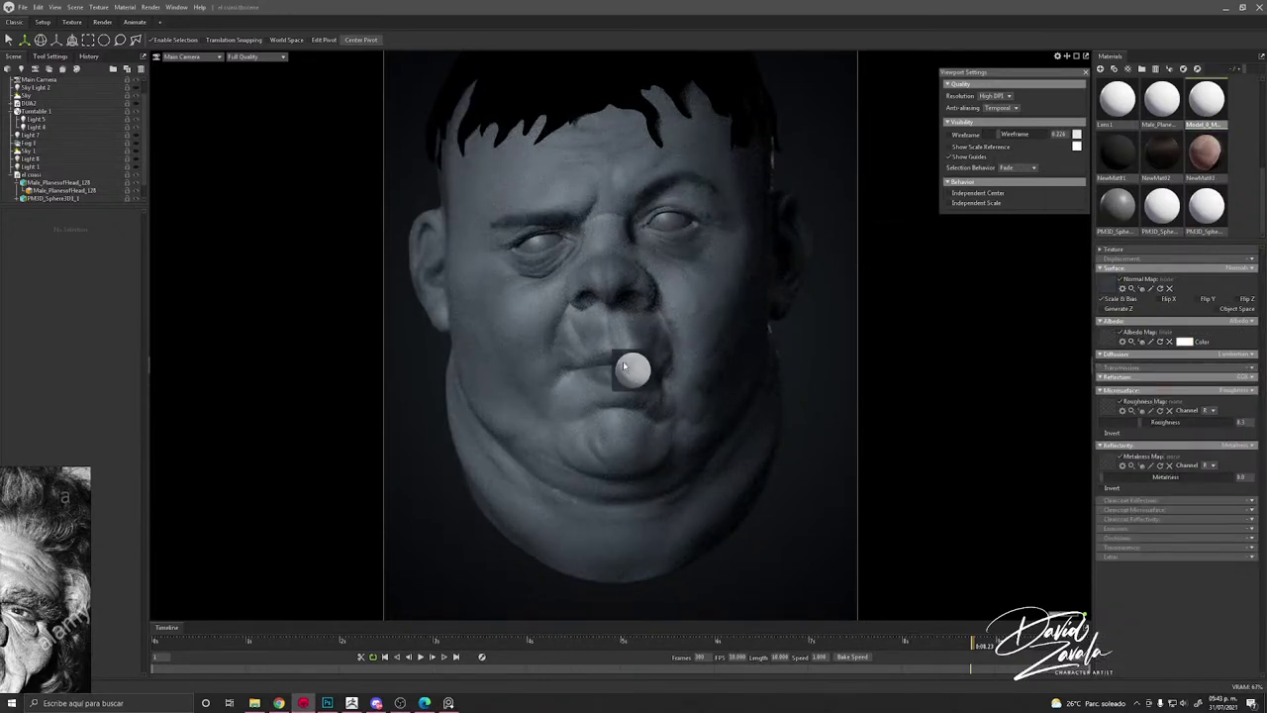
left_click(626, 364)
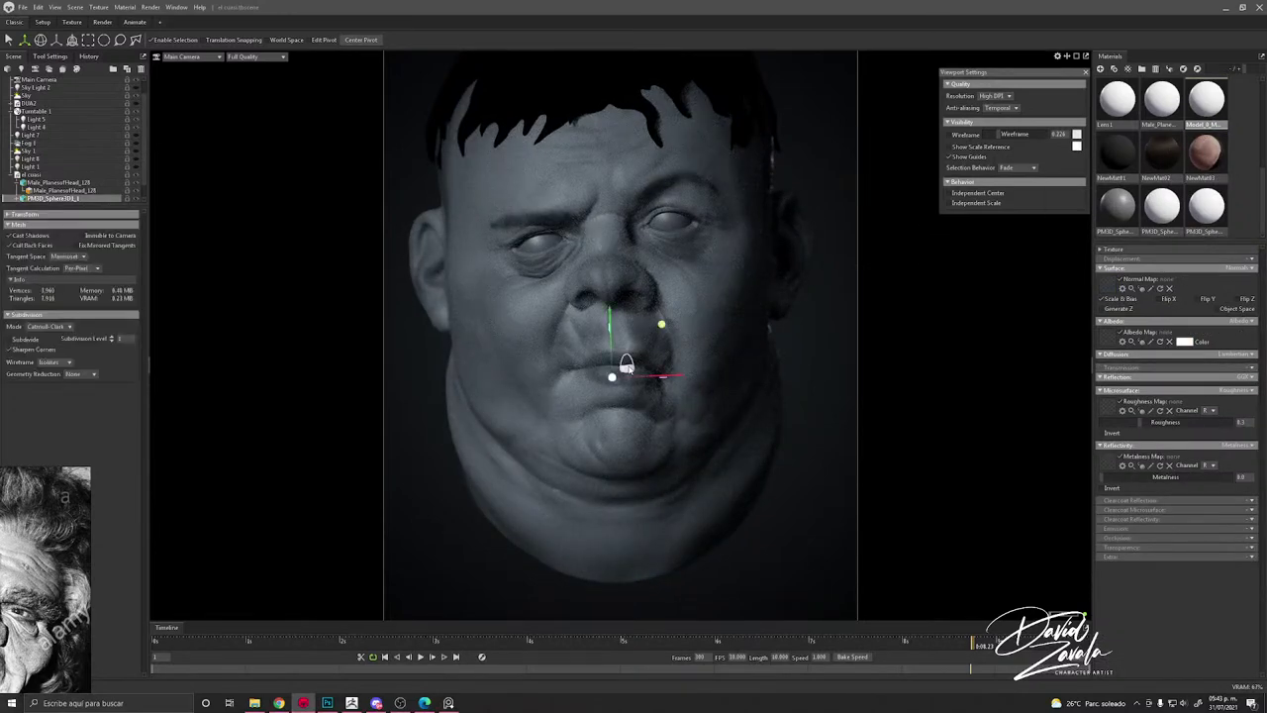
left_click(1184, 342)
left_click(850, 347)
left_click(848, 326)
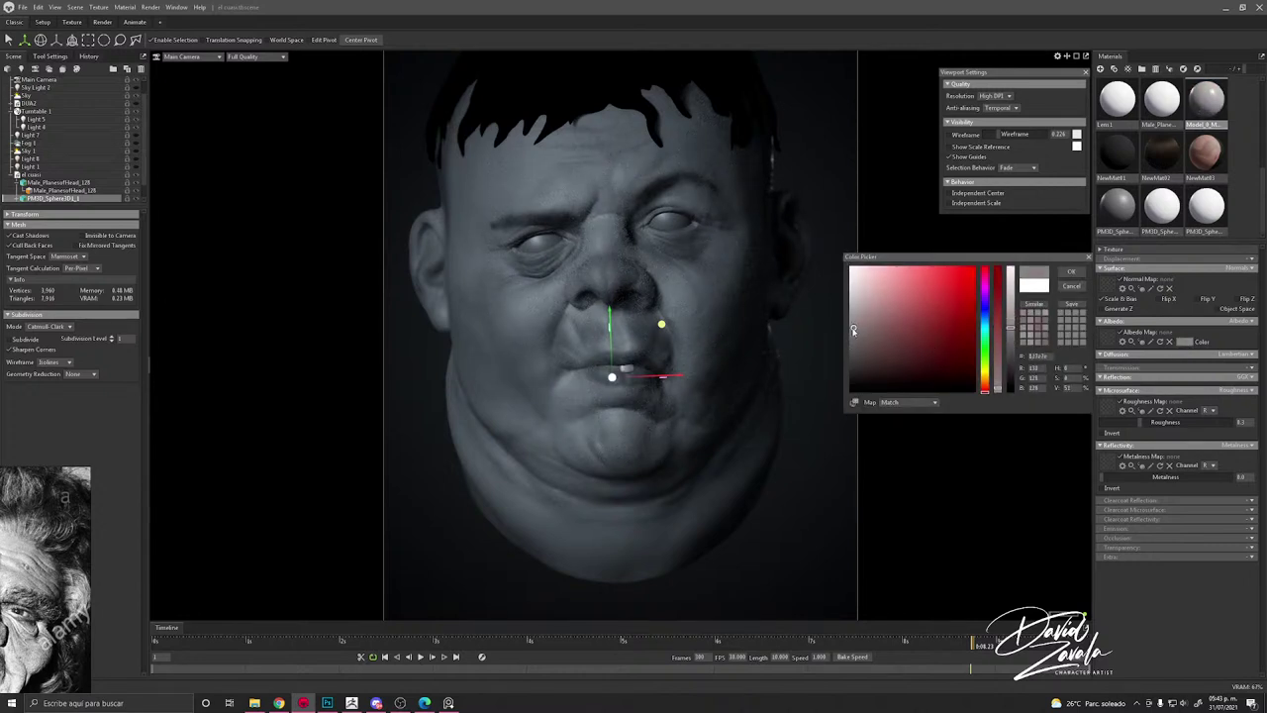
left_click(849, 343)
left_click(1068, 273)
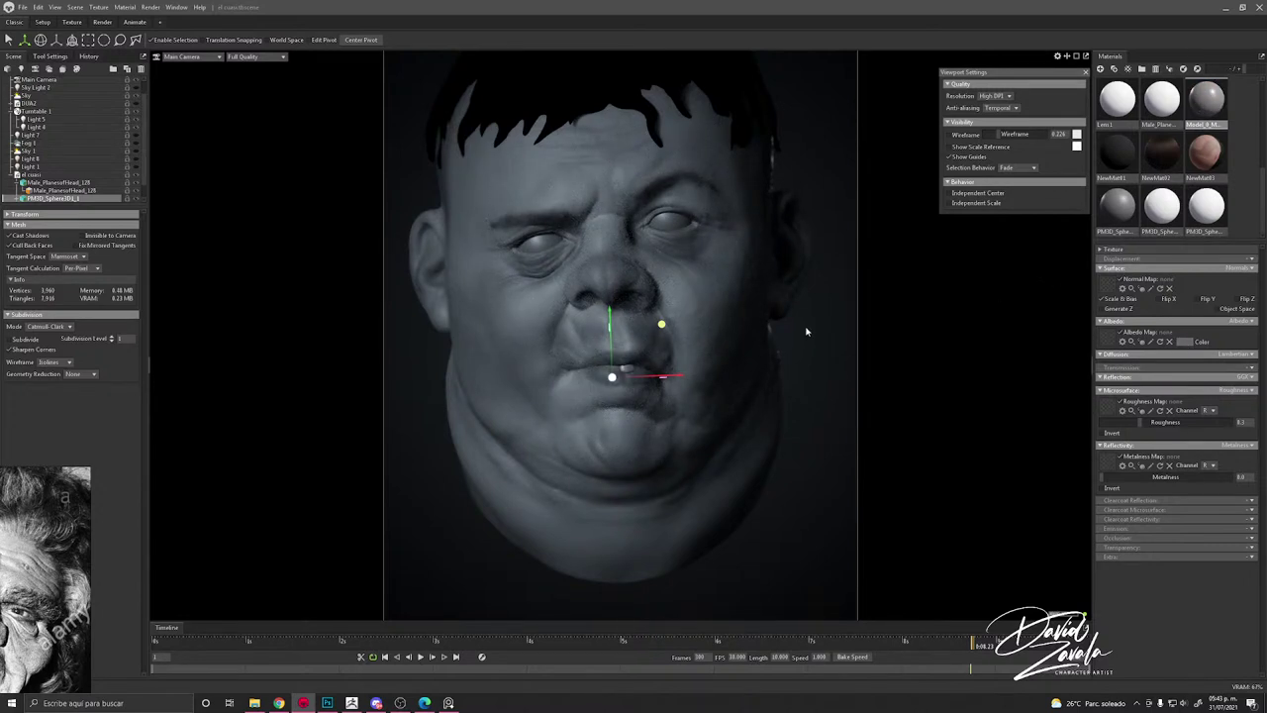
Step: Disable the eye material's normal map, load PM3D_Sphere3D1_TXTR.tga as its albedo map and tint the albedo light grey
left_click(803, 335)
left_click(667, 230)
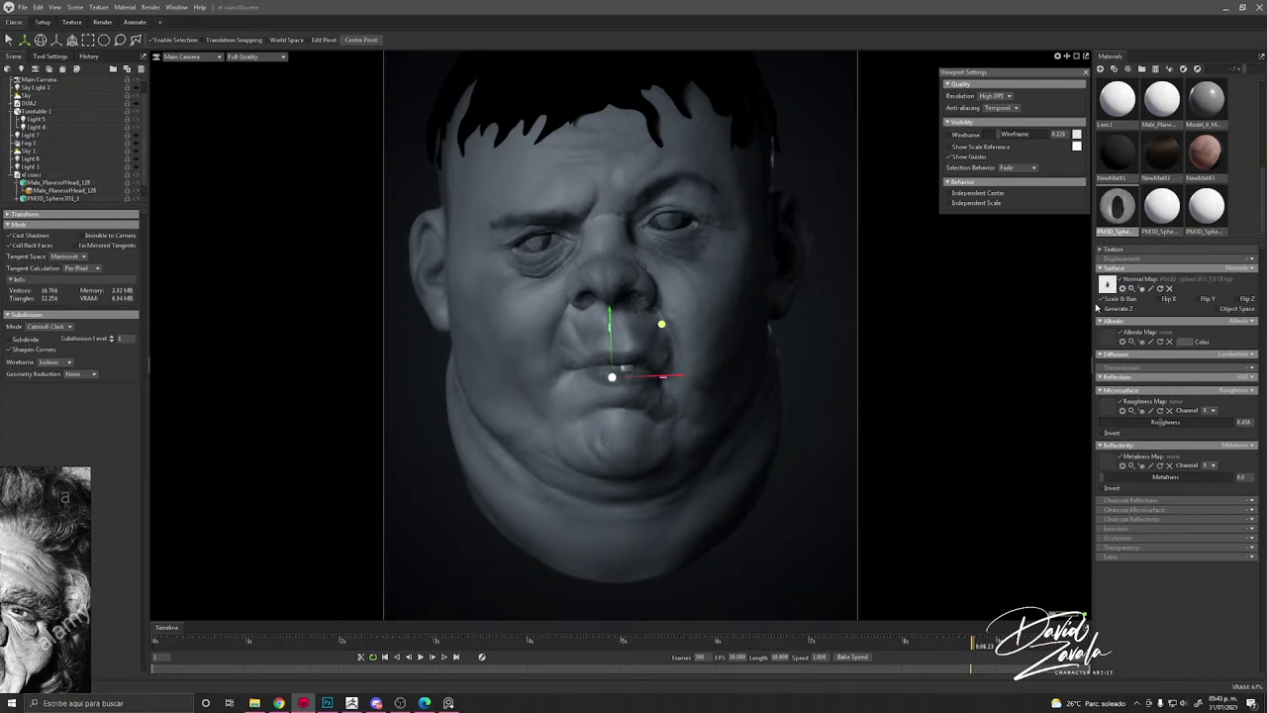
left_click(1123, 280)
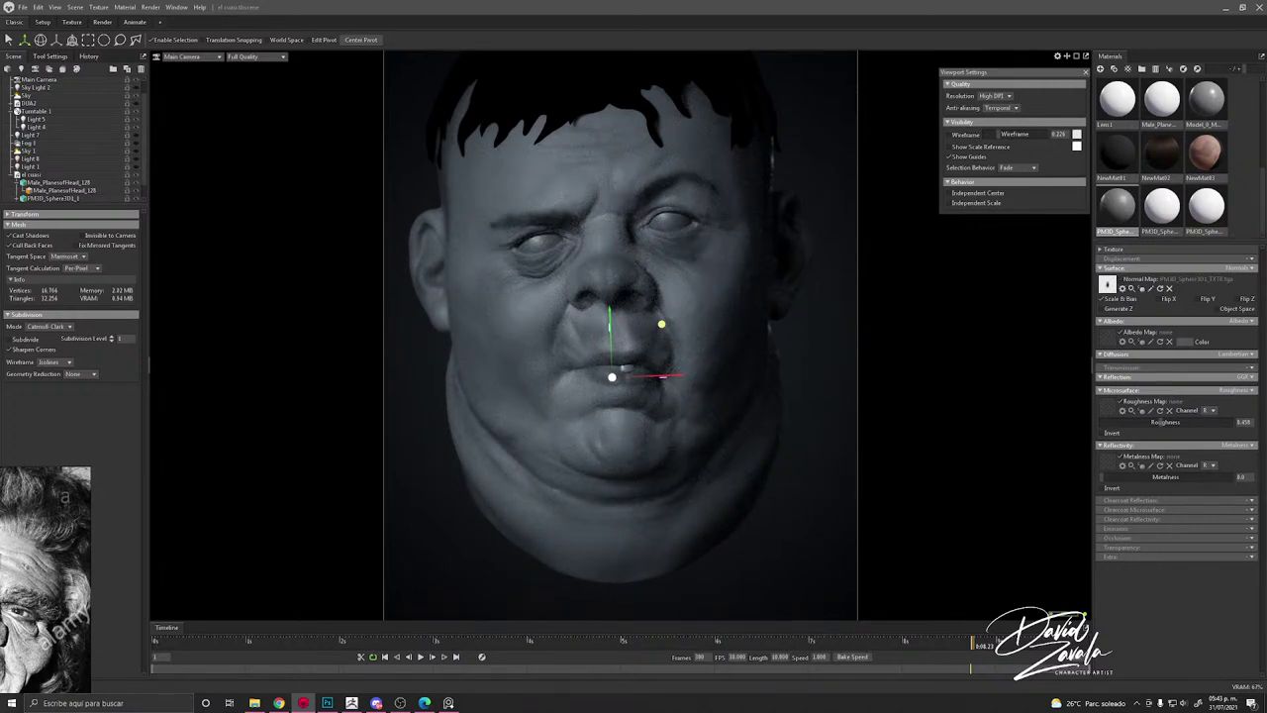
left_click(1202, 341)
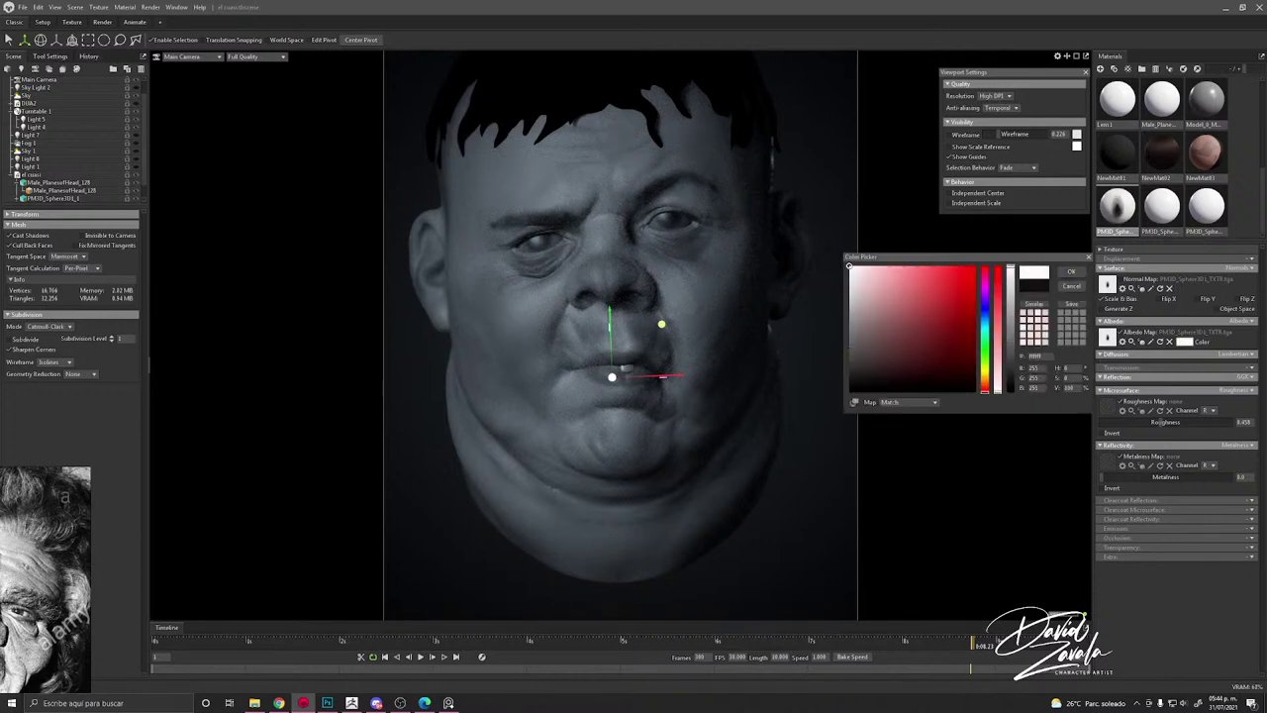
left_click(855, 301)
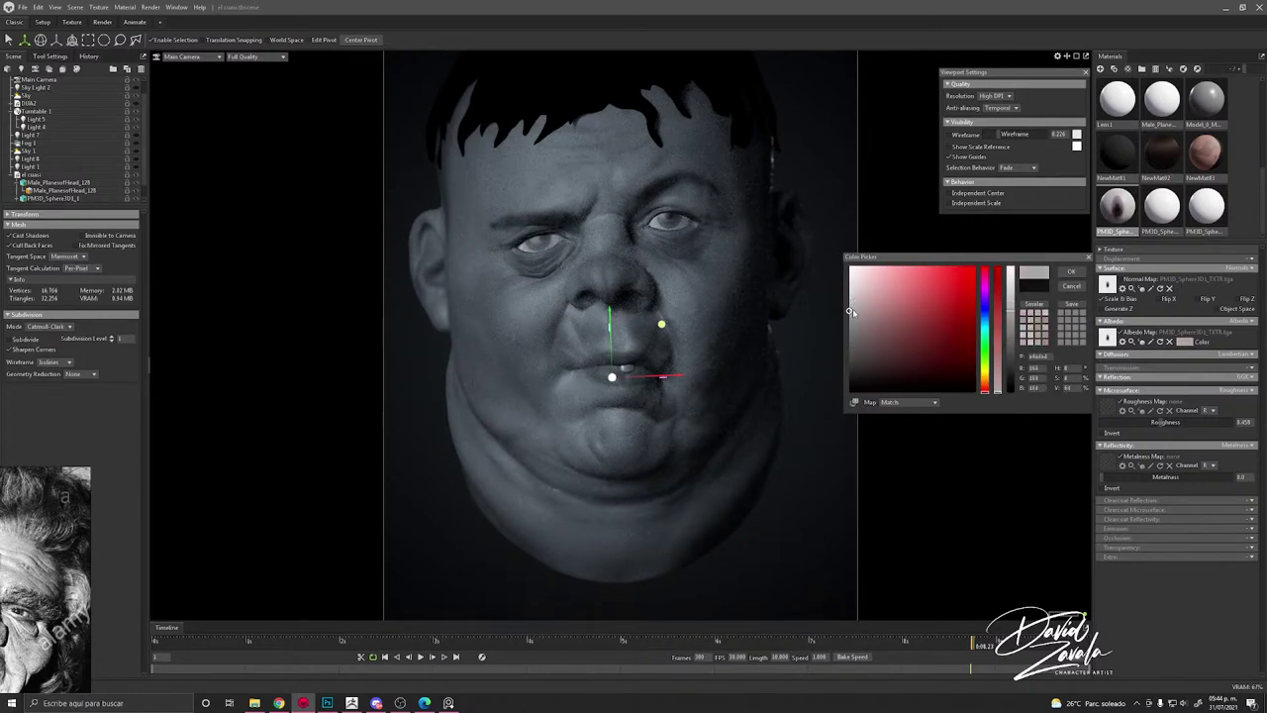
left_click(1065, 273)
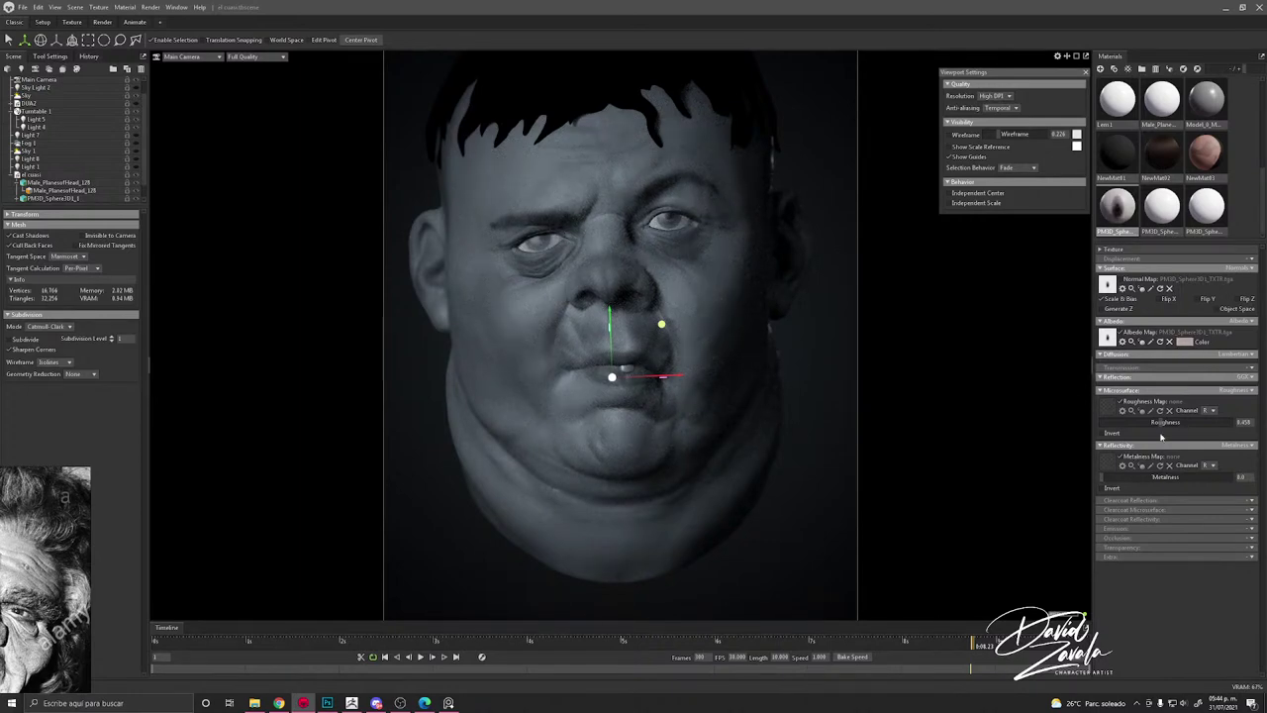
Step: Set the eye material's metalness to about 0.336 and its roughness to about 0.1
left_click_drag(1162, 426, 1106, 417)
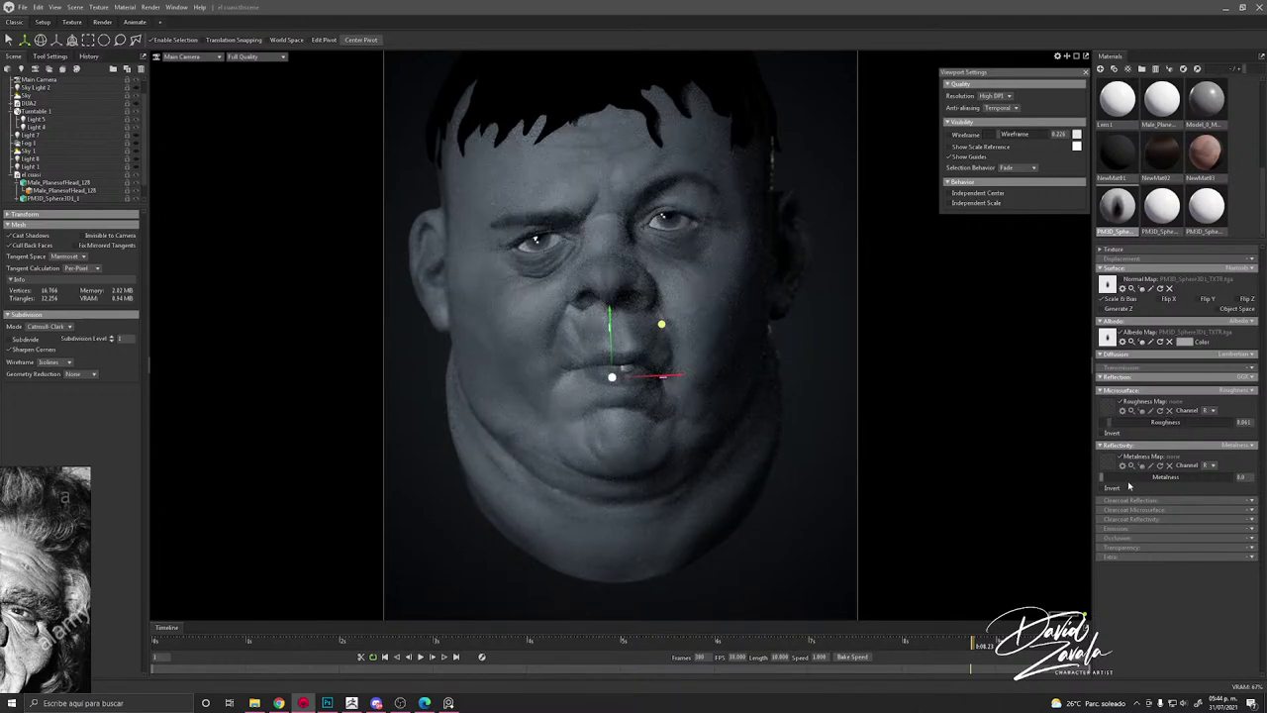
left_click_drag(1128, 485, 1138, 477)
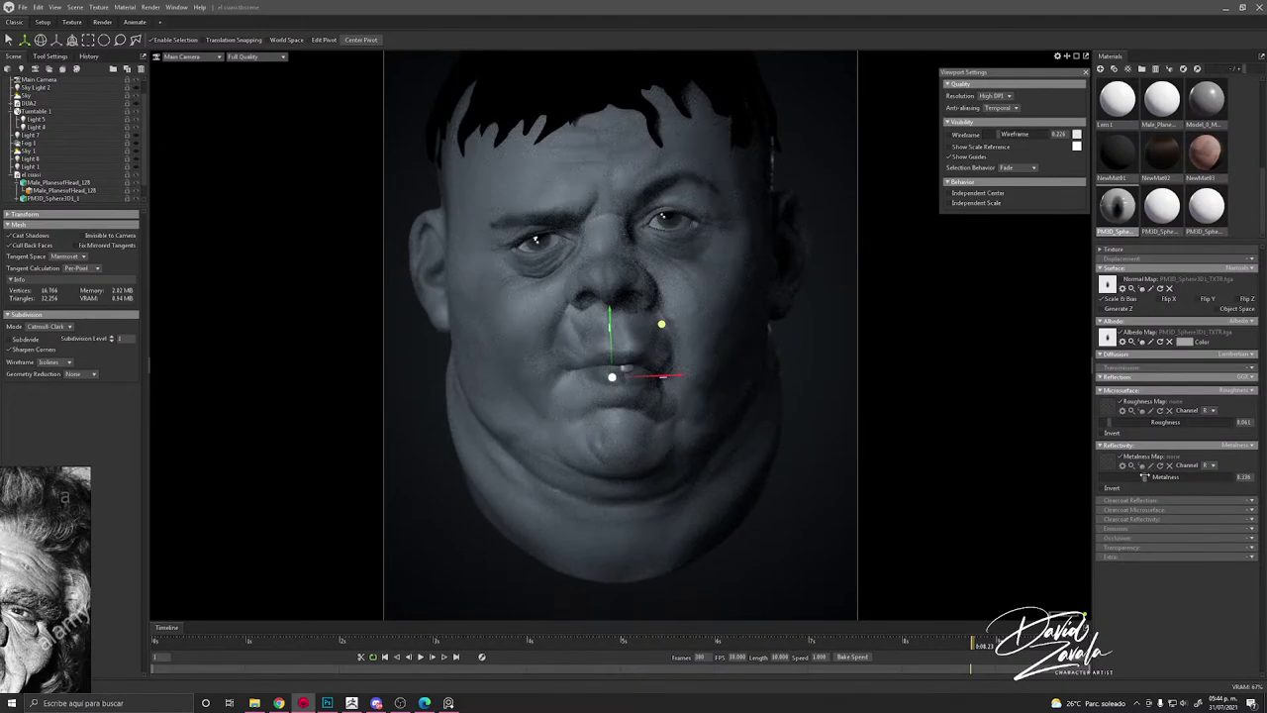
left_click(811, 471)
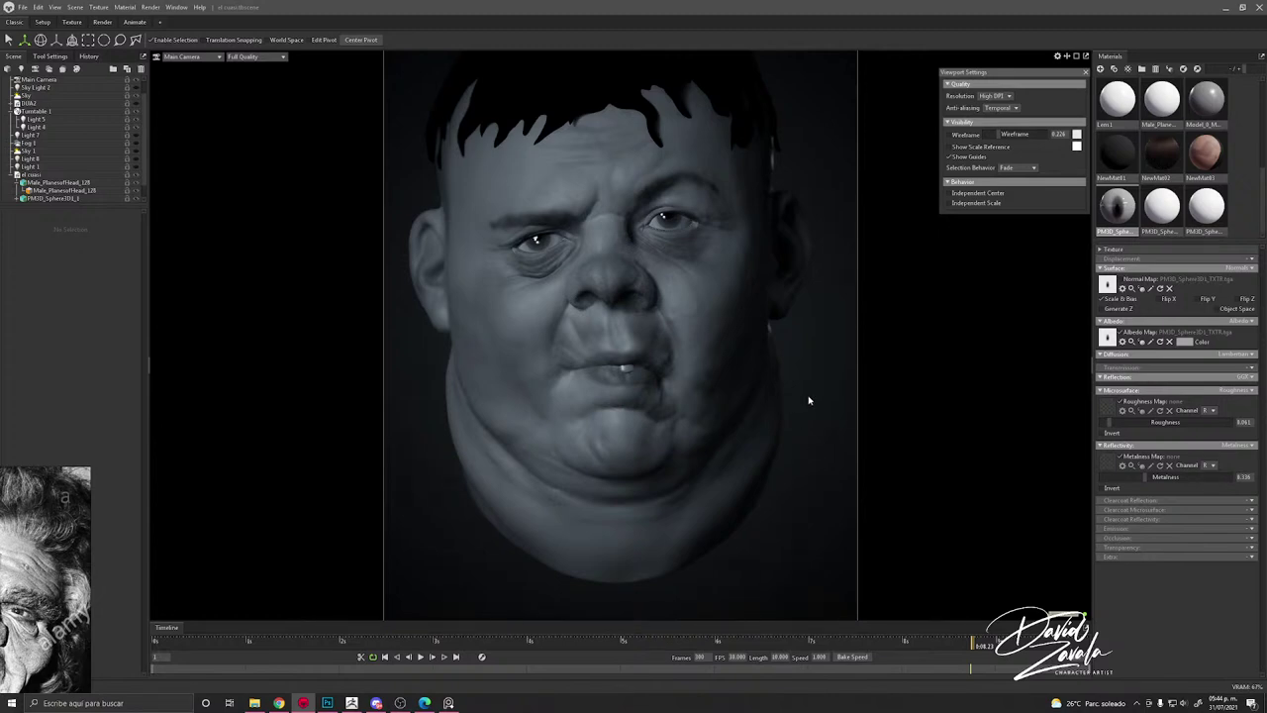
left_click_drag(1117, 423, 1115, 423)
Step: Scrub the timeline back to 0:08.18 to check how the rotated turntable lights fall on the whole head
left_click_drag(975, 643, 961, 602)
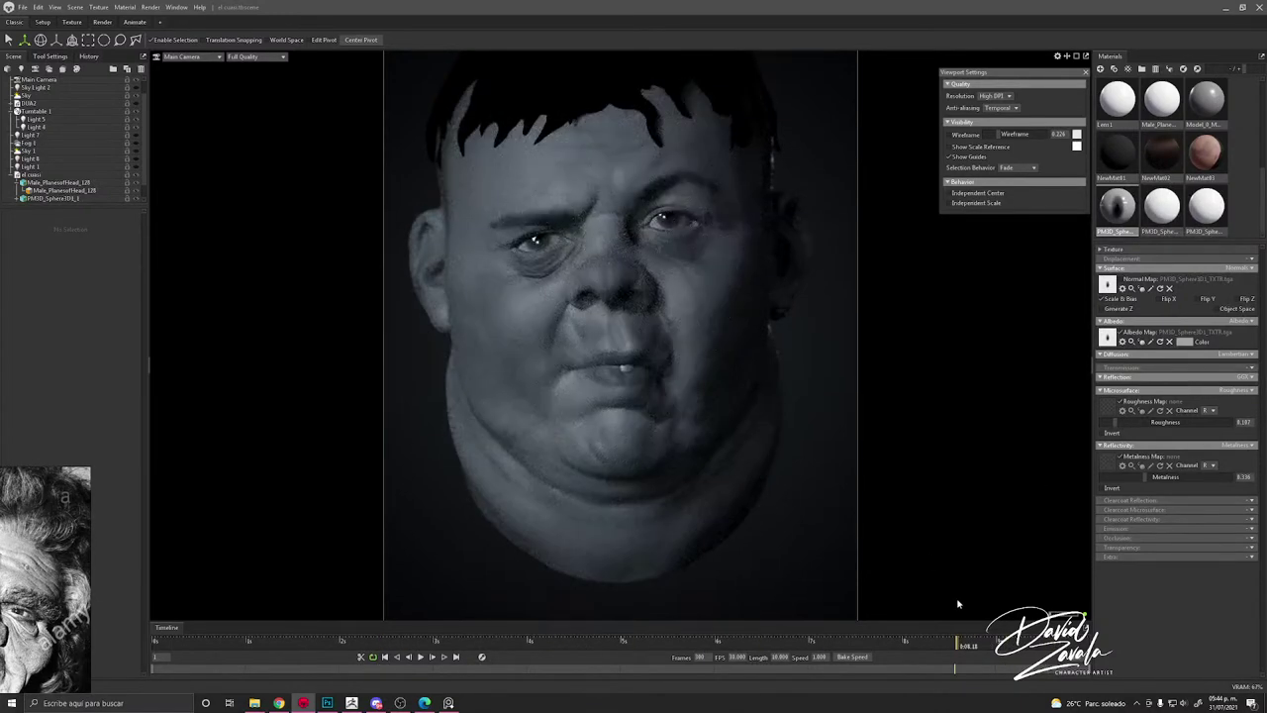
left_click(762, 489)
scroll(767, 427, "down", 3)
left_click(789, 296)
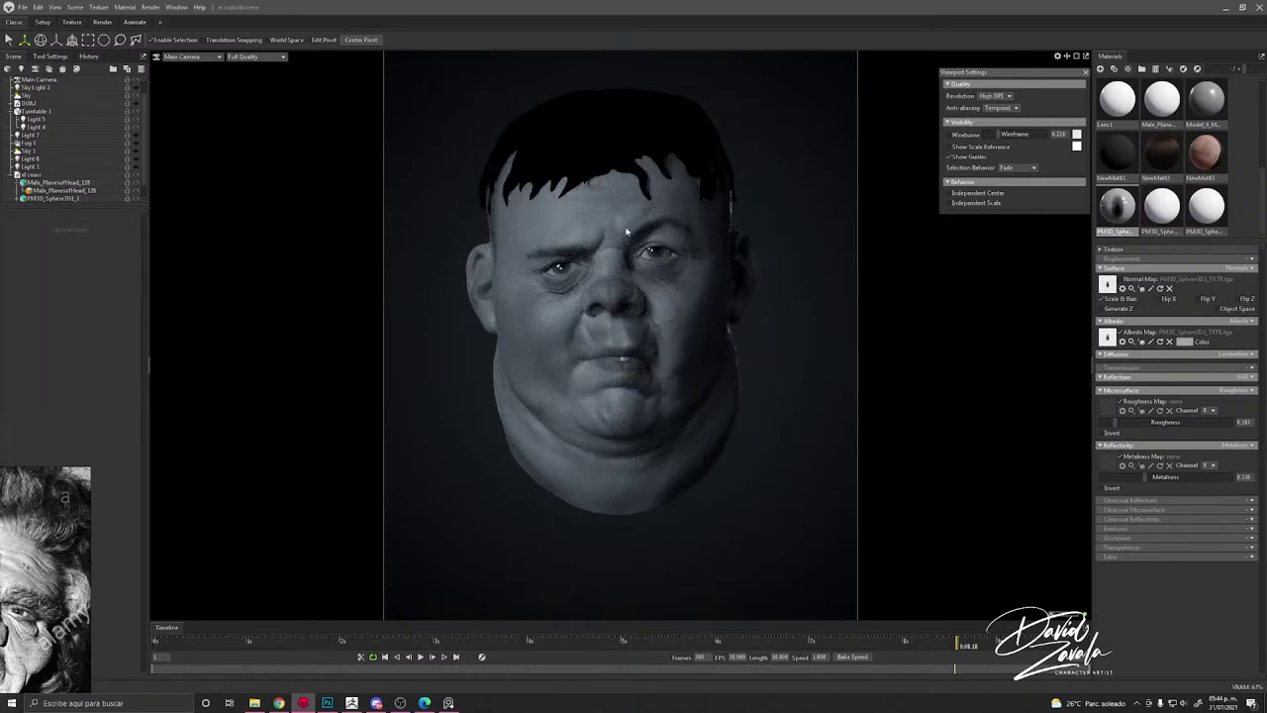
Step: Select the eyes, retune their material's albedo tint to a medium light grey and set the roughness to about 0.19
left_click(670, 259)
mouse_move(1177, 421)
left_mouse_down()
mouse_move(1085, 423)
mouse_move(1159, 422)
mouse_move(1134, 423)
left_mouse_up()
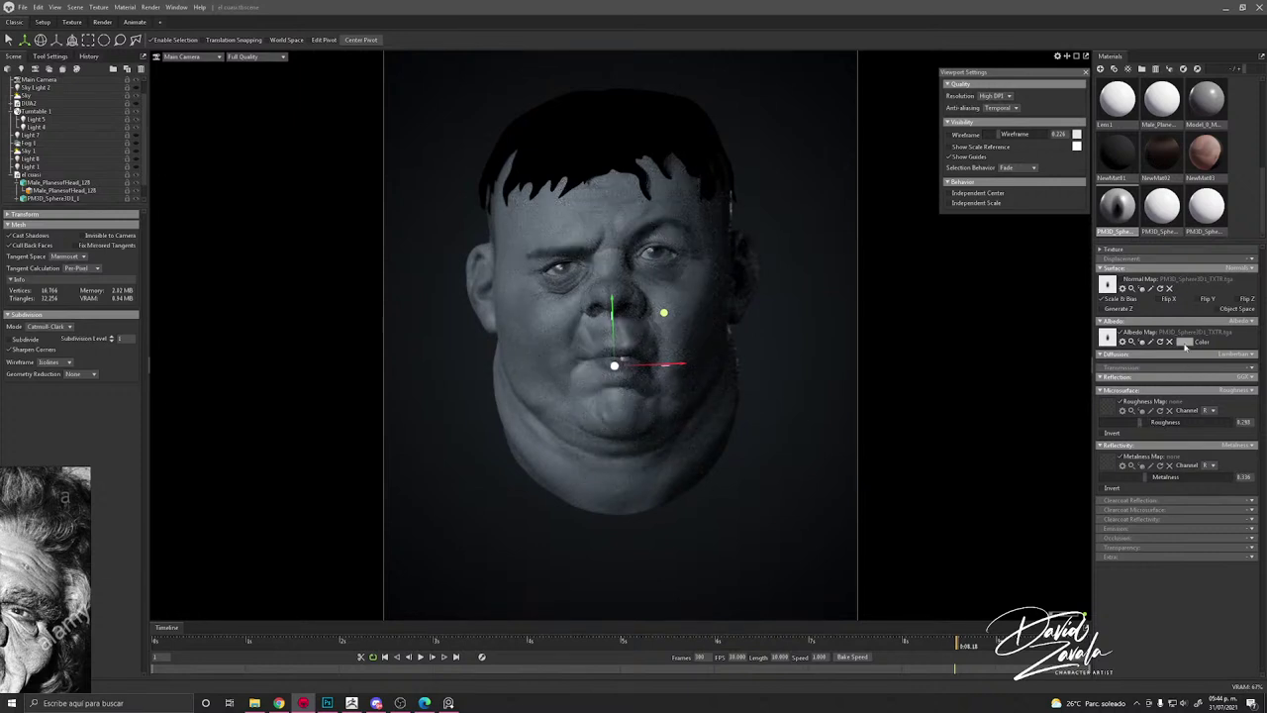
left_click(1185, 341)
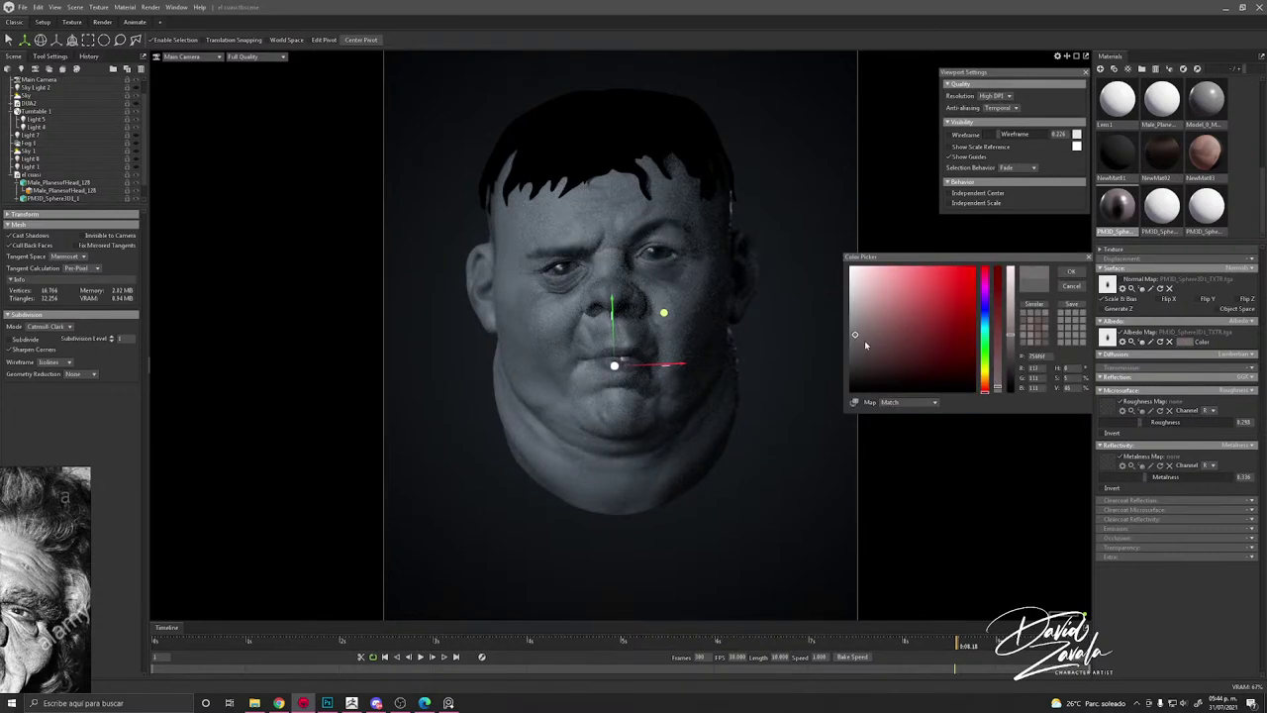
left_click_drag(865, 343, 866, 329)
left_click_drag(1009, 294, 1007, 274)
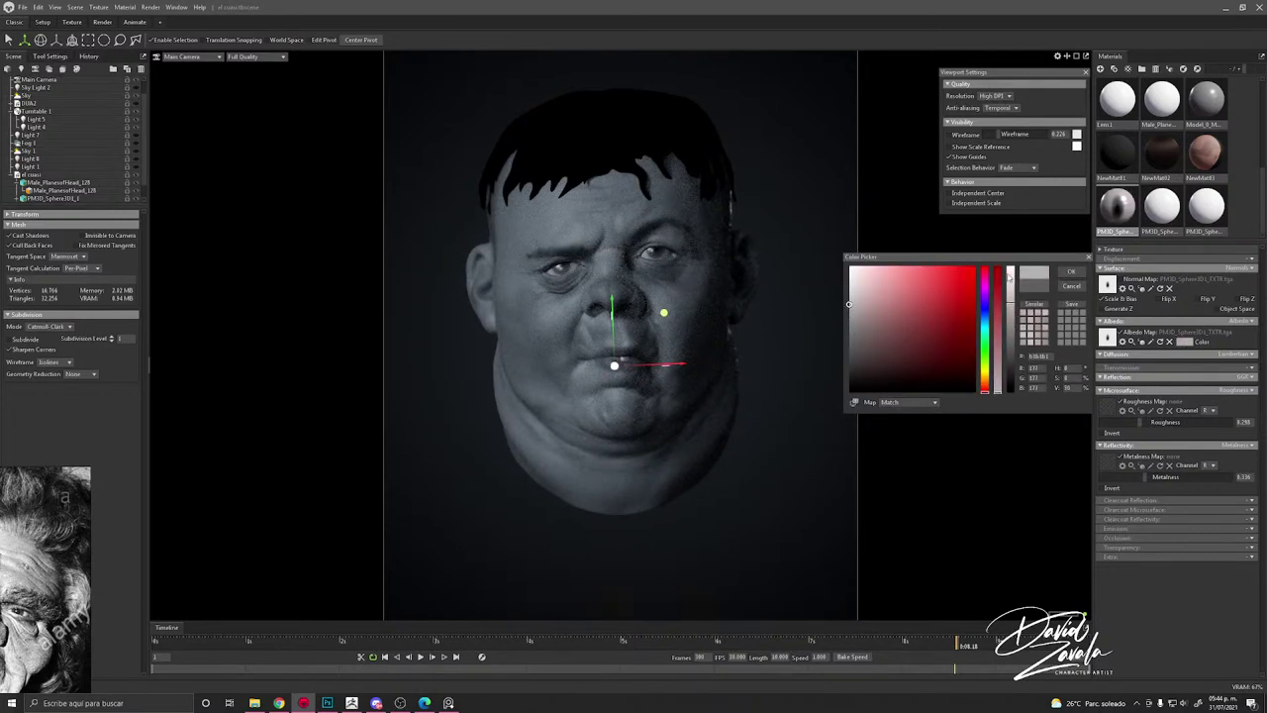
left_click(1071, 272)
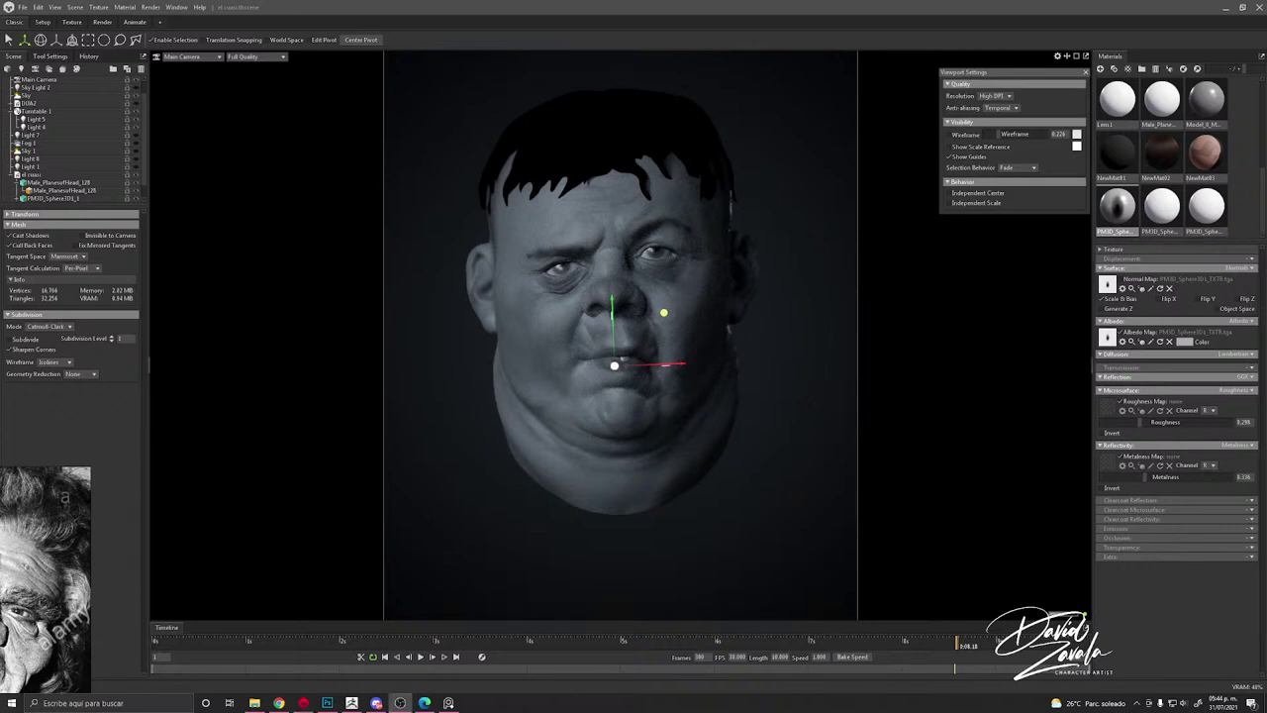
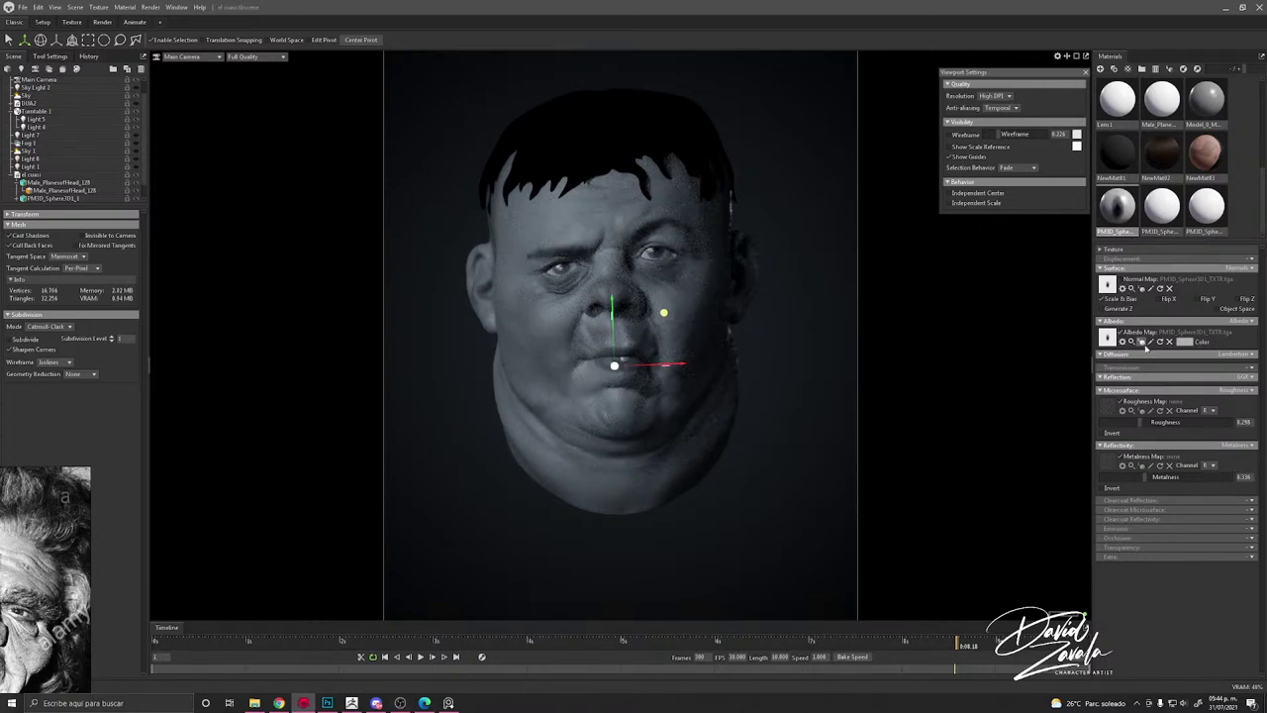
left_click(1184, 341)
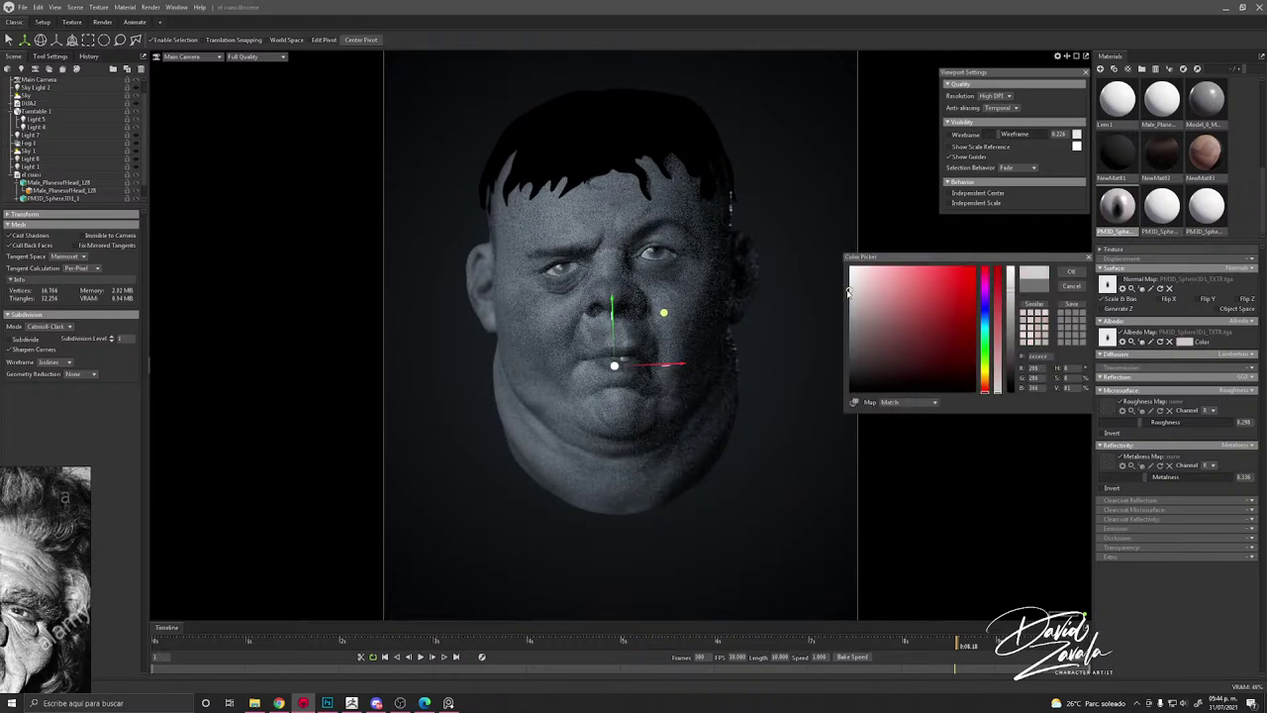
left_click(849, 313)
left_click(1071, 271)
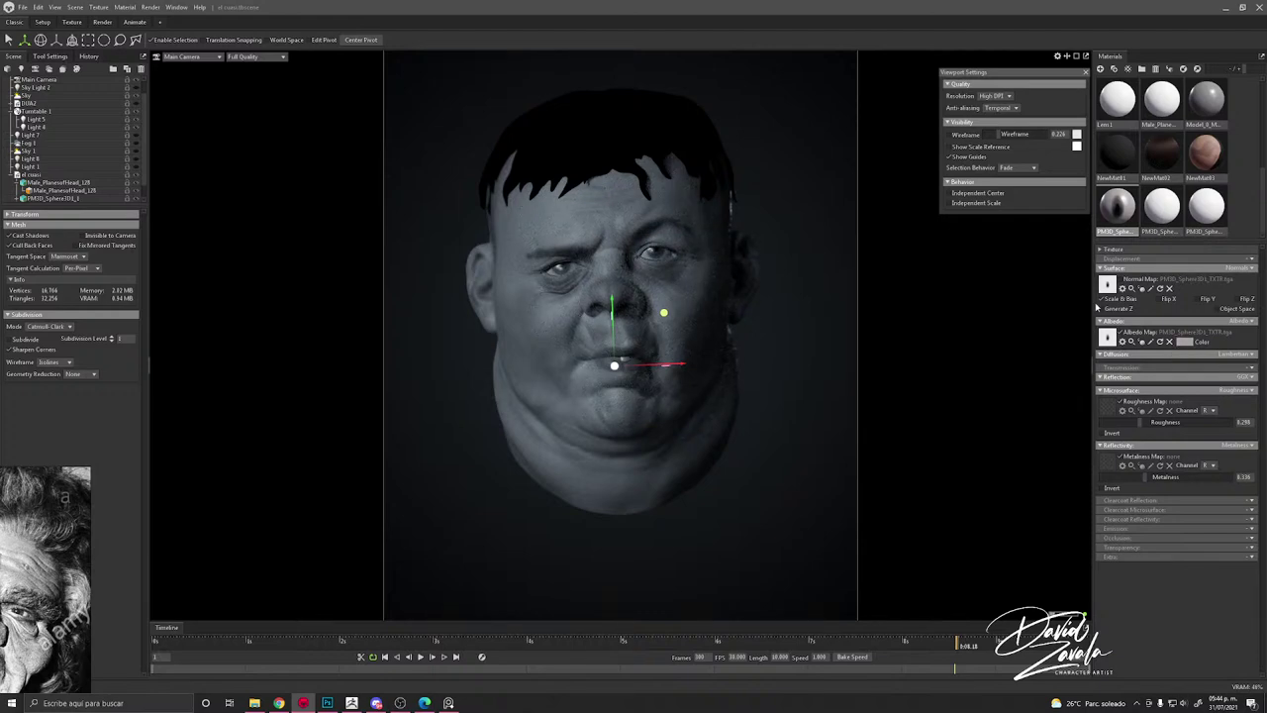
mouse_move(1154, 424)
left_mouse_down()
mouse_move(1213, 422)
mouse_move(1142, 421)
left_mouse_up()
Step: Toggle the turntable lights' visibility to check what Light 5 and Light 4 contribute to the head
left_click(136, 100)
scroll(74, 114, "down", 1)
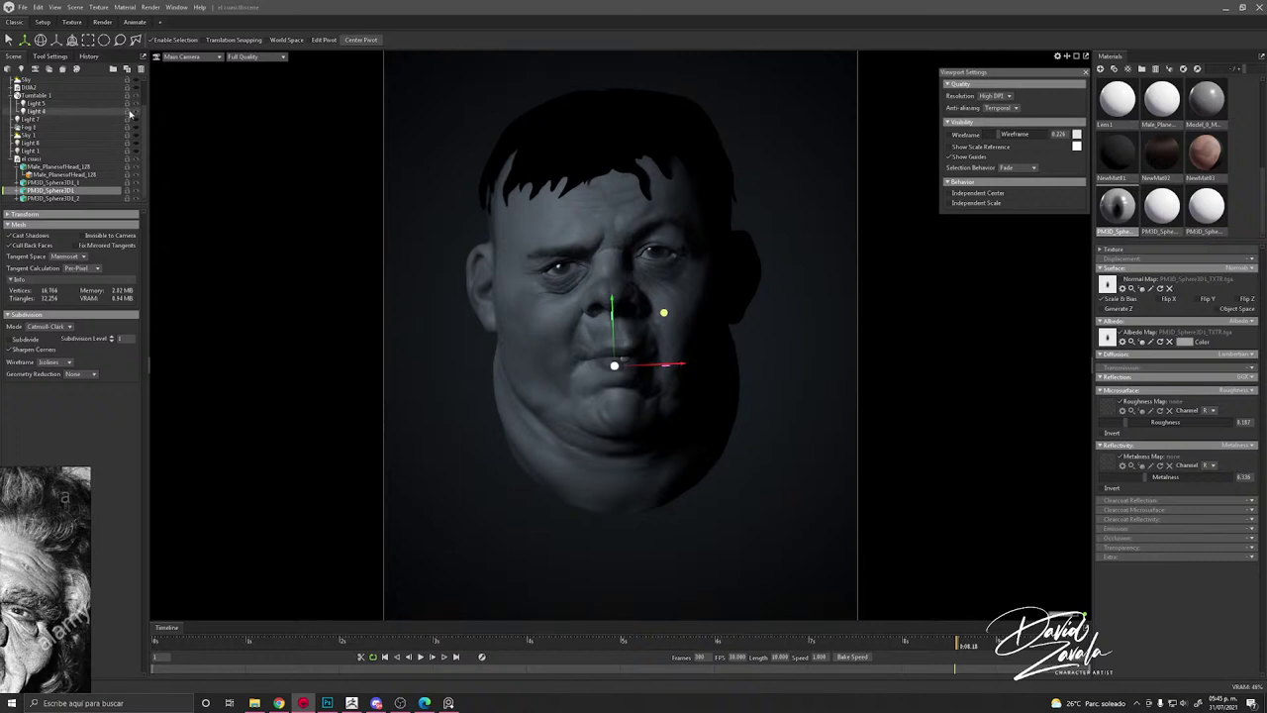
left_click(136, 113)
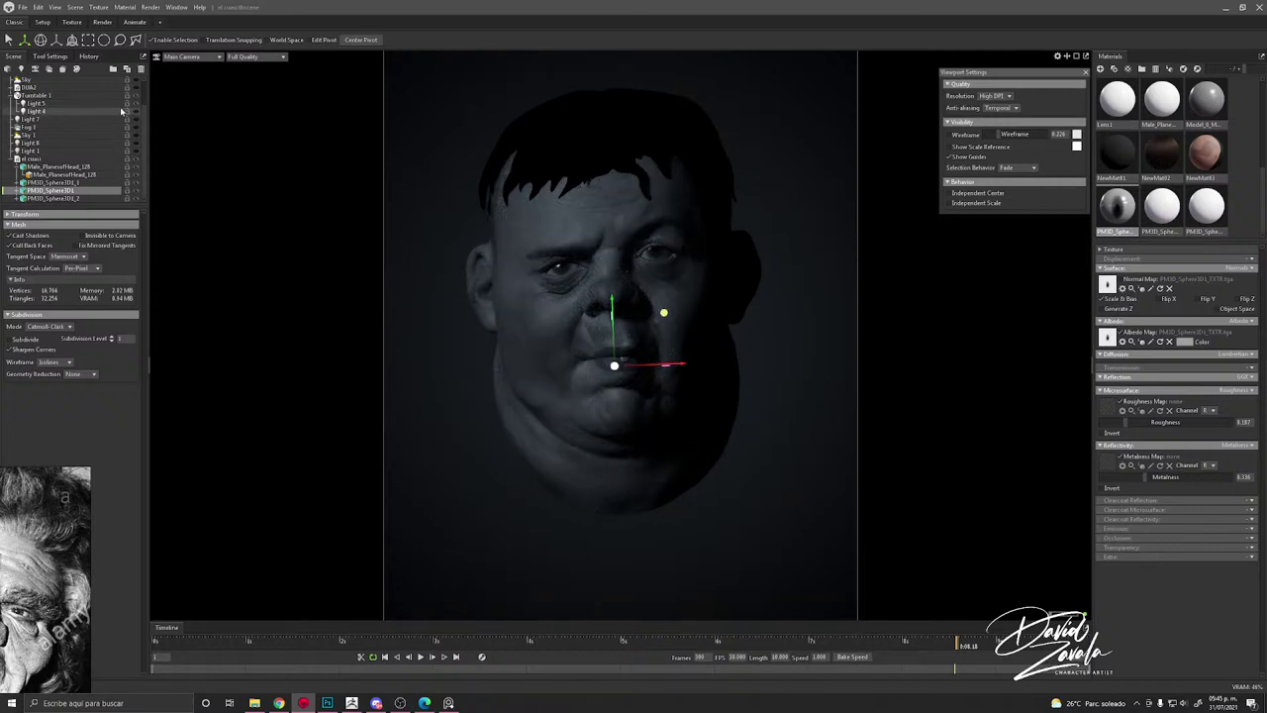
Step: Select Light 5, raise its brightness to about 7.9 and enlarge its diameter to about 64
left_click(36, 103)
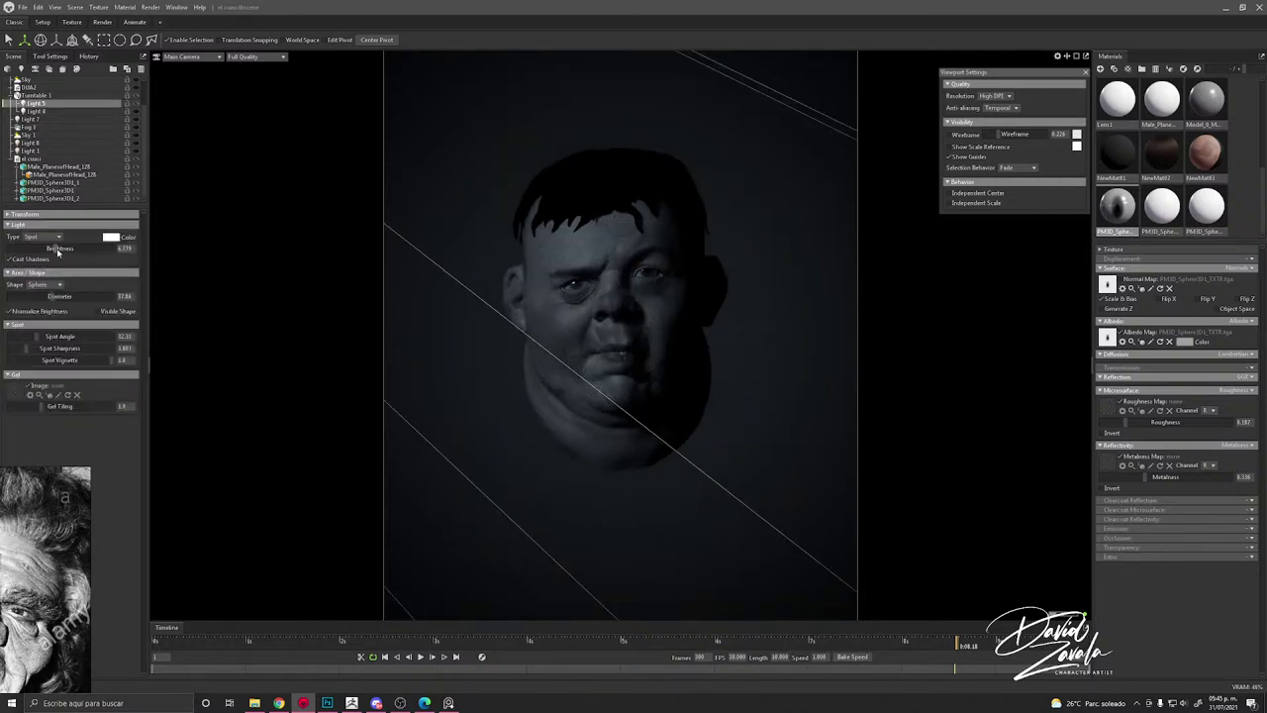
left_click_drag(55, 249, 58, 249)
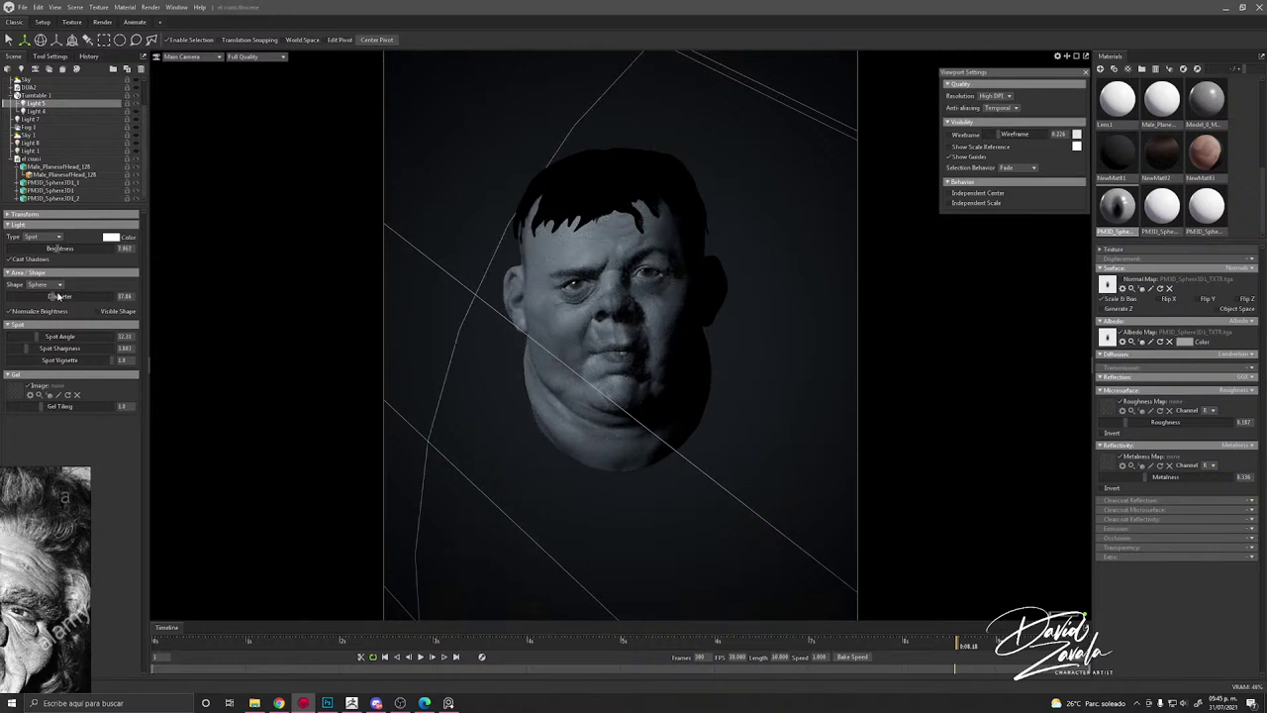
mouse_move(55, 296)
left_mouse_down()
mouse_move(71, 296)
mouse_move(58, 295)
left_mouse_up()
Step: Deselect the light and scrub the timeline to rotate the turntable lights around the head, settling shortly after the nine-second mark
right_click_drag(336, 317, 365, 256, "alt")
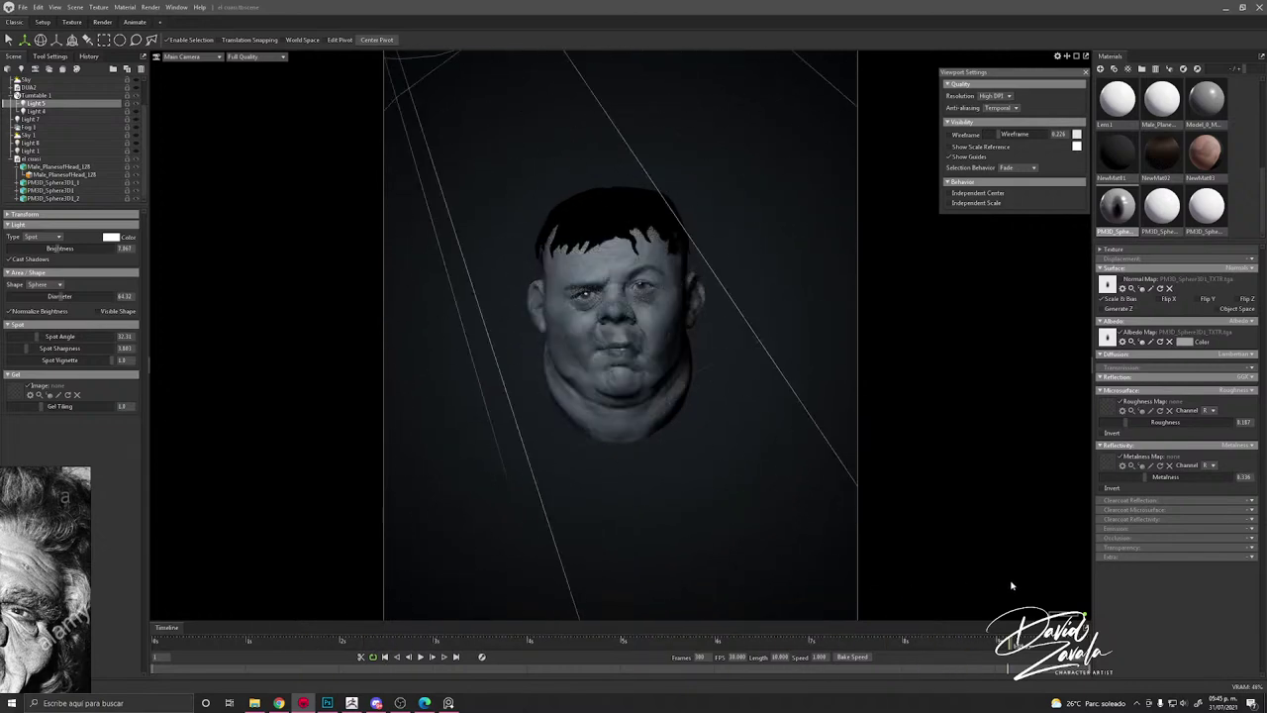
left_click_drag(1010, 585, 986, 585)
left_click(719, 520)
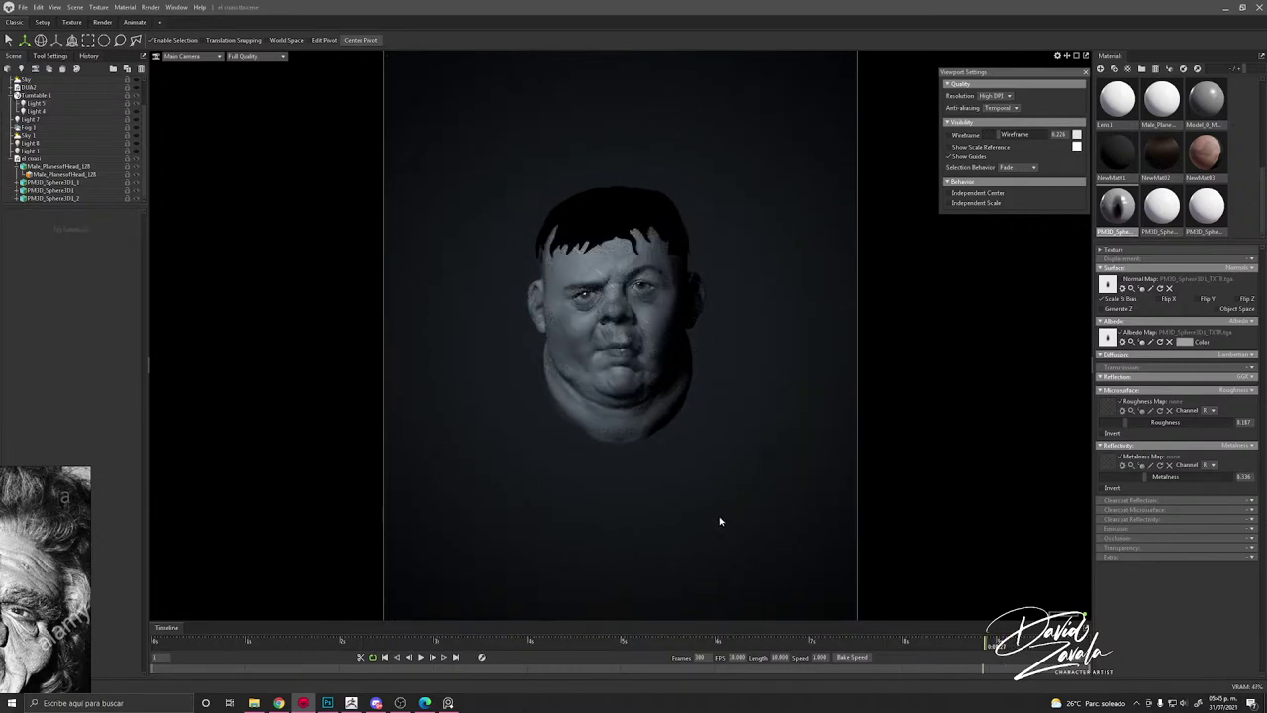
right_click_drag(719, 520, 723, 438, "alt")
scroll(721, 432, "up", 1)
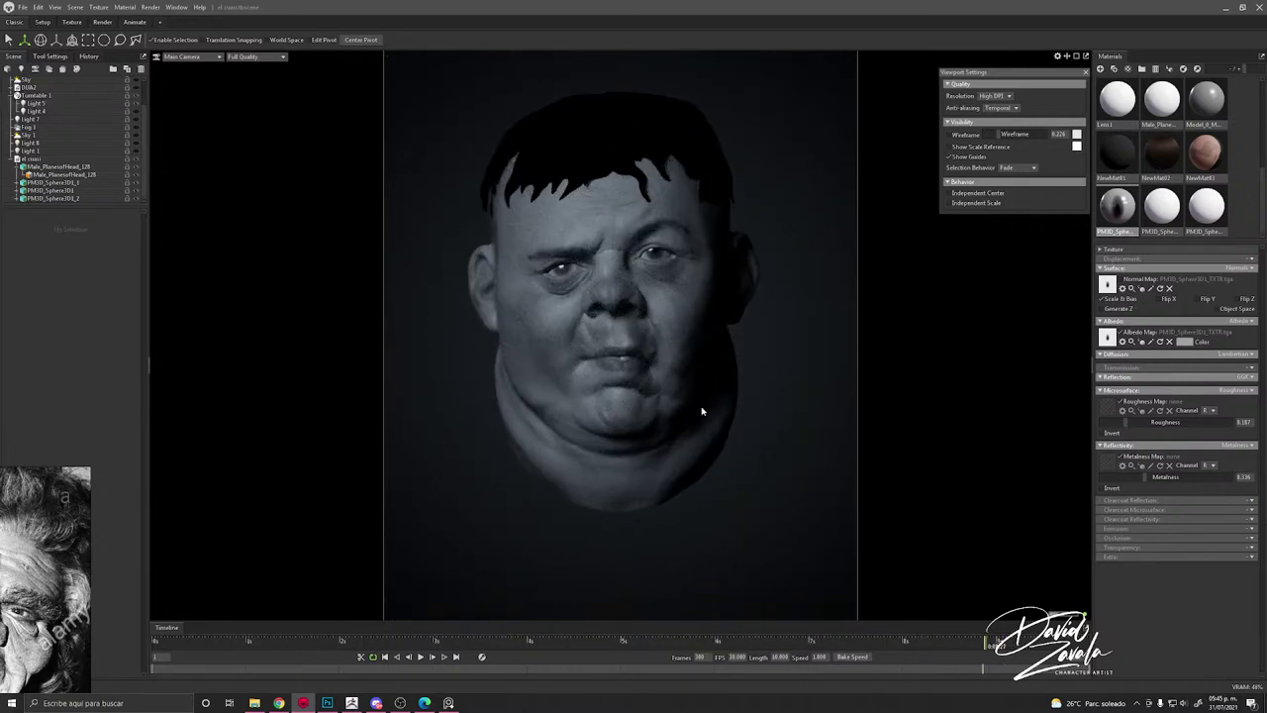
scroll(672, 296, "up", 2)
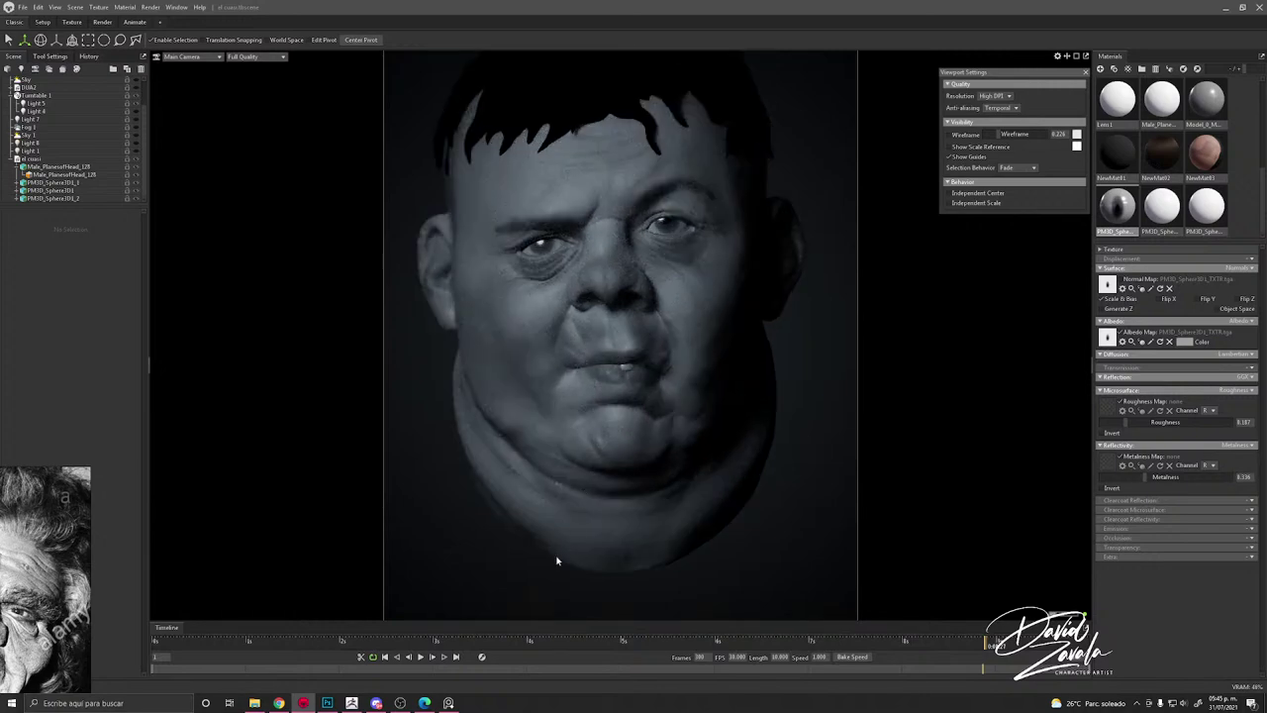
left_click_drag(524, 642, 997, 583)
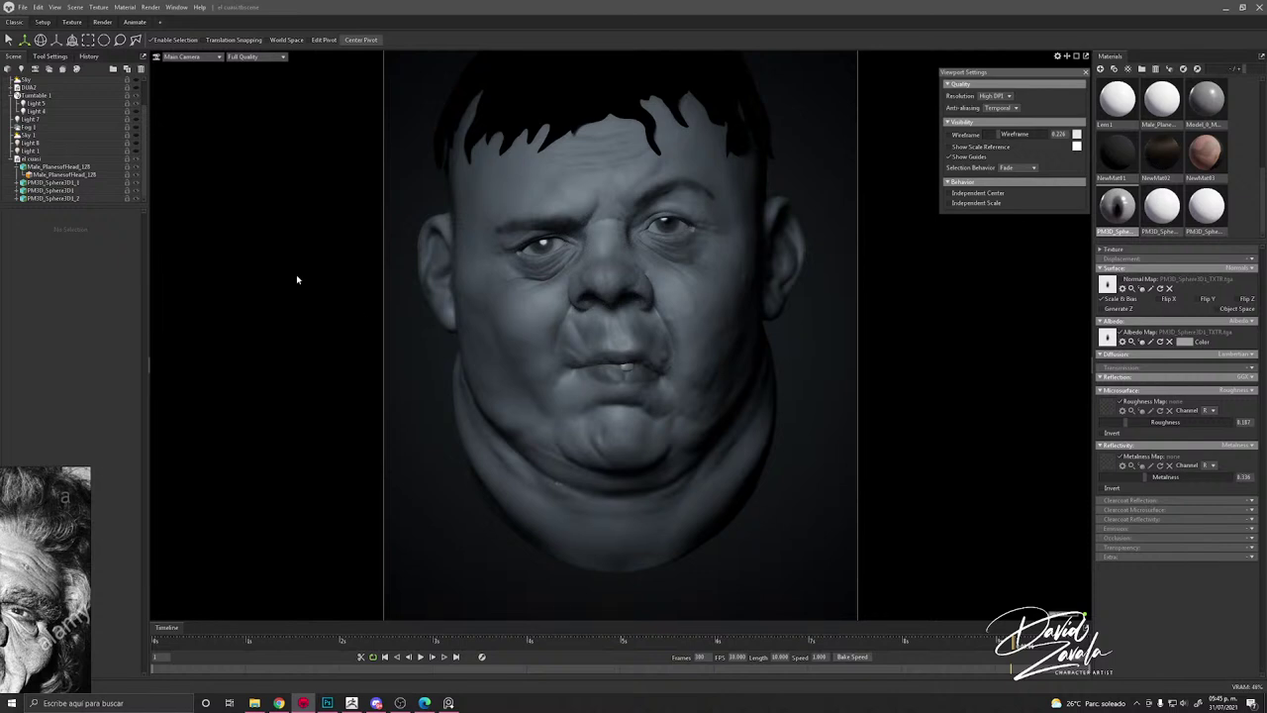
Step: Turn off the visibility of Sky Light 2 and the Turntable 1 lights in the scene
scroll(129, 119, "up", 2)
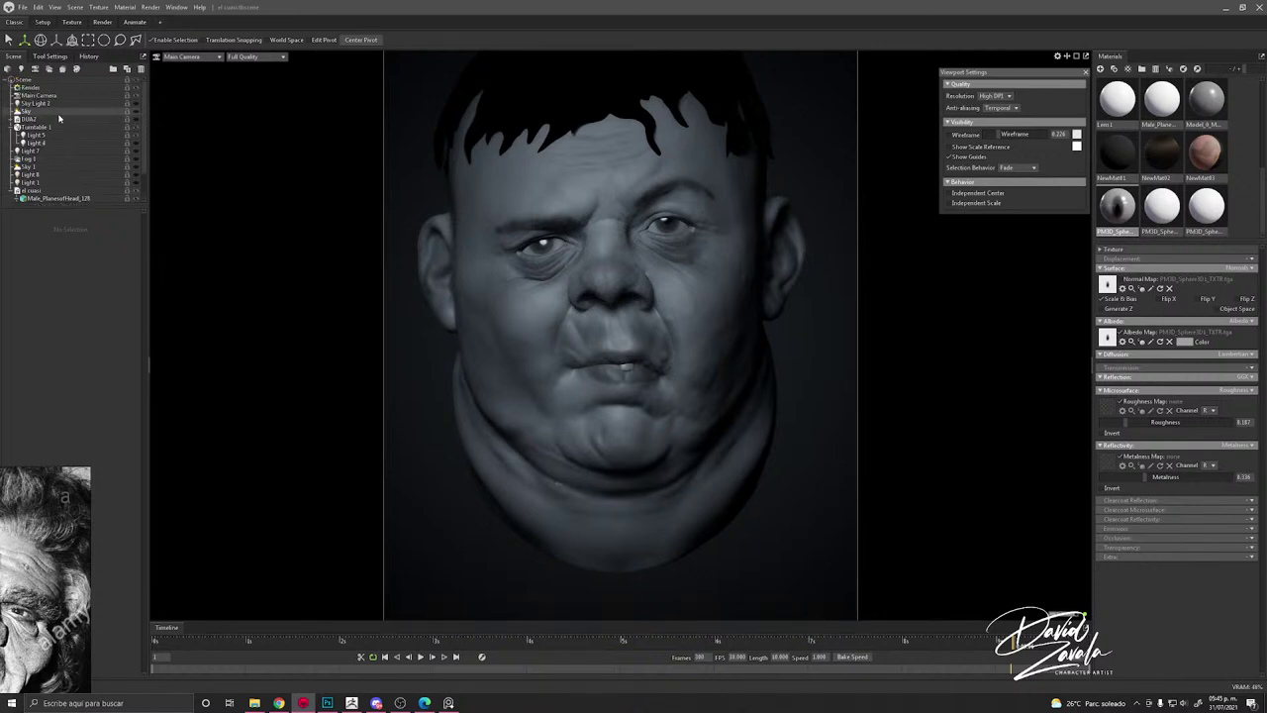
left_click(137, 105)
scroll(128, 138, "down", 2)
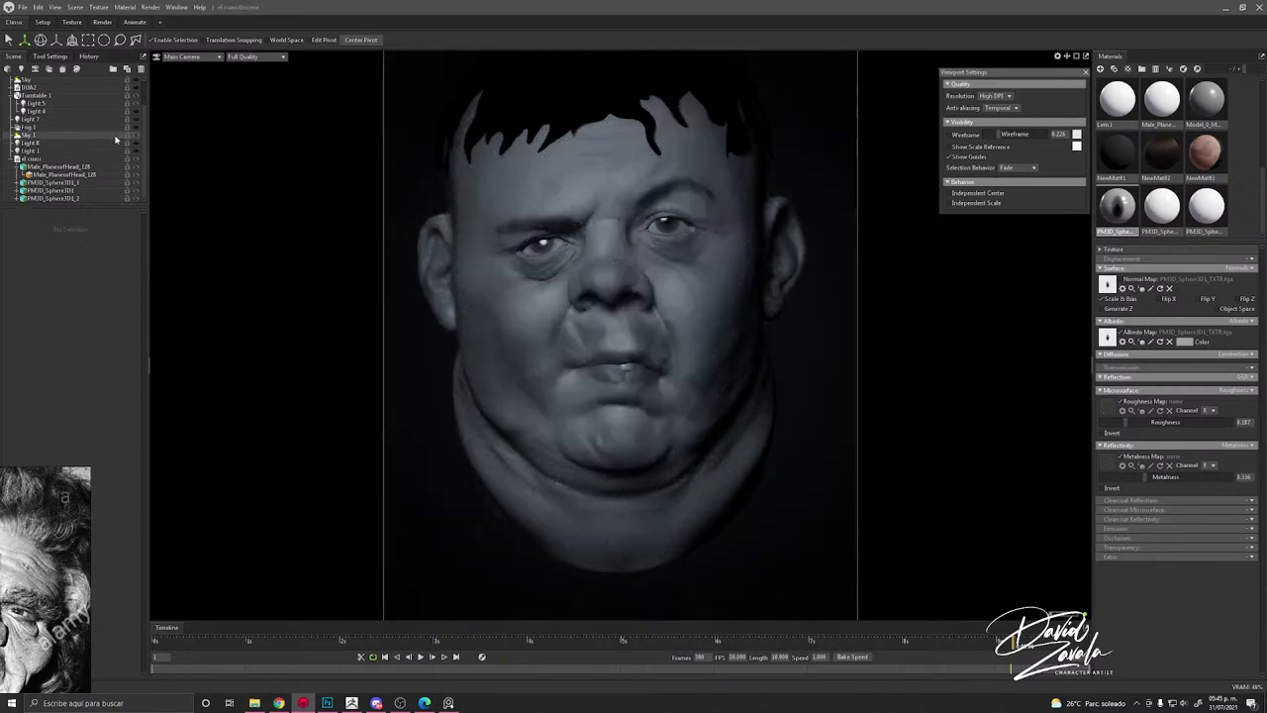
scroll(117, 138, "up", 1)
left_click(136, 128)
scroll(135, 126, "down", 2)
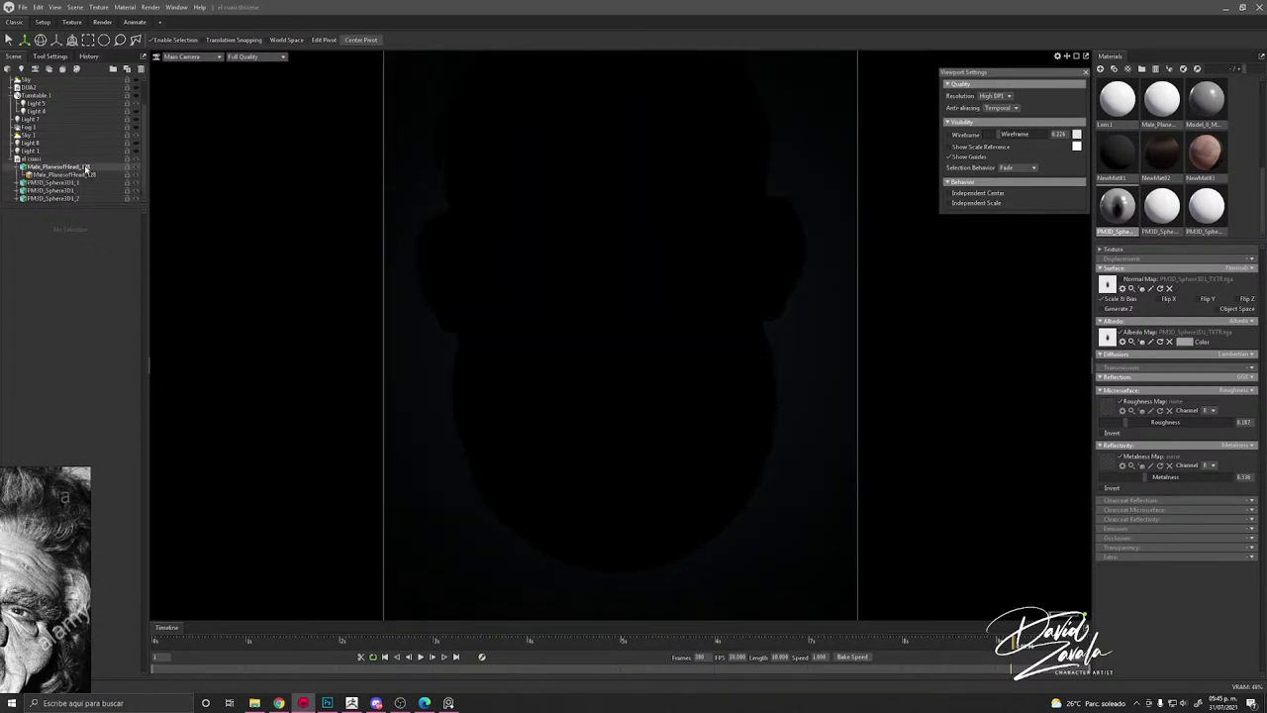
Step: Select Sky 1 and try the Abandoned House Attic and Alley Enclosed Graffiti skies from its library
left_click(75, 135)
left_click(108, 231)
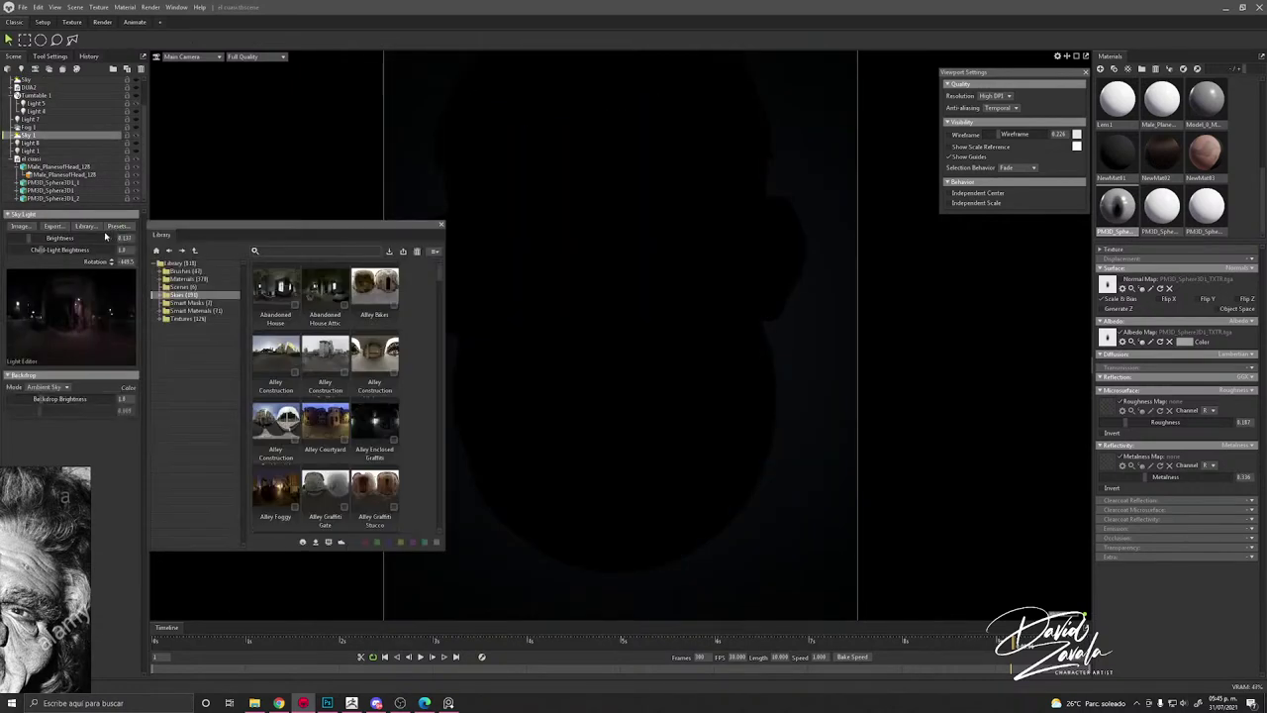
left_click(322, 290)
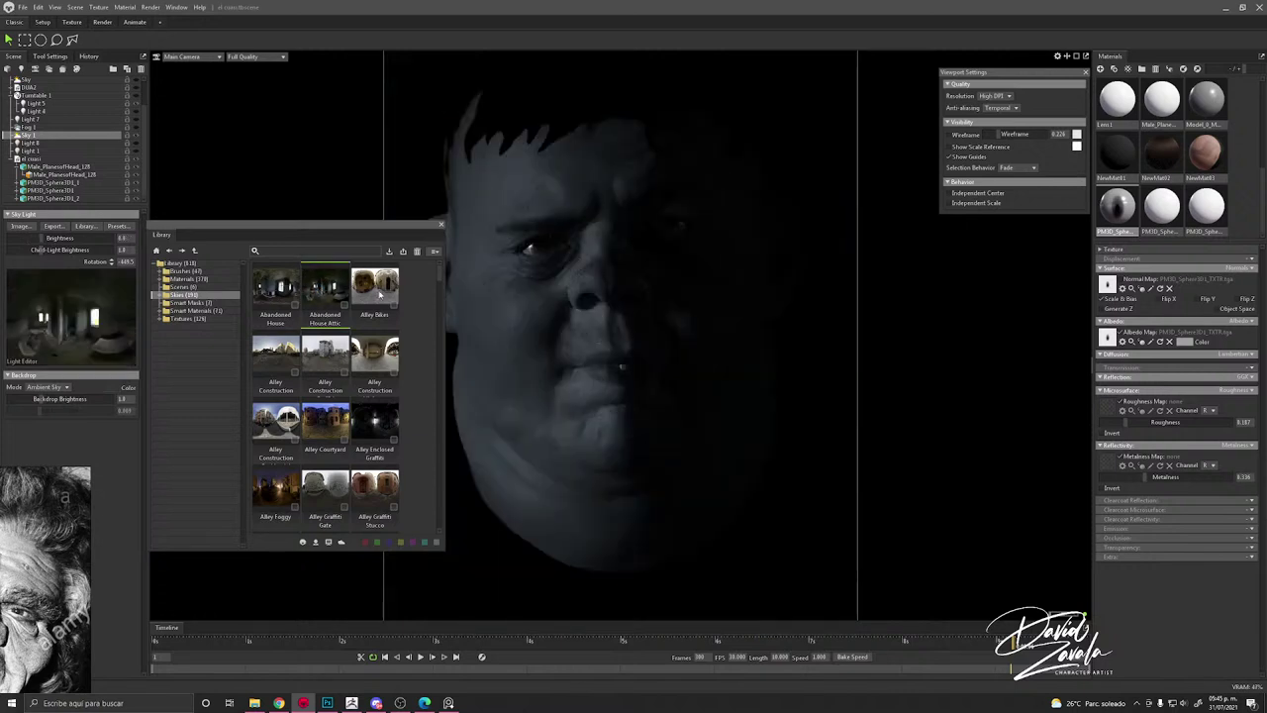
left_click(374, 422)
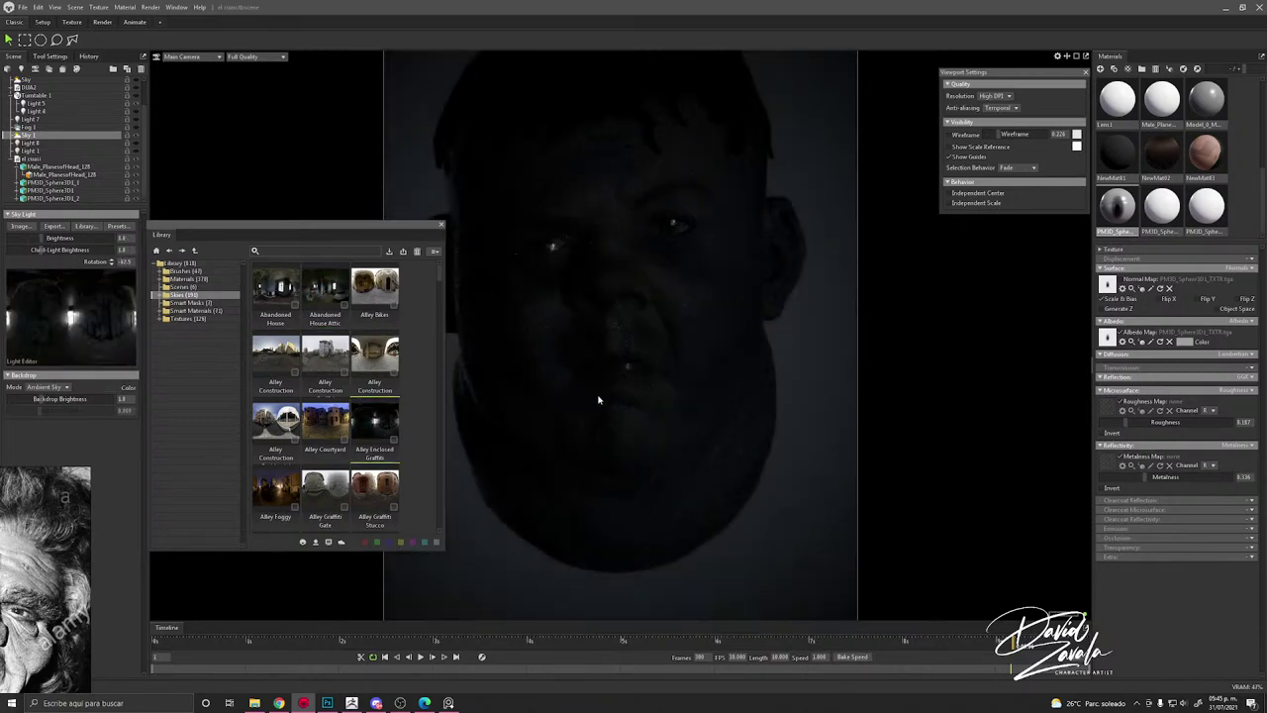
Step: Try the Alley Courtyard sky, rotate its light around the head and raise the sky brightness to about 4.98
left_click(320, 413)
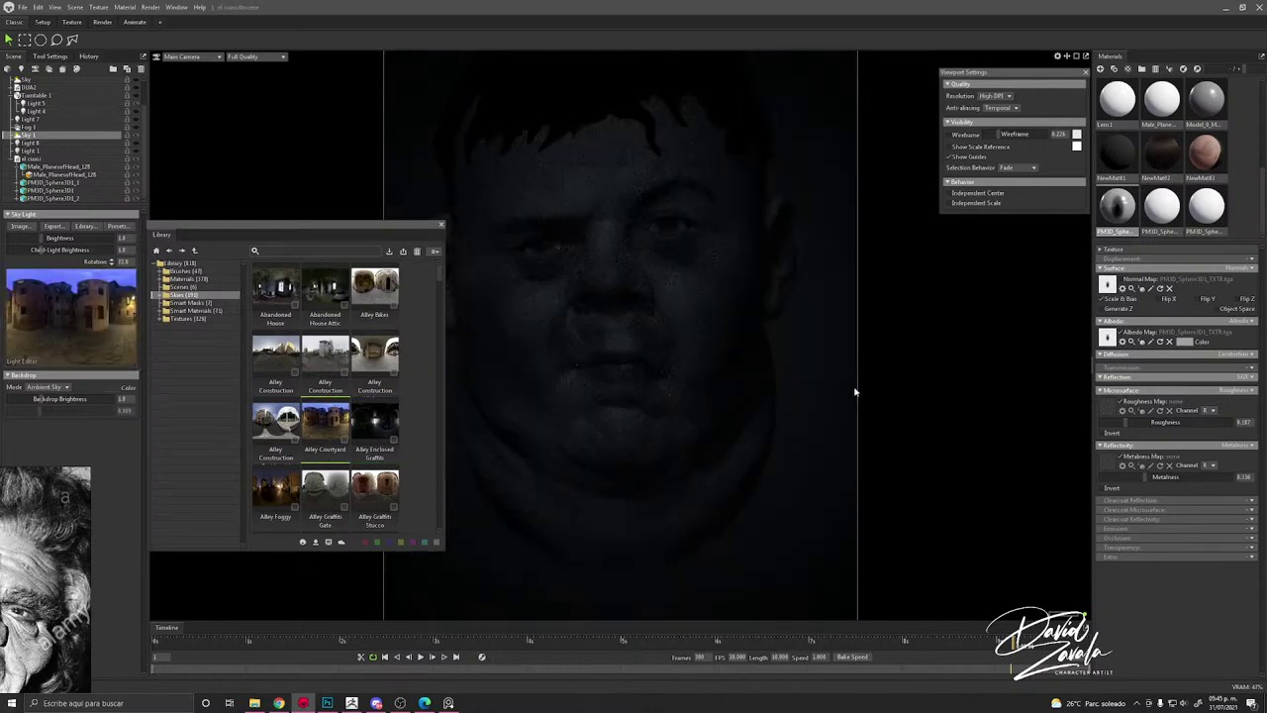
right_click(837, 392)
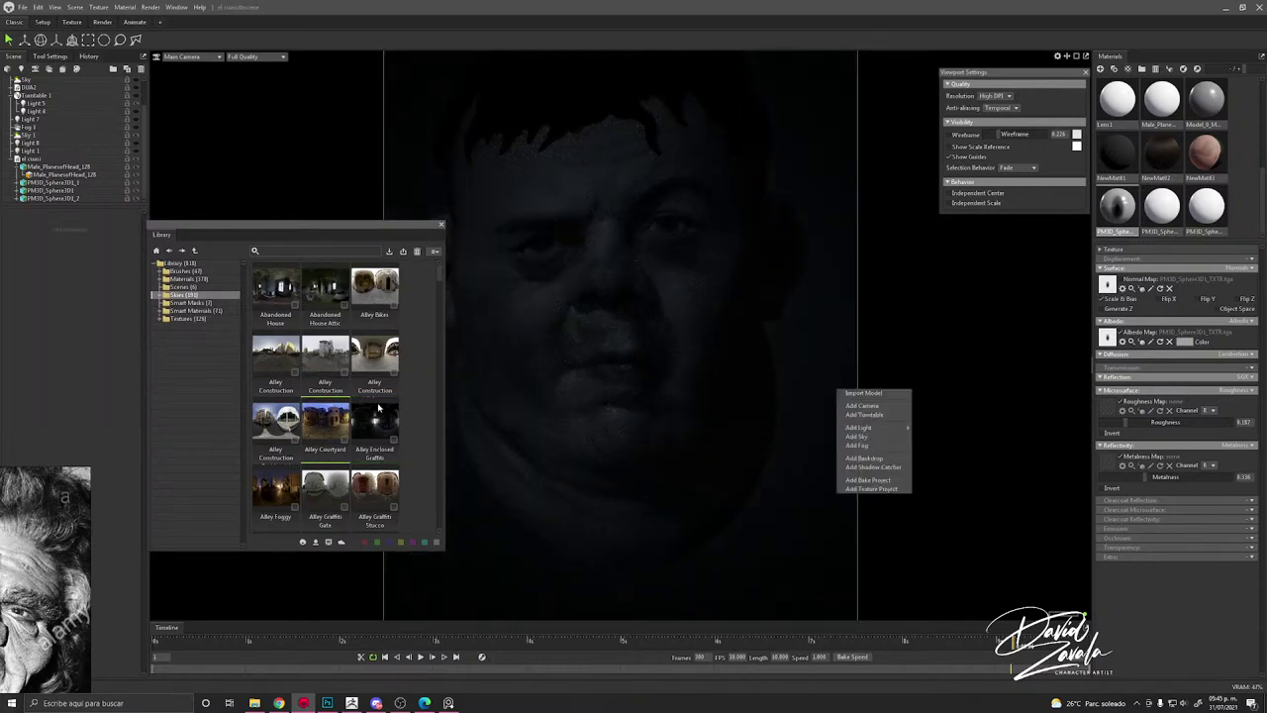
left_click(62, 136)
left_click_drag(54, 238, 70, 238)
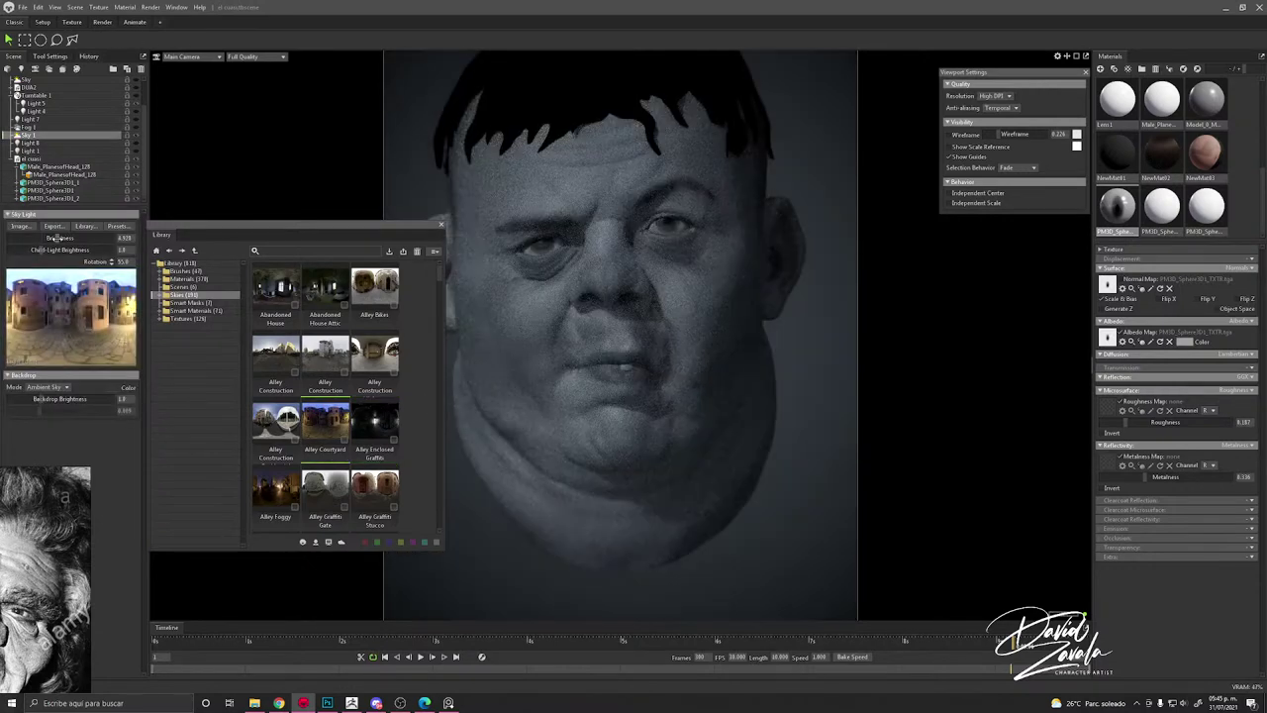
Step: Compare the Underpass Train and Underpass Graffiti skies on the head, rotating the sky light to judge the shading
scroll(438, 297, "down", 5)
scroll(438, 297, "down", 6)
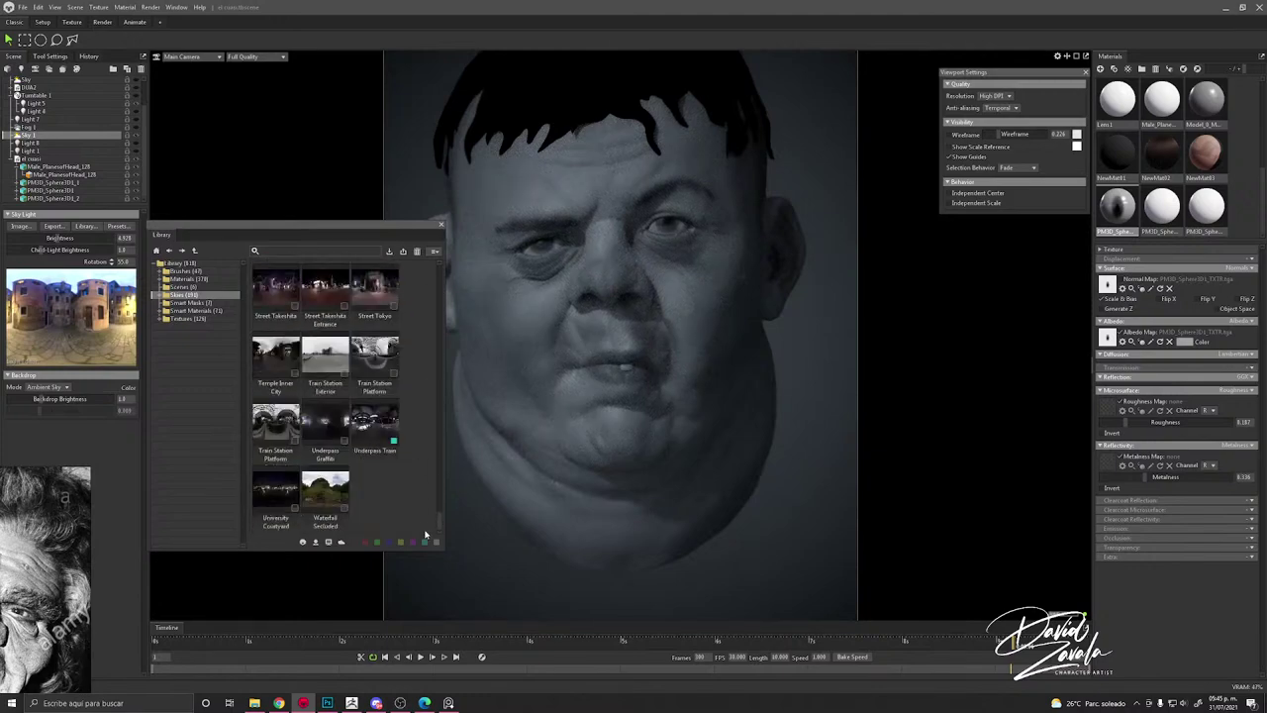
left_click_drag(374, 435, 872, 467)
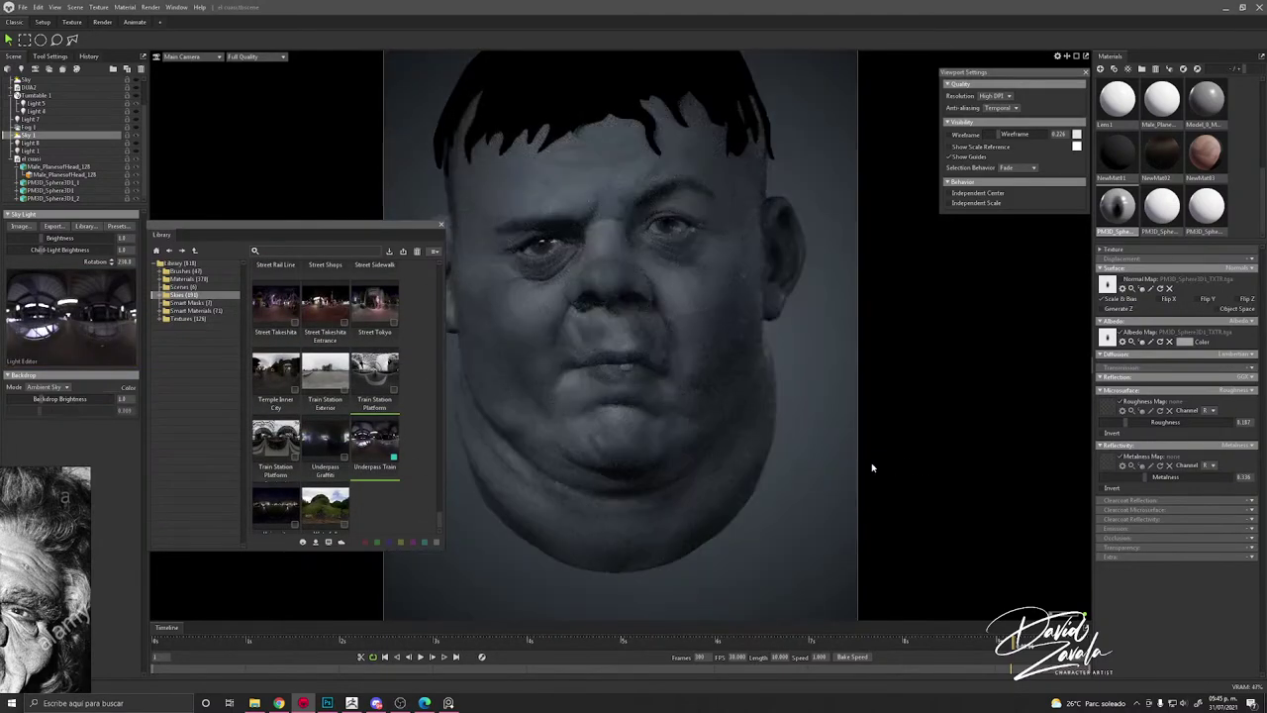
right_click(872, 468)
double_click(328, 443)
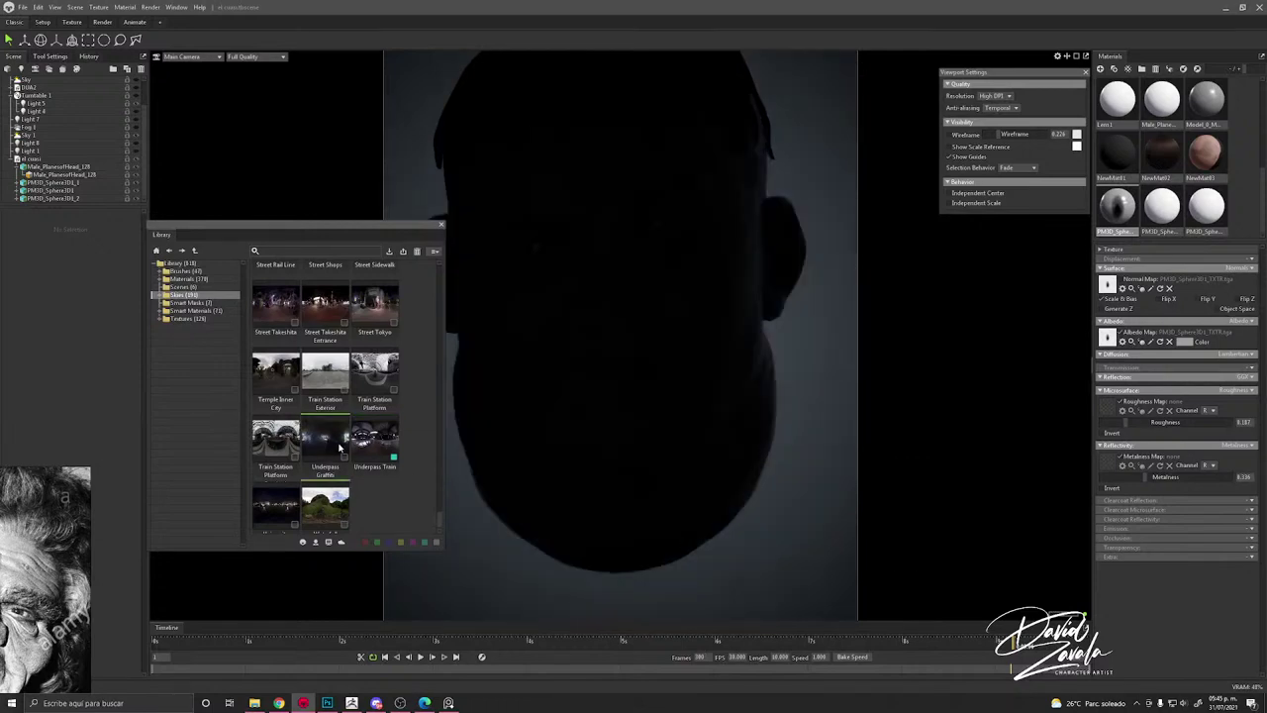
double_click(369, 443)
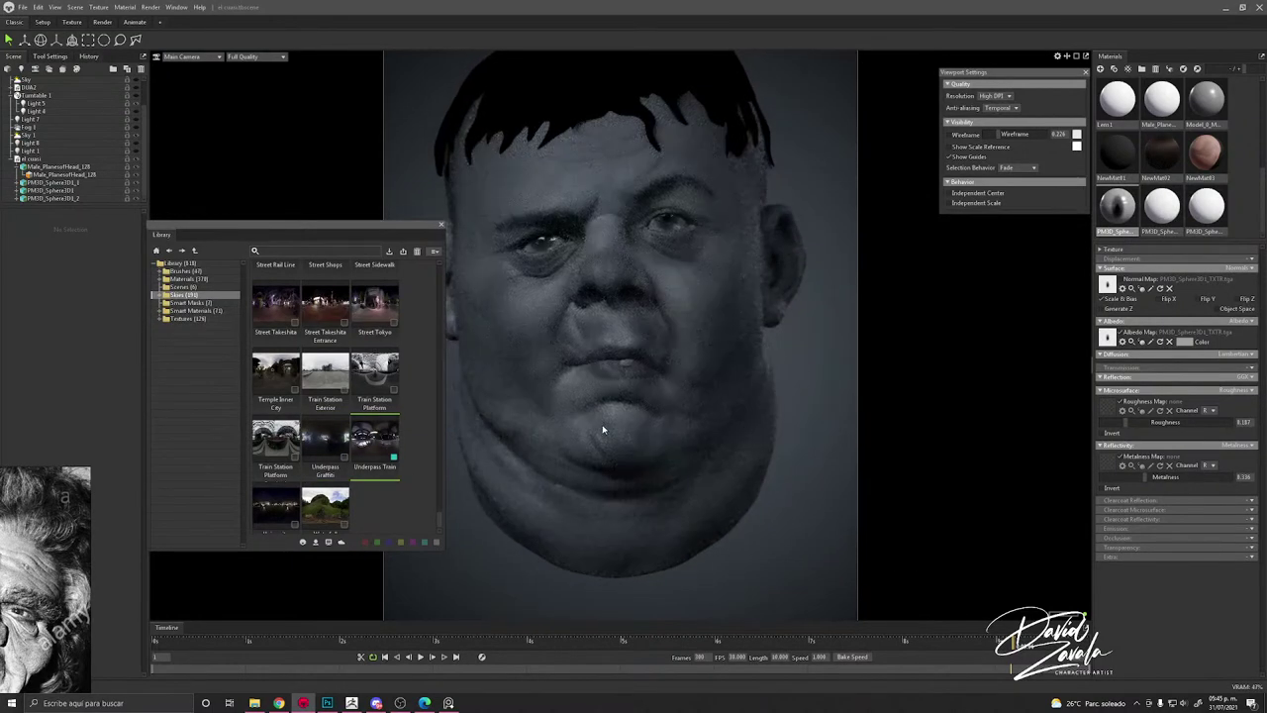
Step: Try the Temple Inner City sky with its light rotated around the head, followed by the Waterfall Secluded sky
left_click_drag(281, 374, 639, 406)
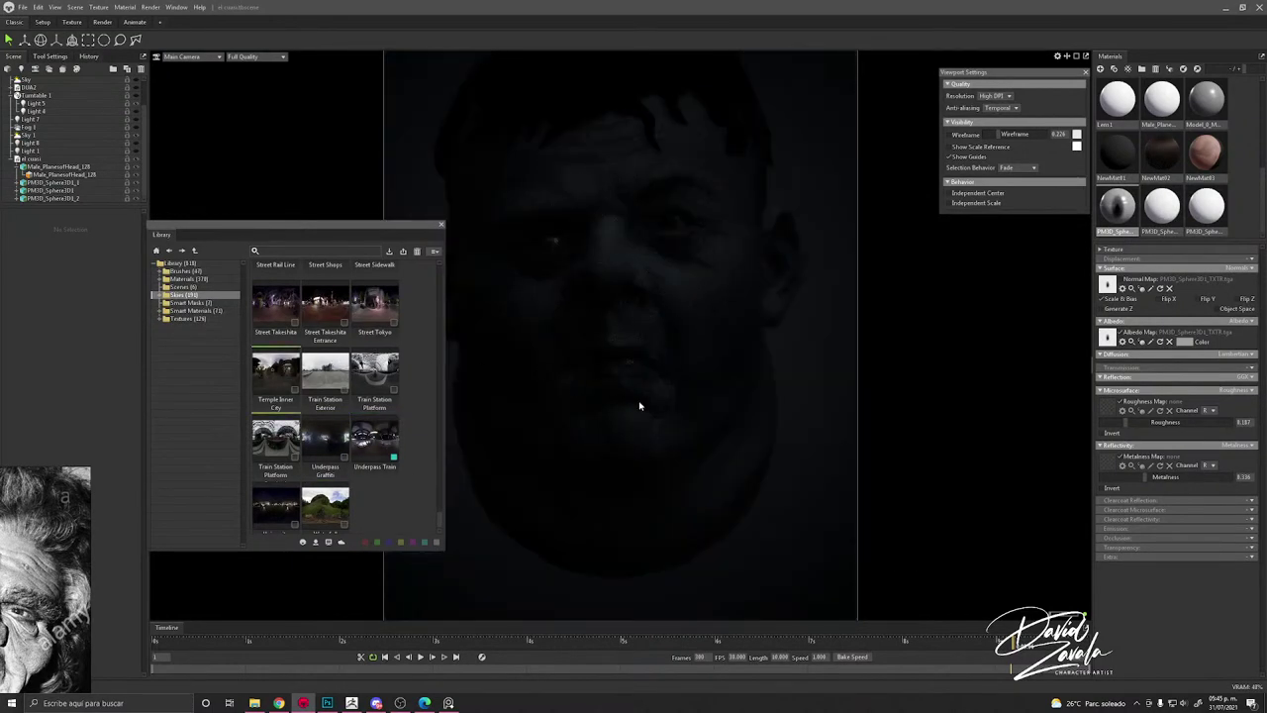
right_click(796, 422)
right_click_drag(796, 421, 681, 429, "shift")
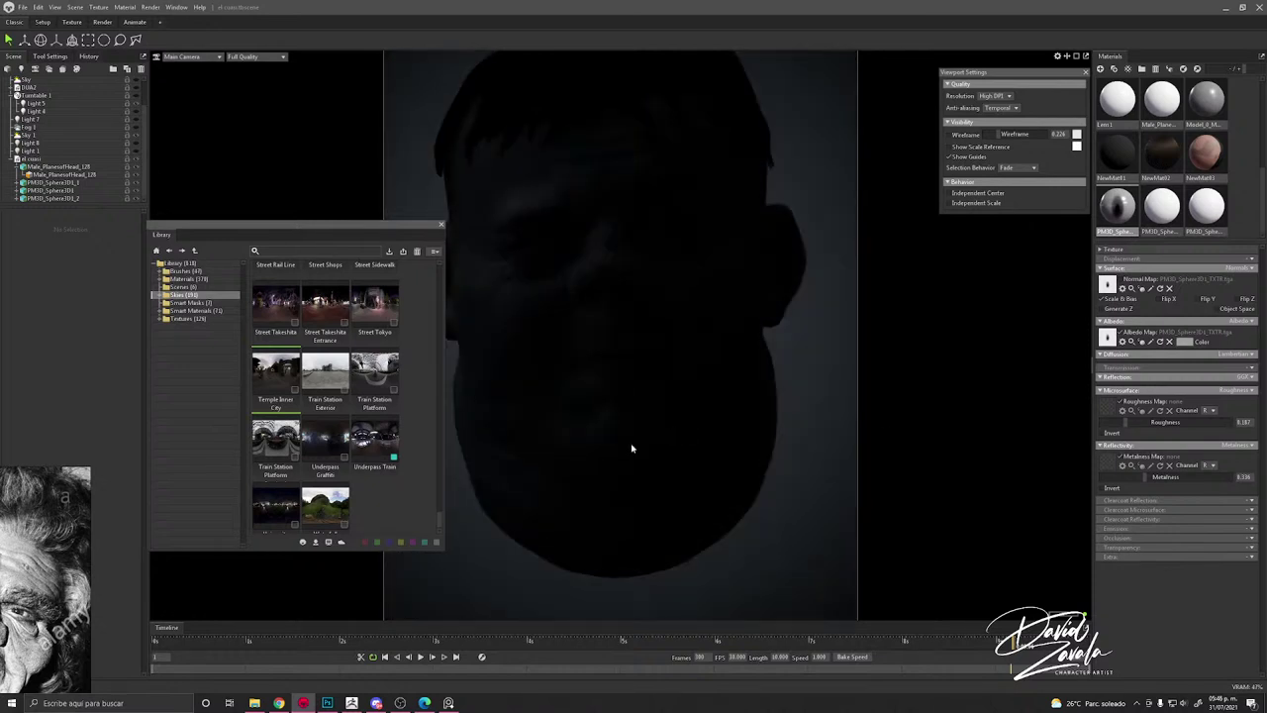
left_click_drag(313, 512, 659, 447)
Step: Try the Street Sidewalk sky and the Street Nara Post Box sky as lighting for the head
scroll(320, 377, "up", 3)
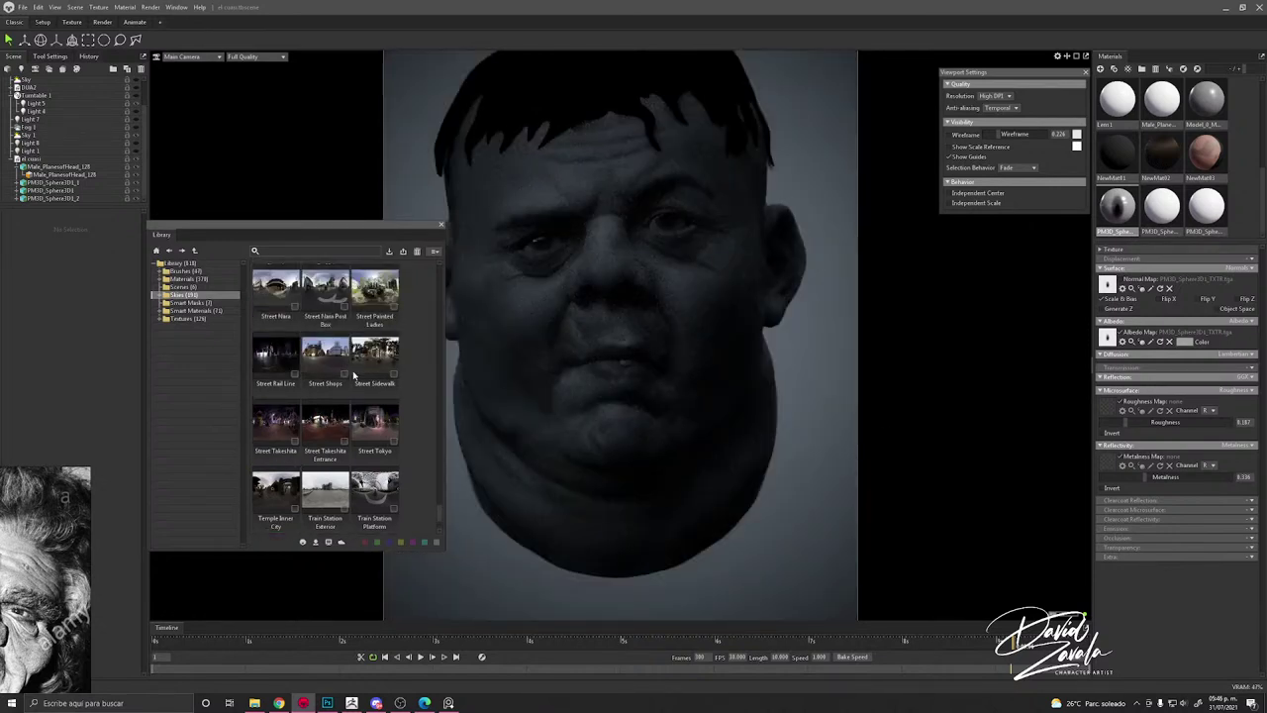
mouse_move(368, 362)
left_mouse_down()
mouse_move(670, 365)
mouse_move(574, 364)
left_mouse_up()
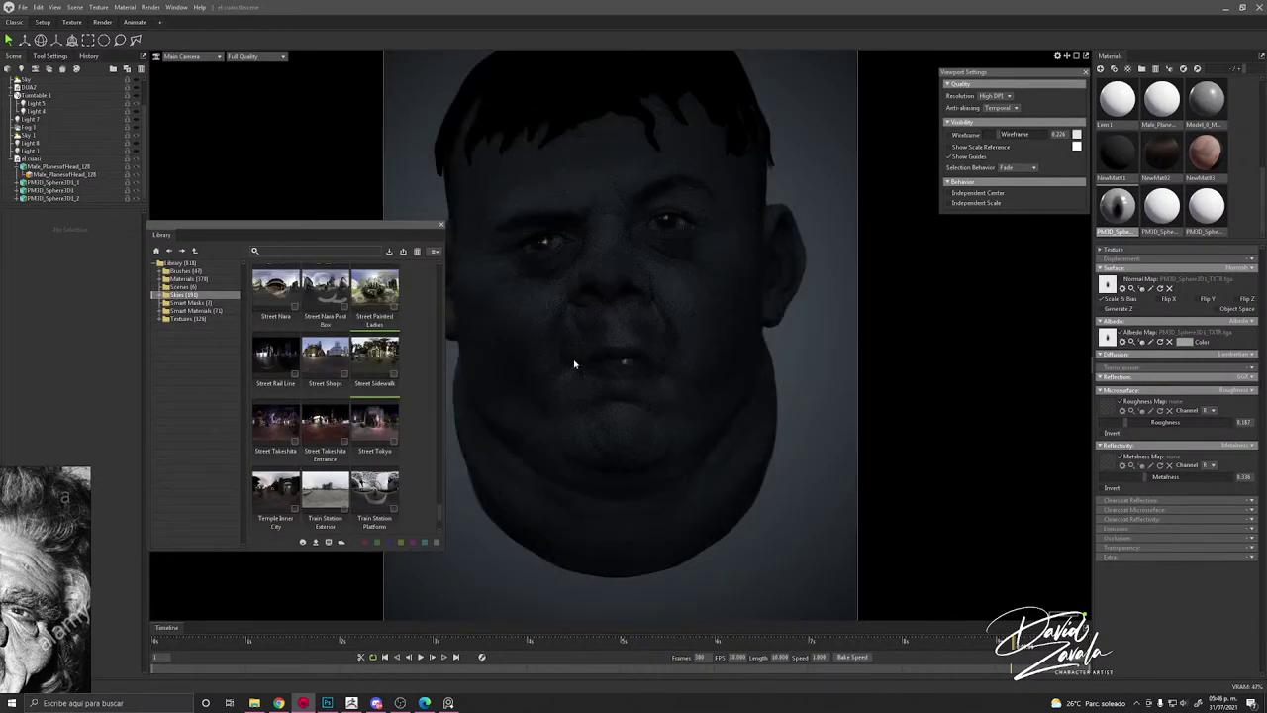
right_click(574, 365)
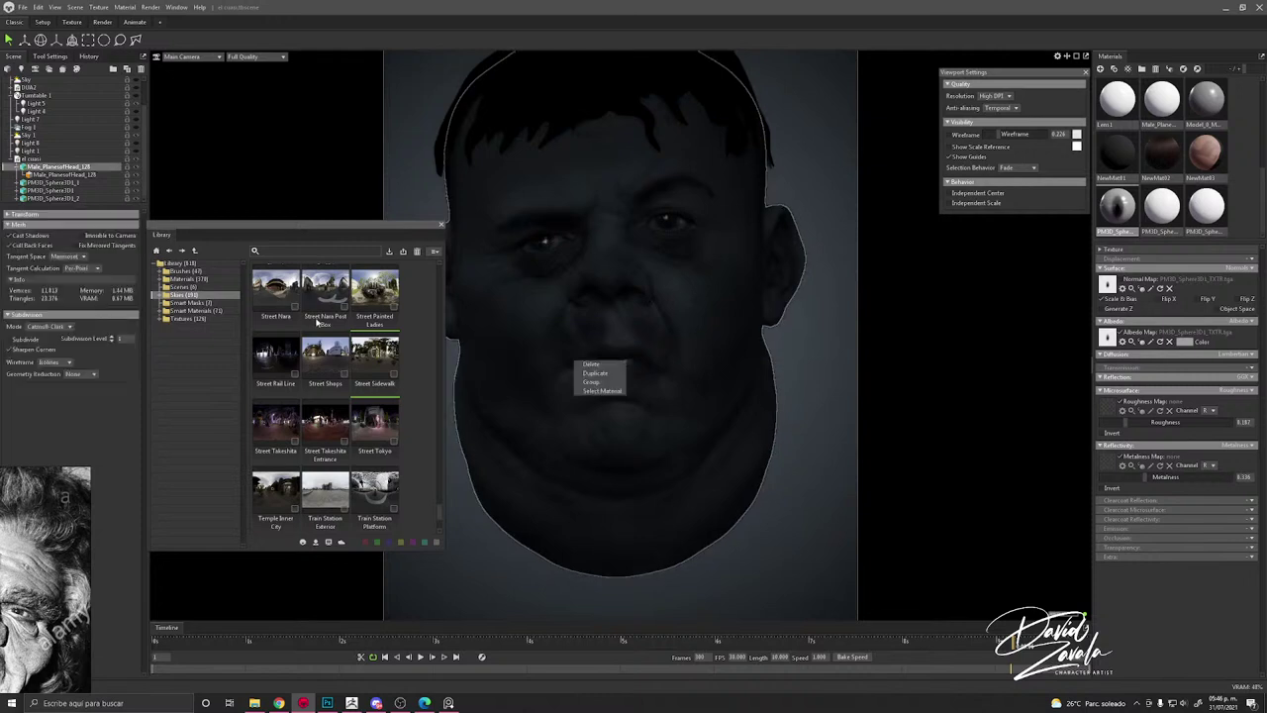
left_click_drag(323, 297, 743, 362)
Step: Try the Shopping Center sky, rotating its light around the head, and the River Buildings sky
scroll(359, 327, "up", 3)
scroll(359, 327, "up", 2)
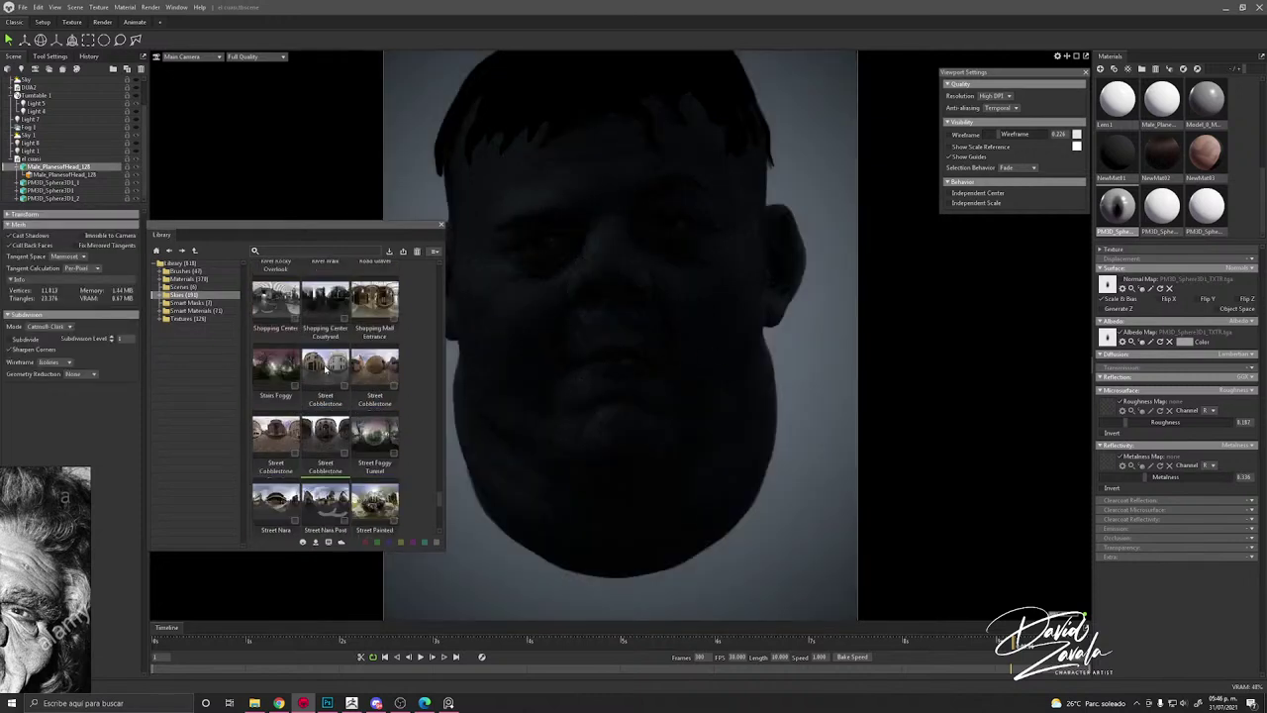
left_click(285, 307)
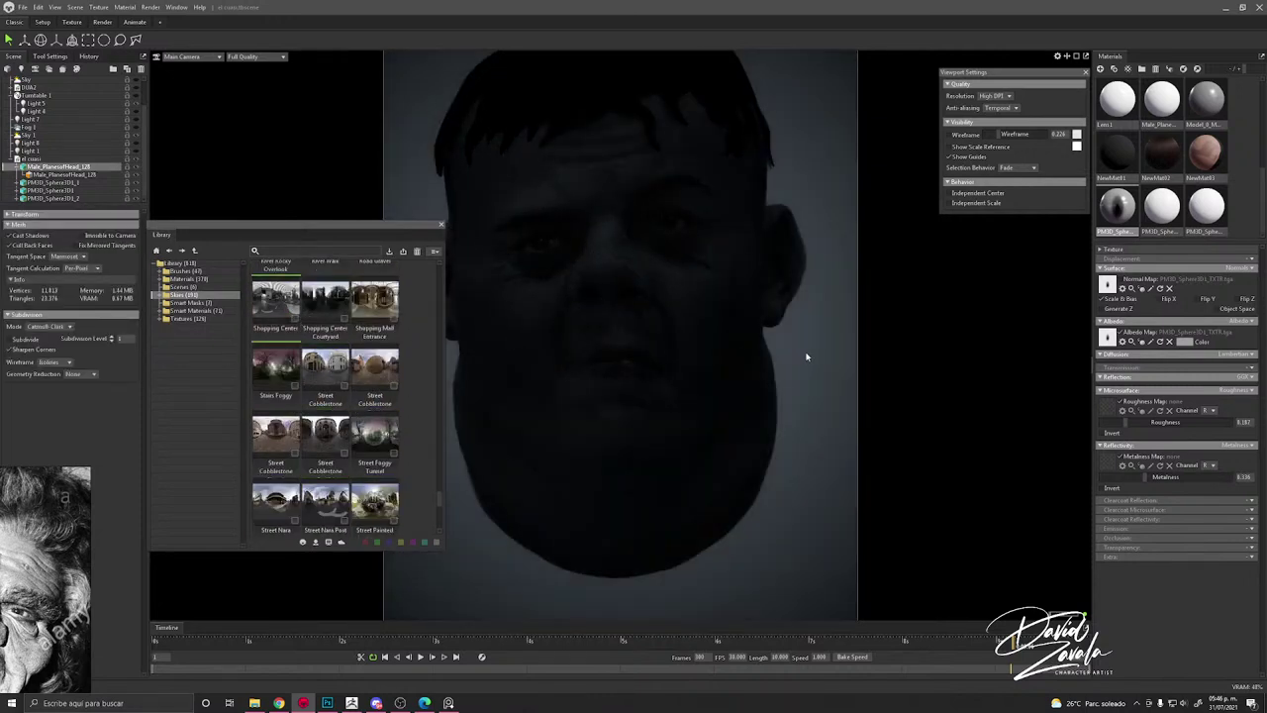
right_click(591, 366)
scroll(369, 363, "up", 3)
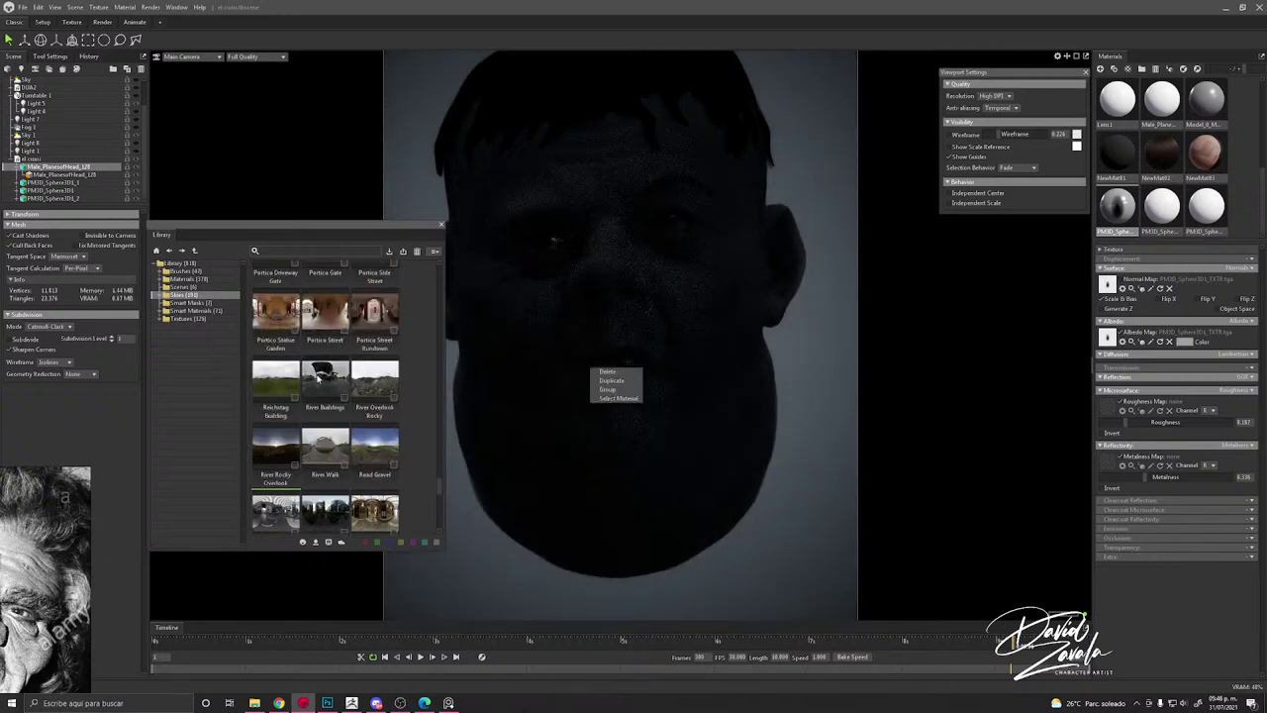
left_click_drag(326, 378, 588, 386)
Step: Try the Pond Gazebo, Pergola Fine Arts and Path Gazebo skies as lighting for the head
scroll(347, 333, "up", 2)
left_click(346, 333)
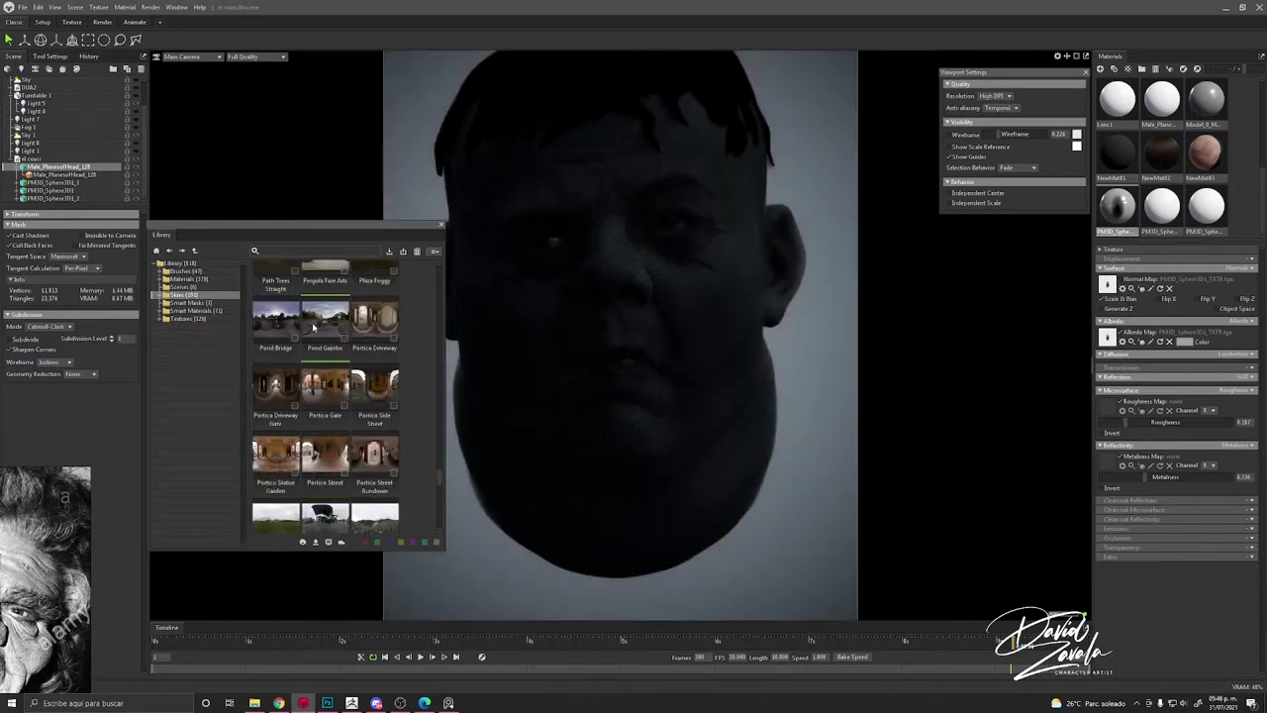
scroll(346, 333, "up", 2)
left_click(326, 396)
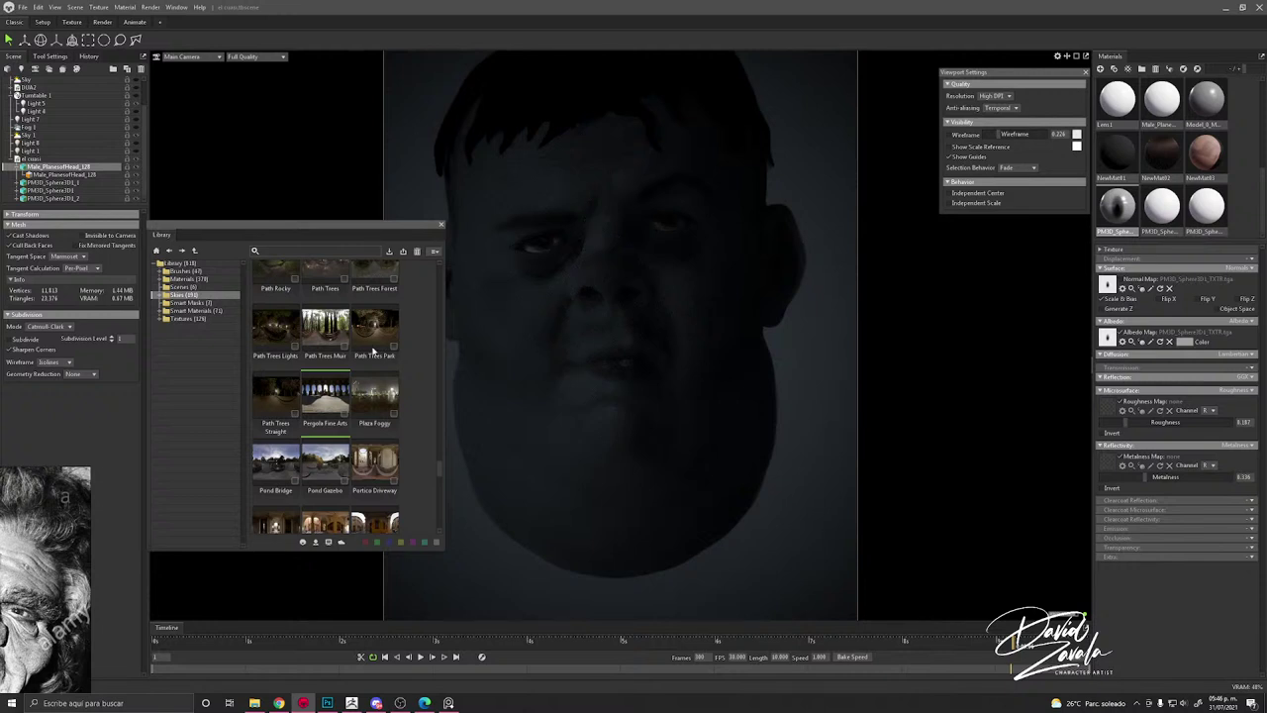
scroll(372, 351, "up", 3)
left_click(359, 346)
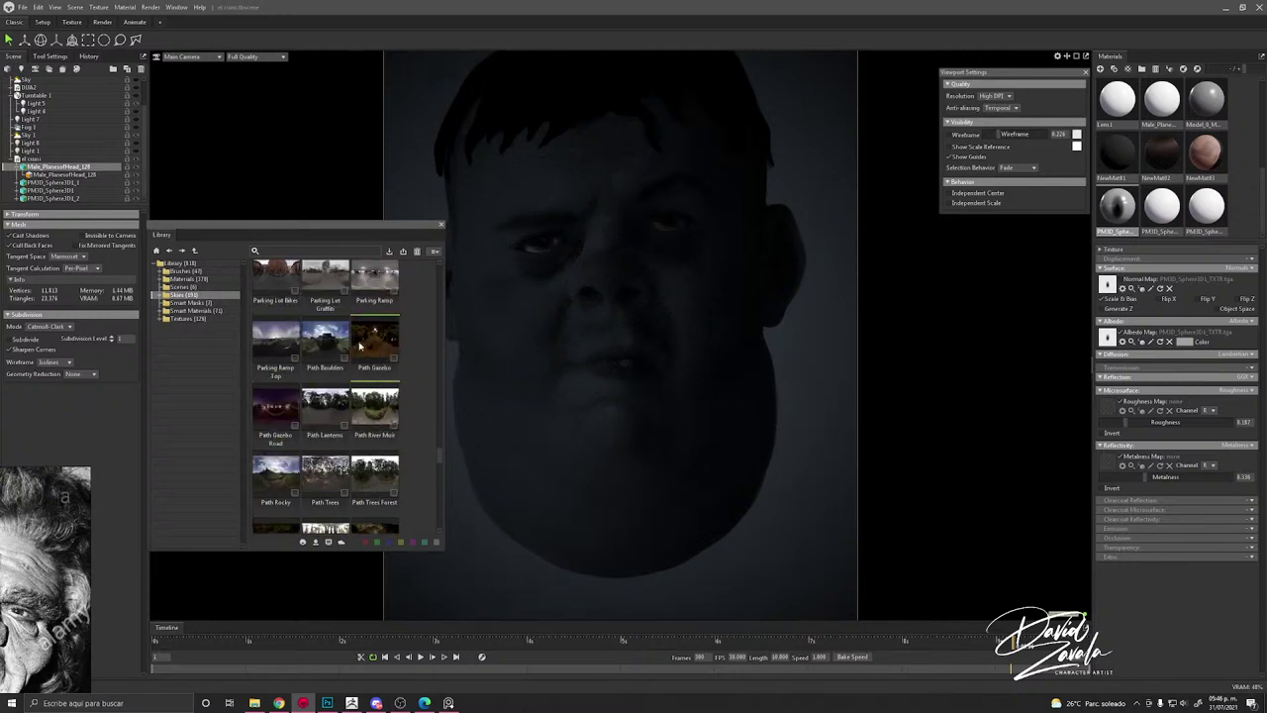
Step: Apply the Parking Ramp sky and briefly switch the wireframe display on and off
left_click(381, 290)
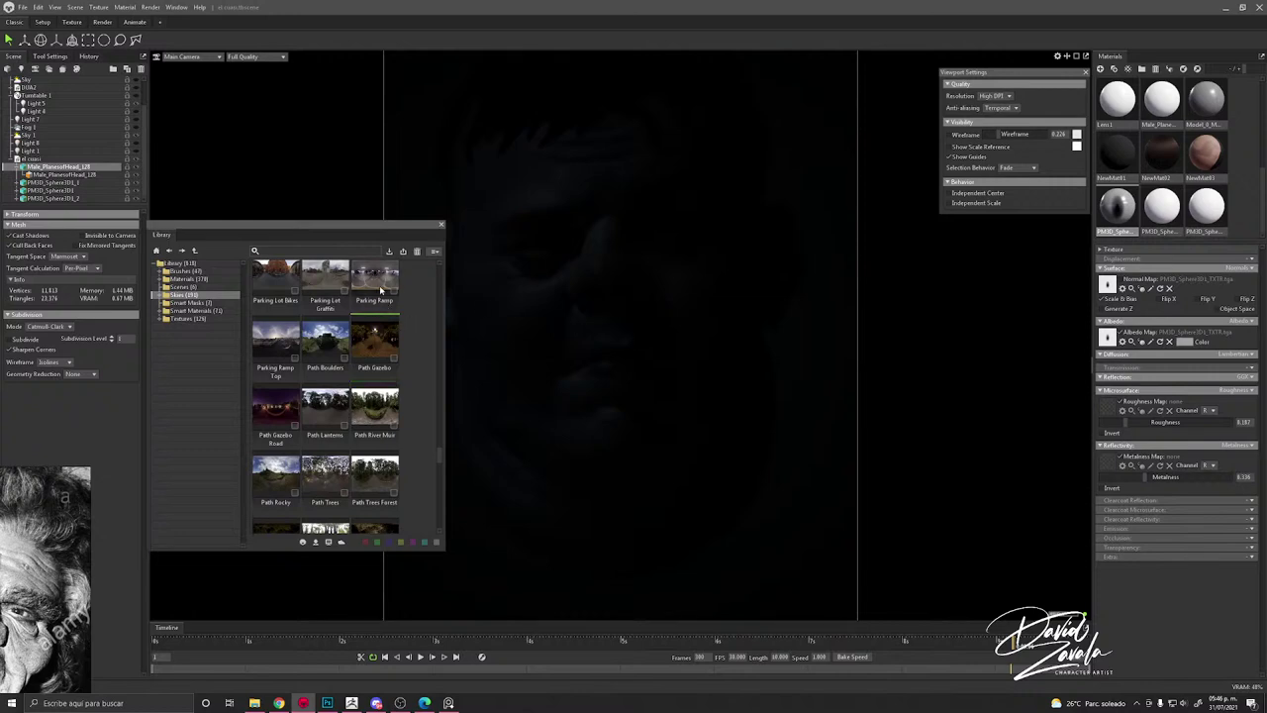
left_click(955, 133)
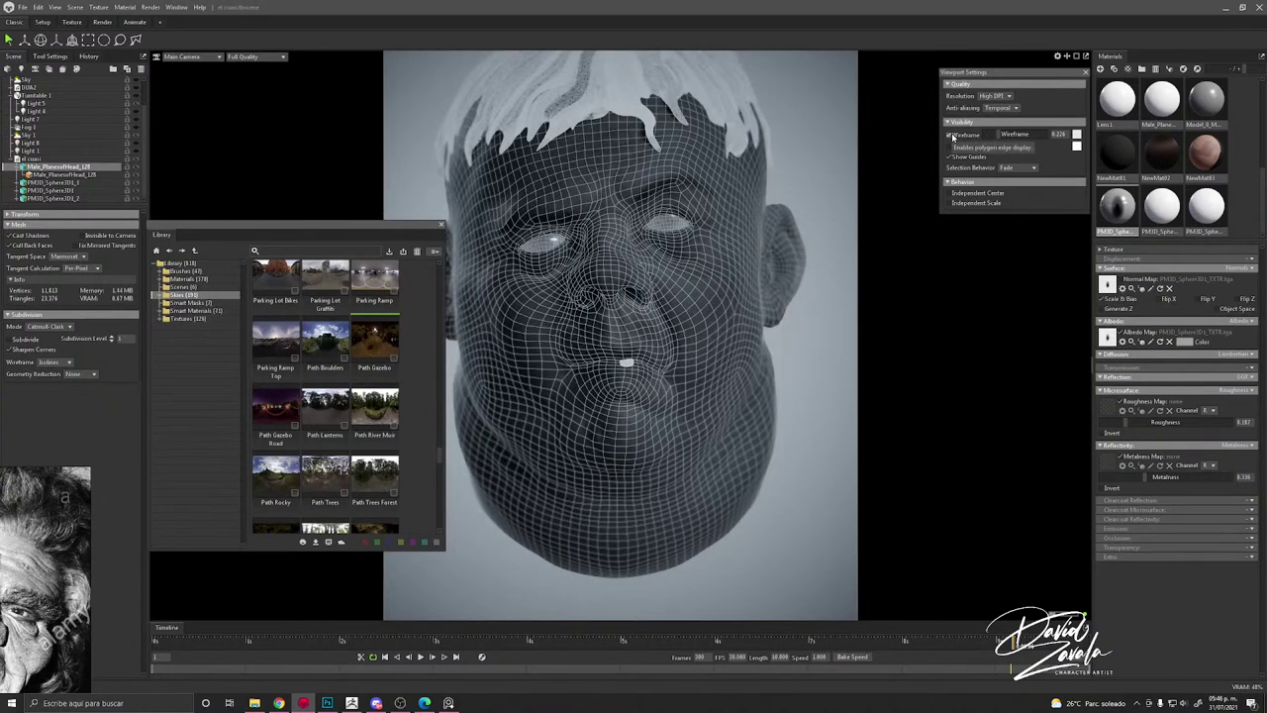
left_click(953, 136)
Step: Frame the whole head and rotate the sky lighting around it to judge the shading
scroll(656, 313, "down", 1)
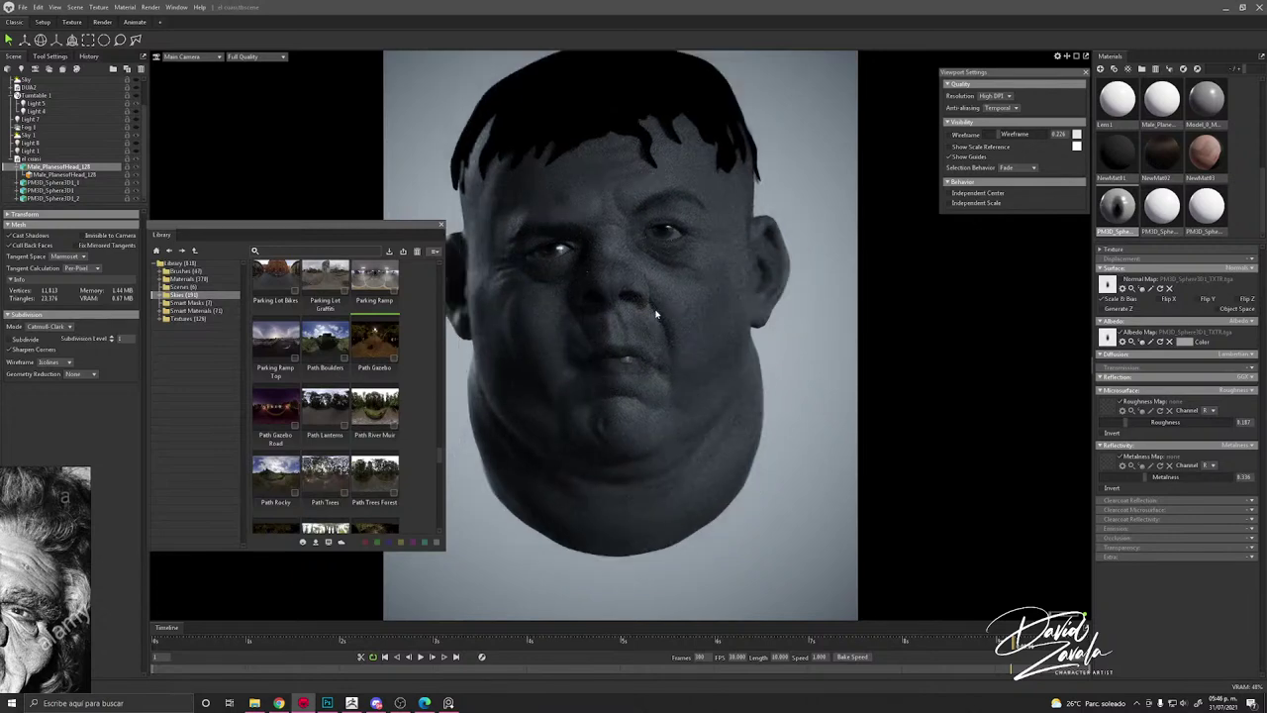
scroll(656, 303, "down", 2)
scroll(654, 303, "up", 2)
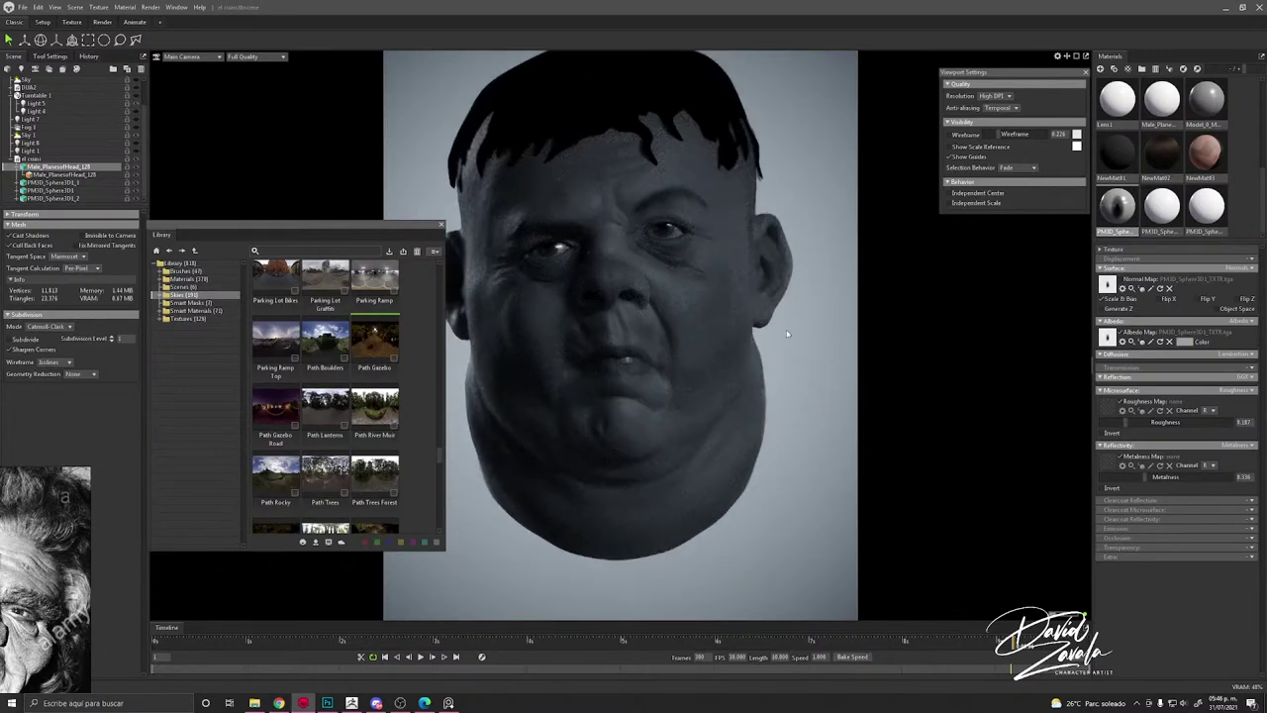
left_click_drag(762, 352, 819, 353, "shift")
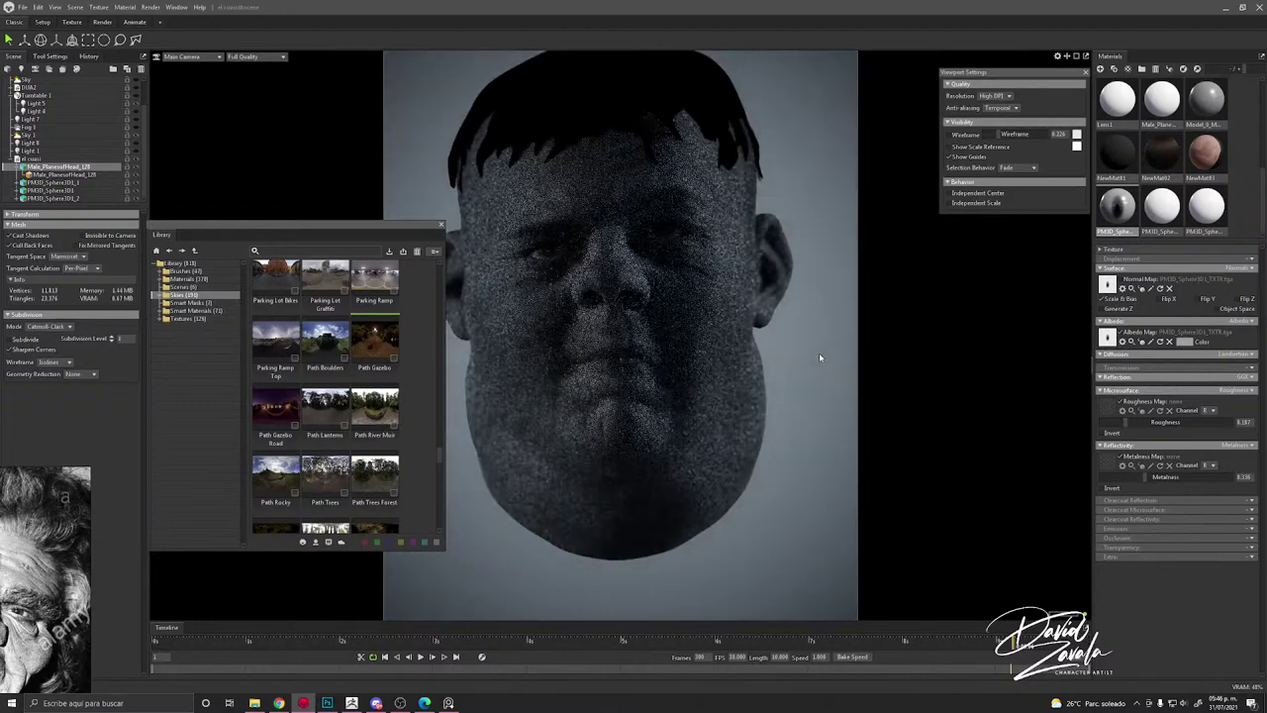
Step: Close the asset library window to clear the view of the head
scroll(752, 346, "down", 1)
left_click_drag(738, 344, 723, 340)
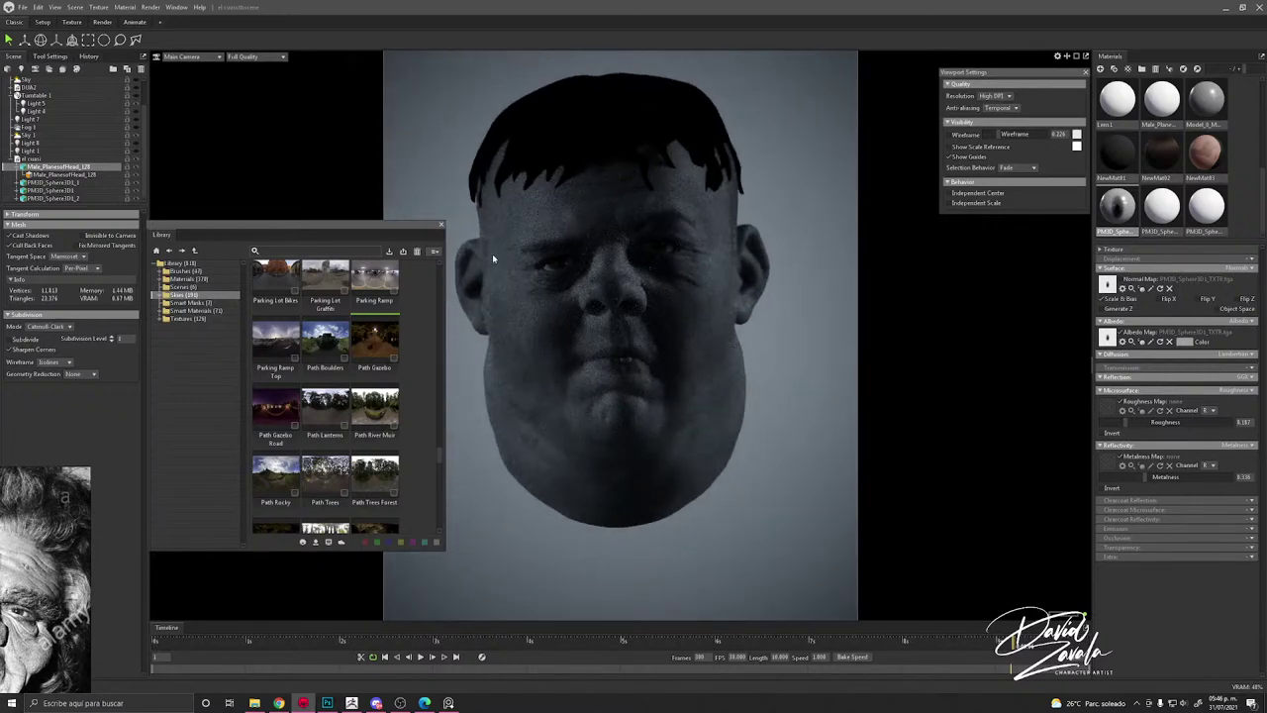
left_click(441, 227)
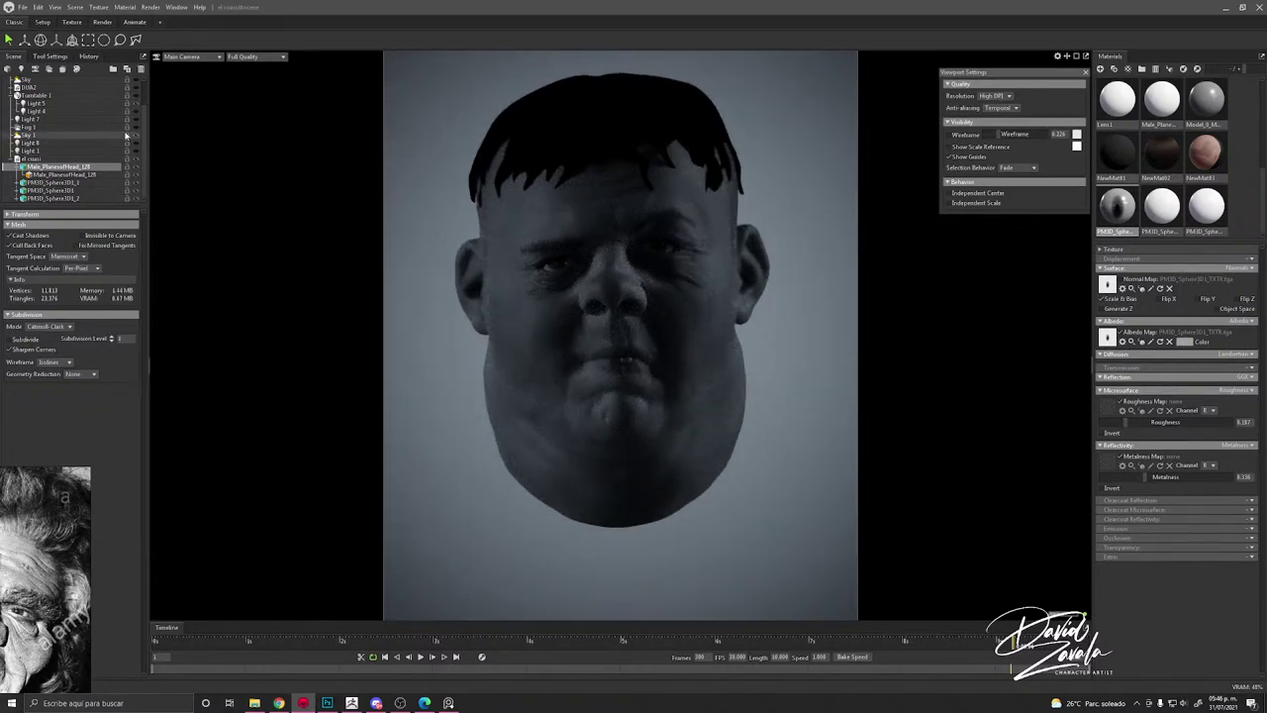
Step: Show Light 5 in the scene and lower its brightness to about 6.8
left_click(139, 103)
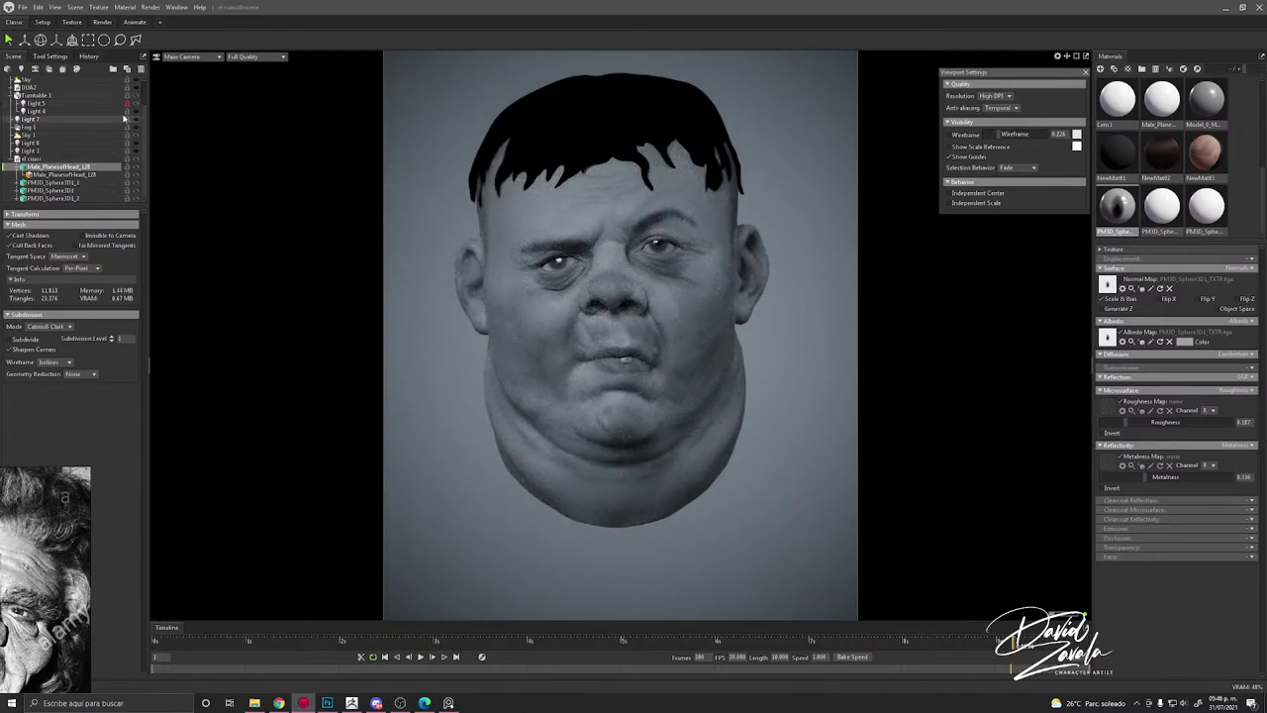
left_click(49, 104)
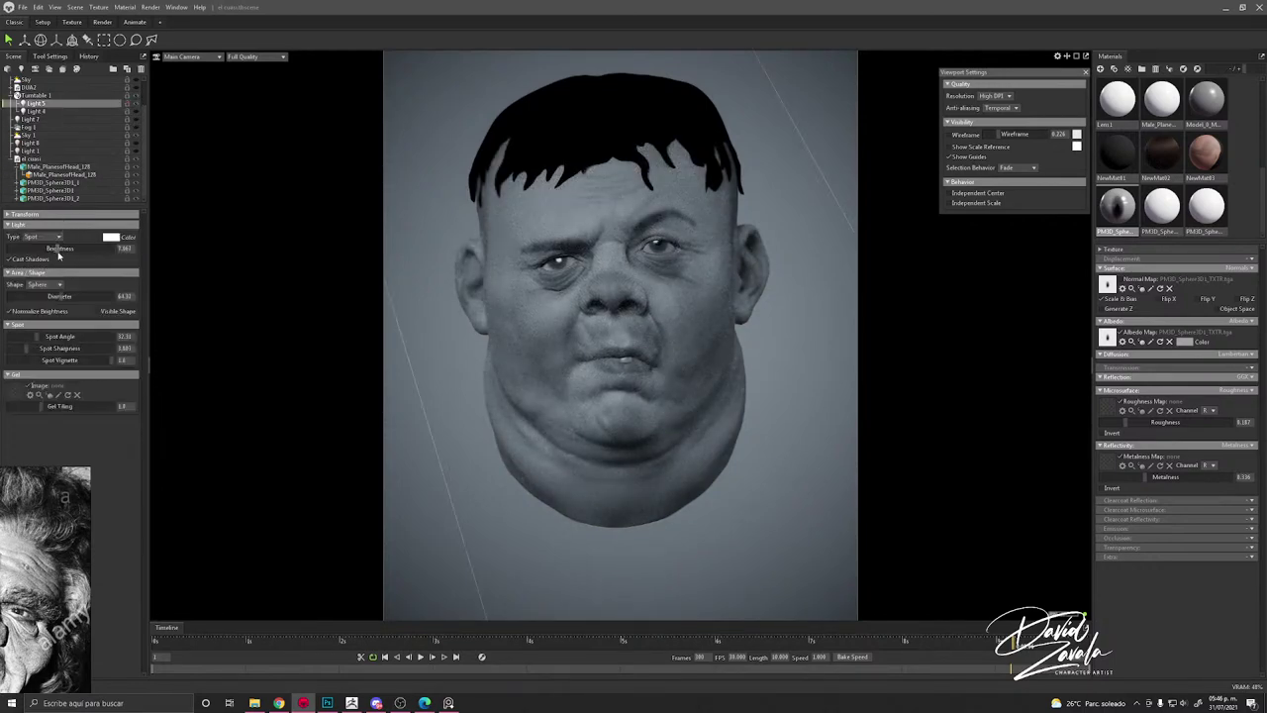
left_click_drag(57, 249, 54, 249)
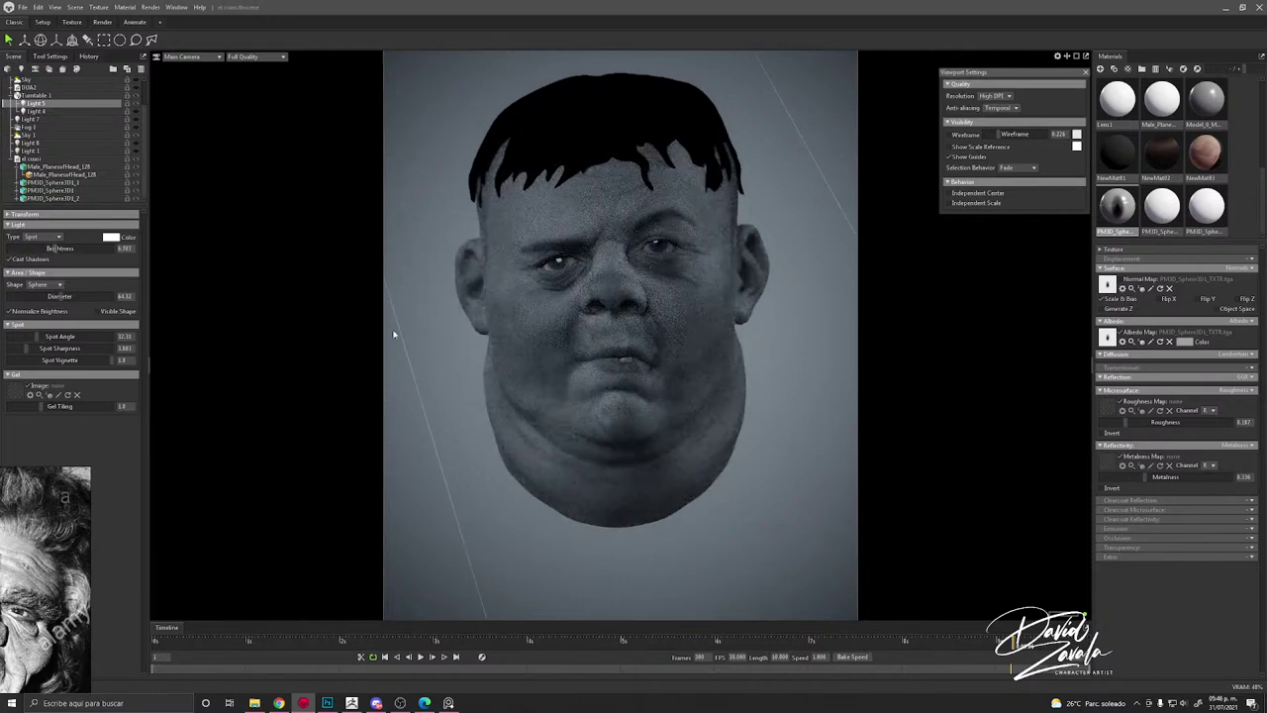
Step: Rotate the sky lighting around the head so the face is lit from a different direction
left_click_drag(428, 341, 449, 331)
scroll(109, 123, "up", 2)
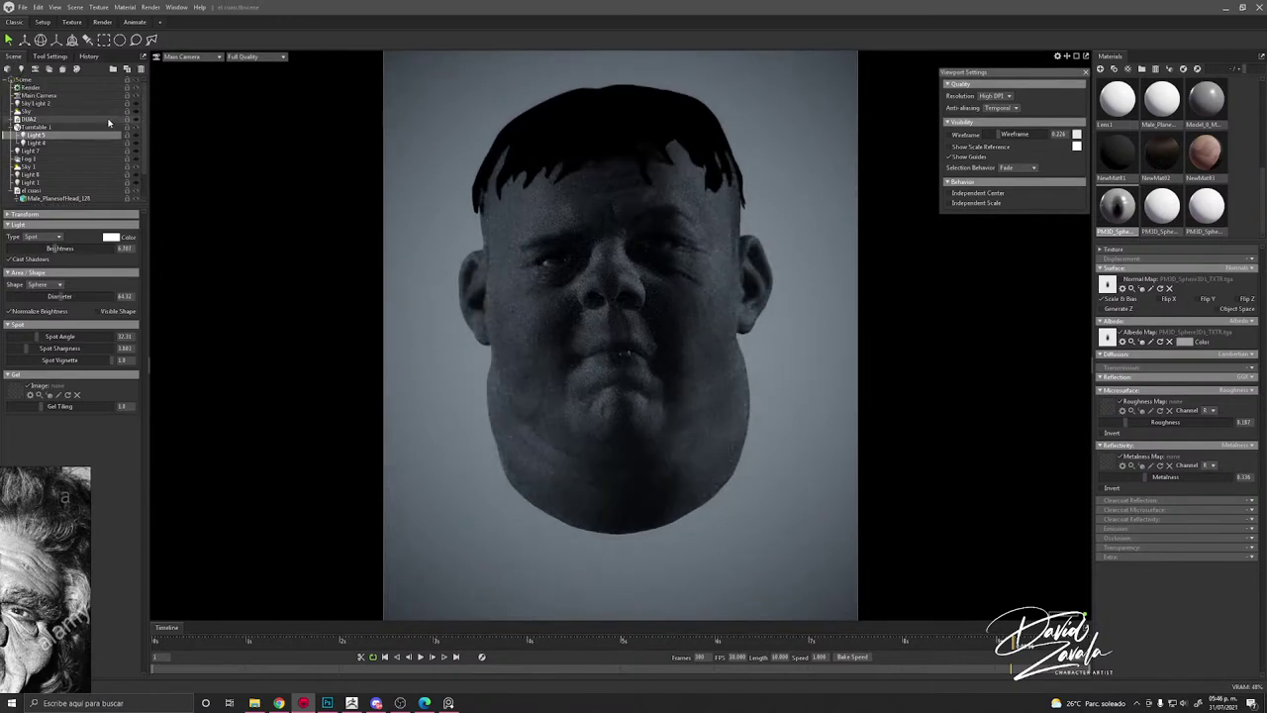
scroll(598, 354, "up", 2)
left_click_drag(795, 445, 760, 482, "shift")
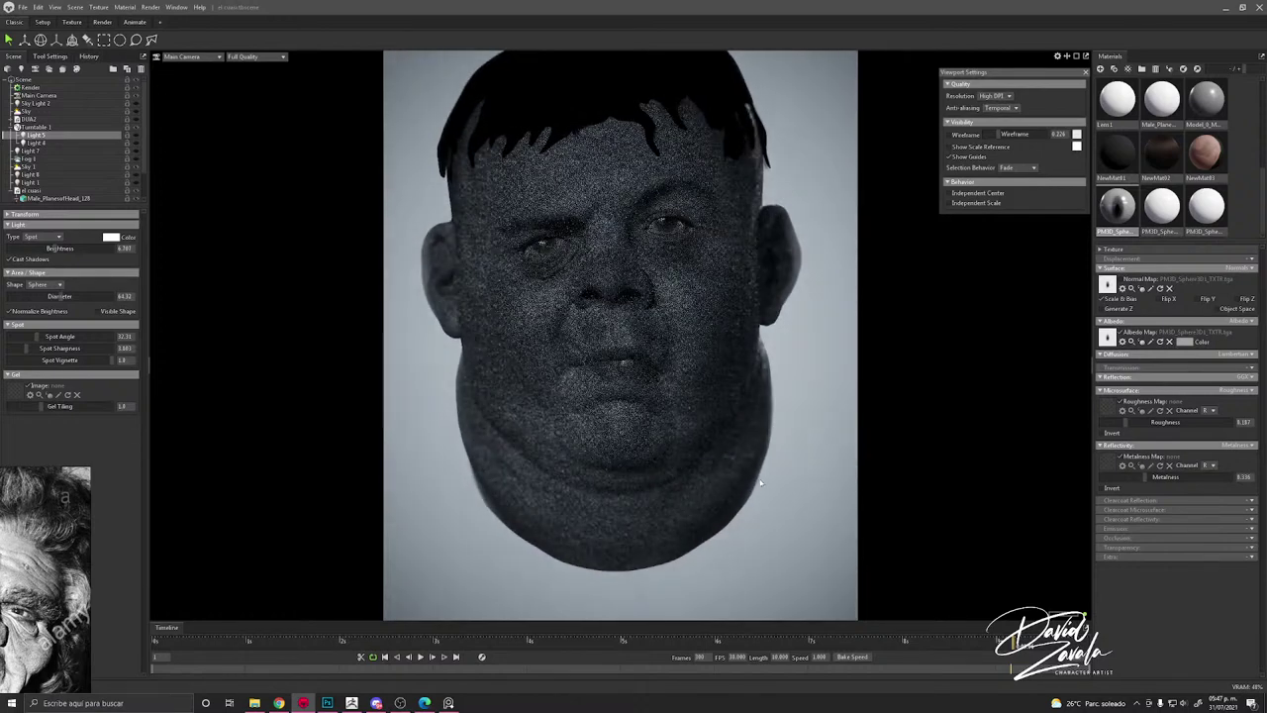
scroll(766, 463, "down", 2)
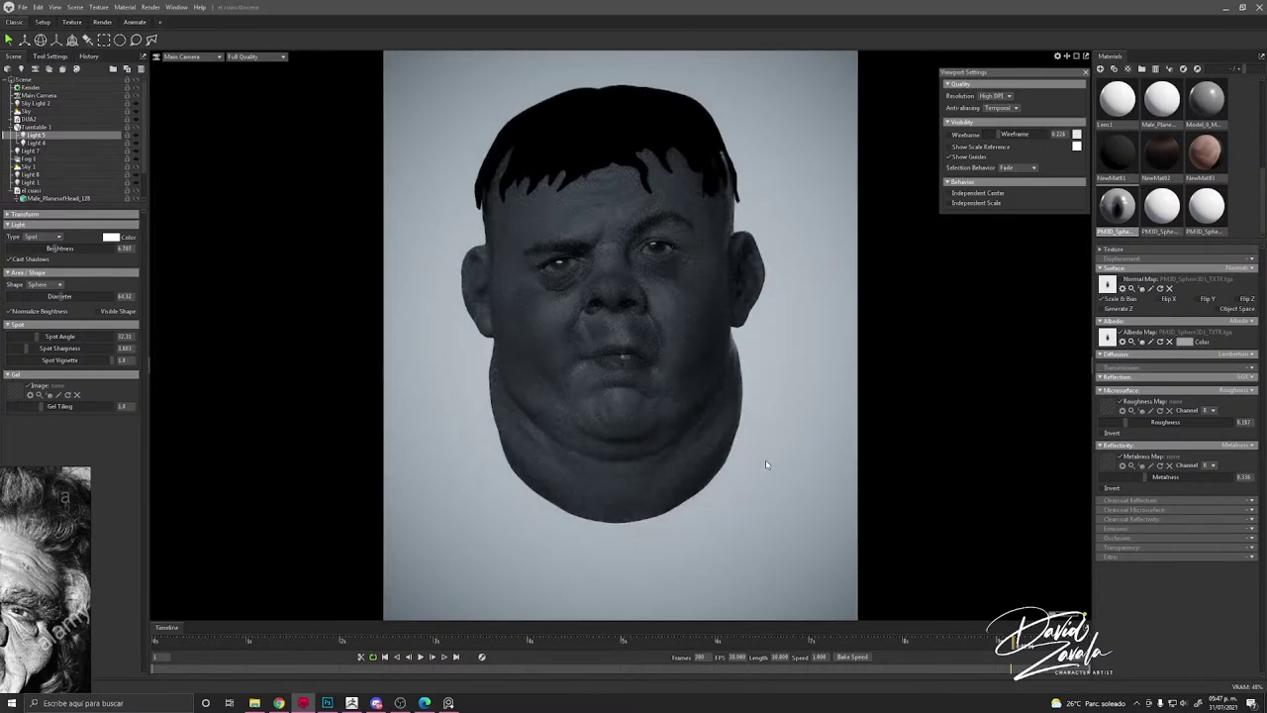
Step: Lower the Sky 1 brightness to about 0.9 and rotate the sky to light the face more from one side
left_click(87, 104)
scroll(89, 133, "down", 2)
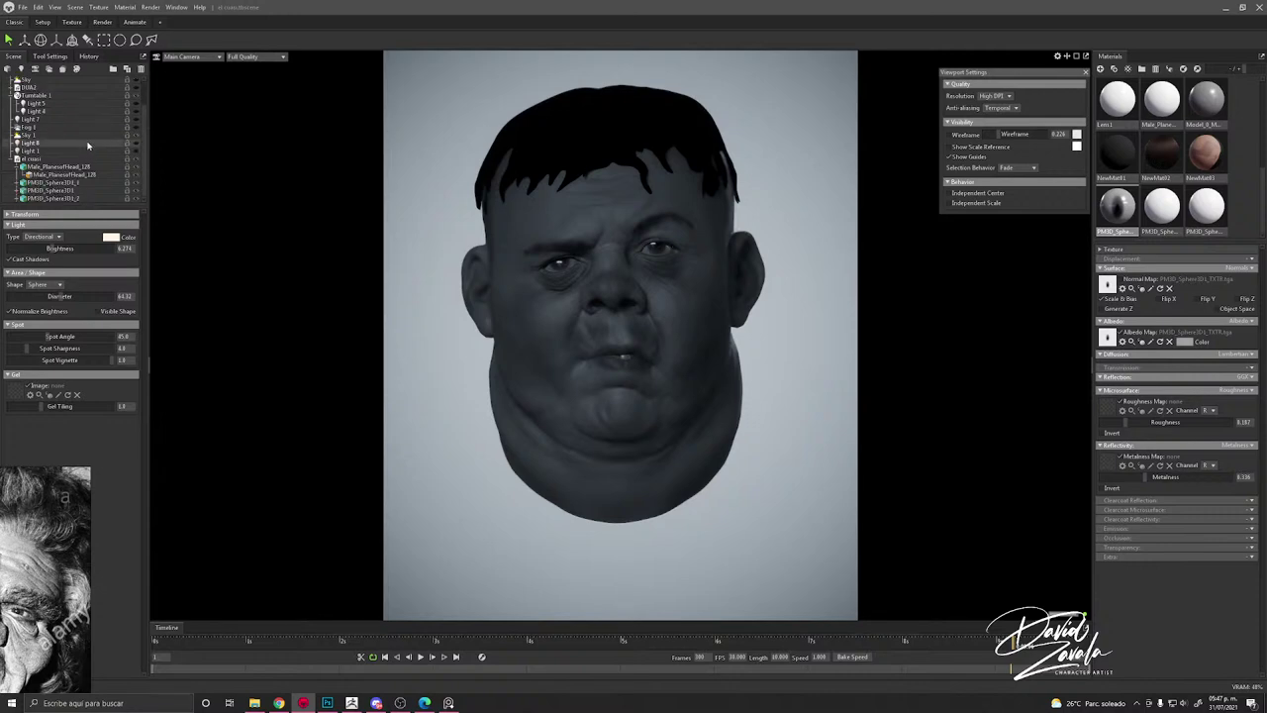
left_click(86, 142)
left_click(86, 135)
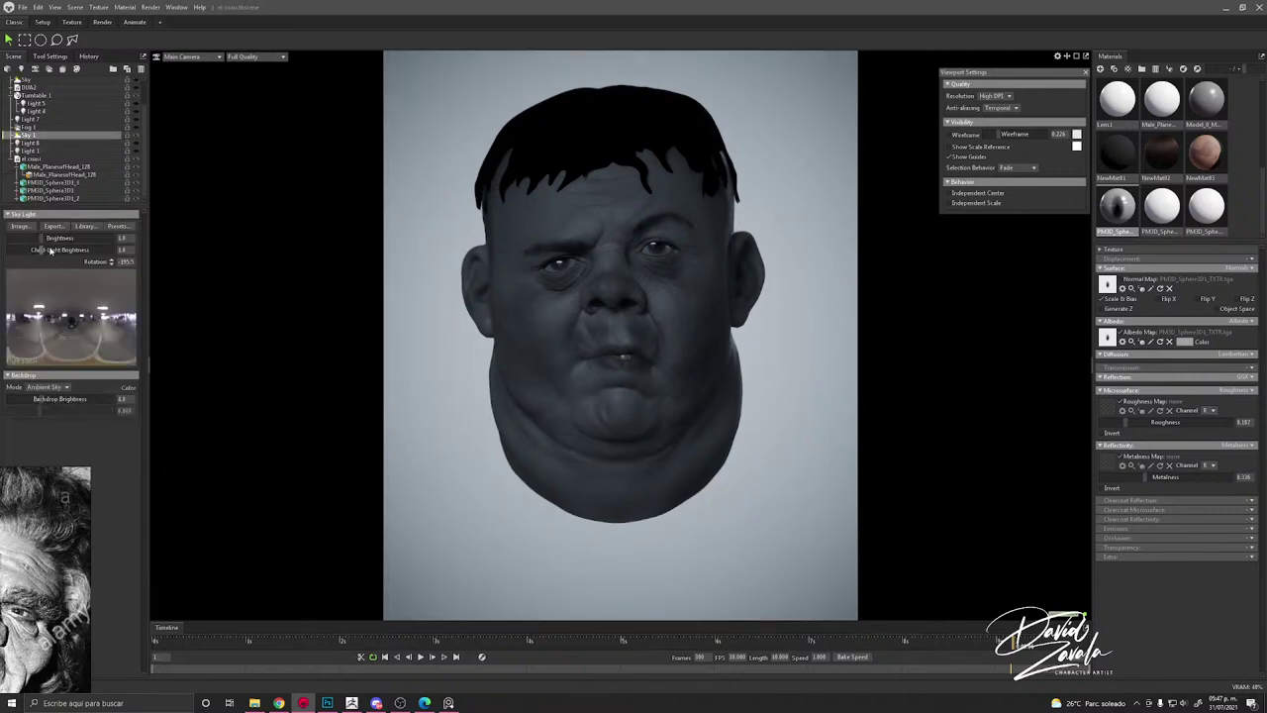
left_click_drag(41, 243, 40, 239)
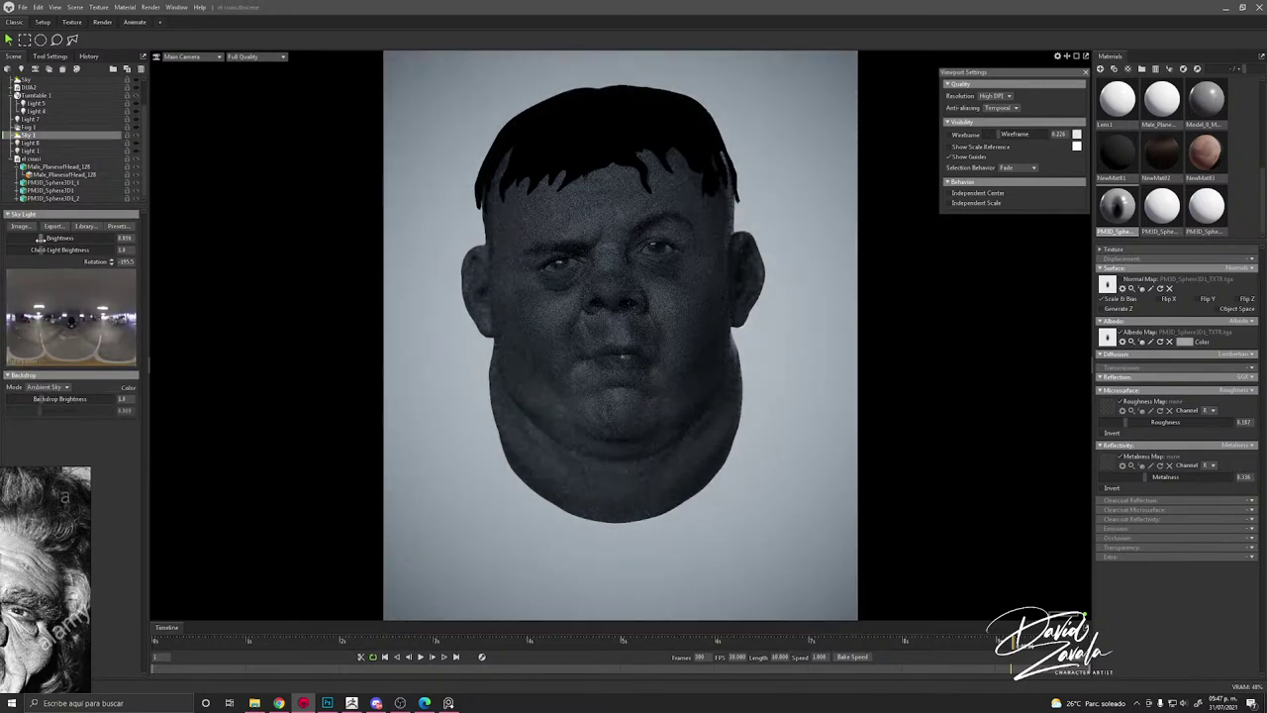
scroll(698, 319, "up", 2)
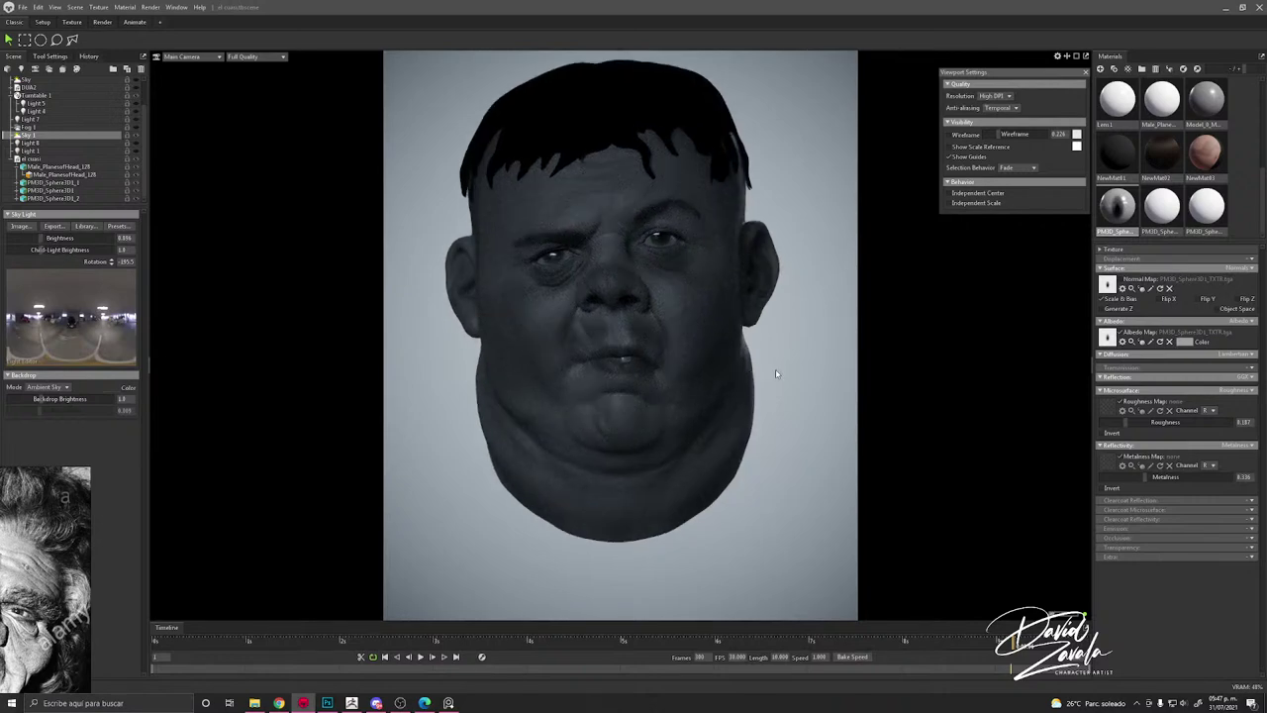
left_click_drag(776, 373, 622, 407, "shift")
left_click_drag(791, 424, 752, 401, "shift")
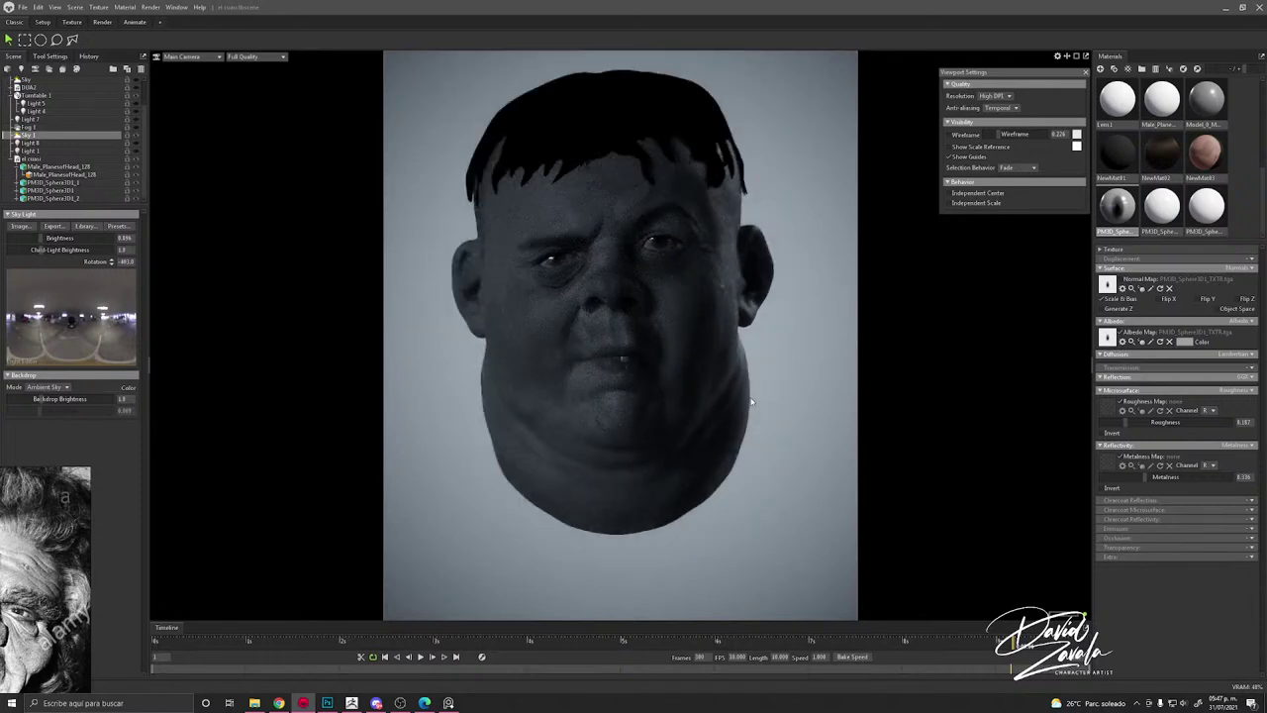
Step: Move the reference image out of the way and set the Main Camera's post-effect saturation to 0.97
left_click(61, 105)
scroll(57, 102, "up", 2)
left_click(57, 96)
right_click_drag(78, 503, 40, 557)
left_click_drag(61, 473, 91, 474)
key("Return")
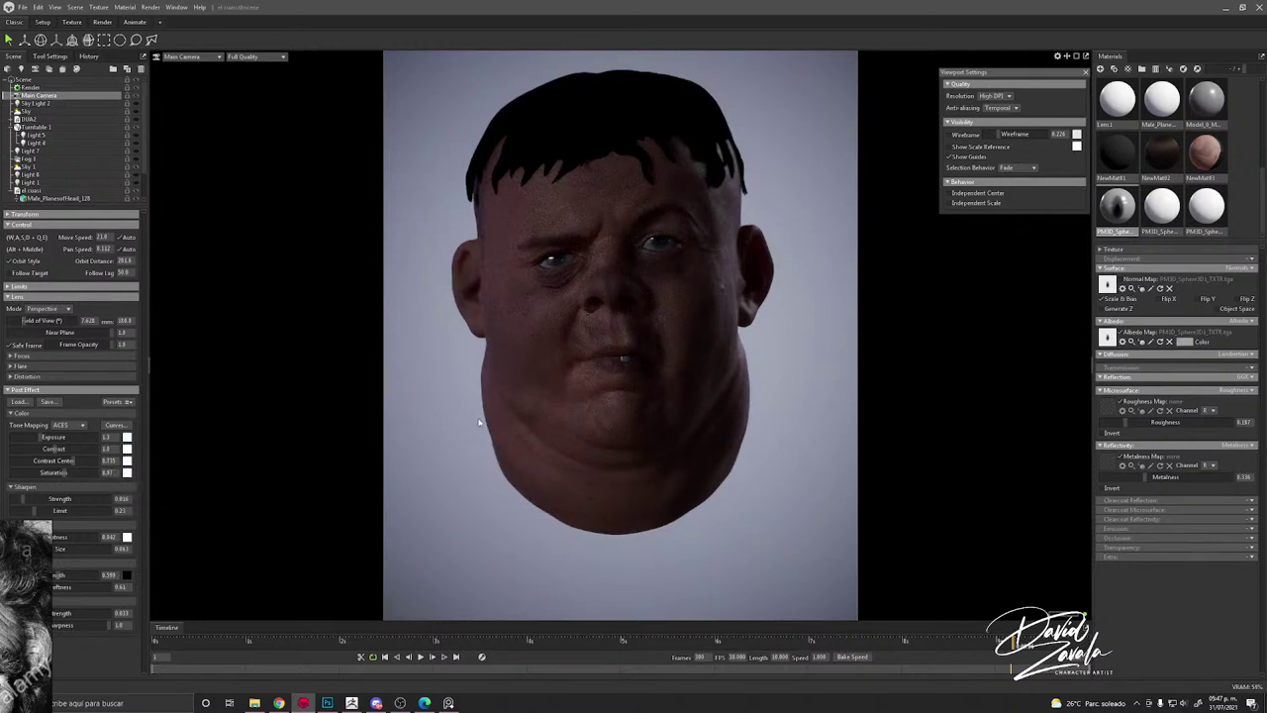
Step: Change the head material's albedo colour from dark brown to a pale pinkish beige
left_click(193, 366)
double_click(605, 328)
scroll(633, 337, "up", 2)
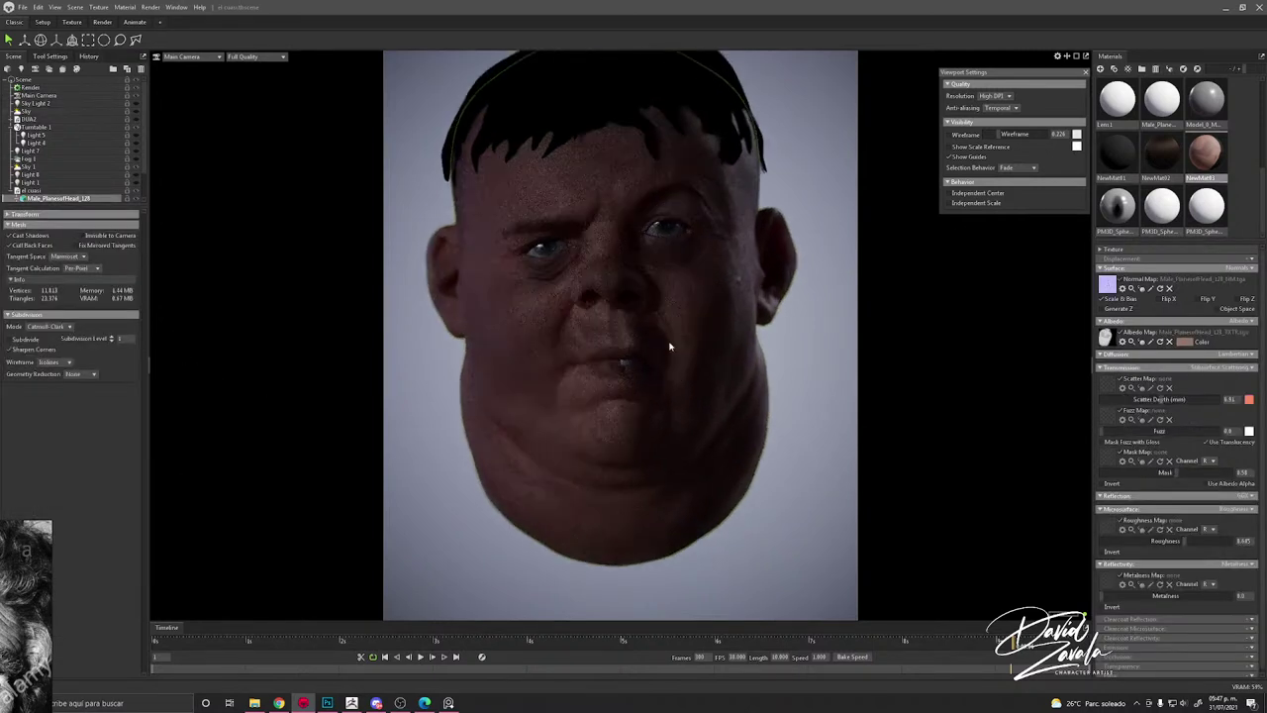
left_click(1183, 342)
mouse_move(891, 307)
left_mouse_down()
mouse_move(873, 279)
mouse_move(854, 293)
mouse_move(865, 293)
left_mouse_up()
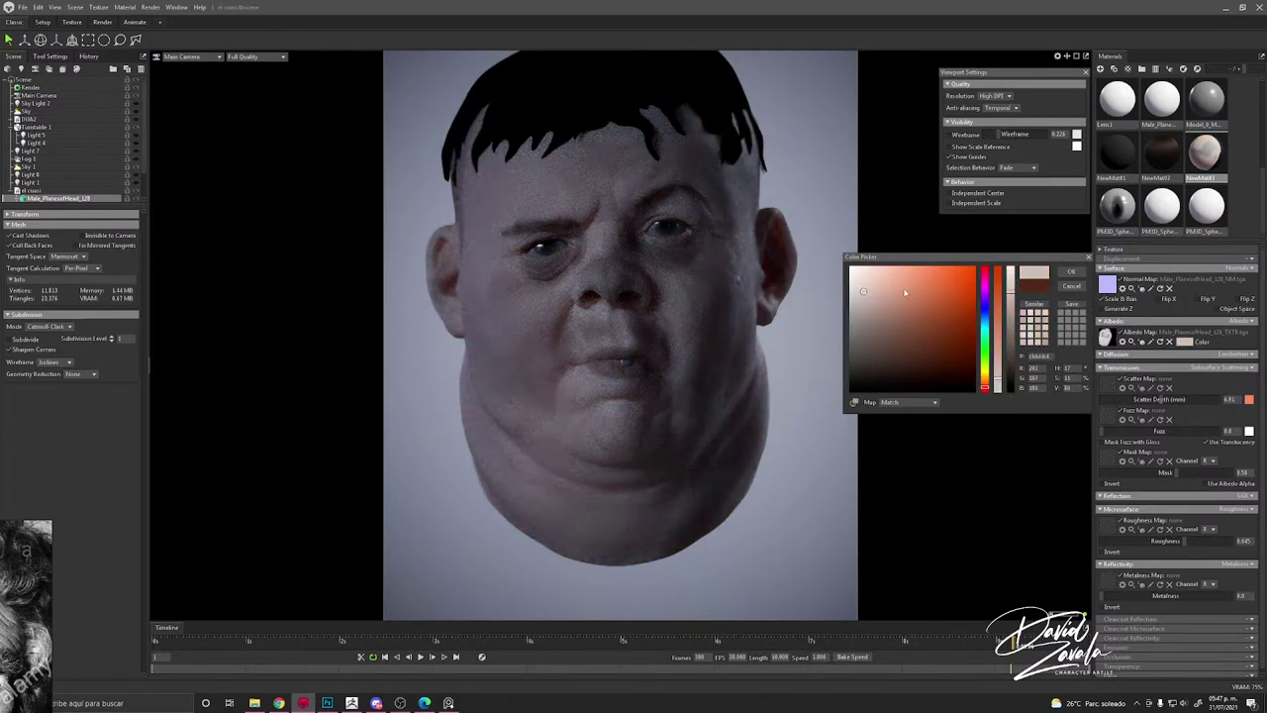
left_click(1071, 273)
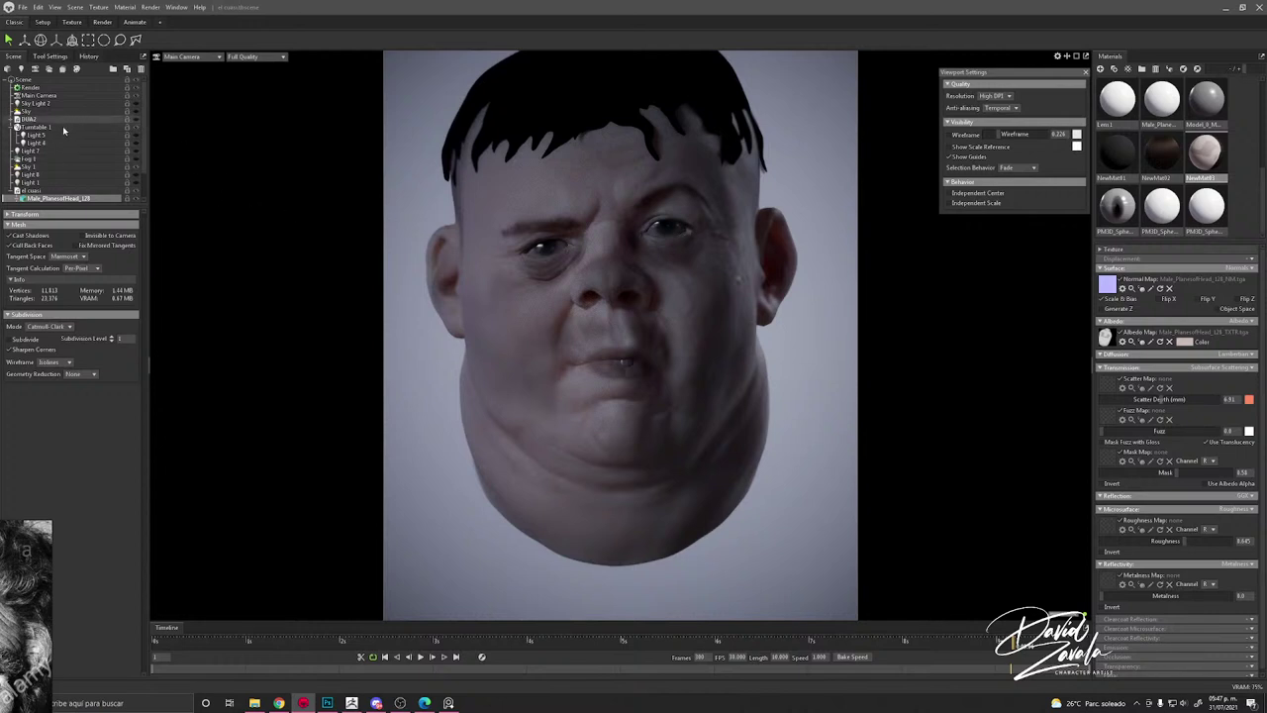
Step: Set the Main Camera's exposure tint colour to white
left_click(62, 96)
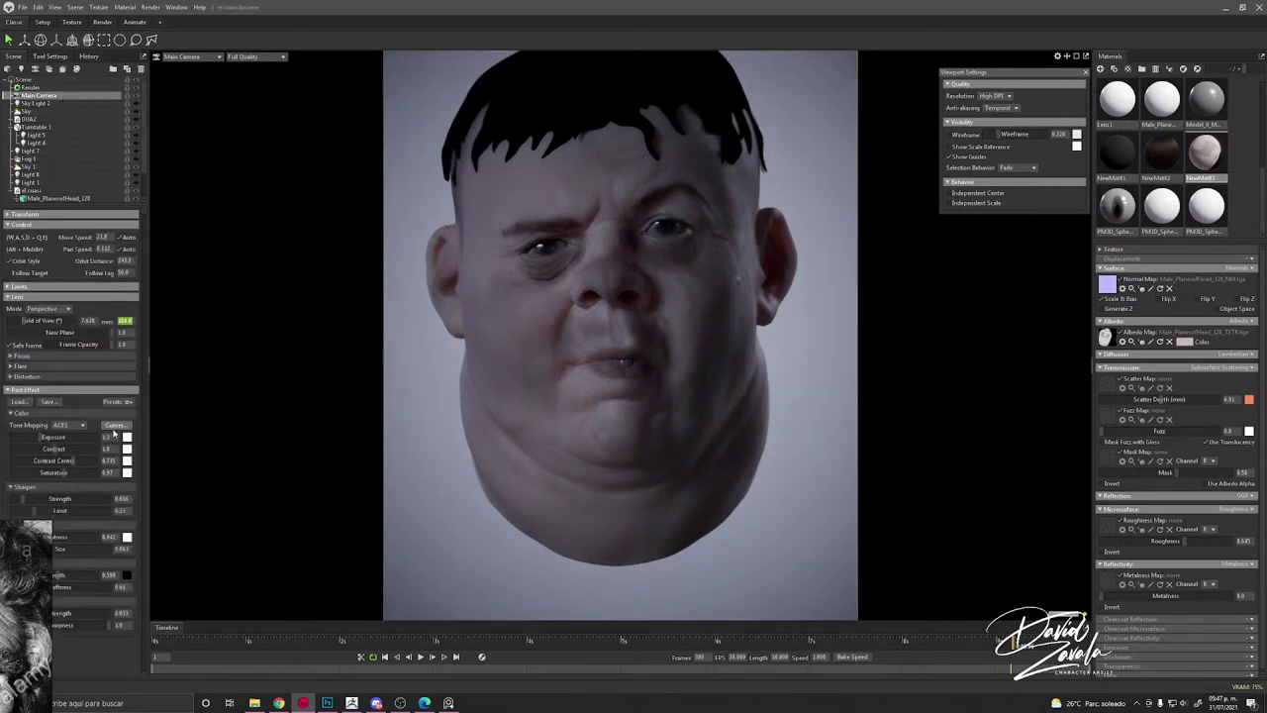
left_click(127, 436)
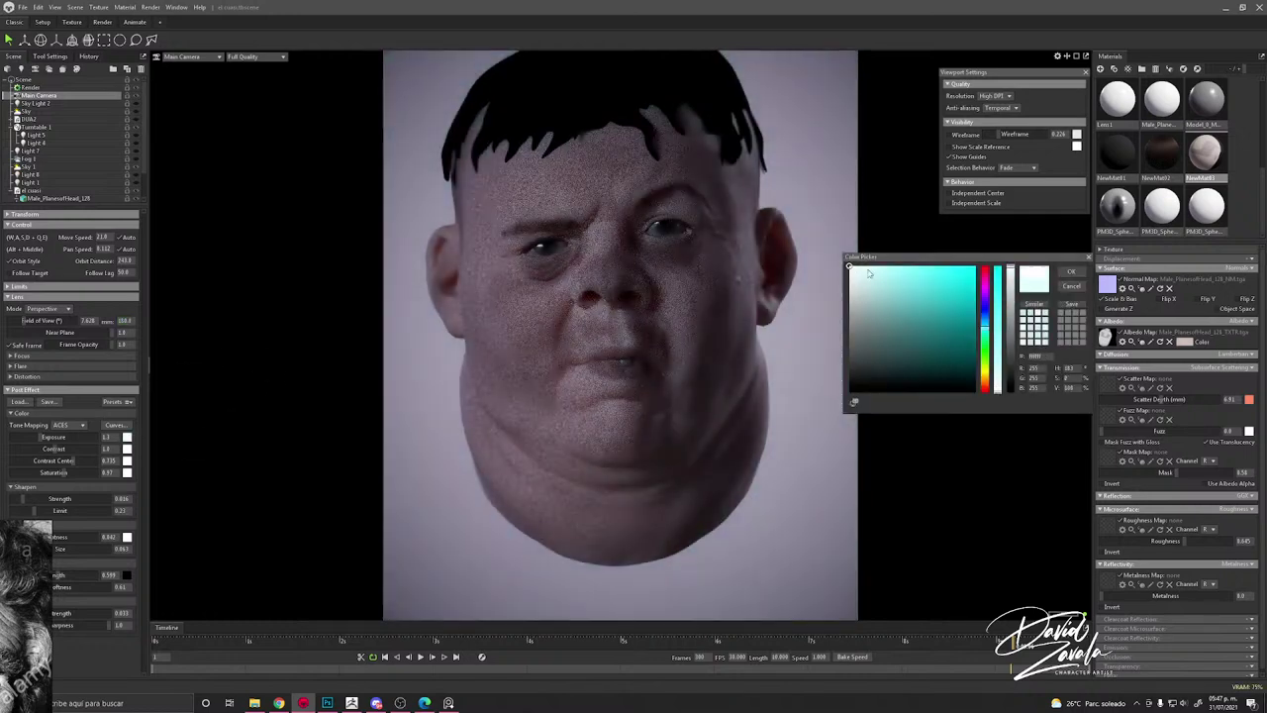
left_click(816, 239)
left_click(1071, 271)
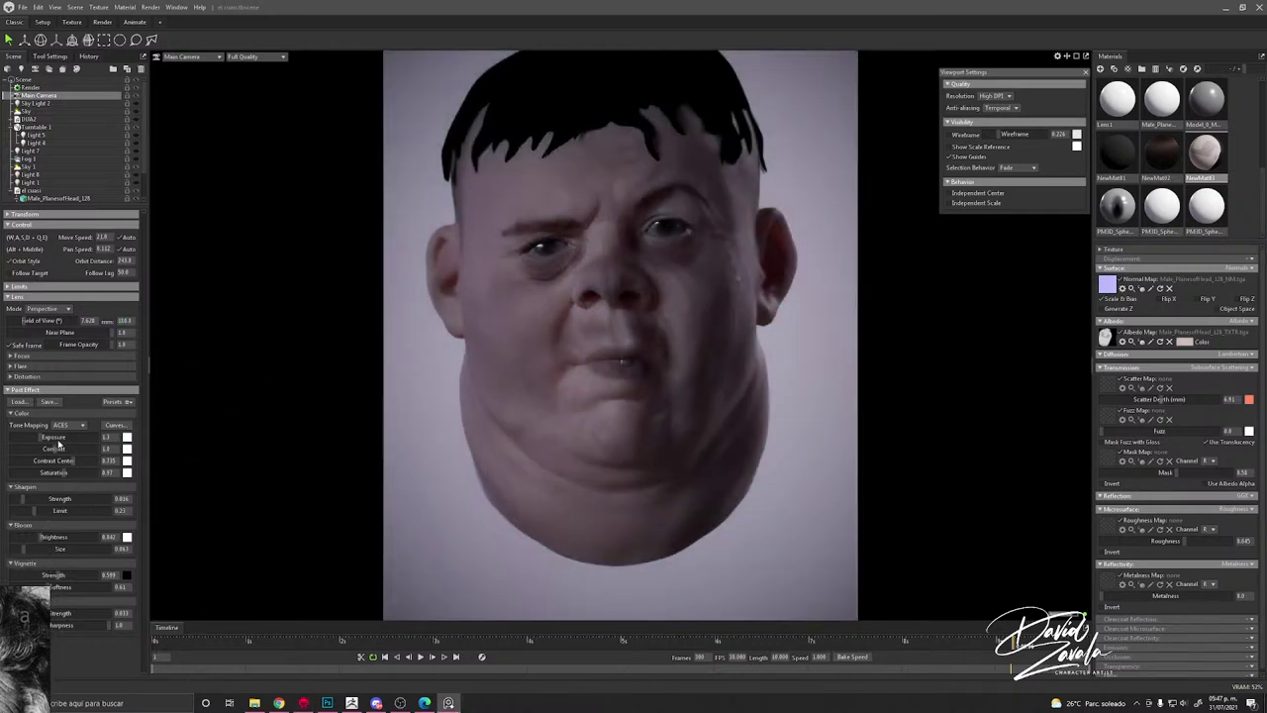
Step: Add two points to the Main Camera's RGB tone curve, raise it slightly, and close the curve editor
left_click(113, 425)
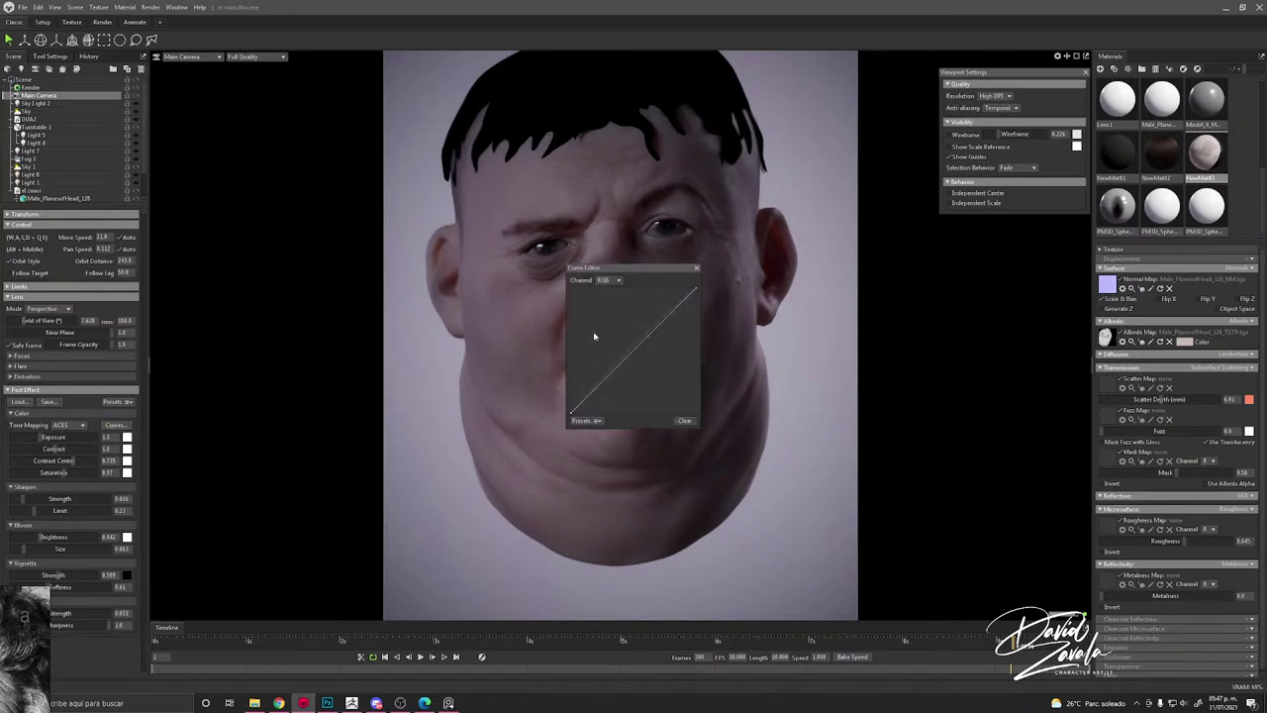
left_click_drag(645, 269, 845, 269)
left_click(810, 279)
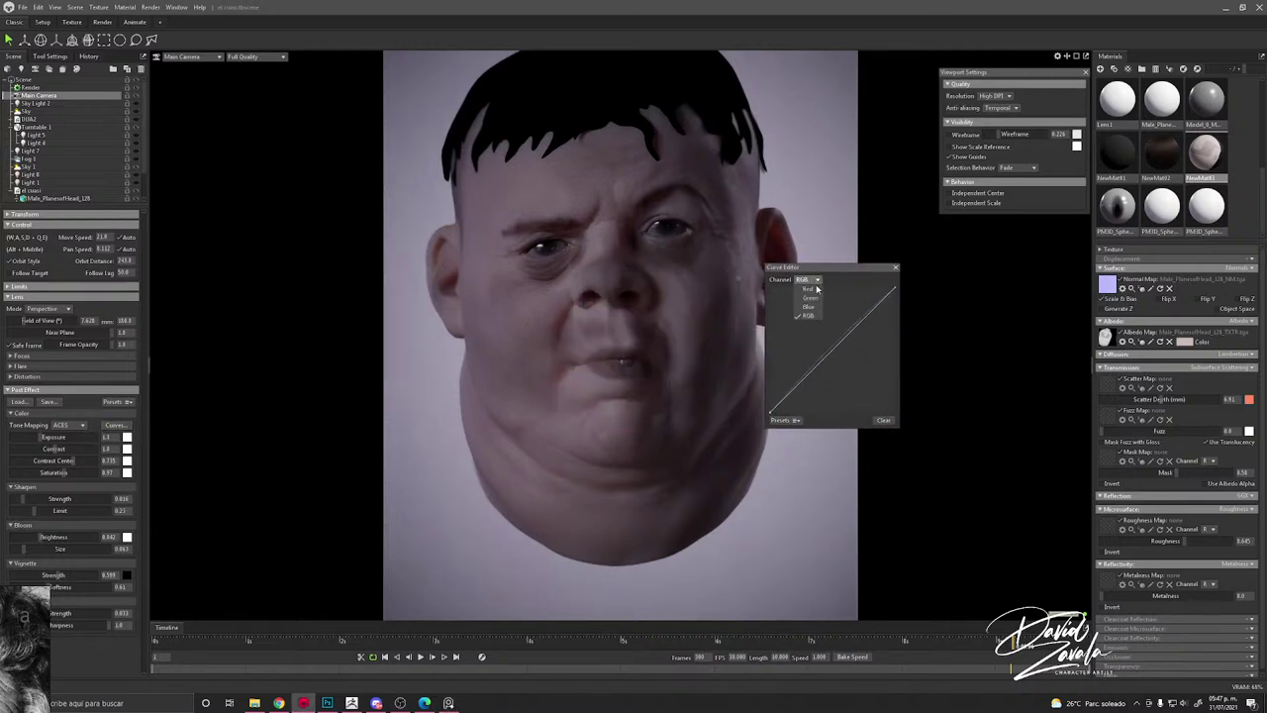
left_click(857, 326)
left_click_drag(857, 326, 812, 369)
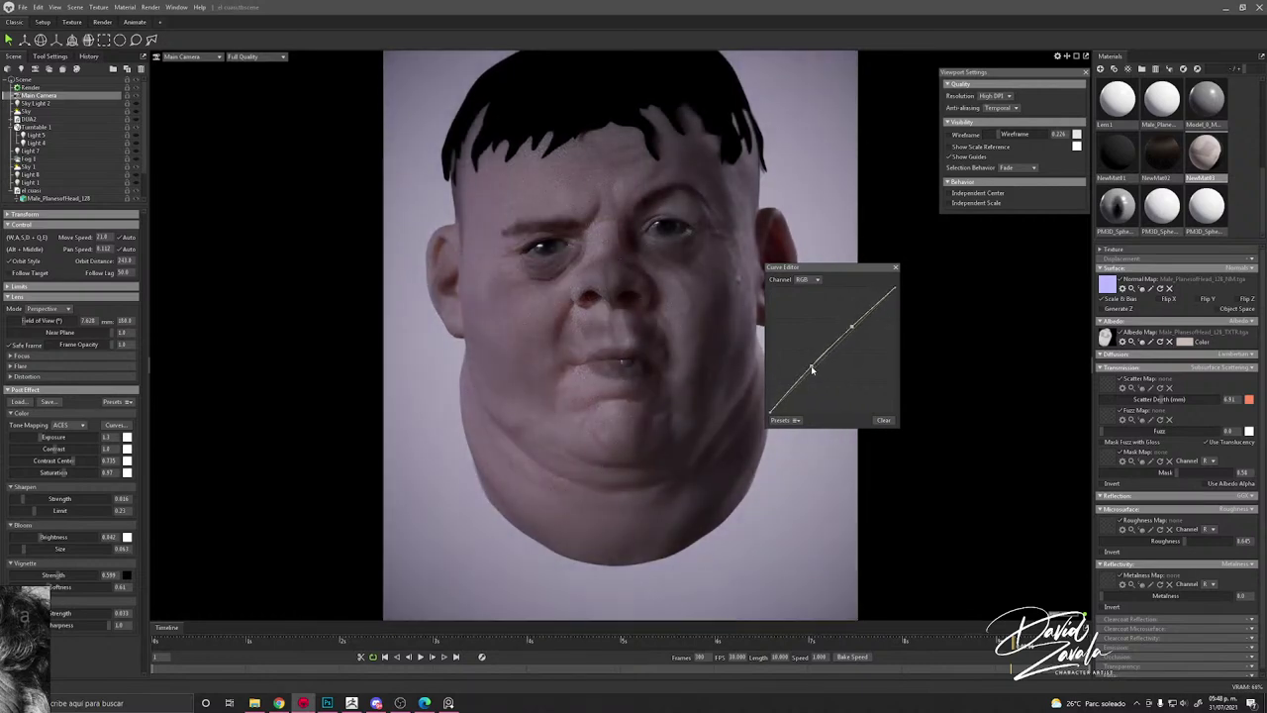
left_click(896, 268)
Step: Set the subsurface scatter depth of the head material to 1 mm
scroll(601, 315, "up", 1)
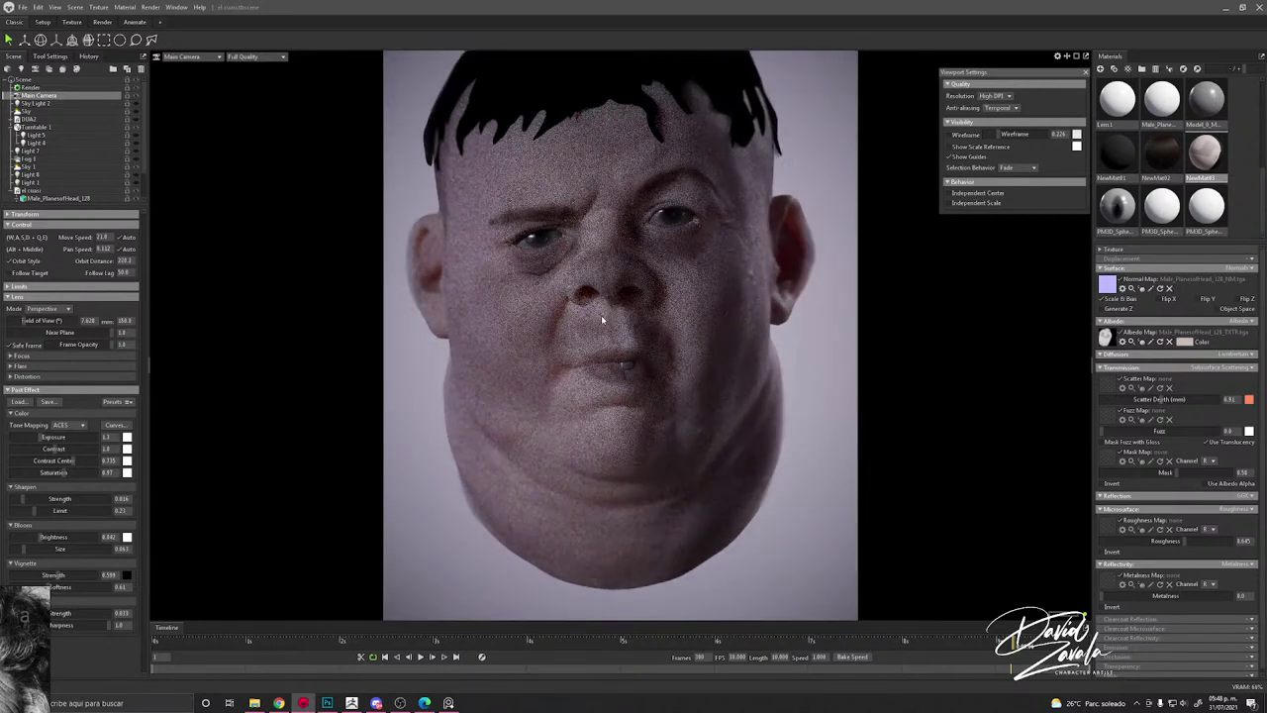
scroll(654, 349, "down", 2)
scroll(643, 345, "up", 5)
left_click(683, 334)
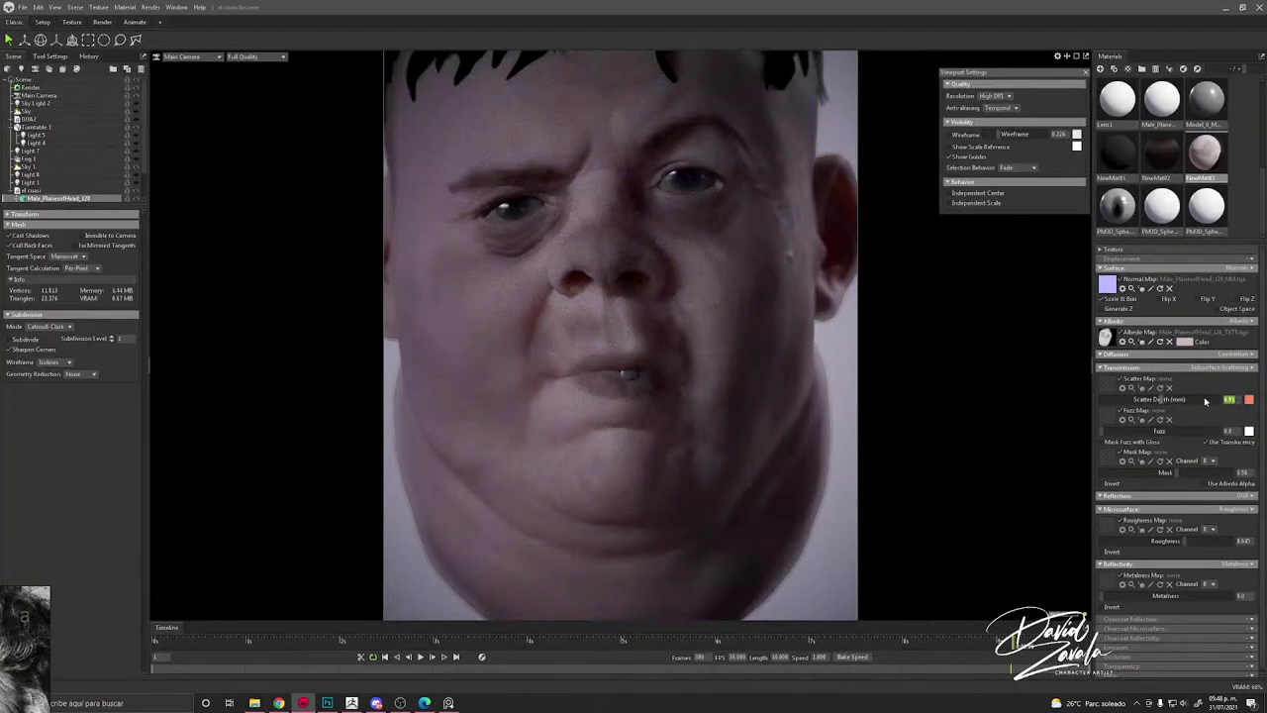
type("1")
key("Return")
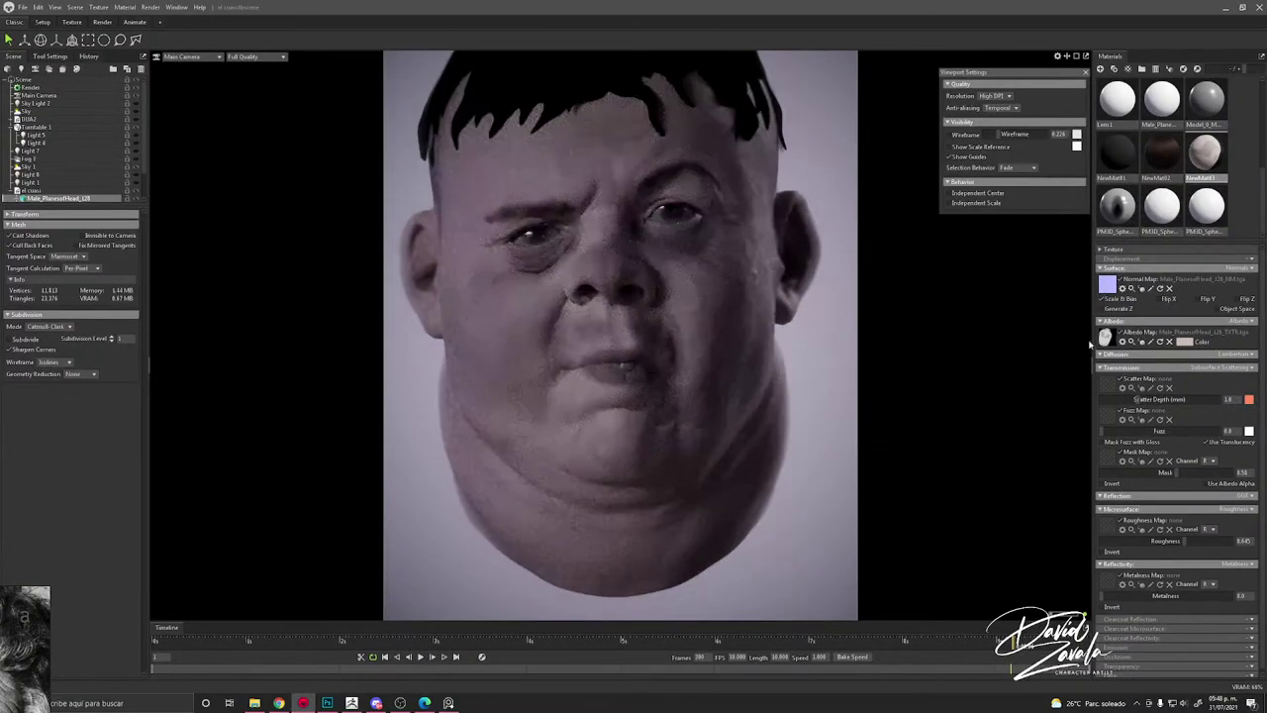
Step: Give the head material a fuzz of about 0.05 and a roughness of about 0.48
mouse_move(1104, 431)
left_mouse_down()
mouse_move(1136, 431)
mouse_move(1108, 431)
left_mouse_up()
mouse_move(1185, 541)
left_mouse_down()
mouse_move(1234, 540)
mouse_move(1089, 540)
mouse_move(1164, 541)
left_mouse_up()
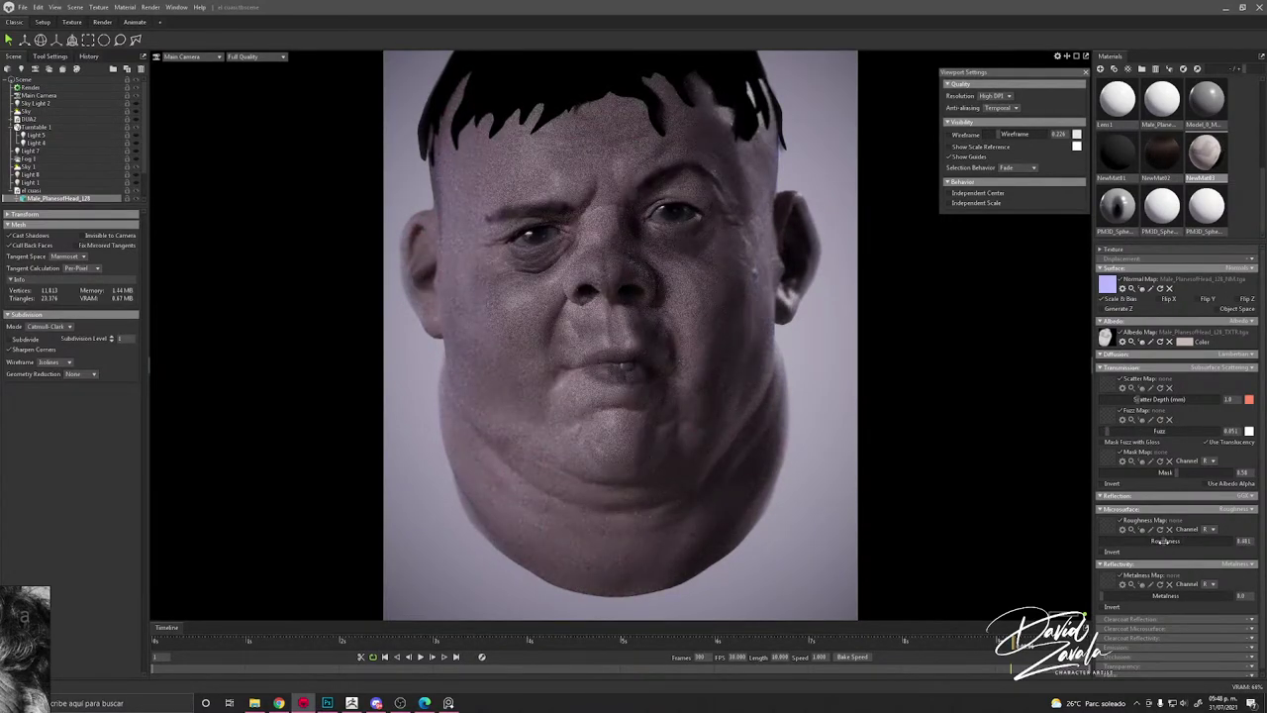
Step: Switch the head material's surface to Detail Normals using the Micro Normal map, with detail tiling of about 14.5
left_click(1238, 268)
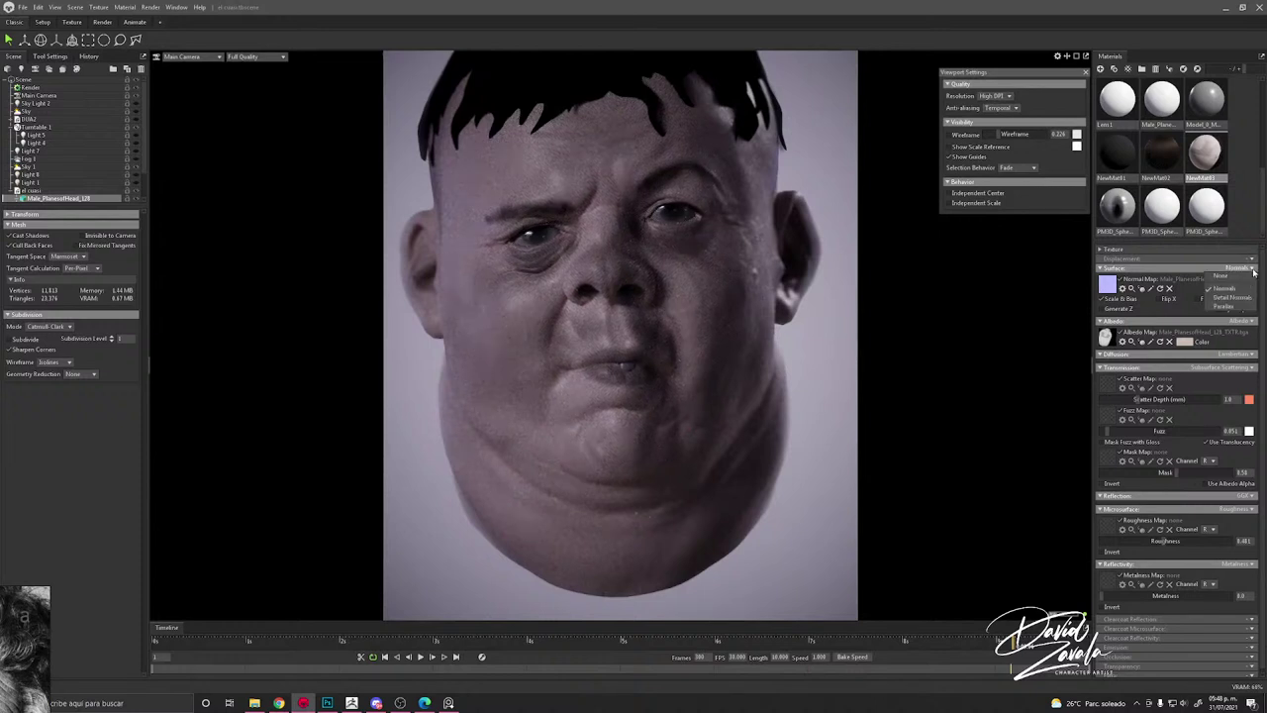
left_click(1232, 297)
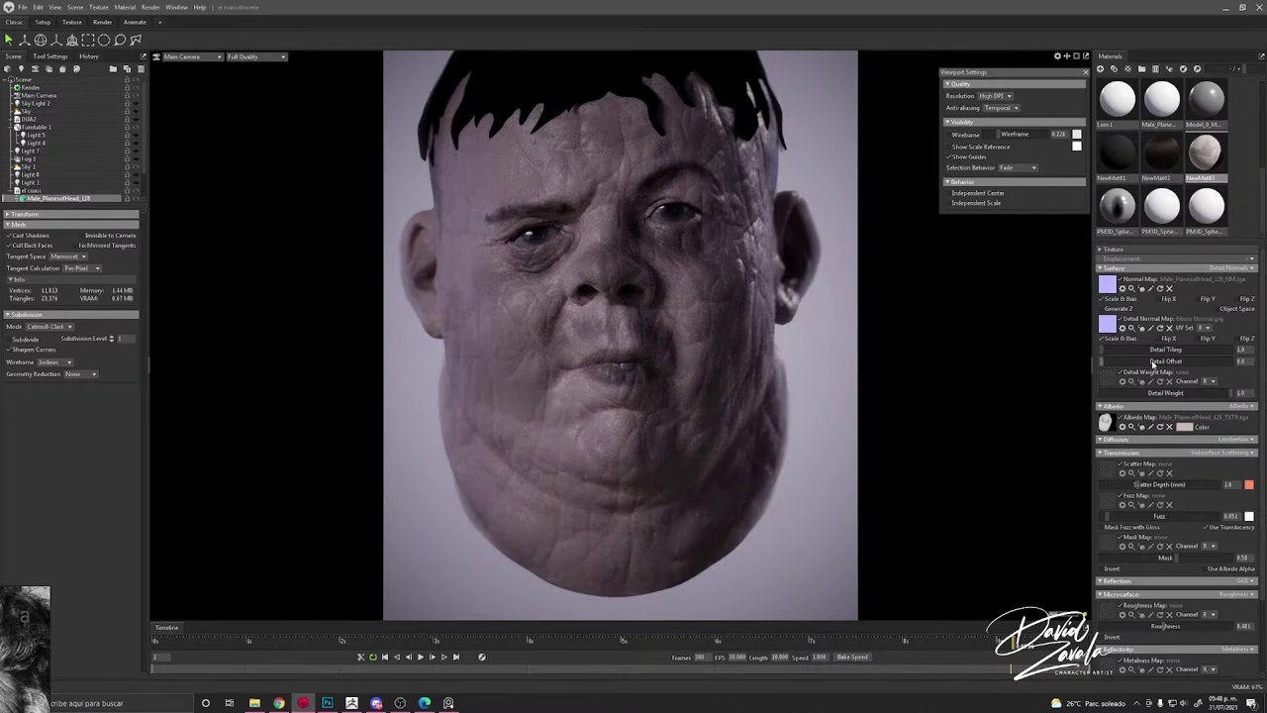
left_click_drag(1138, 350, 1176, 351)
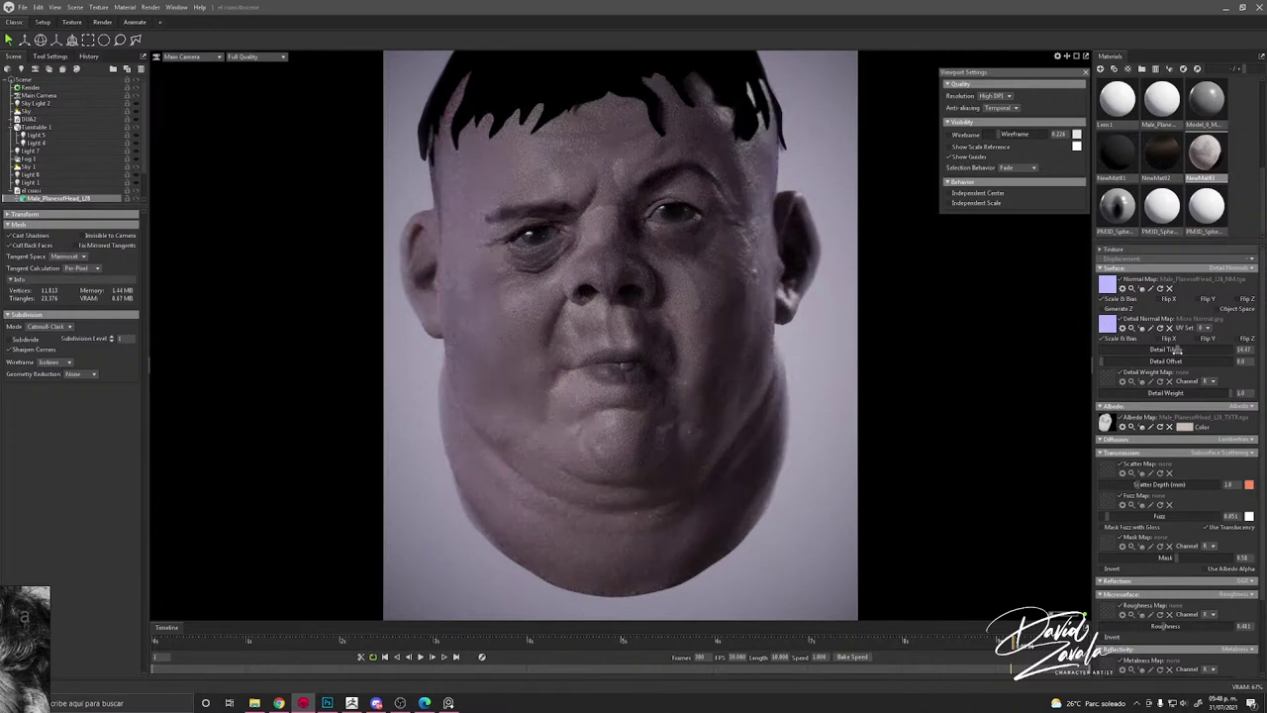
left_click(883, 366)
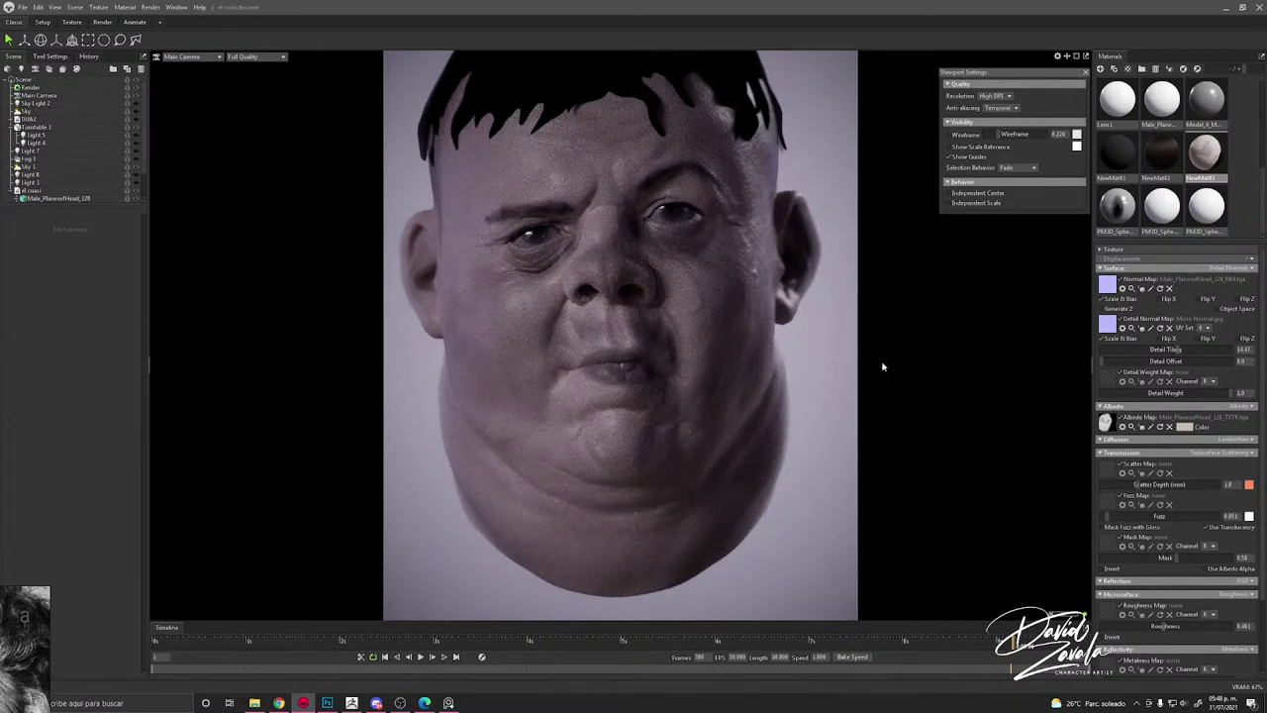
left_click(741, 345)
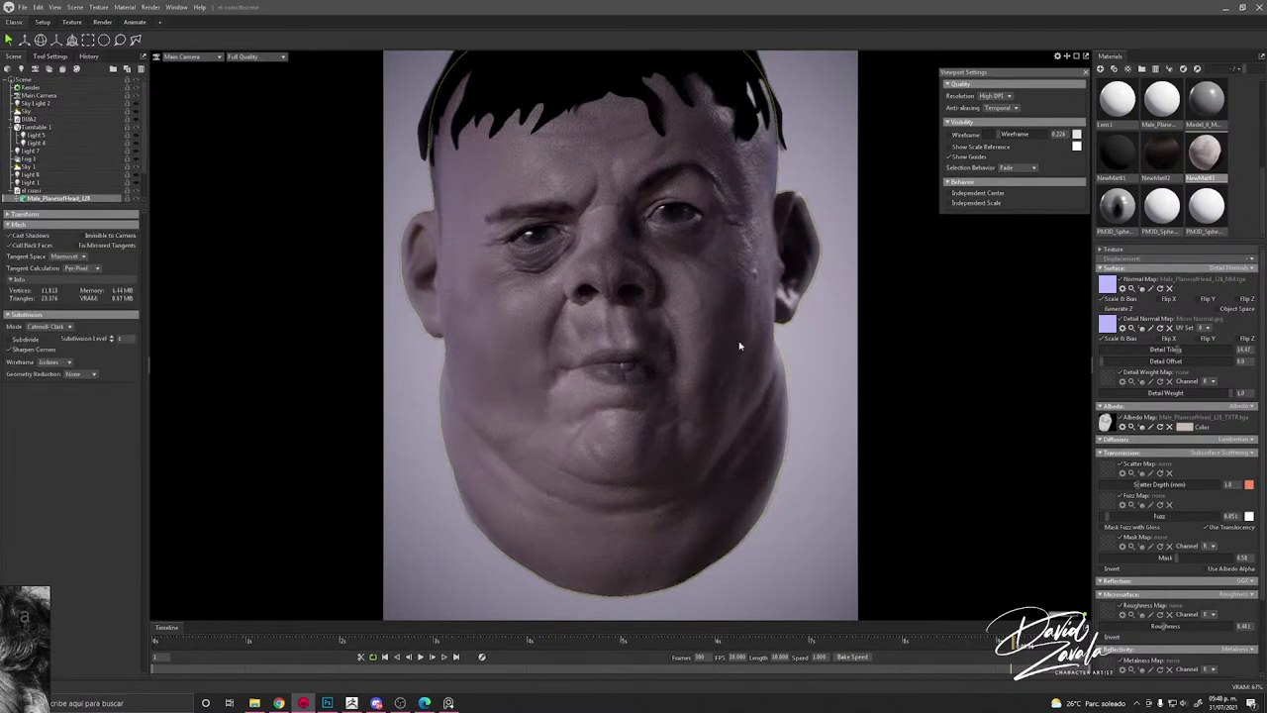
Step: Switch the head material's reflectivity to Specular with an intensity of about 0.04 and fine-tune its roughness
scroll(1164, 485, "down", 3)
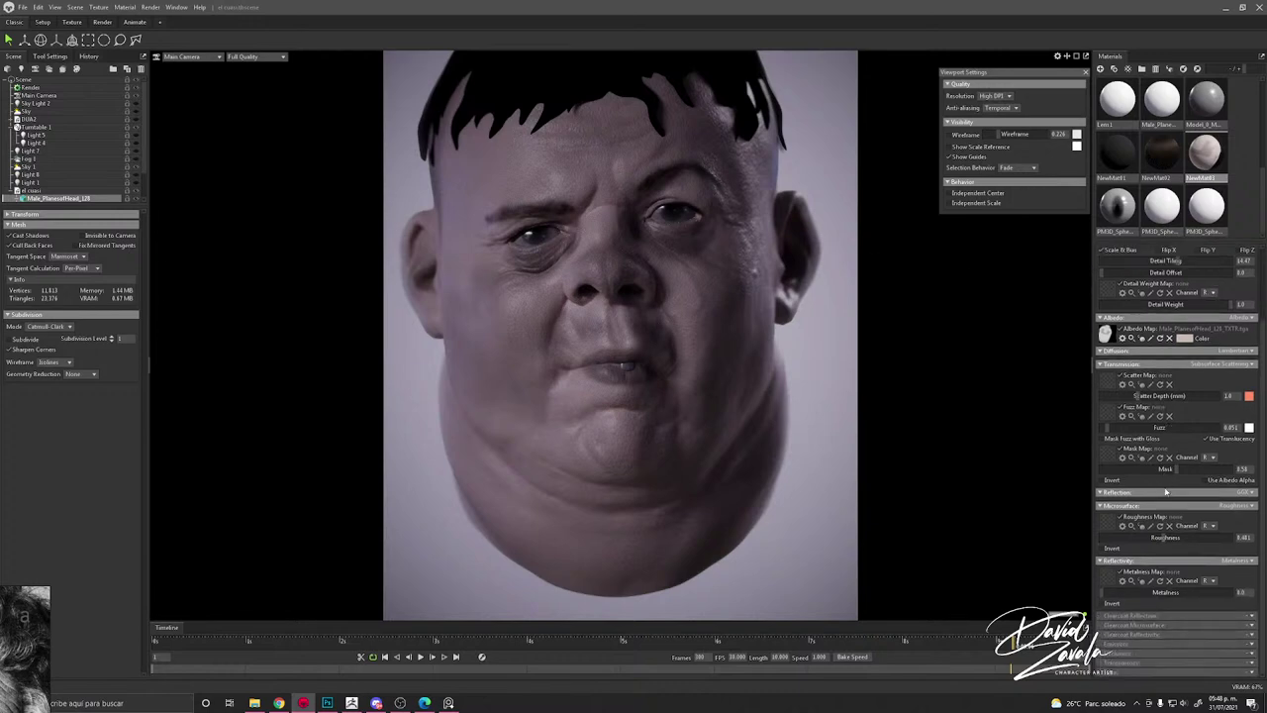
left_click(1238, 560)
left_click(1228, 584)
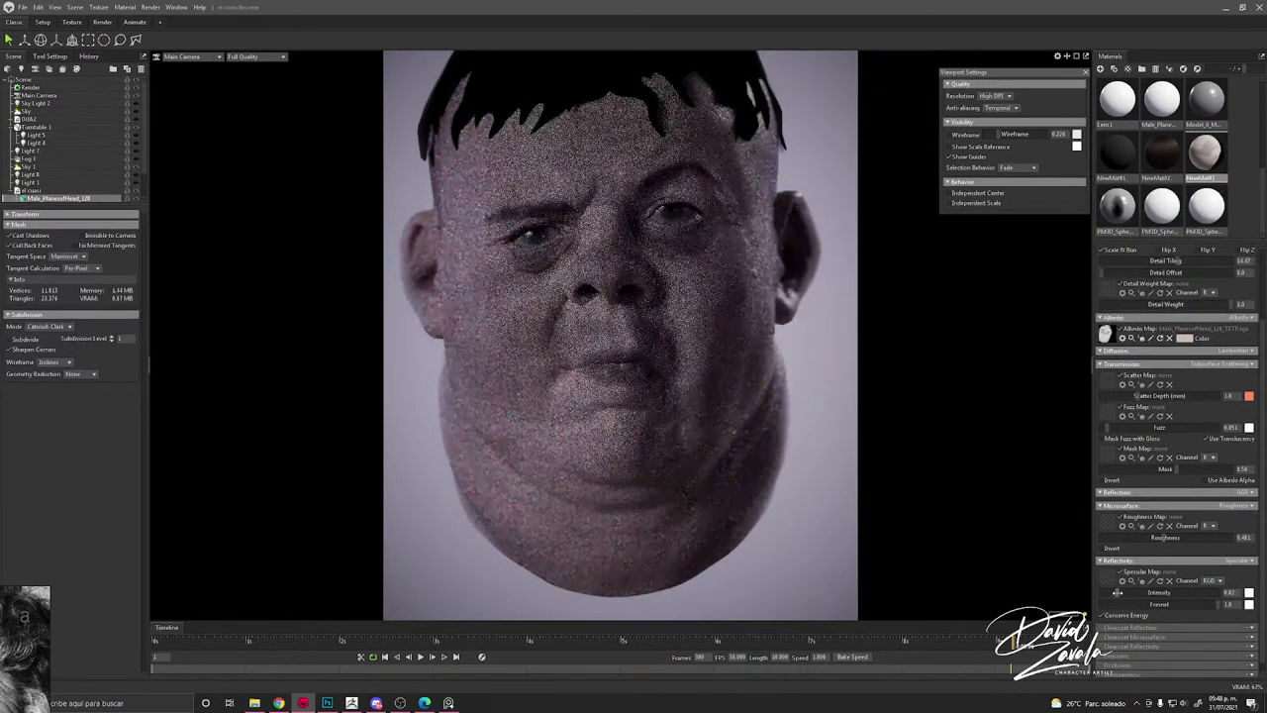
mouse_move(1162, 538)
left_mouse_down()
mouse_move(1118, 534)
mouse_move(1176, 537)
mouse_move(1160, 537)
left_mouse_up()
left_click_drag(1160, 537, 1164, 537)
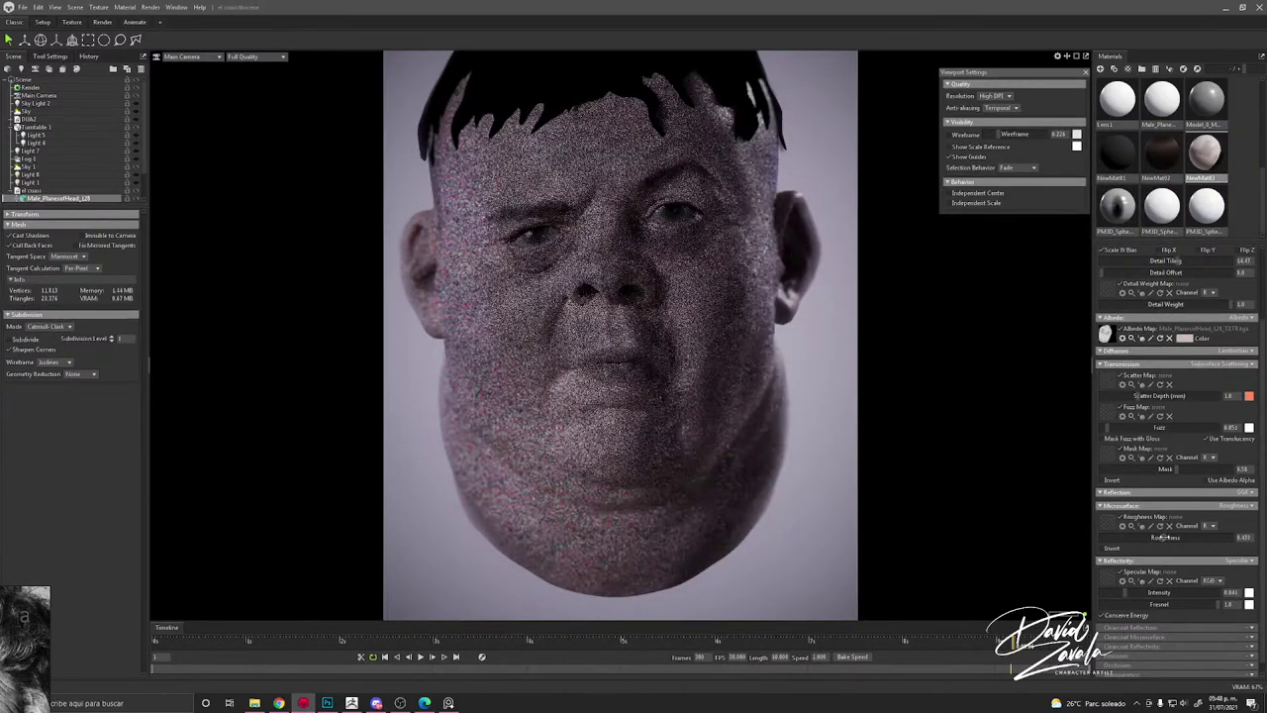
Step: Scrub the timeline playhead to 0:00.14 to change the turntable lighting on the head
left_click(806, 542)
scroll(807, 542, "down", 2)
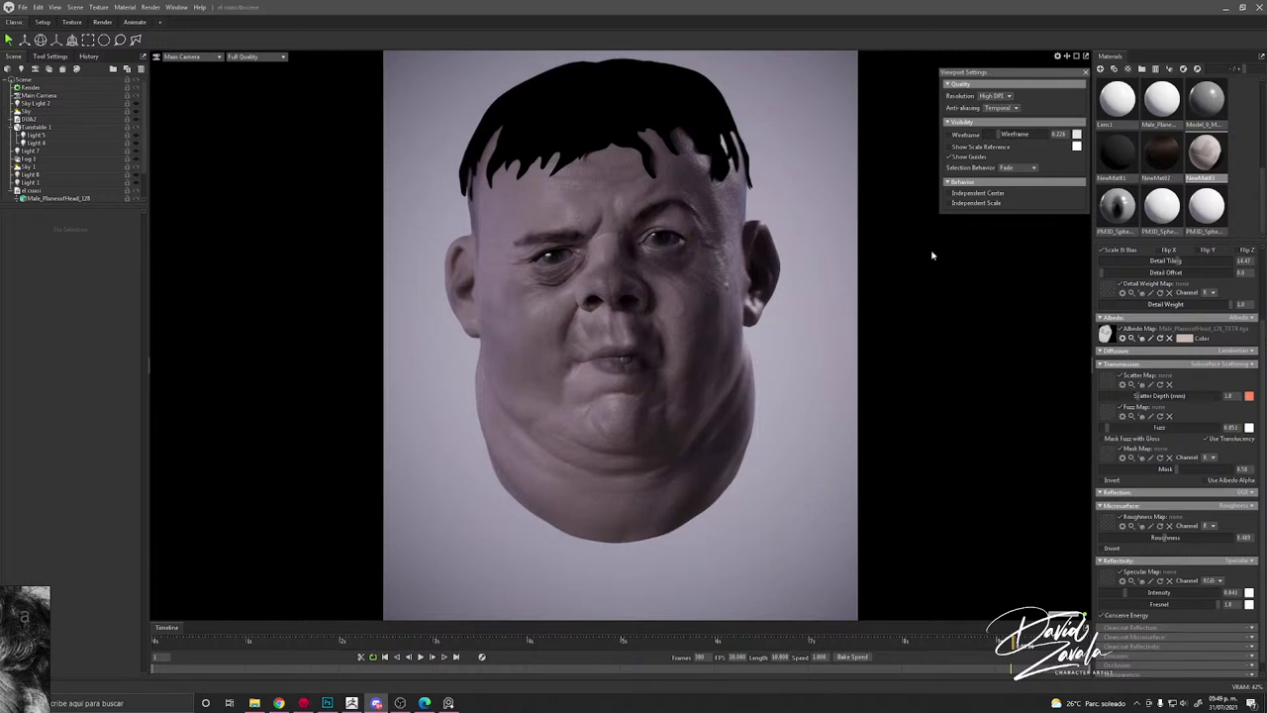
scroll(749, 277, "up", 1)
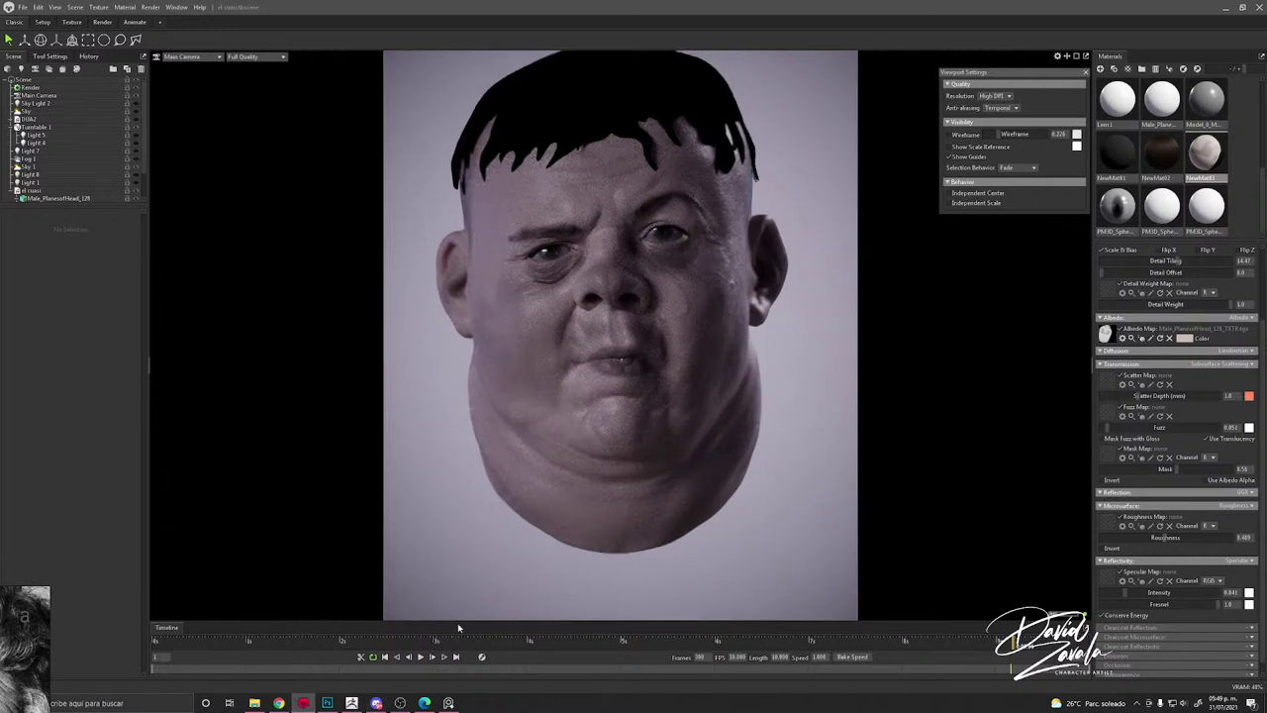
left_click_drag(457, 638, 203, 641)
left_click(667, 303)
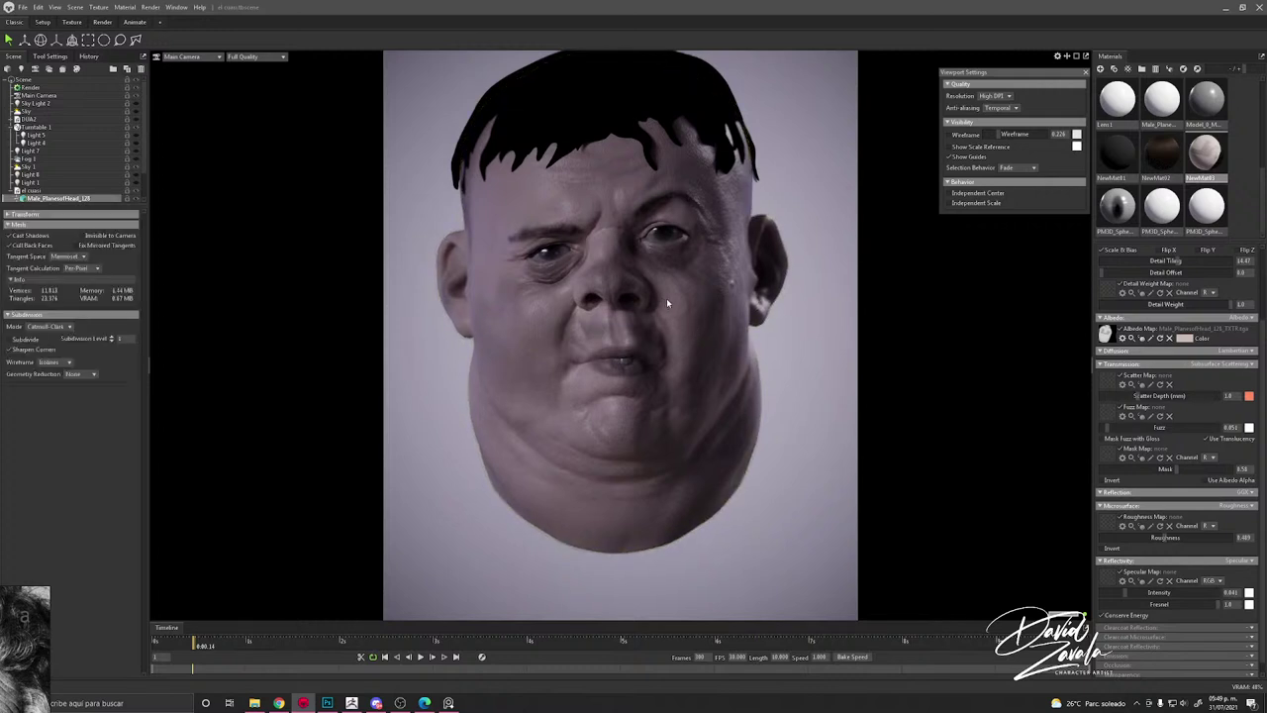
Step: Toggle subdivision on the head mesh to compare its effect on the surface
left_click(29, 341)
left_click(29, 341)
left_click(29, 342)
scroll(1190, 480, "down", 1)
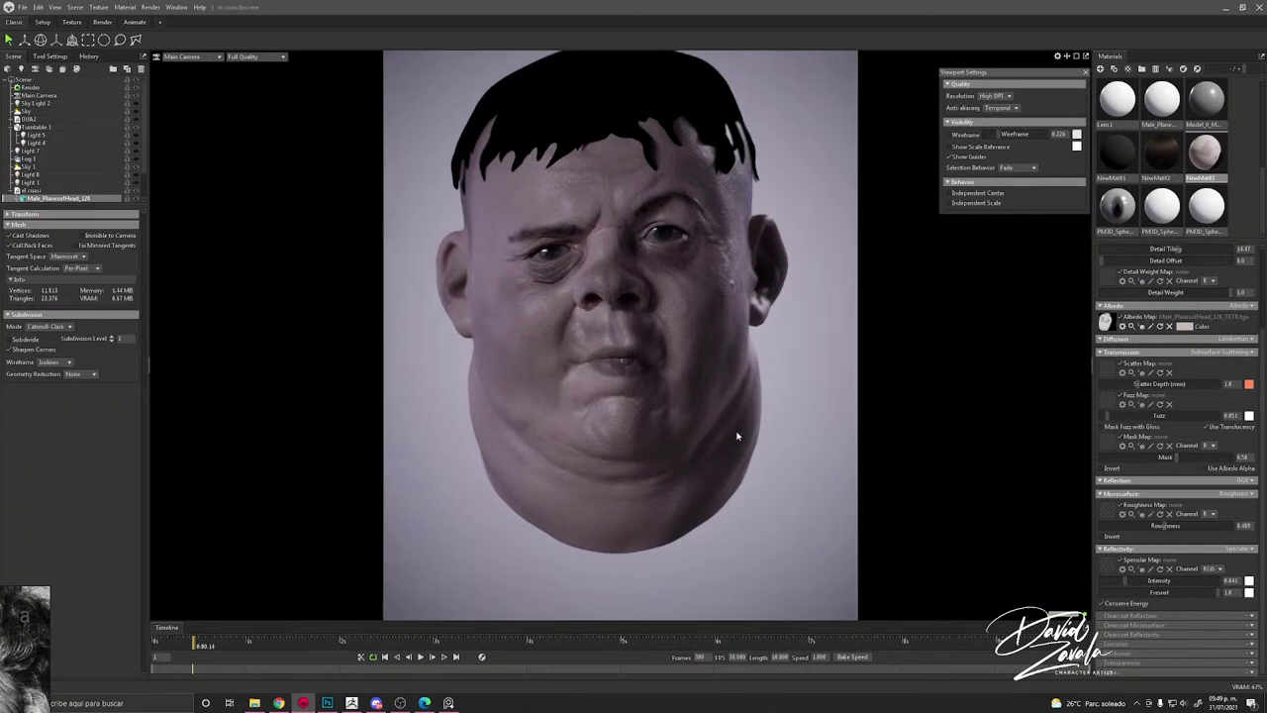
Step: Set the Main Camera's post-effect saturation to 0 for a black-and-white image
left_click(40, 95)
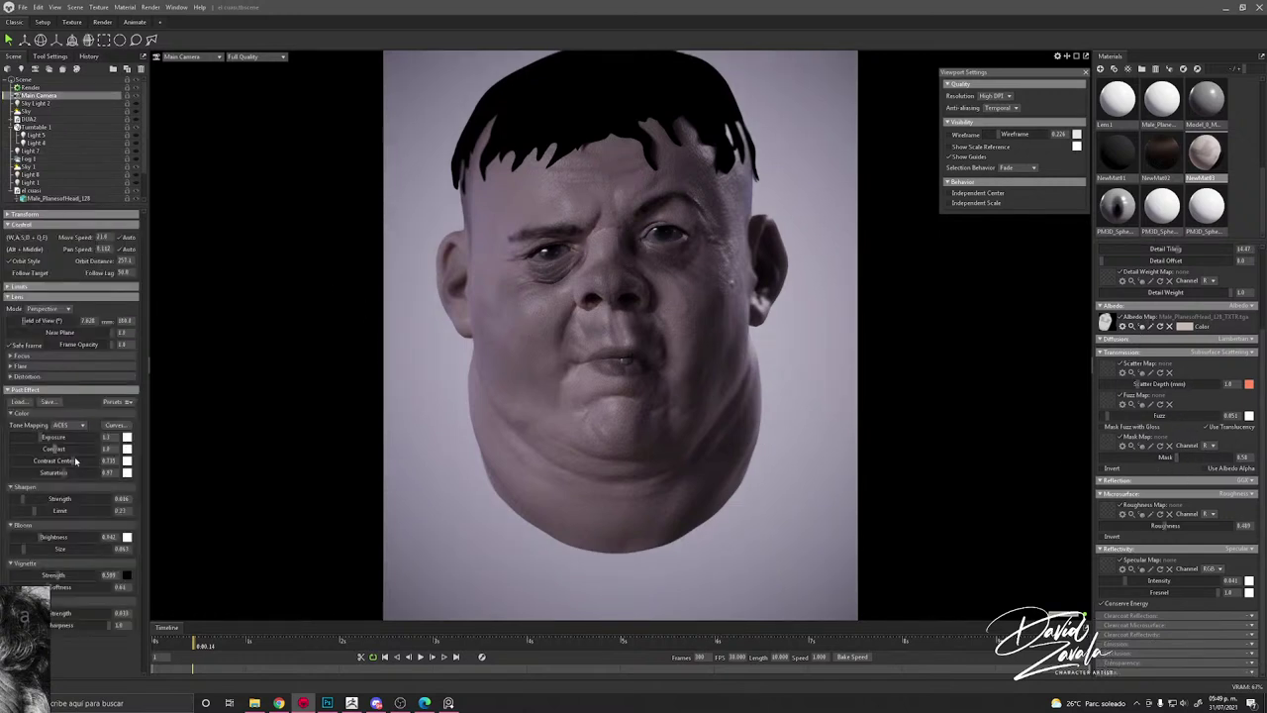
left_click_drag(59, 473, 22, 472)
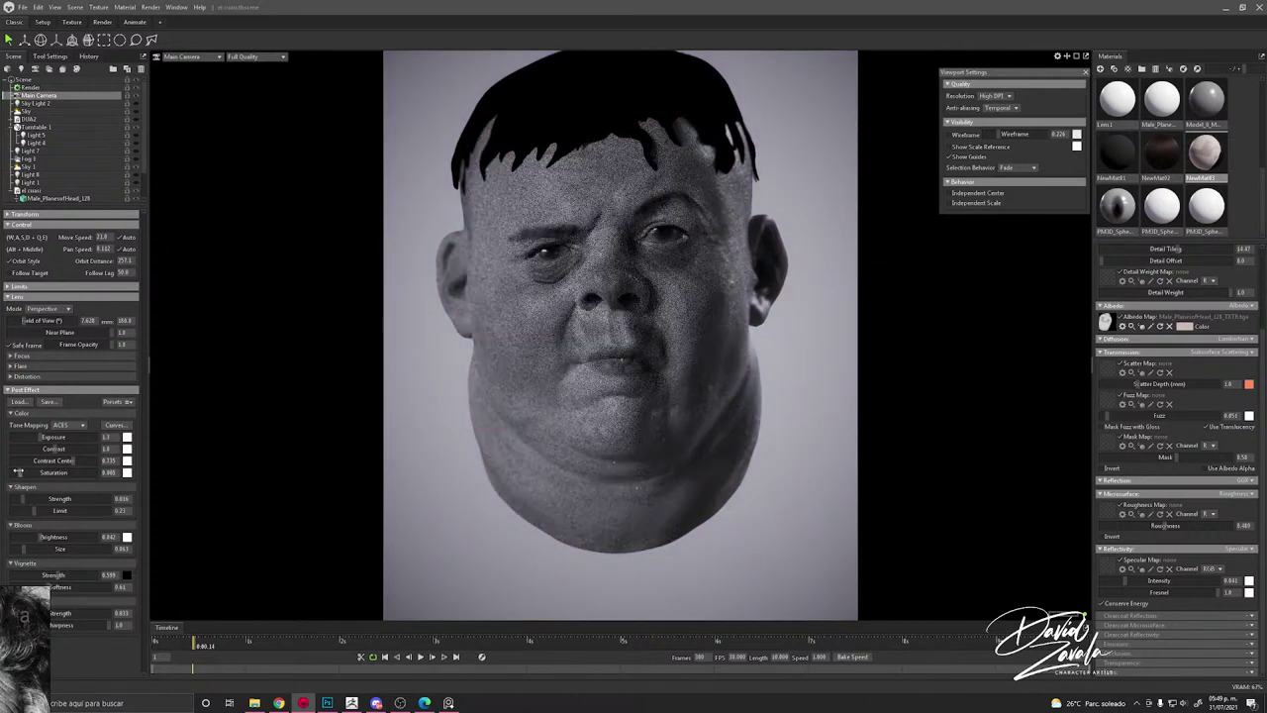
left_click(601, 452)
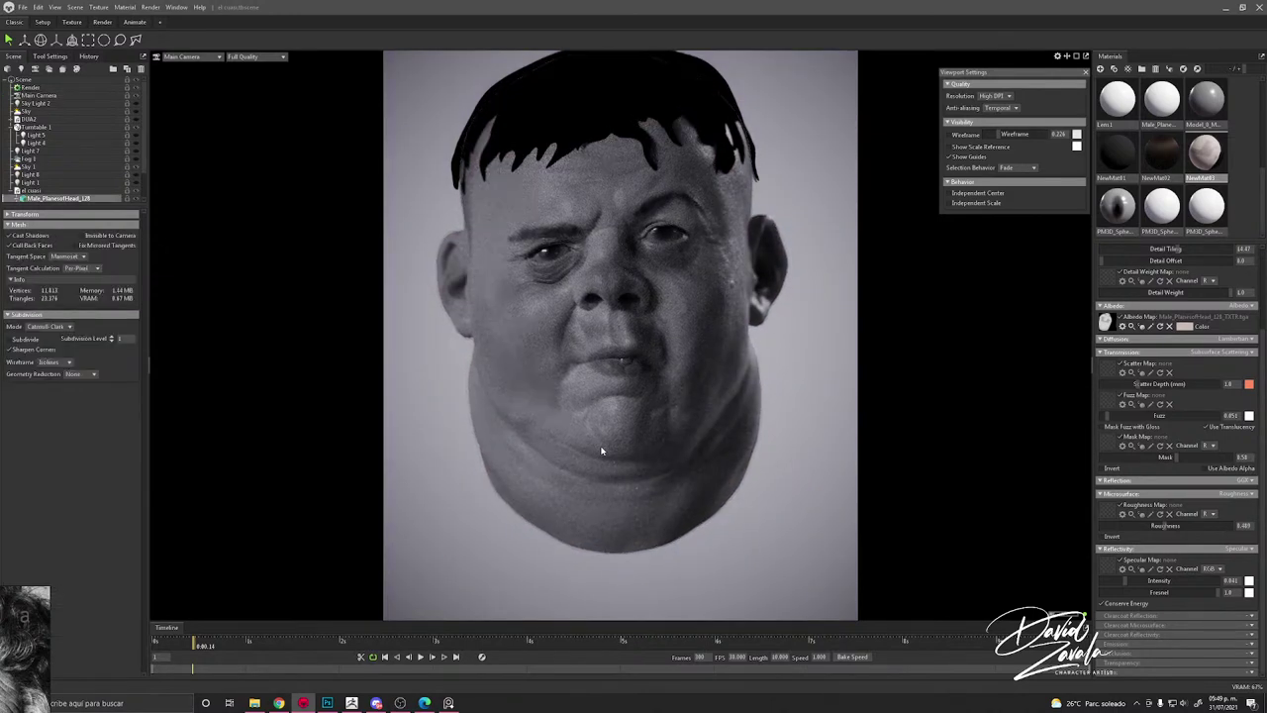
Step: Set the Main Camera's sharpen strength to about 0.08 and limit to about 0.11, and raise its contrast slightly
left_click(40, 95)
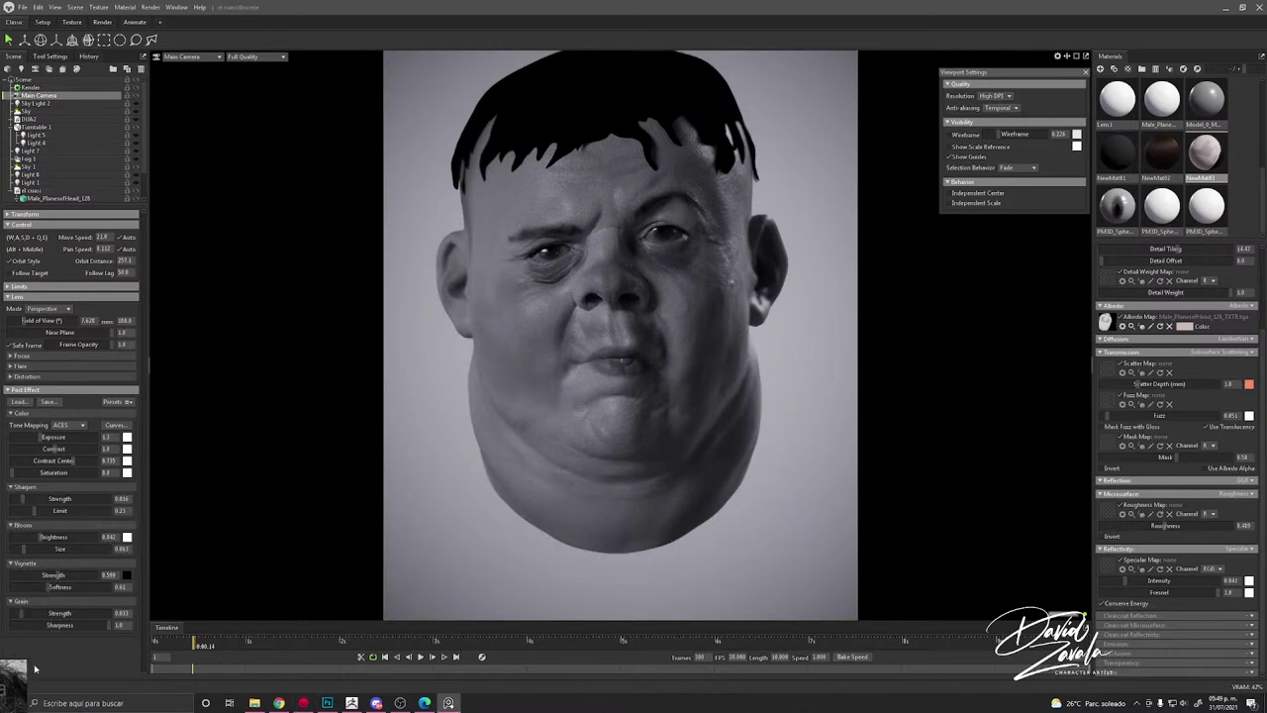
mouse_move(33, 499)
left_mouse_down()
mouse_move(45, 498)
mouse_move(30, 492)
left_mouse_up()
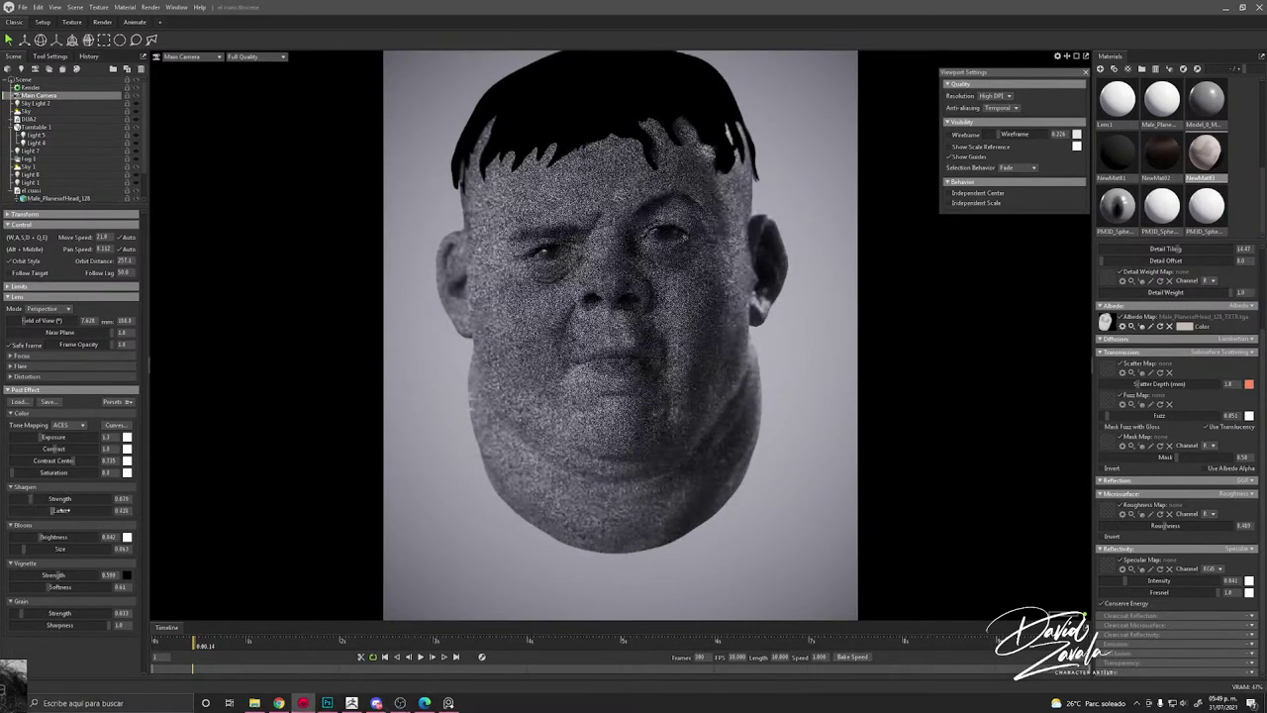
left_click(580, 510)
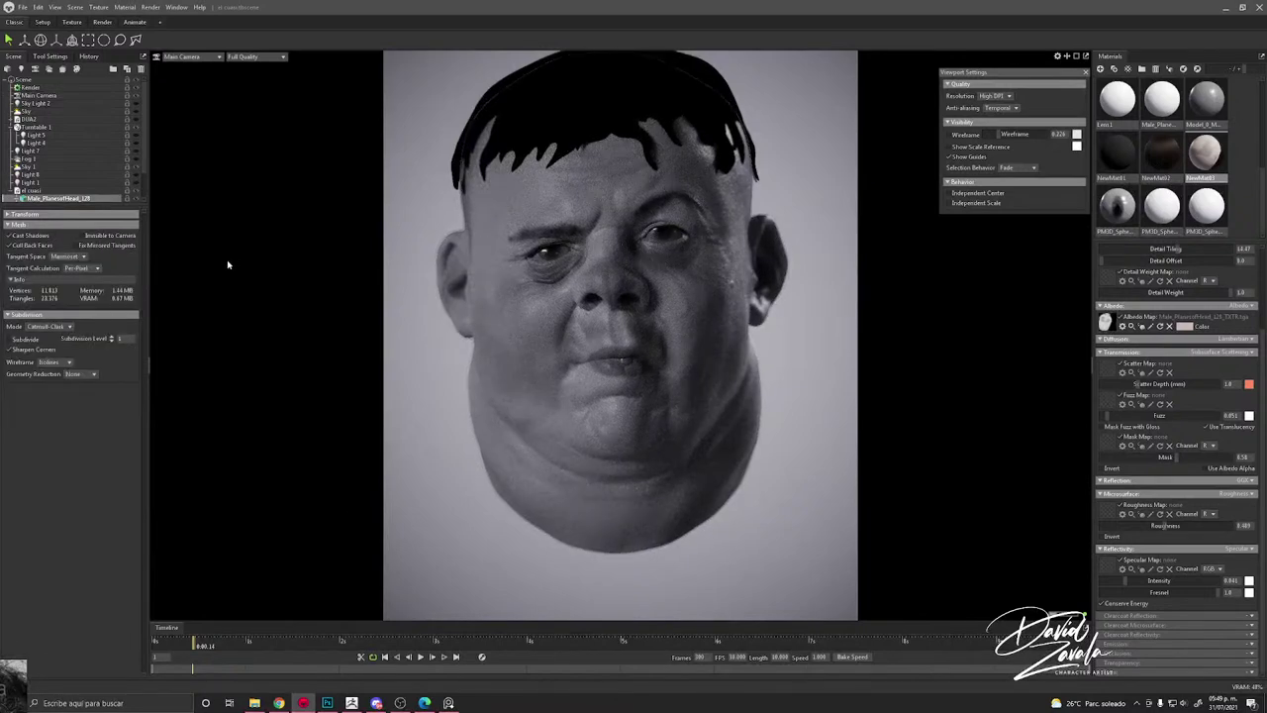
left_click(39, 95)
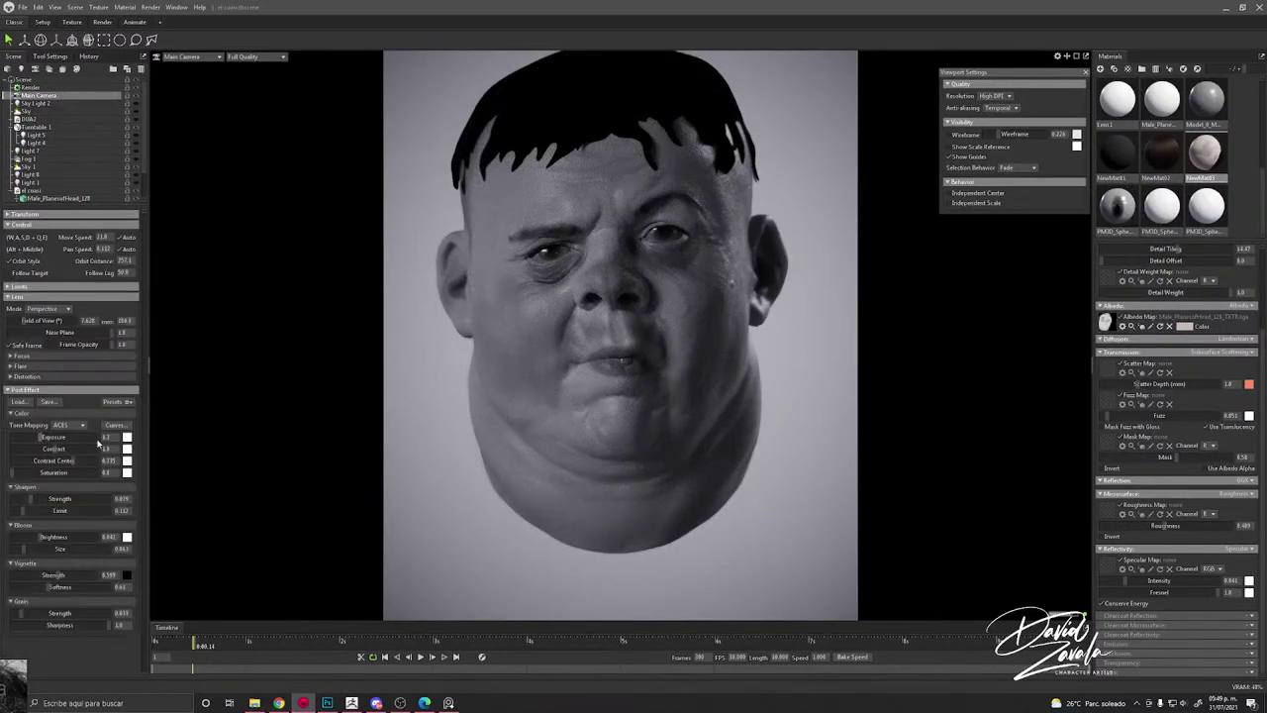
mouse_move(55, 448)
left_mouse_down()
mouse_move(85, 448)
mouse_move(64, 449)
left_mouse_up()
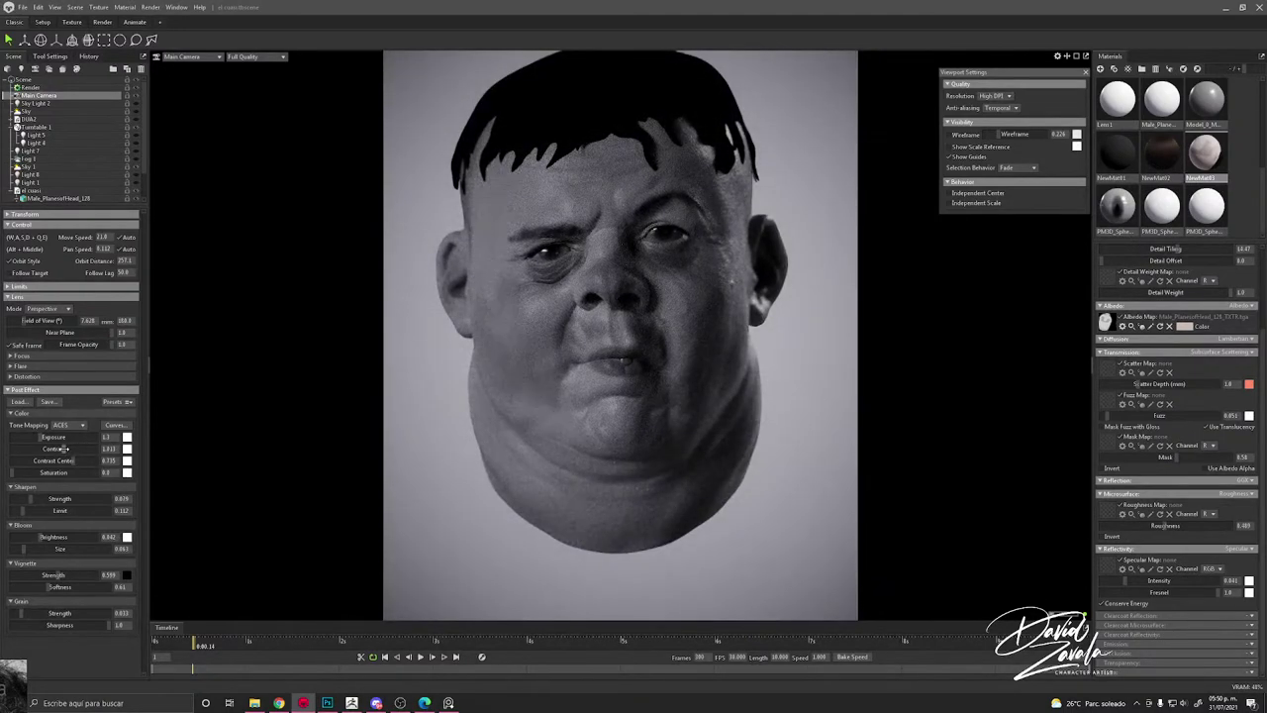
left_click(737, 480)
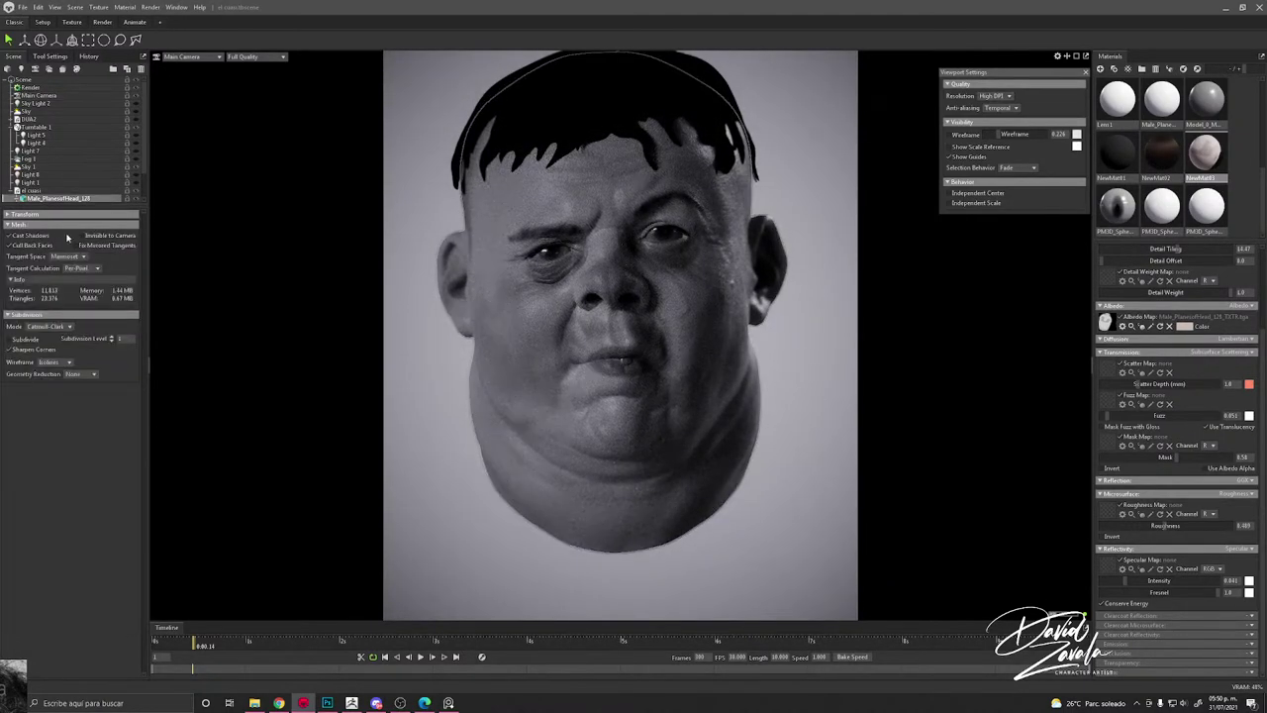
Step: Set the backdrop mode of Sky 1 to Color for a dark background behind the head
left_click(39, 110)
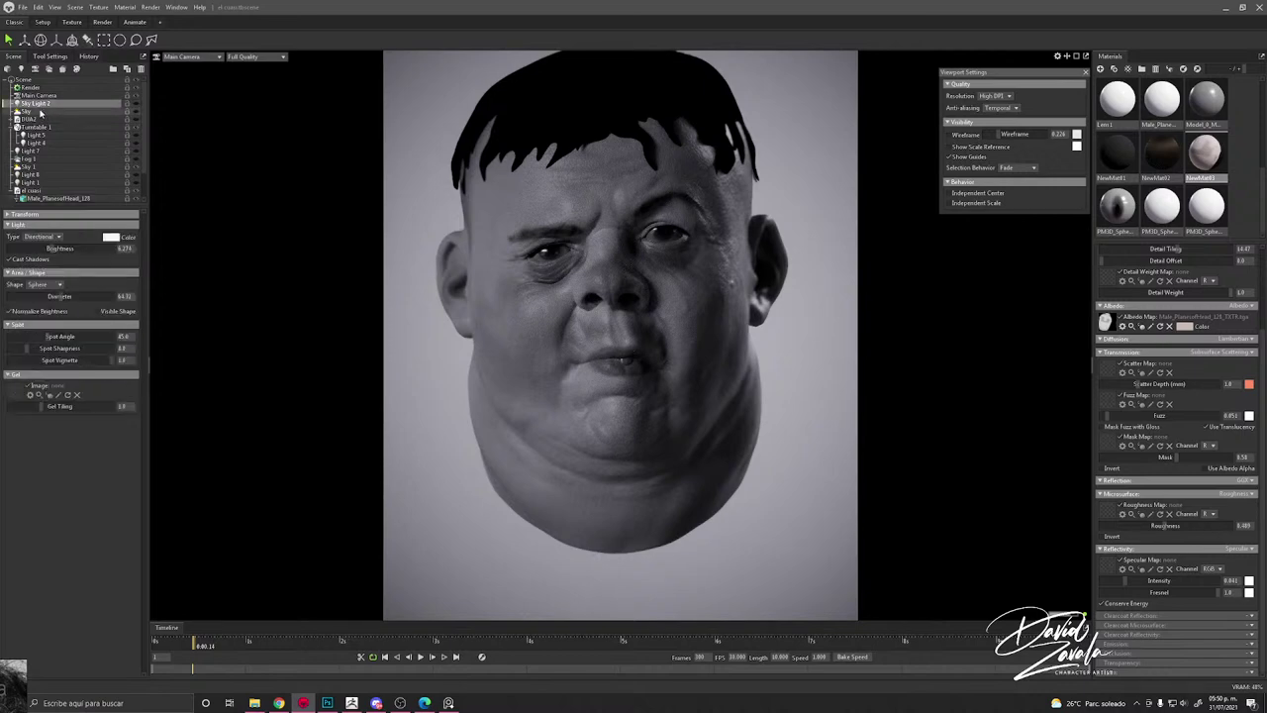
left_click(44, 165)
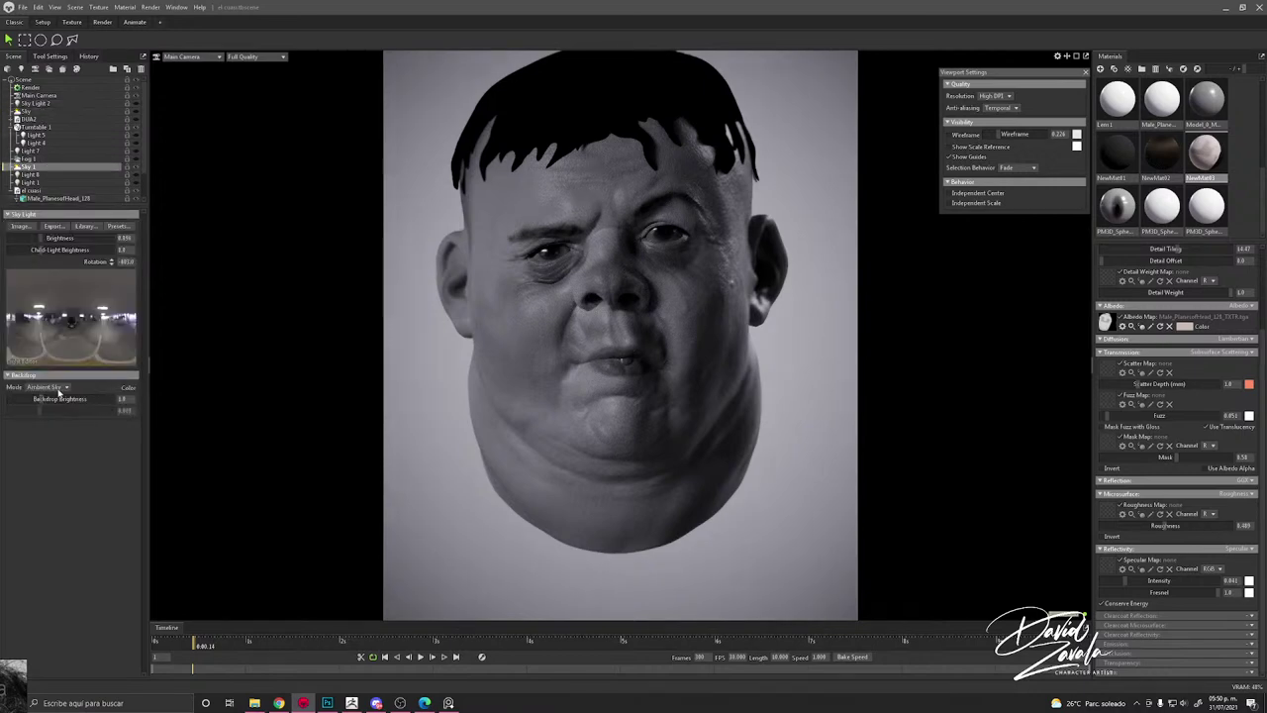
left_click(48, 387)
left_click(52, 407)
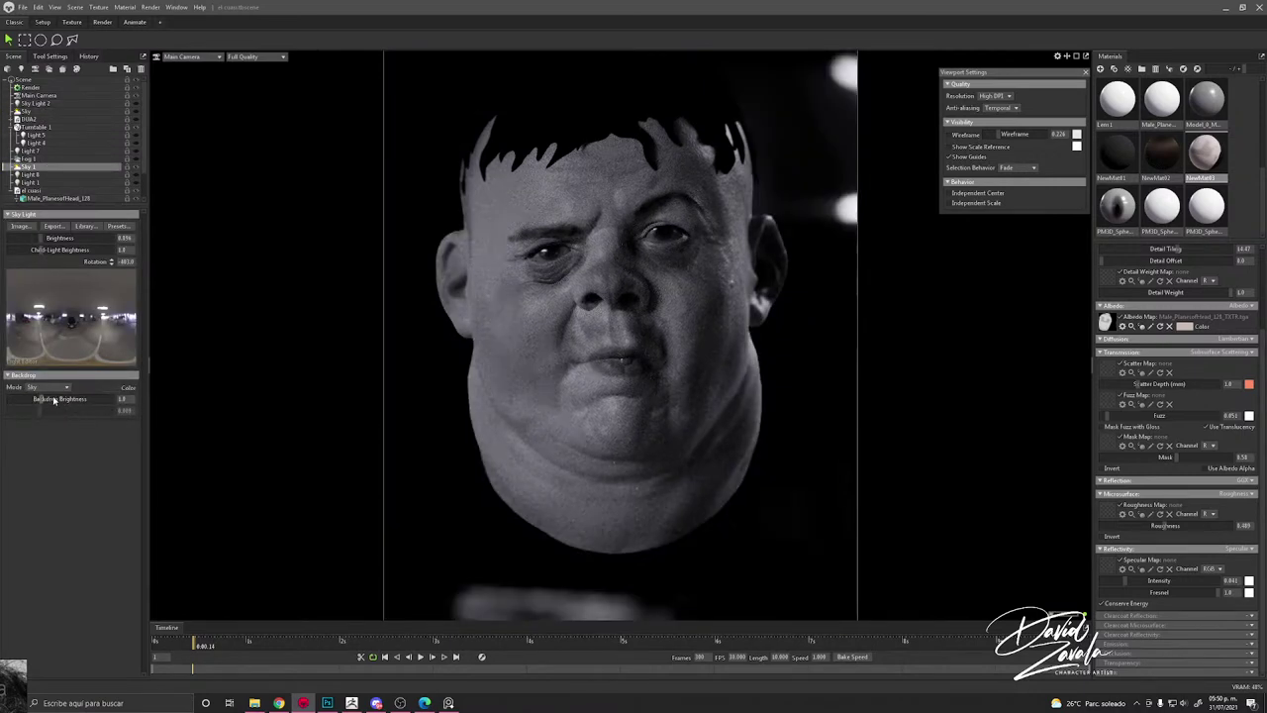
left_click(50, 388)
left_click(53, 398)
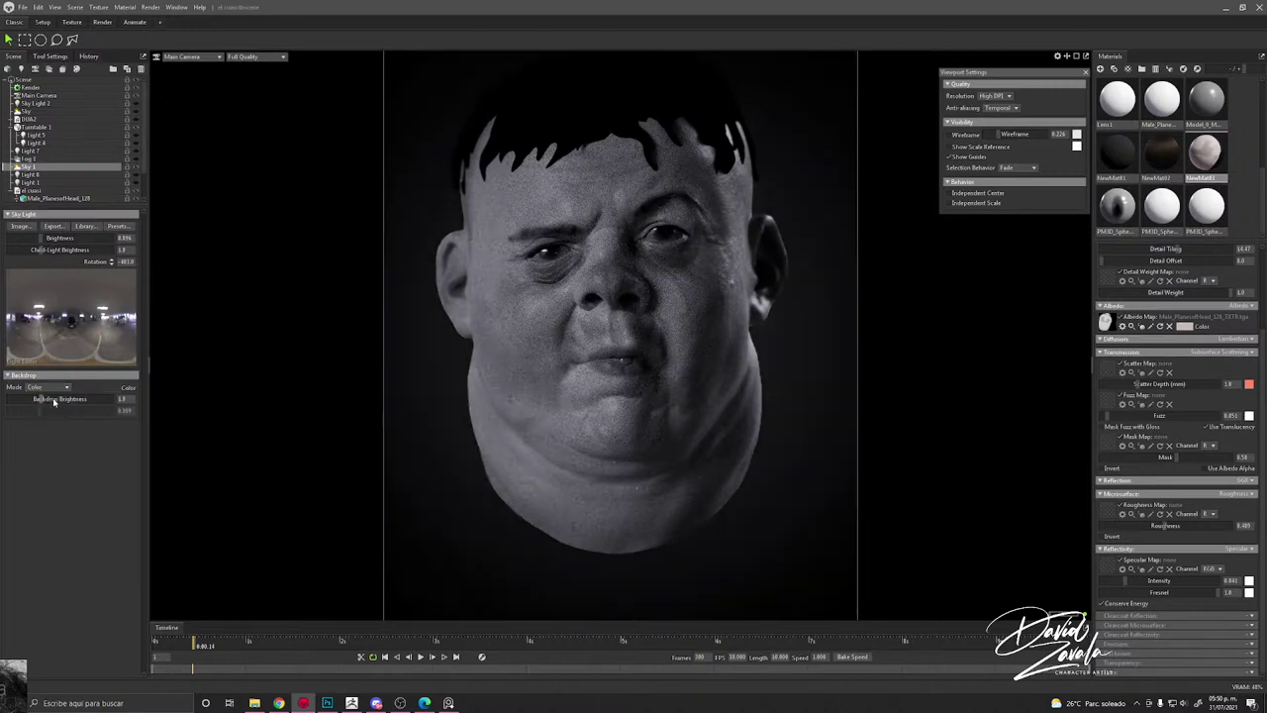
scroll(589, 401, "down", 1)
left_click(841, 406)
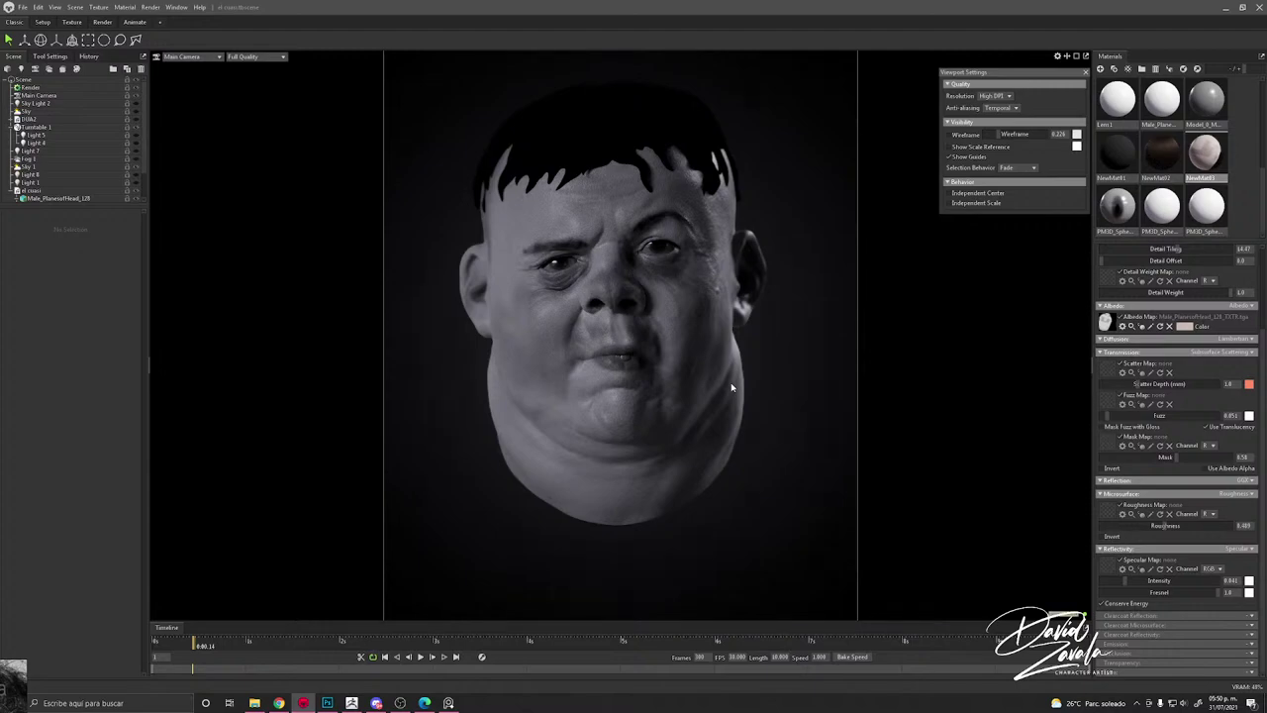
Step: Examine the head's topology with the wireframe overlay from the front and from other angles, and hide the overlay again
scroll(696, 373, "up", 2)
mouse_move(695, 373)
left_mouse_down("alt")
mouse_move(622, 362)
mouse_move(720, 366)
mouse_move(687, 370)
mouse_move(729, 405)
mouse_move(687, 390)
left_mouse_up("alt")
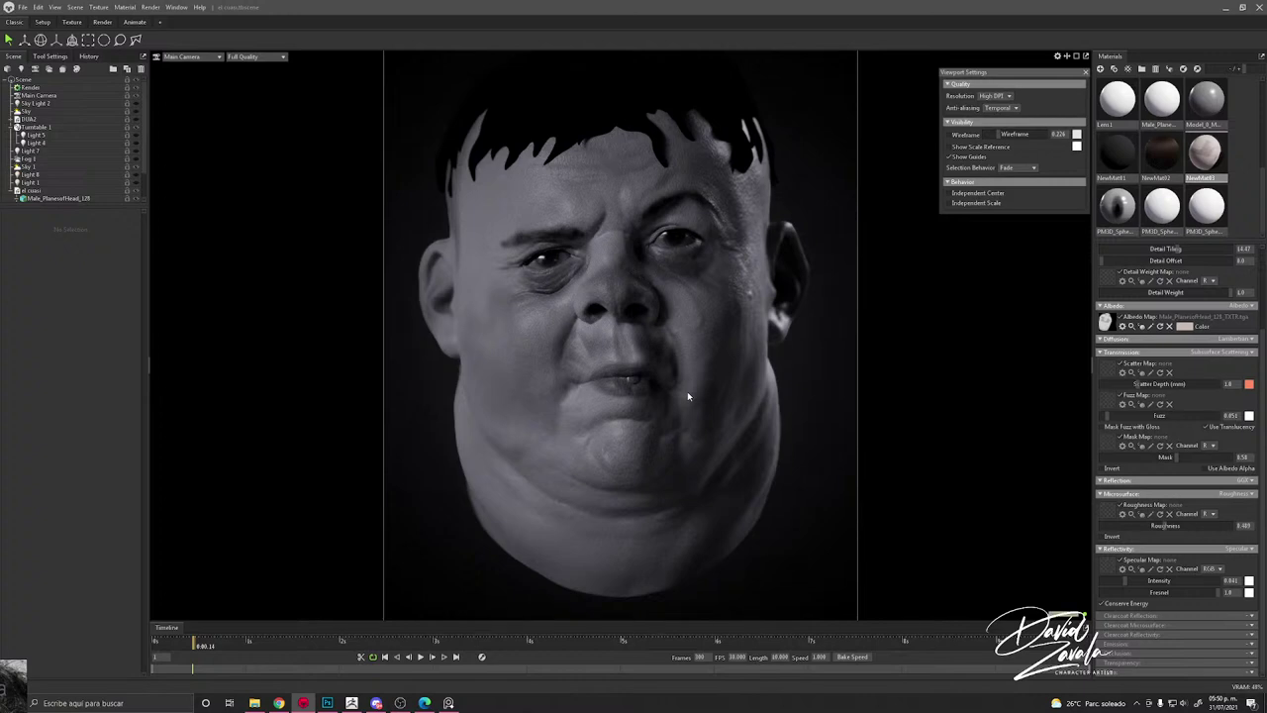
left_click(952, 136)
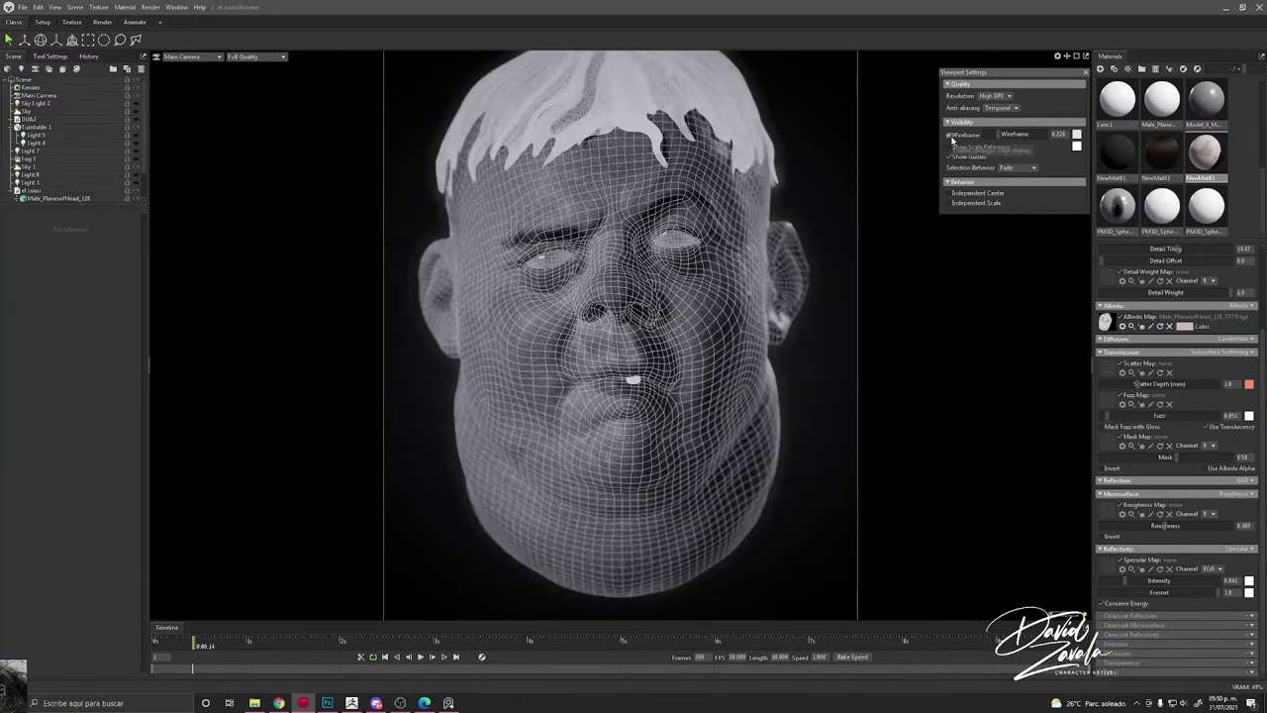
left_click(952, 137)
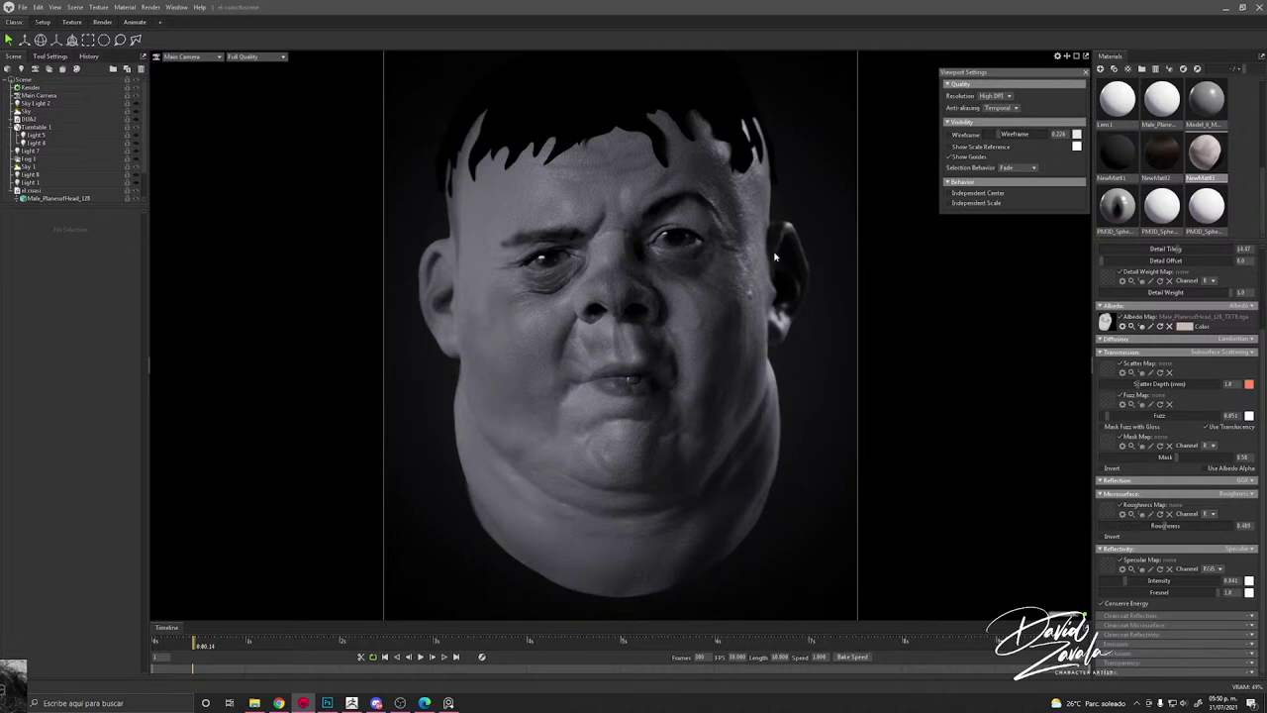
left_click(676, 307)
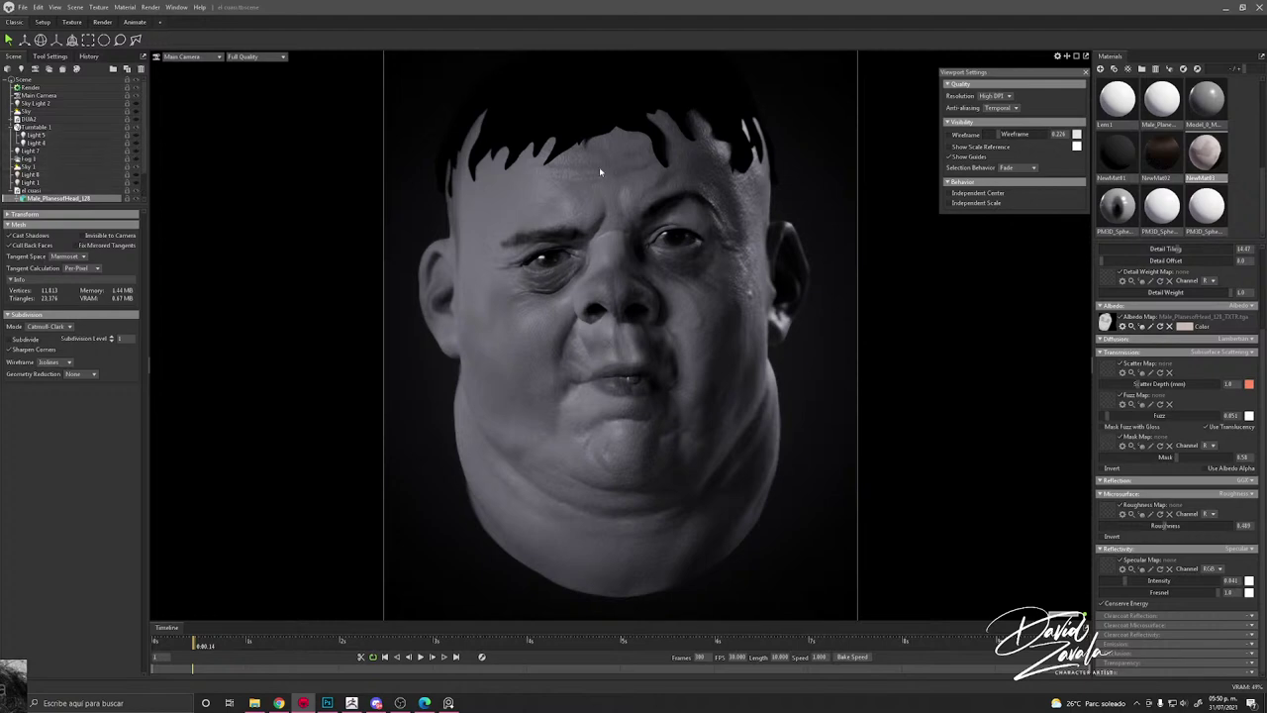
left_click(955, 136)
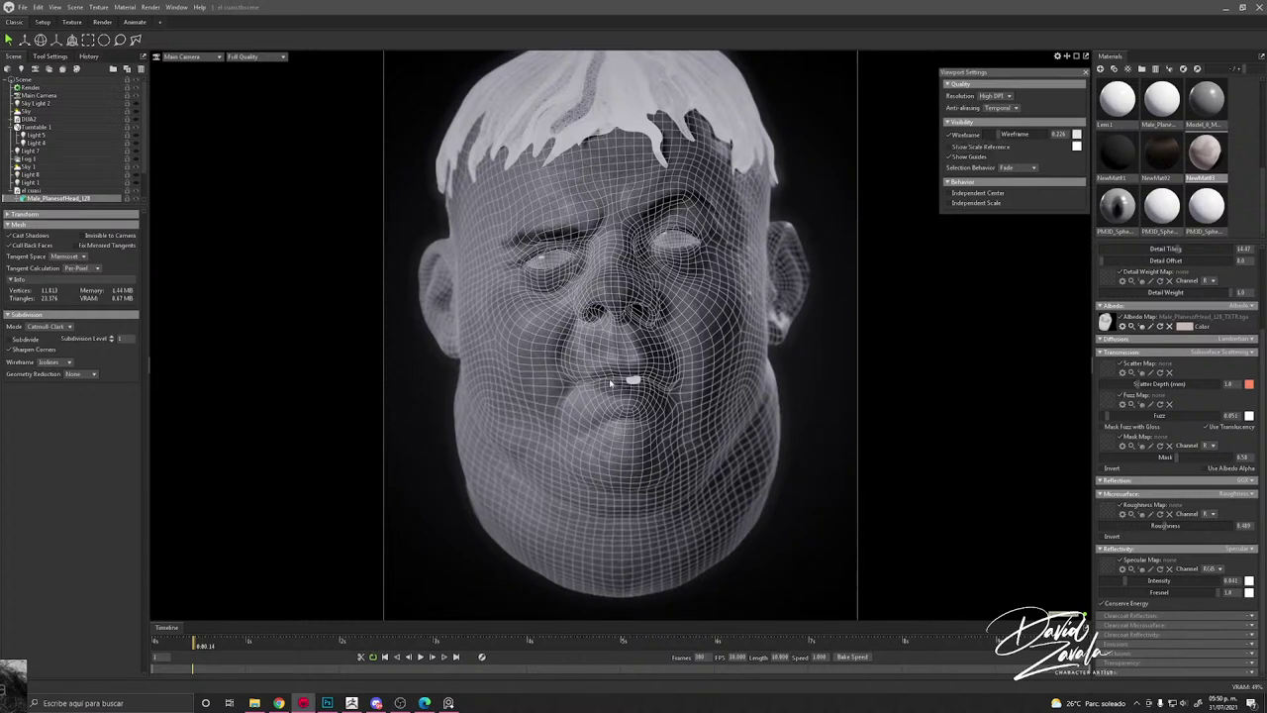
left_click_drag(600, 558, 752, 425)
scroll(752, 425, "up", 3)
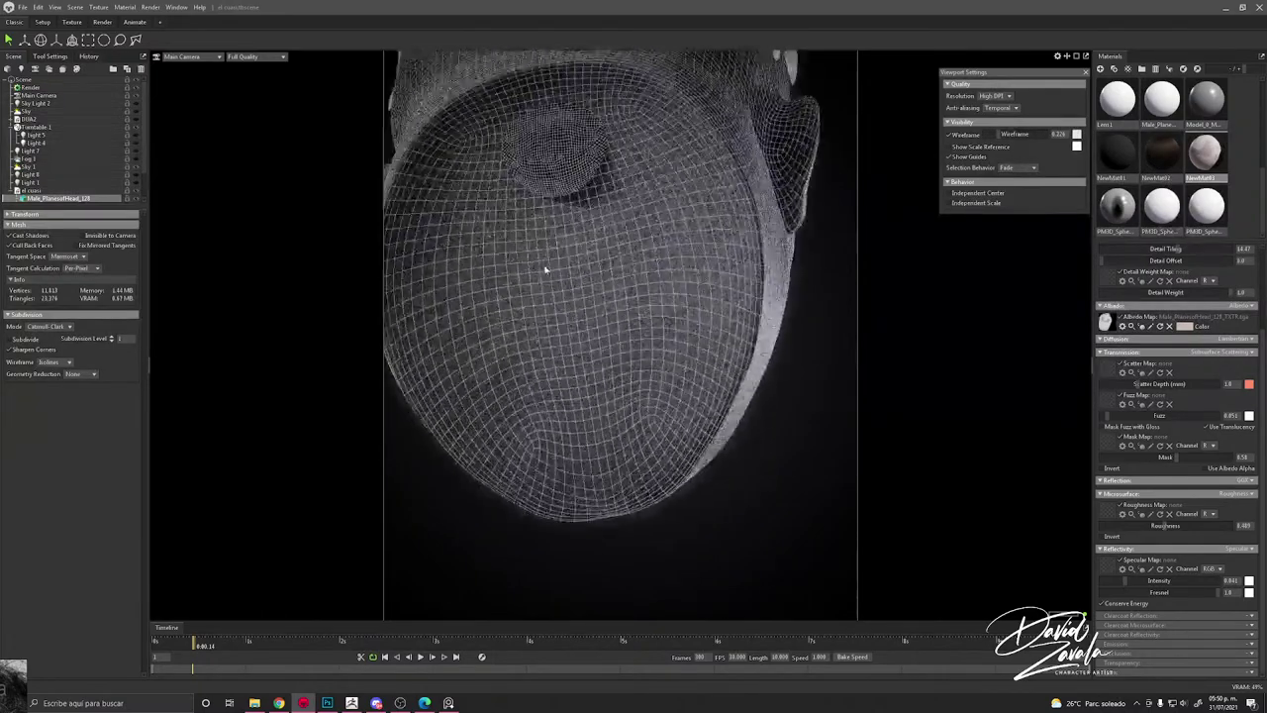
middle_click_drag(548, 272, 522, 275)
left_click_drag(522, 277, 531, 325)
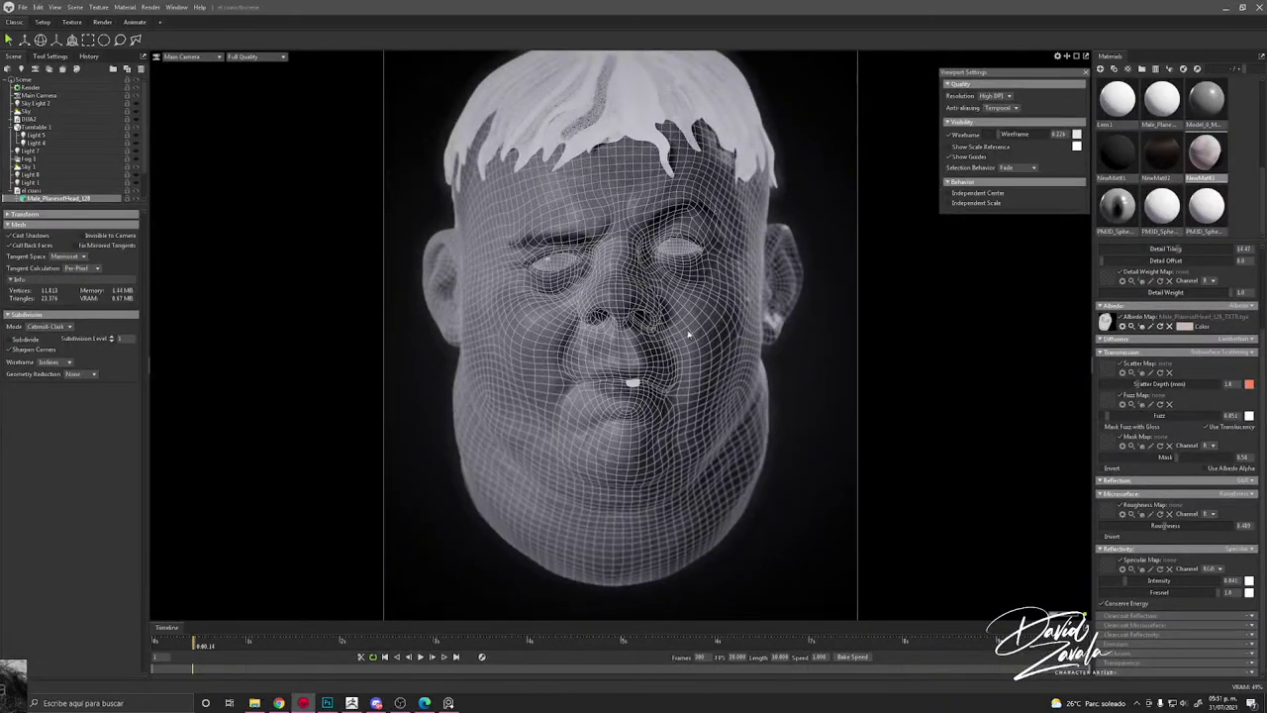
left_click(950, 135)
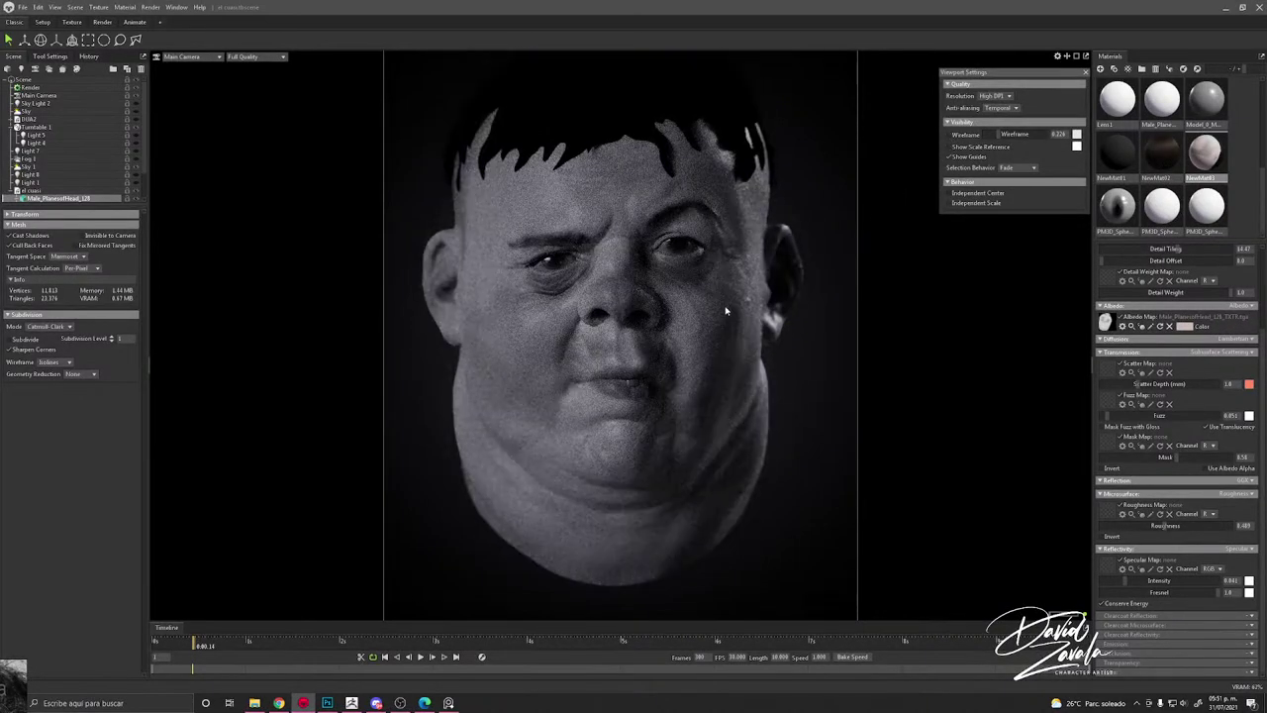
Step: Set the albedo color of the eyeball material to the neutral light grey #dddddd
scroll(726, 304, "up", 4)
double_click(706, 220)
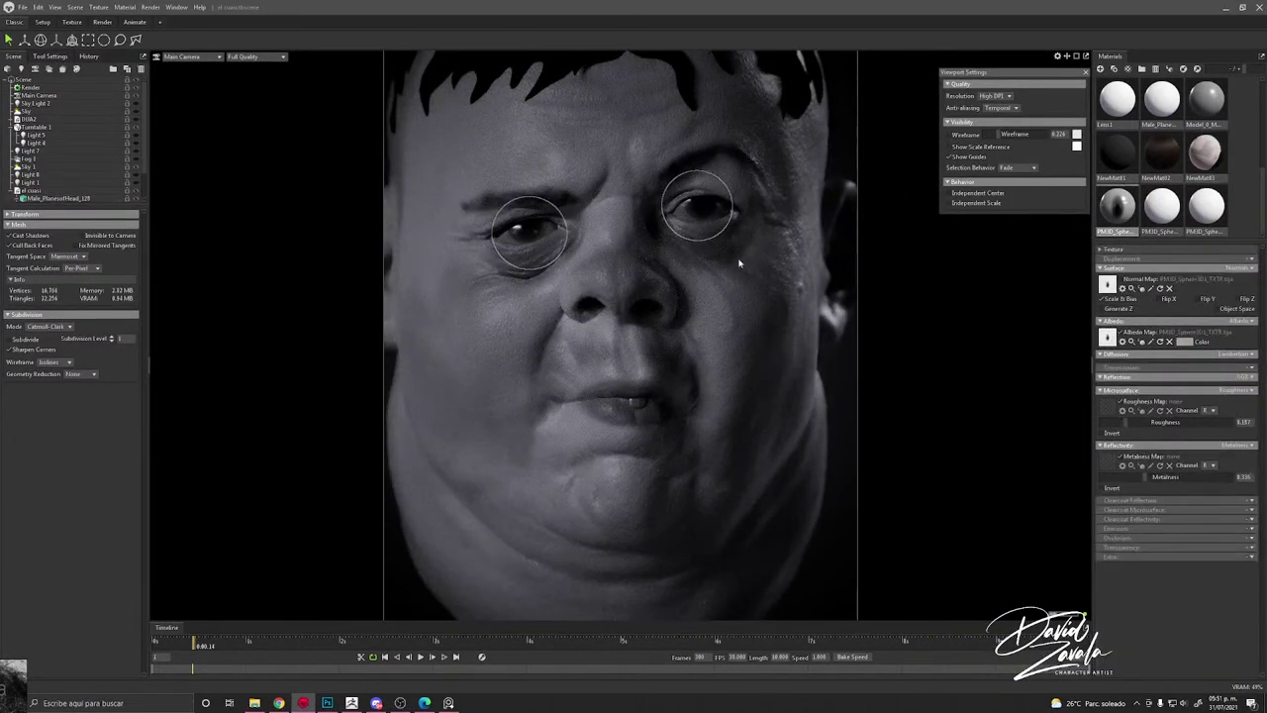
left_click(1183, 342)
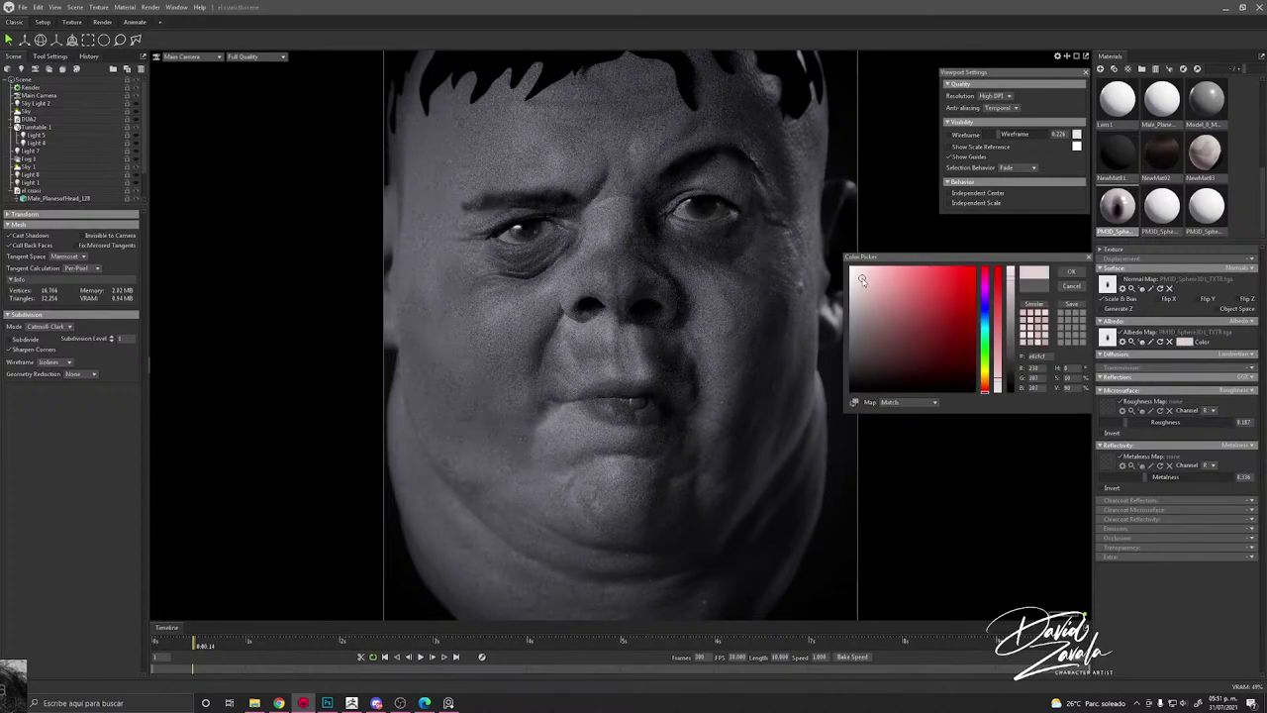
left_click(850, 283)
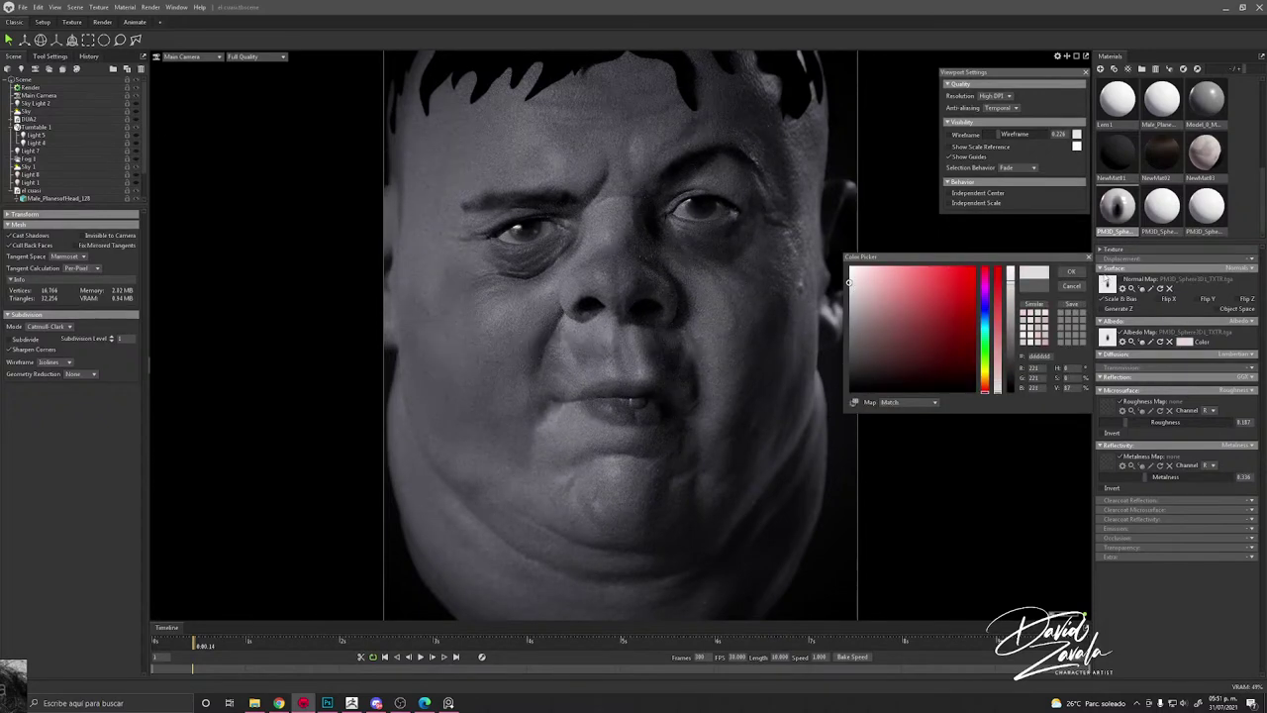
left_click(1070, 273)
scroll(772, 287, "down", 2)
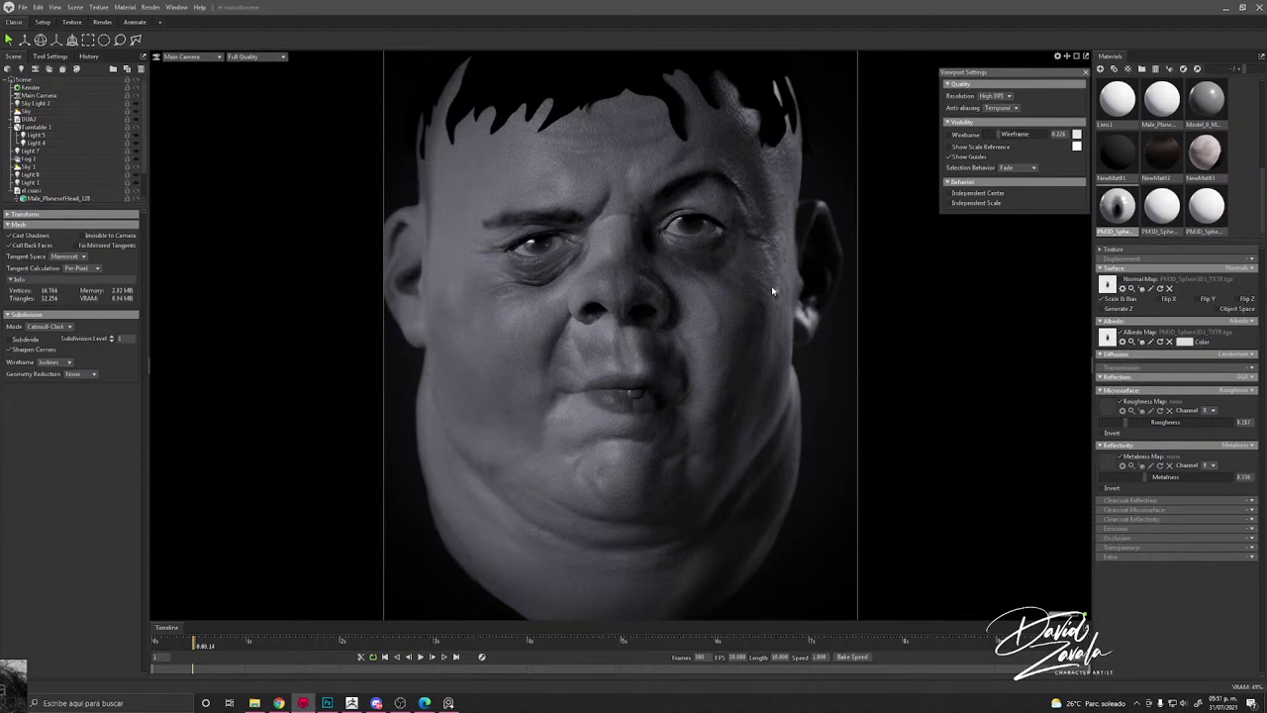
Step: Compare the wireframe overlay with the shaded head and check the face and eyes up close
left_click(948, 134)
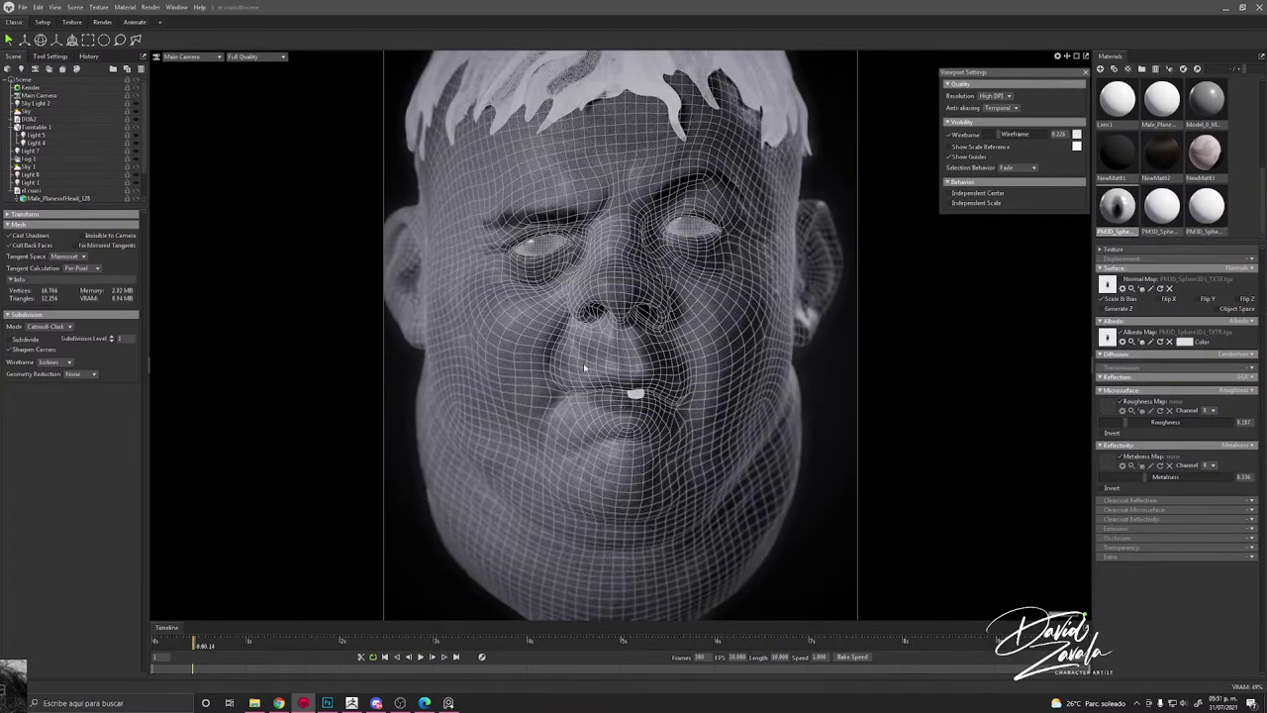
left_click(948, 134)
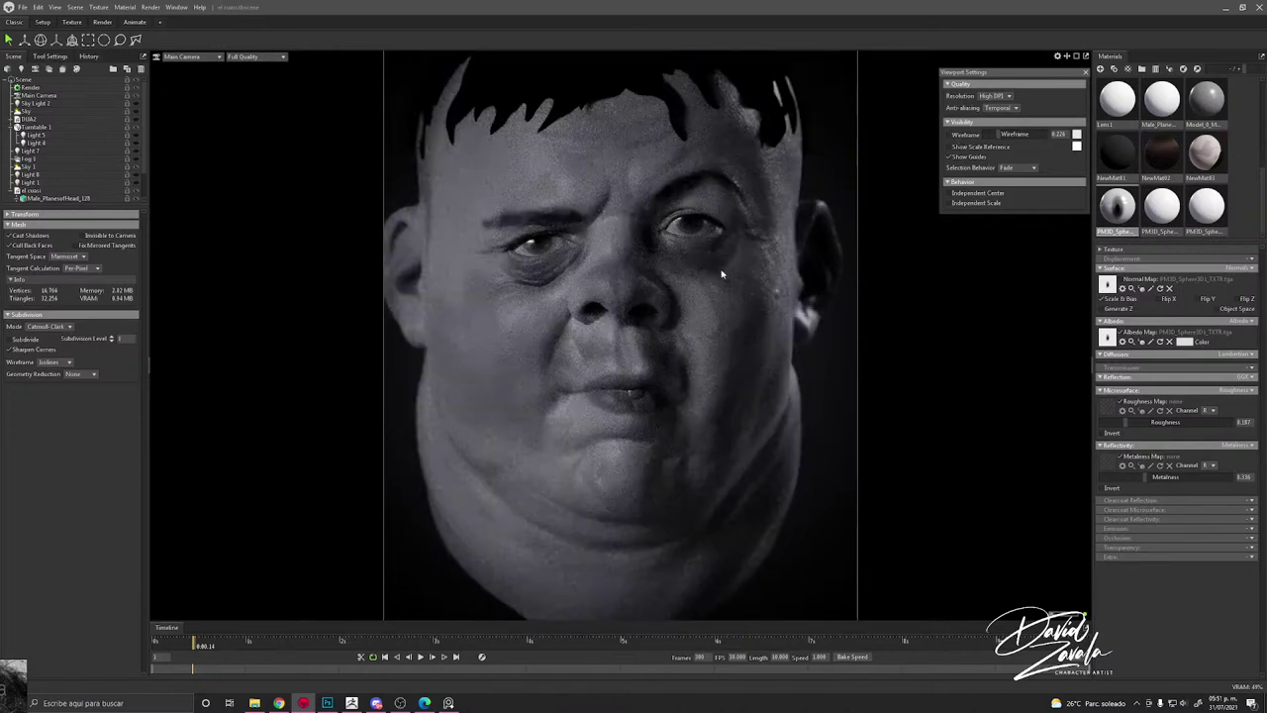
scroll(733, 336, "up", 3)
scroll(736, 337, "down", 4)
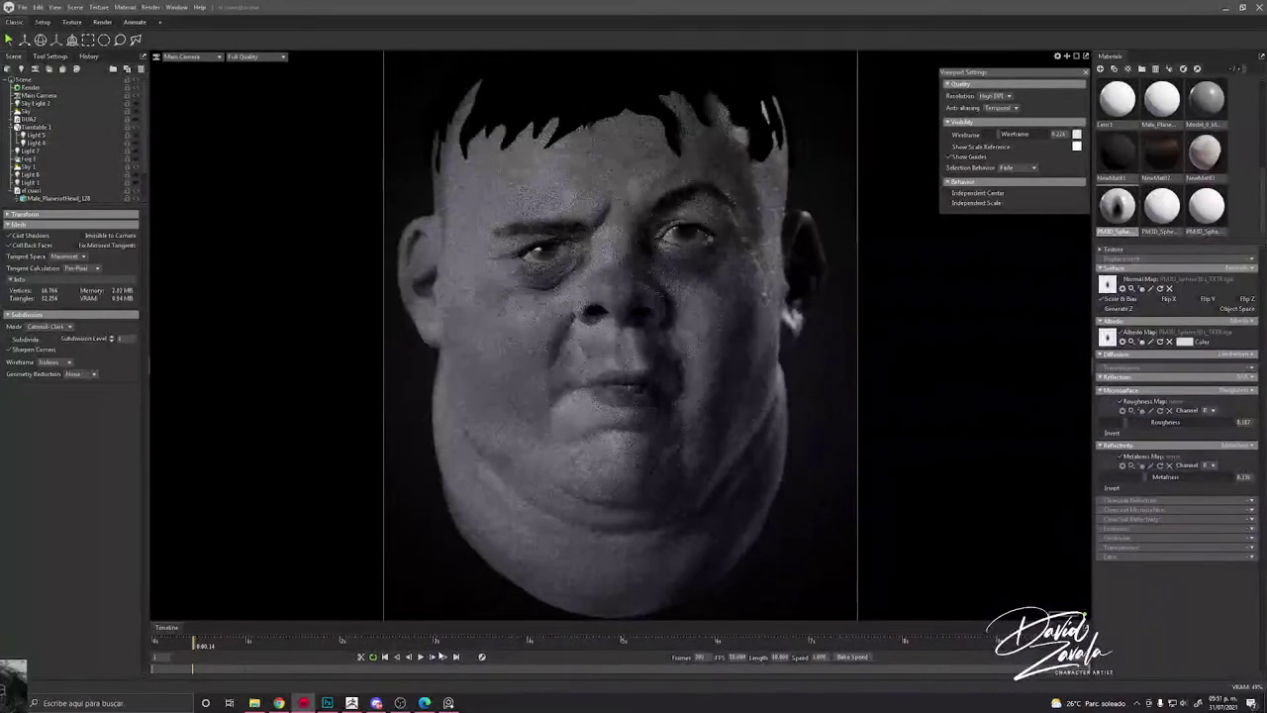
Step: Move the timeline playhead back to the start and toggle the visibility of Turntable 1 to compare its lighting
left_click_drag(452, 642, 1, 603)
left_click(136, 128)
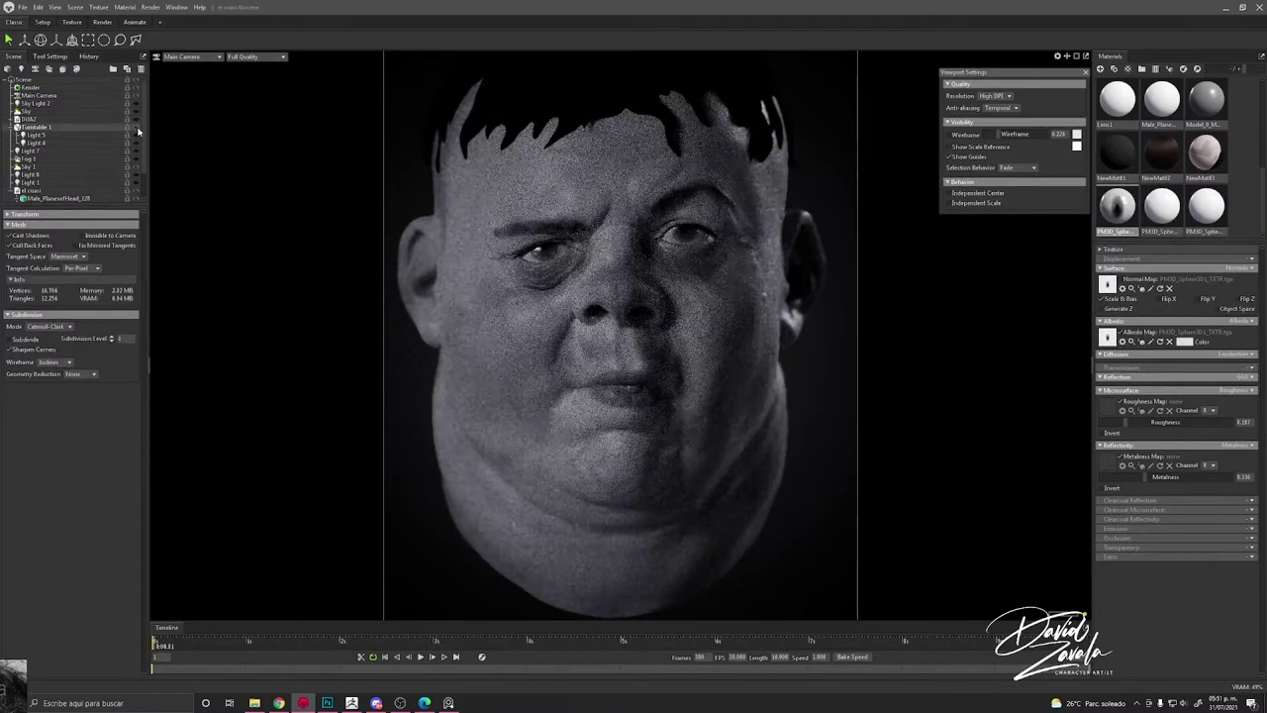
left_click(136, 129)
scroll(117, 166, "down", 2)
double_click(115, 167)
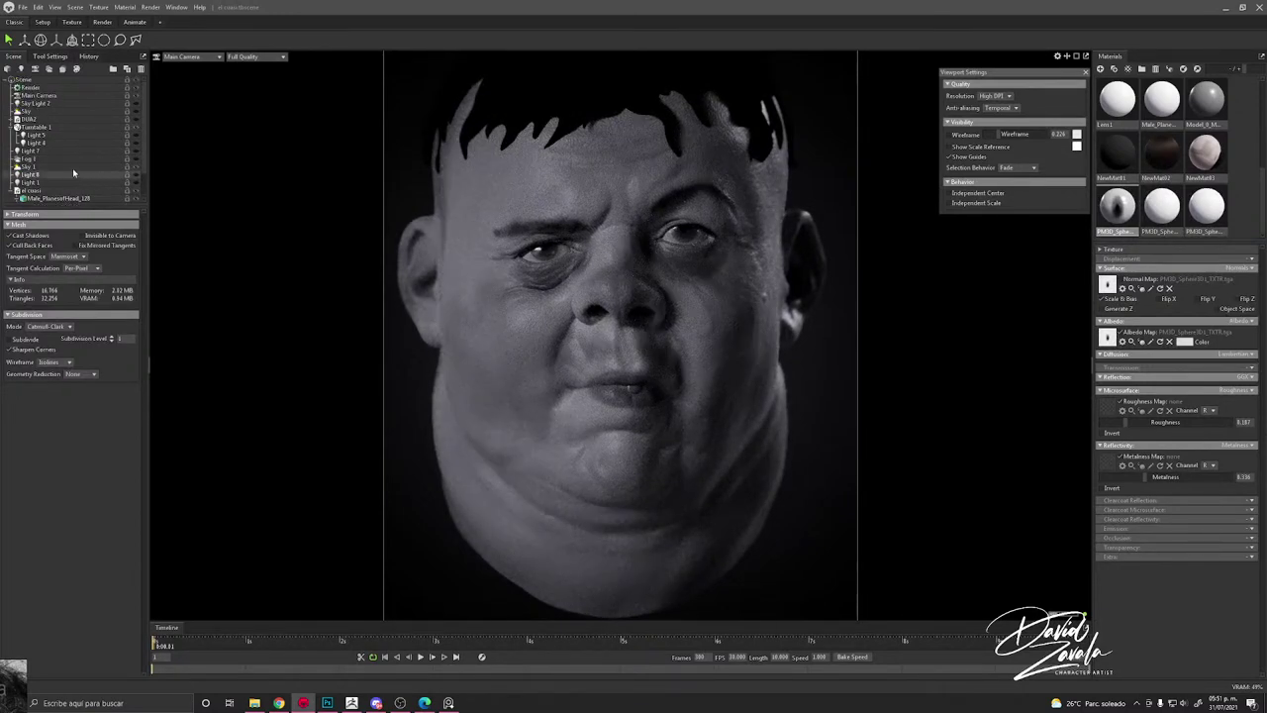
Step: Toggle the visibility of the turntable lights to compare their effect, and move the timeline playhead to 0:08.01
left_click(135, 168)
left_click(137, 136)
left_click(138, 144)
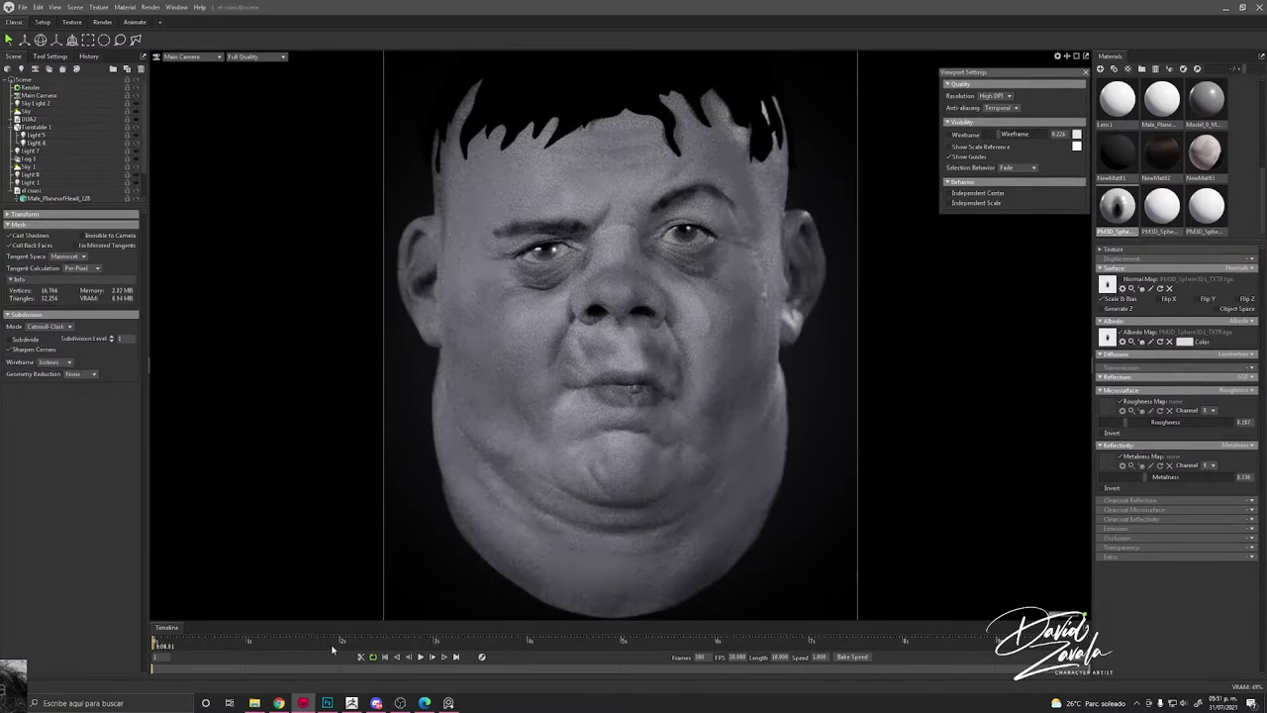
left_click_drag(333, 646, 883, 624)
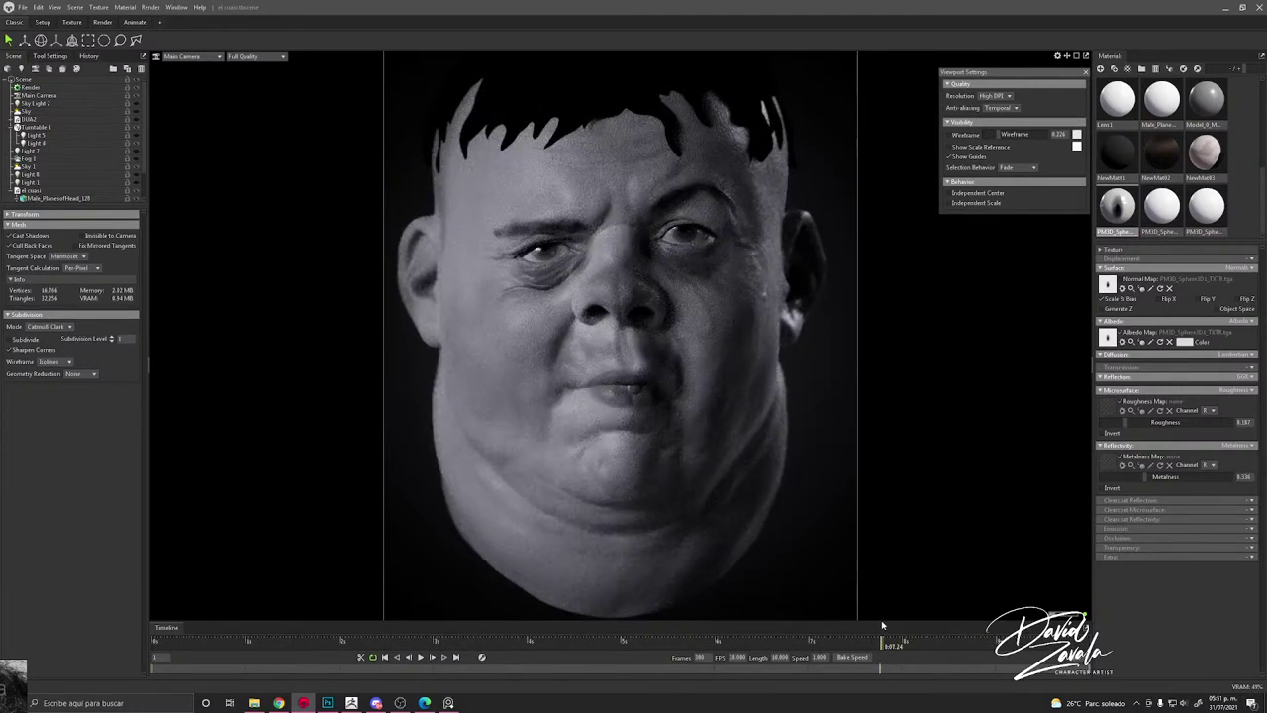
left_click(137, 142)
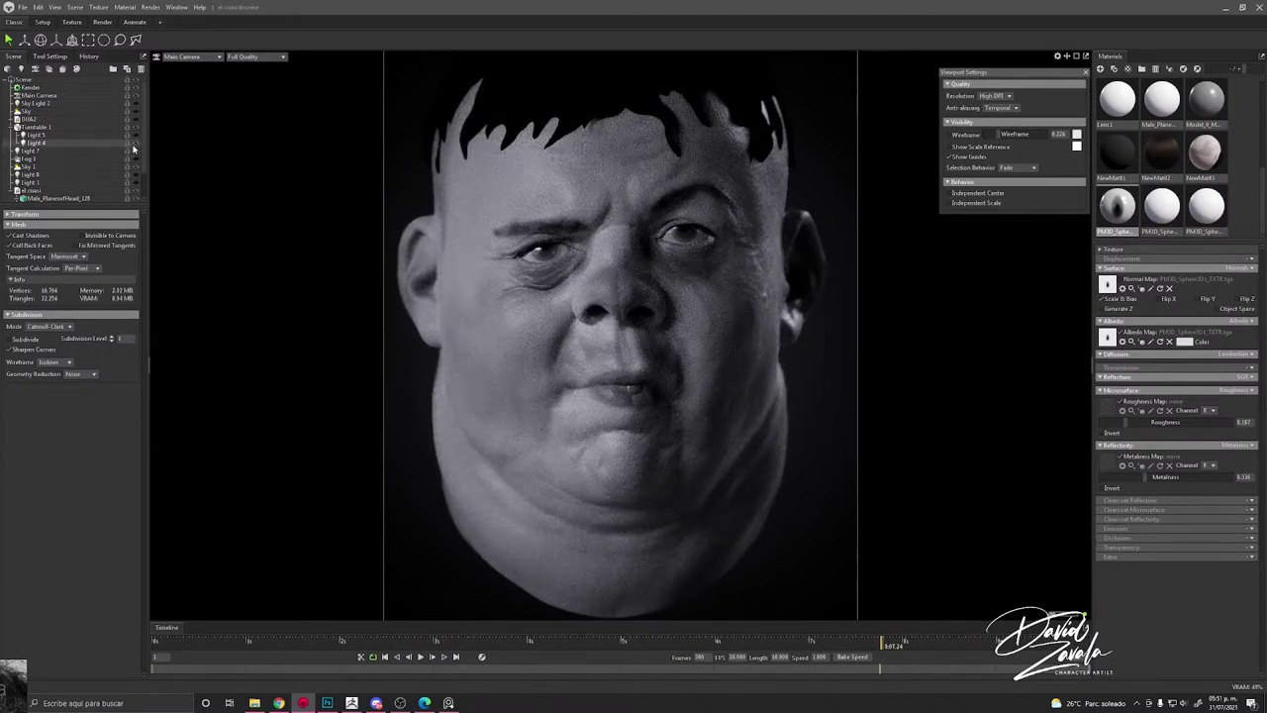
left_click(136, 142)
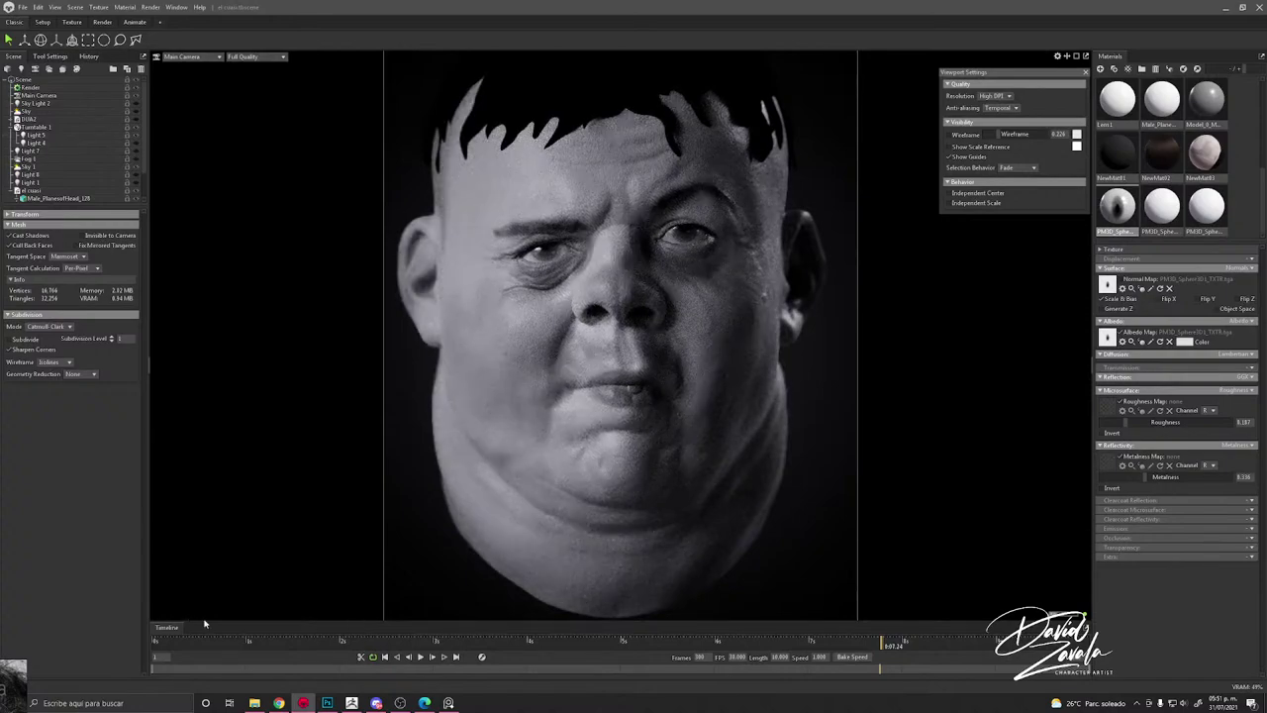
left_click_drag(236, 641, 905, 644)
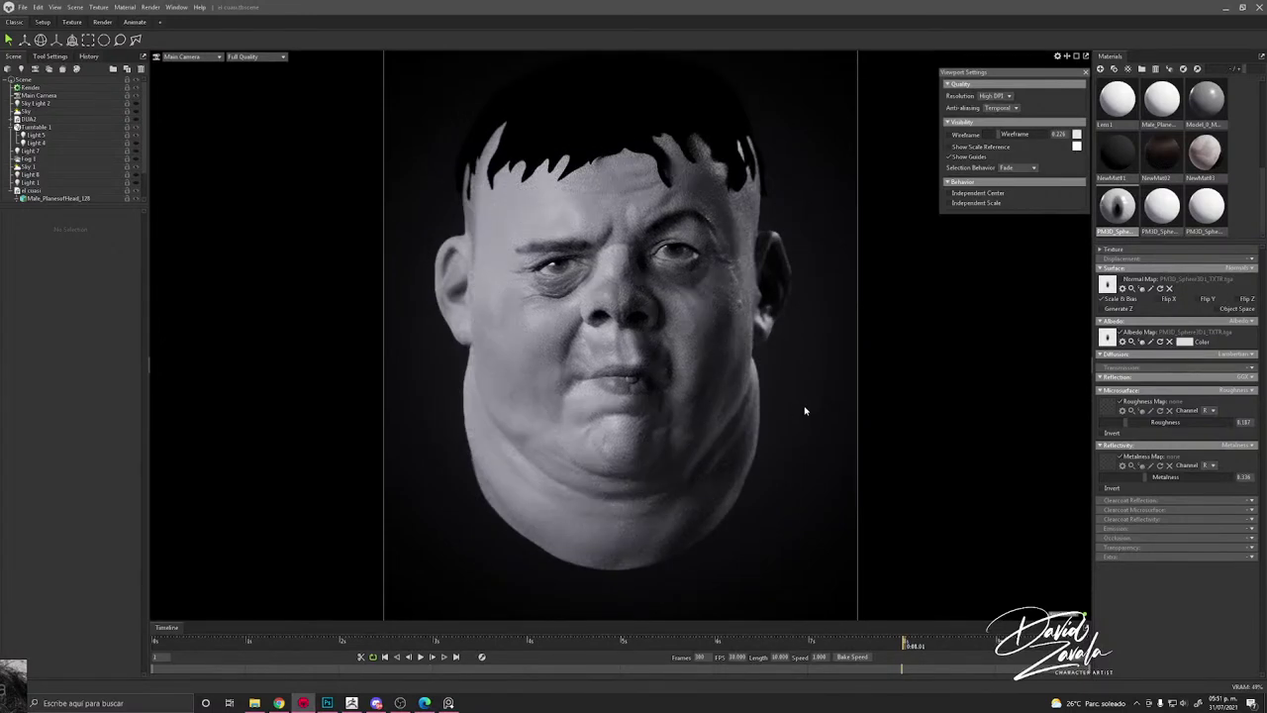
Step: Examine the face and eyes up close, find the eyeball mesh in the scene, and view the whole head again
scroll(702, 396, "up", 5)
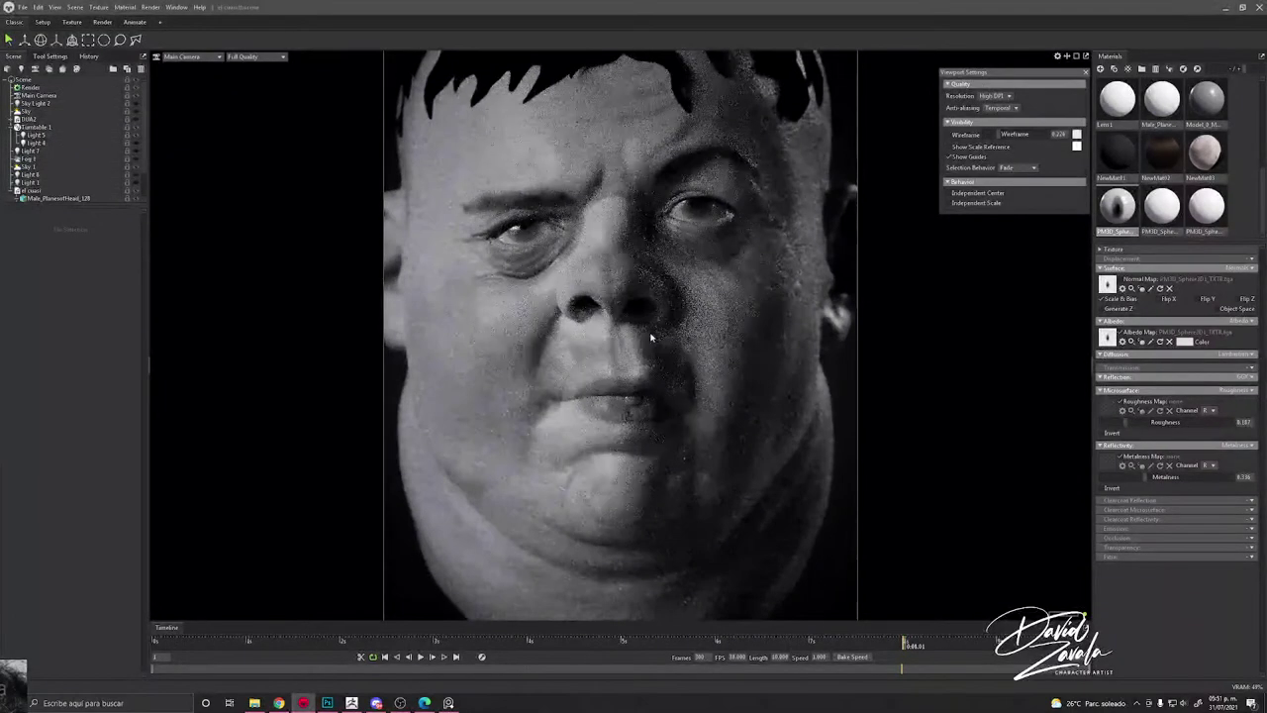
left_click(527, 241)
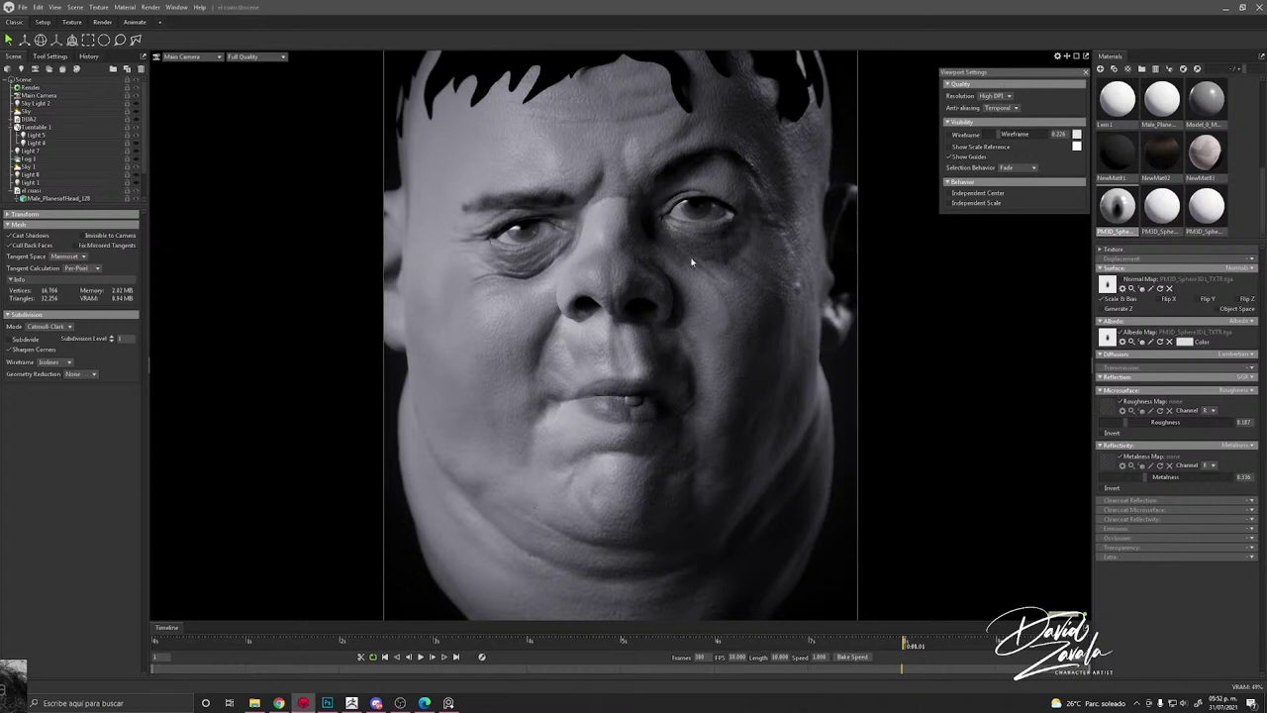
scroll(108, 181, "down", 2)
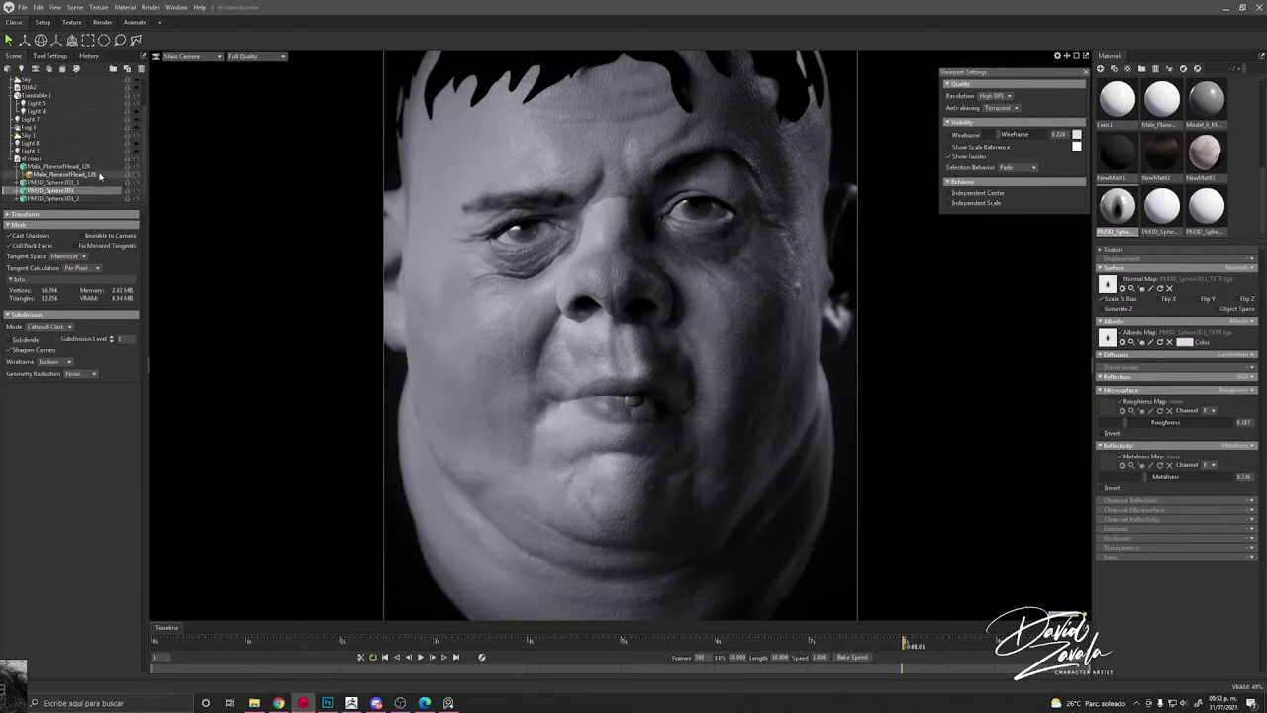
scroll(33, 182, "down", 1)
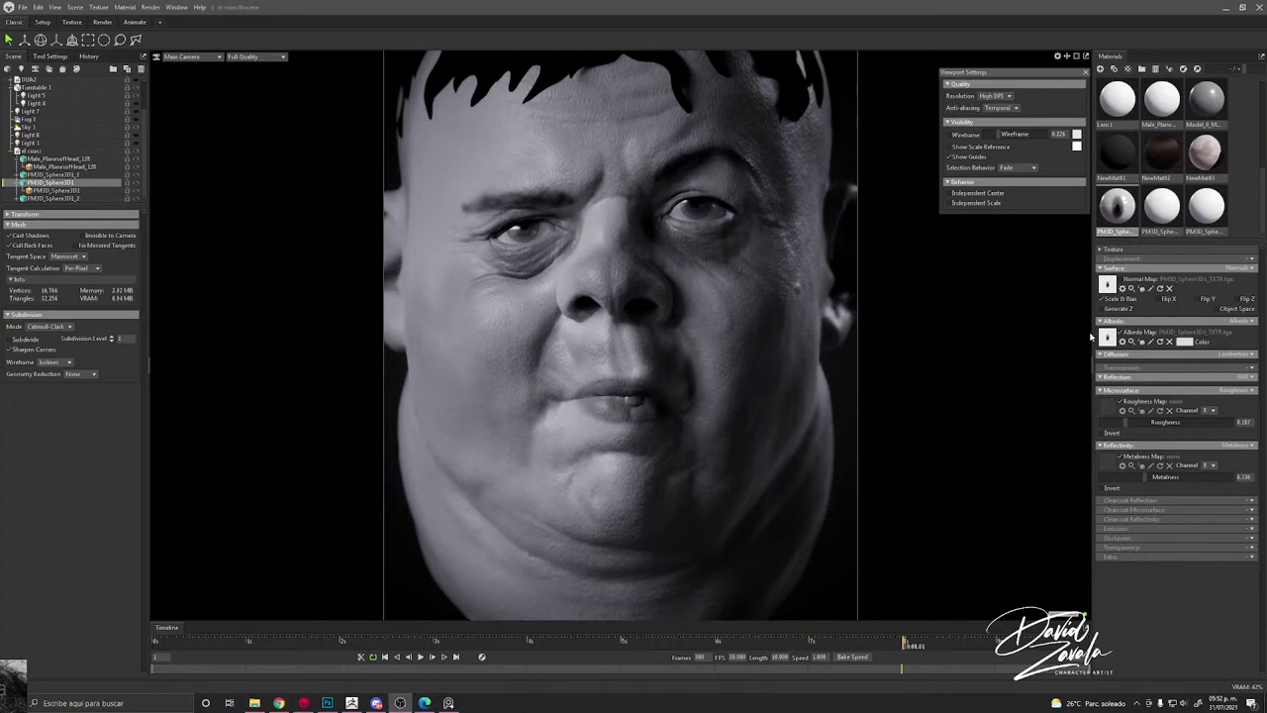
left_click(649, 316)
scroll(650, 315, "down", 2)
left_click(835, 367)
scroll(799, 366, "down", 2)
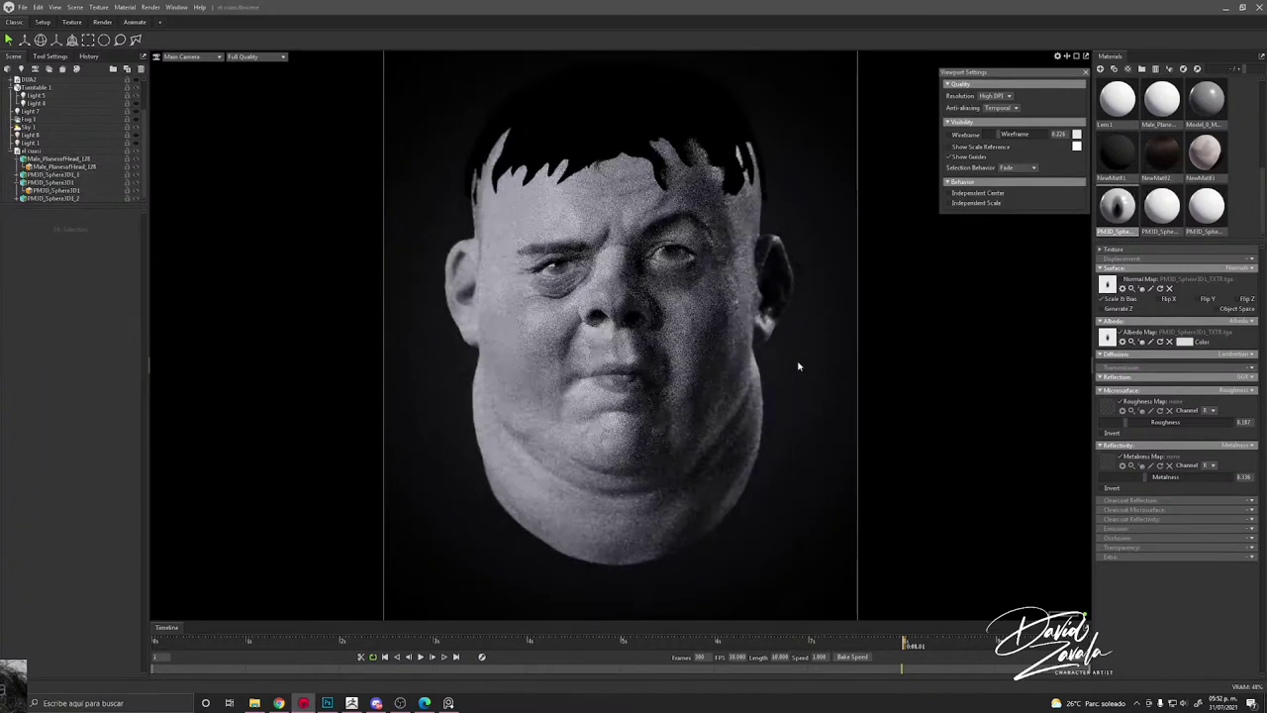
Step: Switch to ZBrush, make the eyes the active subtool in front view, and turn off their texture map
left_click(569, 276)
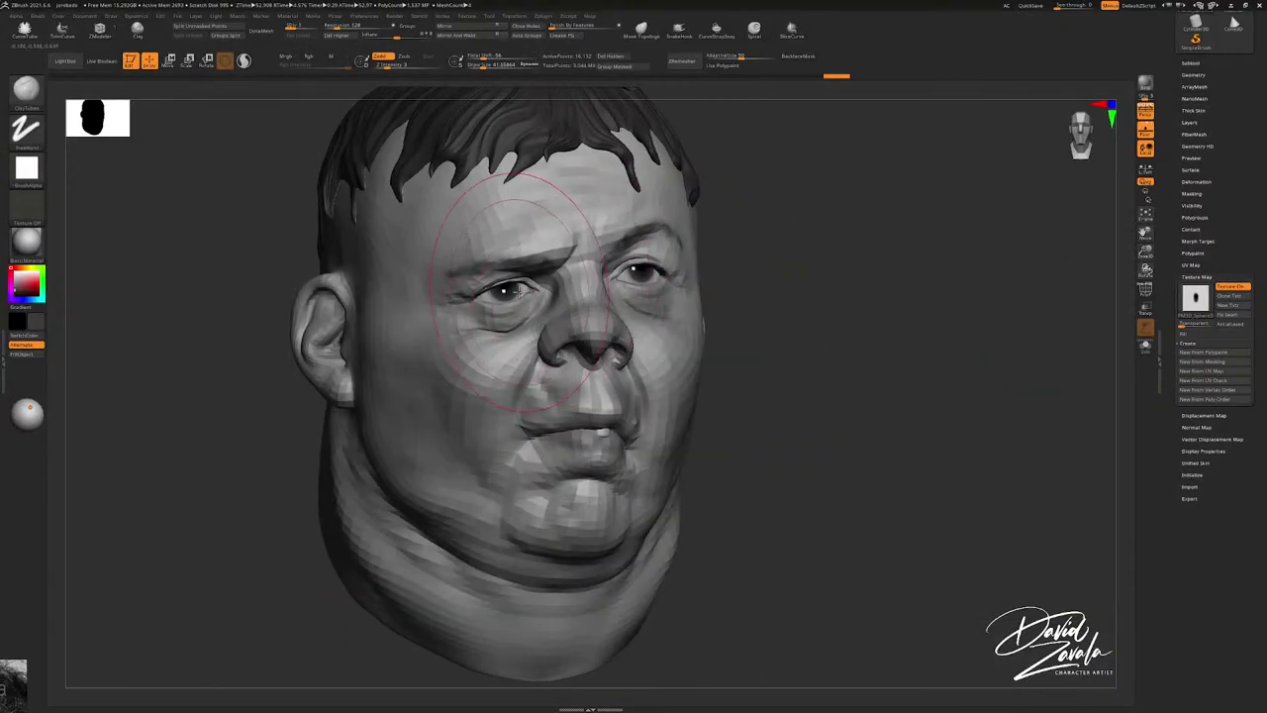
left_click(527, 294)
left_click(808, 300)
key("shift")
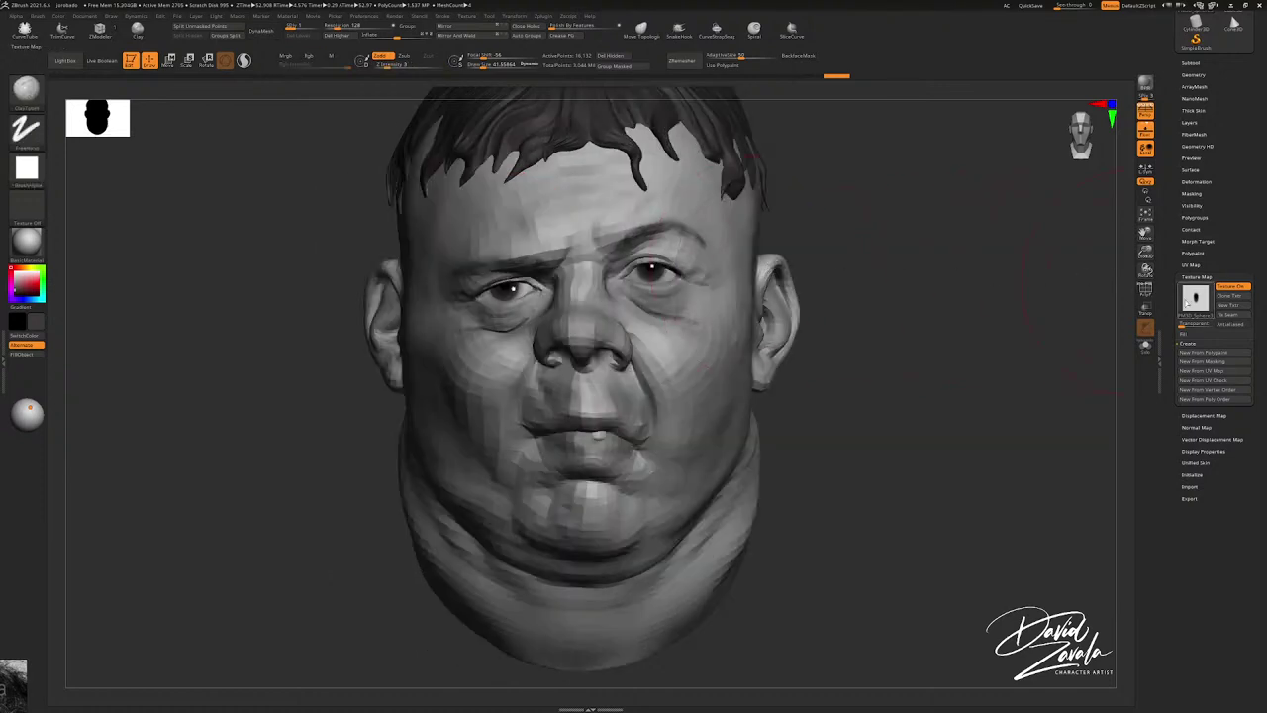
mouse_move(1192, 300)
left_click(1232, 286)
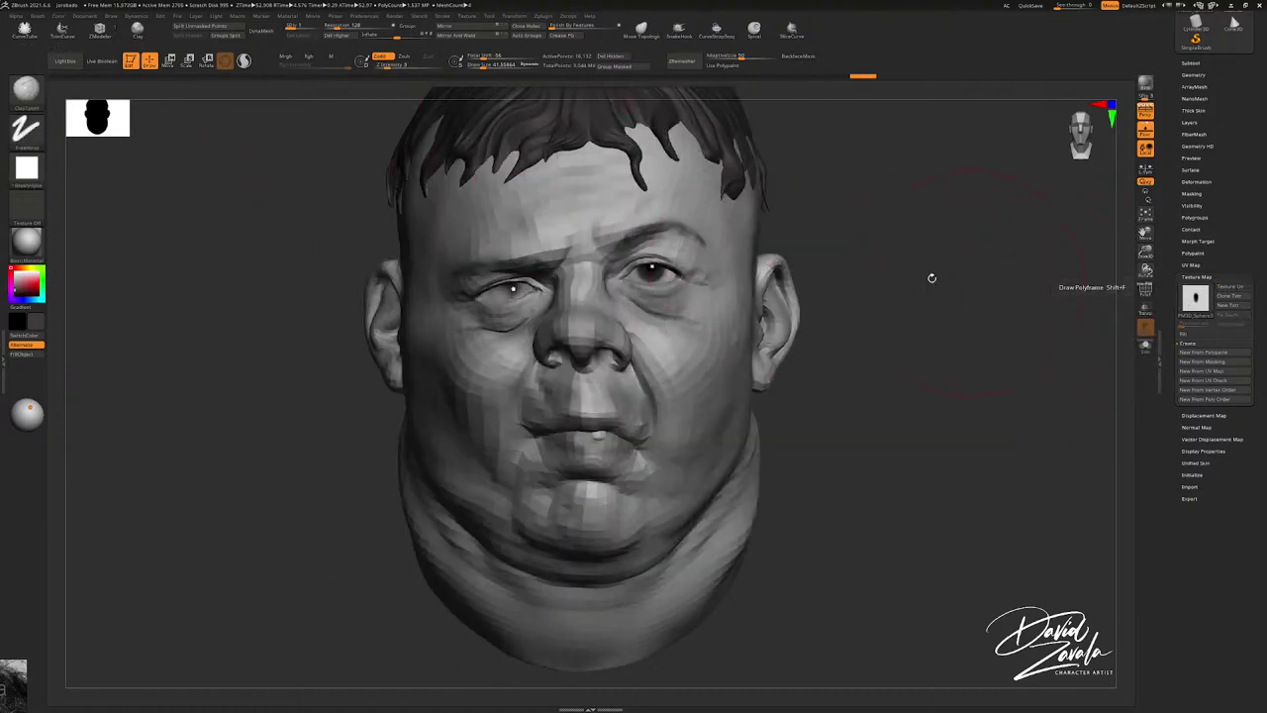
Step: Lower the eyes to their lowest subdivision level and unwrap them with UV Master using symmetry
key("d")
key("d")
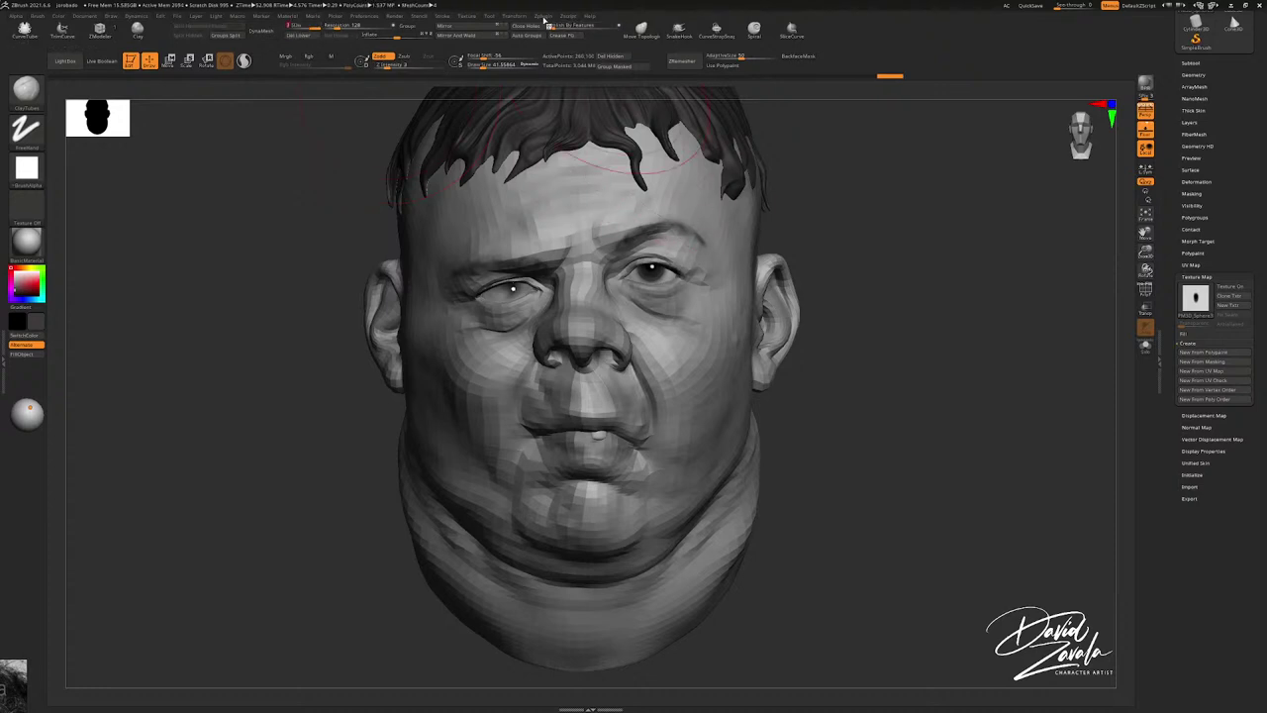
key("shift+d")
key("shift+d")
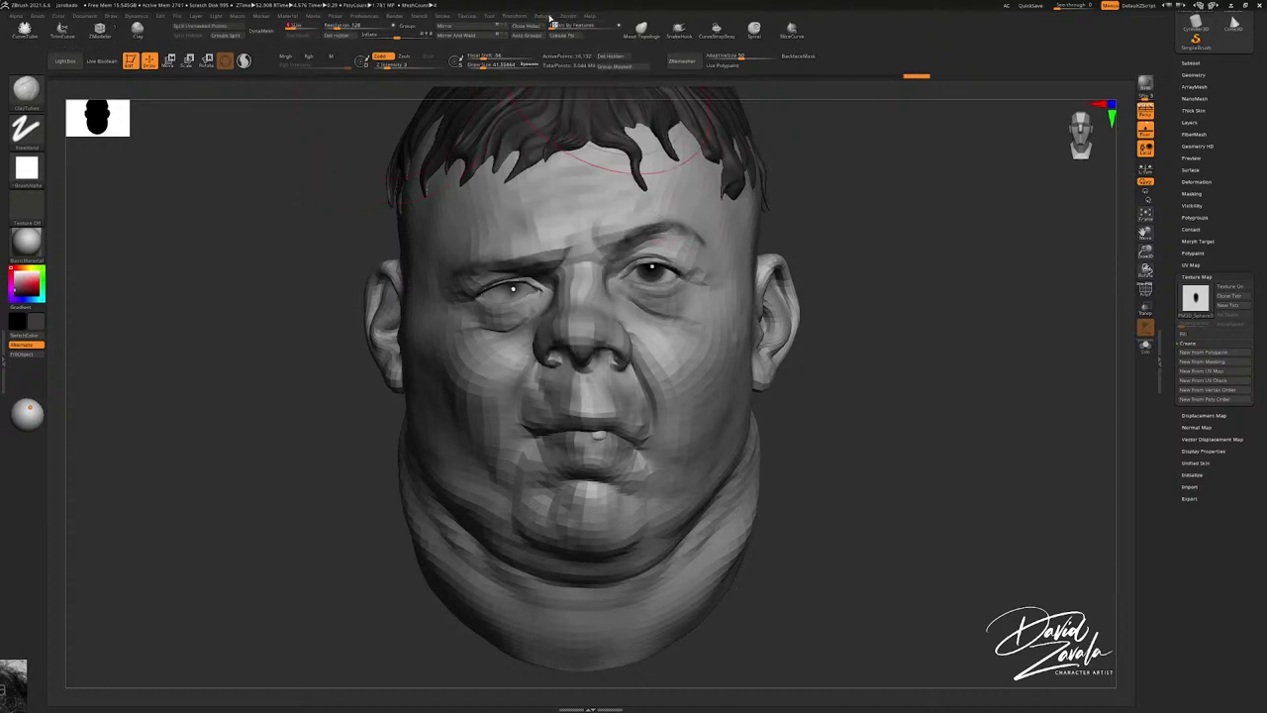
left_click(549, 18)
left_click(568, 246)
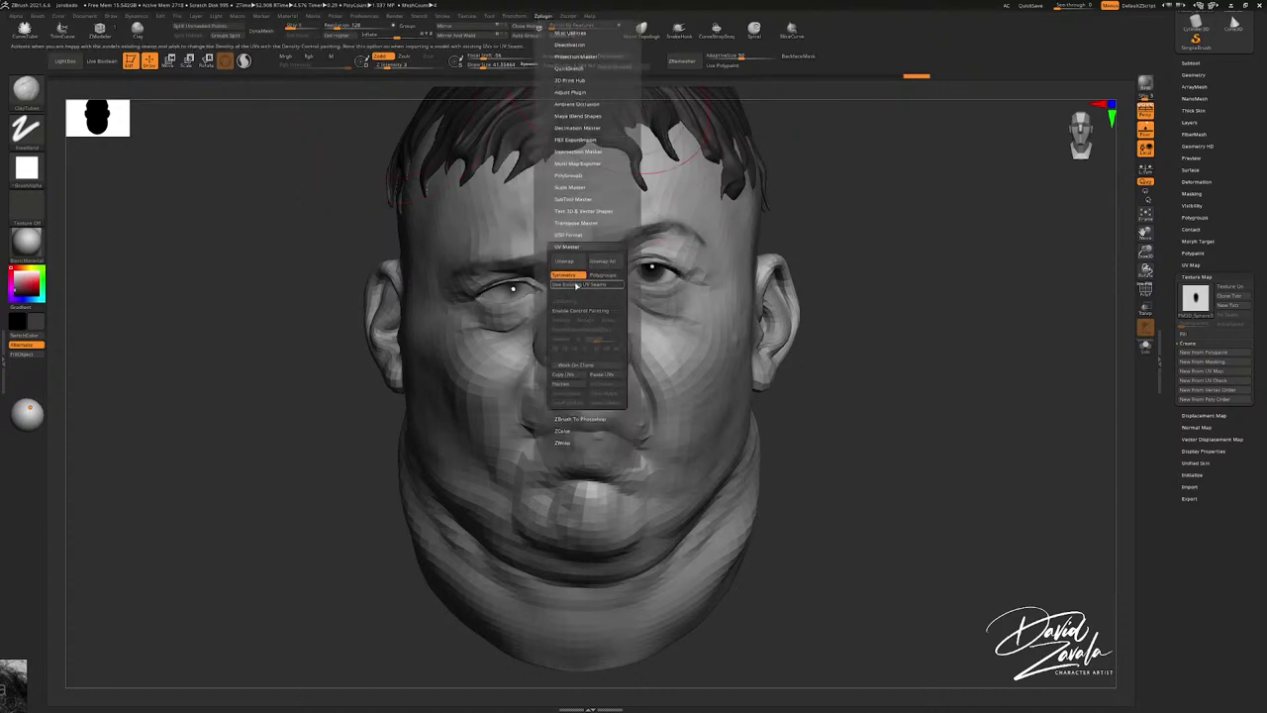
left_click(567, 261)
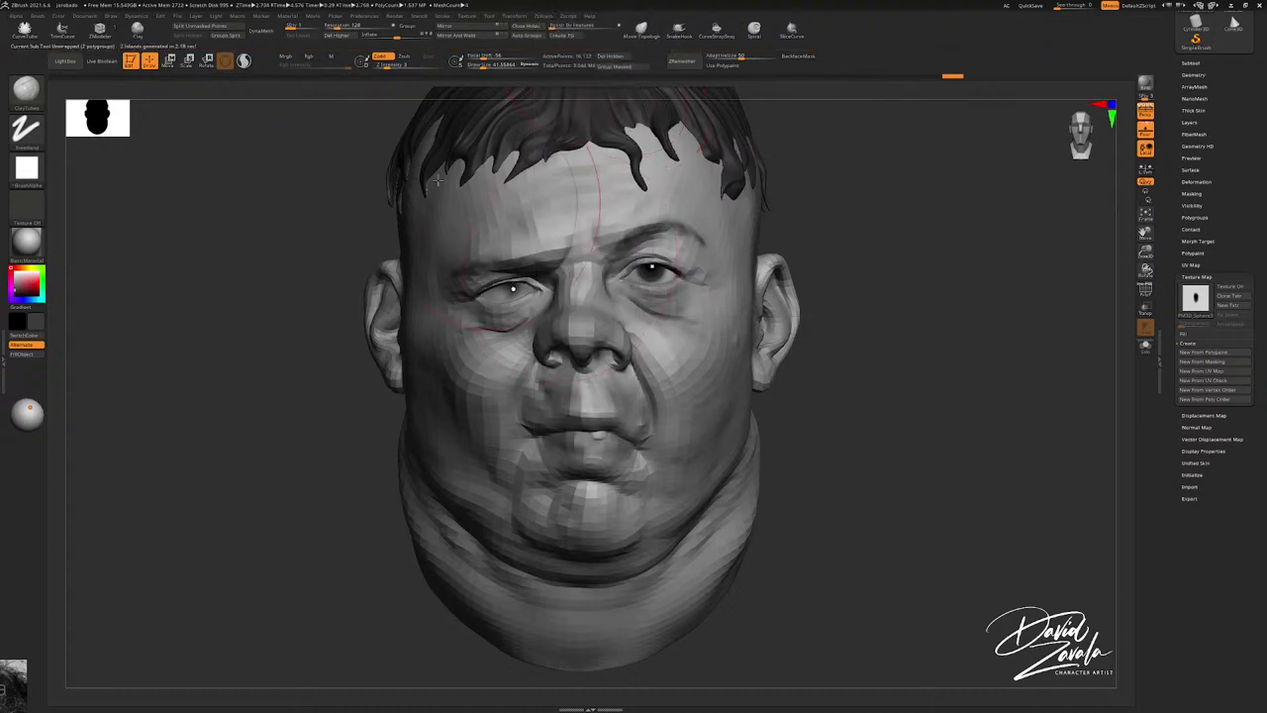
Step: Create a new texture map for the eyes from their polypaint and export the model with FBX ExportImport
left_click(1208, 381)
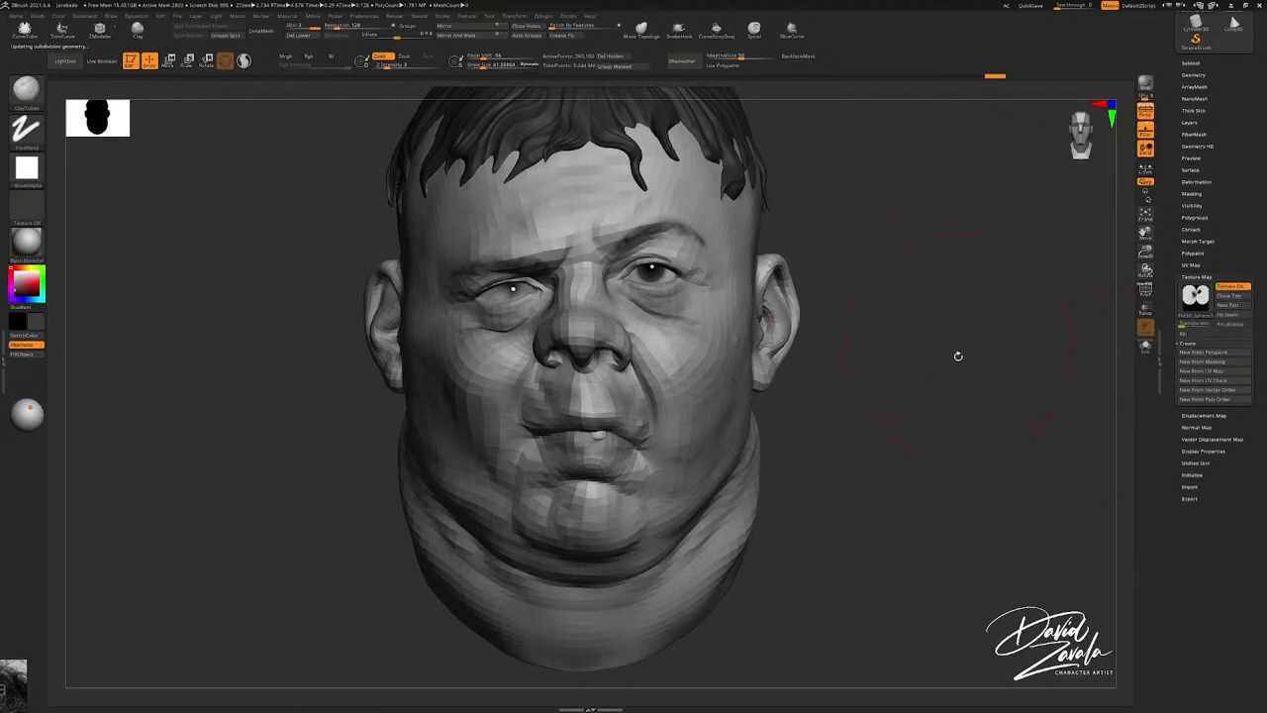
left_click(542, 15)
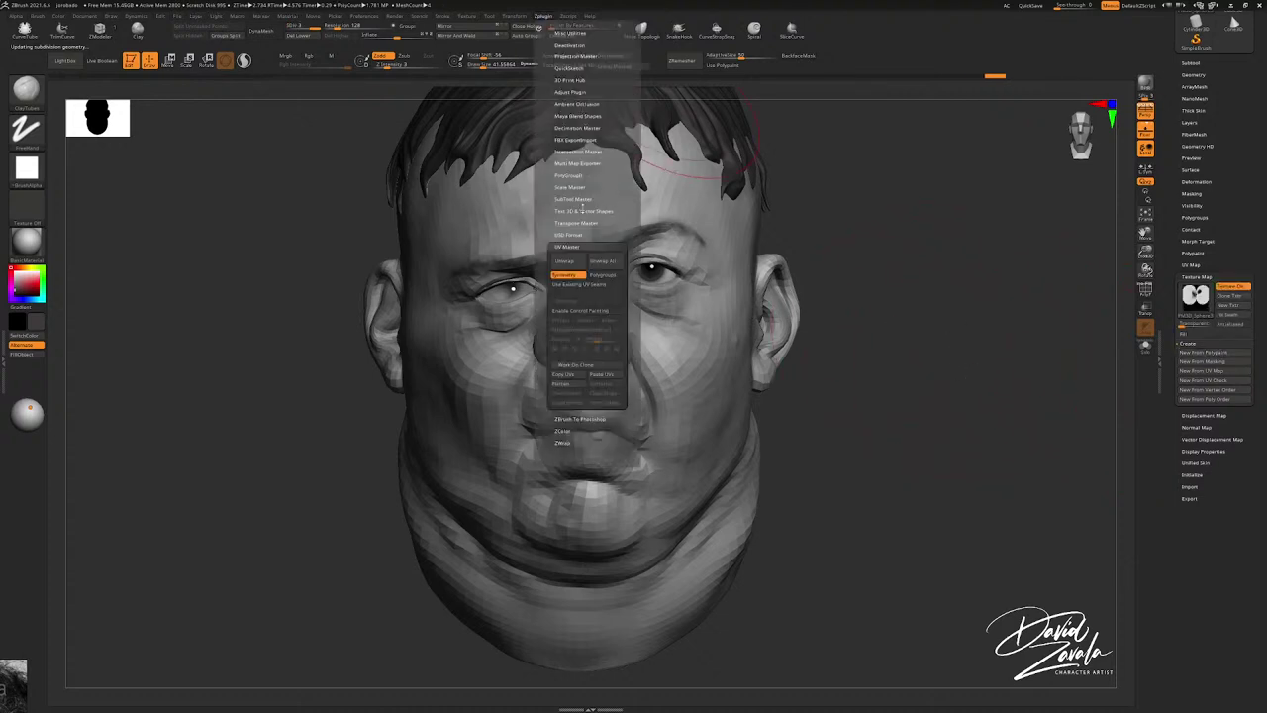
left_click(575, 141)
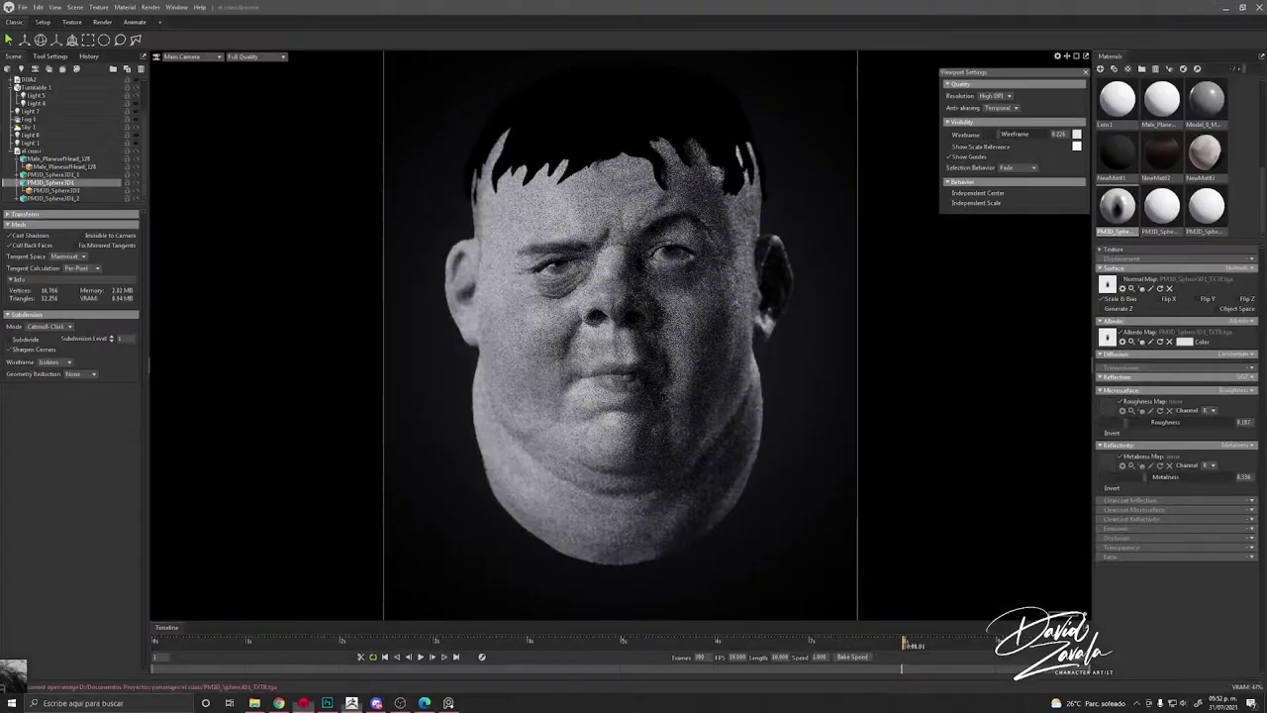
Step: Switch back to Marmoset Toolbag and move the timeline playhead to 0:08.17 to reposition the turntable lights
scroll(780, 373, "up", 1)
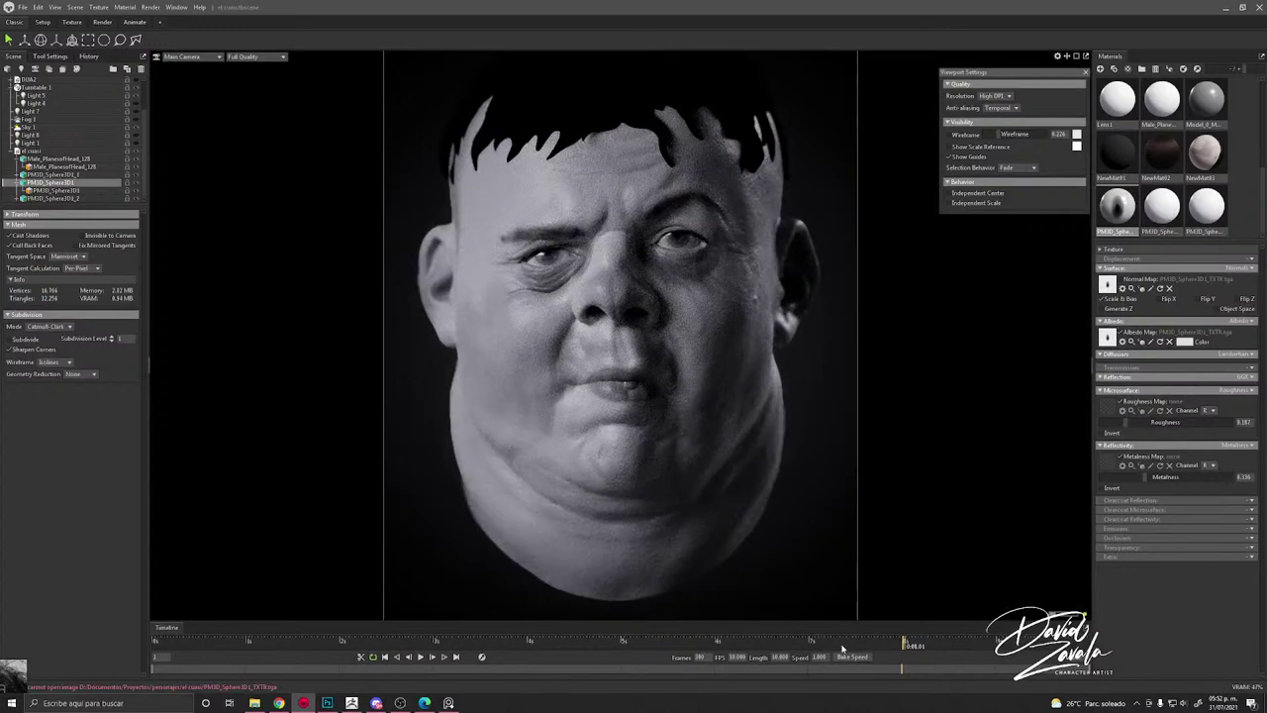
left_click_drag(901, 643, 954, 639)
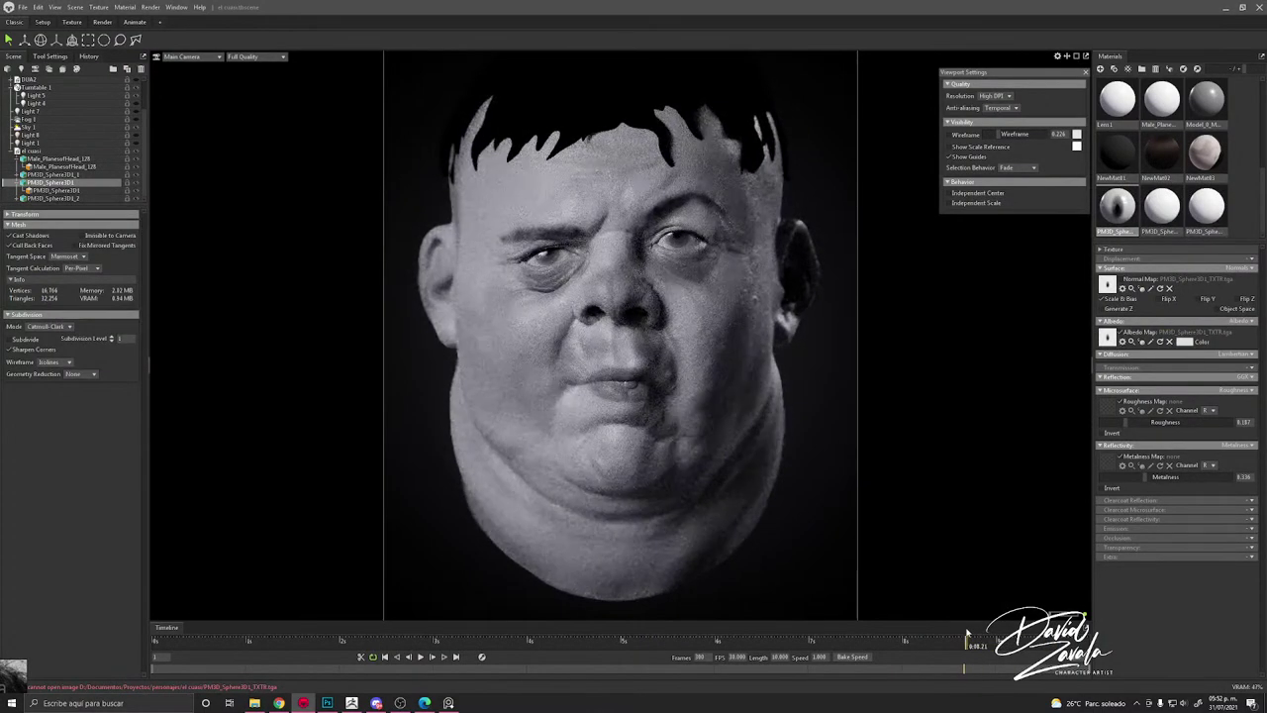
left_click(798, 543)
Step: Set the albedo color of the head's skin material to the neutral grey #bebebe
left_click(596, 396)
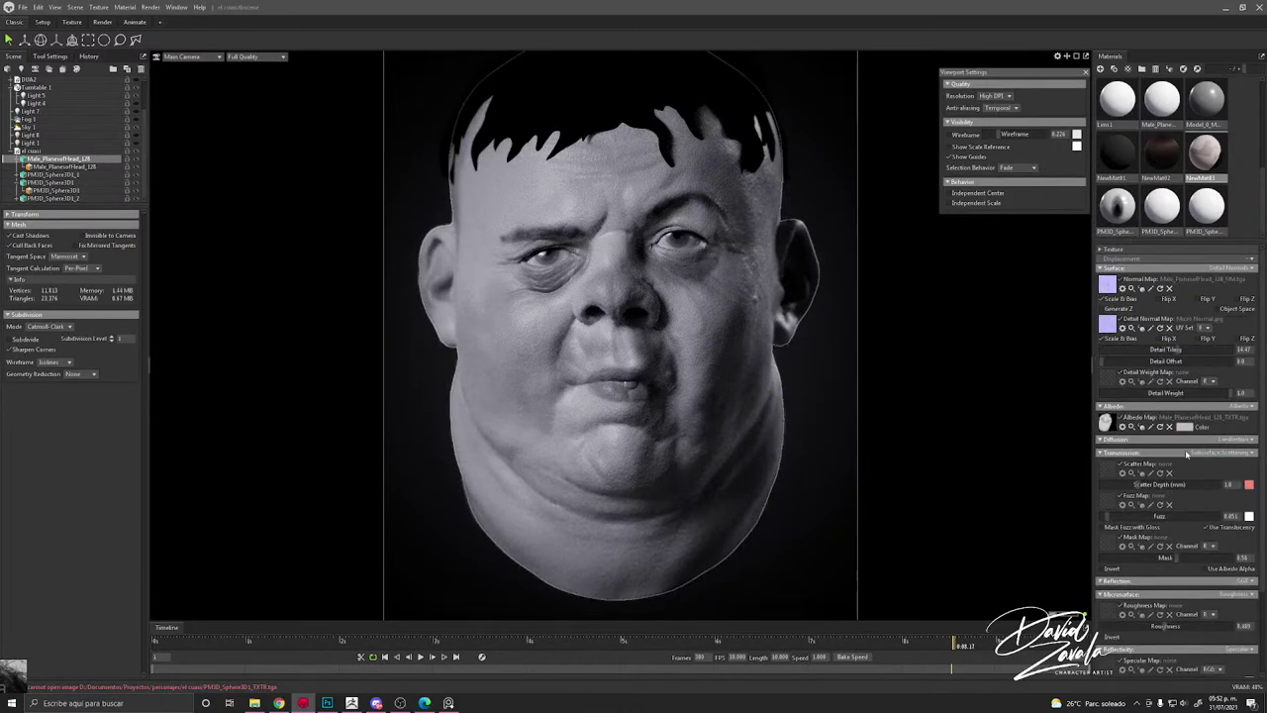
left_click(1184, 427)
mouse_move(863, 291)
left_mouse_down()
mouse_move(848, 294)
mouse_move(848, 321)
mouse_move(848, 297)
left_mouse_up()
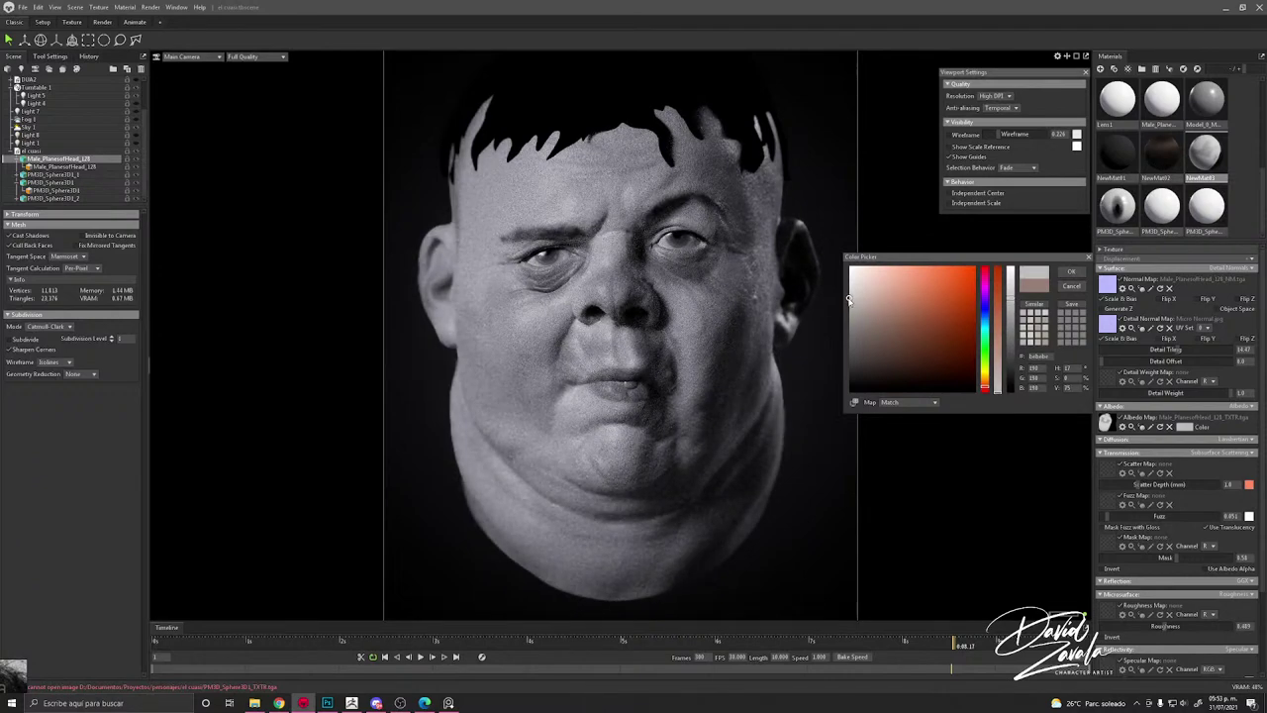
left_click(1071, 272)
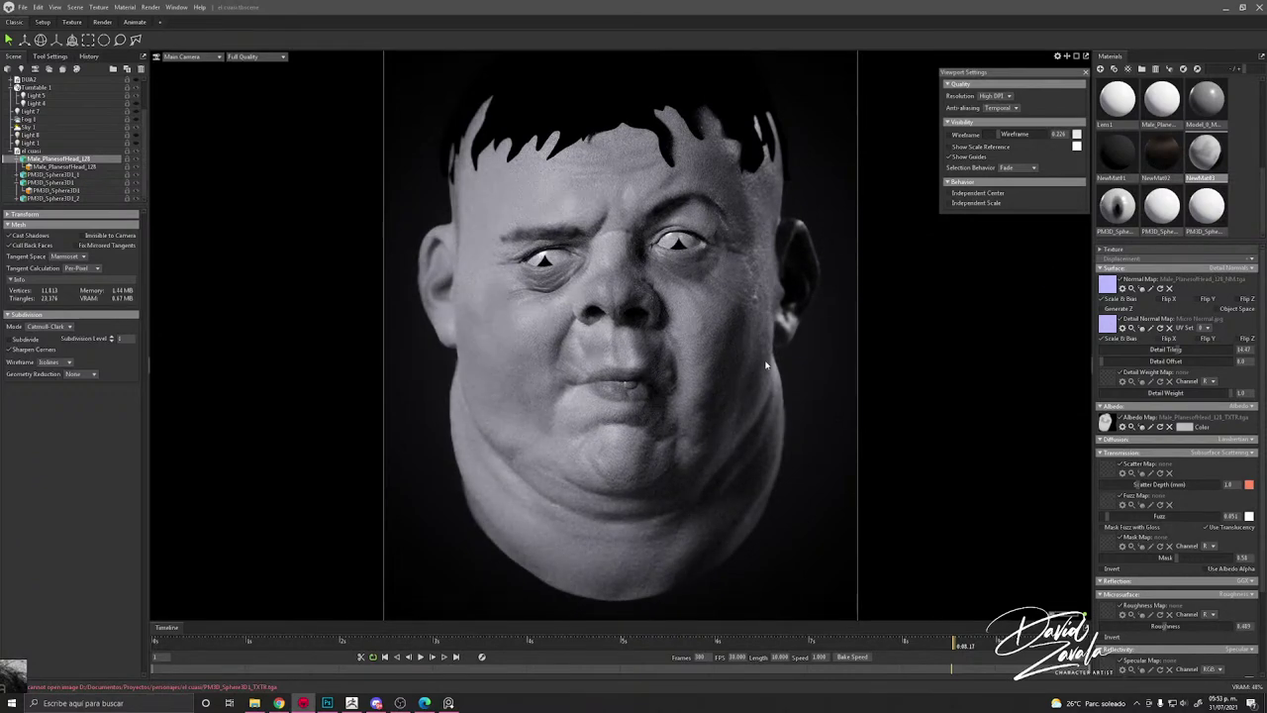
Step: Check the eyeball material's maps, then in ZBrush delete the eyes' lower subdivision levels and re-export the model
left_click(1119, 208)
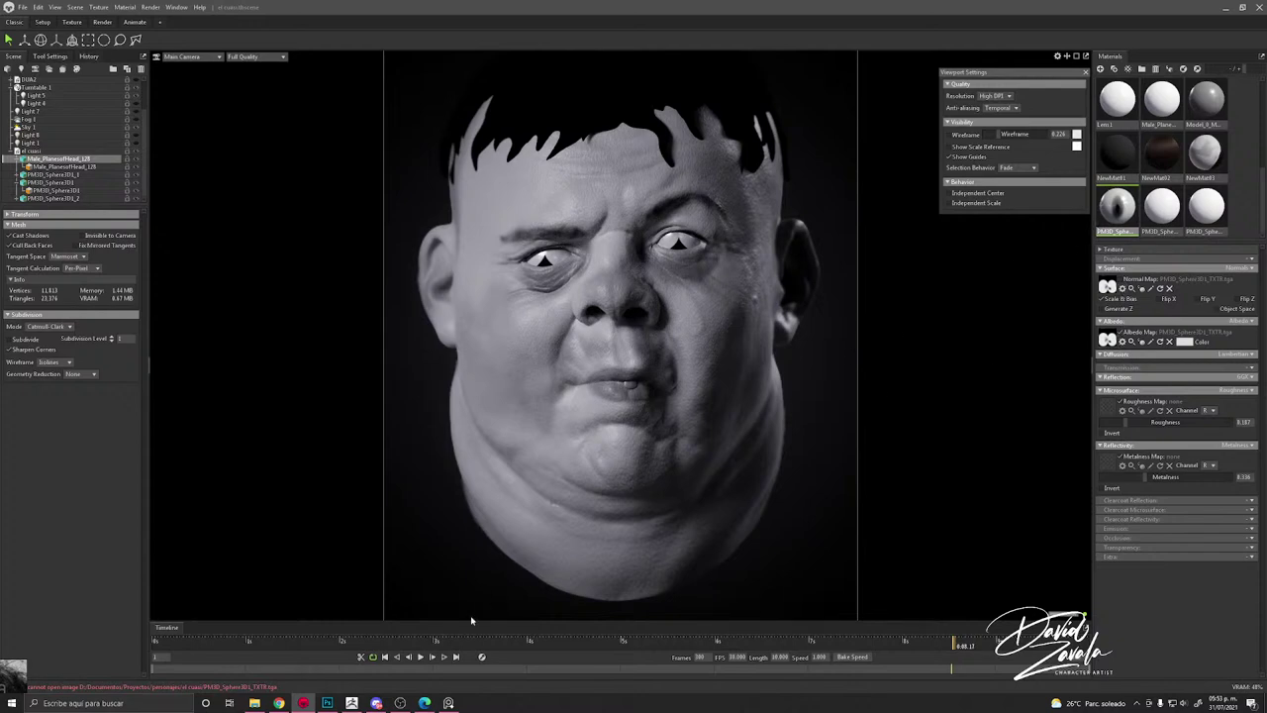
left_click(432, 448)
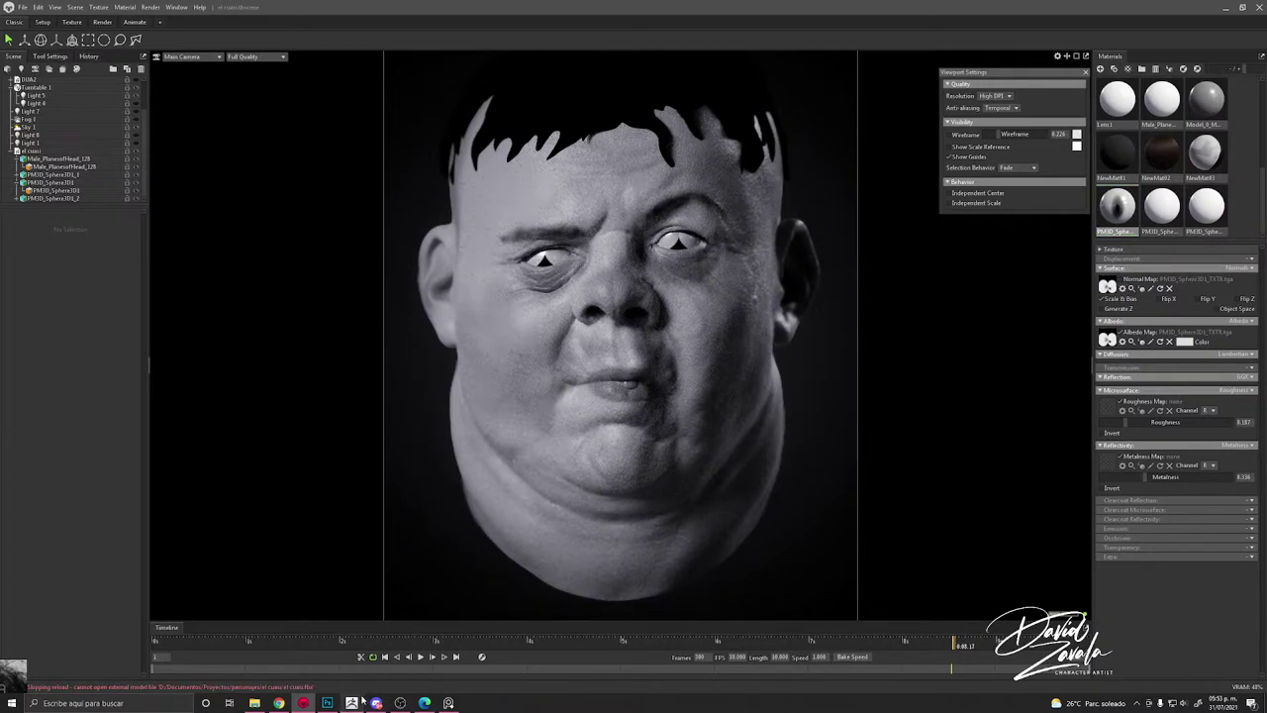
mouse_move(354, 701)
left_click(351, 658)
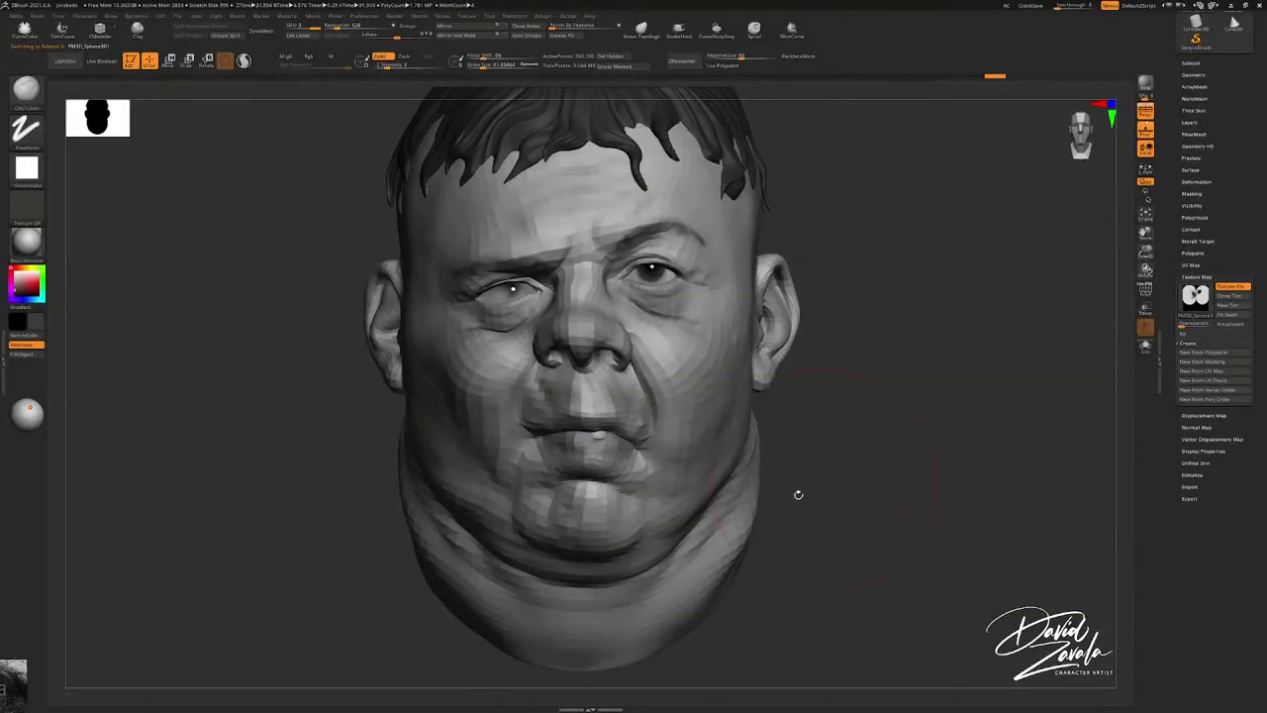
left_click(300, 34)
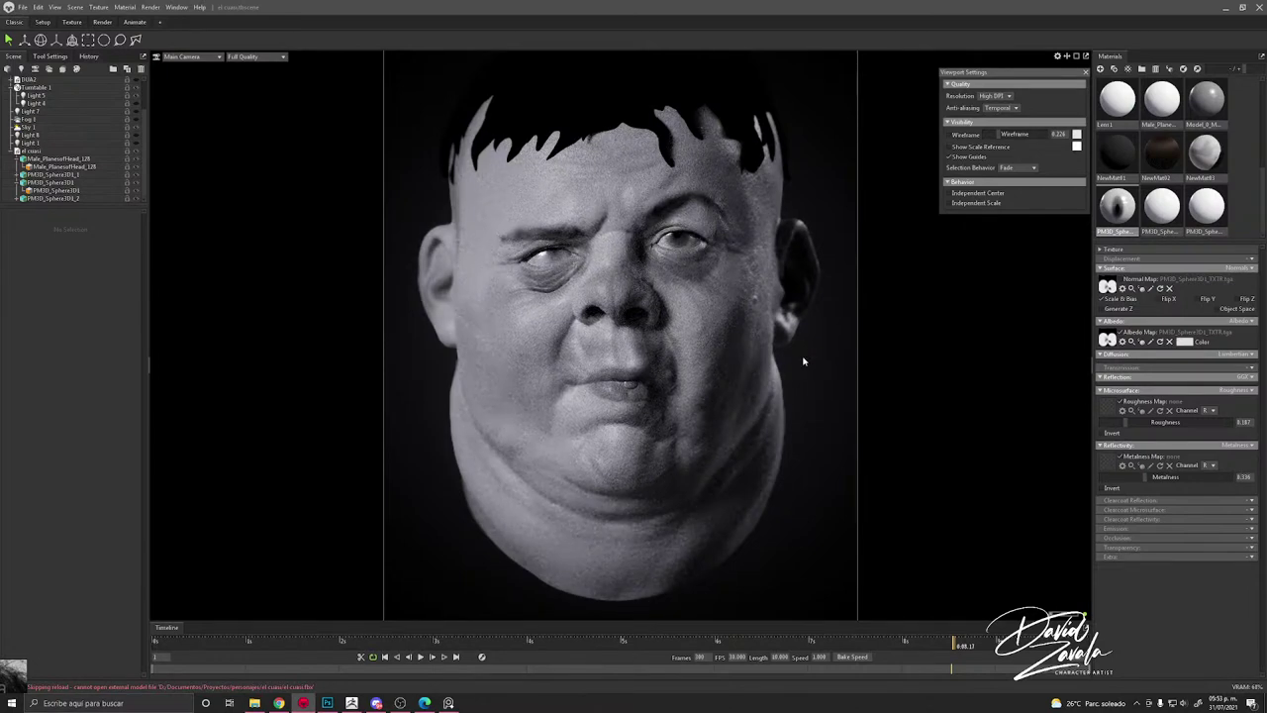
Step: Set the eyeball material's roughness to about 0.168 and fine-tune its metalness
left_click(561, 261)
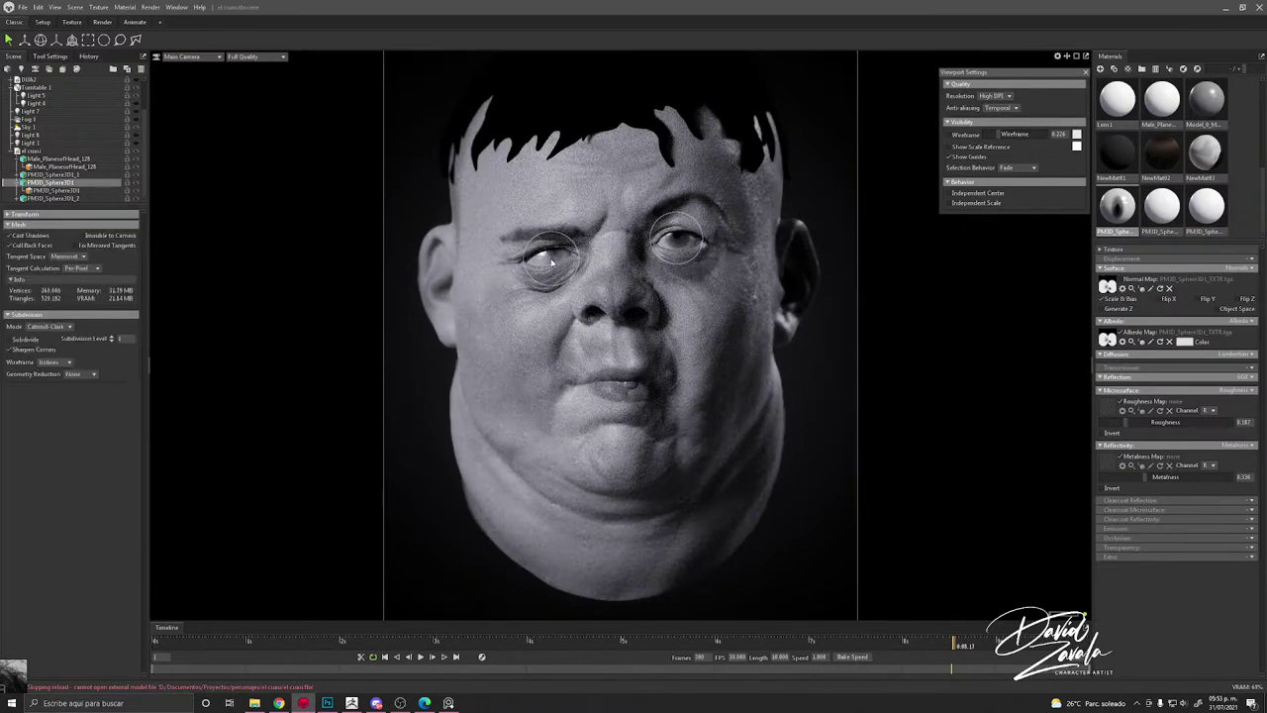
left_click_drag(1175, 413, 1122, 420)
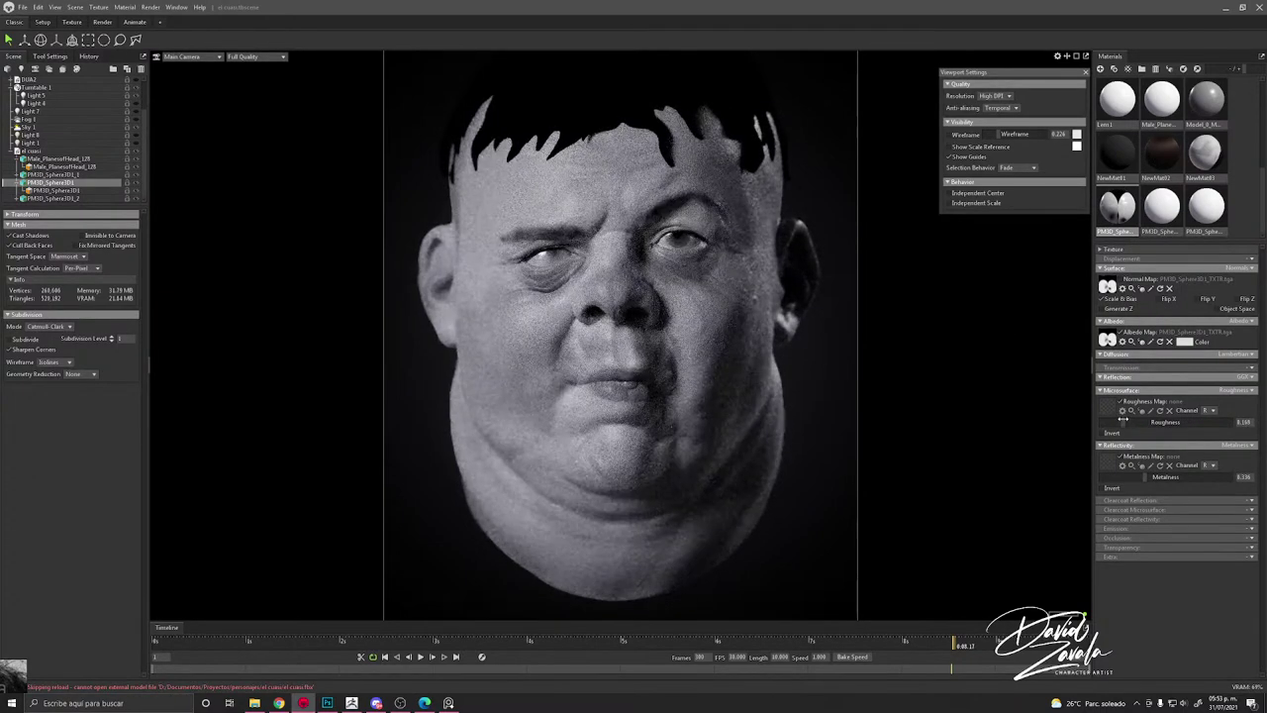
mouse_move(1147, 477)
left_mouse_down()
mouse_move(1112, 473)
mouse_move(1149, 473)
left_mouse_up()
Step: Select the head mesh and move the timeline playhead to about 0:08.29 for a different turntable light angle
left_click(628, 367)
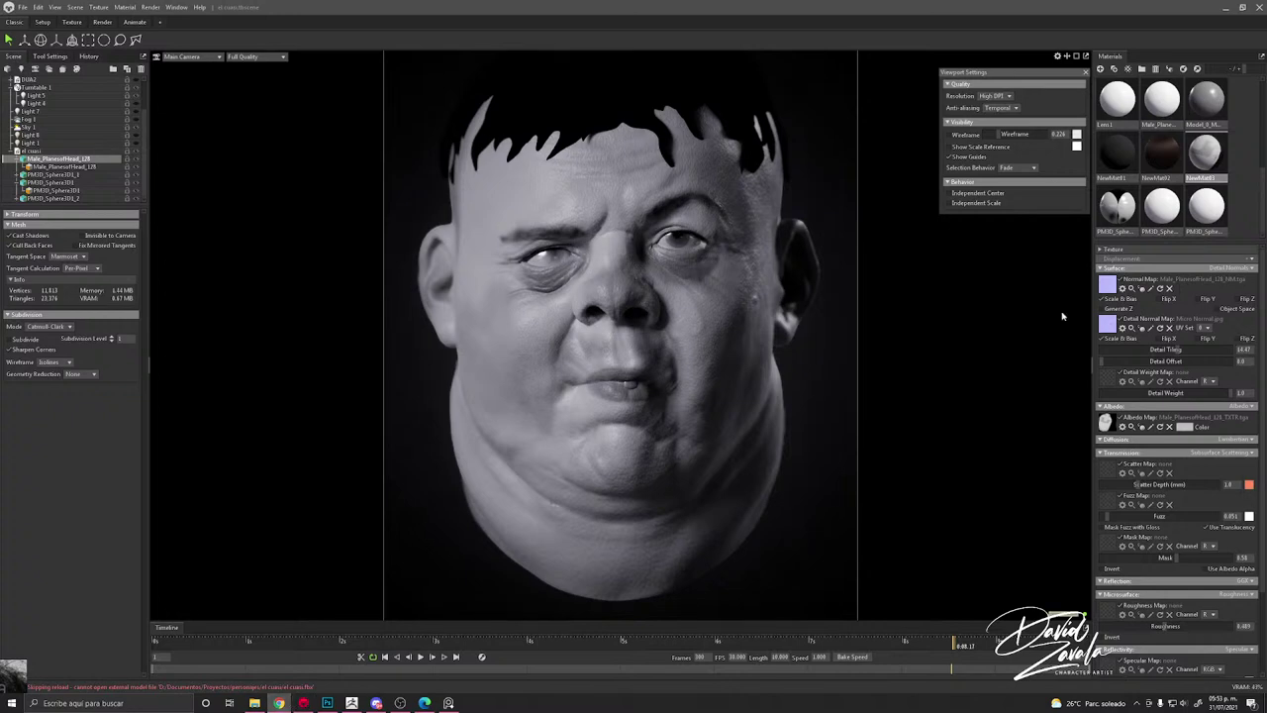
mouse_move(997, 642)
left_mouse_down()
mouse_move(1039, 643)
mouse_move(997, 645)
left_mouse_up()
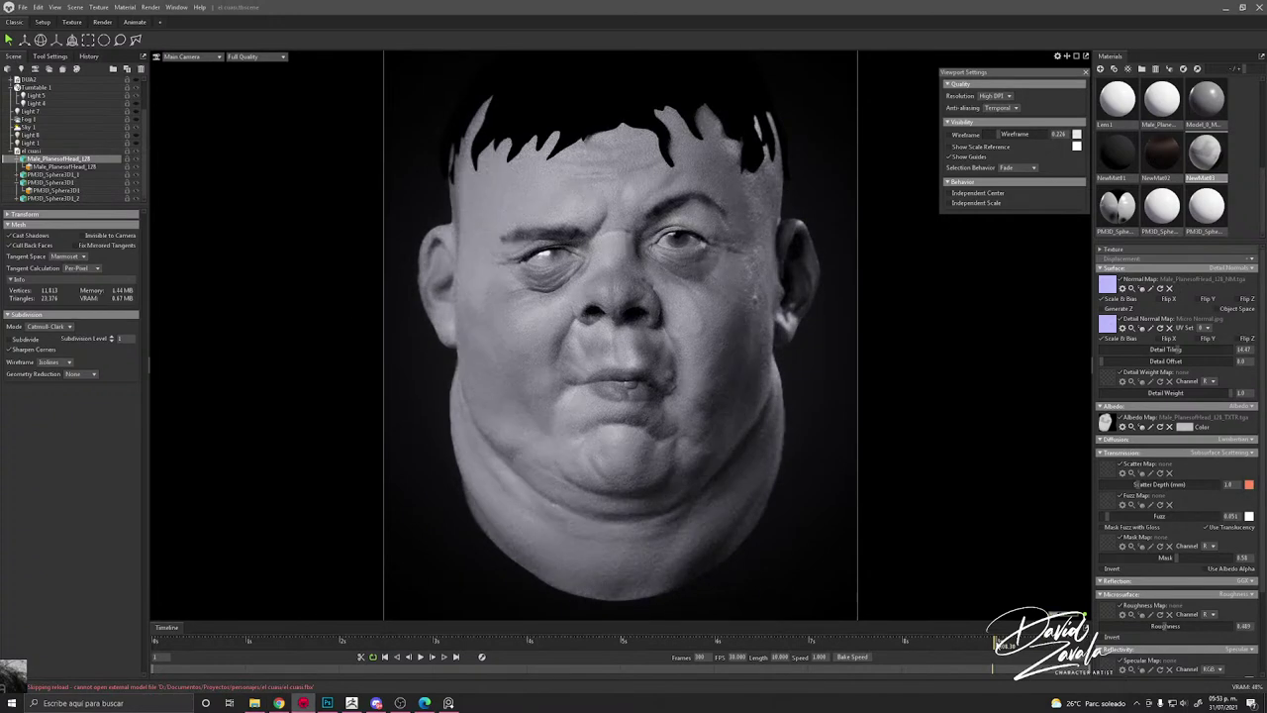
Step: Apply the High Contrast curve preset to the Main Camera's post effect and place the curve editor clear of the head
scroll(55, 112, "up", 3)
left_click(39, 95)
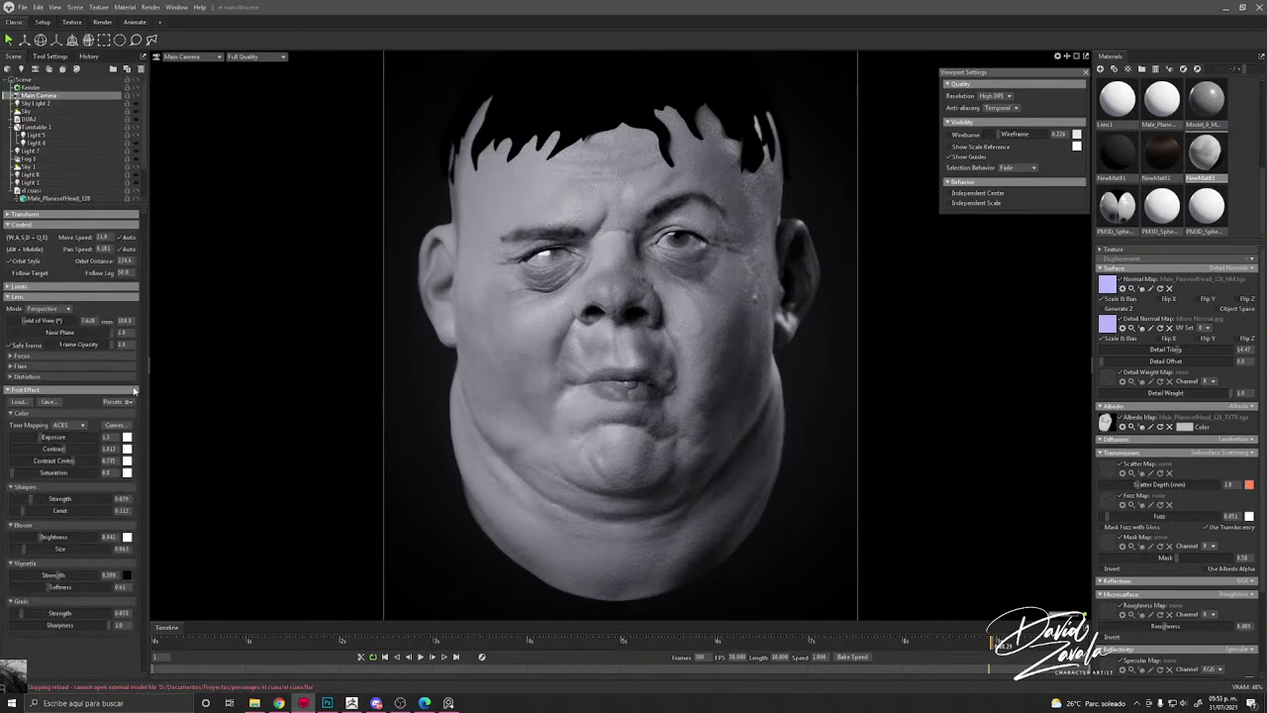
left_click(115, 425)
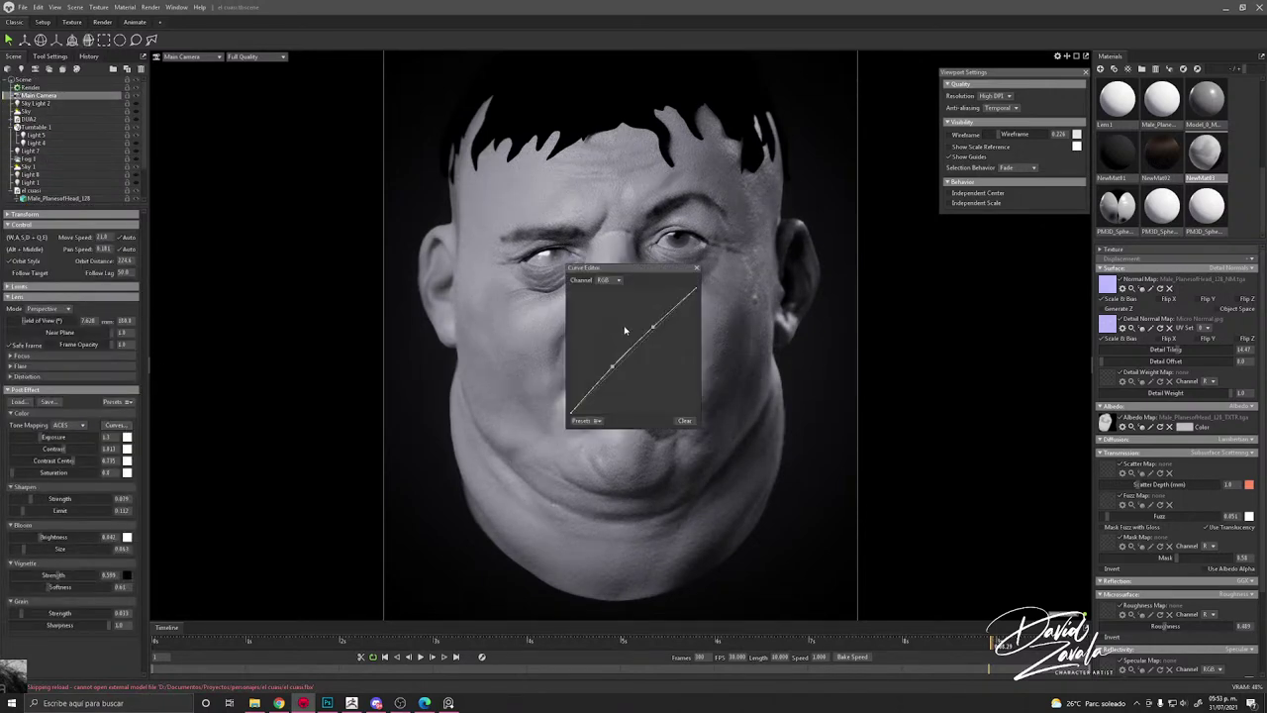
left_click(594, 421)
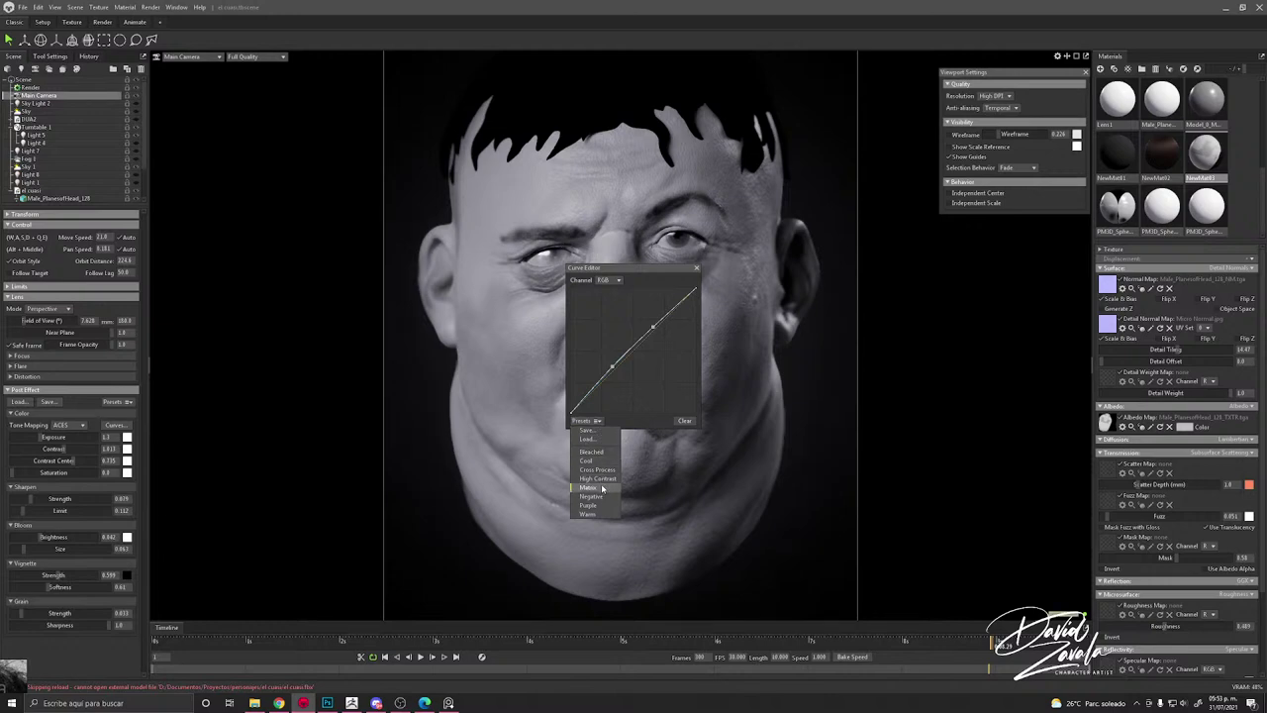
left_click(599, 479)
left_click_drag(692, 264, 980, 203)
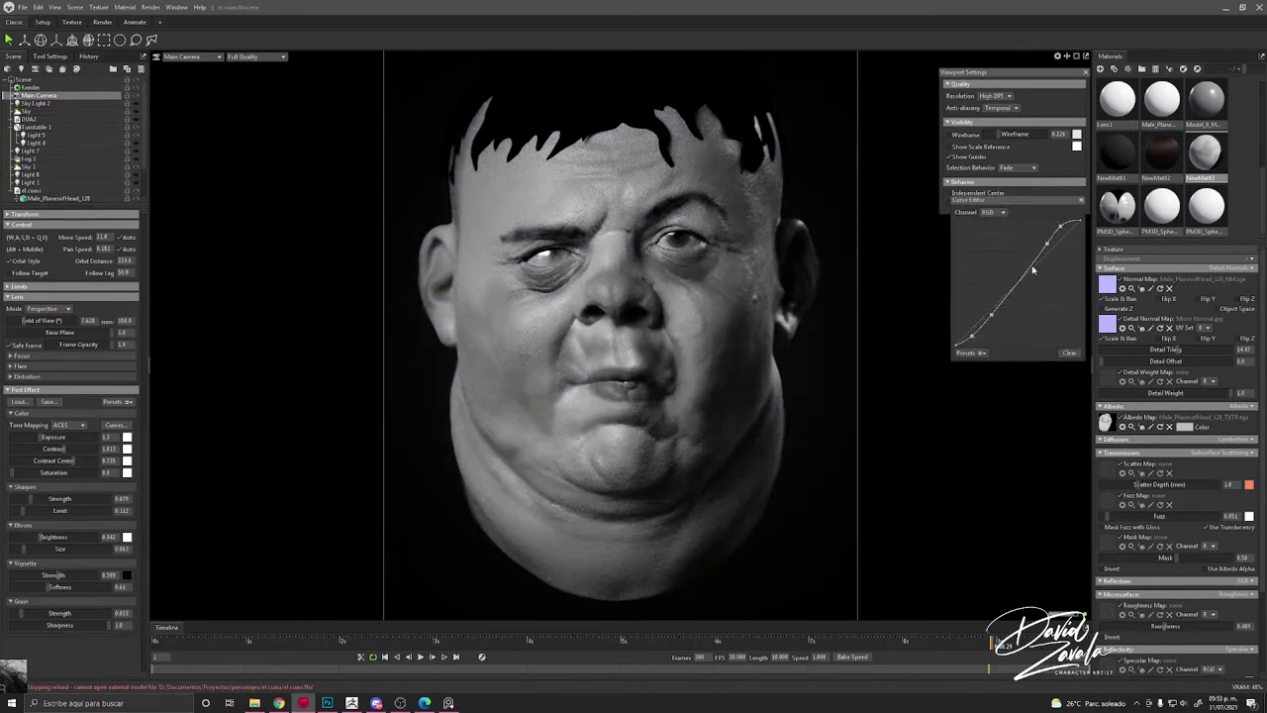
Step: Try the Cool curve preset on the camera, then reapply High Contrast
left_click(995, 212)
left_click(982, 353)
left_click(972, 393)
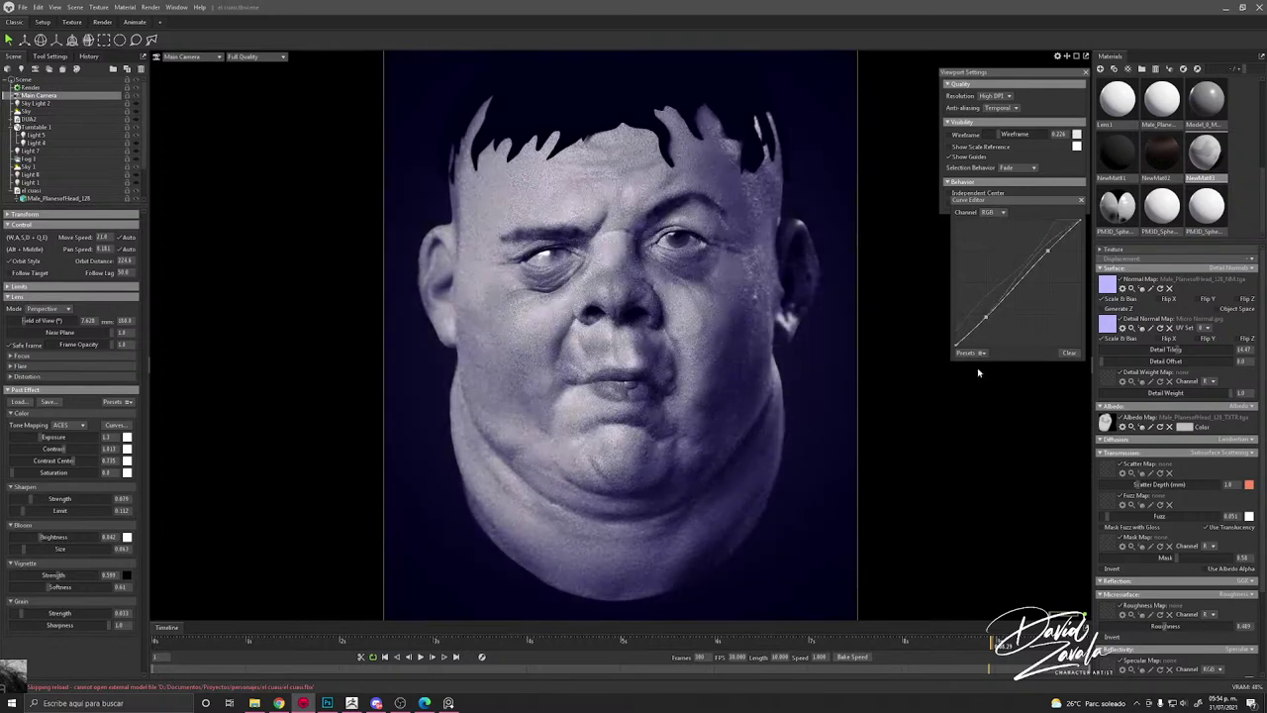
left_click(974, 353)
left_click(982, 410)
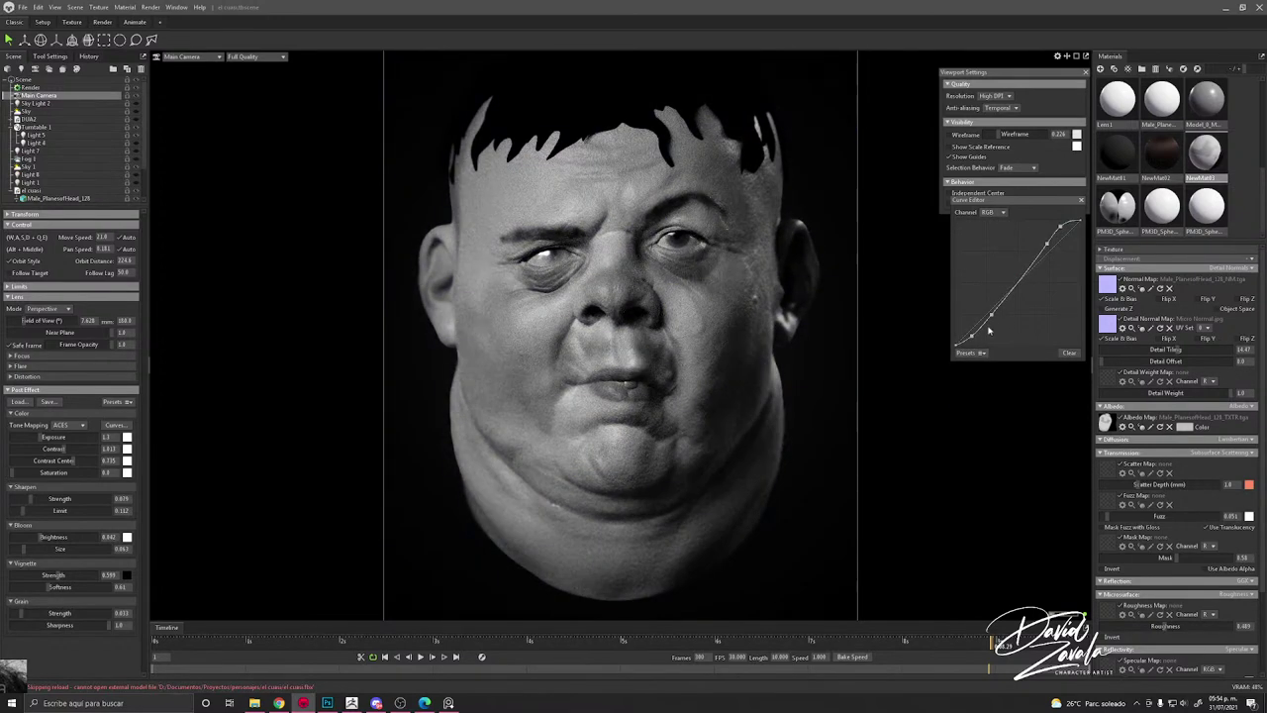
Step: Fine-tune the upper and lower points of the camera's contrast curve, then close the curve editor and viewport settings
mouse_move(1046, 244)
left_mouse_down()
mouse_move(1051, 256)
mouse_move(1063, 230)
left_mouse_up()
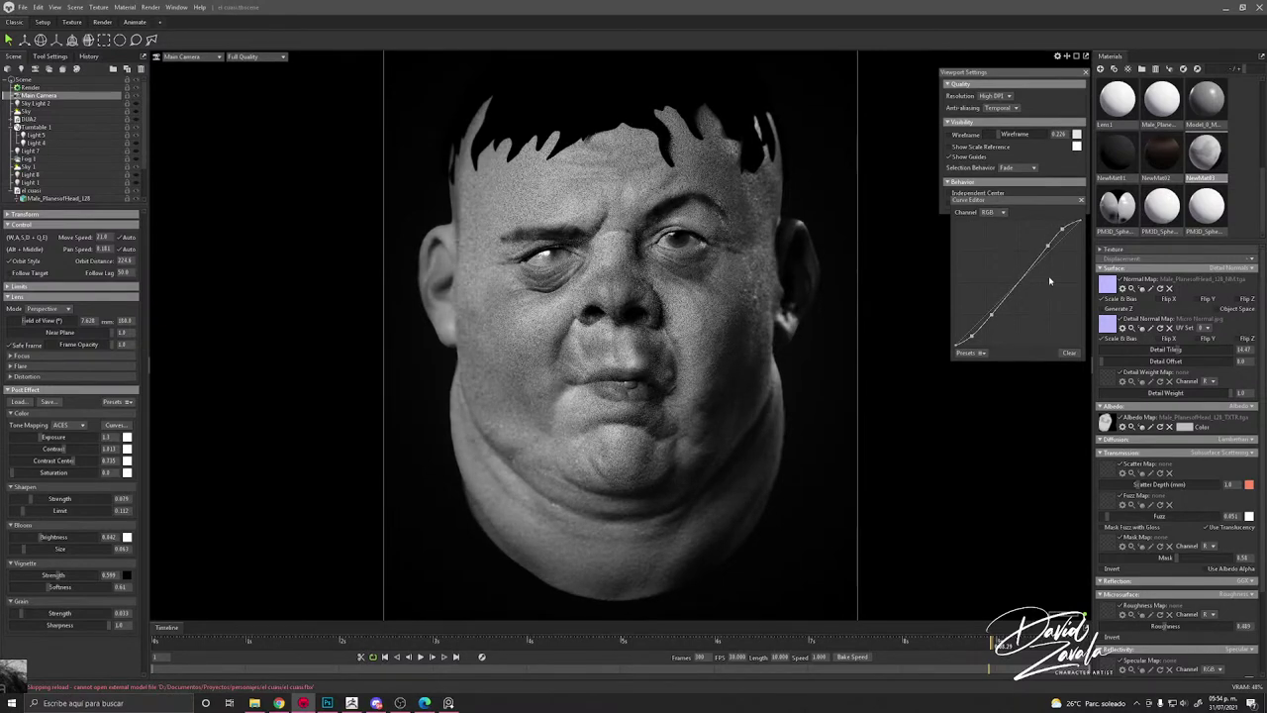
left_click_drag(992, 316, 975, 332)
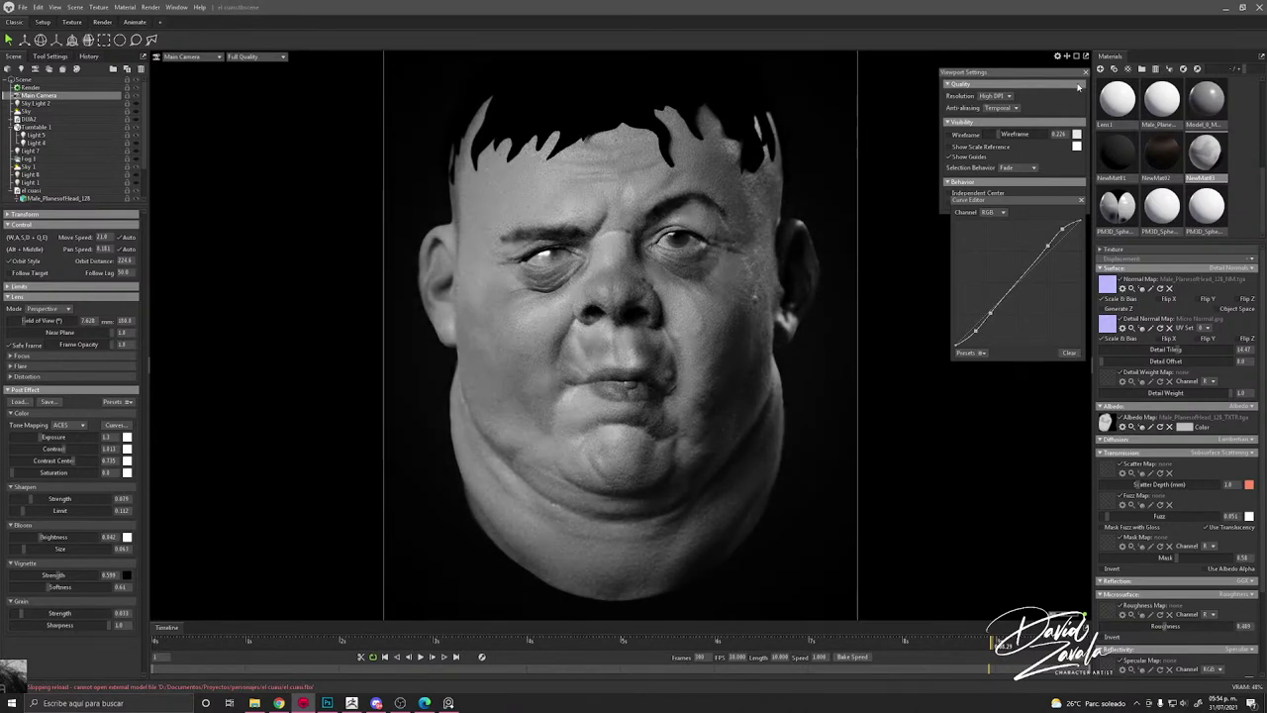
left_click(1081, 199)
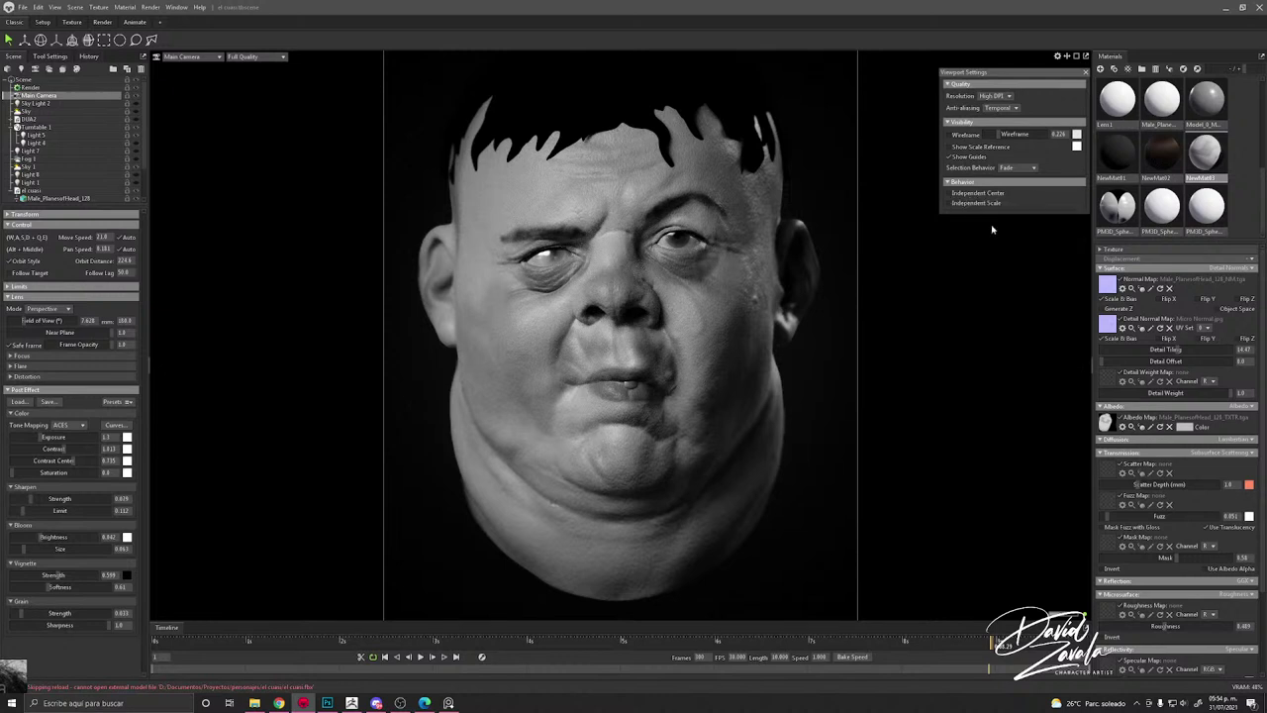
left_click(1085, 74)
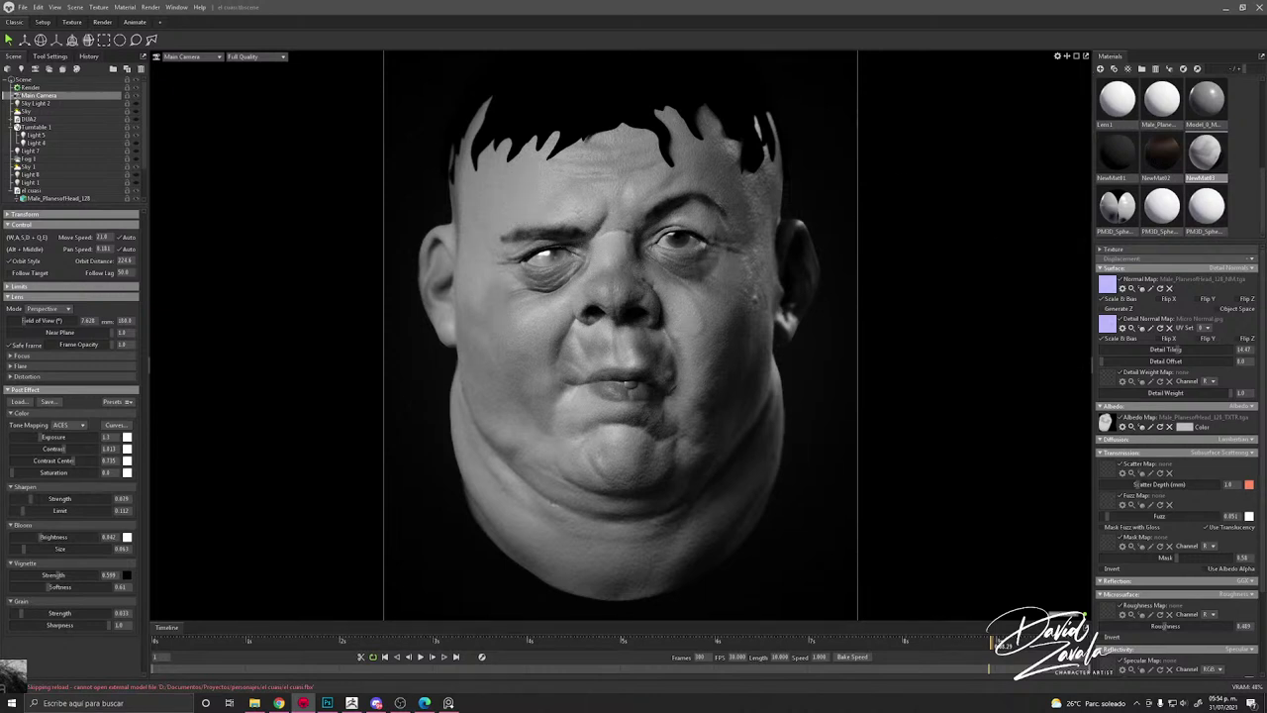
left_click(788, 427)
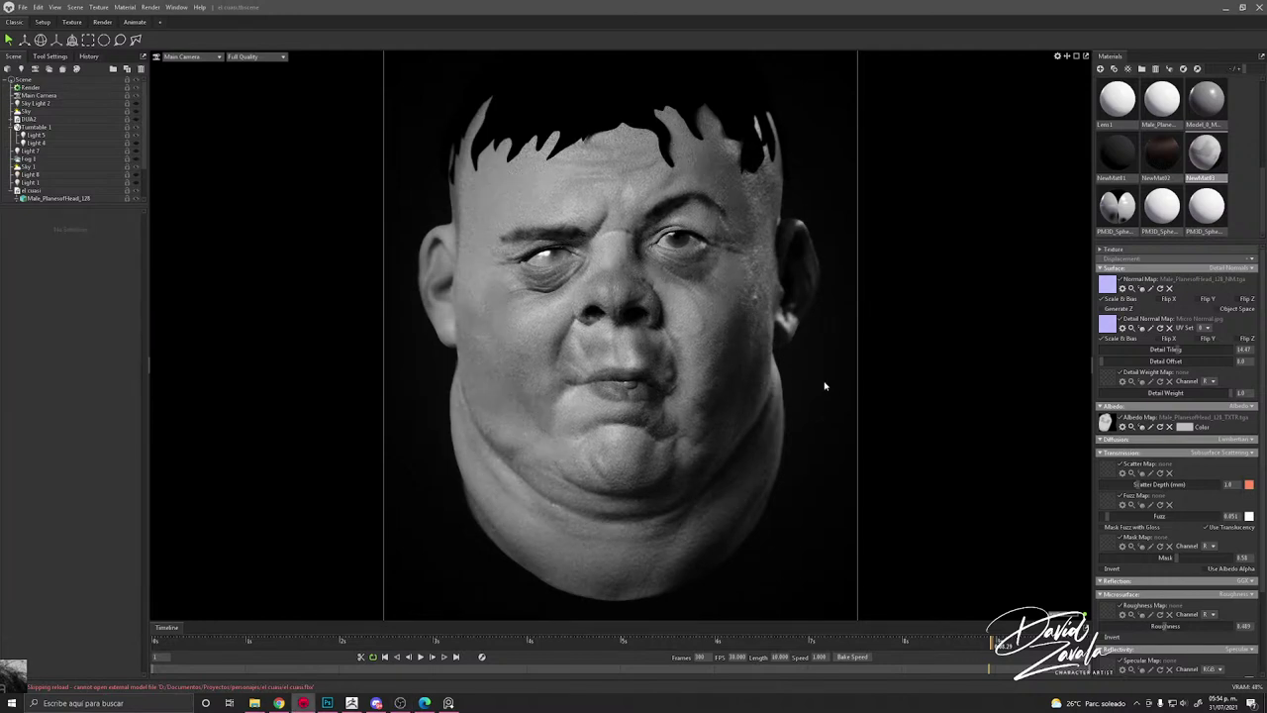
Step: Assign the plain white sphere material to the eyeballs and set its albedo color to the neutral grey #a5a5a5
scroll(782, 397, "down", 1)
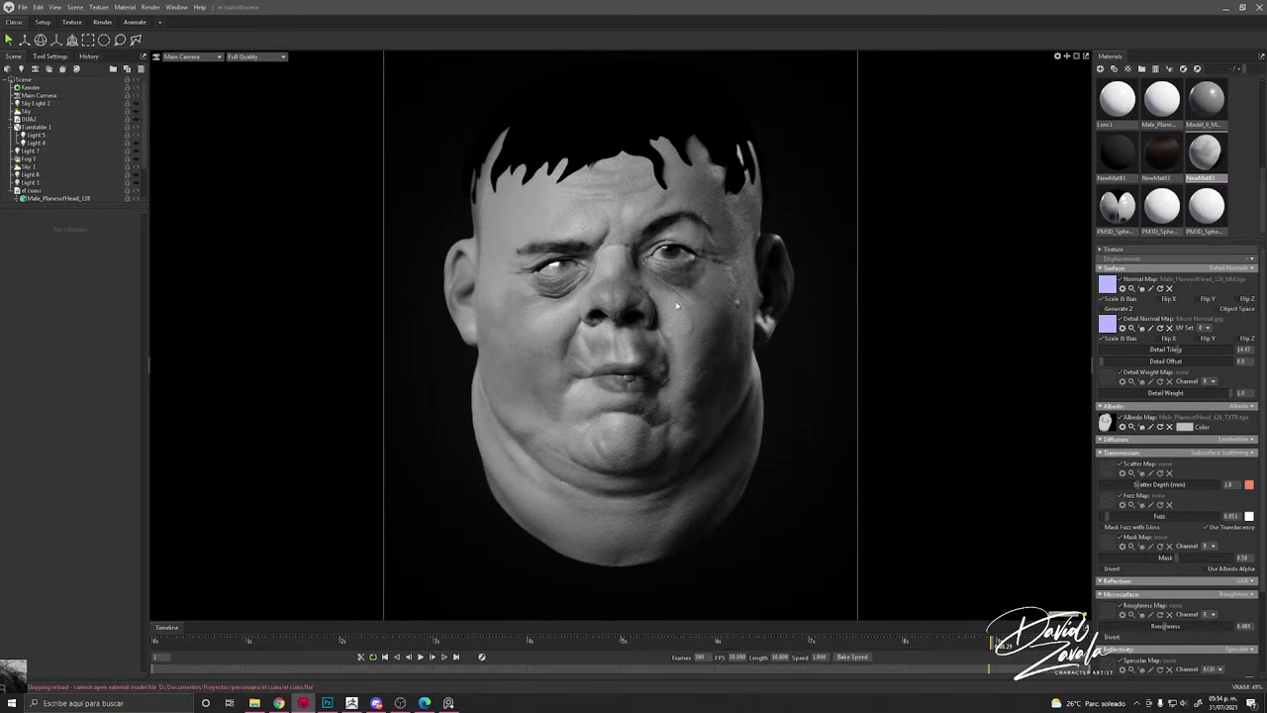
left_click_drag(1162, 205, 675, 259)
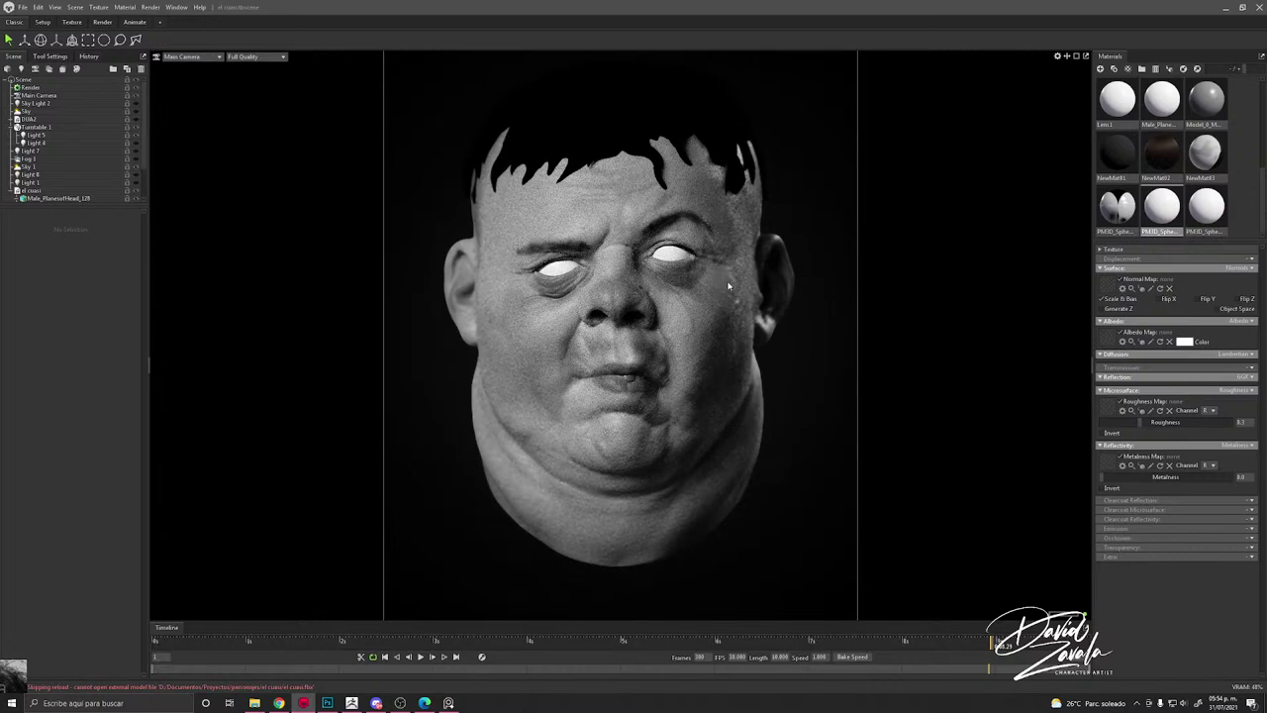
left_click(1185, 343)
left_click(848, 312)
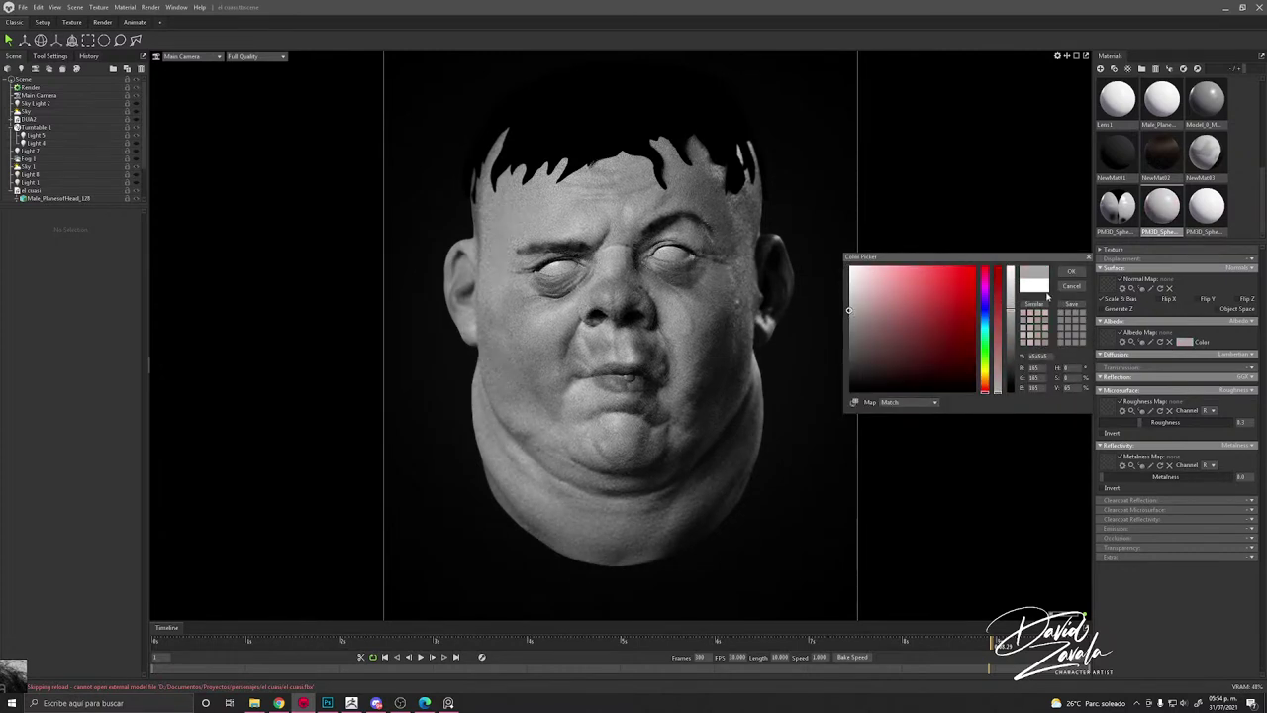
left_click(1071, 272)
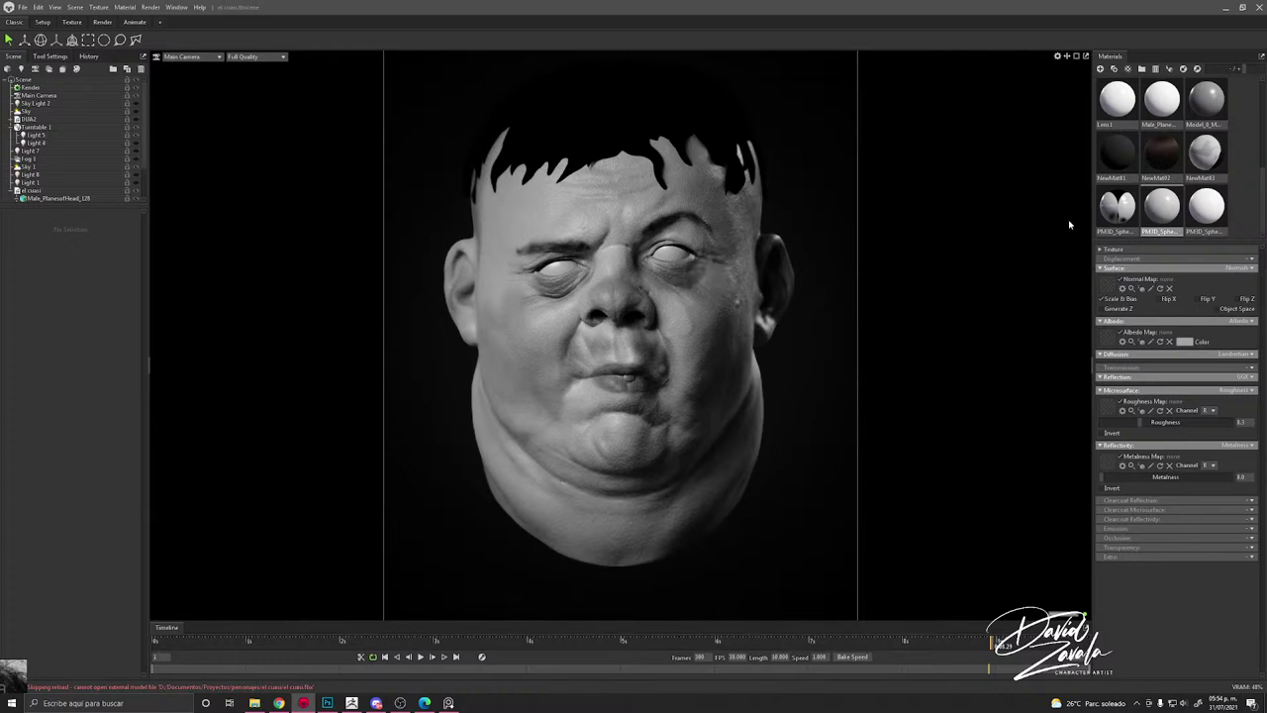
Step: Select the textured eyeball material and check the eye texture map in ZBrush, then return to Marmoset Toolbag
left_click(1110, 218)
left_click(352, 703)
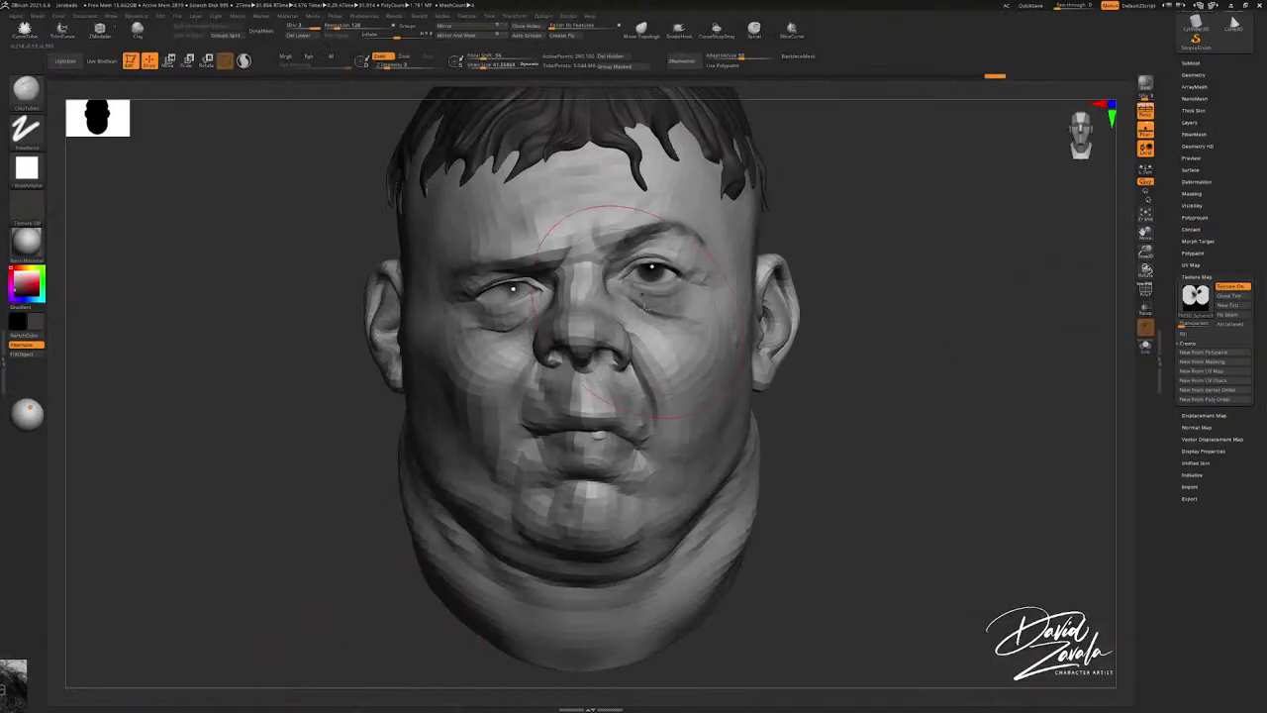
mouse_move(1195, 295)
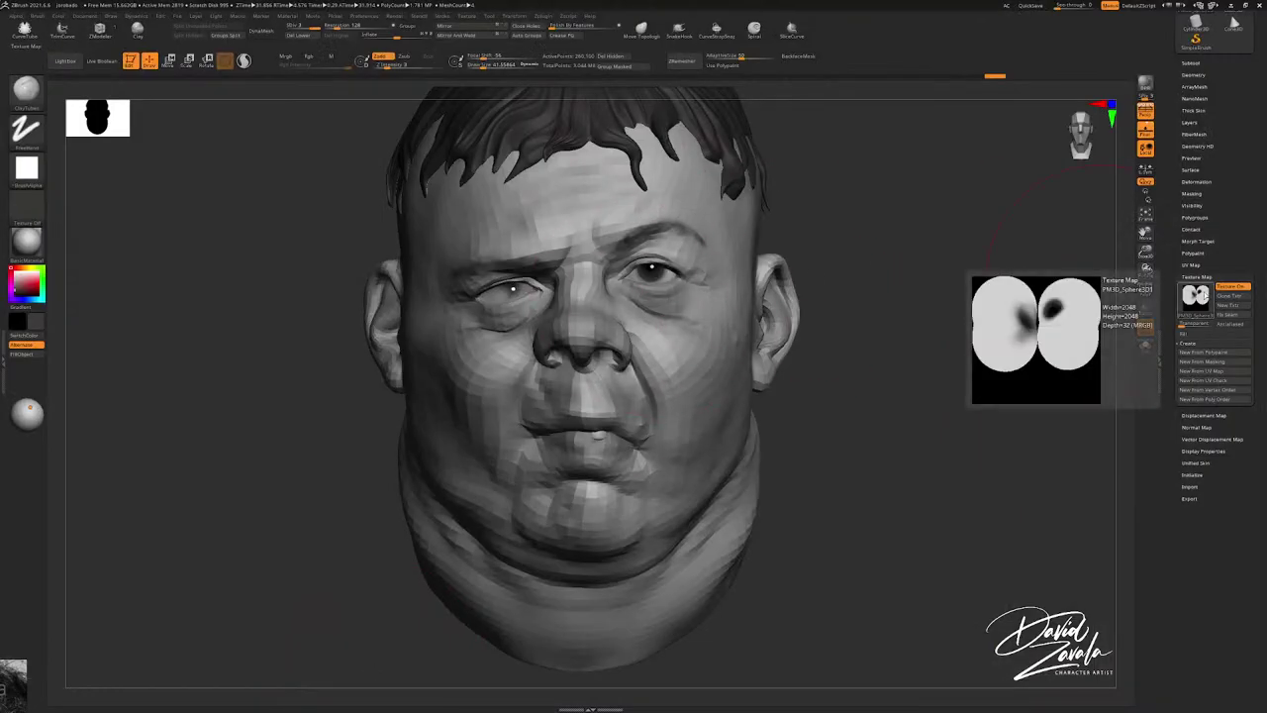
key("alt+Tab")
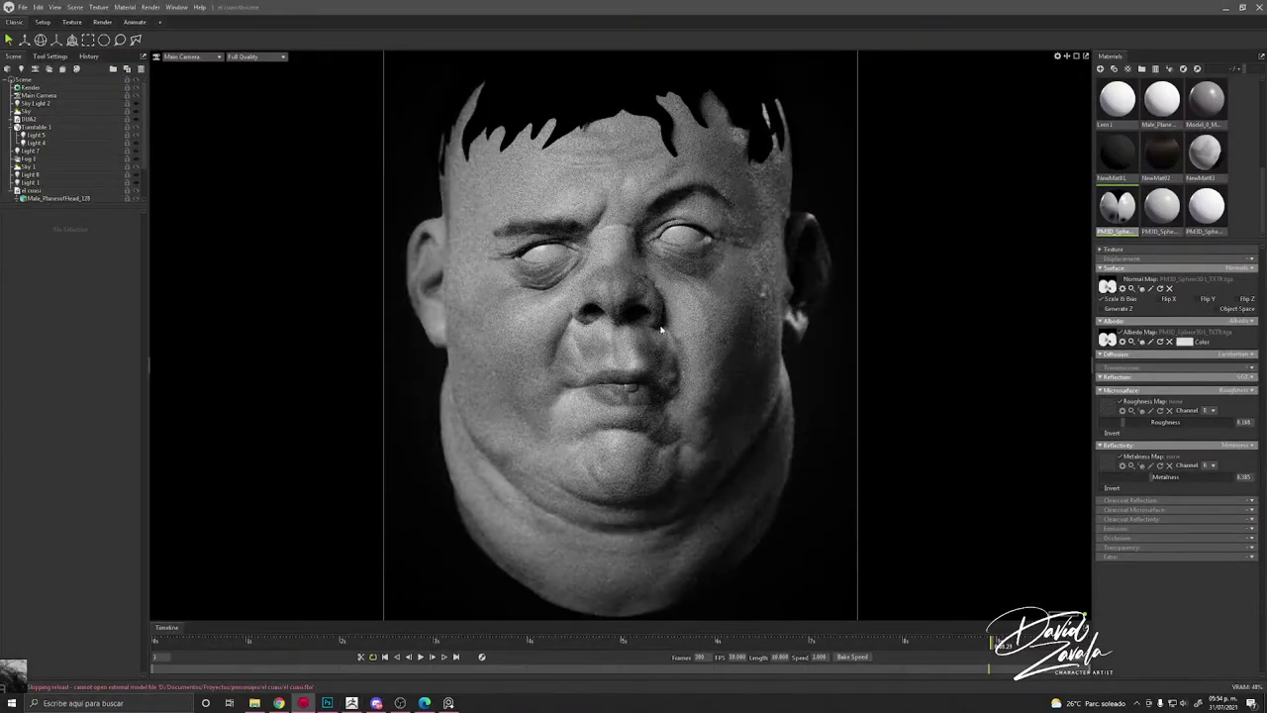
Step: Increase the detail normal tiling of the head's skin material to about 16.85
left_click(653, 324)
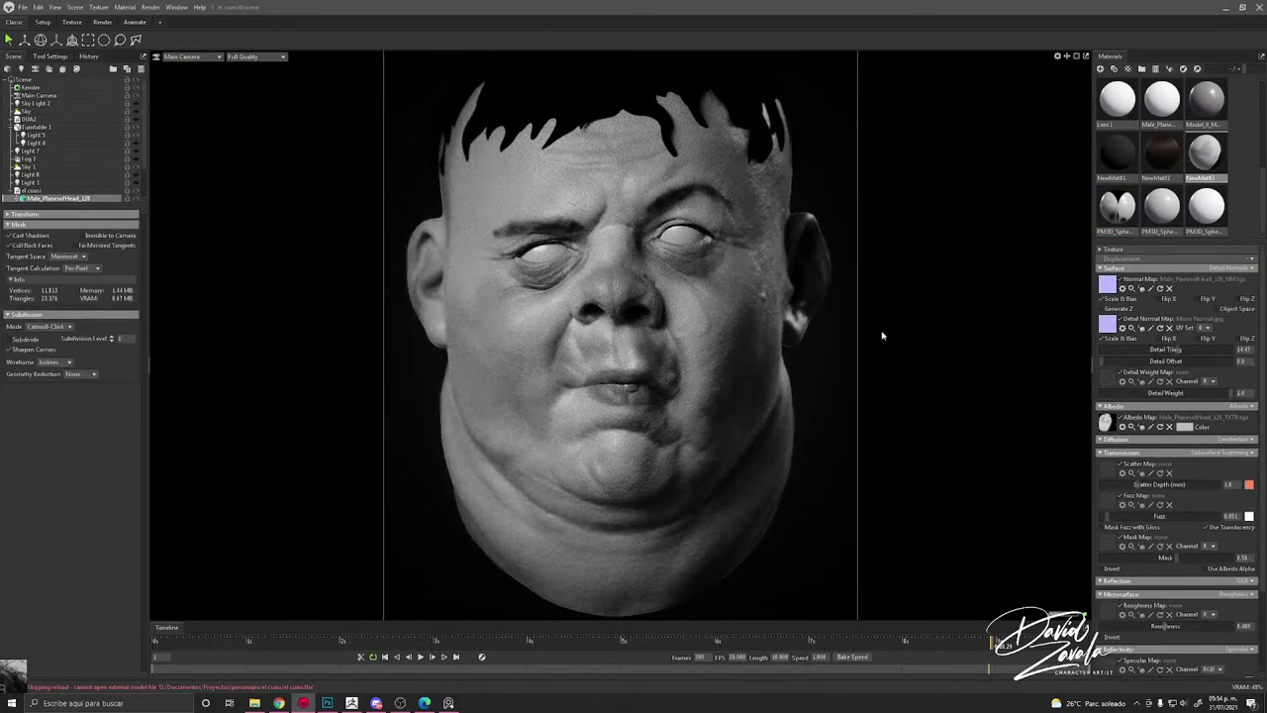
scroll(735, 362, "up", 2)
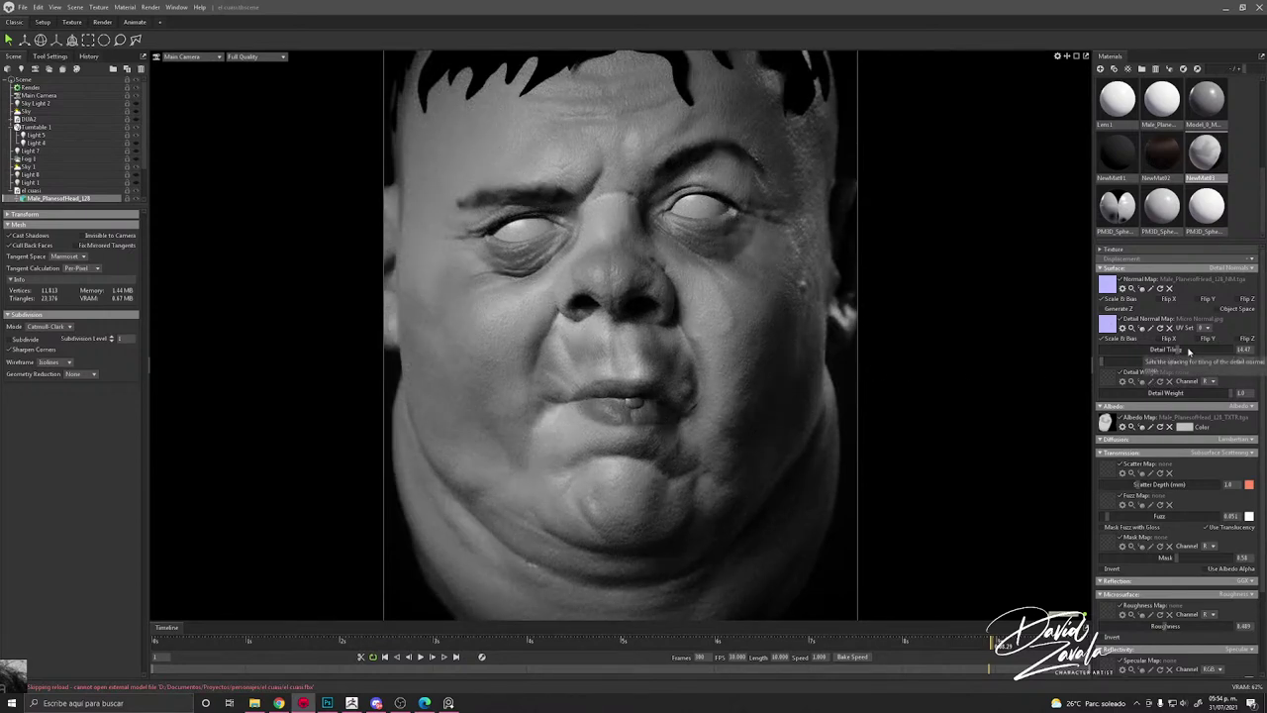
left_click_drag(1178, 349, 1181, 350)
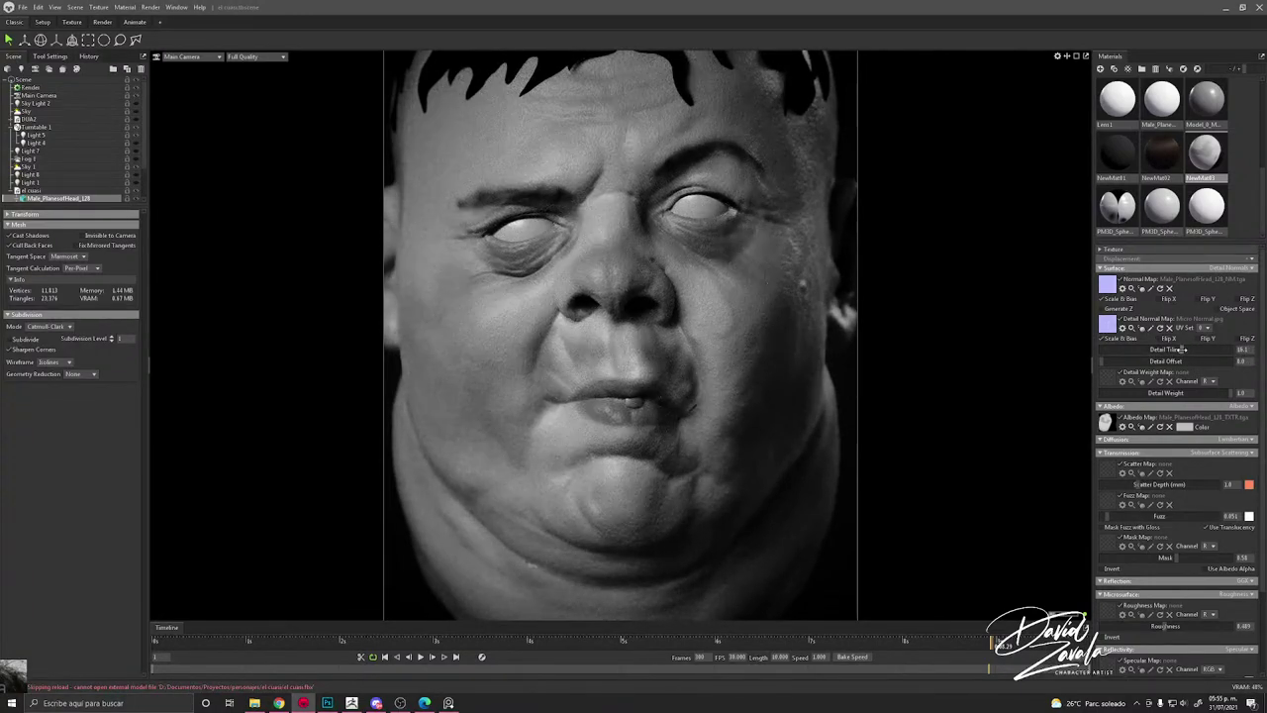
scroll(778, 394, "down", 3)
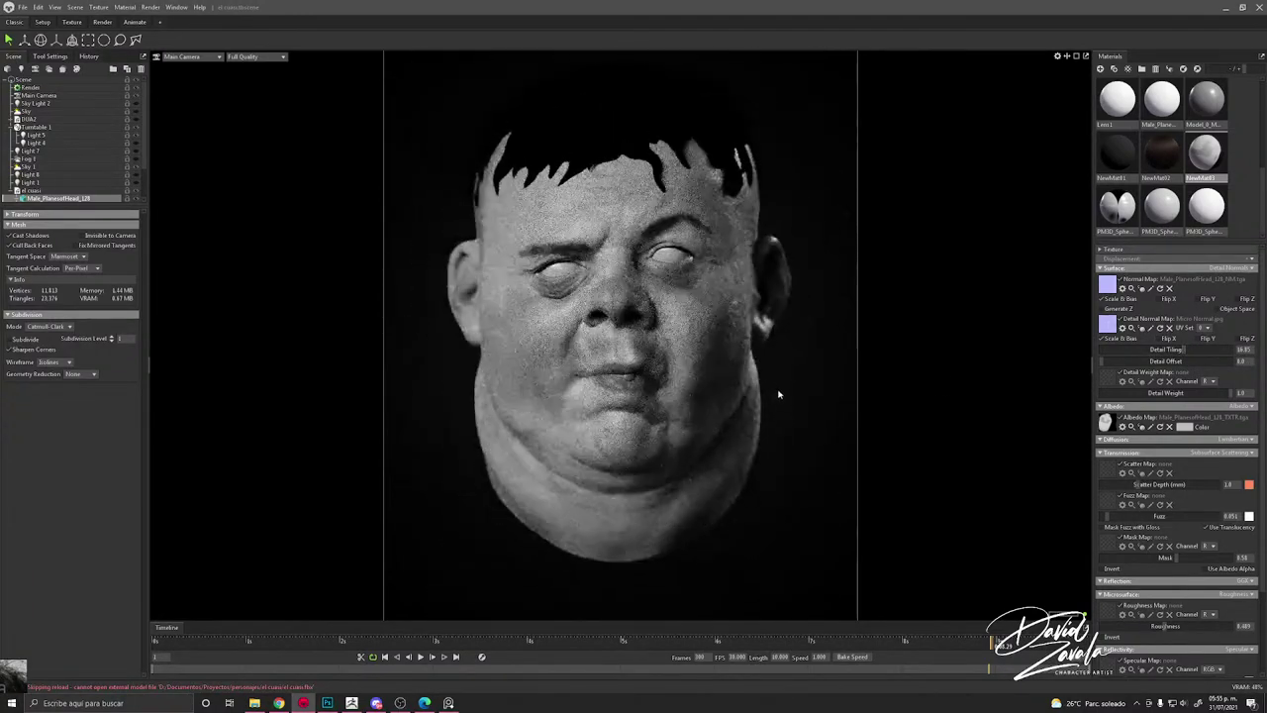
left_click(791, 389)
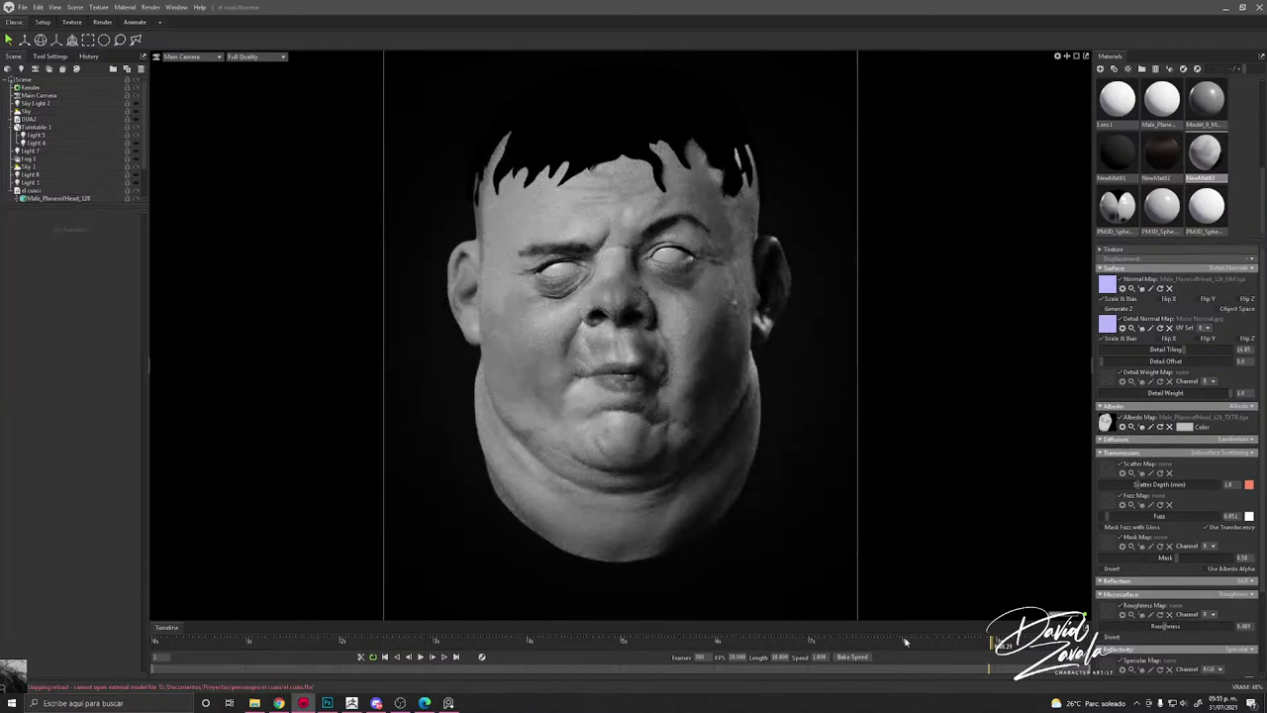
Step: Scrub the timeline to compare turntable light angles, return to about 0:08.29 and inspect the face up close
left_click(481, 641)
left_click(277, 641)
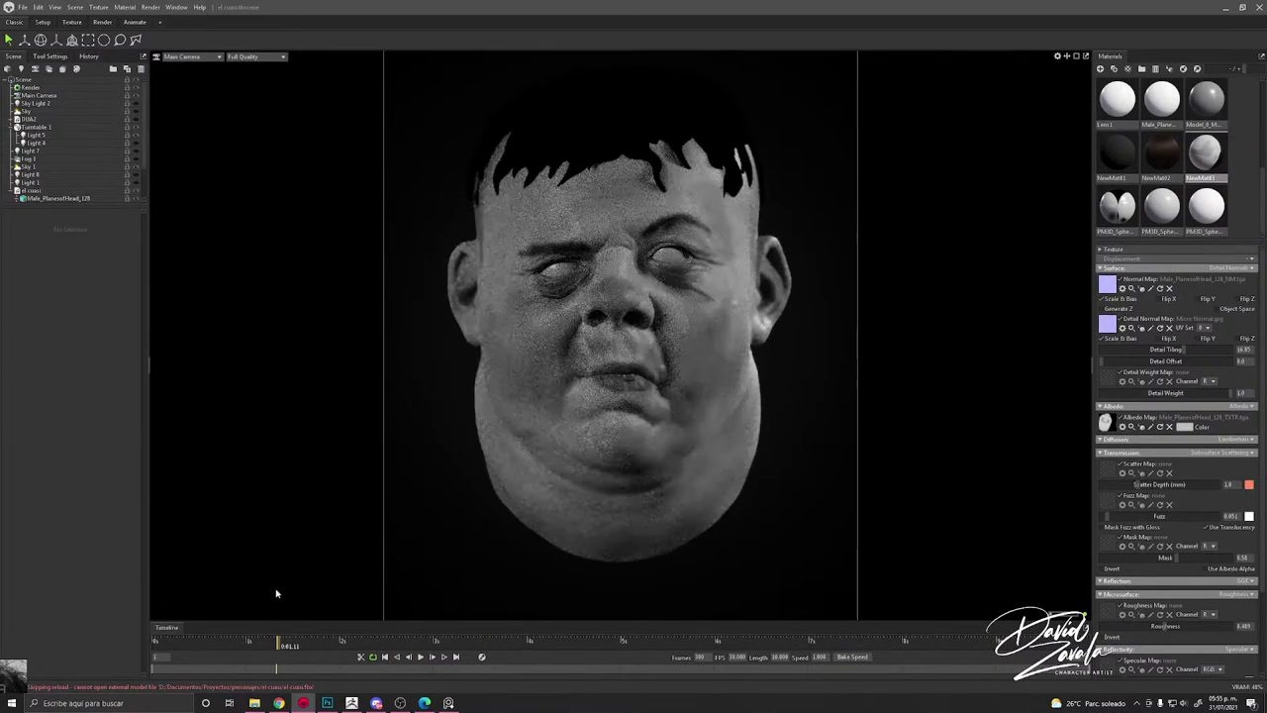
left_click_drag(276, 593, 989, 599)
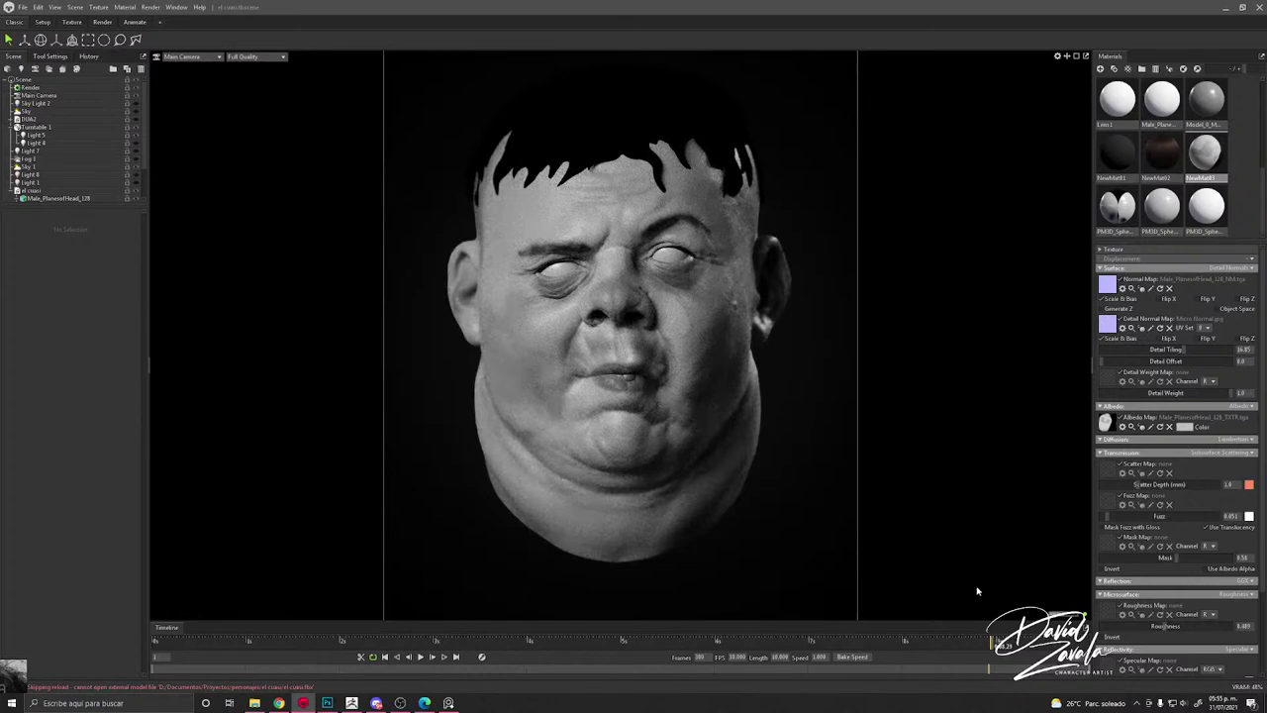
scroll(693, 376, "up", 5)
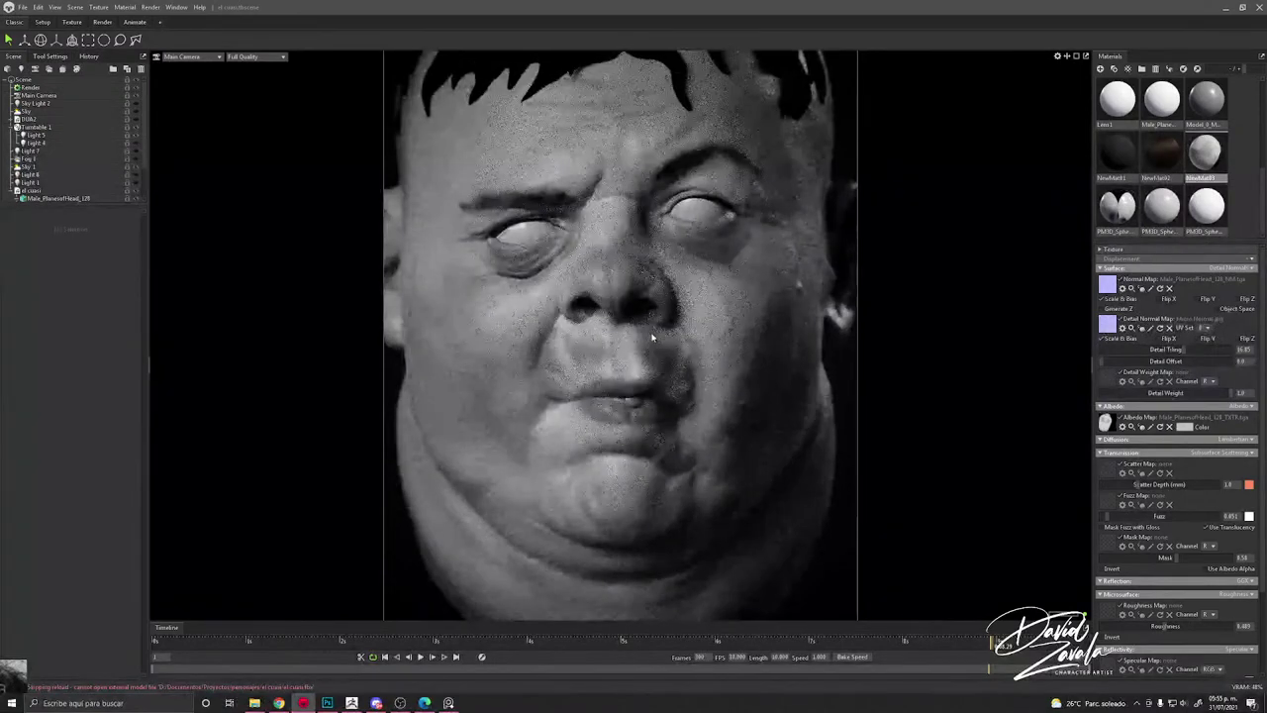
scroll(656, 339, "down", 6)
Step: Add a new spot light to the scene and raise its brightness
left_click(109, 135)
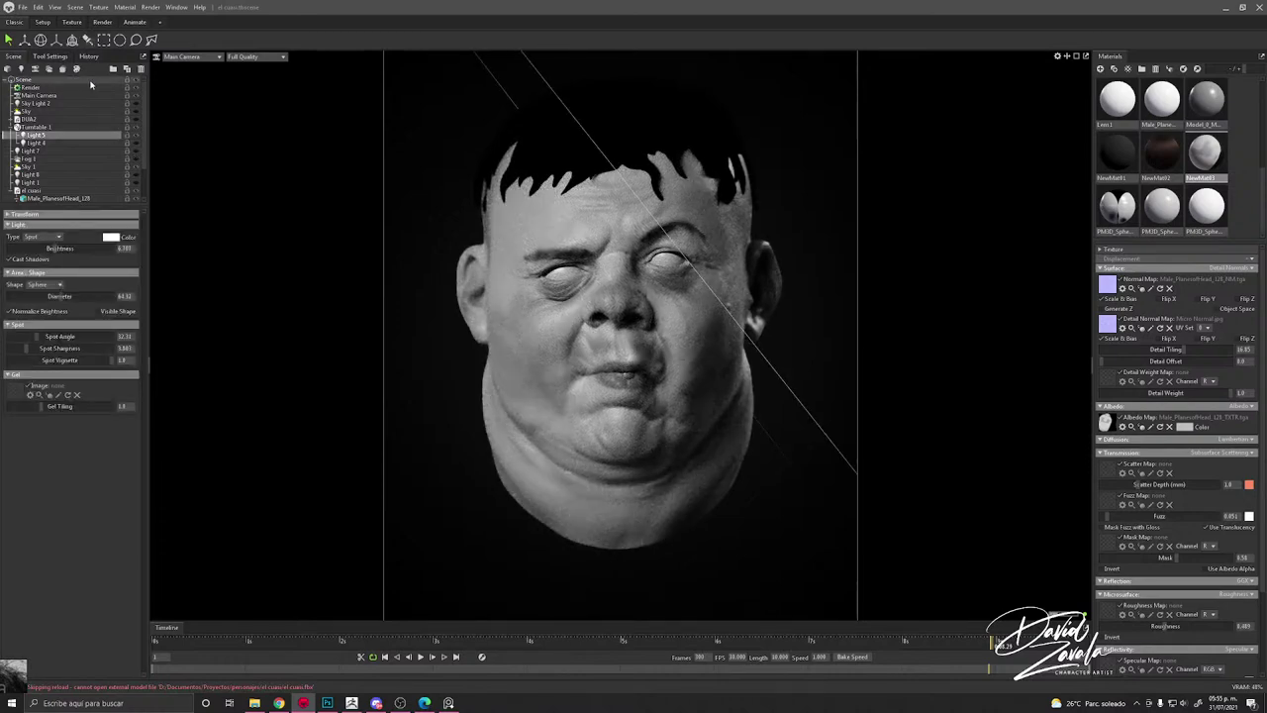
scroll(562, 324, "down", 4)
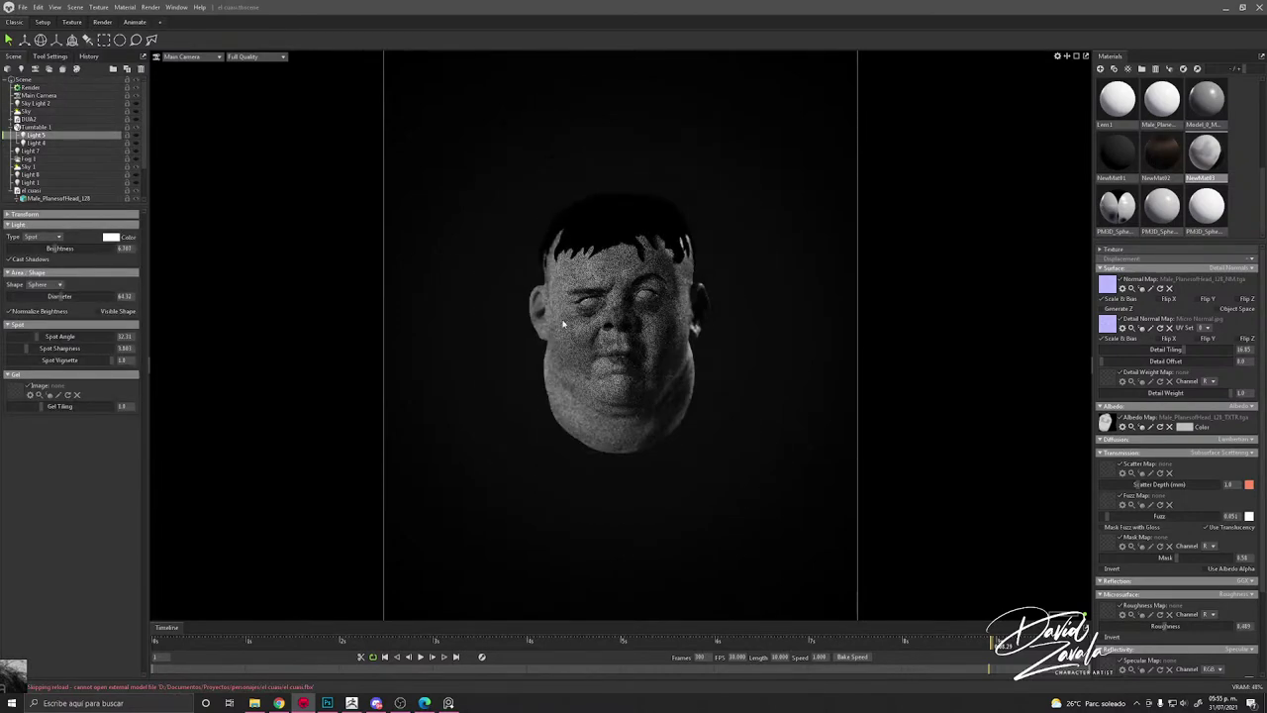
left_click_drag(562, 324, 580, 420)
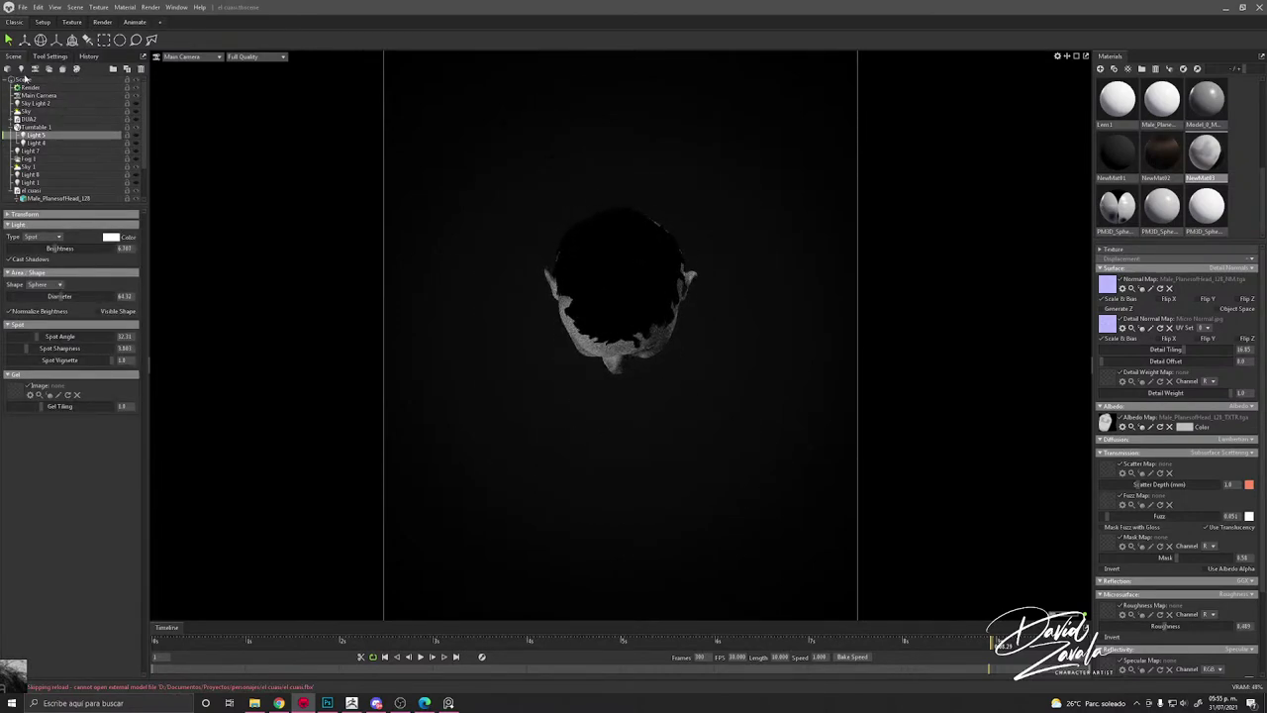
left_click(21, 69)
left_click_drag(458, 249, 488, 188)
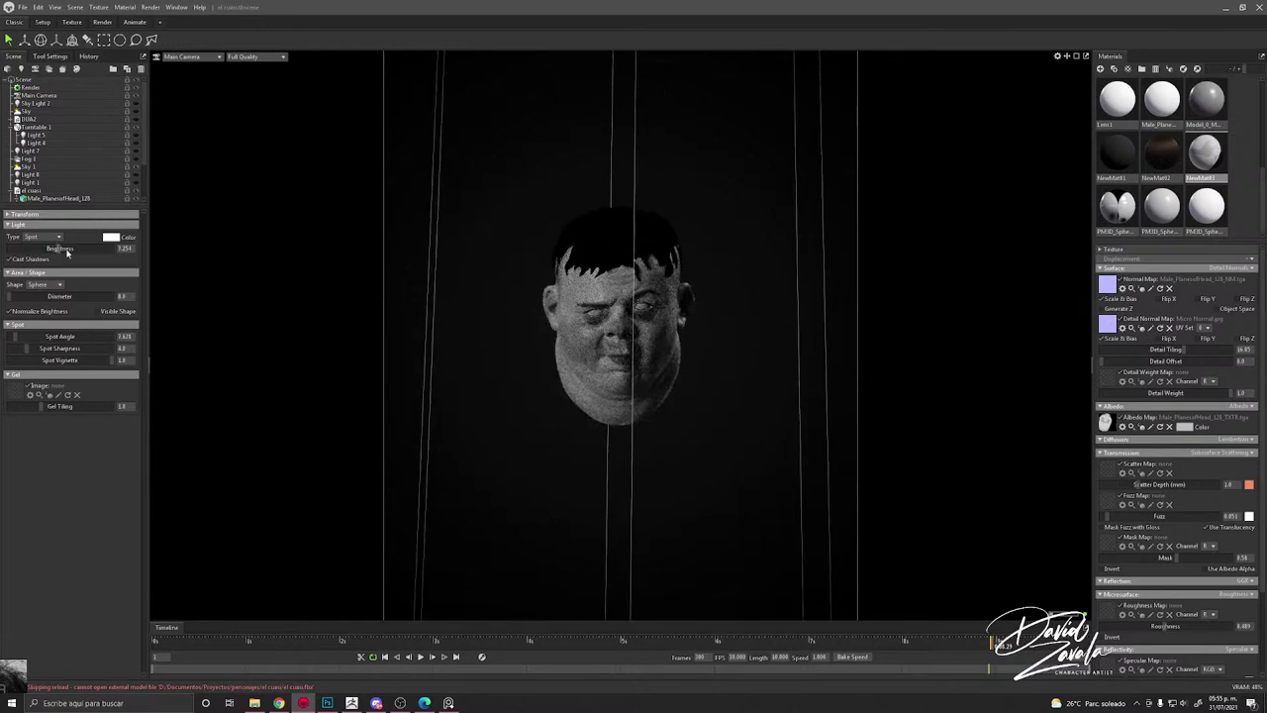
left_click_drag(67, 249, 68, 248)
Step: Set the new spot light's diameter to about 369 and its brightness to about 8.58
mouse_move(499, 282)
left_mouse_down()
mouse_move(457, 268)
mouse_move(478, 275)
left_mouse_up()
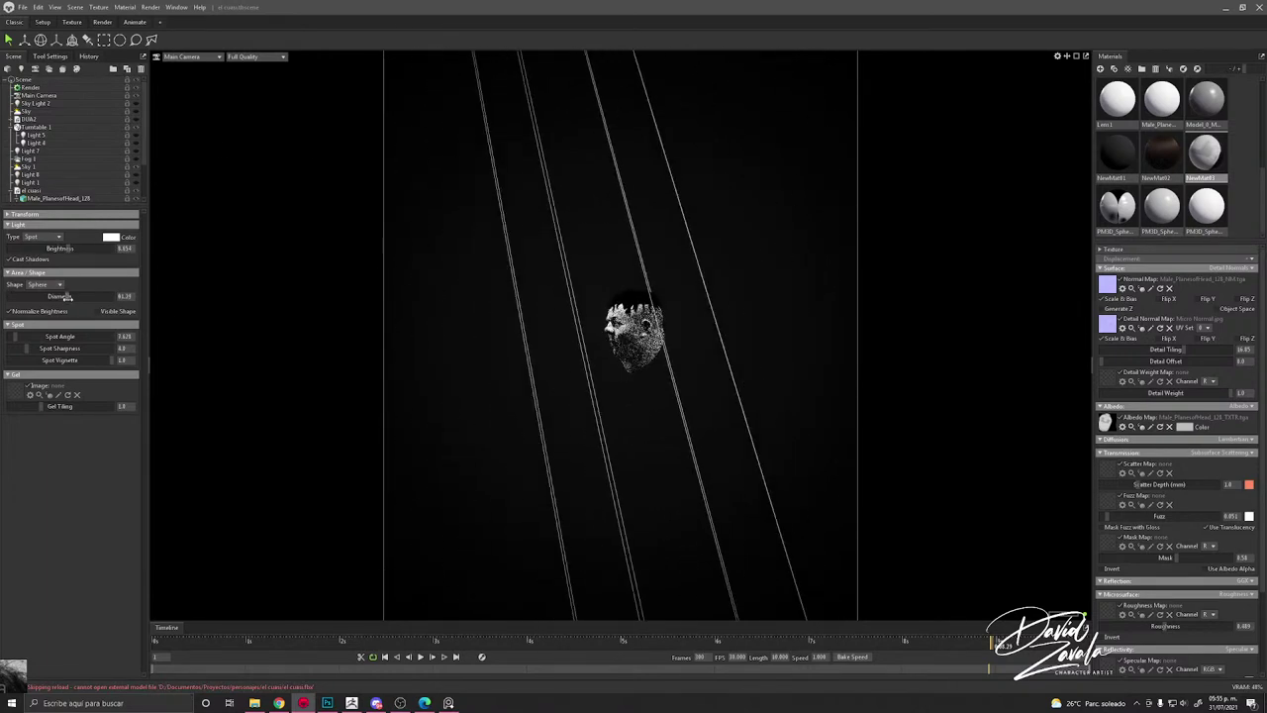
left_click_drag(66, 296, 104, 296)
left_click_drag(100, 297, 102, 298)
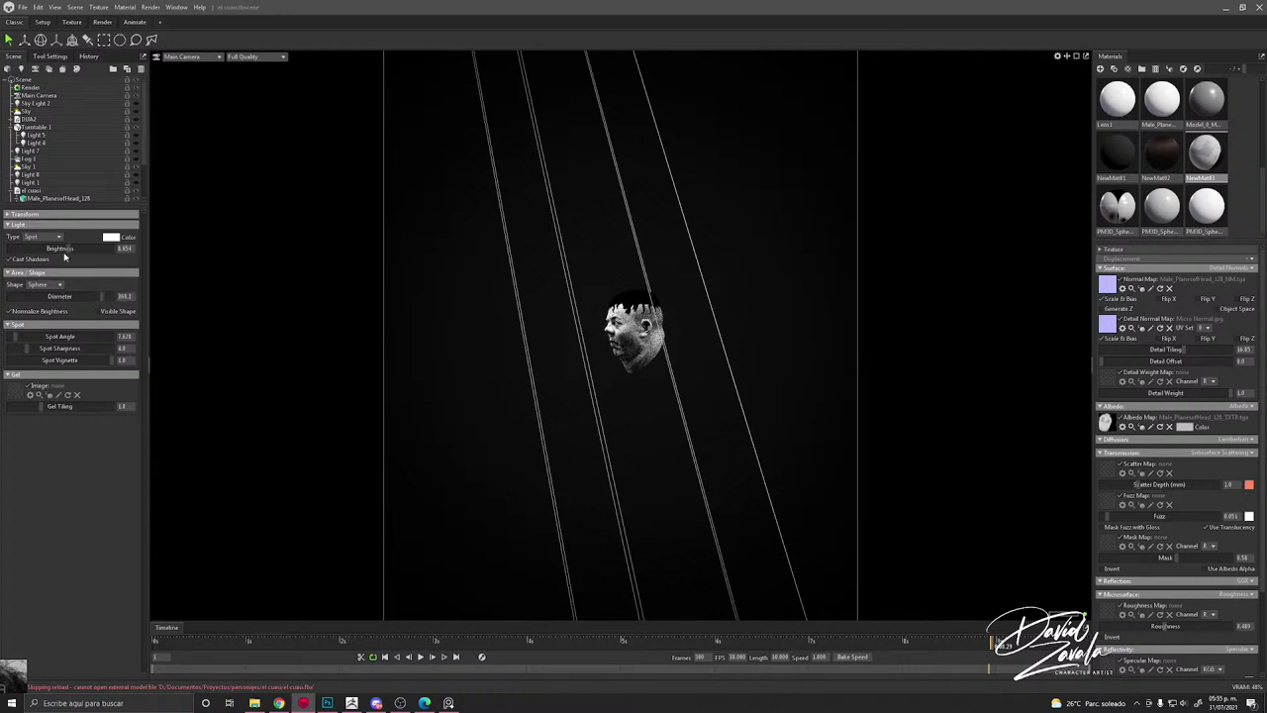
mouse_move(68, 248)
left_mouse_down()
mouse_move(47, 248)
mouse_move(67, 249)
left_mouse_up()
Step: Move the new spot light down closer to the head with the translate tool
scroll(574, 268, "down", 12)
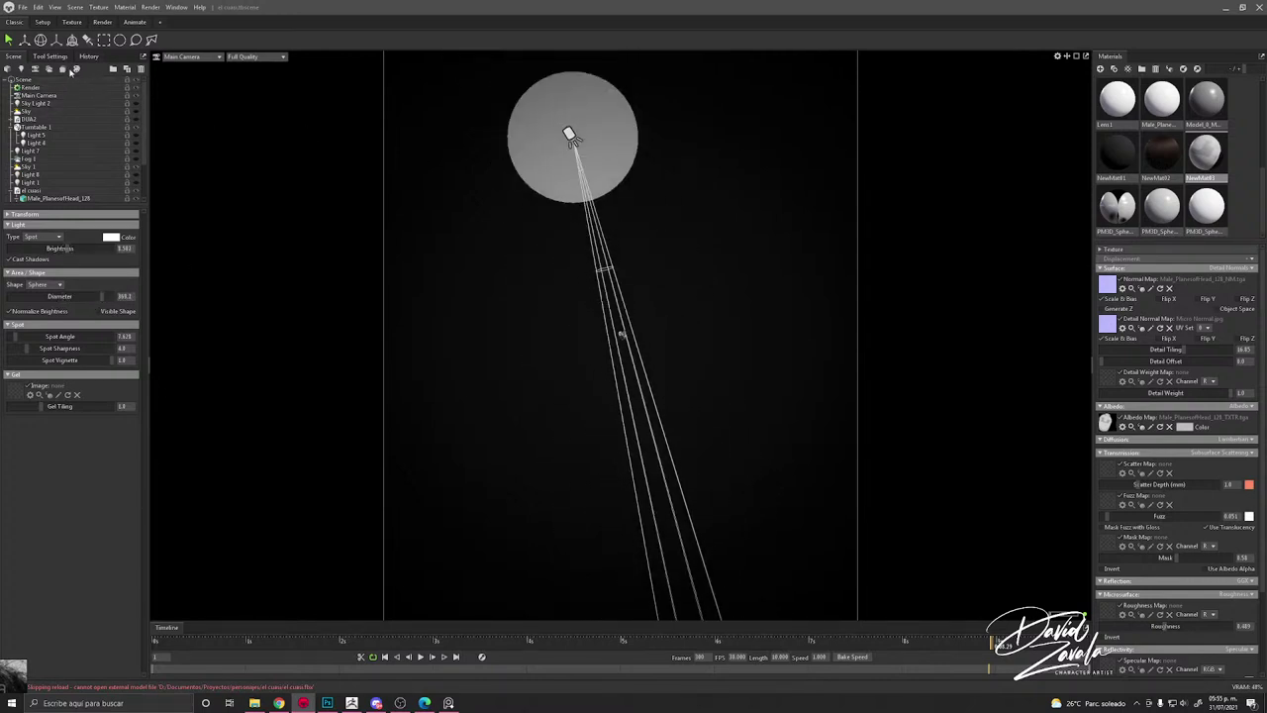
left_click(25, 39)
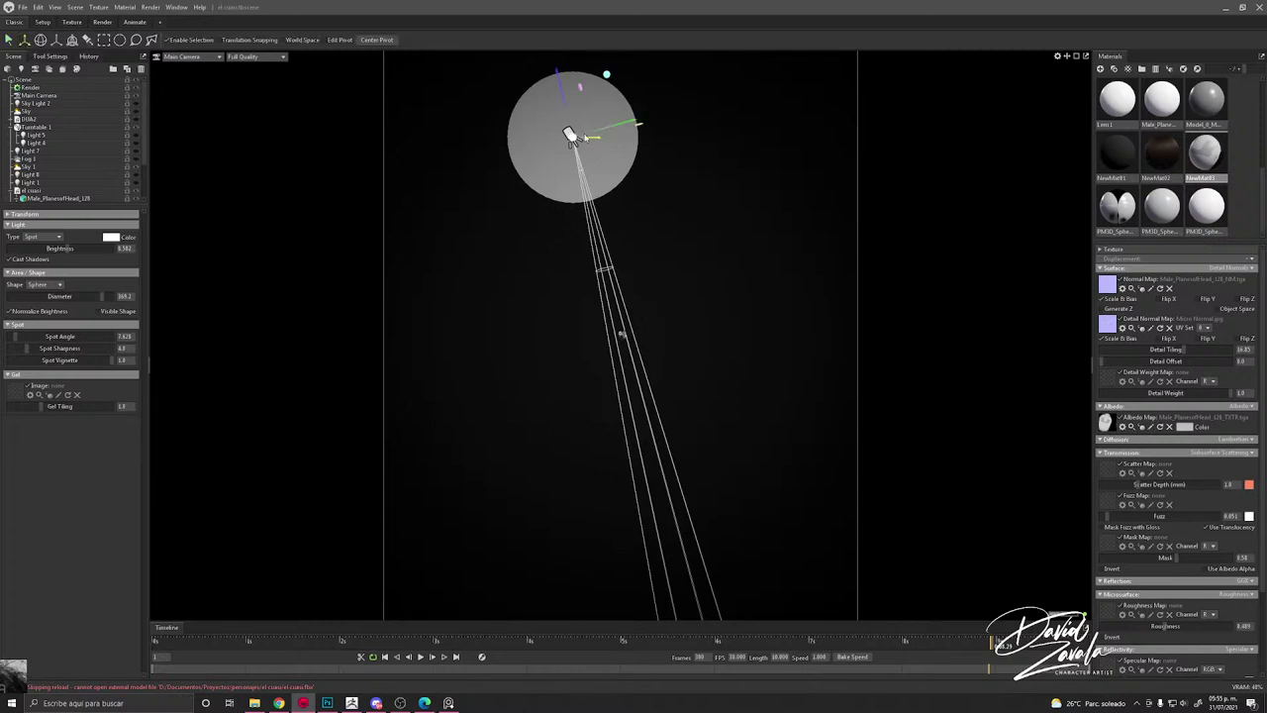
left_click_drag(586, 138, 614, 263)
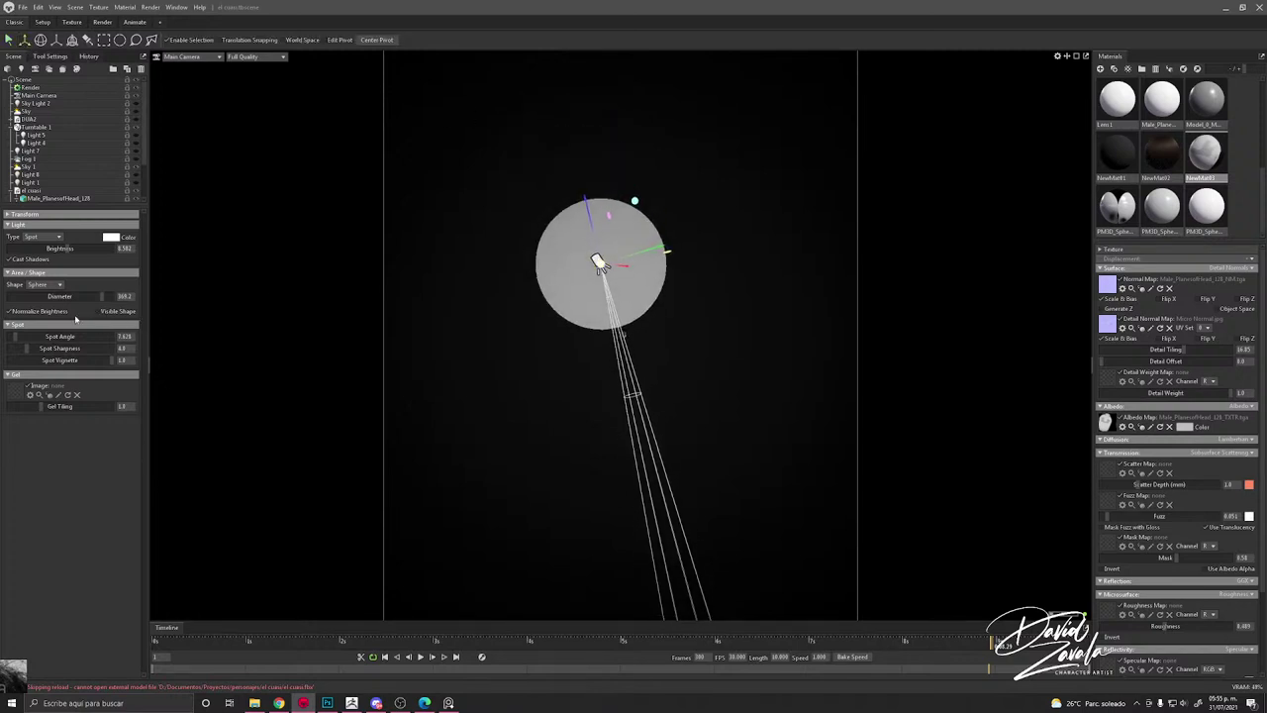
Step: Widen the new spot light's angle to about 45, reduce its diameter to about 118 and lower its brightness
left_click_drag(39, 340, 48, 342)
left_click_drag(79, 300, 73, 298)
left_click_drag(66, 253, 61, 254)
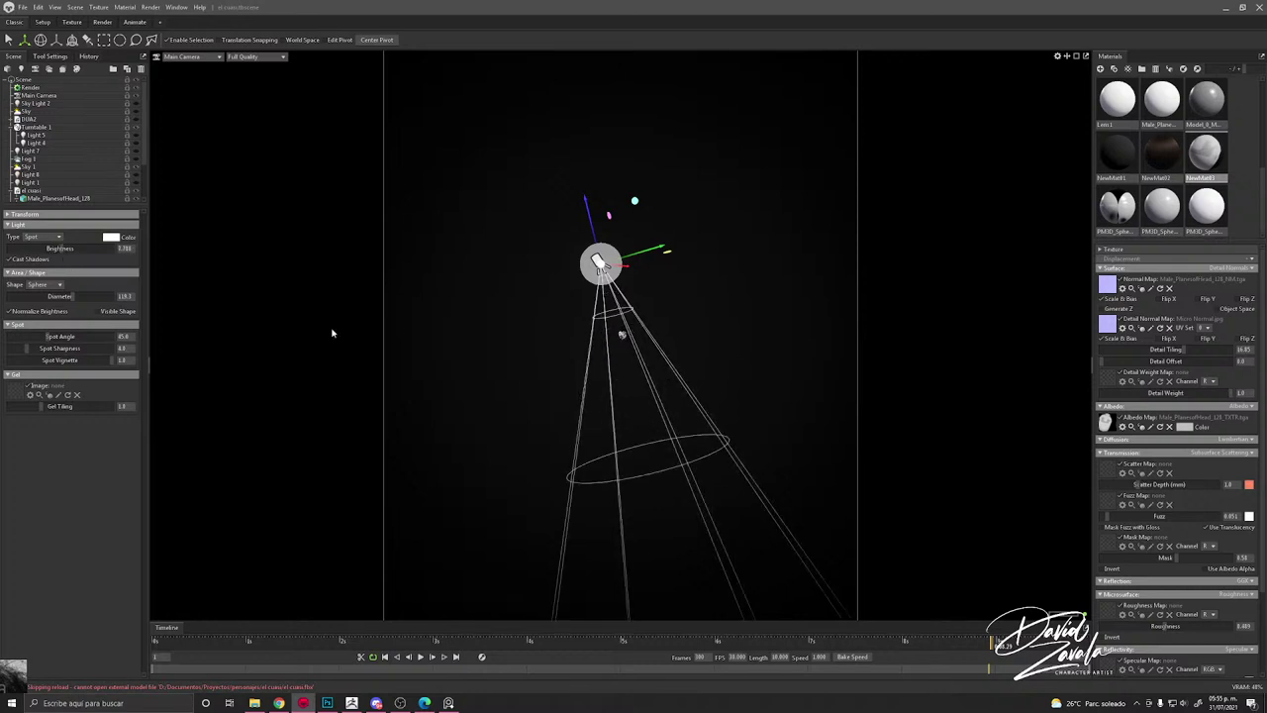
Step: Reposition the new spot light above the head so its cone covers the face
left_click_drag(525, 396, 659, 416)
right_click_drag(659, 416, 660, 320)
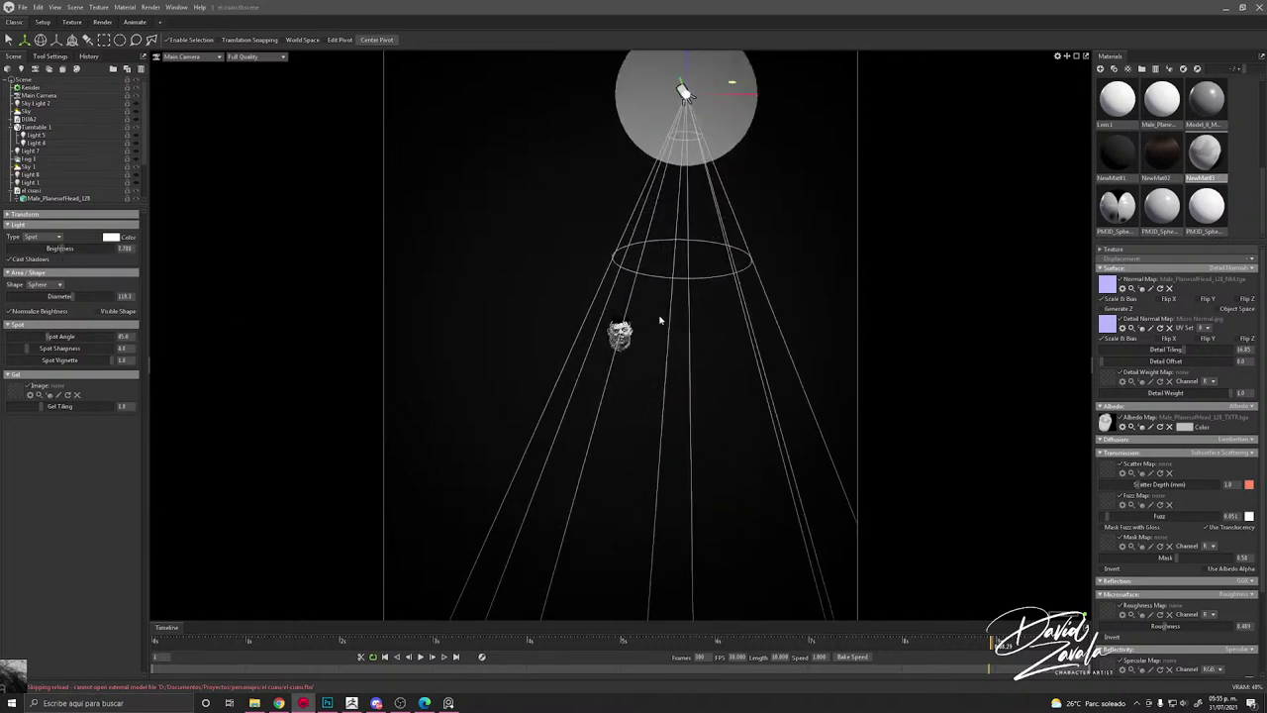
left_click_drag(733, 84, 678, 151)
scroll(637, 297, "up", 5)
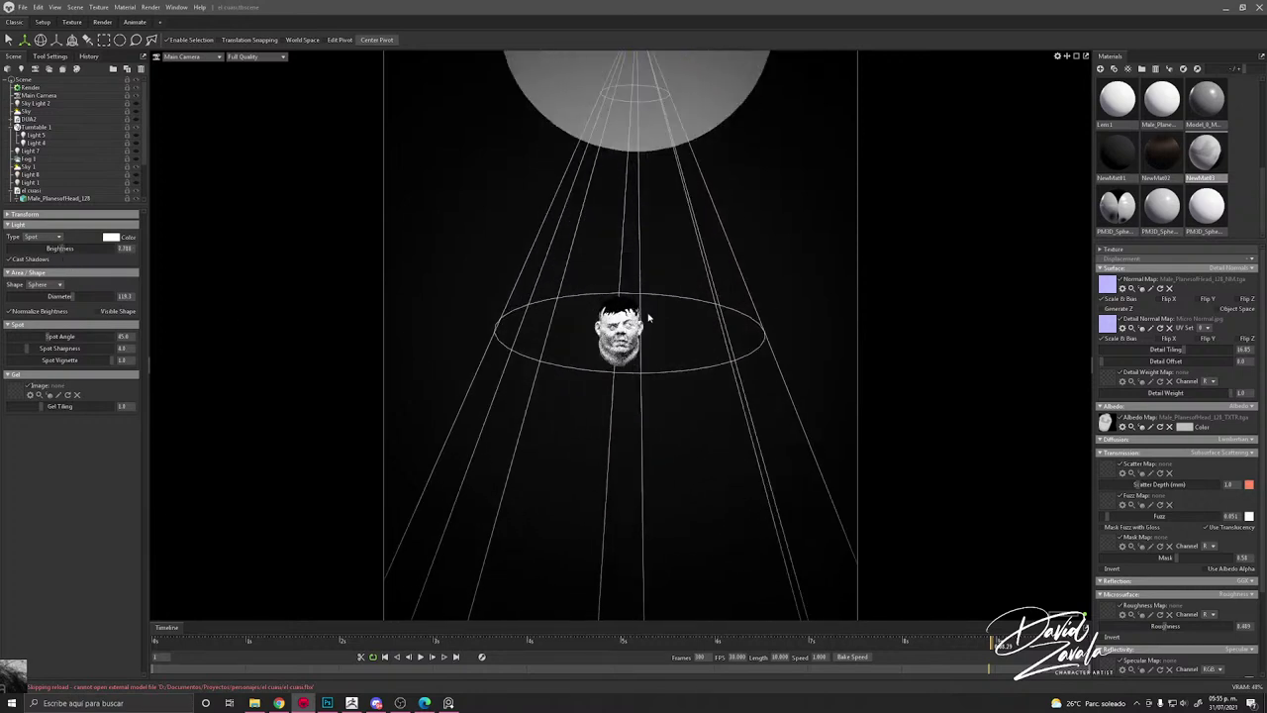
Step: Lower the spot light's brightness further and shrink its diameter to under 90, judging the effect on the face
scroll(649, 317, "up", 10)
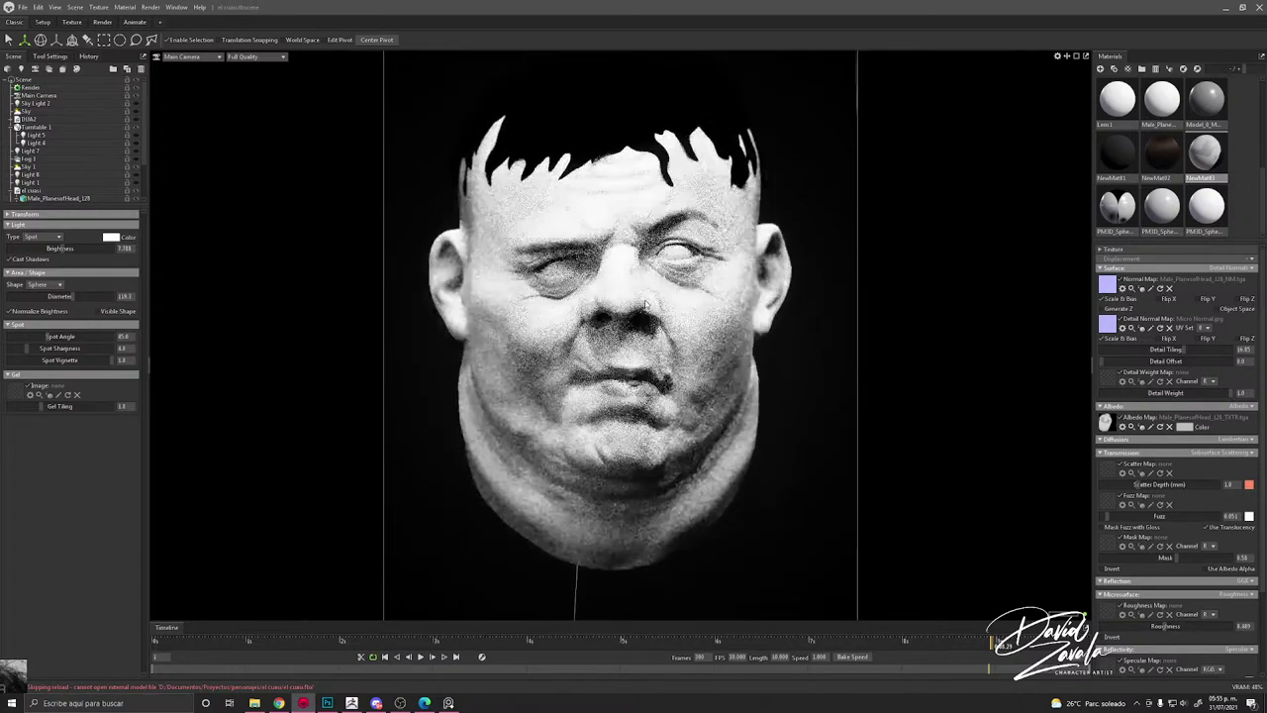
scroll(647, 305, "up", 2)
left_click_drag(60, 248, 60, 249)
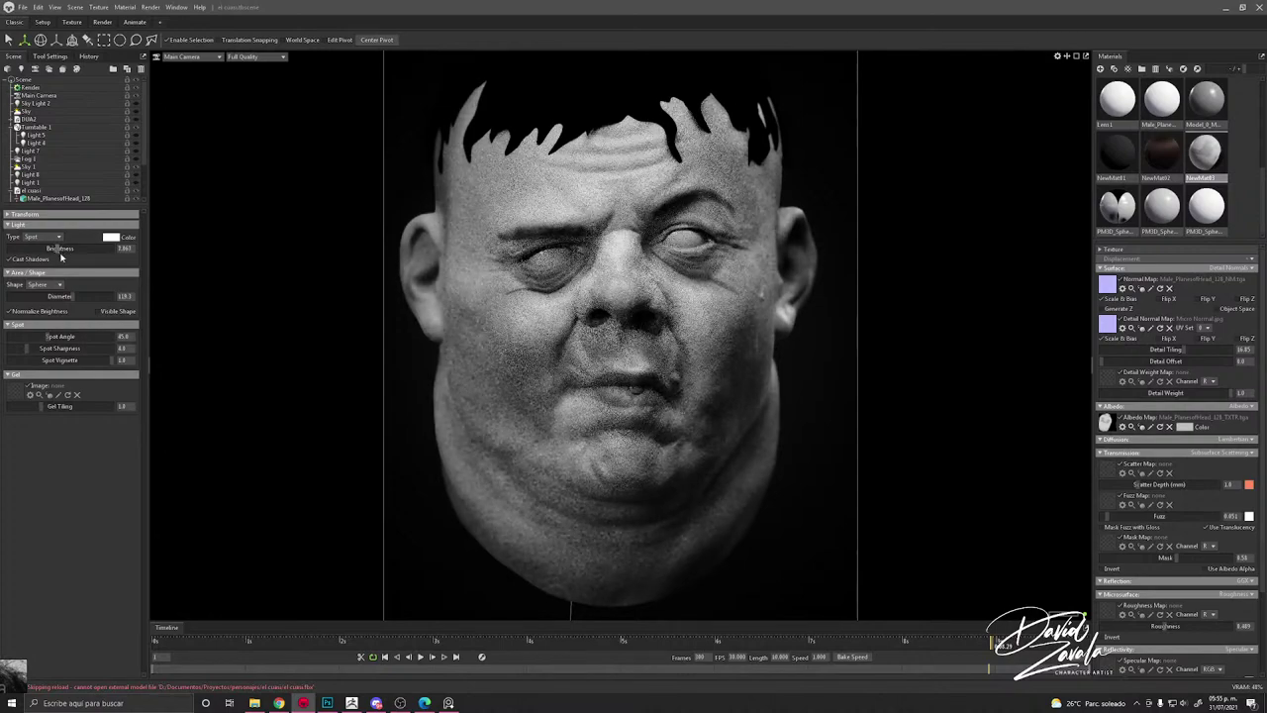
mouse_move(70, 296)
left_mouse_down()
mouse_move(98, 296)
mouse_move(15, 296)
mouse_move(67, 296)
left_mouse_up()
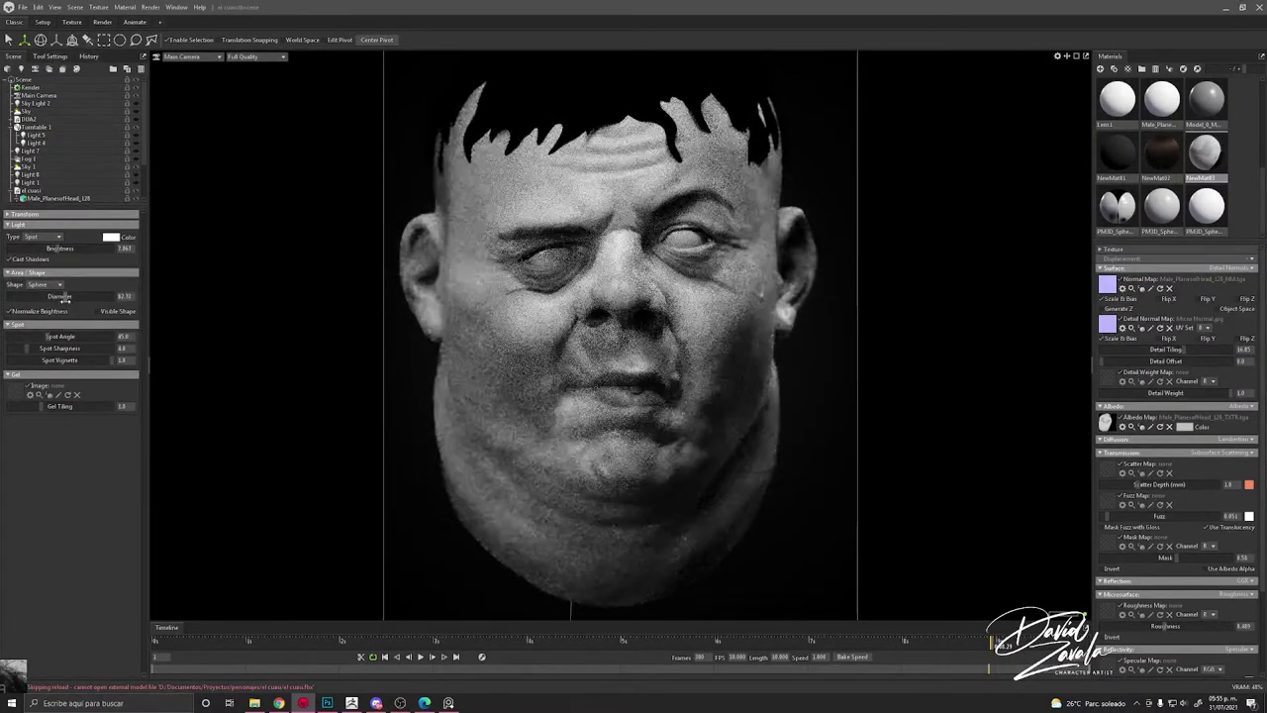
left_click(806, 376)
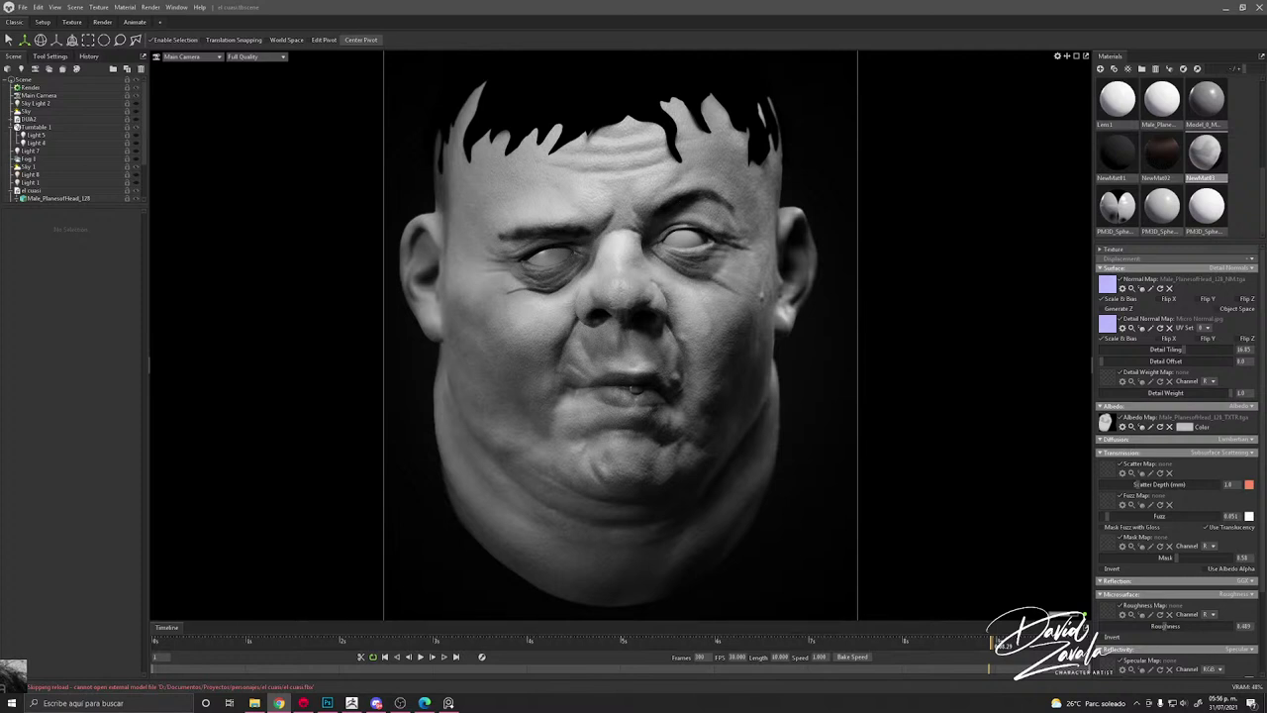
Step: Scrub the timeline to about 0:07.14 to change the turntable lighting angle, leaving the head deselected
left_click(721, 386)
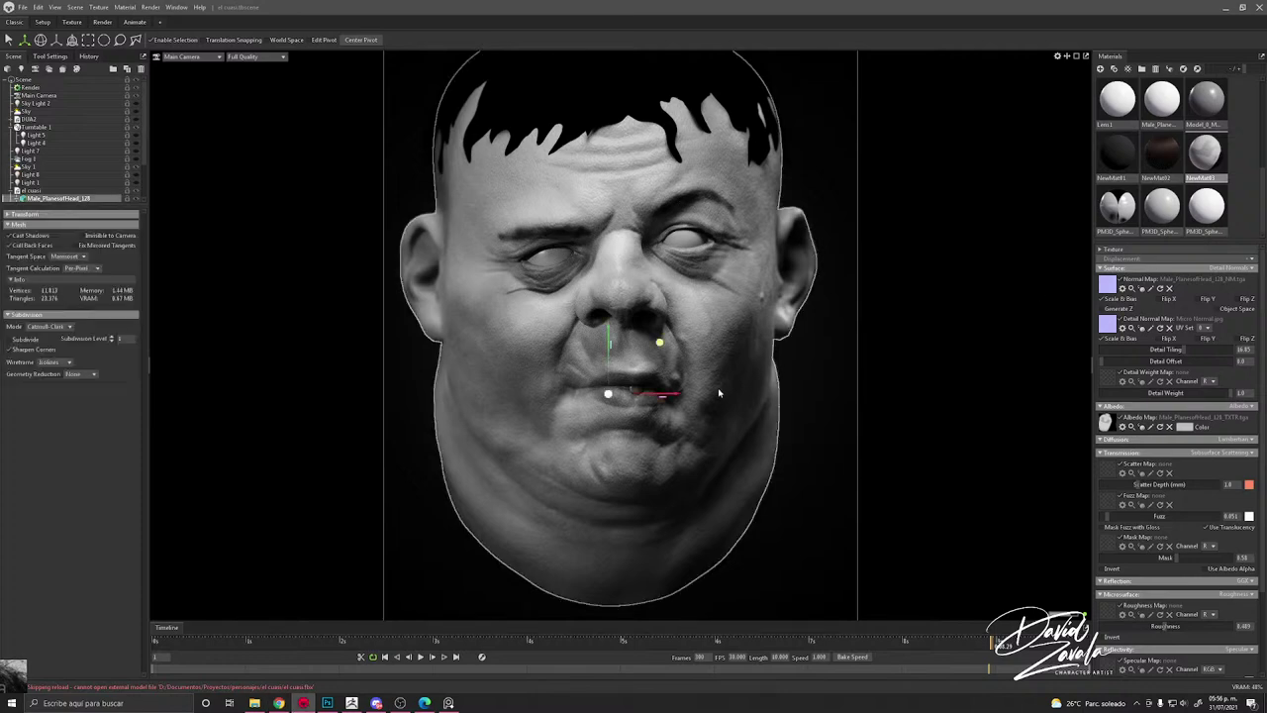
scroll(715, 406, "down", 2)
left_click_drag(678, 641, 581, 645)
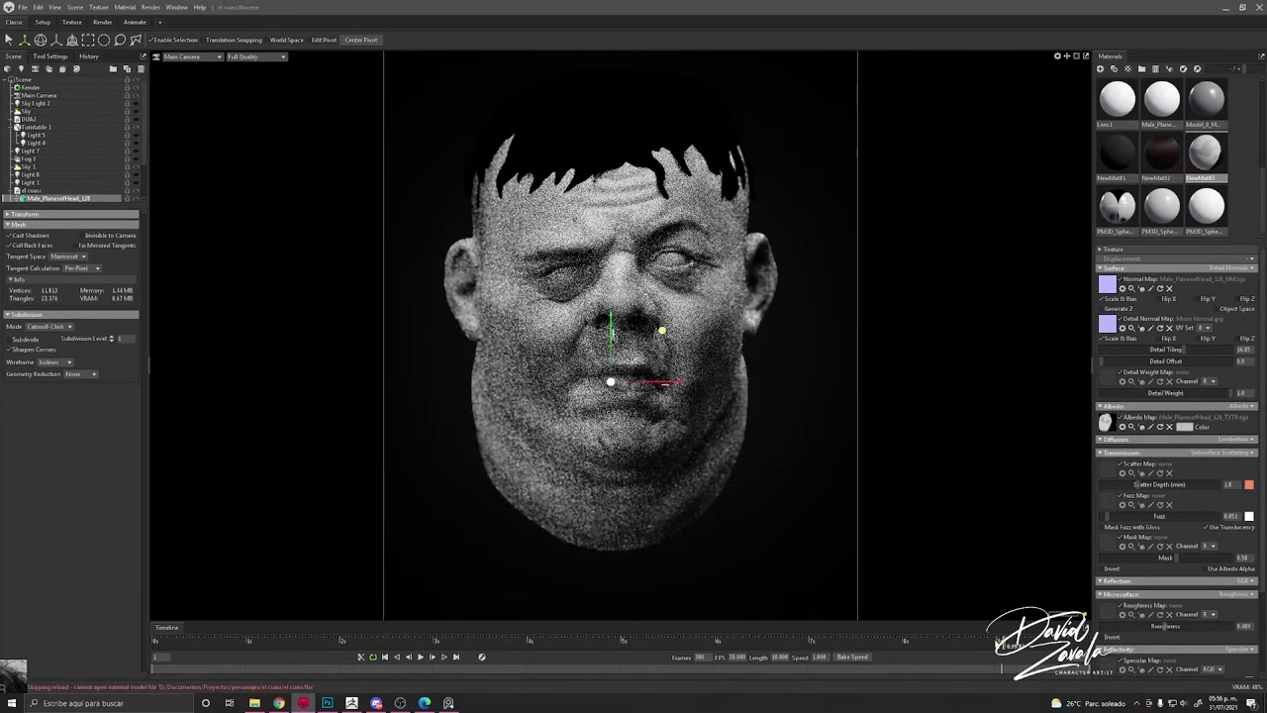
left_click(806, 540)
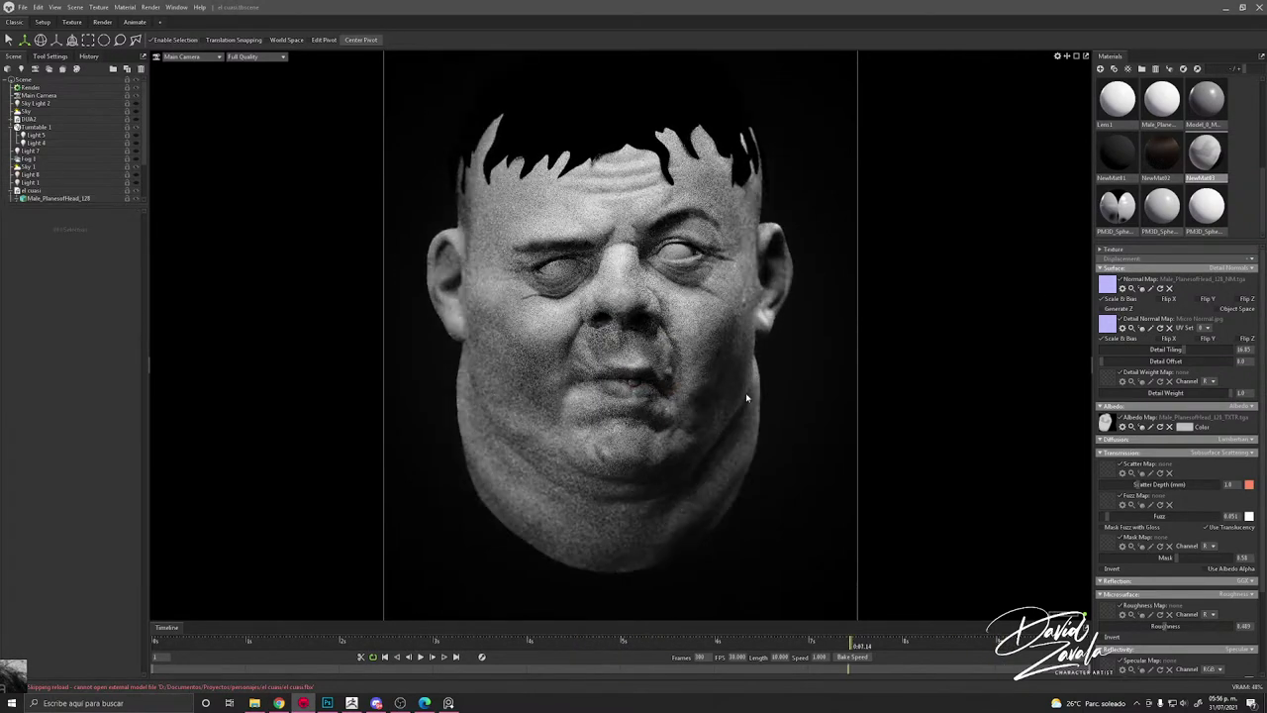
Step: Assign the painted iris material PM3D_Sphere3D1 to the eyeballs
mouse_move(1116, 205)
left_mouse_down()
mouse_move(821, 269)
mouse_move(681, 261)
left_mouse_up()
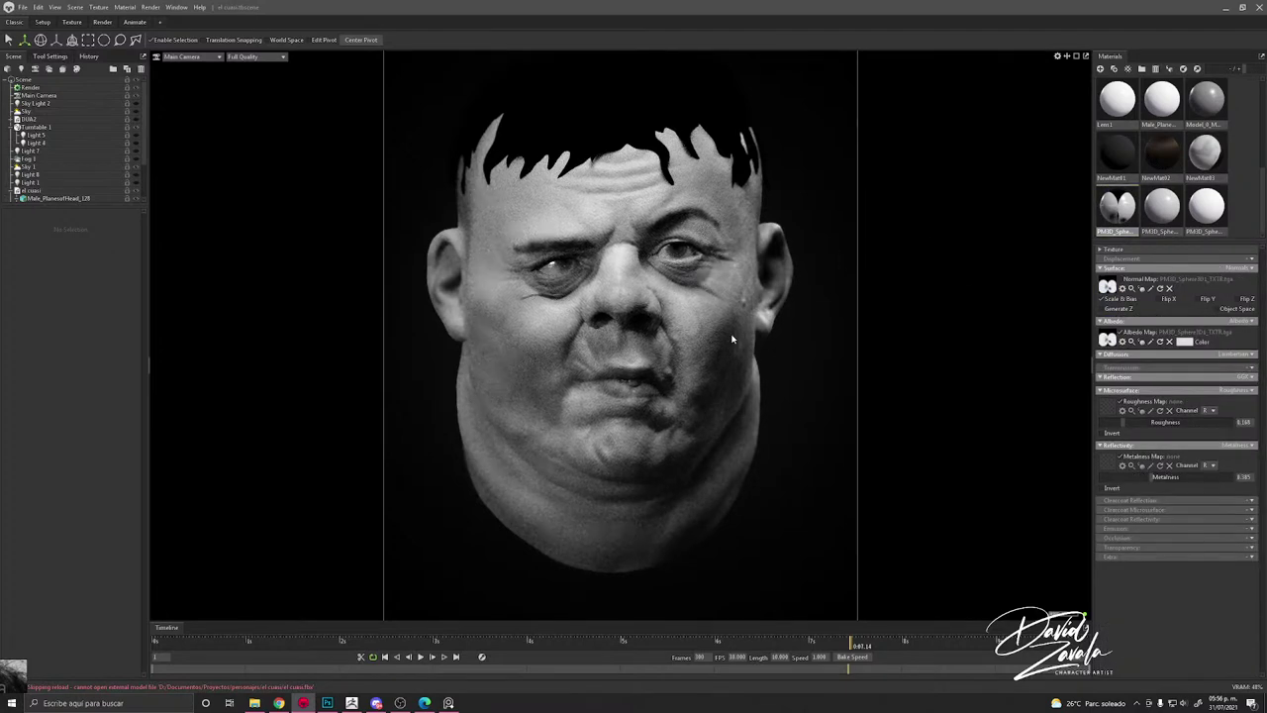
scroll(699, 422, "down", 2)
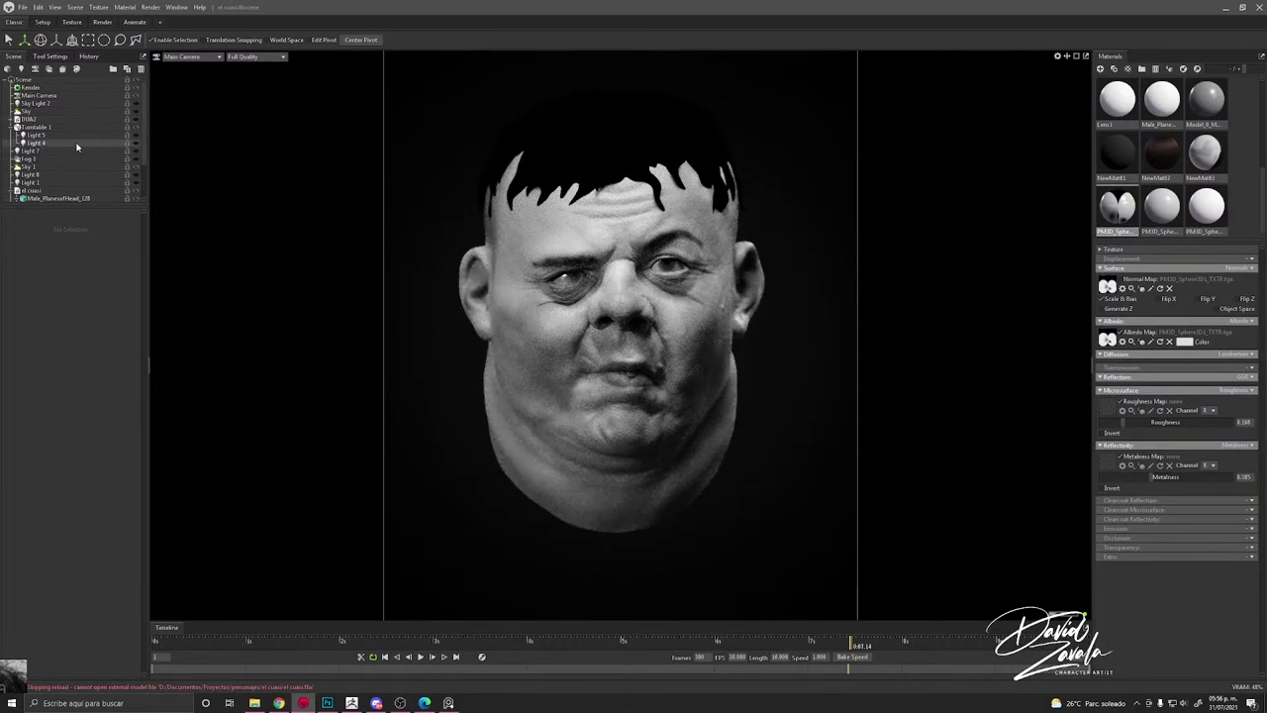
Step: Check the face under the turntable lights up close and from afar, and set the timeline to about 0:07.19
left_click(137, 128)
scroll(643, 398, "up", 3)
scroll(643, 397, "up", 1)
mouse_move(643, 398)
left_mouse_down("alt")
mouse_move(667, 387)
mouse_move(656, 376)
left_mouse_up("alt")
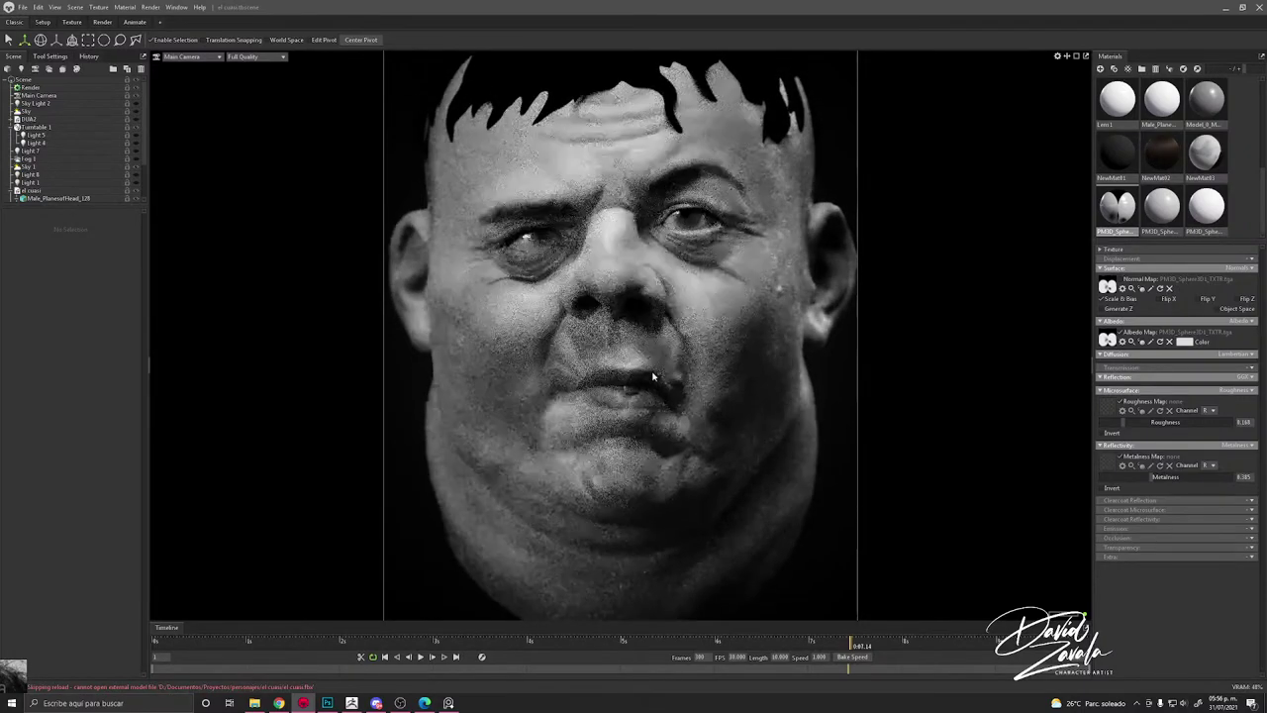
scroll(654, 379, "down", 2)
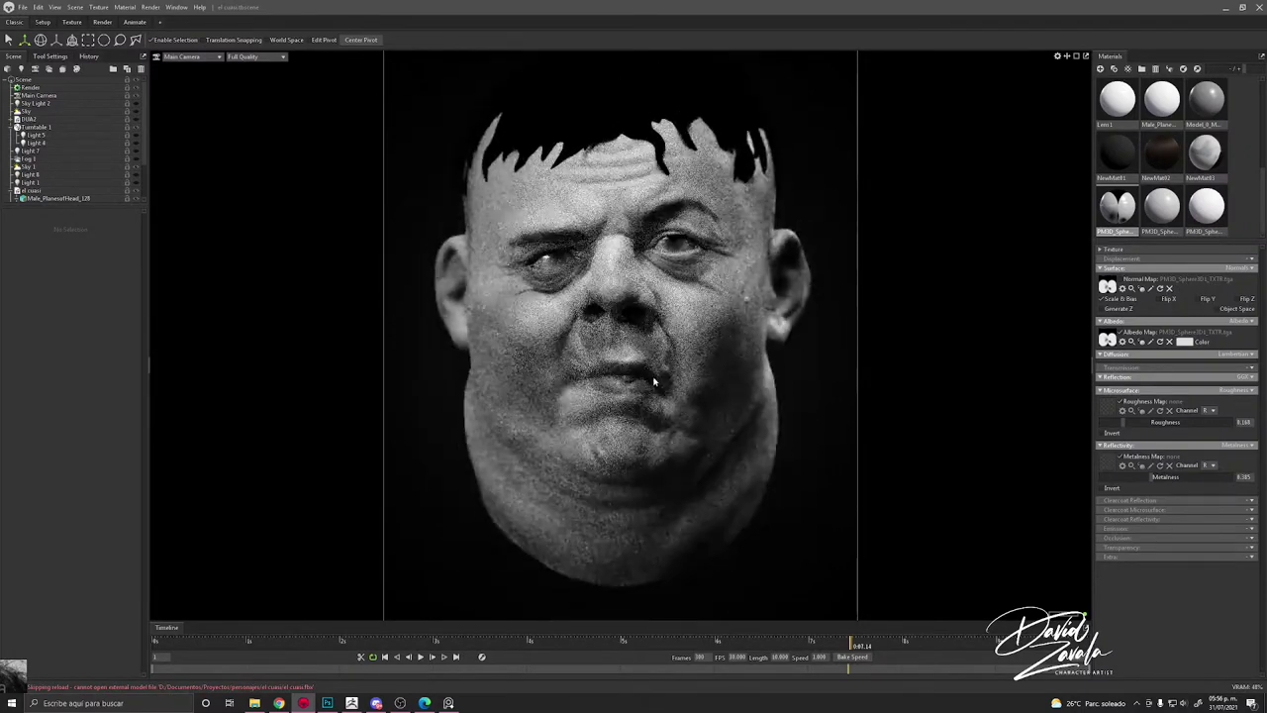
scroll(653, 381, "down", 2)
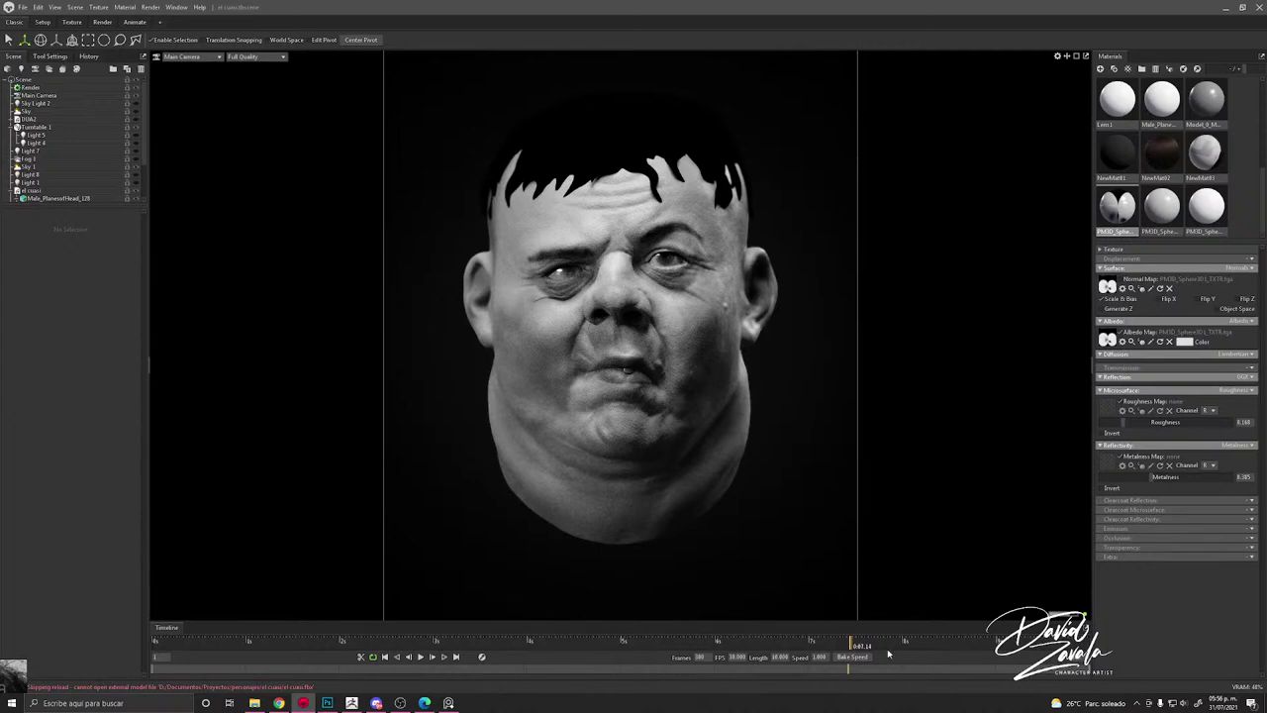
mouse_move(887, 653)
left_mouse_down()
mouse_move(648, 608)
mouse_move(866, 643)
left_mouse_up()
Step: Select Light 2 to review its settings, deselect it and examine the lit face up close
scroll(42, 171, "down", 2)
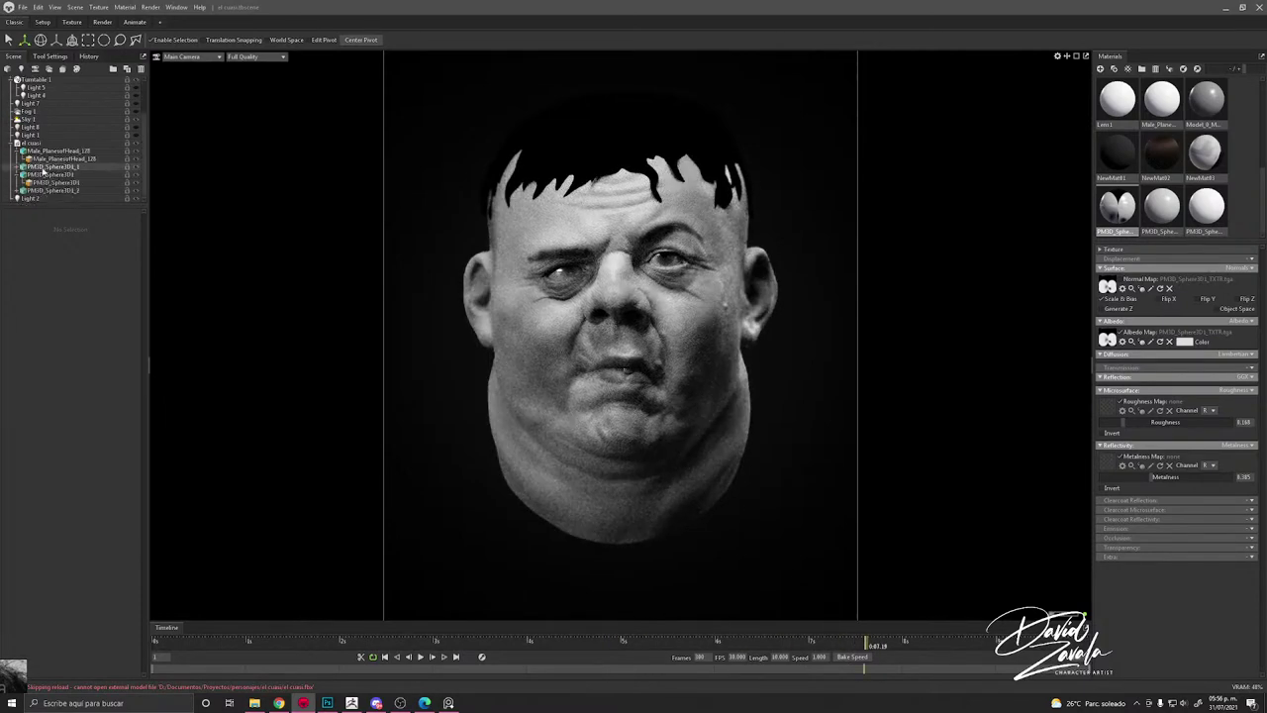
left_click(52, 198)
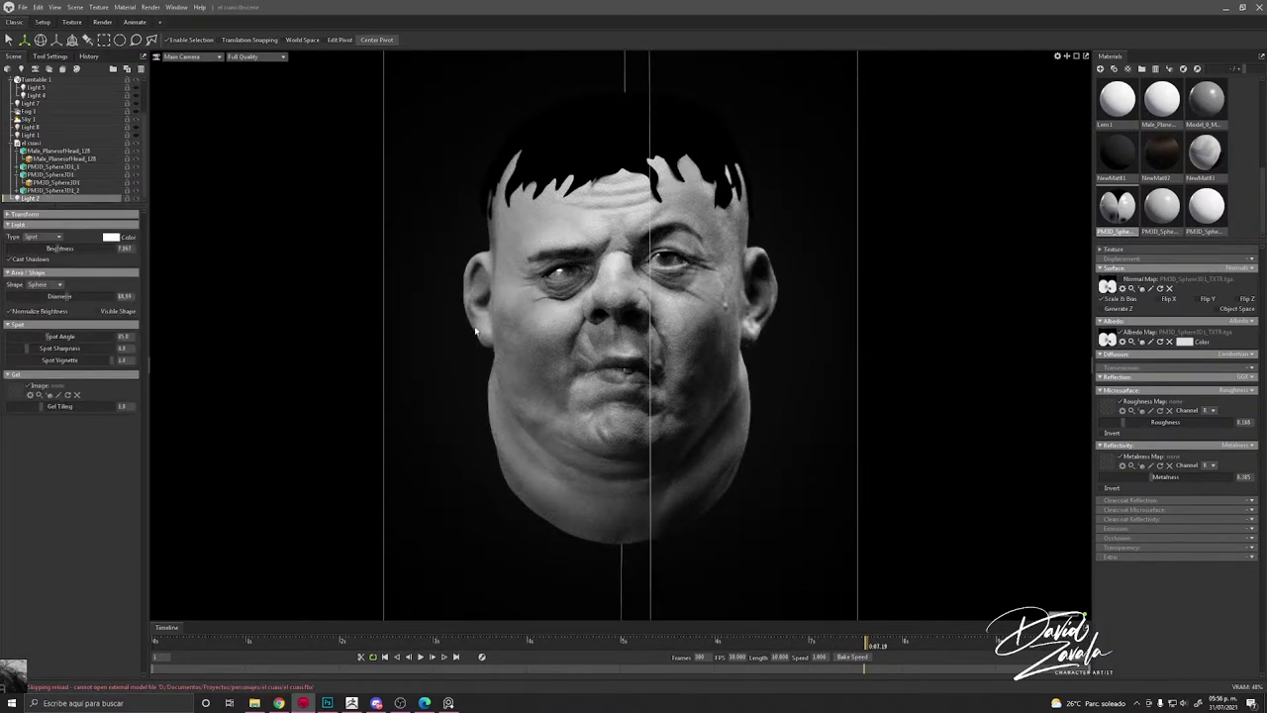
scroll(476, 330, "up", 2)
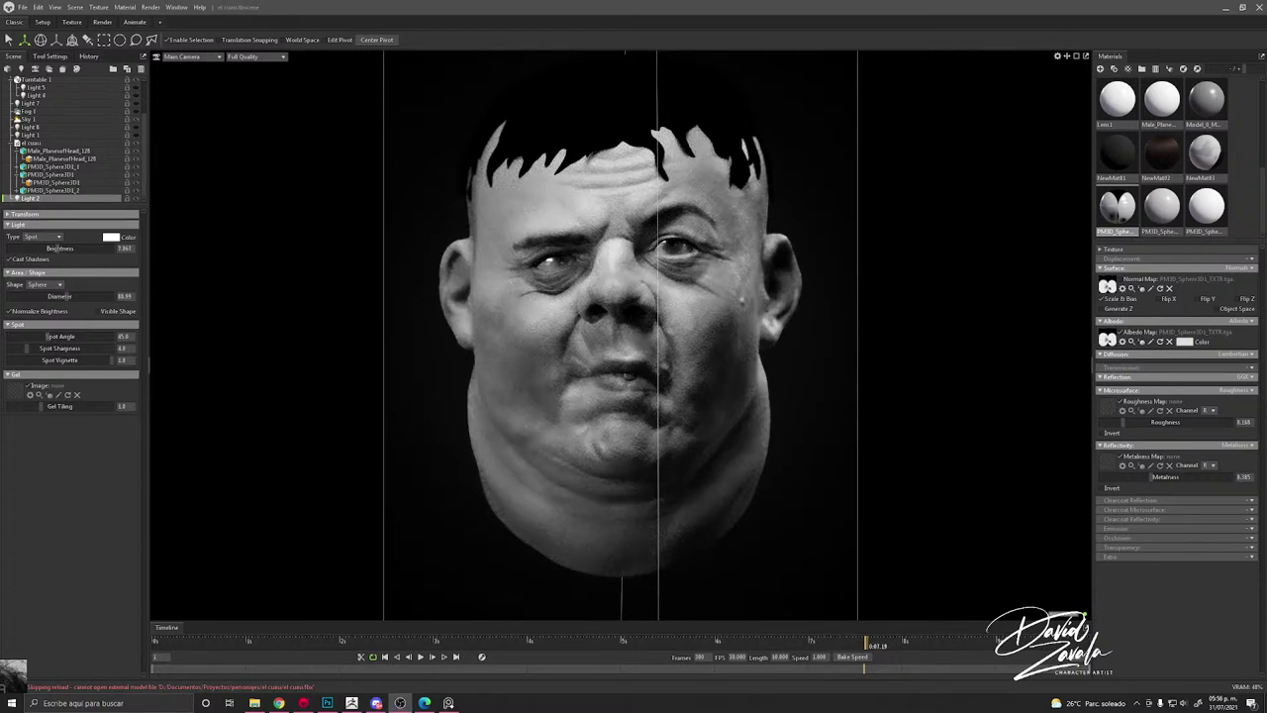
left_click(860, 419)
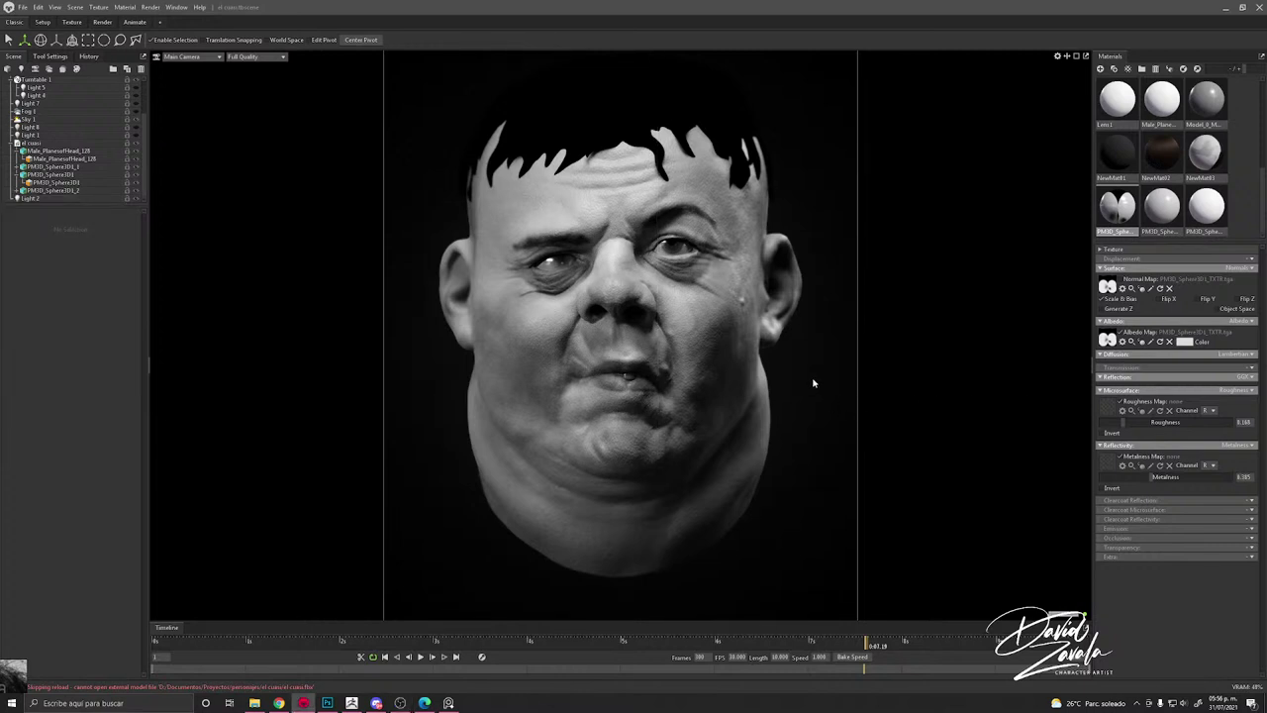
scroll(656, 341, "up", 4)
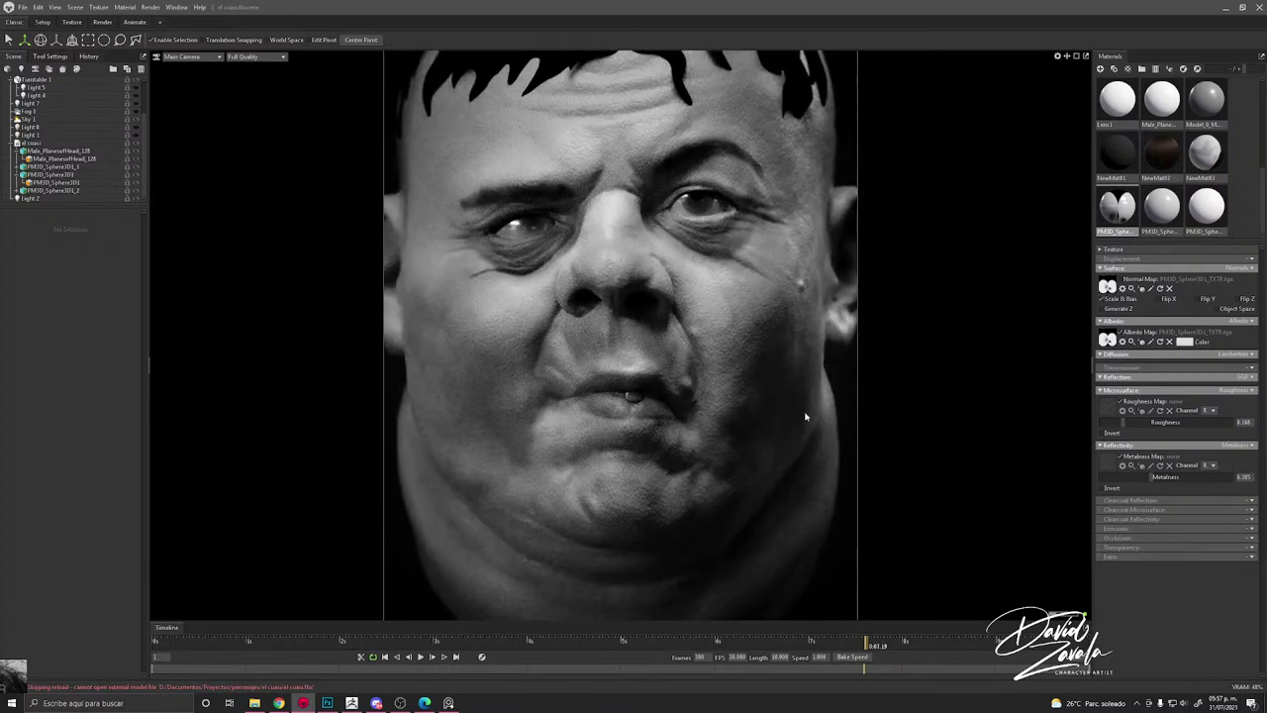
Step: Hide the Sky 1 light and show the Sky light instead to relight the whole head
left_click(690, 334)
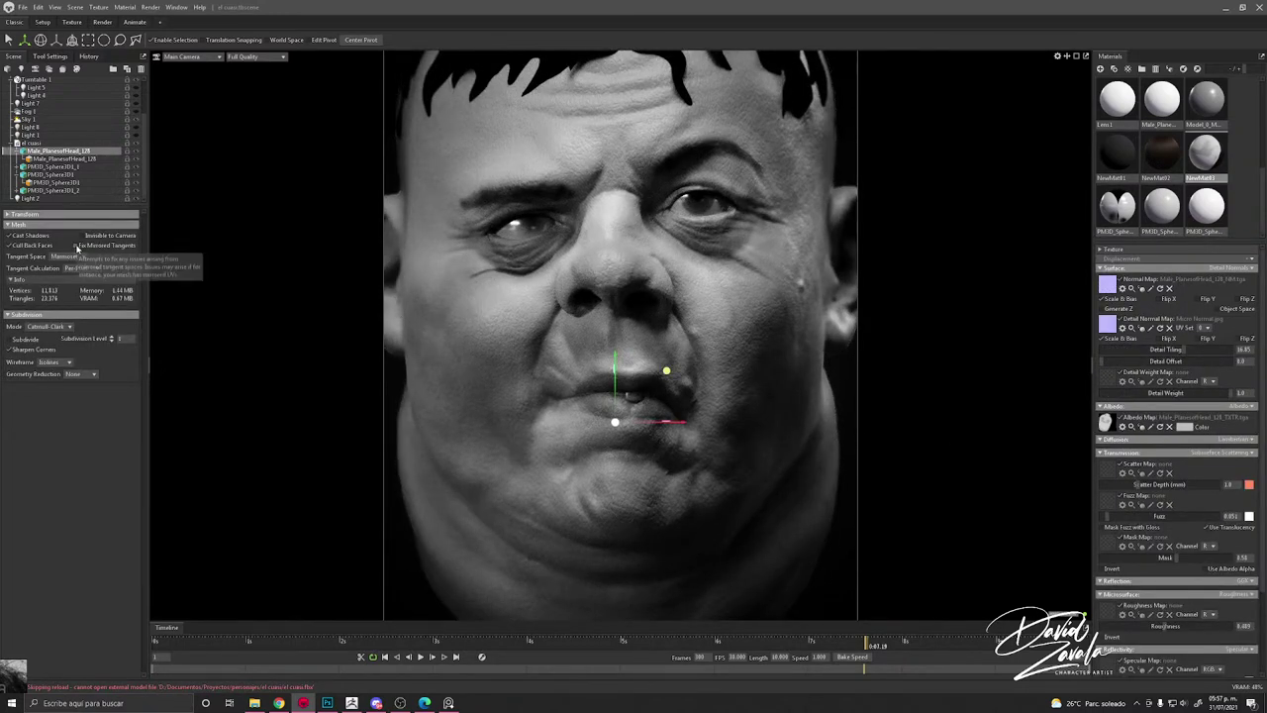
scroll(47, 143, "up", 2)
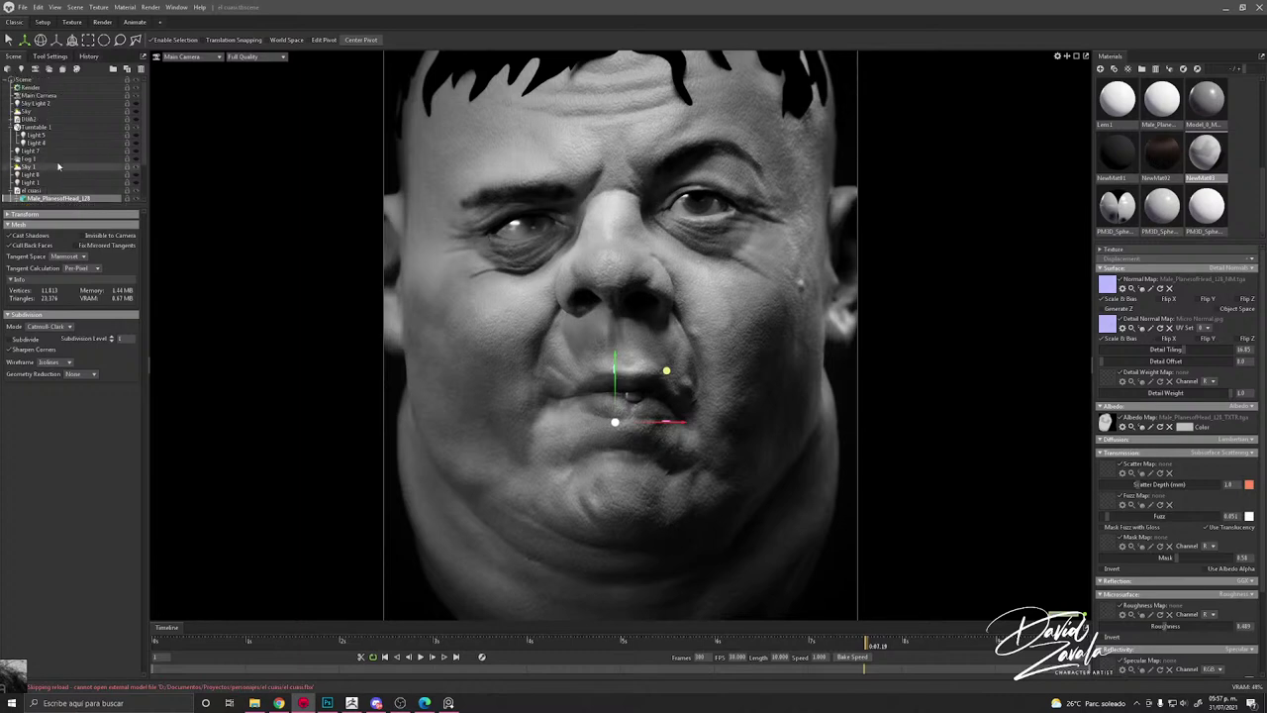
left_click(136, 165)
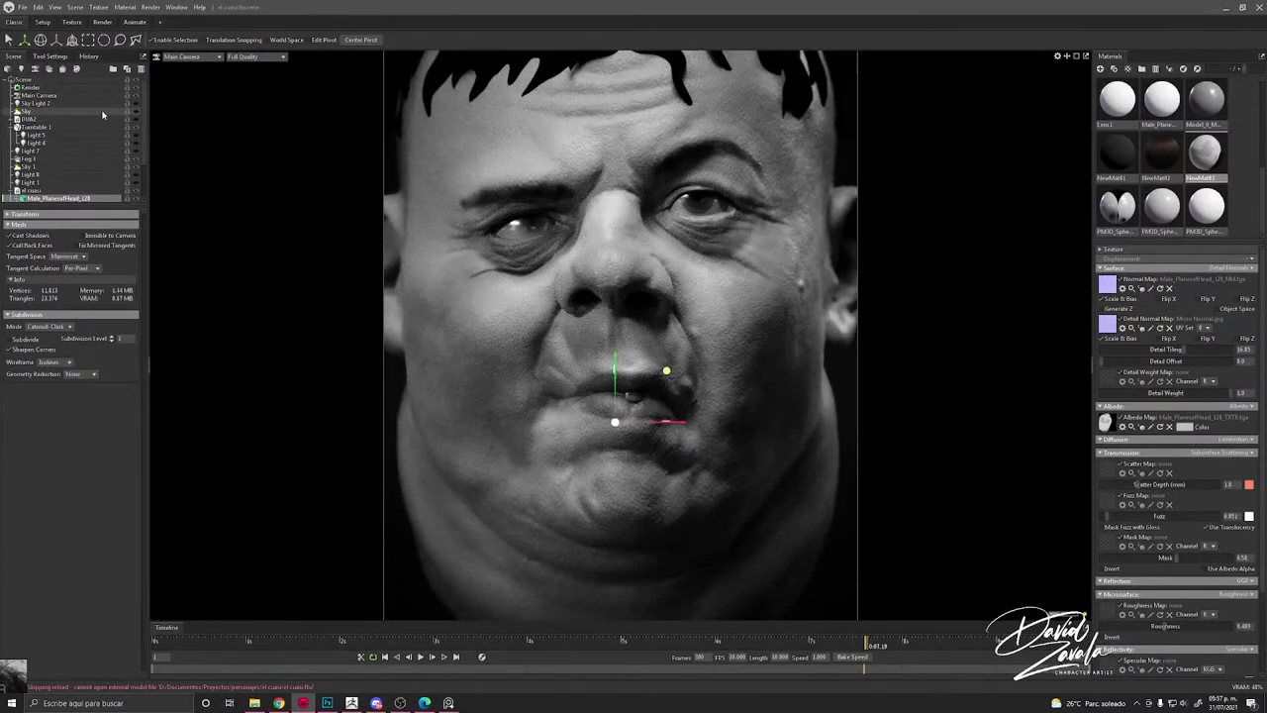
scroll(108, 153, "down", 2)
scroll(117, 175, "up", 2)
left_click(131, 166)
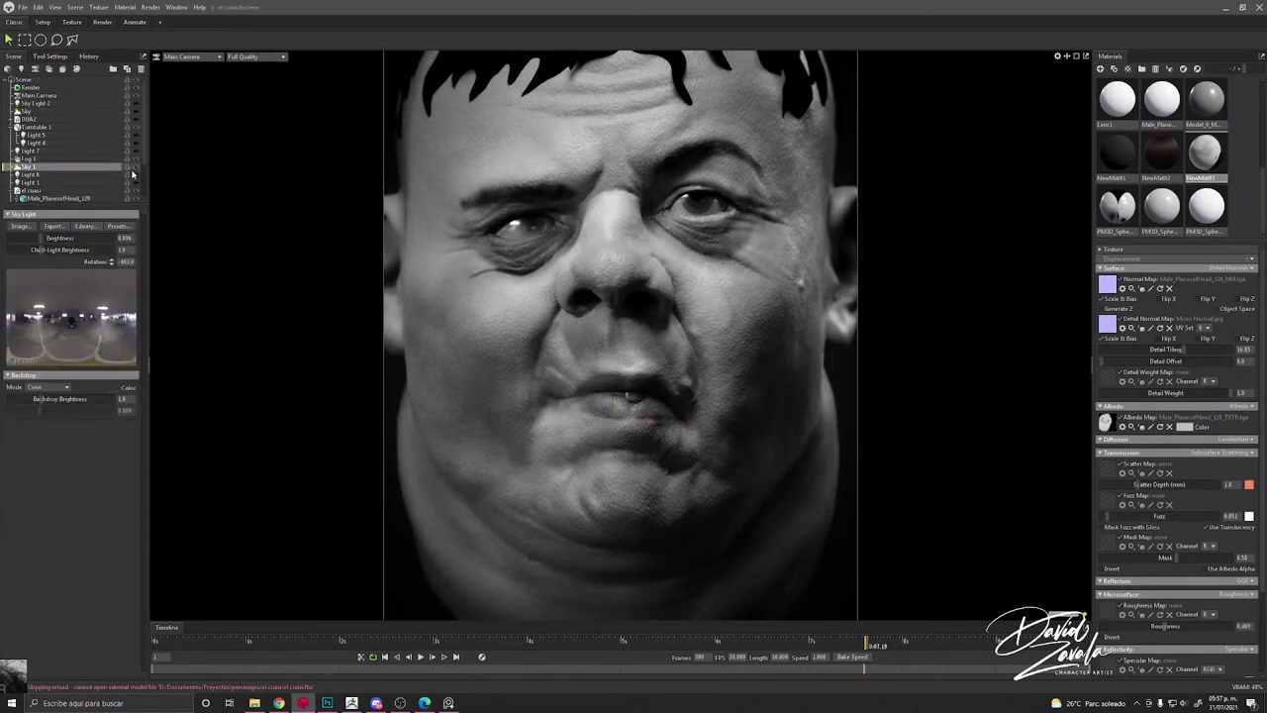
left_click(136, 168)
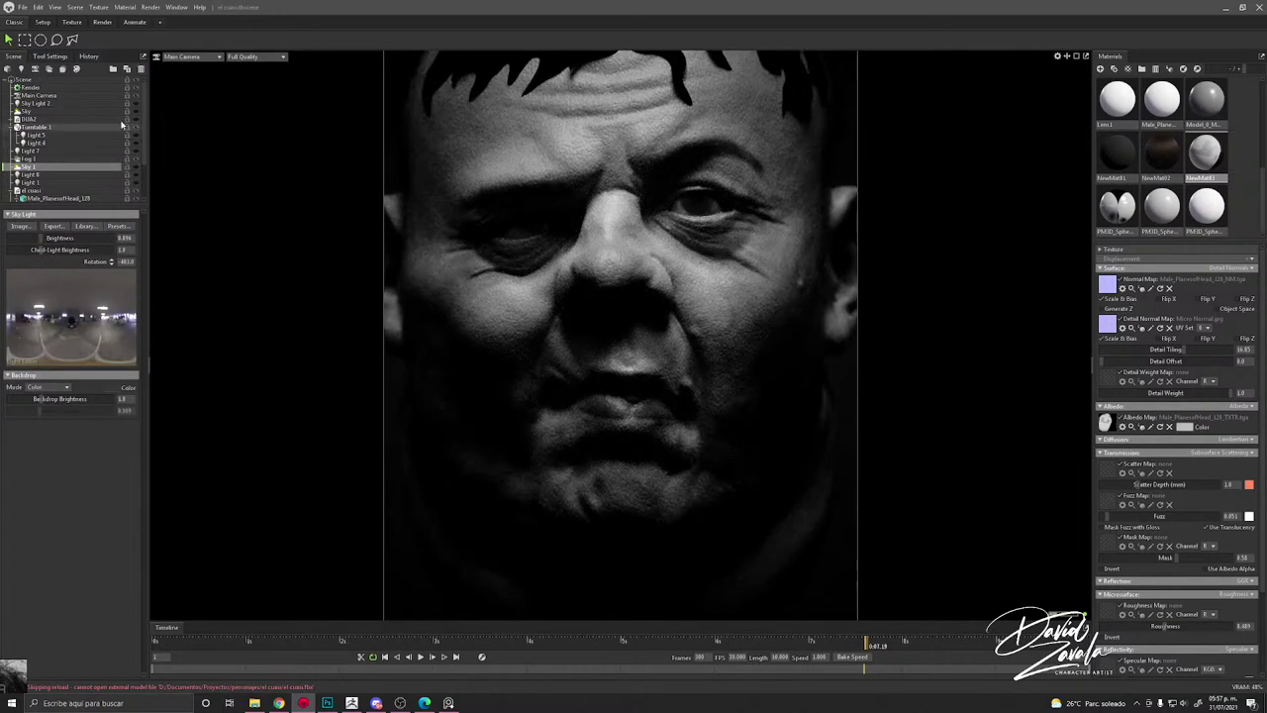
left_click(134, 118)
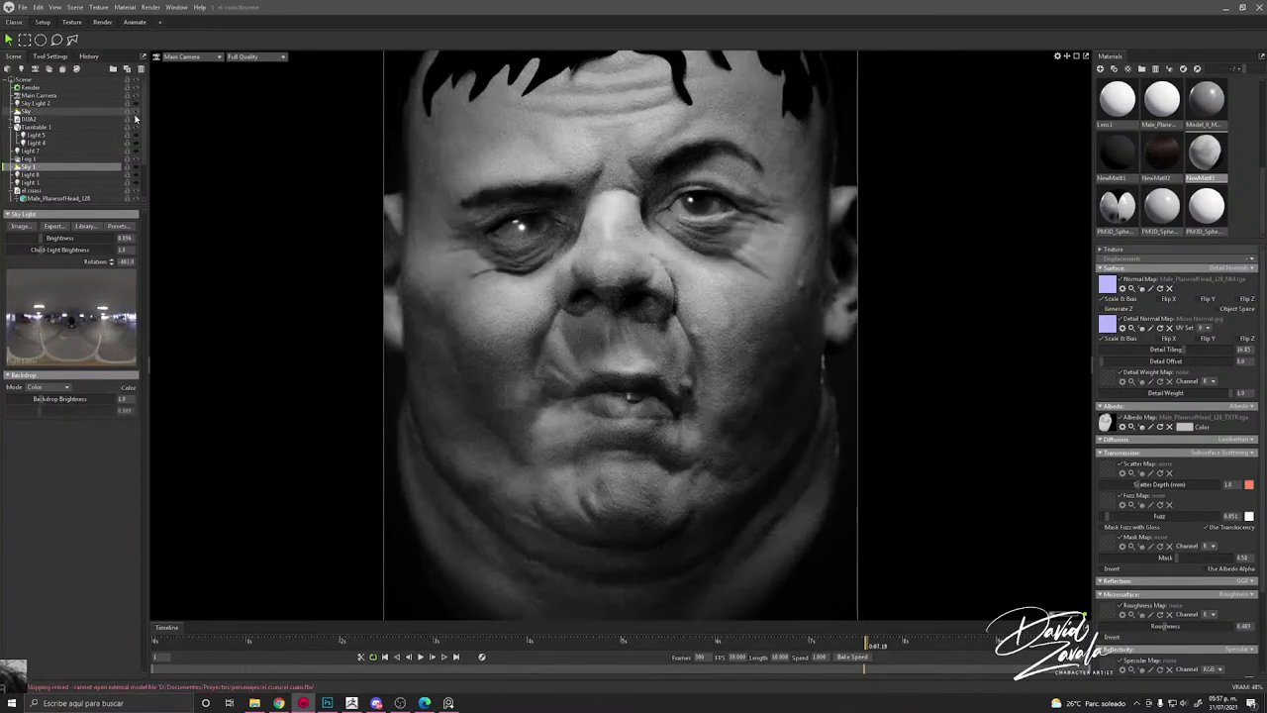
scroll(540, 372, "down", 4)
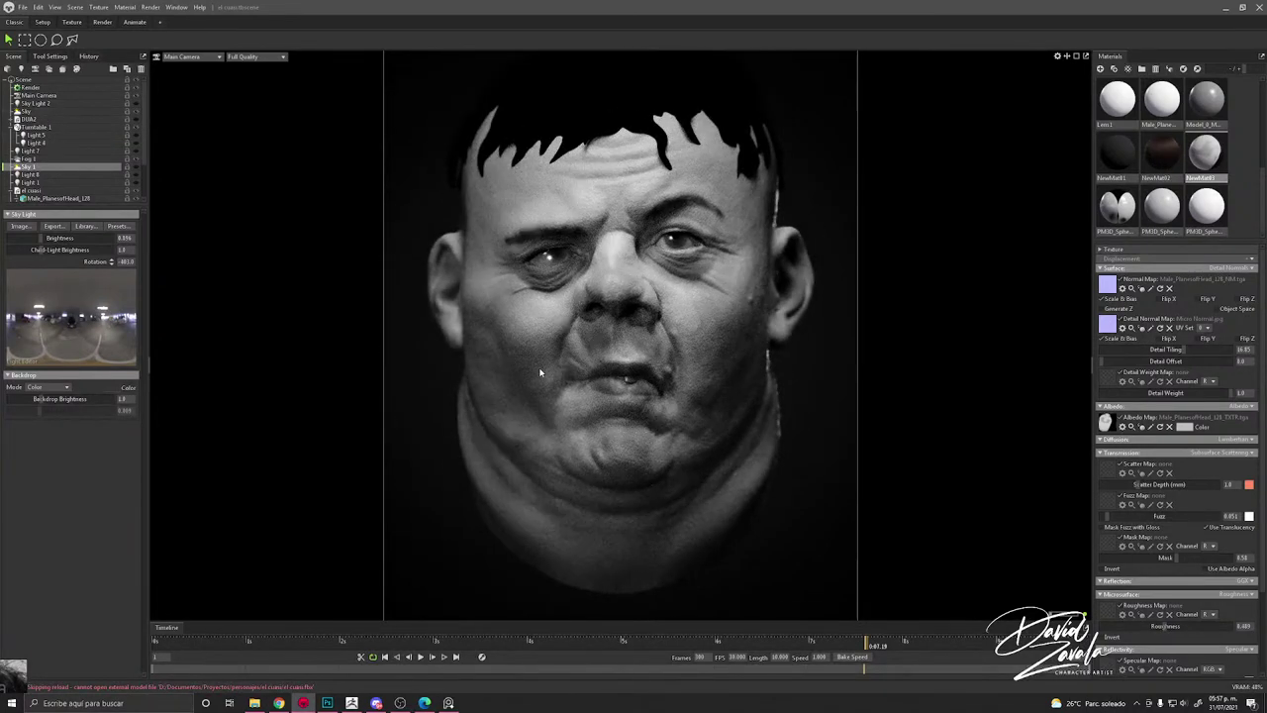
scroll(540, 372, "down", 2)
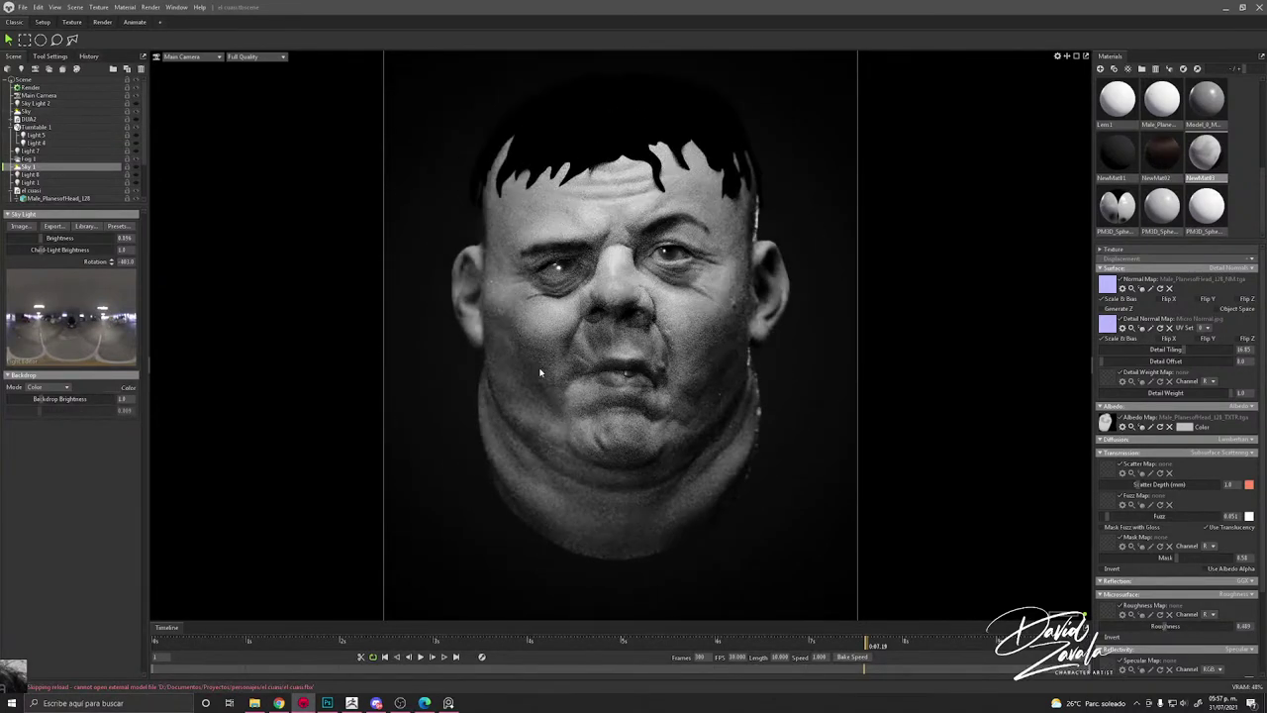
Step: Compare the Sky and Sky 1 lighting on the head by toggling each light's visibility
left_click(136, 113)
left_click(137, 167)
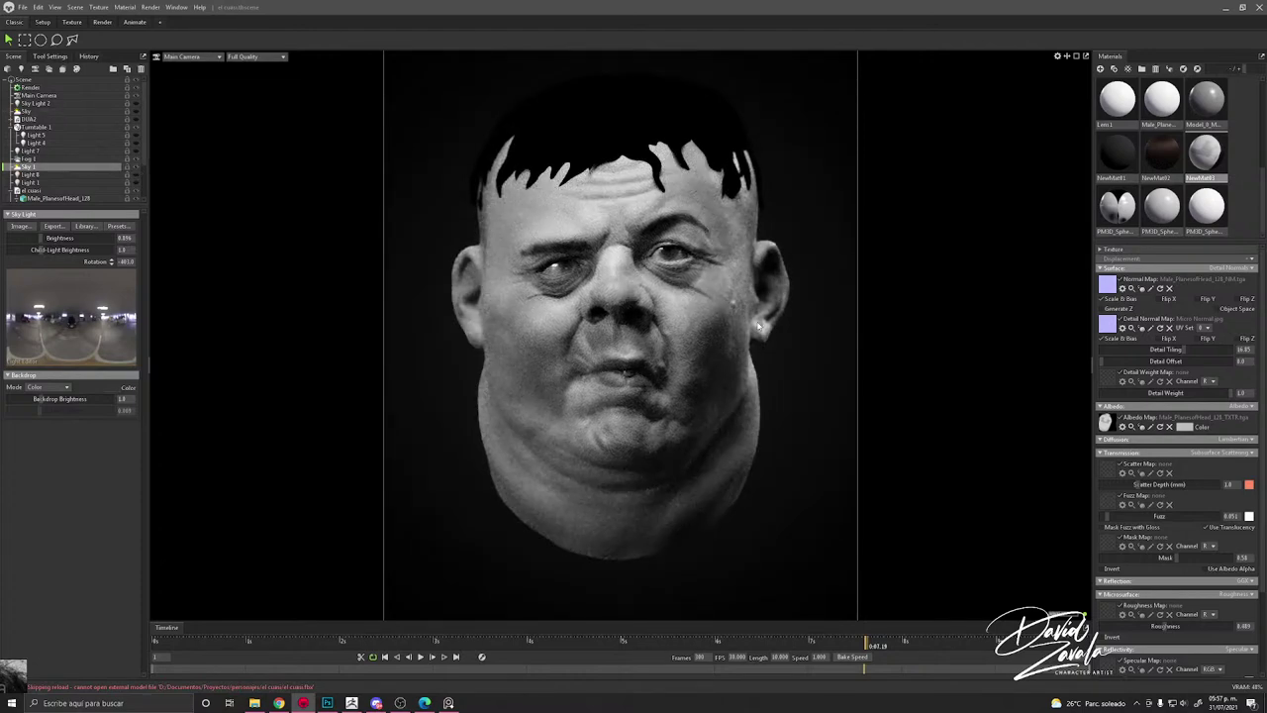
left_click(137, 167)
left_click(137, 166)
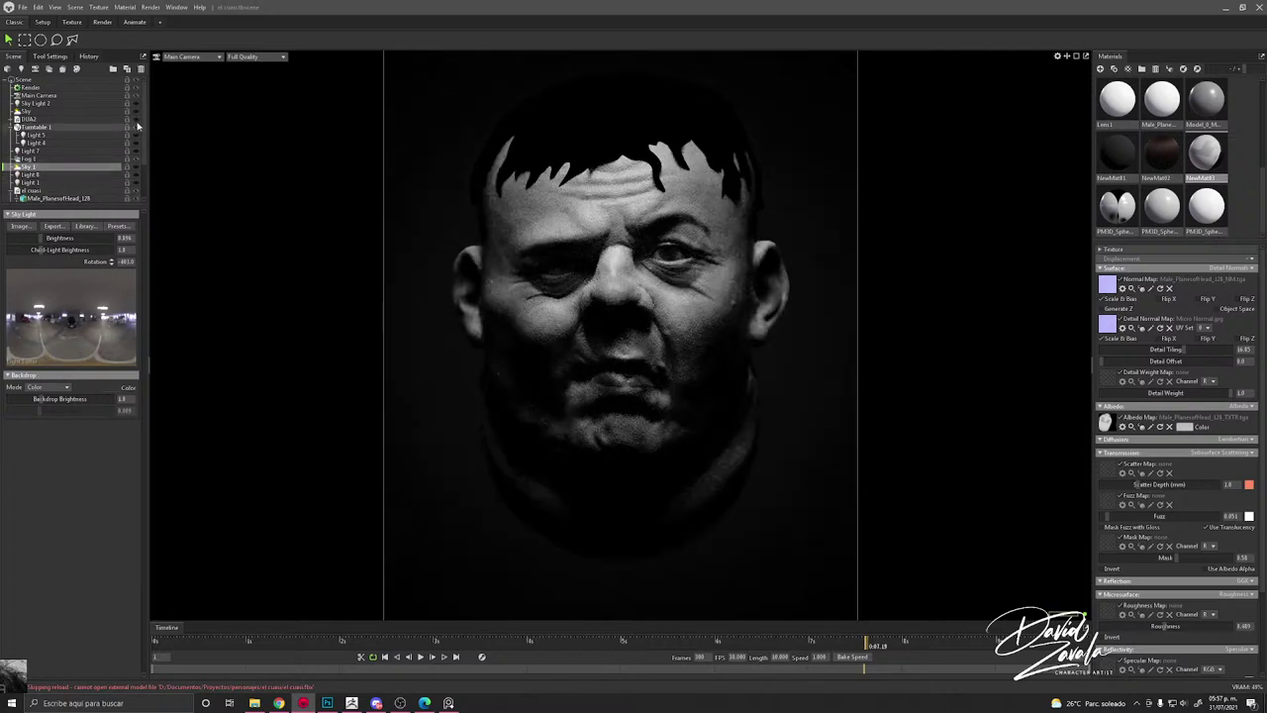
left_click(136, 117)
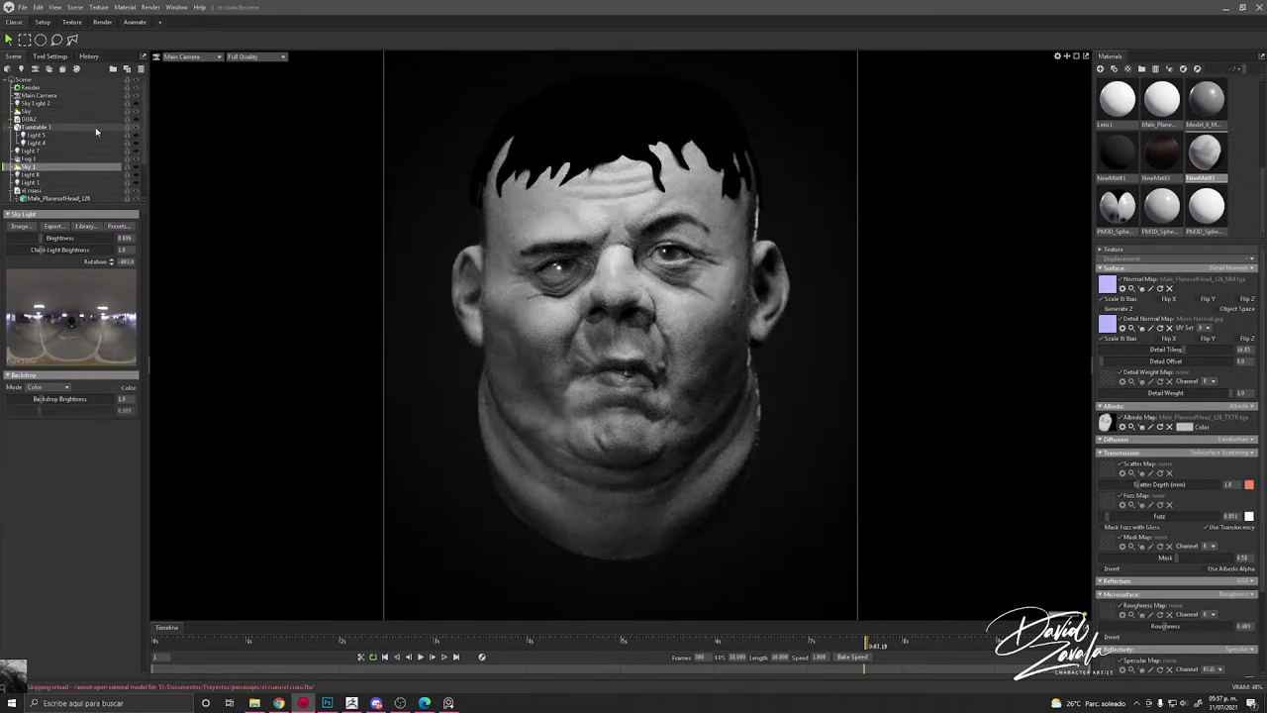
Step: Select the Sky light and rotate its environment to change where the light falls across the face
left_click(97, 110)
mouse_move(772, 400)
left_mouse_down("shift")
mouse_move(423, 386)
mouse_move(803, 396)
mouse_move(747, 411)
mouse_move(766, 413)
left_mouse_up("shift")
scroll(753, 401, "up", 4)
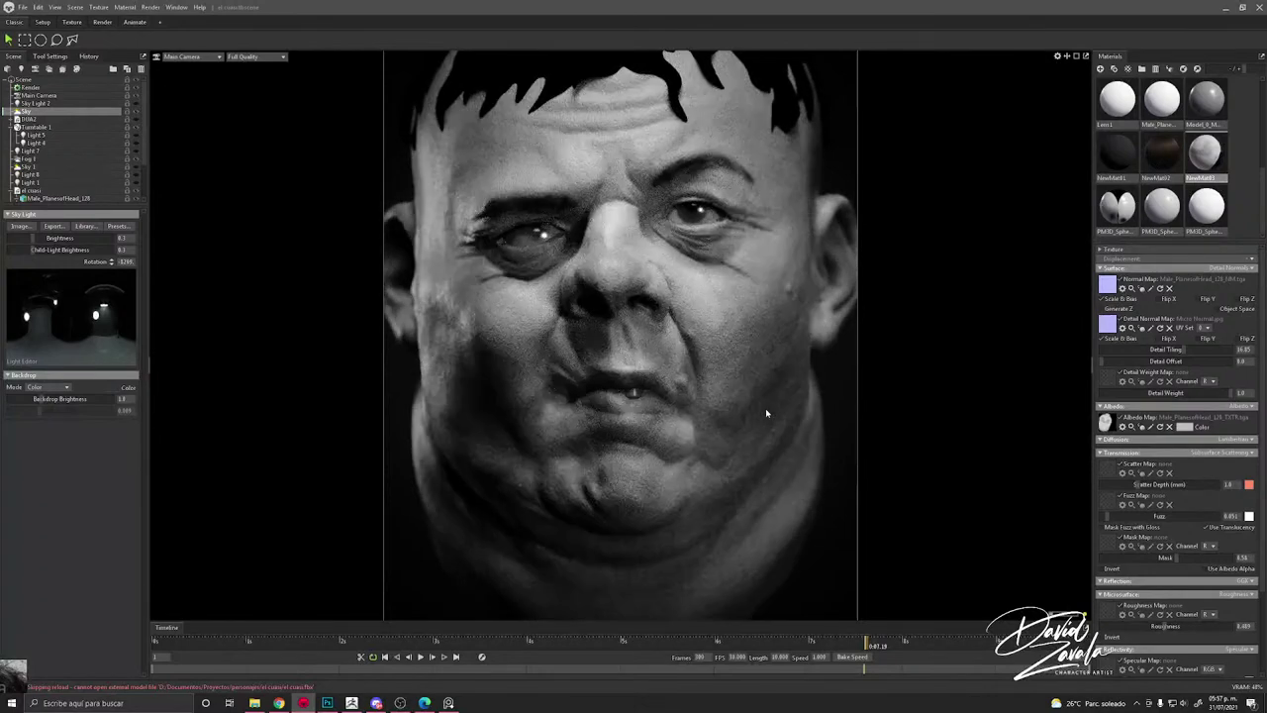
scroll(765, 408, "down", 1)
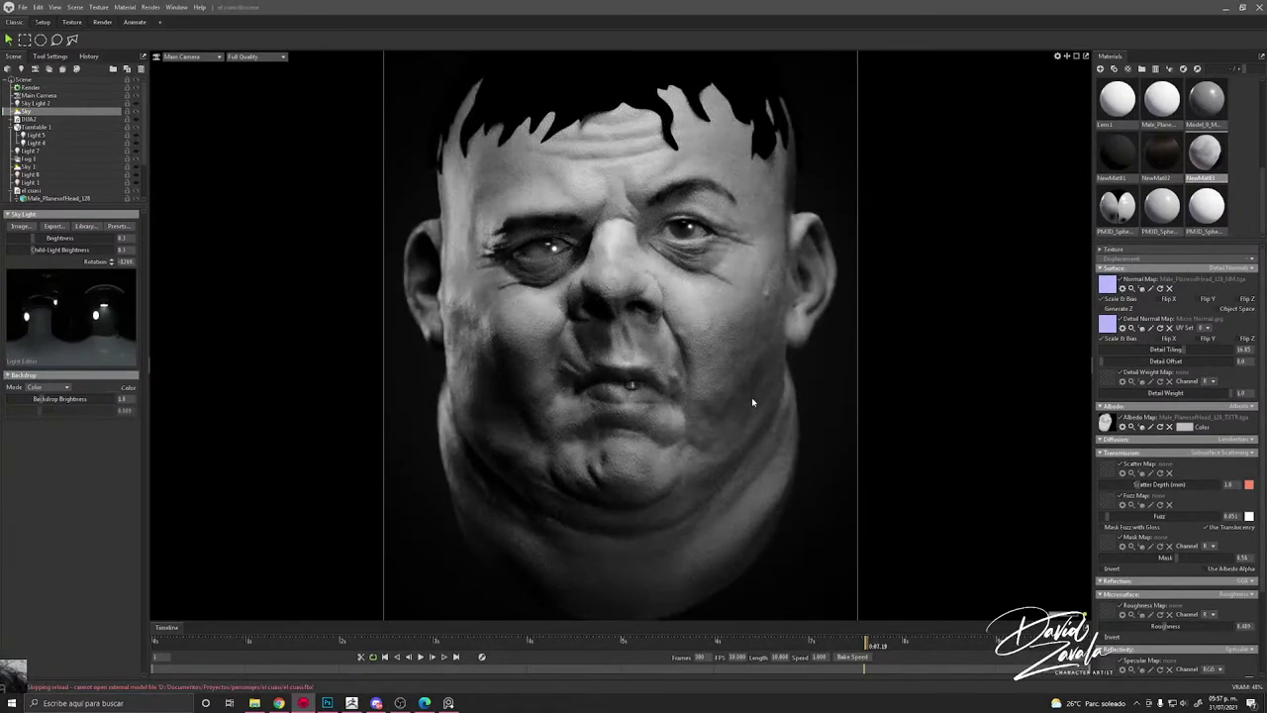
Step: Select the tooth mesh and lighten its material's albedo colour to a light grey
left_click(637, 389)
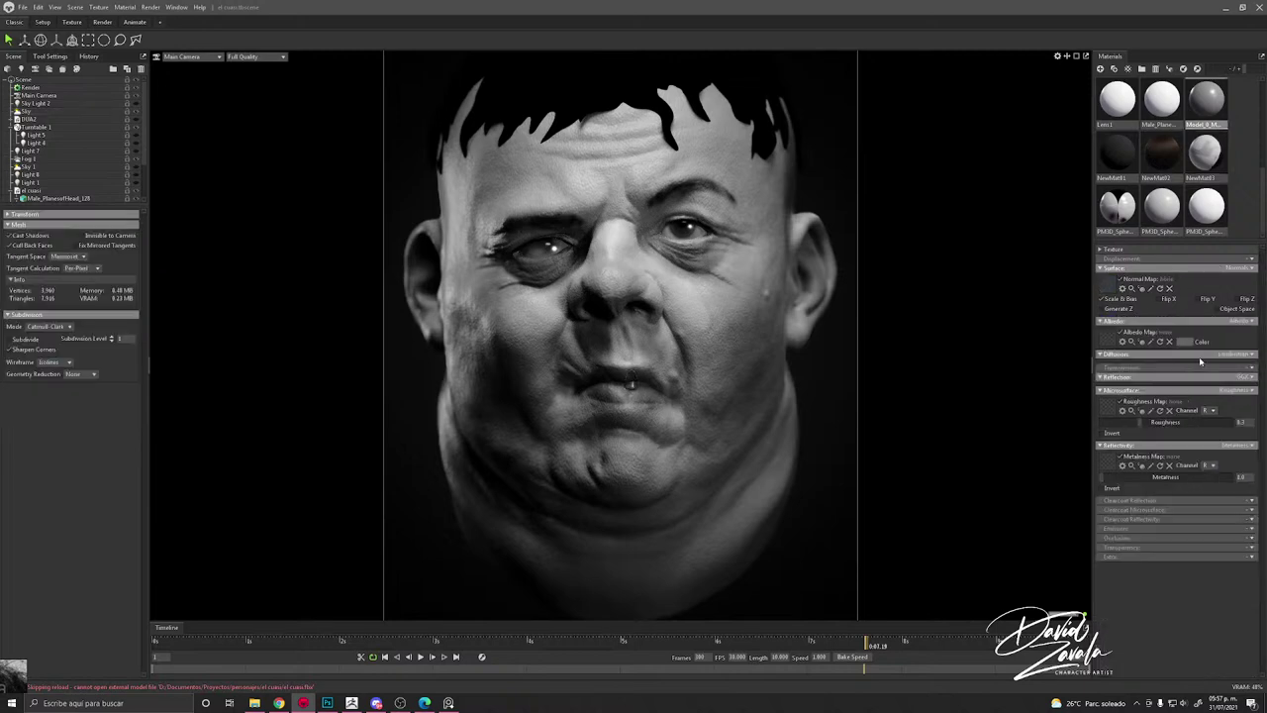
left_click(1184, 343)
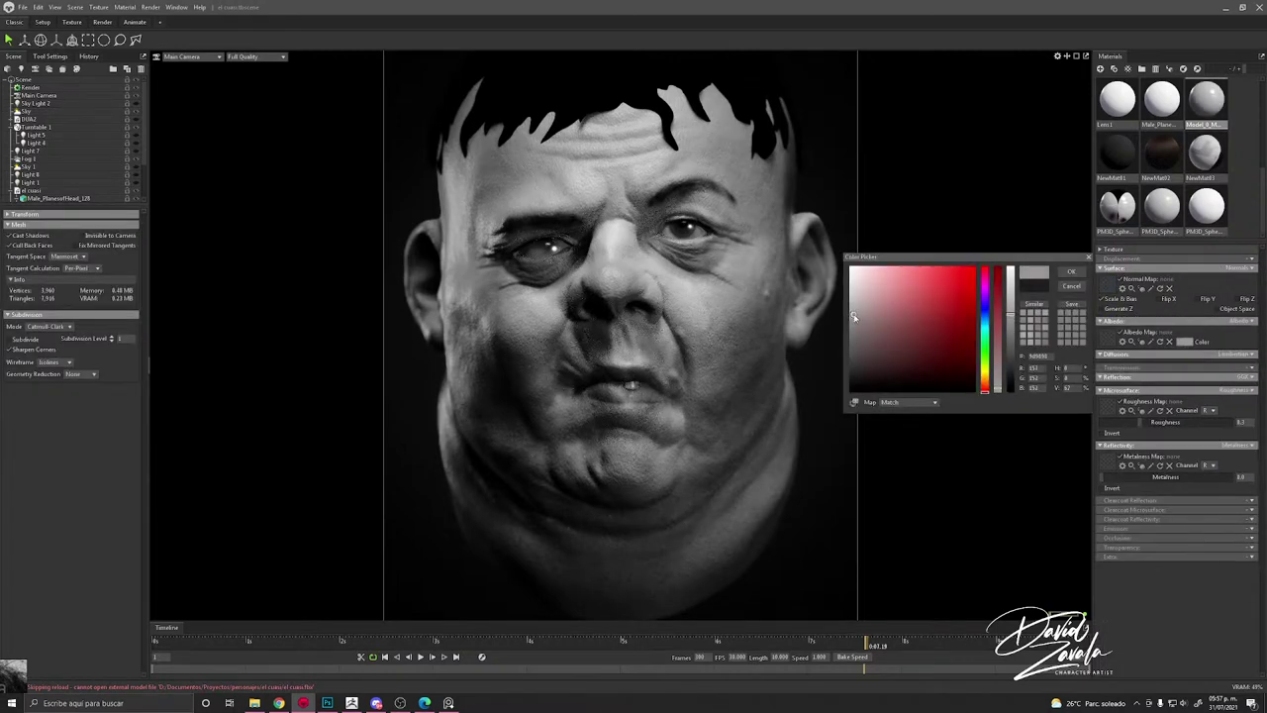
left_click(1069, 273)
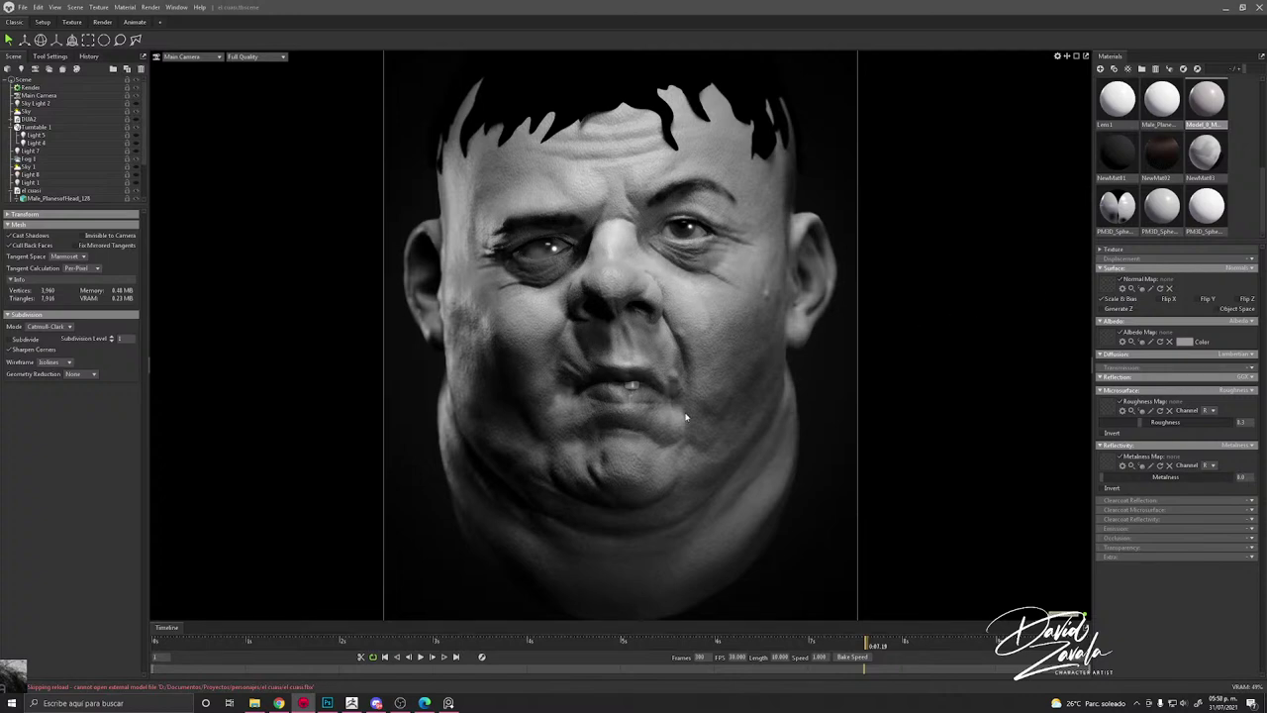
scroll(684, 417, "down", 3)
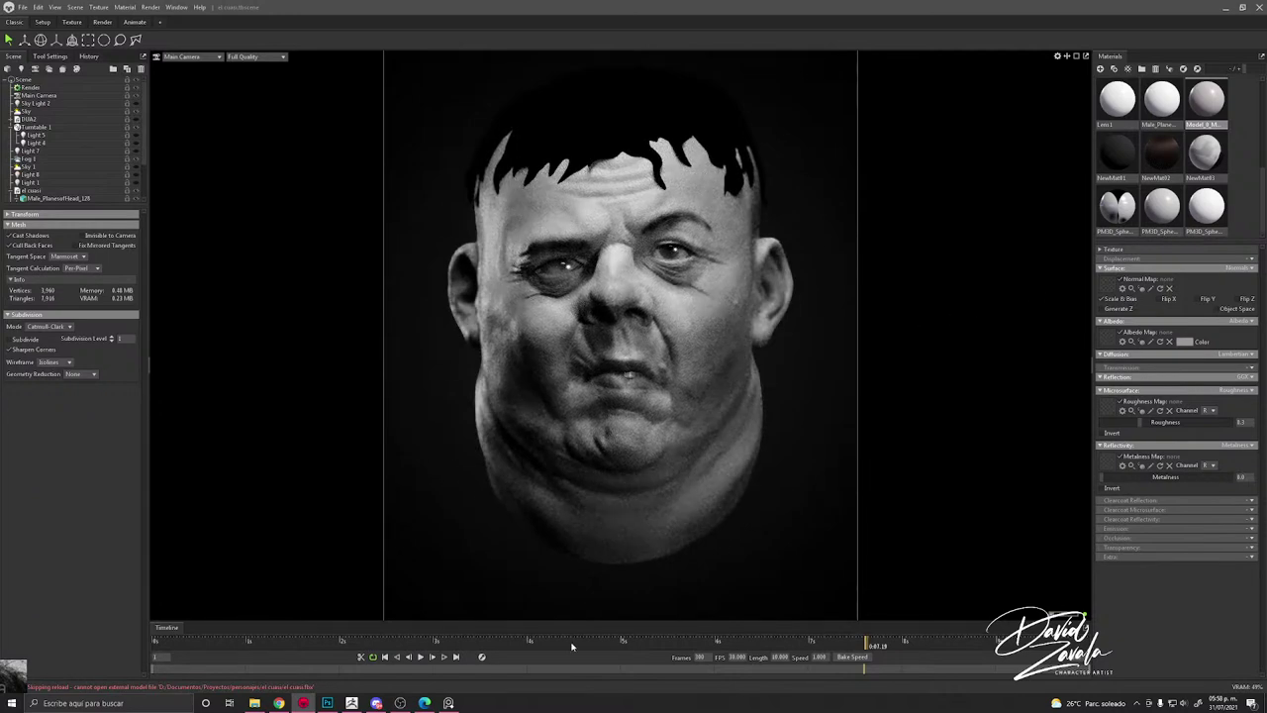
Step: Move the timeline playhead to 0:06.24 and rotate the Sky light's environment to shift the light across the face
left_click_drag(571, 645, 787, 642)
left_click(30, 111)
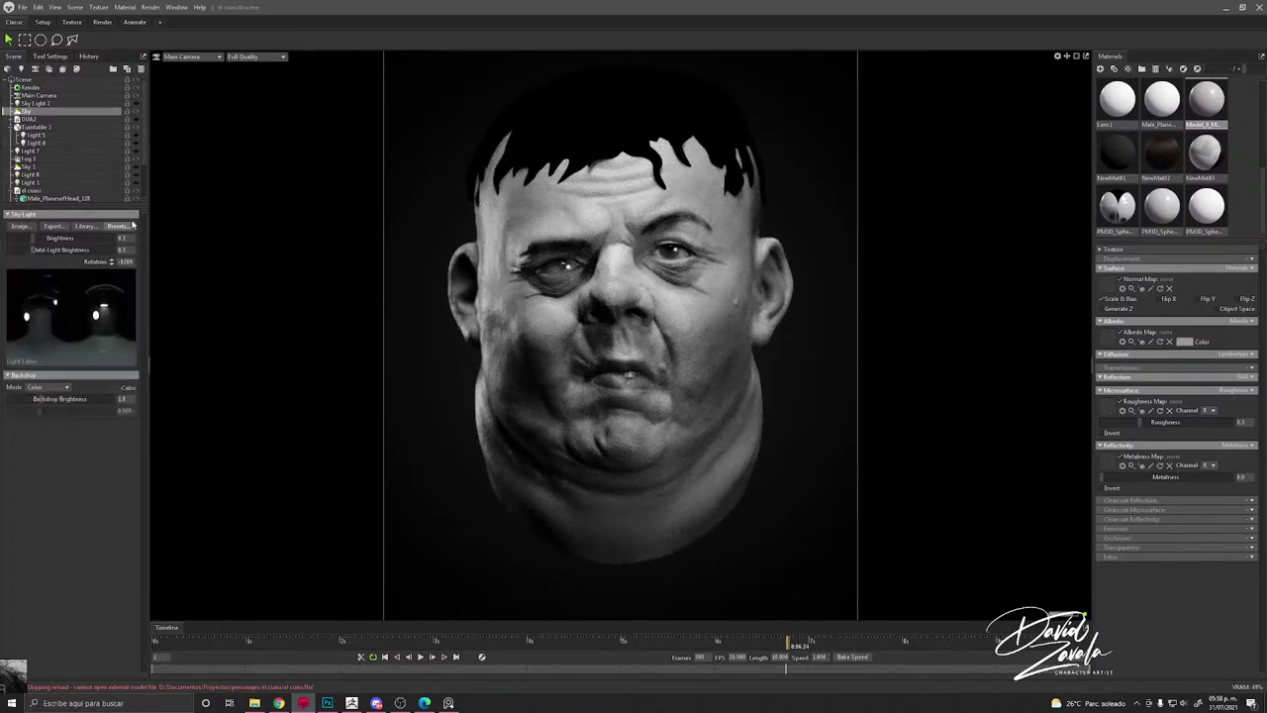
left_click_drag(785, 334, 707, 362, "shift")
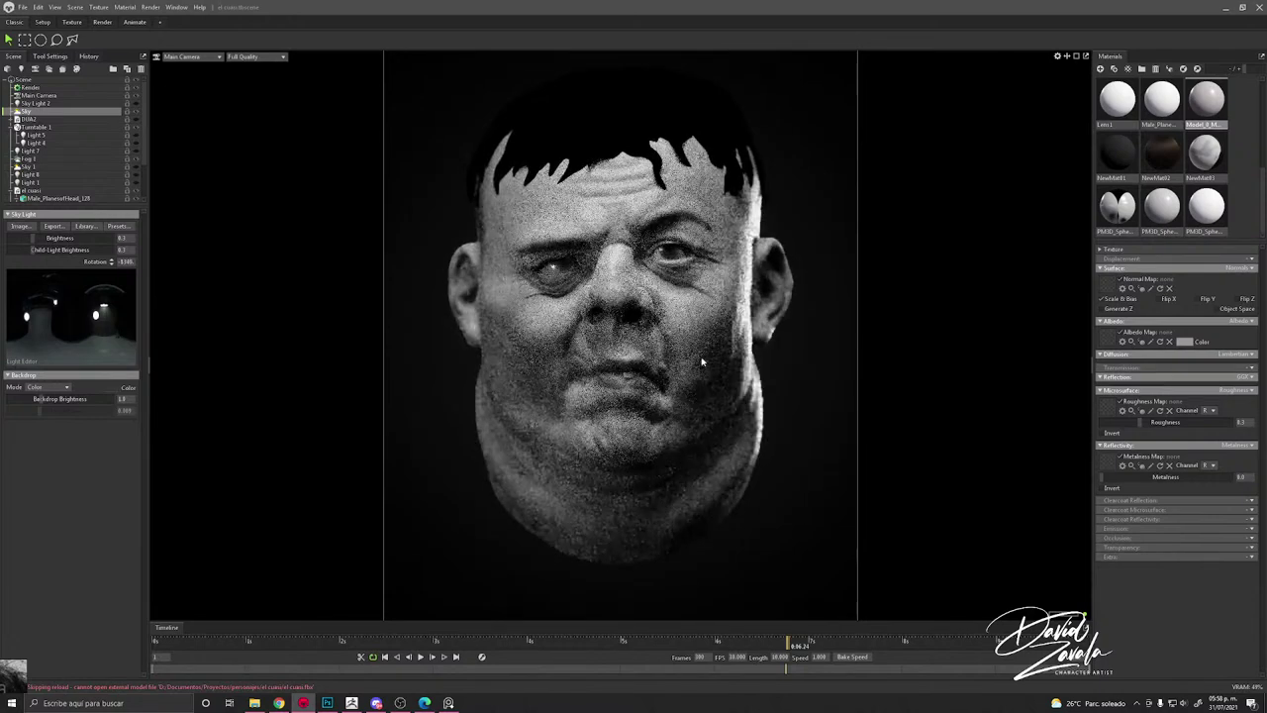
Step: Hide the Sky light and show the Sky 1 light instead to light the head
left_click(137, 111)
scroll(103, 158, "down", 2)
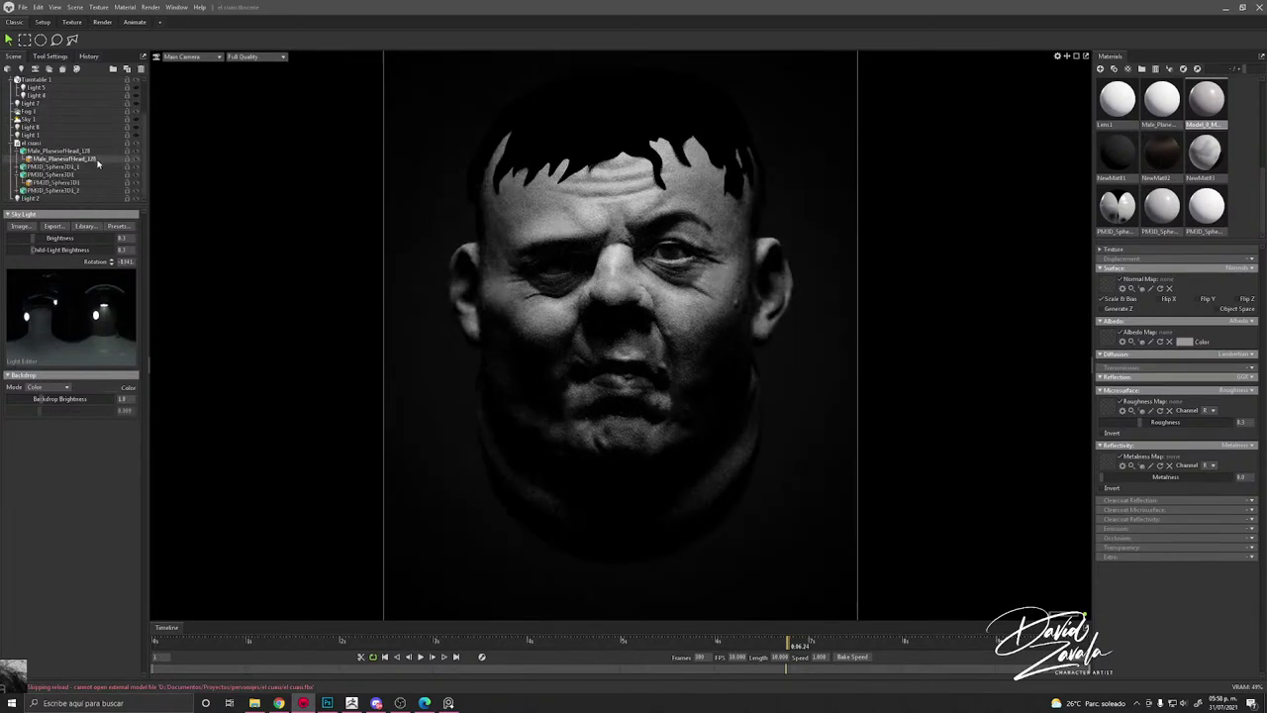
left_click(140, 122)
scroll(636, 330, "up", 3)
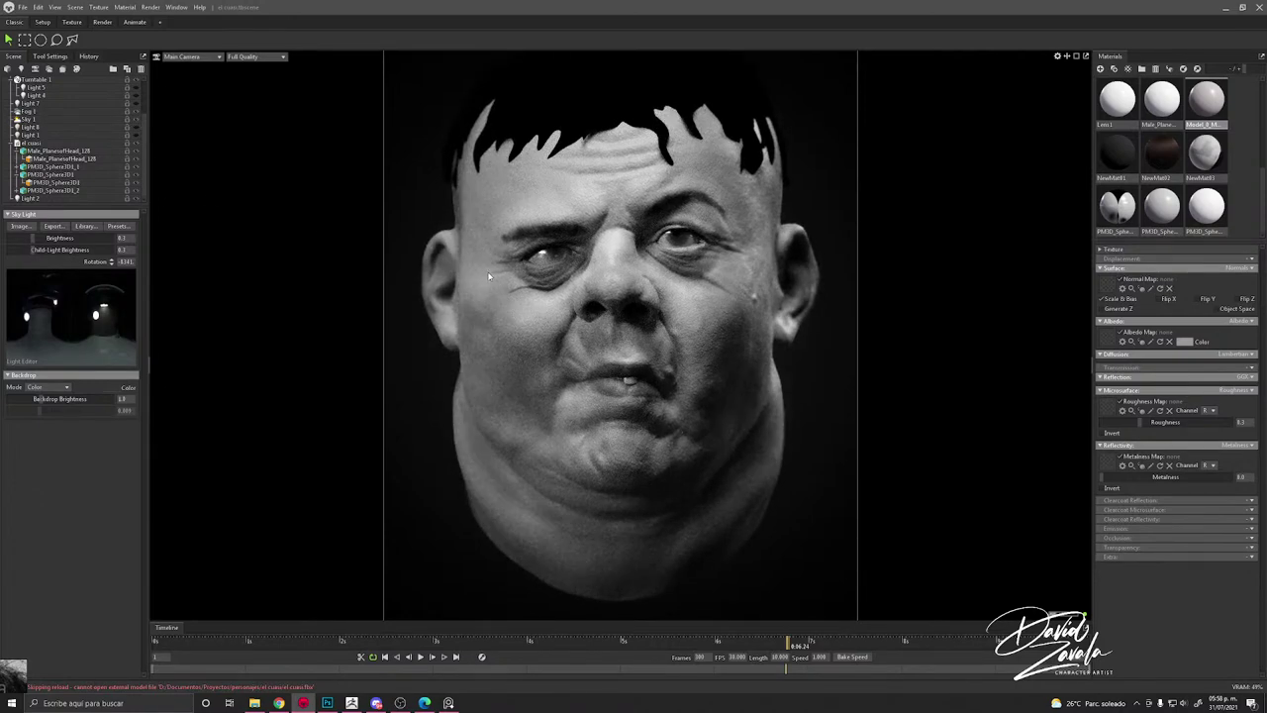
Step: Turn Light 2's visibility off and back on to compare its effect on the face
left_click(138, 199)
left_click(138, 200)
scroll(126, 181, "up", 2)
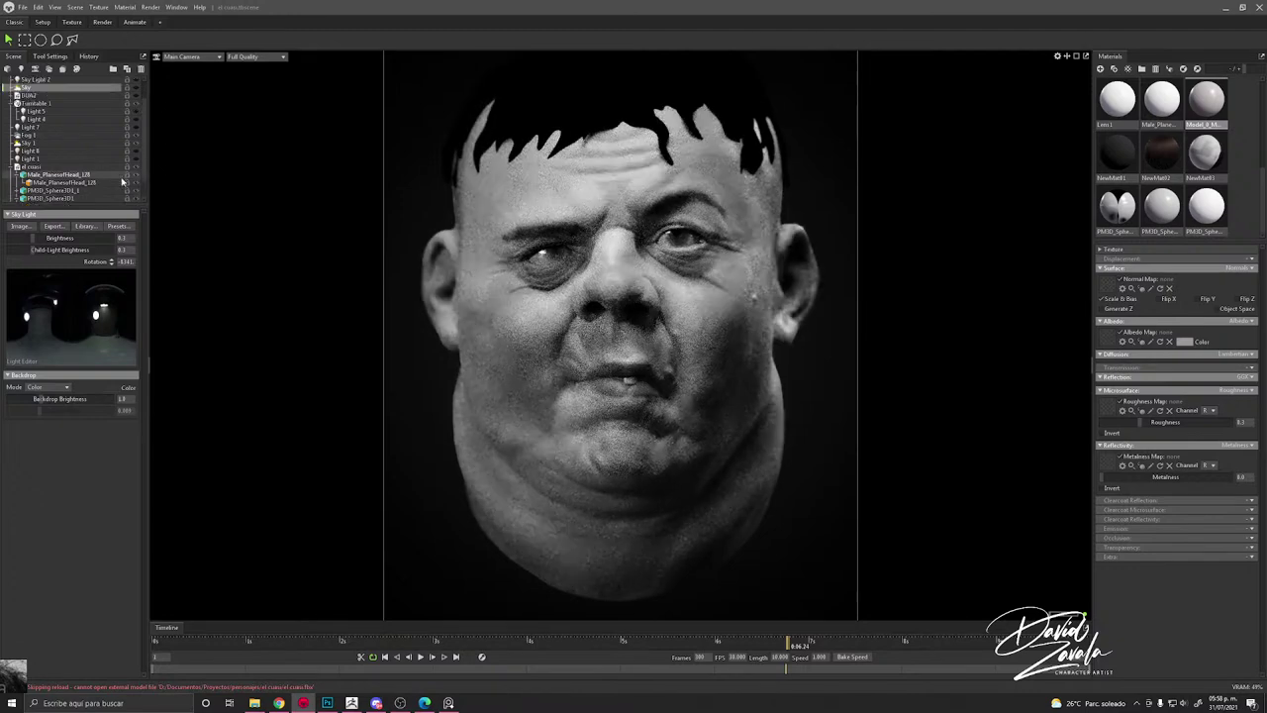
scroll(126, 176, "down", 2)
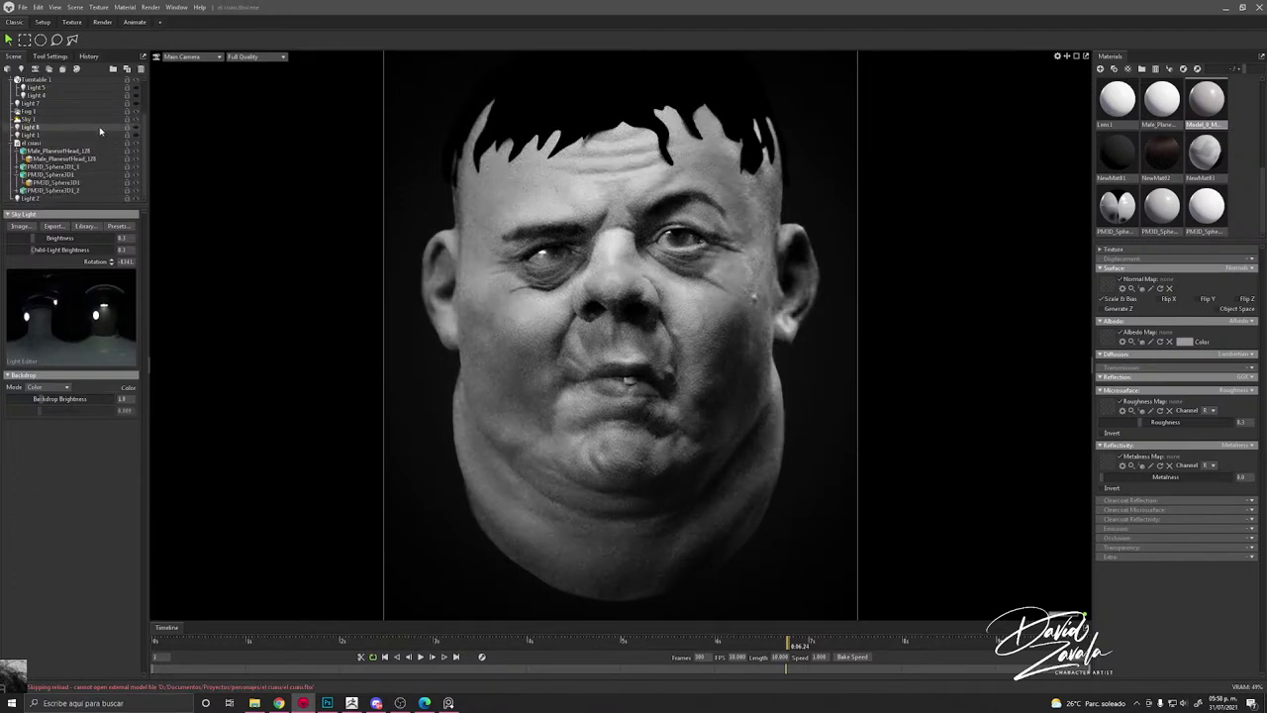
Step: Rotate the Sky 1 light's environment to about -525.5 and check the shading from a three-quarter view
left_click(49, 119)
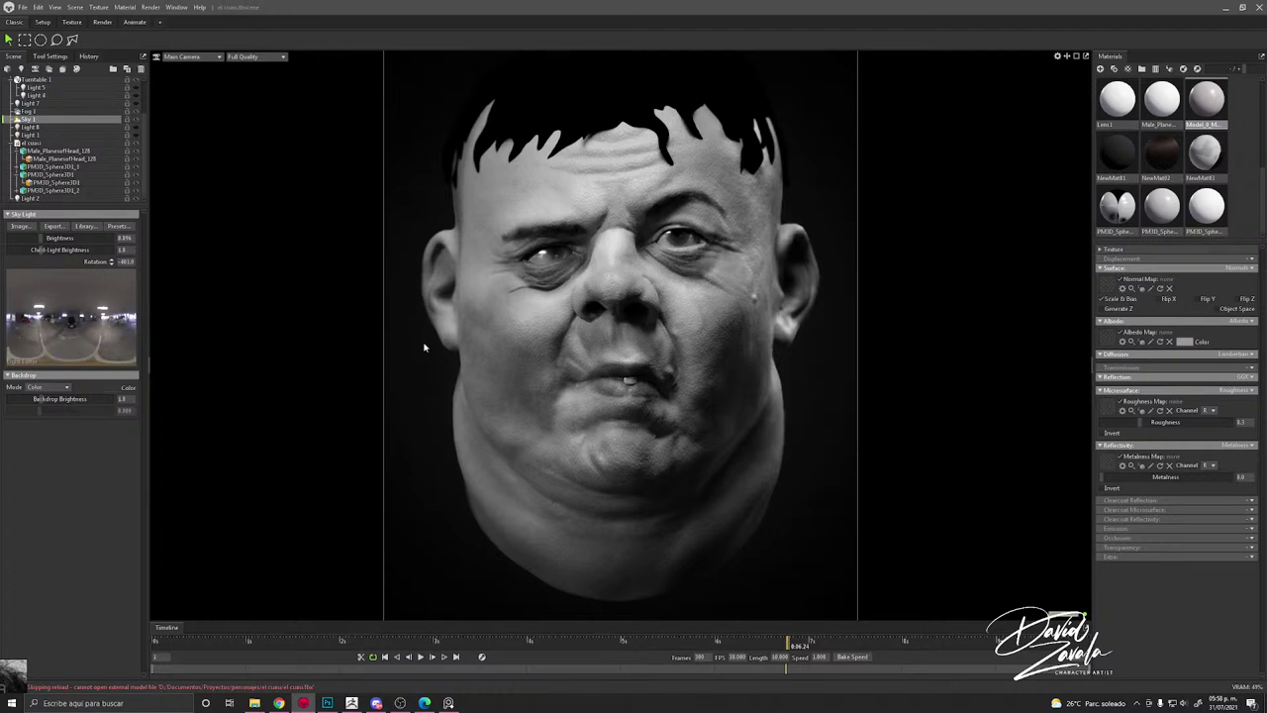
left_click_drag(424, 347, 467, 359, "shift")
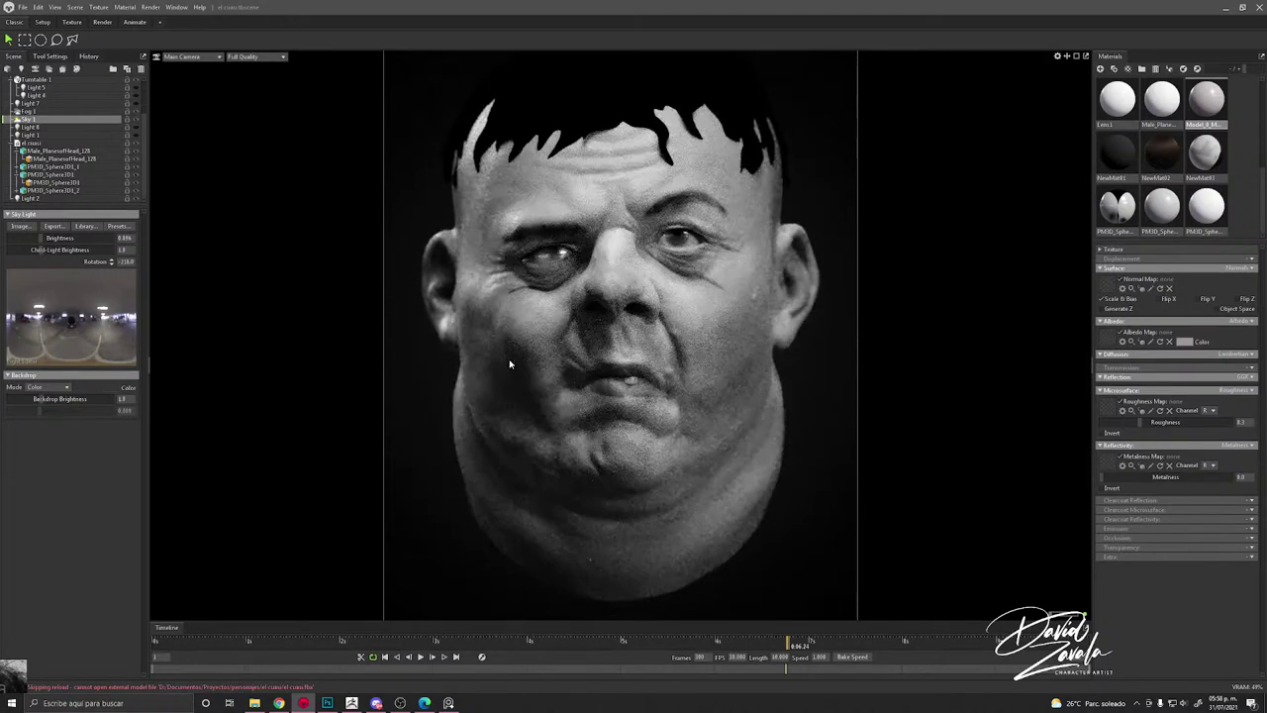
left_click_drag(487, 361, 398, 357, "shift")
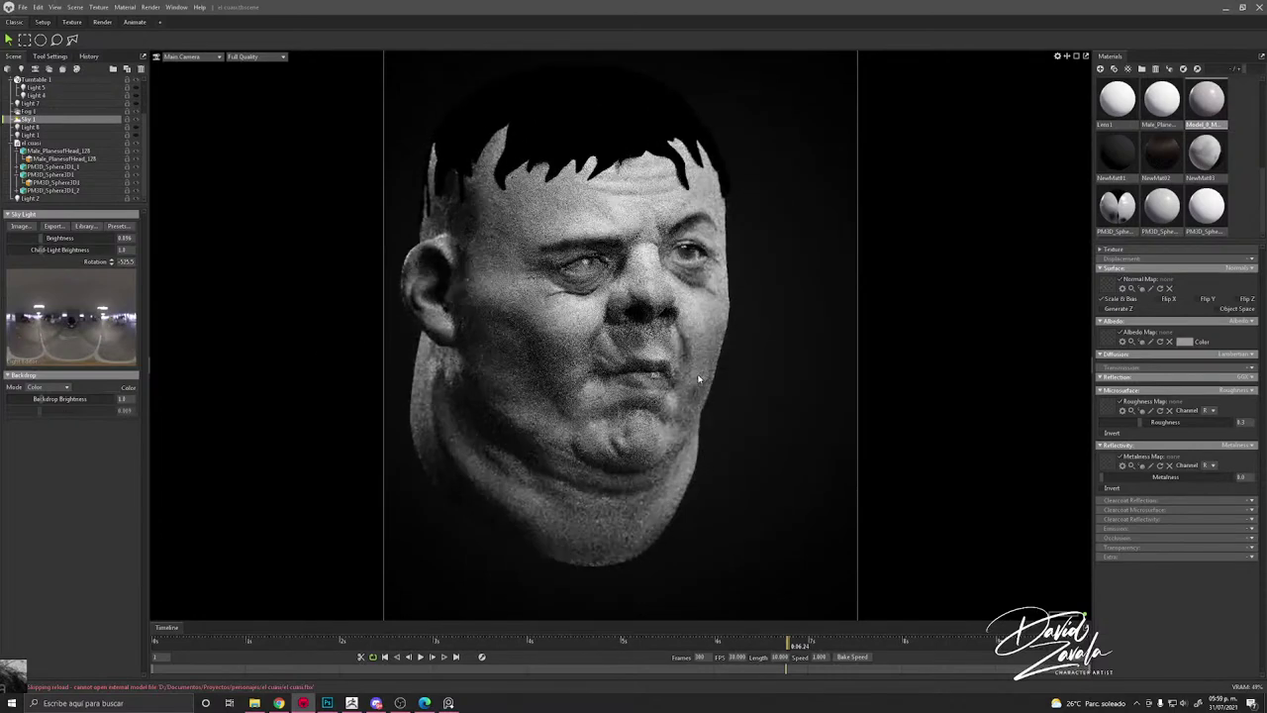
scroll(731, 376, "up", 2)
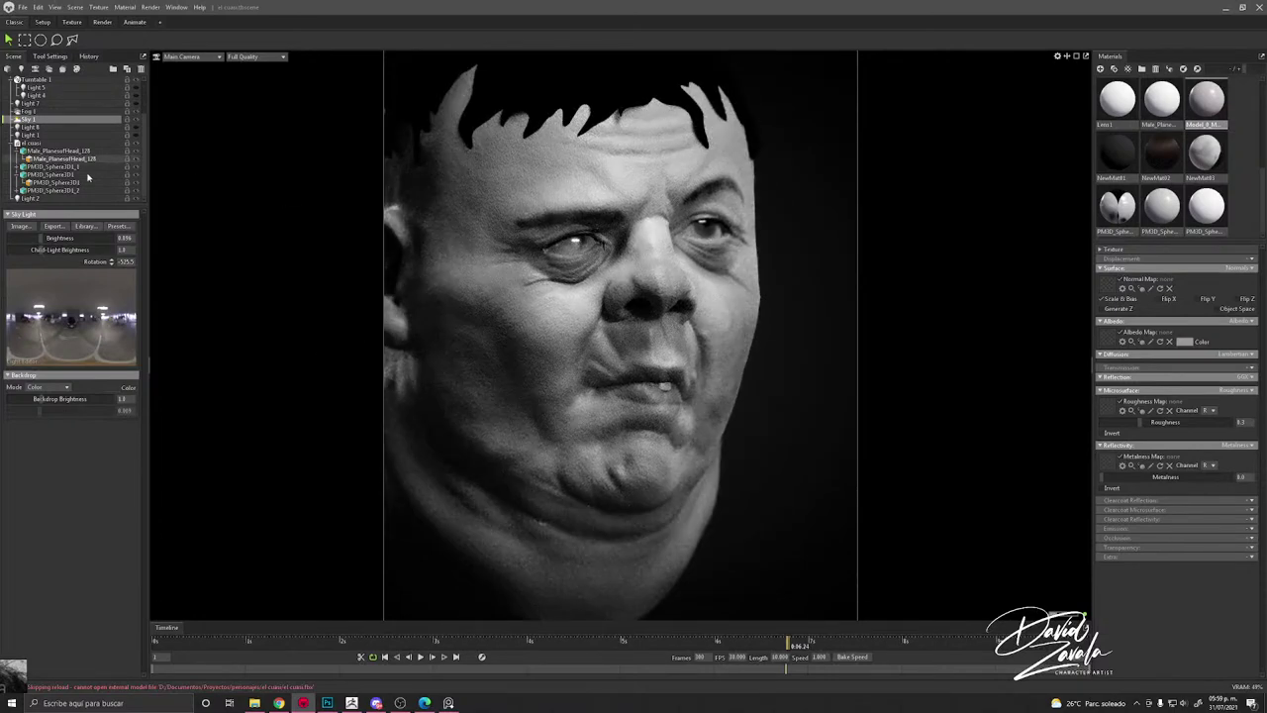
Step: Compare the Sky and Sky 1 lighting from the three-quarter and front views by swapping their visibility, leaving Sky 1 shown
left_click(127, 128)
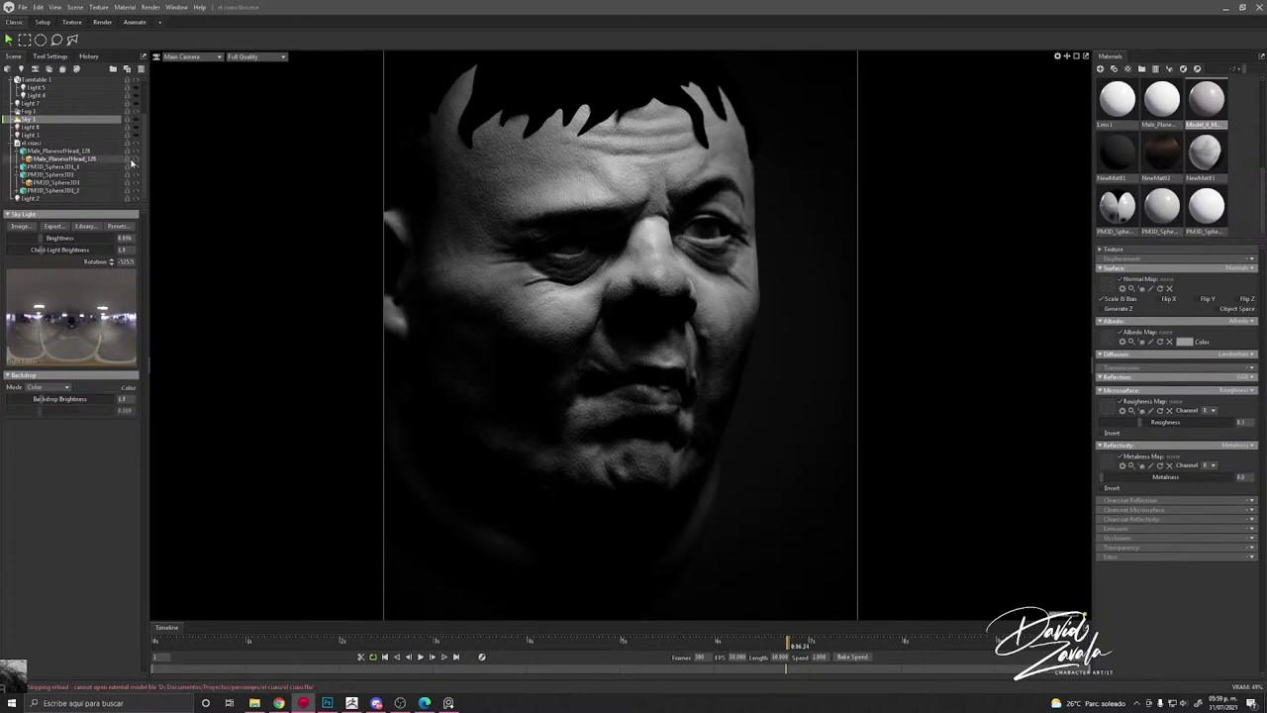
scroll(138, 153, "up", 2)
left_click(137, 113)
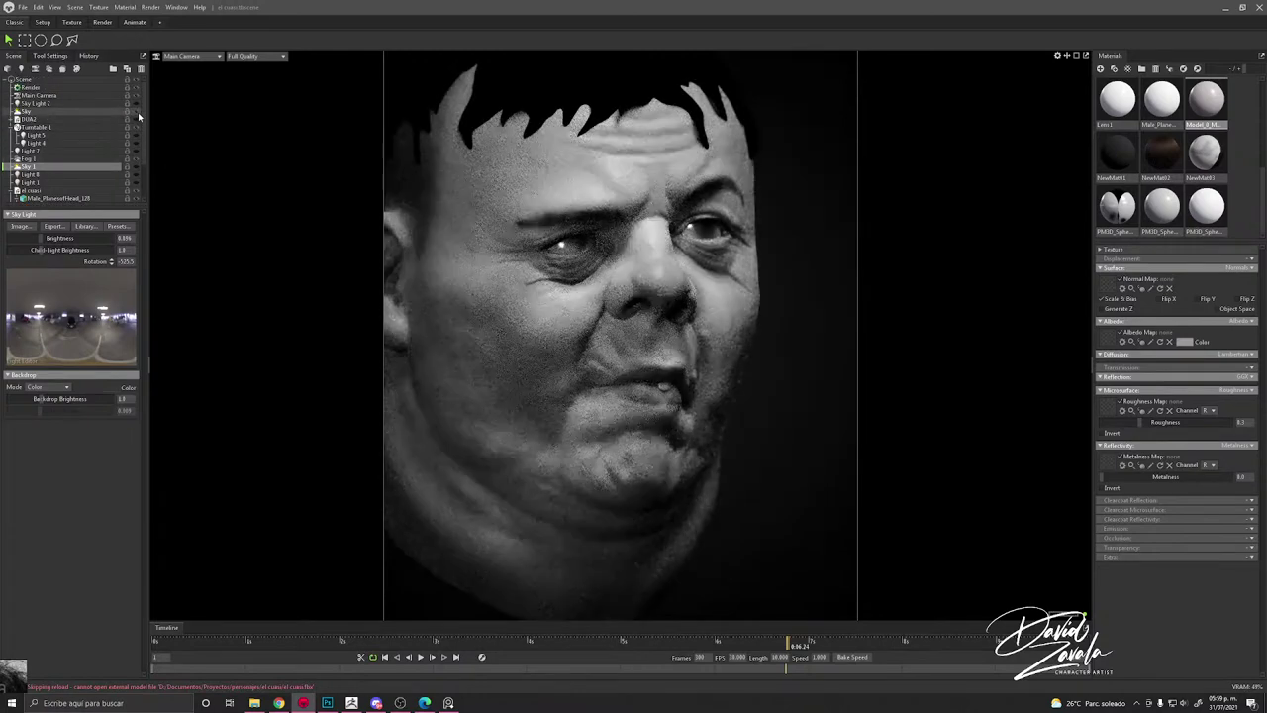
scroll(717, 333, "down", 2)
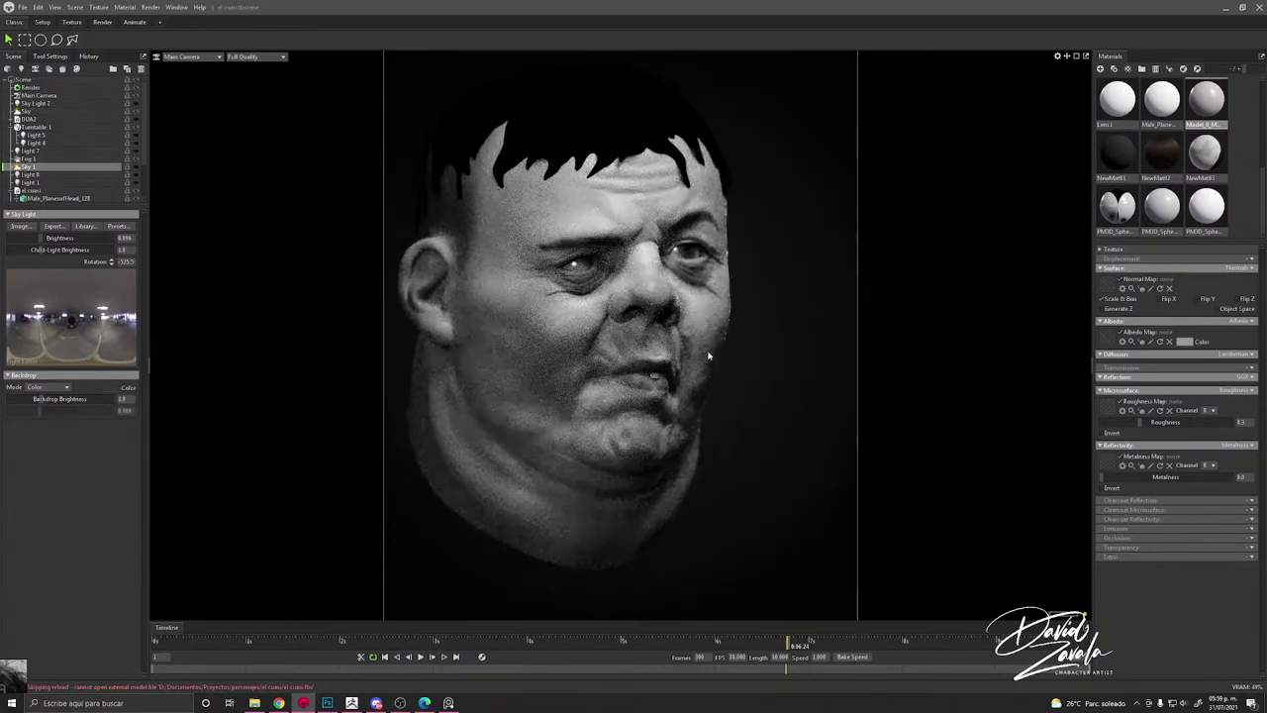
left_click_drag(710, 354, 684, 352)
right_click_drag(684, 351, 772, 374, "shift")
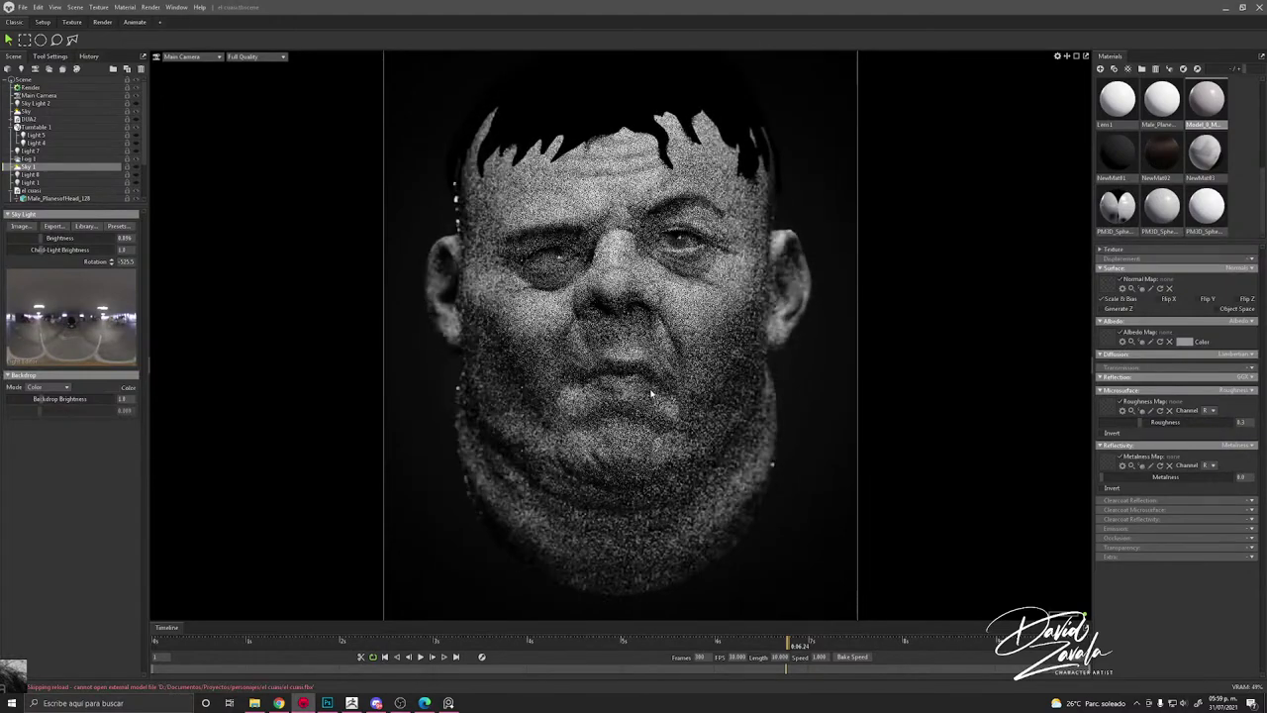
left_click(137, 111)
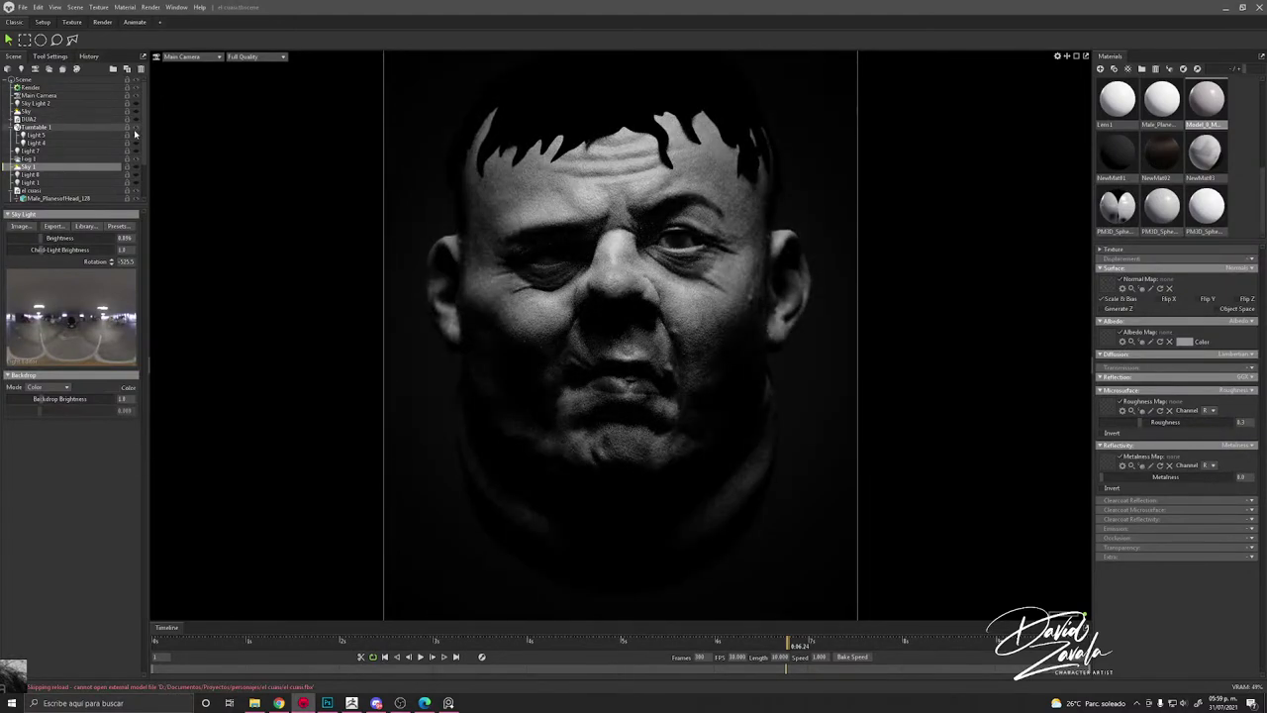
left_click(137, 168)
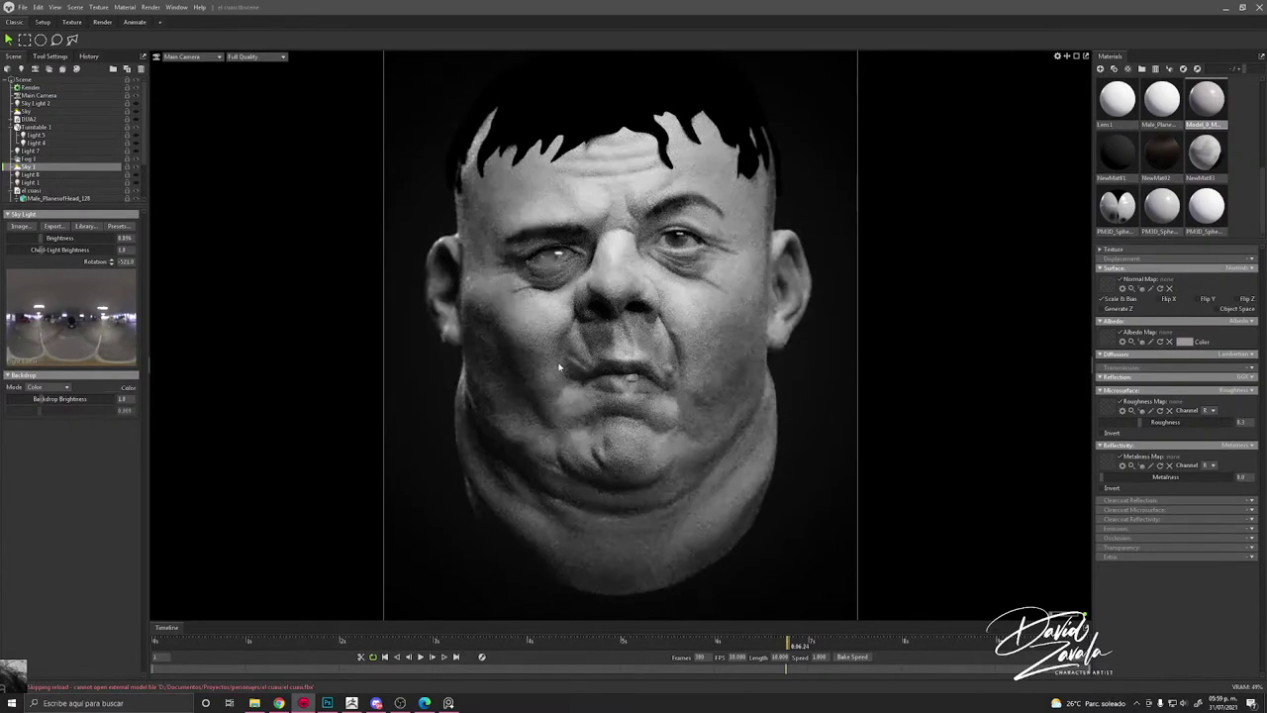
Step: Select the head mesh and set the detail normal map's tiling in its skin material to 18
scroll(588, 378, "up", 2)
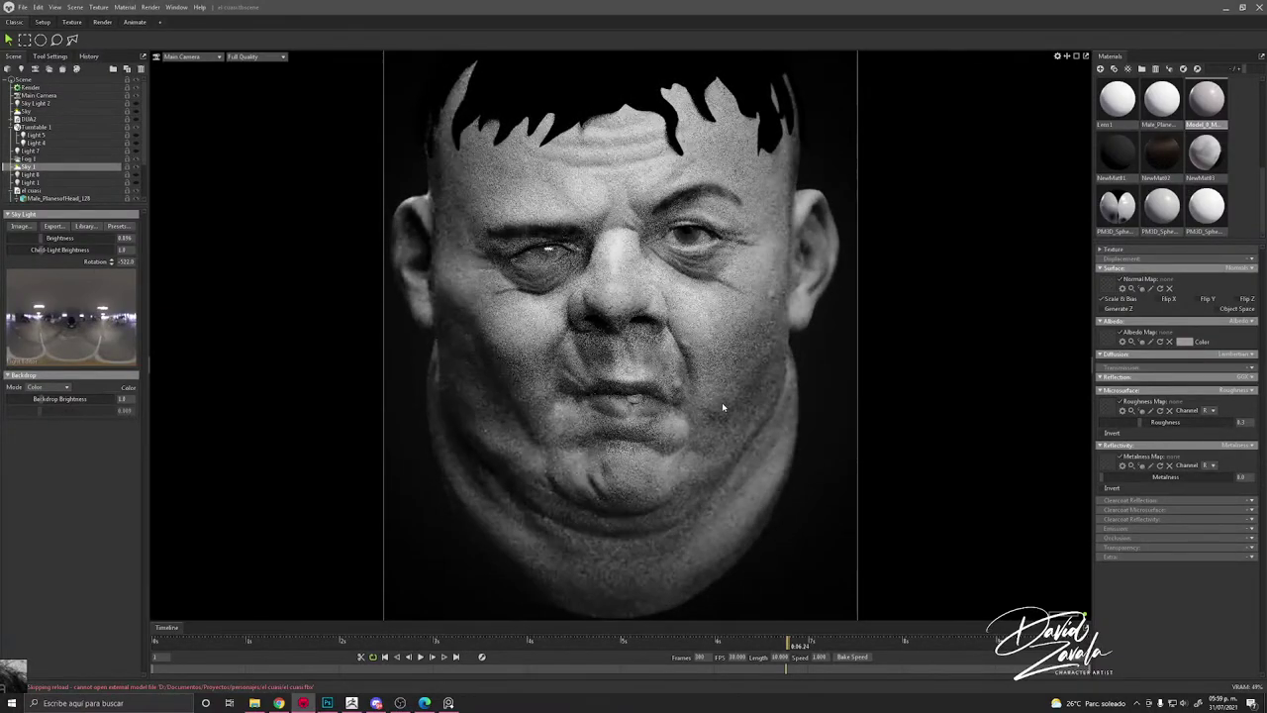
left_click(676, 354)
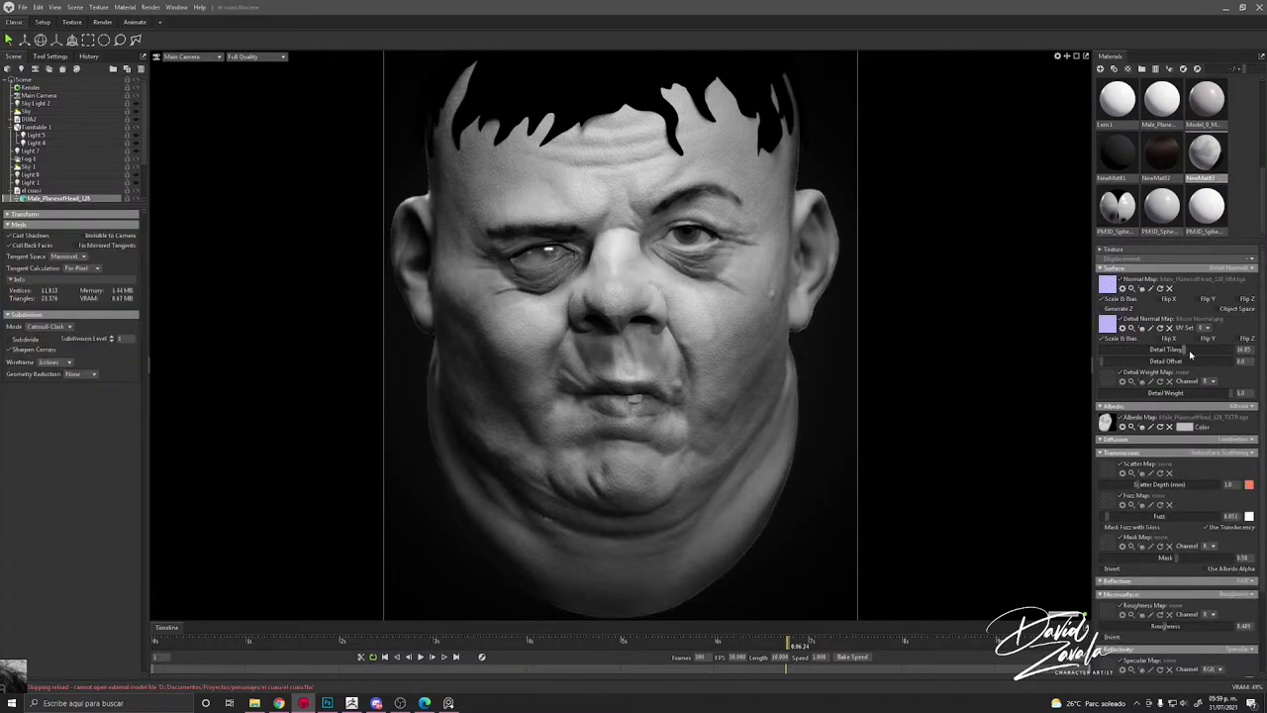
mouse_move(1190, 351)
left_mouse_down()
mouse_move(1109, 348)
mouse_move(1185, 348)
left_mouse_up()
Step: Switch to ZBrush, raise the head subtool's subdivision level and re-export the model as FBX to refresh the render scene
left_click(351, 703)
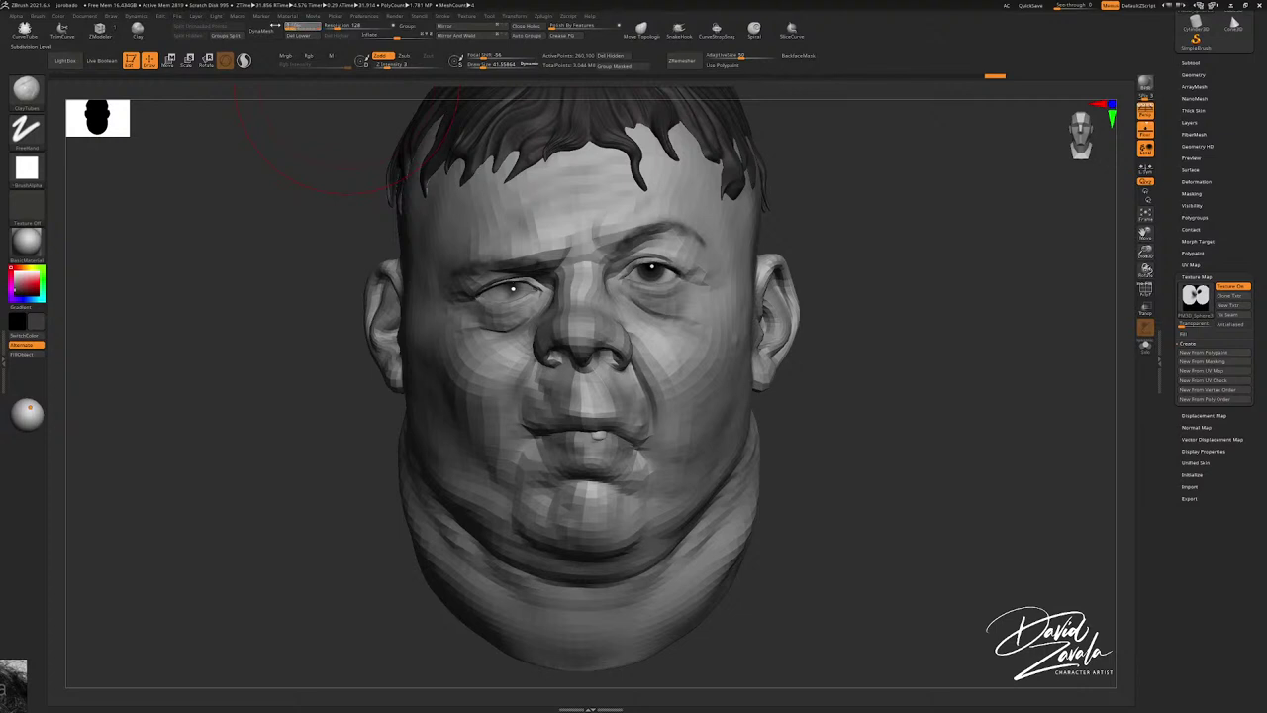
left_click(683, 346)
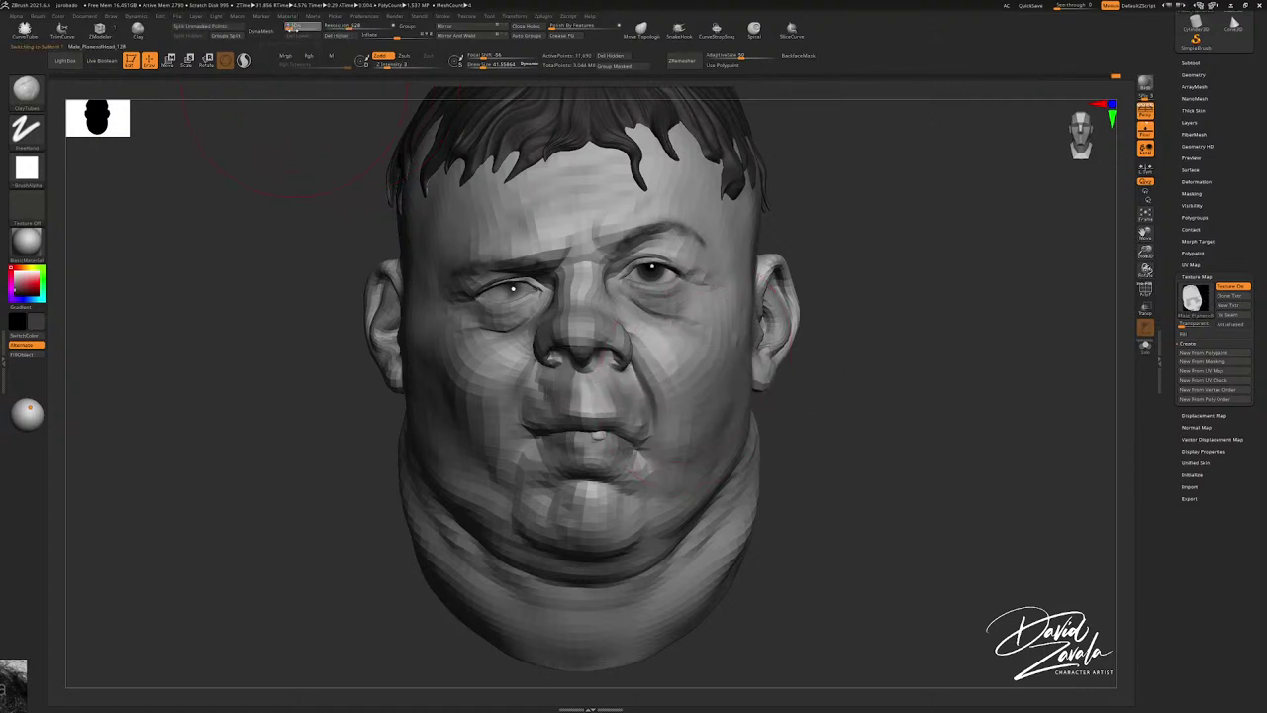
left_click(549, 17)
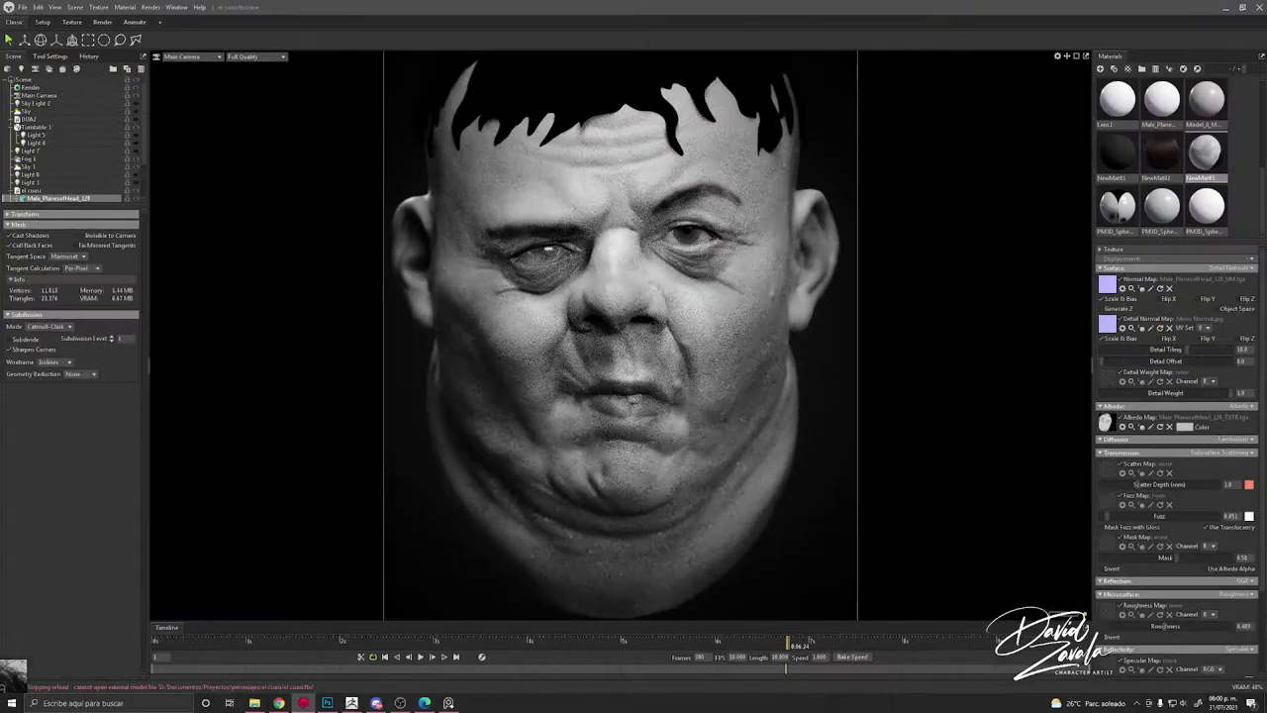
scroll(853, 385, "down", 2)
left_click(820, 370)
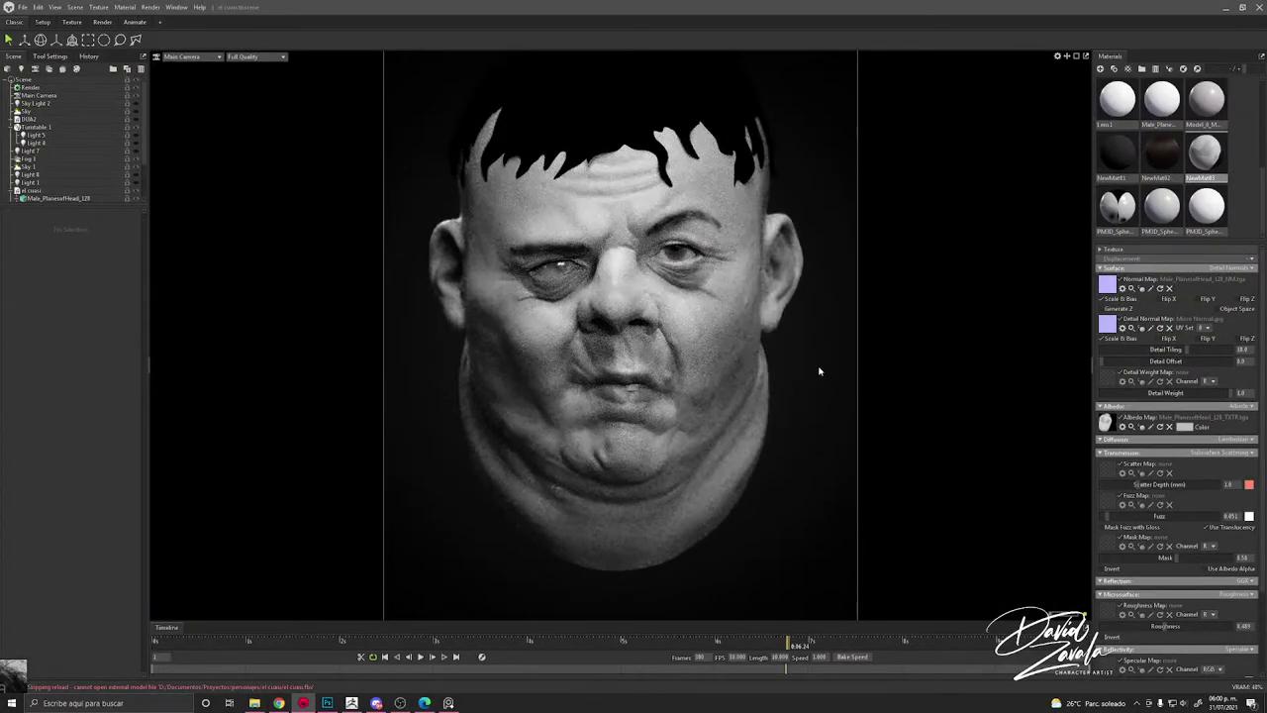
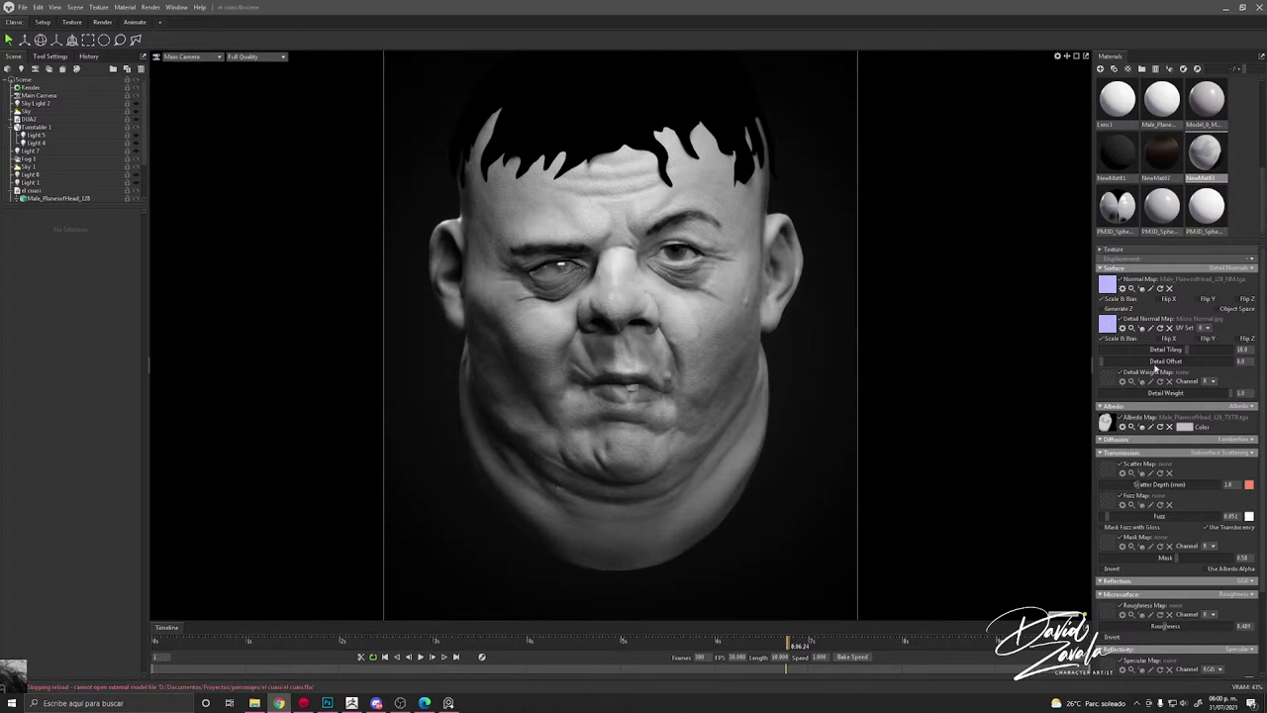
Step: Select the head in the render scene, return to ZBrush, create its normal map again and re-export the FBX
left_click(733, 362)
left_click(704, 337)
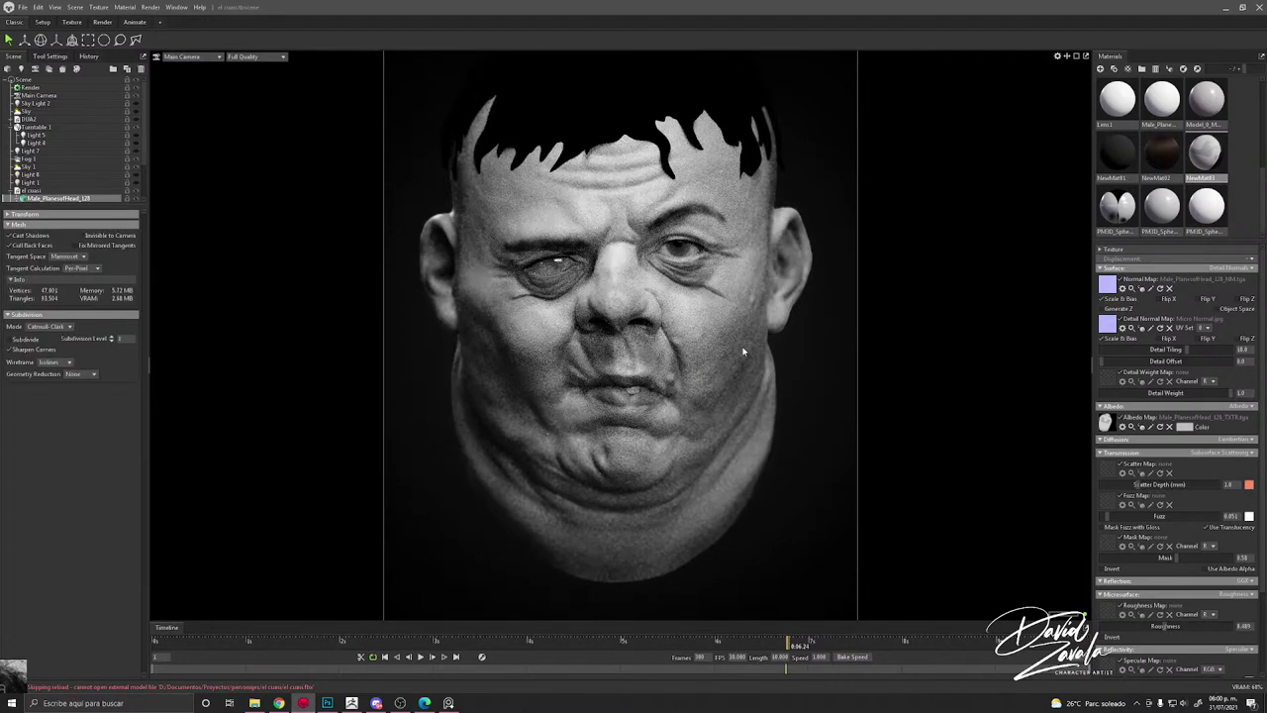
left_click(352, 702)
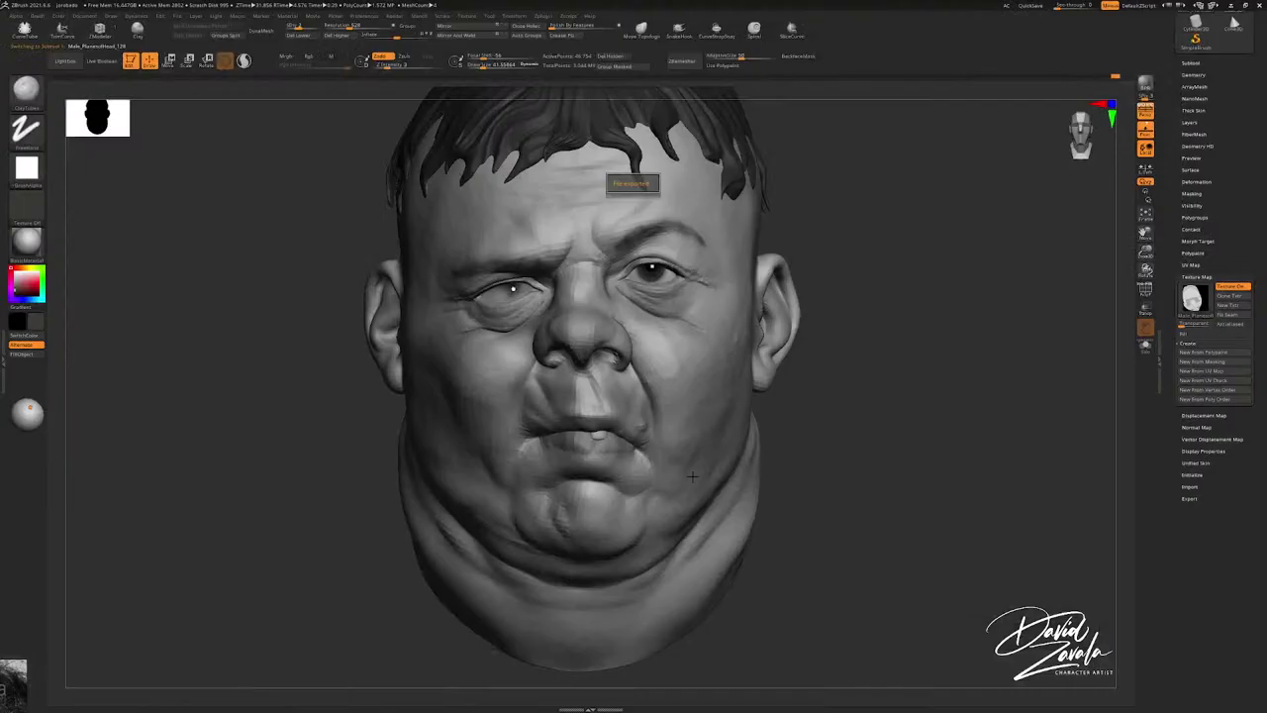
left_click(1195, 427)
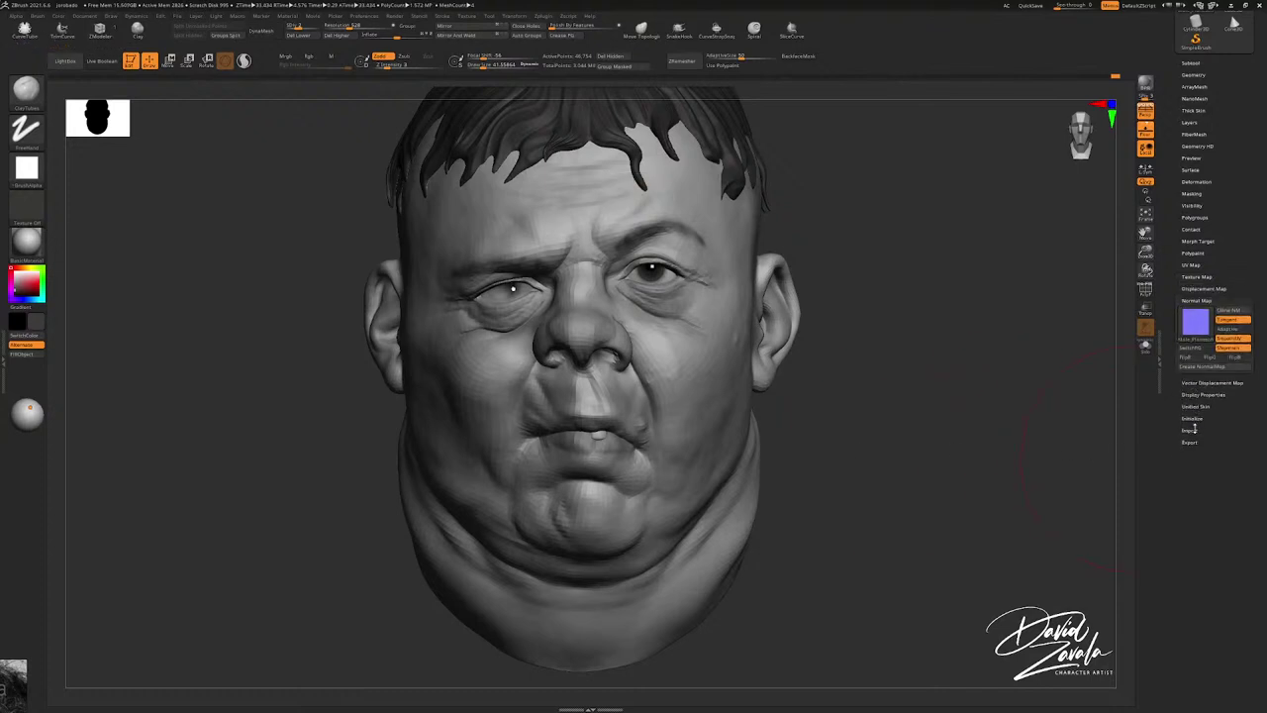
left_click(1201, 366)
left_click(542, 16)
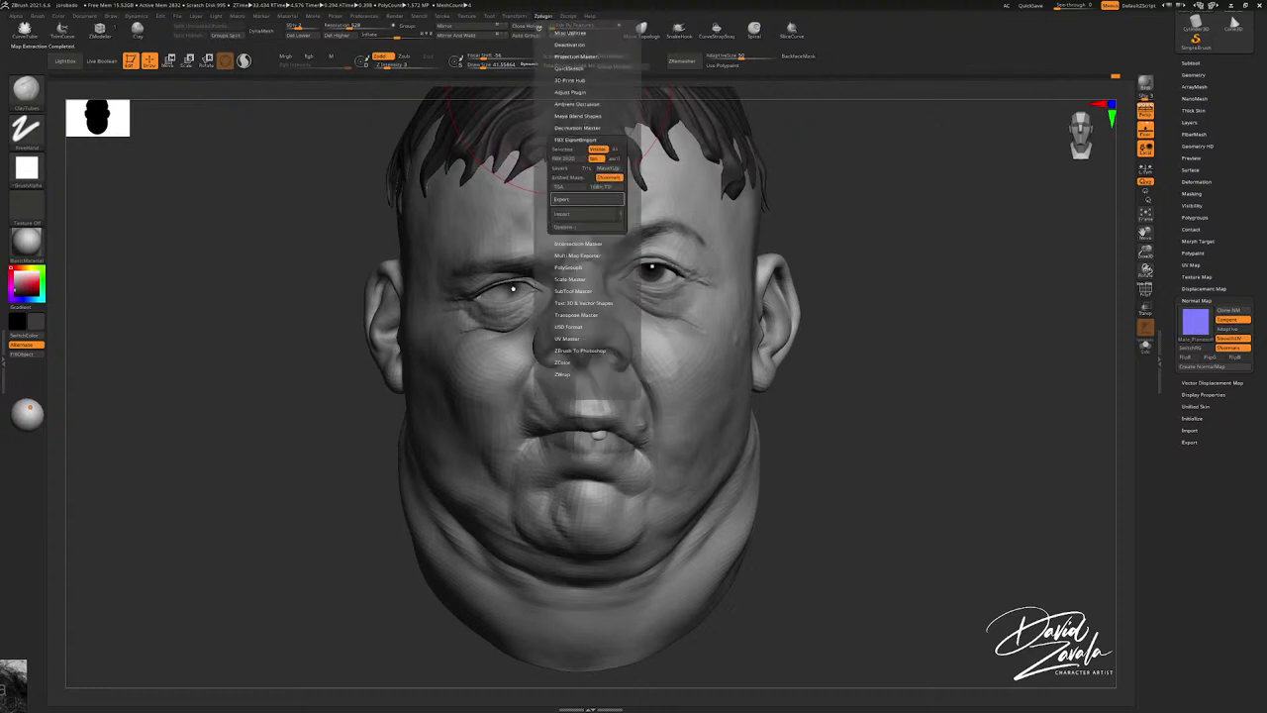
left_click(561, 199)
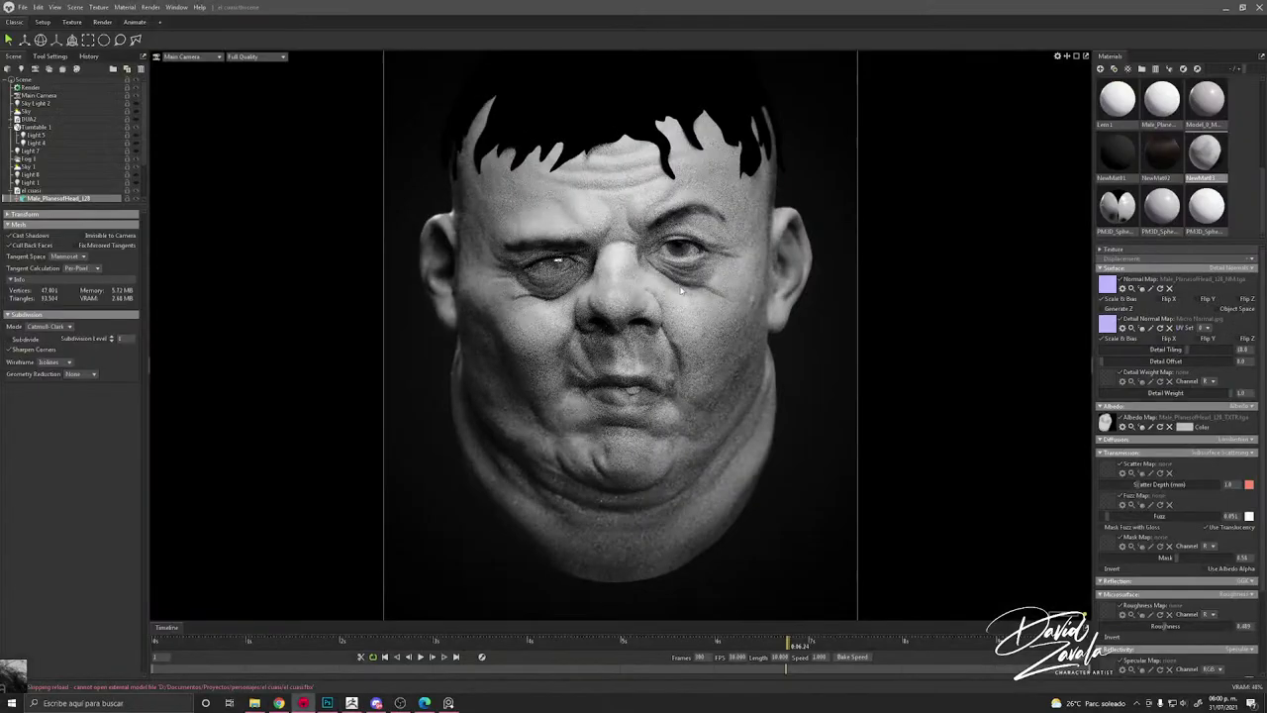
Step: Darken the albedo colour of the head's skin material to a grey with a brightness value of 70
left_click(1183, 427)
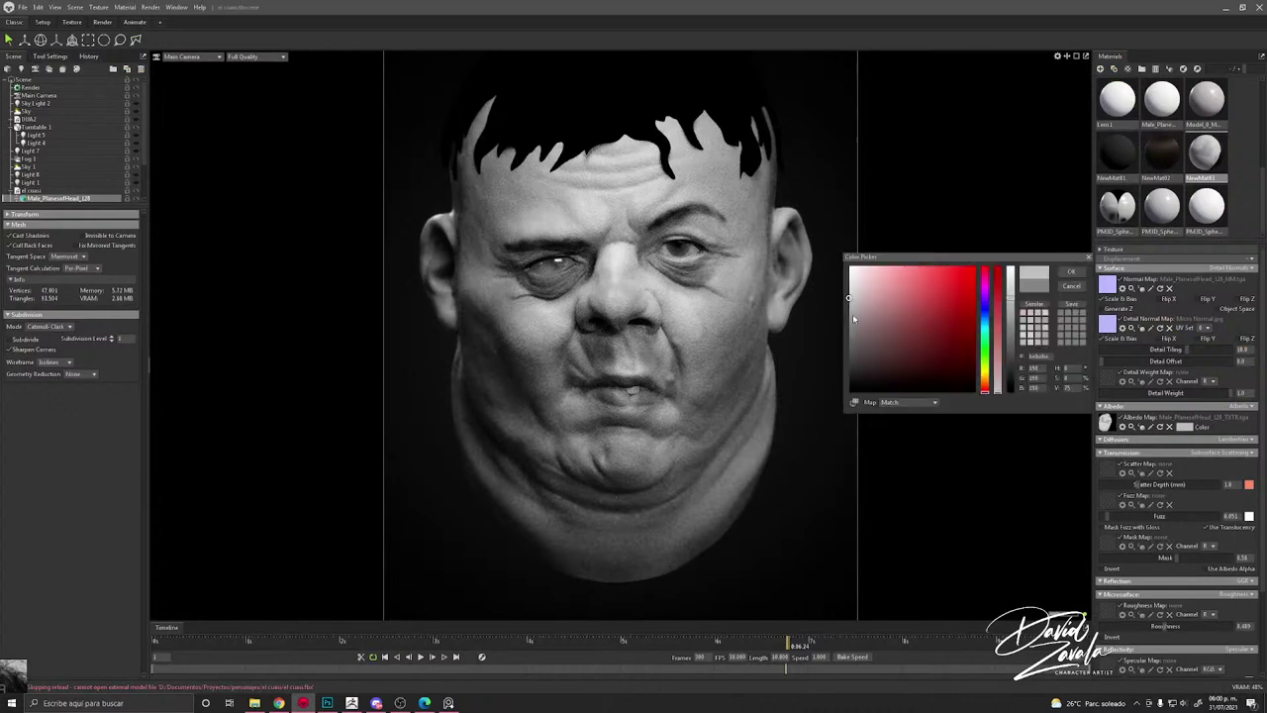
left_click_drag(853, 315, 853, 303)
left_click(852, 306)
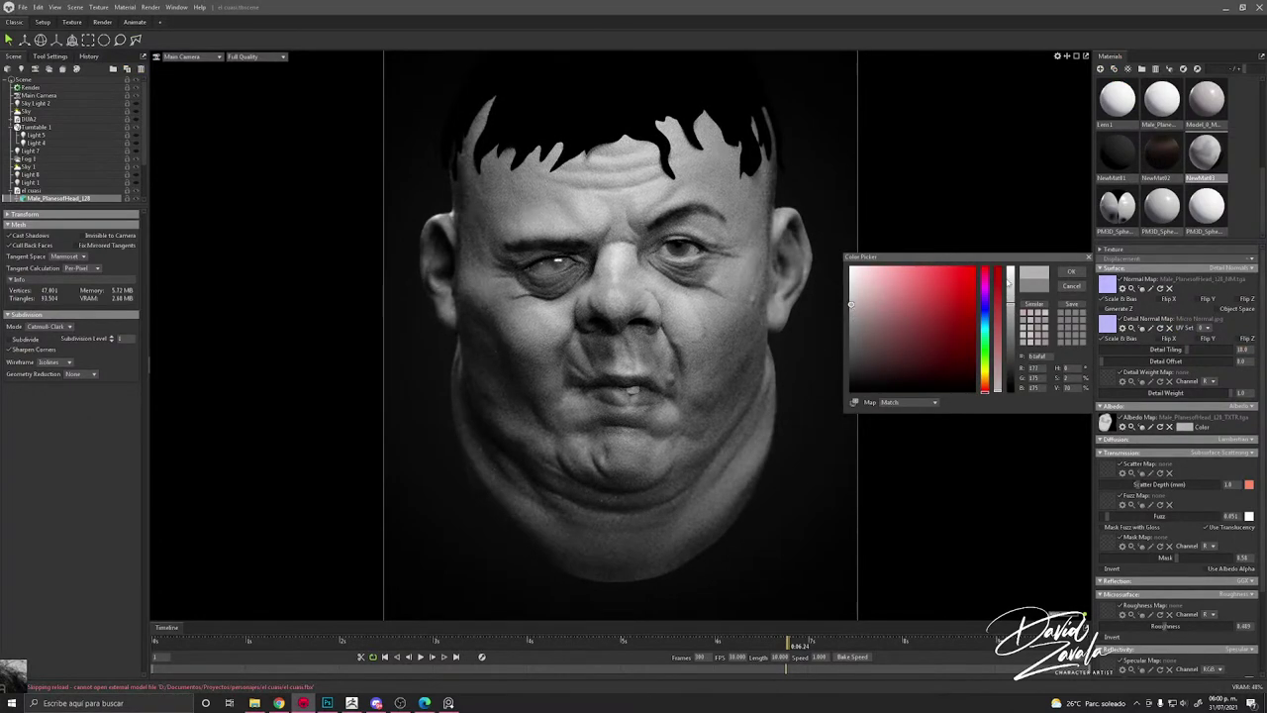
left_click(1070, 271)
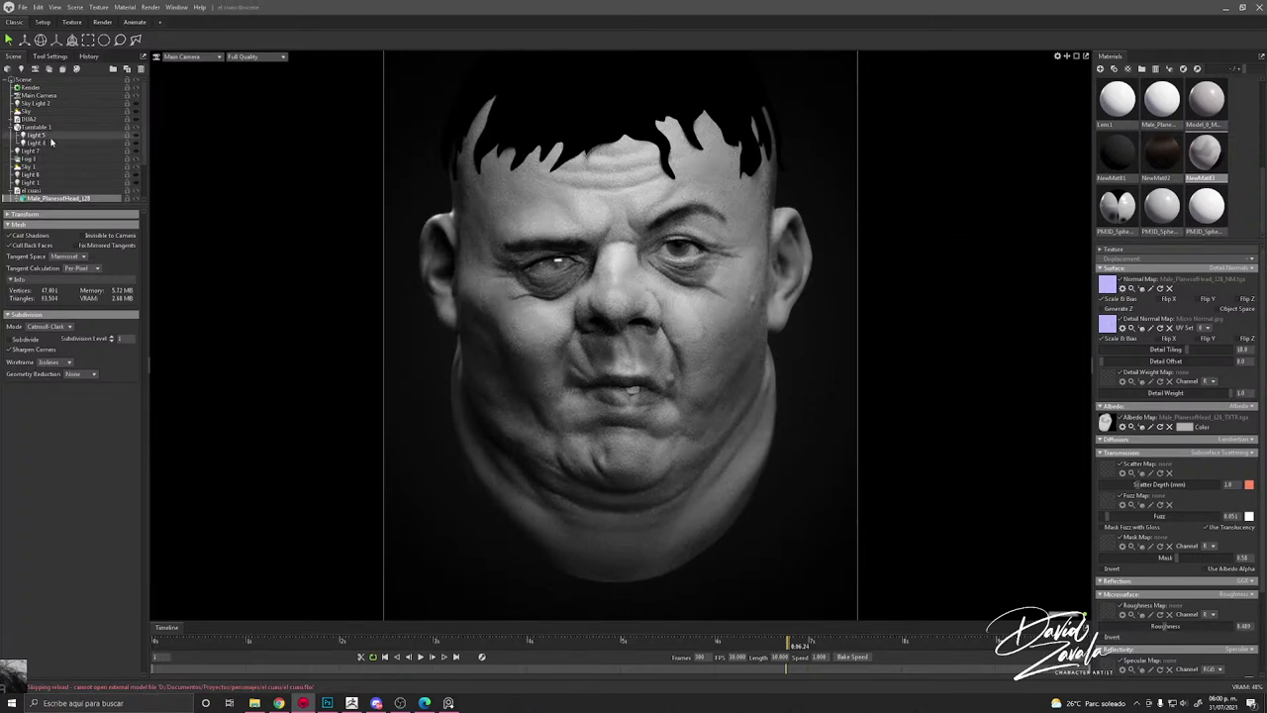
Step: Move Light 2 into the Turntable 1 group and scrub the timeline to turn it together with the turntable's other lights
scroll(49, 148, "down", 2)
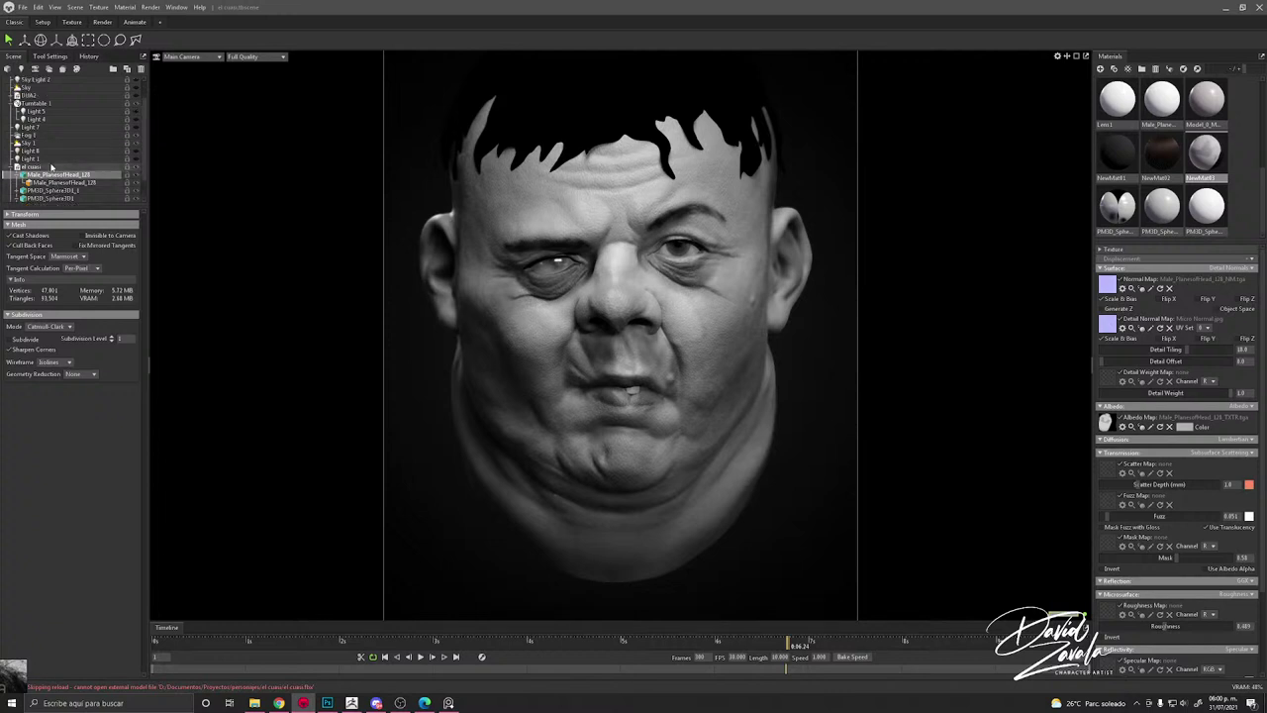
left_click(78, 199)
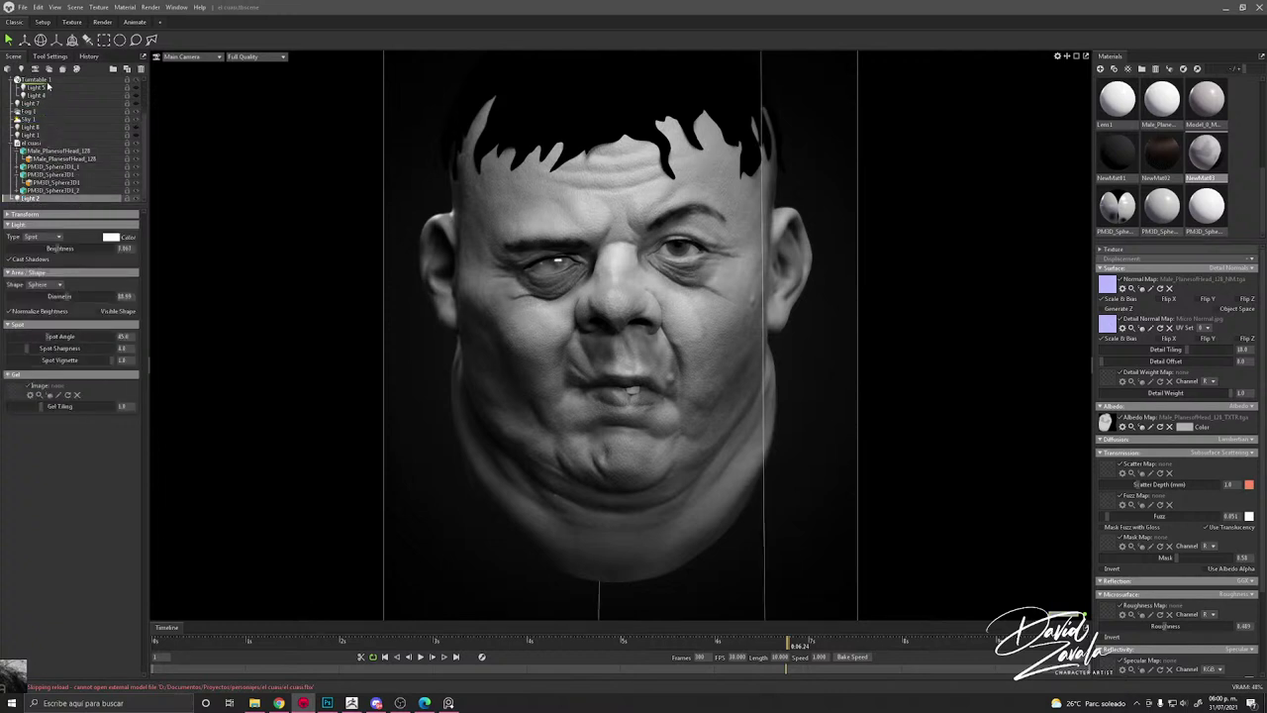
left_click_drag(47, 85, 47, 81)
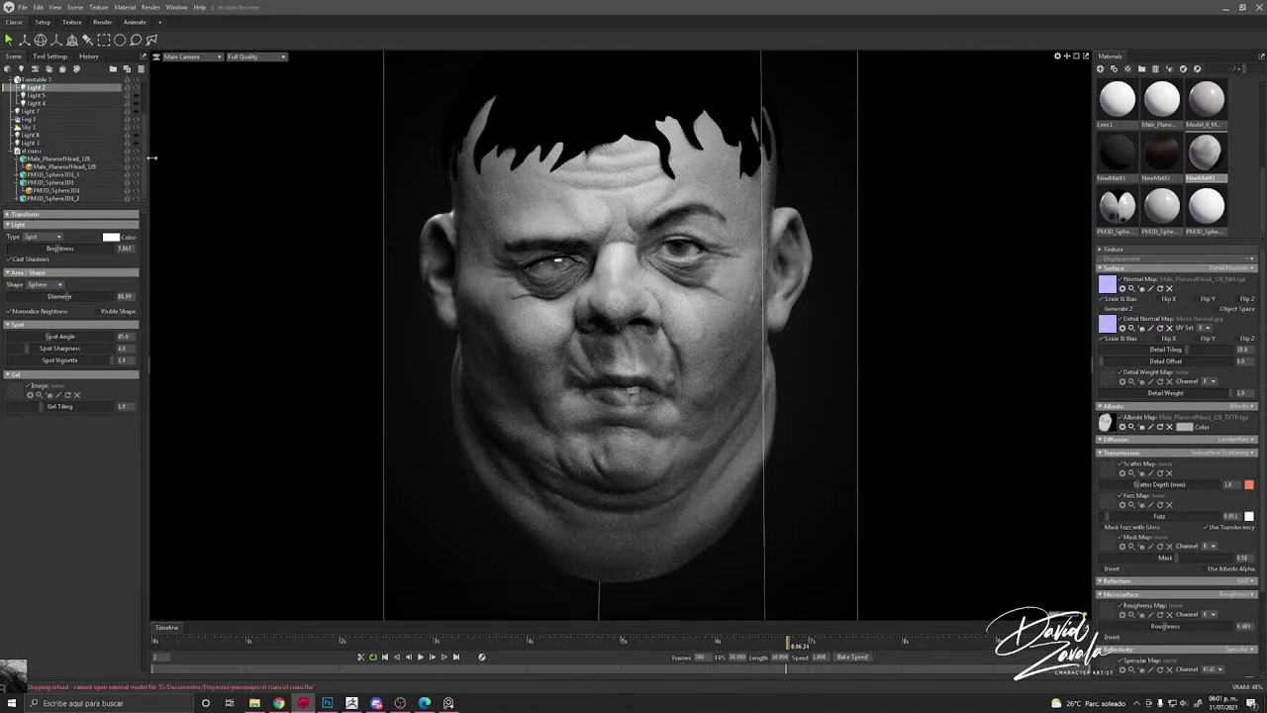
left_click_drag(344, 645, 803, 575)
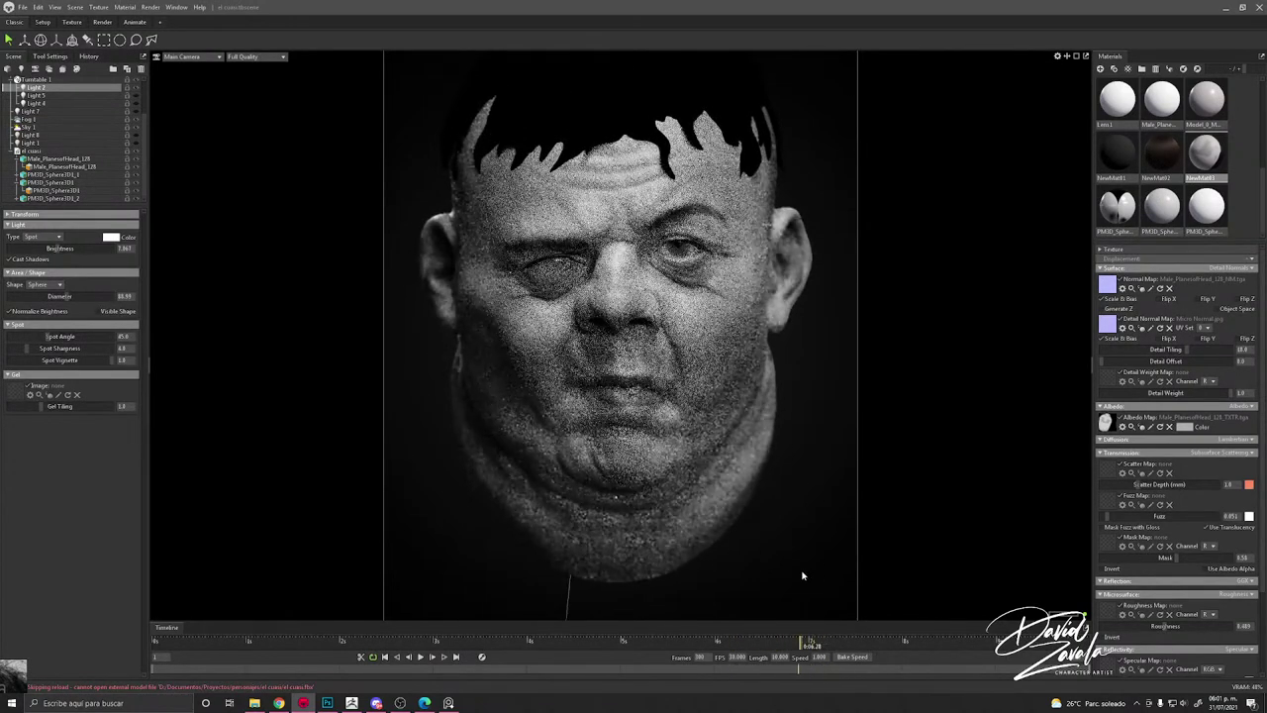
Step: Move the timeline playhead to just past 6 seconds and examine the rotated lighting on the whole head and close up
left_click(735, 515)
scroll(732, 520, "down", 3)
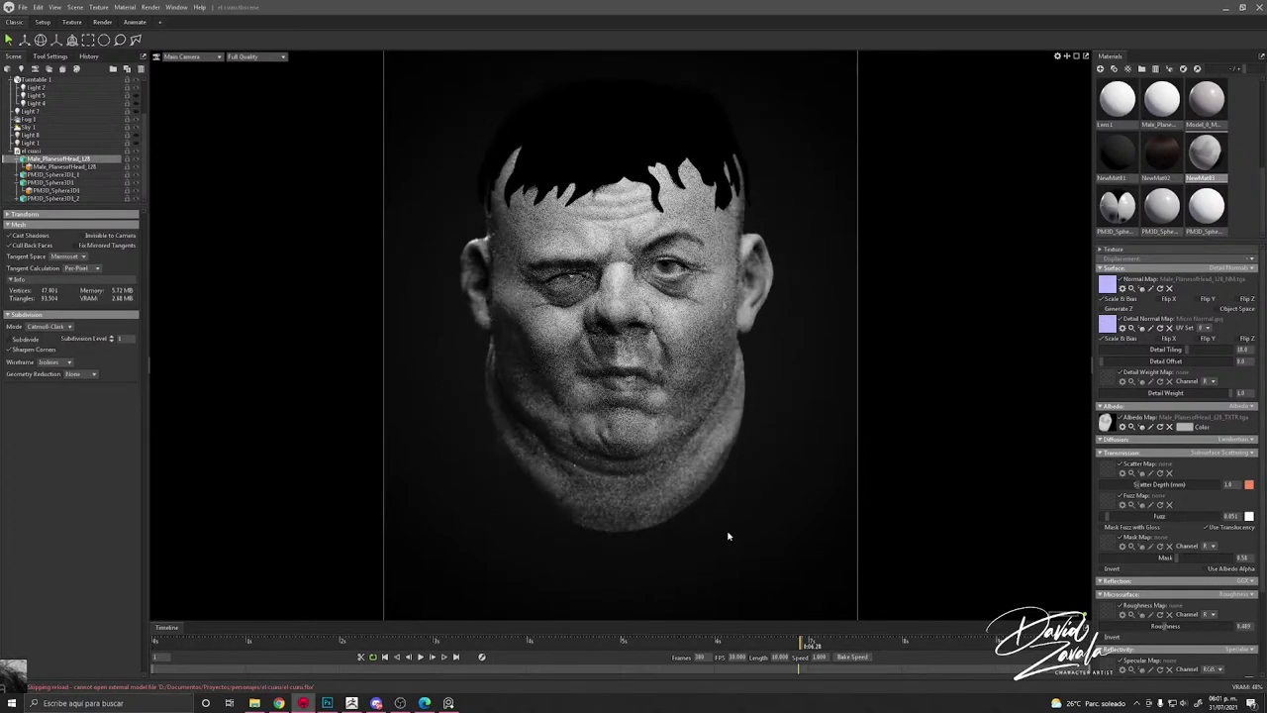
scroll(729, 536, "down", 1)
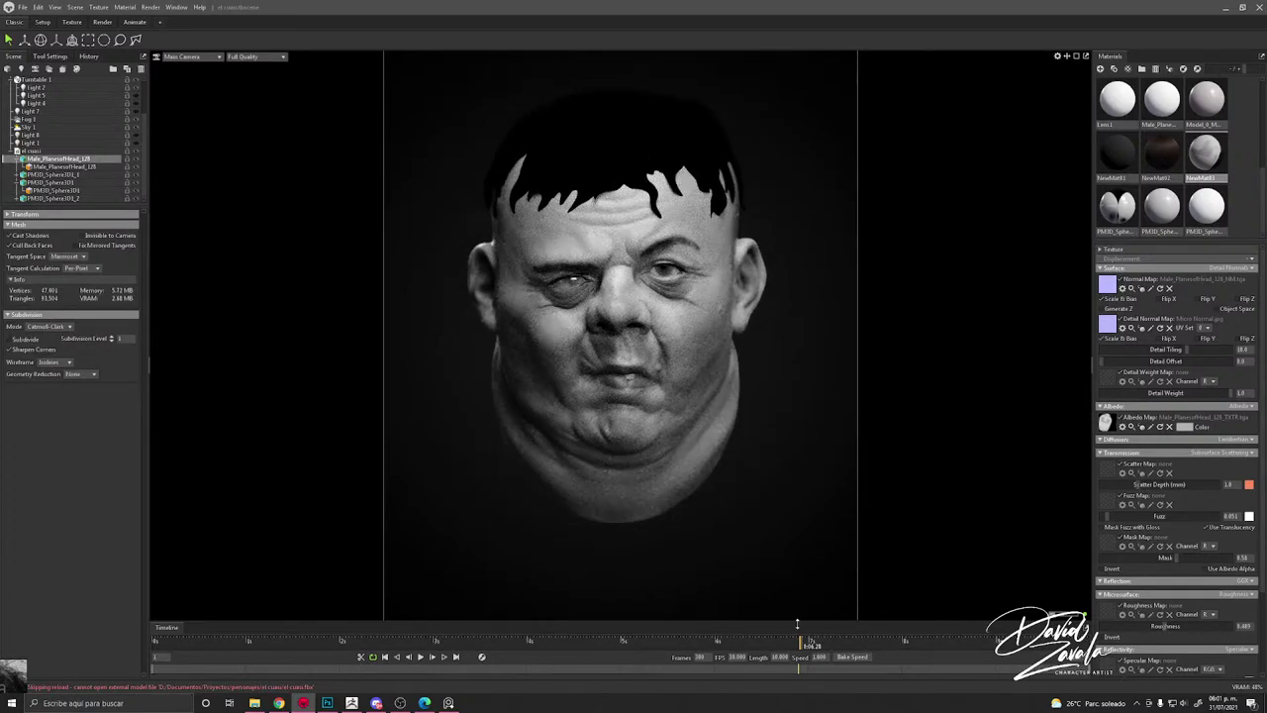
left_click_drag(800, 642, 727, 603)
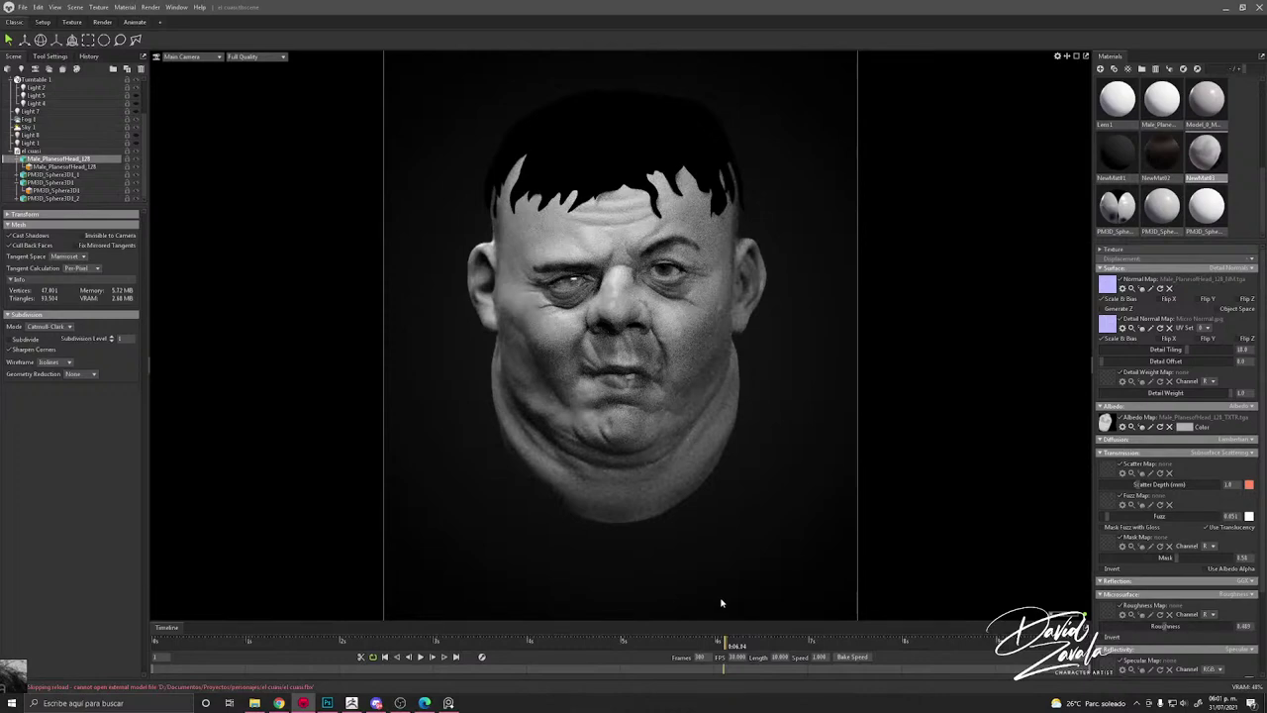
scroll(767, 476, "up", 2)
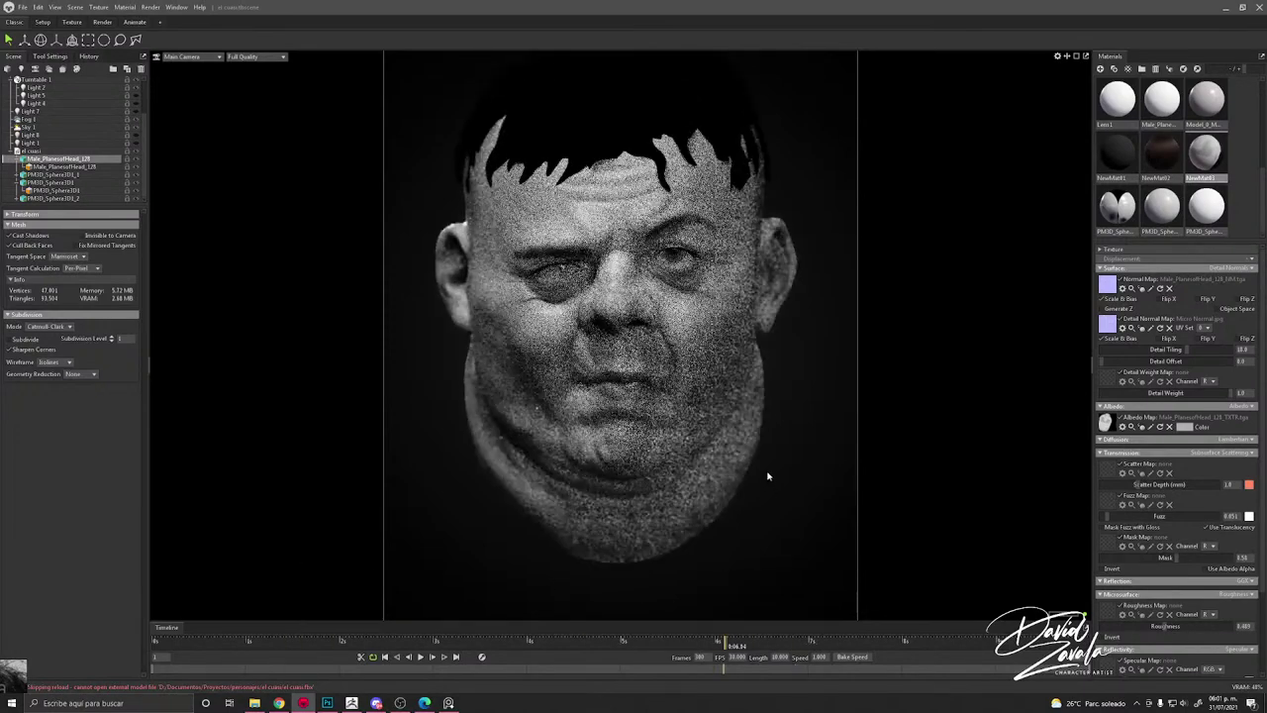
scroll(781, 478, "up", 1)
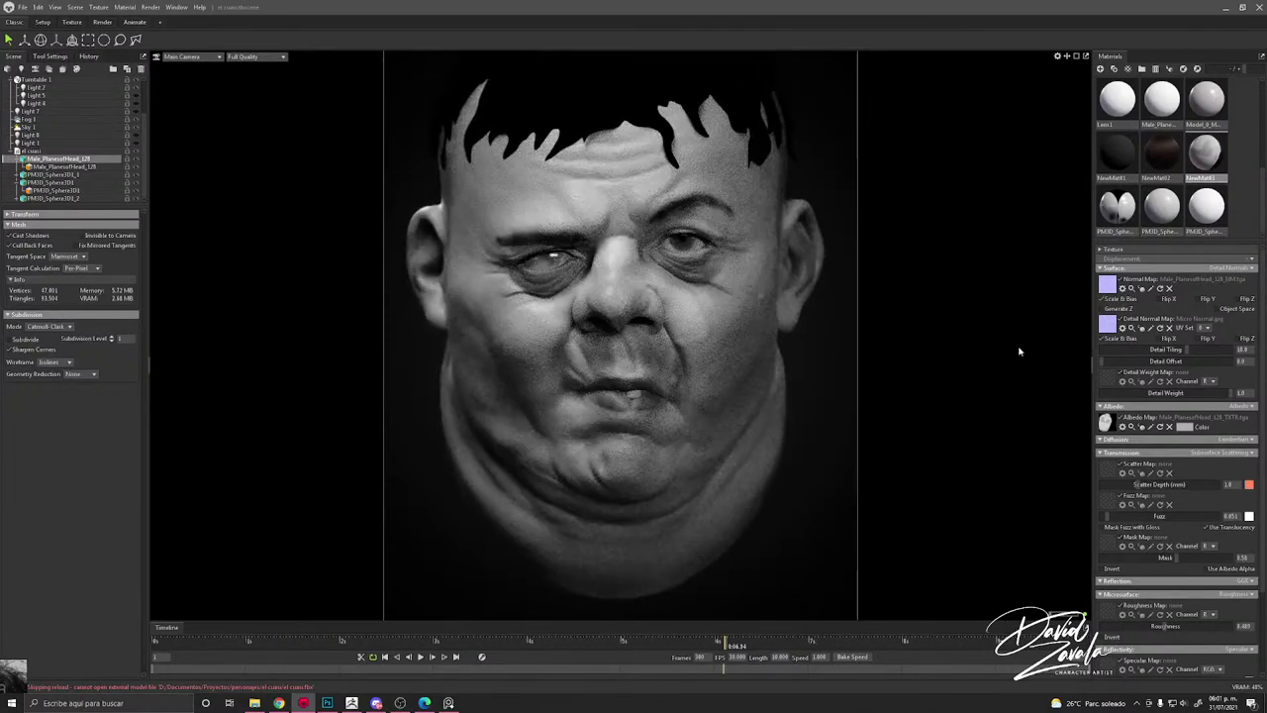
Step: Try the head's skin material without its albedo map, with the albedo colour set to a neutral grey of RGB 118
left_click(1126, 418)
left_click(1178, 426)
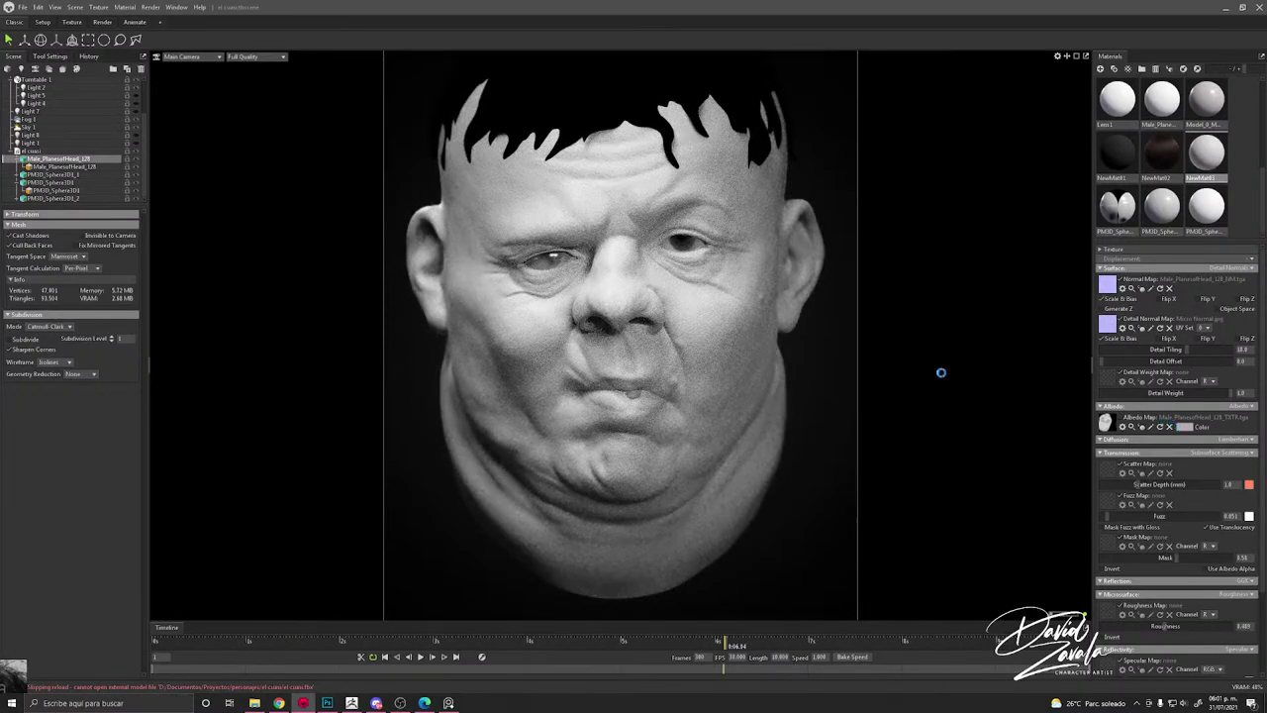
left_click(653, 324)
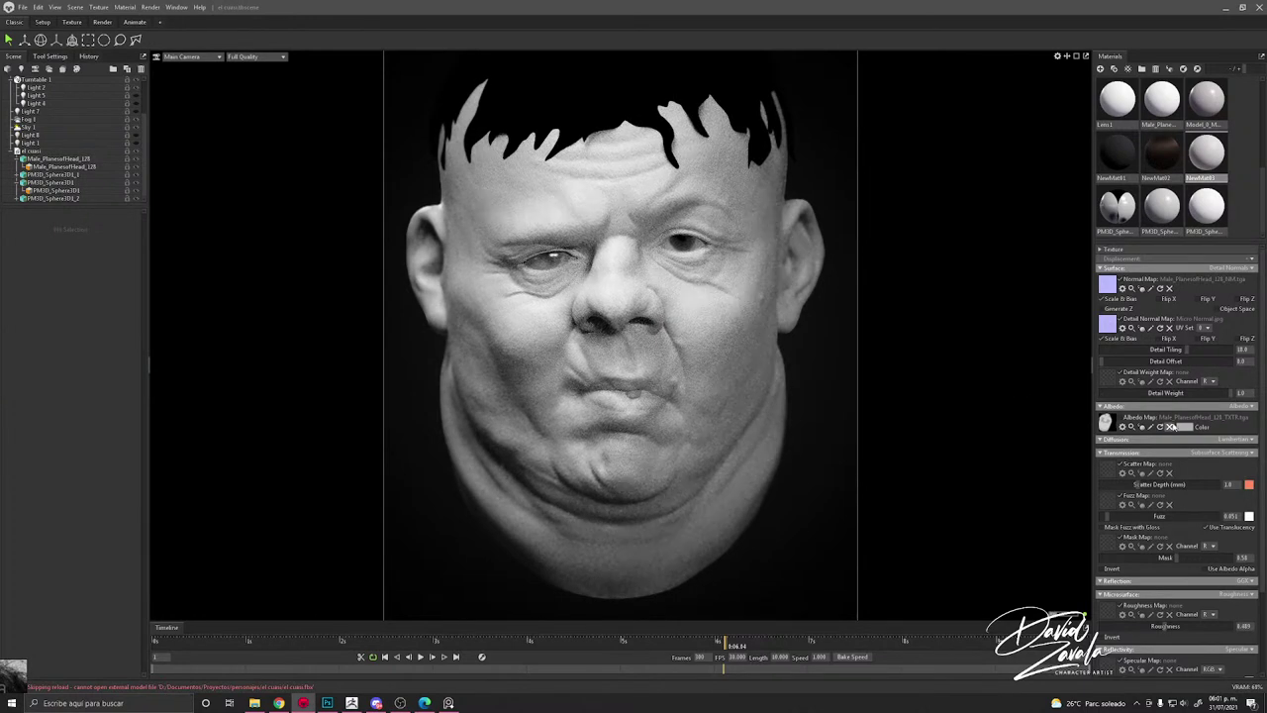
left_click(1181, 428)
left_click_drag(852, 363, 852, 324)
left_click(849, 327)
left_click(848, 337)
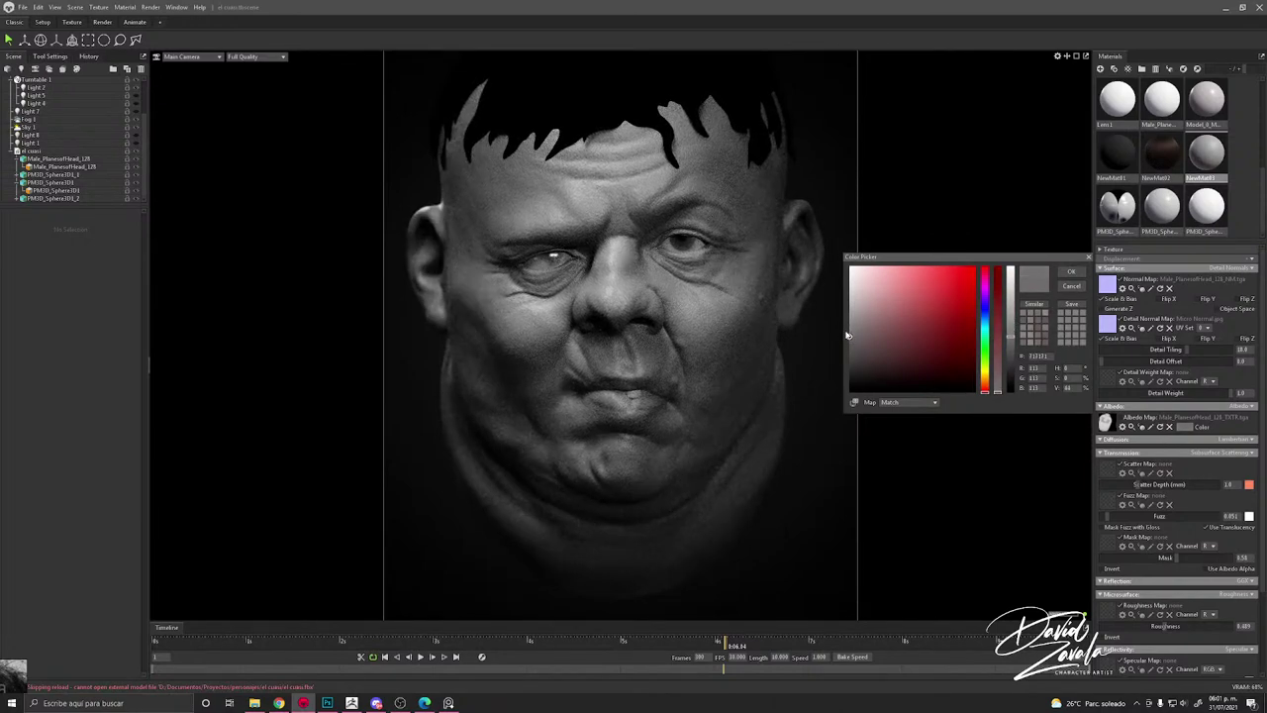
left_click(848, 333)
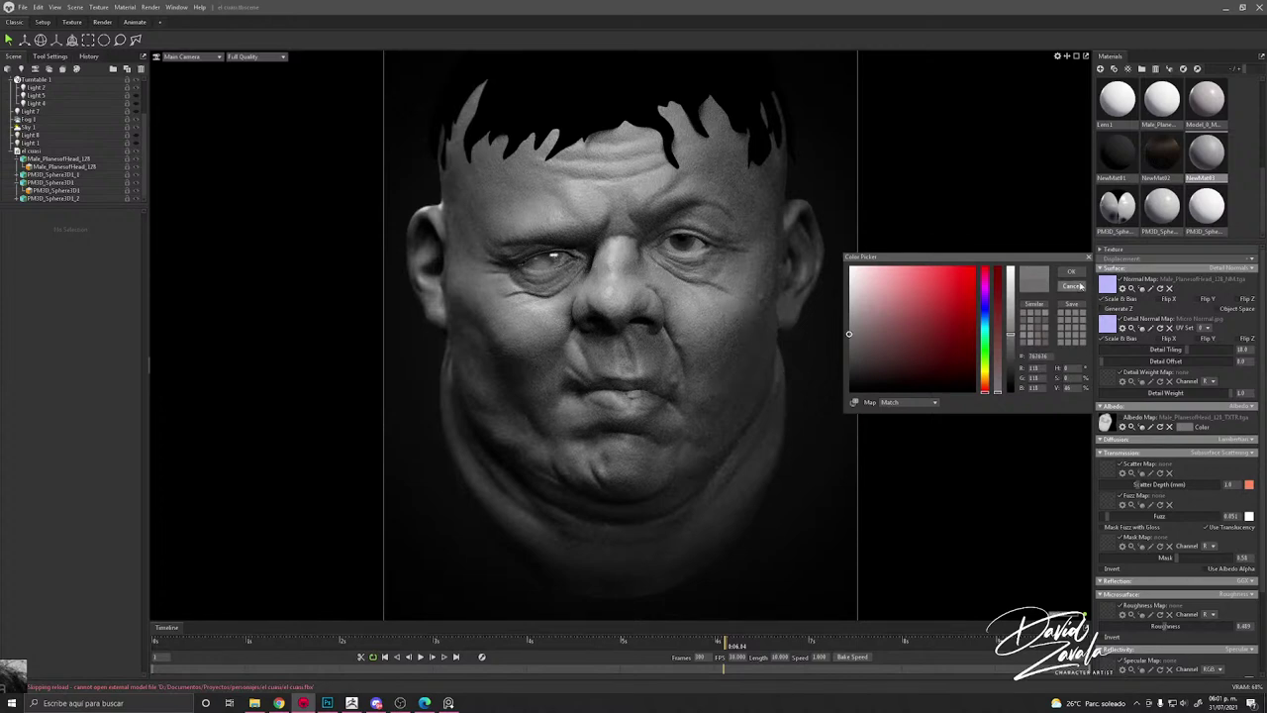
left_click(1071, 272)
scroll(827, 317, "down", 3)
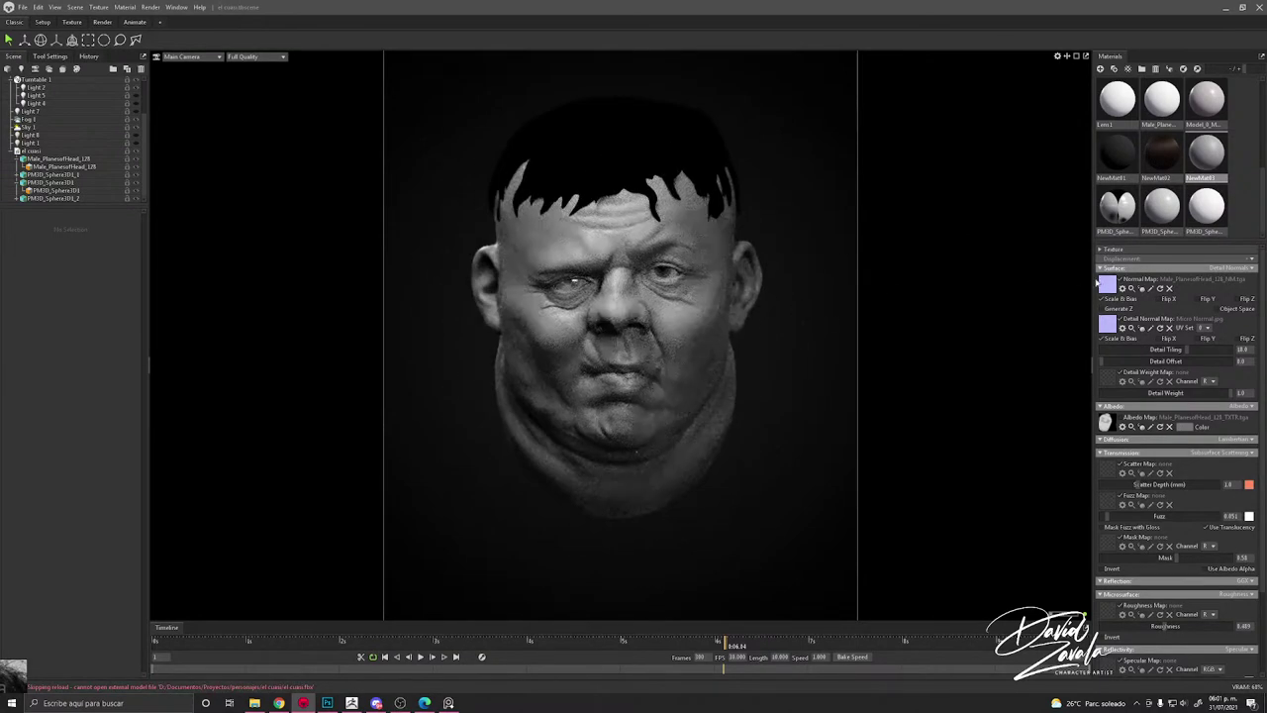
Step: Re-enable the skin material's albedo map and lighten its albedo colour to a faintly reddish grey at 66% brightness
left_click(1121, 416)
scroll(791, 342, "up", 3)
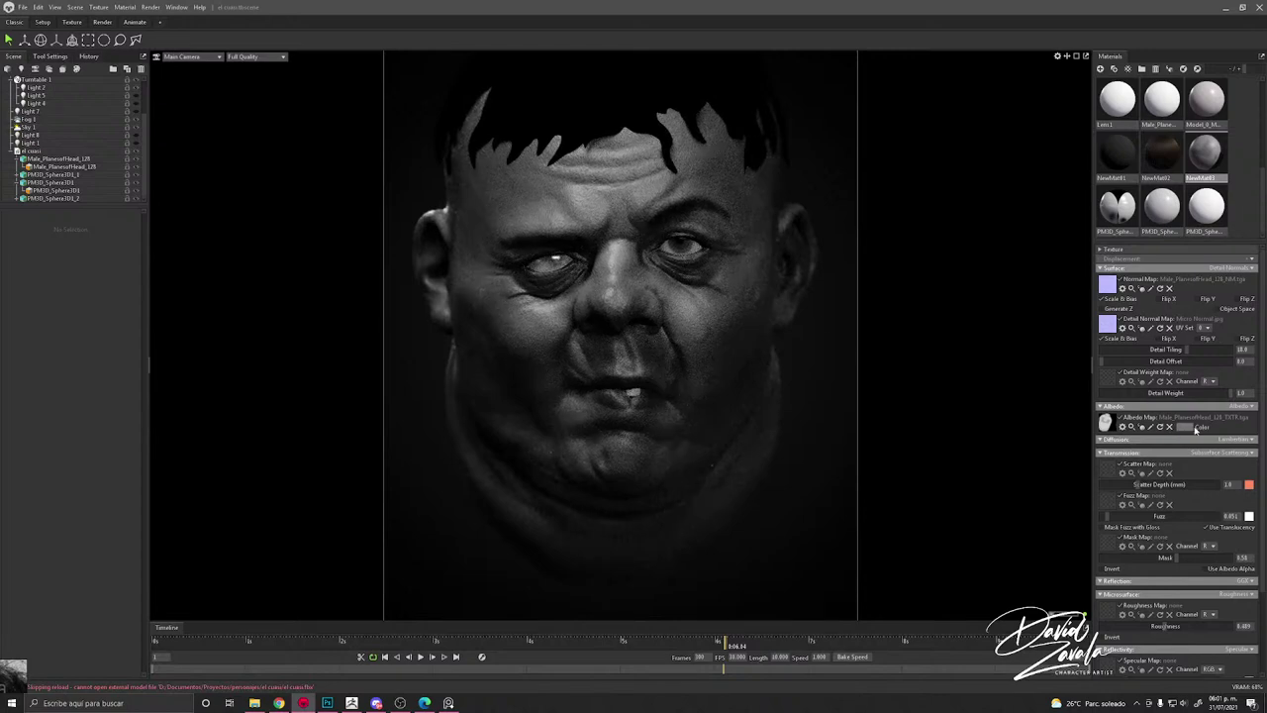
left_click(1187, 427)
left_click(857, 310)
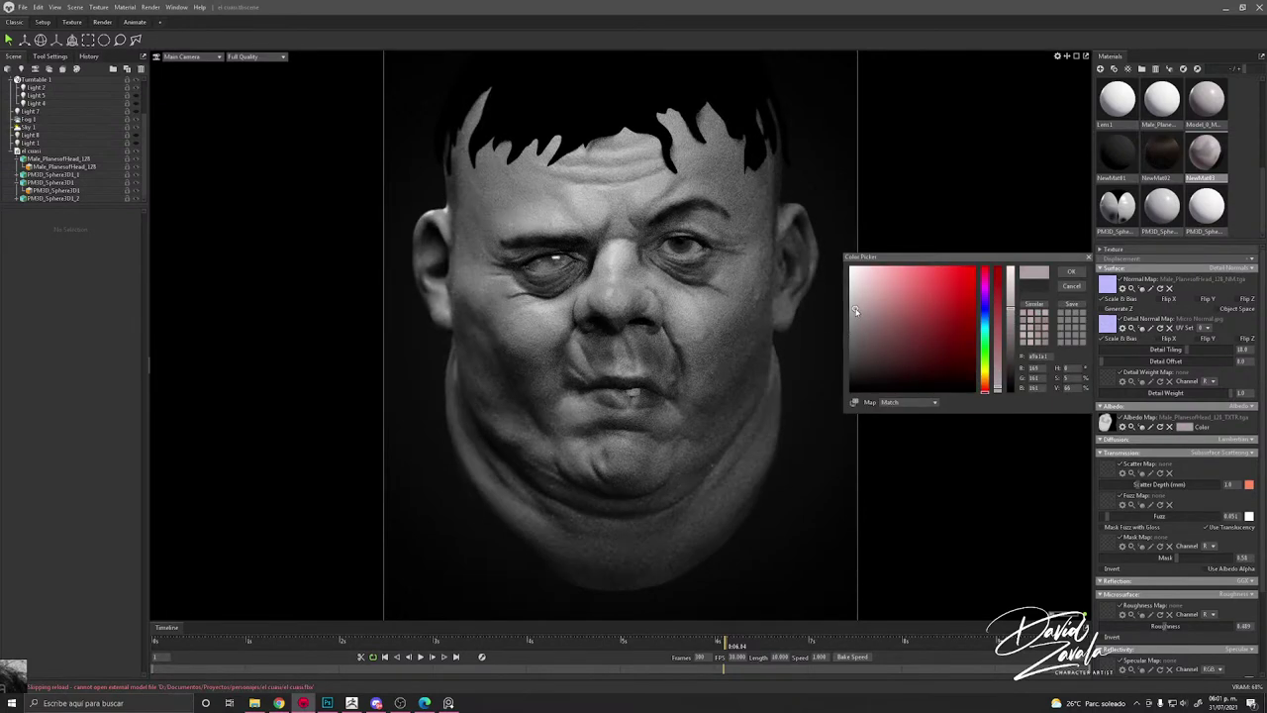
left_click(1071, 271)
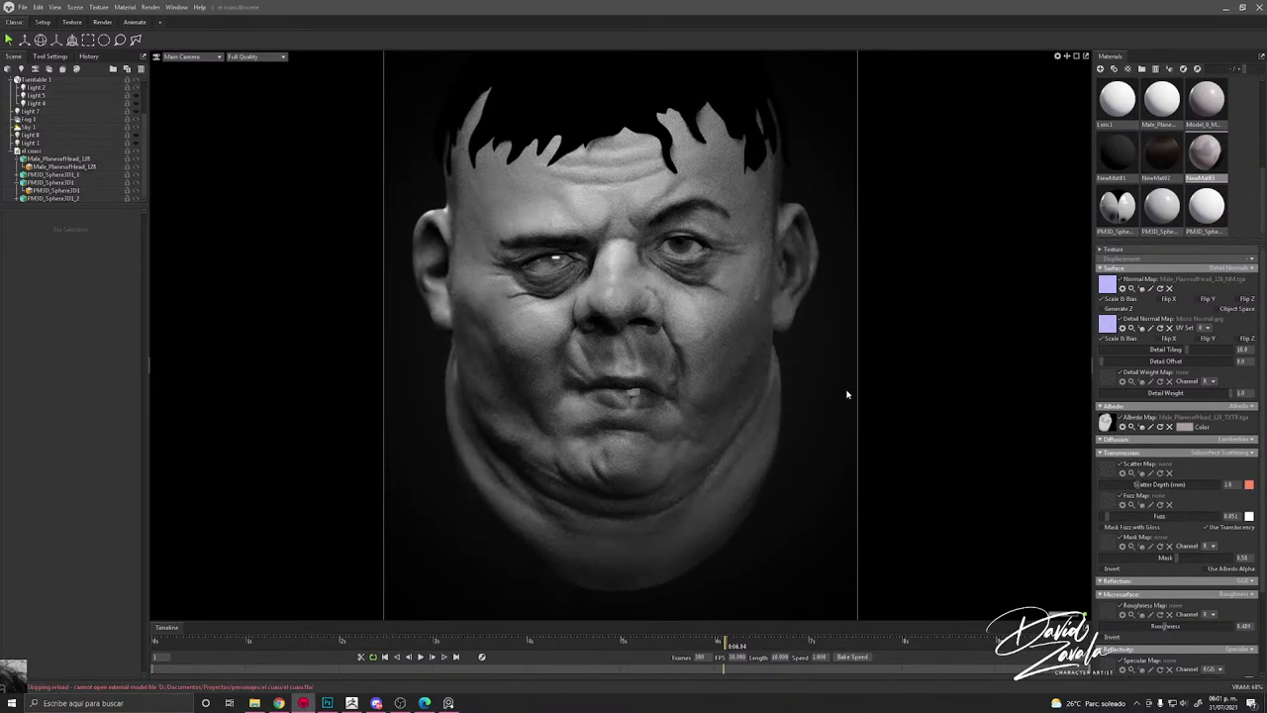
Step: Scrub through the timeline between about 5 and 7 seconds to compare how the turntable lights fall on the face
left_click_drag(578, 645, 781, 638)
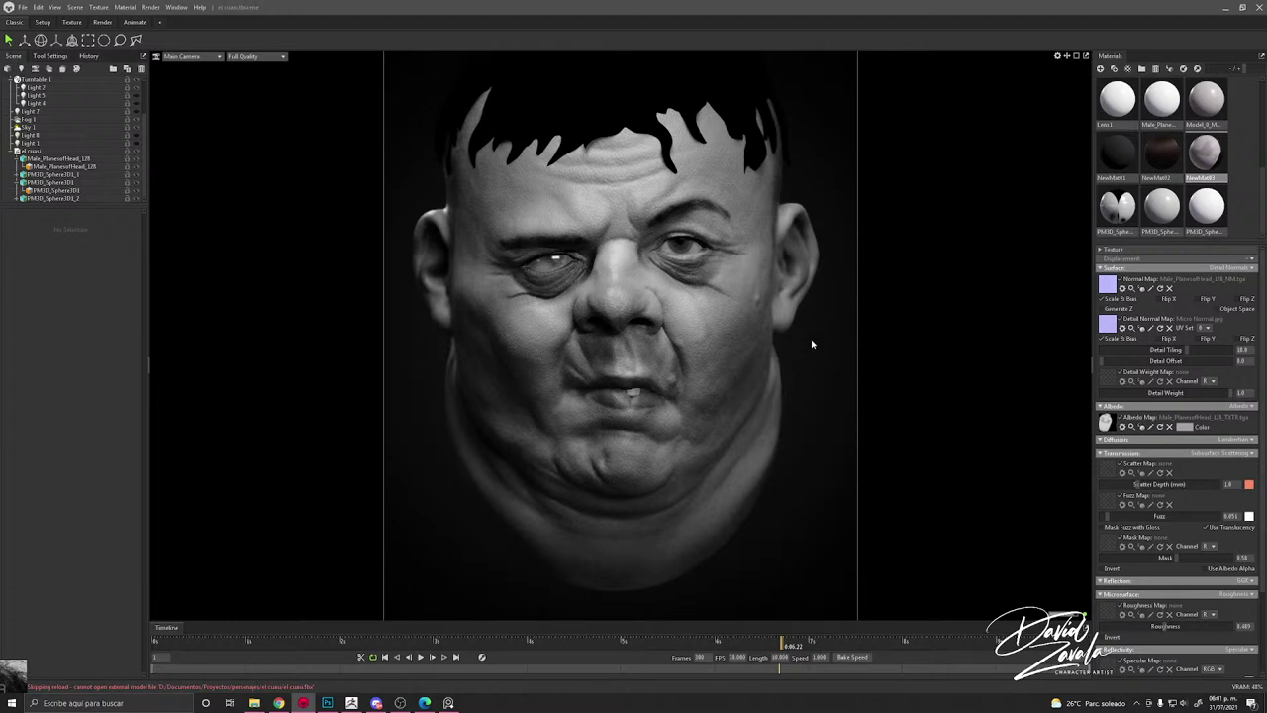
scroll(812, 343, "down", 2)
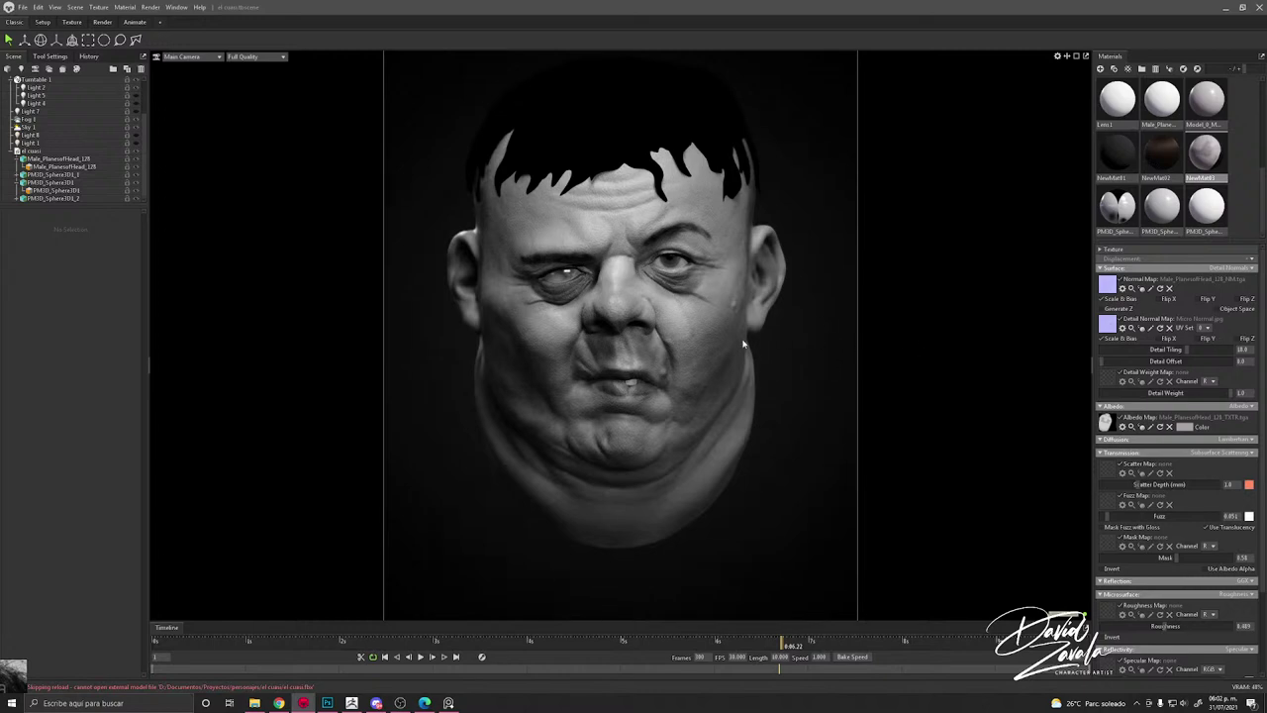
left_click(804, 642)
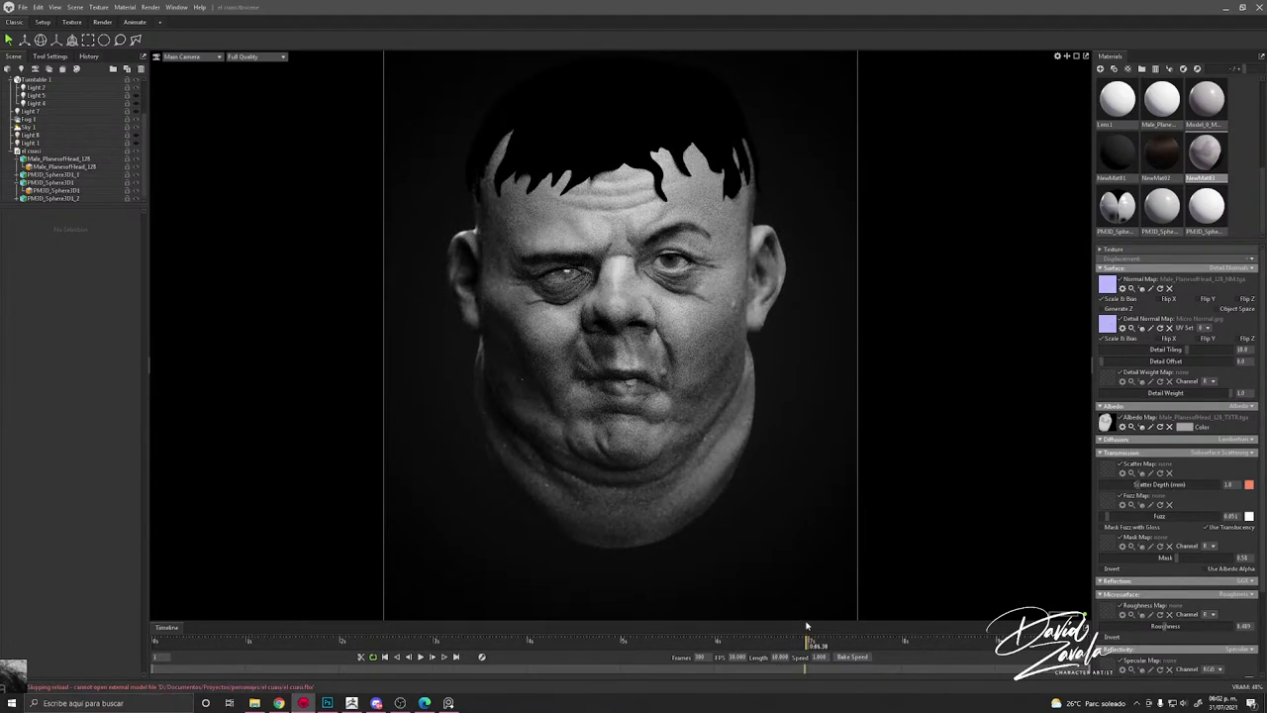
left_click(541, 623)
left_click_drag(542, 618, 793, 619)
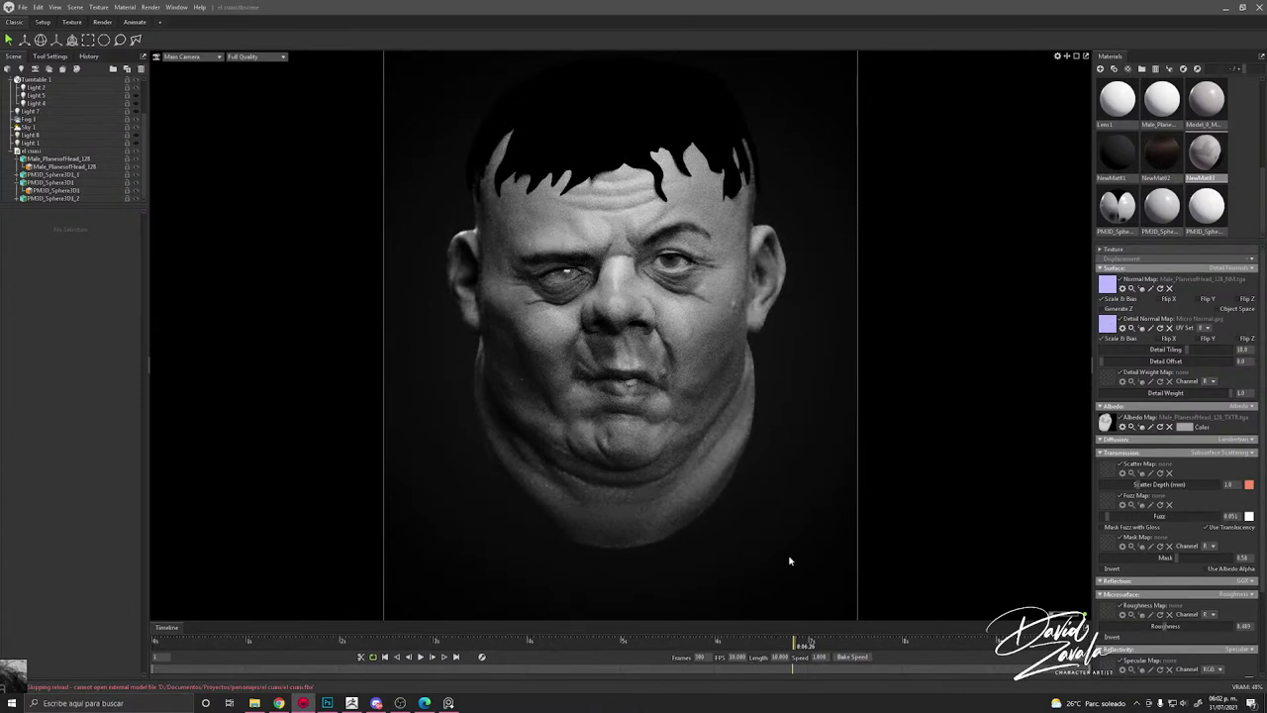
left_click(621, 641)
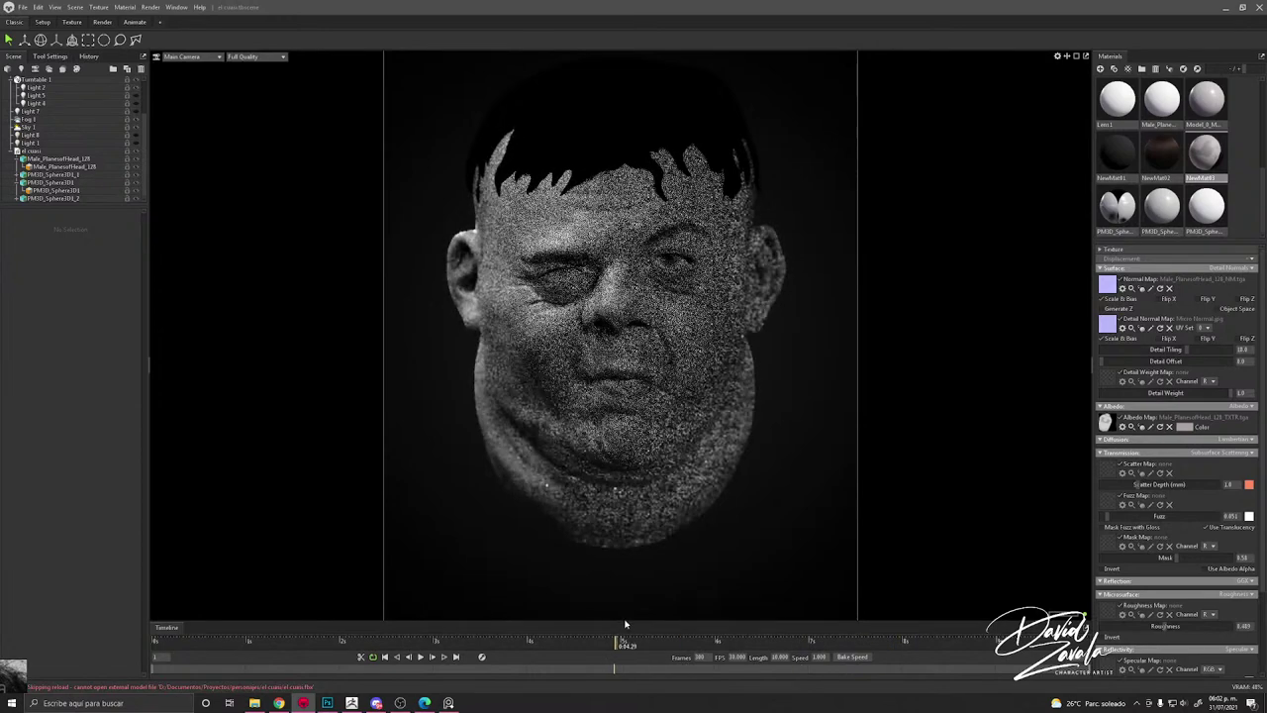
Step: Hide Sky 1, move the playhead to 0:05.27, and make the Sky light visible instead
left_click(134, 128)
scroll(117, 136, "up", 3)
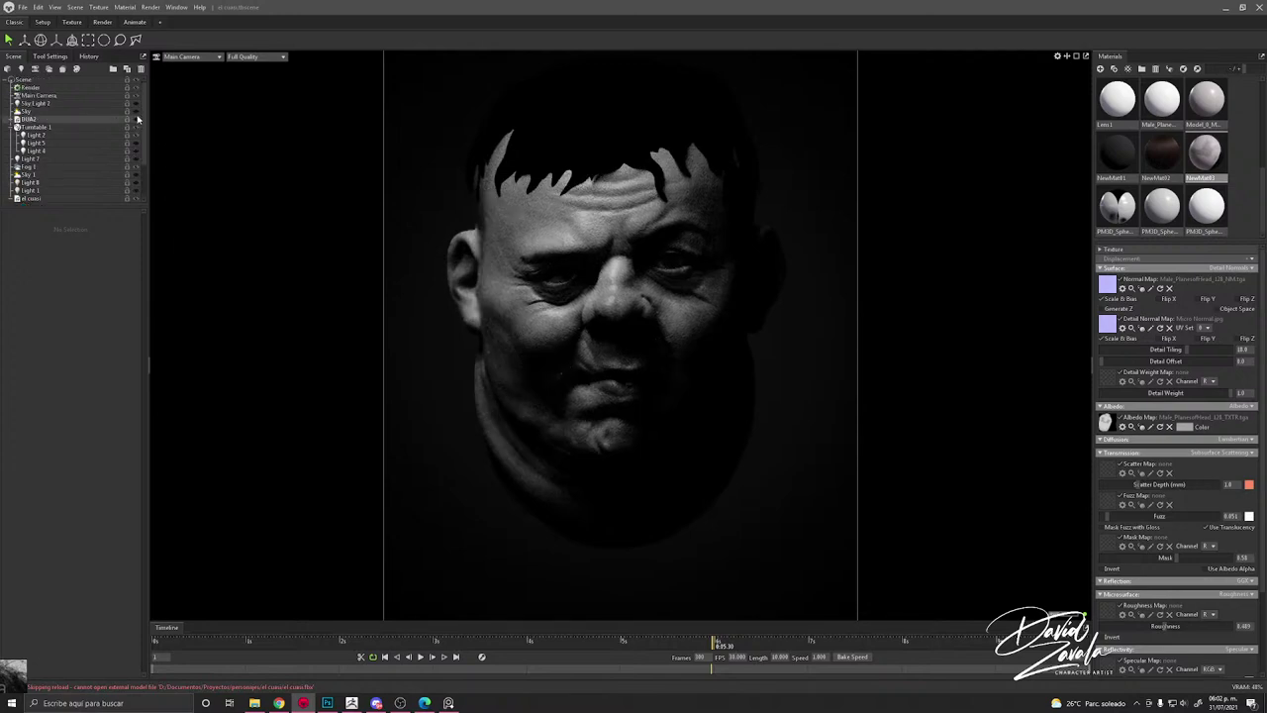
left_click_drag(743, 650, 704, 615)
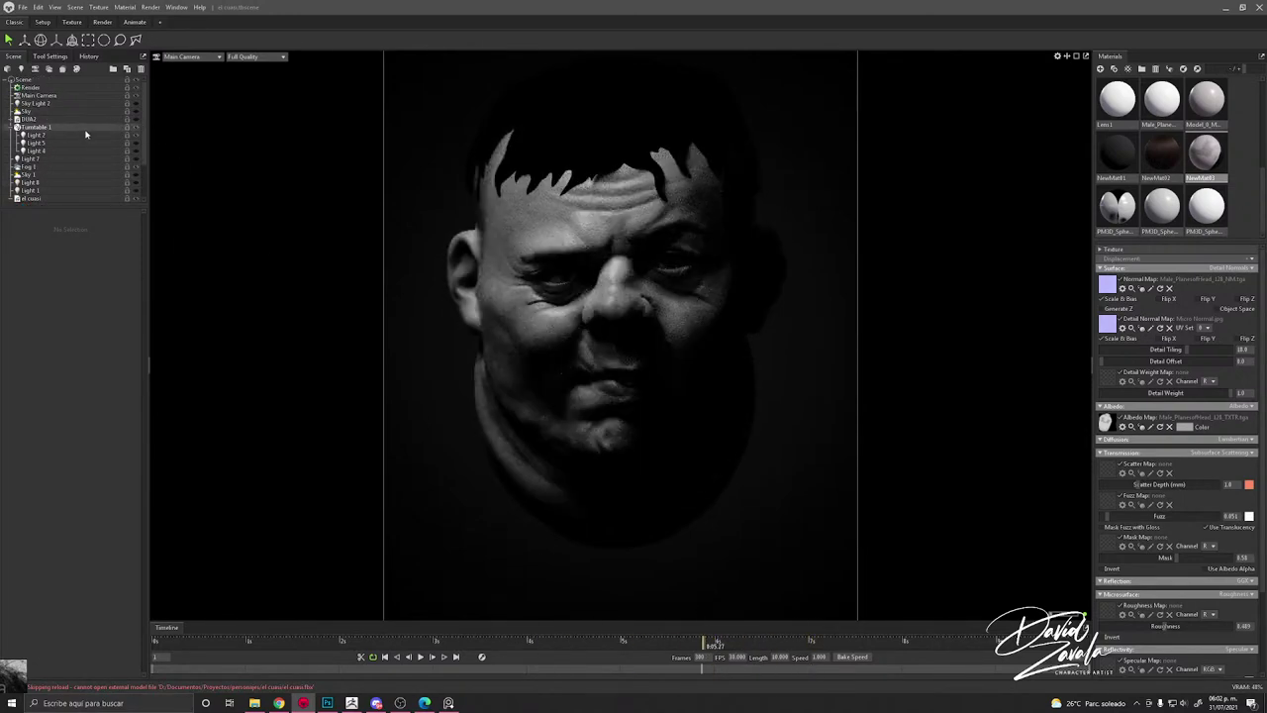
left_click(135, 111)
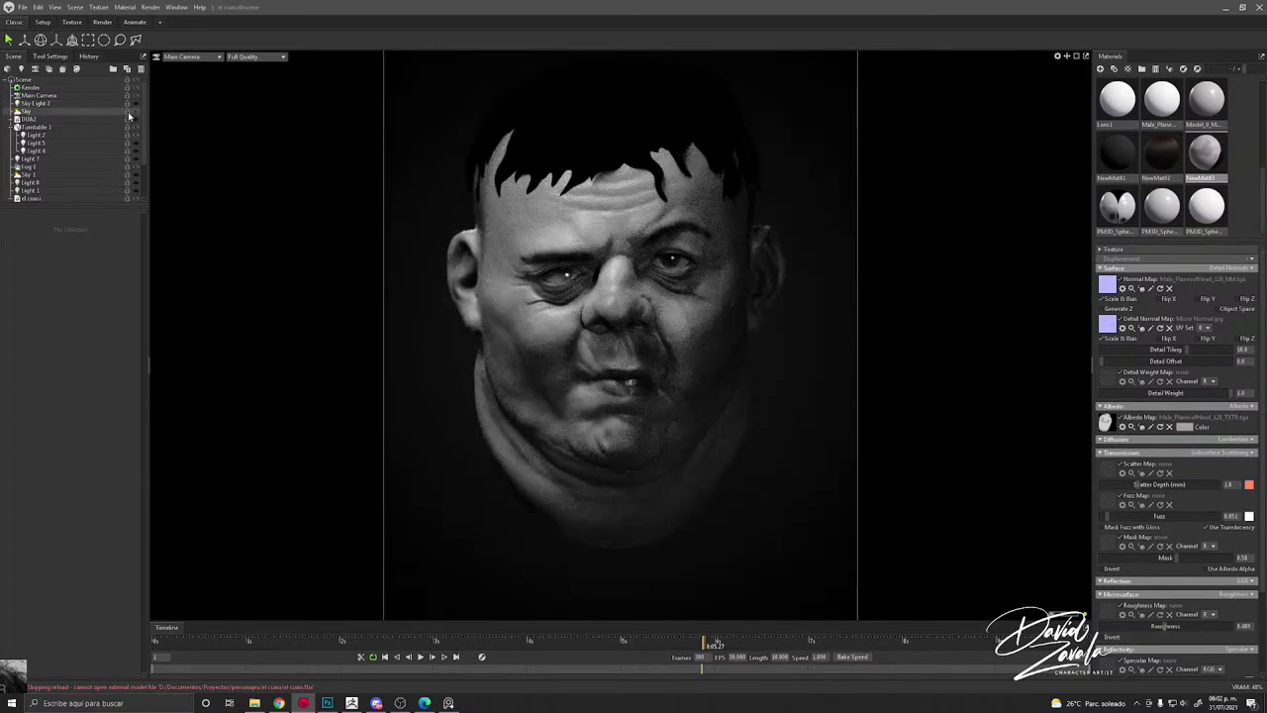
left_click(136, 113)
Step: Set the Sky light's rotation to -400 and move the timeline playhead to 0:06.21
left_click_drag(133, 261, 81, 264)
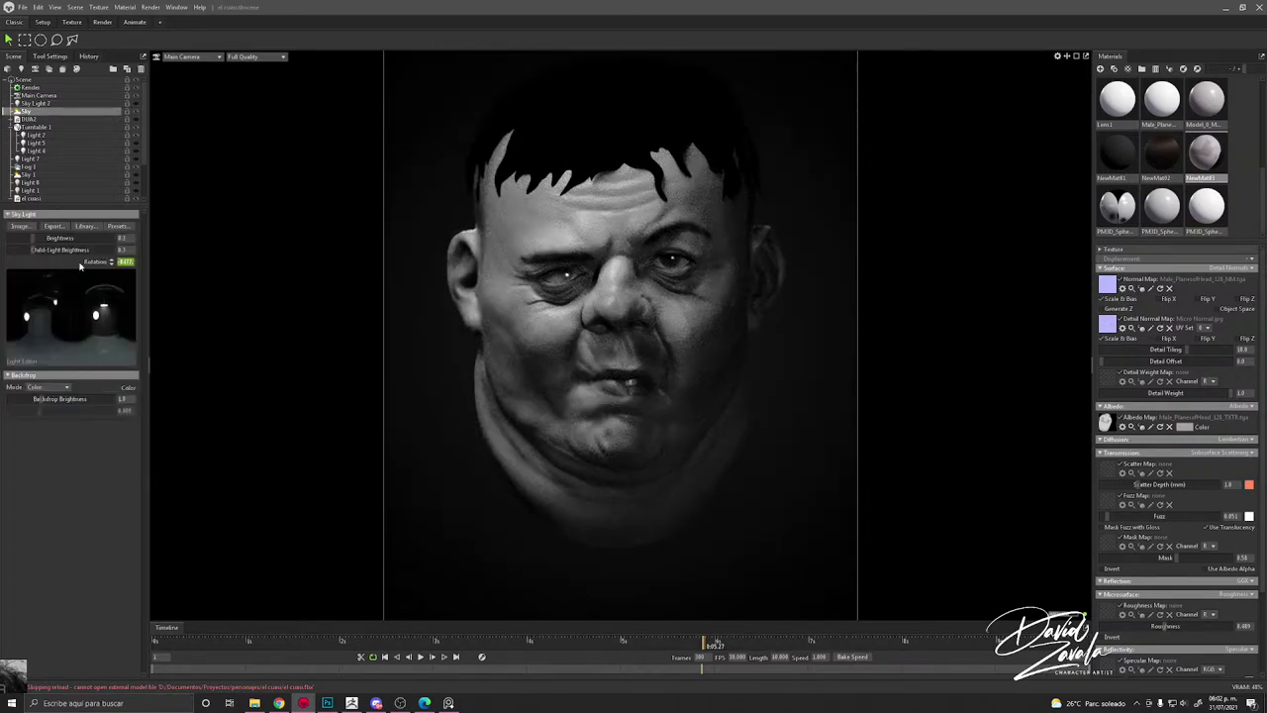
type("-40")
key("Return")
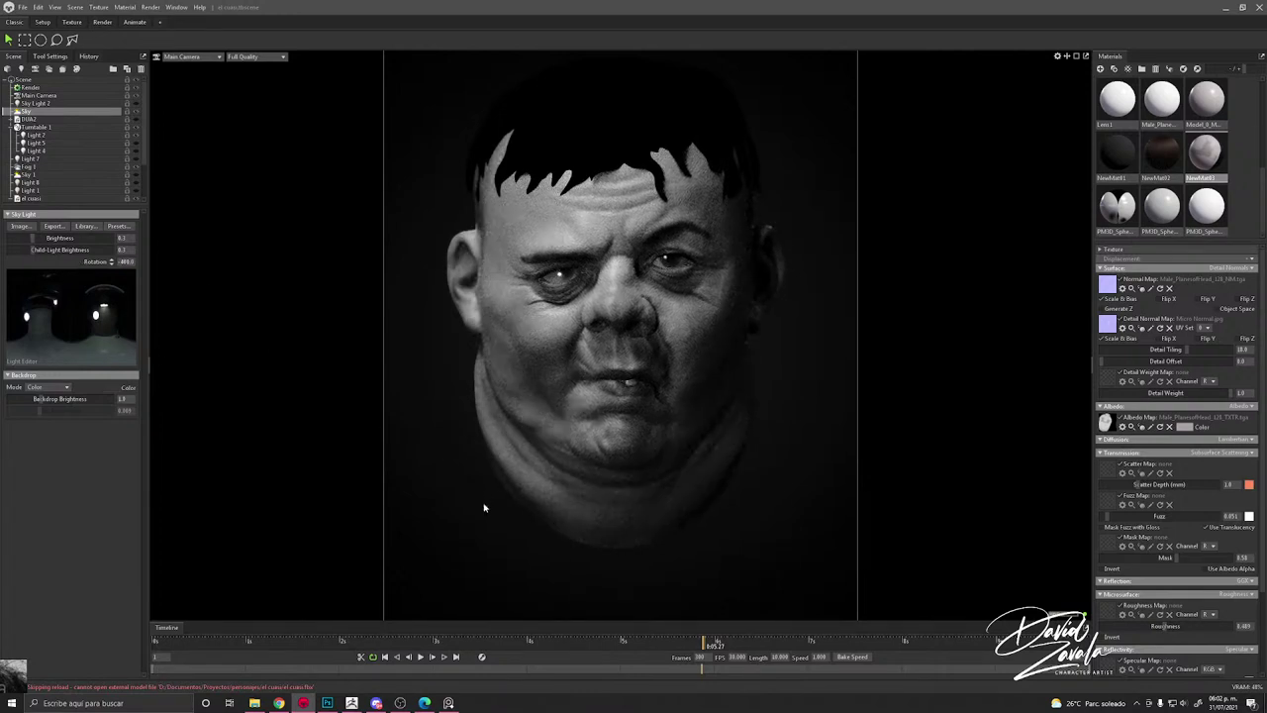
left_click_drag(728, 645, 779, 583)
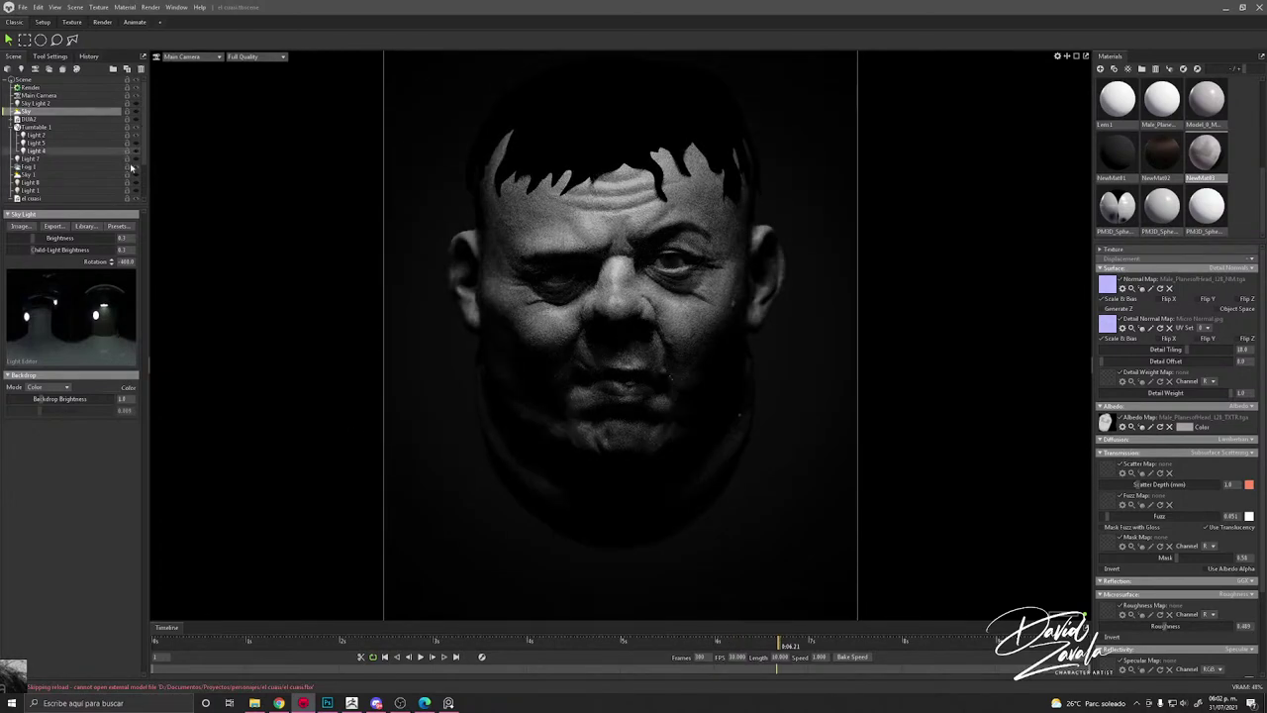
Step: Compare the two environment lights on the face by showing and hiding Sky 1, then showing Sky again
scroll(139, 138, "down", 2)
left_click(136, 130)
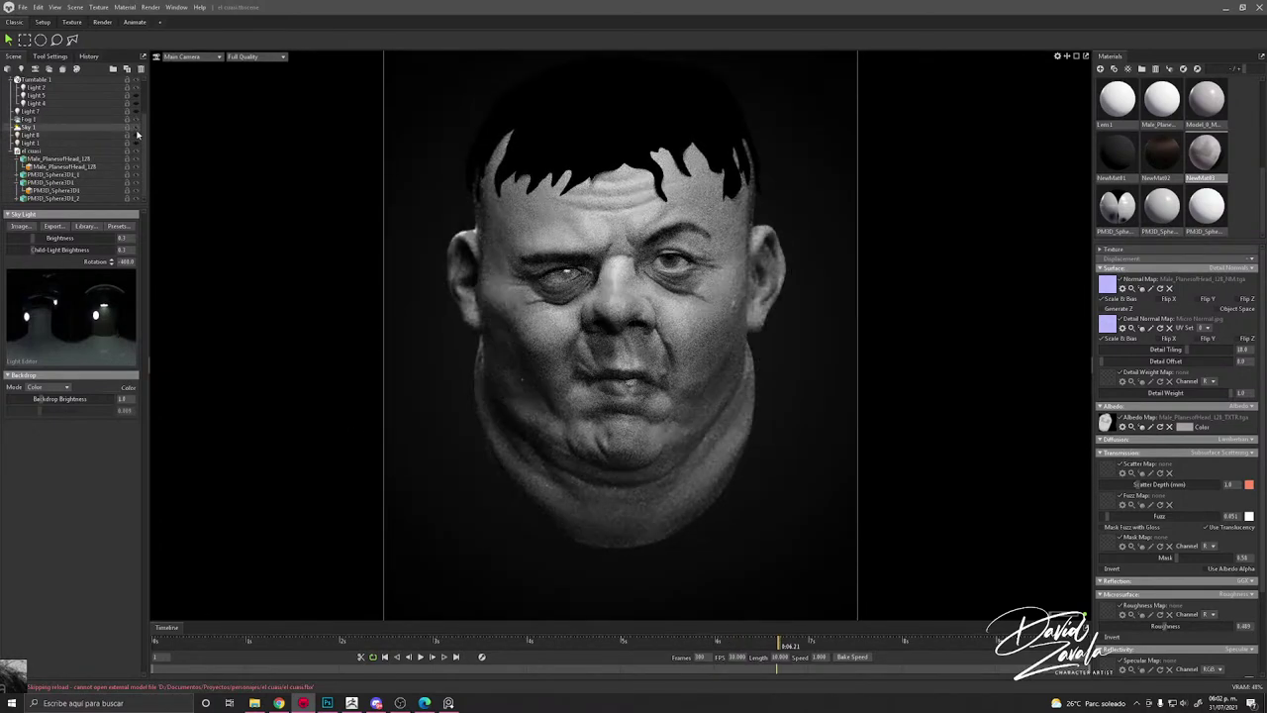
left_click(137, 135)
scroll(137, 126, "up", 2)
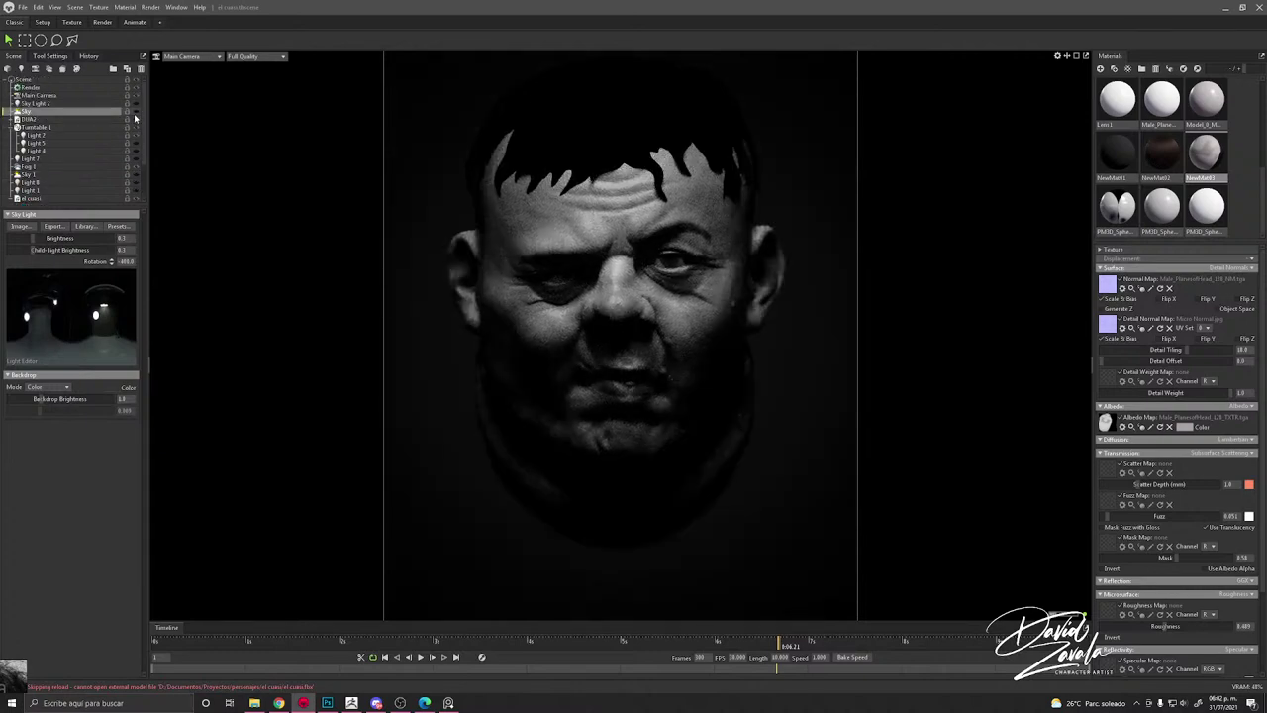
double_click(115, 114)
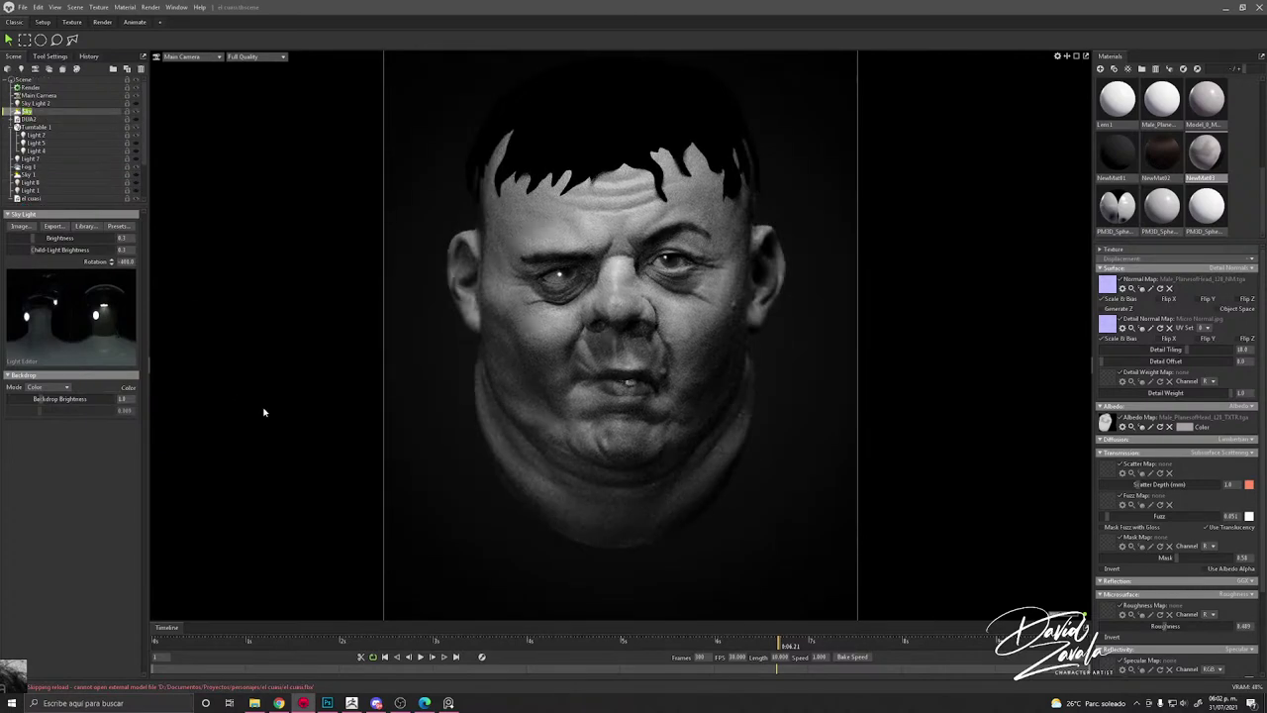
Step: Rotate the Sky light to about -431.5 and reposition the turntable lights by placing the playhead at 0:06.18
left_click(765, 650)
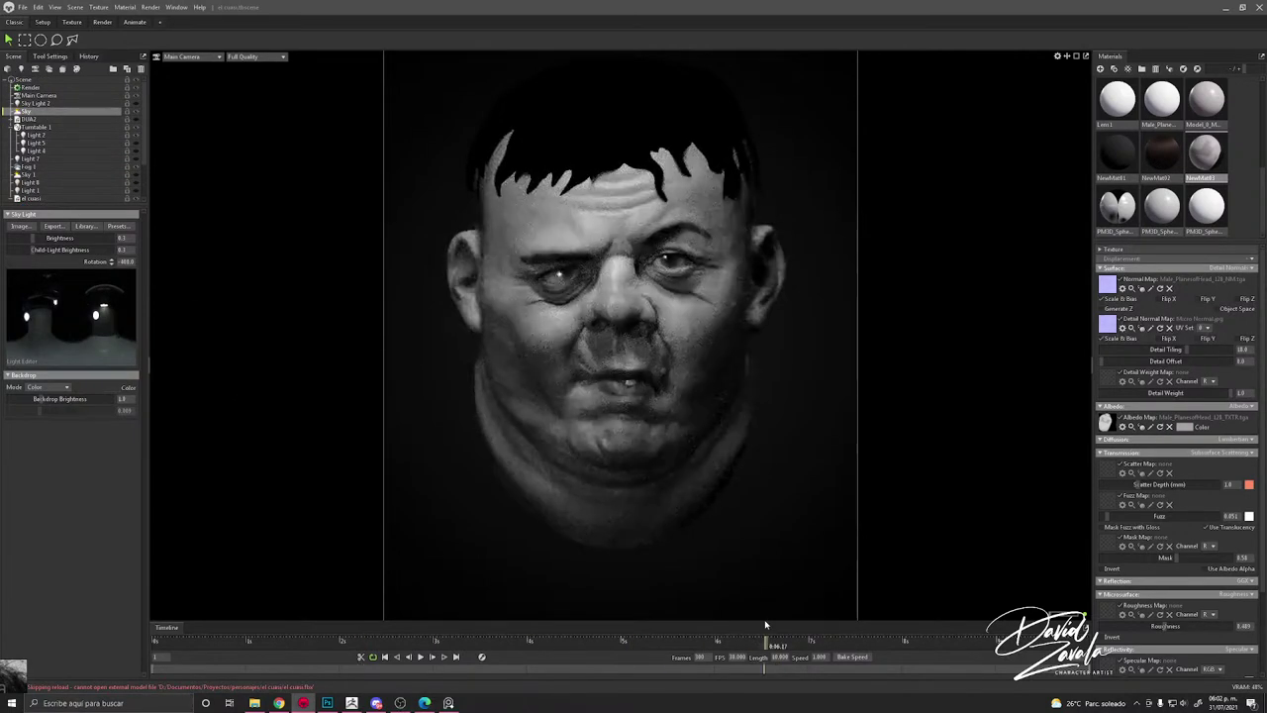
mouse_move(765, 624)
left_mouse_down()
mouse_move(831, 626)
mouse_move(690, 630)
mouse_move(754, 639)
left_mouse_up()
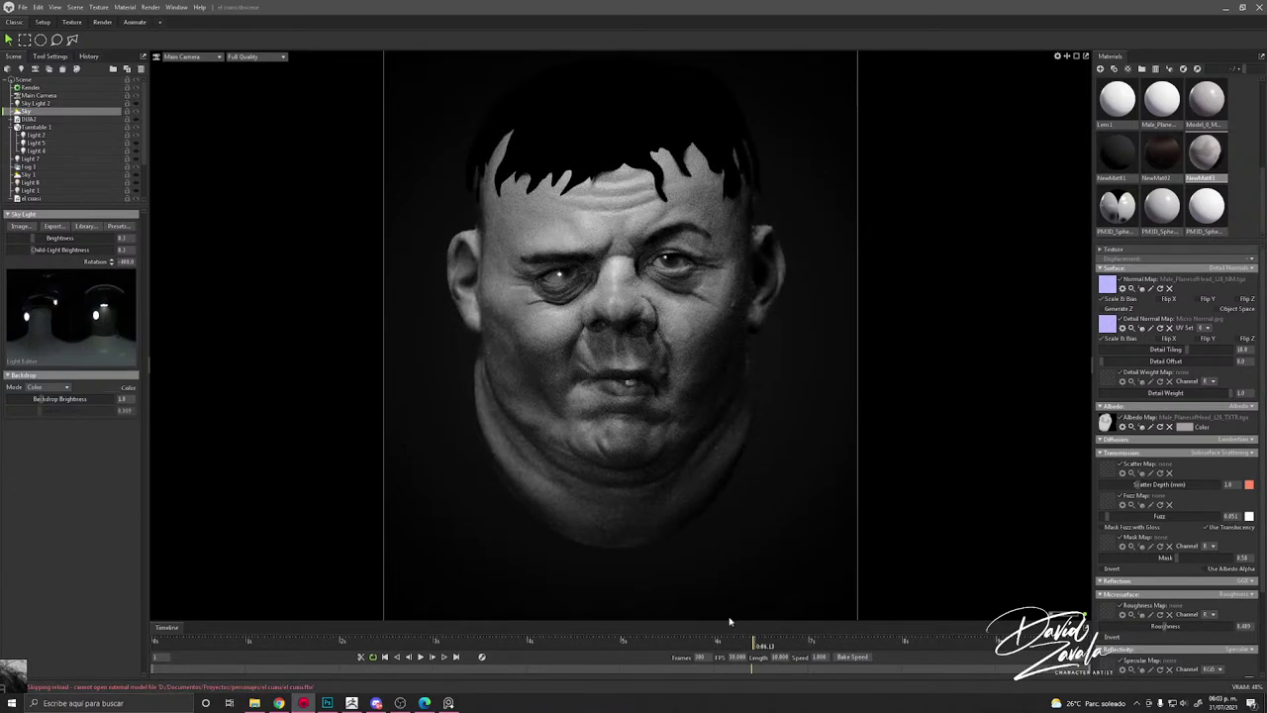
left_click_drag(539, 498, 474, 518, "shift")
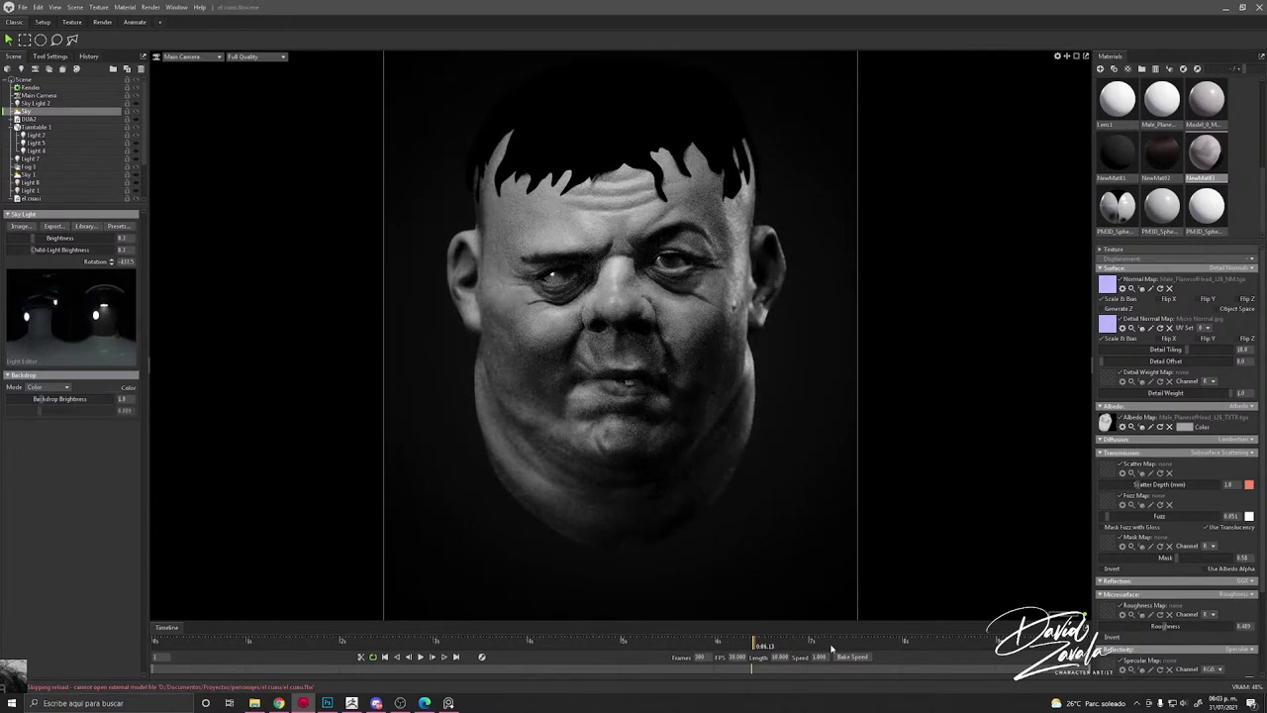
left_click_drag(809, 645, 769, 606)
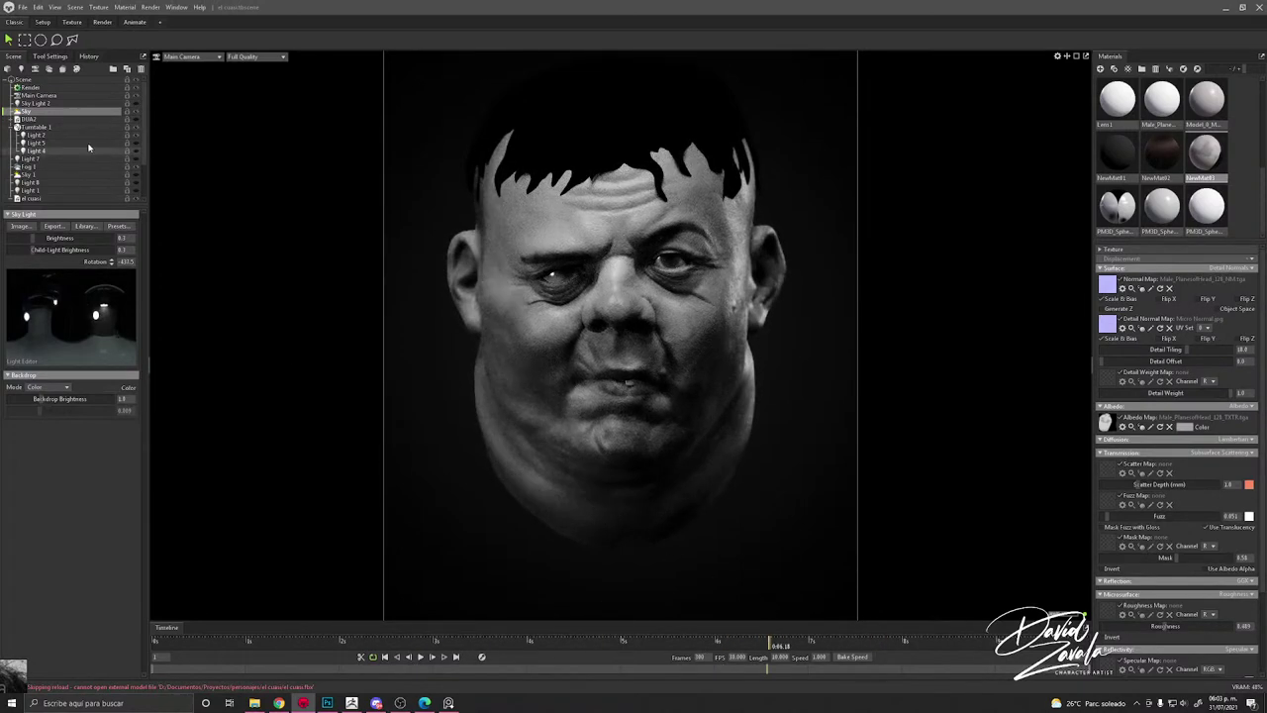
Step: Compare individual lights on the face by toggling the visibility of the turntable lights, Light 7, Light 8 and Light 1
left_click(137, 142)
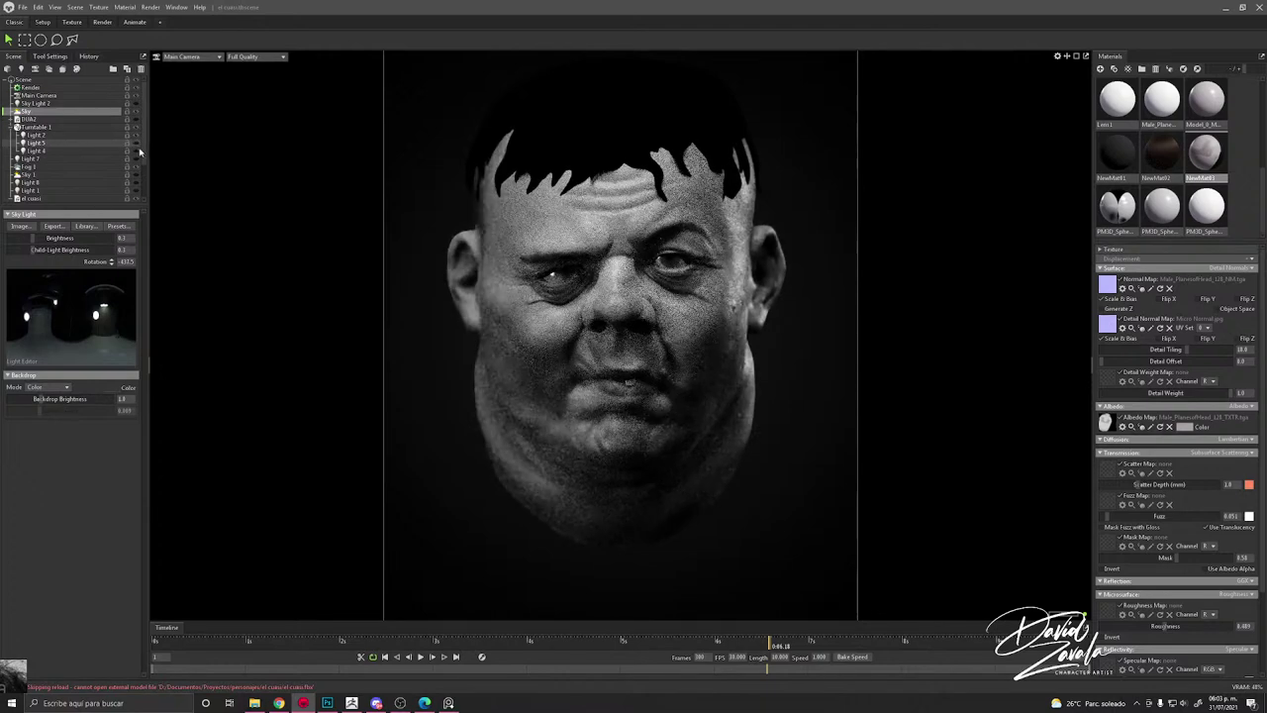
left_click(139, 150)
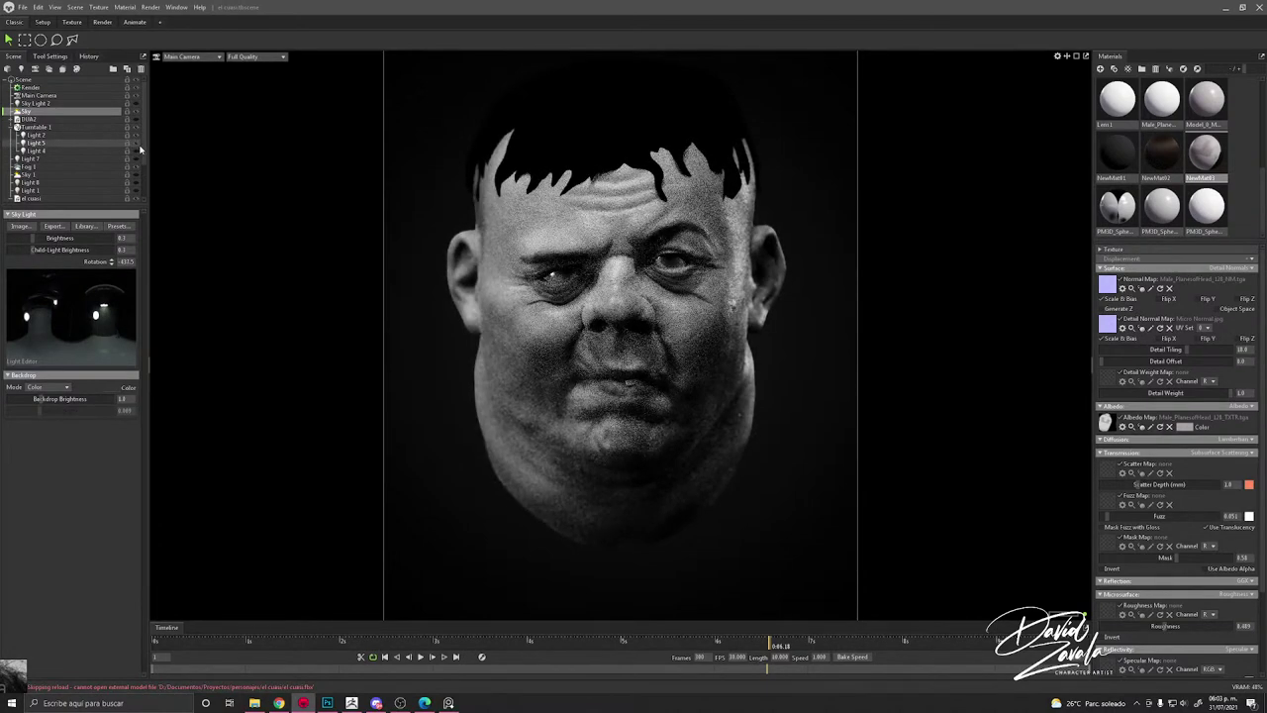
left_click(138, 158)
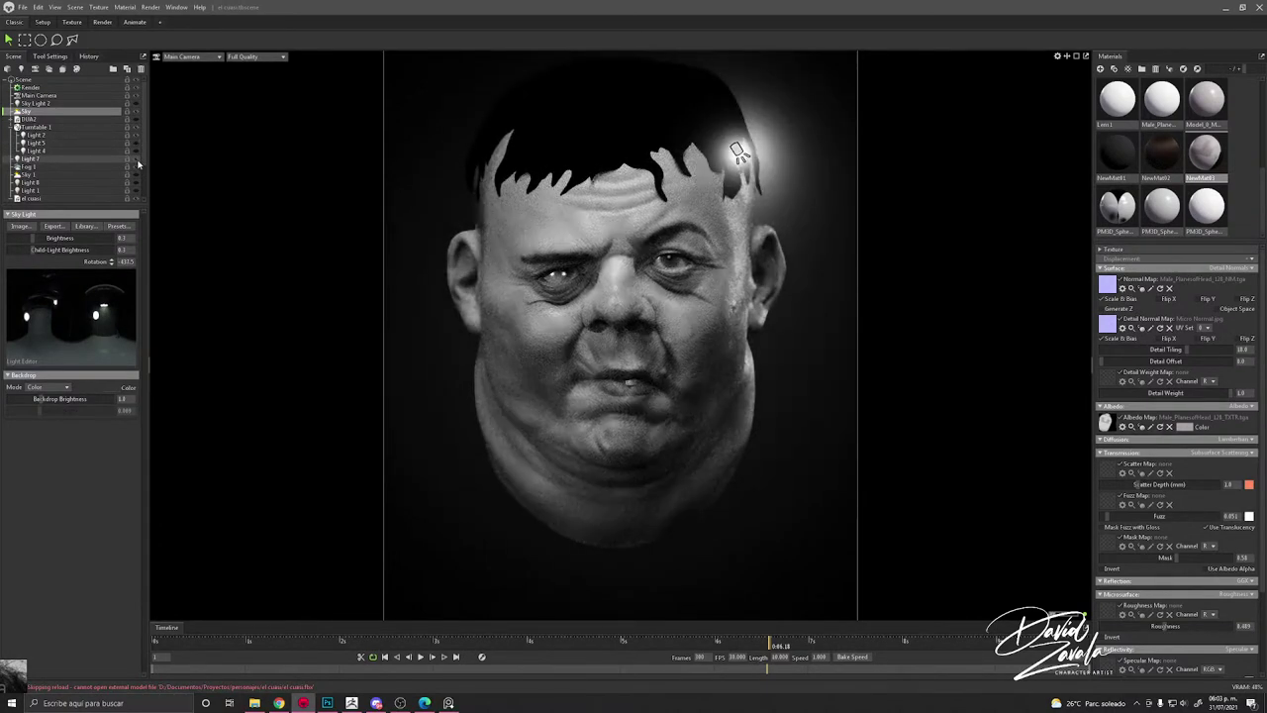
left_click(139, 163)
scroll(138, 163, "down", 1)
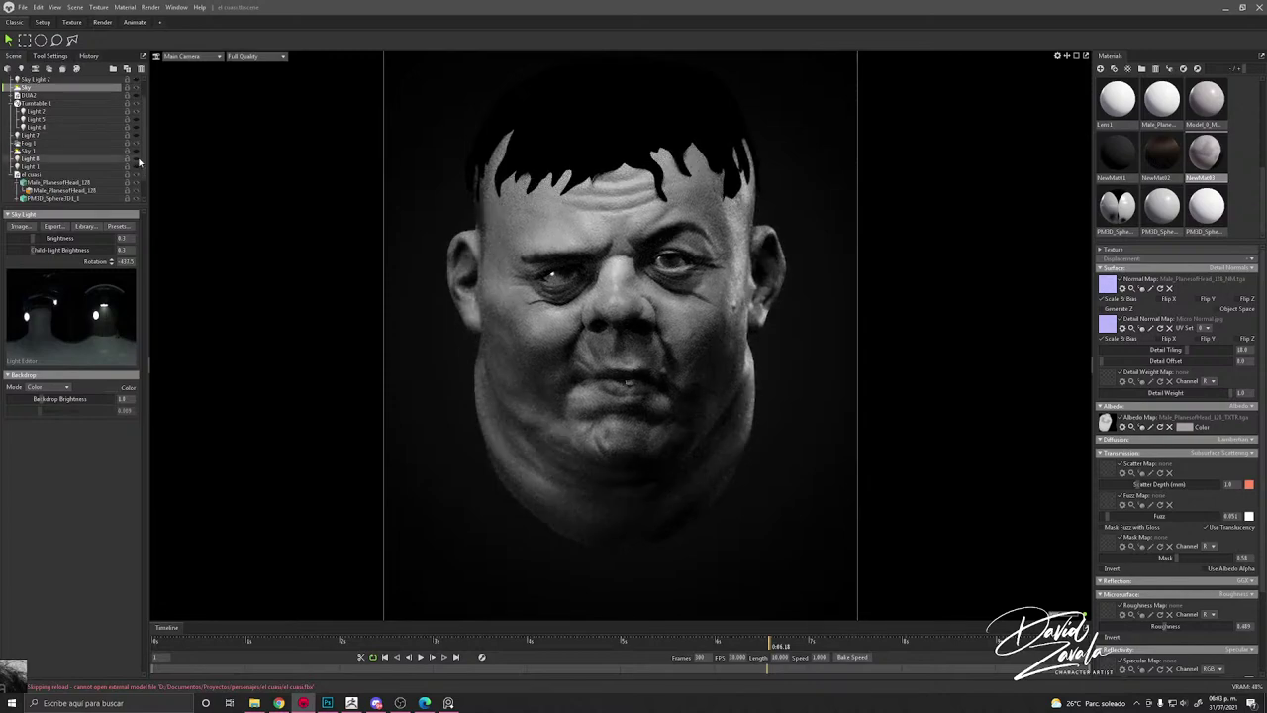
left_click(139, 161)
left_click(139, 170)
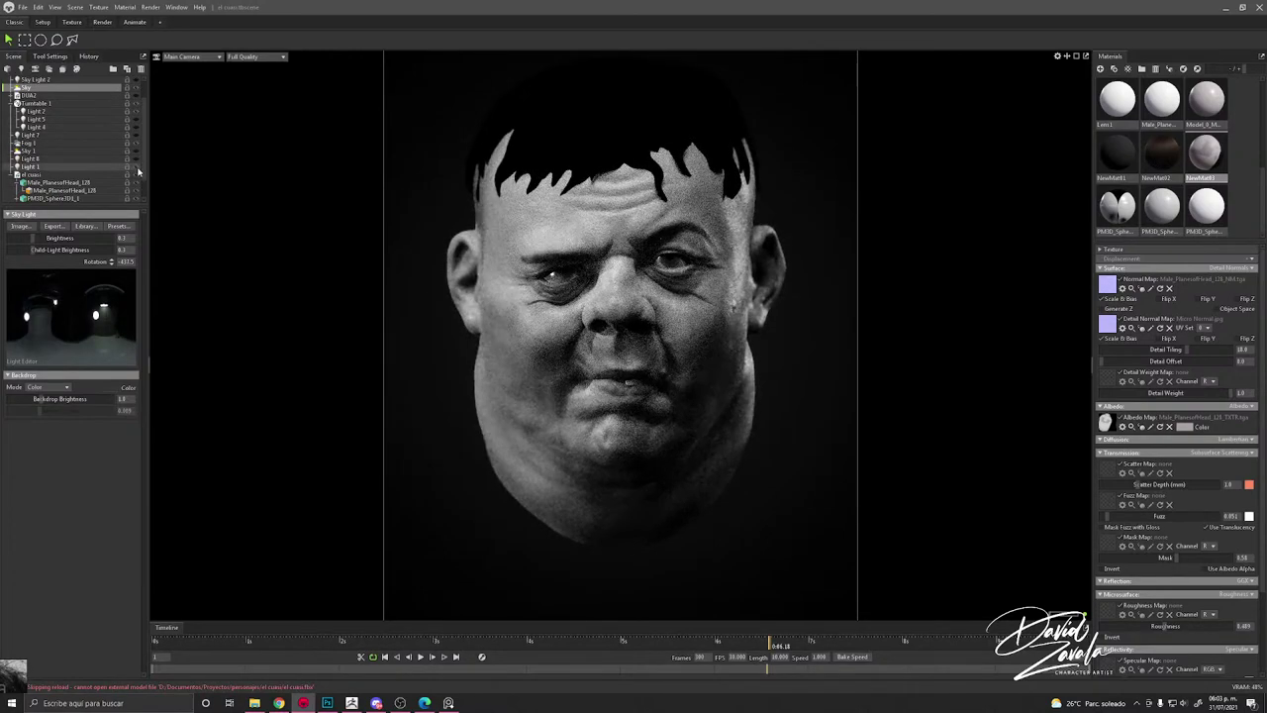
scroll(721, 517, "up", 3)
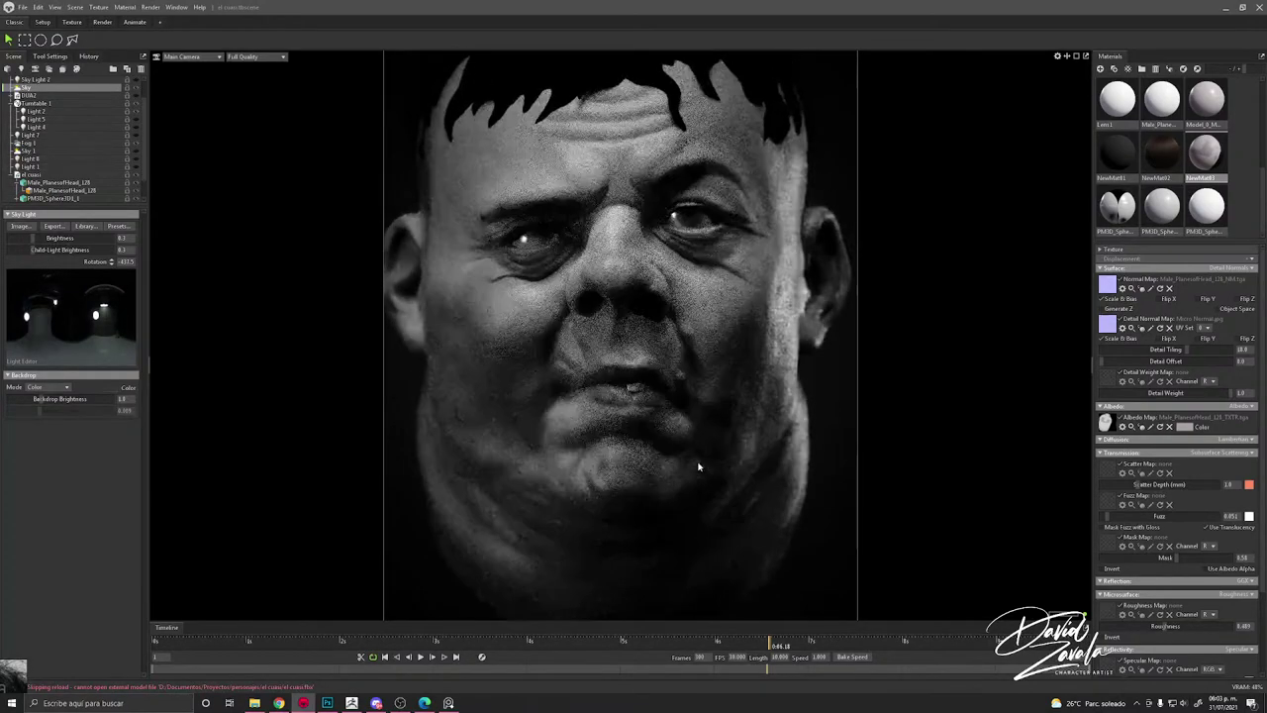
Step: Rotate the Sky light to about -552 and reposition the turntable lights by placing the playhead at 0:06.16
left_click_drag(698, 466, 699, 449)
left_click_drag(851, 643, 766, 639)
left_click_drag(656, 495, 656, 520)
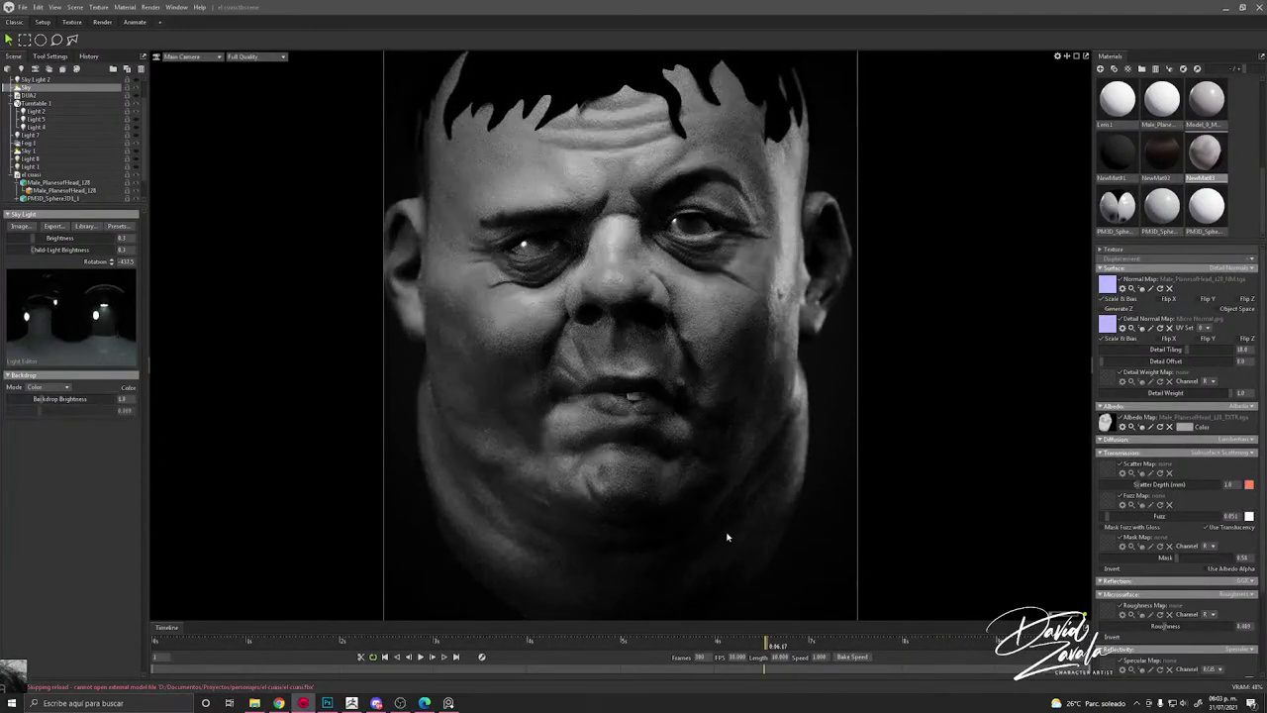
left_click_drag(727, 537, 610, 554, "shift")
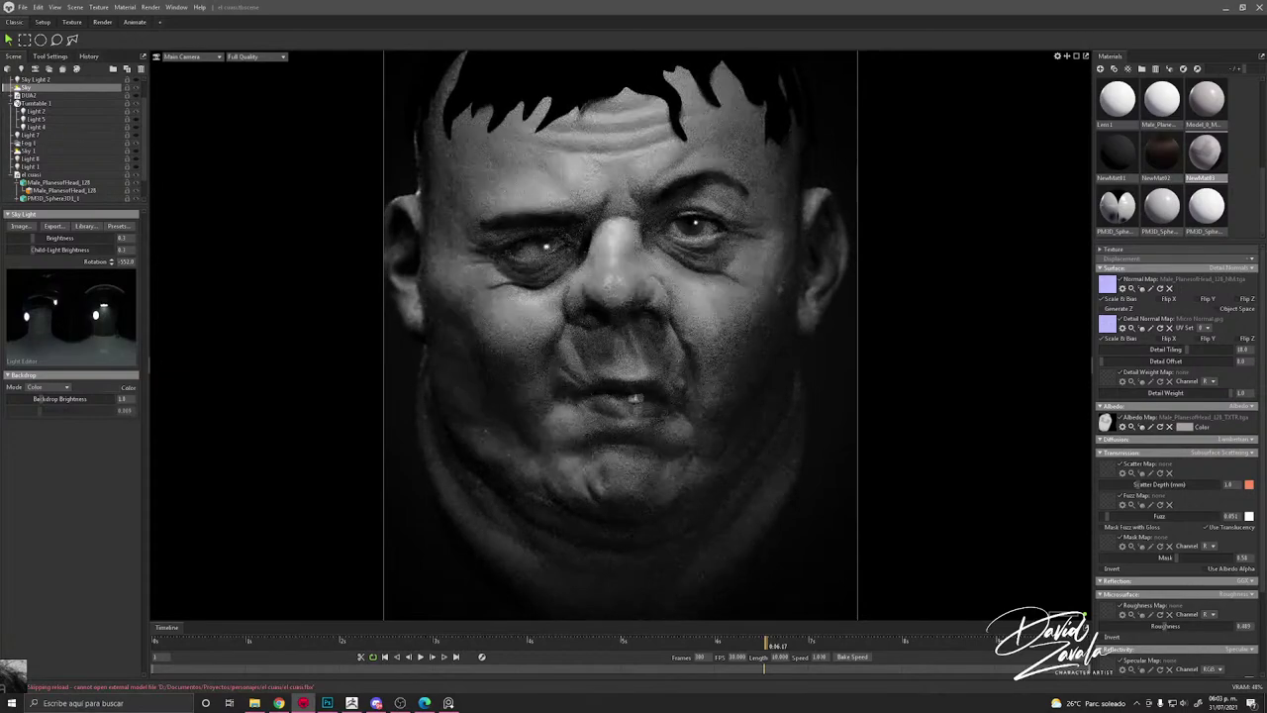
mouse_move(764, 644)
left_mouse_down()
mouse_move(911, 643)
mouse_move(698, 616)
mouse_move(764, 624)
left_mouse_up()
scroll(722, 554, "down", 1)
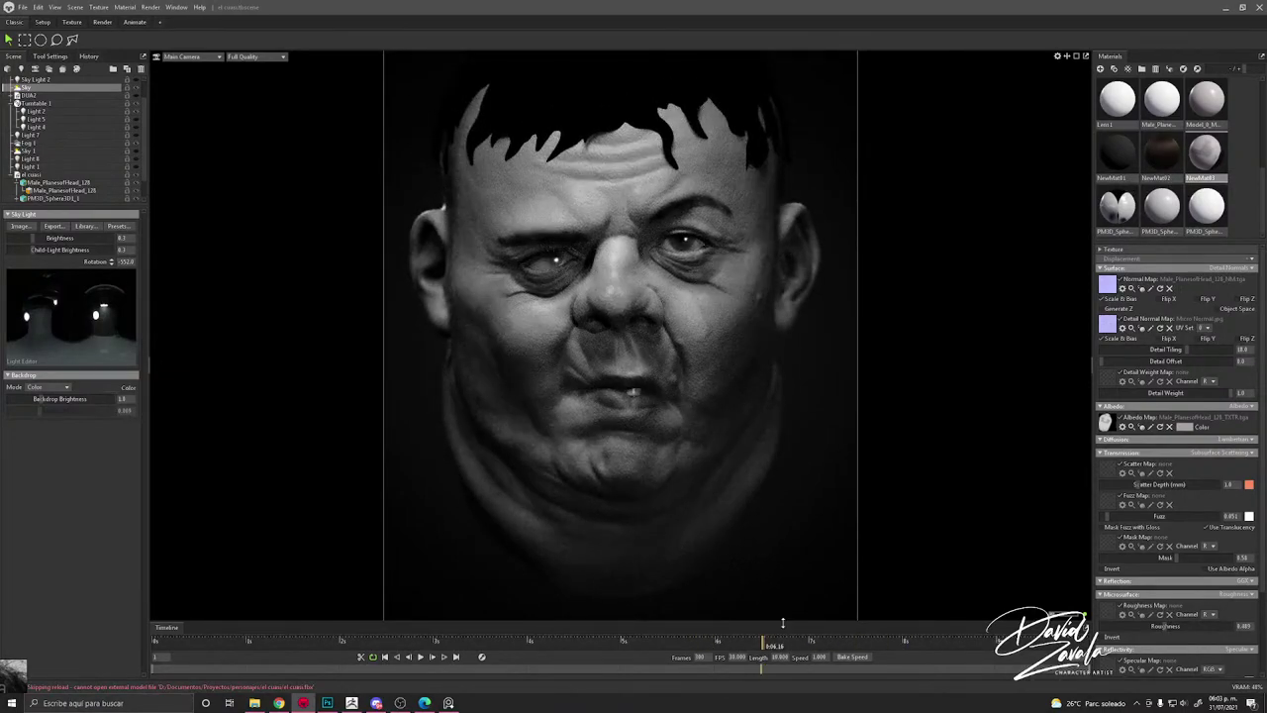
Step: Raise the Main Camera's post-effect exposure to about 1.552
scroll(45, 114, "up", 2)
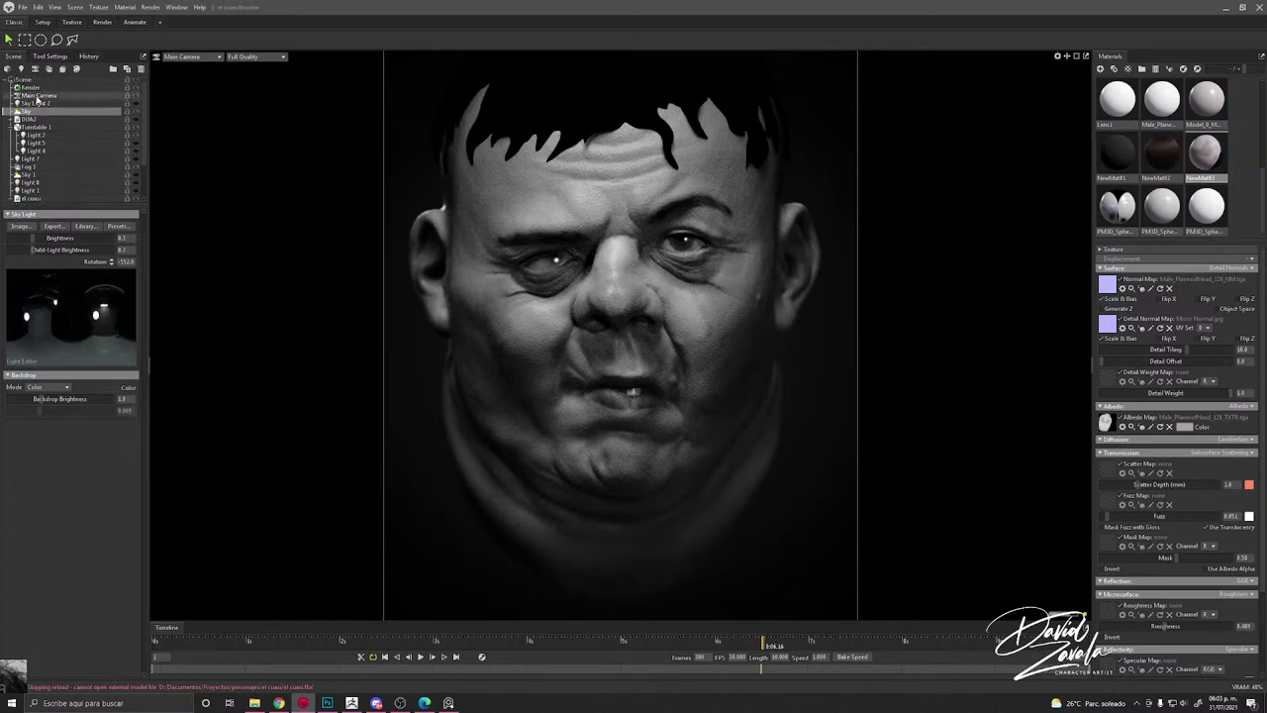
left_click(42, 97)
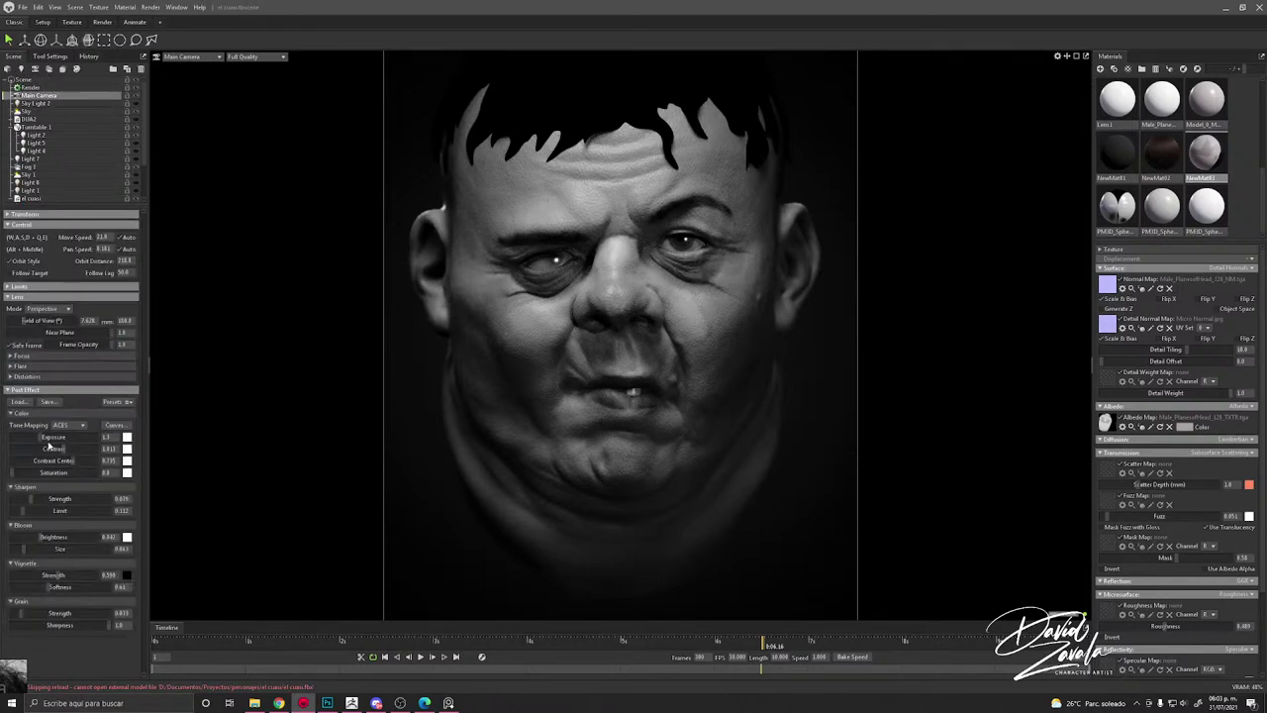
left_click_drag(40, 436, 42, 437)
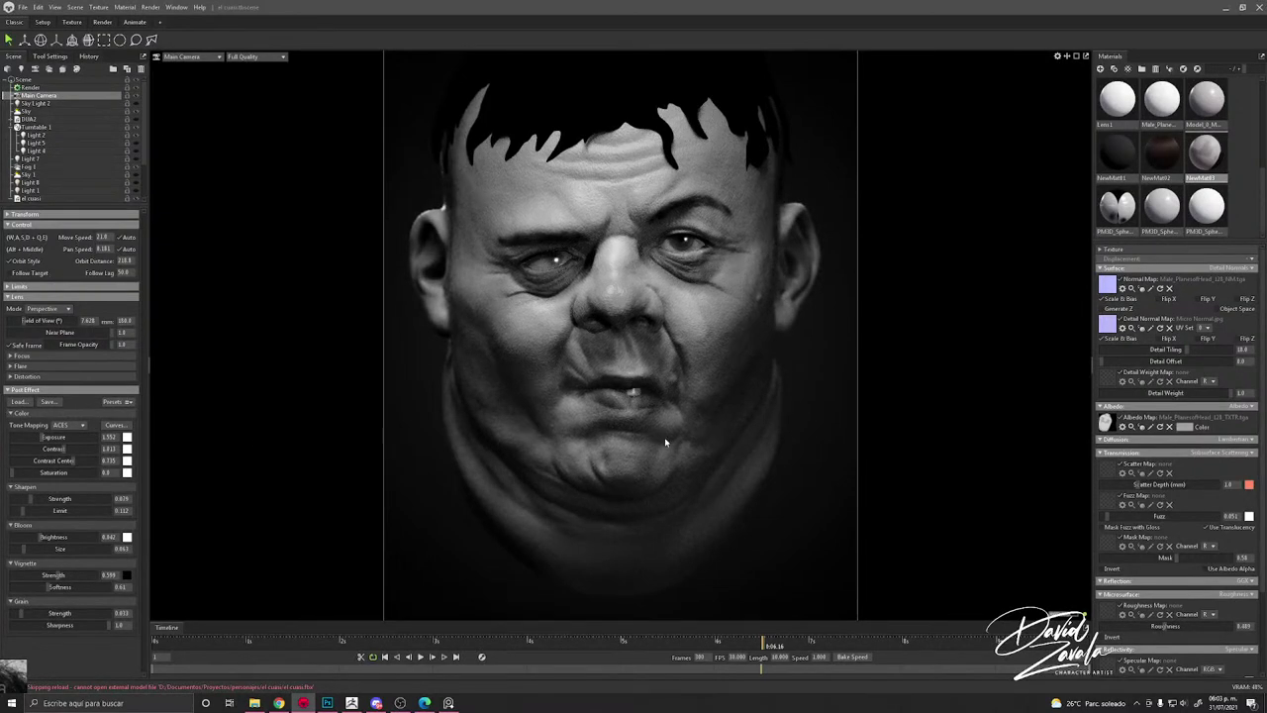
scroll(667, 443, "down", 2)
left_click(699, 452)
left_click(789, 437)
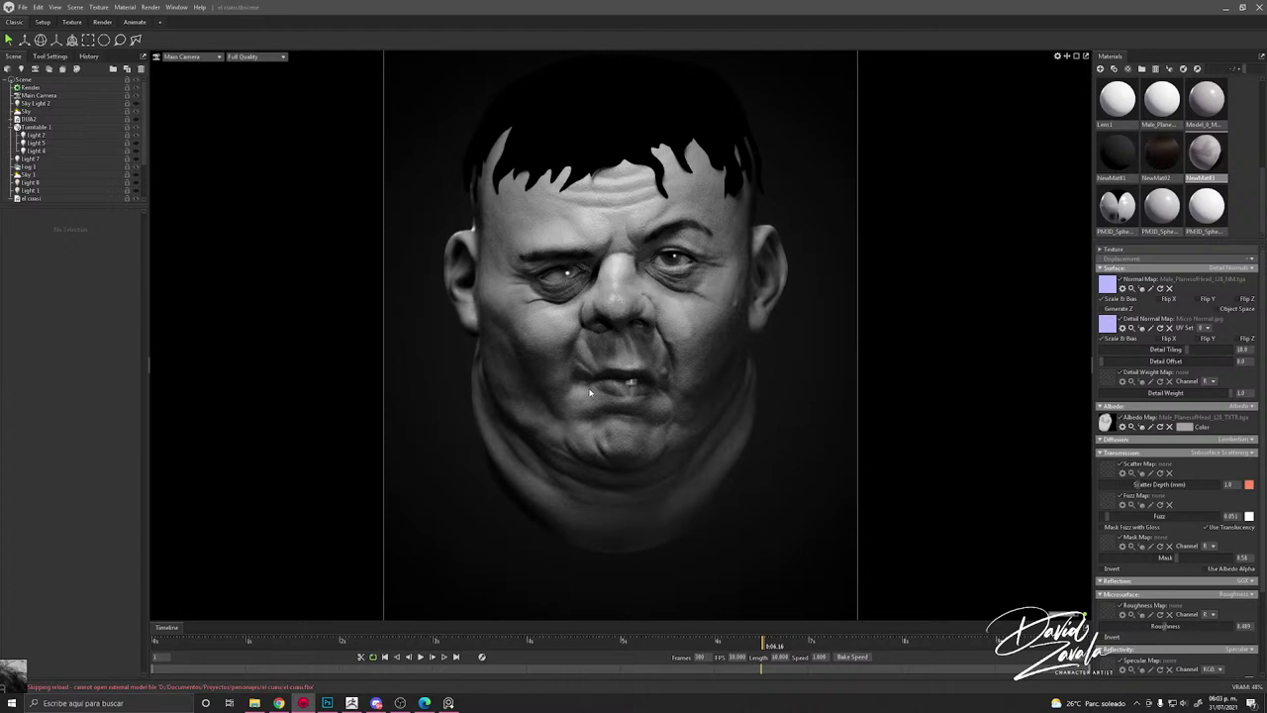
Step: Switch to ZBrush to examine the sculpted head from a three-quarter angle, and return to Marmoset Toolbag
scroll(665, 400, "up", 3)
left_click(683, 371)
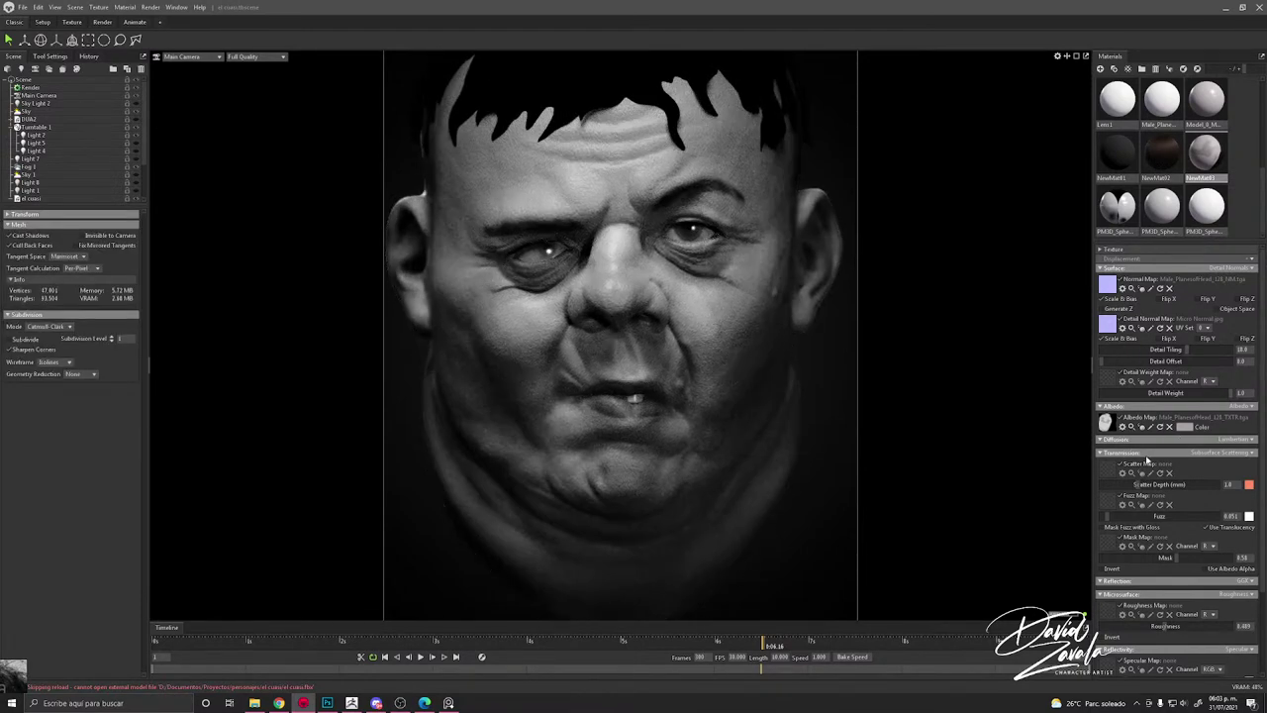
scroll(665, 410, "down", 2)
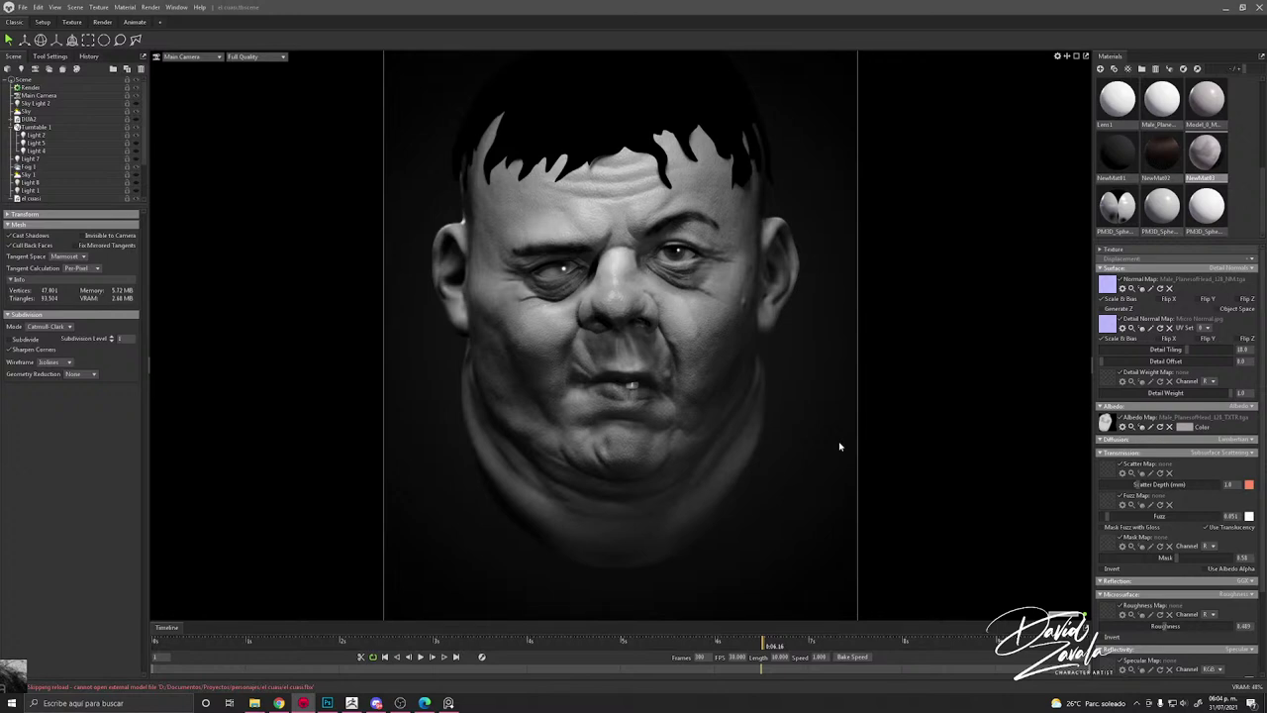
left_click(352, 702)
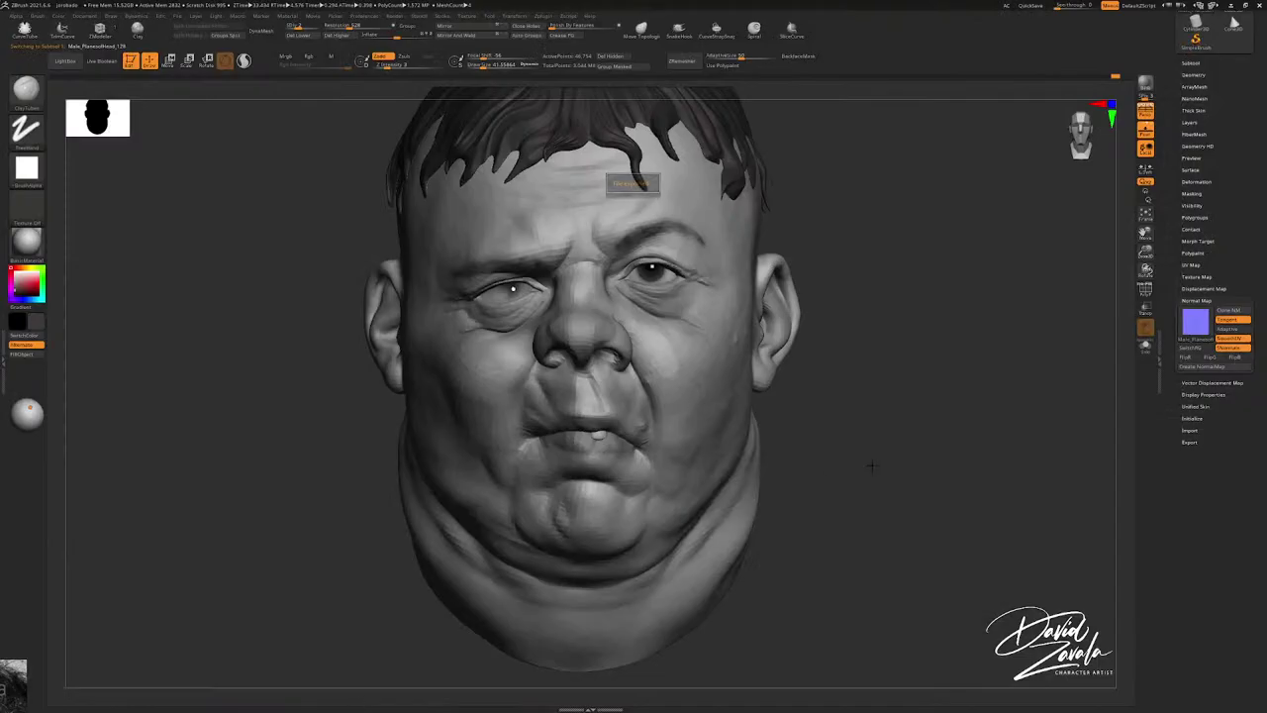
left_click_drag(871, 466, 829, 452)
right_click_drag(830, 451, 871, 450)
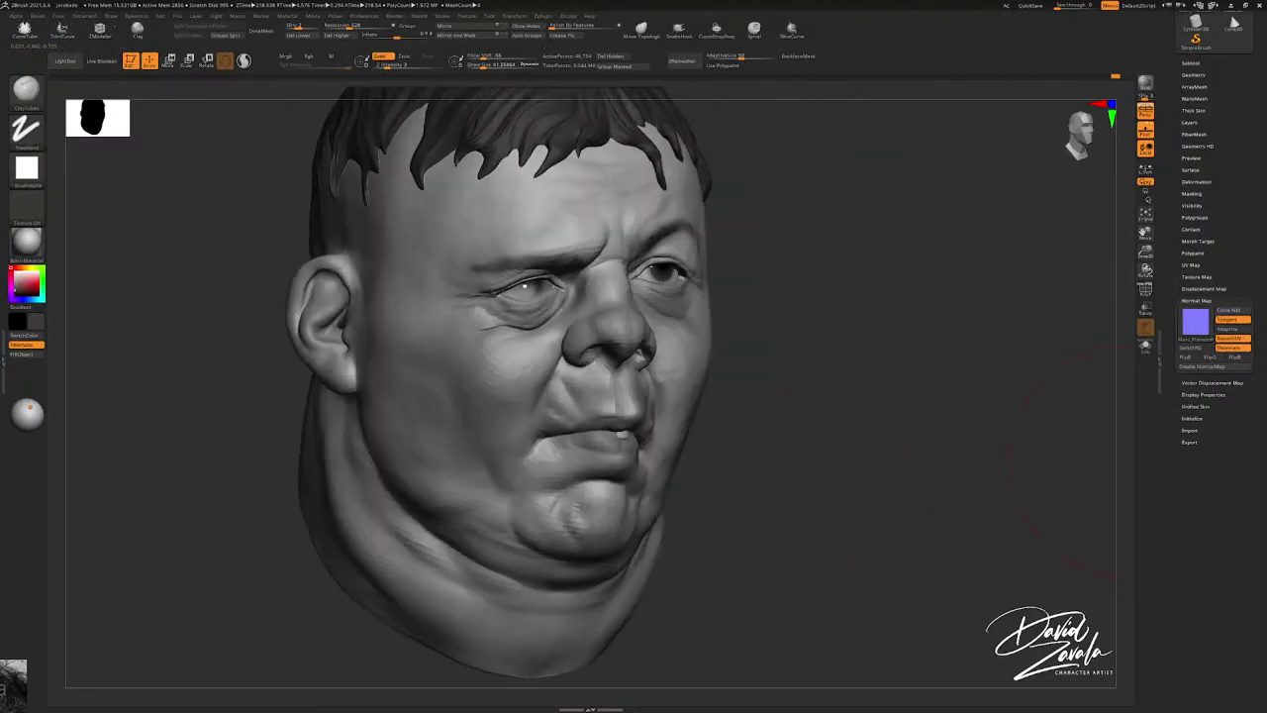
key("alt+Tab")
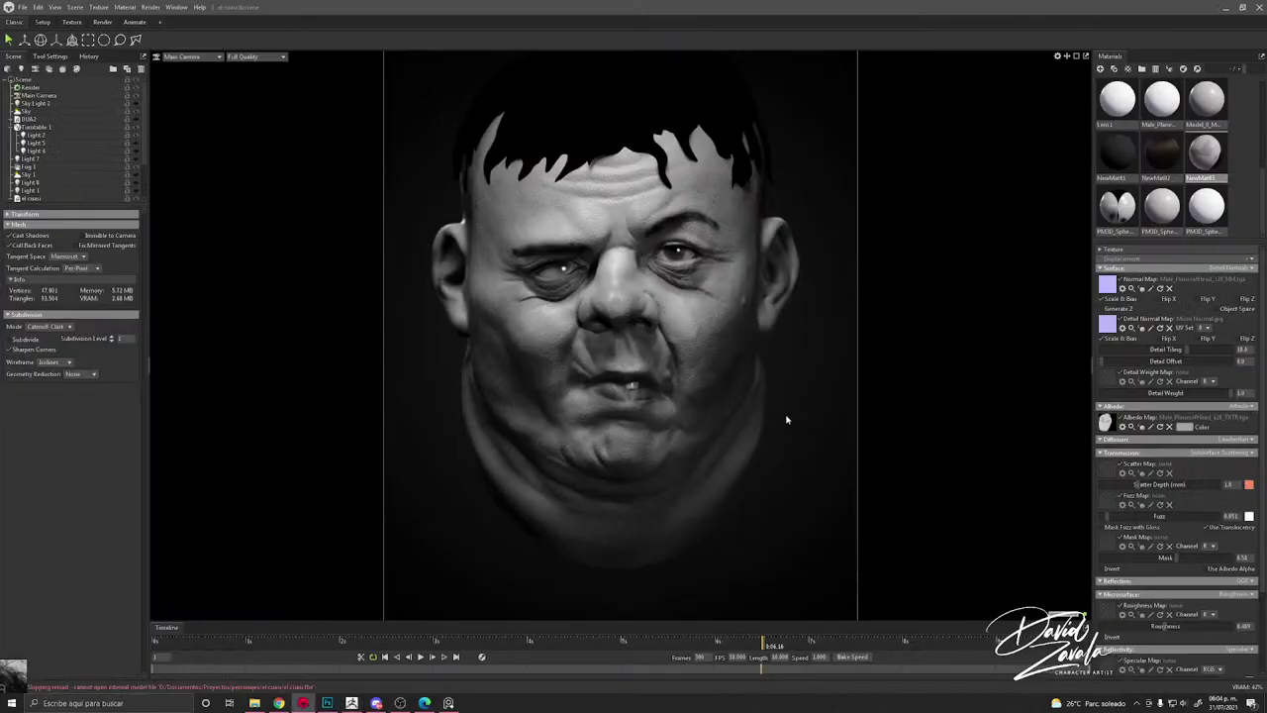
left_click_drag(786, 419, 747, 369)
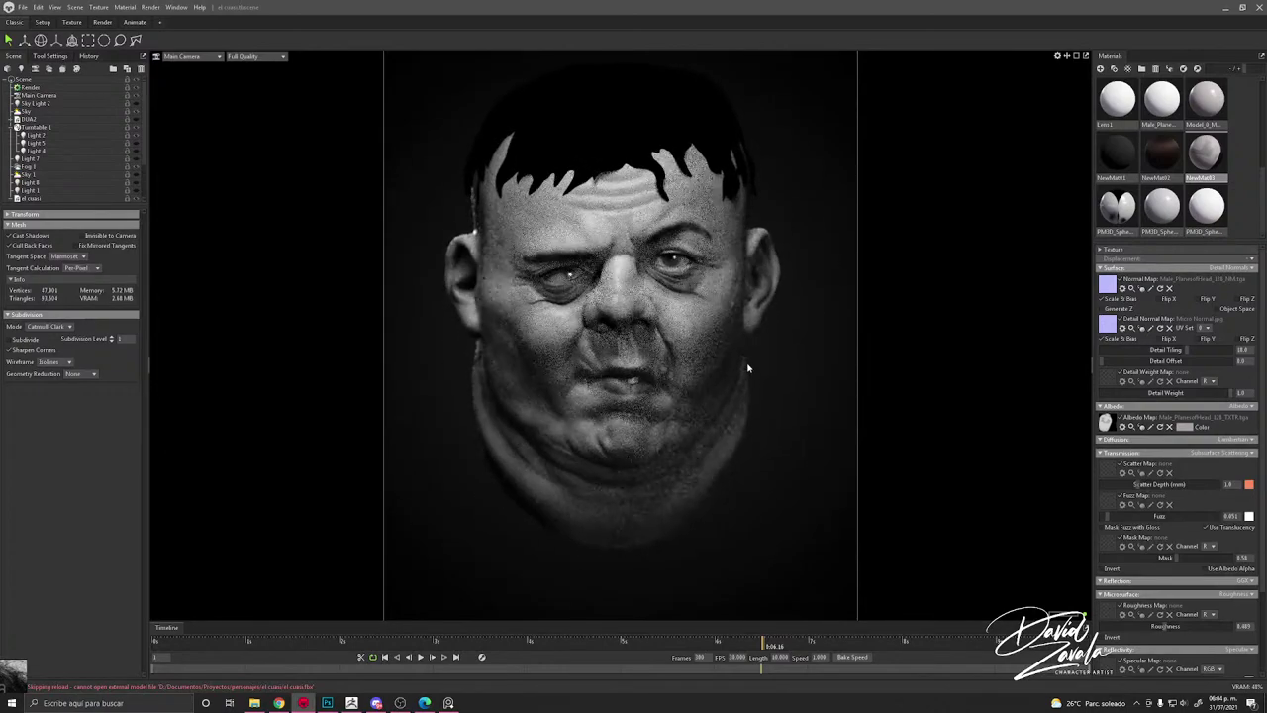
Step: Lower the tooth material's roughness to nearly zero and set its metalness to 0
scroll(749, 368, "up", 4)
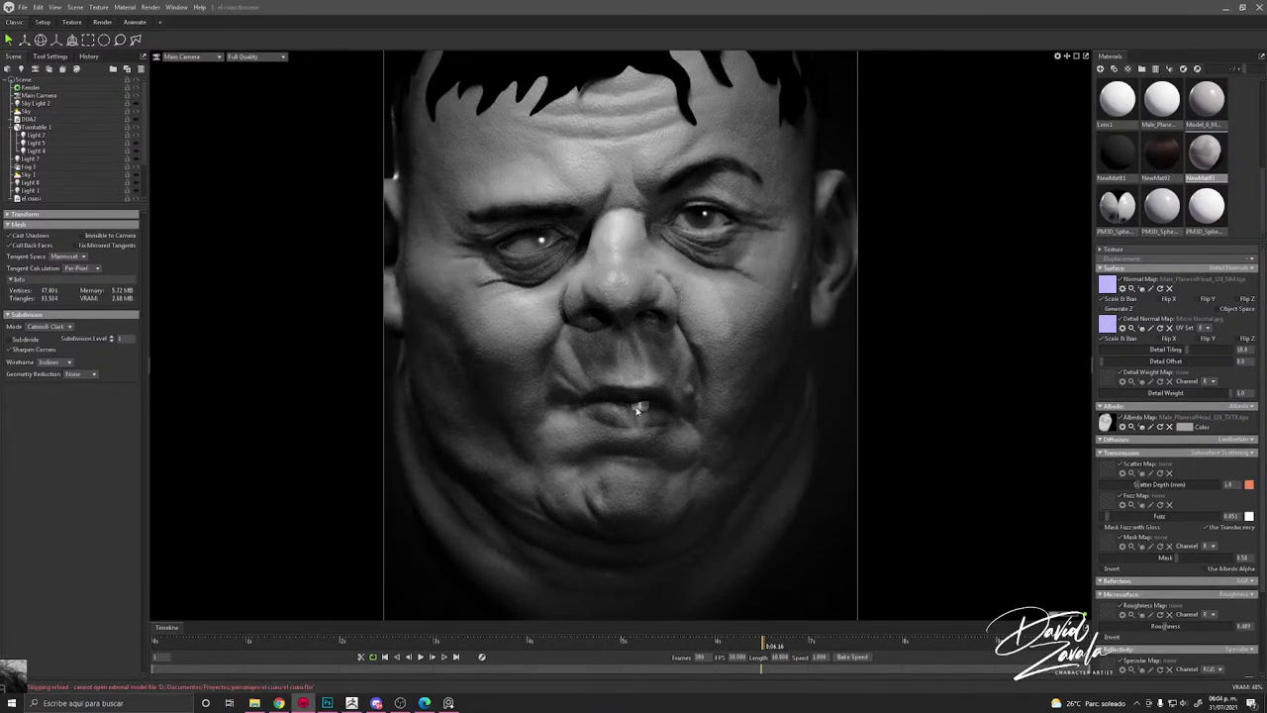
left_click(636, 409)
left_click_drag(1140, 423, 1101, 423)
left_click_drag(1126, 477, 1092, 471)
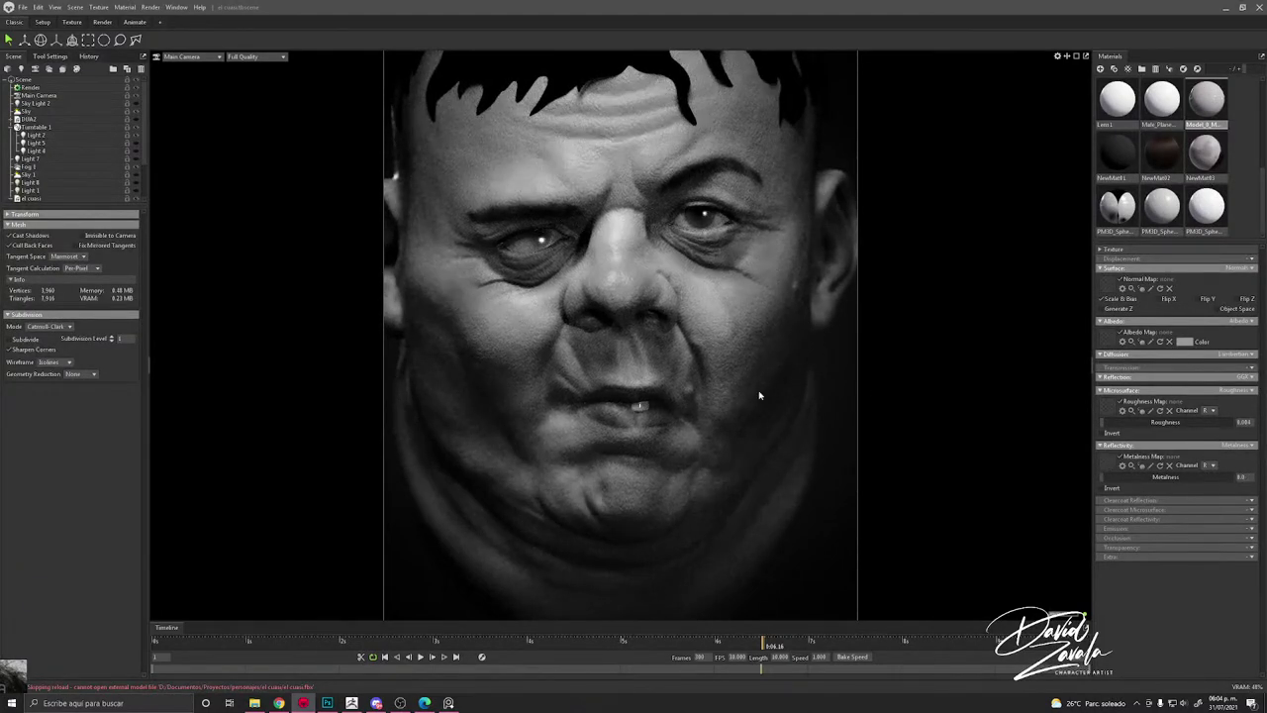
scroll(626, 271, "up", 5)
double_click(630, 265)
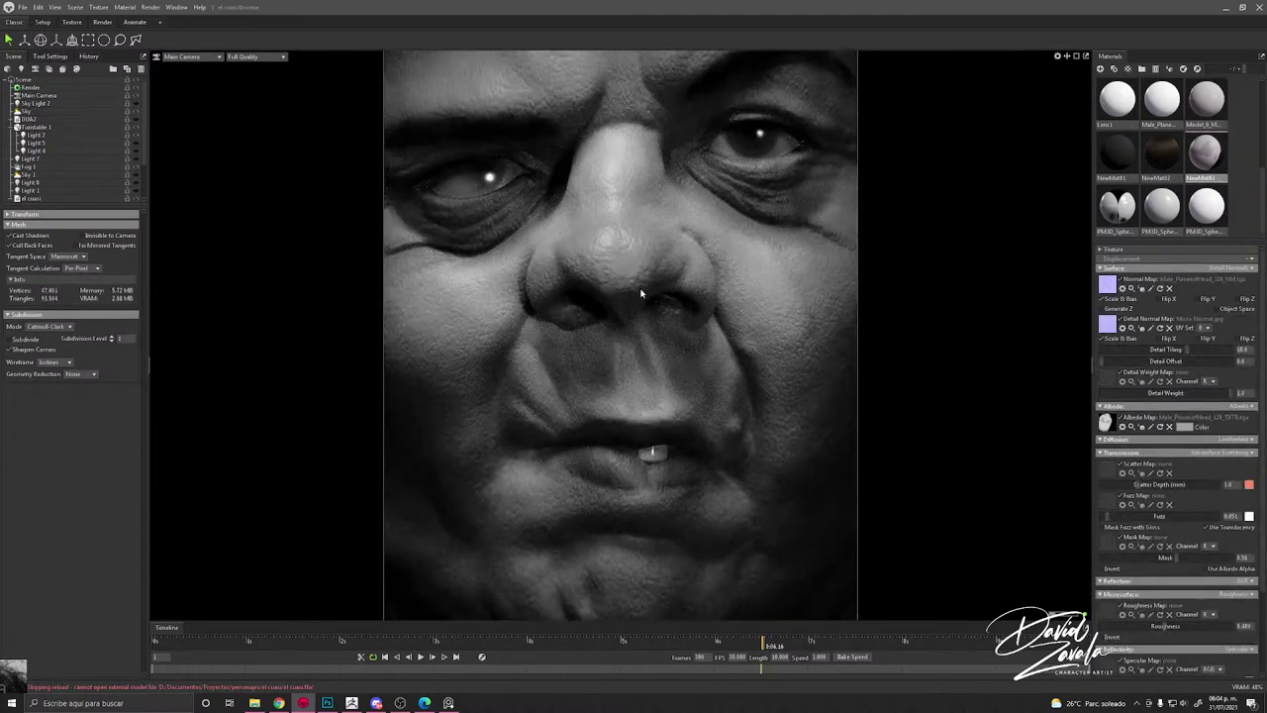
scroll(643, 289, "down", 5)
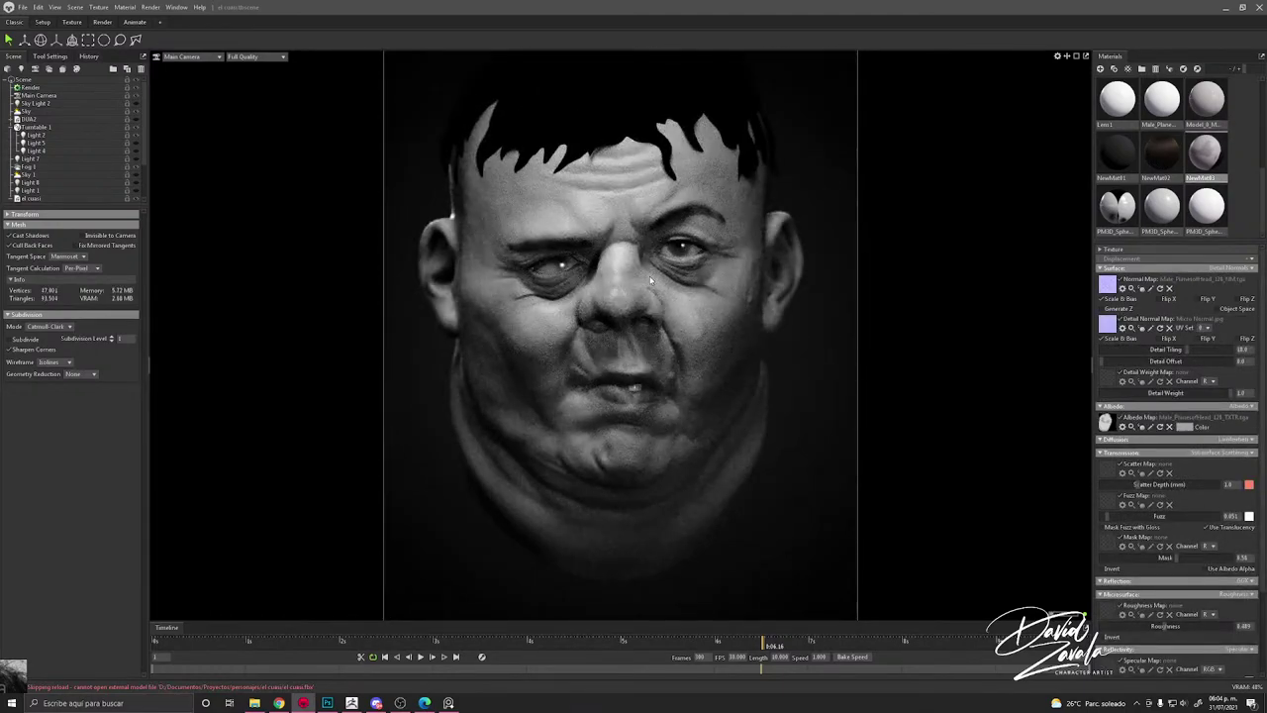
Step: Hide and show the hair mesh to compare the head with and without it
scroll(650, 281, "down", 3)
double_click(610, 163)
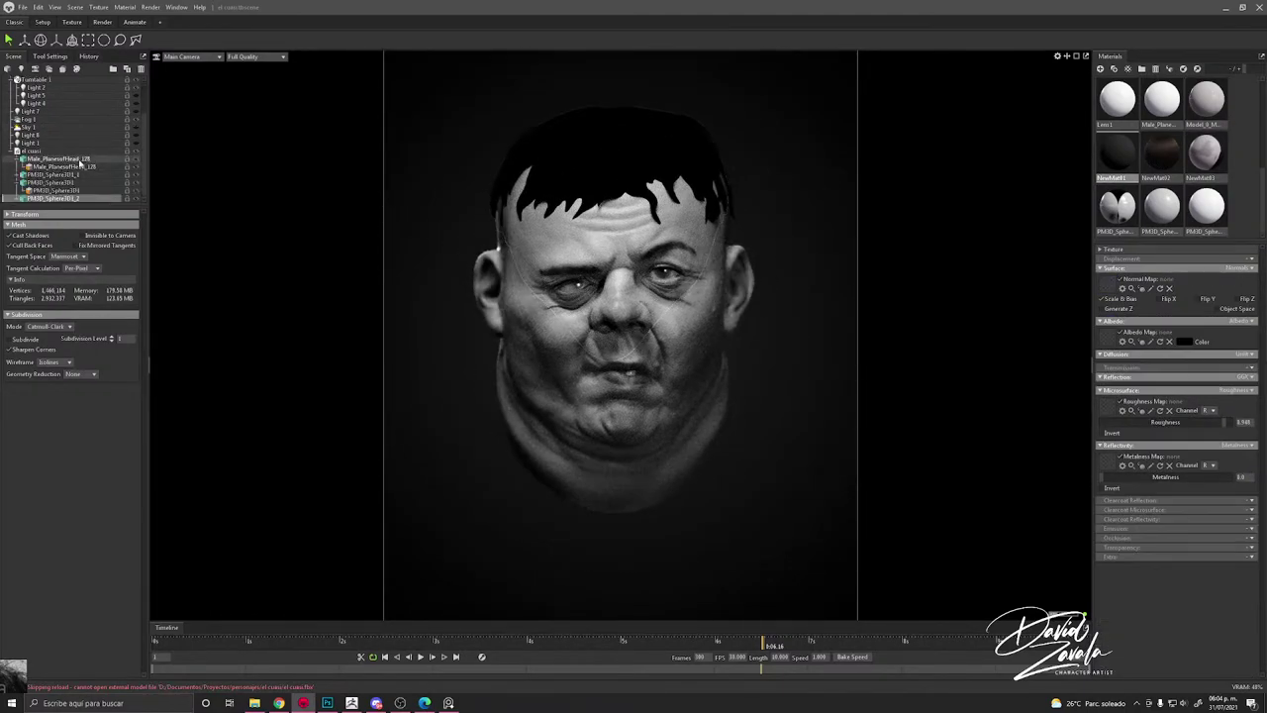
left_click(137, 199)
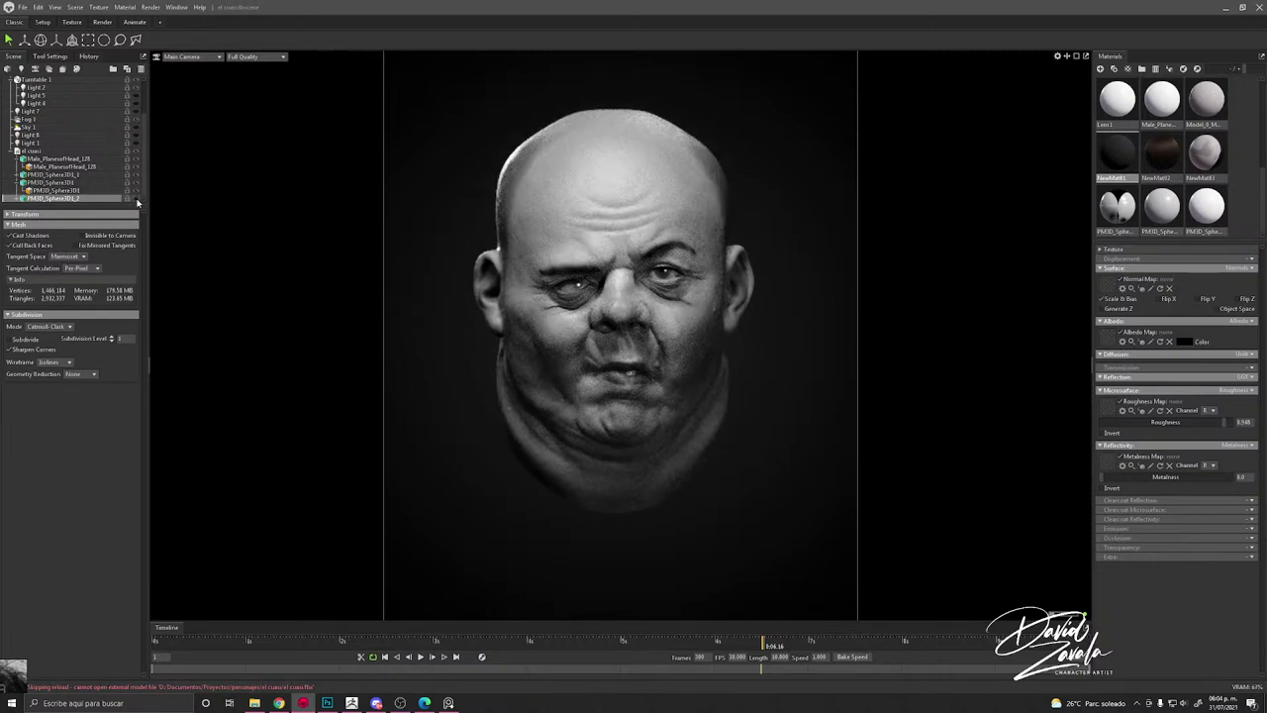
left_click(137, 200)
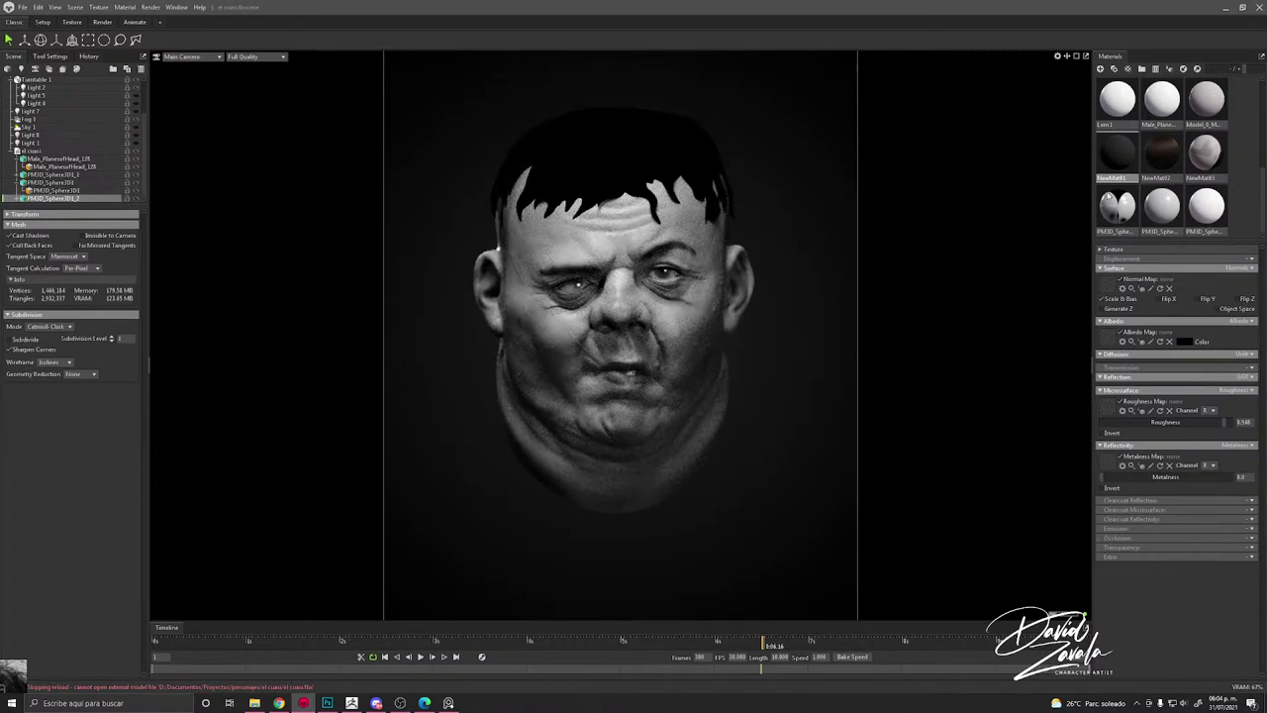
Step: Lighten the hair material's albedo to a dark grey after trying lighter shades
left_click(1184, 341)
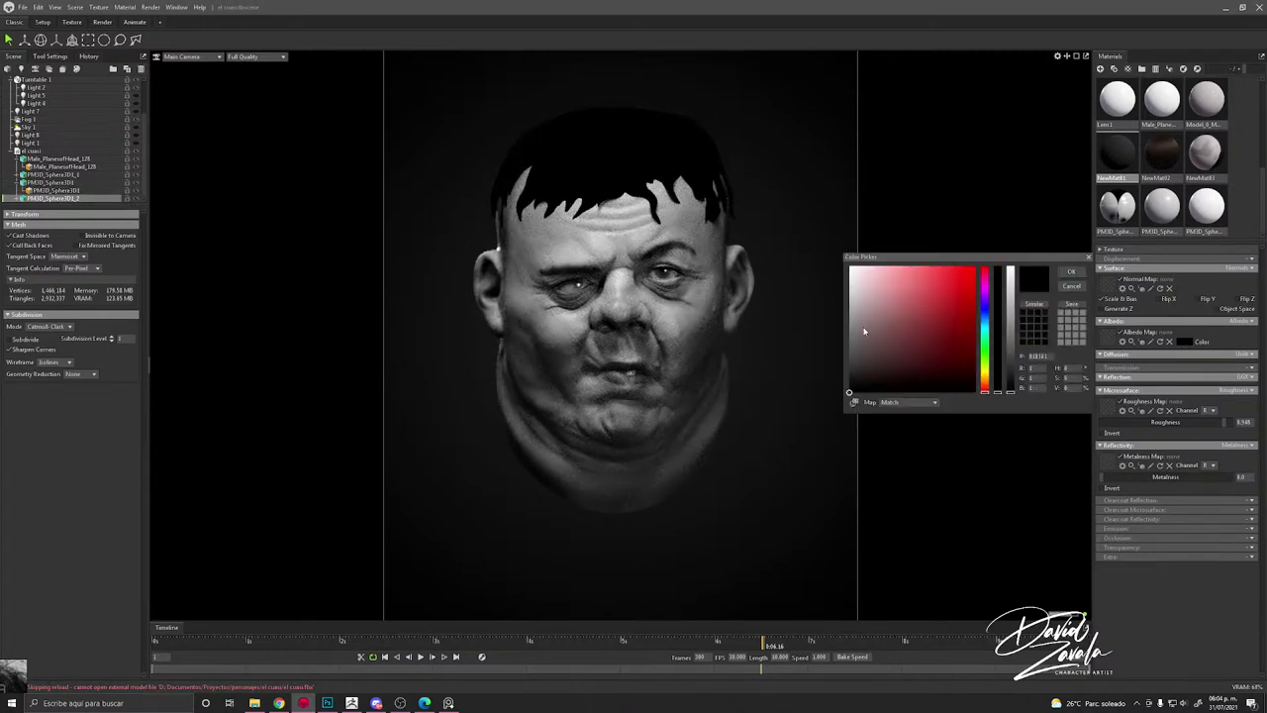
left_click(848, 377)
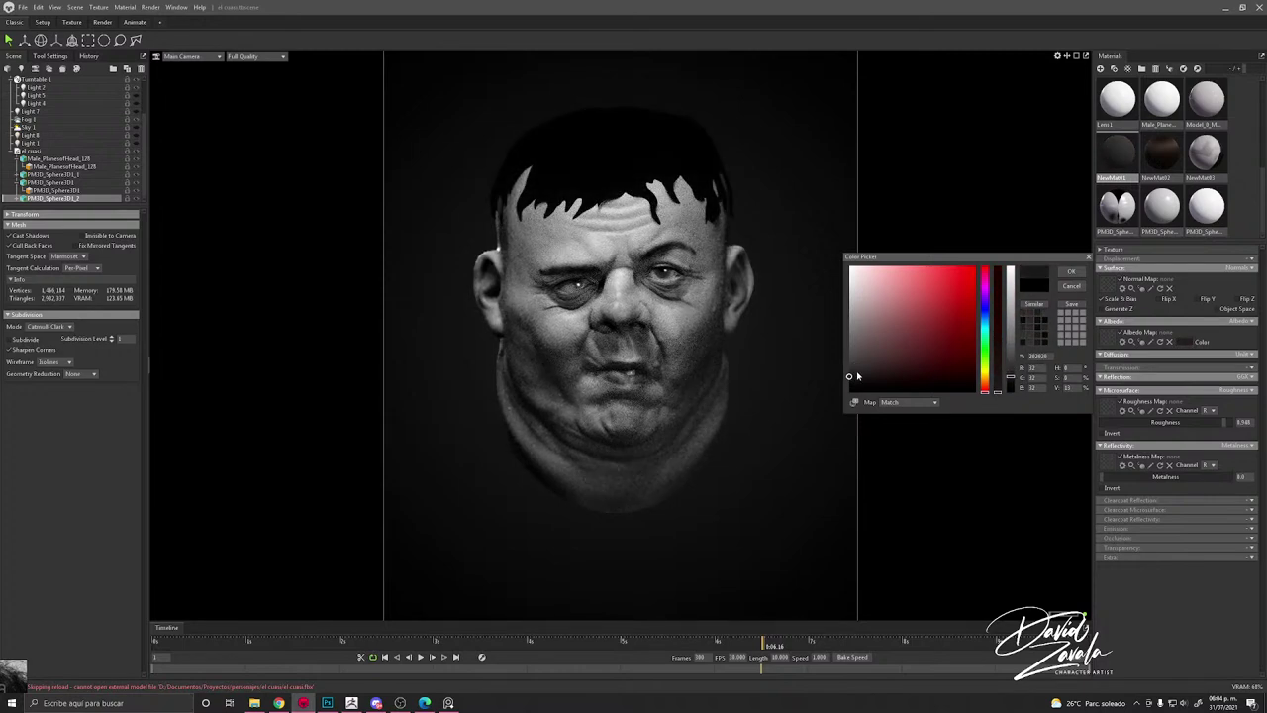
mouse_move(850, 374)
left_mouse_down()
mouse_move(850, 356)
mouse_move(853, 401)
mouse_move(712, 278)
mouse_move(678, 361)
left_mouse_up()
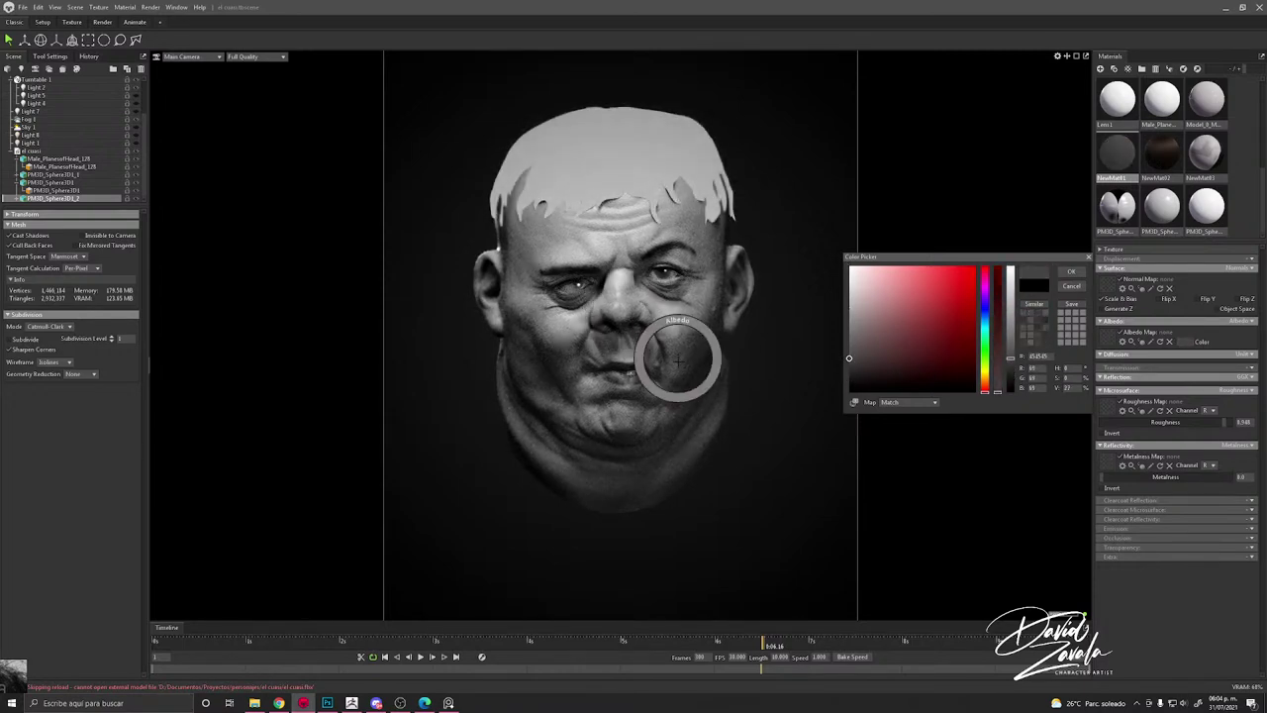
left_click(849, 269)
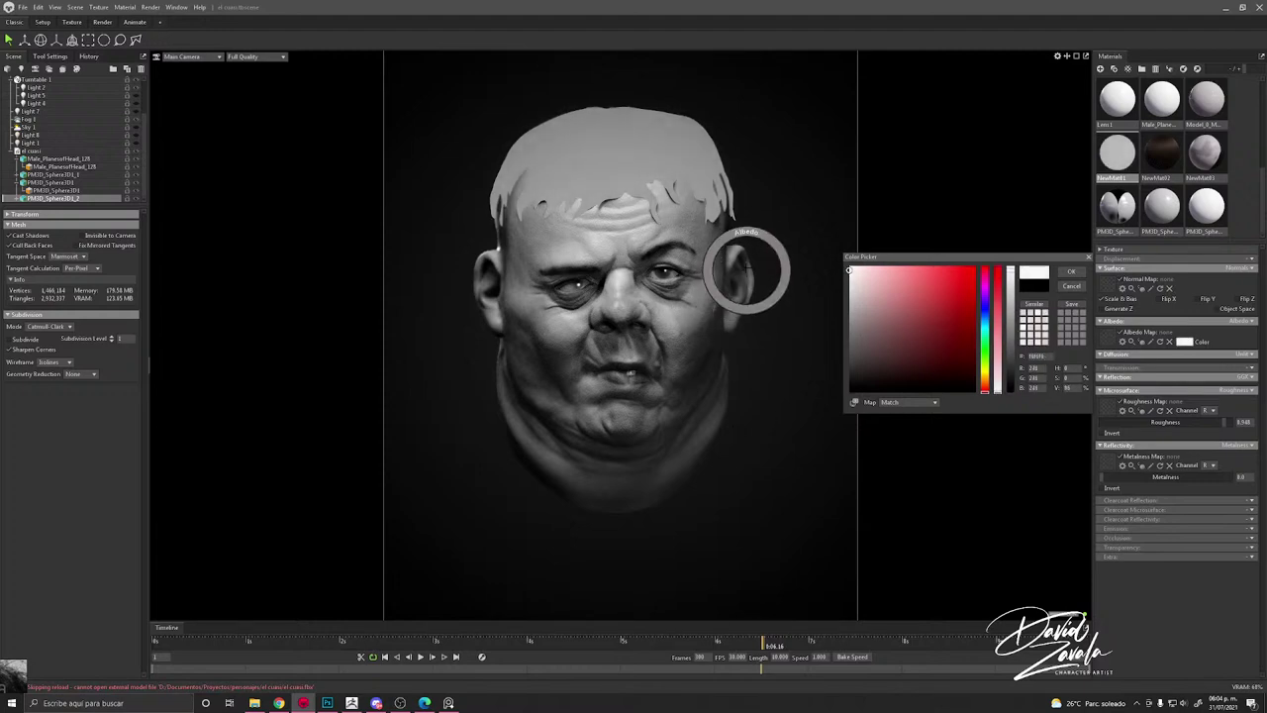
left_click(874, 357)
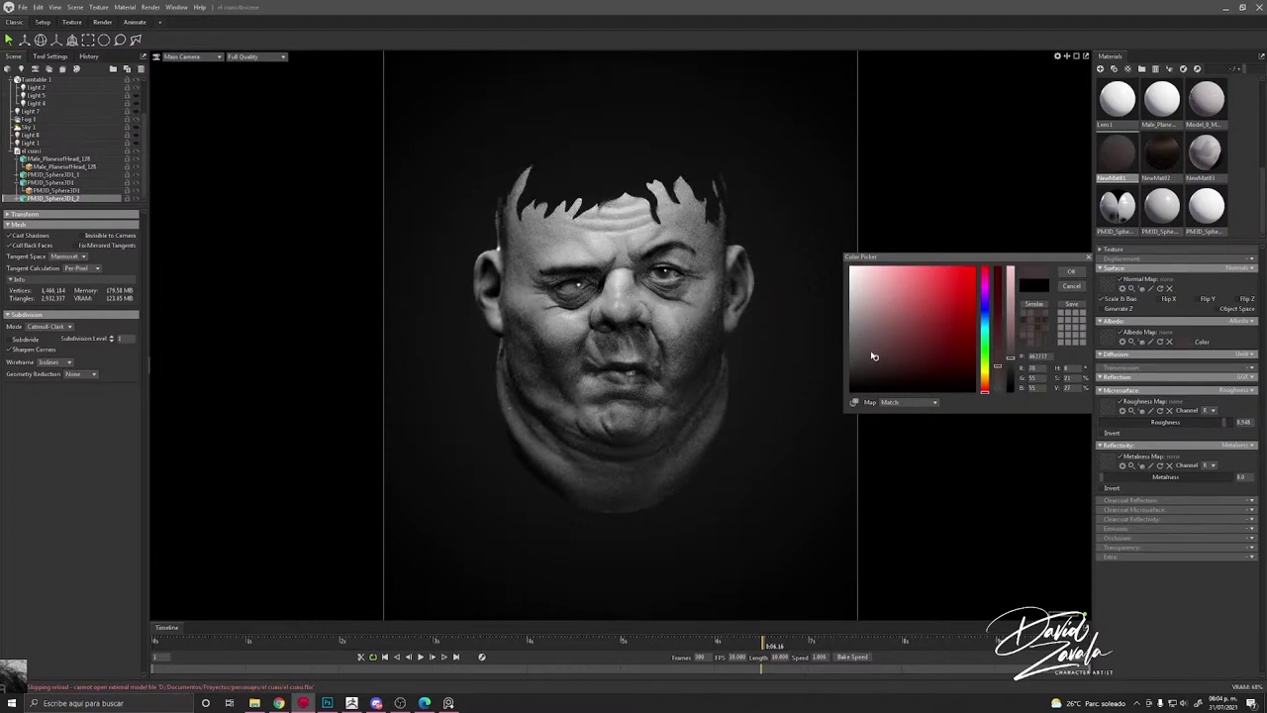
mouse_move(874, 356)
left_mouse_down()
mouse_move(848, 332)
mouse_move(855, 362)
left_mouse_up()
left_click(1070, 271)
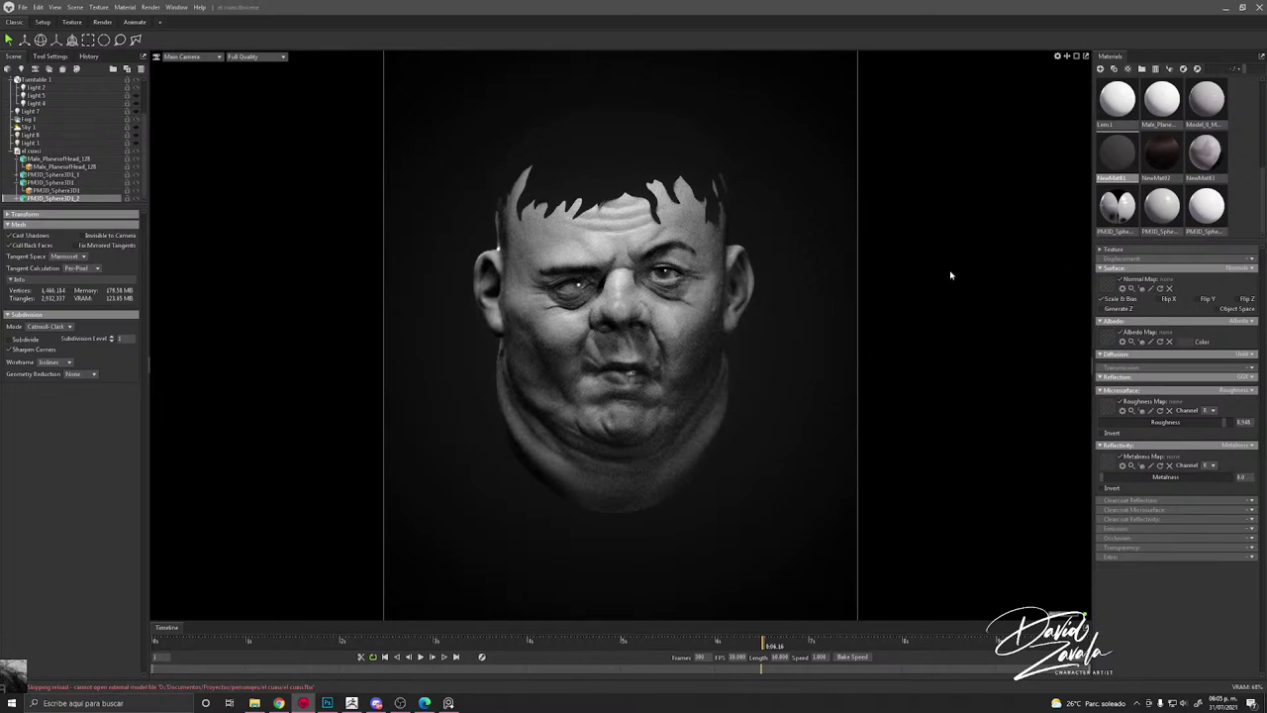
Step: Reposition the turntable lights around the face by placing the playhead at 0:06.23
scroll(642, 317, "up", 5)
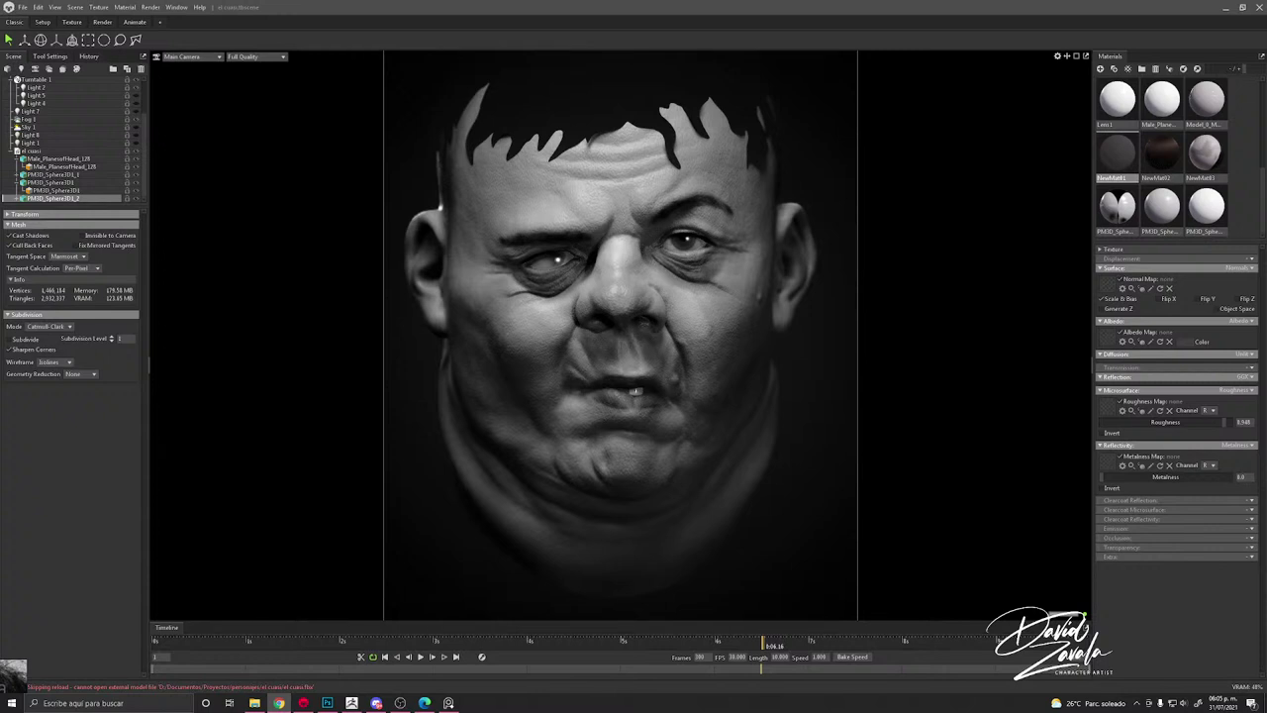
left_click(735, 427)
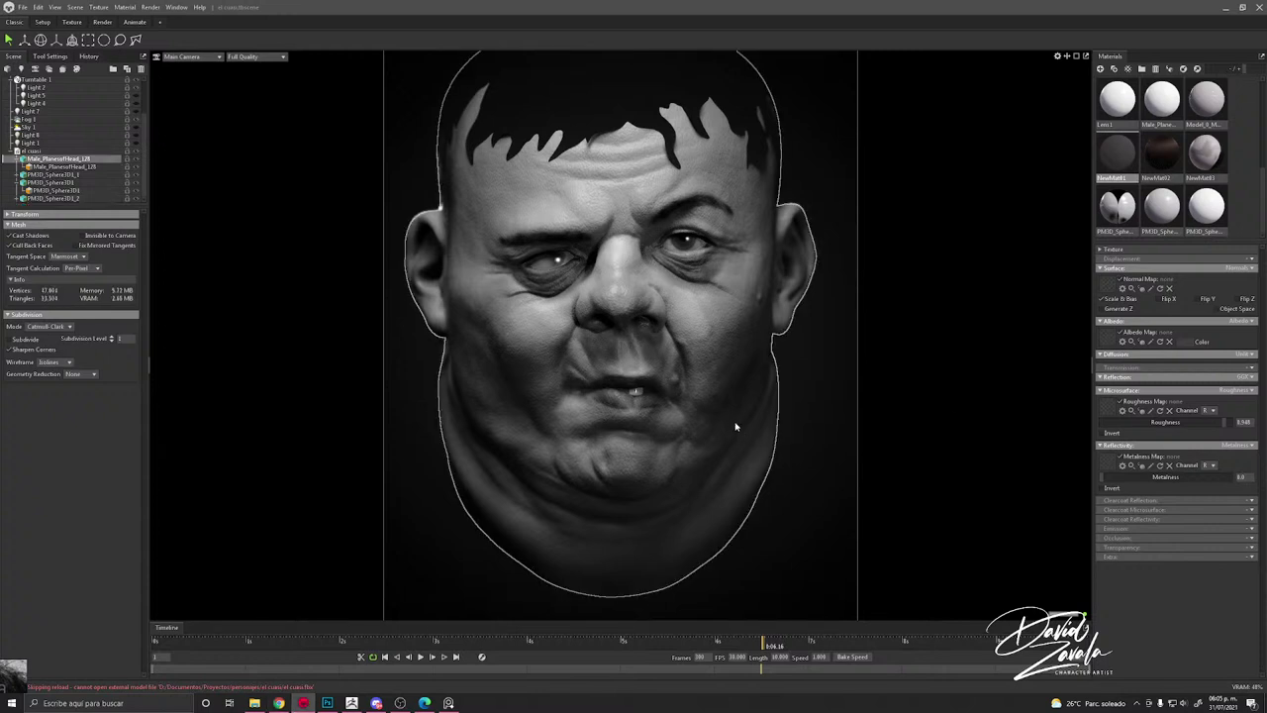
left_click(783, 446)
left_click_drag(814, 641, 776, 630)
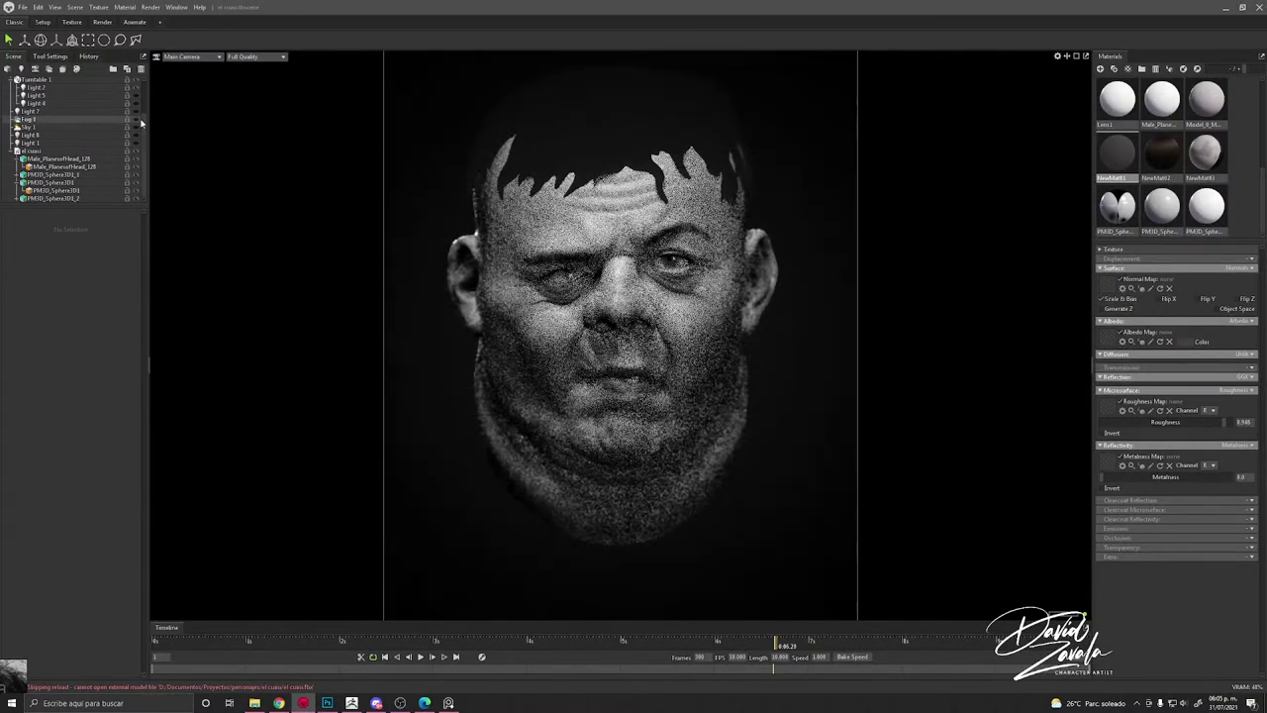
Step: Add a new spot light to the scene so that it shines down across the head from above
scroll(114, 140, "up", 2)
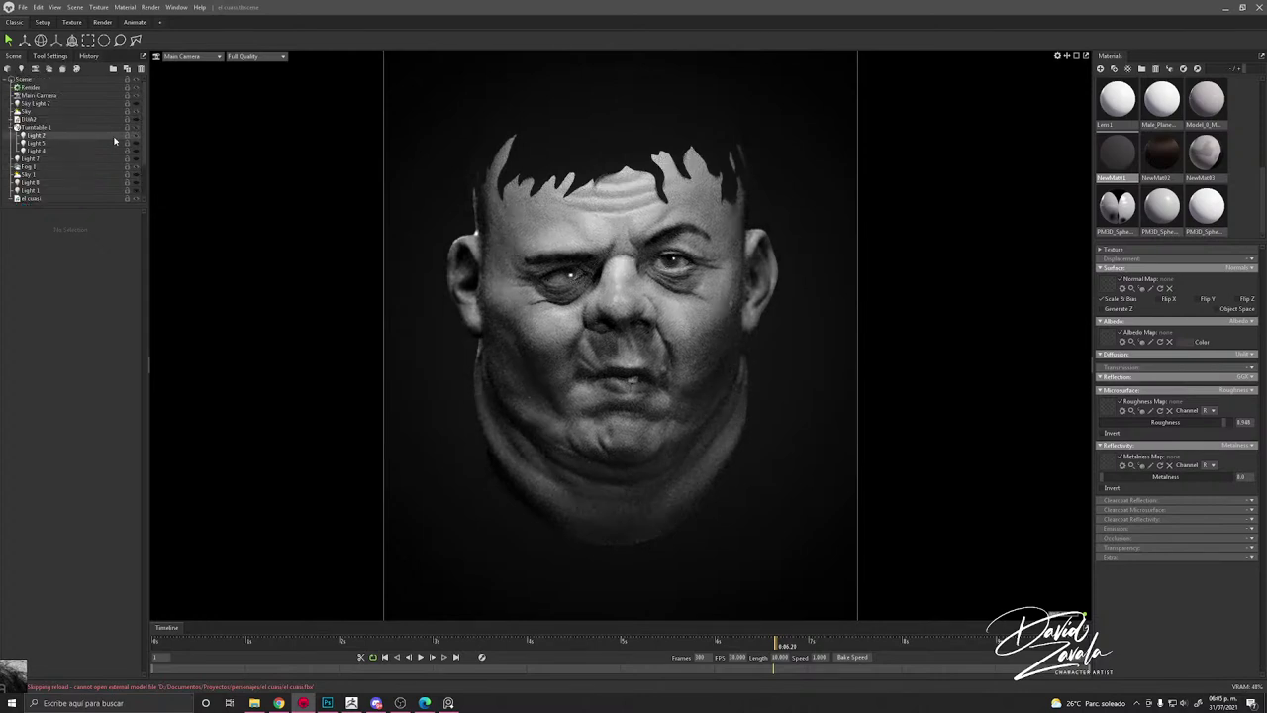
scroll(747, 279, "down", 5)
left_click_drag(746, 279, 769, 263)
left_click(21, 69)
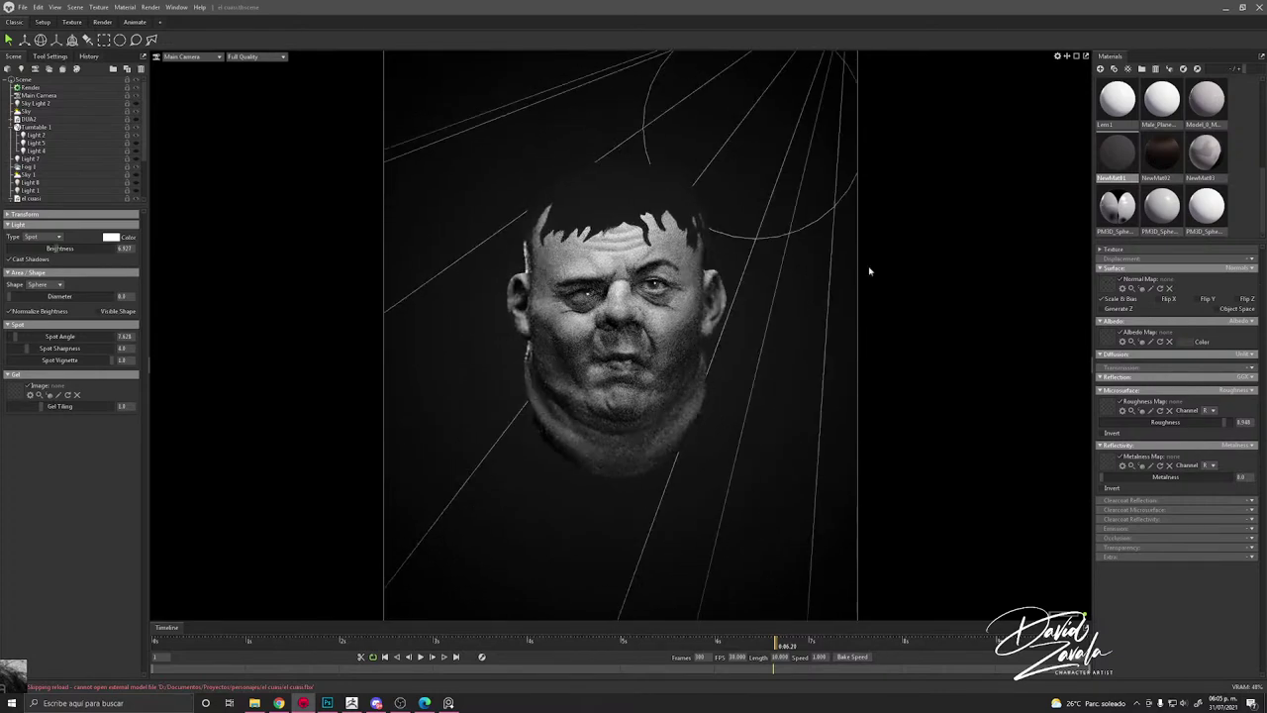
key("alt+Tab")
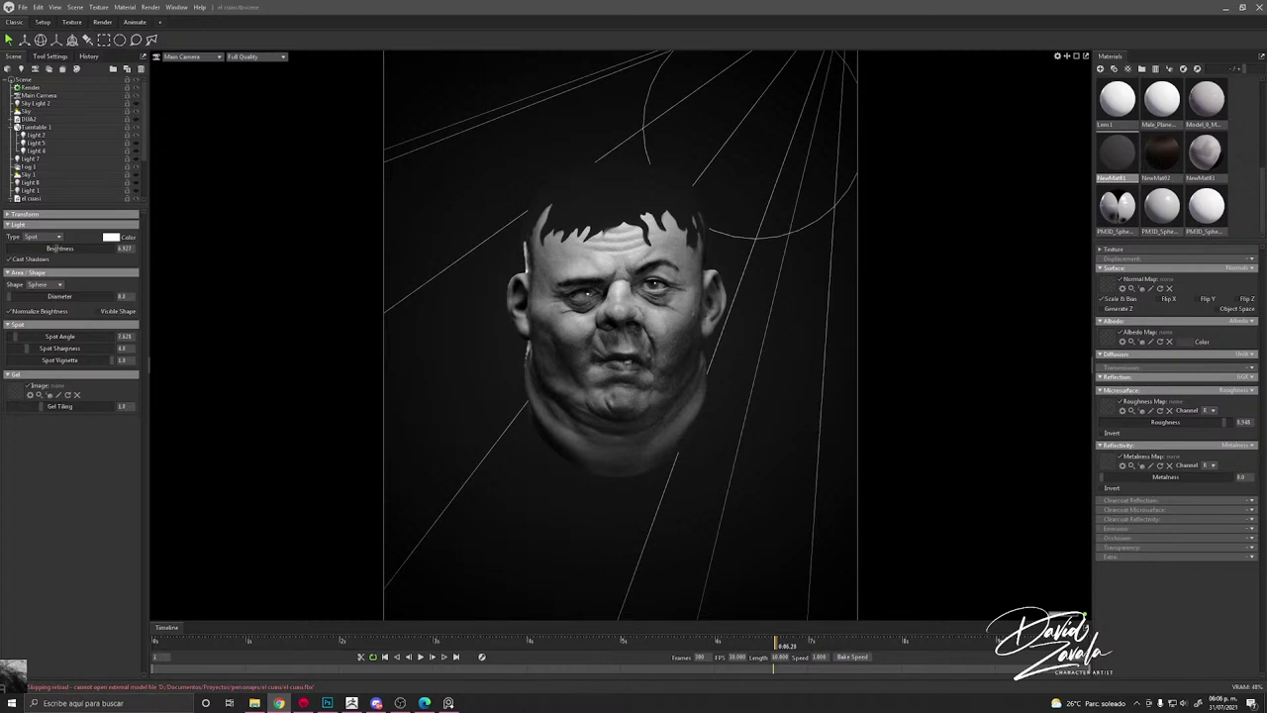
left_click(752, 294)
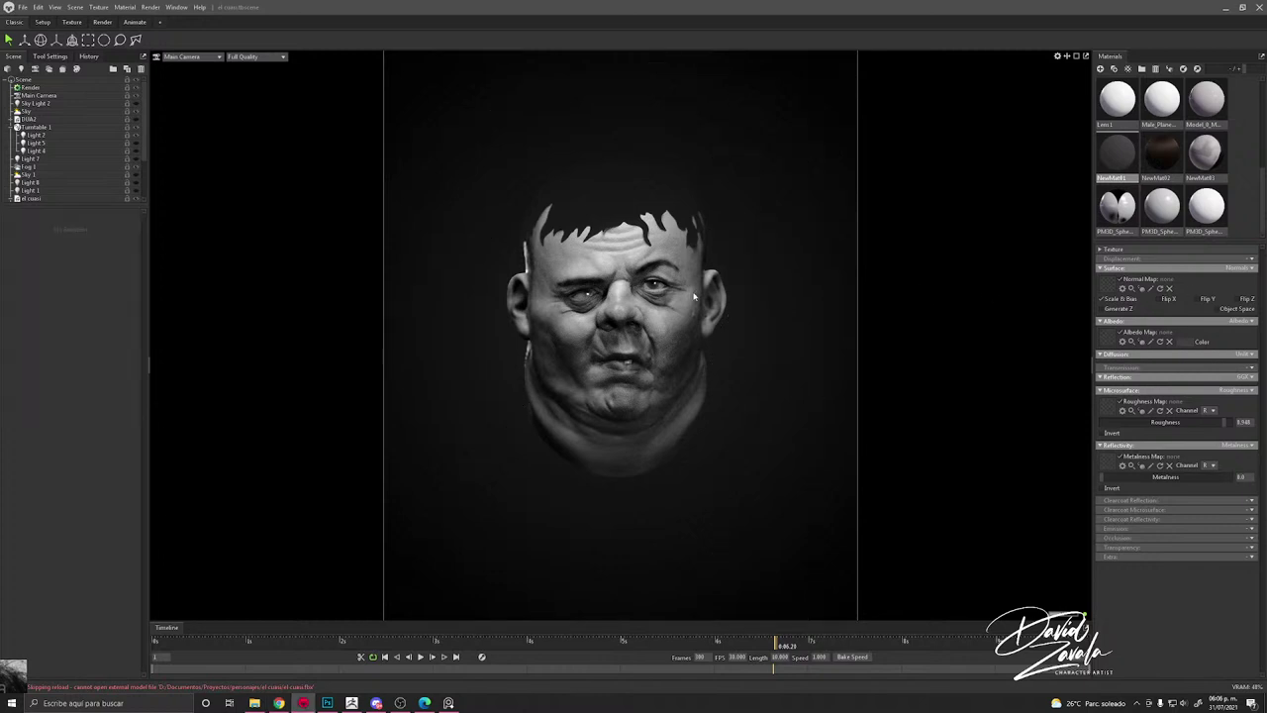
Step: Set the new spot light's diameter to about 10.29, adjust its brightness, and hide the light
scroll(695, 295, "up", 3)
scroll(696, 295, "down", 4)
scroll(96, 188, "down", 3)
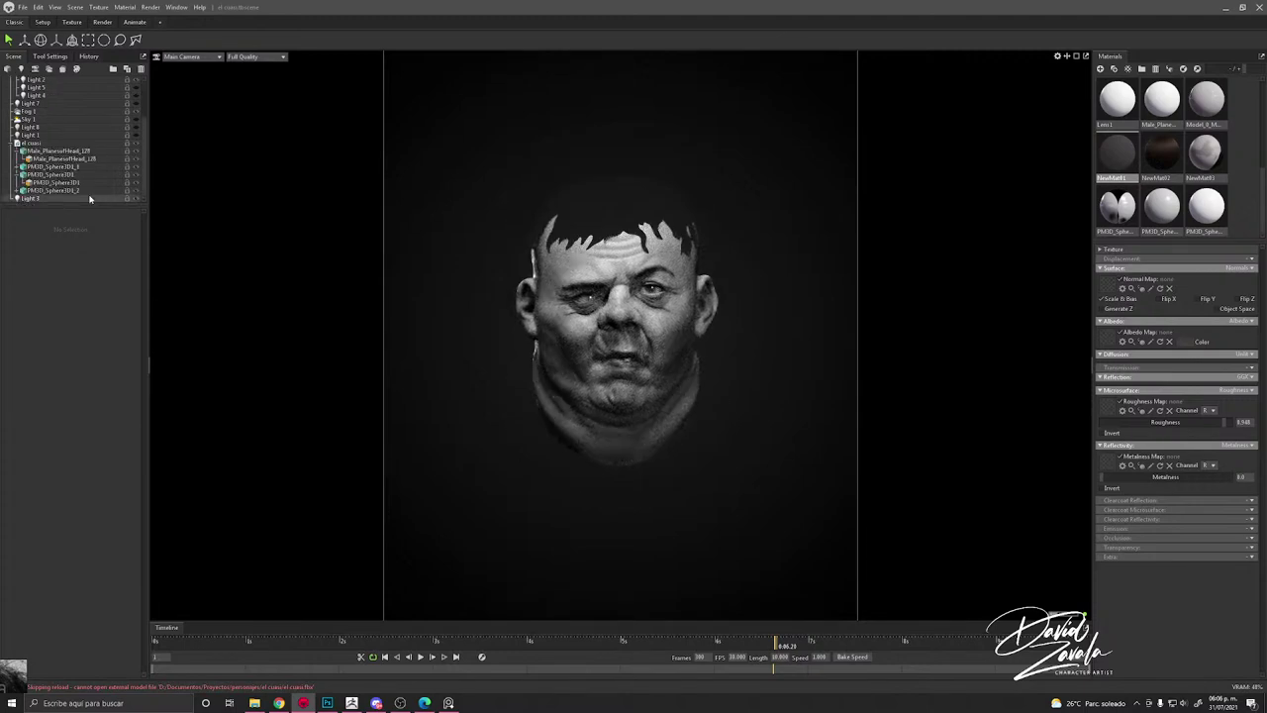
left_click(93, 199)
left_click_drag(71, 248, 73, 254)
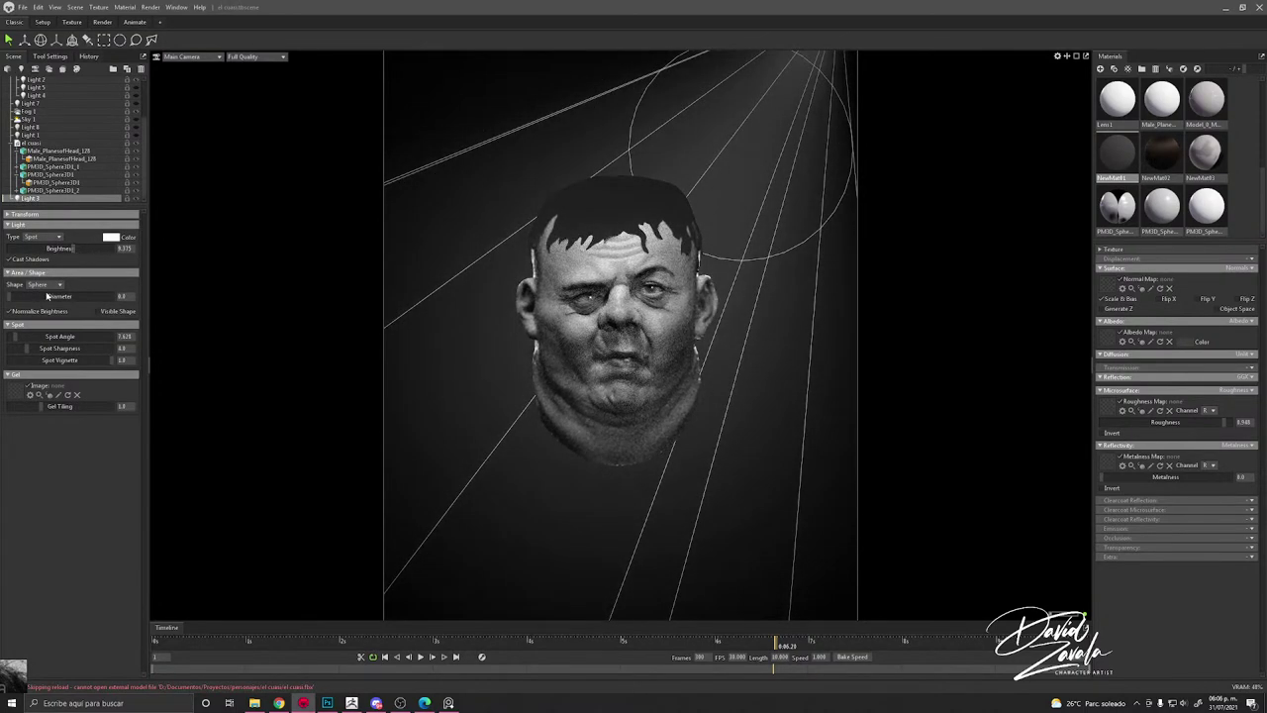
mouse_move(48, 296)
left_mouse_down()
mouse_move(71, 297)
mouse_move(36, 289)
left_mouse_up()
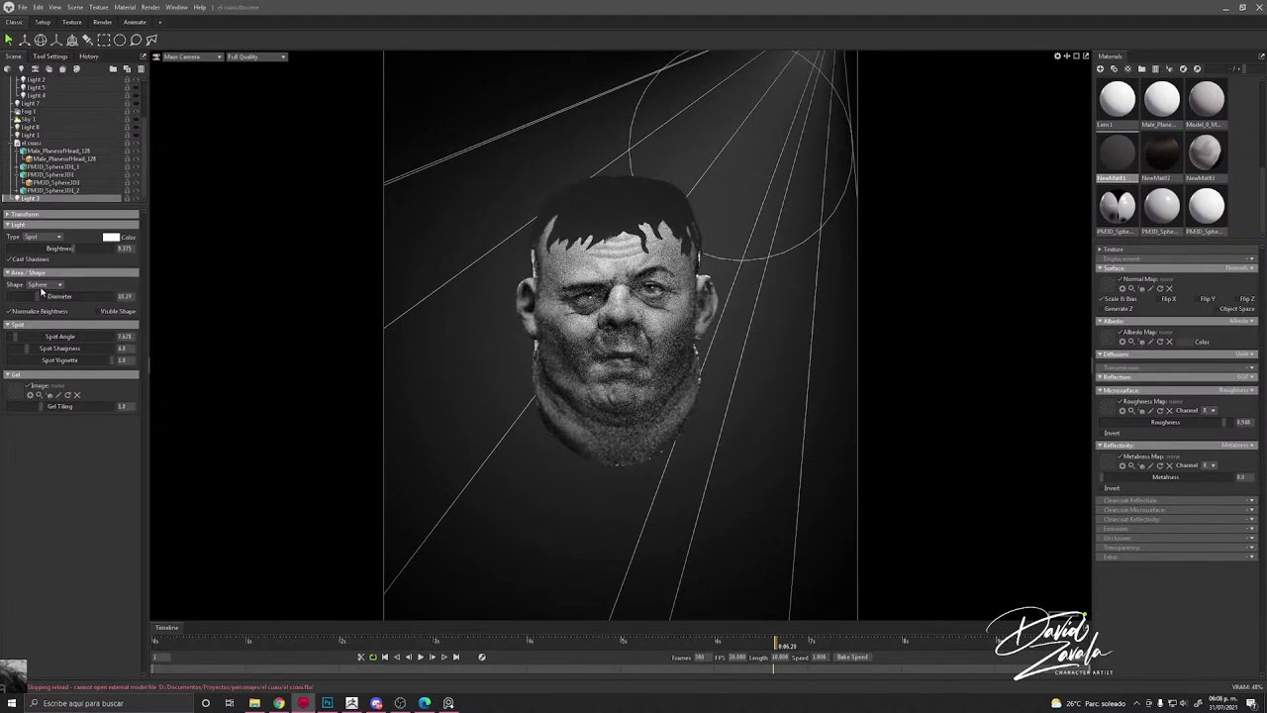
mouse_move(75, 249)
left_mouse_down()
mouse_move(42, 245)
mouse_move(68, 246)
left_mouse_up()
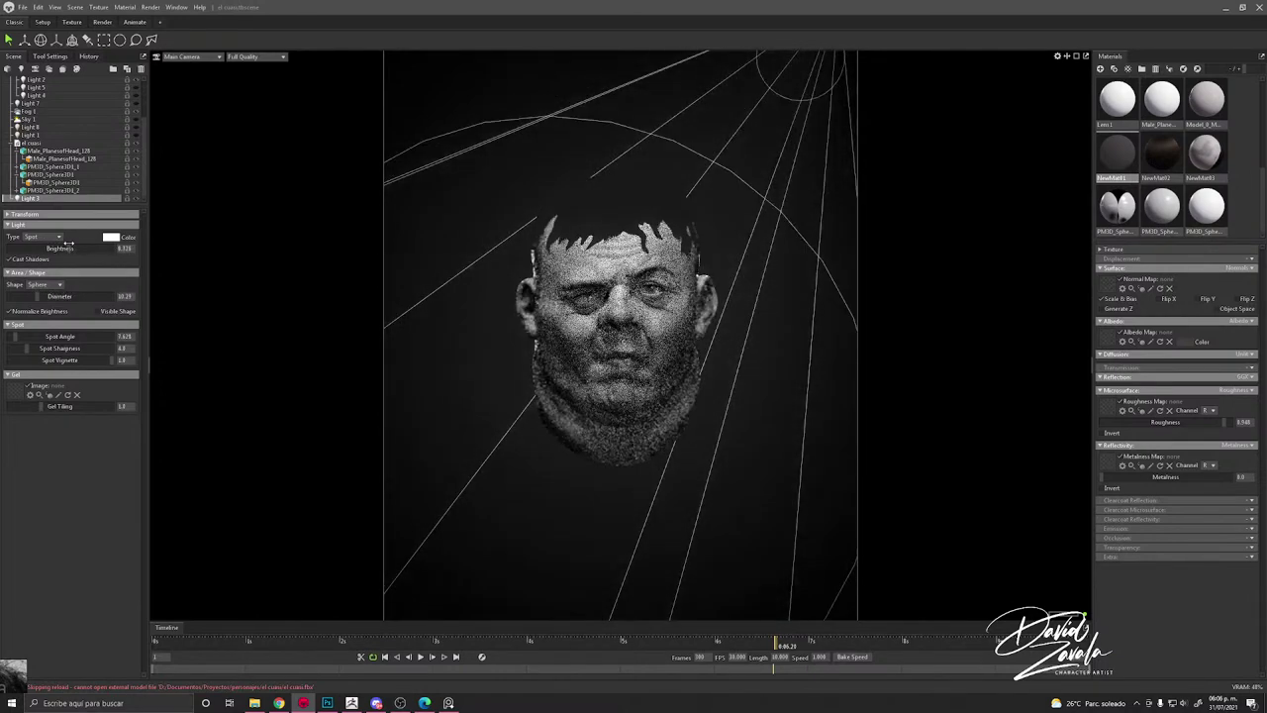
left_click(136, 200)
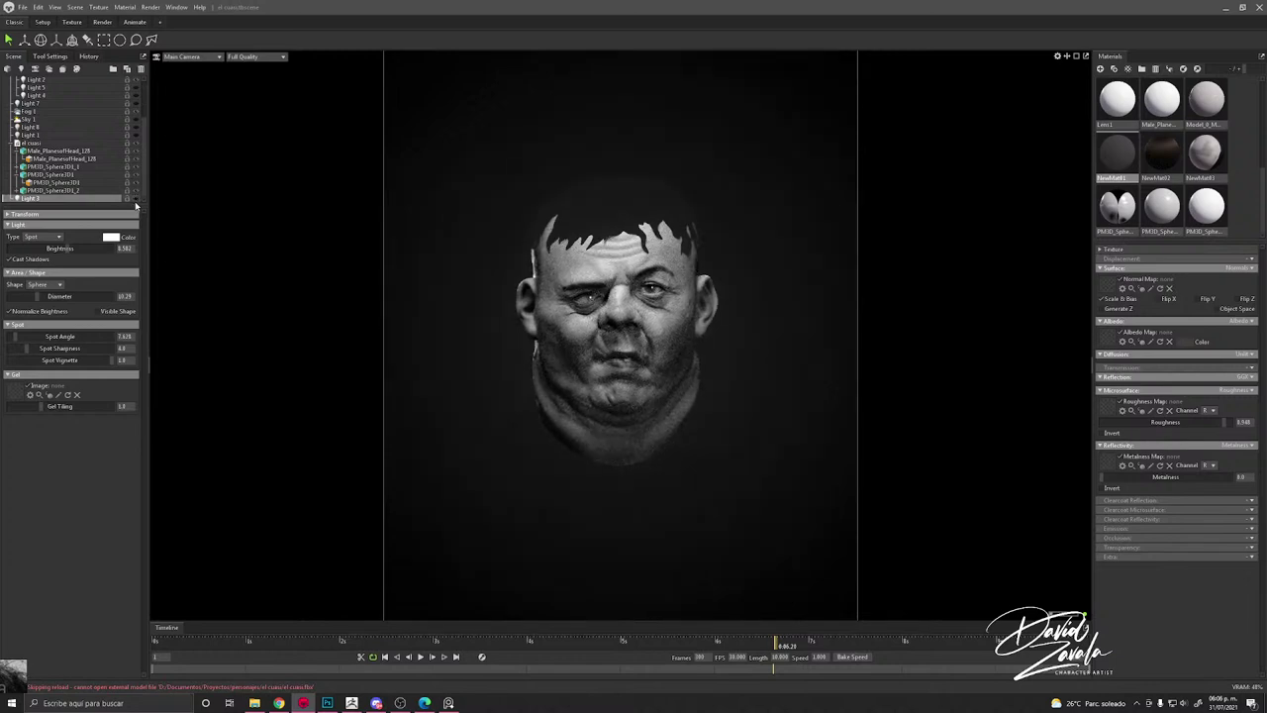
Step: Rotate the main sky lighting so the rim highlight moves to the opposite side of the head
scroll(366, 239, "up", 2)
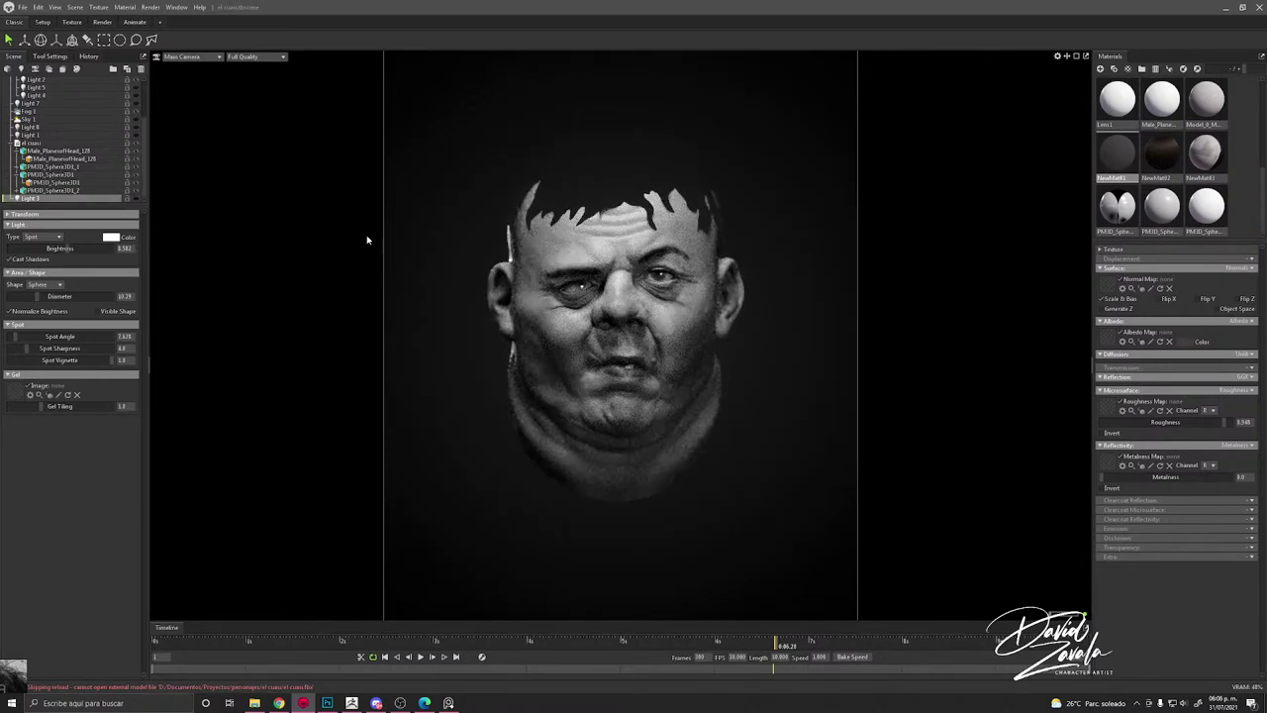
scroll(128, 149, "up", 3)
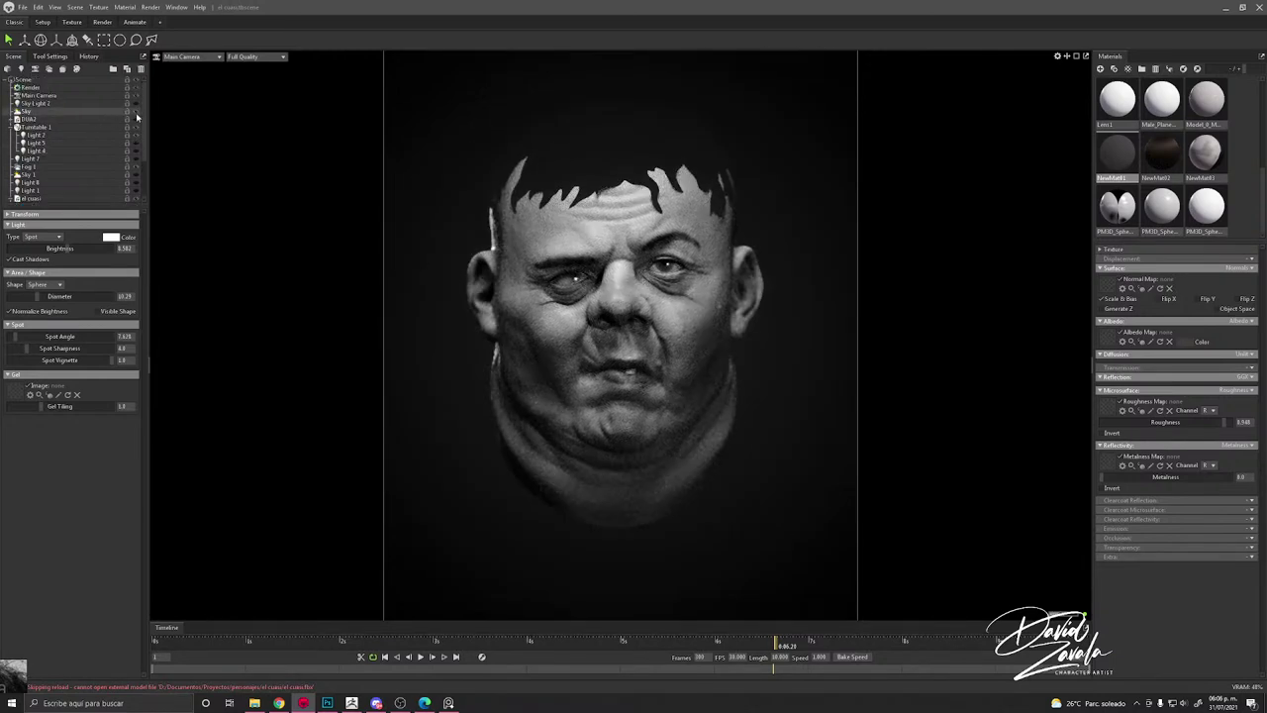
left_click(135, 112)
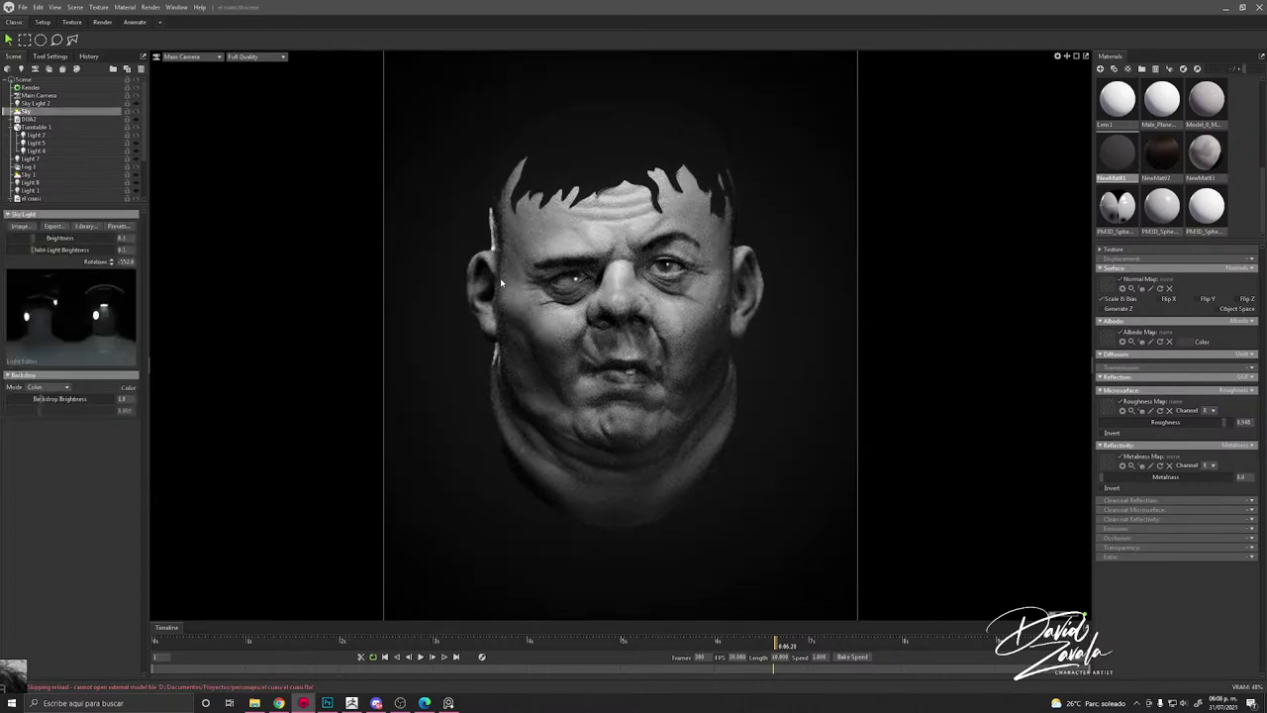
left_click_drag(500, 284, 414, 269, "shift")
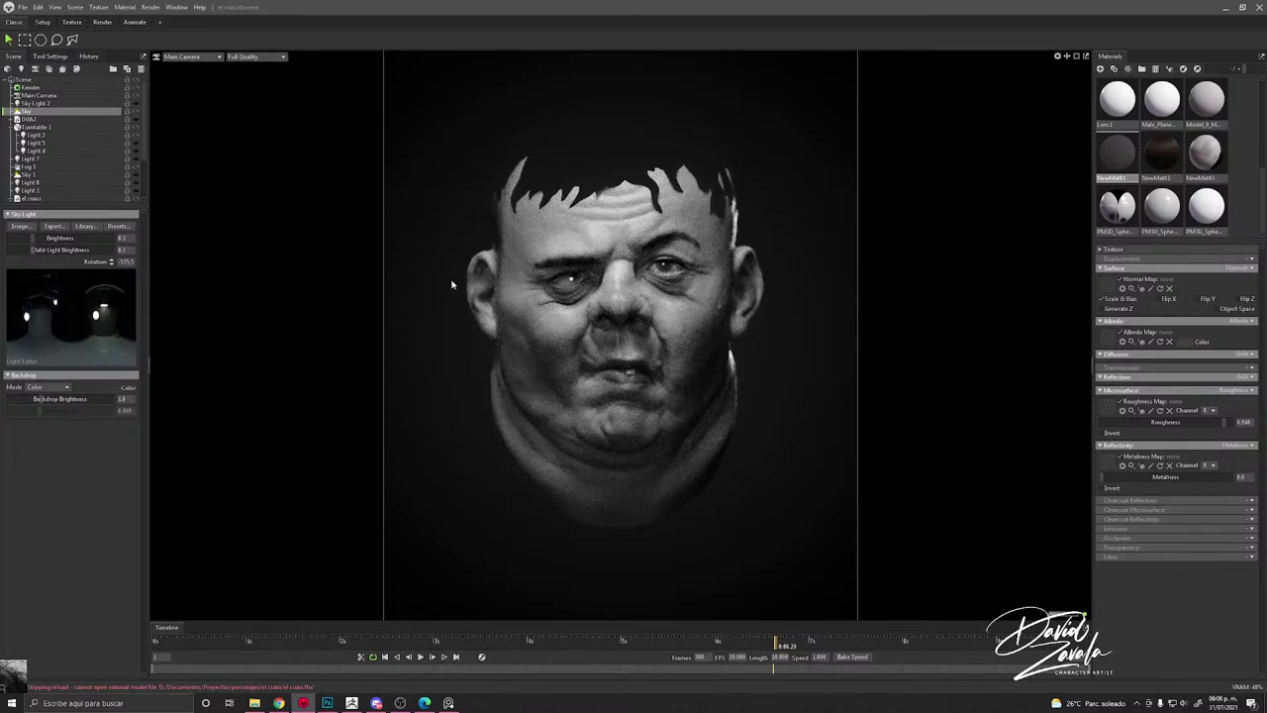
left_click_drag(452, 284, 405, 290, "shift")
scroll(639, 305, "down", 2)
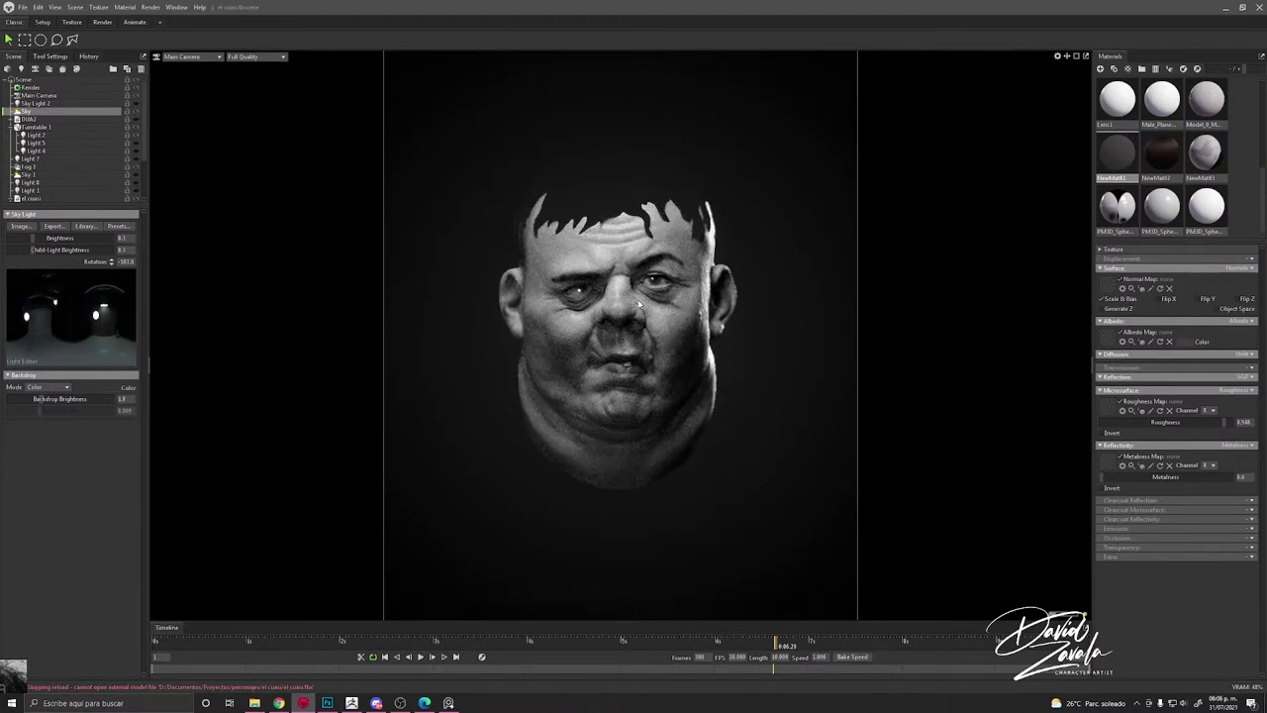
scroll(642, 323, "up", 2)
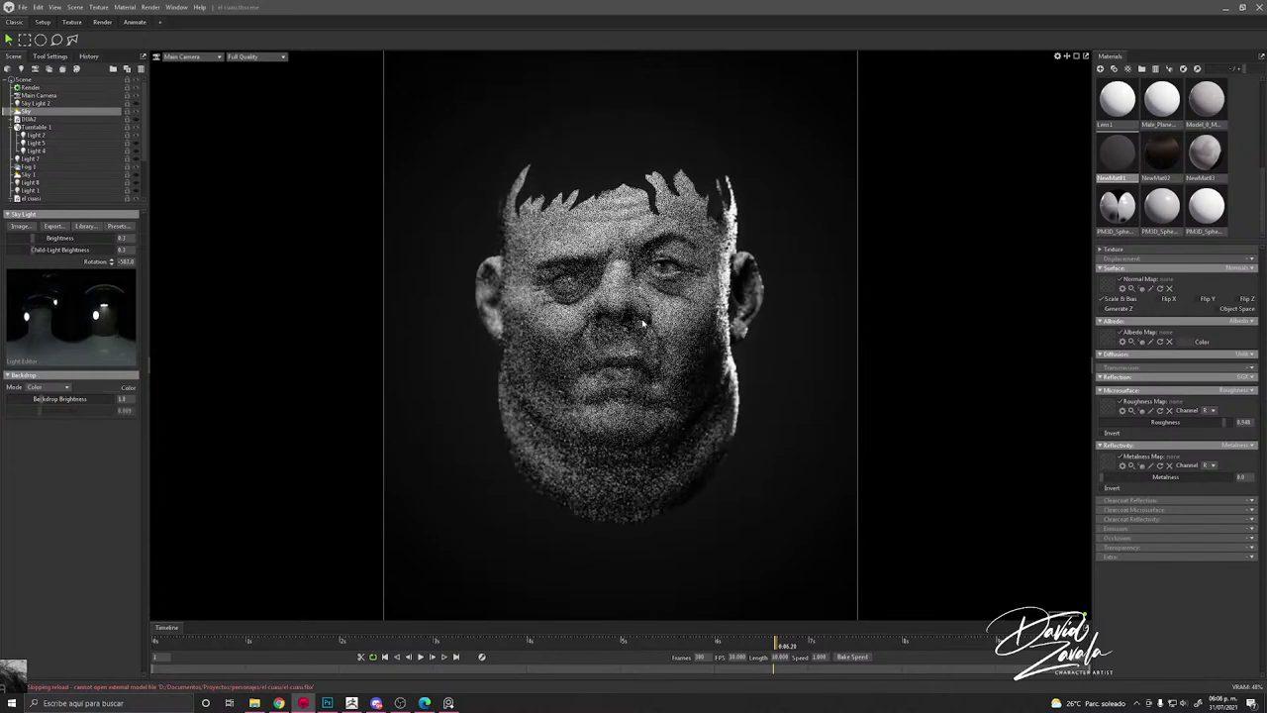
left_click_drag(696, 343, 699, 369, "shift")
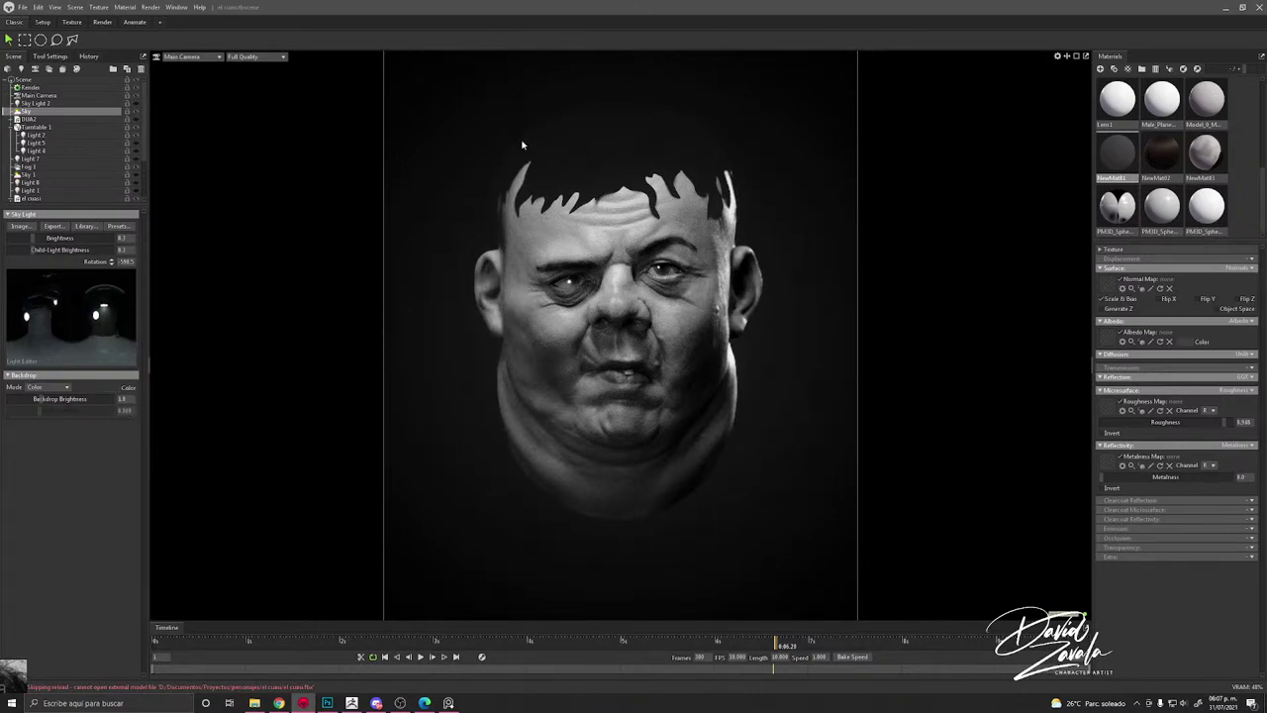
Step: Turn the new spot light back on and raise its brightness to lift the hair and background out of black
scroll(99, 128, "down", 2)
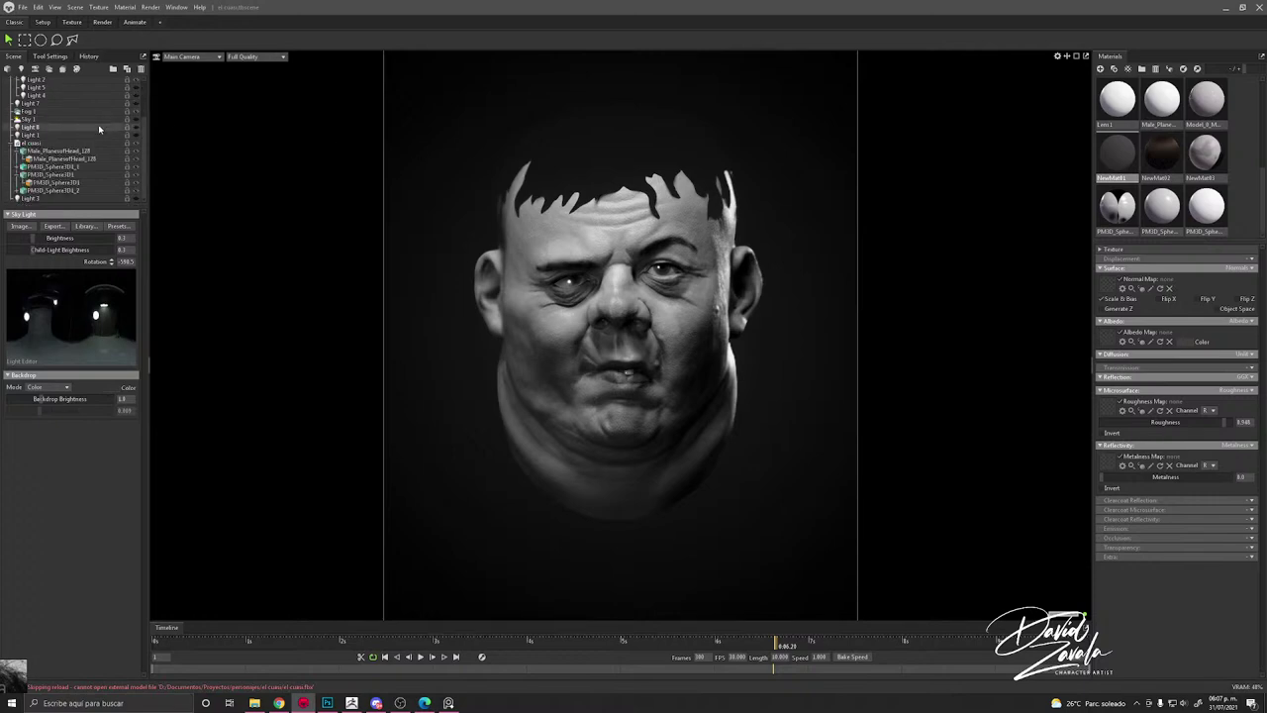
left_click(136, 199)
left_click(137, 199)
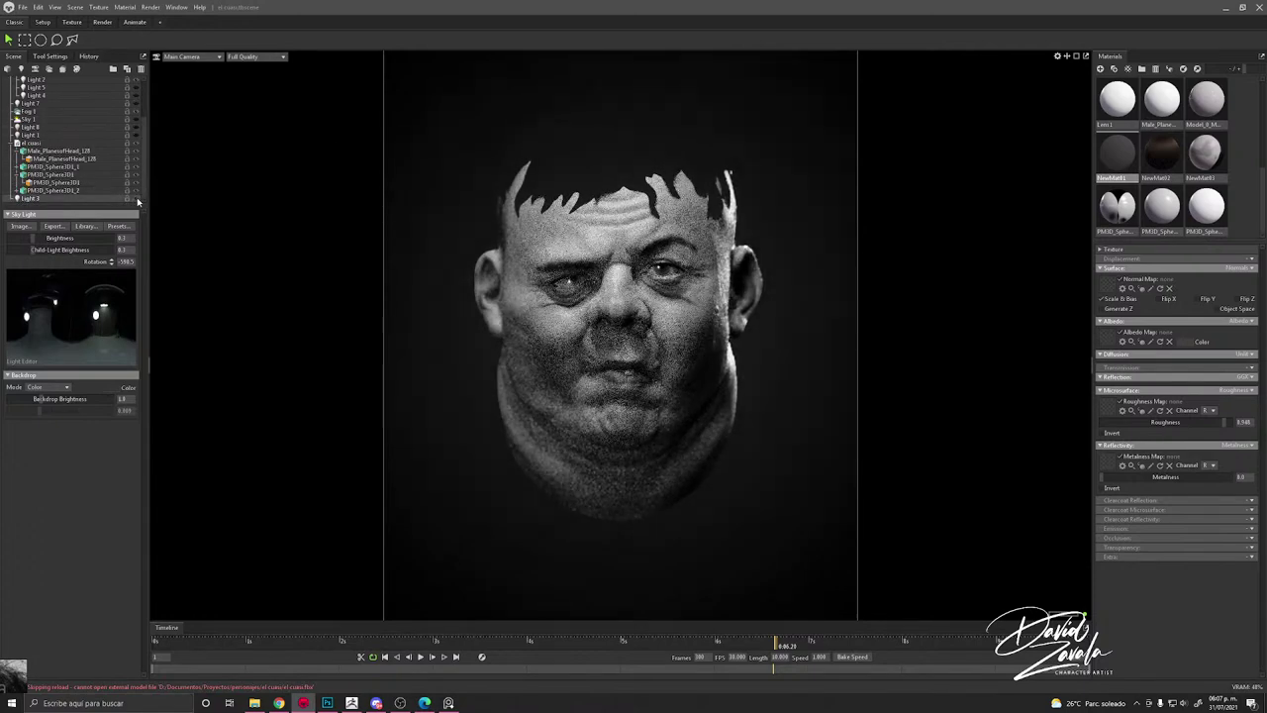
left_click(79, 199)
left_click_drag(71, 251, 75, 248)
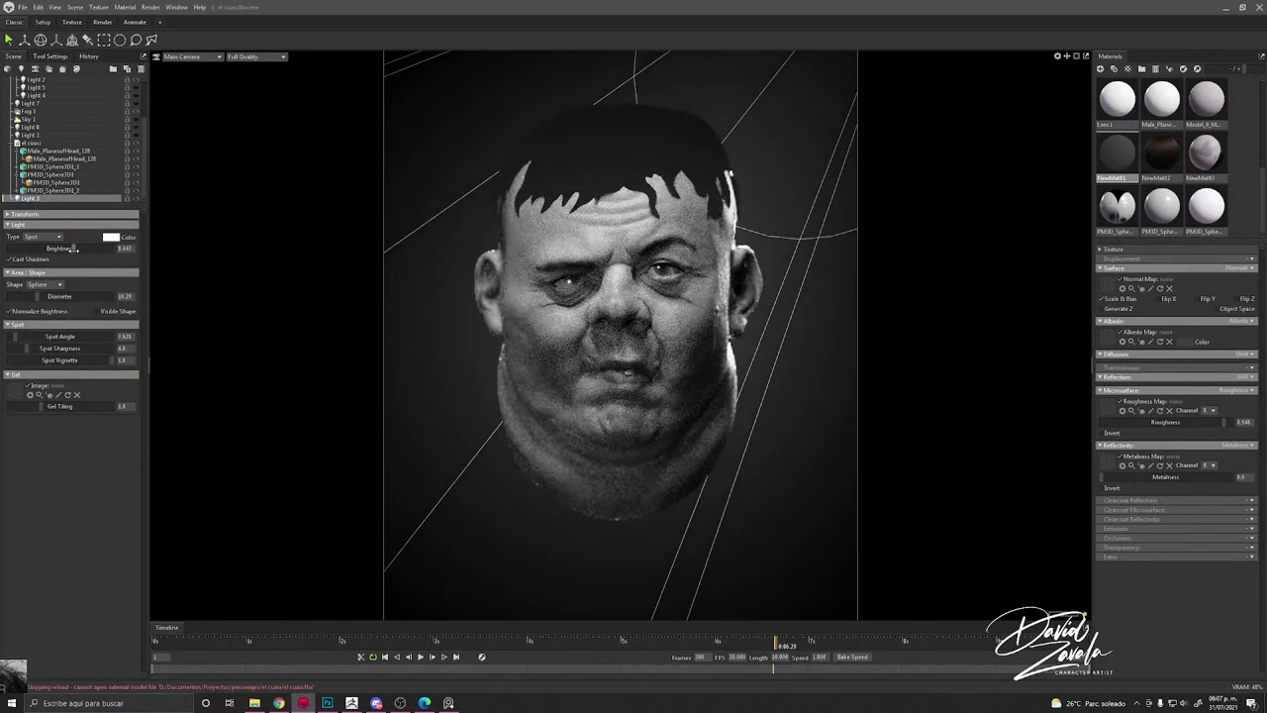
left_click(444, 314)
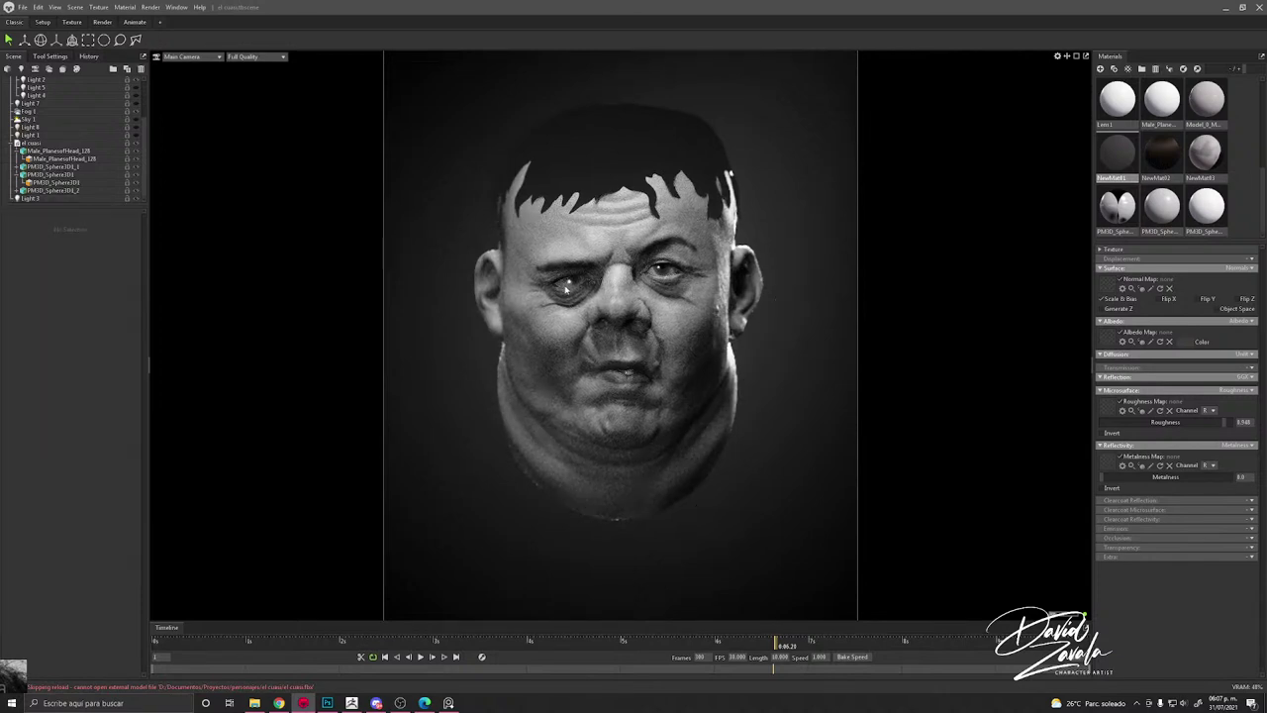
scroll(569, 288, "up", 1)
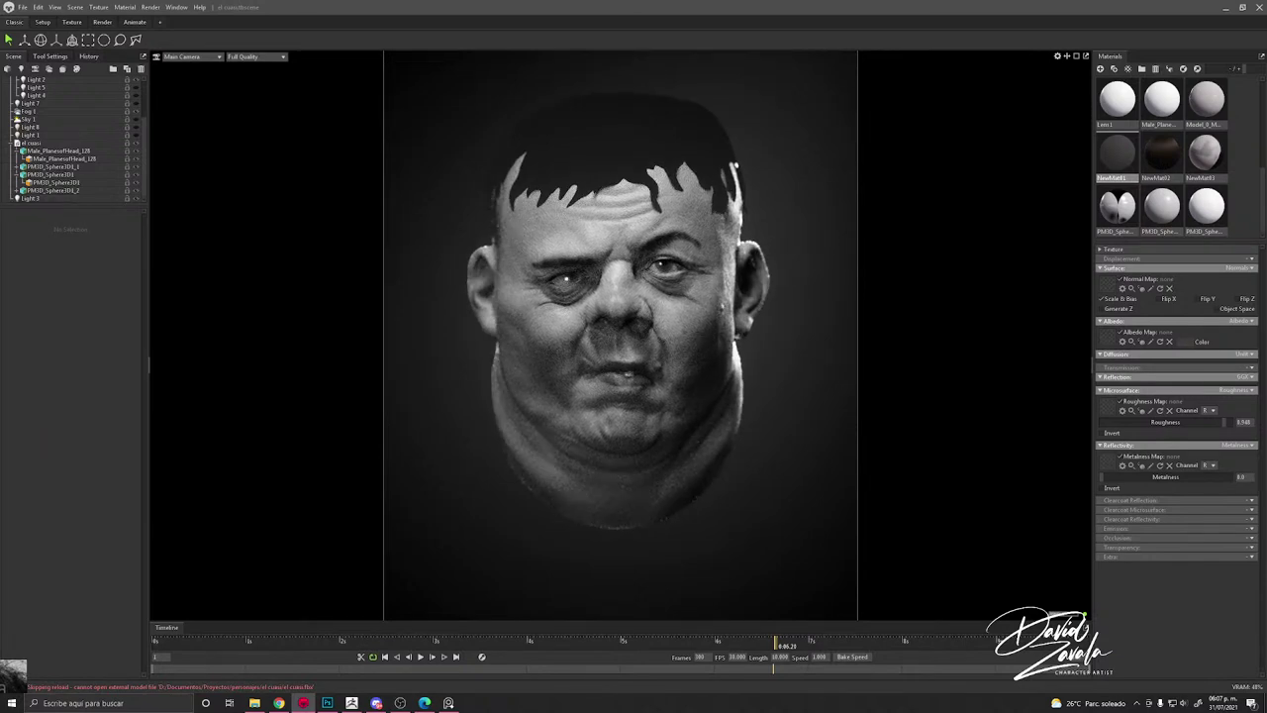
Step: Select the eye mesh and toggle its material's normal and albedo maps to compare their effect
key("alt+Tab")
left_click(762, 400)
scroll(700, 388, "up", 3)
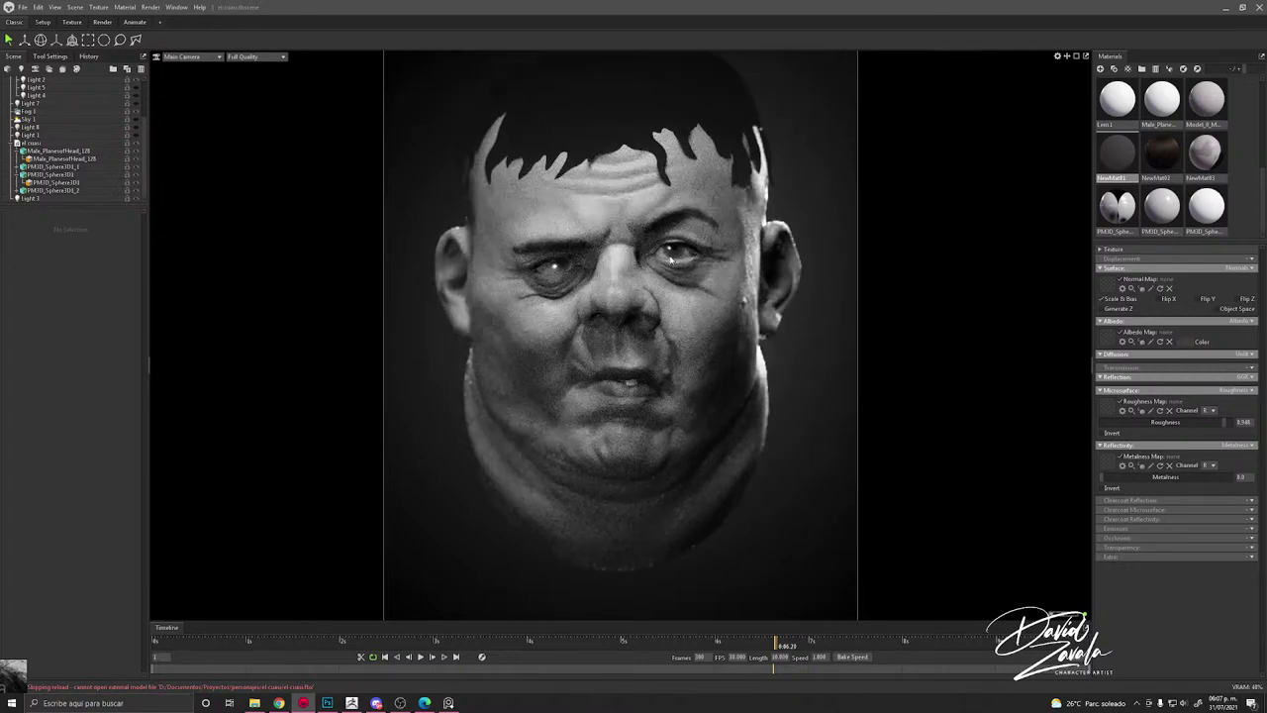
left_click(671, 258)
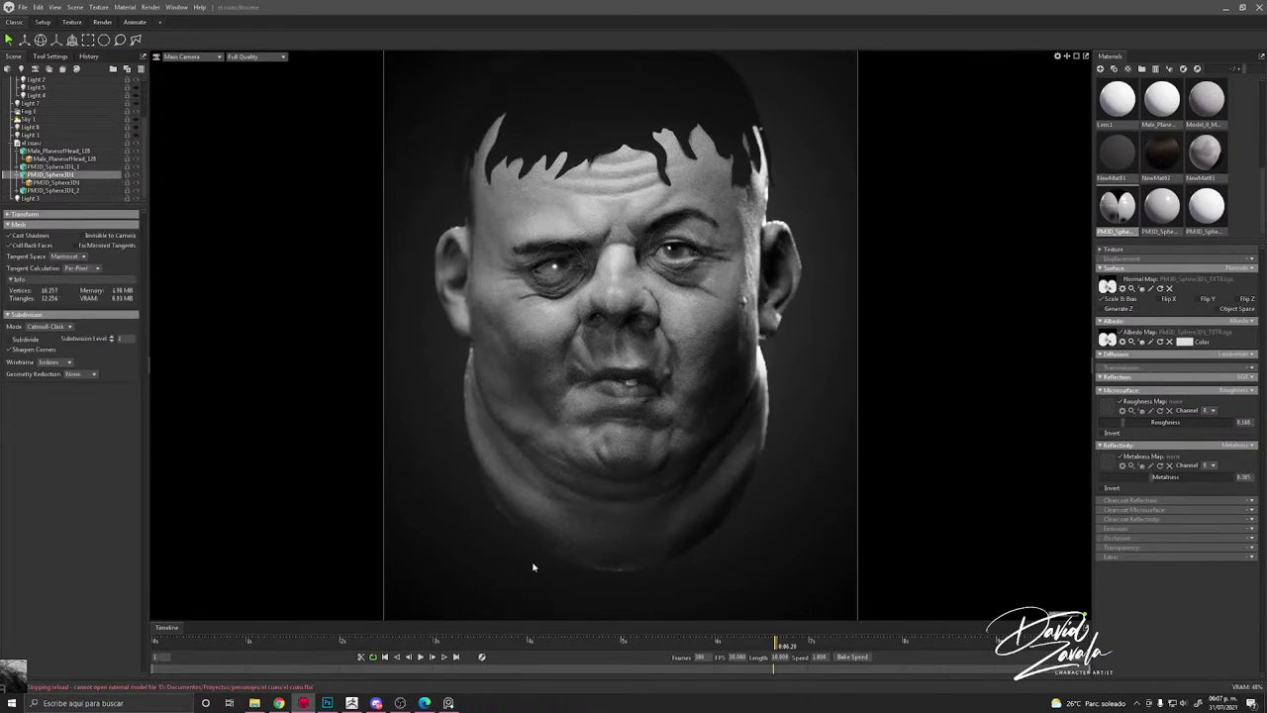
scroll(698, 282, "up", 2)
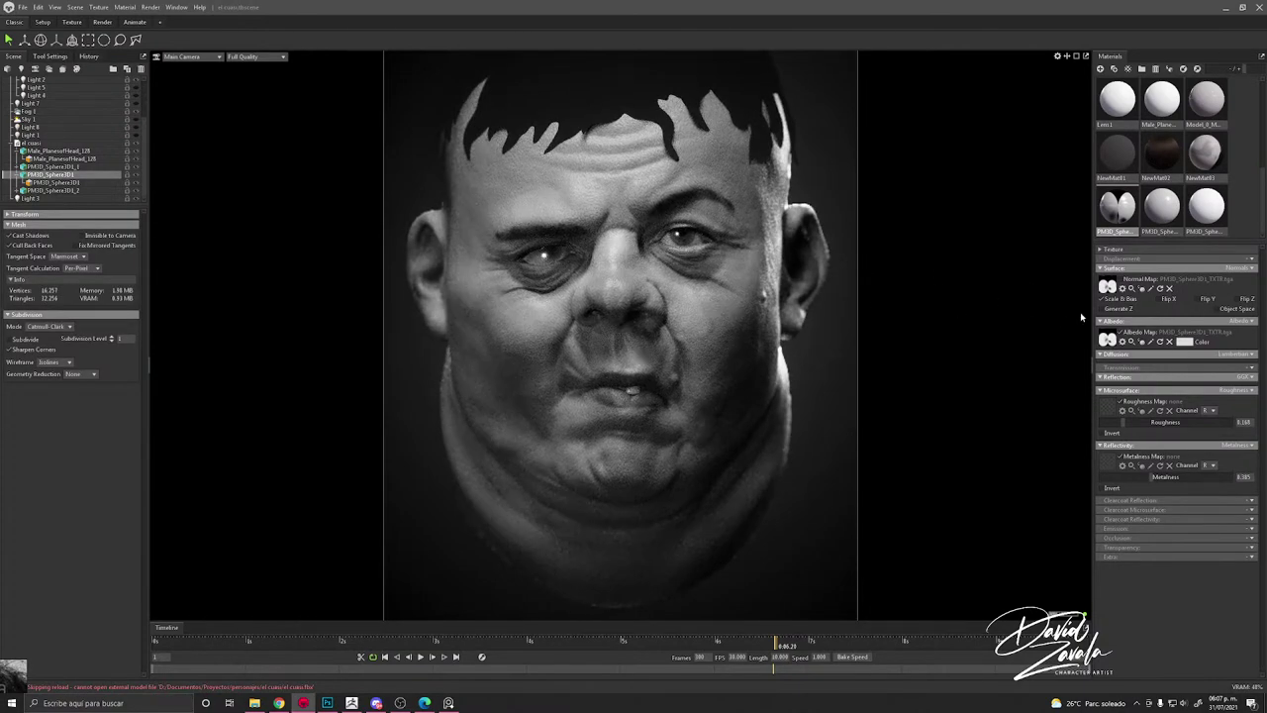
left_click(1122, 280)
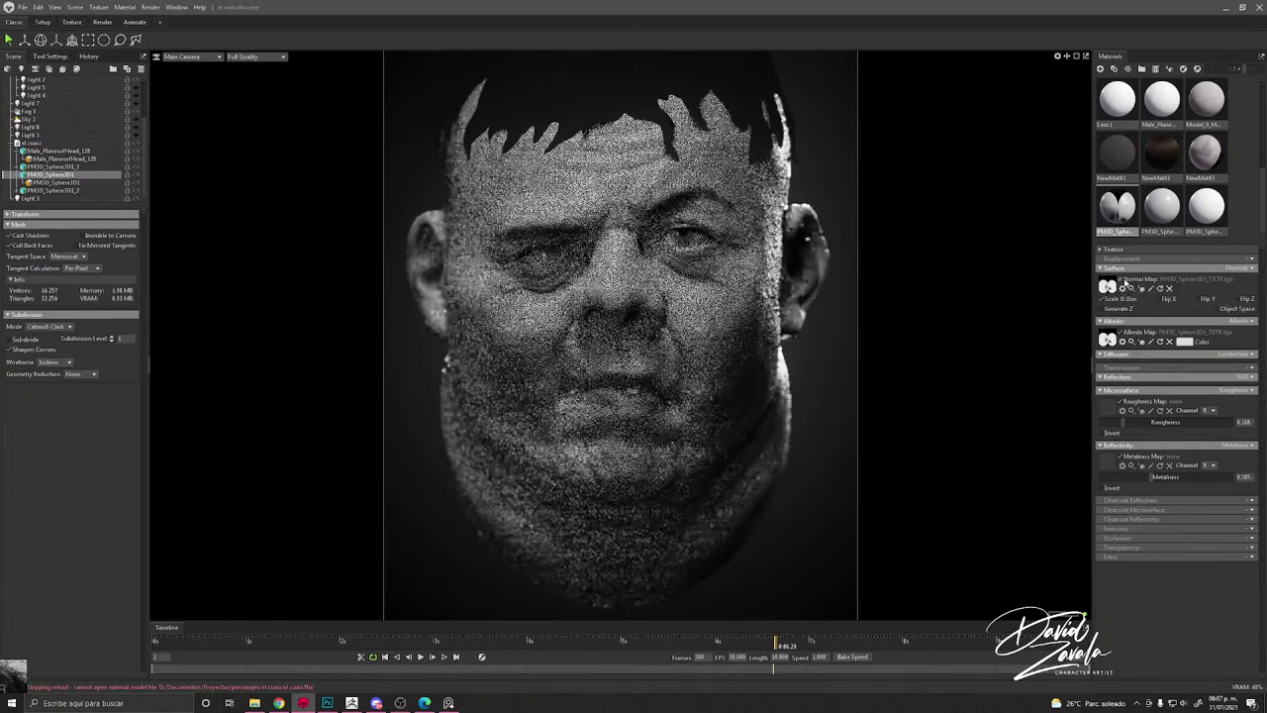
left_click(1121, 331)
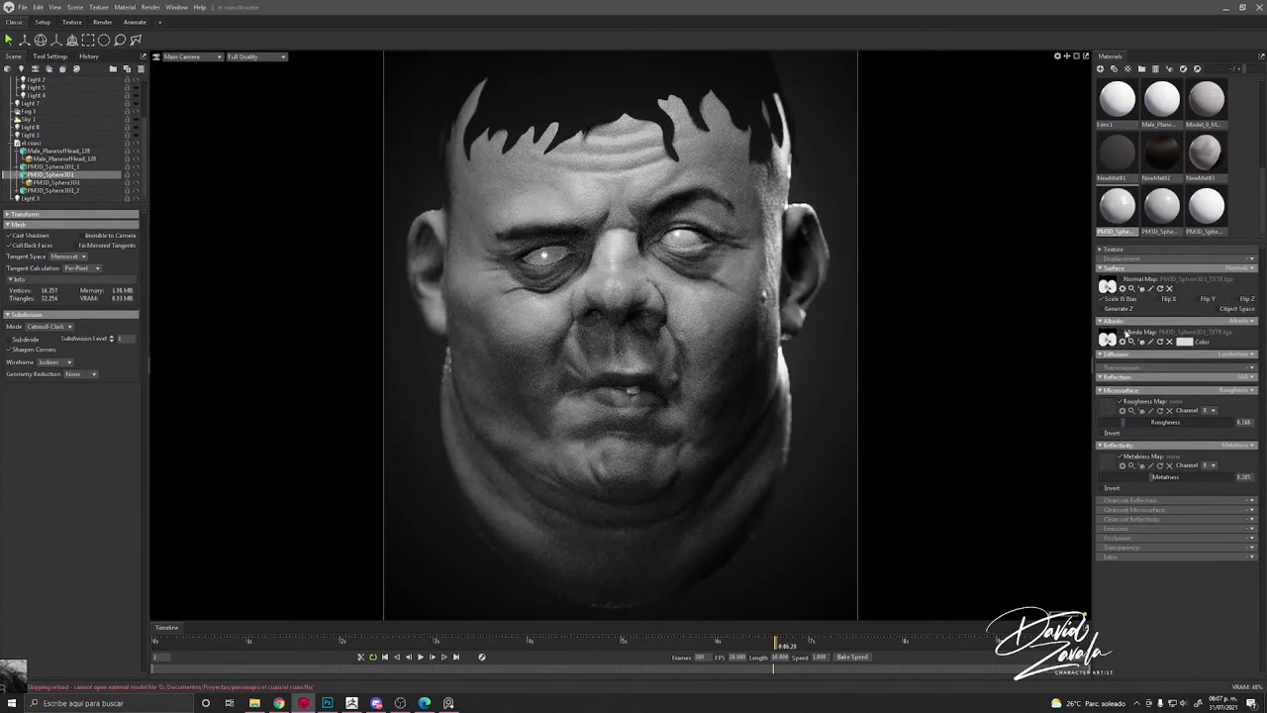
Step: Try darkening the eye material's albedo color from light grey to near-black
left_click(1184, 342)
left_click_drag(880, 323, 847, 297)
left_click(849, 269)
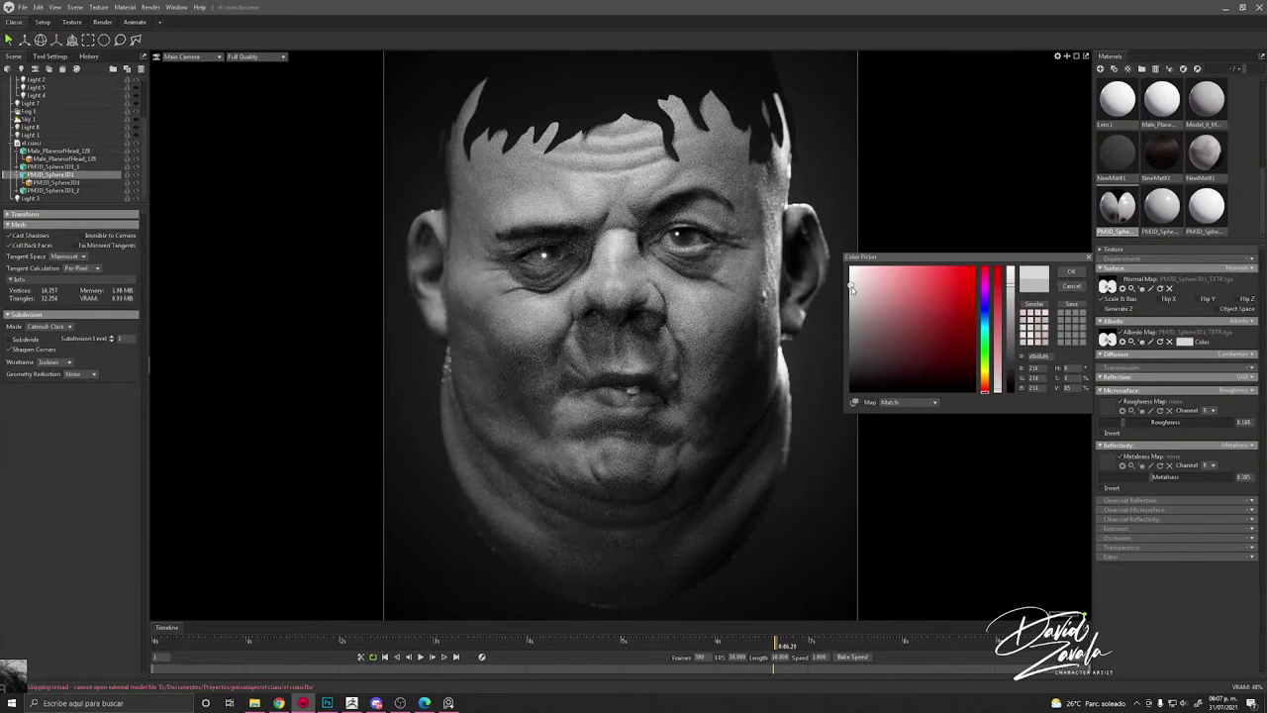
left_click_drag(849, 277, 858, 377)
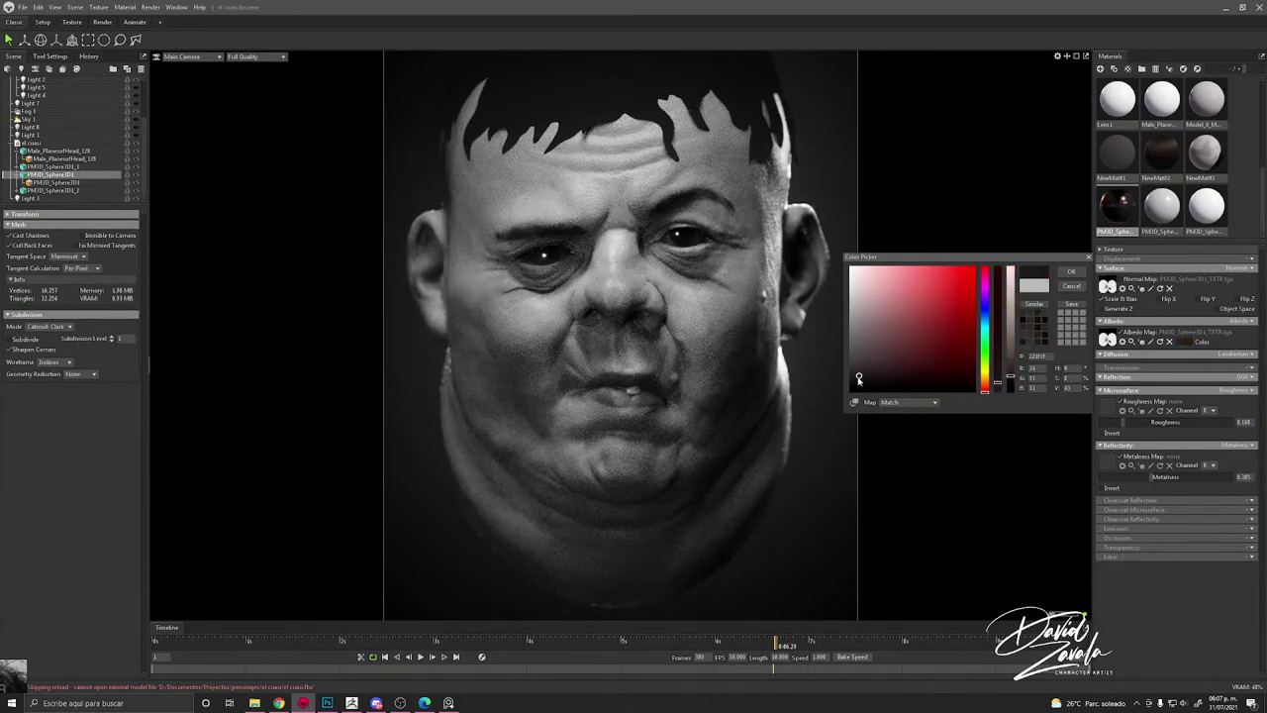
left_click(789, 305)
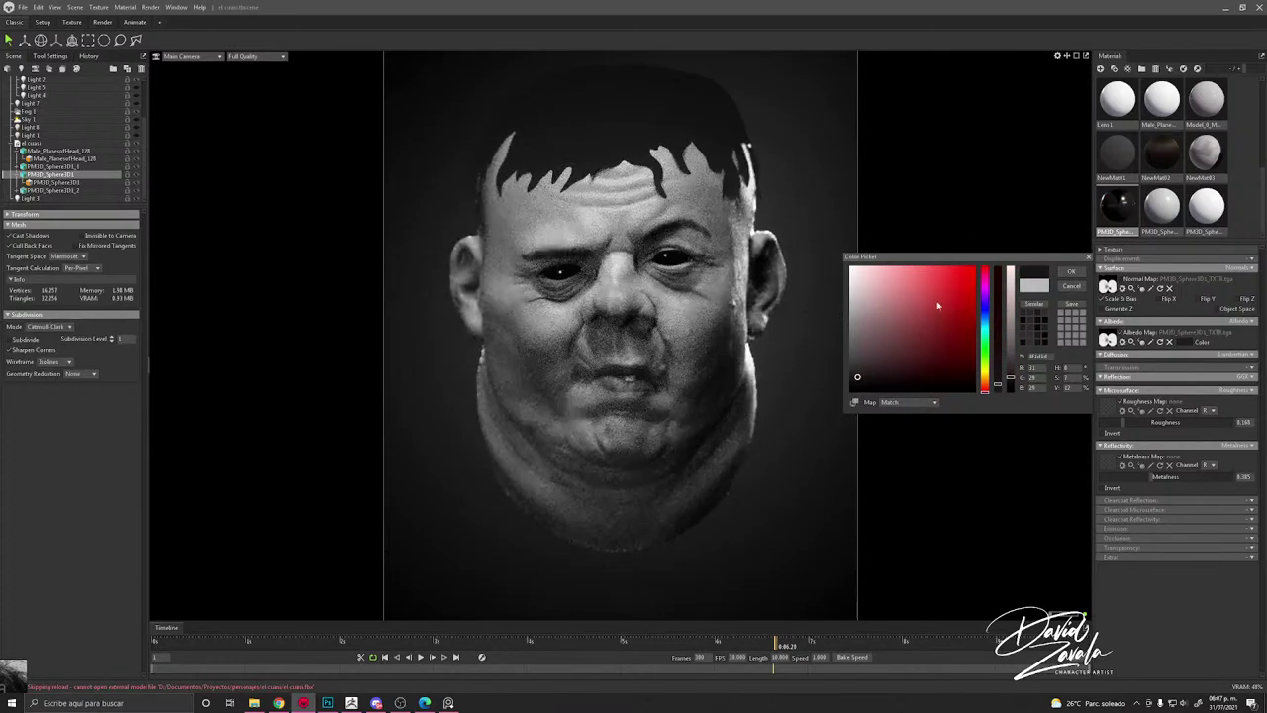
left_click(1070, 287)
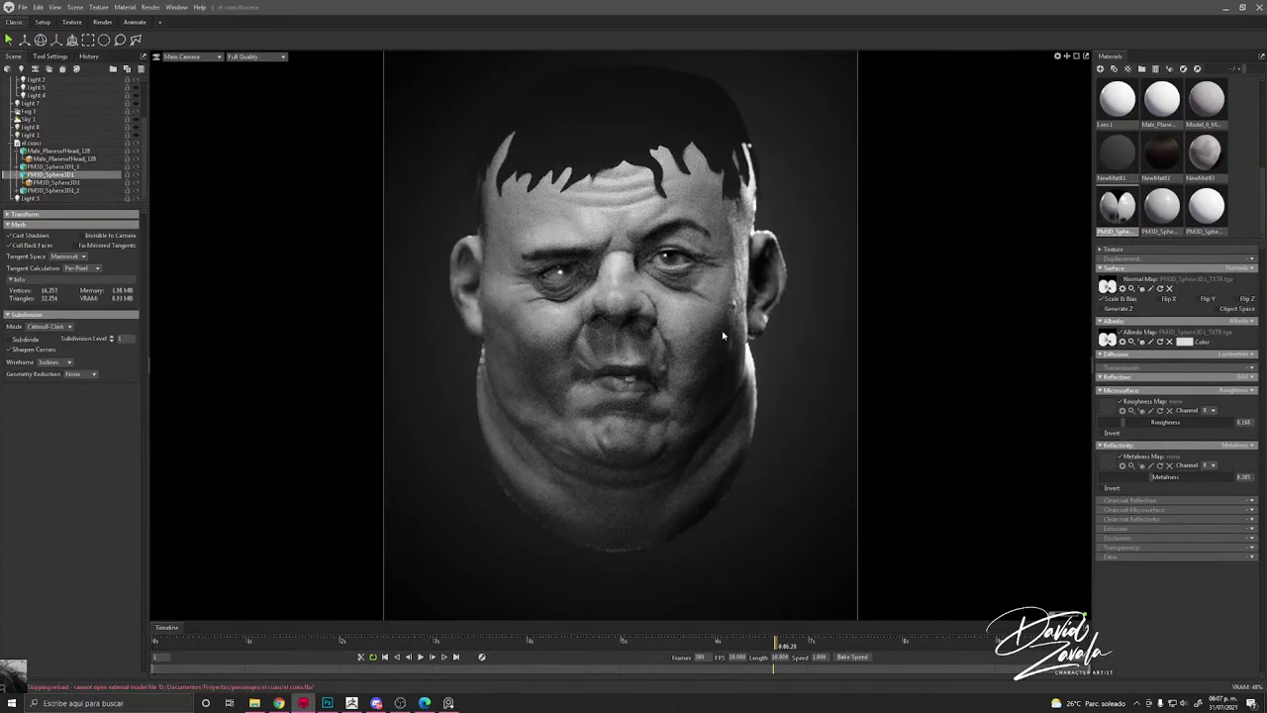
Step: Switch the eye material's reflectivity to Specular with intensity 0.313 and Fresnel 0.856, and set its roughness to 0.099
left_click_drag(1125, 421, 1081, 420)
left_click(1236, 444)
left_click(1233, 467)
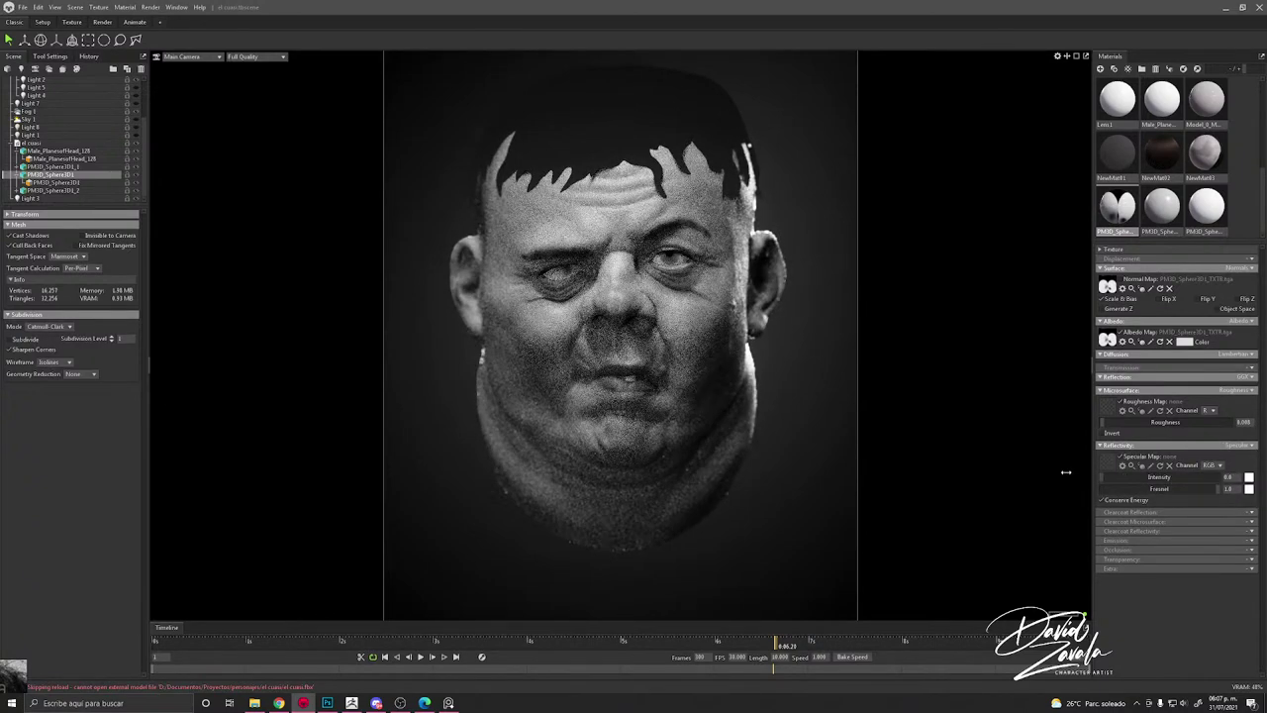
left_click_drag(1146, 477, 1166, 477)
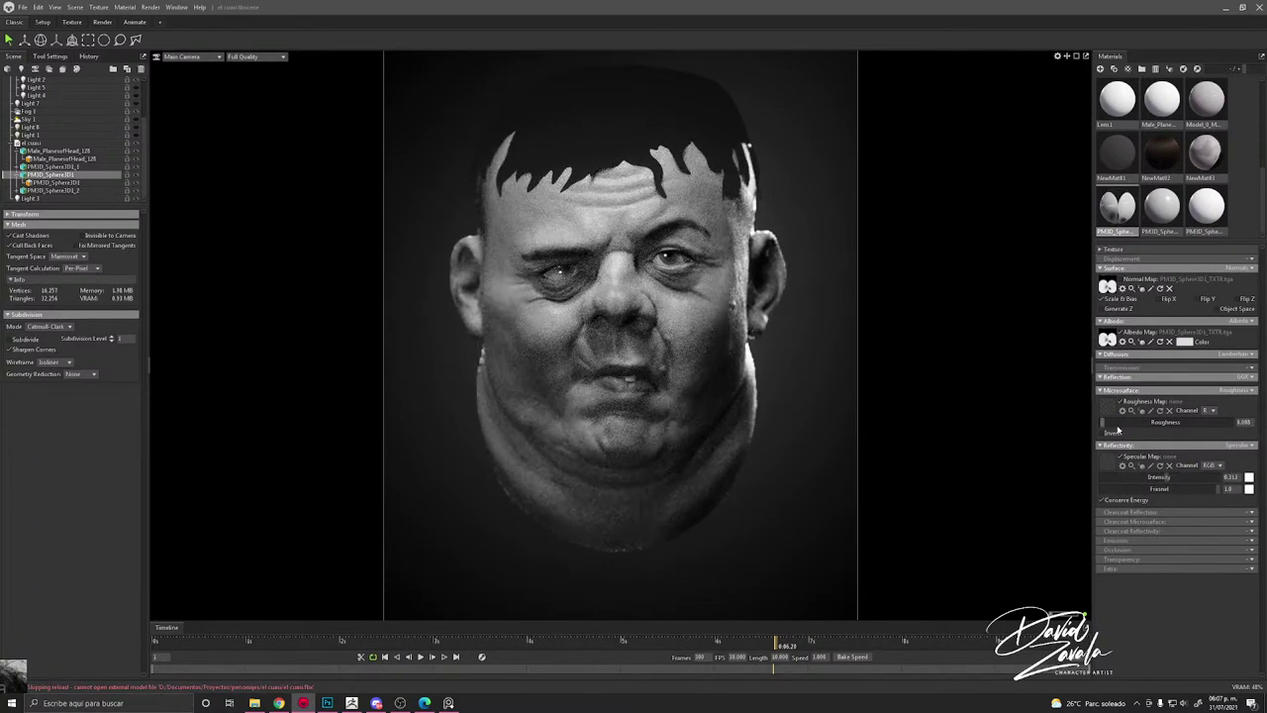
mouse_move(1117, 423)
left_mouse_down()
mouse_move(1144, 422)
mouse_move(1114, 422)
left_mouse_up()
mouse_move(1217, 489)
left_mouse_down()
mouse_move(1130, 488)
mouse_move(1200, 488)
left_mouse_up()
left_click(838, 419)
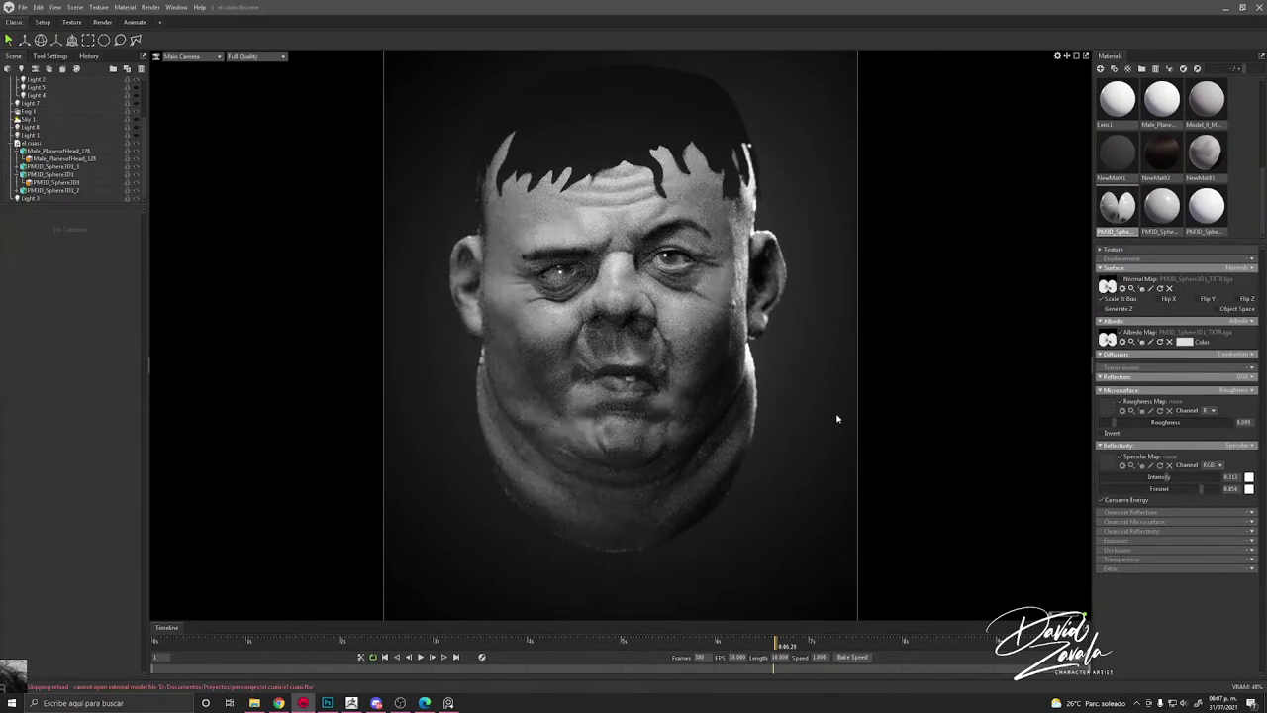
Step: Reposition the turntable lights around the face by moving the playhead to 0:06.10
scroll(814, 388, "down", 2)
left_click_drag(792, 641, 812, 586)
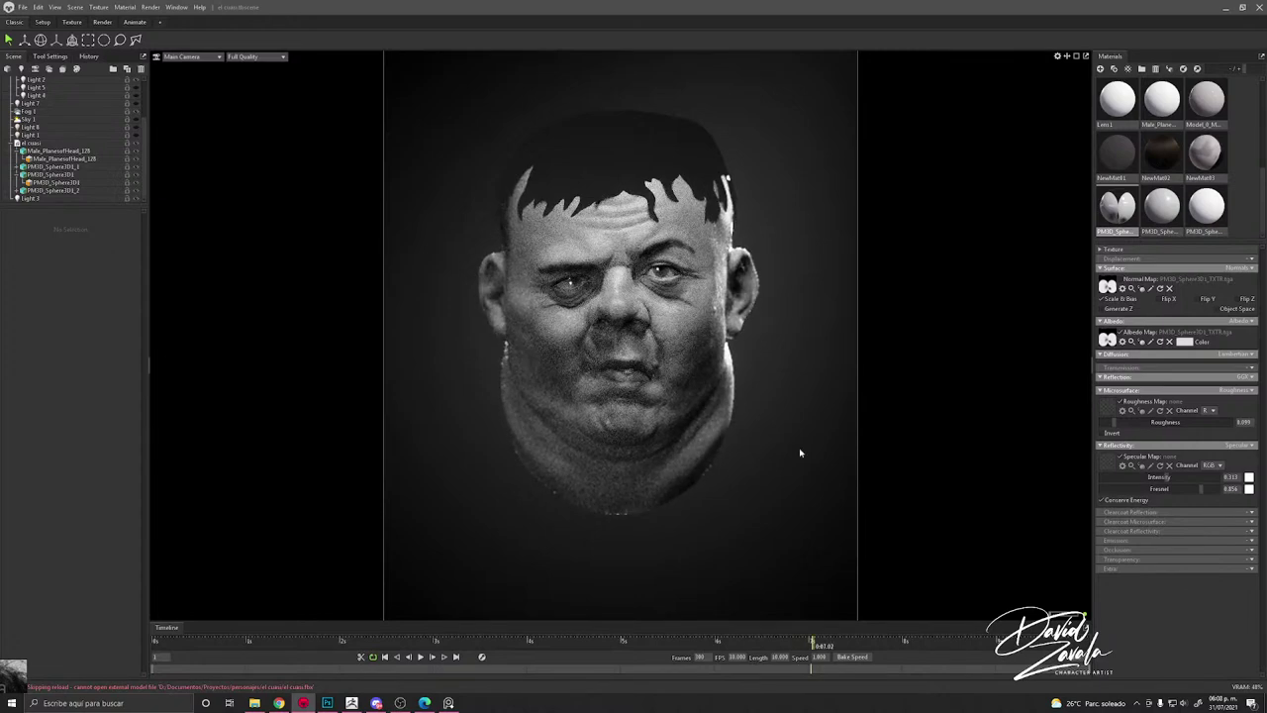
left_click_drag(883, 641, 777, 545)
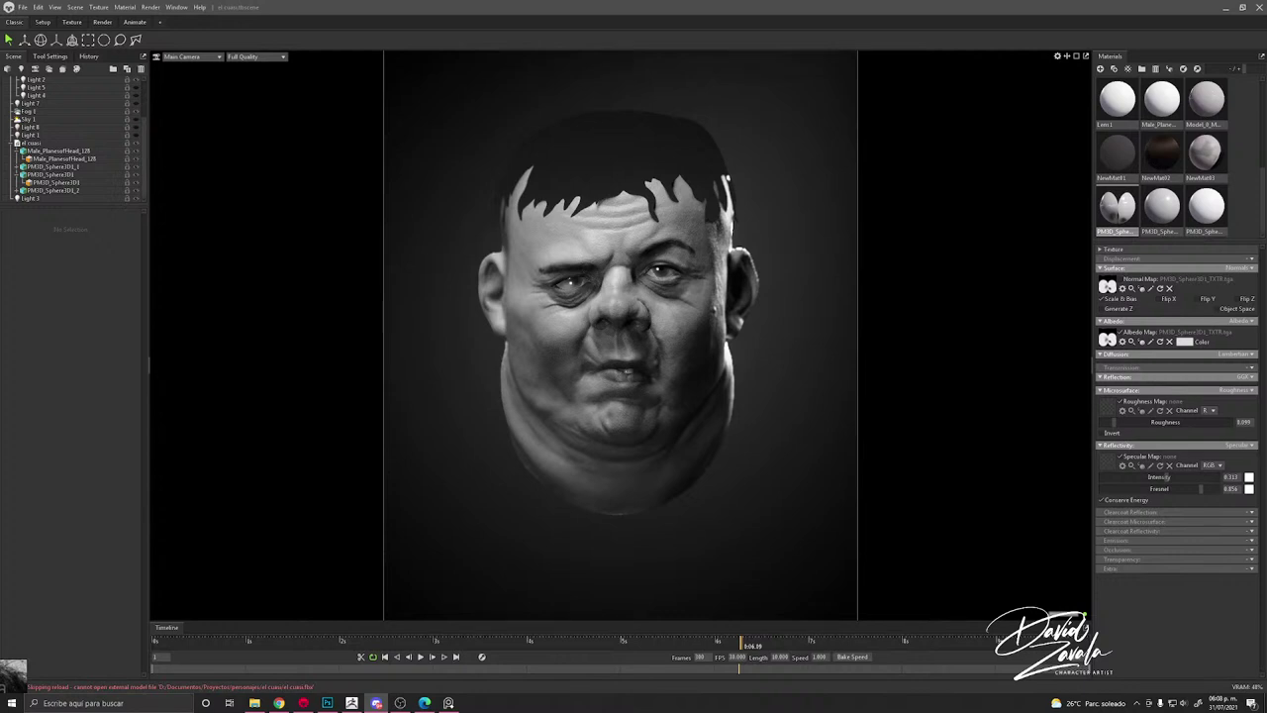
Step: Try the turntable lights at a different angle around the face with the playhead at 0:06.05
left_click_drag(742, 646, 706, 625)
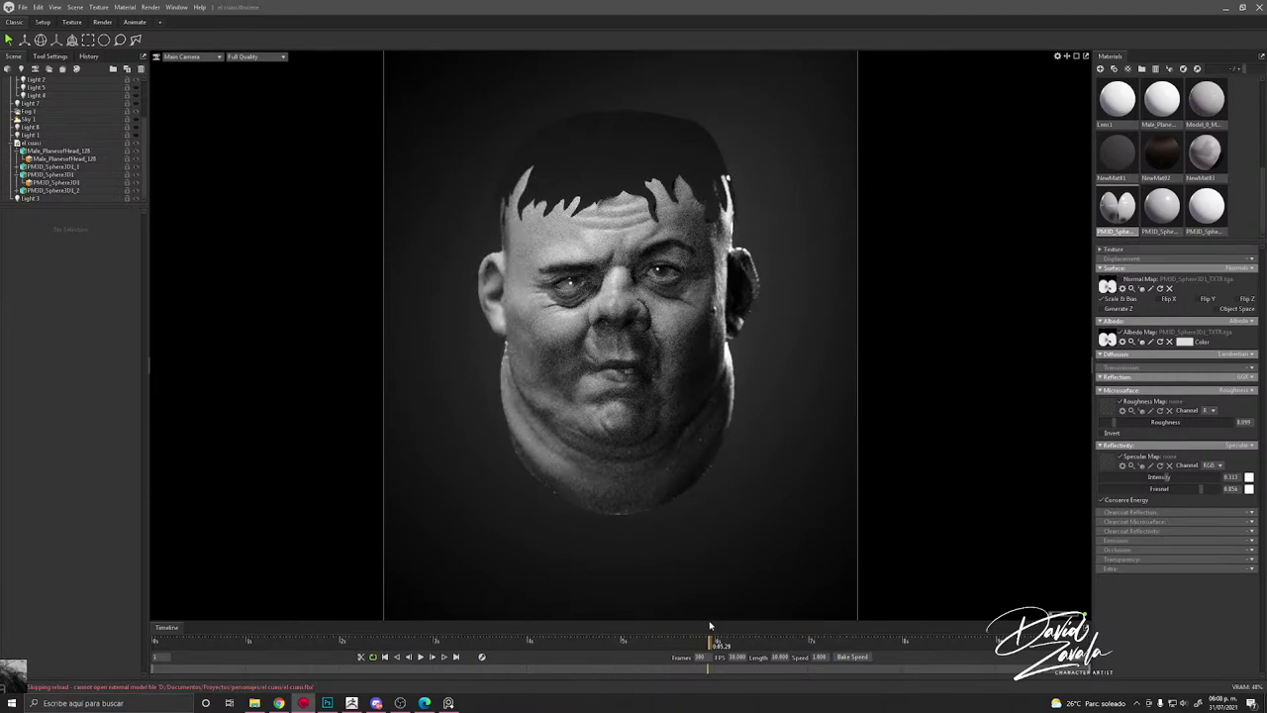
left_click_drag(713, 633, 730, 645)
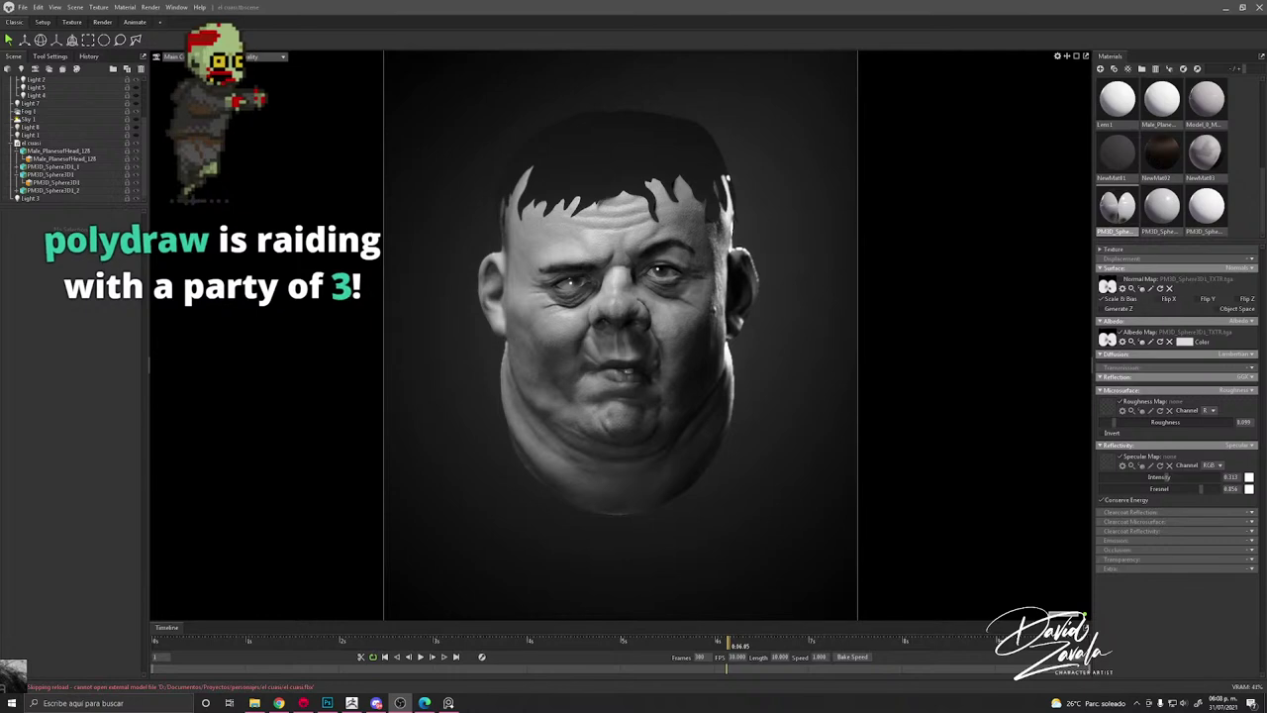
scroll(751, 479, "up", 2)
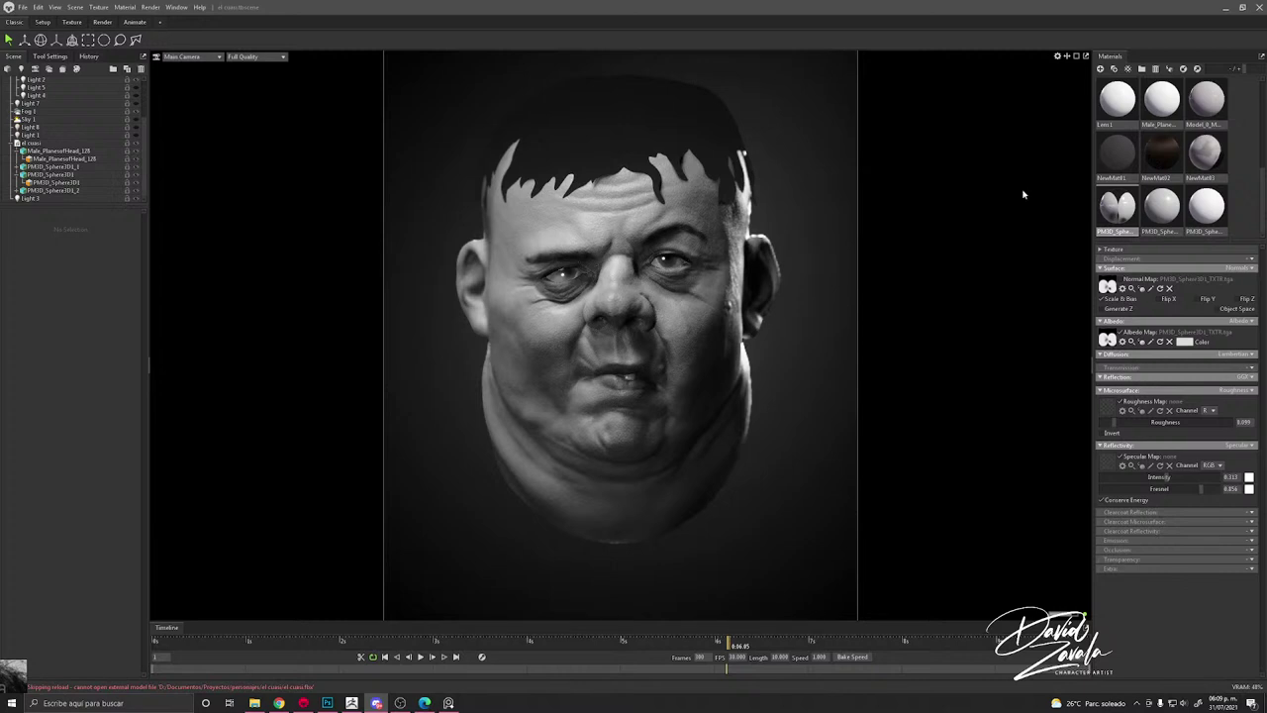
Step: Switch to ZBrush, raise the head's subdivision level and examine the sculpt from the front and from below
left_click(352, 702)
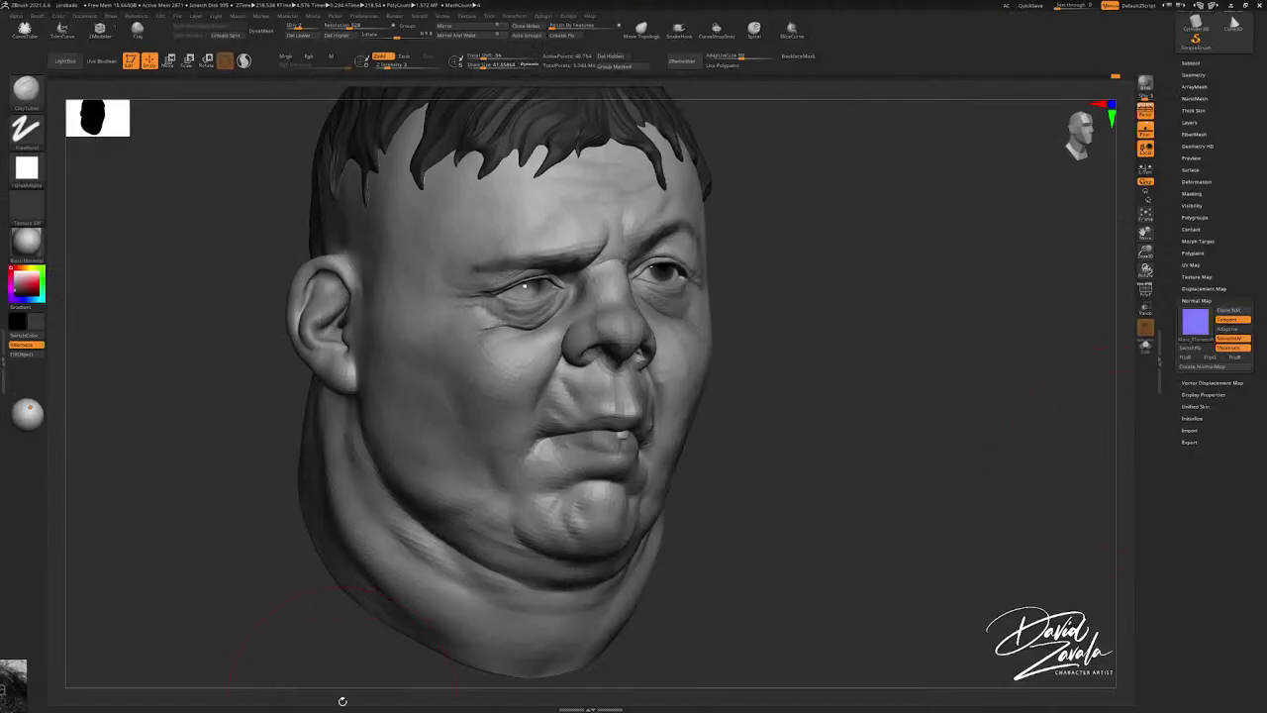
left_click_drag(693, 453, 715, 469, "shift")
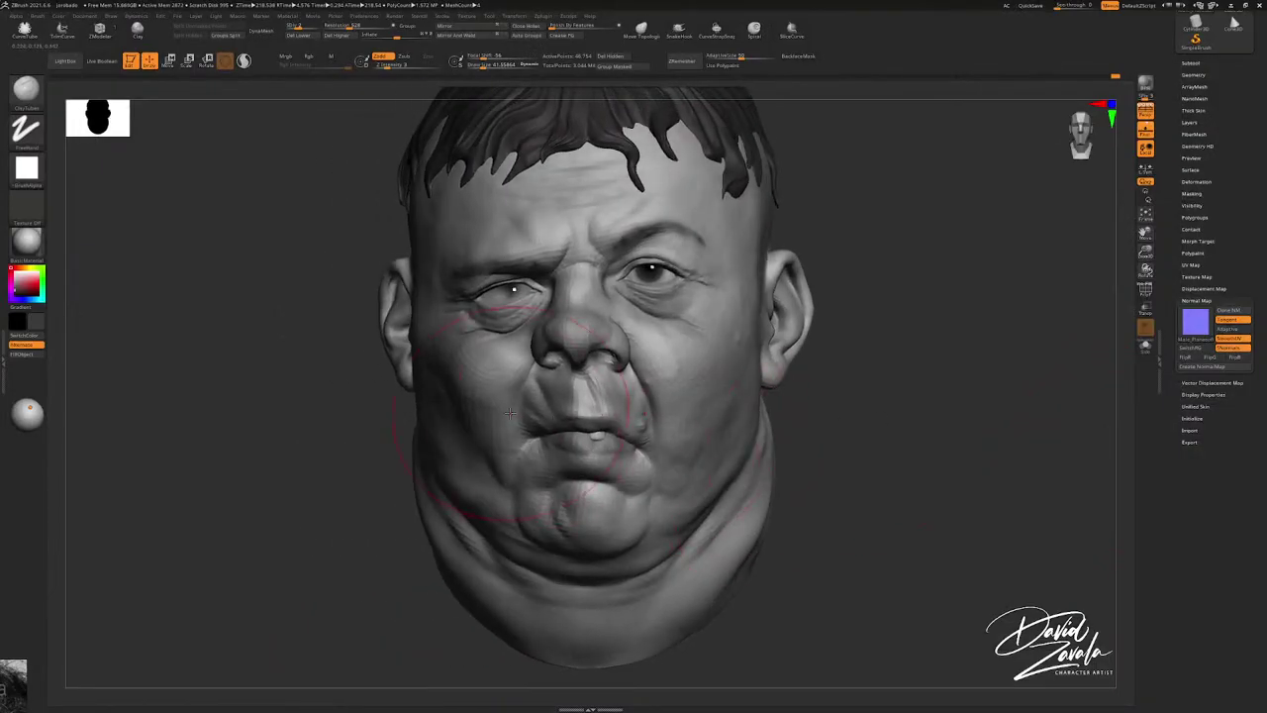
right_click_drag(717, 472, 734, 372)
left_click(316, 27)
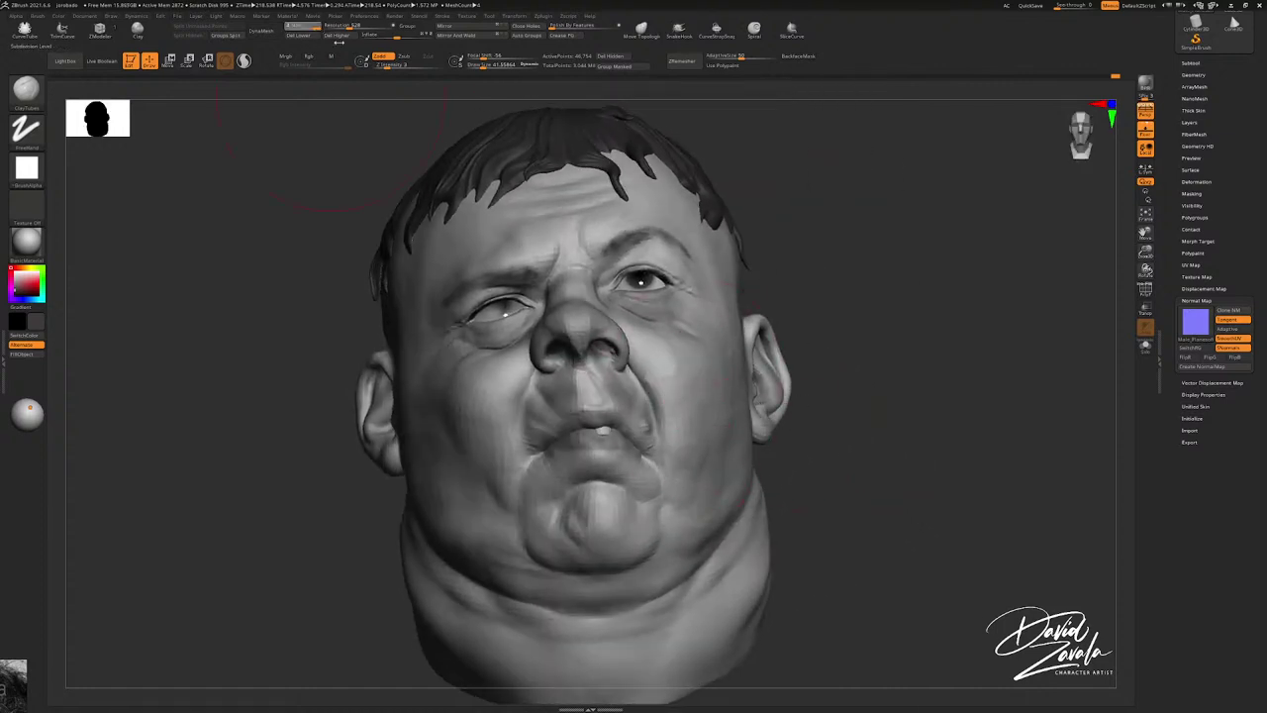
right_click_drag(697, 221, 752, 277)
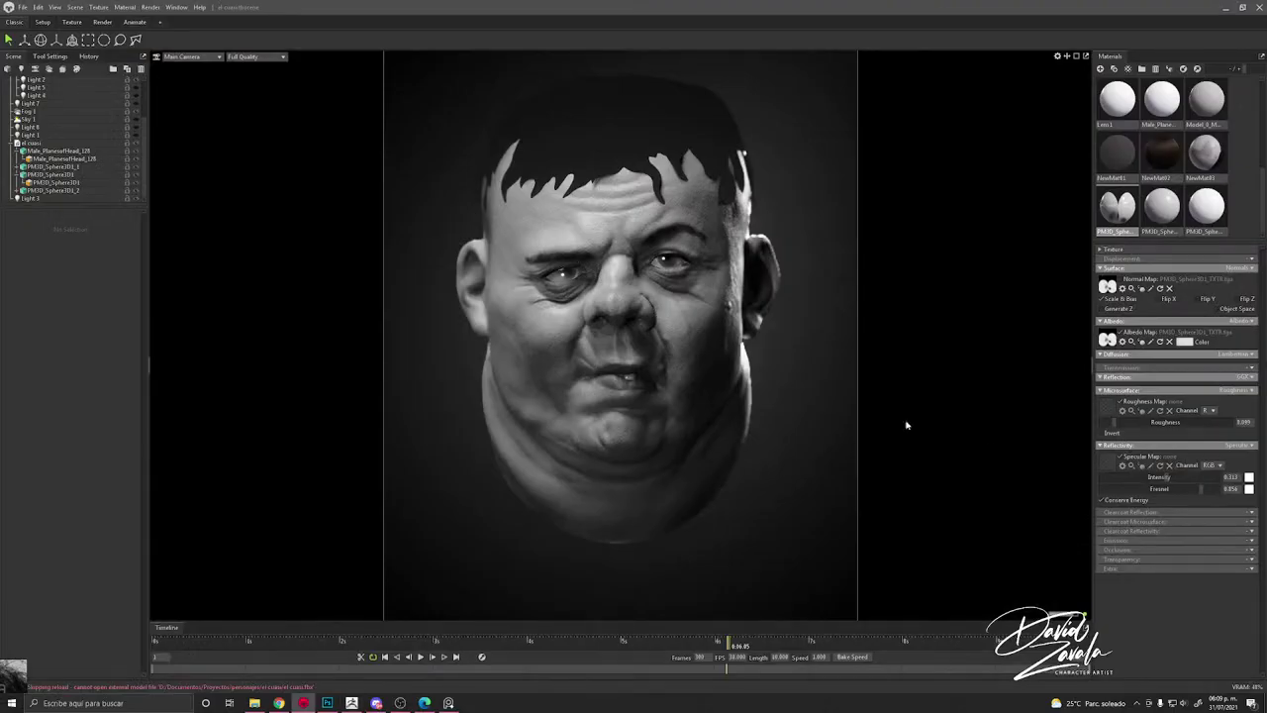
Step: Try the turntable lights around the face with the playhead at 0:06.17
left_click_drag(904, 425, 707, 433, "shift")
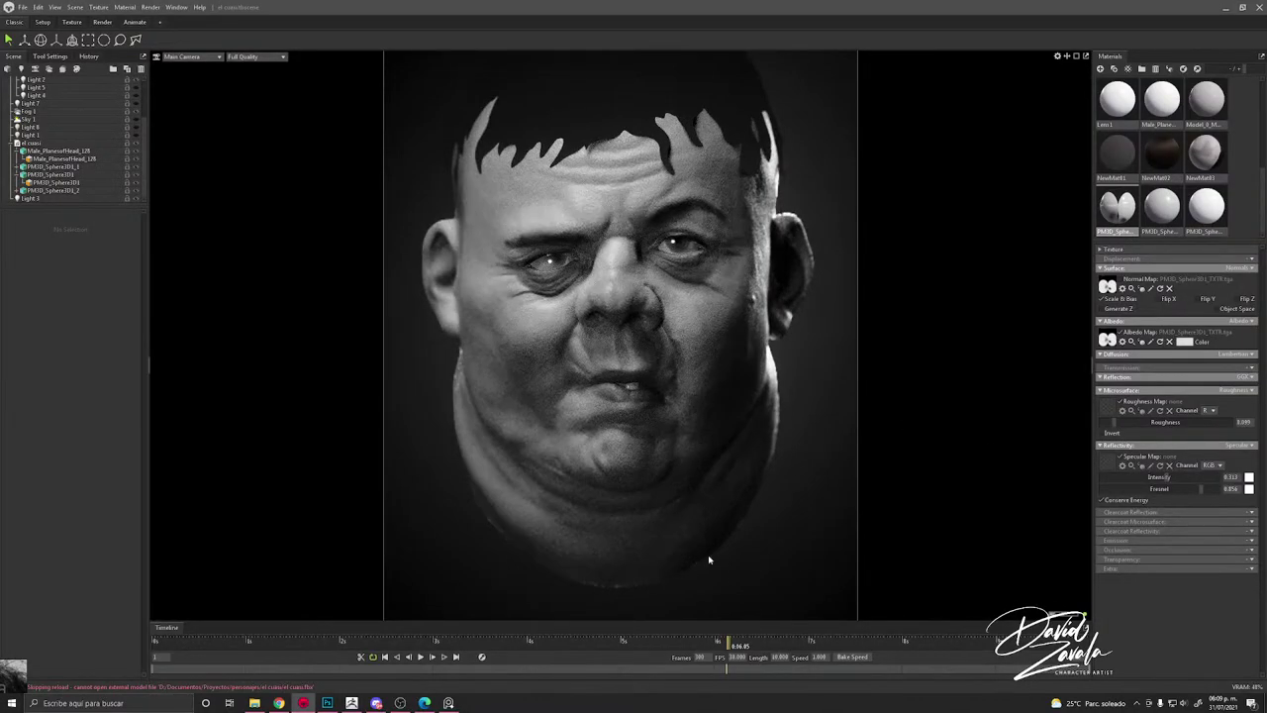
left_click_drag(729, 643, 765, 641)
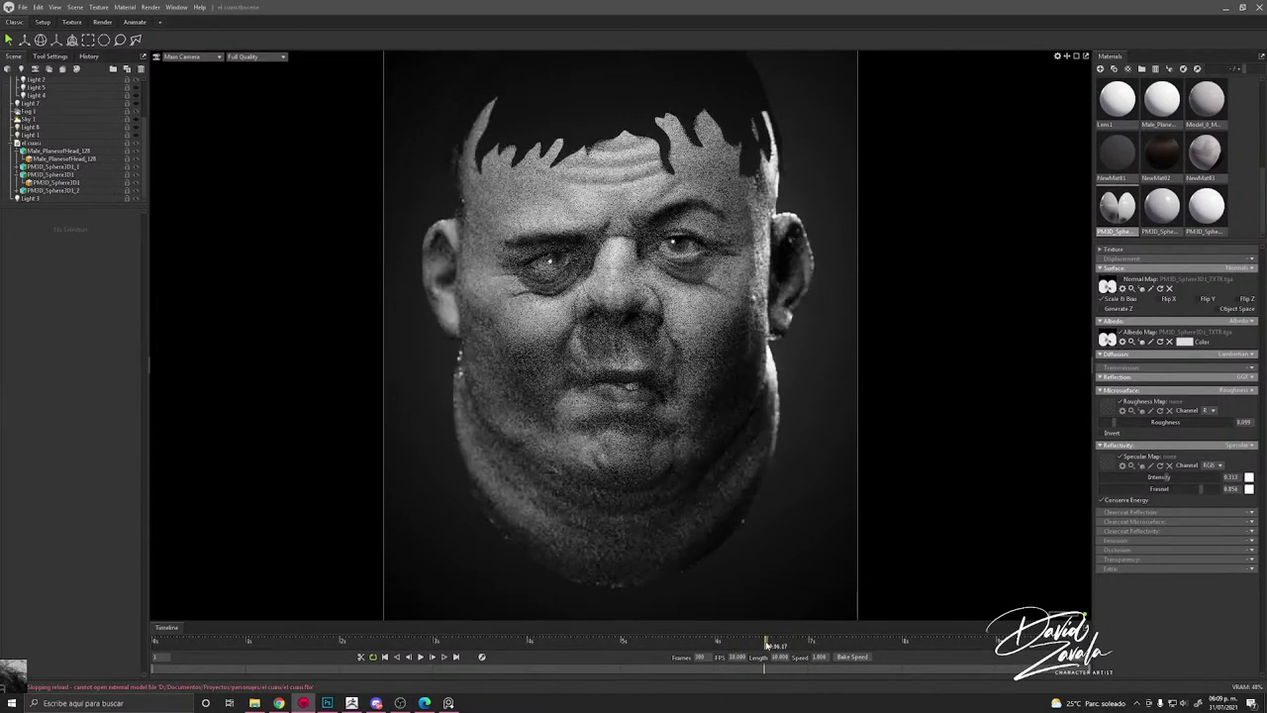
scroll(726, 556, "down", 4)
Step: Select the hair mesh and toggle its visibility to compare the head with and without it
left_click(60, 189)
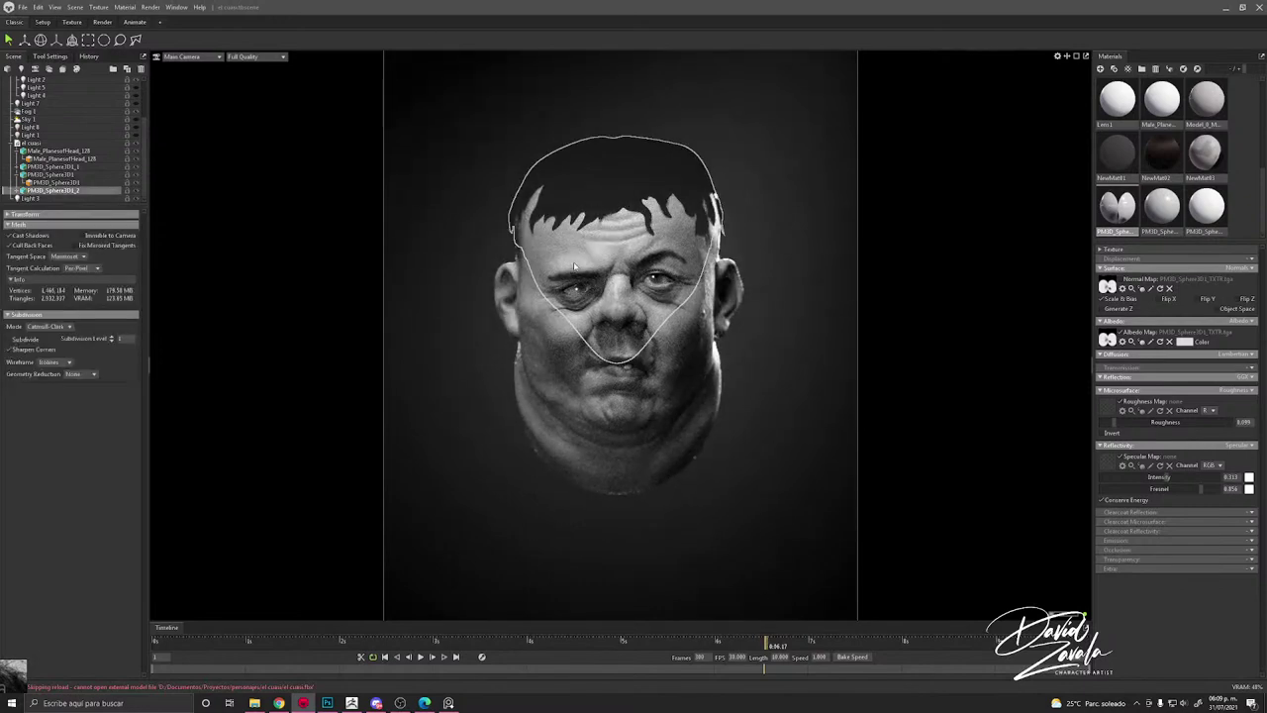
left_click(137, 190)
left_click(136, 190)
Step: Switch to ZBrush, make the crown subtool visible and export the visible subtools as FBX
left_click(353, 703)
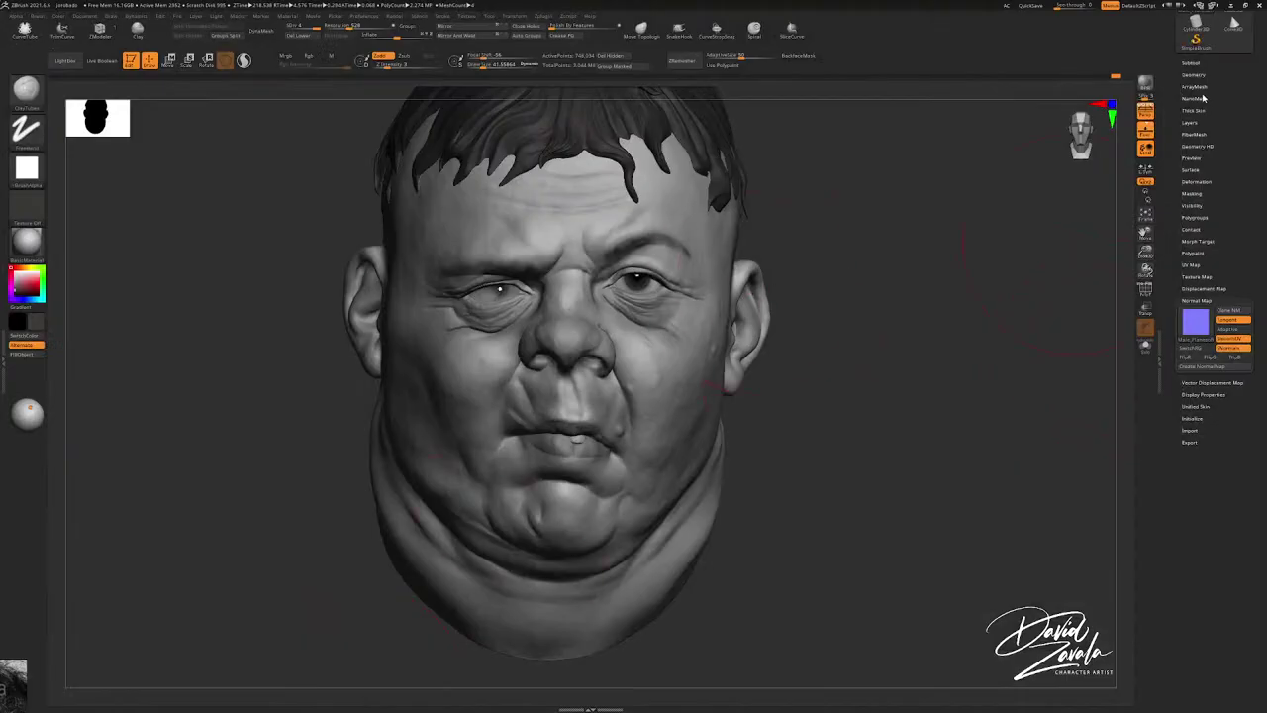
left_click(1193, 64)
left_click(1244, 102)
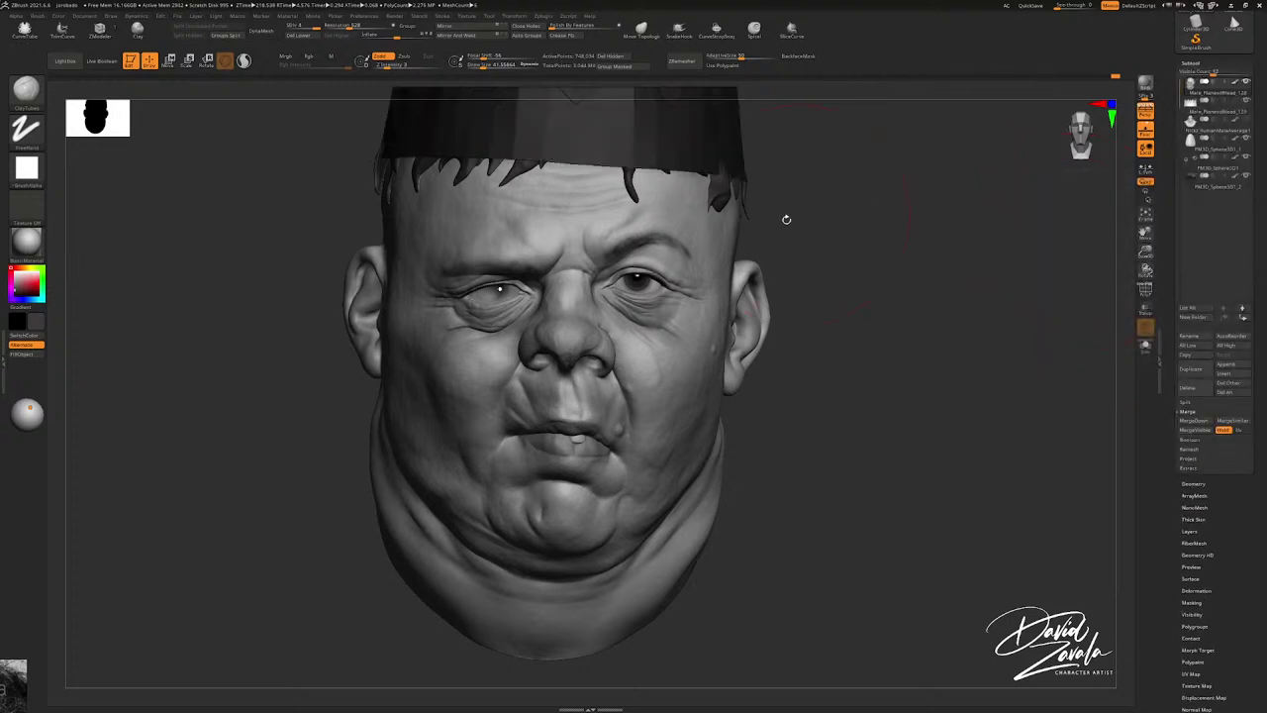
mouse_move(786, 217)
left_mouse_down()
mouse_move(740, 216)
mouse_move(789, 212)
left_mouse_up()
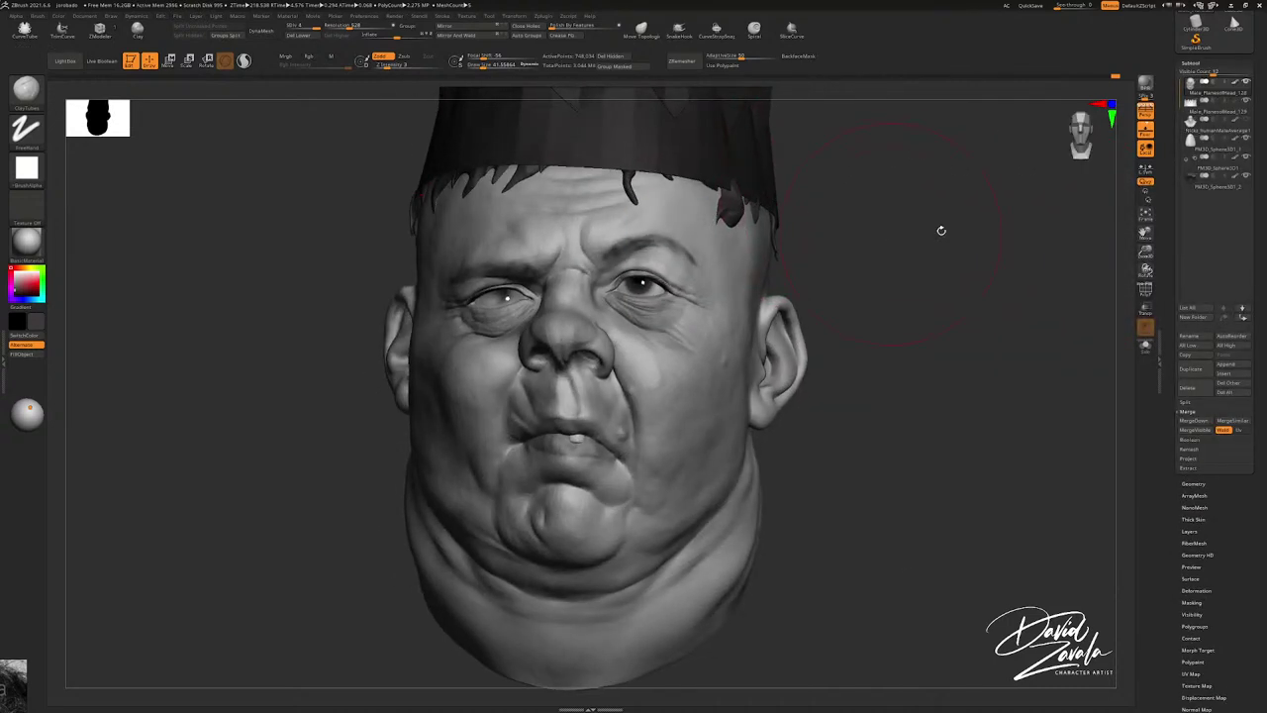
left_click(542, 16)
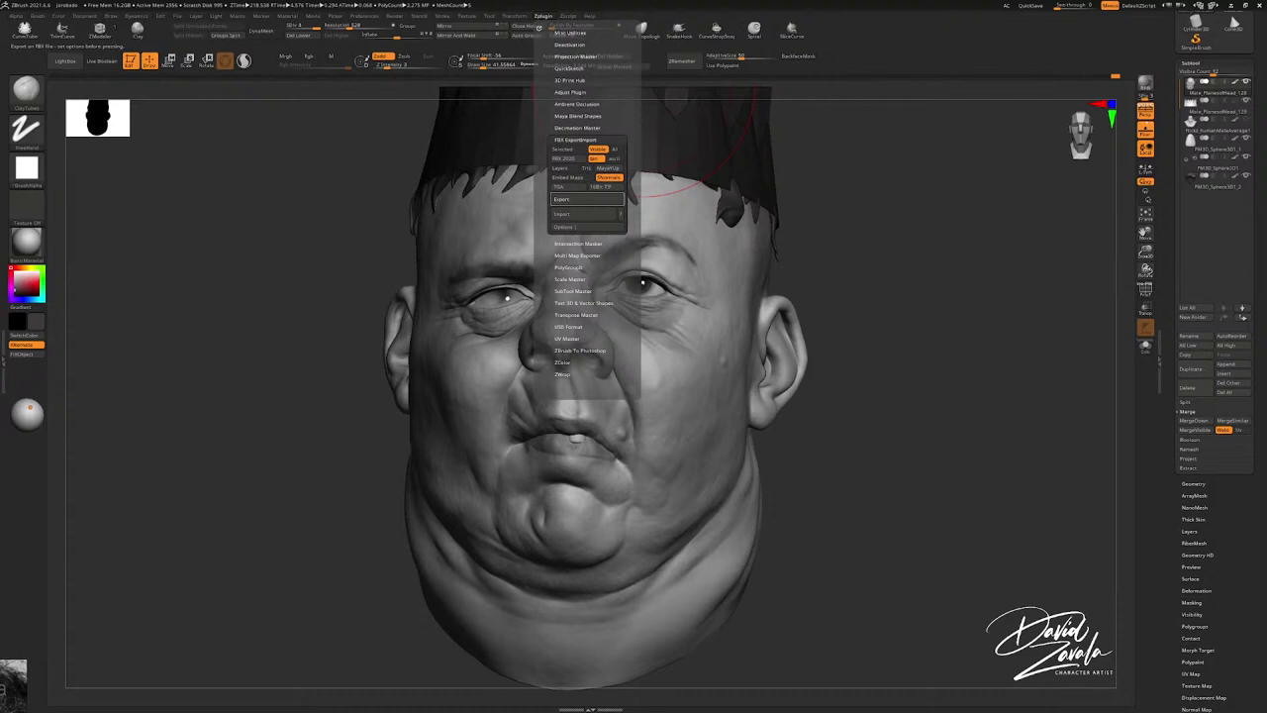
left_click(569, 199)
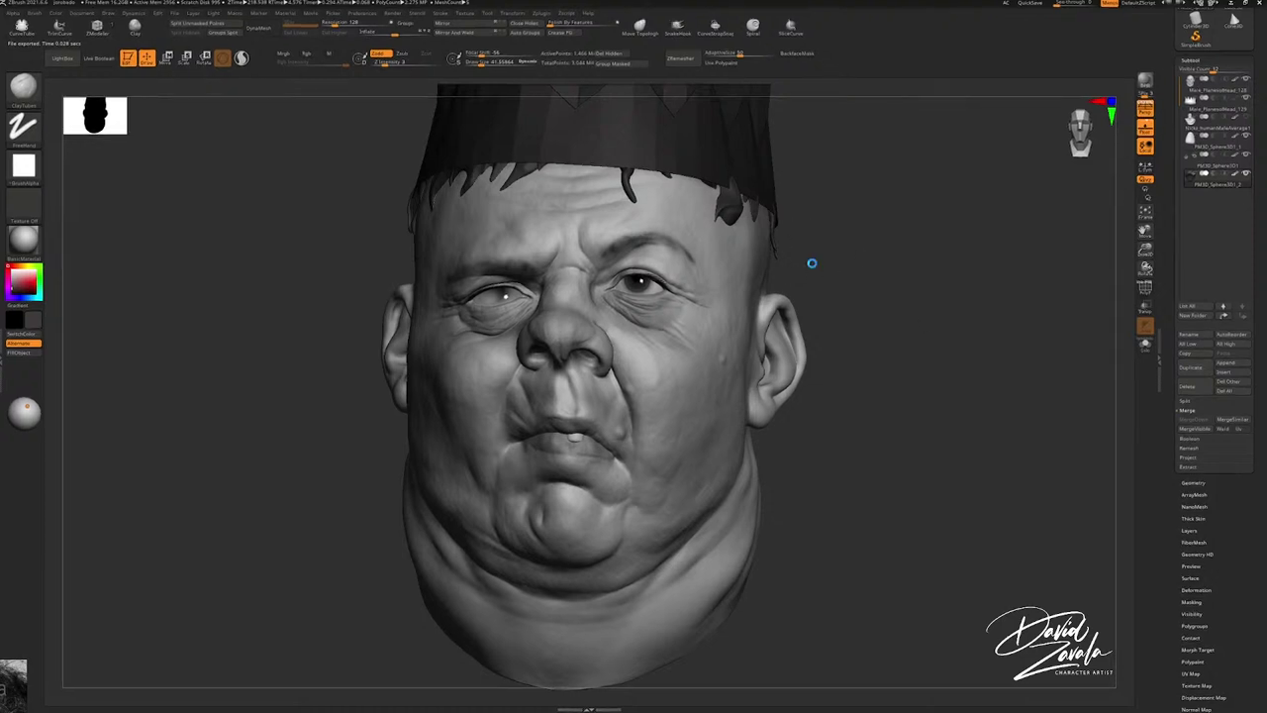
Step: Select the head subtool, lower its subdivision level and export the visible subtools as FBX again
left_click(768, 254, "alt")
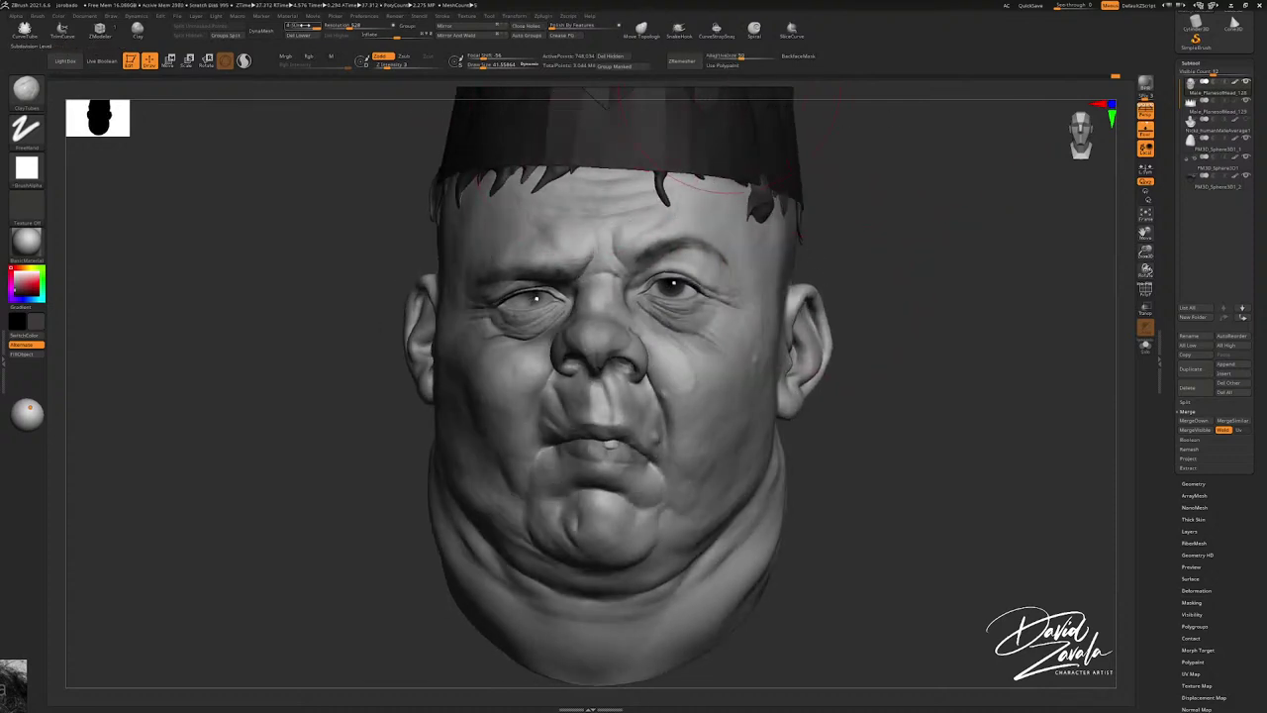
left_click(293, 26)
left_click(542, 16)
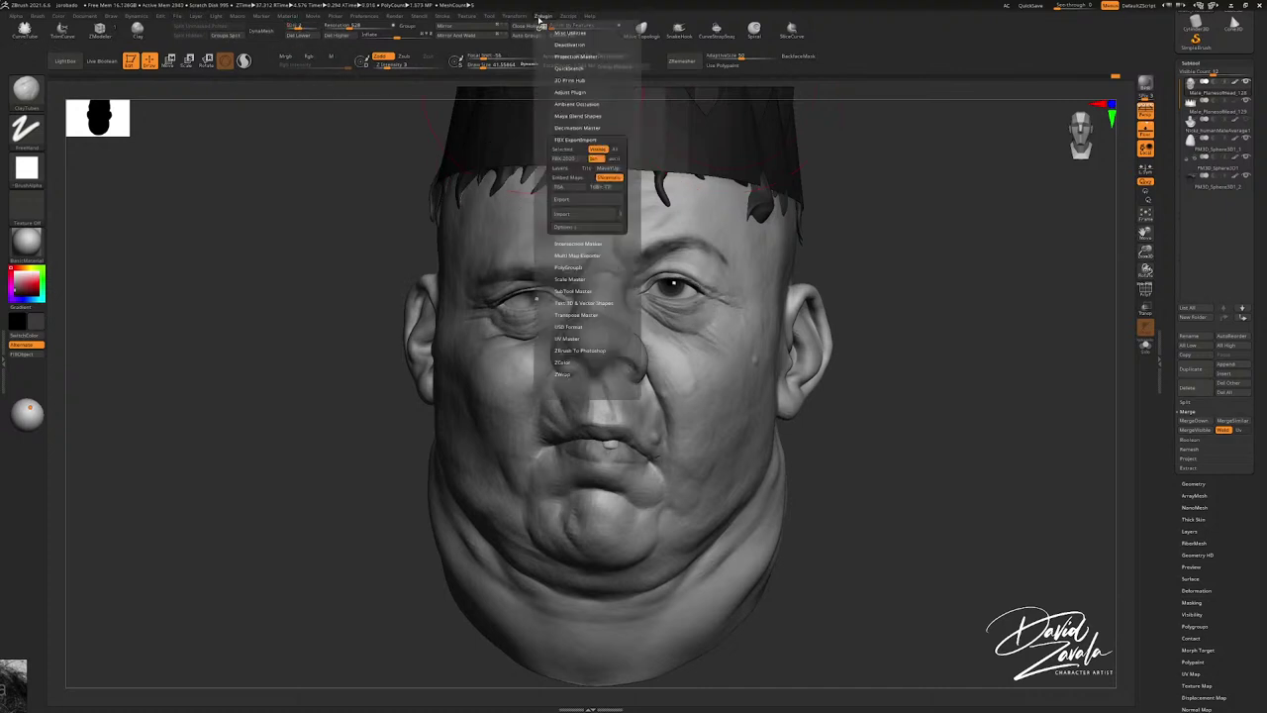
left_click(586, 197)
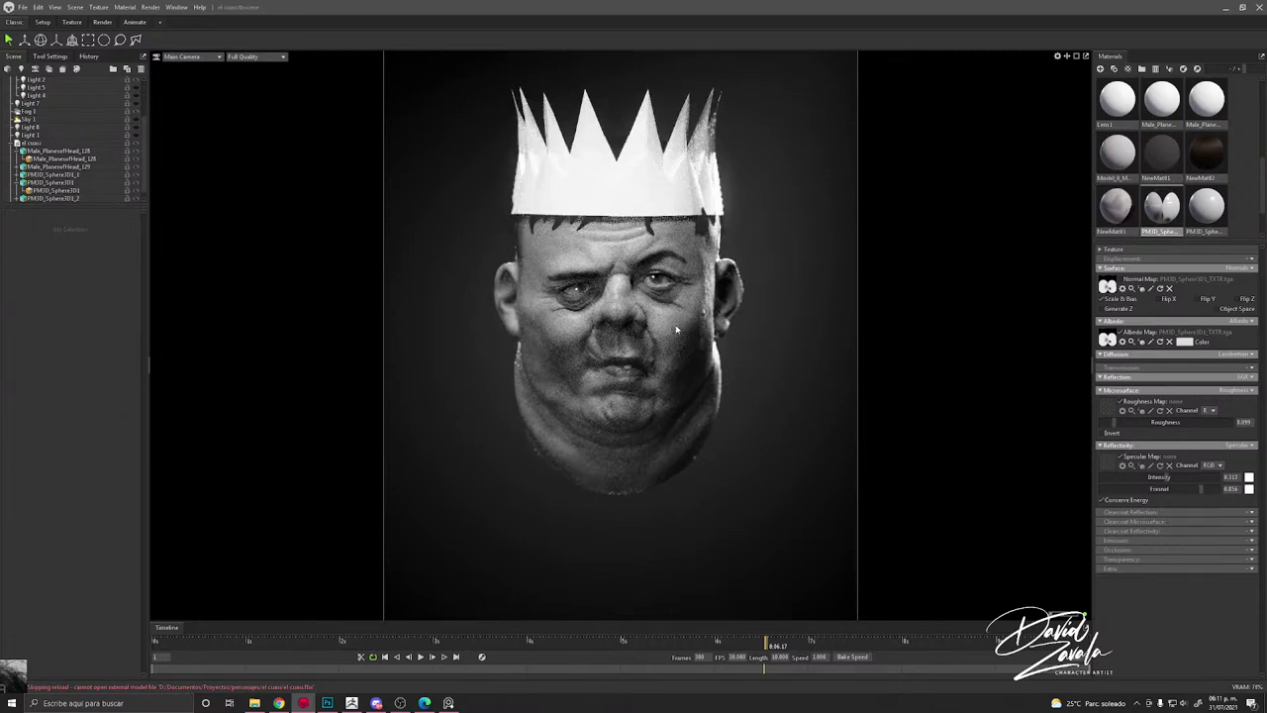
Step: Select the crown mesh on the head and enable subdivision for it
left_click(628, 170)
scroll(629, 170, "down", 2)
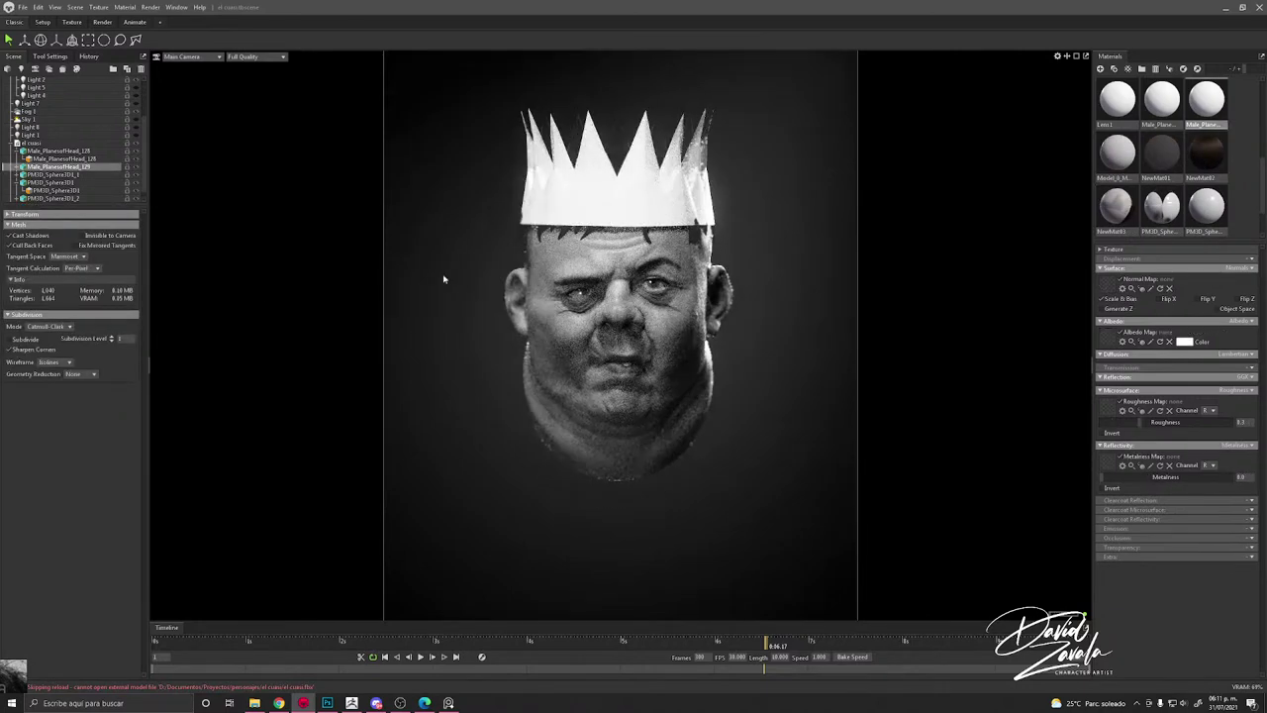
left_click(25, 341)
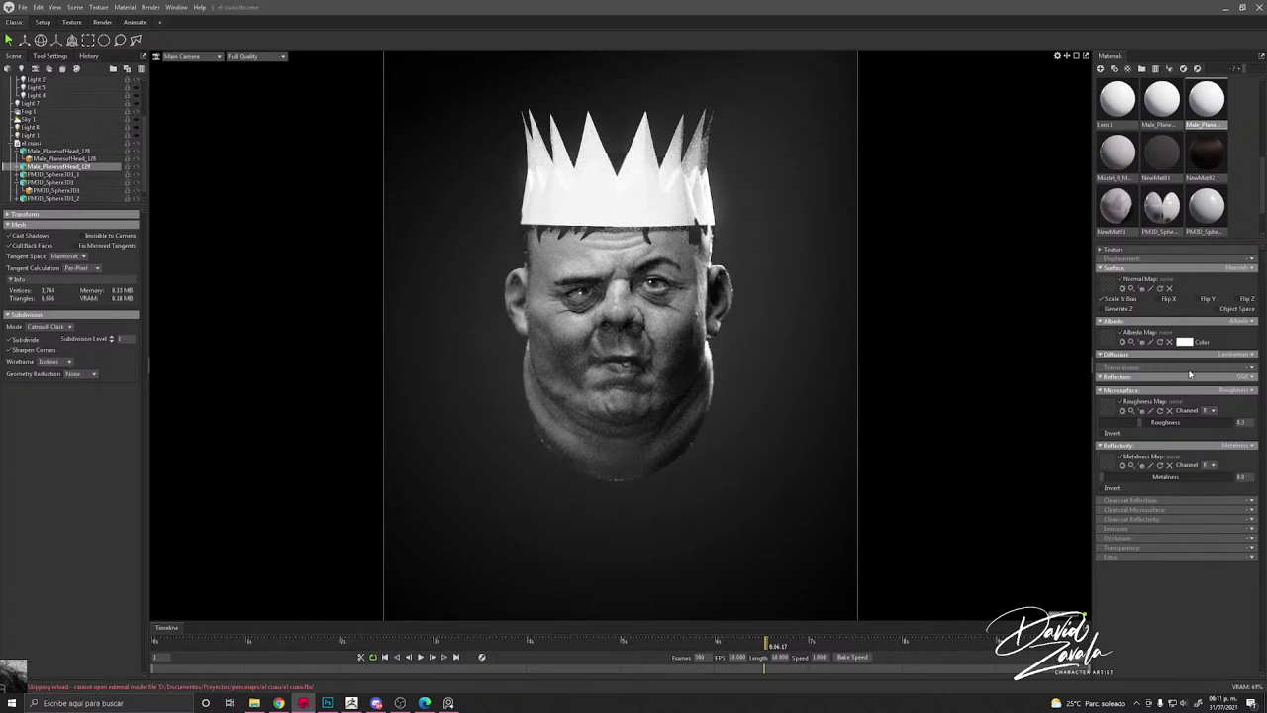
Step: Make the crown material strongly metallic and lower its roughness to 0.233
left_click_drag(1168, 477, 1219, 476)
left_click_drag(1156, 423, 1124, 423)
left_click(794, 353)
scroll(782, 347, "up", 3)
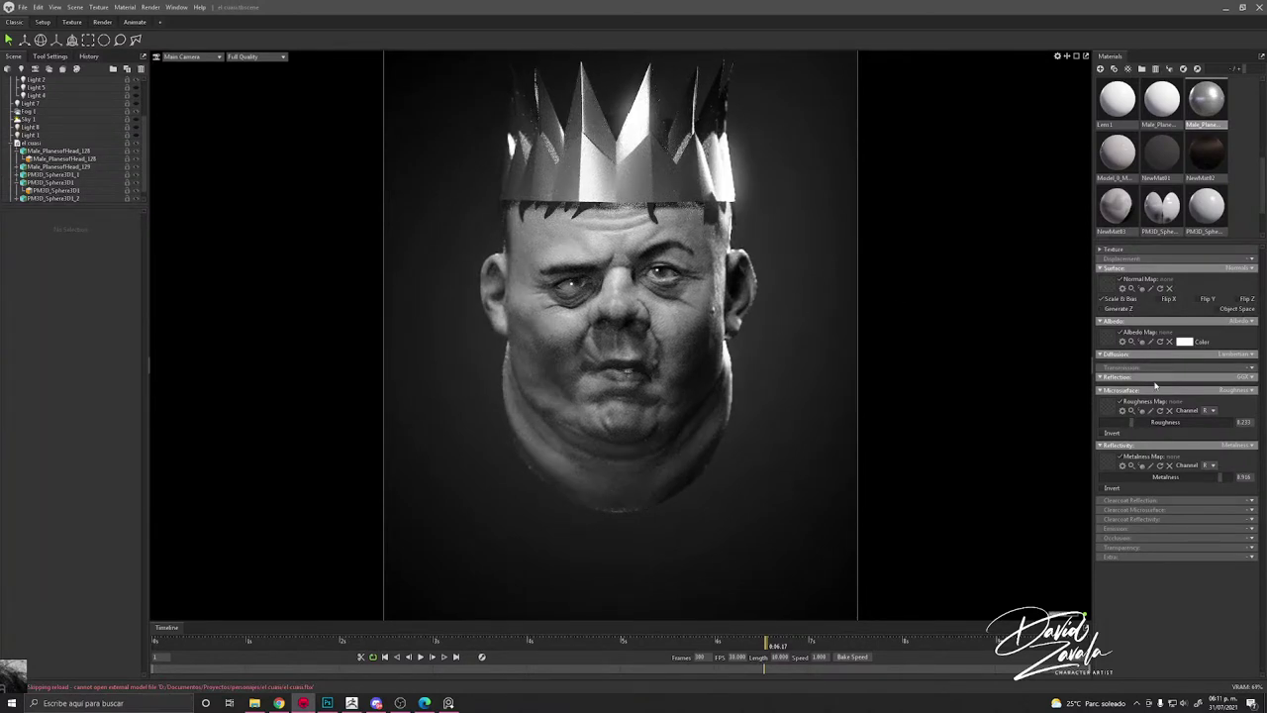
Step: Tint the crown material's albedo a pale cream, and set its roughness to 0.359 and metalness to 1.0
left_click(1184, 342)
left_click(897, 299)
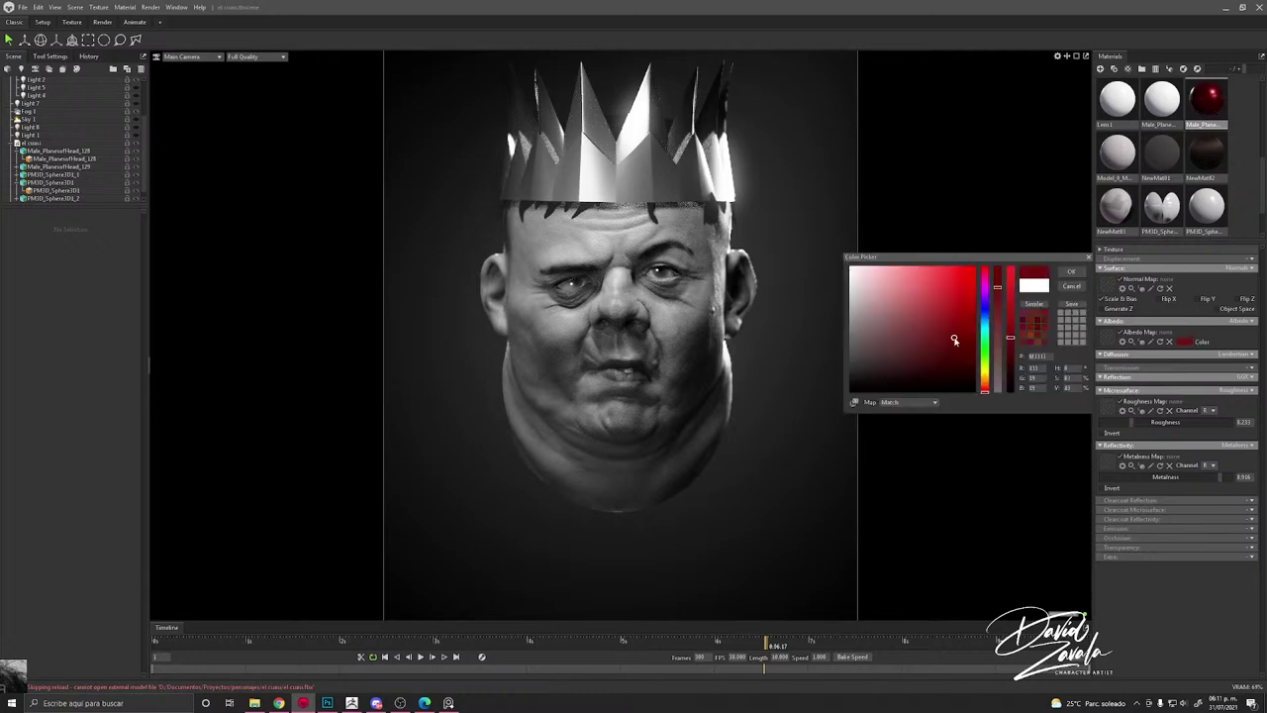
left_click_drag(893, 291, 872, 264)
left_click(985, 380)
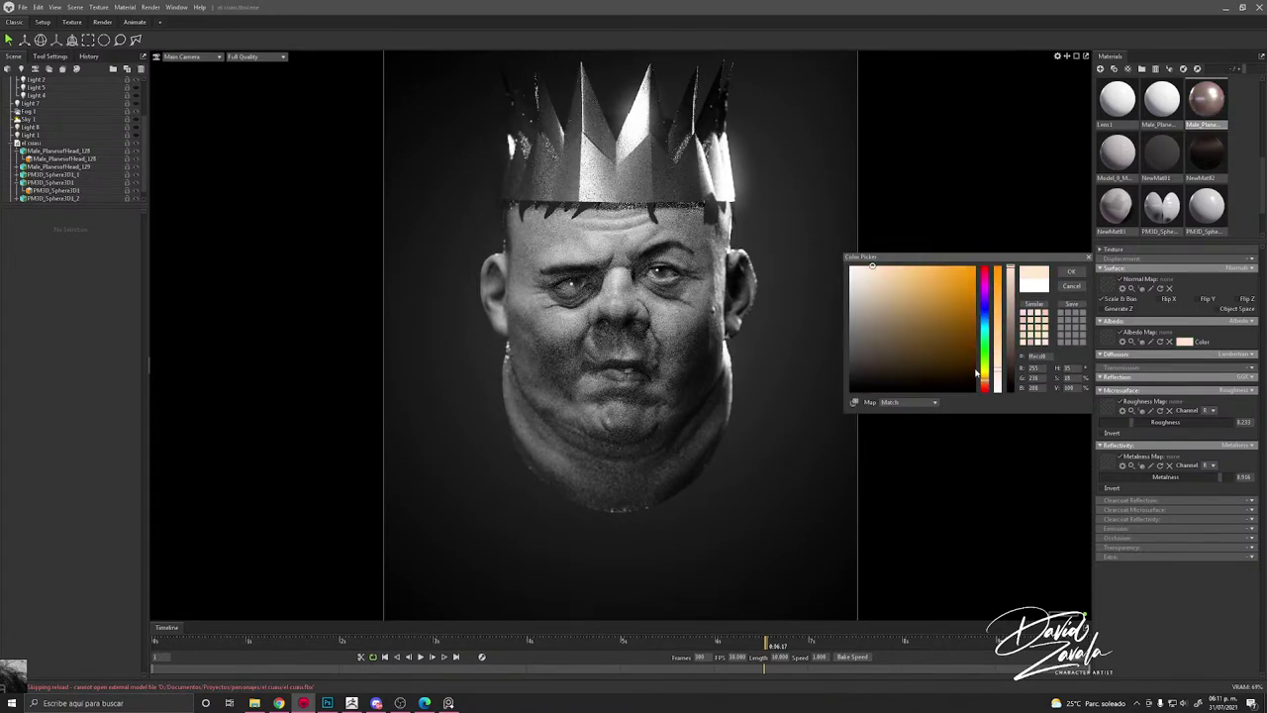
left_click(1070, 273)
mouse_move(1131, 421)
left_mouse_down()
mouse_move(1099, 416)
mouse_move(1147, 421)
left_mouse_up()
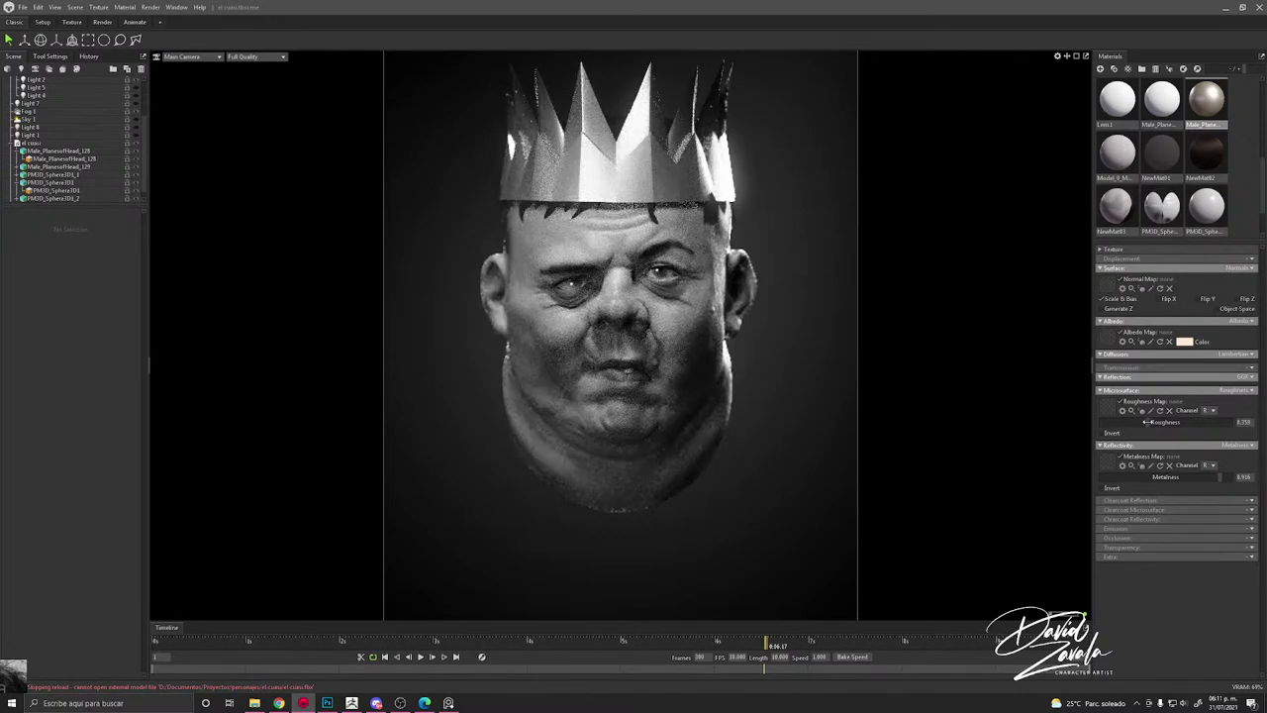
left_click_drag(1219, 476, 1252, 468)
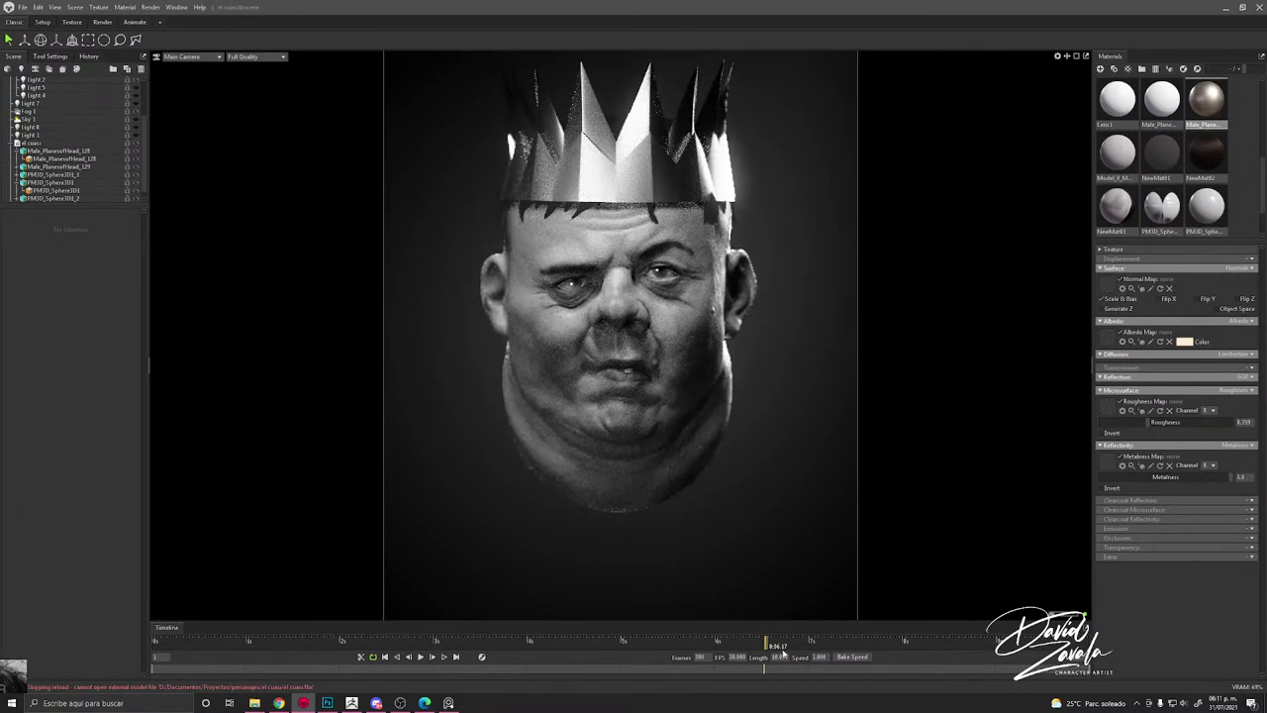
Step: Try the turntable lights on the crowned head with the playhead at 0:06.23
left_click(940, 641)
left_click_drag(955, 640, 798, 643)
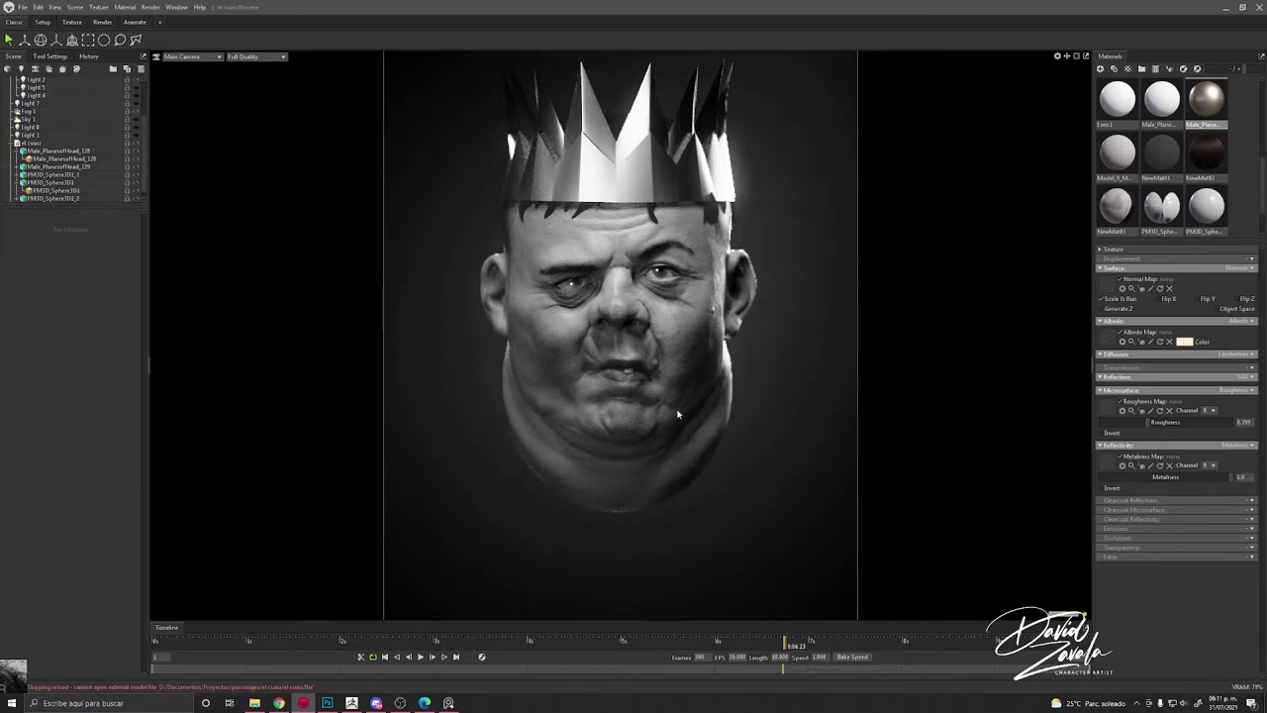
scroll(678, 414, "up", 2)
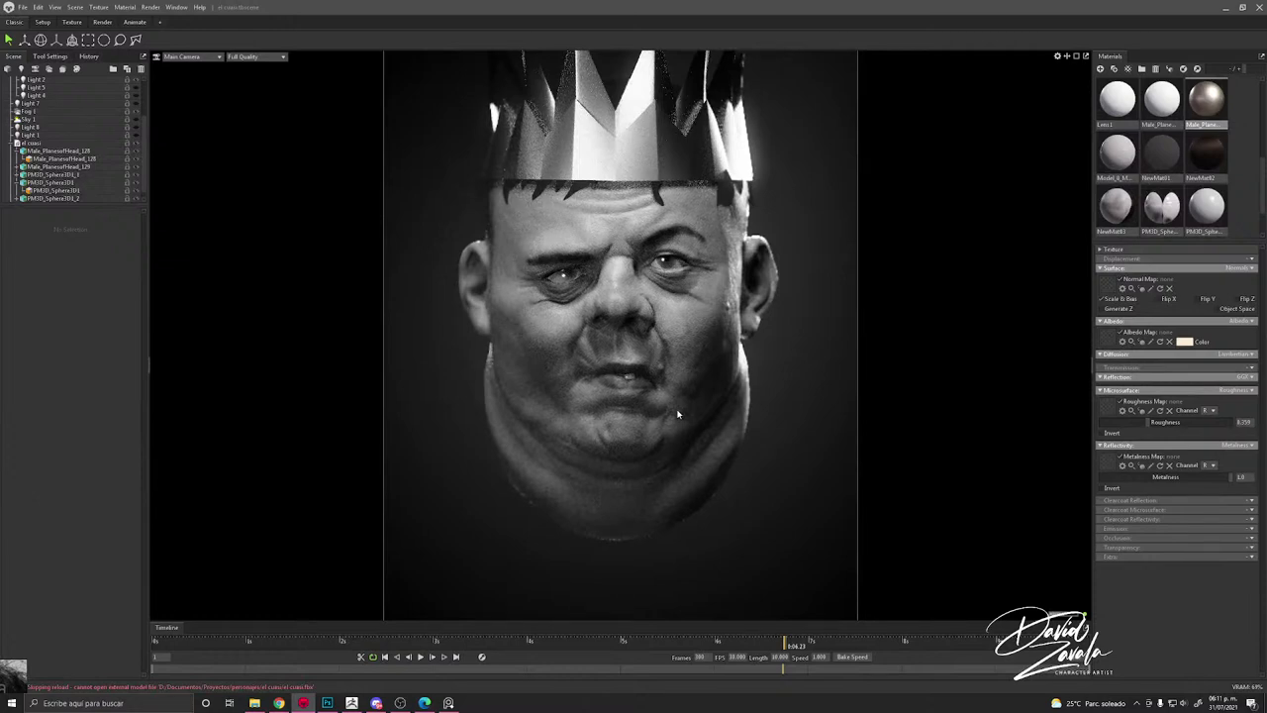
Step: Select the head mesh and switch its skin material's transmission to Volumetric Scattering
left_click(705, 361)
scroll(688, 344, "up", 2)
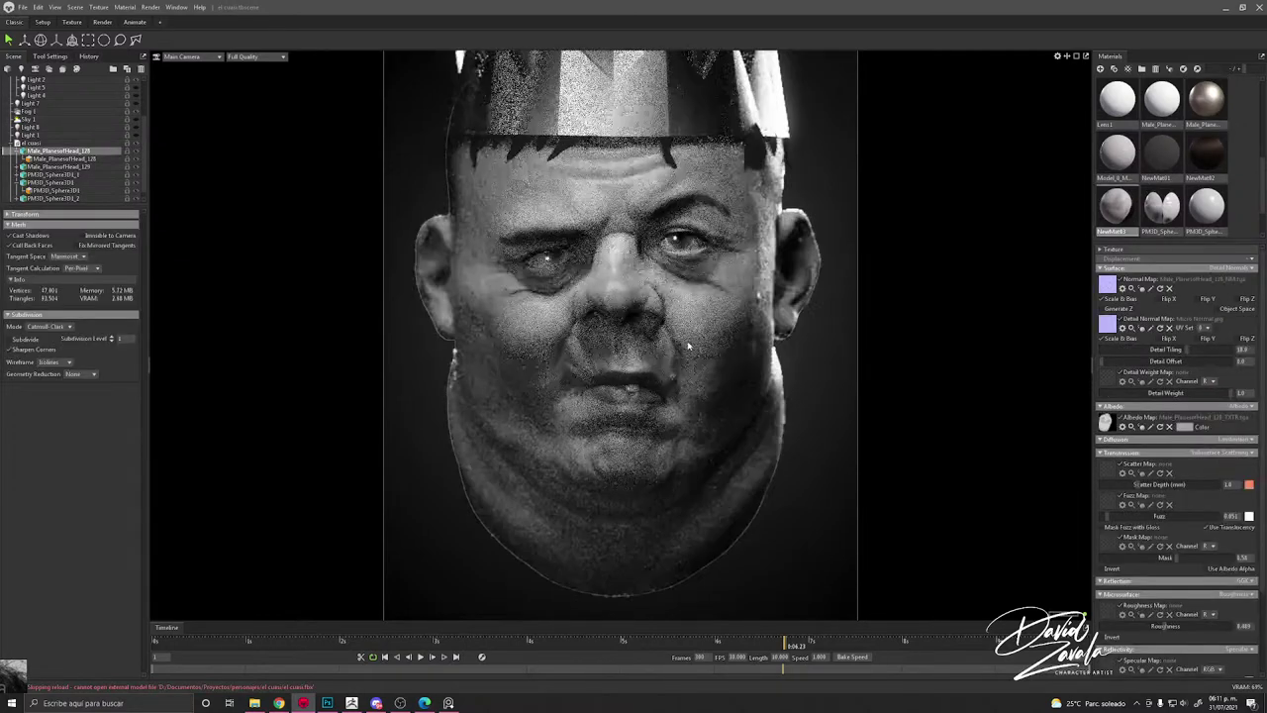
left_click(1216, 457)
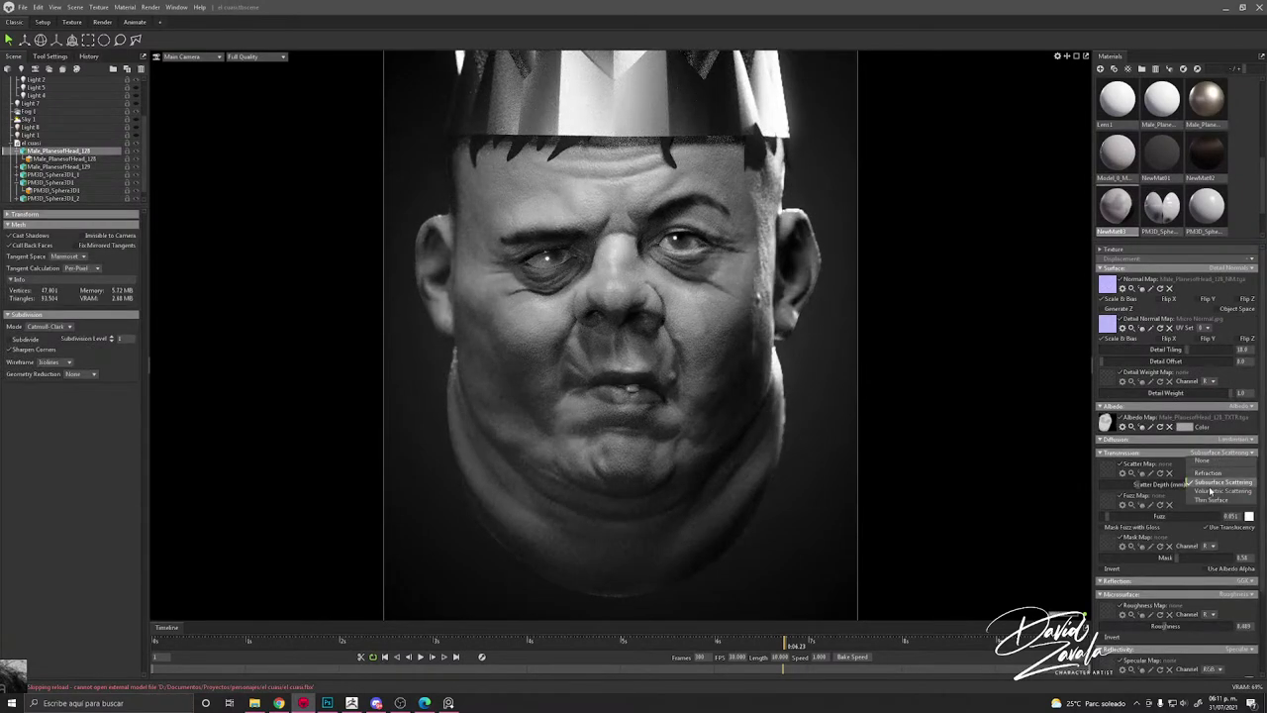
left_click(1218, 492)
left_click(842, 394)
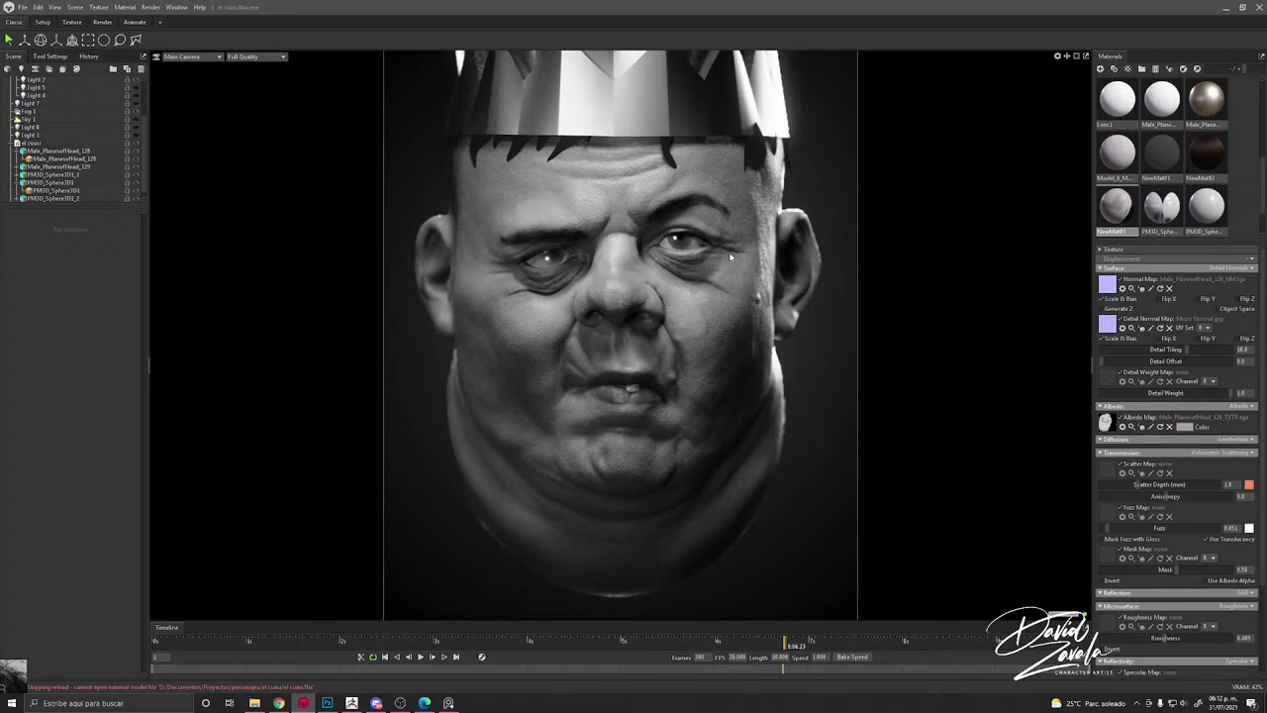
Step: Inspect the eye mesh up close, and reposition the turntable lights by moving the playhead to 0:06.30
left_click(683, 248)
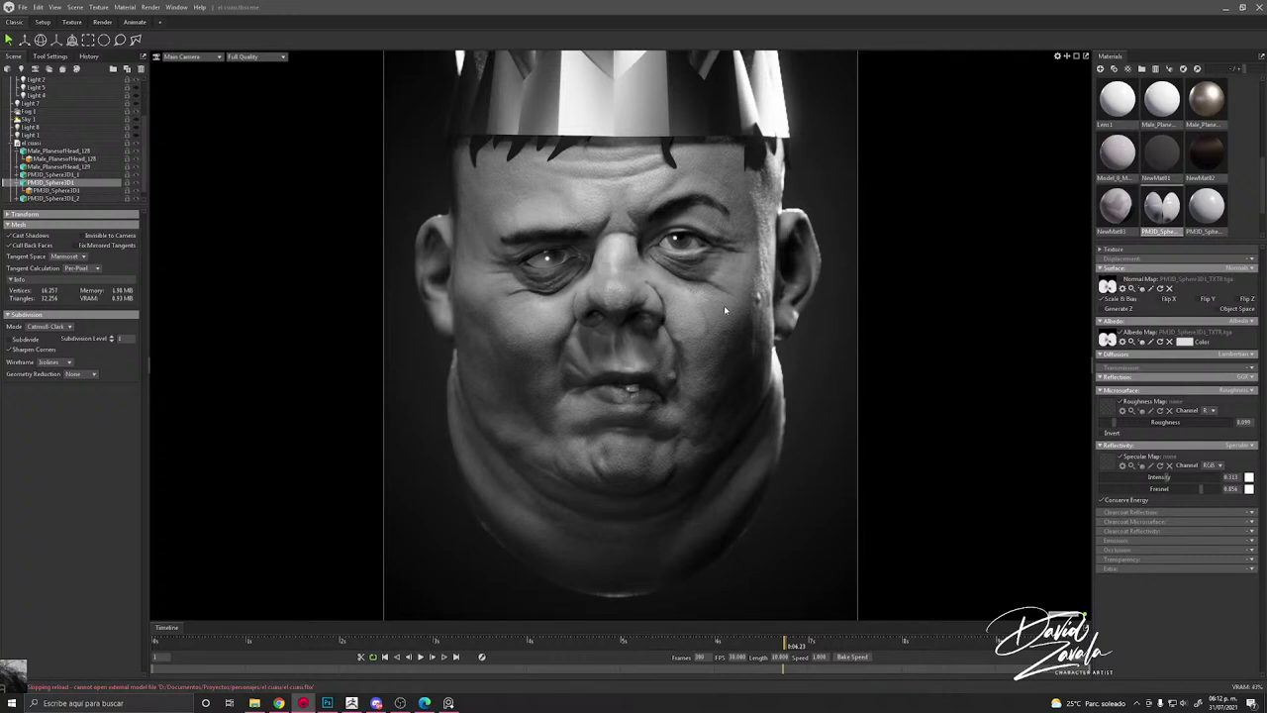
scroll(626, 304, "up", 3)
scroll(627, 304, "down", 6)
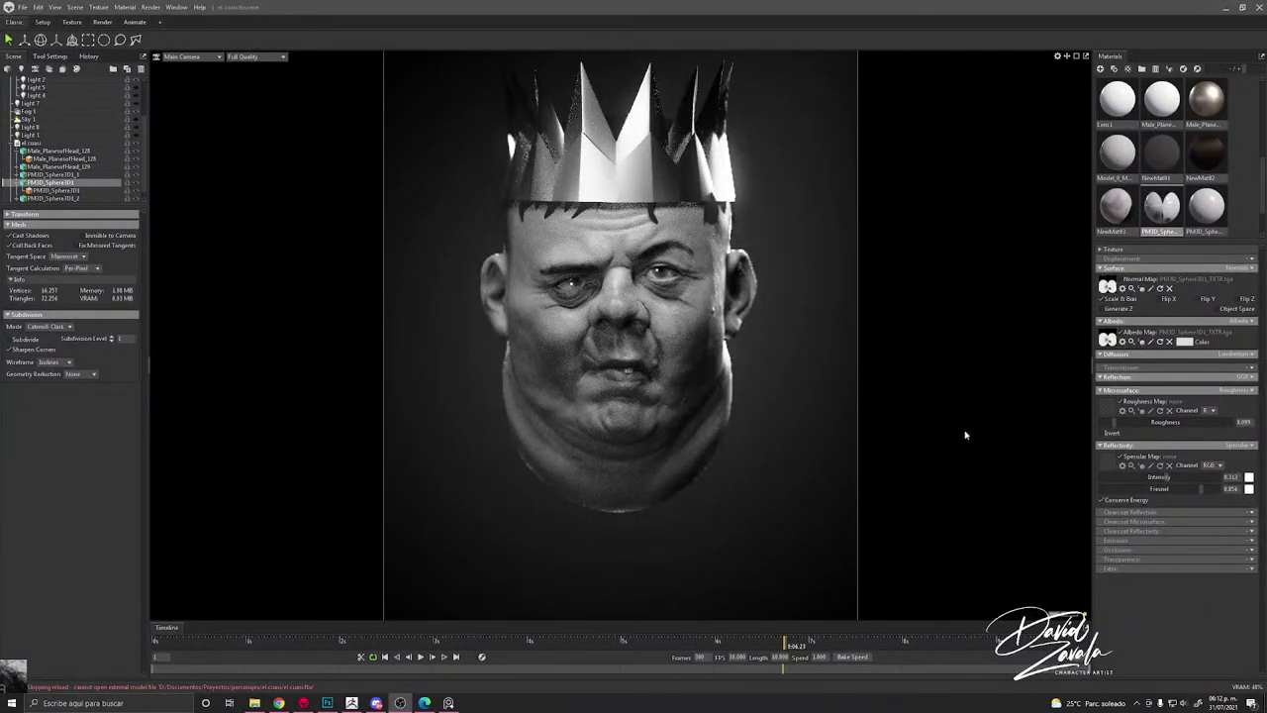
mouse_move(789, 645)
left_mouse_down()
mouse_move(828, 643)
mouse_move(790, 644)
left_mouse_up()
left_click_drag(788, 642, 805, 599)
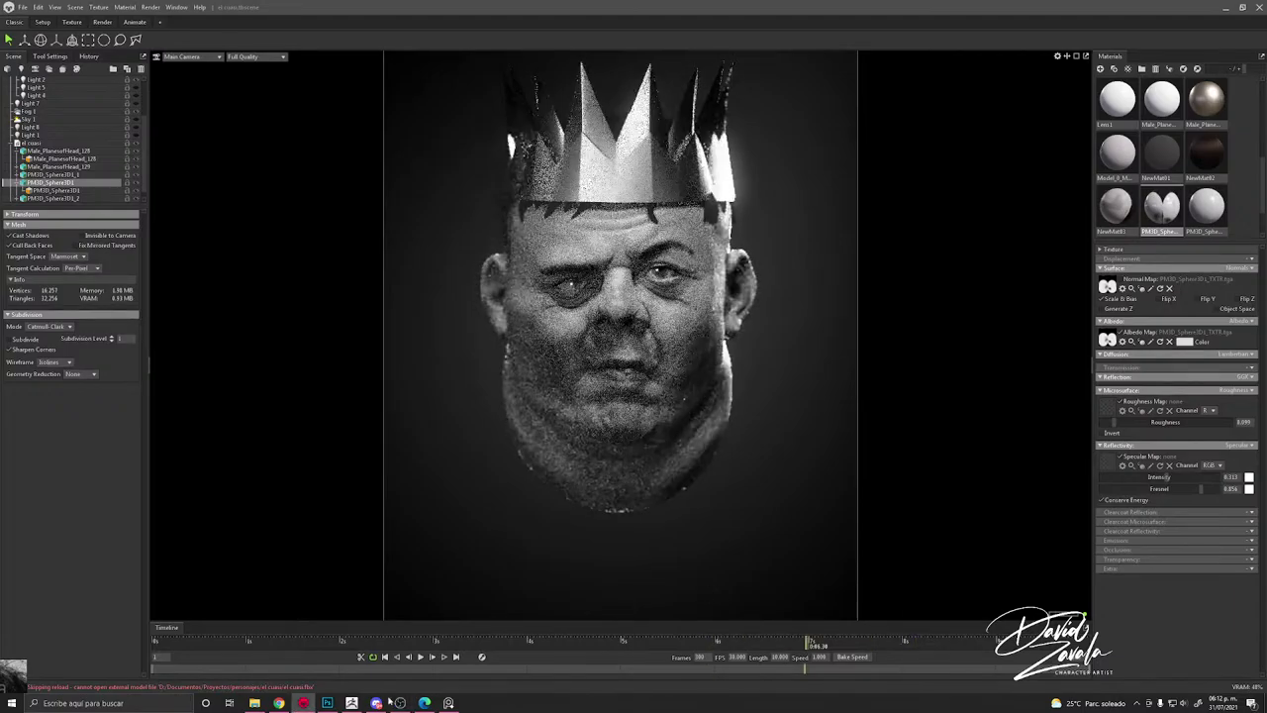
Step: Switch to ZBrush, make the collar-shaped bust subtool below the head visible, and re-export the model for the render scene
left_click(391, 699)
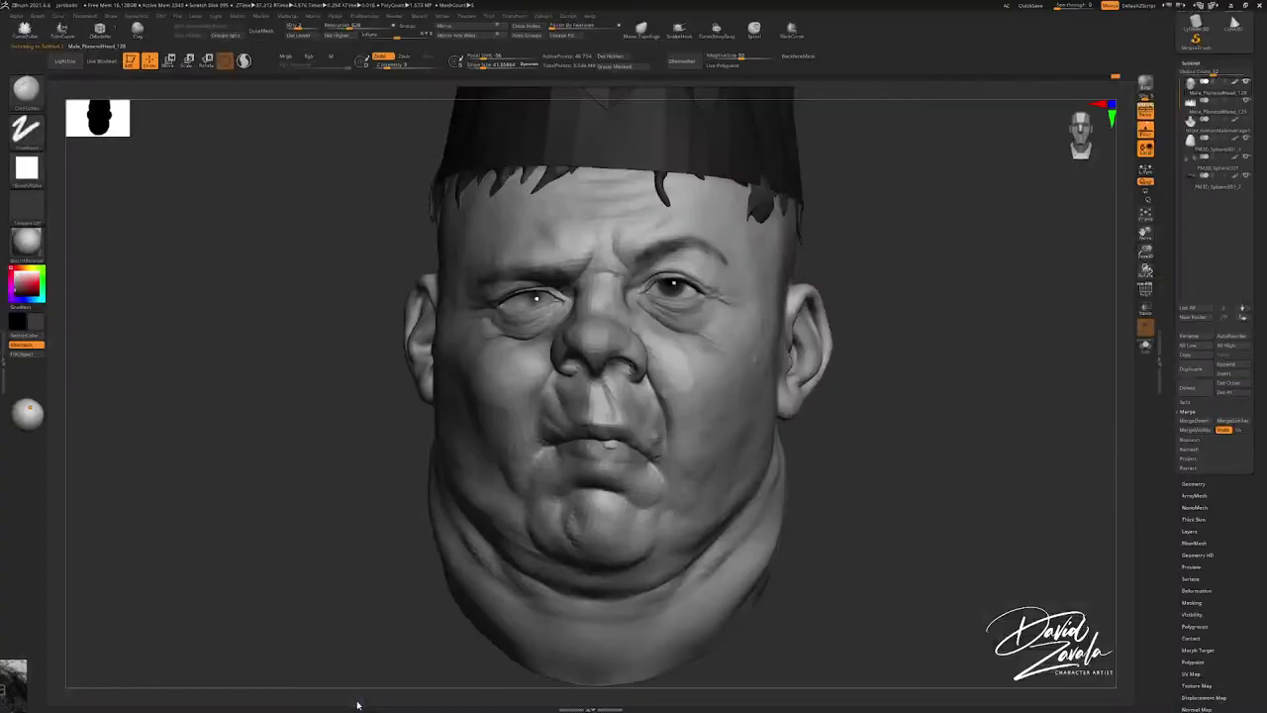
left_click(1215, 129)
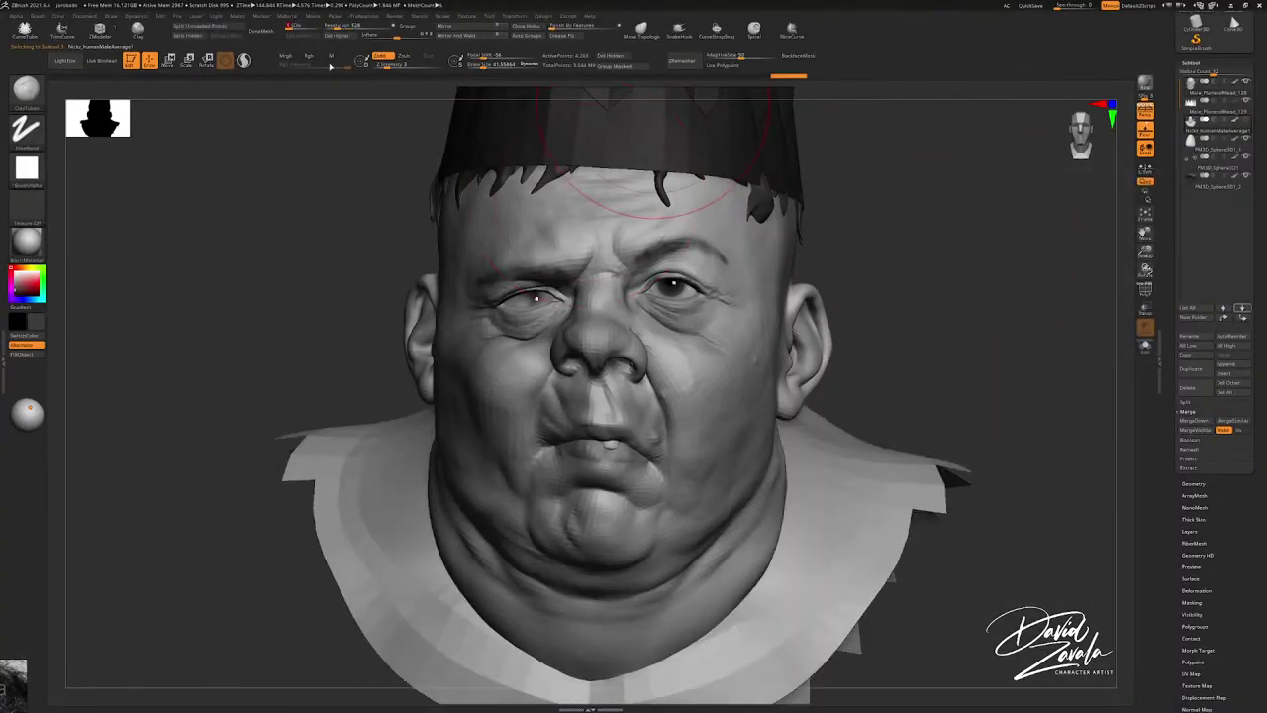
left_click_drag(332, 153, 374, 178)
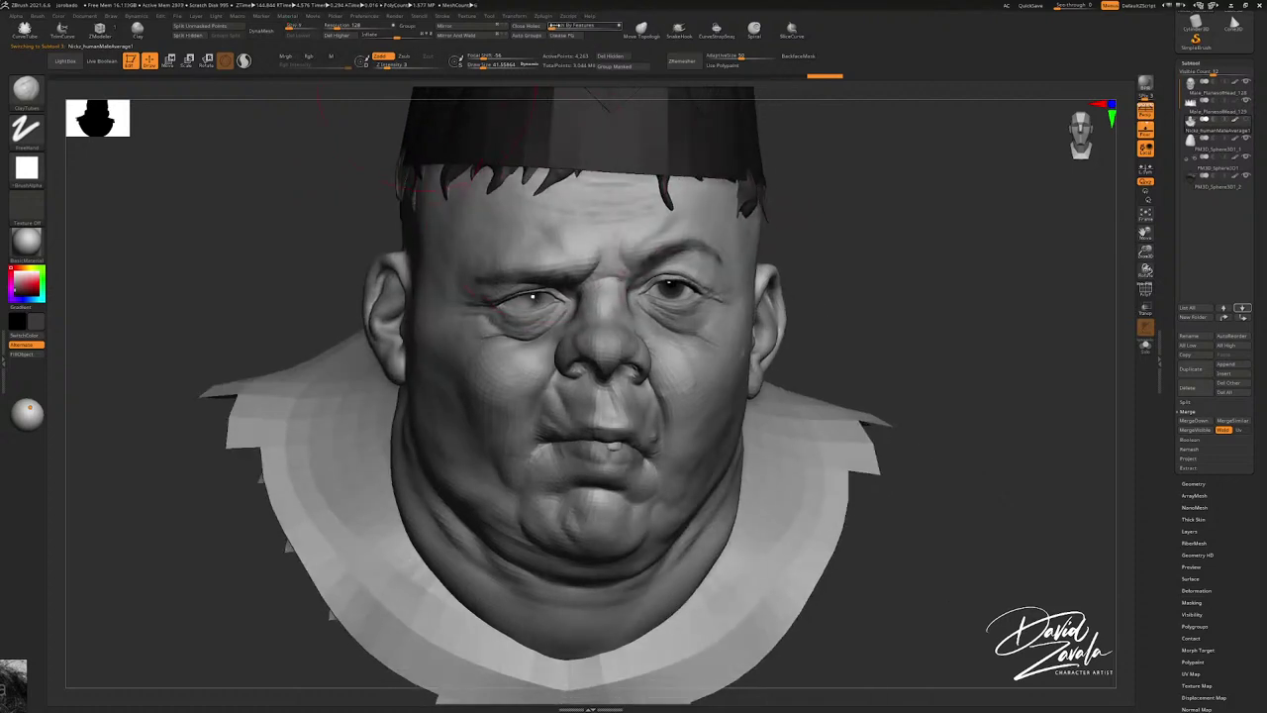
left_click(542, 16)
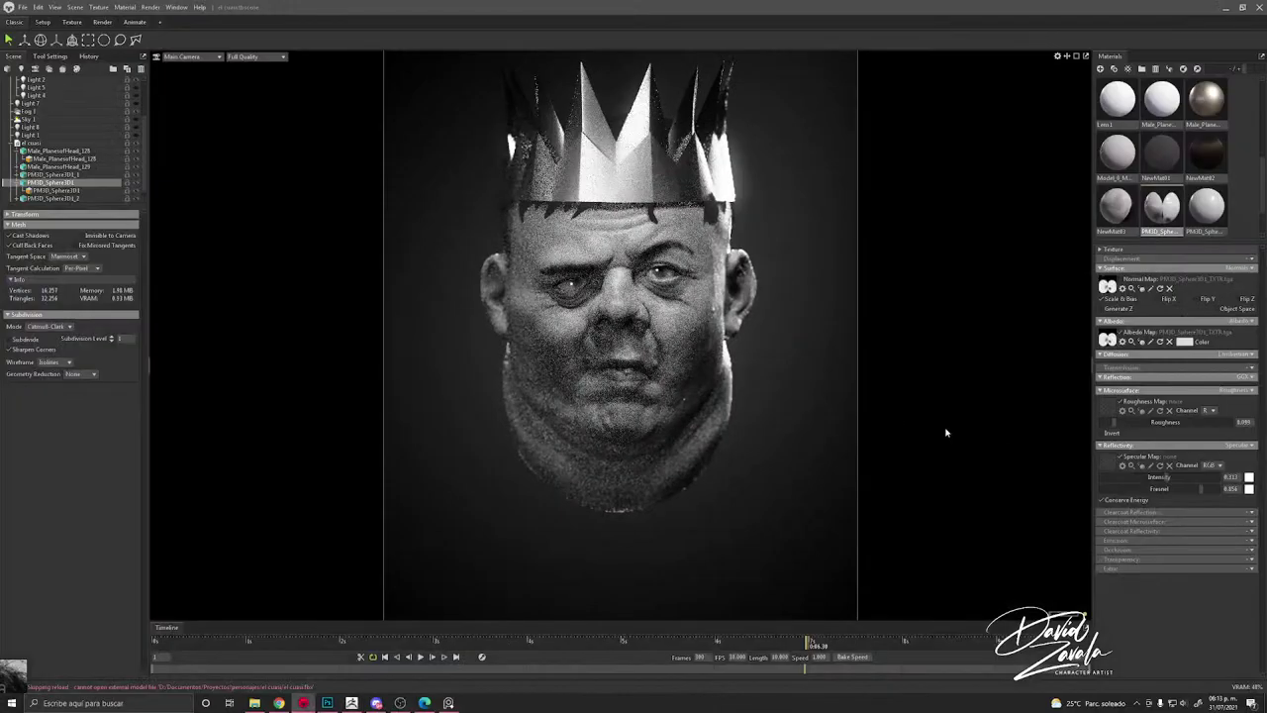
Step: Deselect the eye mesh and examine the rendered eyes, nose and mouth up close before returning to the full crowned head
left_click(818, 414)
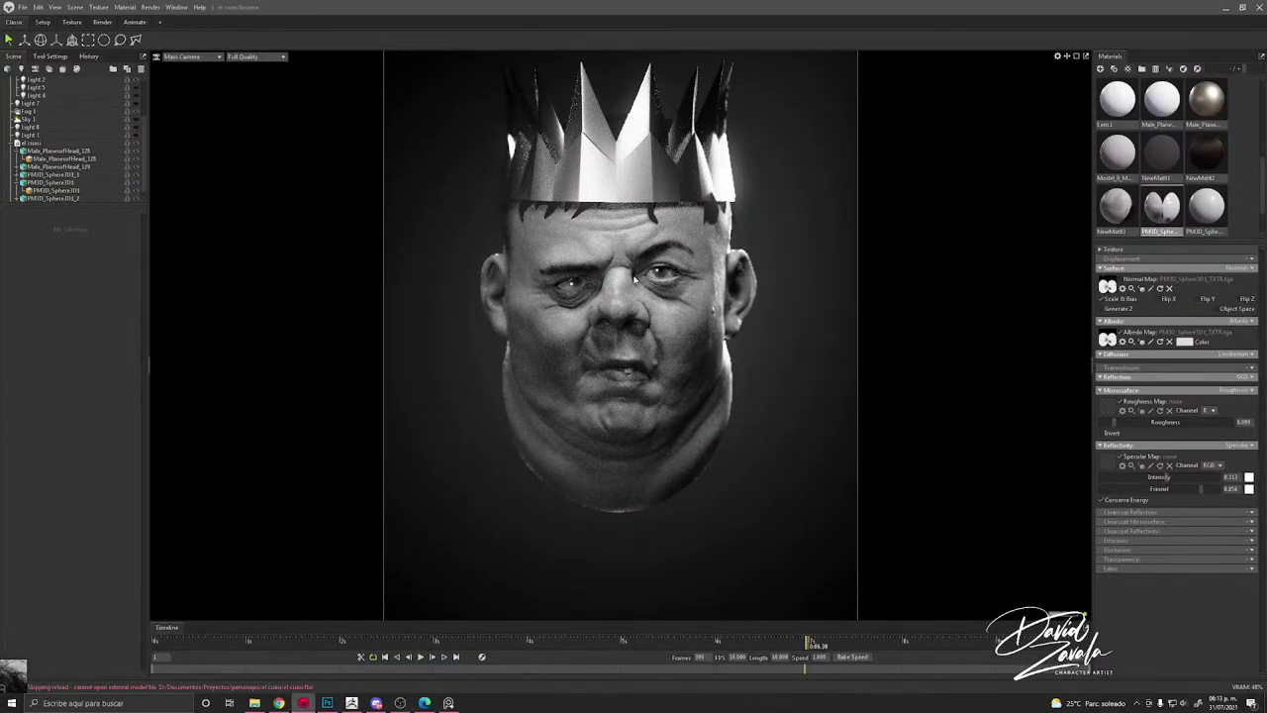
scroll(634, 280, "up", 3)
scroll(663, 279, "up", 3)
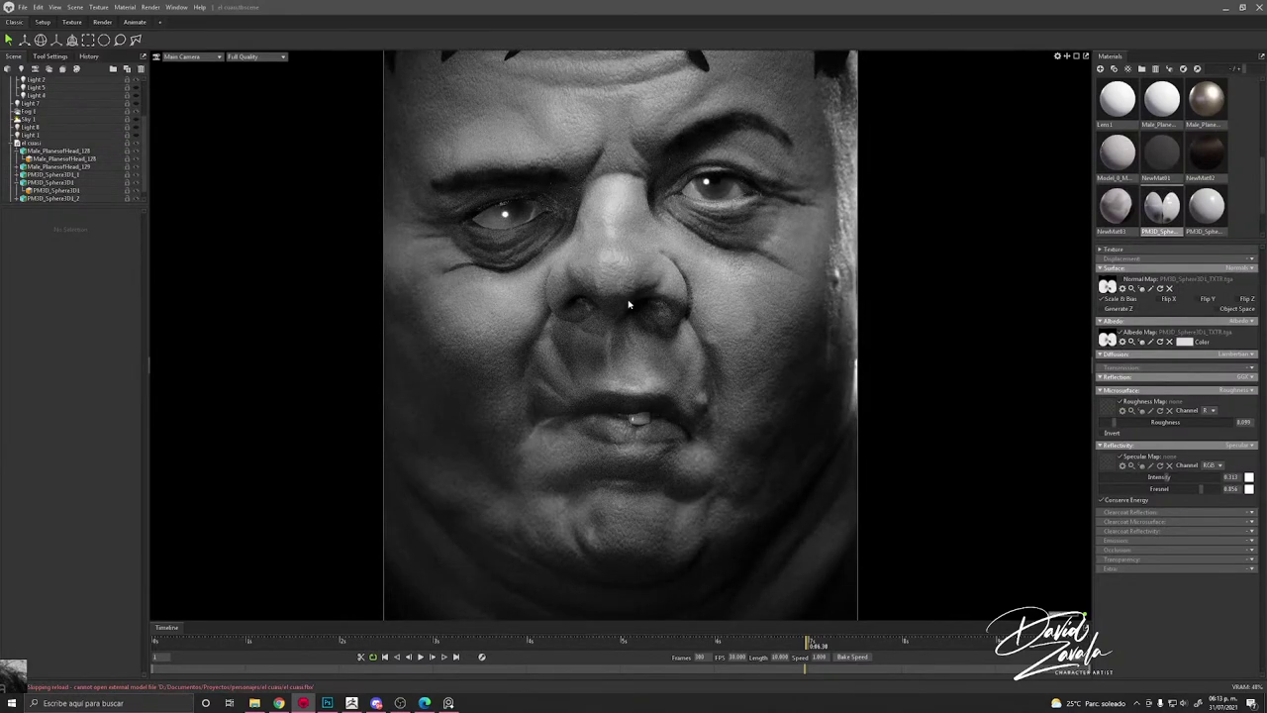
scroll(628, 304, "up", 1)
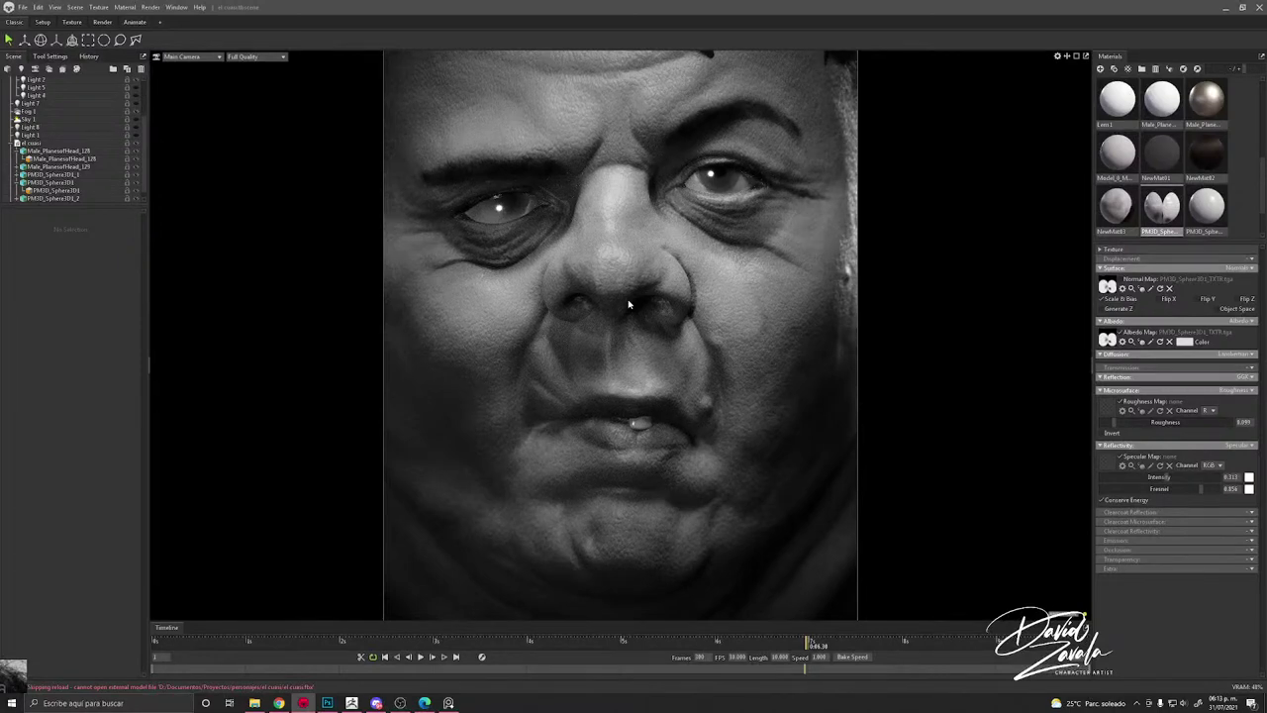
scroll(628, 327, "down", 4)
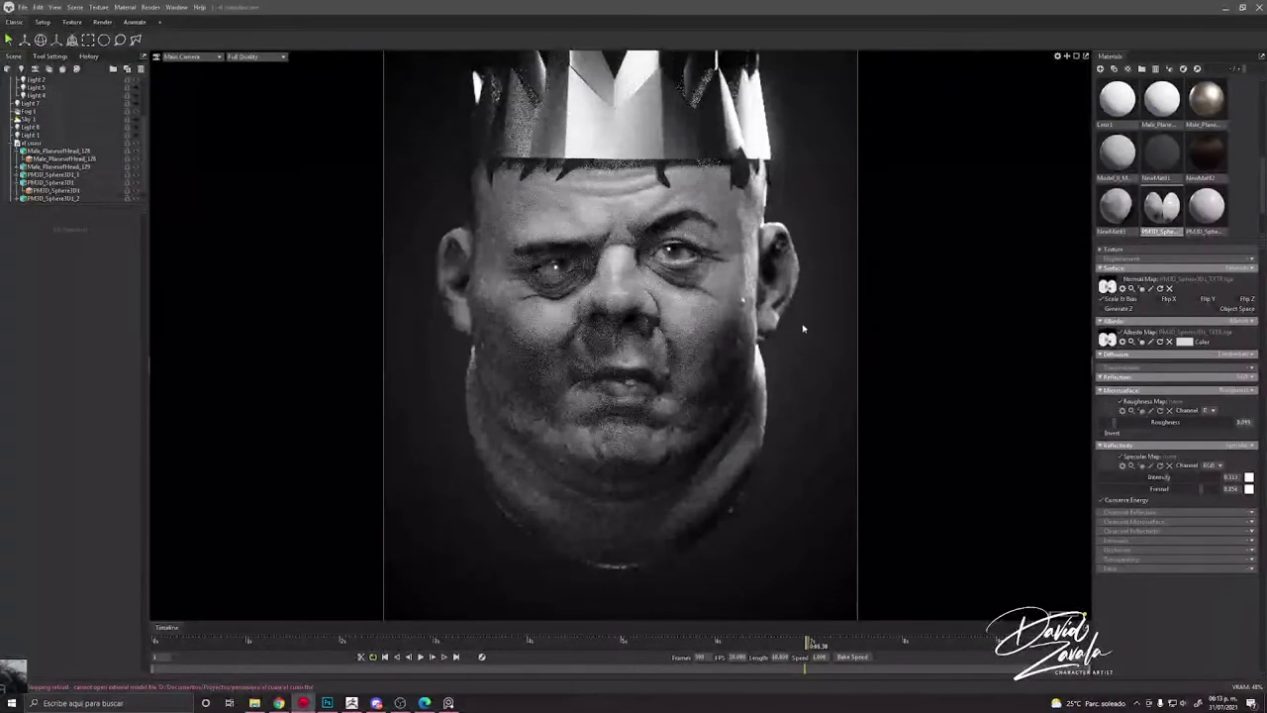
scroll(767, 319, "down", 2)
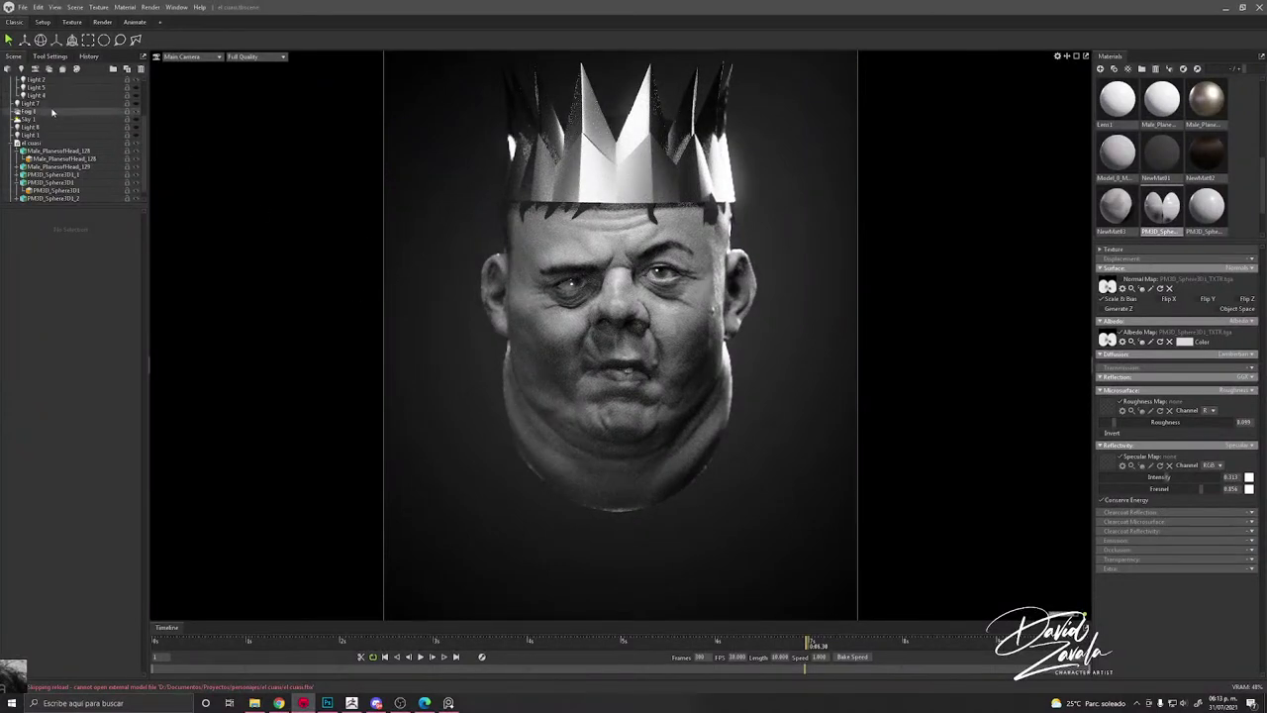
Step: Select the scene's Render object and enable its watermark in the output settings
scroll(59, 134, "down", 1)
scroll(59, 134, "up", 5)
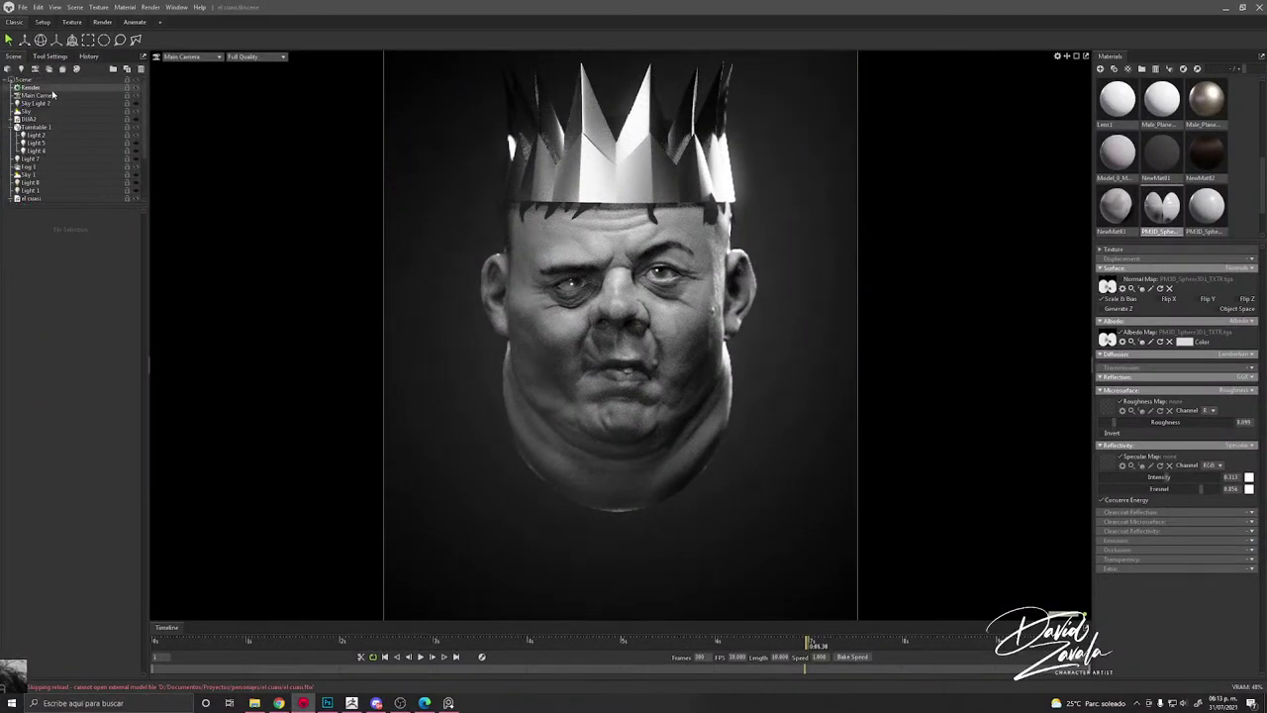
left_click(38, 95)
left_click(30, 87)
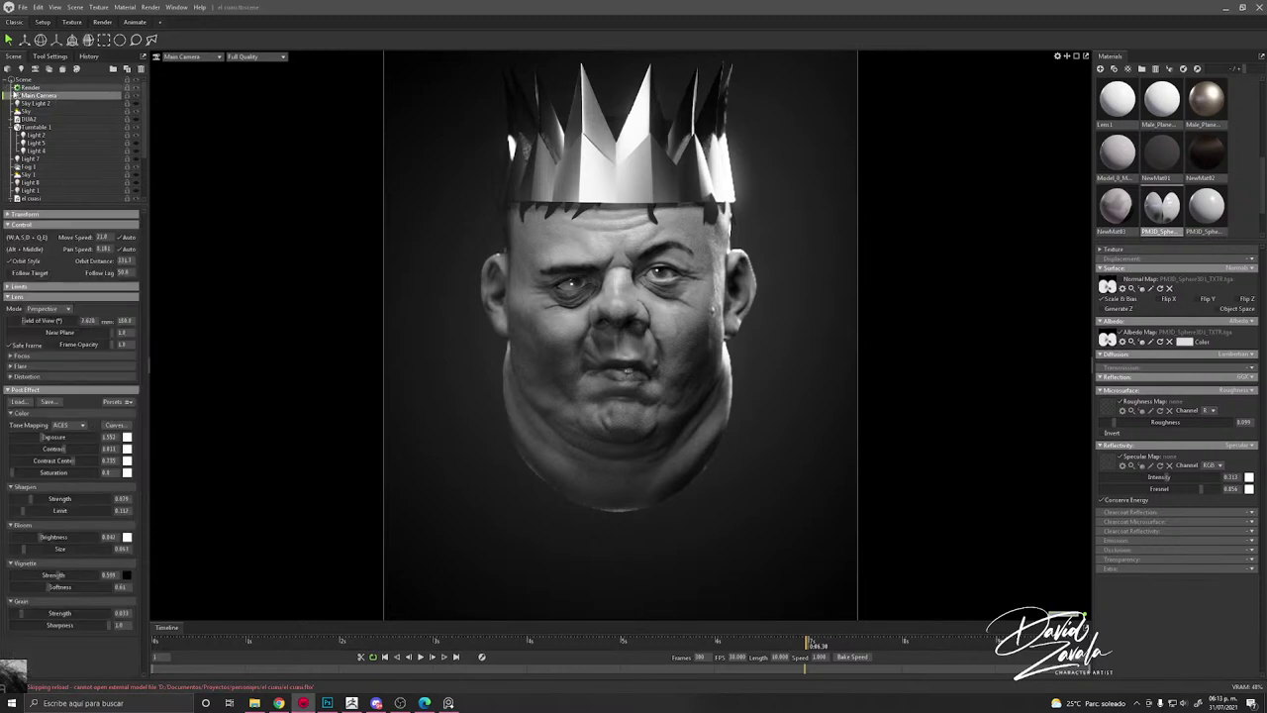
scroll(90, 329, "down", 3)
left_click(29, 622)
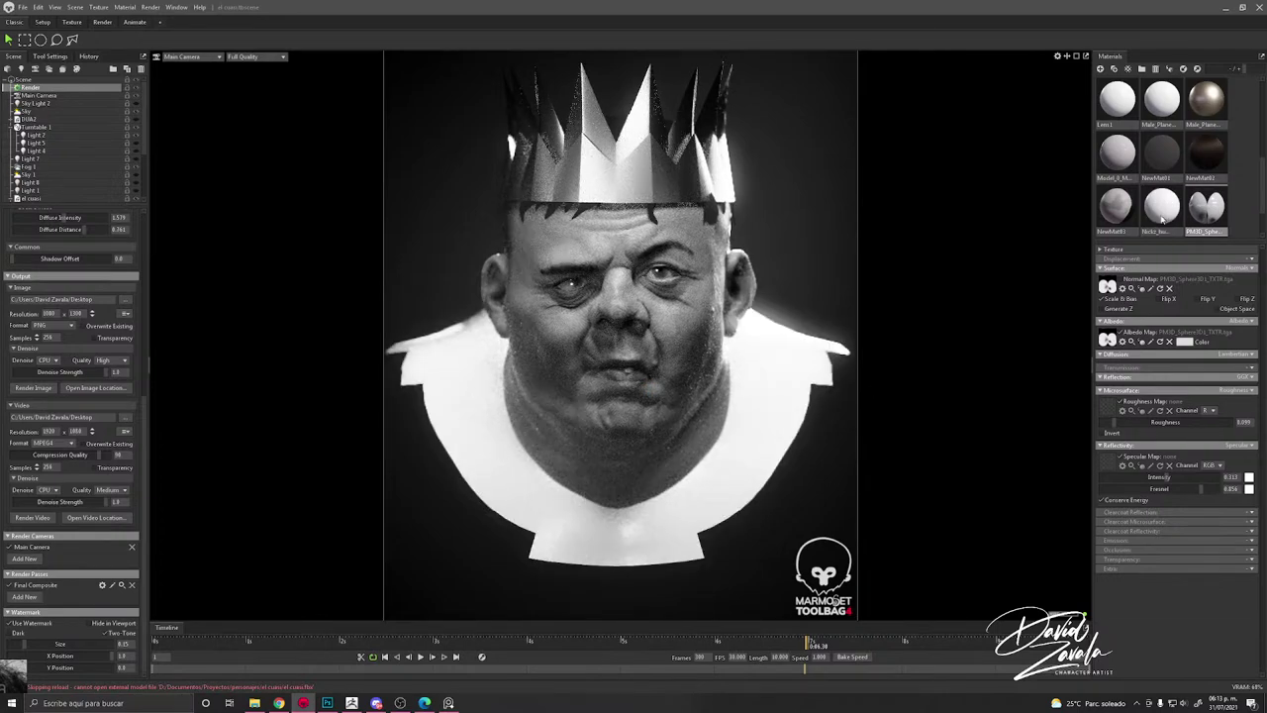
Step: Select the new collar mesh and its material, set its albedo to black and switch its diffusion to Unlit
left_click(1162, 218)
left_click(813, 404)
left_click(1183, 344)
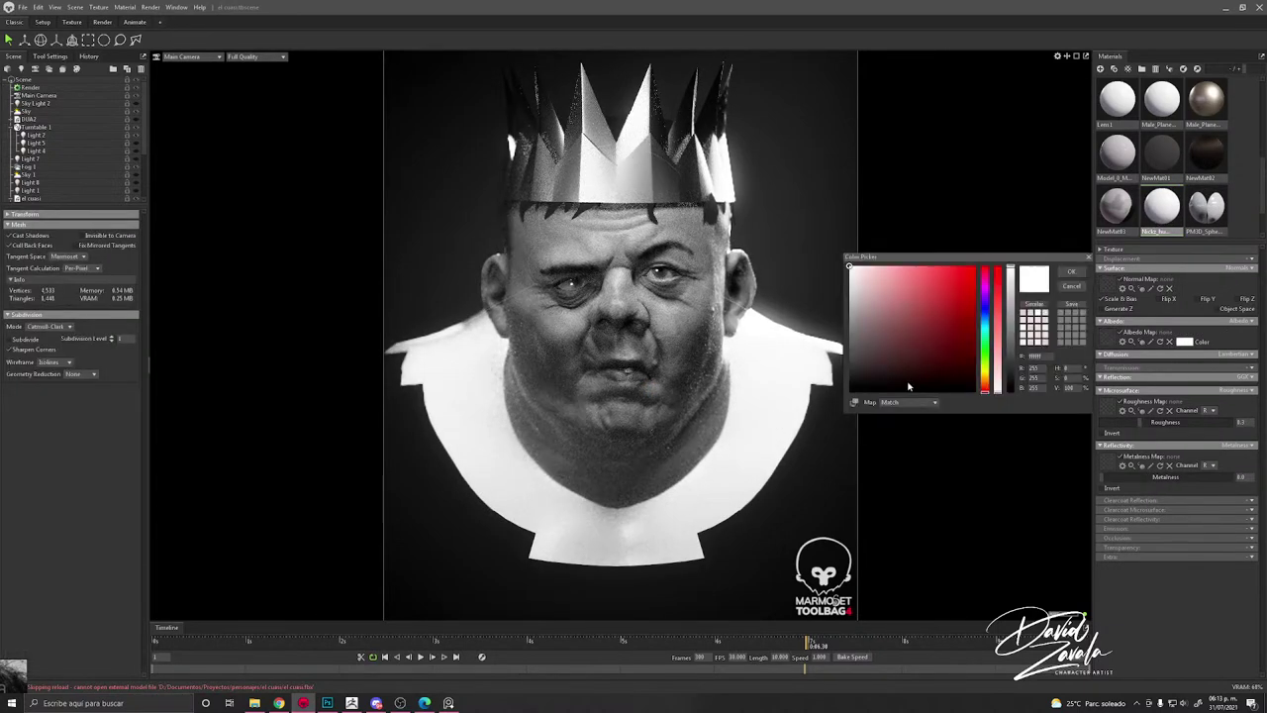
left_click(908, 386)
left_click(1071, 271)
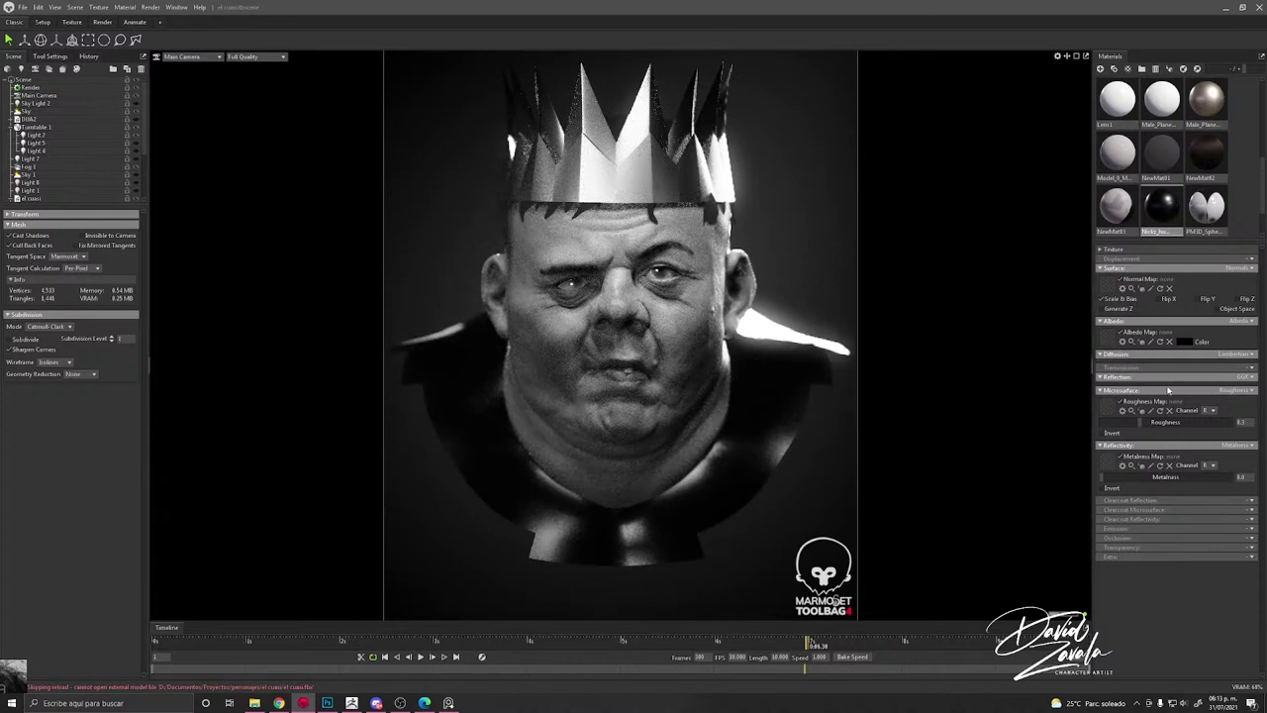
left_click(1249, 354)
left_click(1232, 368)
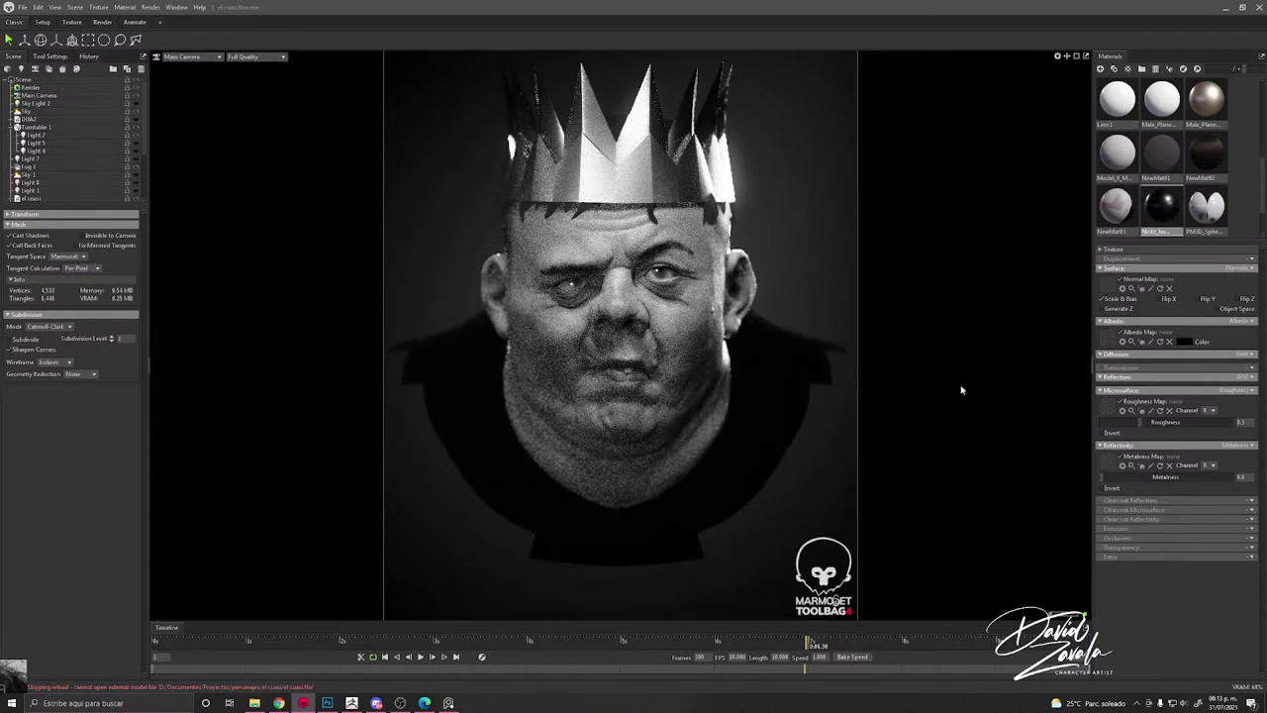
Step: Adjust the collar material's albedo to a dark grey of RGB 53, 53, 53 to blend it with the background
left_click(1184, 341)
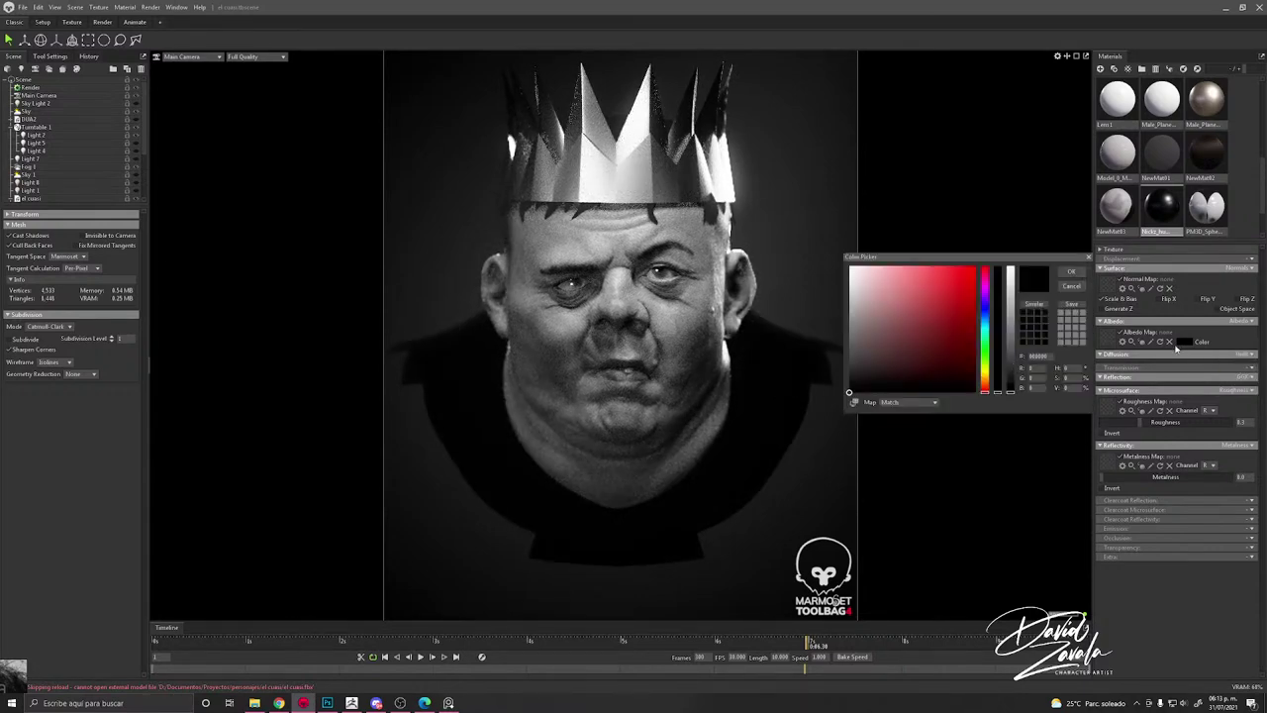
left_click(848, 365)
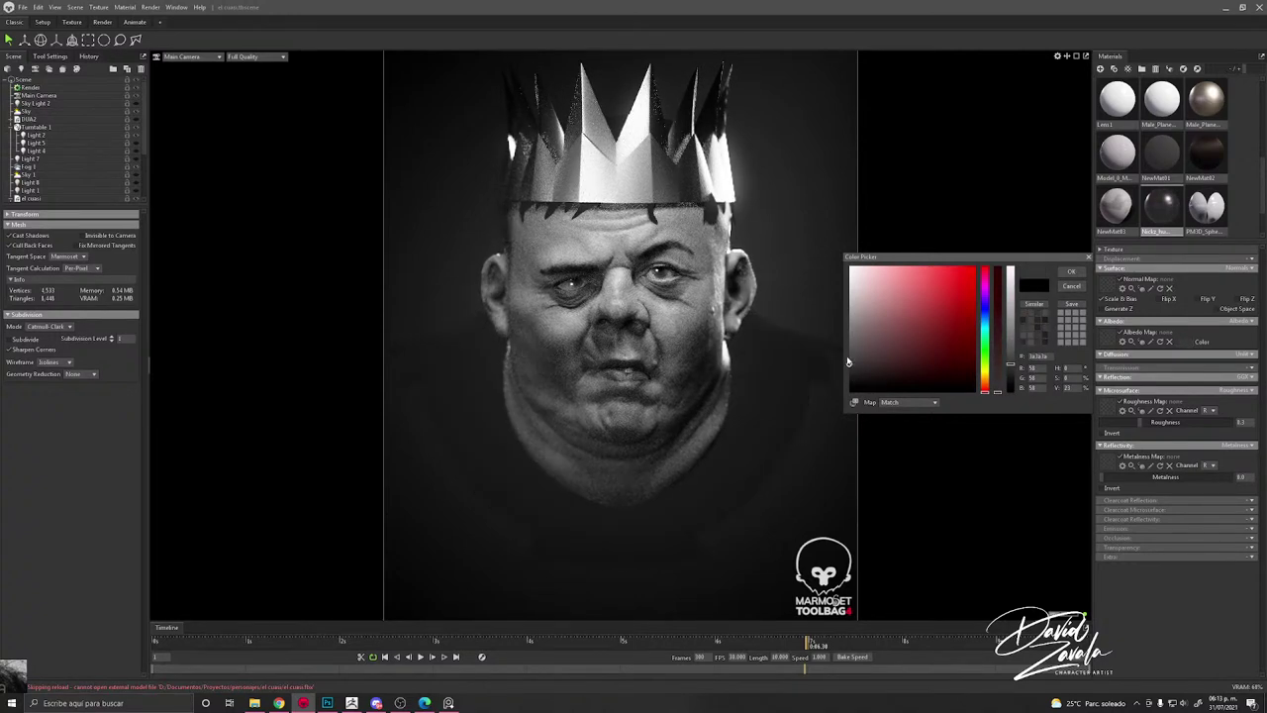
left_click(848, 360)
left_click(849, 369)
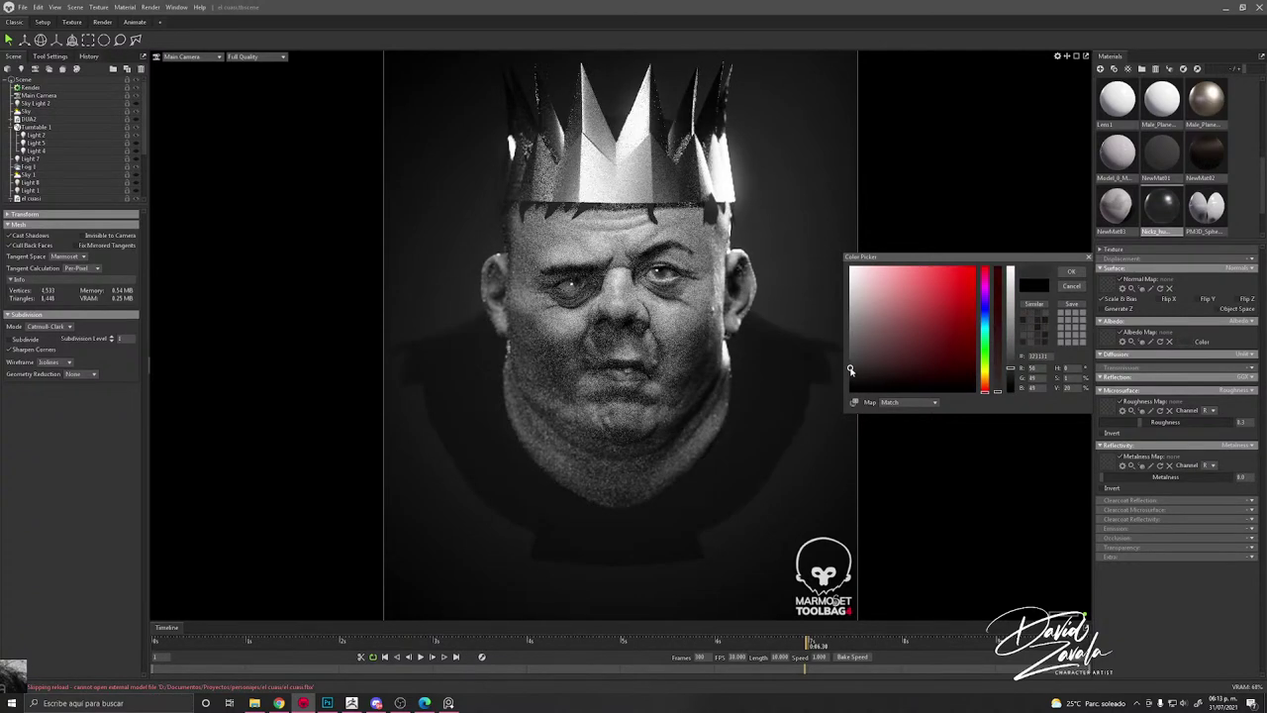
left_click(848, 366)
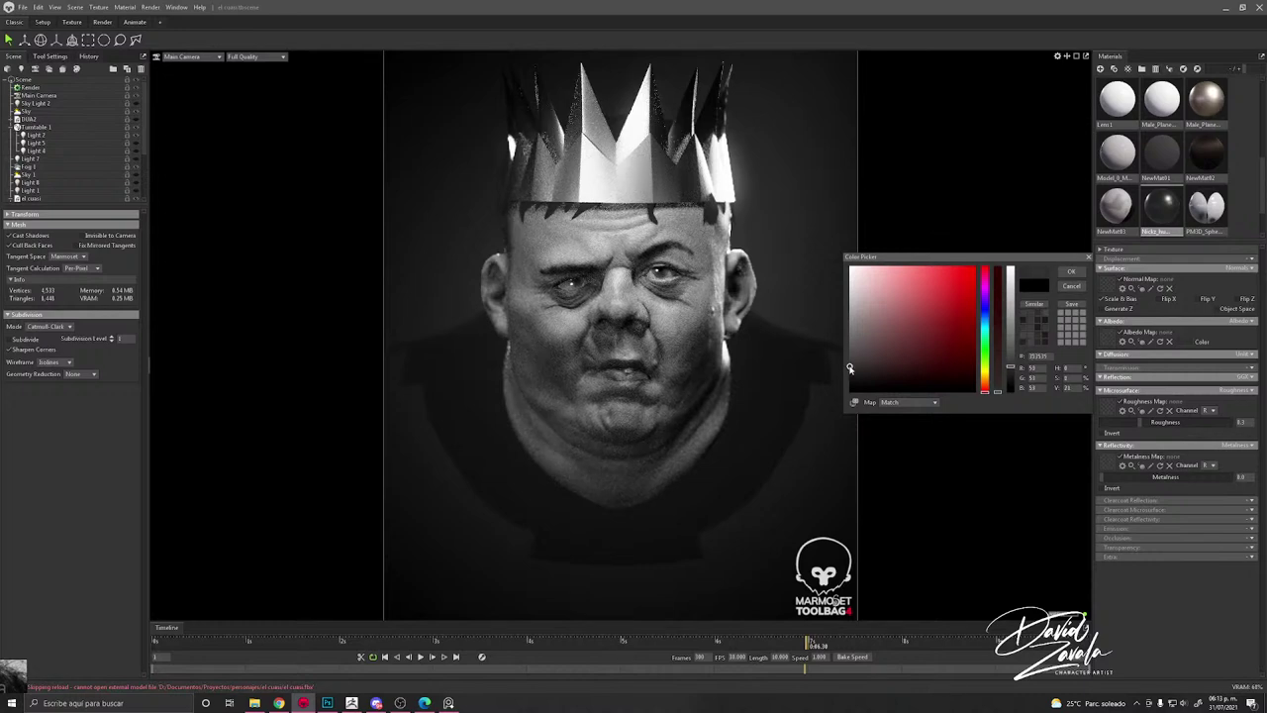
Step: Apply the dark grey albedo color with RGB values of 53 to the garment material and move the timeline playhead to 0:06.17
left_click(1071, 271)
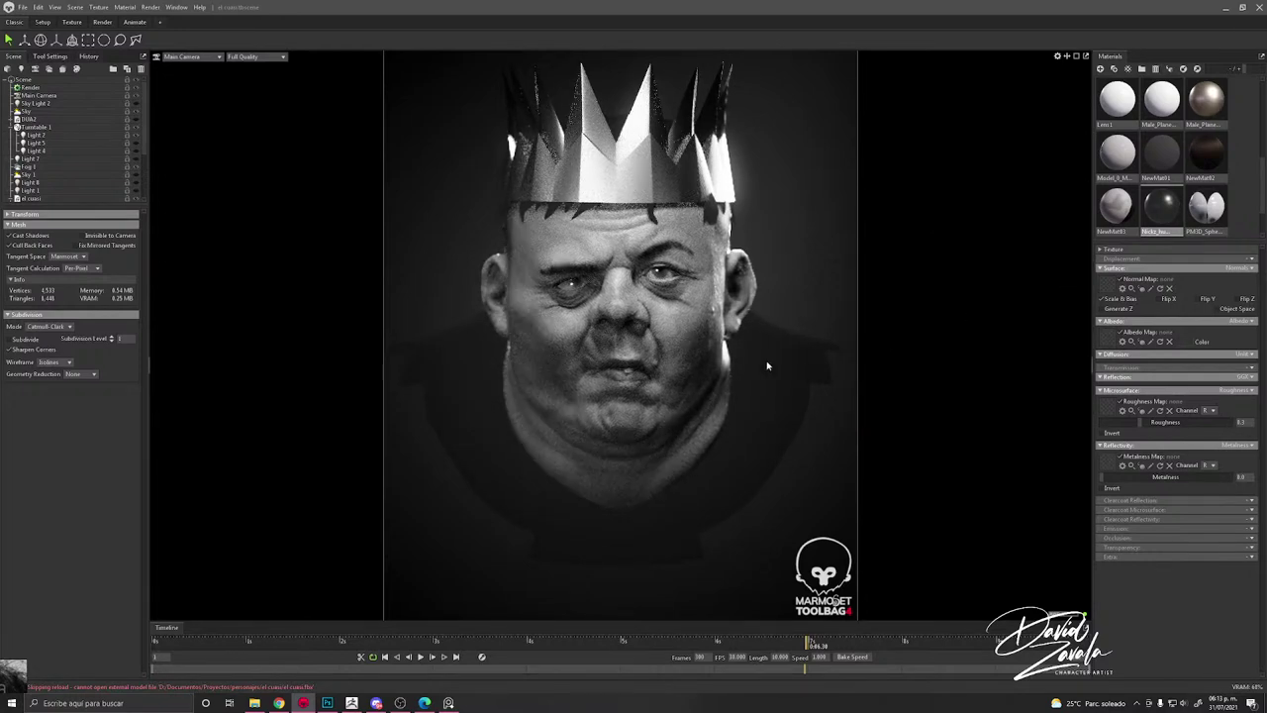
scroll(769, 363, "down", 5)
left_click_drag(726, 354, 649, 407)
scroll(641, 358, "up", 5)
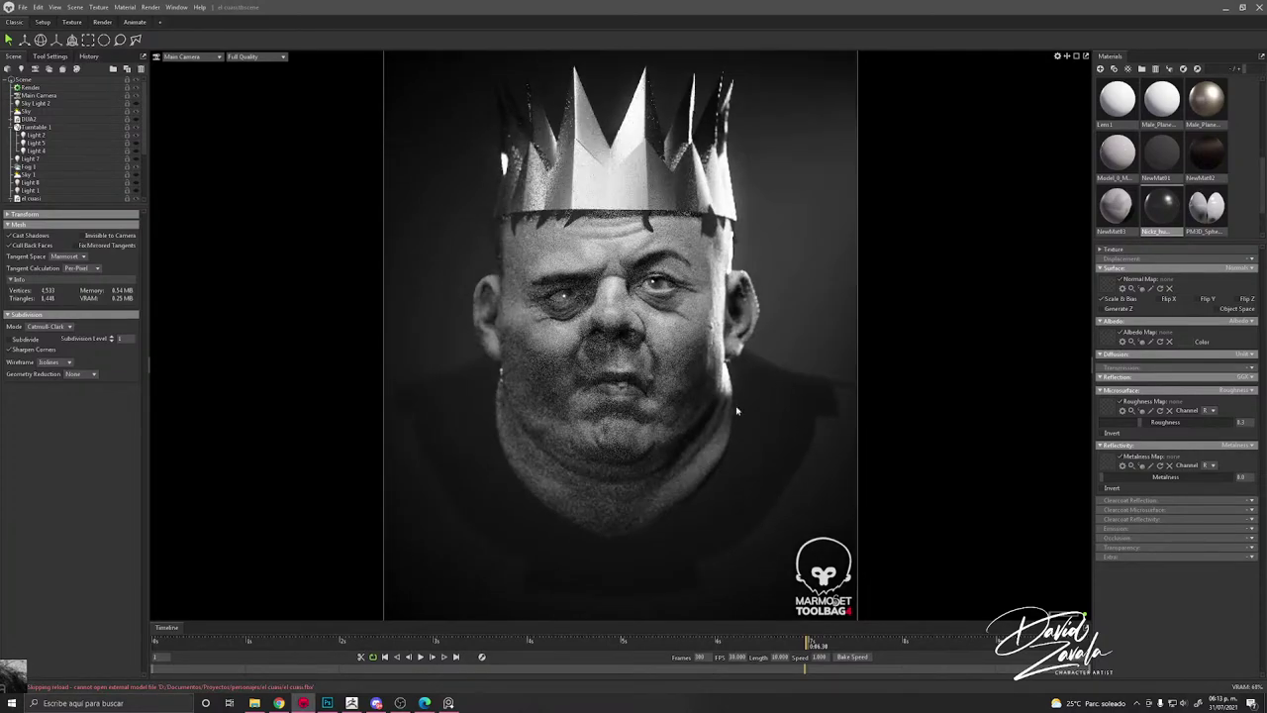
left_click_drag(819, 645, 767, 630)
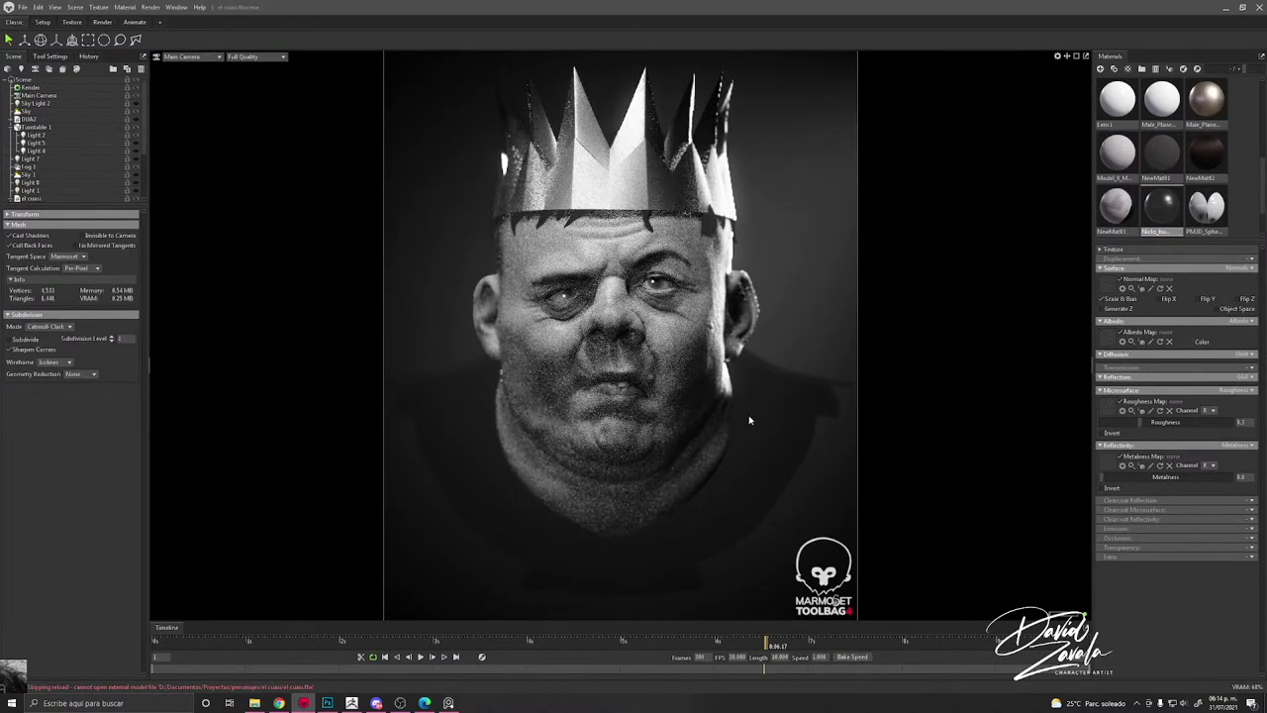
Step: Examine the face up close, select the eye mesh, and compare it with the sculpt in ZBrush before returning to Marmoset Toolbag
left_click(737, 369)
scroll(737, 369, "up", 3)
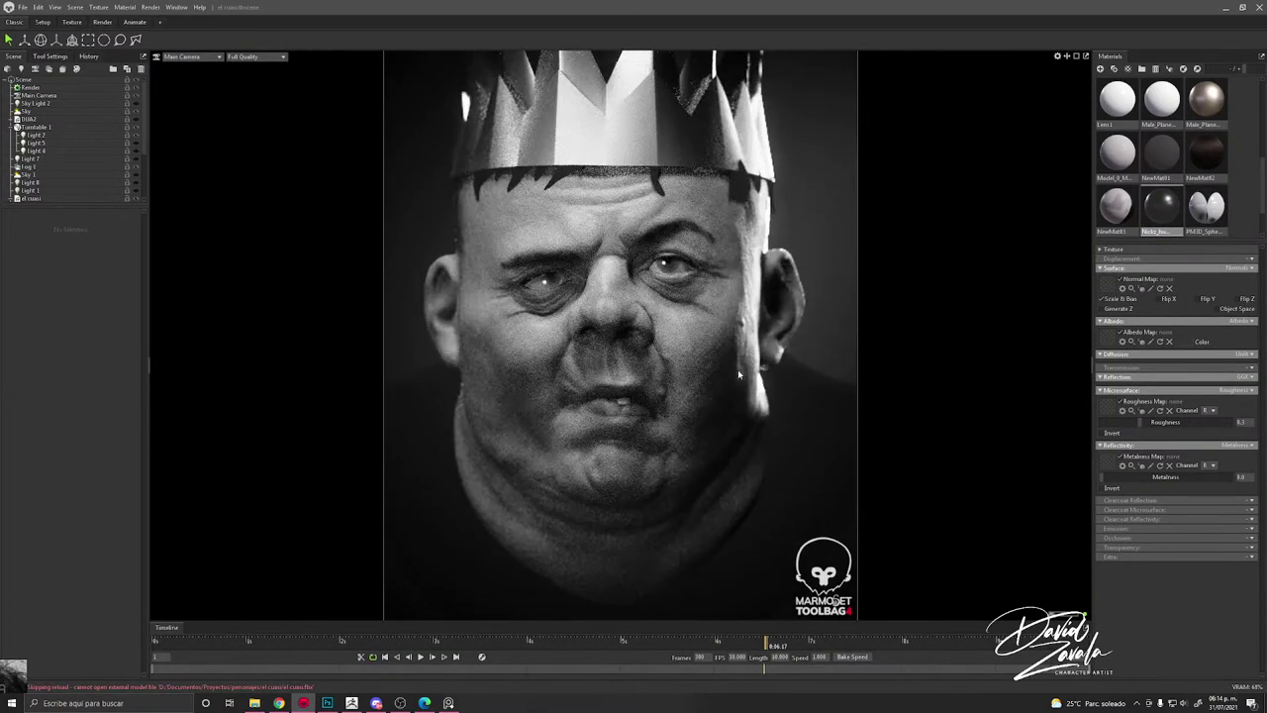
scroll(737, 369, "up", 4)
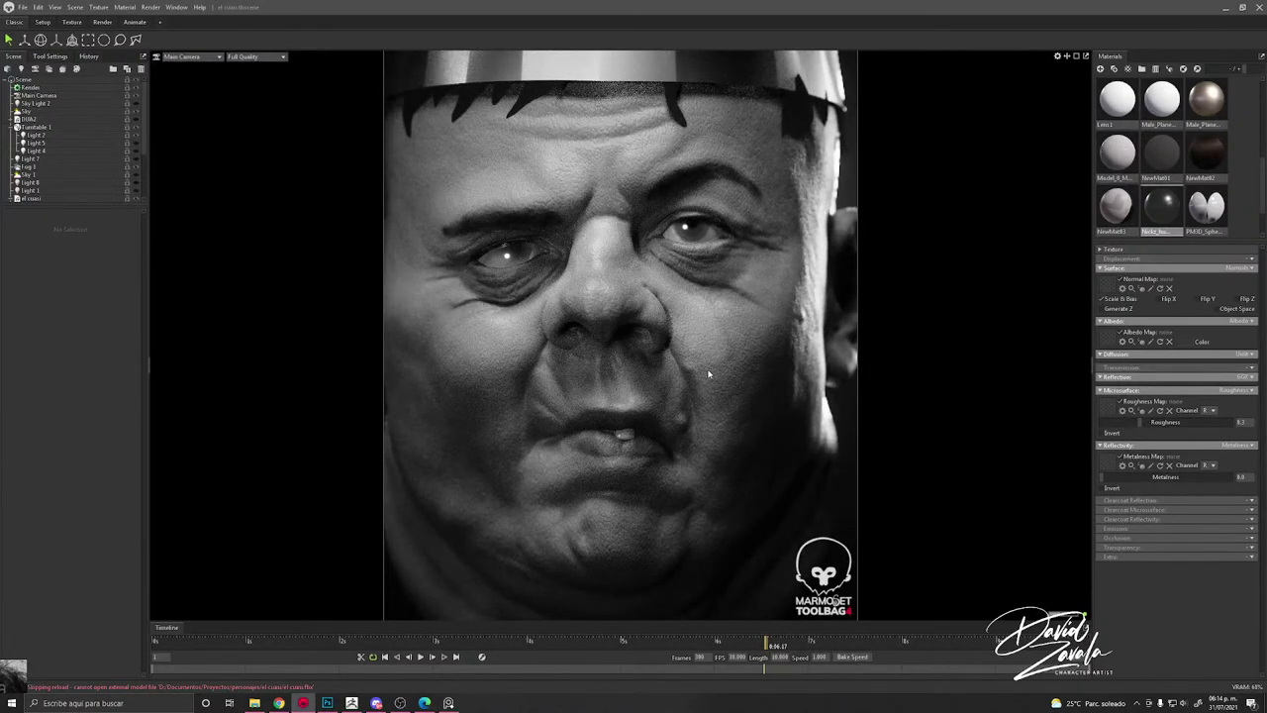
double_click(532, 258)
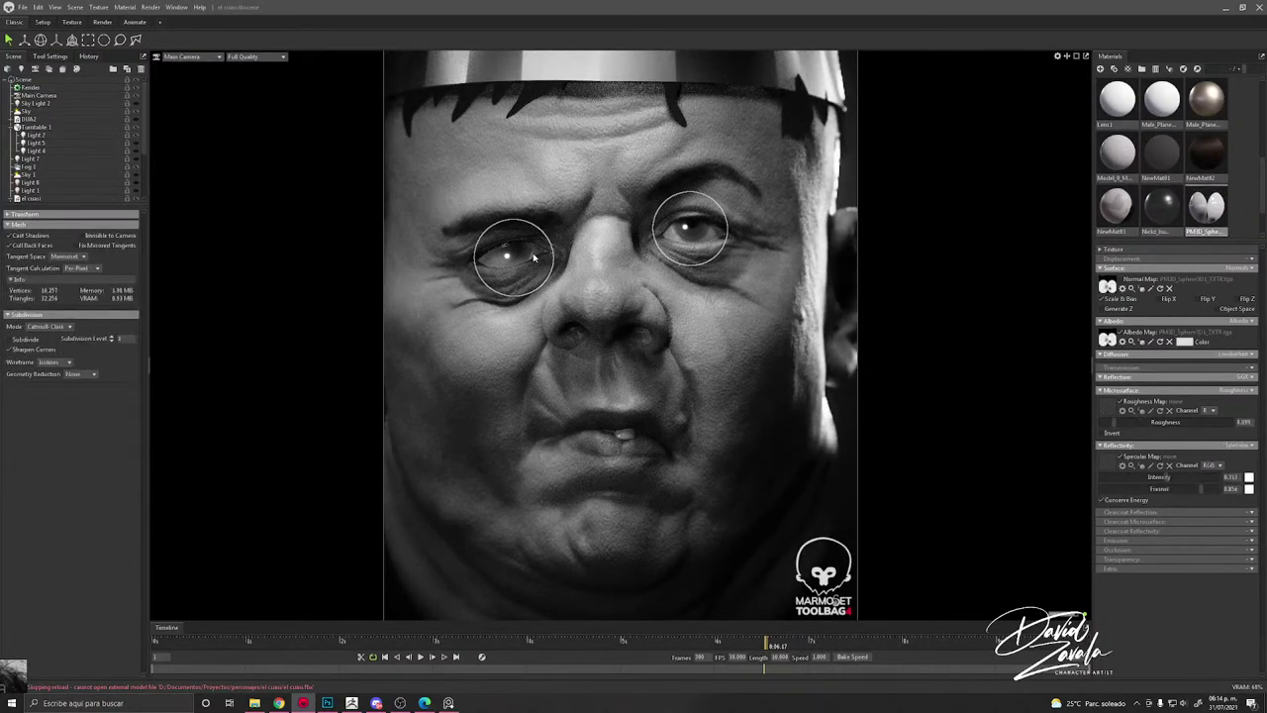
left_click(360, 703)
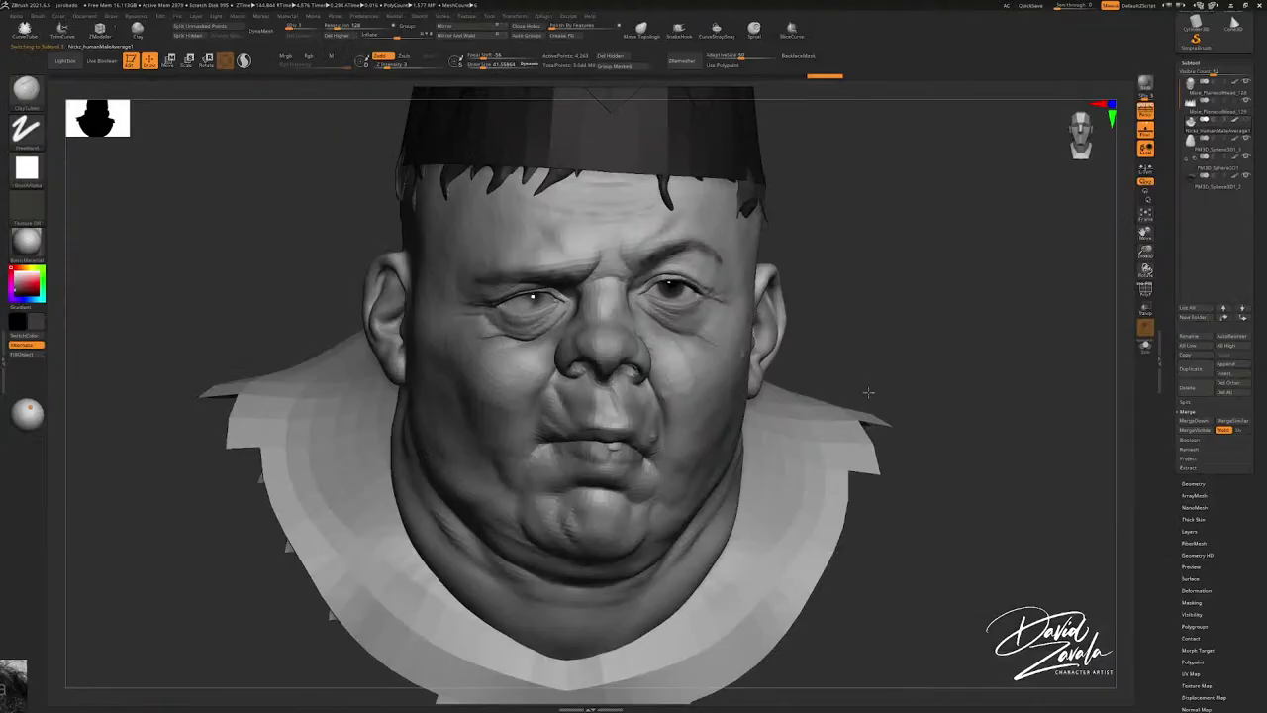
key("alt+Tab")
Step: Set the eye material's specular intensity to 0.083 and its roughness to 0.111
scroll(544, 213, "up", 5)
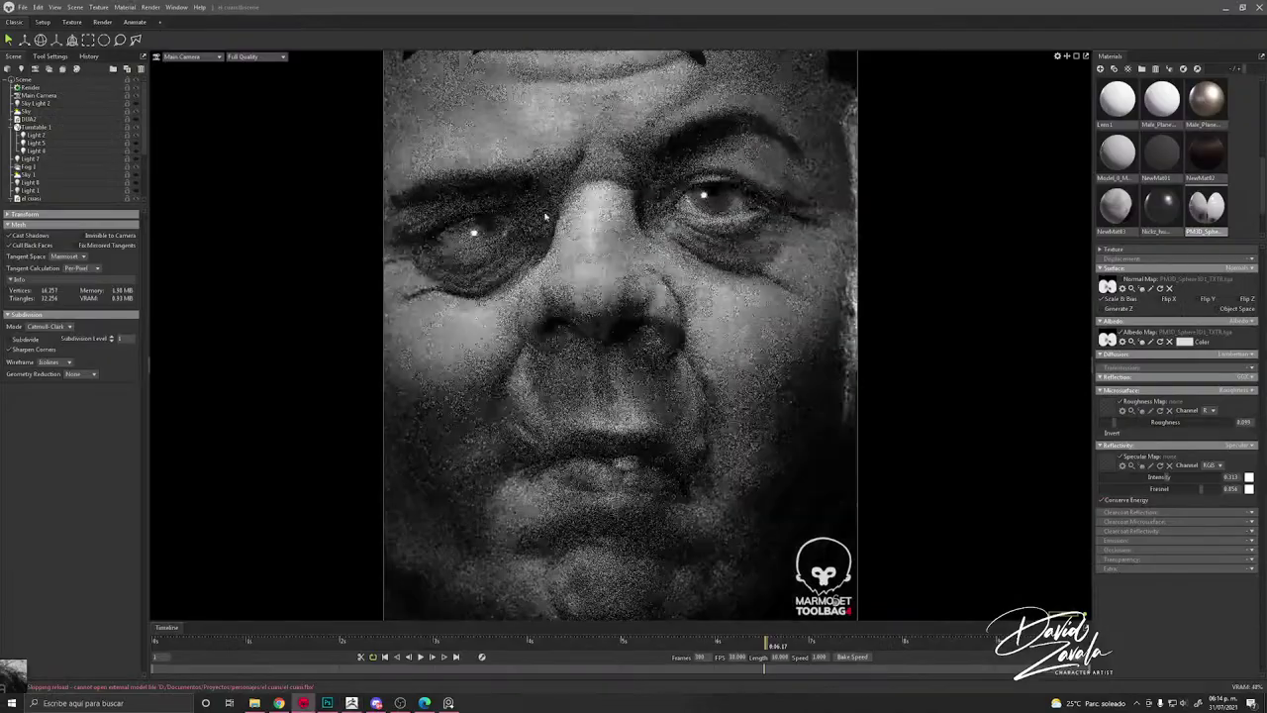
middle_click_drag(541, 210, 590, 283, "alt")
mouse_move(590, 282)
left_mouse_down("alt")
mouse_move(680, 283)
mouse_move(568, 277)
mouse_move(607, 277)
left_mouse_up("alt")
scroll(607, 277, "up", 3)
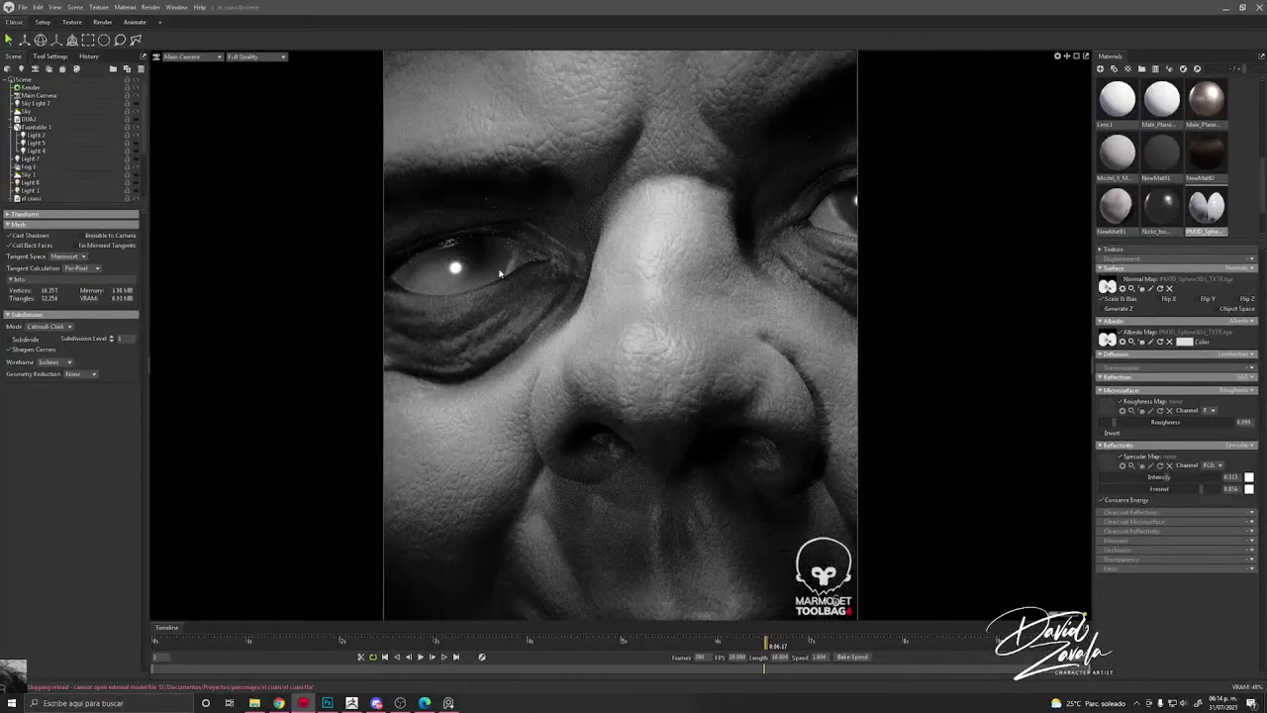
mouse_move(1115, 424)
left_mouse_down()
mouse_move(1143, 424)
mouse_move(1059, 418)
mouse_move(1121, 425)
left_mouse_up()
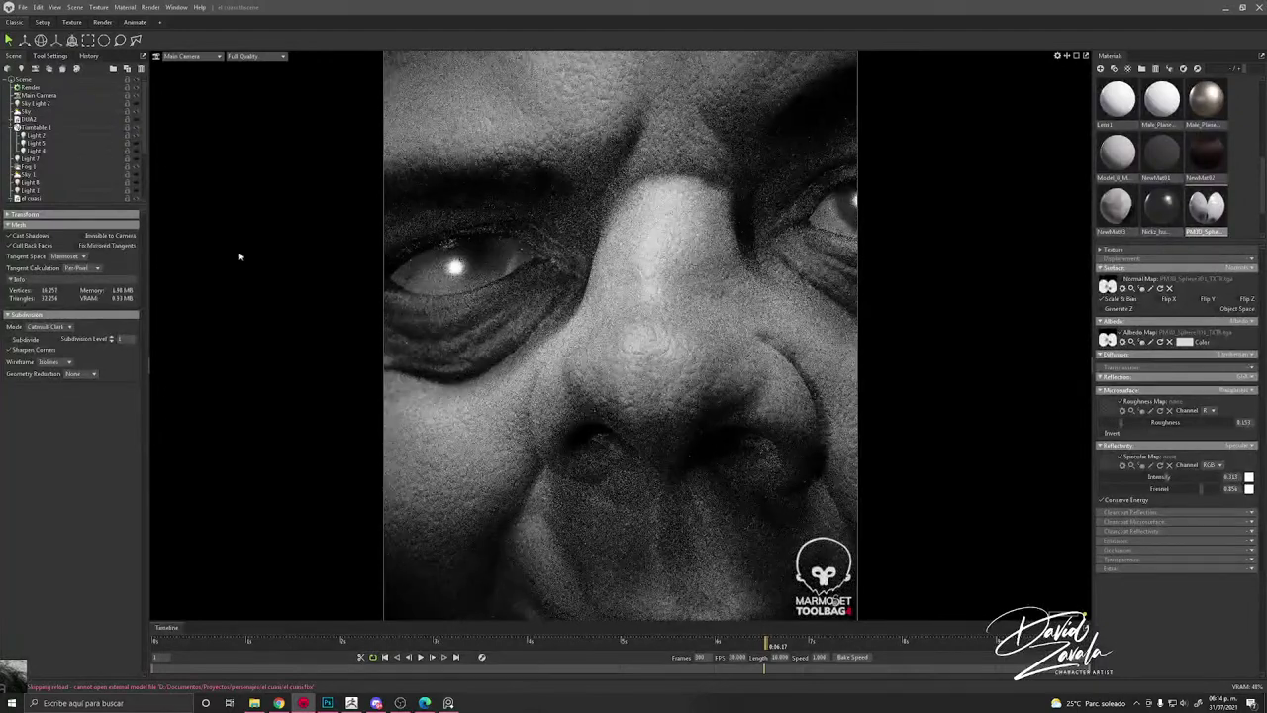
scroll(99, 169, "down", 3)
left_click(135, 175)
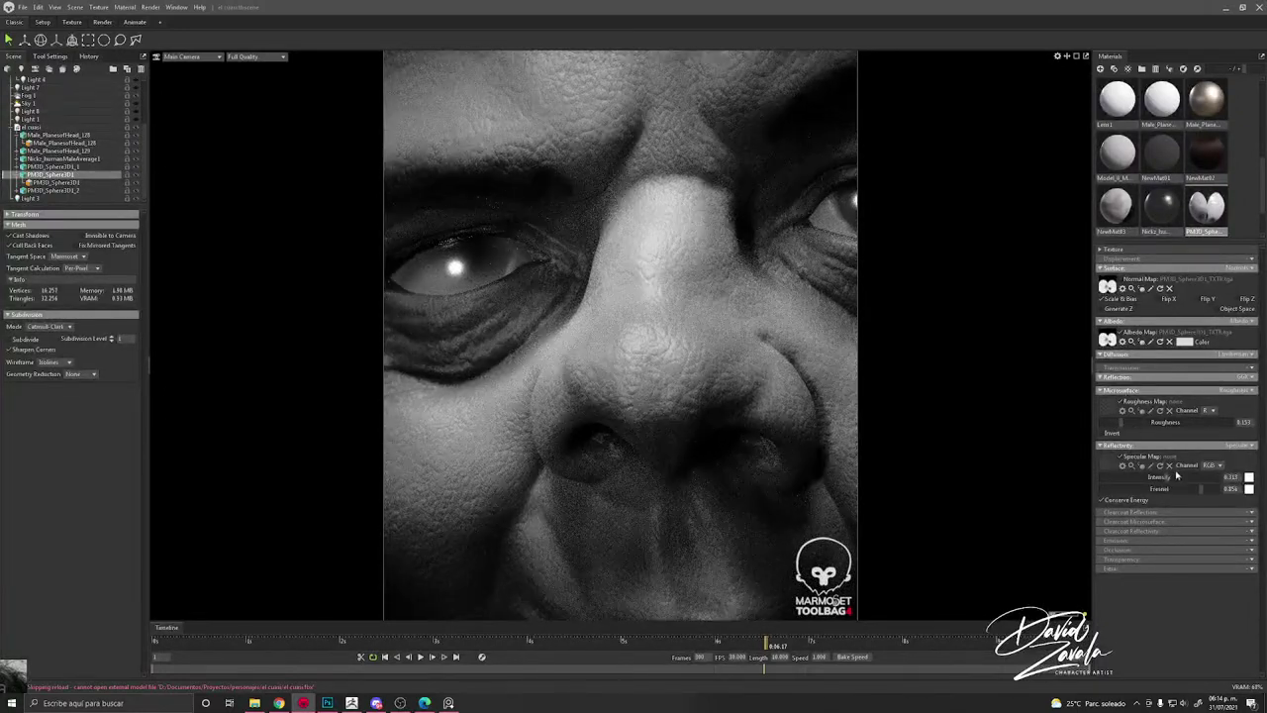
left_click_drag(1176, 476, 1136, 474)
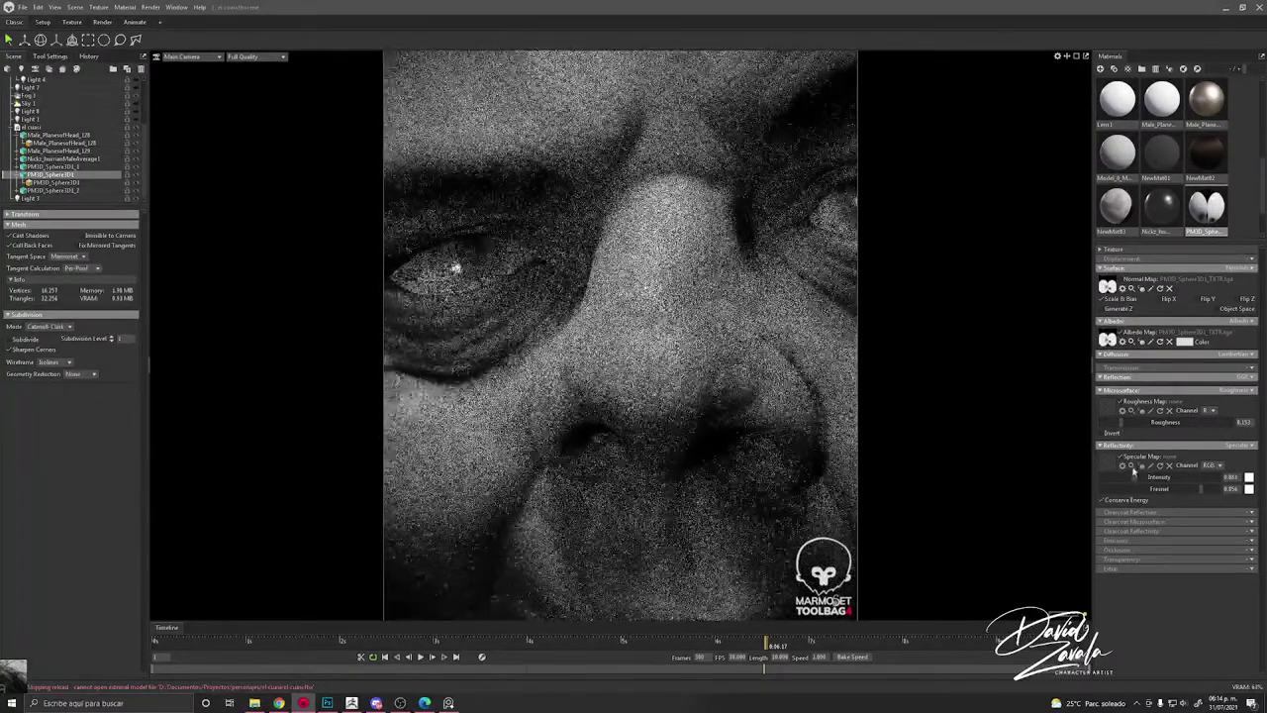
left_click_drag(1126, 424, 1115, 422)
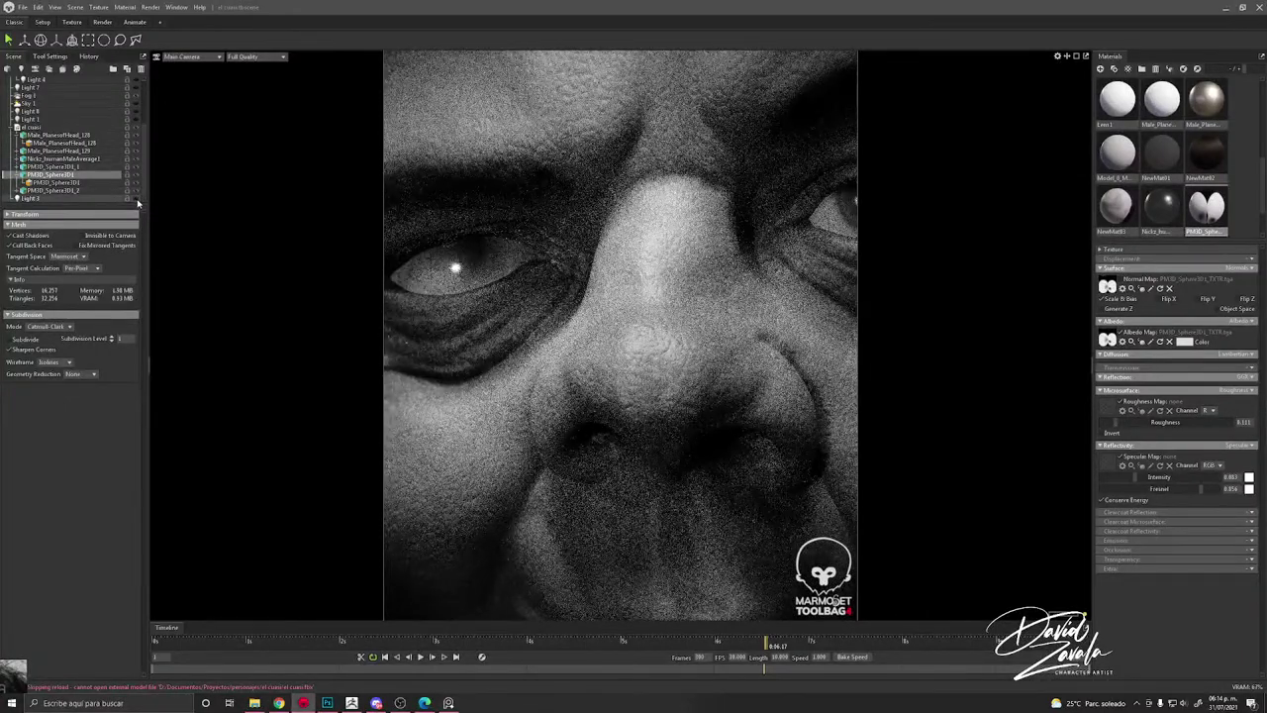
Step: Toggle the visibility of Light 2 and the entry below Sky to check their effect on the eyes, and review the portrait
scroll(127, 148, "up", 2)
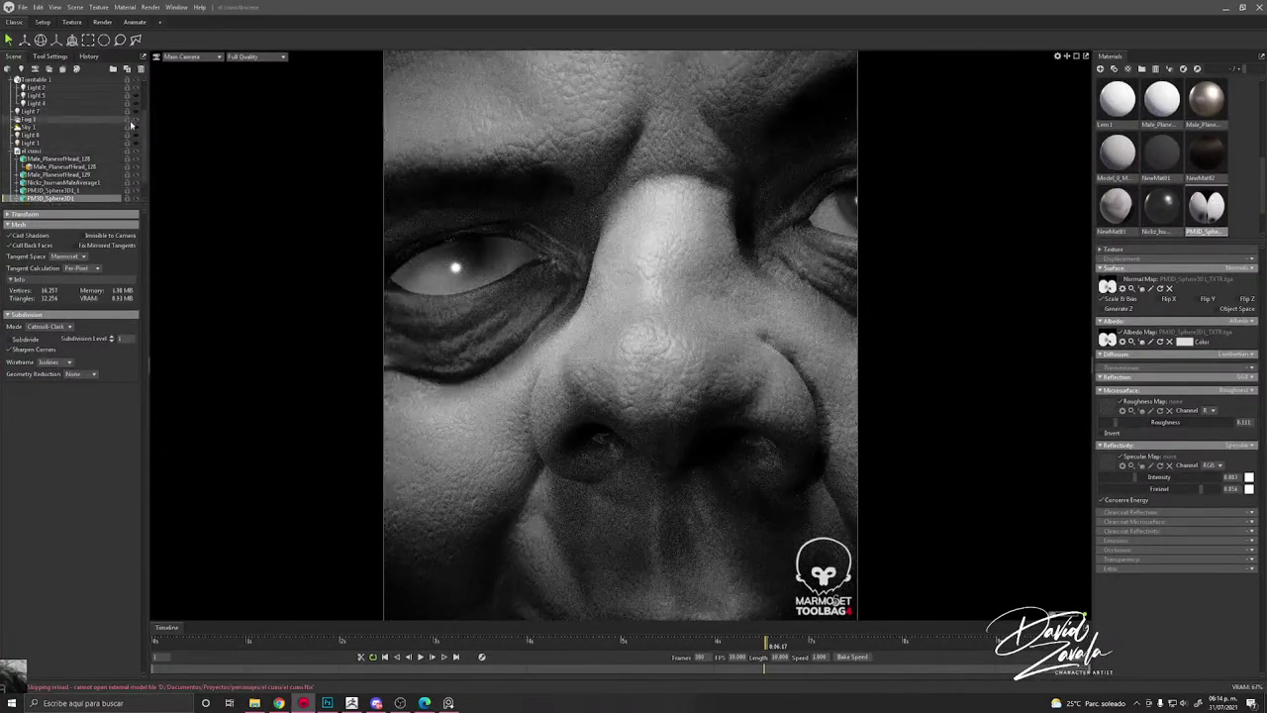
left_click(137, 89)
left_click(136, 89)
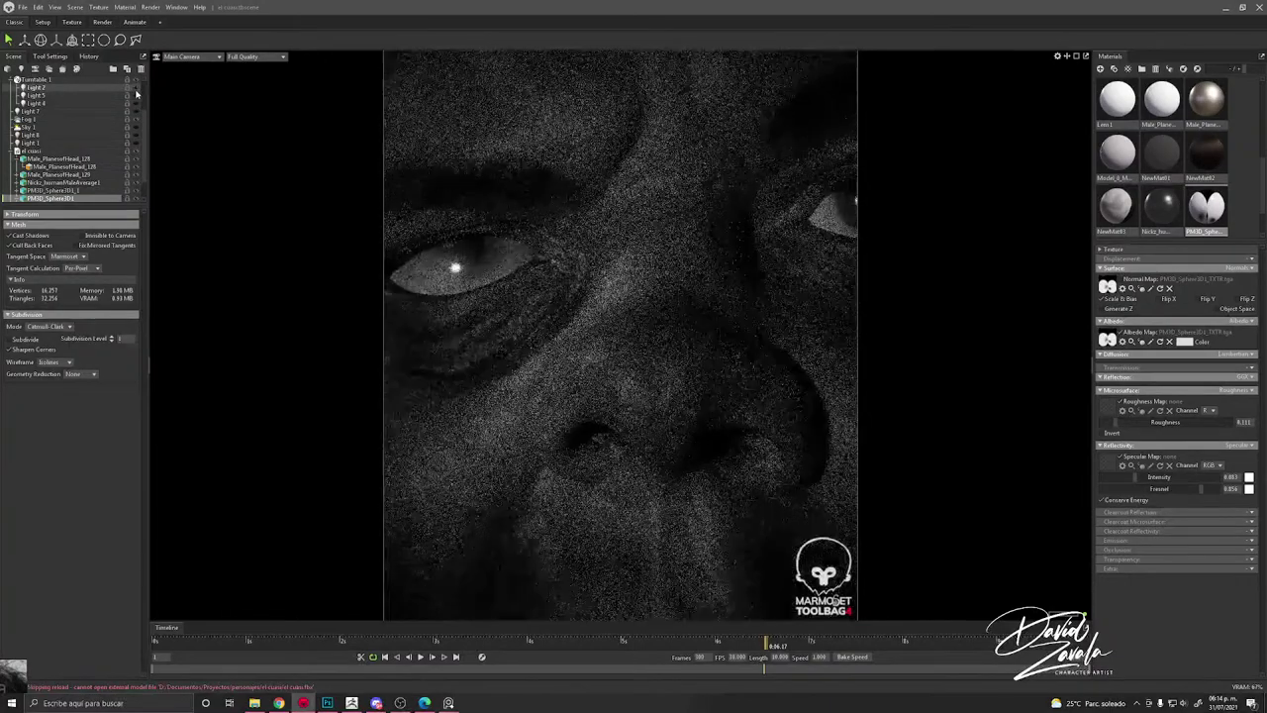
scroll(131, 109, "up", 3)
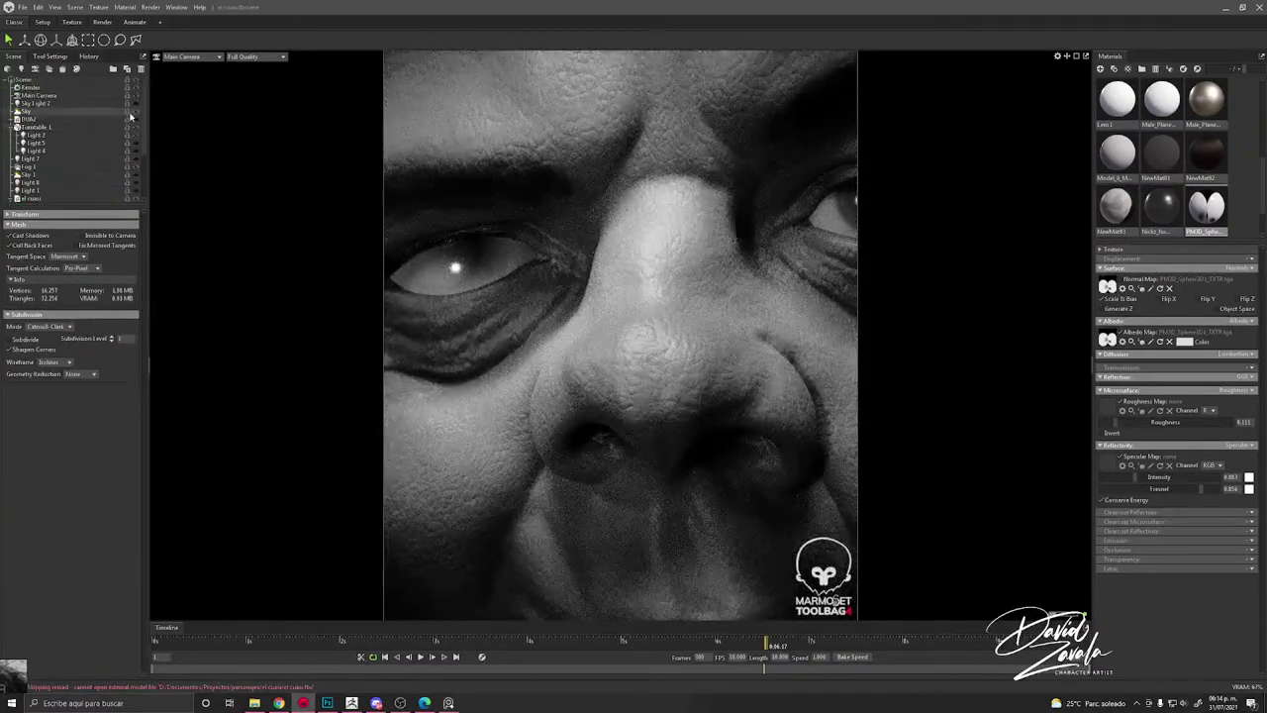
left_click(134, 117)
left_click(136, 116)
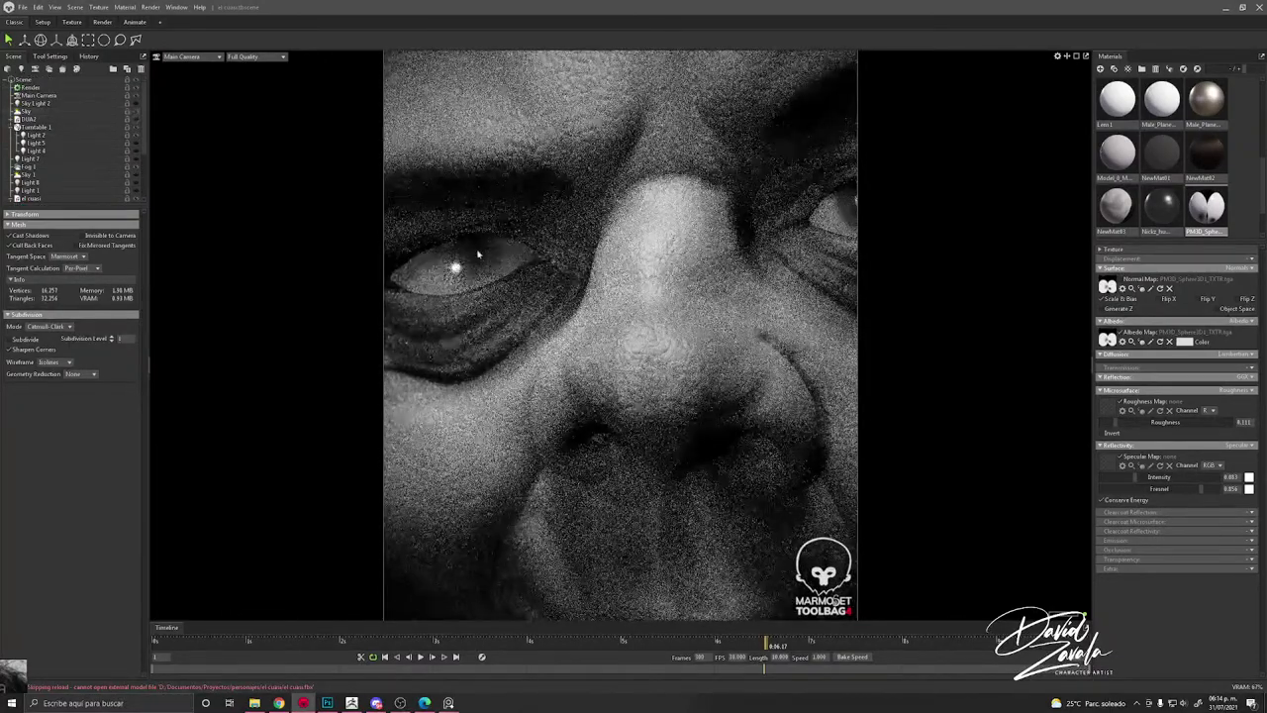
scroll(478, 260, "down", 10)
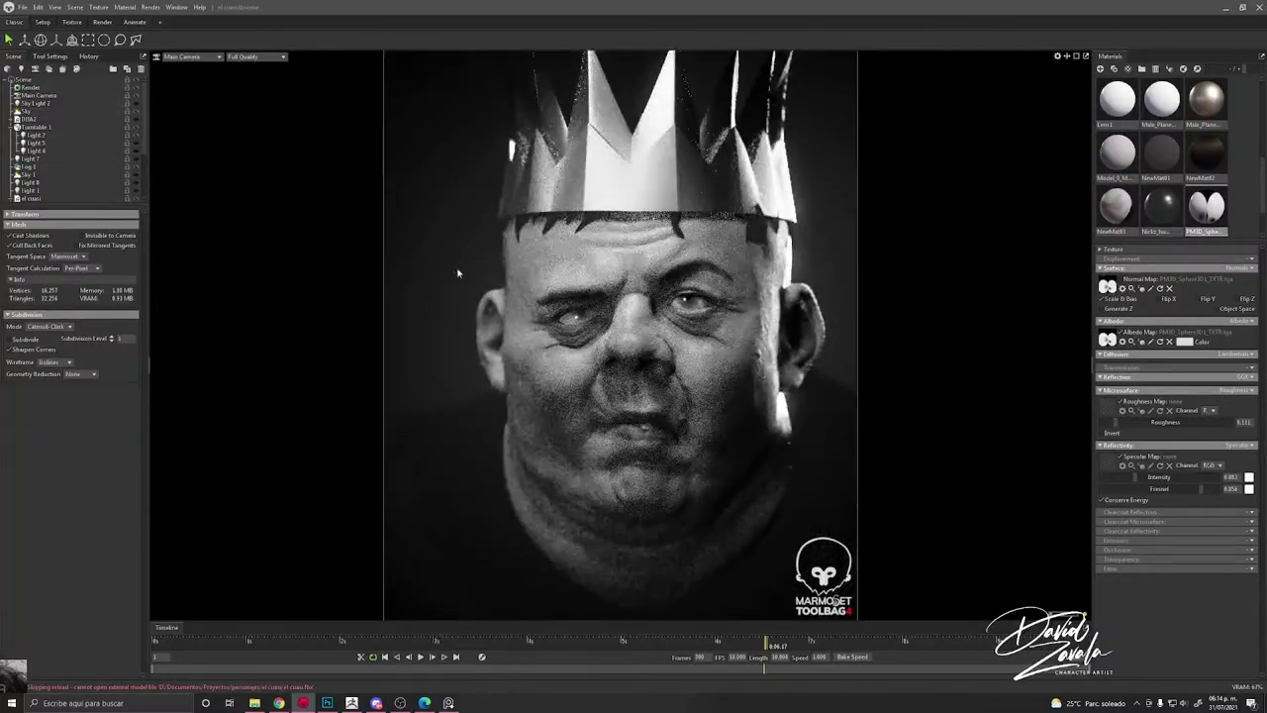
left_click(458, 273)
scroll(822, 387, "up", 5)
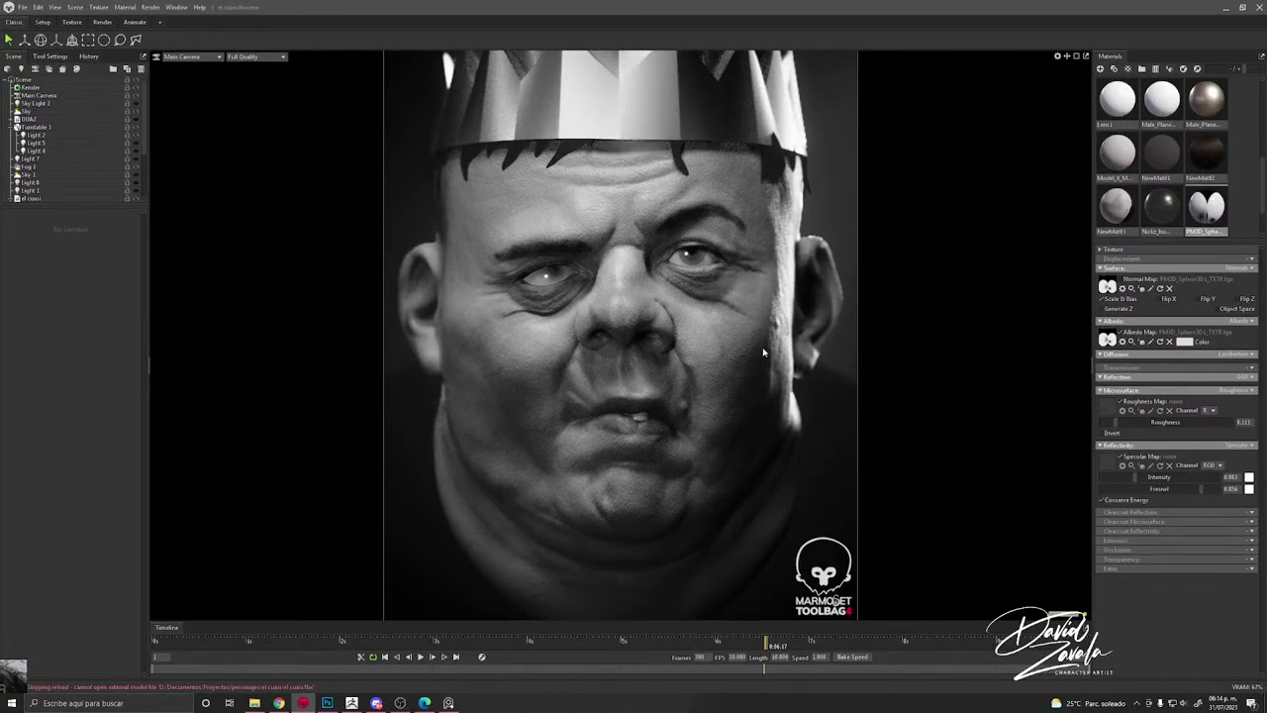
Step: Try a flat grey albedo color on the eyes in place of their albedo map
left_click(713, 303)
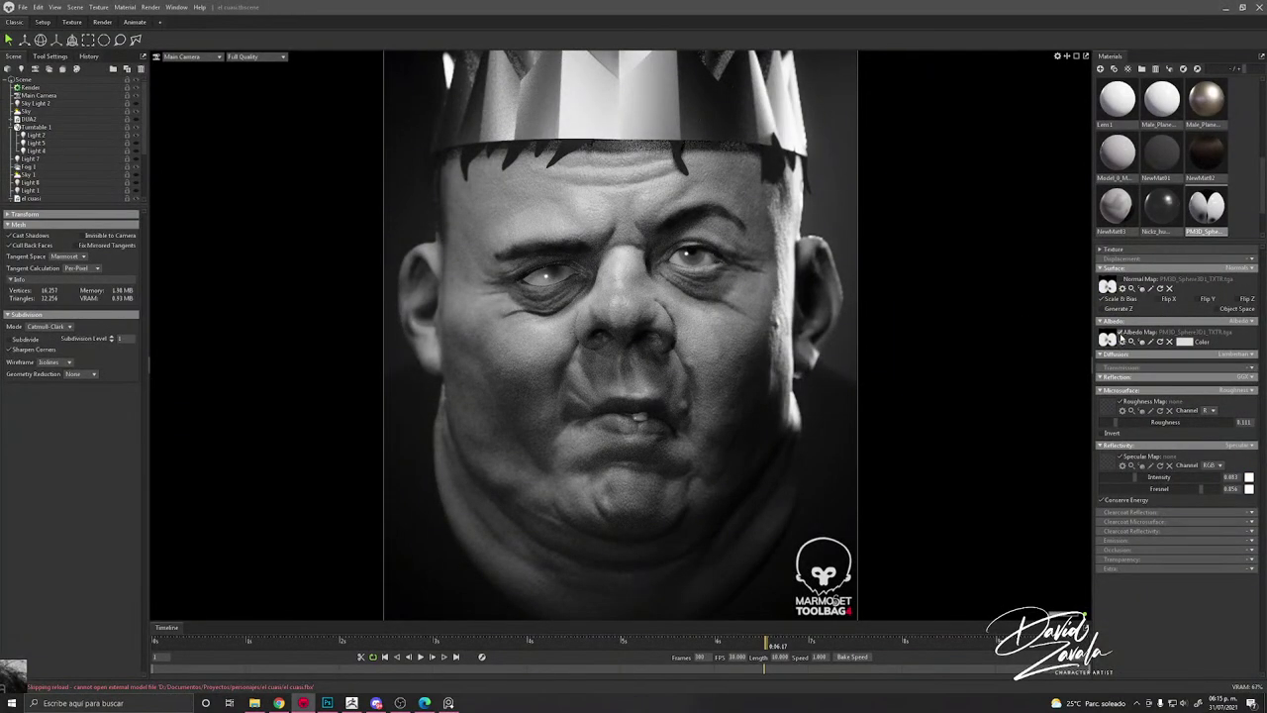
left_click(1120, 332)
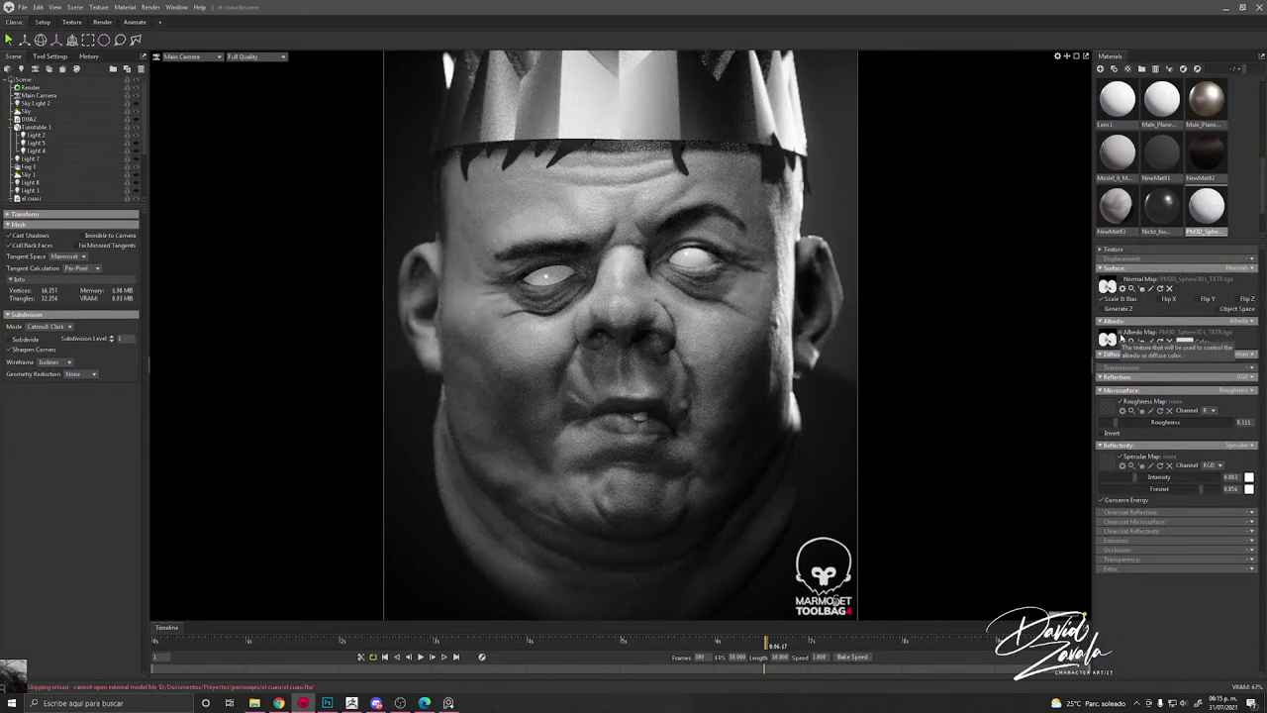
left_click(1185, 341)
left_click(857, 329)
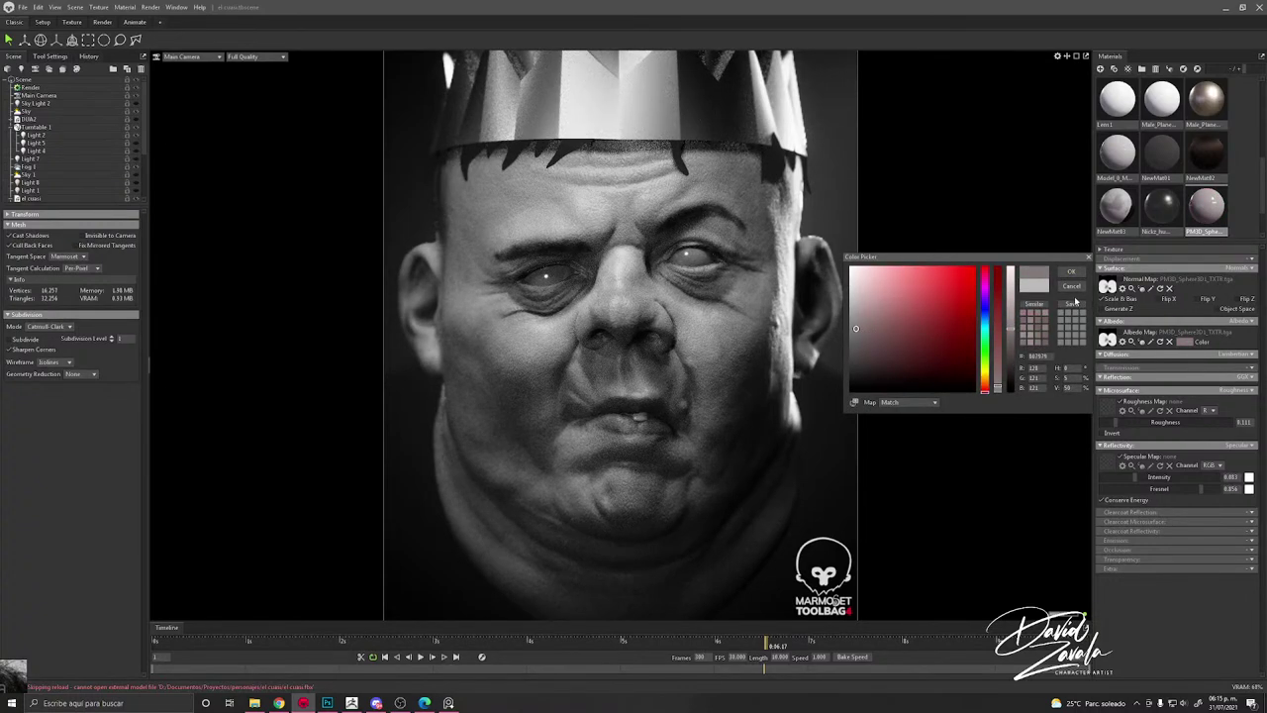
left_click(1071, 286)
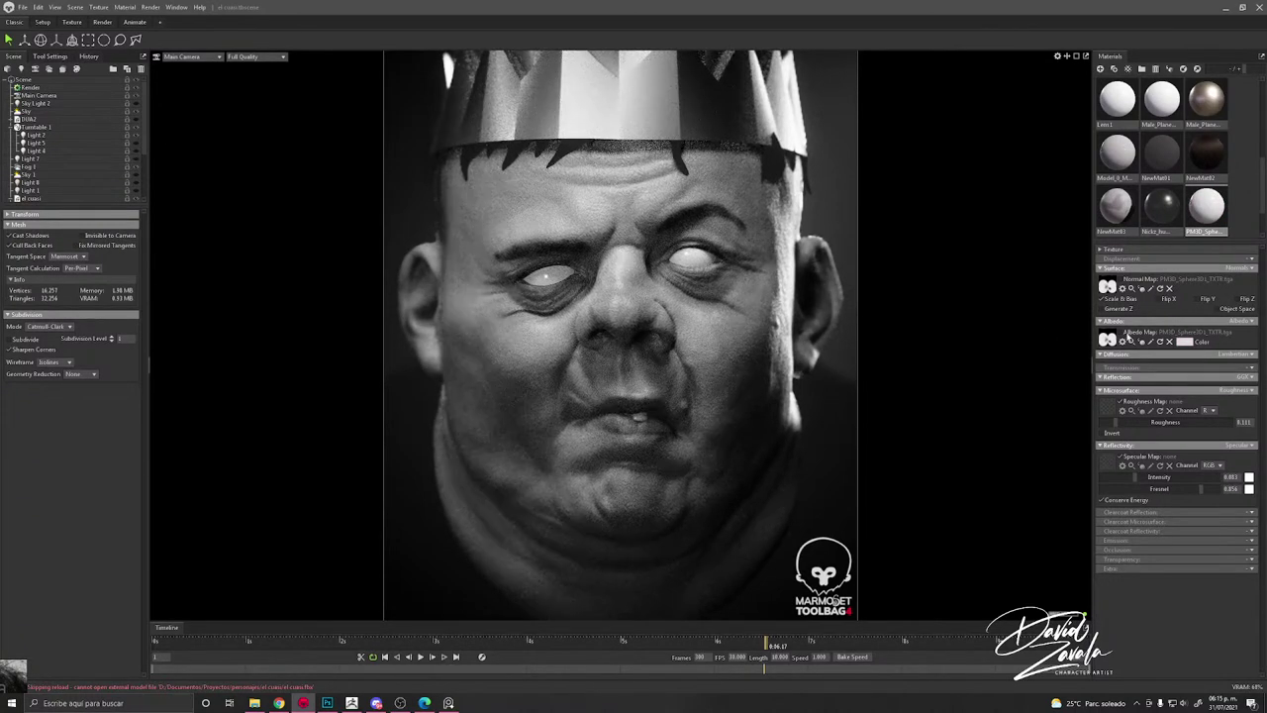
left_click(1123, 332)
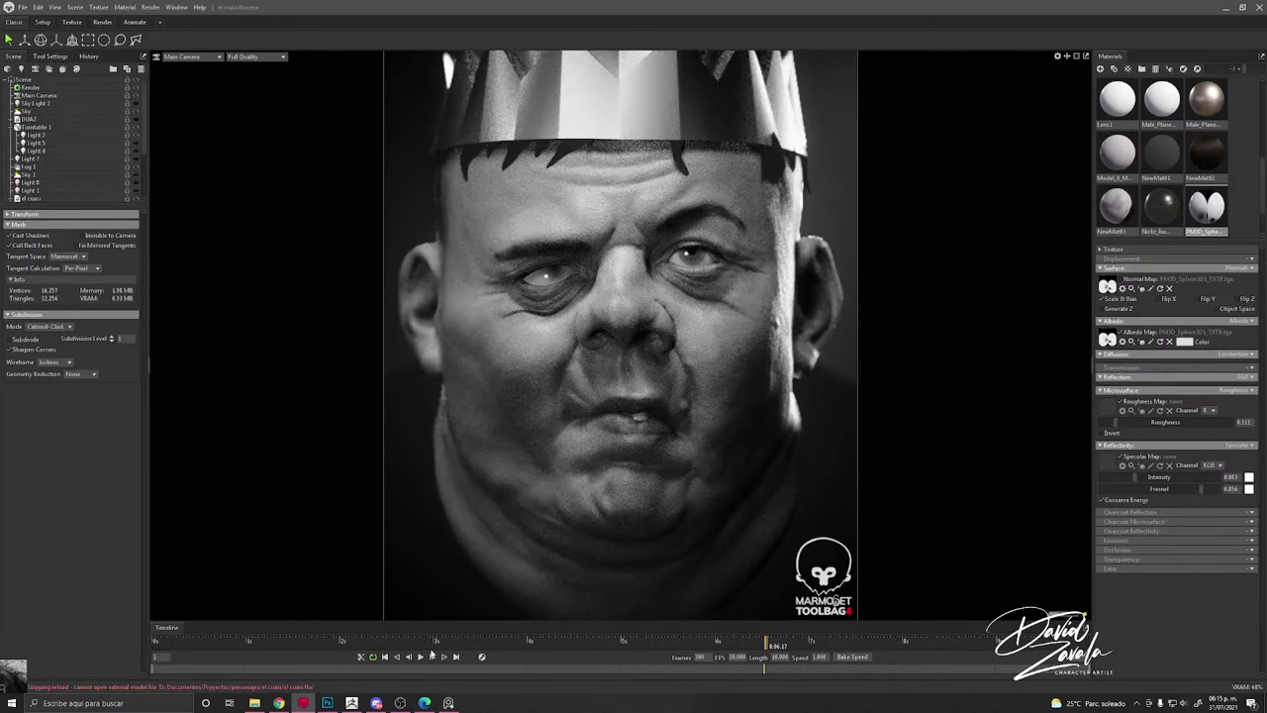
Step: Switch to ZBrush, make the PolyMesh3D star the active tool, and import the female body mesh
left_click(351, 703)
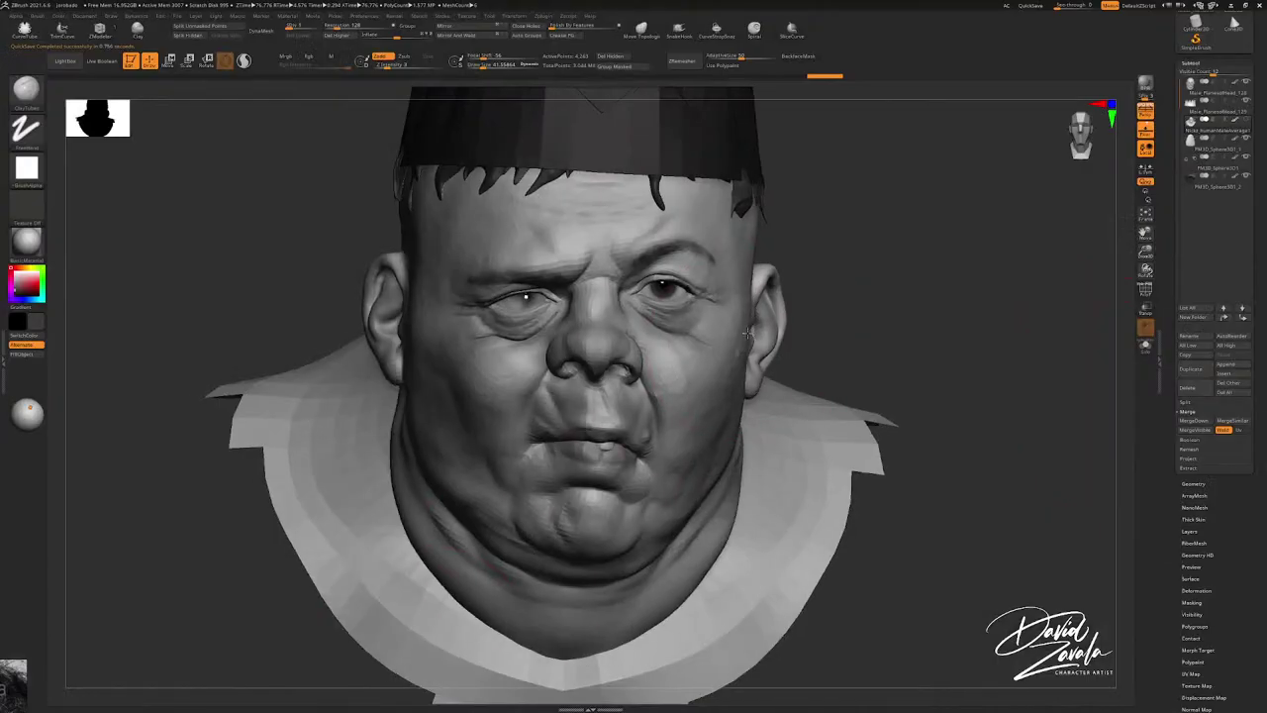
left_click_drag(989, 326, 880, 312)
left_click_drag(1257, 85, 1257, 211)
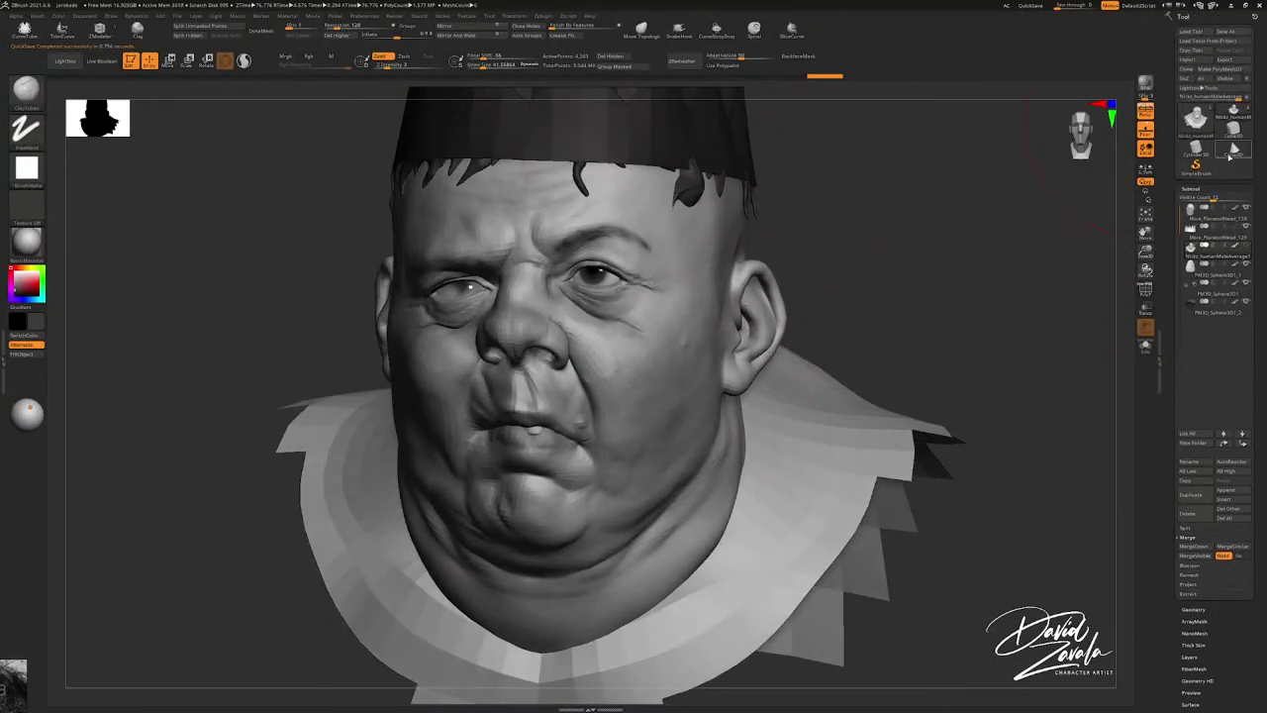
left_click(1233, 150)
key("f")
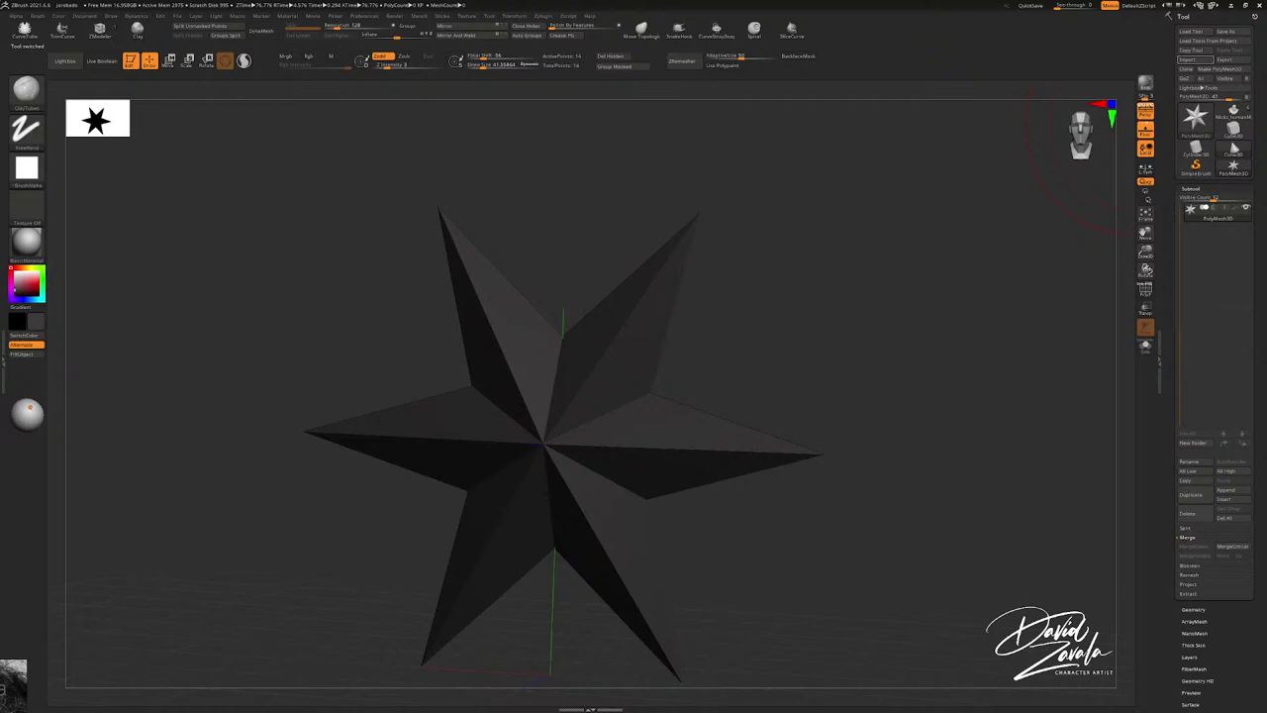
double_click(907, 232)
left_click(606, 461)
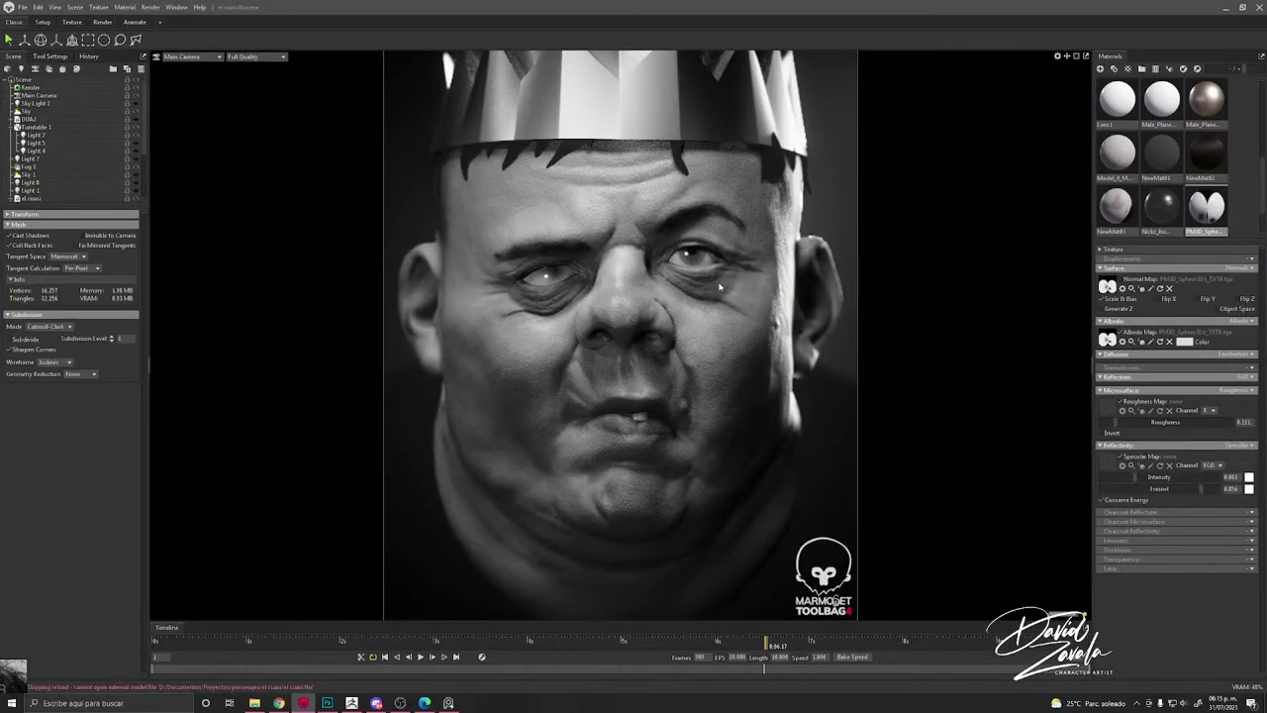
Step: Clear the eye selection in the portrait scene and move the timeline playhead to 0:06.22
scroll(719, 287, "down", 5)
left_click(816, 275)
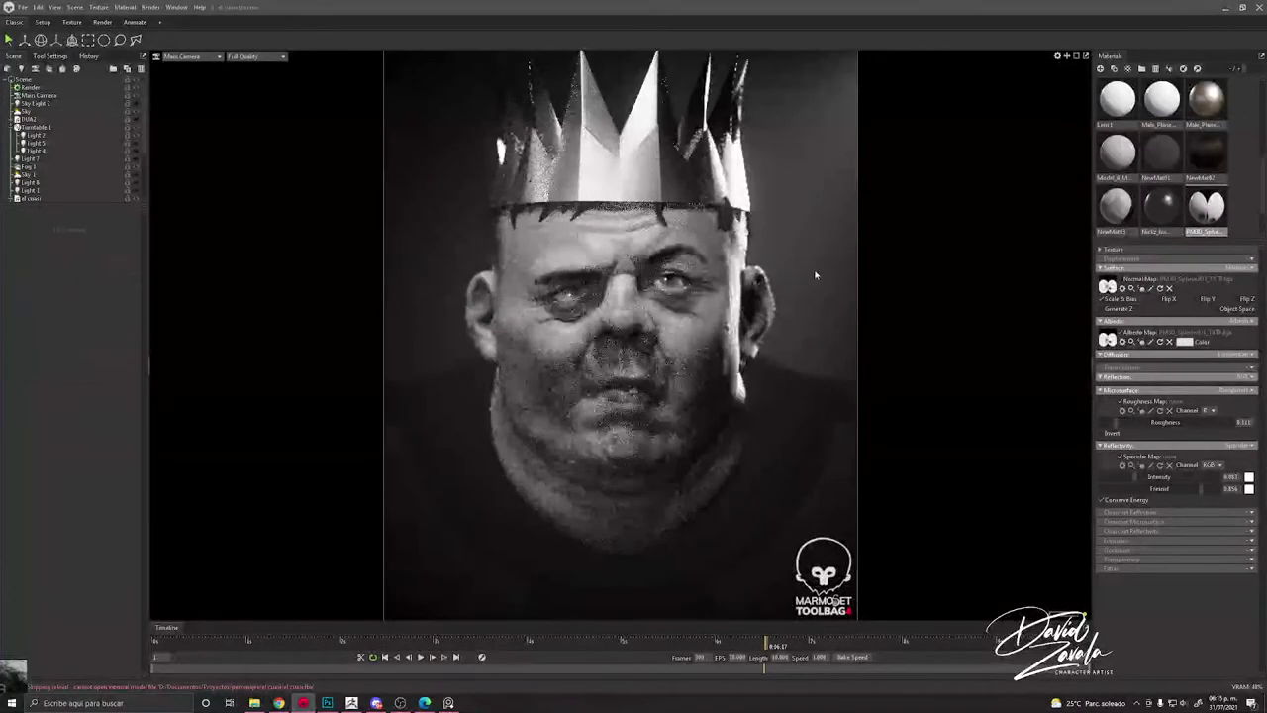
scroll(755, 569, "up", 2)
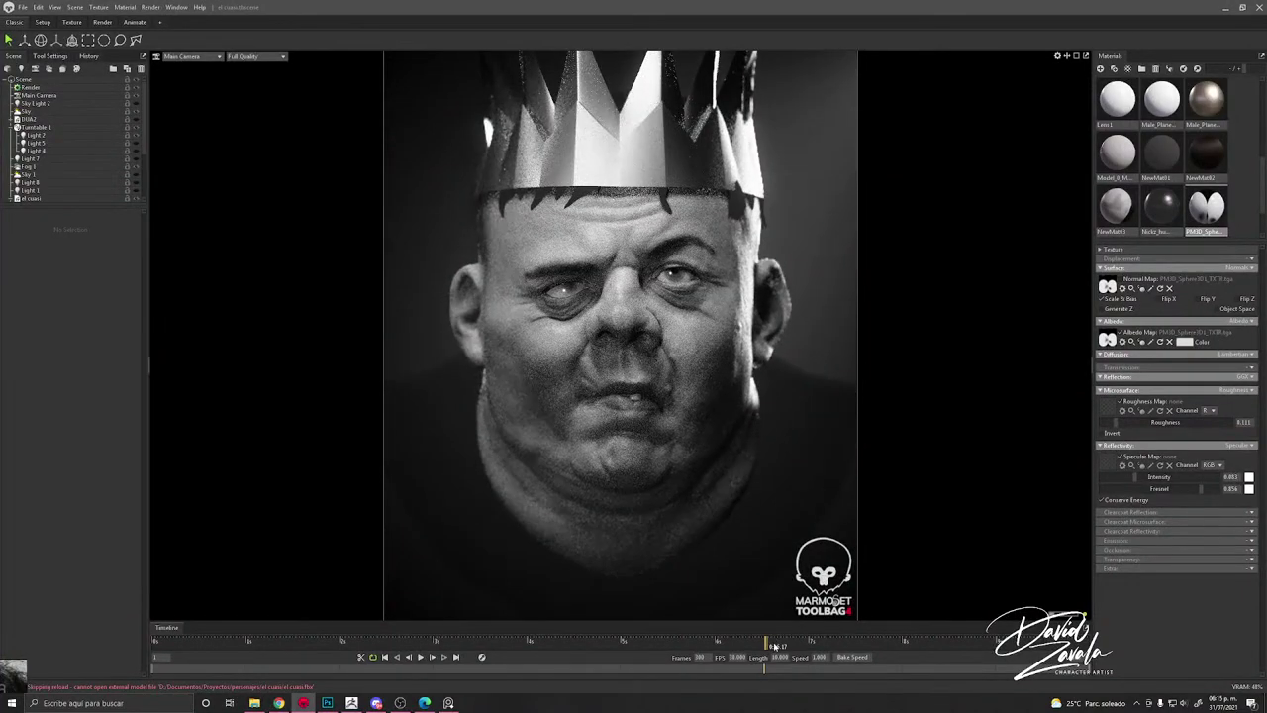
mouse_move(775, 646)
left_mouse_down()
mouse_move(876, 644)
mouse_move(763, 628)
mouse_move(785, 631)
left_mouse_up()
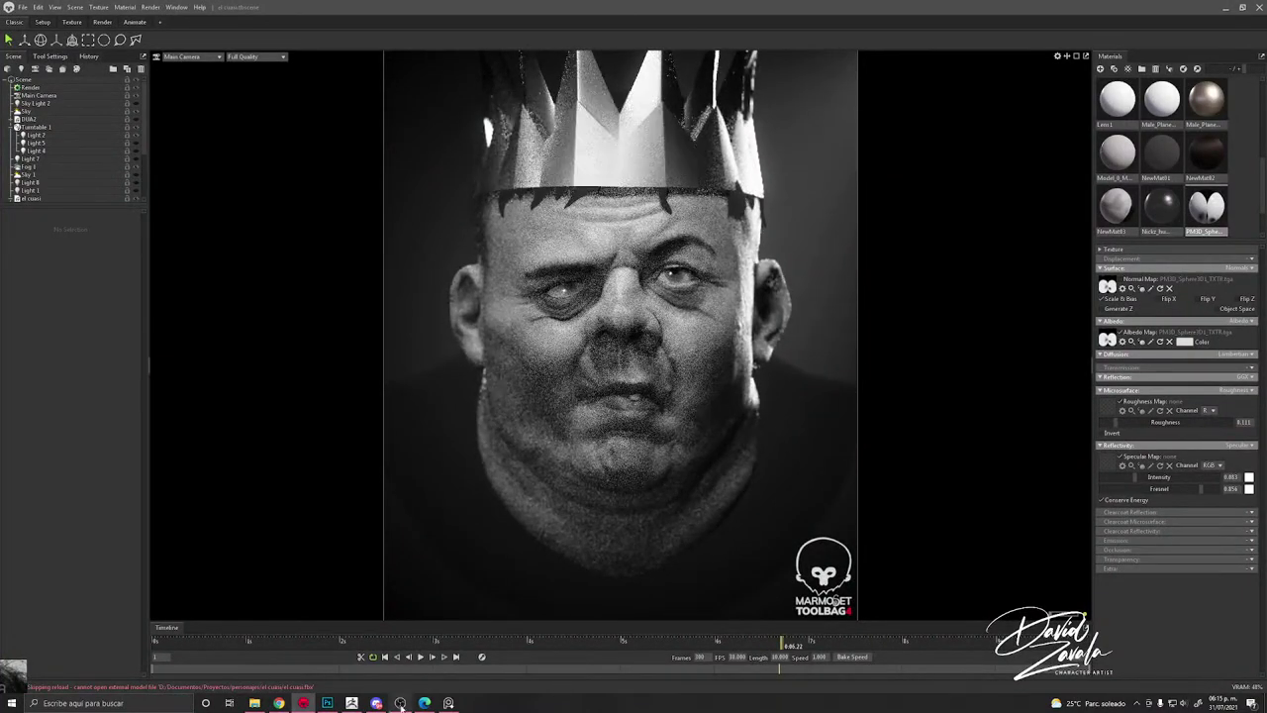
Step: Check the imported female body in ZBrush and return to the crowned head portrait in Marmoset Toolbag
mouse_move(399, 705)
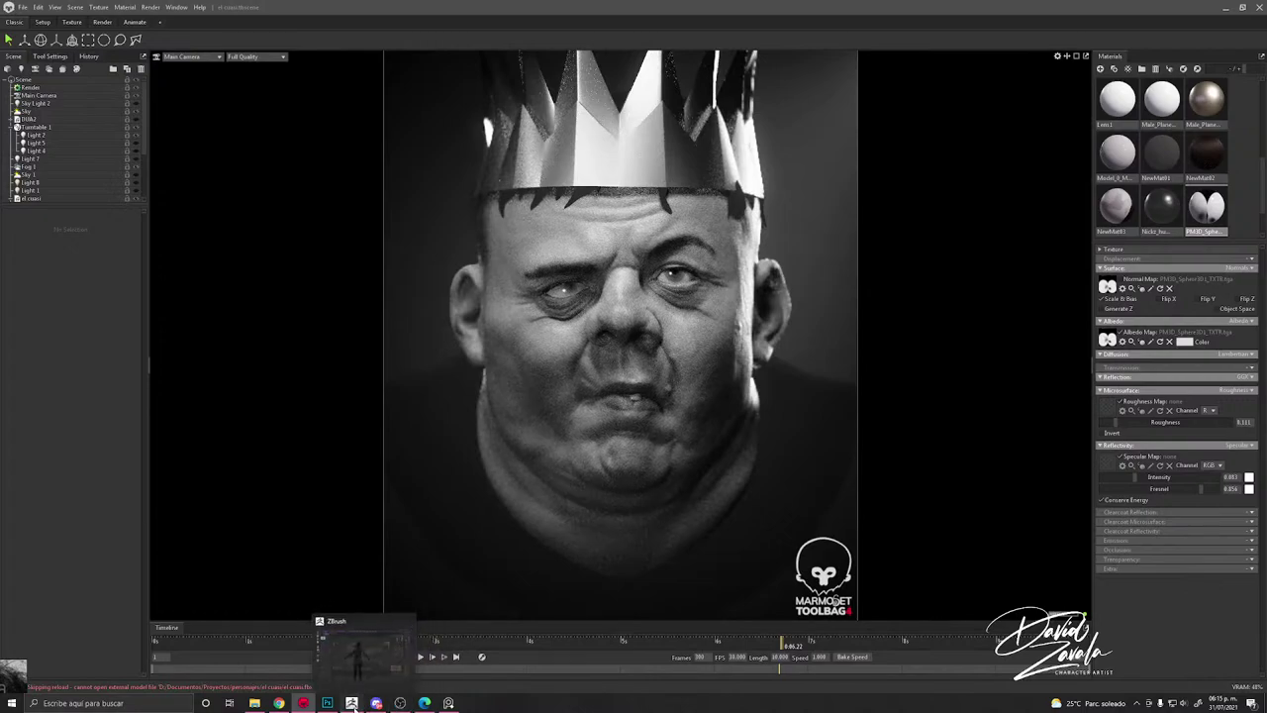
left_click(352, 703)
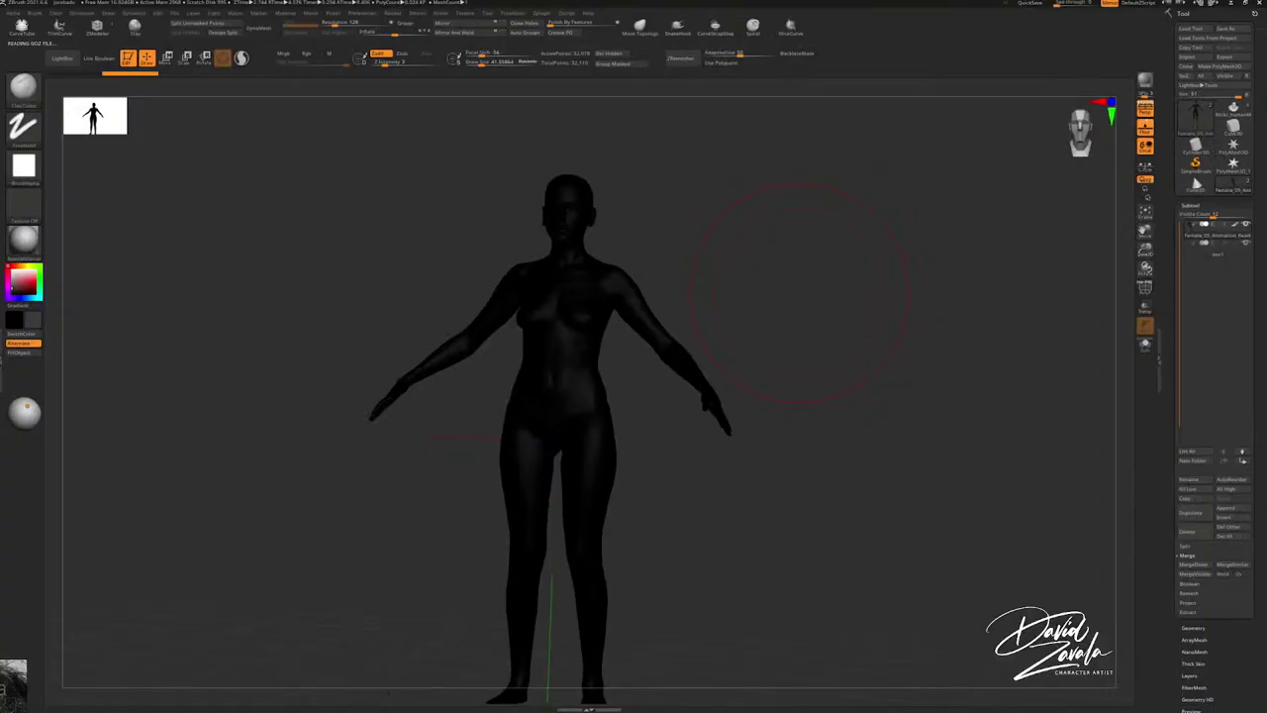
key("alt+Tab")
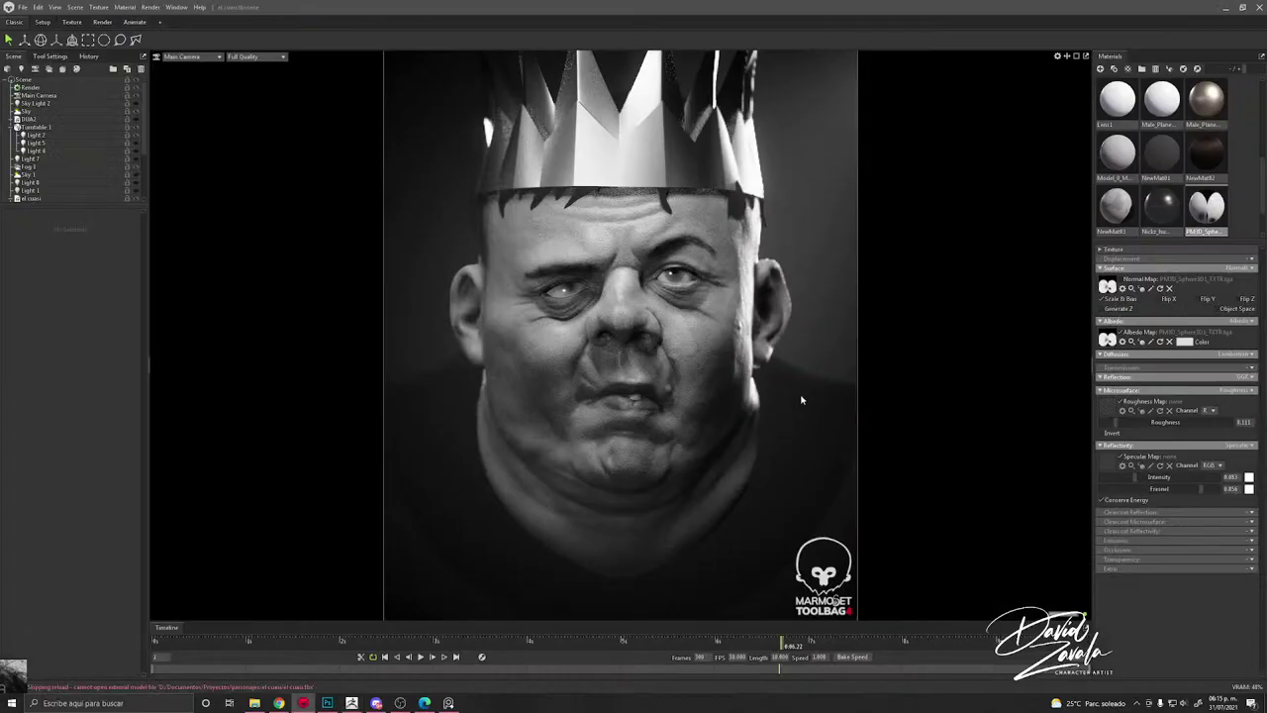
scroll(732, 397, "up", 2)
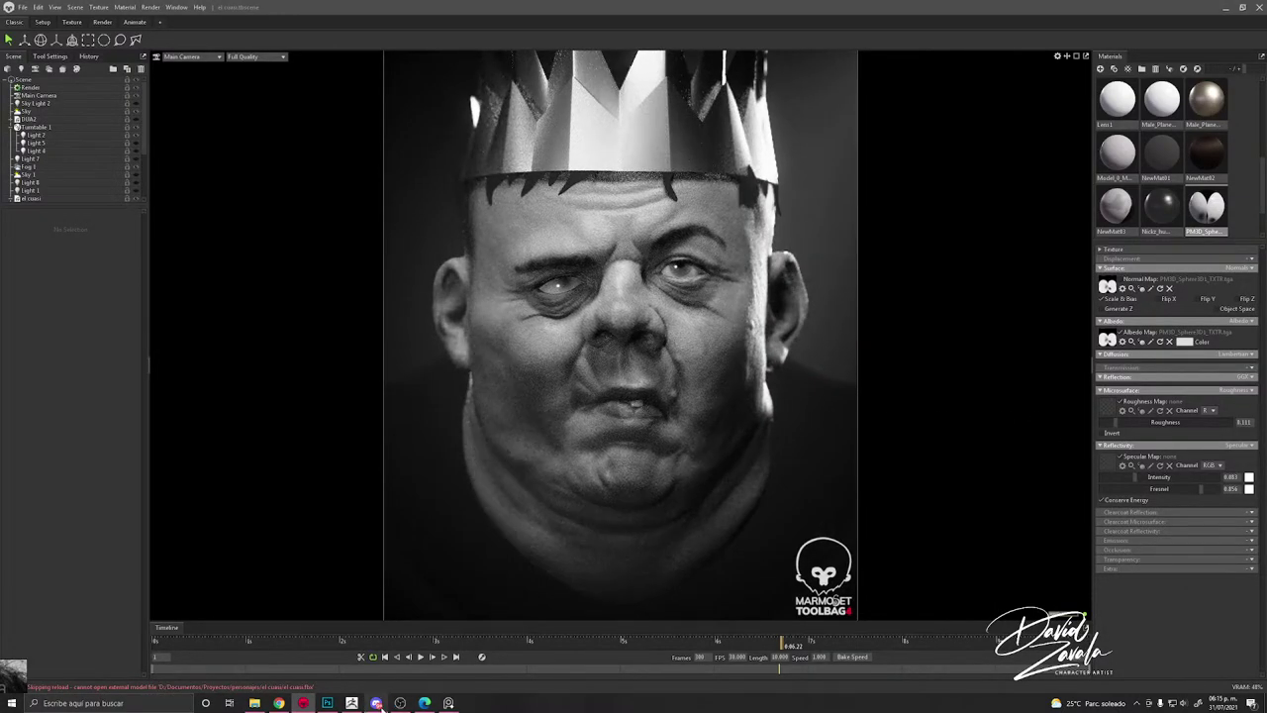
Step: Switch to ZBrush, copy the female body's Model_0_Mesh_0_5 eye-plane subtool, and paste it into the crowned head tool
mouse_move(381, 708)
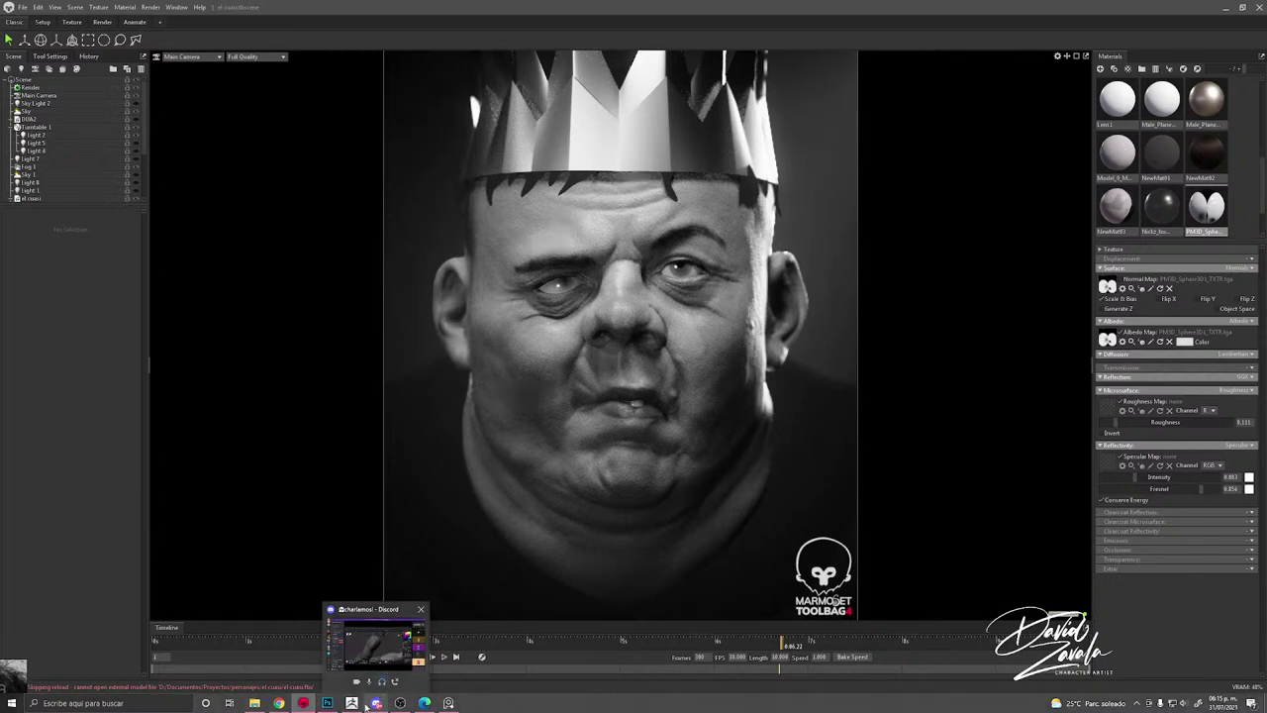
left_click(354, 703)
left_click(1206, 289)
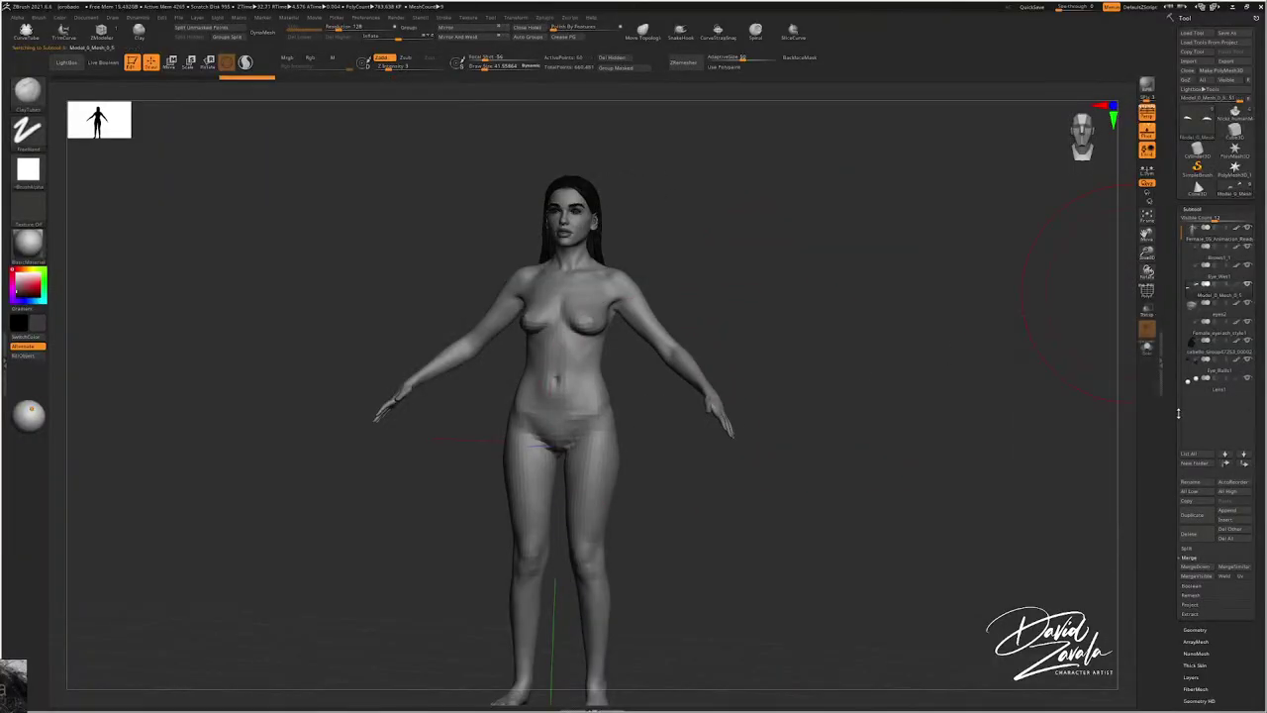
mouse_move(1192, 293)
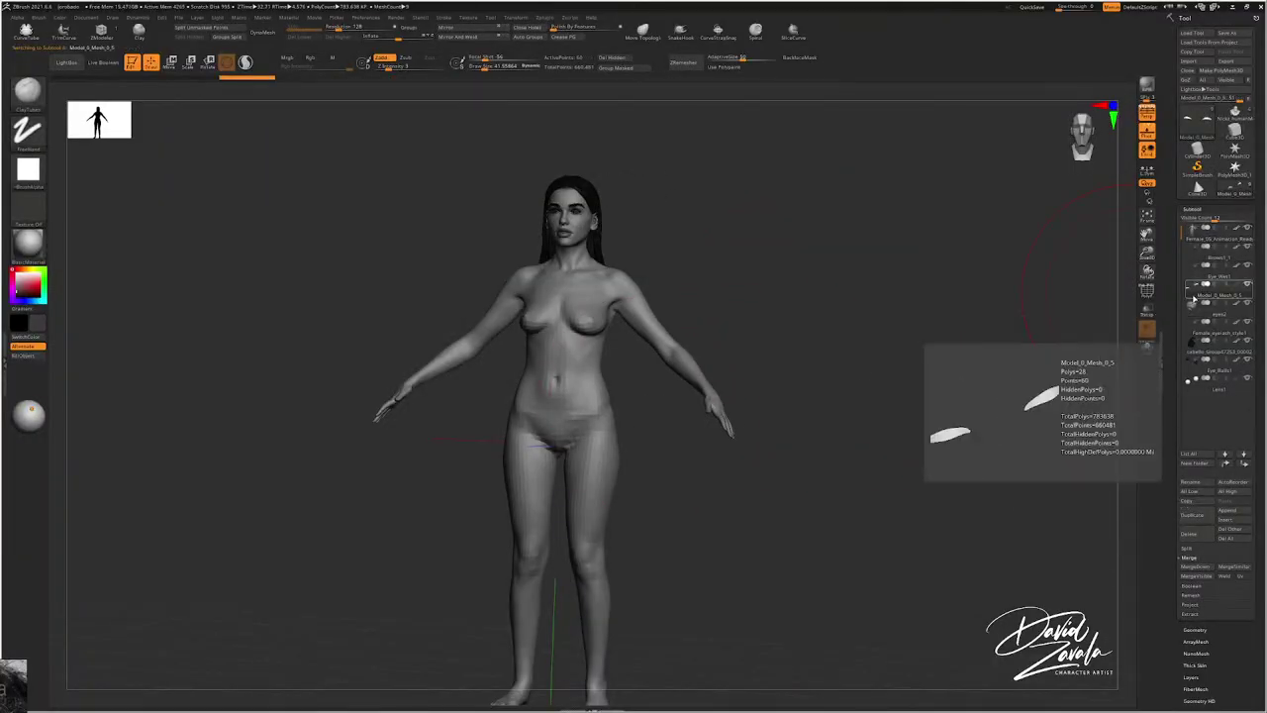
mouse_move(1195, 257)
mouse_move(1196, 370)
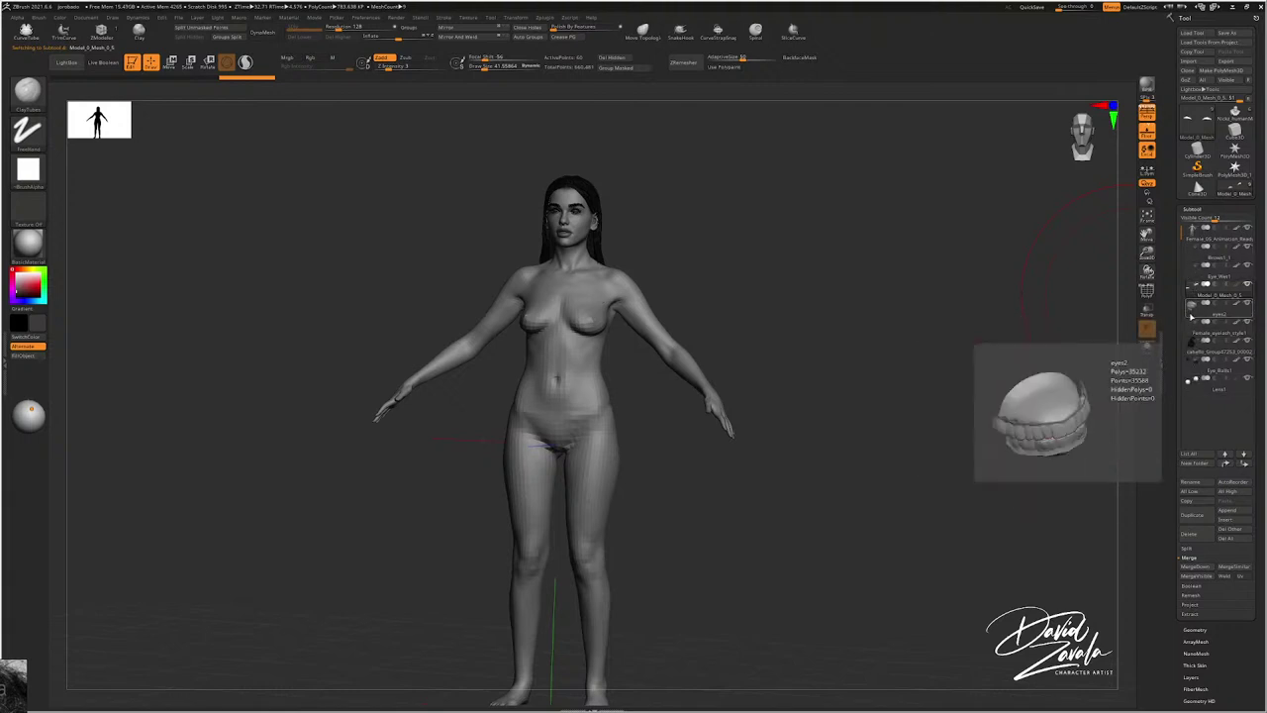
left_click(1191, 503)
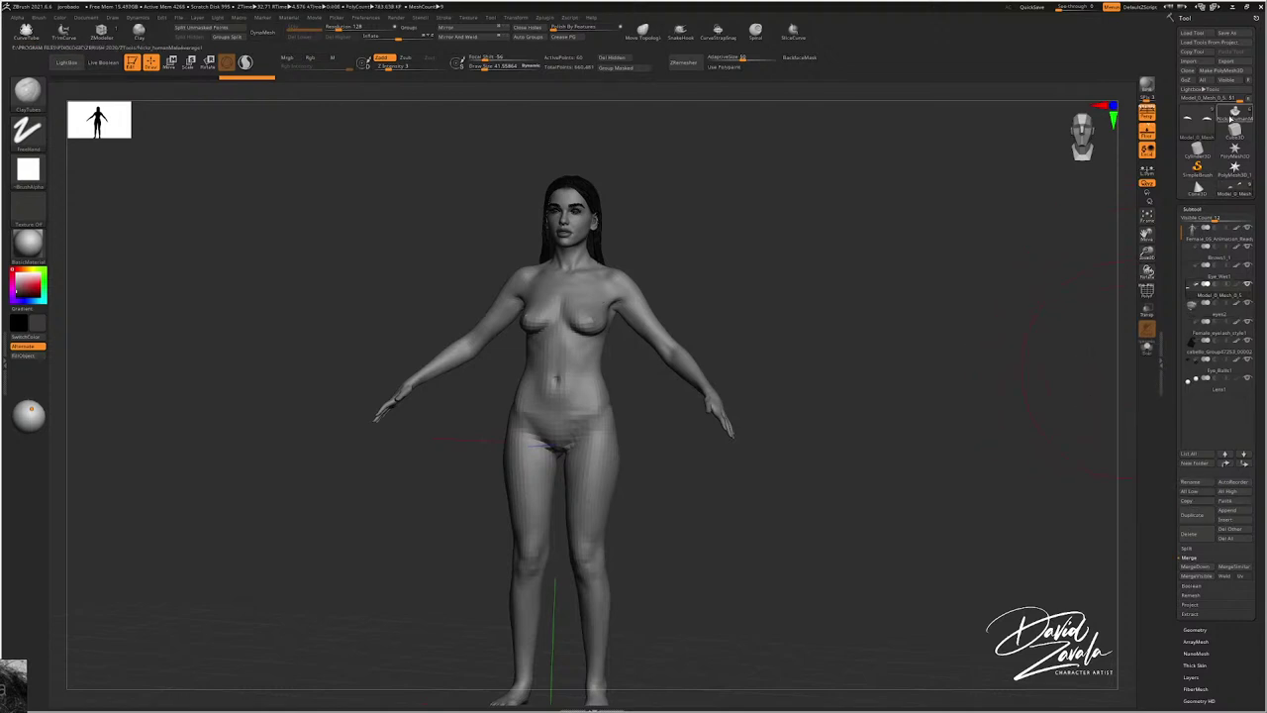
left_click(1233, 116)
left_click(1225, 500)
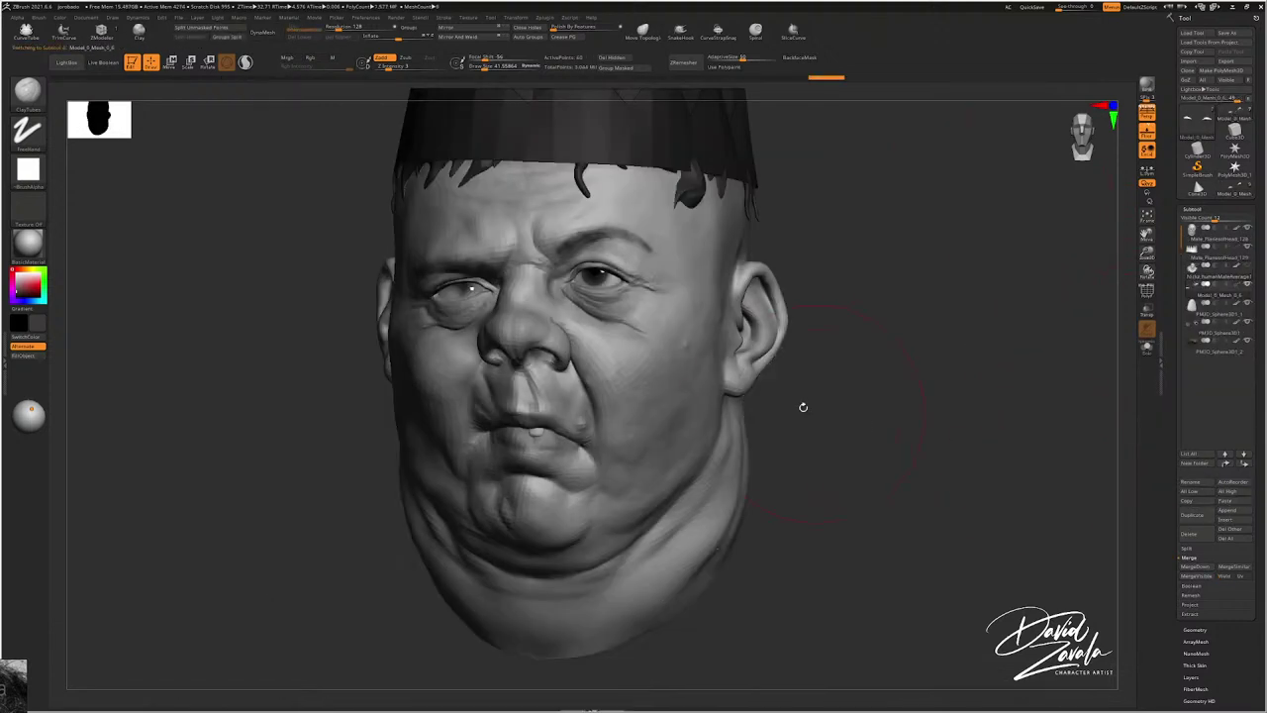
Step: Show the shoulders subtool, centre the transform gizmo on the pasted eye planes, and make the surrounding subtools transparent
key("f")
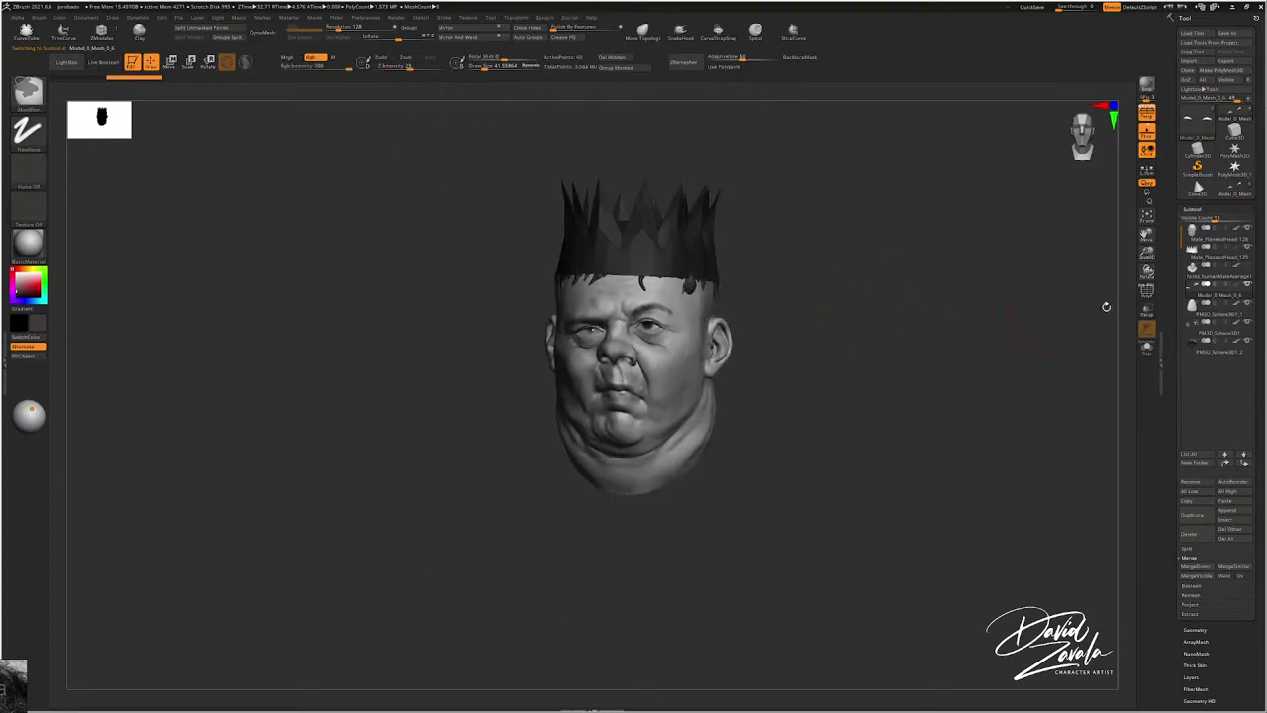
left_click(1248, 267)
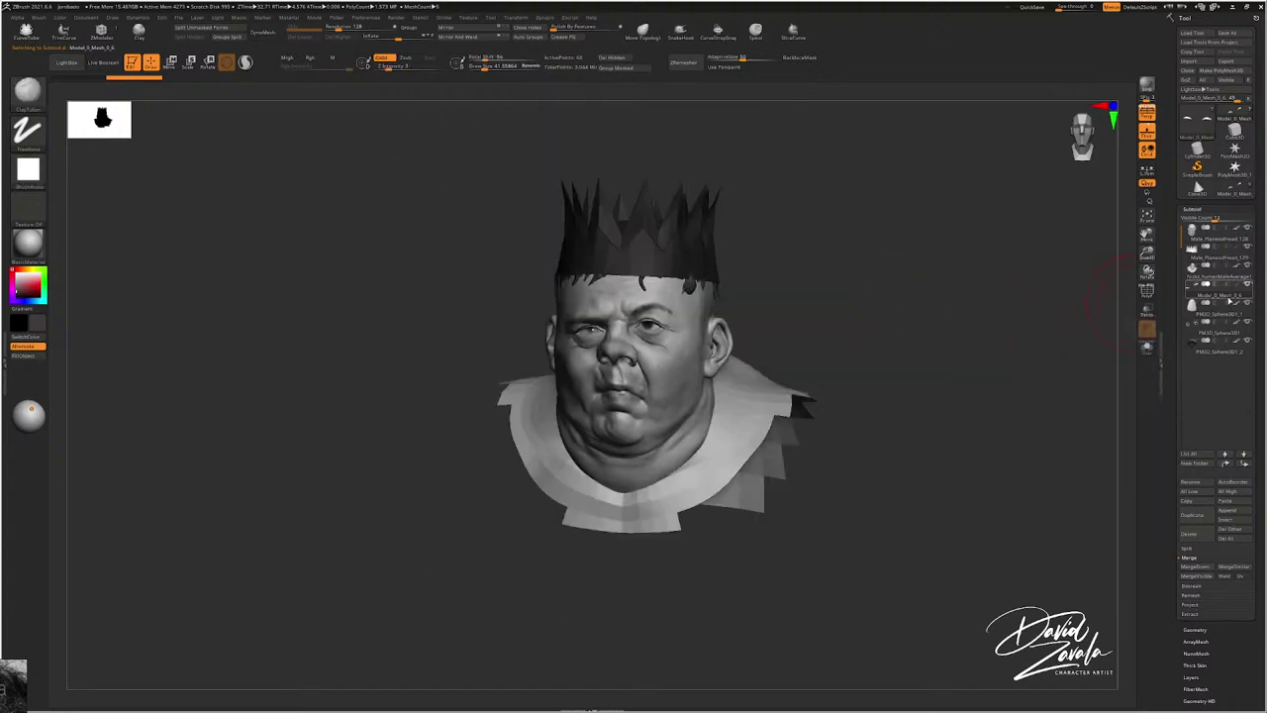
left_click_drag(858, 334, 682, 215, "shift")
left_click(169, 62)
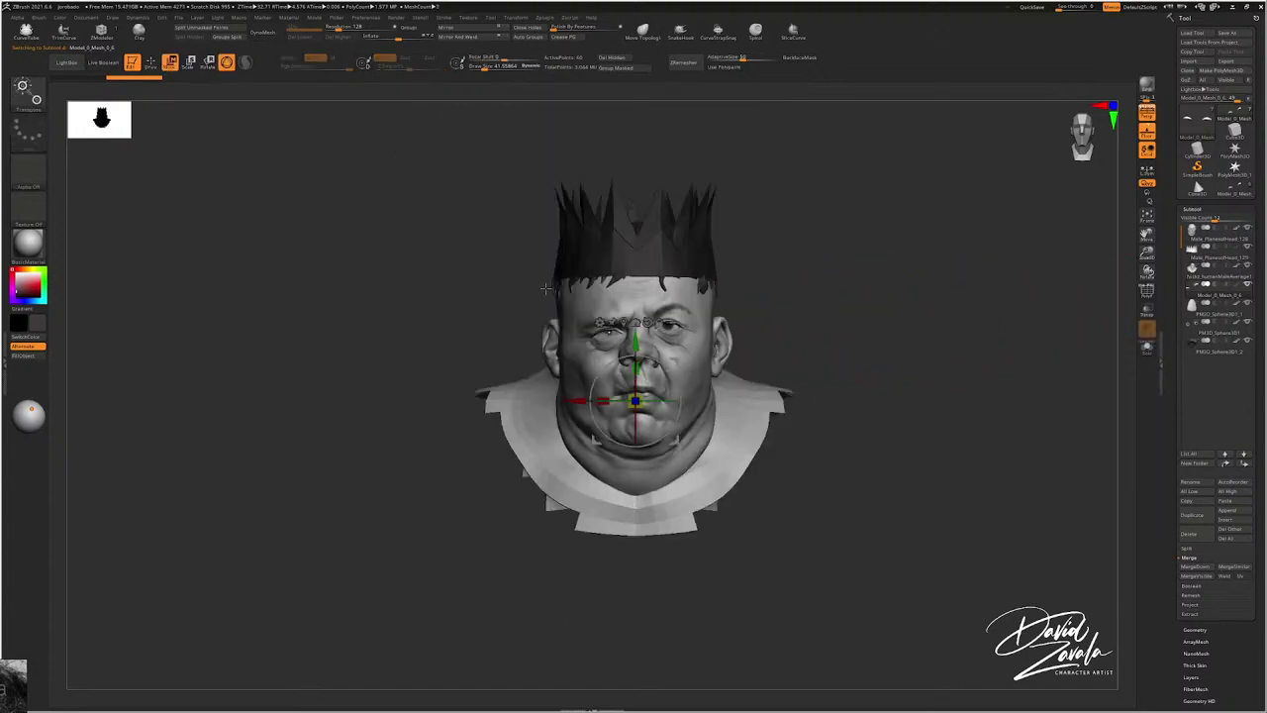
left_click(648, 188)
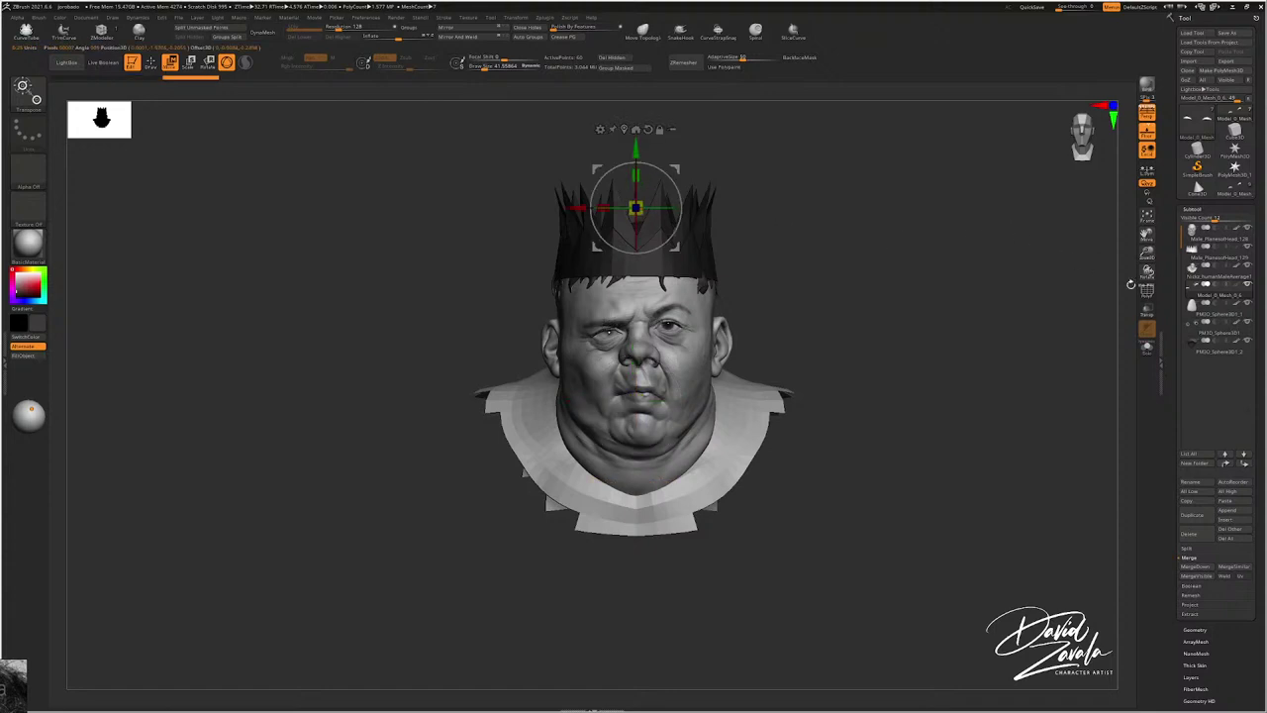
left_click(1146, 309)
key("f")
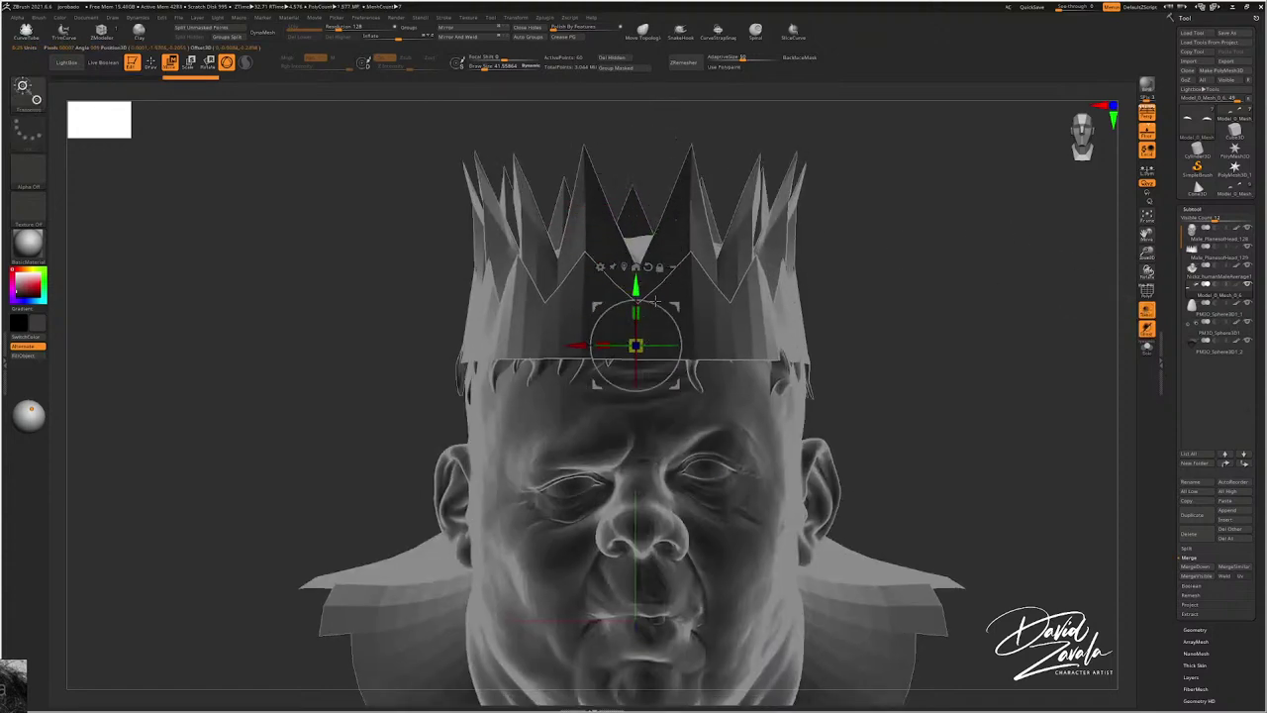
Step: Lower the pasted eye planes towards the head's eye level and adjust their overall scale from the front
left_click_drag(635, 287, 635, 380)
right_click_drag(683, 391, 719, 319, "ctrl")
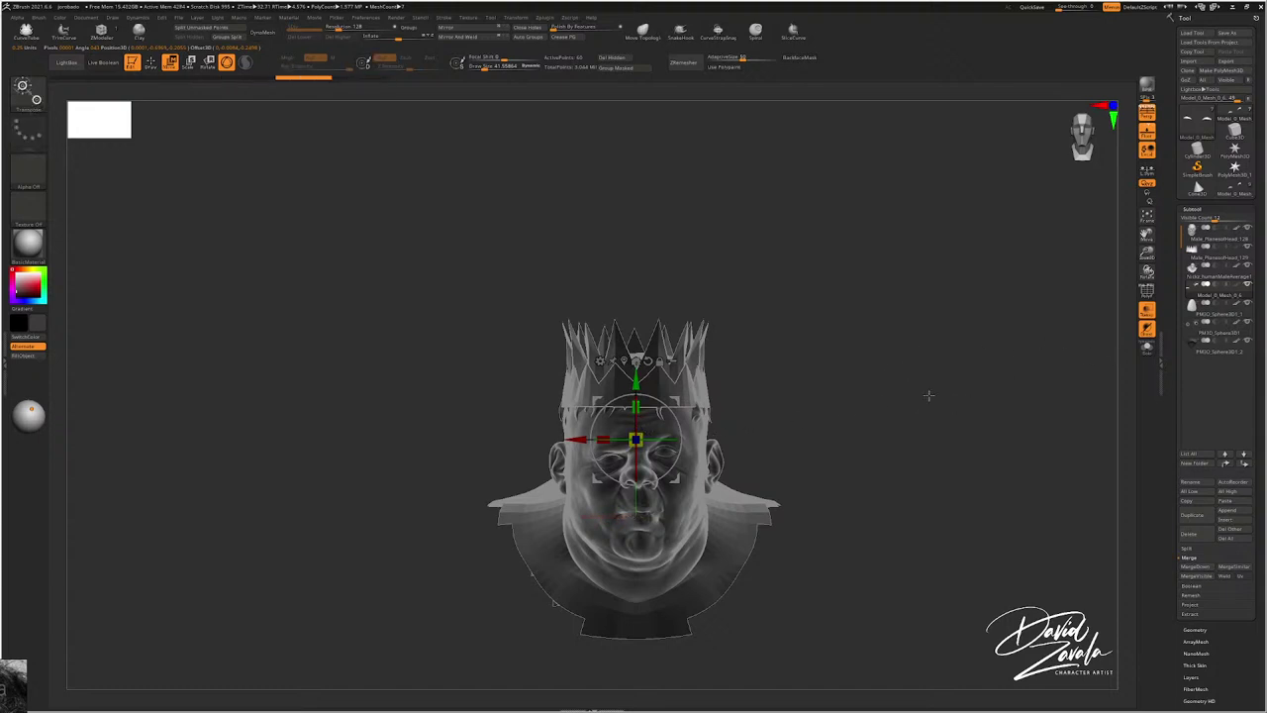
right_click_drag(897, 394, 914, 340, "alt")
left_click_drag(660, 380, 695, 391)
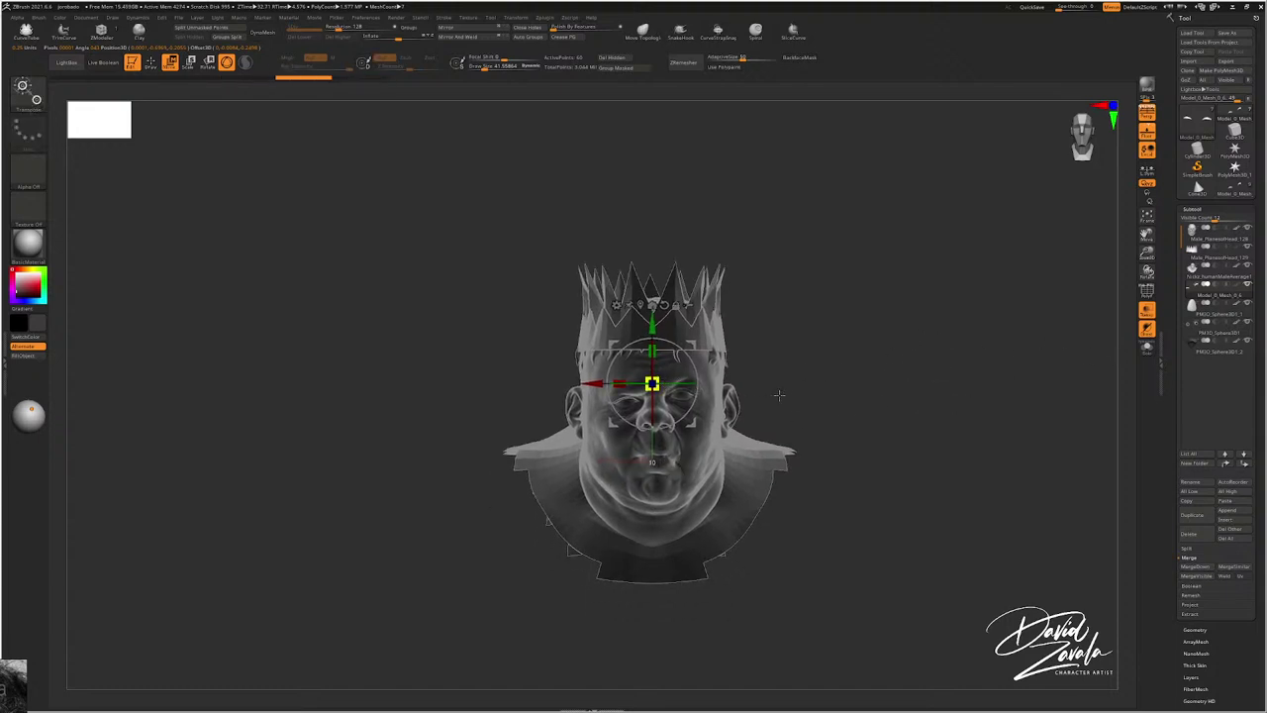
left_click_drag(843, 382, 782, 380)
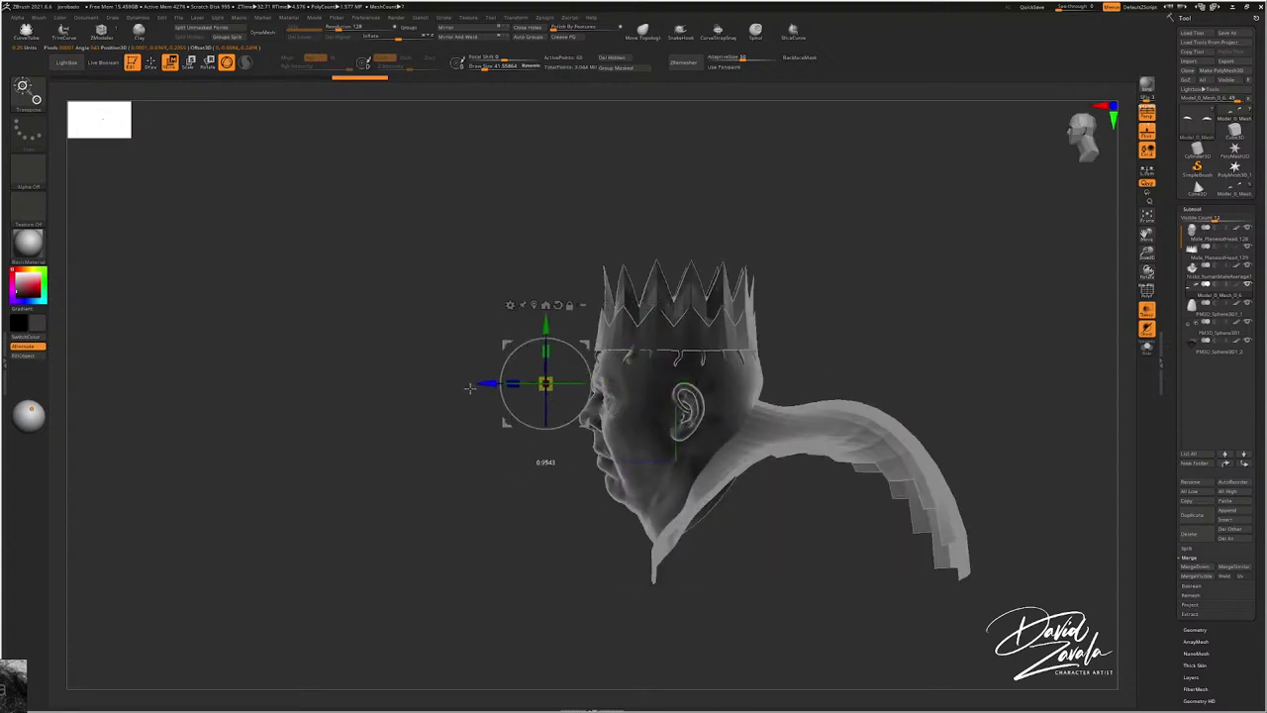
Step: Adjust the eye planes' depth and height from the side so they line up with the eye sockets
left_click_drag(470, 388, 467, 387)
right_click_drag(669, 398, 758, 398)
mouse_move(758, 398)
right_mouse_down("ctrl")
mouse_move(741, 409)
mouse_move(766, 331)
mouse_move(749, 386)
right_mouse_up("ctrl")
left_click_drag(600, 262, 600, 289)
right_click_drag(559, 309, 454, 318)
left_click_drag(544, 347, 760, 346)
Step: Turn off transparency and fine-tune the eye planes' depth and height until they sit between the eyelids and eyeballs
right_click_drag(767, 380, 603, 358)
left_click(1147, 311)
right_click_drag(603, 359, 594, 396, "ctrl")
left_click_drag(574, 338, 536, 339)
right_click_drag(554, 357, 445, 356)
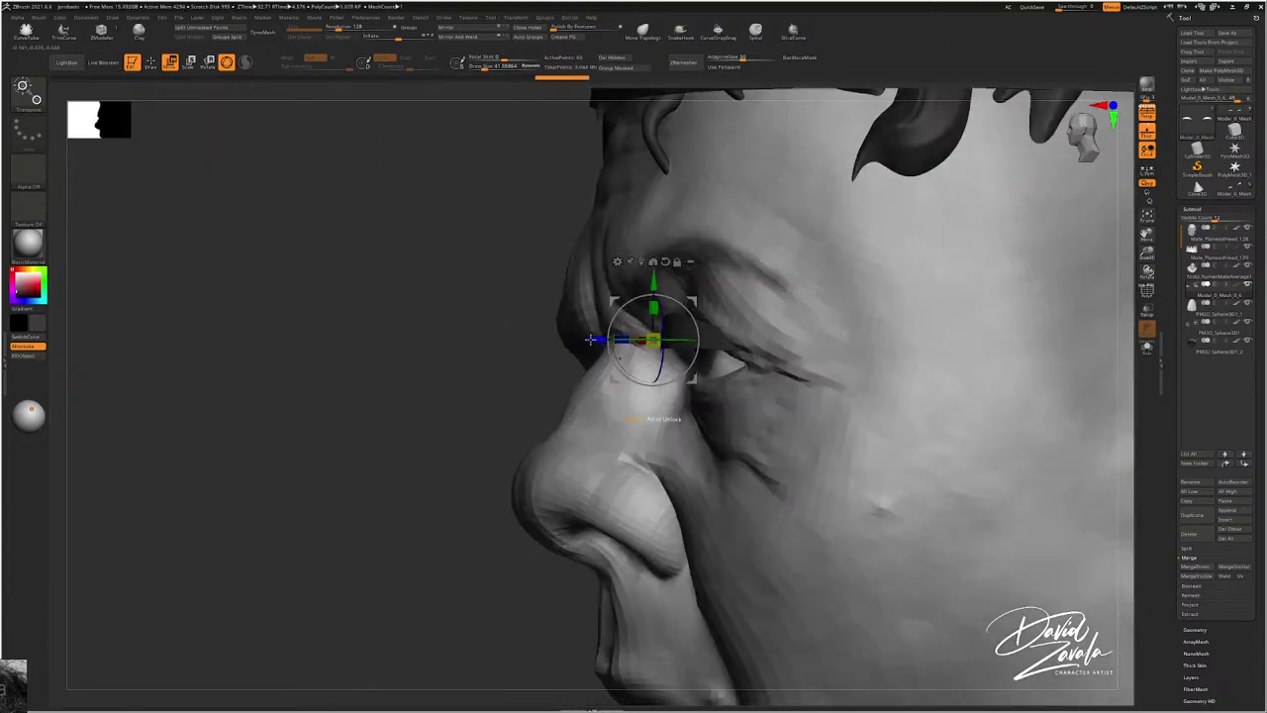
left_click_drag(594, 339, 764, 359)
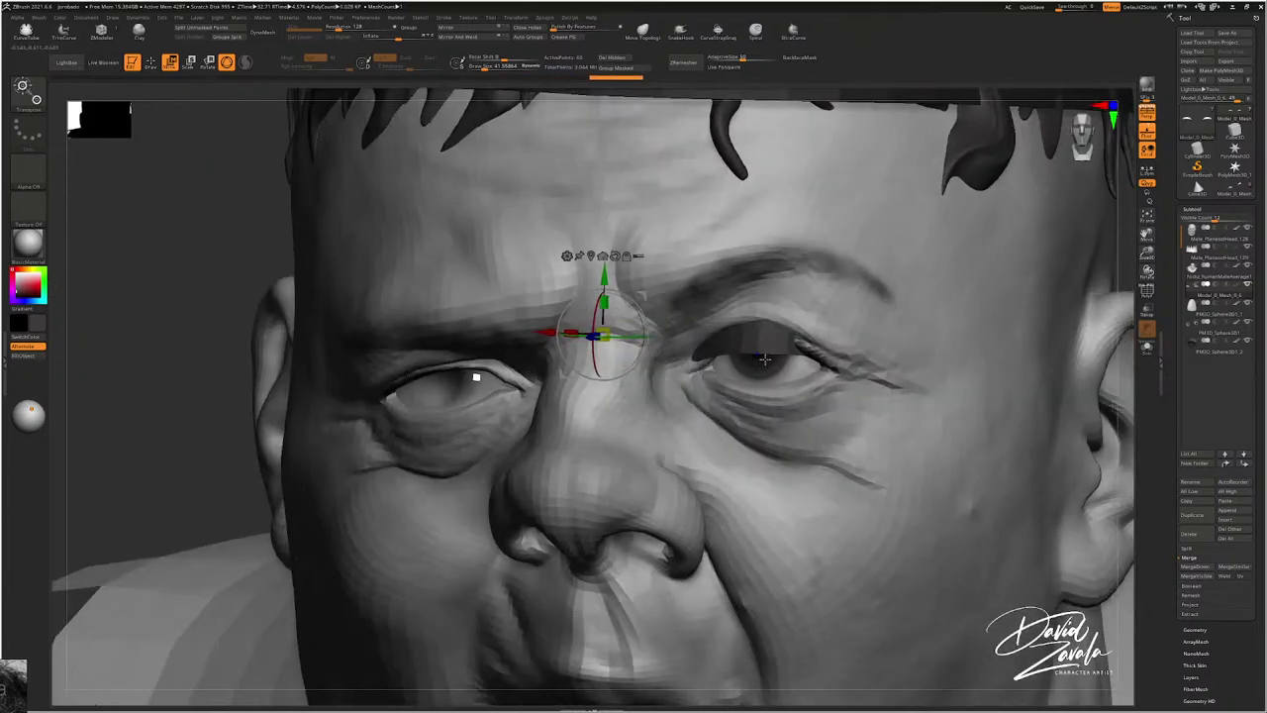
right_click_drag(764, 359, 791, 360)
left_click_drag(591, 290, 591, 307)
right_click_drag(435, 352, 568, 362)
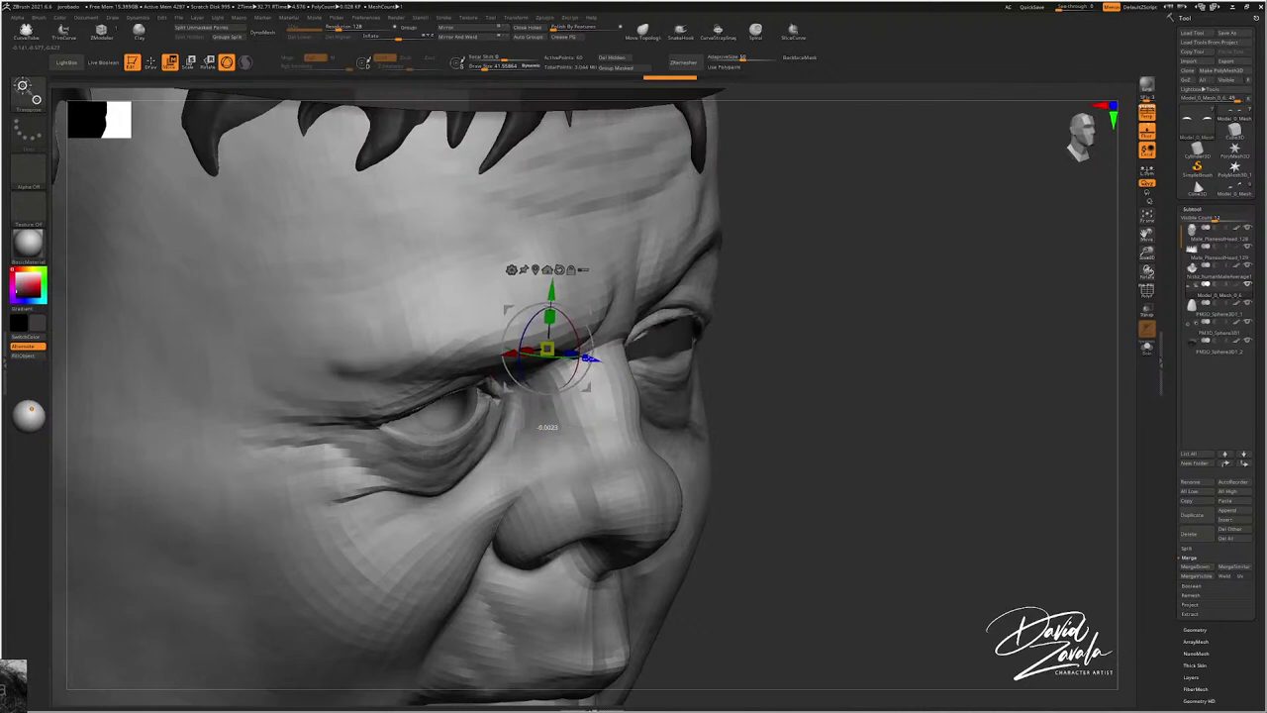
mouse_move(554, 394)
left_mouse_down()
mouse_move(614, 318)
mouse_move(742, 341)
left_mouse_up()
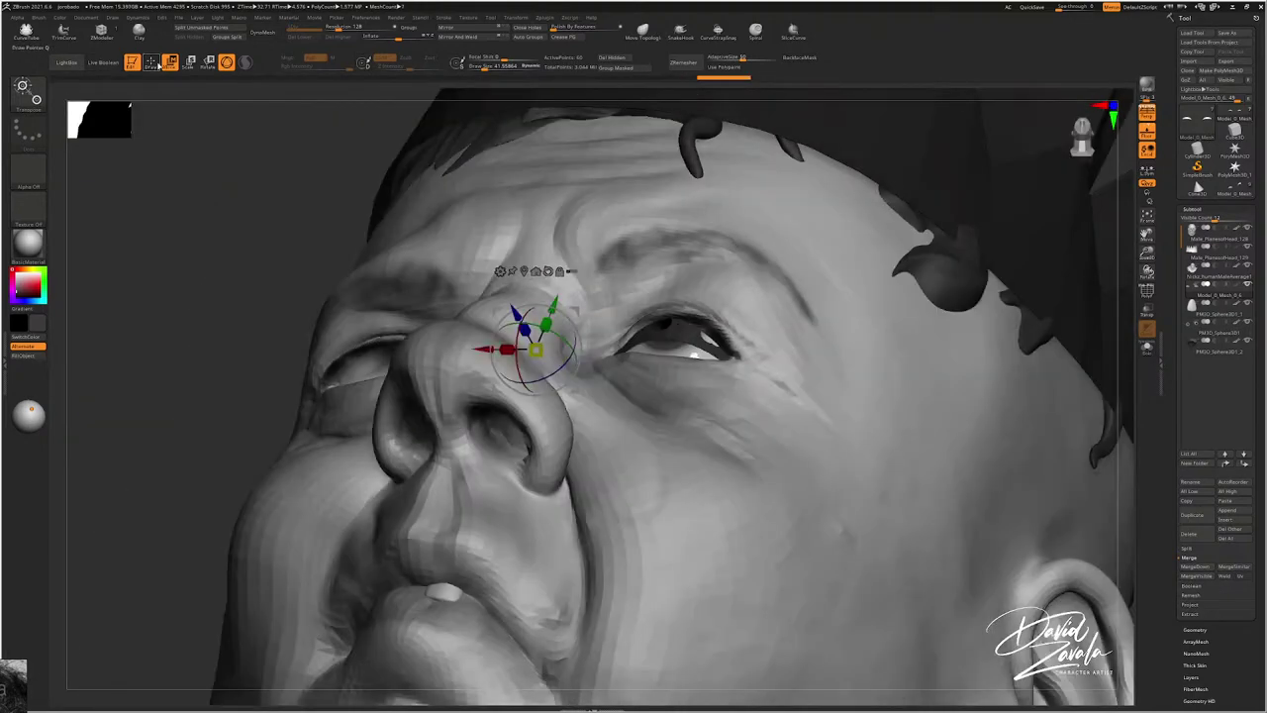
Step: Shape the plane over the character's left eye with the Move brush so it follows the eyelids
key("q")
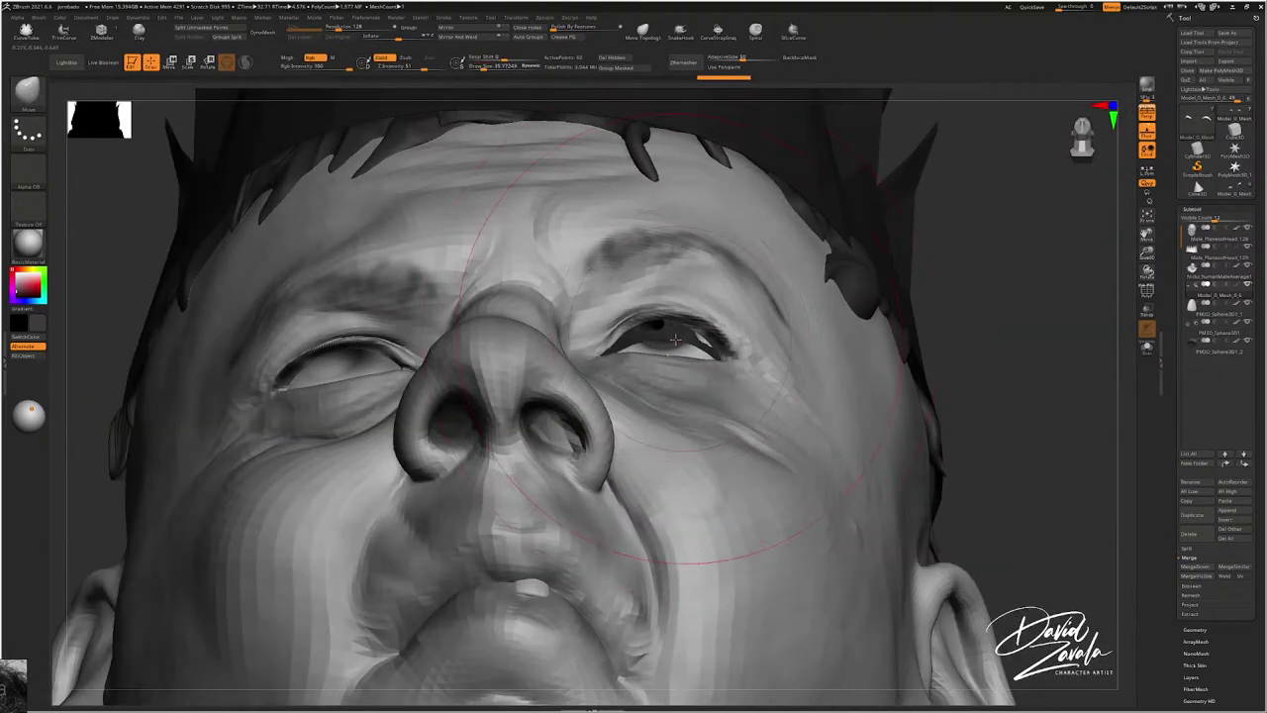
mouse_move(658, 366)
right_mouse_down()
mouse_move(698, 415)
mouse_move(698, 351)
right_mouse_up()
left_click_drag(706, 348, 683, 345)
key("s")
left_click_drag(679, 346, 630, 364)
right_click_drag(554, 371, 625, 373)
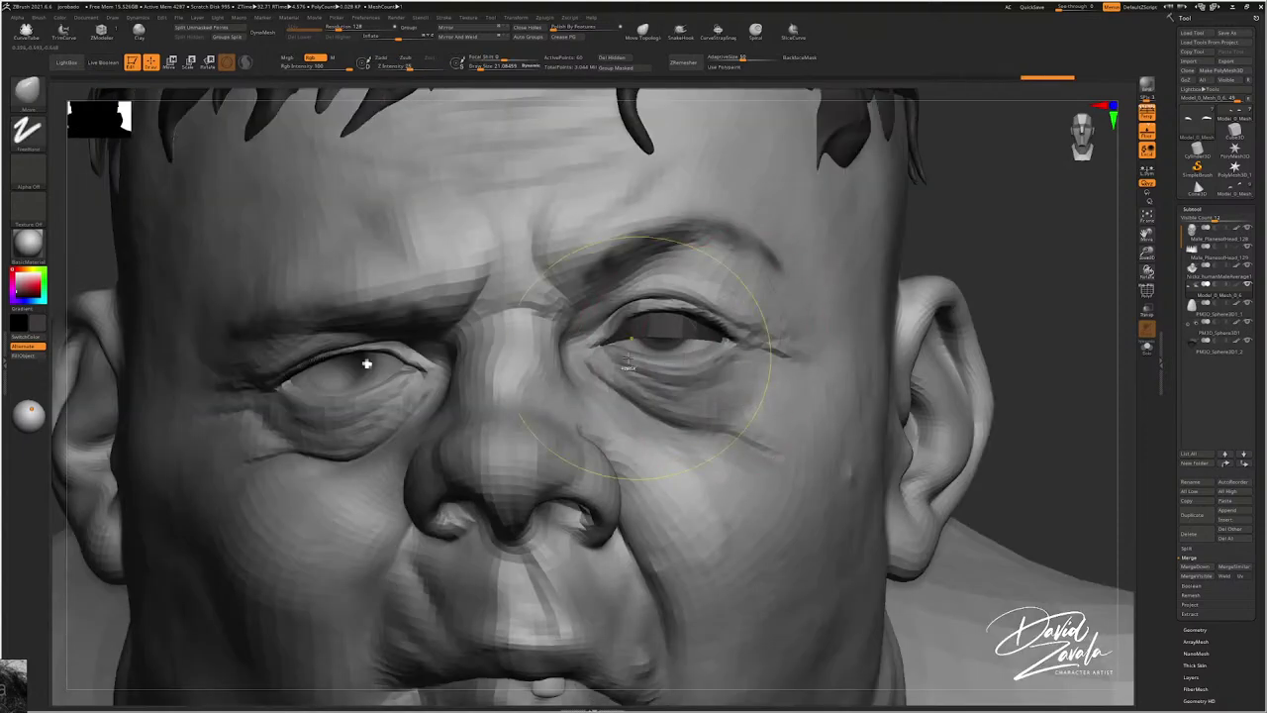
Step: Fit the plane over the character's right eye with the Move Topological brush at varying brush sizes
key("f")
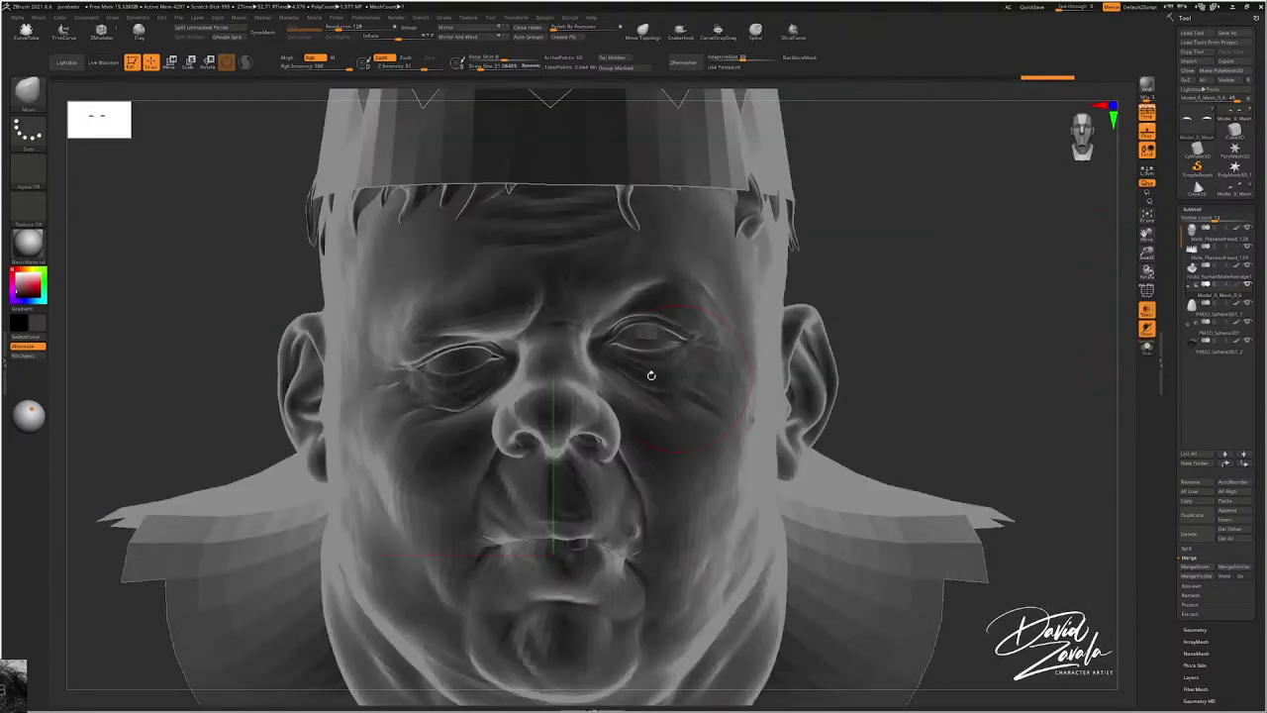
key("s")
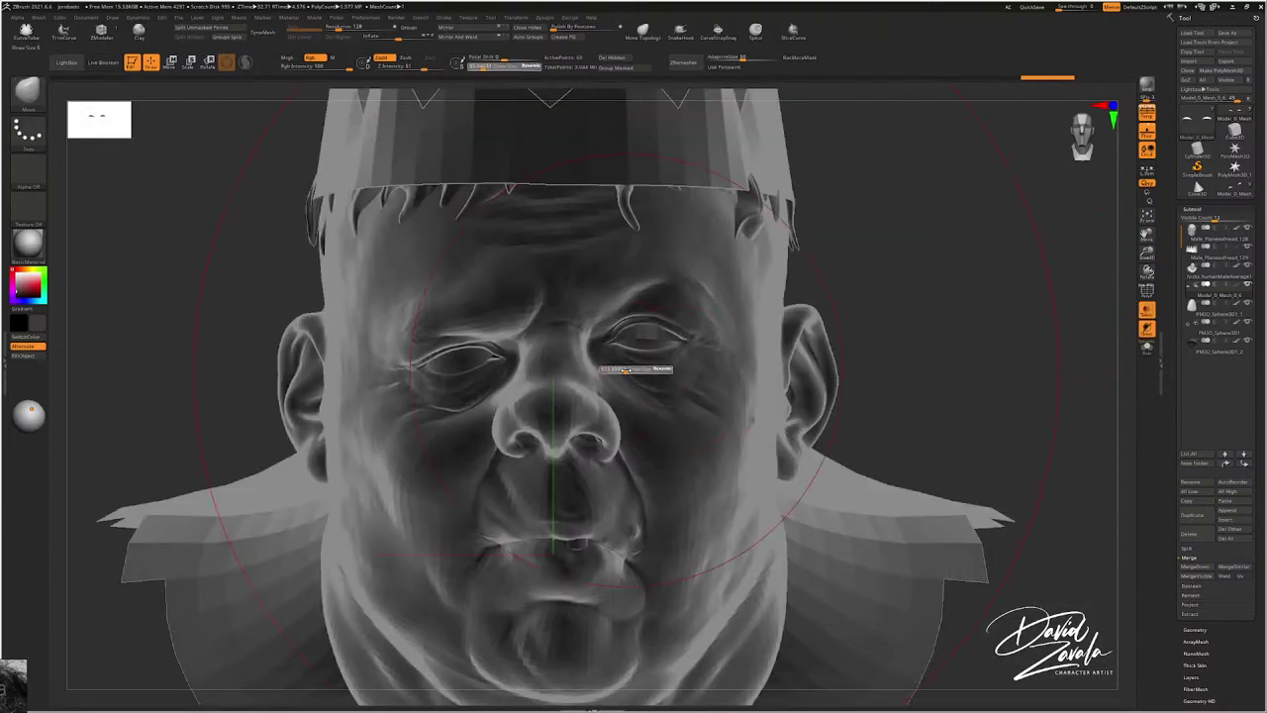
left_click(644, 31)
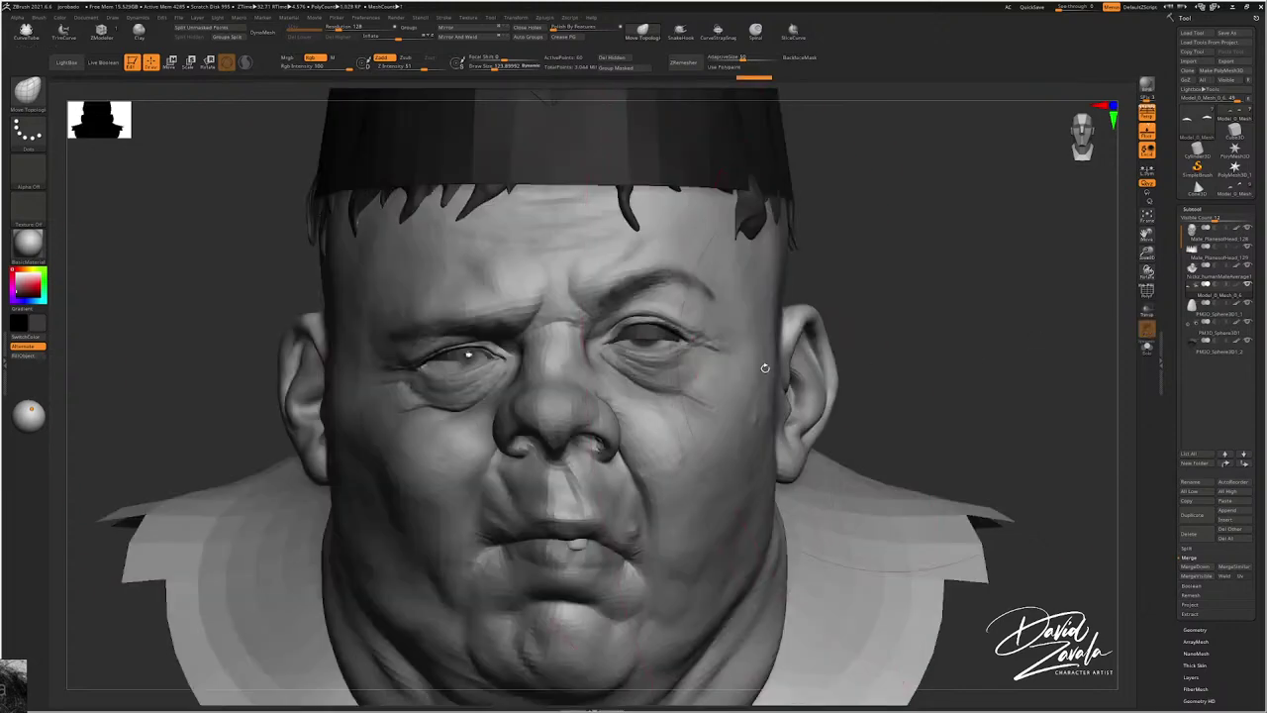
key("s")
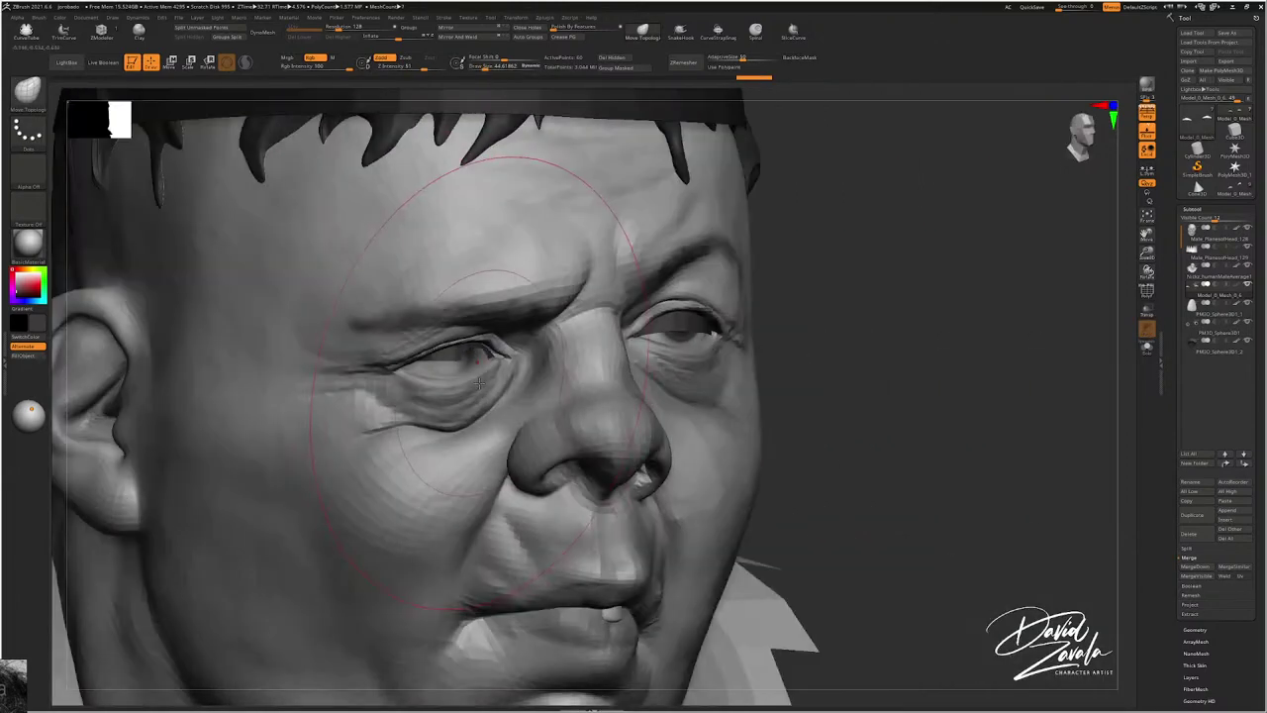
key("s")
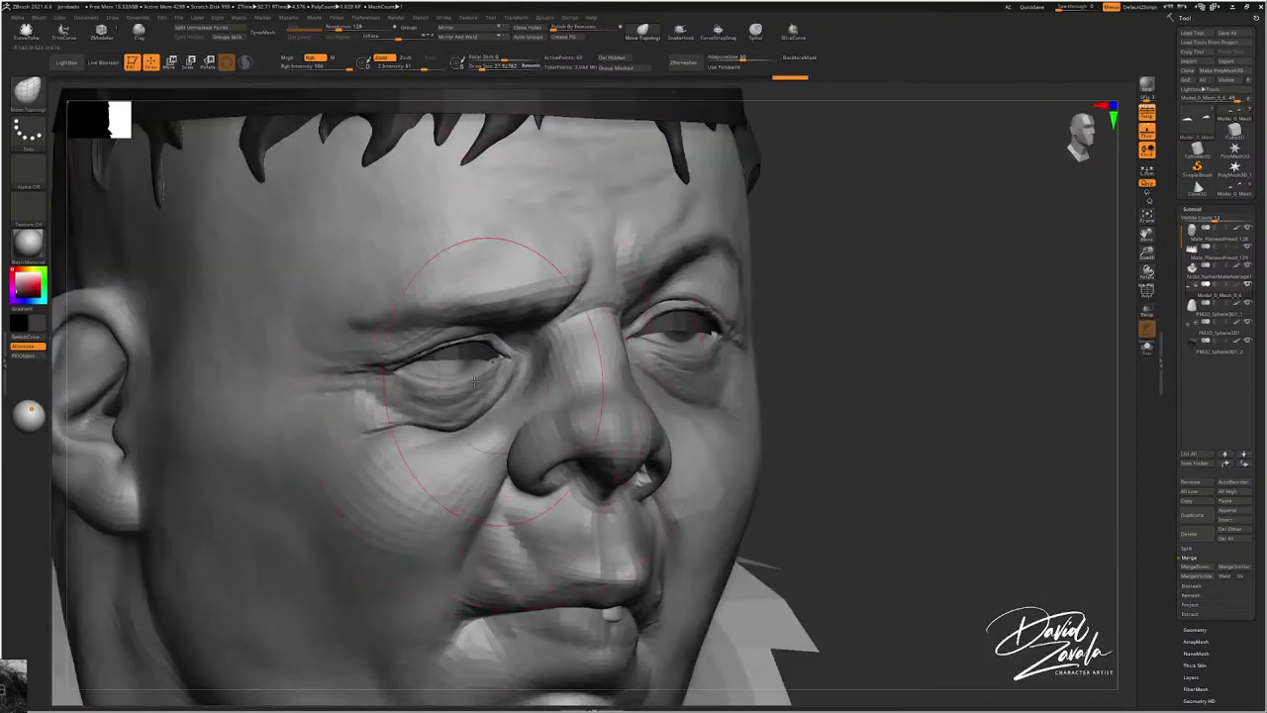
key("s")
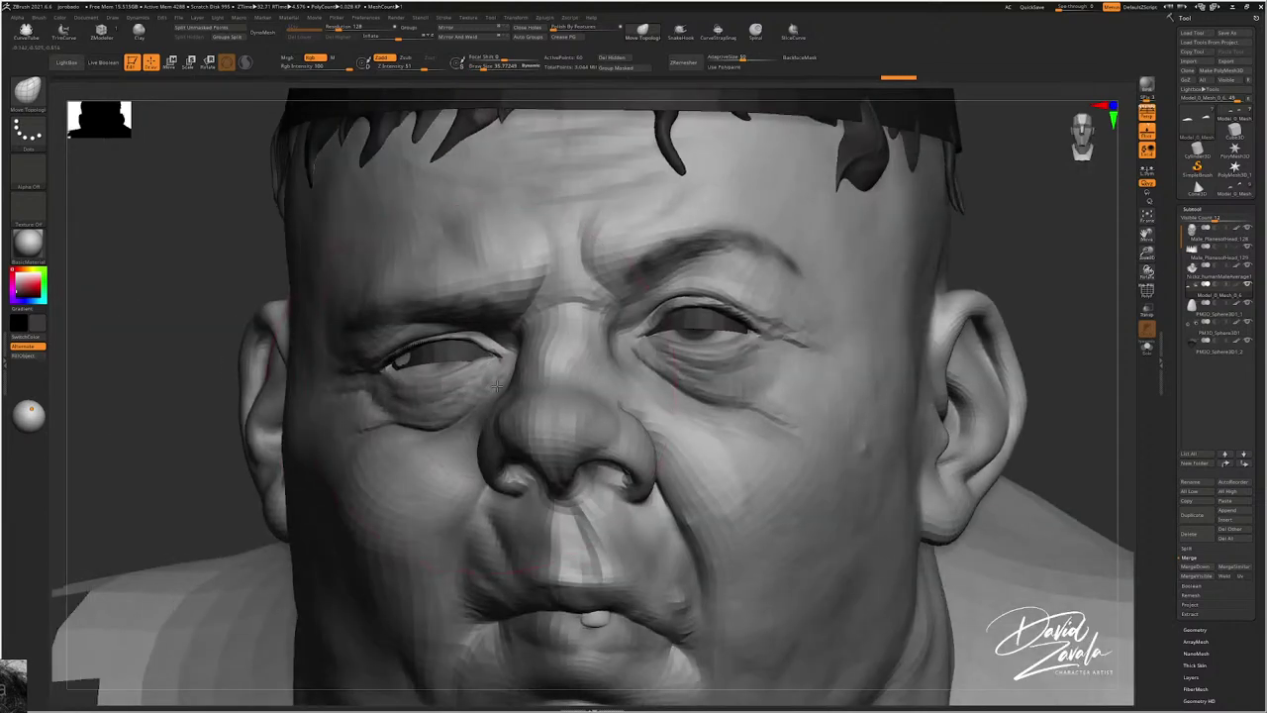
Step: Refine the right eye plane's inner, outer and lower edges with small Move Topological strokes, undoing an unwanted change
mouse_move(497, 385)
left_mouse_down()
mouse_move(438, 384)
mouse_move(495, 377)
left_mouse_up()
key("s")
key("ctrl+z")
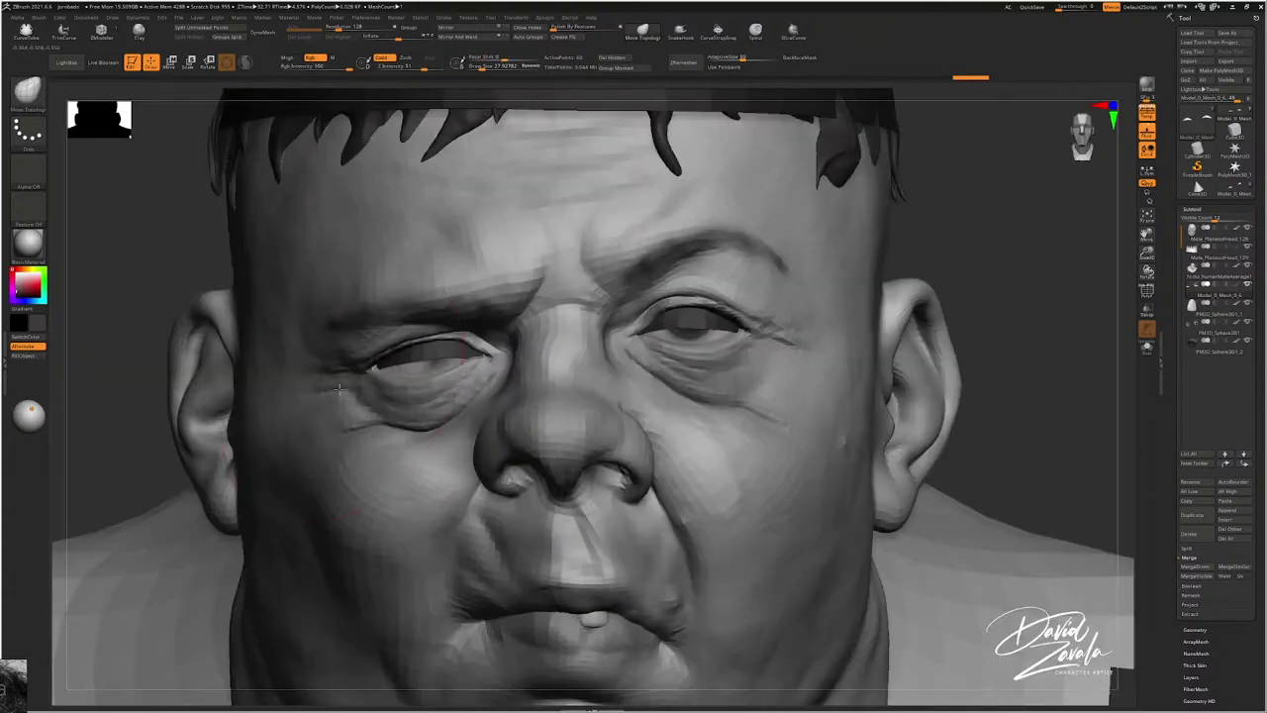
left_click_drag(340, 389, 344, 385)
key("s")
left_click_drag(445, 392, 435, 408)
Step: Export the visible bust subtools as FBX with the FBX ExportImport plugin and return to Marmoset Toolbag
right_click_drag(435, 408, 710, 326, "ctrl")
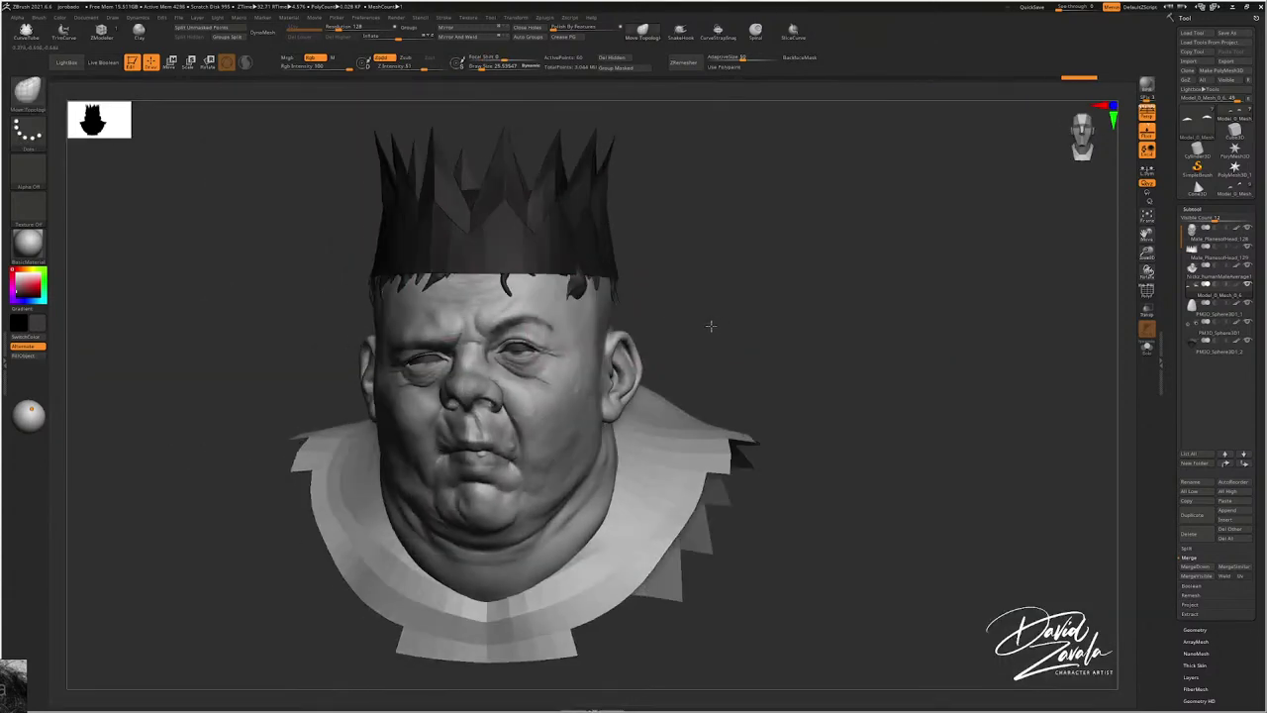
left_click_drag(710, 324, 837, 264, "alt")
left_click(545, 18)
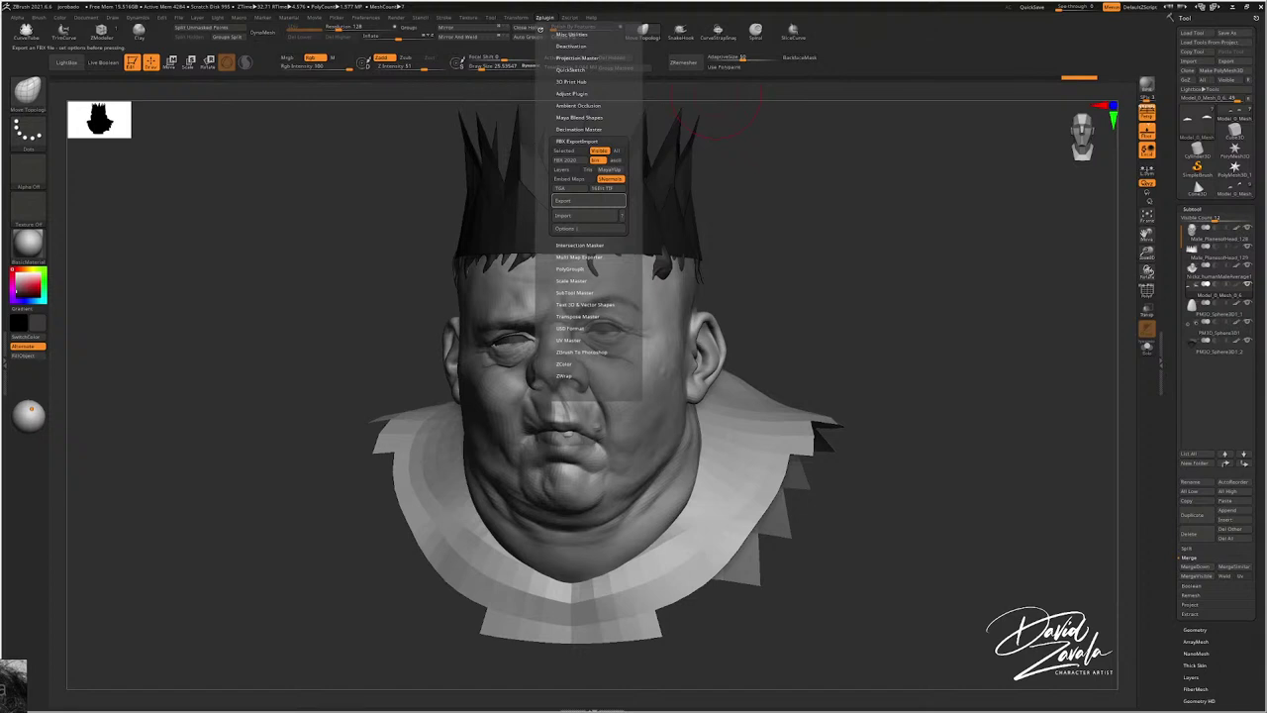
key("Up")
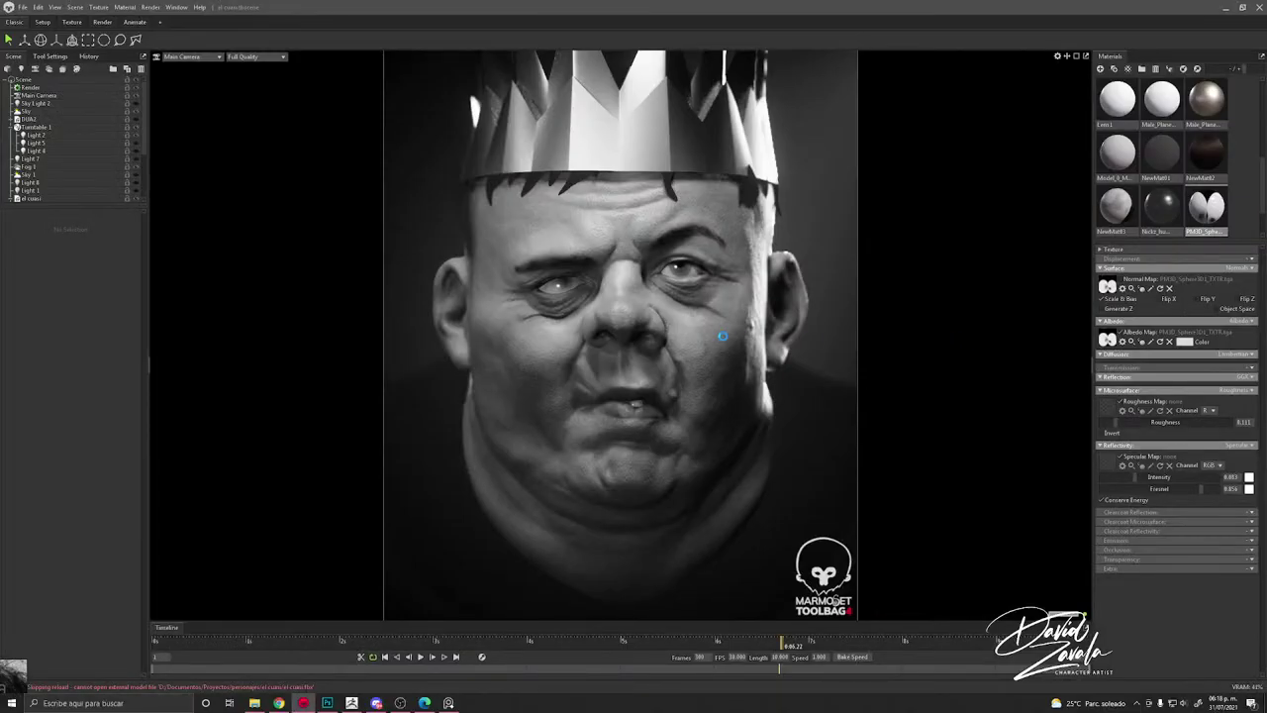
Step: Assign the ao material with the EYE CAVITY maps to the white planes covering the portrait's eyes
scroll(1154, 198, "up", 1)
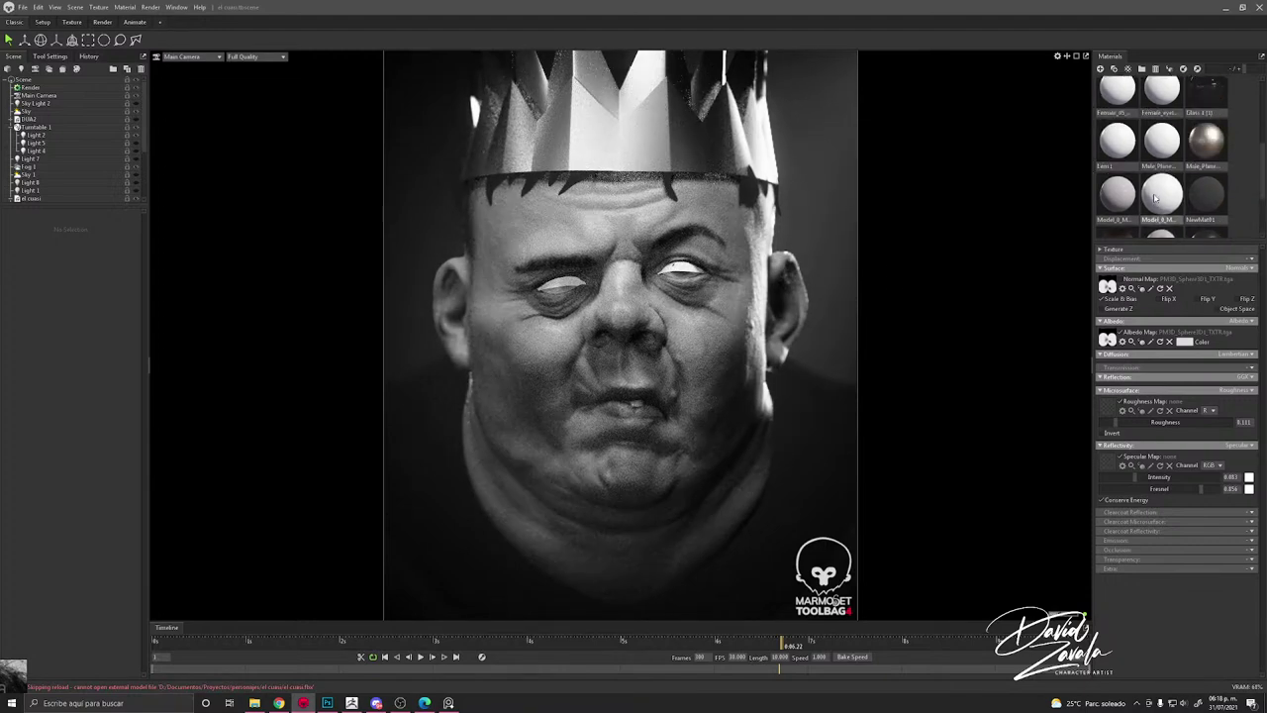
scroll(1154, 198, "up", 3)
left_click_drag(1116, 99, 685, 268)
Step: Inspect the shading around the portrait's eyes and look through the objects of the reloaded bust model in the scene
scroll(956, 216, "up", 2)
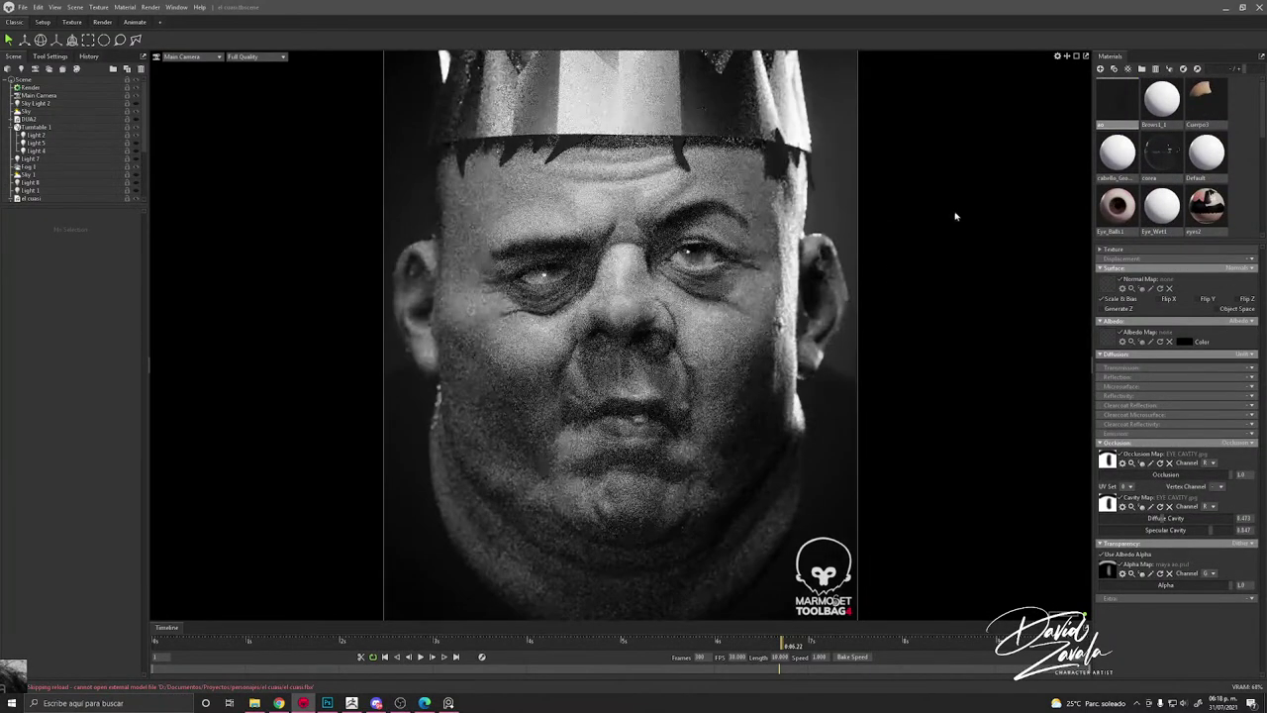
scroll(87, 144, "down", 3)
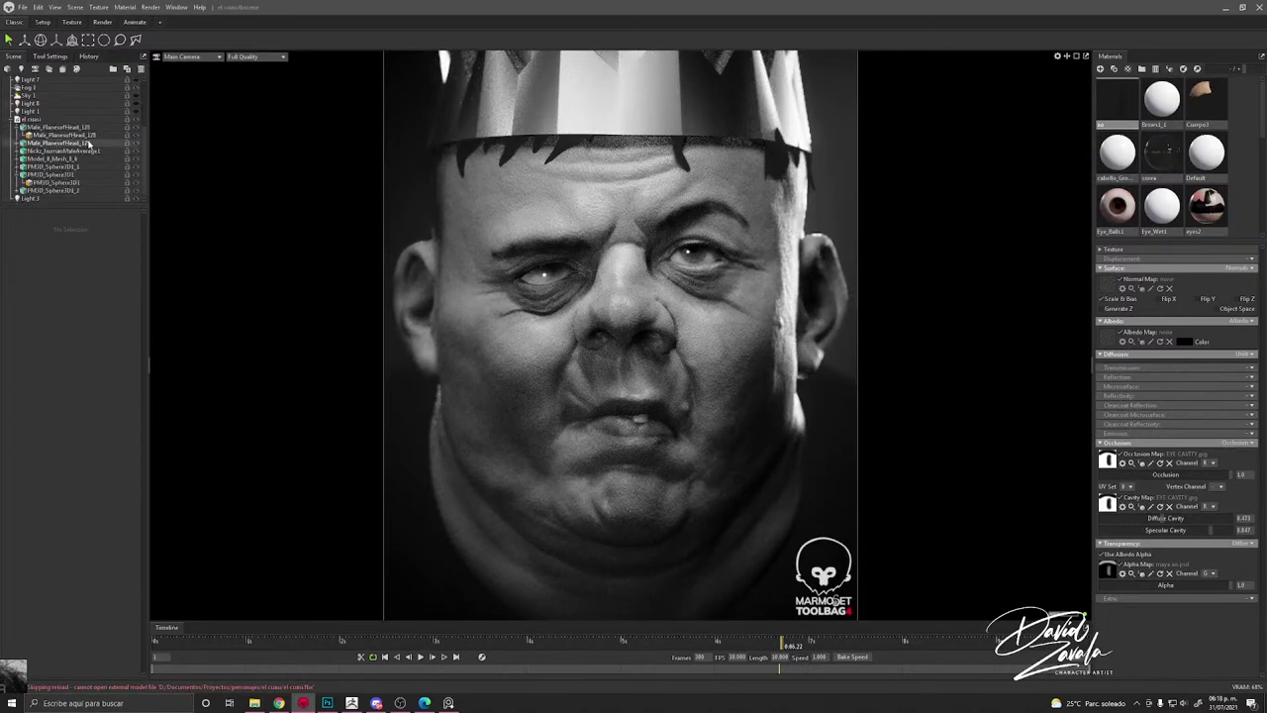
scroll(118, 177, "up", 3)
scroll(117, 177, "down", 3)
scroll(818, 114, "down", 1)
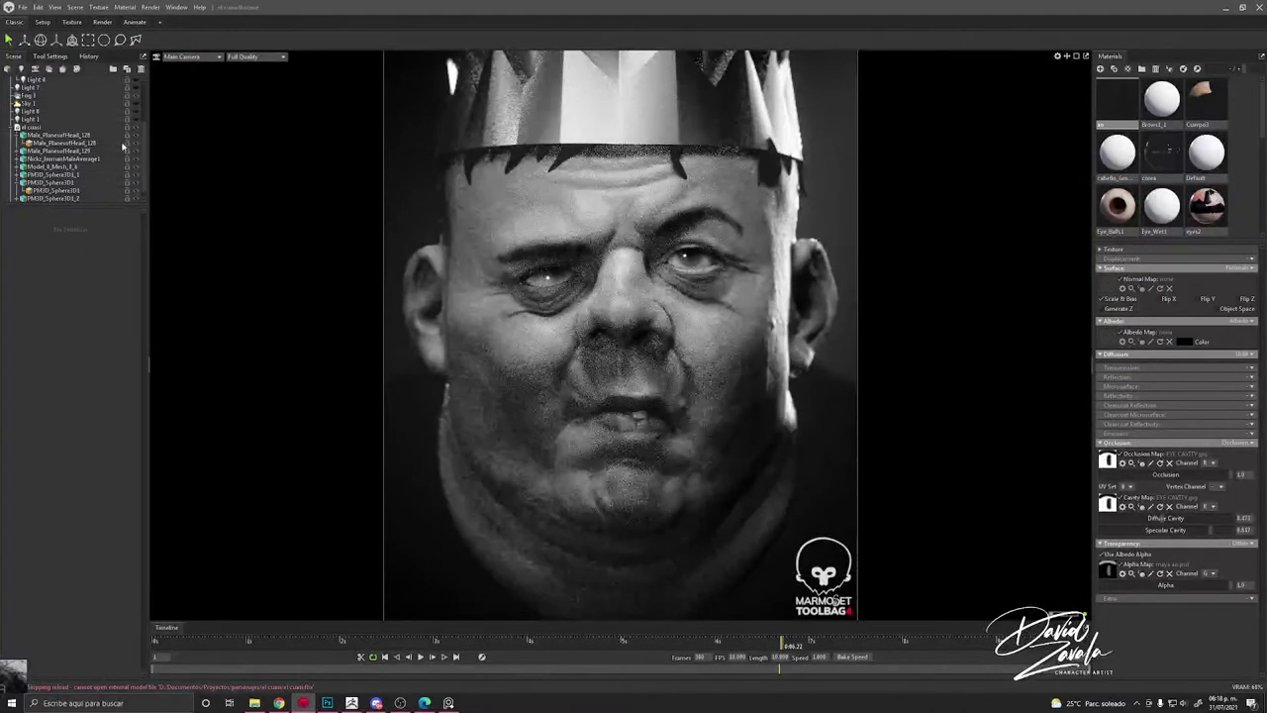
scroll(122, 146, "down", 3)
scroll(120, 147, "up", 2)
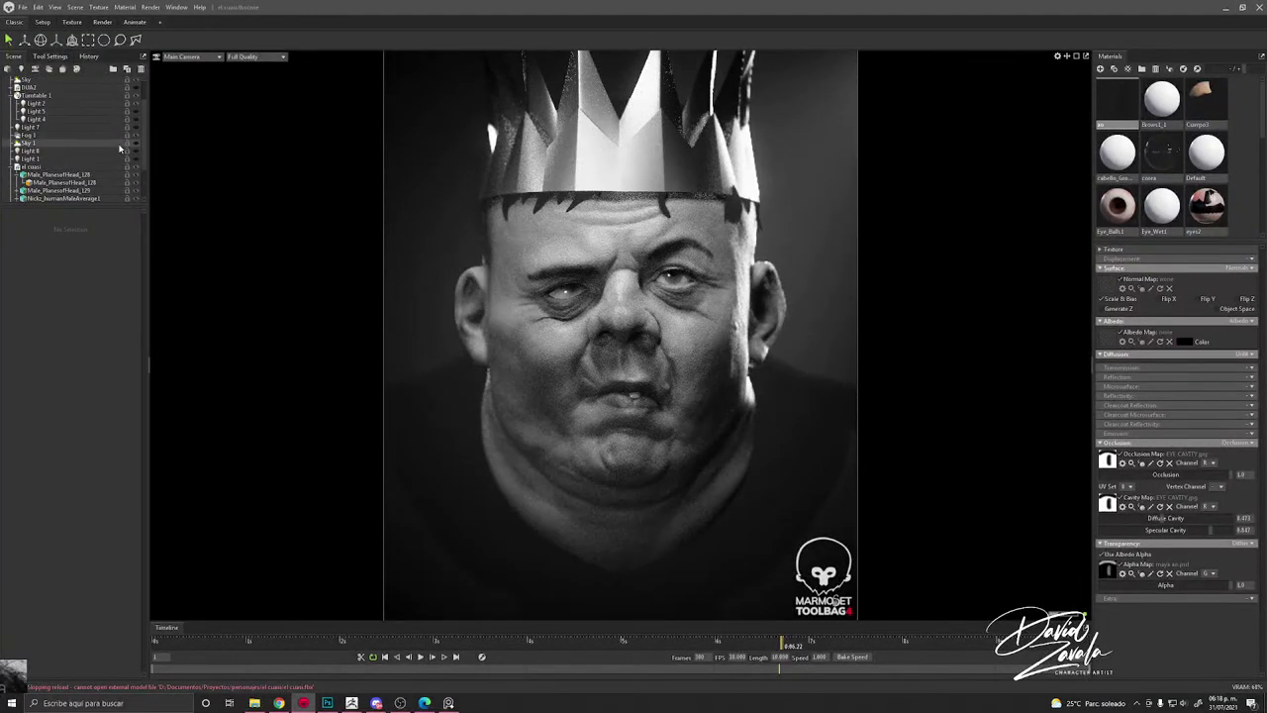
Step: Toggle the visibility of the eye-occlusion planes to compare the portrait's eyes with and without them
scroll(114, 148, "down", 2)
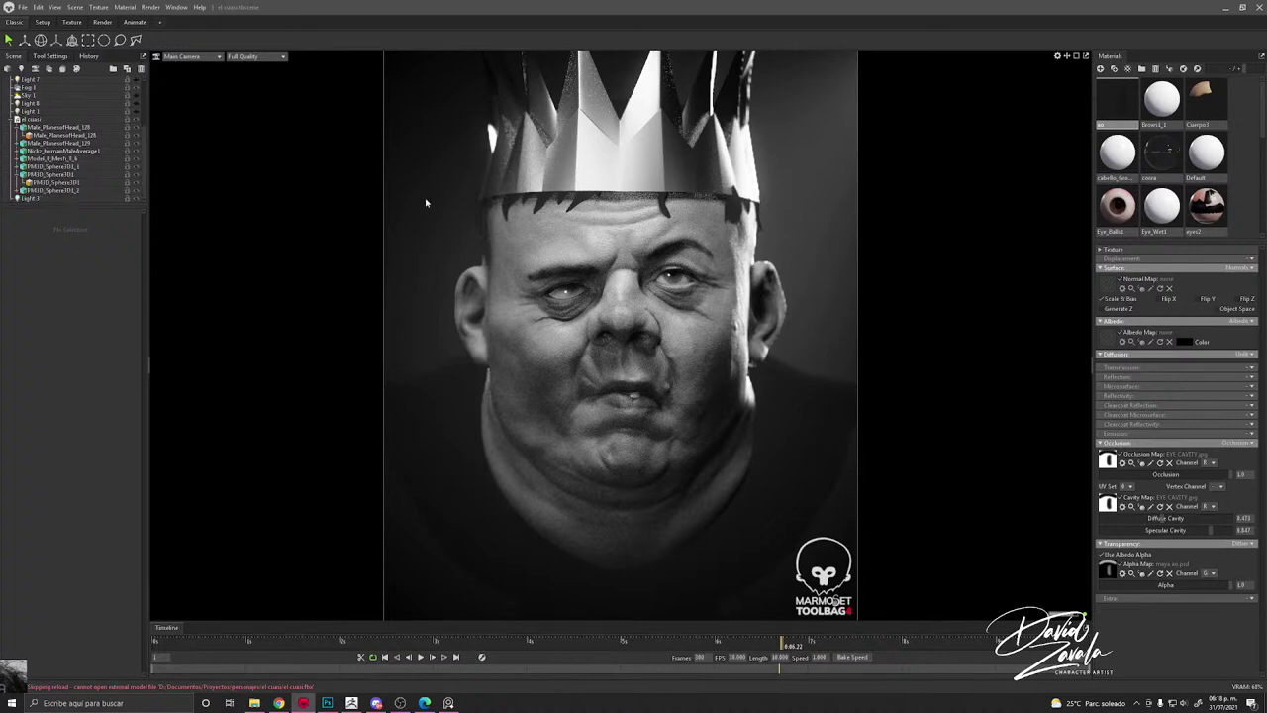
scroll(426, 203, "up", 2)
left_click(99, 159)
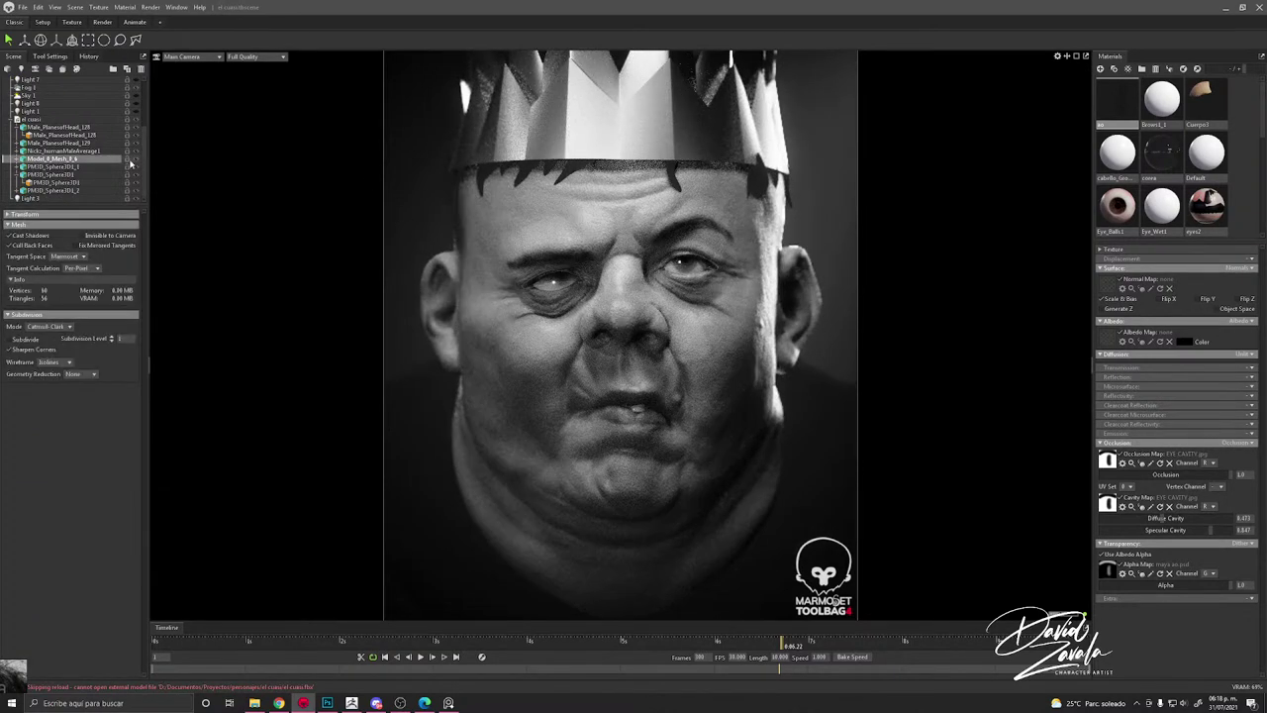
left_click(136, 162)
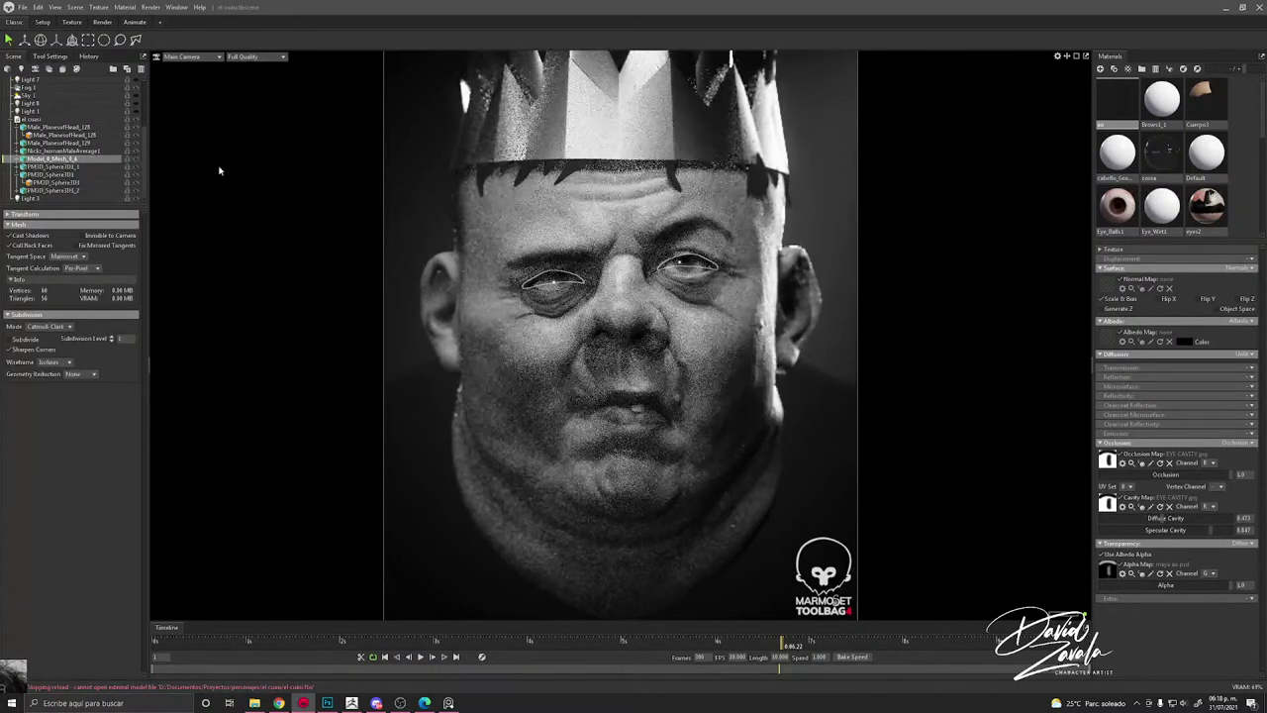
left_click(766, 217)
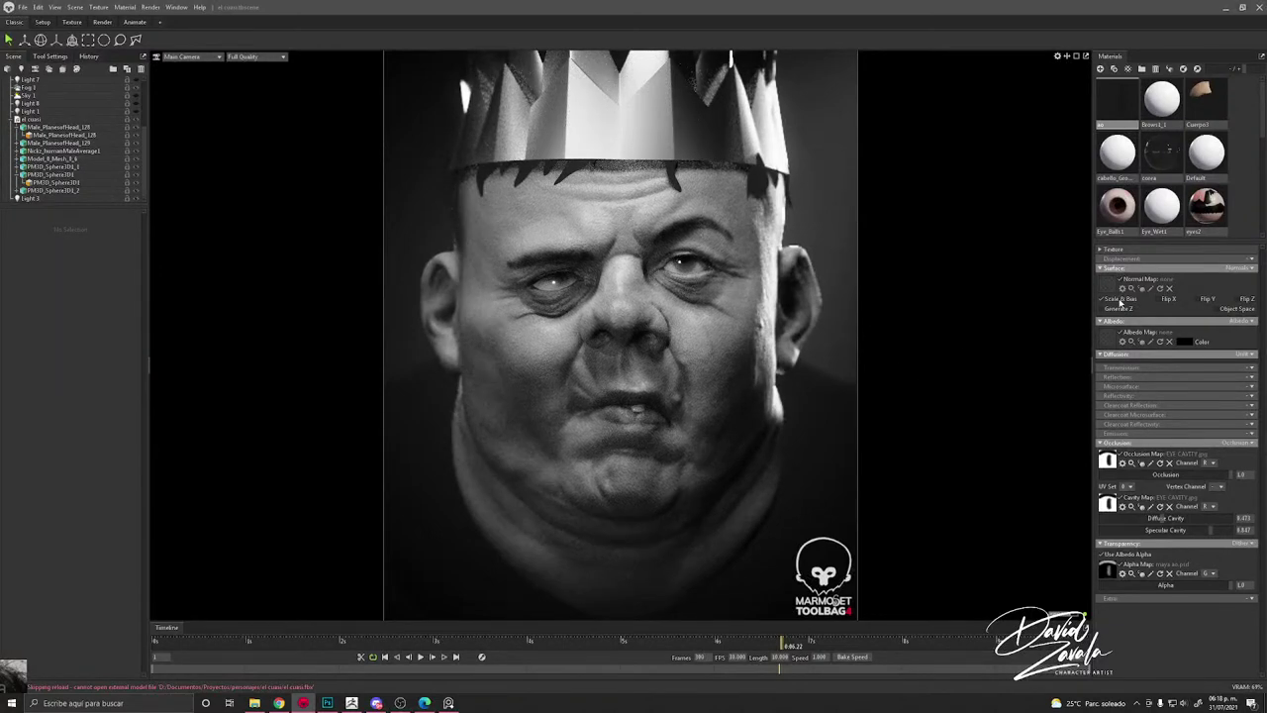
Step: Enable the sRGB color space option for the albedo map of the eyeballs' material
left_click(675, 269)
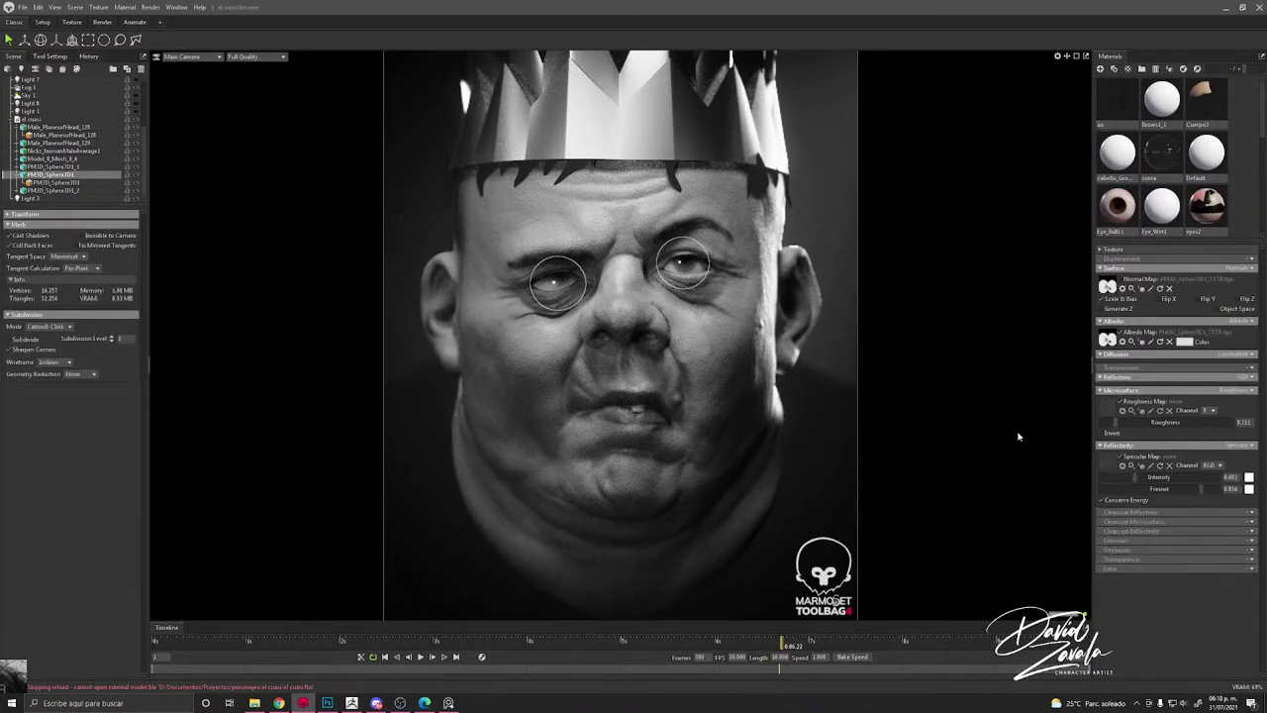
left_click(1122, 342)
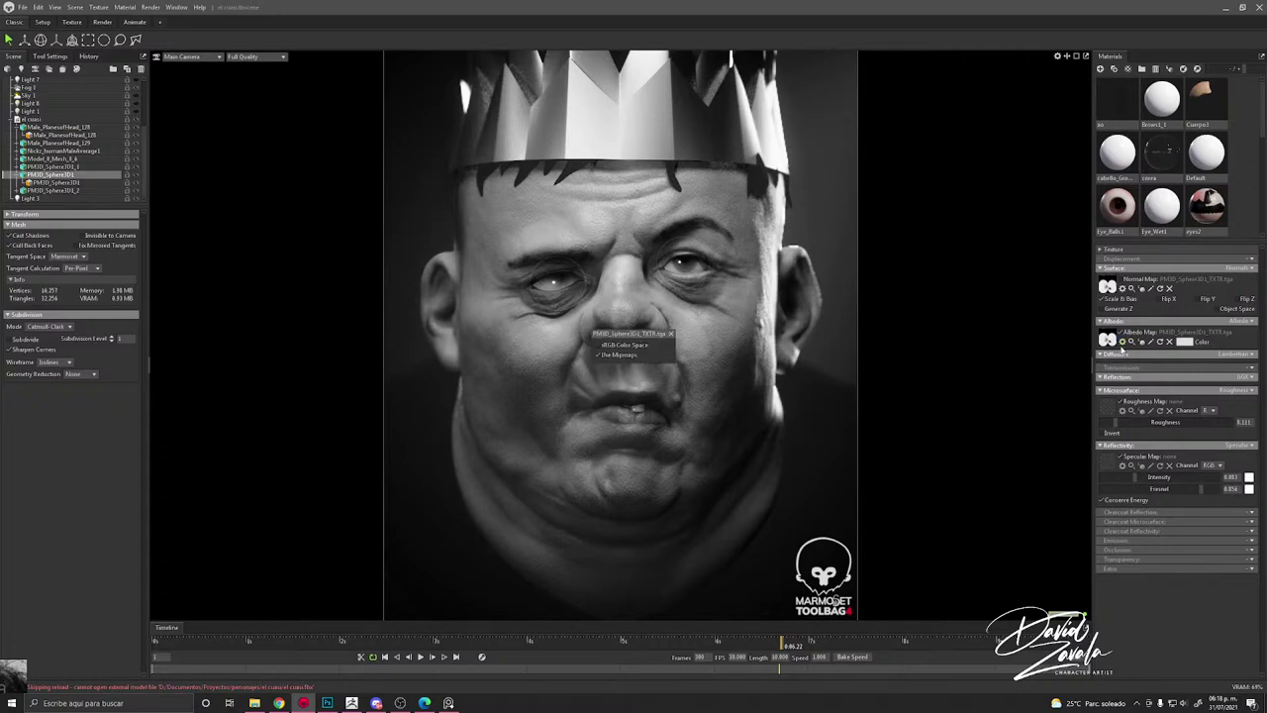
left_click(615, 346)
left_click(617, 346)
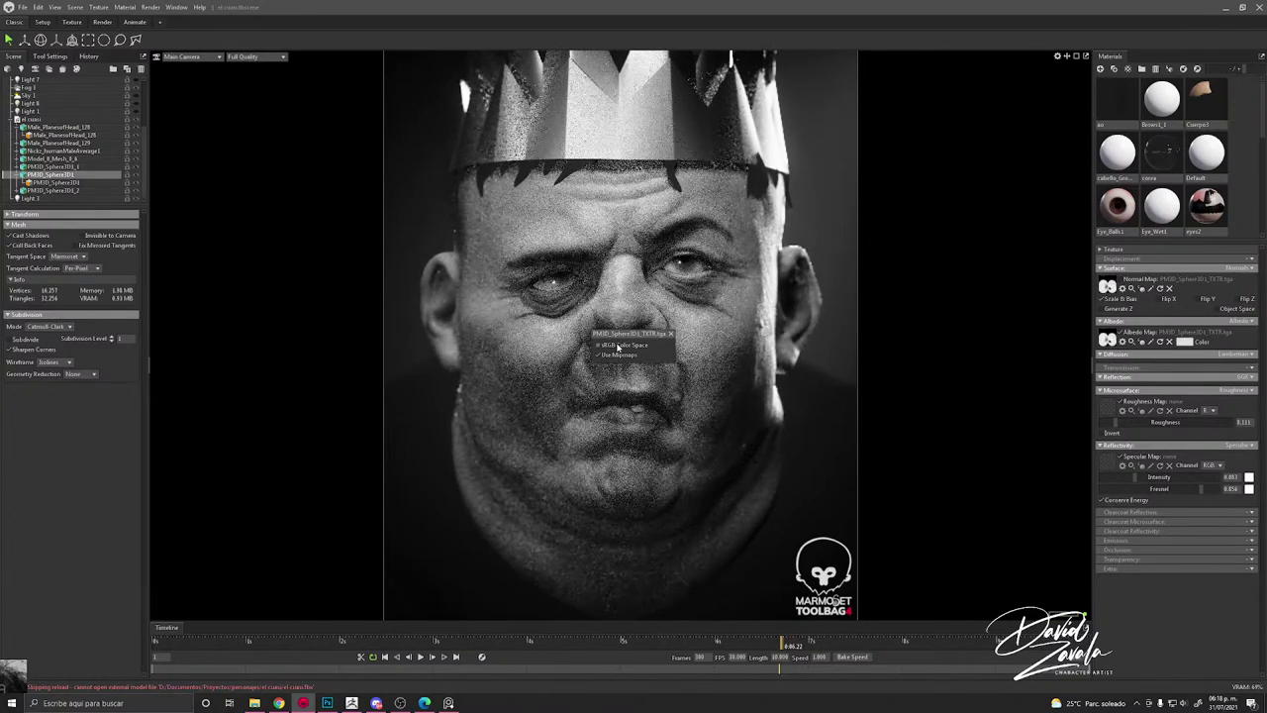
left_click(617, 346)
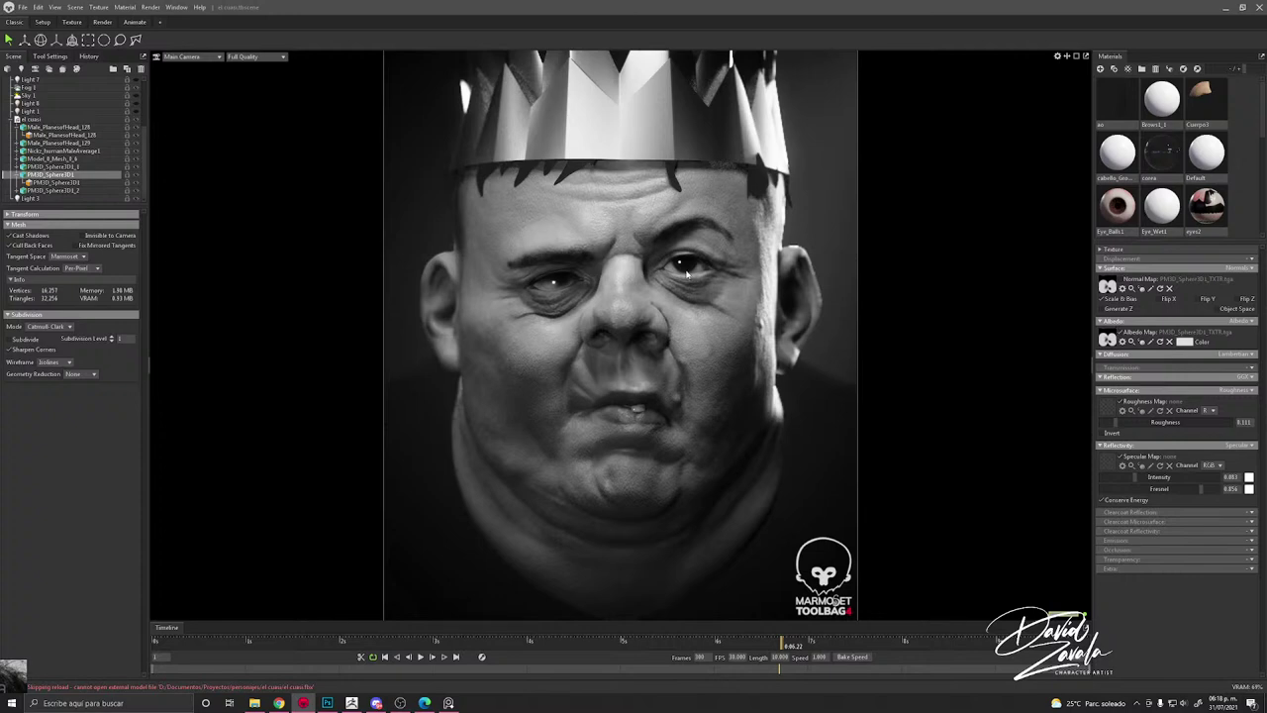
Step: Set the albedo color of the eyeballs' material to pure white, after trying a red tint
left_click(1176, 343)
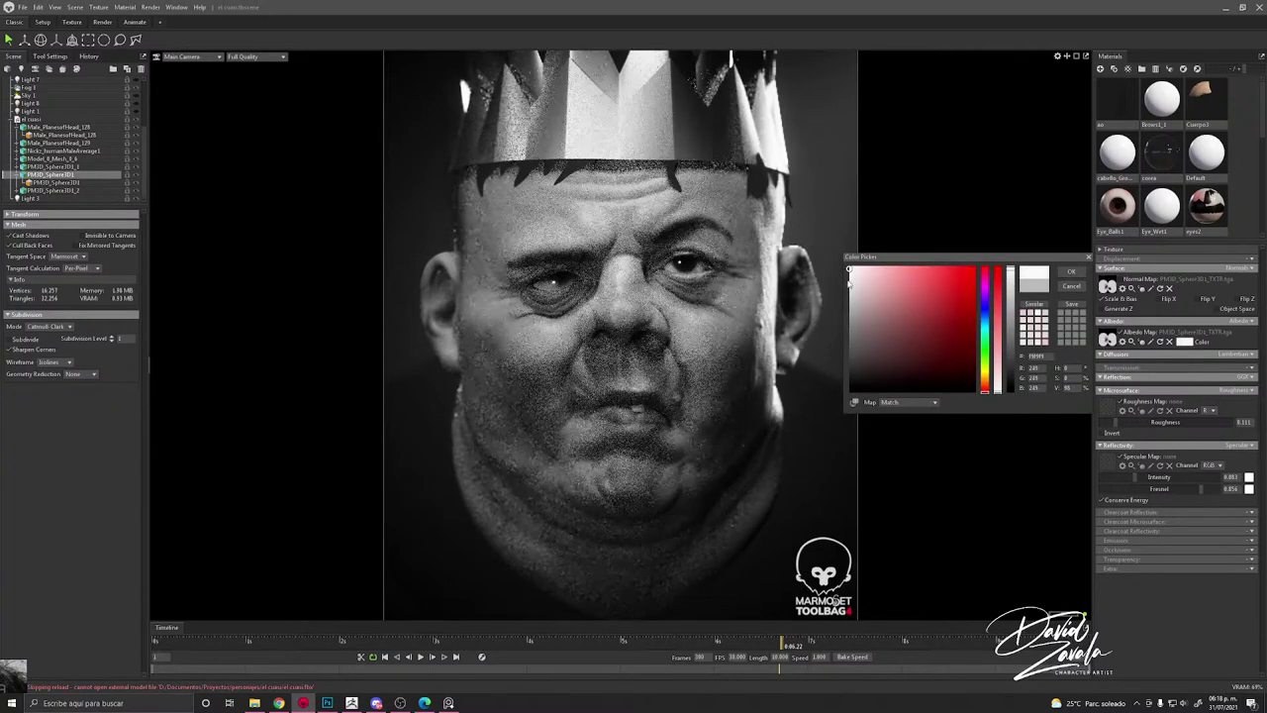
left_click(929, 305)
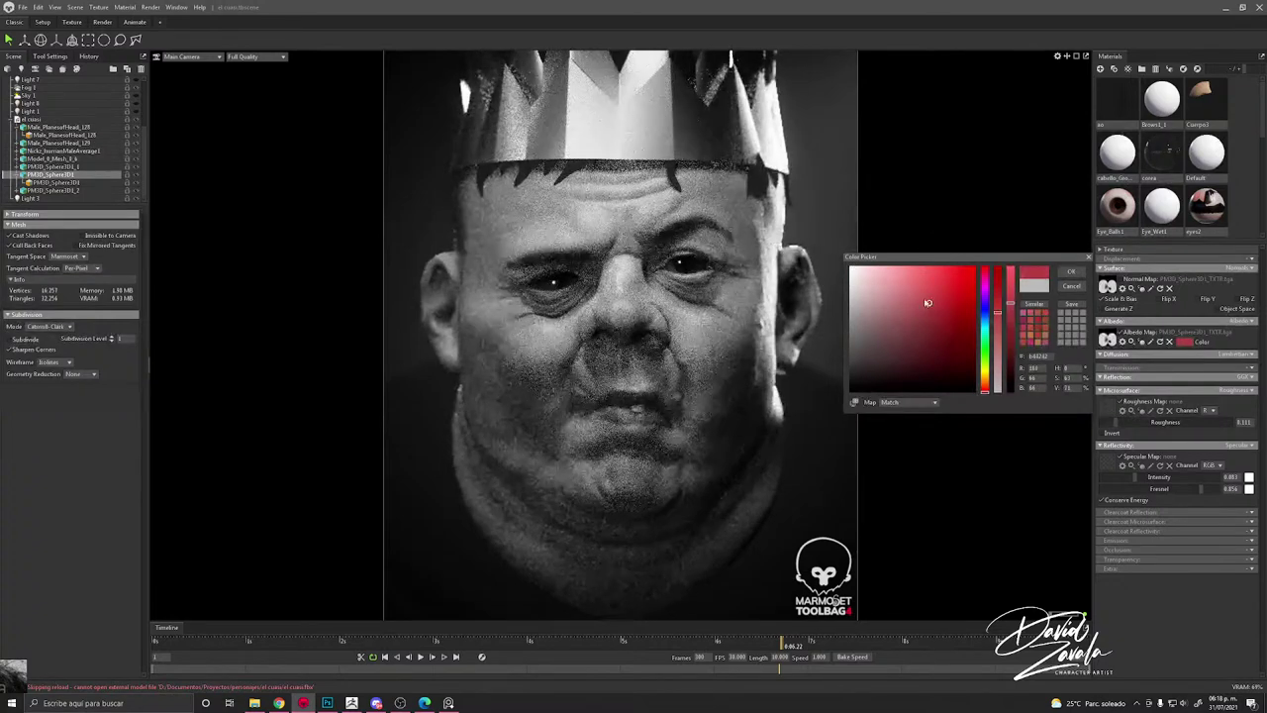
left_click(851, 266)
left_click(1070, 272)
left_click(836, 297)
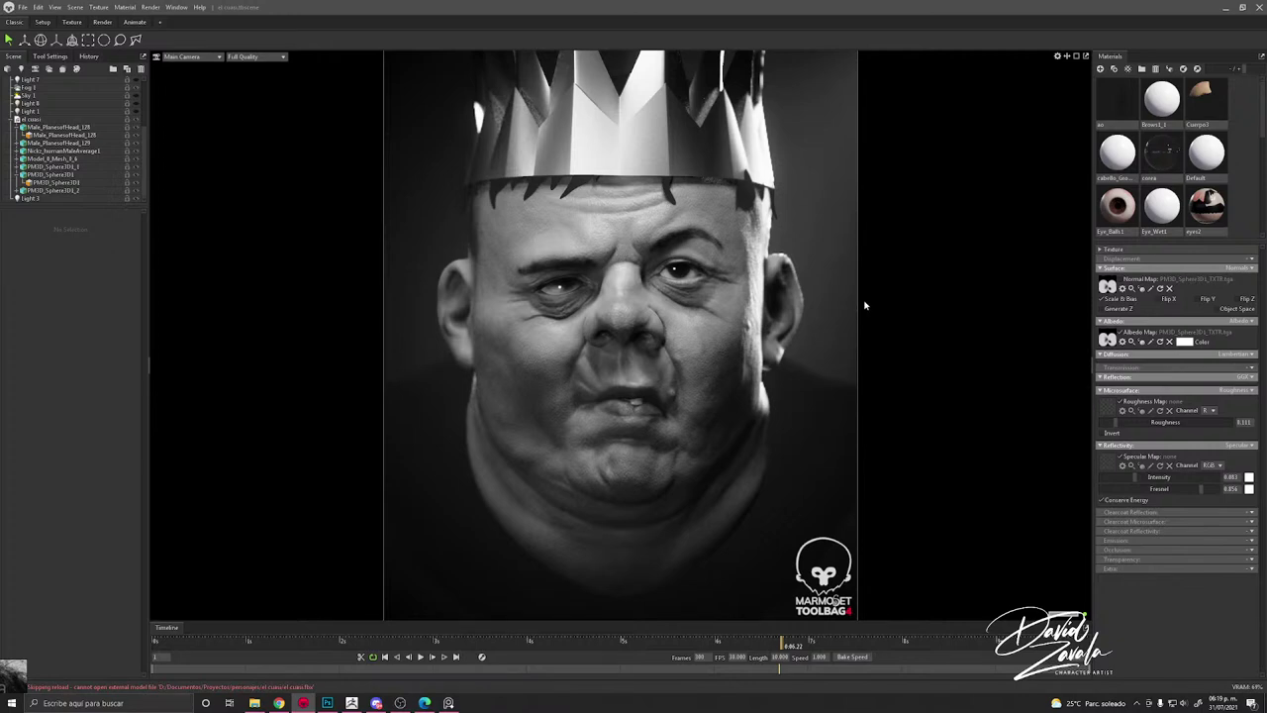
Step: Scrub the animation to just past 7 seconds and check how the lighting falls on the face and eyes
left_click(690, 360)
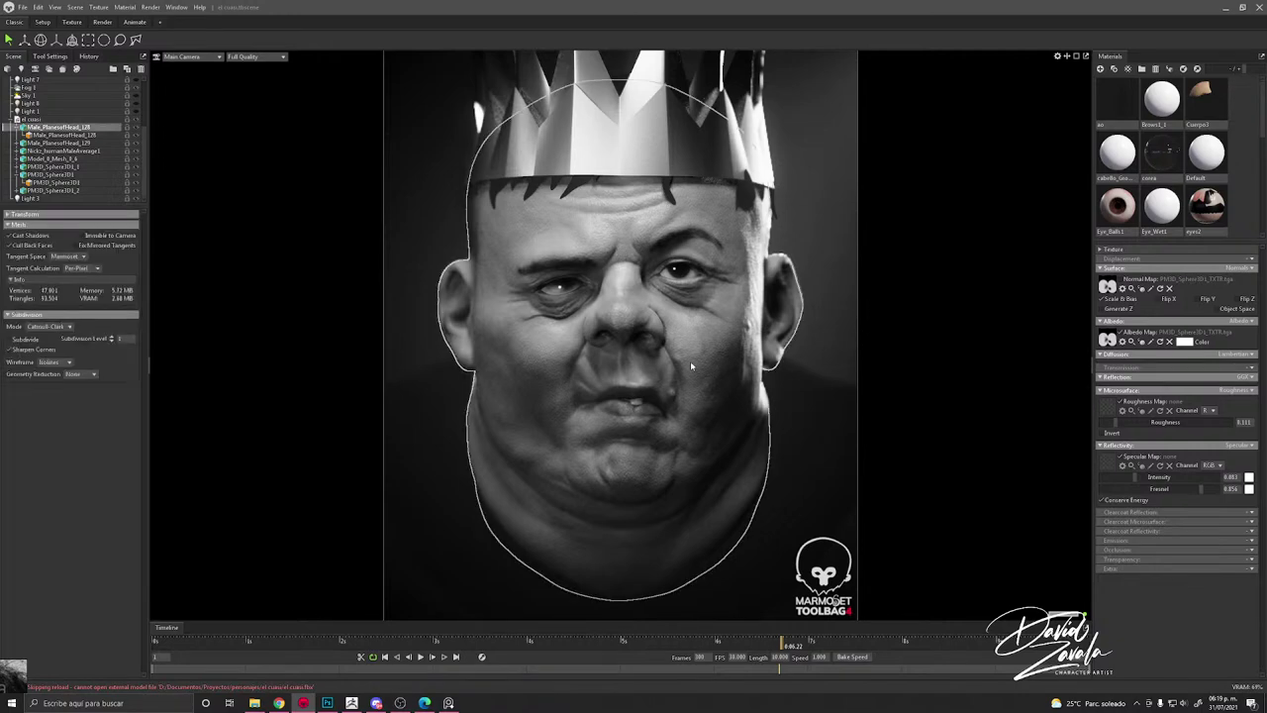
scroll(690, 360, "up", 2)
left_click_drag(782, 643, 864, 647)
scroll(752, 577, "down", 2)
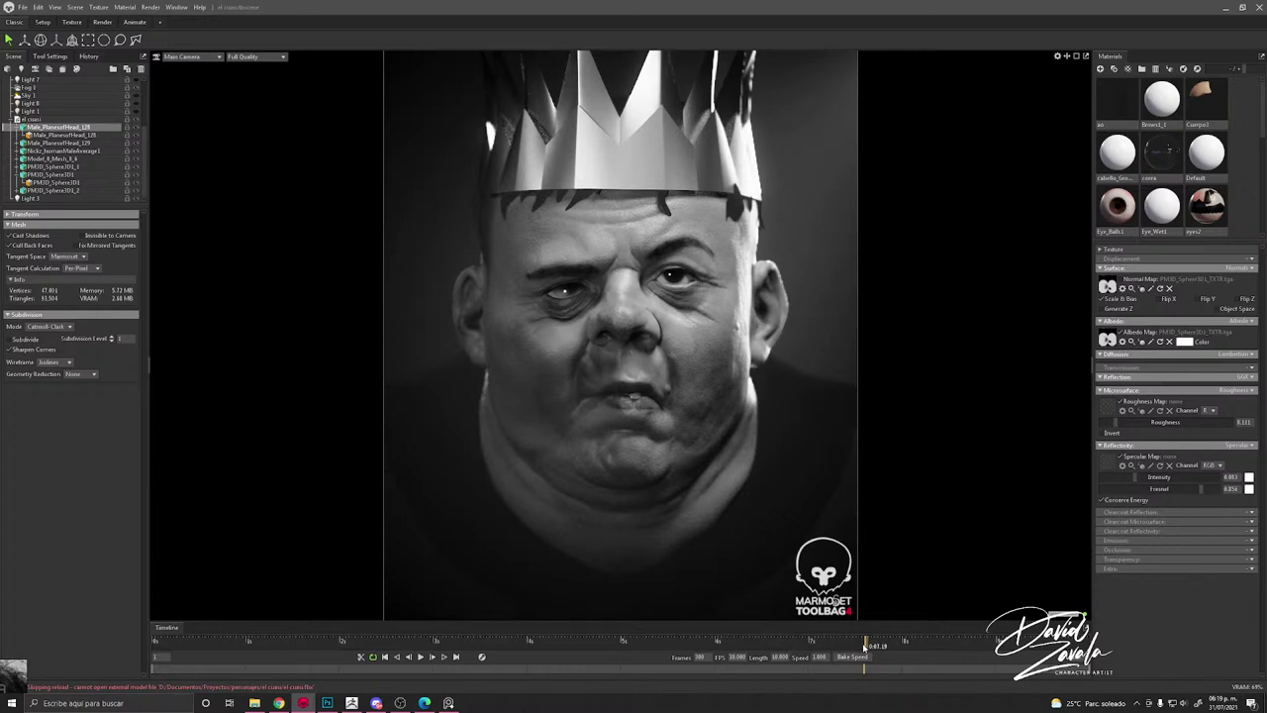
left_click_drag(866, 645, 834, 645)
left_click(825, 306)
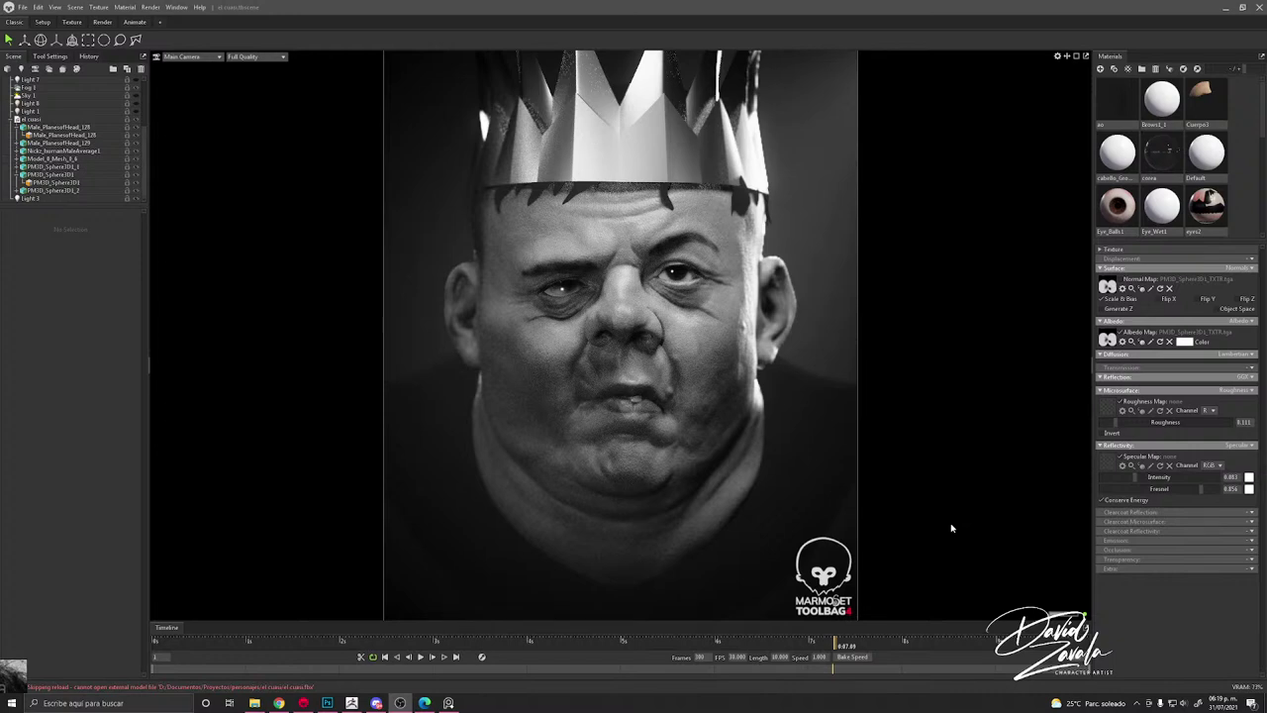
Step: Zoom in on the eyes, select the eye-occlusion planes, and toggle their visibility to judge their shading
left_click(795, 270)
scroll(649, 337, "up", 2)
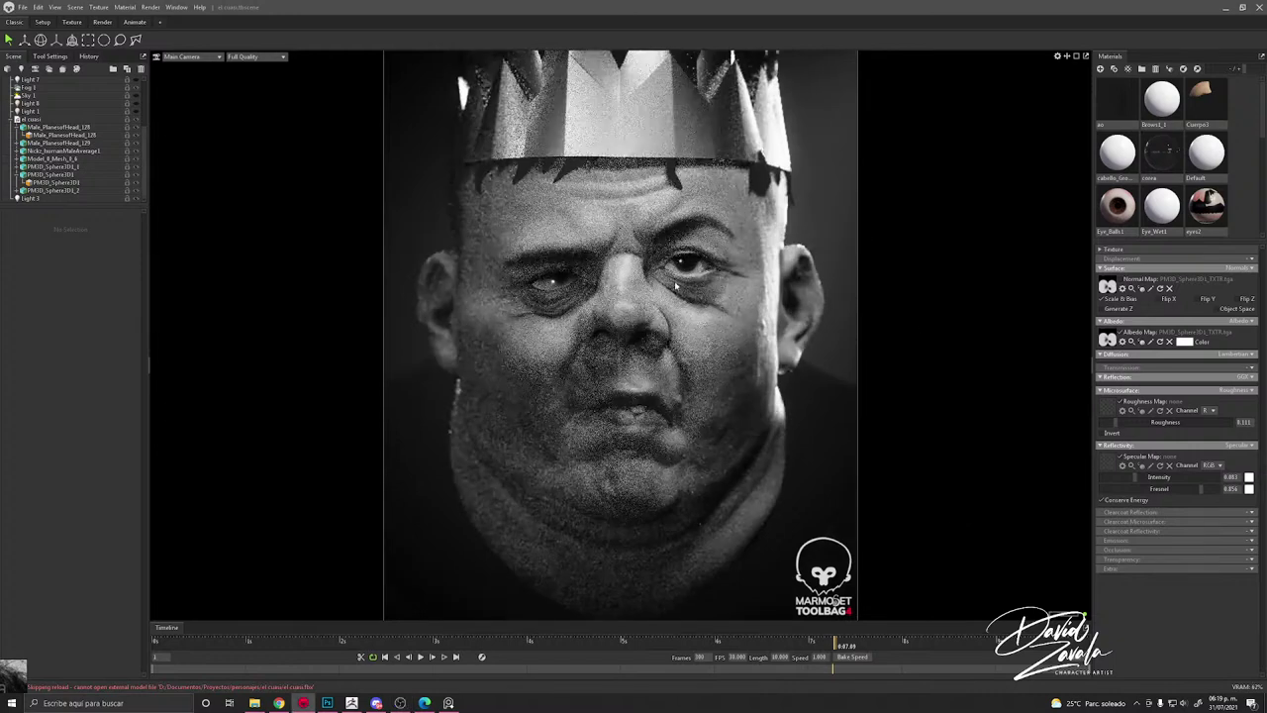
left_click(559, 284)
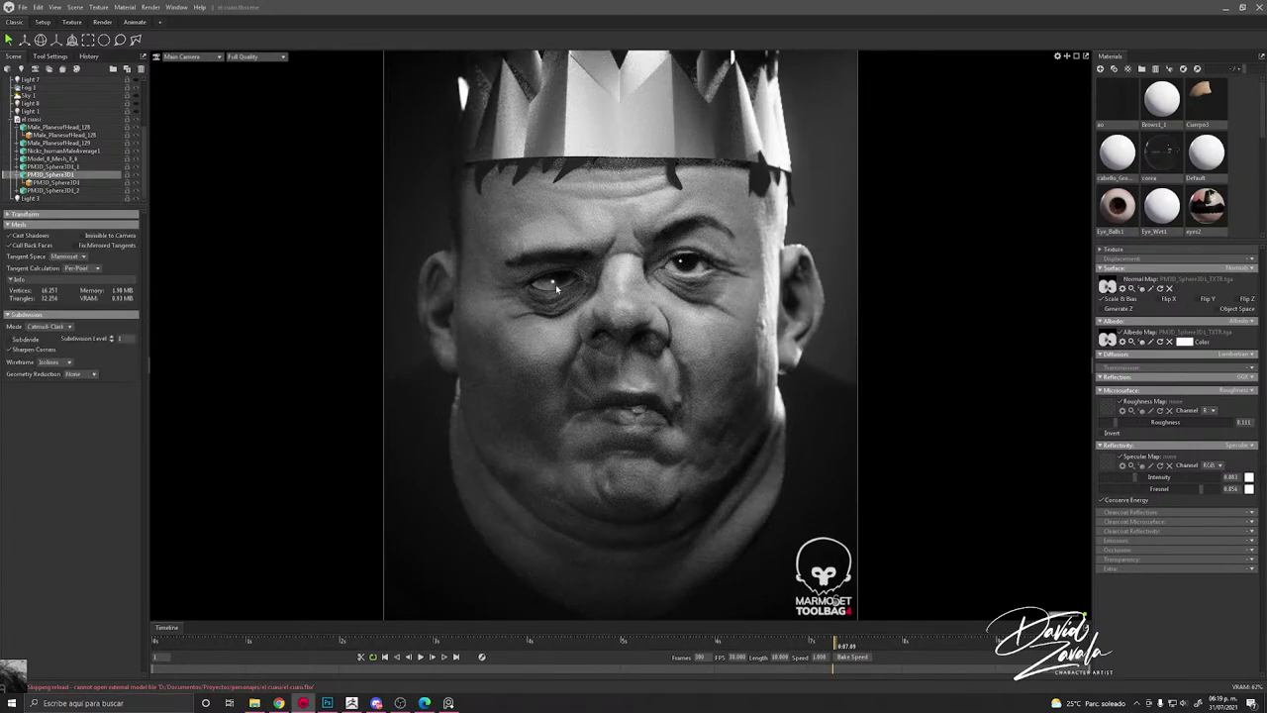
left_click(556, 285)
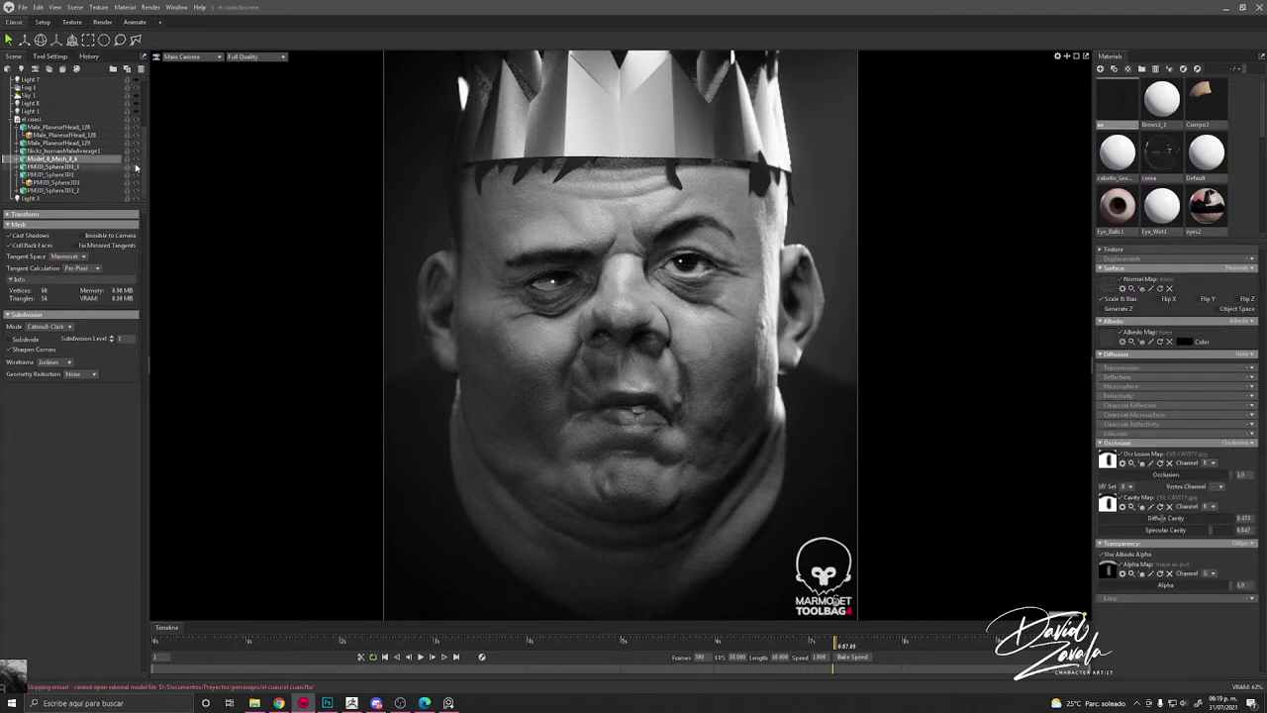
left_click(135, 160)
left_click(136, 160)
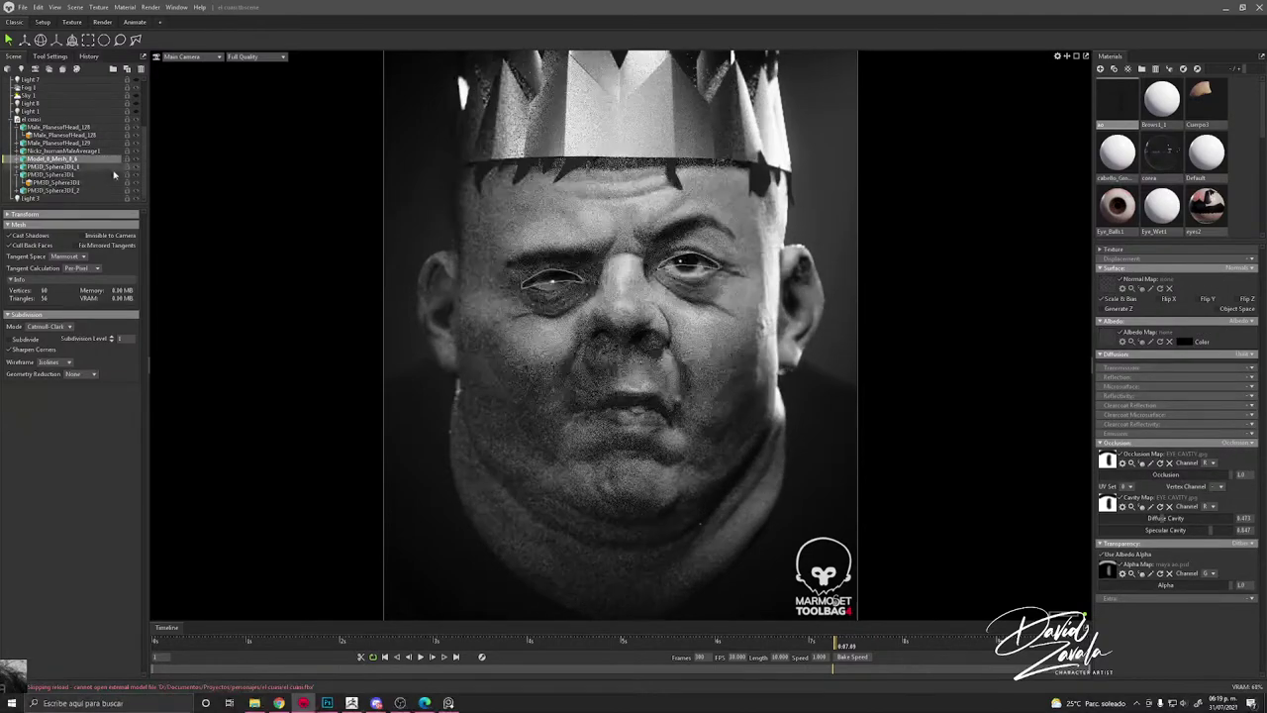
Step: Turn off shadow casting for the eye-occlusion planes and test their back-face culling, leaving culling enabled
left_click(29, 237)
left_click(31, 239)
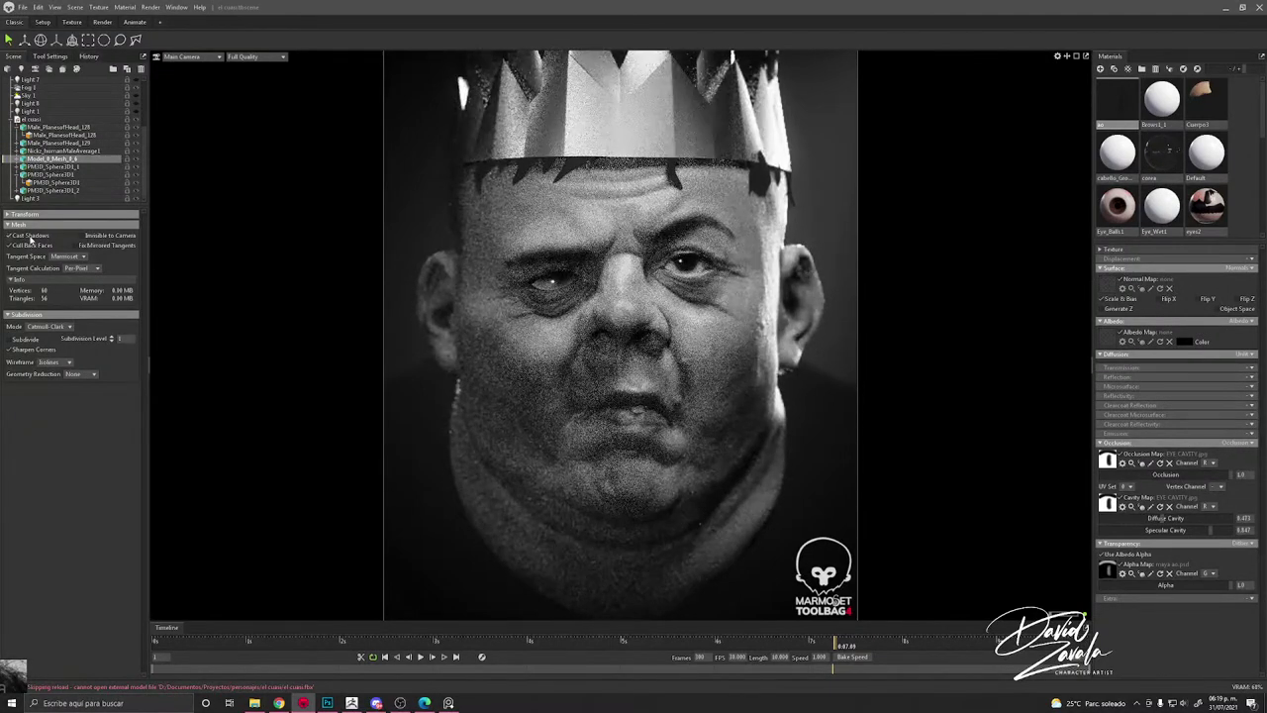
left_click(42, 248)
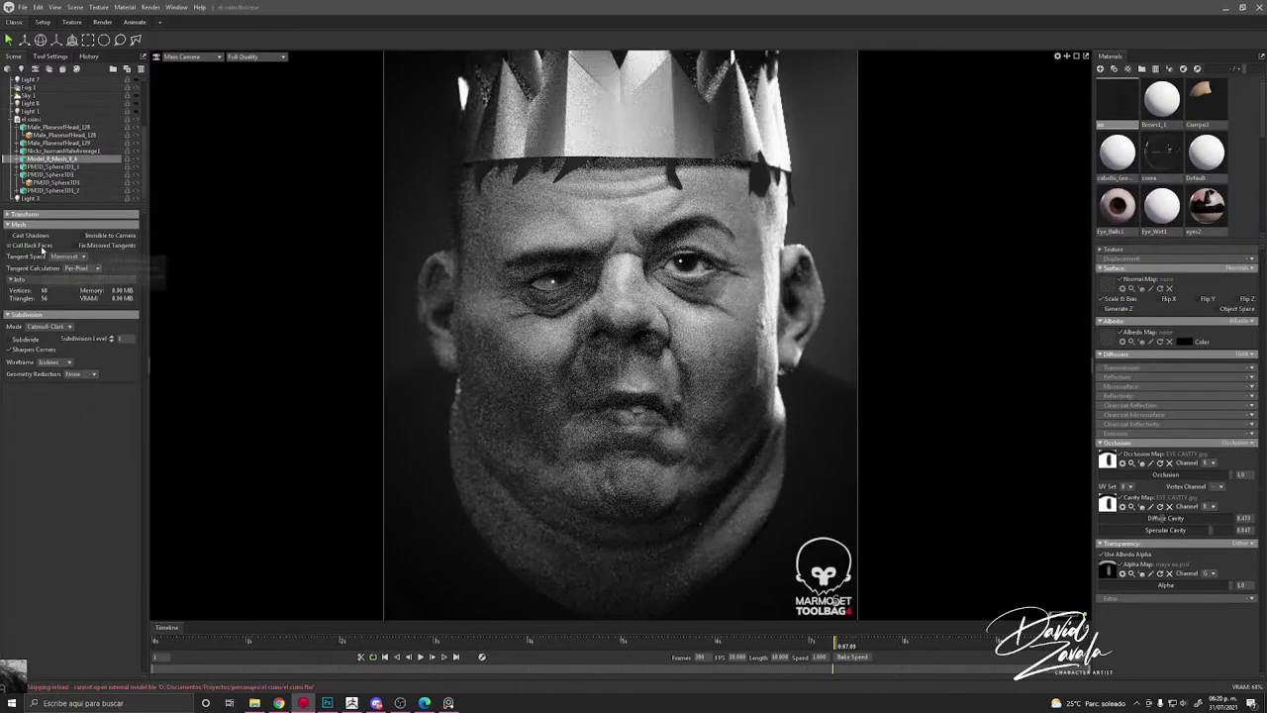
left_click(42, 247)
Step: Scrub the animation back to 0:06.24 and compare the eyeballs with and without the occlusion planes
left_click_drag(834, 643, 763, 600)
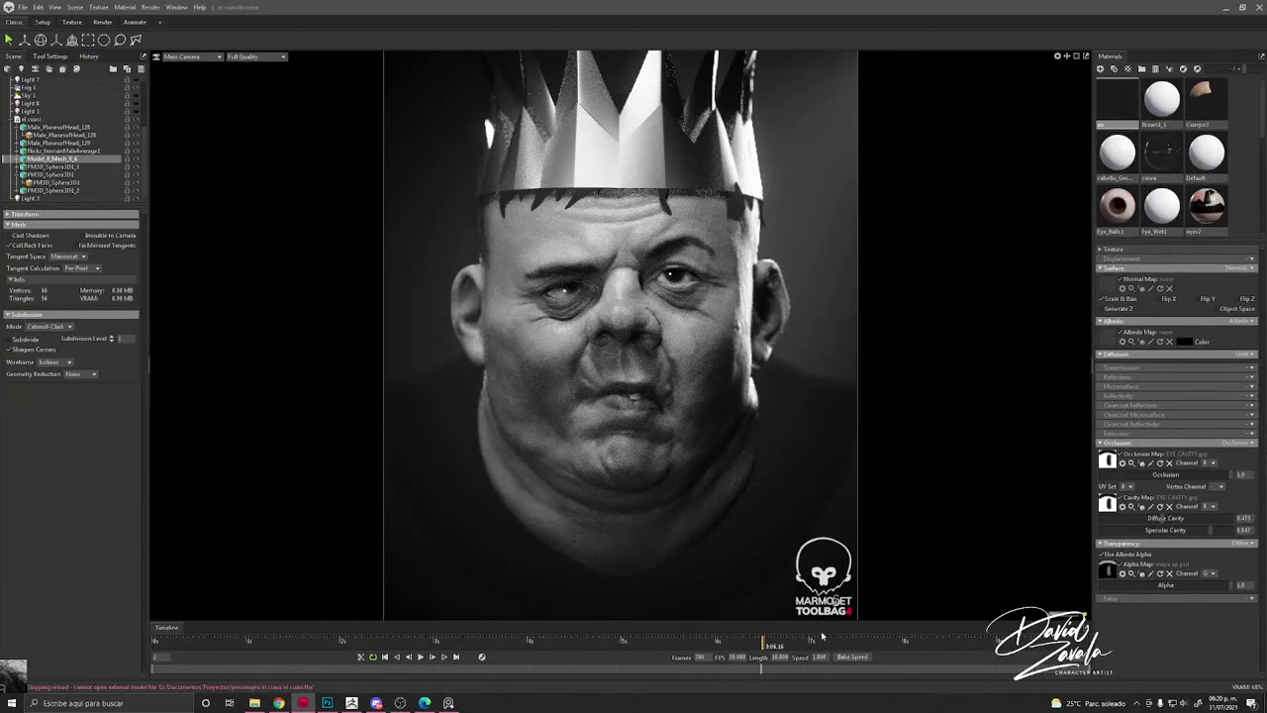
left_click_drag(823, 637, 789, 613)
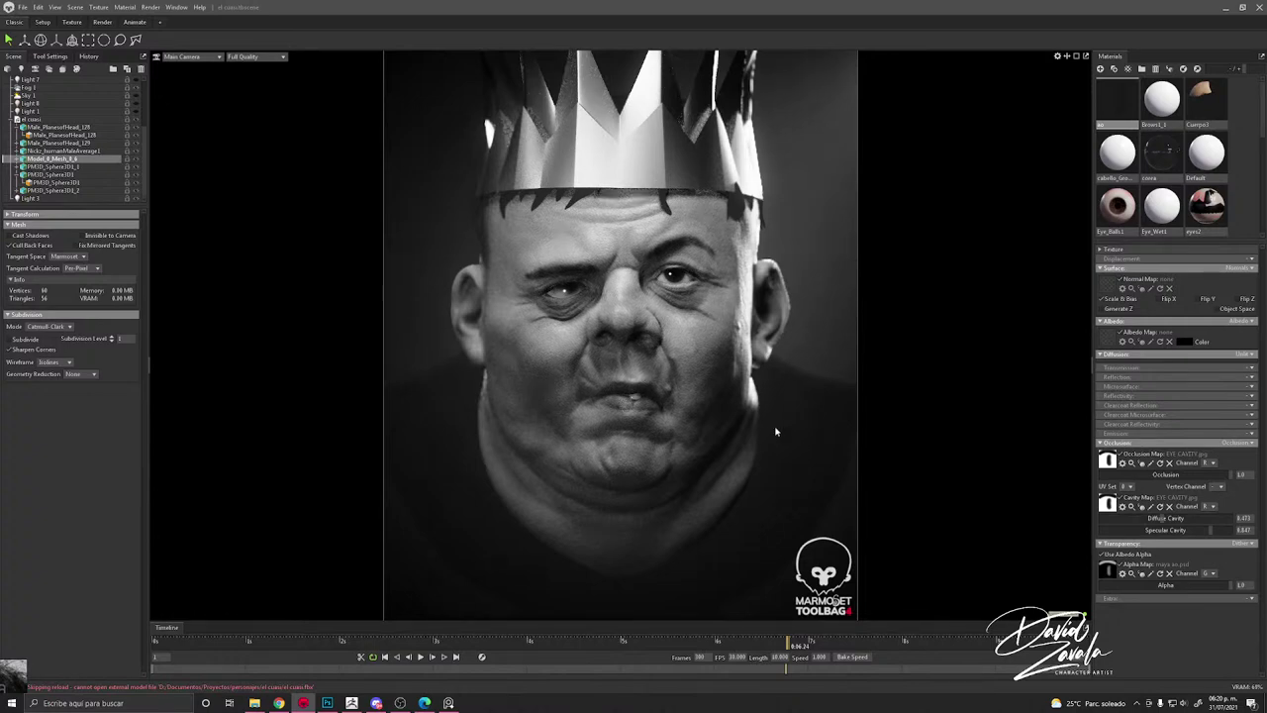
left_click(572, 295)
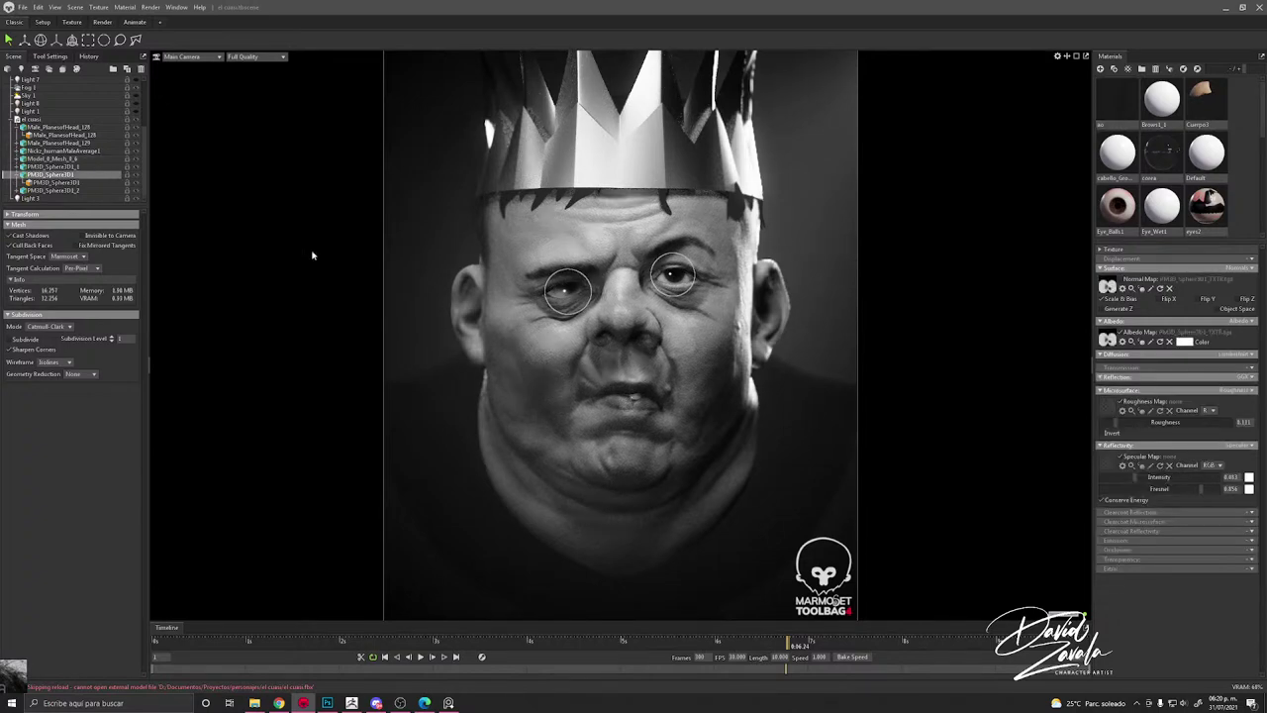
left_click(117, 158)
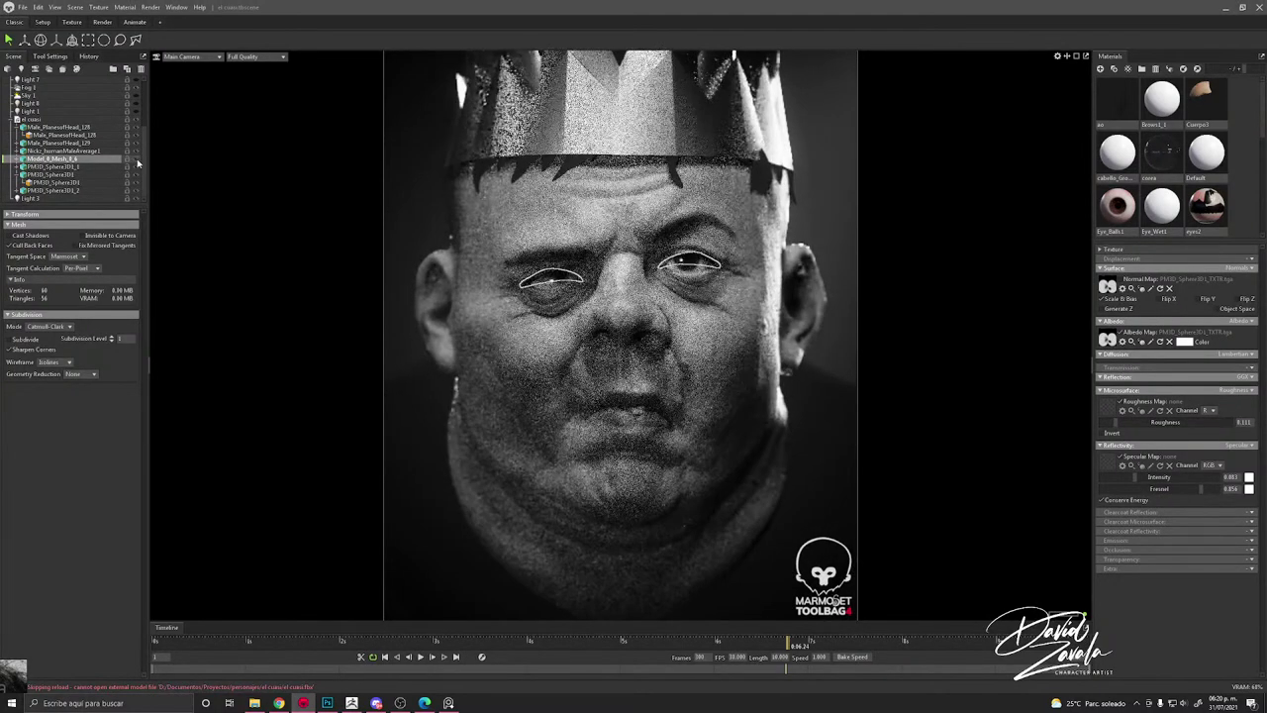
Step: Switch to ZBrush, select the eyeballs subtool, isolate it, and frame both eyeballs closely
scroll(532, 221, "up", 4)
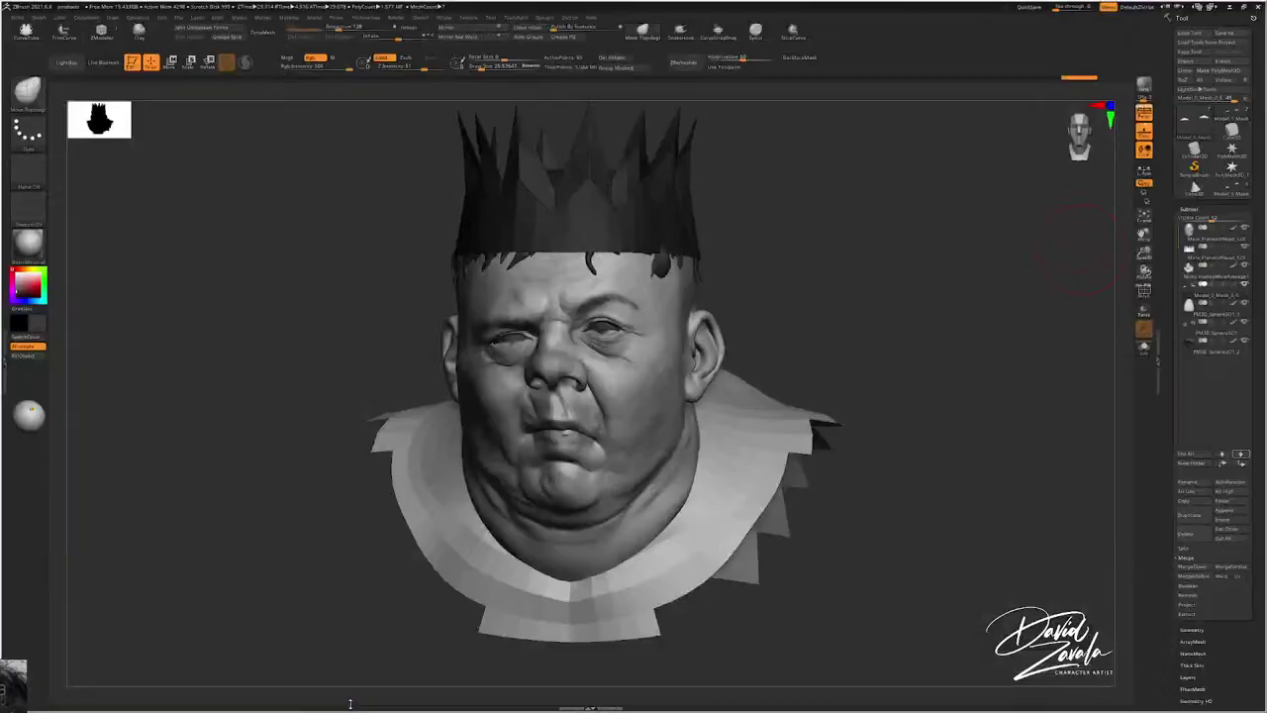
left_click(1202, 332)
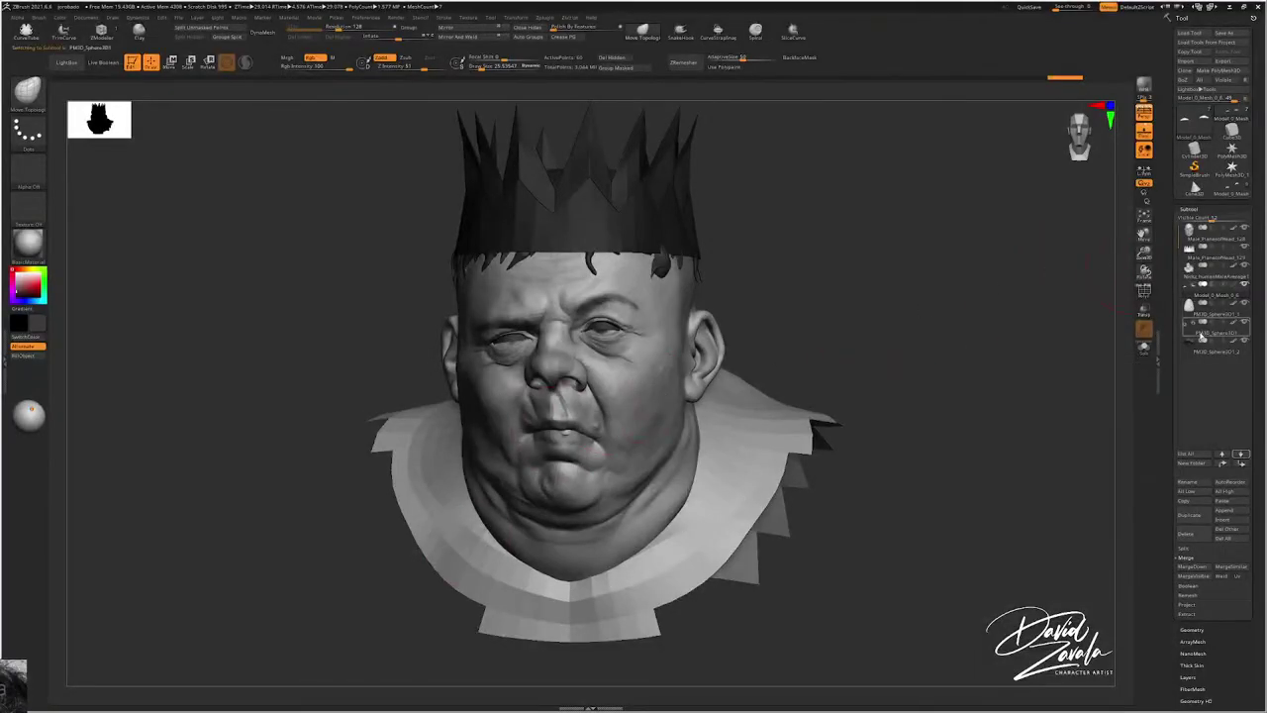
left_click(1145, 347)
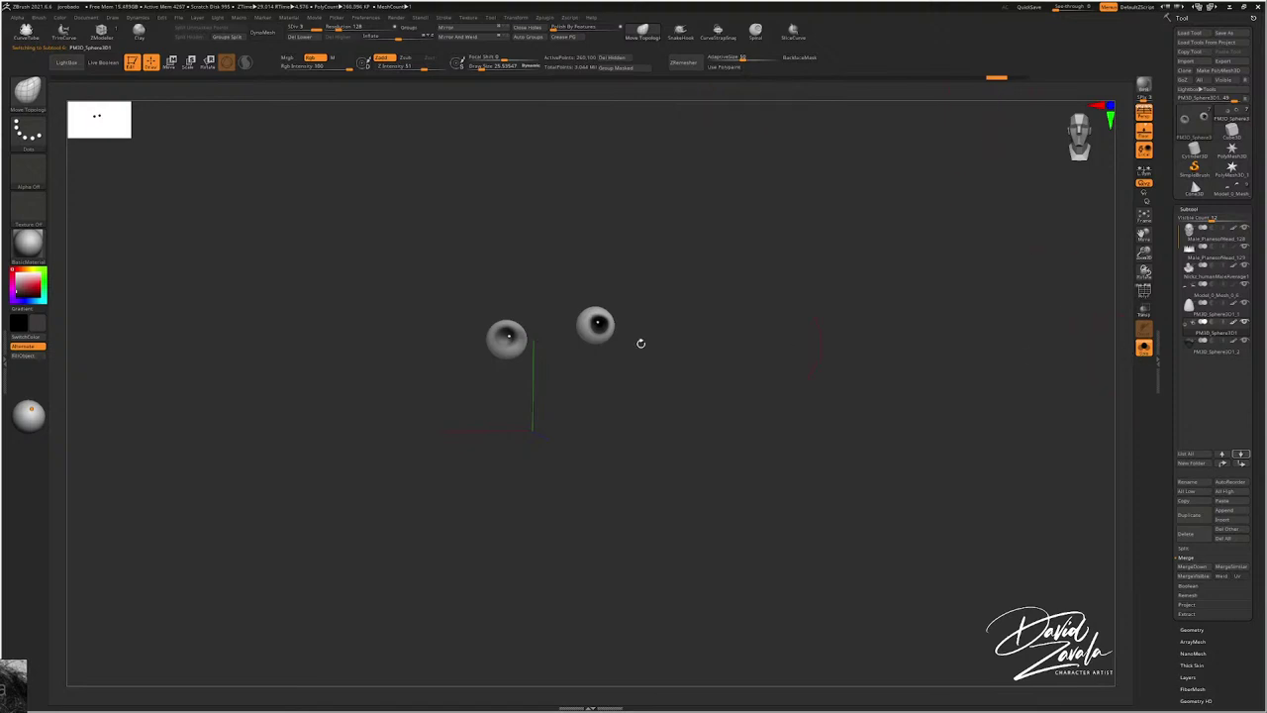
key("s")
right_click_drag(526, 348, 519, 382, "ctrl")
key("s")
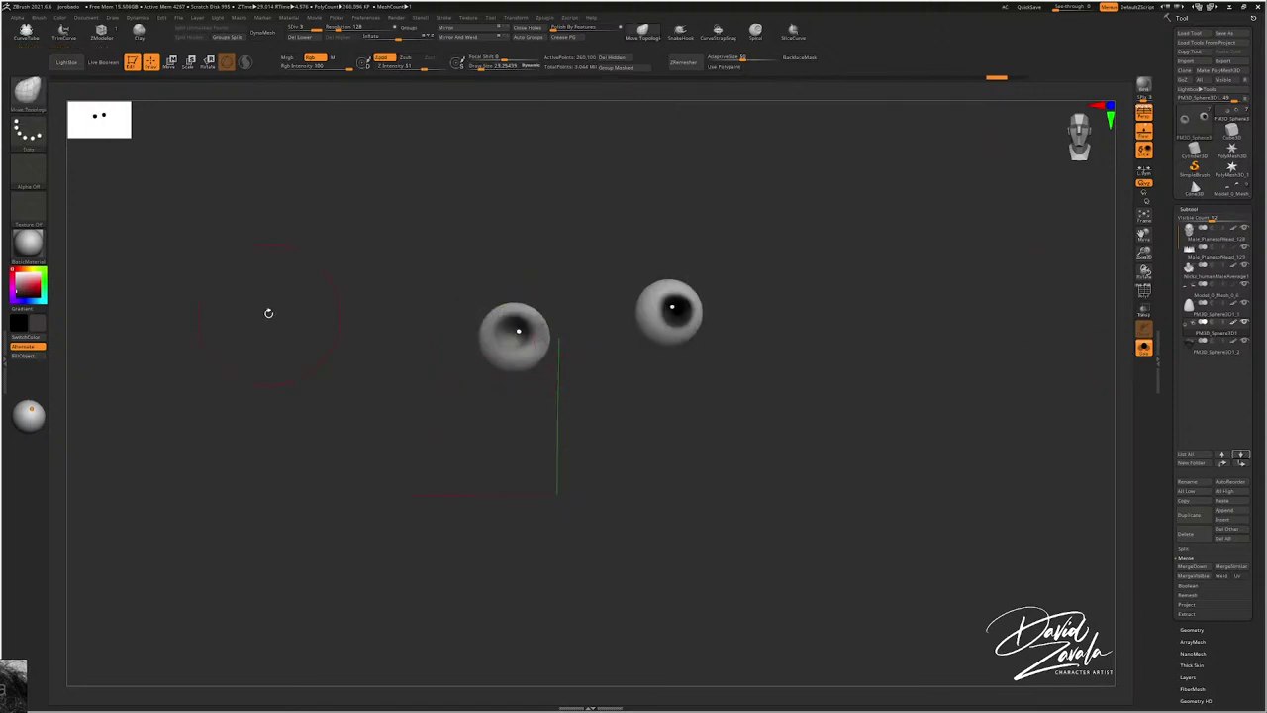
Step: Paint white over the dark pupil of the character's right eyeball with the Standard brush
key("b")
key("s")
key("t")
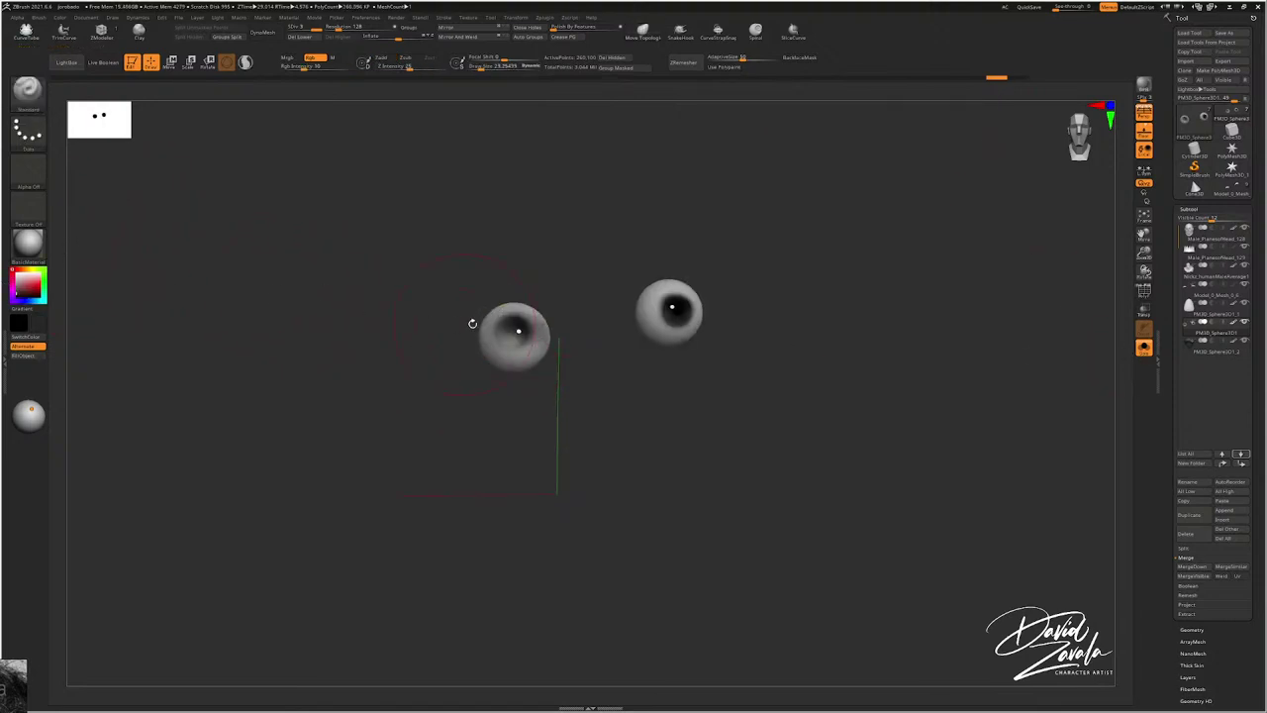
scroll(1198, 540, "down", 5)
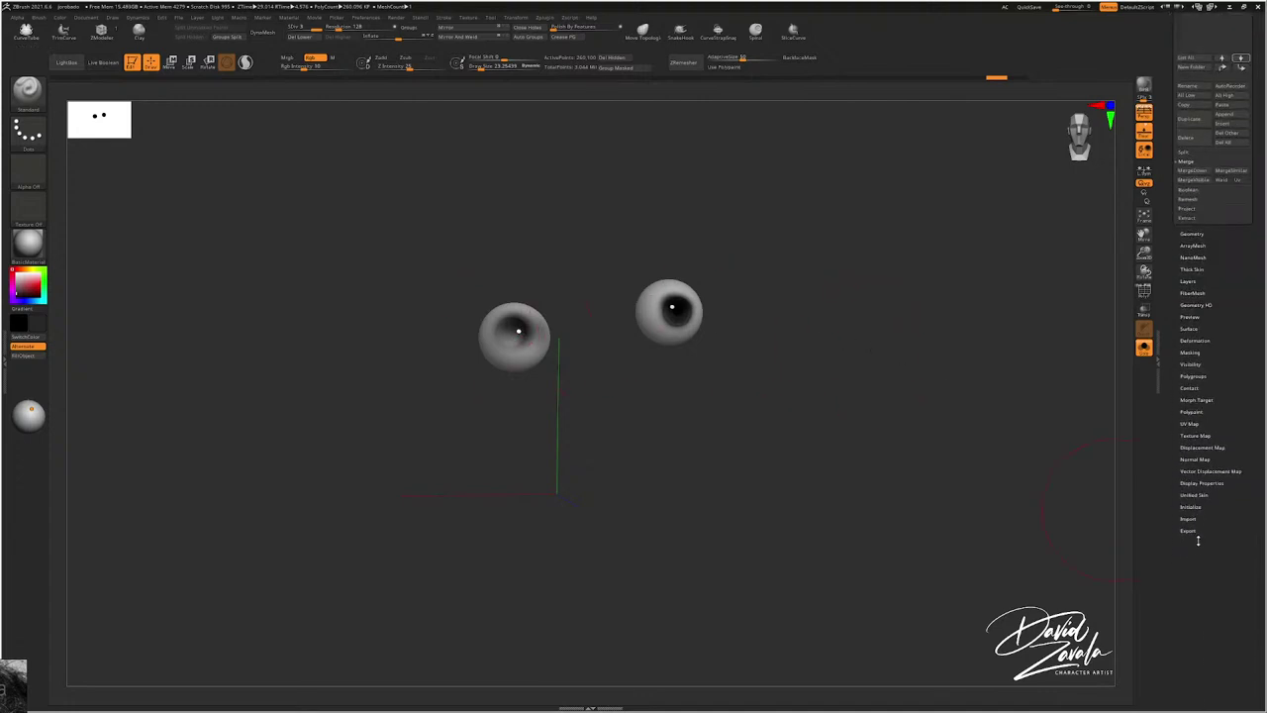
left_click(1195, 436)
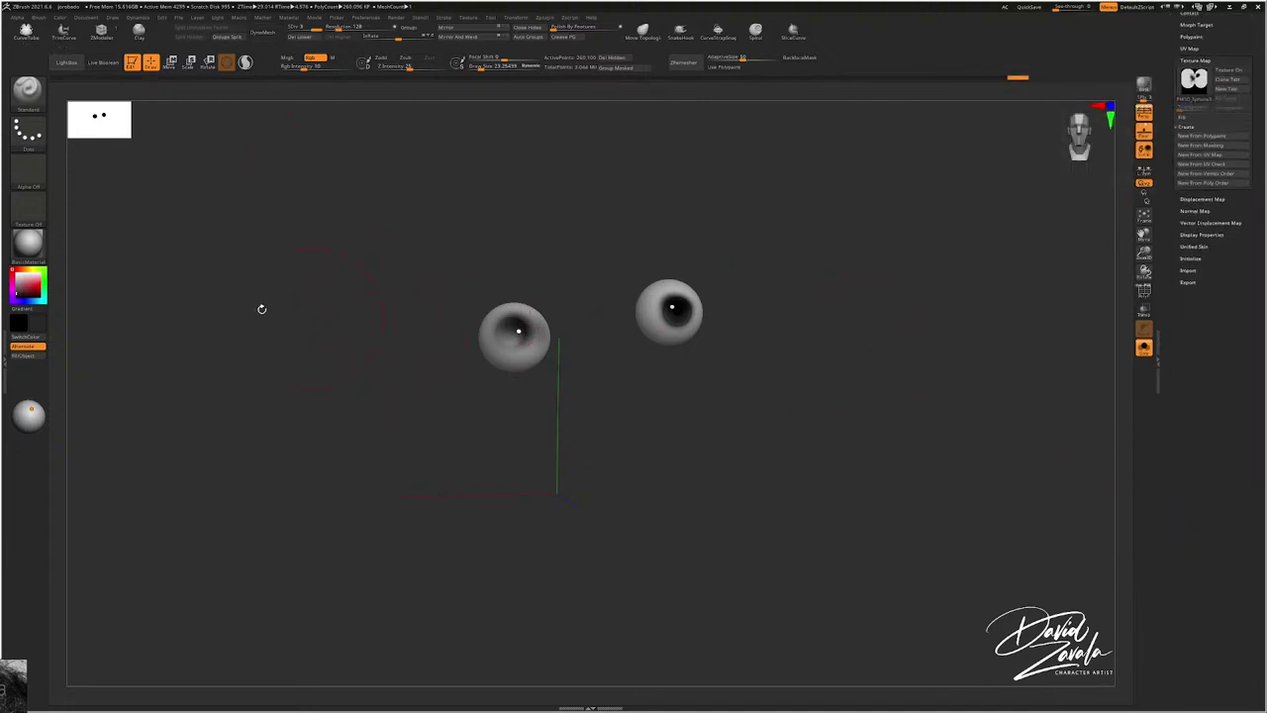
left_click(19, 281)
left_click_drag(20, 283, 14, 274)
mouse_move(507, 335)
left_mouse_down()
mouse_move(480, 348)
mouse_move(523, 326)
left_mouse_up()
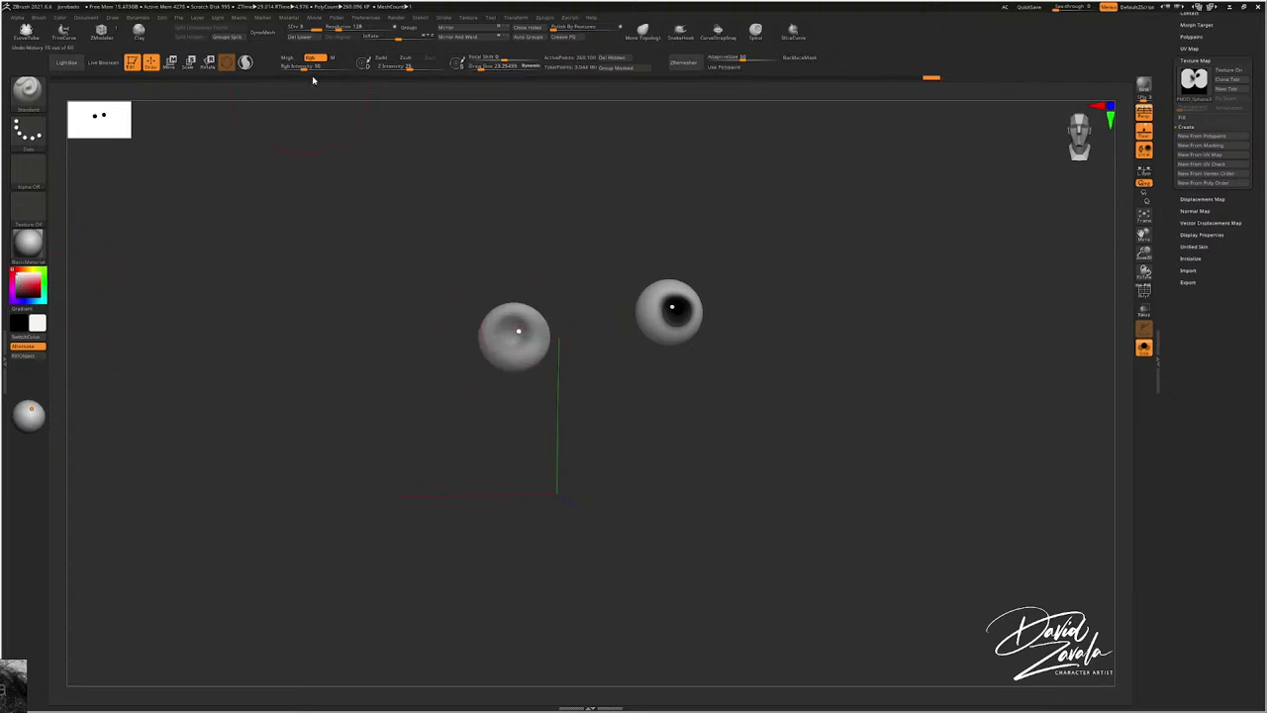
left_click_drag(512, 325, 508, 358)
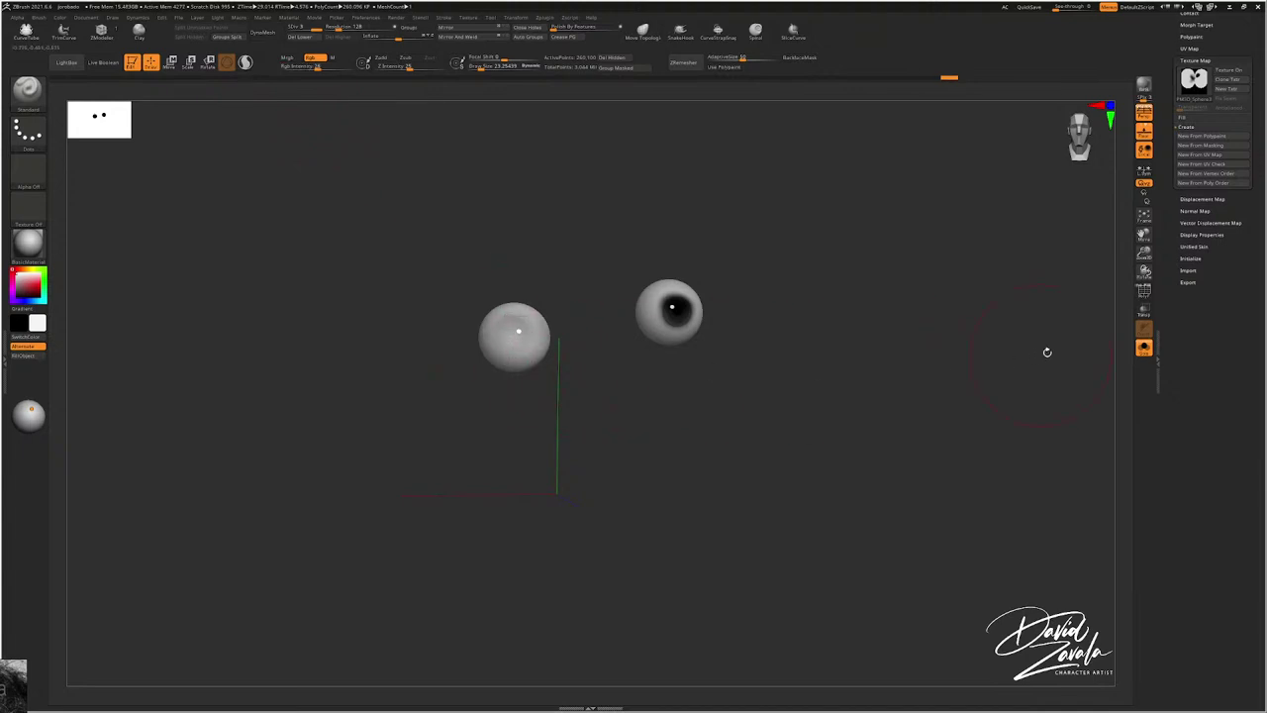
Step: Generate a new texture map from the eyeballs' polypaint and show the whole bust again
left_click(1202, 137)
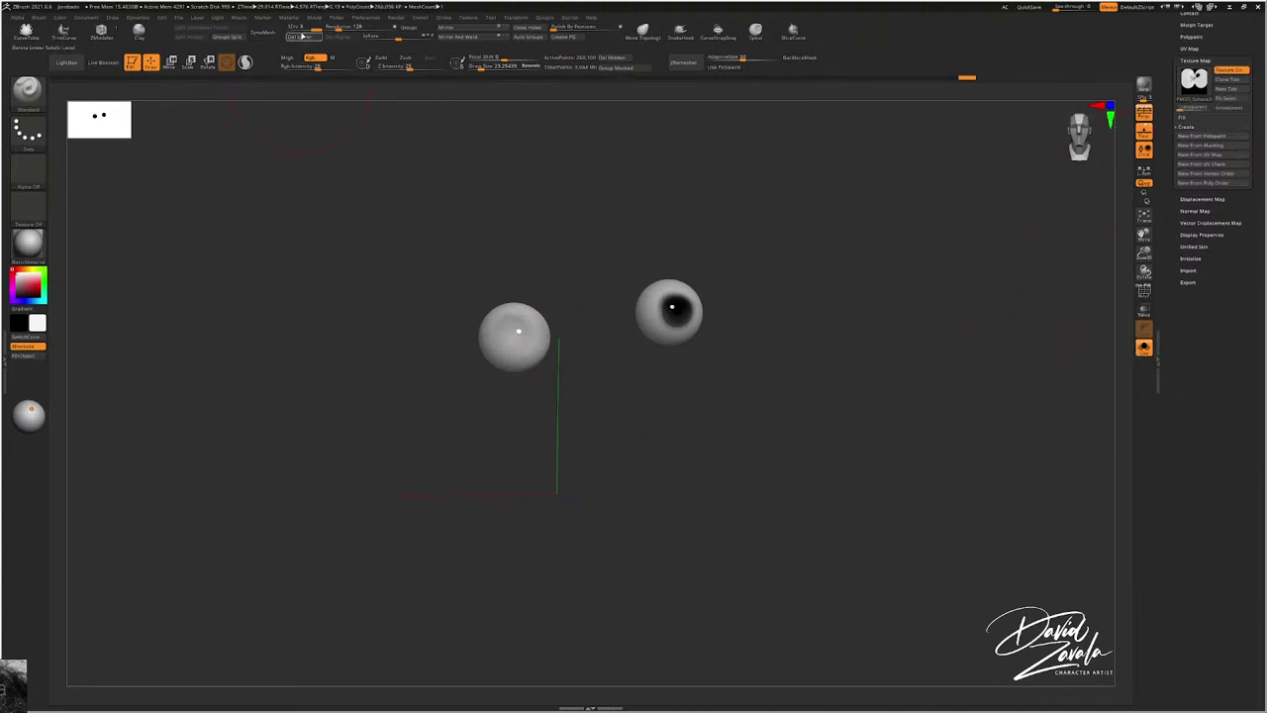
left_click(1143, 346)
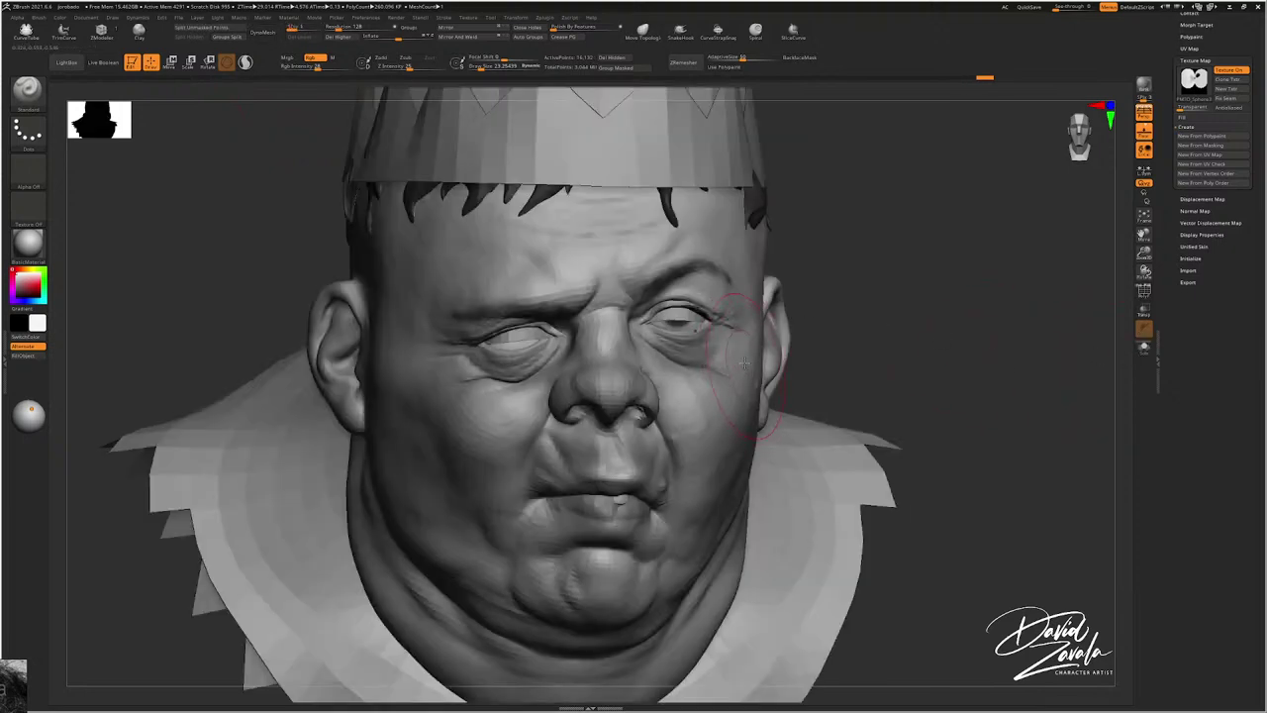
Step: Export the visible subtools as FBX from ZBrush, then check the updated white eye on the bust in Marmoset Toolbag
left_click(544, 18)
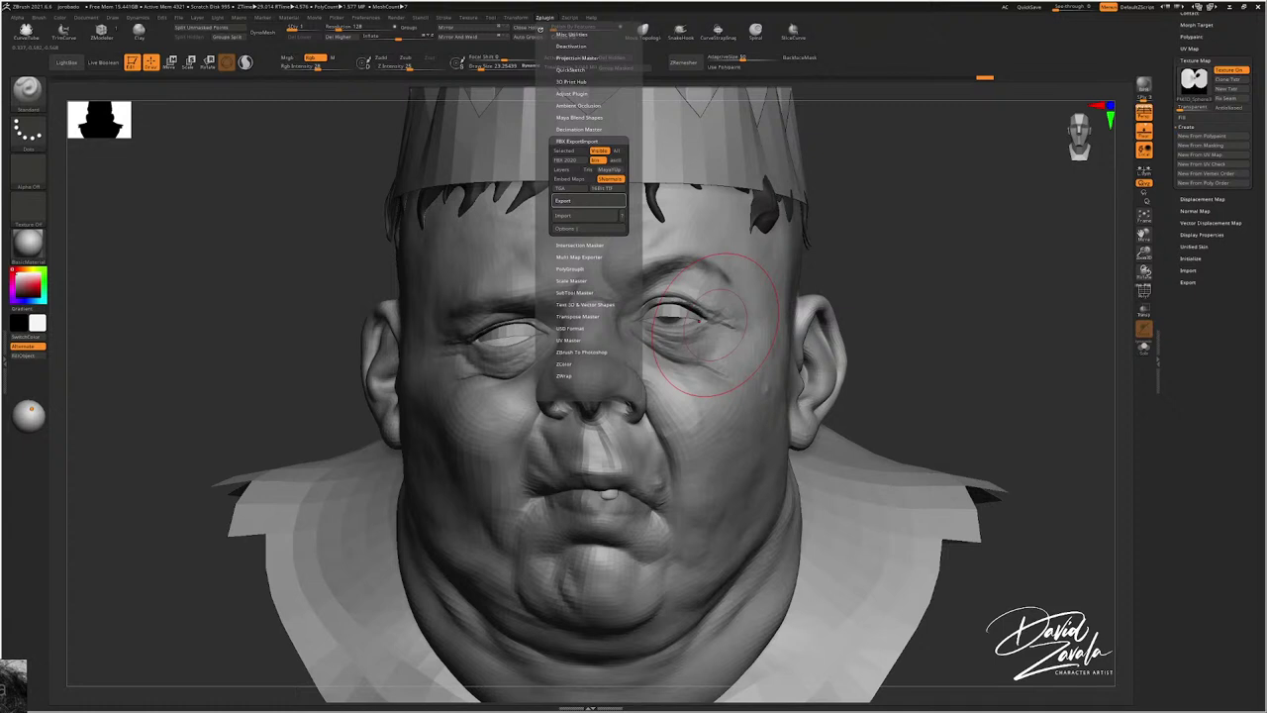
left_click(569, 200)
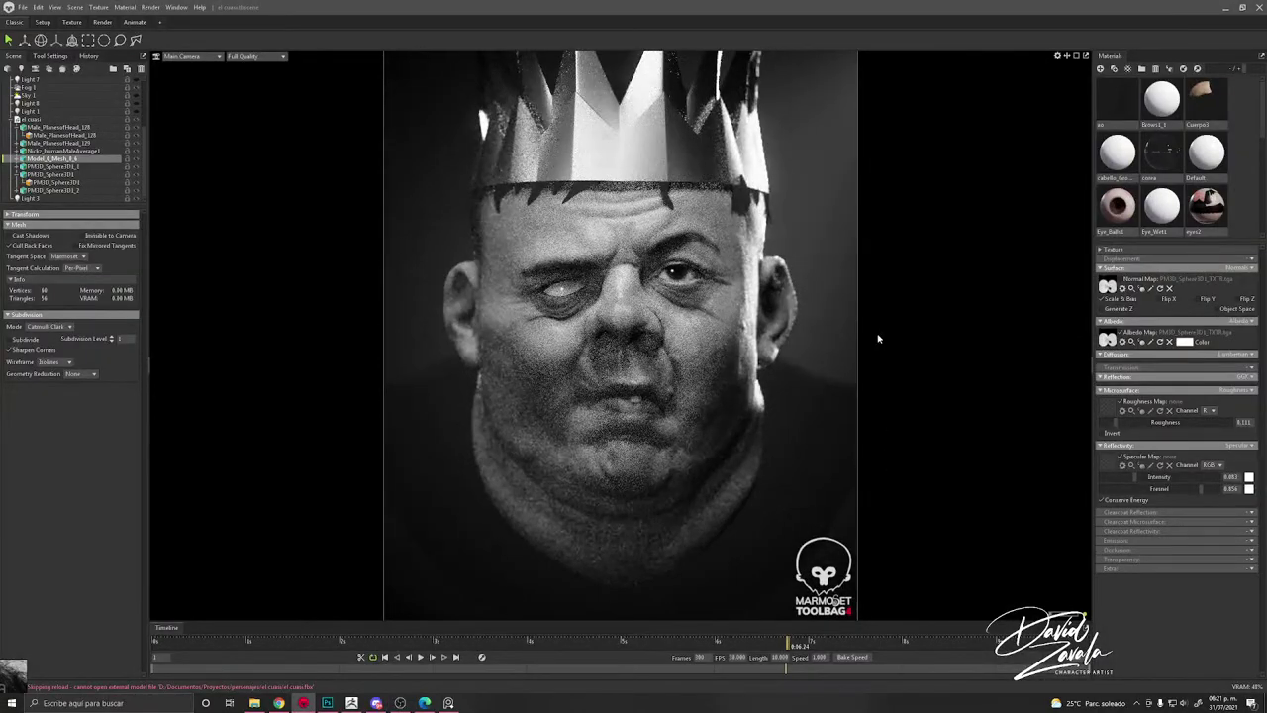
left_click(844, 325)
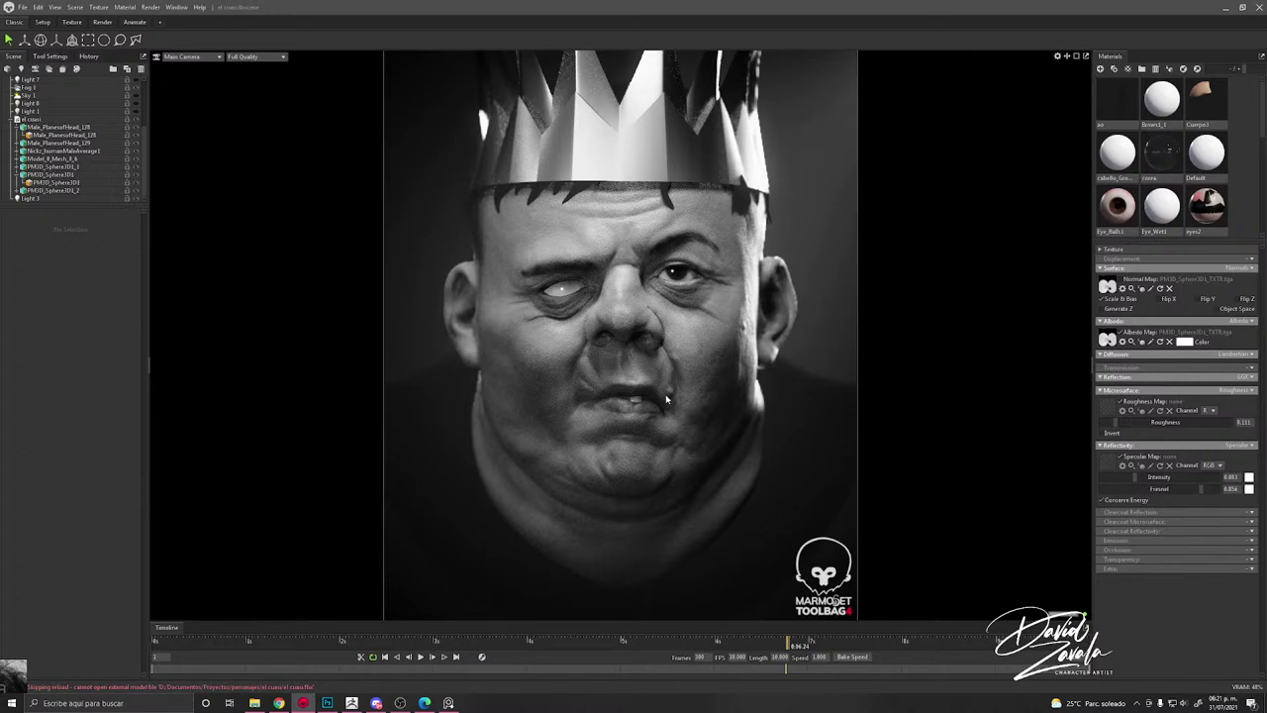
scroll(666, 399, "up", 2)
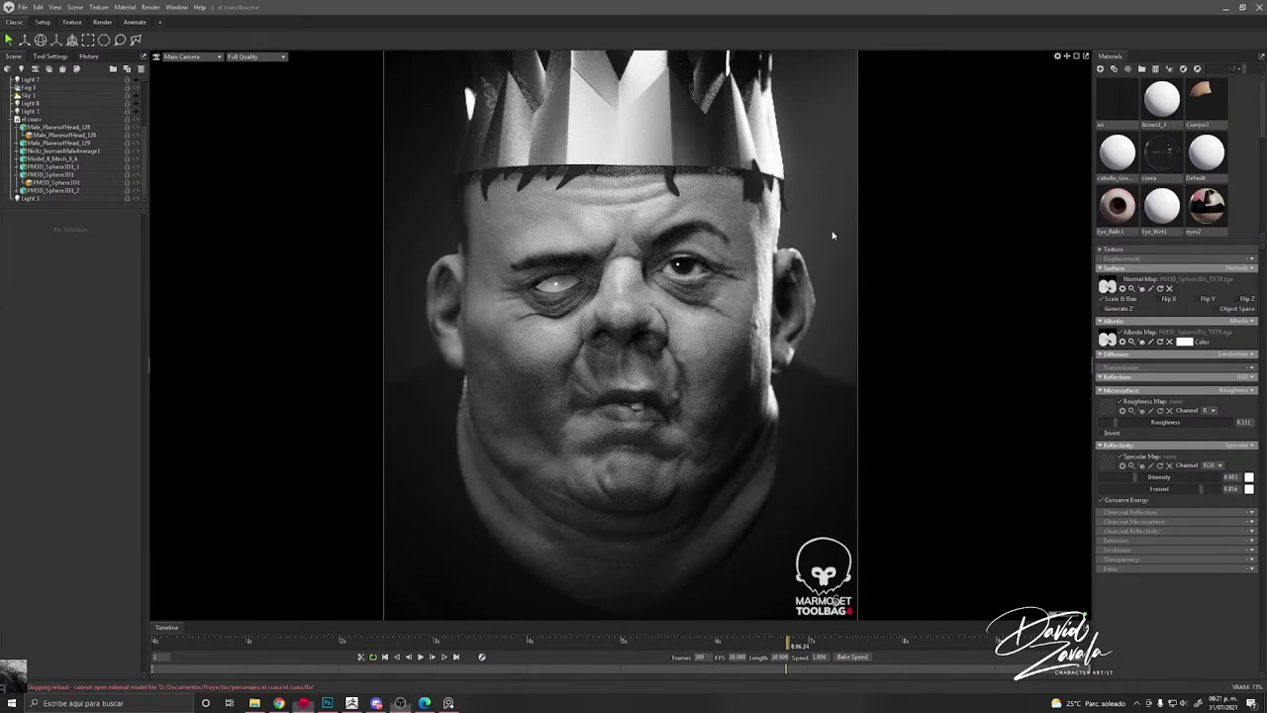
scroll(791, 262, "down", 3)
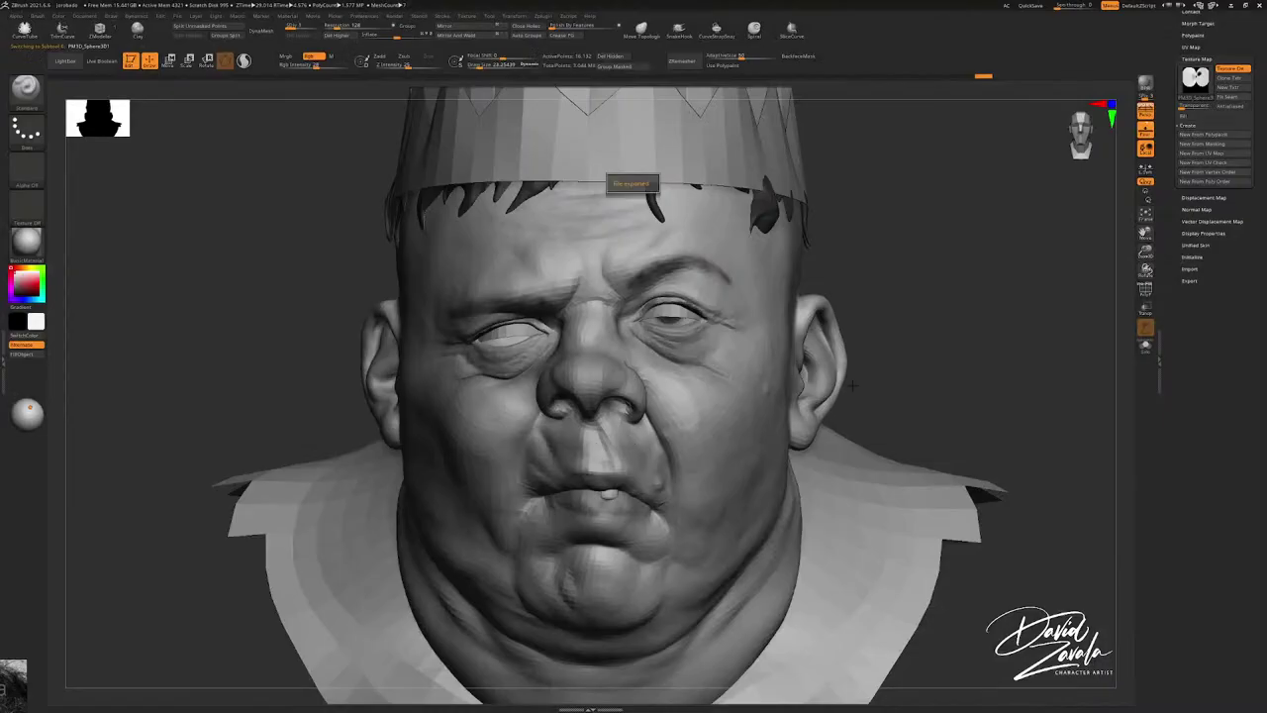
Step: Frame the whole crowned head in ZBrush, then examine the rendered eyes and face in Marmoset Toolbag from near and far
right_click_drag(865, 377, 881, 396)
right_click_drag(769, 311, 732, 393, "alt")
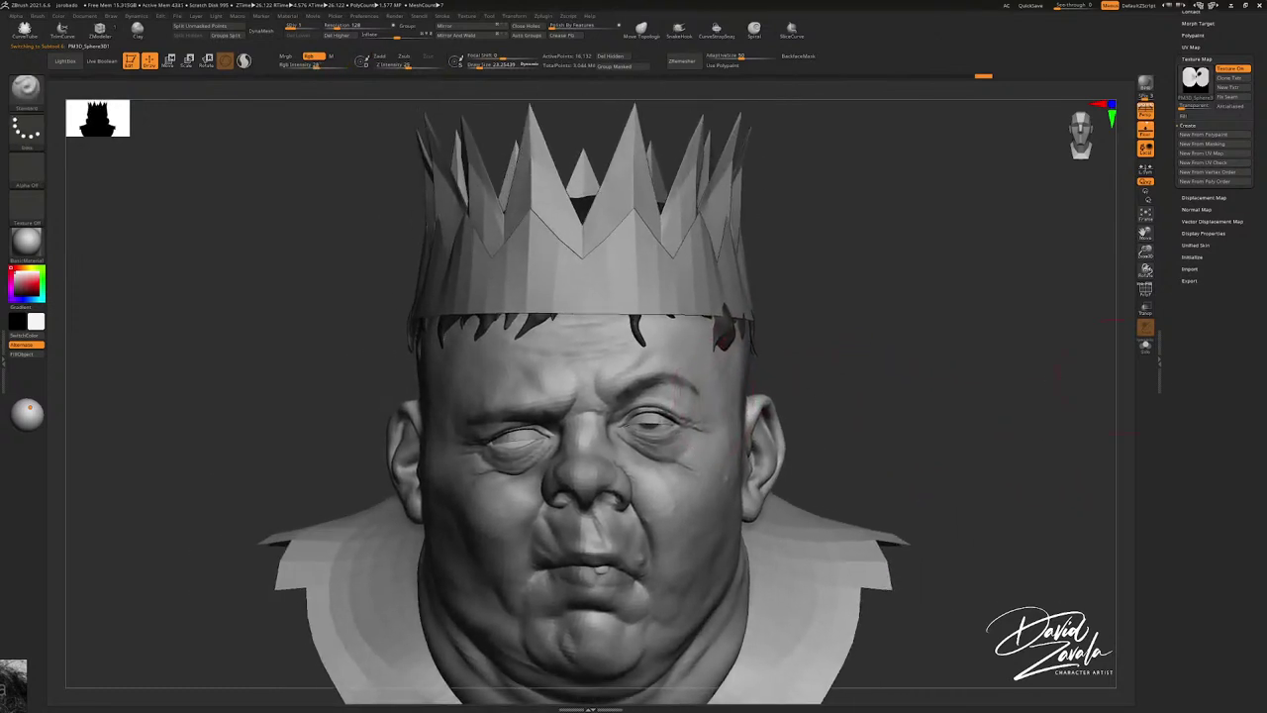
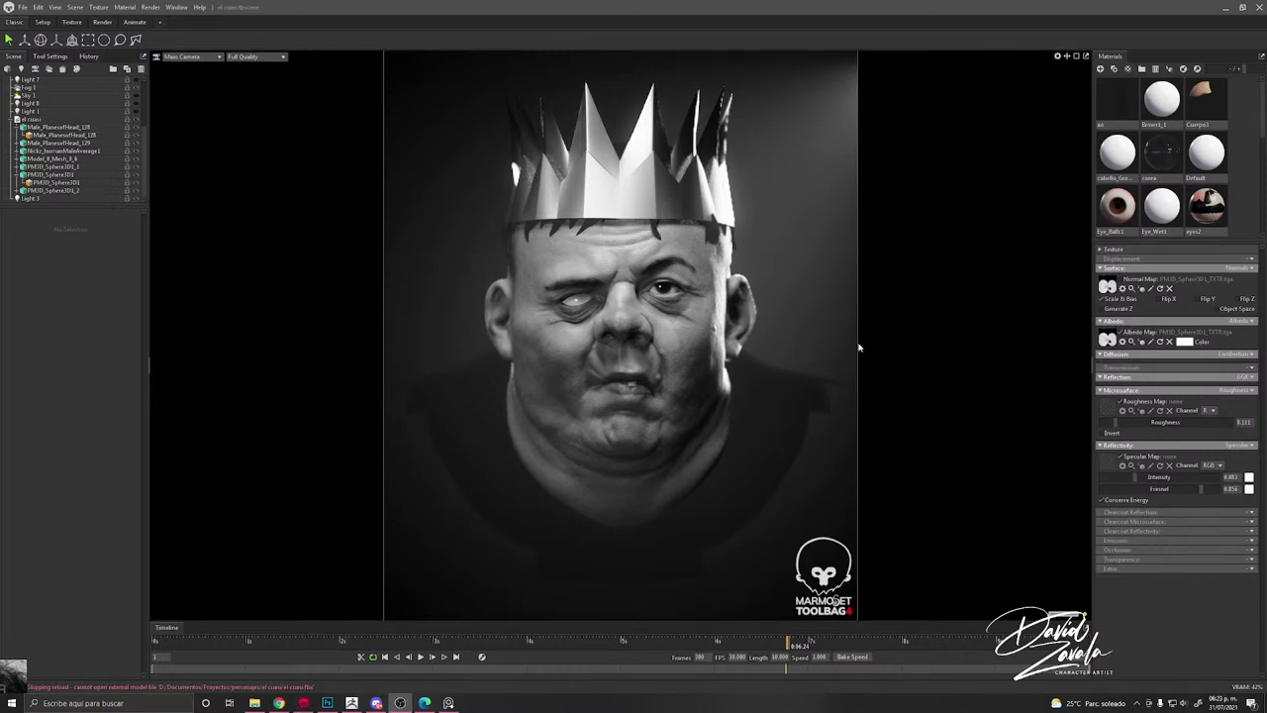
scroll(817, 331, "up", 5)
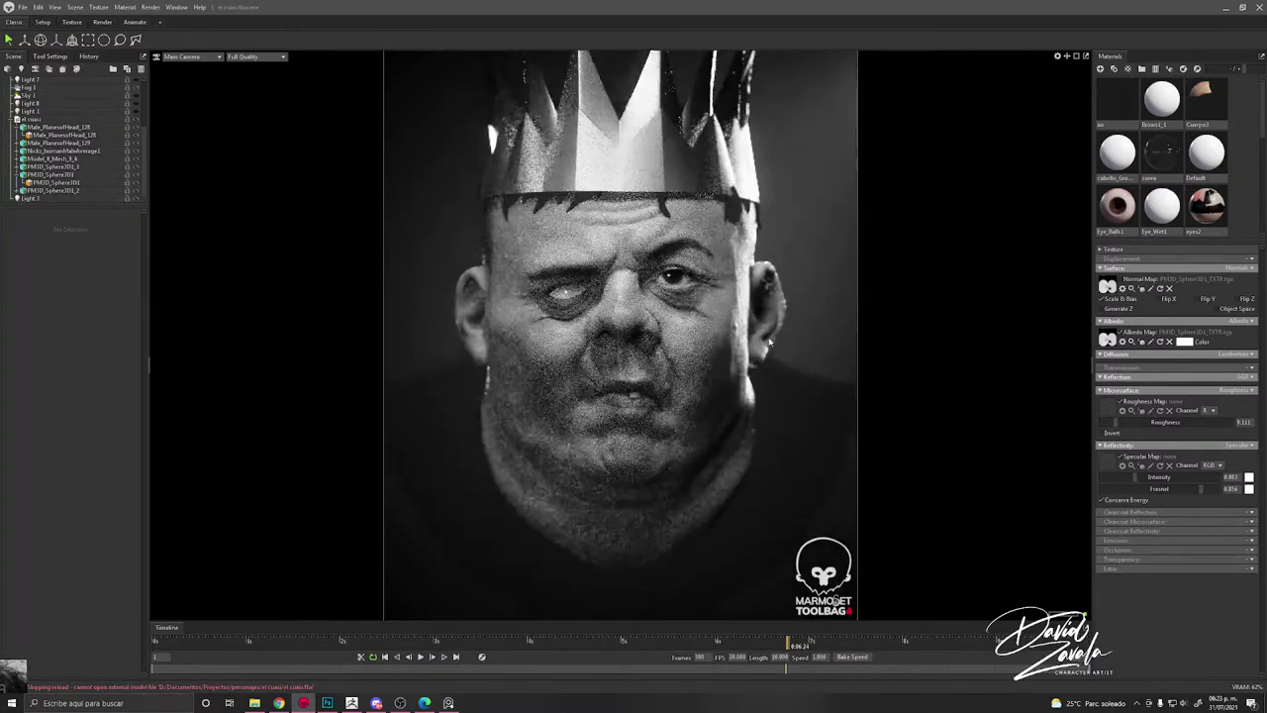
left_click_drag(790, 349, 739, 338)
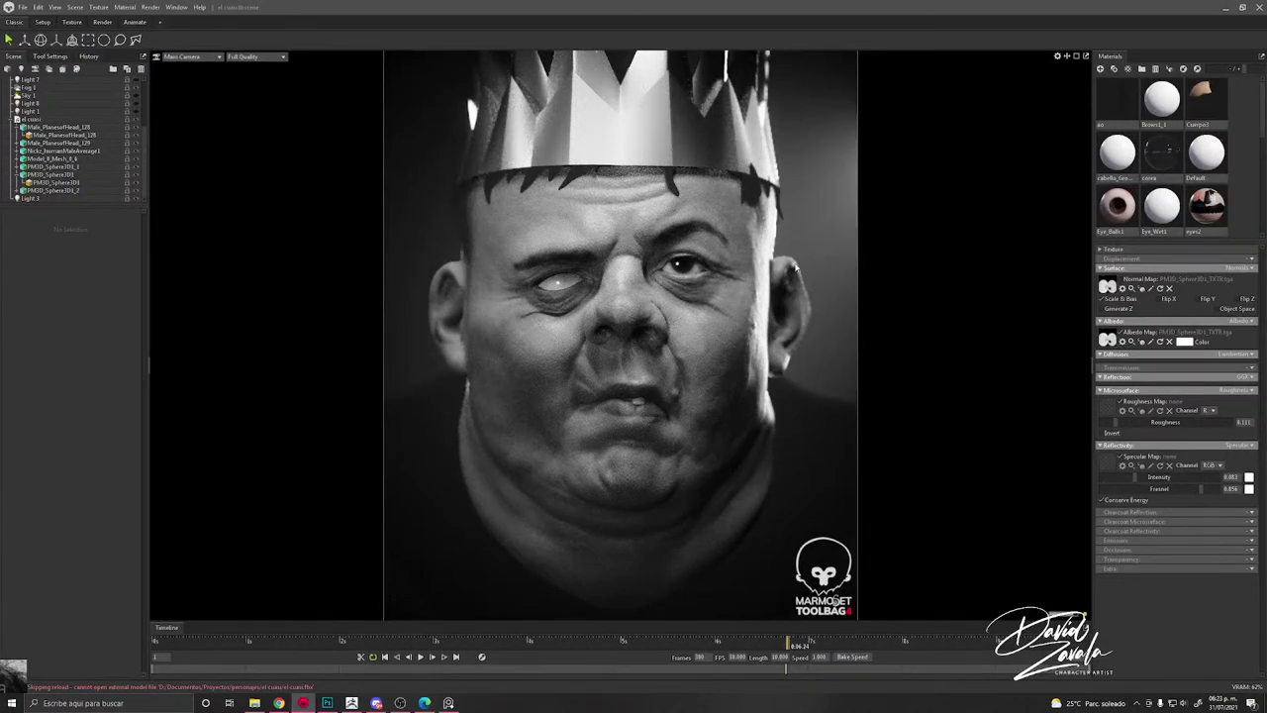
scroll(683, 382, "up", 5)
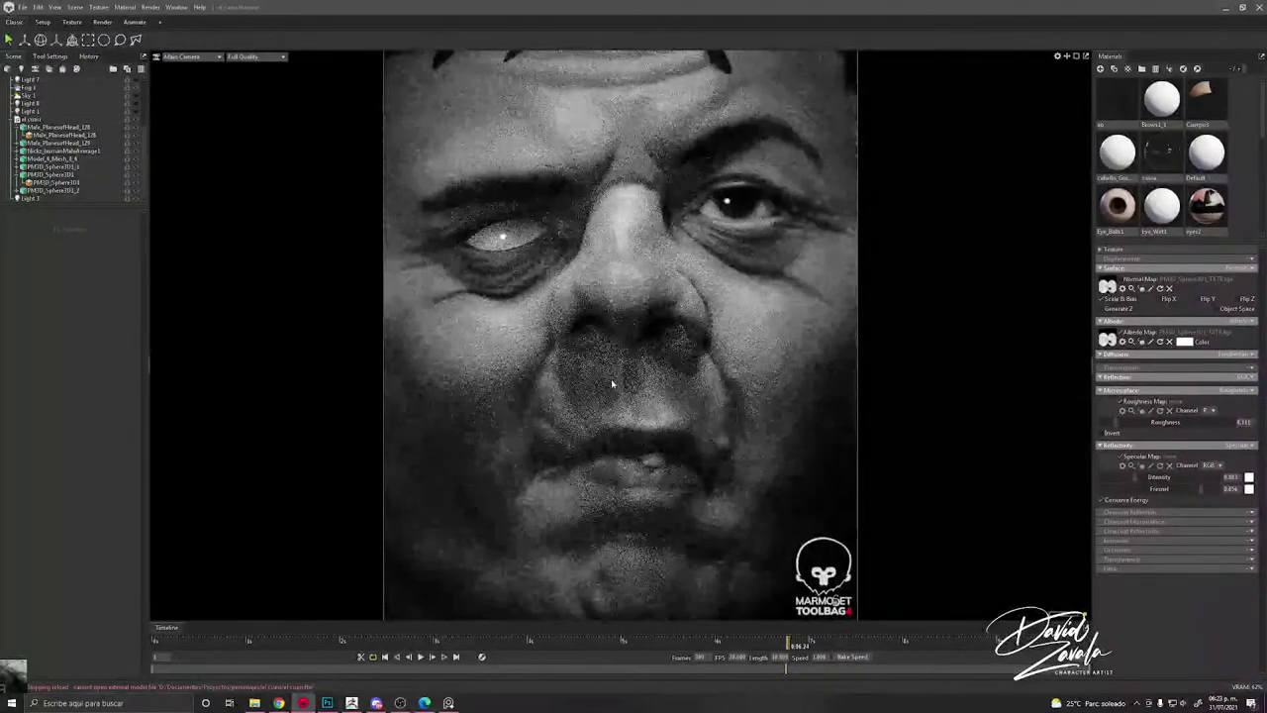
left_click_drag(611, 382, 632, 397)
scroll(682, 380, "up", 3)
scroll(632, 397, "down", 8)
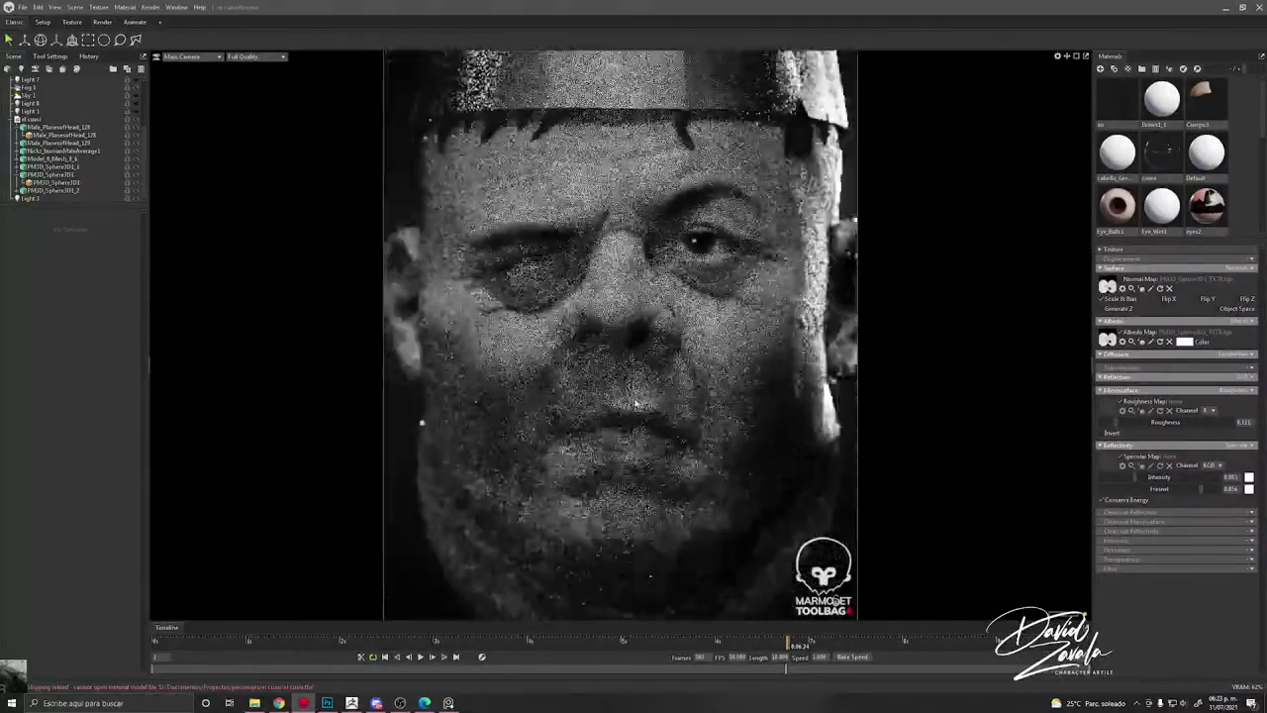
Step: Scrub the animation past the eight-second mark and back to 0:06.23 to compare how the portrait renders
mouse_move(789, 644)
left_mouse_down()
mouse_move(715, 644)
mouse_move(826, 657)
mouse_move(723, 634)
mouse_move(834, 648)
mouse_move(755, 643)
mouse_move(787, 644)
left_mouse_up()
left_click_drag(689, 520, 693, 516, "alt")
scroll(693, 517, "down", 1)
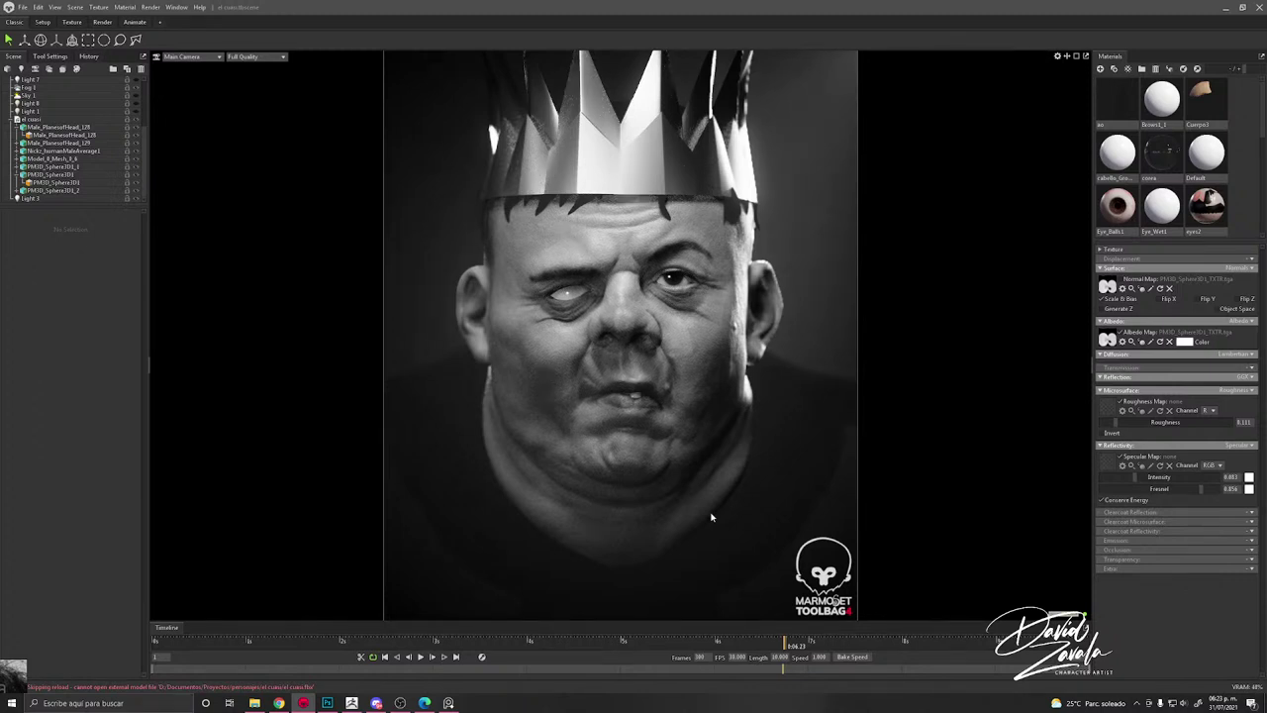
scroll(542, 376, "up", 2)
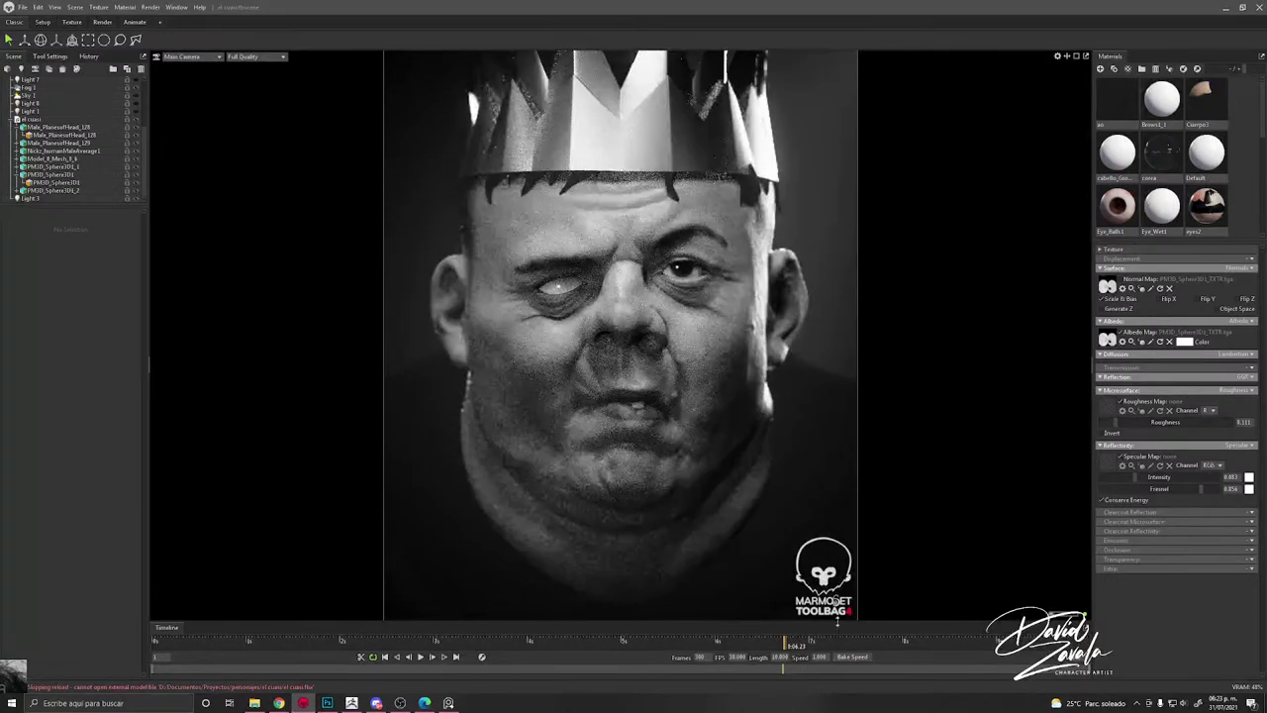
left_click(915, 641)
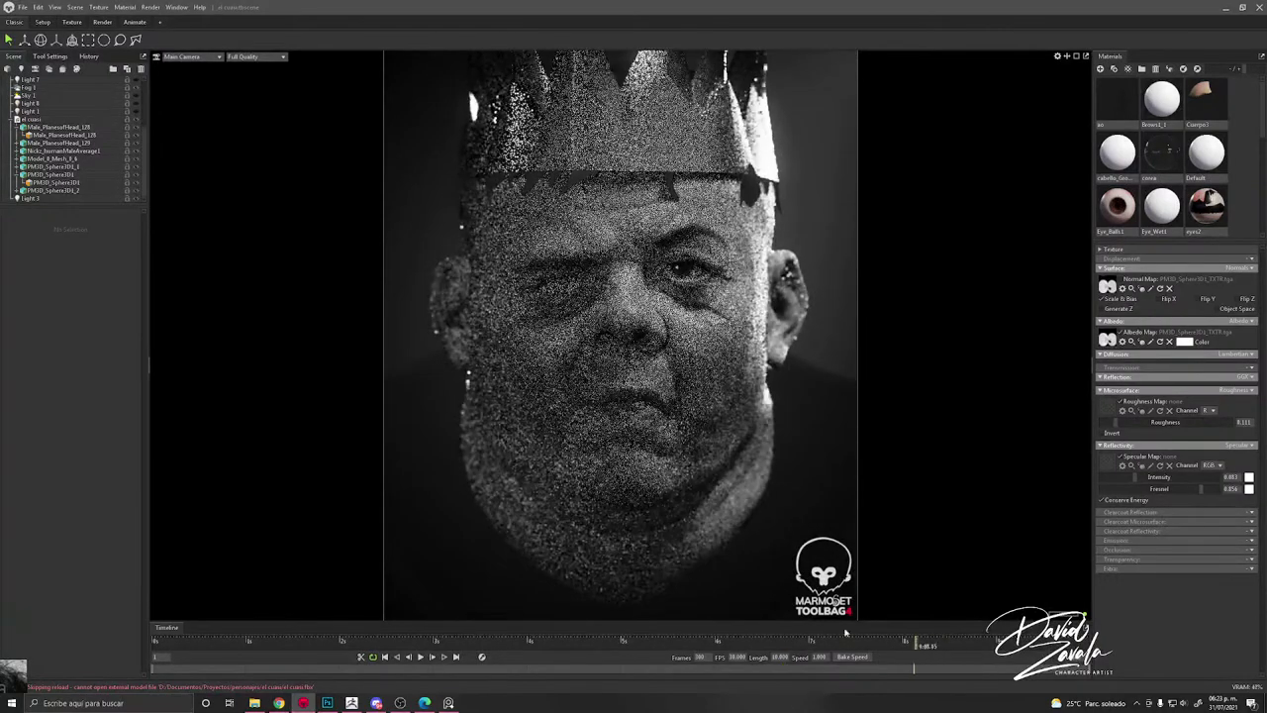
left_click_drag(845, 631, 777, 625)
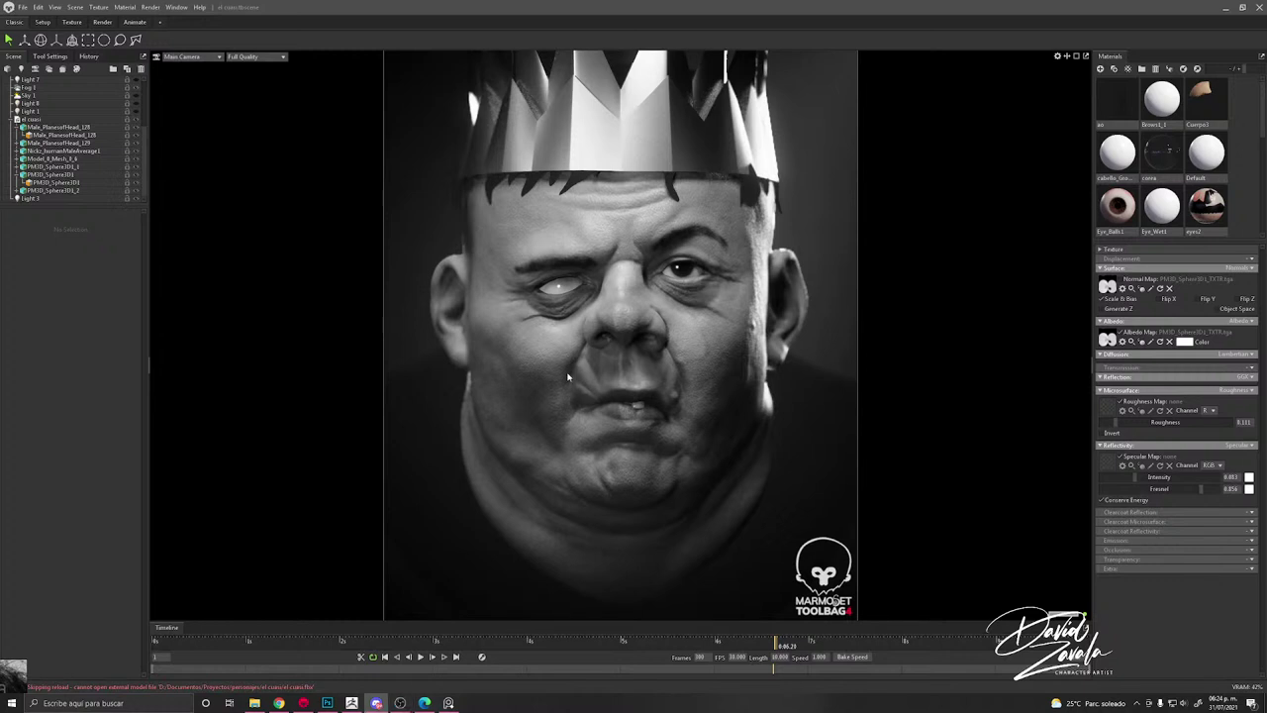
Step: Inspect the crowned bust in profile and from the front, at close and wider framing
left_click(590, 423)
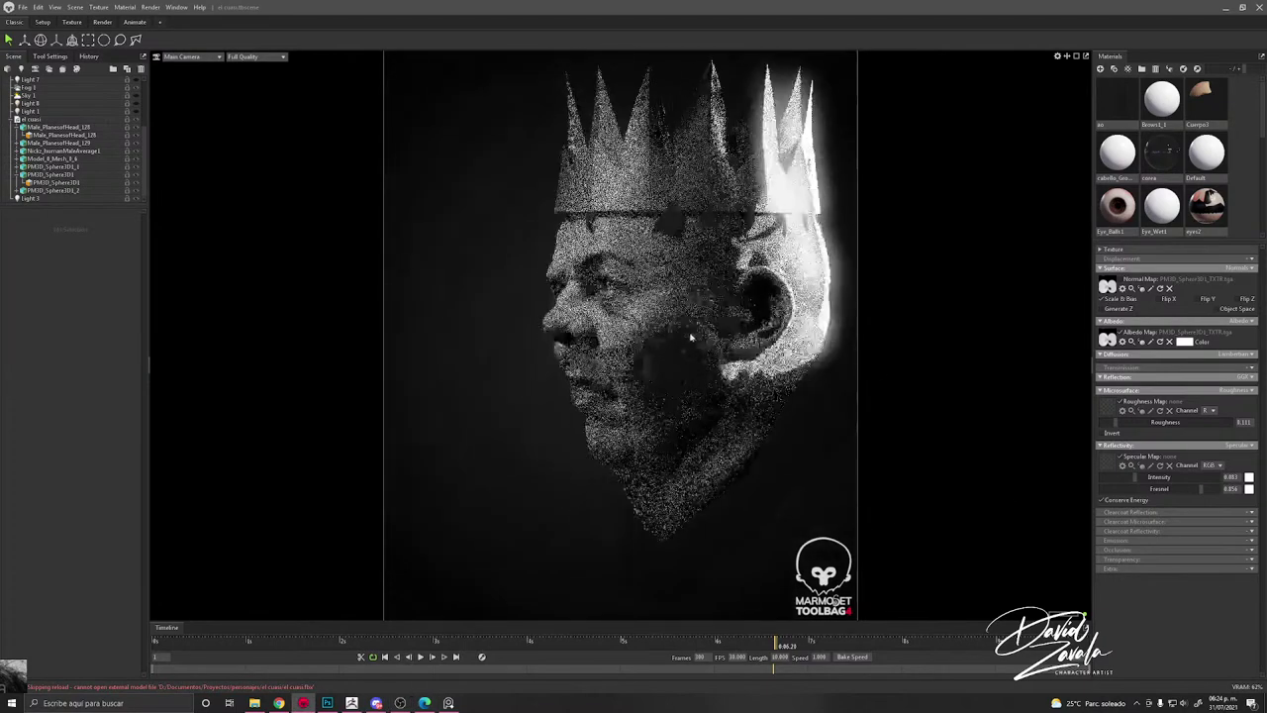
left_click_drag(778, 333, 813, 333, "alt")
scroll(607, 392, "up", 3)
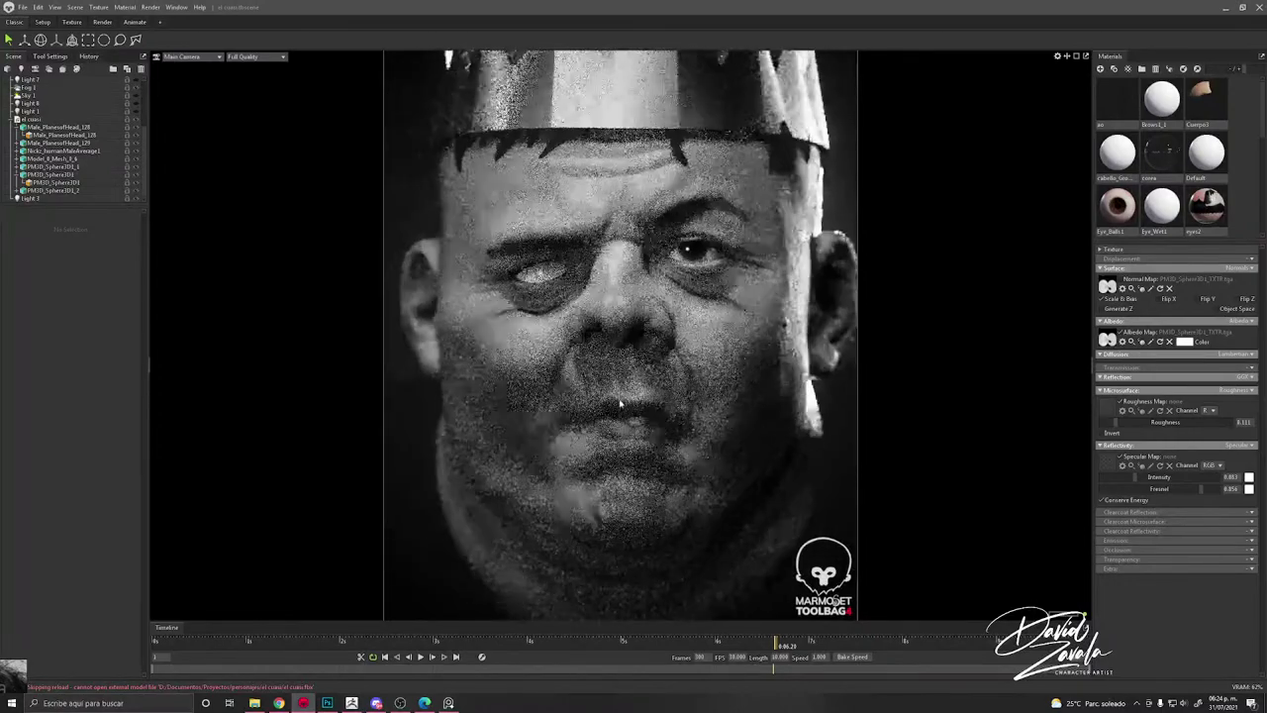
scroll(623, 413, "down", 2)
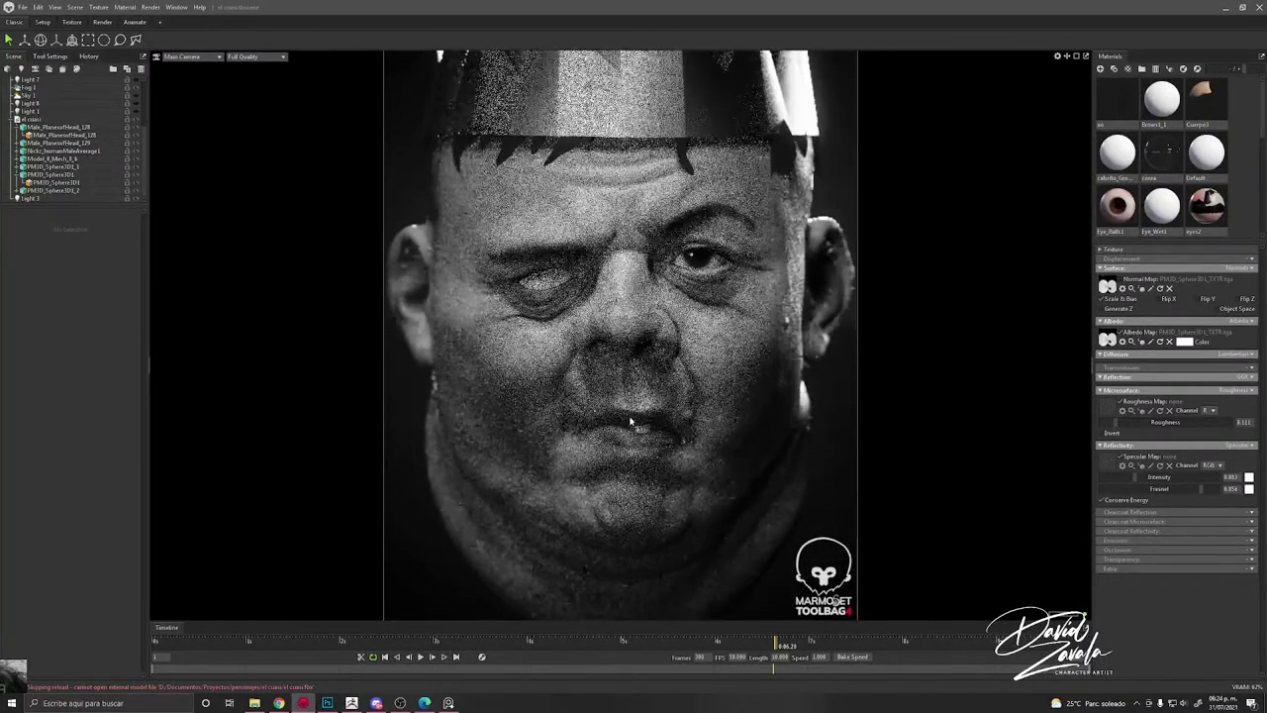
scroll(652, 421, "down", 2)
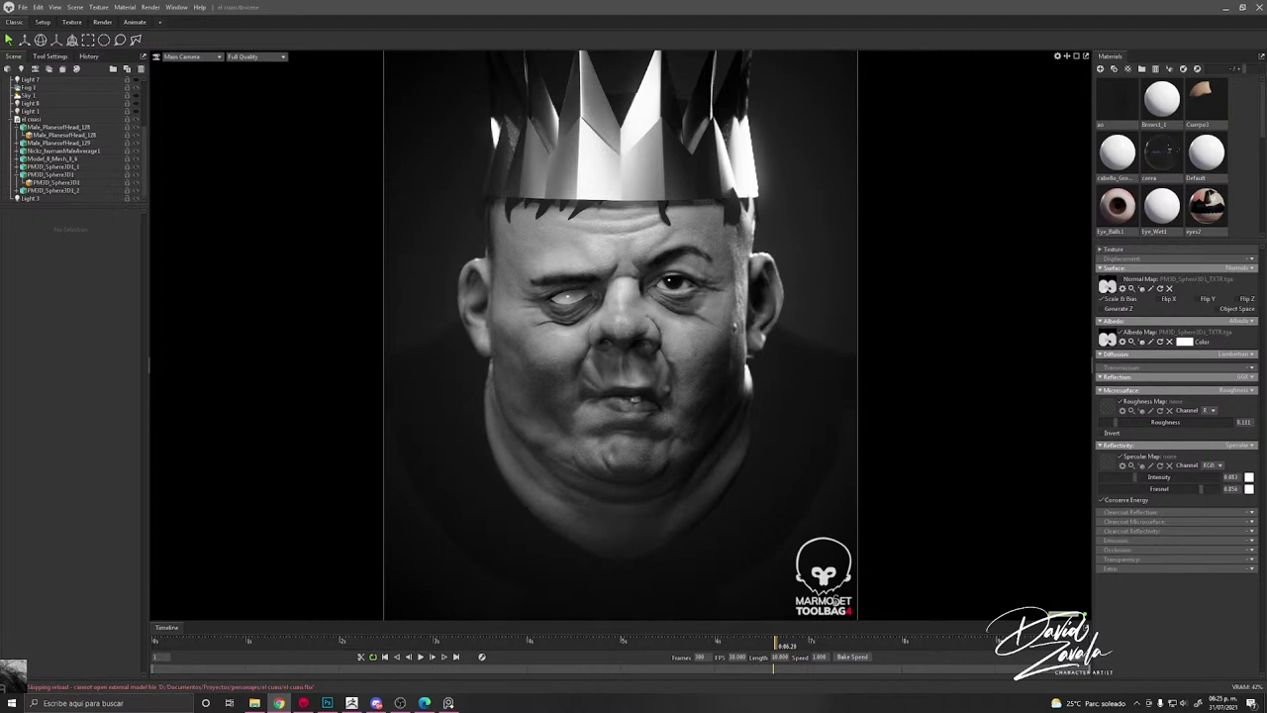
Step: Select the head mesh and compare its skin with the normal map and the detail normal map switched off and on
left_click(613, 352)
scroll(693, 349, "up", 5)
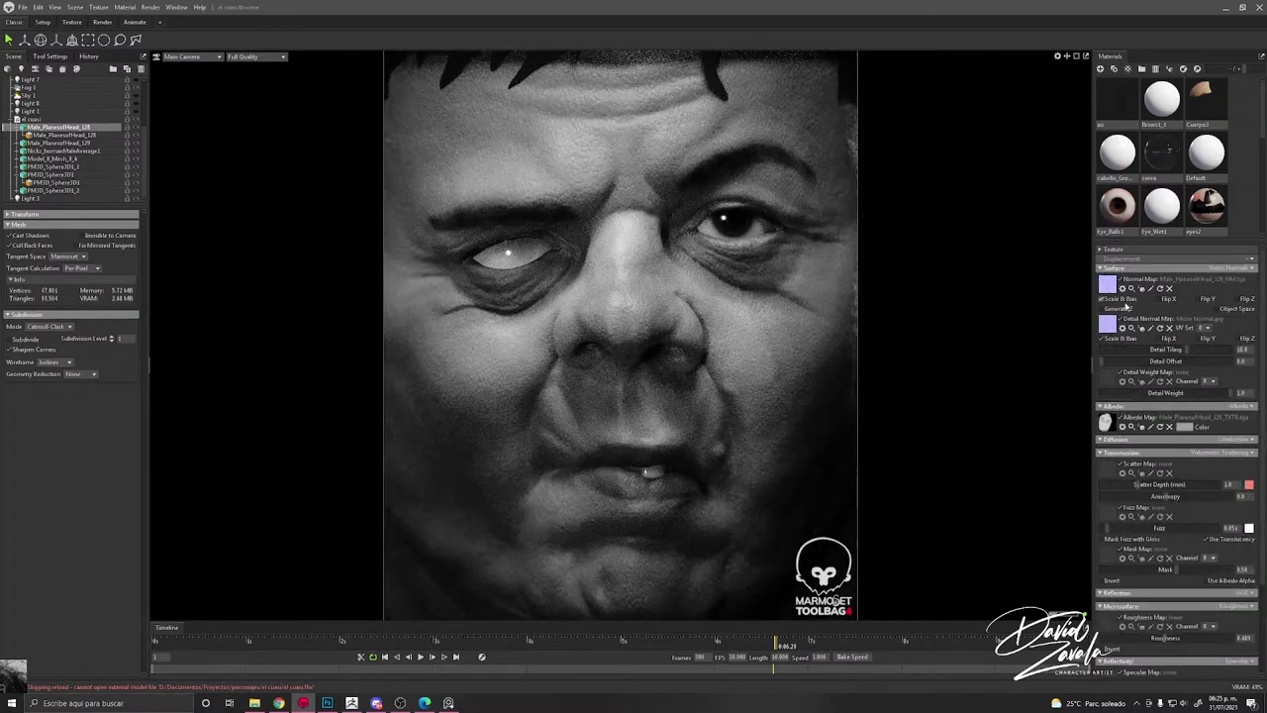
left_click(1130, 284)
left_click(1130, 285)
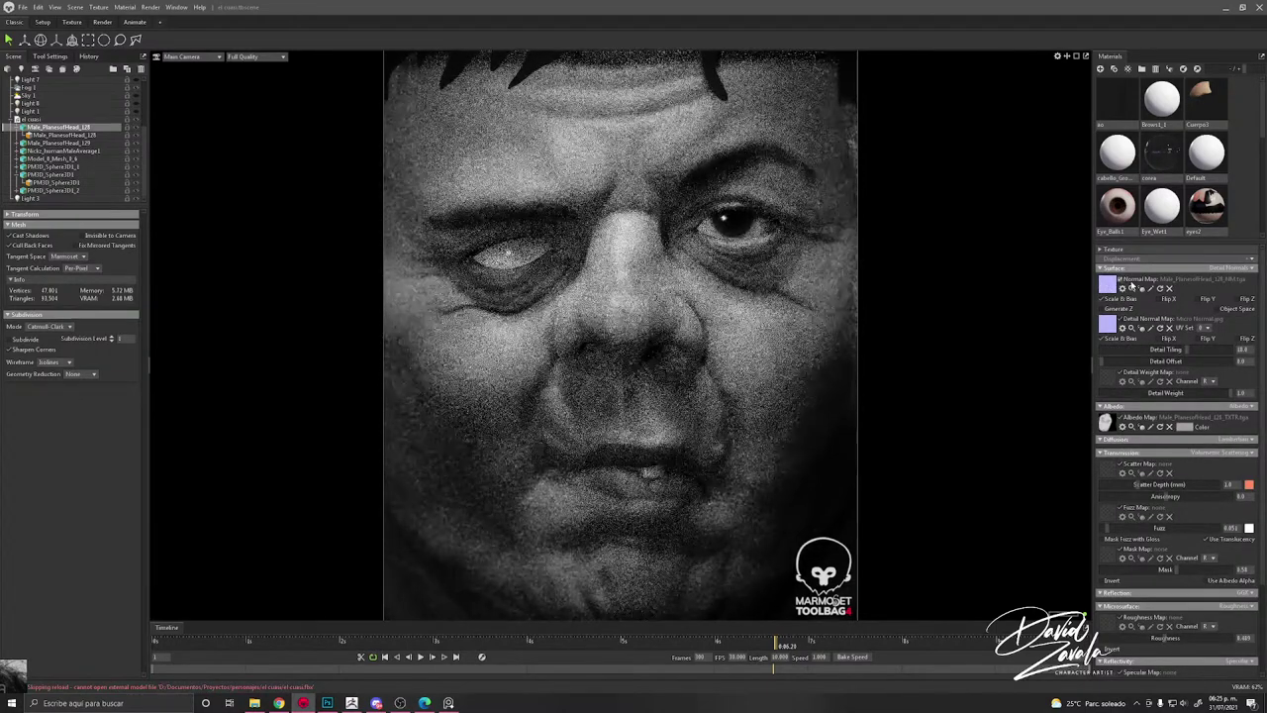
left_click(1139, 324)
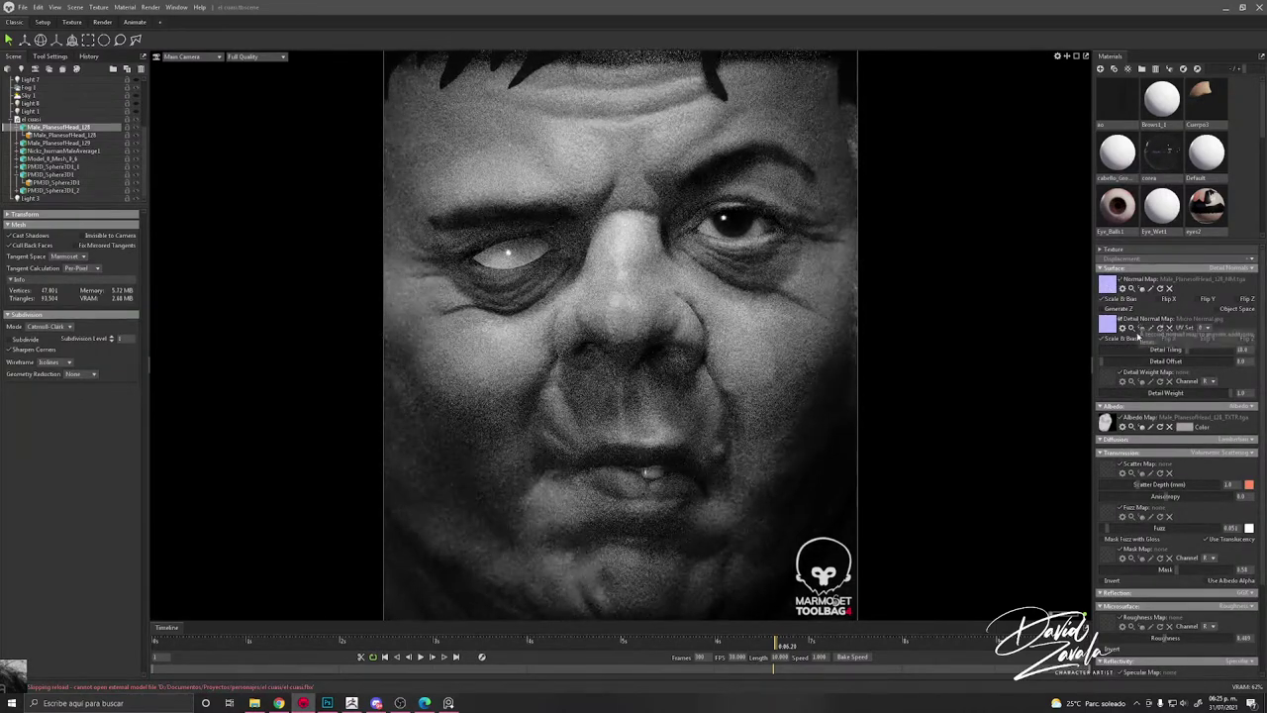
Step: Try different Detail Tiling values on the head material while viewing the nose closely, settling at about 26
scroll(1067, 364, "up", 2)
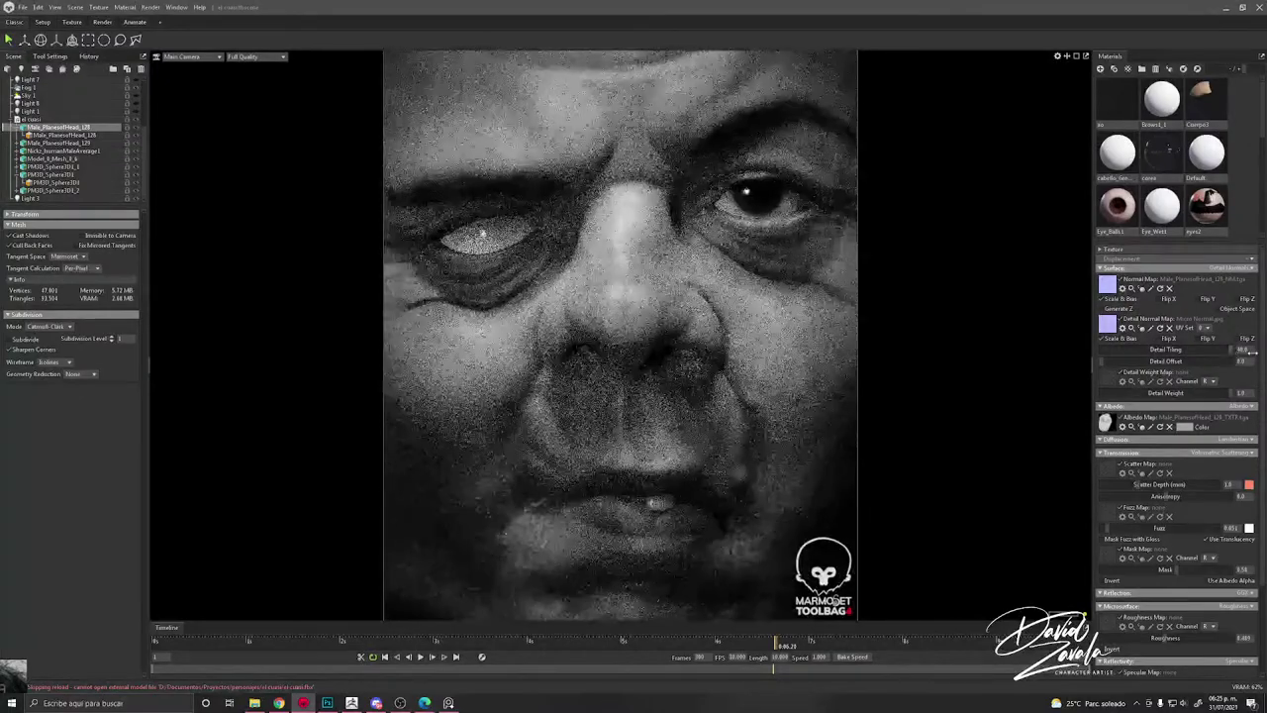
left_click_drag(1187, 350, 1181, 352)
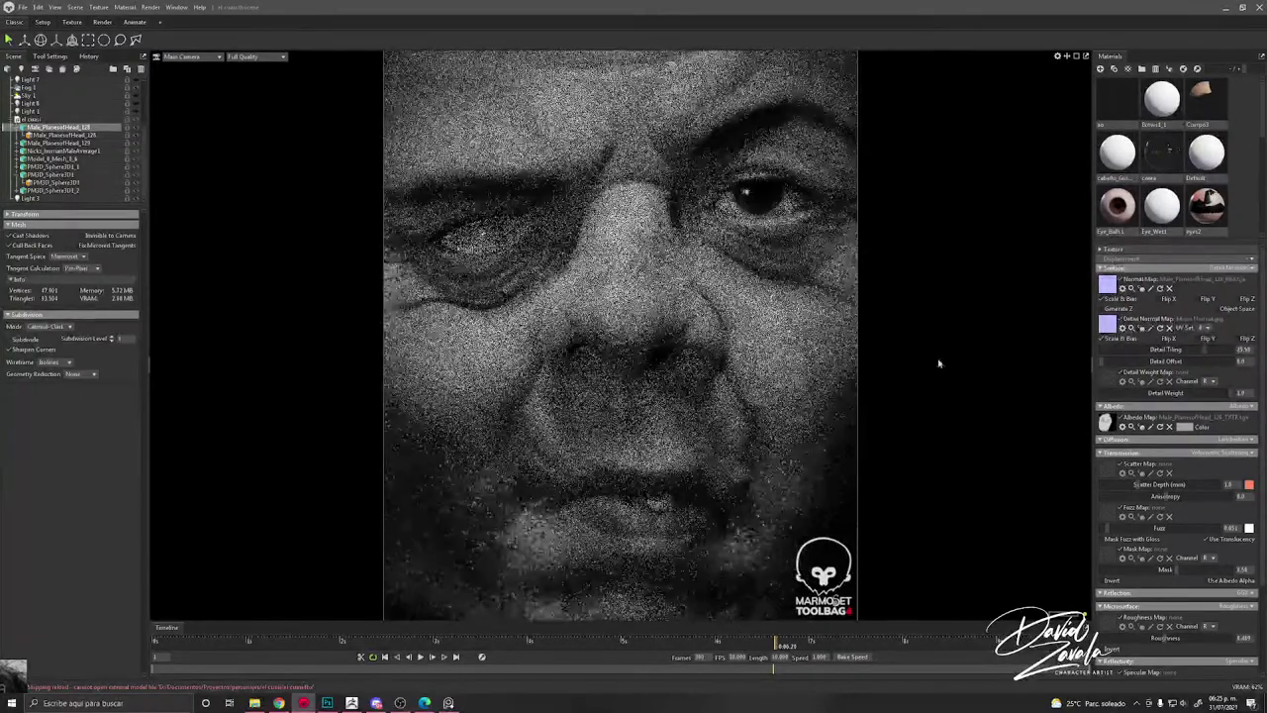
scroll(622, 354, "up", 5)
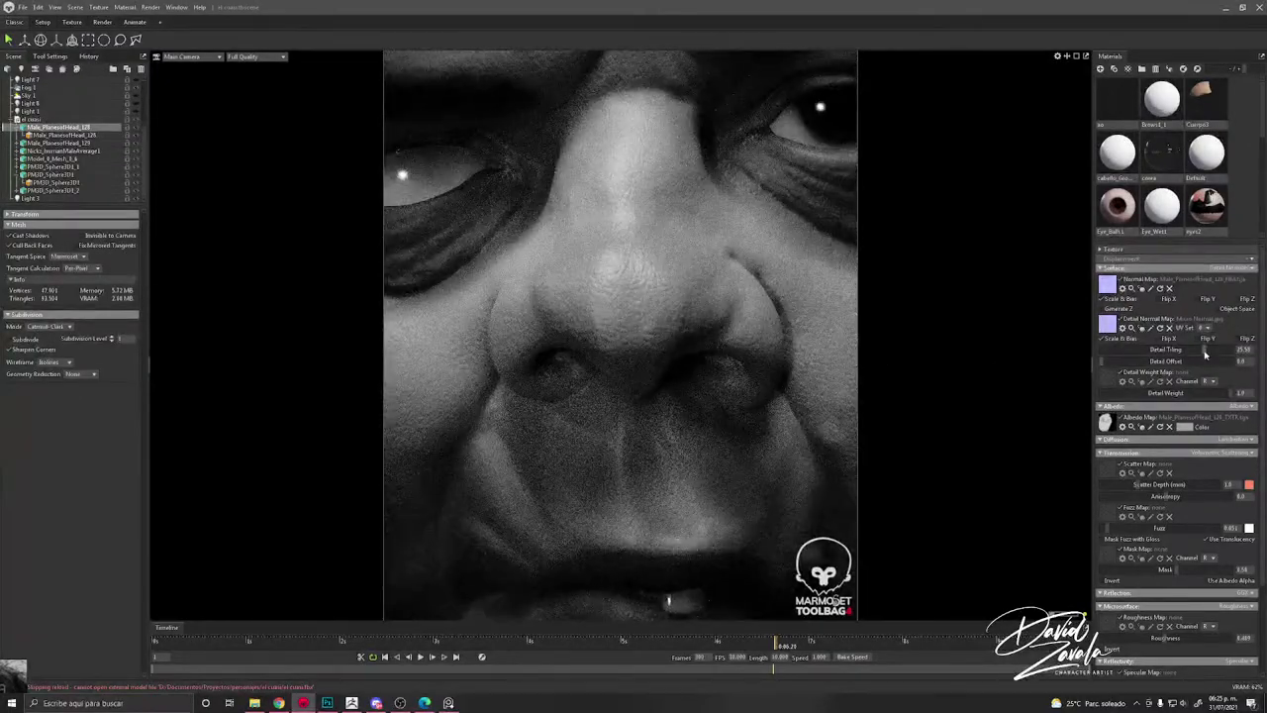
left_click_drag(1205, 351, 1200, 351)
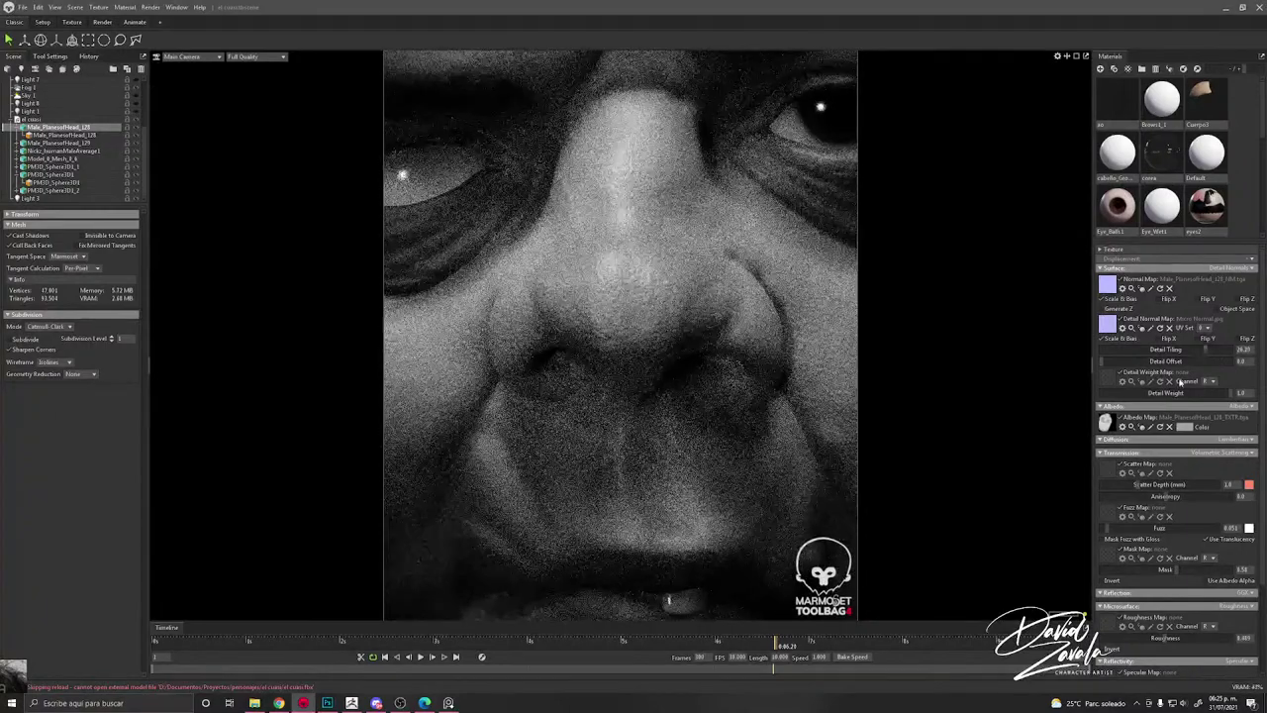
Step: Set the head material's Detail Offset to about 0.58 and its Detail Weight to 1.0
left_click_drag(1154, 362, 1031, 361)
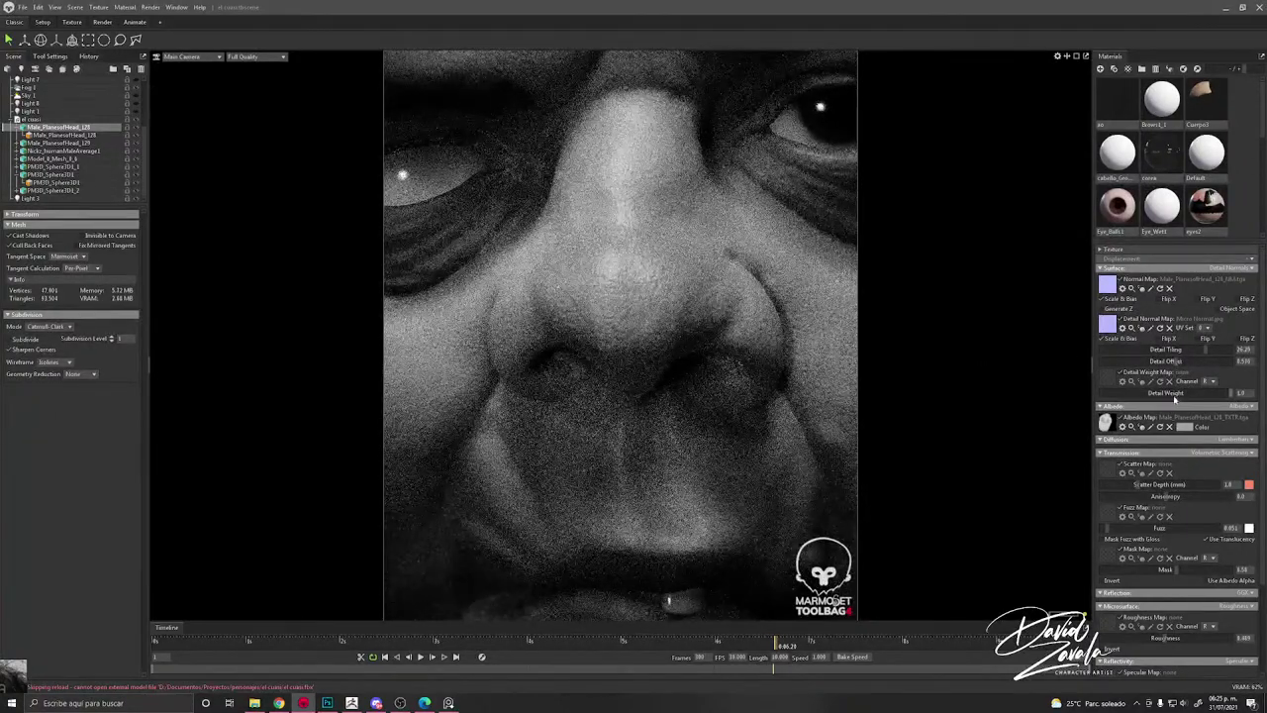
left_click_drag(1175, 394, 1249, 383)
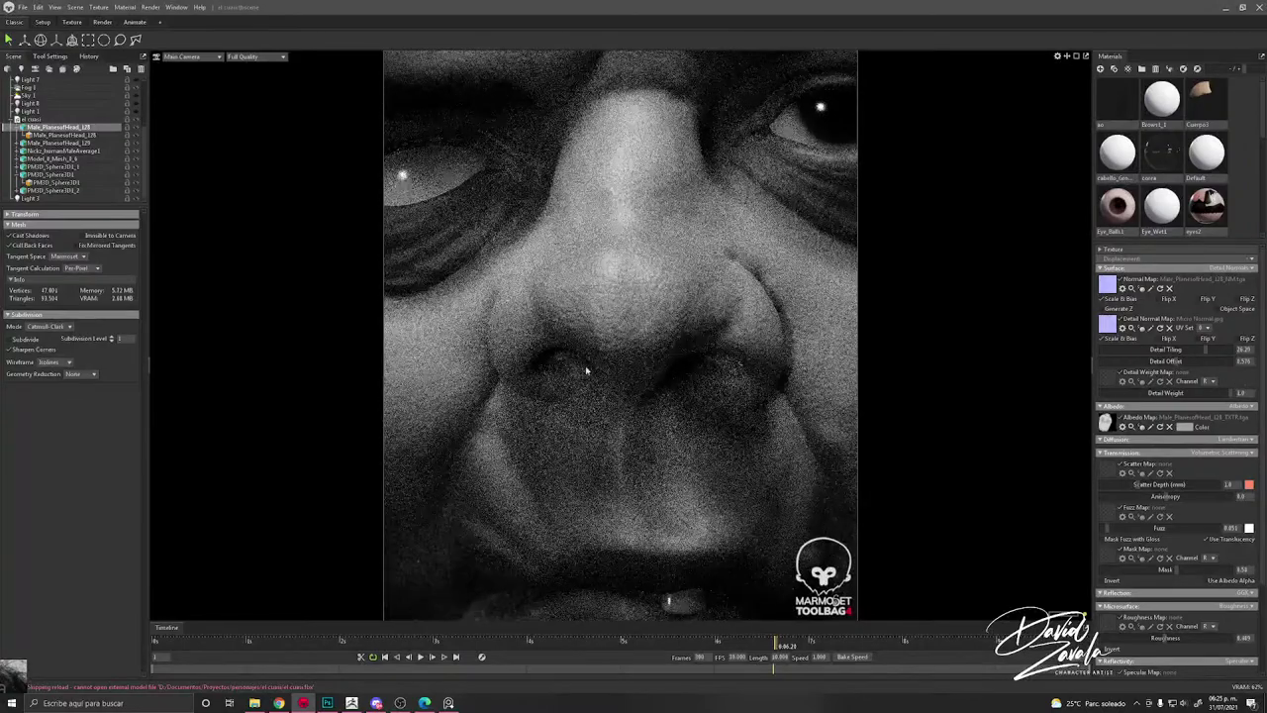
scroll(580, 368, "down", 10)
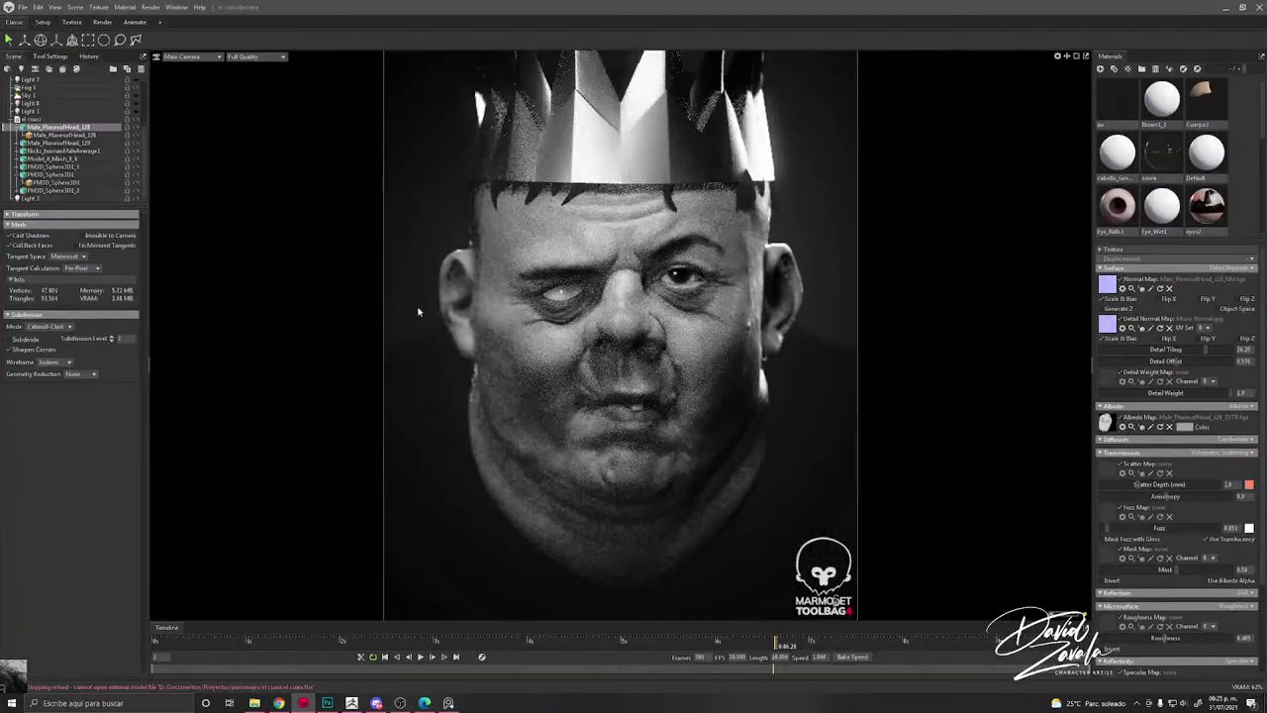
Step: Examine the head's skin detail up close and in full view, select the head mesh, and switch to ZBrush
left_click(415, 290)
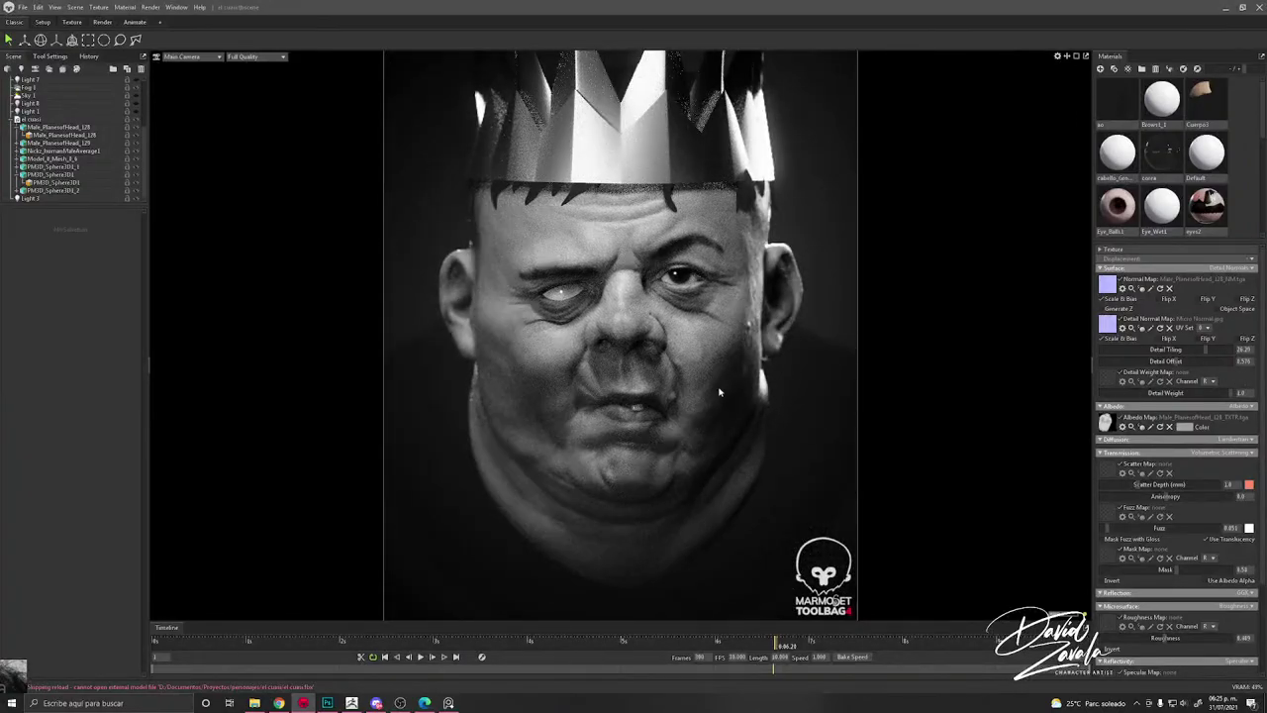
left_click_drag(714, 388, 669, 394)
scroll(670, 393, "up", 3)
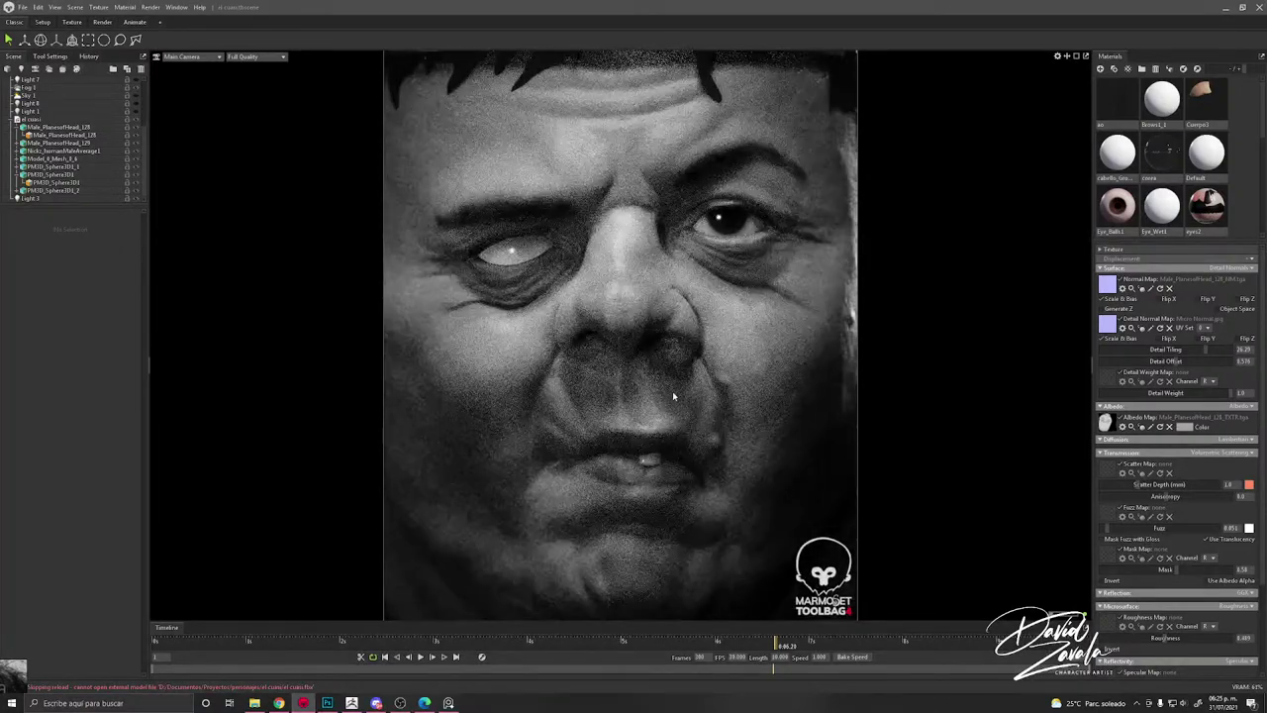
scroll(673, 392, "down", 3)
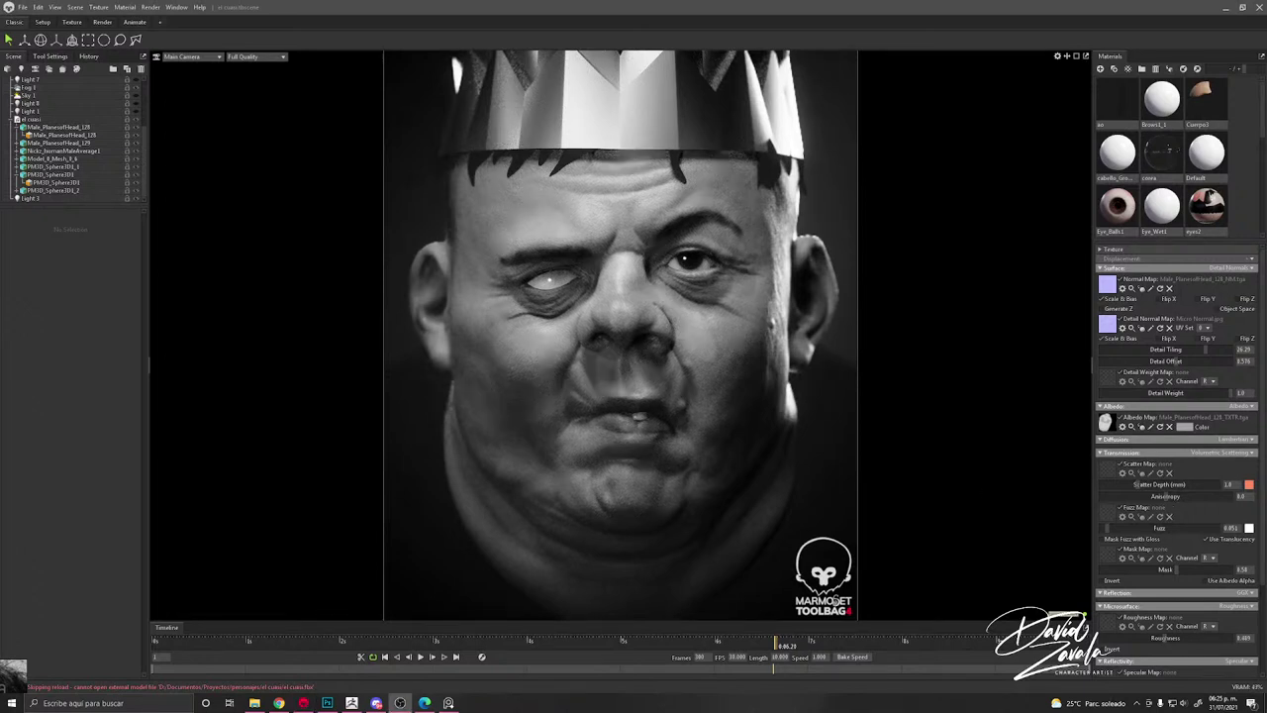
left_click(549, 496)
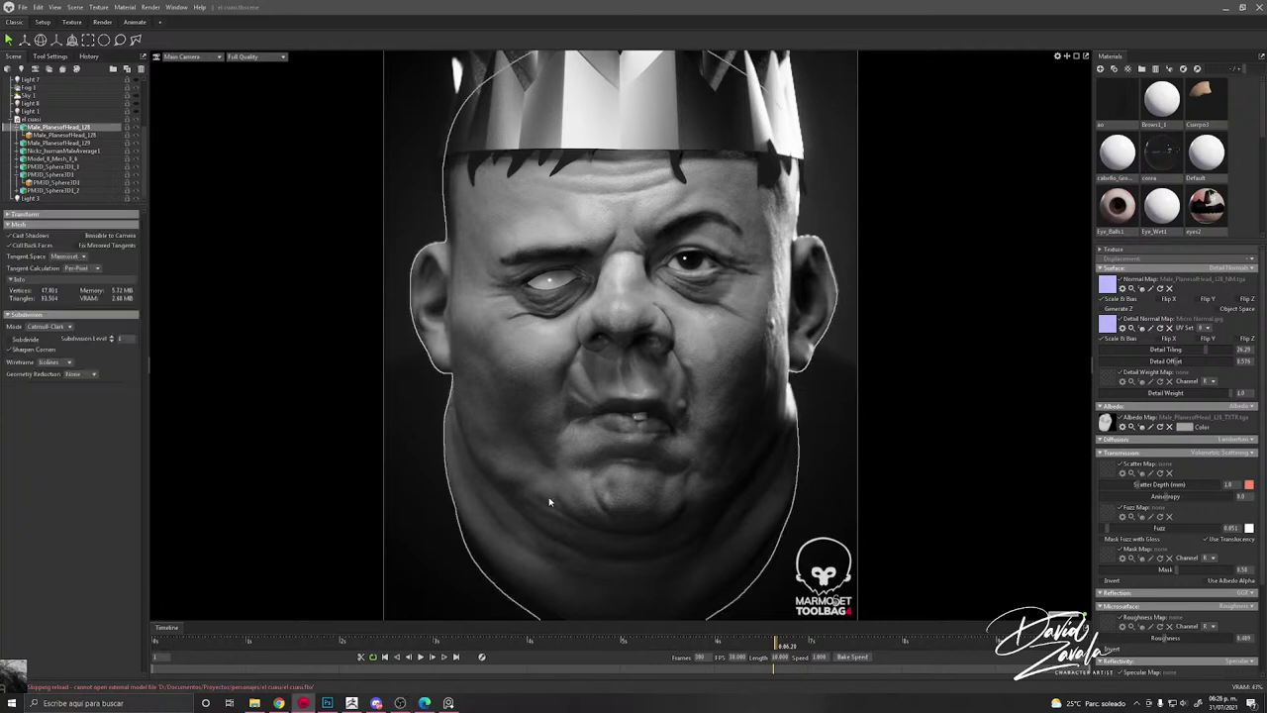
scroll(711, 477, "down", 3)
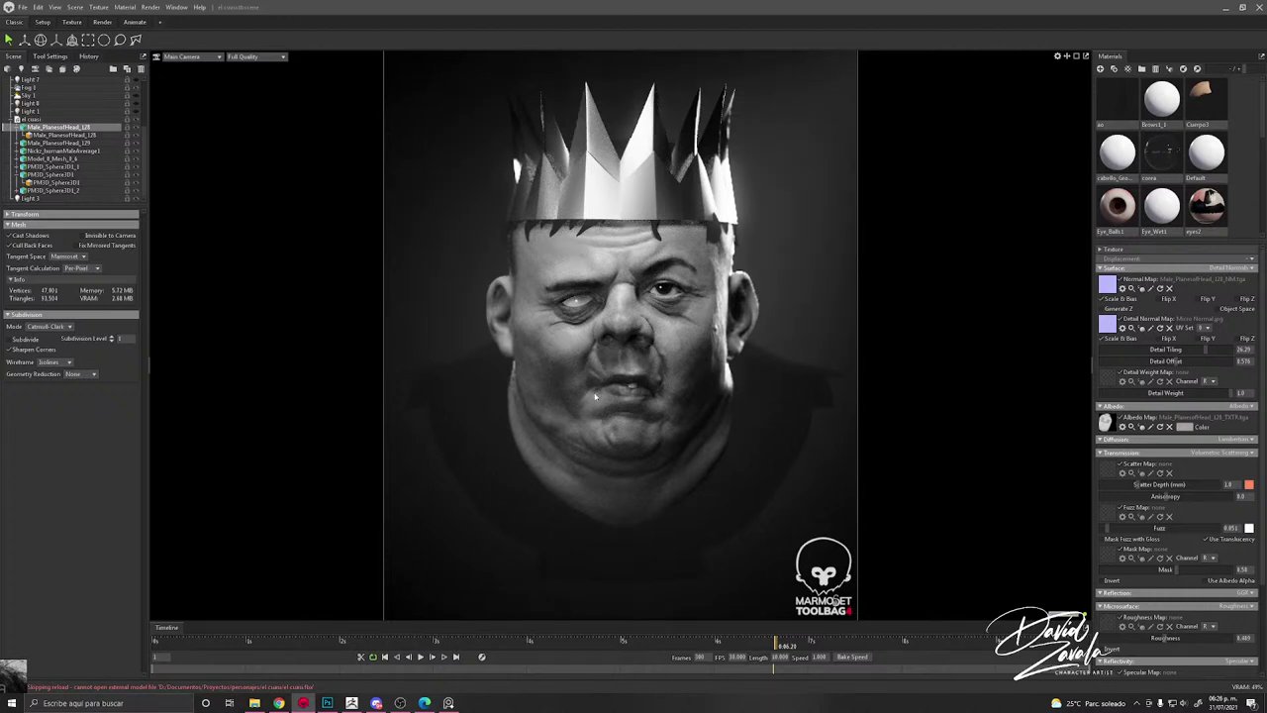
left_click(352, 703)
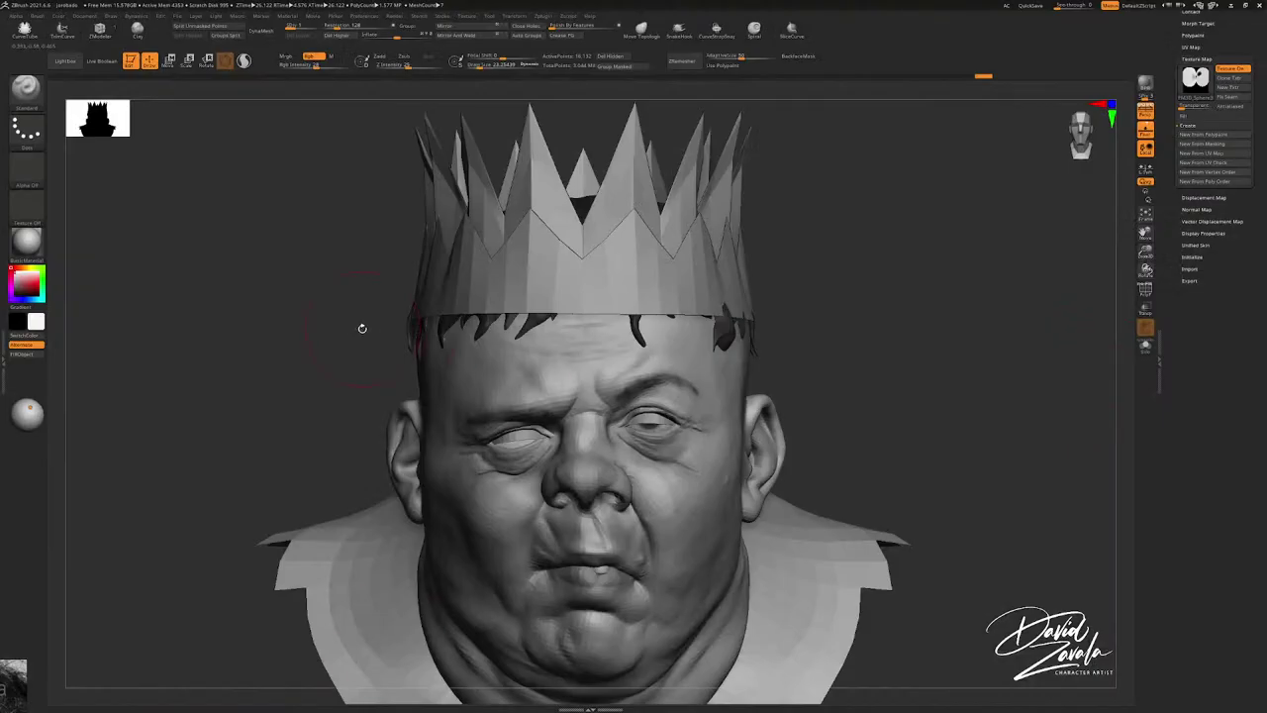
Step: Save the bust's ZBrush project with Save As and return to Marmoset Toolbag
left_click_drag(362, 328, 400, 356)
left_click(177, 16)
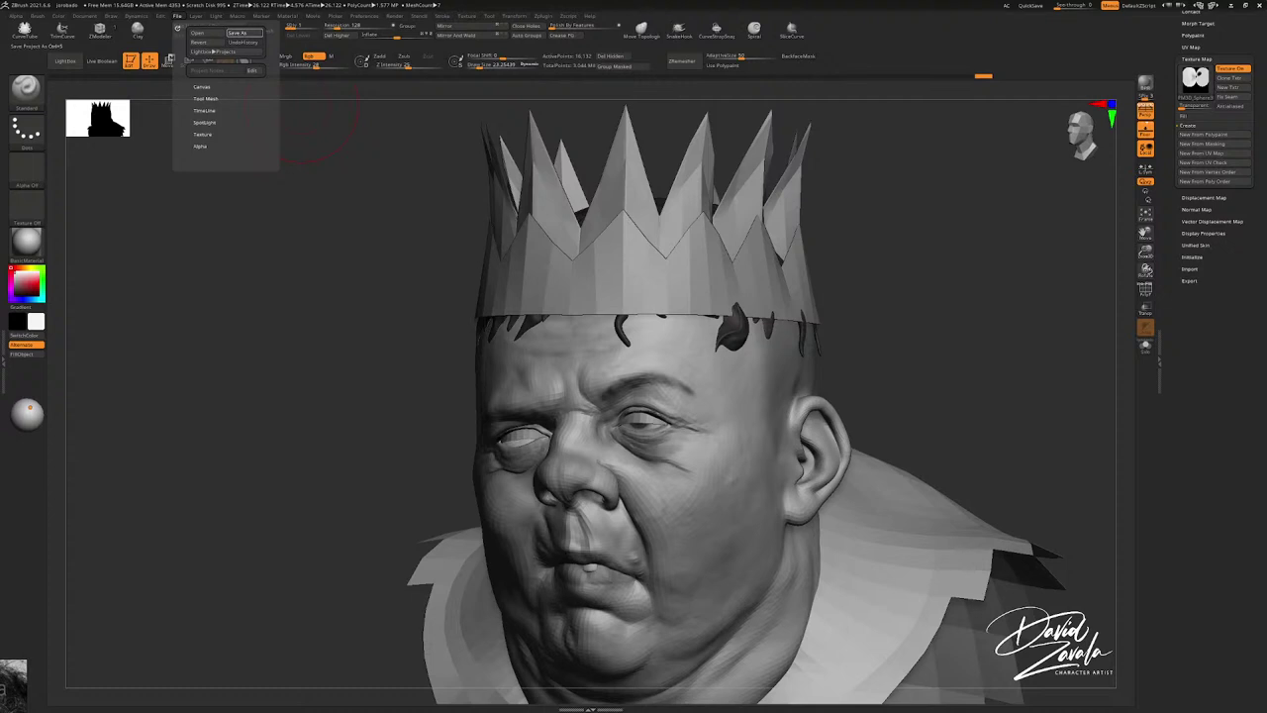
left_click(238, 33)
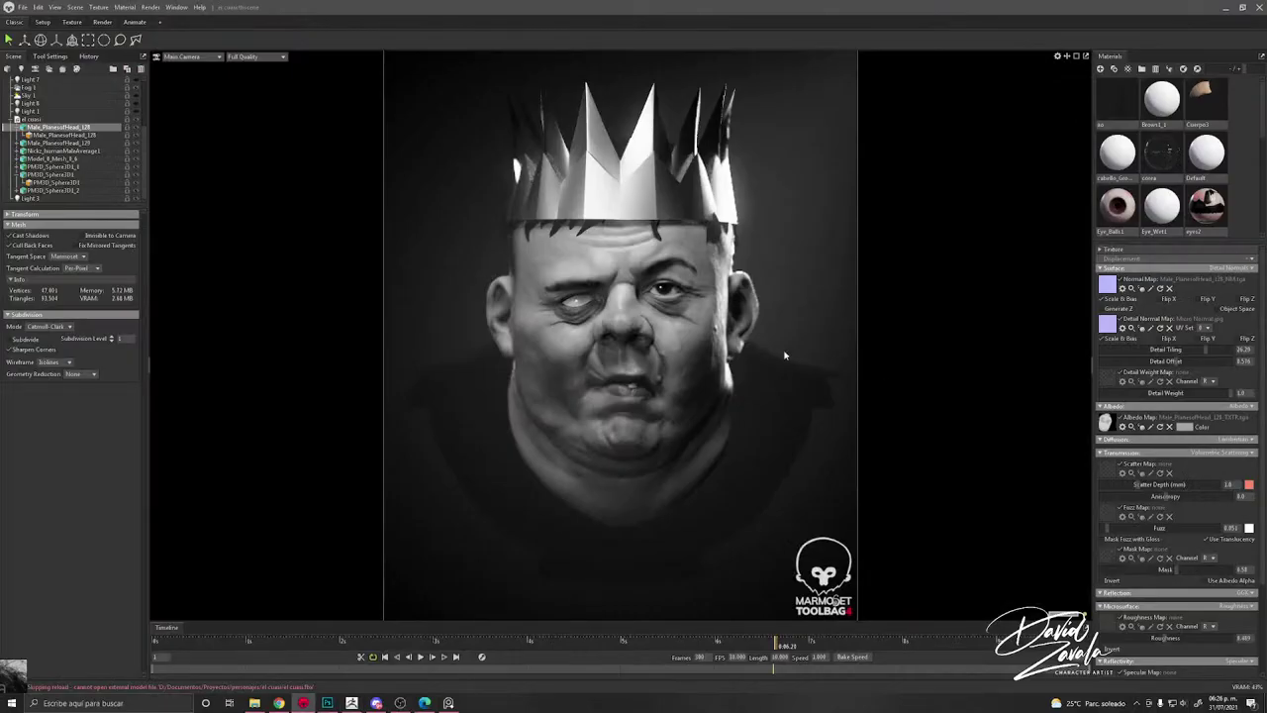
Step: Save the crowned bust scene and check the face in the render view
left_click(22, 7)
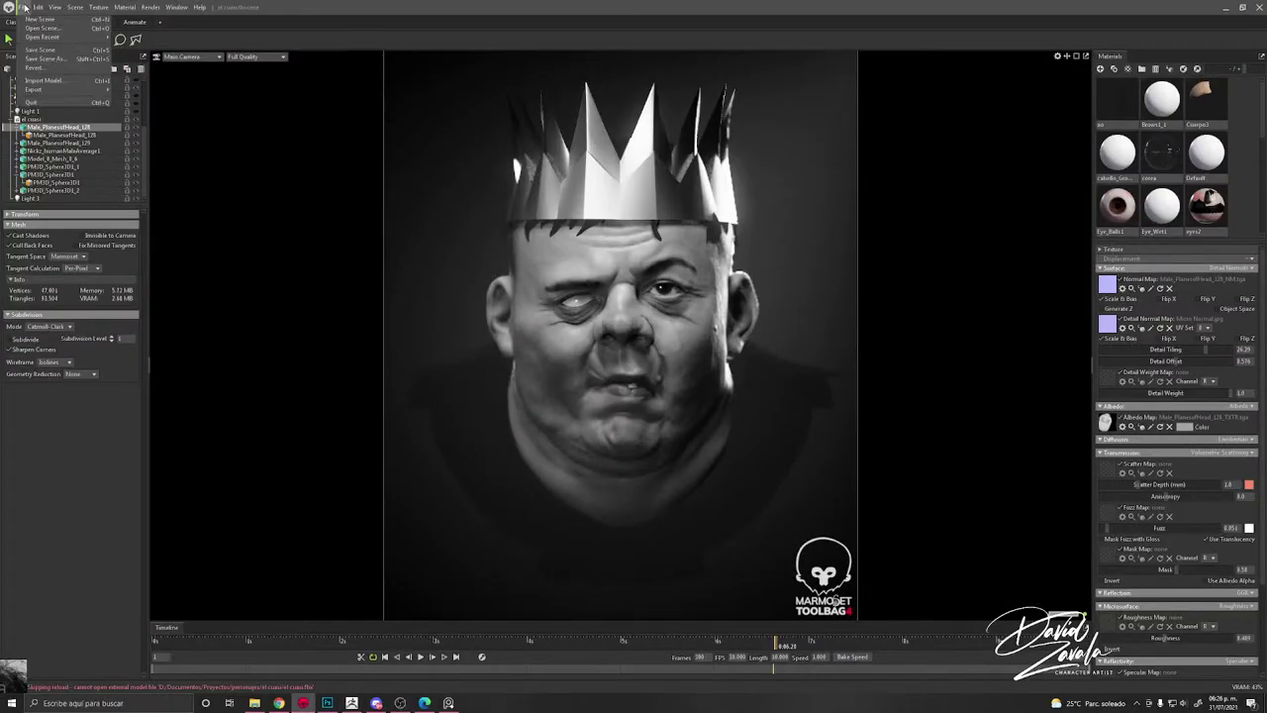
left_click(40, 51)
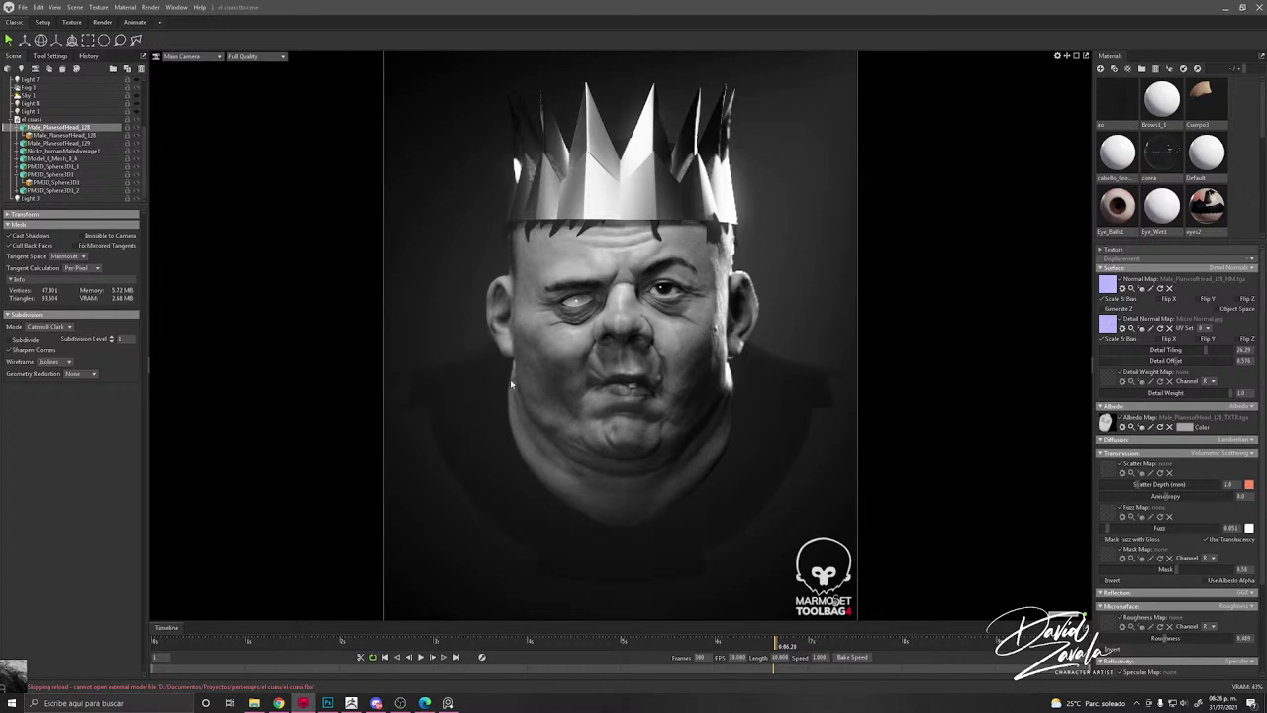
scroll(510, 379, "up", 3)
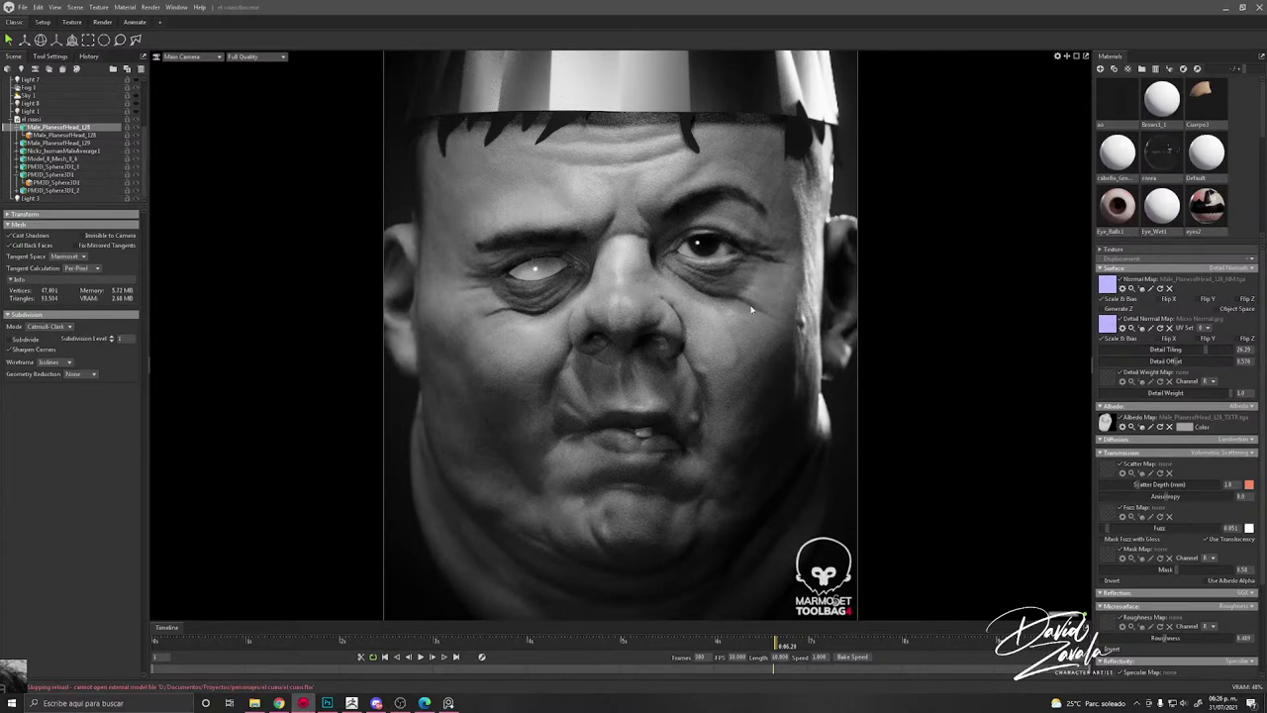
scroll(592, 400, "down", 4)
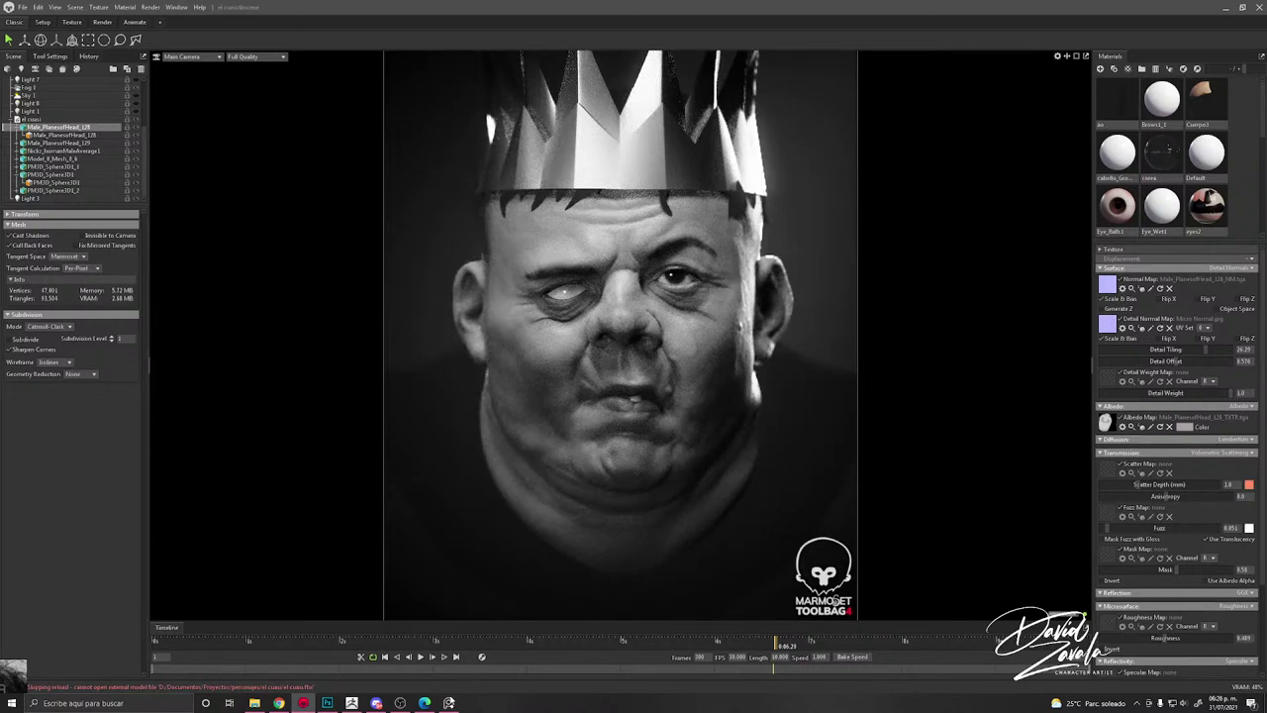
Step: Switch to the PureRef reference board and save it in the referencias folder as "cuasi"
left_click(455, 702)
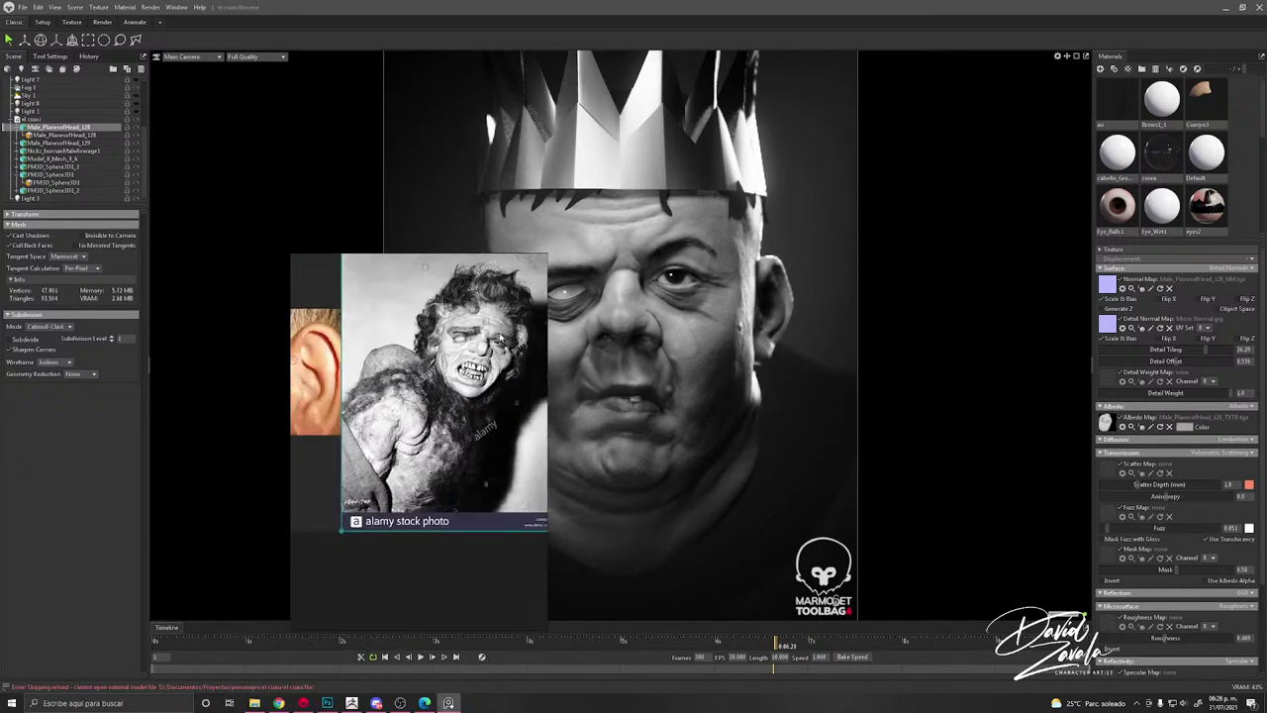
scroll(467, 375, "down", 7)
right_click(403, 401)
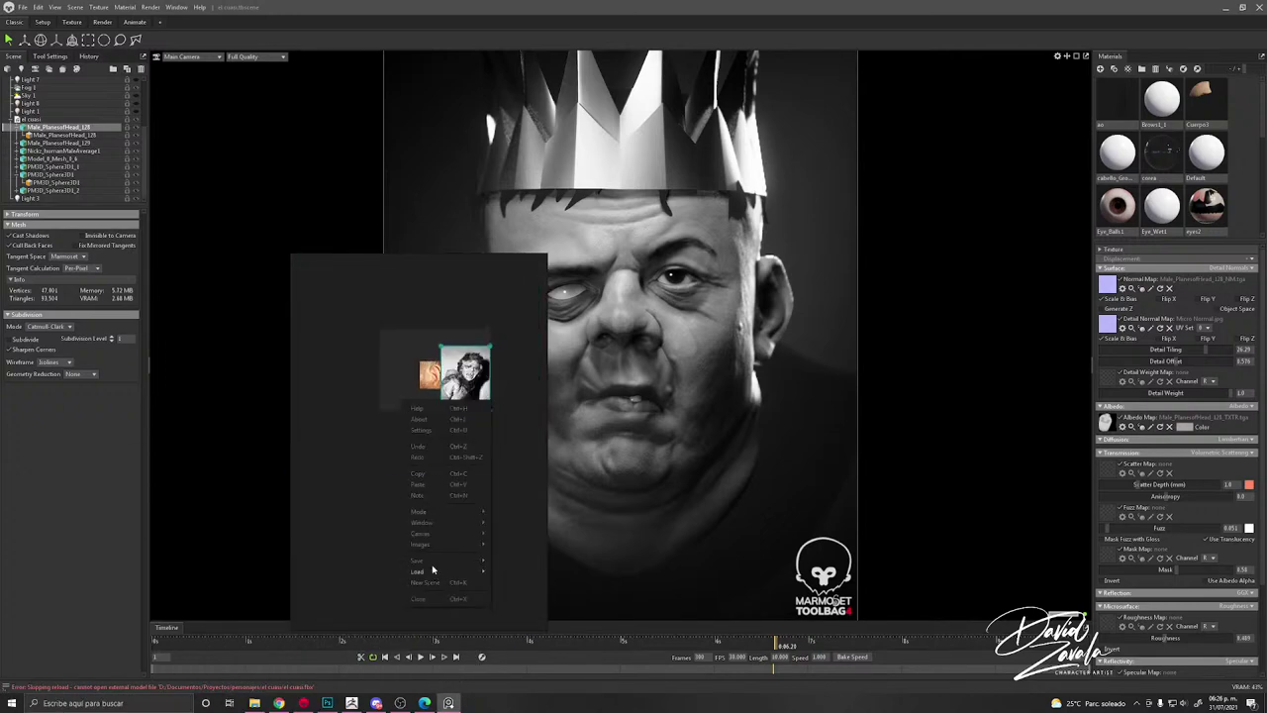
mouse_move(426, 561)
left_click(520, 574)
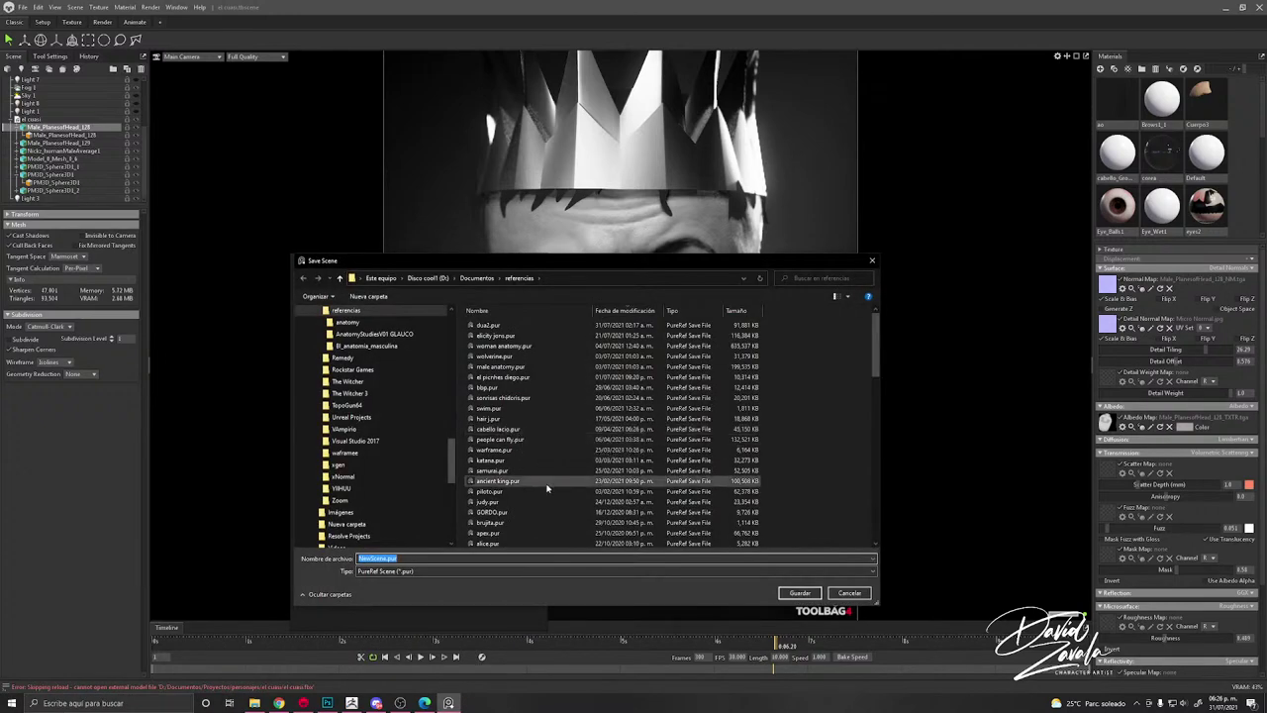
type("cuasi")
key("Return")
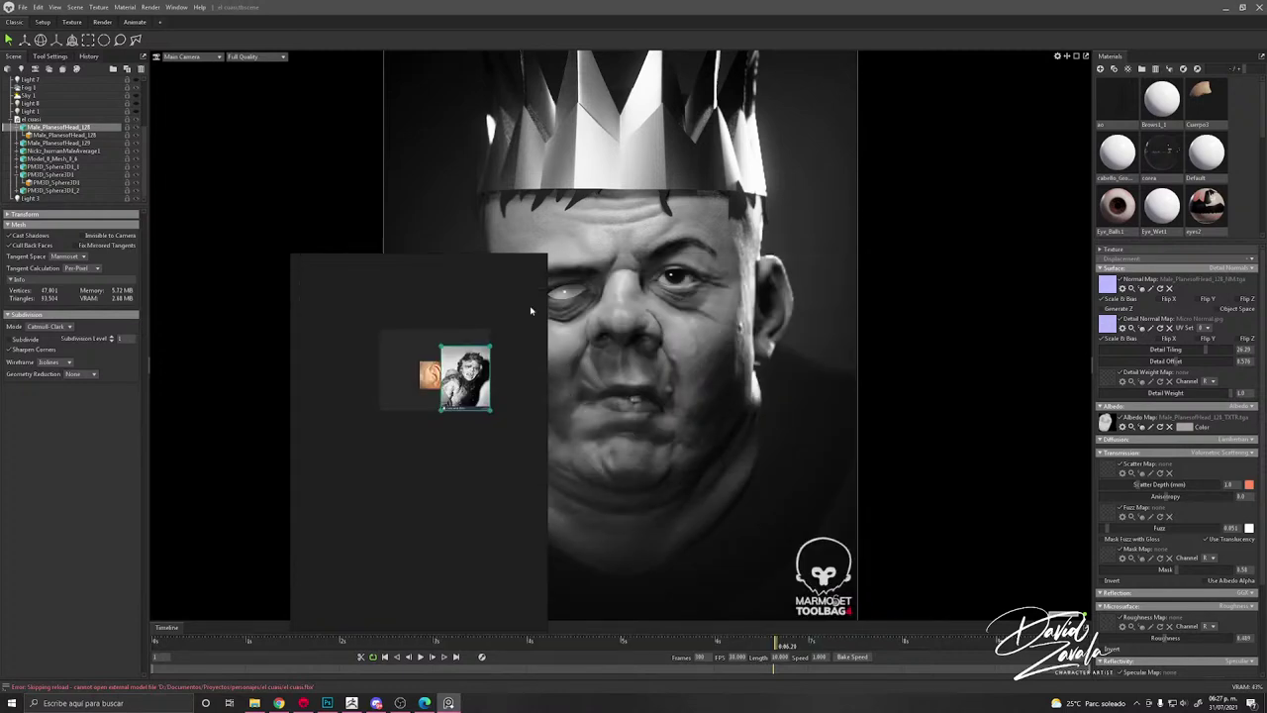
Step: Close the PureRef reference board
left_click(807, 315)
scroll(517, 332, "down", 3)
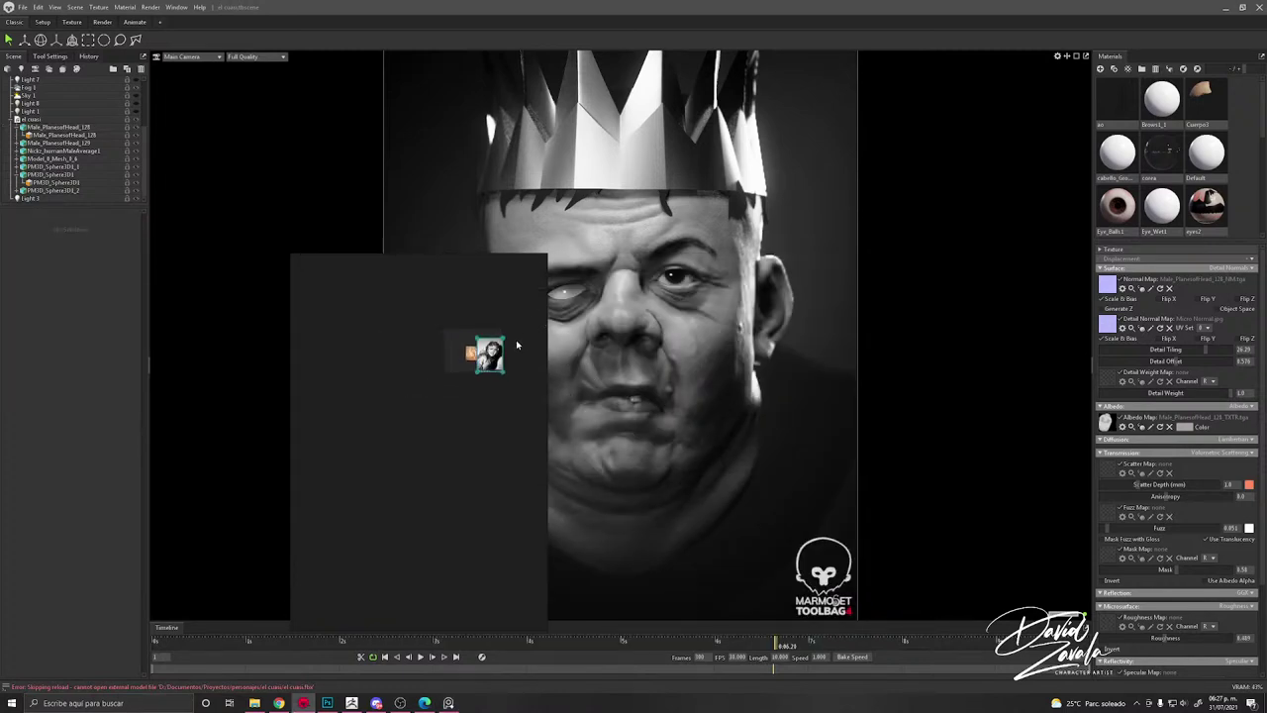
right_click(517, 340)
left_click(533, 540)
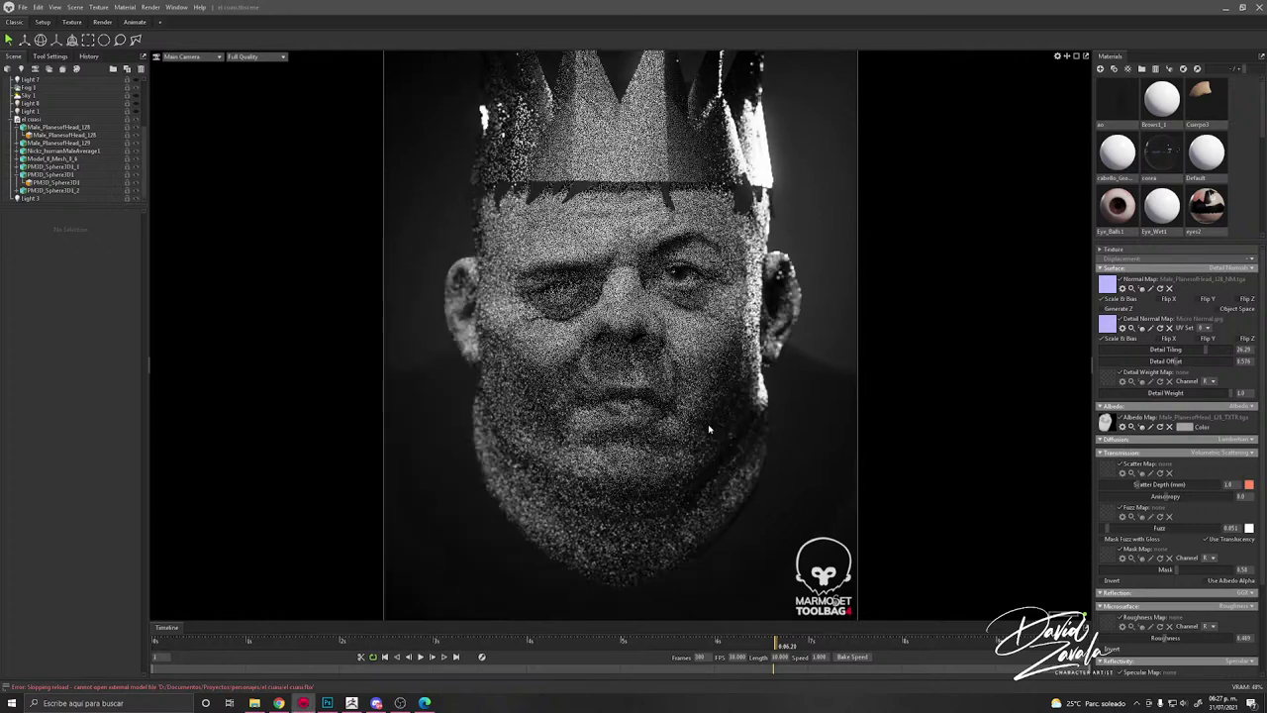
Step: Start a new empty Toolbag scene without saving the latest changes to the crowned bust scene
mouse_move(383, 707)
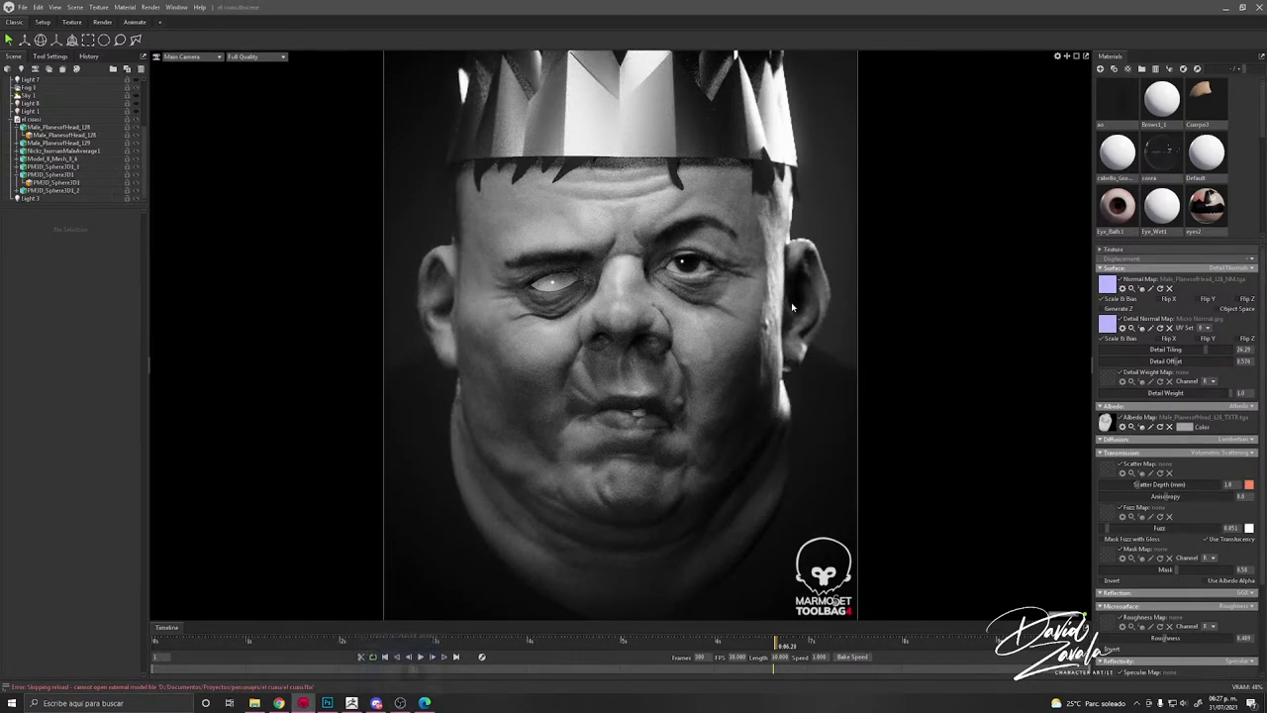
scroll(791, 302, "down", 3)
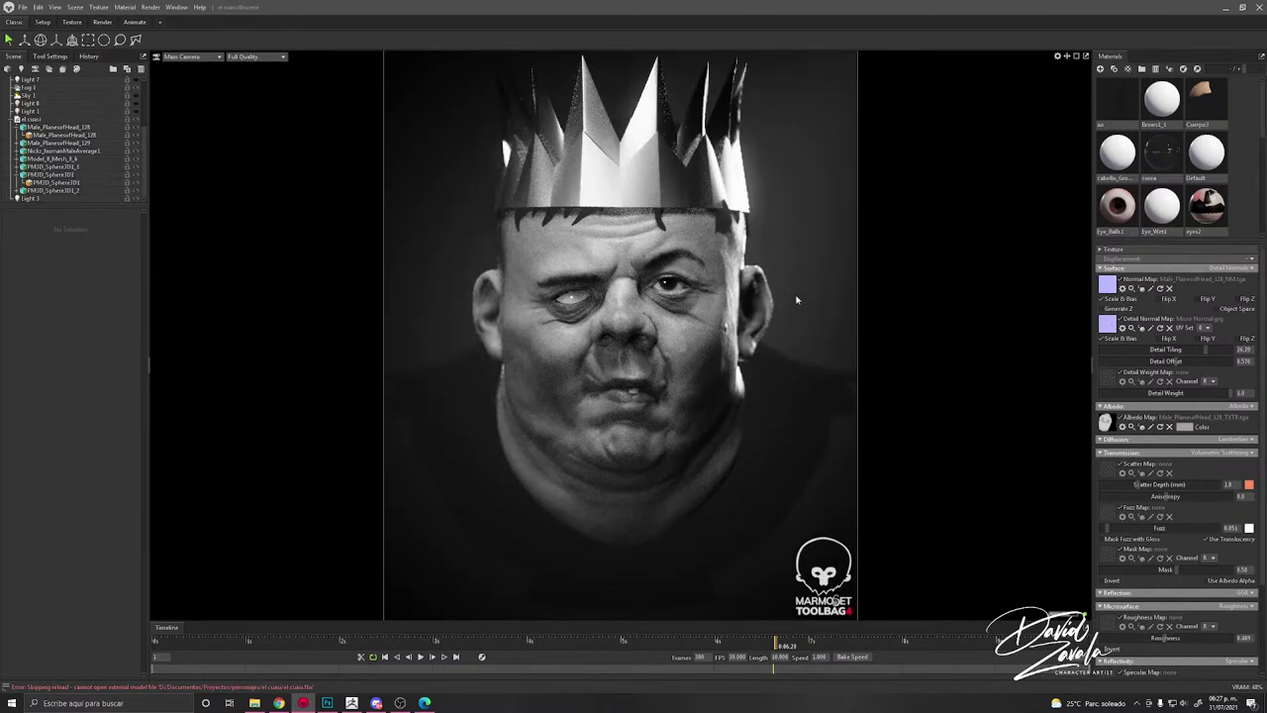
left_click(22, 7)
left_click(38, 20)
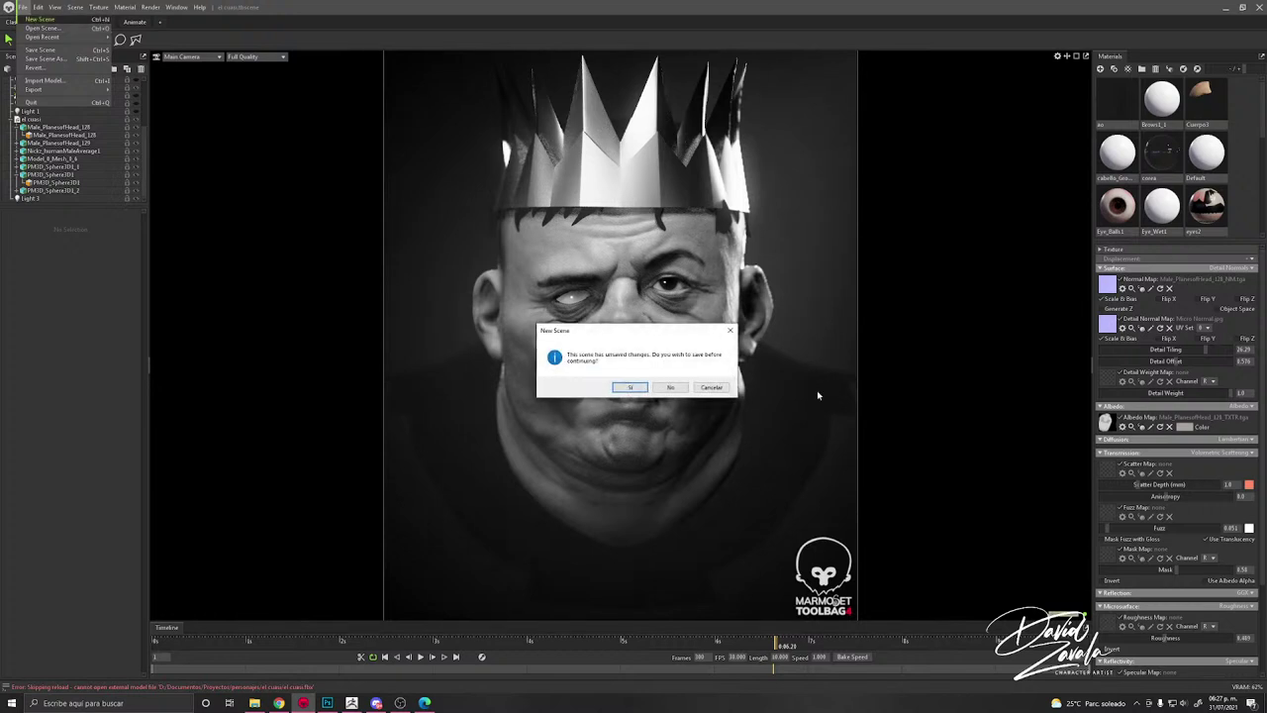
left_click(674, 390)
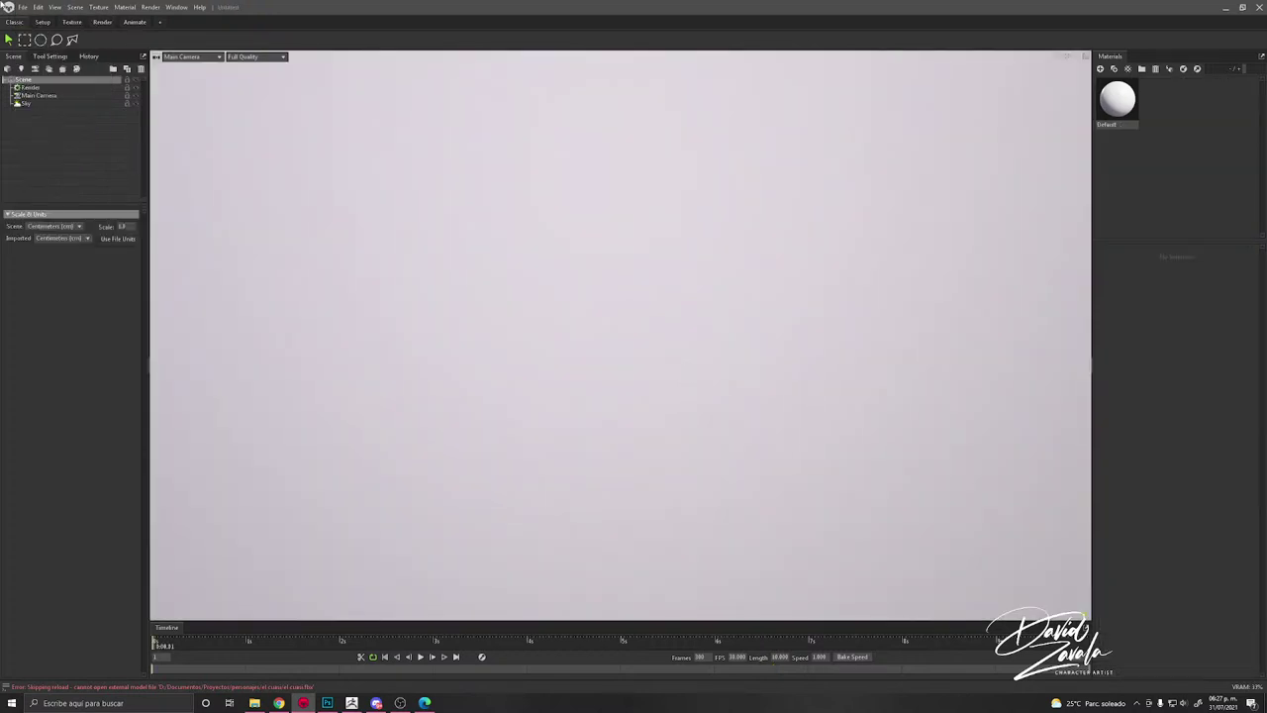
Step: Open the existing smile scene with the female portrait
left_click(22, 7)
mouse_move(40, 38)
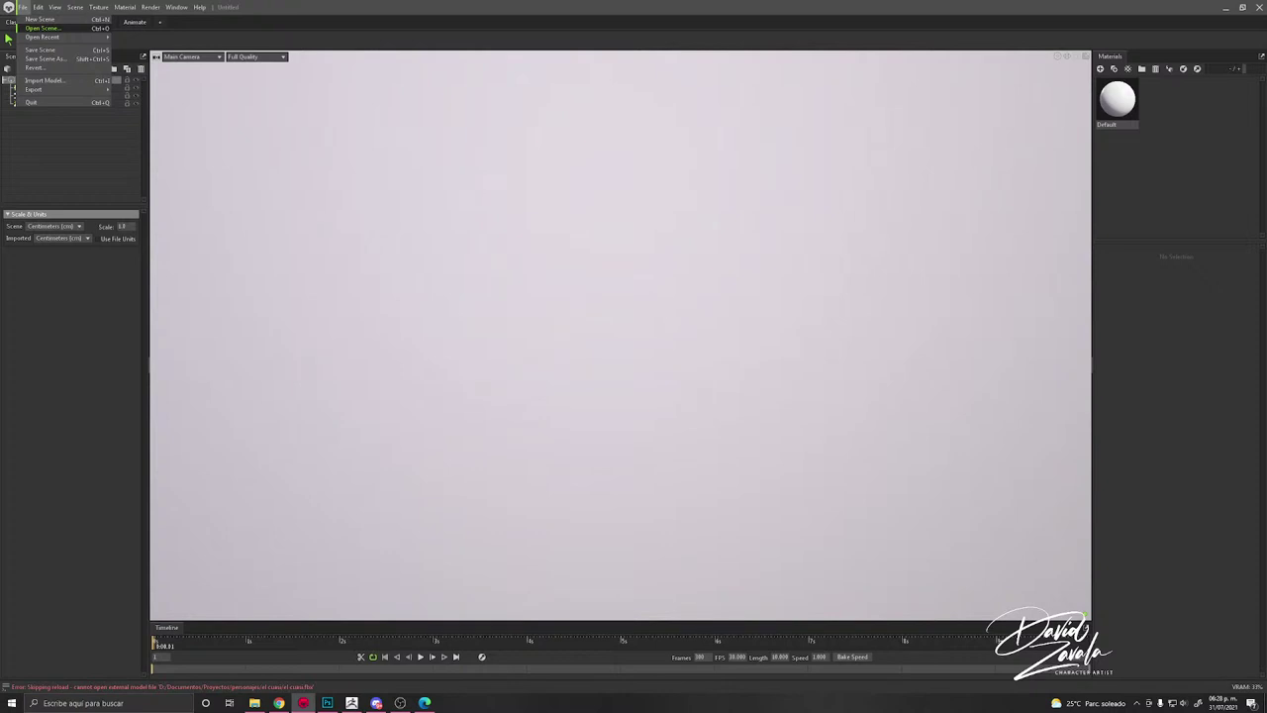
left_click(44, 29)
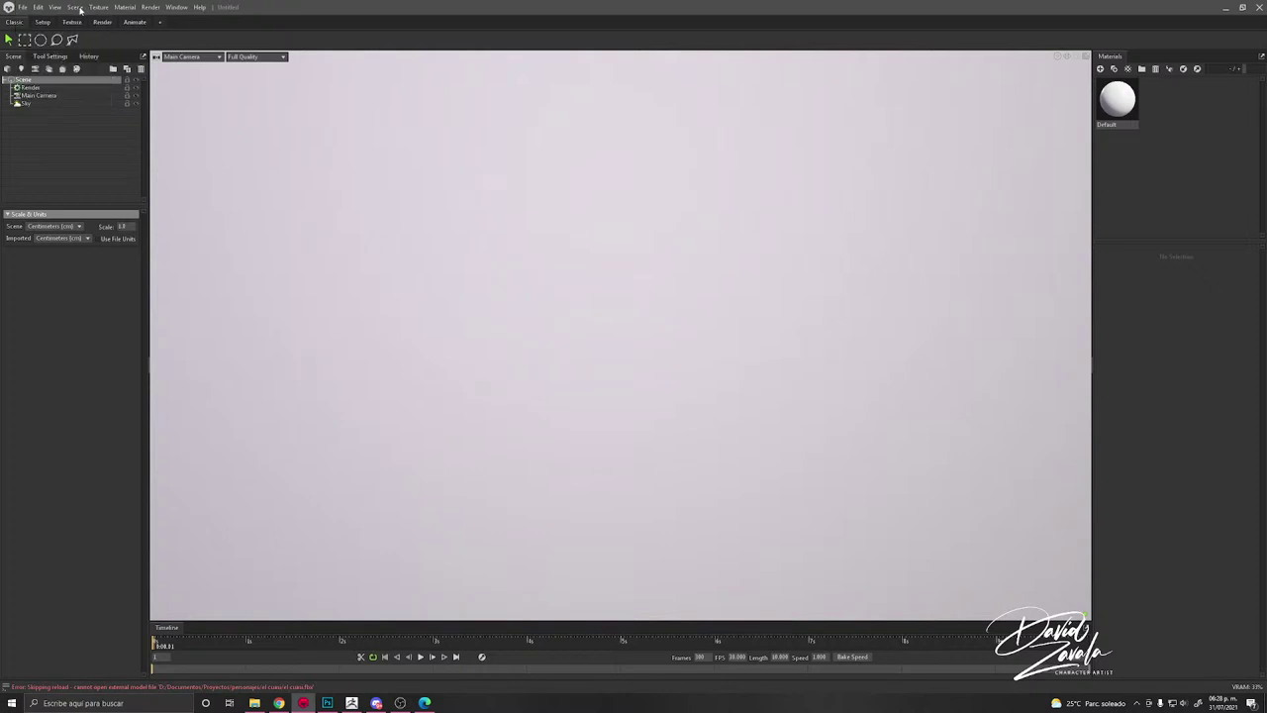
left_click(25, 8)
left_click(165, 102)
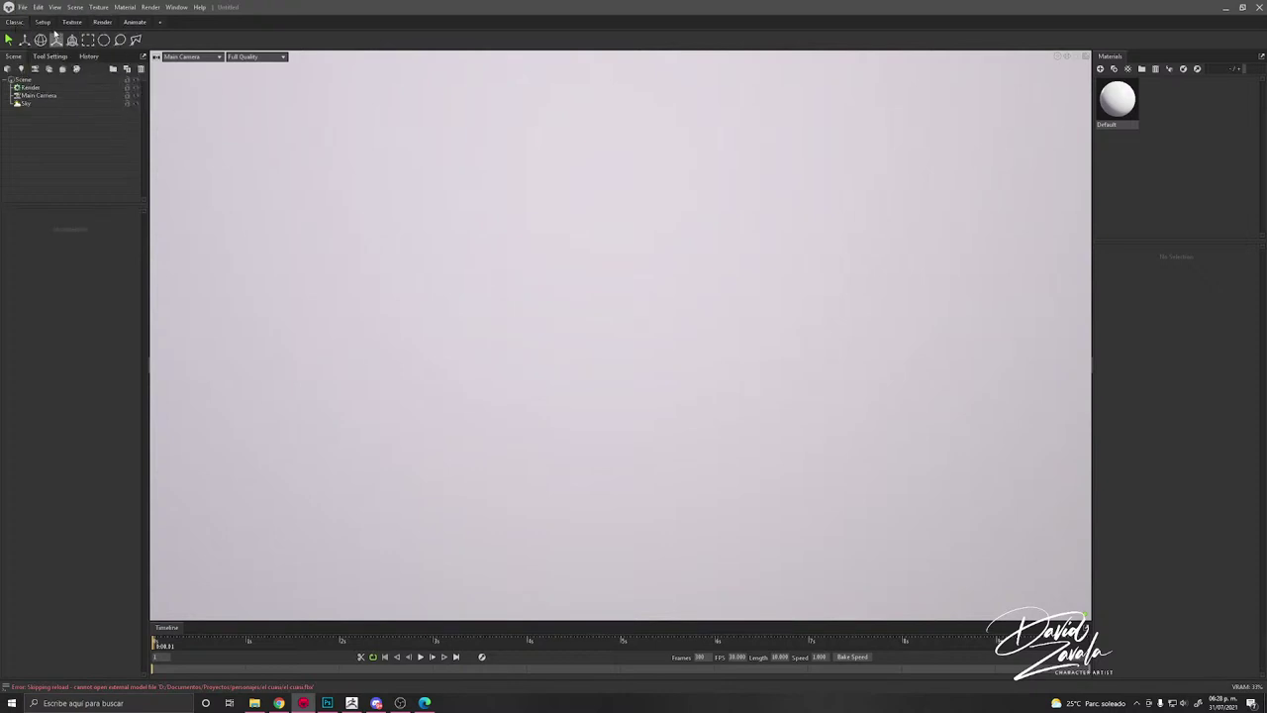
left_click(22, 7)
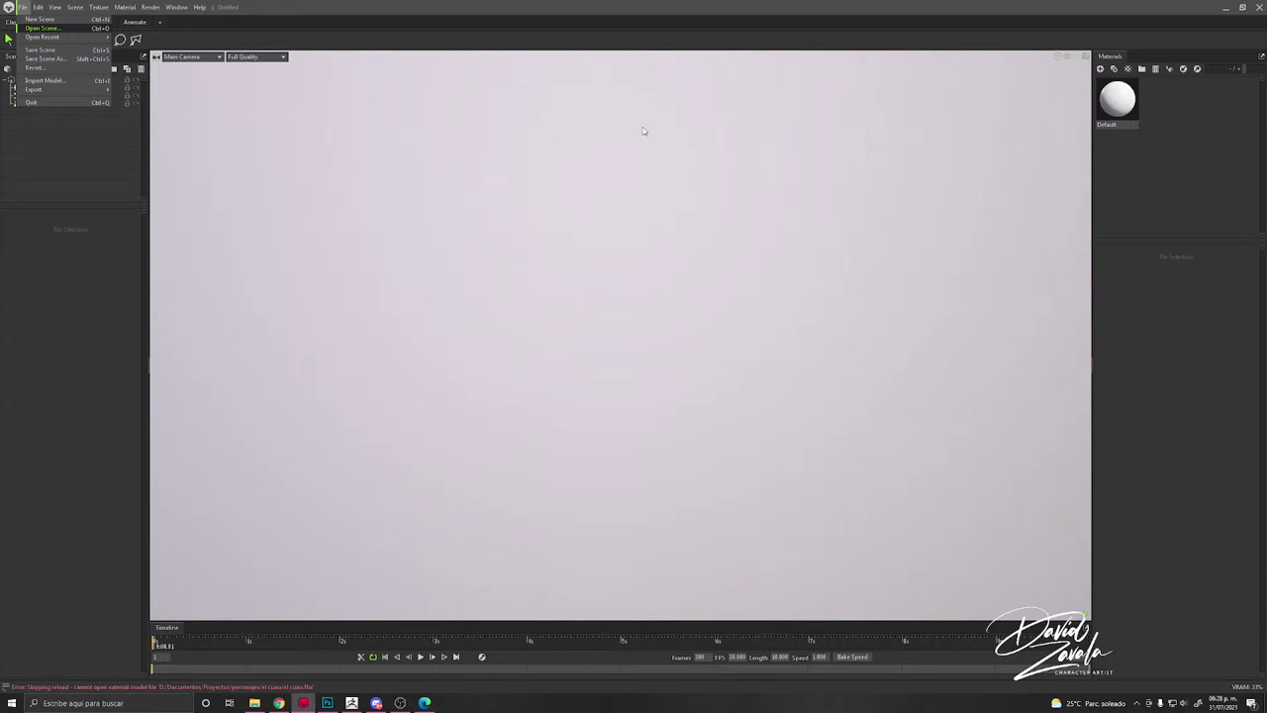
left_click(1092, 198)
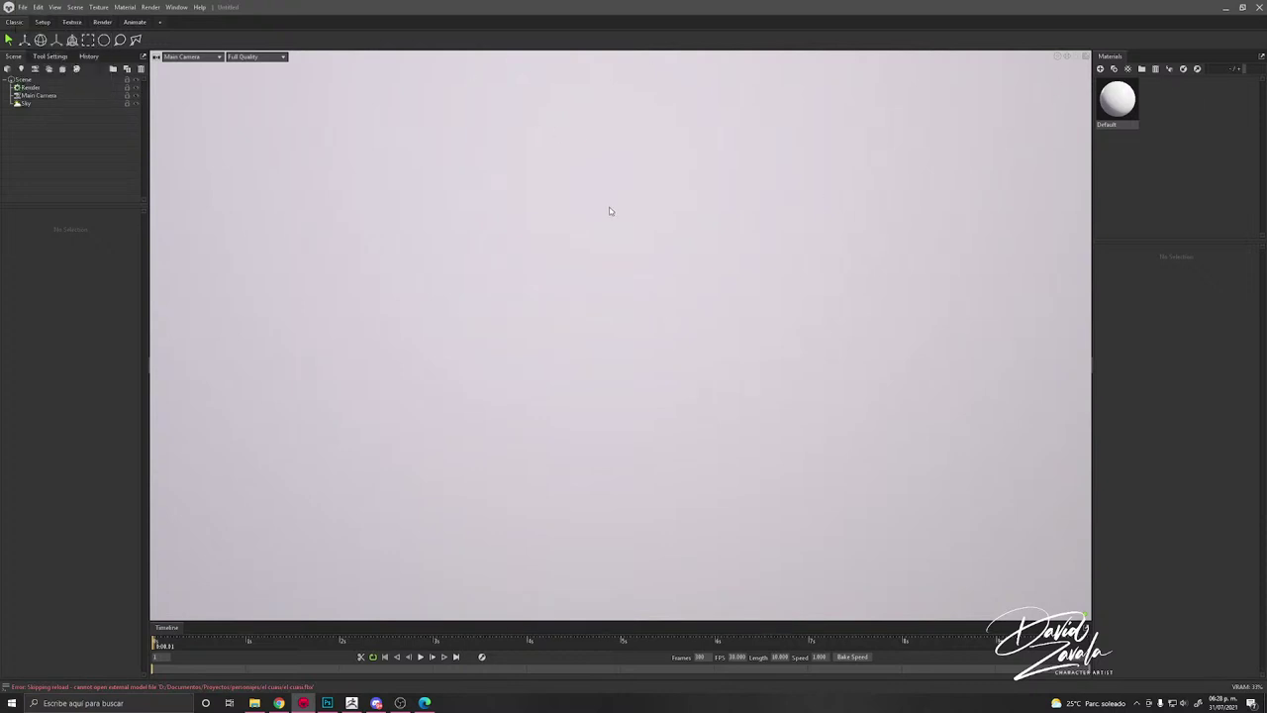
left_click(23, 7)
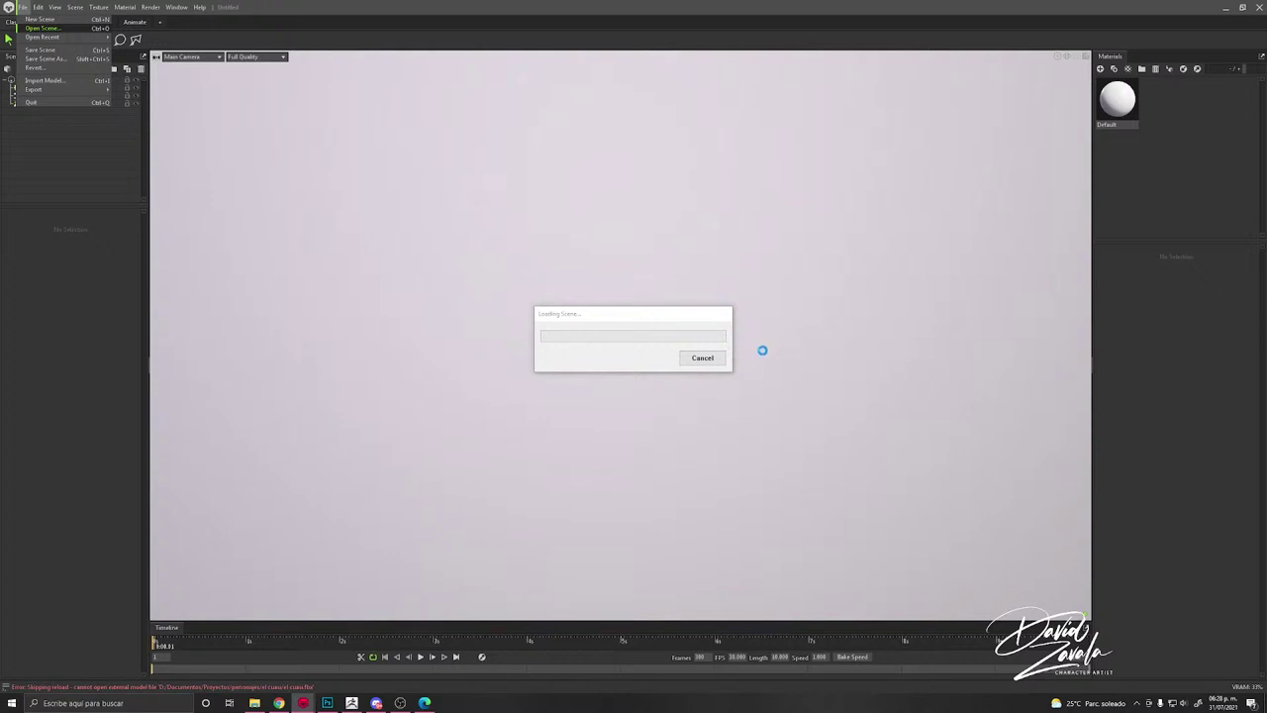
Step: Switch to ZBrush and close it while the Toolbag scene is loading
left_click(353, 702)
left_click_drag(880, 326, 964, 243)
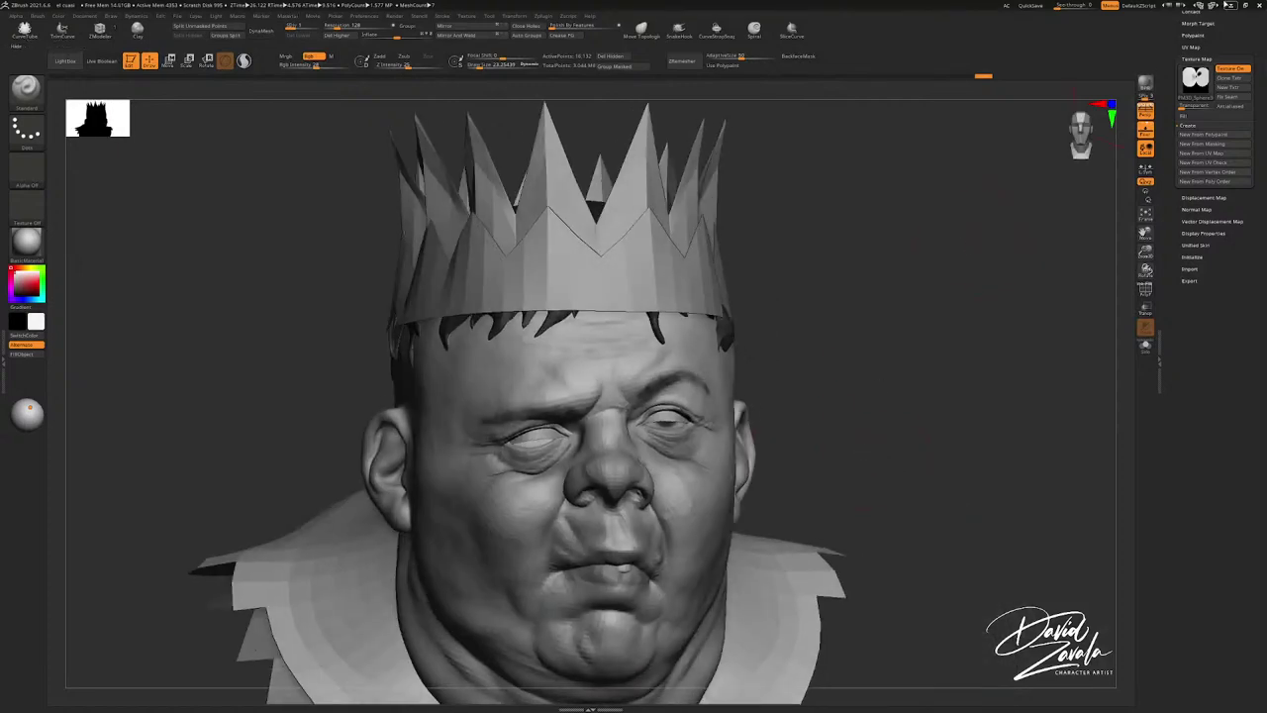
left_click(1258, 5)
left_click(661, 387)
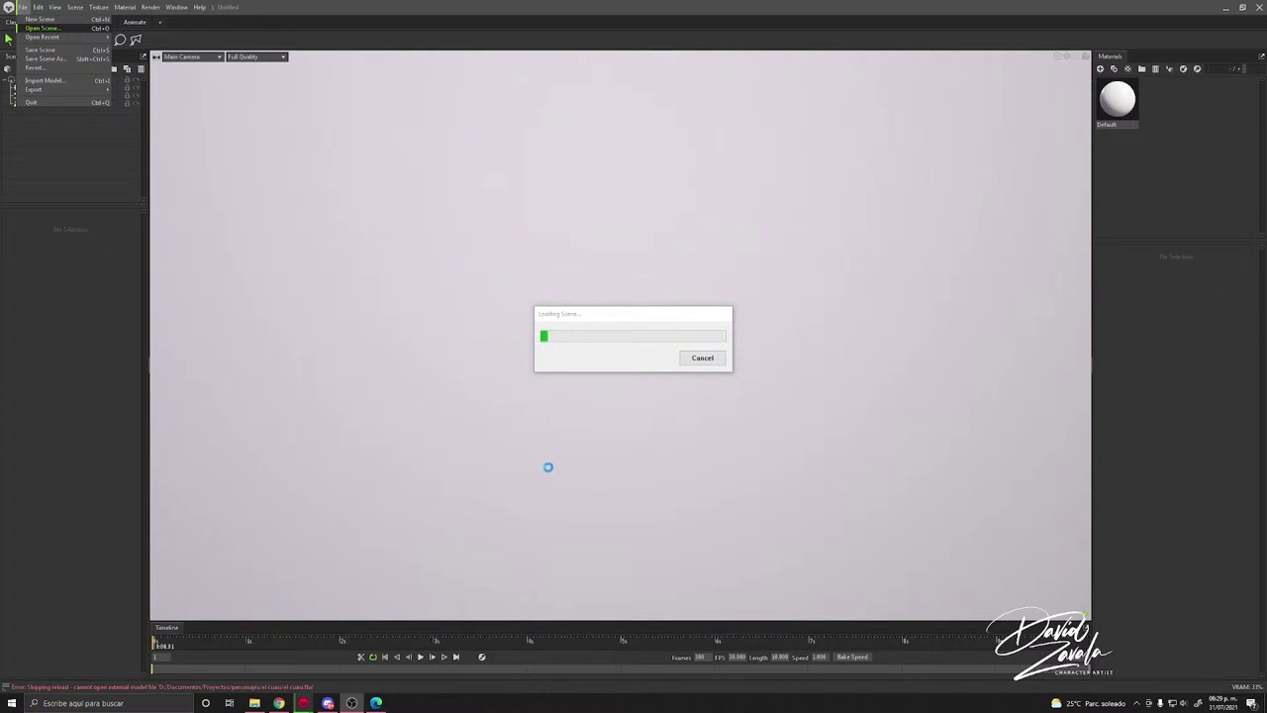
Step: Finish loading the scene by skipping the missing rough.psd file, and frame the woman's face closely
mouse_move(386, 707)
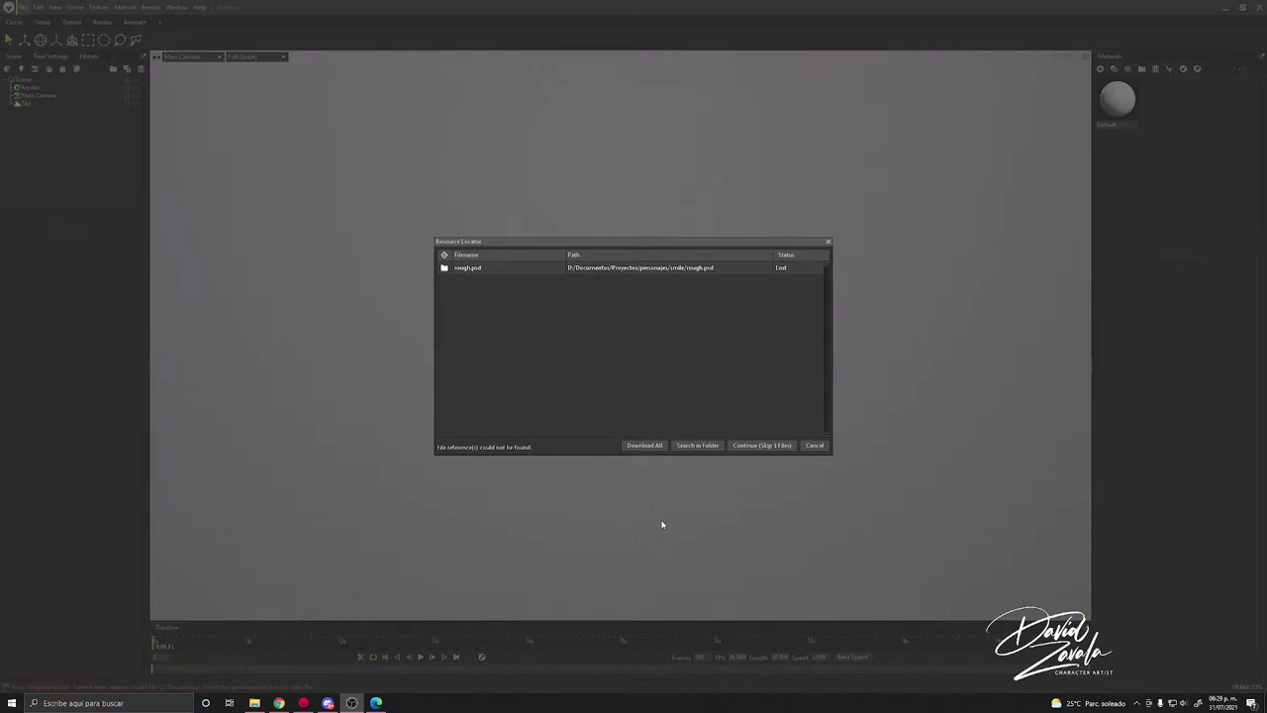
left_click(761, 444)
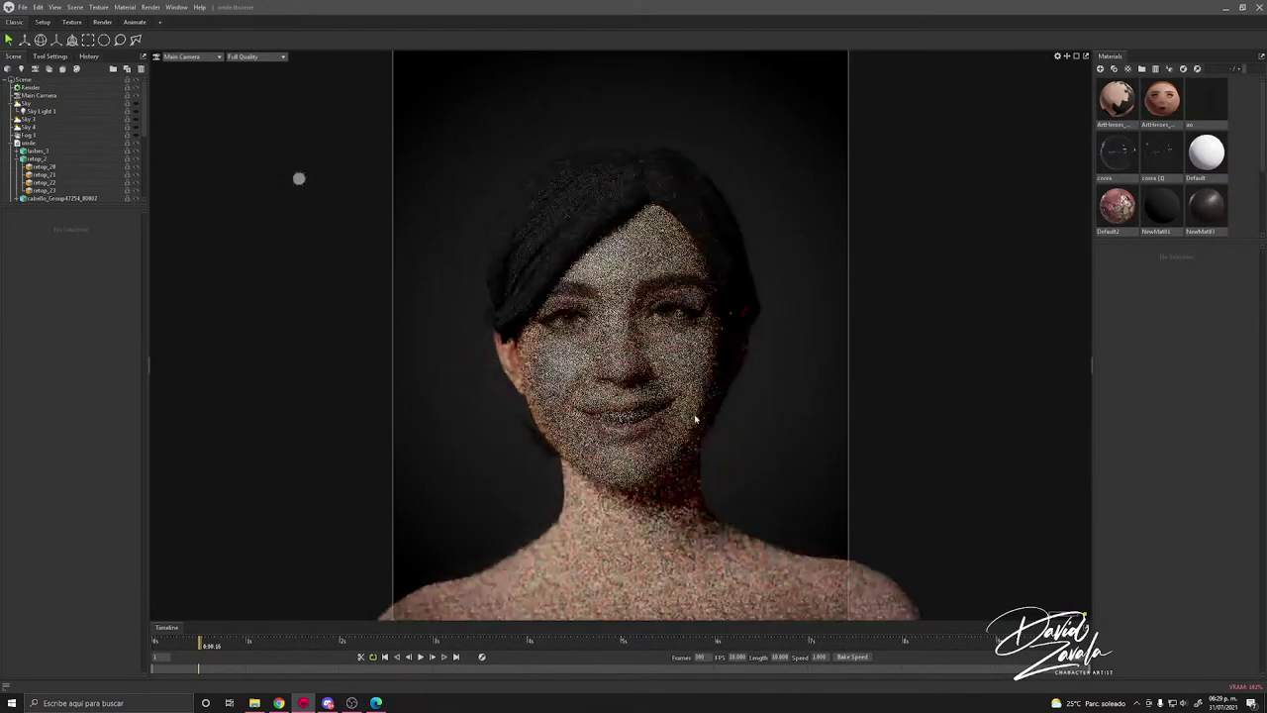
scroll(708, 419, "up", 5)
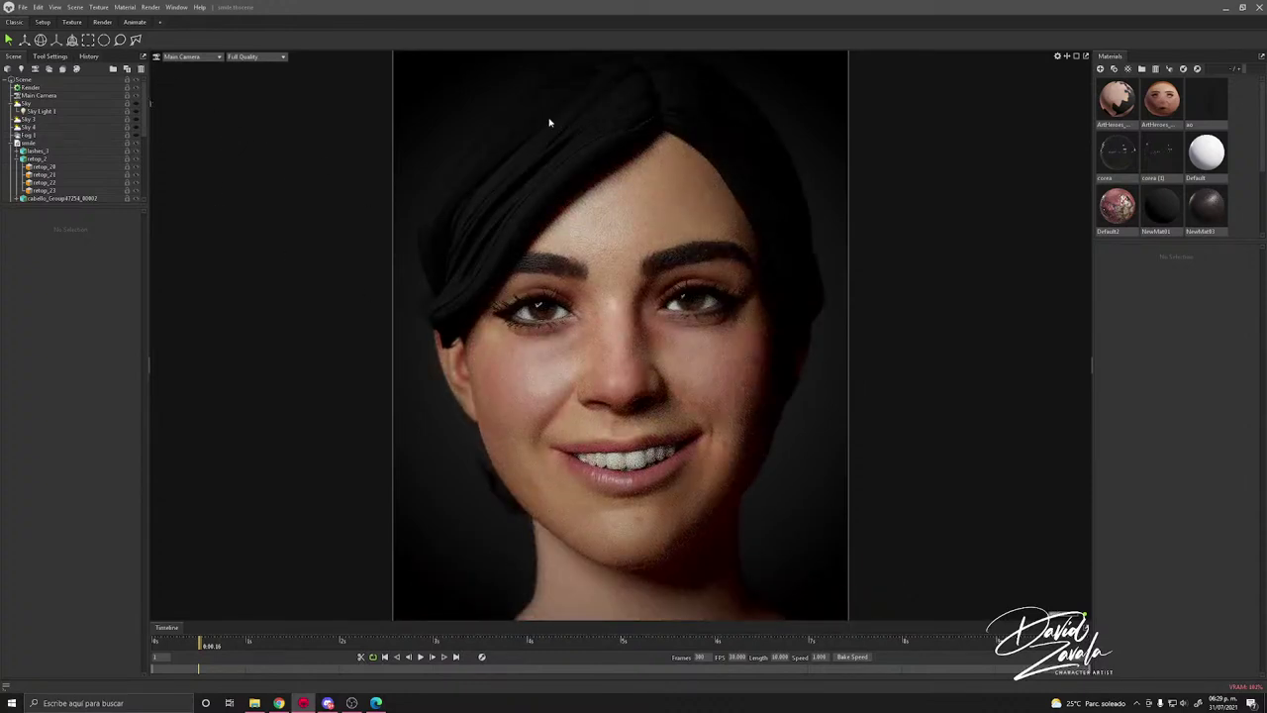
Step: Select the cornea mesh and export the eyeball material and both cornea materials
left_click(688, 299)
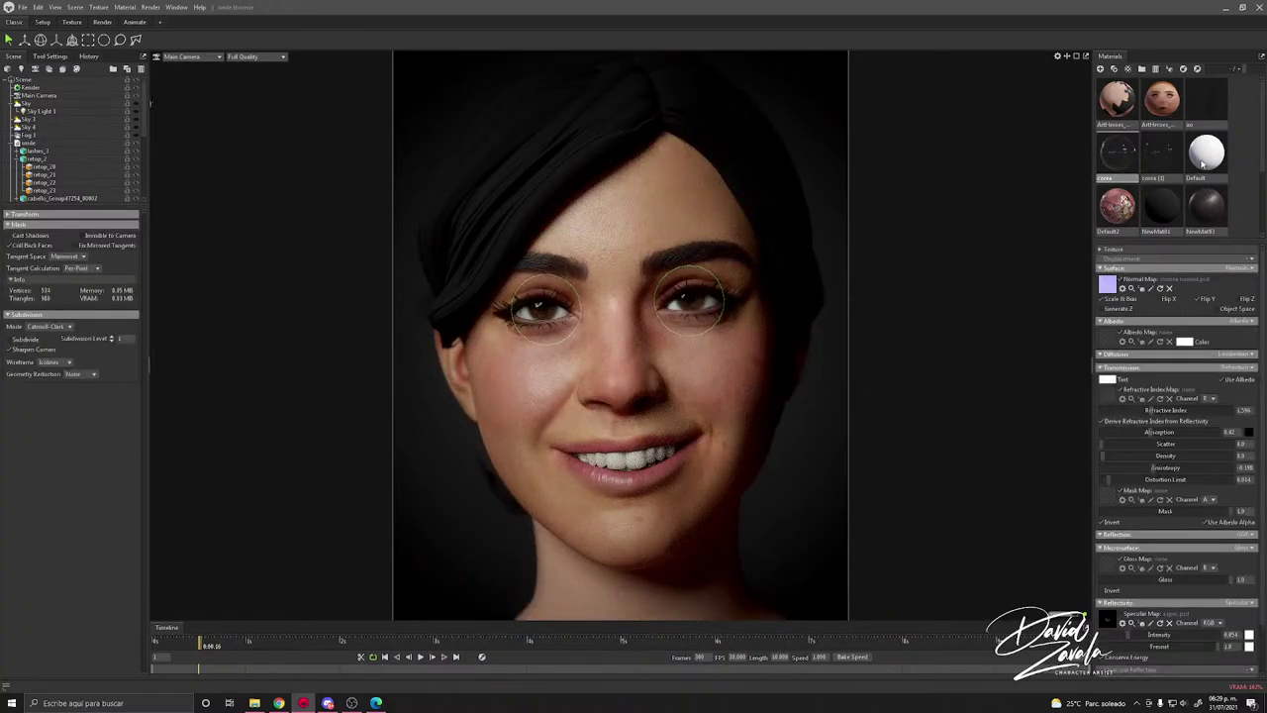
scroll(1138, 158, "down", 2)
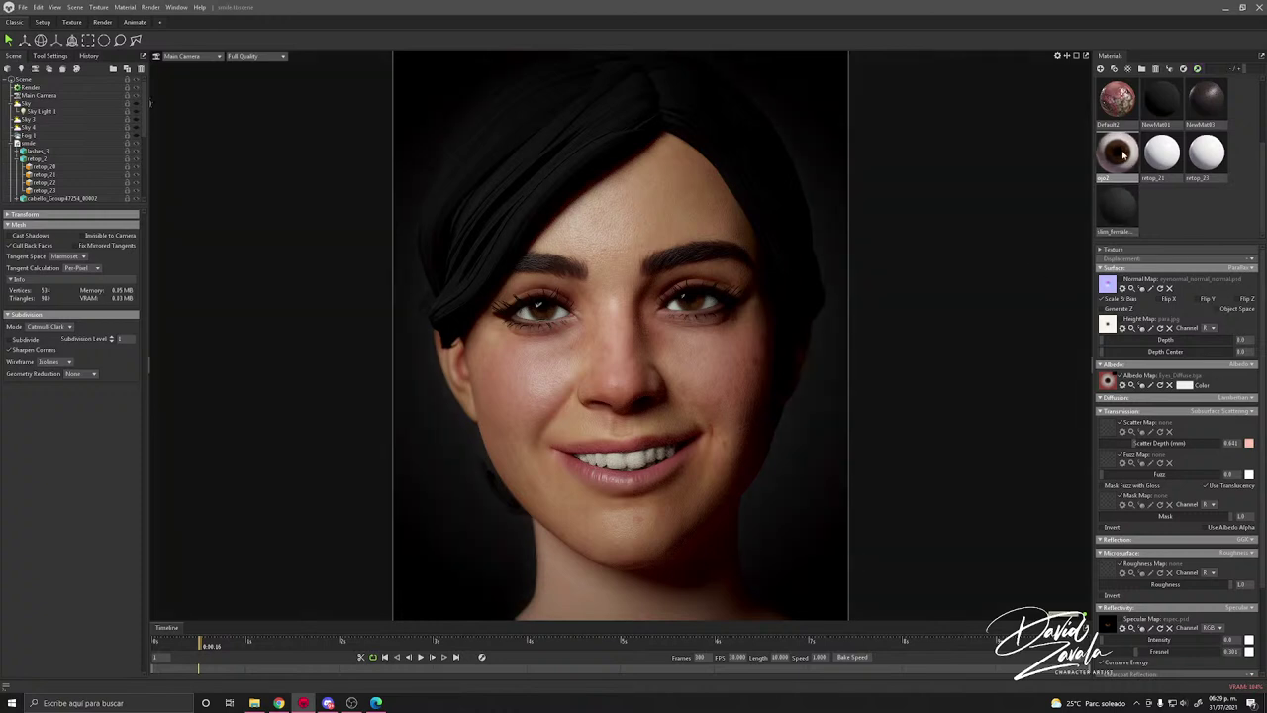
scroll(1124, 163, "up", 2)
left_click(1122, 159)
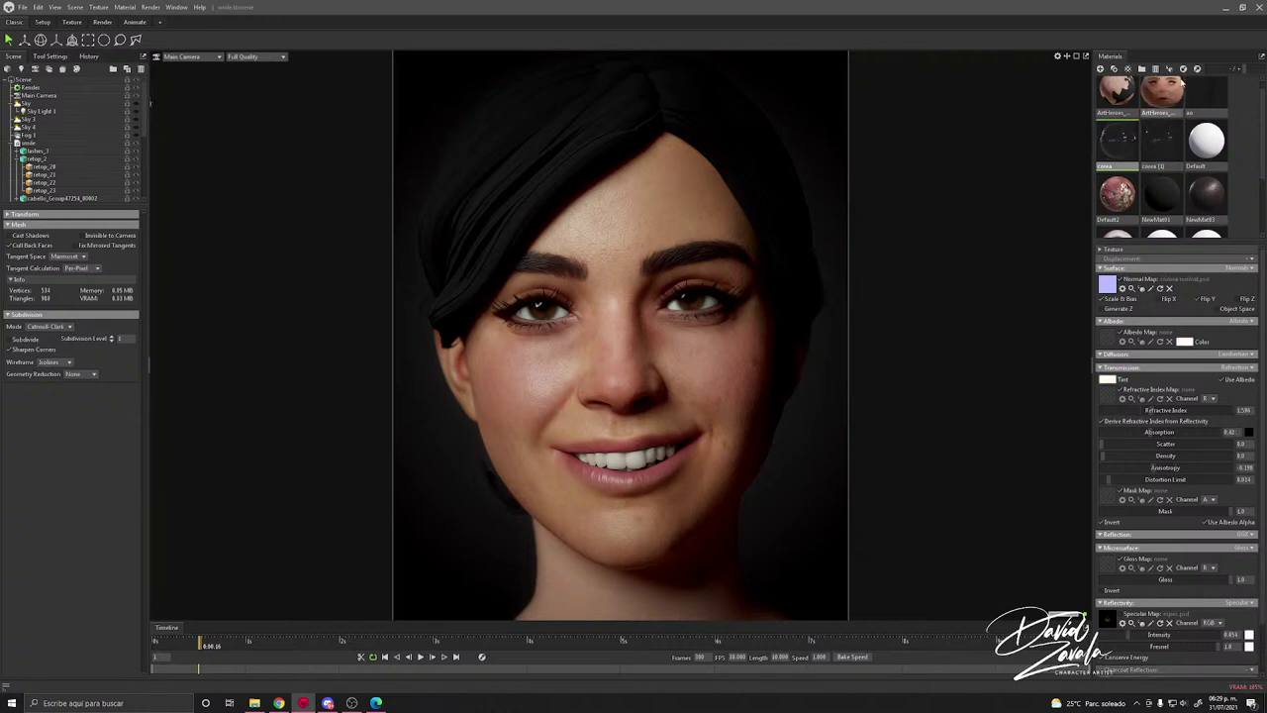
left_click(1196, 70)
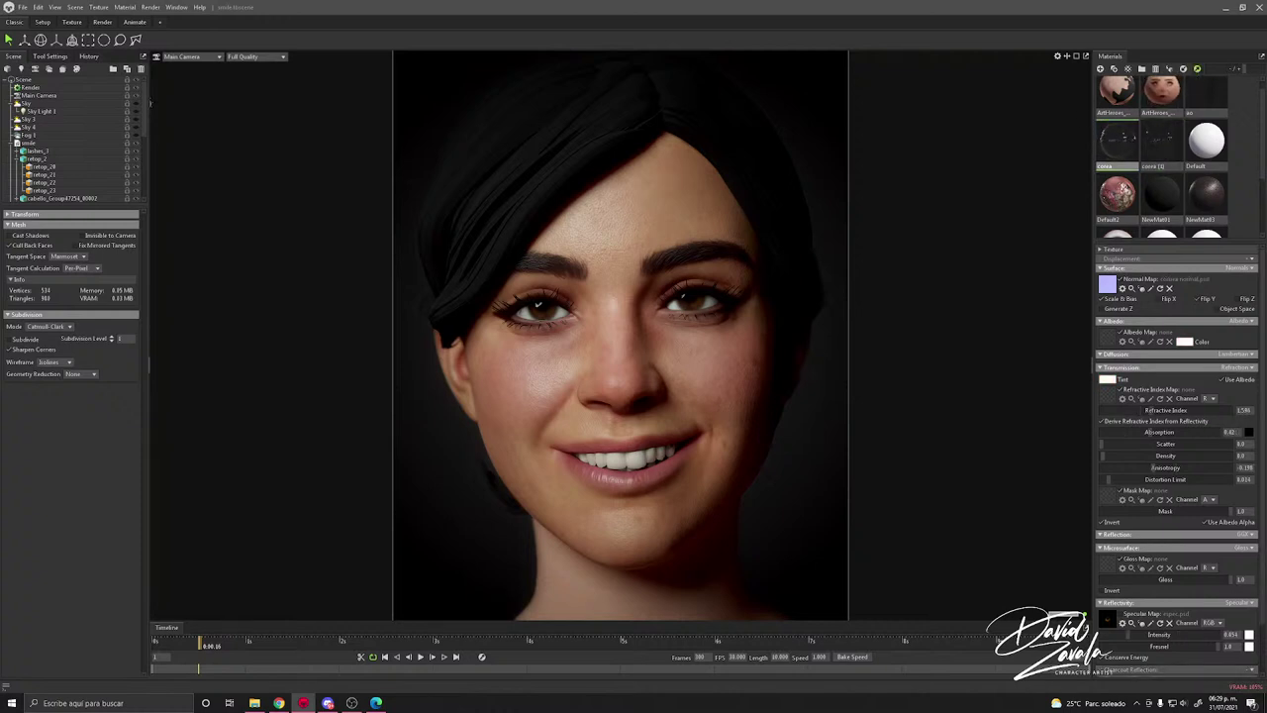
left_click(1162, 144)
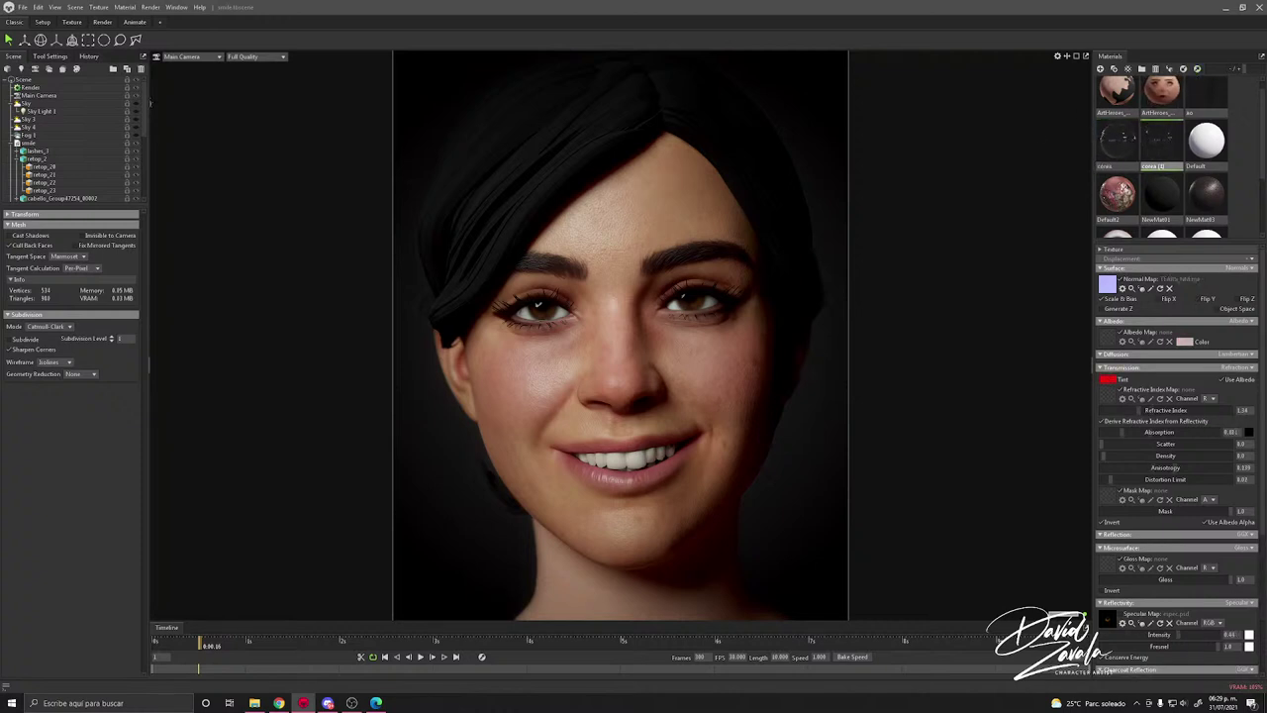
left_click(1197, 69)
Step: Export the ao and Default2 materials and select the second cornea material again
left_click(1206, 92)
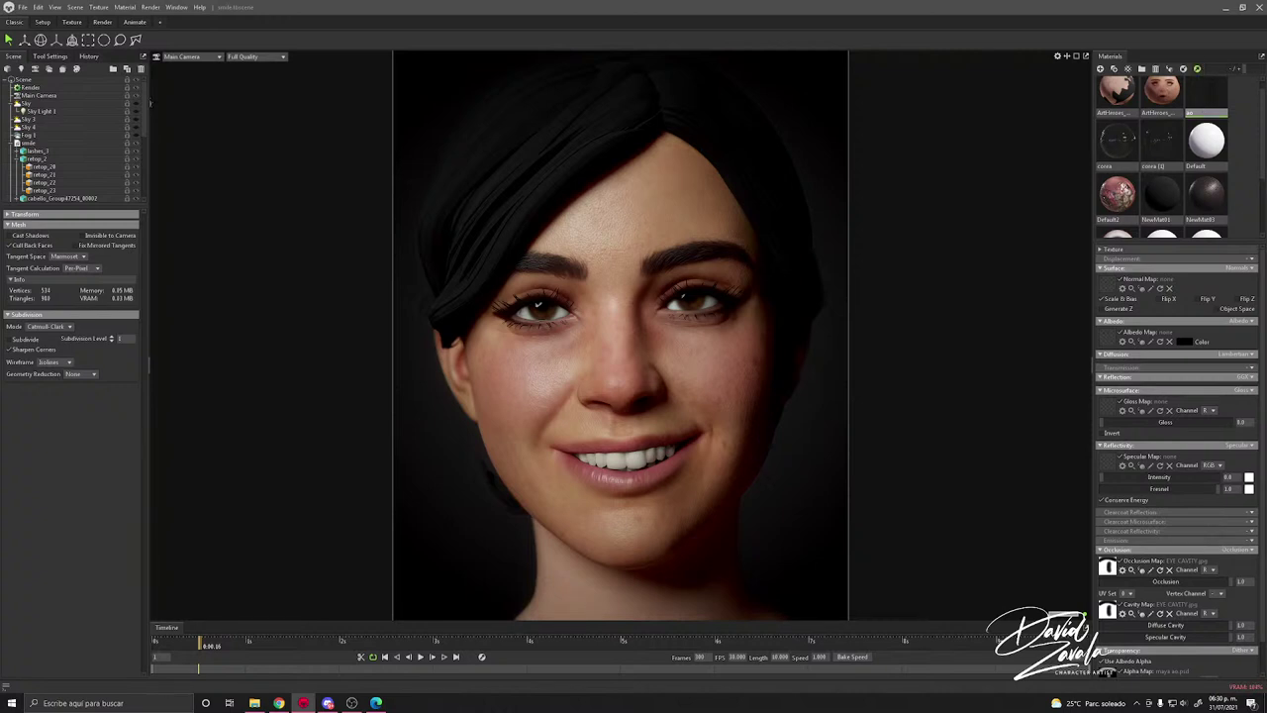
scroll(1167, 206, "up", 1)
scroll(1166, 206, "down", 1)
left_click(1116, 183)
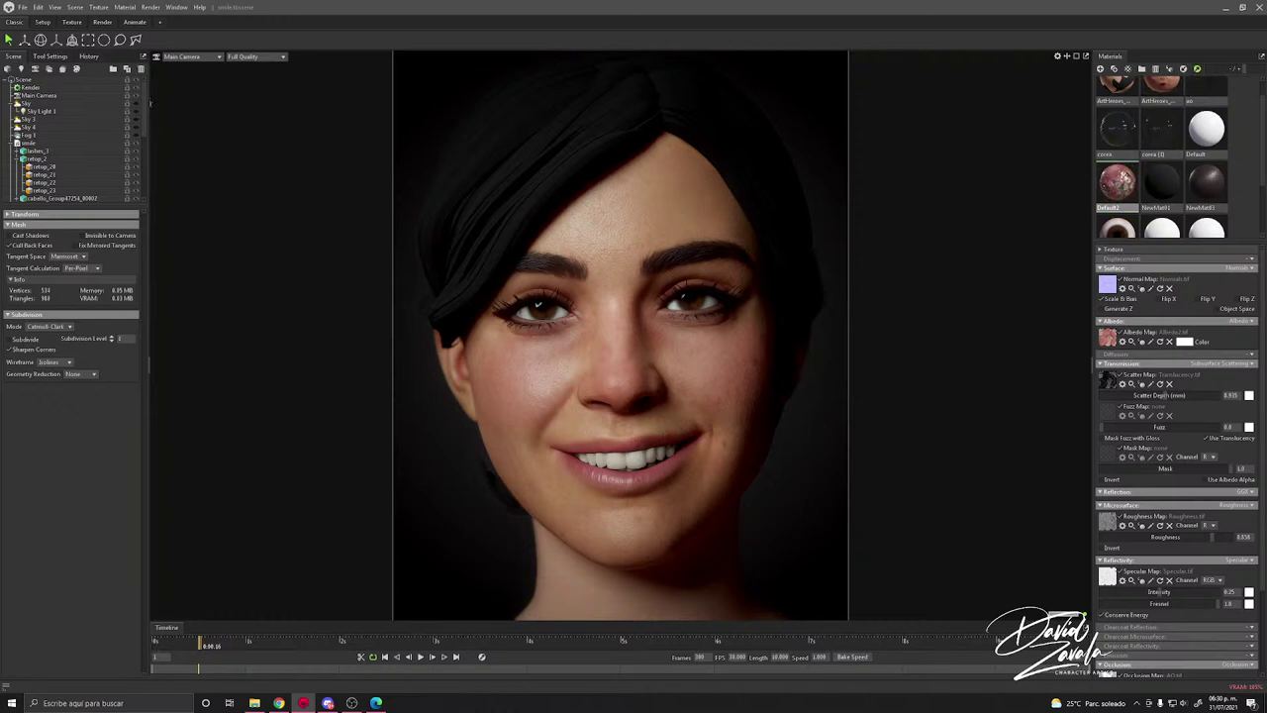
scroll(1119, 183, "up", 2)
left_click(1163, 164)
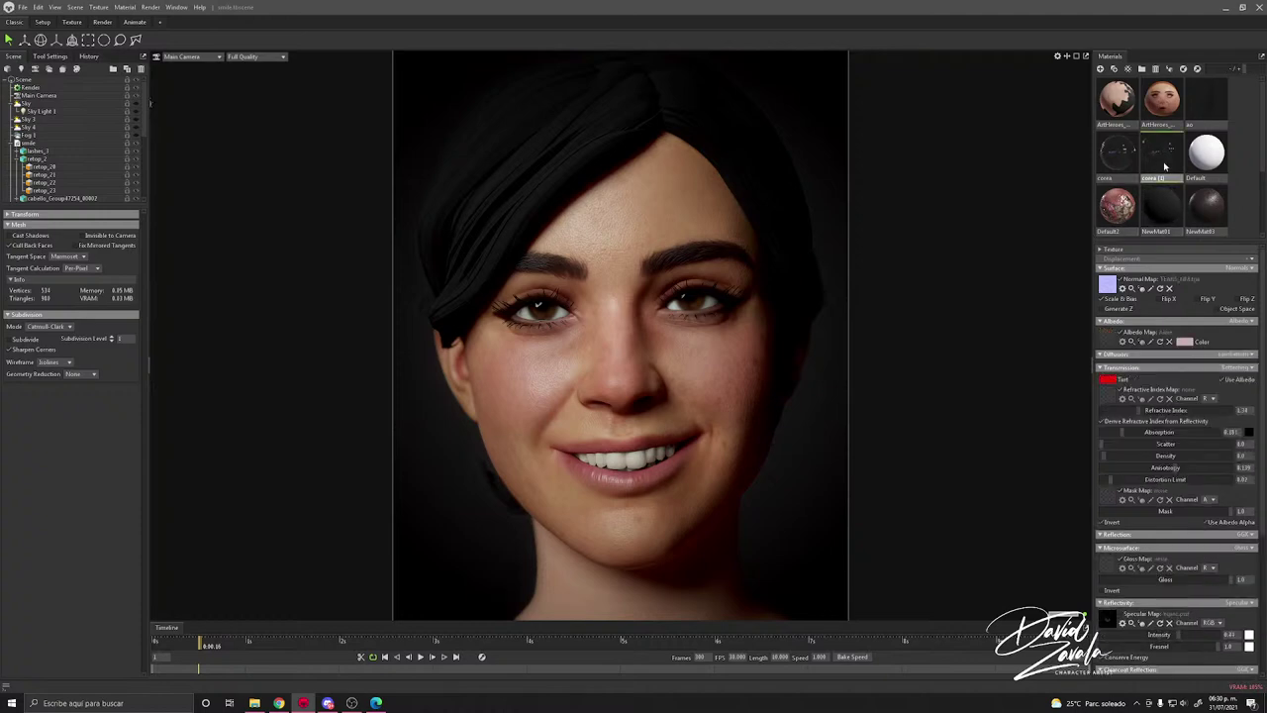
Step: Open the recent scene dua2.tbscene without saving the changes to the current scene
left_click(1163, 108)
left_click(816, 285)
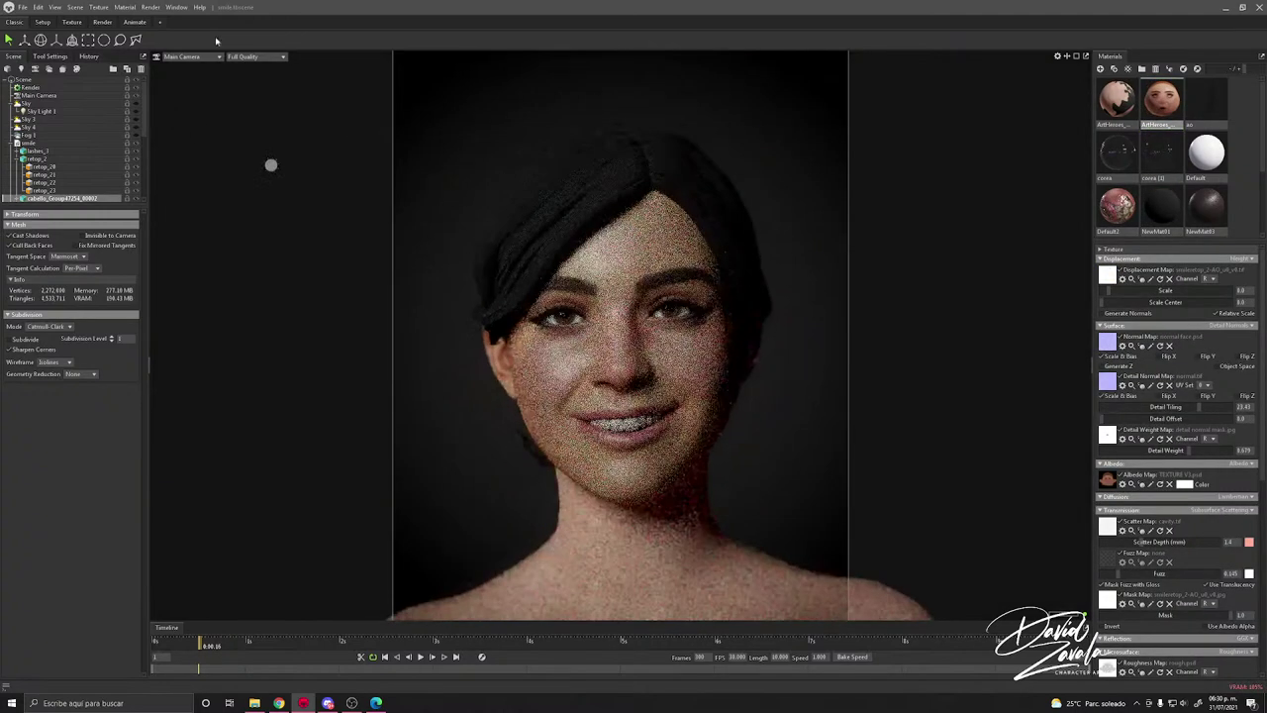
left_click(21, 7)
mouse_move(35, 37)
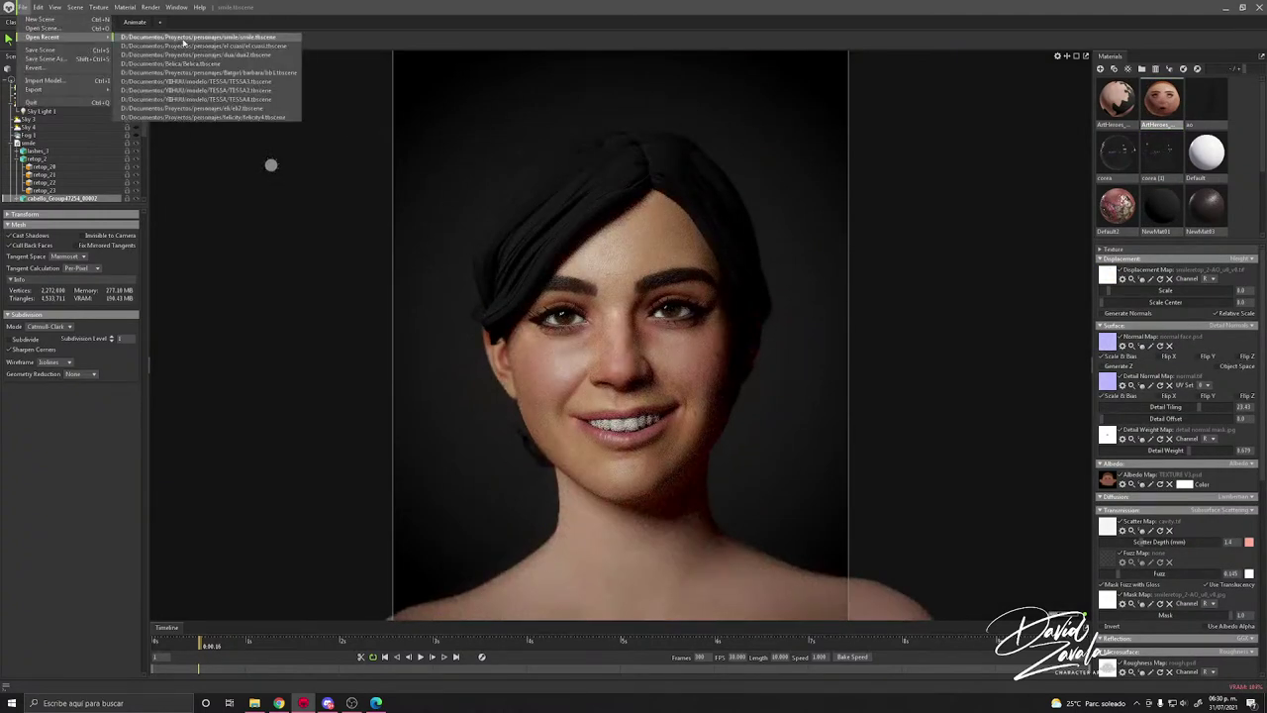
left_click(208, 55)
left_click(670, 386)
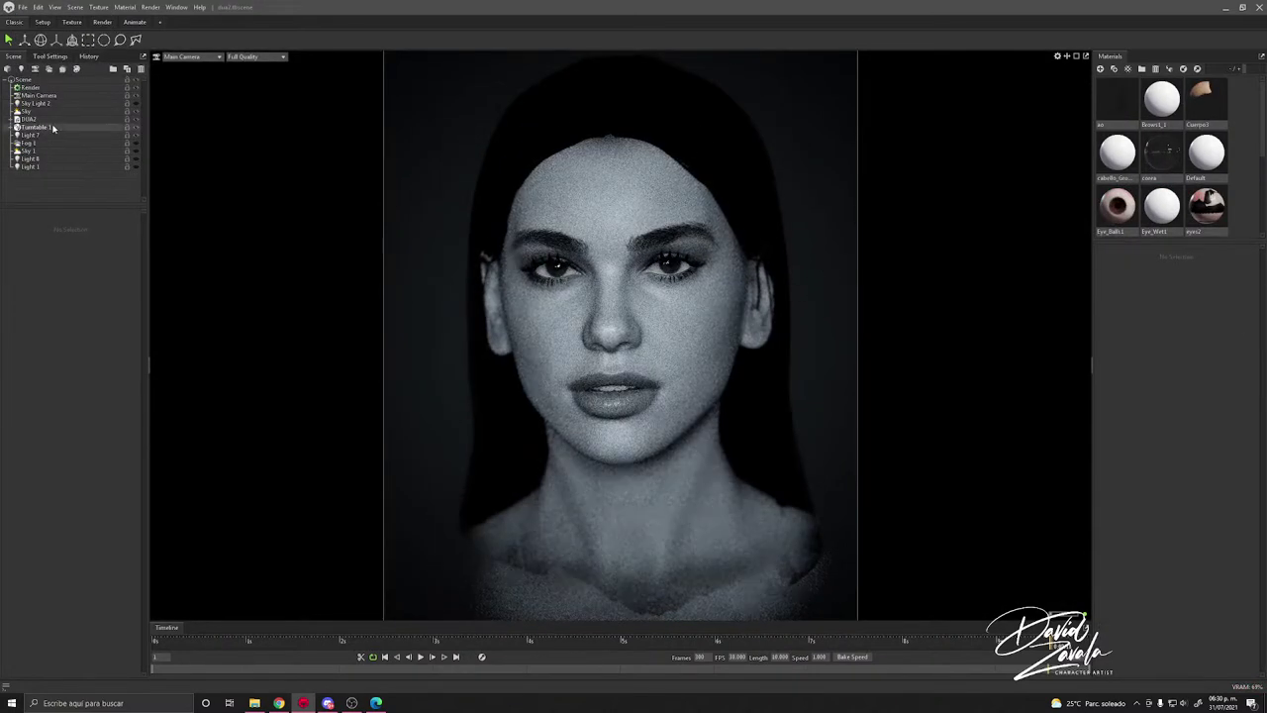
Step: Hide the DUA2 model and import the smile model into the scene
left_click(127, 118)
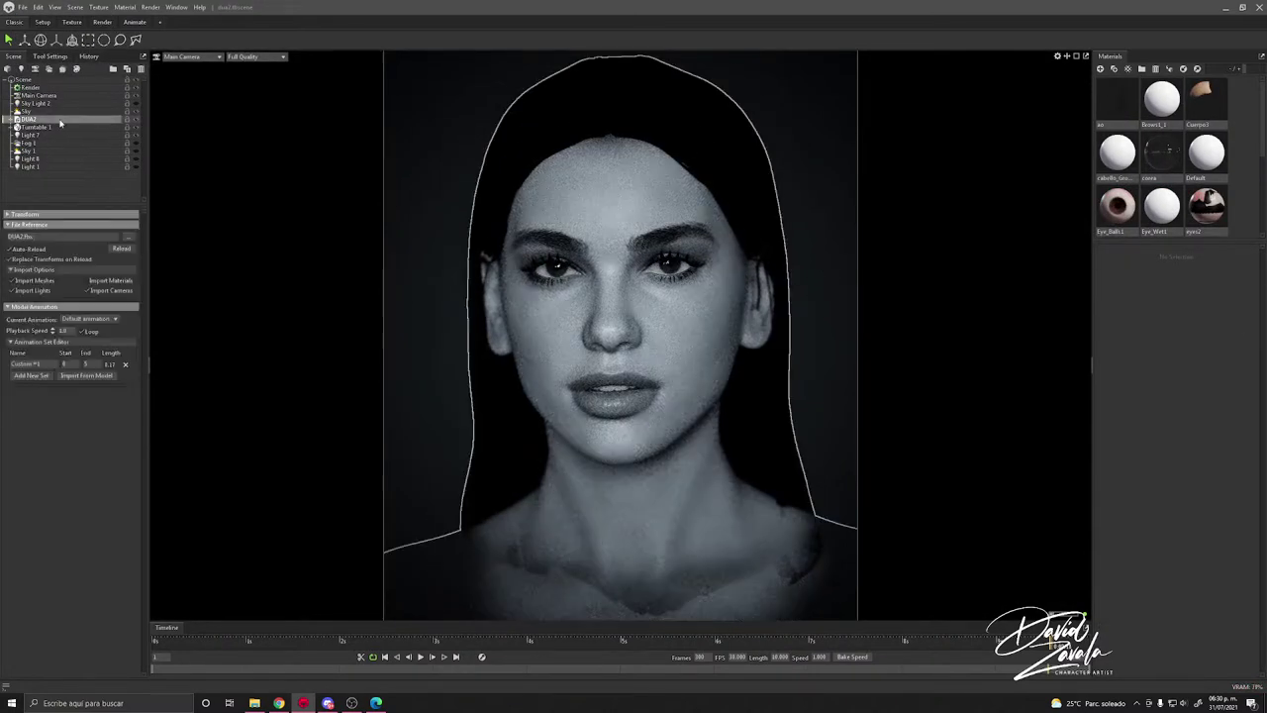
left_click(136, 121)
left_click(619, 211)
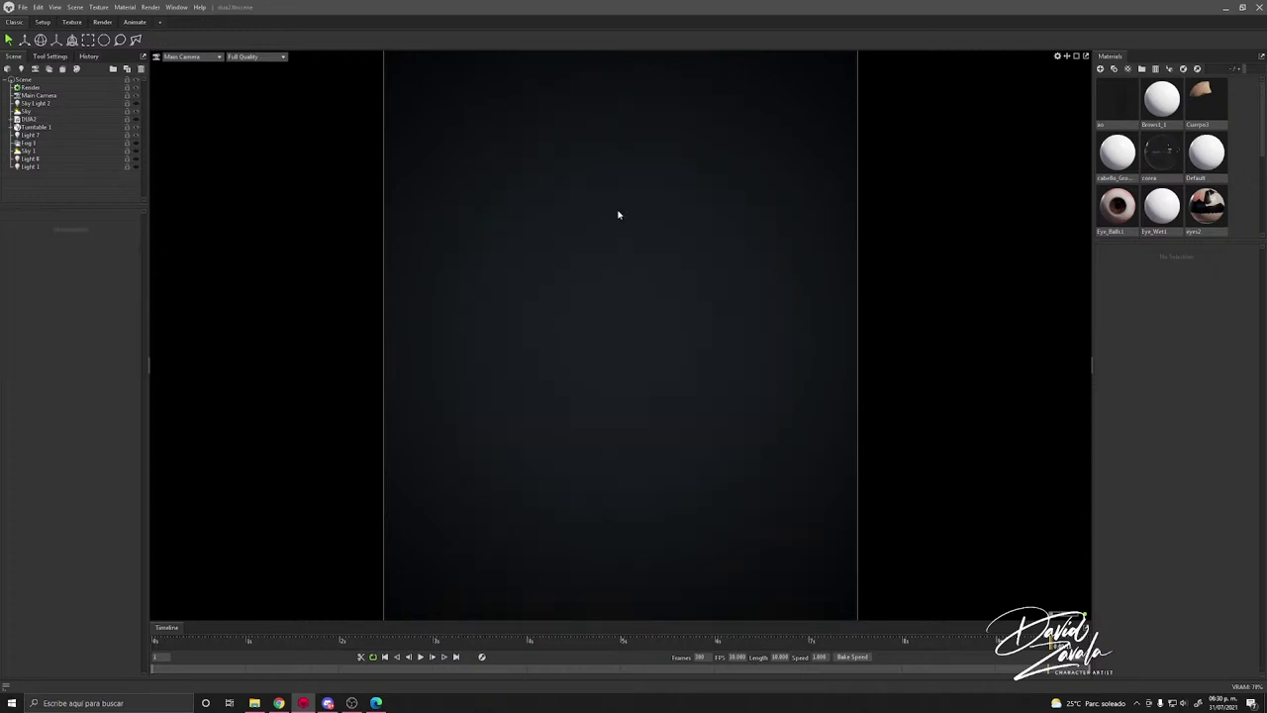
left_click(21, 7)
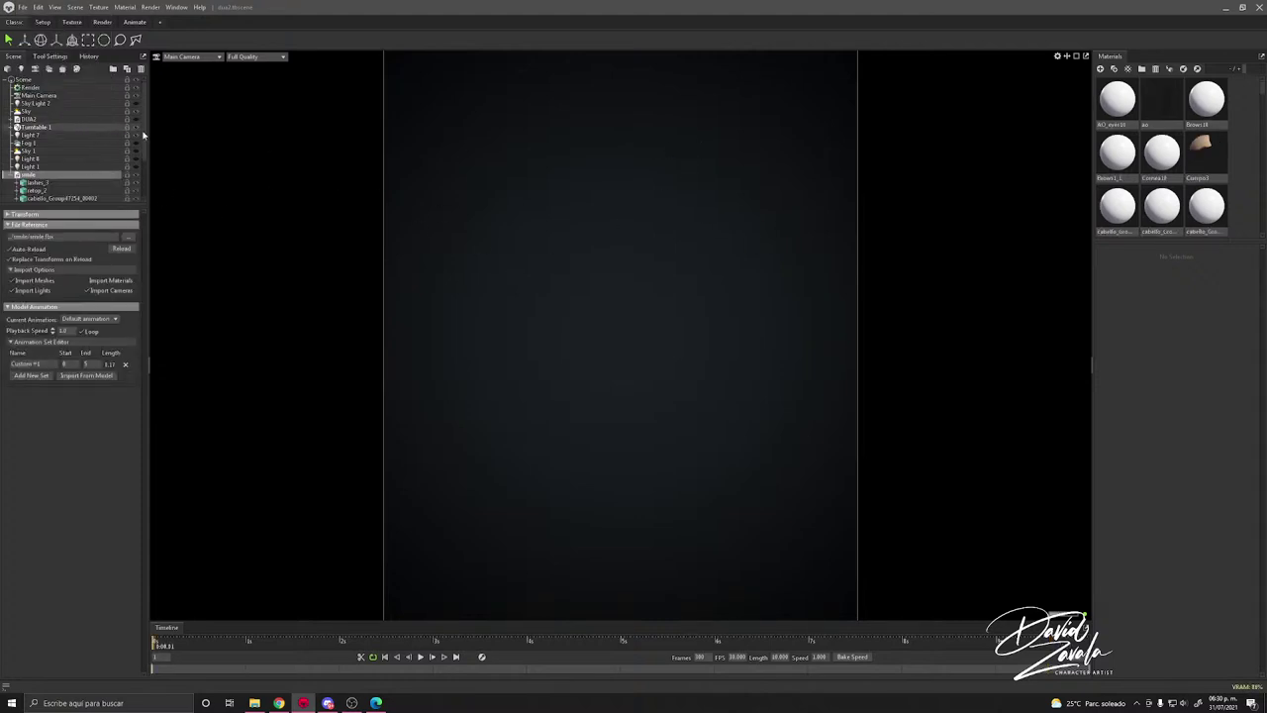
Step: Show the smile model's transform values and scale it up uniformly to about 71.21
left_click(56, 41)
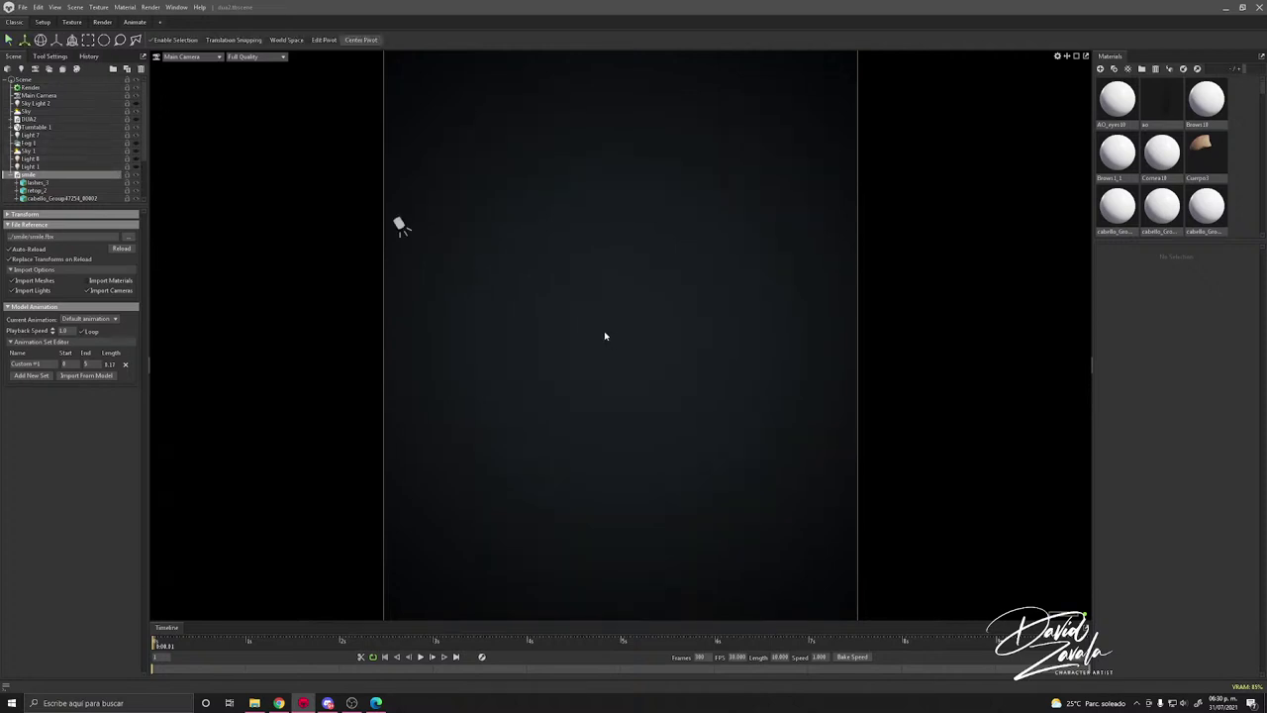
scroll(606, 339, "down", 3)
left_click(26, 215)
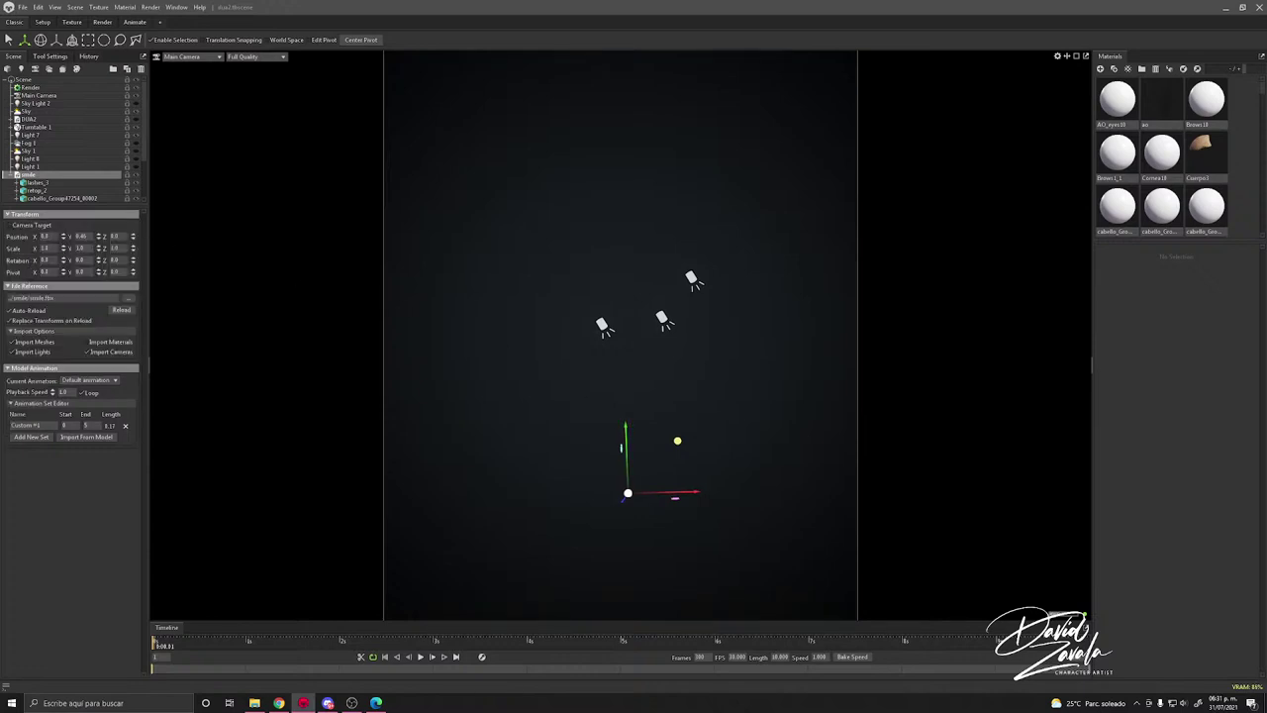
left_click(58, 40)
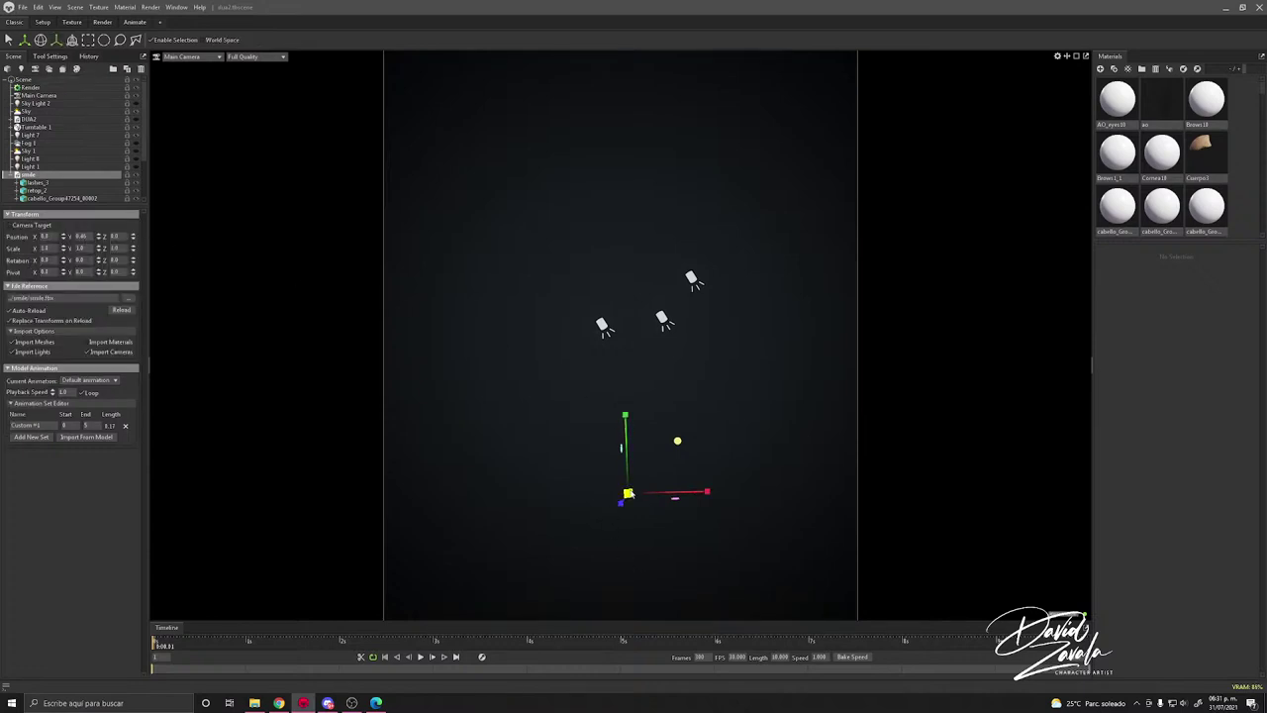
left_click_drag(631, 495, 535, 495)
left_click_drag(631, 497, 647, 495)
scroll(530, 433, "down", 10)
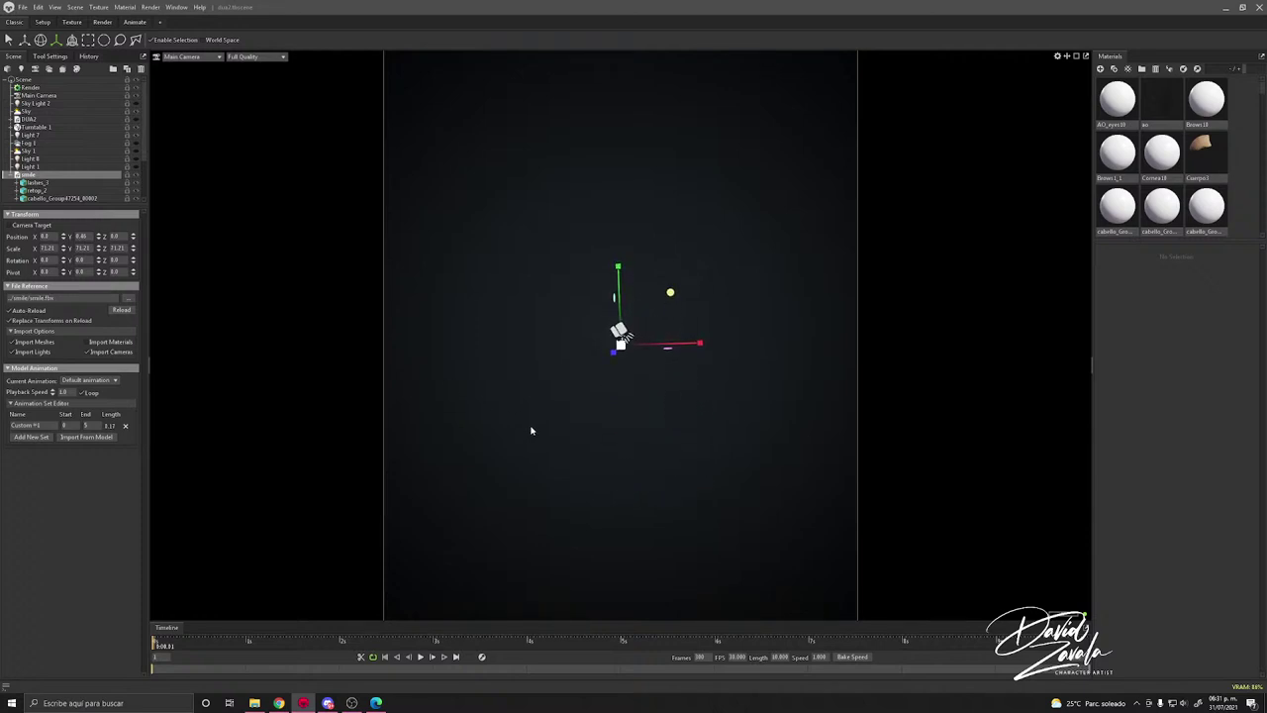
Step: Reopen the dua2.tbscene scene from the recent files, discarding the unsaved changes
left_click(22, 7)
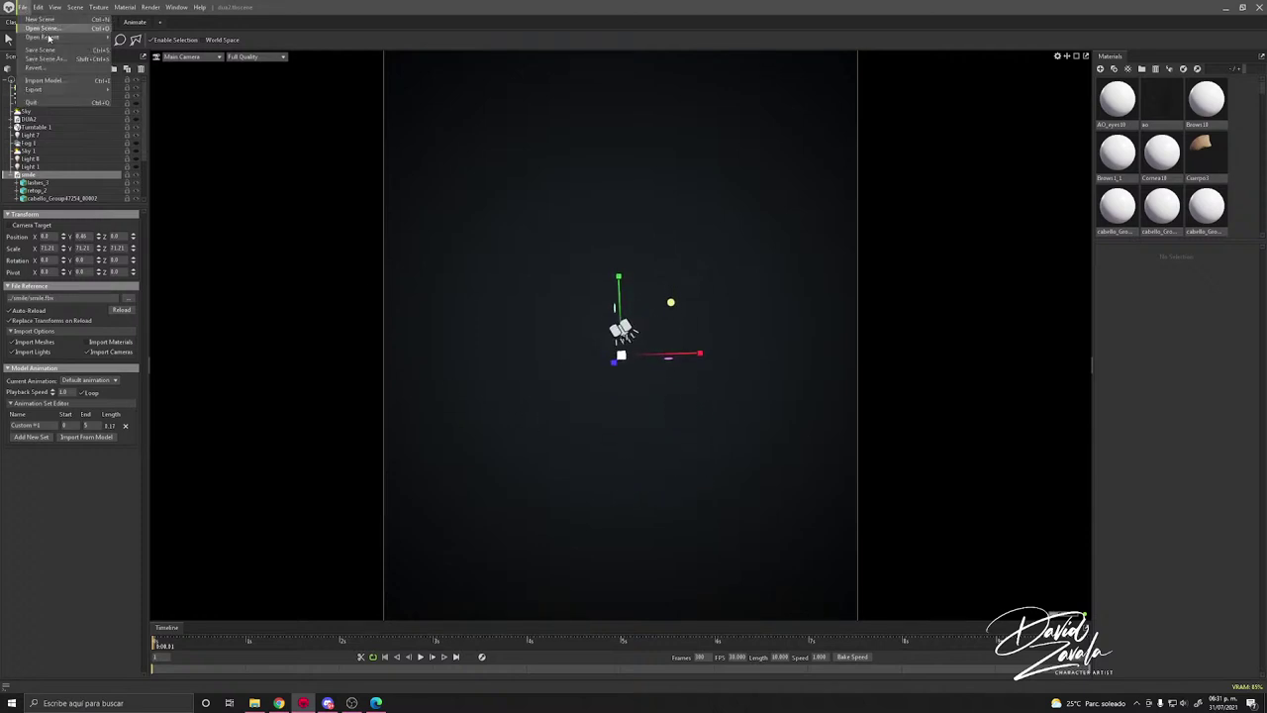
mouse_move(49, 37)
left_click(183, 41)
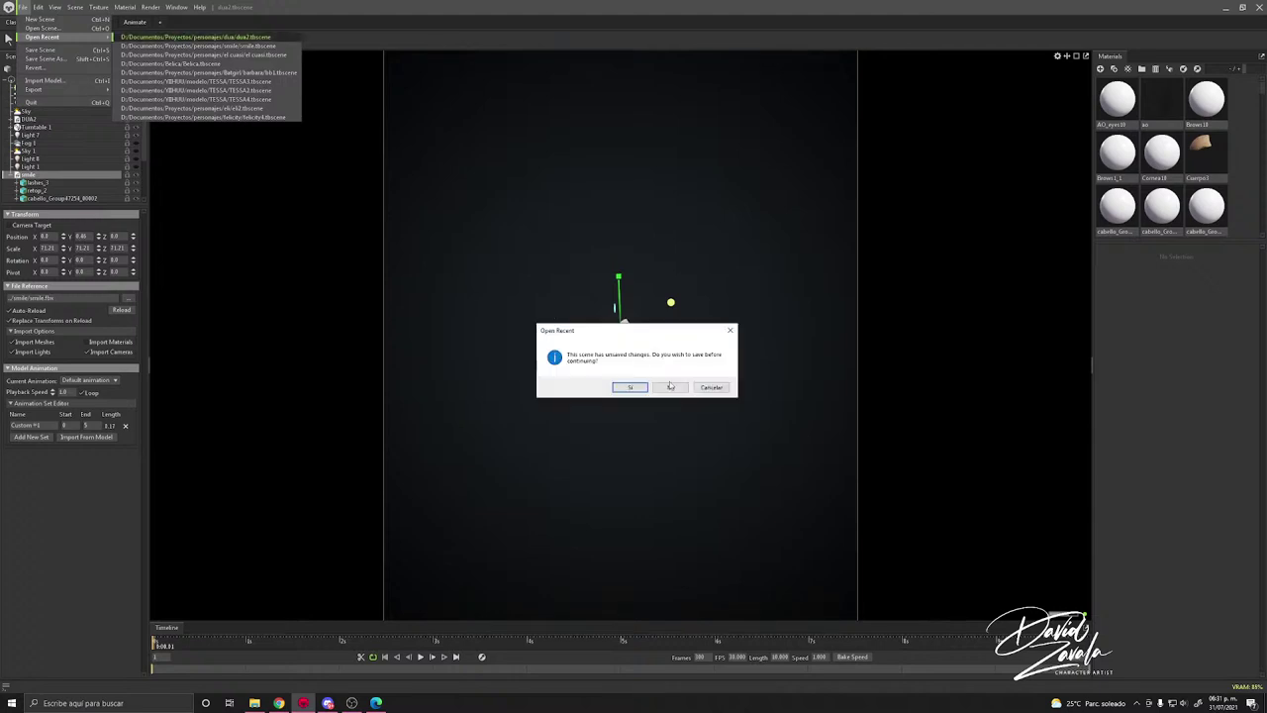
left_click(677, 386)
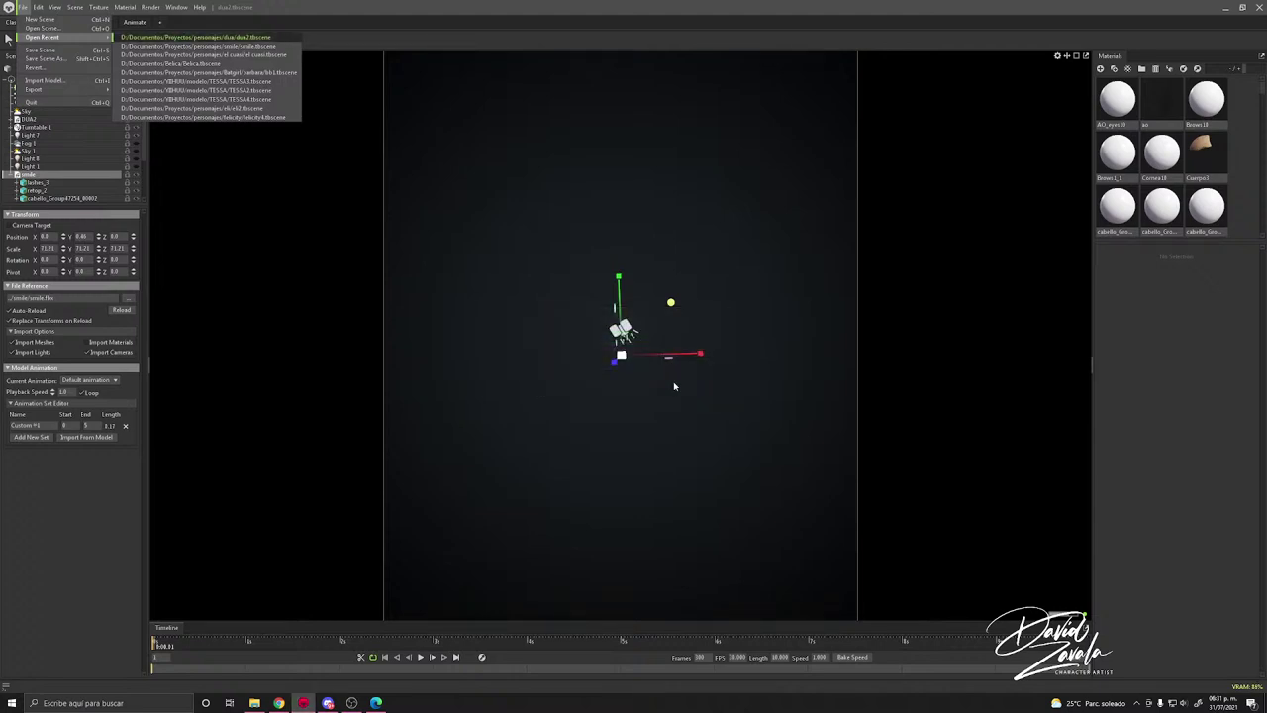
Step: Import the smile model into the reopened scene and set the viewport rendering to Draft Quality
left_click(23, 8)
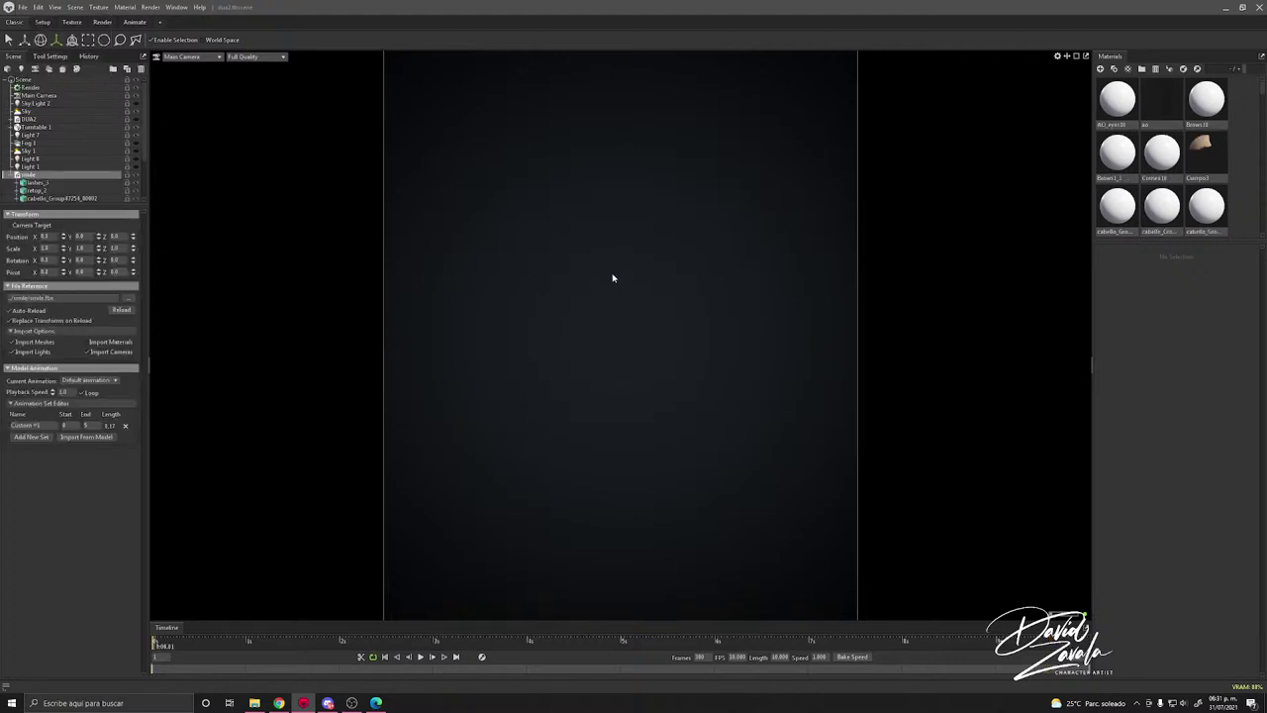
scroll(129, 185, "down", 2)
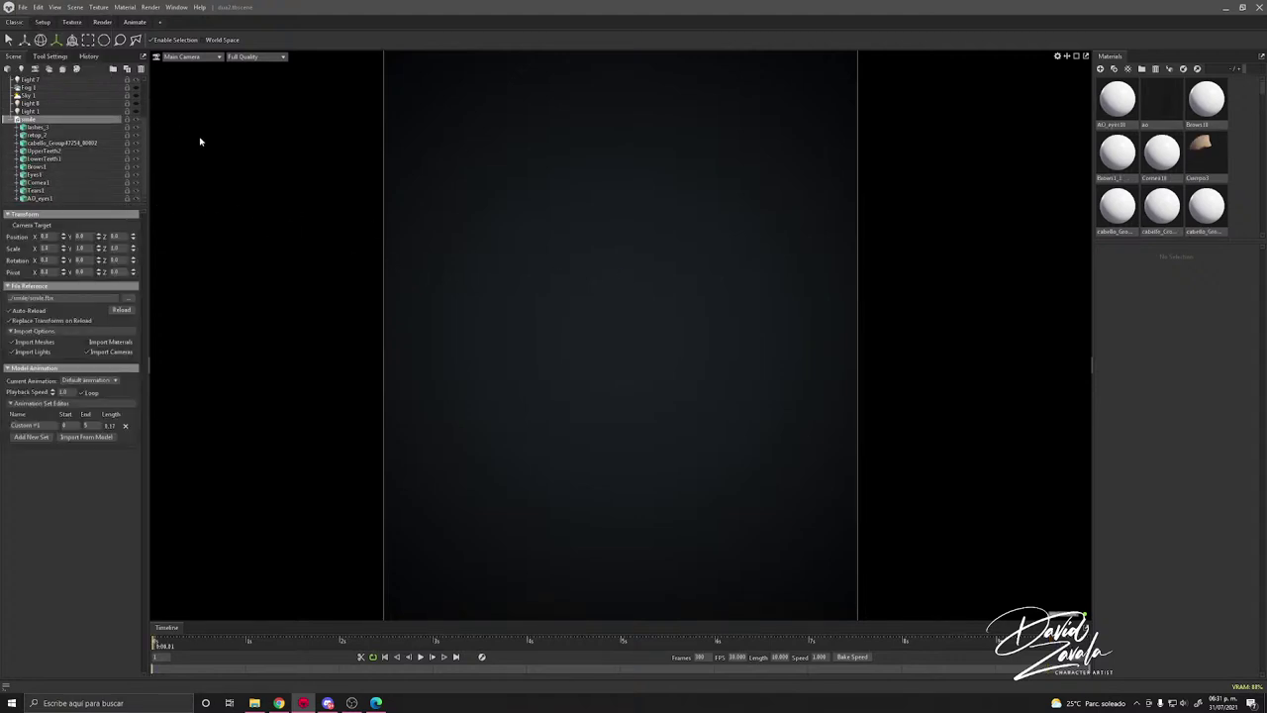
left_click(249, 58)
left_click(249, 85)
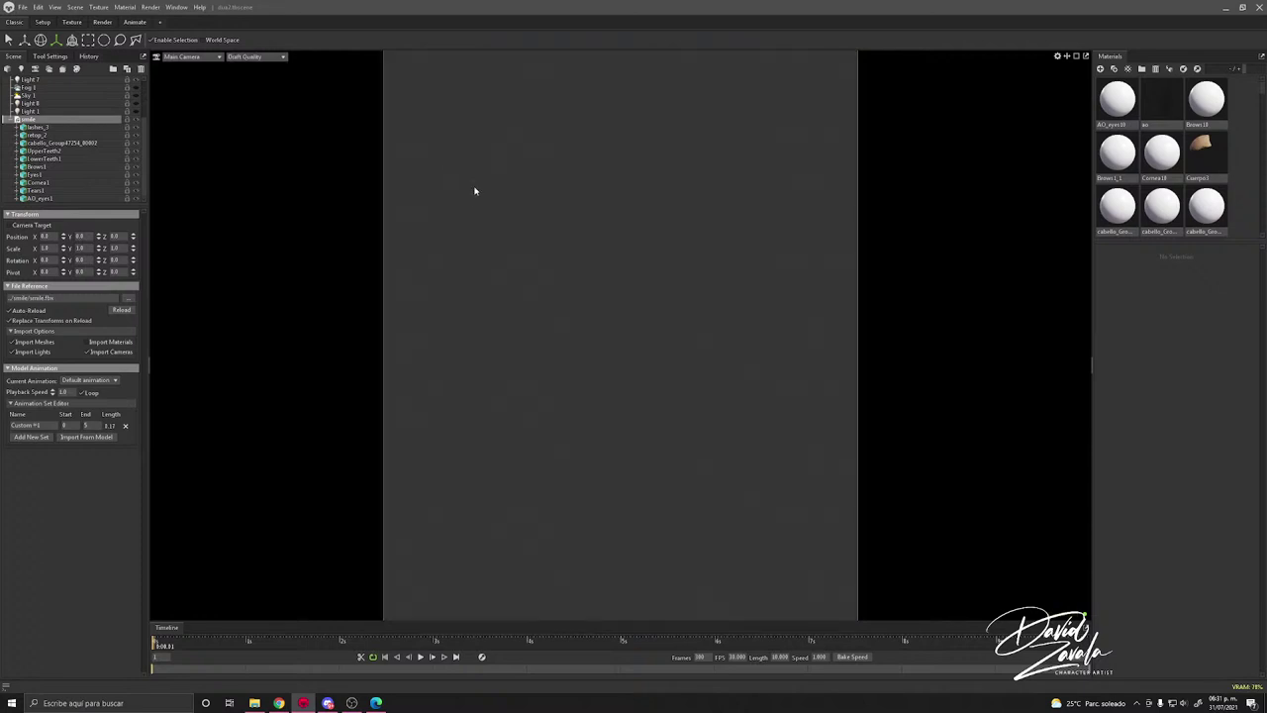
Step: Make the DUA2 model visible as a size reference for the imported smile model
scroll(129, 138, "up", 2)
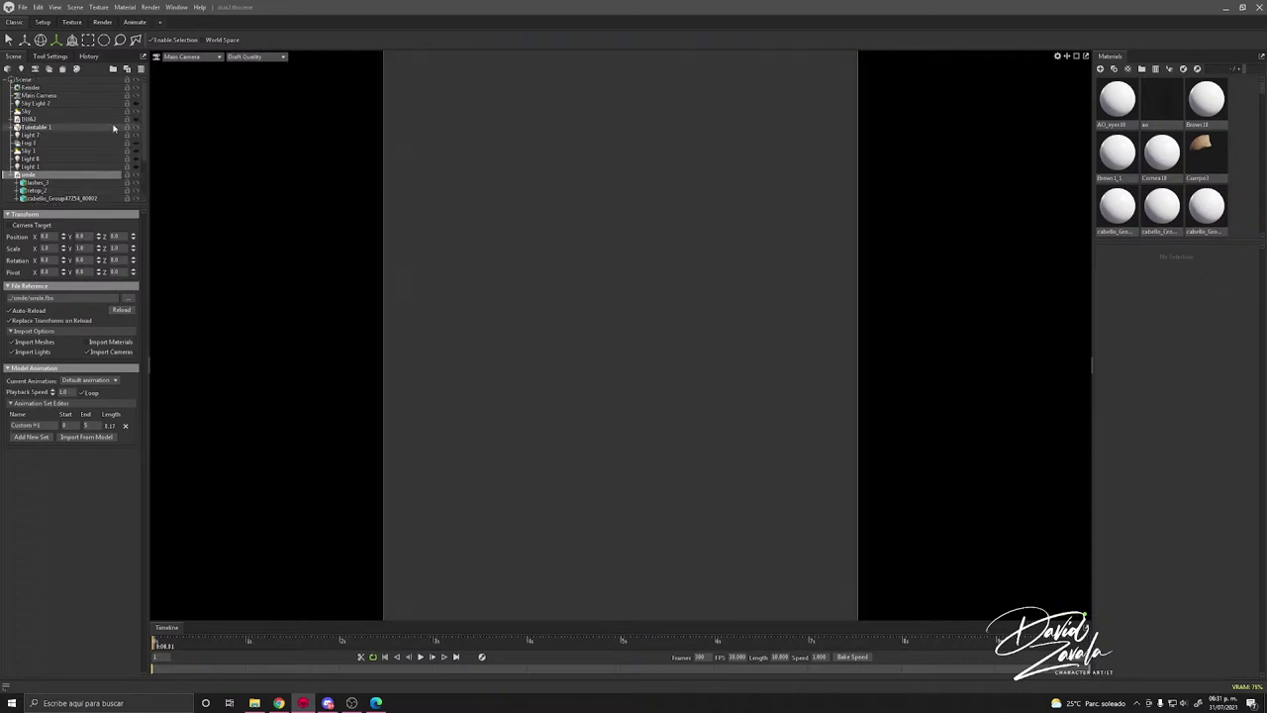
left_click(135, 120)
left_click(136, 120)
left_click(136, 121)
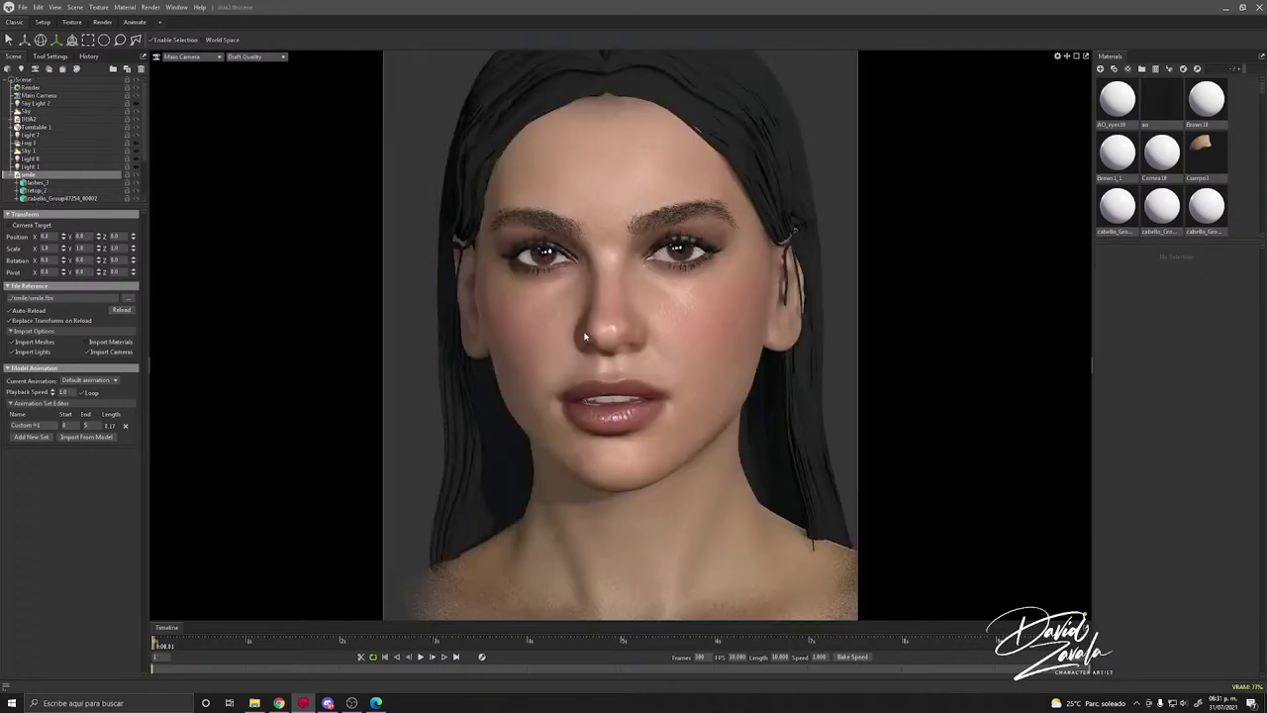
Step: Scale the smile model down uniformly to about 0.009 so that it matches the size of the DUA2 bust
scroll(579, 335, "down", 8)
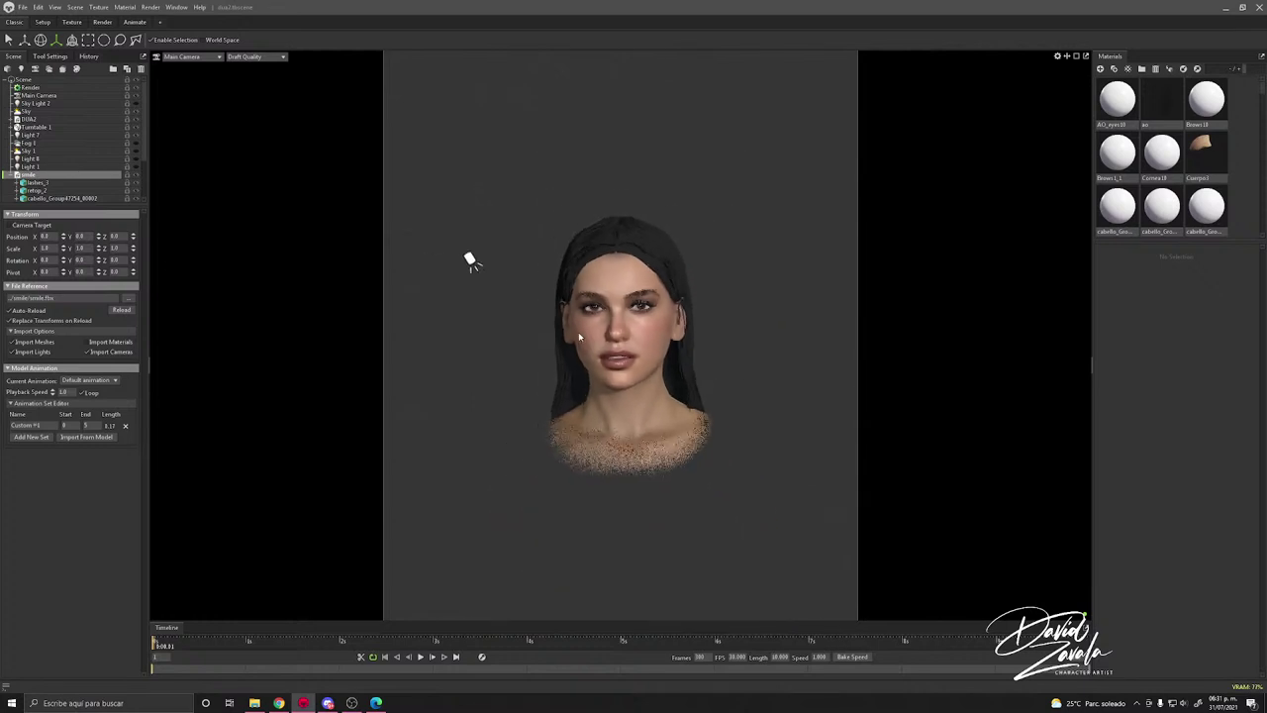
scroll(579, 338, "down", 5)
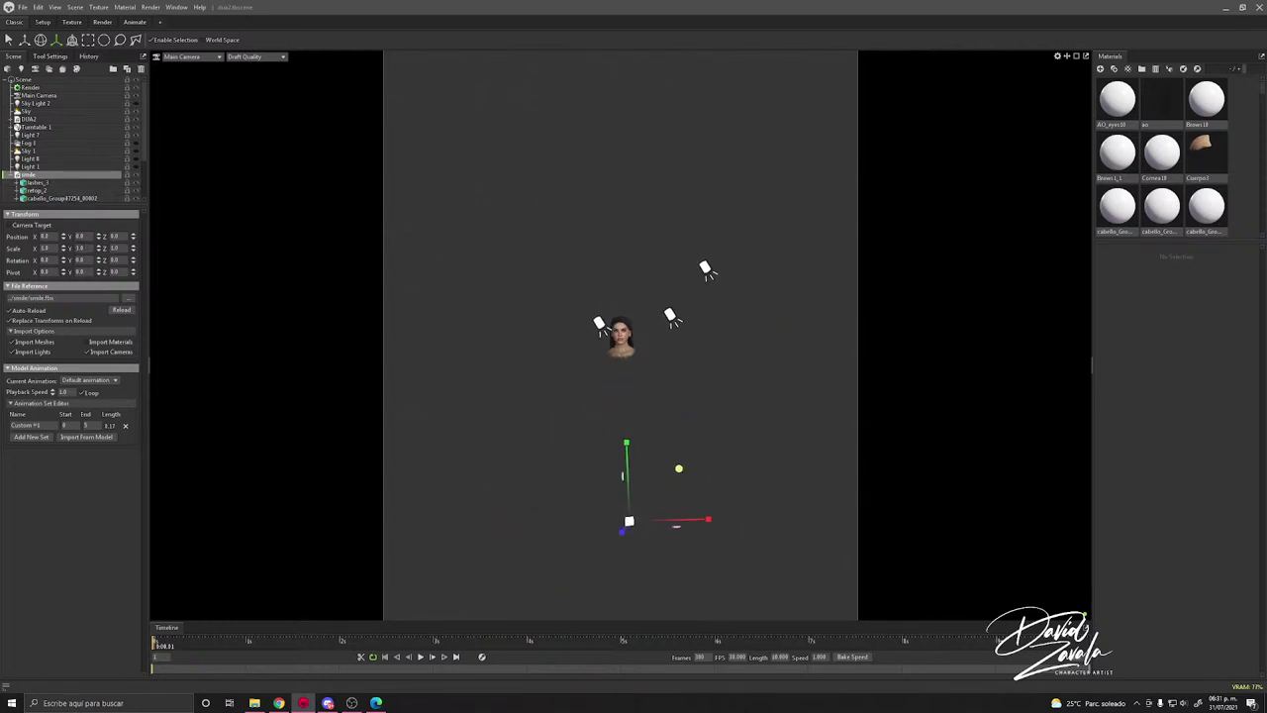
left_click(78, 248)
left_click_drag(92, 249, 37, 244)
type("1")
scroll(728, 211, "down", 15)
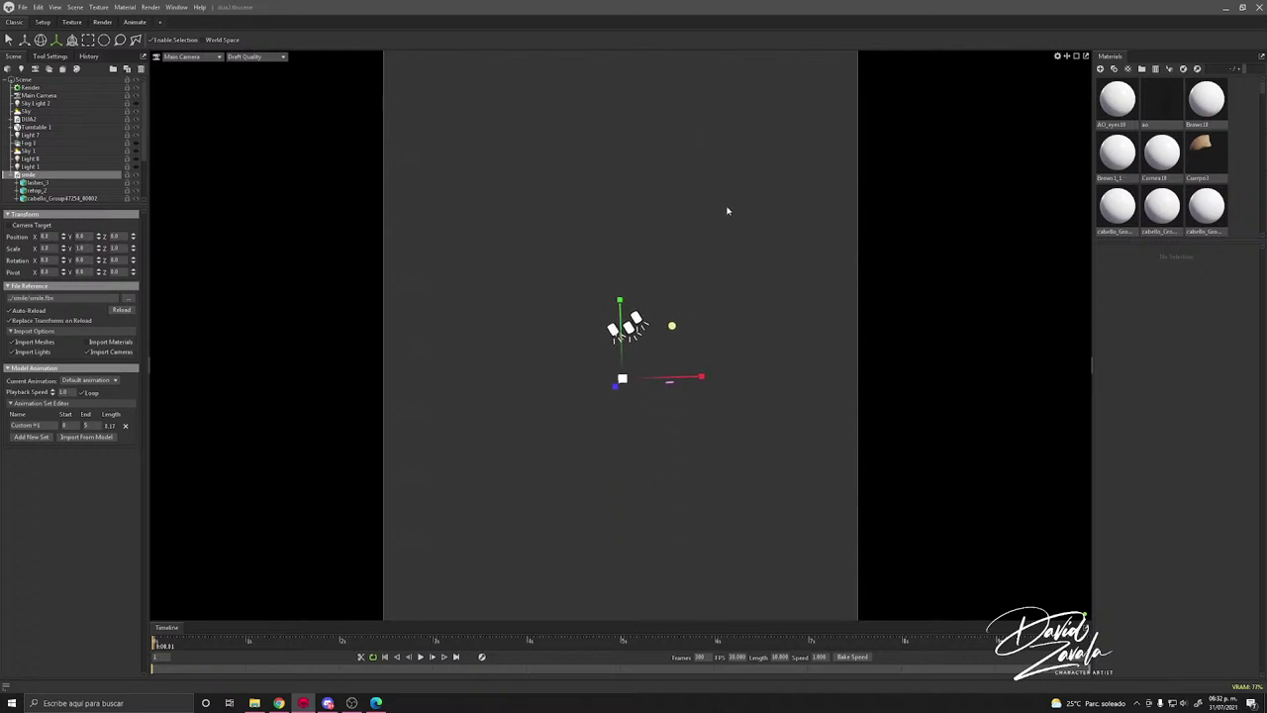
scroll(727, 211, "down", 8)
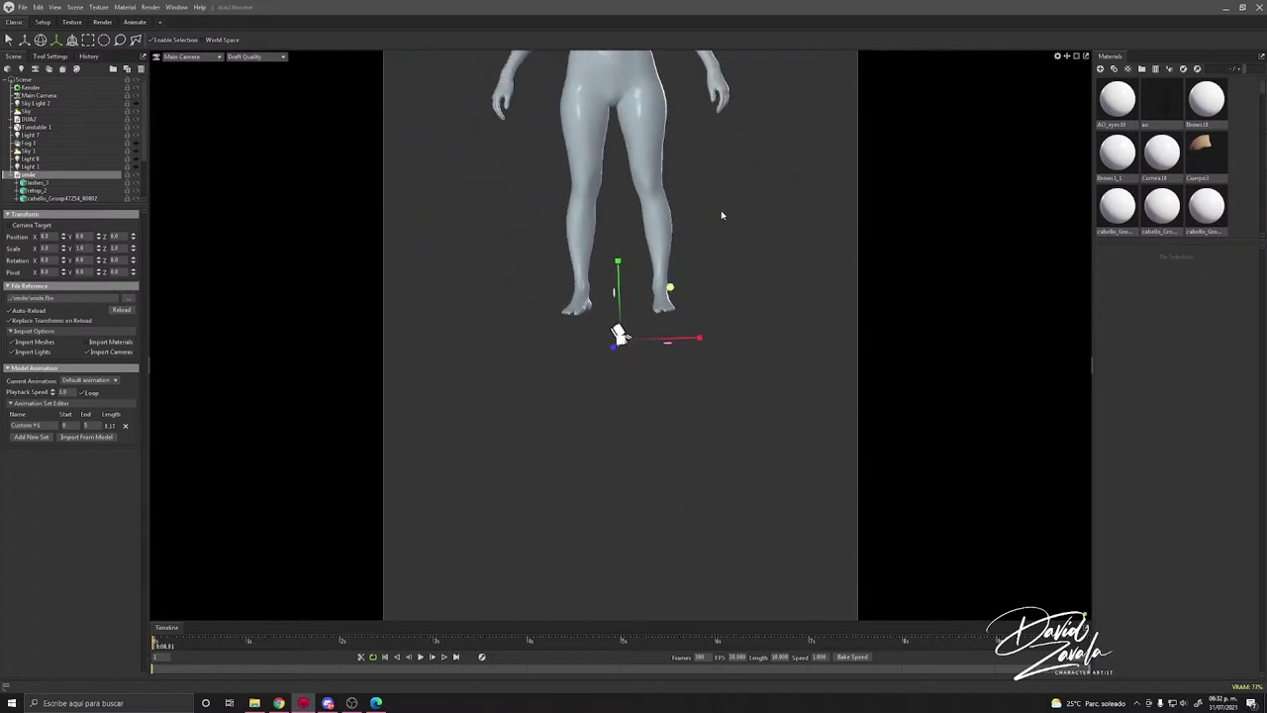
left_click_drag(624, 339, 734, 353)
scroll(734, 354, "up", 6)
left_click_drag(638, 356, 663, 424)
mouse_move(627, 471)
left_mouse_down()
mouse_move(584, 470)
mouse_move(630, 475)
left_mouse_up()
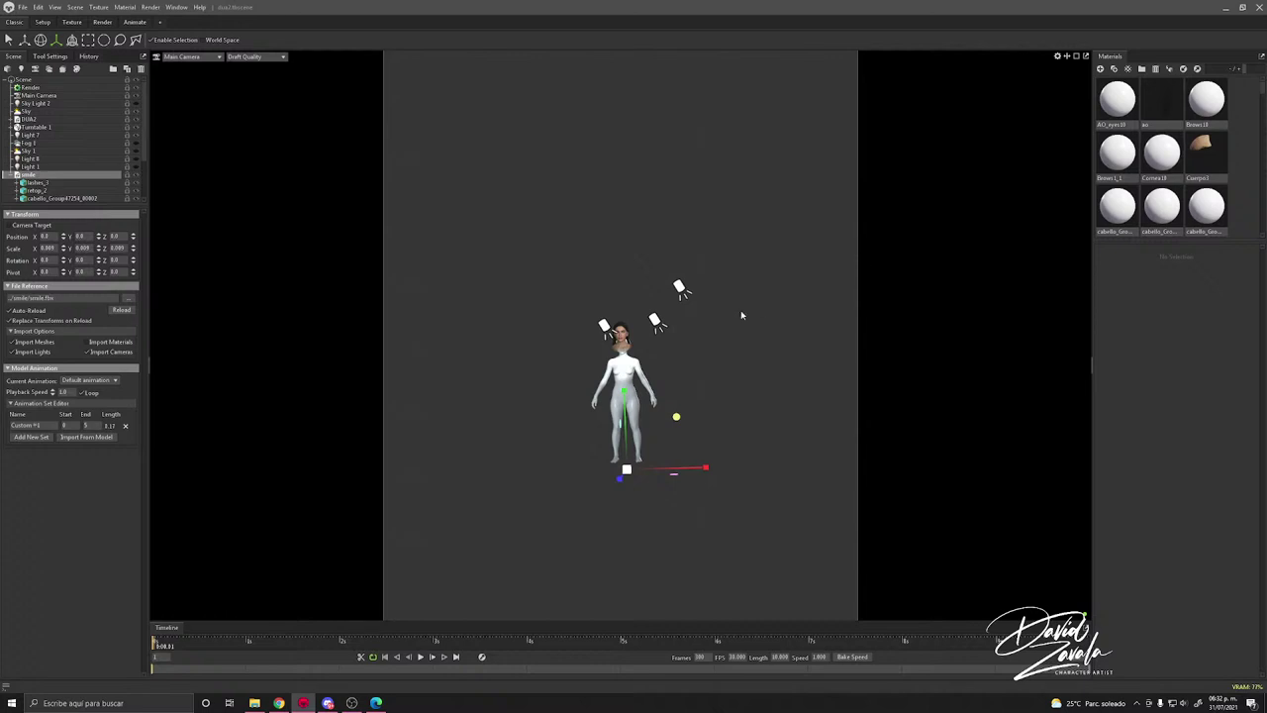
Step: Move the smile model in depth and up to about 16.6 in Y so its head overlaps the DUA2 head
left_click(25, 41)
scroll(624, 415, "up", 3)
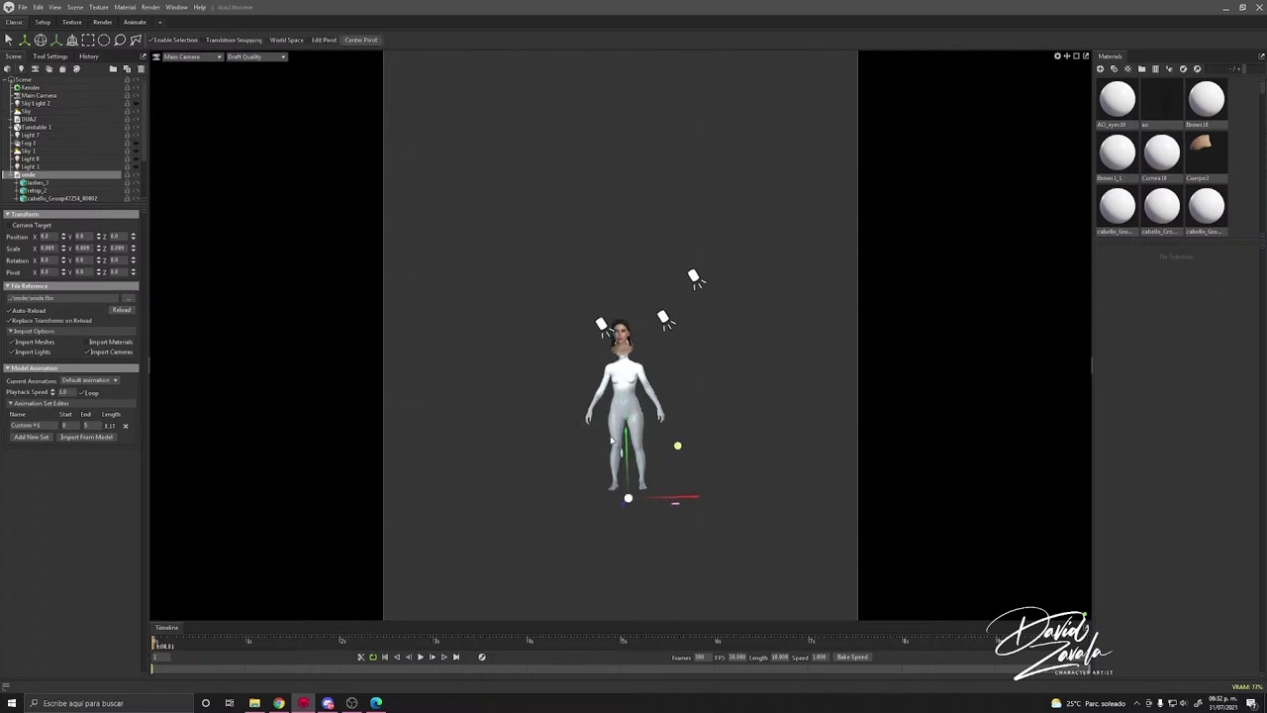
left_click_drag(625, 425, 723, 486)
scroll(724, 486, "up", 2)
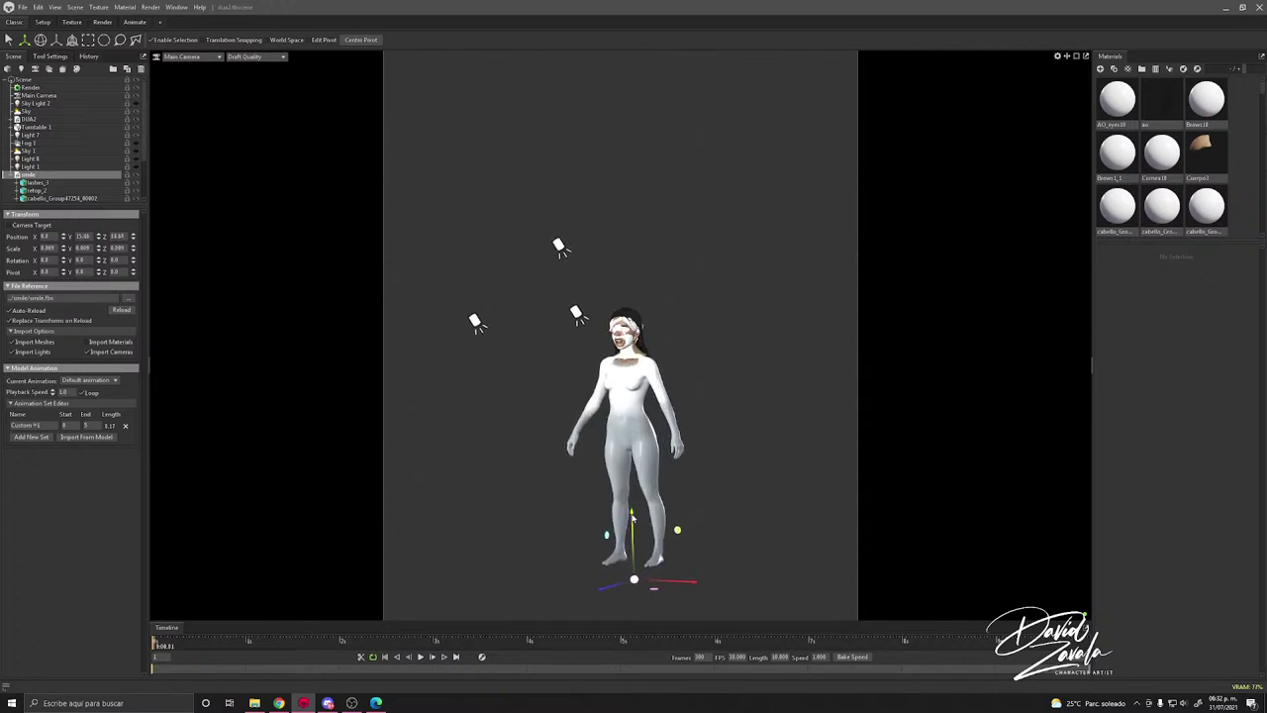
left_click_drag(642, 516, 645, 473)
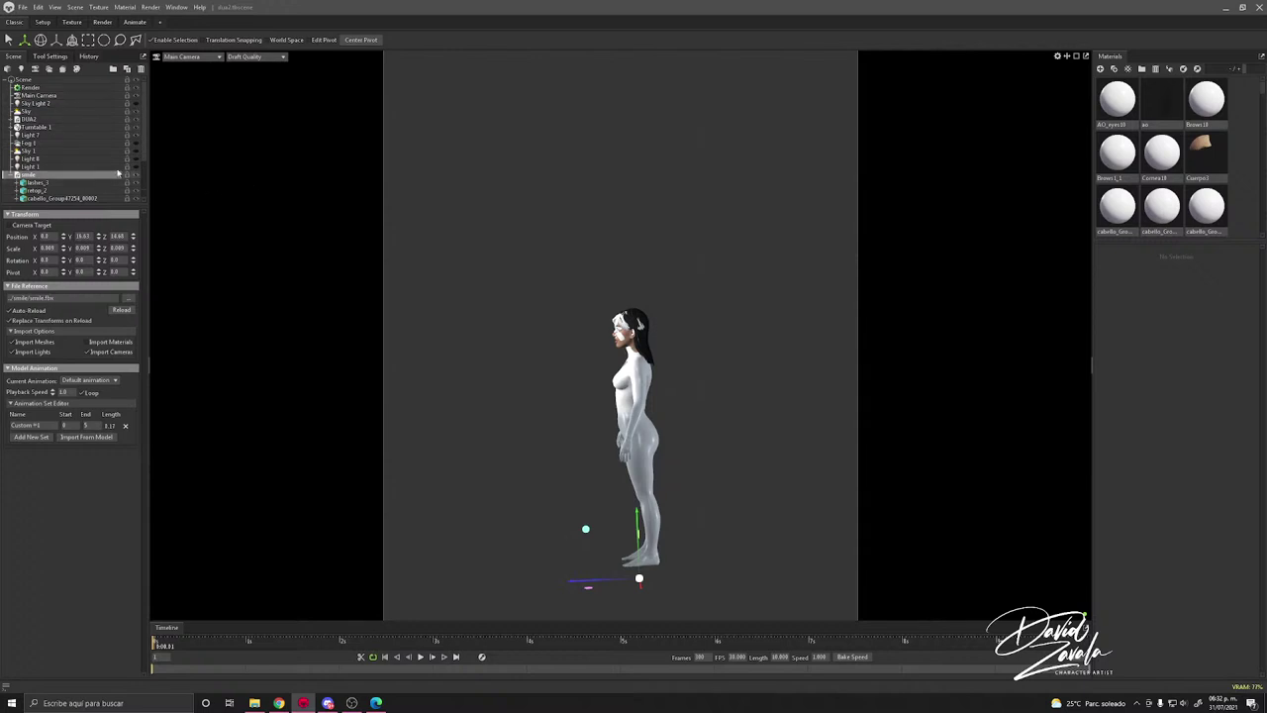
Step: Try the wireframe and scale reference displays in the viewport settings and turn both off again
left_click(1056, 56)
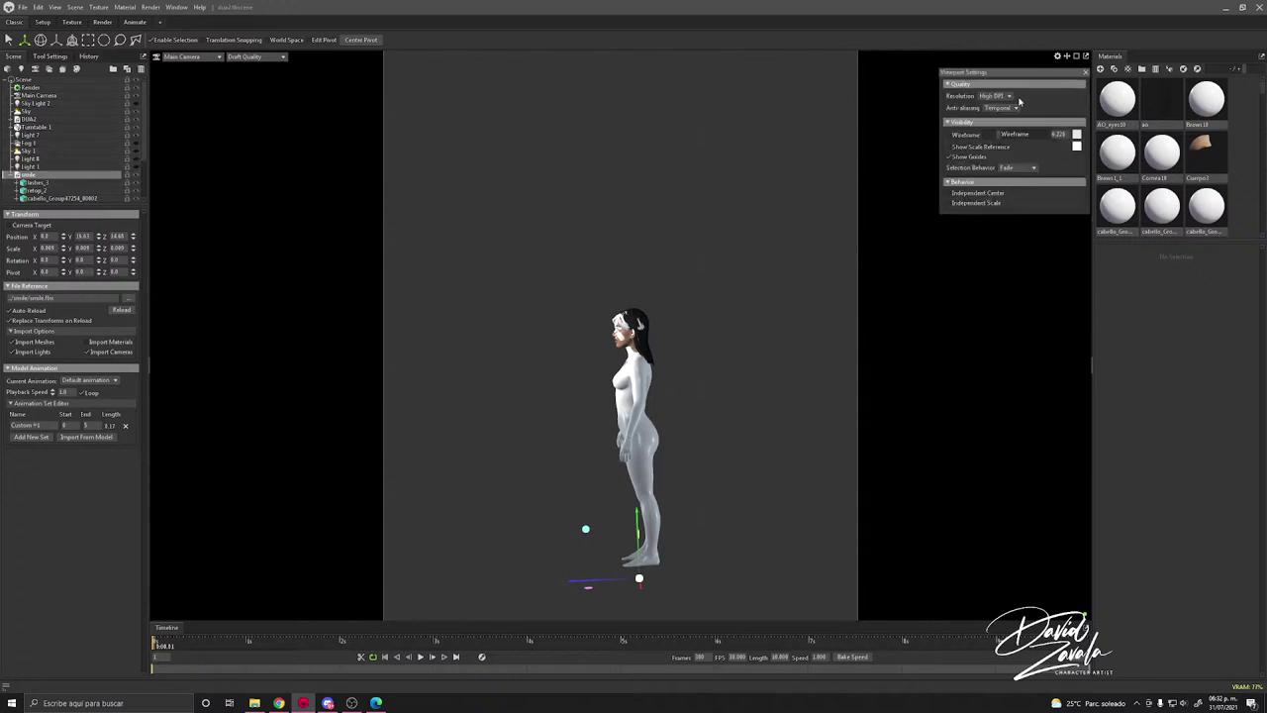
left_click(961, 138)
left_click(961, 137)
left_click(965, 148)
left_click(965, 148)
Step: Hide the DUA2 model and frame the smile model's head from the front
left_click(137, 120)
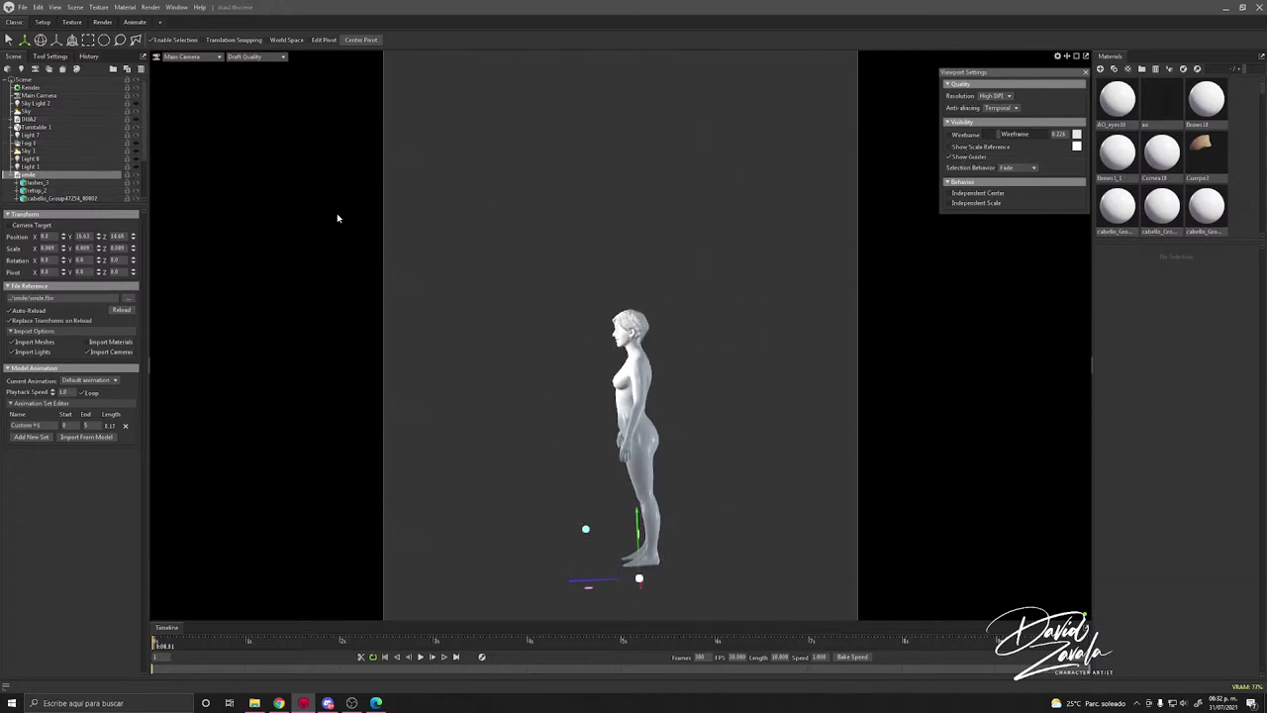
scroll(650, 348, "up", 3)
left_click_drag(649, 347, 721, 350)
scroll(721, 350, "up", 5)
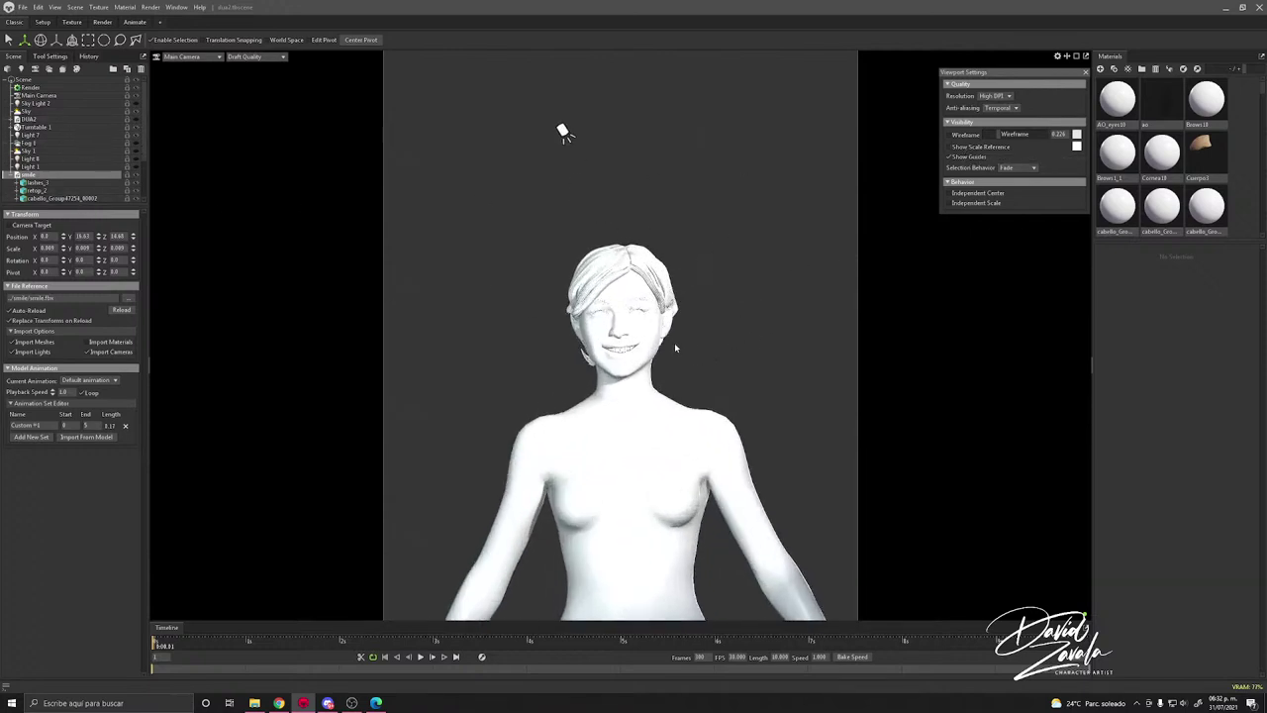
scroll(677, 357, "up", 4)
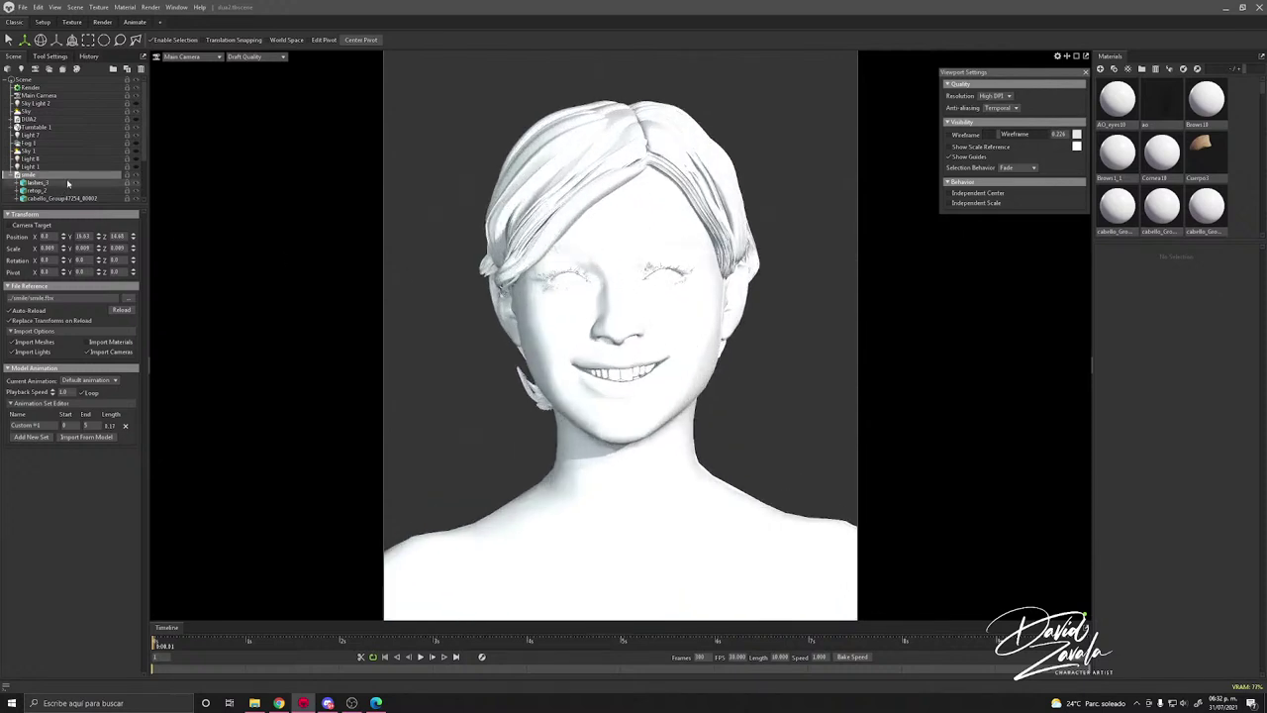
Step: Import the saved eyeball material into the scene and select the Eye_Balls1 material to compare its maps
left_click(1183, 71)
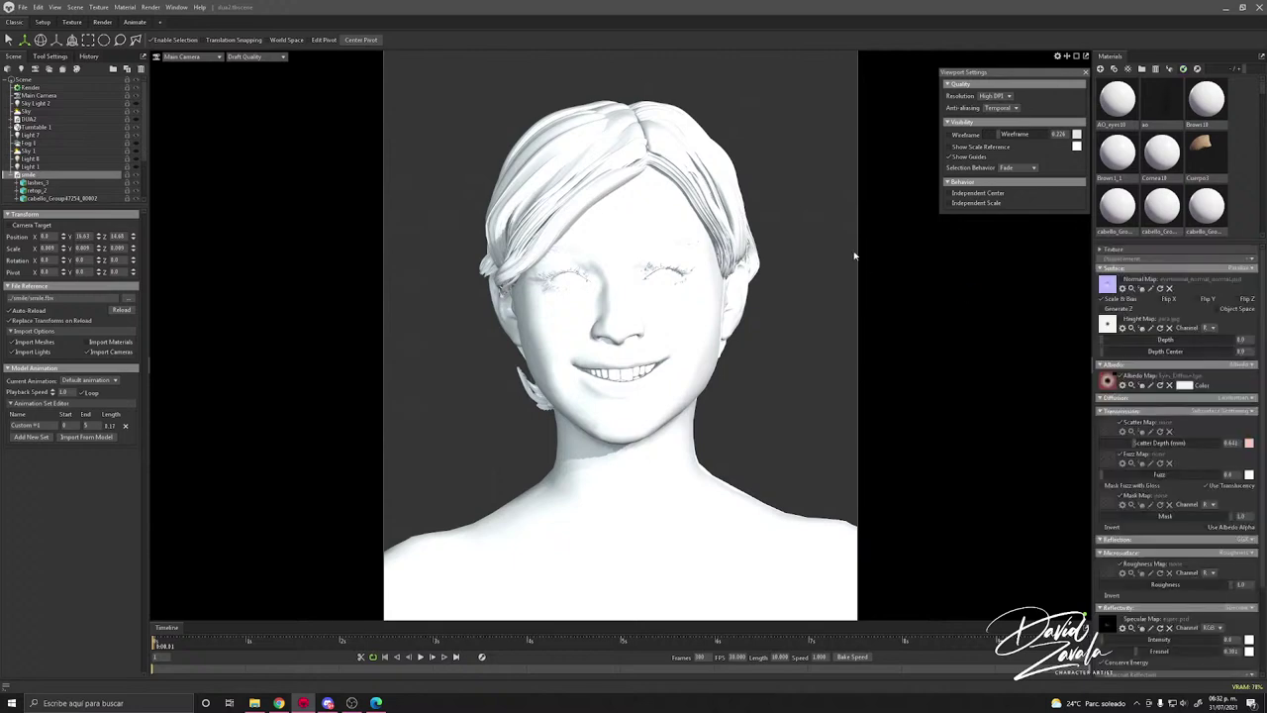
scroll(1141, 191, "down", 5)
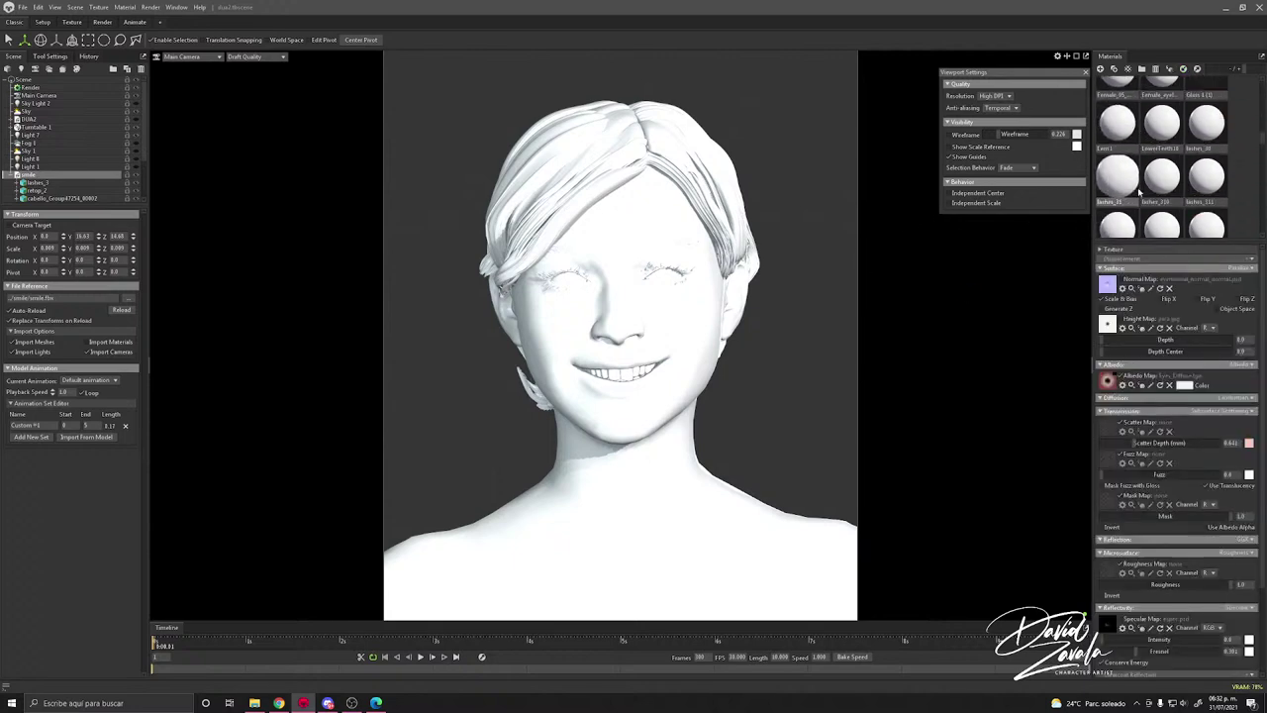
scroll(1148, 168, "up", 3)
left_click(1207, 201)
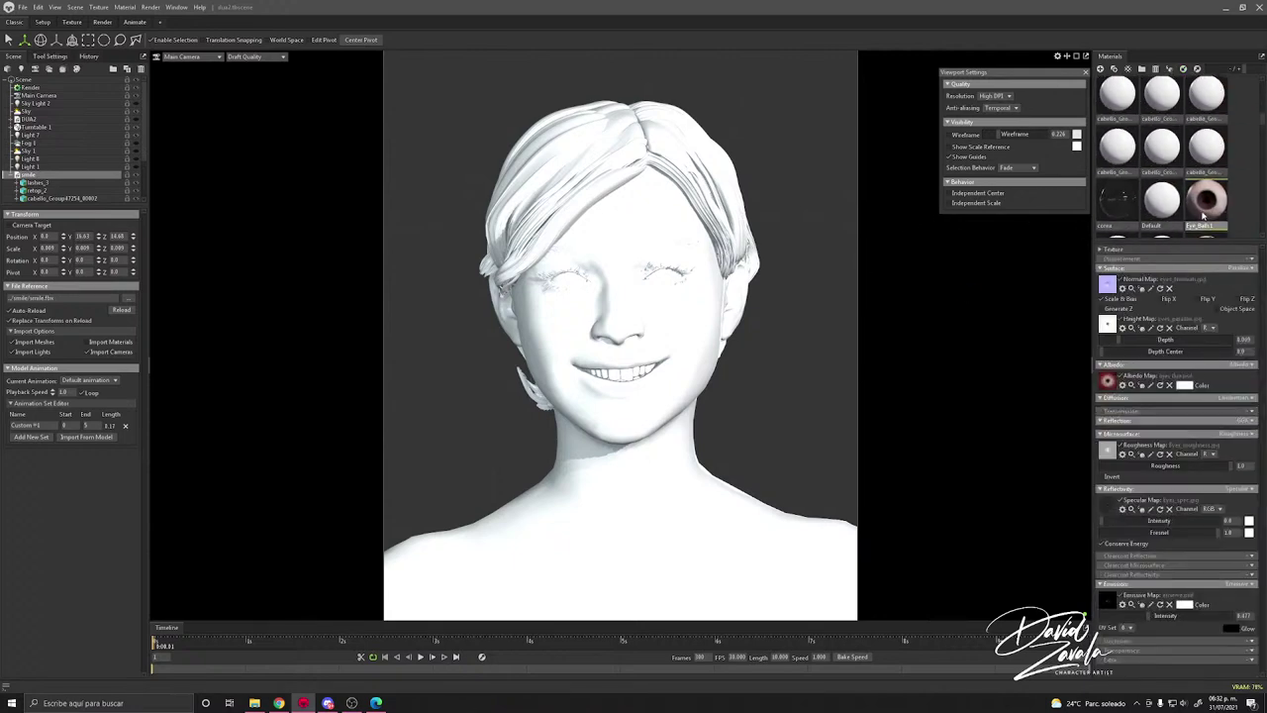
Step: Hide the smile model's outer eye meshes, including AO_eyes1 and Cornea1, to expose the eyeballs
scroll(806, 255, "up", 2)
scroll(1162, 156, "down", 10)
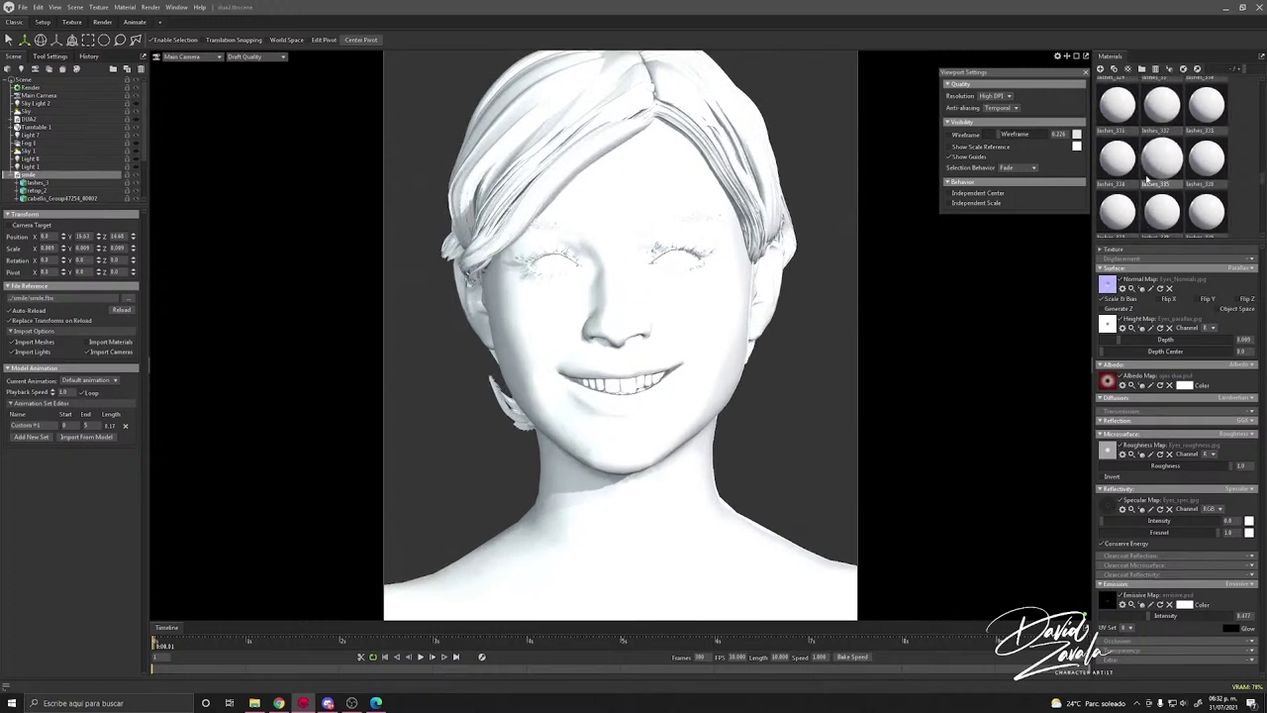
left_click(669, 260)
scroll(131, 190, "down", 3)
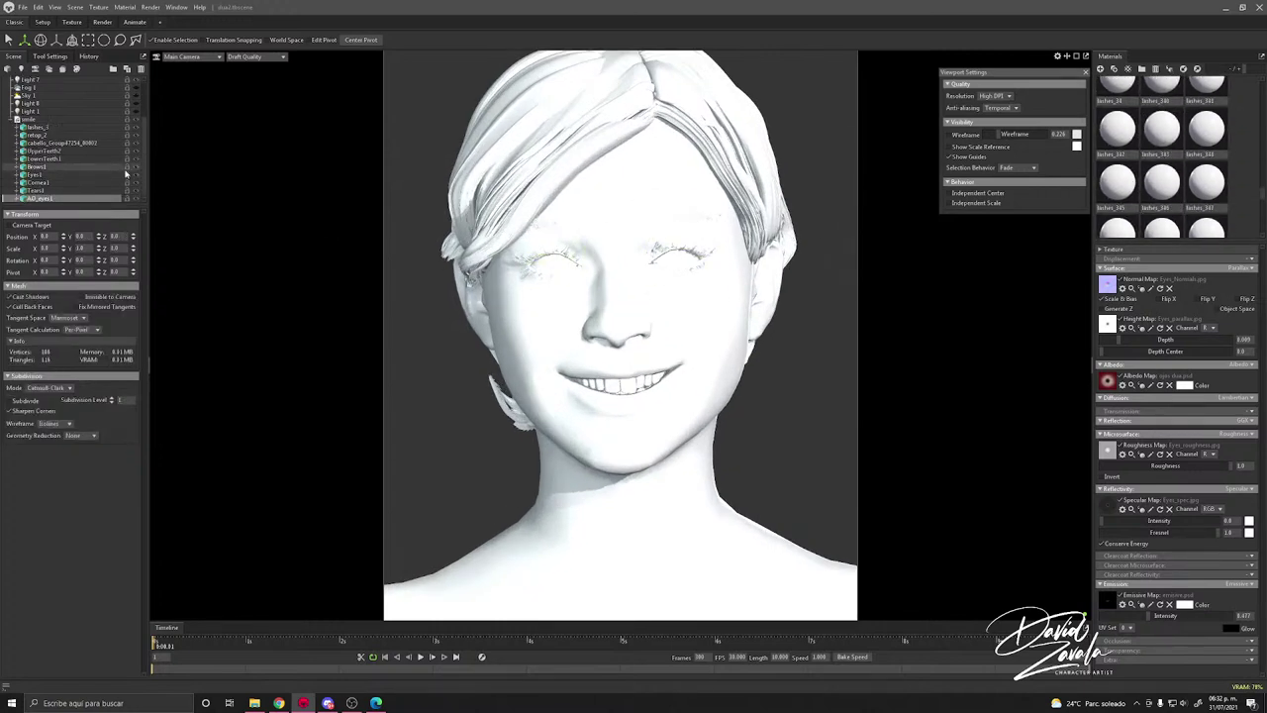
scroll(720, 256, "up", 3)
left_click(693, 241)
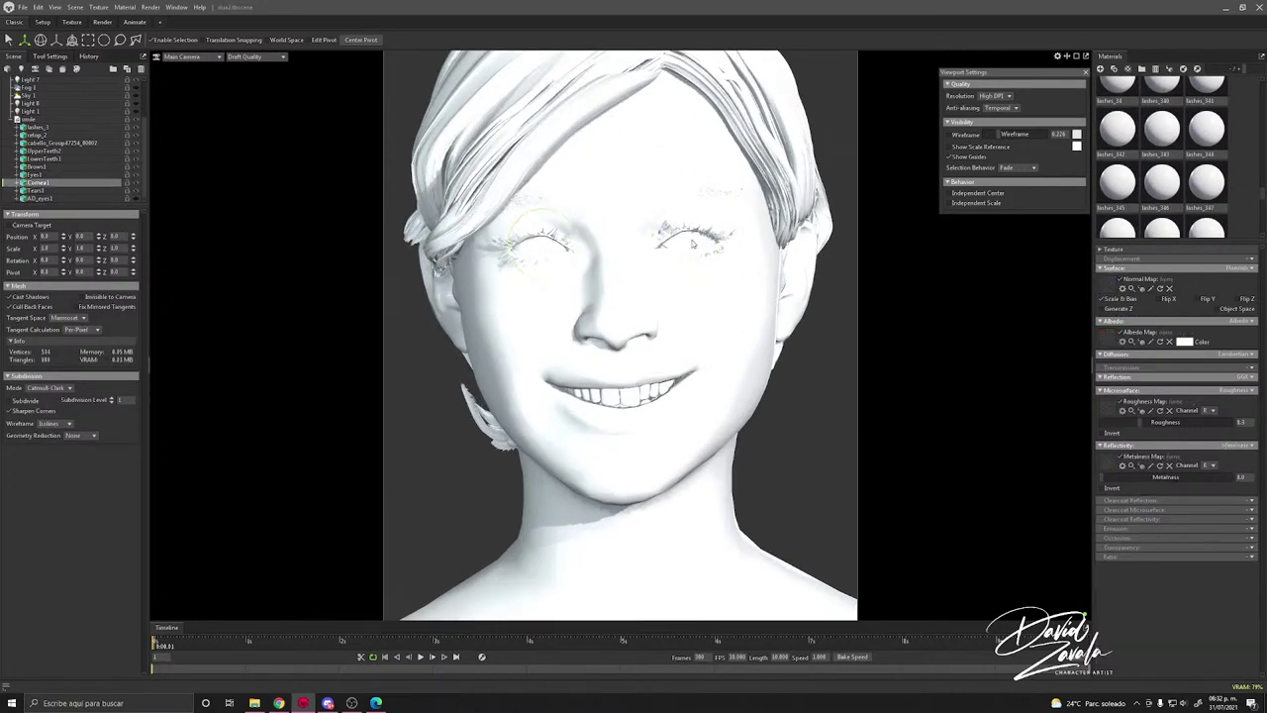
Step: Try the Eye_Balls1 material on the smile model's eyeballs and check both eyes
scroll(1187, 191, "down", 5)
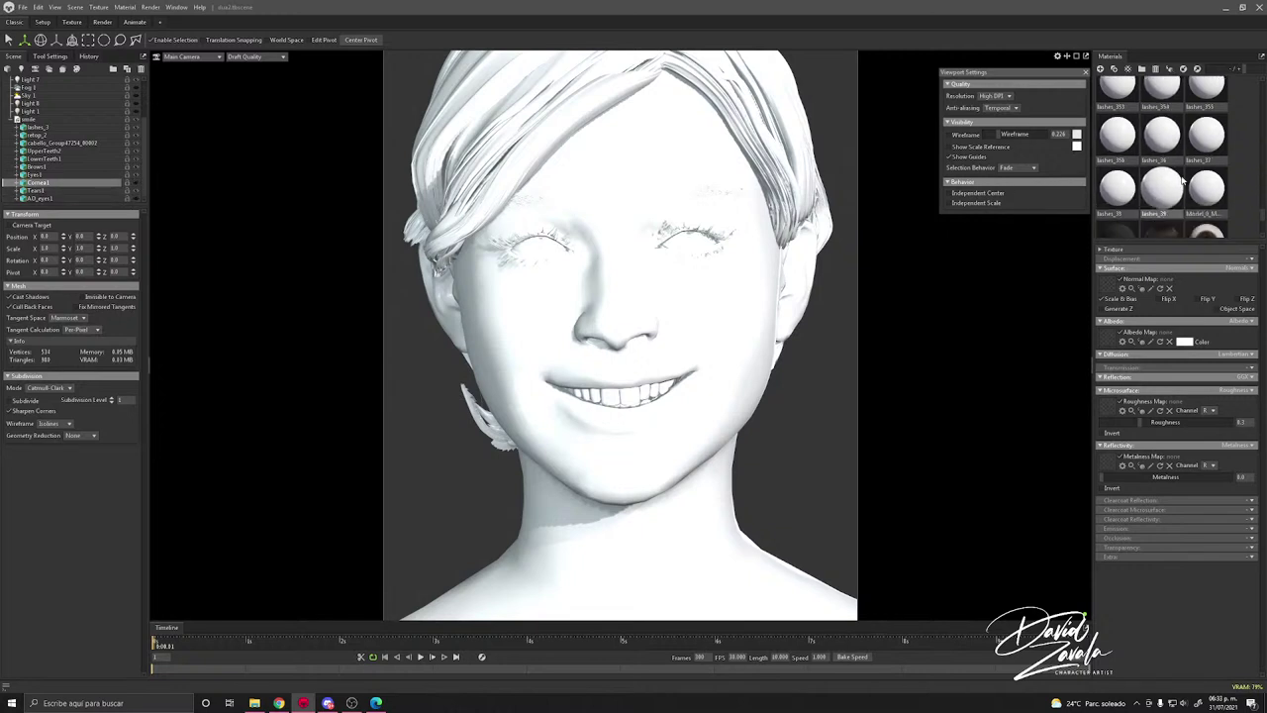
scroll(1186, 191, "up", 5)
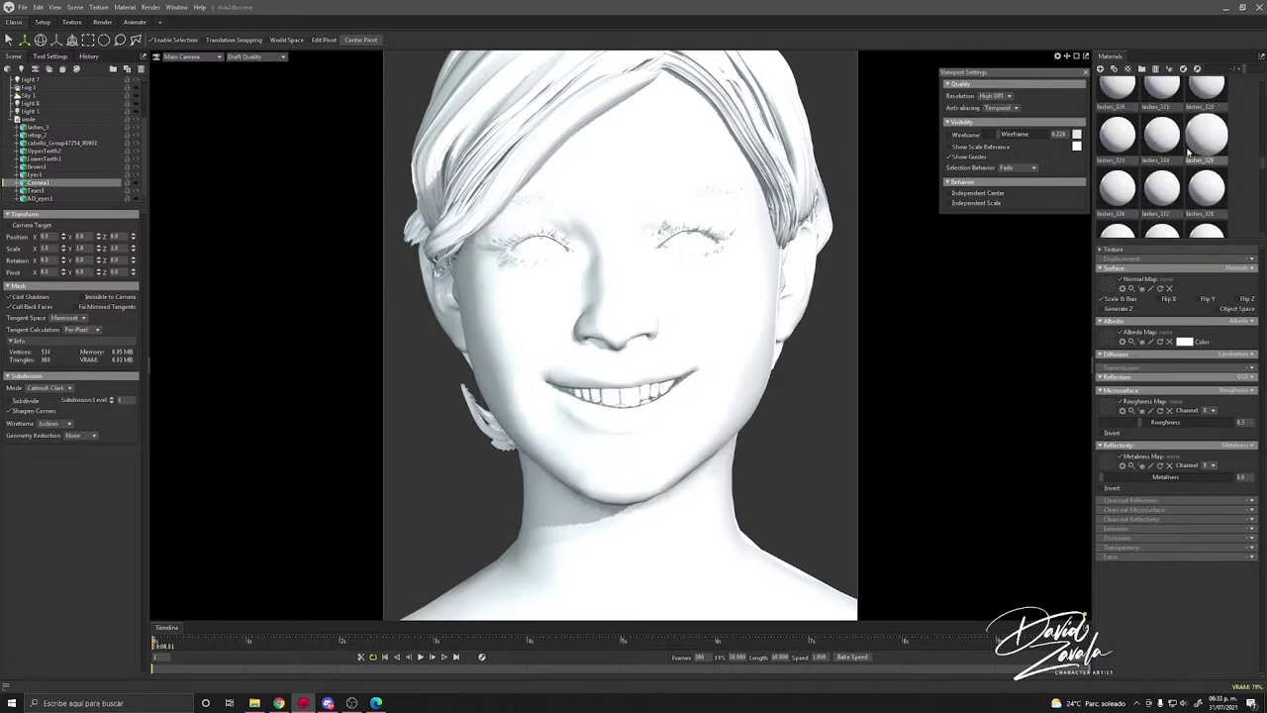
scroll(1183, 166, "up", 3)
left_click_drag(1205, 127, 684, 241)
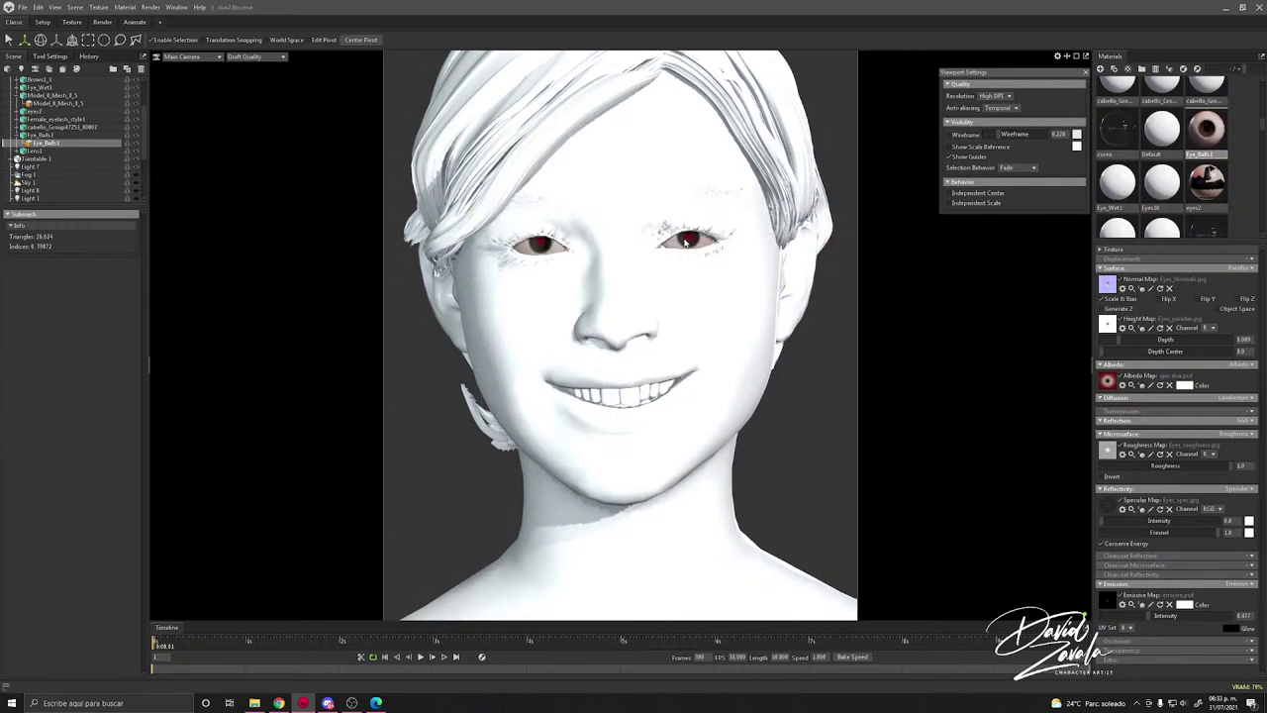
left_click_drag(1204, 144, 688, 240)
left_click(688, 239)
scroll(688, 240, "up", 5)
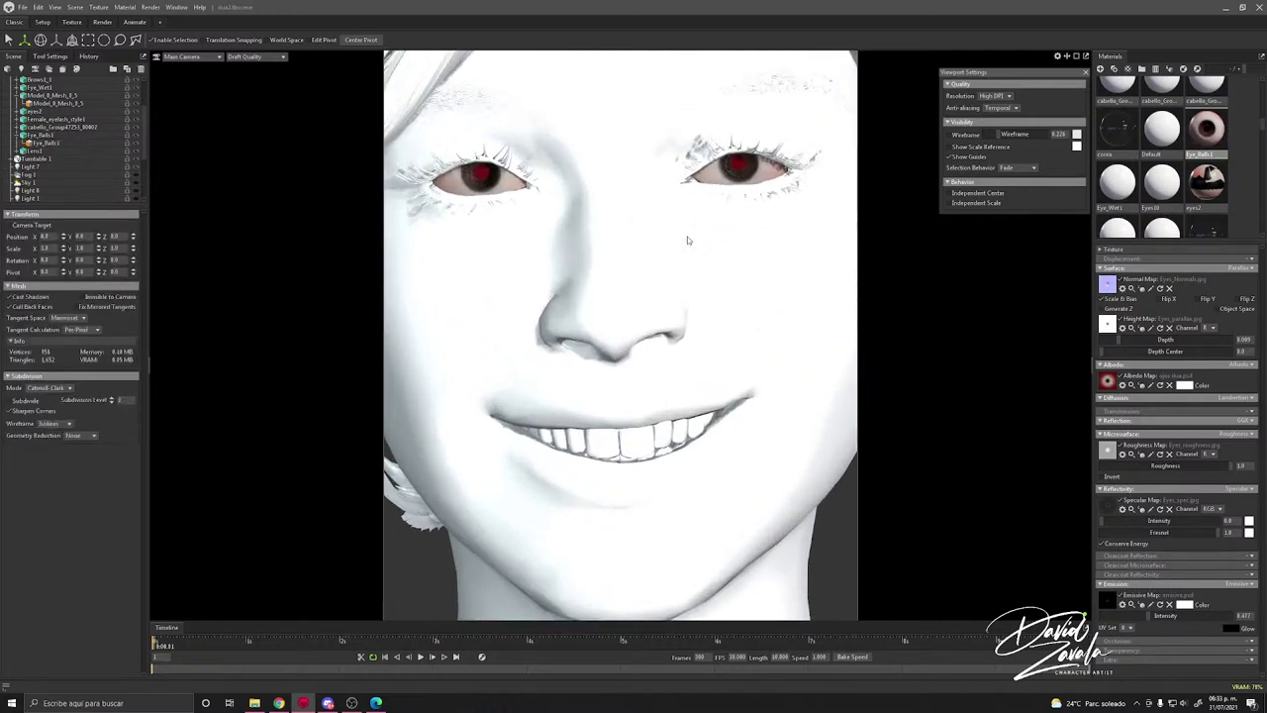
scroll(688, 240, "down", 2)
scroll(37, 158, "up", 2)
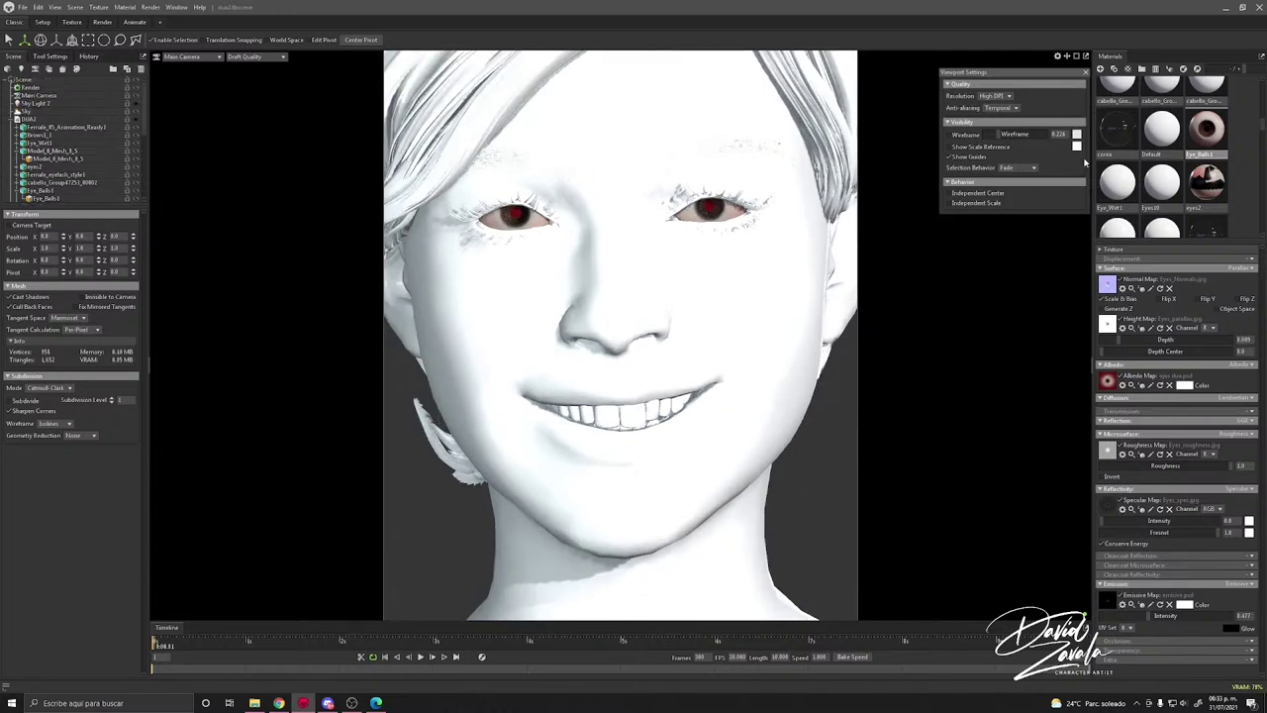
Step: Apply the saved eyeball material with the Eyes_Diffuse.tga albedo map to the smile model's eyeballs
scroll(1182, 178, "down", 10)
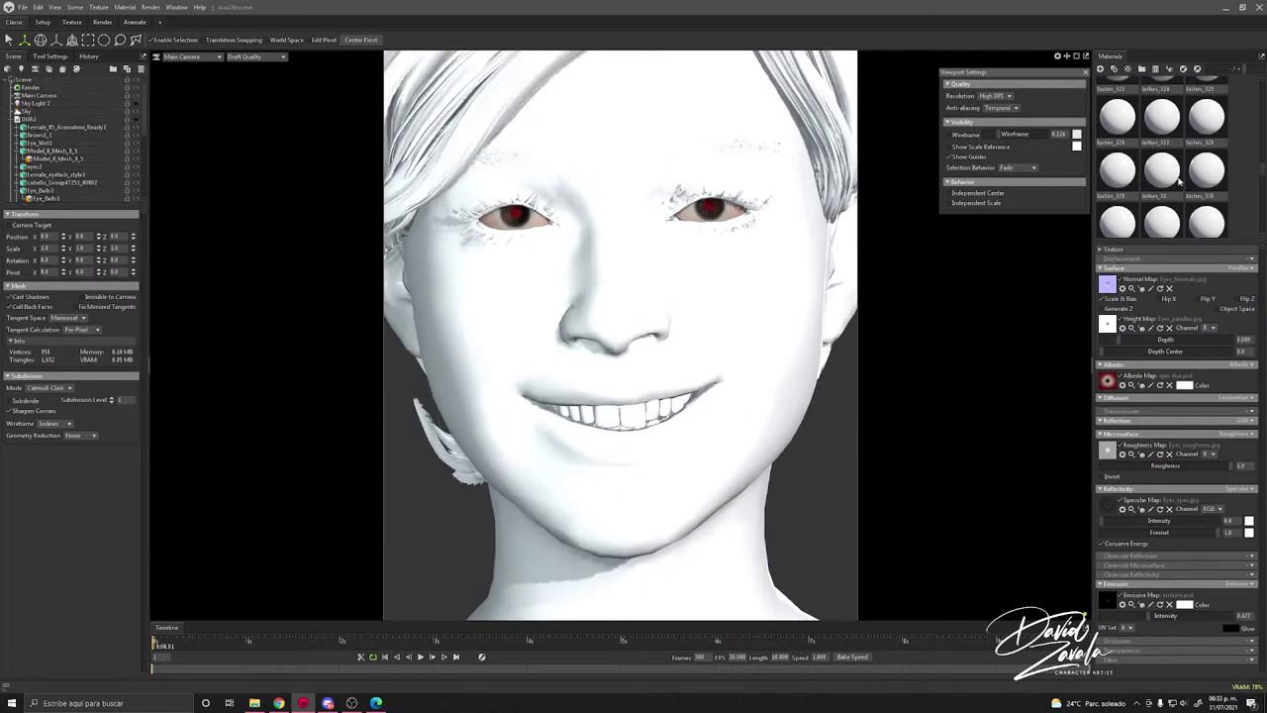
scroll(1177, 181, "down", 3)
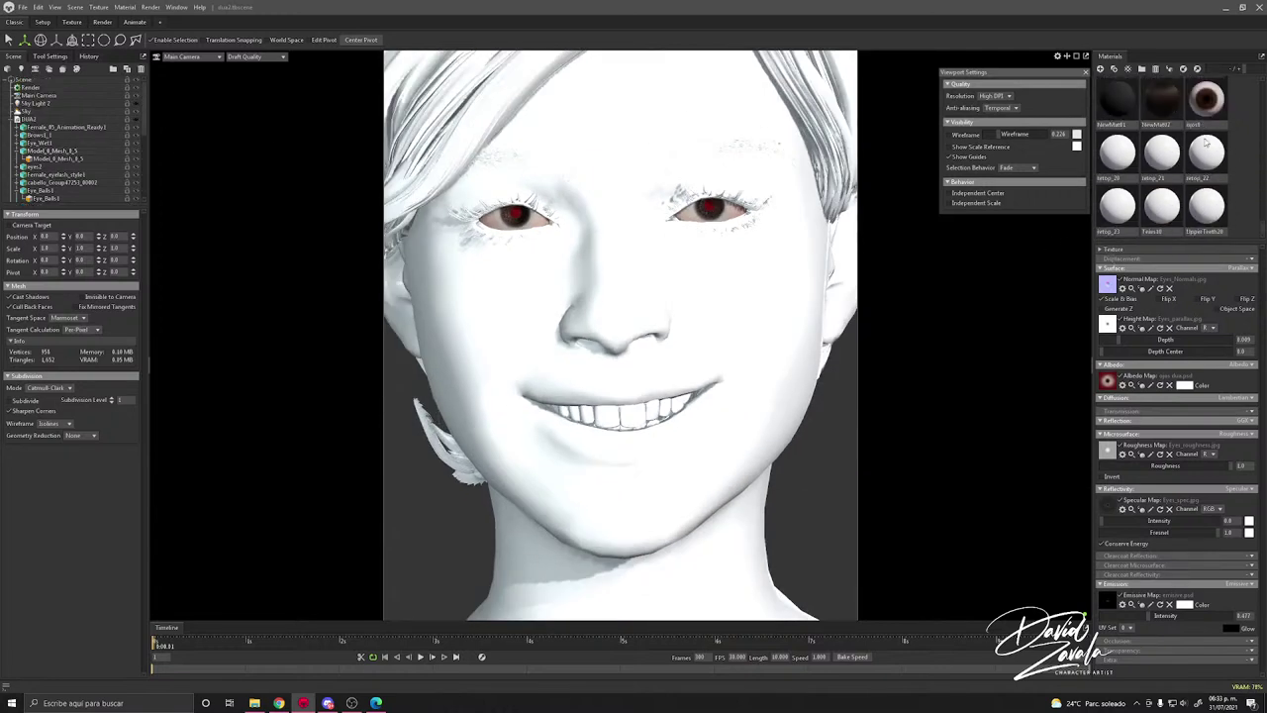
left_click(1207, 99)
left_click_drag(1207, 99, 700, 215)
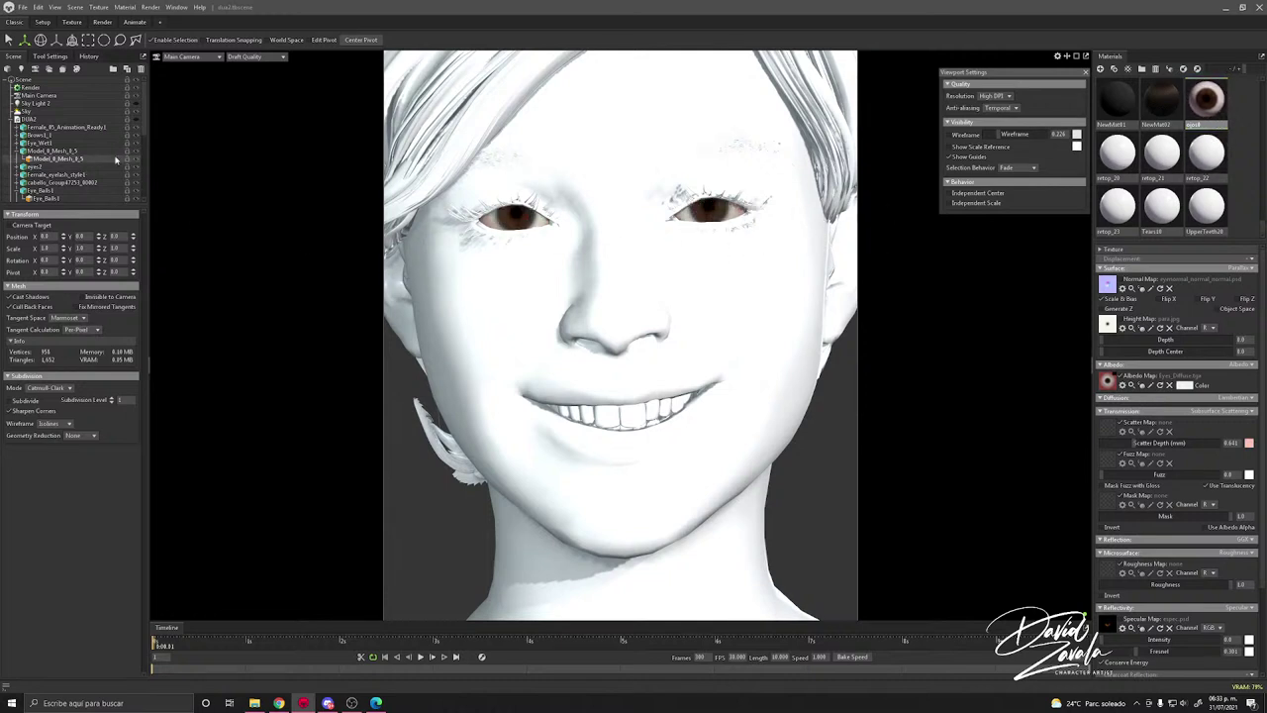
Step: Make the smile model's Cornea1 mesh visible again
scroll(141, 147, "down", 3)
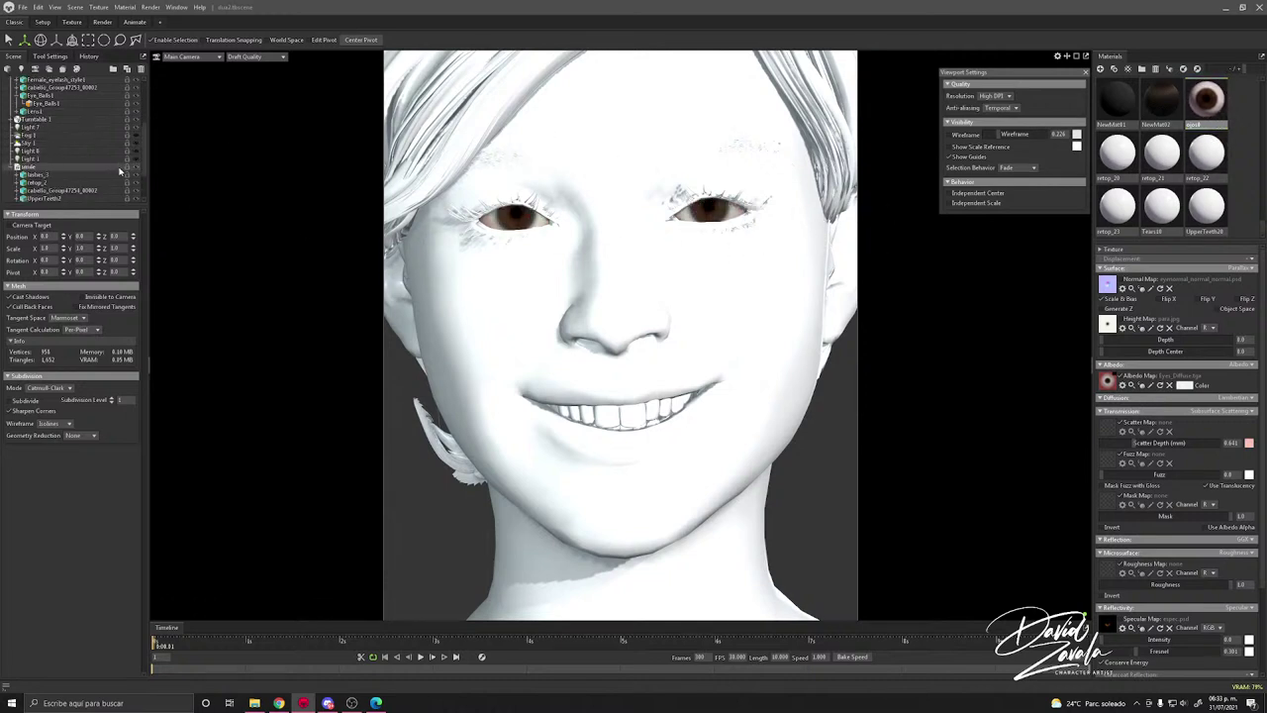
scroll(121, 147, "down", 3)
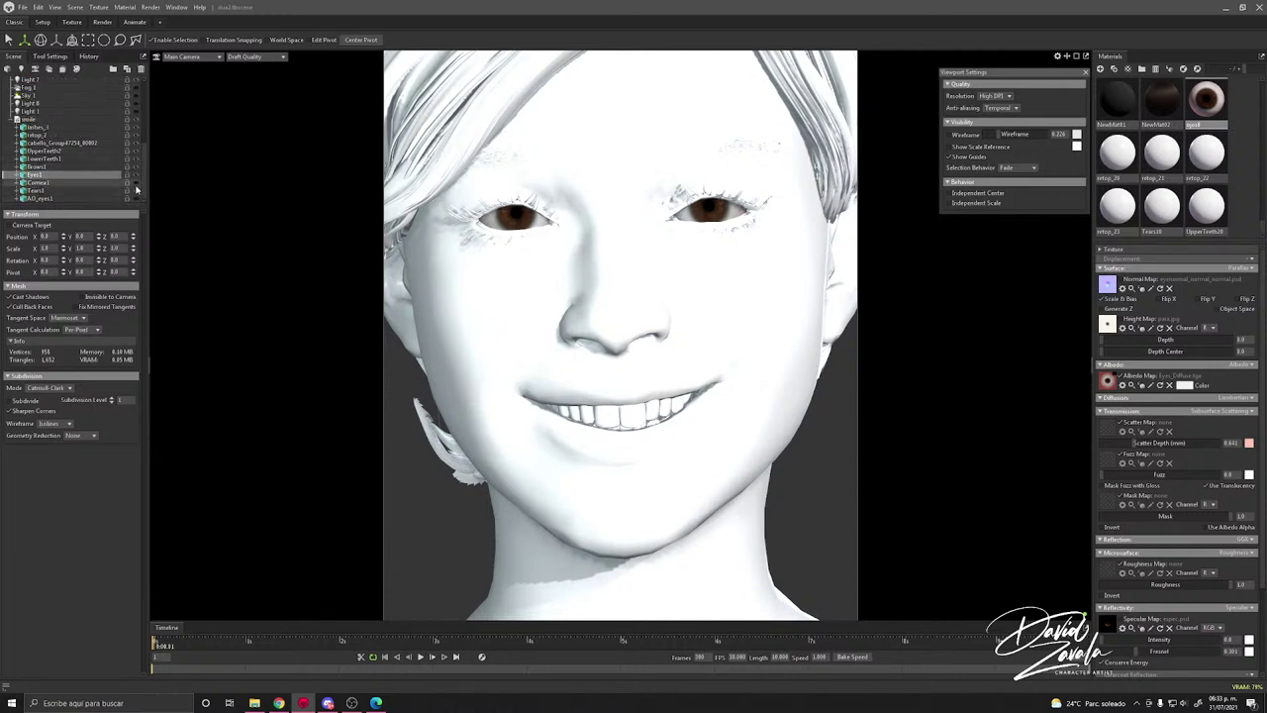
left_click(136, 184)
Step: Import the saved refractive cornea material, apply it to the smile model's corneas and check the eye reflections
scroll(1175, 175, "up", 10)
scroll(1174, 174, "up", 3)
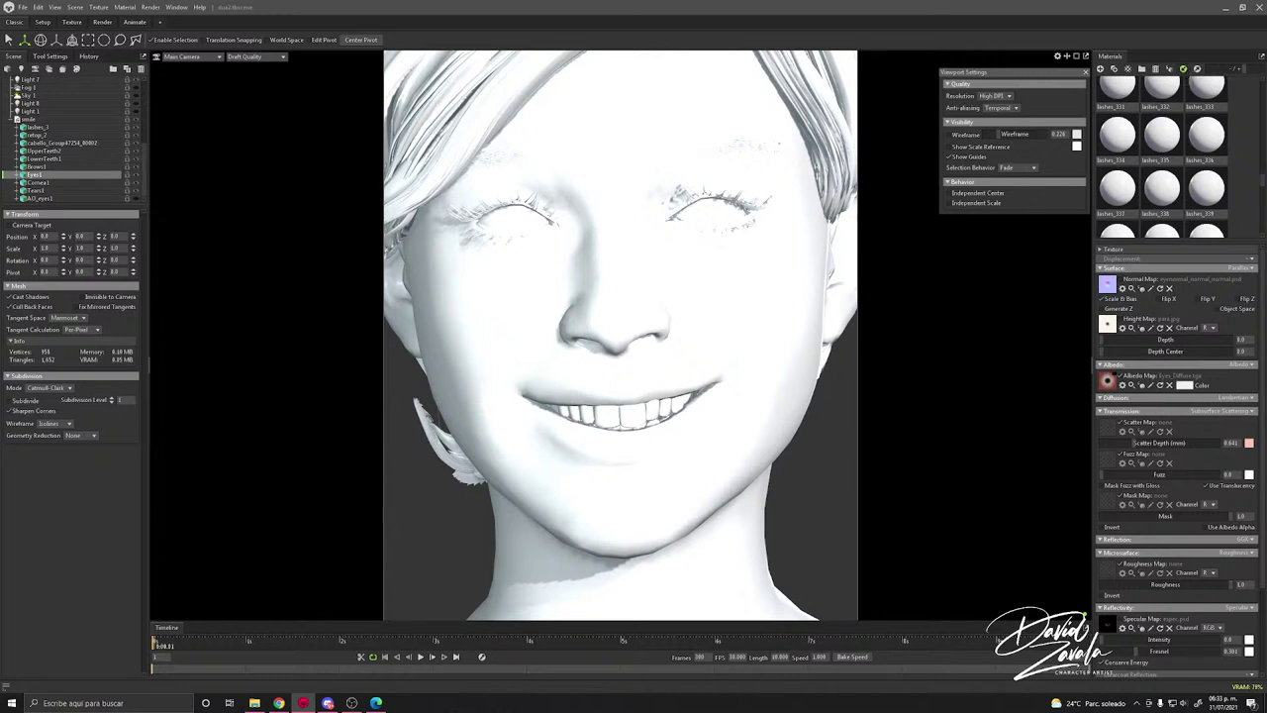
left_click(1182, 68)
scroll(1179, 168, "up", 3)
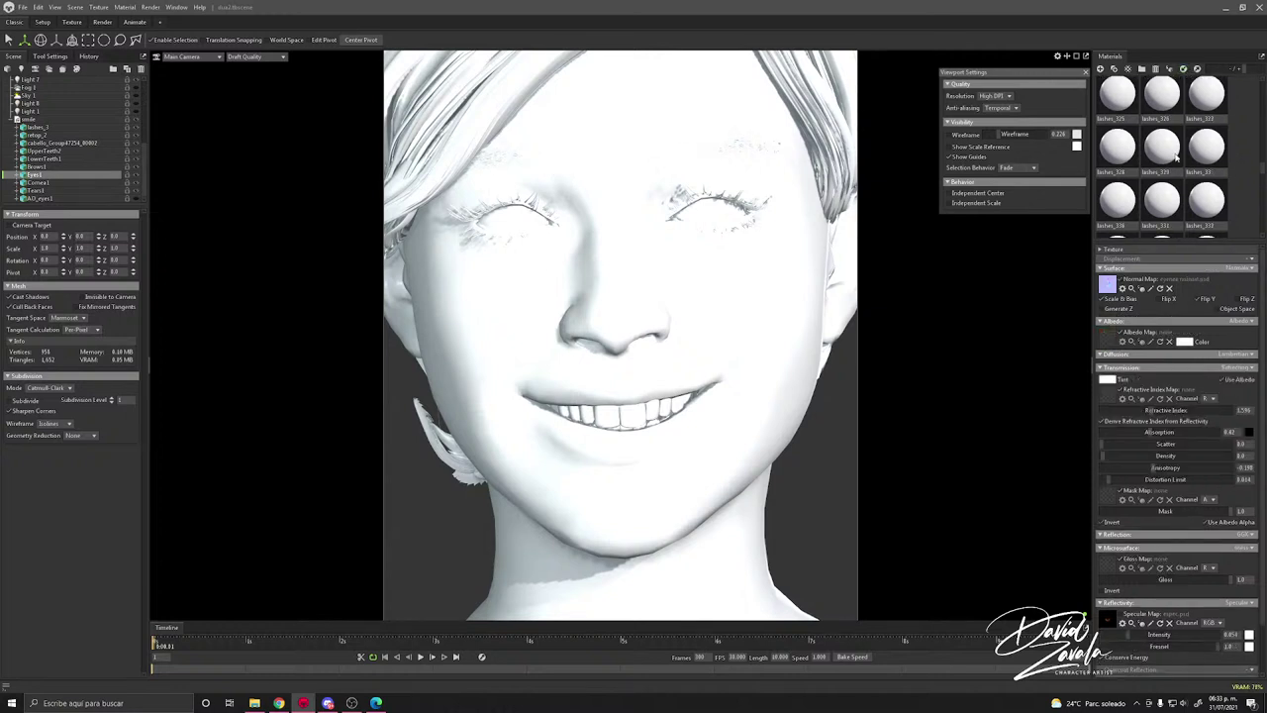
scroll(1180, 166, "up", 2)
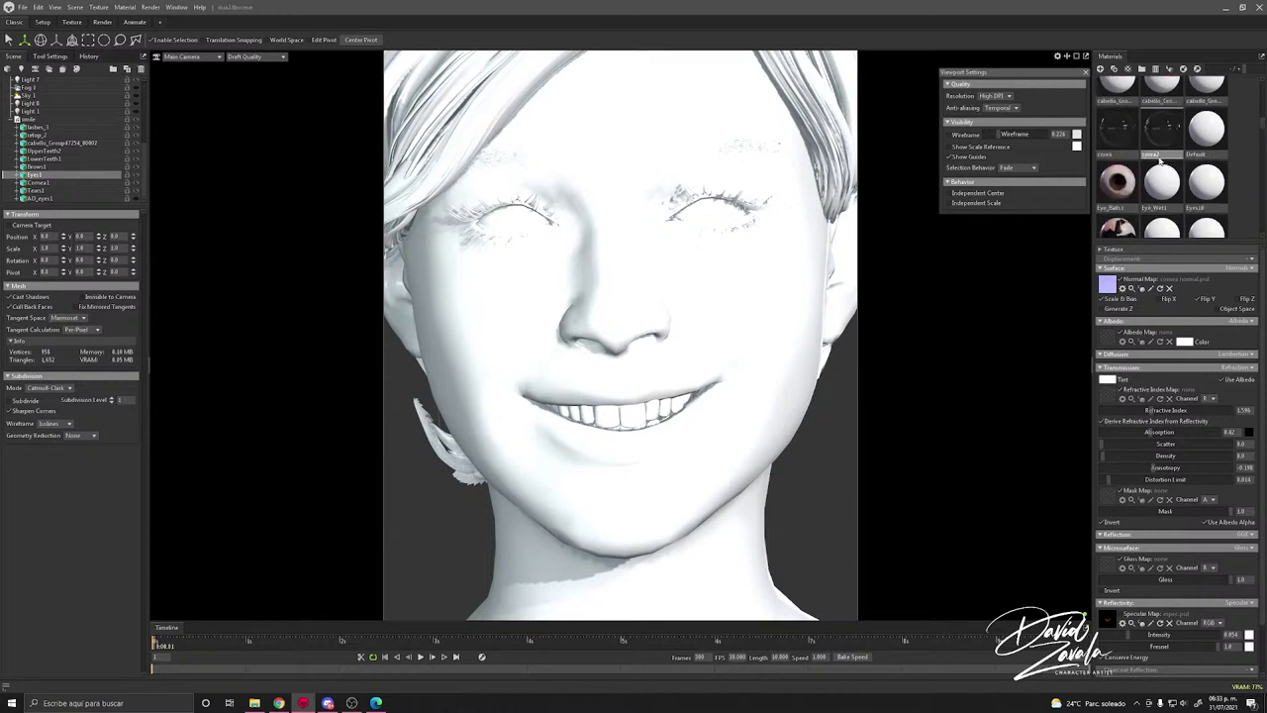
left_click_drag(1125, 179, 709, 211)
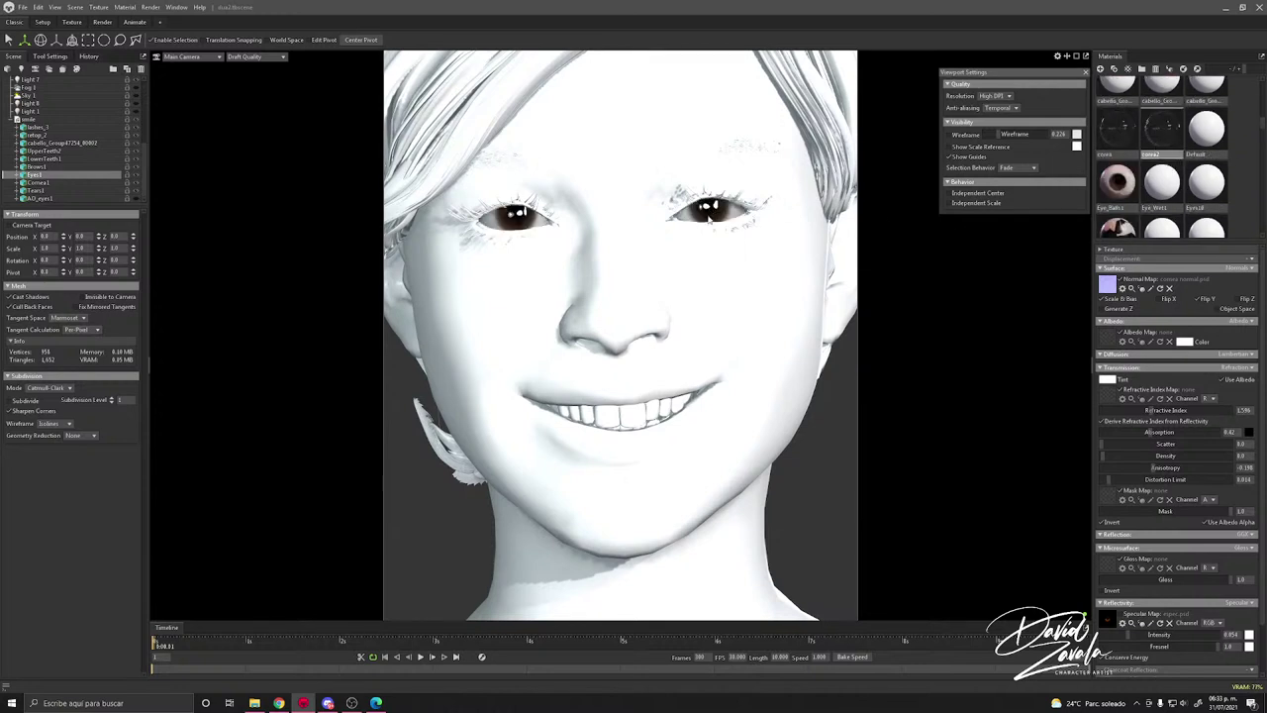
scroll(708, 213, "down", 5)
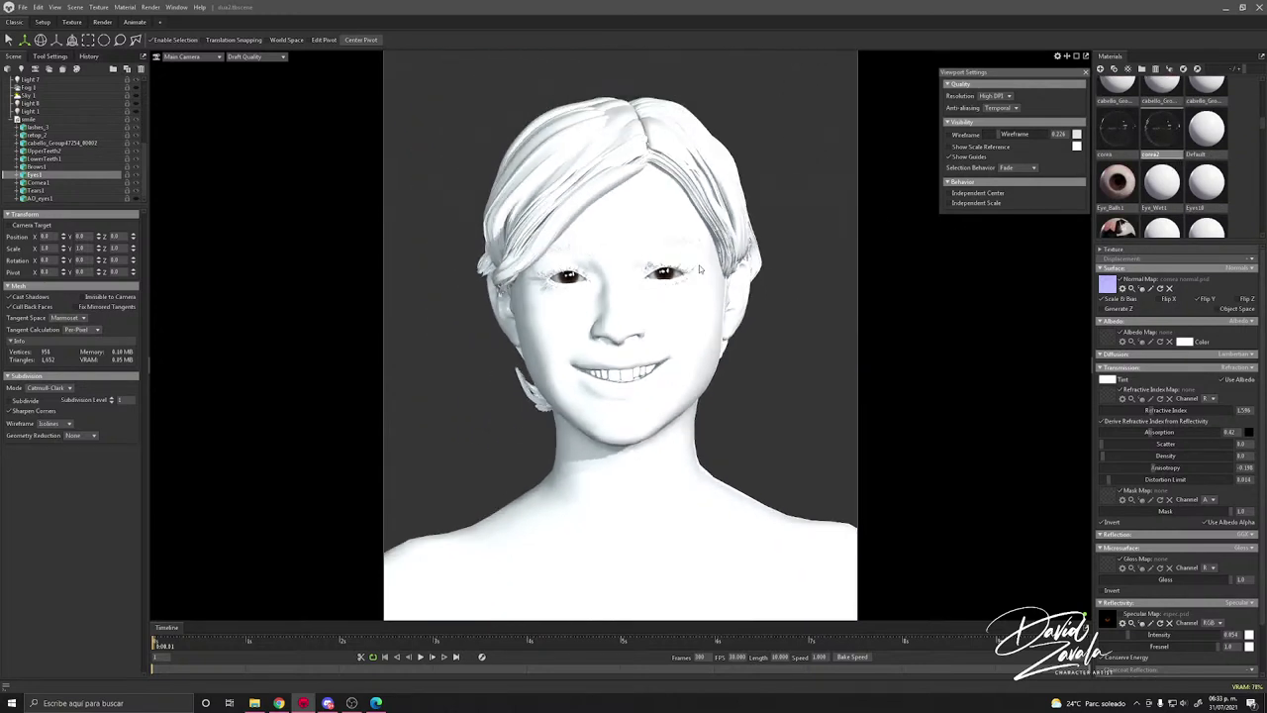
scroll(700, 267, "up", 2)
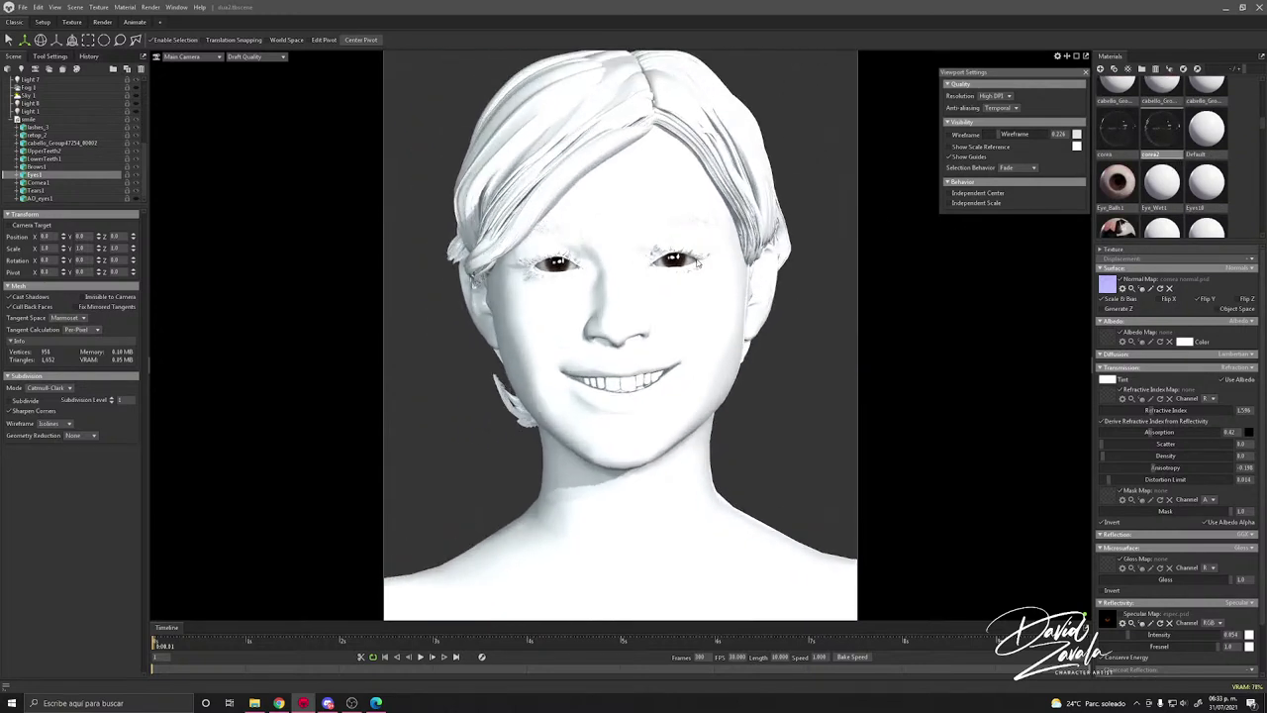
left_click_drag(706, 257, 765, 252)
scroll(765, 252, "up", 2)
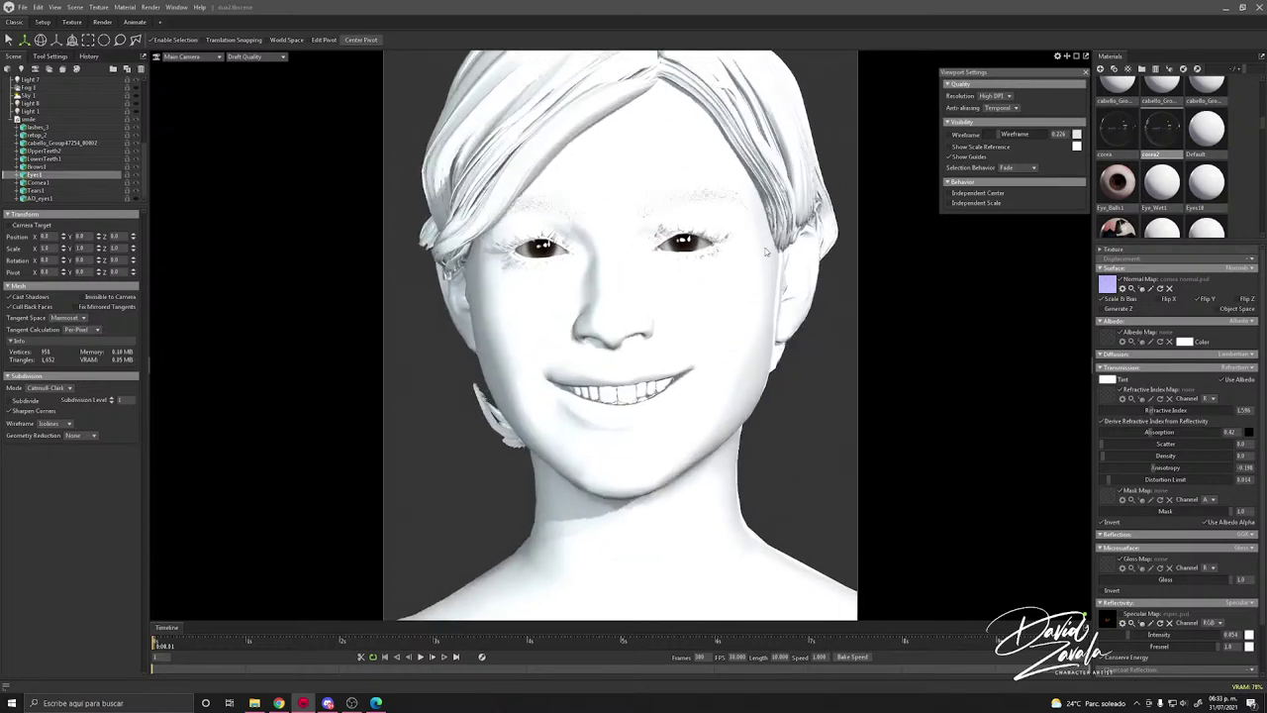
Step: Show the AO_eyes1 mesh and apply the ao material with the EYE CAVITY occlusion map to it
scroll(1200, 143, "up", 4)
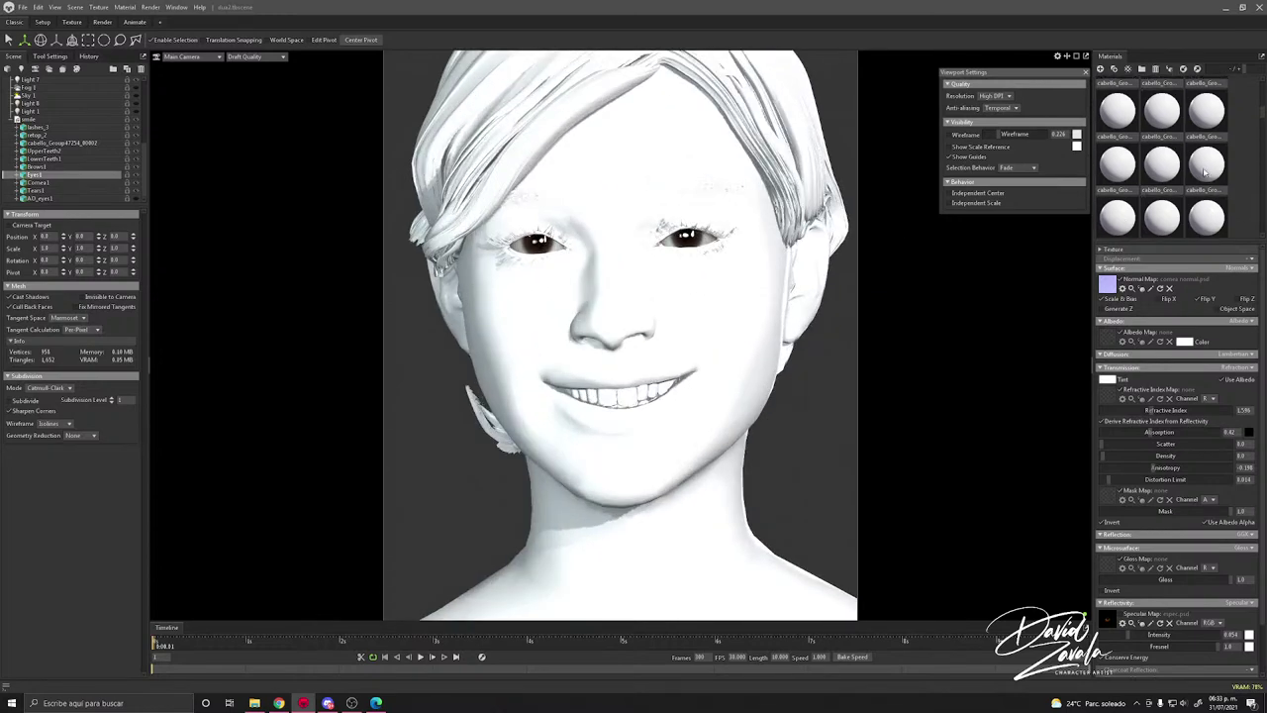
left_click(1163, 107)
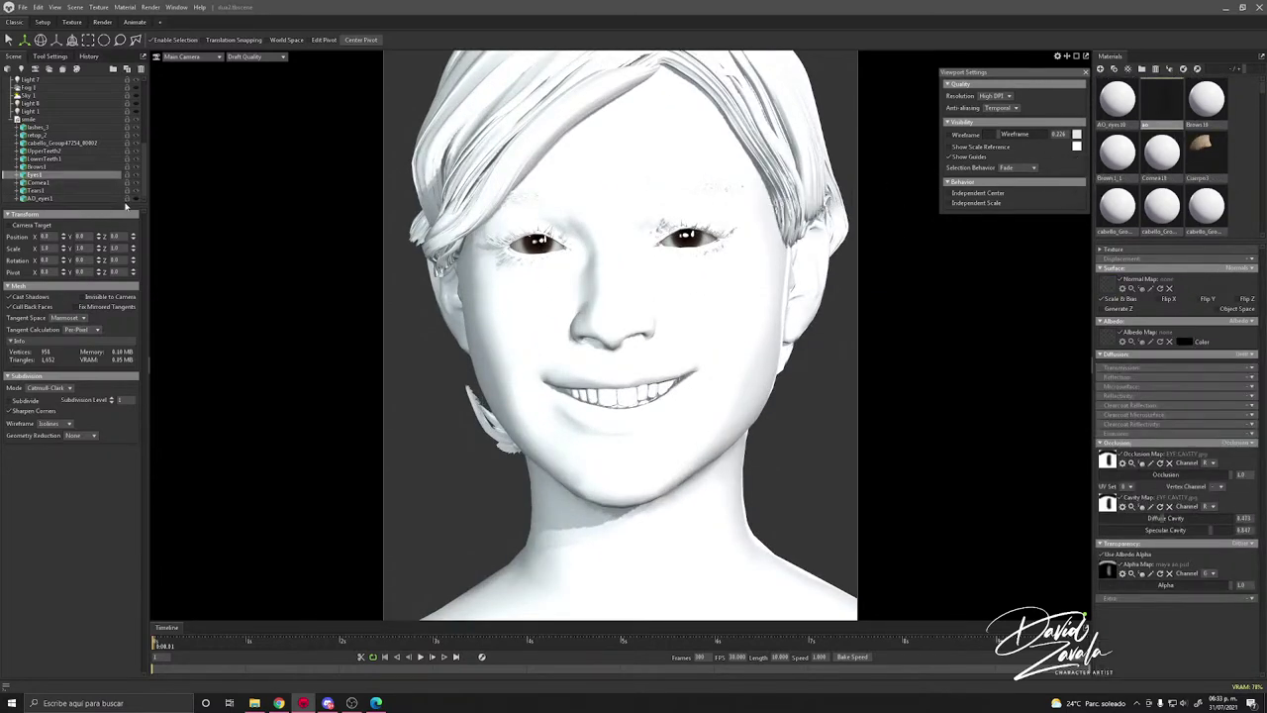
left_click(136, 200)
left_click_drag(1161, 150, 685, 239)
scroll(686, 241, "down", 5)
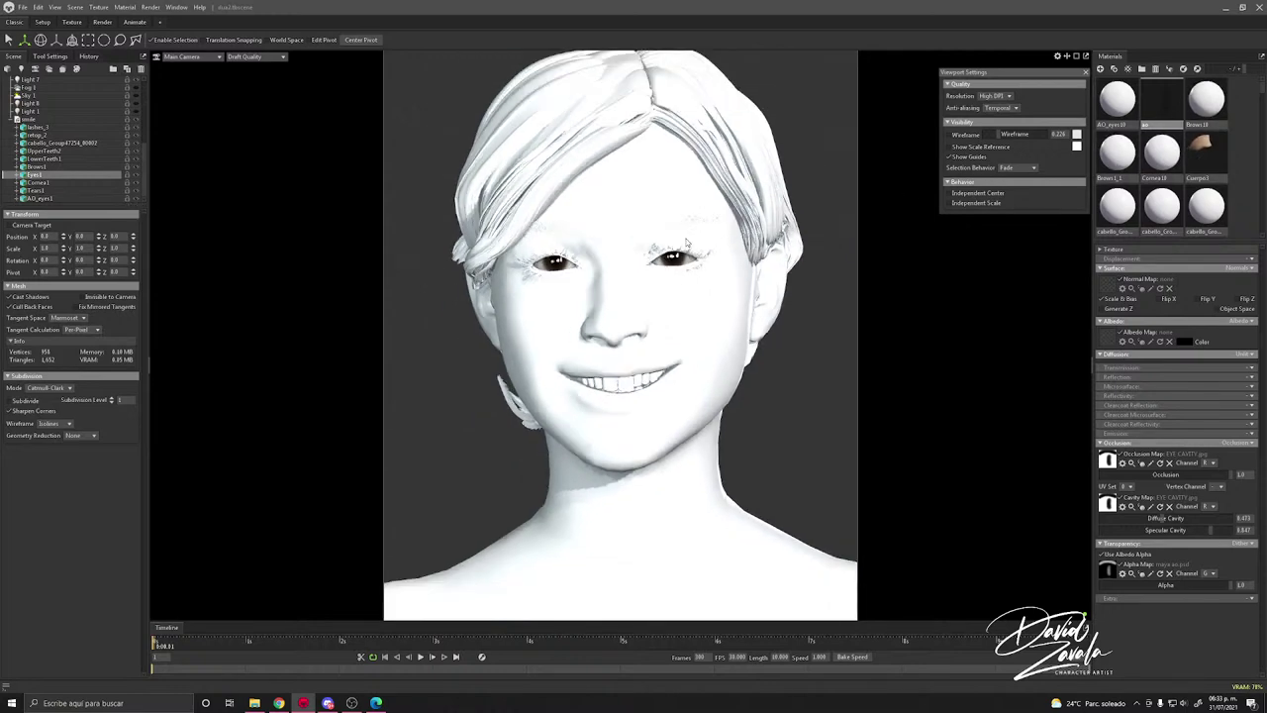
scroll(679, 241, "up", 9)
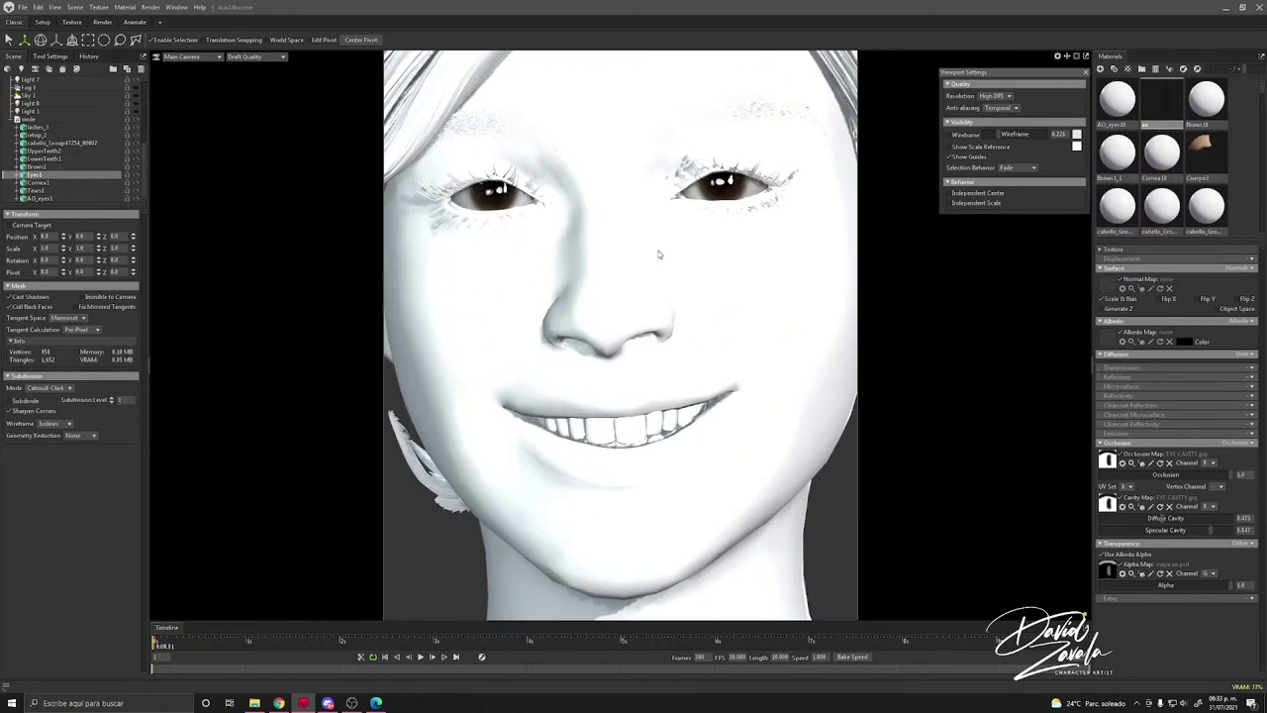
Step: Import the saved tear material with the TEARS_NM normal map and assign it to the Tears1 mesh
left_click_drag(658, 254, 1015, 223)
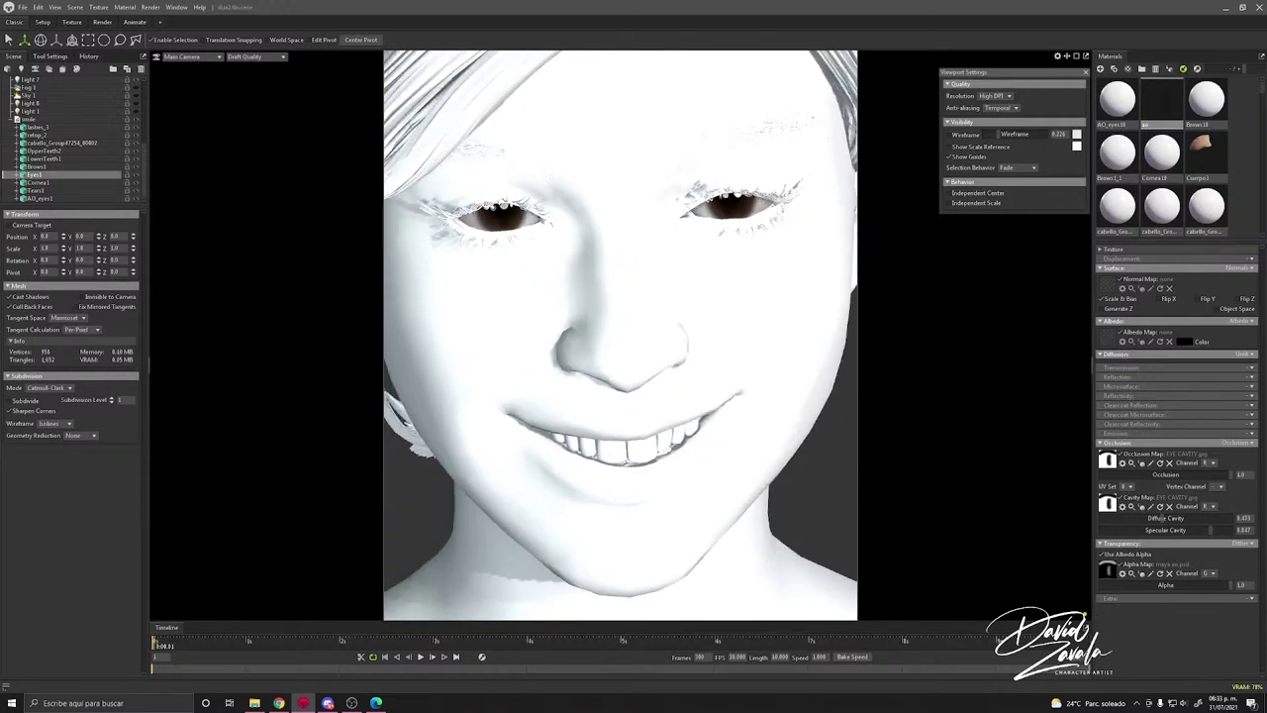
left_click(1156, 151)
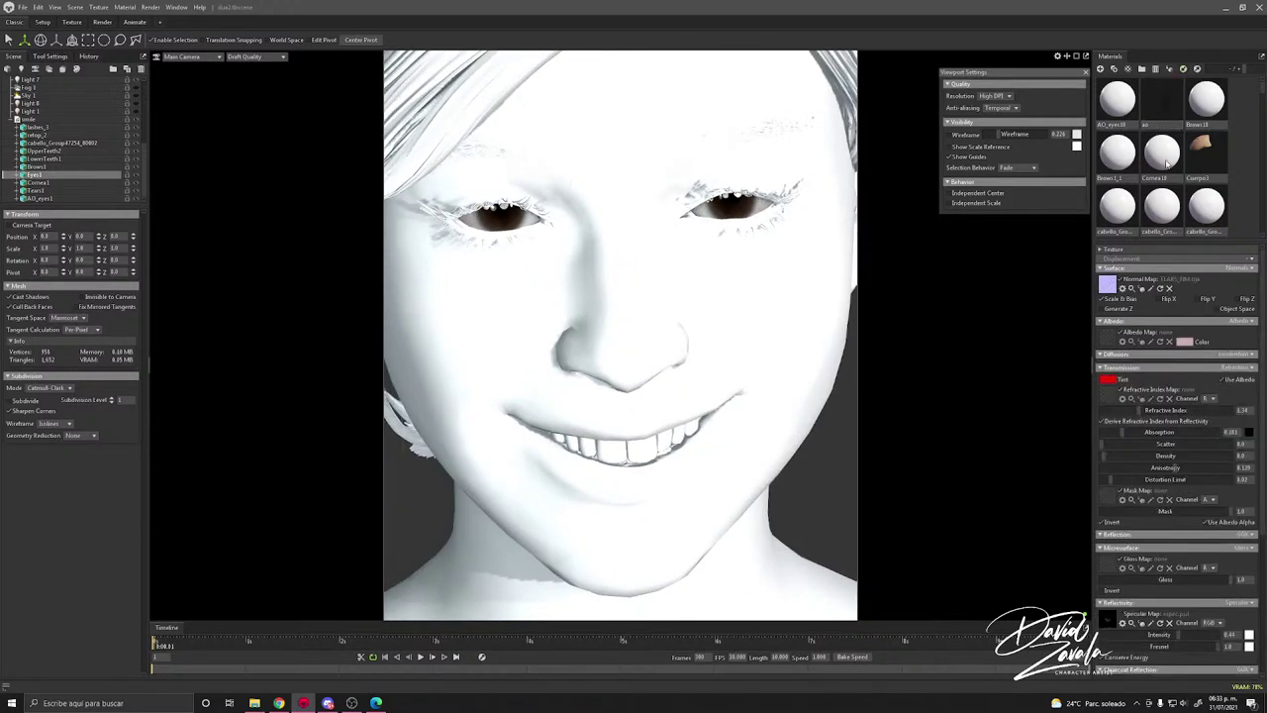
scroll(1165, 158, "down", 3)
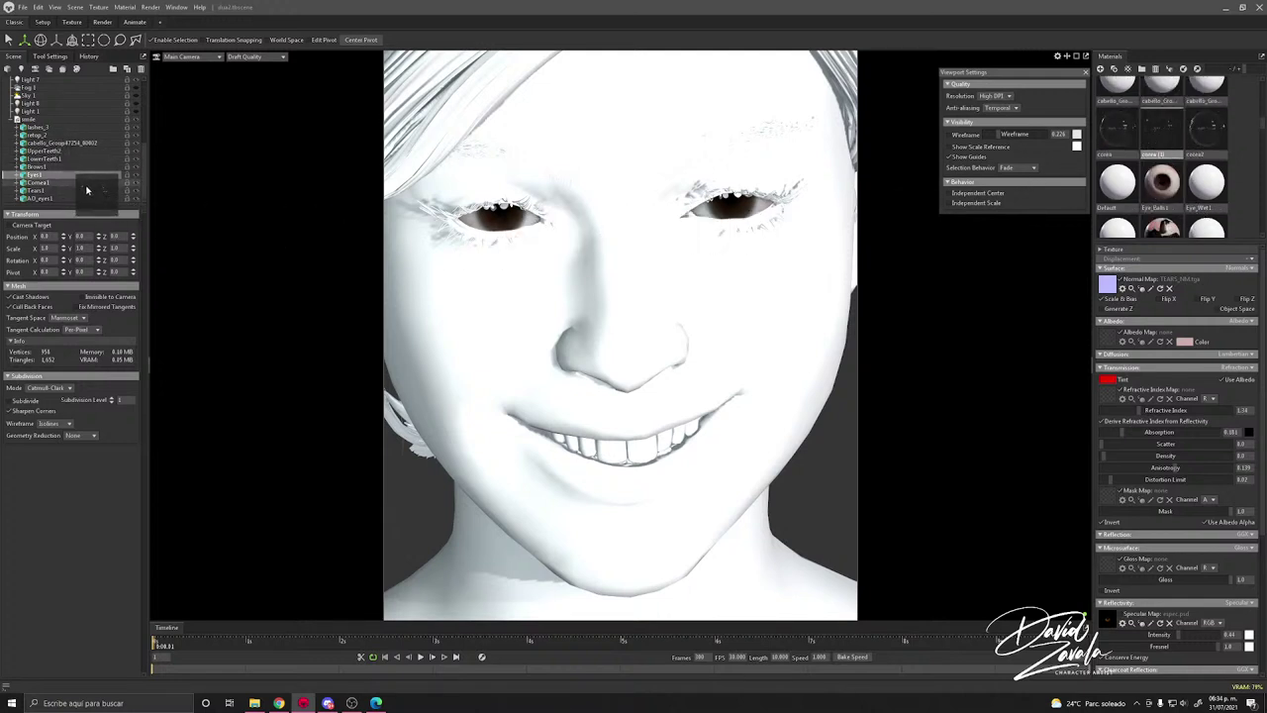
left_click_drag(86, 190, 86, 190)
left_click(86, 190)
left_click_drag(593, 288, 577, 251)
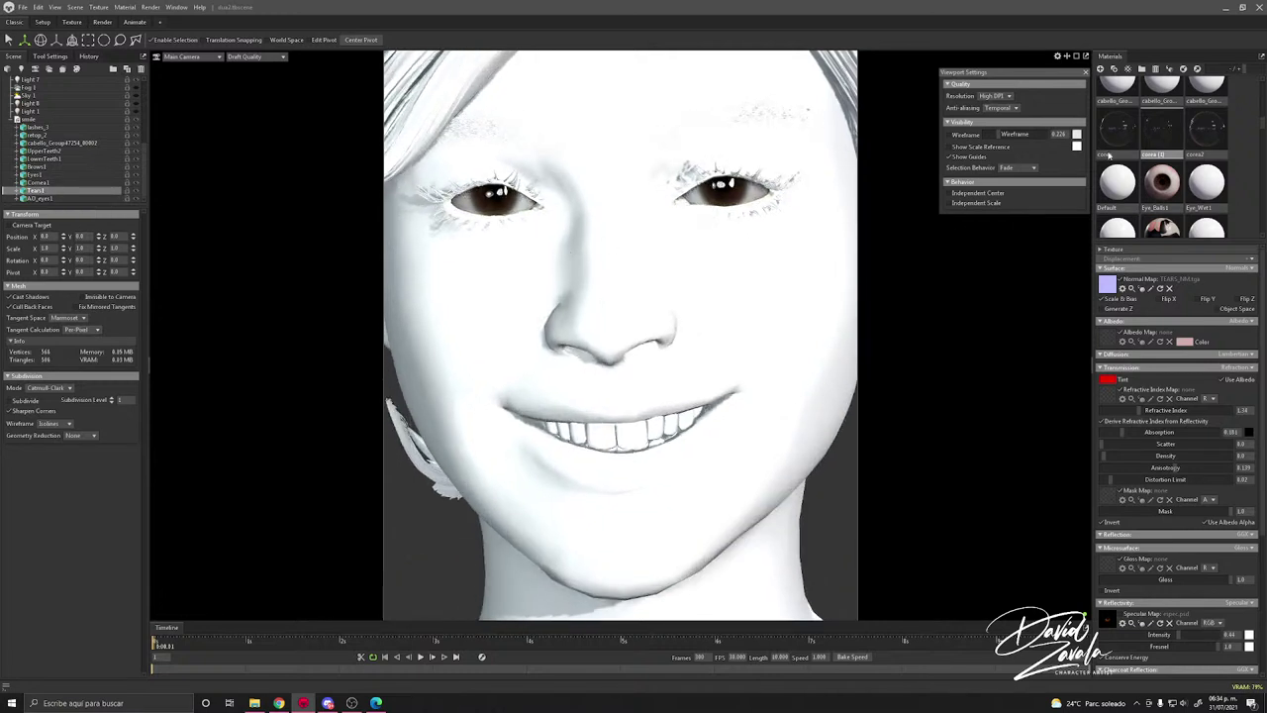
Step: Clear all unused materials from the scene
scroll(1108, 155, "up", 4)
scroll(1158, 107, "down", 10)
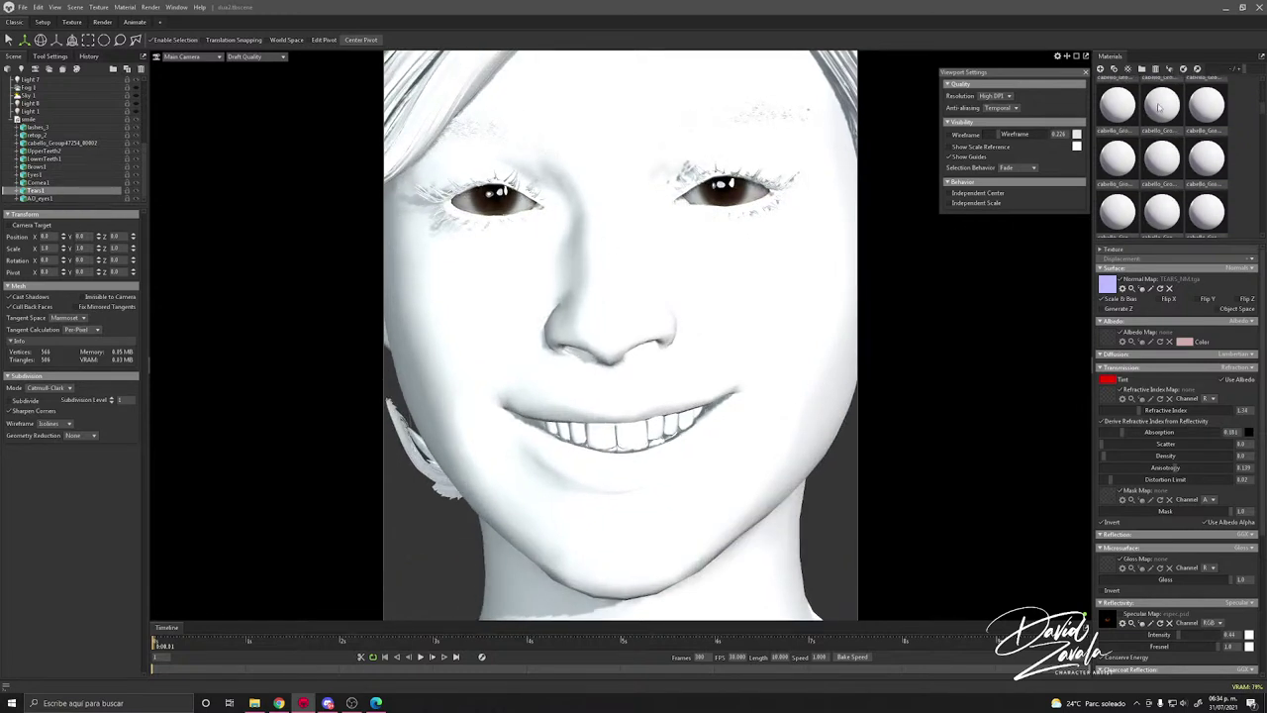
scroll(1160, 119, "down", 5)
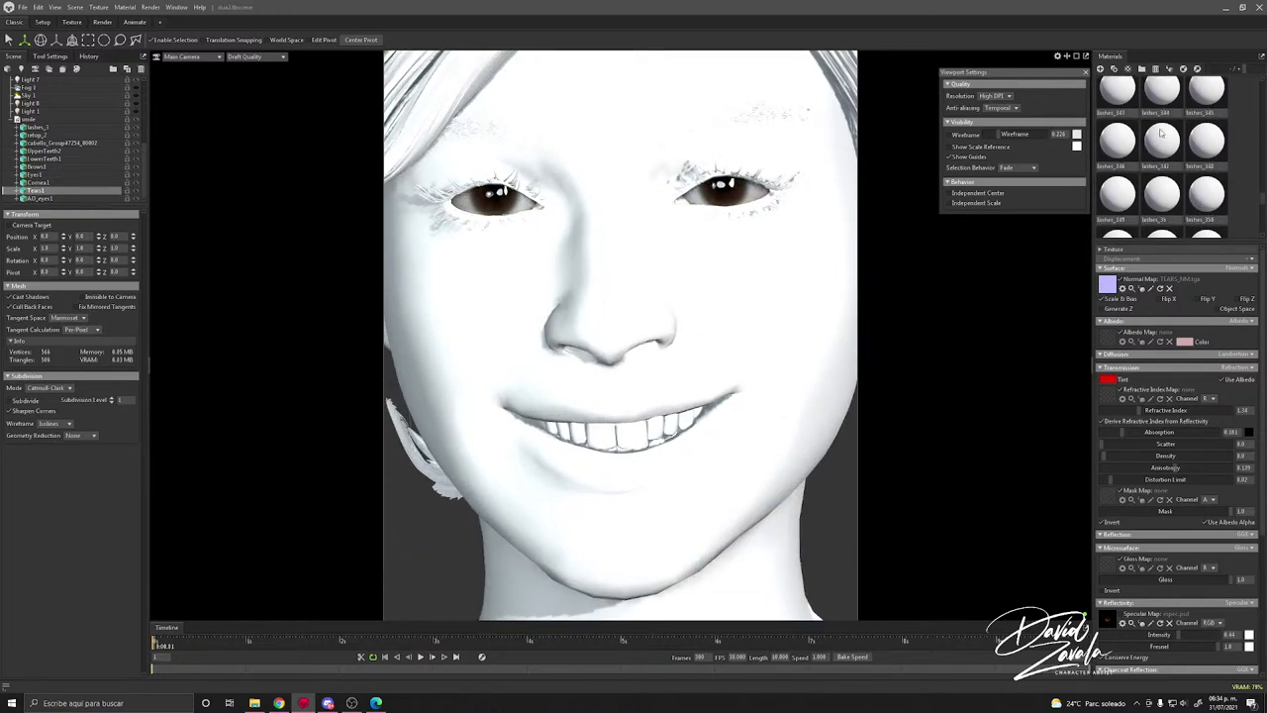
left_click(125, 8)
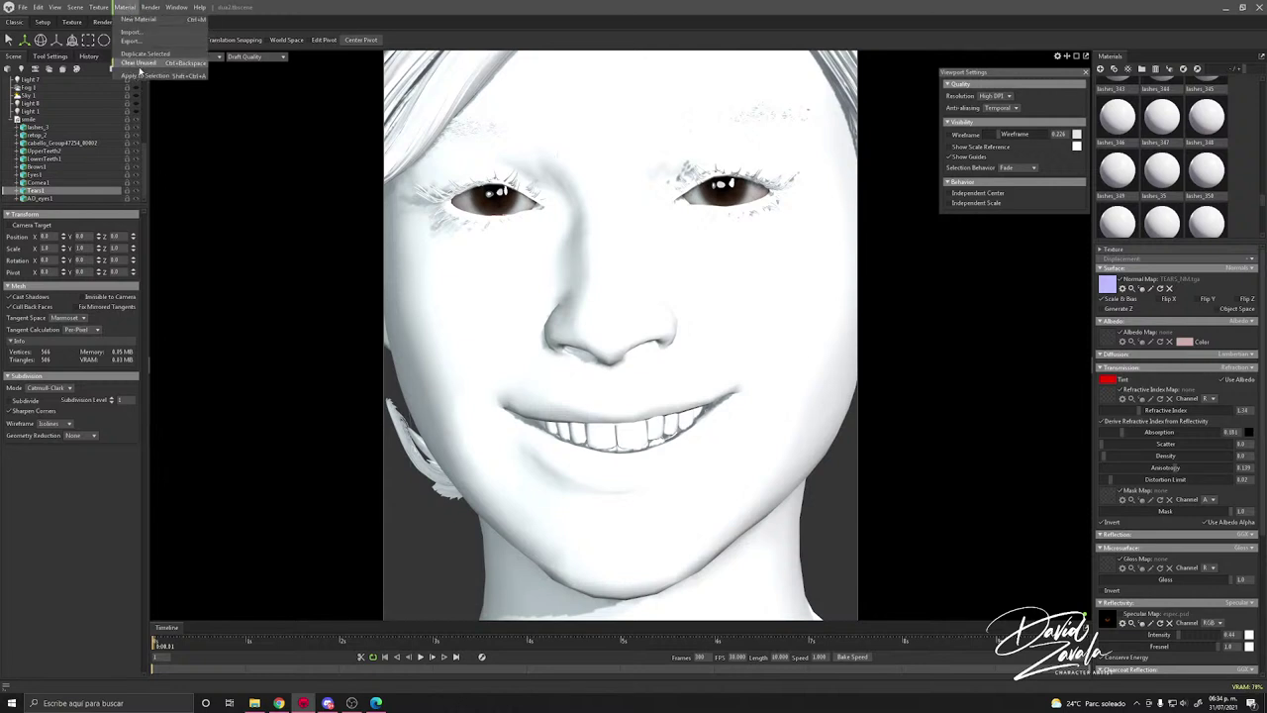
left_click(138, 63)
Step: Assign the plain black material to the smile model's entire cabello hair mesh
scroll(1164, 179, "down", 3)
left_click_drag(1110, 107, 843, 81)
scroll(841, 82, "down", 4)
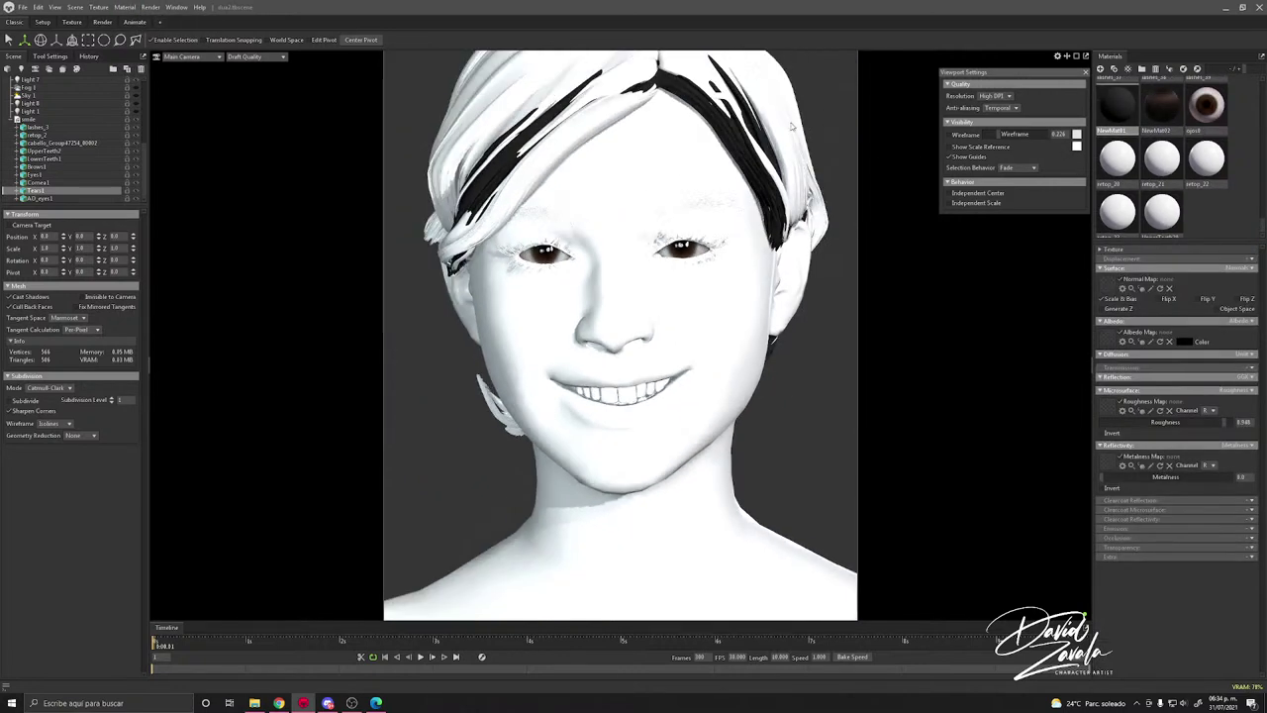
left_click(65, 143)
left_click_drag(1111, 119, 56, 147)
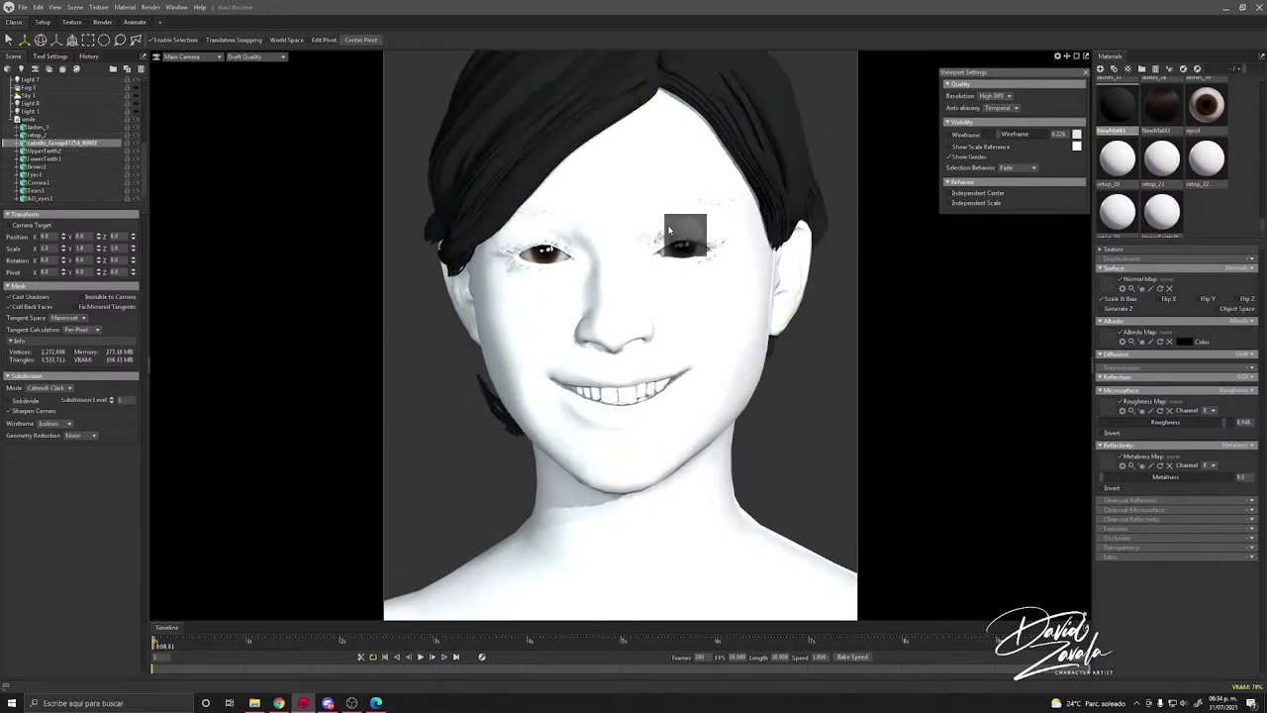
Step: Assign the same plain black material to the smile model's whole eyelash mesh
scroll(848, 179, "up", 5)
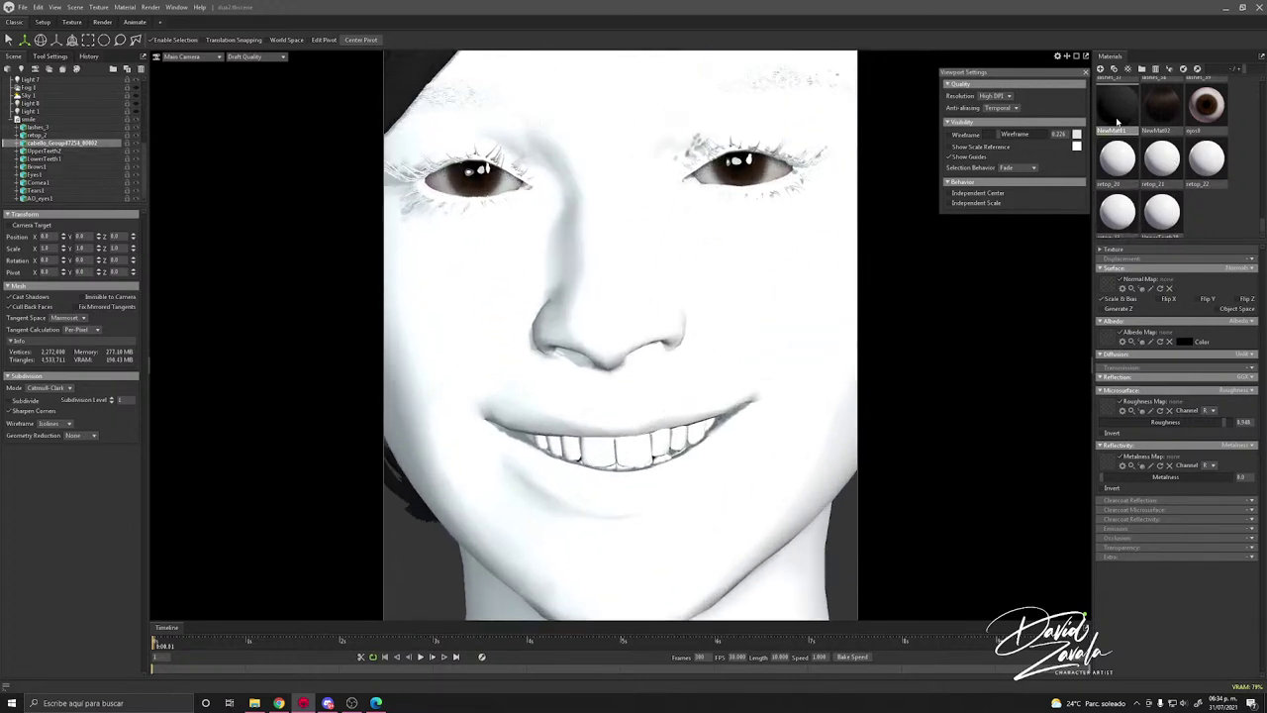
left_click_drag(1116, 105, 777, 153)
left_click(776, 154)
left_click_drag(1126, 114, 81, 127)
scroll(572, 206, "down", 2)
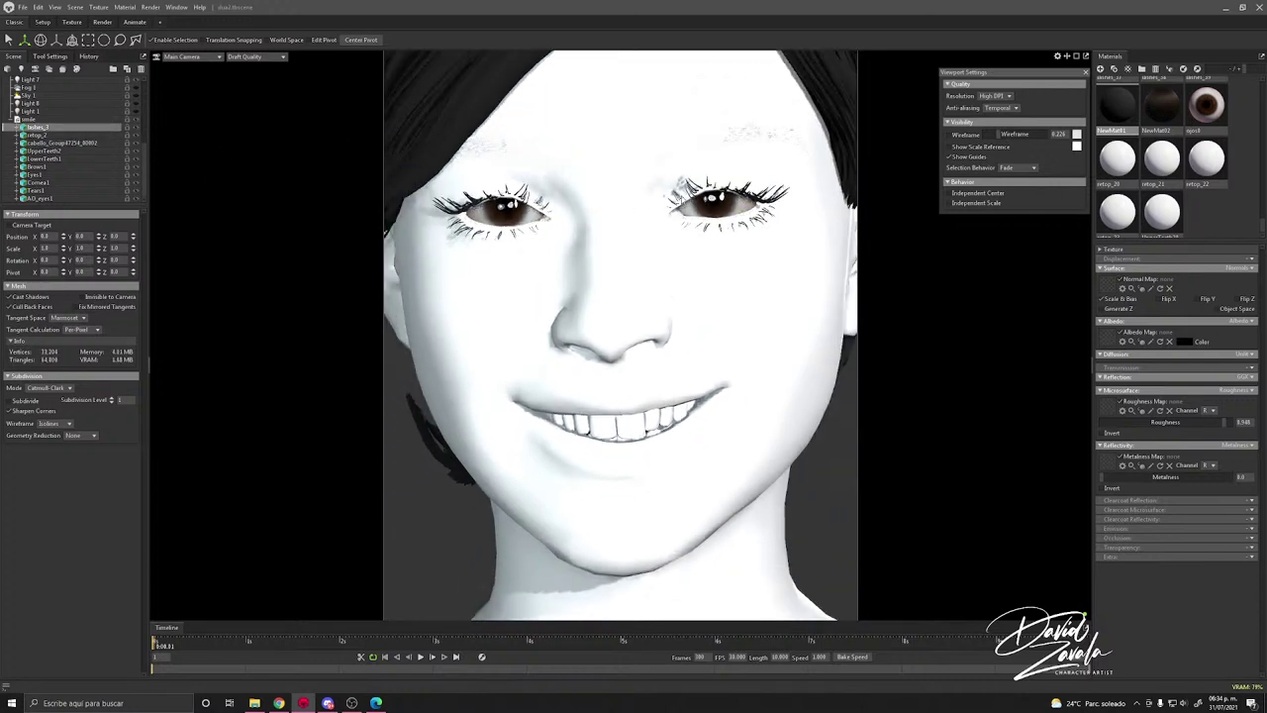
Step: Assign the saved Default2 gum-and-teeth material to the smile model's upper and lower teeth meshes
left_click(693, 313)
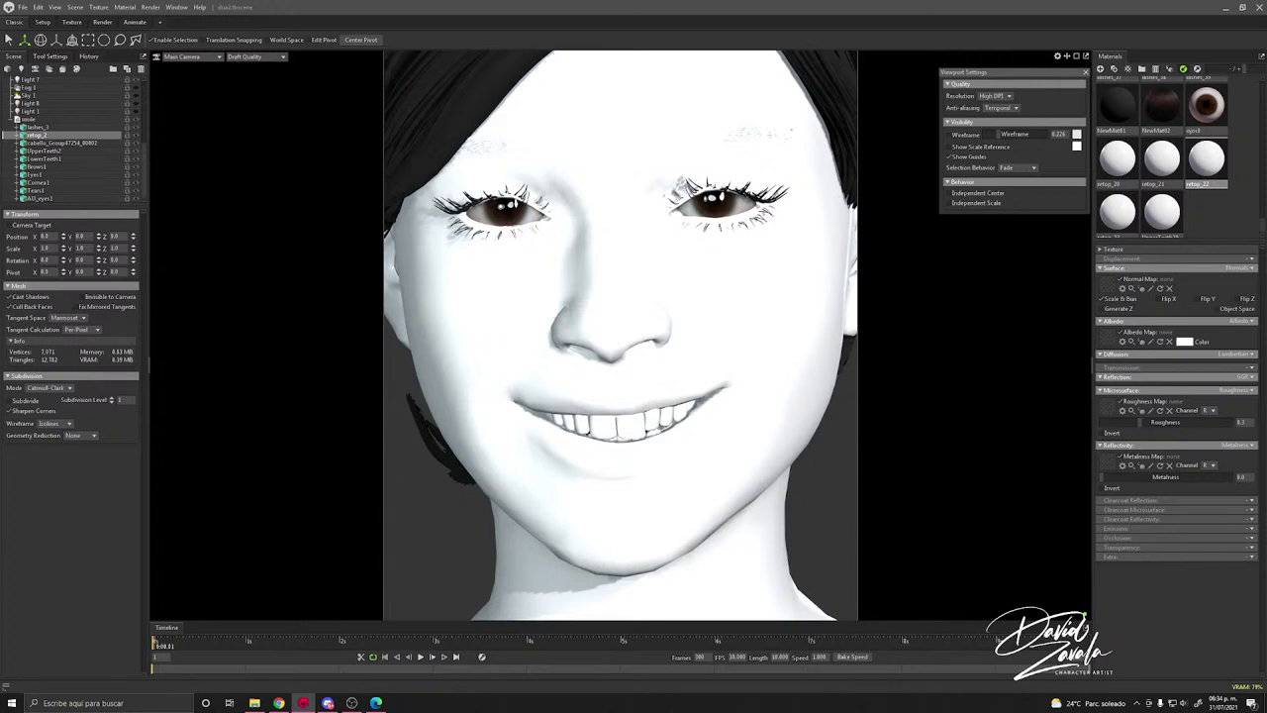
left_click(1191, 171)
scroll(1158, 176, "down", 5)
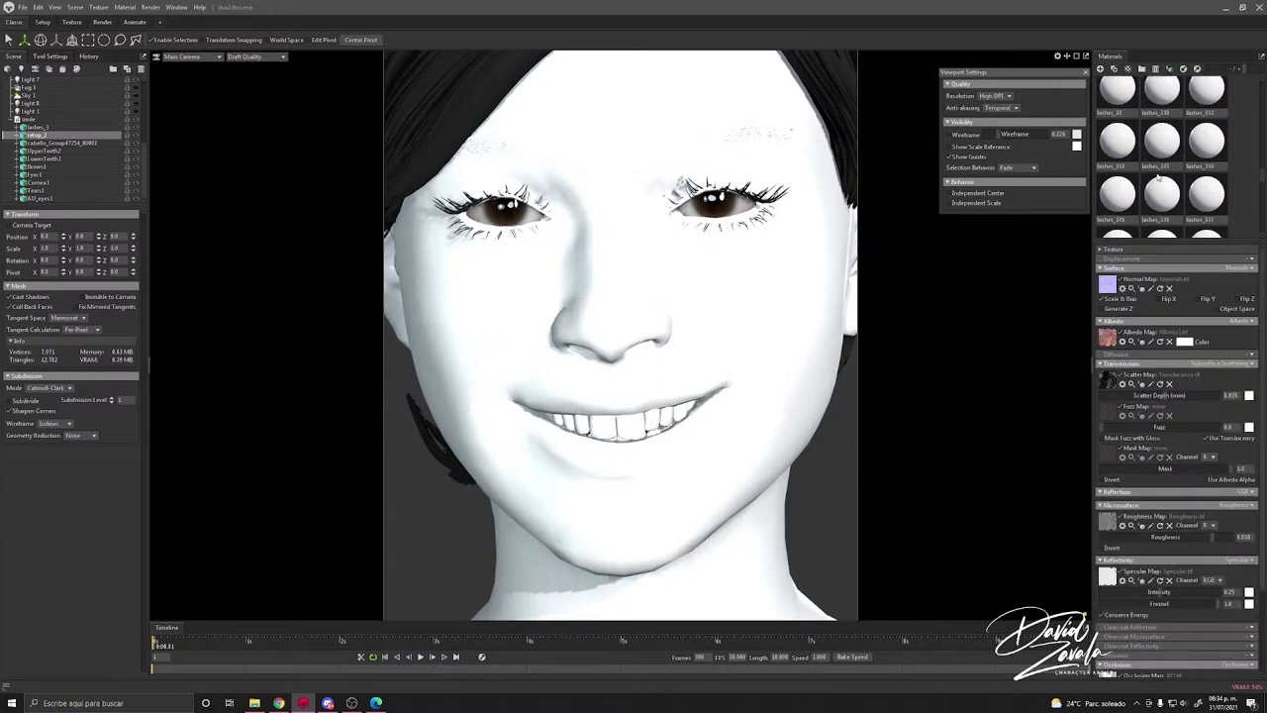
scroll(1158, 176, "down", 10)
left_click_drag(1201, 175, 633, 427)
left_click_drag(1204, 174, 650, 437)
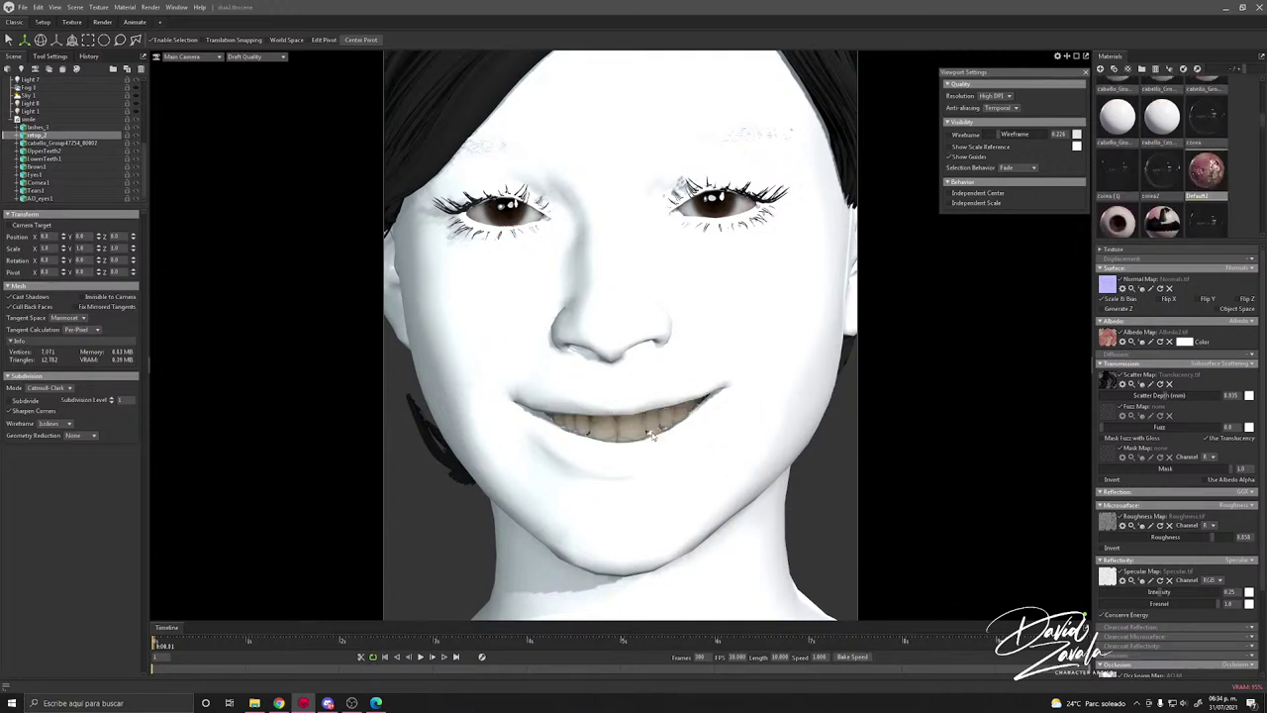
Step: Assign the saved Cuerpo skin material to the face part of the smile model's retop_2 mesh
scroll(642, 424, "down", 2)
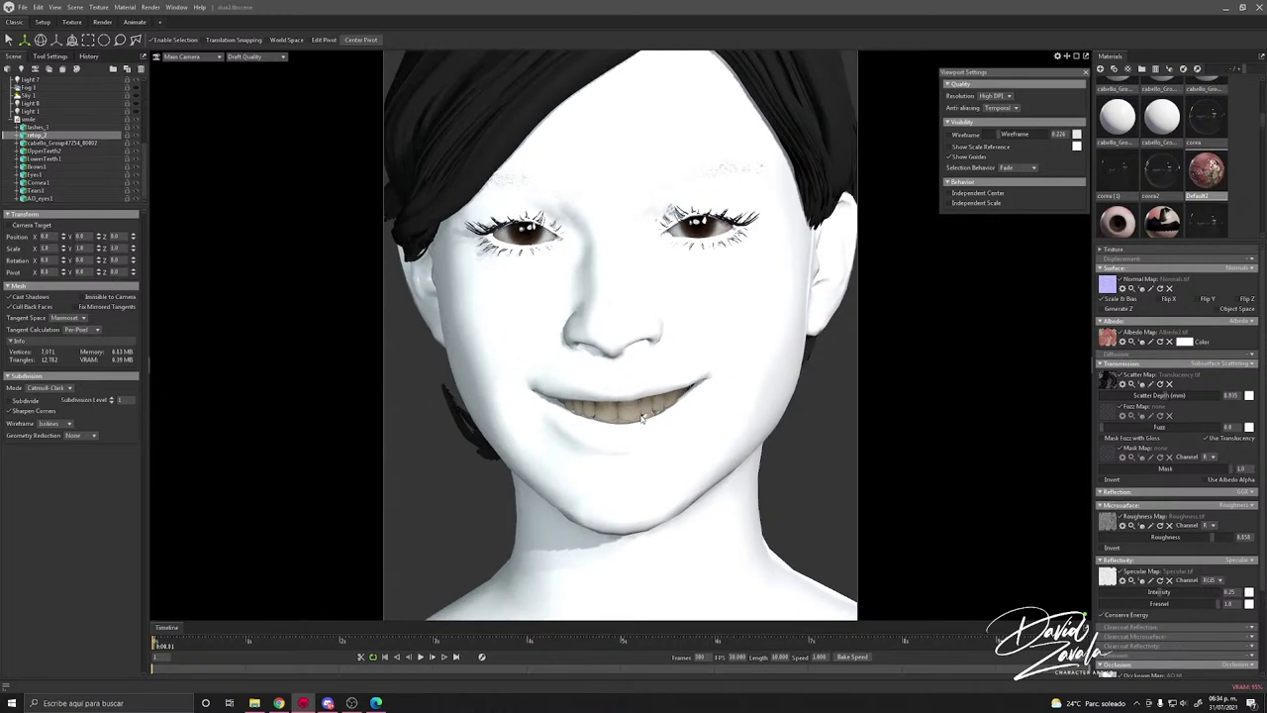
scroll(648, 416, "down", 3)
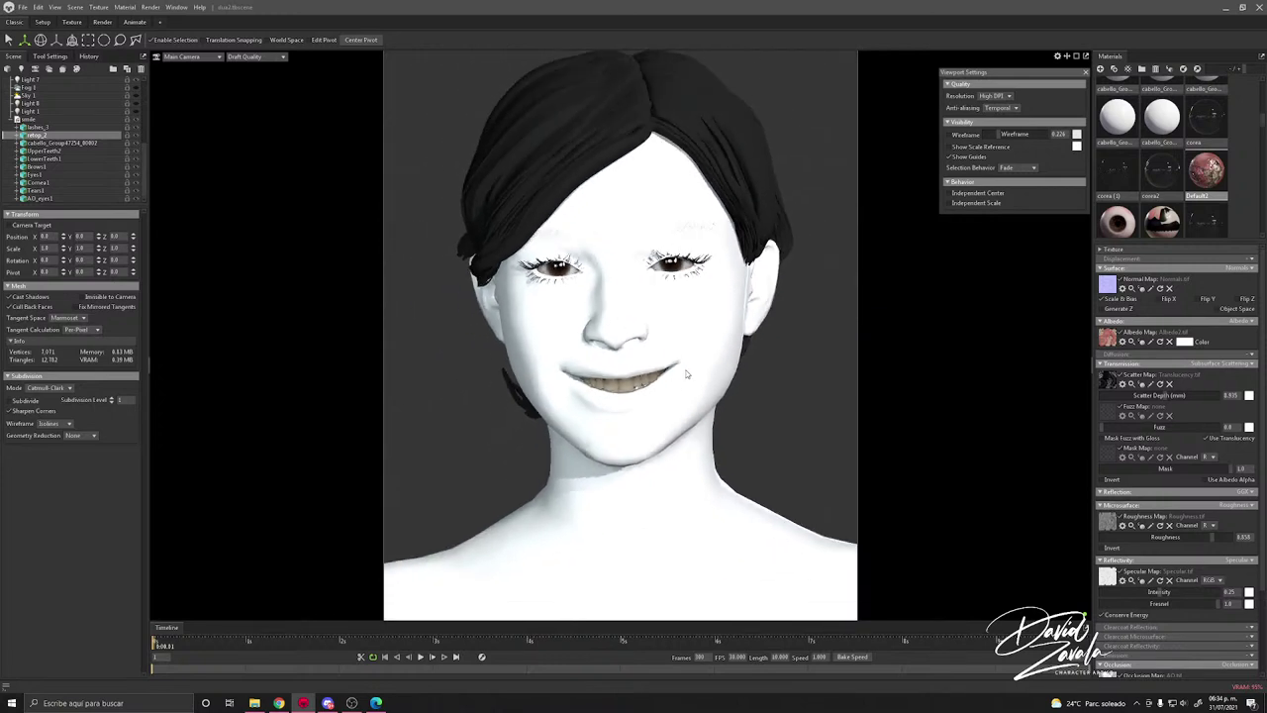
left_click_drag(646, 275, 627, 225)
left_click(1143, 167)
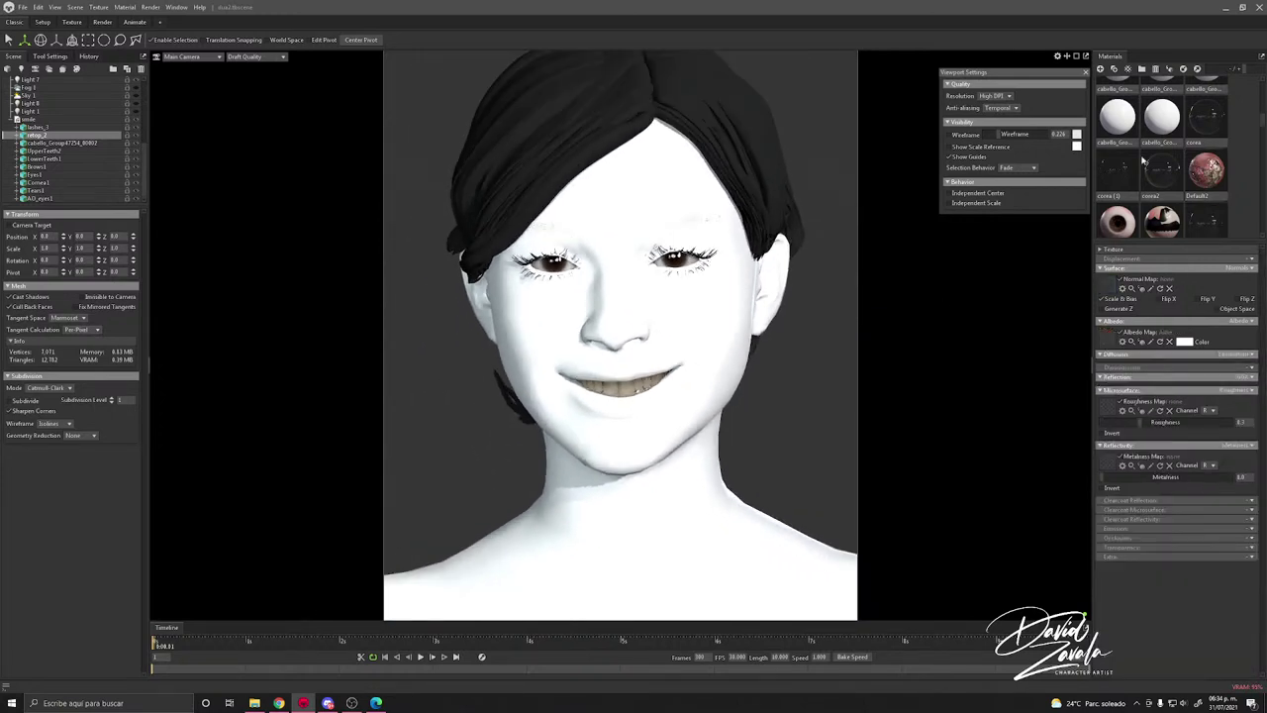
scroll(1163, 179, "up", 3)
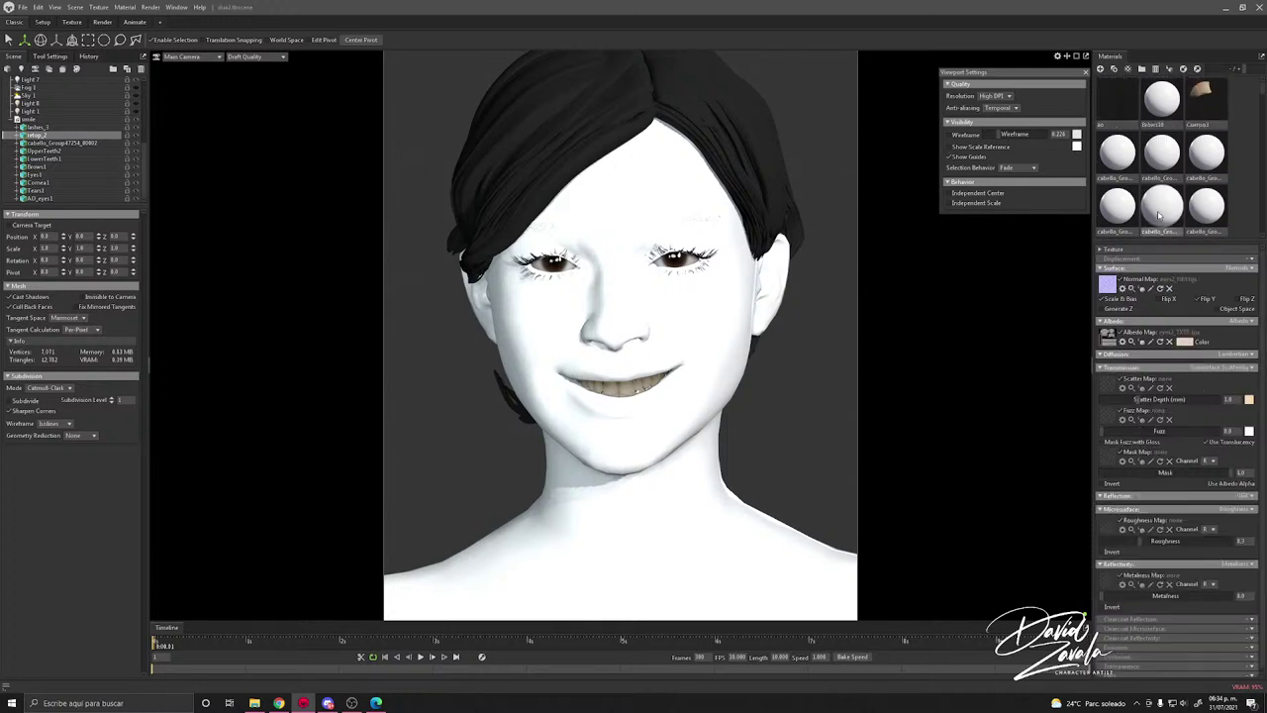
left_click(1196, 112)
left_click_drag(1210, 99, 622, 326)
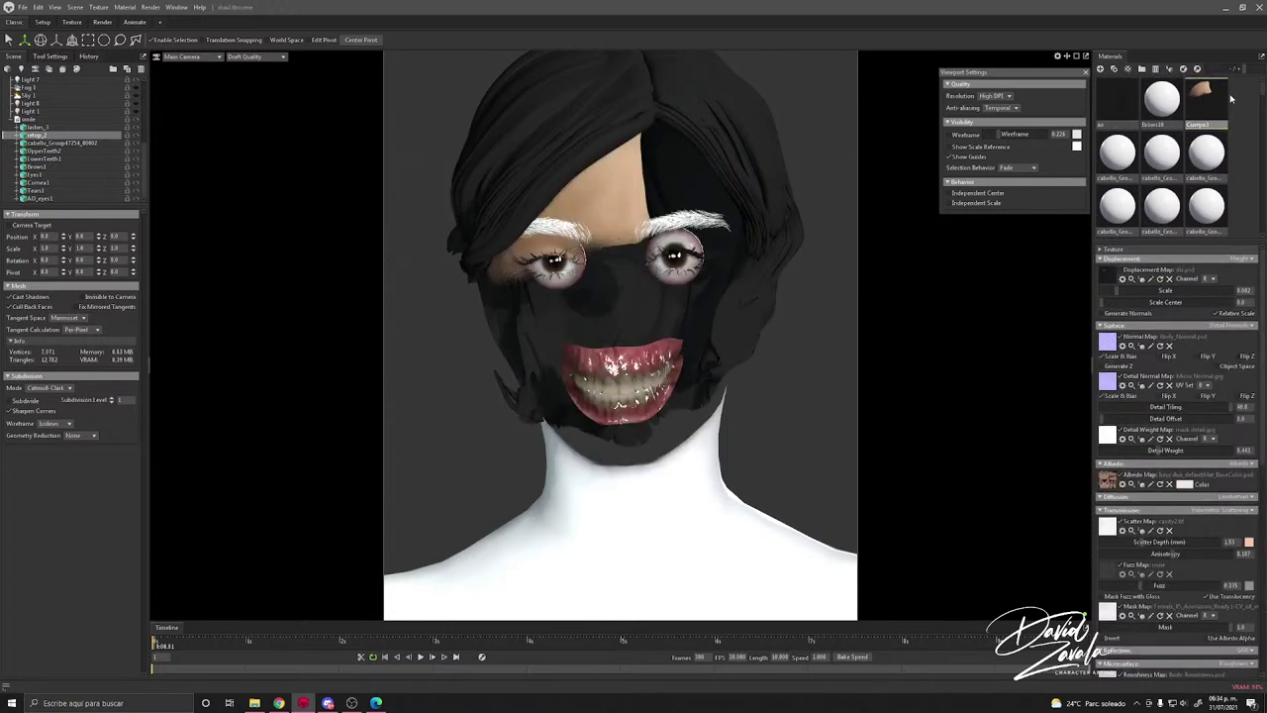
Step: Turn off the alpha map in the skin material's transparency settings
left_click_drag(1201, 97, 1193, 199)
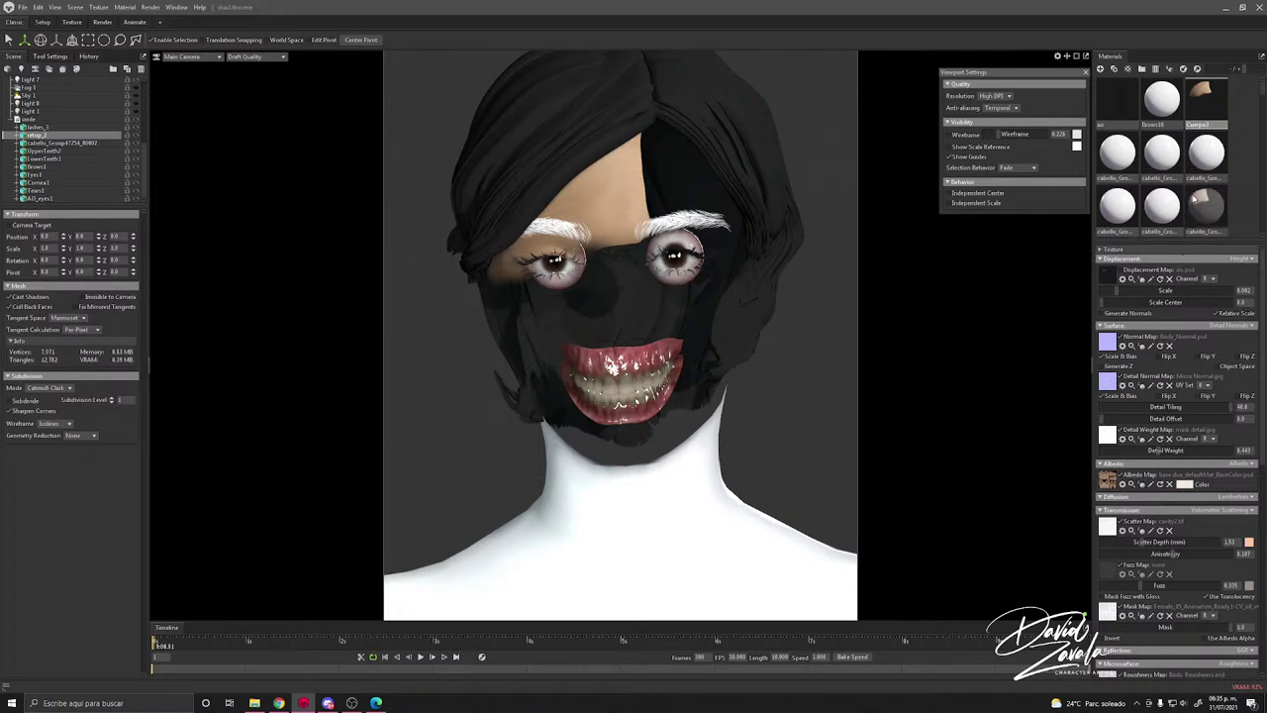
scroll(1128, 394, "down", 5)
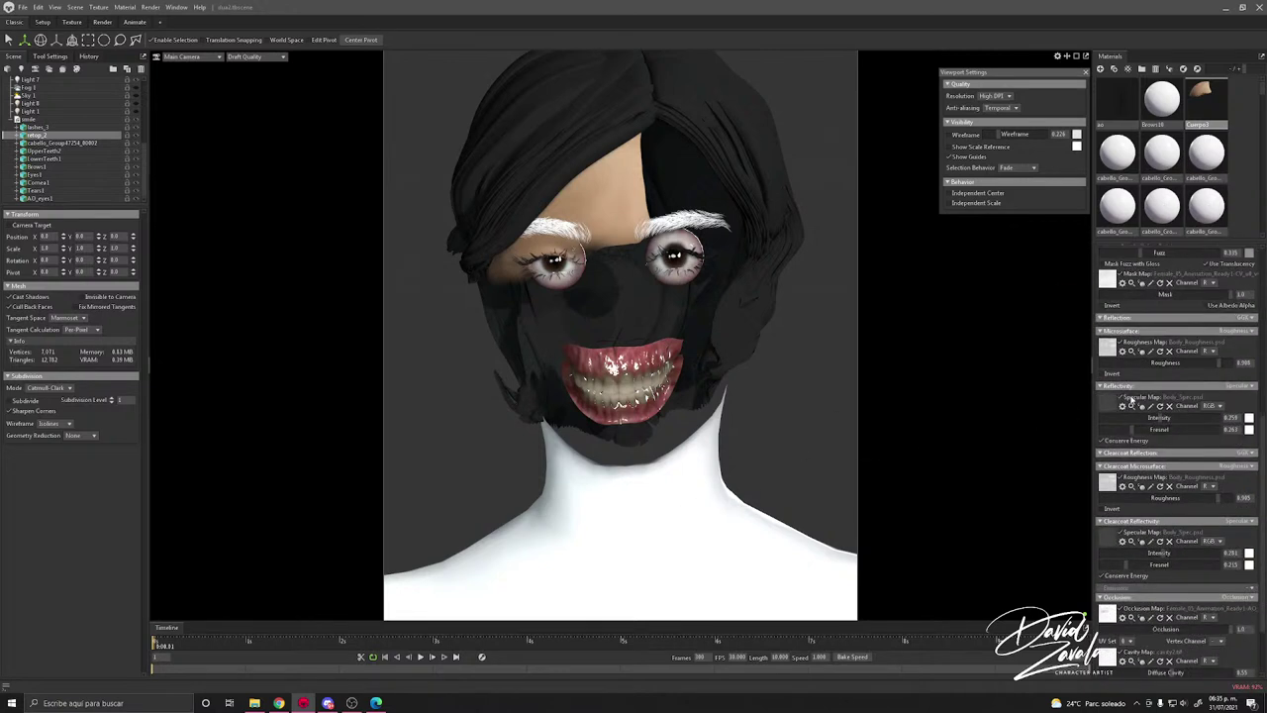
left_click(1130, 638)
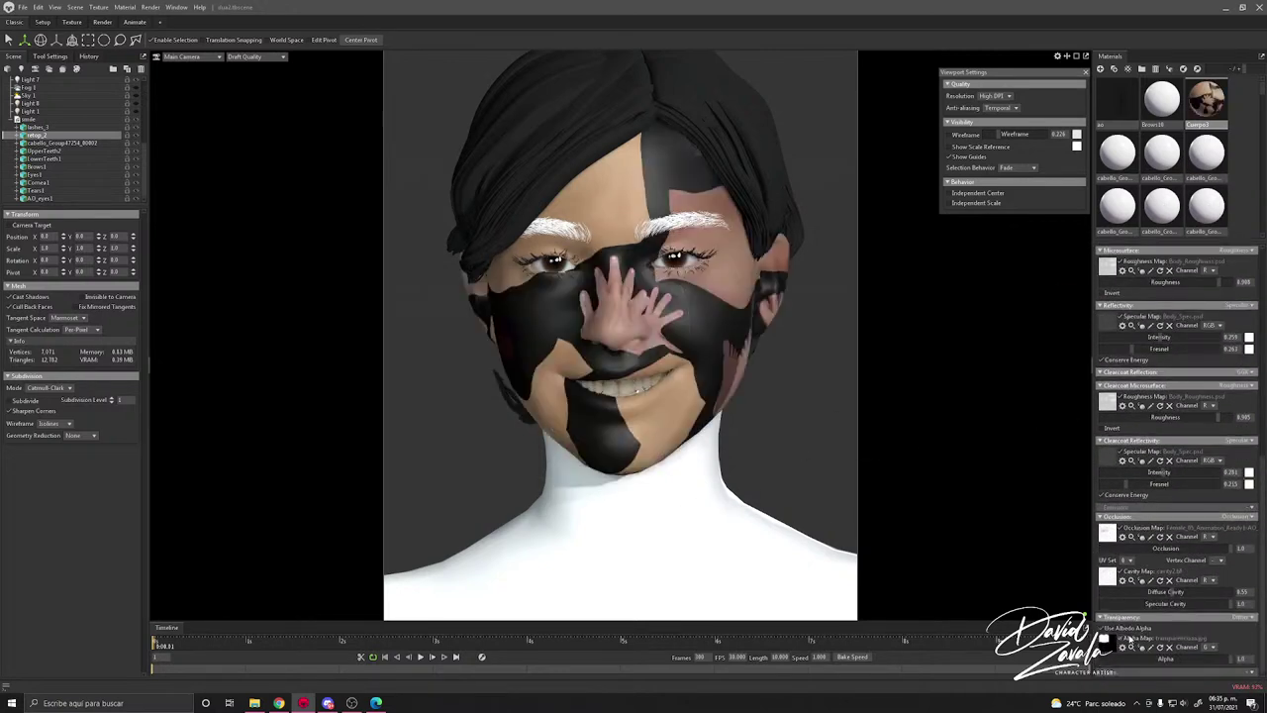
scroll(1136, 515, "up", 5)
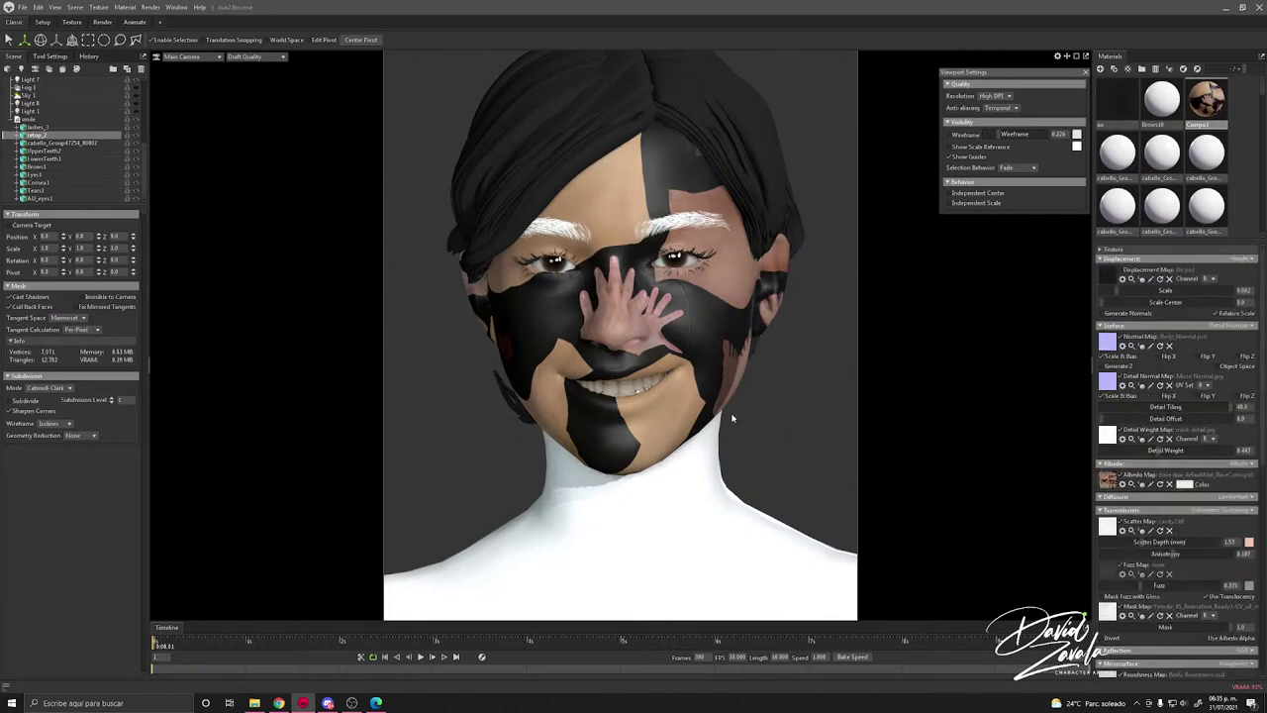
Step: Load the face normal and albedo maps into the skin material, with the sss mask for scatter and mask maps and scatter depth 1.0
scroll(732, 418, "up", 3)
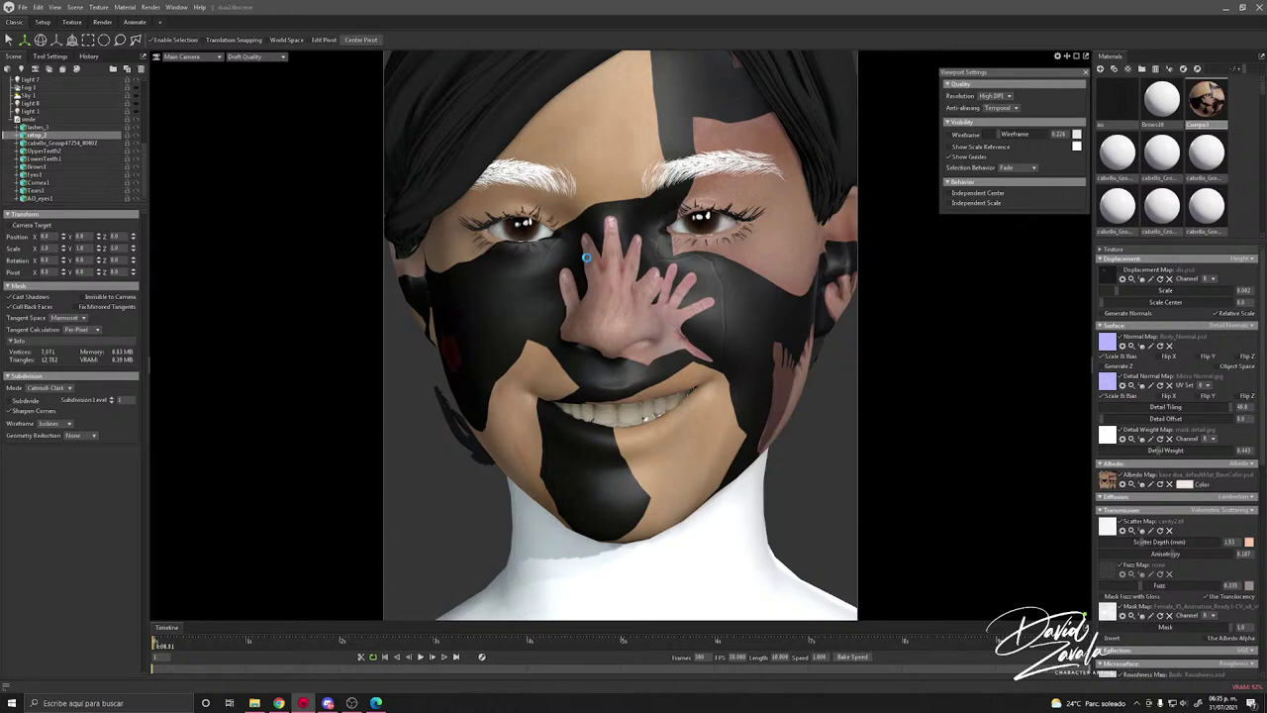
scroll(588, 262, "down", 5)
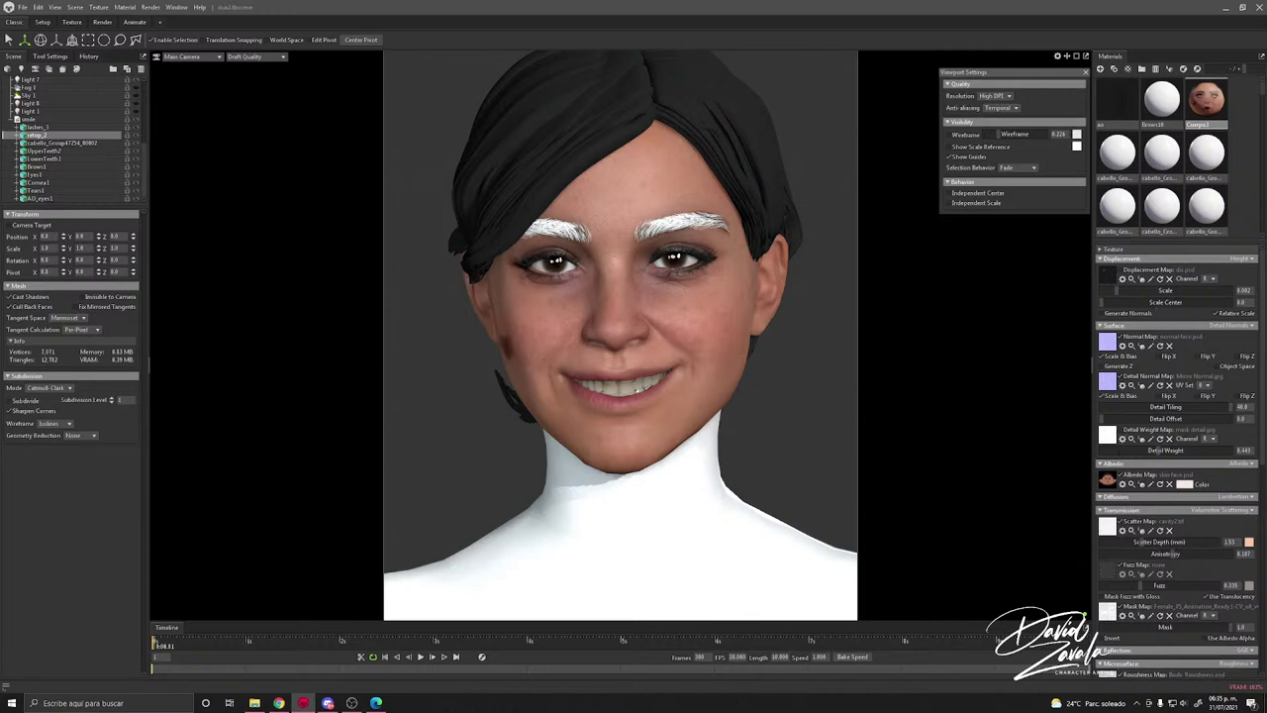
scroll(1109, 515, "down", 2)
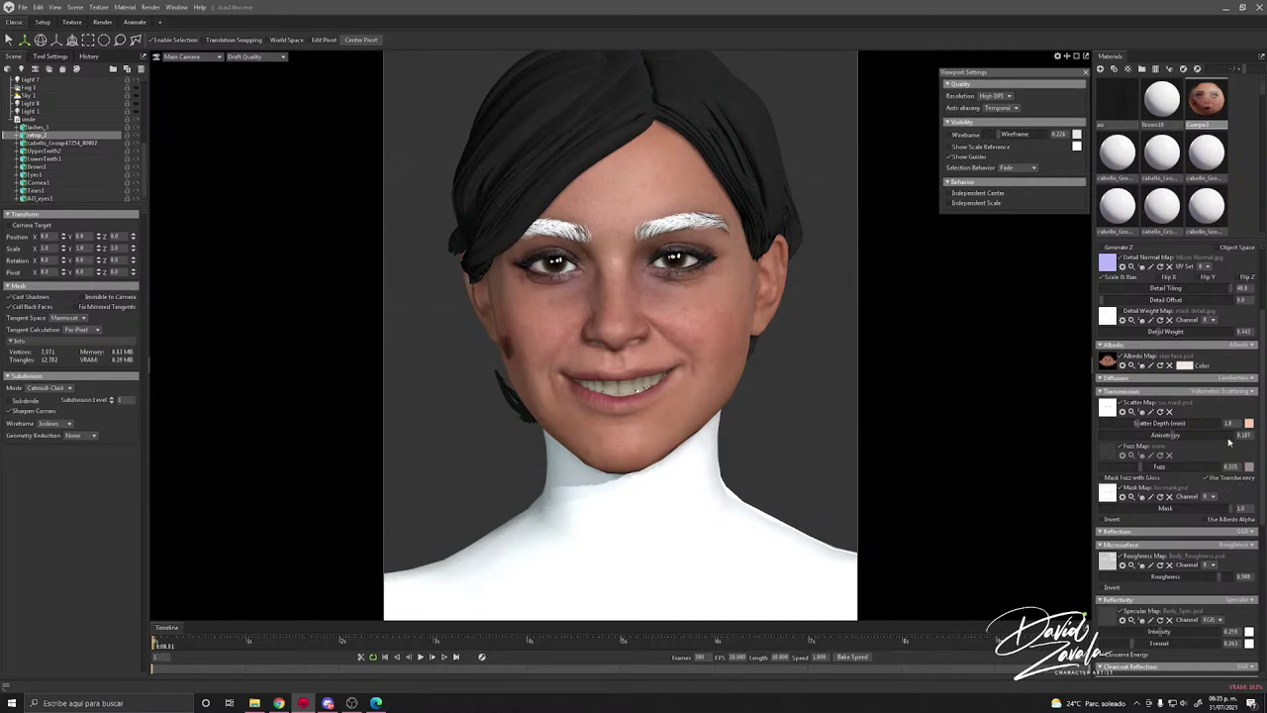
scroll(1186, 539, "down", 2)
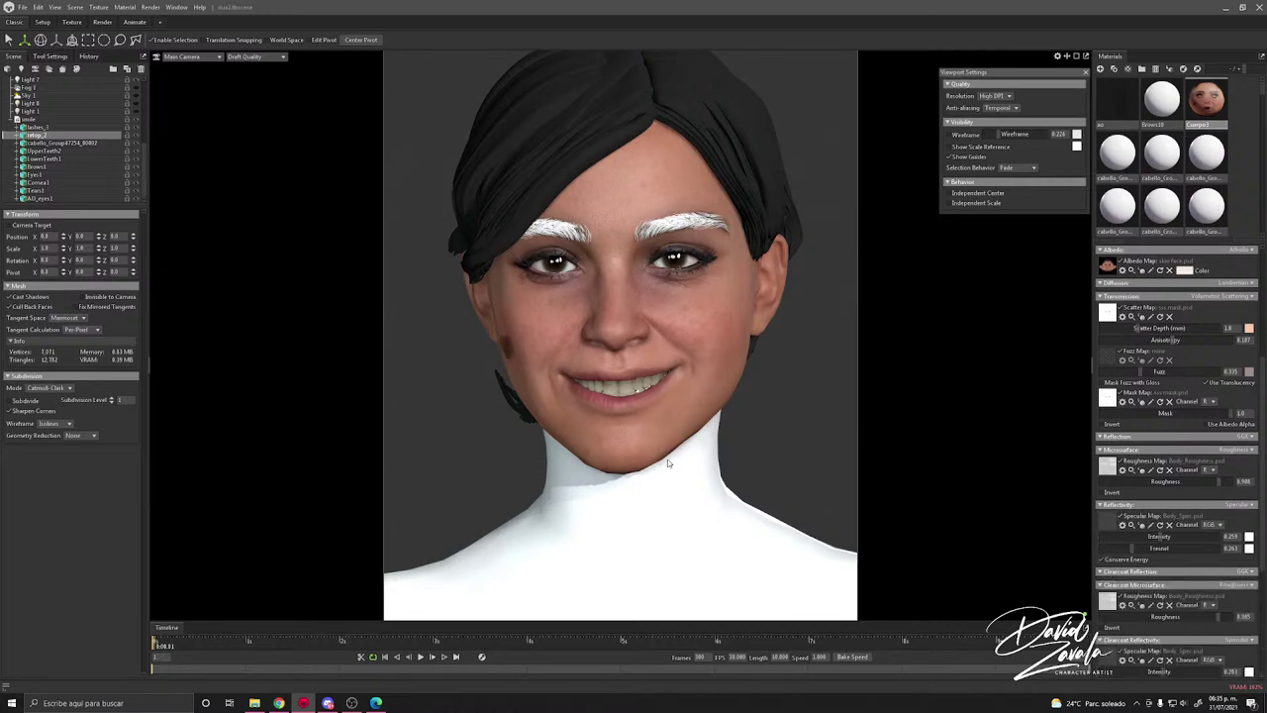
Step: Load spec.psd as the skin material's specular map and set its reflectivity intensity to 0.254
scroll(671, 463, "up", 2)
scroll(1154, 452, "up", 2)
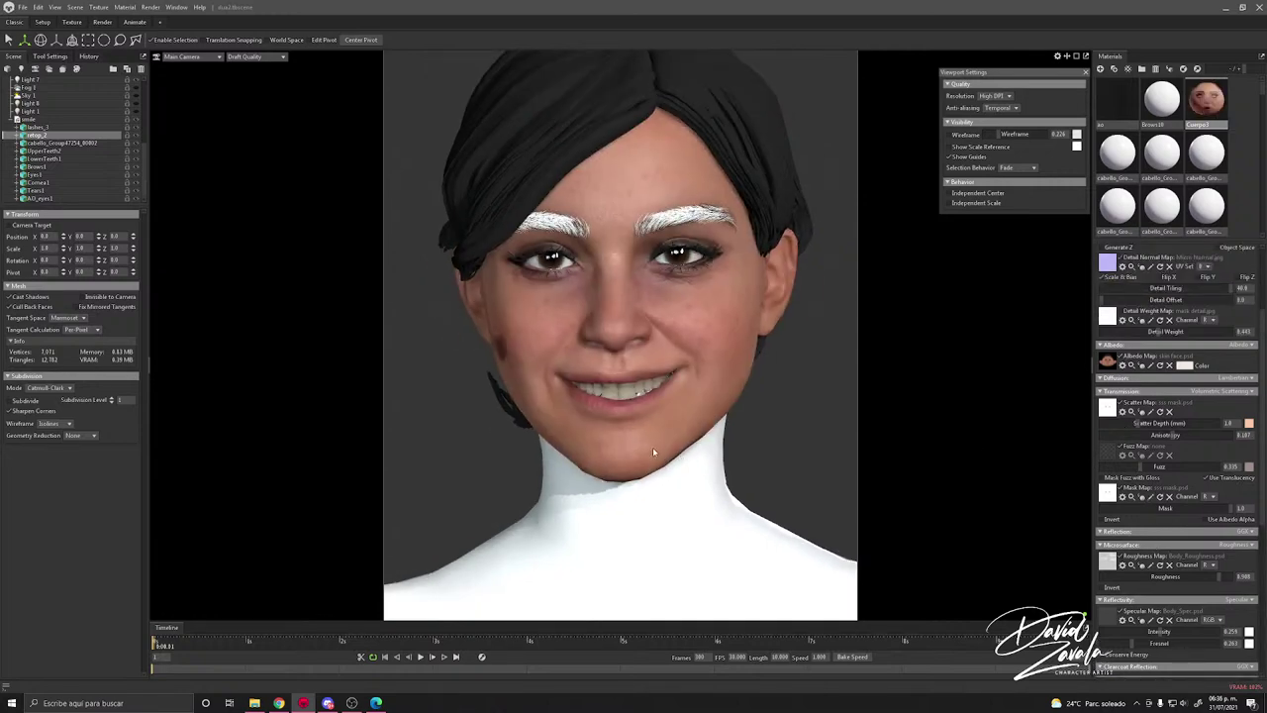
left_click_drag(652, 447, 763, 424)
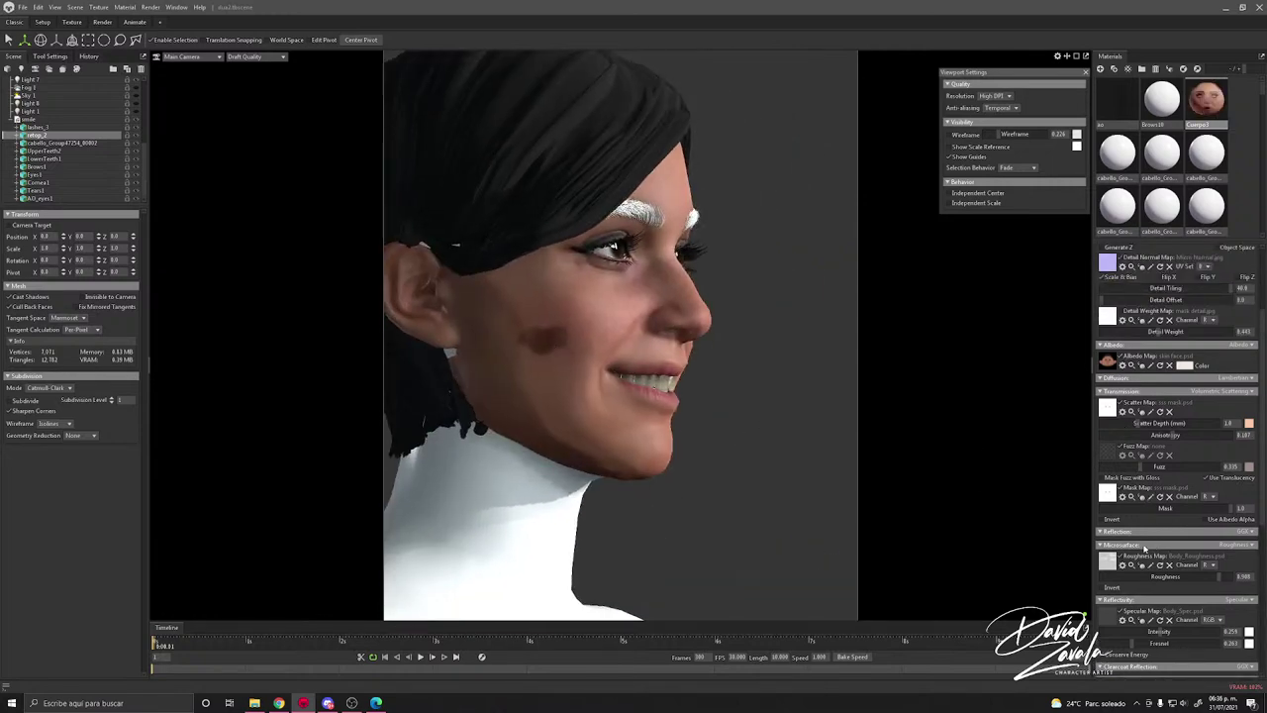
scroll(1144, 548, "down", 3)
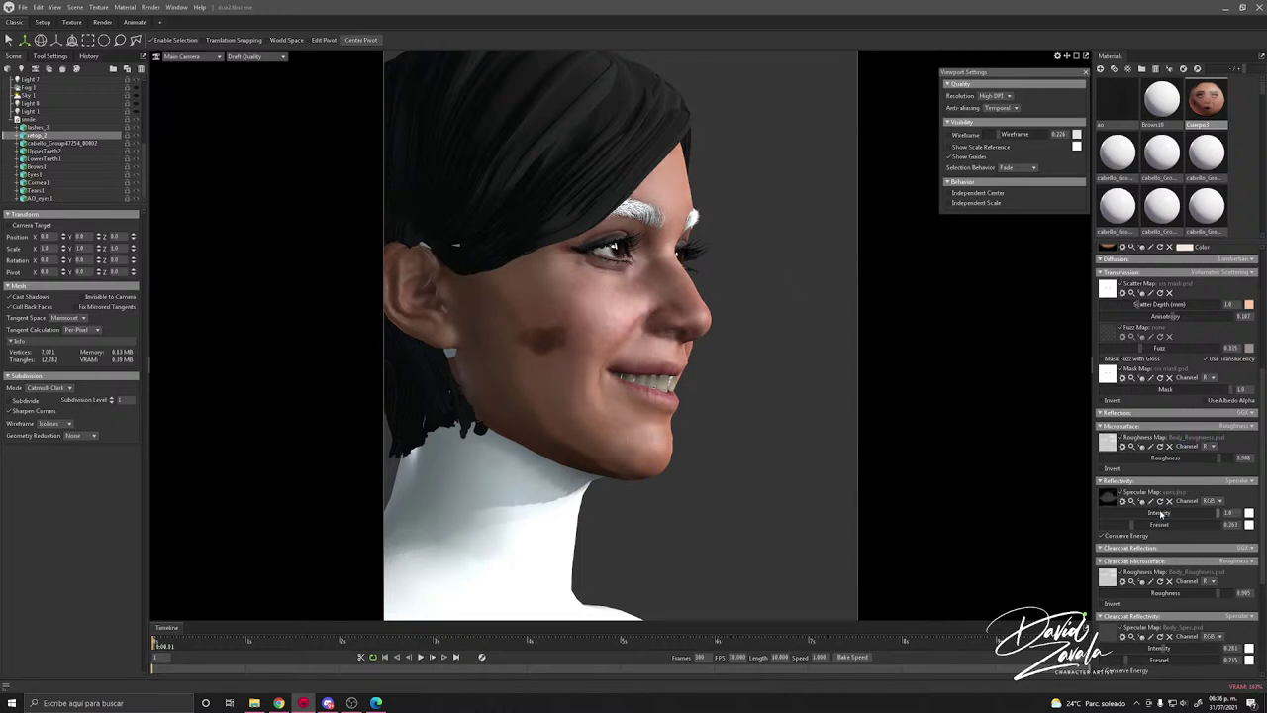
left_click_drag(1160, 513, 1159, 516)
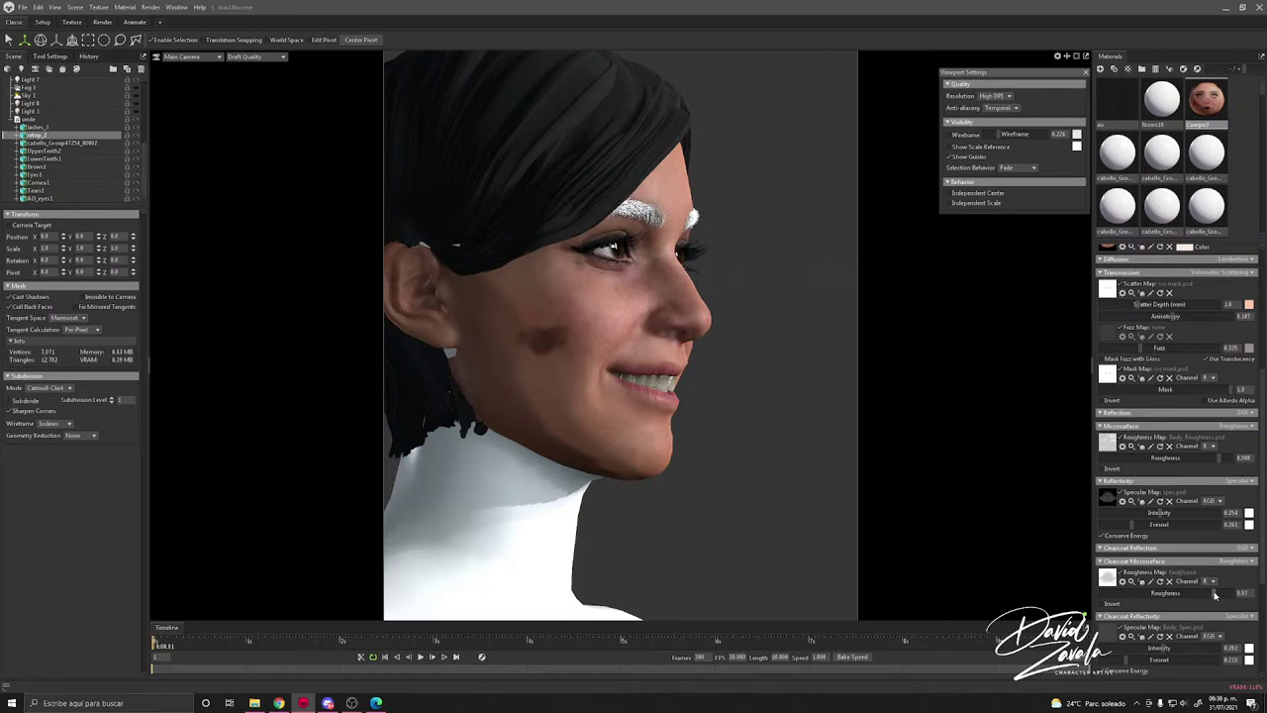
Step: Load rough.psd as the skin's clearcoat roughness map and spec.psd as its clearcoat specular map, with clearcoat intensity 0.258
scroll(1183, 604, "down", 1)
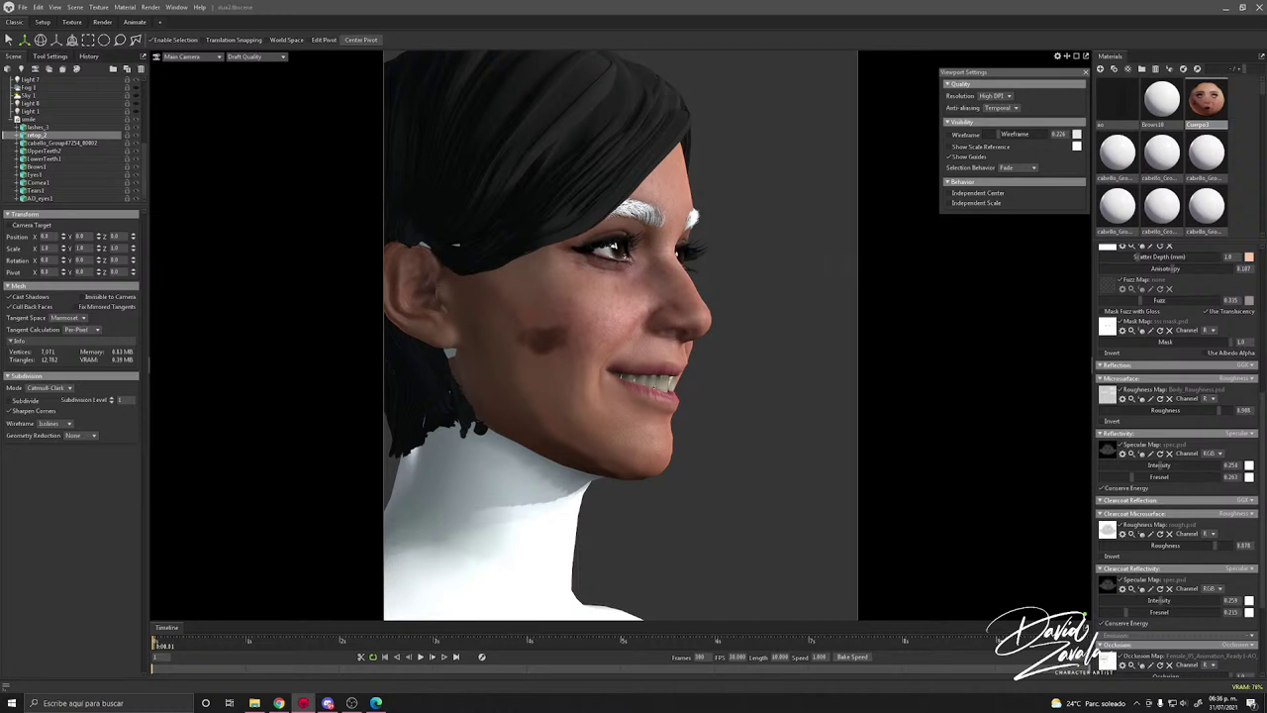
scroll(1192, 534, "up", 5)
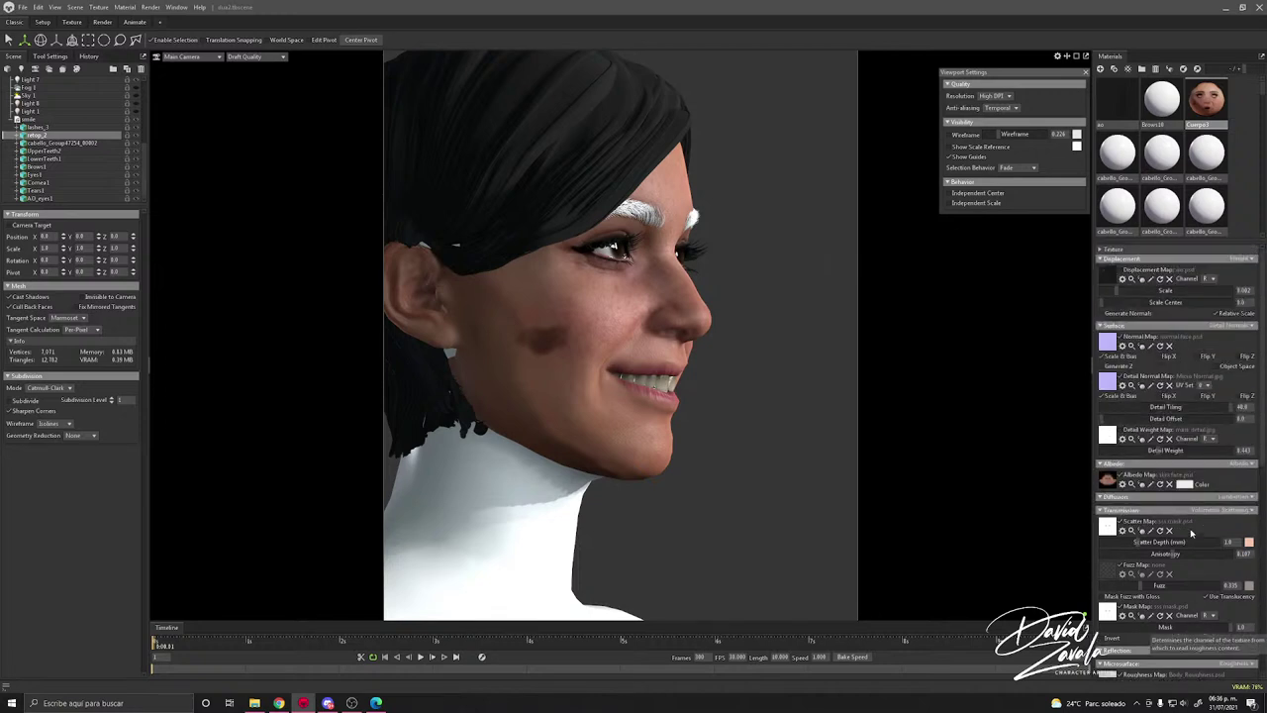
scroll(1191, 534, "down", 10)
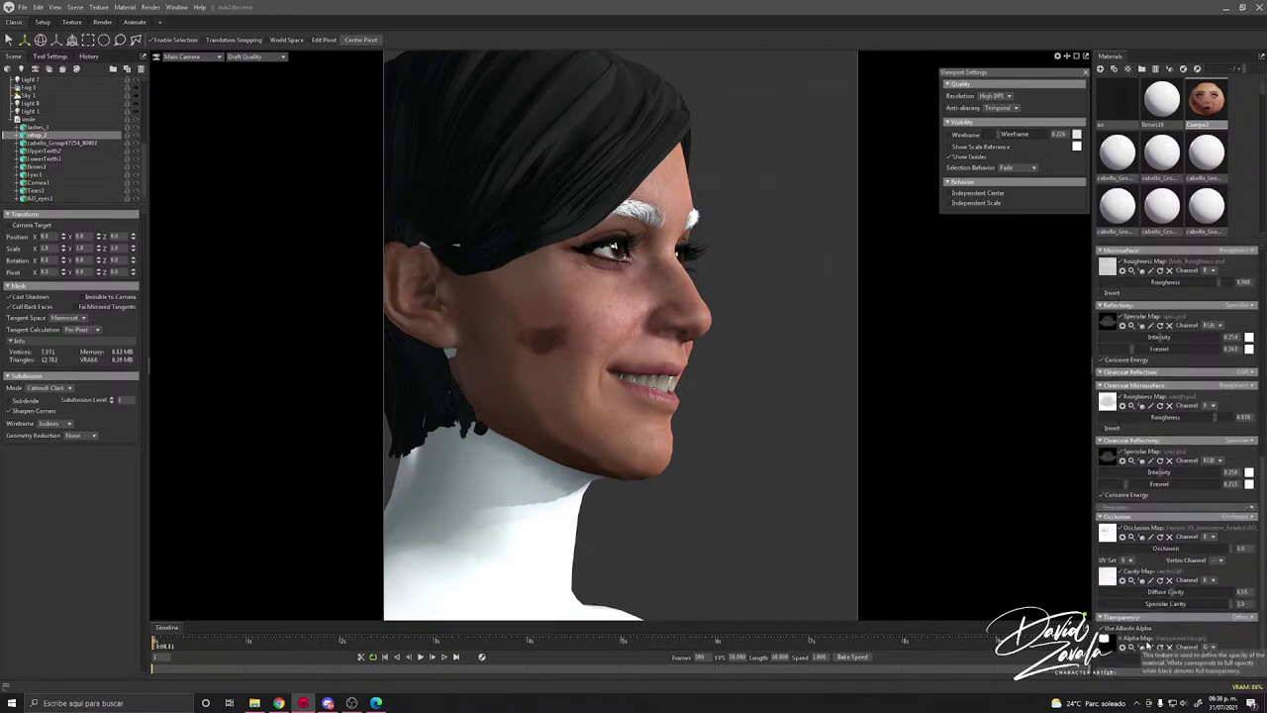
Step: Assign the dark brown NewMat02 material to both of the smile model's eyebrows
left_click_drag(693, 465, 663, 471)
scroll(1143, 162, "down", 10)
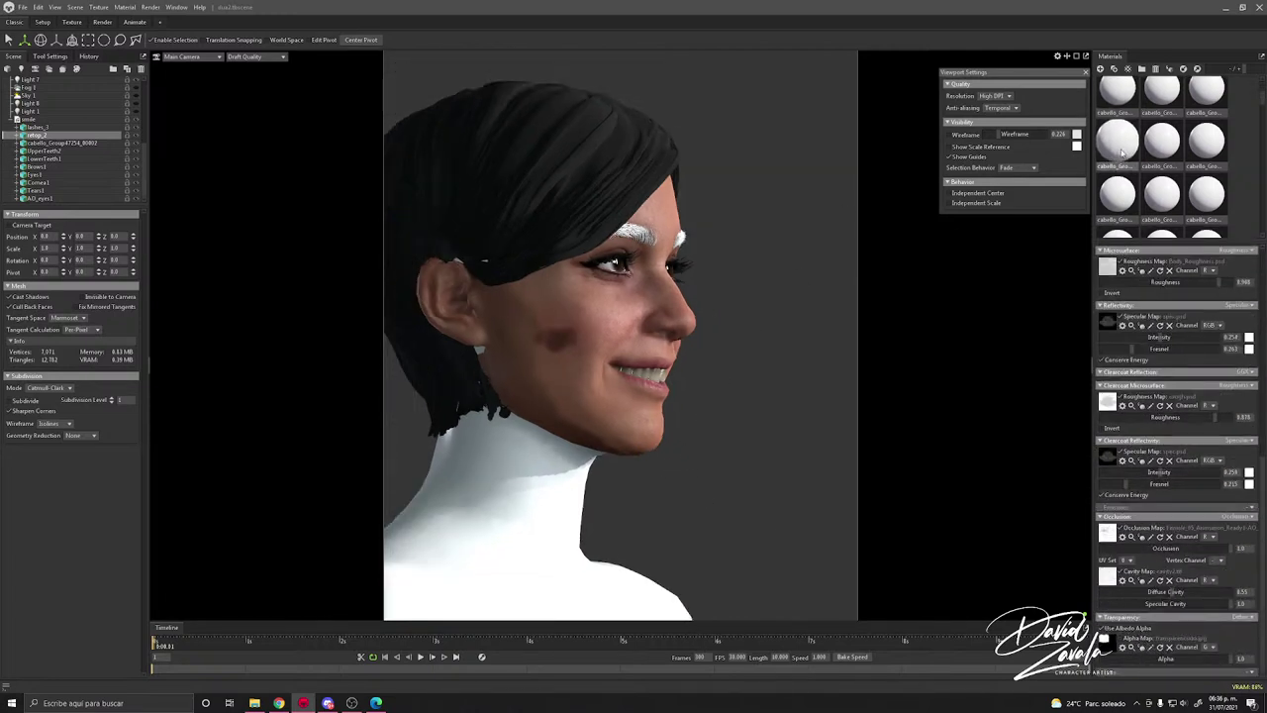
scroll(1148, 164, "down", 8)
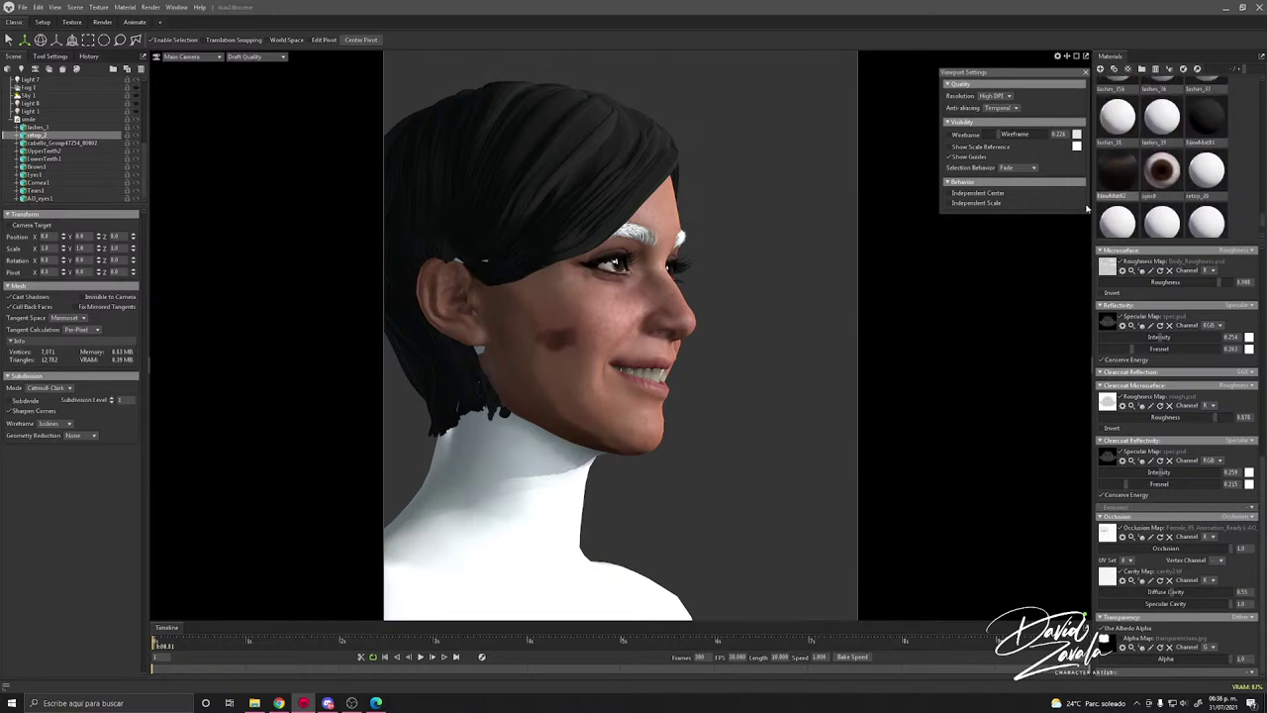
left_click_drag(1116, 171, 666, 244)
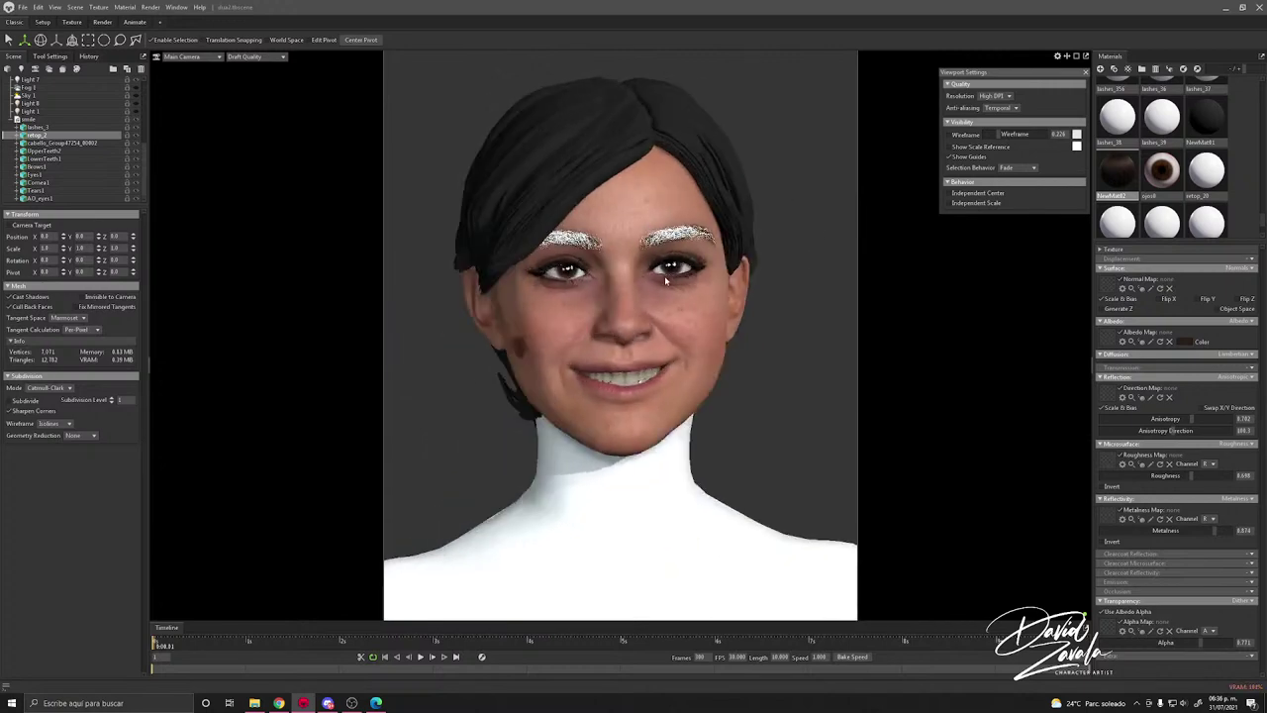
right_click_drag(665, 281, 727, 289)
middle_click_drag(728, 289, 743, 347)
left_click_drag(1118, 176, 582, 210)
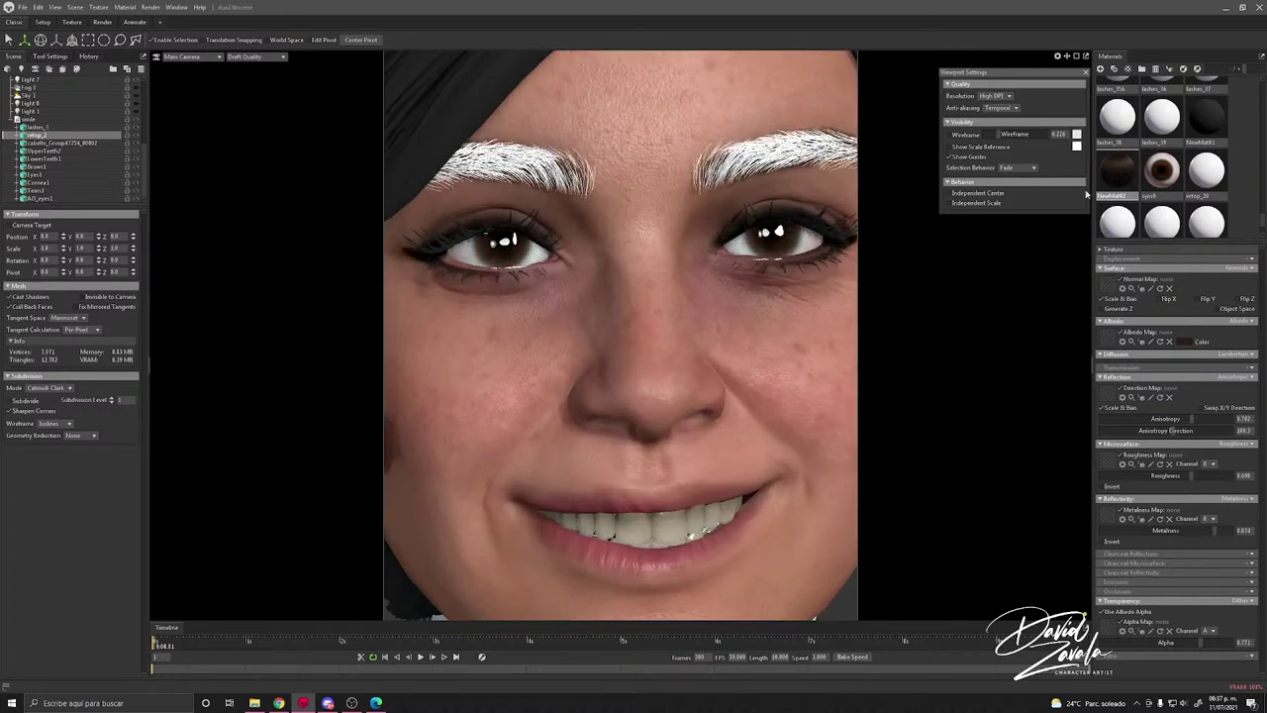
left_click_drag(1086, 194, 613, 218)
Step: Expand the retop_2 mesh, check its parts by toggling their visibility, and hide the white retop_20 body part
scroll(581, 206, "down", 8)
scroll(947, 247, "down", 2)
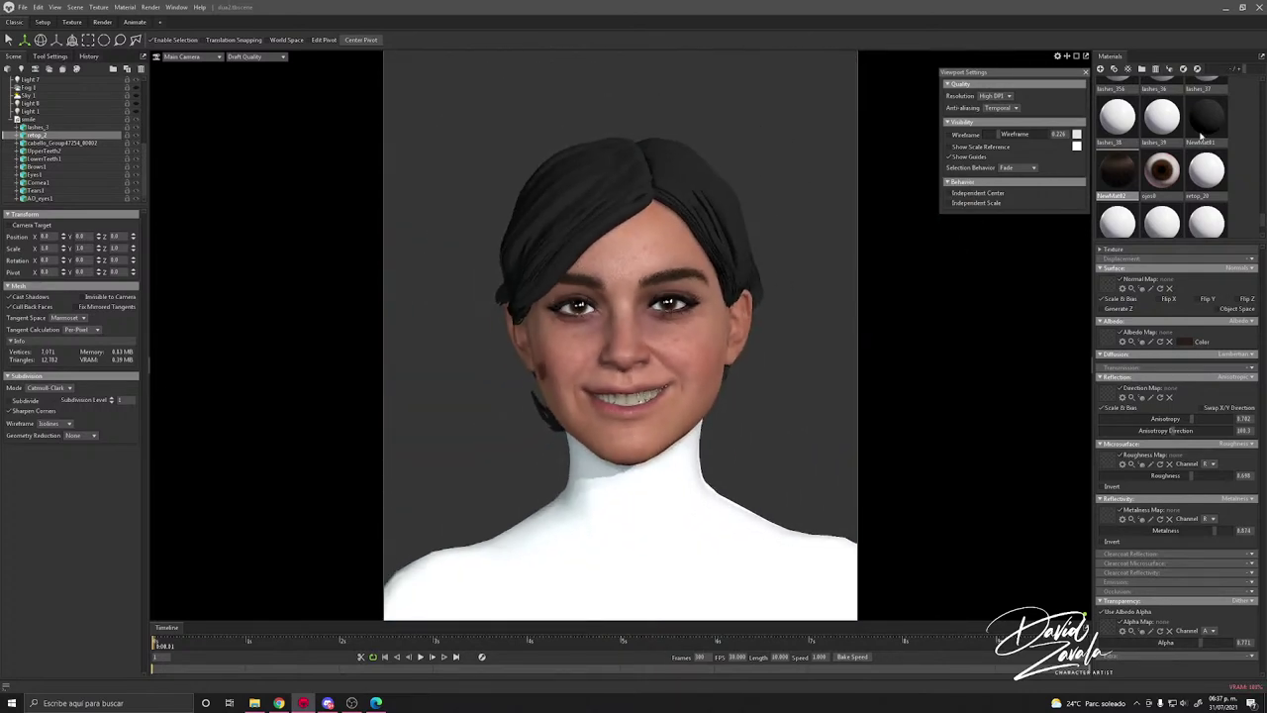
scroll(1175, 155, "up", 10)
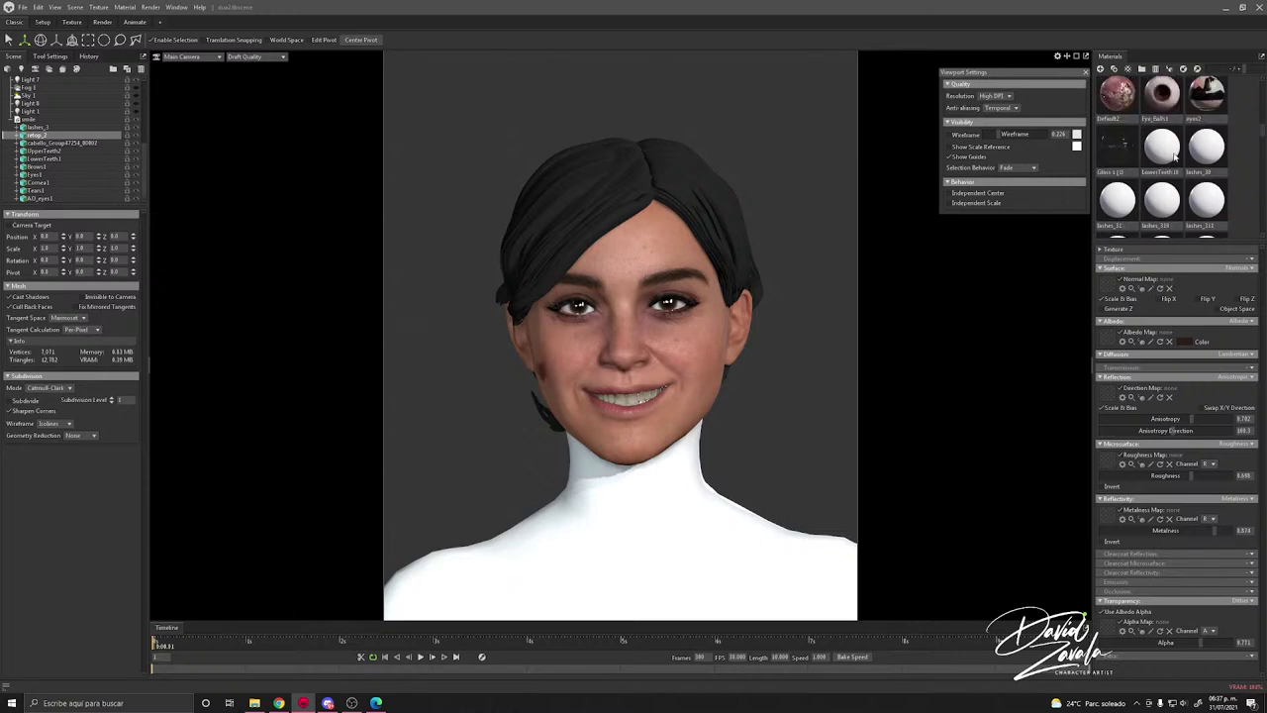
scroll(1175, 156, "up", 5)
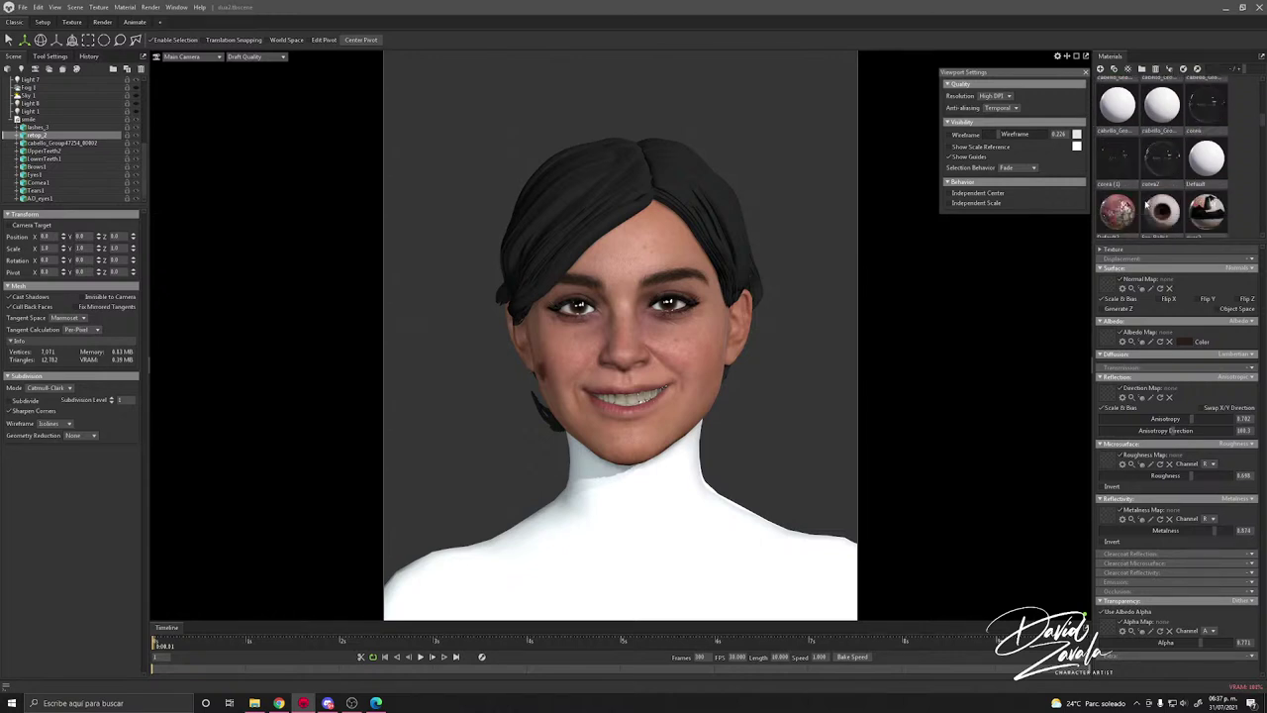
scroll(1145, 204, "down", 3)
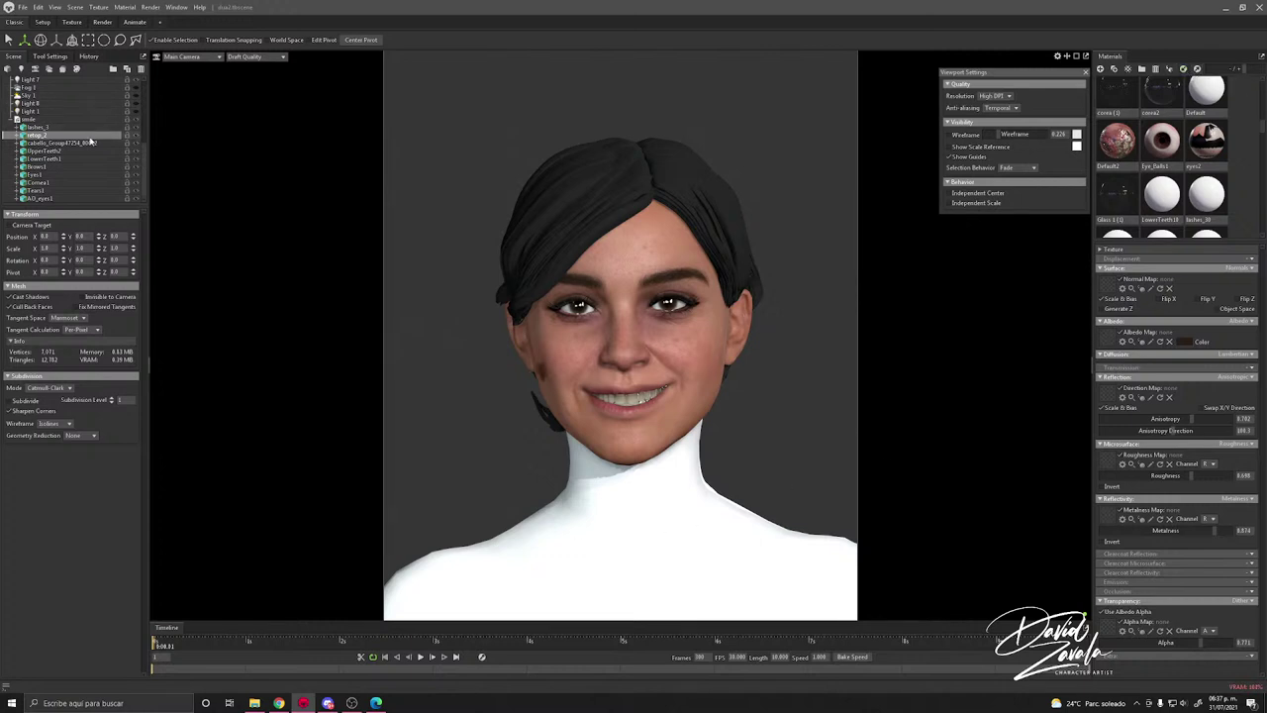
left_click(136, 135)
left_click(137, 136)
left_click(17, 134)
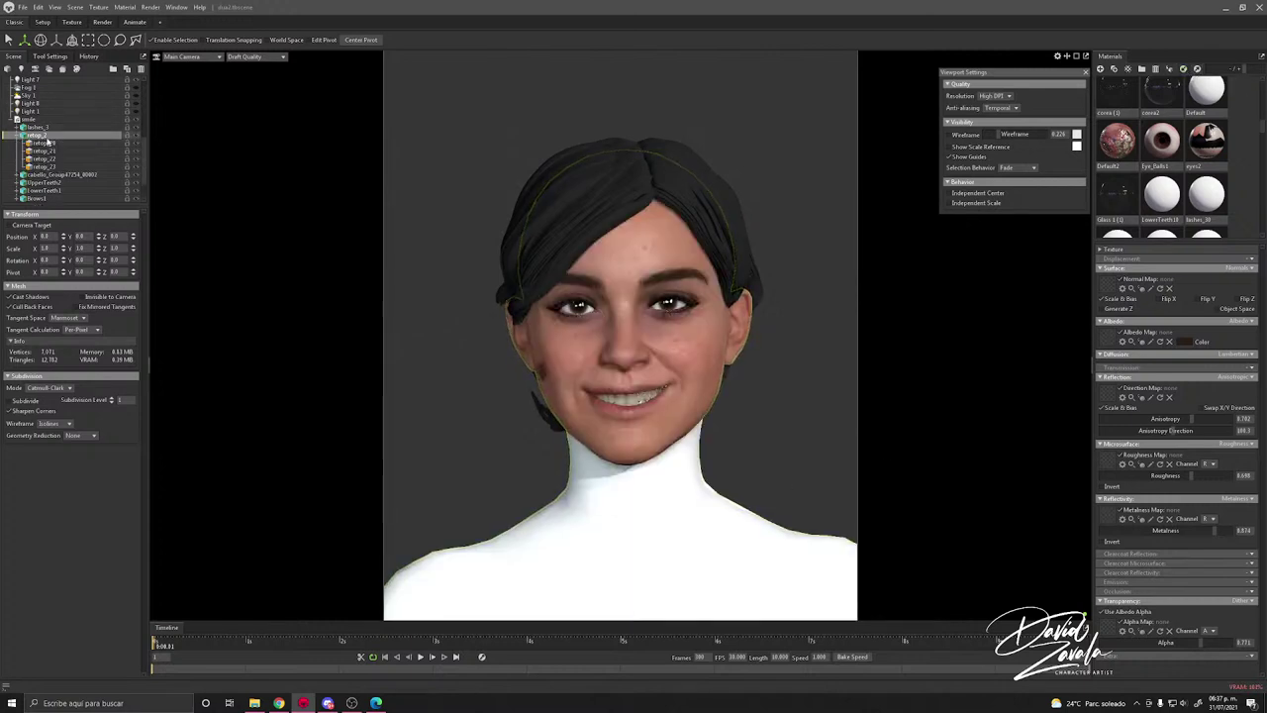
left_click(135, 166)
left_click(135, 166)
left_click(136, 159)
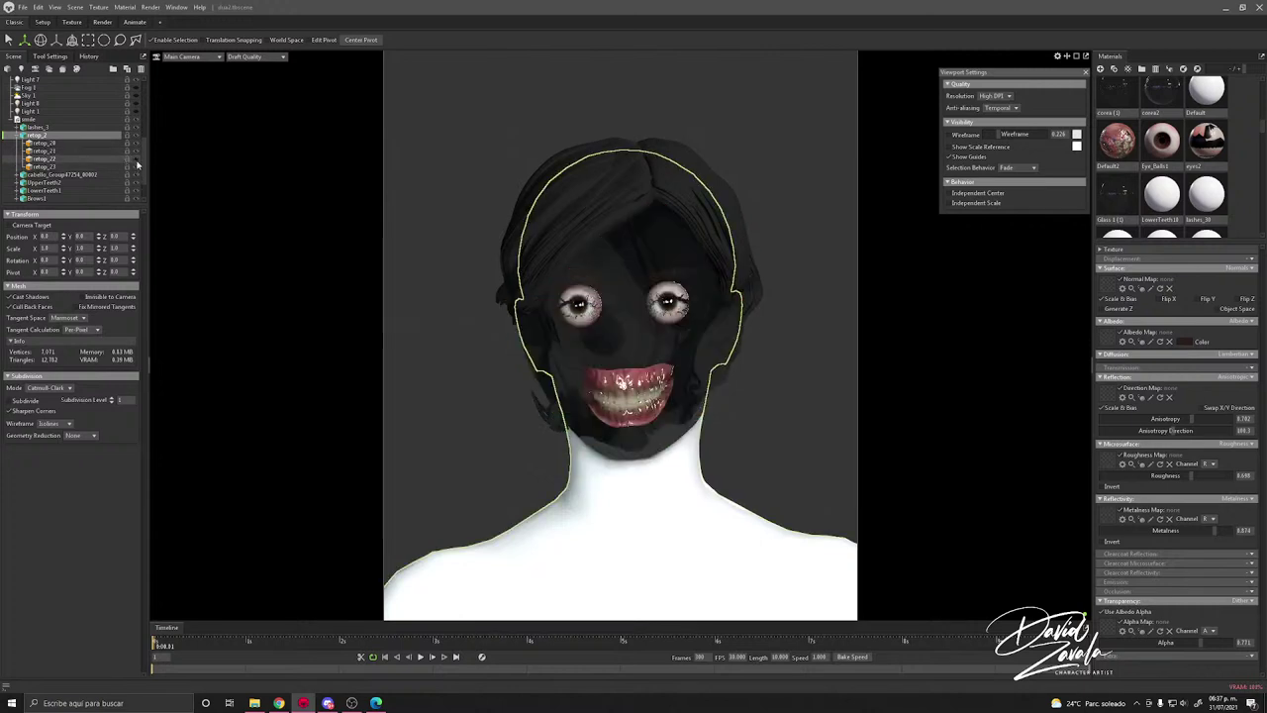
left_click(137, 159)
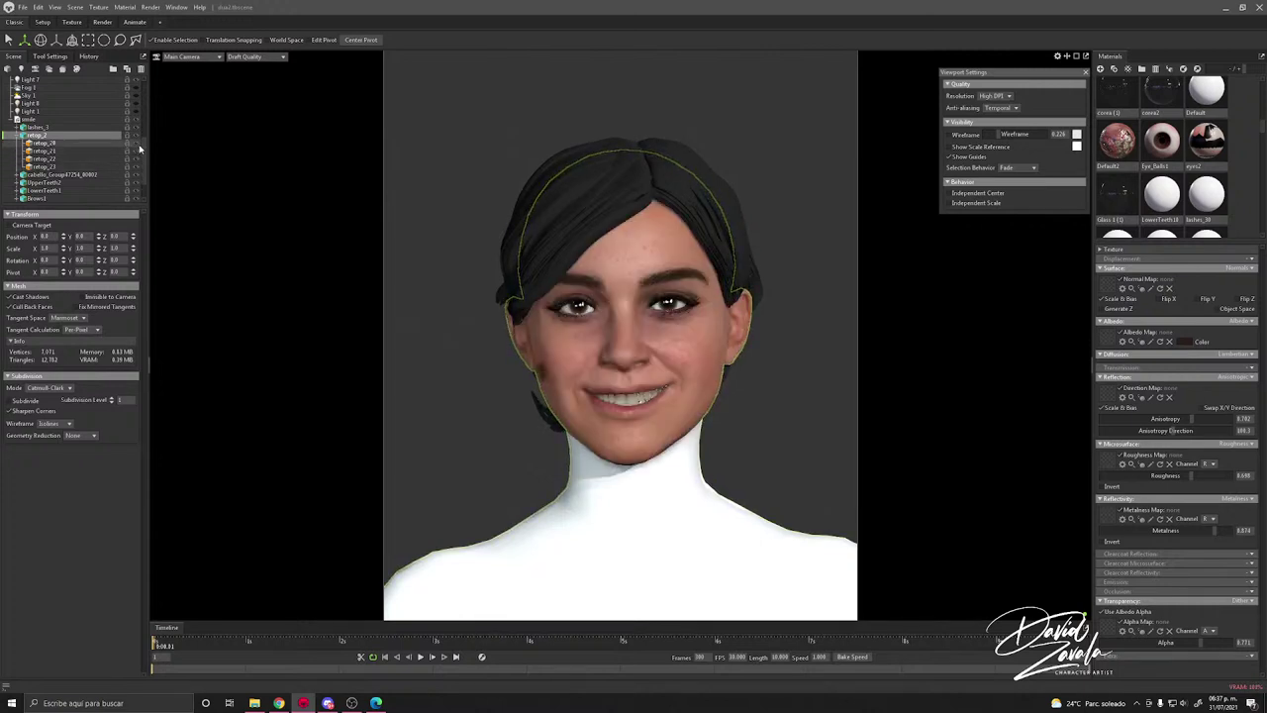
left_click(140, 148)
left_click(743, 422)
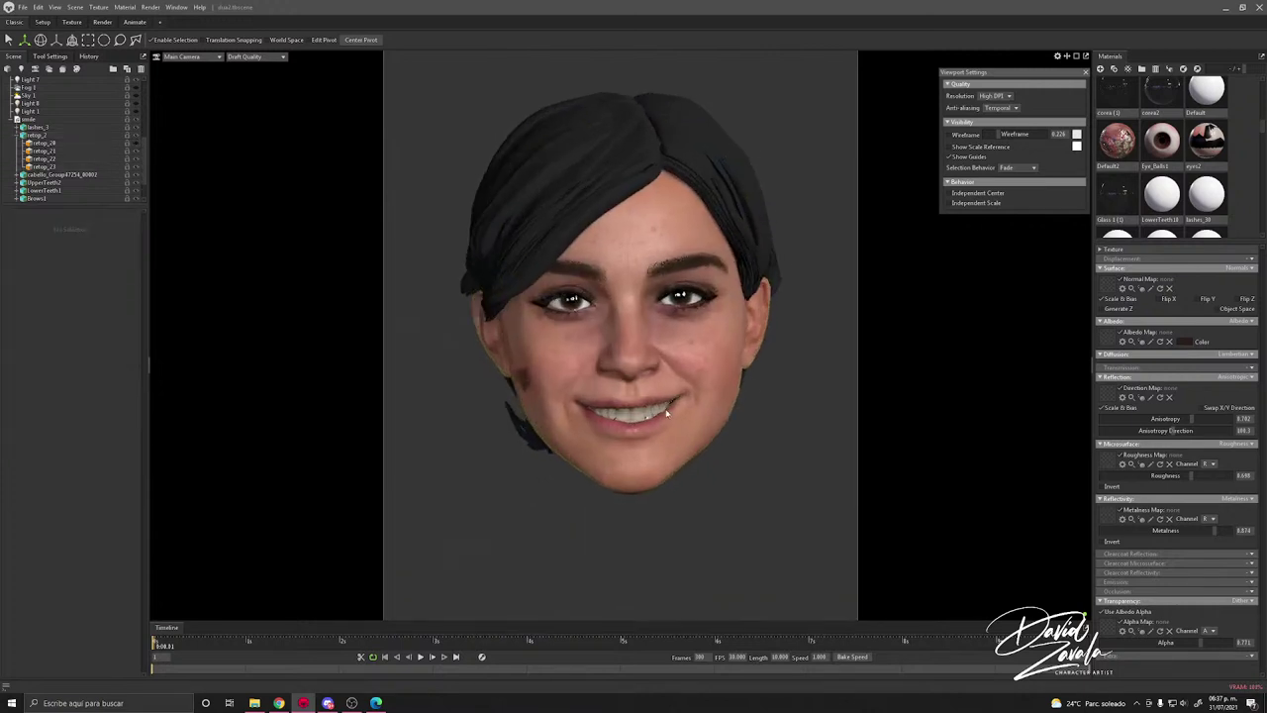
Step: Select the face mesh and check its skin material's albedo map by switching it off and on
scroll(608, 316, "up", 3)
scroll(602, 306, "up", 2)
left_click(624, 340)
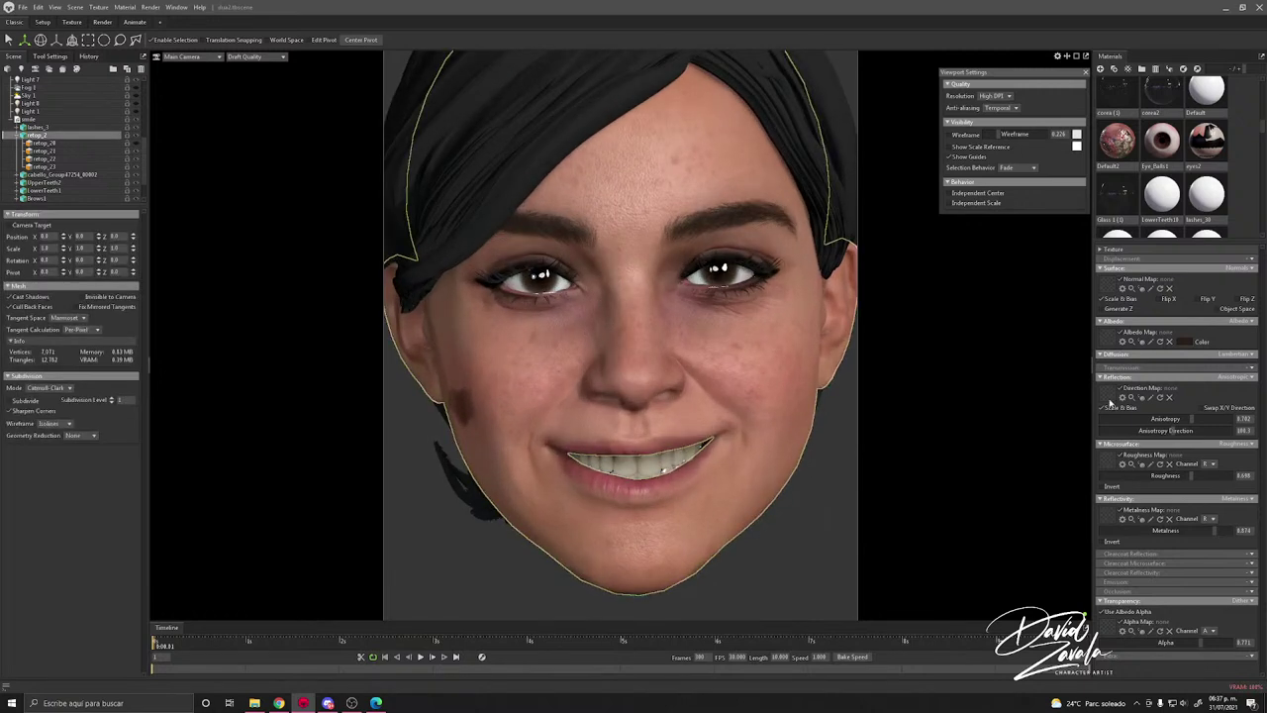
scroll(710, 384, "up", 2)
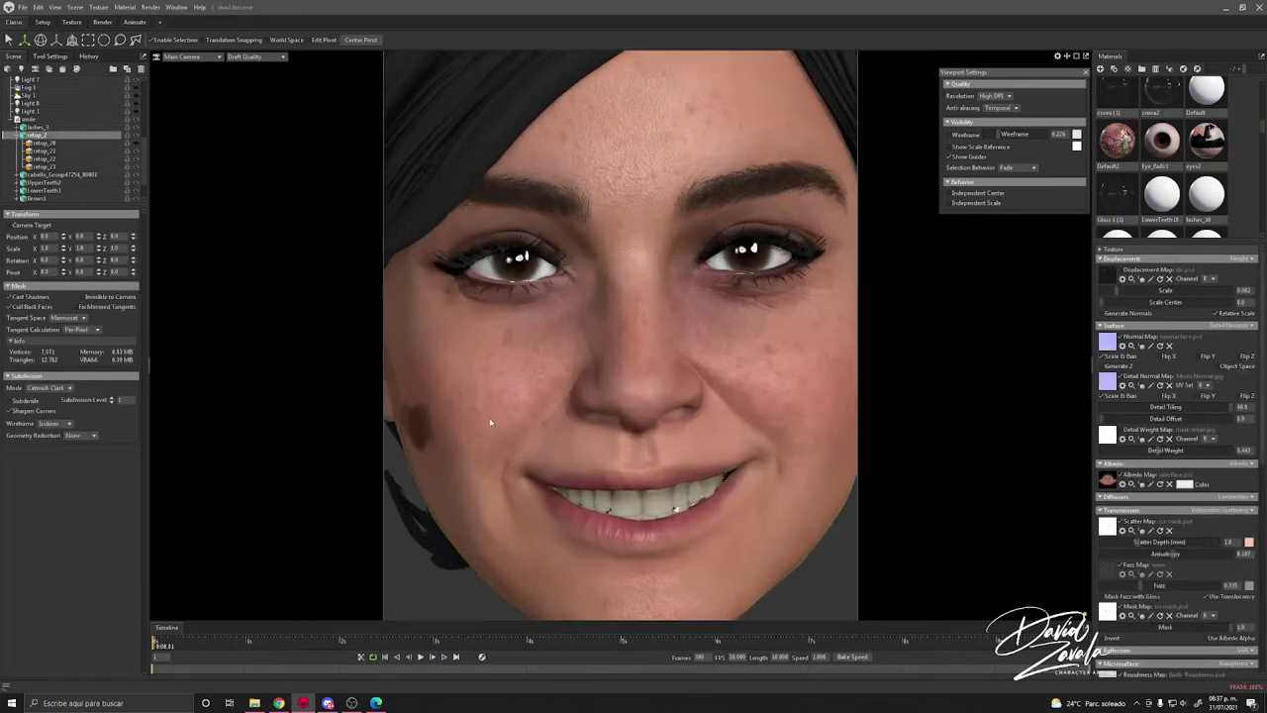
left_click(1135, 474)
left_click(1134, 474)
scroll(1137, 532, "down", 3)
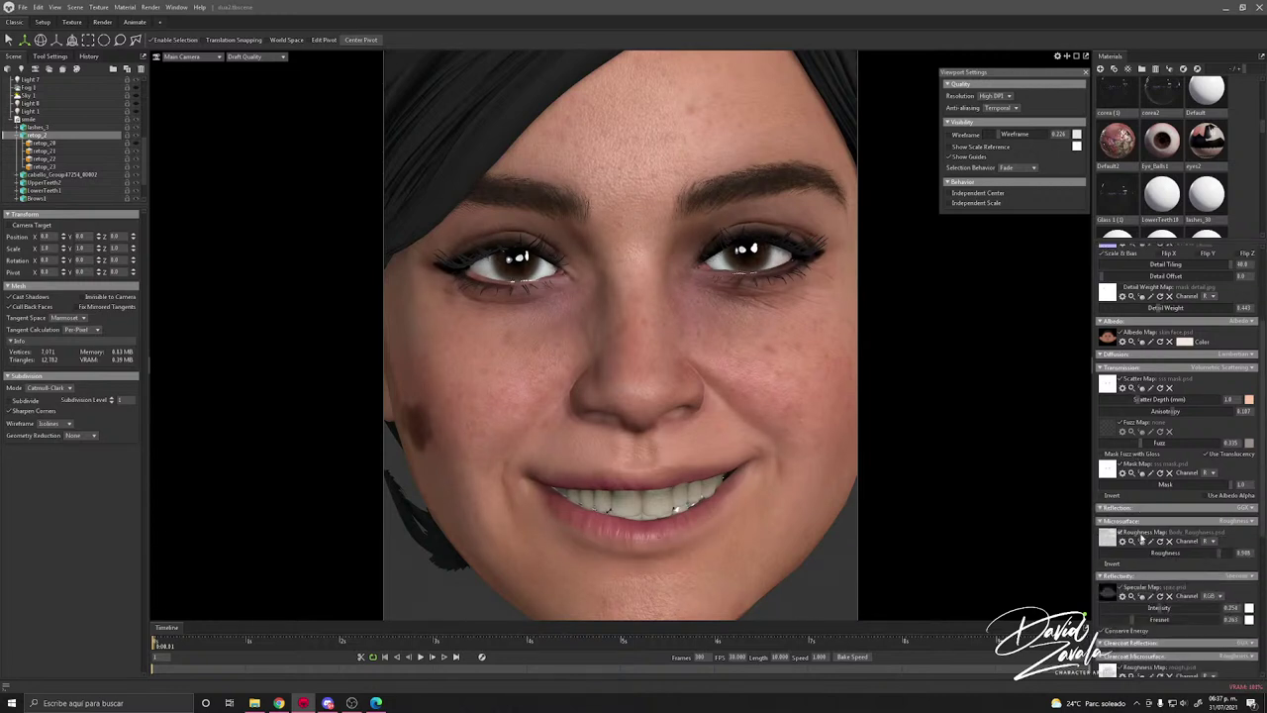
Step: Switch the viewport to Full Quality and set the skin material's transmission to Subsurface Scattering
left_click(256, 56)
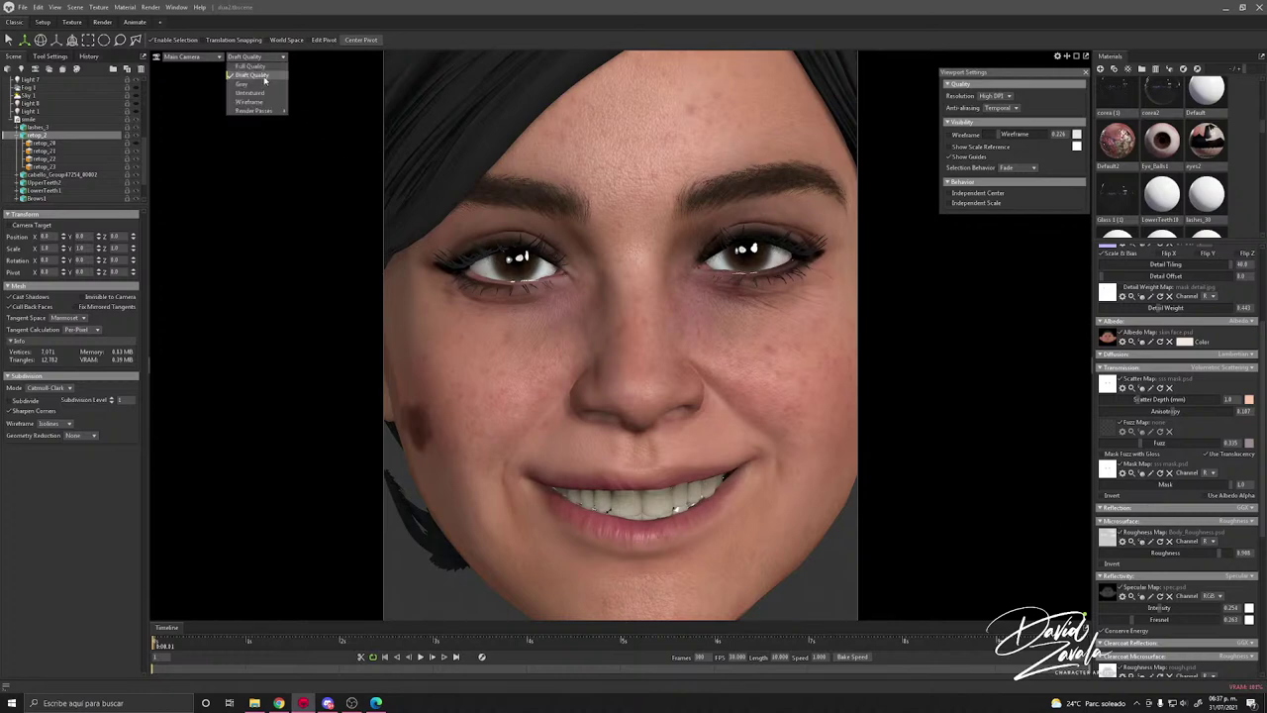
left_click(259, 91)
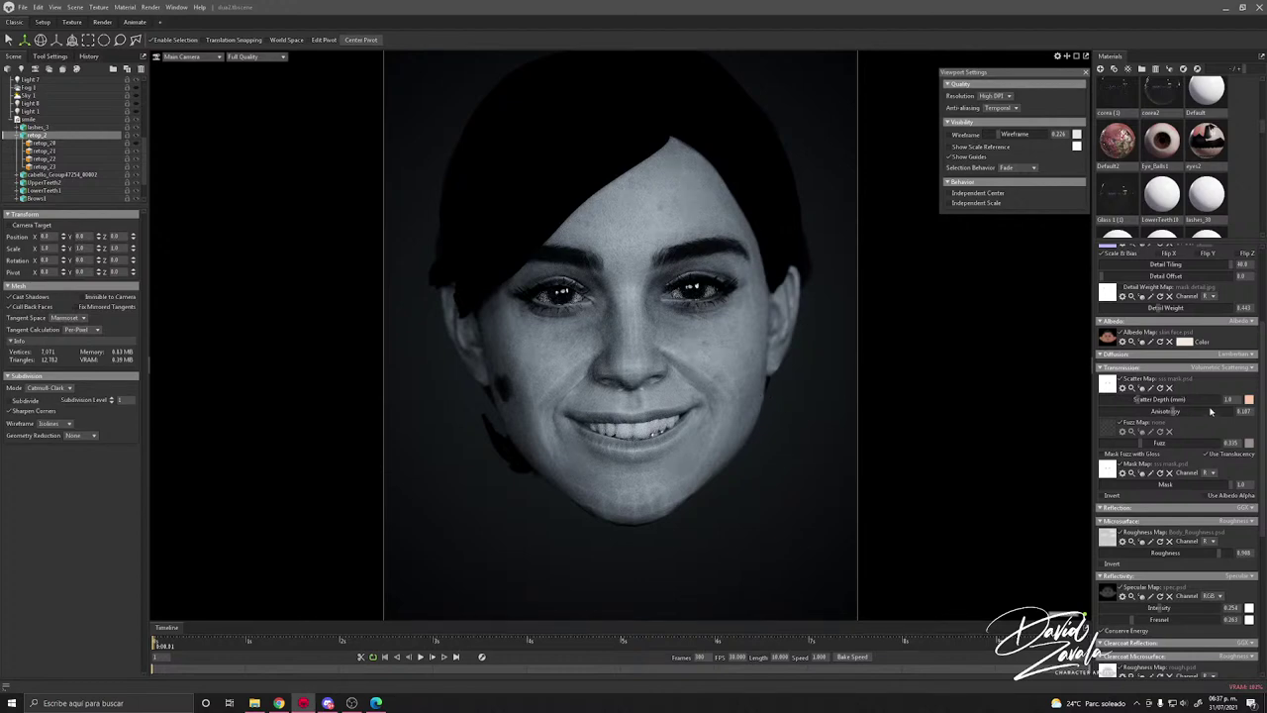
left_click(1228, 368)
left_click(1220, 397)
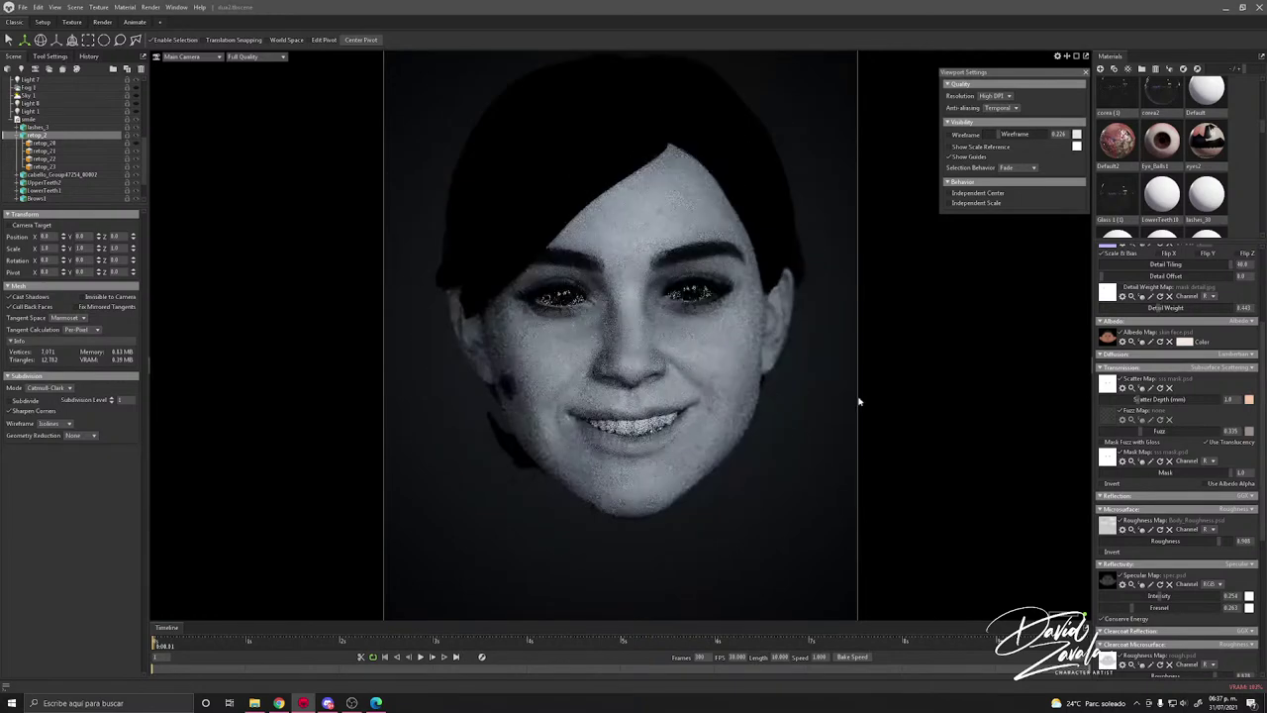
Step: Select the Main Camera and set its post-effect color saturation to 1
scroll(44, 127, "up", 3)
scroll(44, 118, "up", 2)
left_click(42, 95)
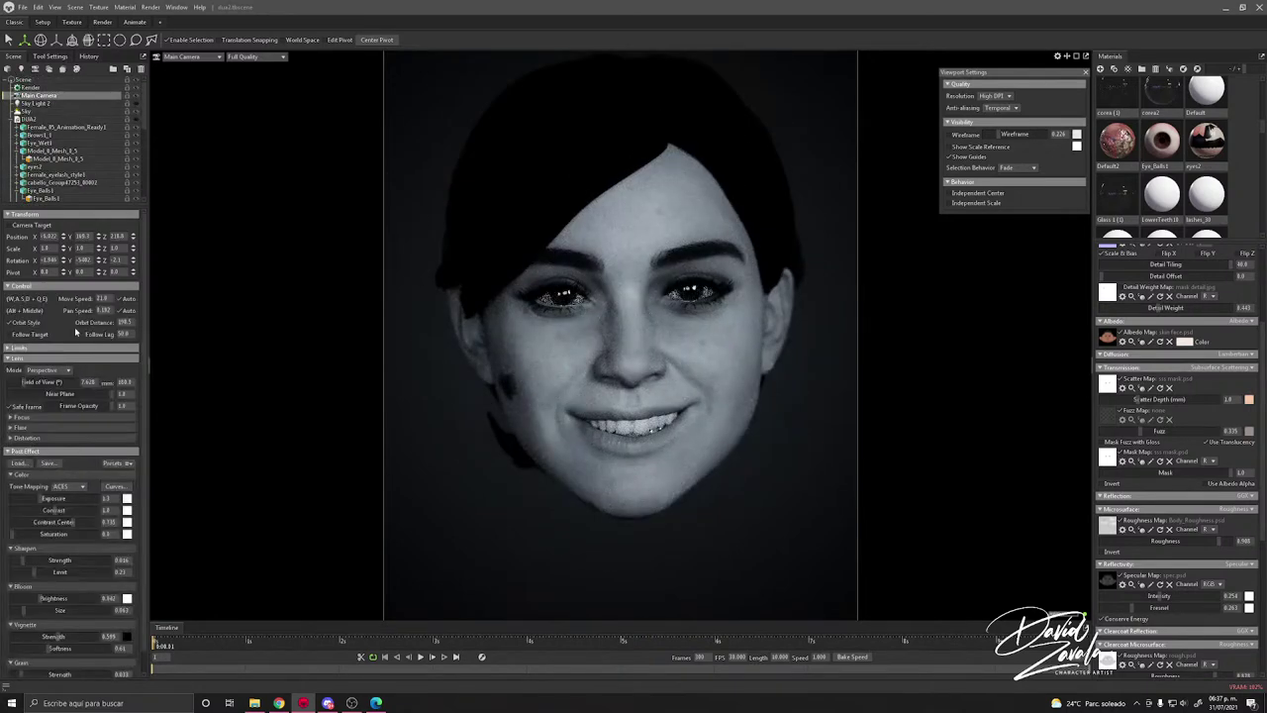
left_click_drag(43, 537, 75, 535)
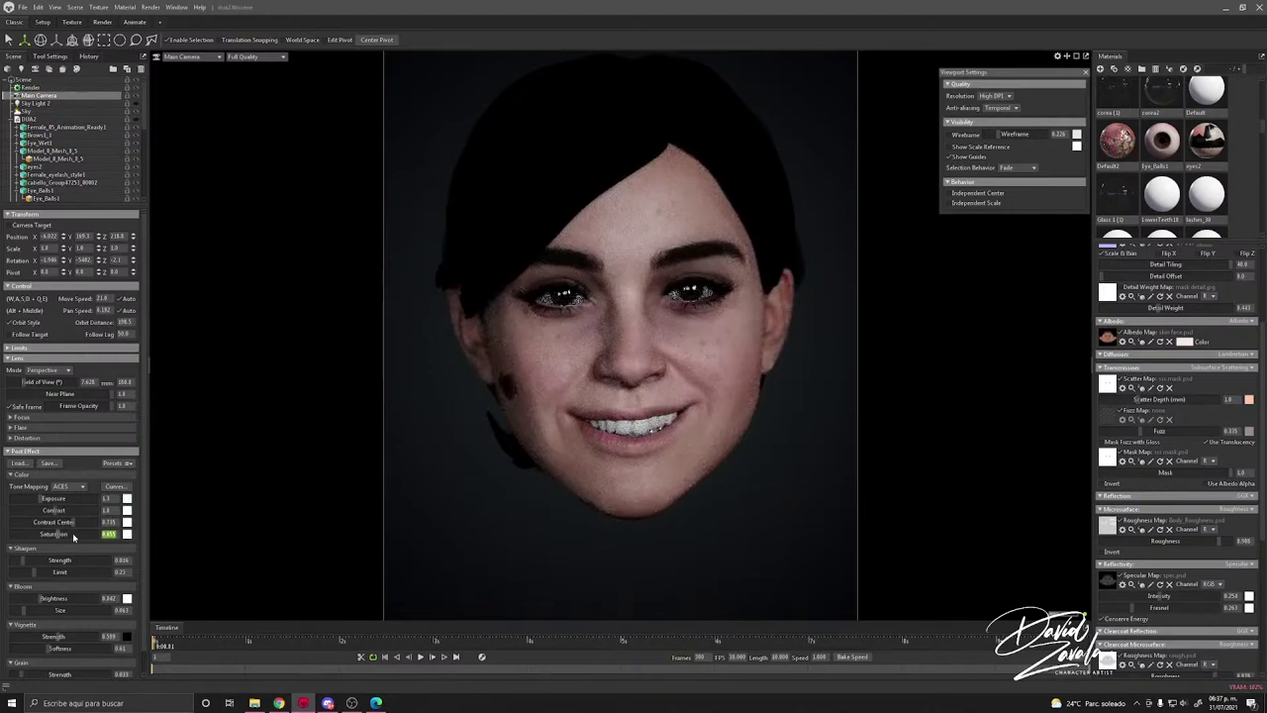
type("1")
key("Return")
Step: Examine the dark patch on the cheek up close, switching the skin's normal map off and on
scroll(652, 477, "up", 3)
left_click_drag(652, 477, 714, 447, "alt")
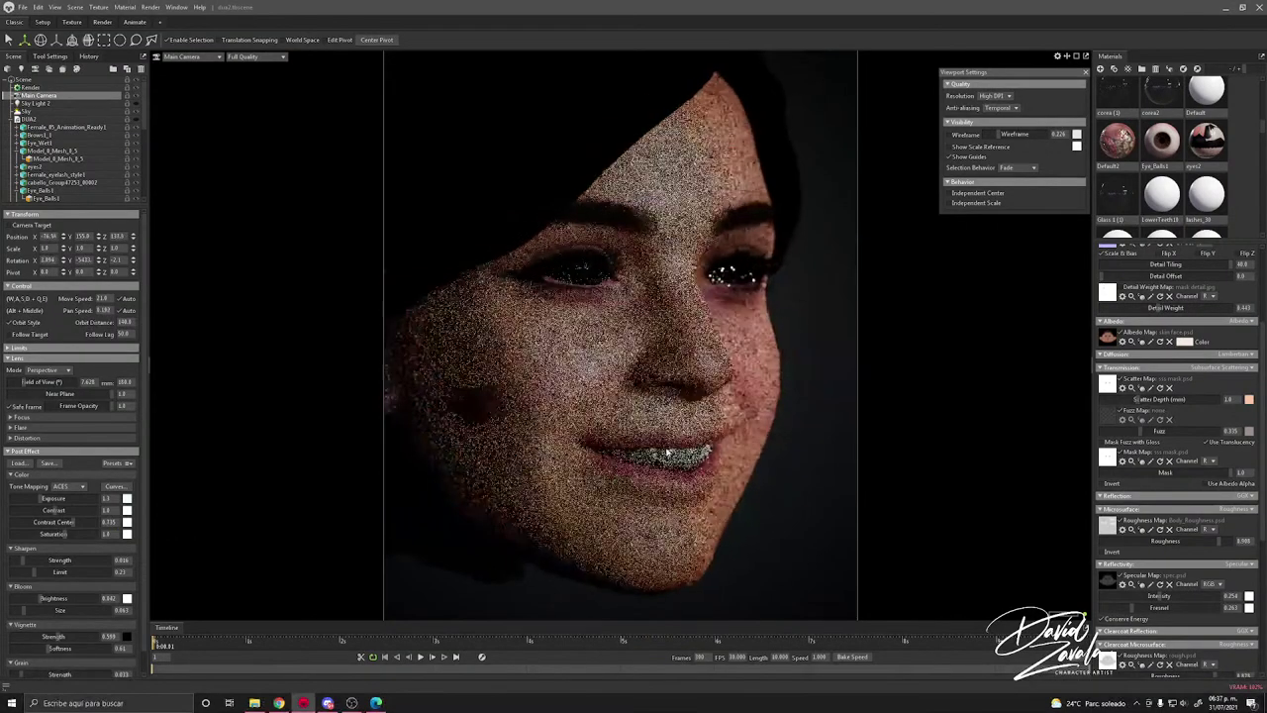
scroll(634, 396, "up", 5)
middle_click_drag(564, 386, 608, 340, "alt")
left_click_drag(608, 340, 639, 350, "alt")
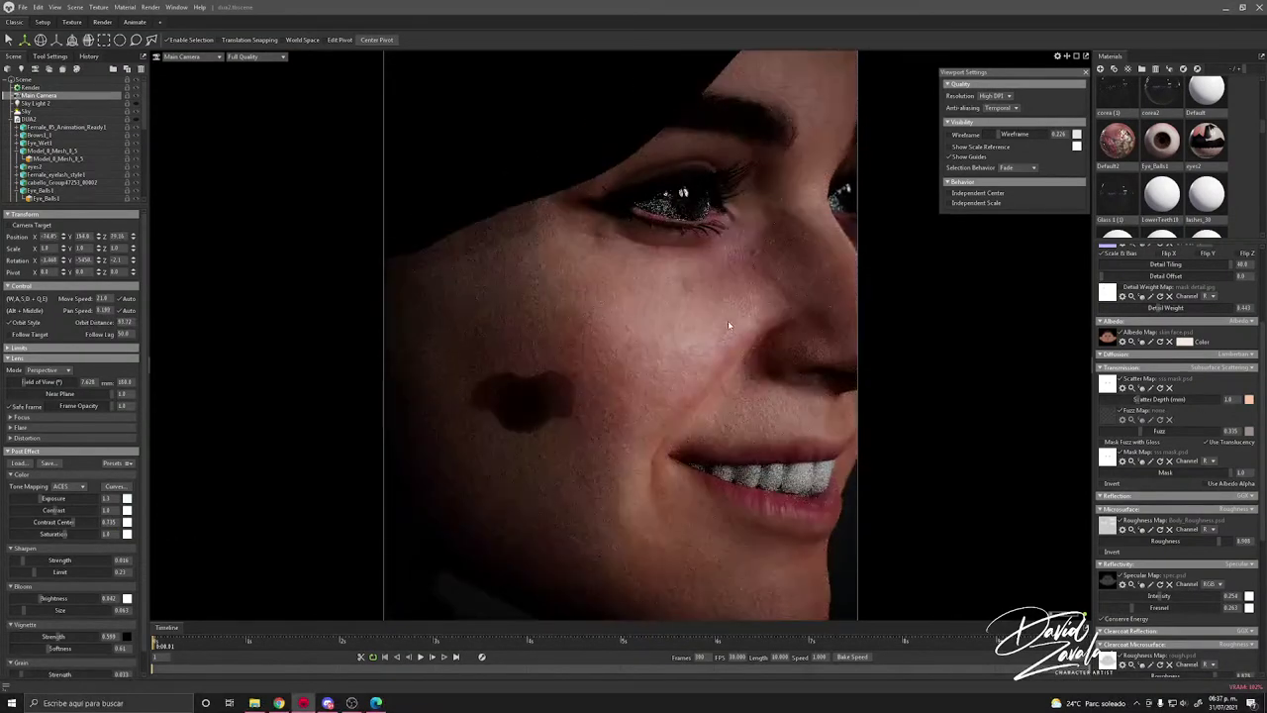
left_click(745, 325)
scroll(1114, 317, "up", 3)
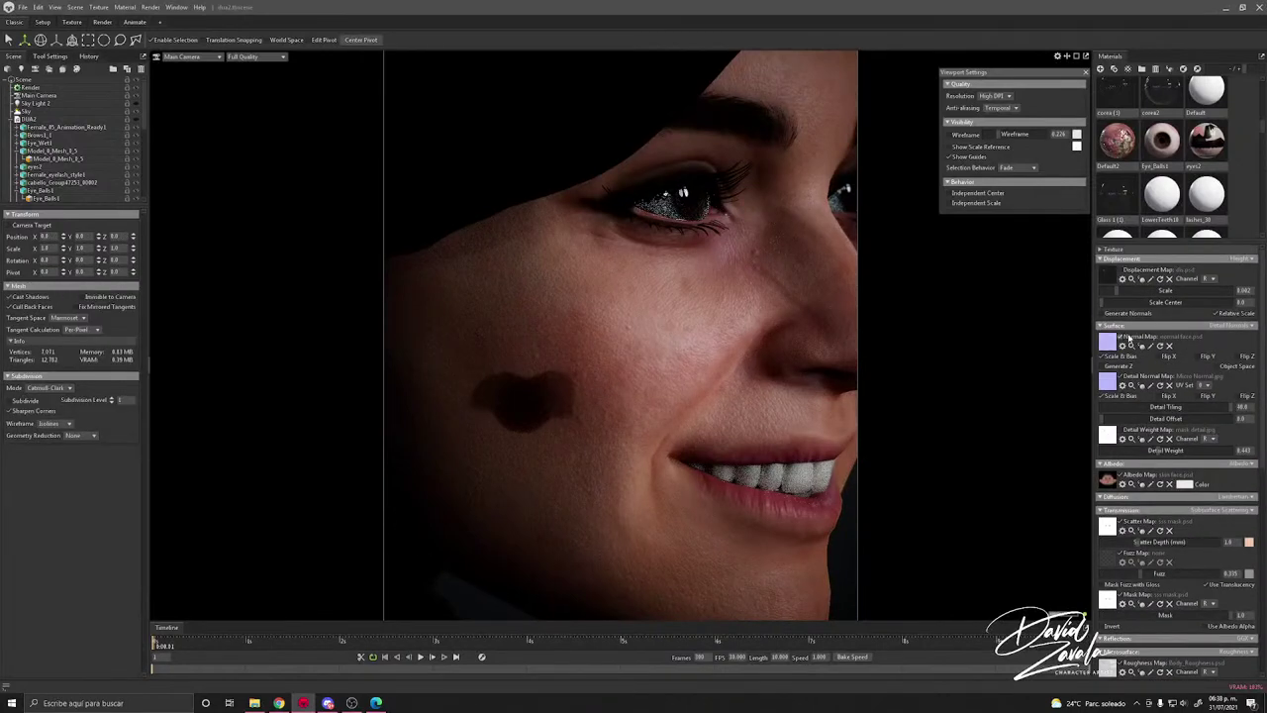
left_click(1129, 338)
left_click(1129, 339)
scroll(558, 391, "down", 3)
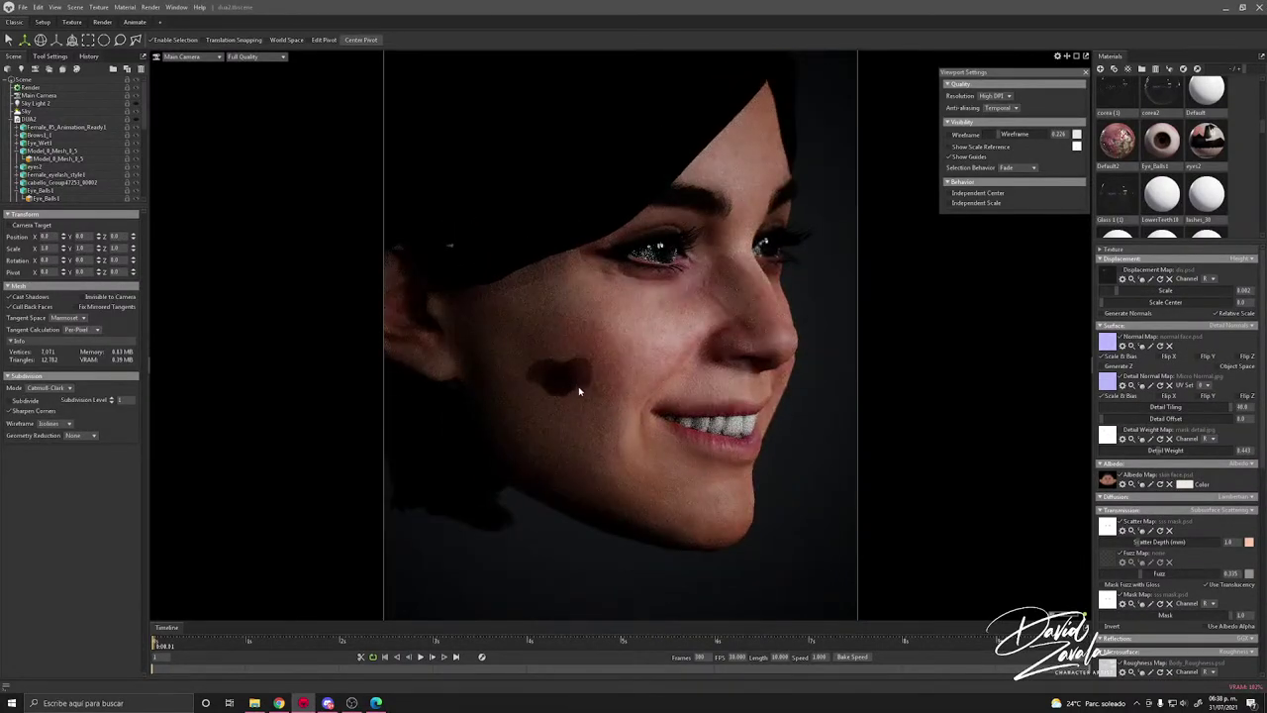
Step: Check the skin material's remaining maps and turn off its occlusion map to clear the dark cheek patch
scroll(574, 386, "down", 3)
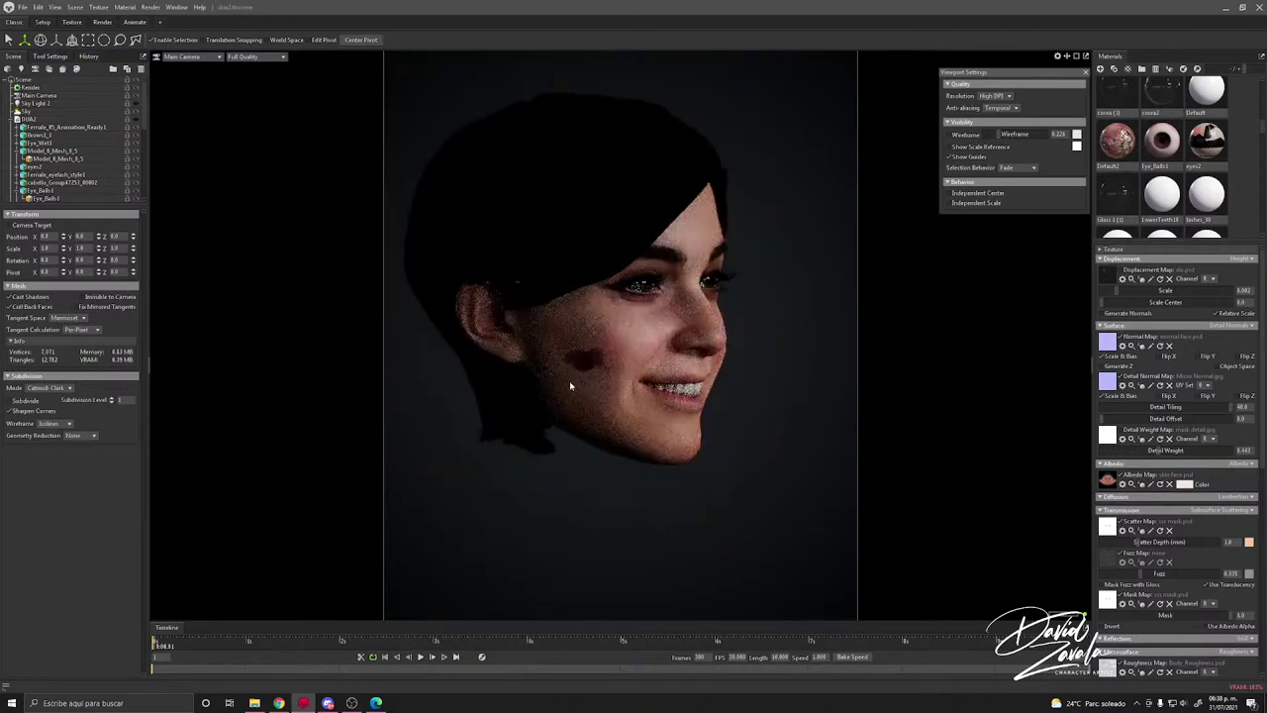
left_click_drag(569, 386, 571, 415)
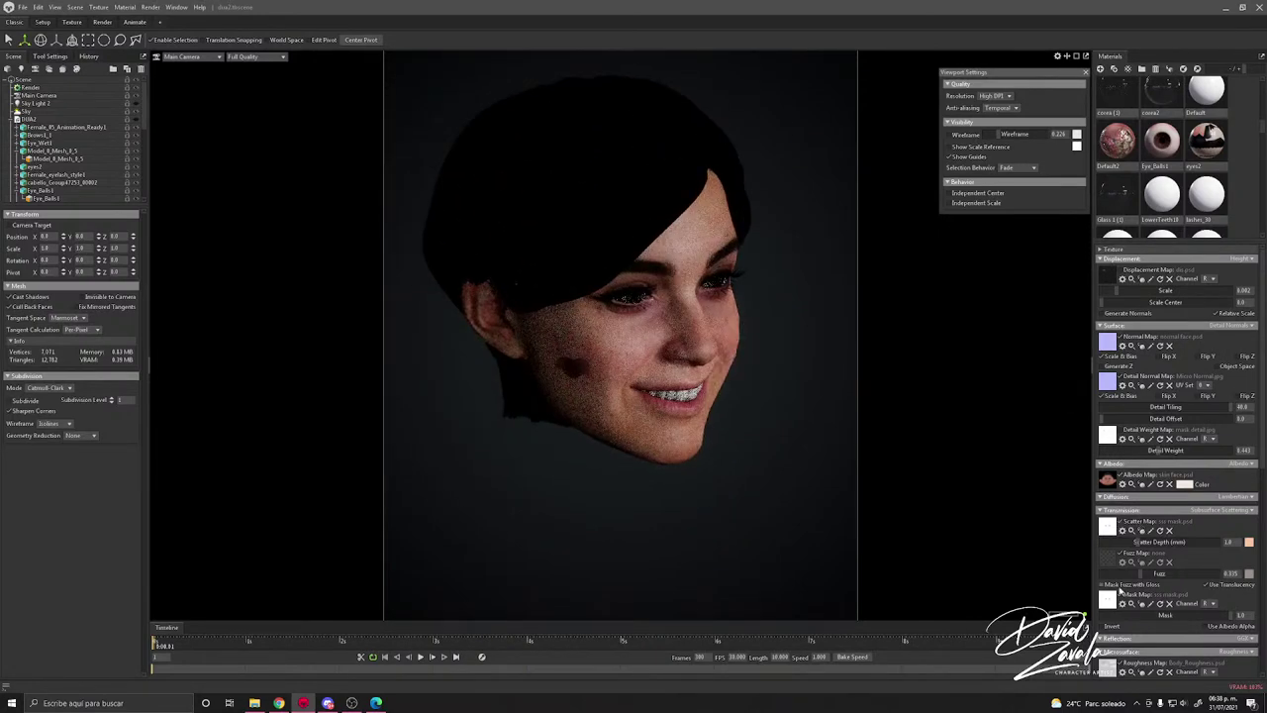
scroll(1126, 595, "down", 3)
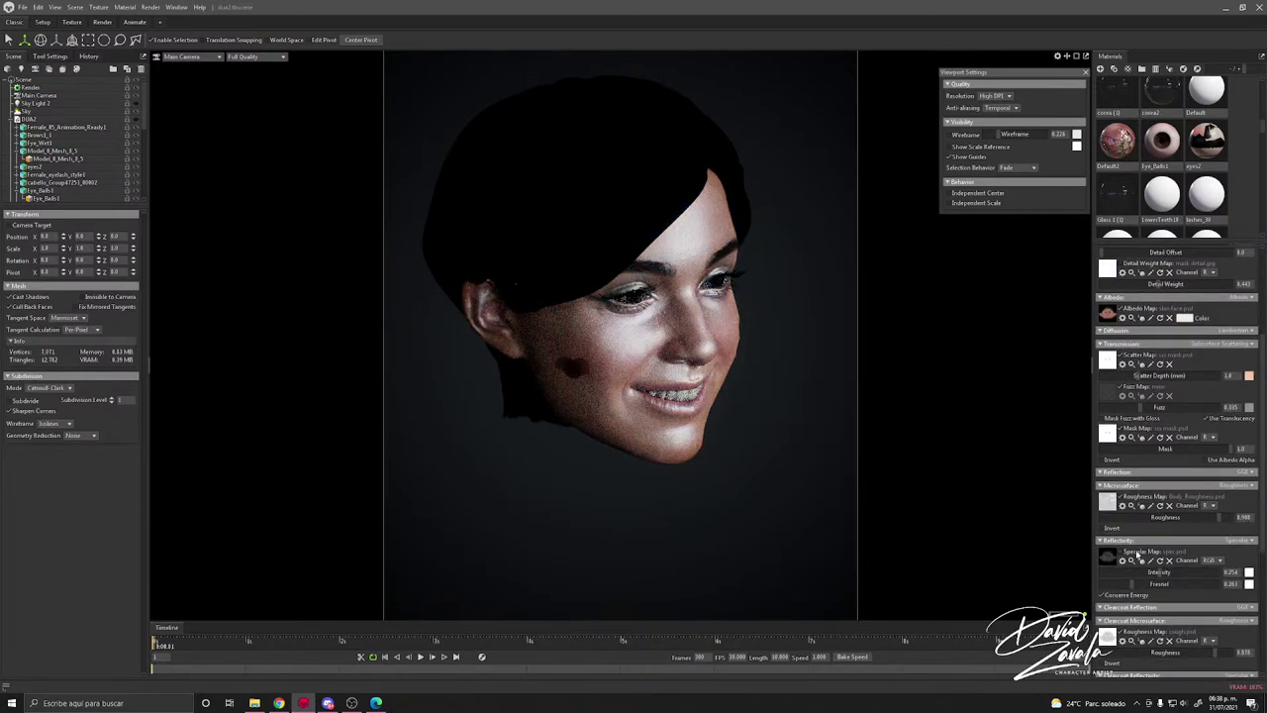
scroll(1133, 594, "down", 4)
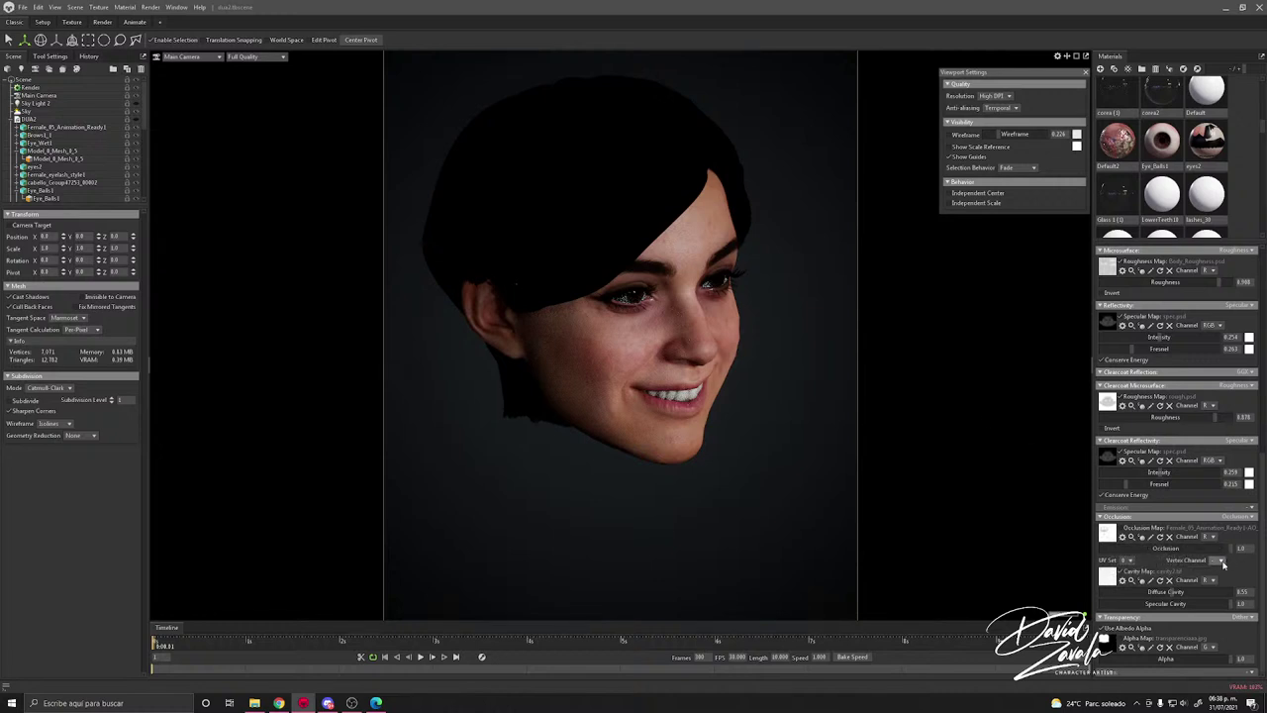
left_click(684, 460)
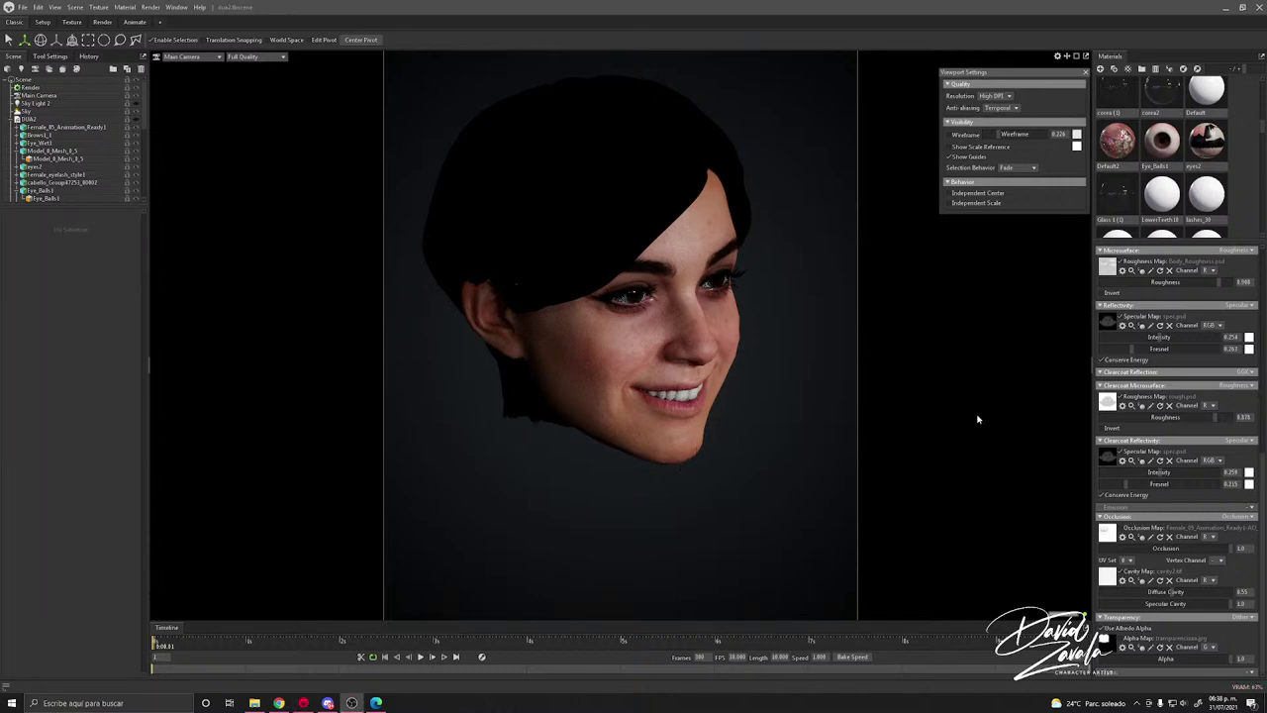
Step: Examine the eyes from the front, expand the Cornea1 mesh and check its shadow-casting option
left_click(664, 438)
left_click_drag(664, 438, 718, 368)
middle_click_drag(718, 368, 693, 370)
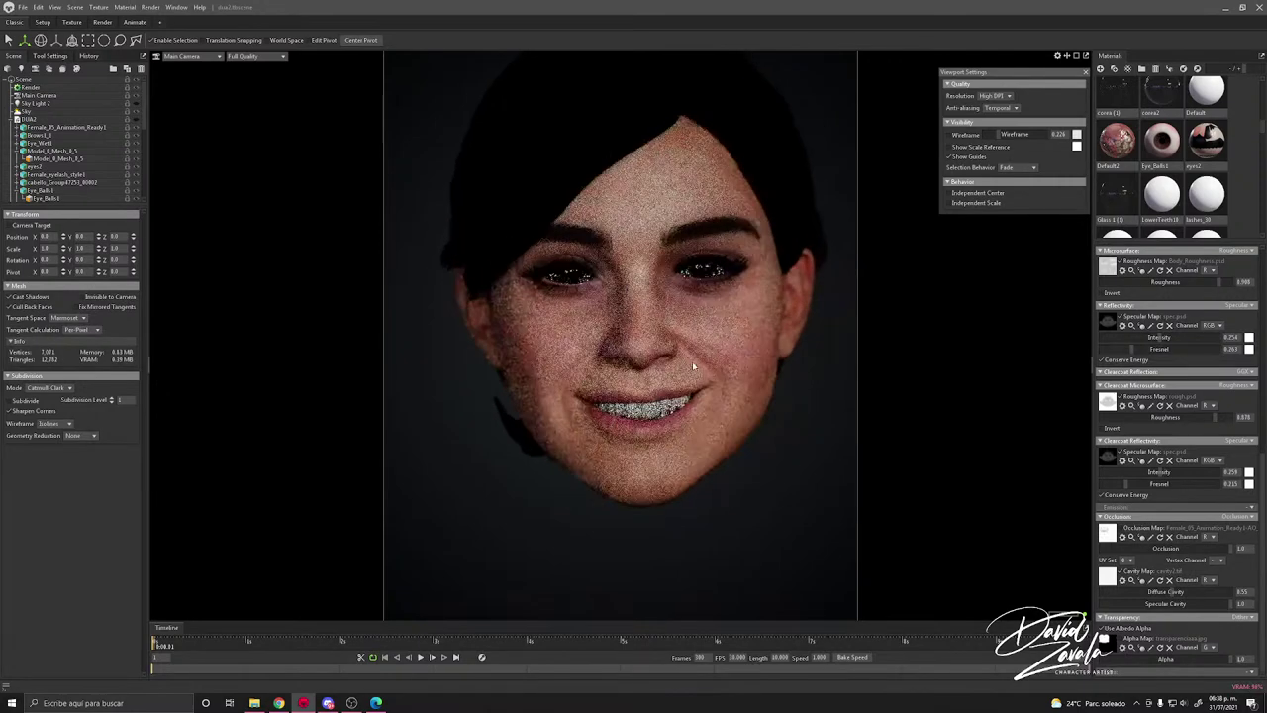
left_click(713, 284)
scroll(57, 188, "down", 6)
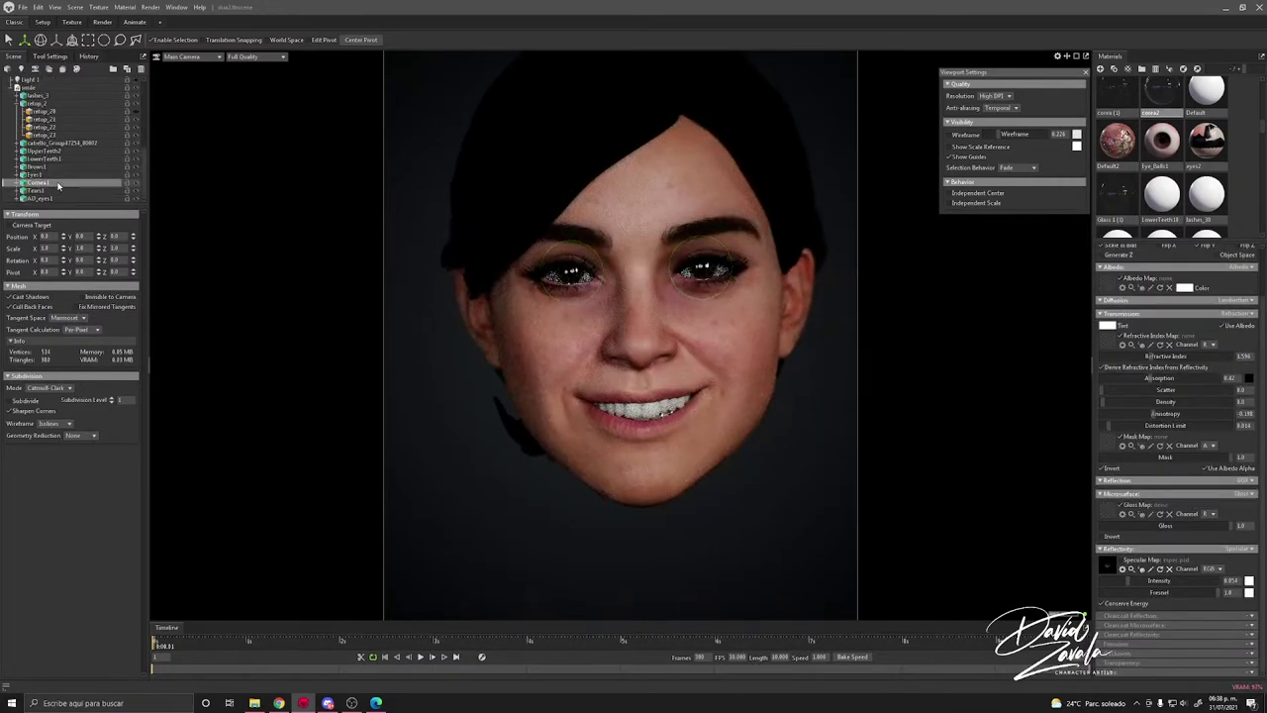
left_click(16, 183)
scroll(45, 188, "down", 1)
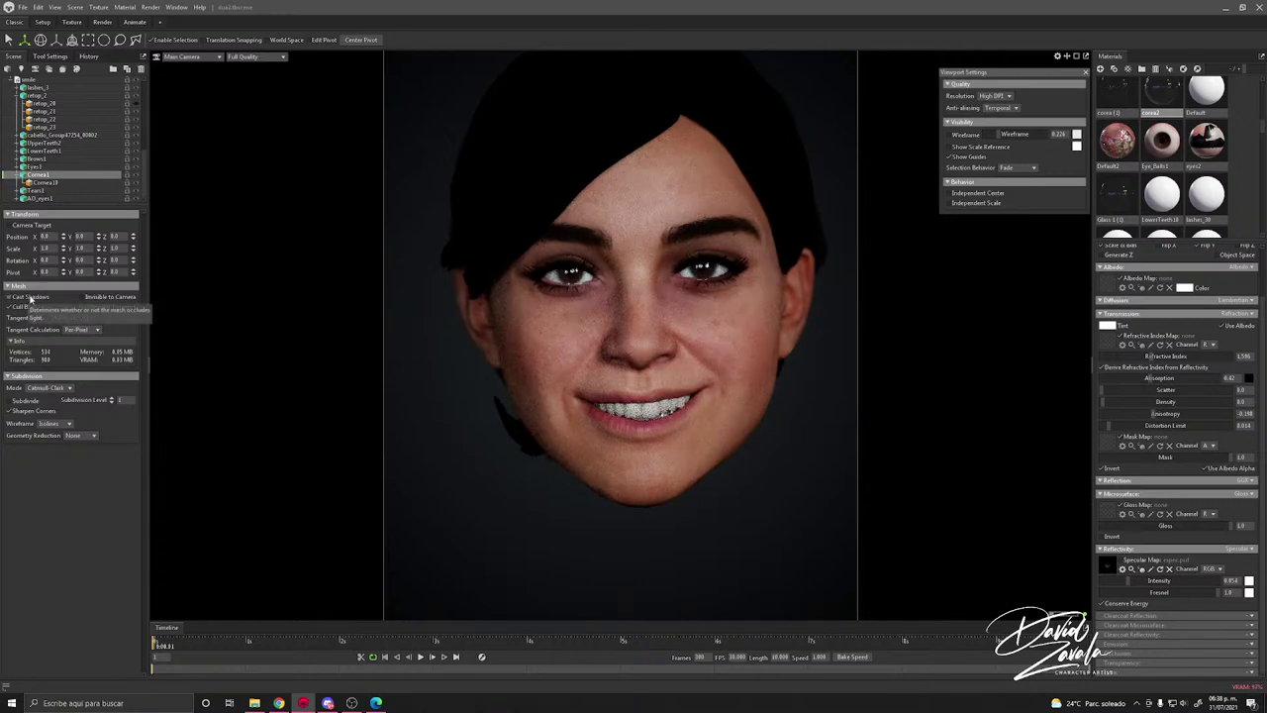
left_click(750, 524)
Step: Scrub the timeline to about the 9-second mark to change how the light falls on the face
scroll(701, 411, "down", 2)
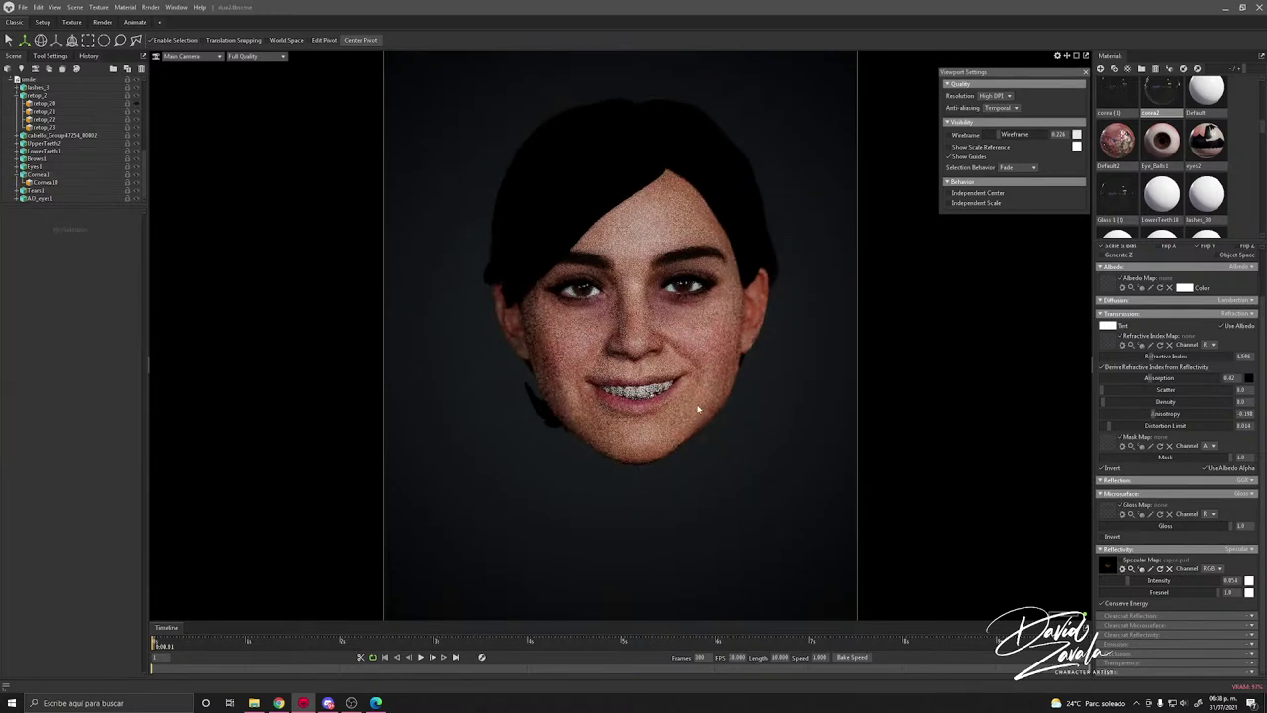
left_click_drag(447, 640, 181, 613)
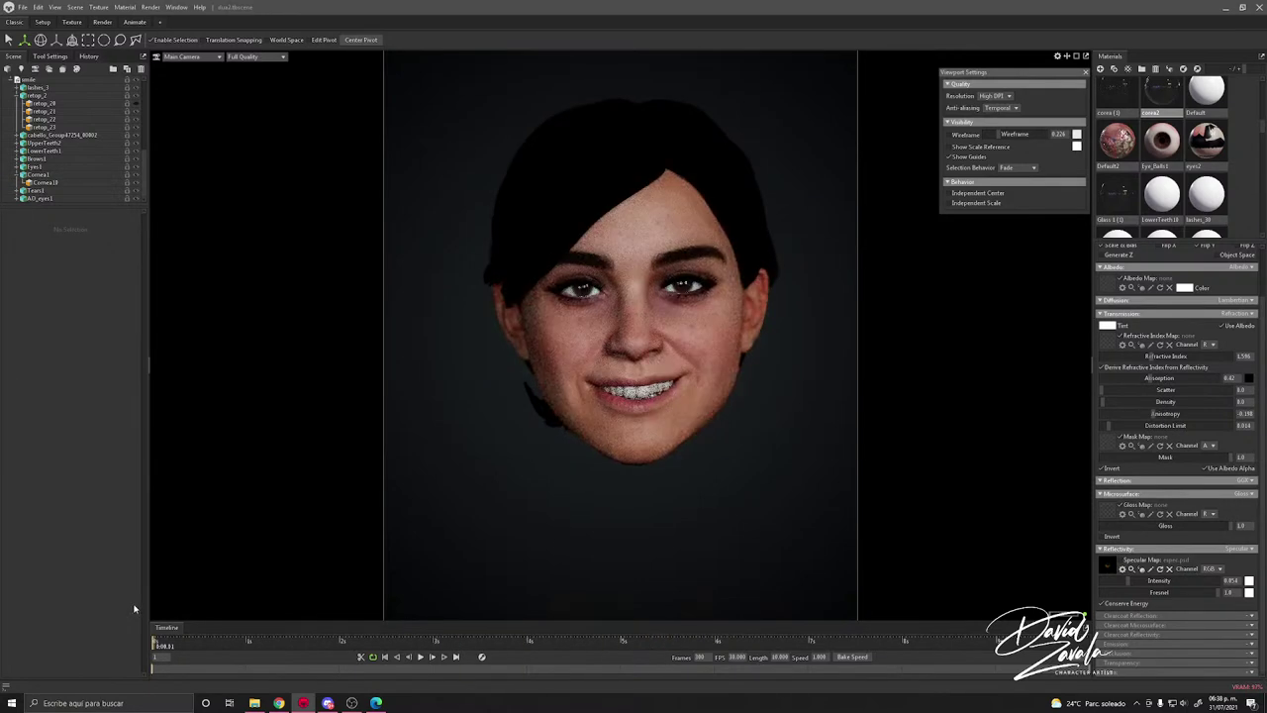
left_click_drag(986, 616, 1006, 616)
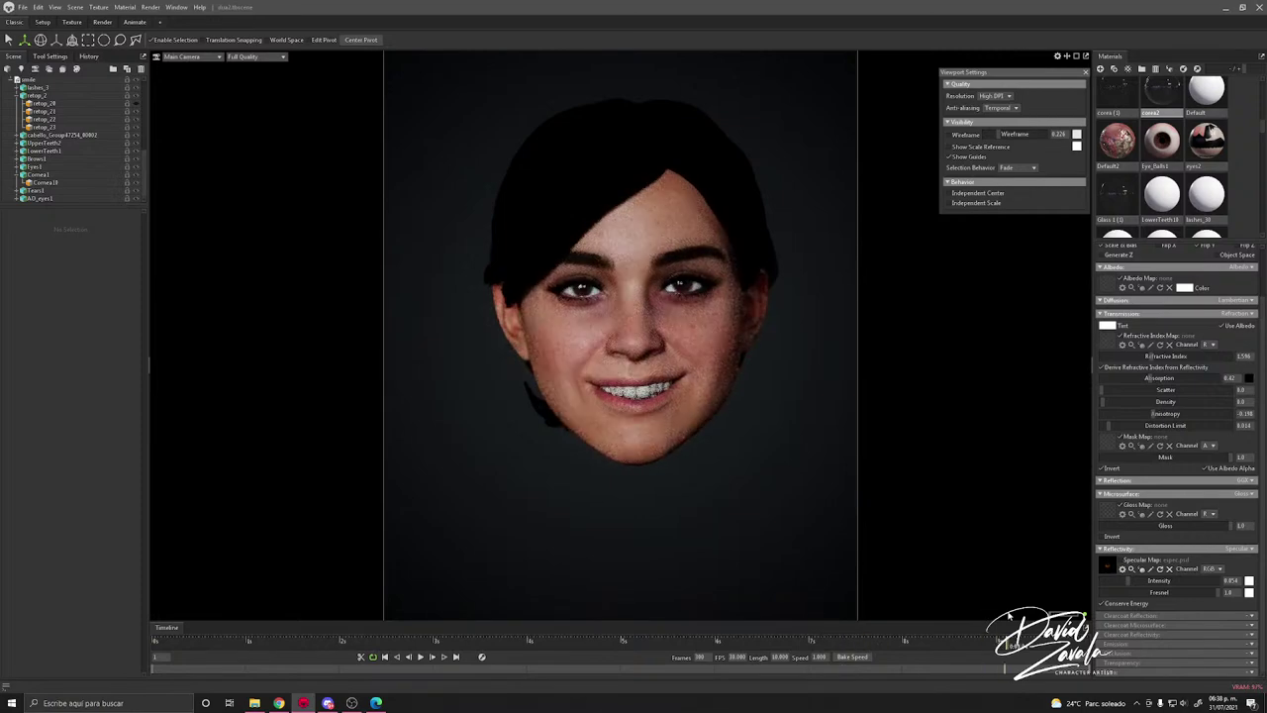
scroll(758, 540, "up", 2)
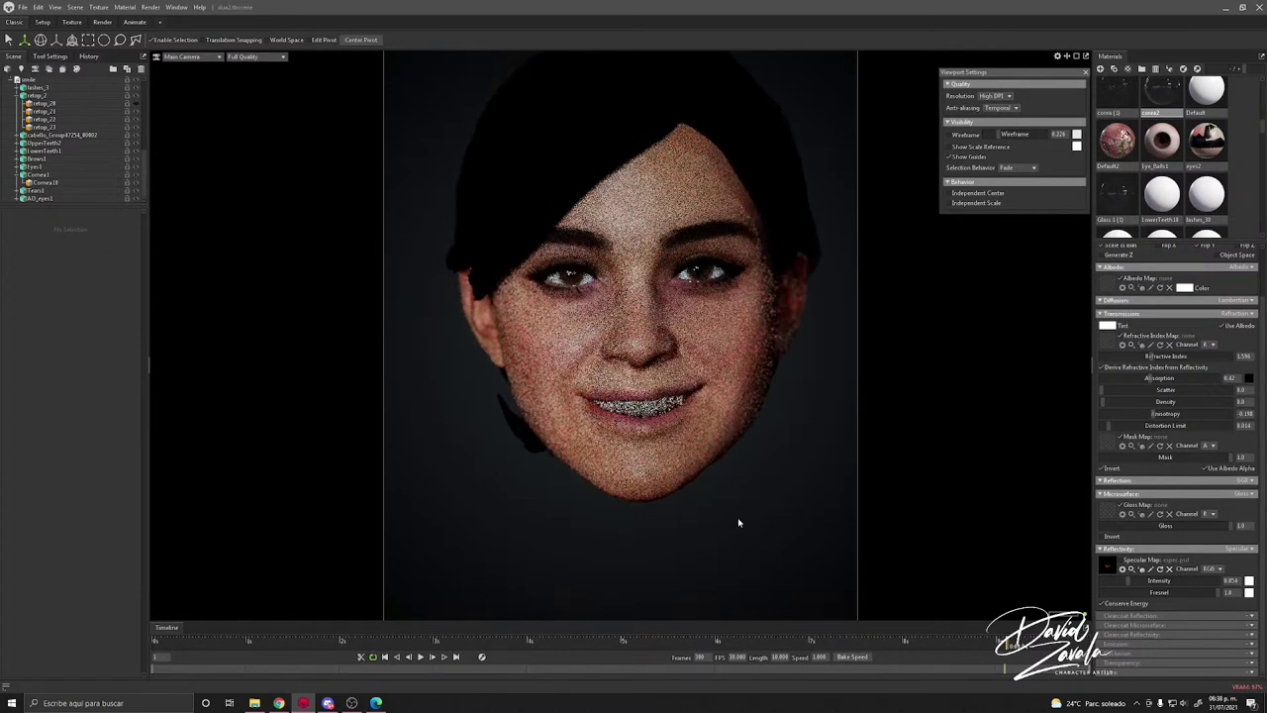
Step: Set the face skin material's albedo color to a nearly pure white
left_click(681, 466)
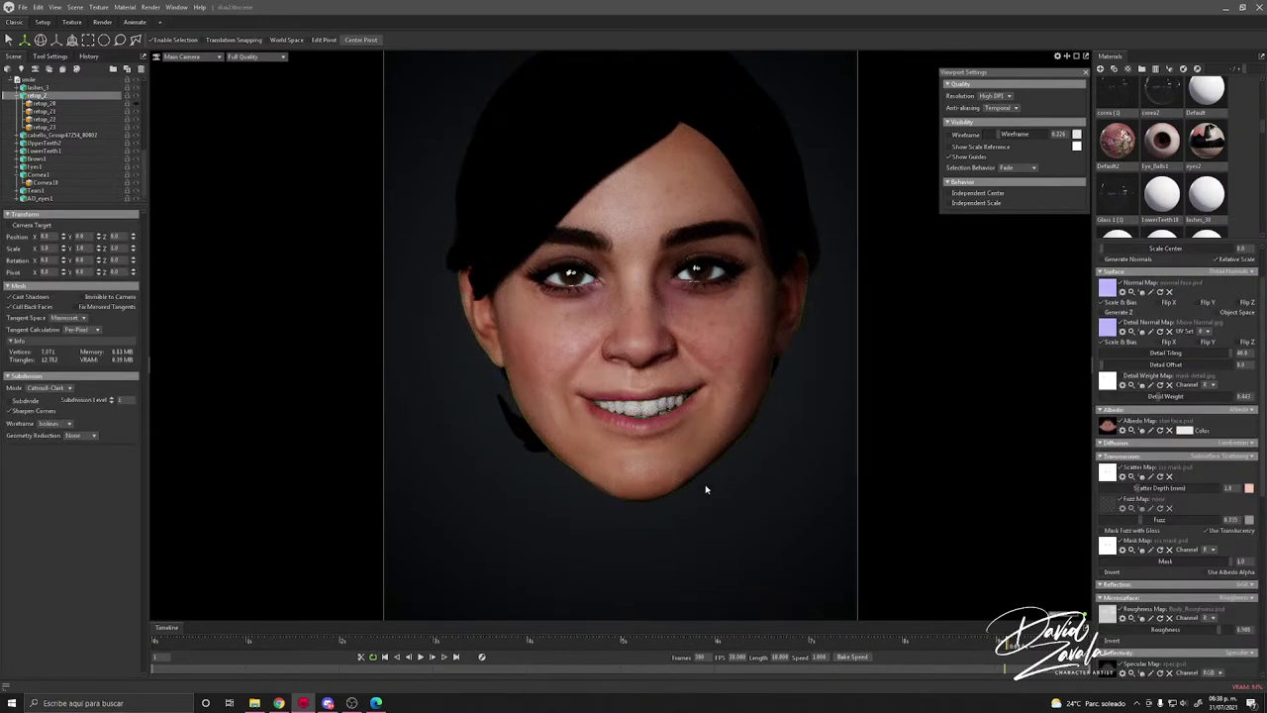
scroll(736, 465, "up", 2)
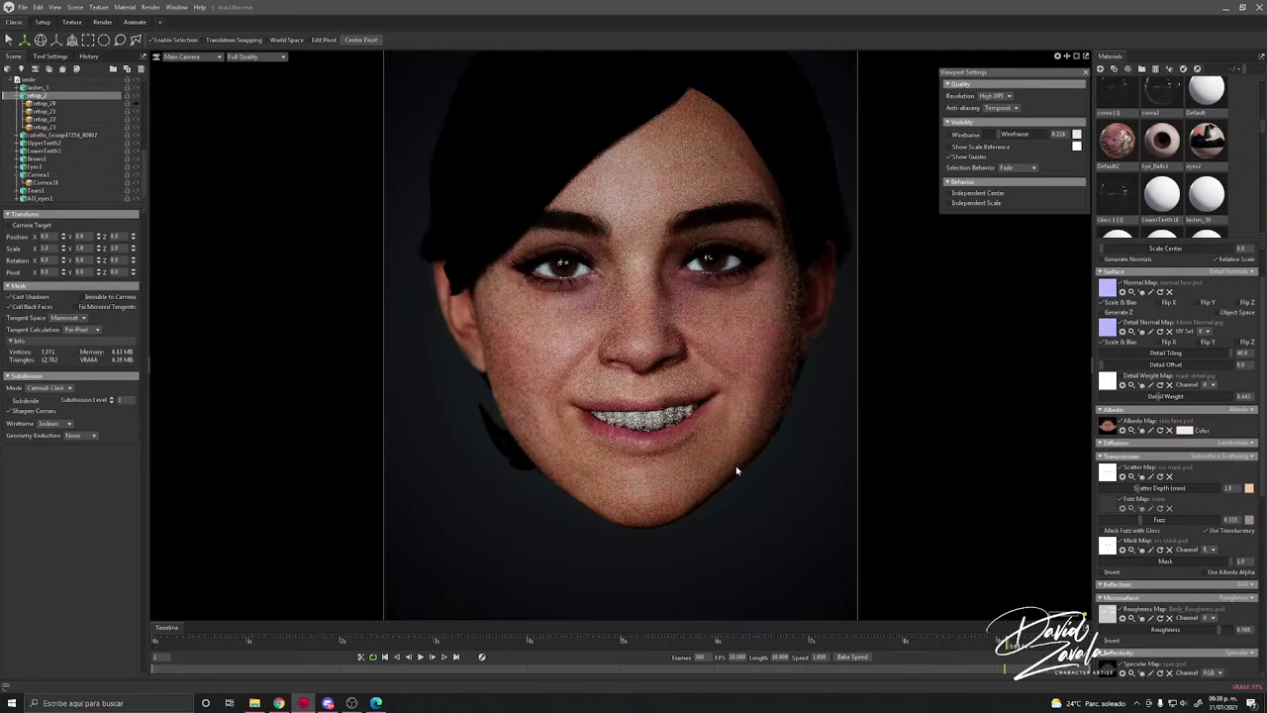
scroll(1178, 476, "up", 2)
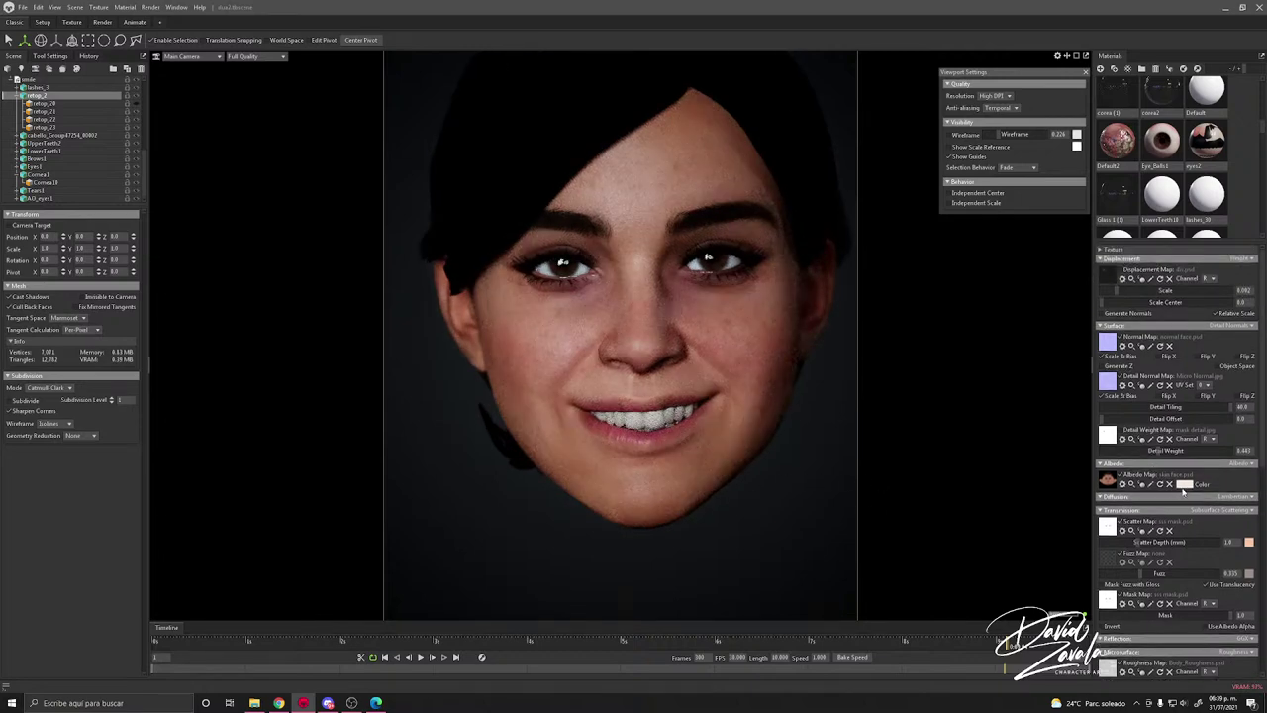
left_click(1184, 483)
left_click_drag(879, 290, 852, 265)
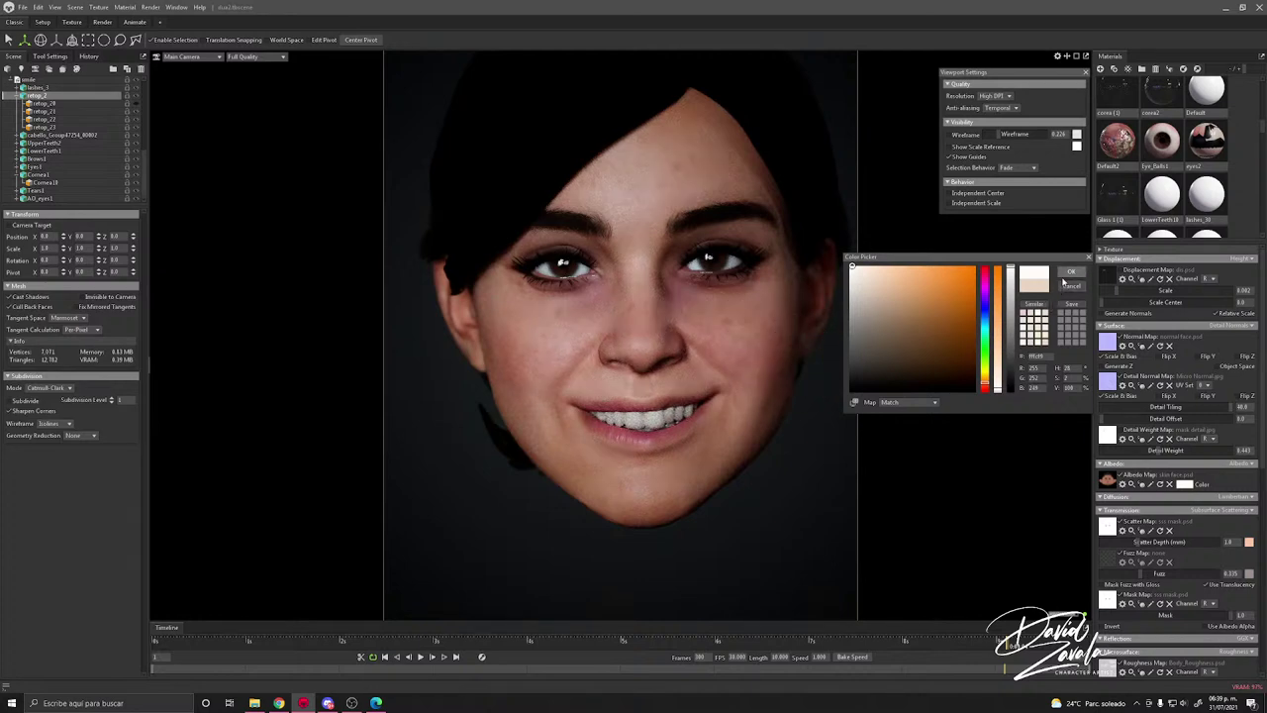
left_click(1068, 273)
Step: Select the Main Camera, check its contrast color in the post effects without changing it, and examine the face up close
scroll(763, 445, "down", 2)
scroll(46, 196, "up", 5)
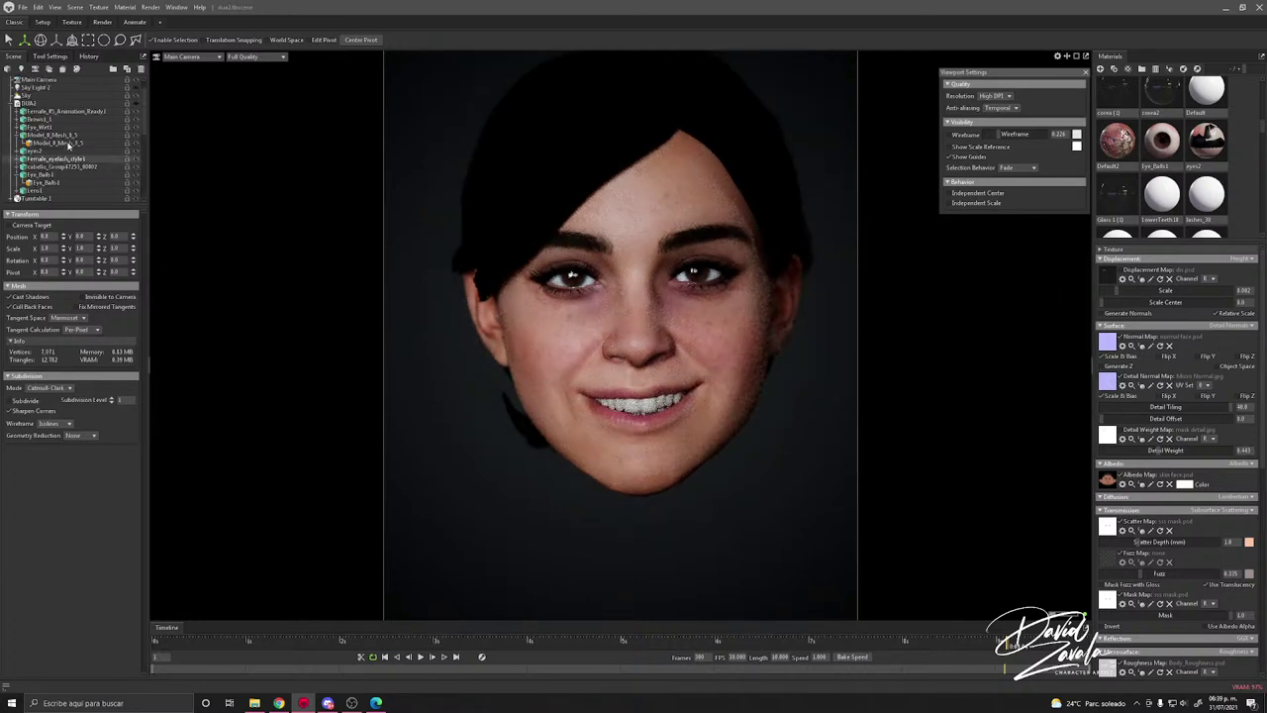
left_click(60, 95)
scroll(103, 415, "down", 2)
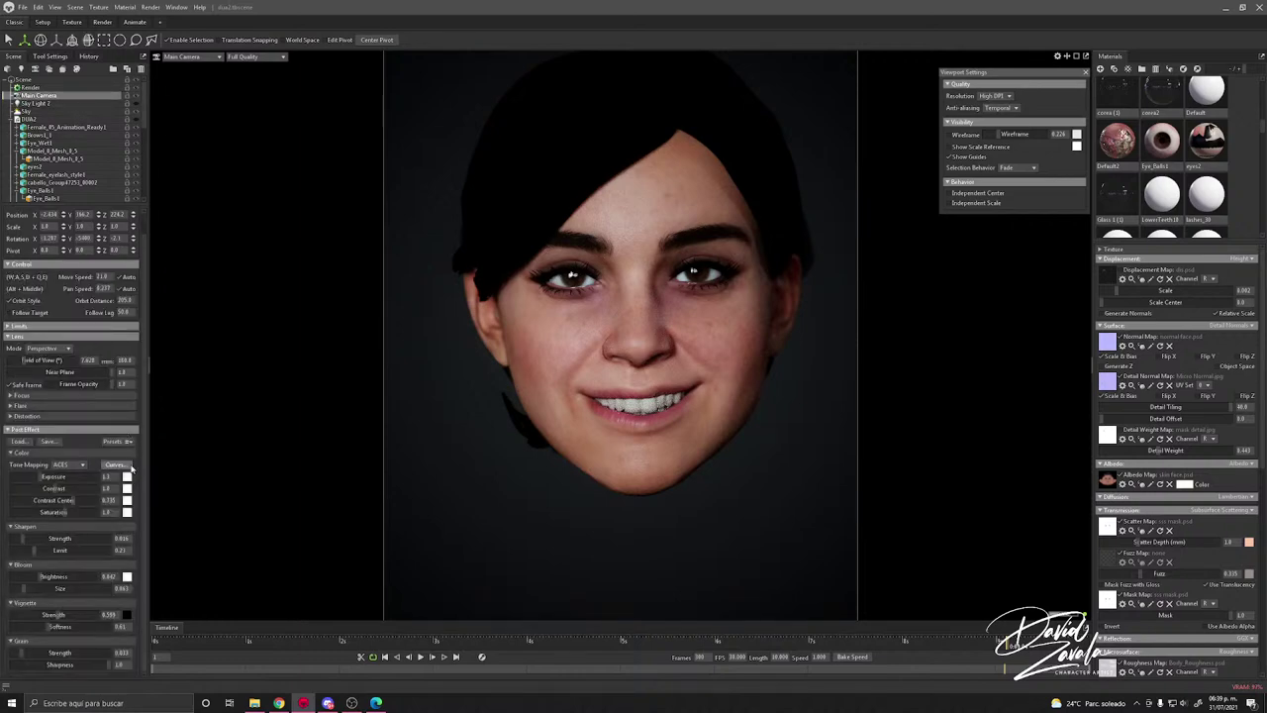
left_click(129, 487)
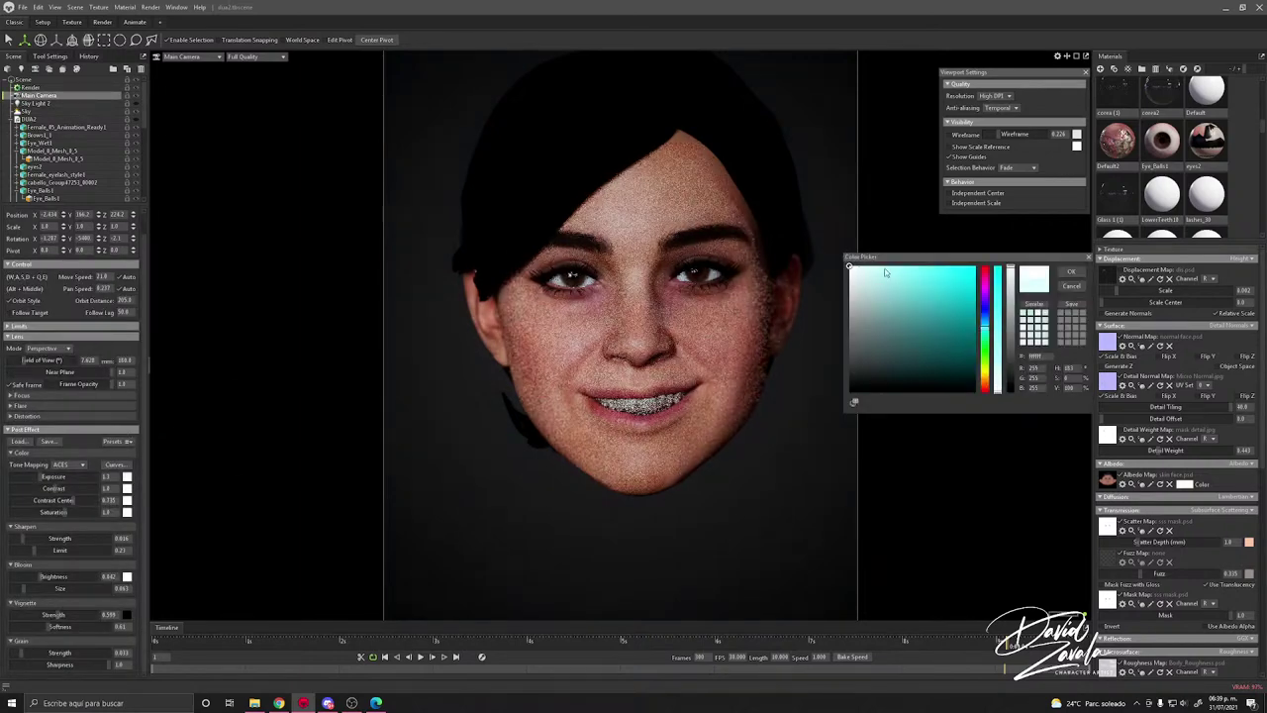
left_click(1069, 286)
scroll(656, 357, "up", 2)
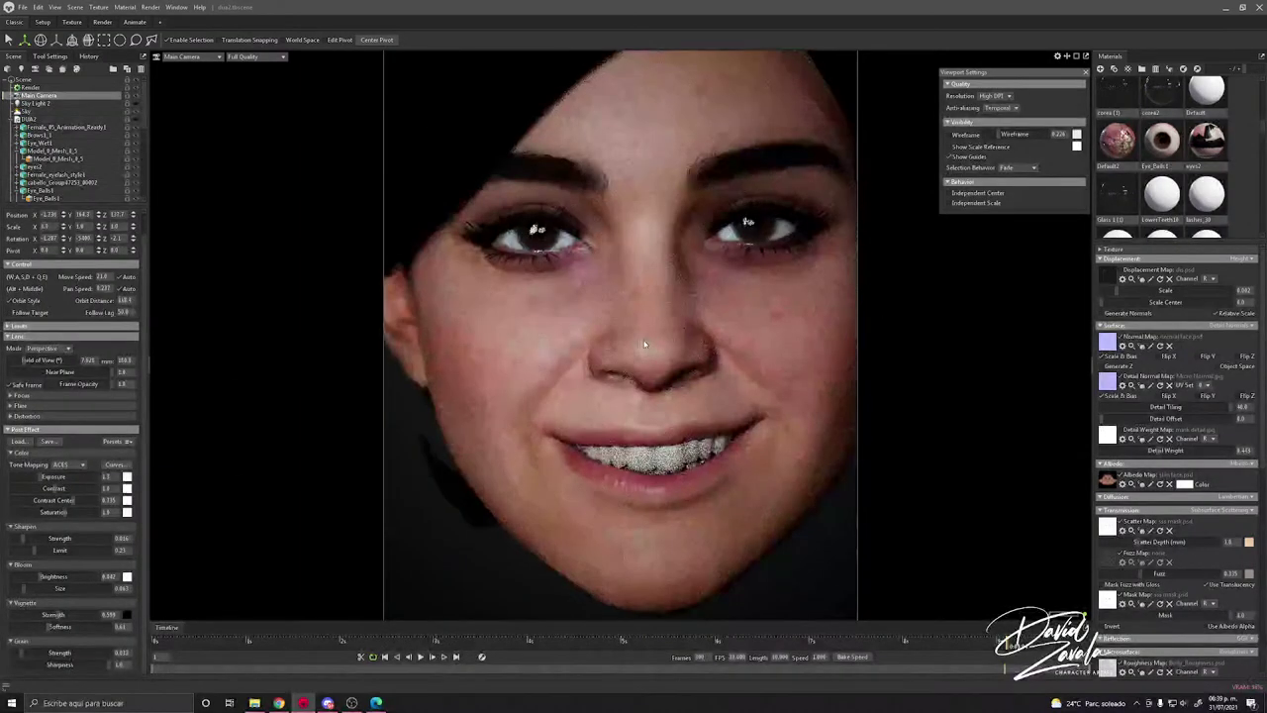
scroll(656, 357, "down", 2)
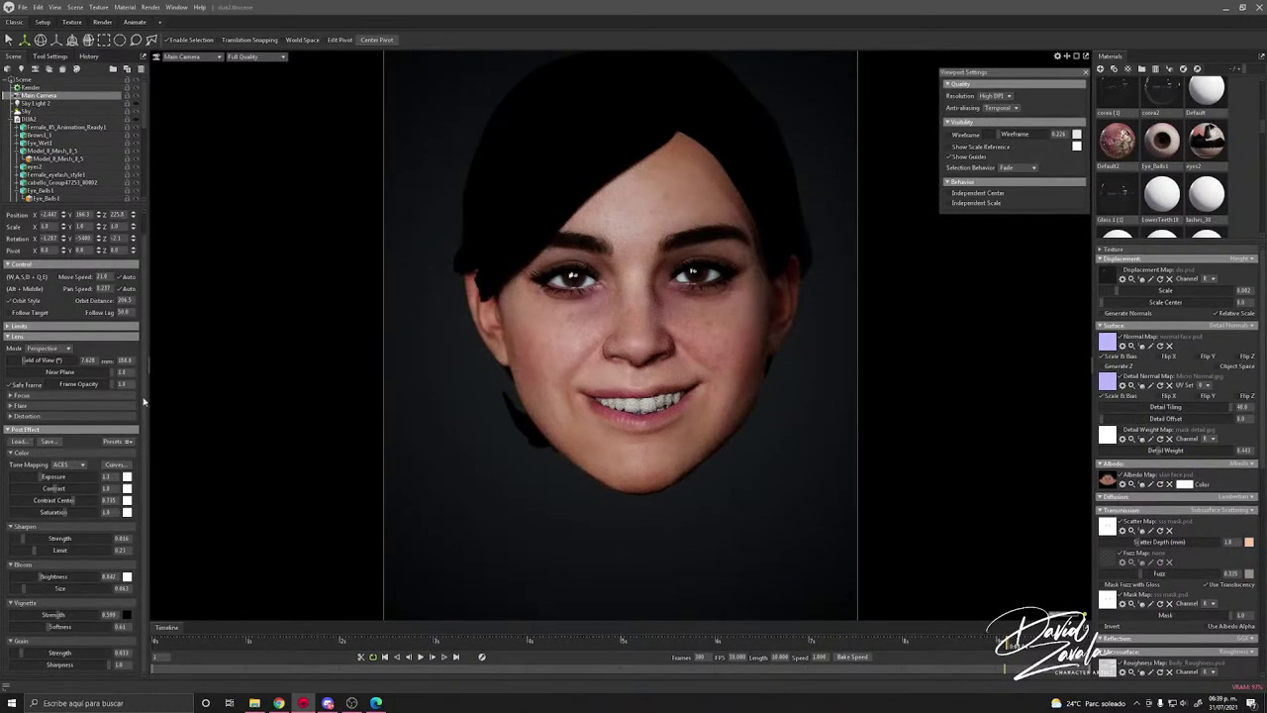
Step: Try Hejl tone mapping on the Main Camera and return it to ACES
left_click(82, 464)
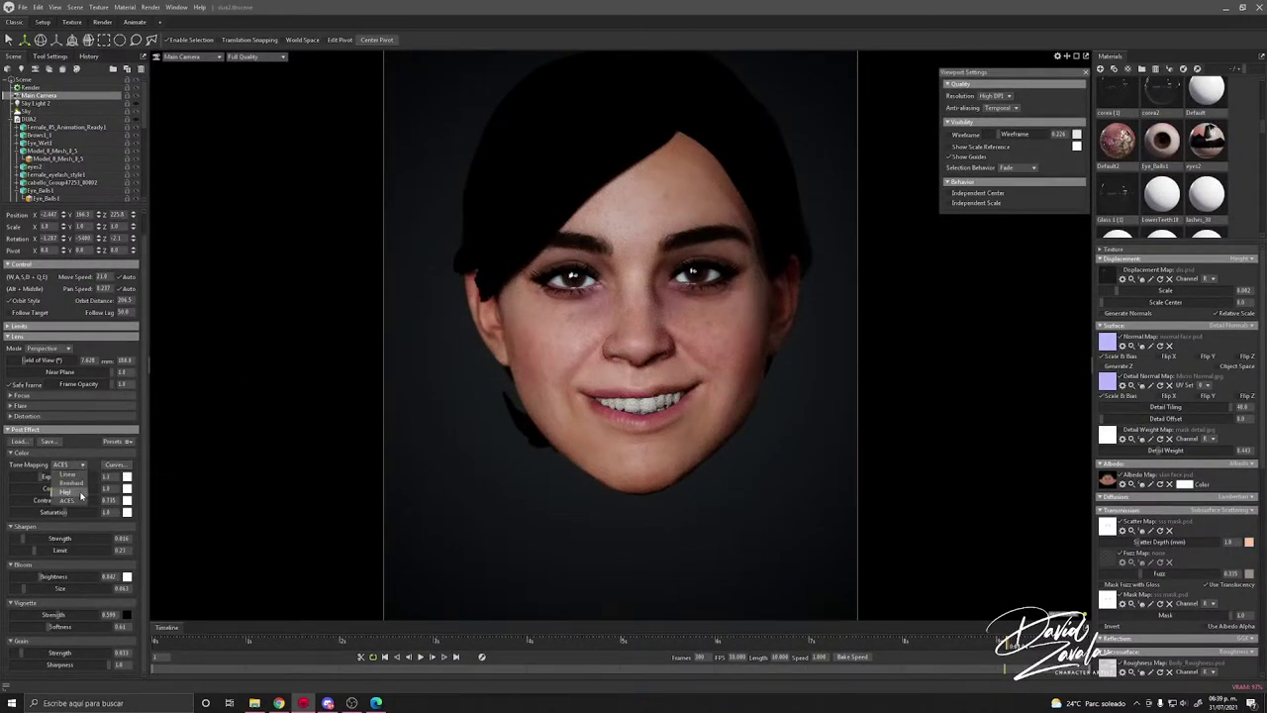
left_click(81, 494)
left_click(82, 464)
left_click(79, 482)
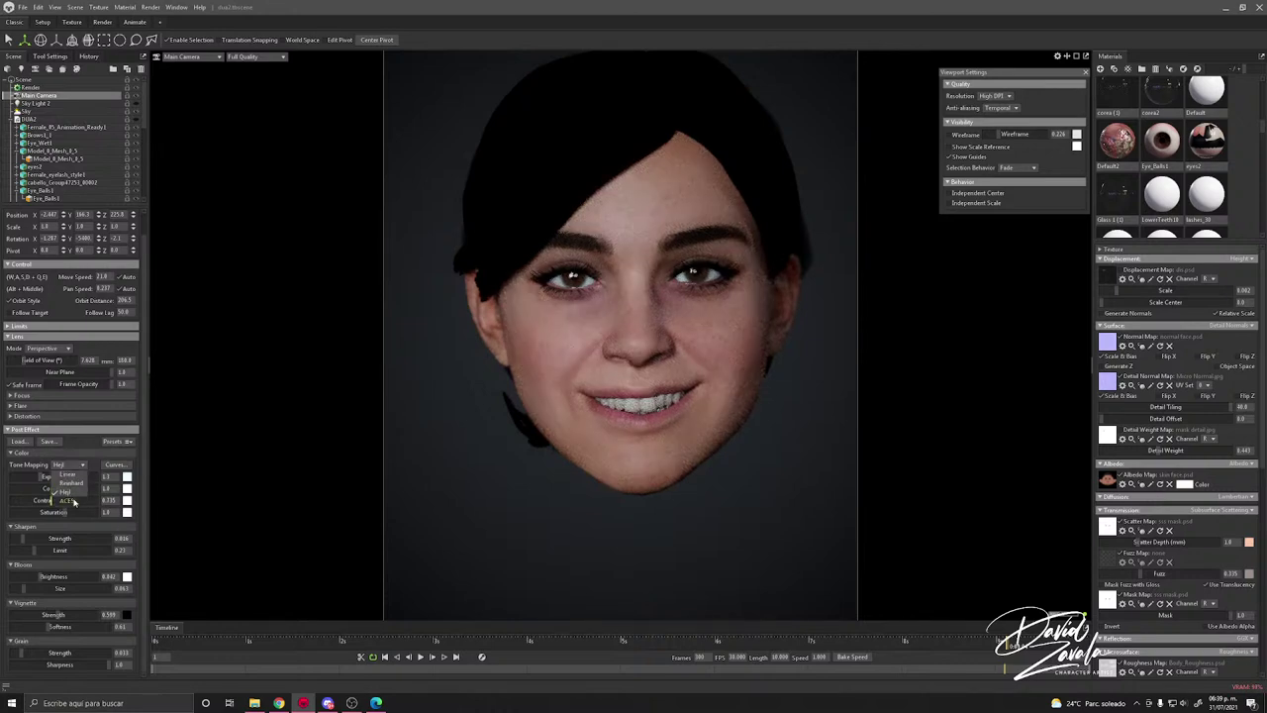
Step: Add two control points on the Main Camera's RGB color curve, one at mid-range and one higher, keeping the line nearly straight
left_click(115, 465)
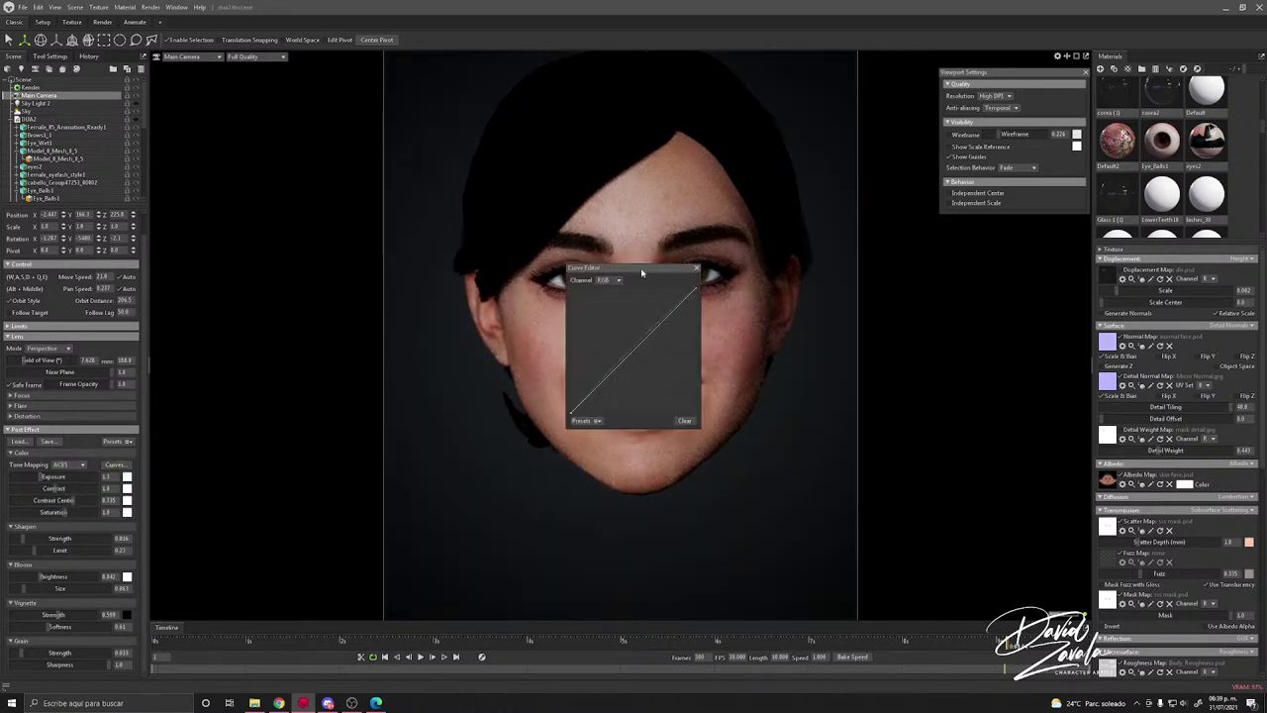
left_click_drag(642, 272, 920, 291)
left_click(939, 343)
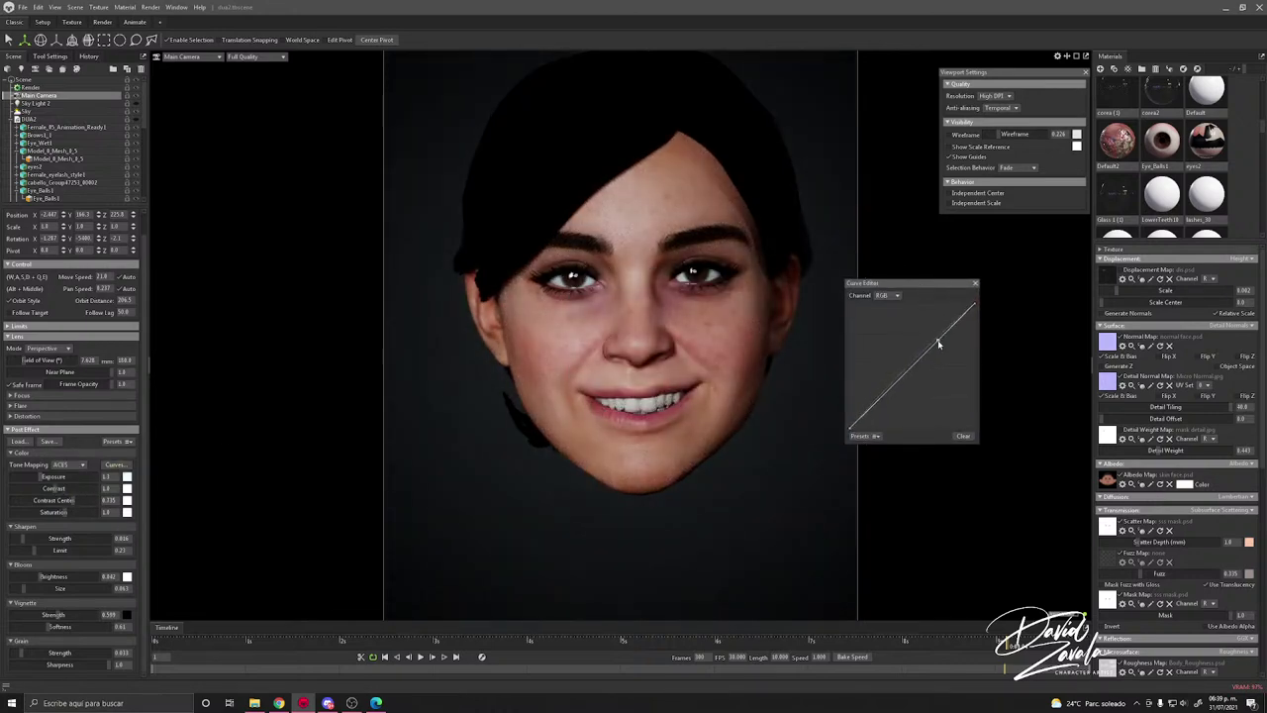
mouse_move(911, 390)
left_mouse_down()
mouse_move(885, 387)
mouse_move(857, 421)
mouse_move(905, 375)
left_mouse_up()
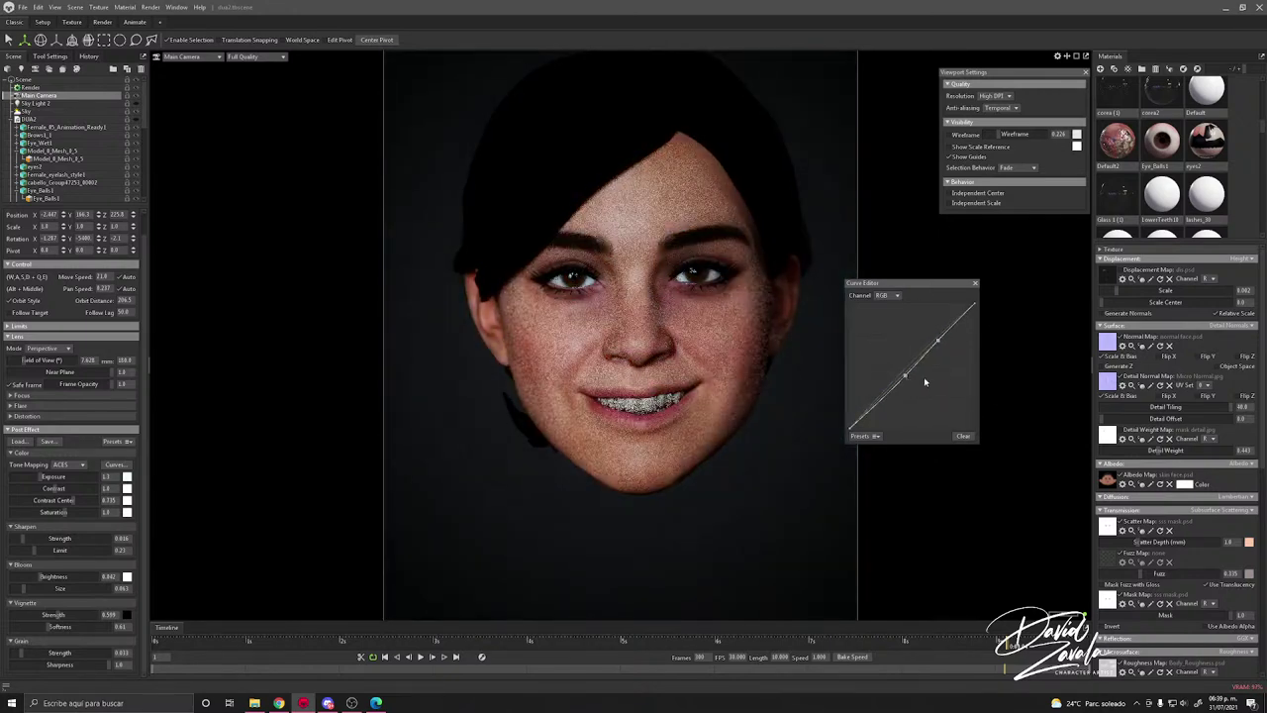
left_click(975, 284)
left_click(763, 462)
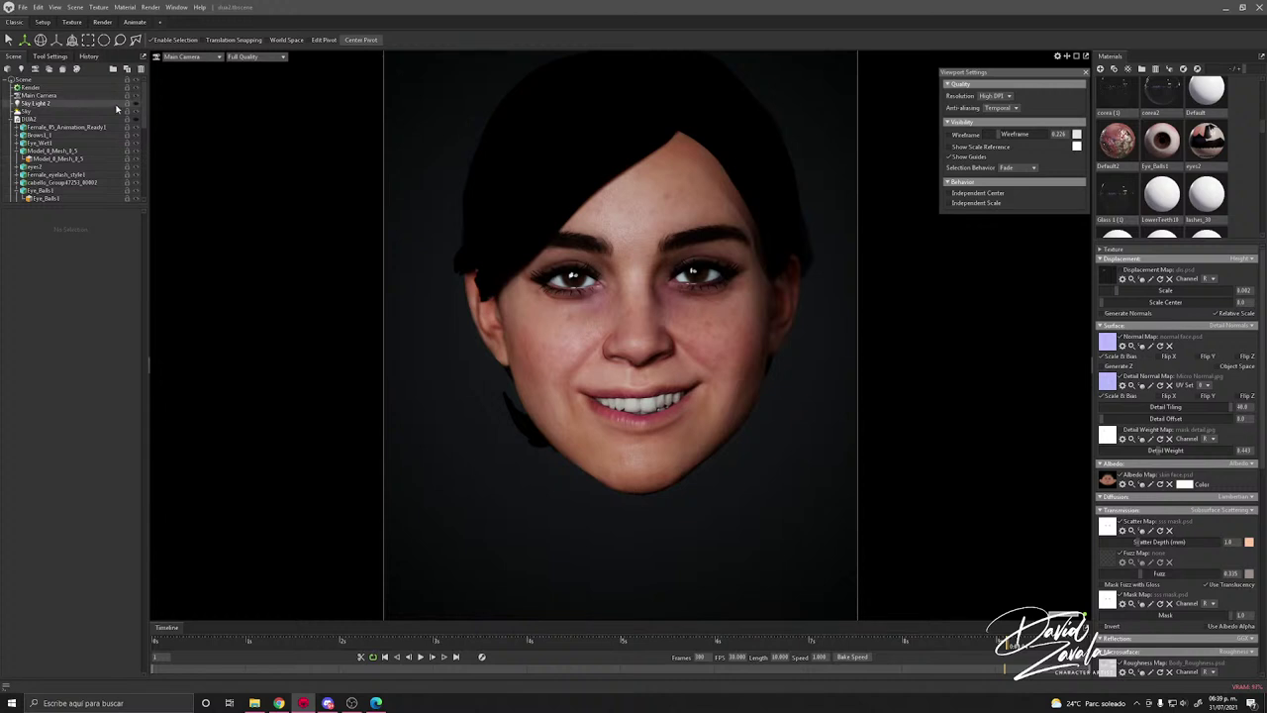
Step: Collapse the two model groups in the scene hierarchy and select the Sky light
left_click(16, 119)
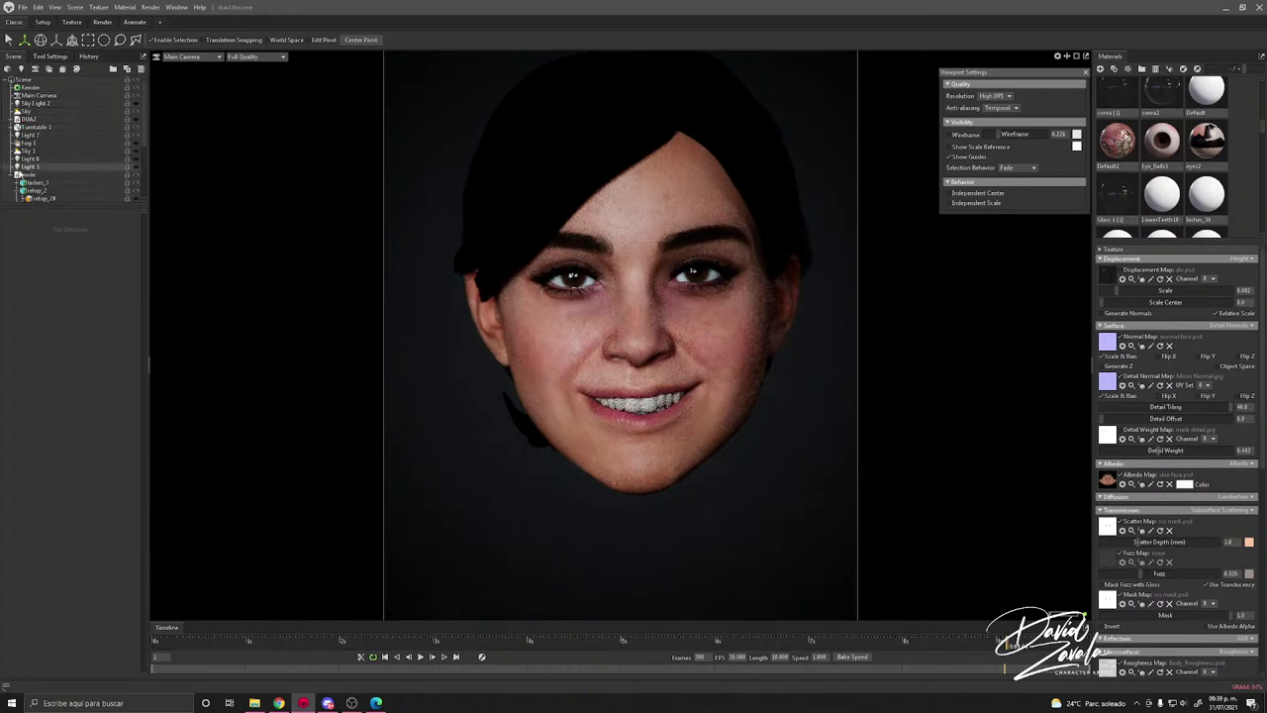
left_click(10, 174)
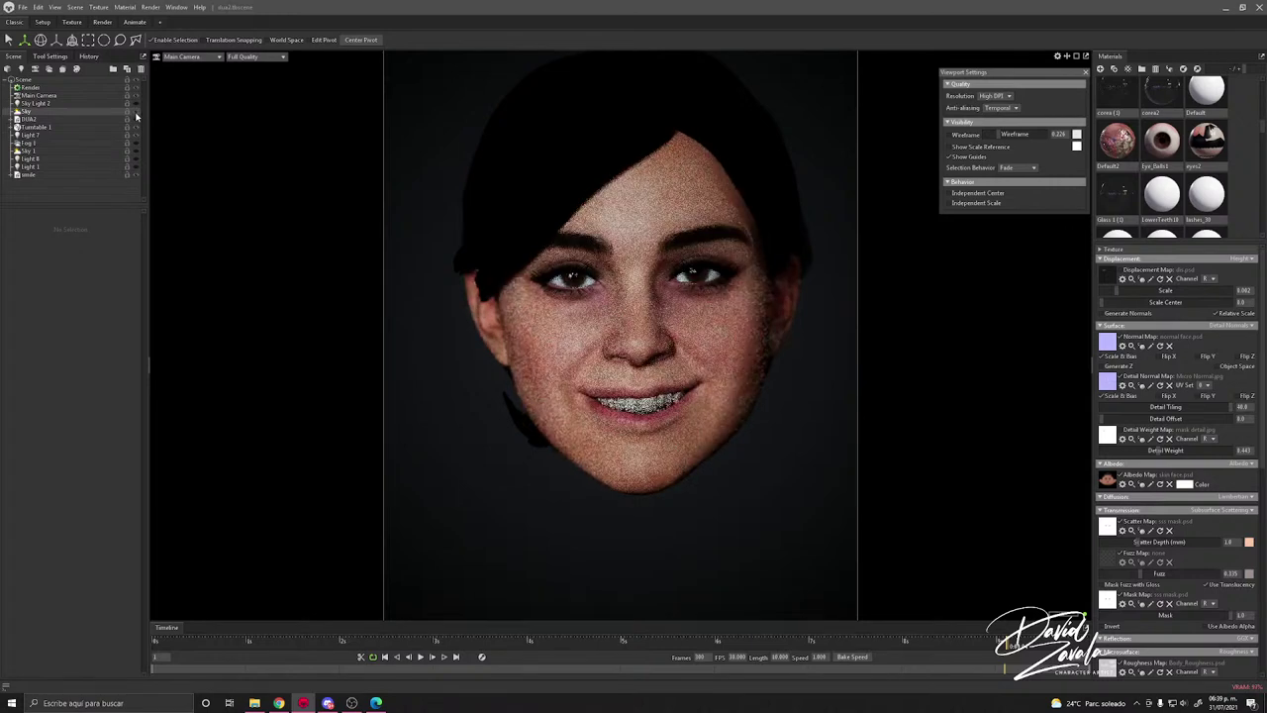
left_click(116, 113)
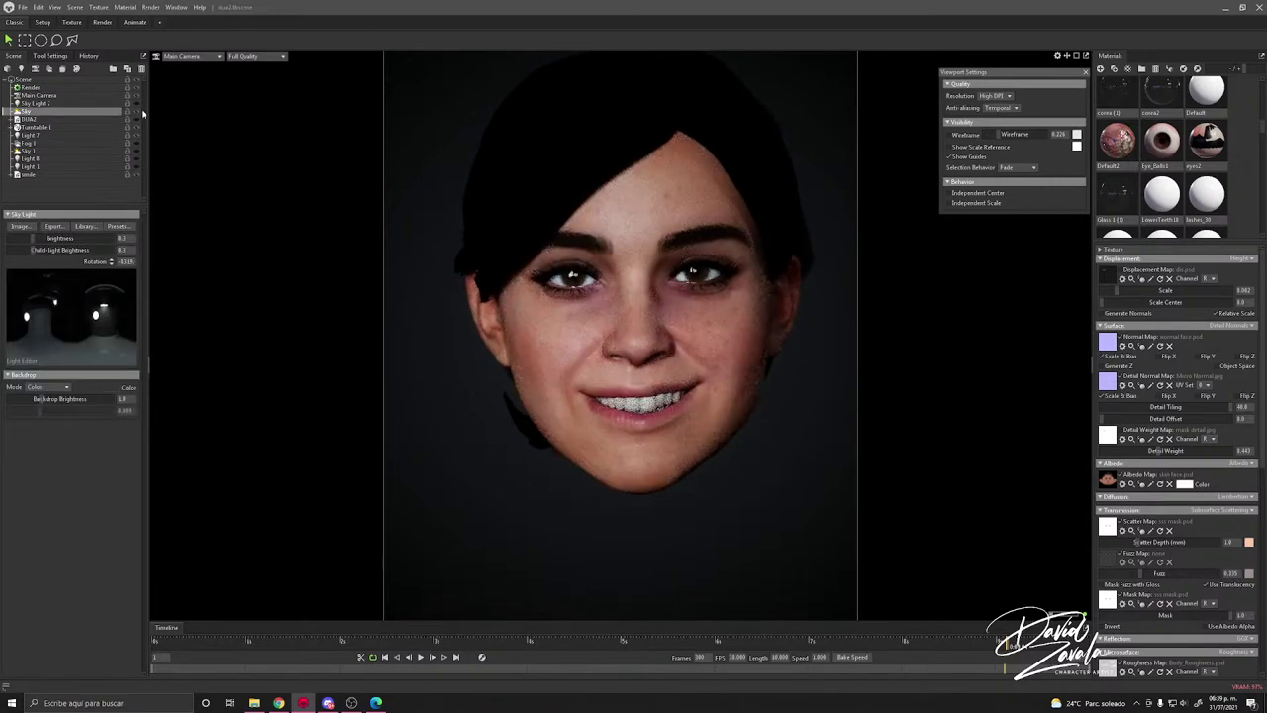
Step: Hide the Sky and toggle Sky 1, Light 8, Light 1 and Light 7 to compare their effect on the face
left_click(137, 153)
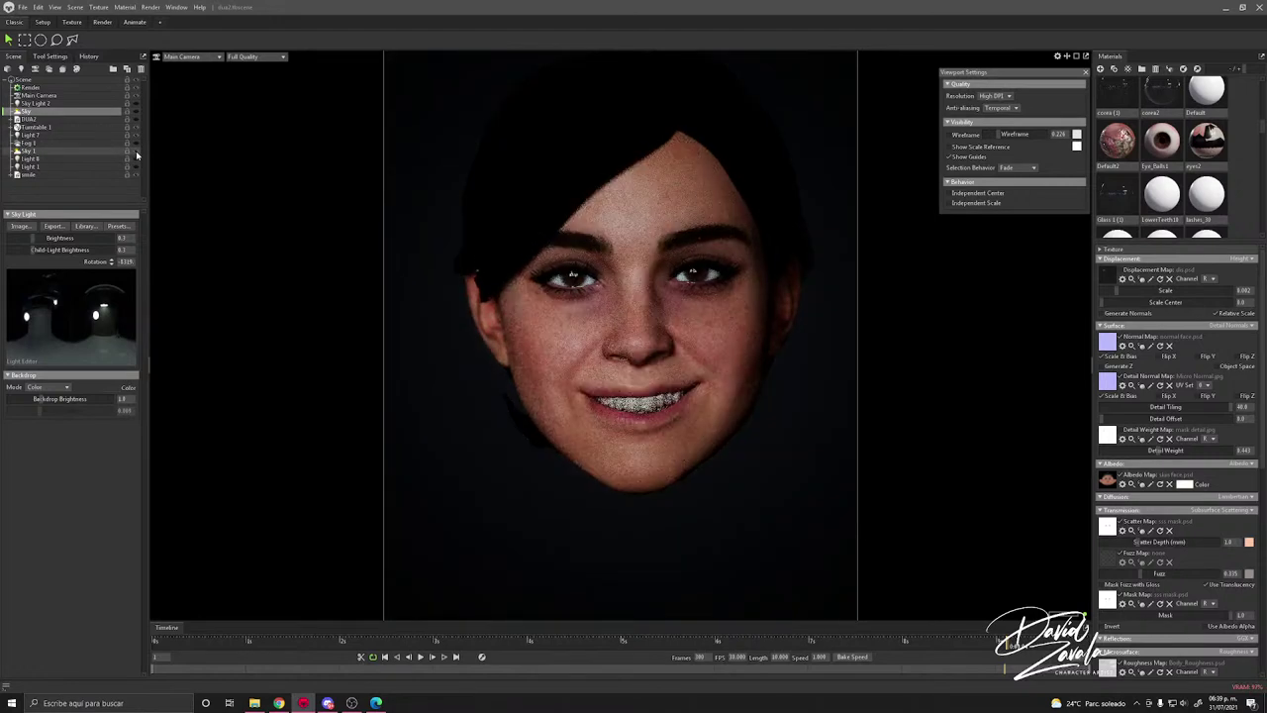
left_click(137, 152)
left_click(137, 153)
left_click(138, 160)
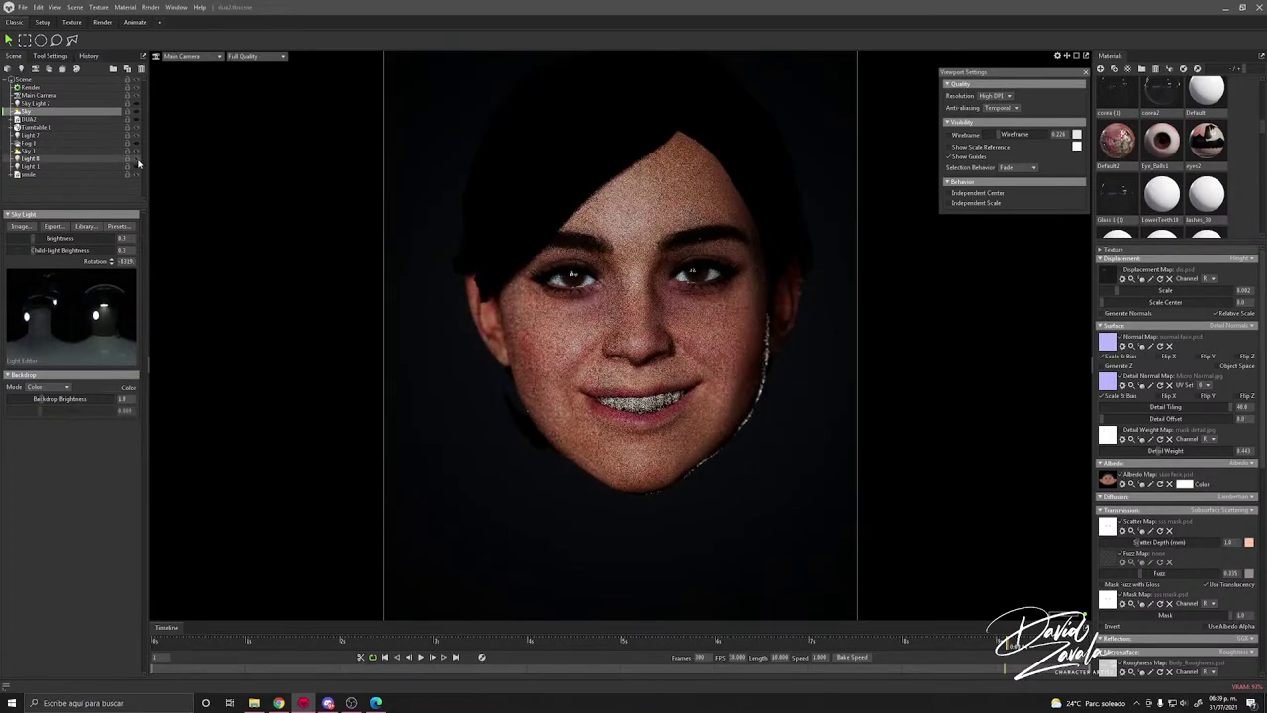
left_click(138, 160)
left_click(137, 168)
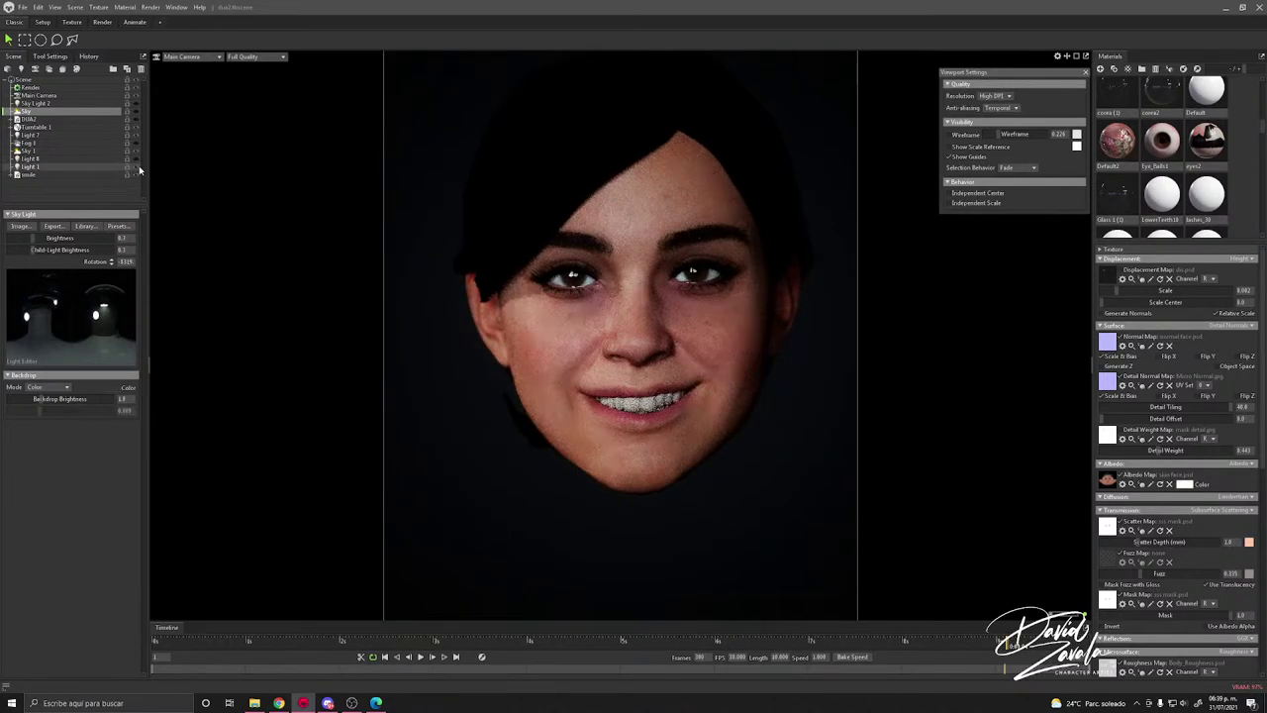
left_click(137, 131)
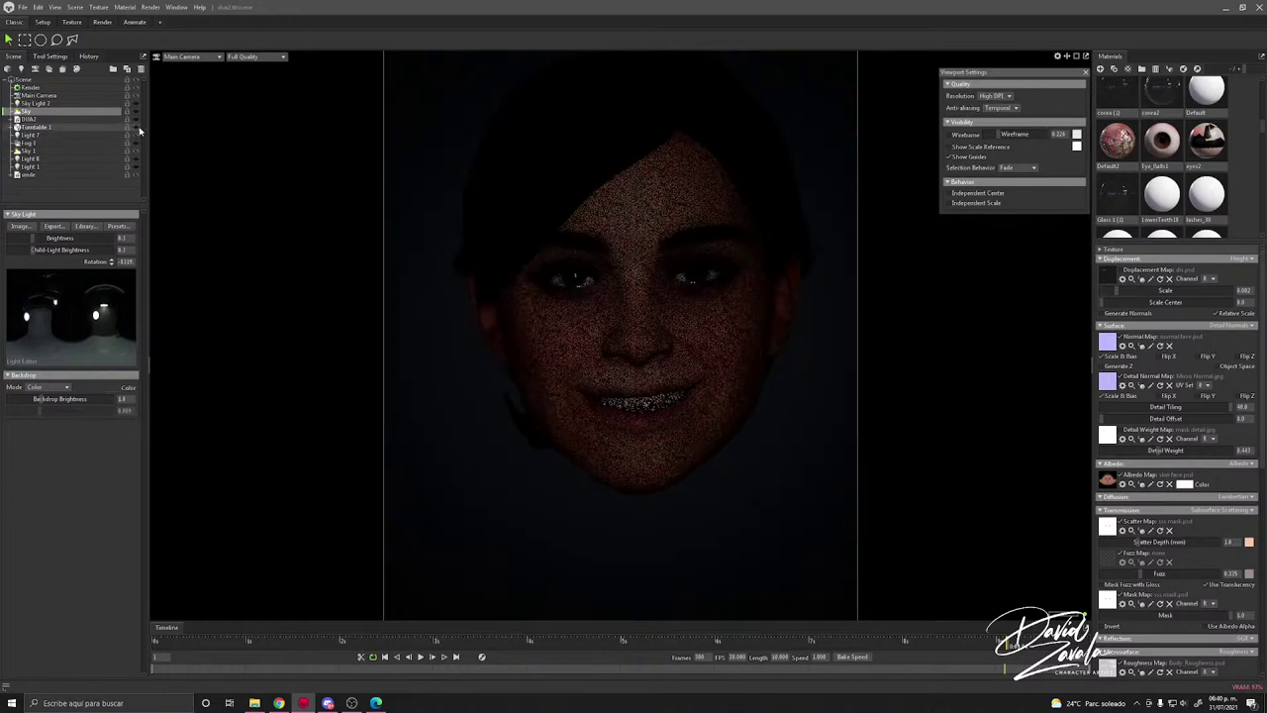
Step: Briefly show the original model group over the smiling head, hide it again, and check the effect of Sky Light 2
left_click(136, 121)
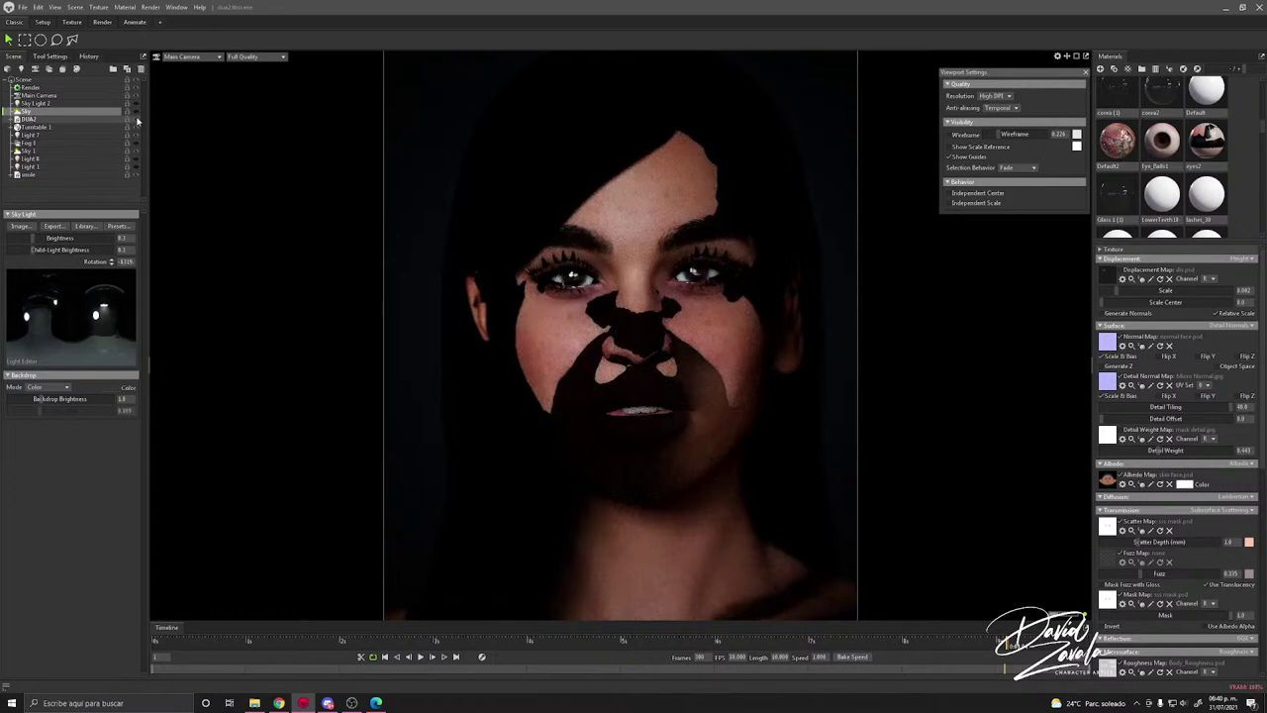
left_click(136, 121)
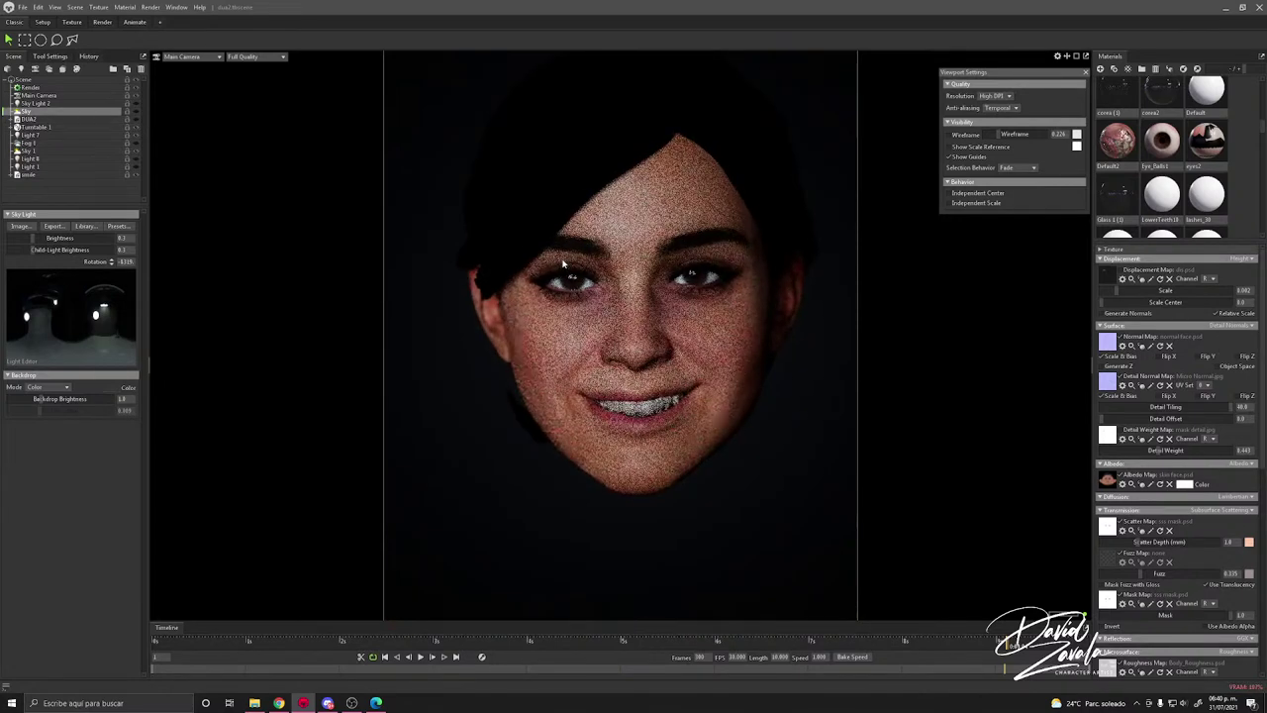
left_click(138, 104)
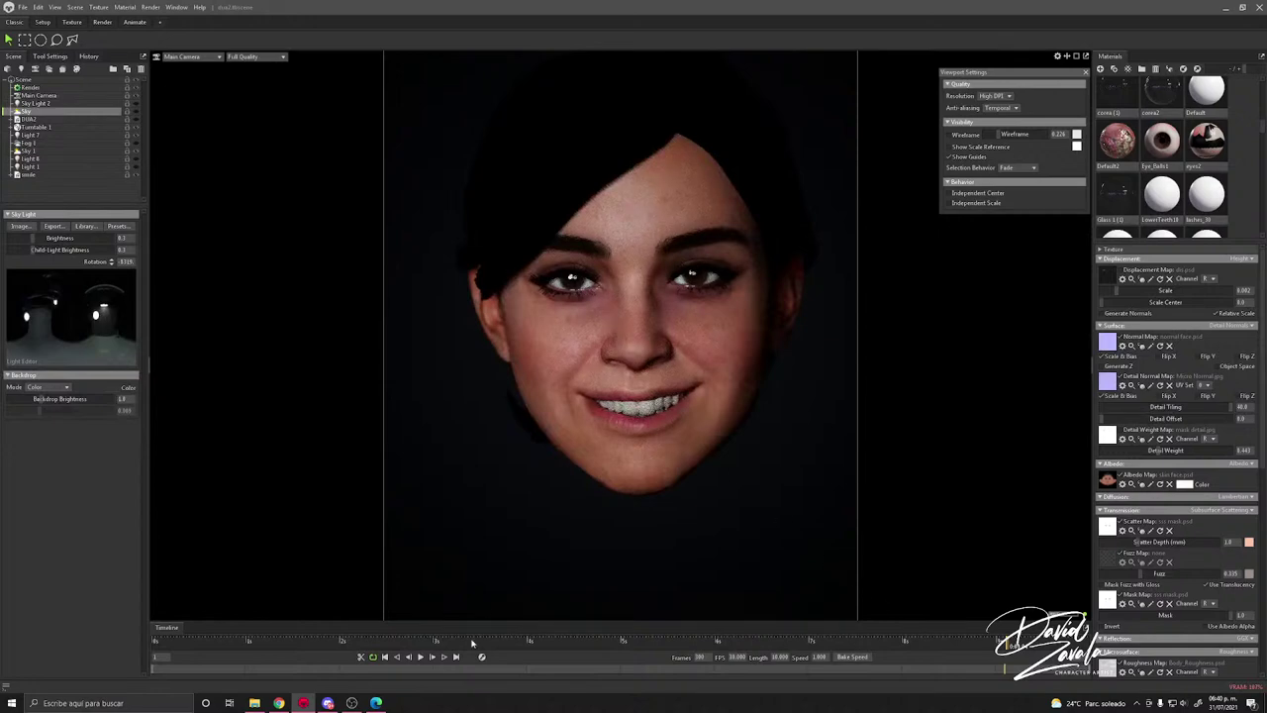
Step: Scrub the timeline to about 9.4 seconds to change the light direction and frame the face slightly closer
left_click_drag(501, 641, 429, 591)
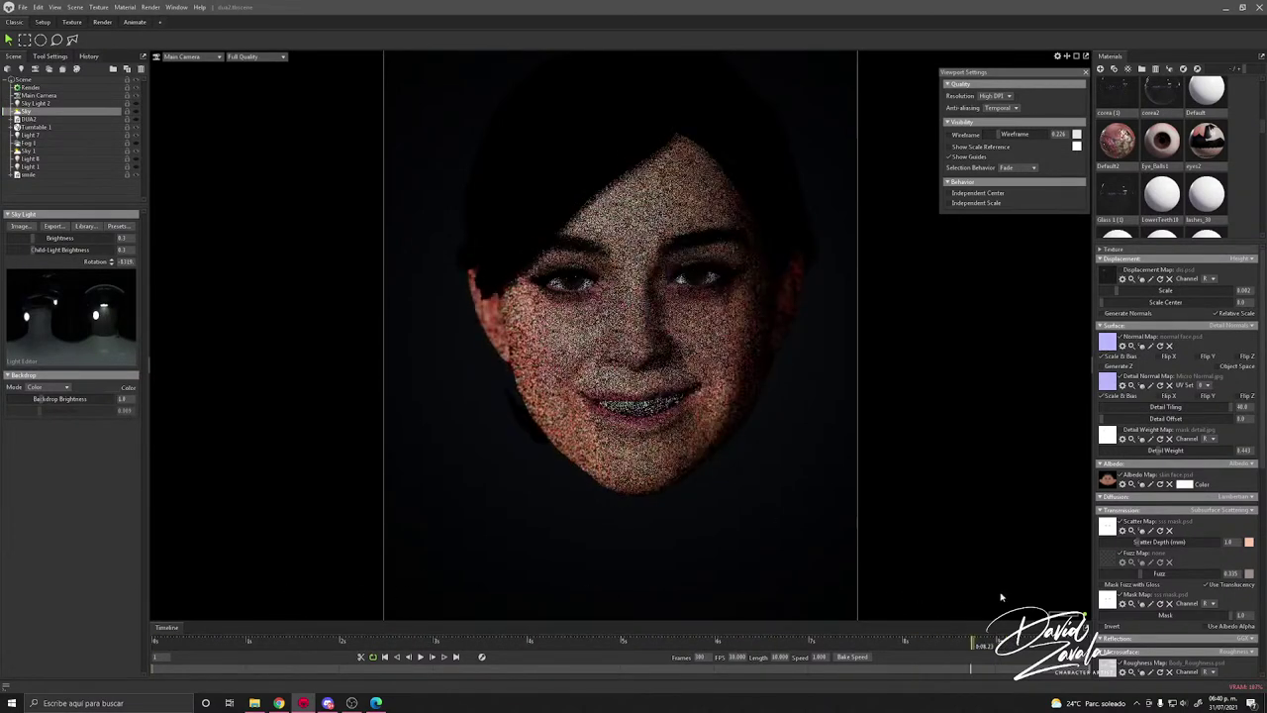
left_click(777, 572)
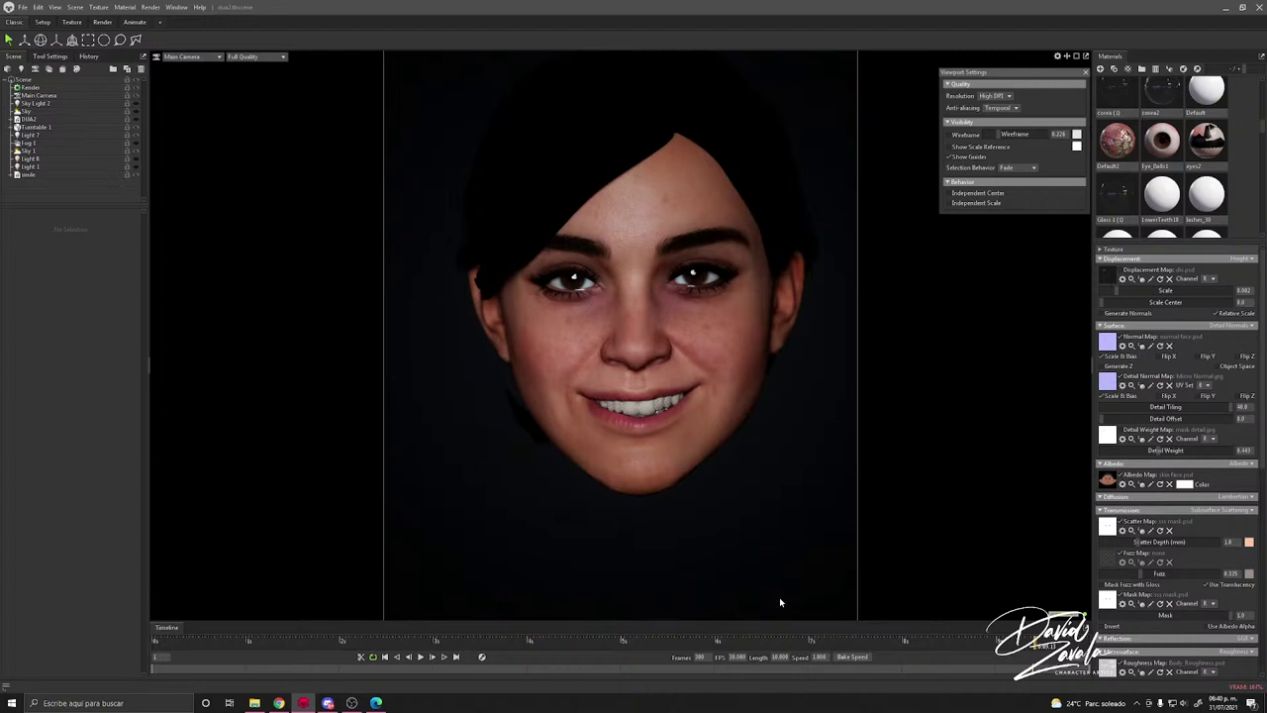
scroll(763, 528, "up", 1)
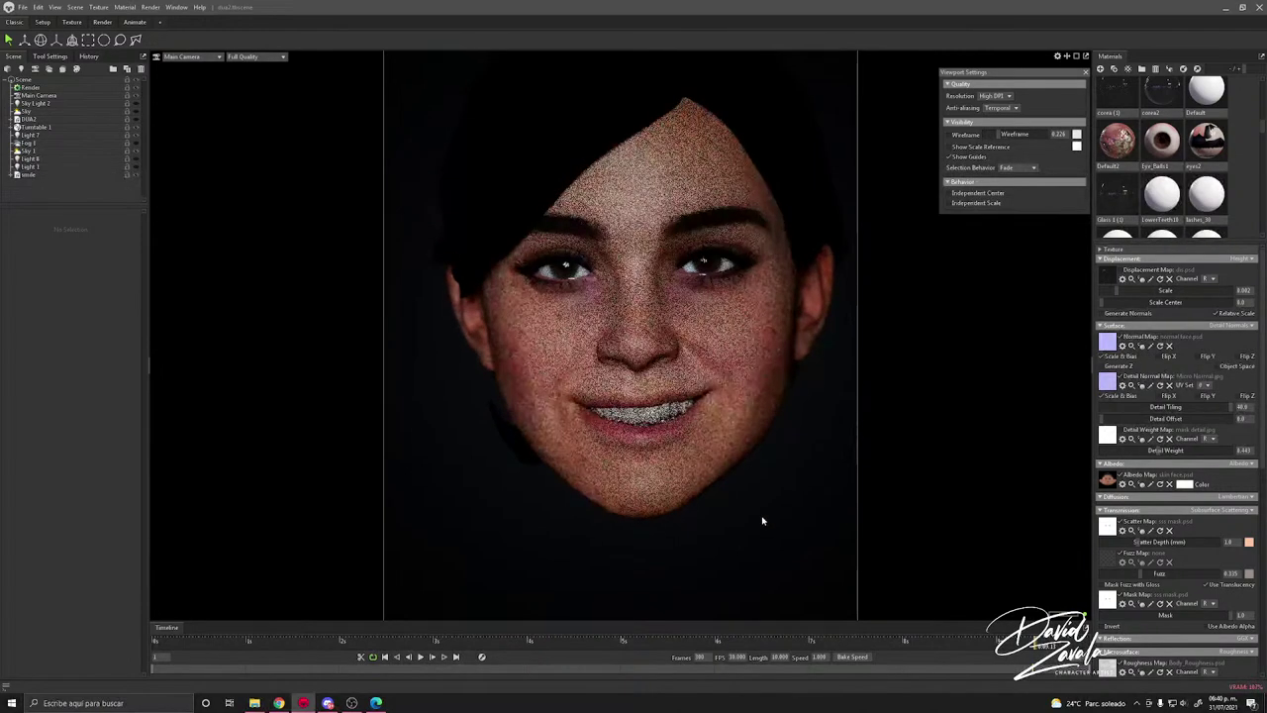
middle_click_drag(760, 519, 741, 567)
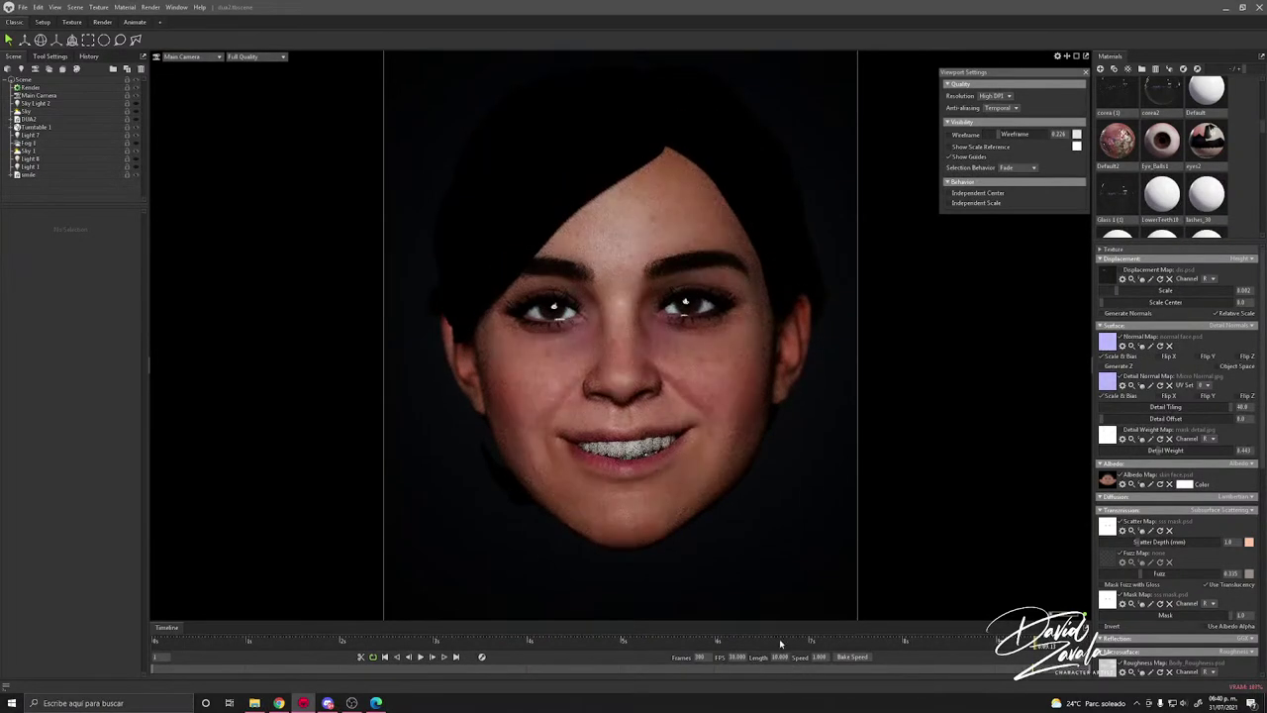
left_click_drag(781, 641, 1032, 564)
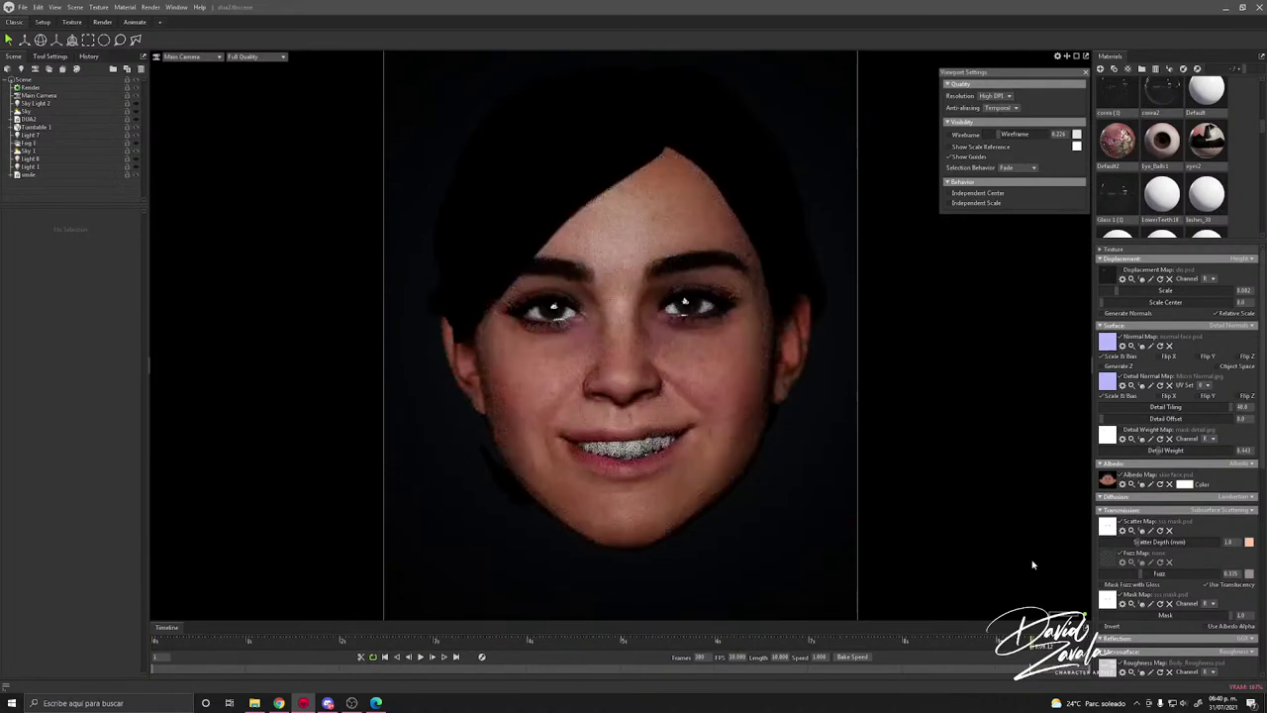
Step: Select the face mesh and make the Sky light visible again
scroll(1151, 556, "down", 10)
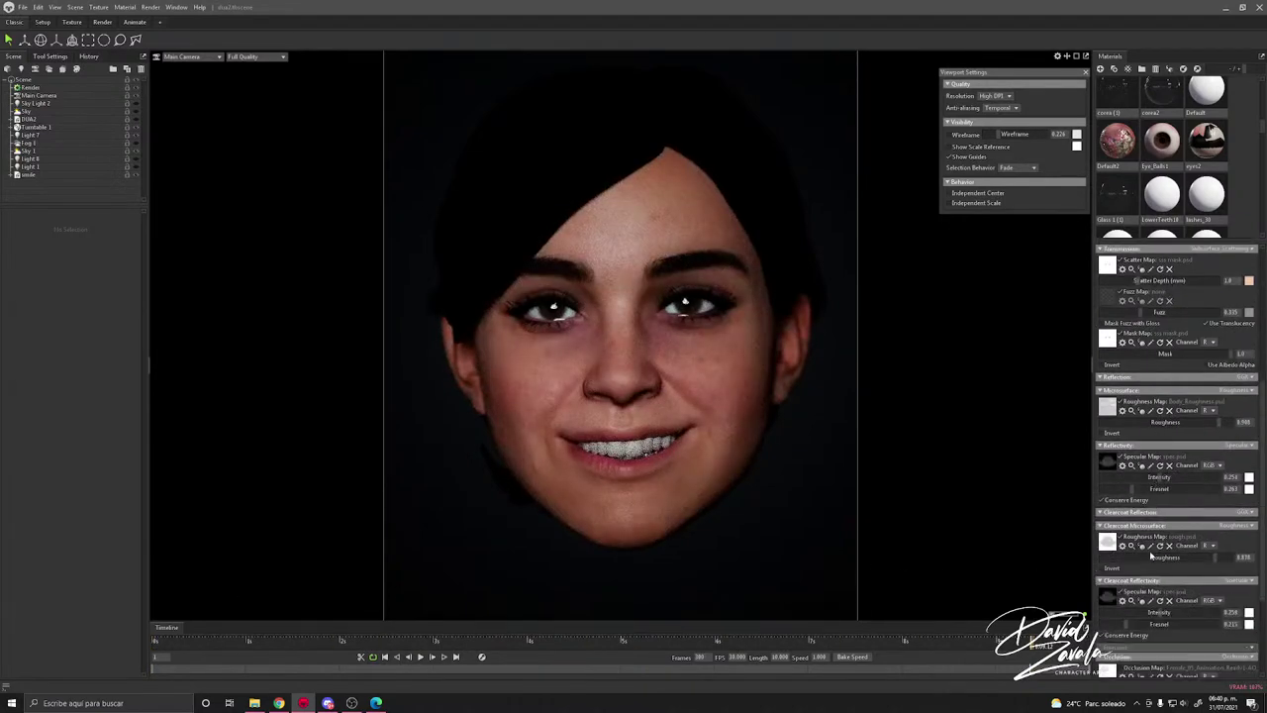
left_click(683, 489)
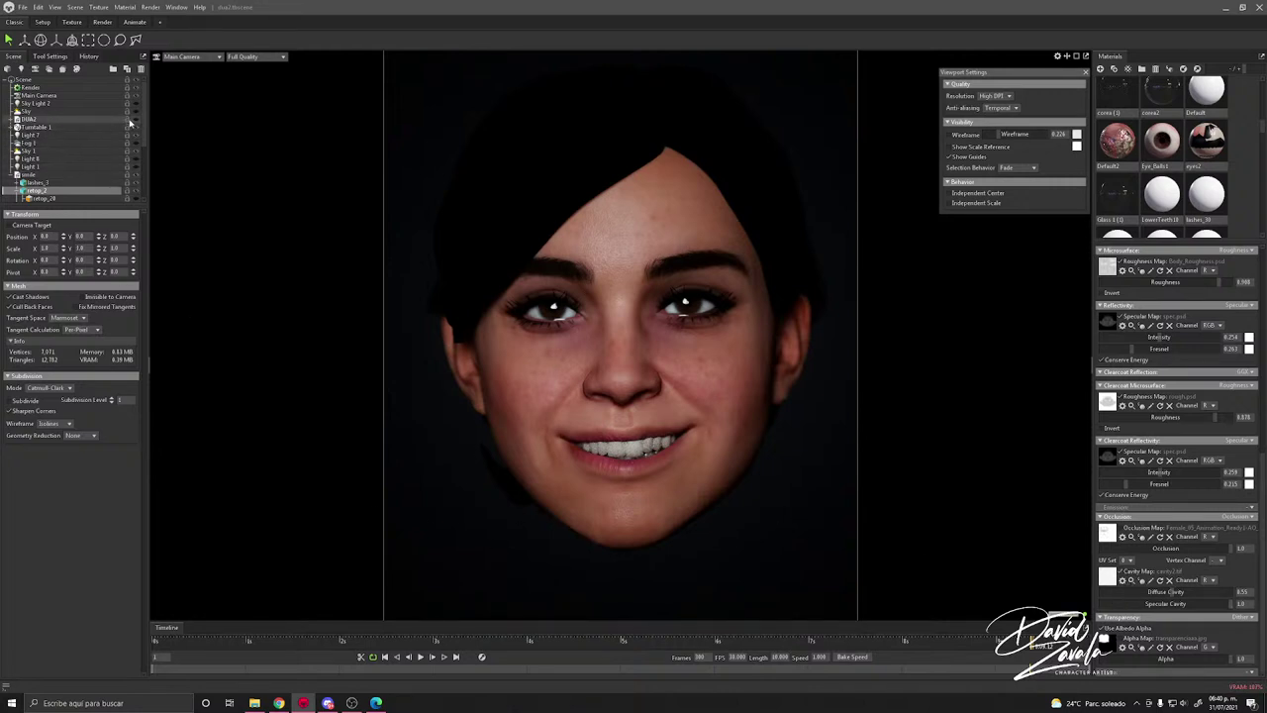
left_click(138, 113)
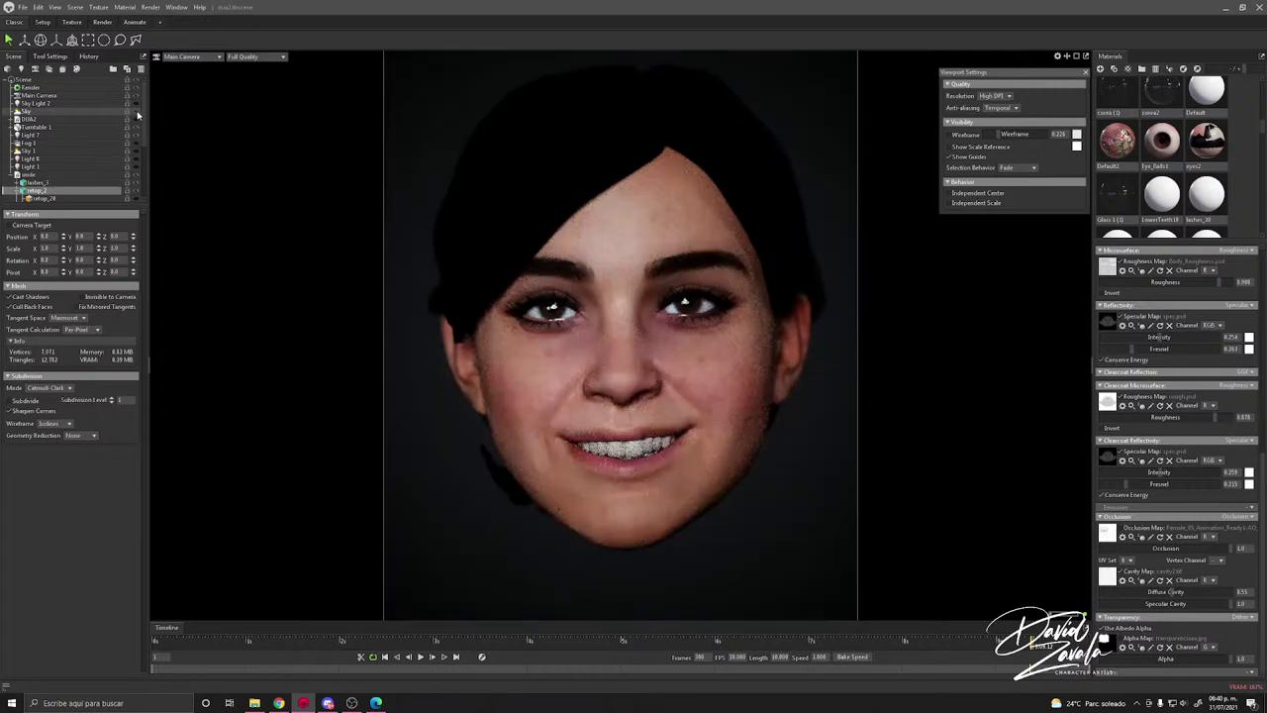
Step: Set the skin's clearcoat specular intensity to about 0.39 and its clearcoat roughness to about 0.85
right_click_drag(657, 444, 719, 417)
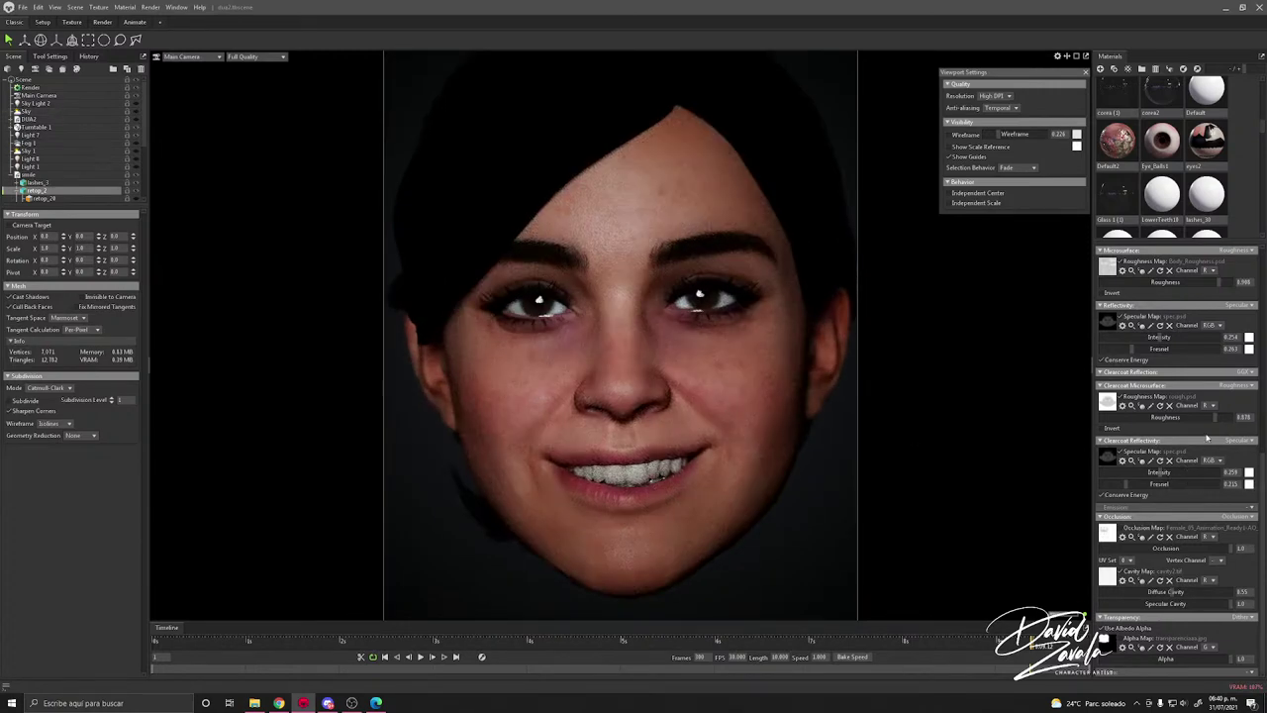
mouse_move(1173, 470)
left_mouse_down()
mouse_move(1201, 469)
mouse_move(1179, 467)
left_mouse_up()
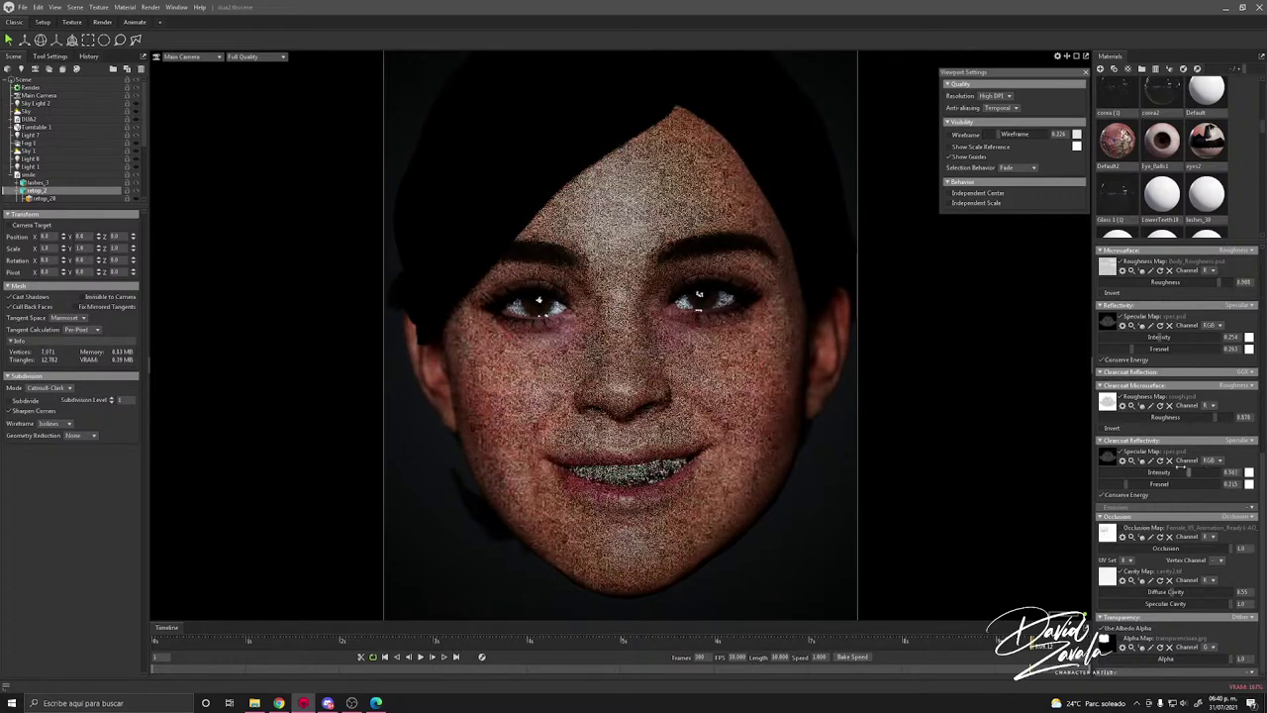
left_click_drag(1211, 417, 1213, 417)
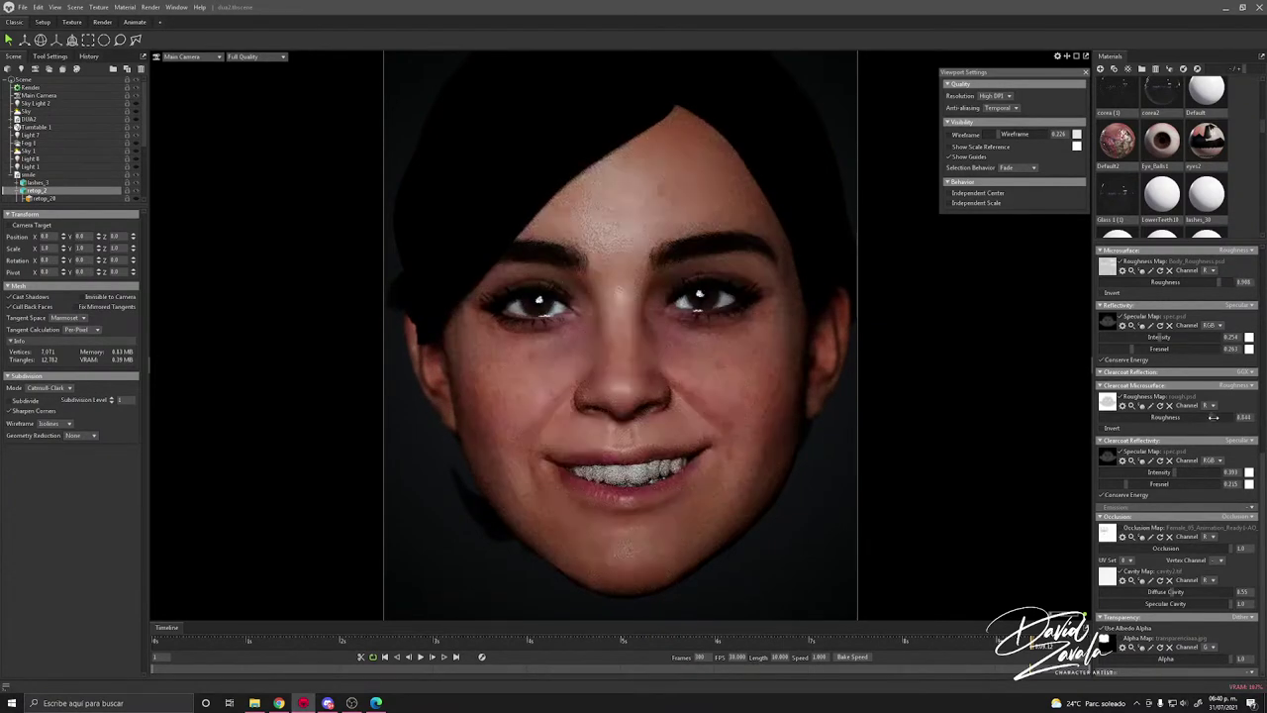
Step: Turn the skin's albedo map off and on again to inspect the face's shading without color
scroll(1158, 416, "up", 8)
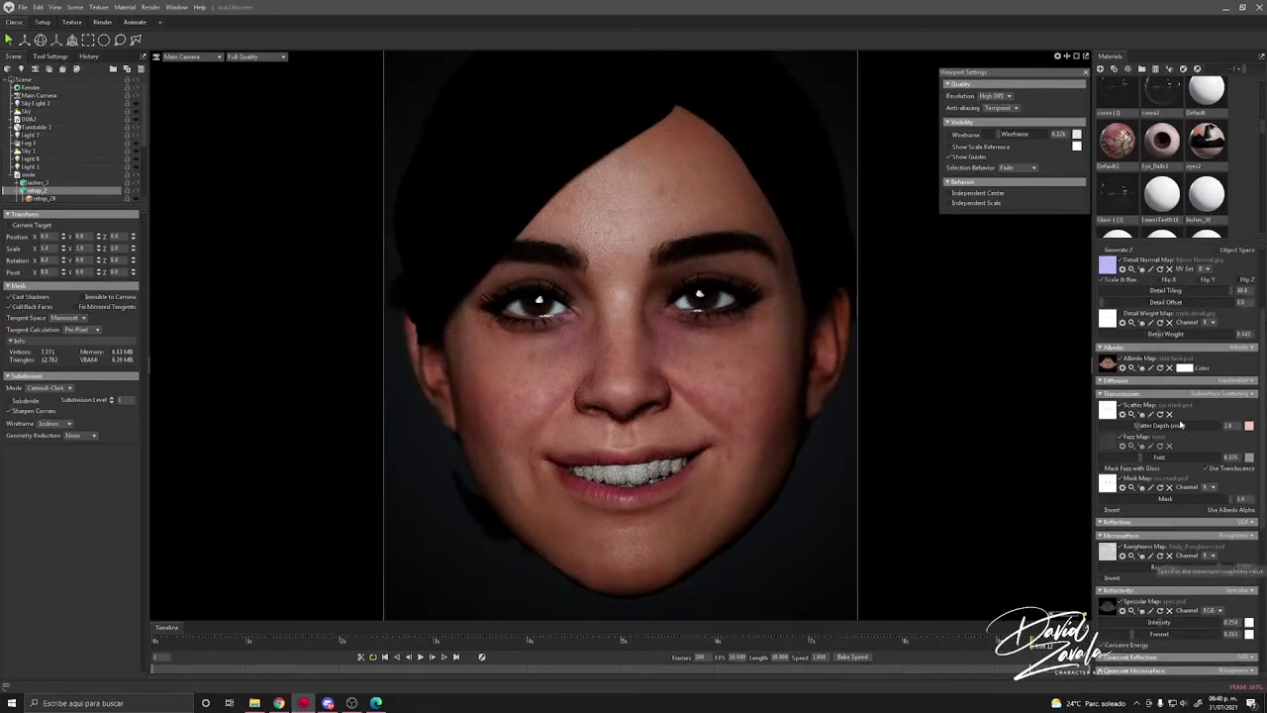
left_click(1120, 384)
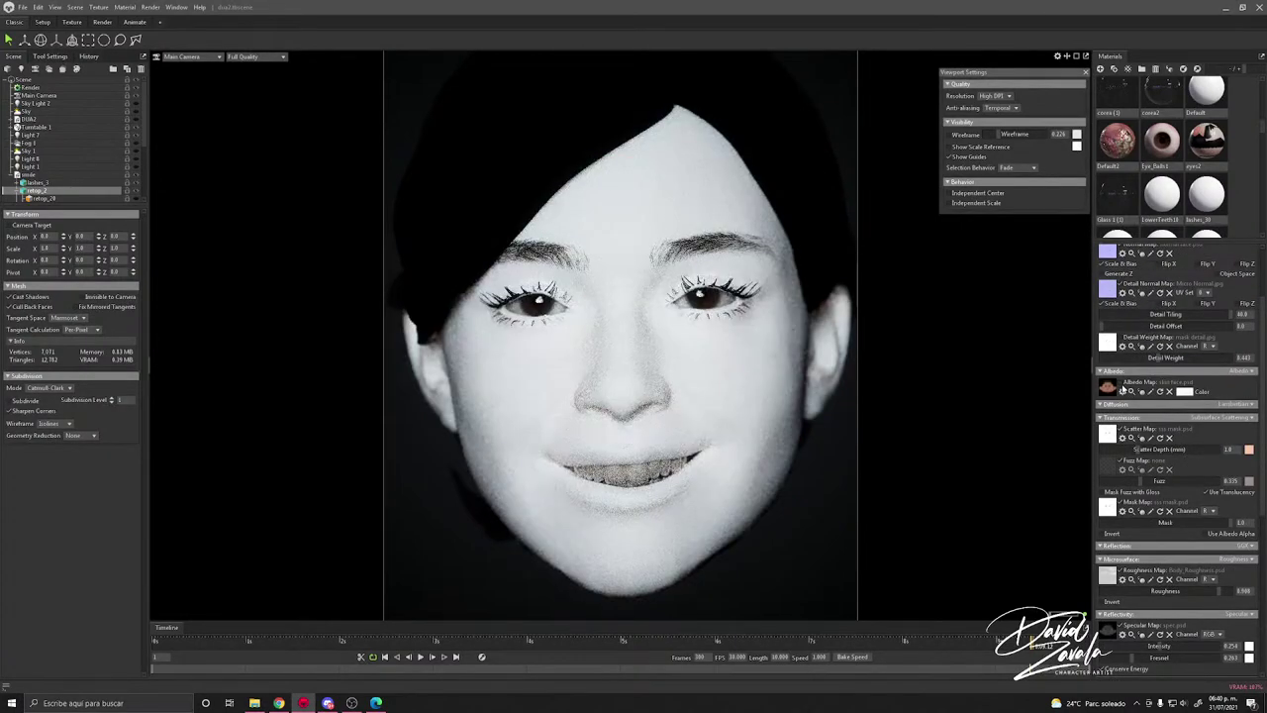
left_click(1120, 384)
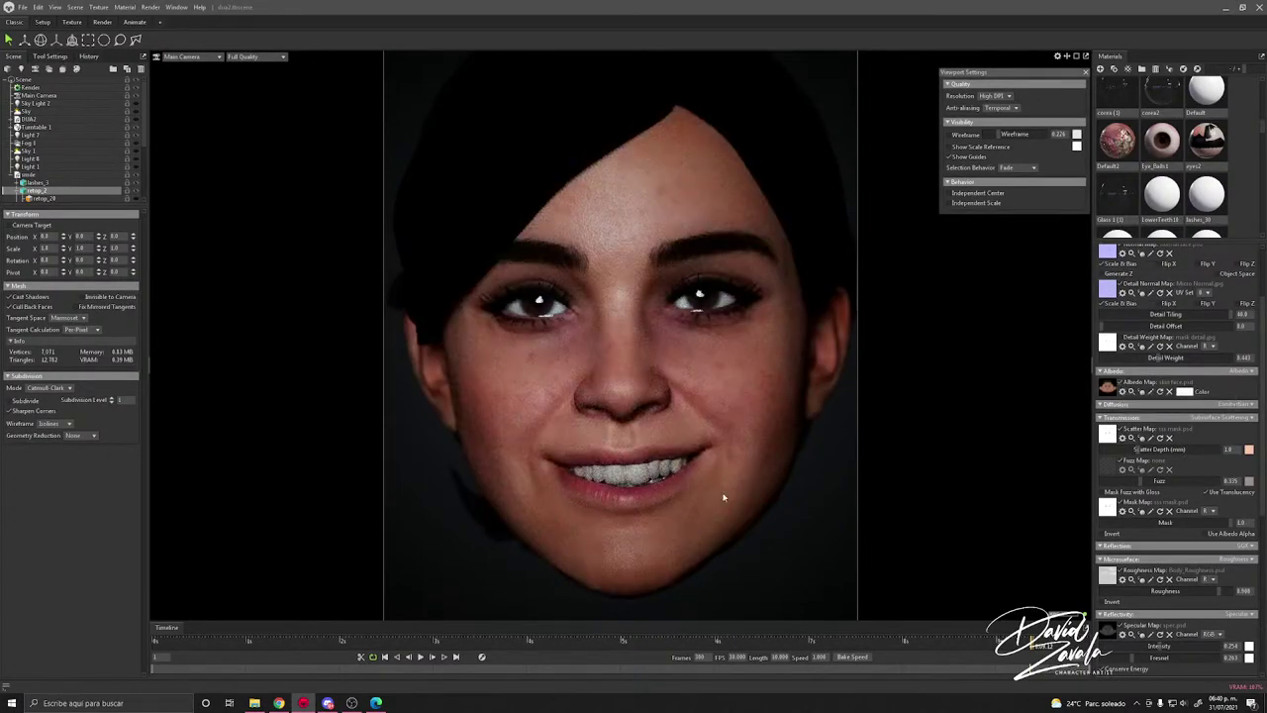
Step: Deselect the face mesh, frame the face closer and scrub the timeline near its end to change the light direction
left_click(763, 524)
scroll(775, 511, "down", 3)
scroll(747, 455, "up", 4)
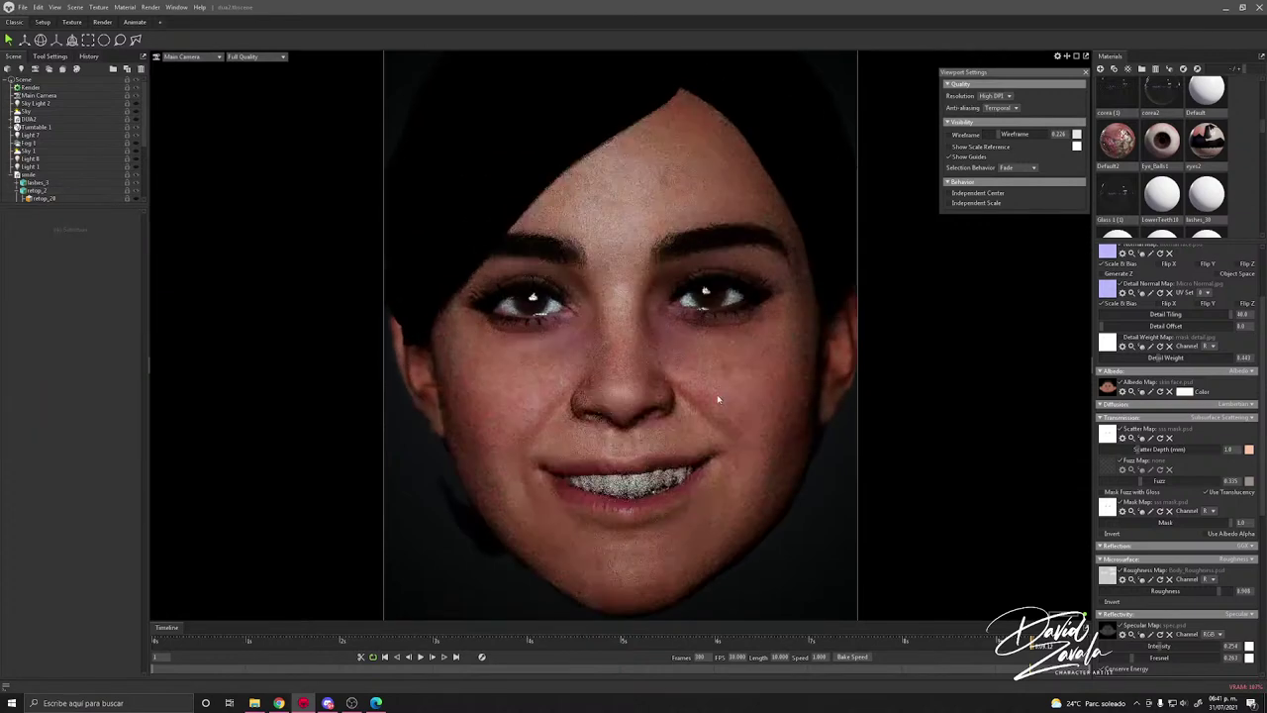
left_click_drag(589, 641, 1086, 633)
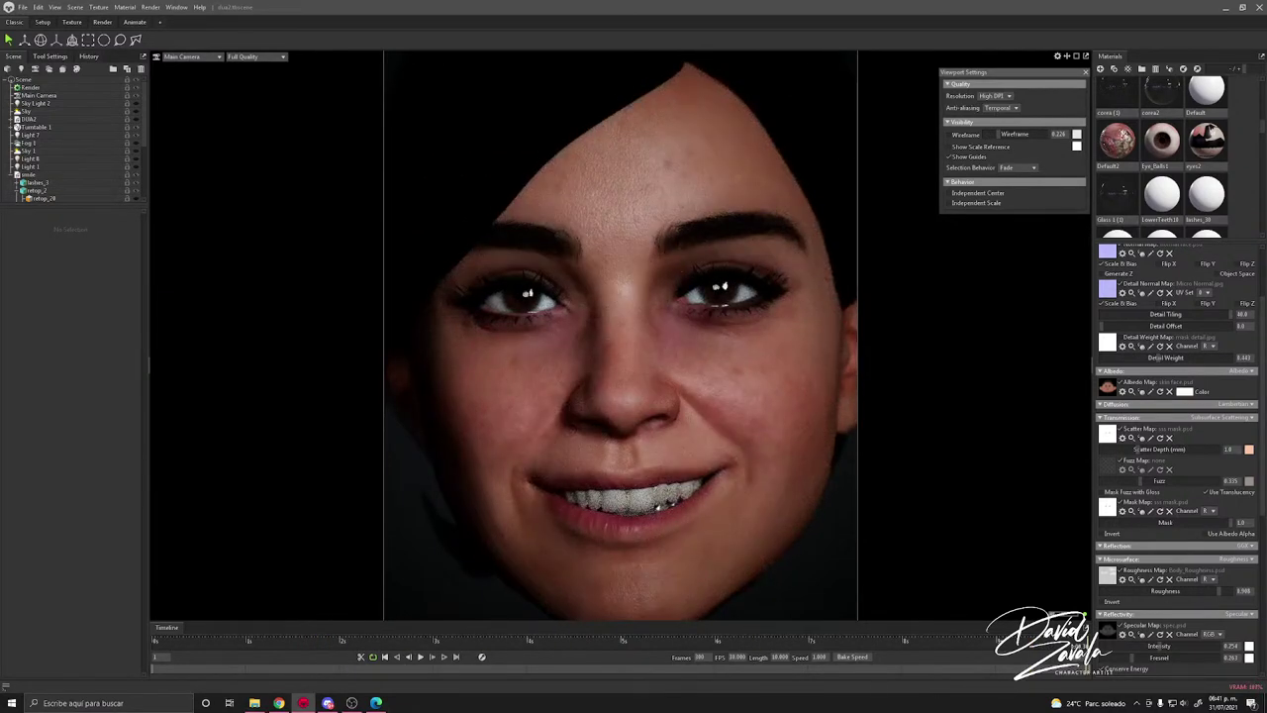
Step: Delete the DVA2 model from the scene and clear the unused materials from the library
left_click(89, 120)
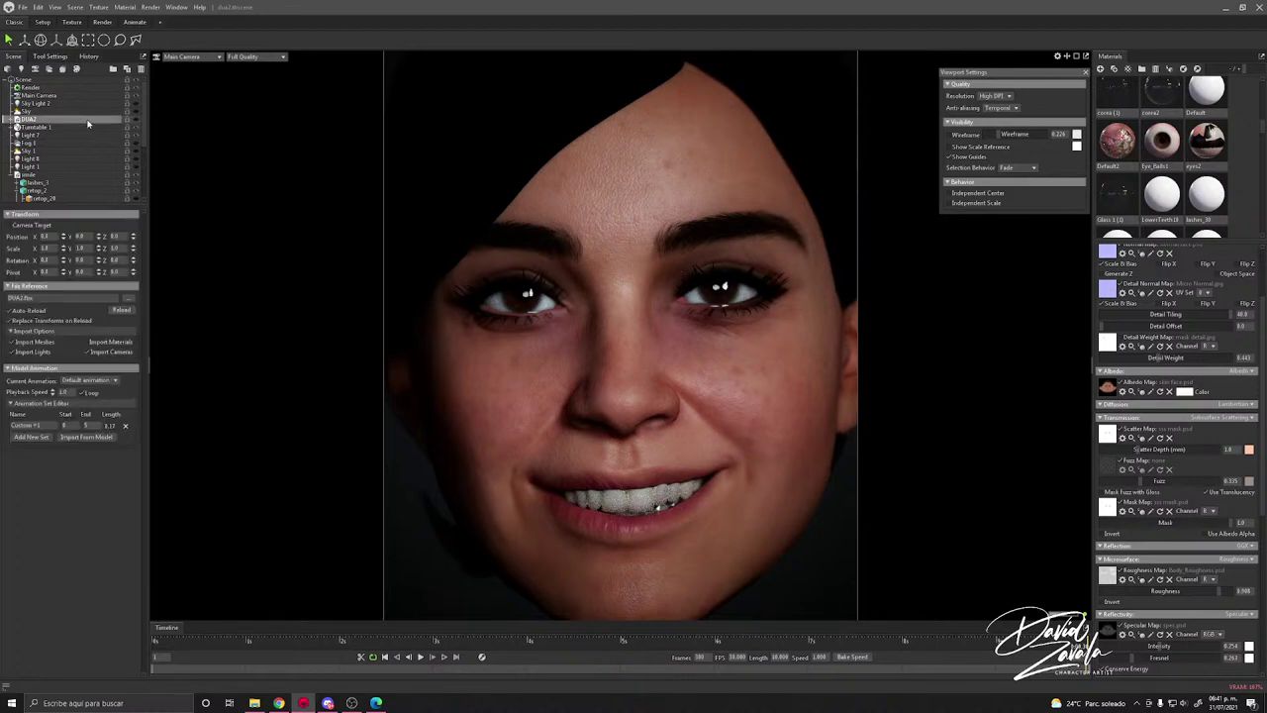
key("Delete")
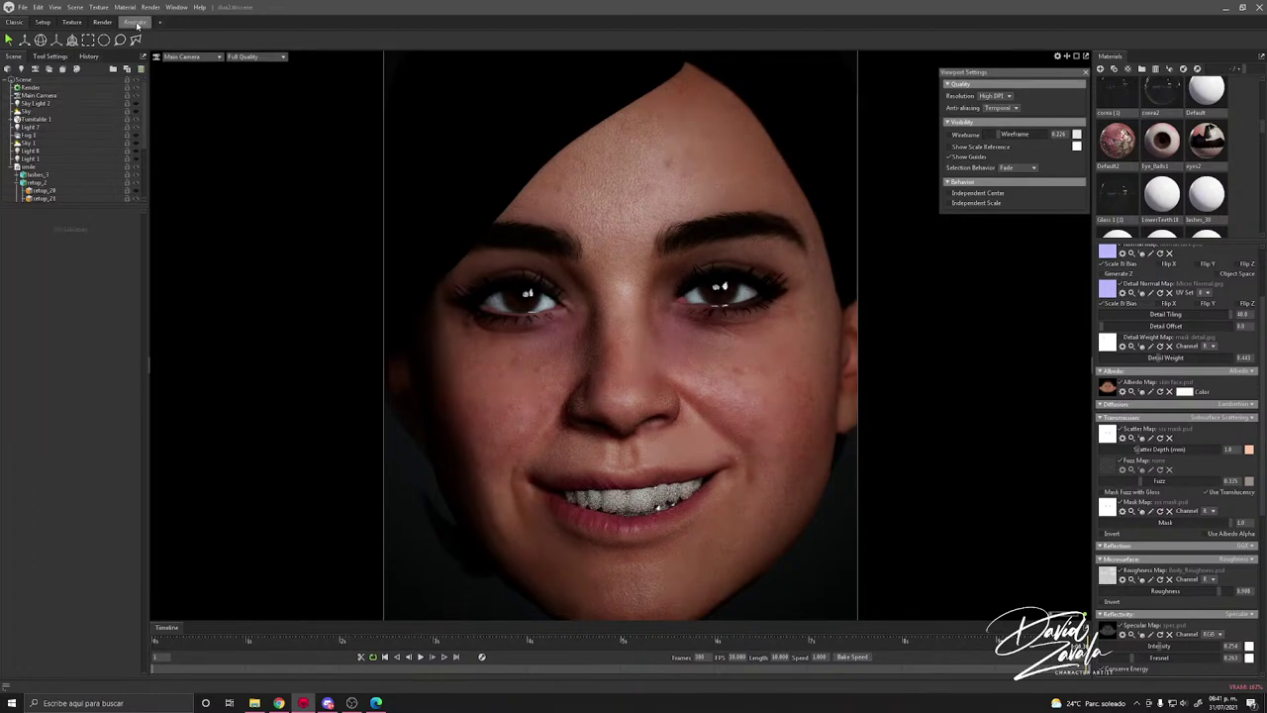
left_click(125, 8)
left_click(143, 64)
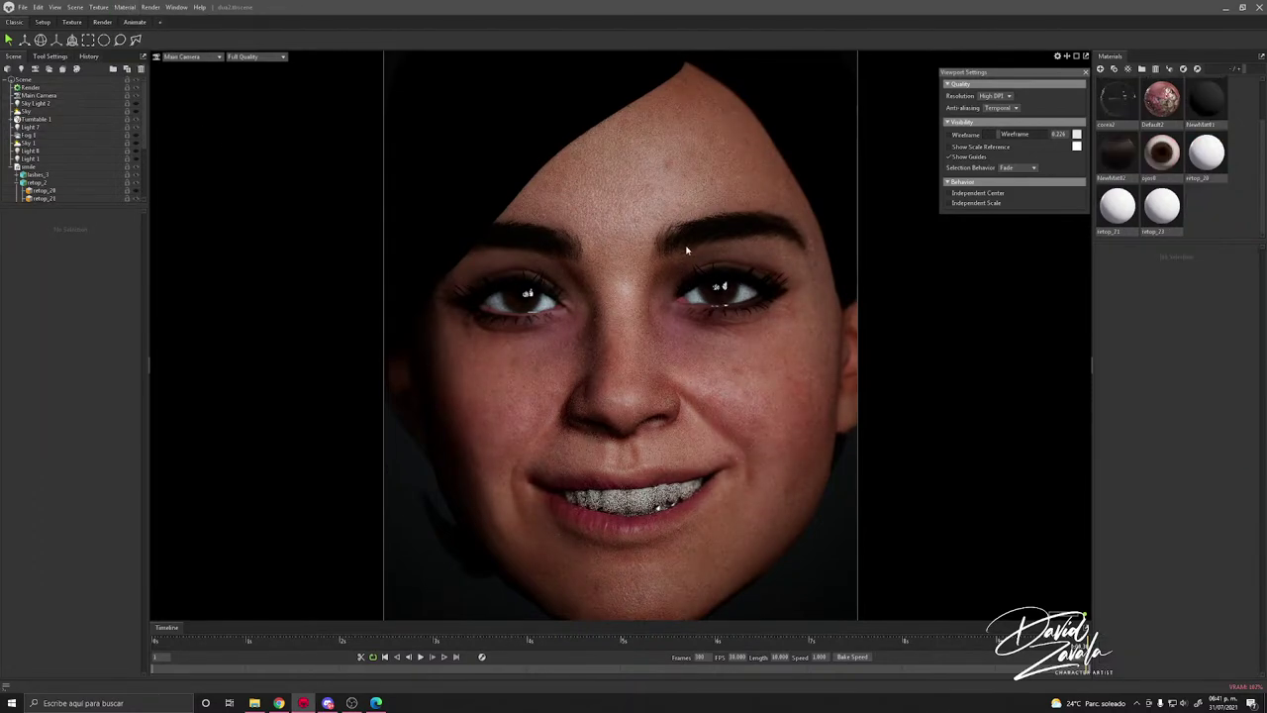
Step: Enable Dither transparency on the cornea2 material and test a lower alpha before setting it to 1.0
left_click(1116, 99)
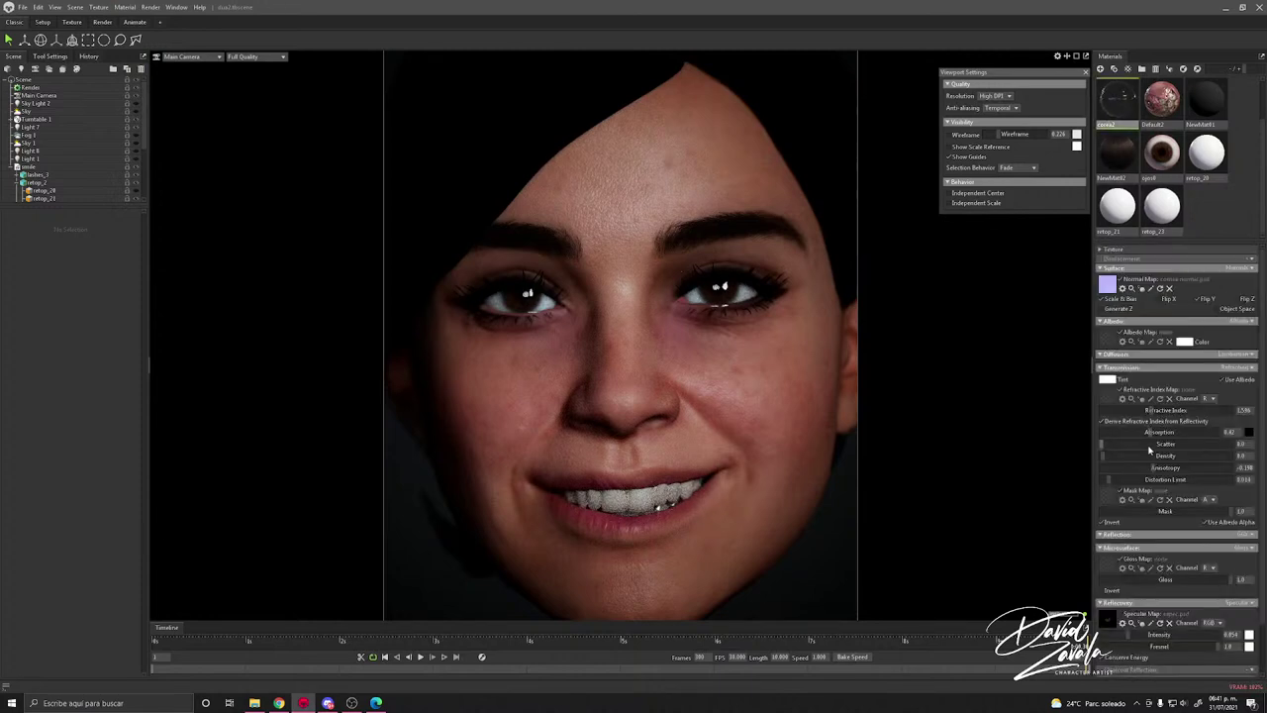
scroll(1177, 554, "down", 1)
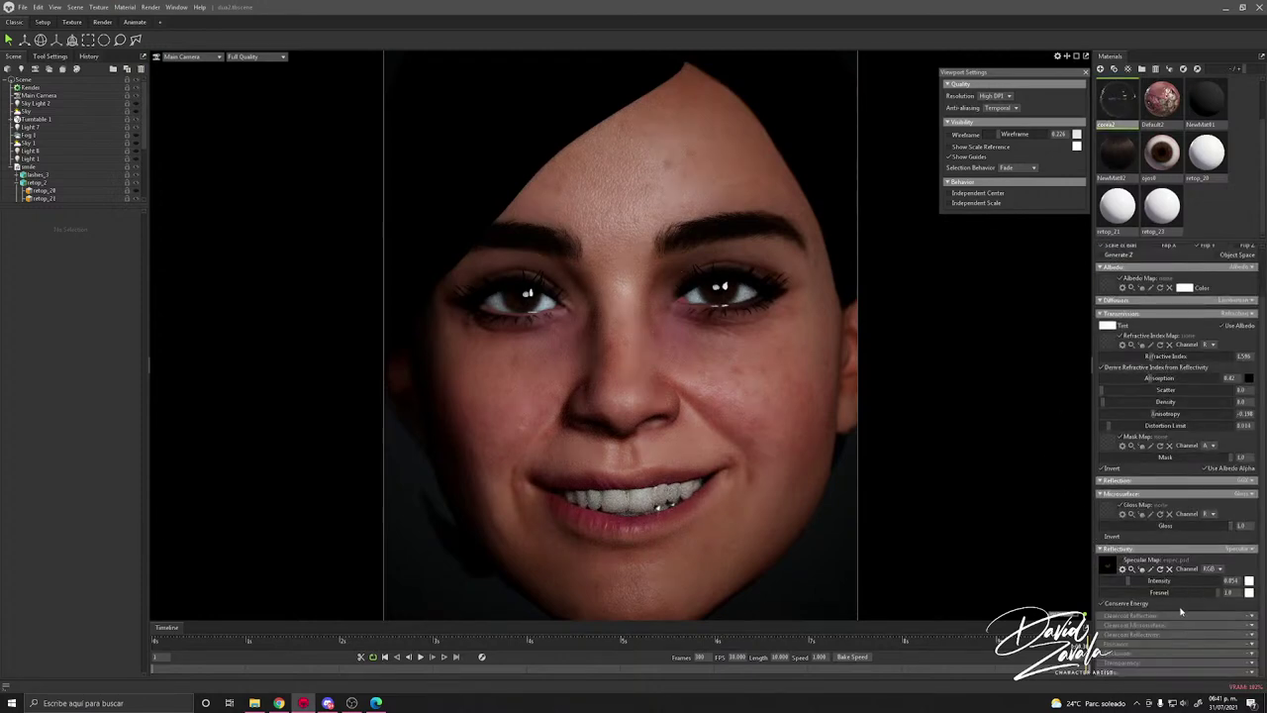
left_click(1249, 663)
scroll(1155, 641, "down", 1)
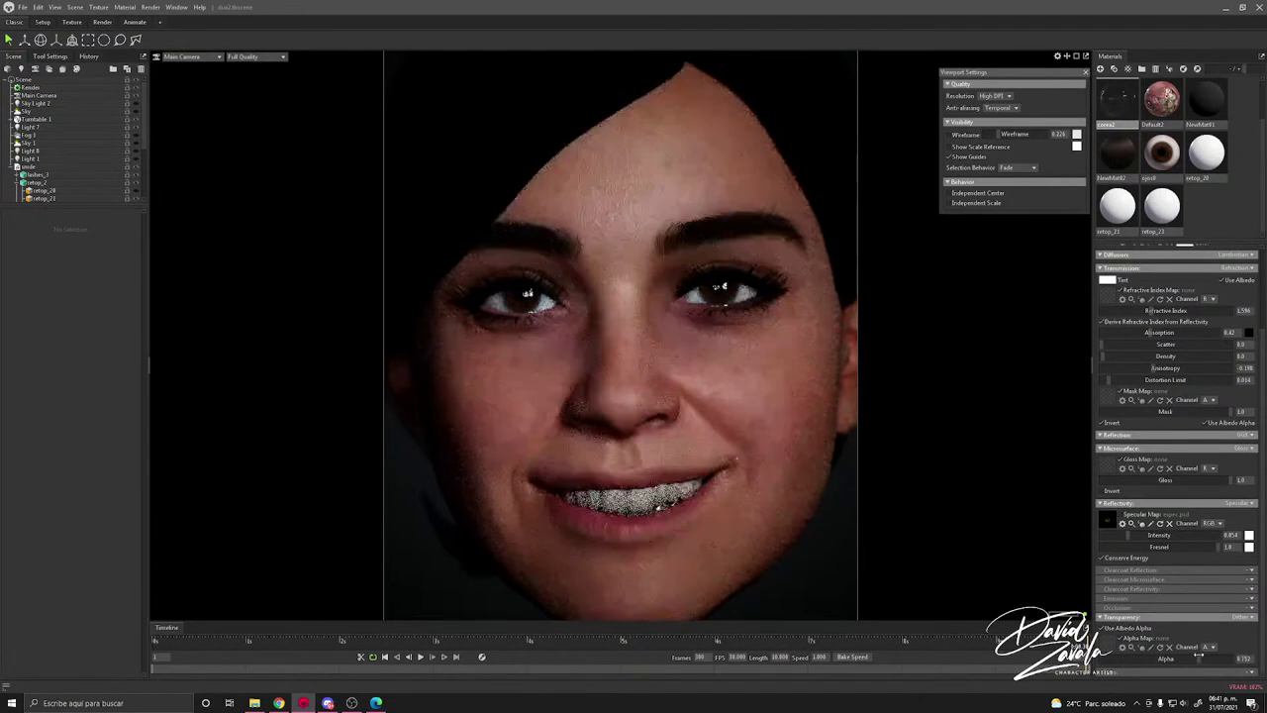
scroll(1168, 155, "up", 2)
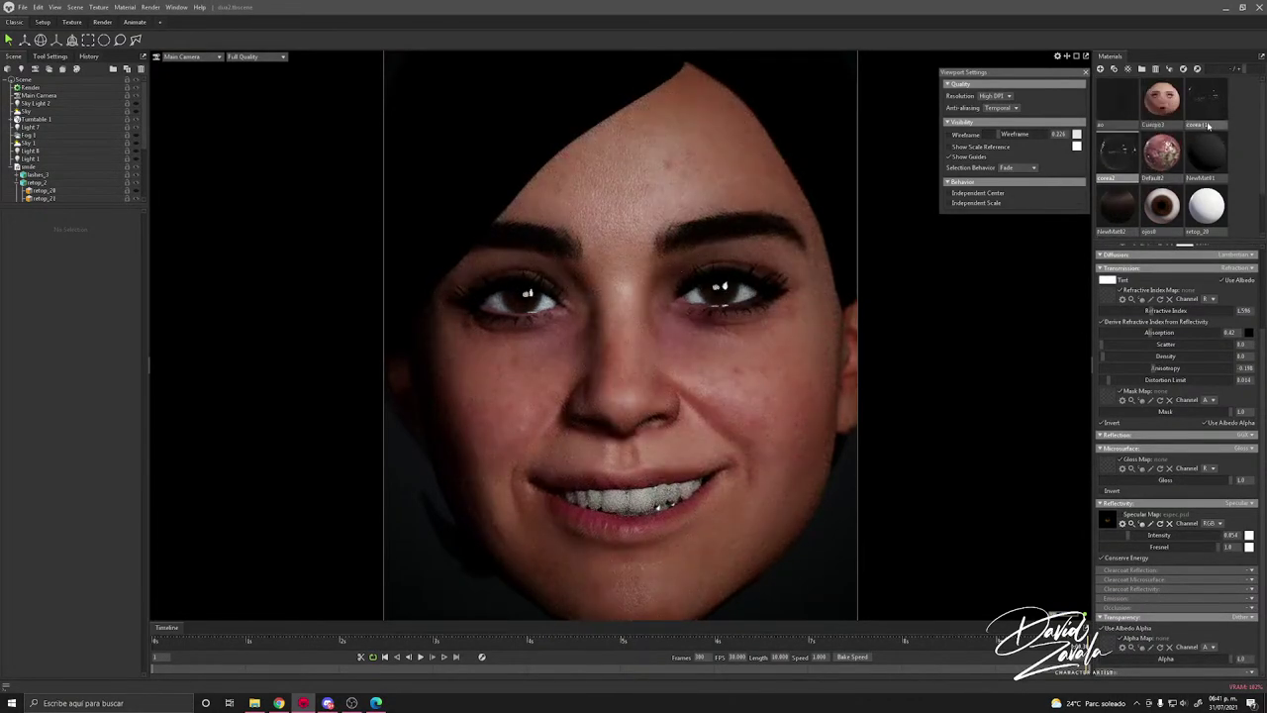
Step: Lower the transparency alpha of the cornea (1) material to about 0.03
left_click(1201, 123)
scroll(1175, 601, "down", 3)
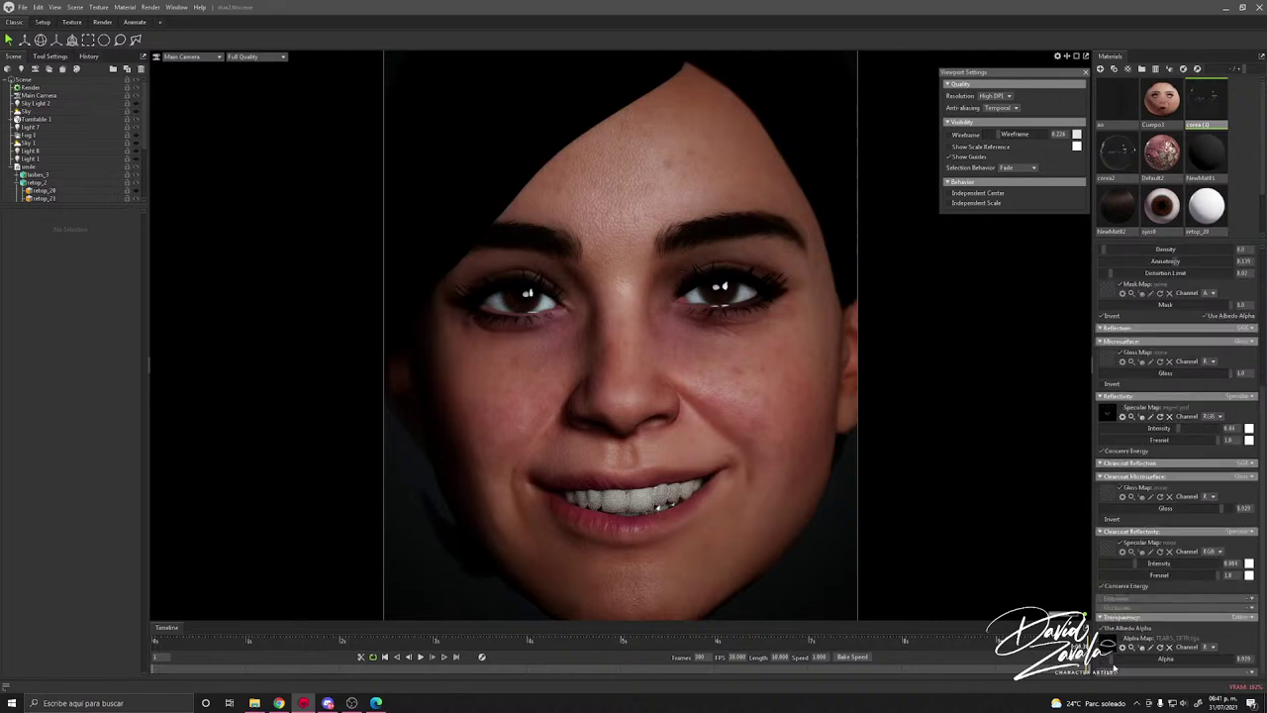
left_click_drag(1112, 661, 1104, 661)
Step: Scrub the timeline to about 9 seconds and frame the whole head
scroll(727, 374, "down", 5)
left_click_drag(810, 642, 1023, 582)
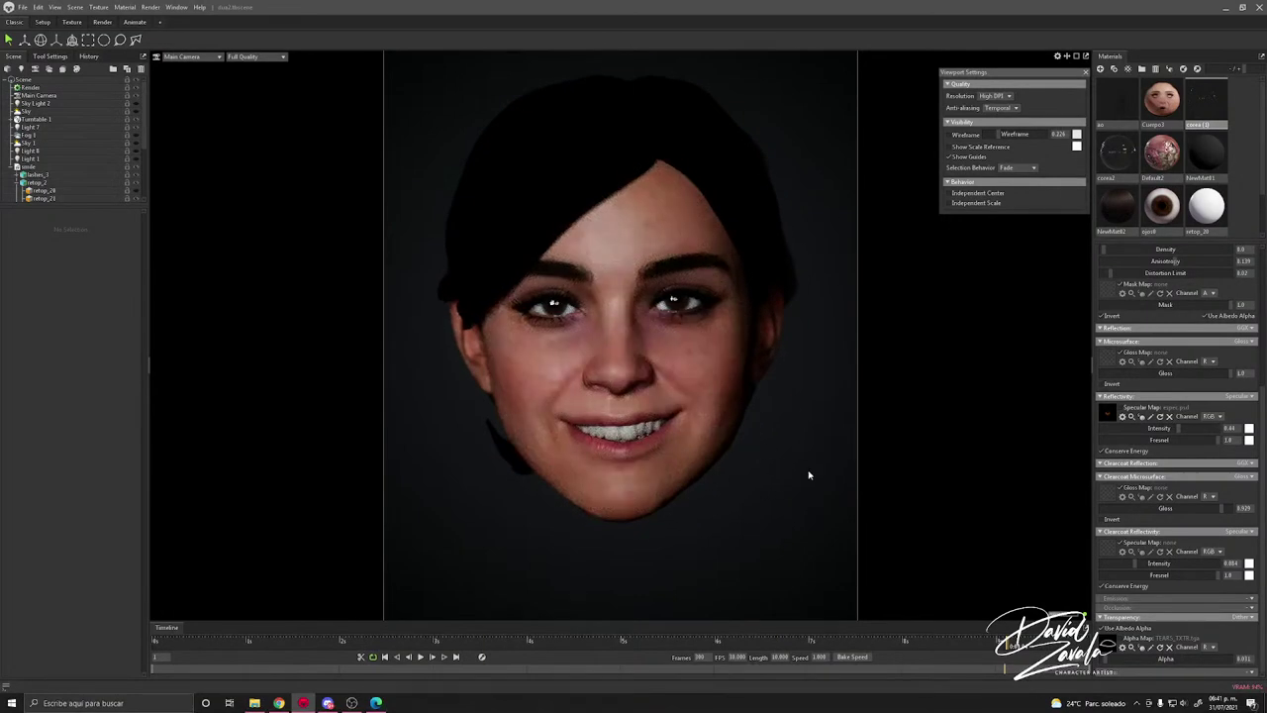
scroll(655, 399, "up", 2)
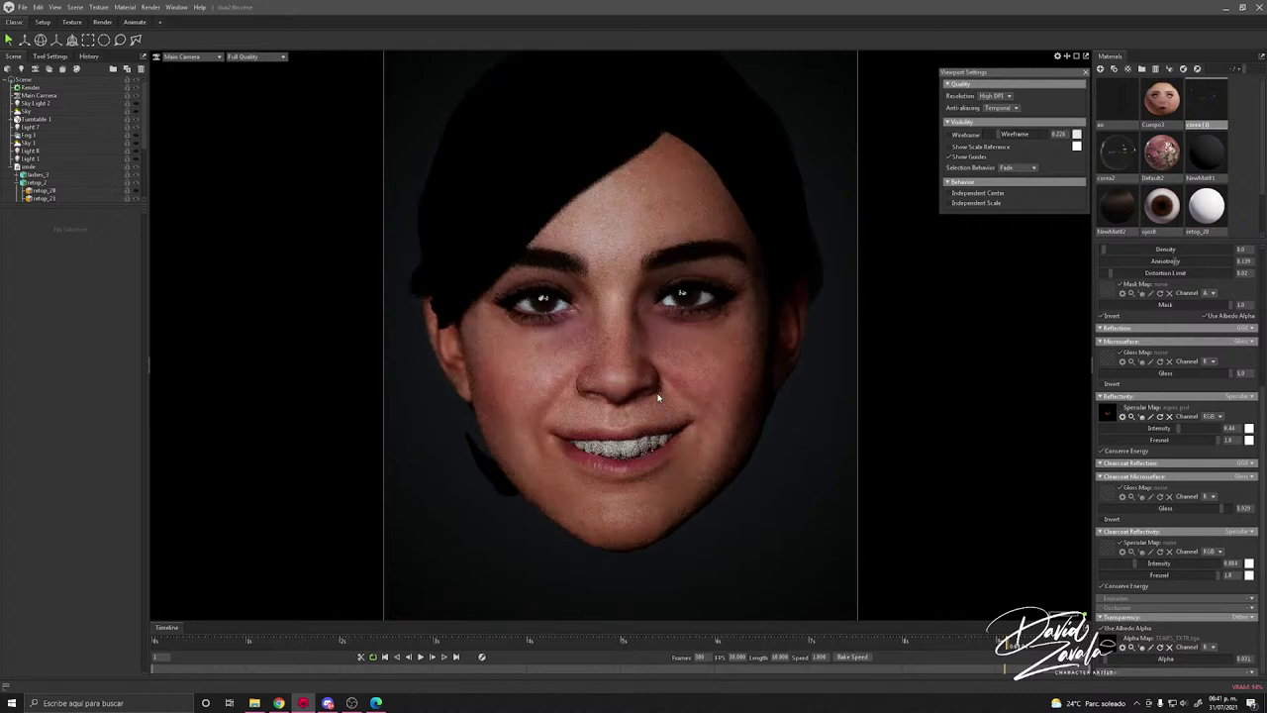
Step: Set the face skin's roughness to about 0.8 and darken its albedo color to a light grey of about 85% brightness
left_click(657, 397)
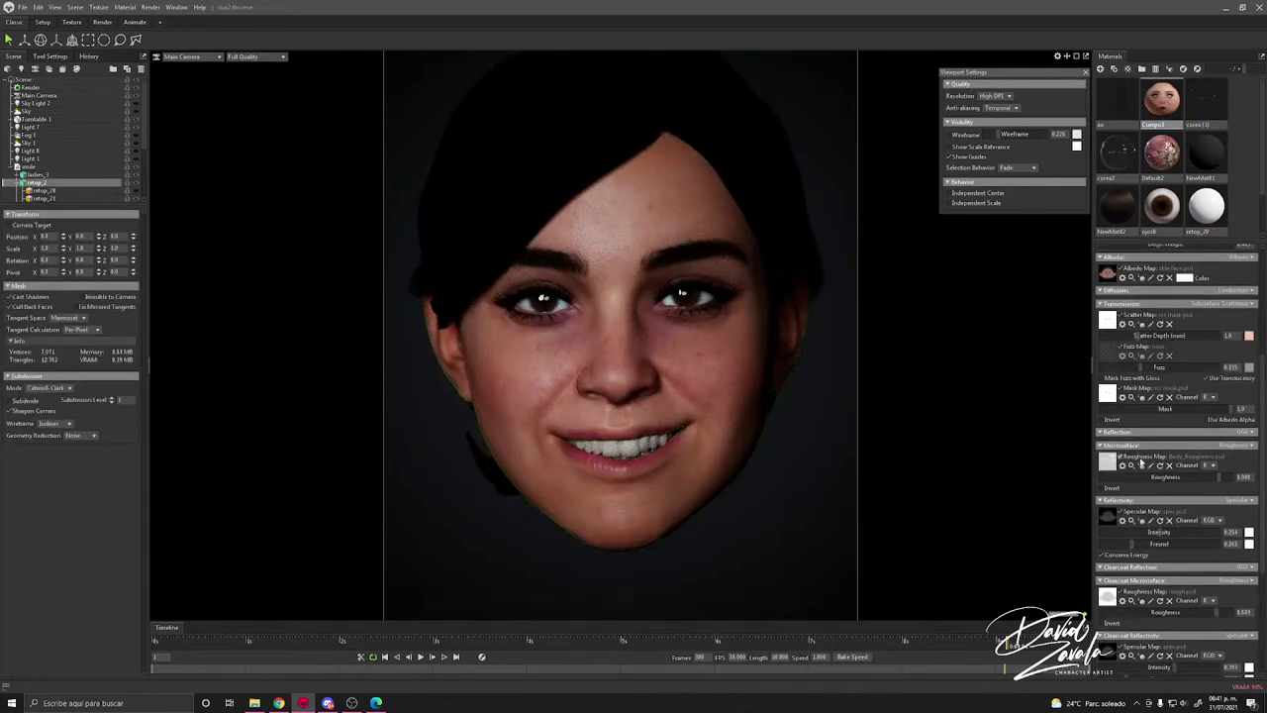
mouse_move(1217, 477)
left_mouse_down()
mouse_move(1083, 473)
mouse_move(1205, 477)
left_mouse_up()
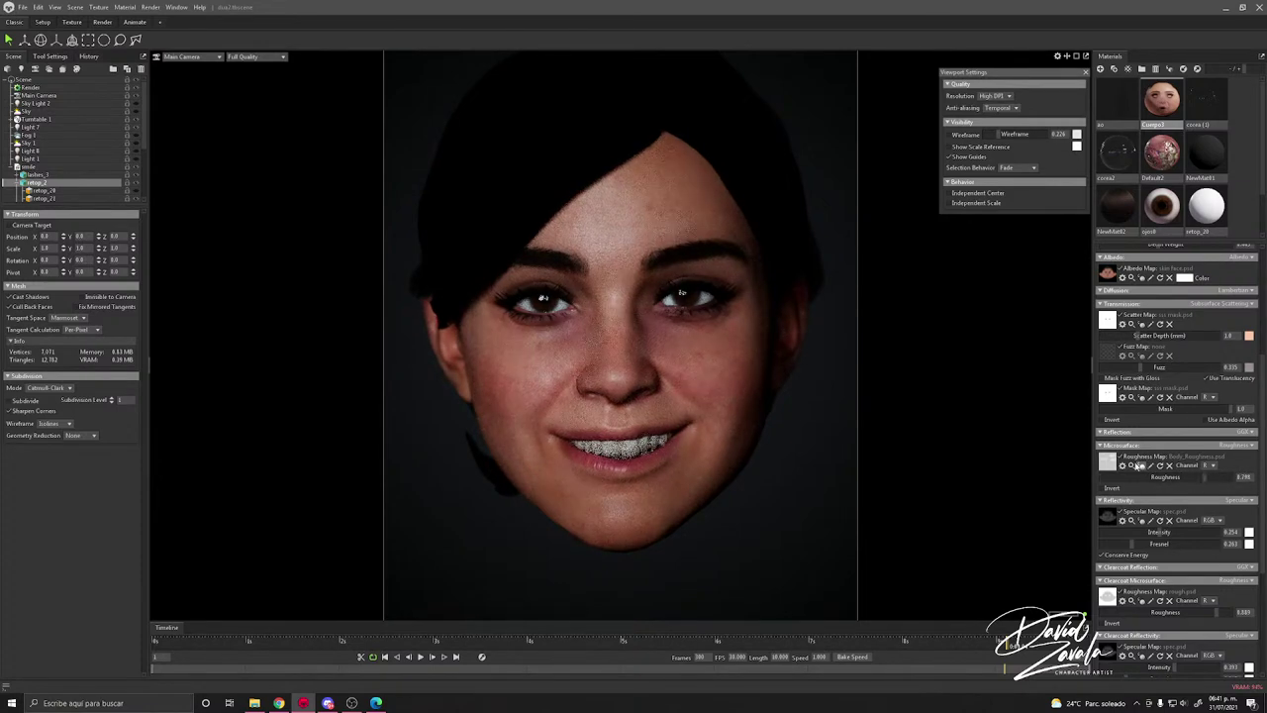
scroll(1123, 348, "up", 2)
left_click(1185, 349)
mouse_move(930, 350)
left_mouse_down()
mouse_move(851, 328)
mouse_move(862, 309)
mouse_move(848, 287)
left_mouse_up()
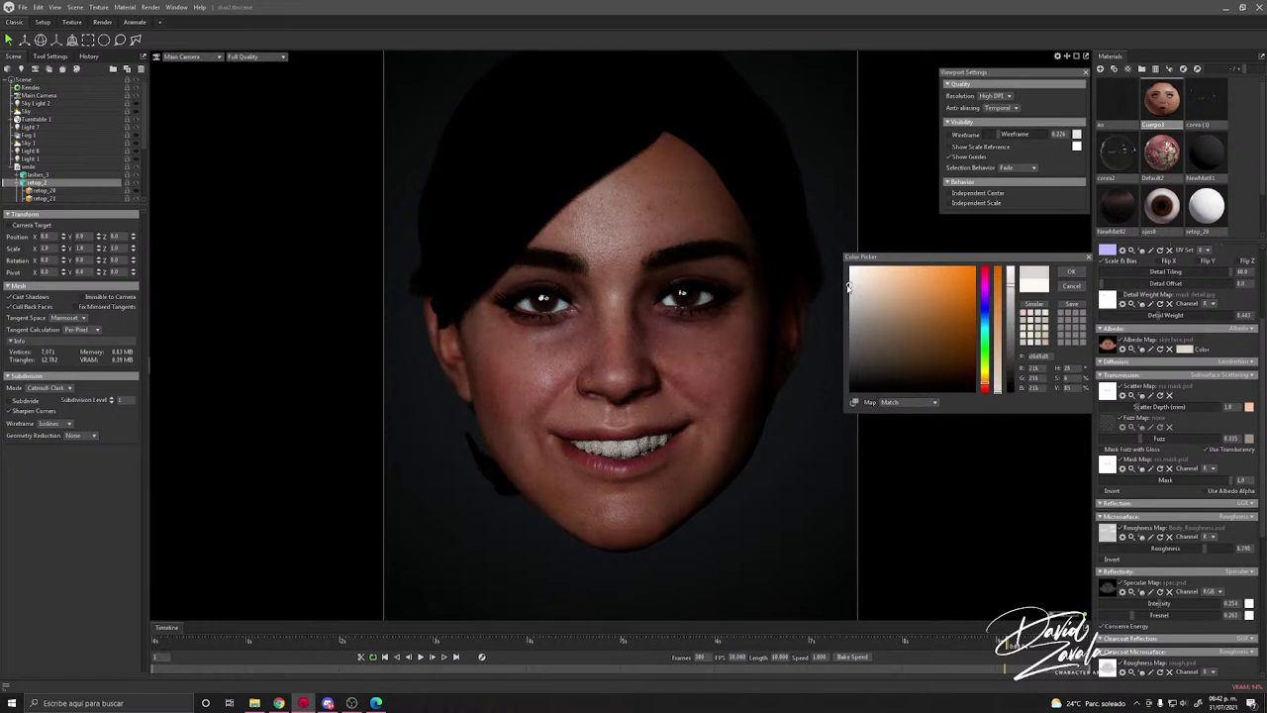
left_click(1064, 274)
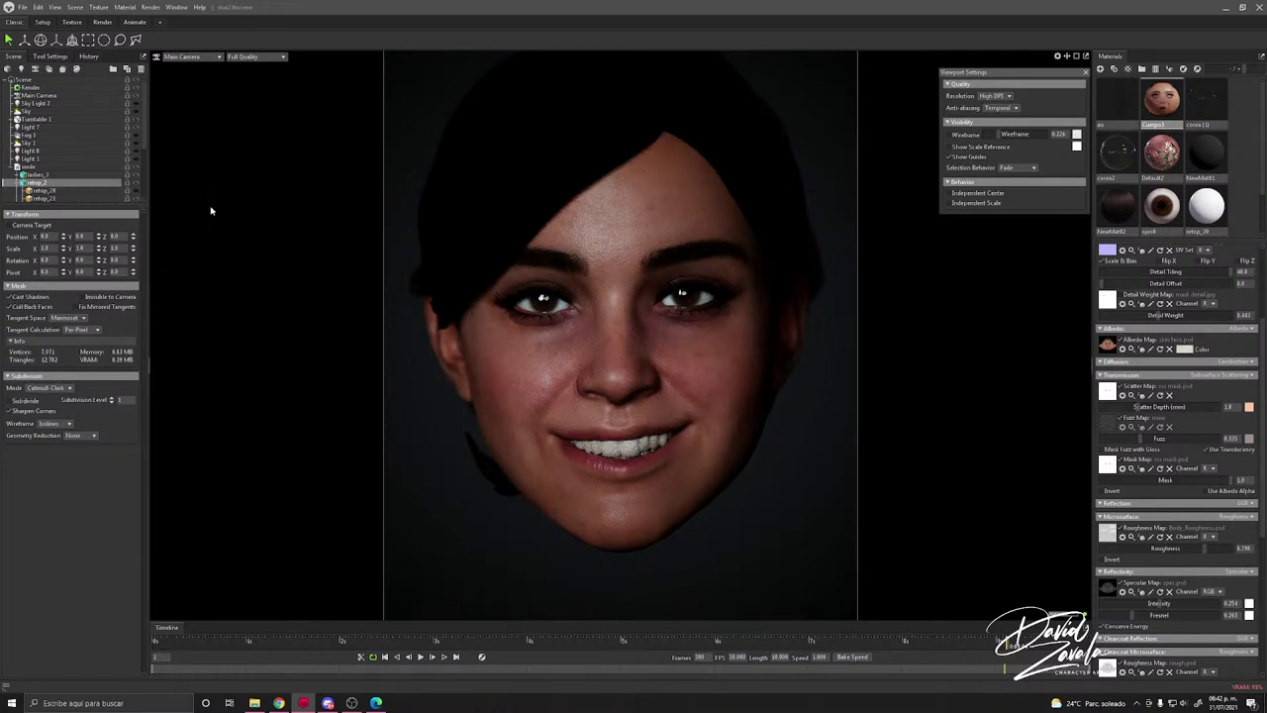
Step: Make the hidden neck and shoulders part of the face mesh visible and apply the black NewMat01 material to it
scroll(56, 154, "down", 3)
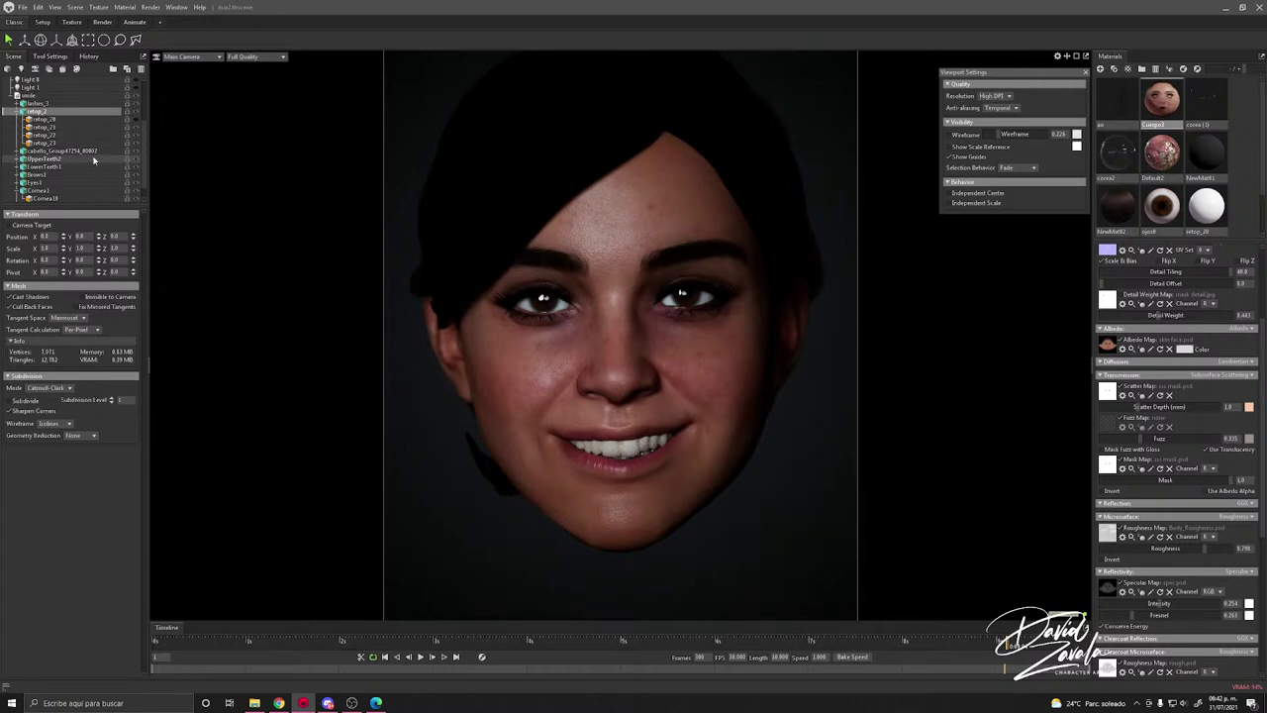
left_click(136, 119)
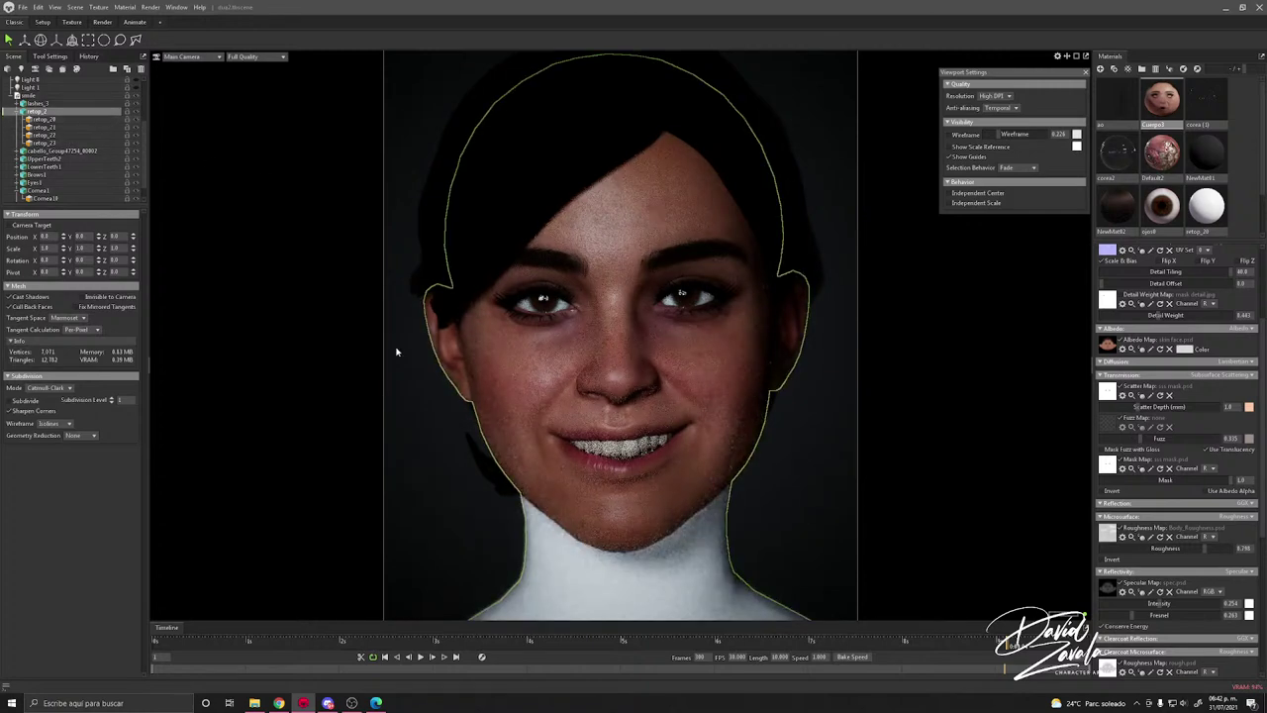
left_click_drag(1204, 150, 590, 571)
scroll(585, 559, "down", 3)
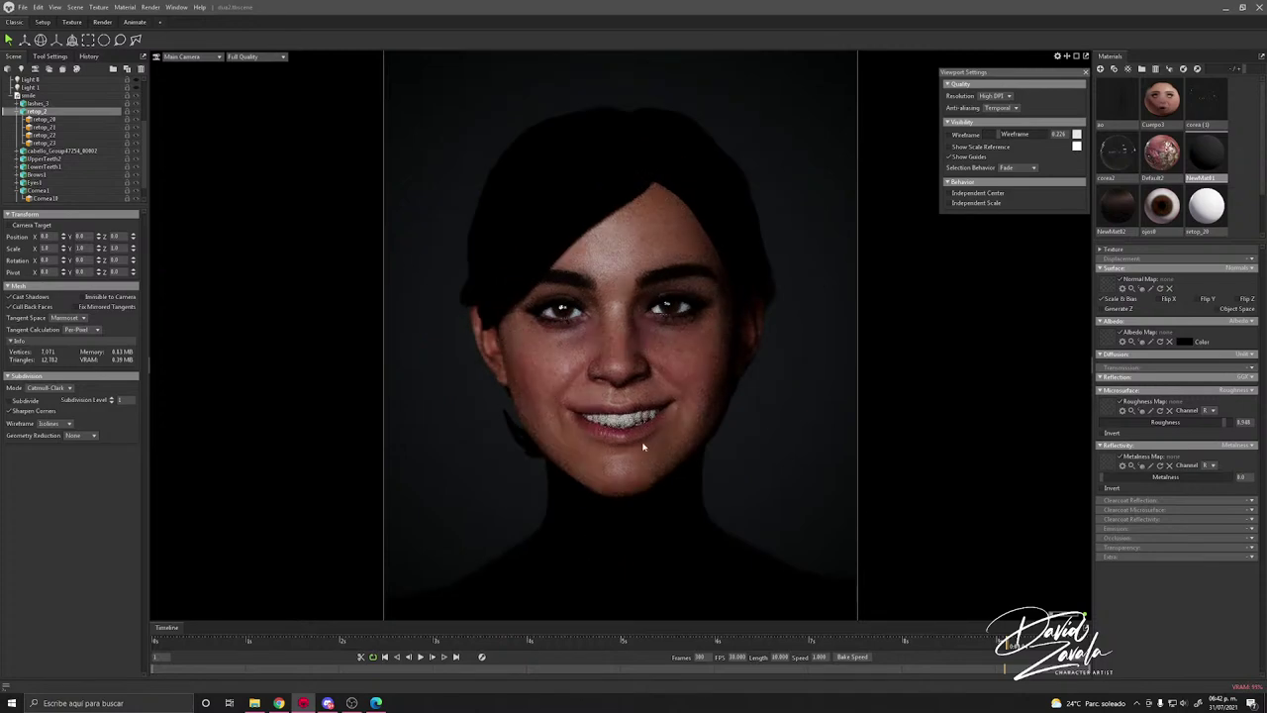
Step: Set the face skin's displacement scale to about 0.01, trying different strengths while viewing the face up close
left_click(644, 446)
scroll(643, 446, "up", 3)
scroll(975, 386, "up", 2)
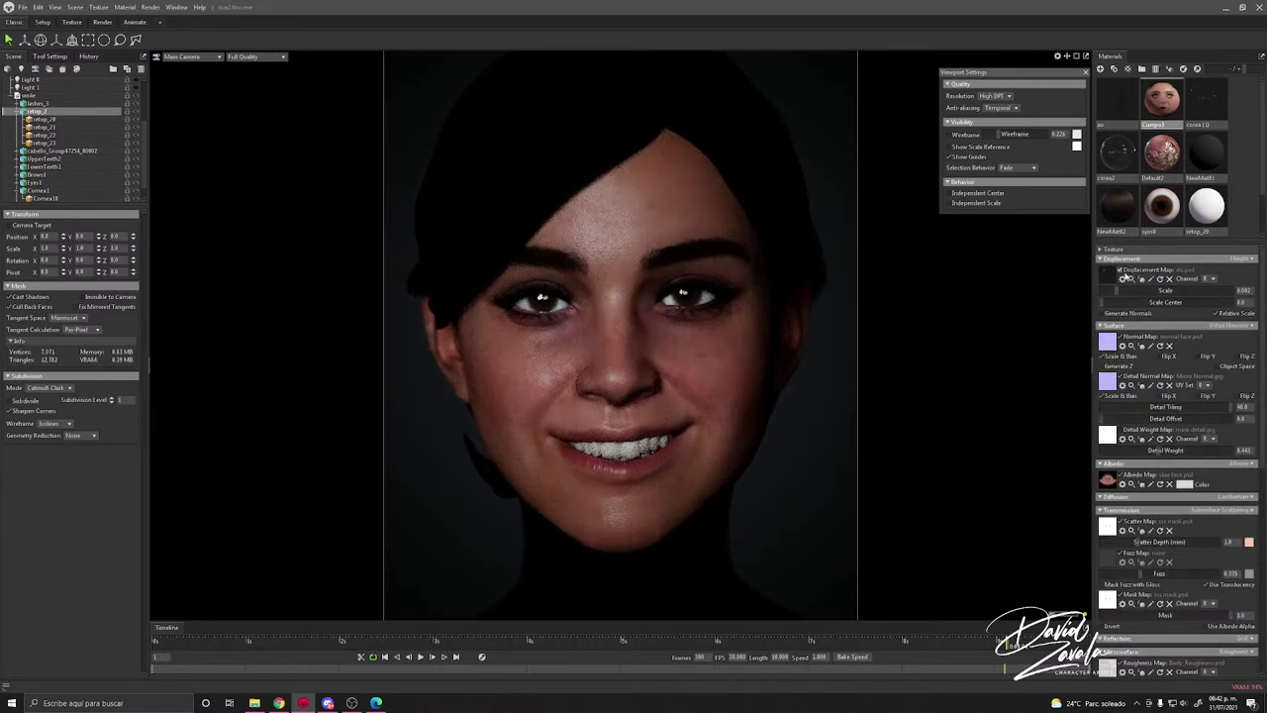
left_click_drag(1127, 291, 1101, 300)
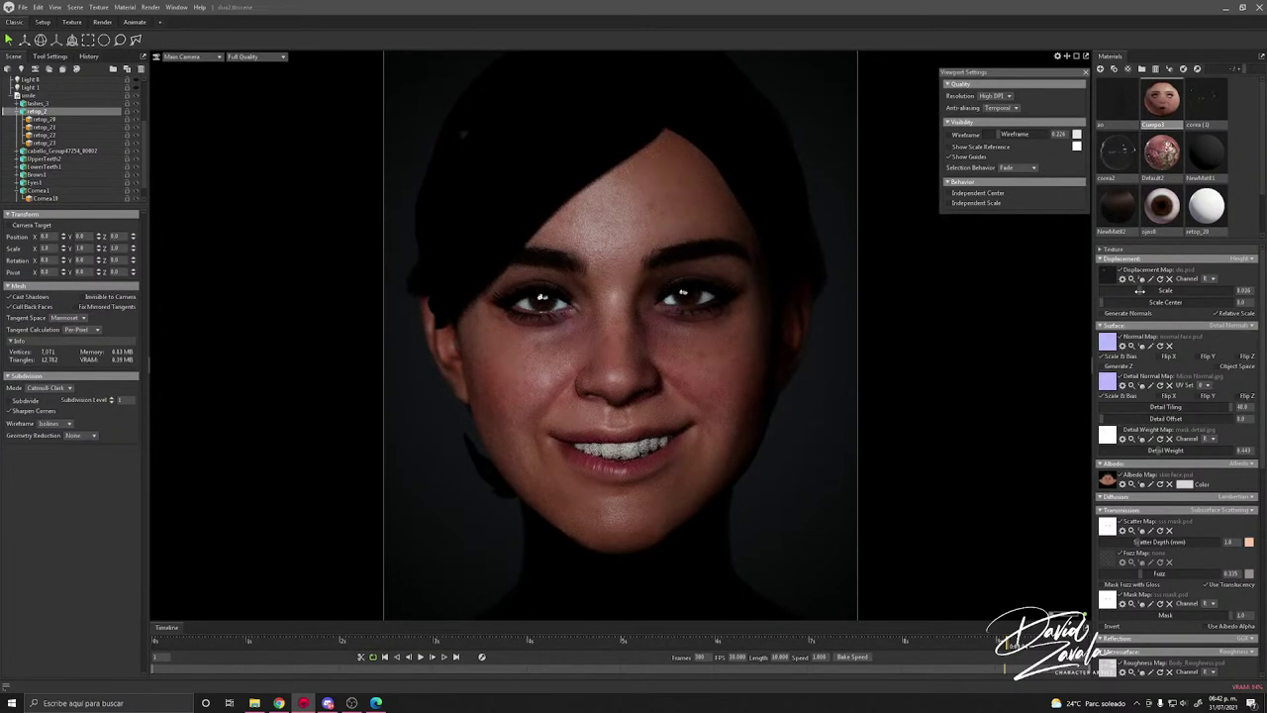
mouse_move(1139, 291)
left_mouse_down()
mouse_move(1095, 288)
mouse_move(1133, 286)
left_mouse_up()
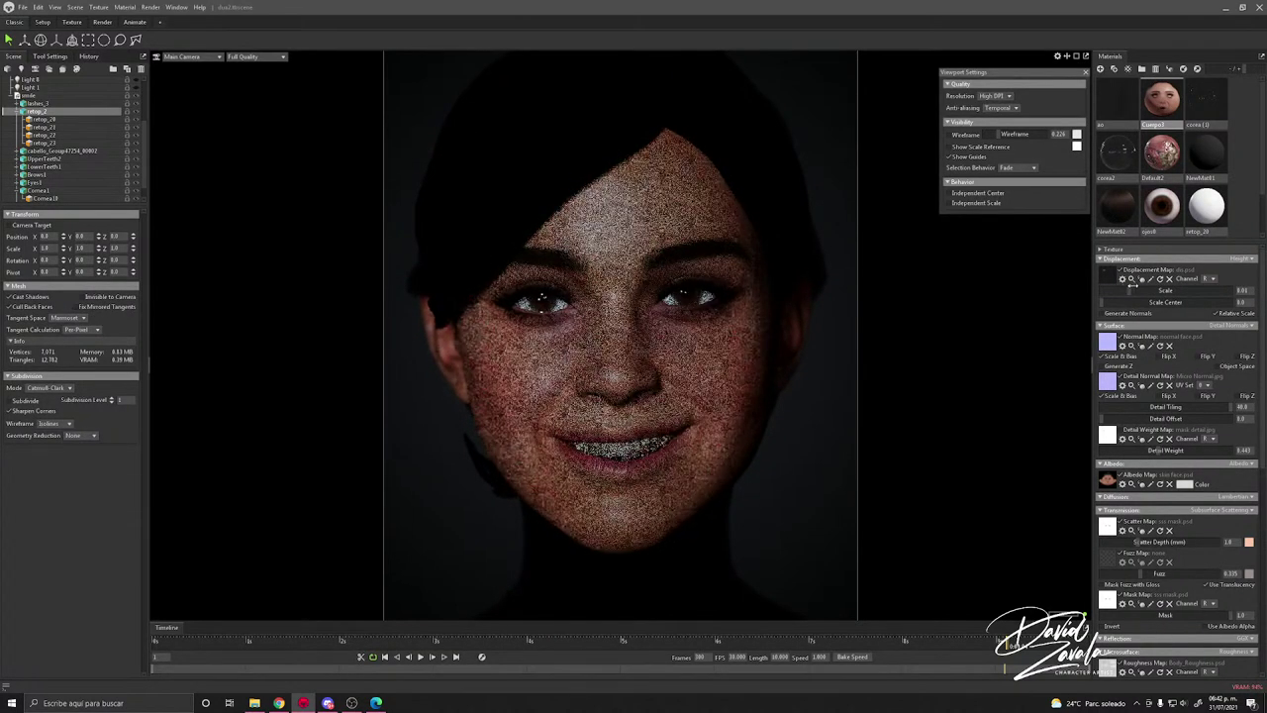
Step: Examine the rendered face up close and the Main Camera's RGB curve in the Curve Editor
left_click(839, 377)
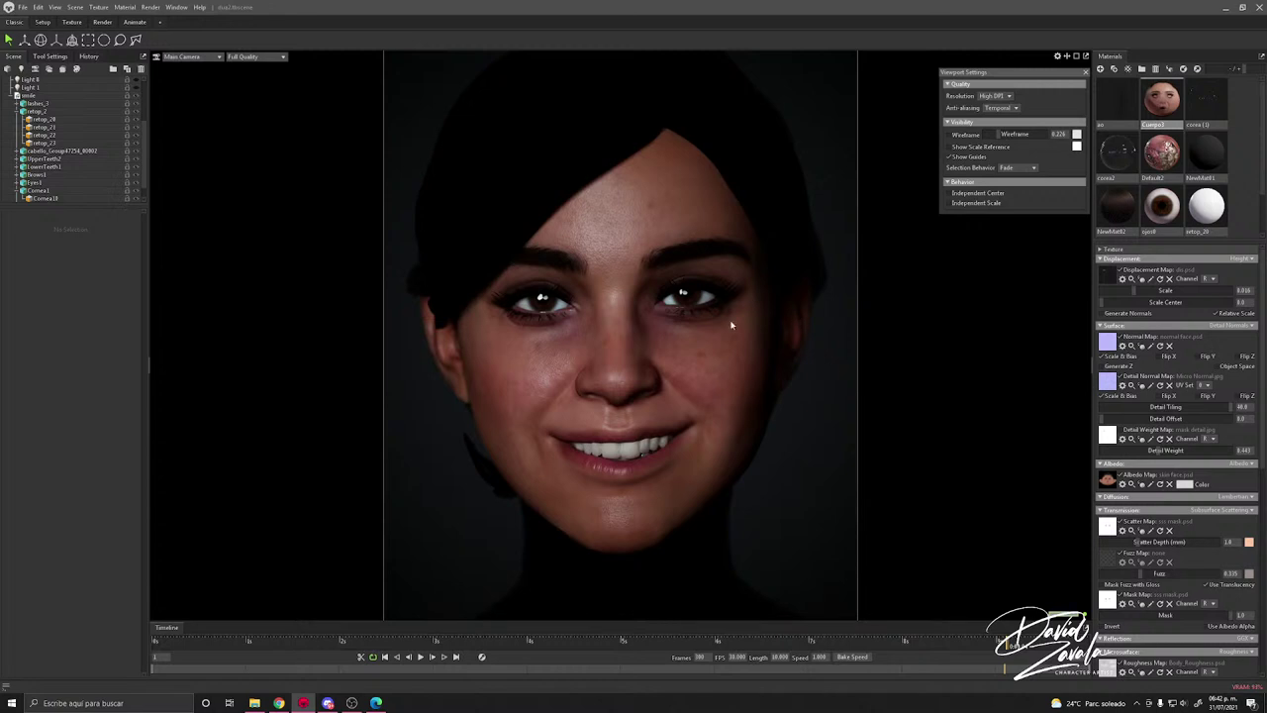
scroll(667, 330, "up", 2)
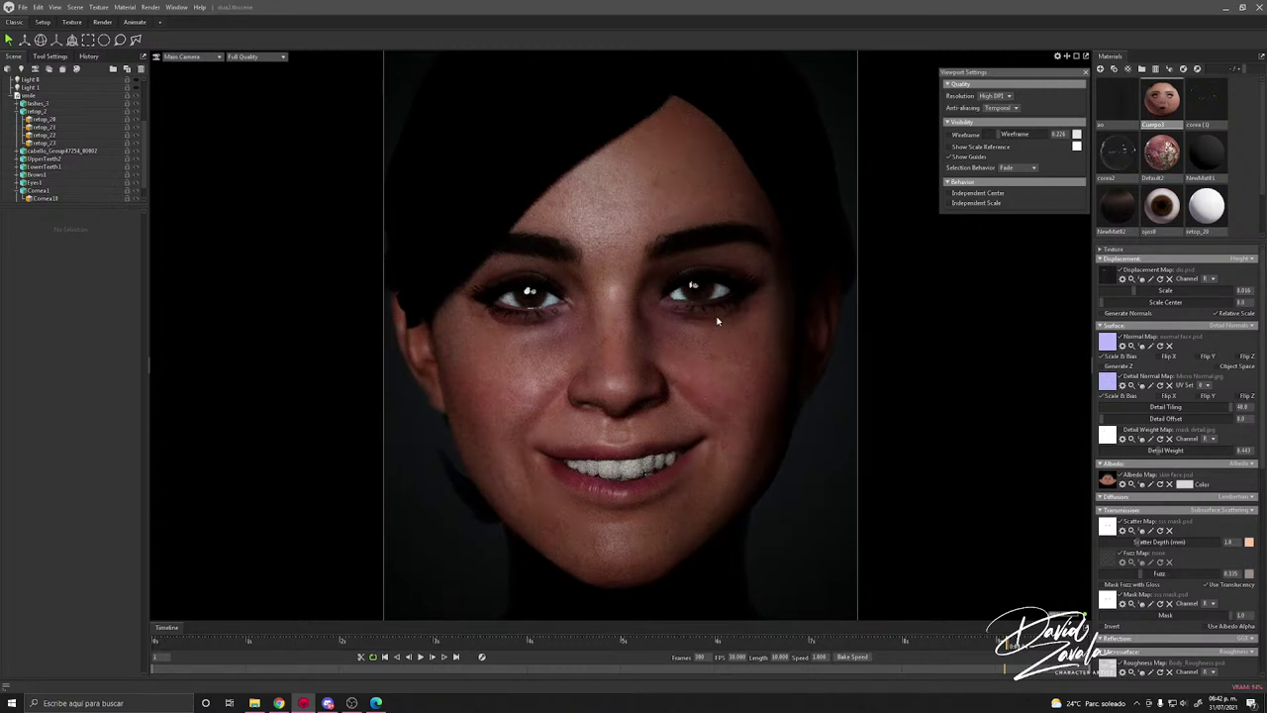
scroll(718, 320, "down", 2)
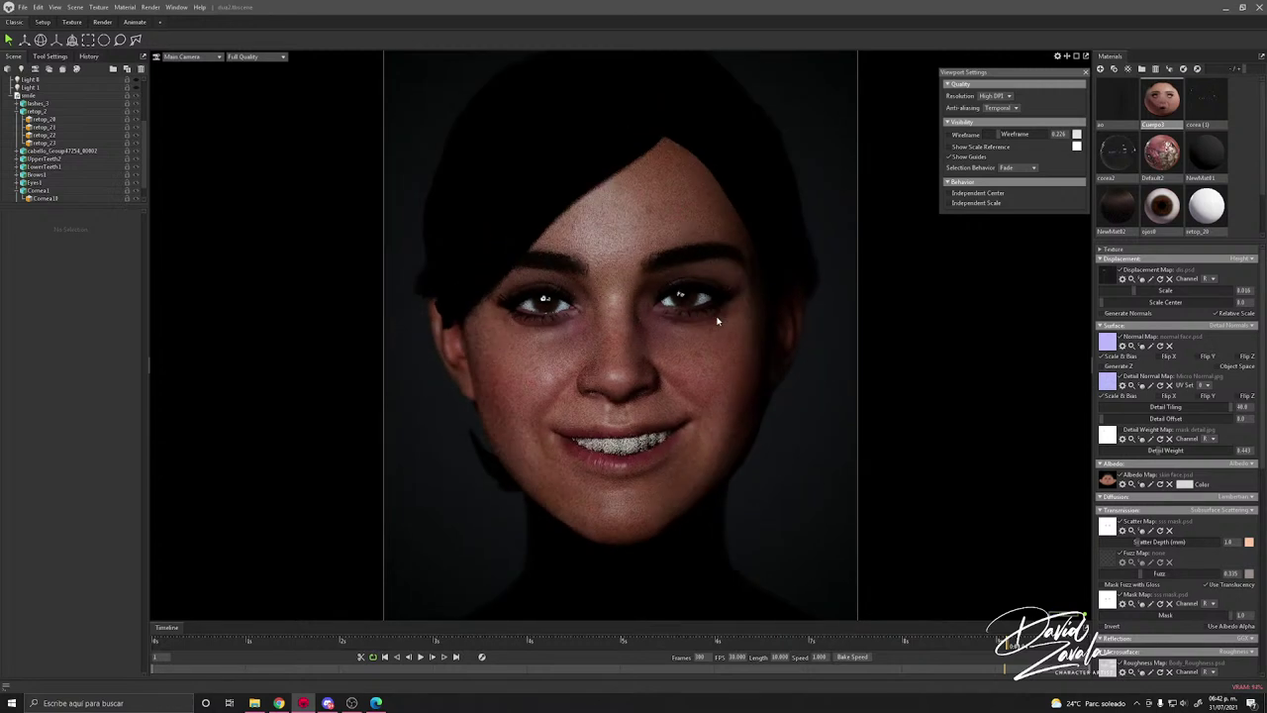
scroll(79, 144, "up", 3)
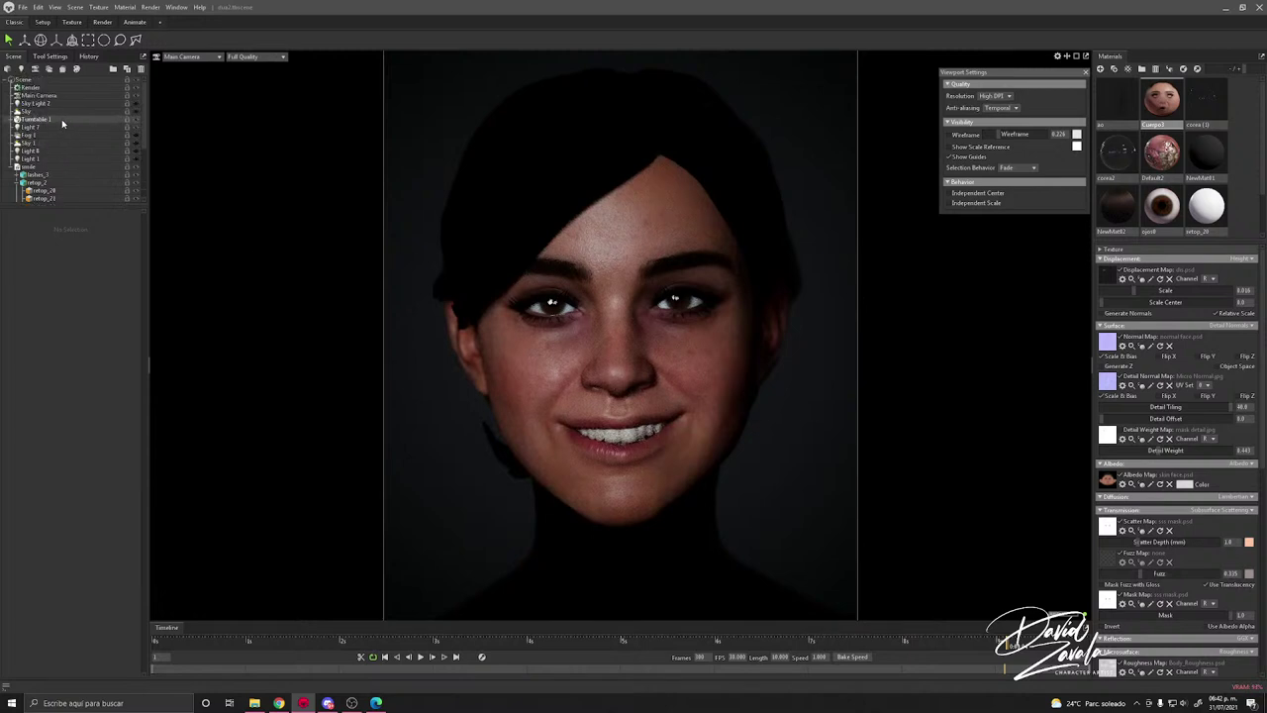
left_click(40, 95)
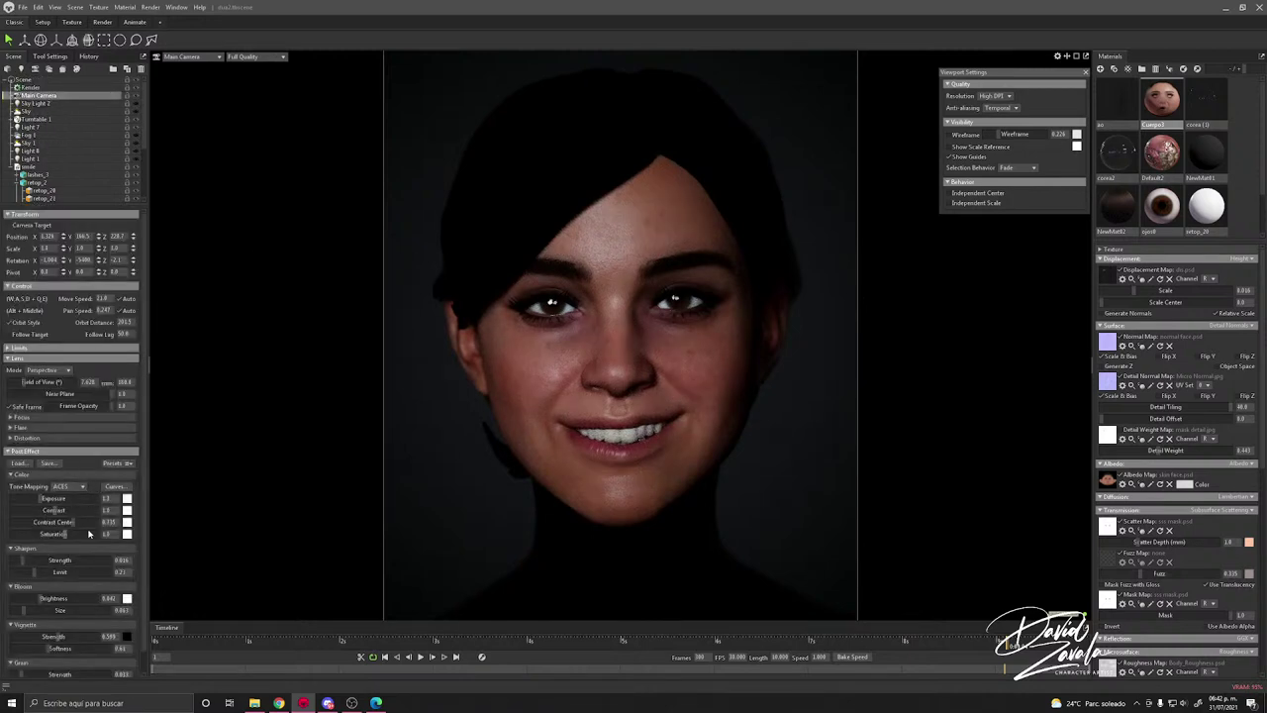
left_click(116, 486)
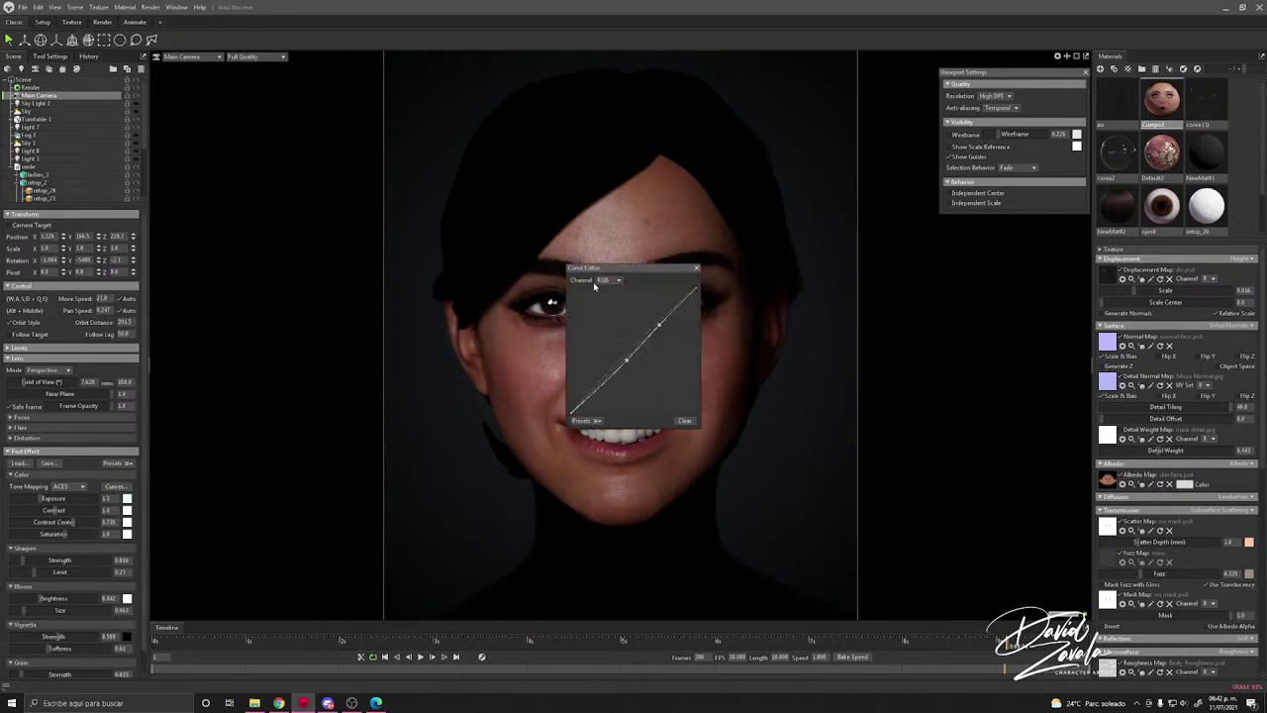
left_click_drag(681, 278, 891, 288)
left_click_drag(882, 339, 841, 373)
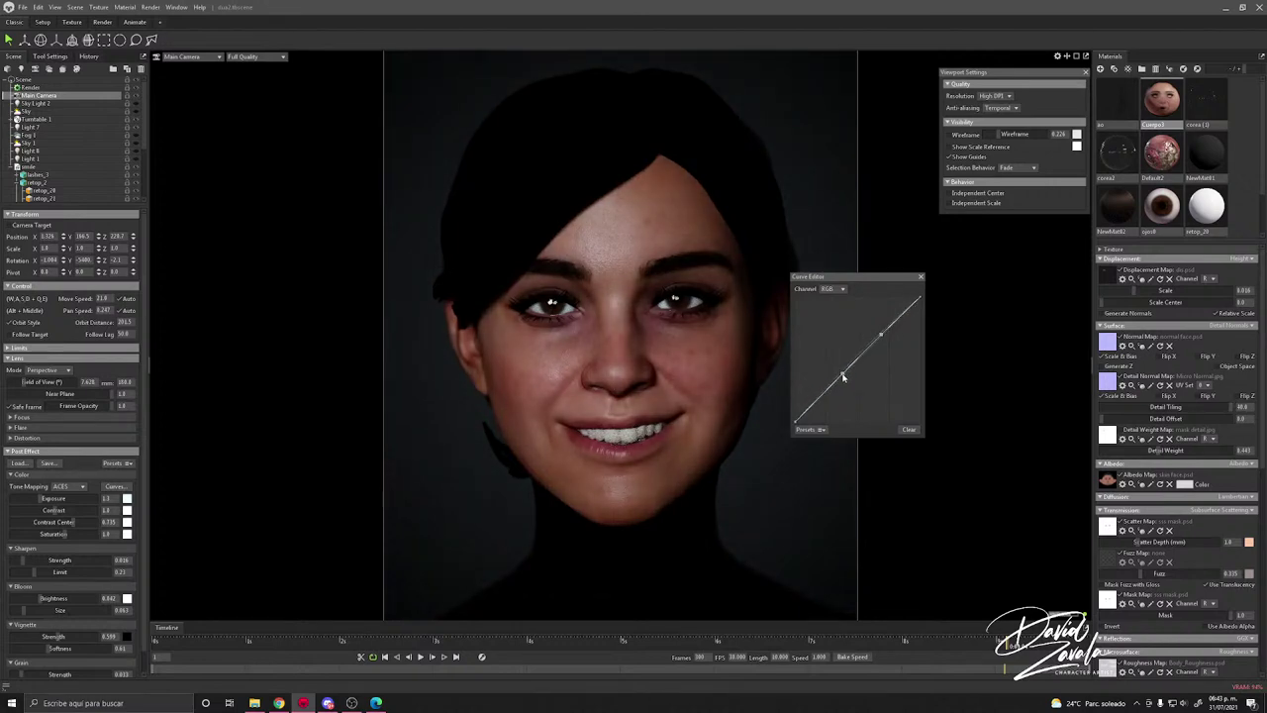
left_click(921, 276)
Step: Select the head mesh and open its albedo map, skin face.psd, for editing in Photoshop
scroll(696, 380, "up", 3)
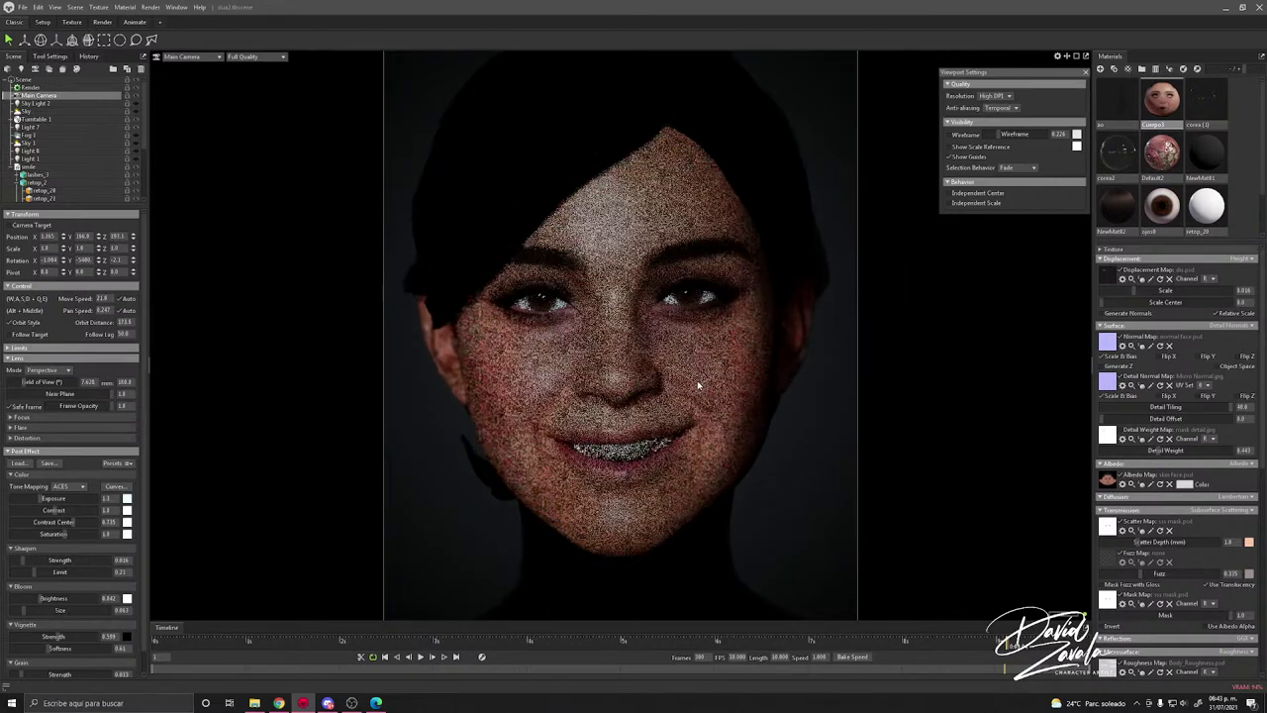
left_click(679, 428)
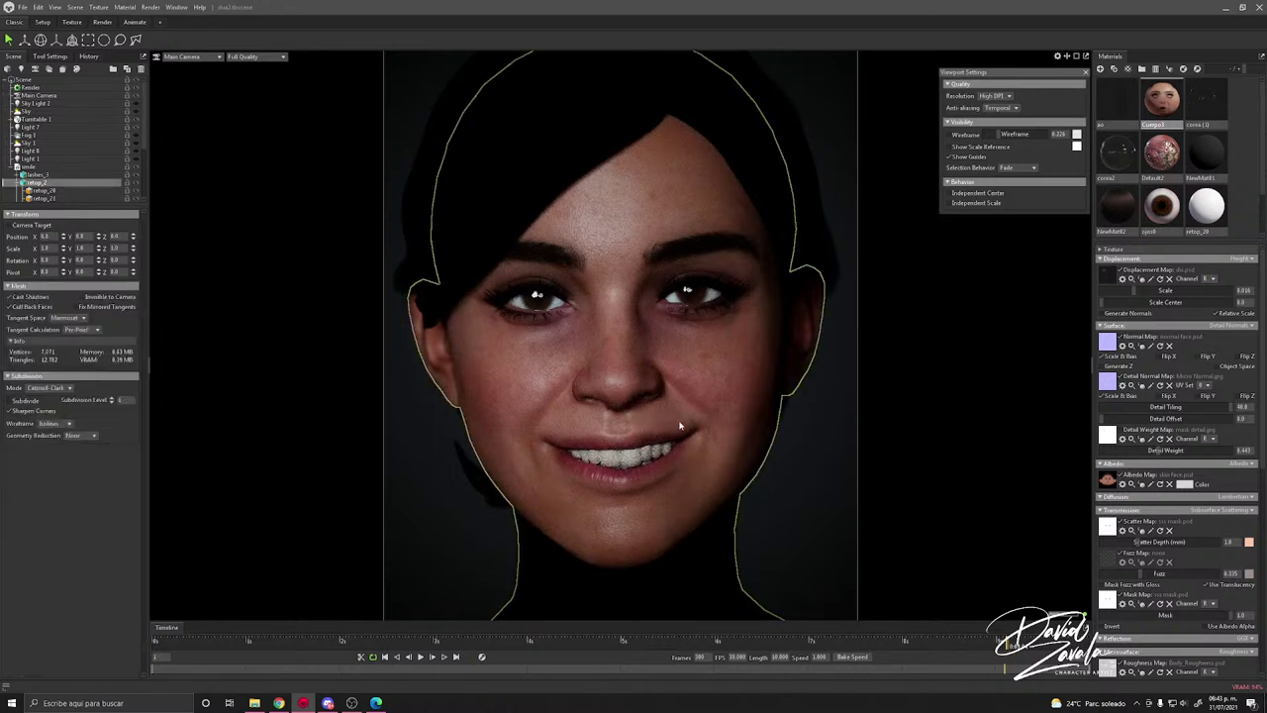
left_click(1150, 484)
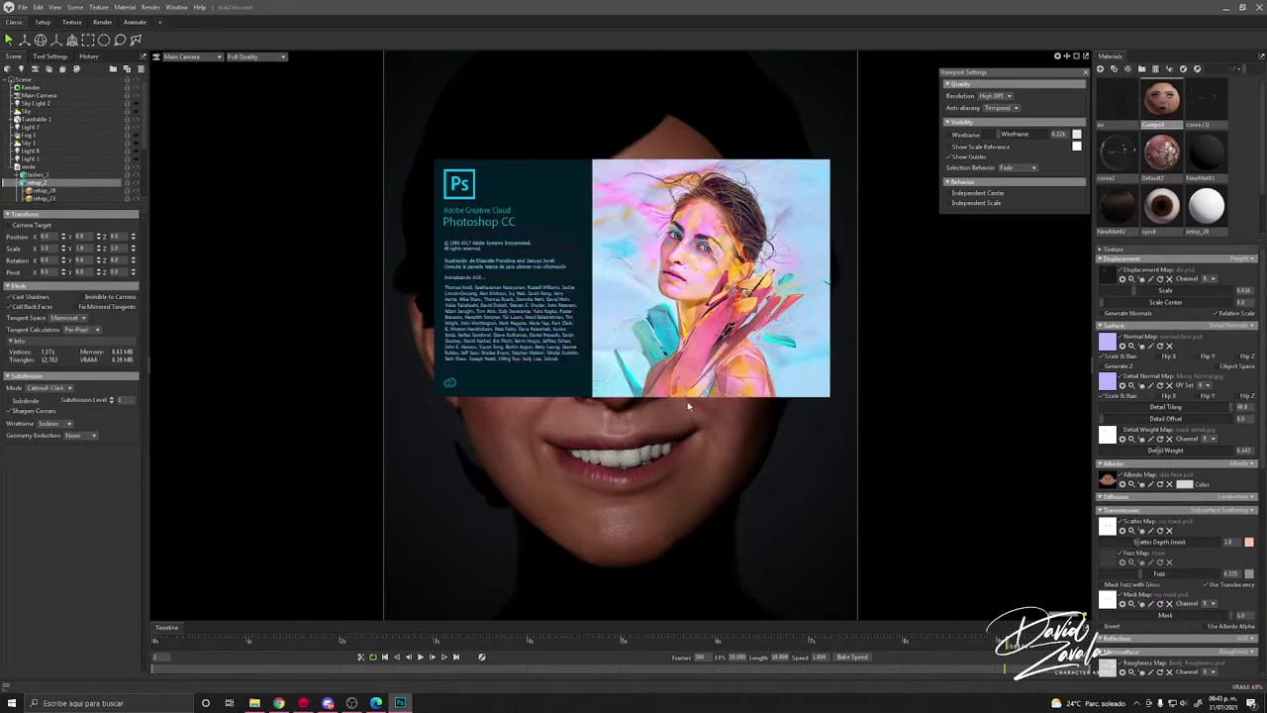
left_click(456, 495)
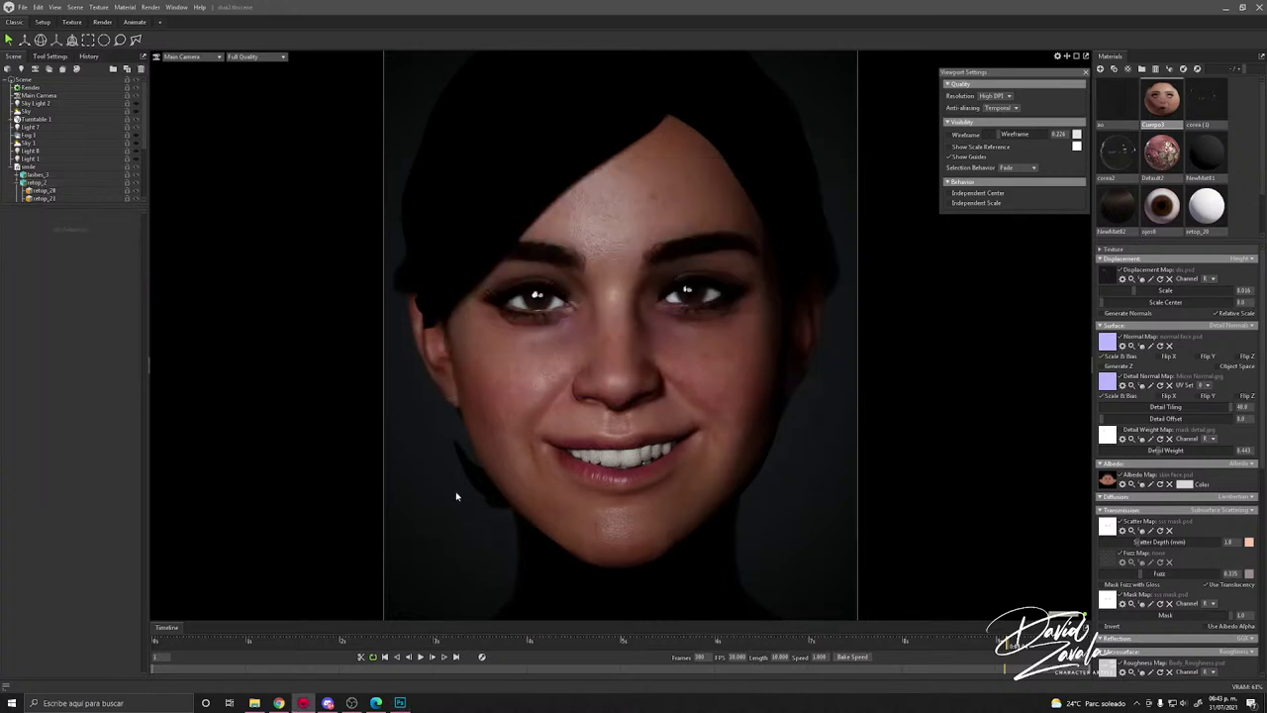
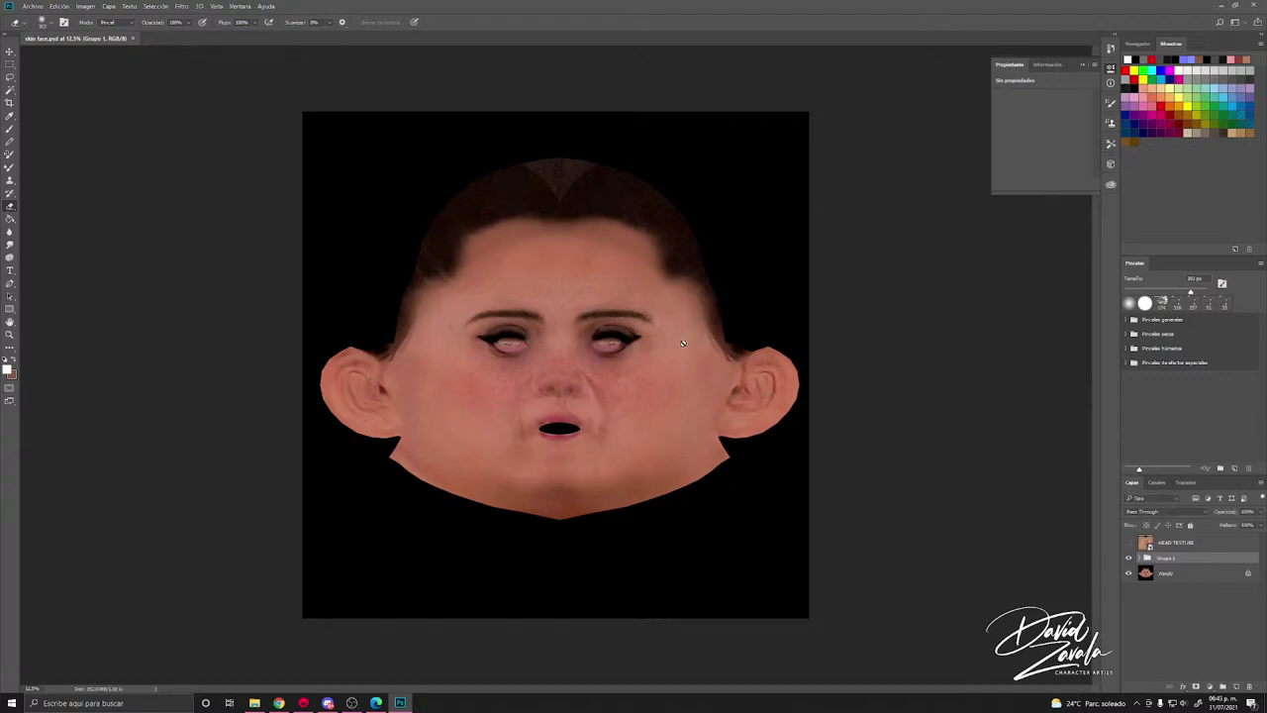
Step: Compare the face texture with the HEAD TEXTURE layer shown and hidden
scroll(626, 396, "up", 3, "alt")
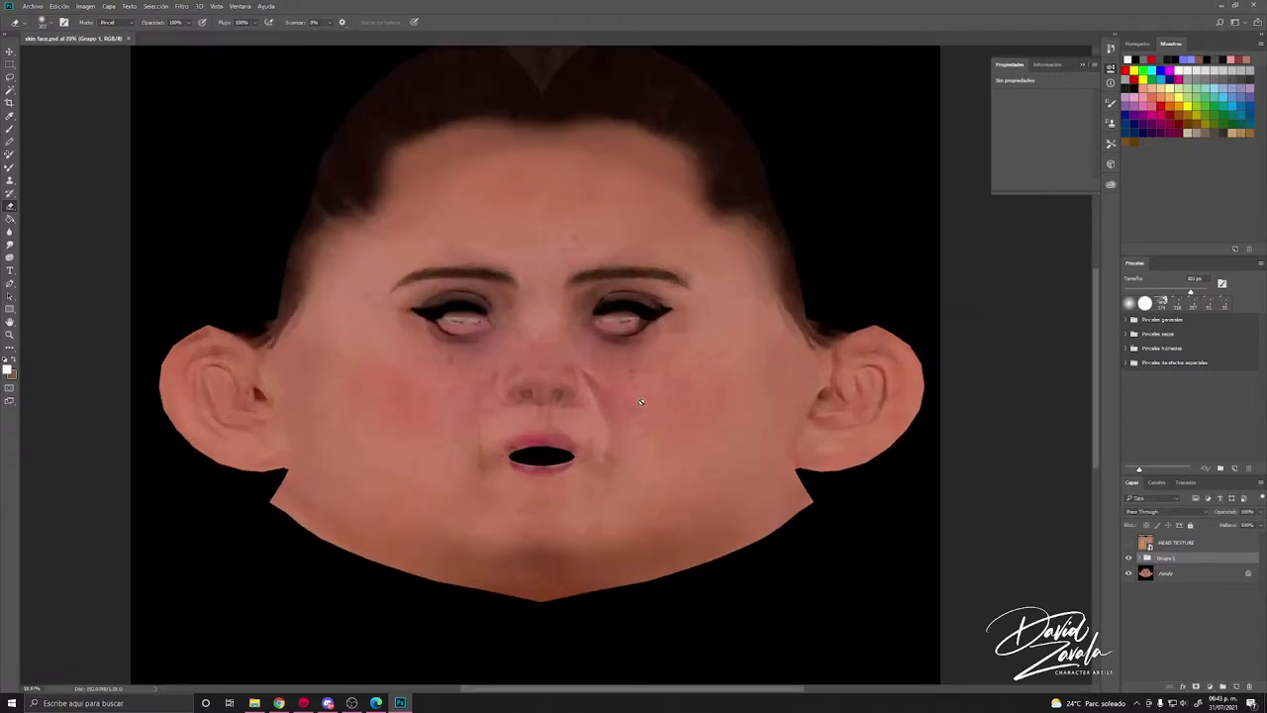
left_click(1129, 542)
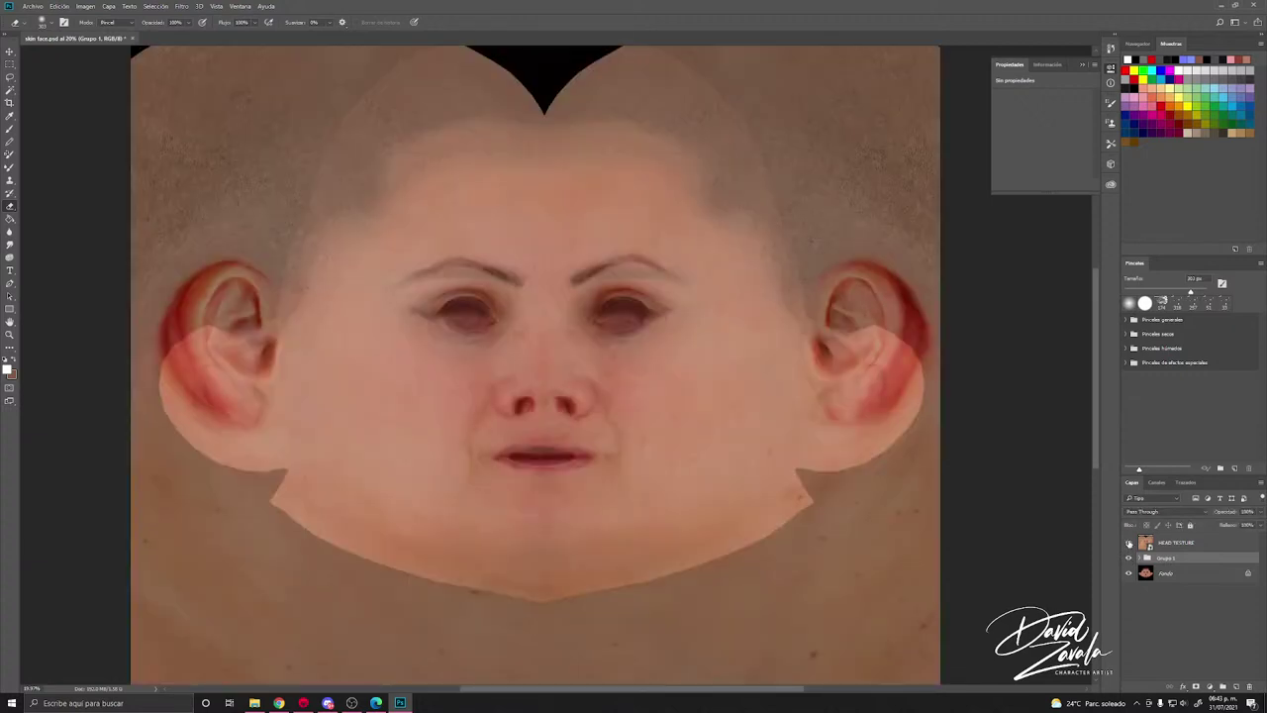
left_click(1129, 542)
left_click(1128, 543)
left_click(1128, 543)
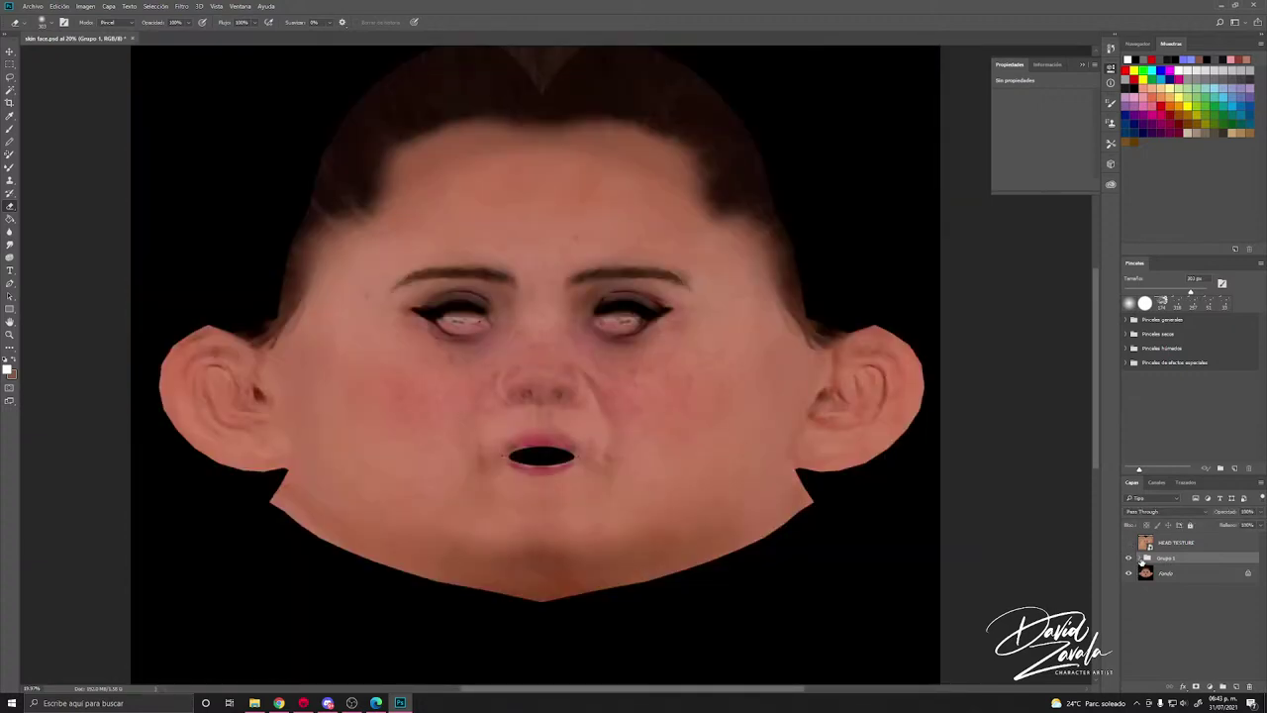
Step: Toggle the visibility of Capa 4 inside Grupo 1, try raising its opacity, and undo the change
left_click(1137, 559)
left_click(1129, 574)
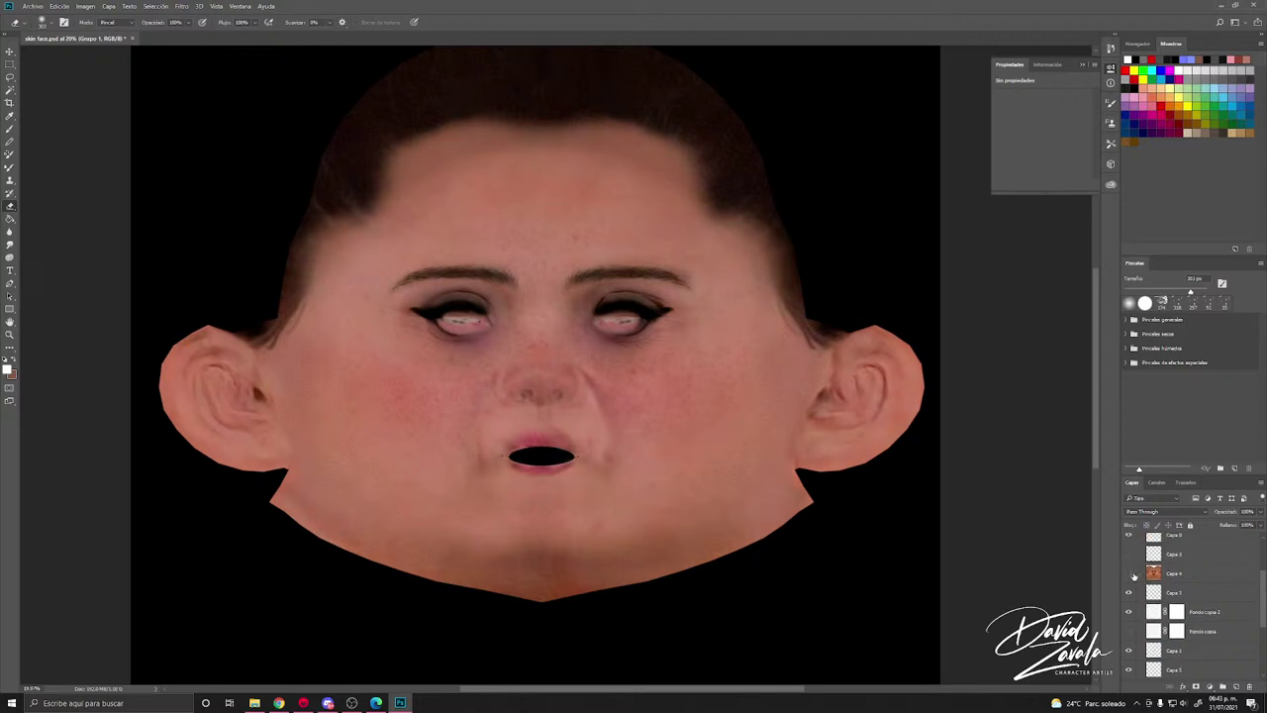
left_click(1128, 574)
left_click(1166, 574)
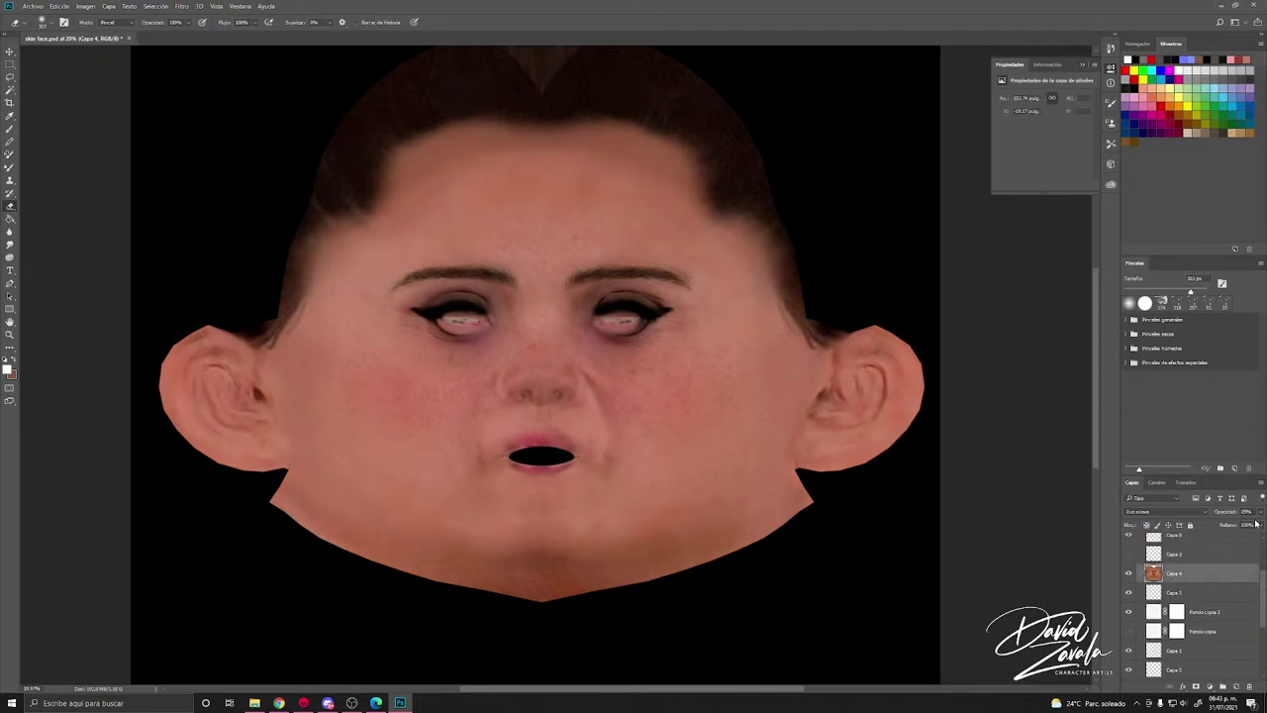
left_click(1260, 511)
left_click_drag(1252, 527, 1255, 525)
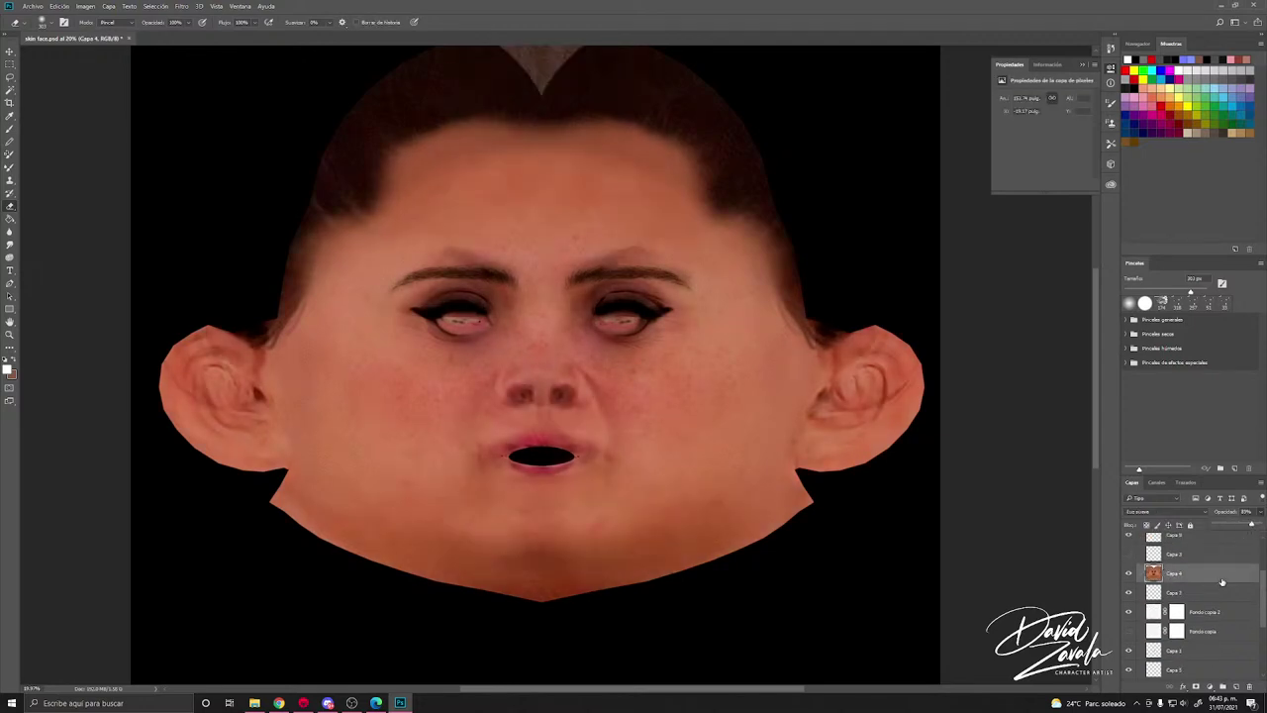
key("ctrl+z")
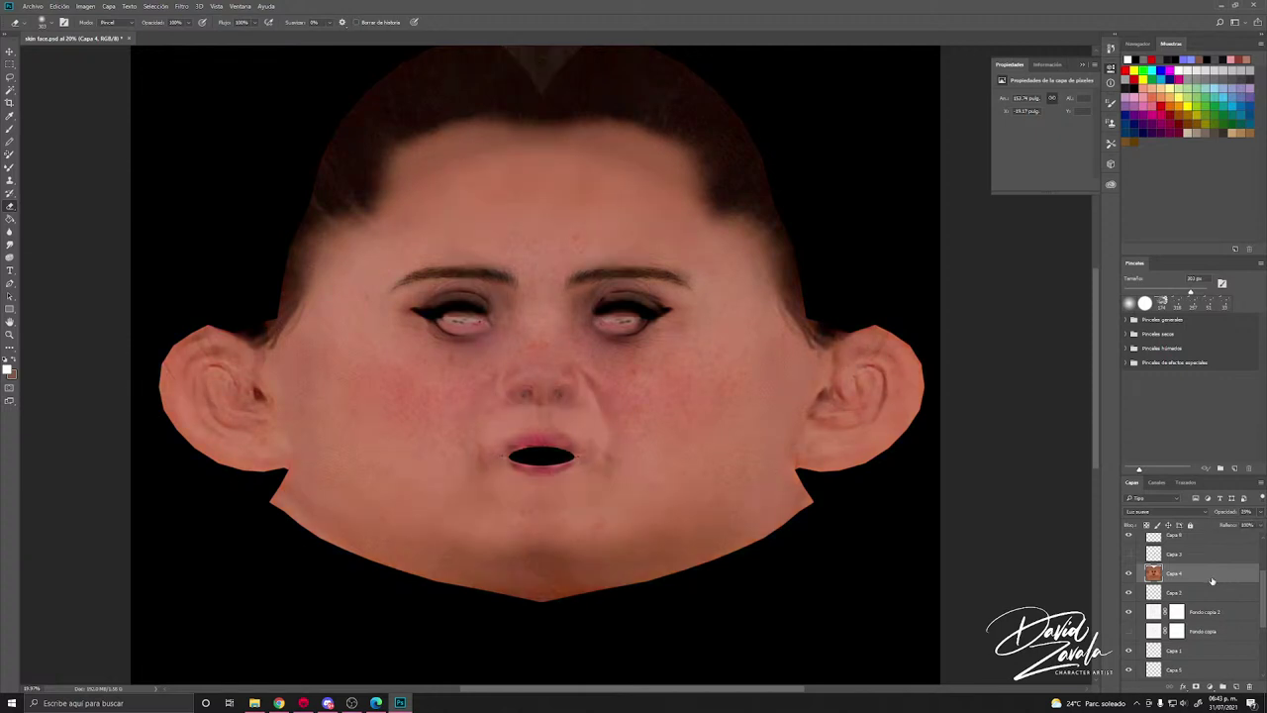
Step: Duplicate Capa 4, place the copy above Grupo 1, and set it to 100% opacity with Normal blending
key("ctrl+j")
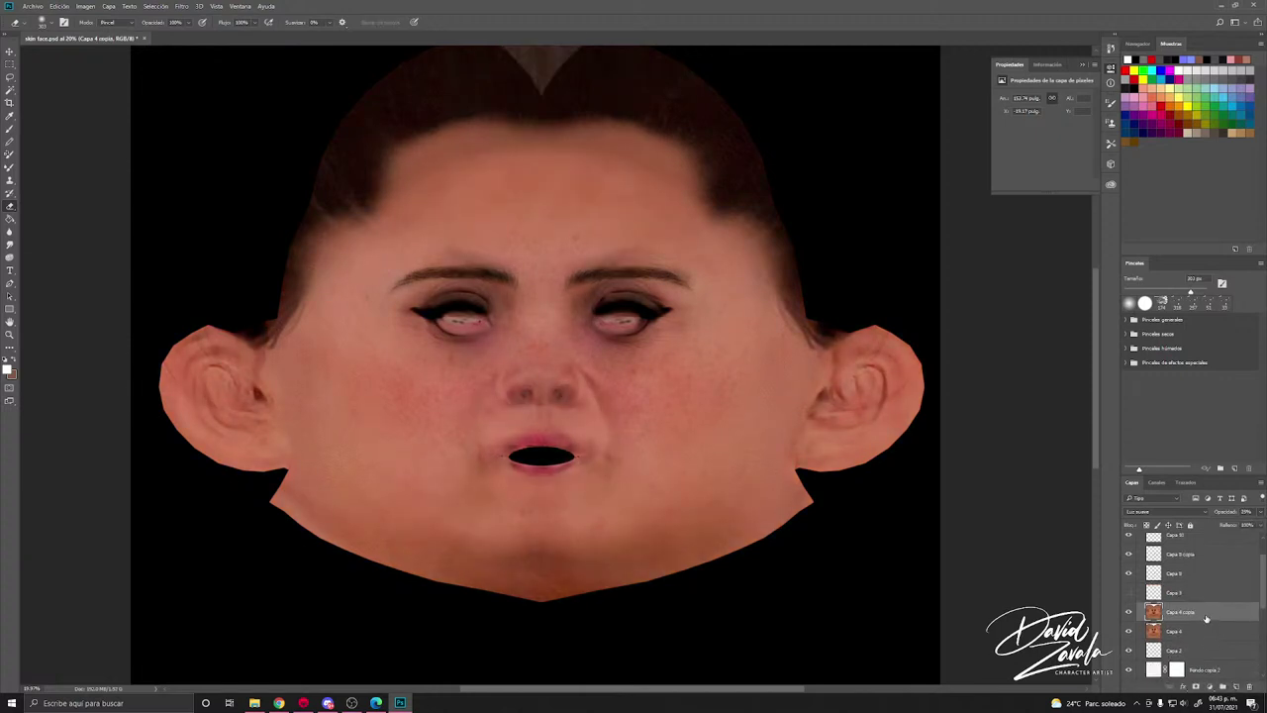
left_click_drag(1206, 618, 1245, 526)
left_click(1262, 511)
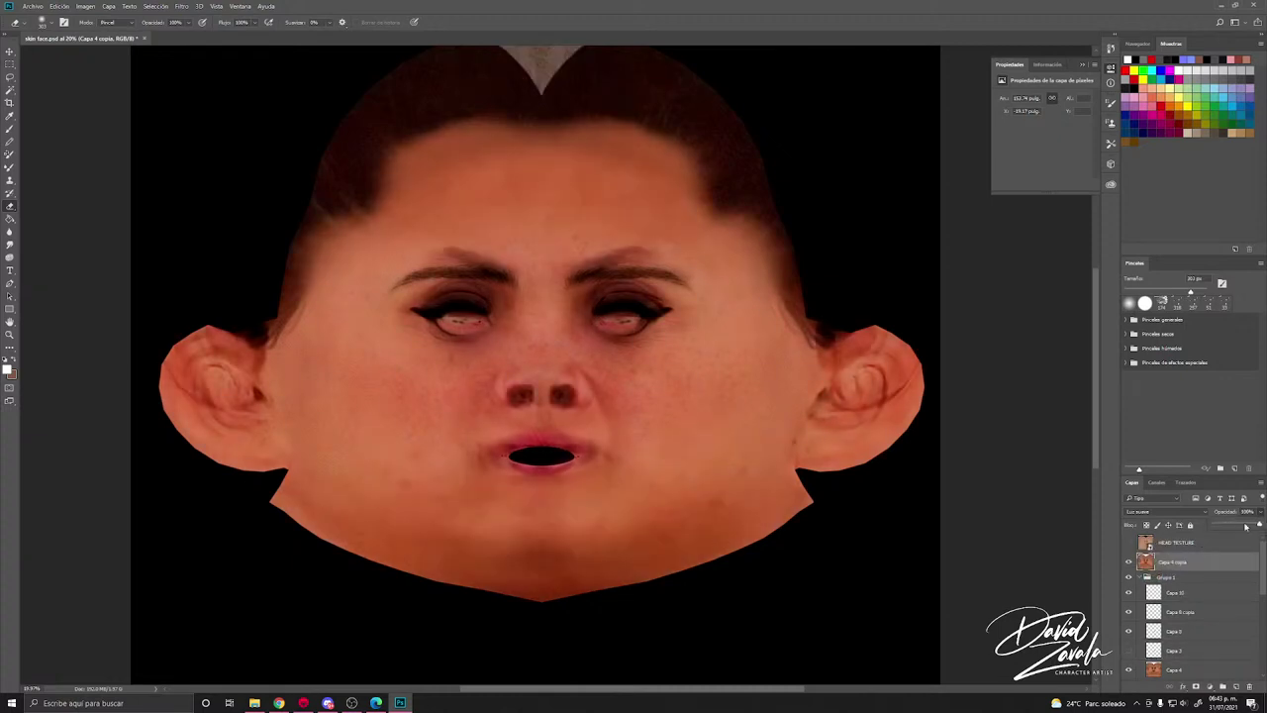
left_click(1184, 513)
left_click(1148, 519)
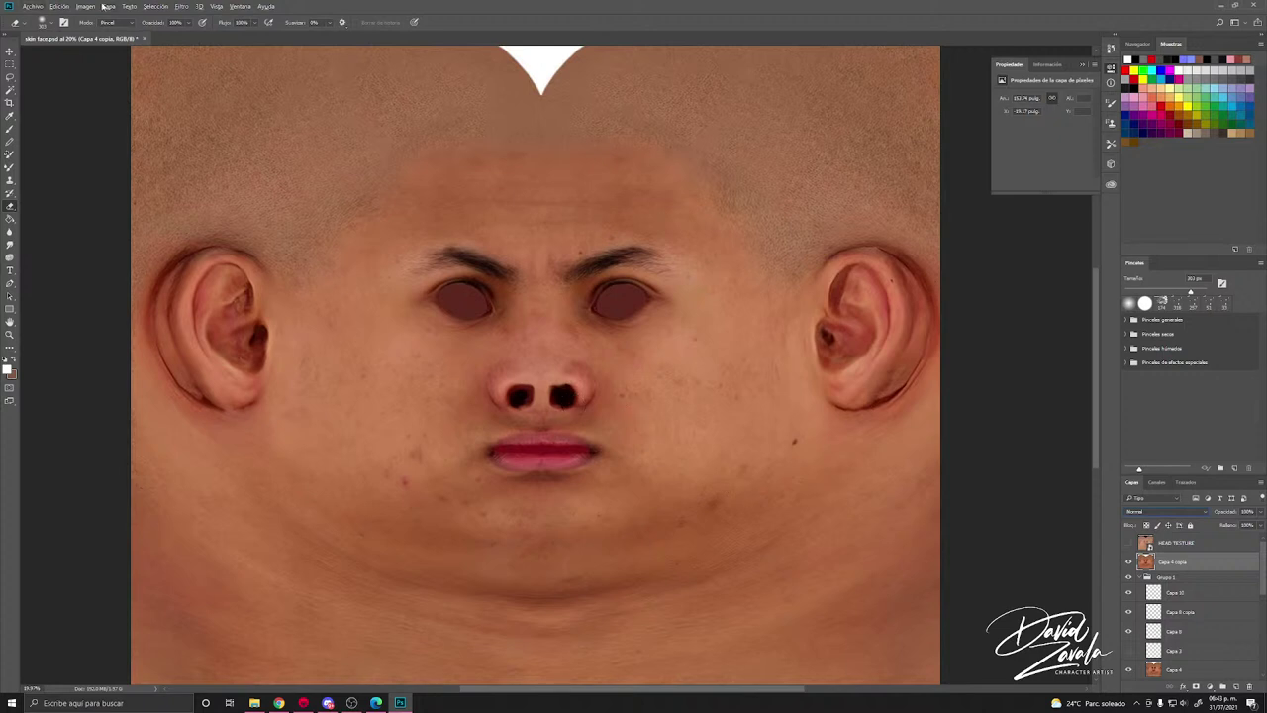
Step: Save skin face.psd and switch to Marmoset Toolbag to view the photographic skin texture on the face
left_click(32, 4)
left_click(59, 102)
left_click(327, 702)
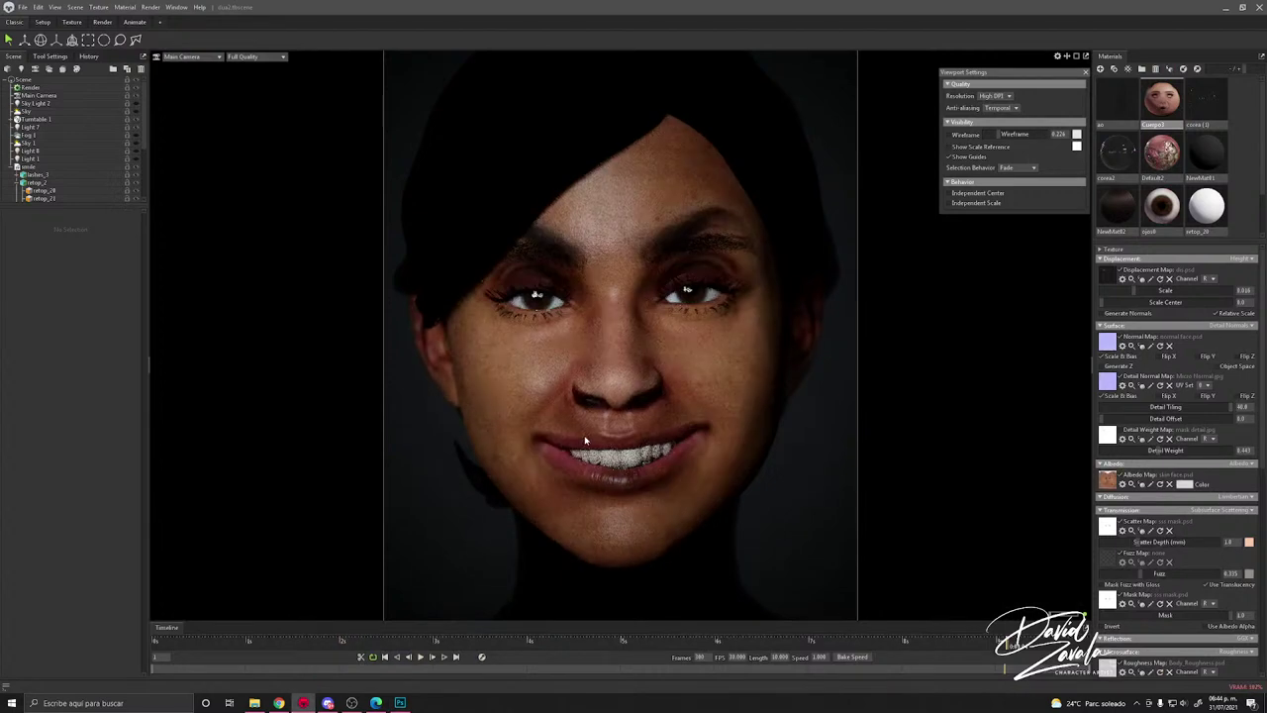
Step: Back in Photoshop, hide the copied Capa 4 layer, save skin face.psd, and return to Marmoset Toolbag
left_click(400, 701)
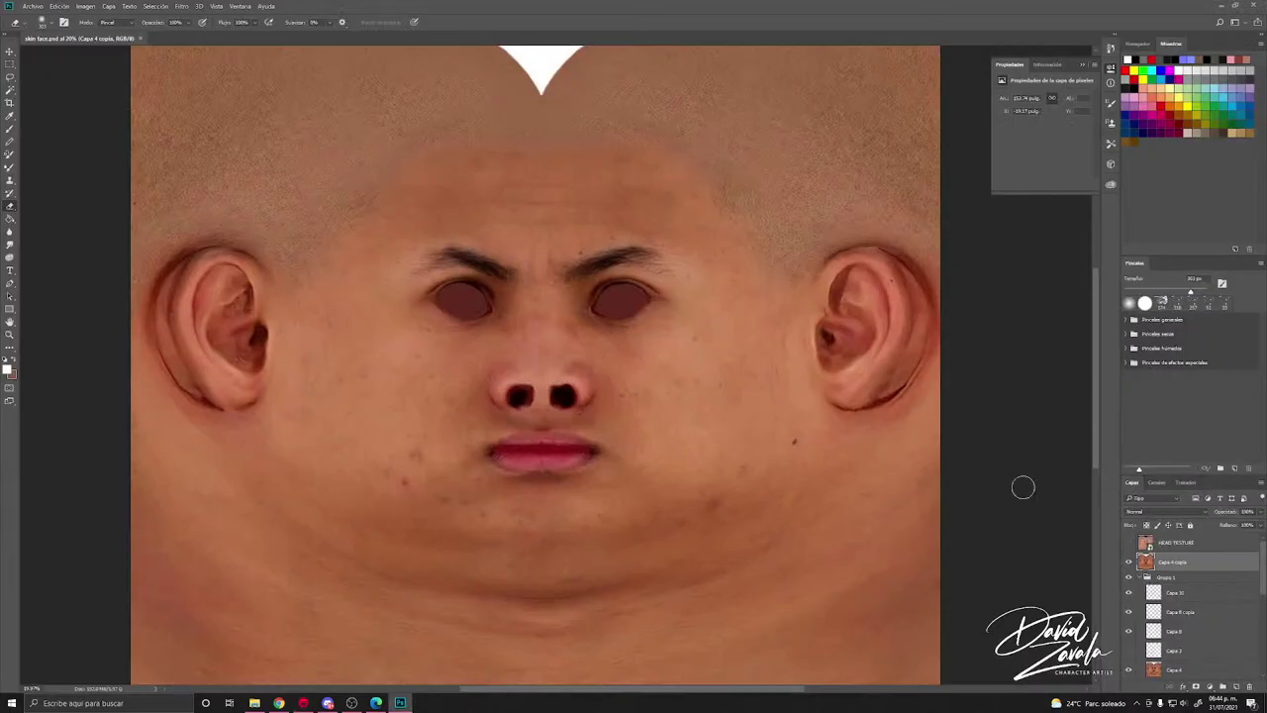
left_click(1130, 561)
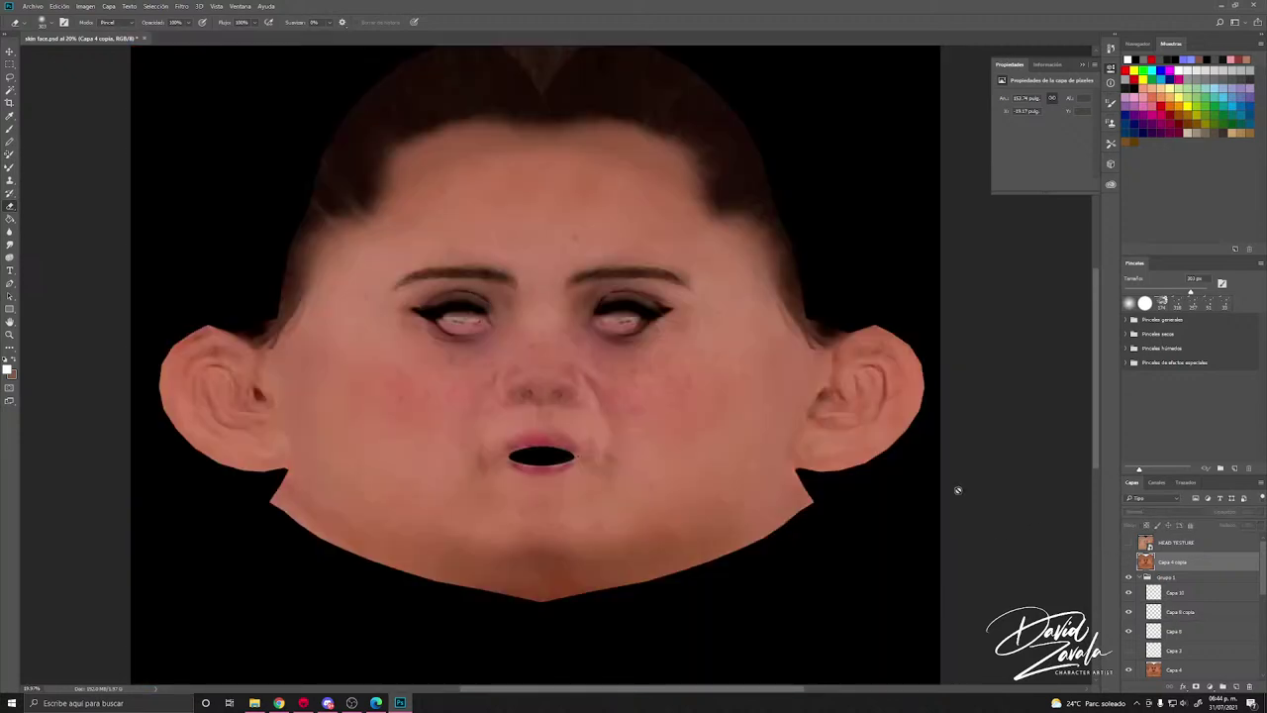
left_click(33, 6)
left_click(56, 106)
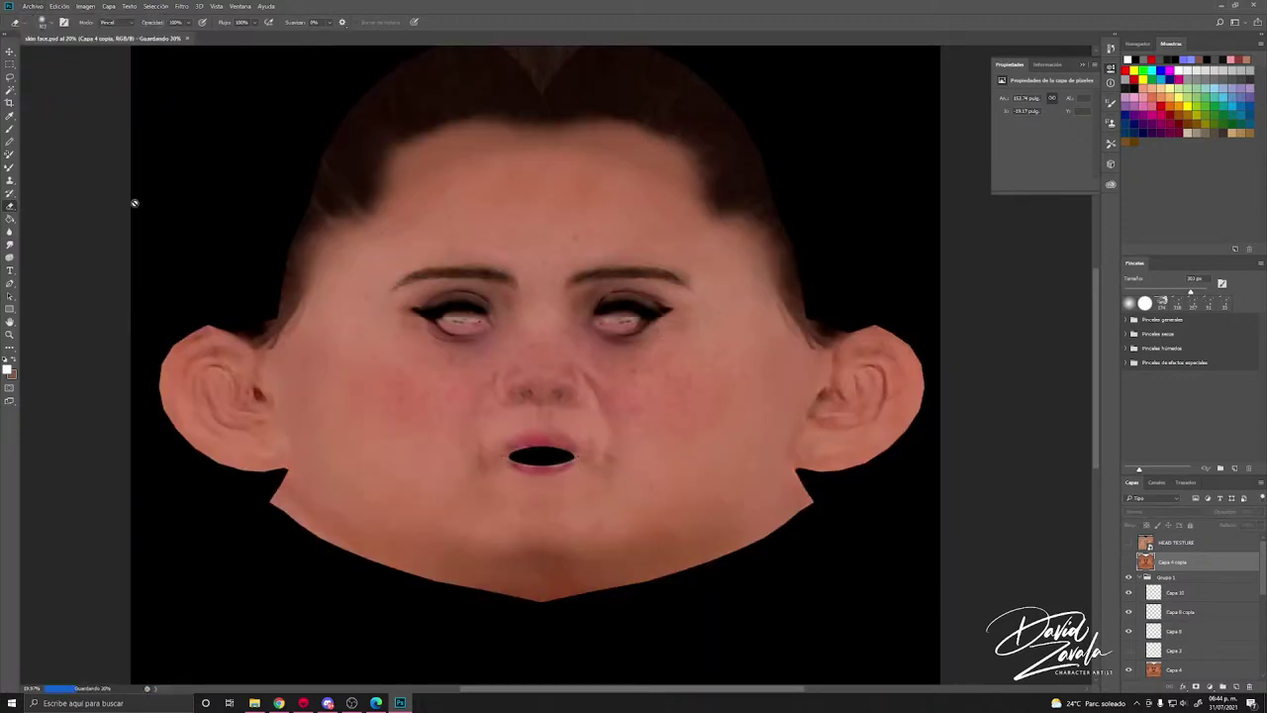
left_click(33, 6)
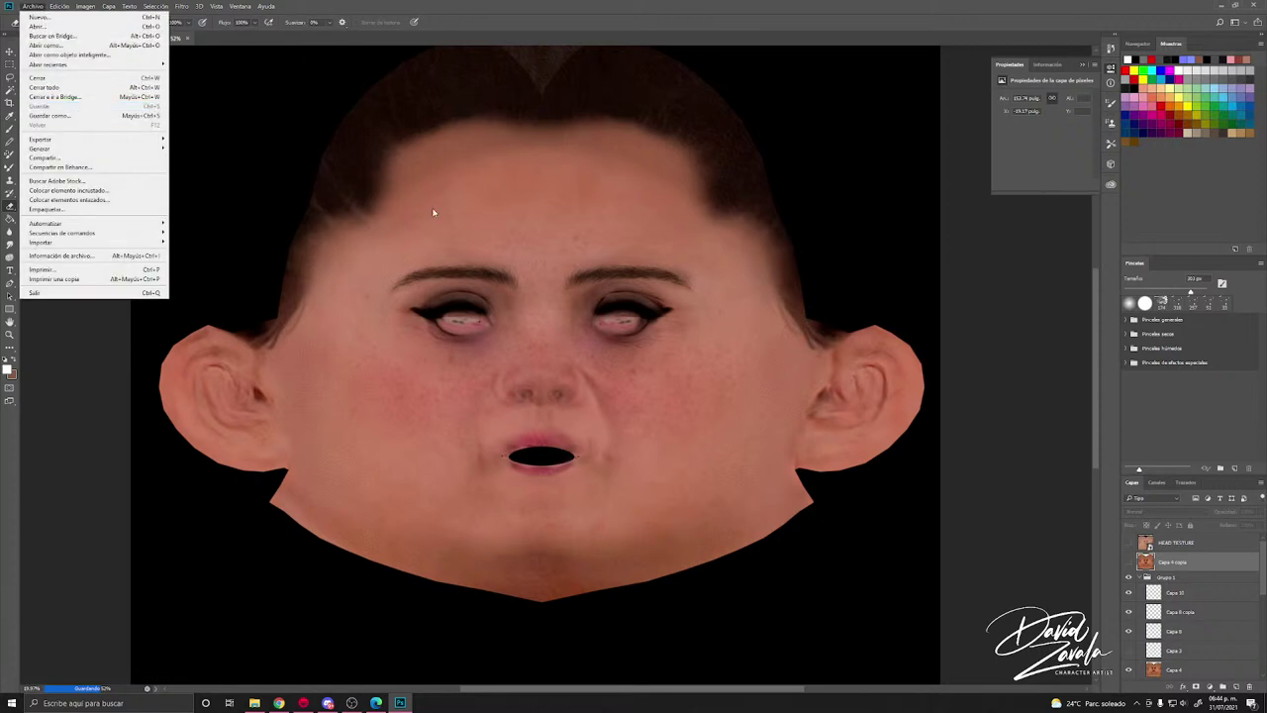
left_click(444, 4)
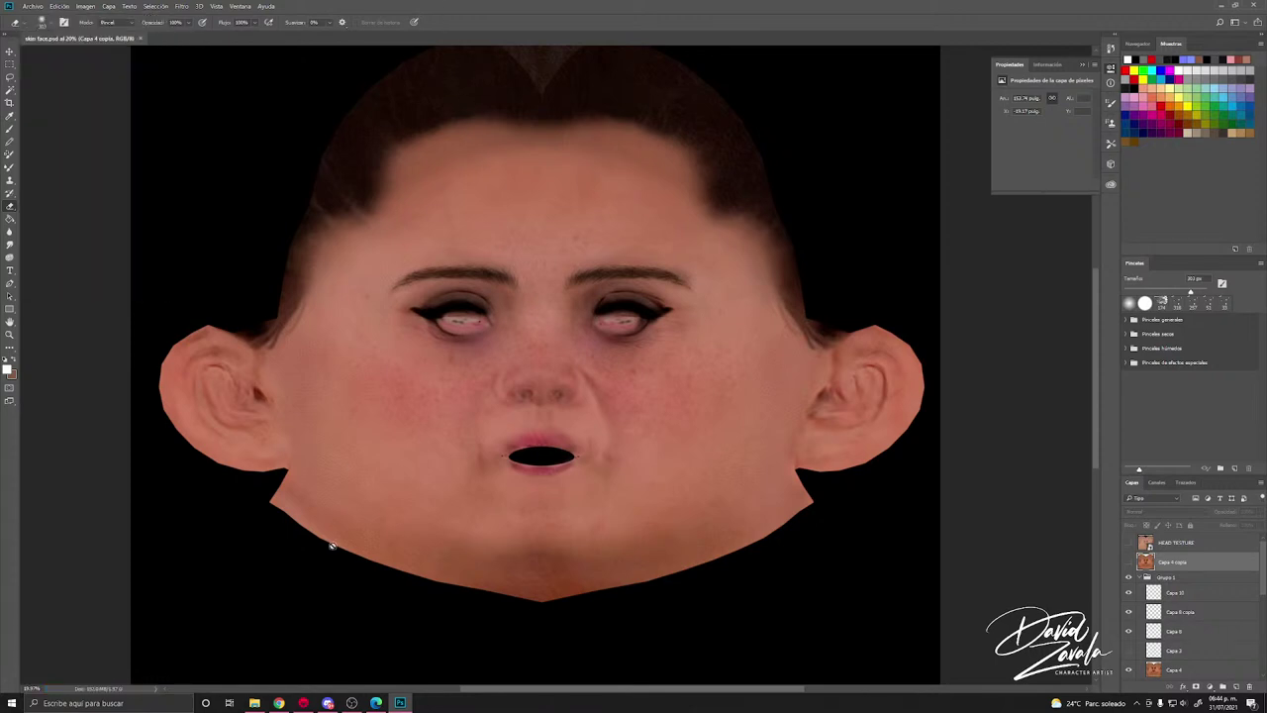
left_click(303, 703)
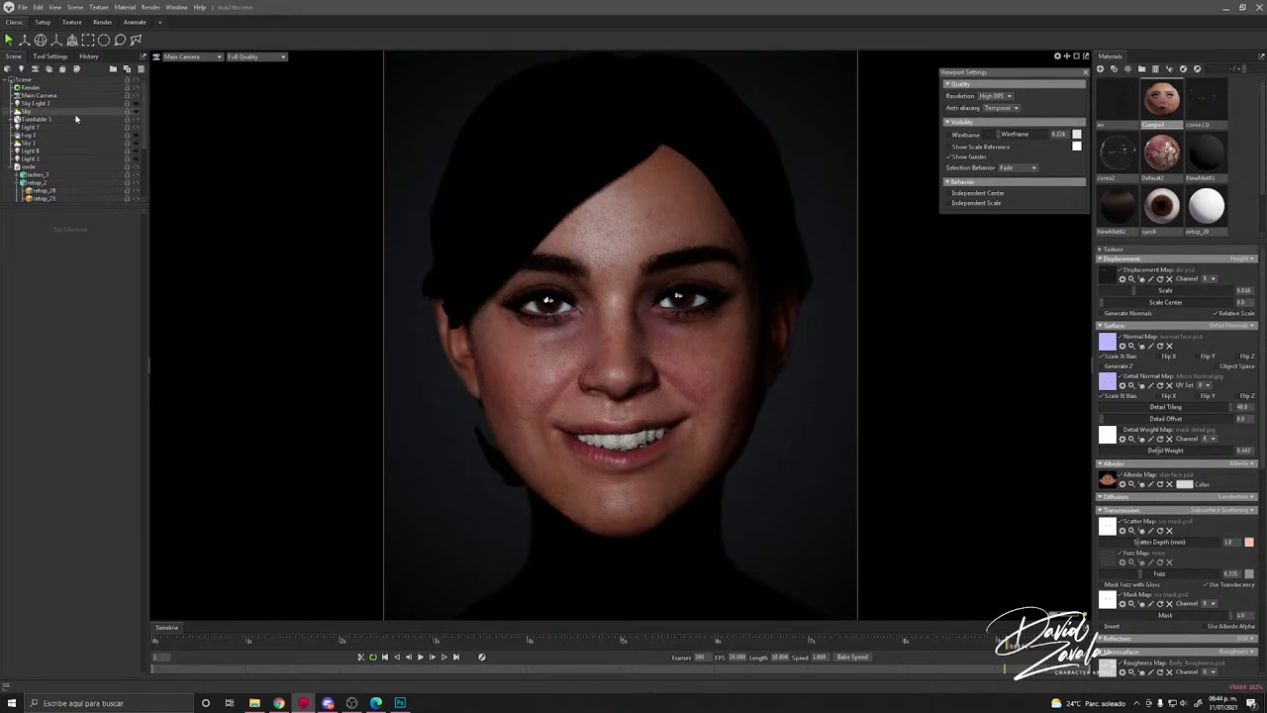
Step: Select Turntable 1 and scrub the animation to near the end of the timeline to preview the changing lighting
left_click(75, 119)
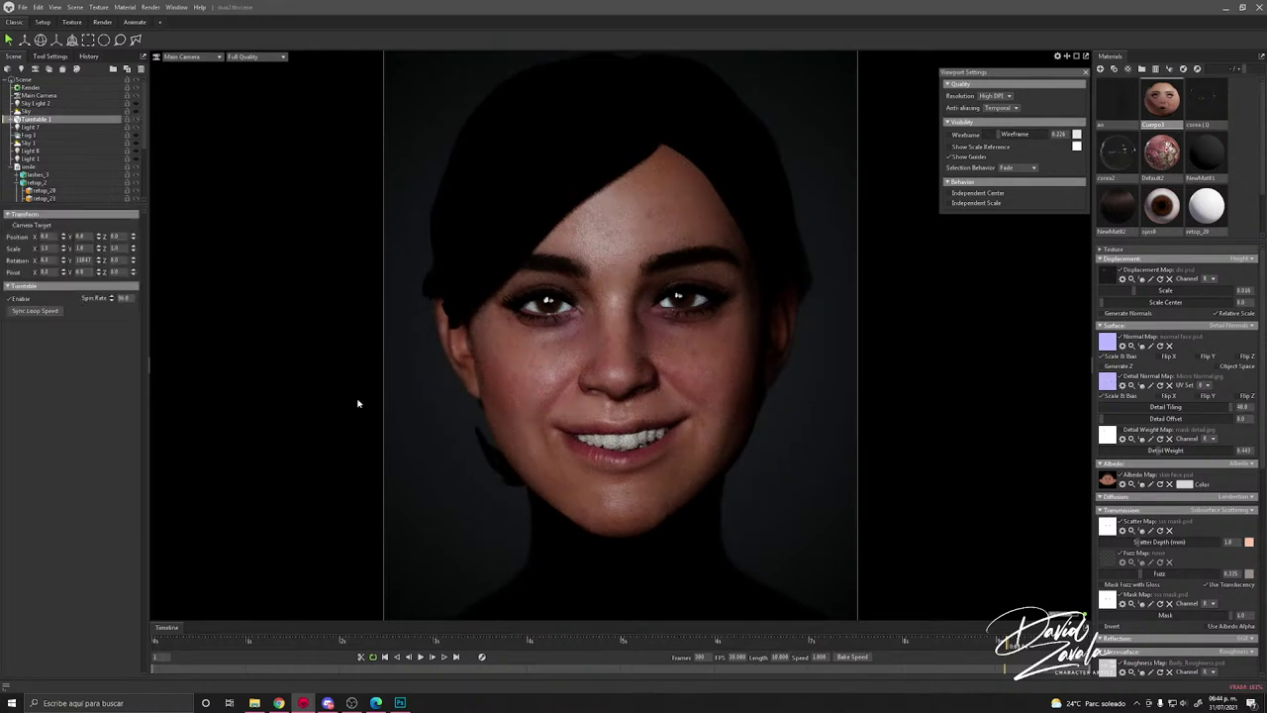
left_click_drag(424, 642, 1037, 638)
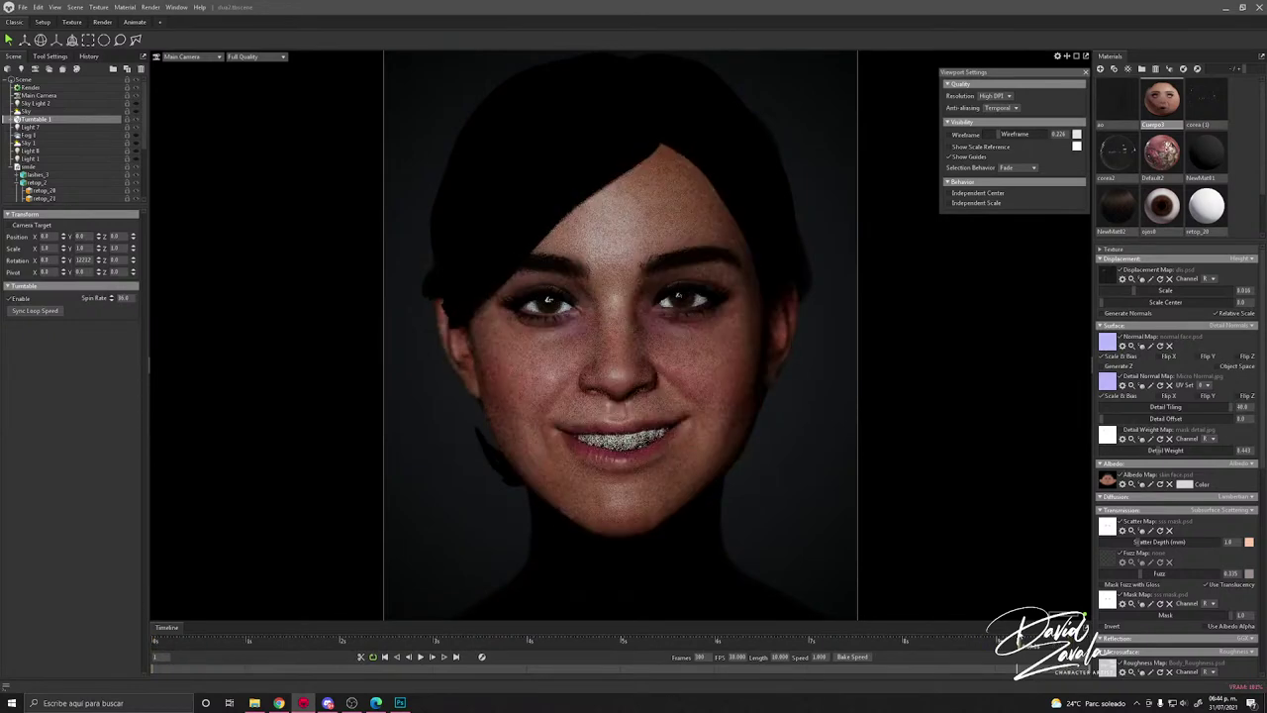
left_click(777, 506)
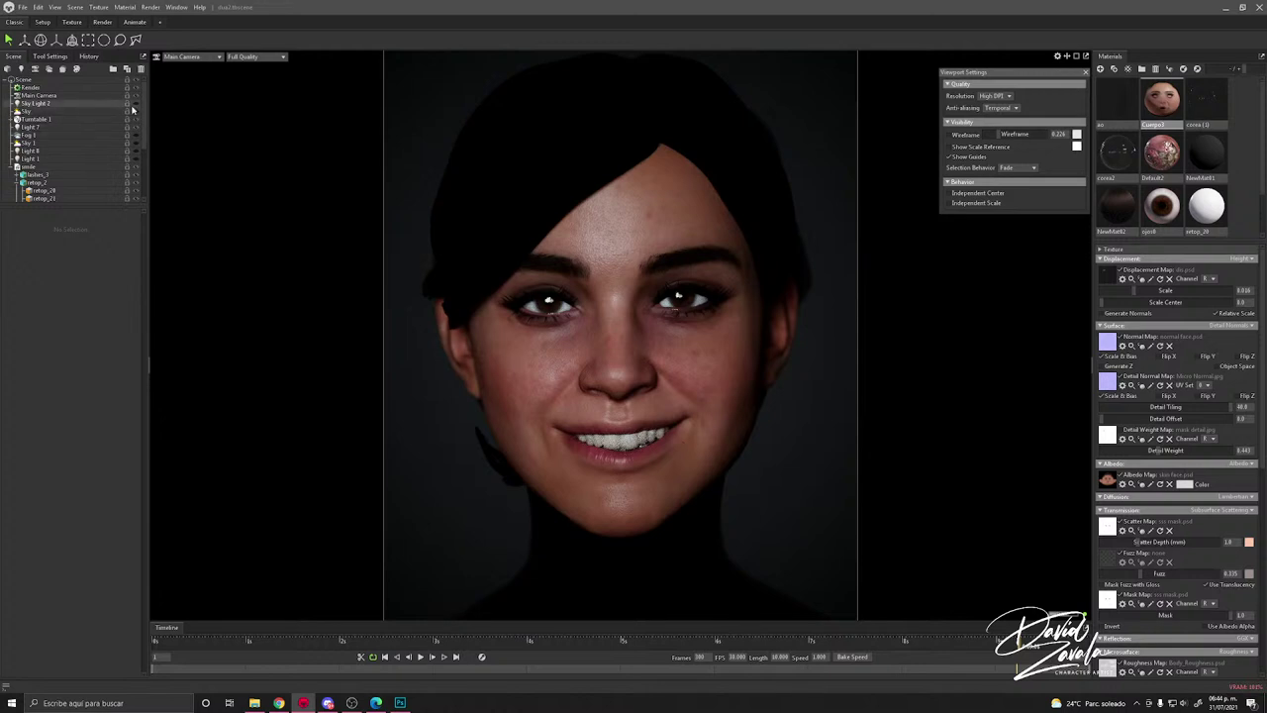
Step: Select the head mesh and turn on the wireframe display in the viewport
scroll(626, 365, "up", 2)
left_click(627, 365)
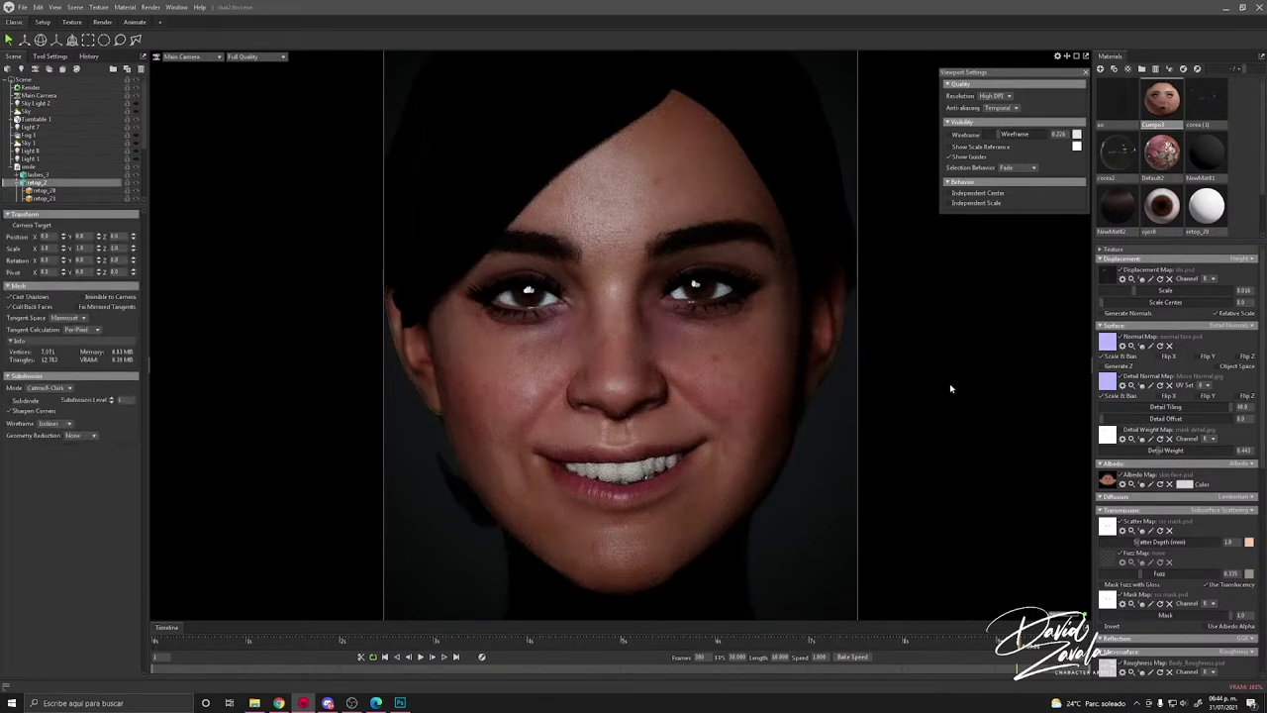
left_click(1128, 378)
scroll(674, 394, "down", 1)
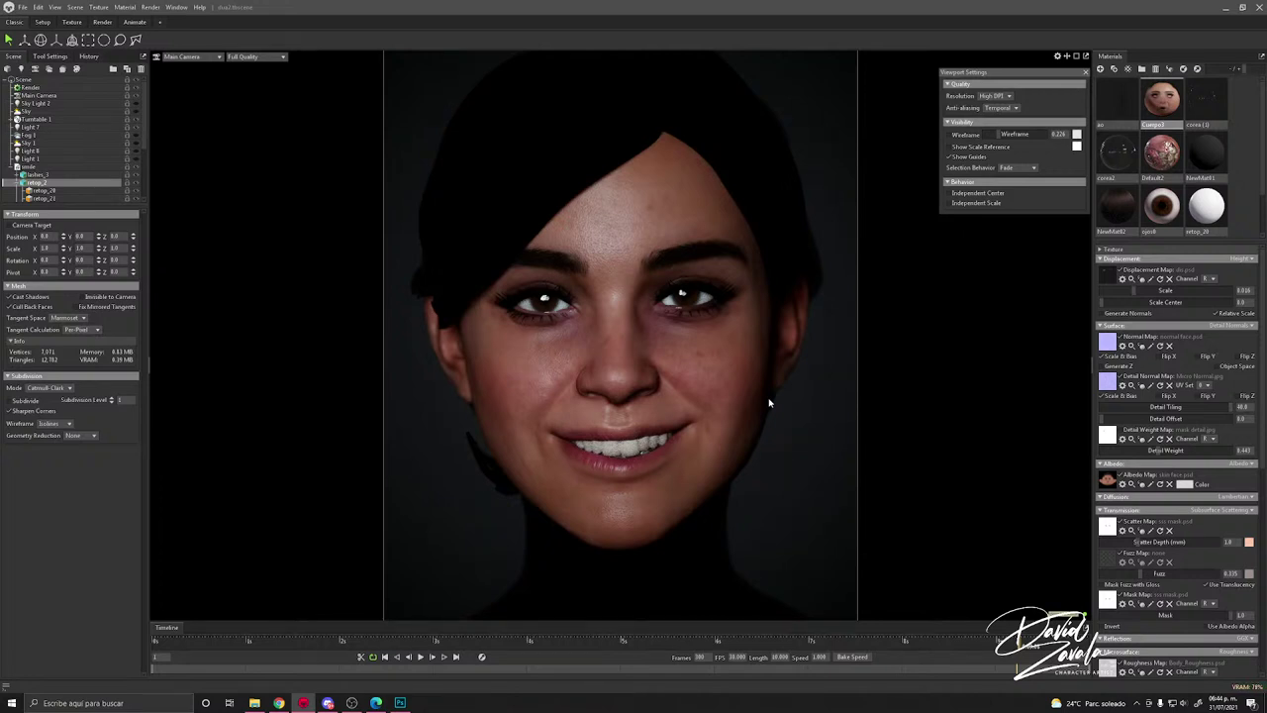
left_click(952, 135)
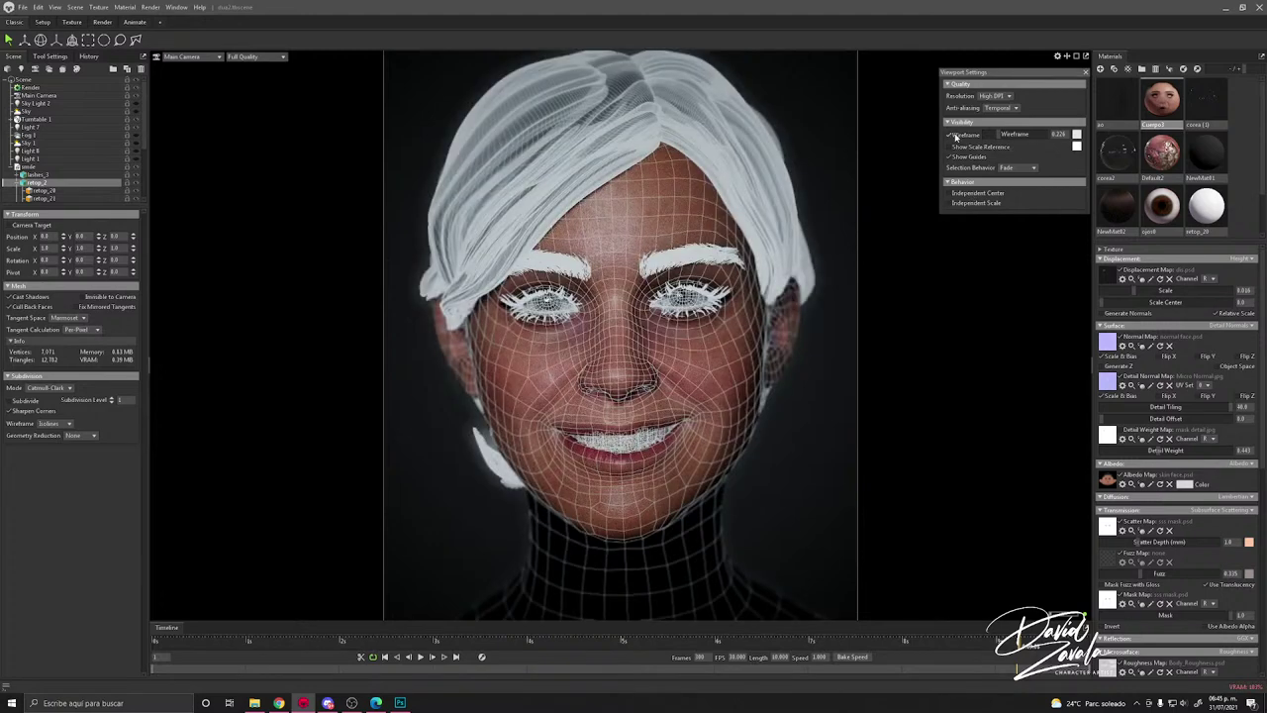
Step: Turn off the viewport's wireframe display and switch to skin face.psd in Photoshop
left_click(953, 135)
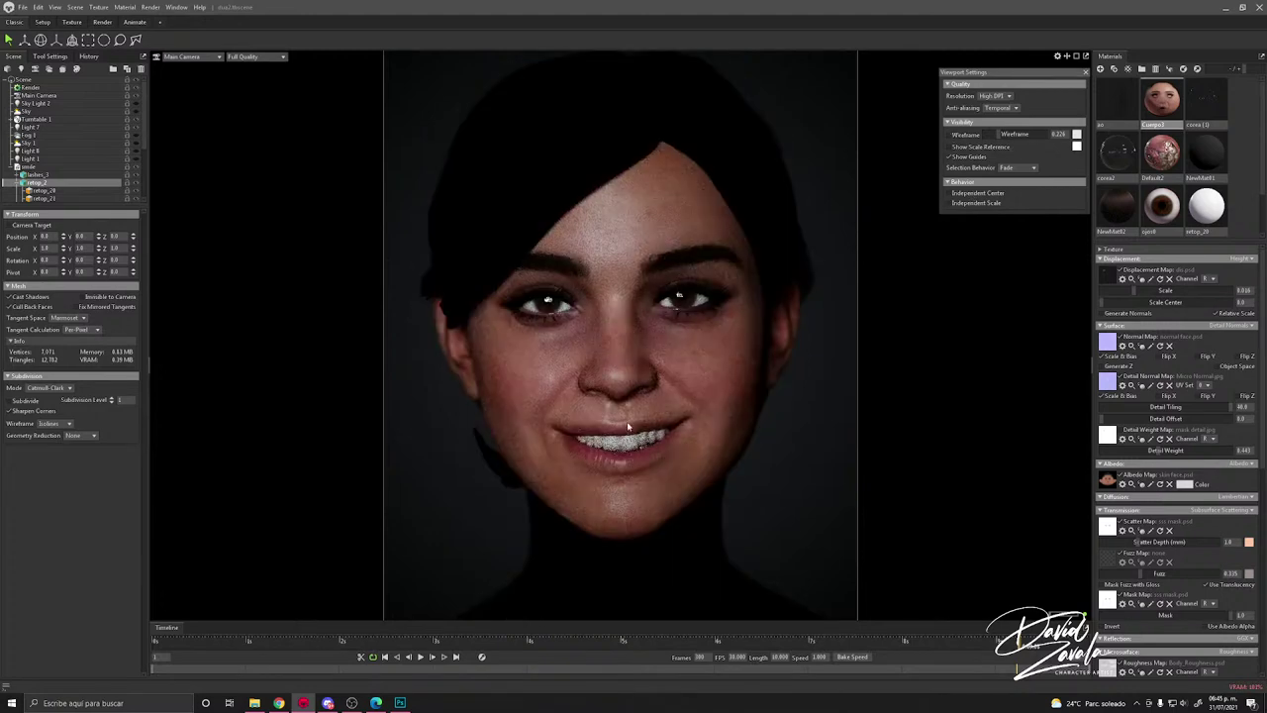
left_click(399, 703)
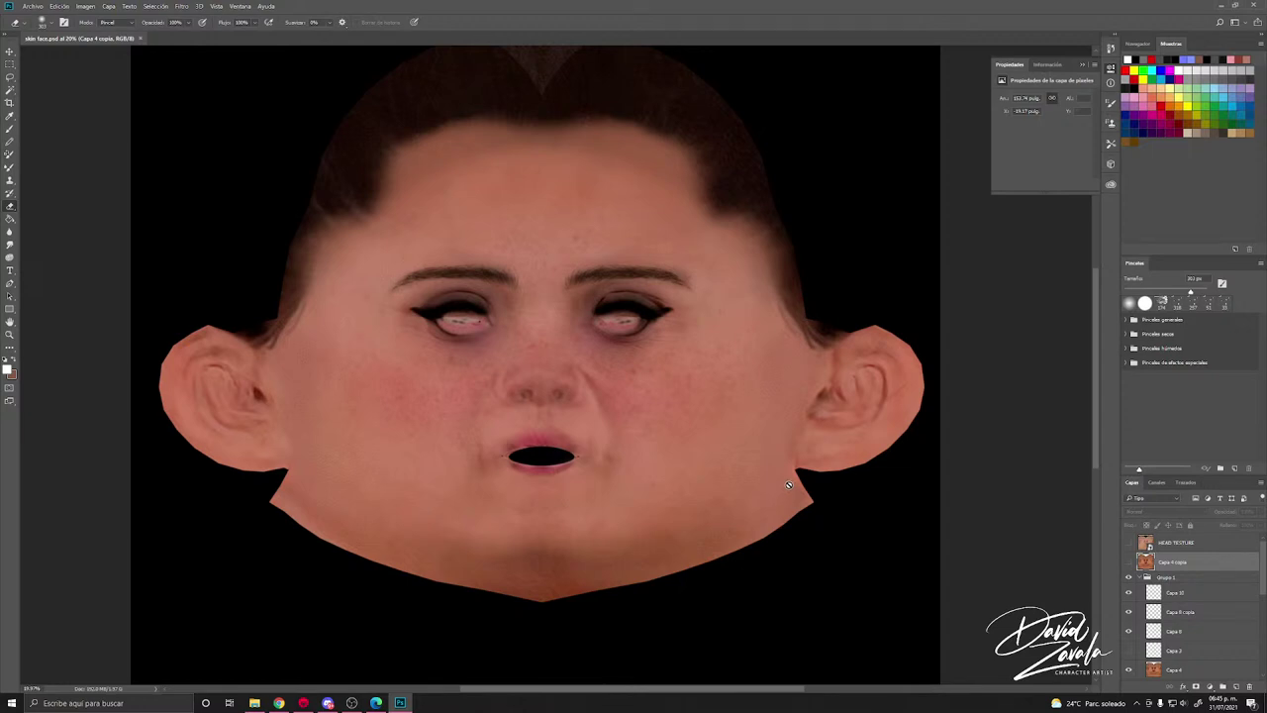
Step: Briefly show the Capa 3 layer over the face and look through the layer stack down to the base layers
scroll(1160, 590, "down", 5)
left_click(1129, 555)
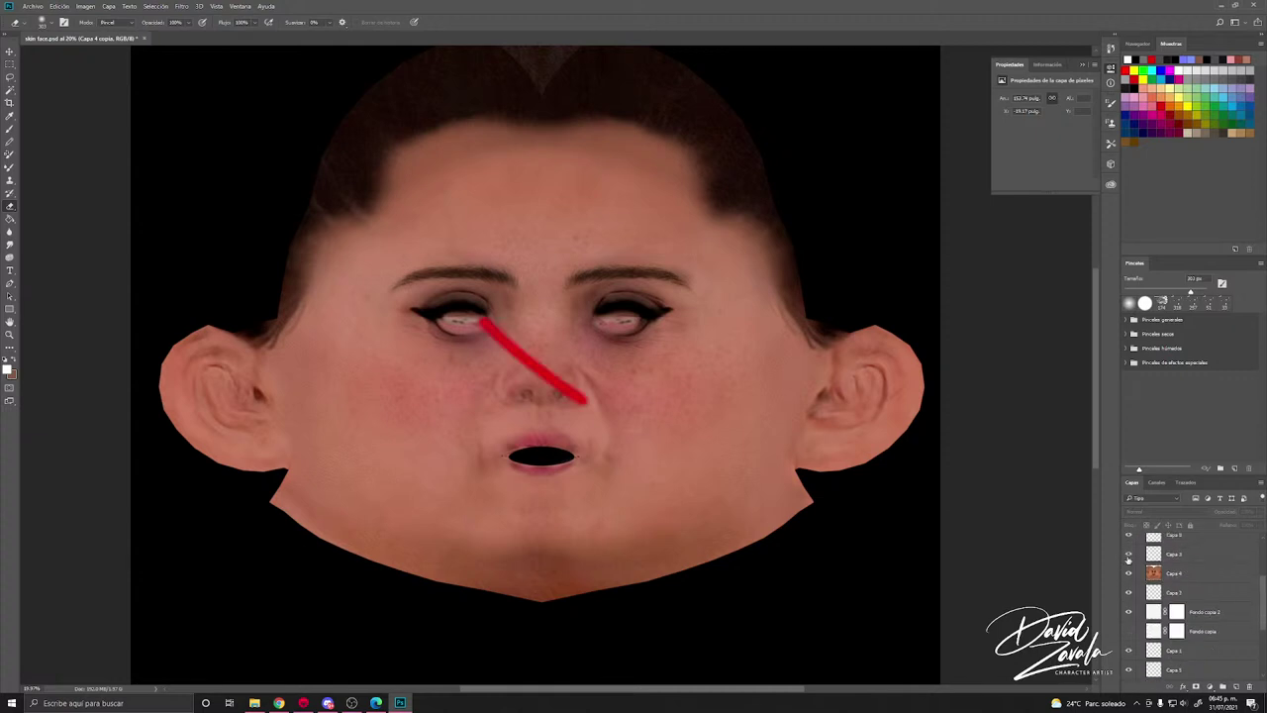
left_click(1128, 555)
scroll(1129, 574, "down", 5)
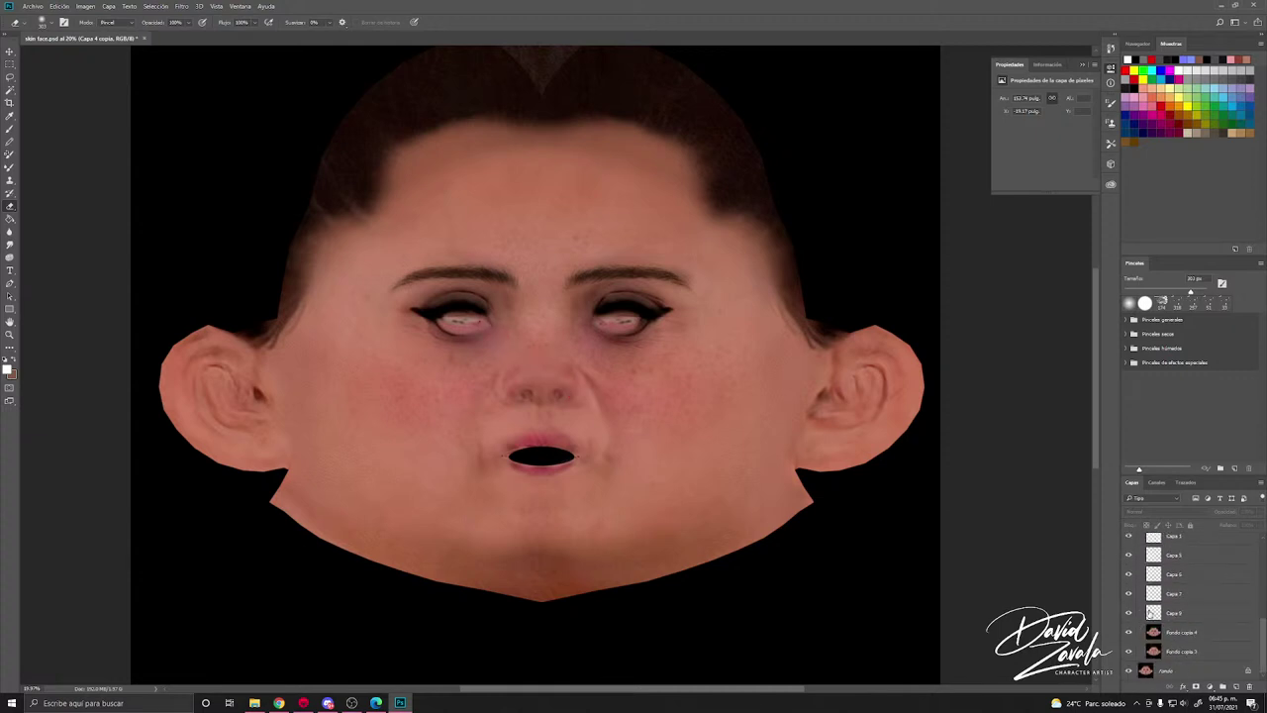
scroll(1150, 613, "up", 5)
scroll(845, 515, "up", 2)
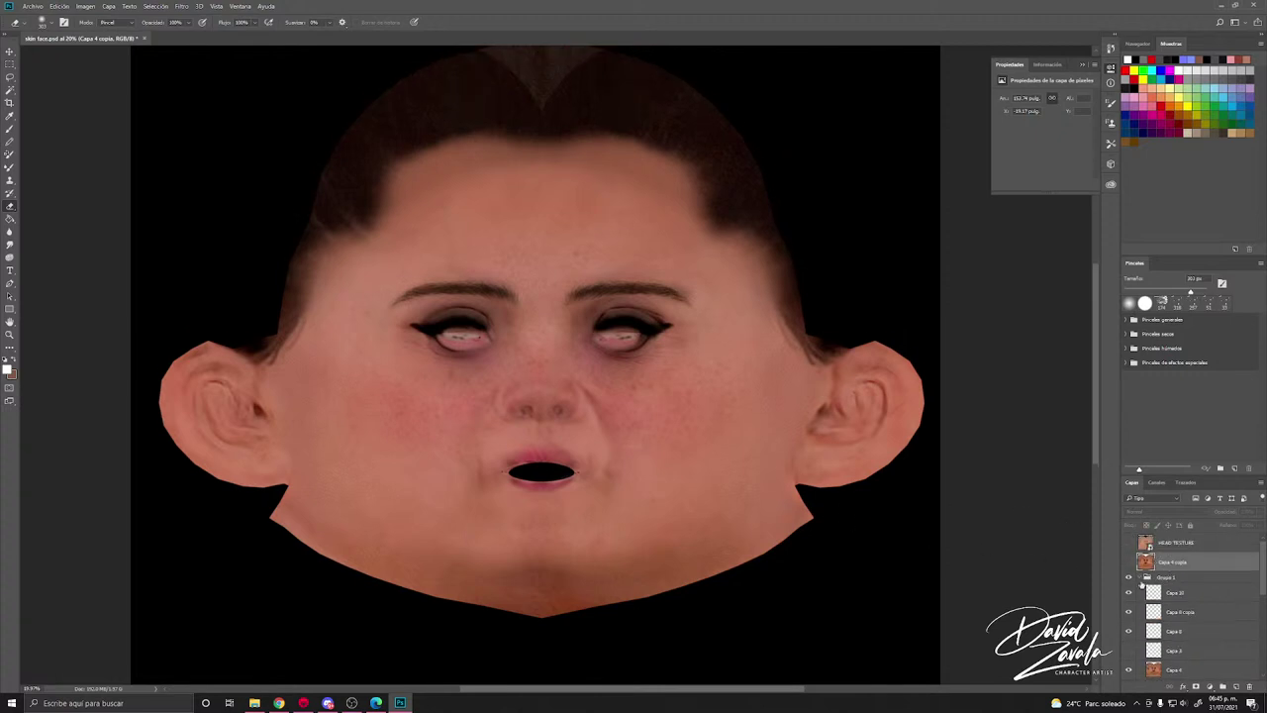
Step: Compare the skin with and without Grupo 1, leave the group hidden, and save skin face.psd
left_click(1129, 578)
left_click(1129, 579)
left_click(1129, 579)
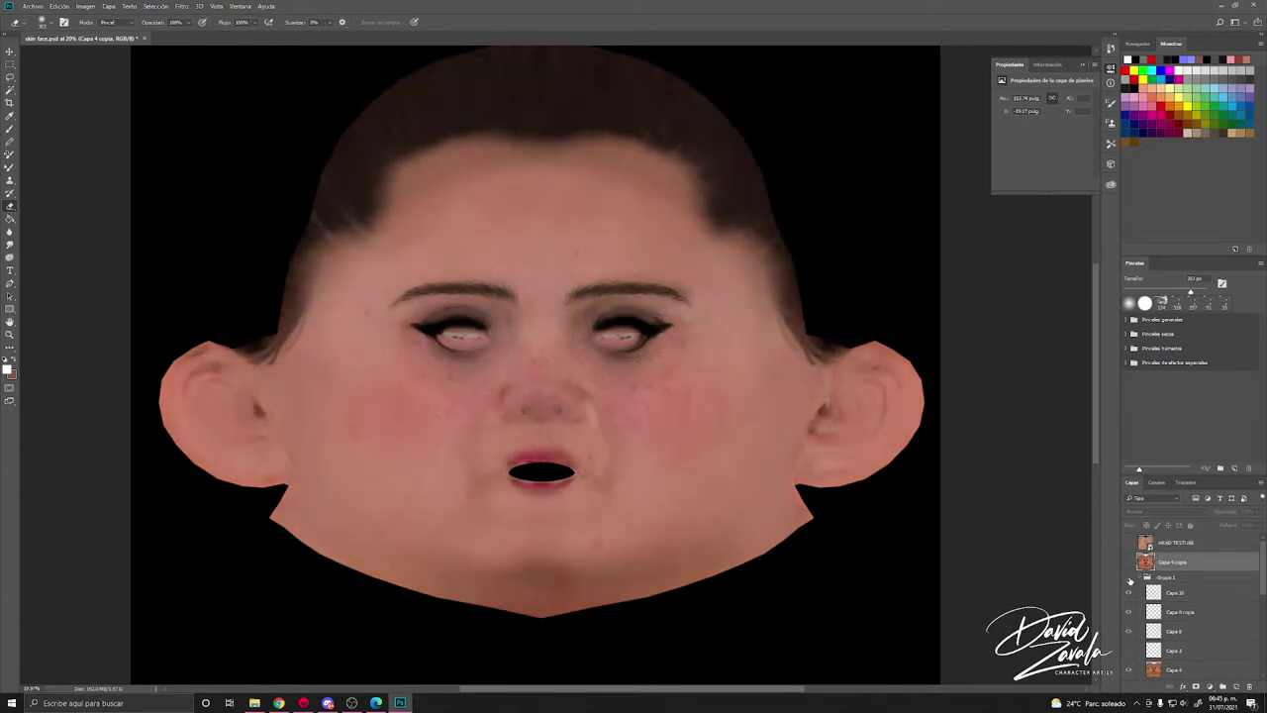
left_click(1129, 579)
left_click(1129, 579)
left_click(1129, 579)
left_click(1129, 579)
left_click(32, 6)
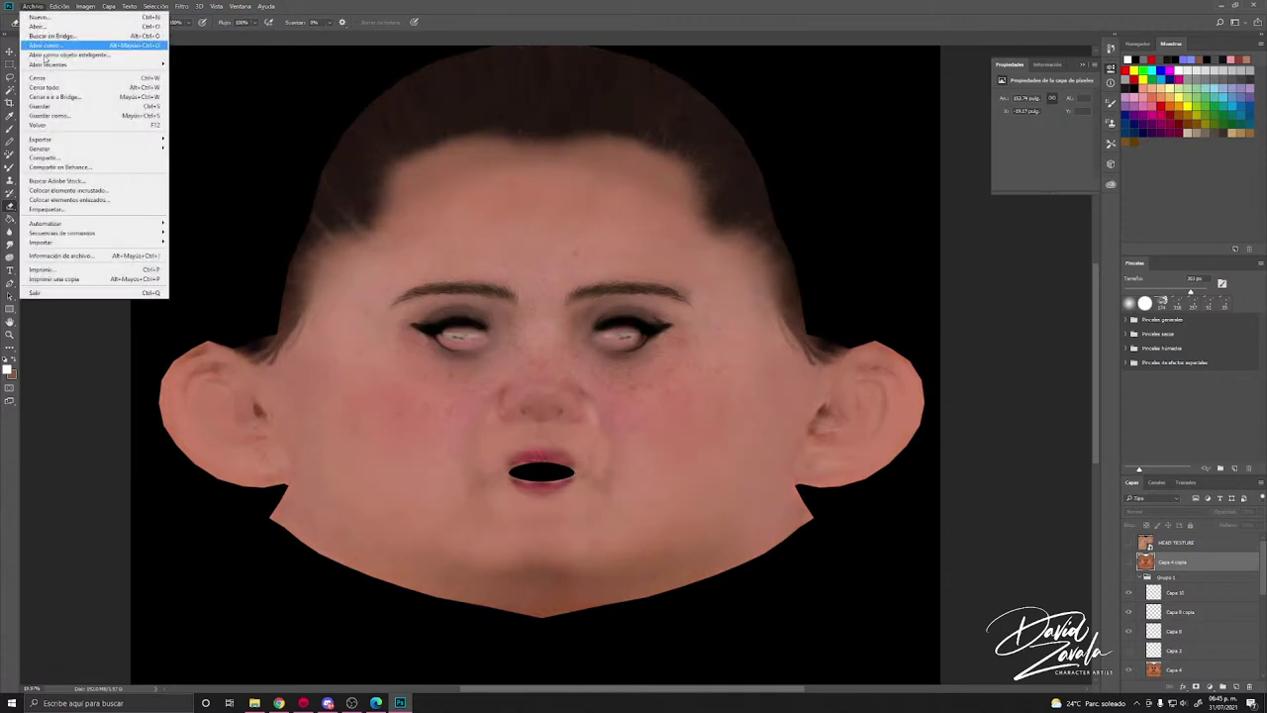
left_click(40, 106)
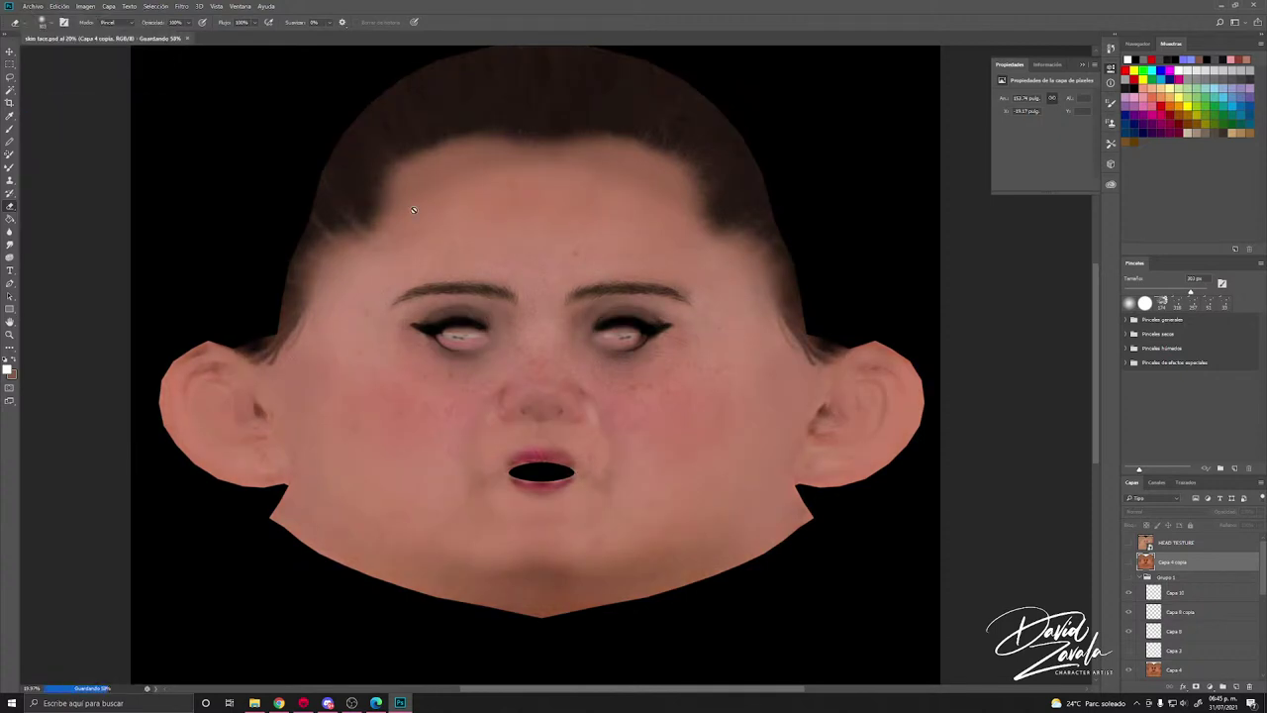
Step: Switch to Marmoset Toolbag to view the face with the base skin texture, then check the albedo colour without changing it
scroll(347, 371, "up", 1)
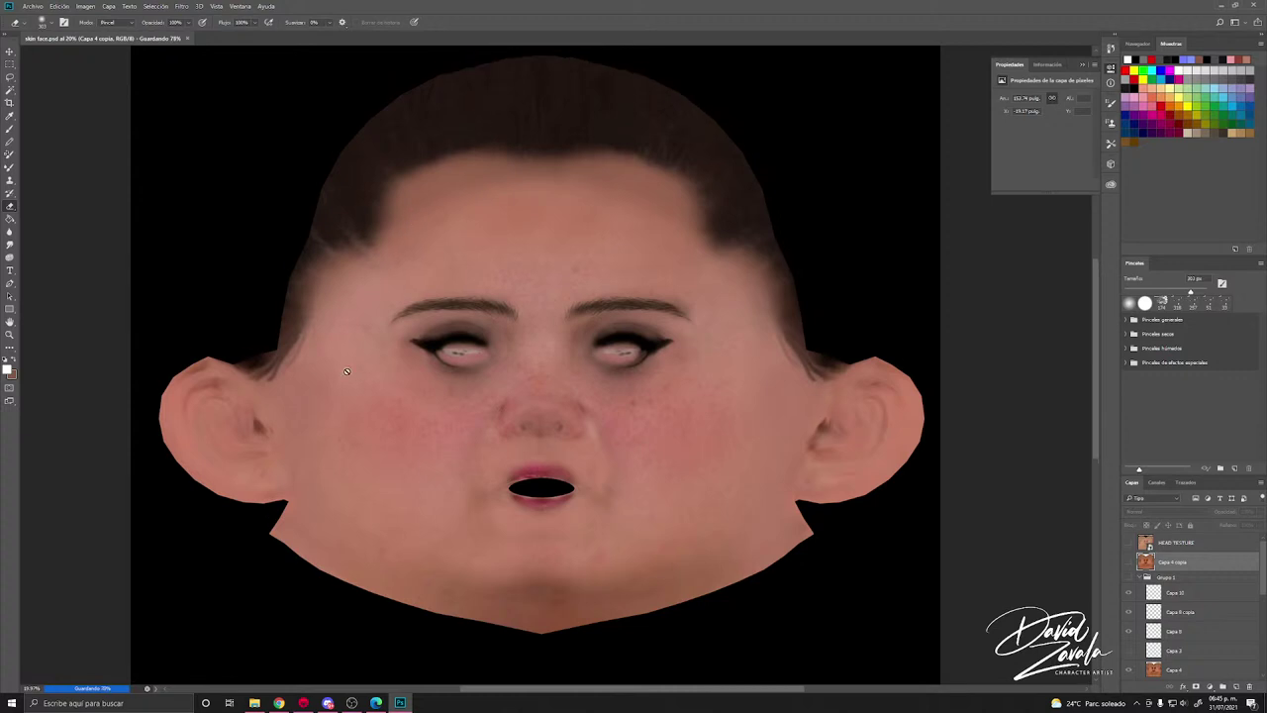
scroll(393, 416, "down", 2)
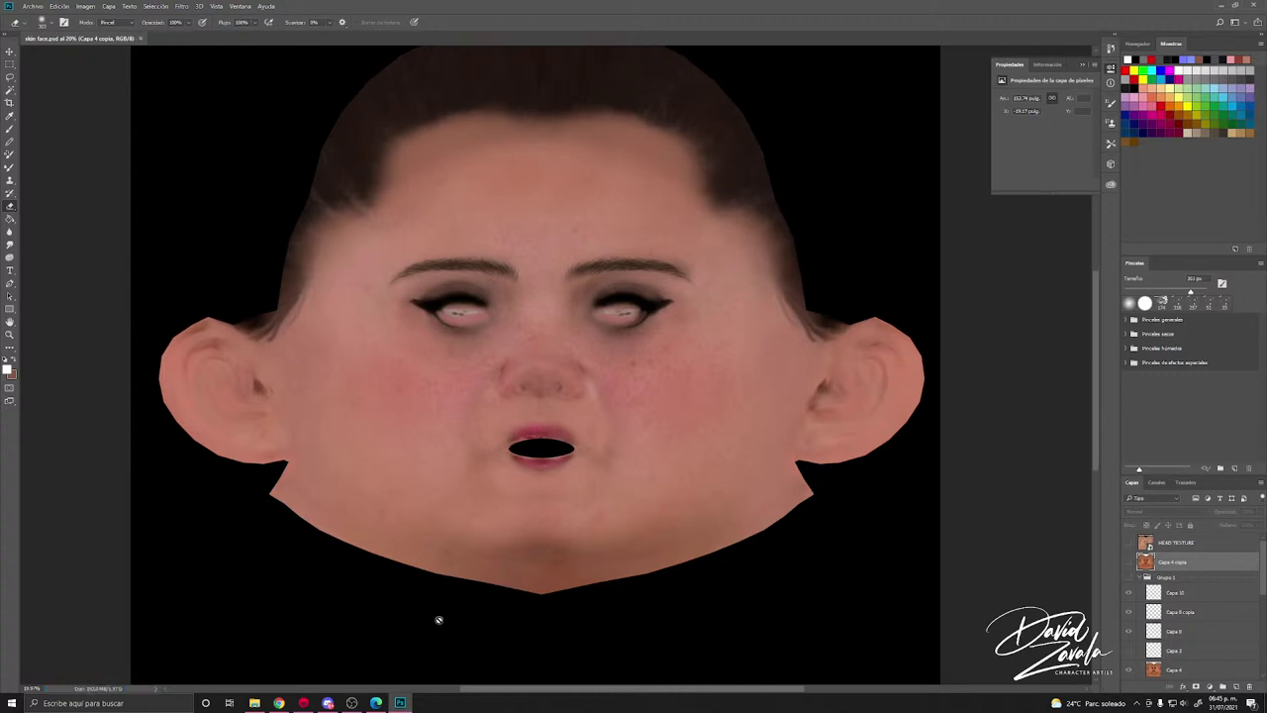
left_click(326, 703)
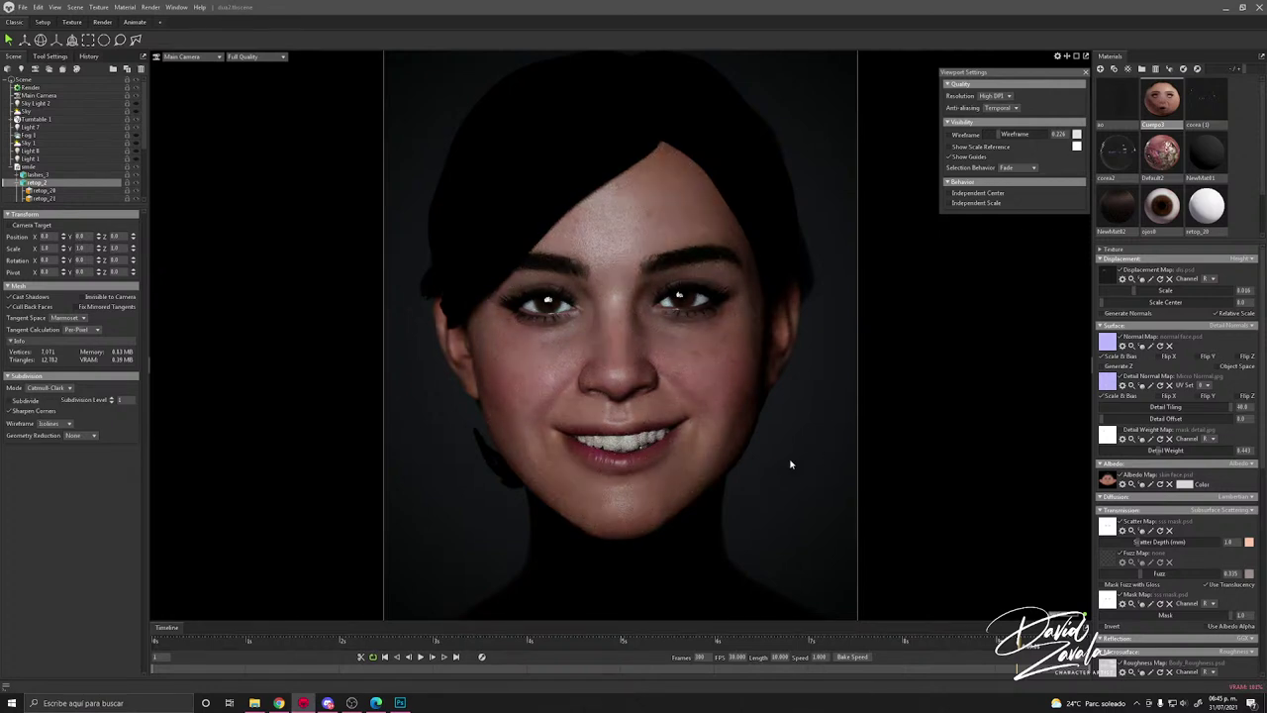
left_click(1185, 484)
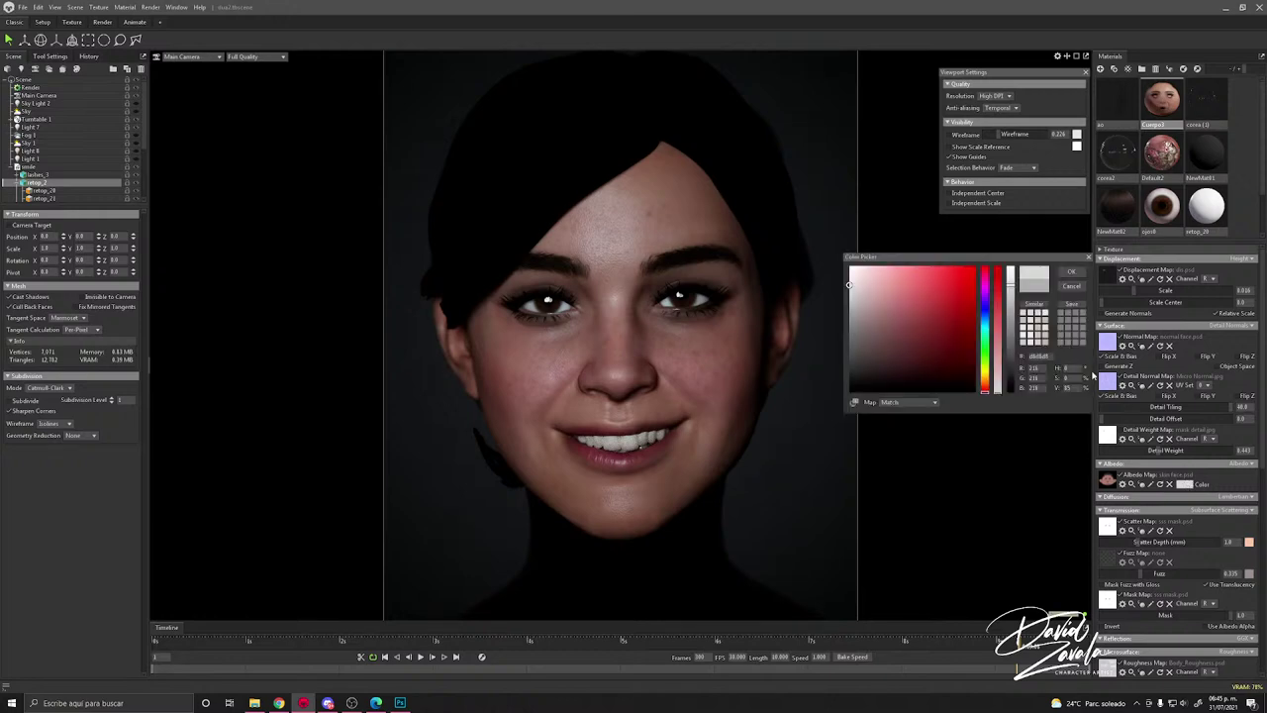
left_click(1070, 286)
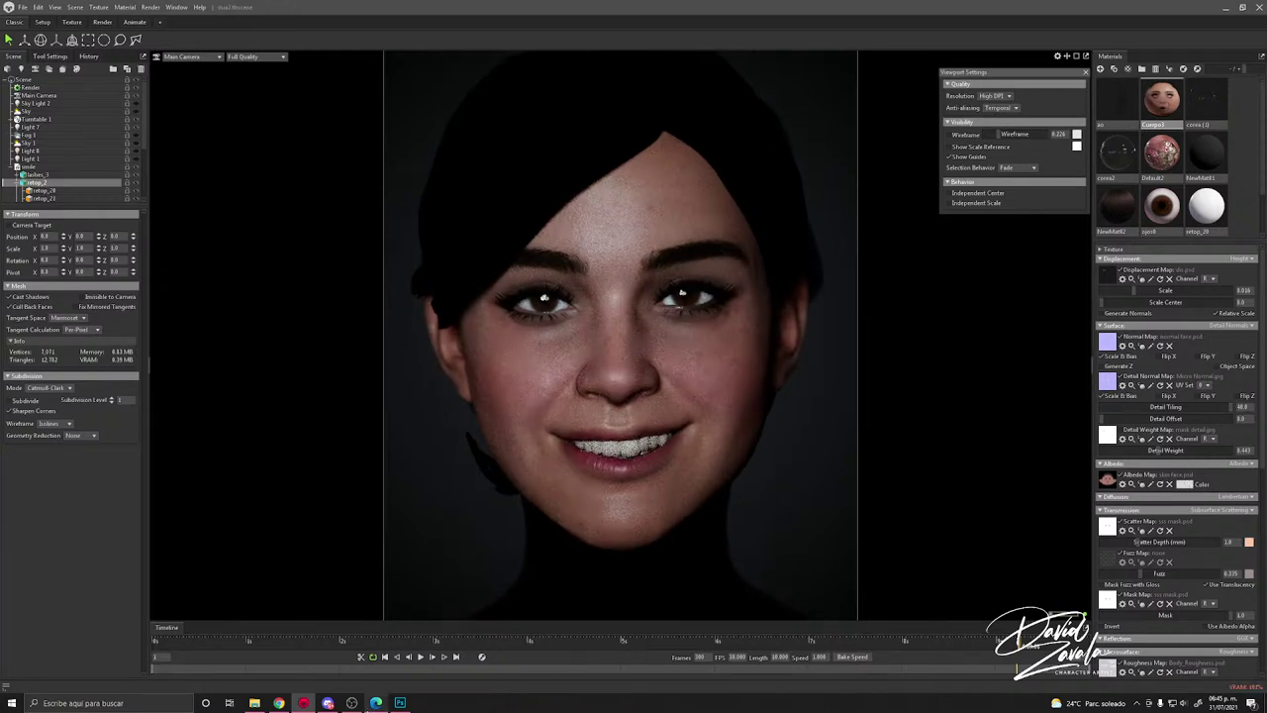
Step: Back in Photoshop, show Grupo 1 again and hide Capa 4 and the layers above it inside the group
left_click(400, 703)
scroll(1178, 602, "down", 5)
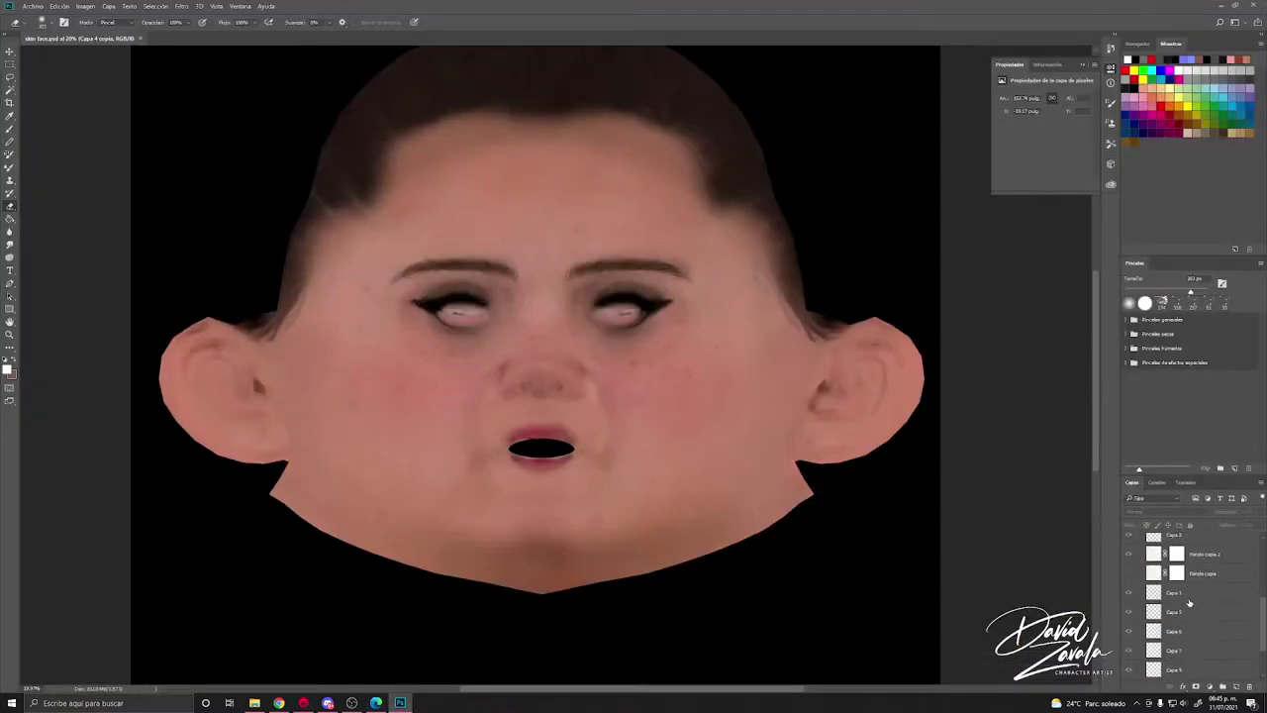
scroll(1145, 600, "up", 5)
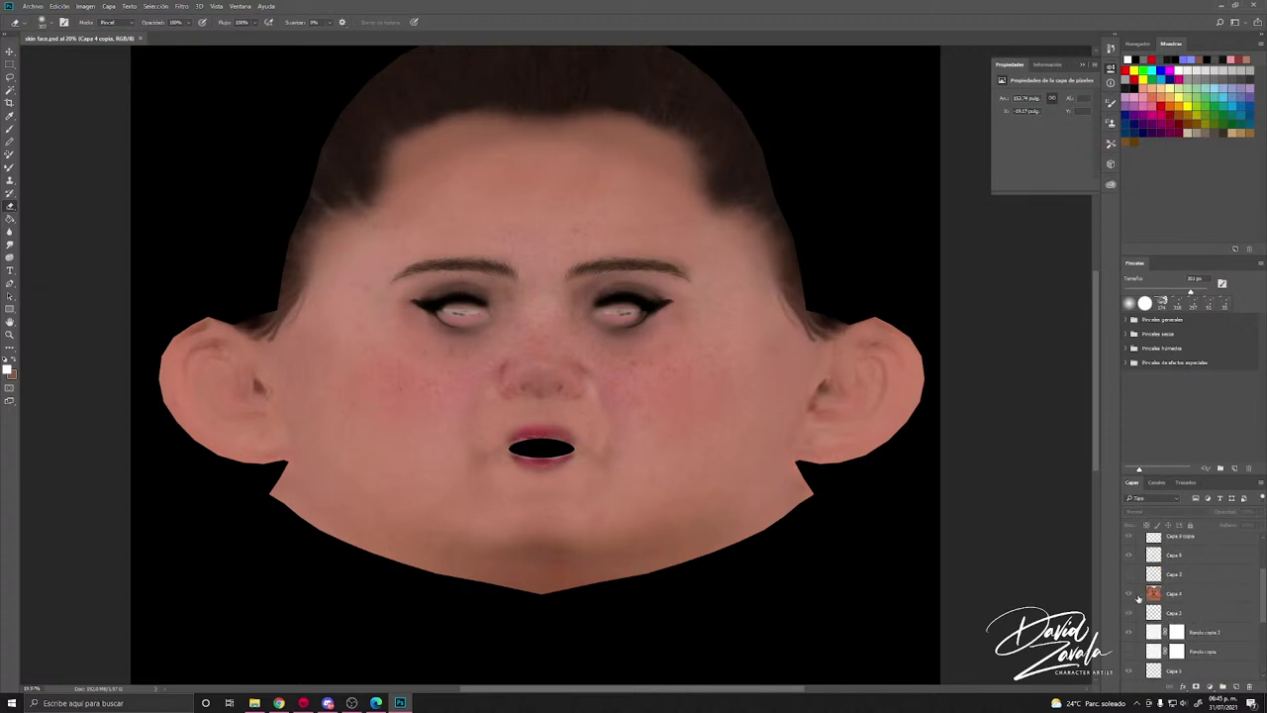
left_click(1129, 560)
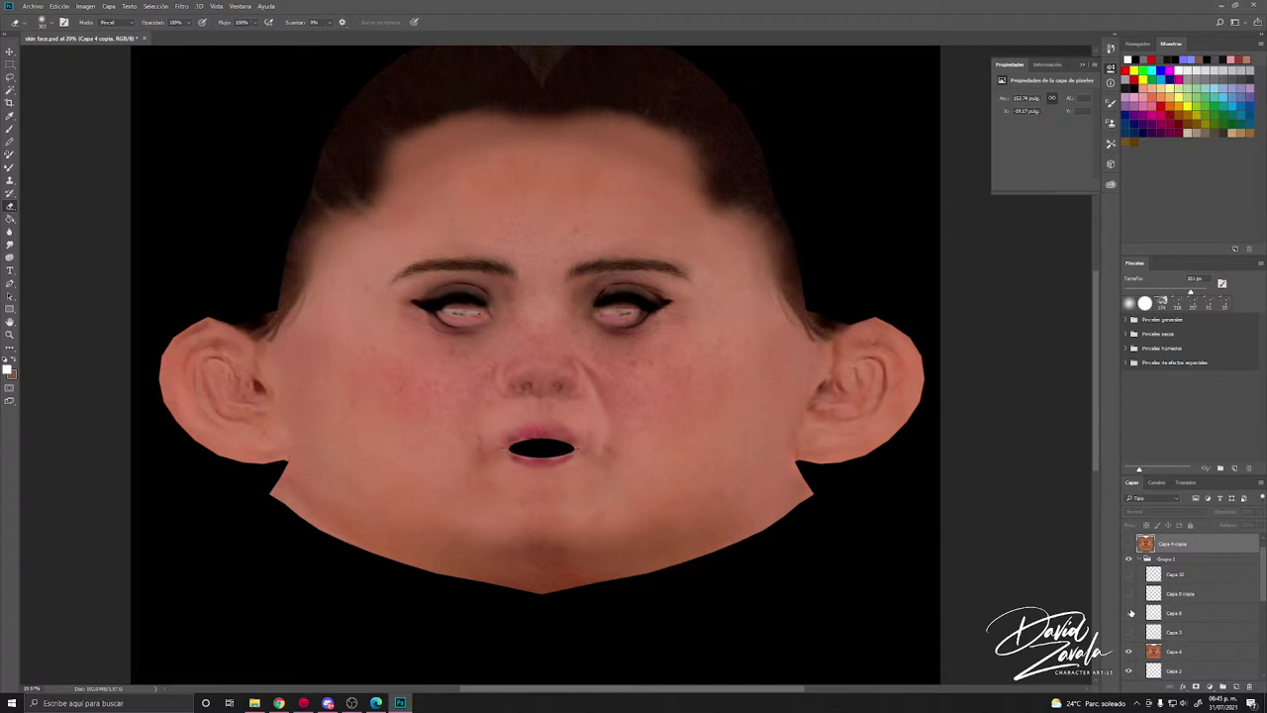
scroll(1139, 623, "down", 1)
left_click(1131, 633)
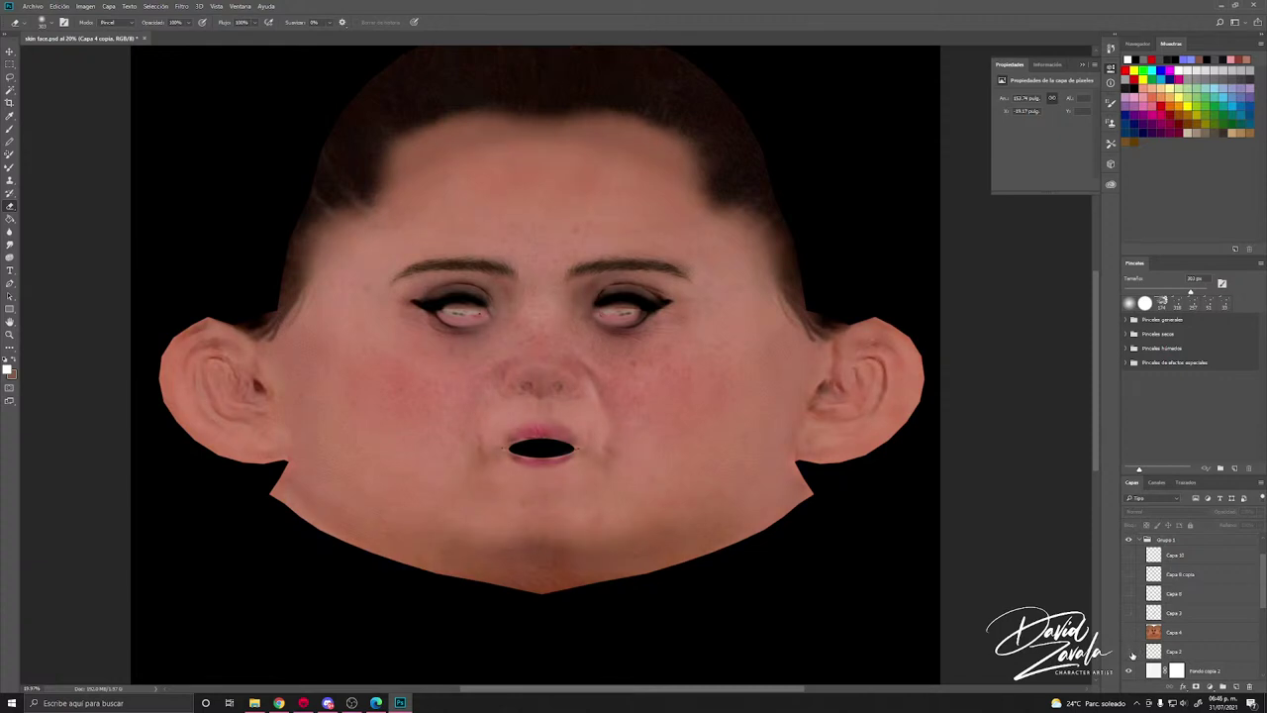
left_click(1130, 651)
scroll(1131, 653, "down", 2)
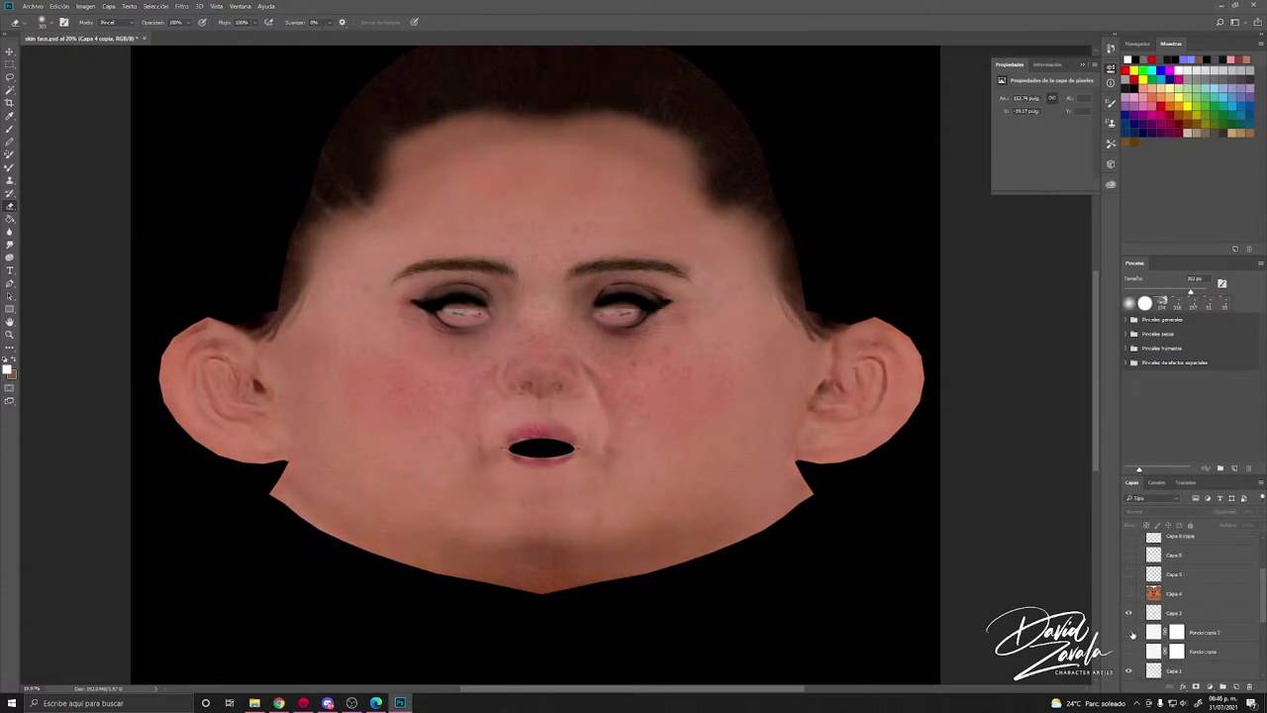
Step: Compare the skin texture with and without the Fondo copia 2 layer
left_click(1130, 633)
left_click(1131, 633)
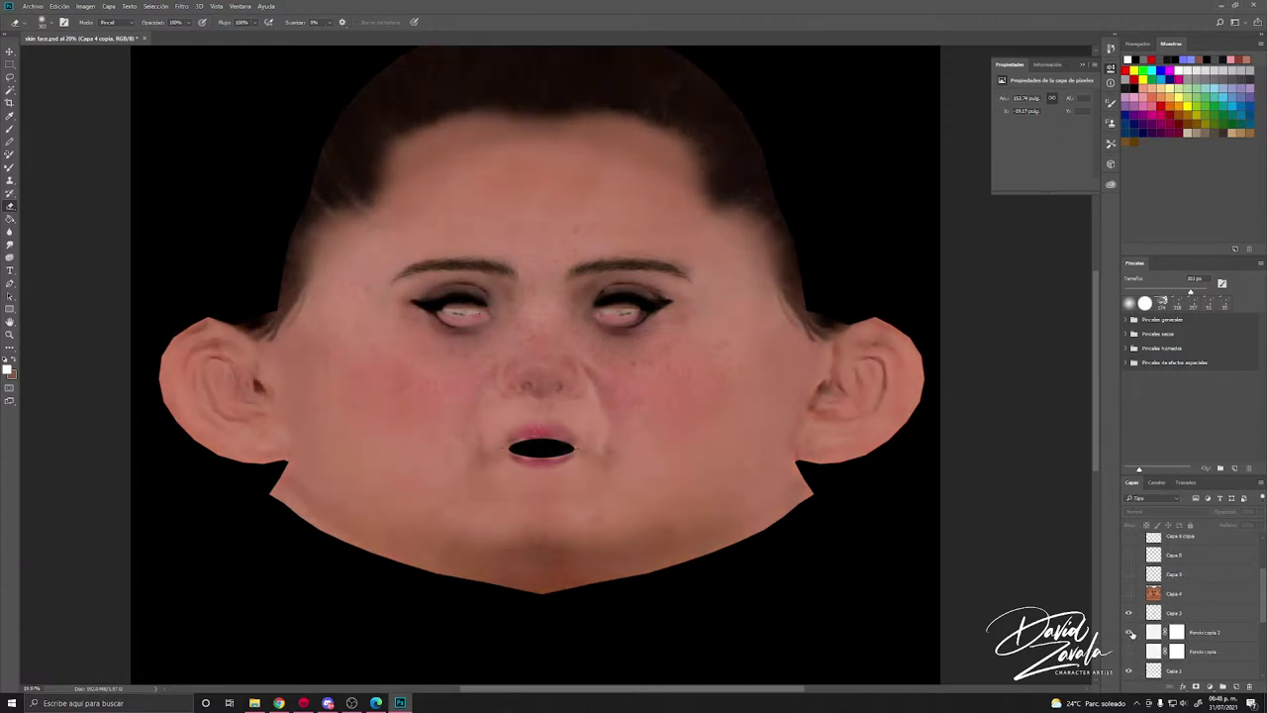
left_click(1131, 632)
left_click(1130, 633)
Step: Compare the effect of the lower colour layers by hiding and reshowing Capa 5, Capa 6 and the layer below Capa 7
scroll(1130, 633, "down", 2)
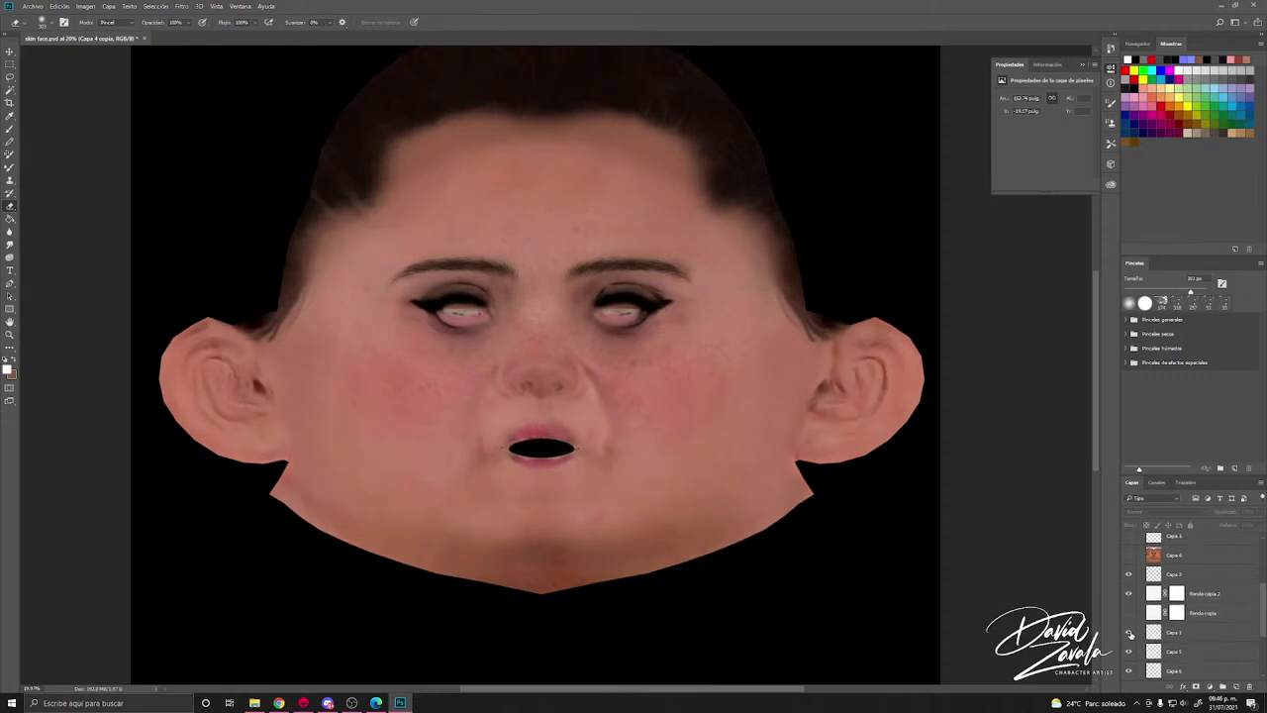
left_click(1130, 653)
left_click(1131, 653)
left_click(1130, 654)
left_click(1130, 654)
scroll(1130, 653, "down", 1)
left_click(1130, 652)
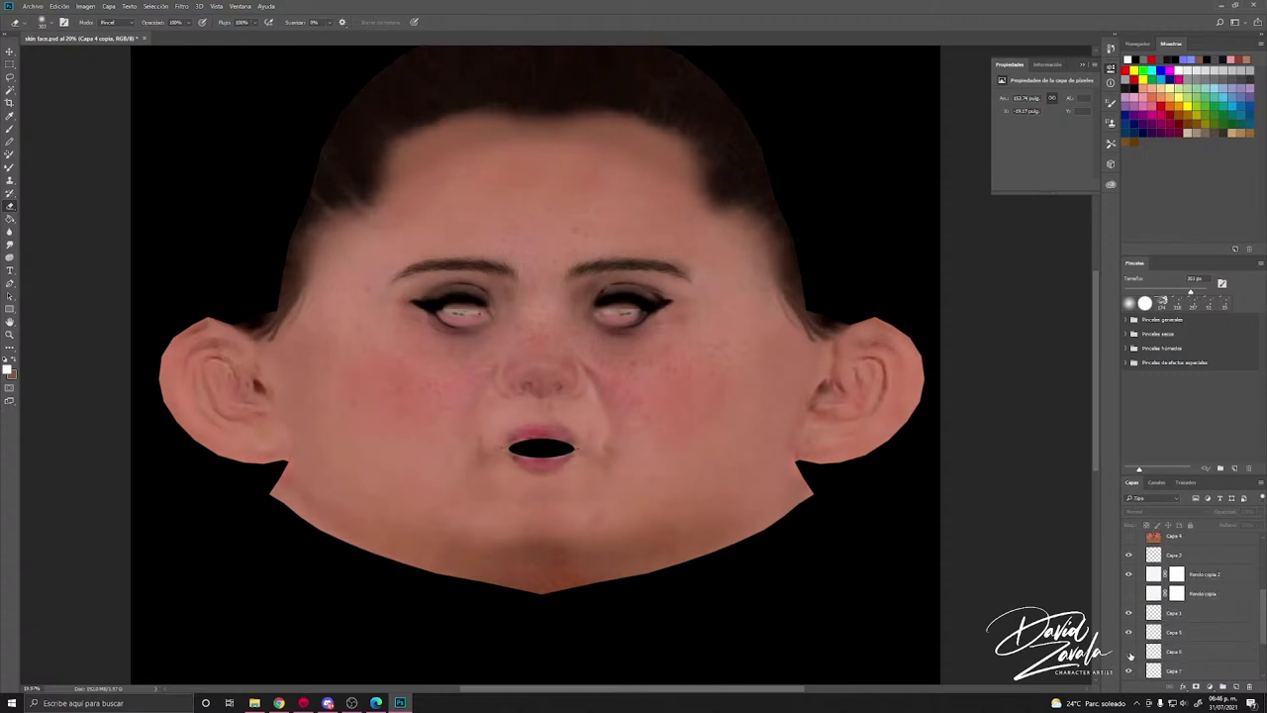
left_click(1130, 651)
scroll(1142, 652, "down", 2)
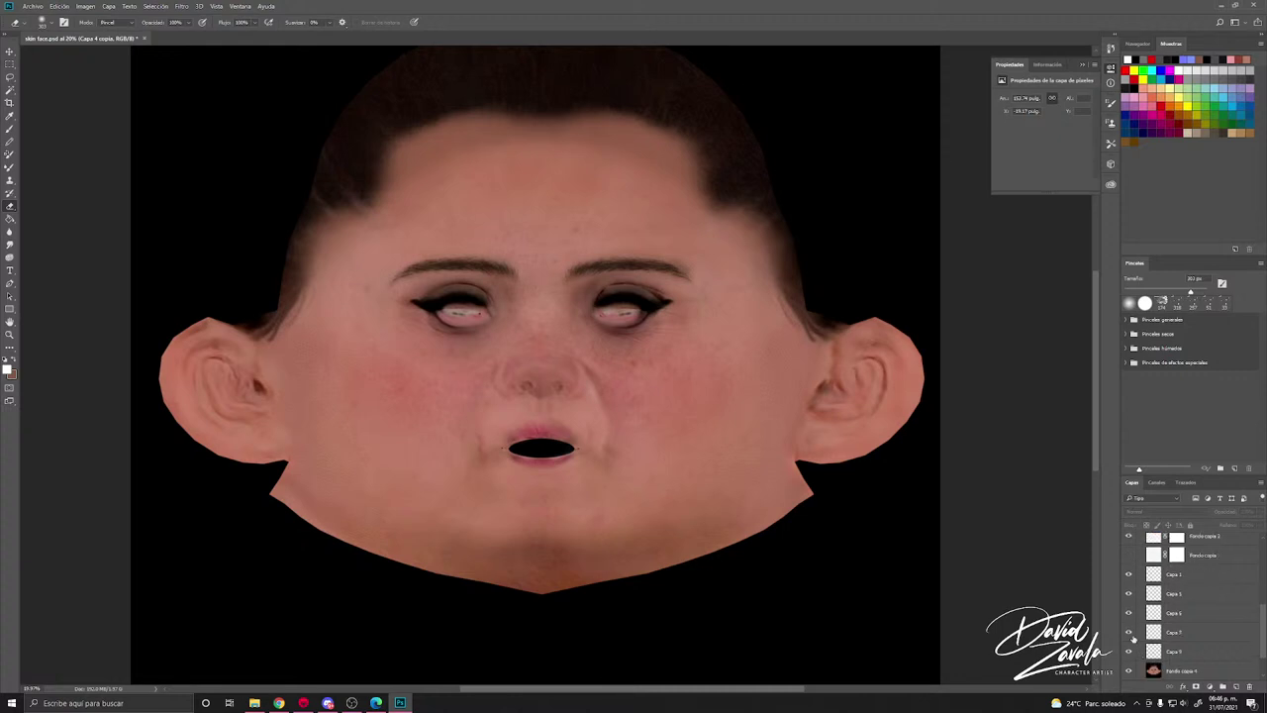
left_click(1131, 652)
left_click(1130, 652)
Step: Add a new layer above Capa 4 copia and fill it with a brown swatch colour using the Paint Bucket
scroll(1172, 645, "up", 5)
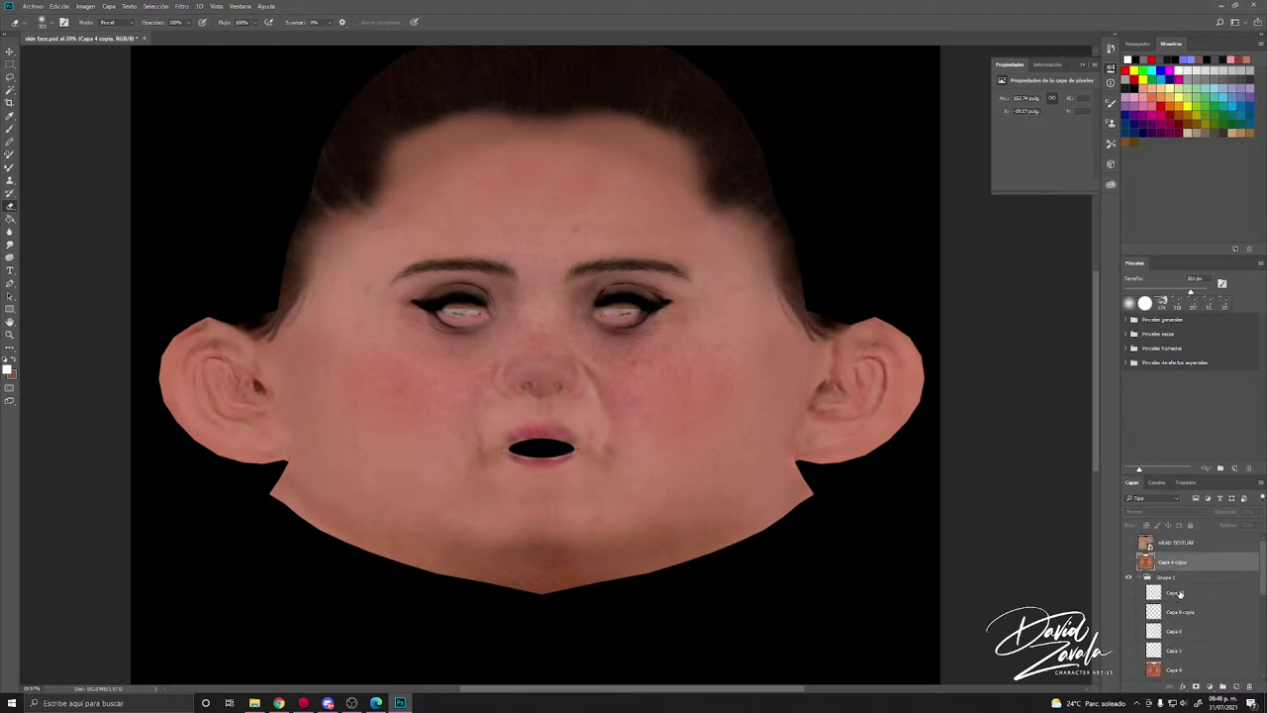
left_click(1234, 685)
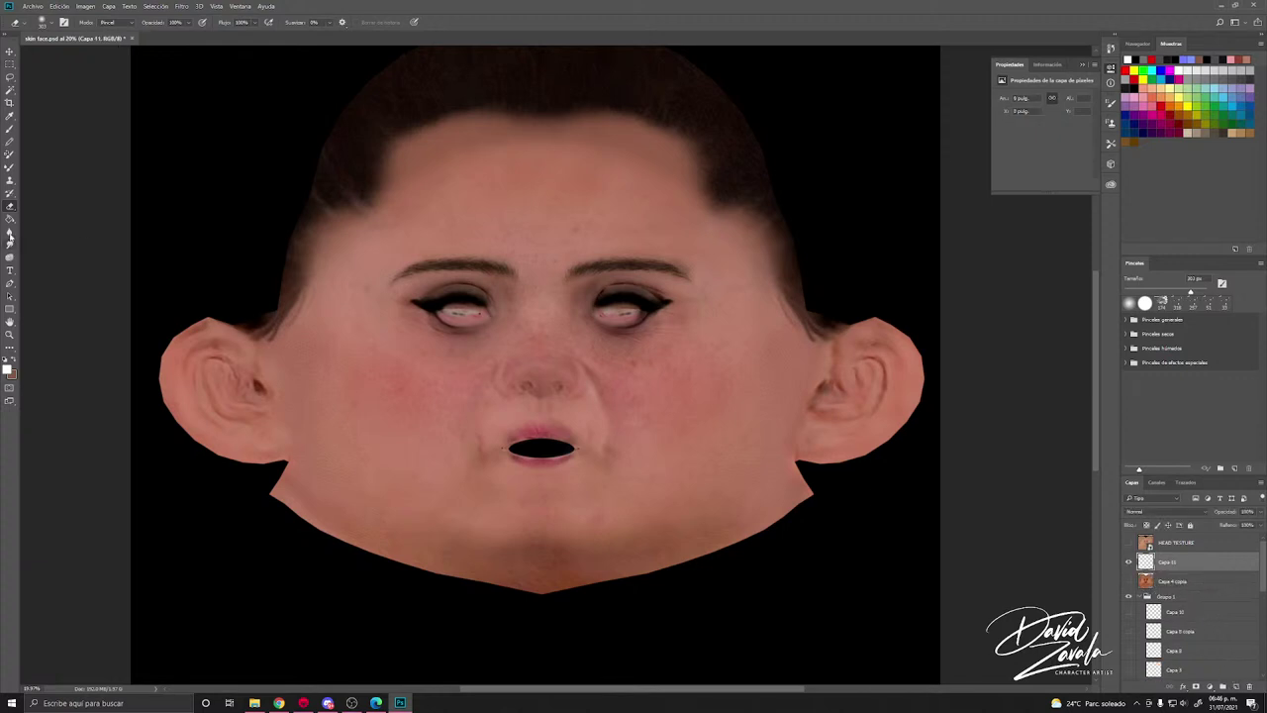
left_click(1130, 139)
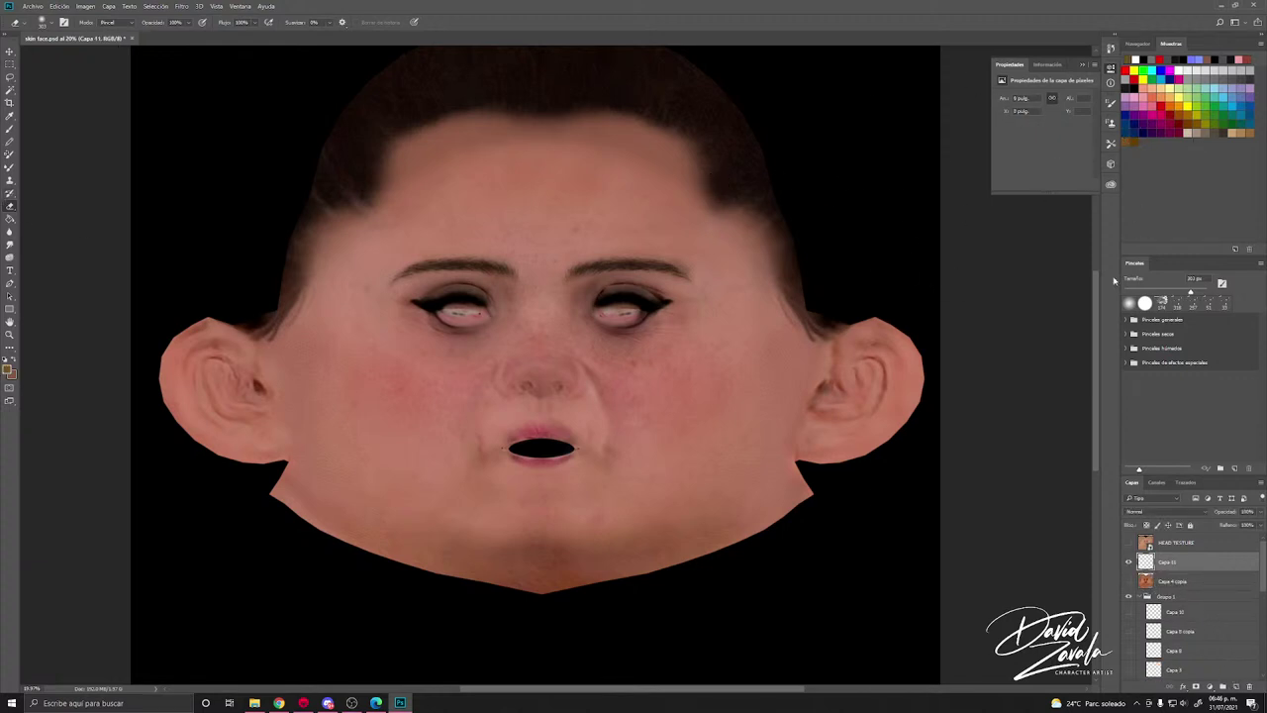
left_click(10, 218)
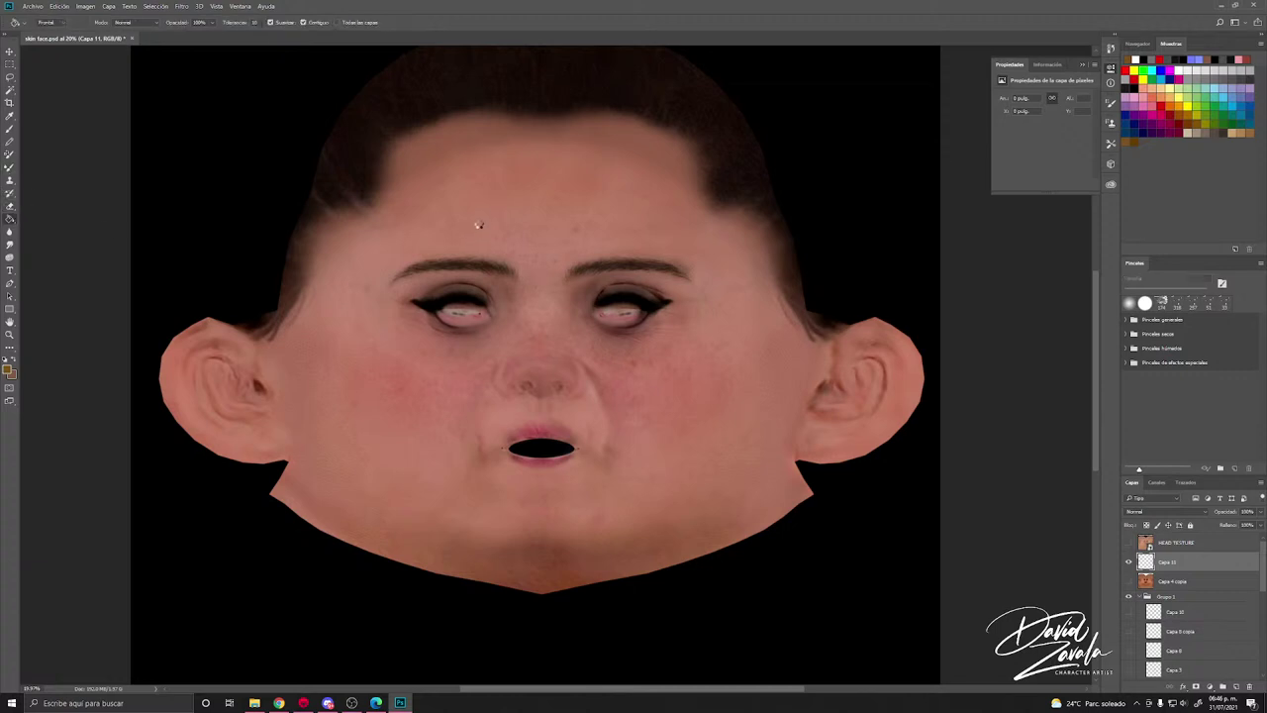
left_click(659, 276)
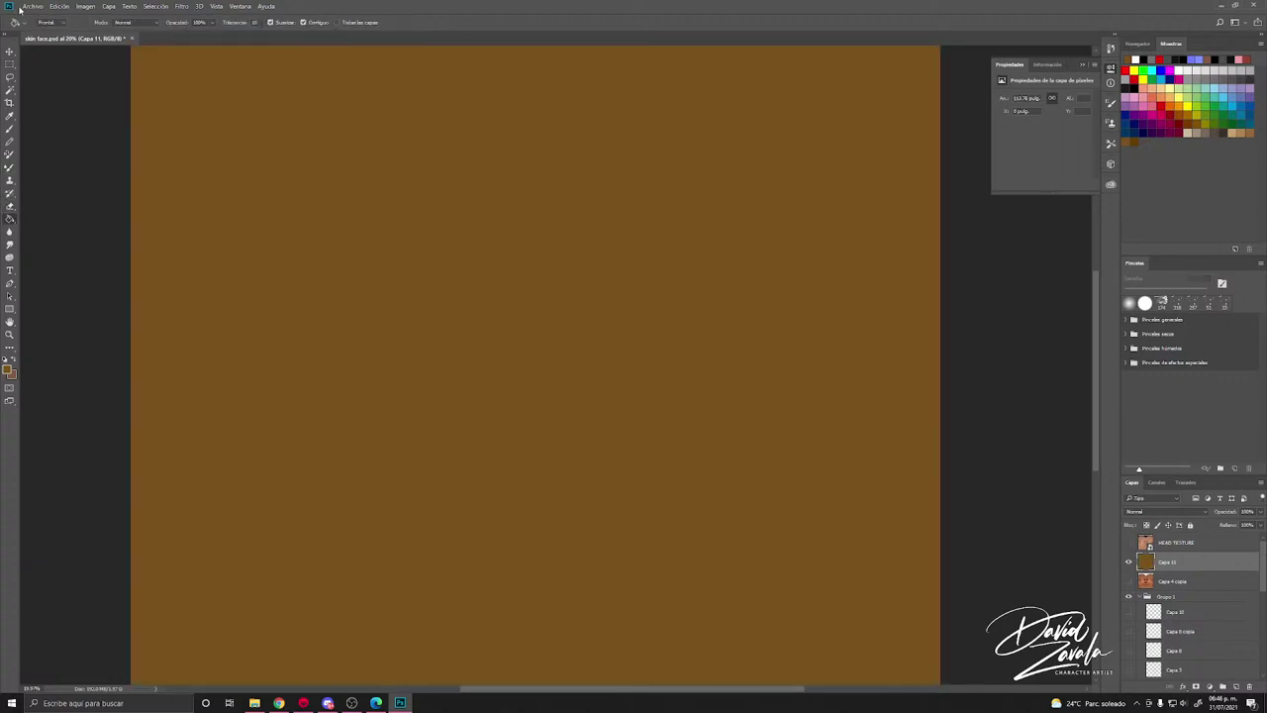
Step: Shift the brown fill to a redder, slightly darker and less saturated tone with a Hue/Saturation adjustment
left_click(86, 6)
mouse_move(94, 31)
left_click(247, 84)
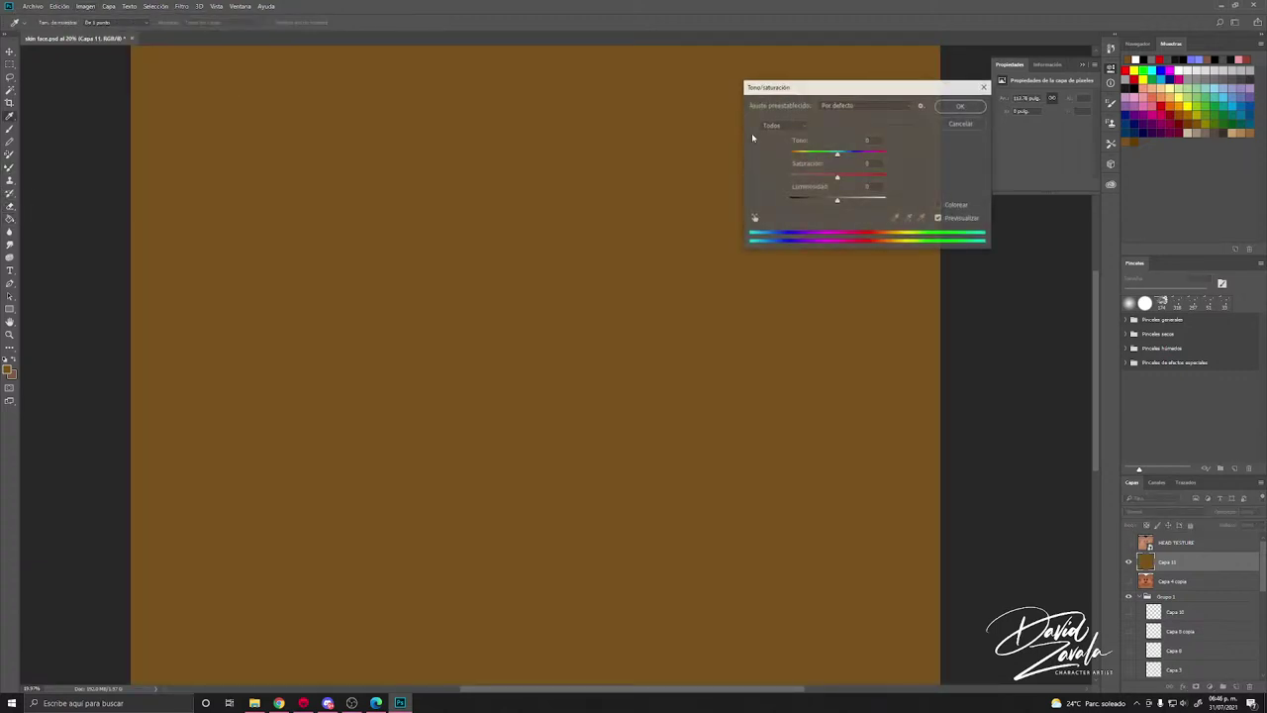
left_click_drag(837, 153, 833, 199)
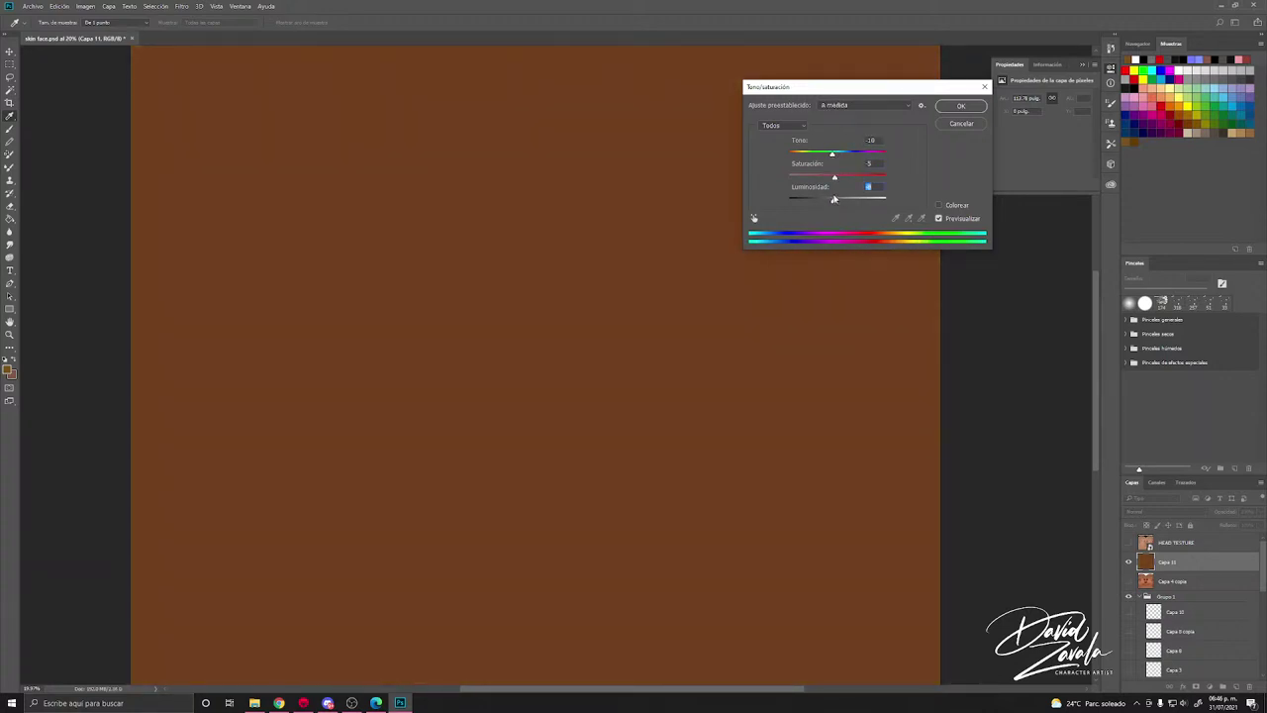
left_click(959, 106)
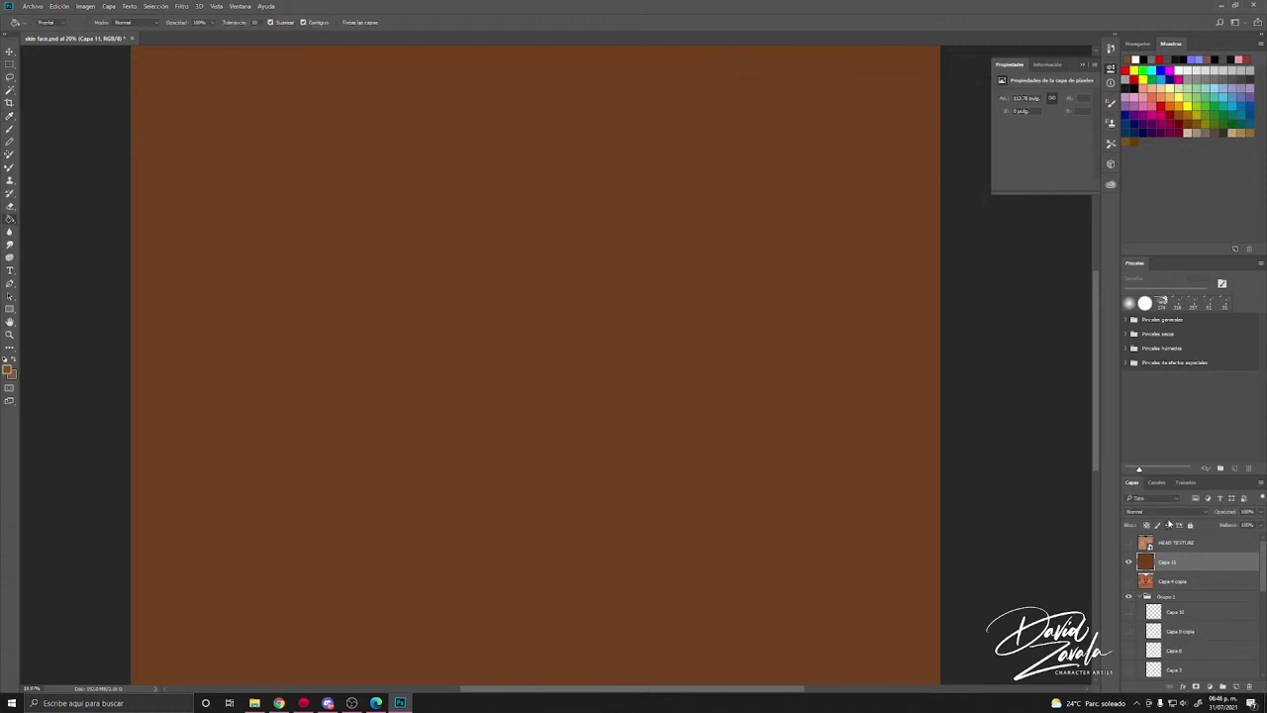
Step: Try successive blending modes on the brown Capa 11 layer and set it to Luz suave (Soft Light)
left_click(1154, 512)
left_click(1135, 538)
key("Down")
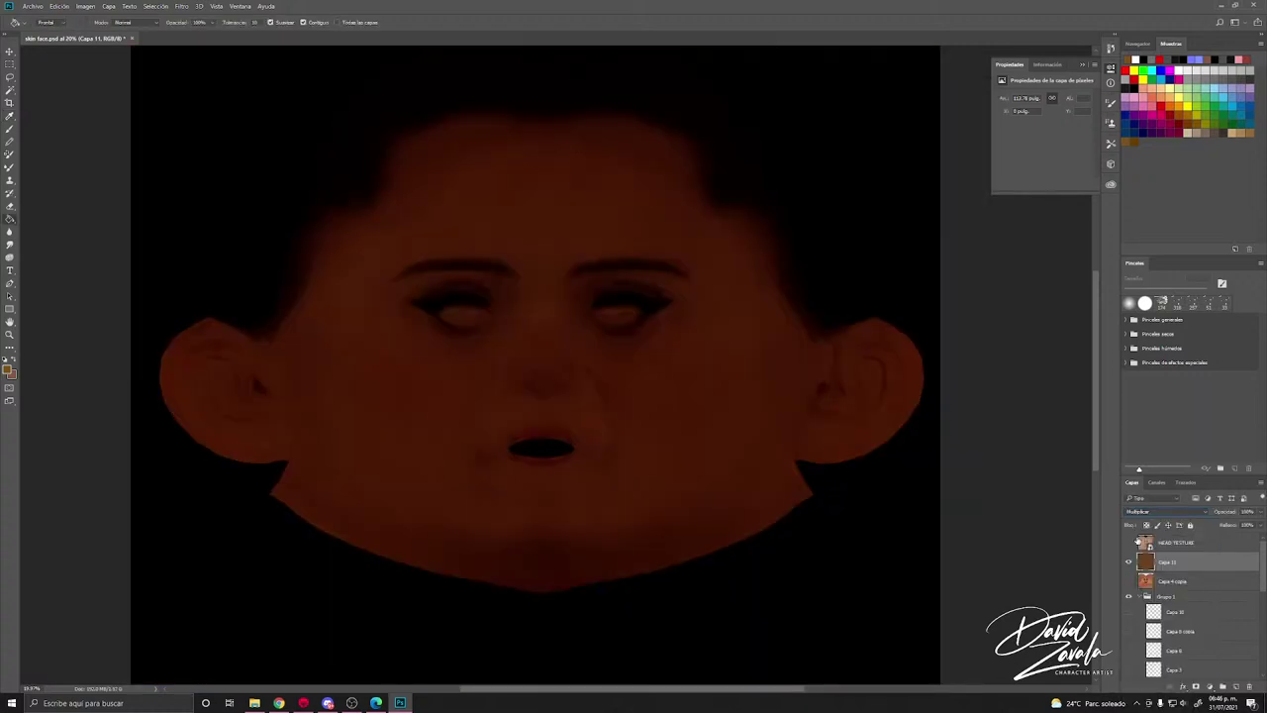
key("Down")
key("Up")
key("Down")
key("Down")
key("Down")
key("Down")
key("Down")
key("Down")
key("Down")
key("Down")
key("Down")
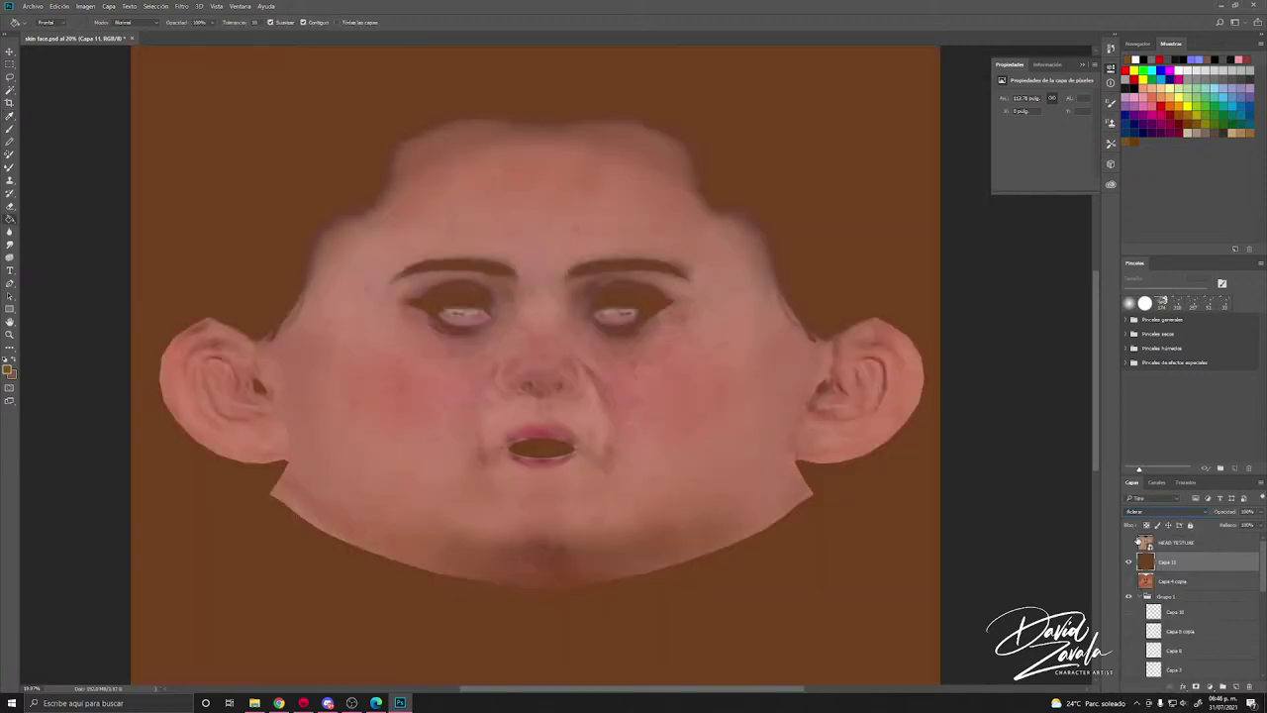
key("Down")
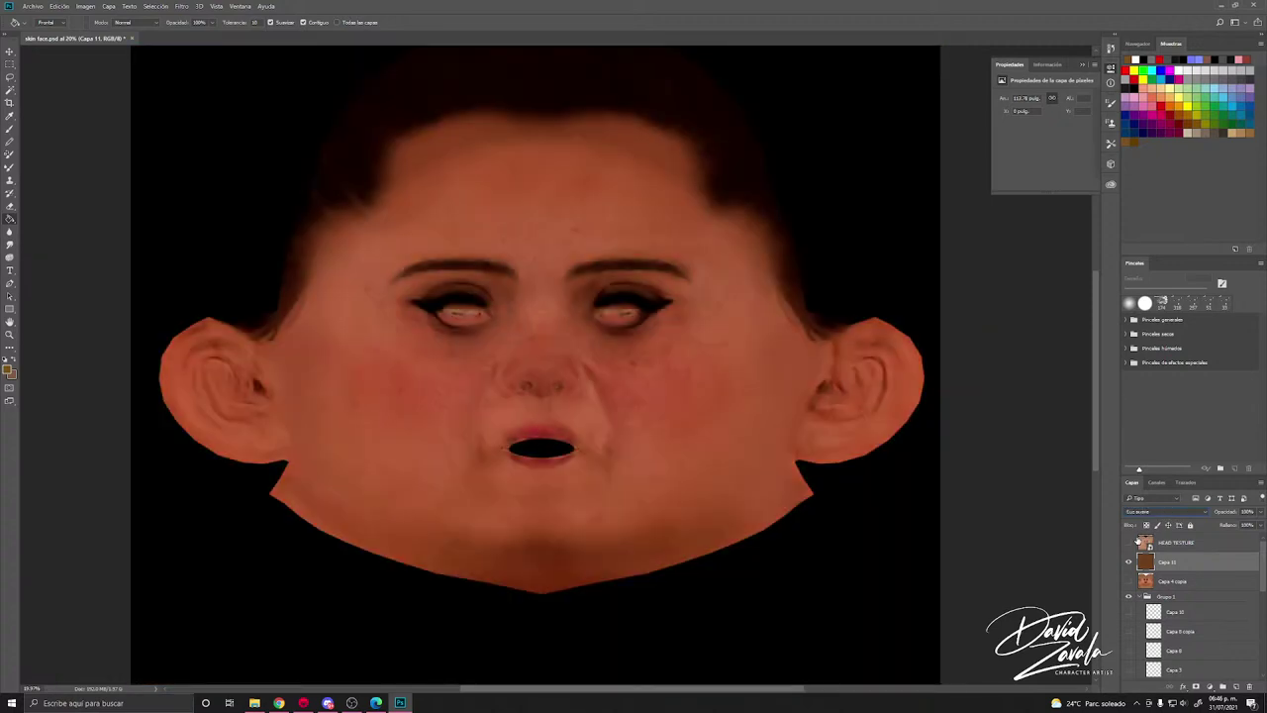
key("Down")
key("Up")
Step: Lower the opacity of the brown Capa 11 layer, save the PSD and check the reloaded skin in Marmoset Toolbag
left_click(1259, 511)
left_click_drag(1255, 525, 1229, 526)
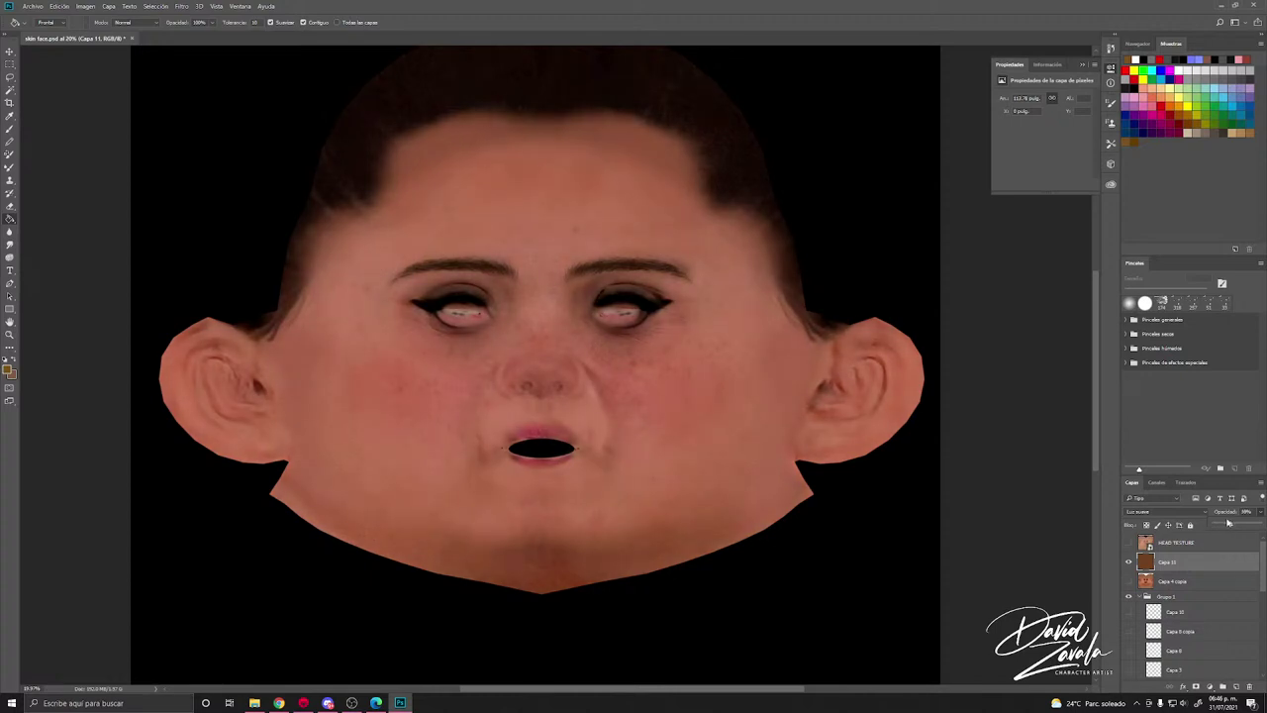
left_click(33, 6)
left_click(60, 98)
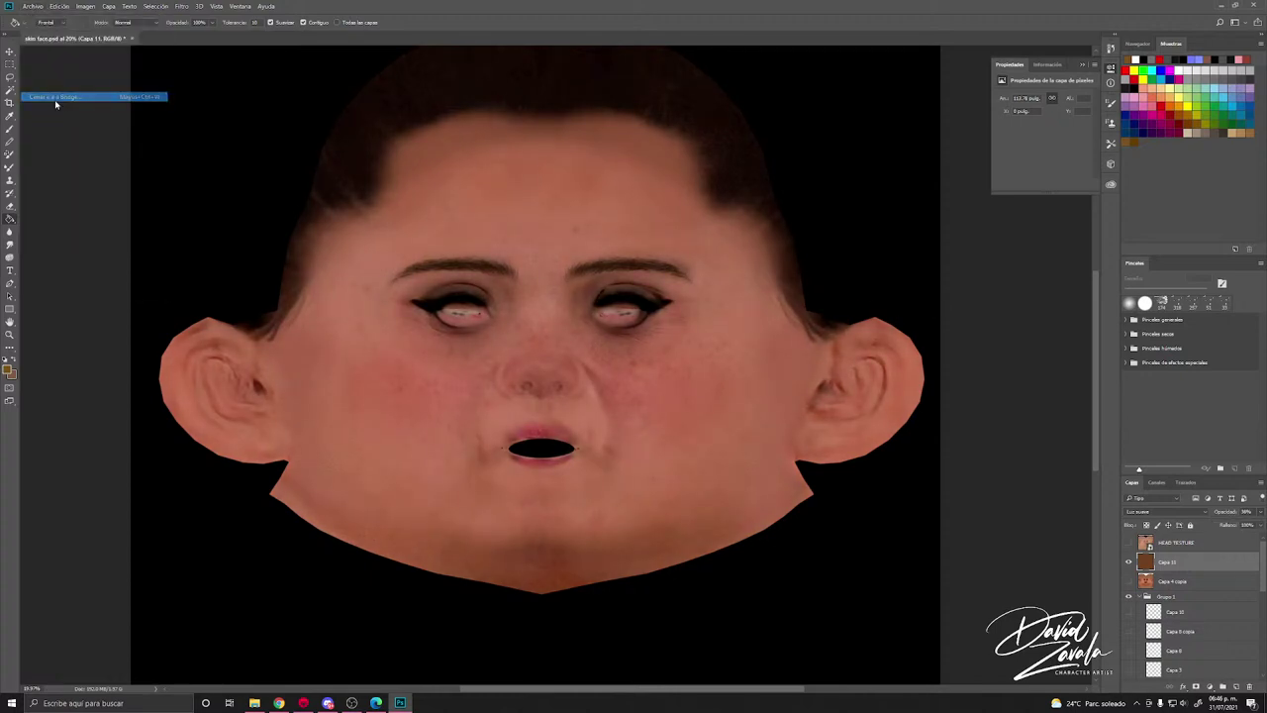
left_click(696, 258)
left_click(32, 6)
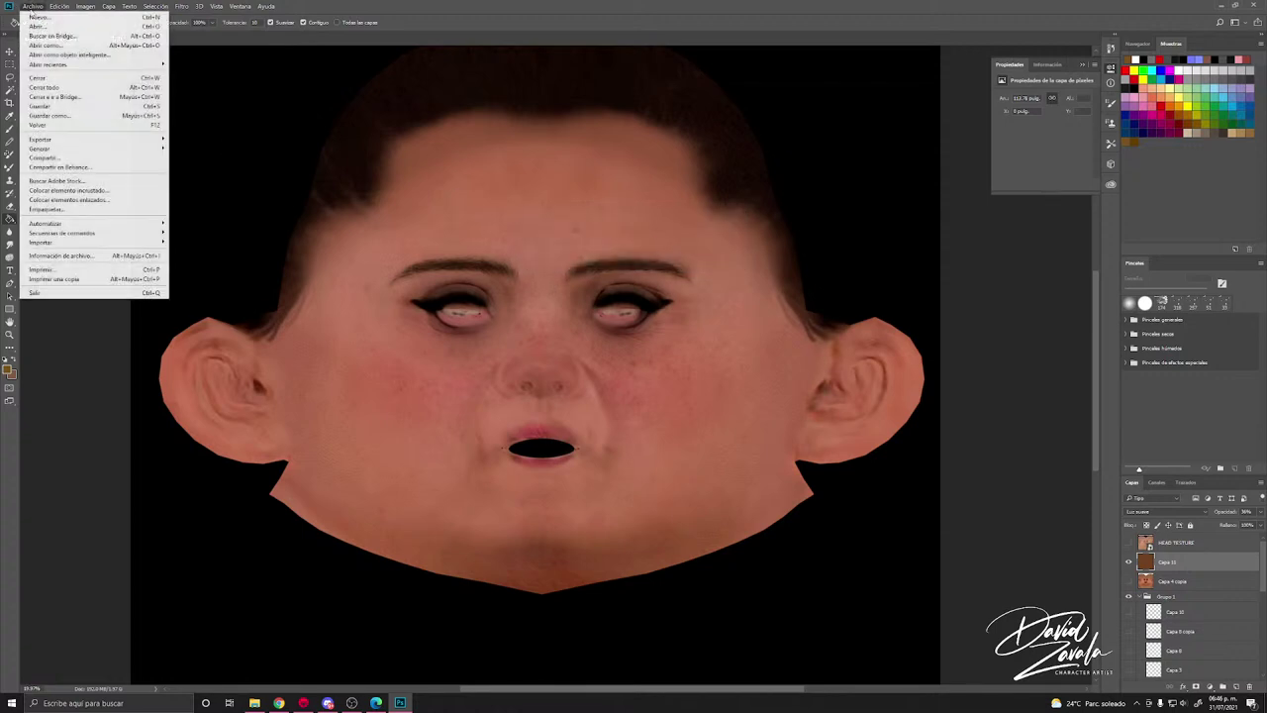
left_click(59, 105)
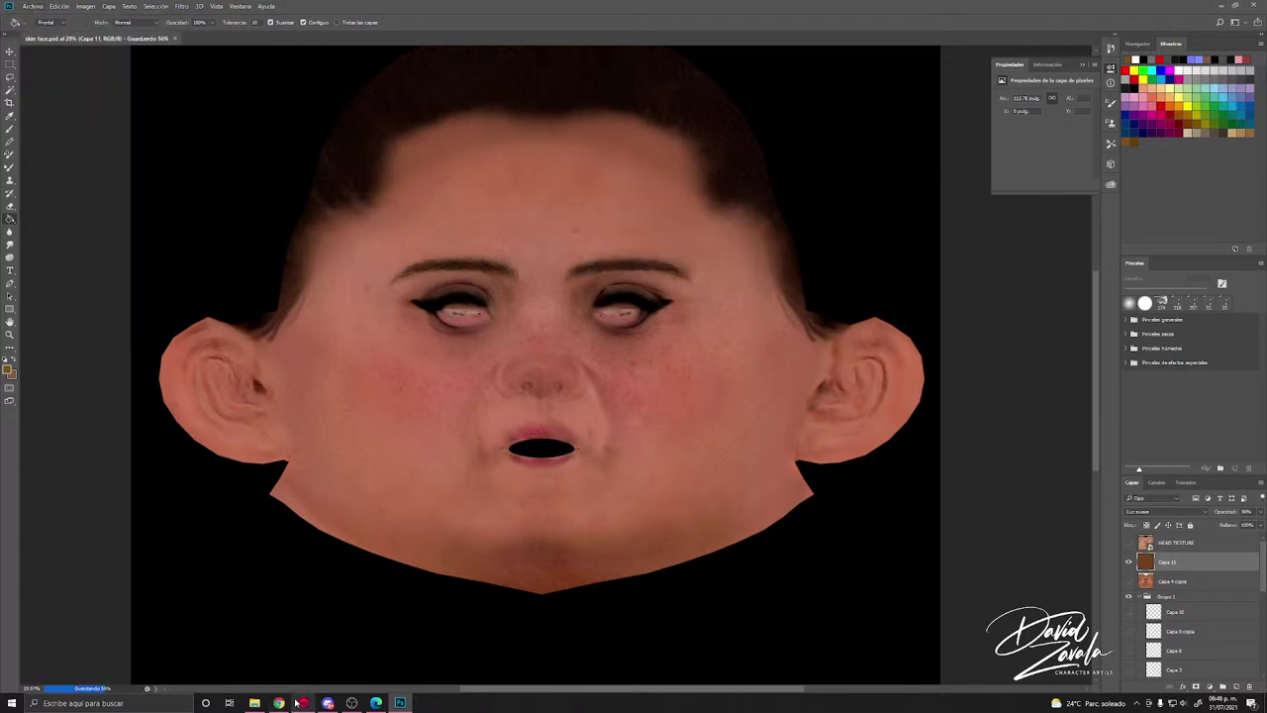
mouse_move(300, 702)
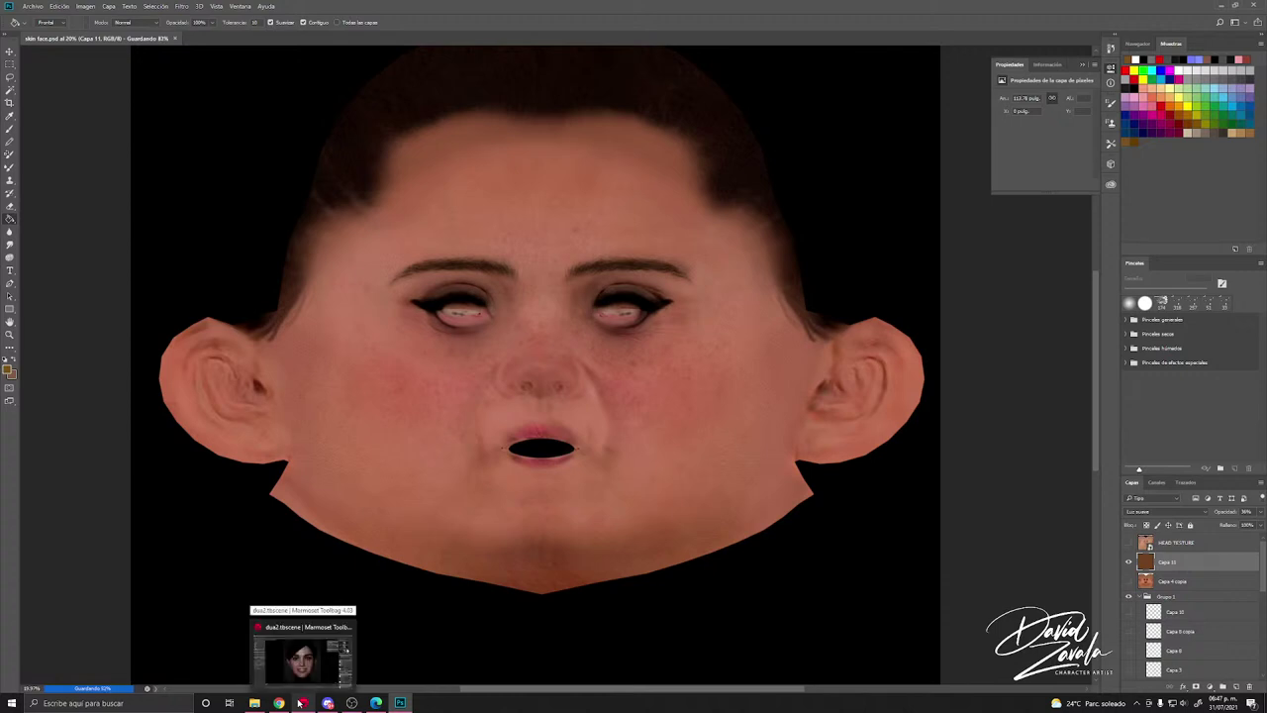
left_click(301, 702)
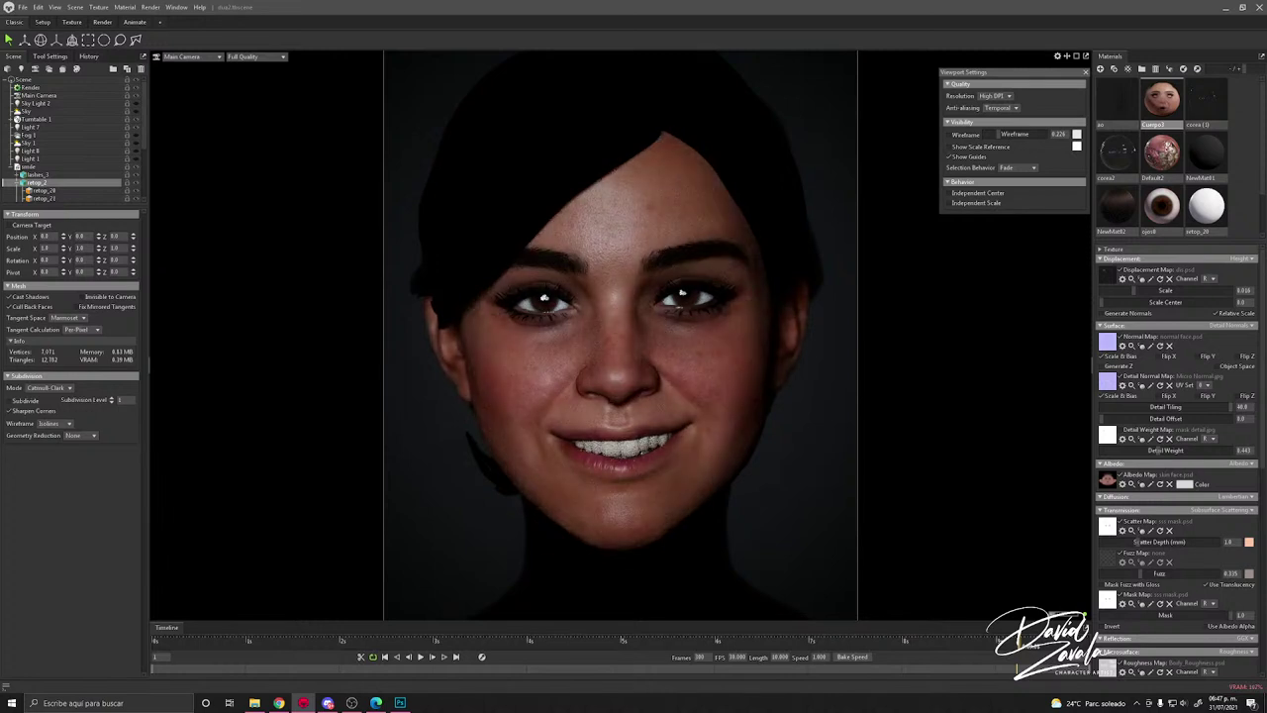
Step: Back in Photoshop, set Capa 11's opacity to 10%, save the PSD and check the face in Marmoset Toolbag
left_click(400, 703)
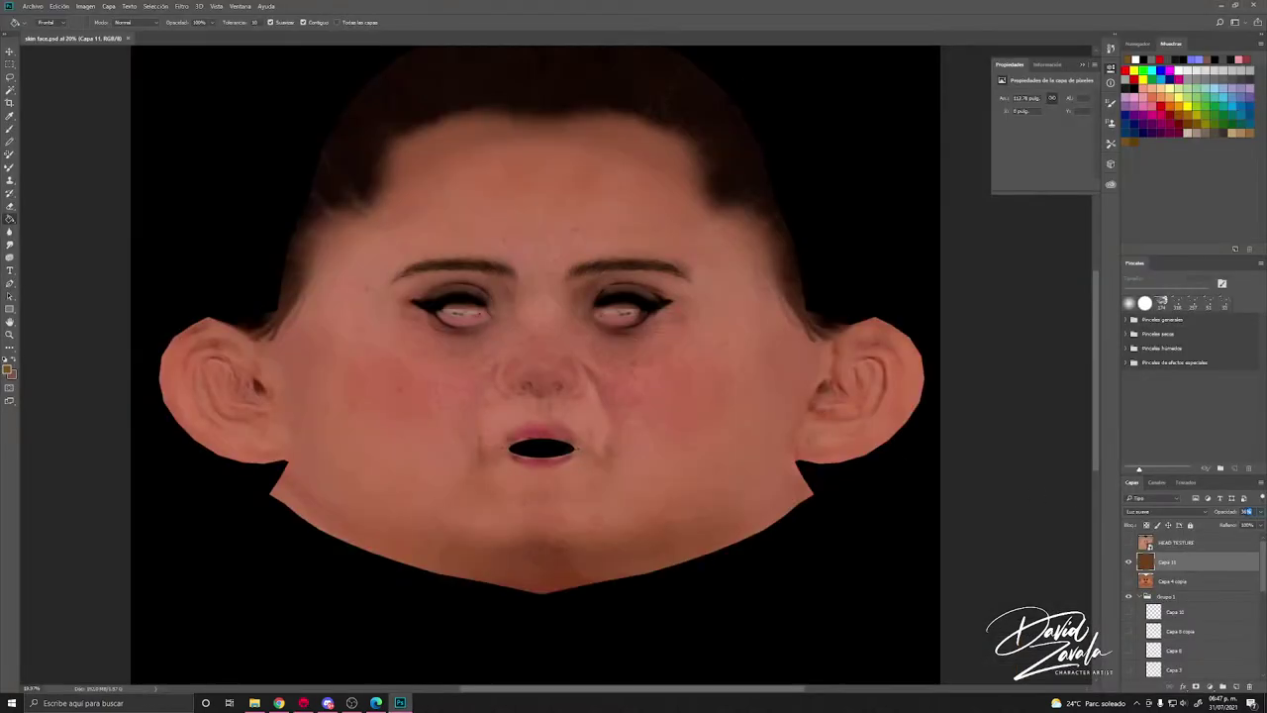
left_click(1245, 510)
type("10")
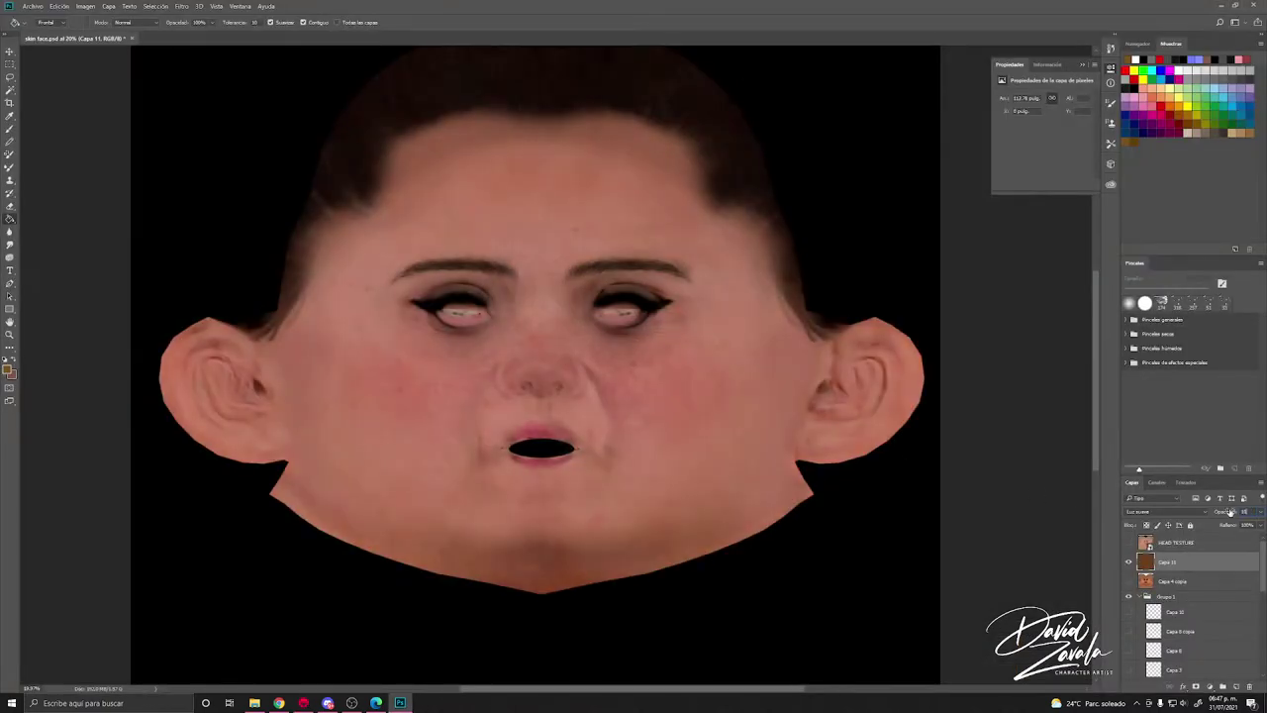
left_click(32, 6)
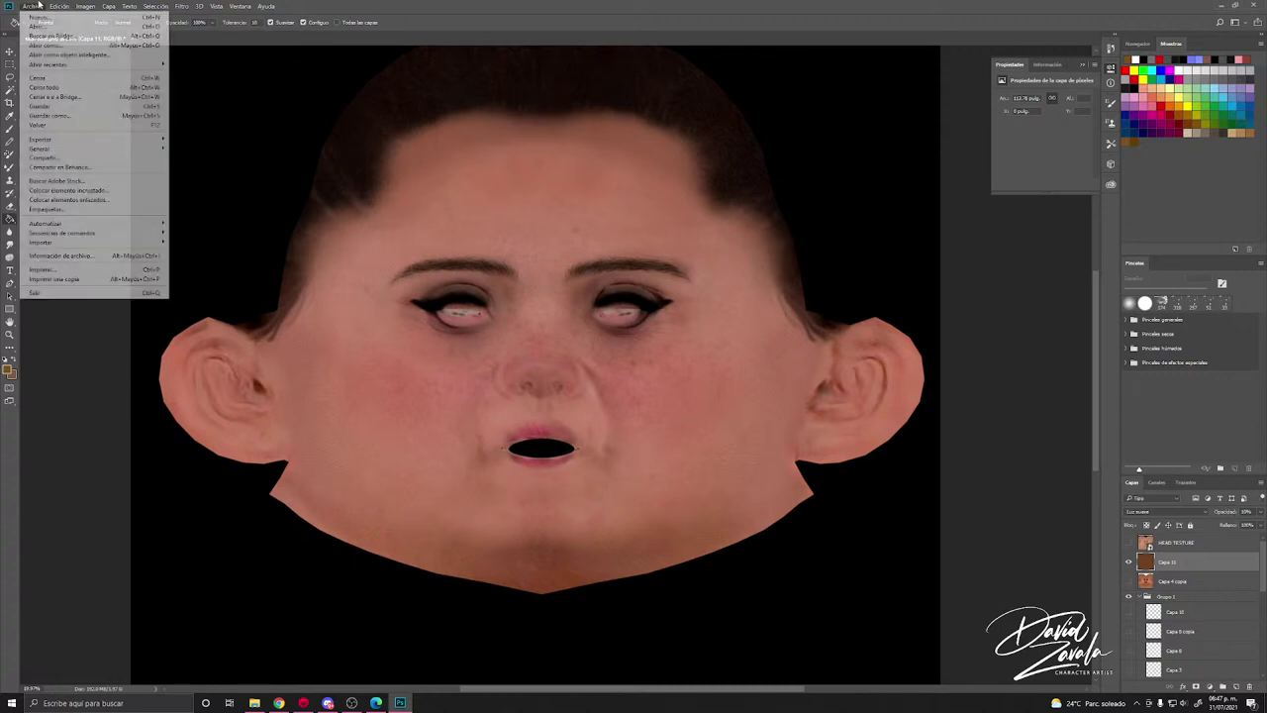
left_click(68, 107)
left_click(303, 702)
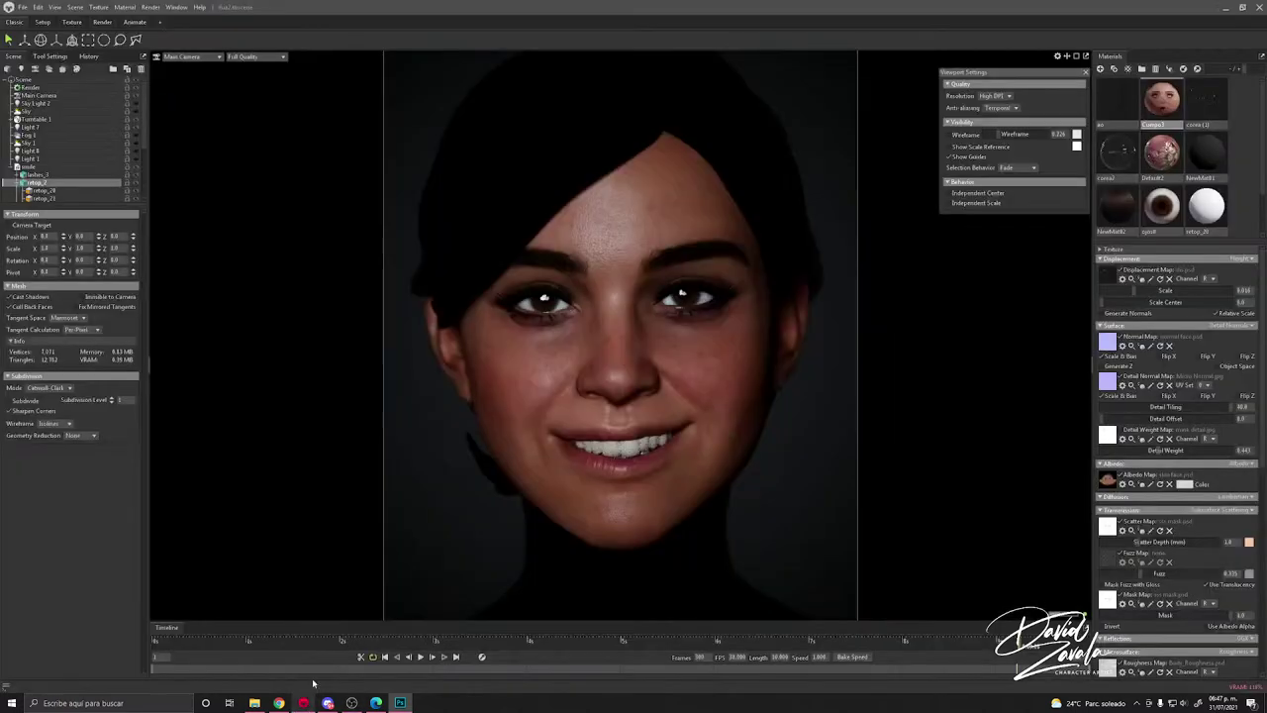
scroll(544, 377, "down", 2)
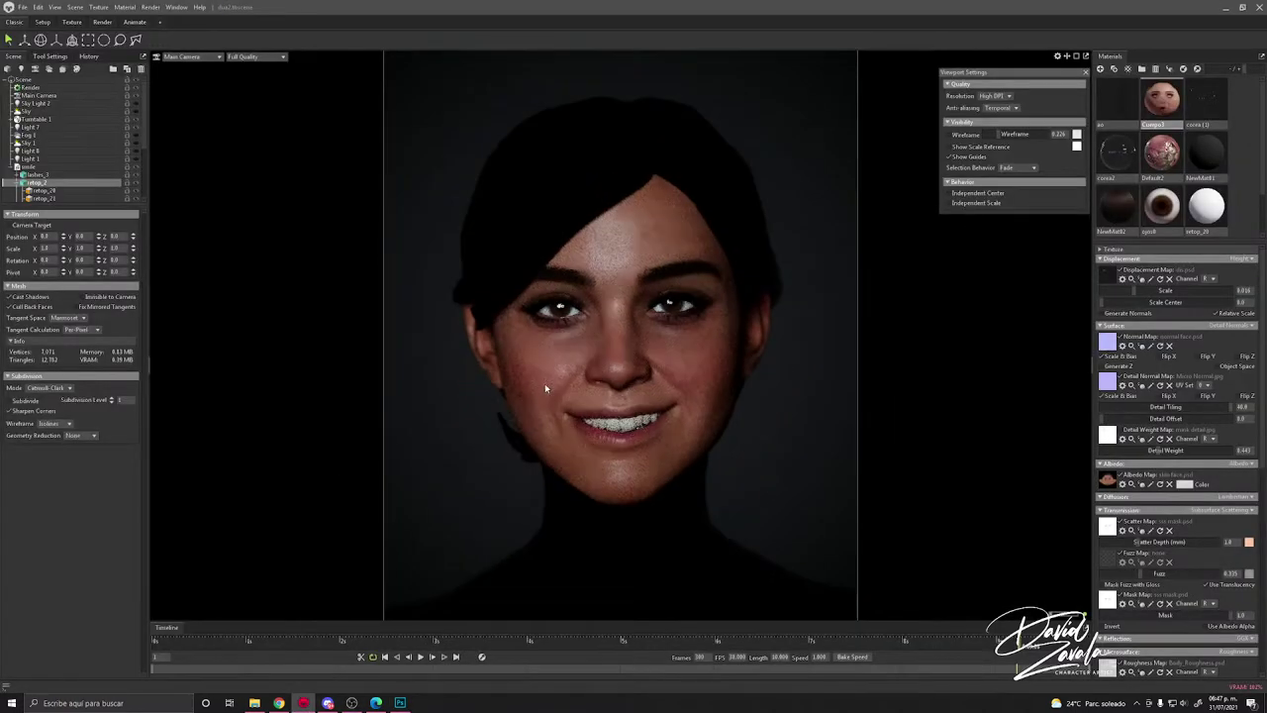
Step: Compare the face with Light 7 and the two lights under Turntable 1 each toggled off and on
scroll(51, 134, "down", 3)
scroll(51, 134, "up", 1)
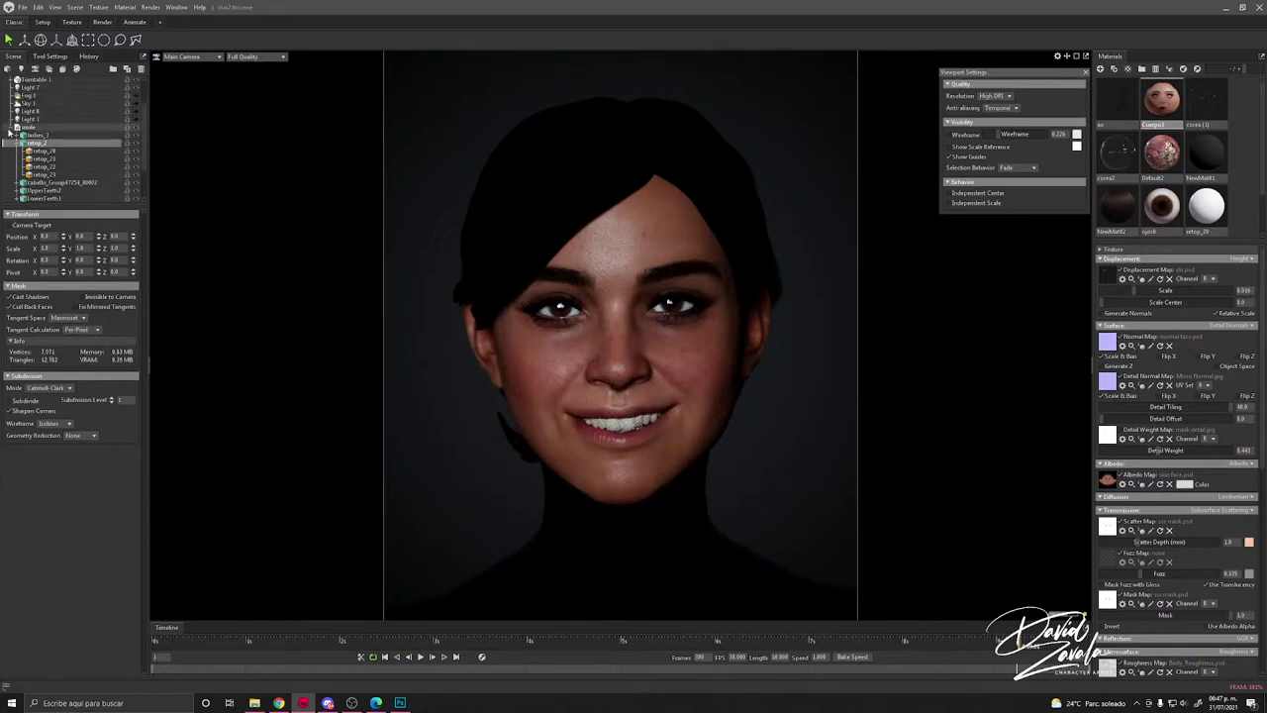
left_click(13, 129)
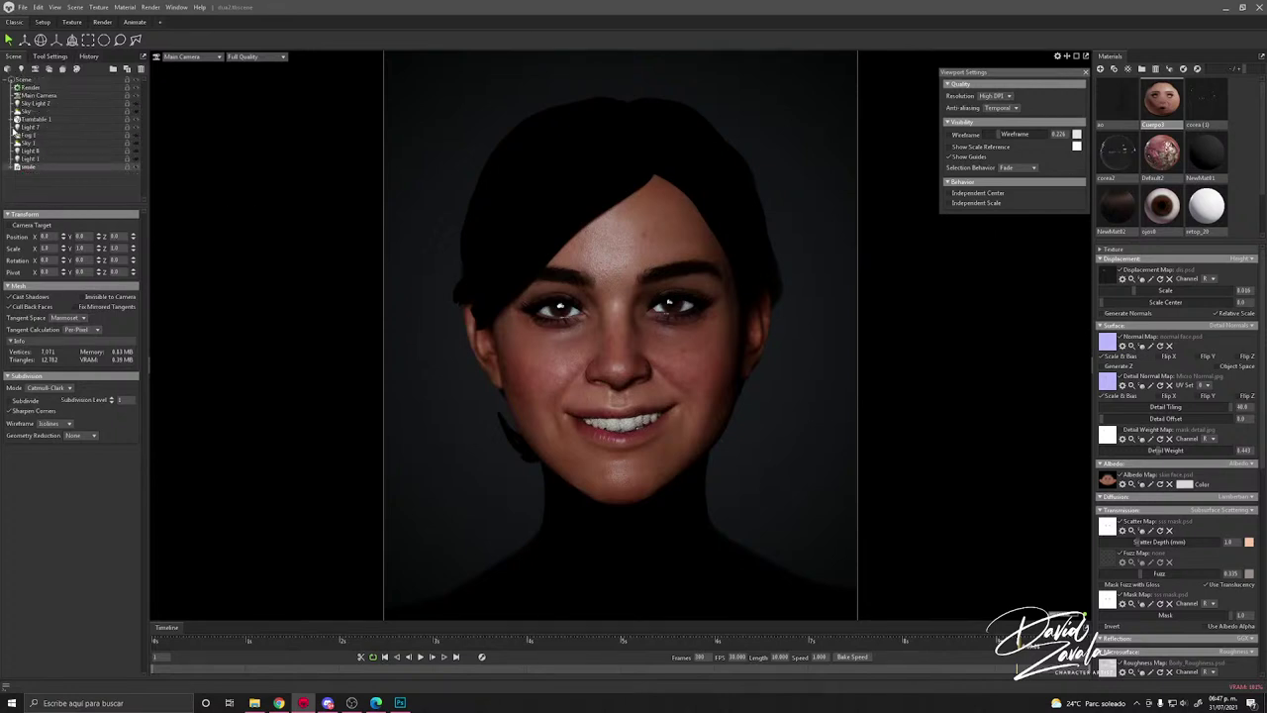
left_click(136, 127)
left_click(136, 127)
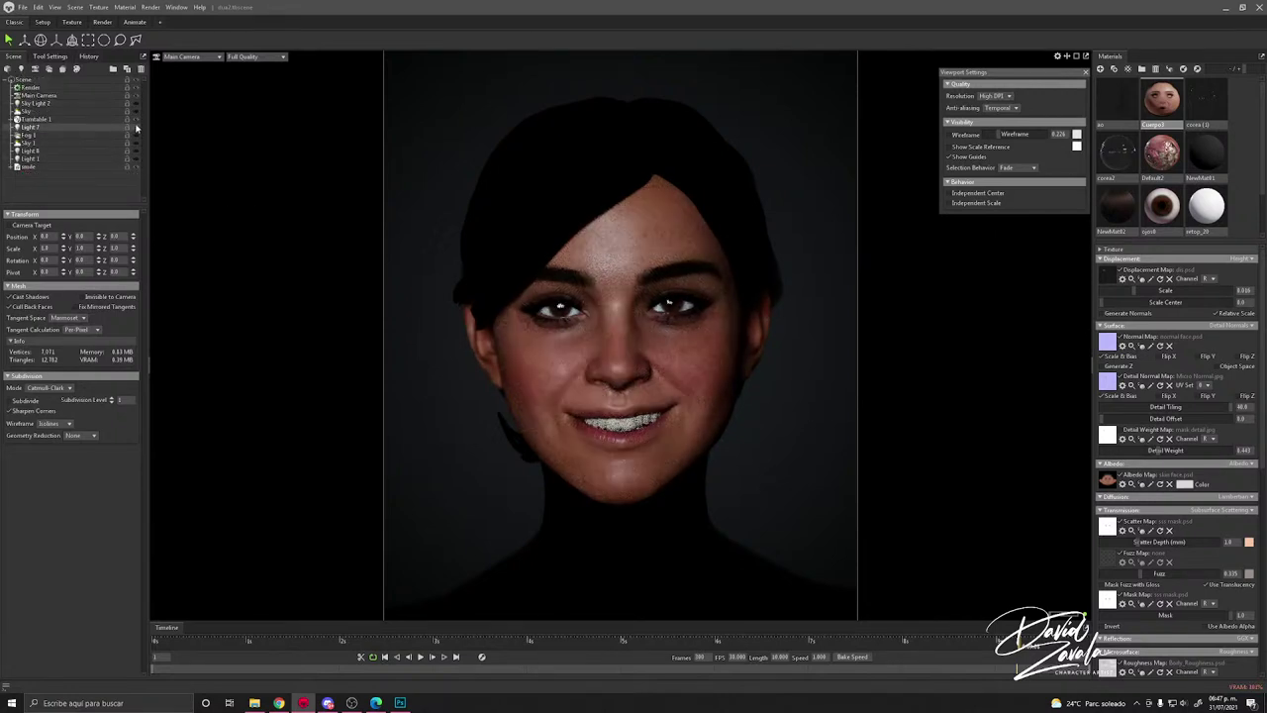
left_click(10, 119)
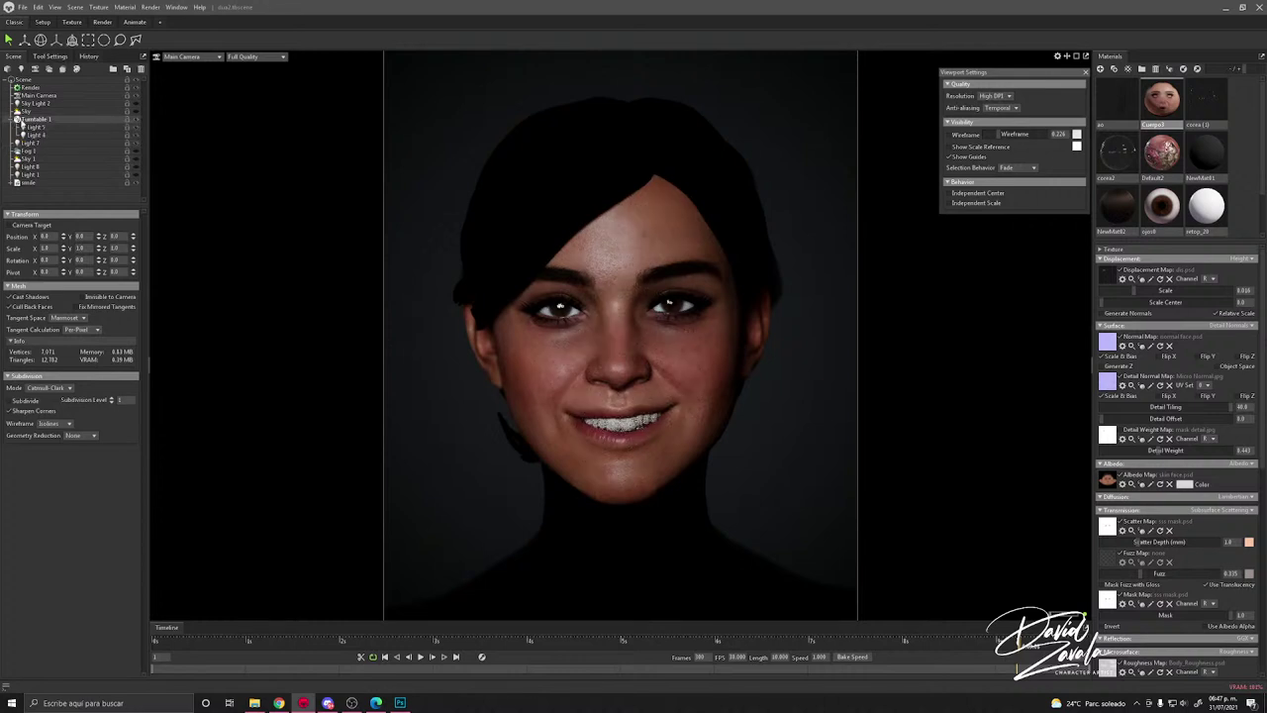
left_click(138, 136)
left_click(138, 135)
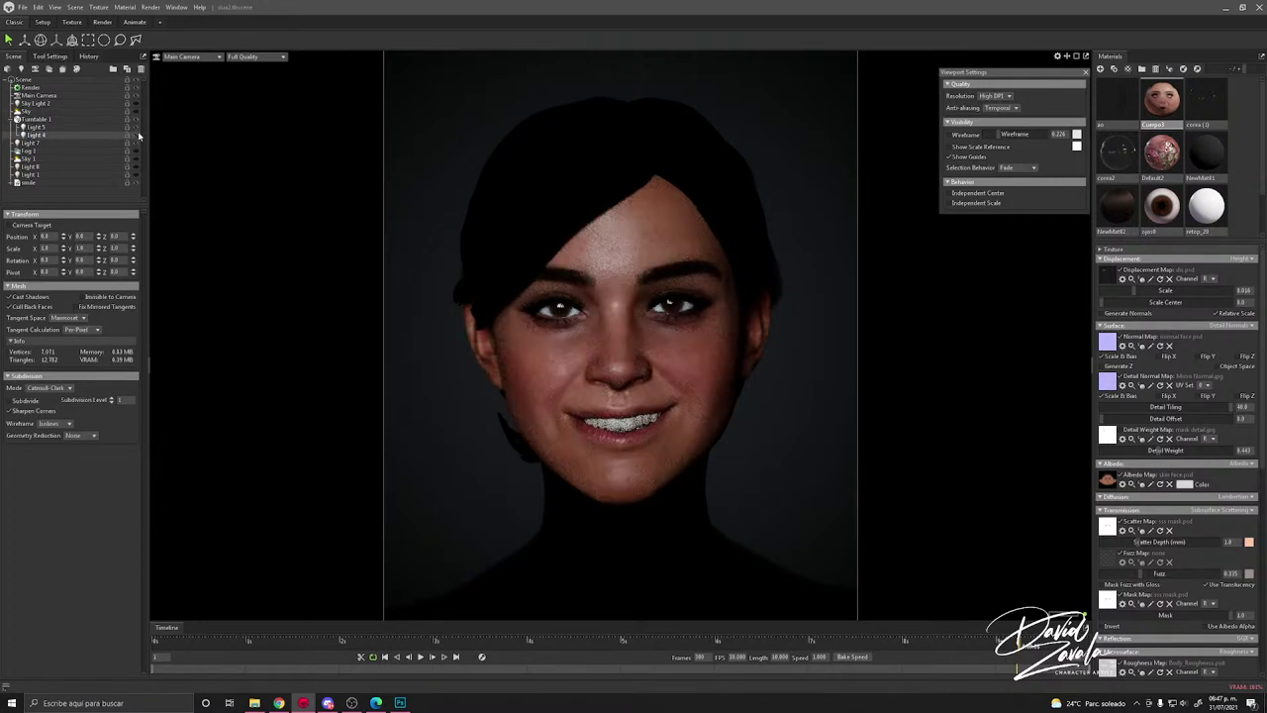
left_click(138, 127)
left_click(137, 127)
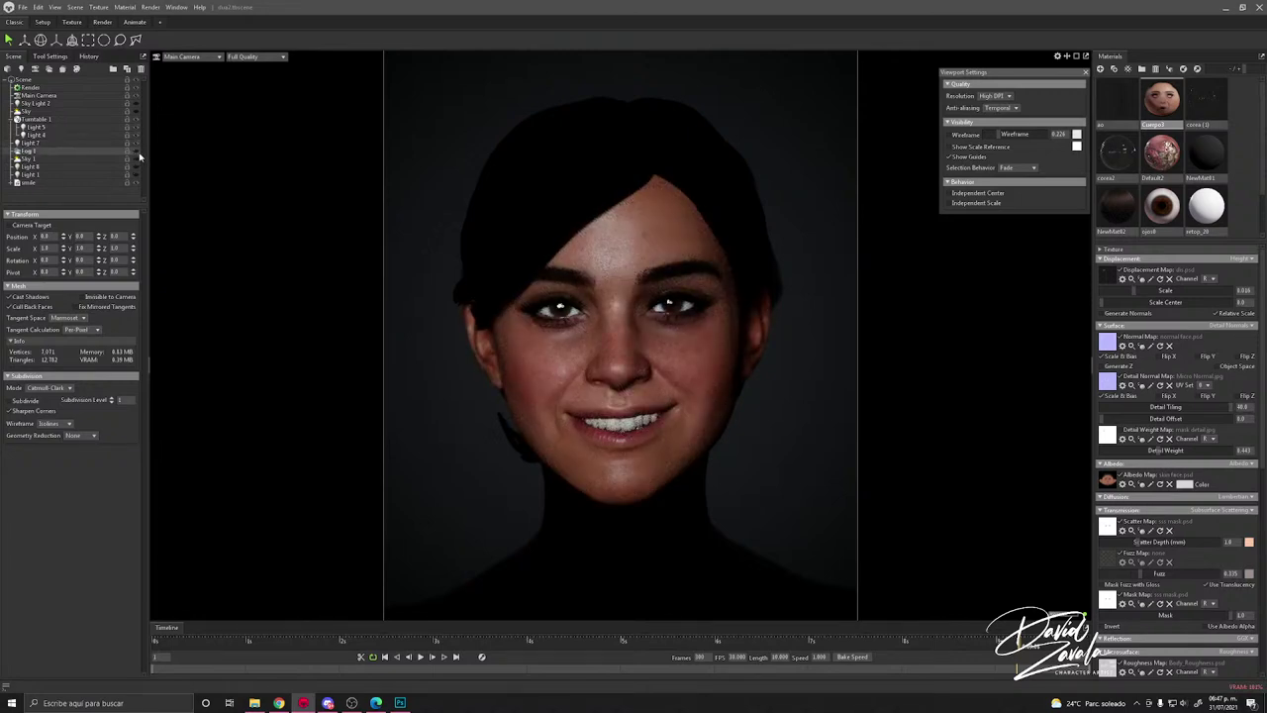
Step: Compare the contributions of Sky 1, Light 8 and Light 1 by toggling their visibility
left_click(138, 158)
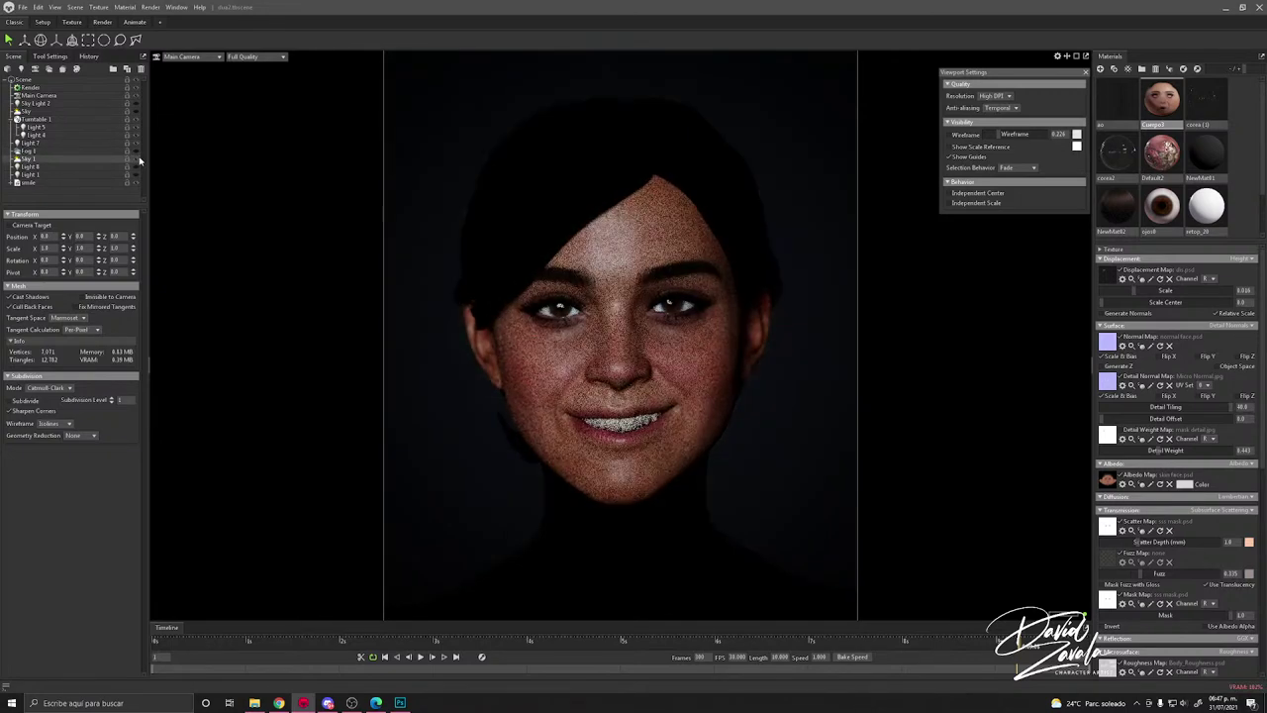
left_click(137, 158)
left_click(137, 168)
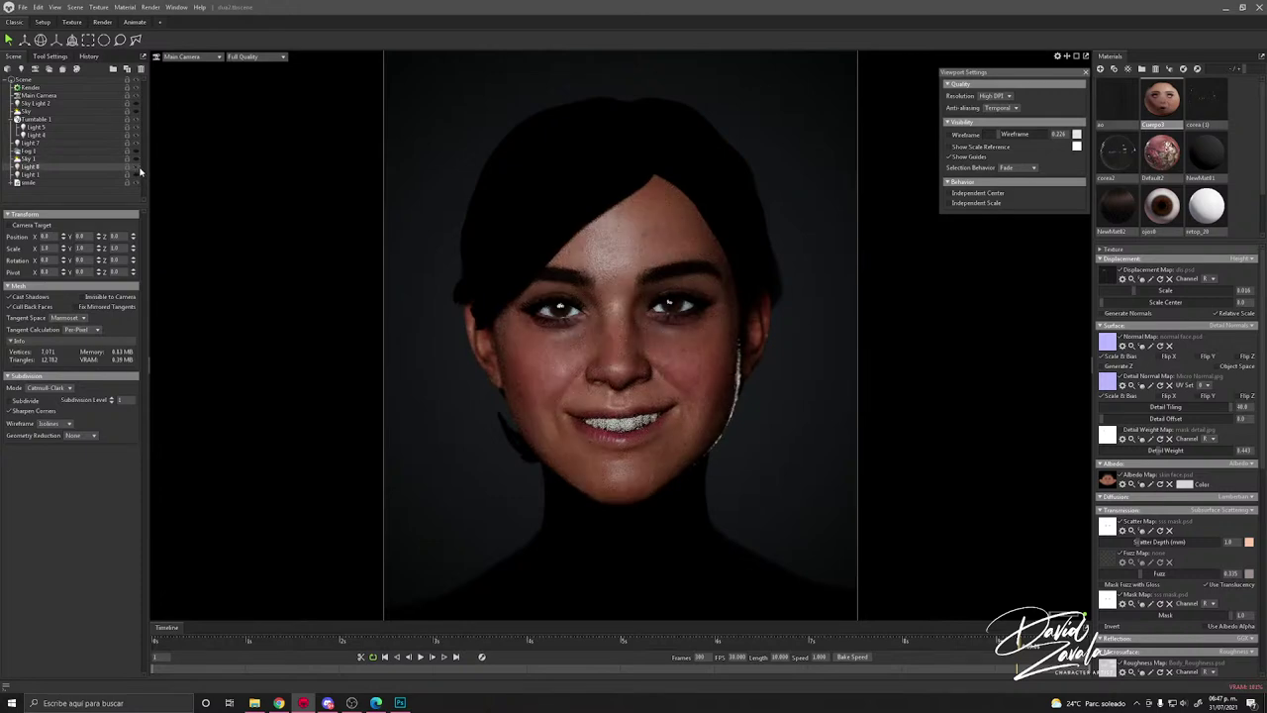
left_click(137, 168)
left_click(137, 173)
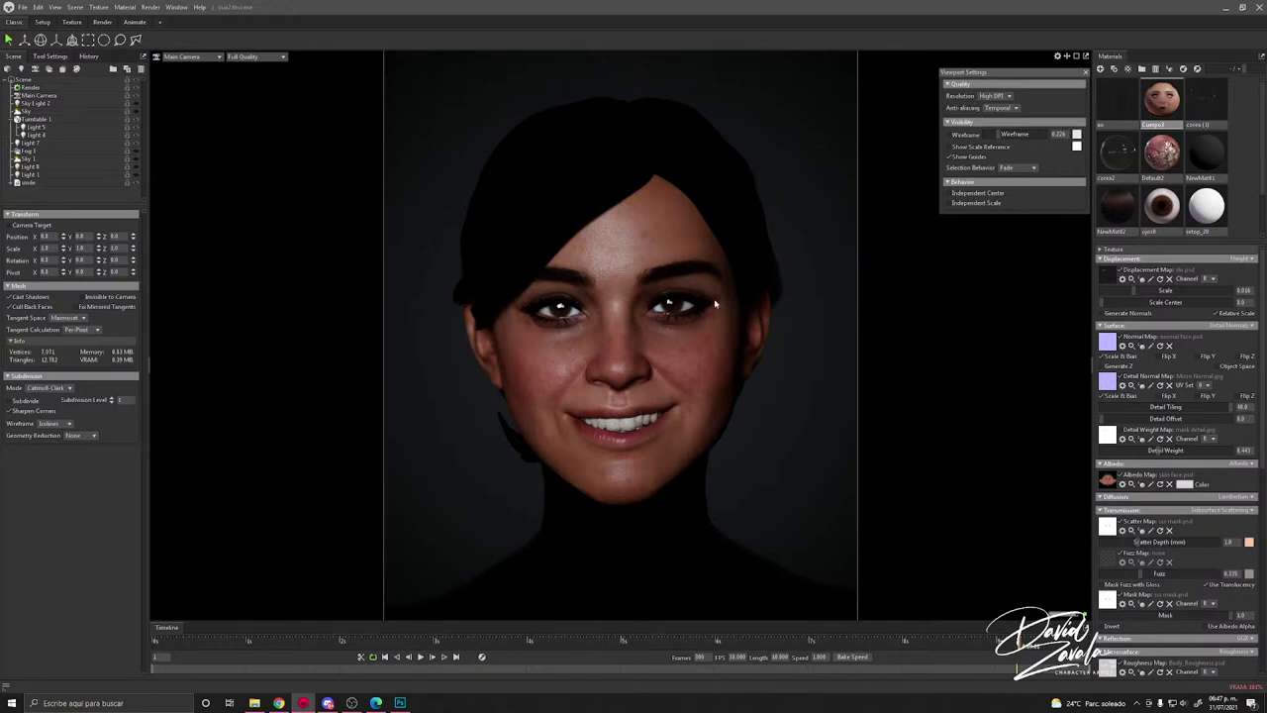
left_click(402, 703)
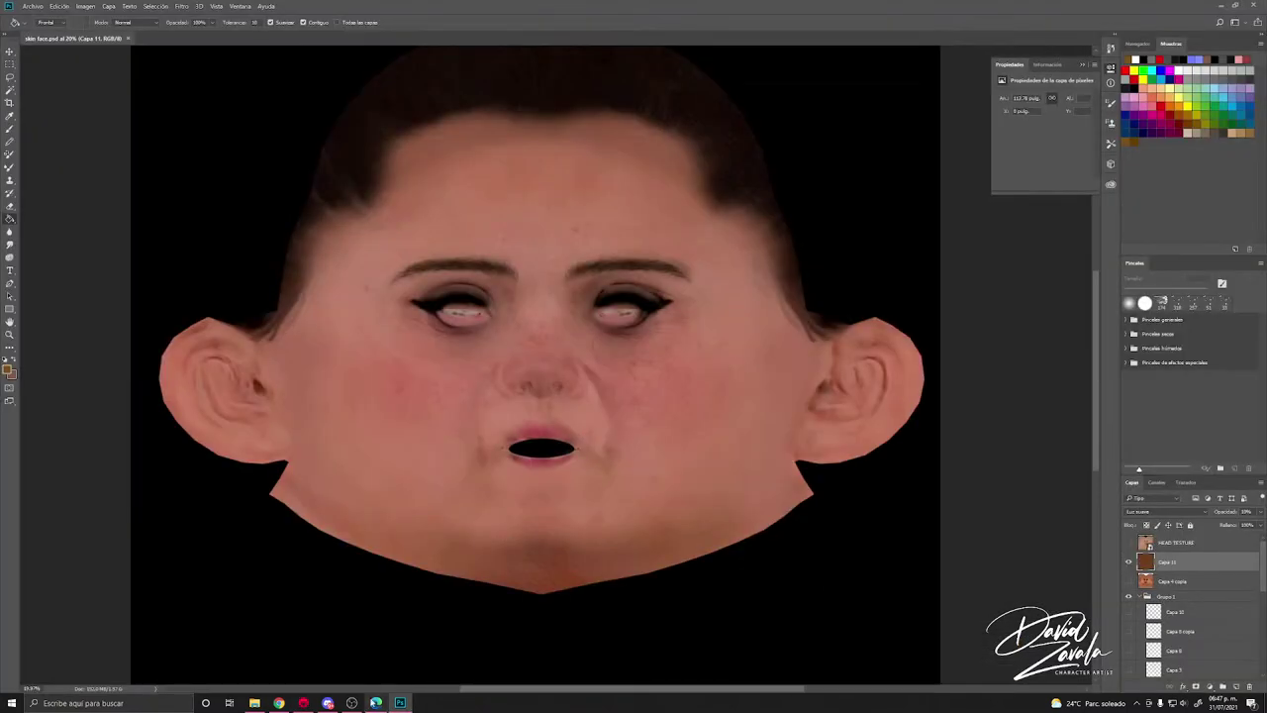
left_click(304, 704)
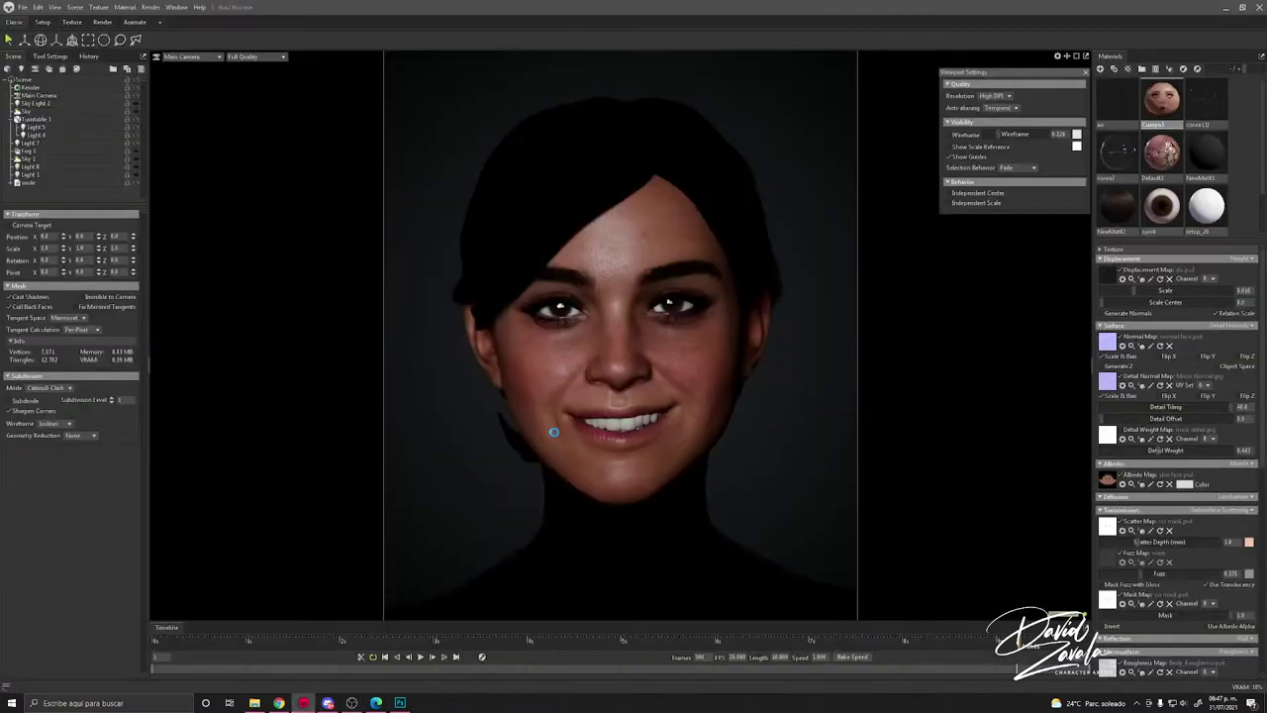
left_click(739, 451)
Step: Review the settings of Sky Light 2, Sky 1 and Sky, and switch the Sky object's visibility on
scroll(727, 450, "up", 2)
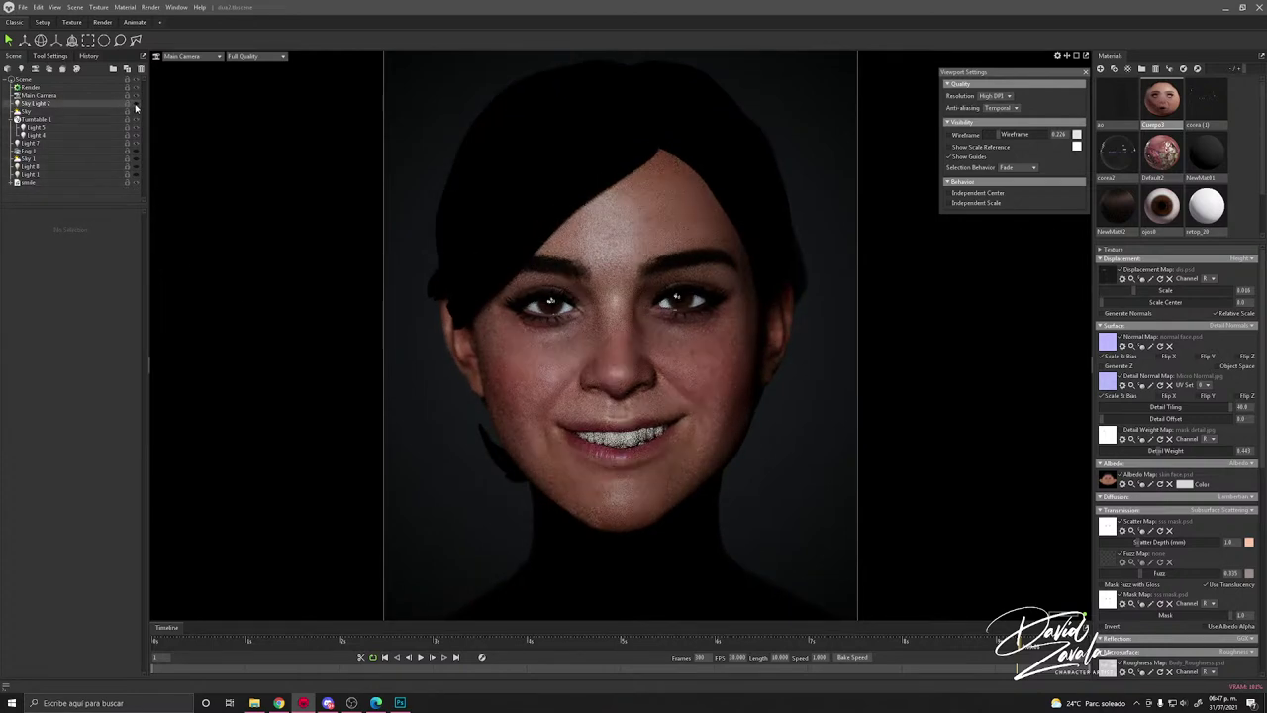
left_click(119, 104)
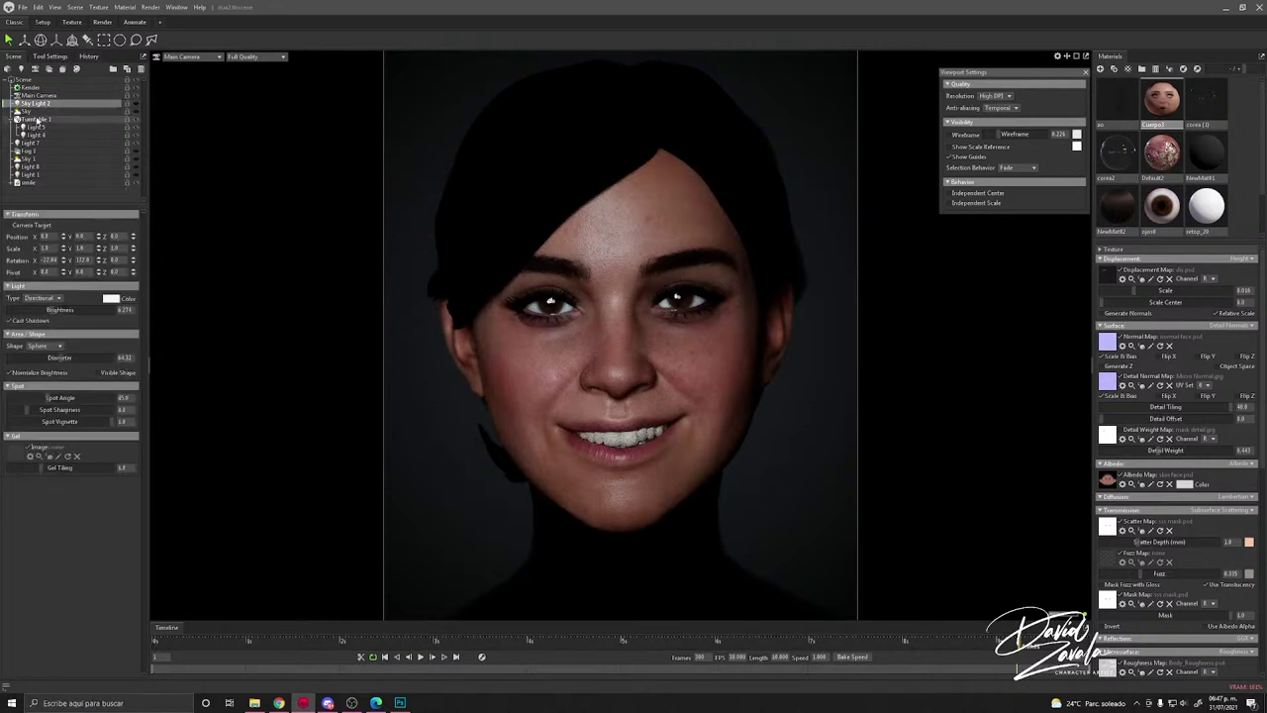
left_click(49, 158)
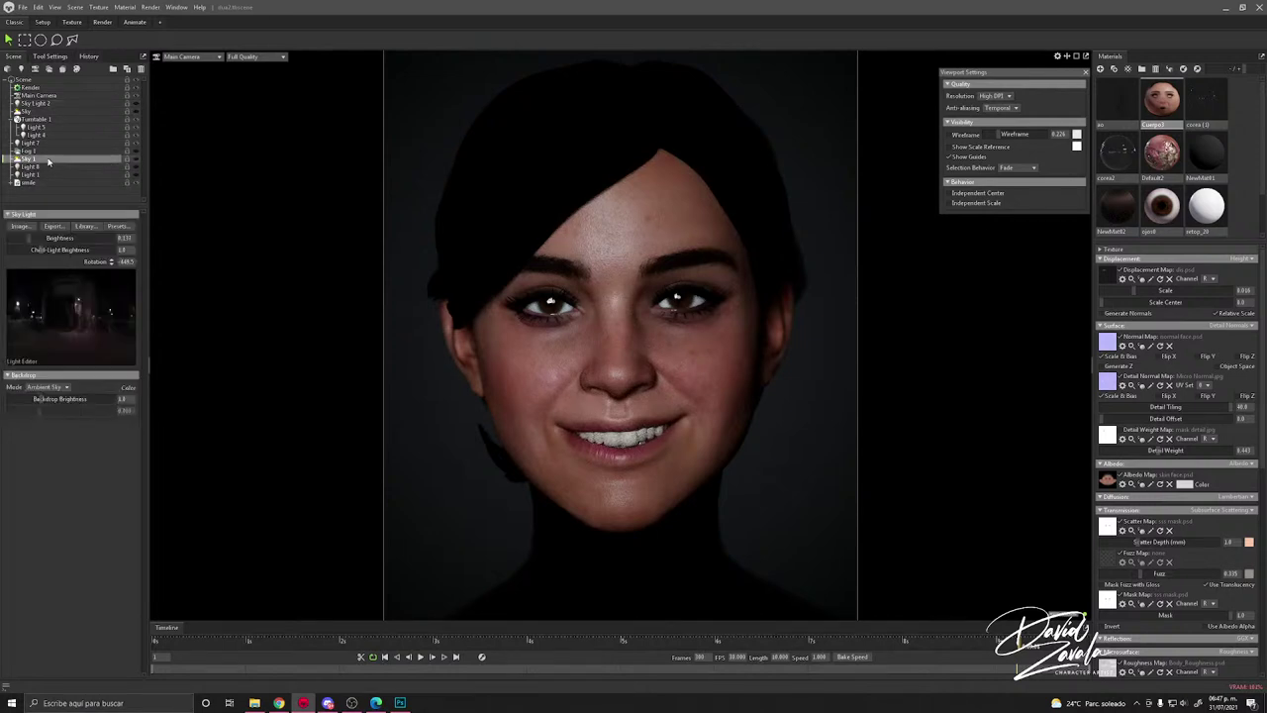
left_click(114, 112)
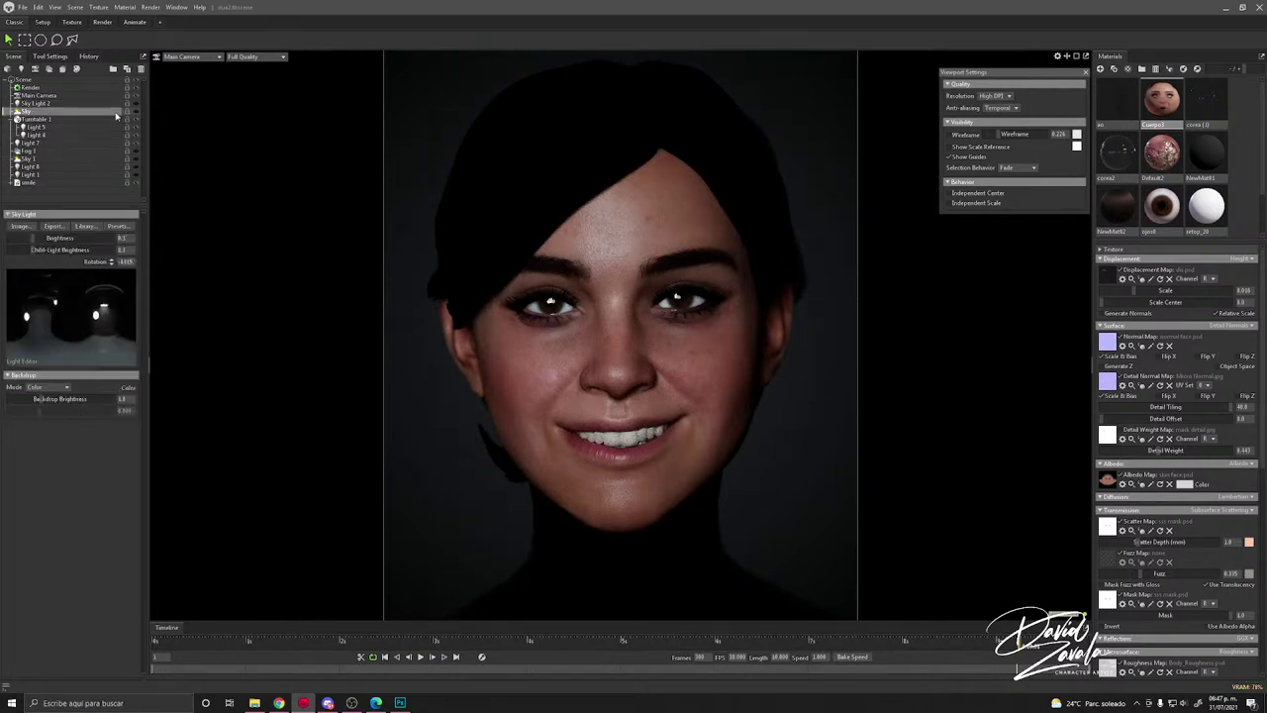
left_click(136, 112)
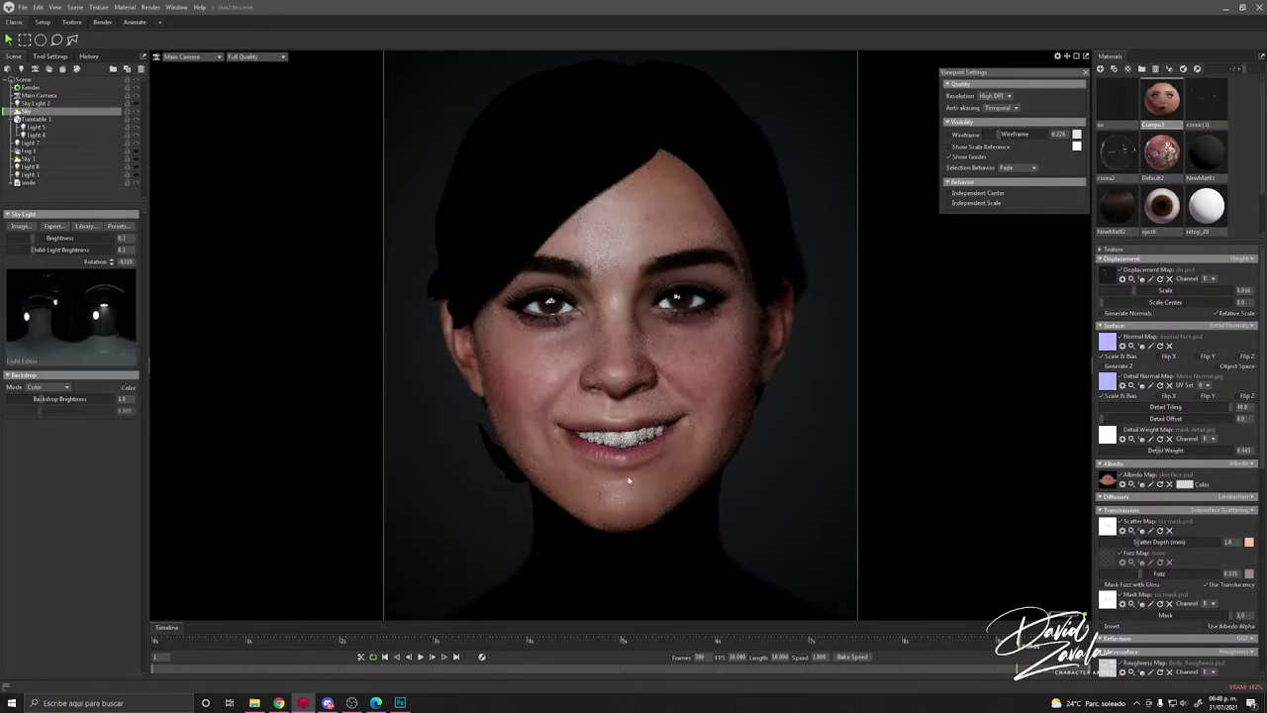
Step: Rotate the sky lighting around the head to change how the highlights fall on the face
scroll(752, 493, "up", 4)
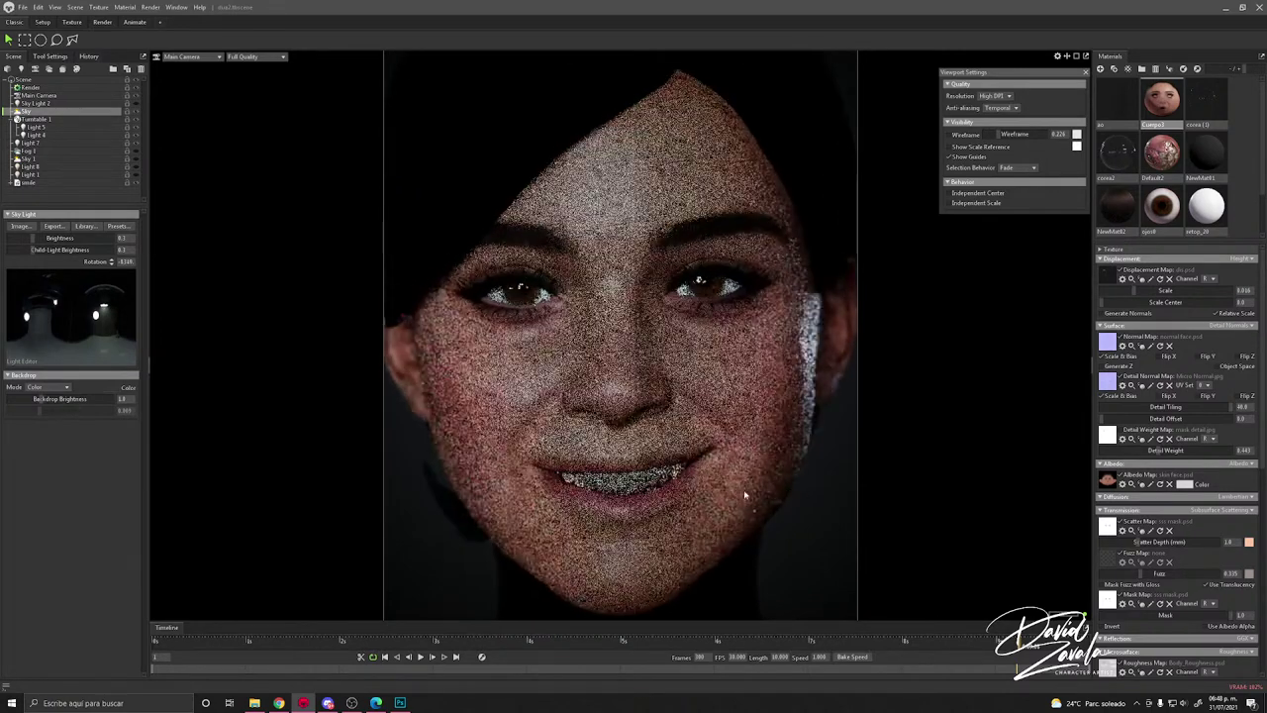
left_click_drag(746, 495, 638, 490, "shift")
scroll(639, 492, "down", 4)
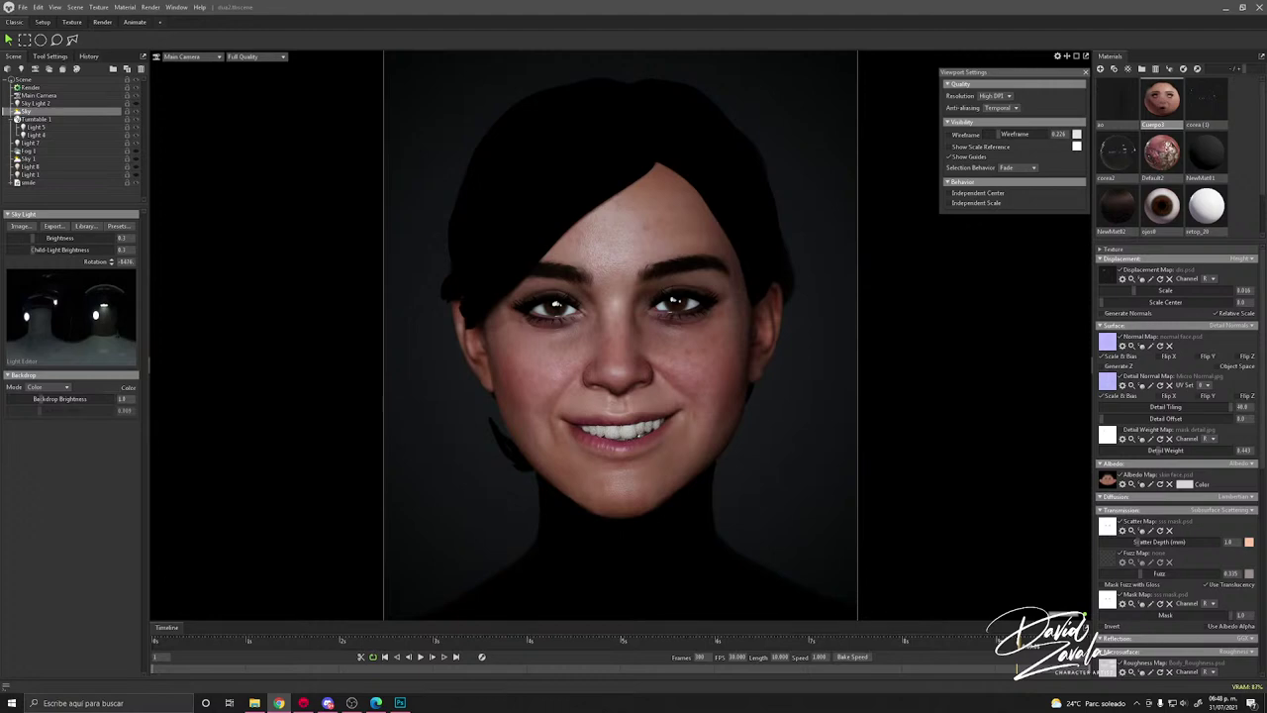
left_click(815, 453)
Step: Tint the eye material's albedo colour a very pale pink, RGB 254, 232, 232
scroll(798, 439, "up", 2)
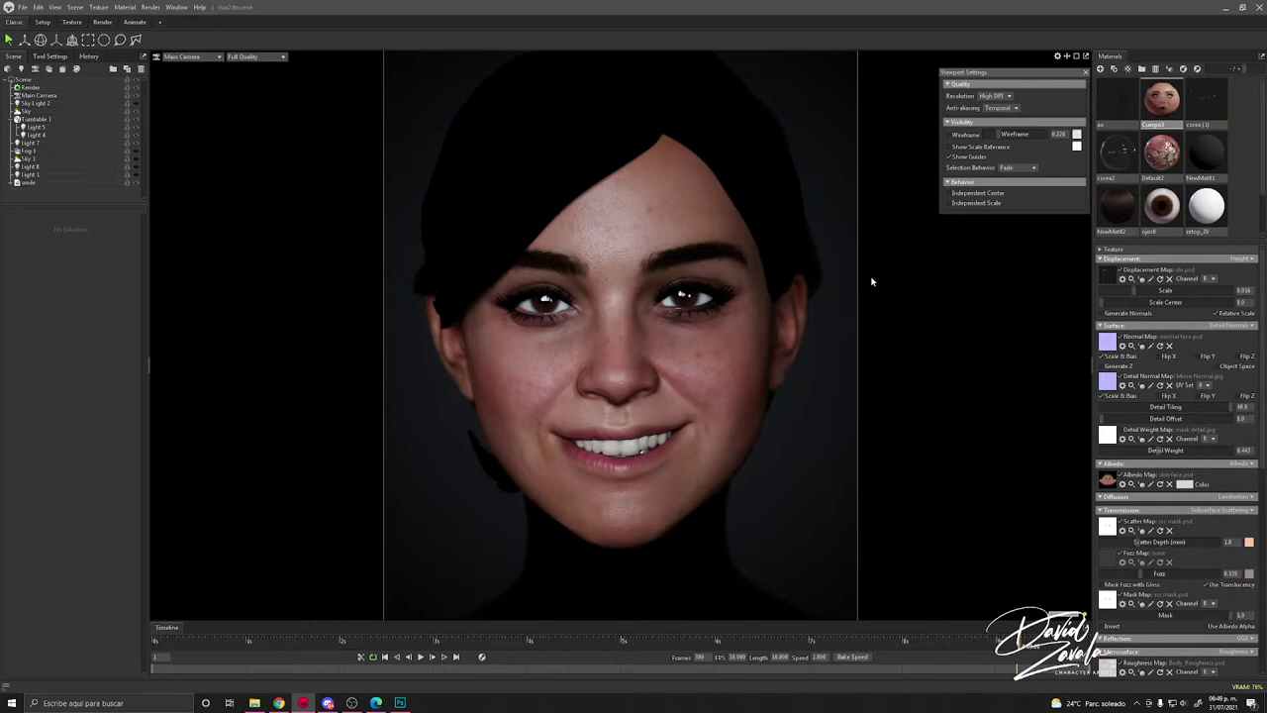
left_click(1154, 218)
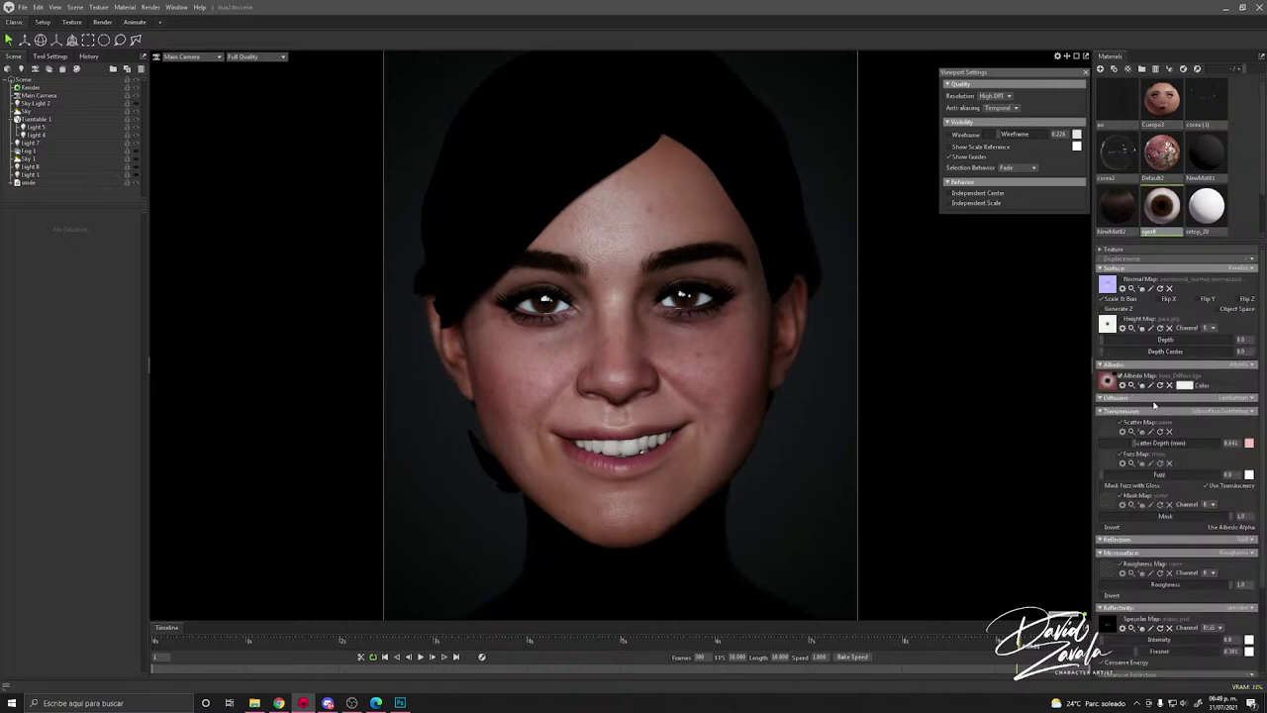
left_click(1187, 386)
left_click(911, 293)
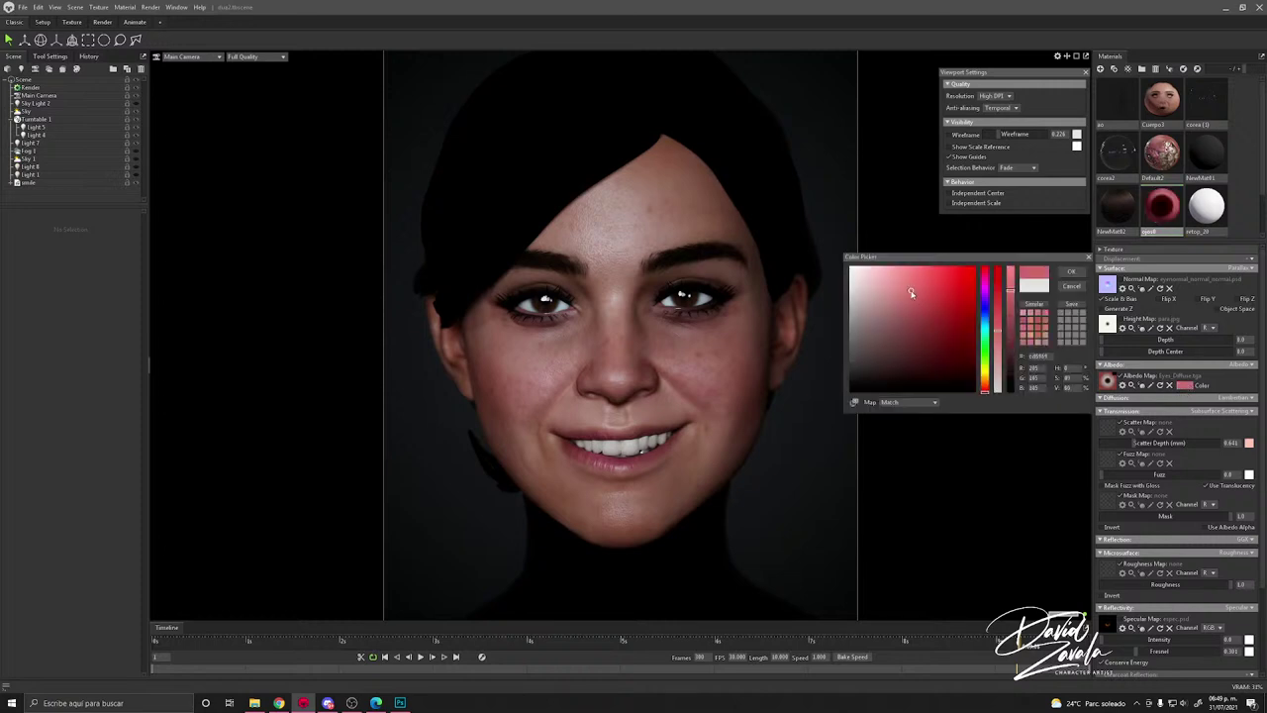
left_click_drag(912, 292, 859, 268)
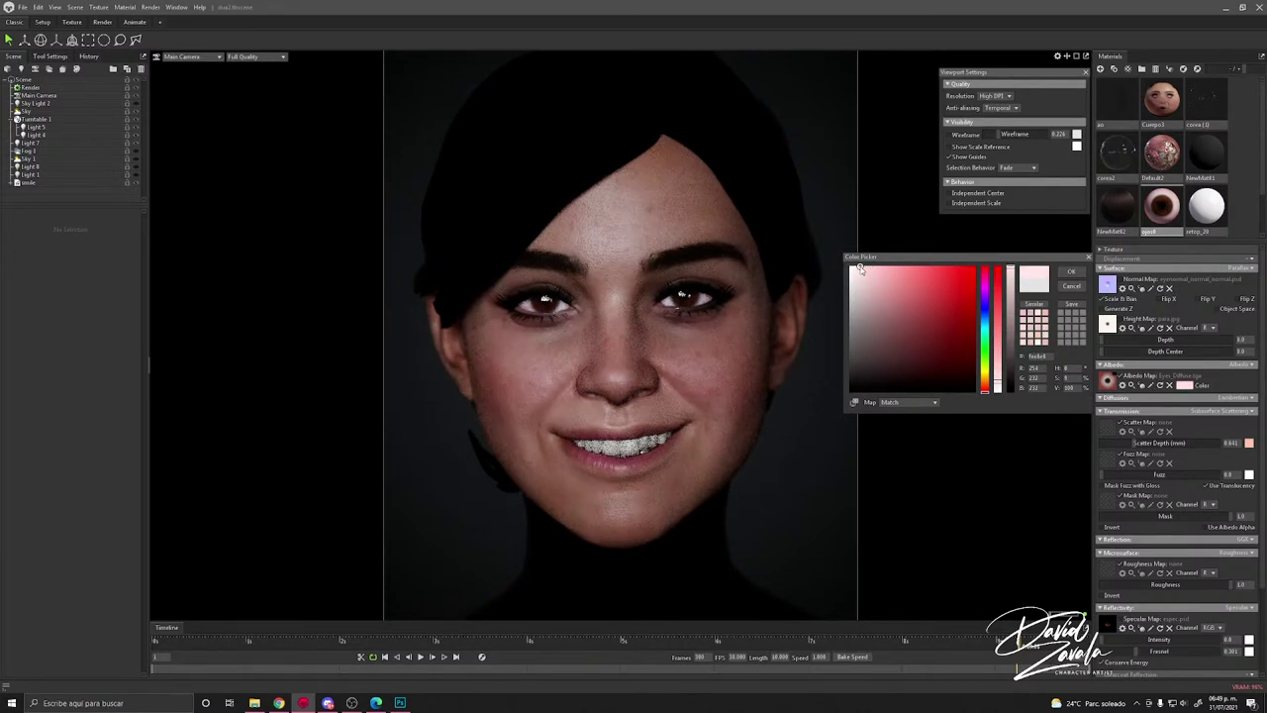
left_click(1071, 272)
Step: Tint the colour of Light 5 on the turntable a very pale orange
left_click(713, 372)
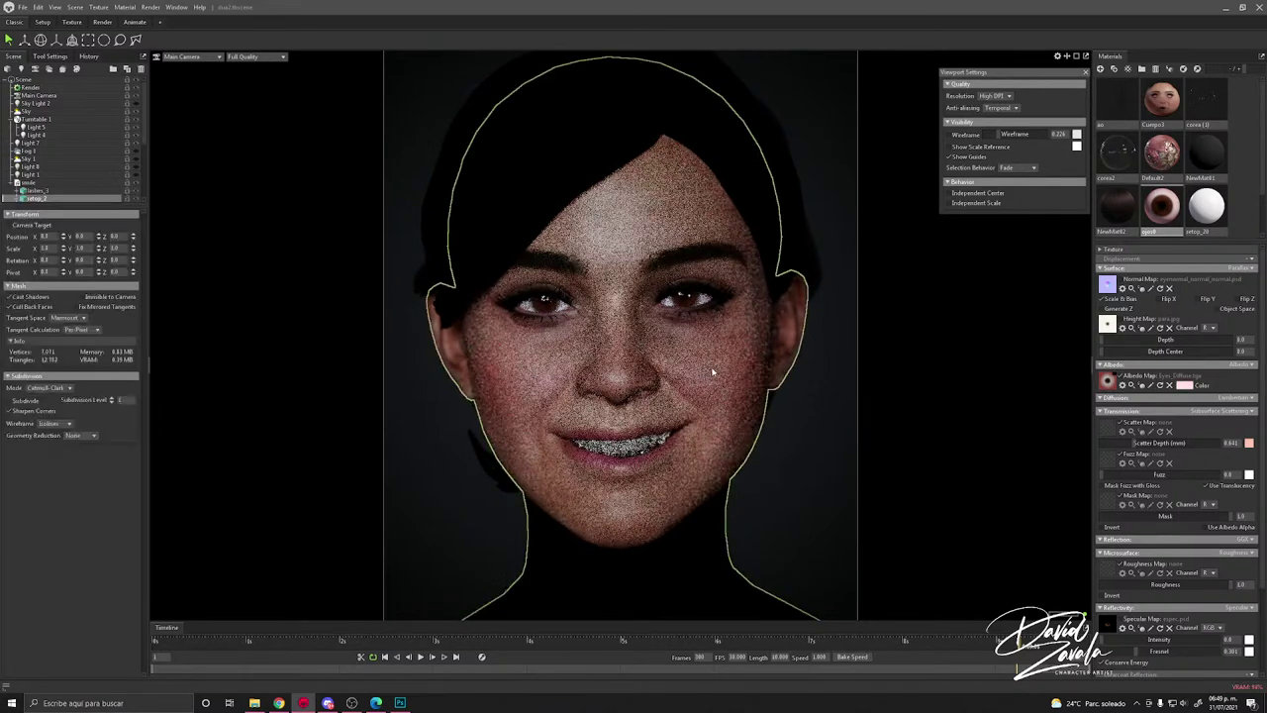
double_click(713, 372)
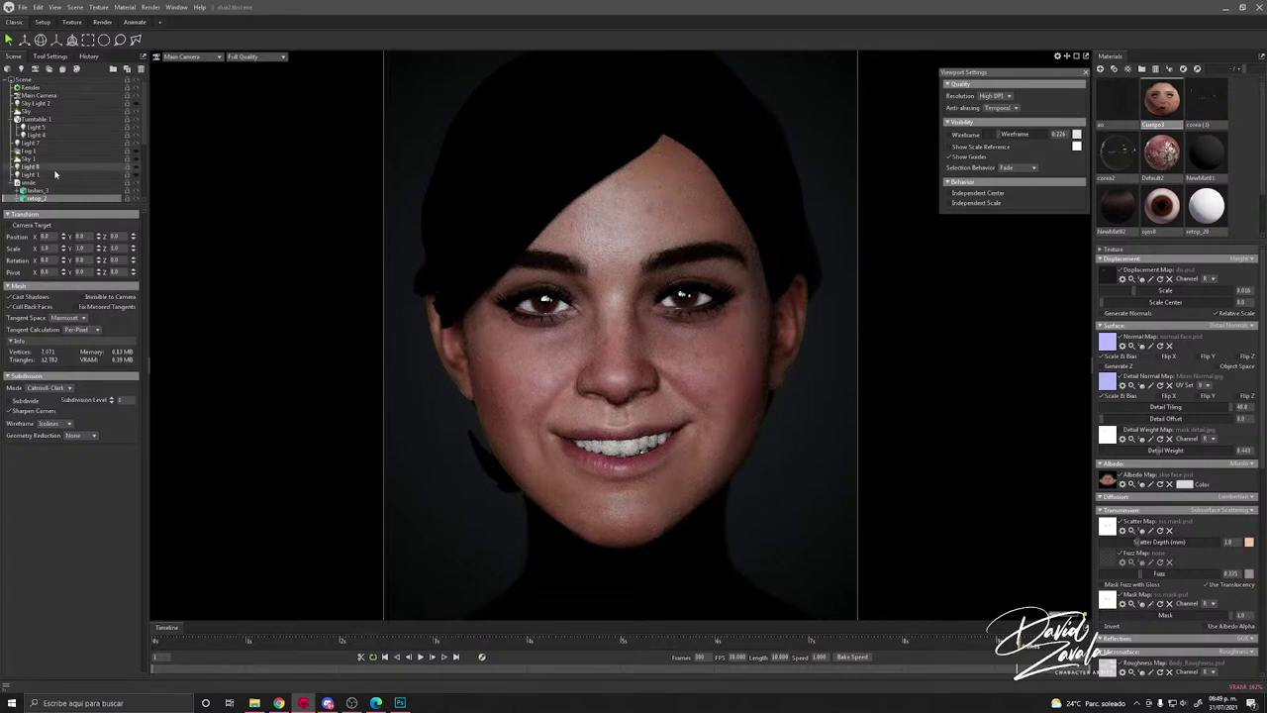
left_click(126, 128)
left_click(115, 130)
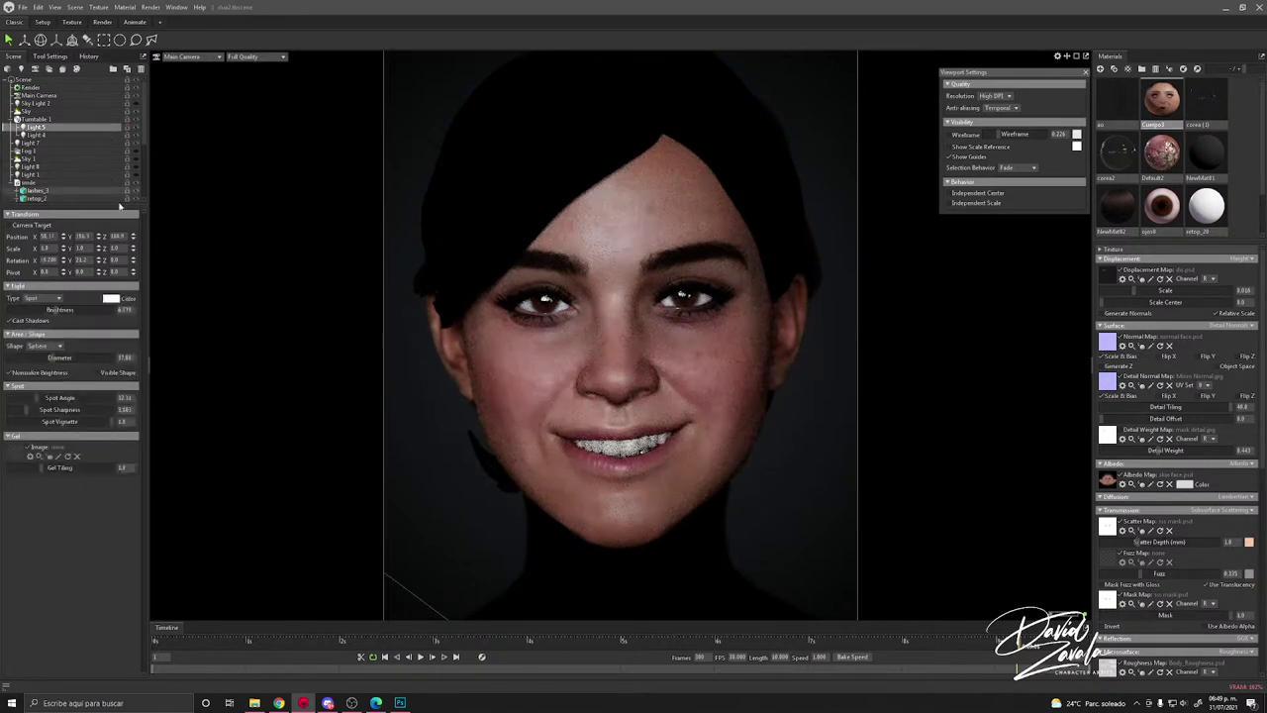
left_click(111, 299)
left_click(990, 382)
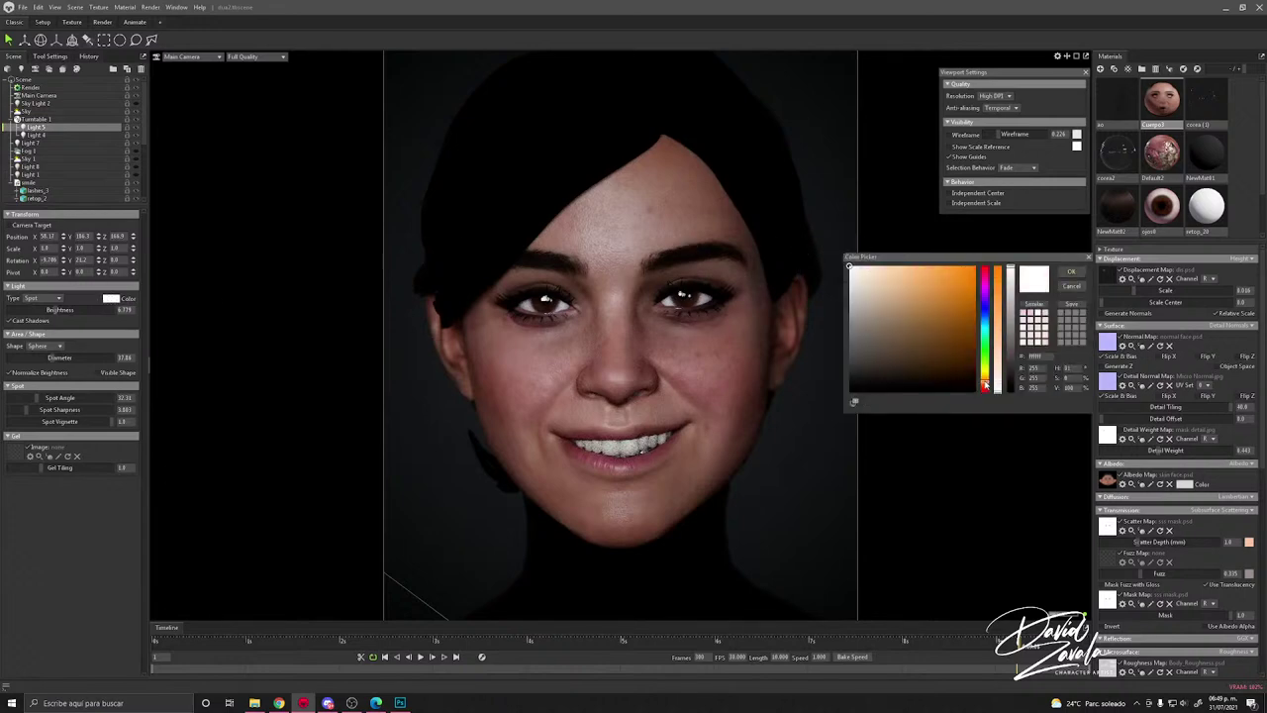
left_click(869, 270)
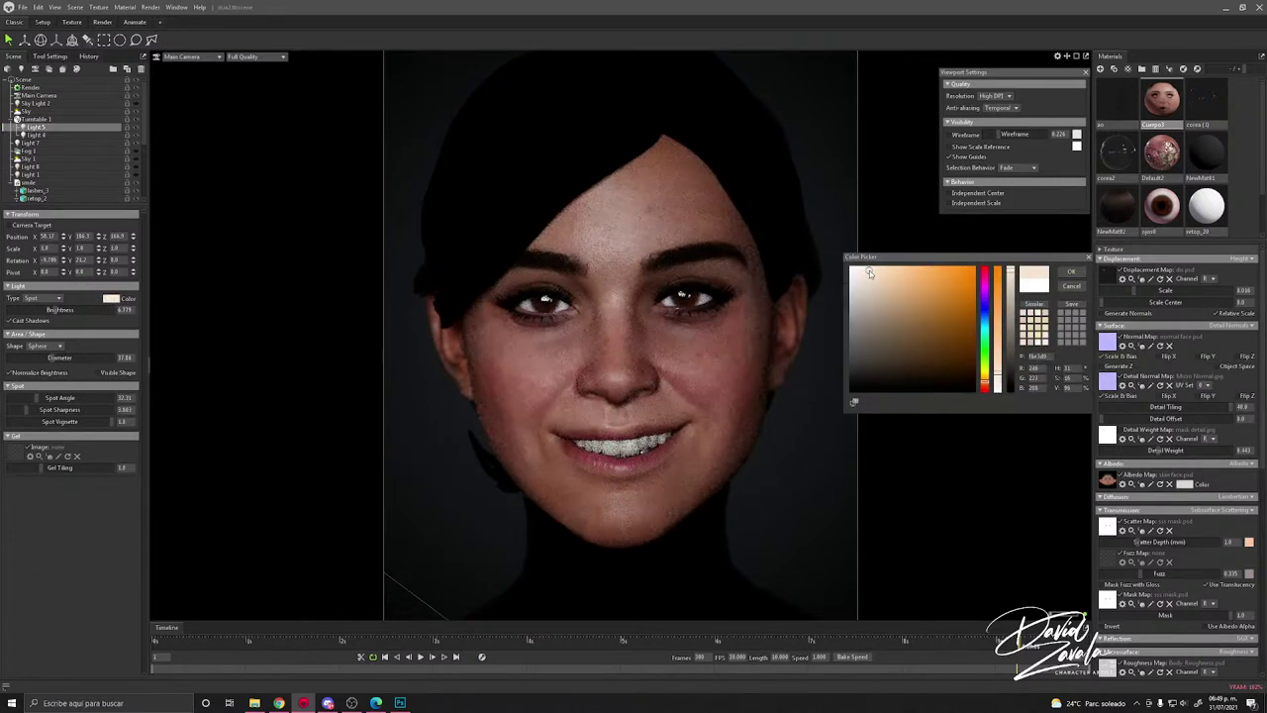
left_click(862, 268)
left_click(1069, 273)
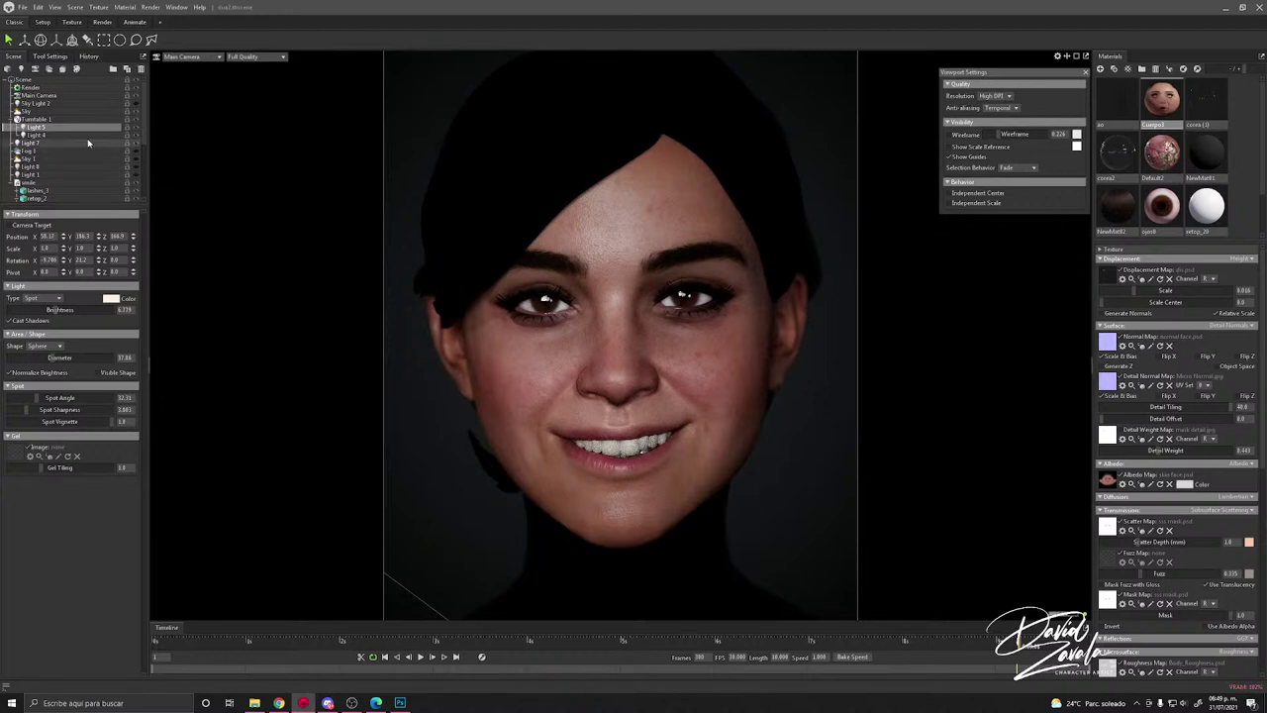
Step: Check Light 4's contribution by toggling its visibility, and scrub the timeline to about 9 seconds to reposition the turntable lights
left_click(135, 136)
left_click(136, 137)
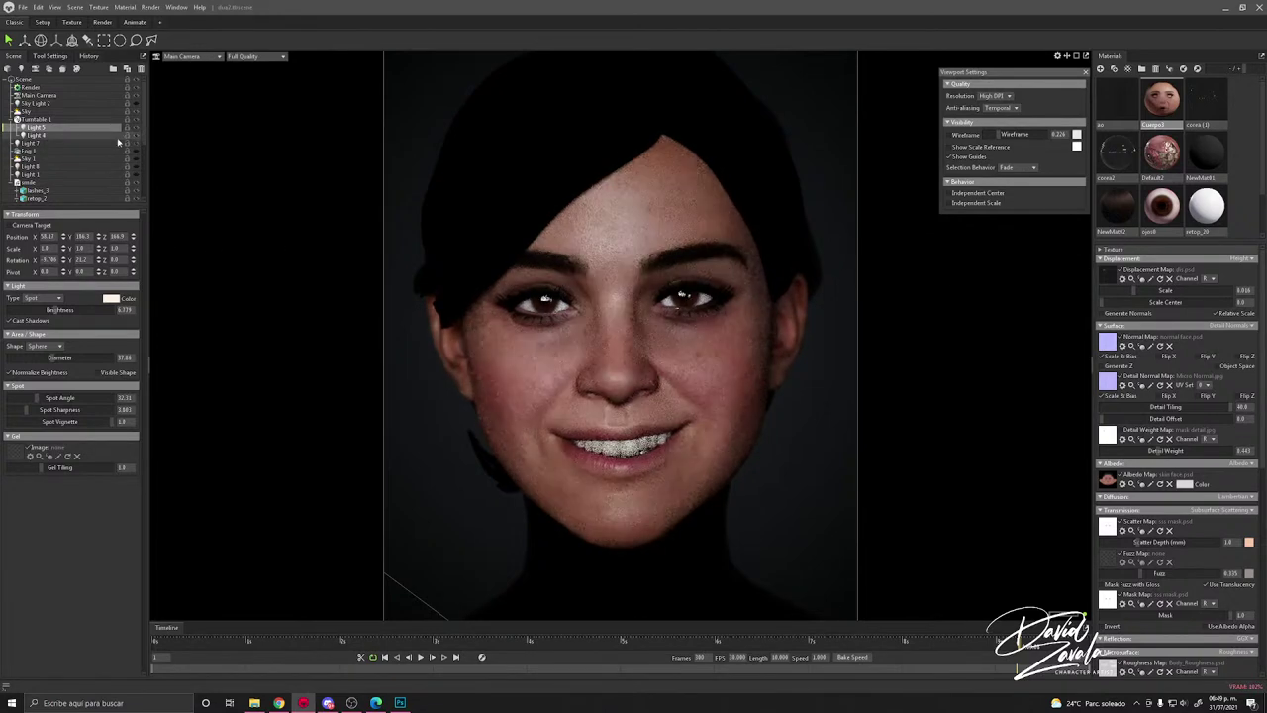
left_click_drag(606, 643, 977, 601)
left_click(838, 523)
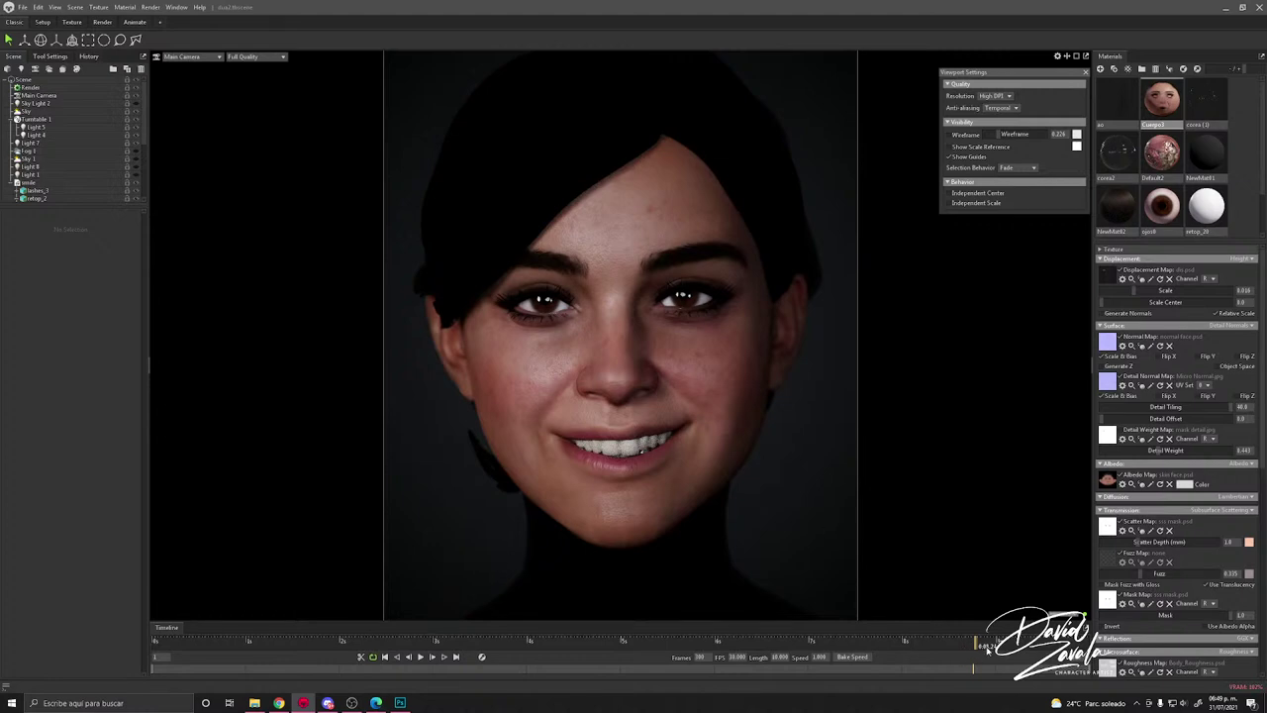
left_click_drag(987, 648, 995, 643)
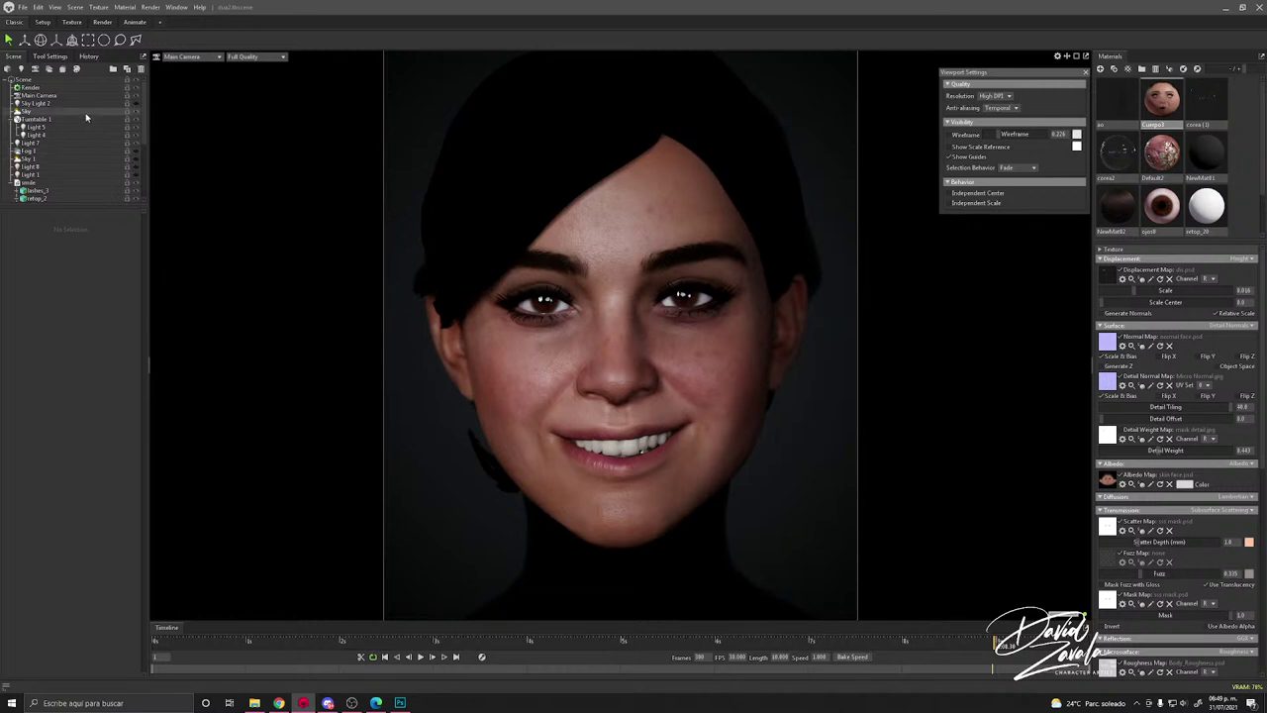
Step: Hide the Sky object, show Sky 1, and load the Abandoned House Attic environment into Sky 1
left_click(137, 112)
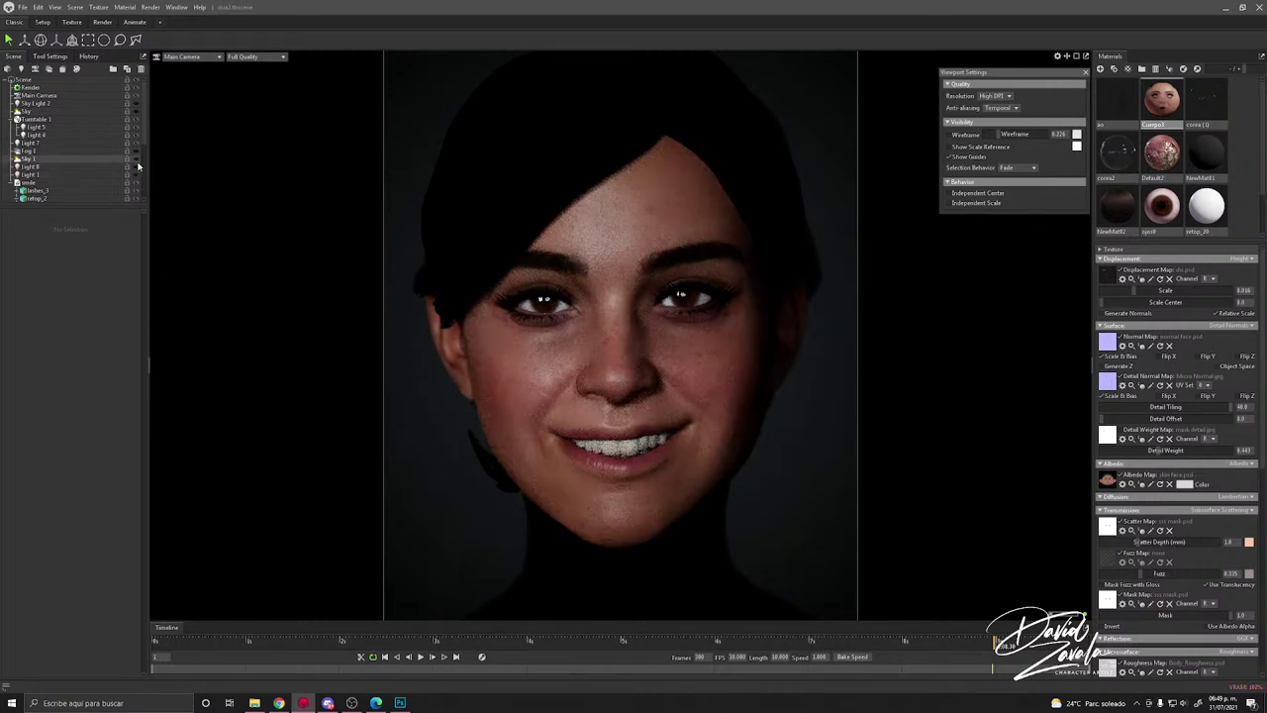
left_click(138, 161)
left_click(60, 159)
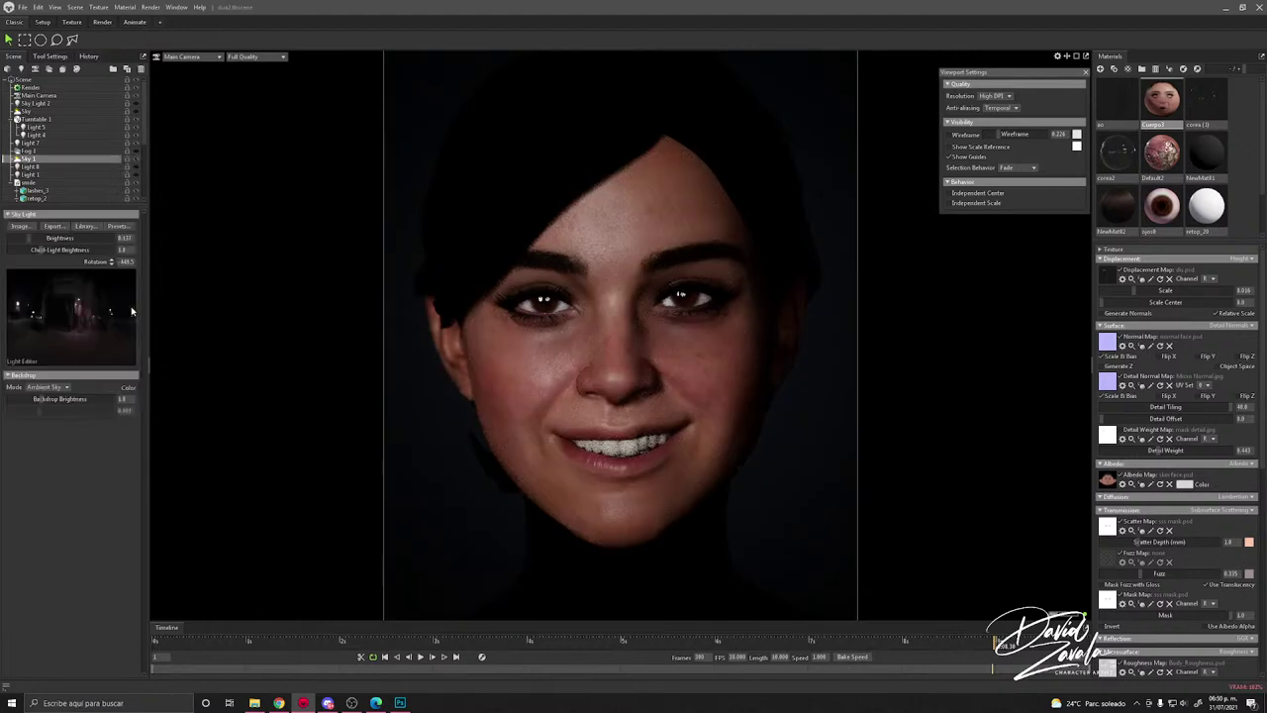
left_click(85, 226)
left_click(312, 286)
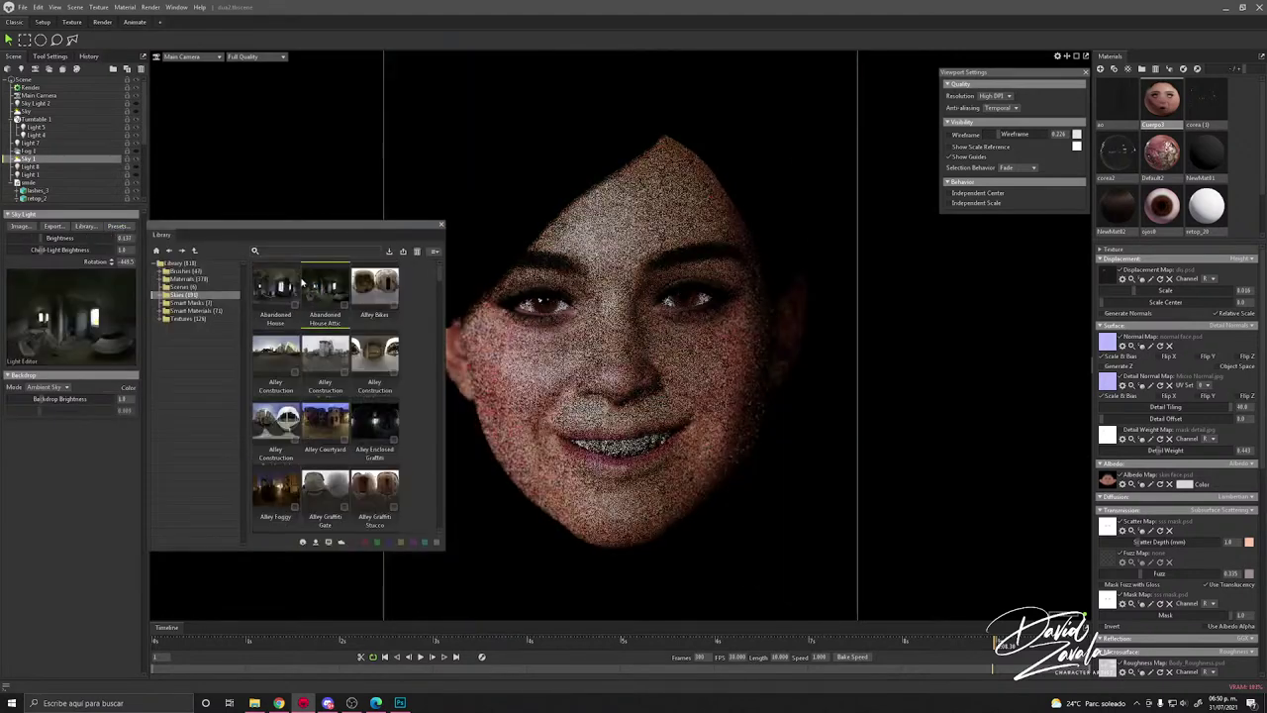
scroll(597, 388, "down", 3)
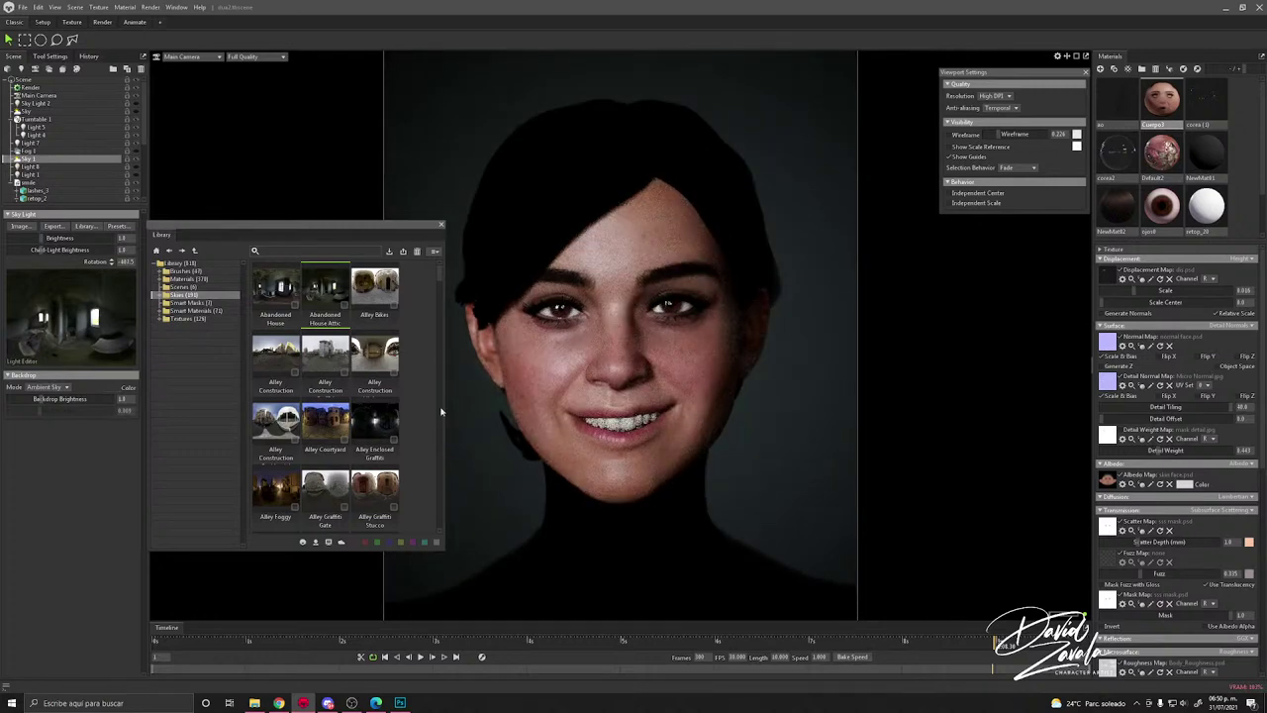
Step: Replace Sky 1's environment with the arched-passage Alley Construction preset and rotate the sky lighting around the head
left_click(361, 485)
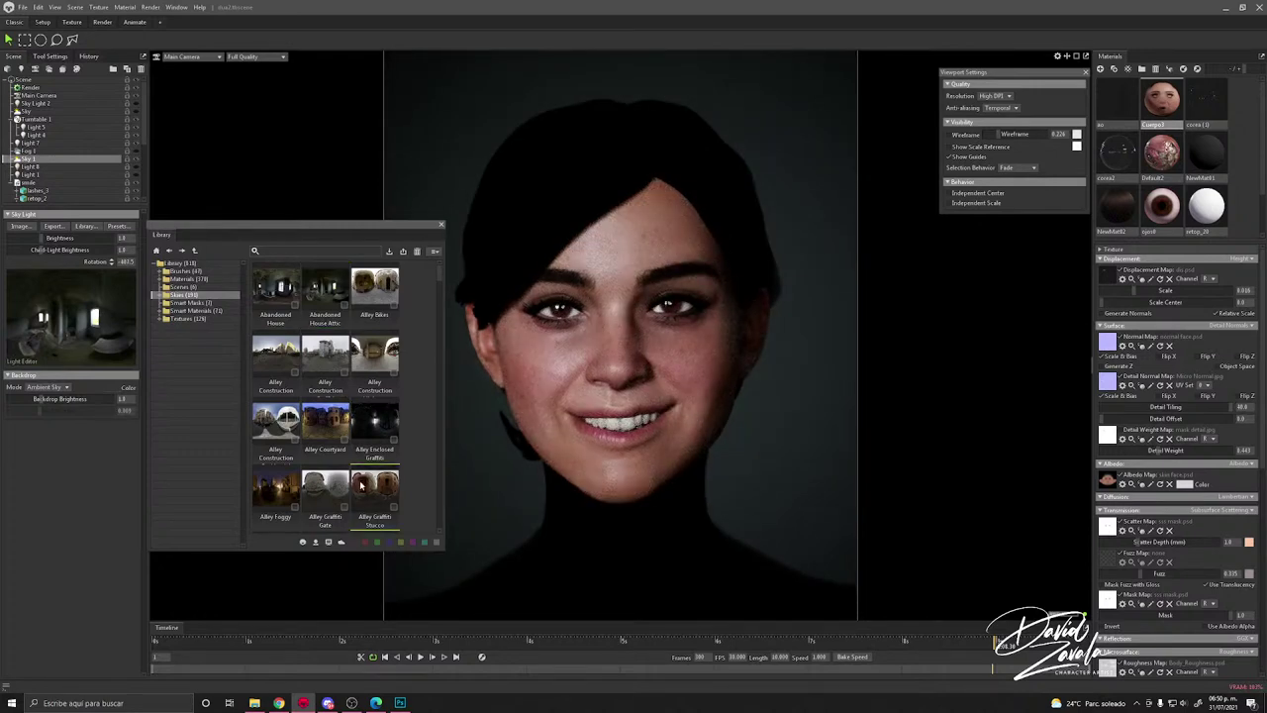
left_click(382, 364)
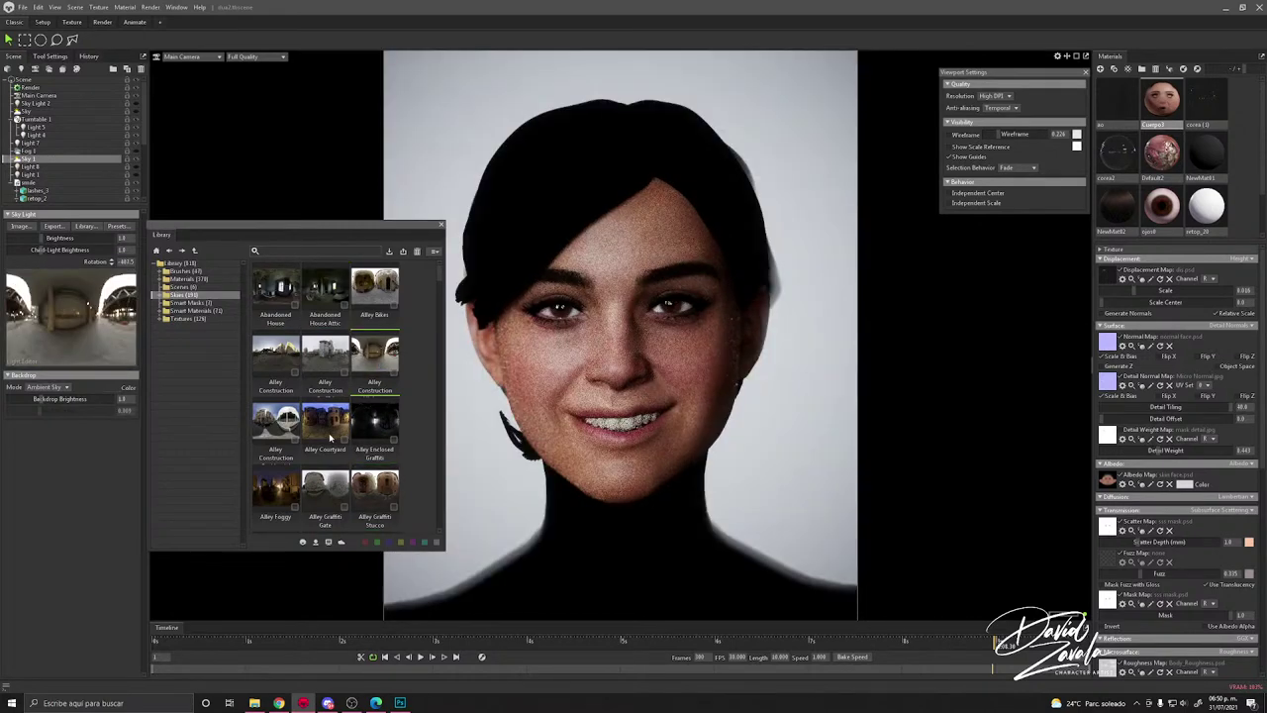
scroll(783, 451, "up", 2)
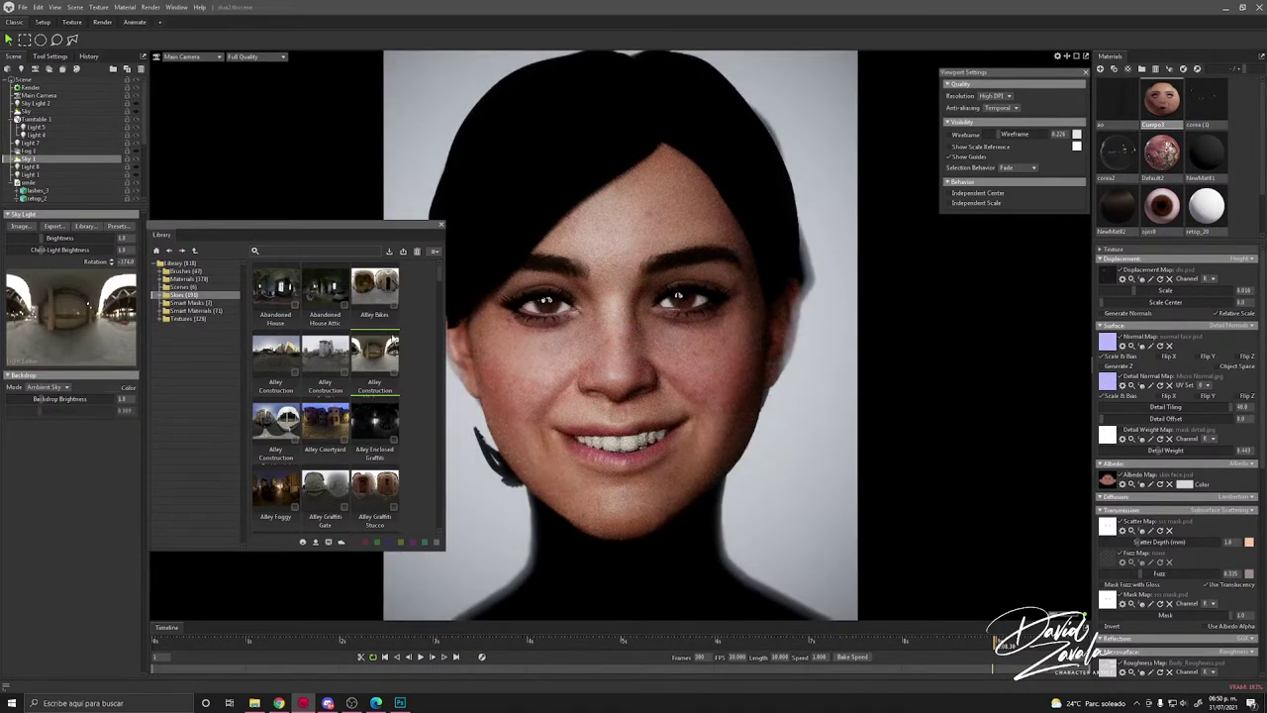
scroll(341, 376, "down", 5)
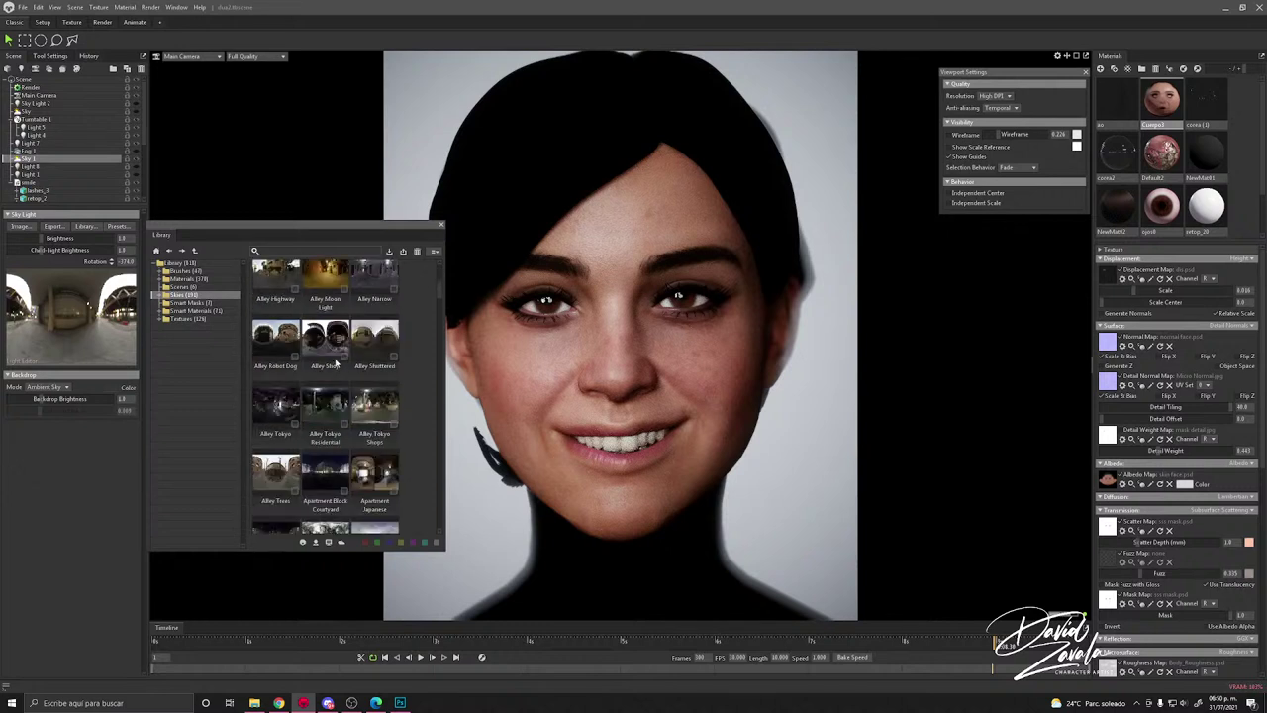
left_click(443, 225)
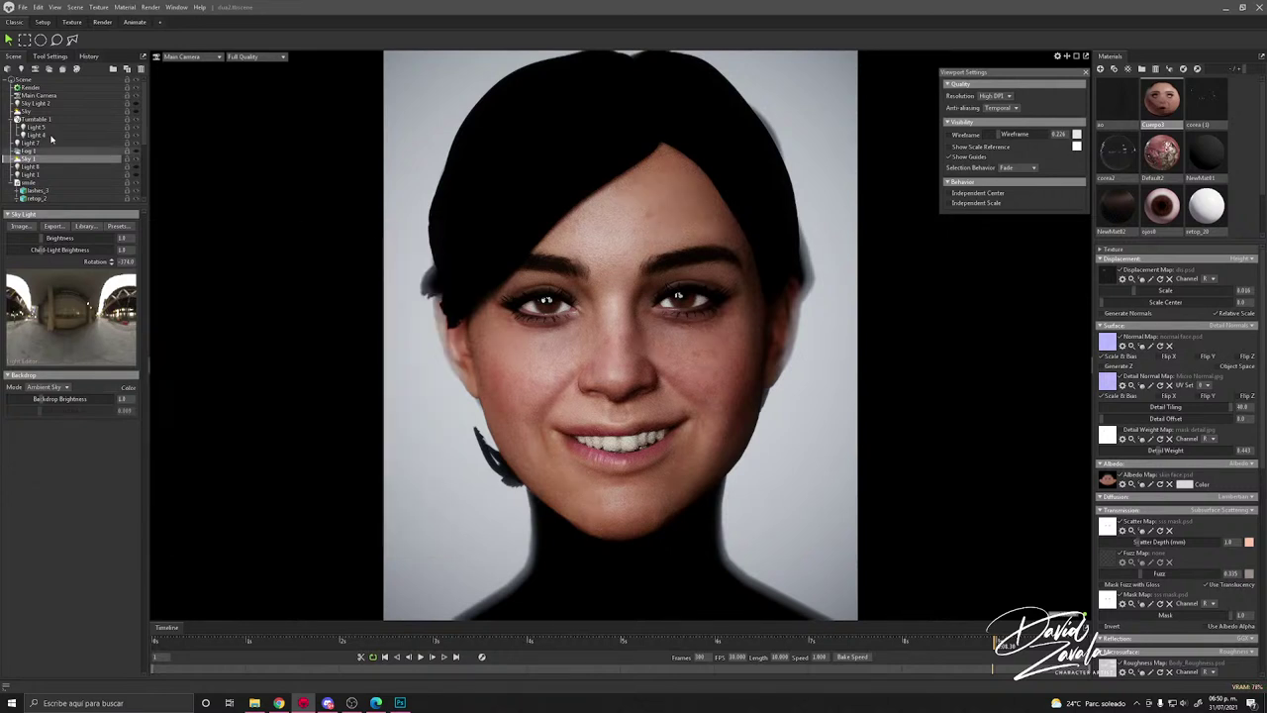
Step: Turn off Depth of Field in the Main Camera's focus settings
left_click(45, 95)
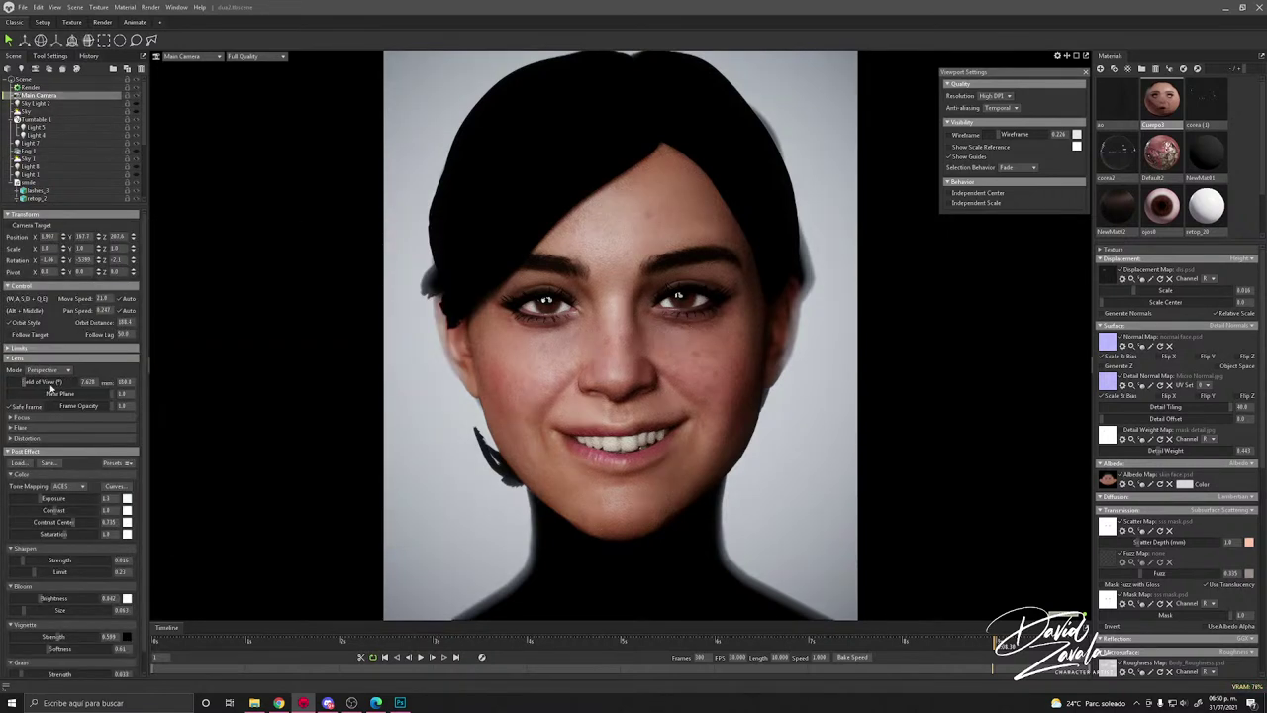
left_click(19, 420)
left_click(14, 428)
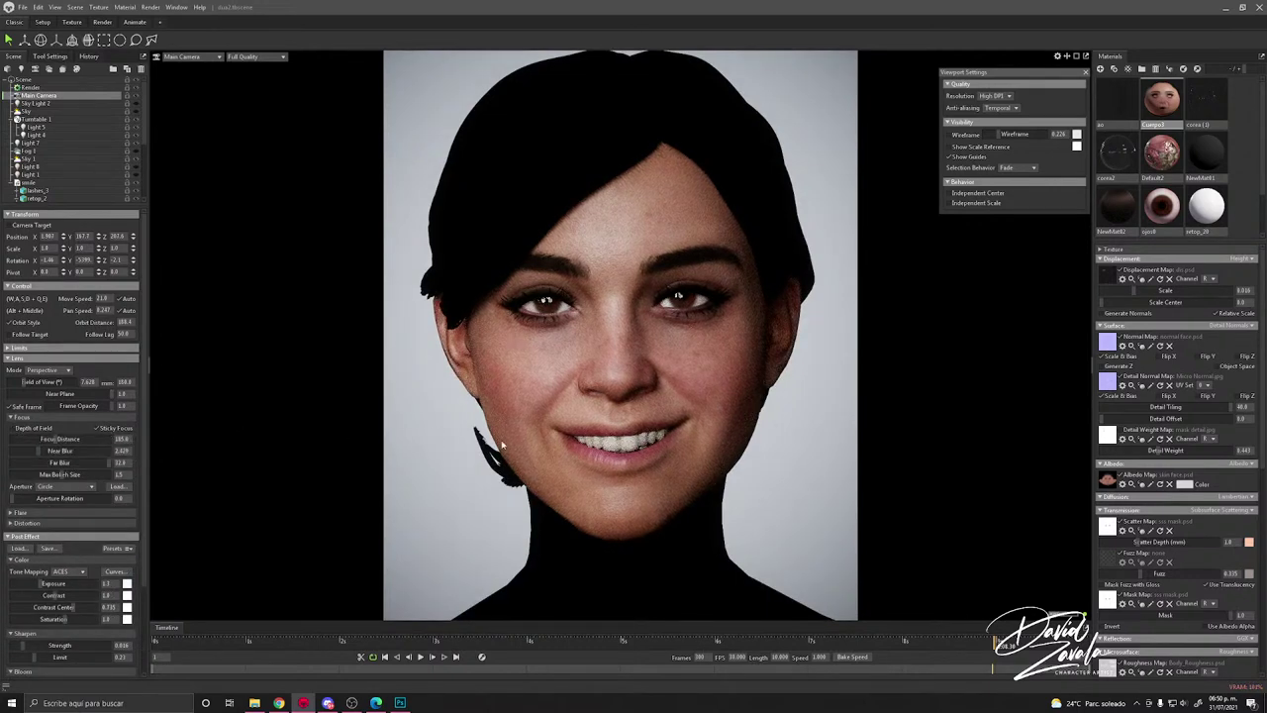
Step: Duplicate the black material on the neck and shoulders and assign the copy to that area of the body
left_click(605, 557)
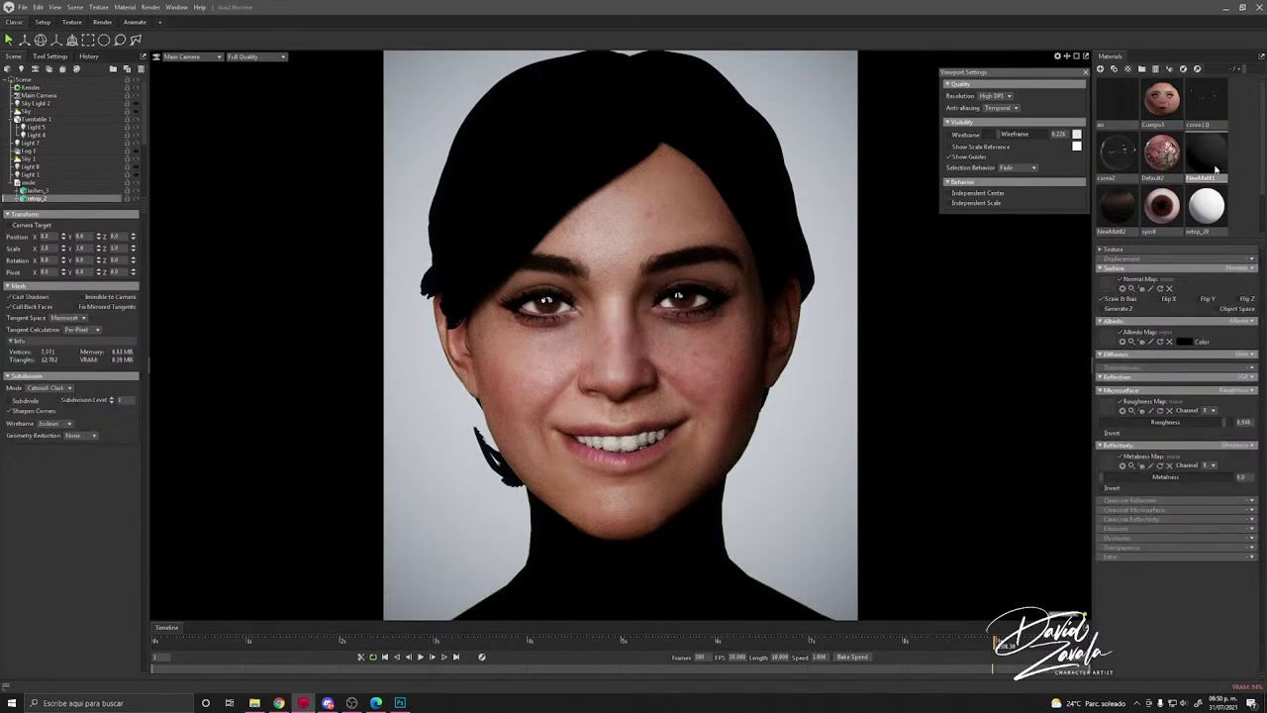
left_click(1113, 70)
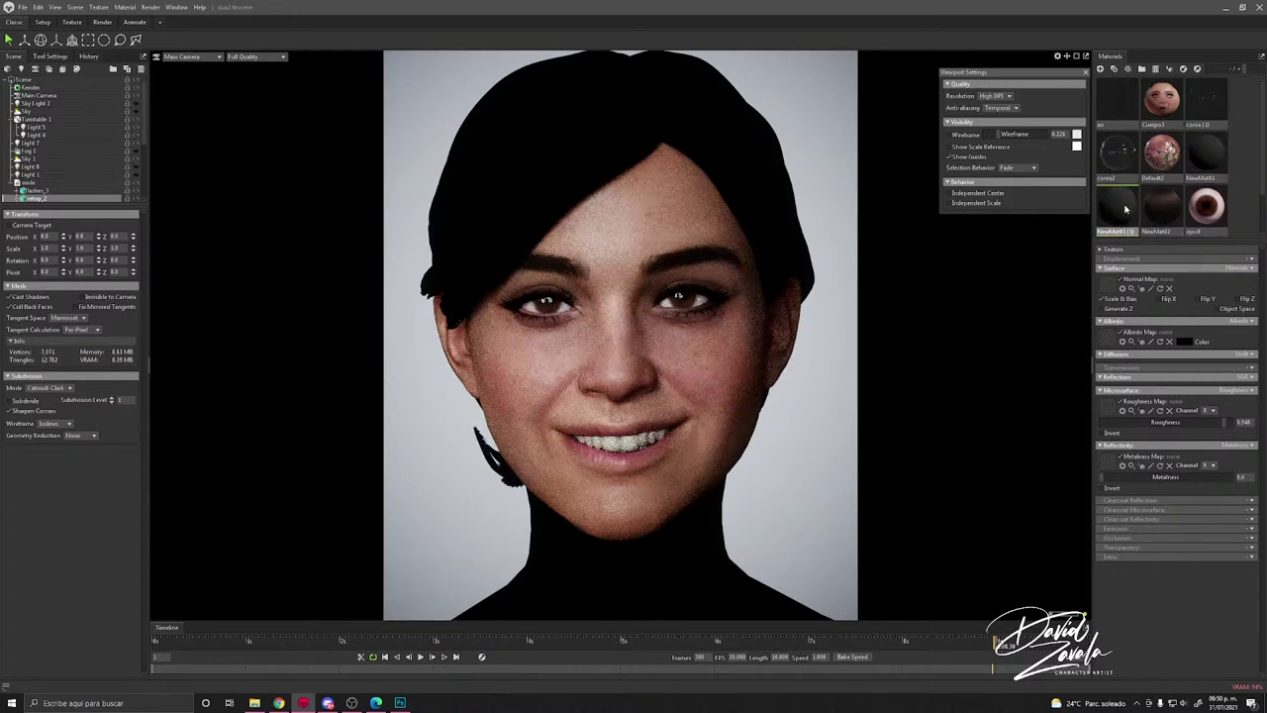
left_click_drag(1125, 208, 661, 586)
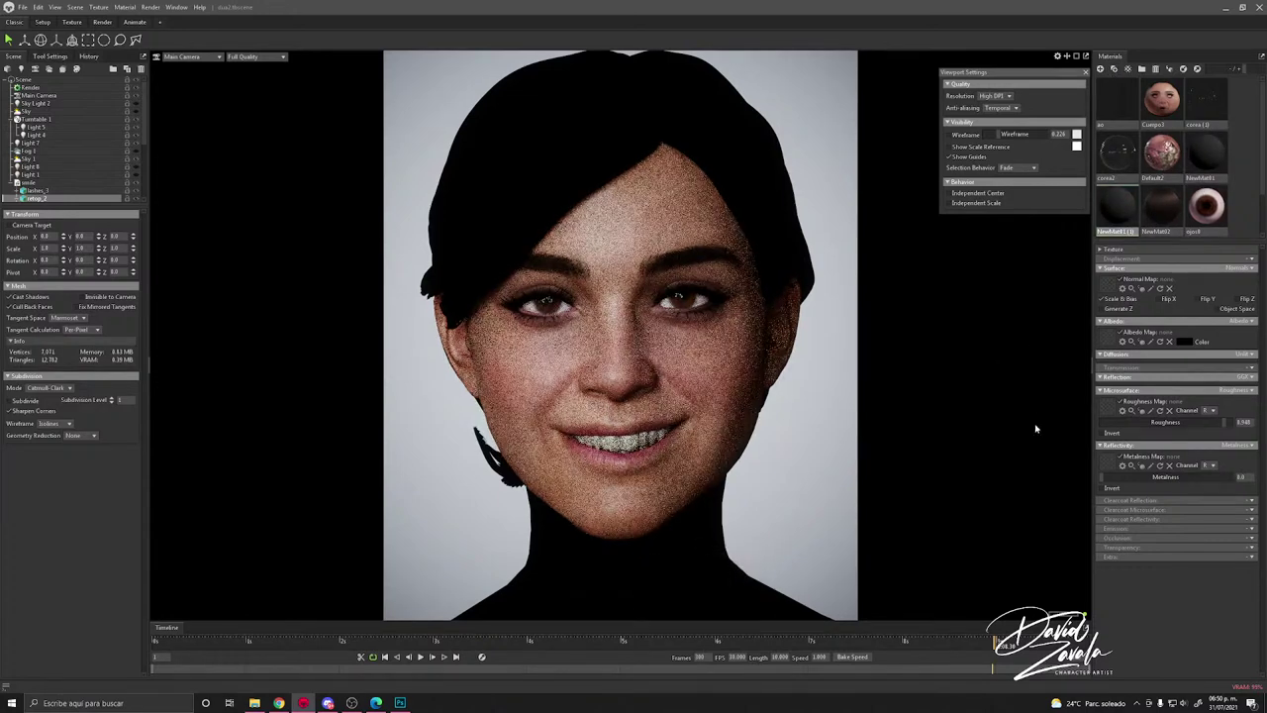
left_click(1182, 343)
left_click_drag(933, 327, 879, 266)
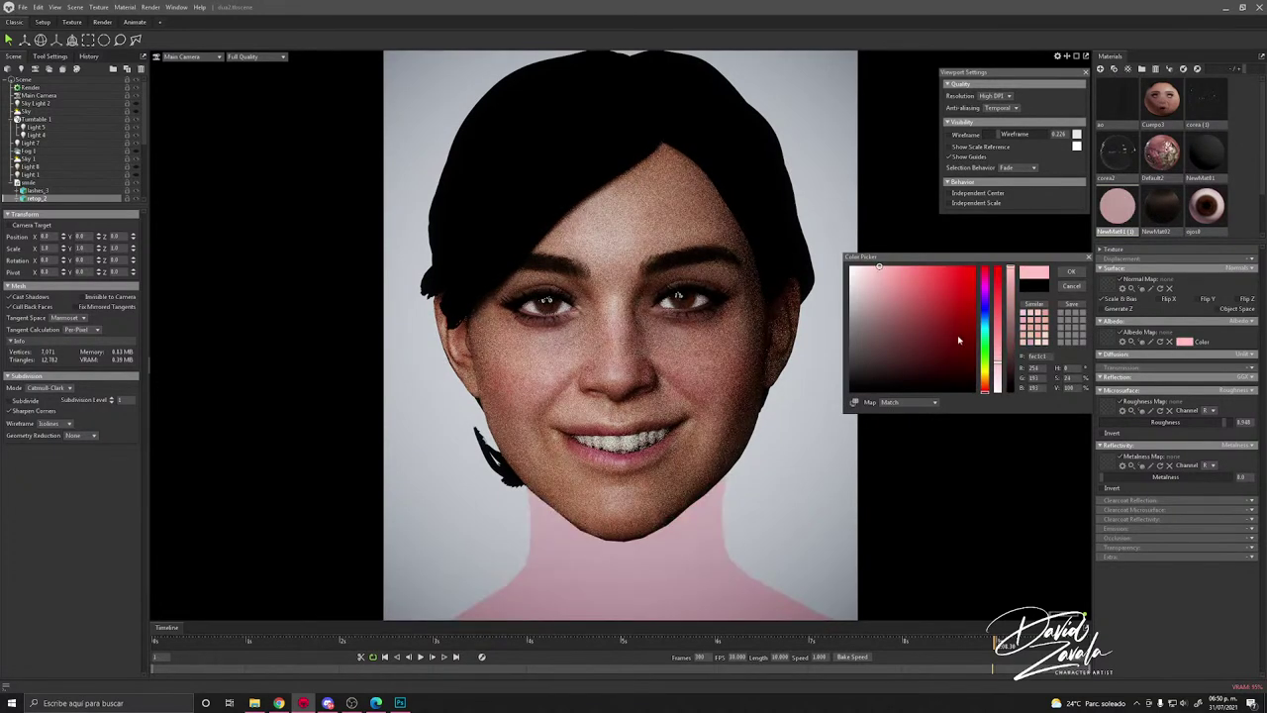
left_click_drag(983, 378, 985, 384)
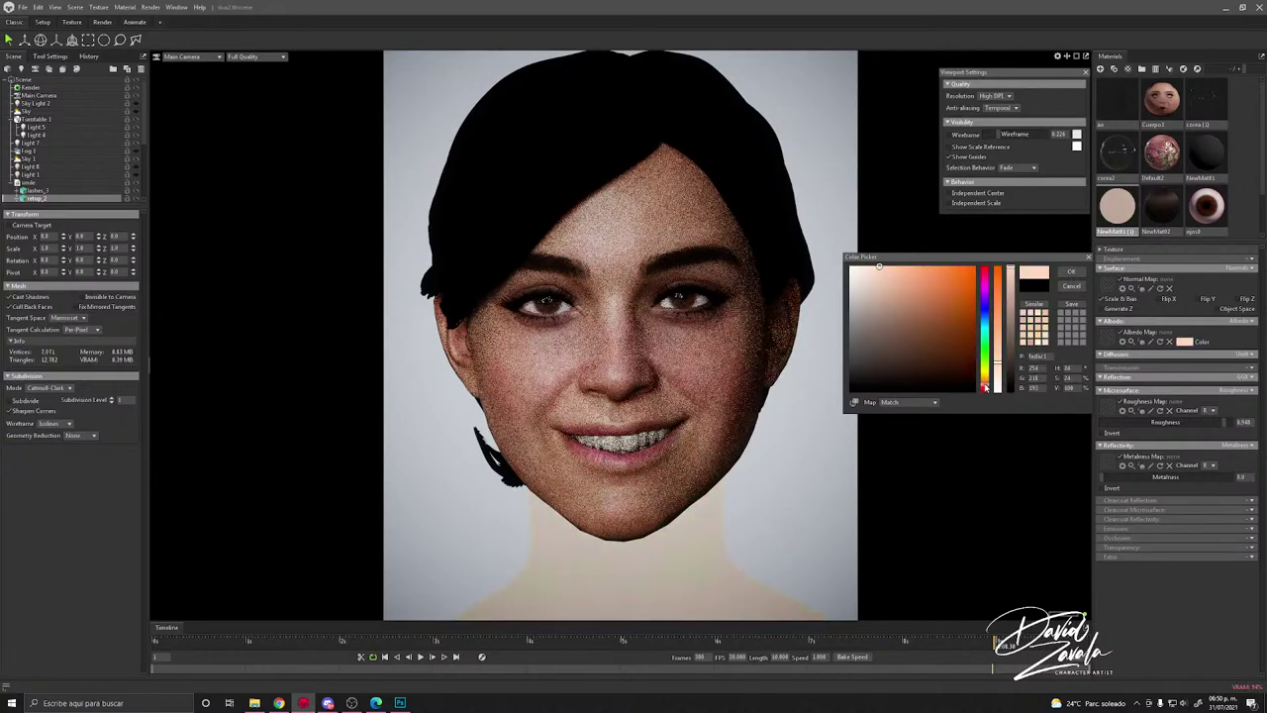
mouse_move(901, 295)
left_mouse_down()
mouse_move(924, 317)
mouse_move(897, 318)
left_mouse_up()
left_click(882, 315)
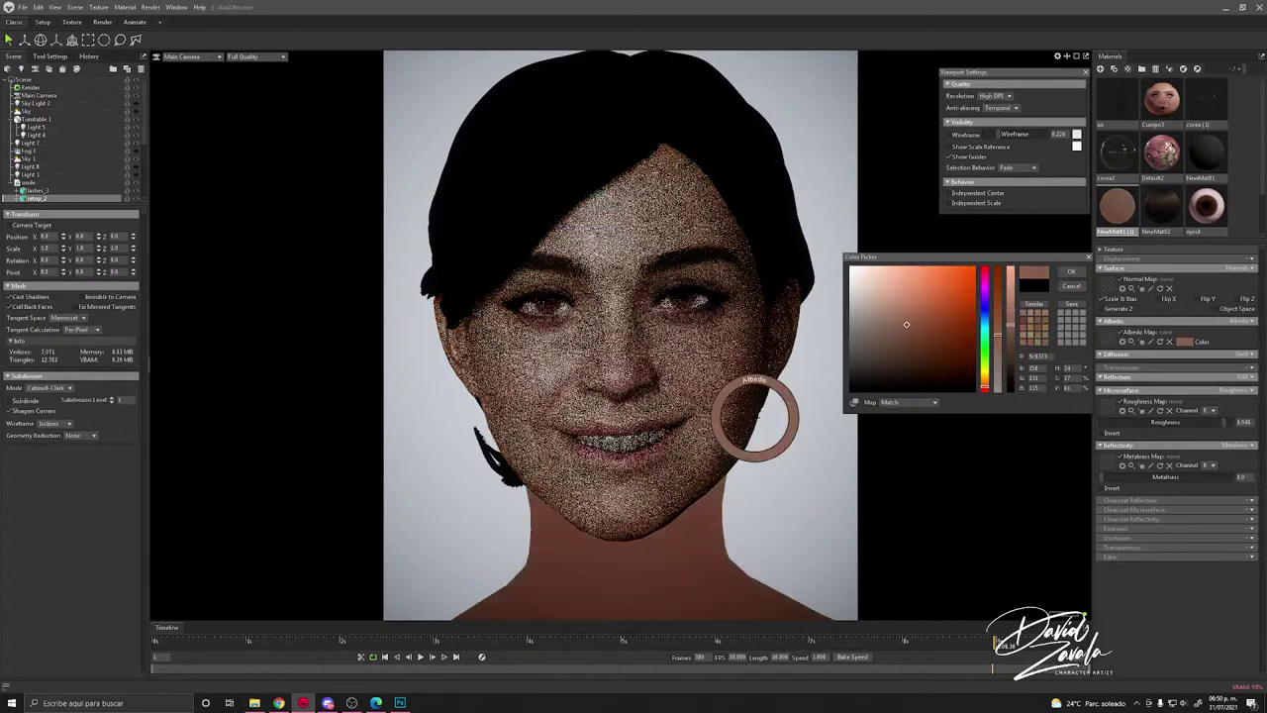
left_click(1069, 286)
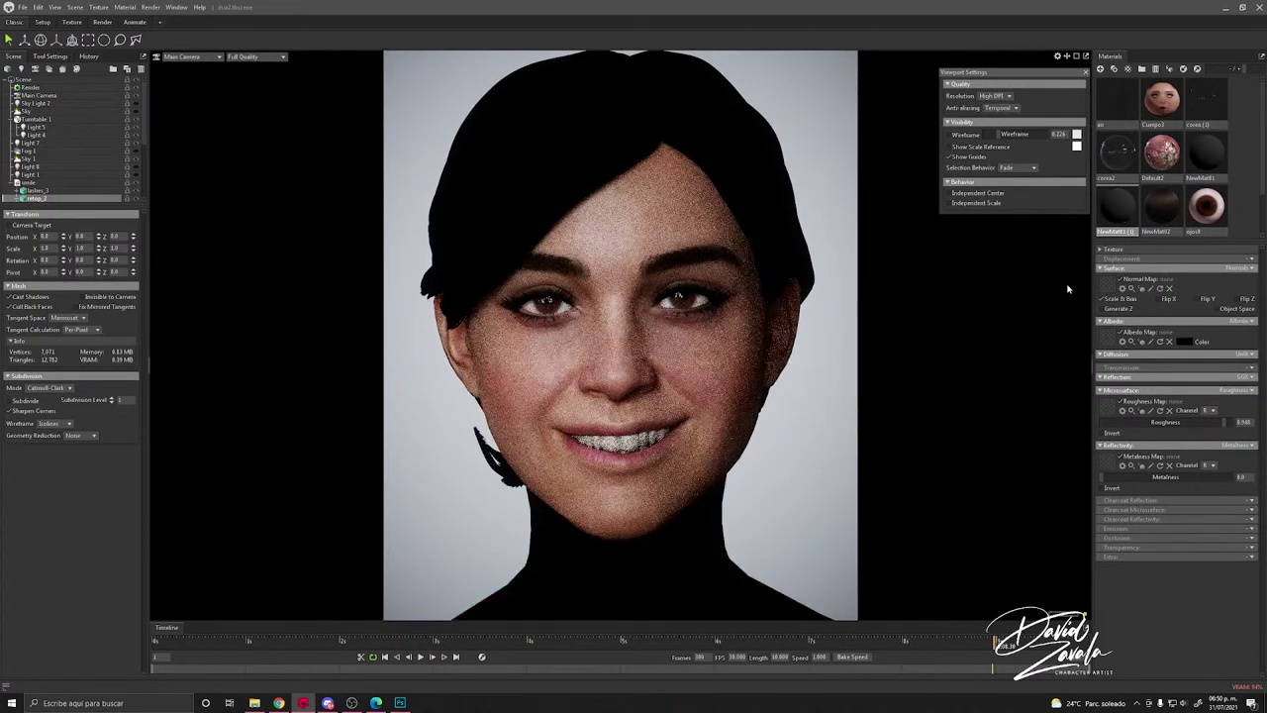
Step: Enable Subdivide on the face mesh
double_click(707, 380)
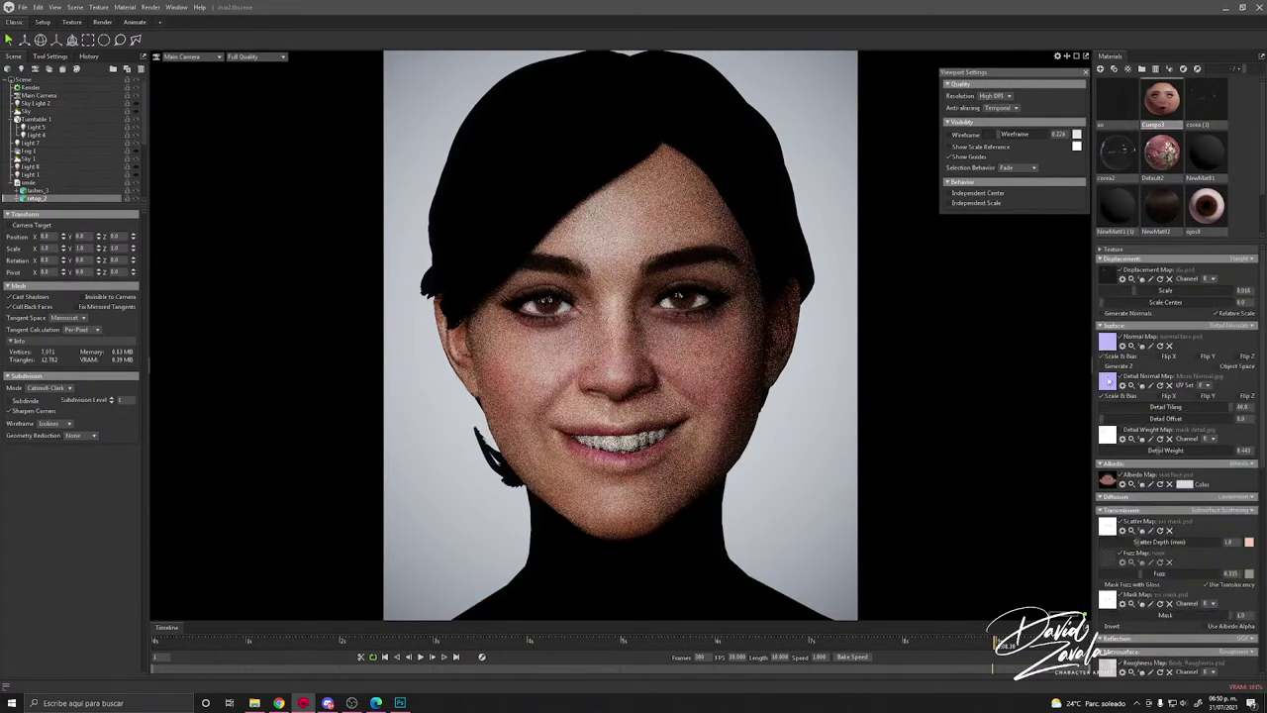
left_click(30, 405)
scroll(624, 467, "up", 2)
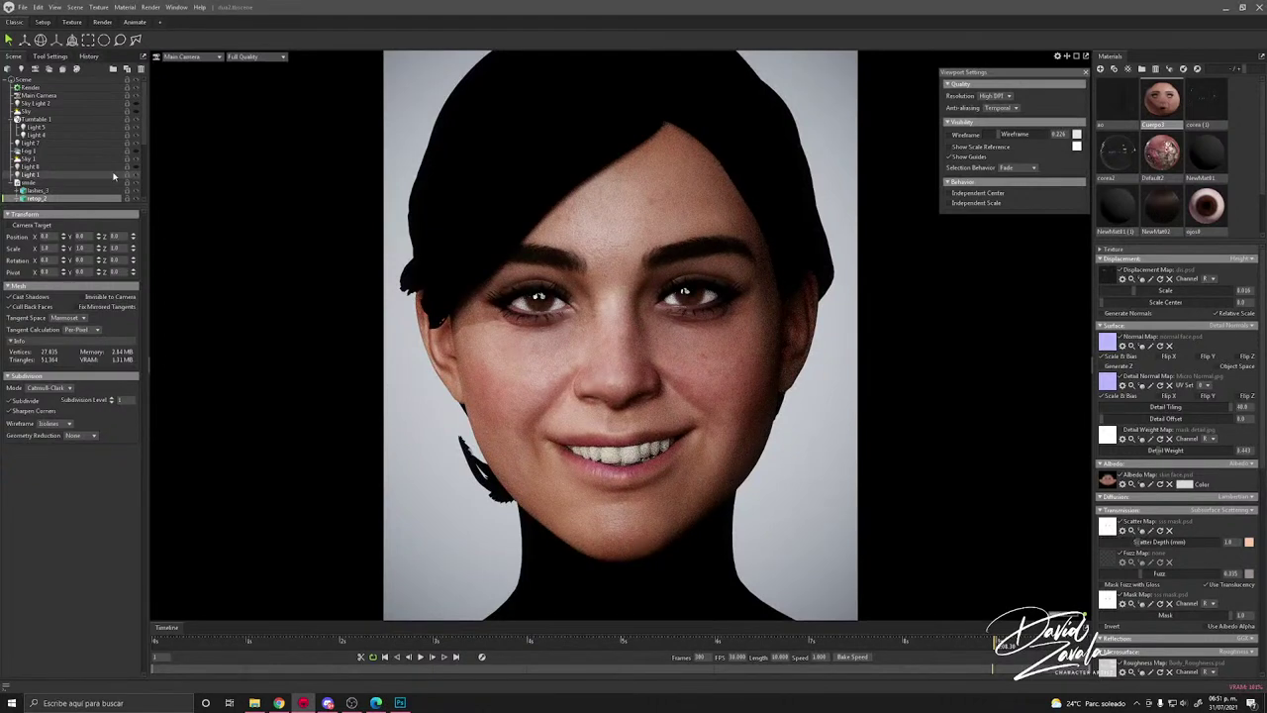
Step: Collapse the character's mesh group, select Sky 1 and open its library of sky presets
left_click(12, 182)
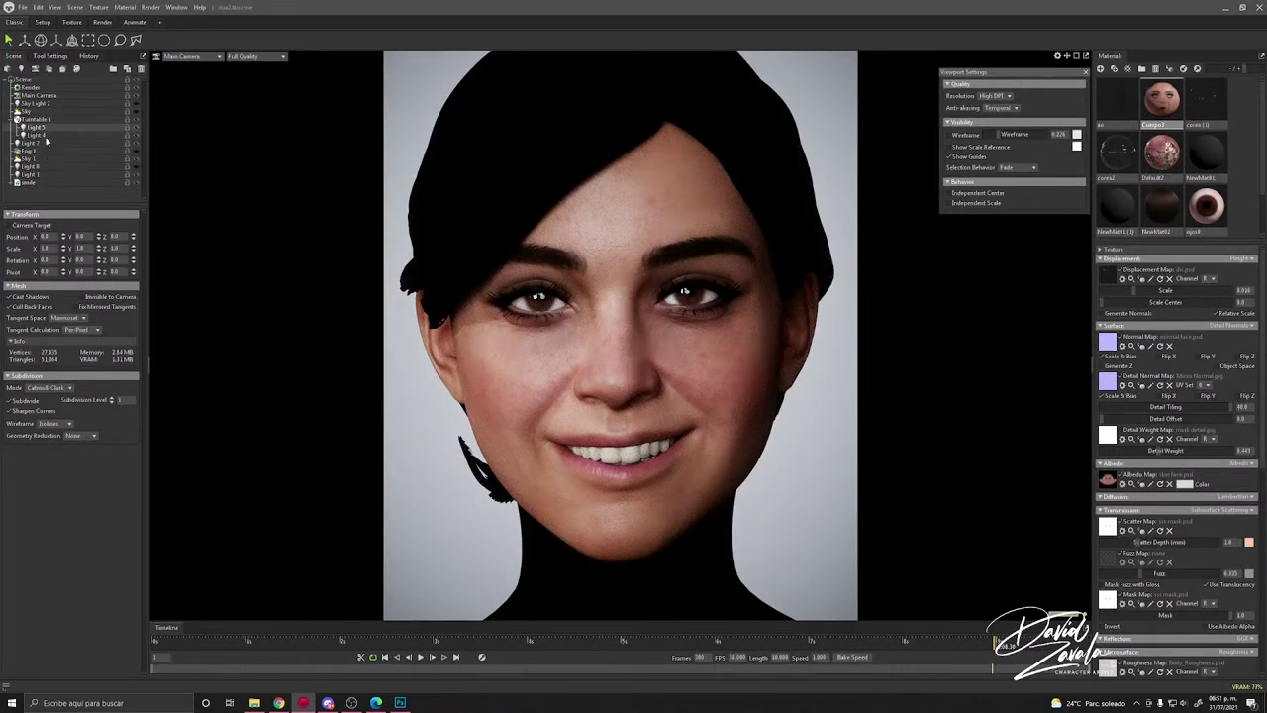
left_click(47, 159)
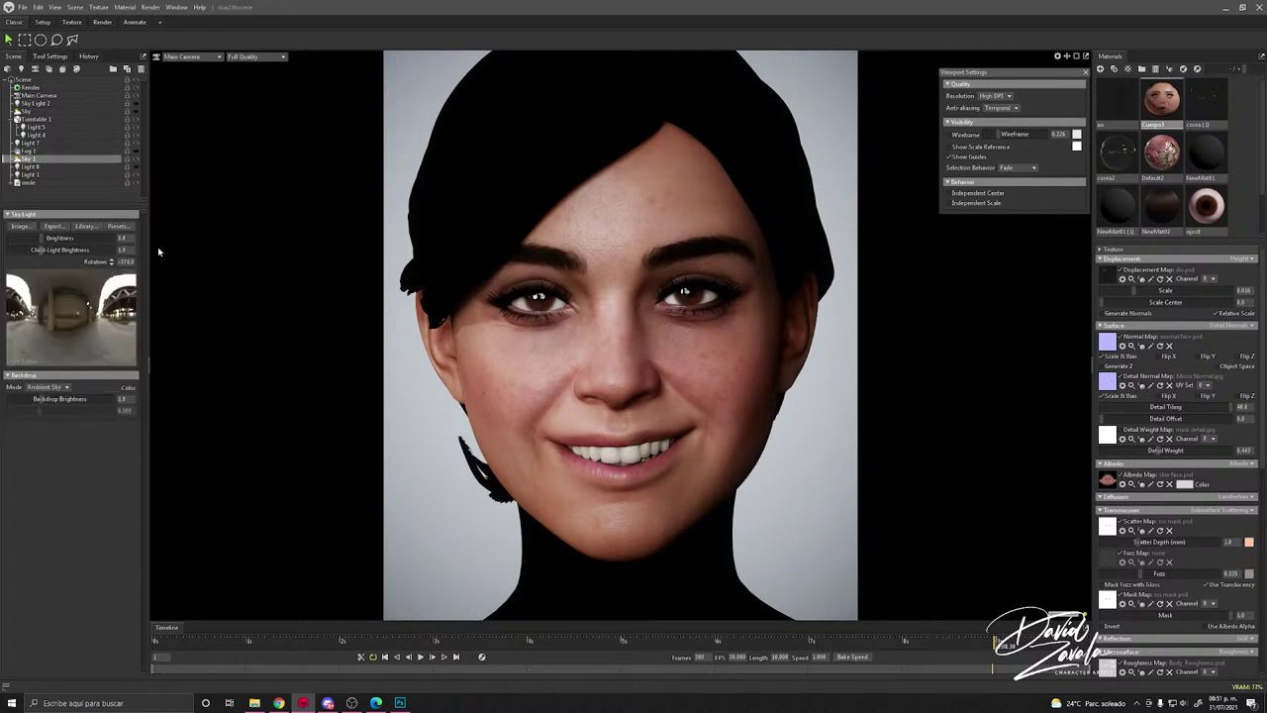
left_click(118, 226)
scroll(380, 384, "down", 5)
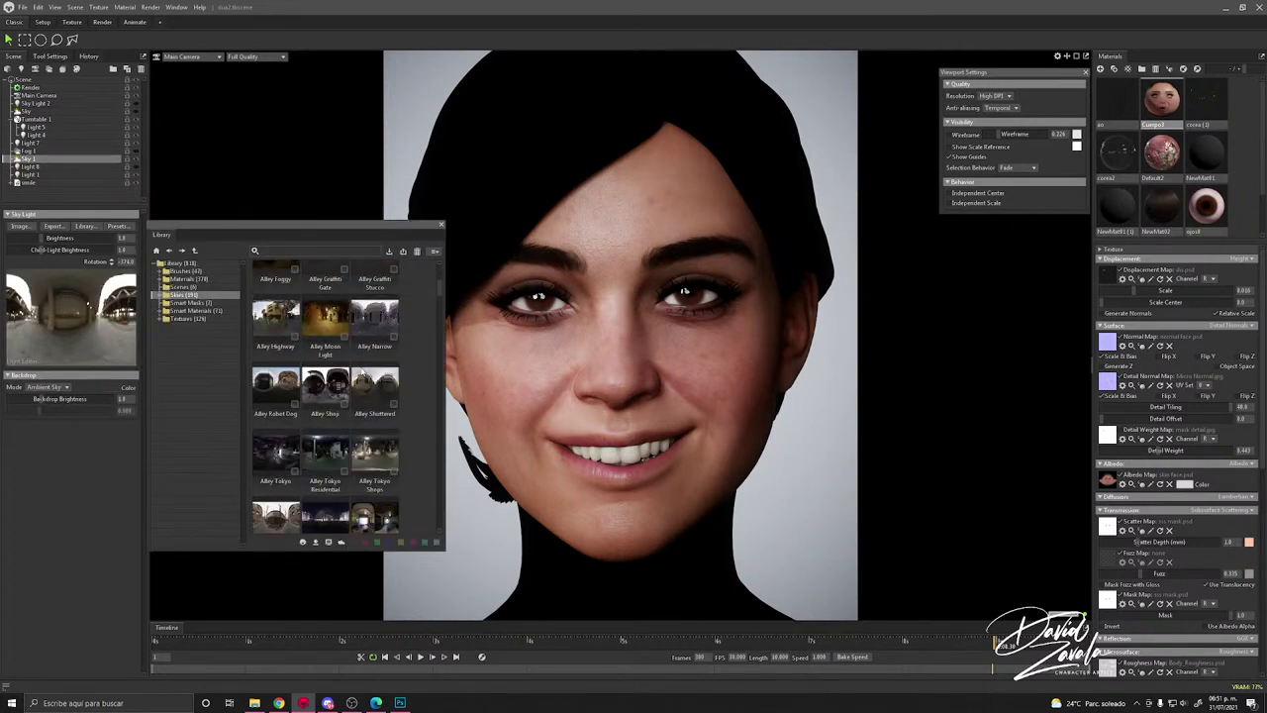
scroll(364, 370, "up", 5)
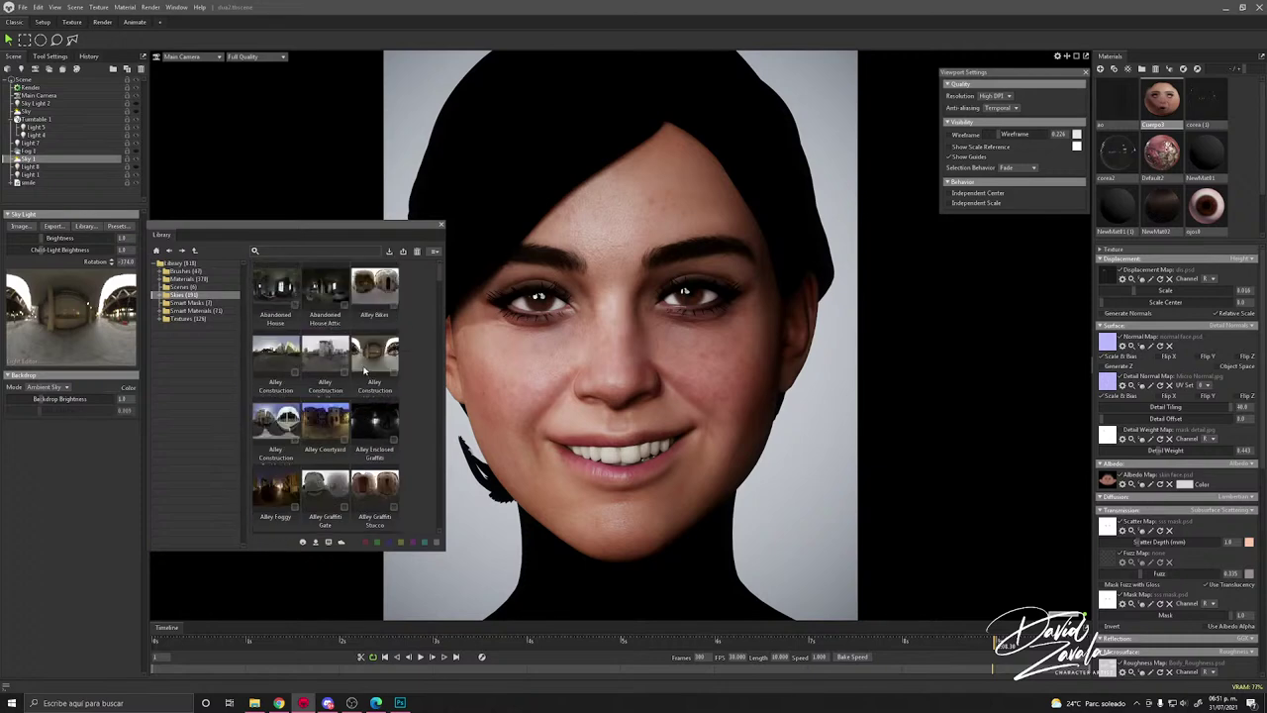
Step: Try two Alley Construction skies, Alley Graffiti Stucco and Alley Graffiti Gate as Sky 1's environment
double_click(327, 364)
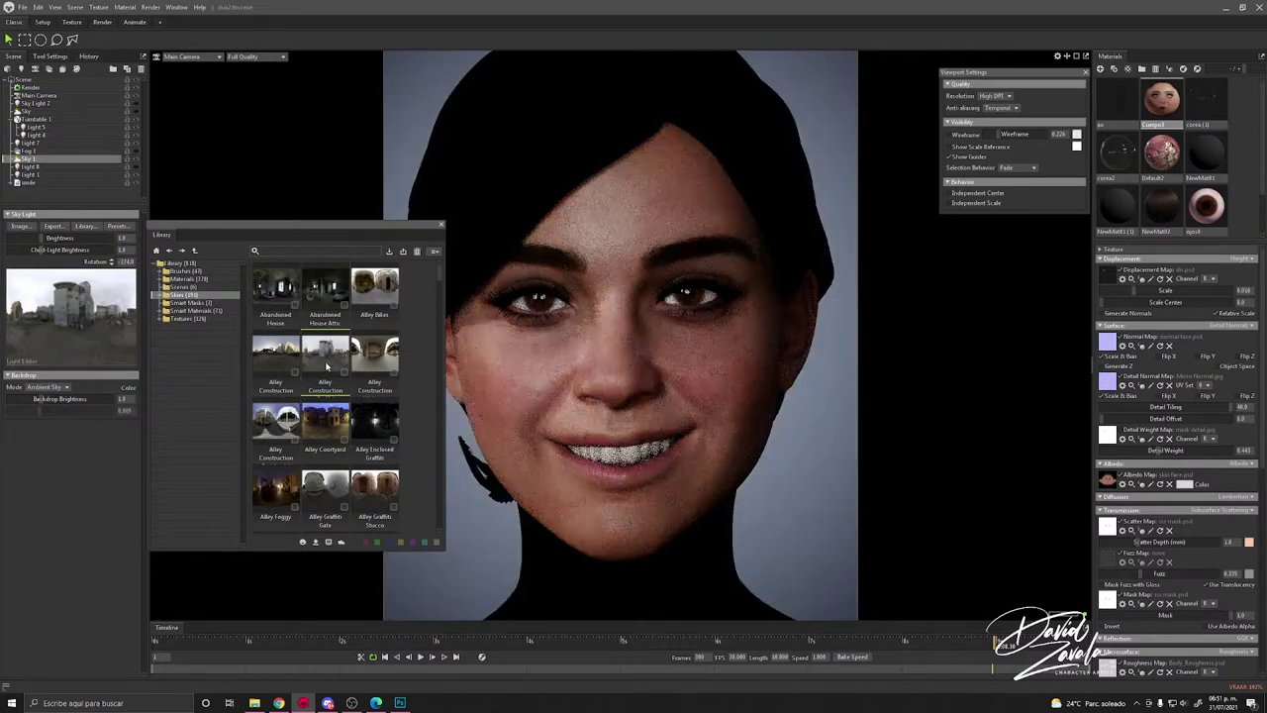
double_click(283, 350)
scroll(353, 414, "down", 1)
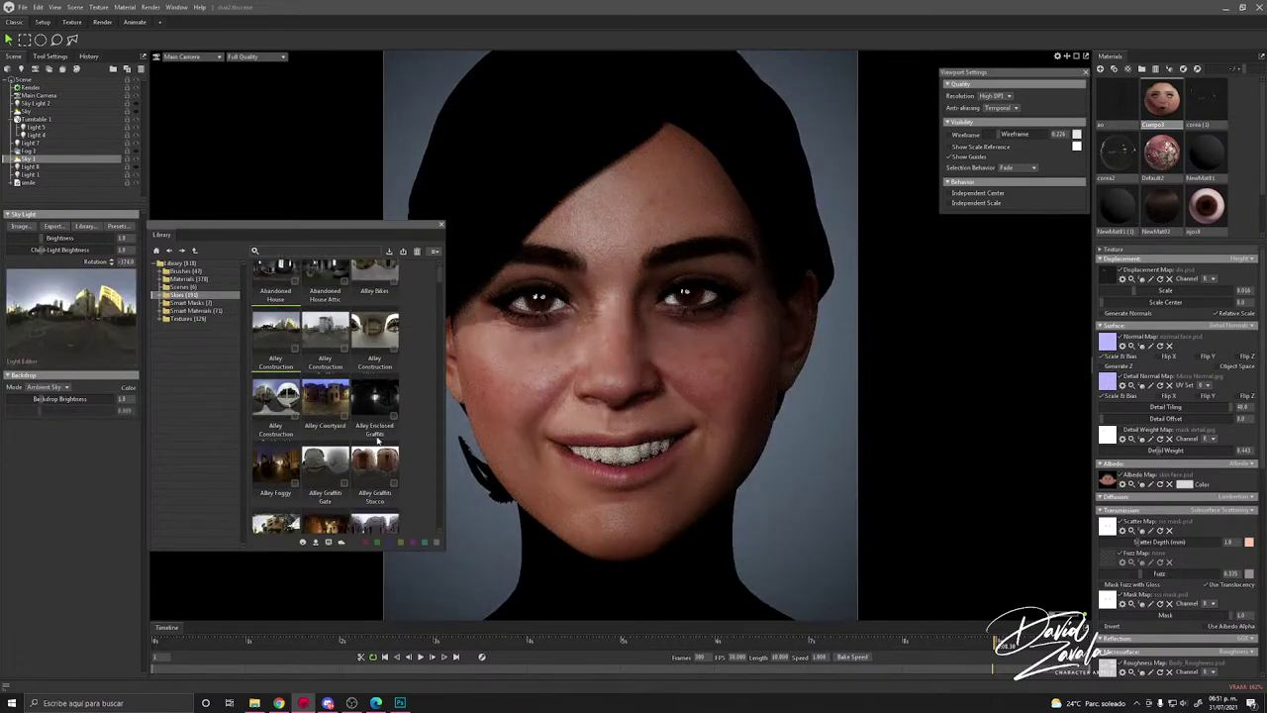
left_click(374, 462)
left_click(325, 462)
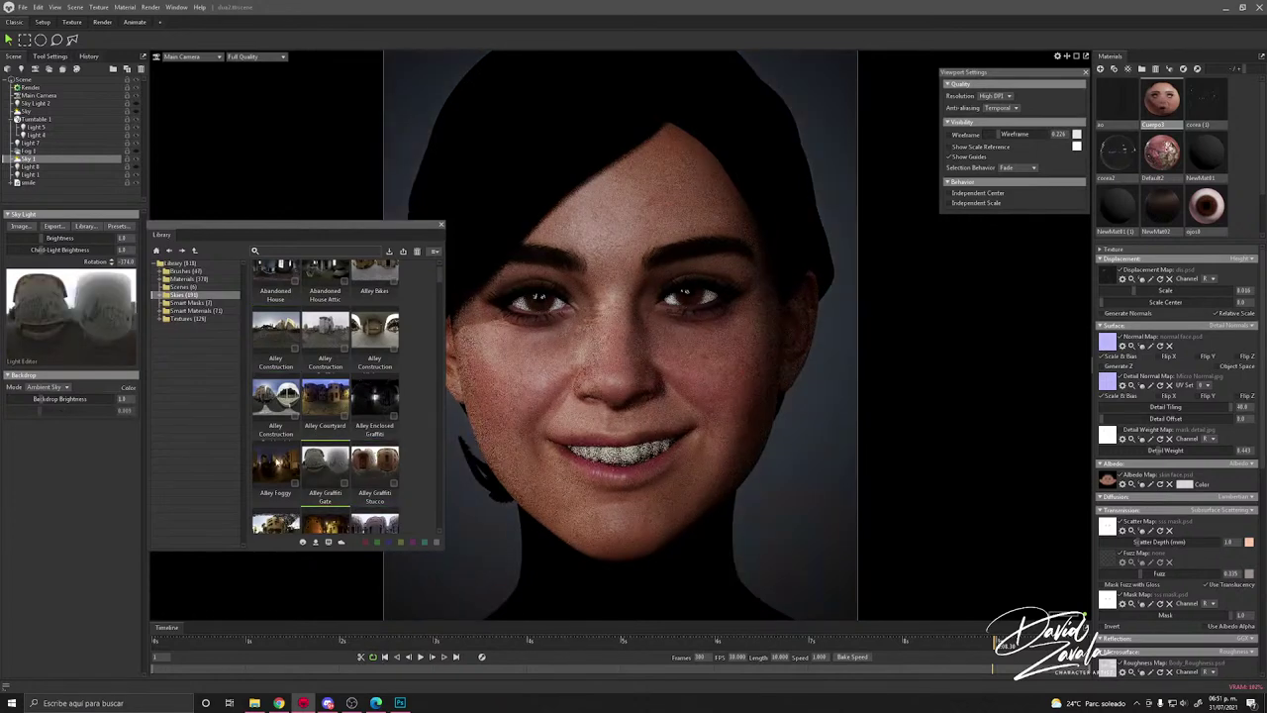
Step: Try the Alley Foggy, Alley Highway, Alley Narrow, Alley Shuttered and Alley Shop skies on the head
left_click(275, 462)
left_click(279, 517)
scroll(351, 462, "down", 3)
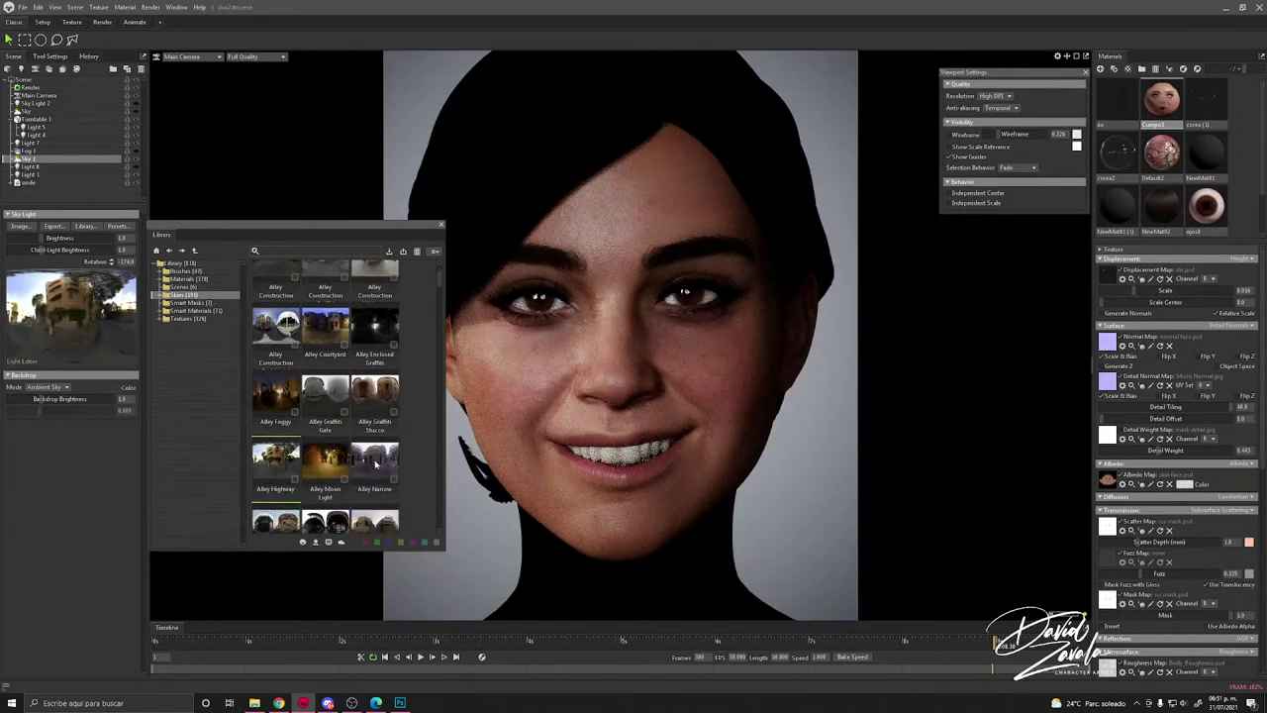
left_click(375, 465)
scroll(376, 410, "down", 5)
left_click(373, 432)
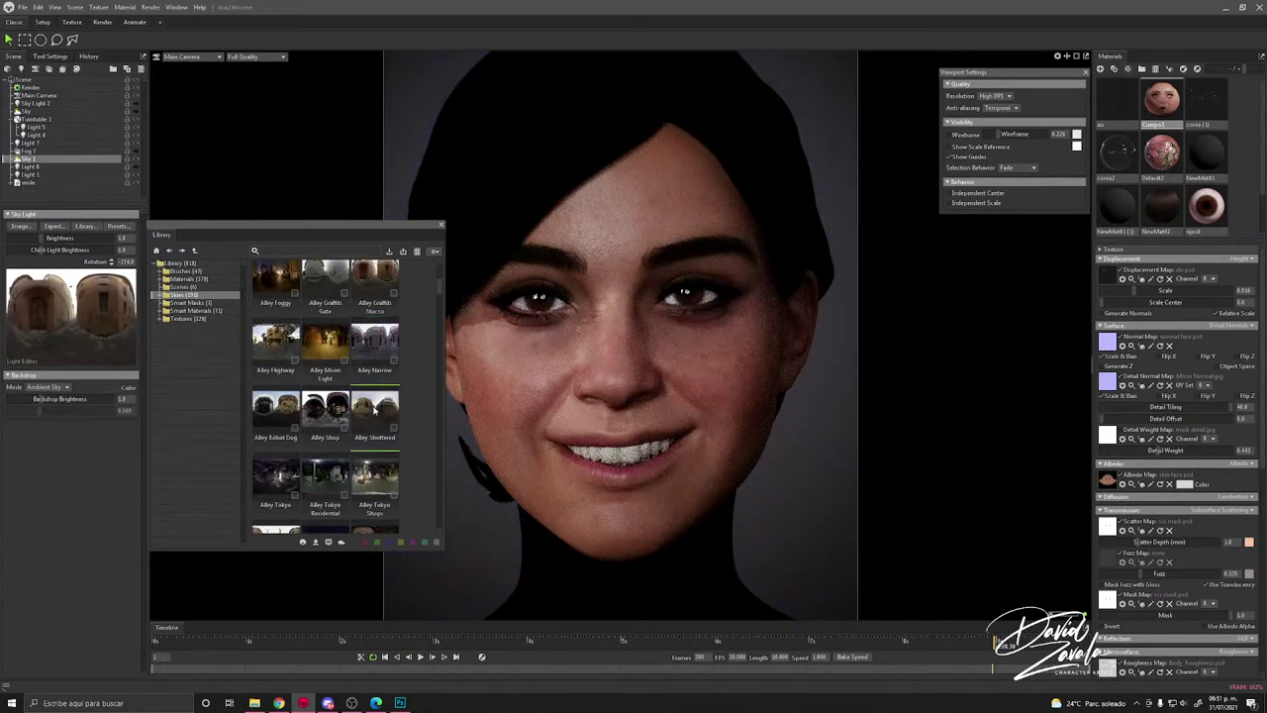
left_click(331, 432)
Step: Try the Apartment Block Courtyard, Apartment Japanese and Bridge Waterfall skies as the environment lighting
scroll(333, 437, "down", 2)
scroll(332, 438, "down", 2)
left_click(317, 452)
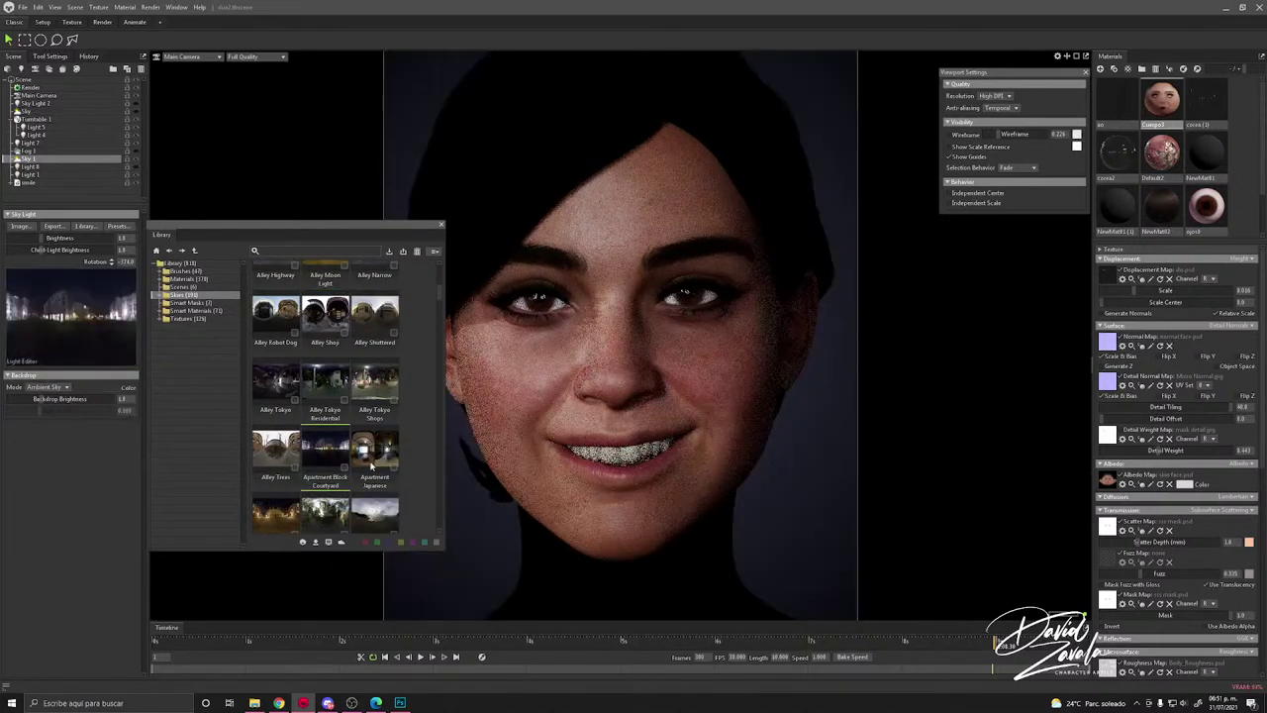
left_click(376, 455)
scroll(354, 461, "down", 6)
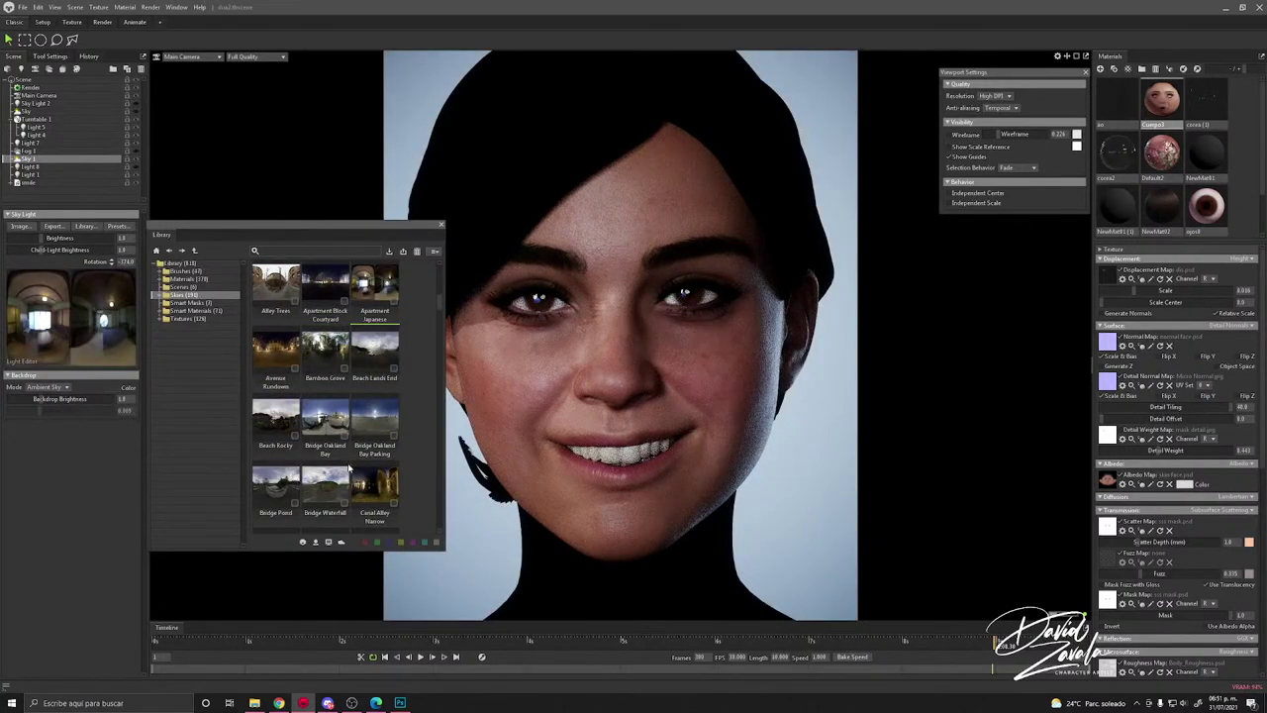
left_click(317, 485)
scroll(325, 482, "down", 1)
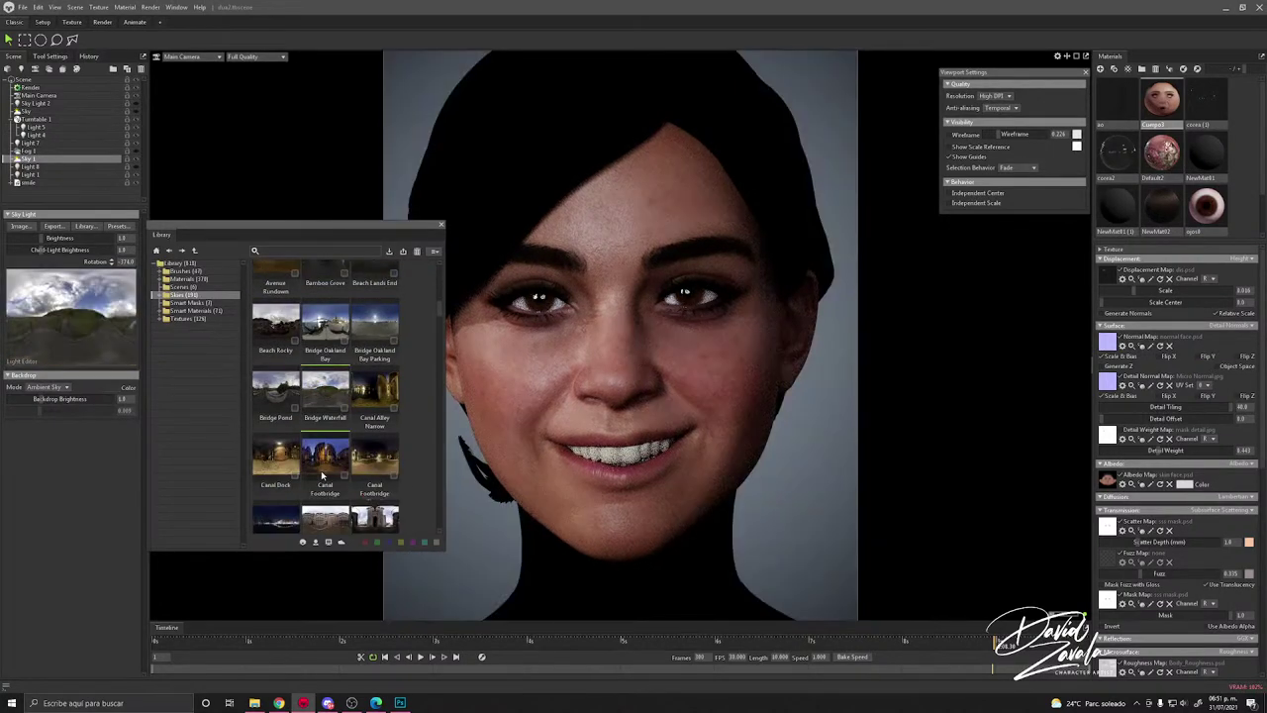
Step: Try the Canal Footbridge, Castle Courtyard Este and Castle Gatehouse Este skies as the environment lighting
left_click(321, 470)
scroll(326, 466, "down", 1)
left_click(325, 430)
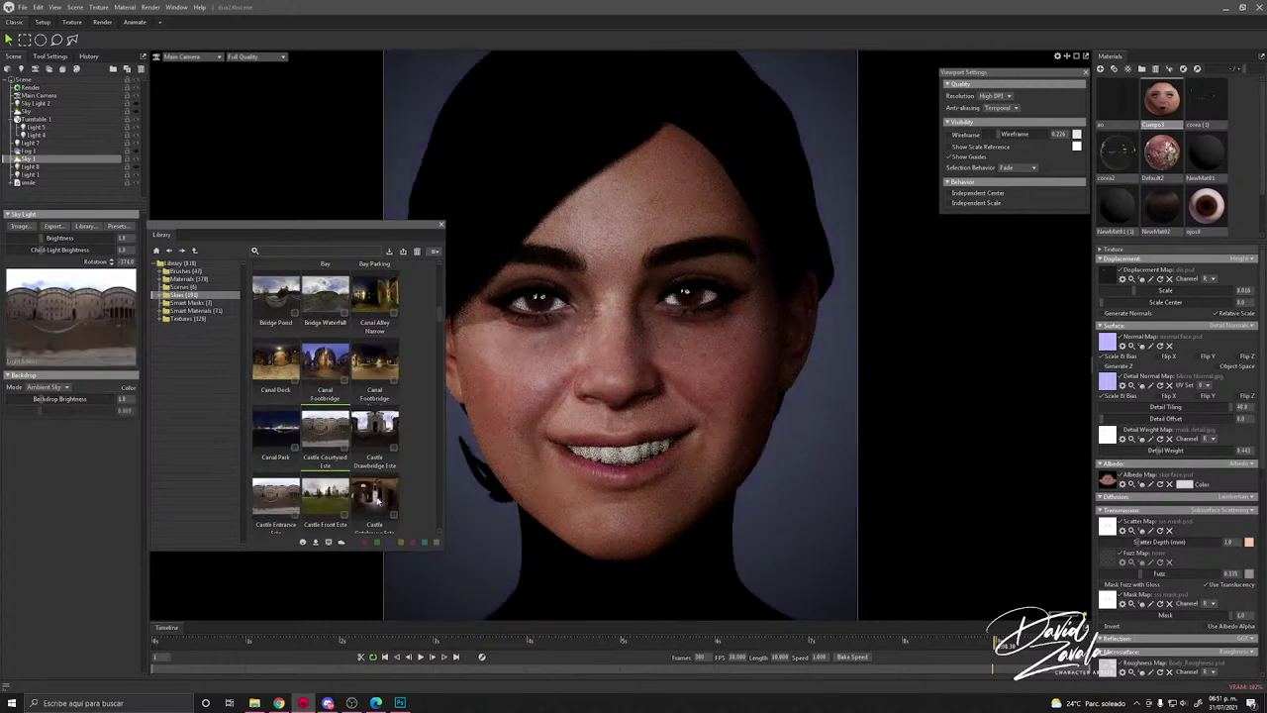
left_click(376, 500)
scroll(337, 488, "down", 1)
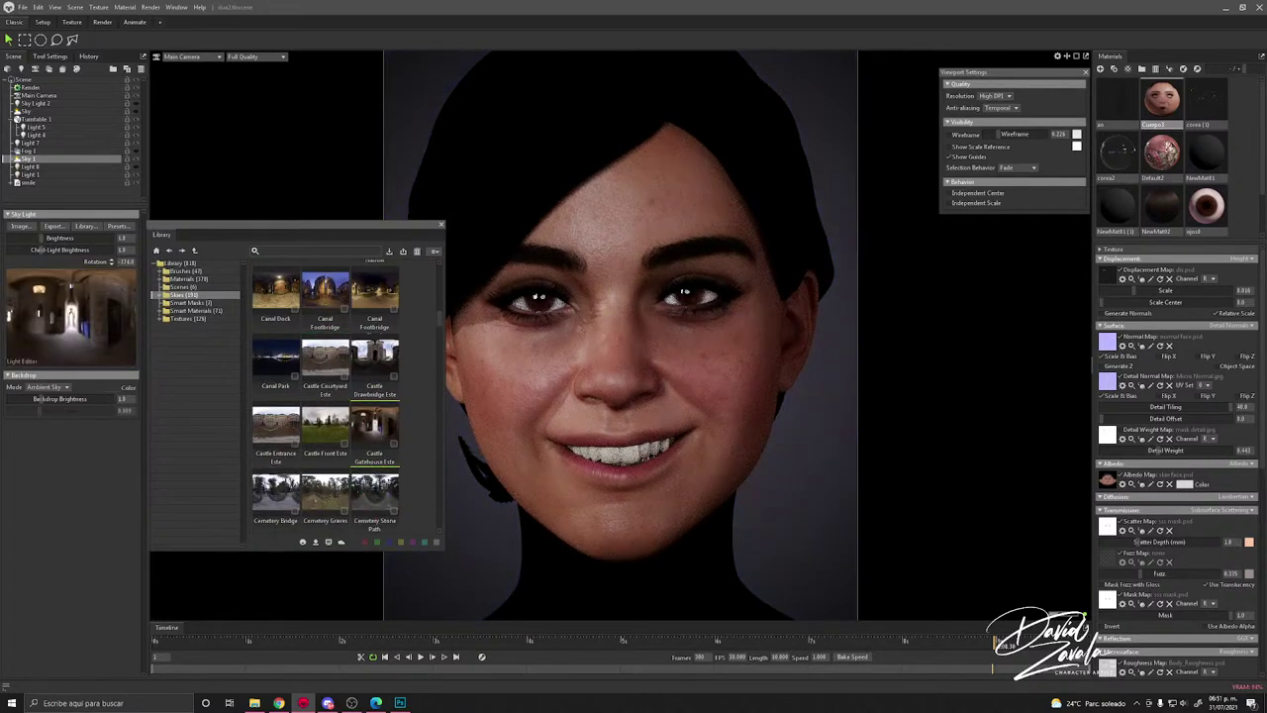
scroll(336, 485, "down", 1)
Step: Try the Cemetery Temple Lit, Cemetery Temple Small and City Hall Balcony skies, rotating the City Hall Balcony lighting around the head
left_click(337, 463)
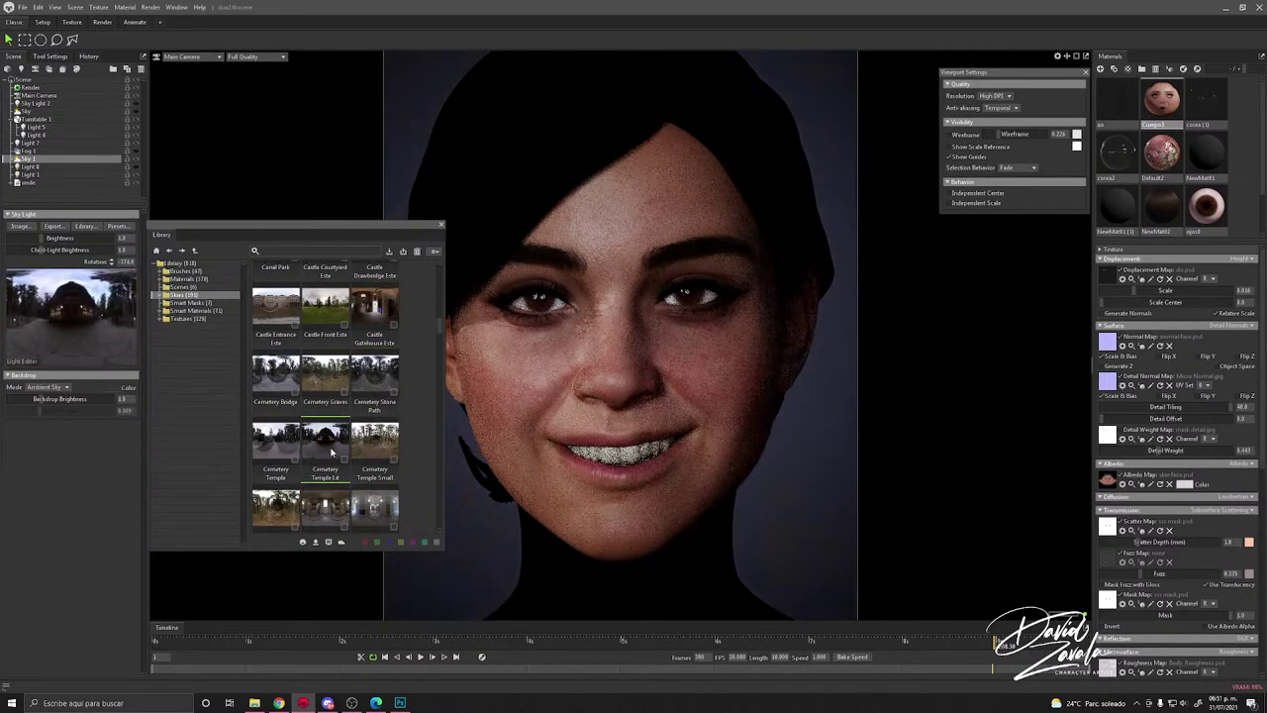
double_click(338, 516)
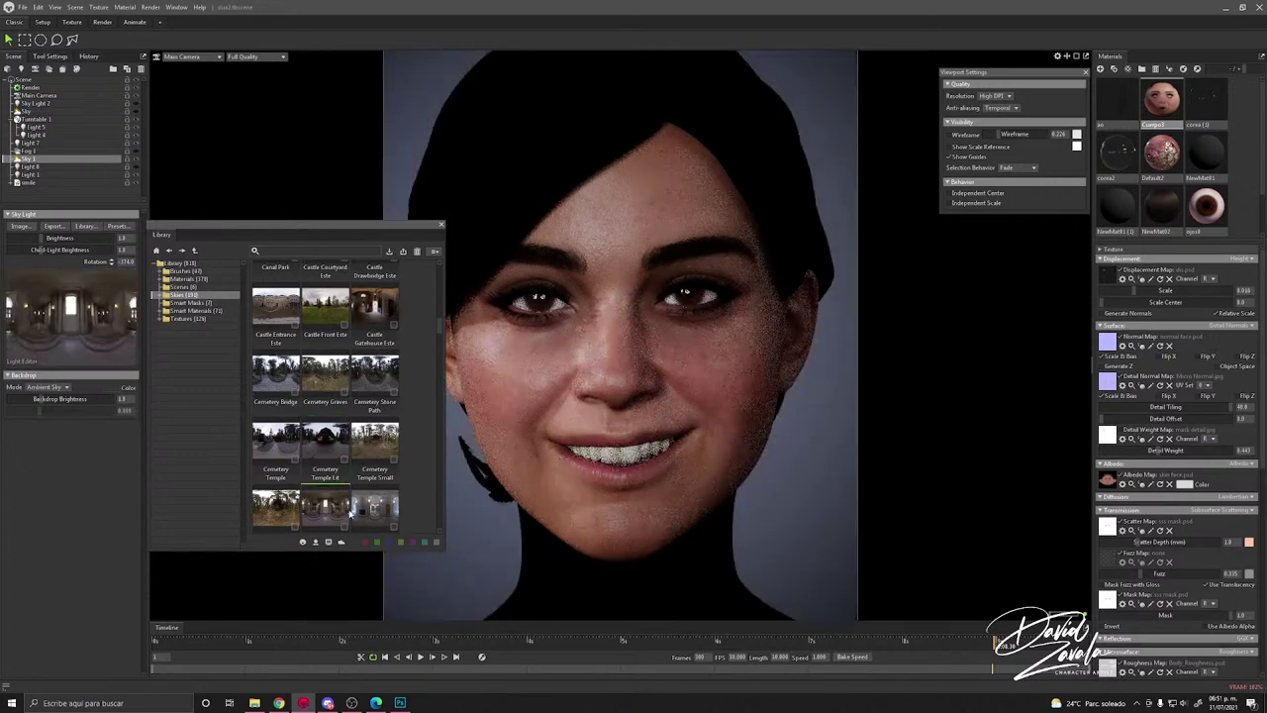
double_click(284, 495)
scroll(367, 483, "down", 2)
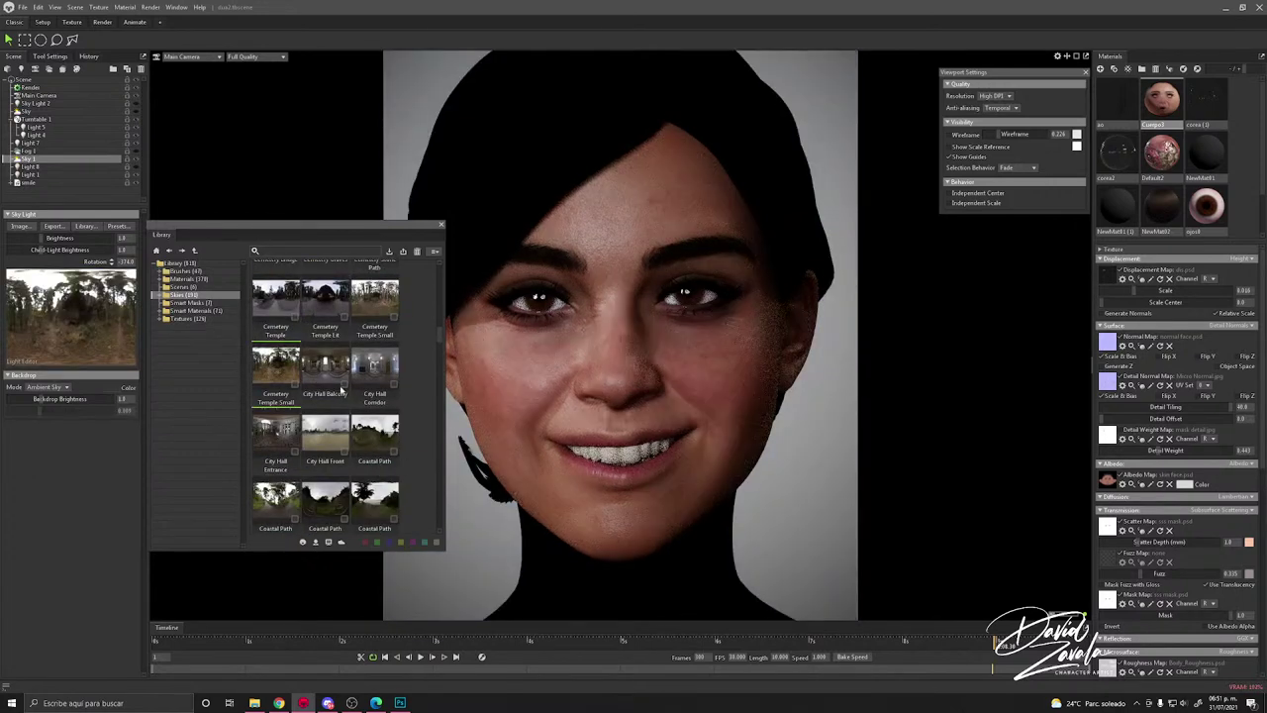
left_click(341, 384)
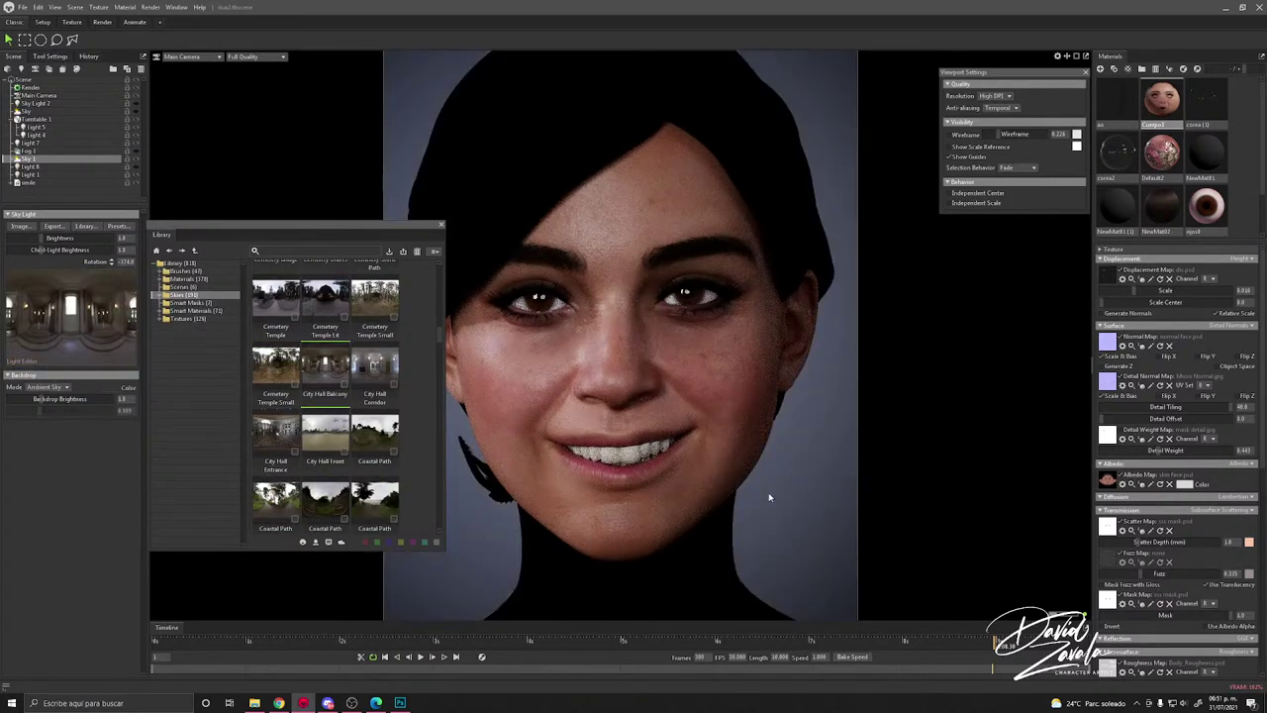
left_click_drag(768, 492, 524, 486, "shift")
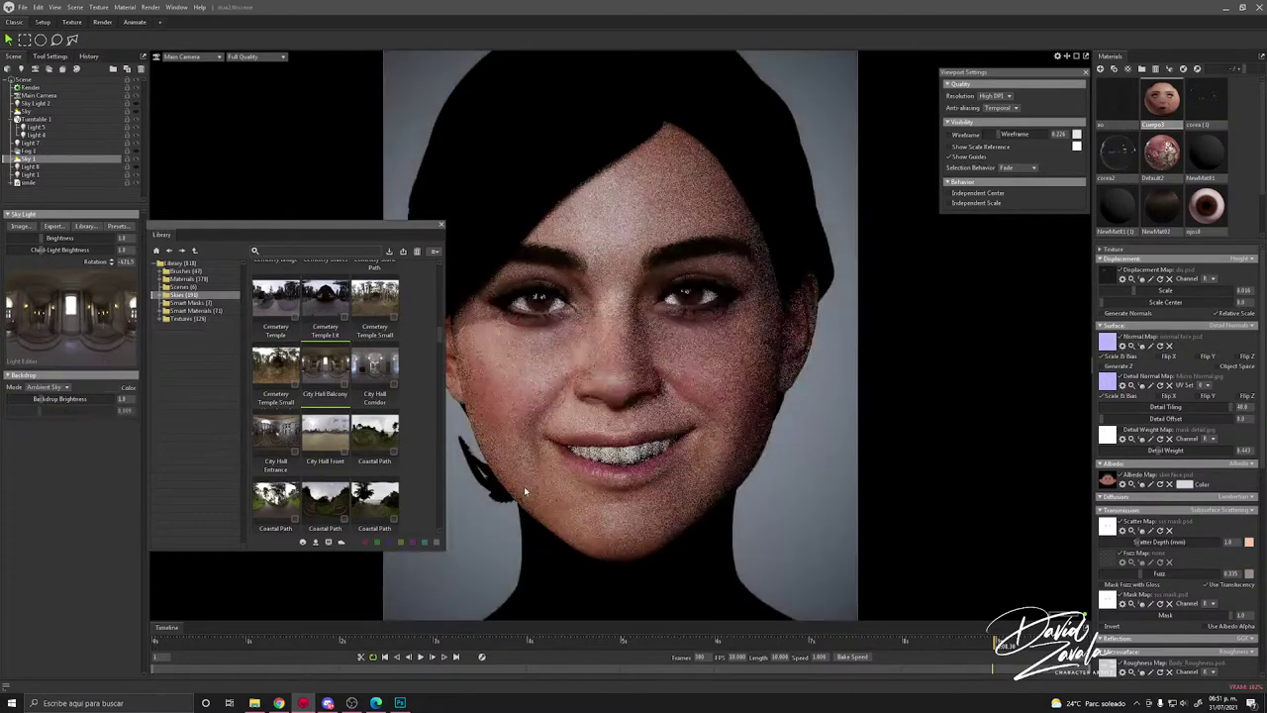
Step: Try the City Hall Corridor and Courtyard Church skies as Sky 1's environment
double_click(374, 366)
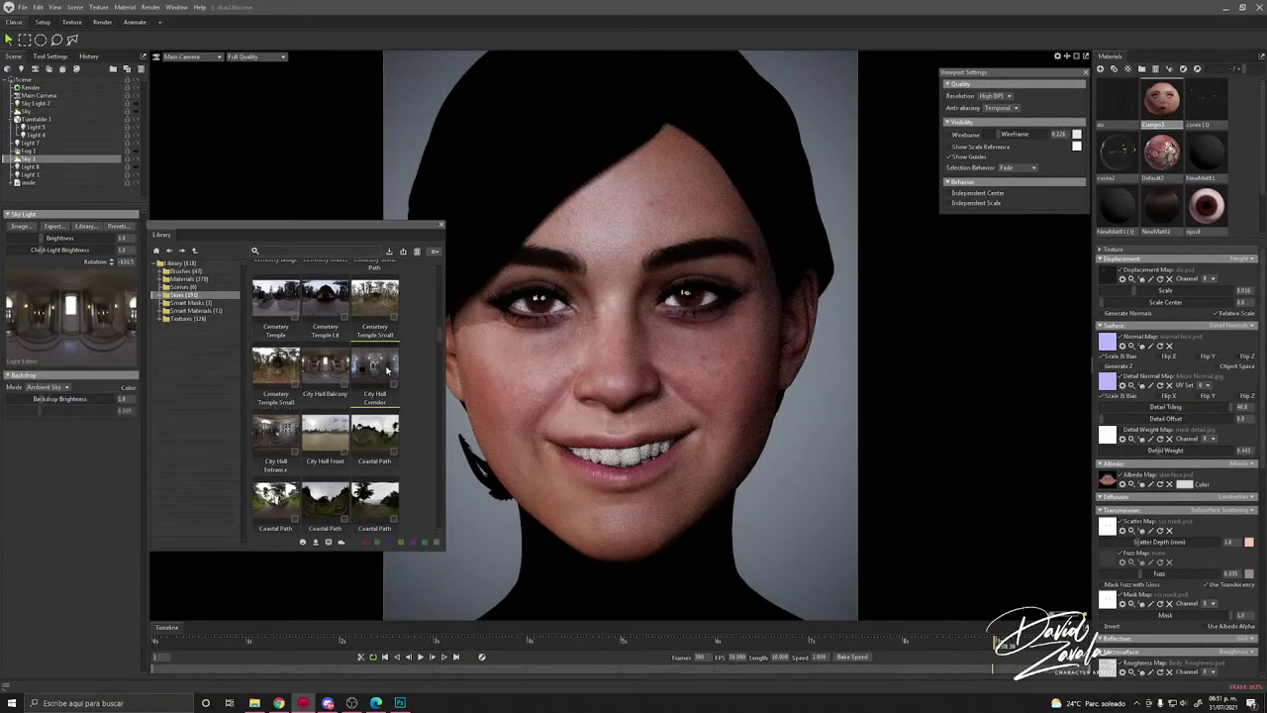
scroll(327, 396, "down", 5)
double_click(334, 396)
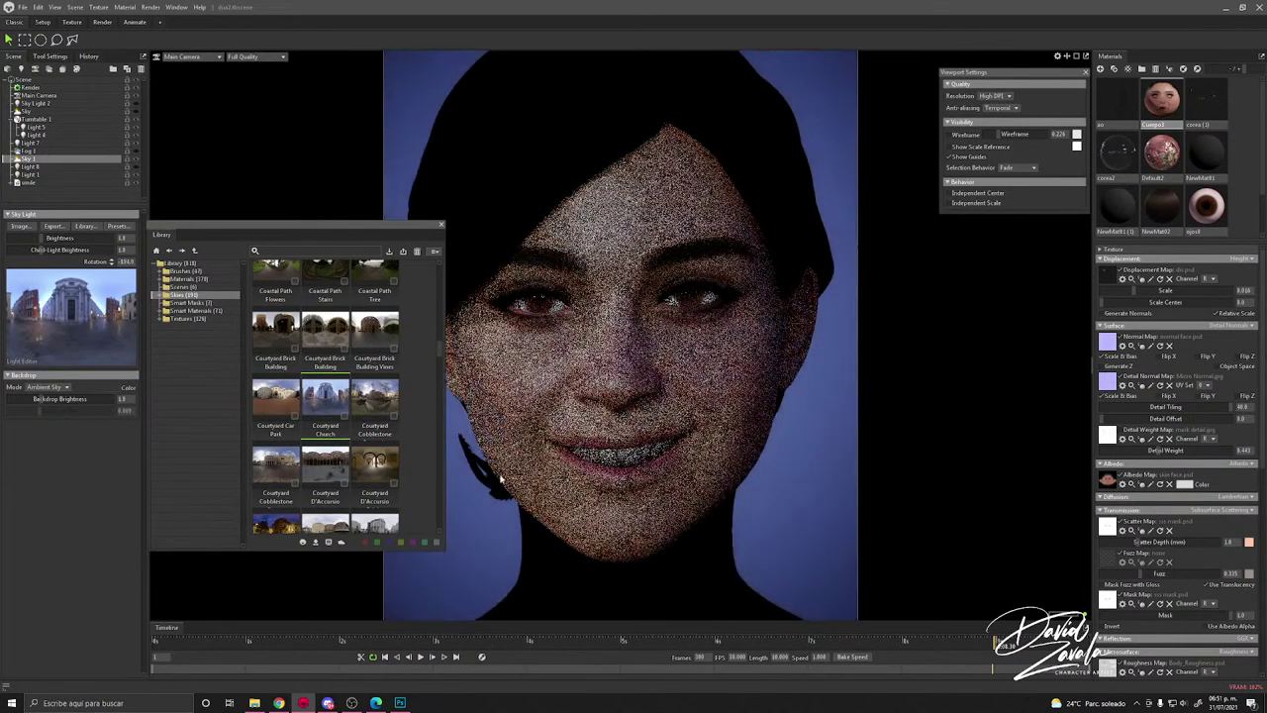
scroll(435, 358, "down", 1)
Step: Try the University Courtyard and Underpass Train skies, and rotate the sky lighting around the head
left_click_drag(439, 361, 431, 535)
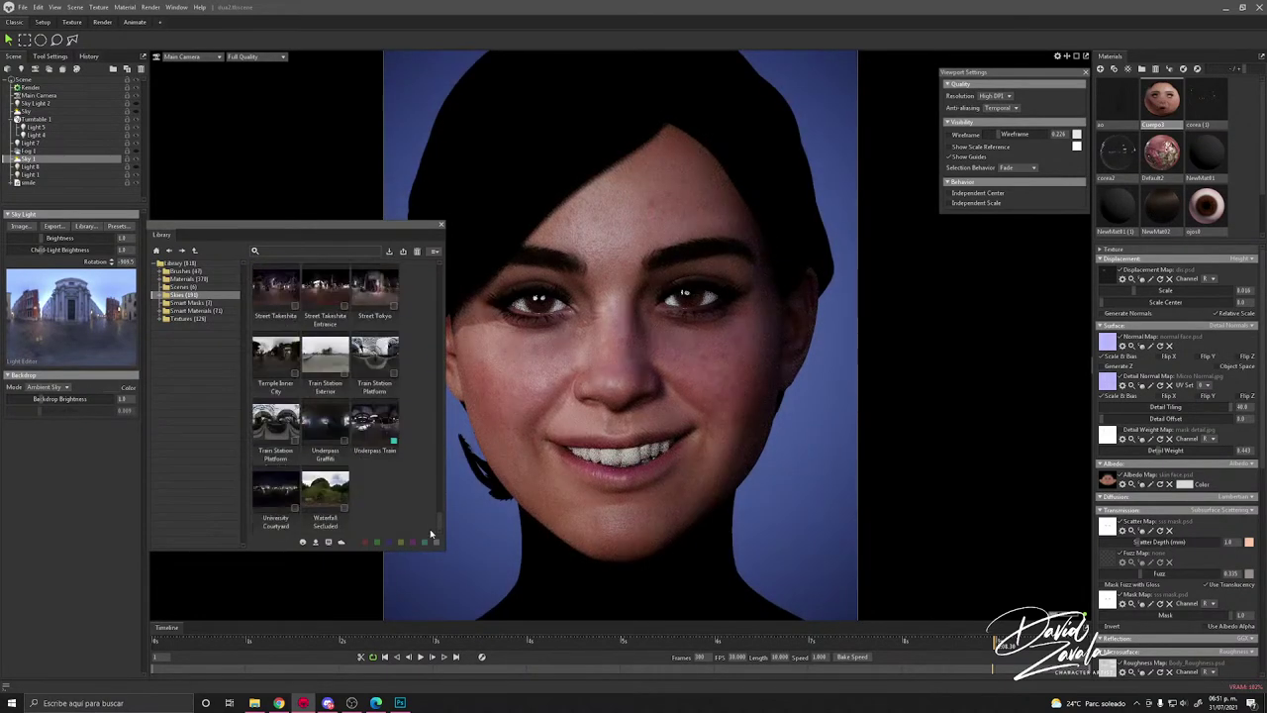
left_click(290, 490)
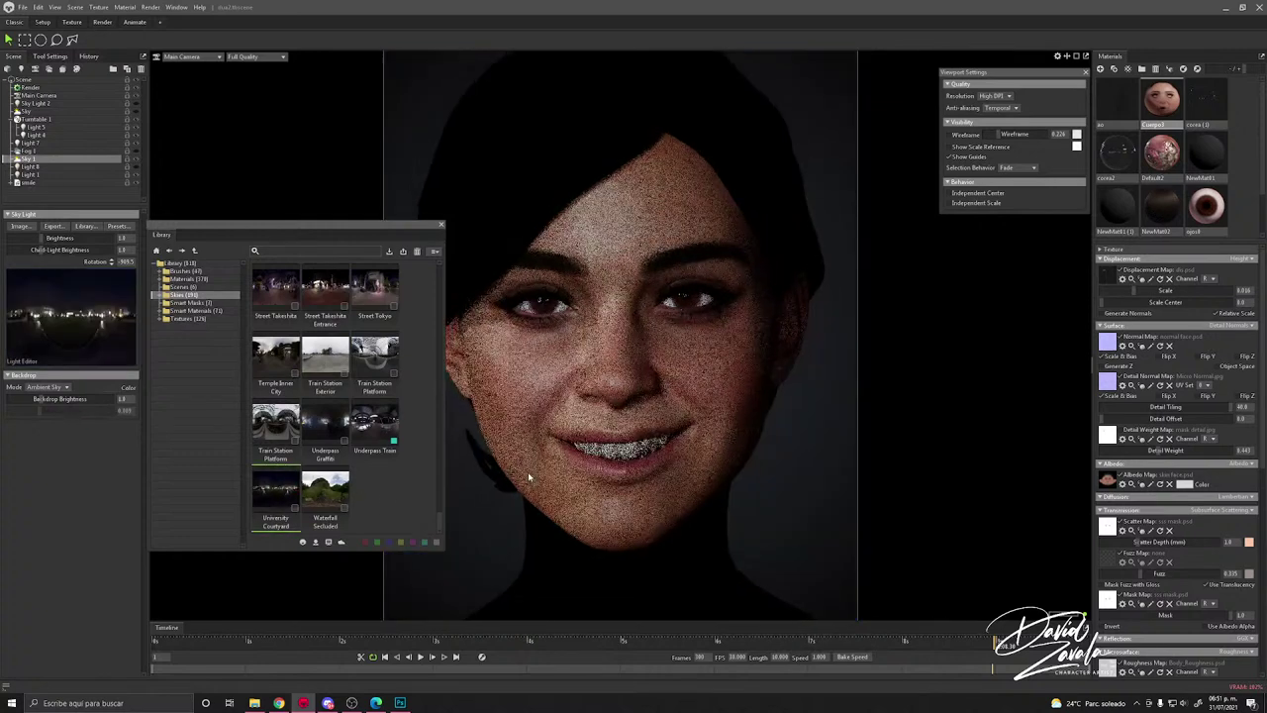
left_click(365, 438)
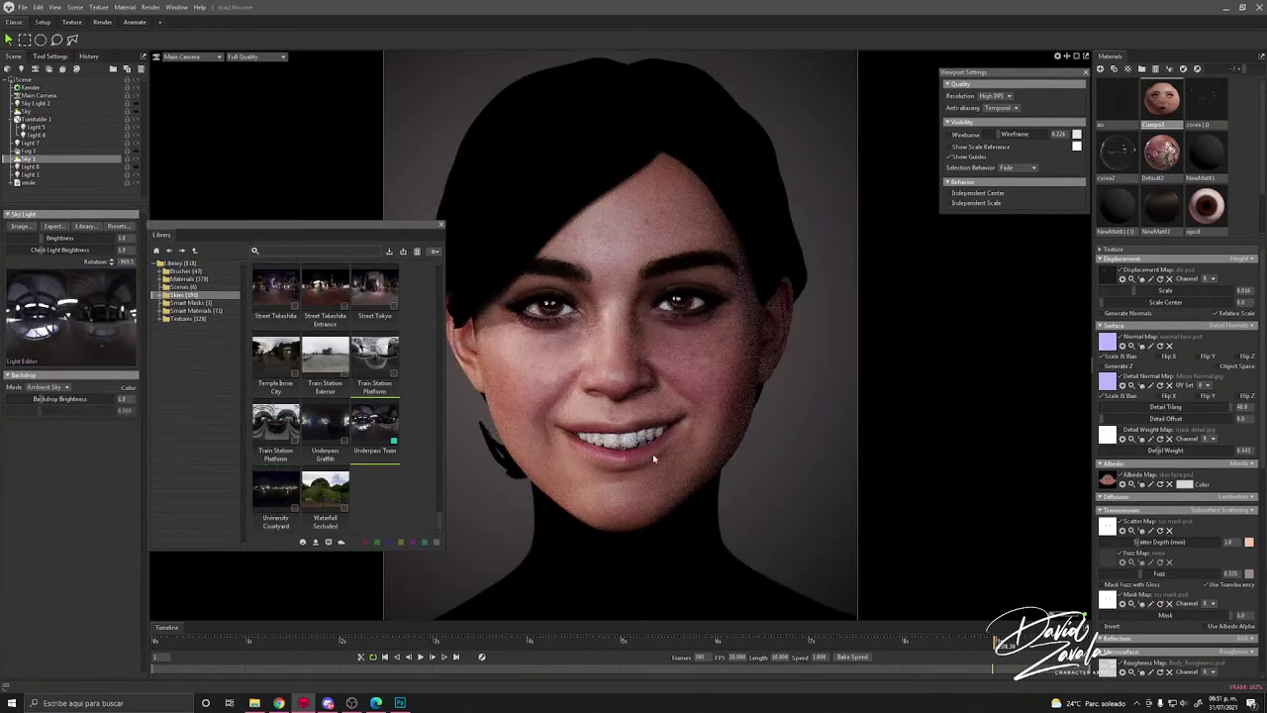
left_click_drag(653, 457, 500, 457, "shift")
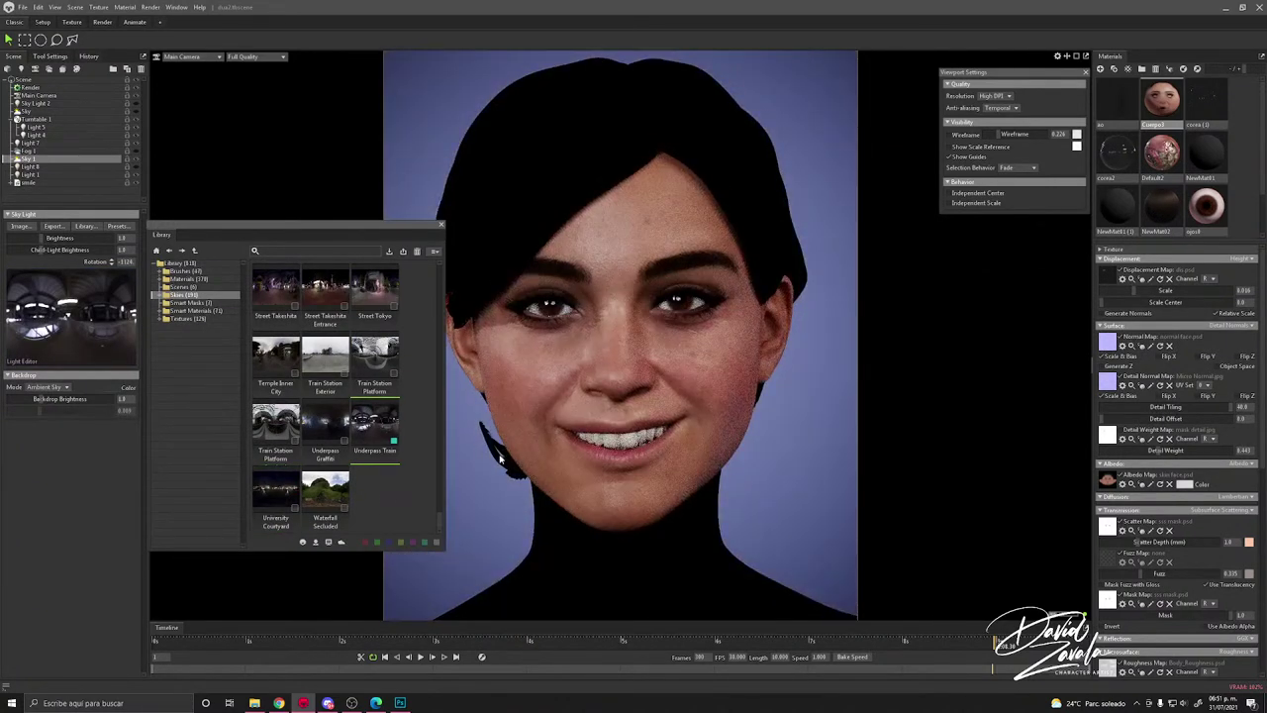
right_click(415, 455)
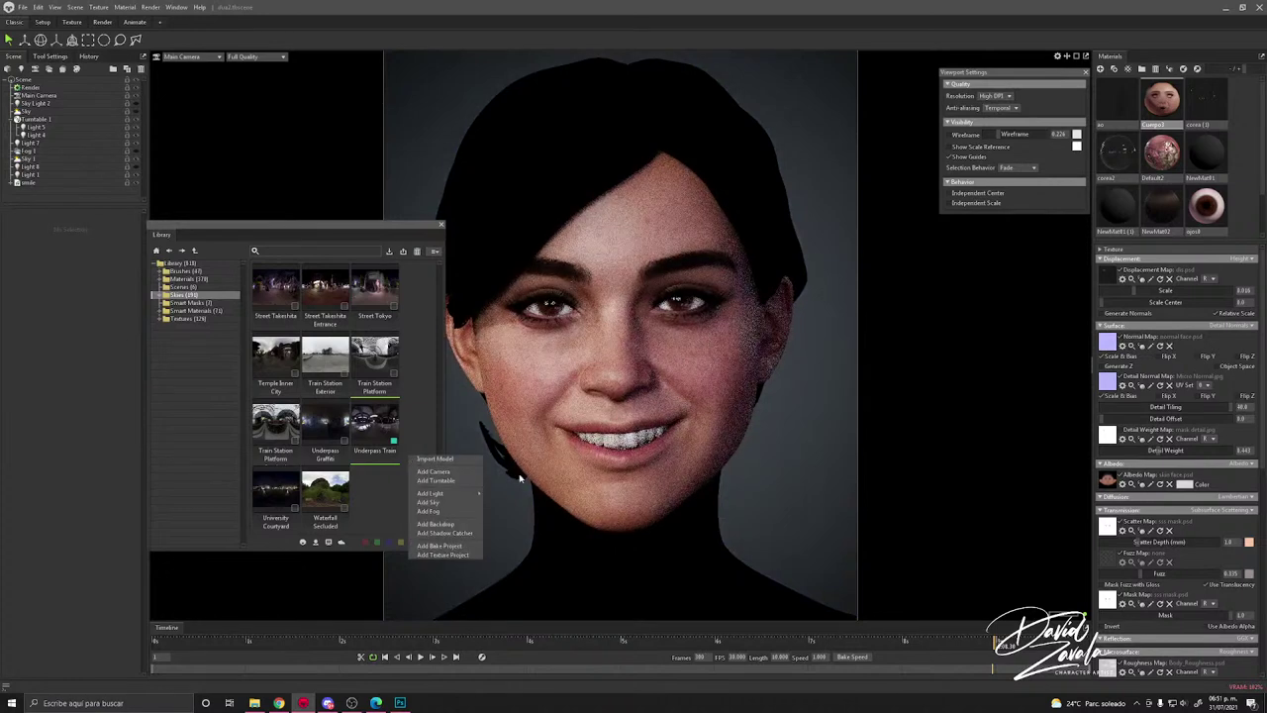
left_click(783, 542)
Step: Try the Underpass Graffiti, Street Tokyo and Street Shops skies as the environment lighting
left_click(316, 429)
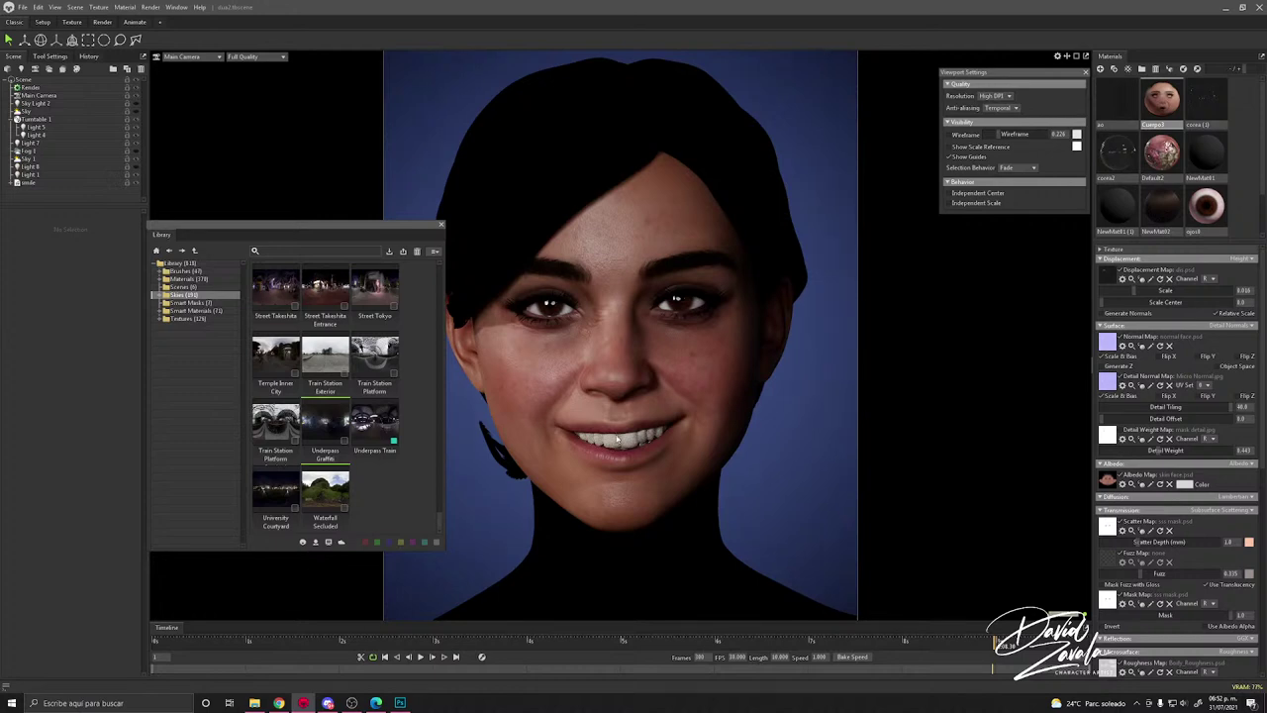
scroll(337, 386, "up", 1)
double_click(338, 346)
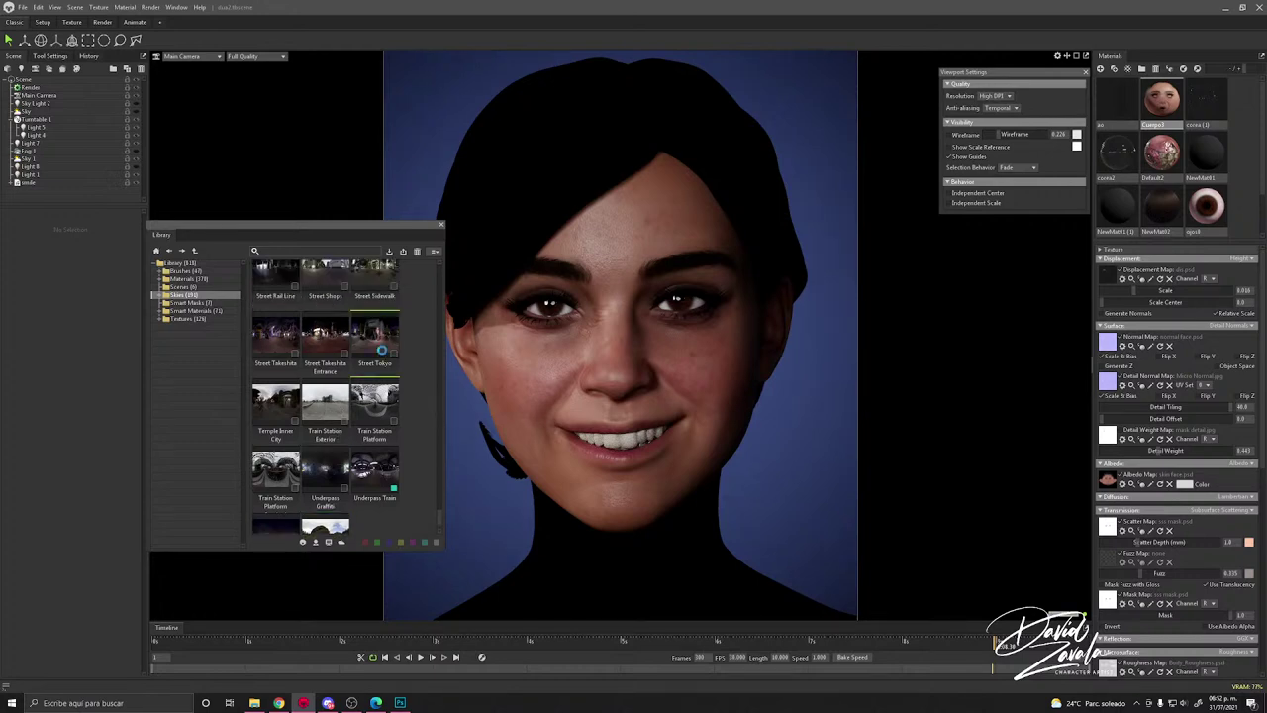
scroll(353, 370, "up", 2)
double_click(325, 322)
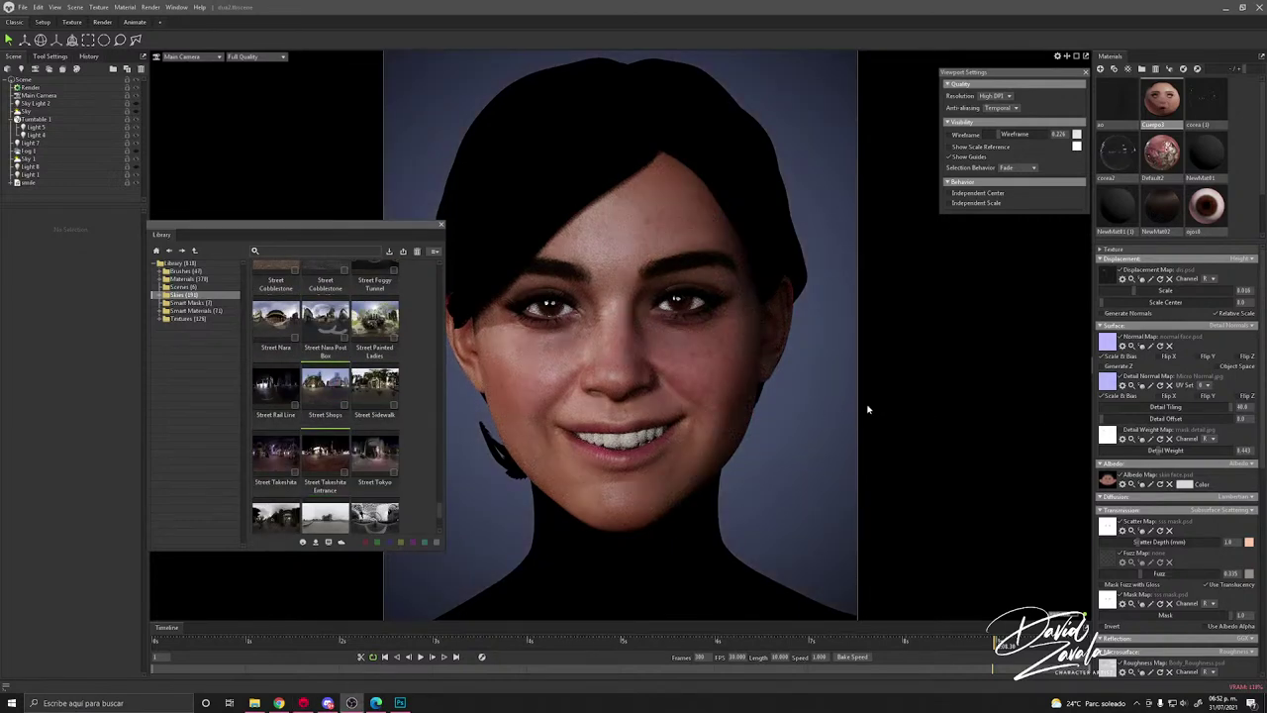
Step: Compare the Street Nara Post Box and Street Painted Ladies skies, and apply Street Nara as the environment
double_click(322, 329)
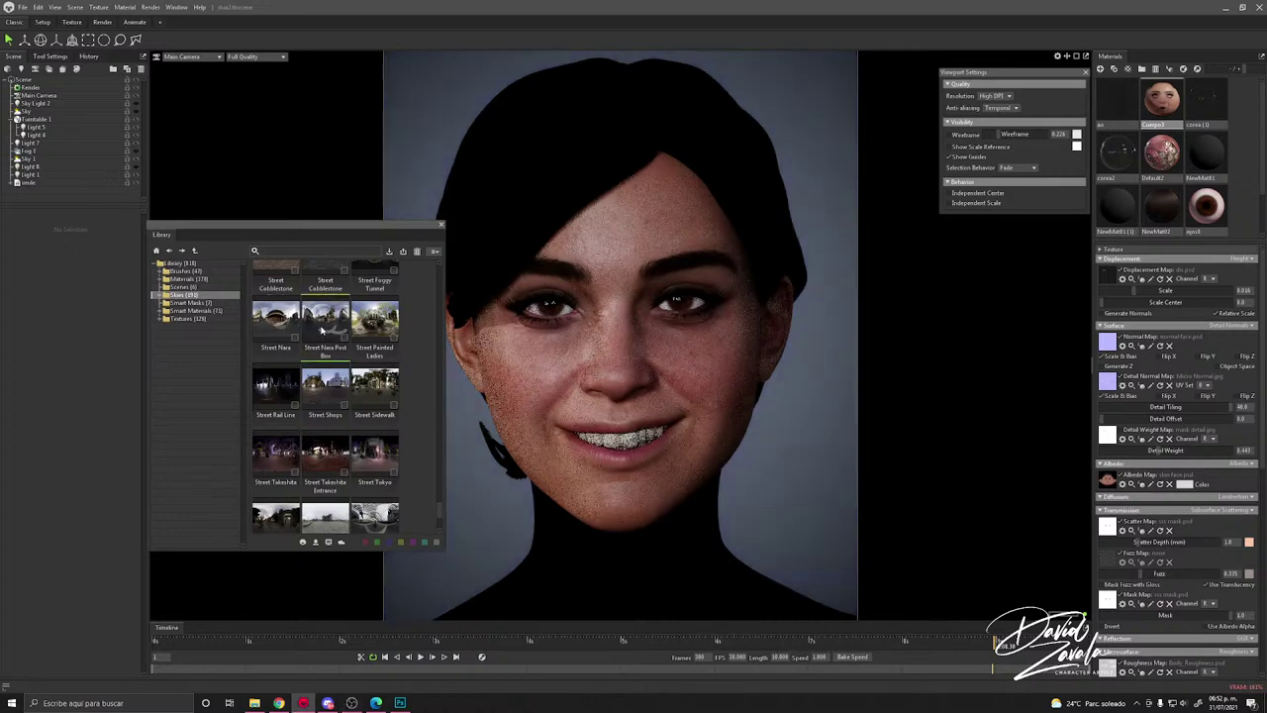
double_click(369, 340)
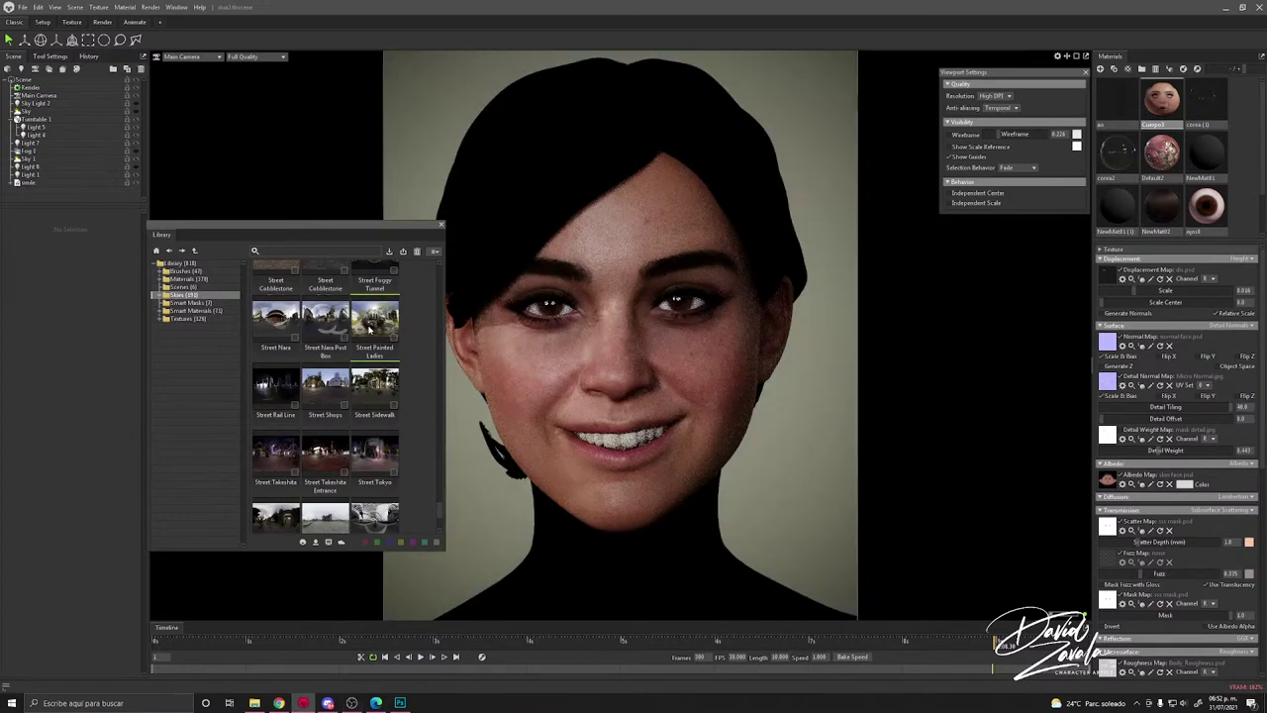
double_click(263, 333)
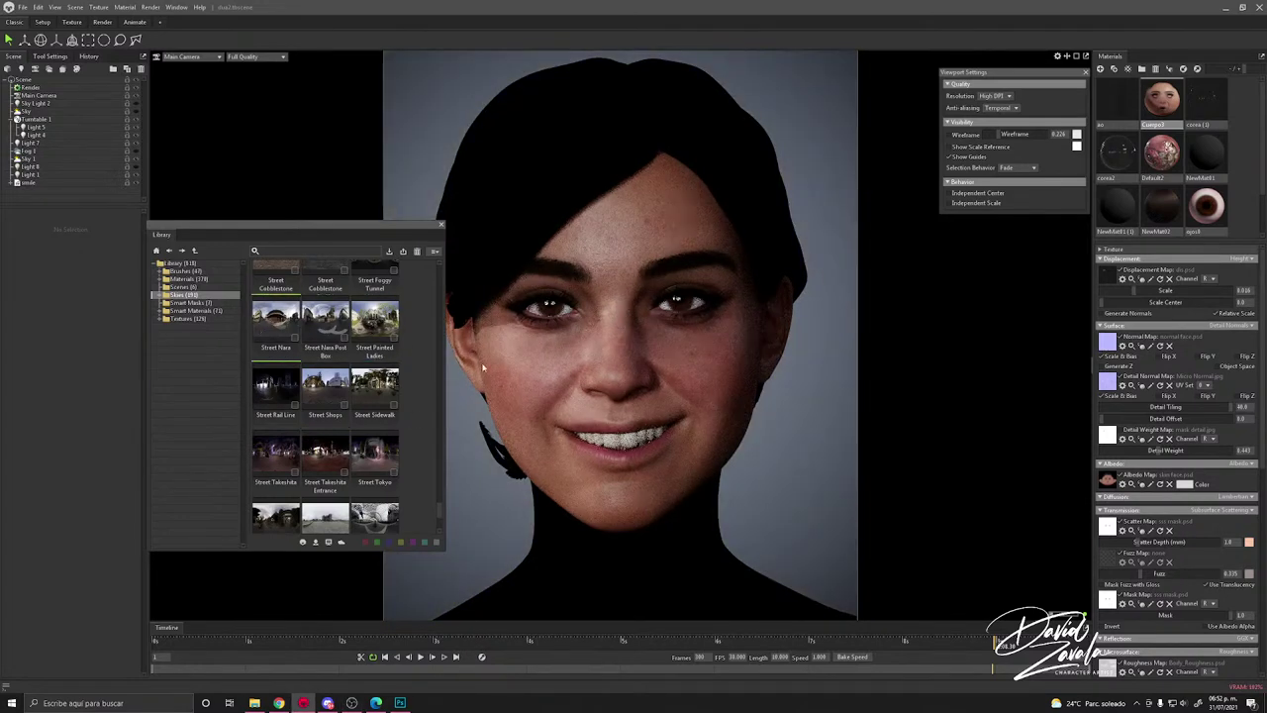
Step: Toggle the two turntable lights and Sky 1 off and on to compare their effect on the face
left_click(136, 128)
left_click(137, 127)
left_click(139, 136)
left_click(138, 135)
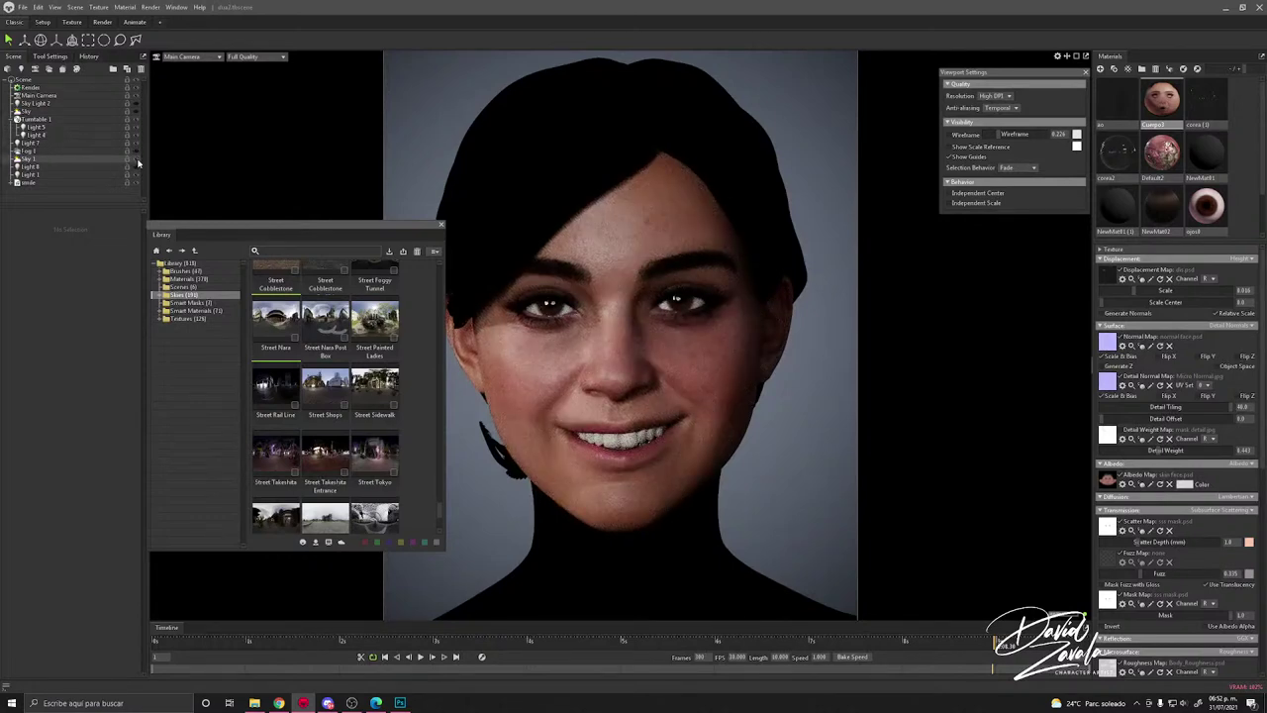
left_click(137, 160)
left_click(136, 160)
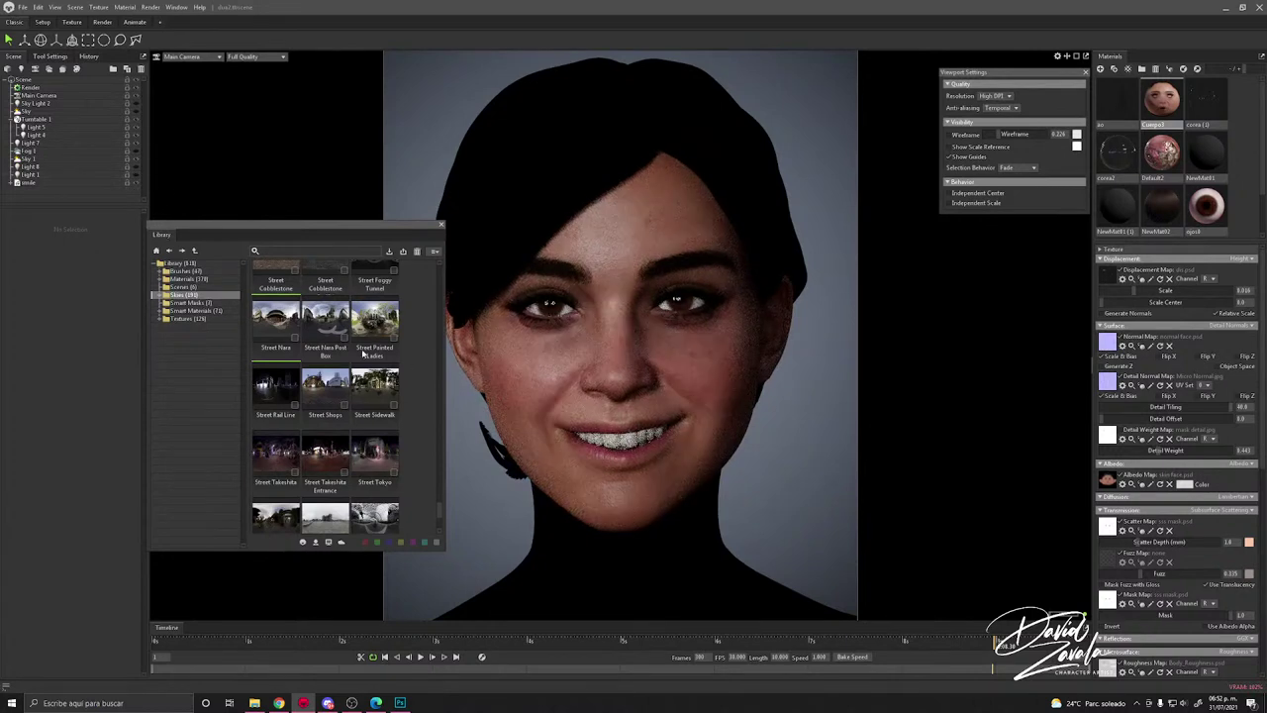
scroll(358, 463, "up", 1)
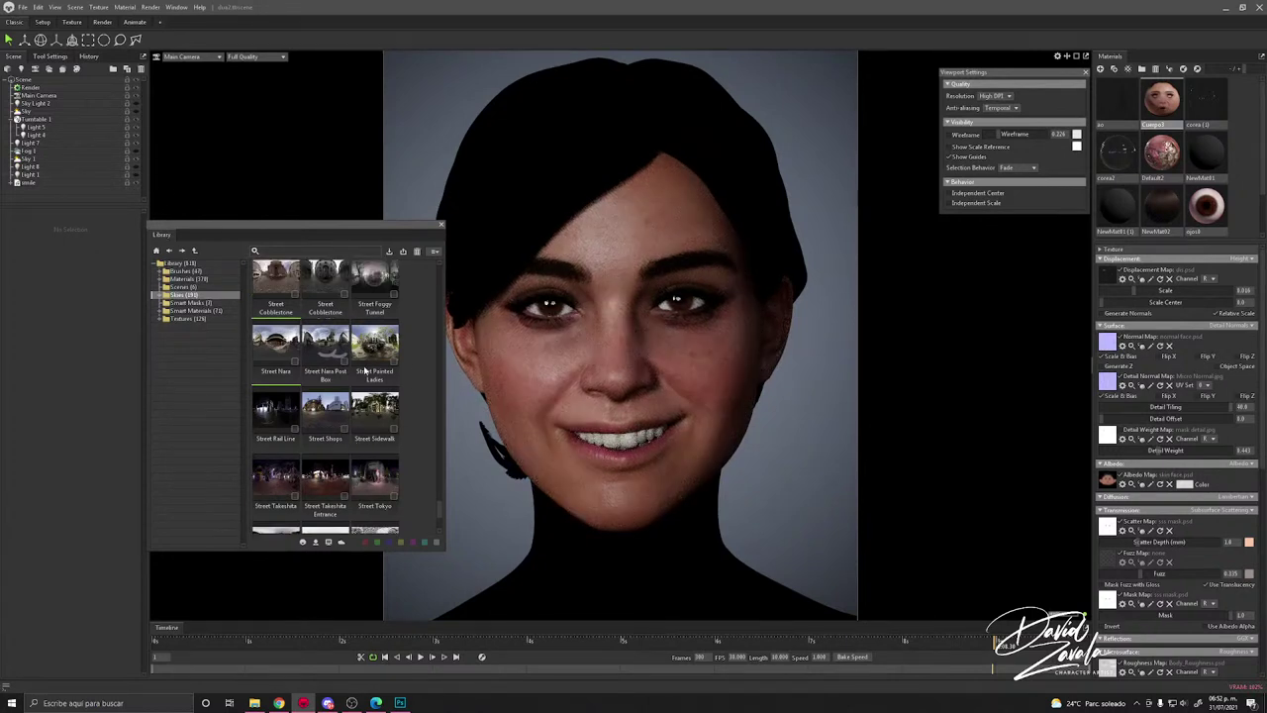
Step: Try the Street Sidewalk, Street Shops, Underpass Graffiti and Street Painted Ladies skies as the environment lighting
double_click(365, 415)
double_click(331, 413)
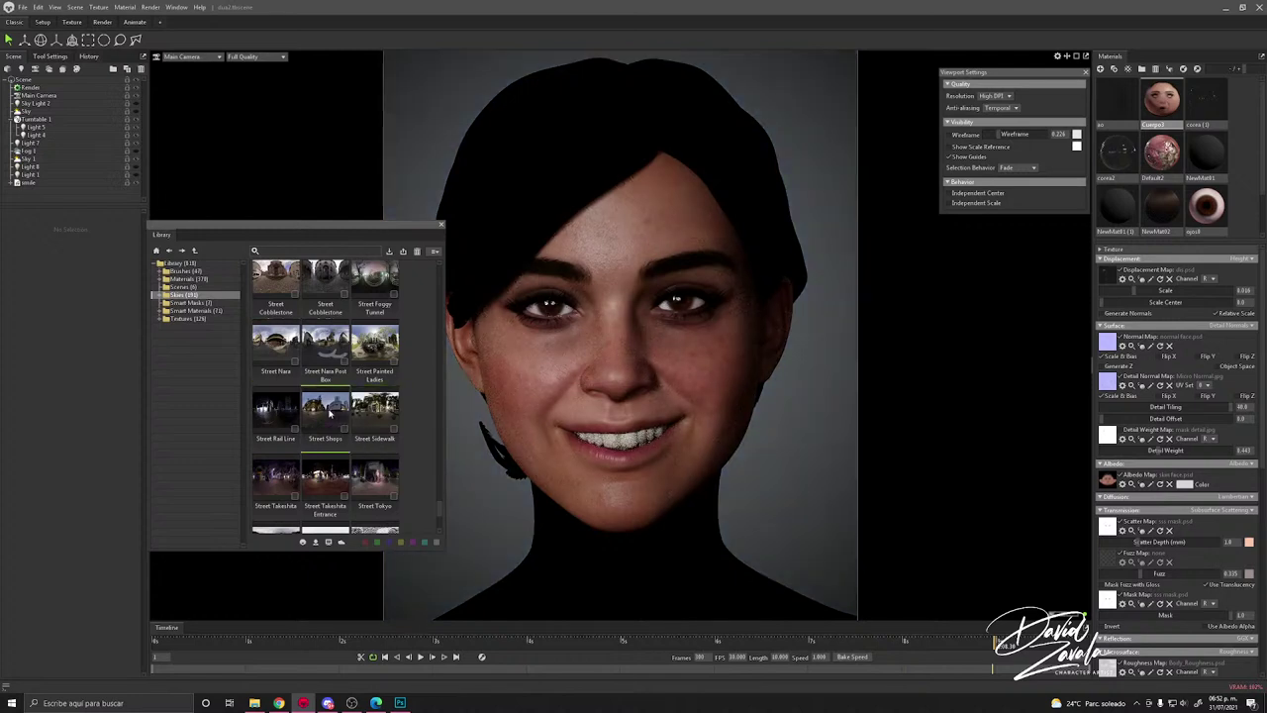
scroll(330, 412, "down", 5)
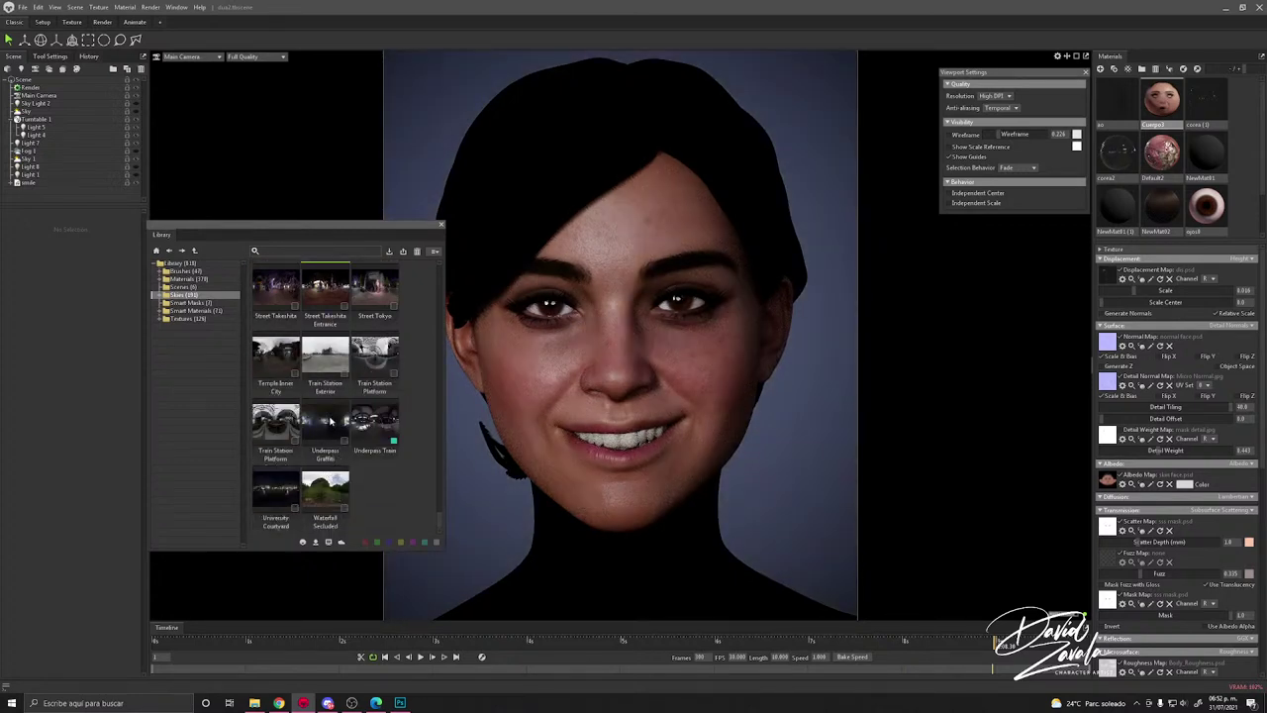
left_click(332, 424)
scroll(326, 396, "up", 7)
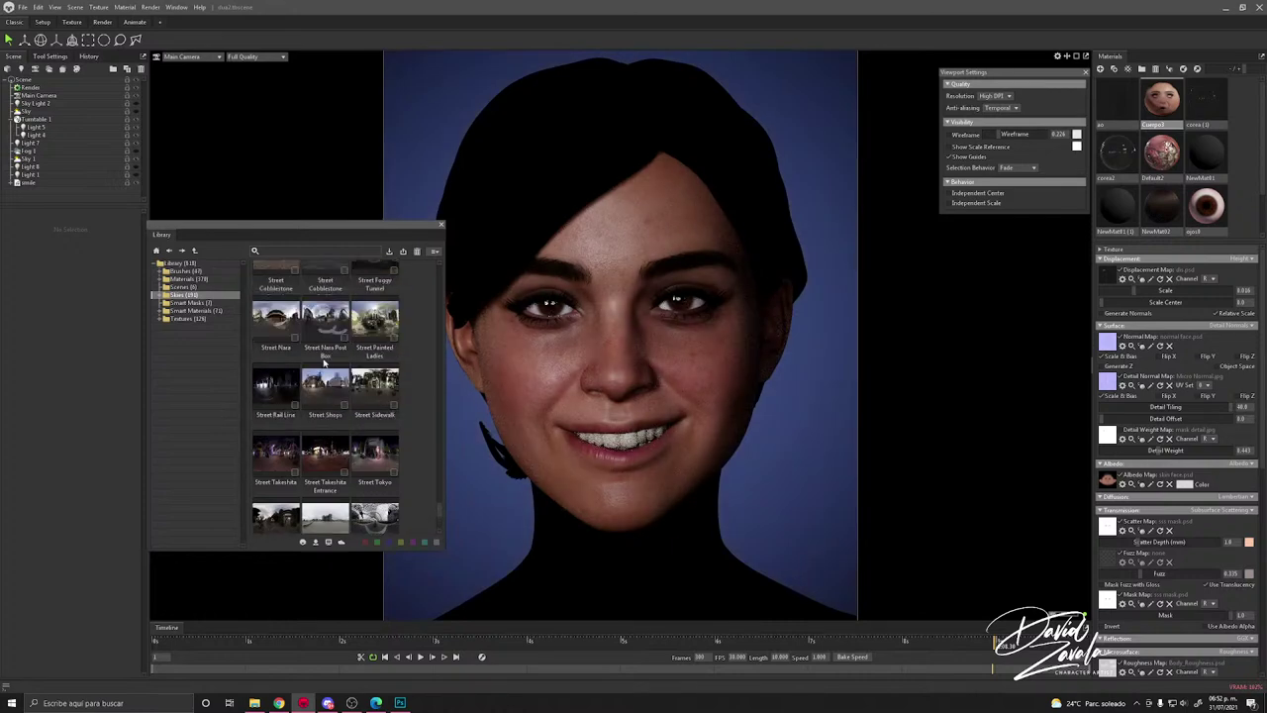
left_click(368, 325)
Step: Try the Shopping Mall Entrance sky, apply Road Gravel as the environment, and toggle the visibility of the lower turntable light
scroll(345, 351, "up", 5)
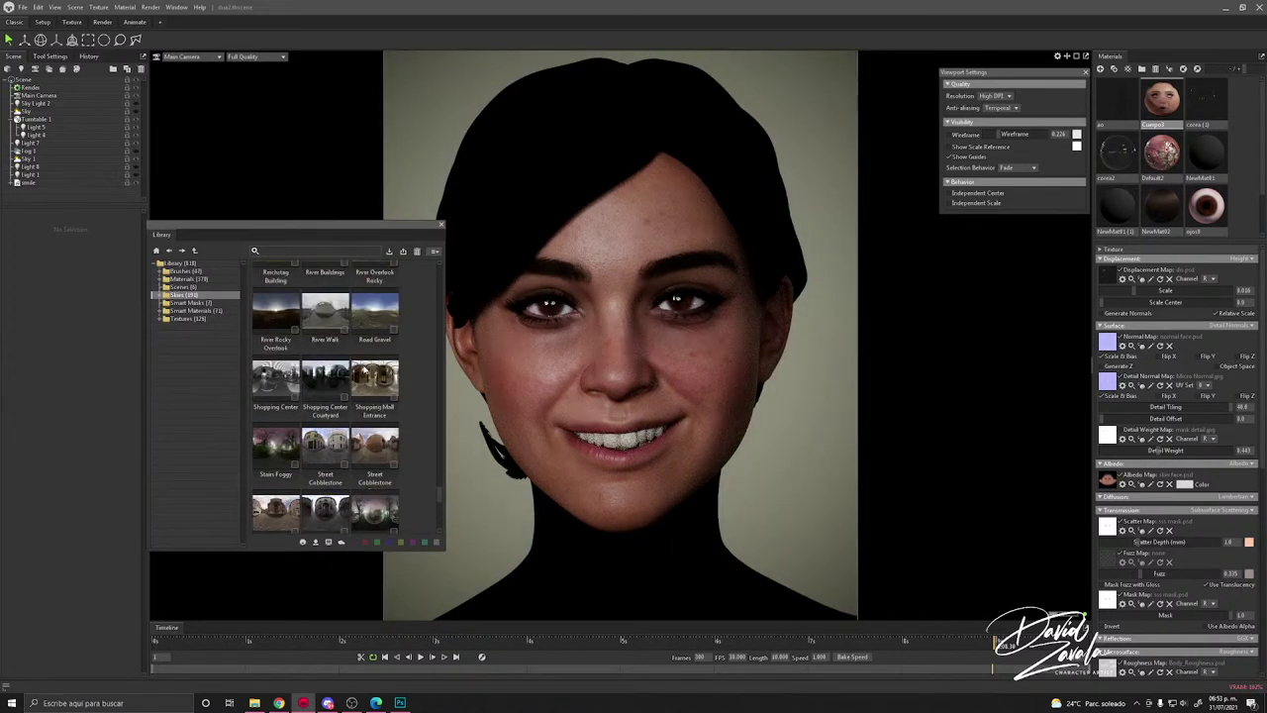
left_click(366, 372)
left_click(367, 314)
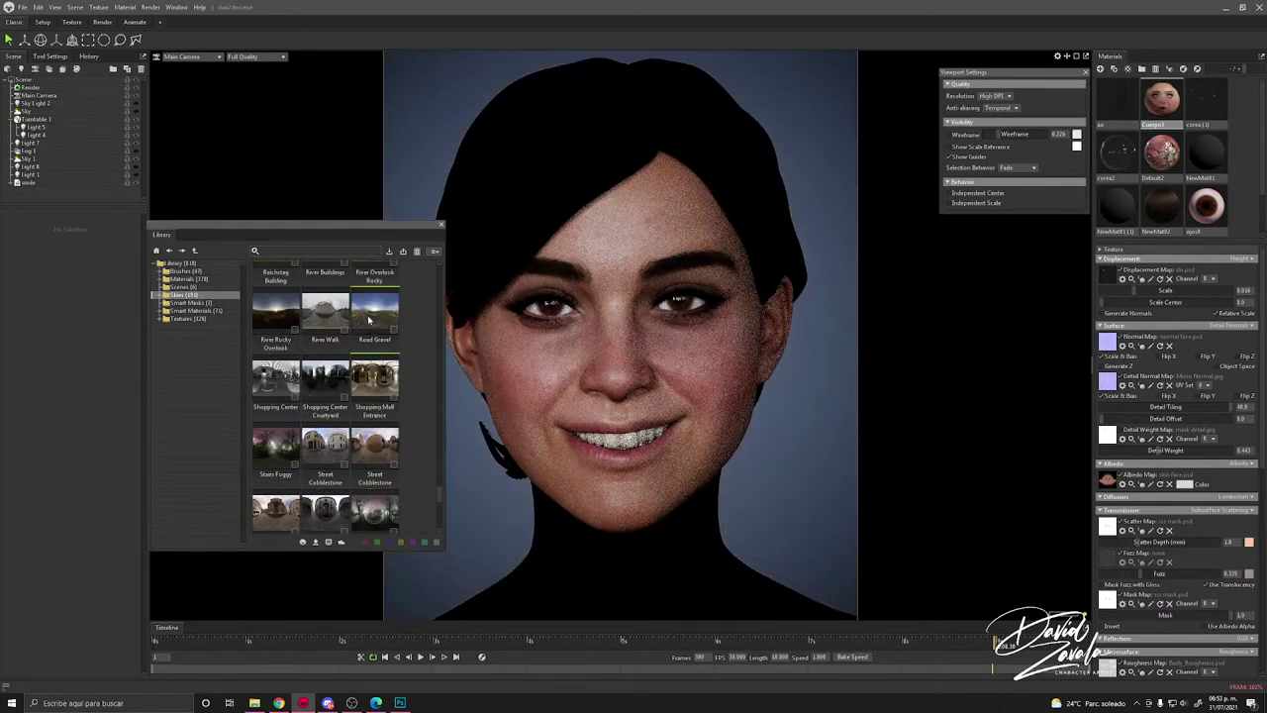
left_click(440, 227)
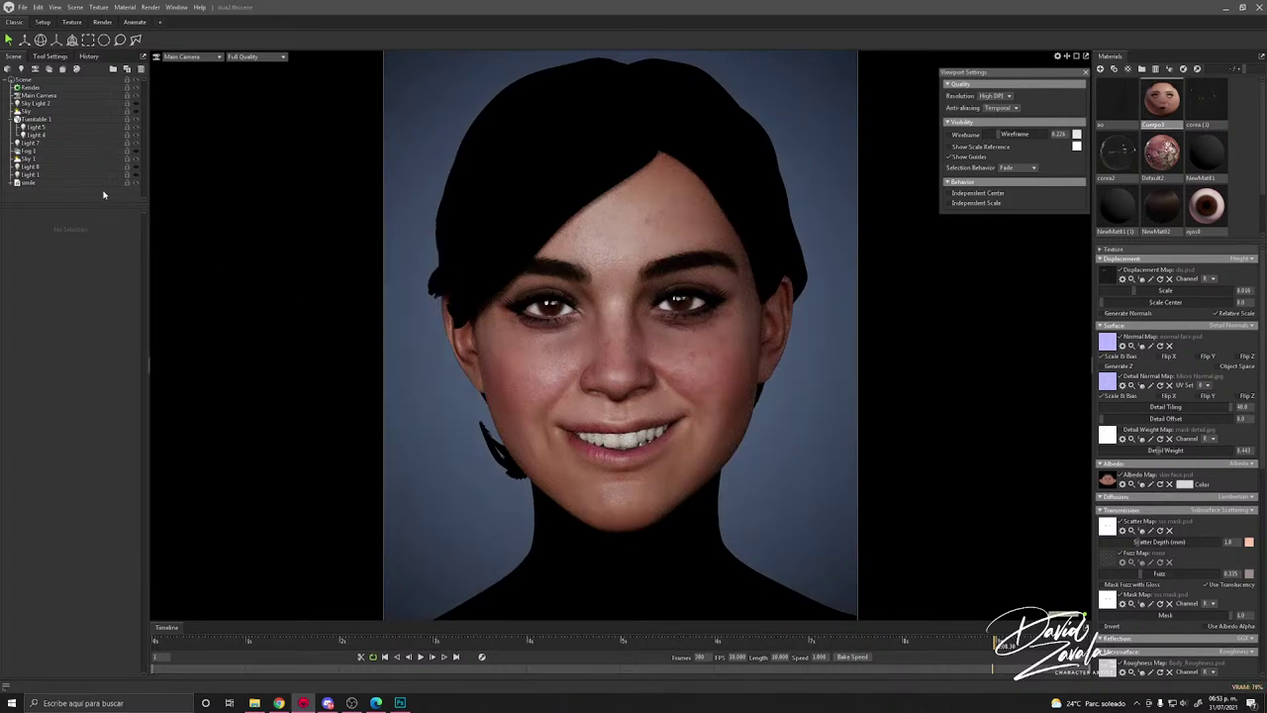
left_click(138, 136)
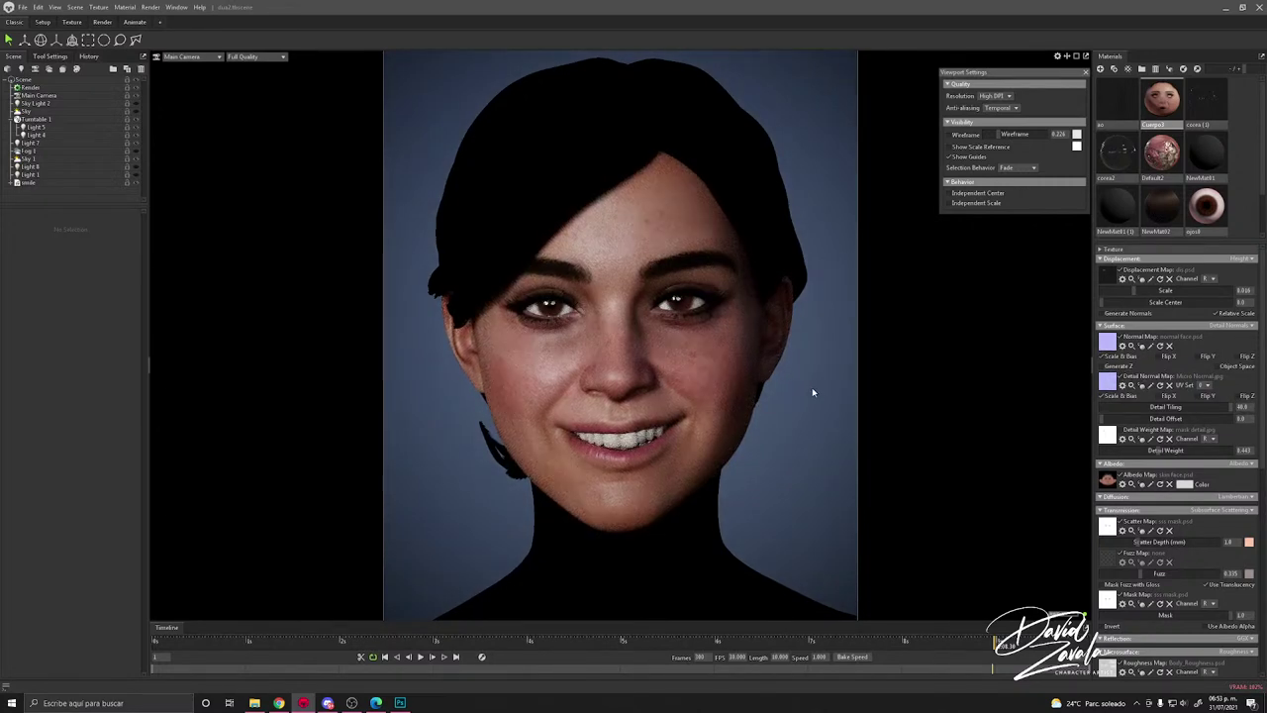
Step: Assign the dark brown anisotropic material to the cabello hair mesh in place of its plain black material
scroll(527, 448, "up", 3)
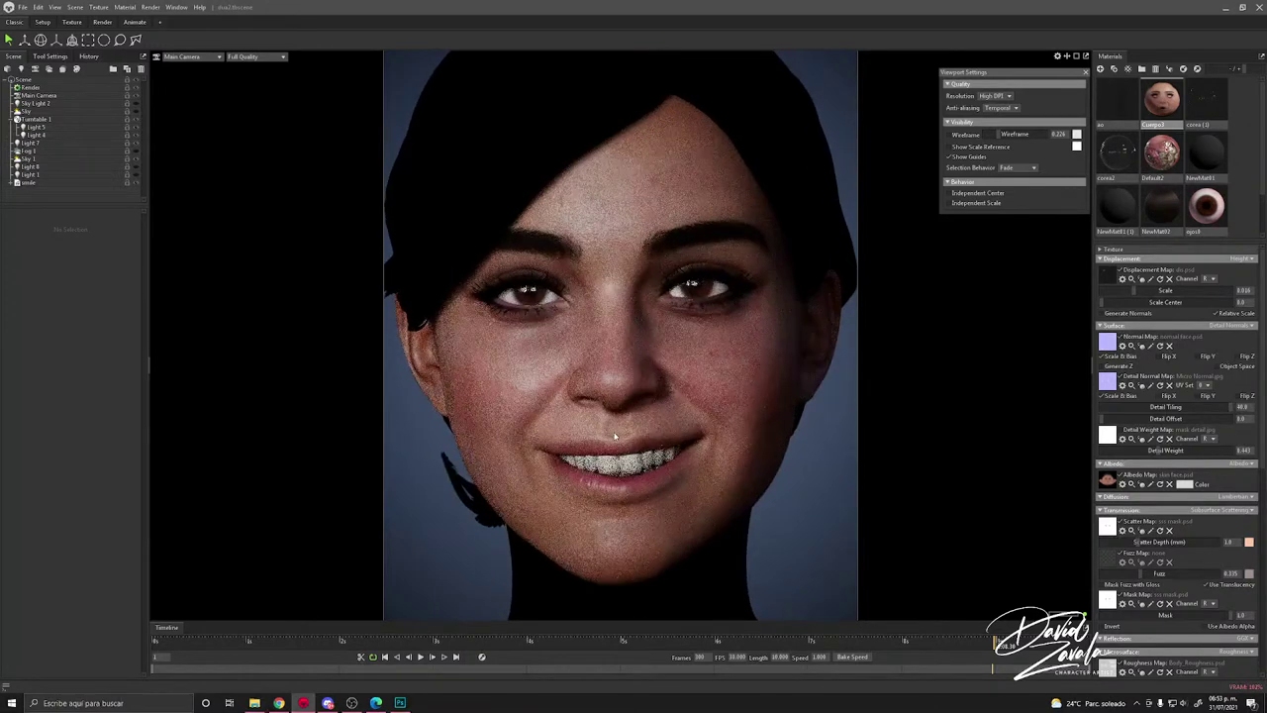
scroll(613, 436, "down", 2)
left_click(764, 337)
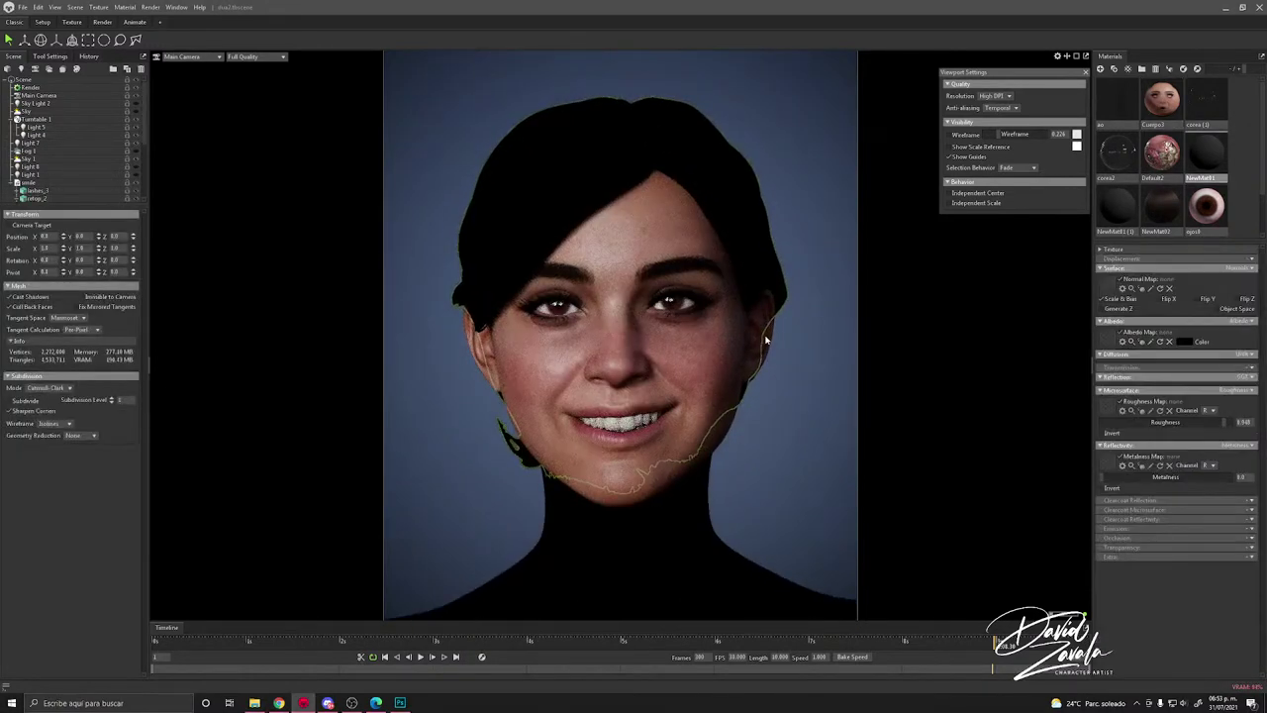
left_click(628, 222)
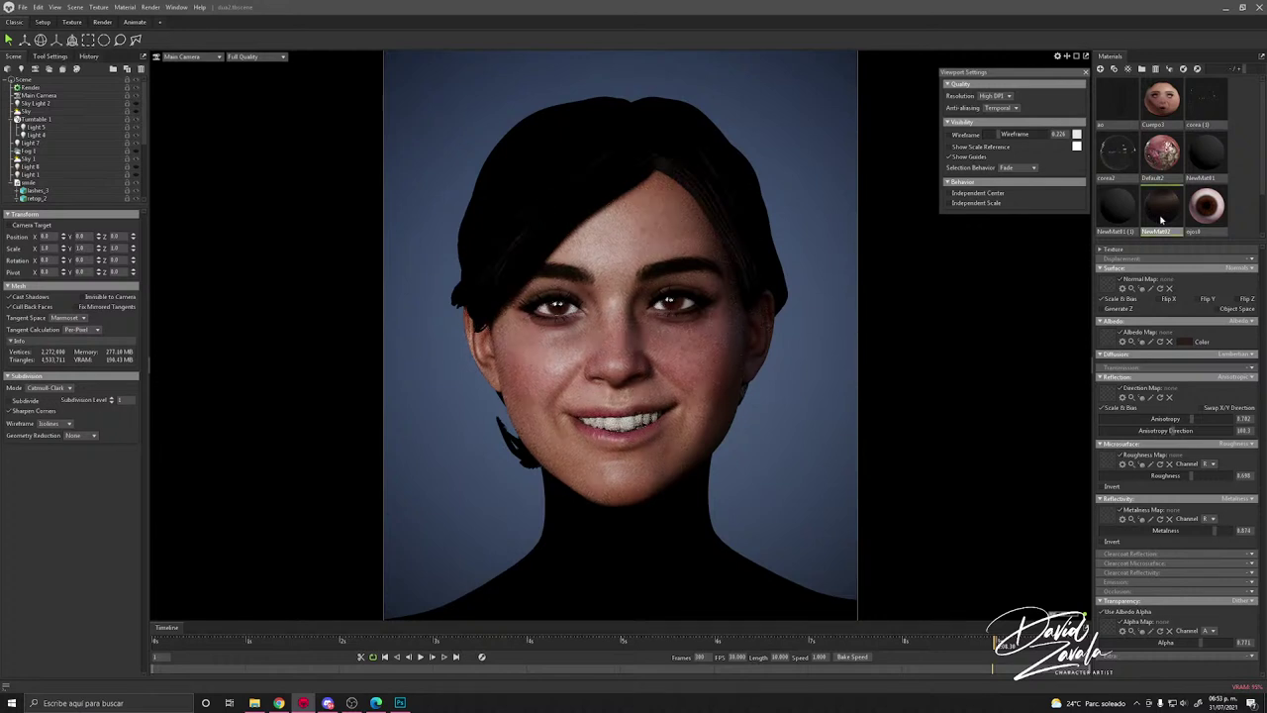
scroll(59, 180, "down", 3)
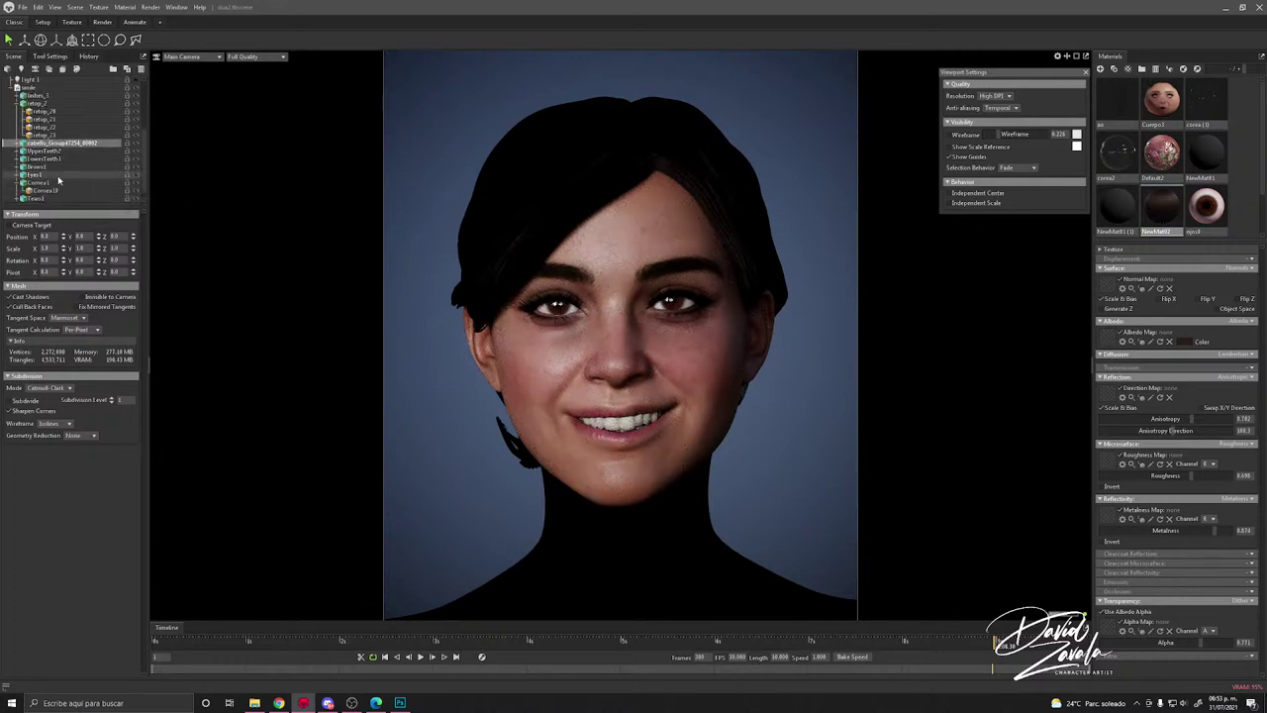
left_click(555, 219)
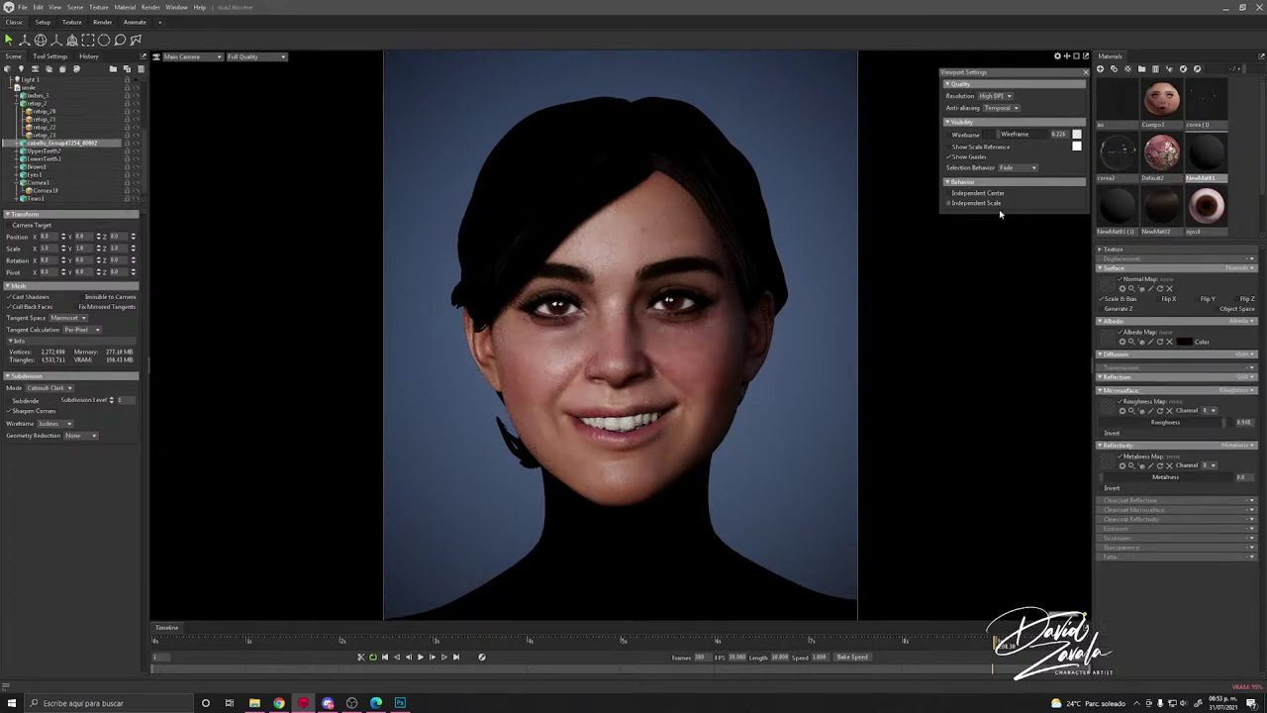
left_click_drag(1161, 213, 60, 150)
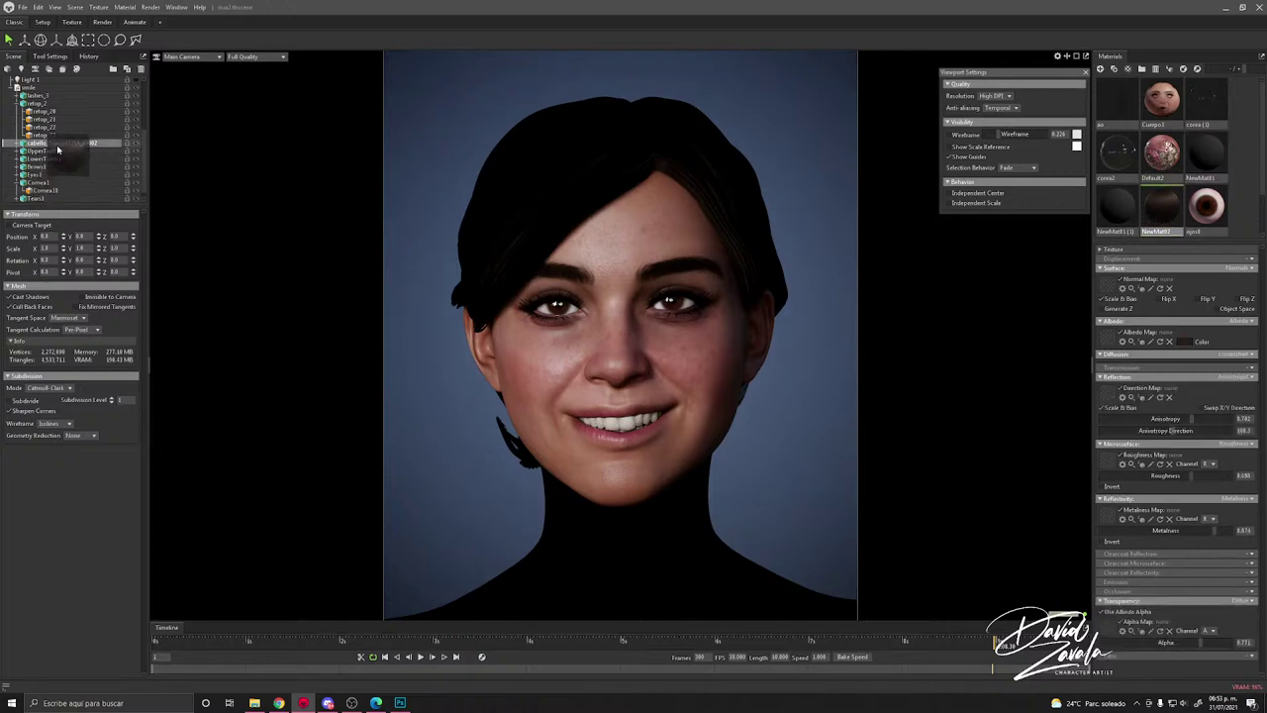
left_click(738, 392)
scroll(728, 407, "down", 2)
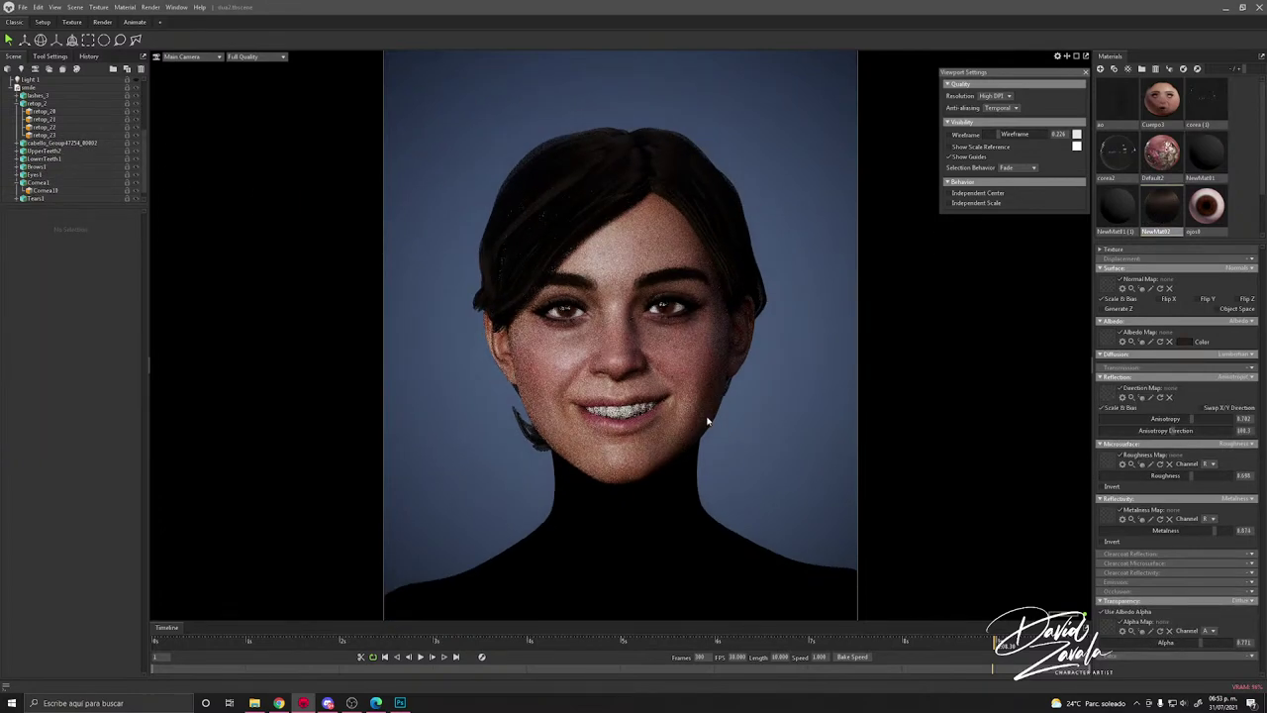
Step: Set the face material's microsurface roughness to 1.0 and its clearcoat roughness to 0.821
mouse_move(710, 422)
left_mouse_down("alt")
mouse_move(834, 444)
mouse_move(710, 418)
mouse_move(833, 439)
mouse_move(702, 419)
mouse_move(545, 425)
mouse_move(550, 439)
mouse_move(713, 446)
left_mouse_up("alt")
scroll(712, 446, "up", 2)
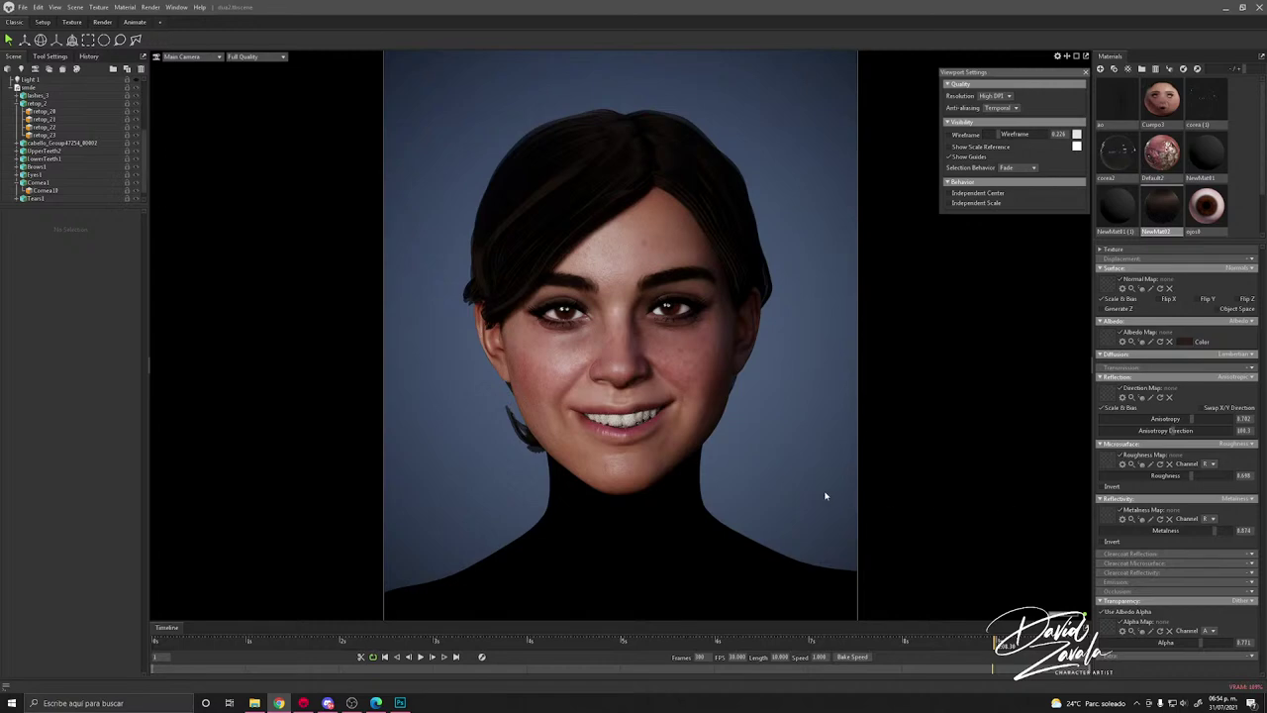
scroll(778, 416, "up", 2)
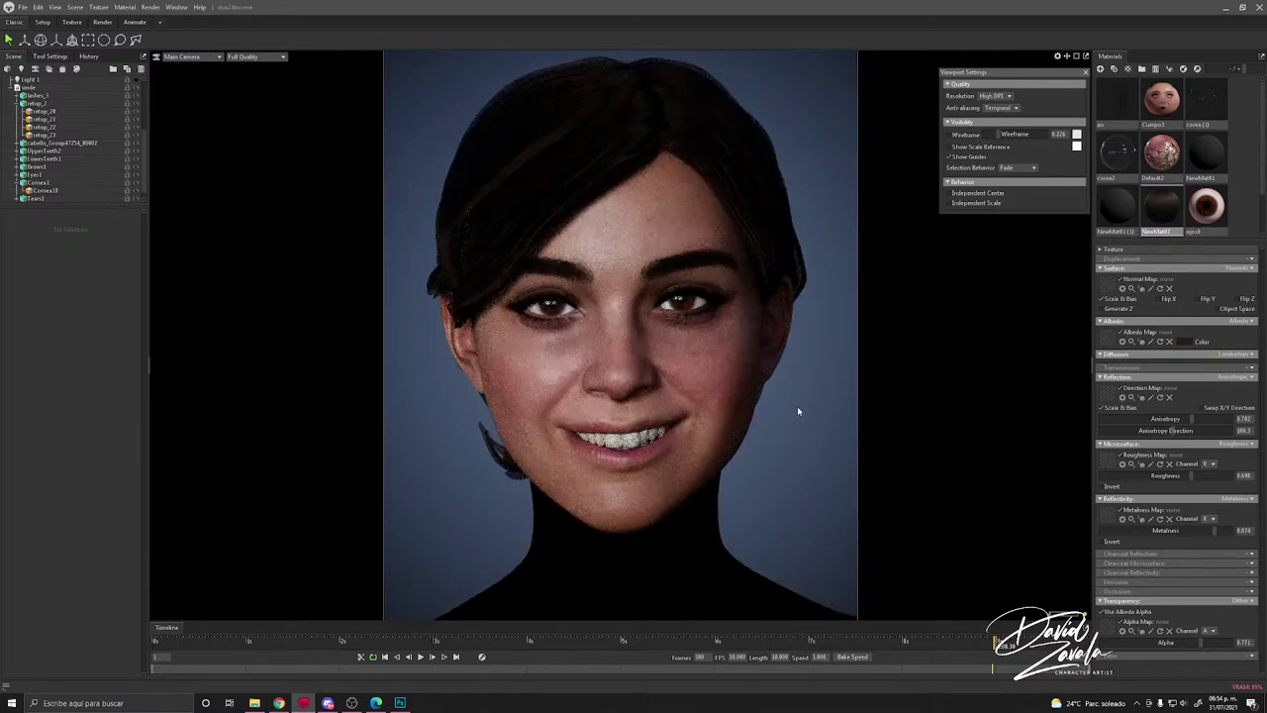
scroll(797, 408, "up", 2)
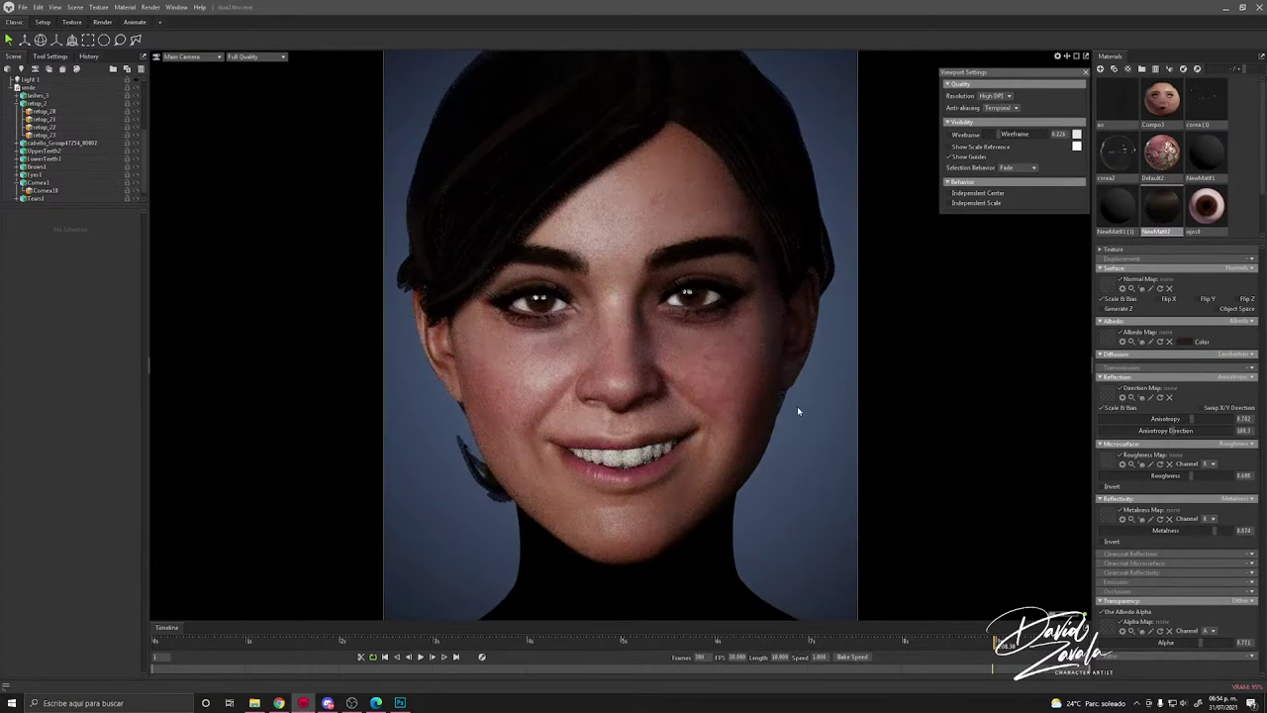
left_click(697, 395)
scroll(1180, 501, "down", 5)
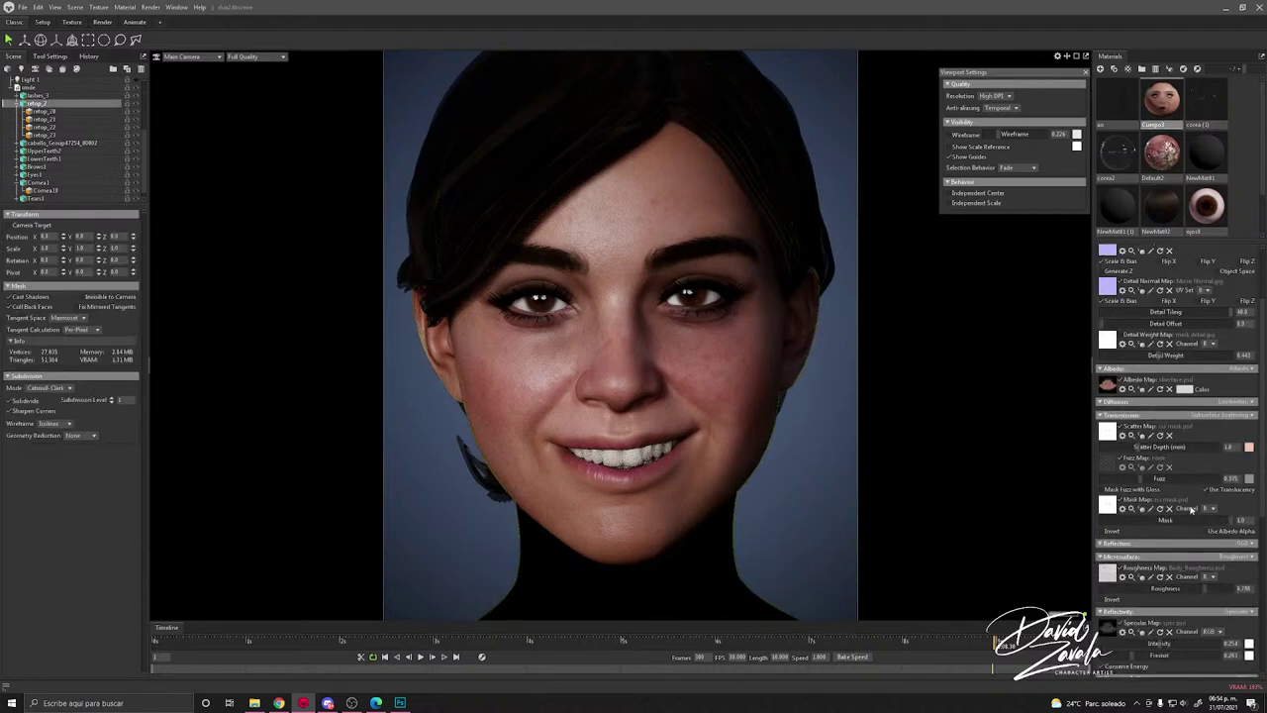
left_click_drag(1207, 475, 1247, 473)
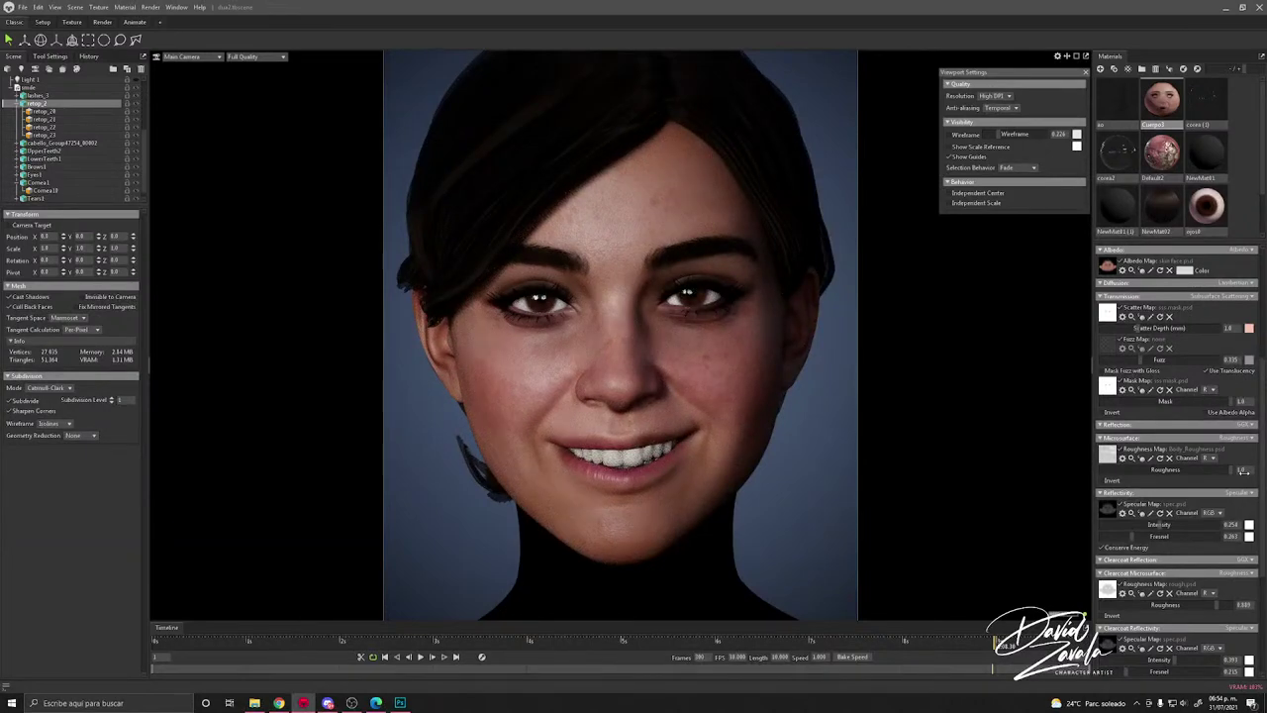
mouse_move(1243, 471)
left_mouse_down()
mouse_move(1223, 476)
mouse_move(1237, 474)
left_mouse_up()
scroll(1188, 590, "down", 3)
mouse_move(1218, 534)
left_mouse_down()
mouse_move(1205, 531)
mouse_move(1231, 530)
mouse_move(1216, 529)
left_mouse_up()
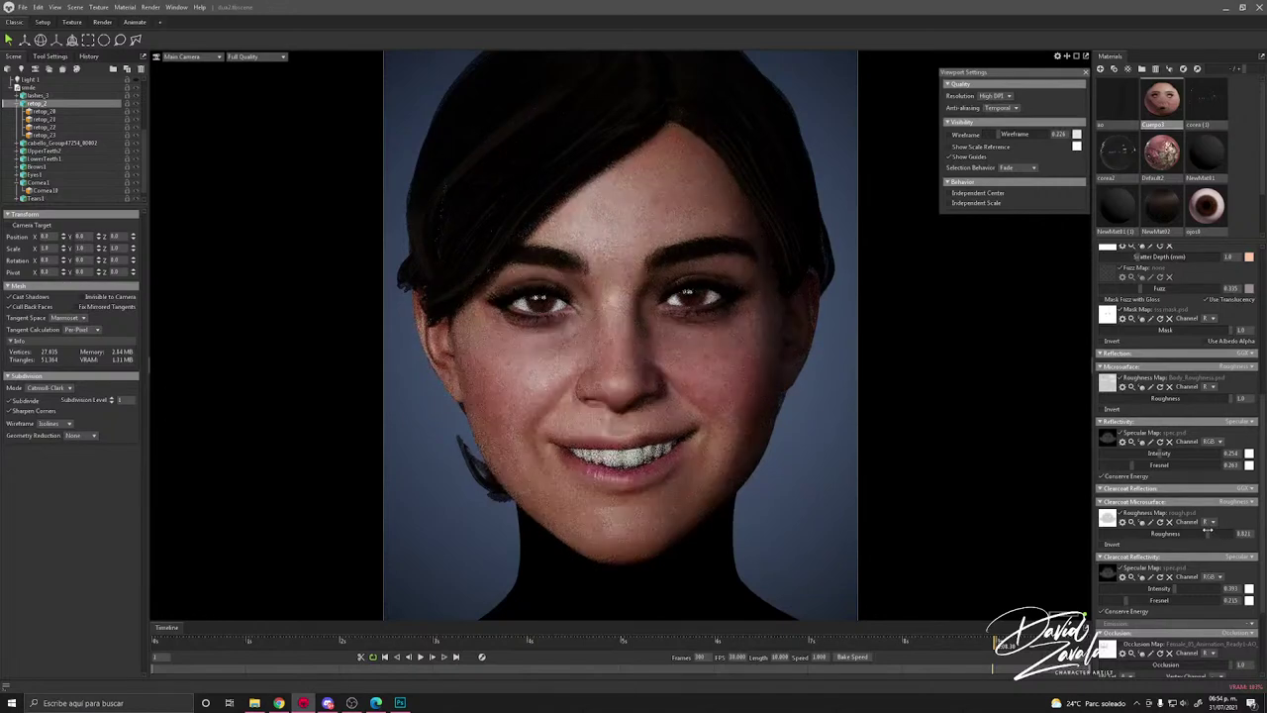
Step: Review the face material's texture maps and toggle the subsurface scattering mask map off and on to compare the skin
scroll(1151, 595, "down", 2)
scroll(1151, 595, "down", 2)
scroll(1153, 599, "down", 1)
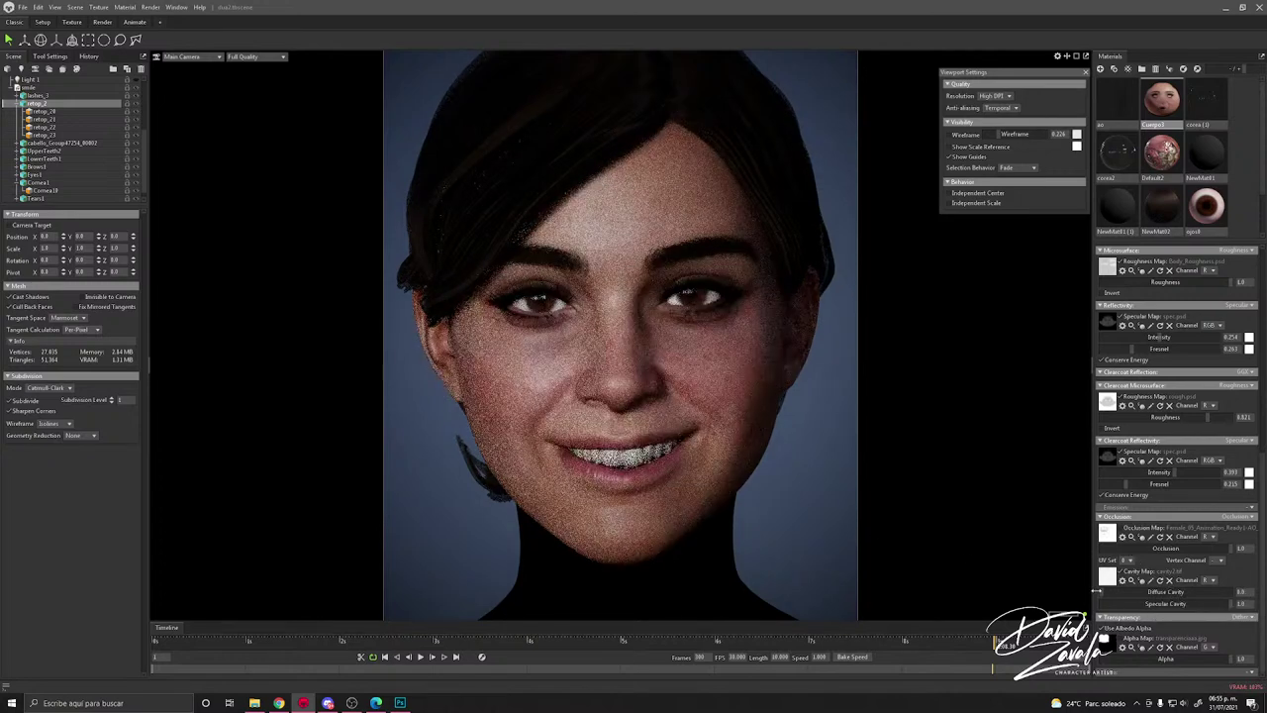
scroll(1177, 593, "down", 2)
scroll(1183, 592, "up", 10)
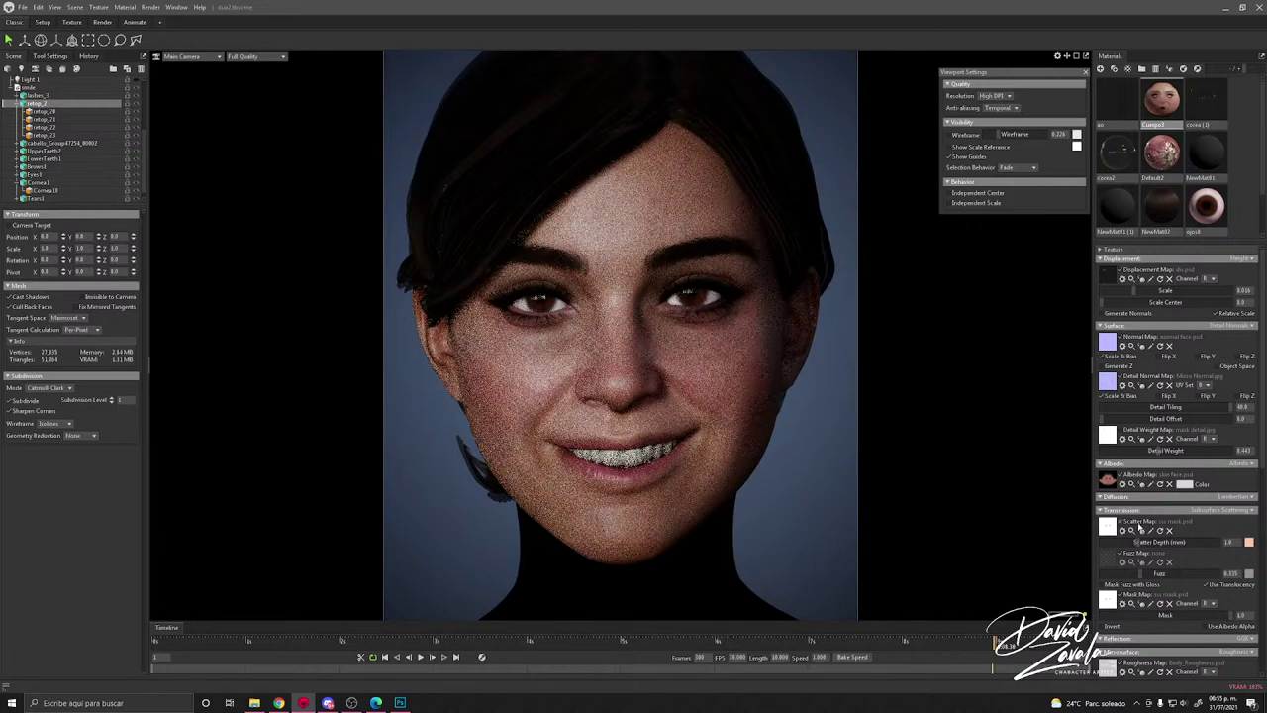
left_click(1137, 595)
left_click(1137, 594)
scroll(1138, 594, "down", 2)
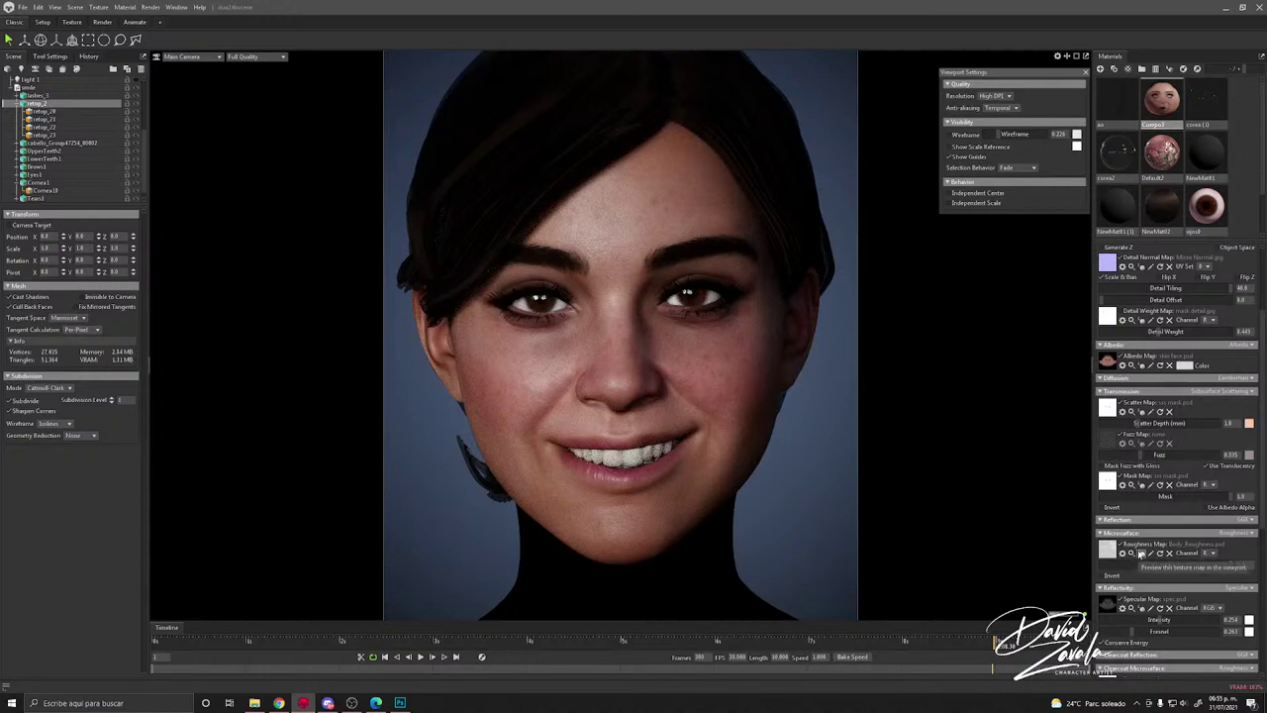
Step: Vary the face material's specular intensity and set it to 0.332
mouse_move(1230, 565)
left_mouse_down()
mouse_move(1143, 564)
mouse_move(1237, 564)
left_mouse_up()
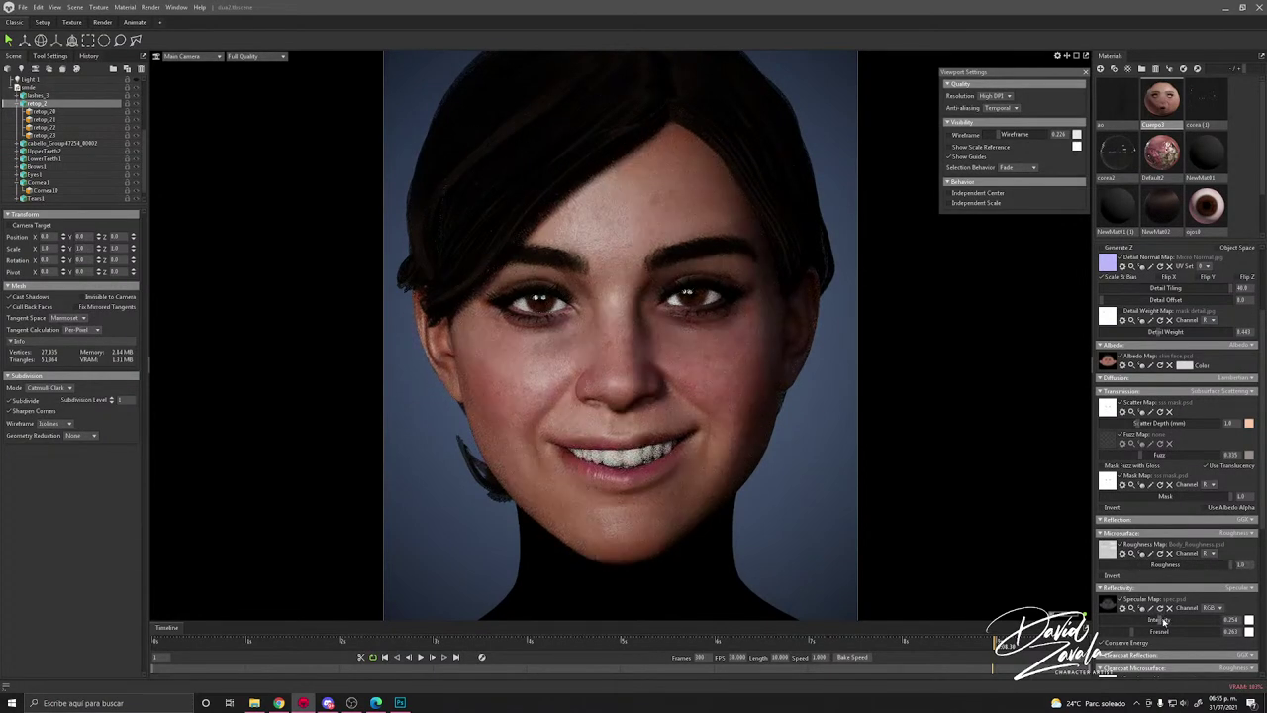
left_click_drag(1162, 620, 1107, 618)
left_click_drag(1190, 619, 1178, 619)
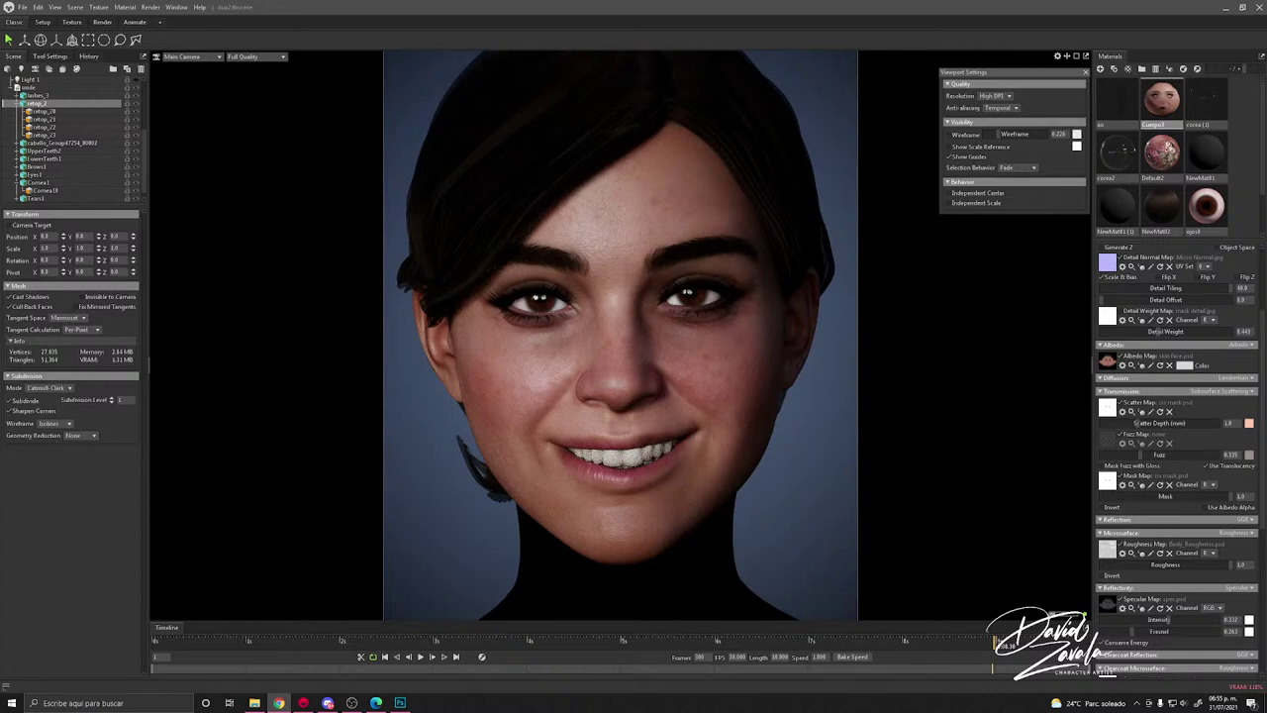
left_click(859, 305)
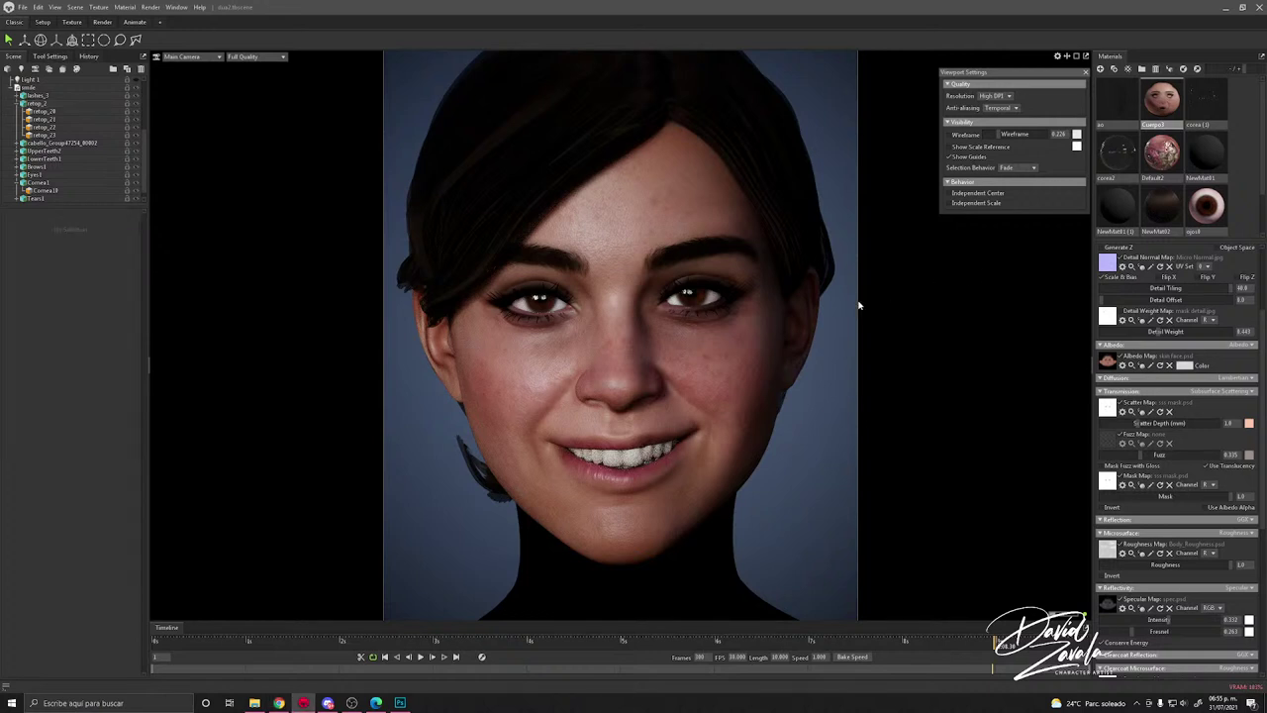
Step: Keep the face's roughness at 1.0, set clearcoat roughness to 0.943 and raise the specular intensity to 0.477
left_click(769, 345)
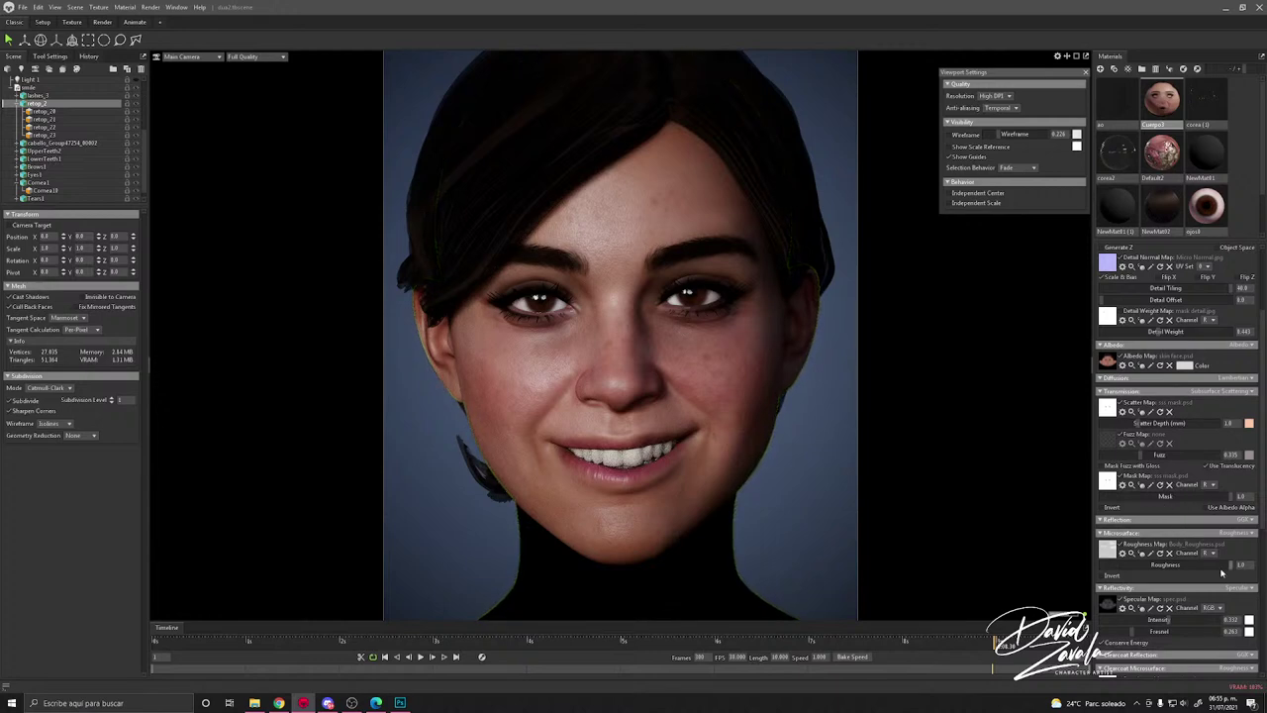
left_click_drag(1226, 565, 1168, 559)
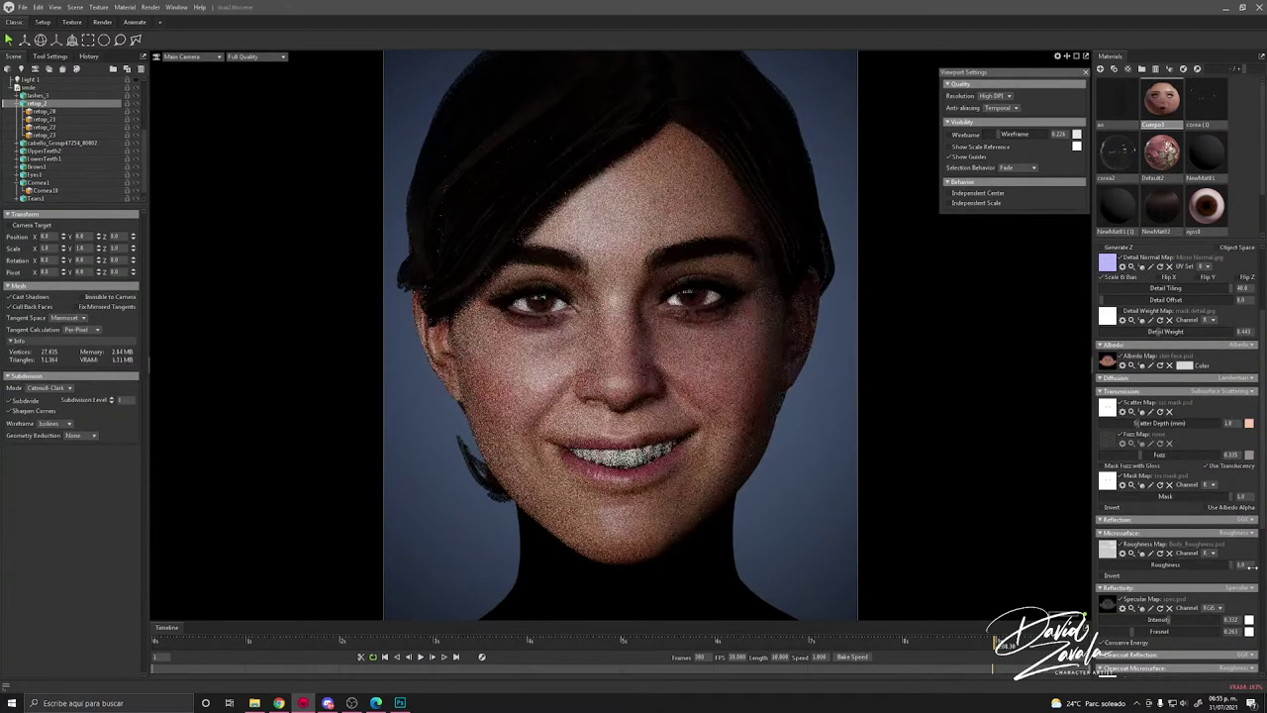
scroll(1199, 569, "down", 2)
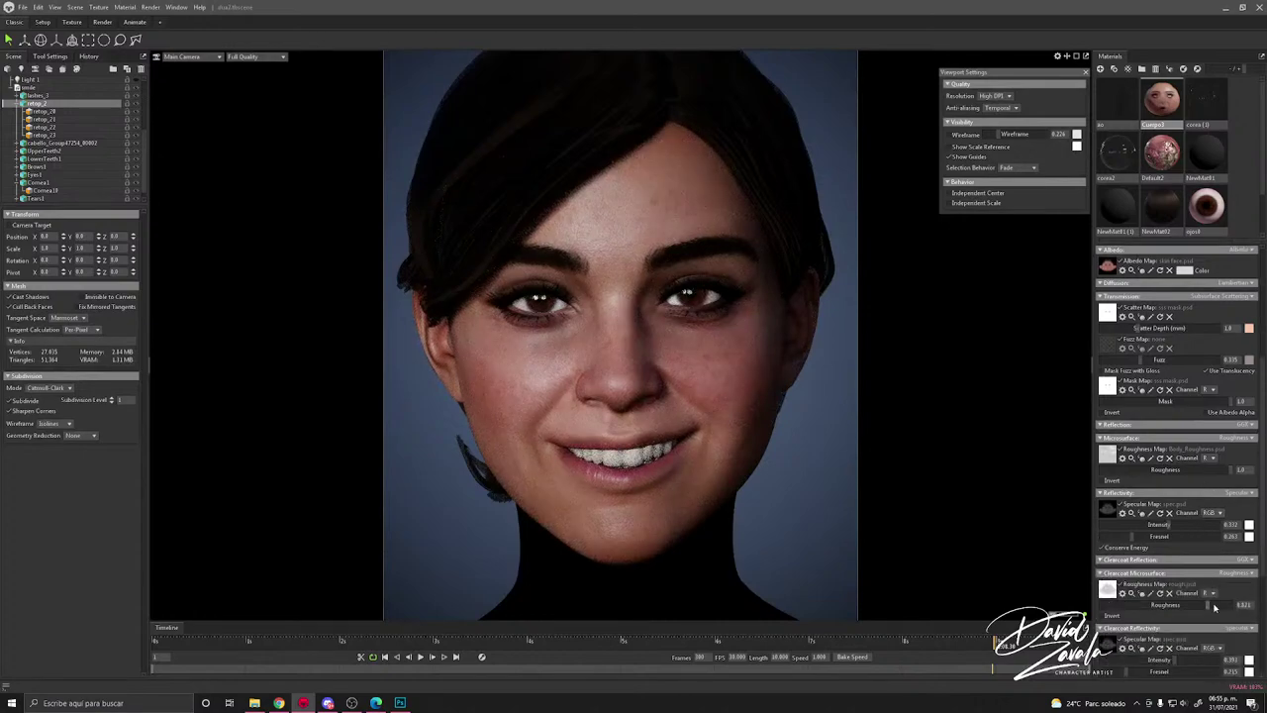
mouse_move(1208, 605)
left_mouse_down()
mouse_move(1115, 587)
mouse_move(1233, 599)
mouse_move(1207, 598)
left_mouse_up()
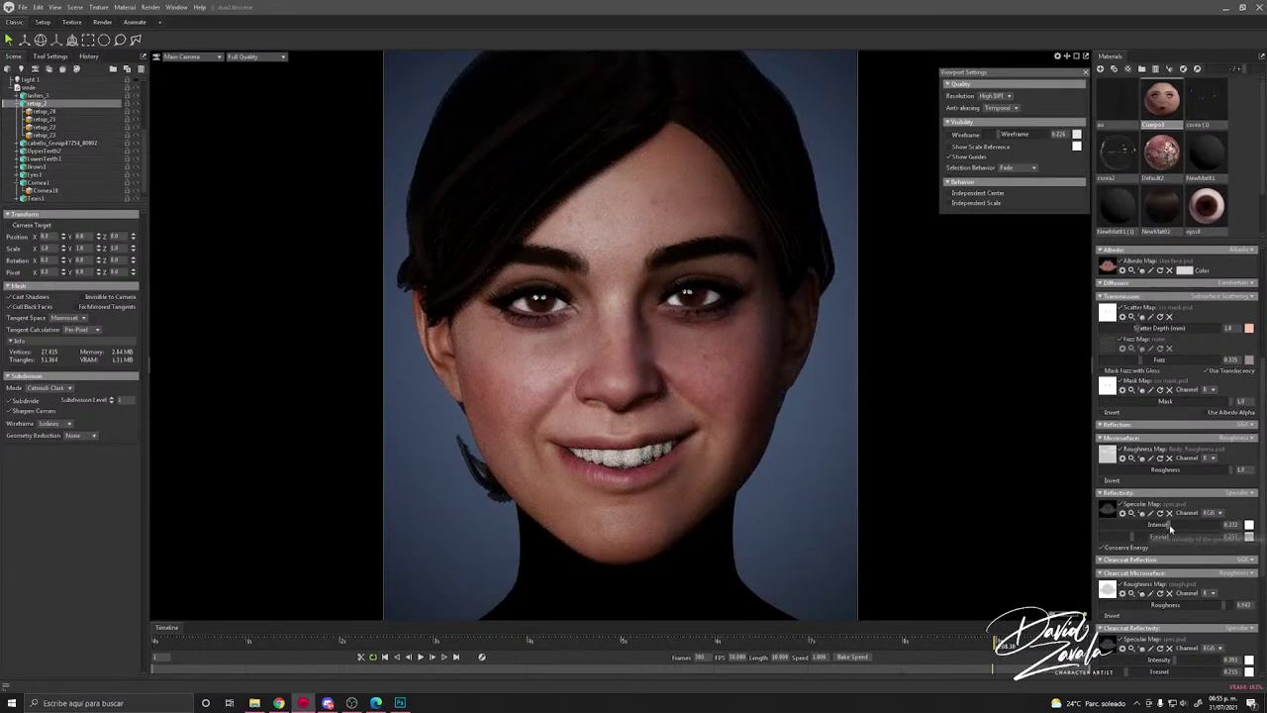
left_click_drag(1169, 526, 1181, 525)
scroll(1148, 663, "down", 3)
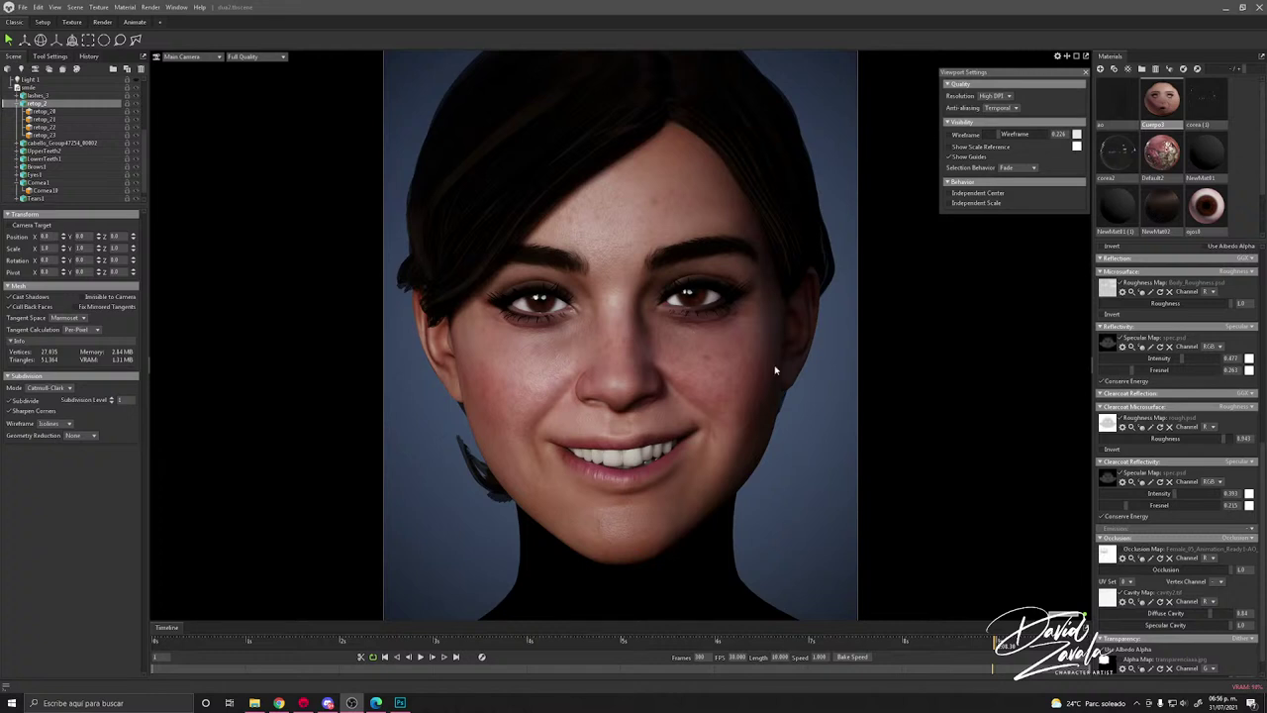
Step: Check the whole face with the new skin settings, and switch to the skin face.psd texture in Photoshop
left_click(792, 406)
scroll(760, 397, "down", 2)
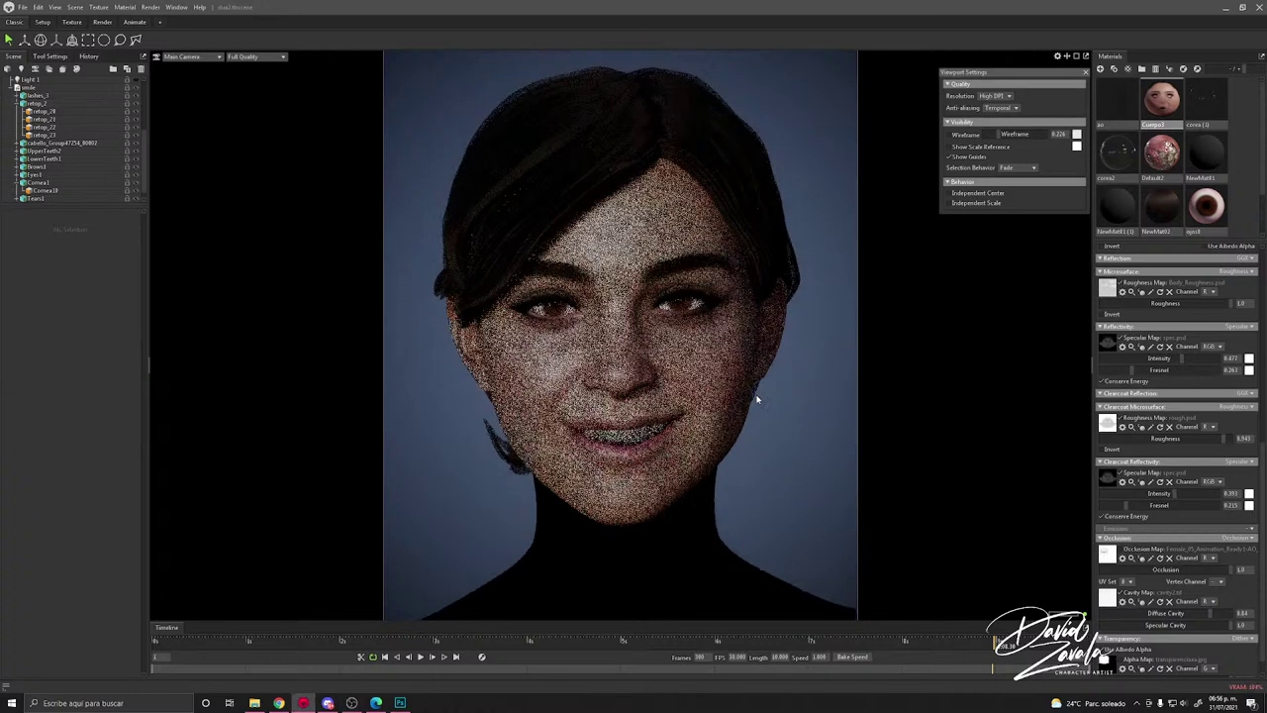
scroll(761, 393, "up", 1)
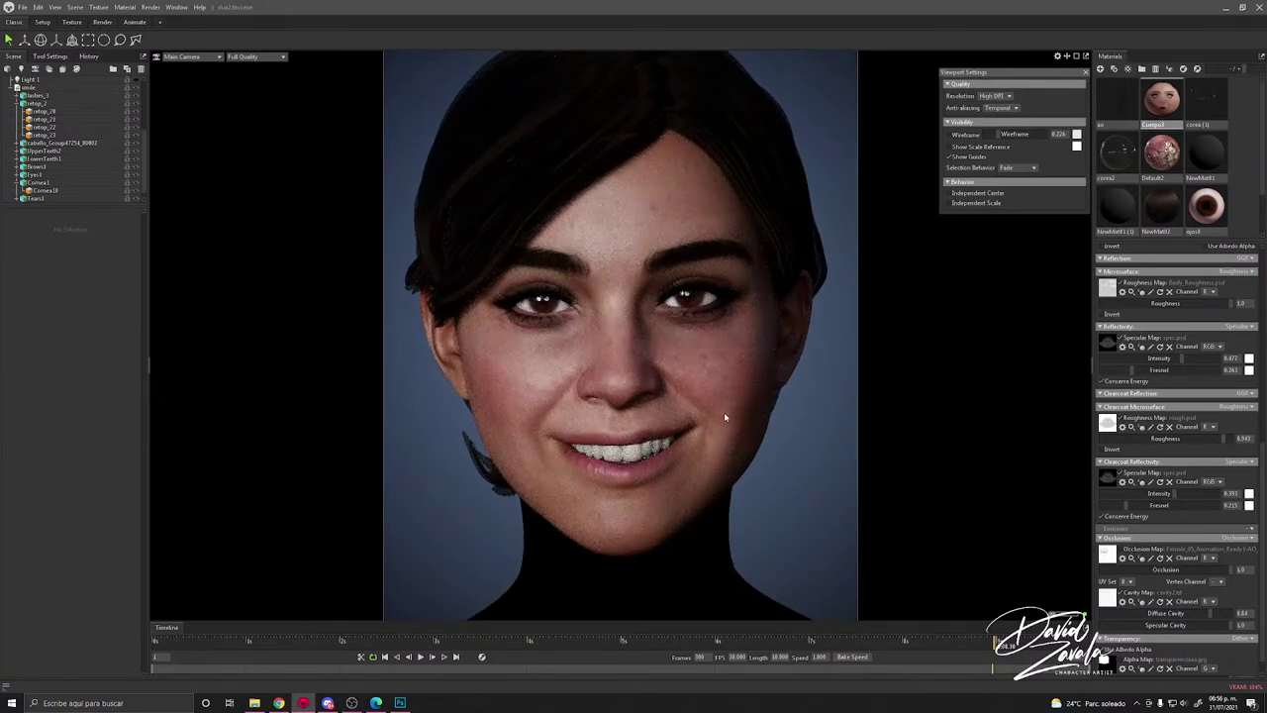
left_click(728, 396)
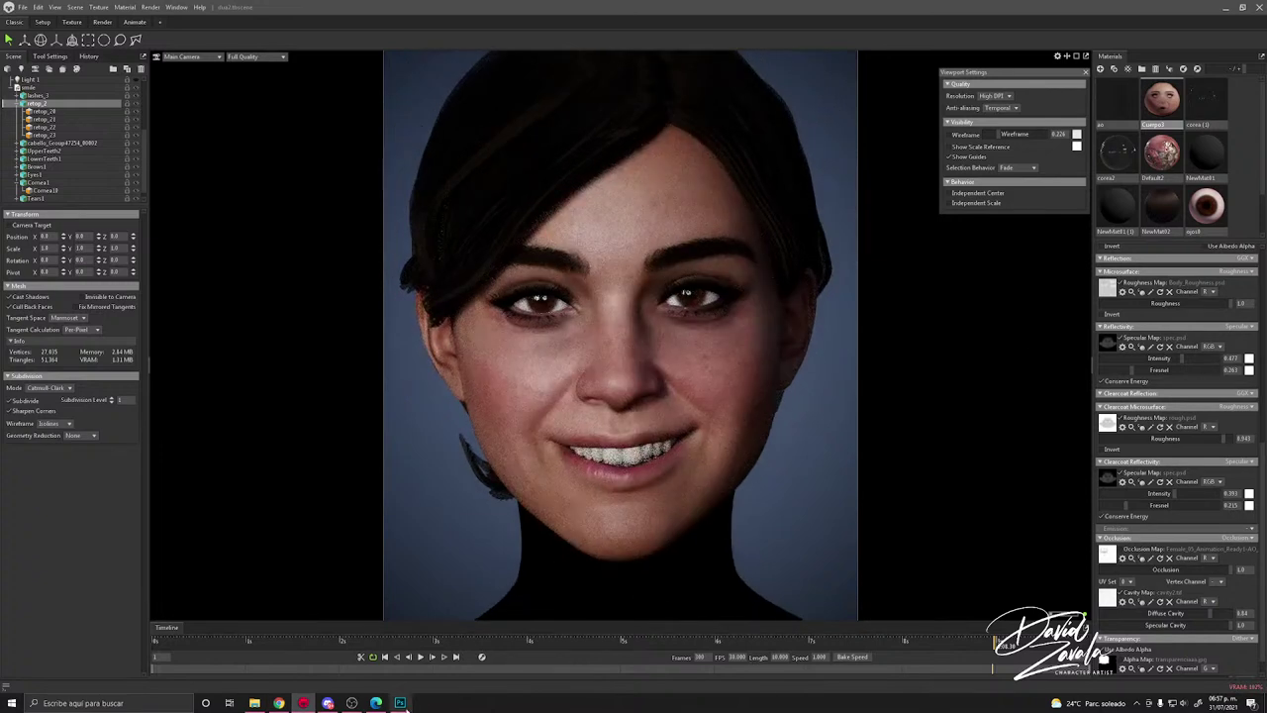
left_click(401, 704)
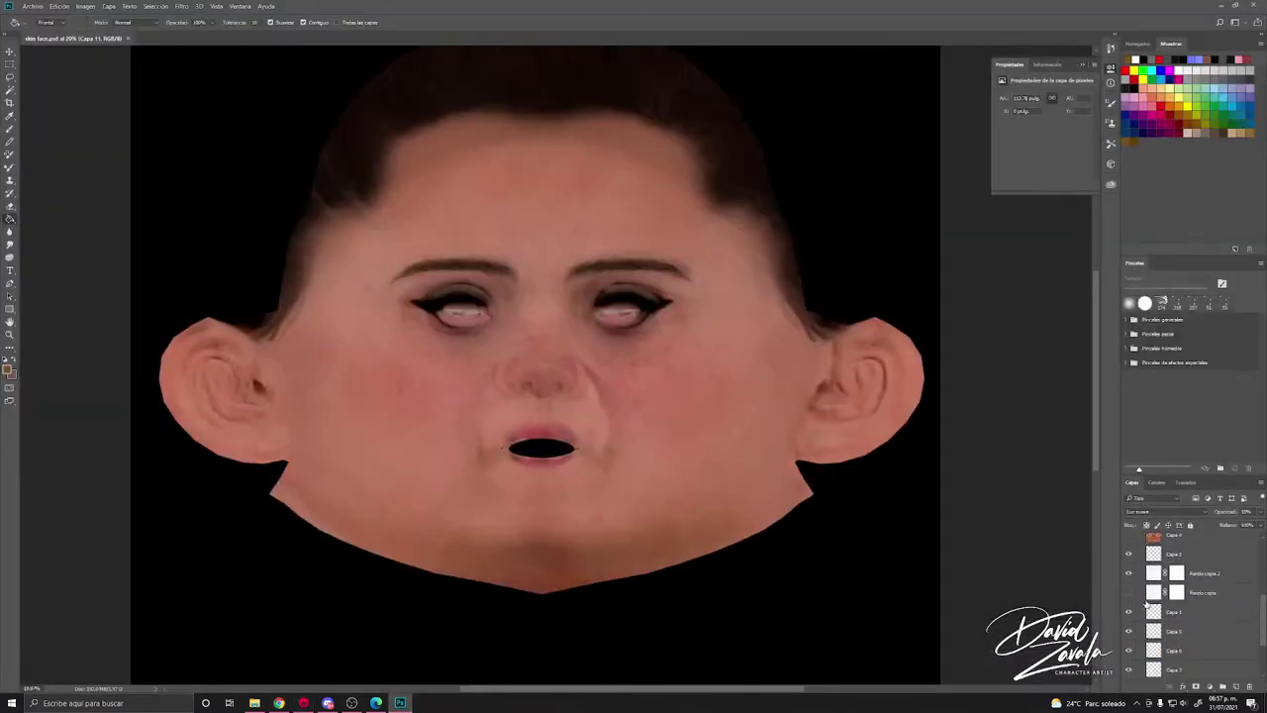
Step: Toggle the Fondo copia 3 layer and the layer just above Fondo copia 4 to compare their effect on the skin
scroll(1149, 600, "down", 3)
left_click(1129, 651)
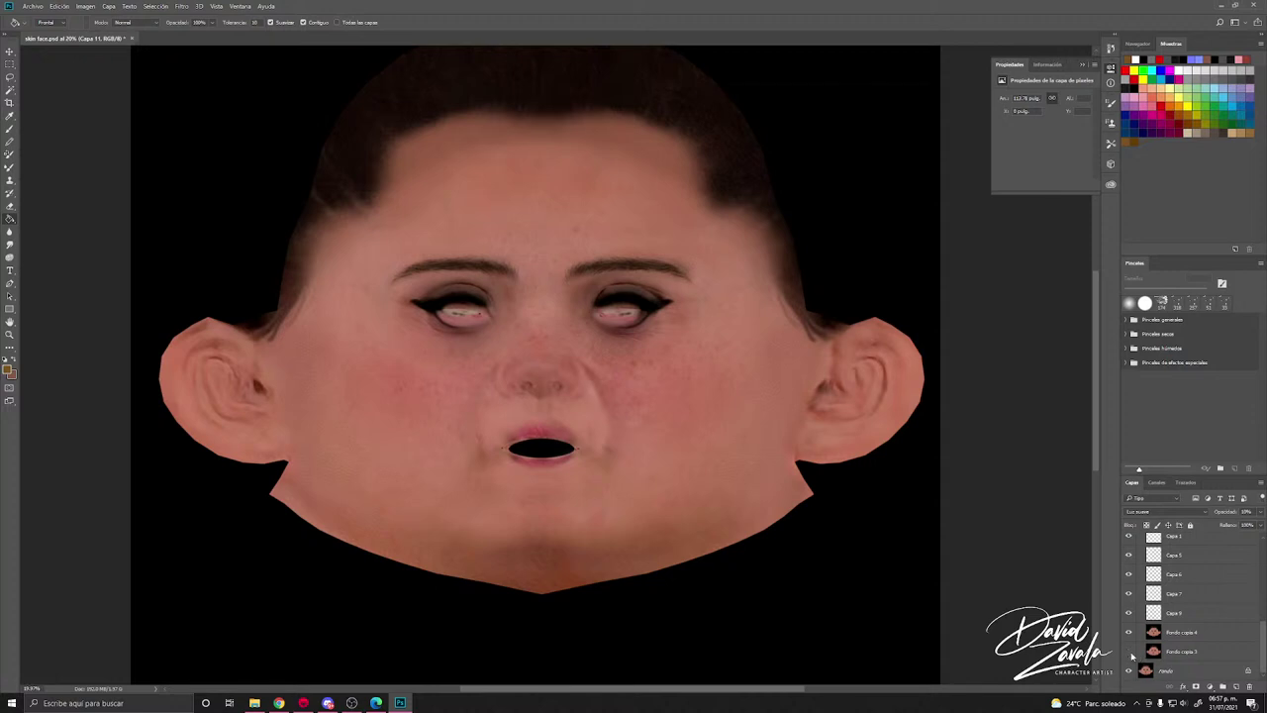
left_click(1131, 652)
left_click(1129, 617)
left_click(1129, 617)
Step: Show and hide the Capa 4 layer in Grupo 1 several times to compare the skin's contrast with and without it
scroll(1130, 594, "up", 5)
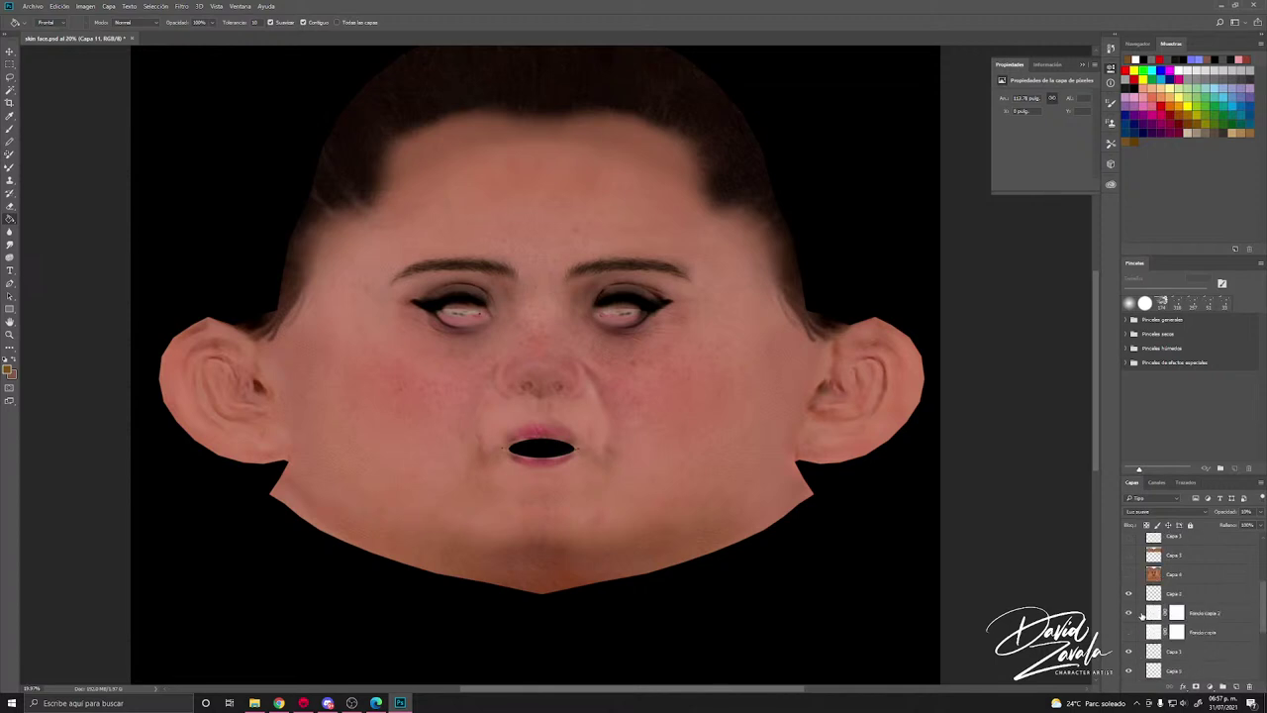
scroll(1143, 615, "up", 3)
scroll(1145, 615, "down", 2)
left_click(1129, 632)
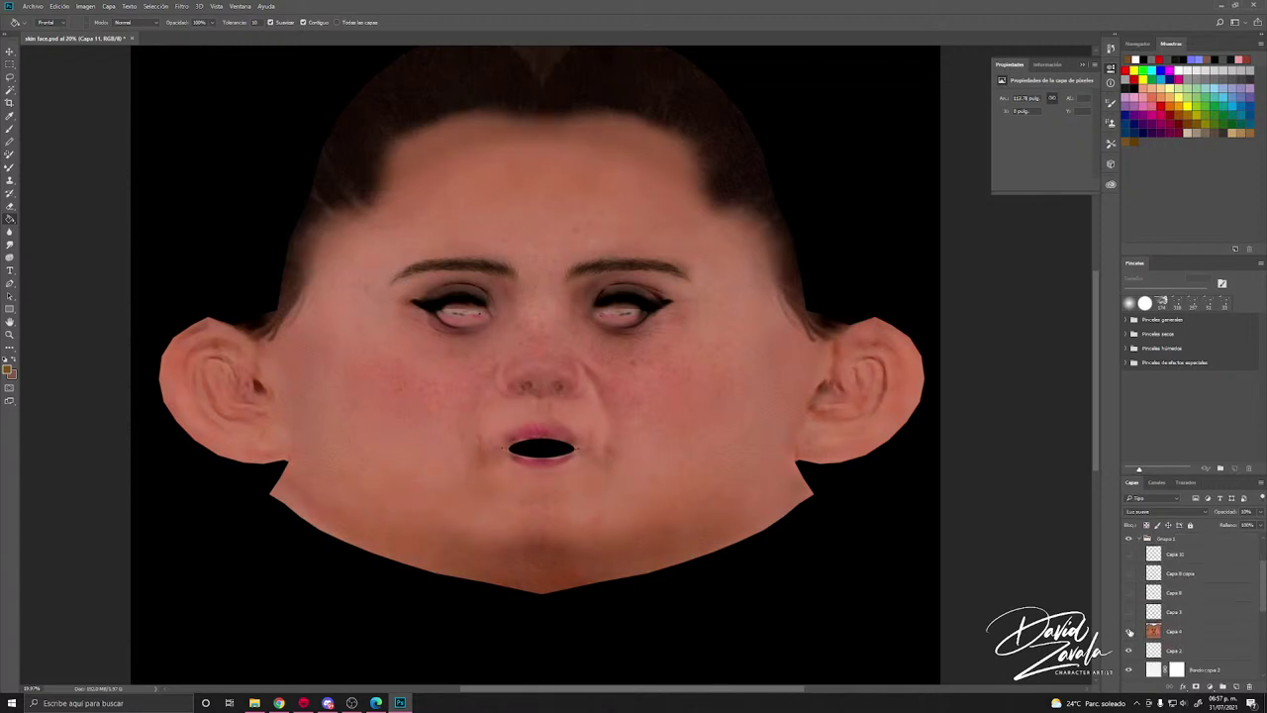
left_click(1129, 631)
left_click(1129, 631)
left_click(1129, 632)
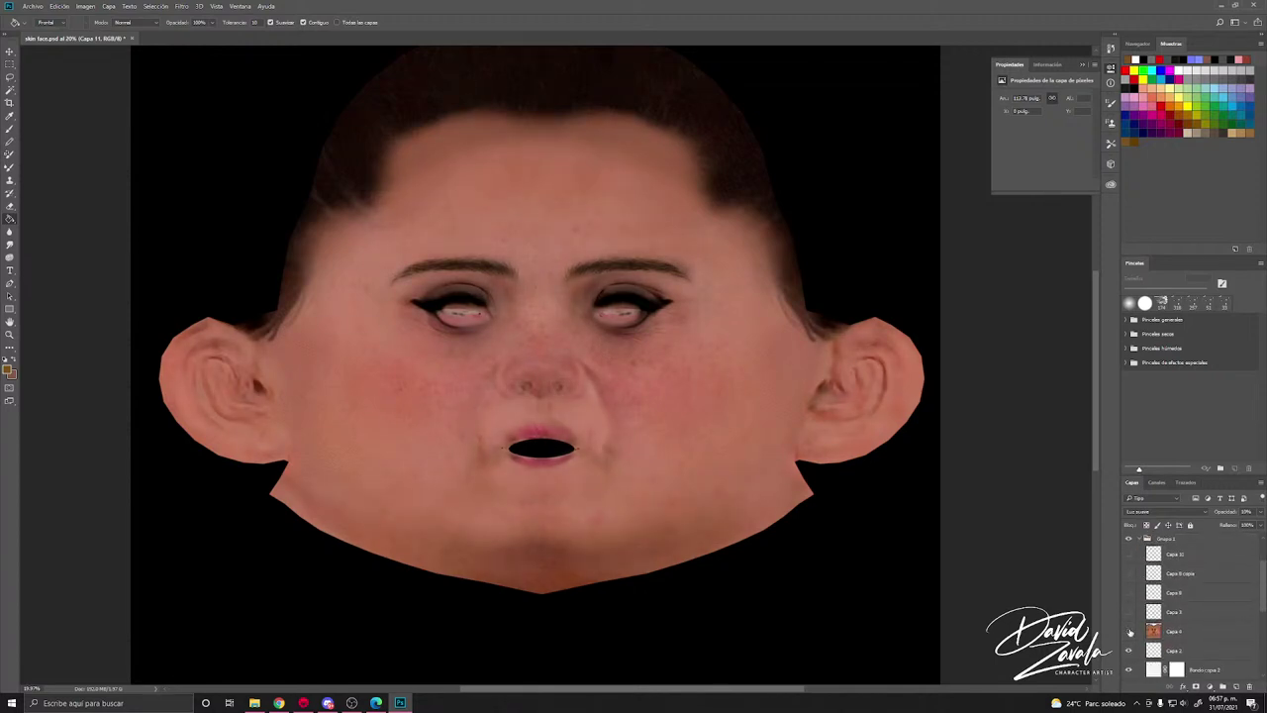
left_click(1129, 631)
left_click(1130, 631)
left_click(1129, 632)
left_click(1129, 631)
scroll(1130, 624, "up", 2)
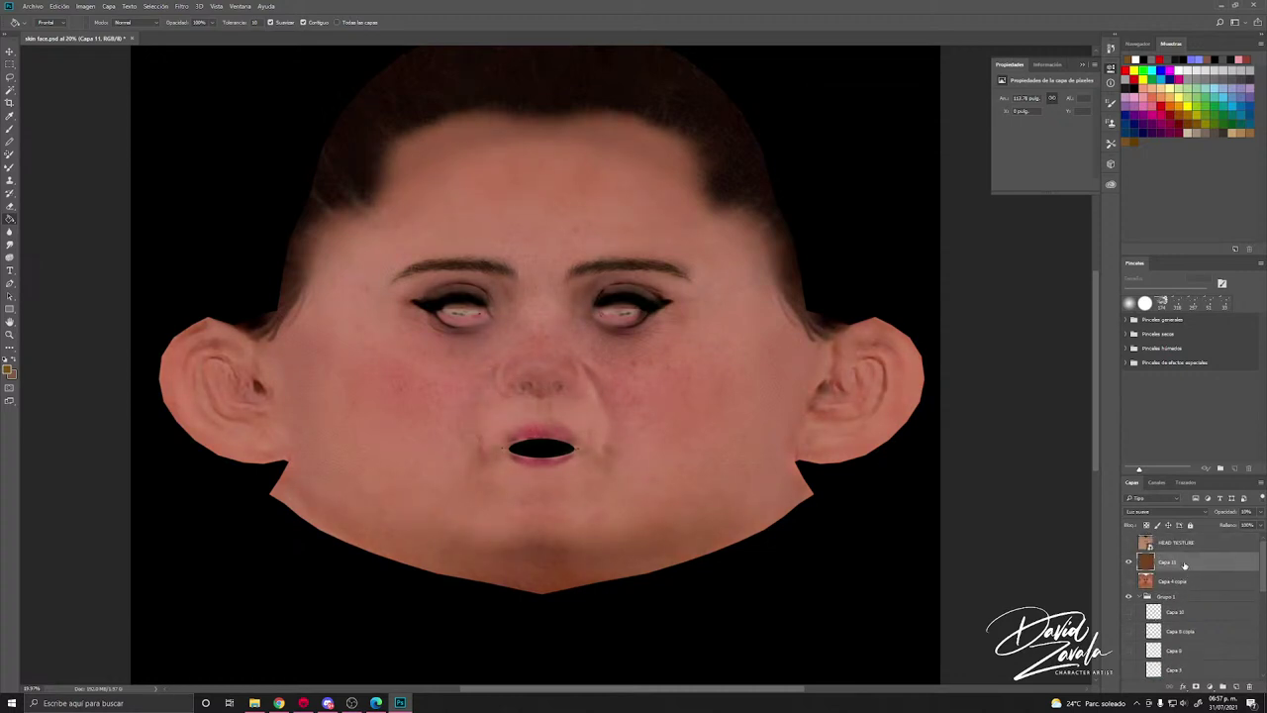
Step: Add a Brightness/Contrast adjustment layer at the top of Grupo 1, raising the brightness and slightly lowering the contrast
left_click(1184, 598)
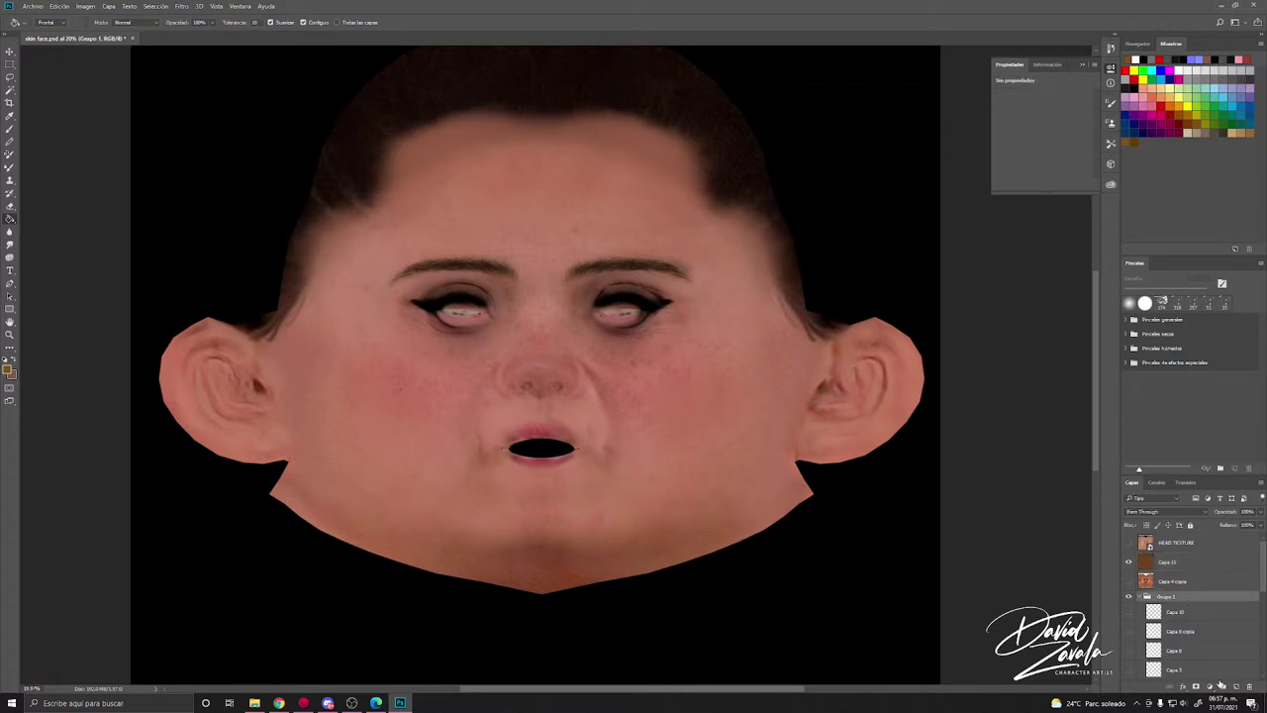
left_click(1208, 685)
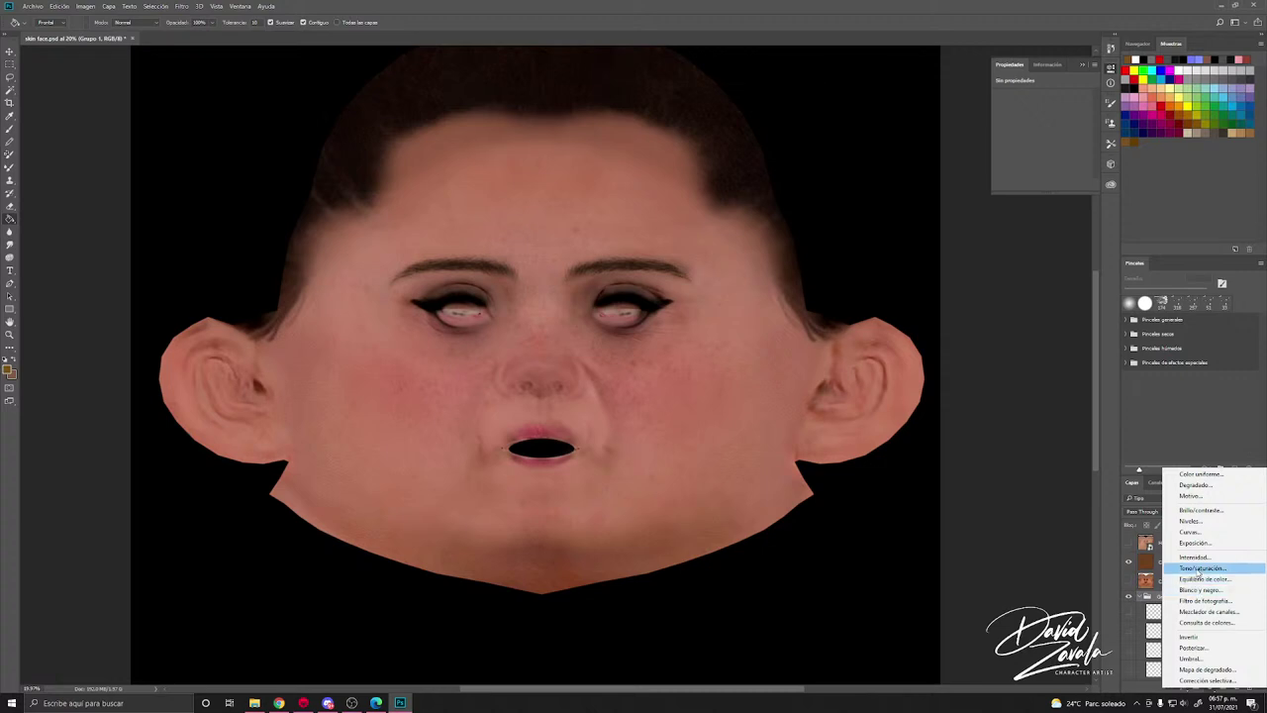
left_click(1201, 509)
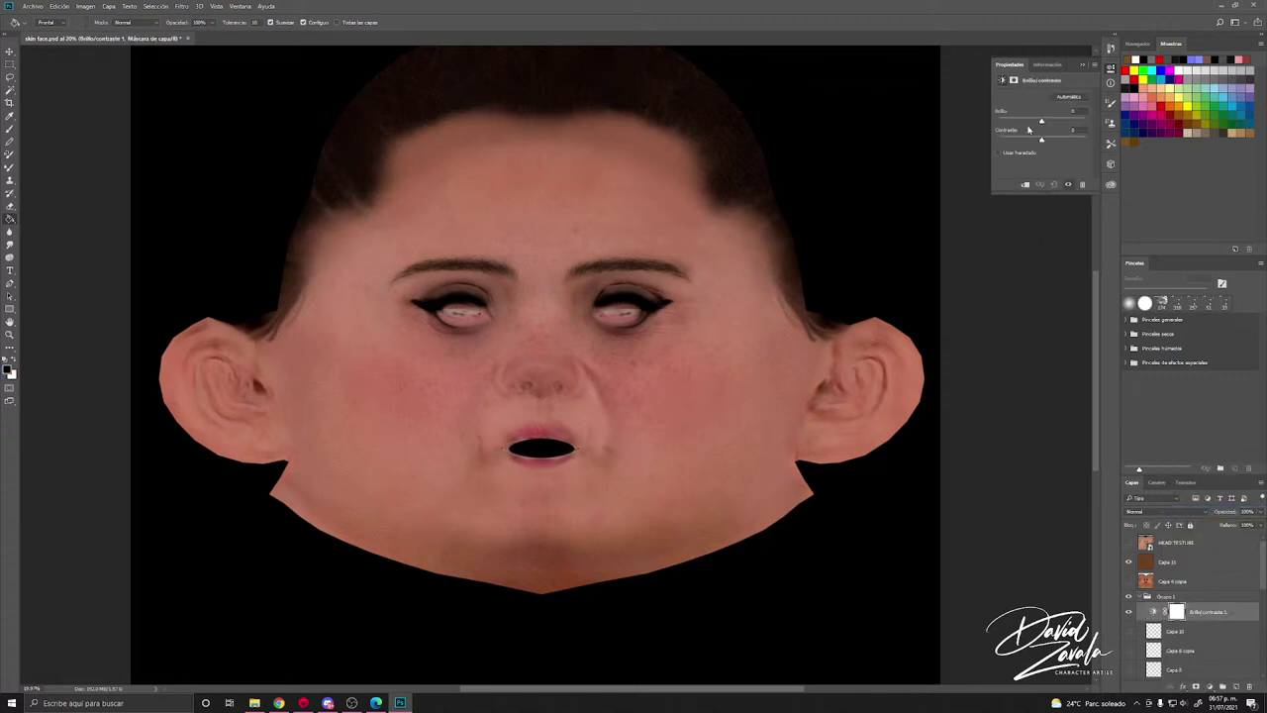
mouse_move(1041, 141)
left_mouse_down()
mouse_move(1053, 142)
mouse_move(1040, 142)
mouse_move(1052, 122)
left_mouse_up()
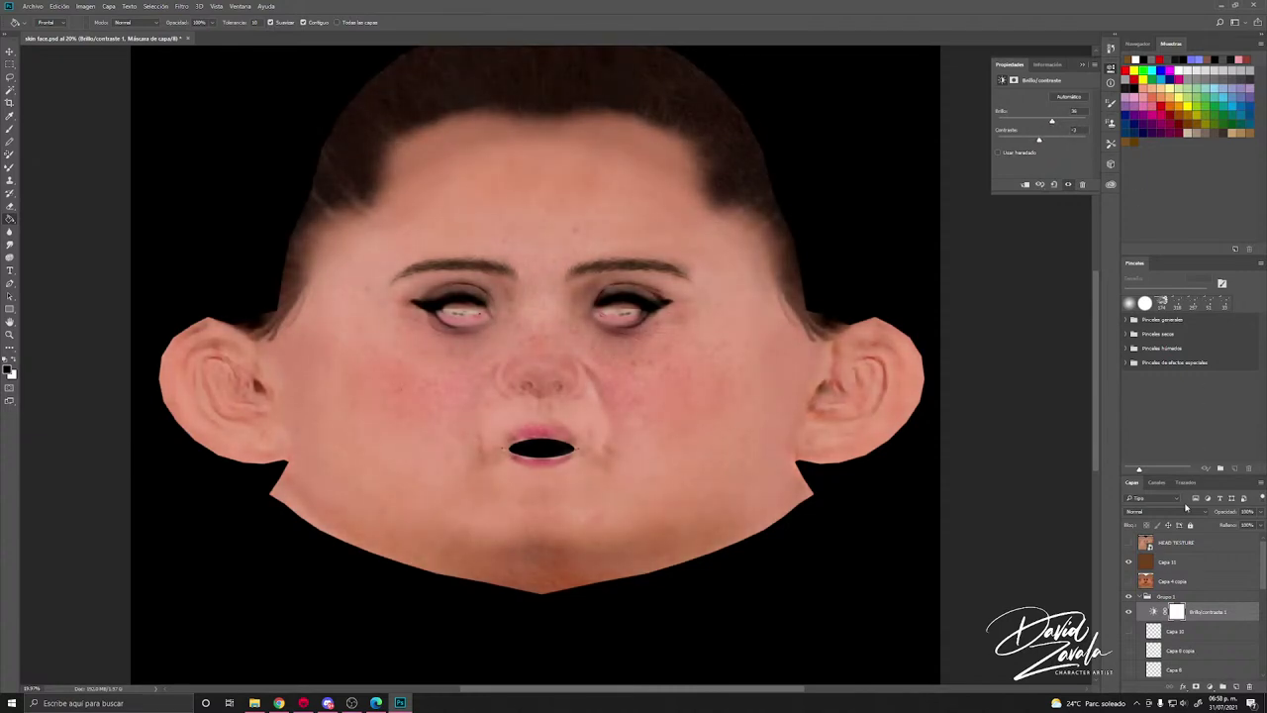
Step: Set the opacity of the brown Capa 11 layer to 32% and save skin face.psd
left_click(1190, 565)
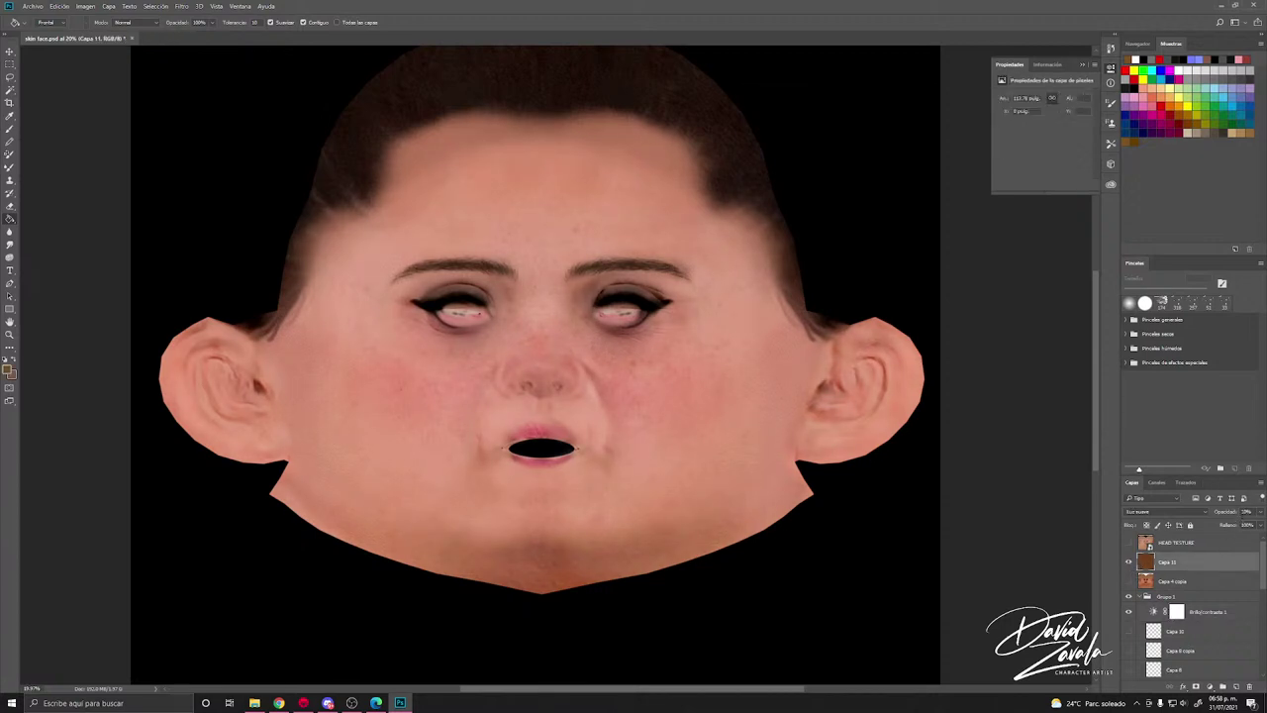
left_click(1259, 512)
left_click_drag(1226, 526, 1228, 528)
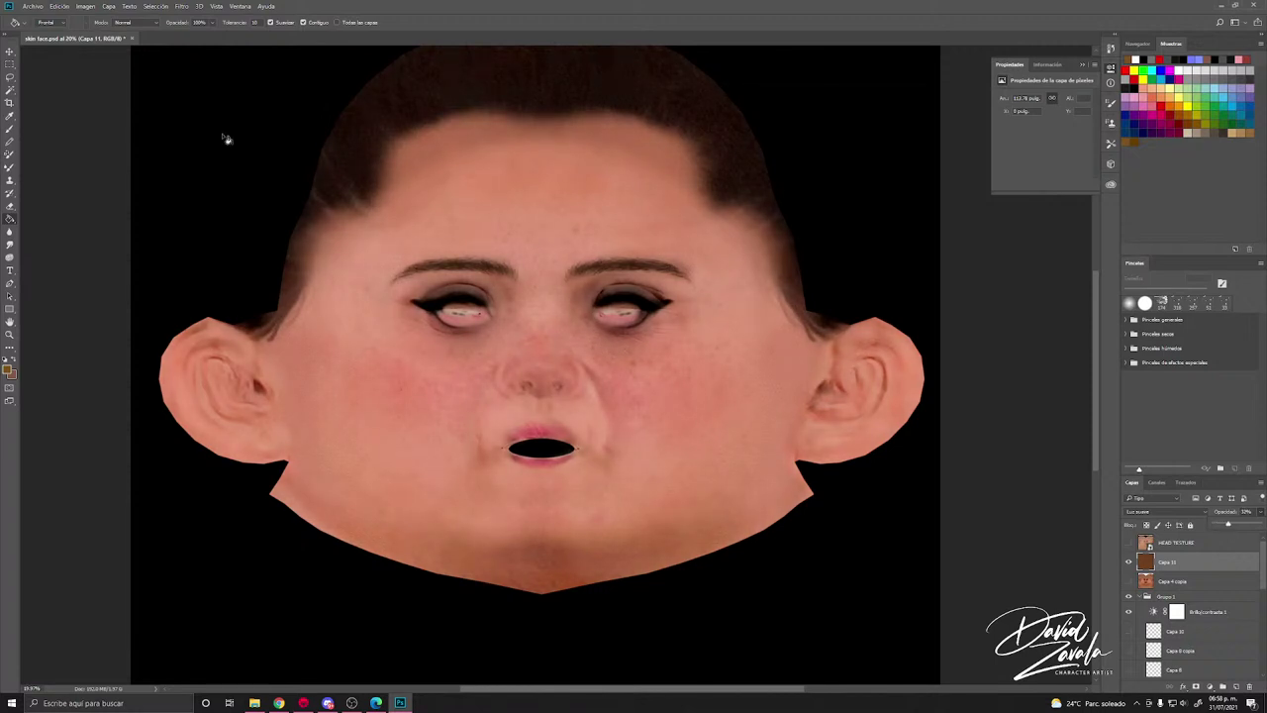
left_click(33, 6)
left_click(65, 106)
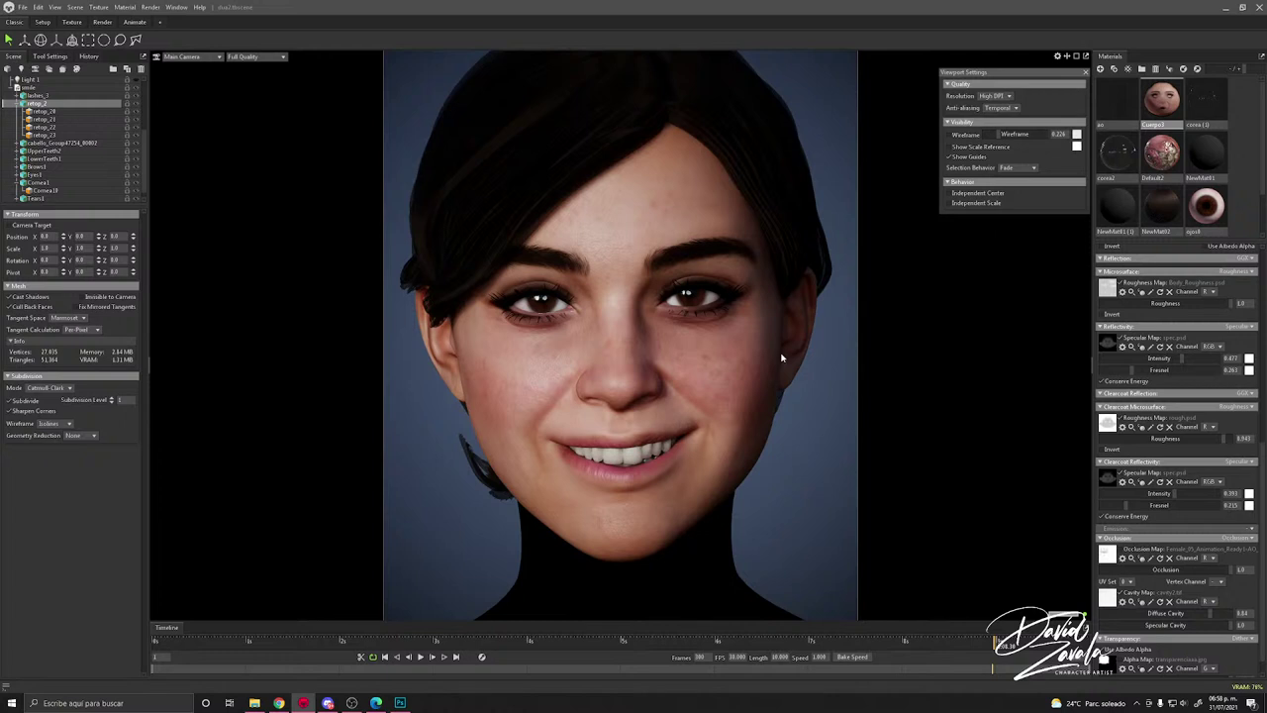
Step: In Photoshop, raise Capa 11's opacity to about 53%, save the texture and check the face in Marmoset Toolbag
left_click(399, 702)
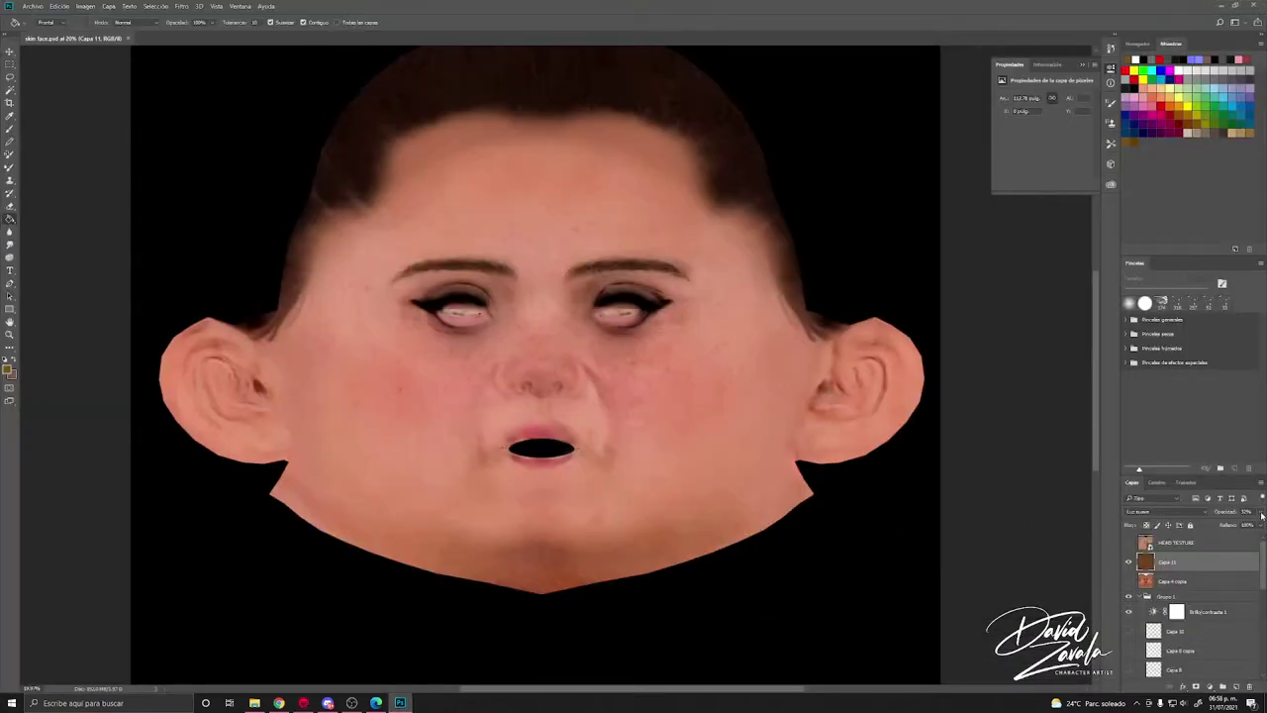
left_click(1261, 514)
left_click_drag(1237, 526, 1239, 528)
left_click(33, 6)
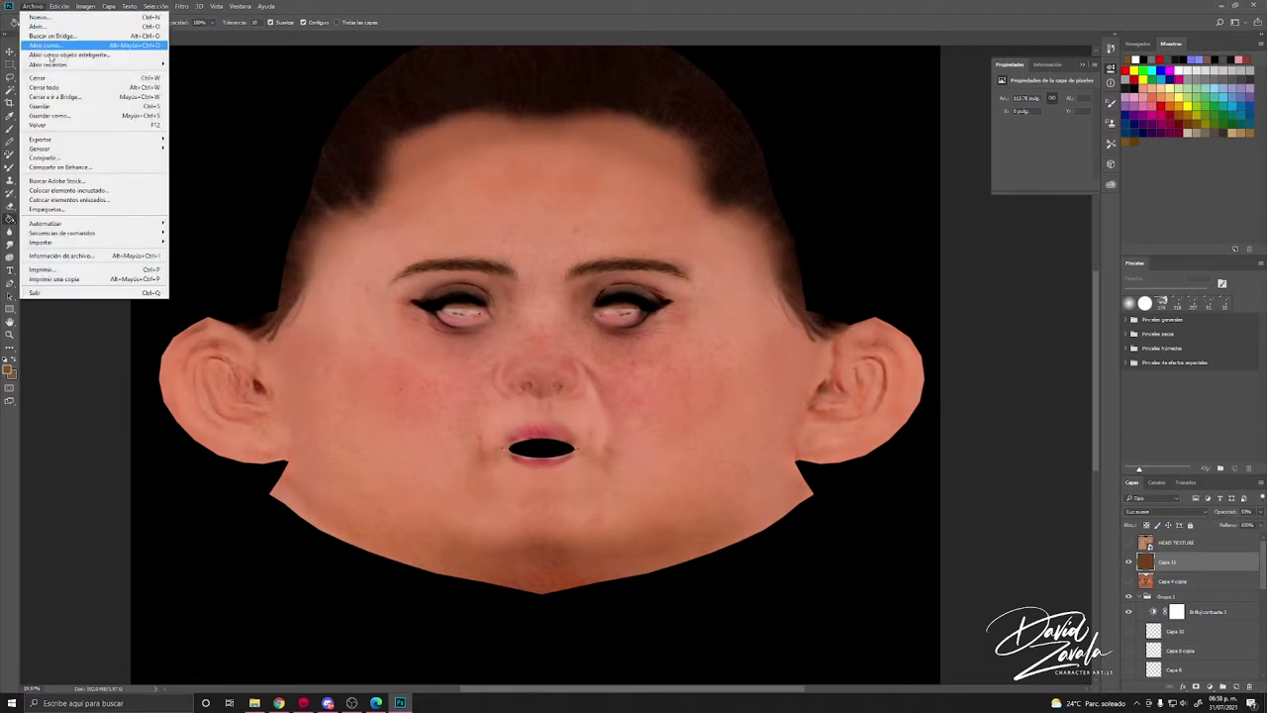
left_click(44, 108)
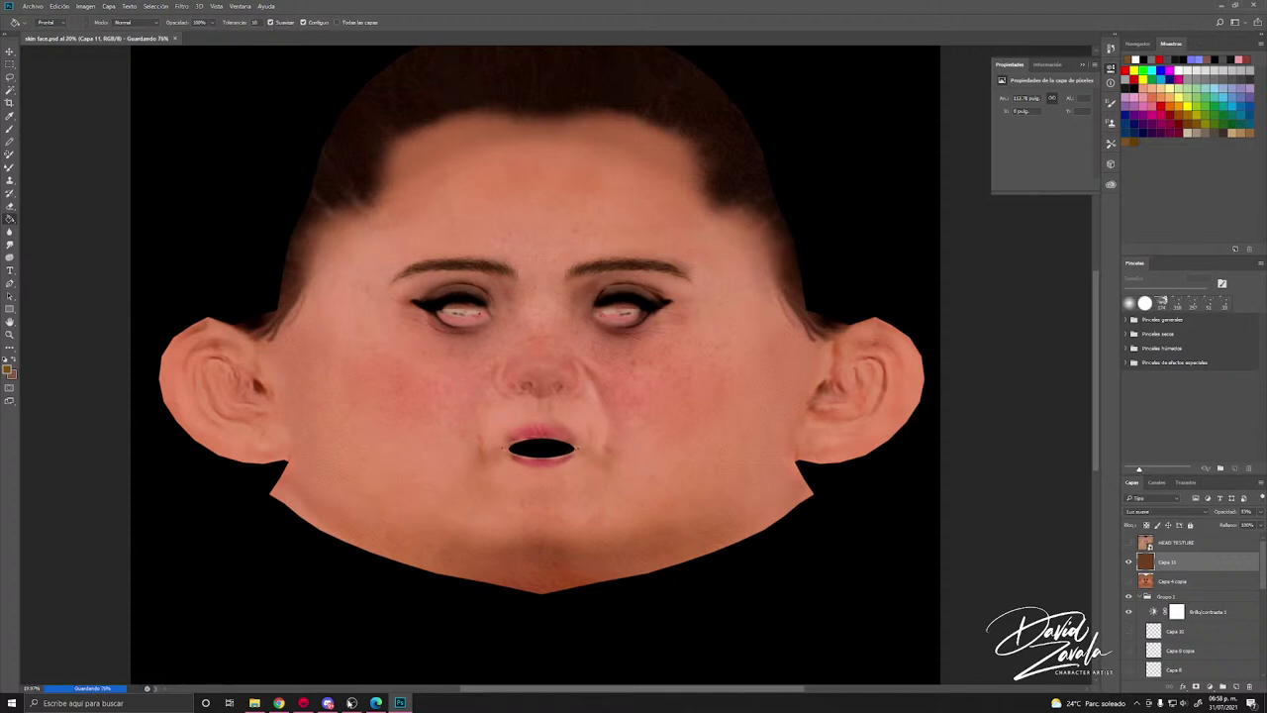
mouse_move(333, 699)
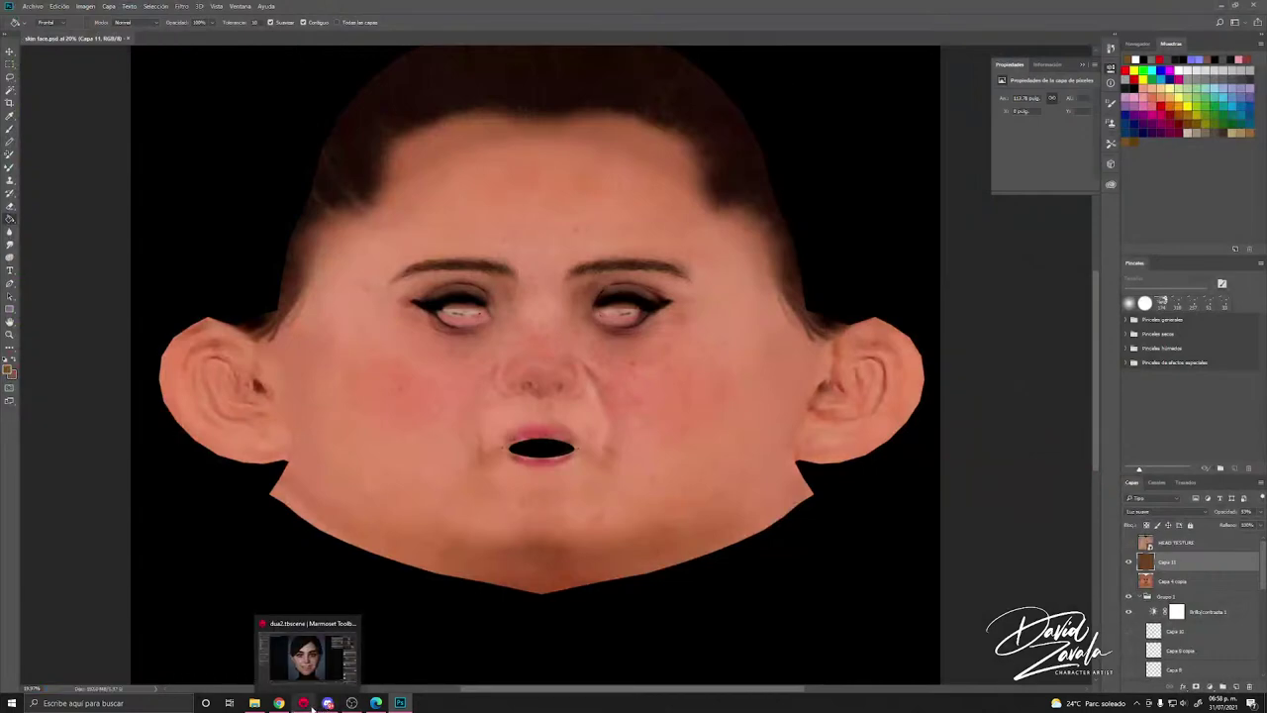
left_click(306, 658)
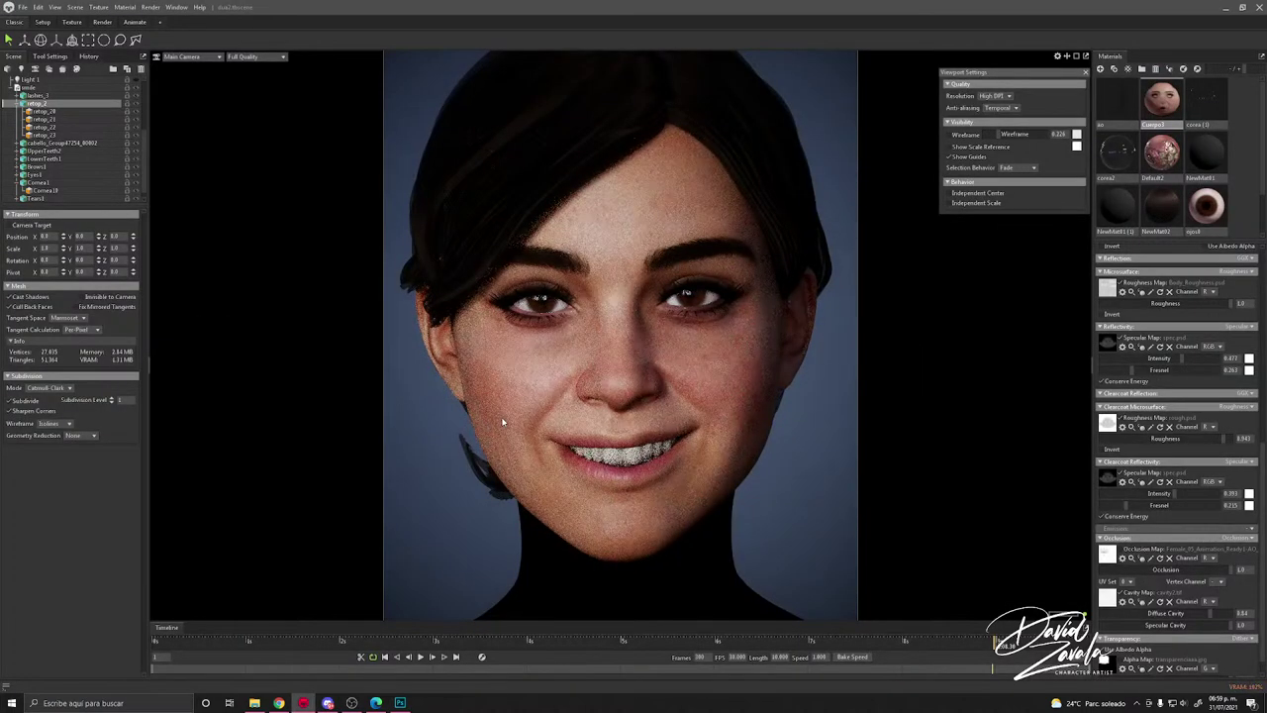
left_click(797, 477)
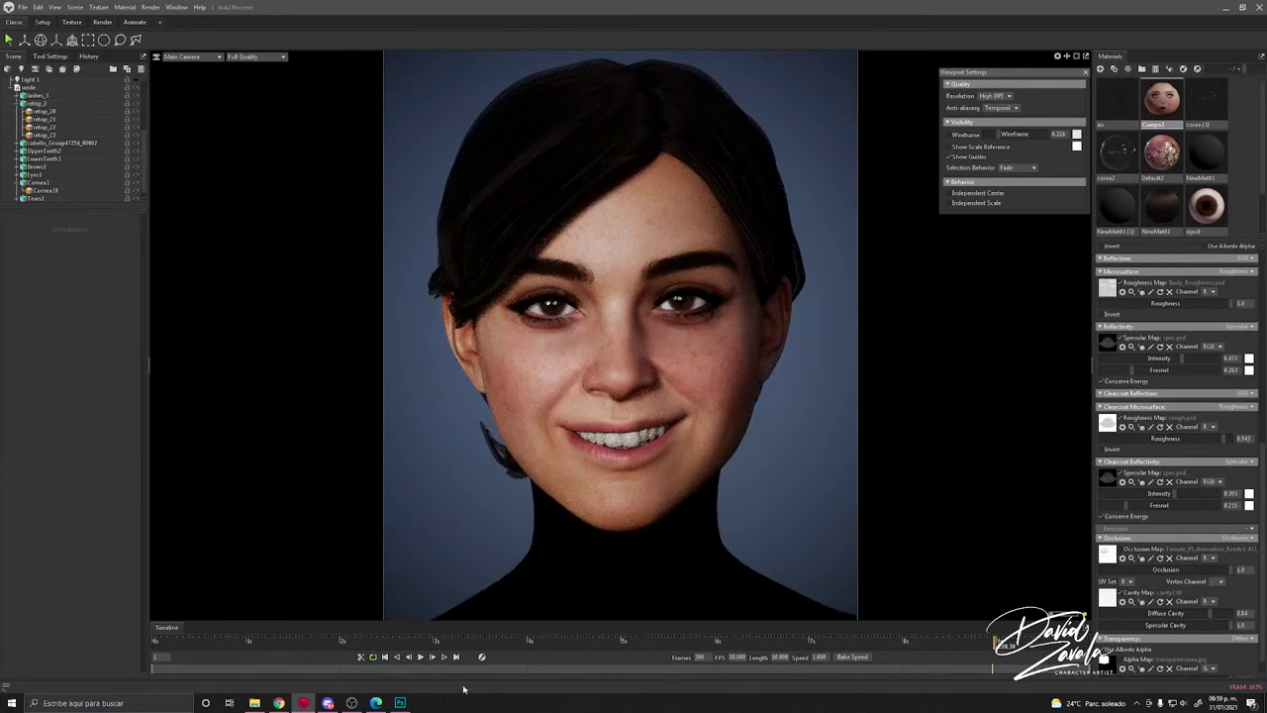
Step: Back in Photoshop, set Capa 11's opacity to 30% and lower the Brightness/Contrast layer's opacity to about 45%
mouse_move(400, 702)
left_click(399, 658)
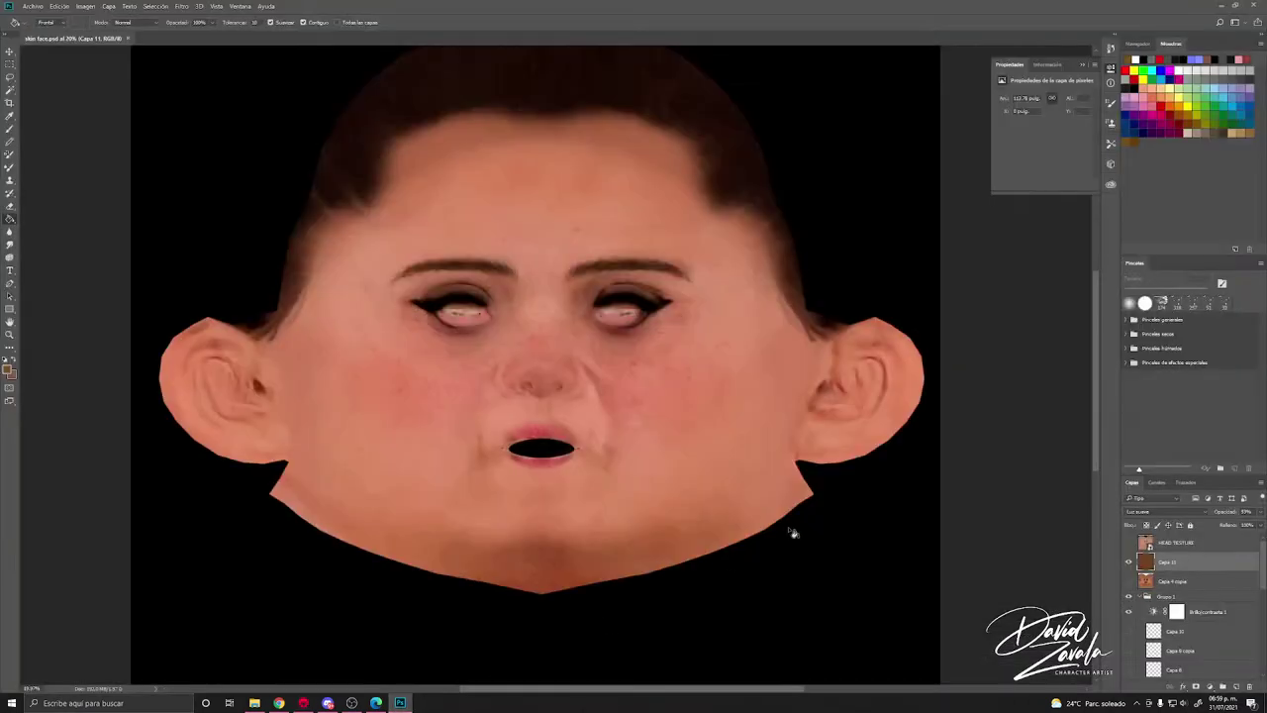
left_click(1245, 511)
type("30")
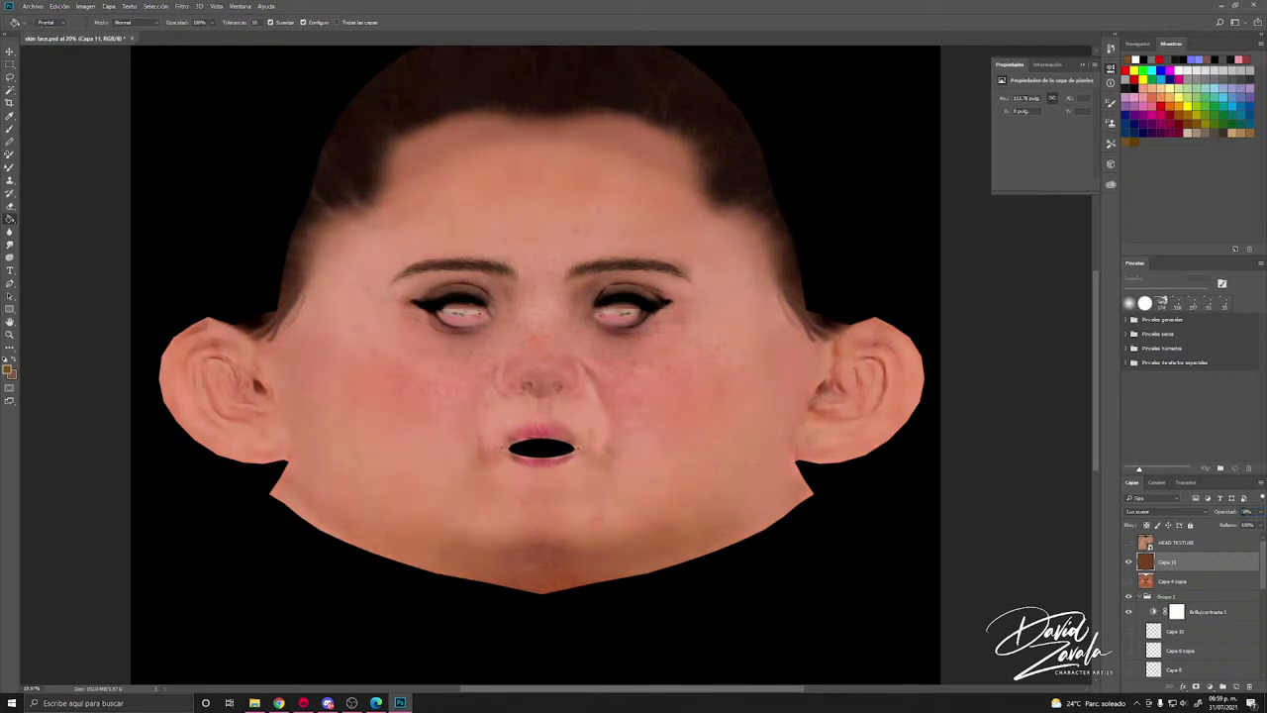
left_click(1205, 611)
left_click_drag(1232, 525, 1233, 526)
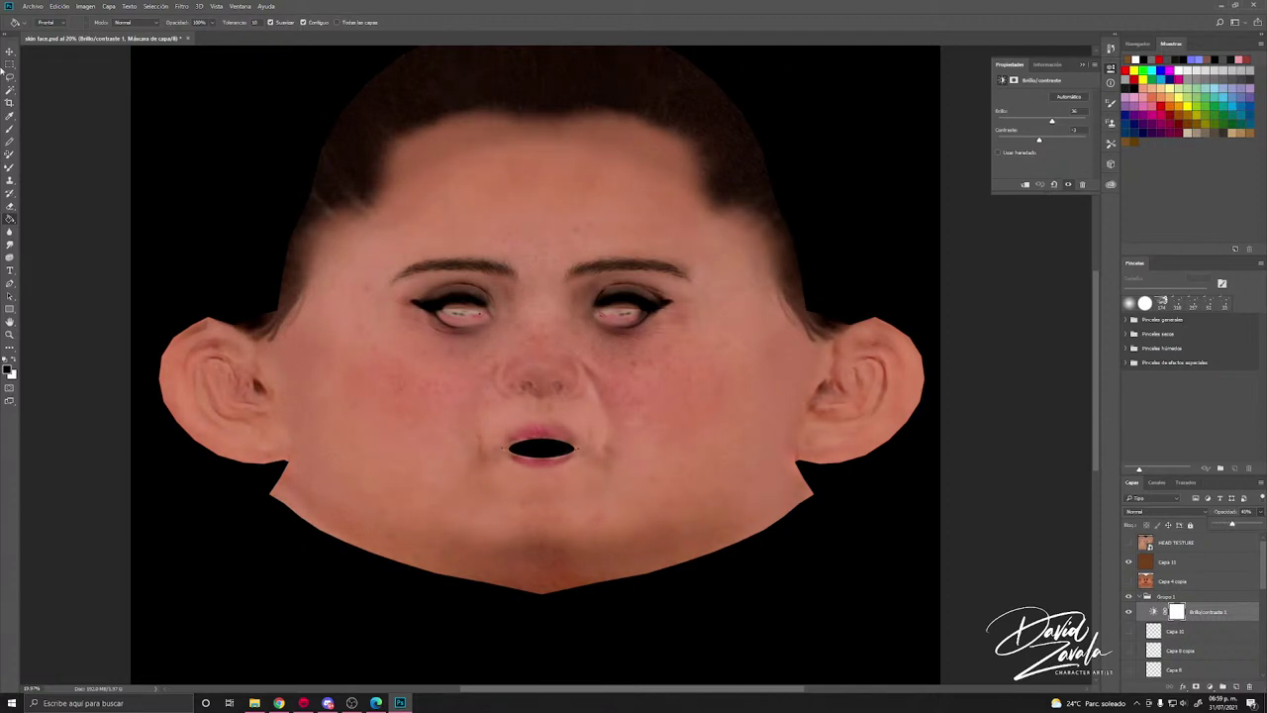
Step: Save skin face.psd and switch to Marmoset Toolbag to check the updated face texture on the character
left_click(32, 6)
left_click(63, 105)
left_click(305, 702)
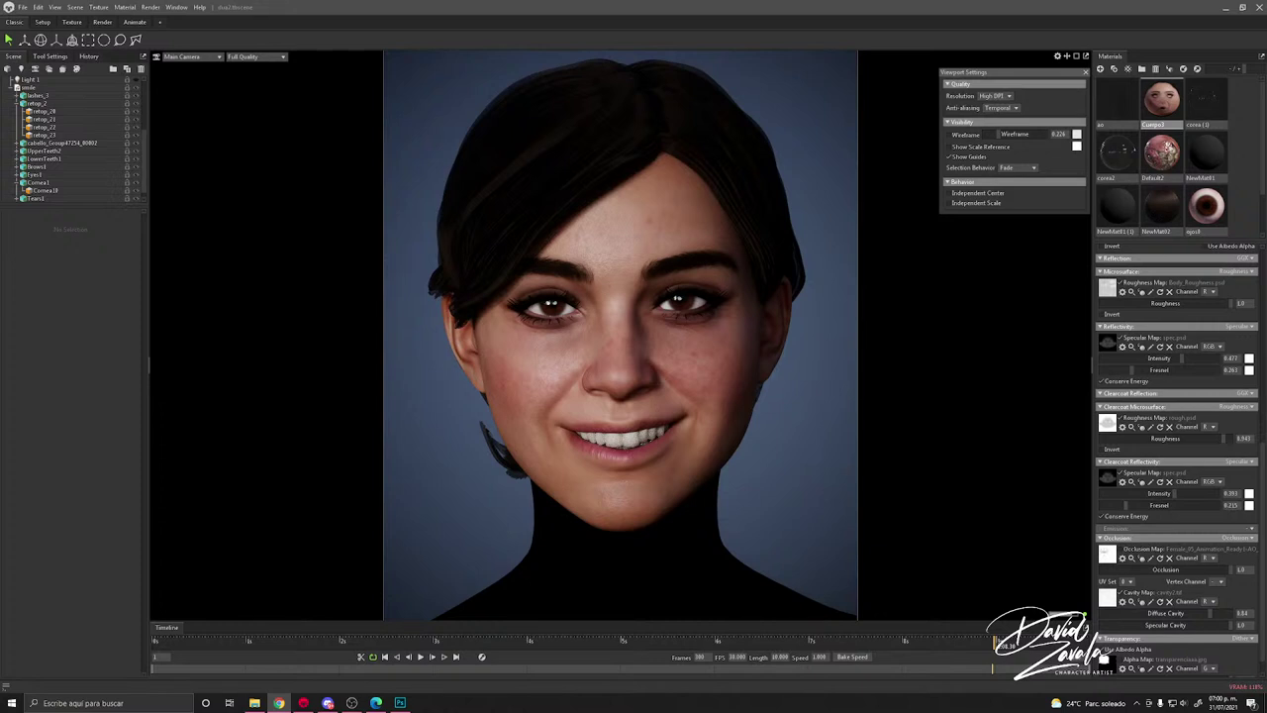
left_click(795, 363)
left_click(666, 634)
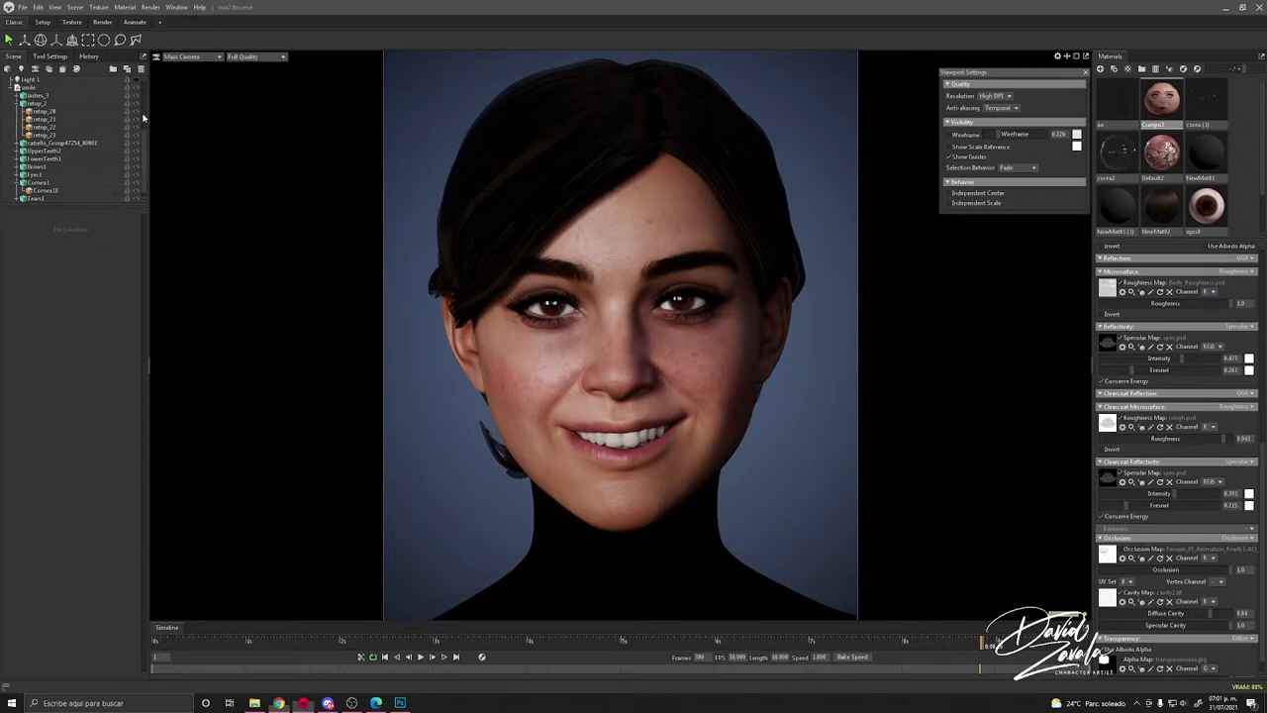
Step: Try a pale warm tint as the colour of Light 4, and undo the colour change
scroll(140, 142, "up", 3)
left_click(69, 135)
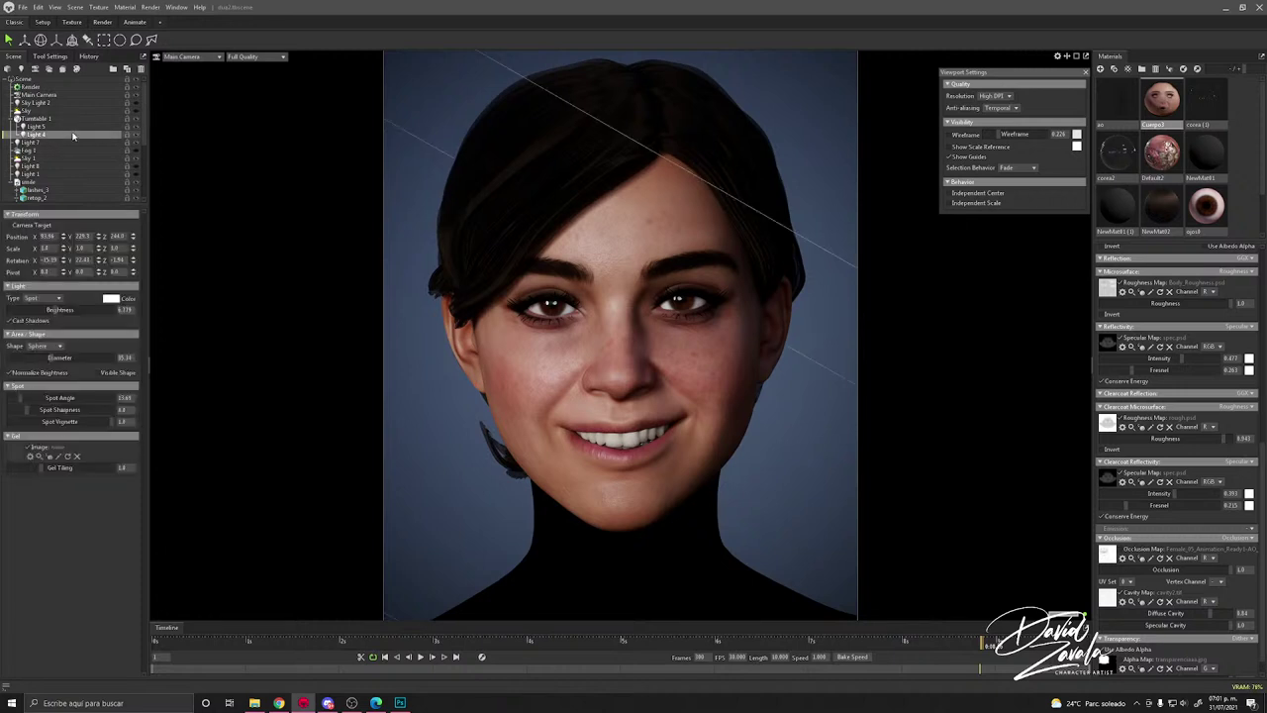
left_click(110, 298)
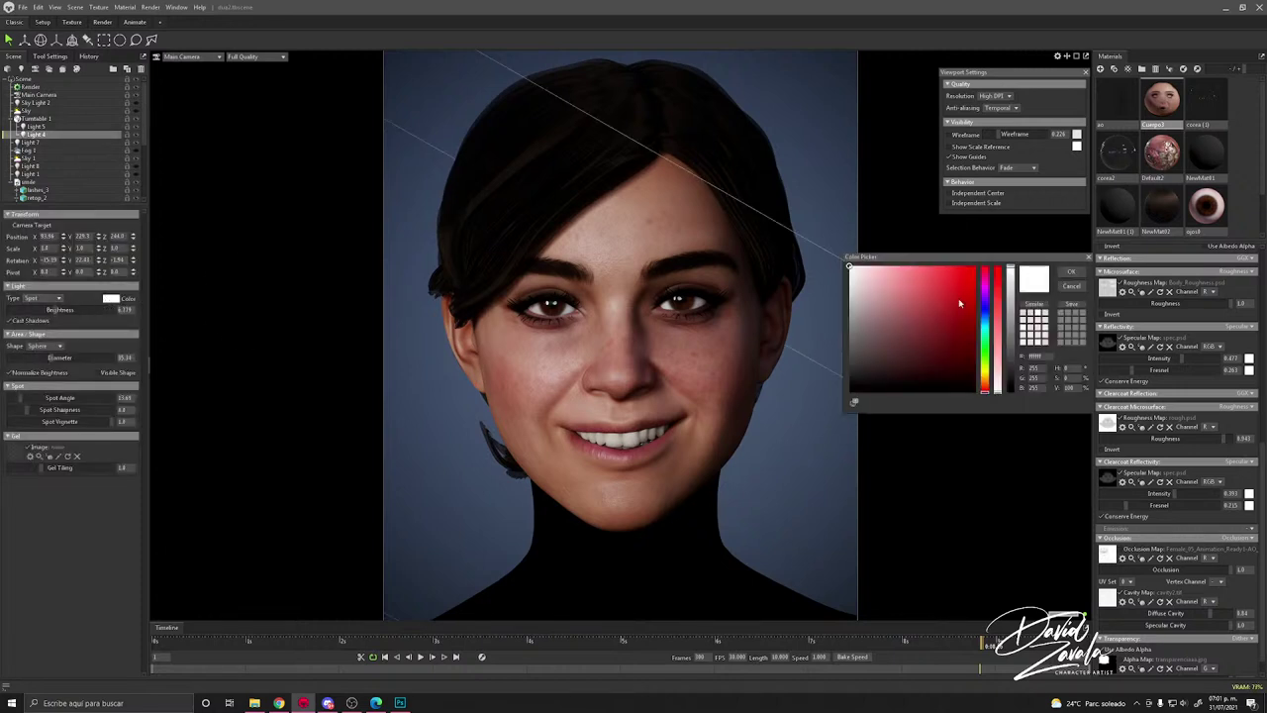
mouse_move(984, 400)
left_mouse_down()
mouse_move(985, 378)
mouse_move(985, 389)
left_mouse_up()
left_click(878, 275)
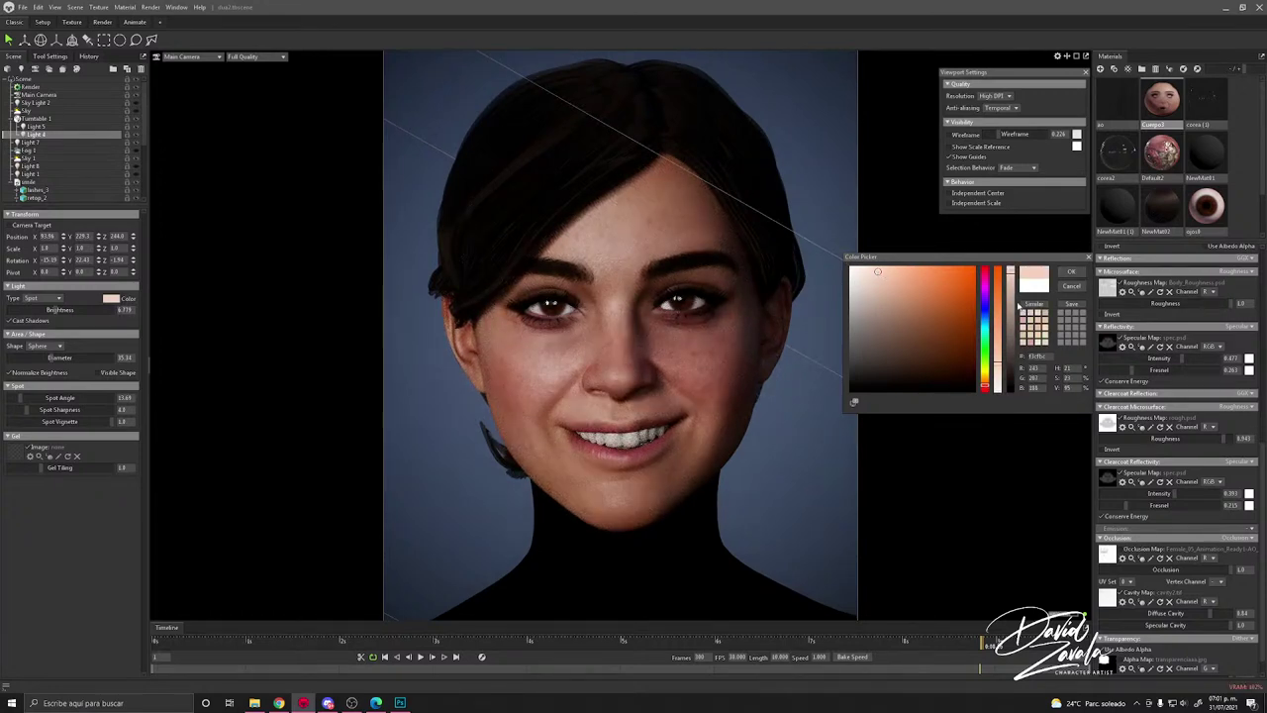
left_click(1071, 272)
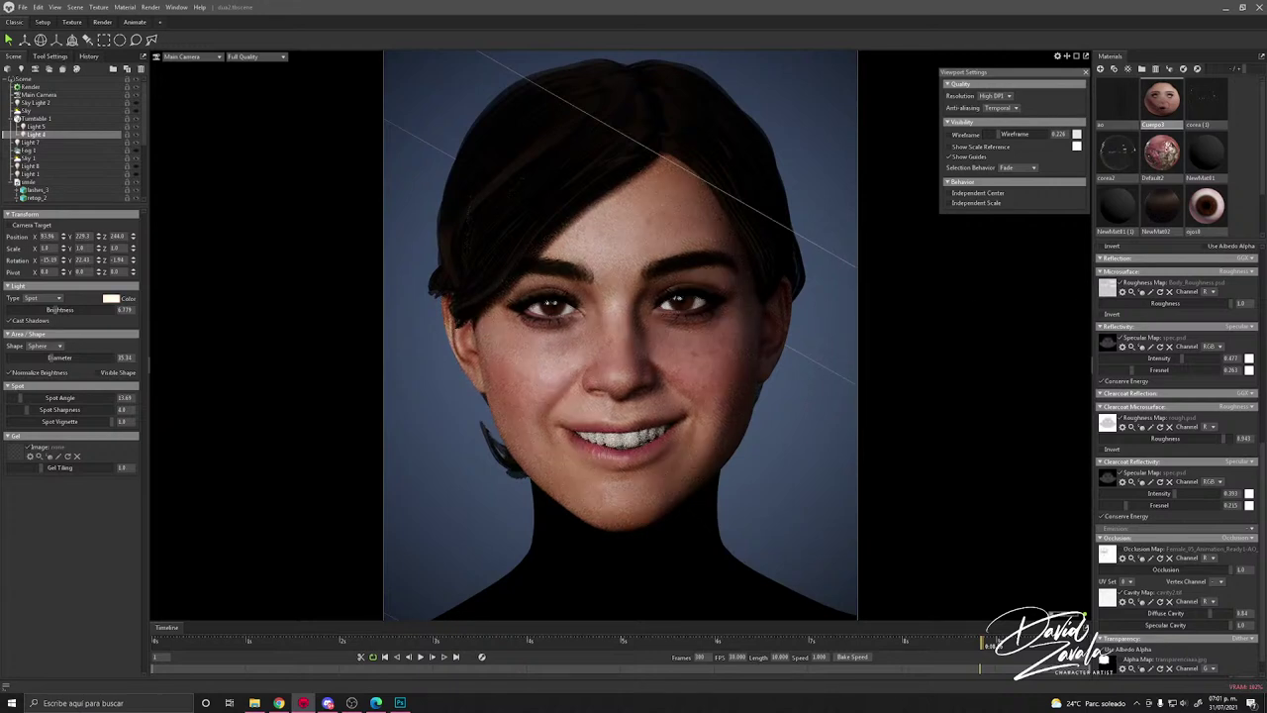
key("ctrl+z")
Step: Toggle Sky 1 to compare its contribution, and set its backdrop mode to Color
left_click(82, 160)
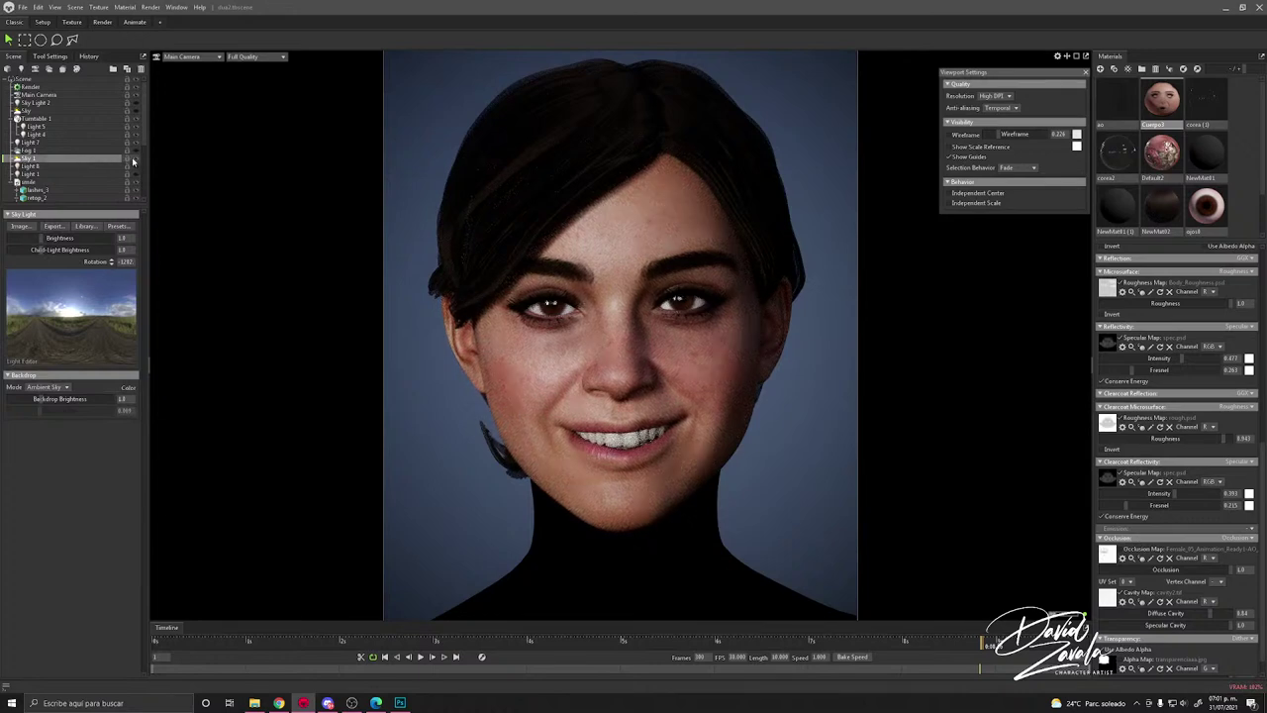
left_click(135, 160)
left_click(135, 159)
left_click(137, 160)
left_click(137, 160)
left_click(44, 388)
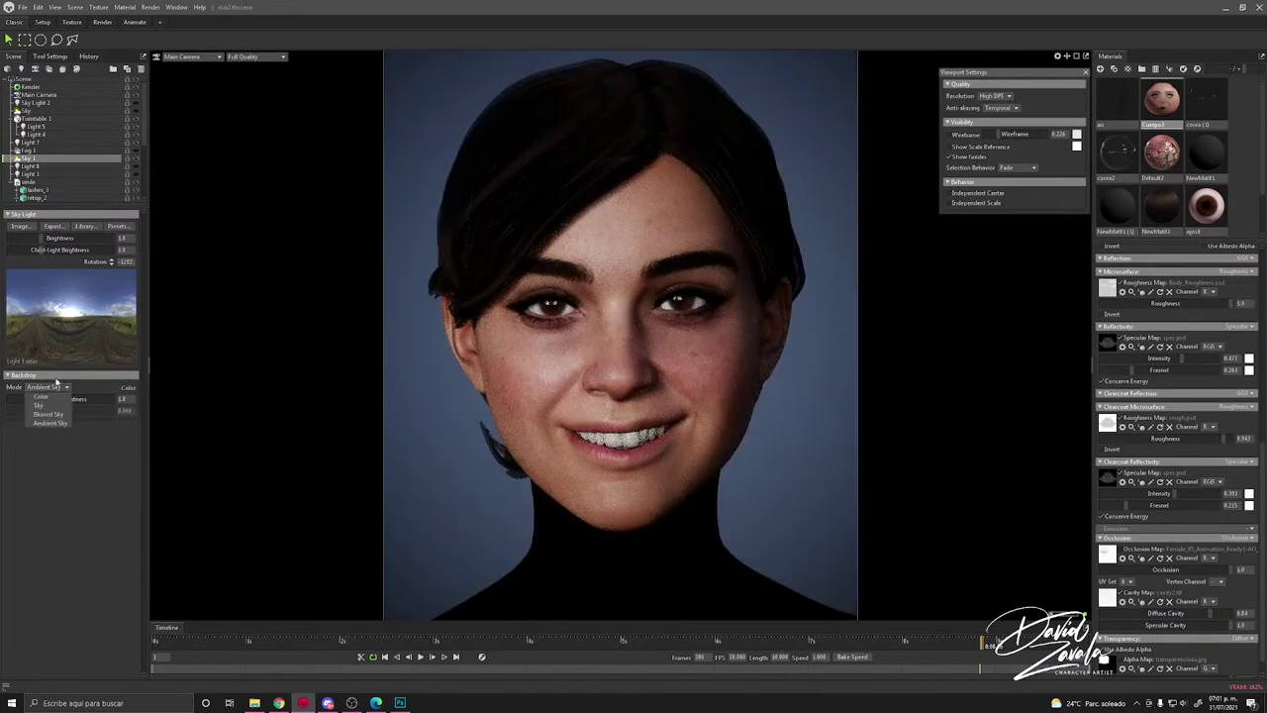
left_click(41, 396)
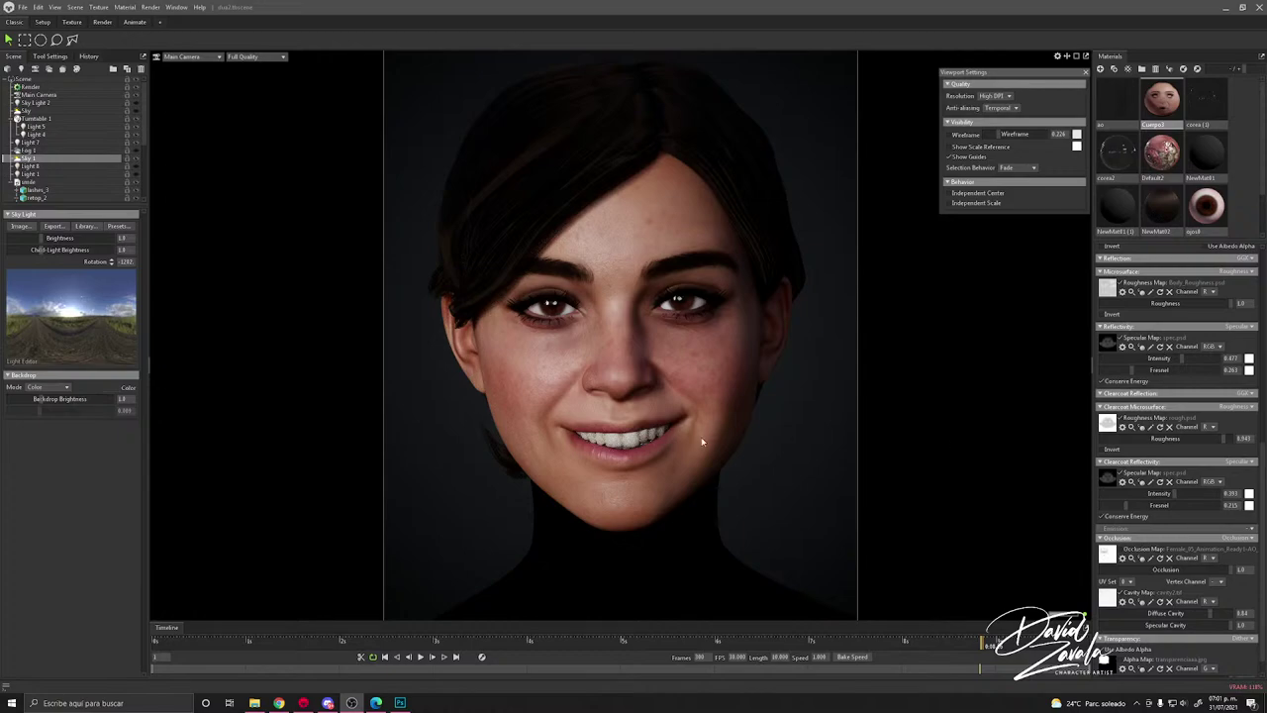
Step: Examine the skin shading around the cheek, nose and mouth up close against the plain backdrop
left_click(742, 436)
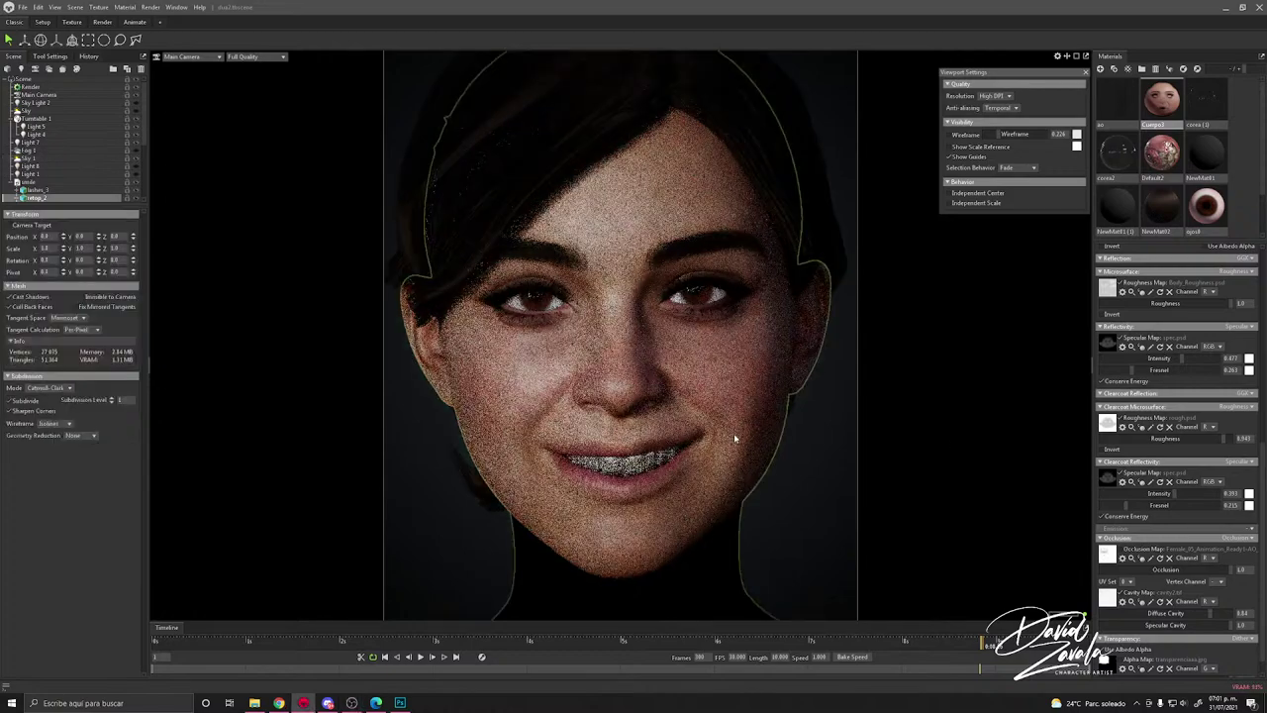
left_click_drag(729, 438, 763, 445)
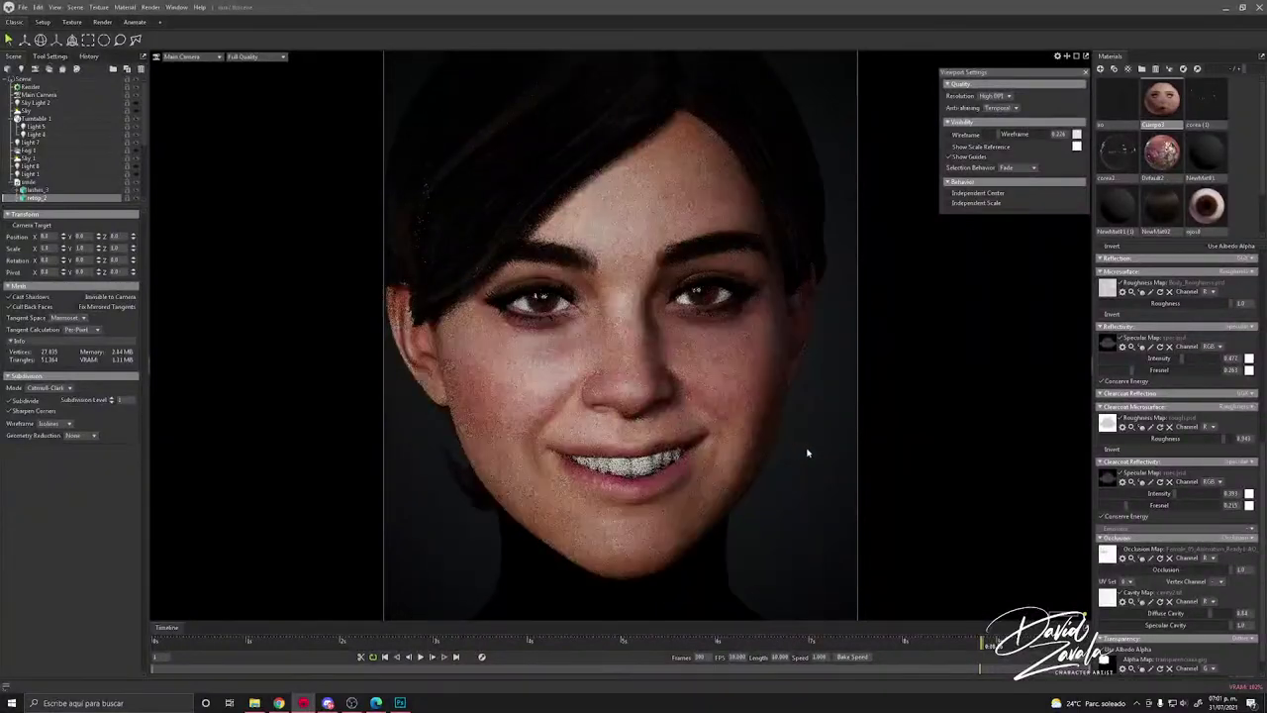
left_click(807, 452)
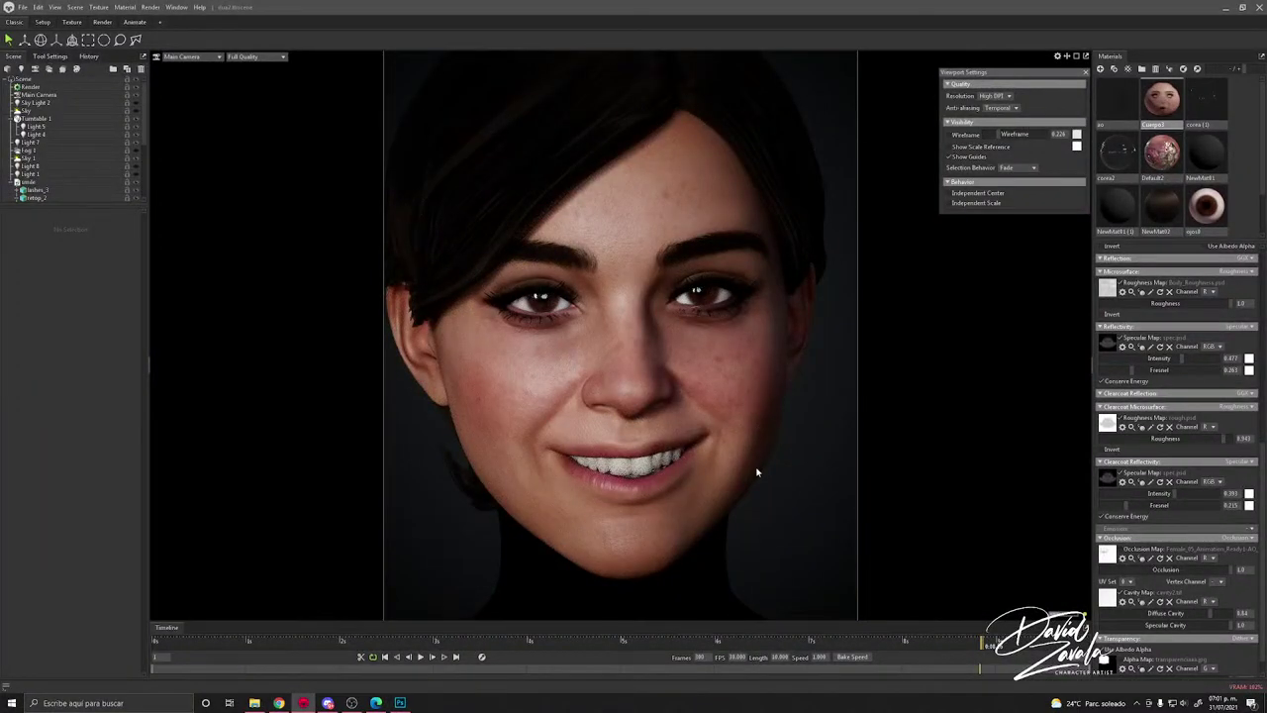
scroll(623, 473, "up", 3)
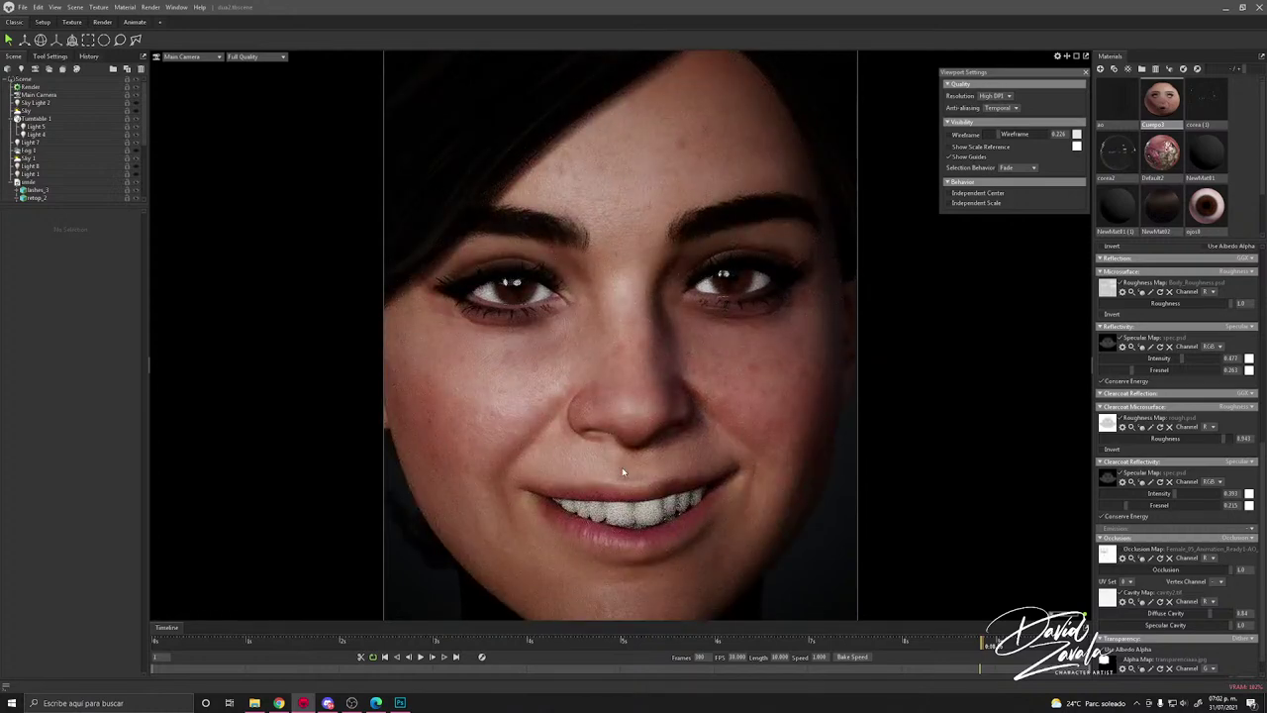
scroll(550, 461, "up", 2)
middle_click_drag(550, 460, 593, 443)
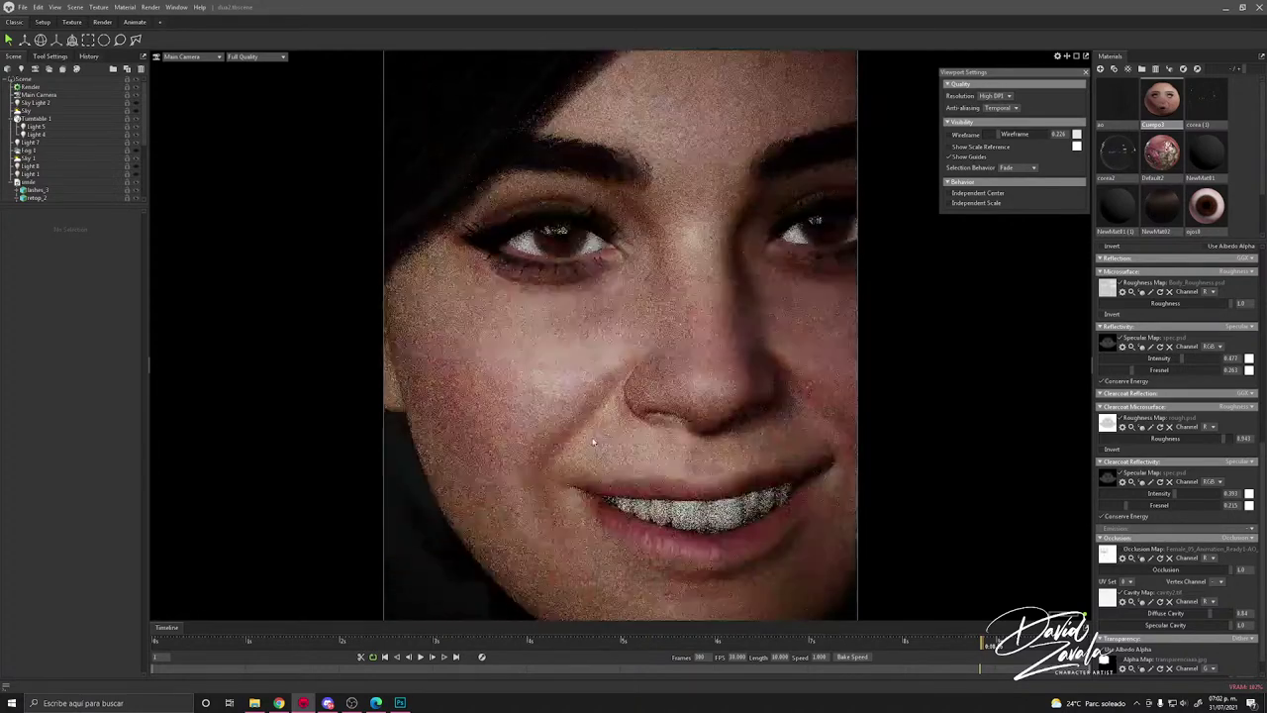
Step: Switch to Photoshop and open the face's specular map spec.psd from the dua project folder
left_click(593, 443)
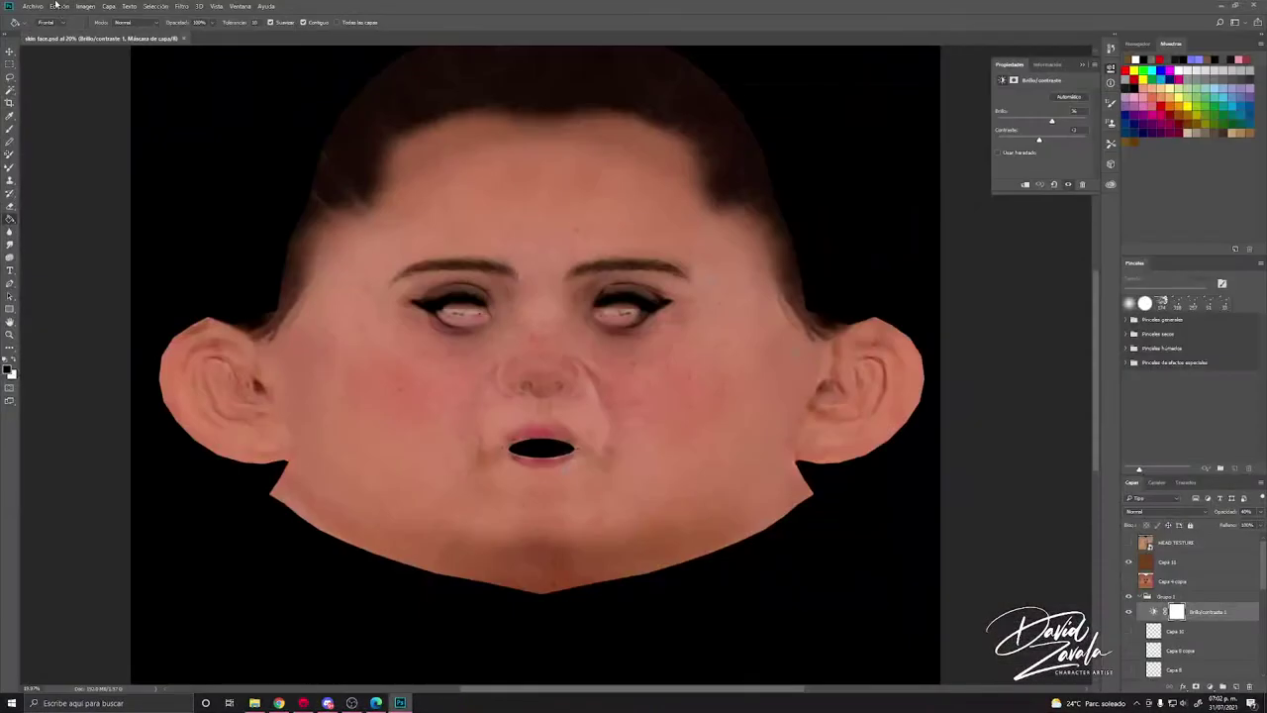
left_click(38, 5)
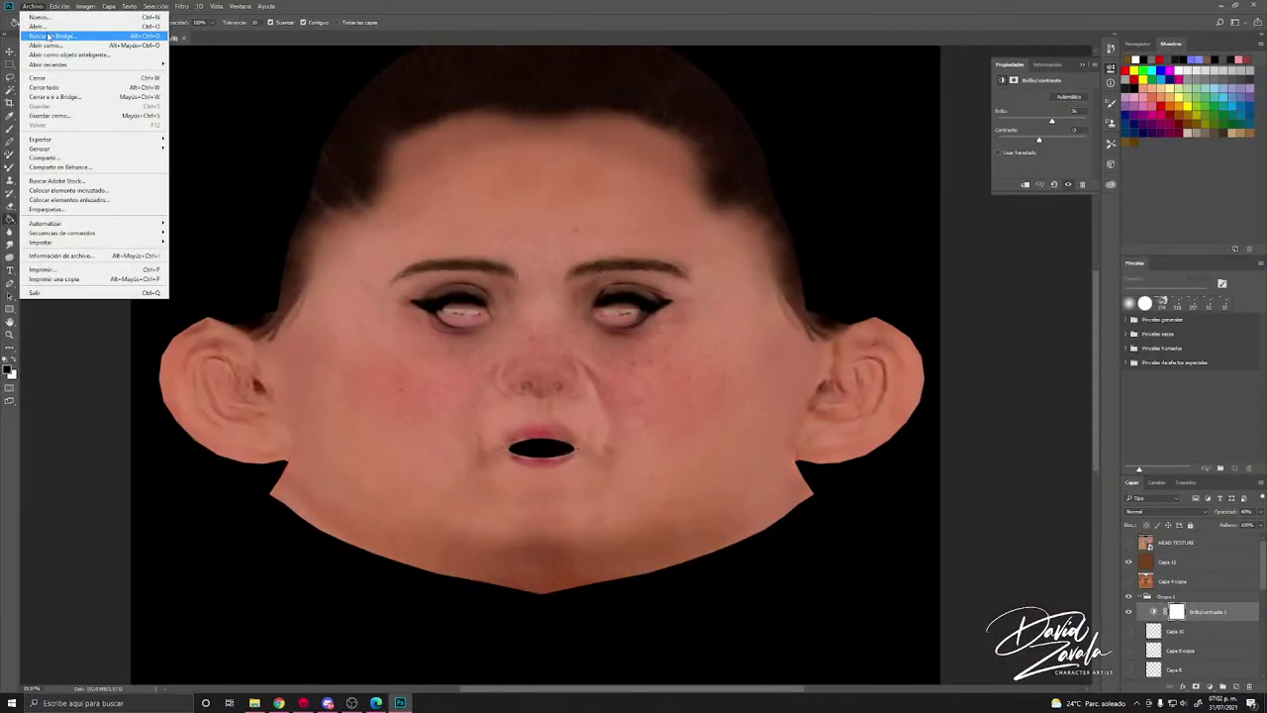
left_click(51, 27)
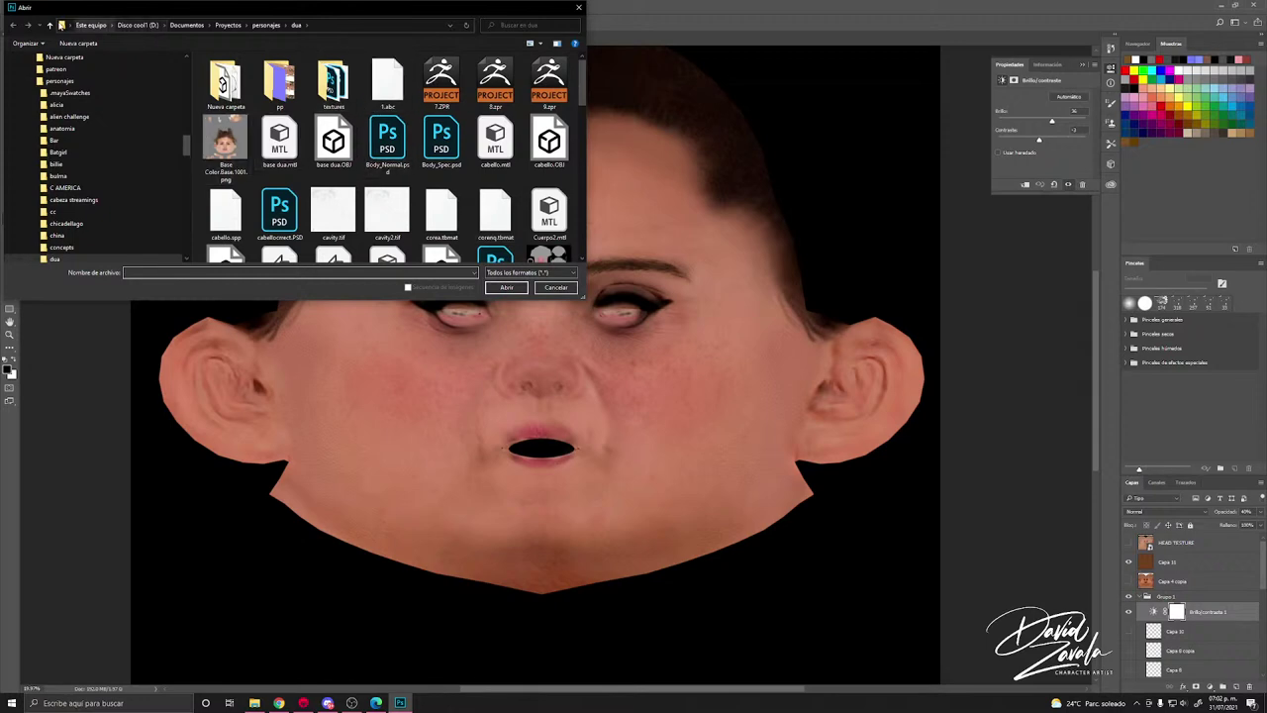
left_click(59, 80)
left_click_drag(206, 7, 1266, 30)
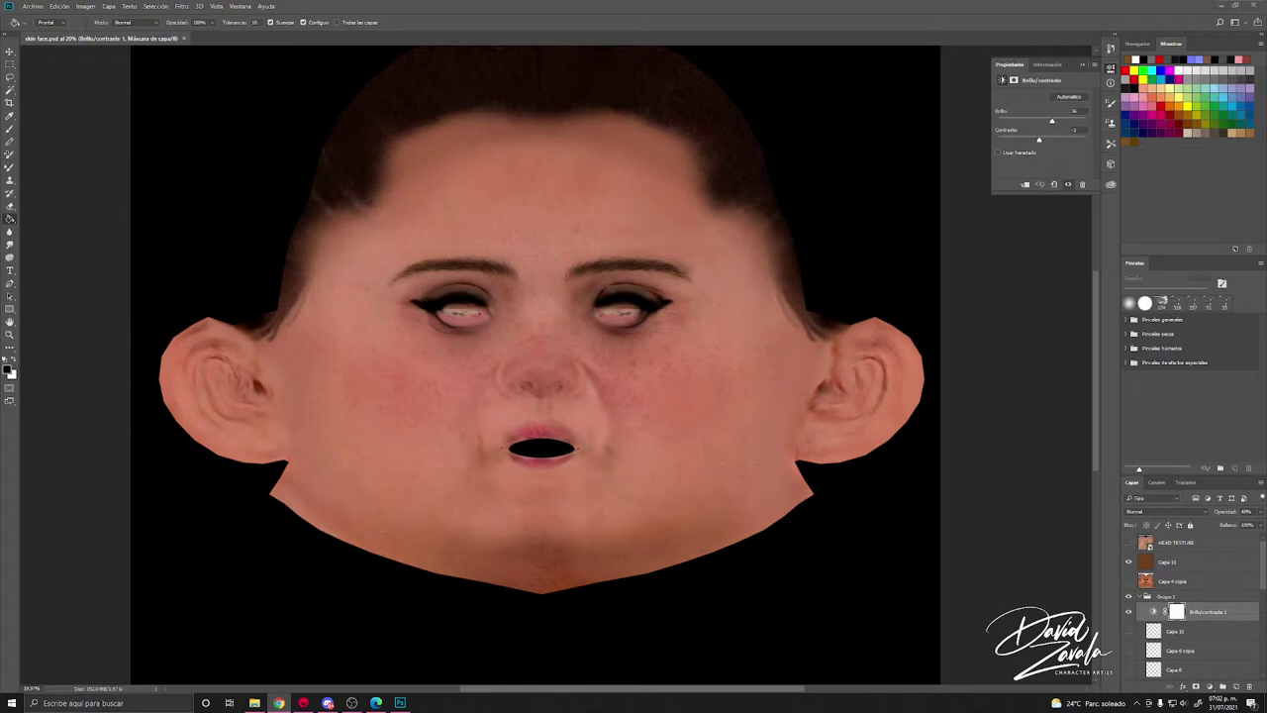
key("alt+Tab")
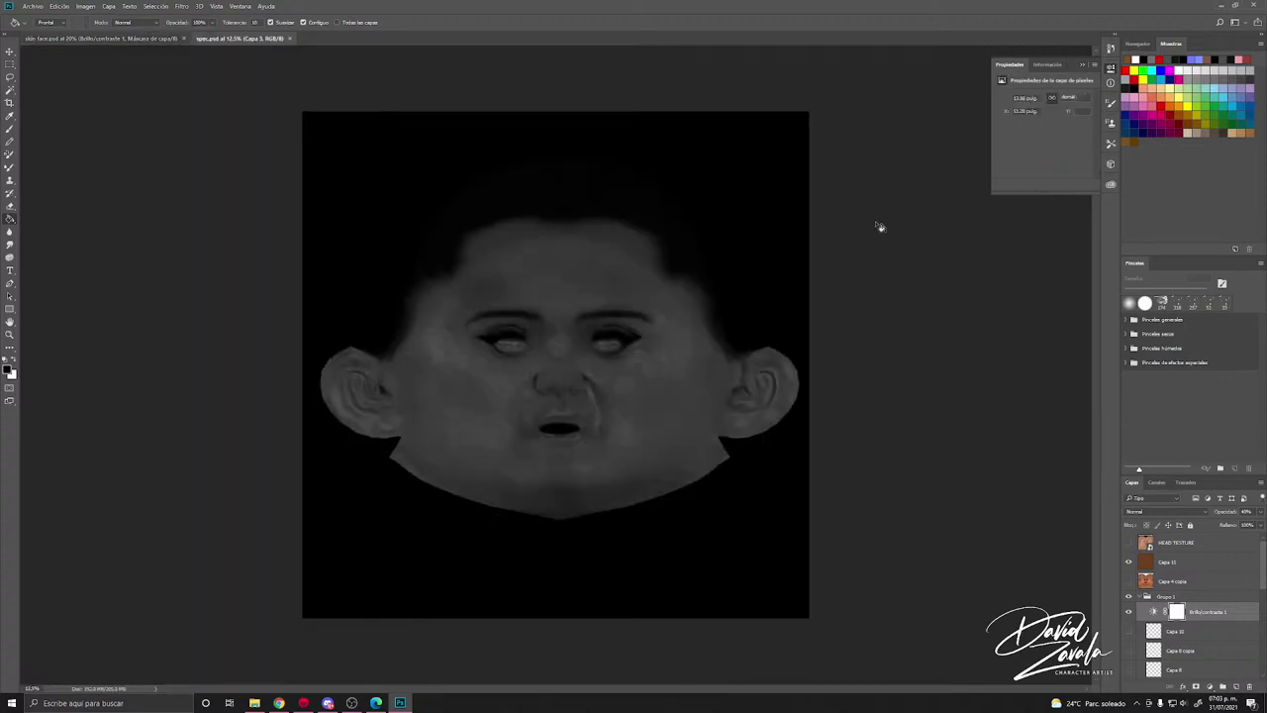
Step: Examine the fine skin detail in spec.psd and compare it with the colour texture in skin face.psd
scroll(620, 374, "up", 10, "alt")
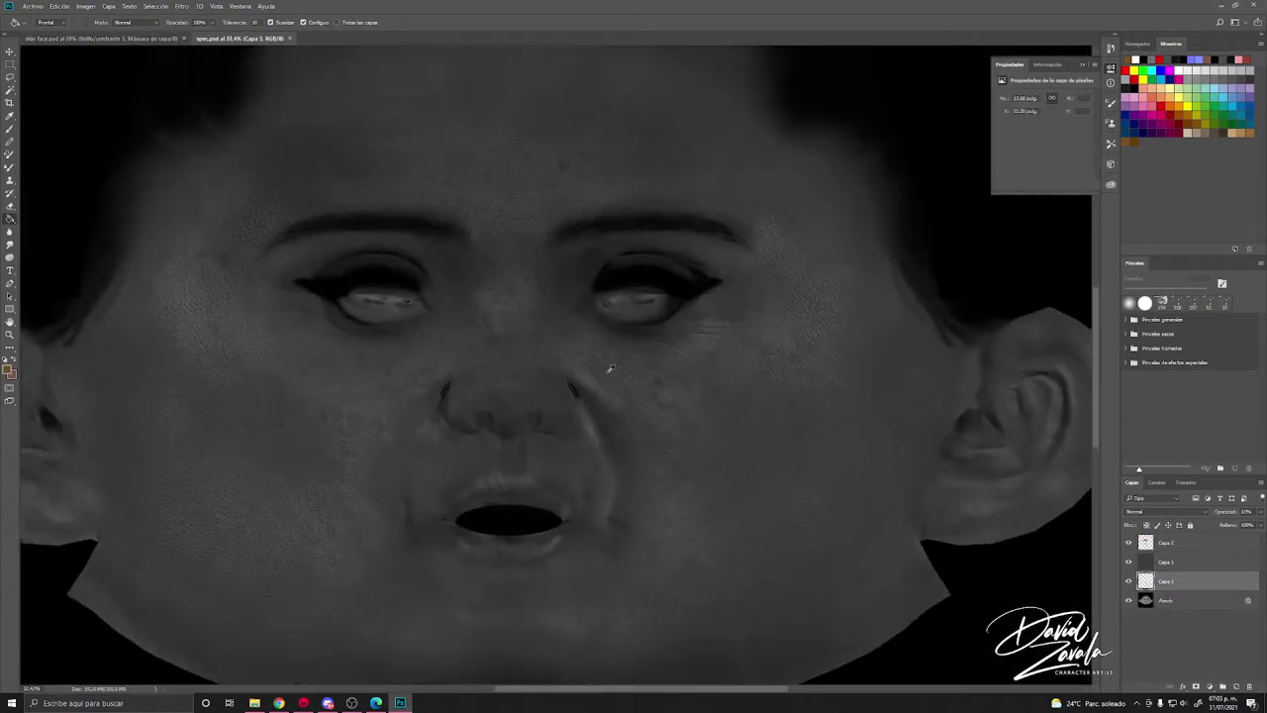
scroll(610, 369, "up", 4, "alt")
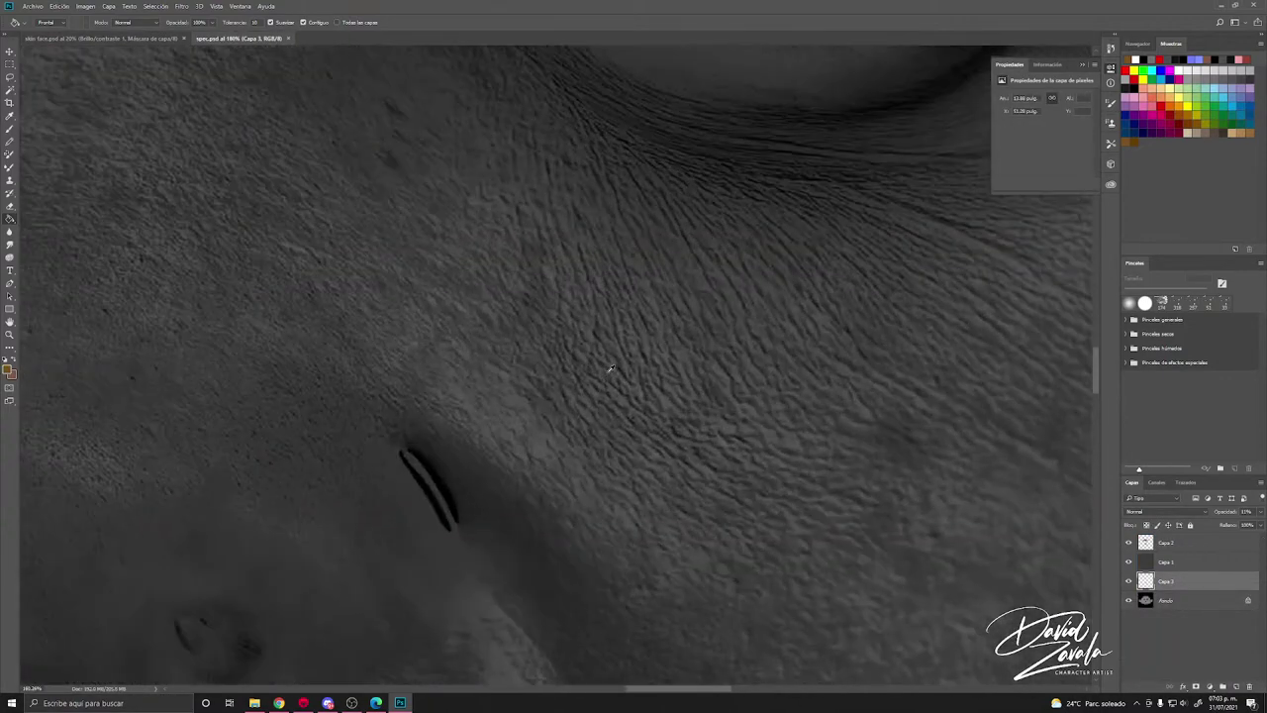
scroll(611, 369, "down", 8, "alt")
scroll(611, 369, "down", 3, "alt")
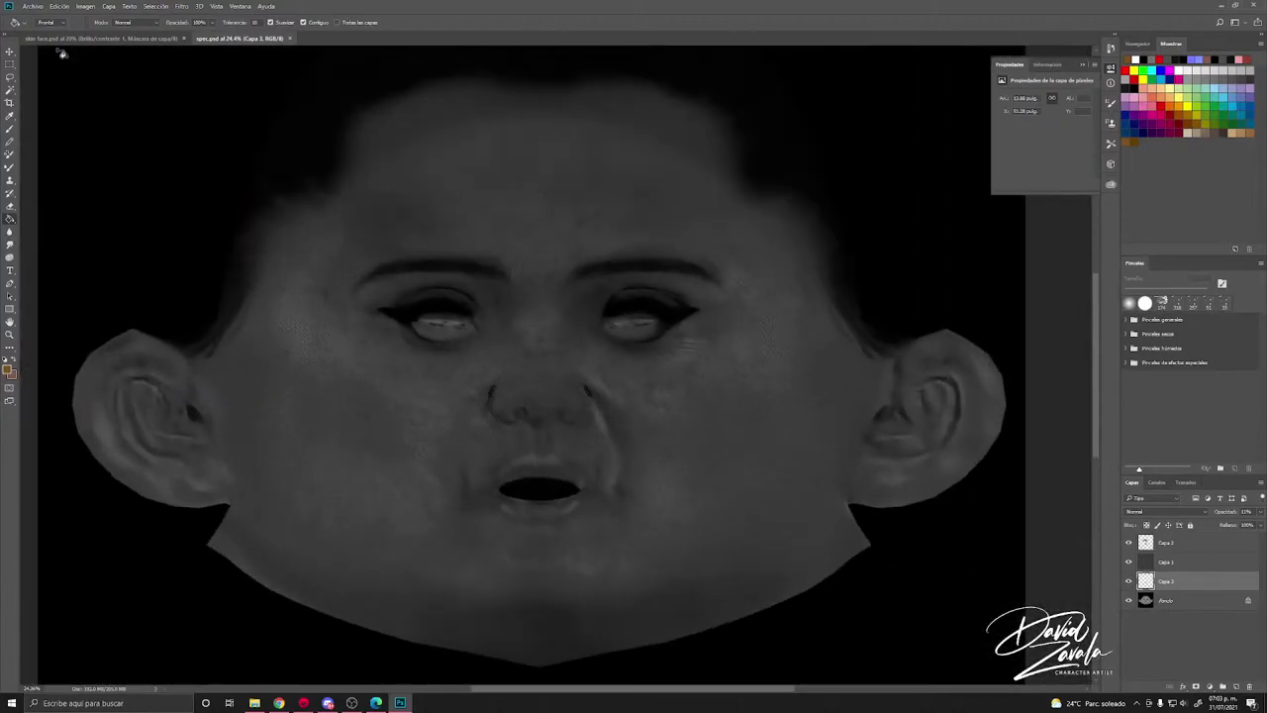
left_click(79, 38)
scroll(337, 198, "up", 5, "alt")
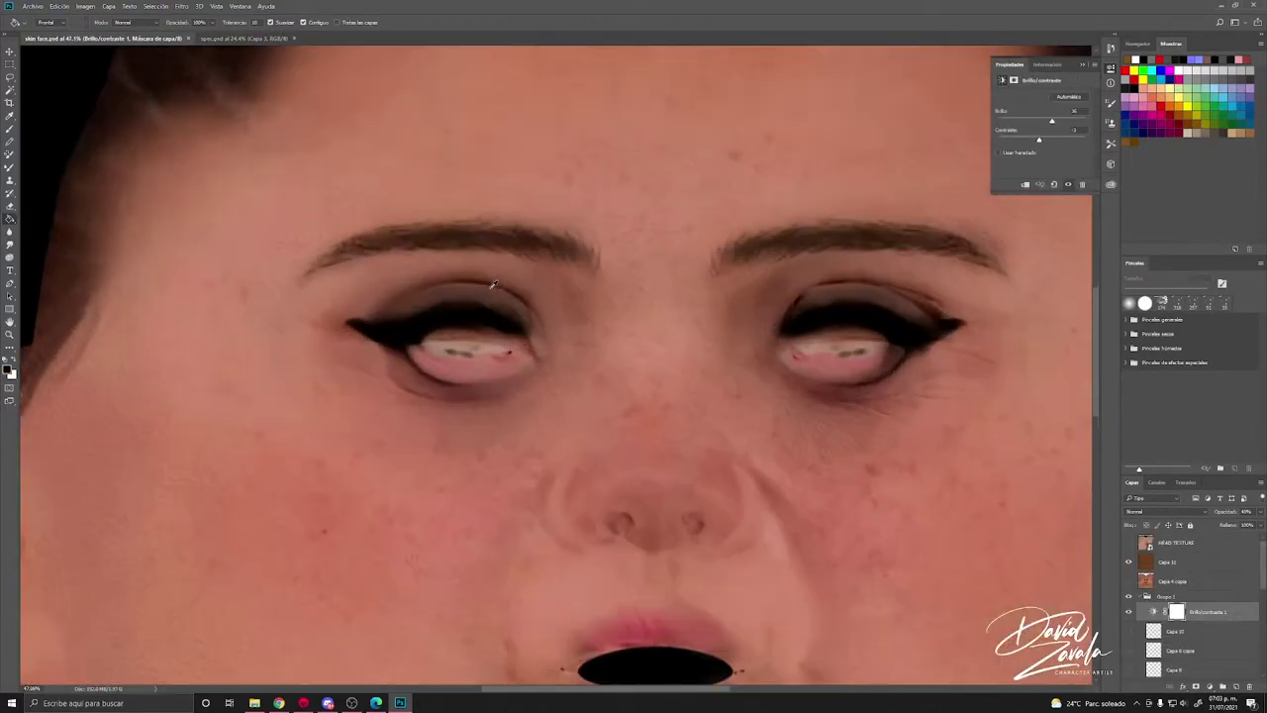
scroll(404, 552, "down", 7, "alt")
Step: Switch to Marmoset Toolbag, set the skin material's transmission to Volumetric Scattering and raise the head mesh's subdivision level to 2
left_click(303, 703)
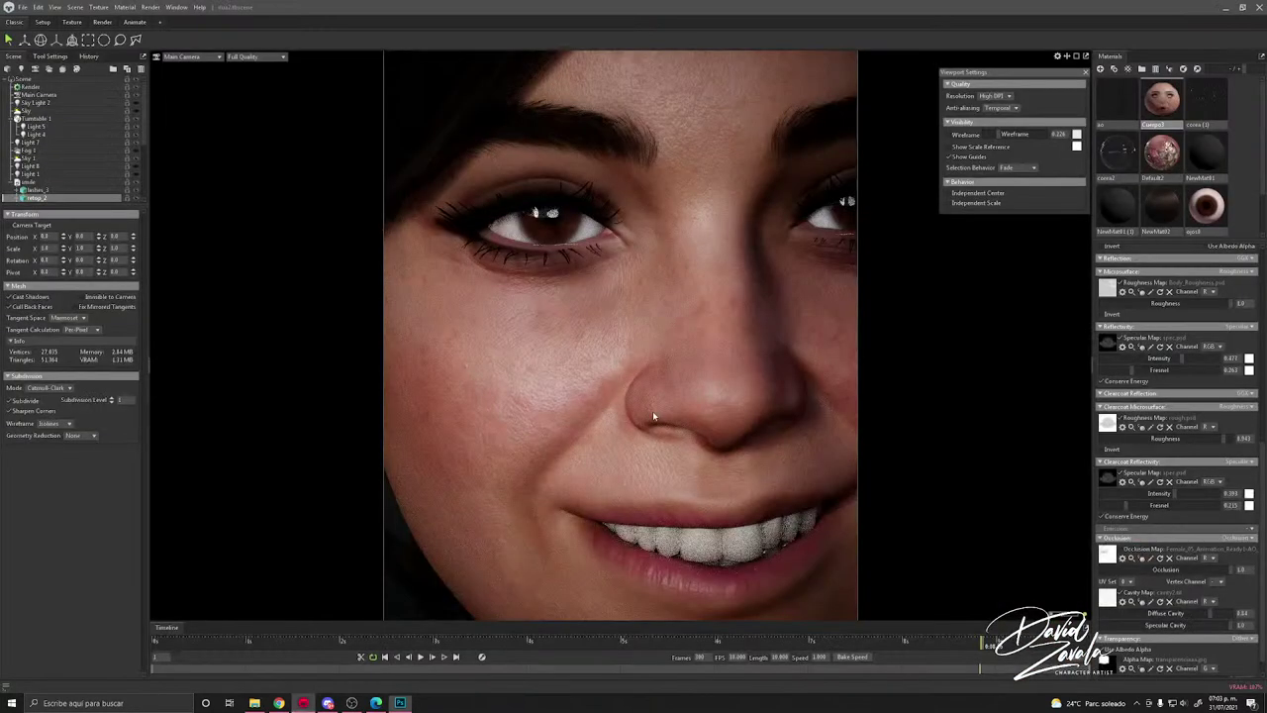
scroll(633, 416, "down", 3)
scroll(619, 425, "down", 3)
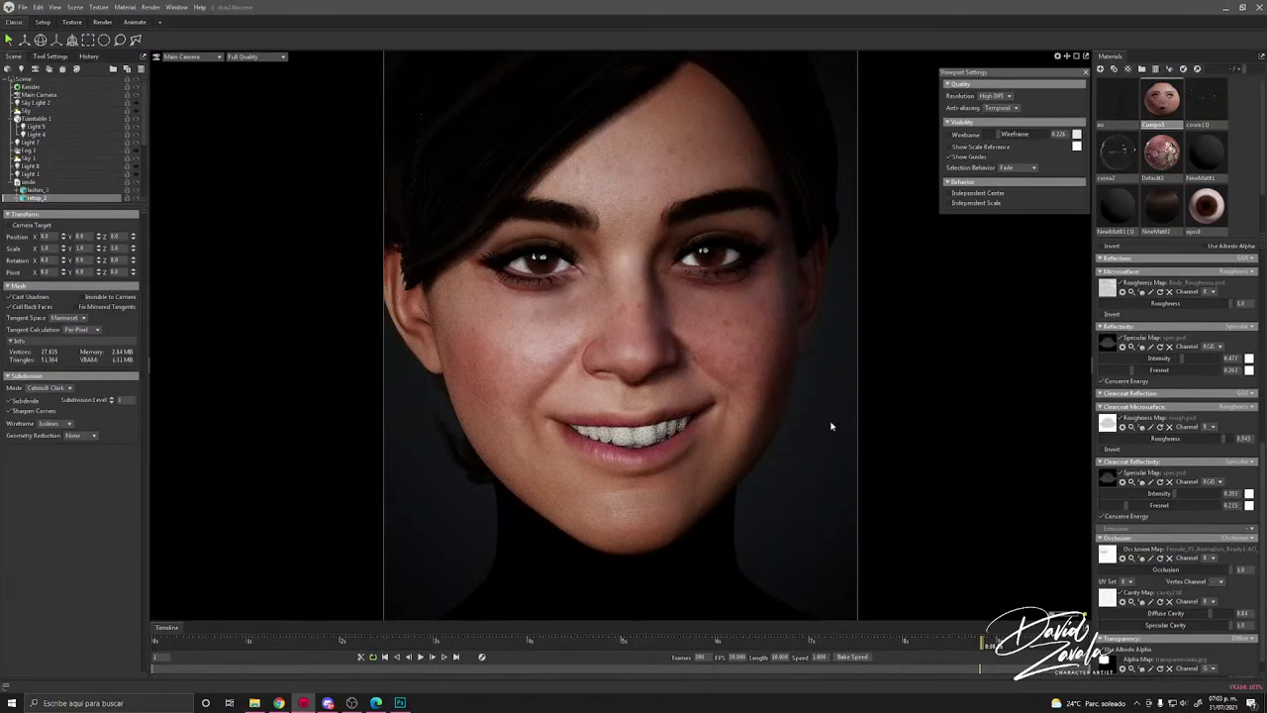
scroll(1137, 433, "up", 5)
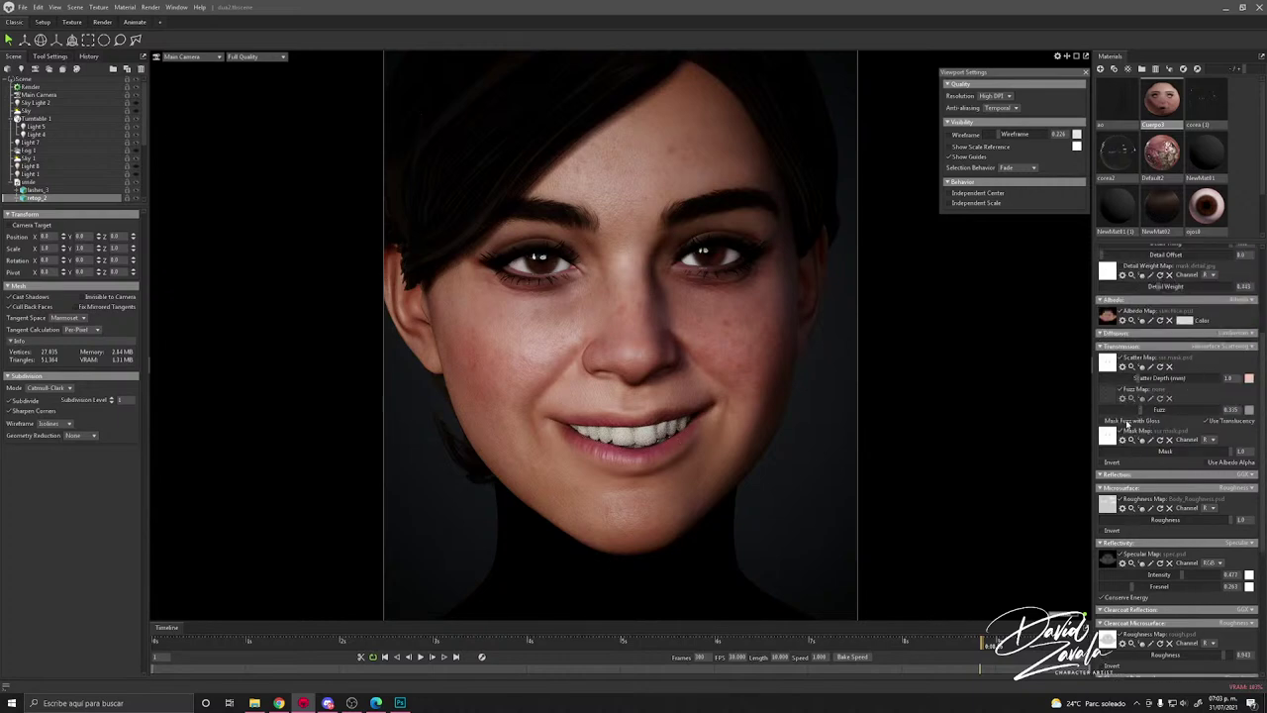
left_click(1221, 345)
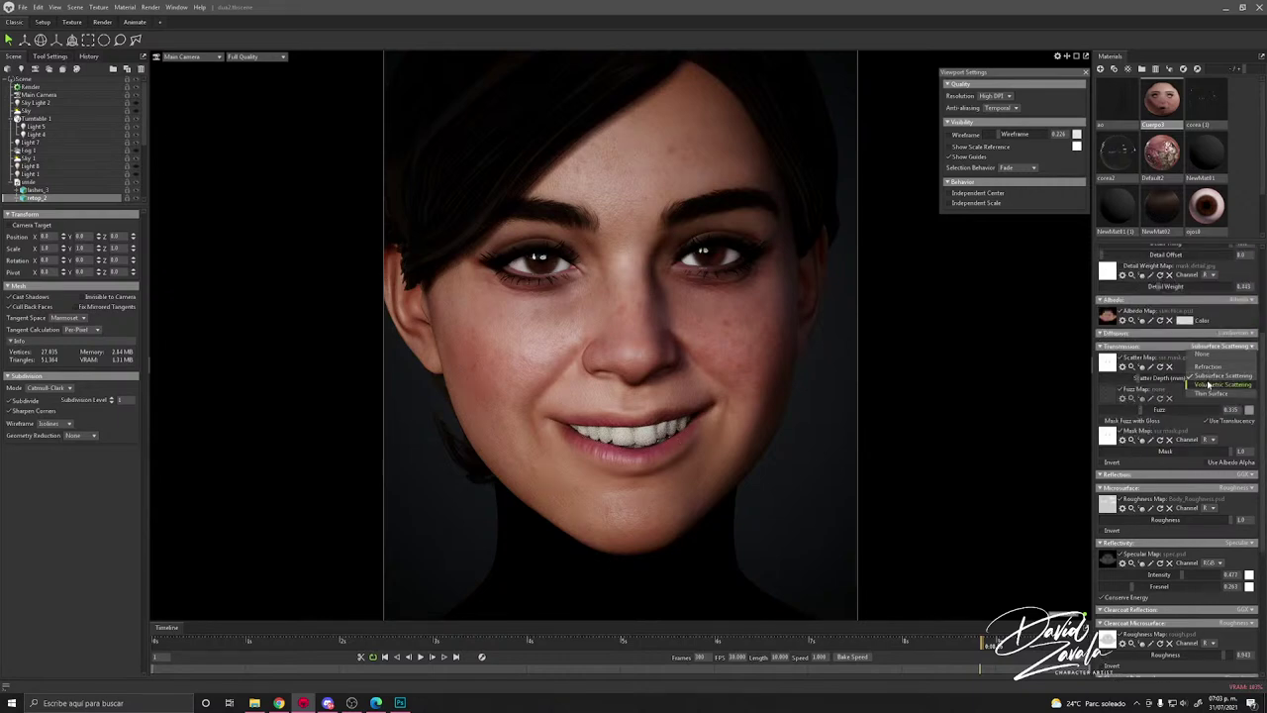
left_click(1217, 376)
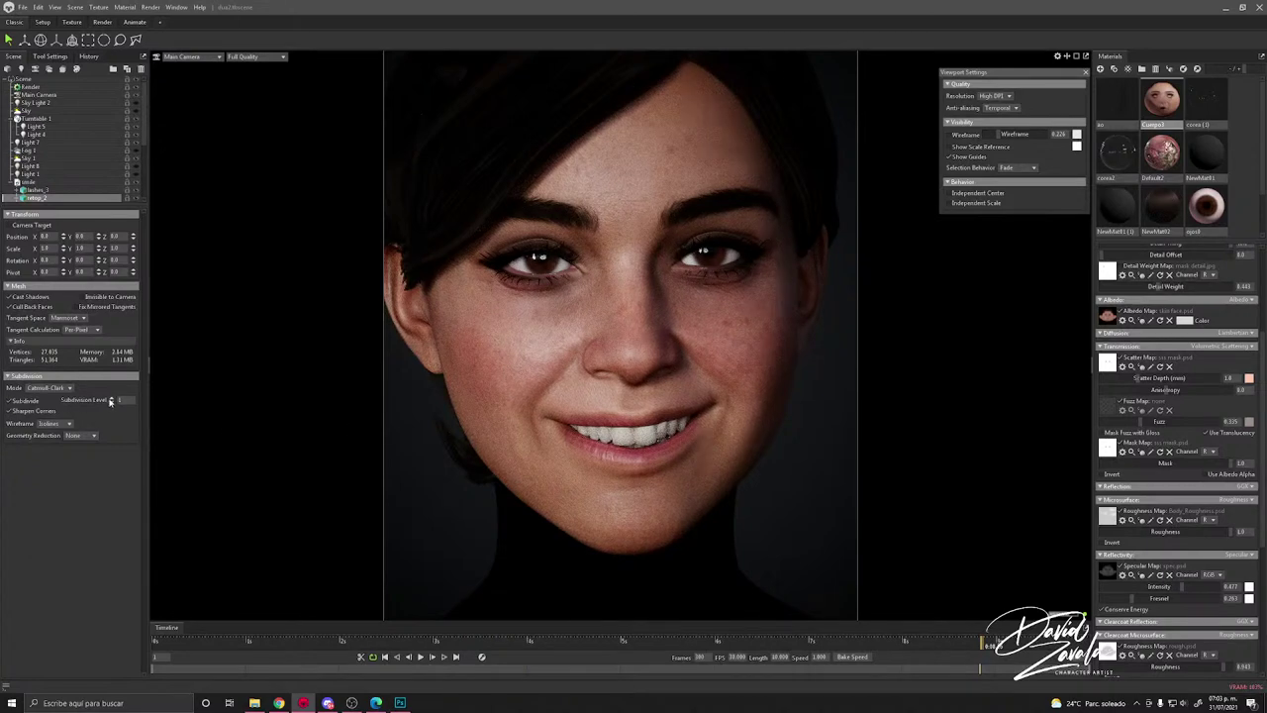
left_click(112, 397)
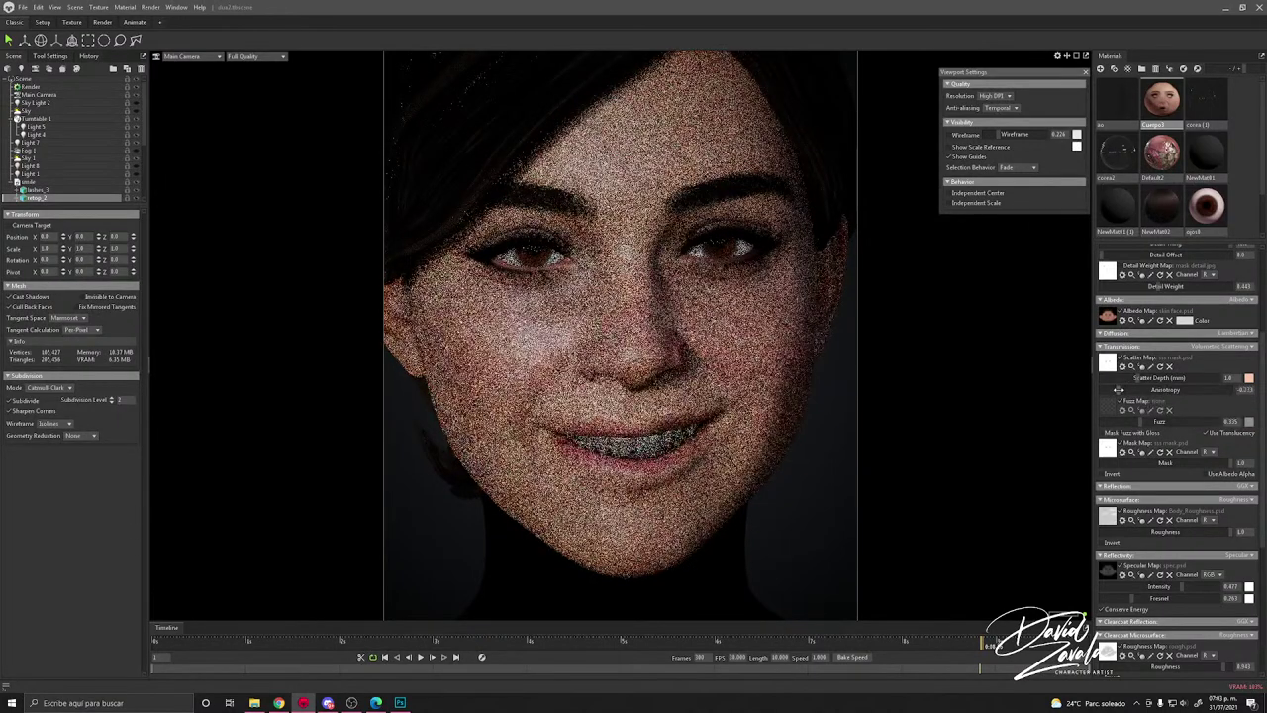
Step: Try negative scattering anisotropy on the skin, bring it back to nearly zero, and hide Light 8
left_click_drag(1172, 391, 1141, 389)
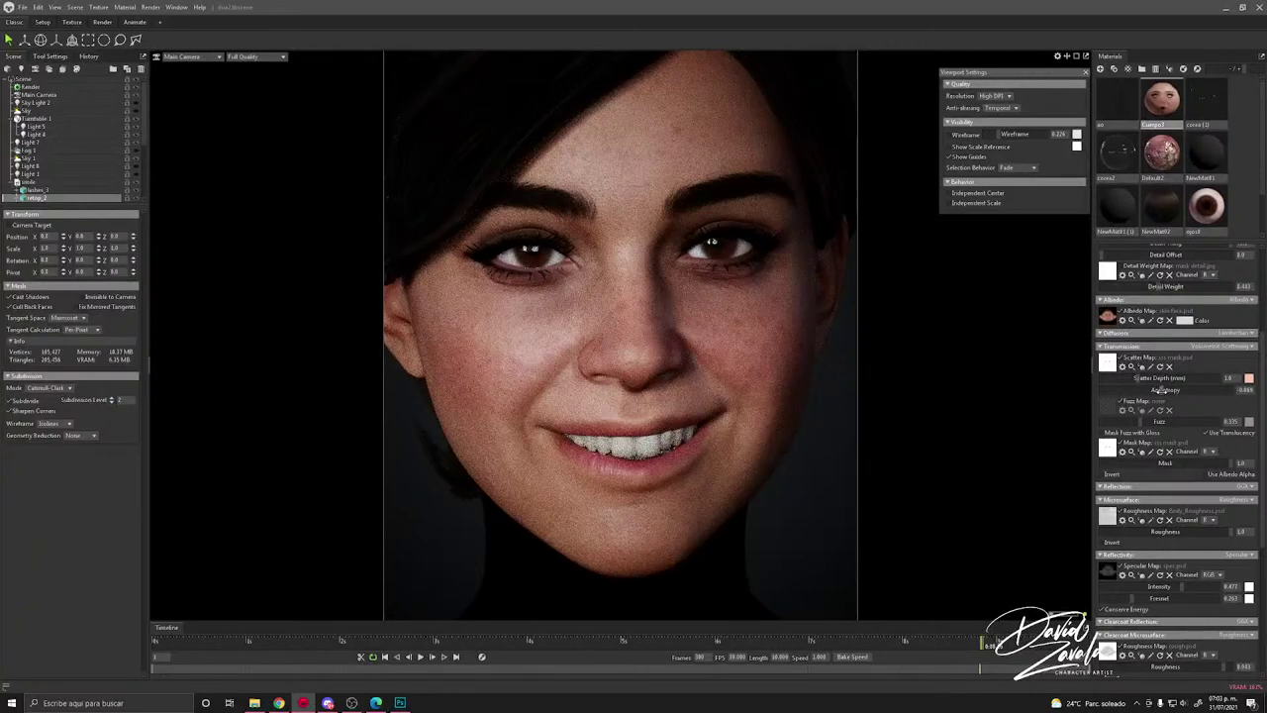
left_click_drag(1161, 390, 1166, 391)
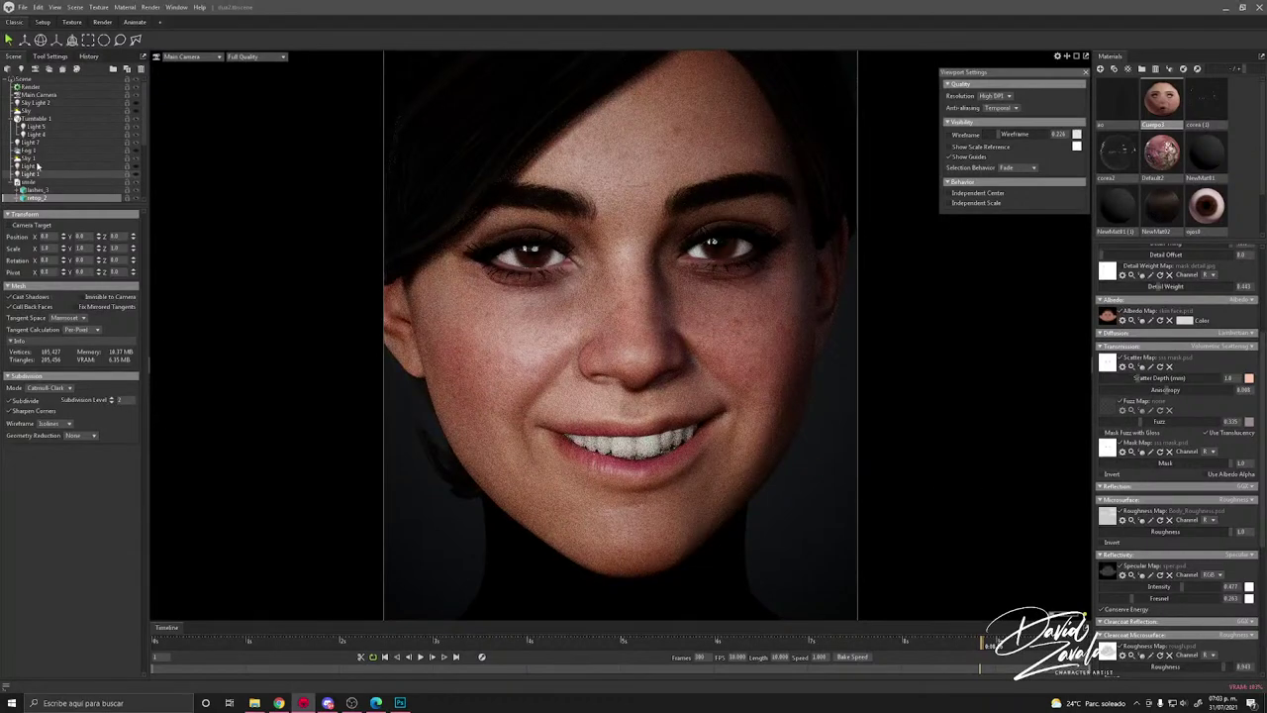
left_click(137, 166)
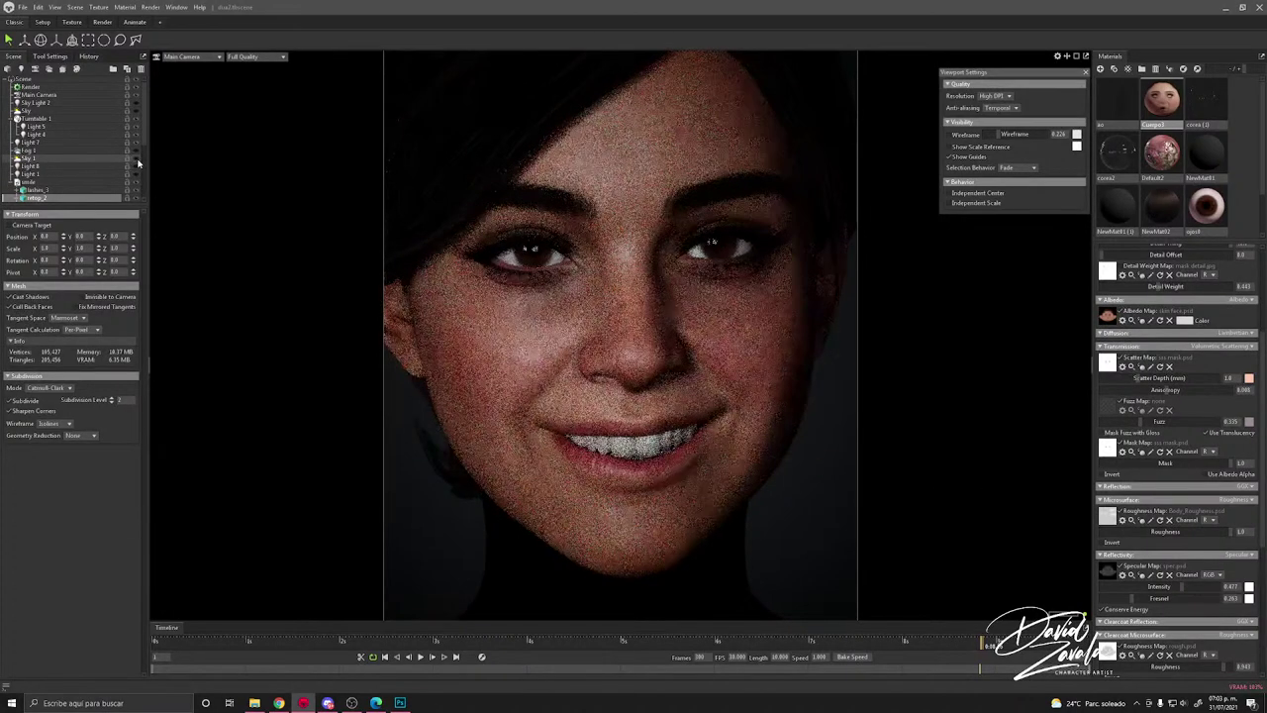
Step: Lower the skin's specular intensity to about 0.194, clearcoat specular intensity to 0.142, clearcoat roughness to 0.905 and base roughness to 0.676
scroll(1175, 489, "down", 3)
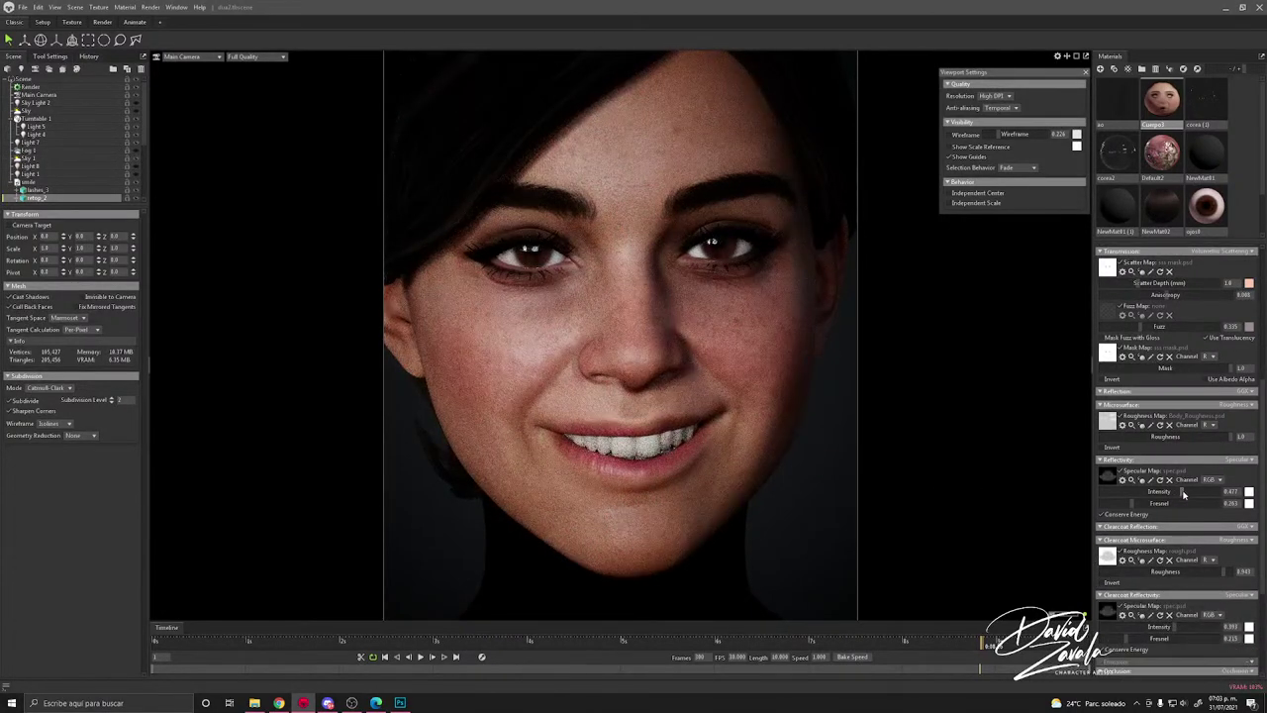
left_click_drag(1184, 490, 1133, 489)
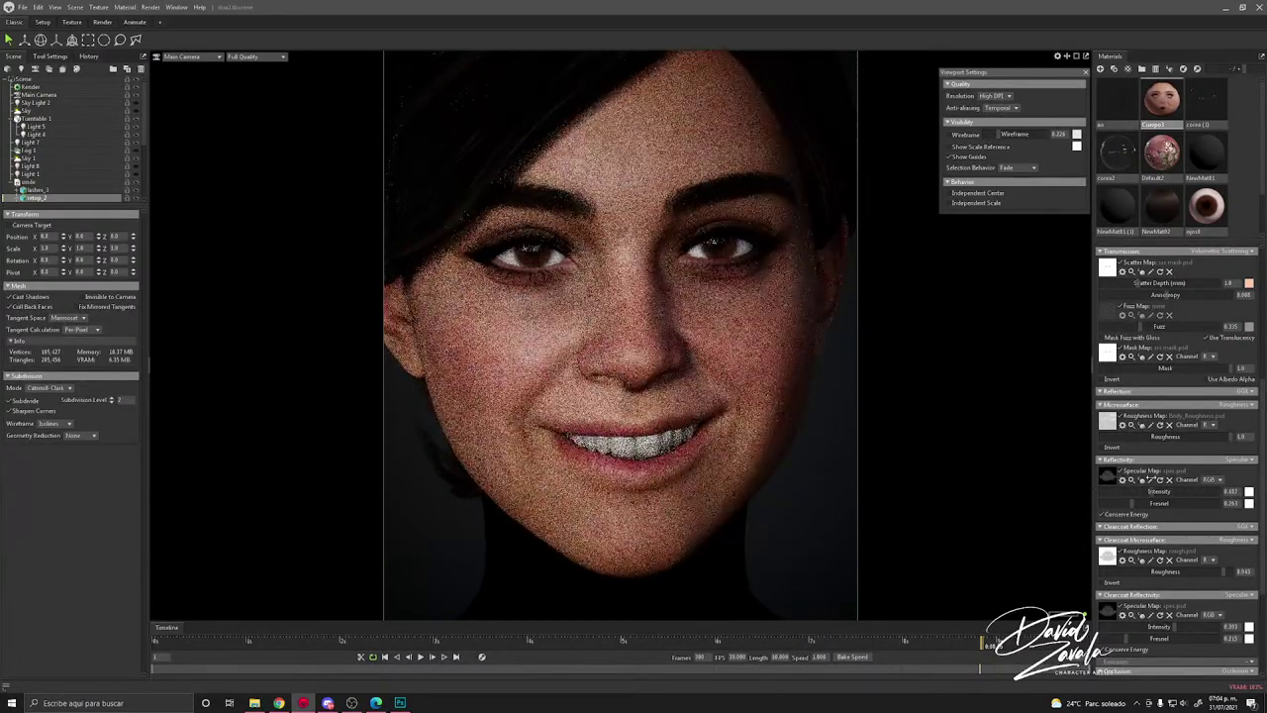
left_click_drag(1164, 479, 1155, 479)
left_click_drag(1171, 626, 1145, 622)
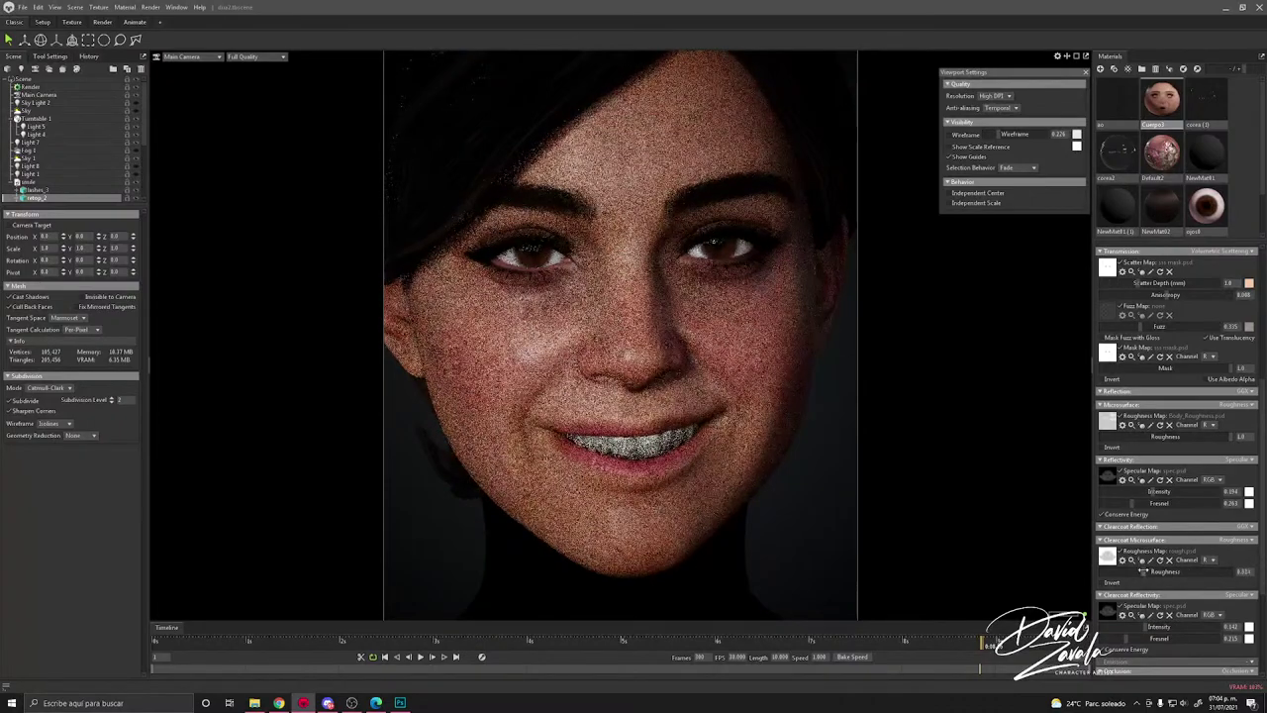
left_click_drag(1204, 573, 1218, 573)
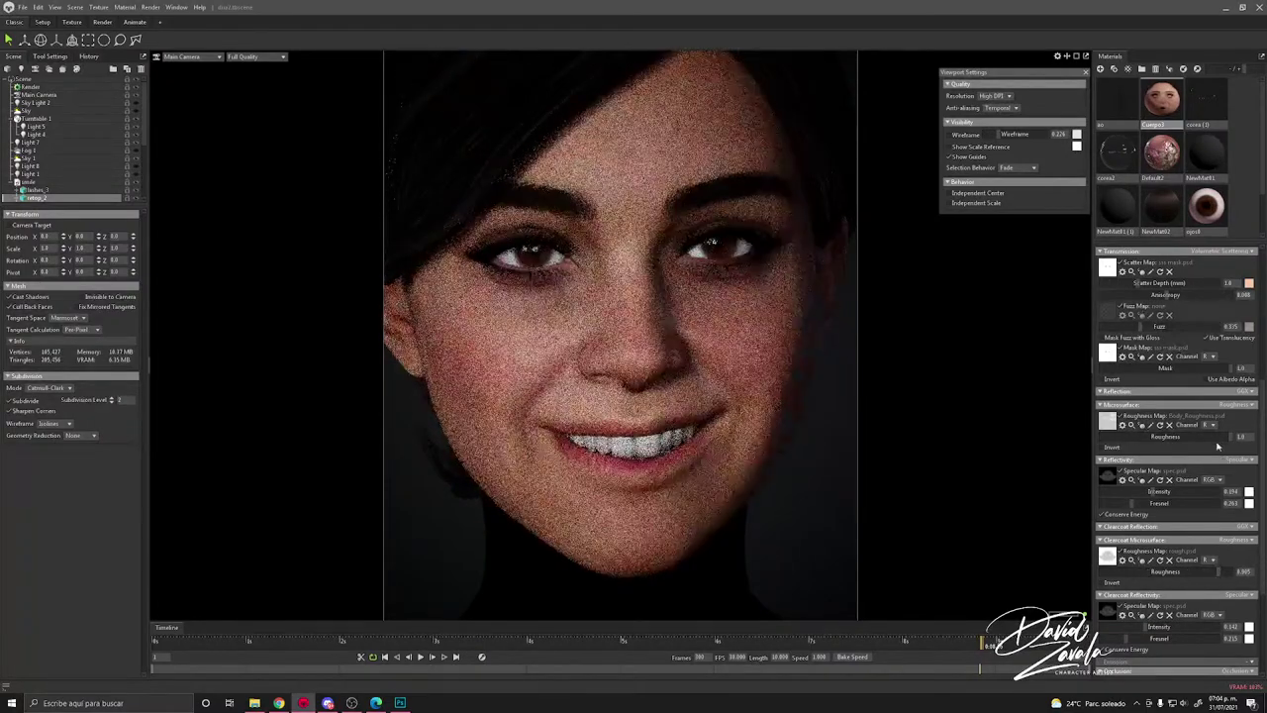
left_click_drag(1225, 437, 1188, 438)
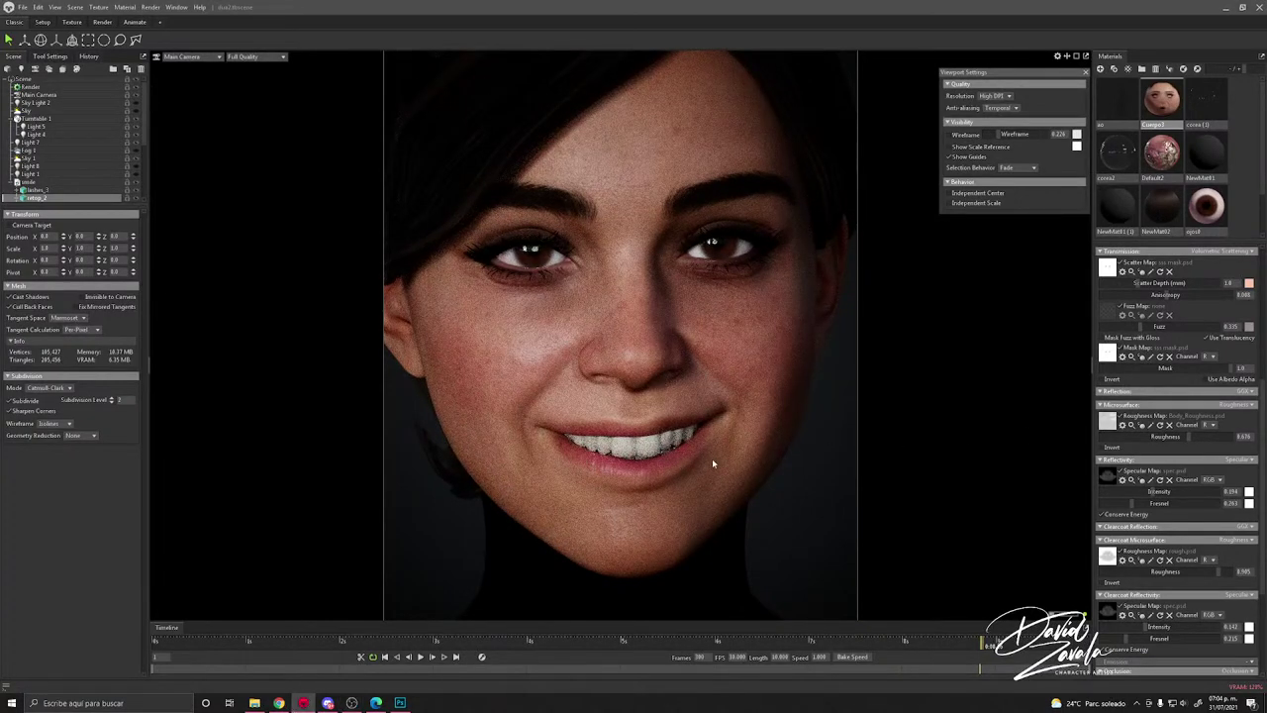
Step: Add a new light behind the character's head, pointing toward it from the back
scroll(713, 462, "down", 2)
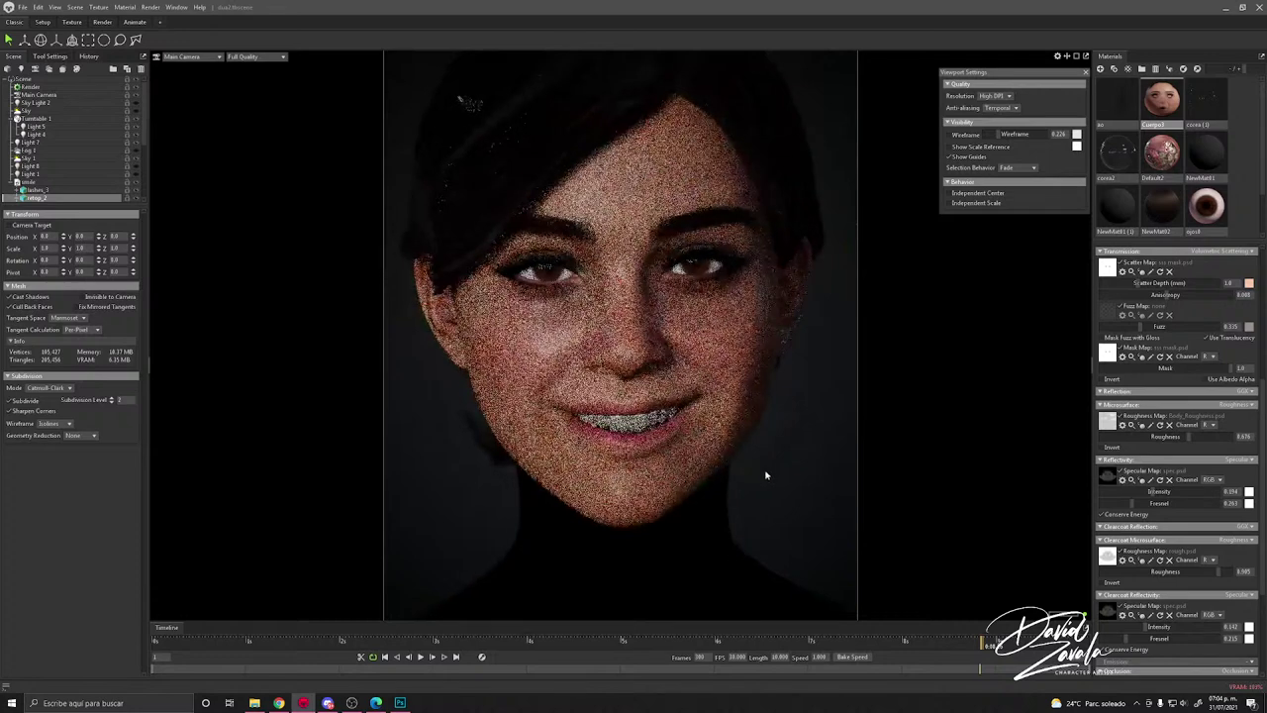
left_click(782, 470)
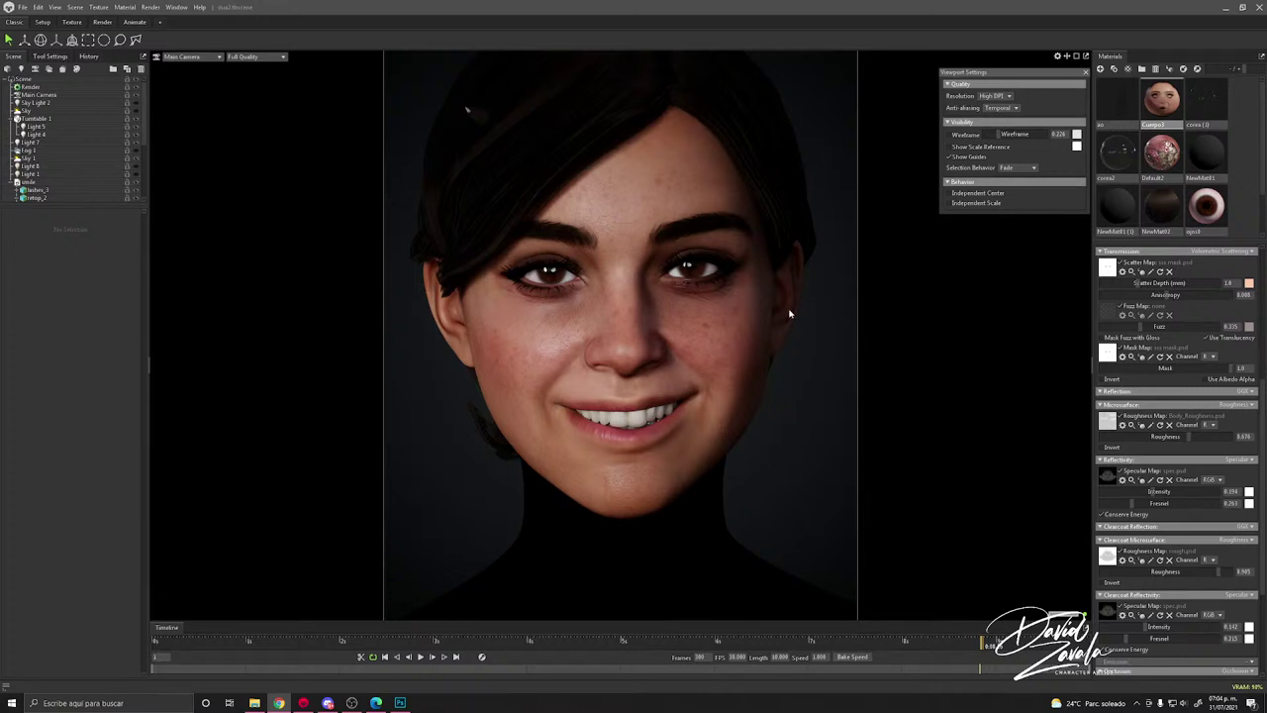
left_click(828, 324)
left_click_drag(828, 324, 816, 319, "alt")
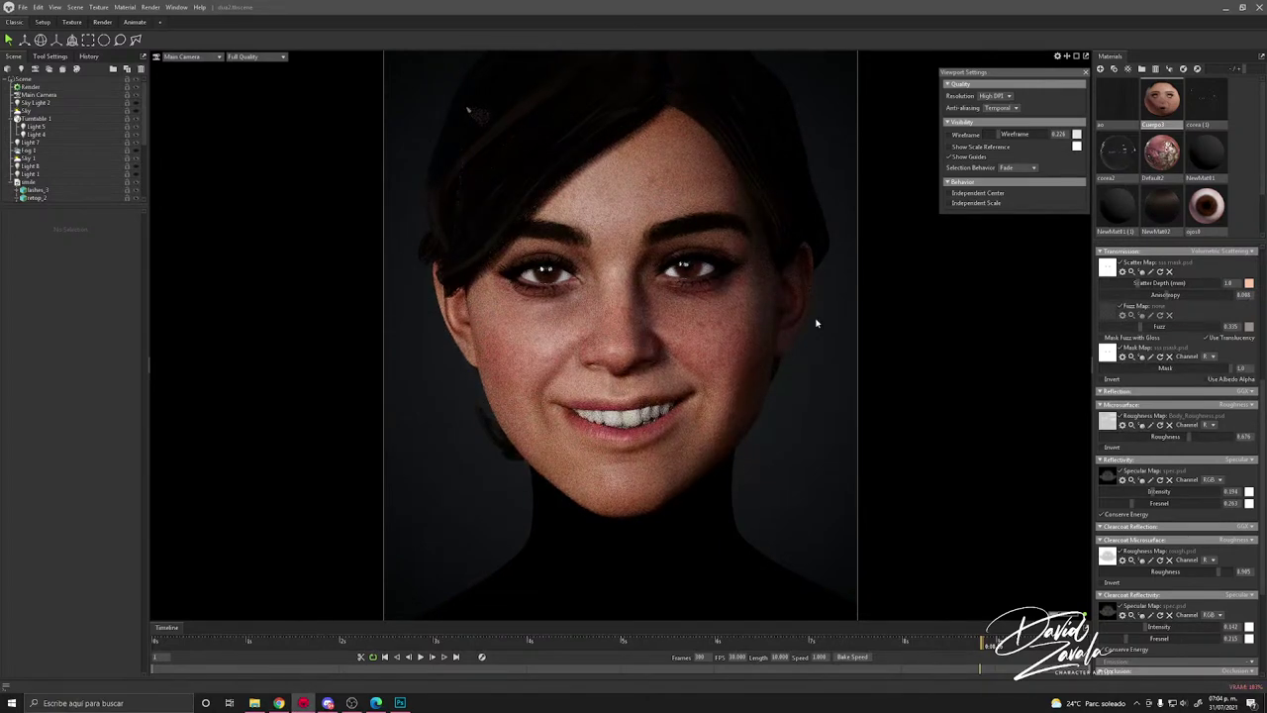
left_click_drag(812, 324, 633, 324)
scroll(567, 324, "down", 6)
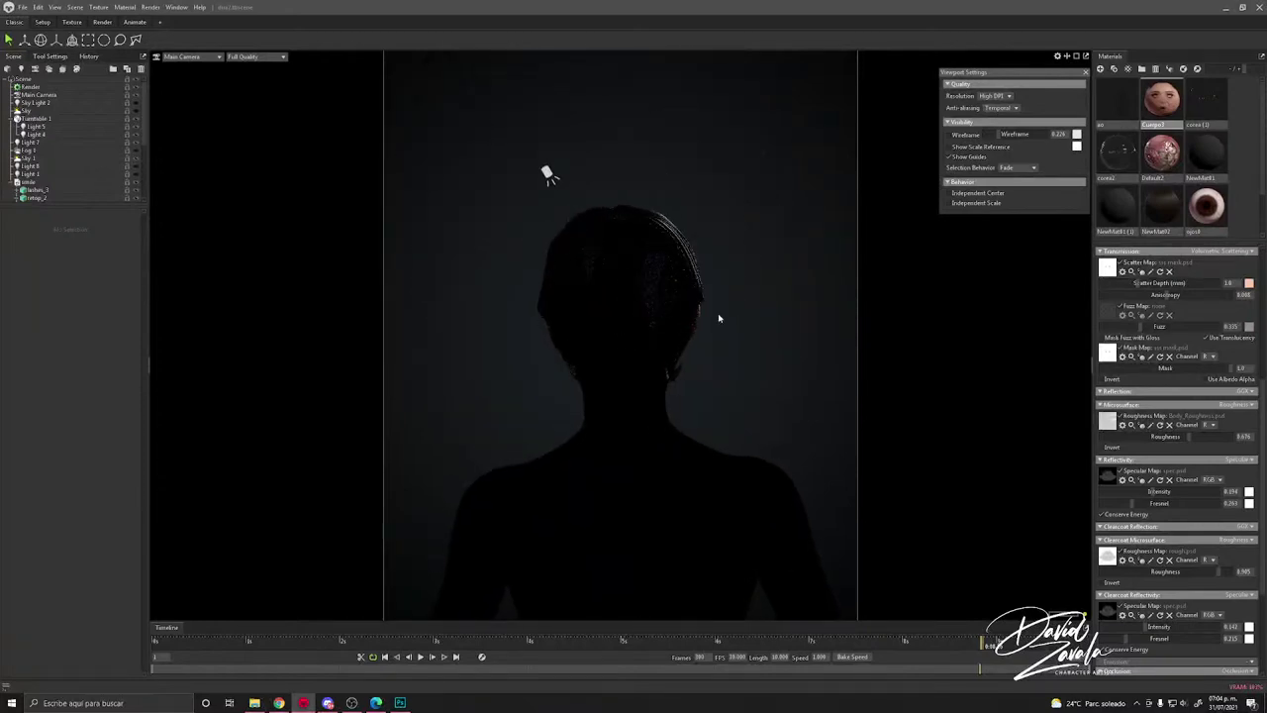
left_click(21, 69)
left_click_drag(530, 302, 694, 311)
scroll(667, 362, "up", 2)
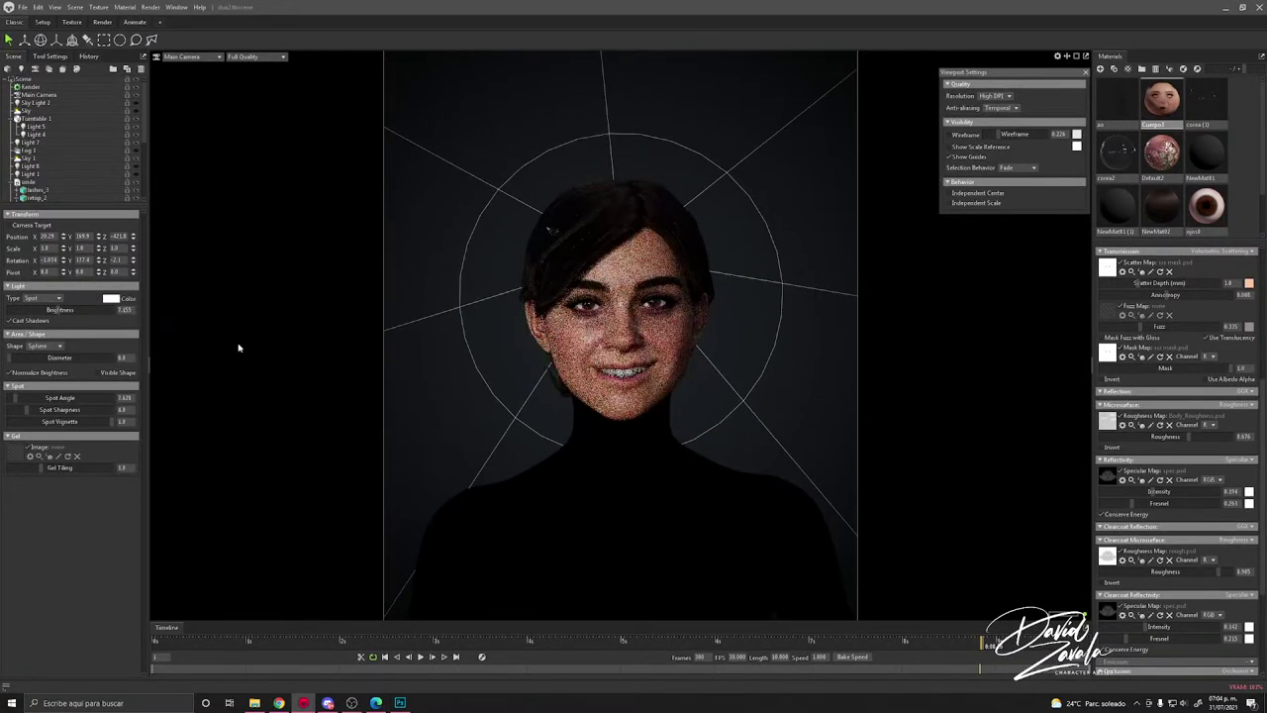
Step: Increase the new back light's brightness, enlarge its diameter to about 108.5 and change its type to Directional
mouse_move(59, 313)
left_mouse_down()
mouse_move(91, 310)
mouse_move(71, 310)
left_mouse_up()
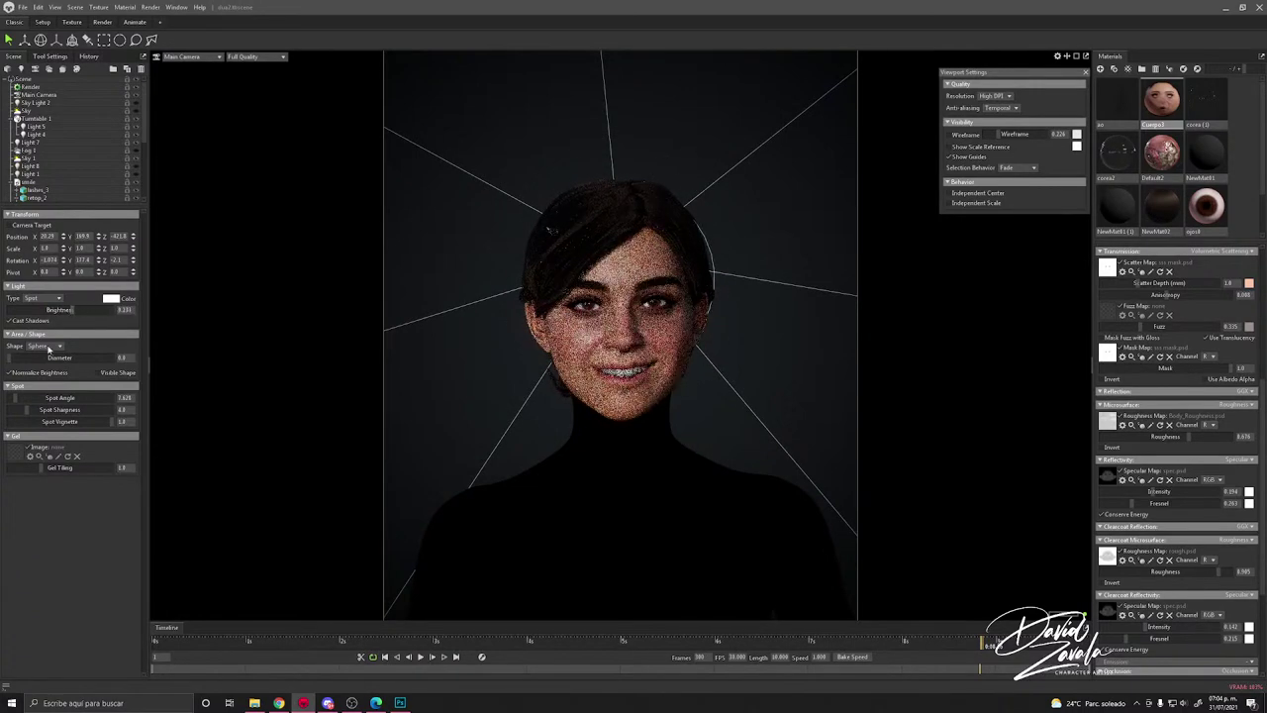
left_click_drag(46, 357, 79, 358)
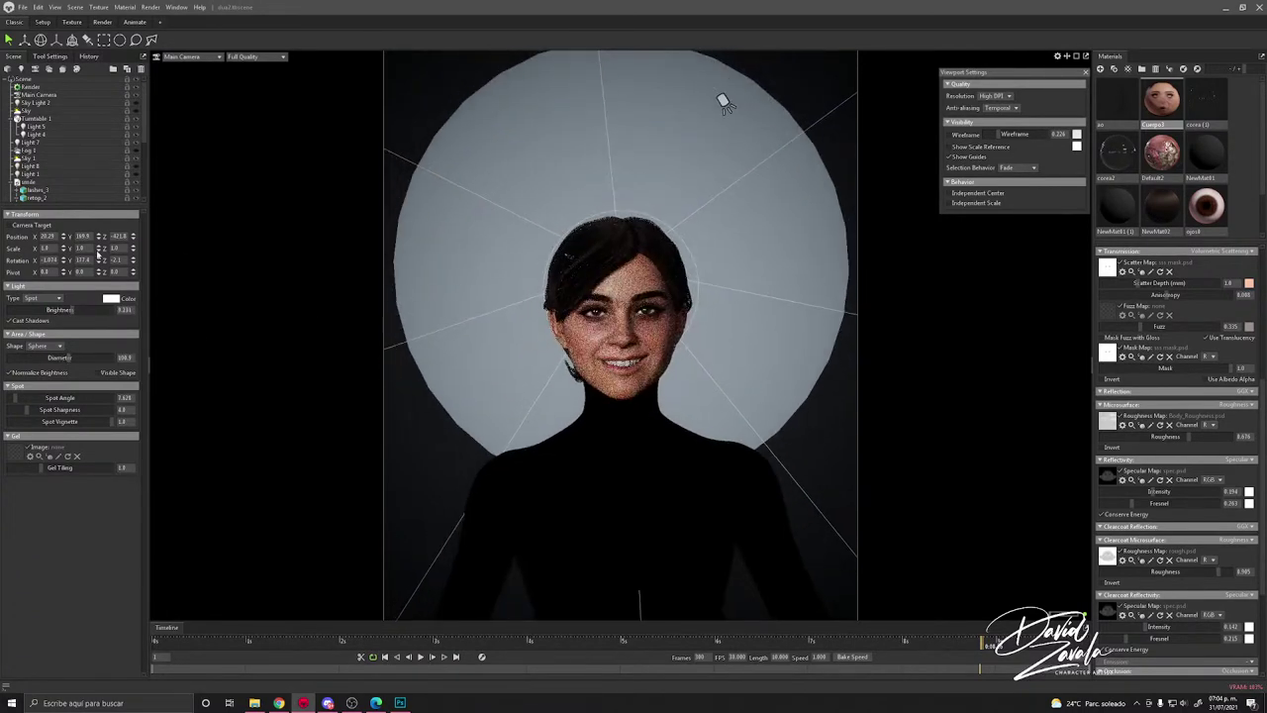
left_click(44, 298)
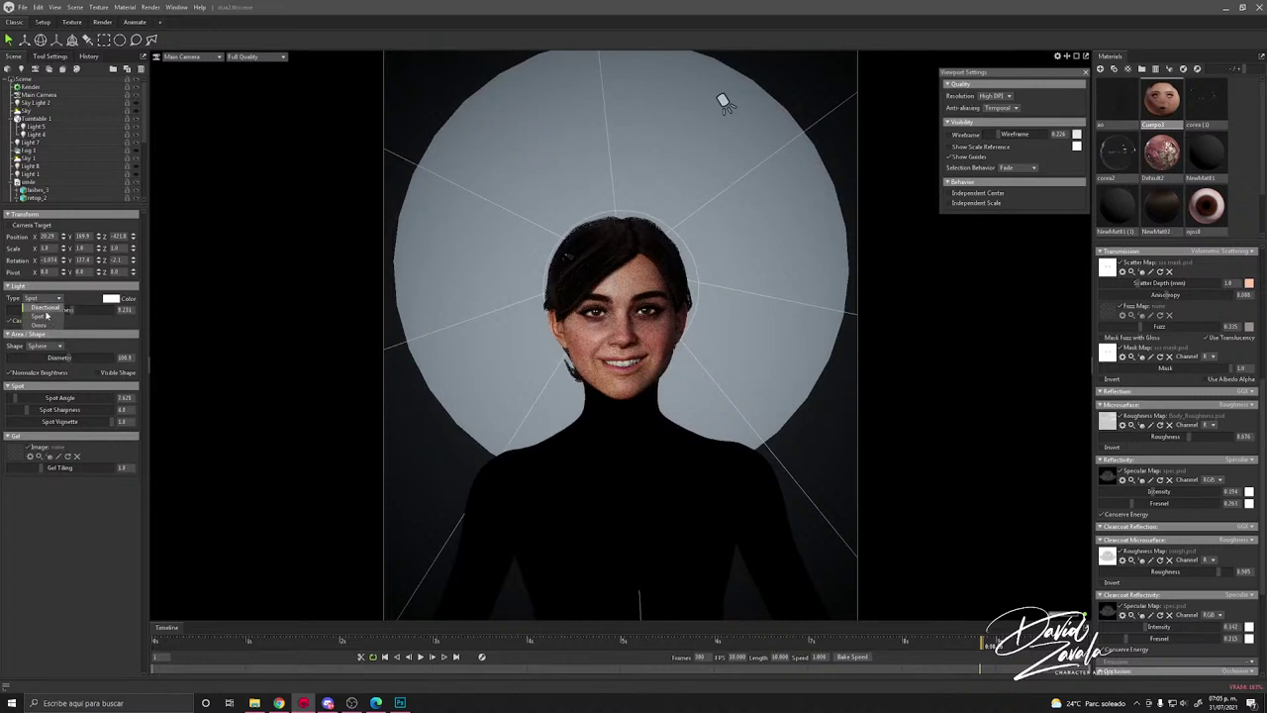
left_click(65, 308)
Step: Reselect Light 2 and move it forward from far behind the character to close beside the body
scroll(600, 275, "down", 5)
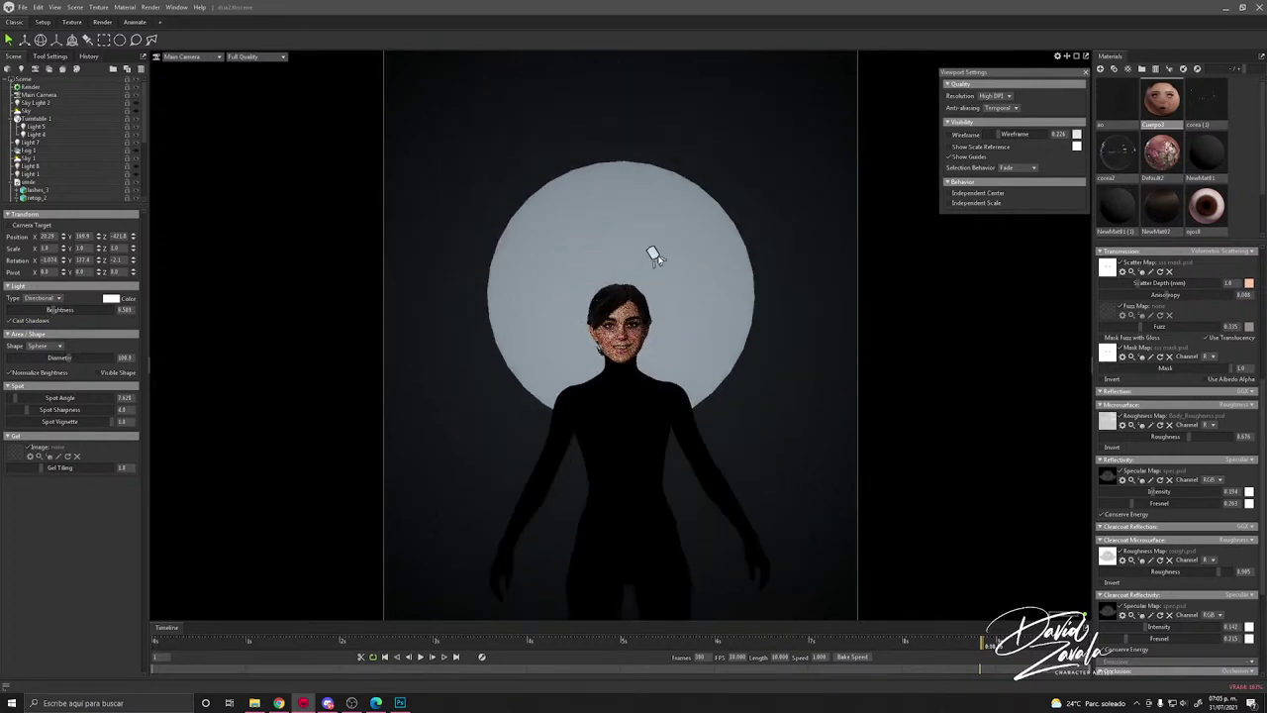
left_click(655, 255)
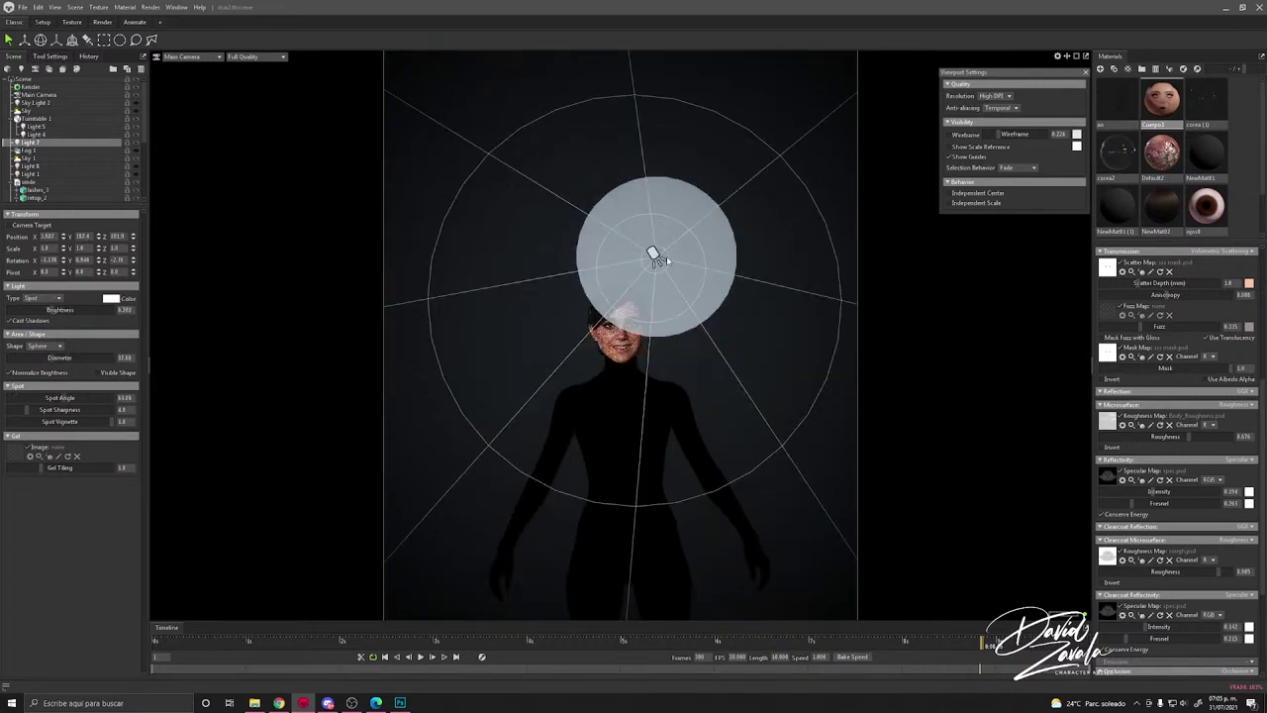
scroll(129, 179, "down", 5)
left_click(95, 201)
scroll(584, 239, "down", 2)
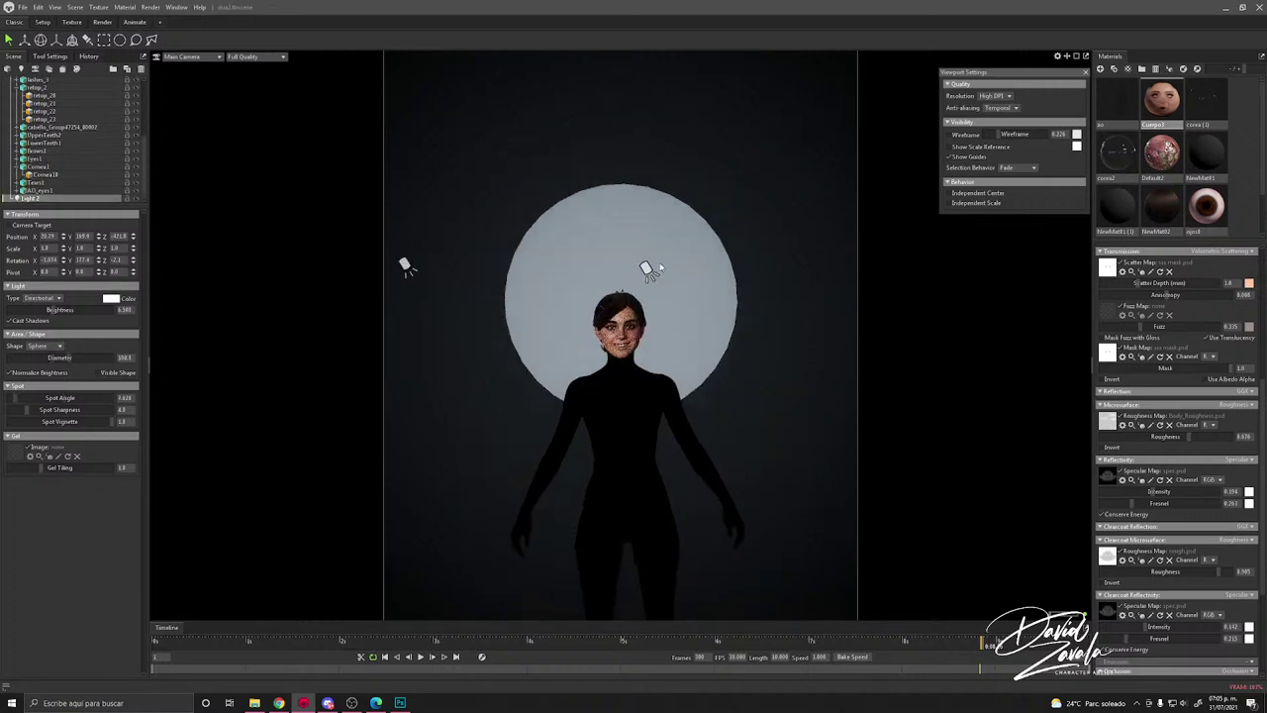
mouse_move(650, 269)
left_mouse_down("alt")
mouse_move(602, 280)
mouse_move(656, 263)
left_mouse_up("alt")
scroll(656, 264, "down", 6)
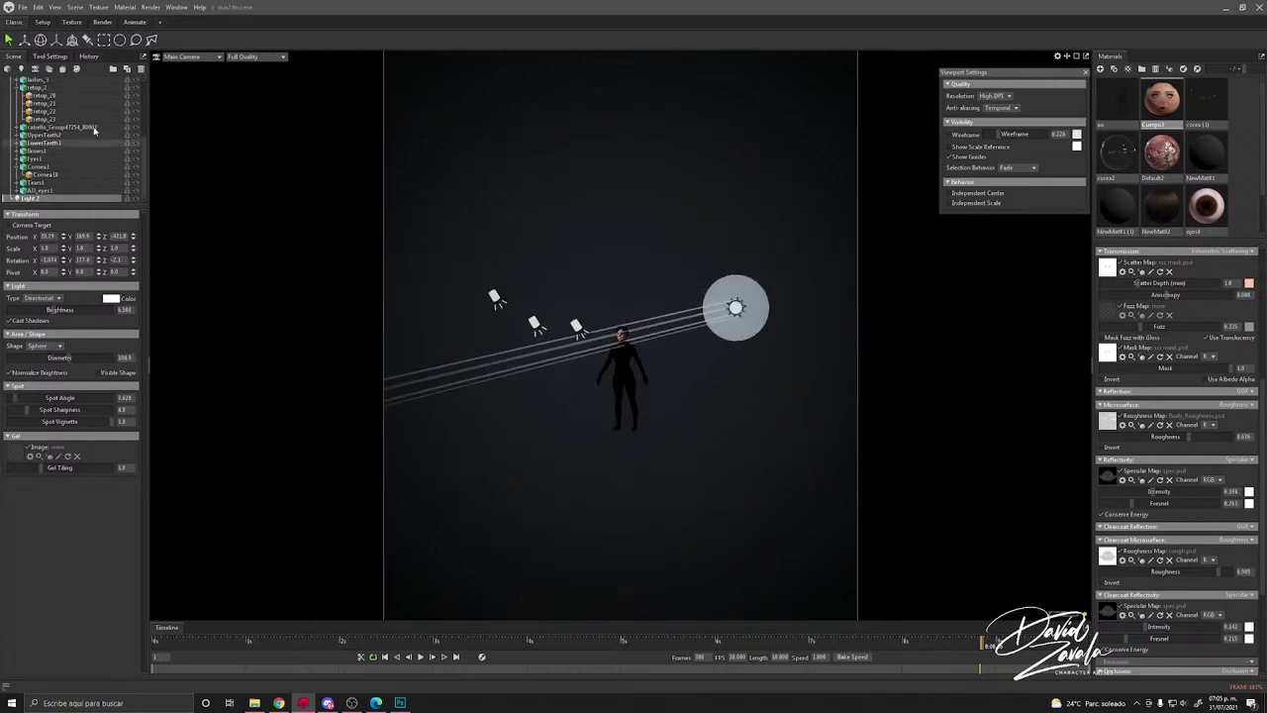
left_click(24, 40)
left_click_drag(747, 310, 653, 325)
scroll(628, 330, "up", 6)
scroll(652, 325, "up", 5)
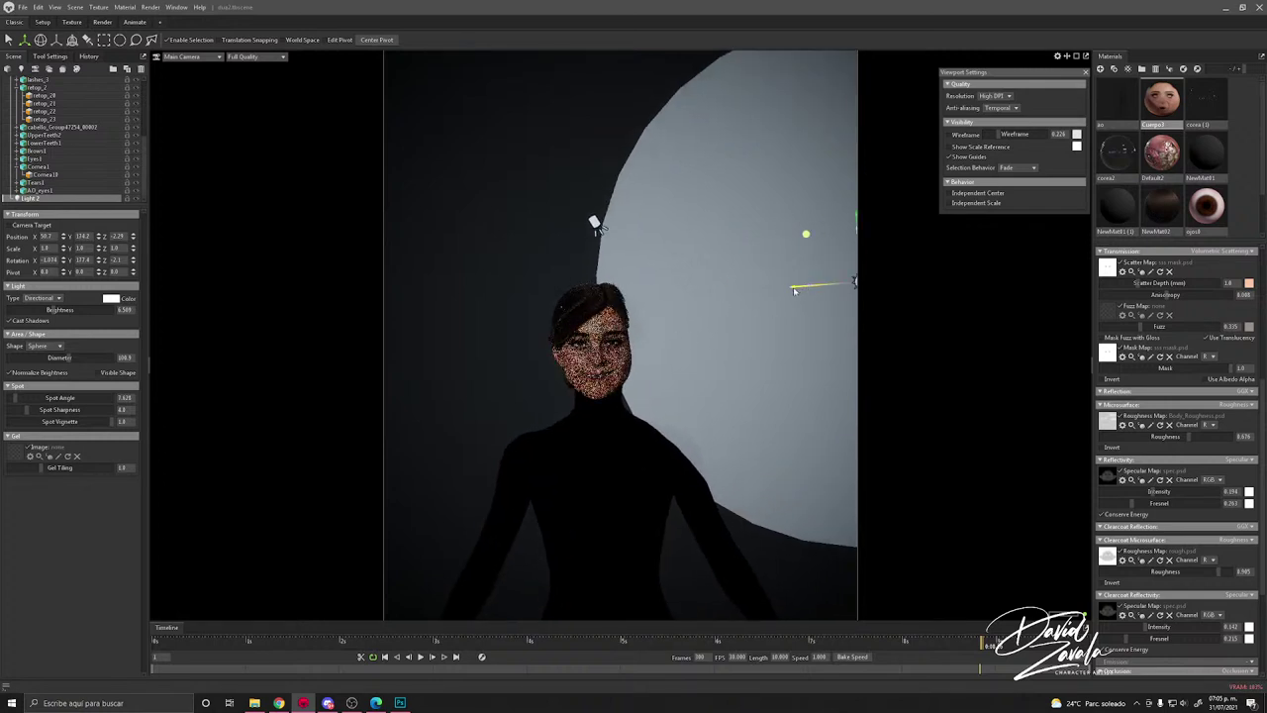
Step: Bring Light 2 across to just behind the character's head and turn it toward the side of the face
left_click_drag(810, 286, 478, 343)
key("e")
key("w")
left_click_drag(419, 292, 502, 275)
left_click(778, 363)
scroll(634, 356, "up", 3)
left_click_drag(602, 358, 589, 300)
scroll(627, 333, "up", 2)
left_click(546, 271)
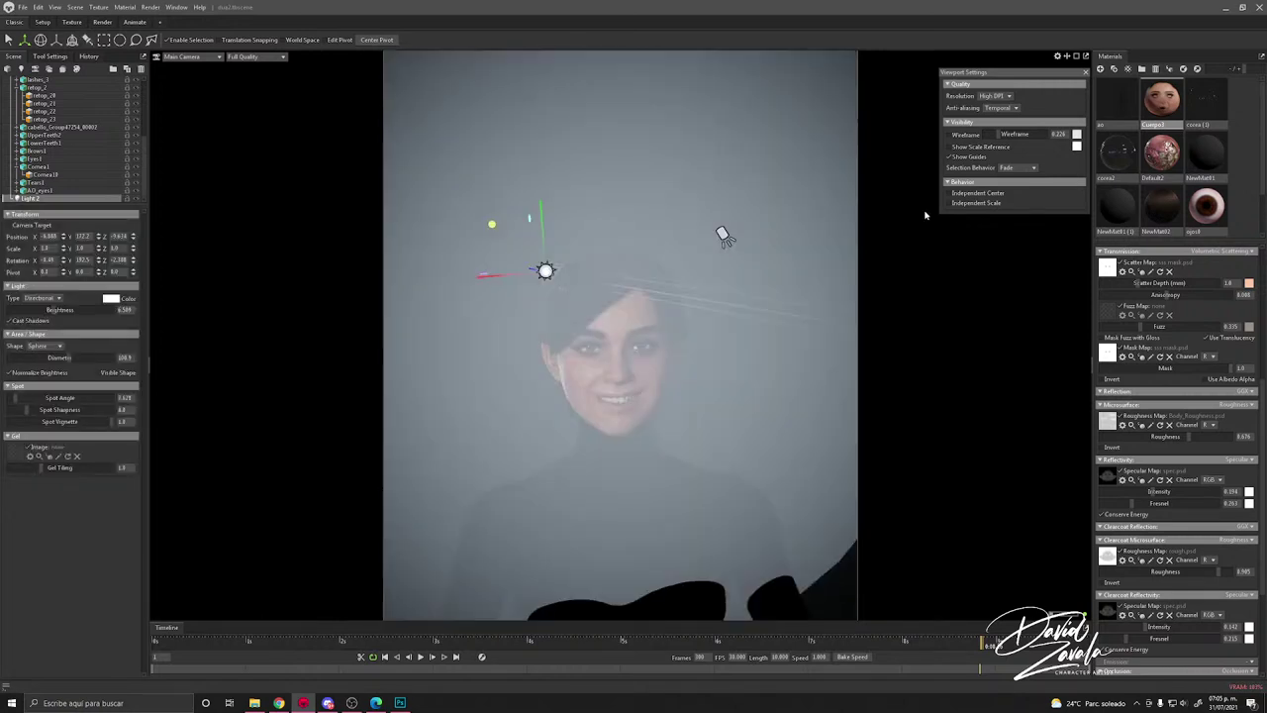
Step: Hide the viewport guides and rotate Light 2 horizontally to change where it hits the hair and cheek
left_click(958, 157)
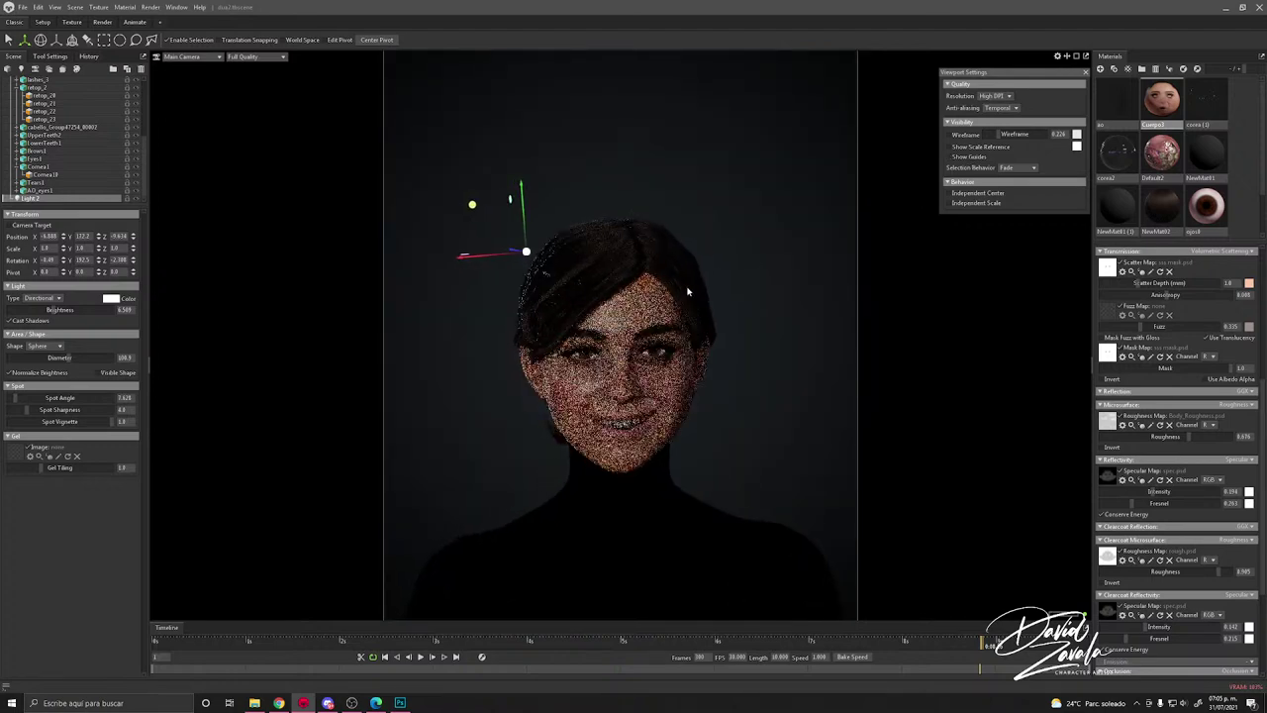
right_click_drag(687, 288, 568, 303, "alt")
middle_click_drag(568, 303, 627, 276, "alt")
key("e")
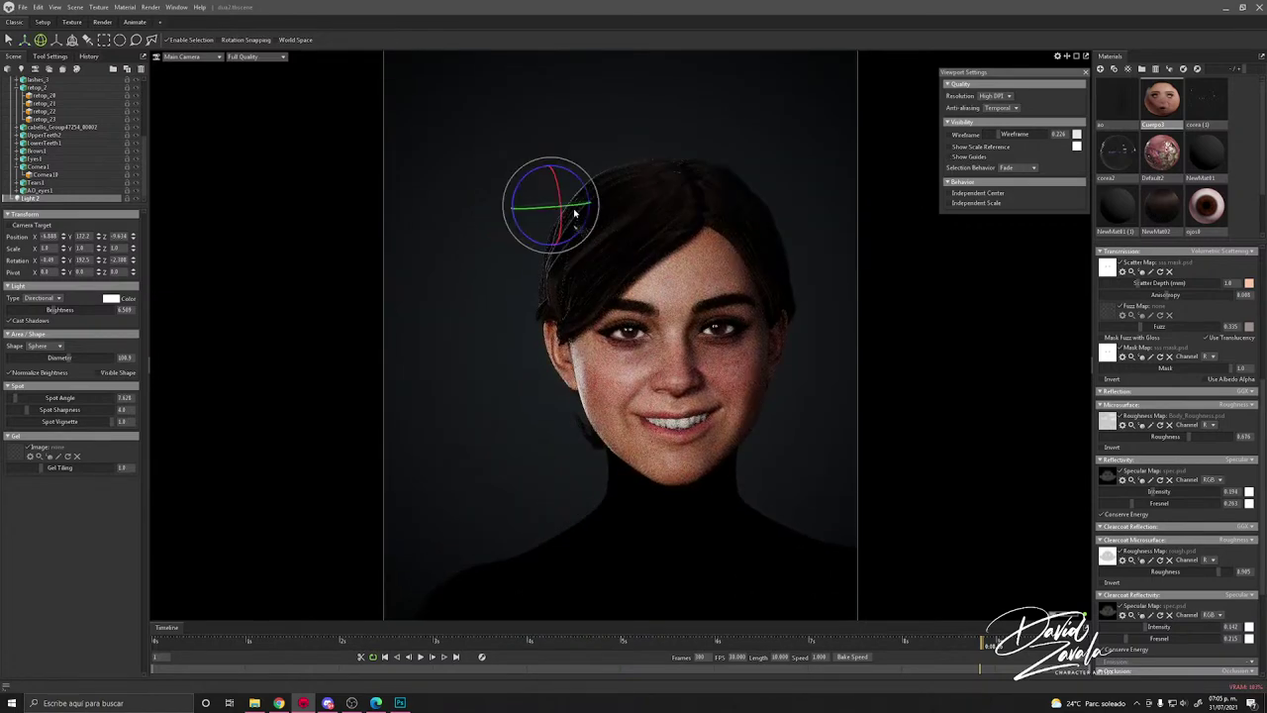
left_click_drag(571, 203, 573, 223)
Step: Shrink Light 2's diameter to about 1.82, raise its brightness slightly and rotate it back toward the side of the face
left_click_drag(104, 353, 15, 348)
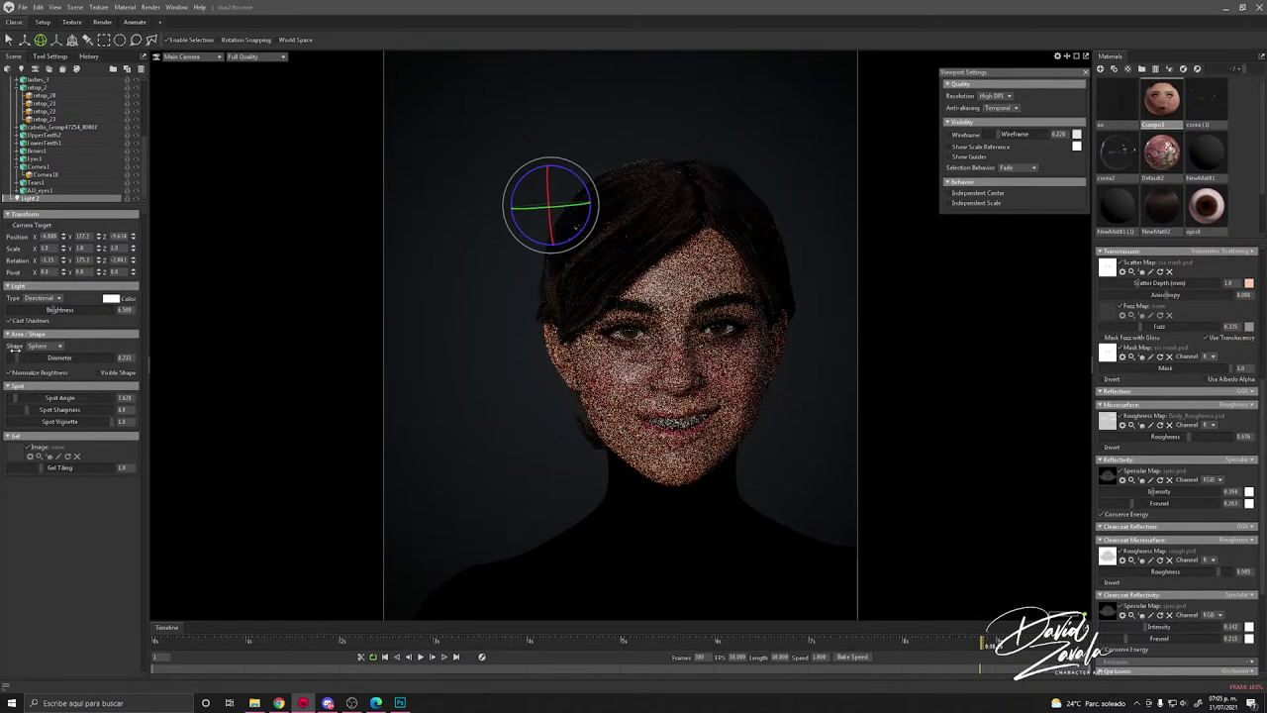
left_click_drag(108, 309, 56, 310)
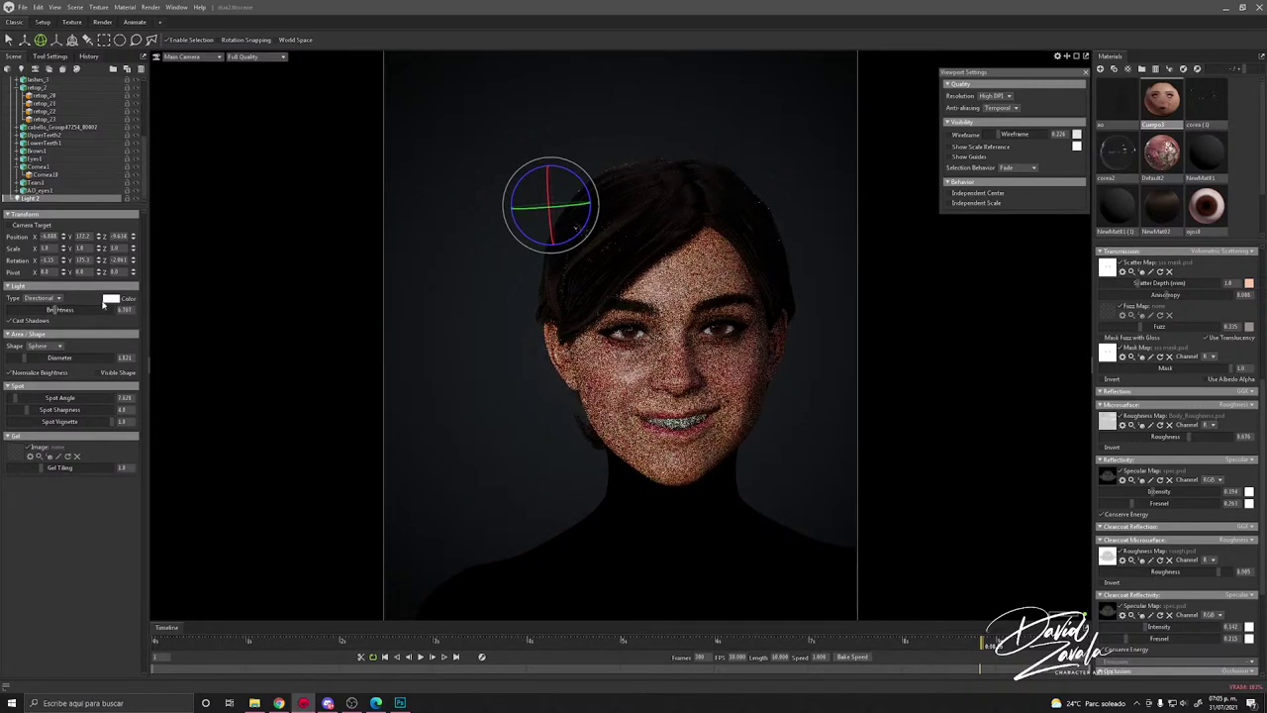
mouse_move(598, 225)
left_mouse_down()
mouse_move(560, 198)
mouse_move(590, 204)
mouse_move(592, 225)
left_mouse_up()
scroll(786, 350, "up", 3)
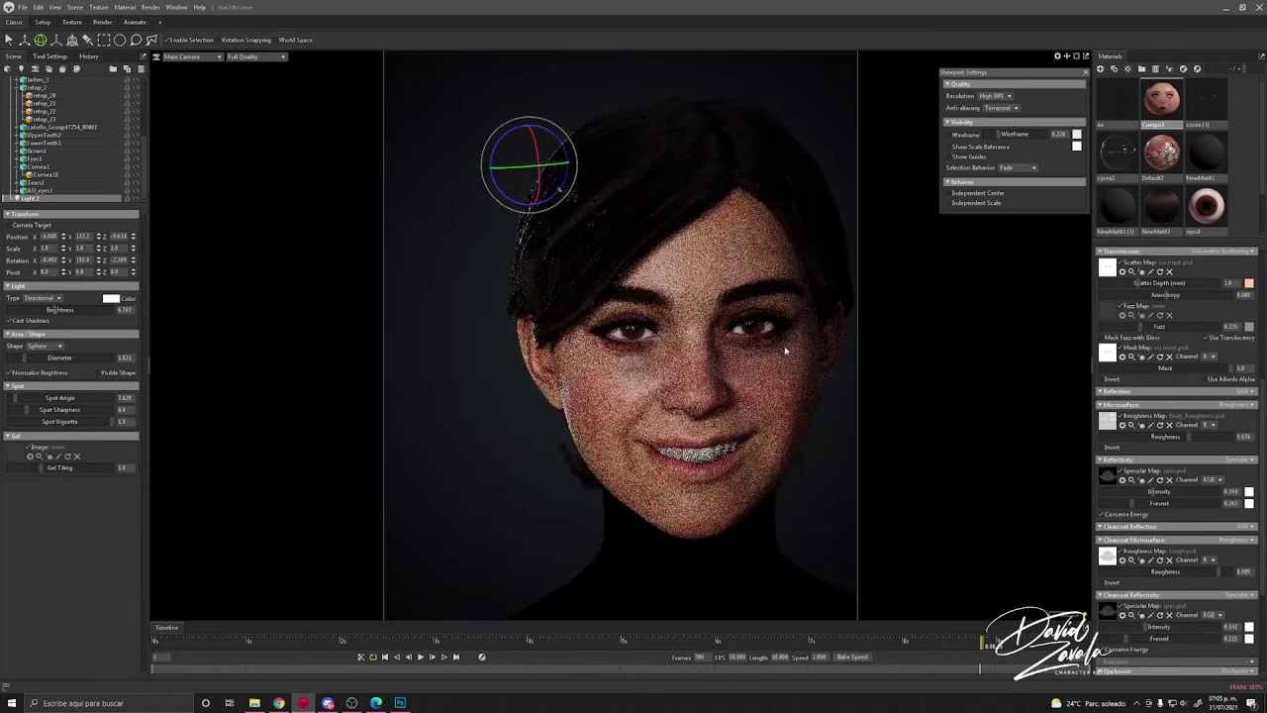
Step: Change Light 2's color from white to a soft orange
left_click(108, 298)
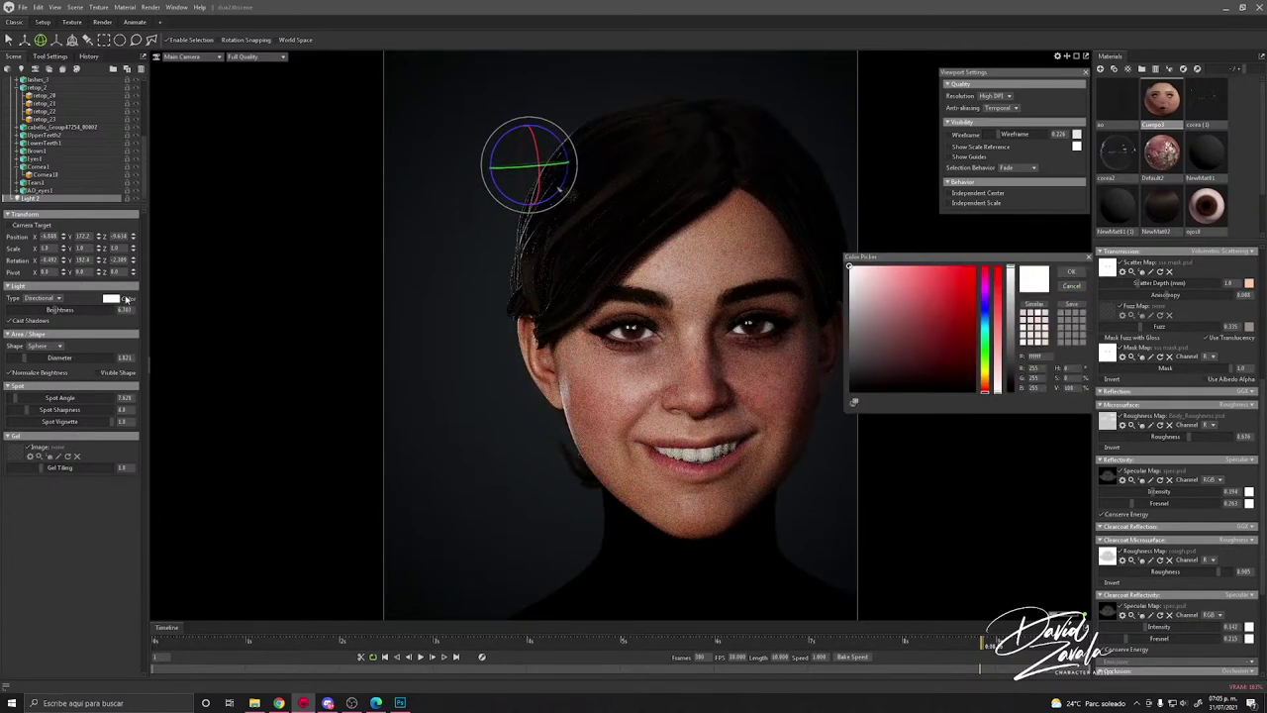
left_click(984, 384)
left_click(916, 272)
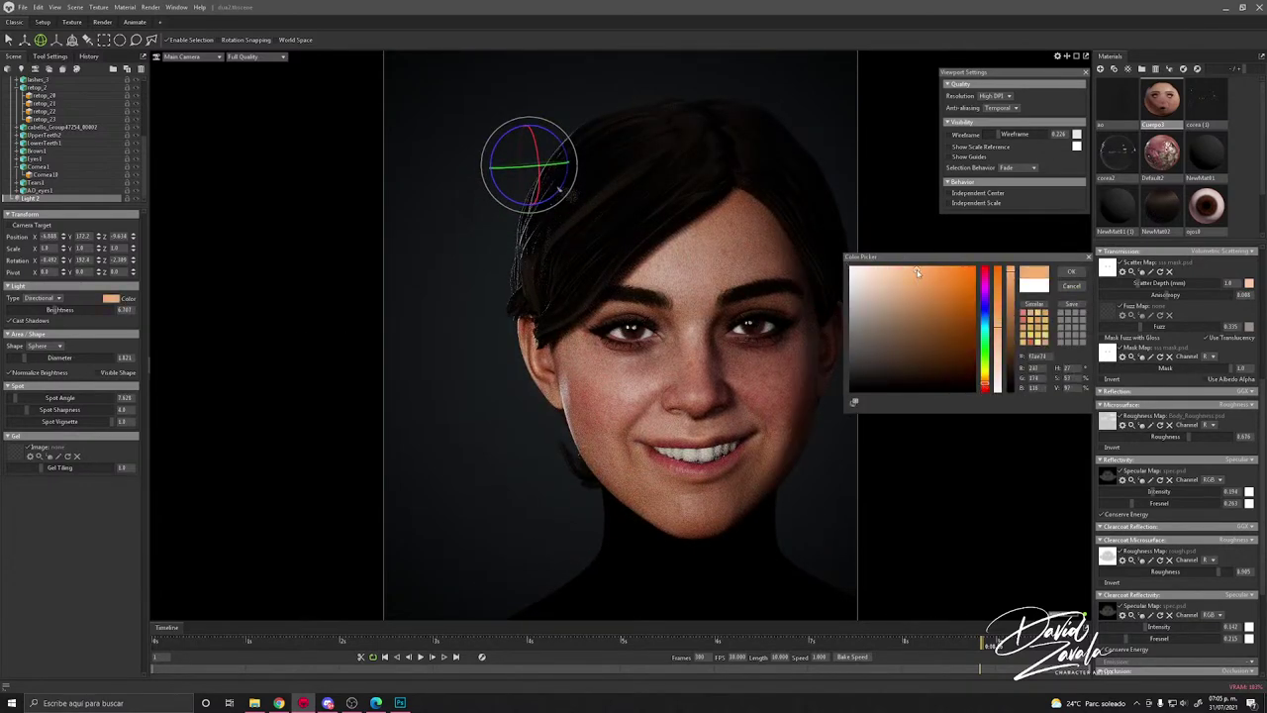
left_click(1070, 271)
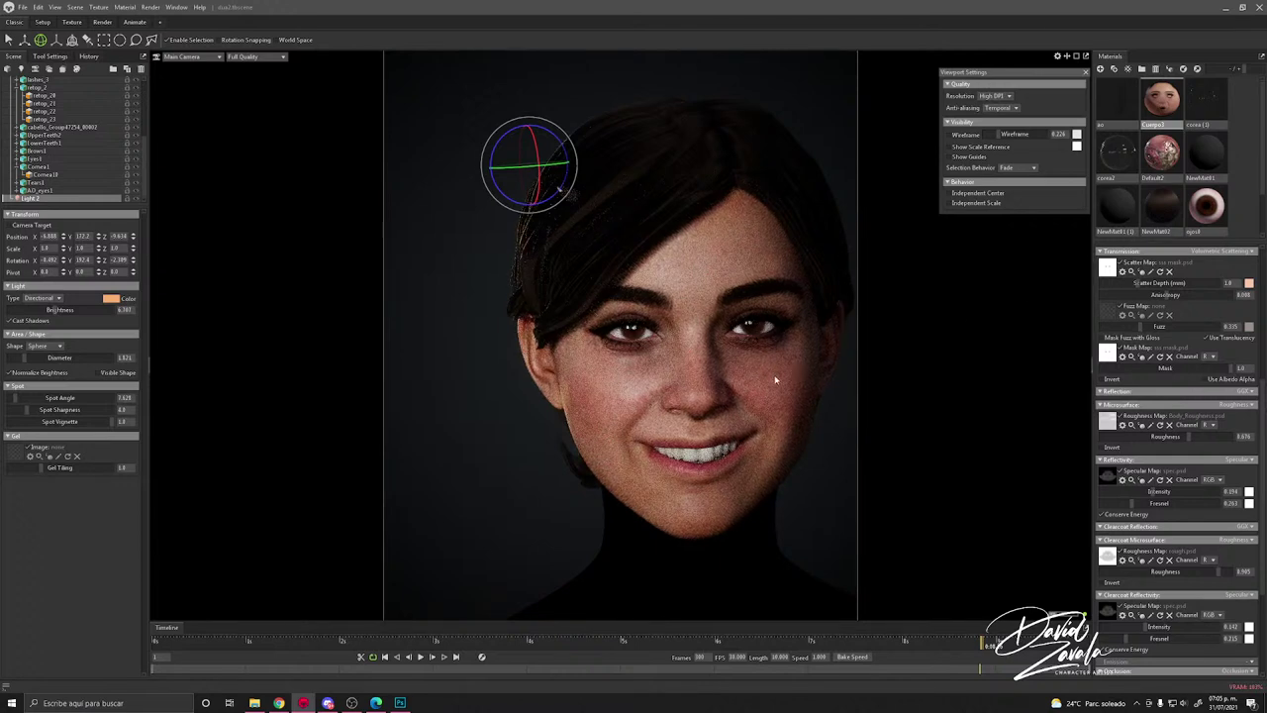
Step: Rotate Light 2 to rim the opposite side of the face, enlarge its diameter to about 19.06 and lower its brightness to about 5.489
left_click_drag(749, 377, 747, 366)
middle_click_drag(748, 366, 690, 349)
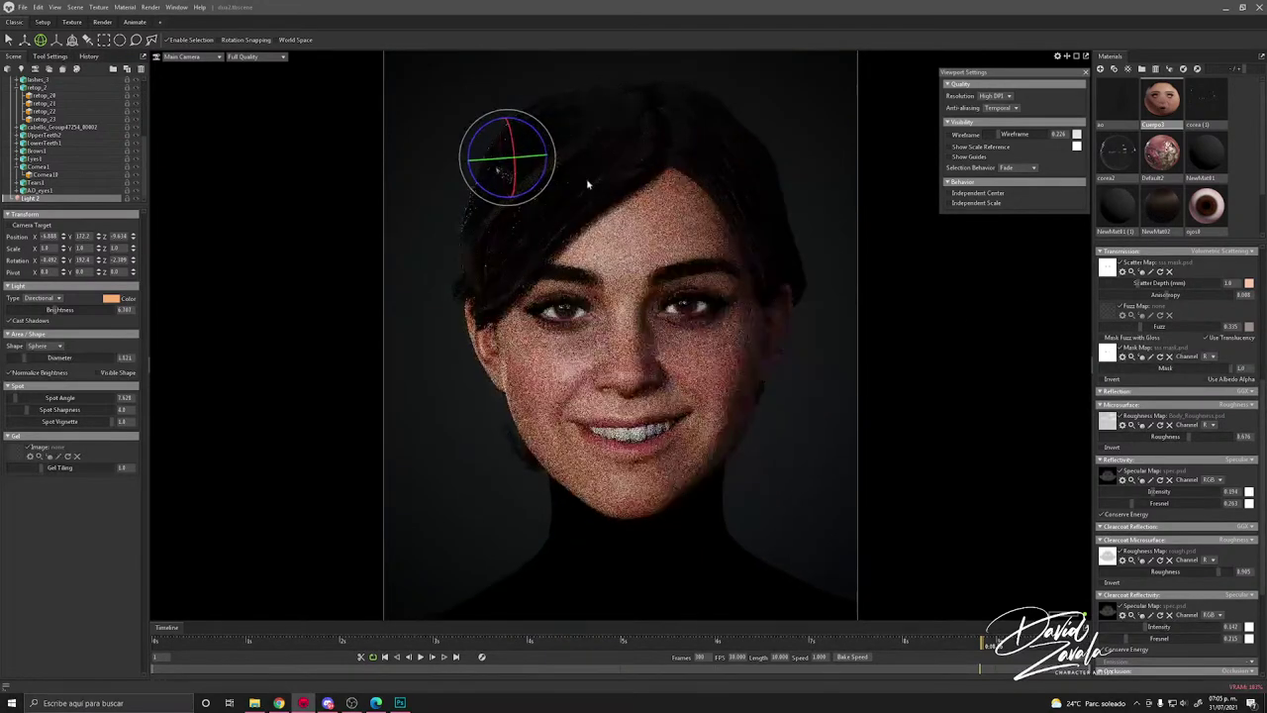
left_click_drag(531, 163, 535, 150)
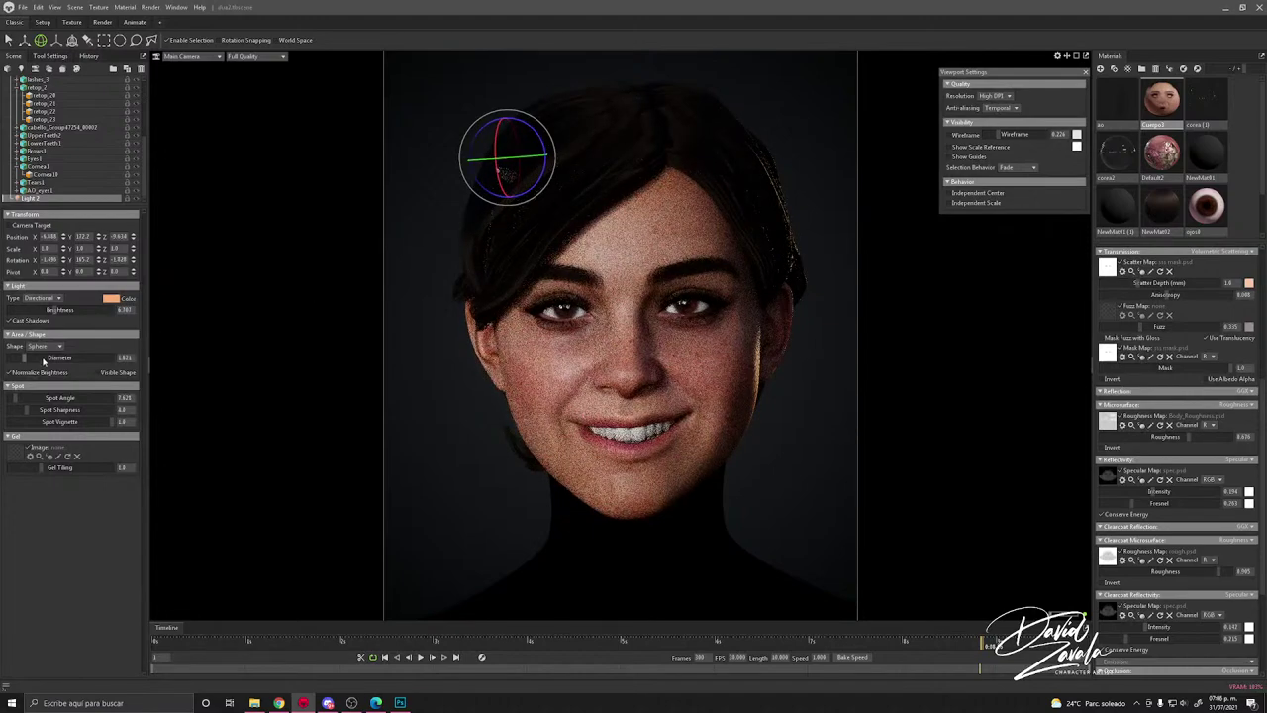
mouse_move(43, 359)
left_mouse_down()
mouse_move(78, 358)
mouse_move(28, 359)
mouse_move(44, 360)
left_mouse_up()
mouse_move(57, 310)
left_mouse_down()
mouse_move(73, 310)
mouse_move(38, 309)
left_mouse_up()
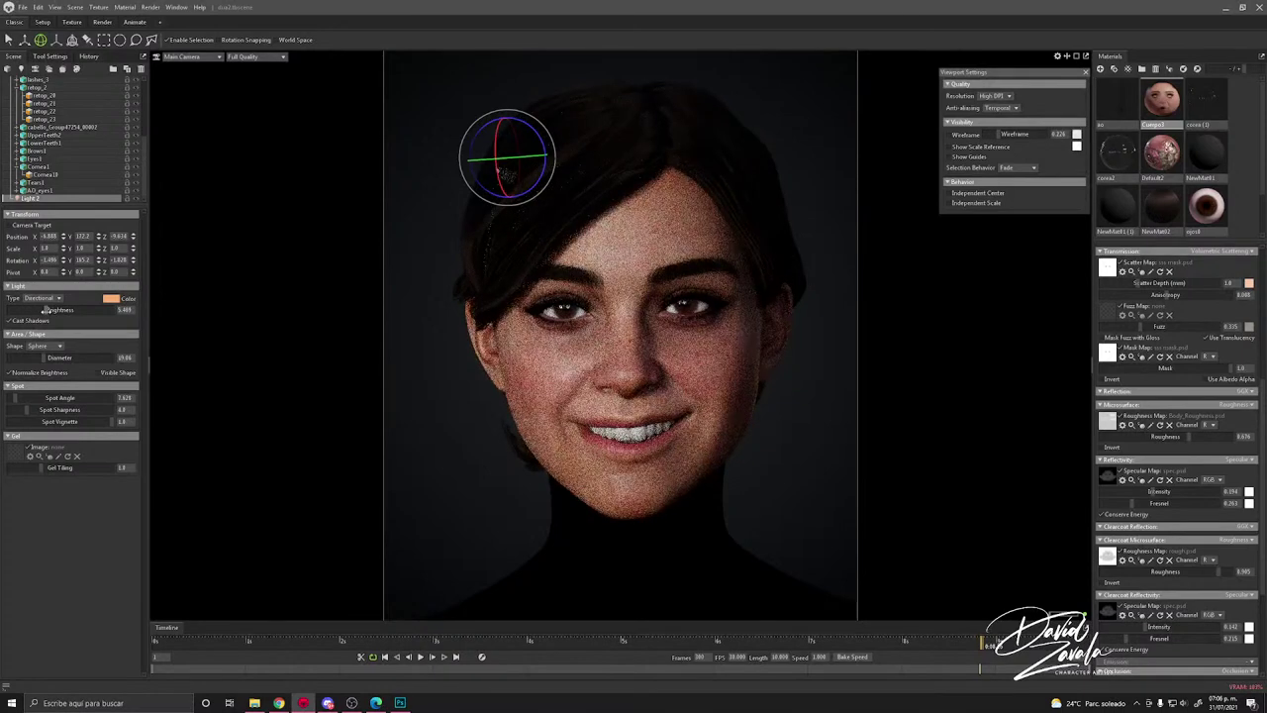
Step: Try Light 2 as an Omni light with a diameter of about 15.97 and an adjusted brightness
left_click(49, 299)
left_click(47, 326)
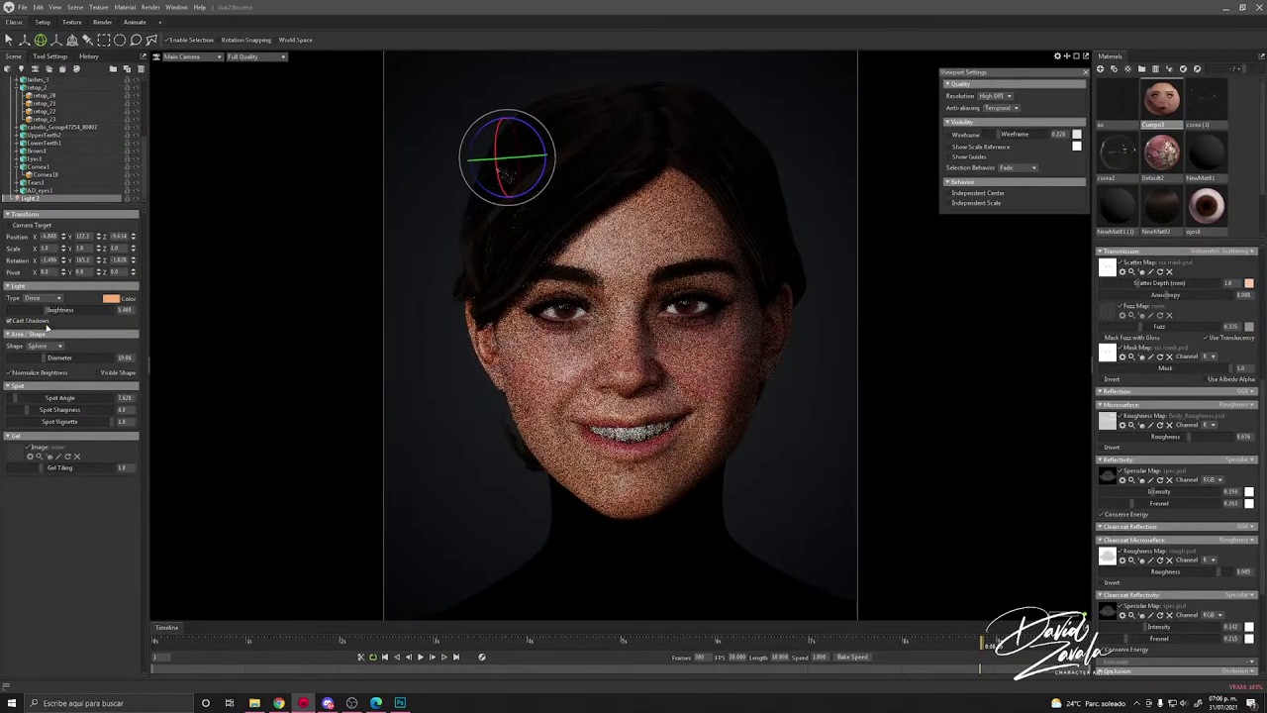
mouse_move(43, 357)
left_mouse_down()
mouse_move(64, 357)
mouse_move(42, 358)
left_mouse_up()
mouse_move(47, 310)
left_mouse_down()
mouse_move(75, 309)
mouse_move(59, 309)
left_mouse_up()
Step: Return Light 2 to the Directional type and reduce its diameter to about 13.24
left_click(45, 298)
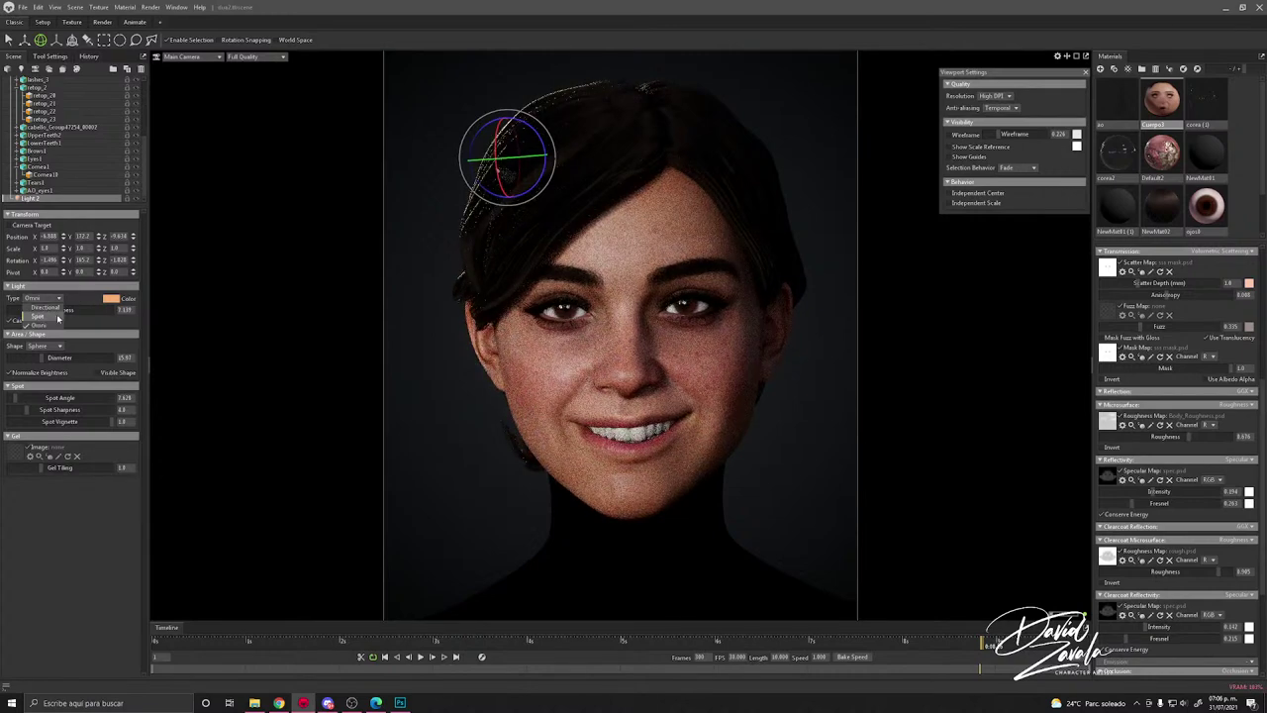
left_click(47, 312)
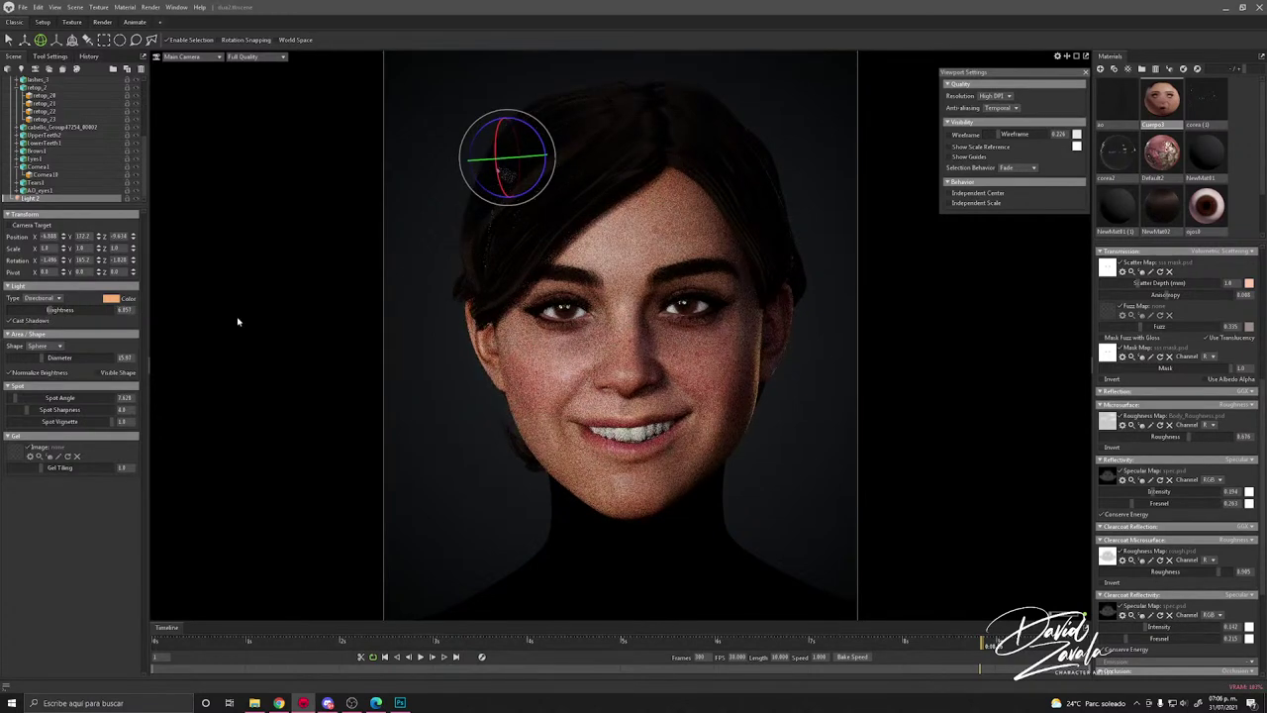
left_click_drag(69, 357, 93, 358)
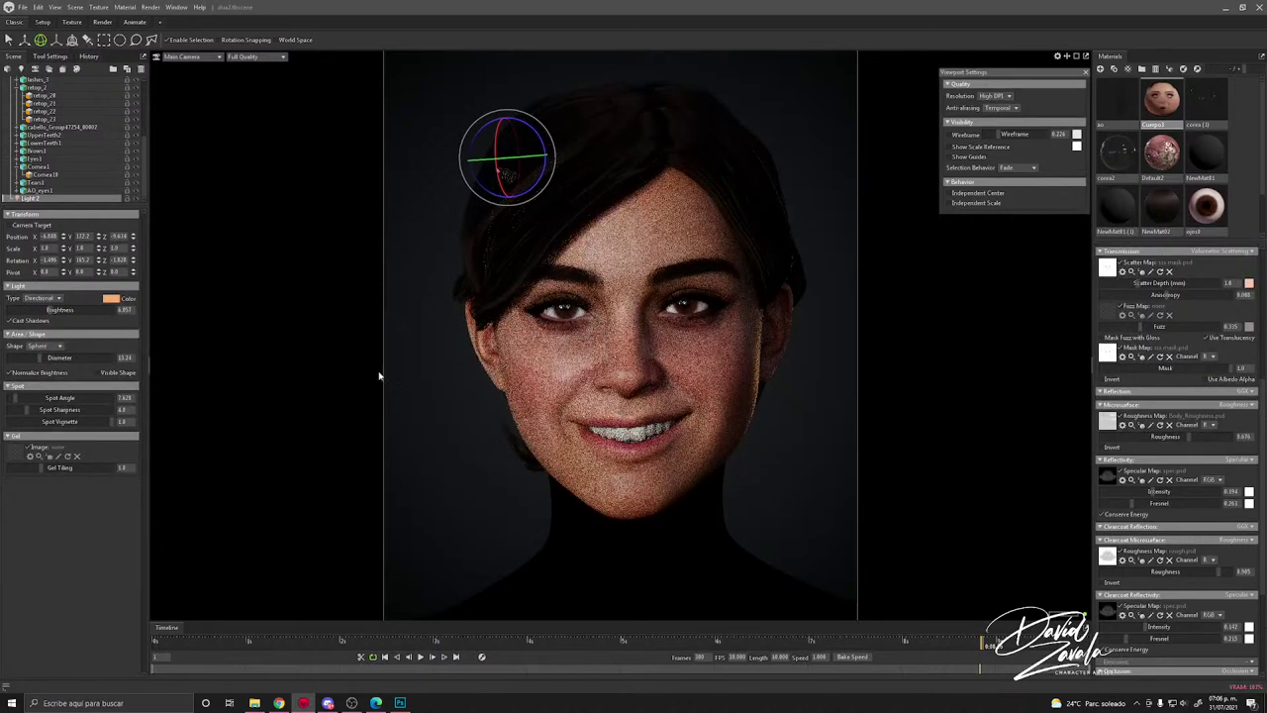
Step: Deselect Light 2 and scrub the timeline forward to turn the turntable lights around the face
left_click(483, 398)
scroll(490, 402, "down", 2)
scroll(505, 412, "up", 2)
middle_click_drag(476, 389, 489, 393)
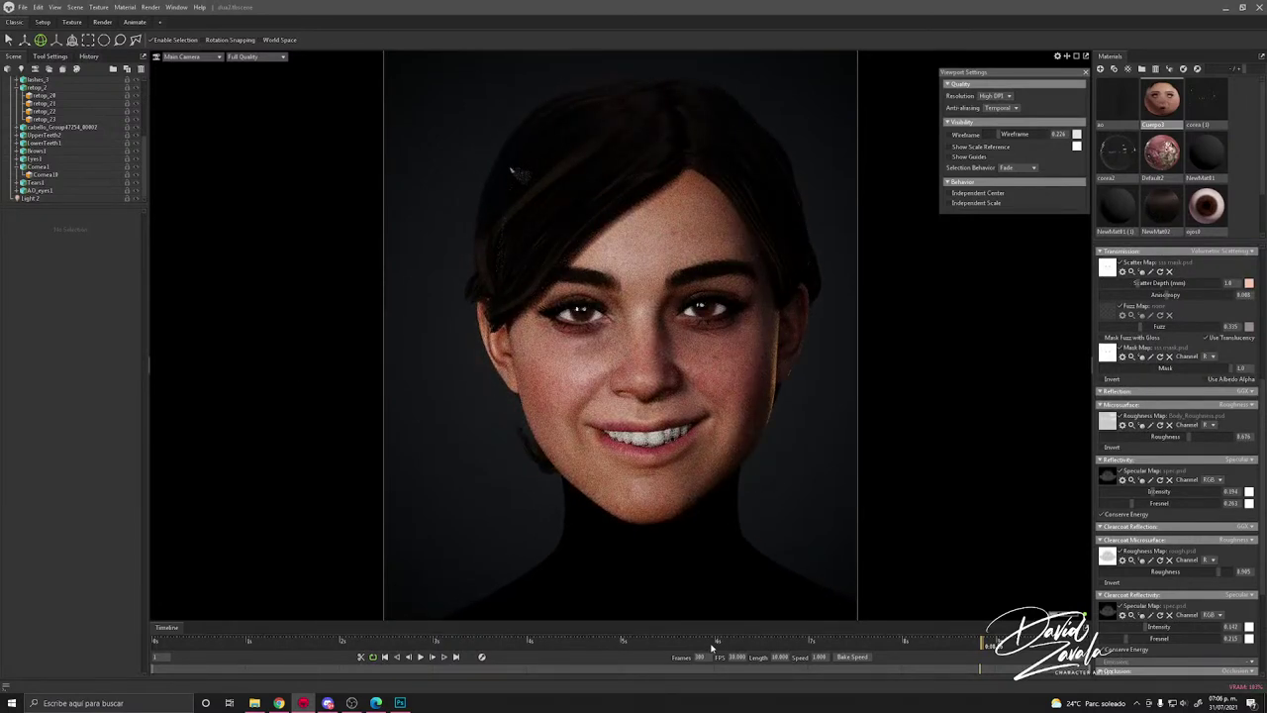
left_click_drag(712, 647, 123, 590)
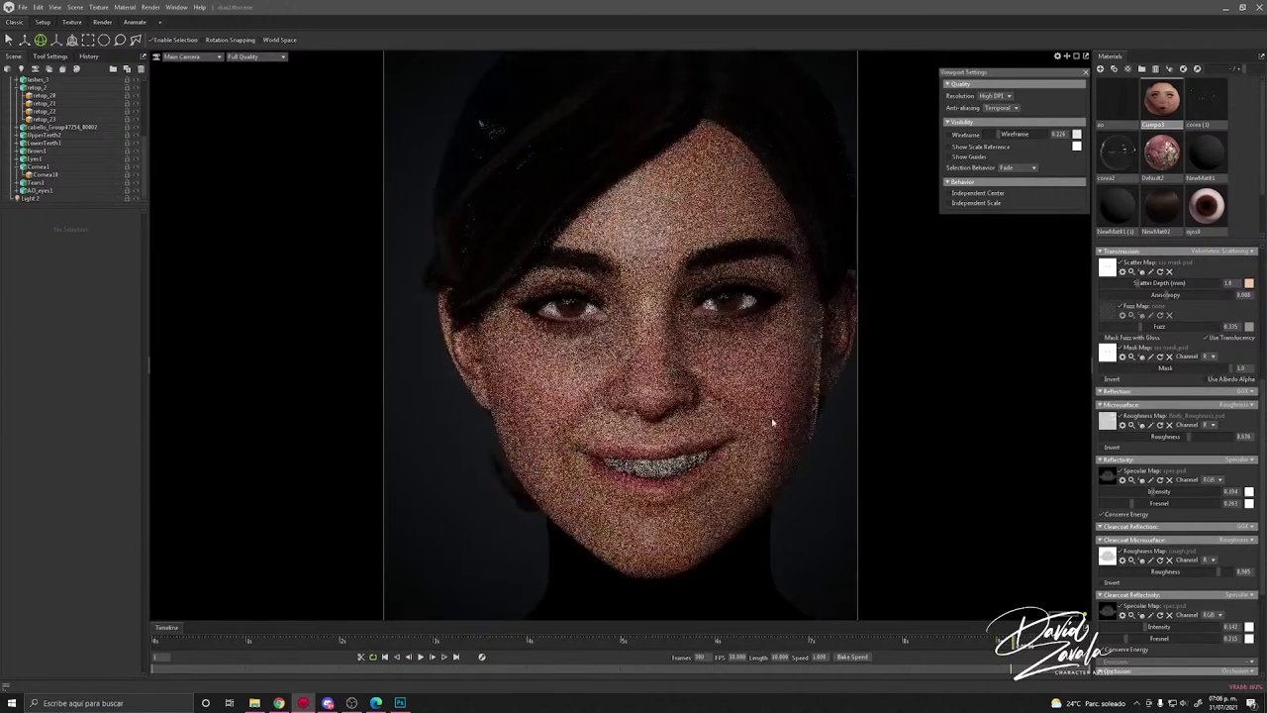
Step: Raise the skin's scatter depth to 1.4 mm and check the face in the viewport
left_click(730, 478)
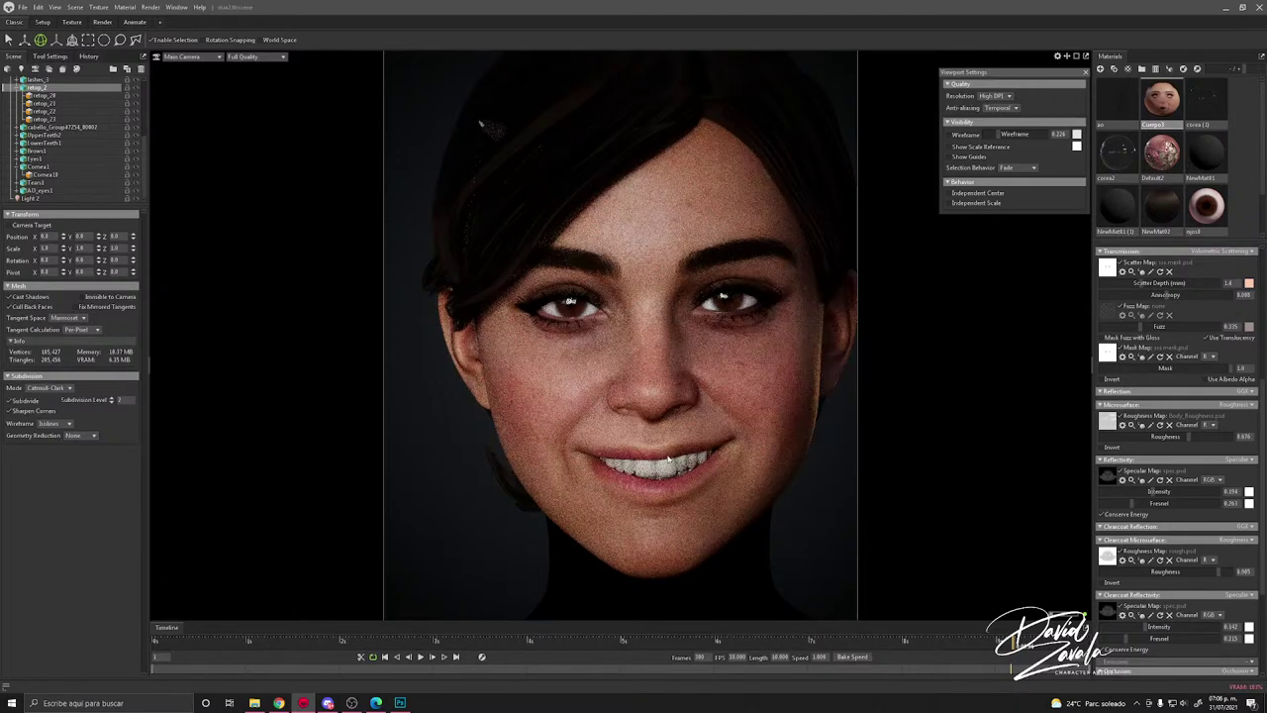
middle_click_drag(715, 507, 678, 476)
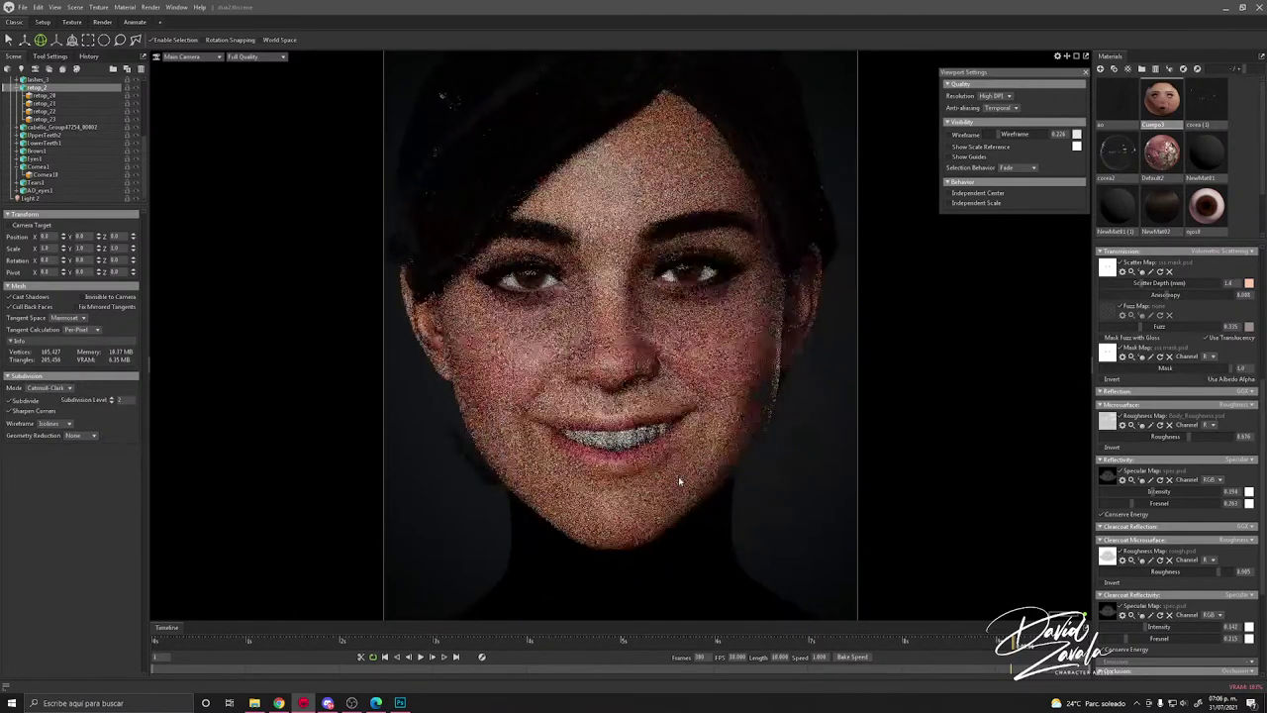
left_click(762, 497)
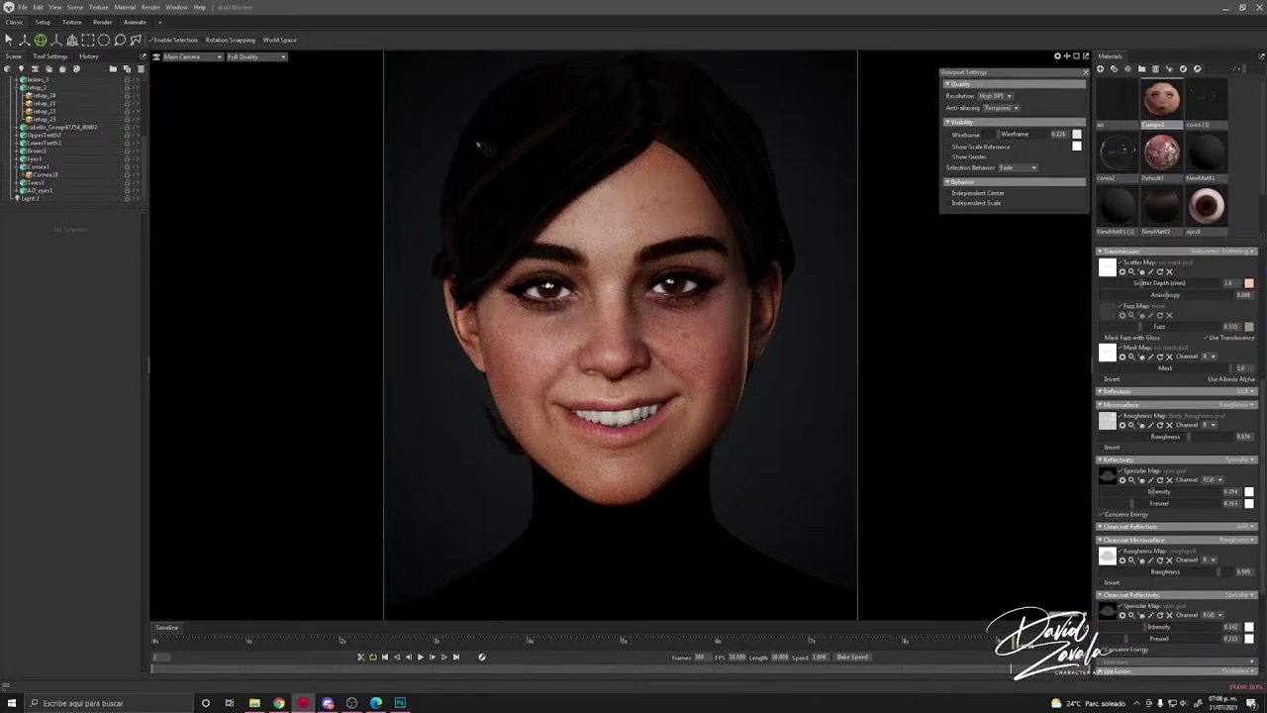
Step: Change the skin's fuzz color to white and lower the fuzz amount to about 0.309
key("alt+Tab")
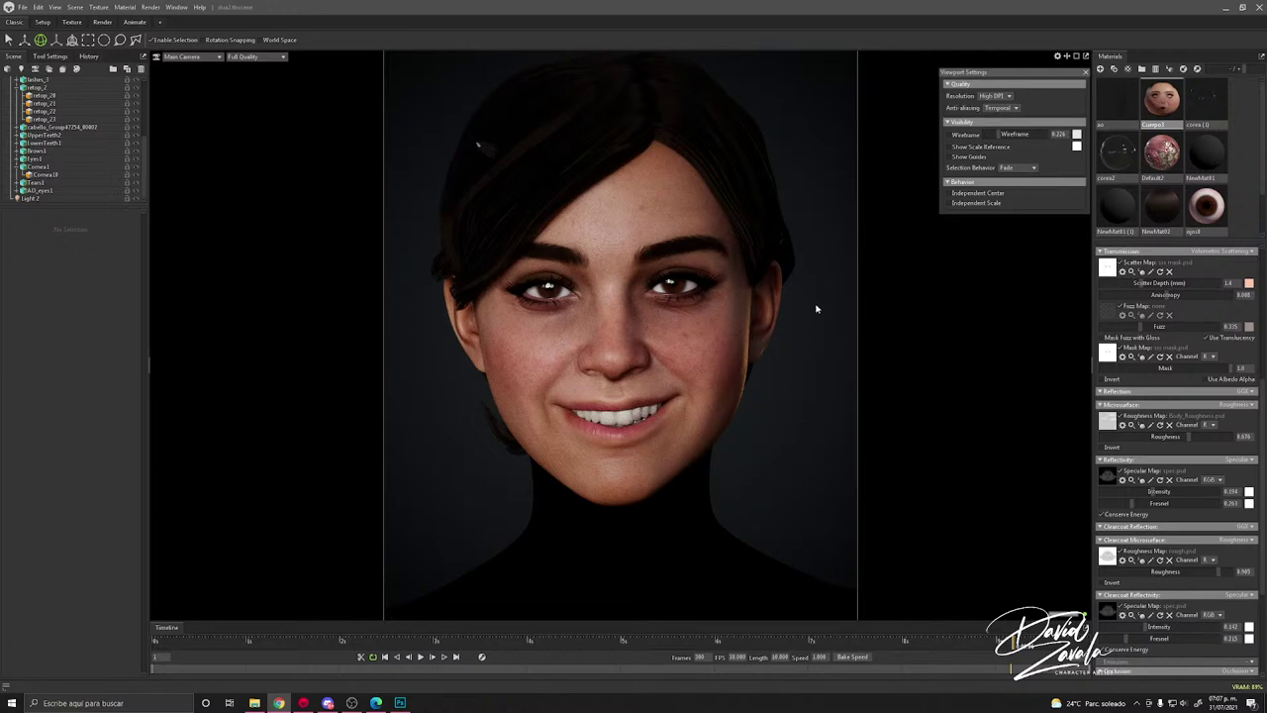
left_click(733, 354)
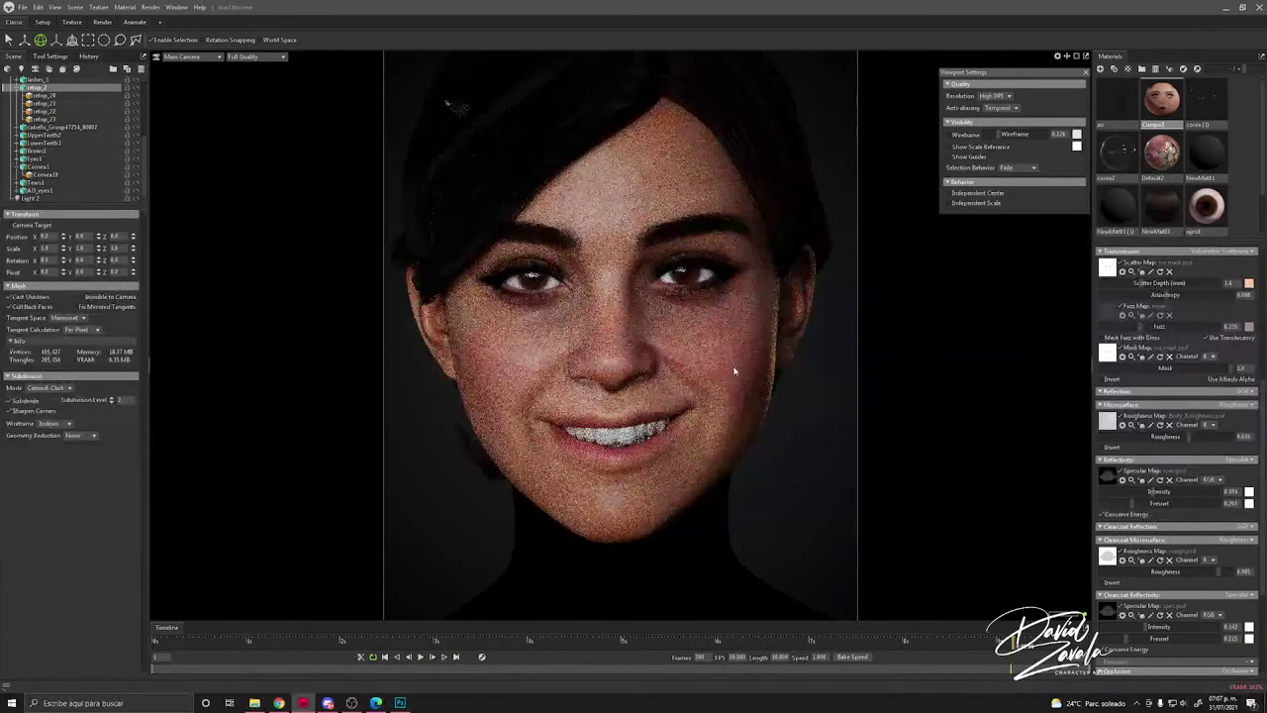
scroll(1164, 388, "up", 3)
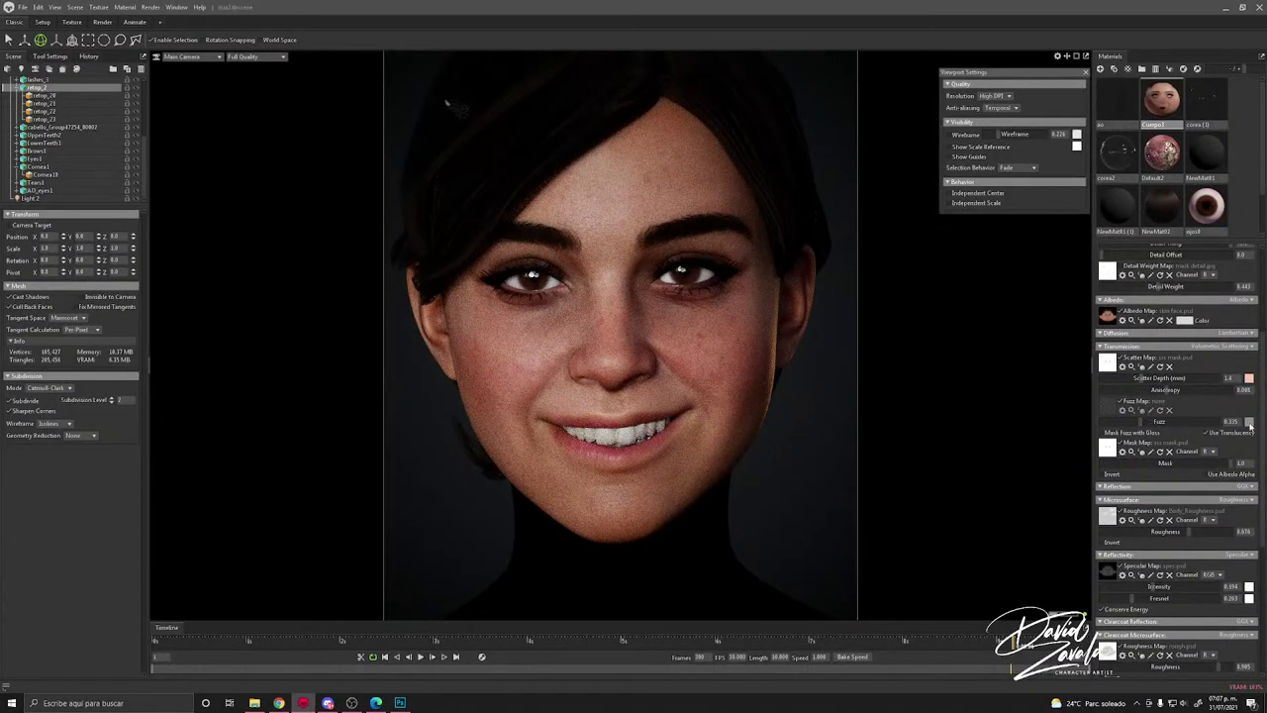
left_click(1249, 423)
left_click_drag(865, 314, 848, 267)
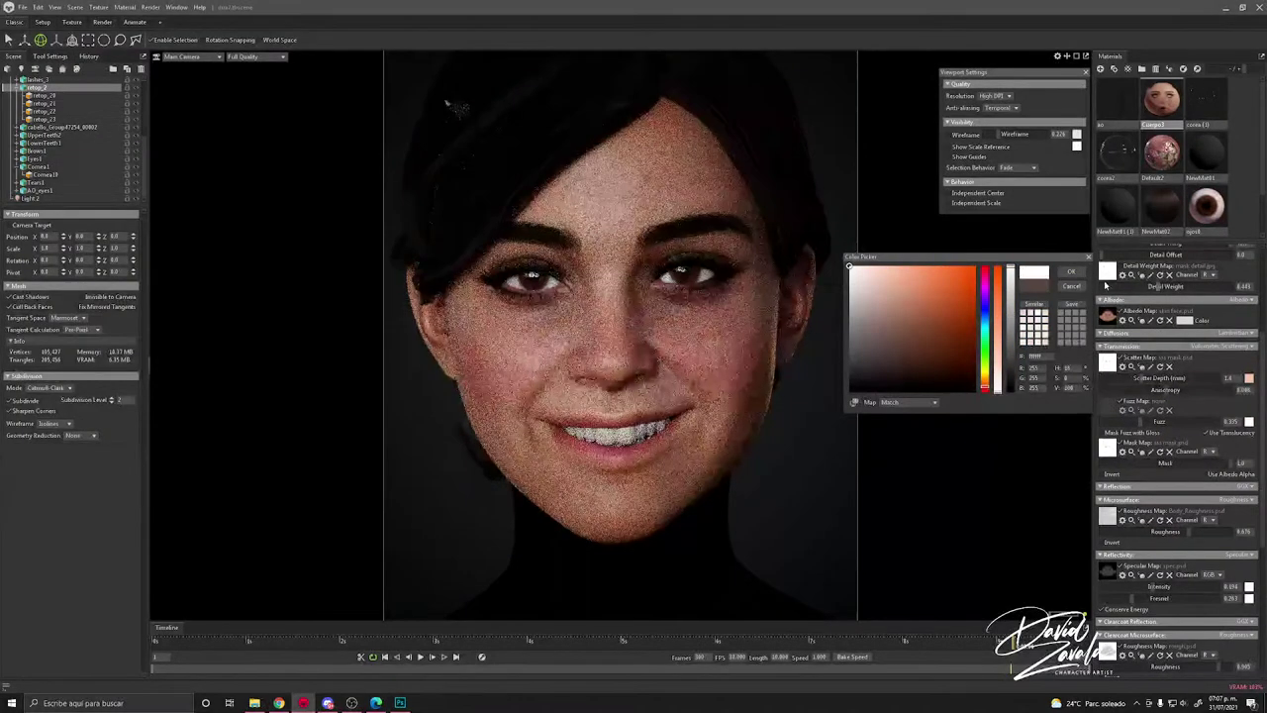
left_click(1076, 274)
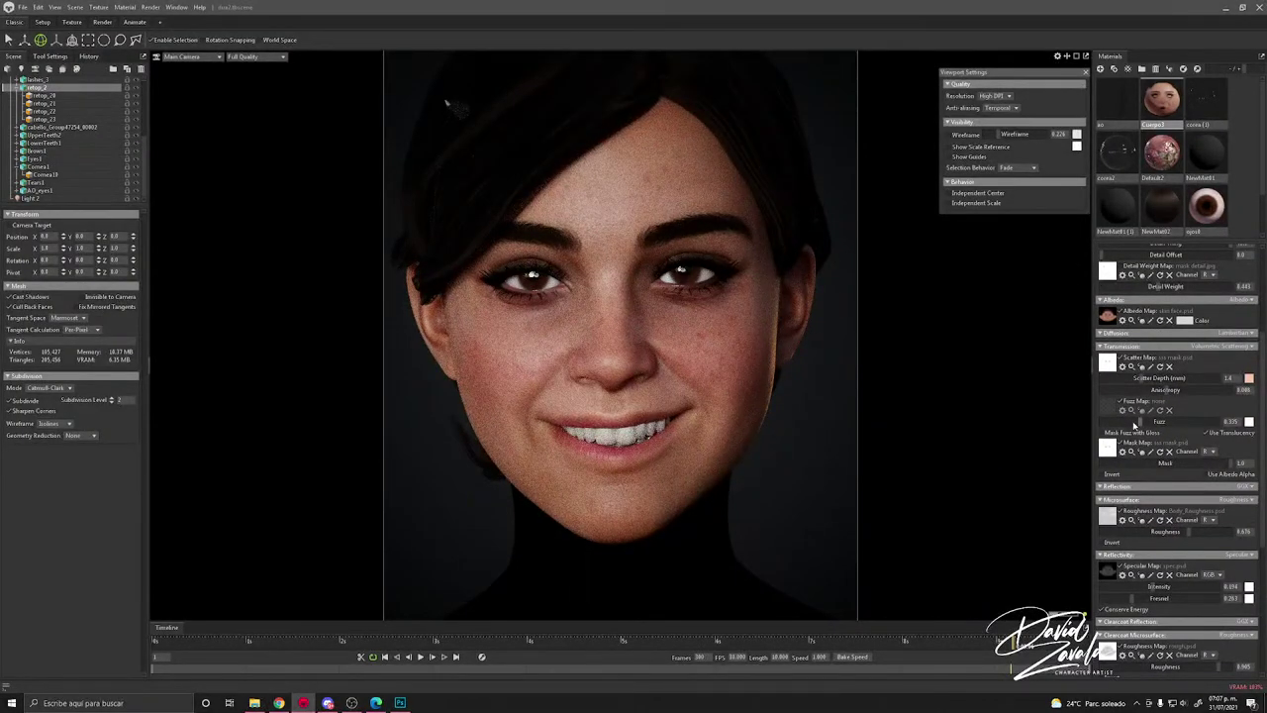
left_click_drag(1071, 415, 1137, 424)
Step: Scrub the timeline to set a new angle for the turntable lights and review the lights in the scene list
left_click_drag(789, 644, 998, 643)
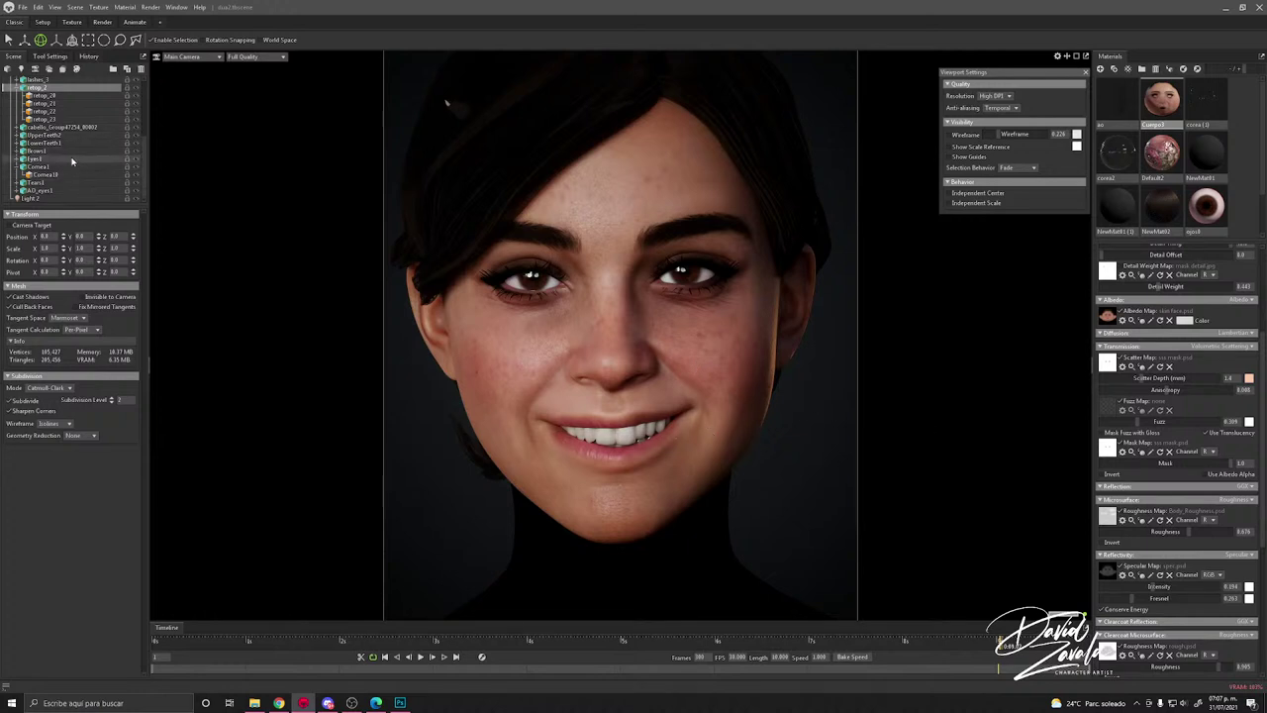
scroll(71, 160, "up", 4)
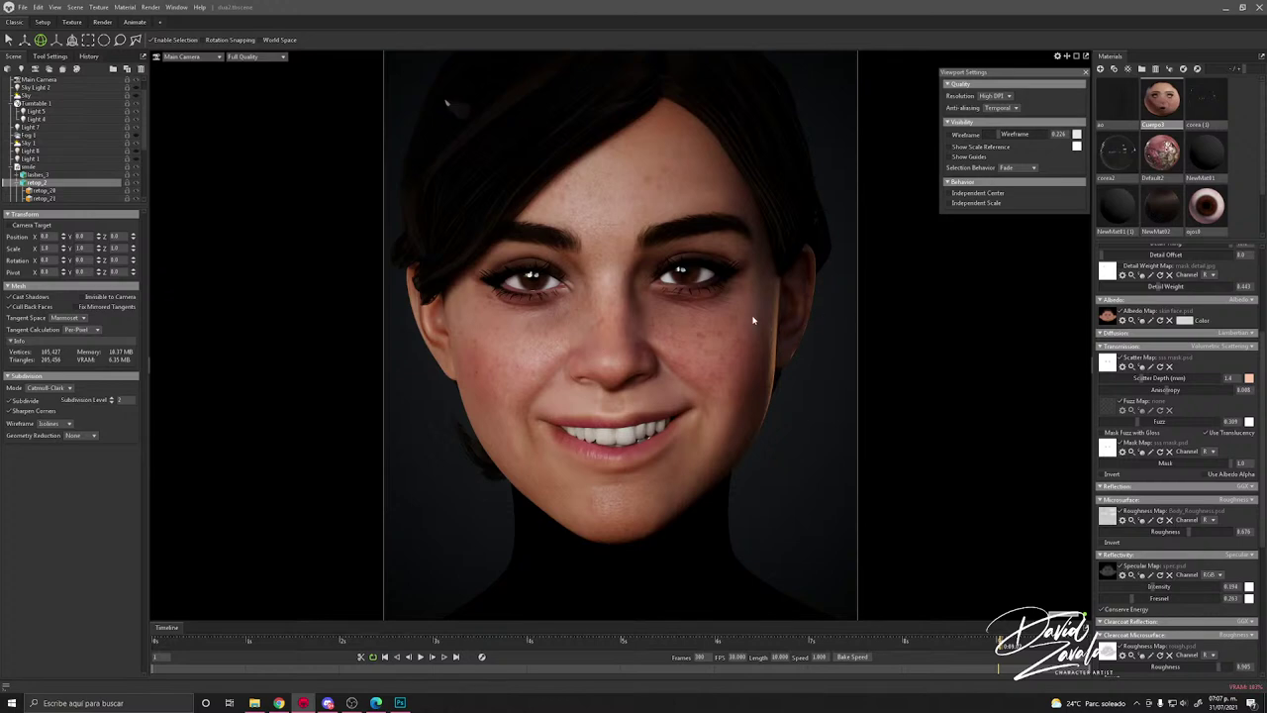
Step: Lower the skin's clearcoat roughness to about 0.826
scroll(1169, 446, "down", 3)
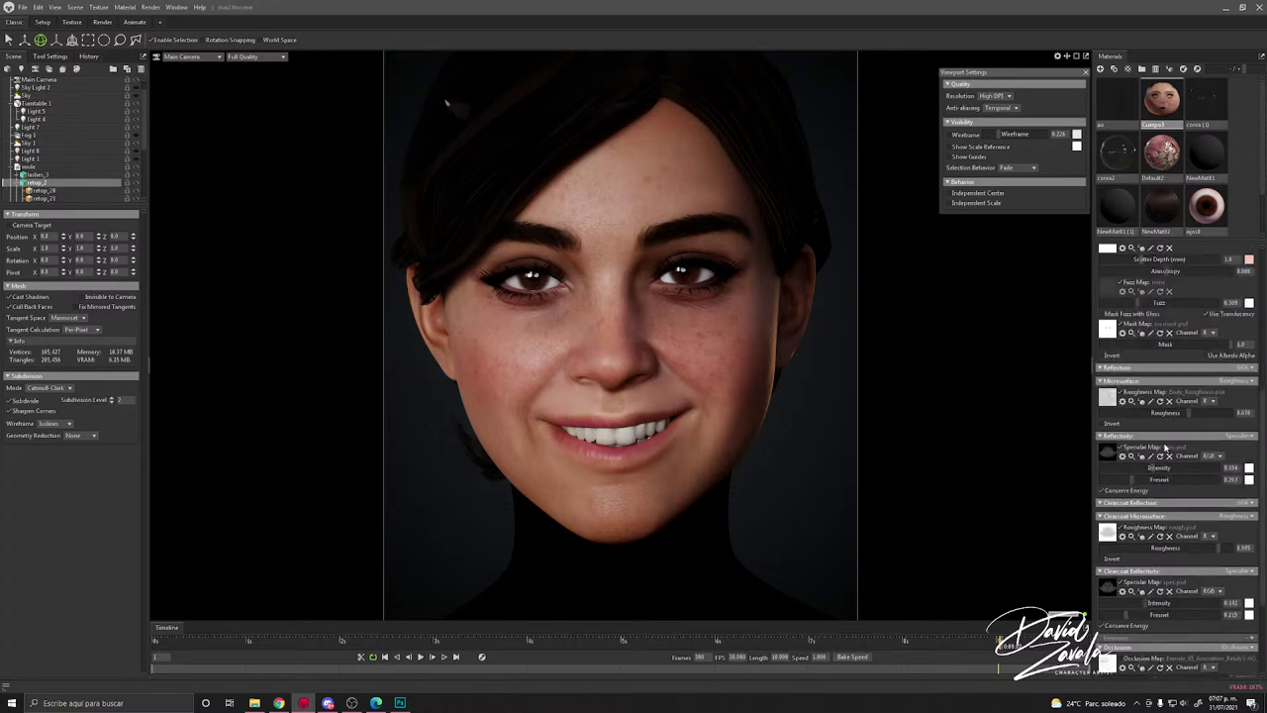
left_click_drag(1218, 548, 1150, 547)
left_click_drag(1214, 546, 1210, 546)
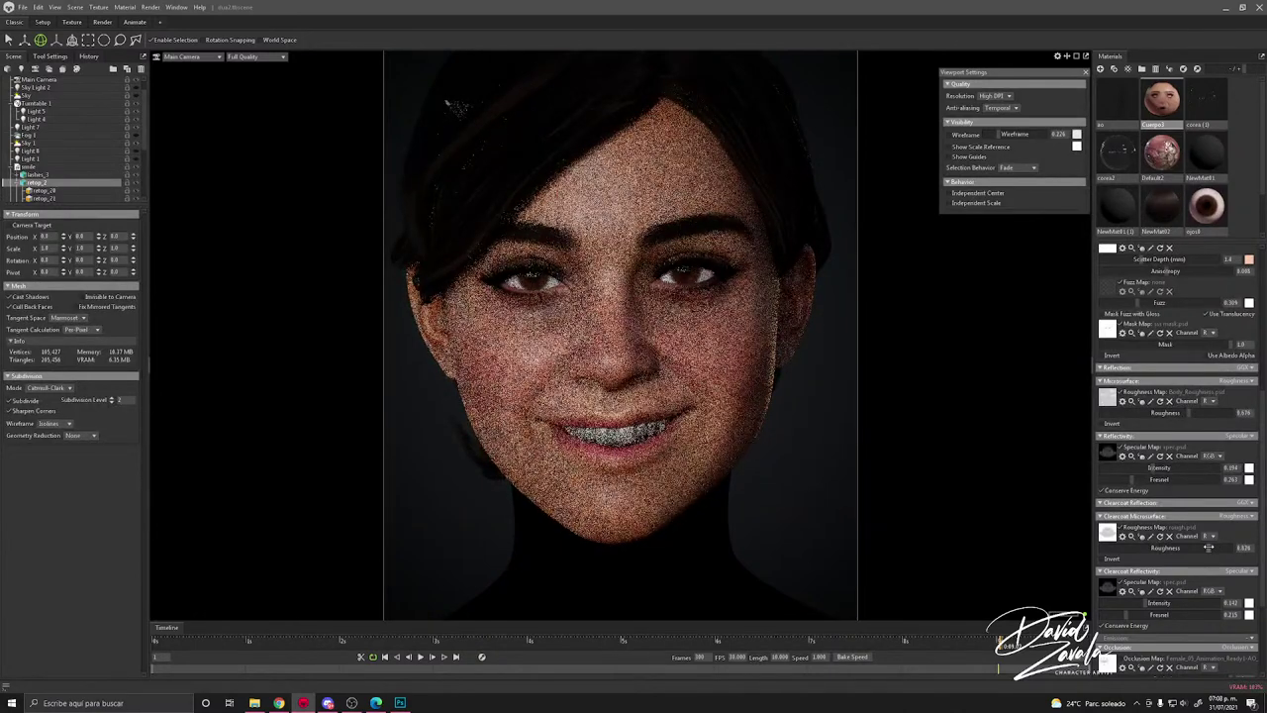
Step: Tint the main camera's post-effect exposure color a very pale cyan
left_click(791, 463)
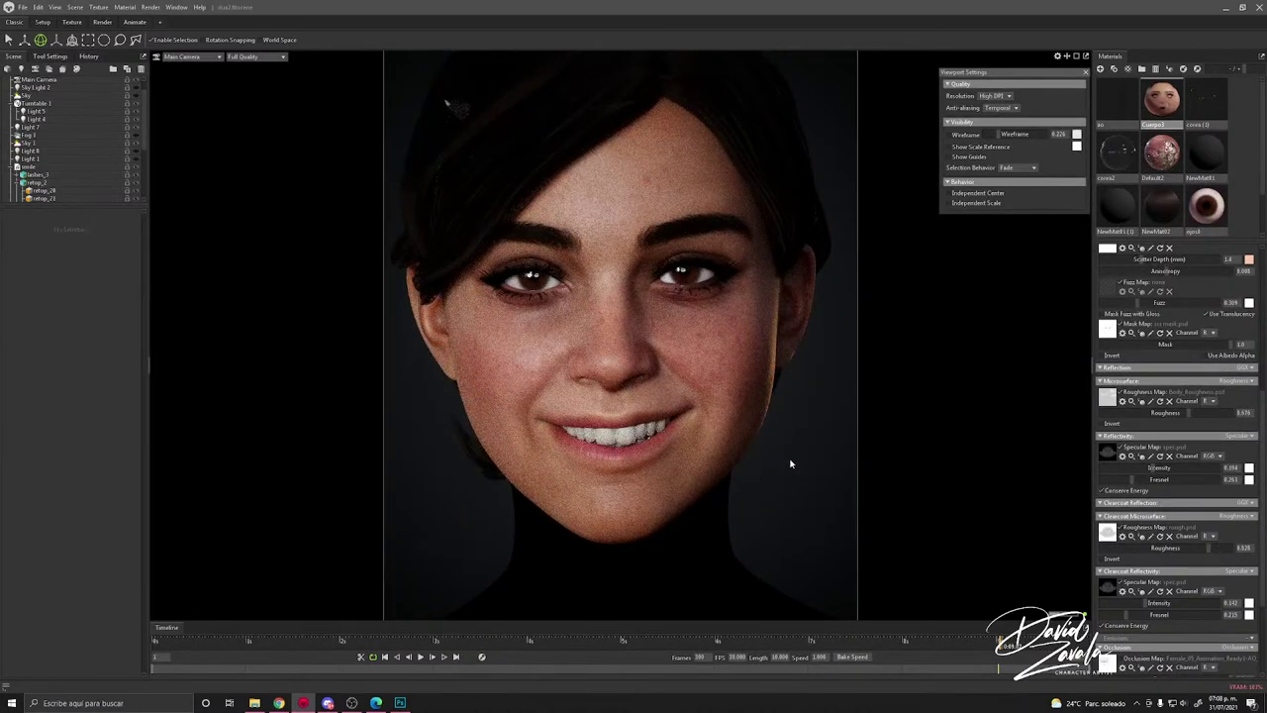
scroll(101, 171, "down", 4)
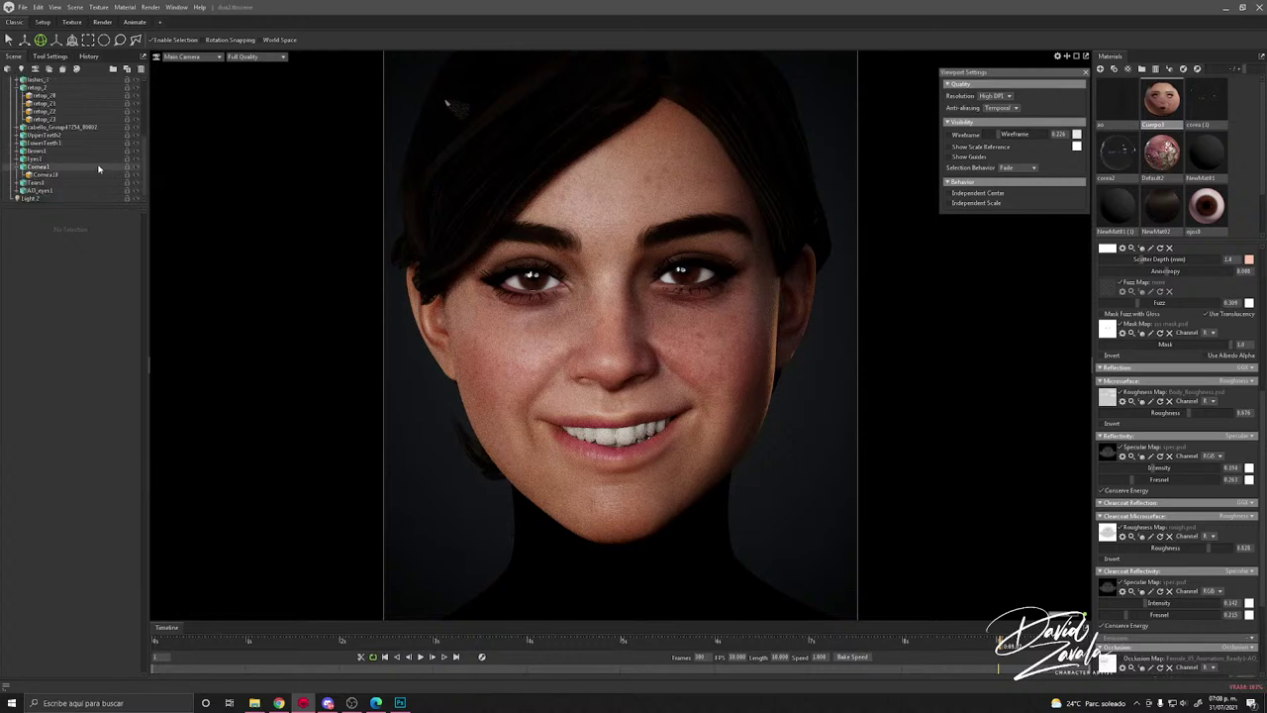
scroll(106, 182, "up", 5)
left_click(39, 95)
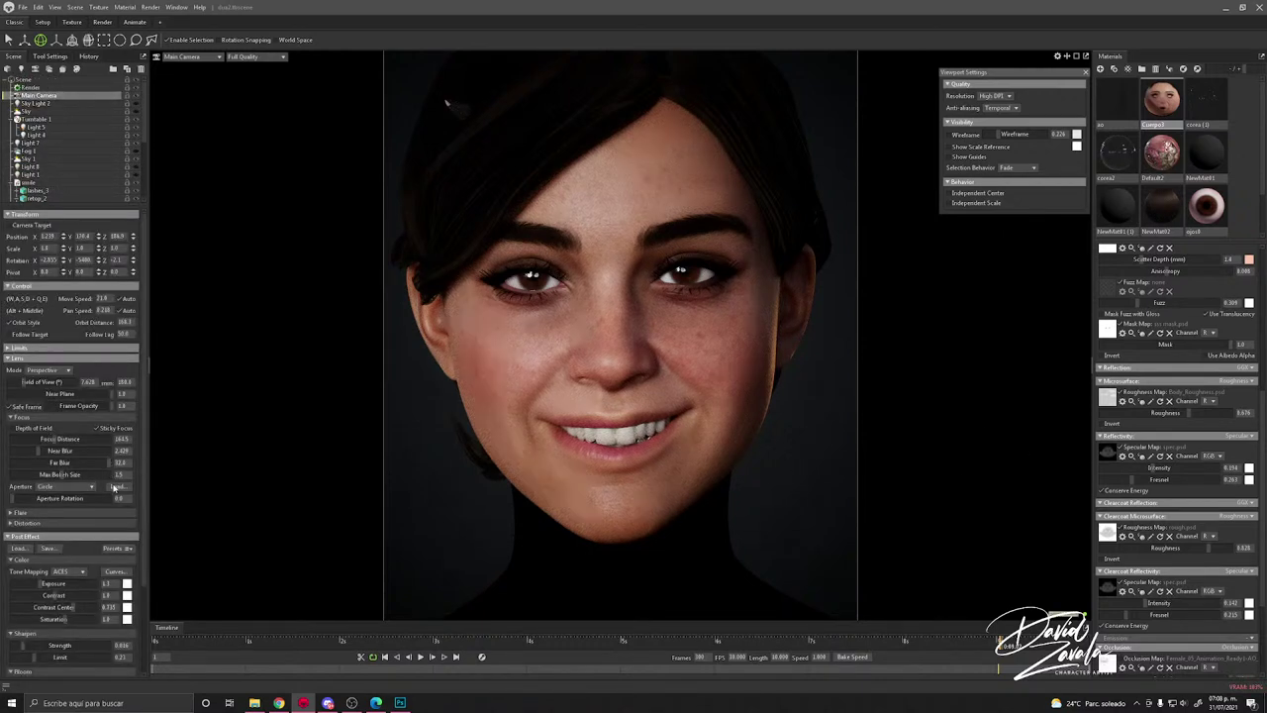
left_click(127, 584)
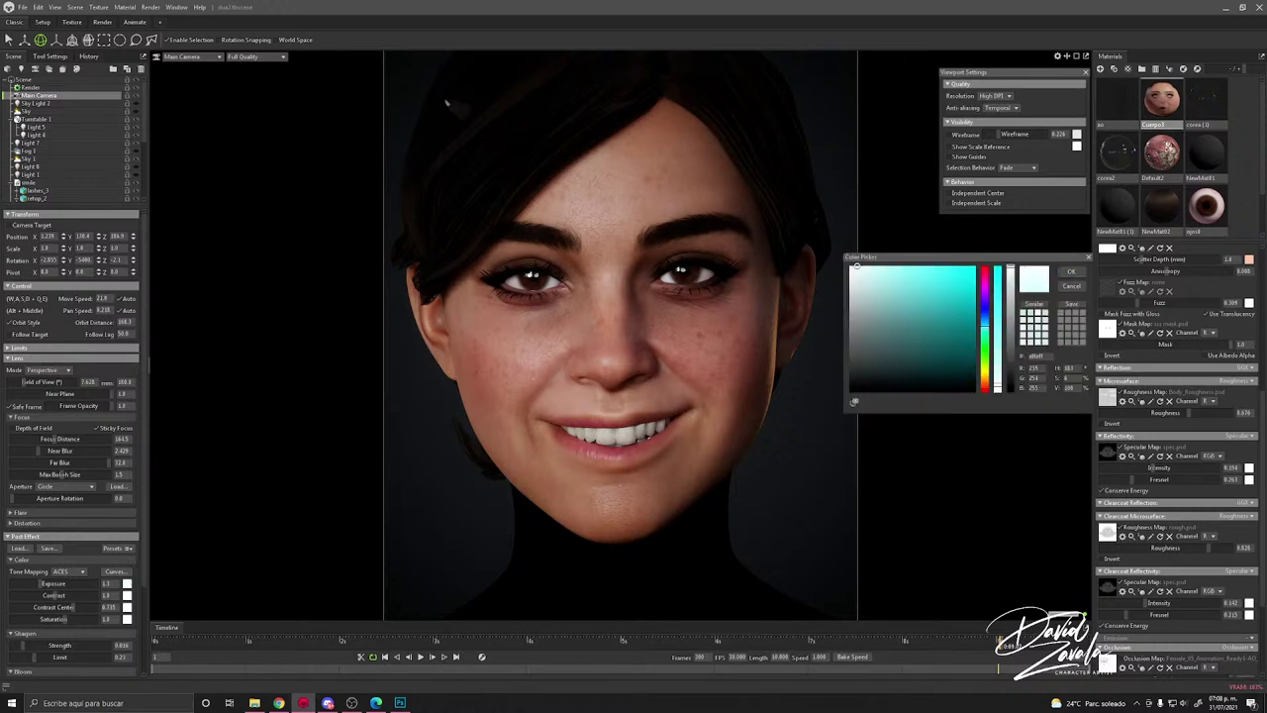
left_click(851, 267)
left_click_drag(855, 269, 860, 267)
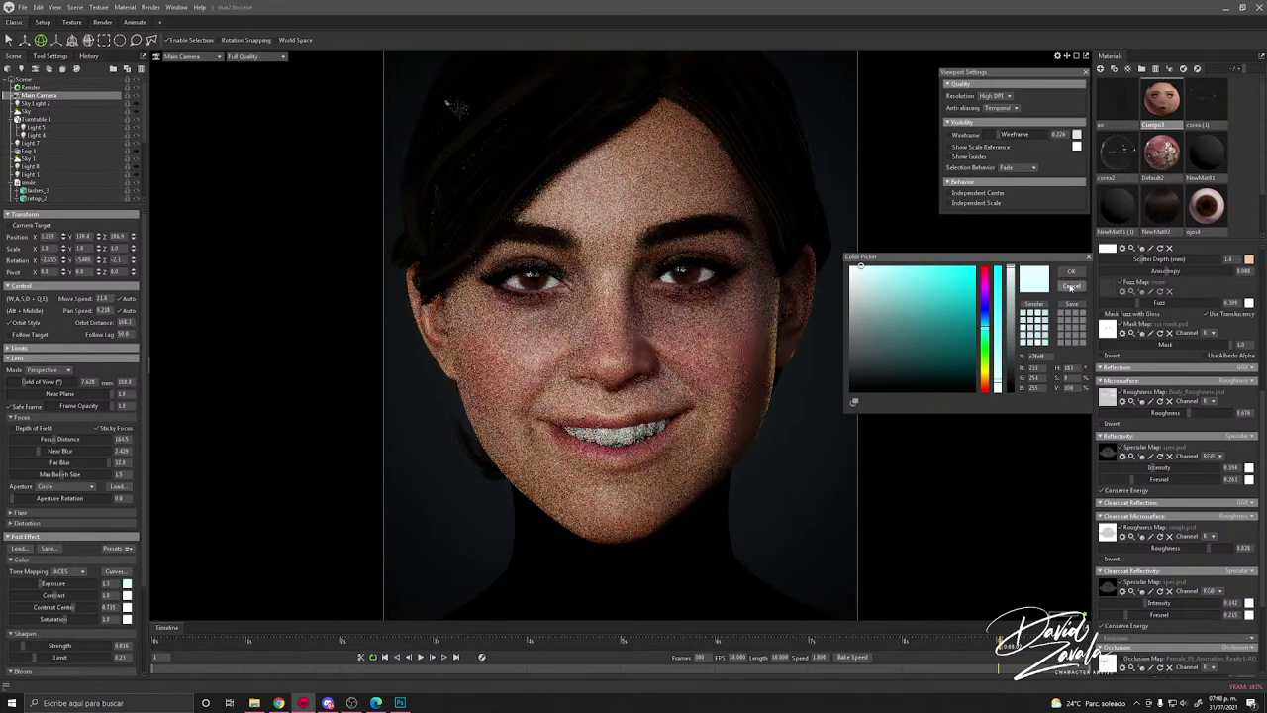
left_click(1070, 271)
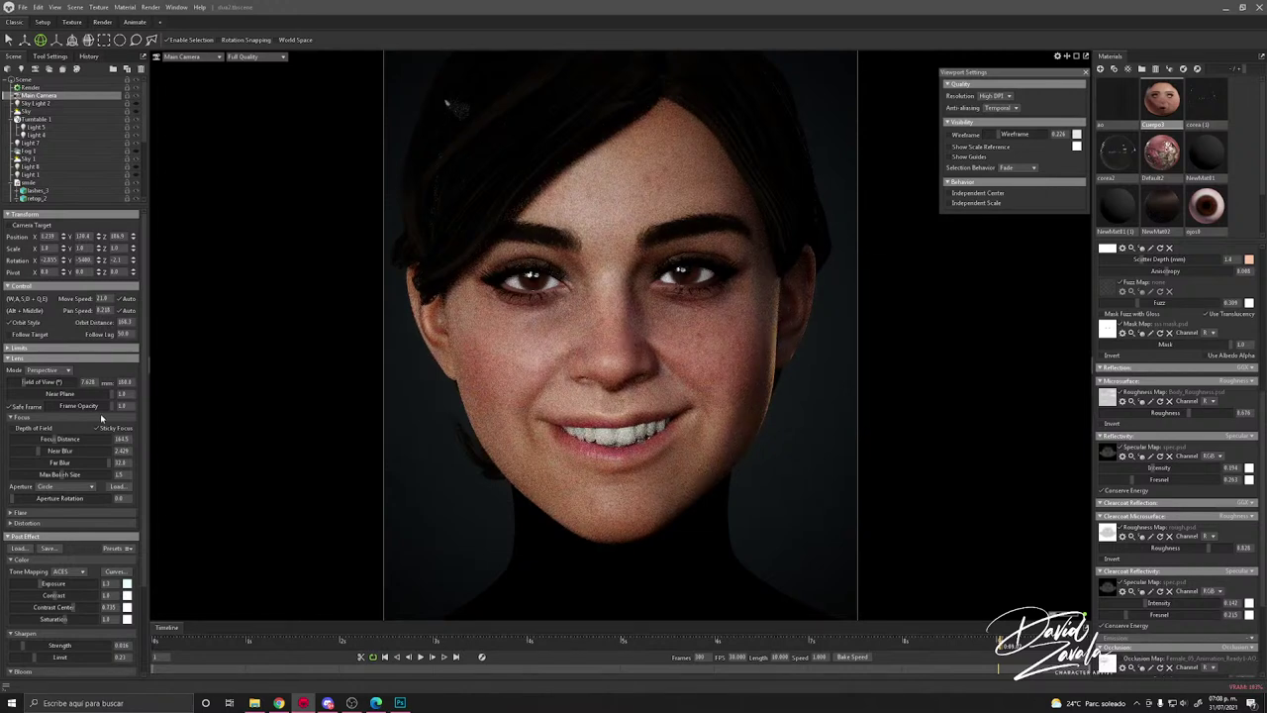
Step: Set the main camera's focal length to 100 mm and reframe the character's head within the safe frame
scroll(101, 421, "down", 3)
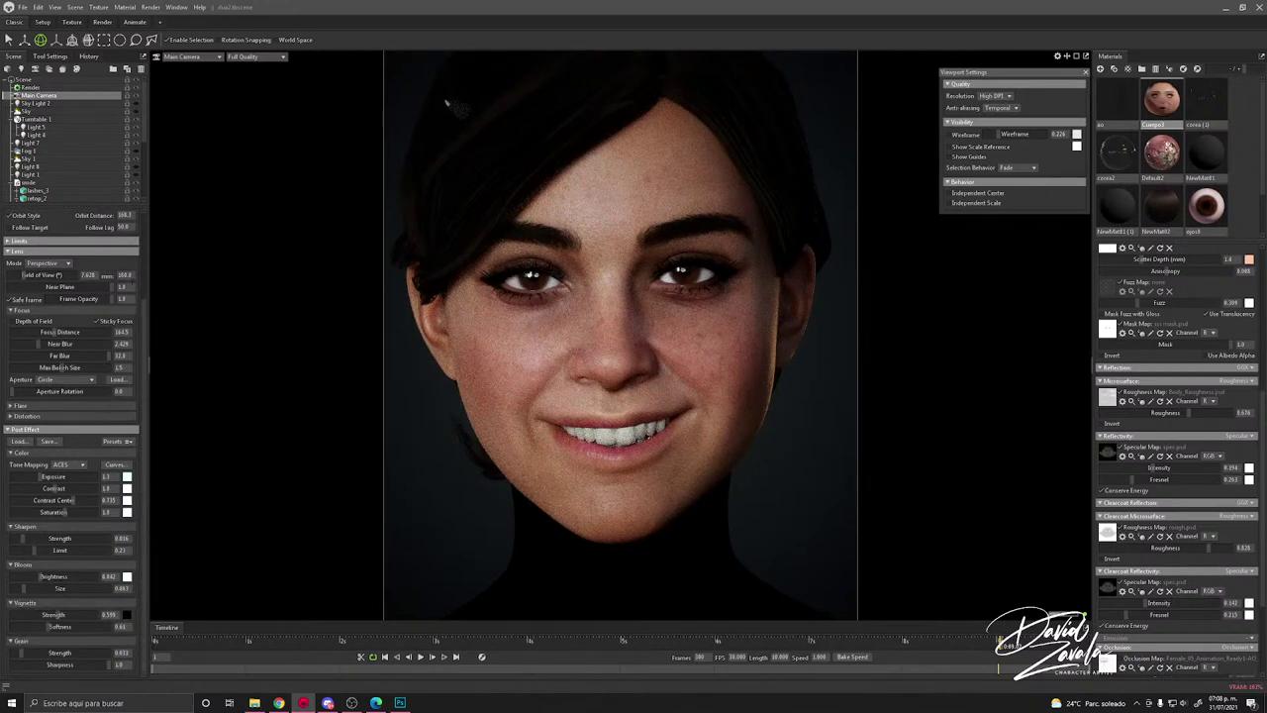
left_click_drag(132, 275, 99, 280)
type("800")
key("Return")
scroll(614, 415, "up", 5)
scroll(614, 415, "down", 1)
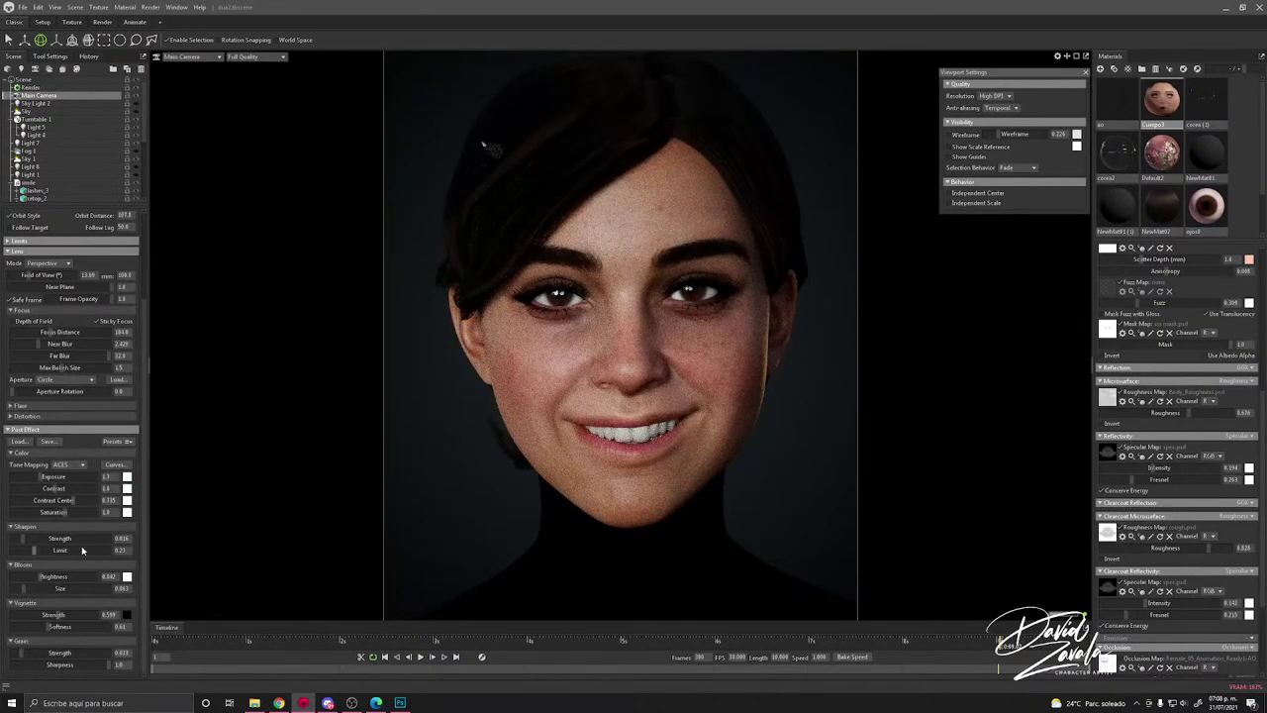
left_click(765, 492)
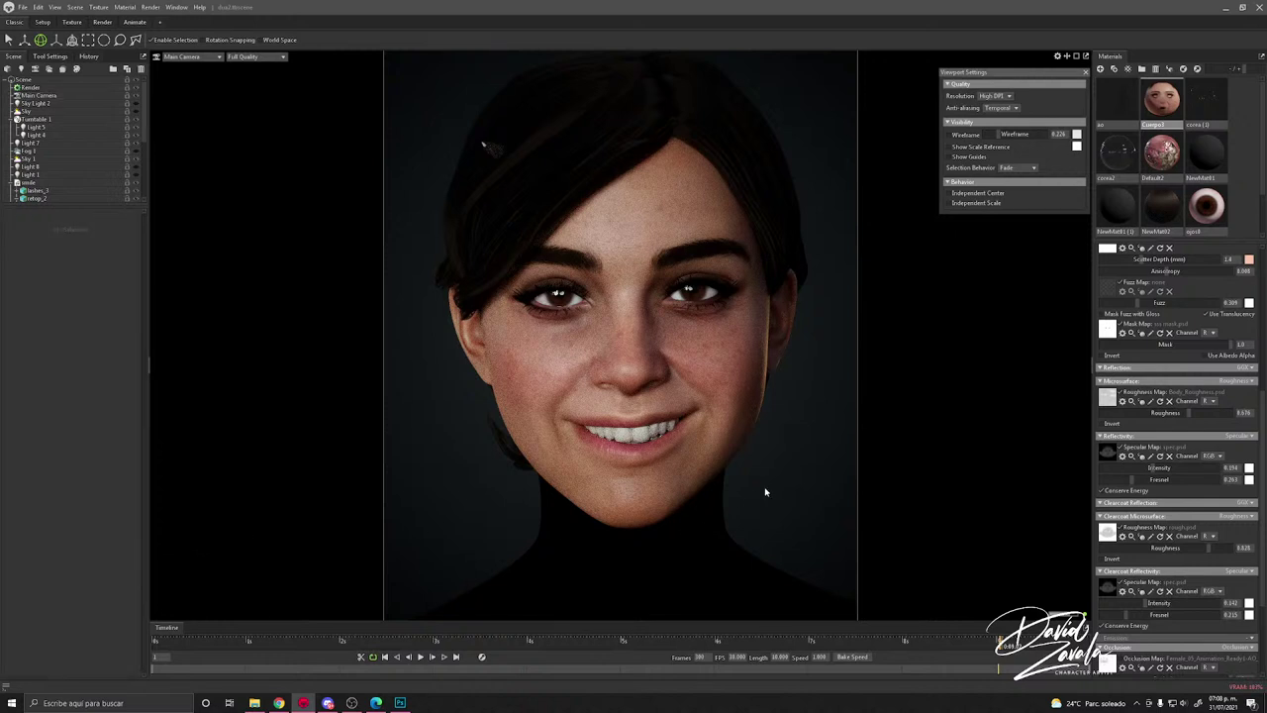
Step: Darken the backdrop color of Sky 1 to a near-black gray with RGB values of 30
left_click(614, 358)
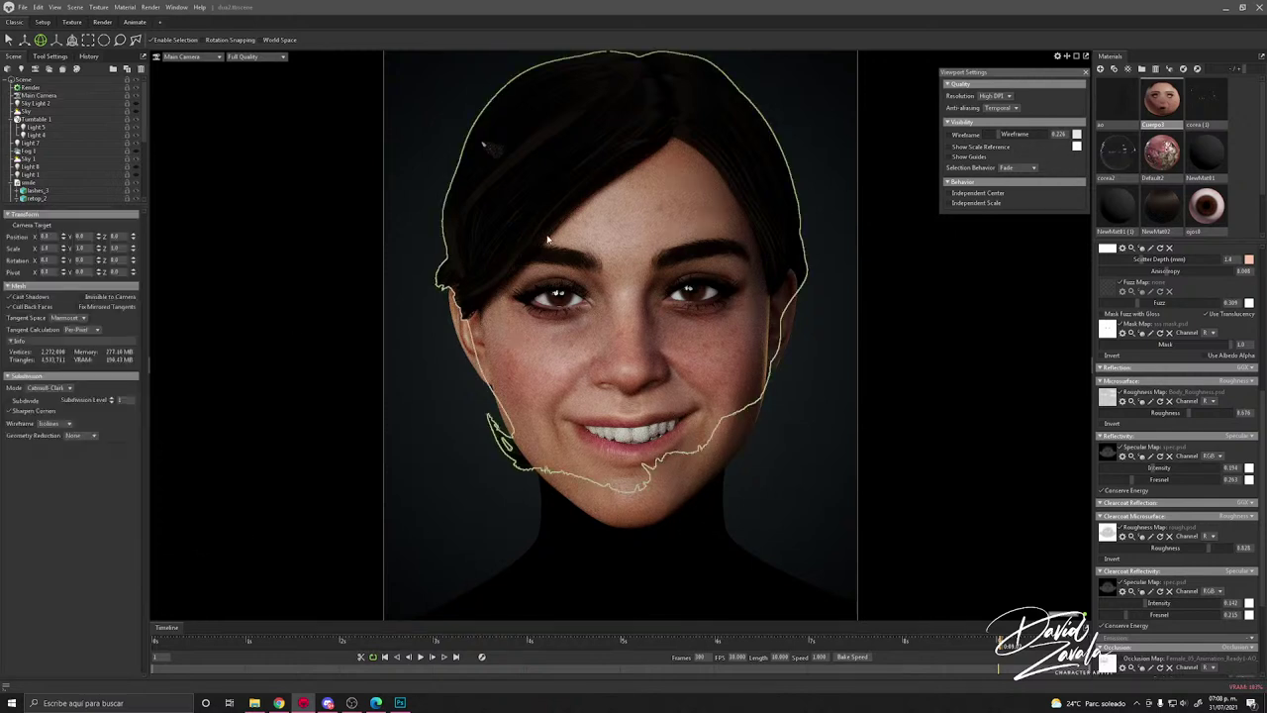
left_click(45, 111)
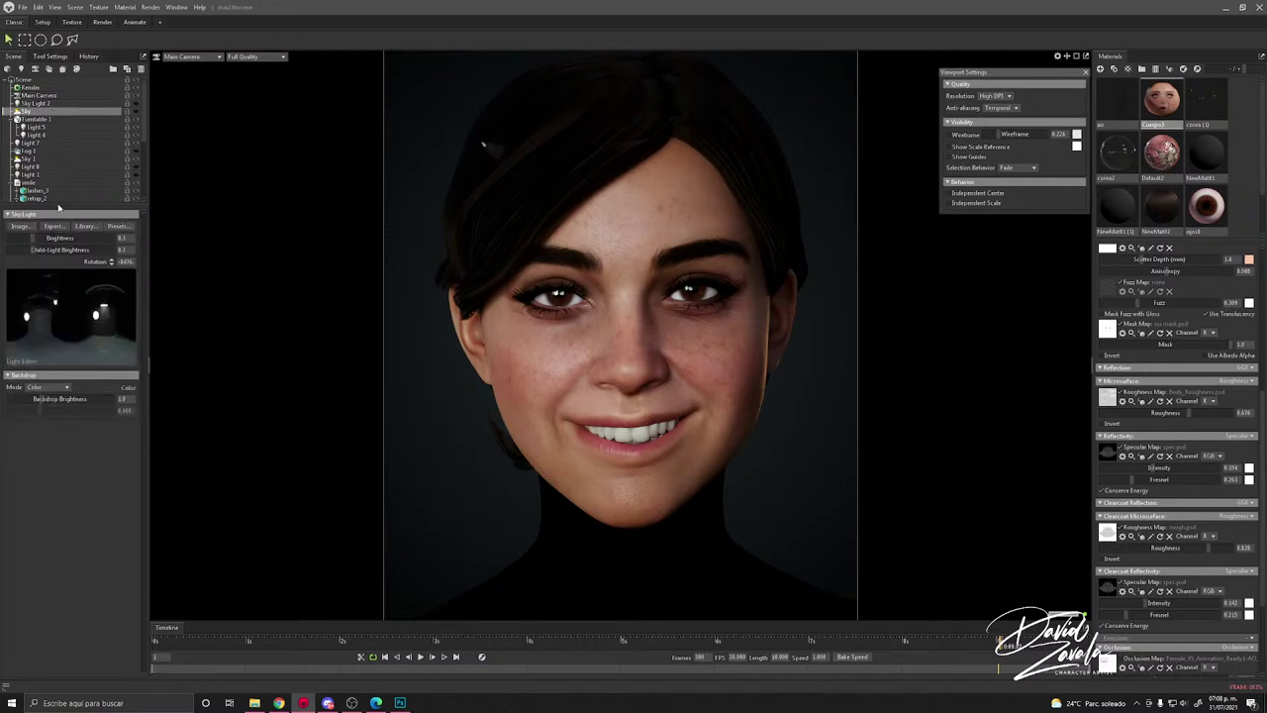
left_click(42, 158)
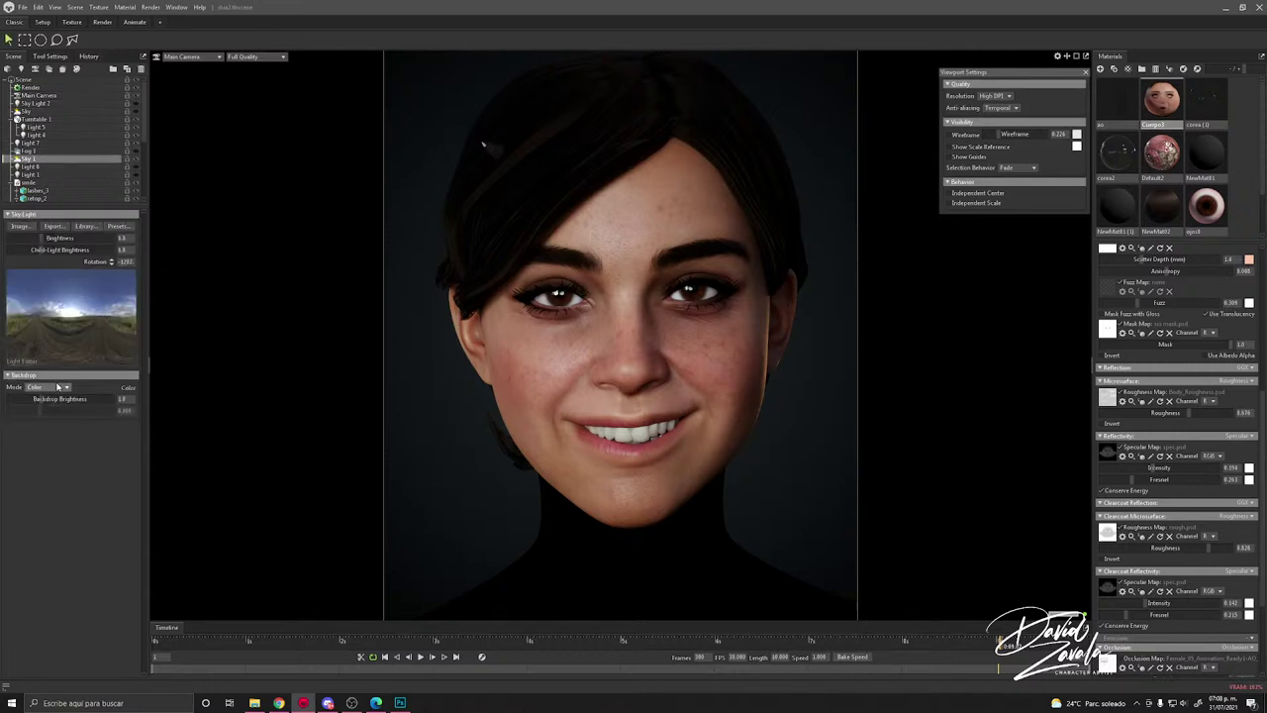
left_click(122, 396)
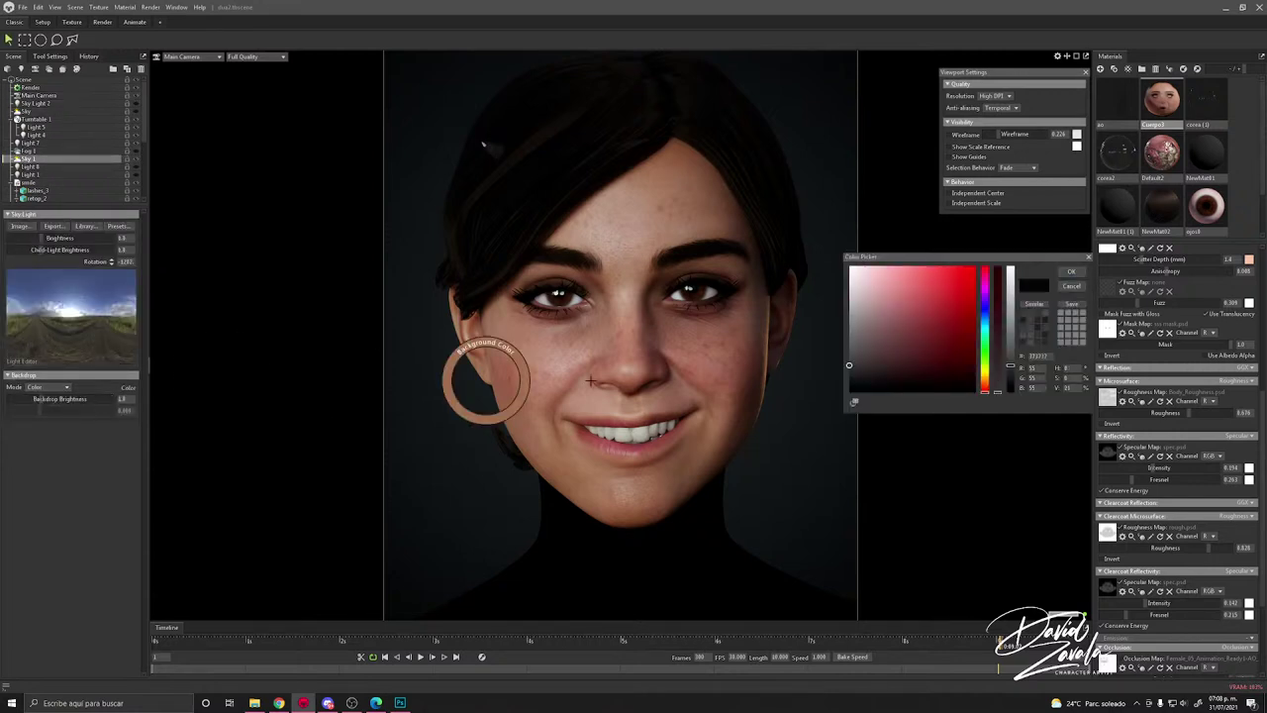
left_click(848, 379)
left_click(849, 380)
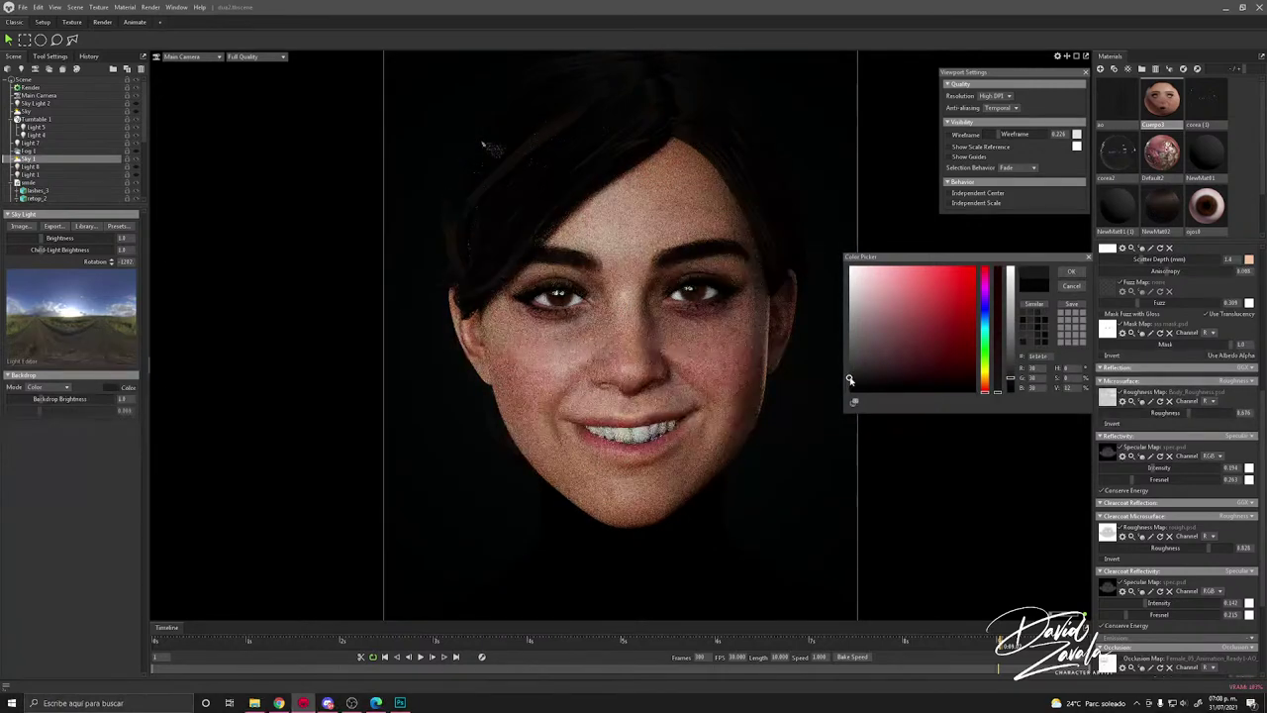
left_click(1062, 282)
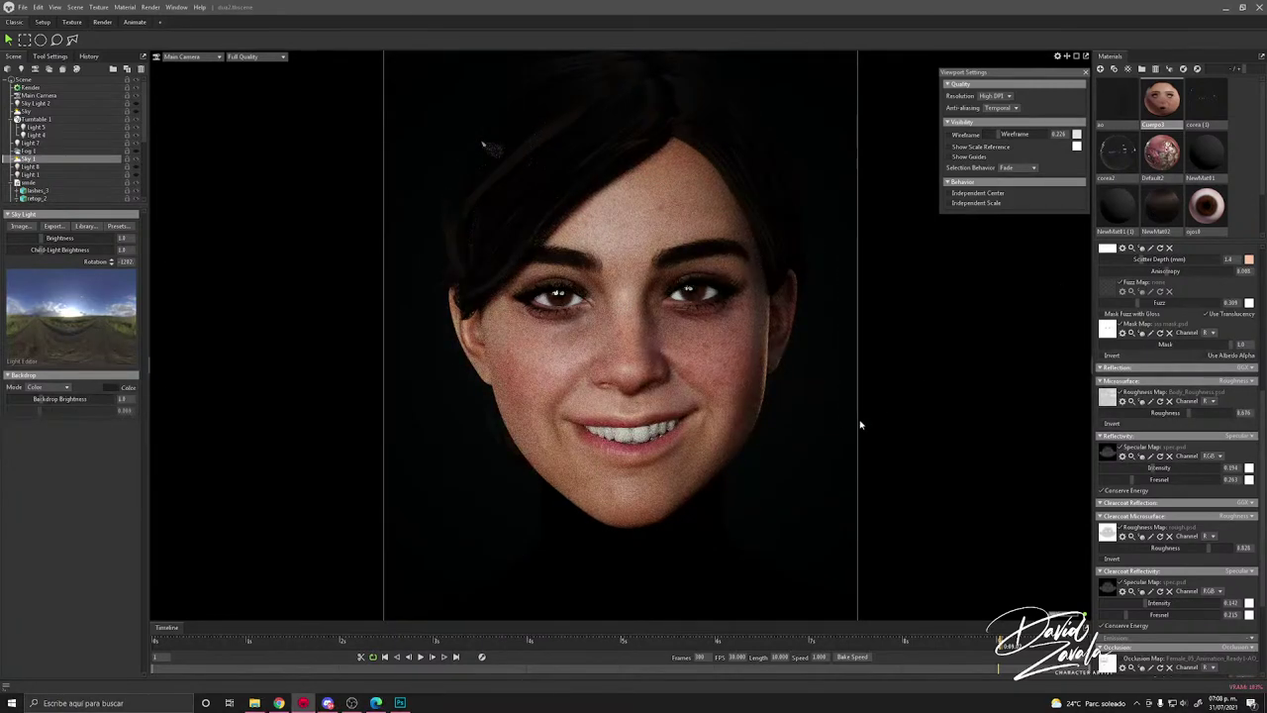
Step: Duplicate the Cuerpo3 skin material and apply the copy to the character's neck and shoulders
left_click(829, 429)
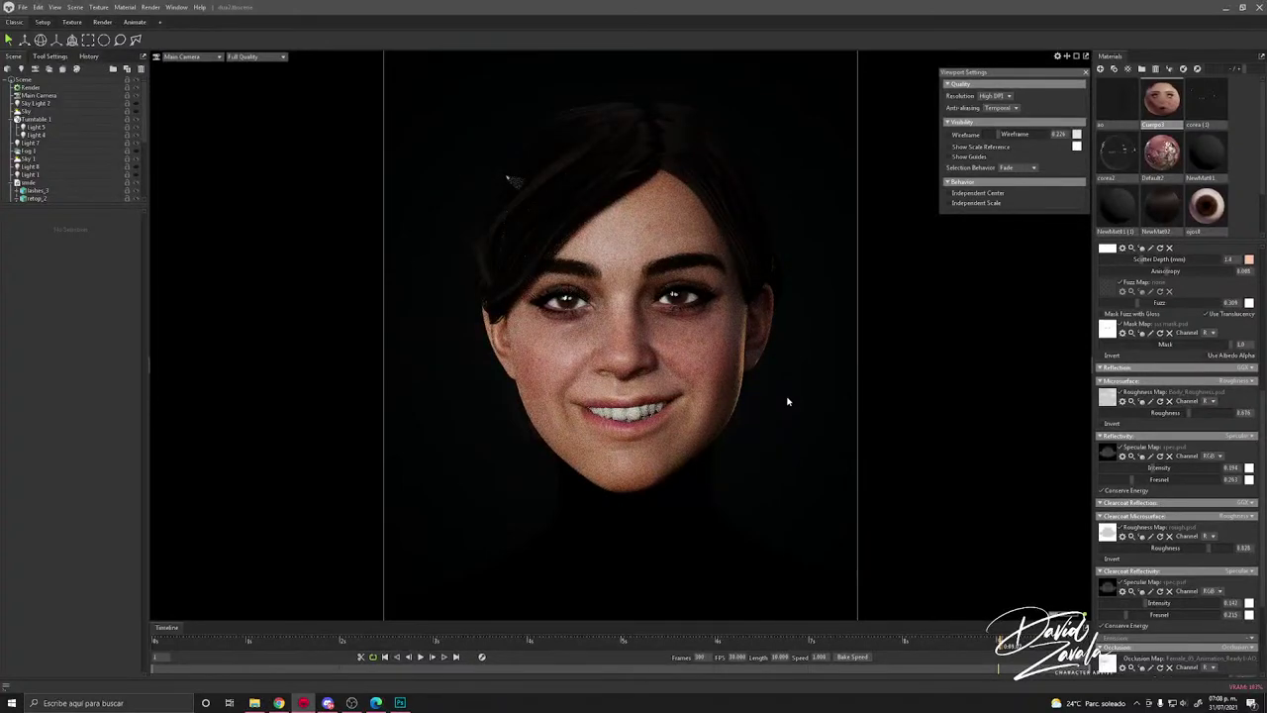
left_click(706, 374)
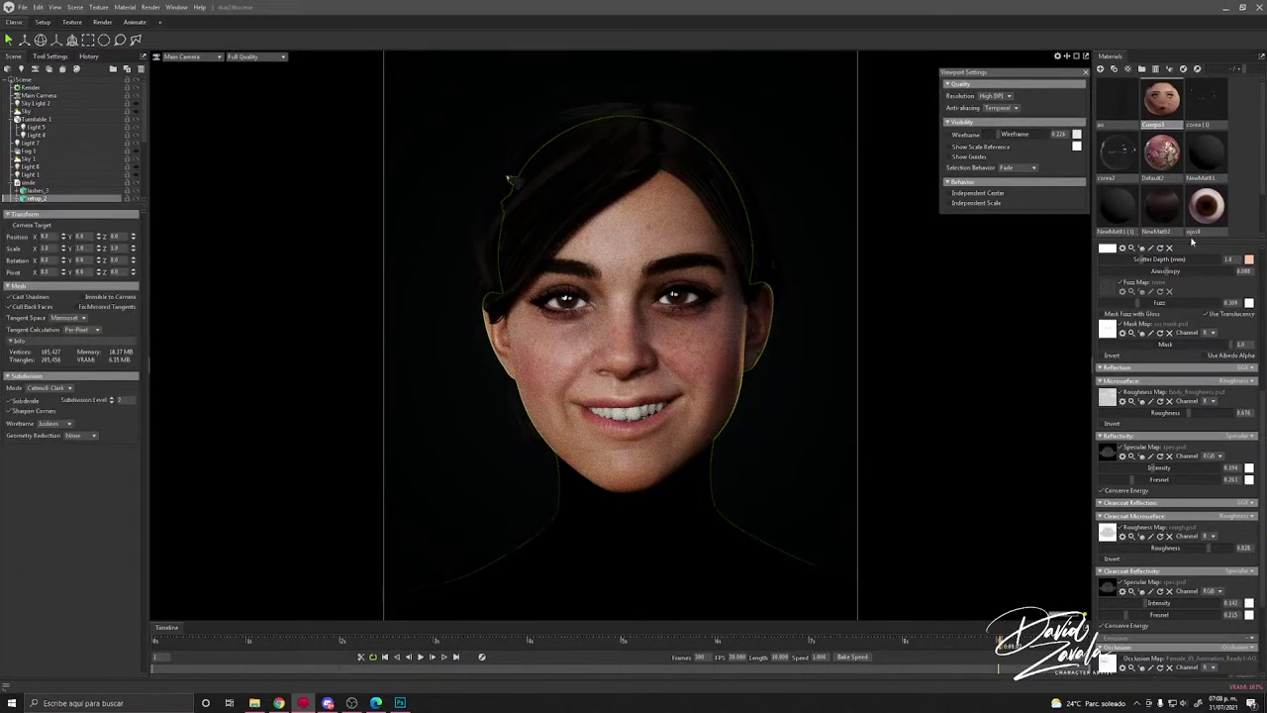
key("ctrl+d")
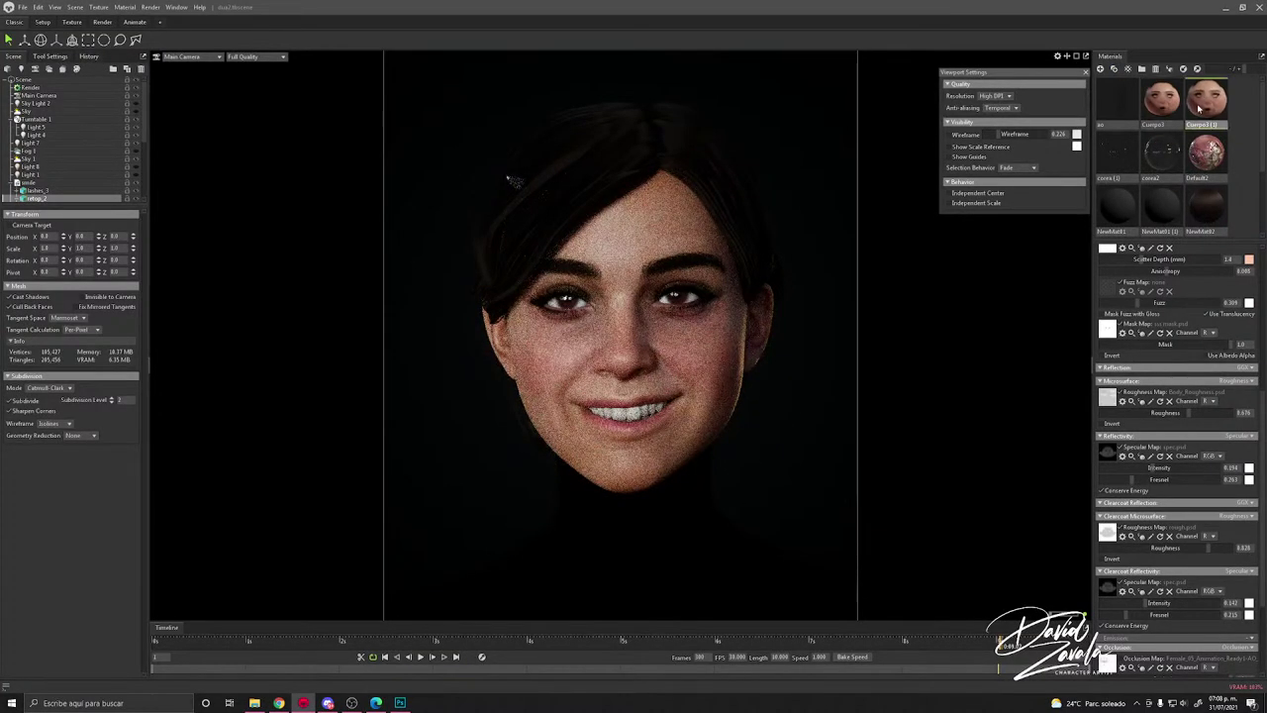
left_click_drag(1205, 97, 707, 527)
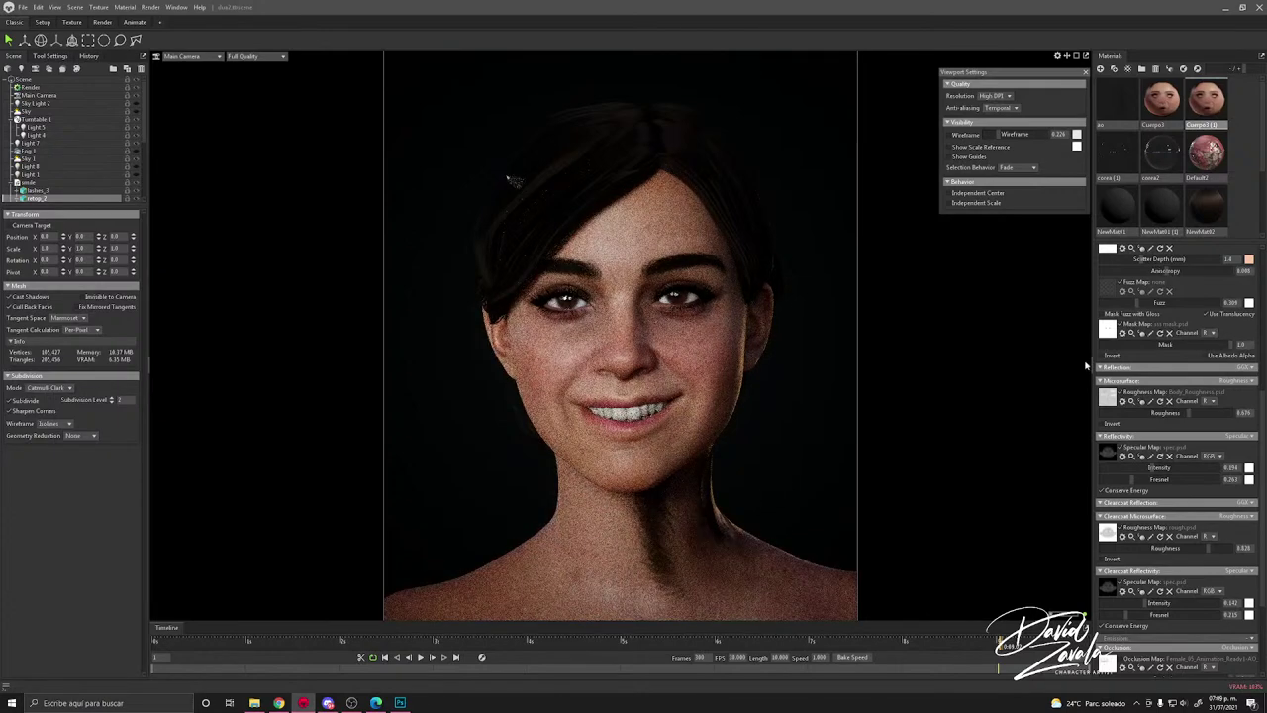
Step: Turn off the scatter map and the fuzz mask map in the duplicated body material
scroll(1139, 364, "up", 5)
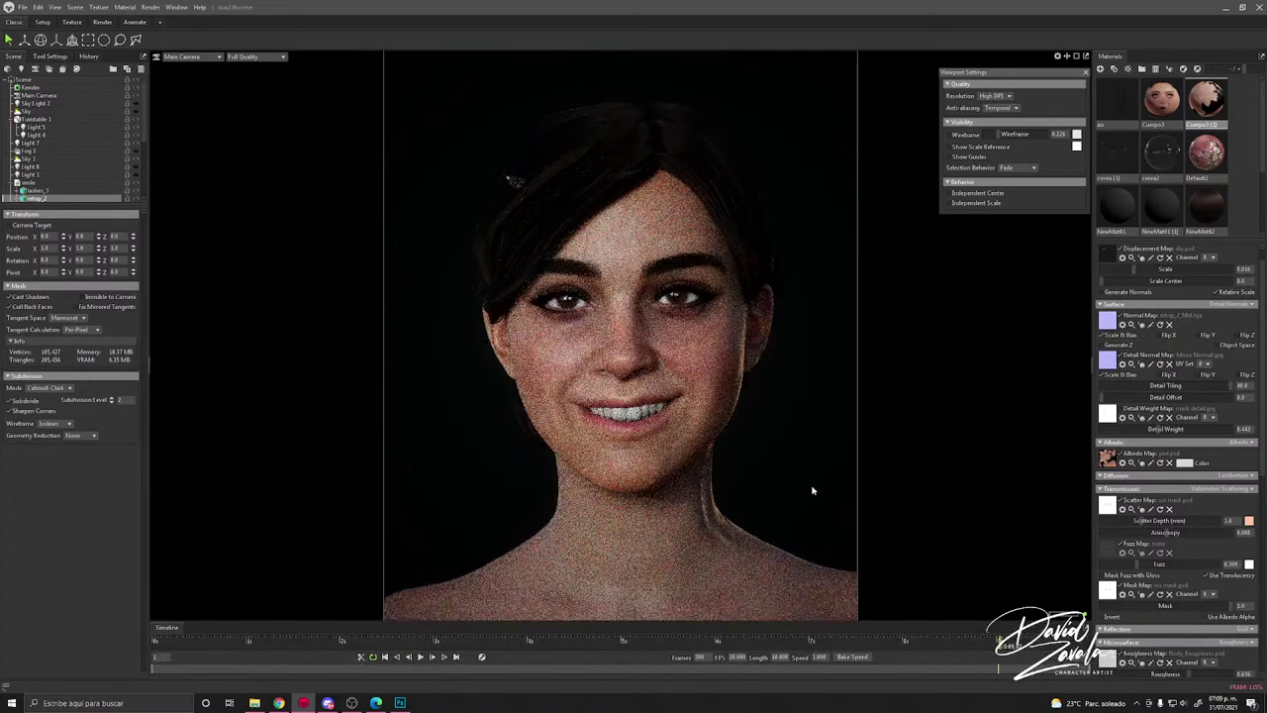
left_click(812, 487)
left_click(1120, 355)
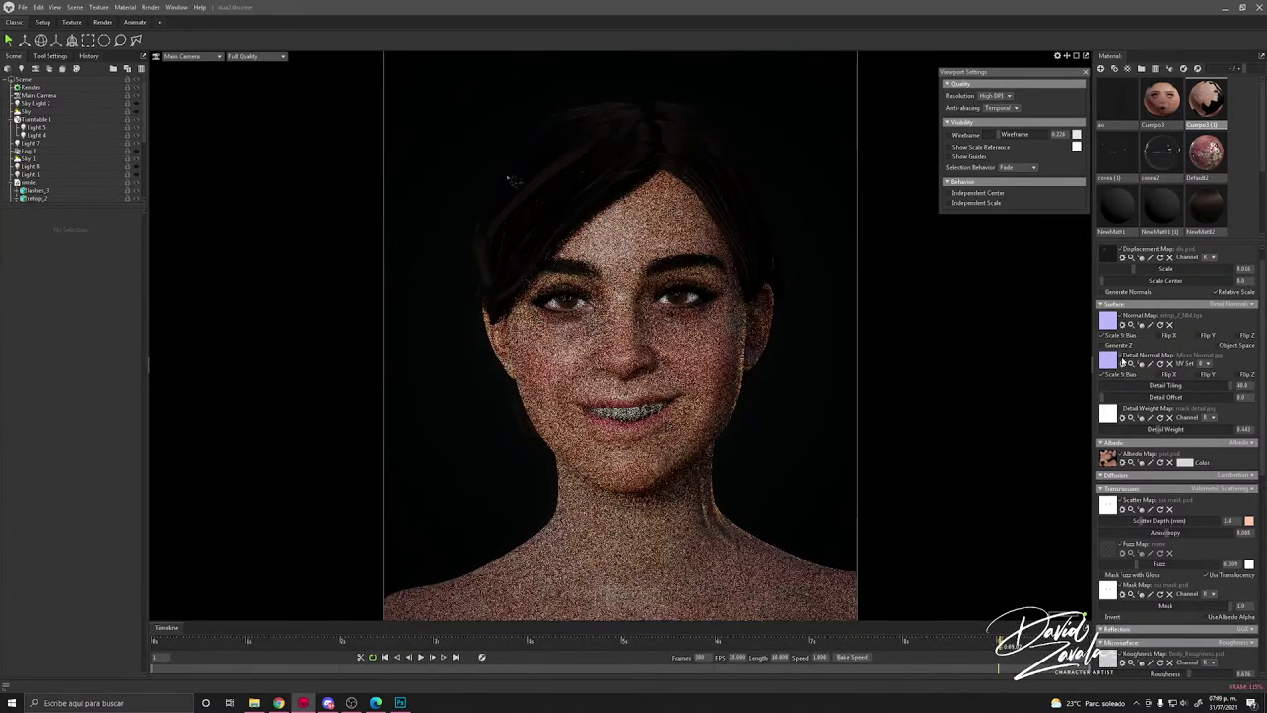
left_click(1130, 500)
left_click(1127, 587)
scroll(1128, 587, "down", 3)
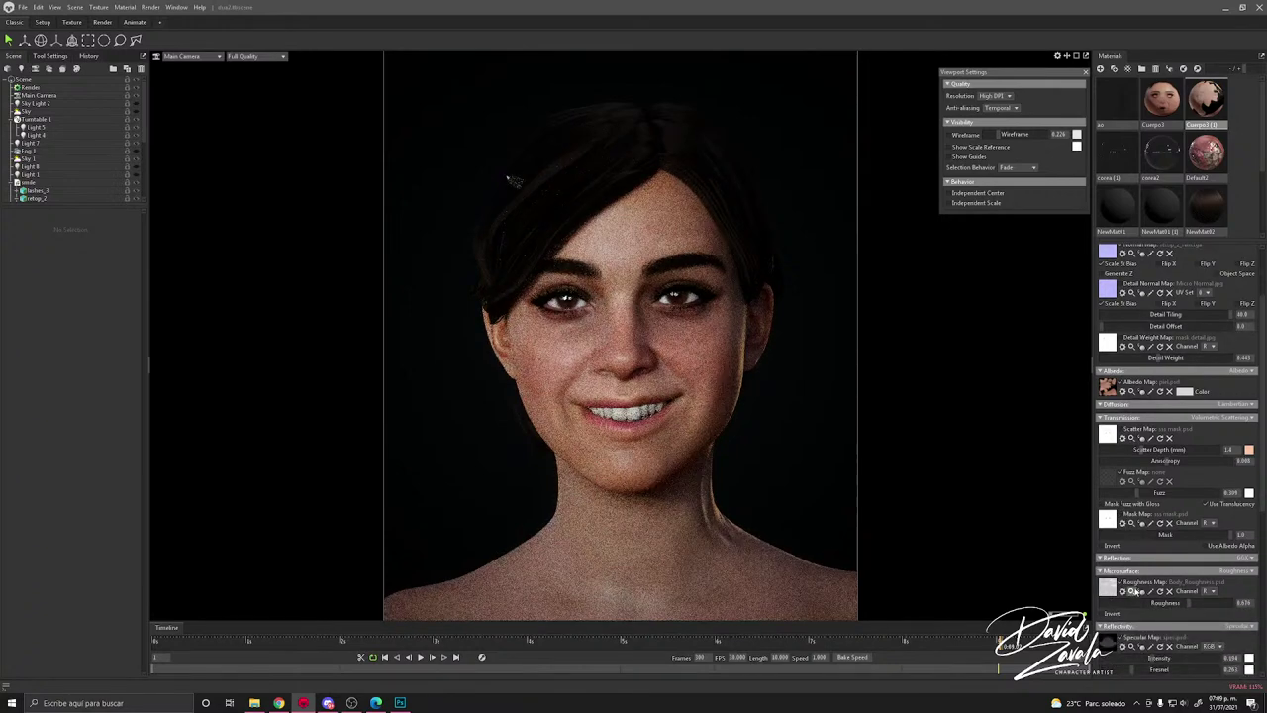
Step: Turn off the roughness, specular and clearcoat maps in the duplicated body material
left_click(1132, 591)
left_click(743, 220)
left_click(1144, 585)
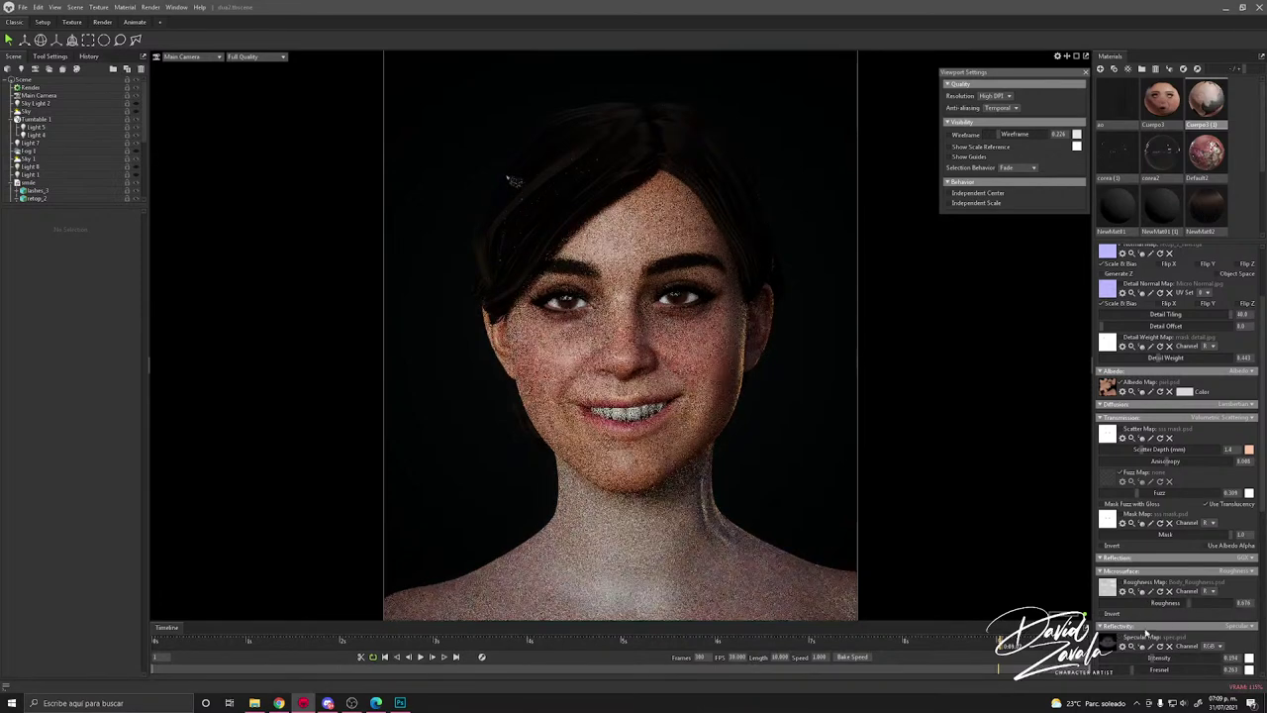
scroll(1137, 633, "down", 2)
scroll(1128, 645, "down", 2)
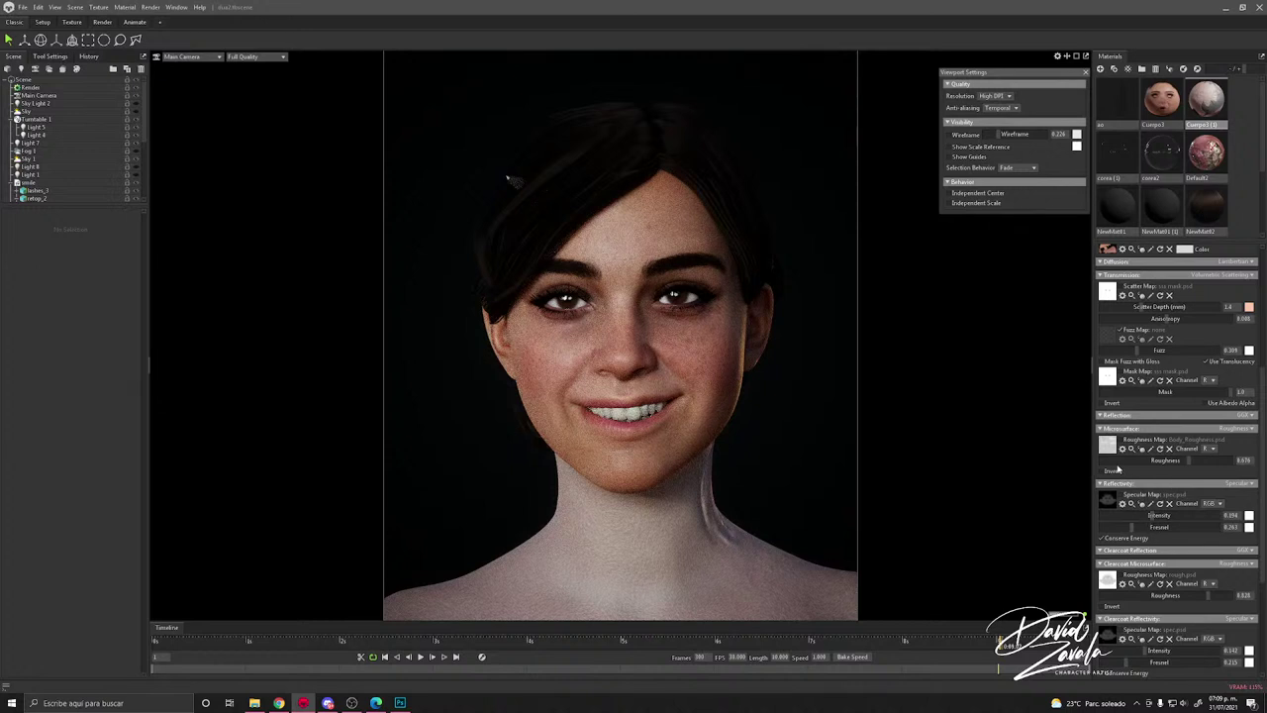
Step: Review the texture maps of the Cuerpo3 face material and return to the Cuerpo3 (1) body material
scroll(1118, 471, "up", 2)
left_click(1160, 117)
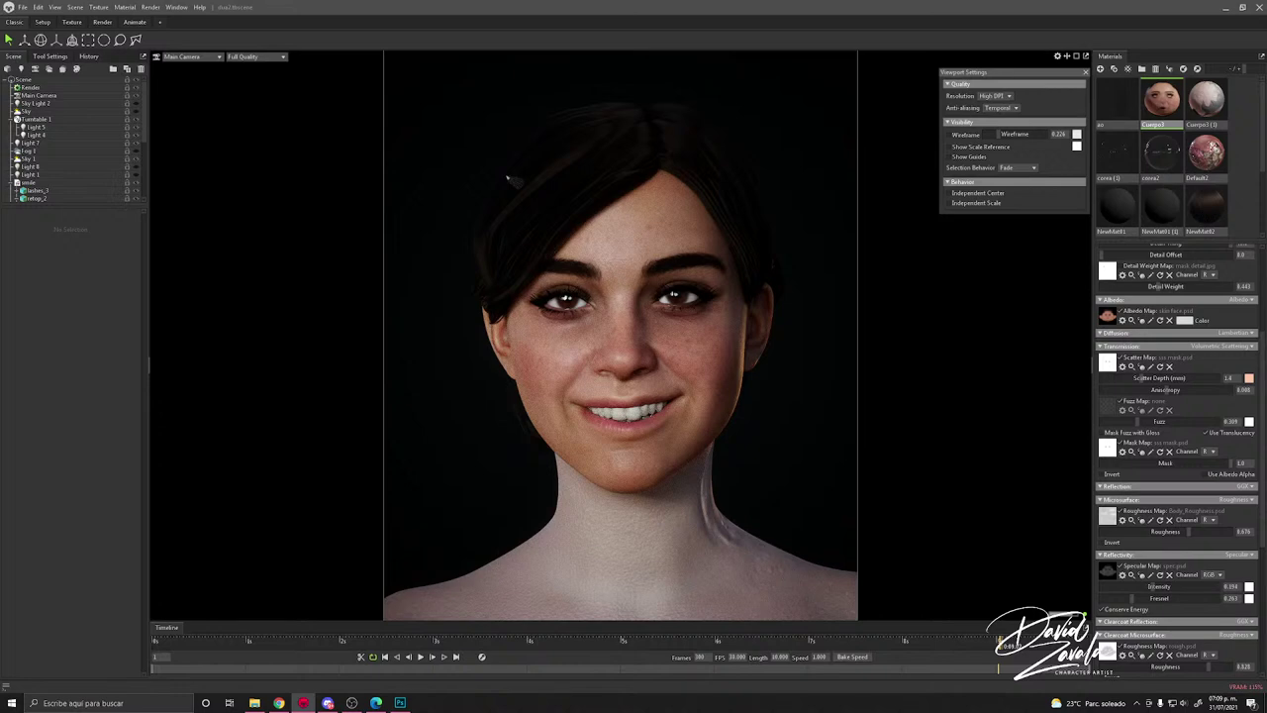
scroll(1138, 594, "down", 7)
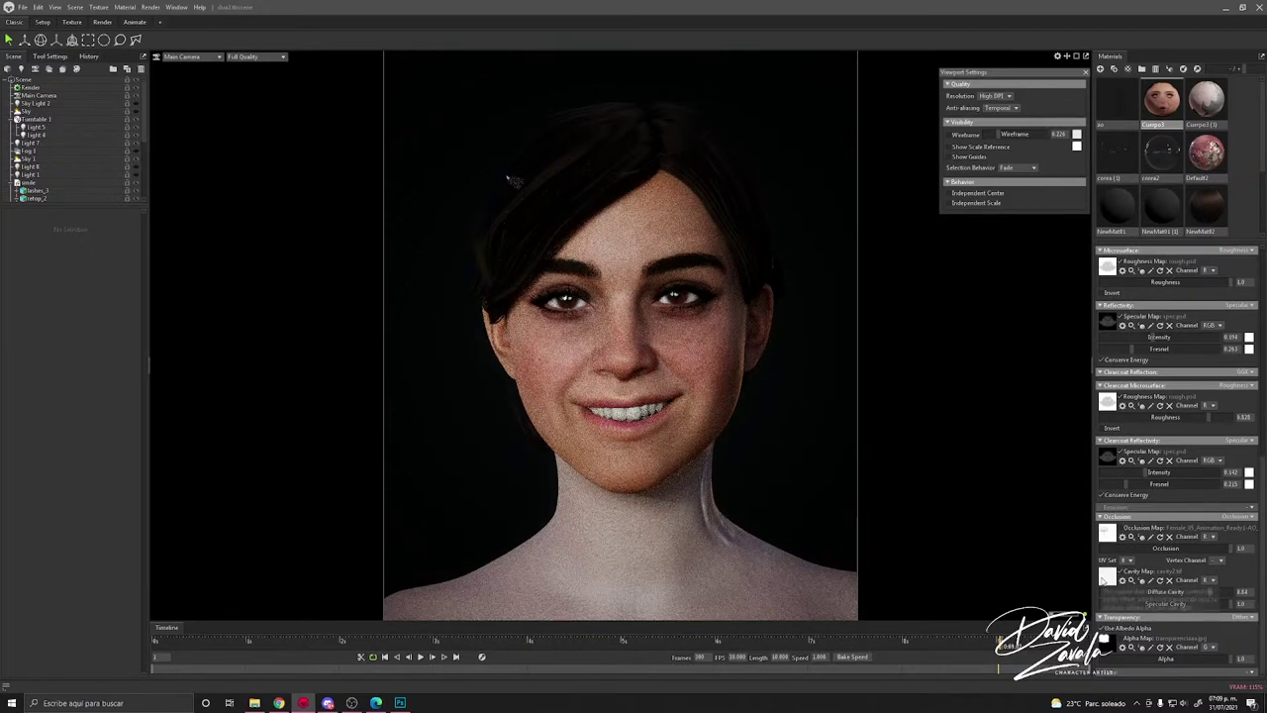
scroll(1104, 579, "up", 15)
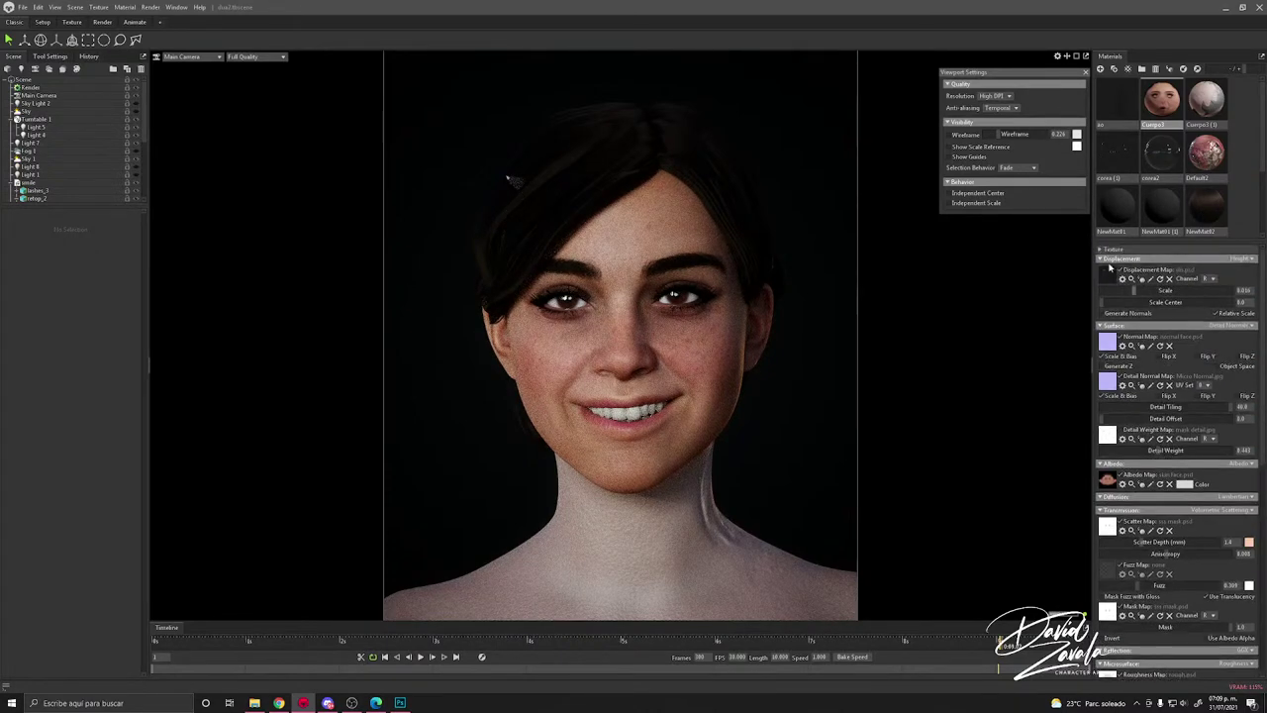
left_click(1206, 99)
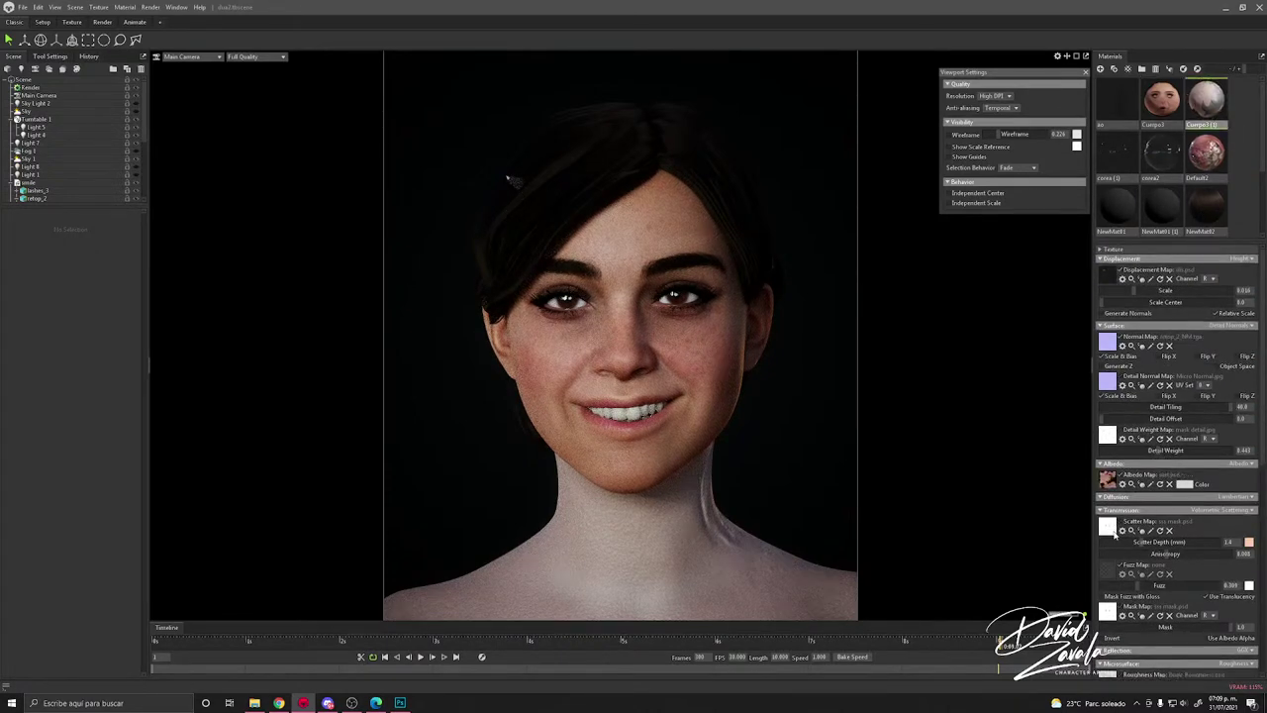
Step: Re-enable the Body_Roughness.psd map on the body material and lower its roughness to about 0.634
scroll(1116, 532, "down", 4)
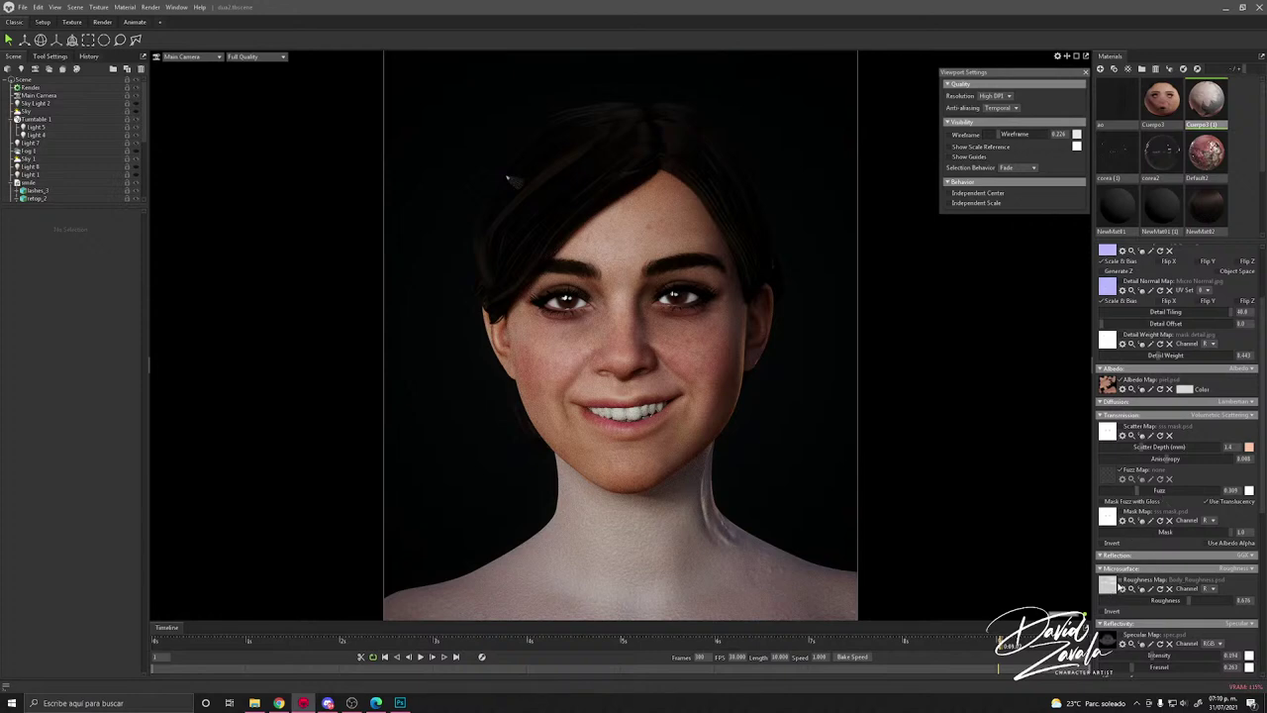
left_click_drag(1189, 601, 1185, 601)
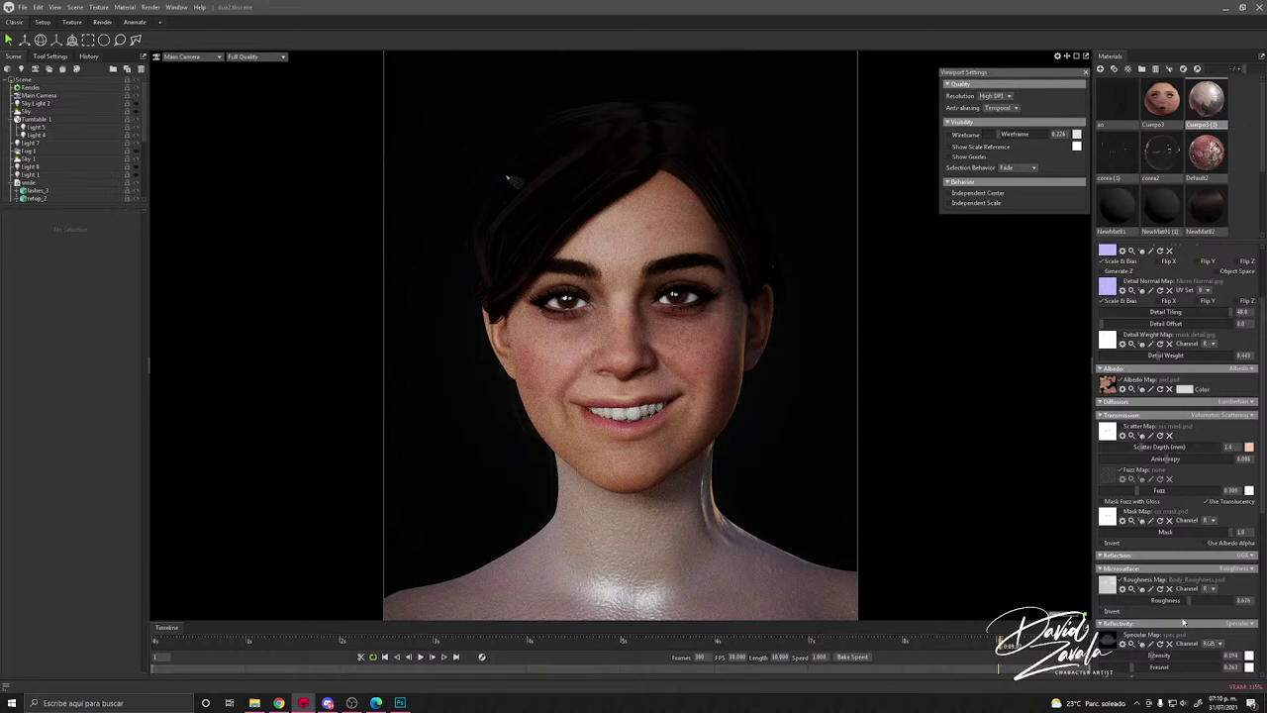
mouse_move(1189, 601)
left_mouse_down()
mouse_move(1213, 598)
mouse_move(1165, 594)
left_mouse_up()
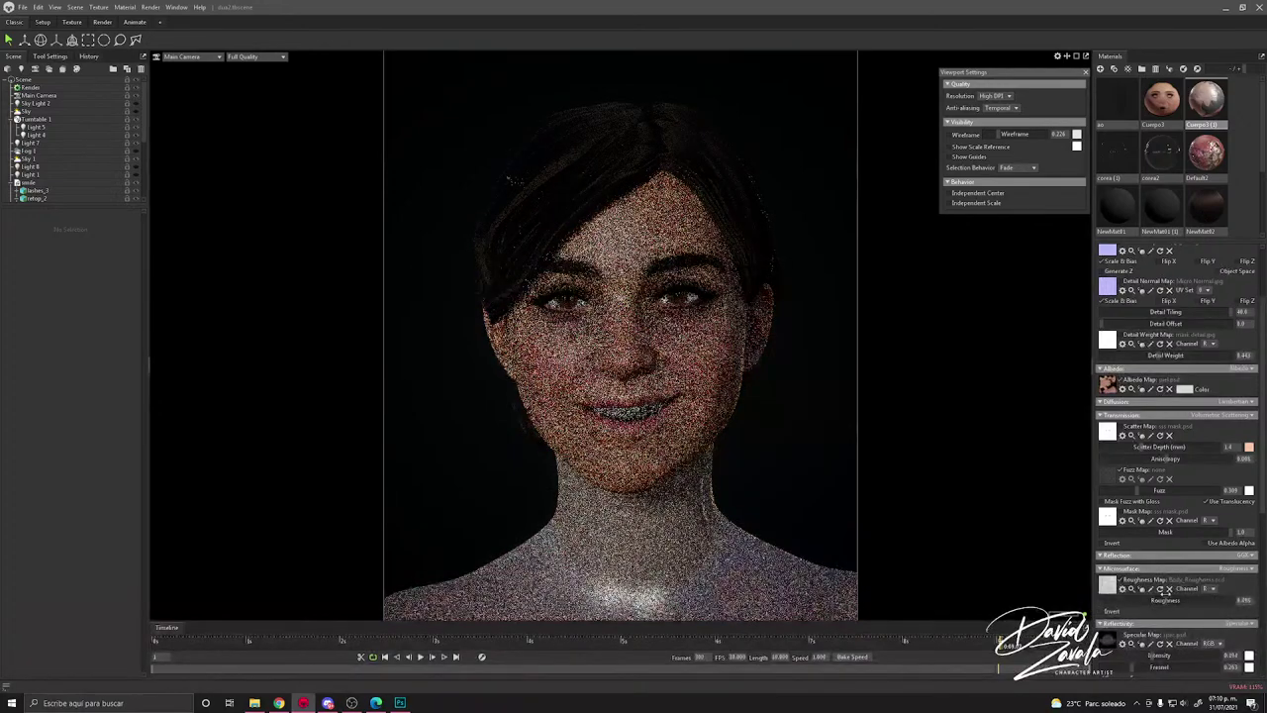
scroll(1148, 594, "down", 2)
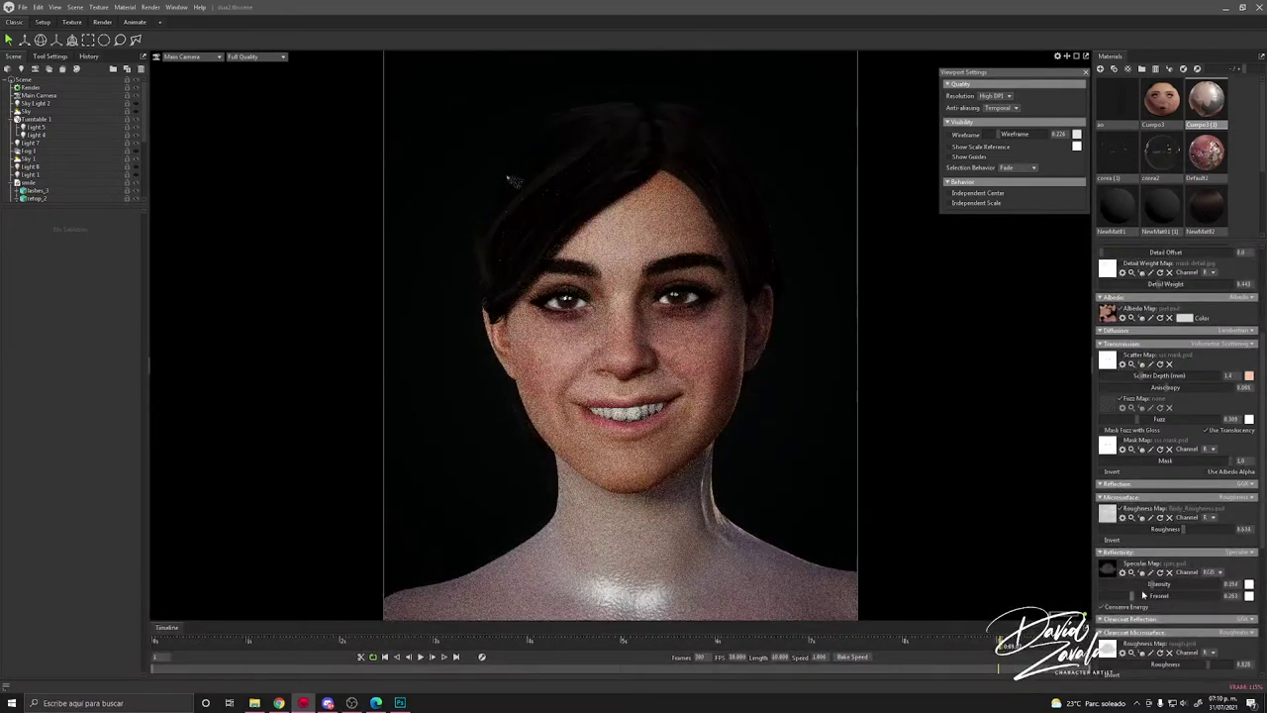
Step: Lower the body material's specular intensity to about 0.023 and clearcoat intensity to almost zero, with clearcoat roughness about 0.832
scroll(1184, 626, "down", 3)
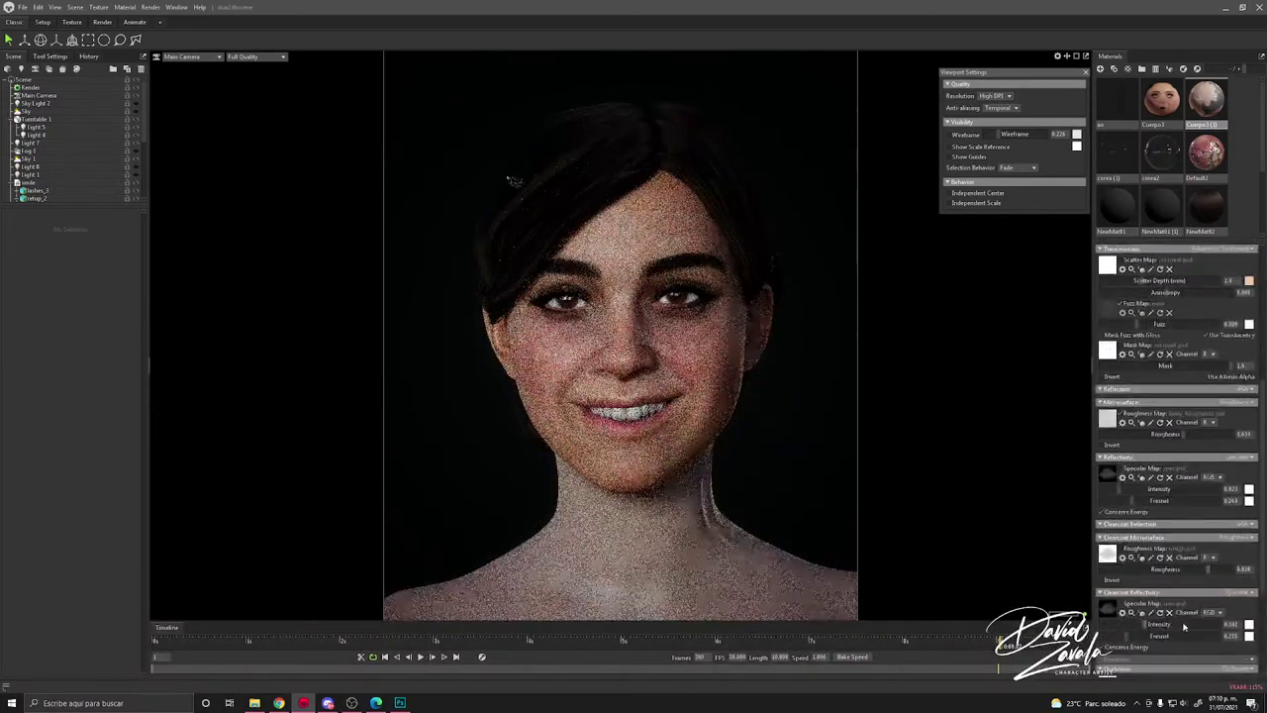
left_click_drag(1178, 570, 1208, 569)
left_click_drag(1145, 625, 1120, 624)
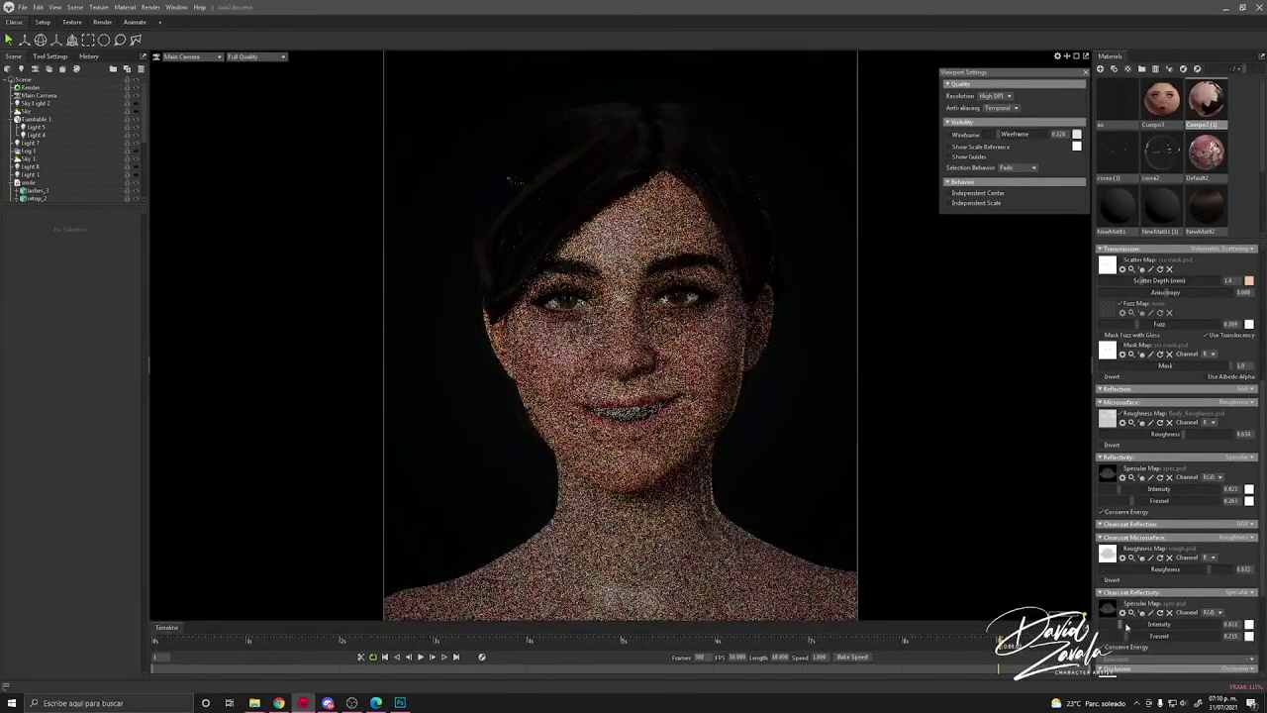
scroll(1138, 627, "down", 5)
scroll(1143, 627, "up", 10)
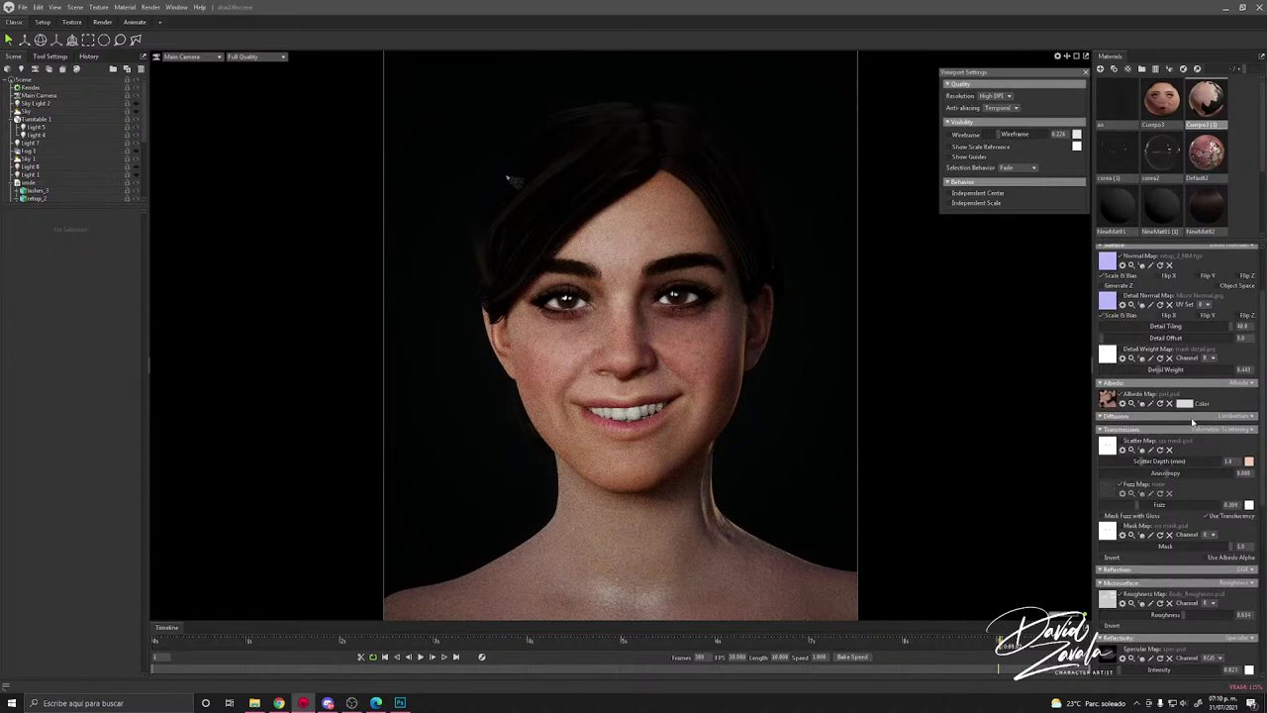
Step: Tint the body material's albedo colour a pale greyish pink
left_click(1188, 406)
left_click_drag(881, 314, 856, 290)
left_click(854, 288)
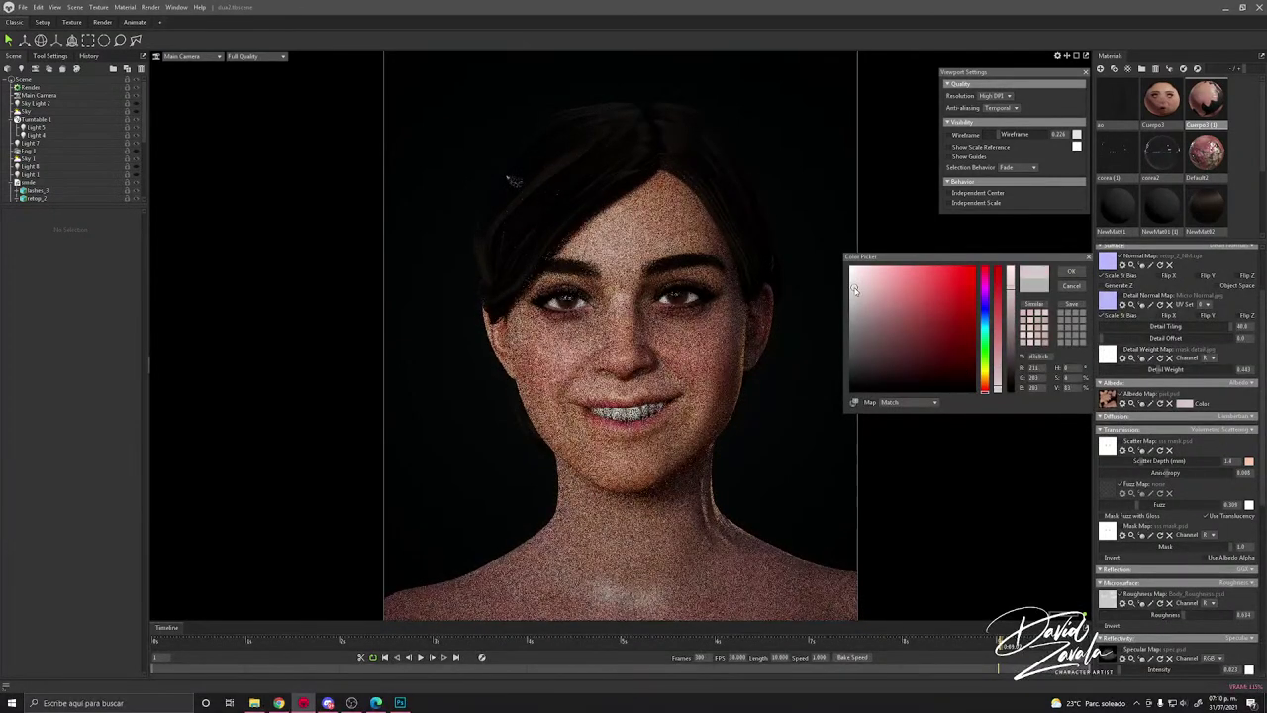
left_click(1070, 271)
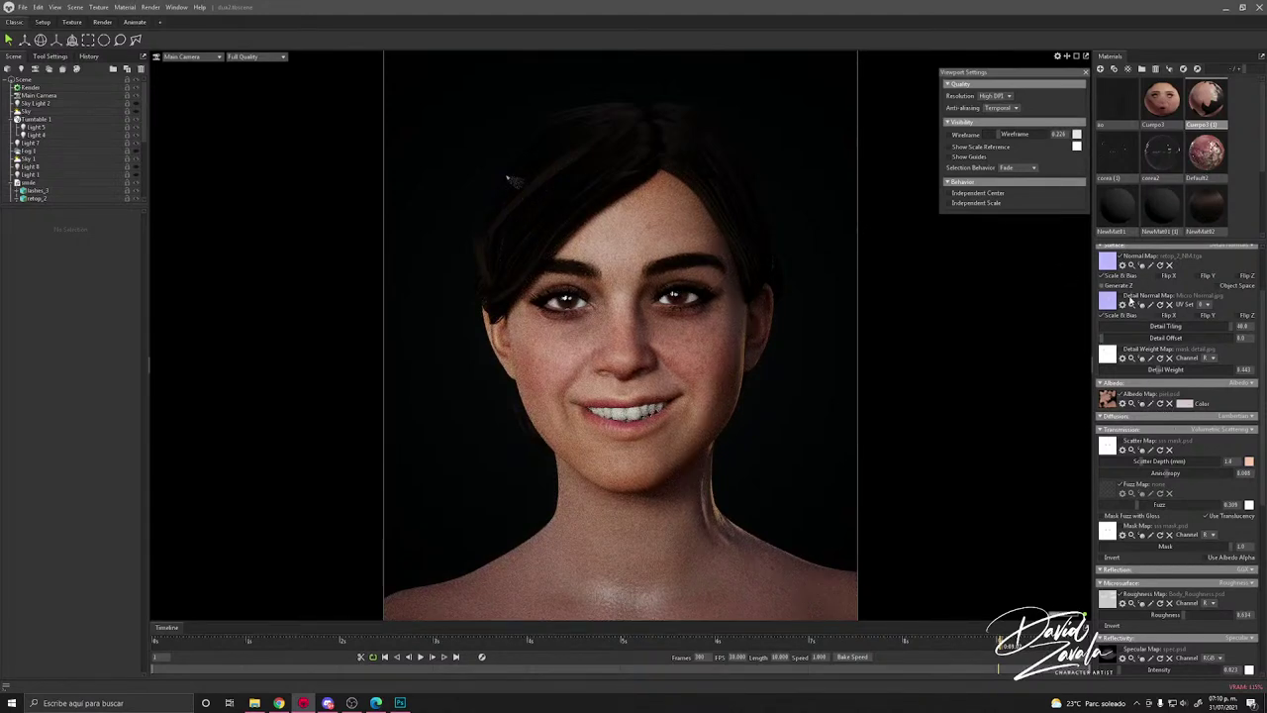
Step: Set the body material's detail tiling to 80 and compare the skin with the detail normal map on and off
left_click(1121, 297)
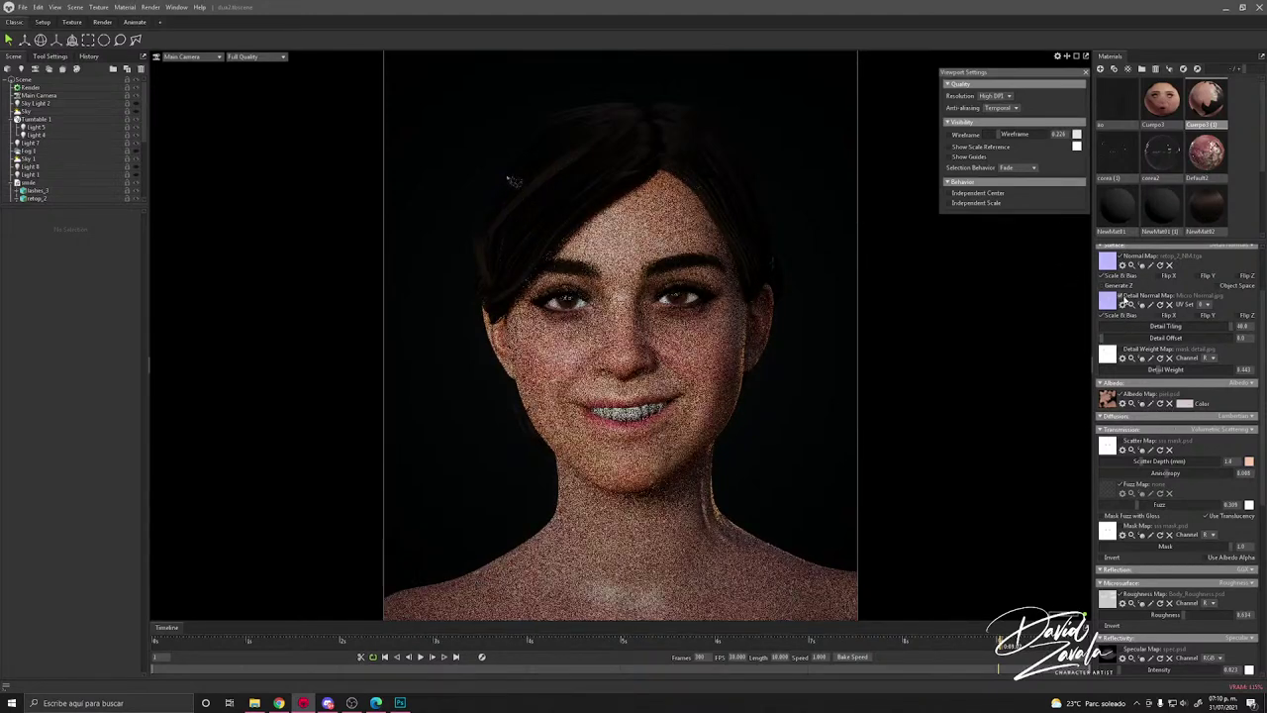
left_click(1240, 326)
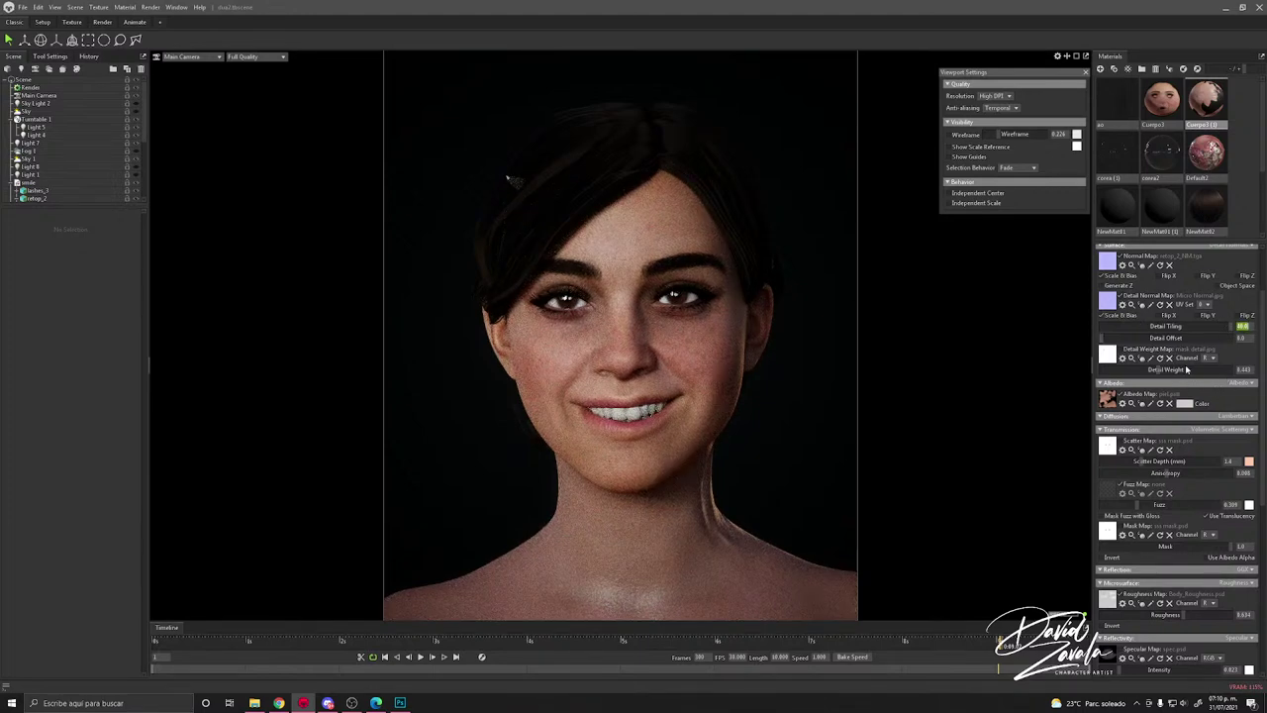
type("80")
key("Return")
left_click(1138, 298)
left_click(1138, 299)
Step: Compare the skin with and without the body material's main normal map and leave that map turned off
left_click(1133, 259)
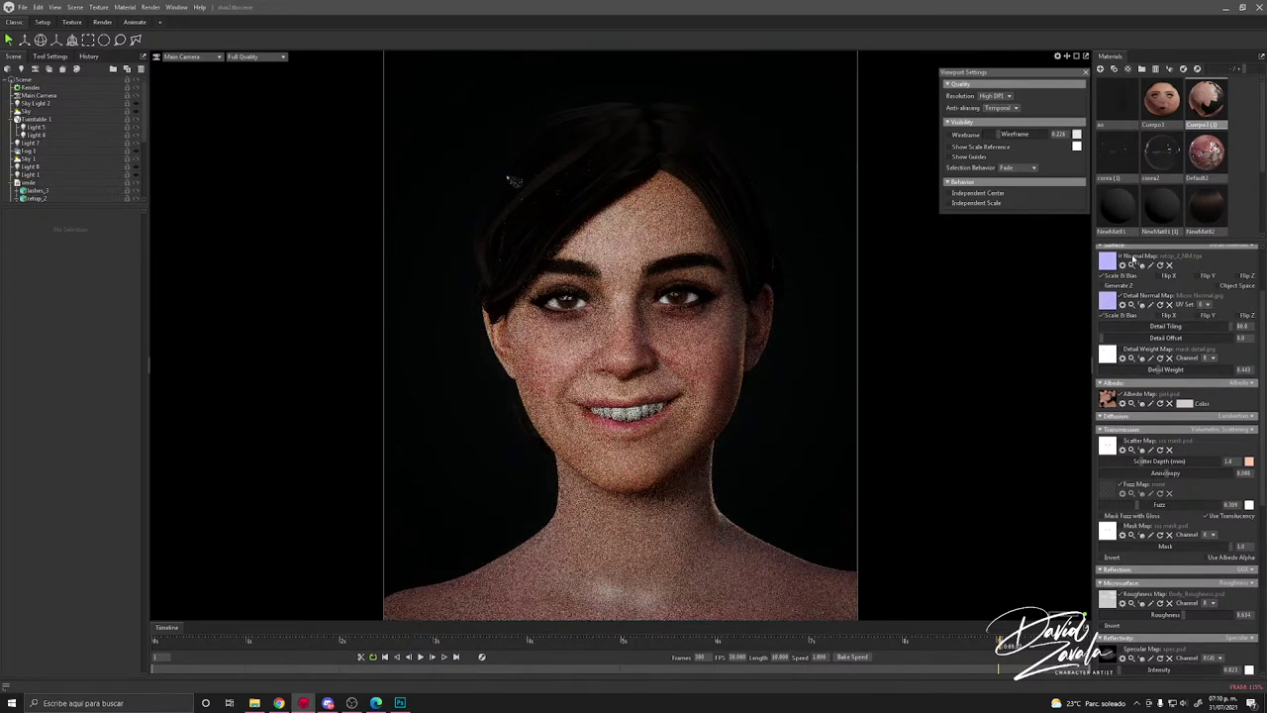
left_click(1133, 260)
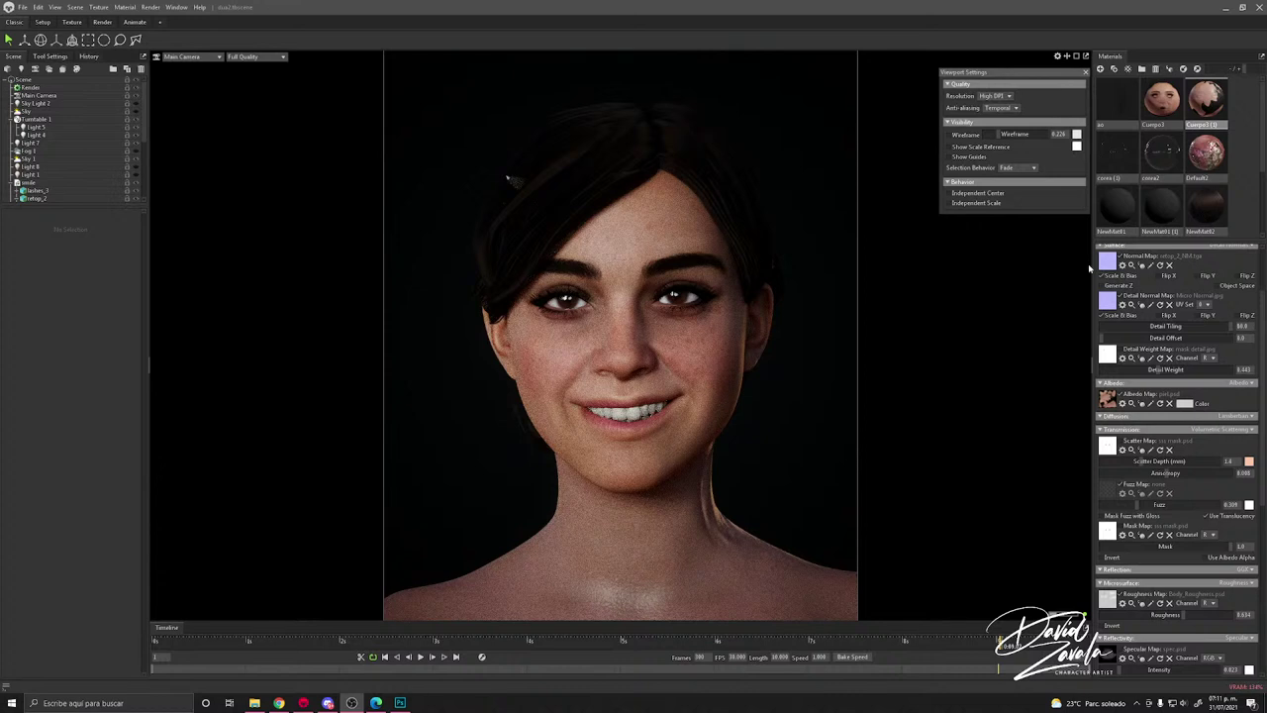
left_click(1120, 256)
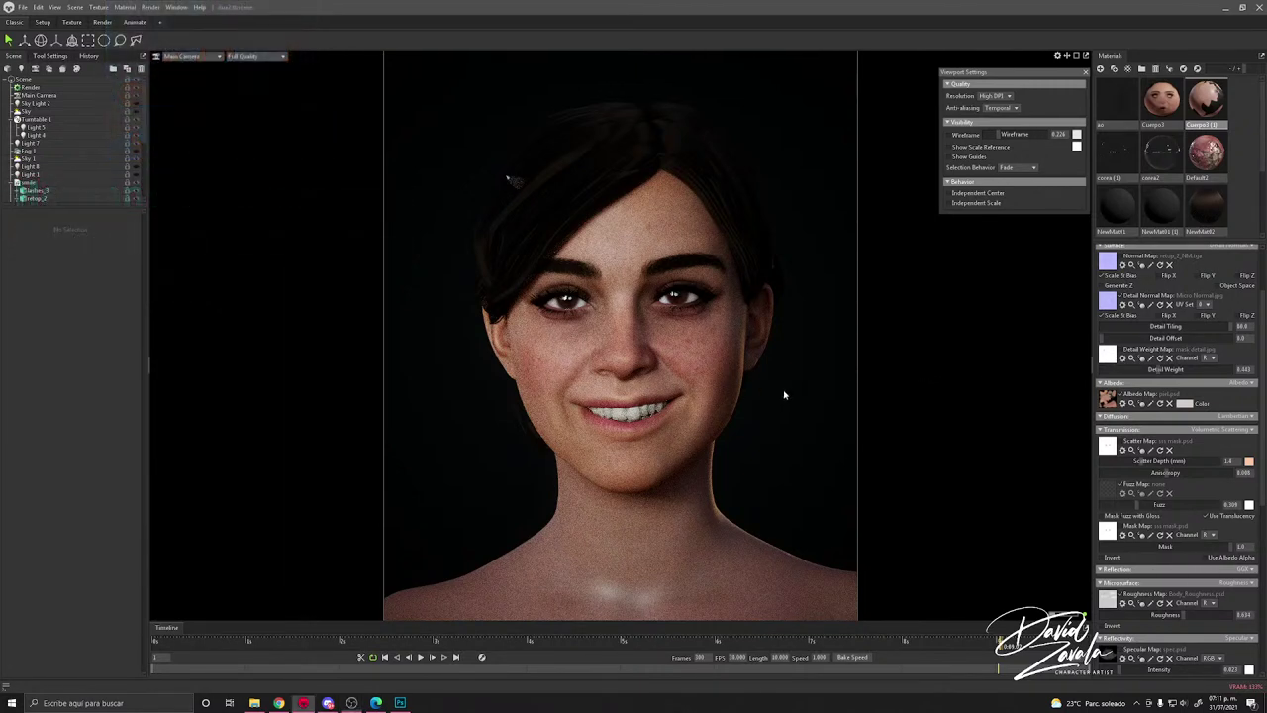
scroll(715, 392, "up", 2)
scroll(714, 392, "down", 1)
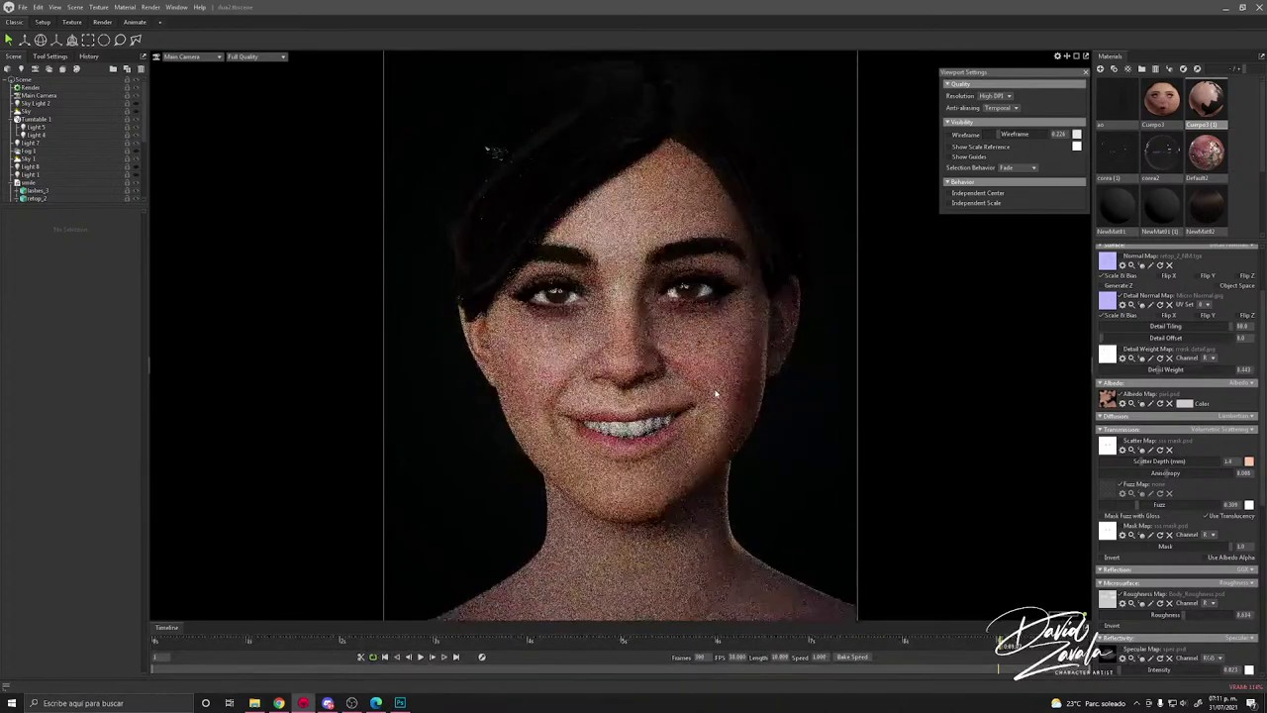
left_click_drag(716, 393, 730, 392, "alt")
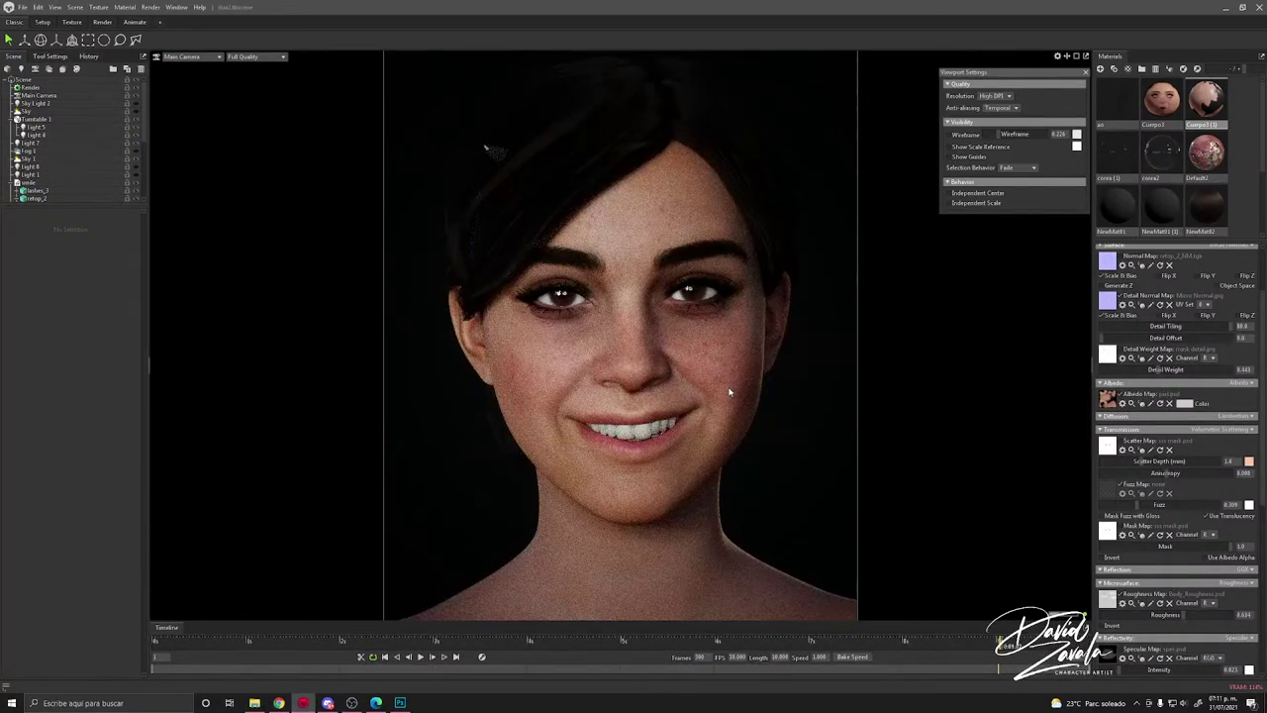
Step: Select the Cuerpo3 face material and examine its texture maps from surface down to occlusion
left_click(693, 367)
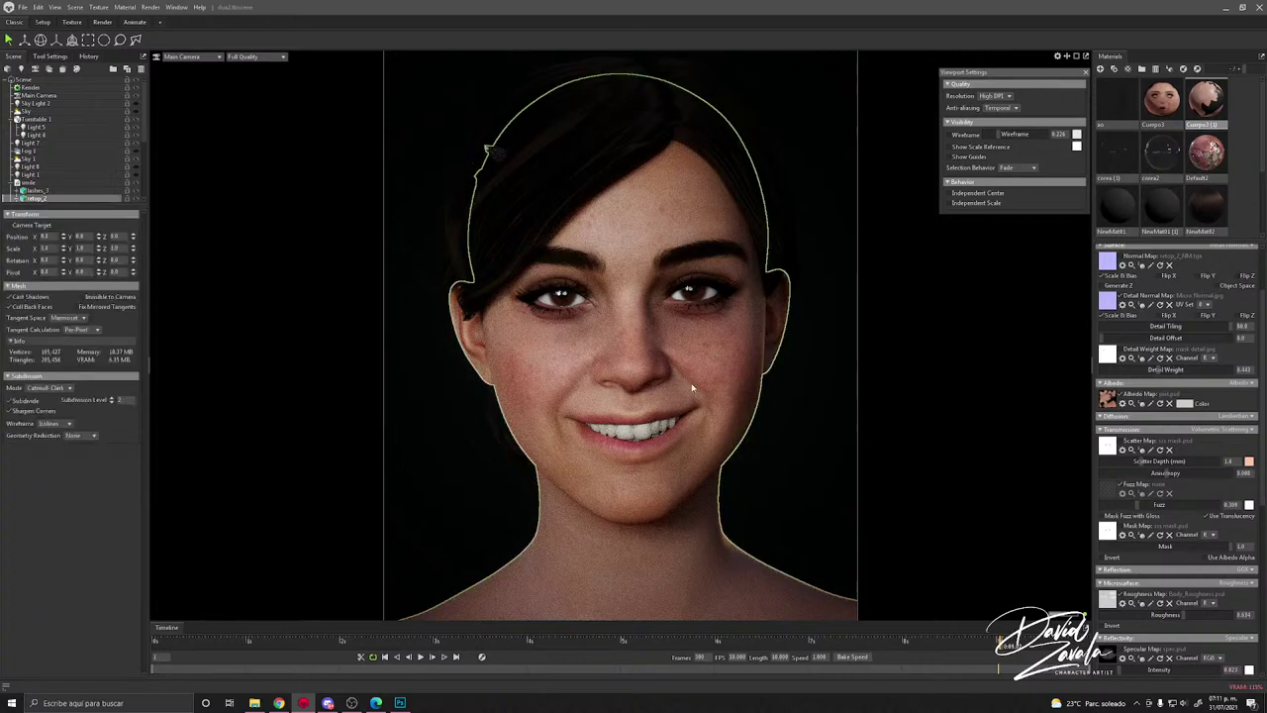
left_click(816, 406)
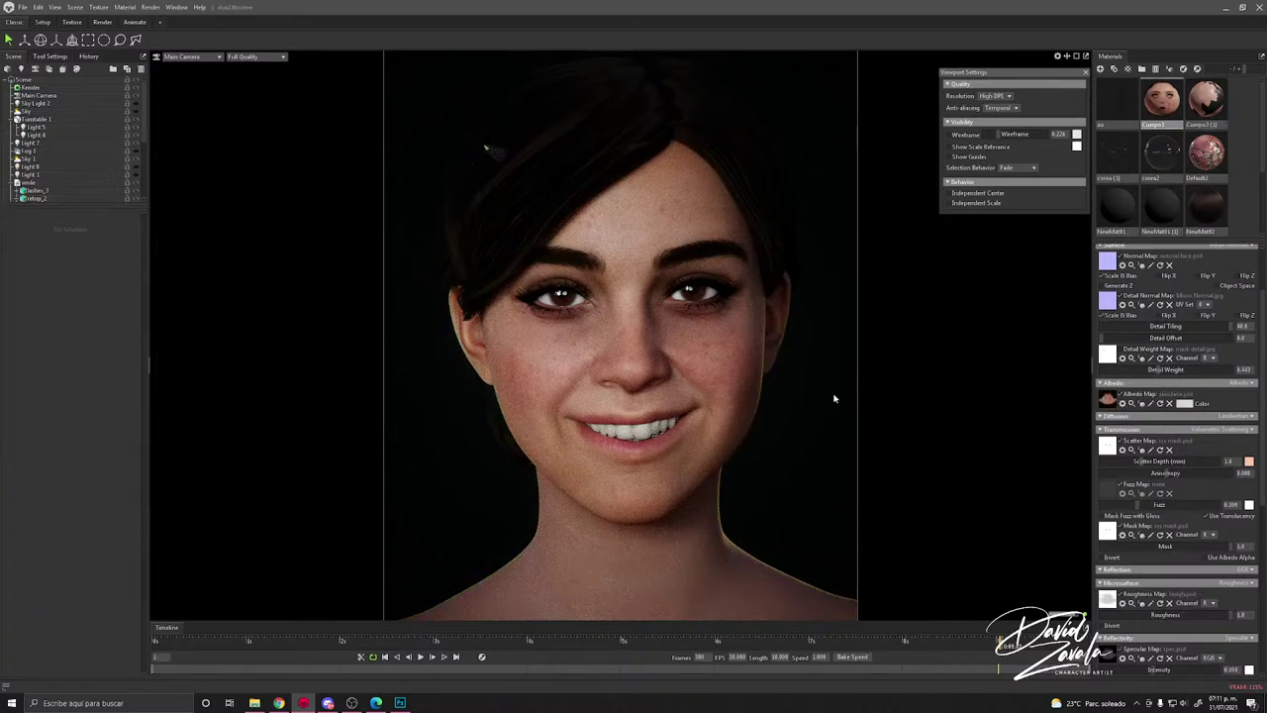
left_click(729, 356)
scroll(729, 357, "up", 5)
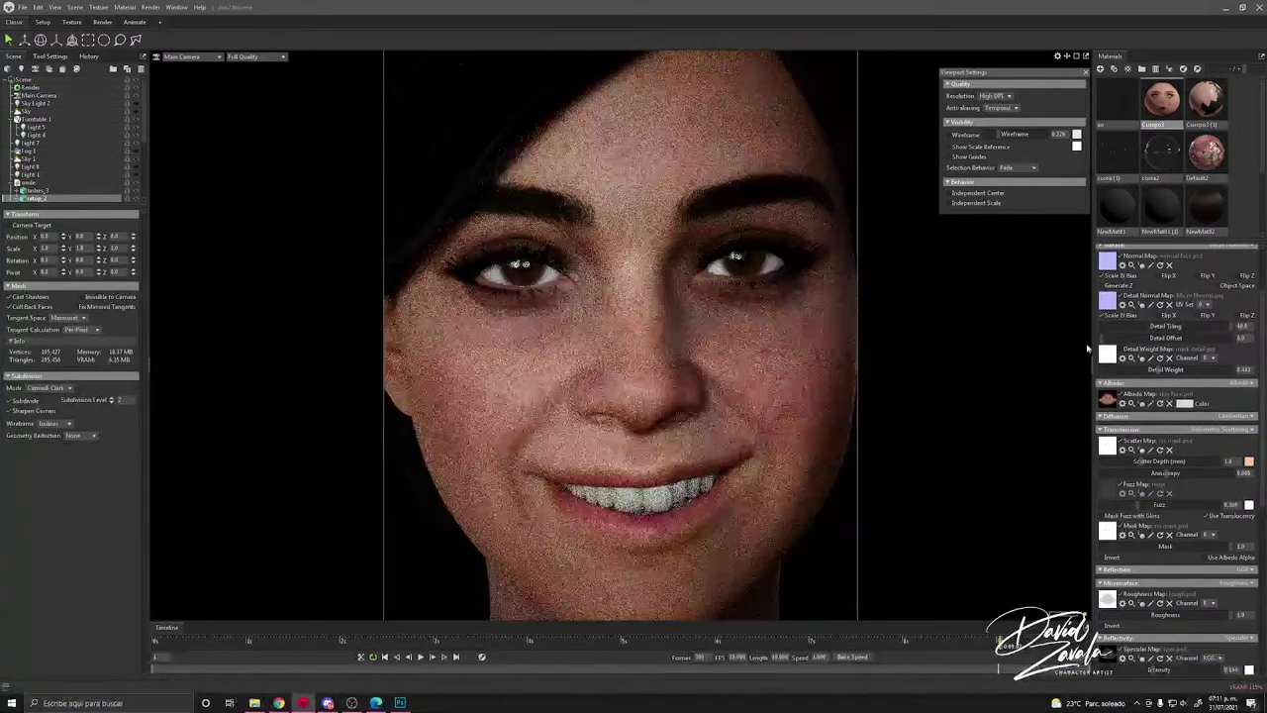
scroll(1124, 480, "down", 2)
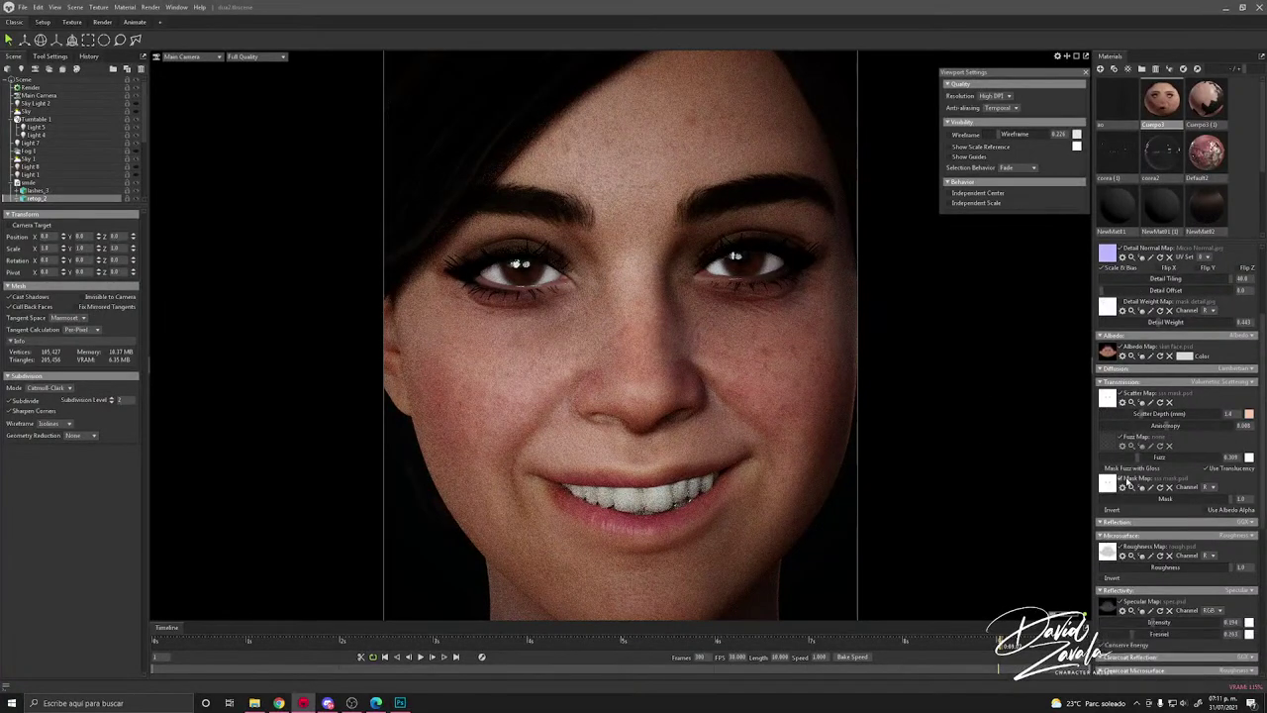
scroll(1126, 481, "down", 1)
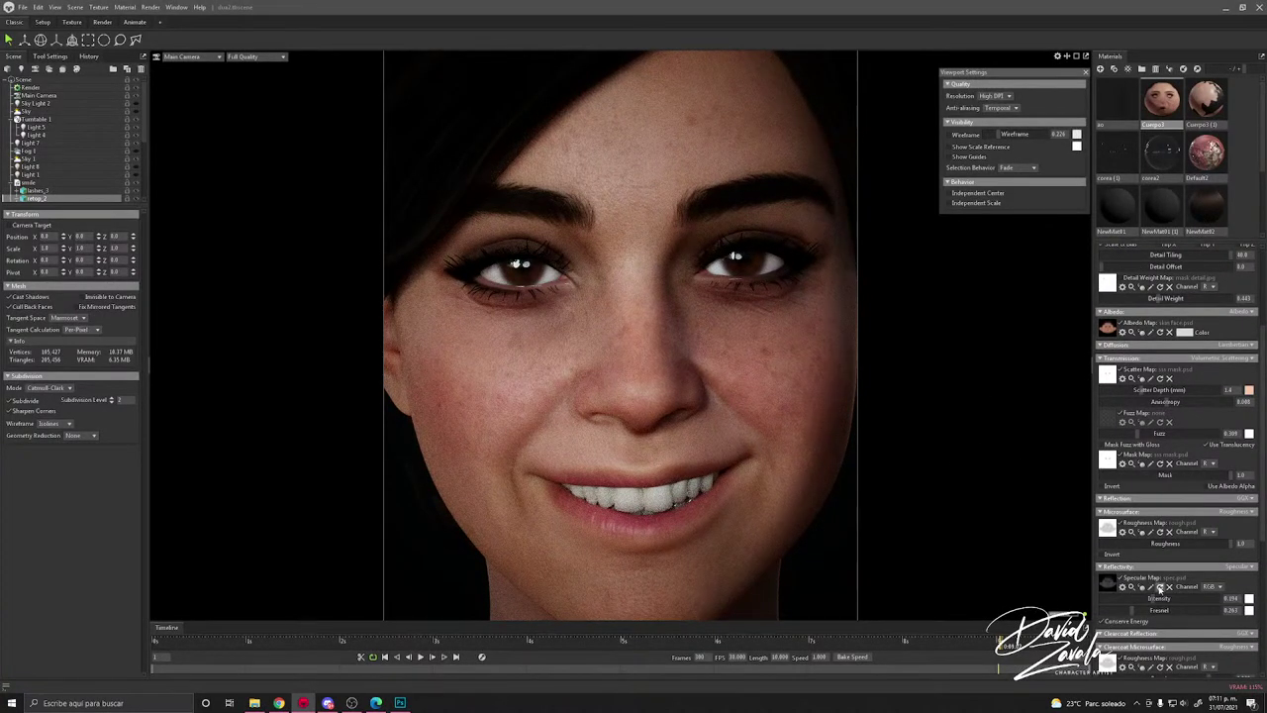
scroll(1155, 589, "down", 7)
scroll(1155, 592, "down", 2)
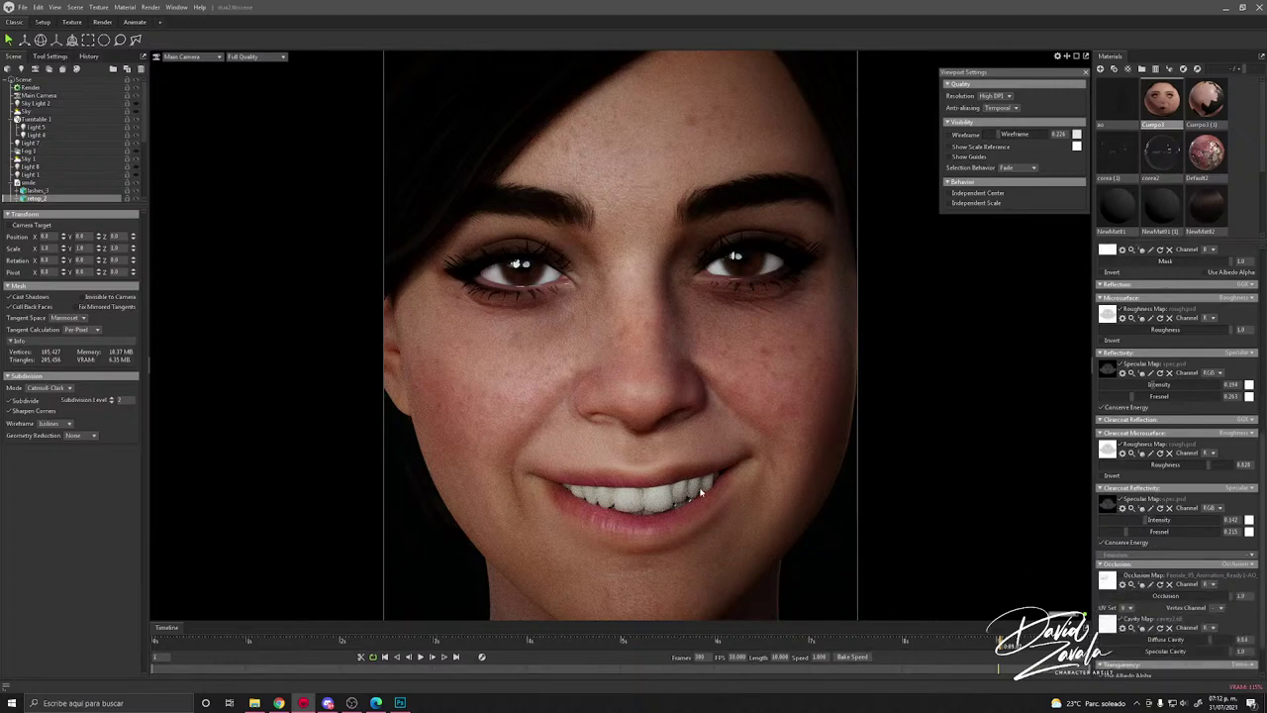
Step: Return to the Cuerpo3 (1) body material and compare the neck's skin with the face
left_click(701, 491)
scroll(702, 492, "down", 5)
left_click(781, 502)
left_click(693, 546)
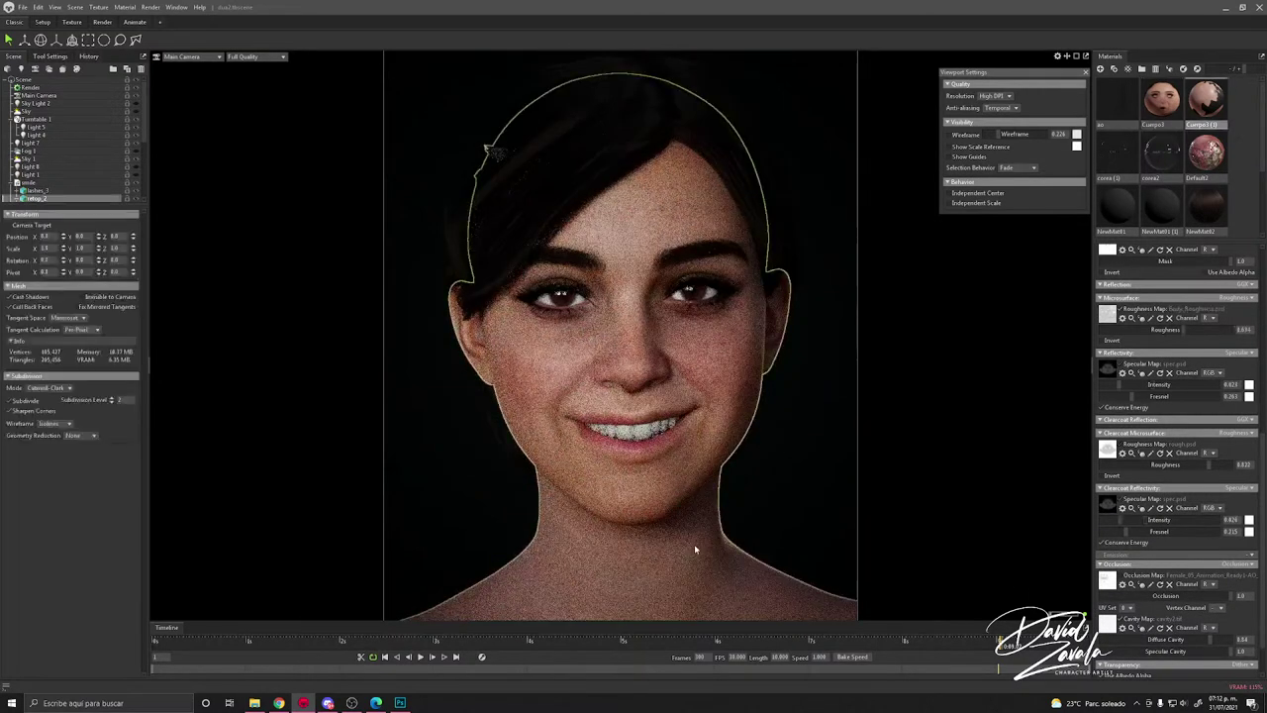
left_click(800, 486)
scroll(799, 486, "up", 2)
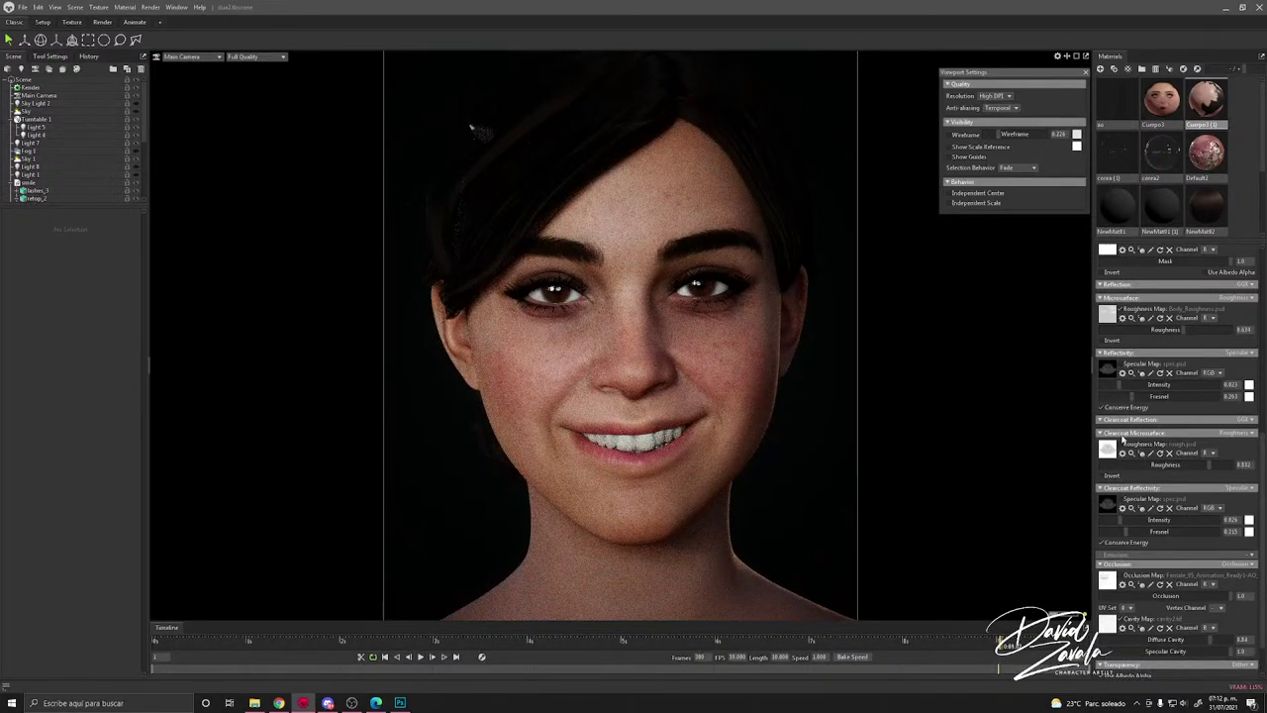
Step: Switch to Photoshop and compare the skin face.psd texture with the Fondo copia 2 layer shown and hidden
key("alt+Tab")
left_click(764, 231)
left_click(827, 248)
key("alt+Tab")
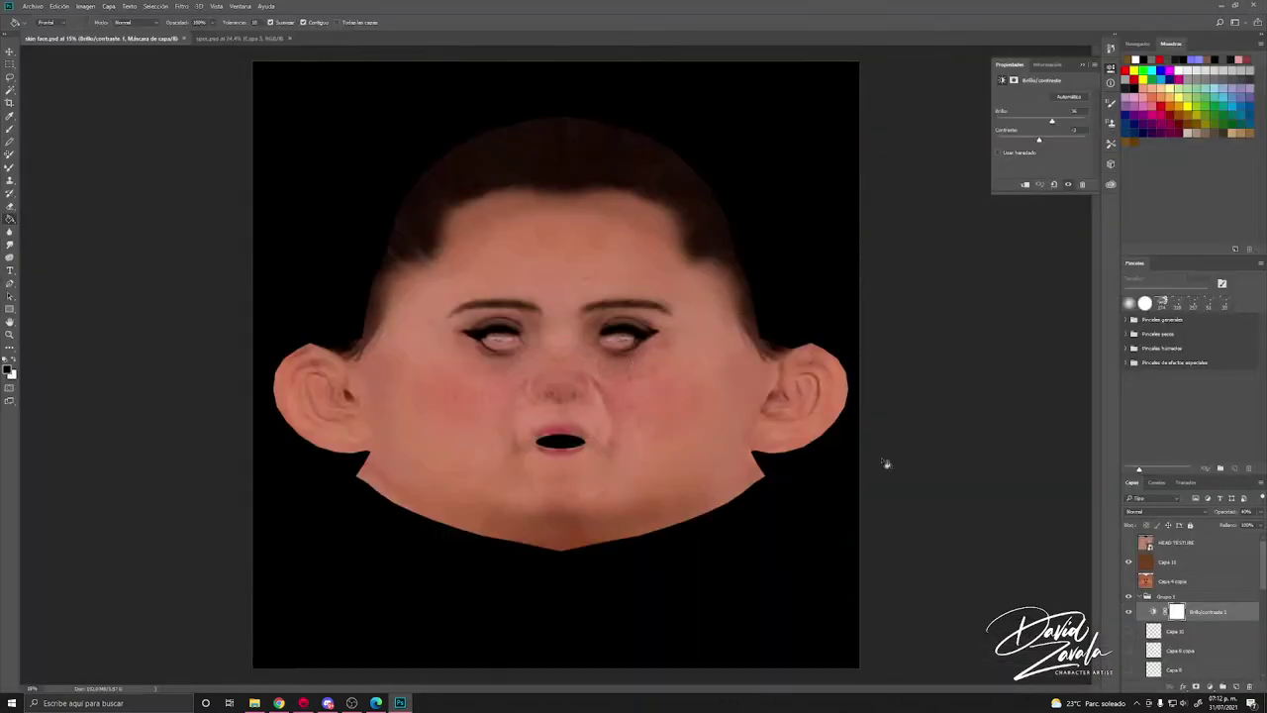
scroll(1136, 622, "down", 5)
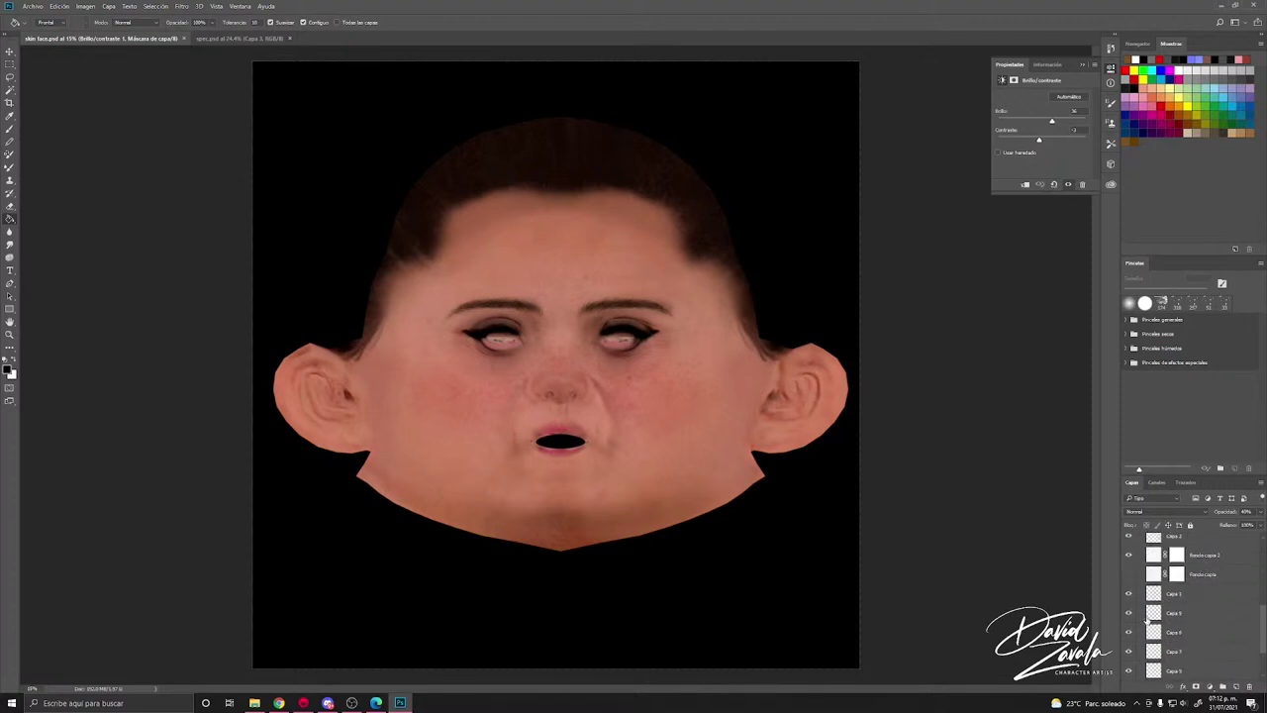
left_click(1134, 586)
left_click(1134, 586)
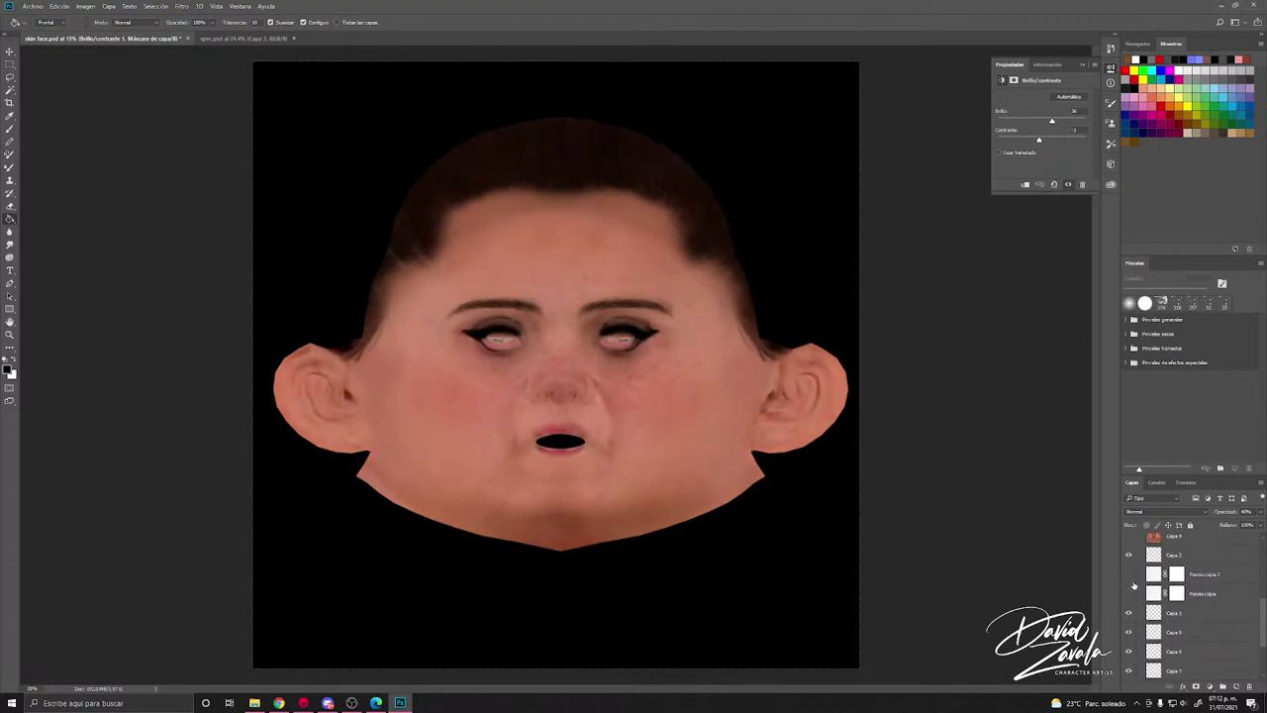
left_click(1134, 586)
left_click(1134, 586)
left_click(1134, 586)
left_click(1134, 585)
Step: Lower the Fondo copia 2 layer's opacity to 39% and save skin face.psd
left_click(1215, 574)
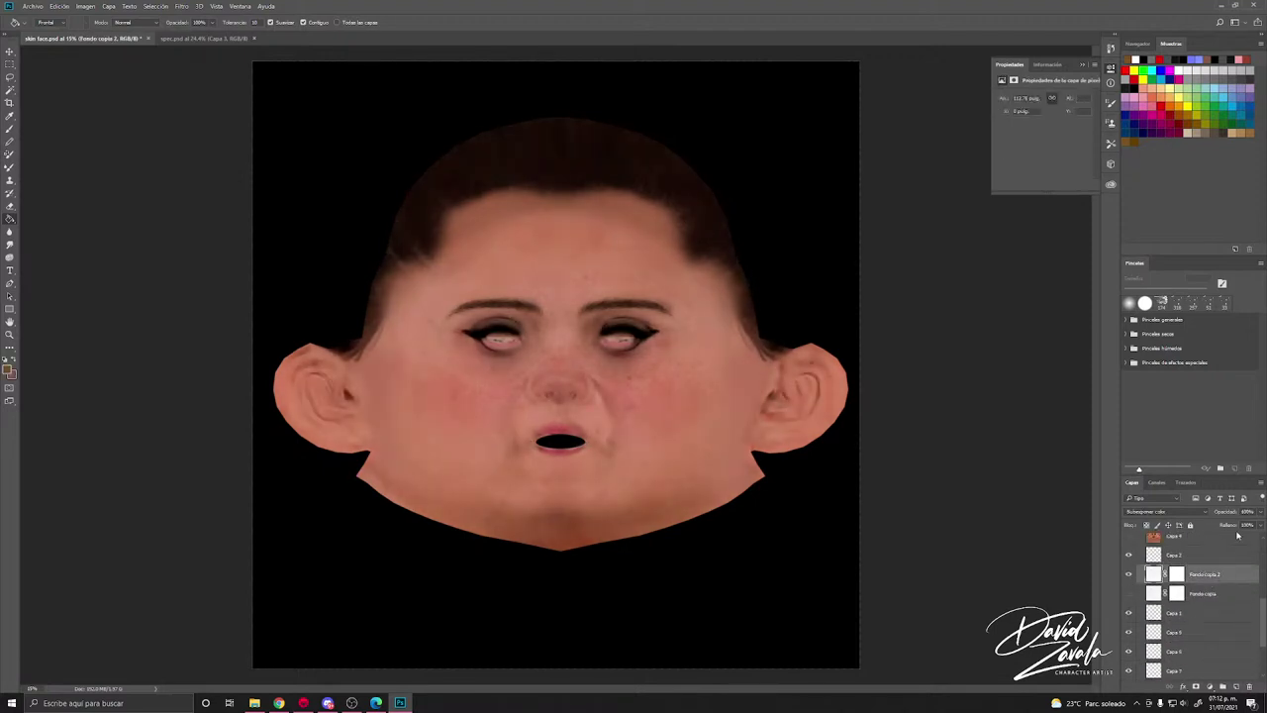
left_click(1257, 512)
left_click_drag(1256, 525, 1233, 525)
left_click(33, 5)
left_click(119, 106)
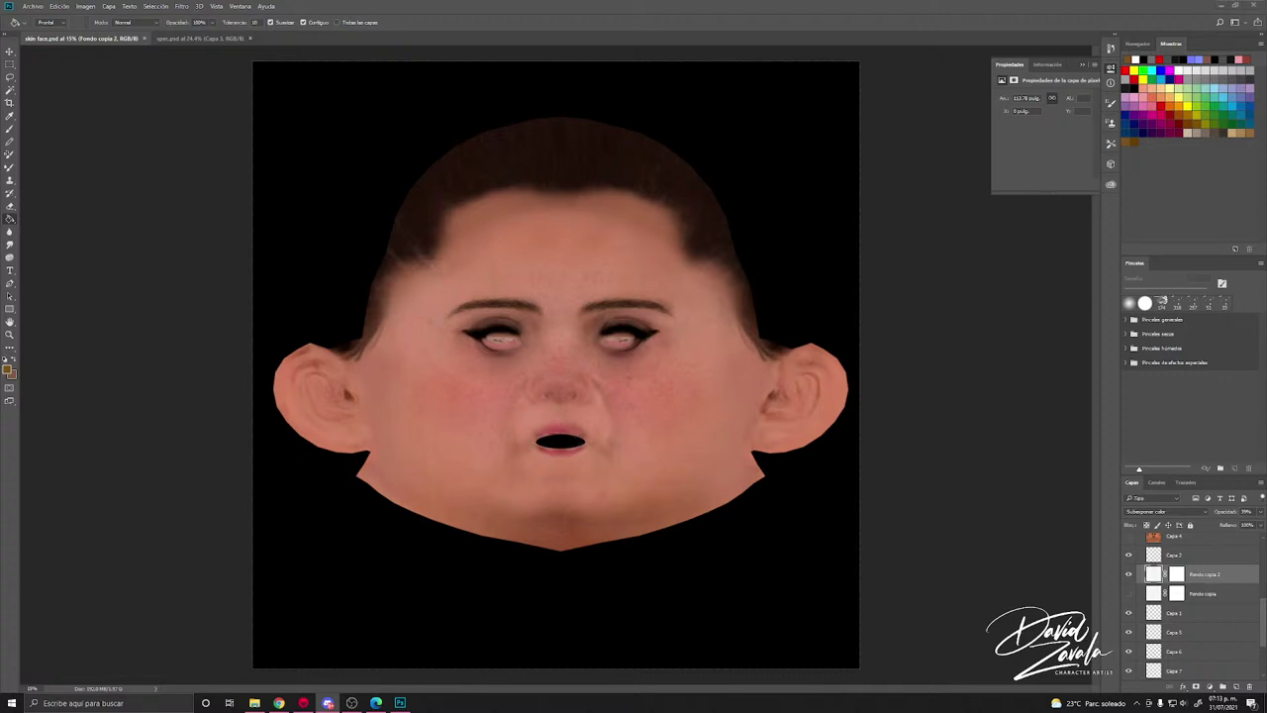
Step: Switch back to Marmoset Toolbag and inspect the rendered face with the edited skin texture
key("alt+Tab")
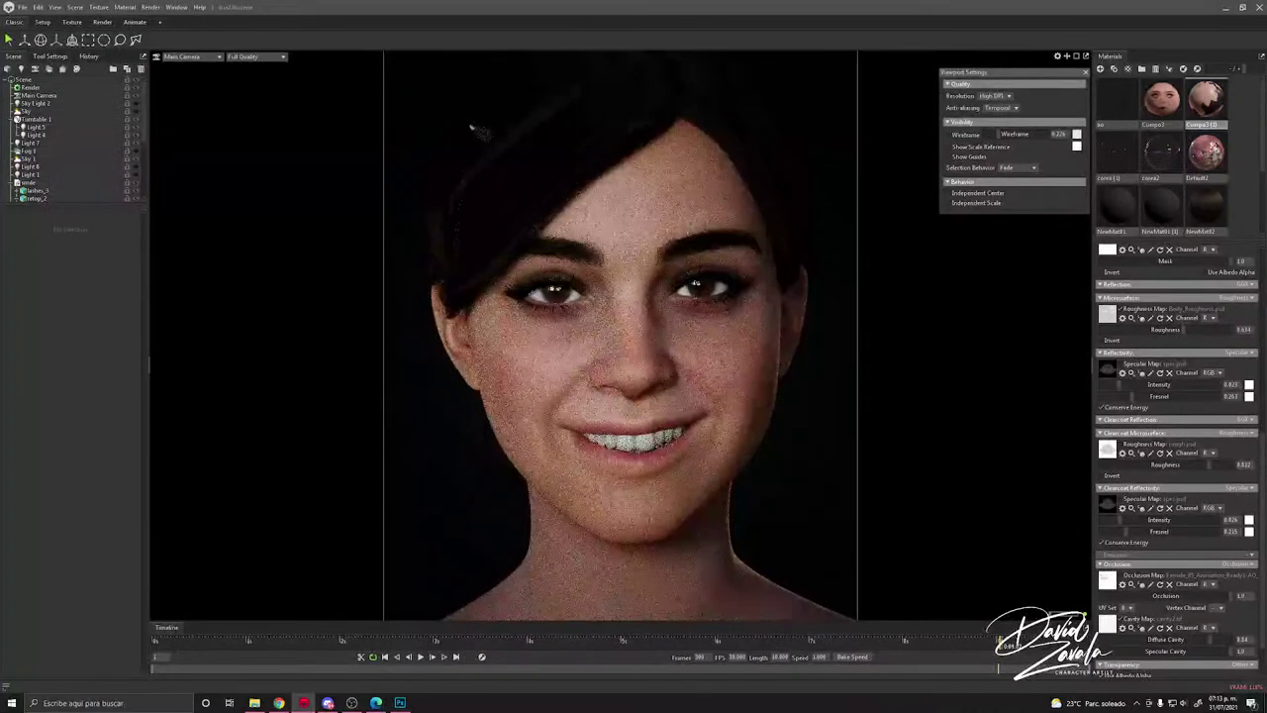
key("alt+Tab")
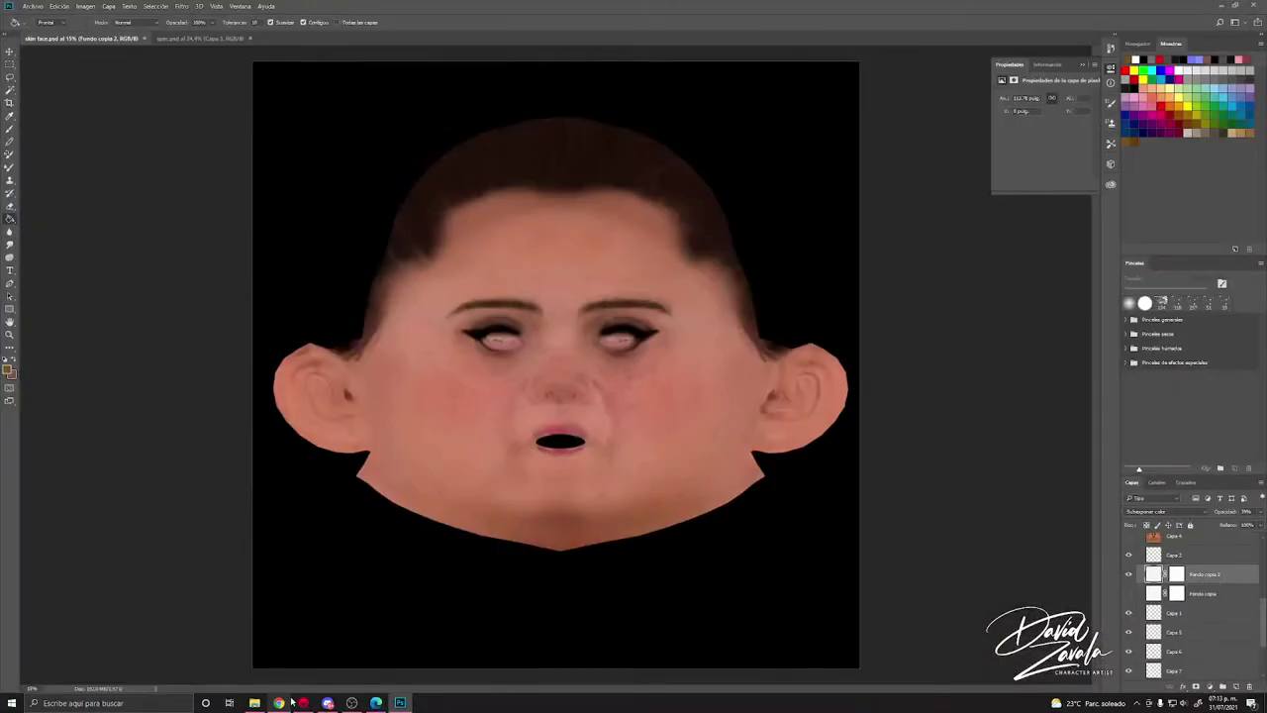
left_click(303, 702)
left_click(653, 342)
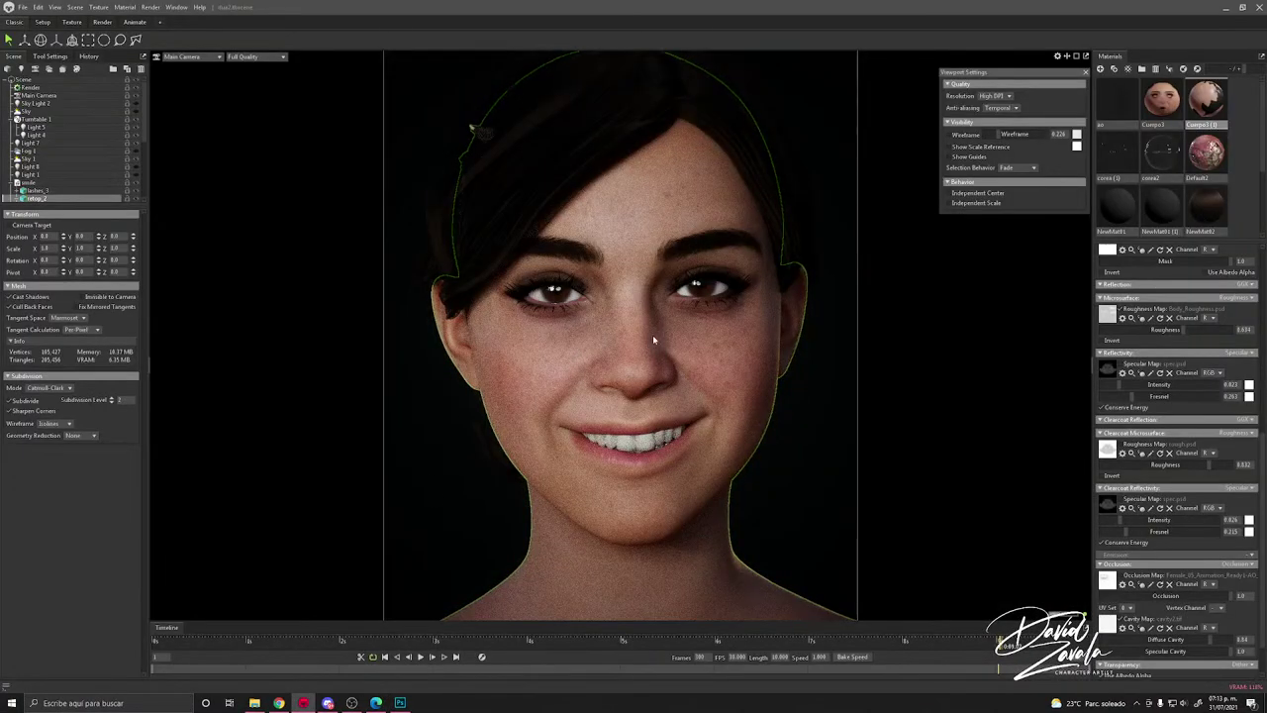
scroll(663, 357, "up", 2)
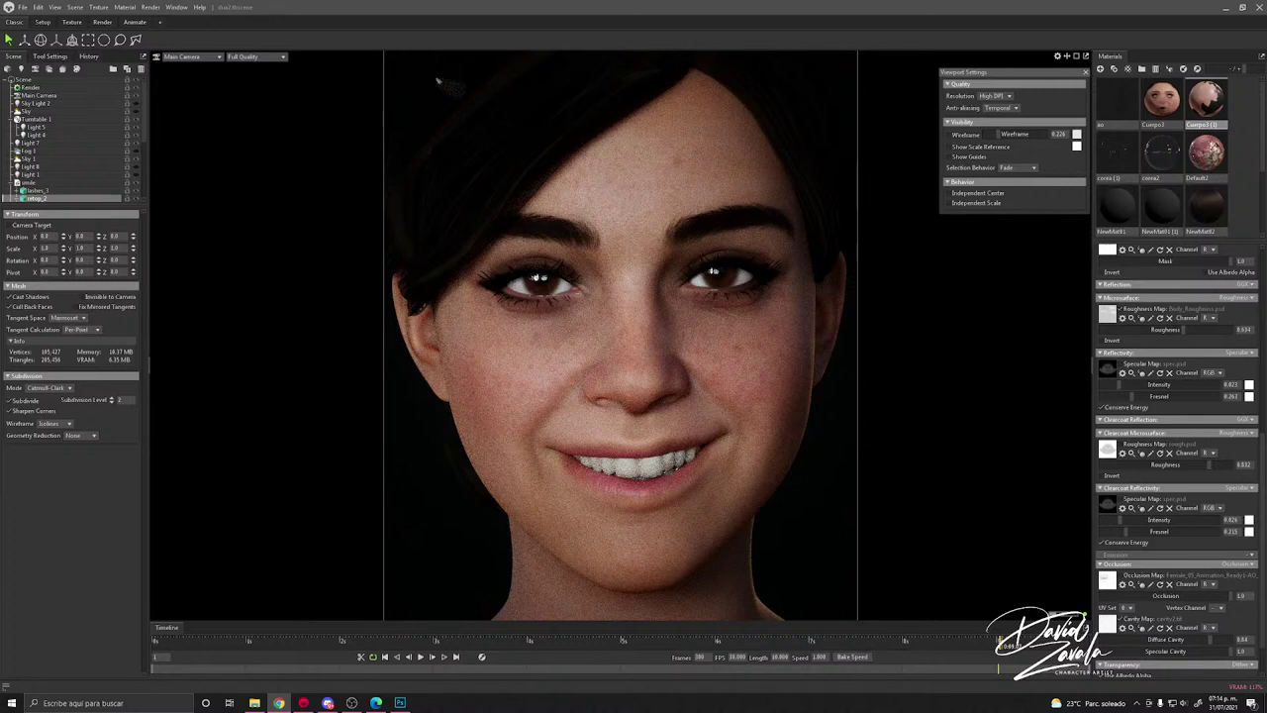
left_click(809, 379)
scroll(812, 374, "down", 1)
scroll(811, 374, "down", 1)
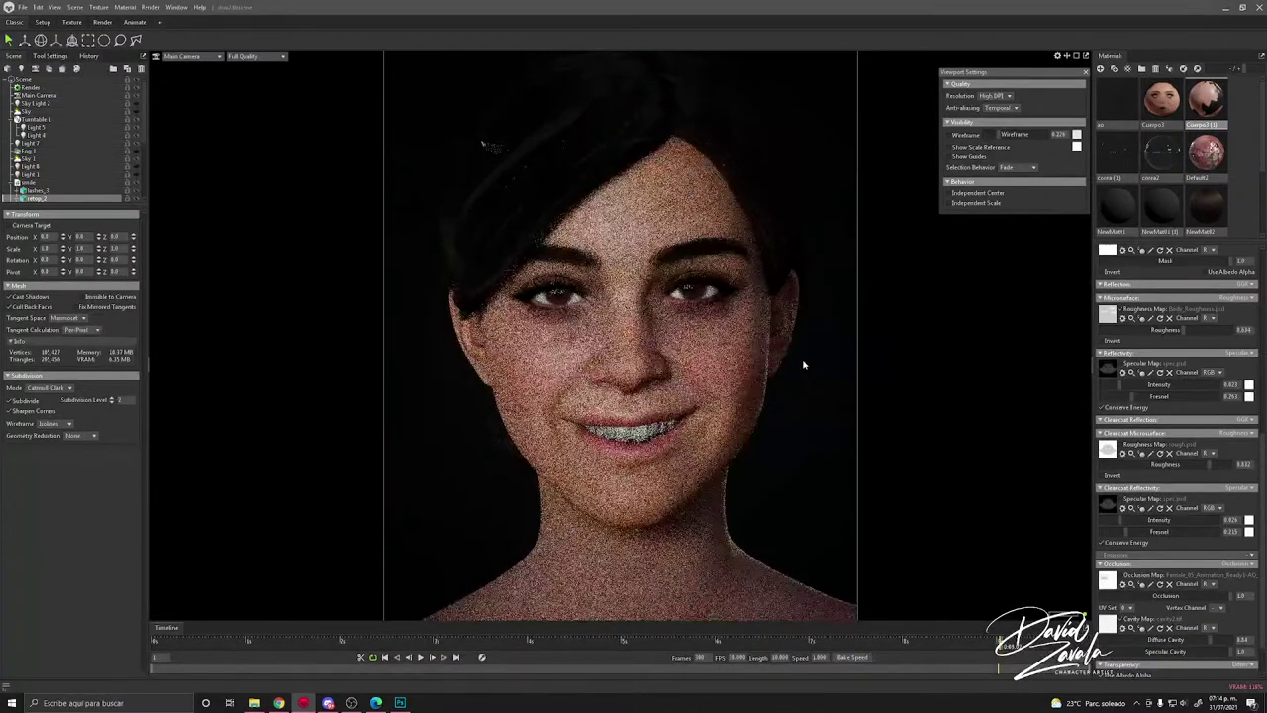